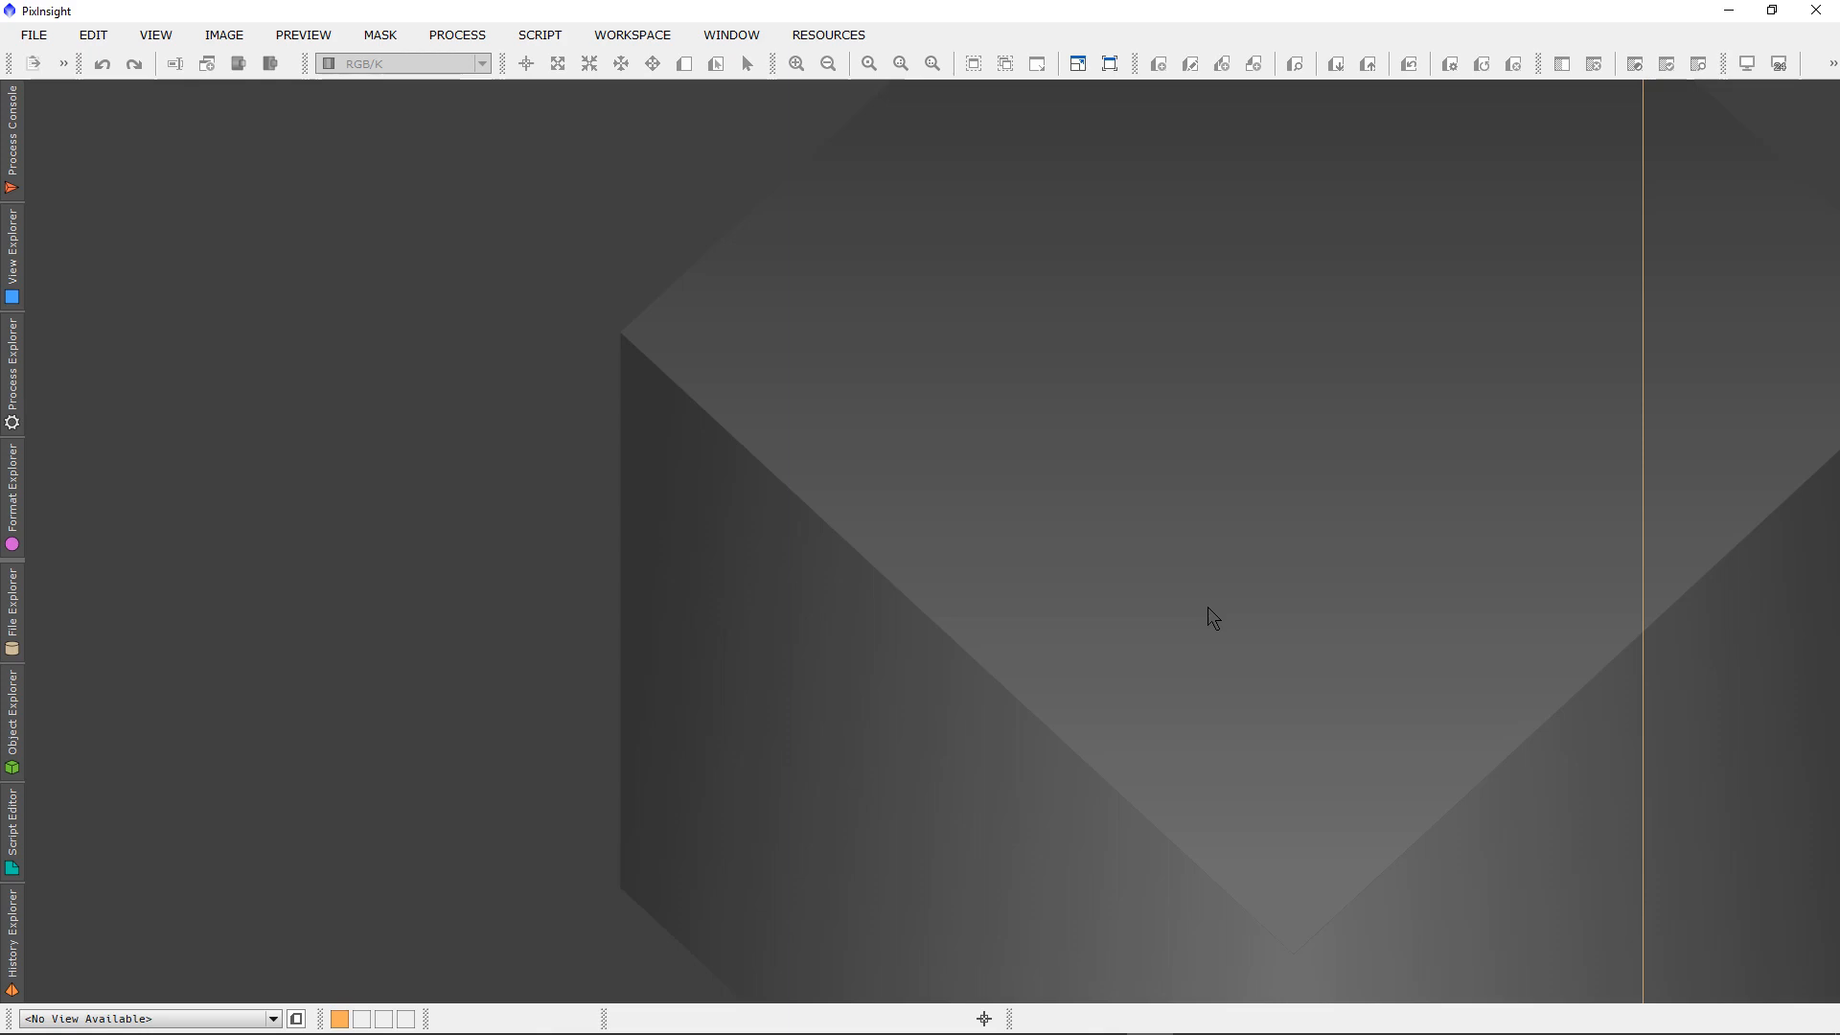
- Load the project projet1_ACAIQ.pxiproject from the Processing_ACAIQ folder
click(40, 41)
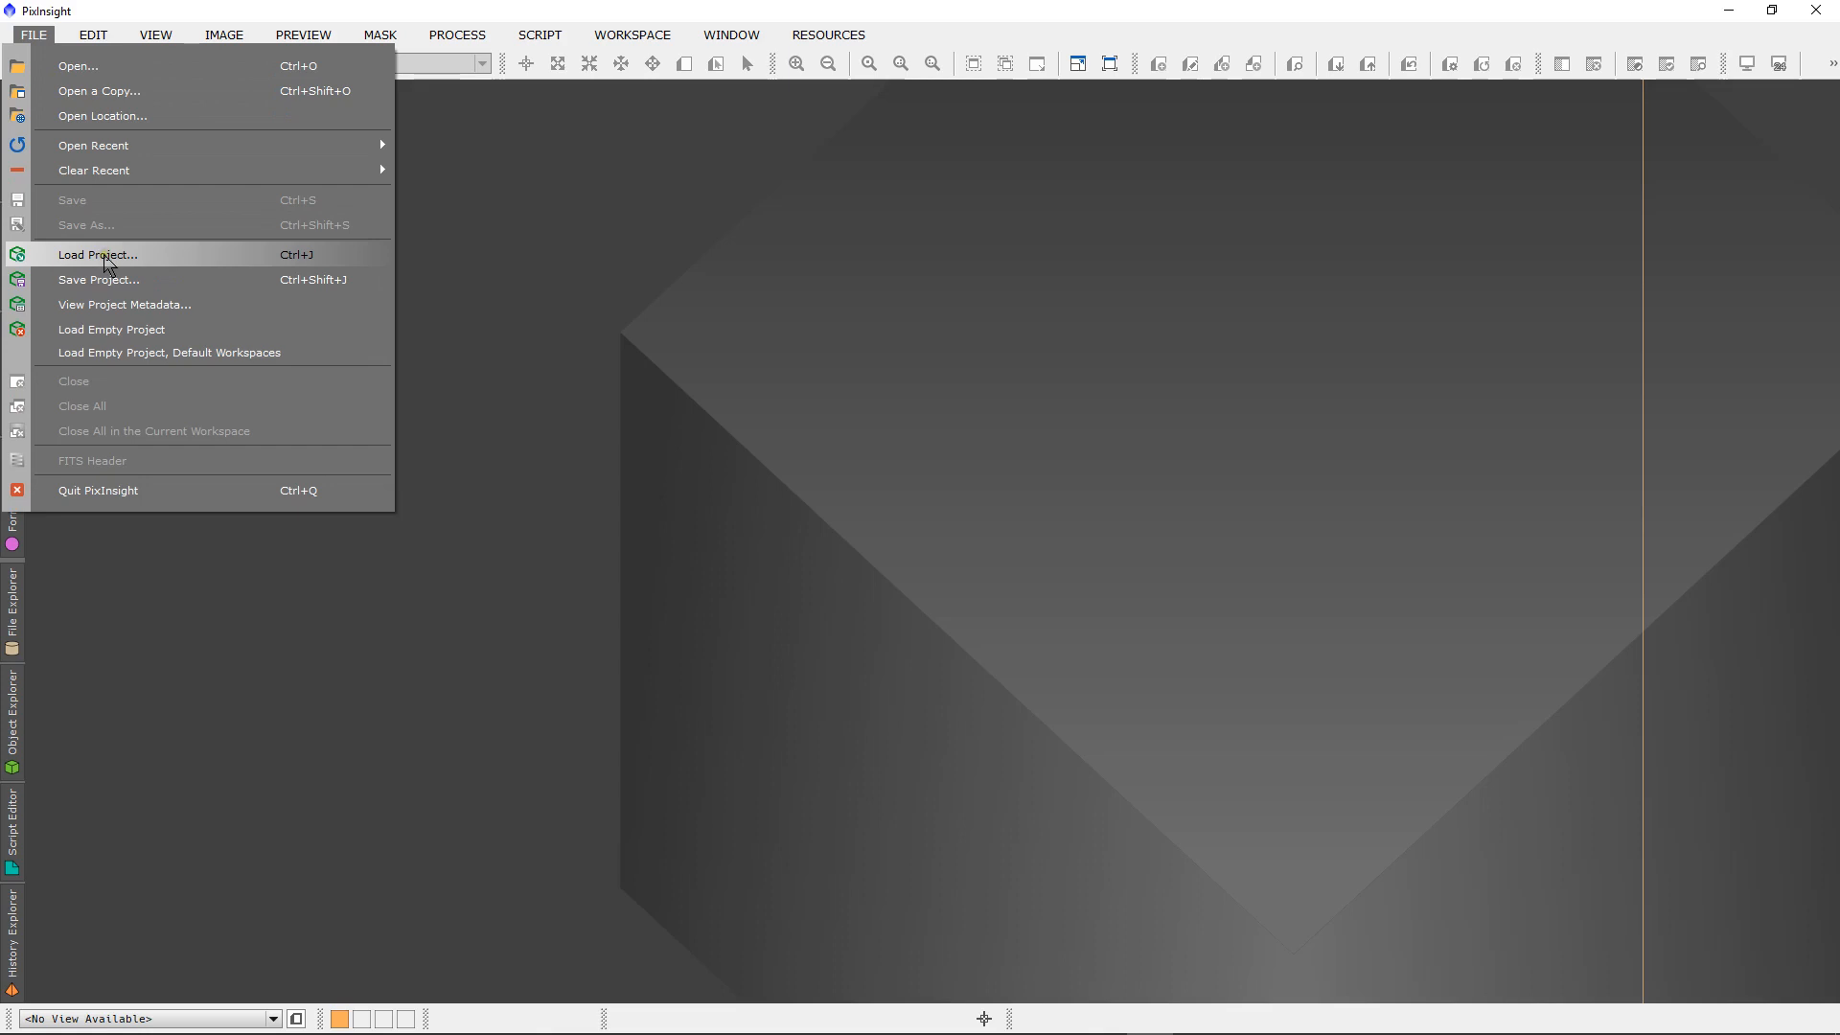
click(108, 264)
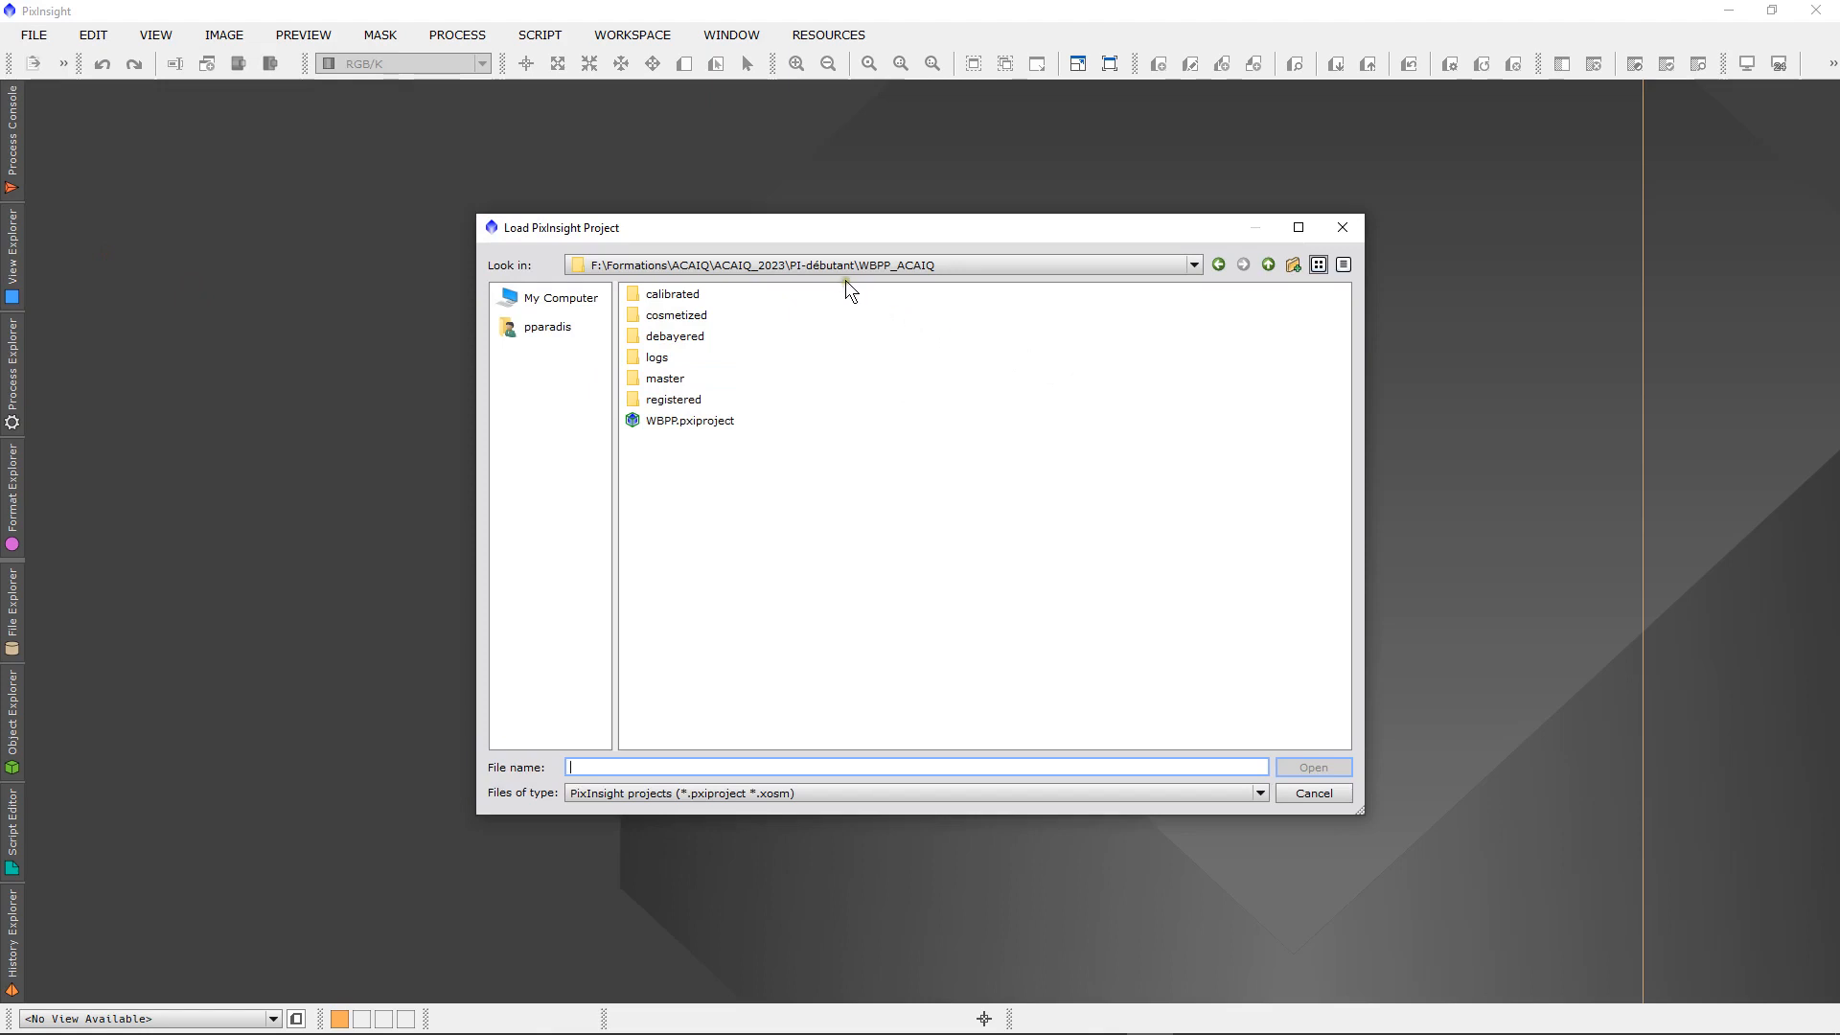
click(1268, 266)
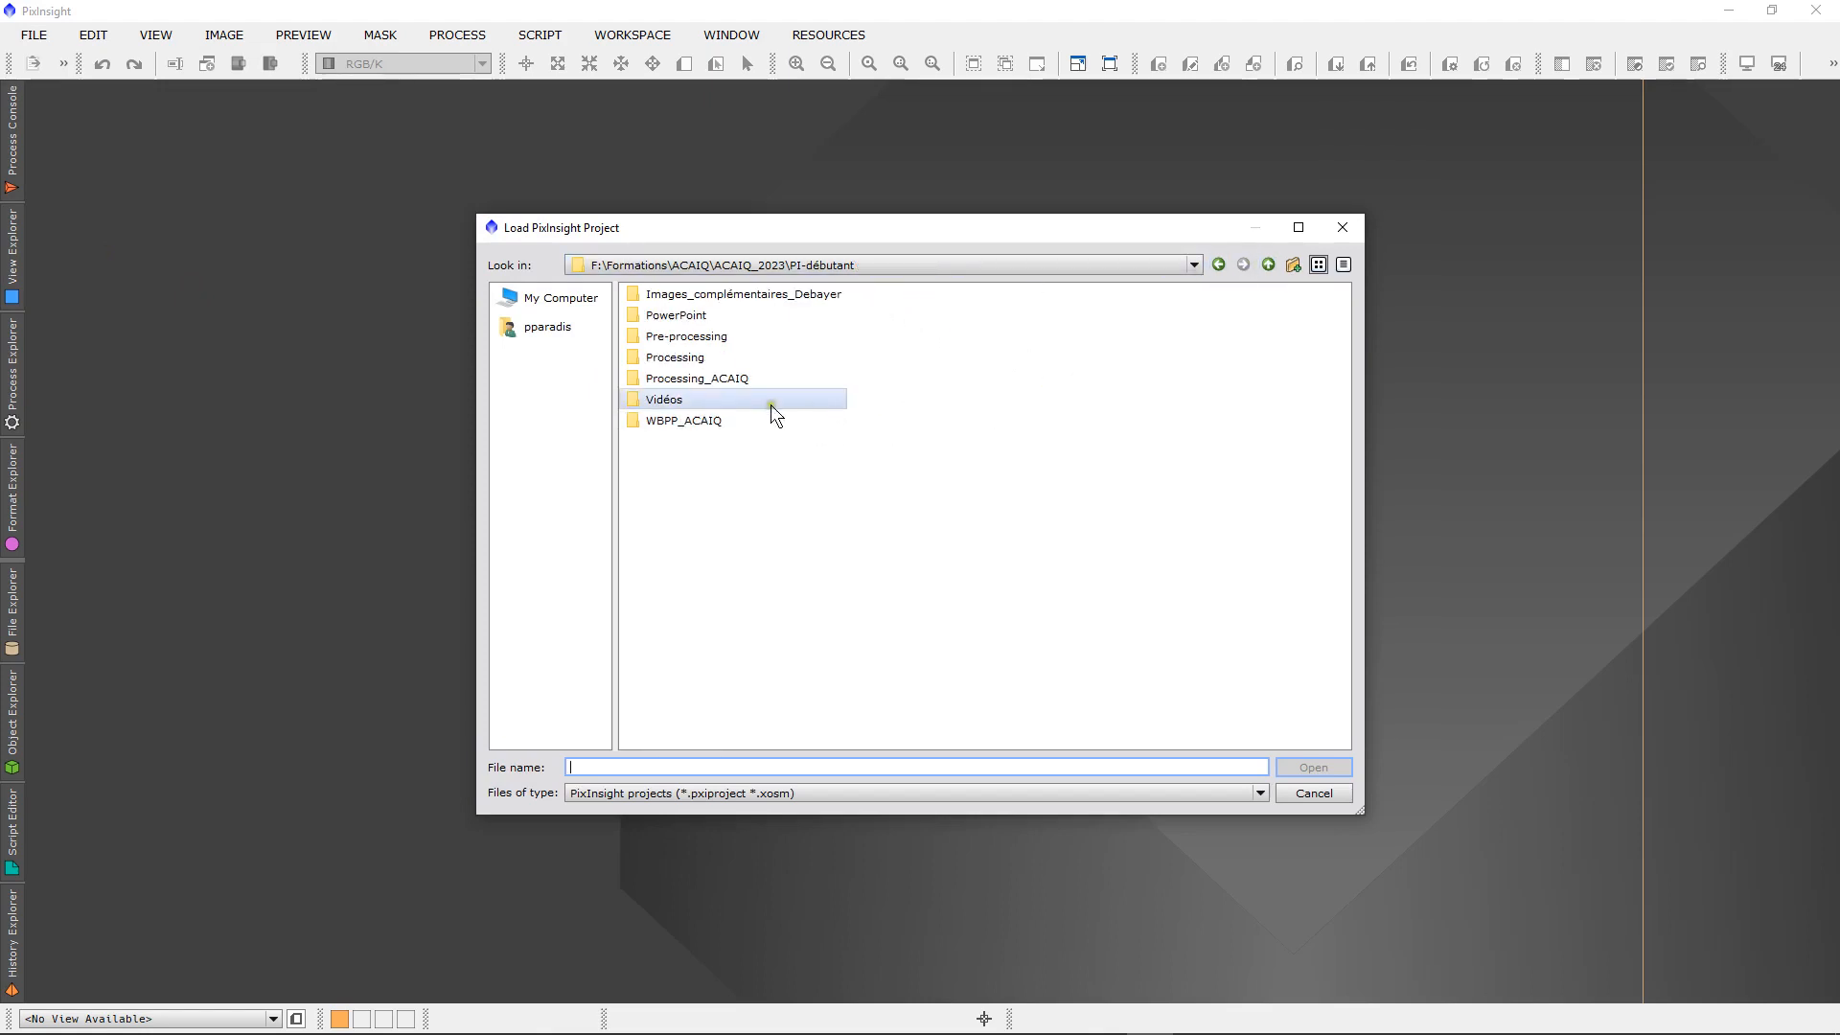
double_click(738, 379)
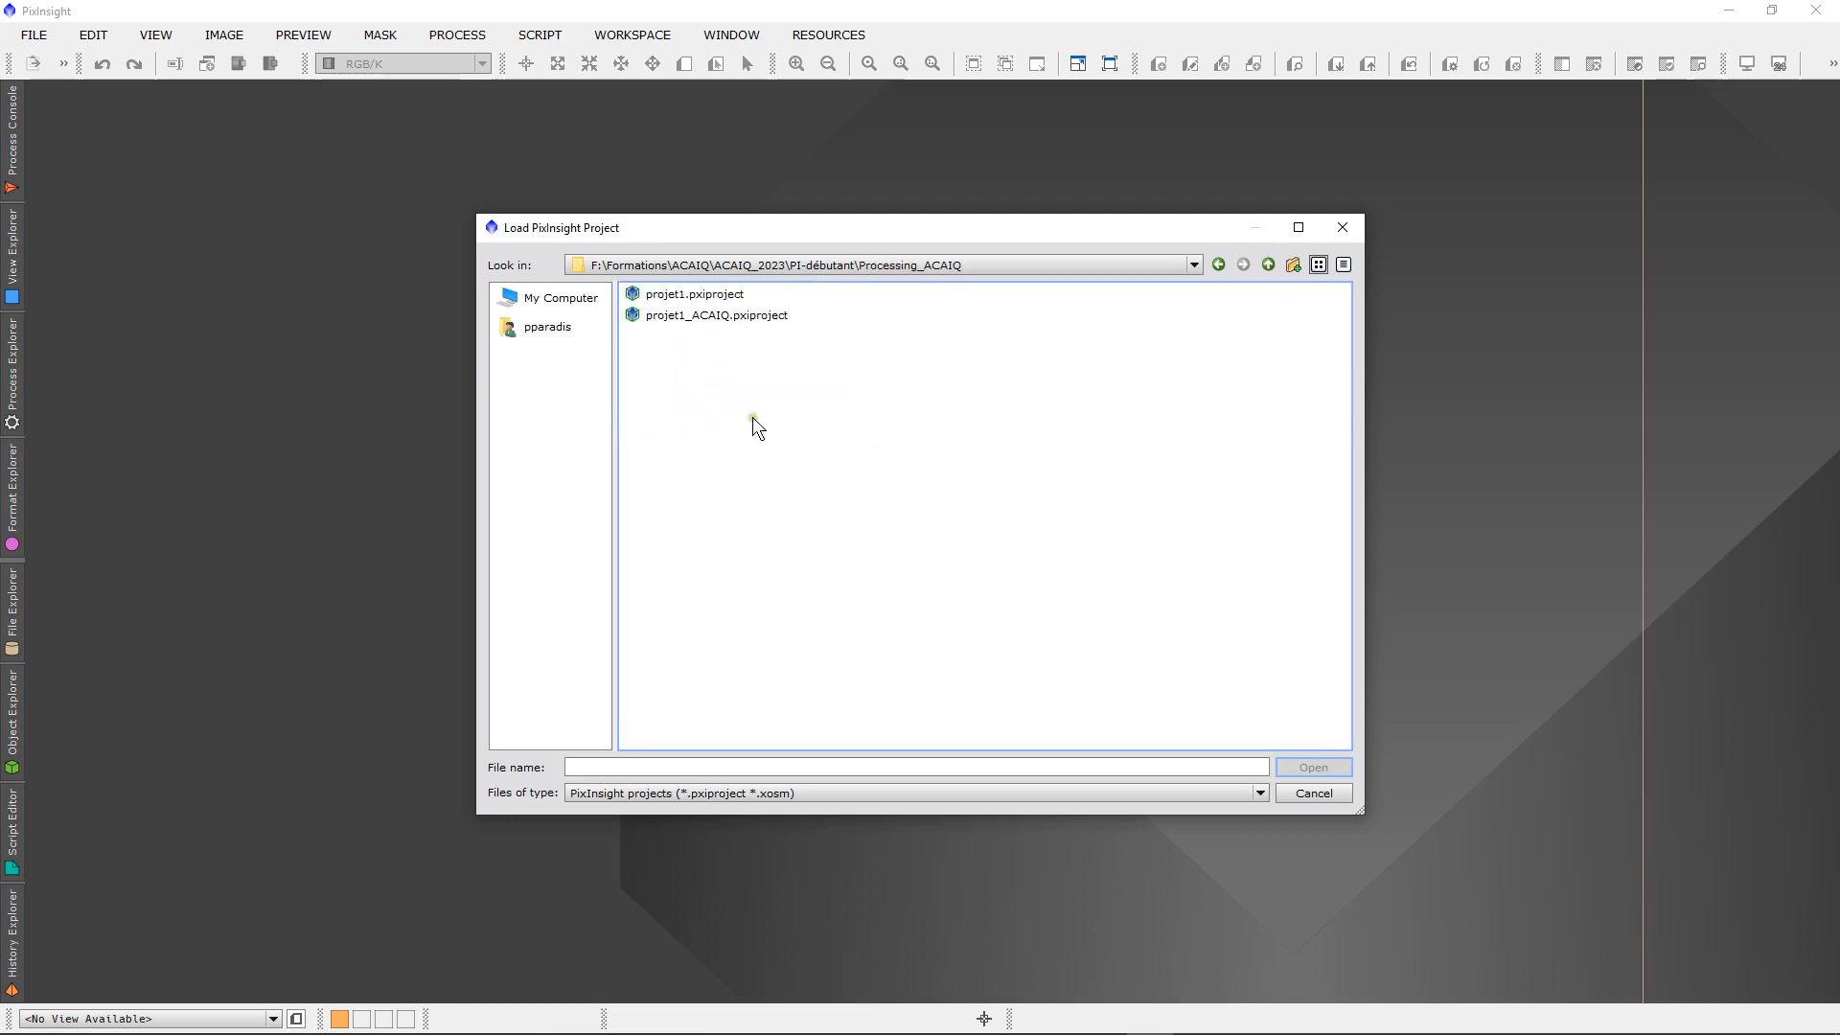
click(725, 319)
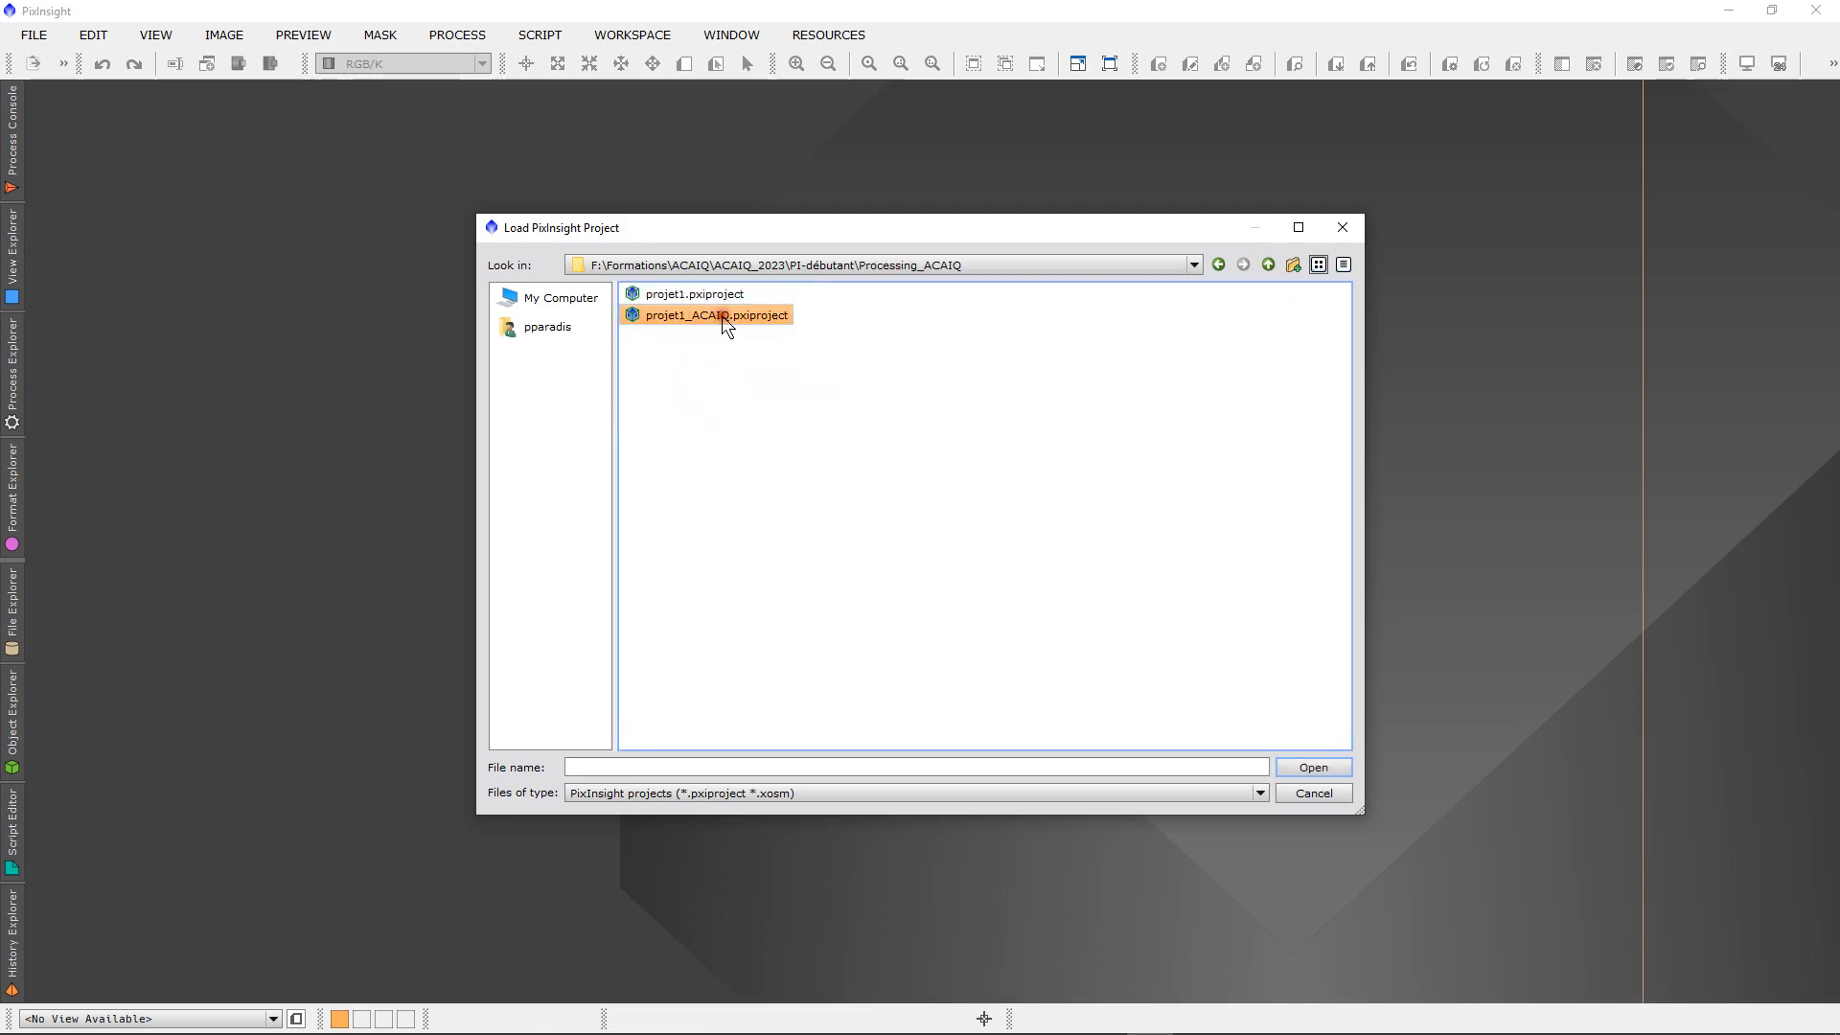
click(1312, 767)
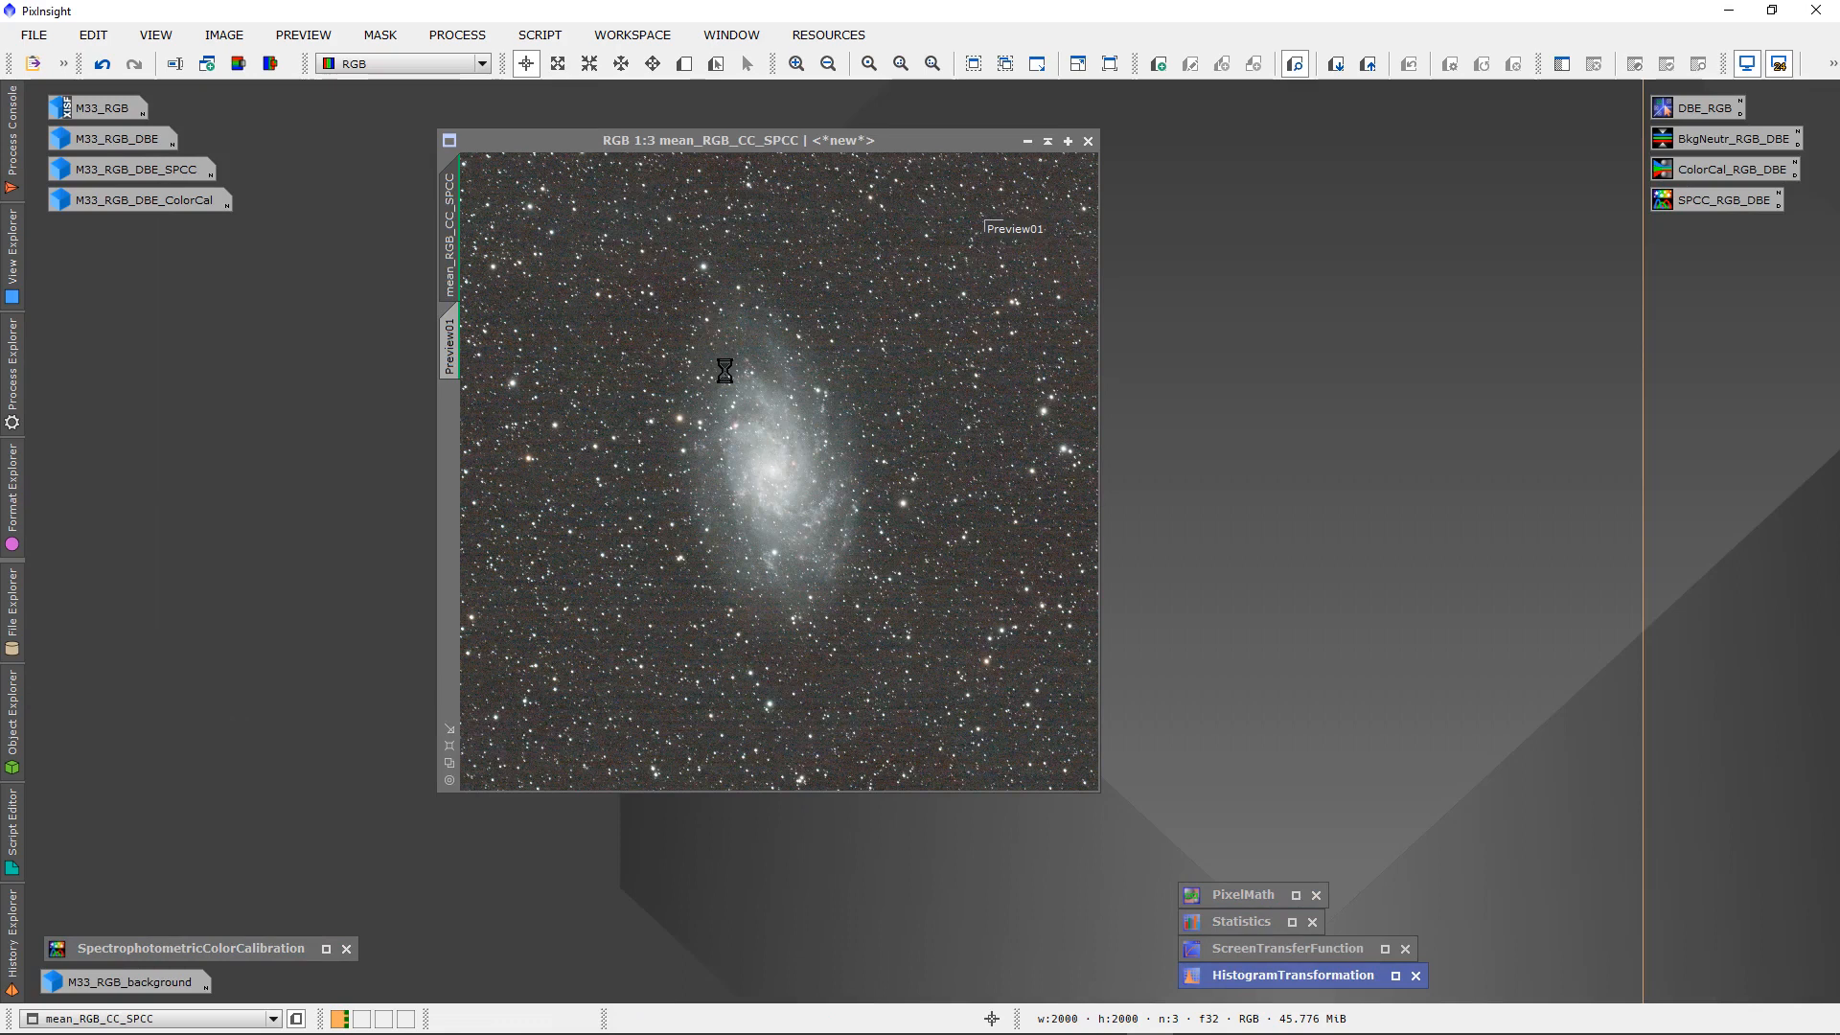
- Reposition the mean_RGB_CC_SPCC image window and review the RGB/K expression in PixelMath, leaving the process collapsed
drag(689, 141, 609, 182)
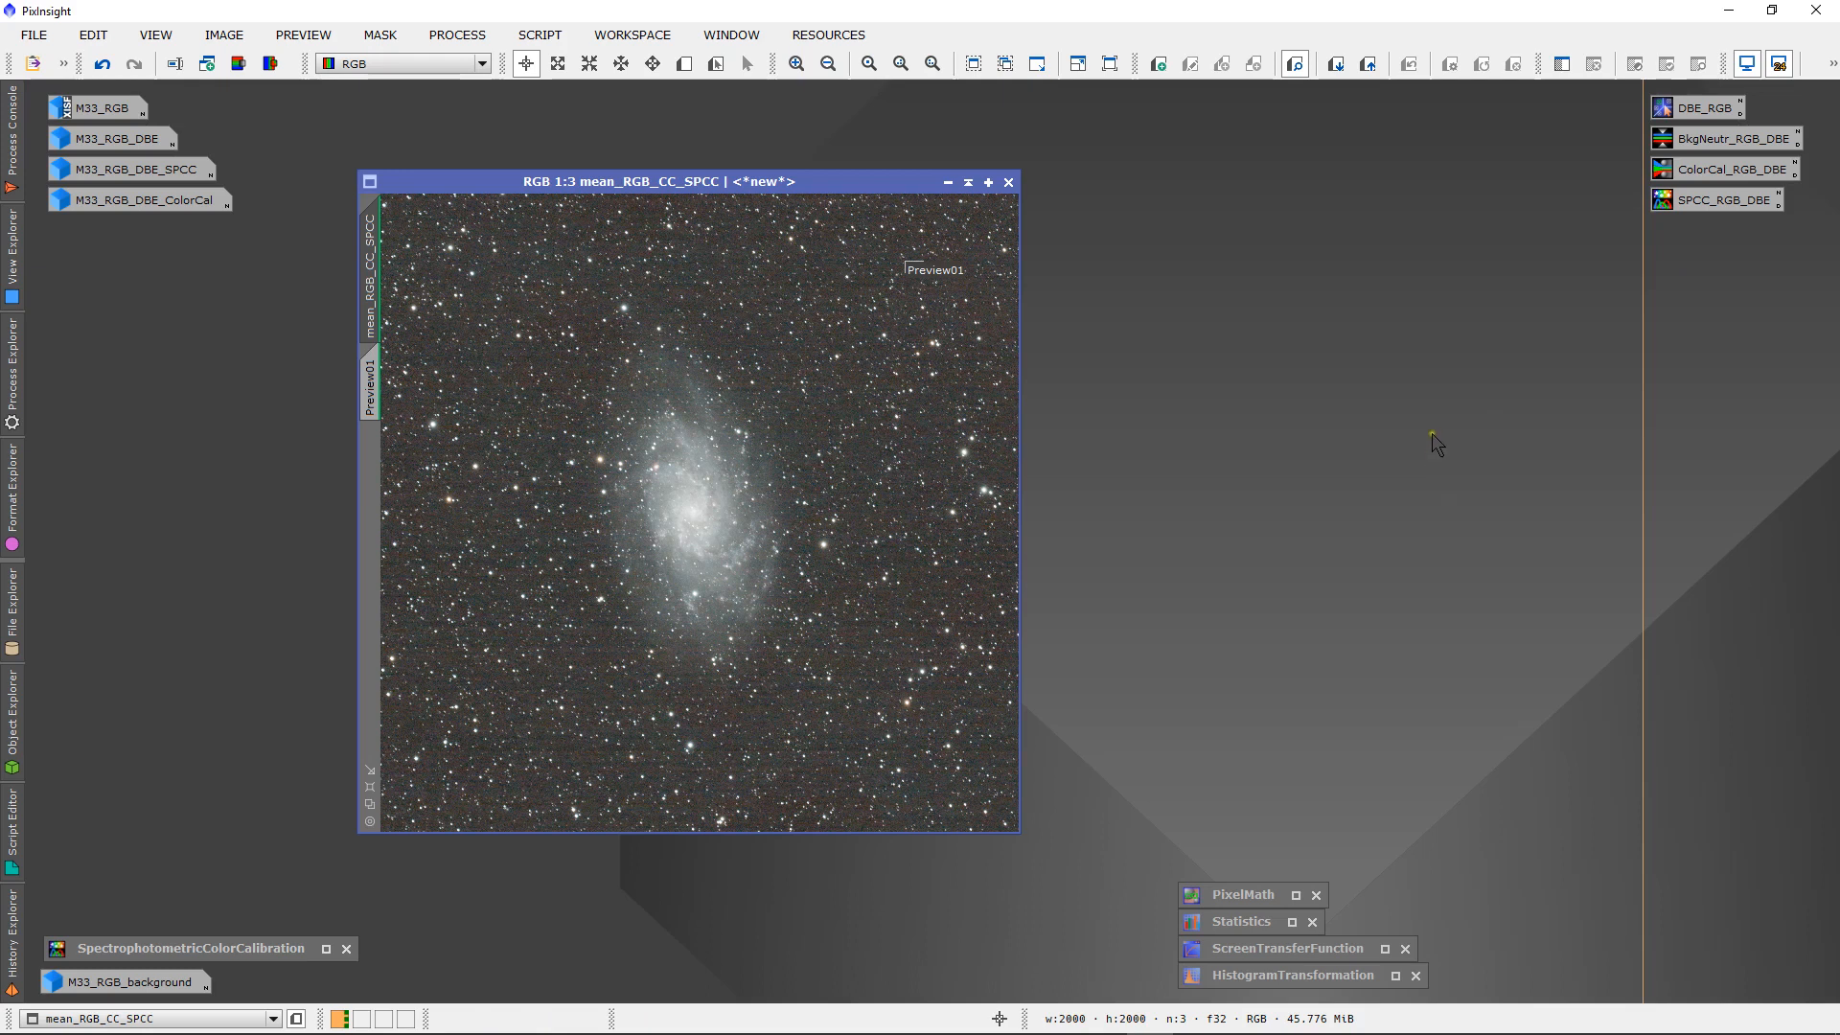
click(1297, 897)
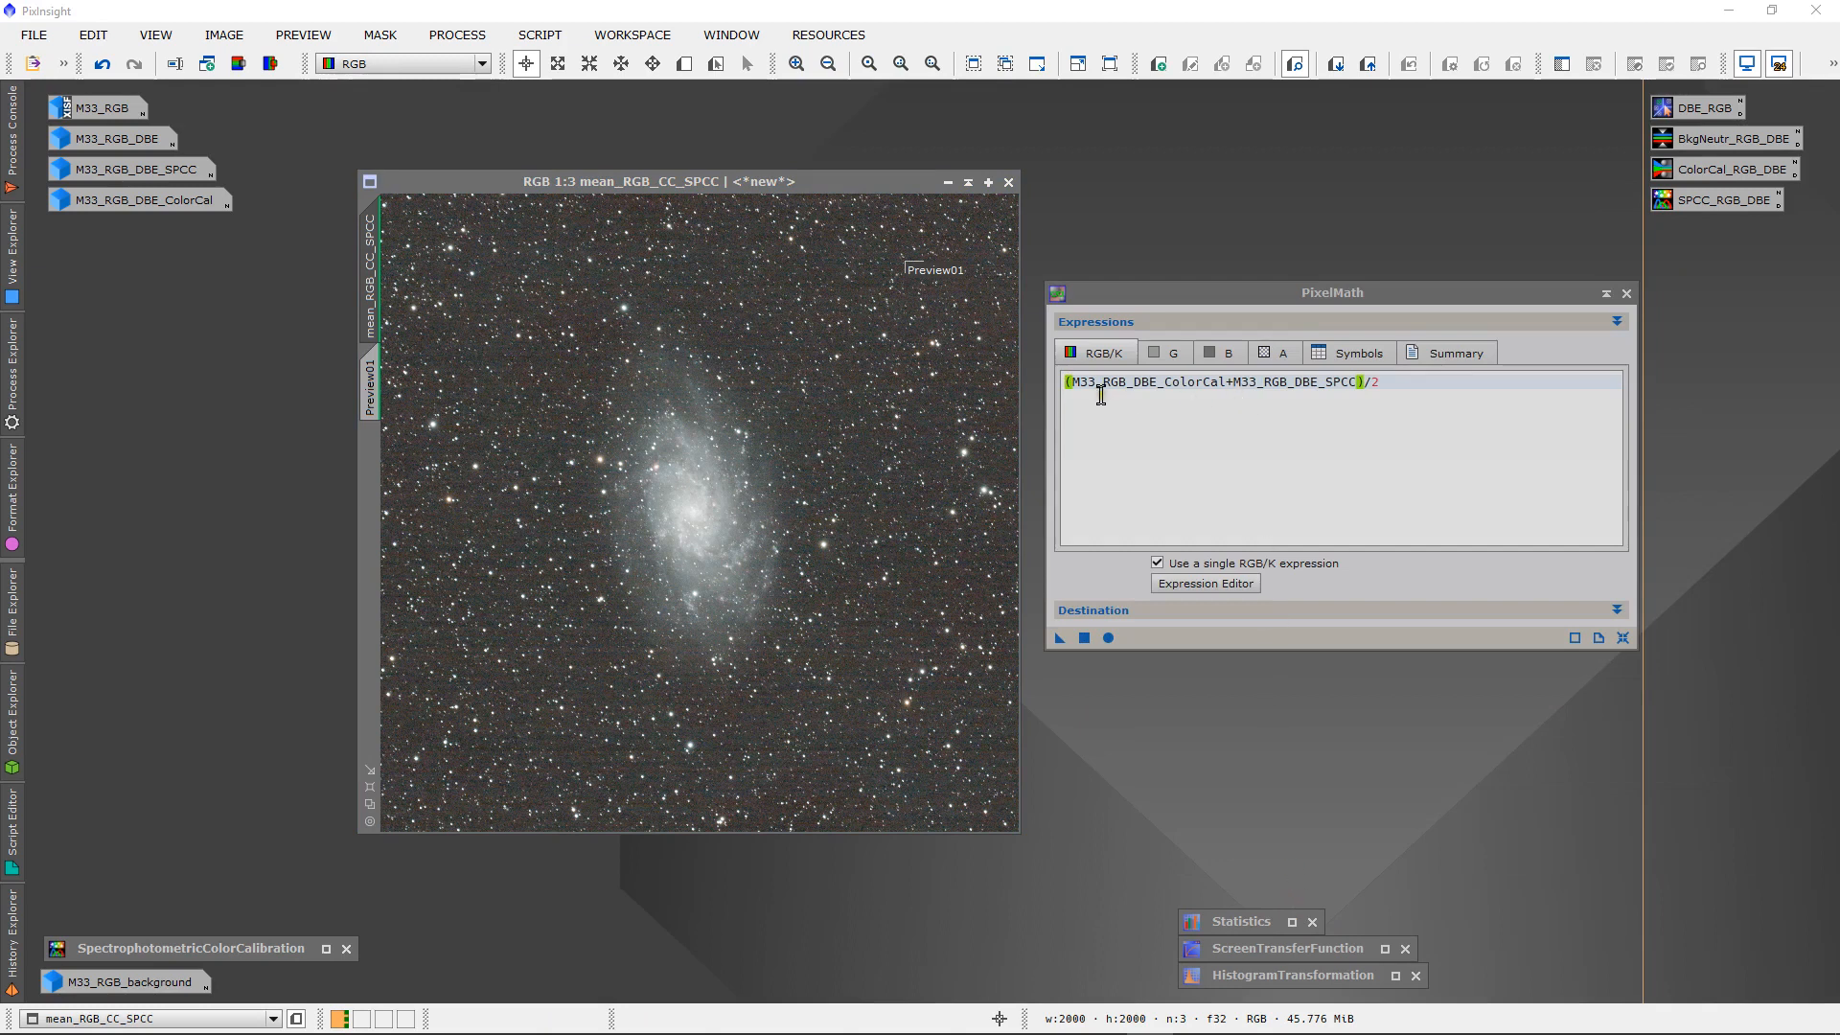
click(1606, 293)
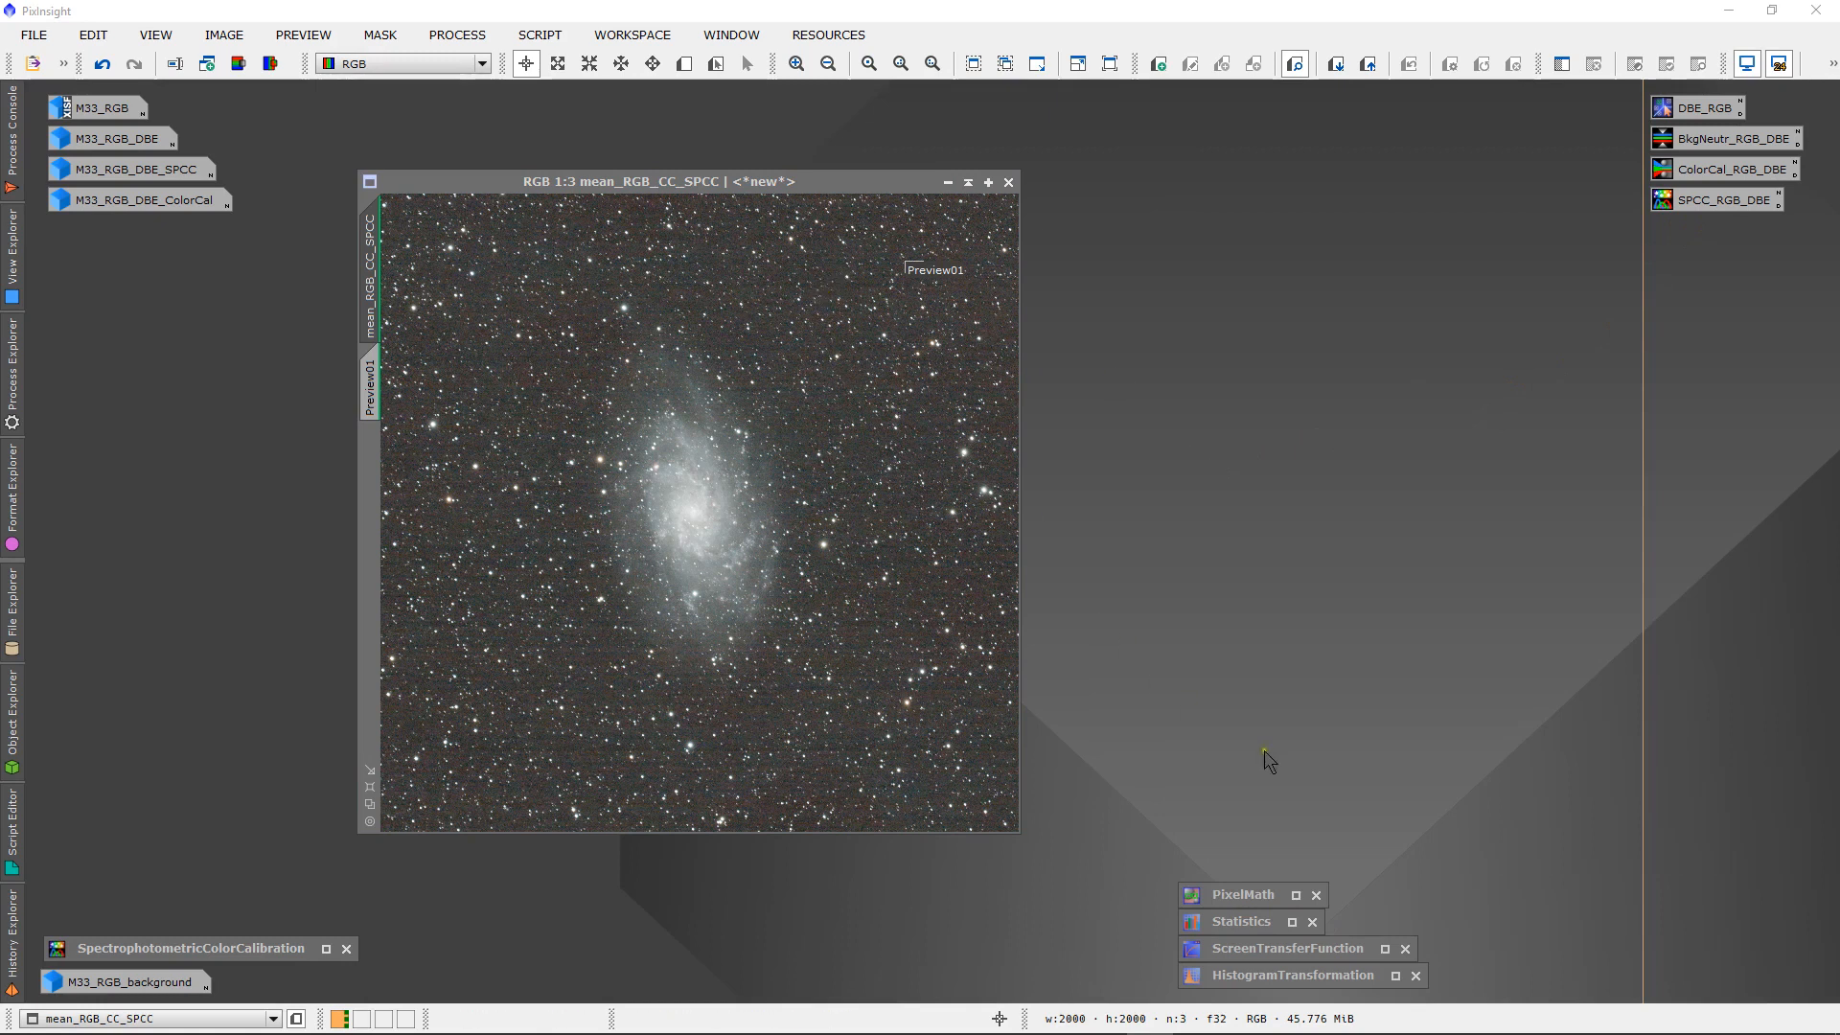
- Bring up HistogramTransformation for a look, collapse it and park it at the upper edge of the workspace
click(1395, 975)
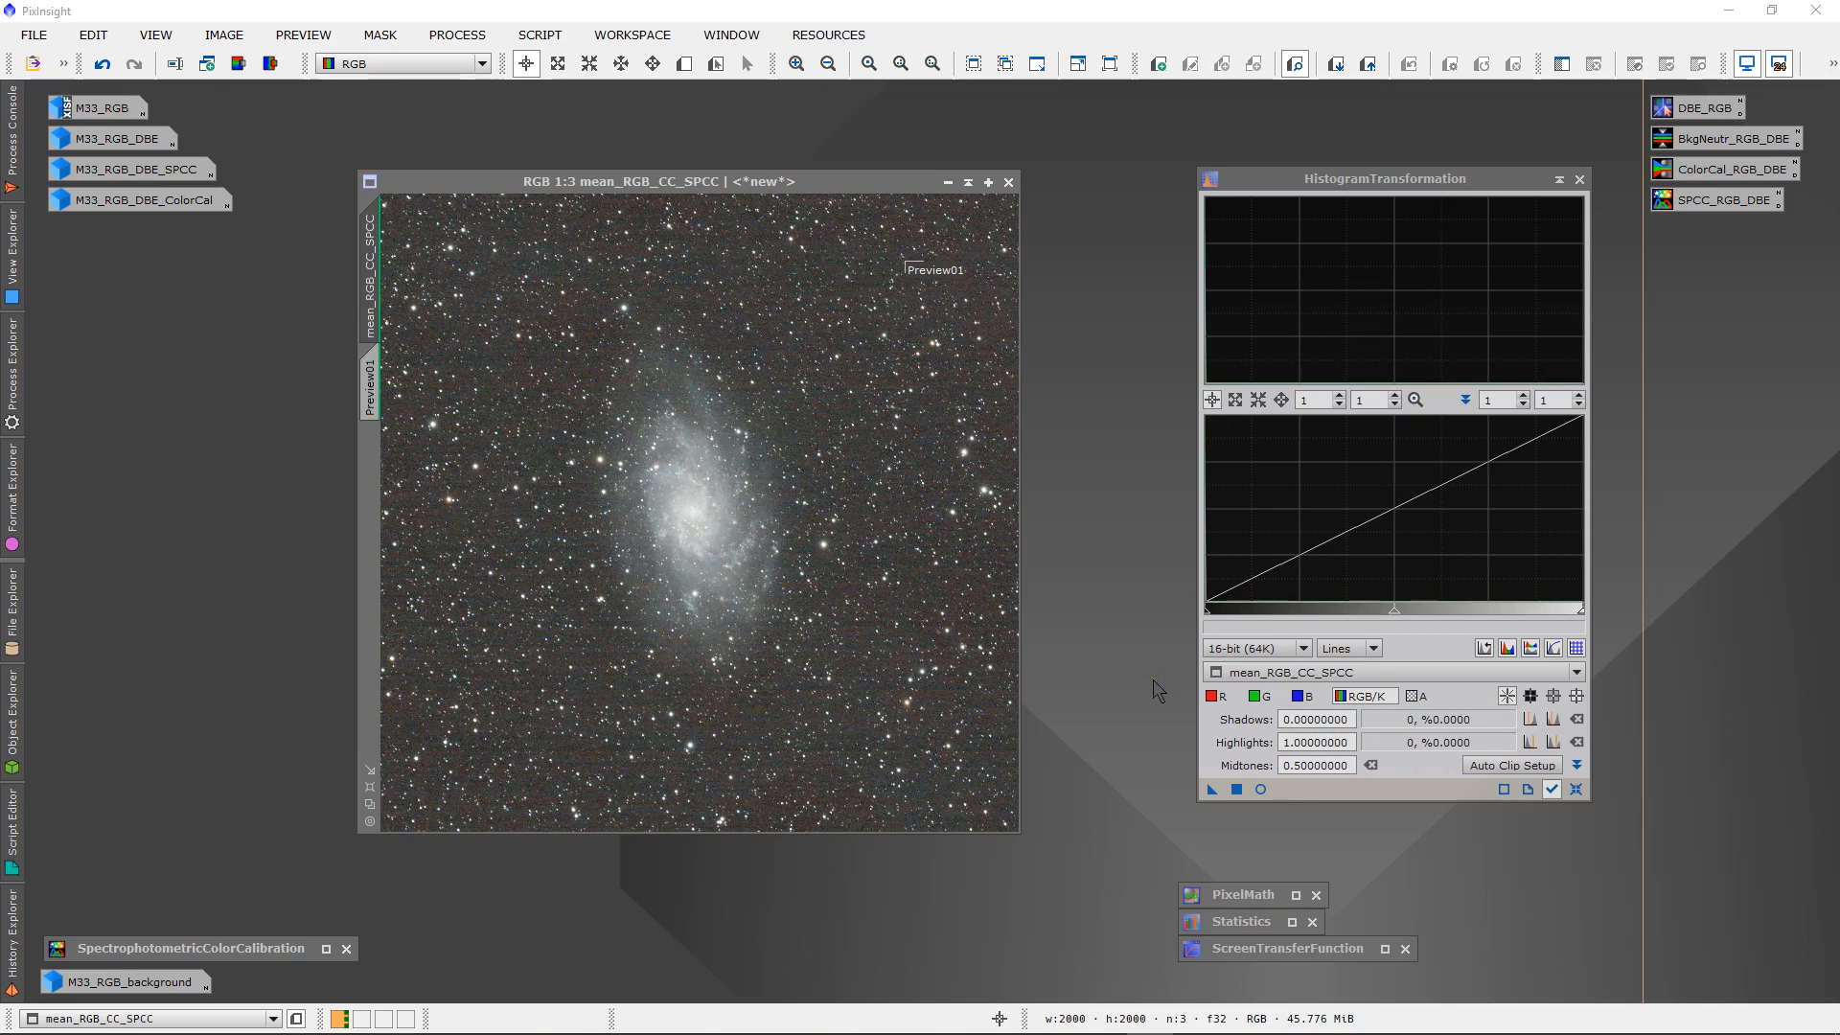
click(1560, 181)
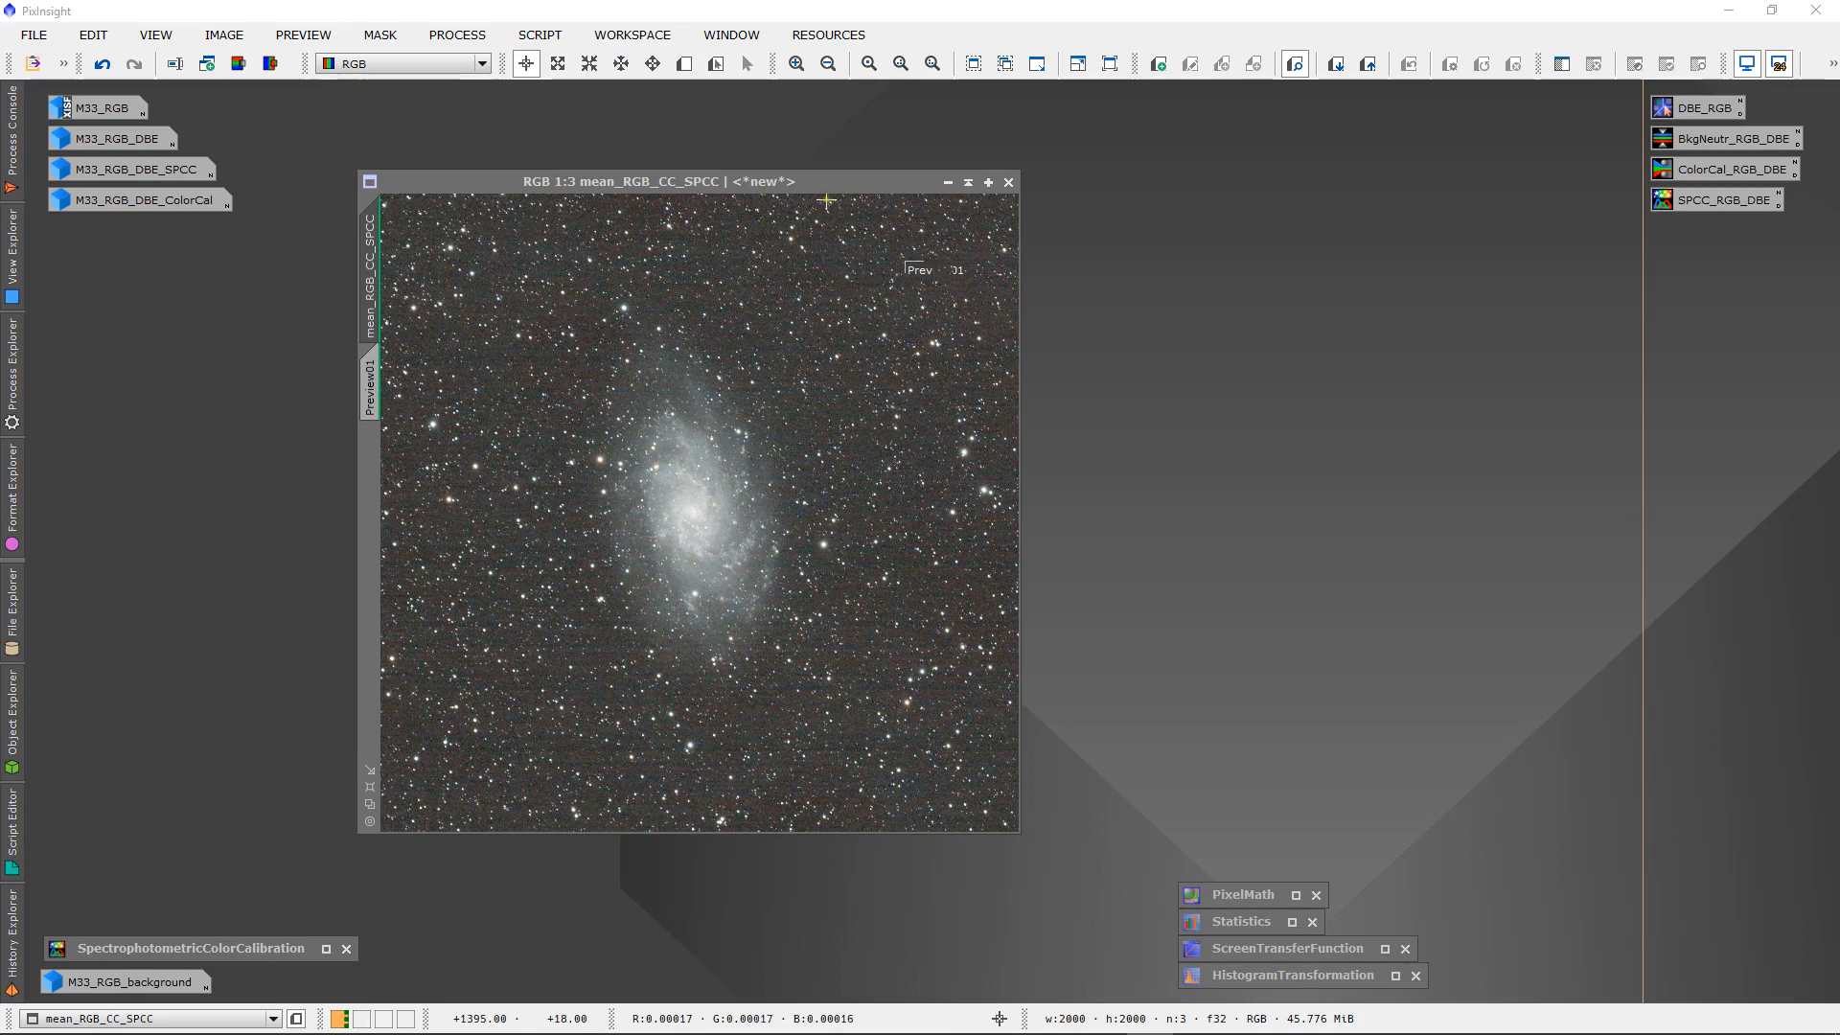
click(1395, 975)
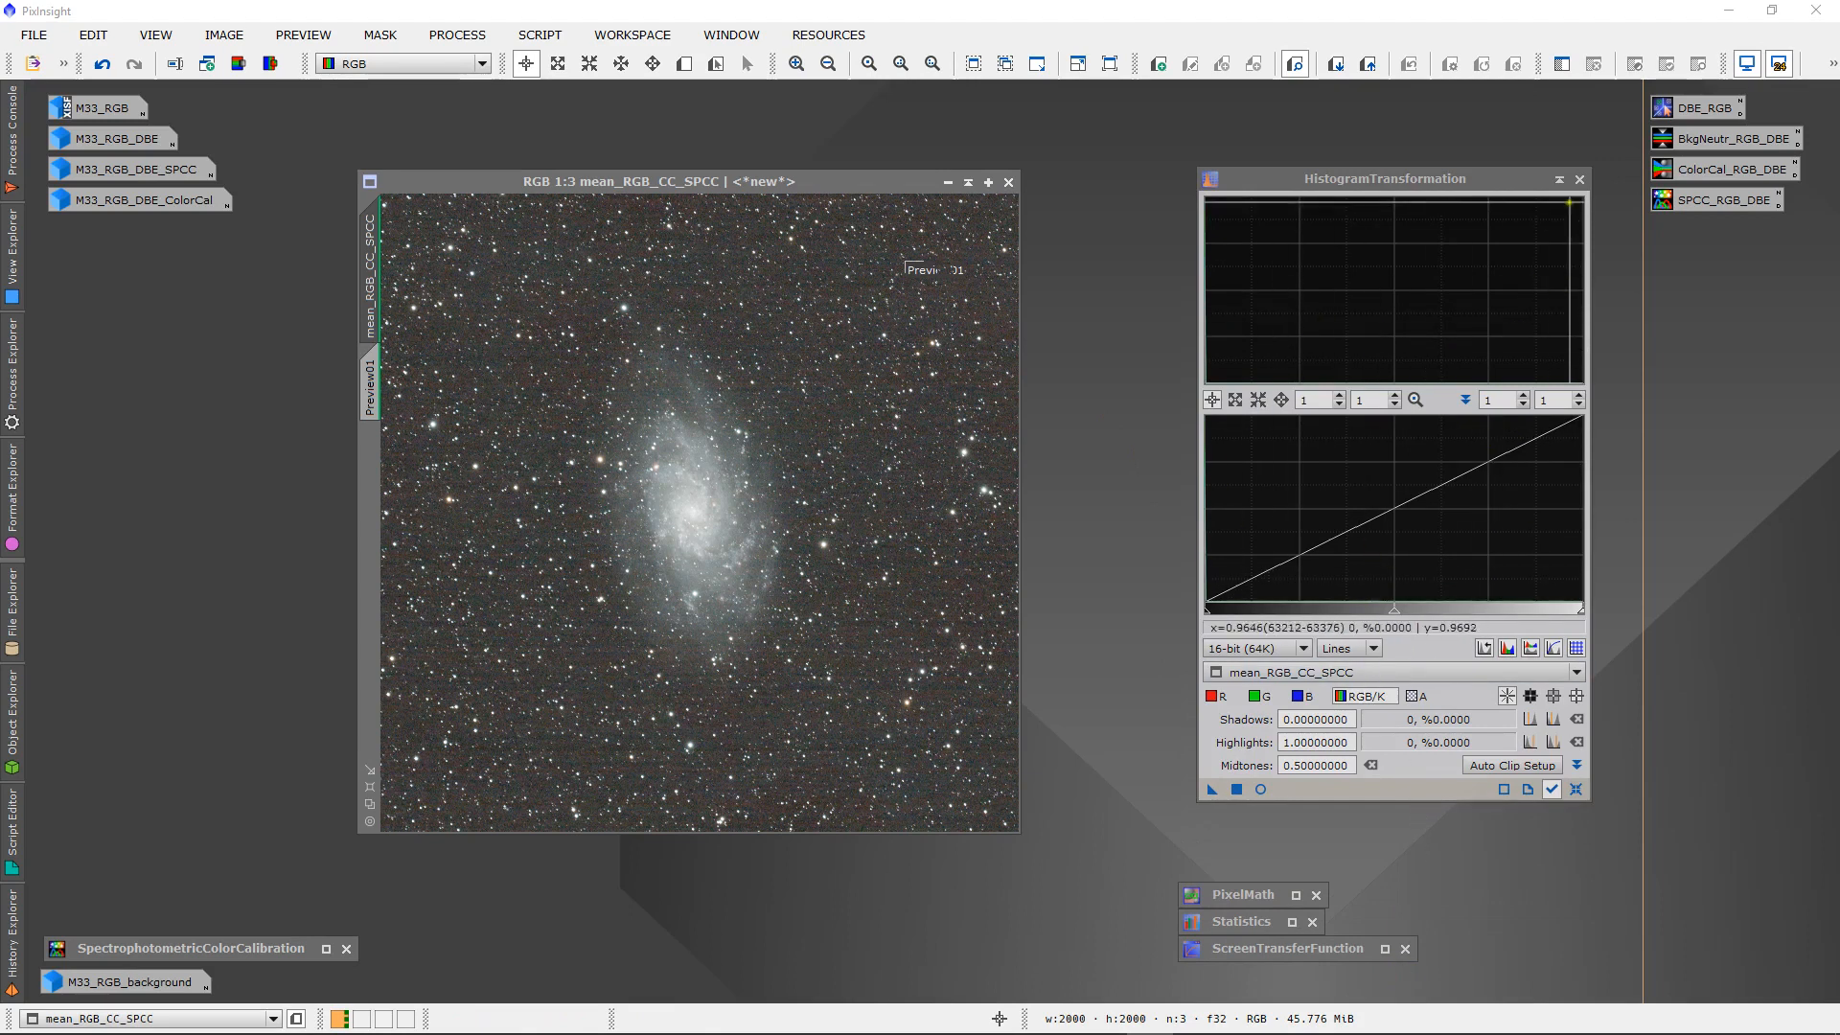
click(1560, 182)
drag(1305, 981, 1469, 115)
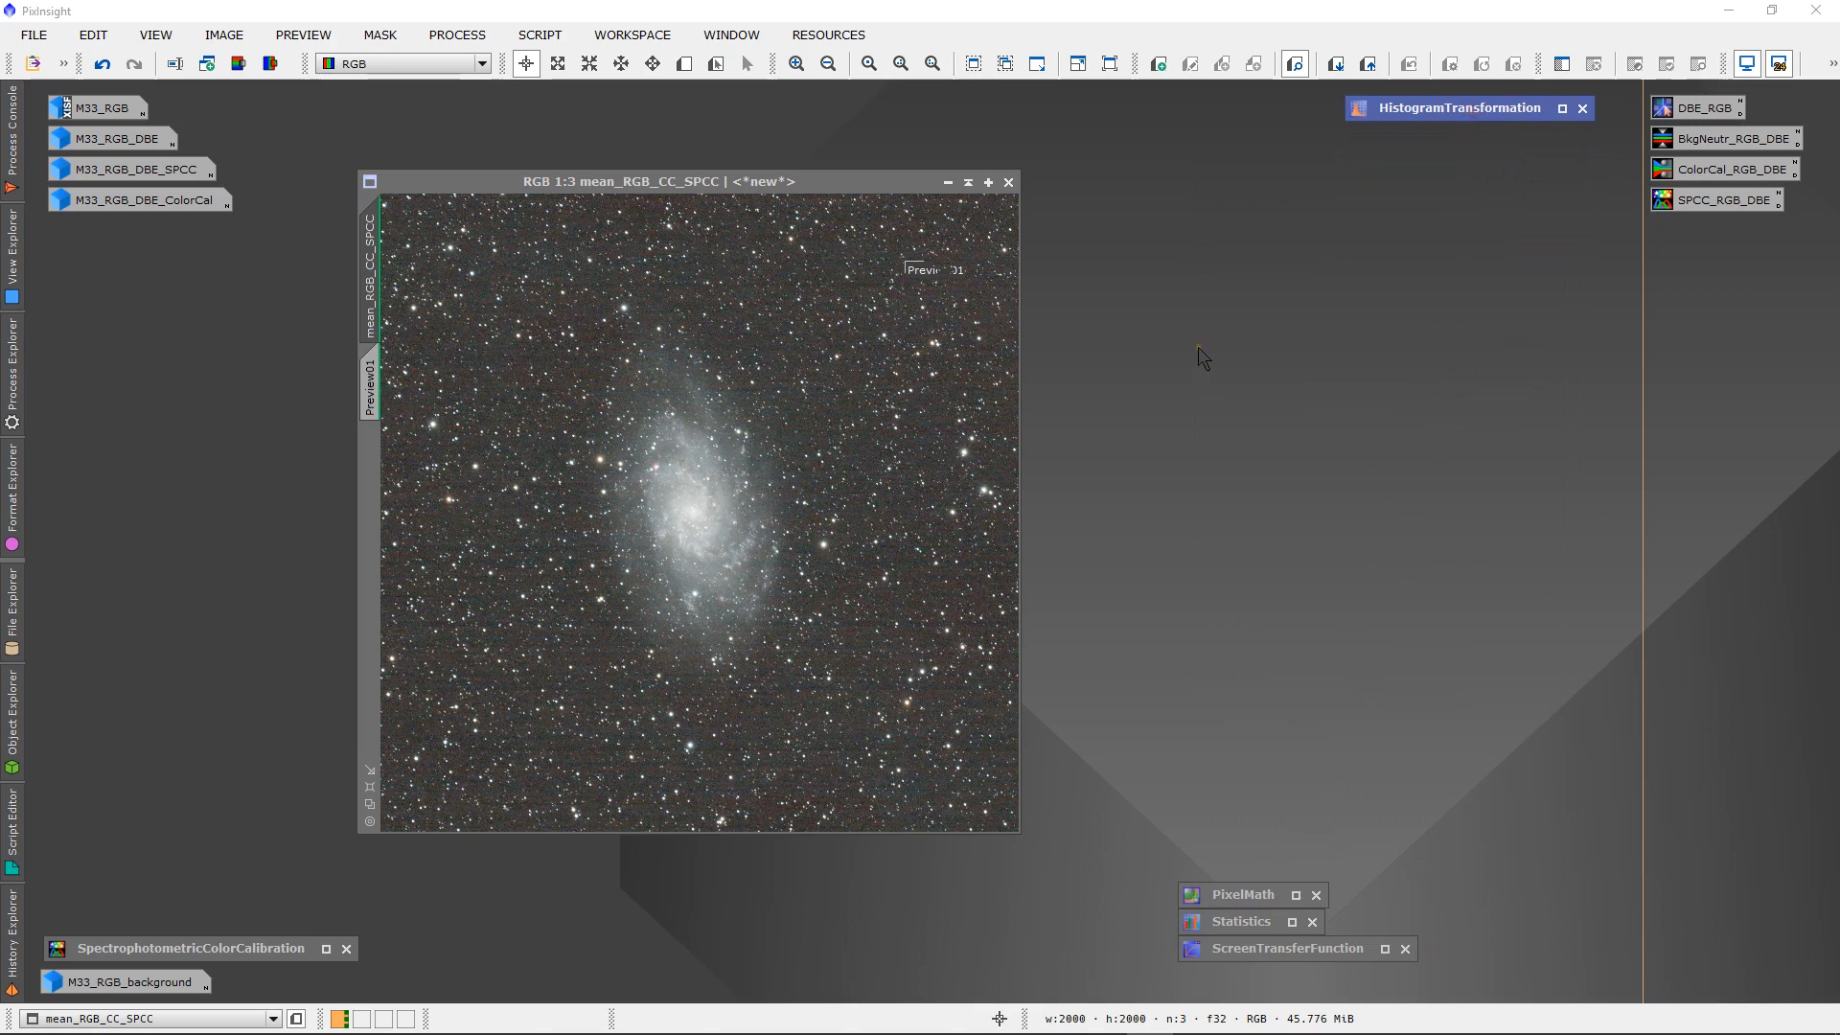
- Open the MaskedStretch process, collapse it and park it directly below HistogramTransformation
click(457, 35)
mouse_move(543, 23)
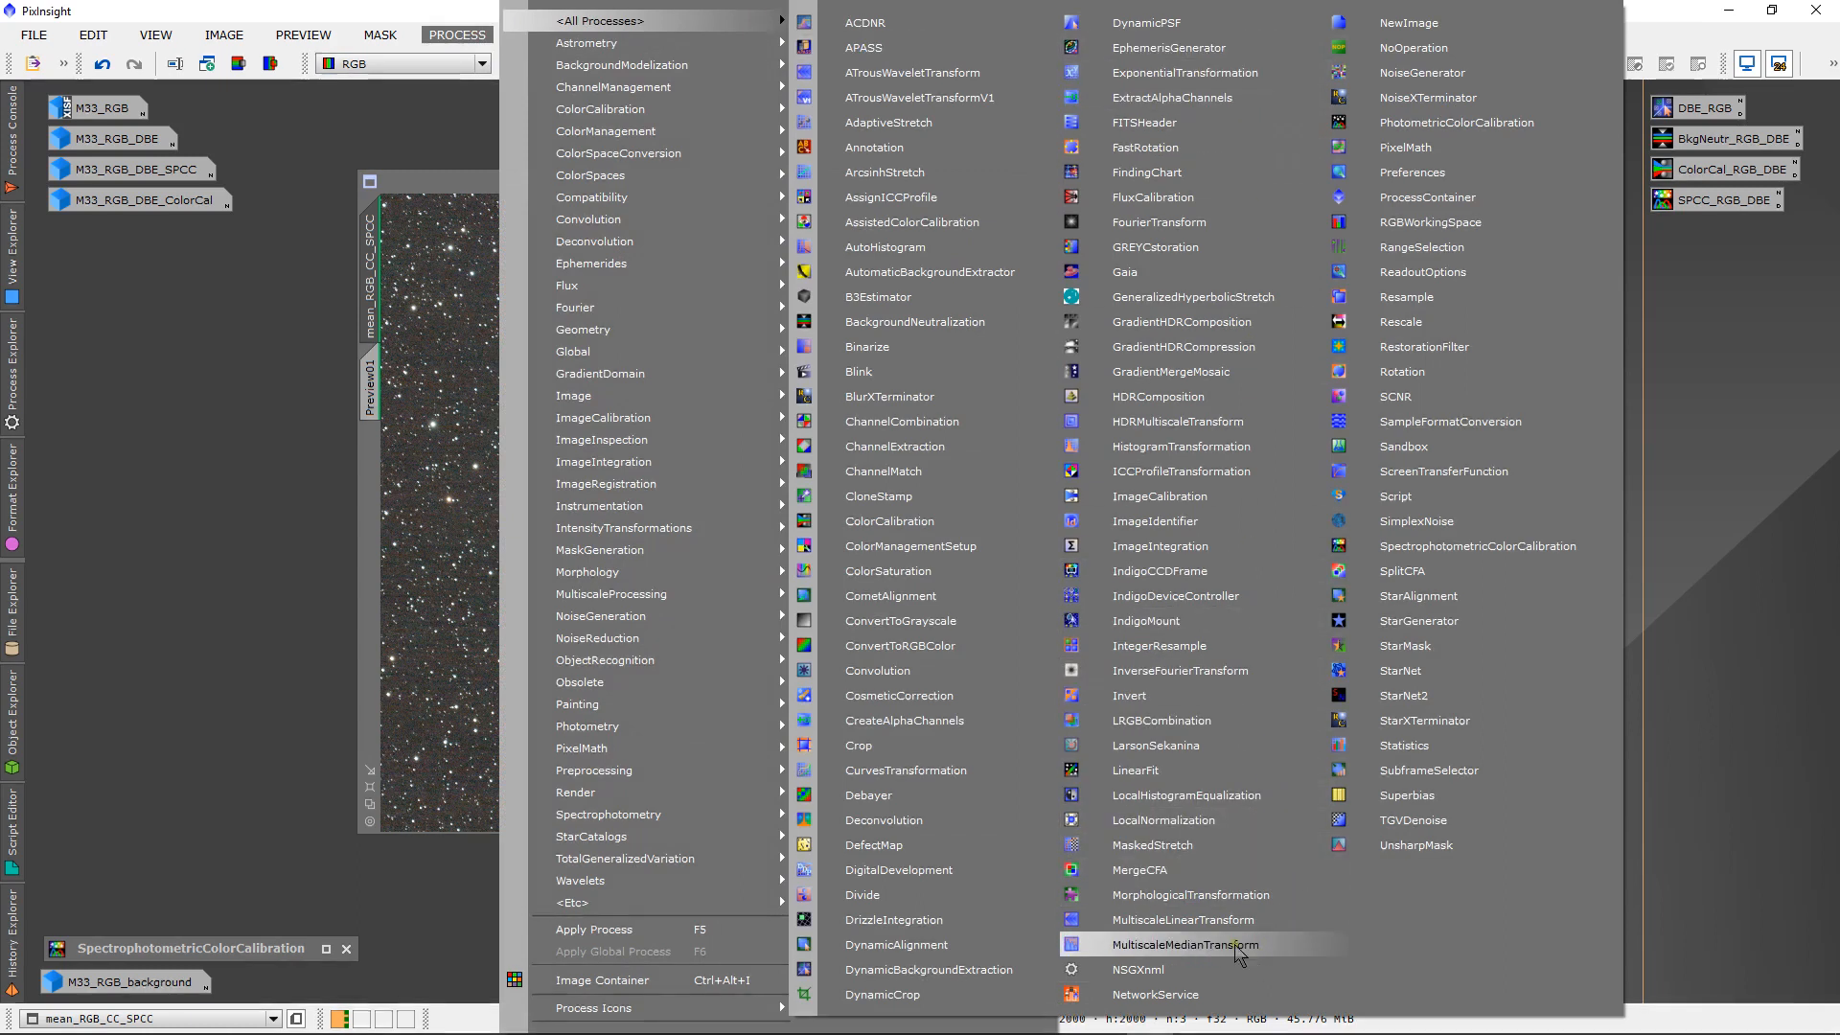
click(1153, 845)
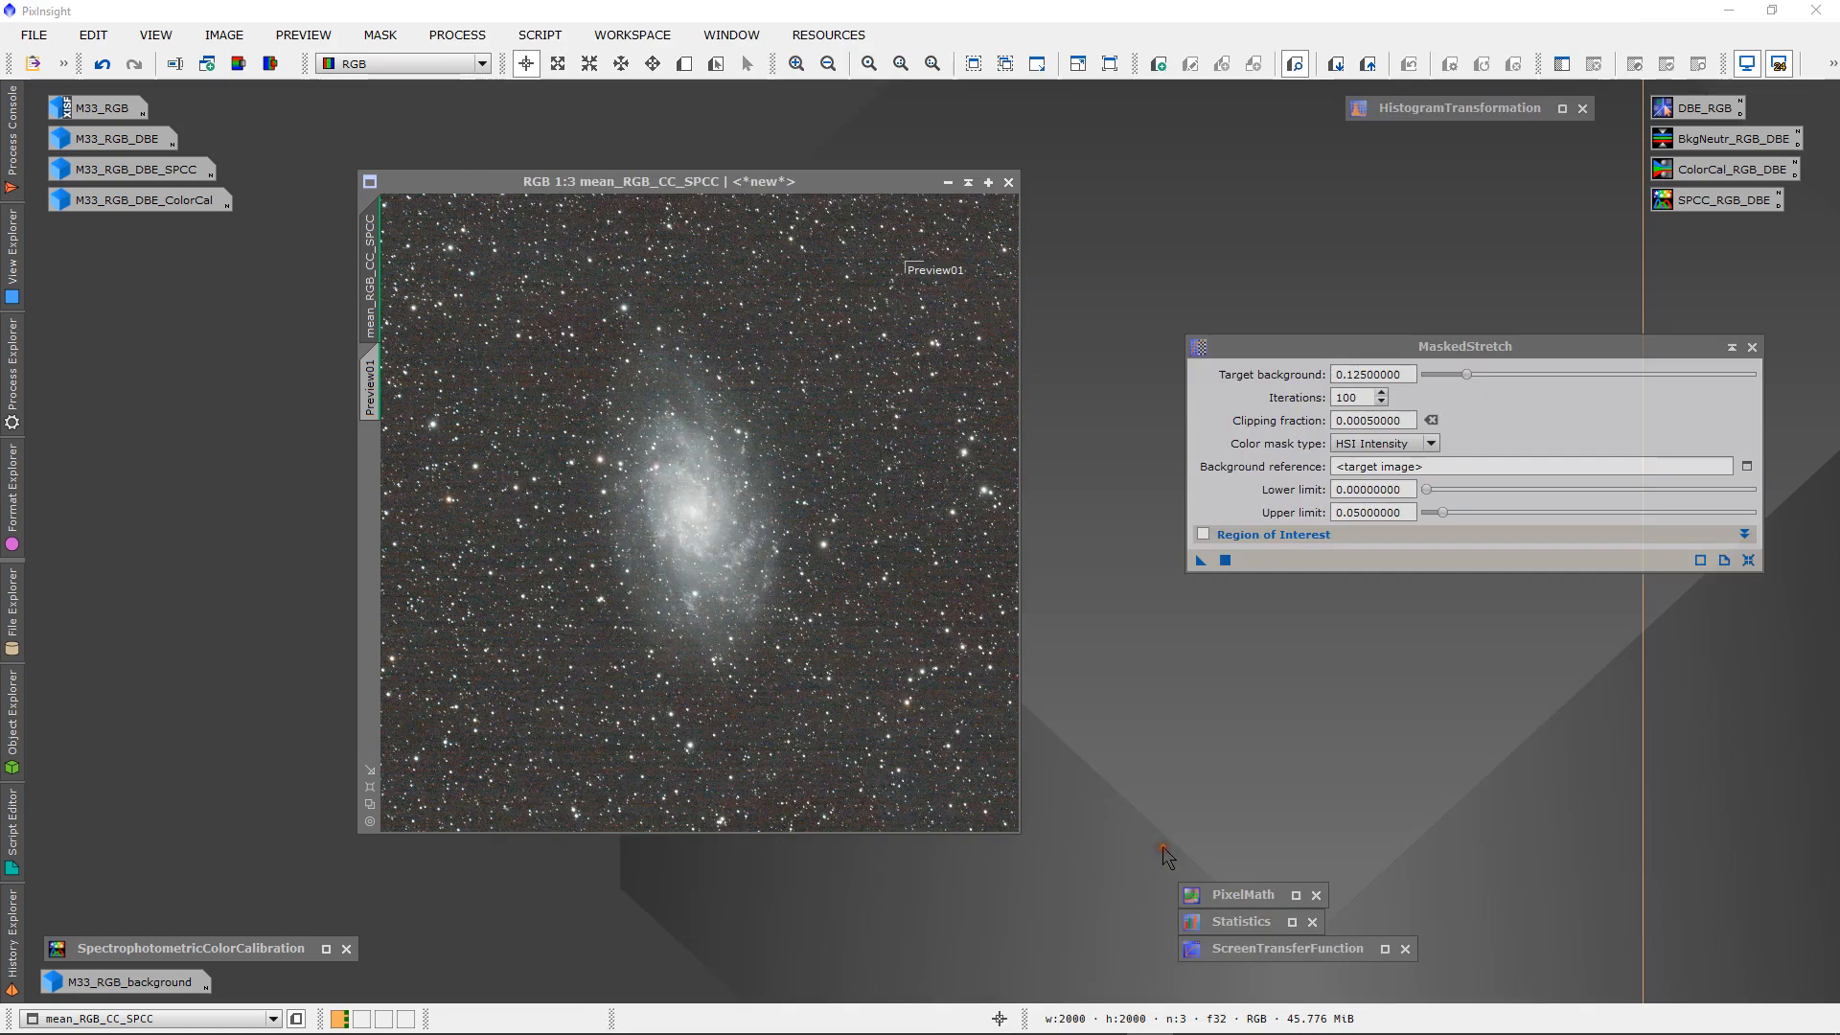
drag(1326, 345, 1274, 269)
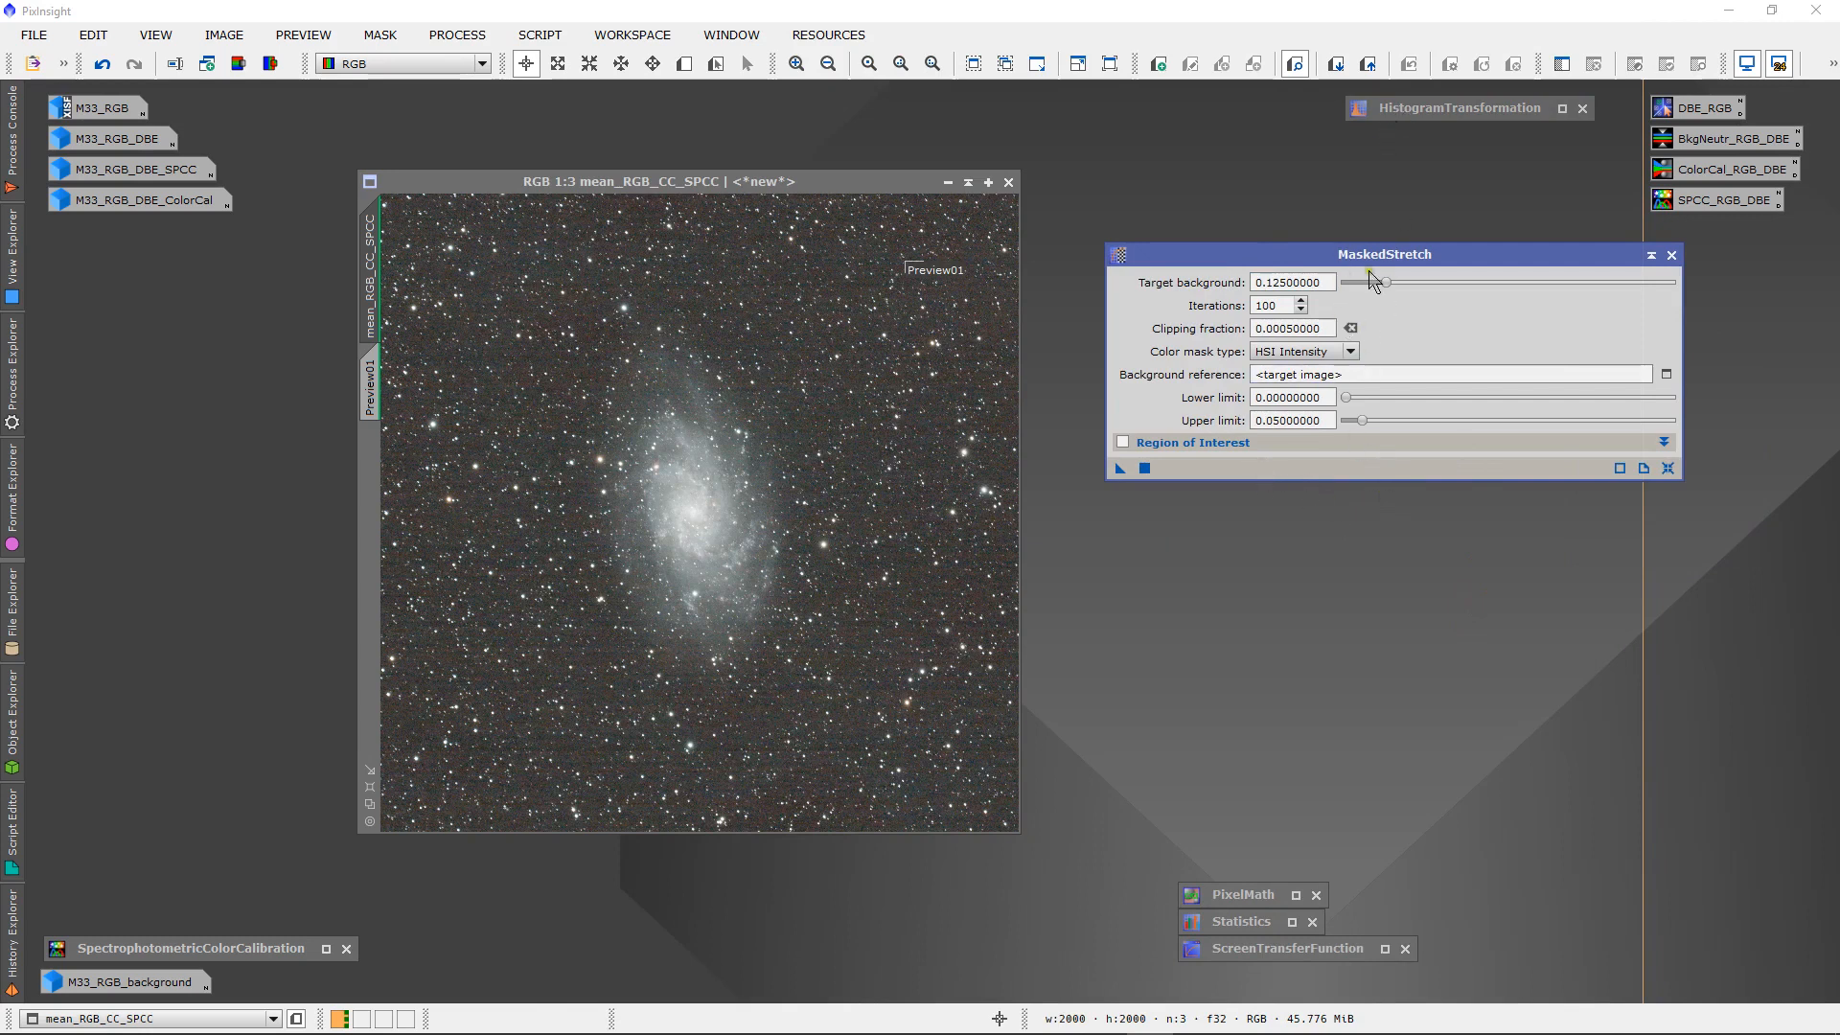
mouse_move(1339, 361)
click(1651, 255)
drag(1381, 371, 1422, 144)
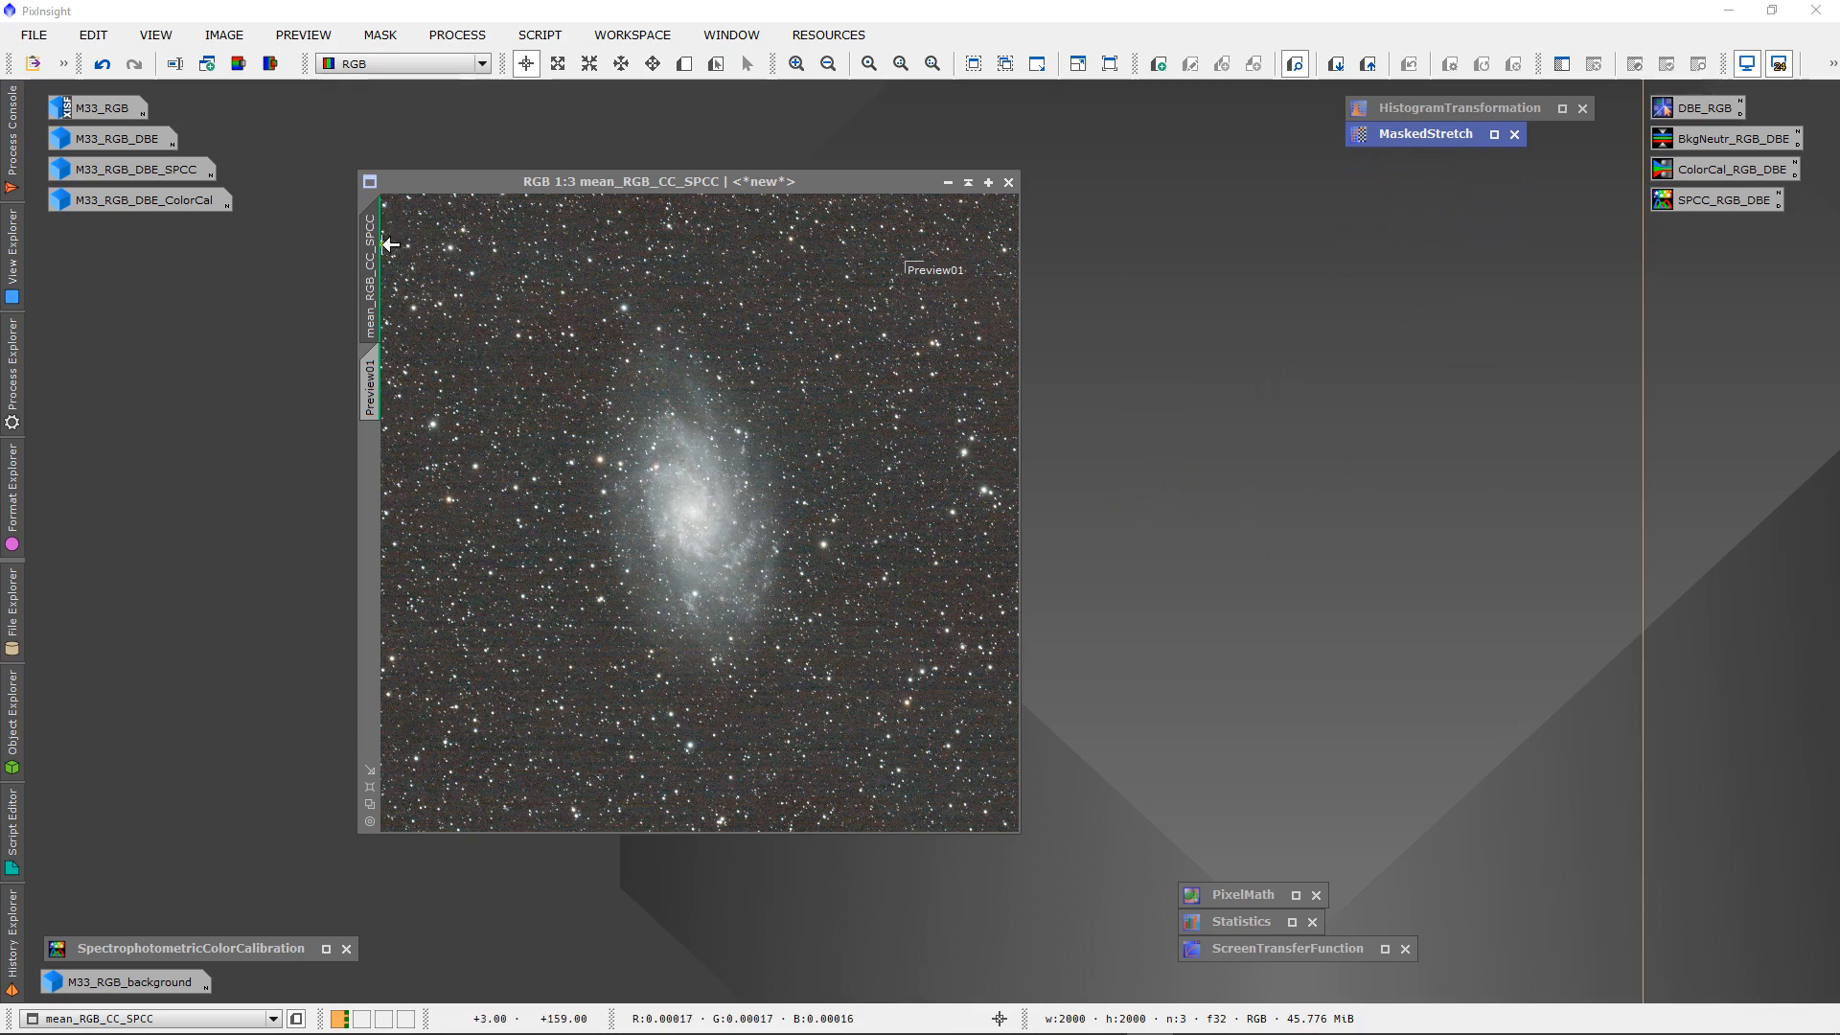
- Create two duplicates of the mean_RGB_CC_SPCC image and move the original's window clear of them
mouse_move(380, 244)
drag(381, 258, 435, 278)
mouse_move(432, 275)
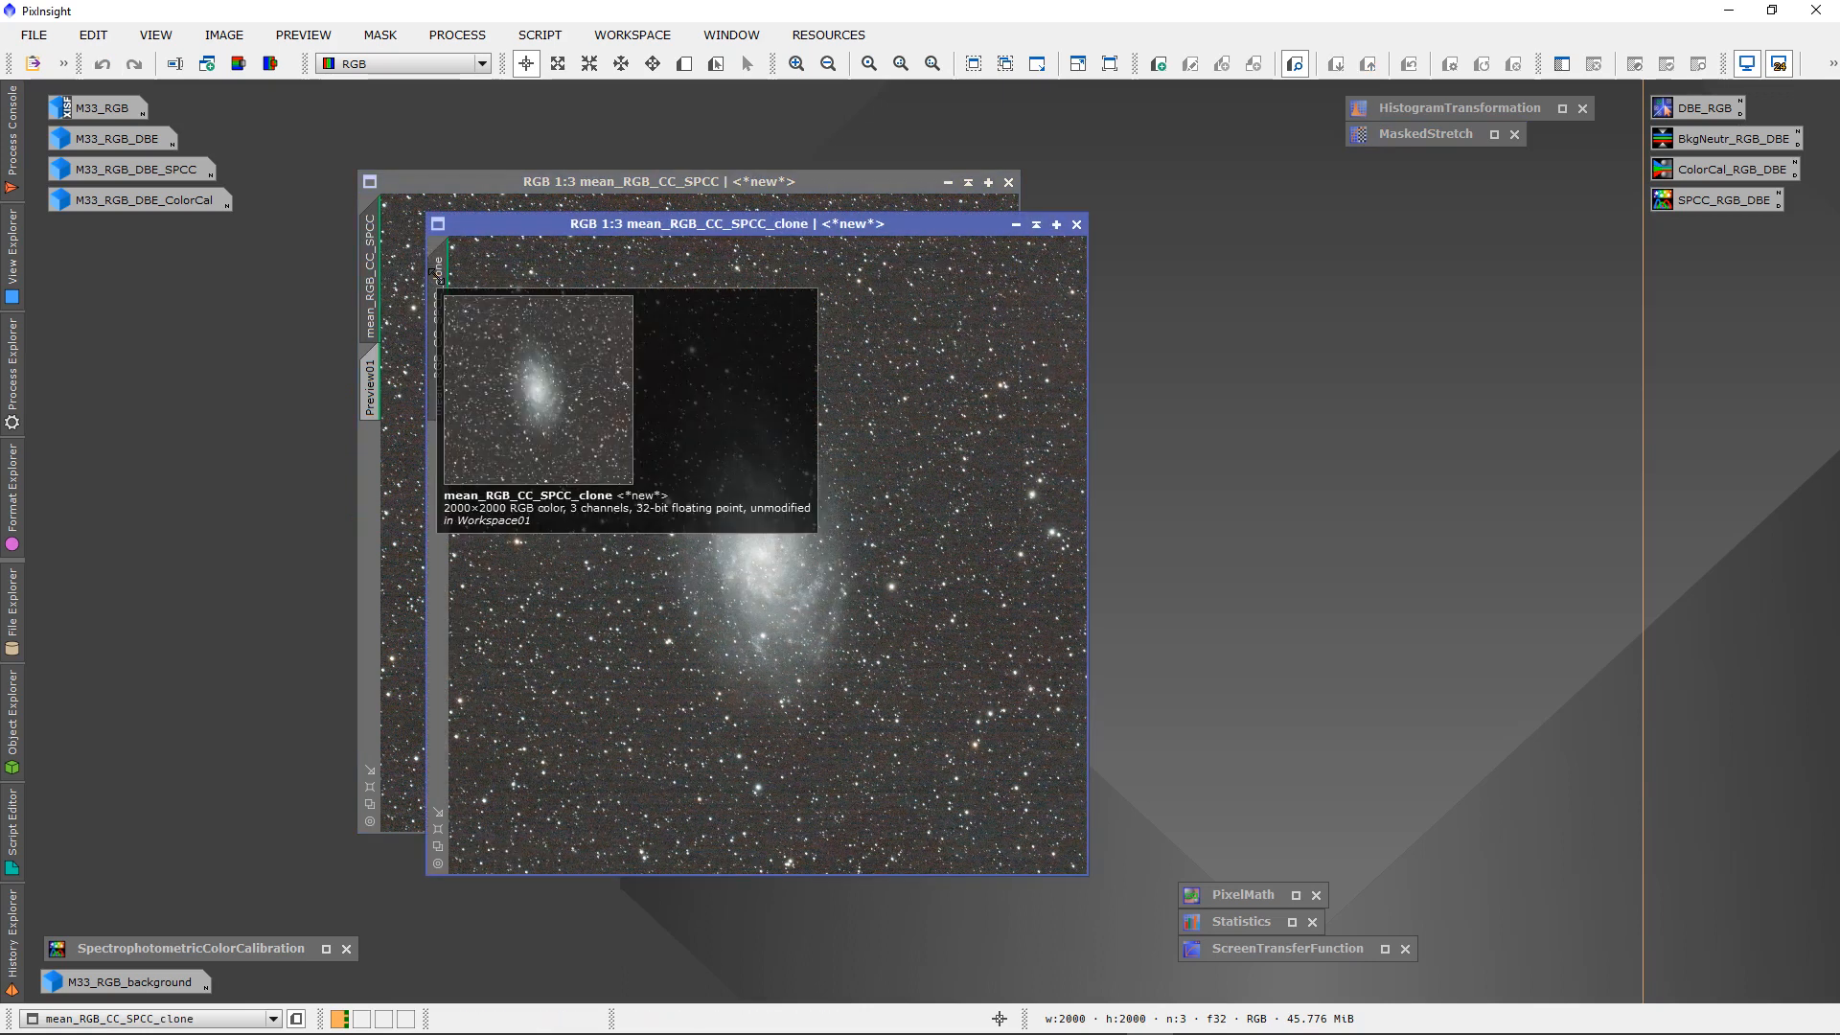
mouse_move(375, 260)
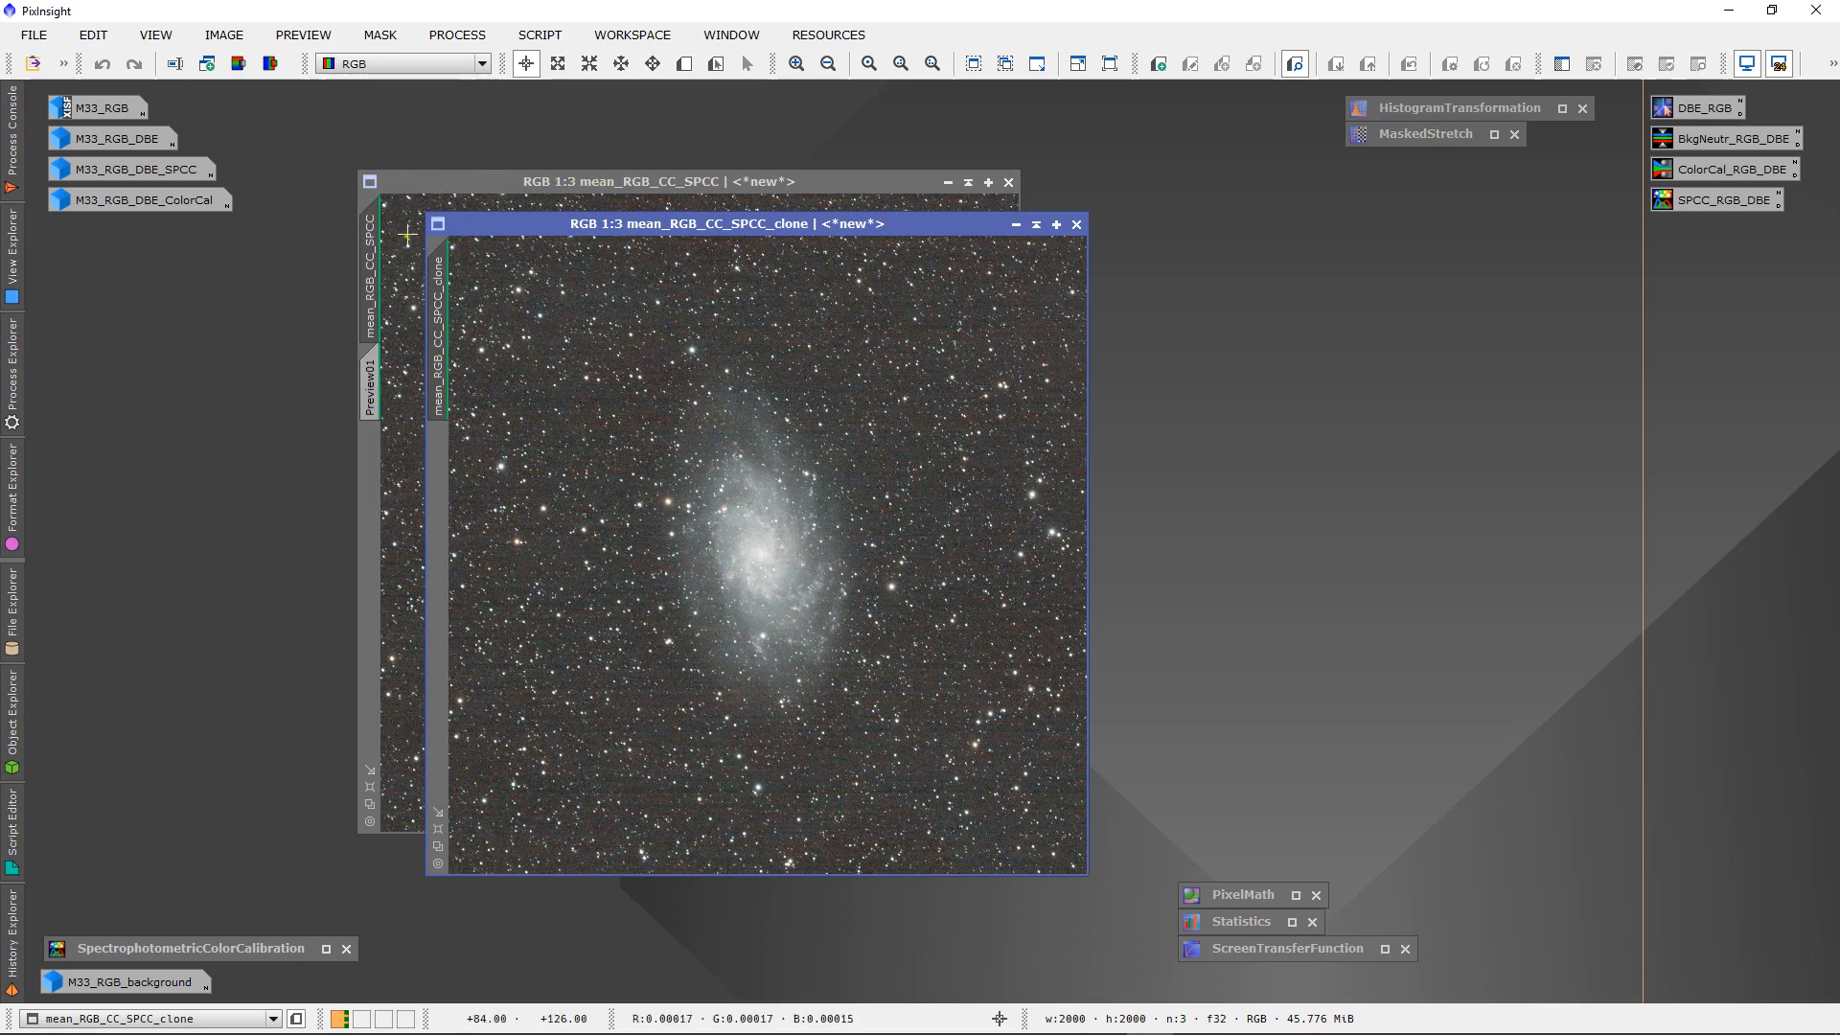
drag(370, 287, 460, 279)
drag(477, 186, 631, 263)
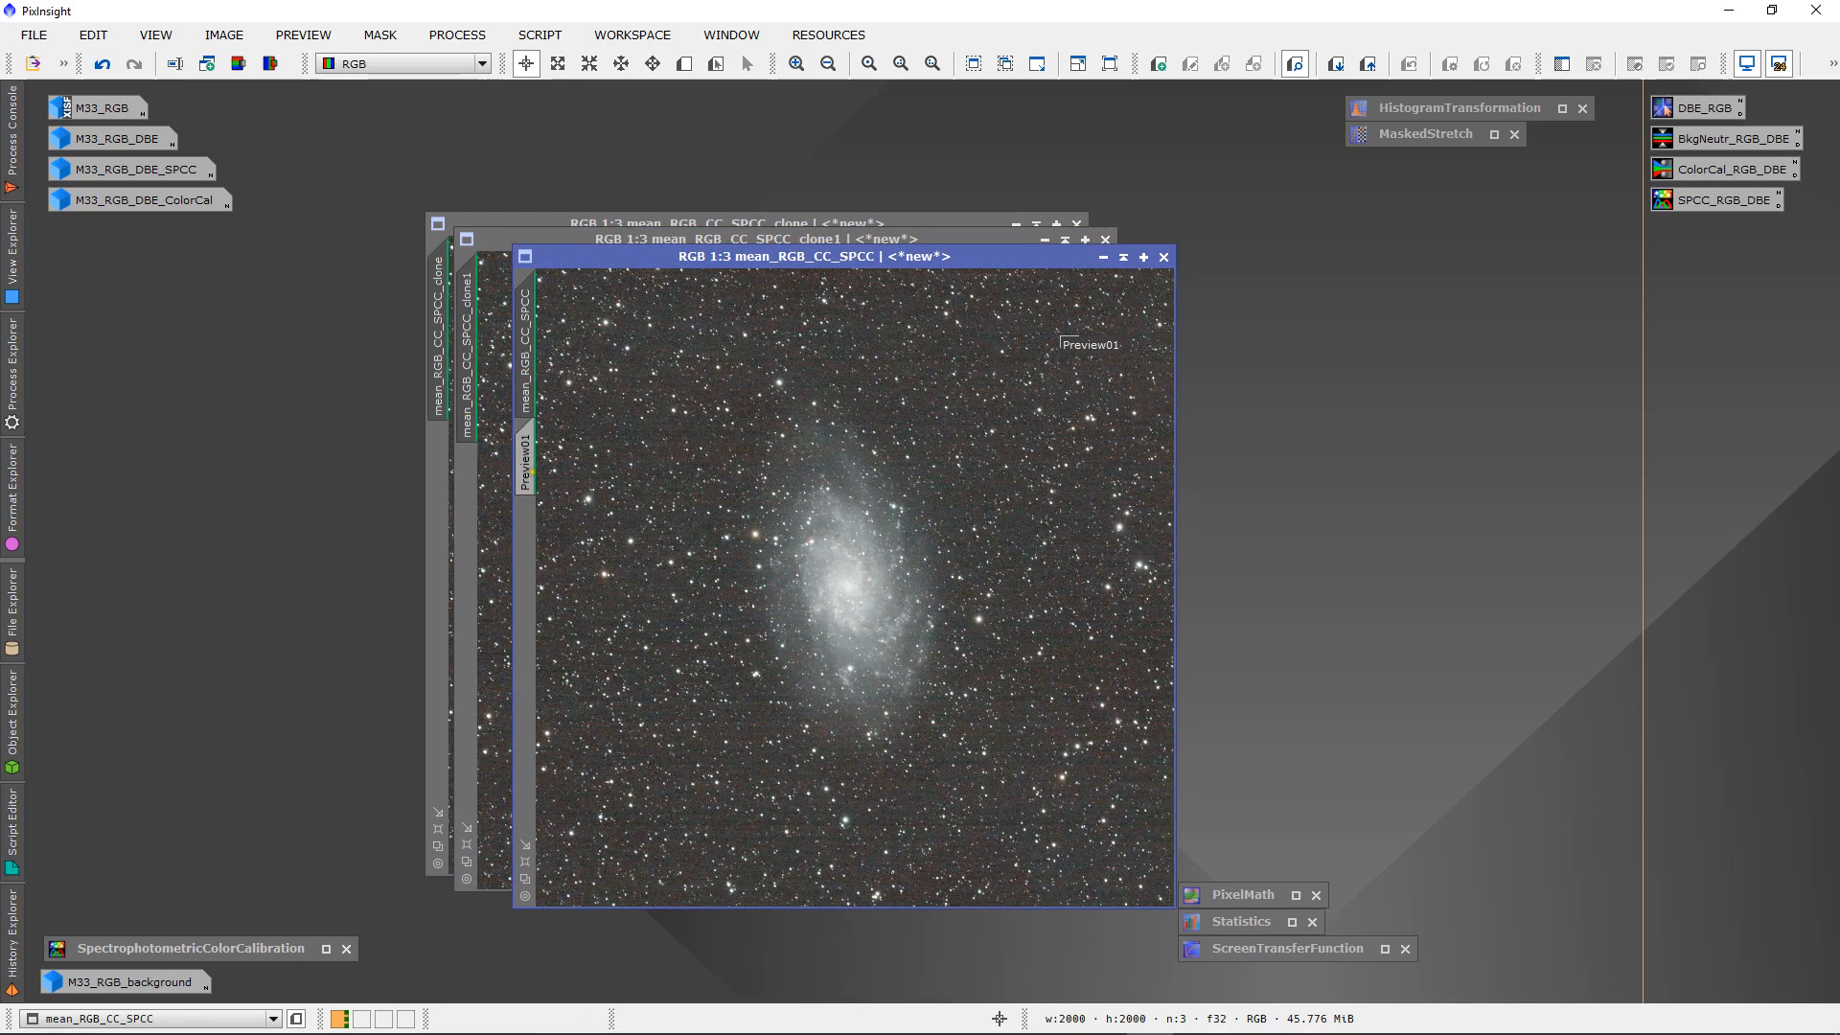
- Copy Preview01 from mean_RGB_CC_SPCC to both clones and iconize the original image
mouse_move(543, 472)
click(538, 456)
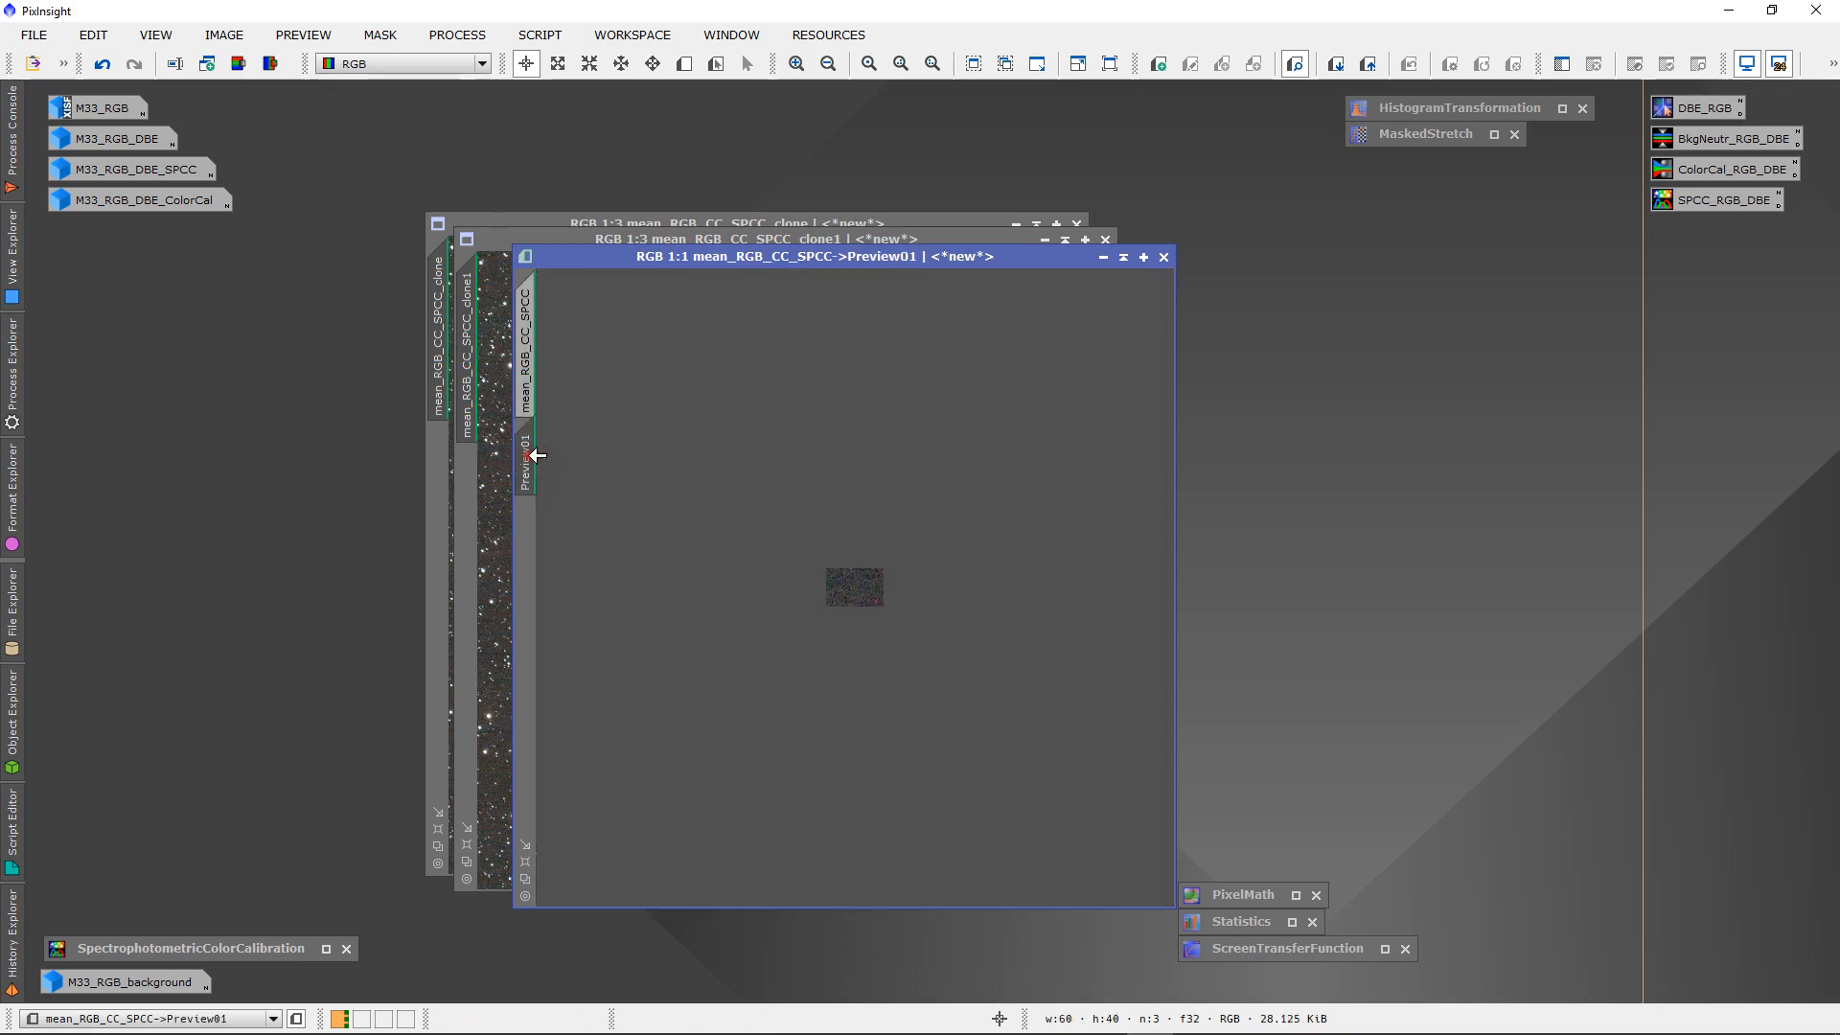
click(537, 453)
drag(508, 453, 441, 470)
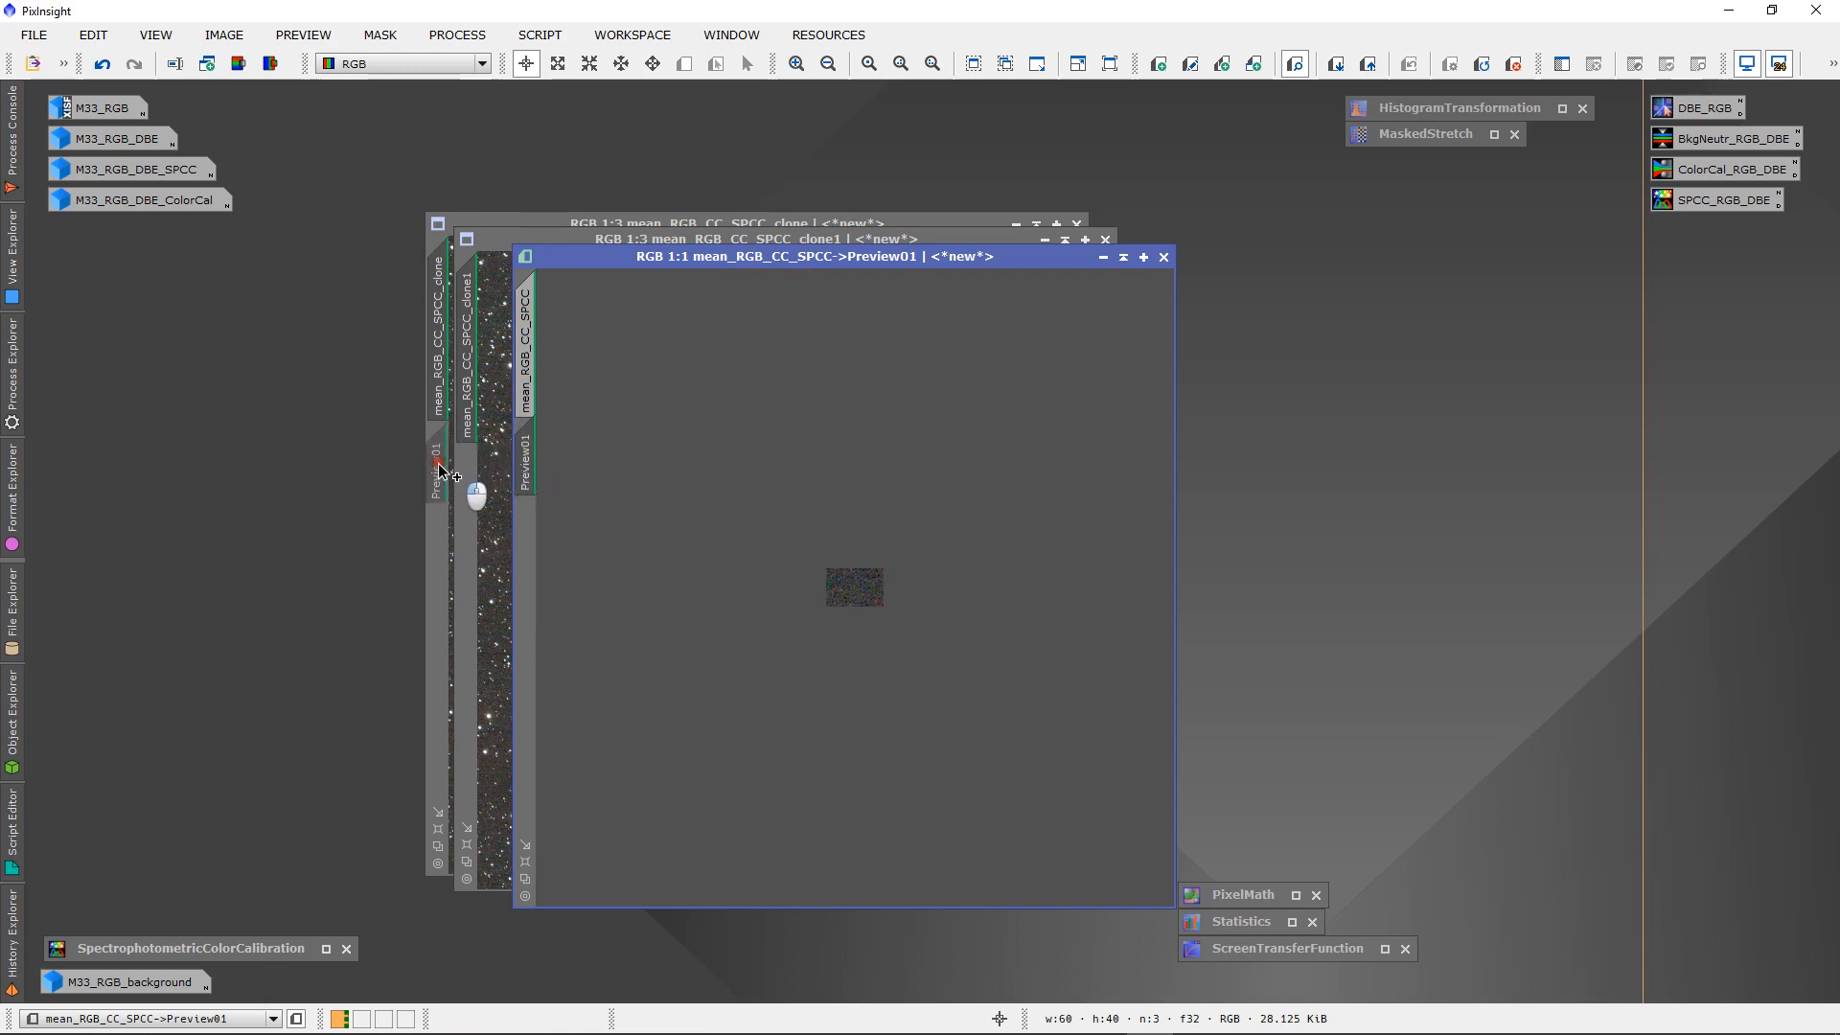
drag(438, 469, 462, 498)
click(527, 360)
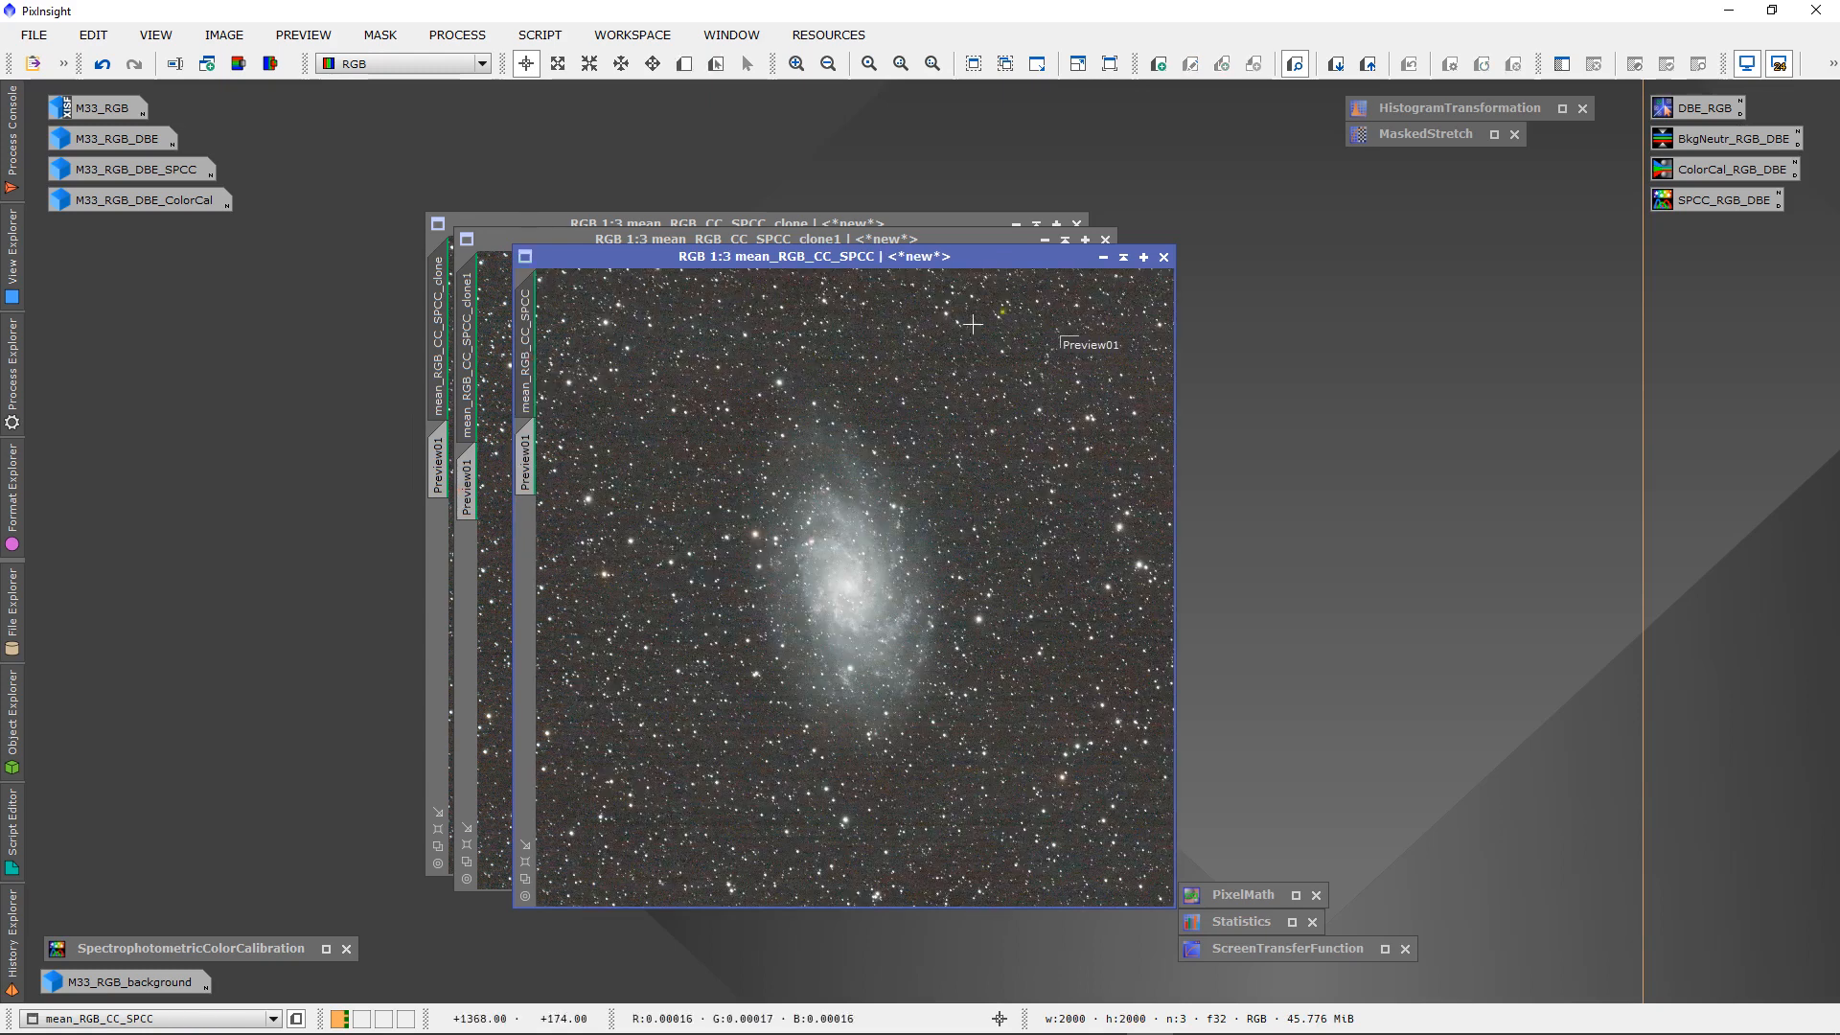
click(1103, 257)
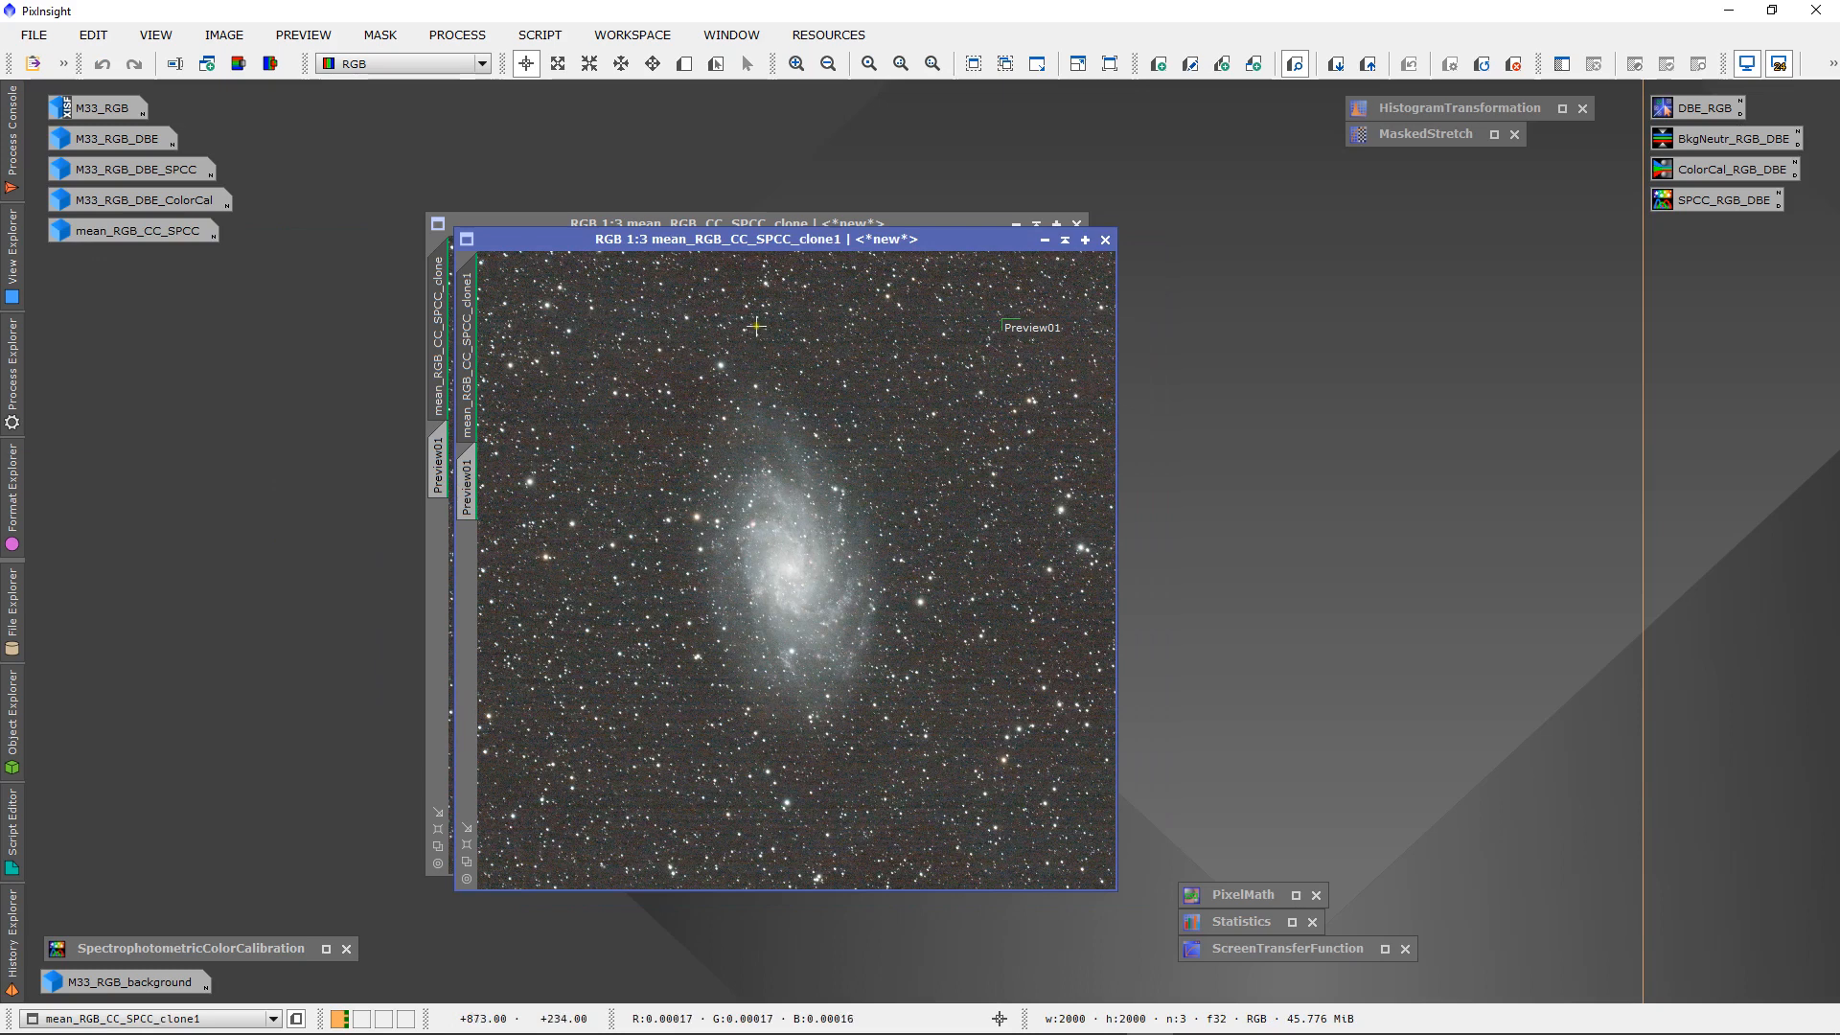
- Rename the image mean_RGB_CC_SPCC_clone1 as mean_RGB_CC_SPCC_HT
drag(774, 246, 829, 286)
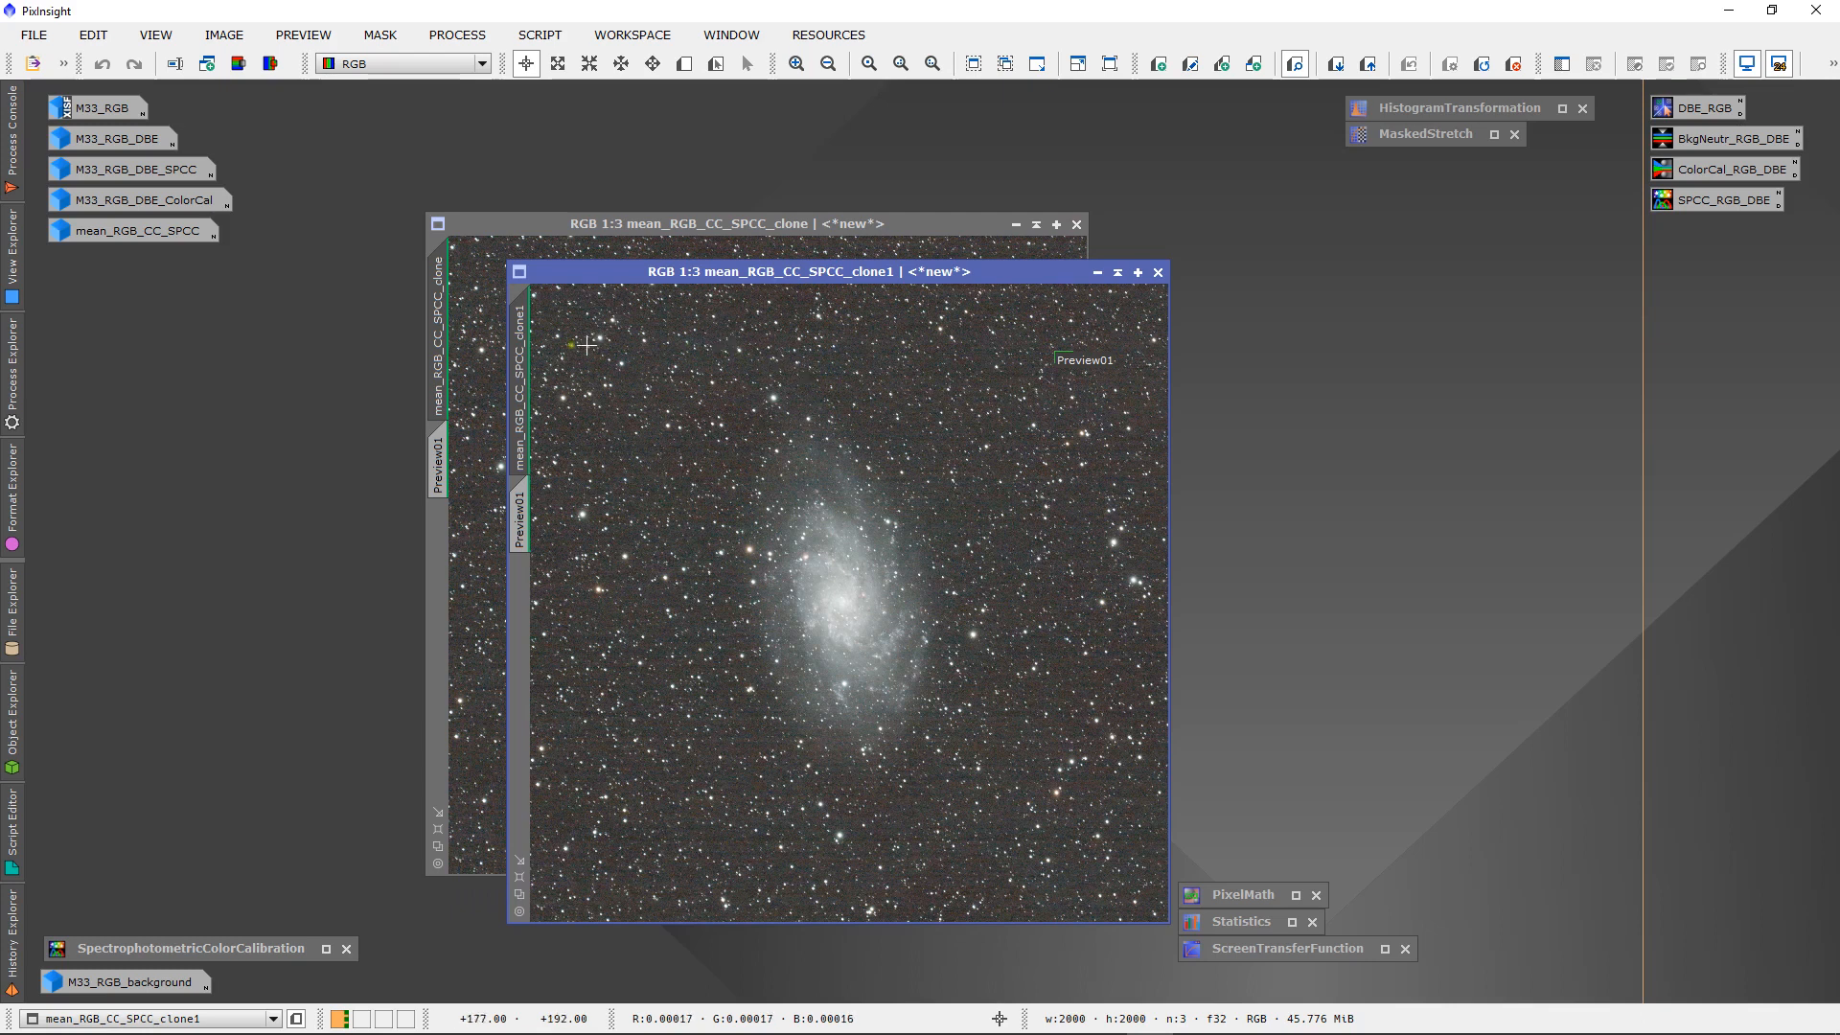
right_click(527, 337)
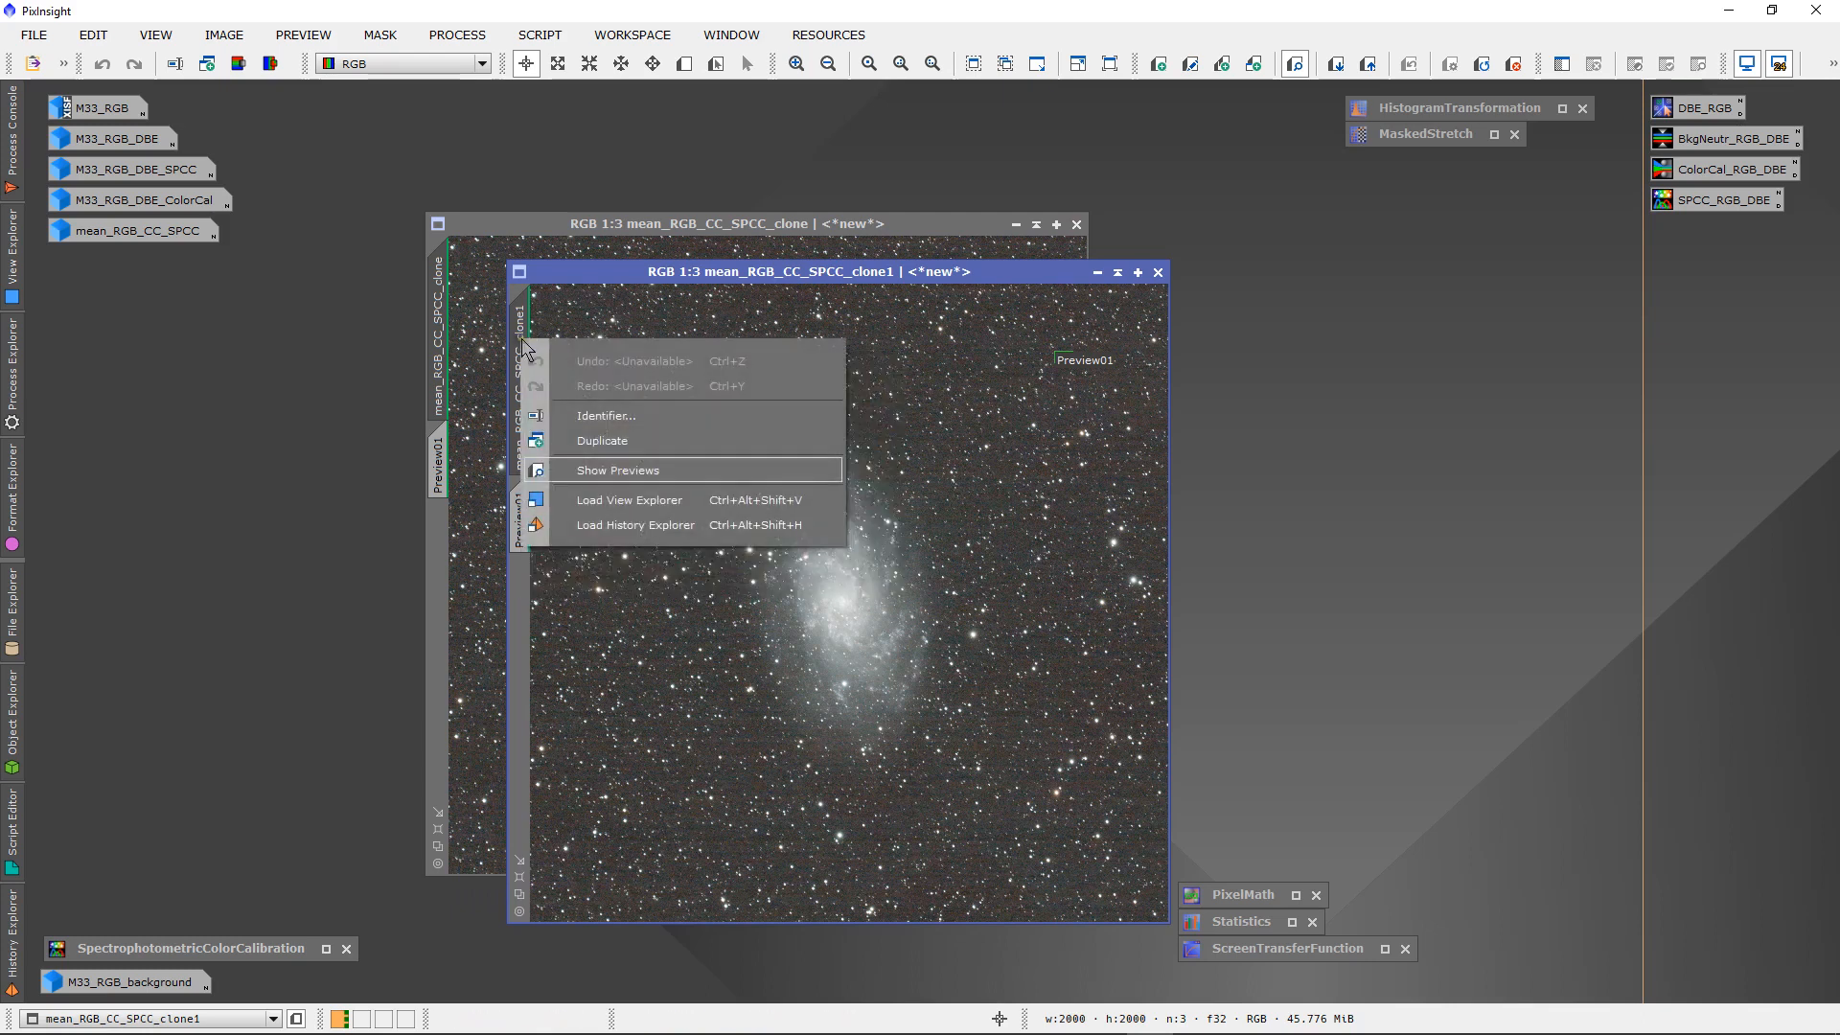
click(587, 418)
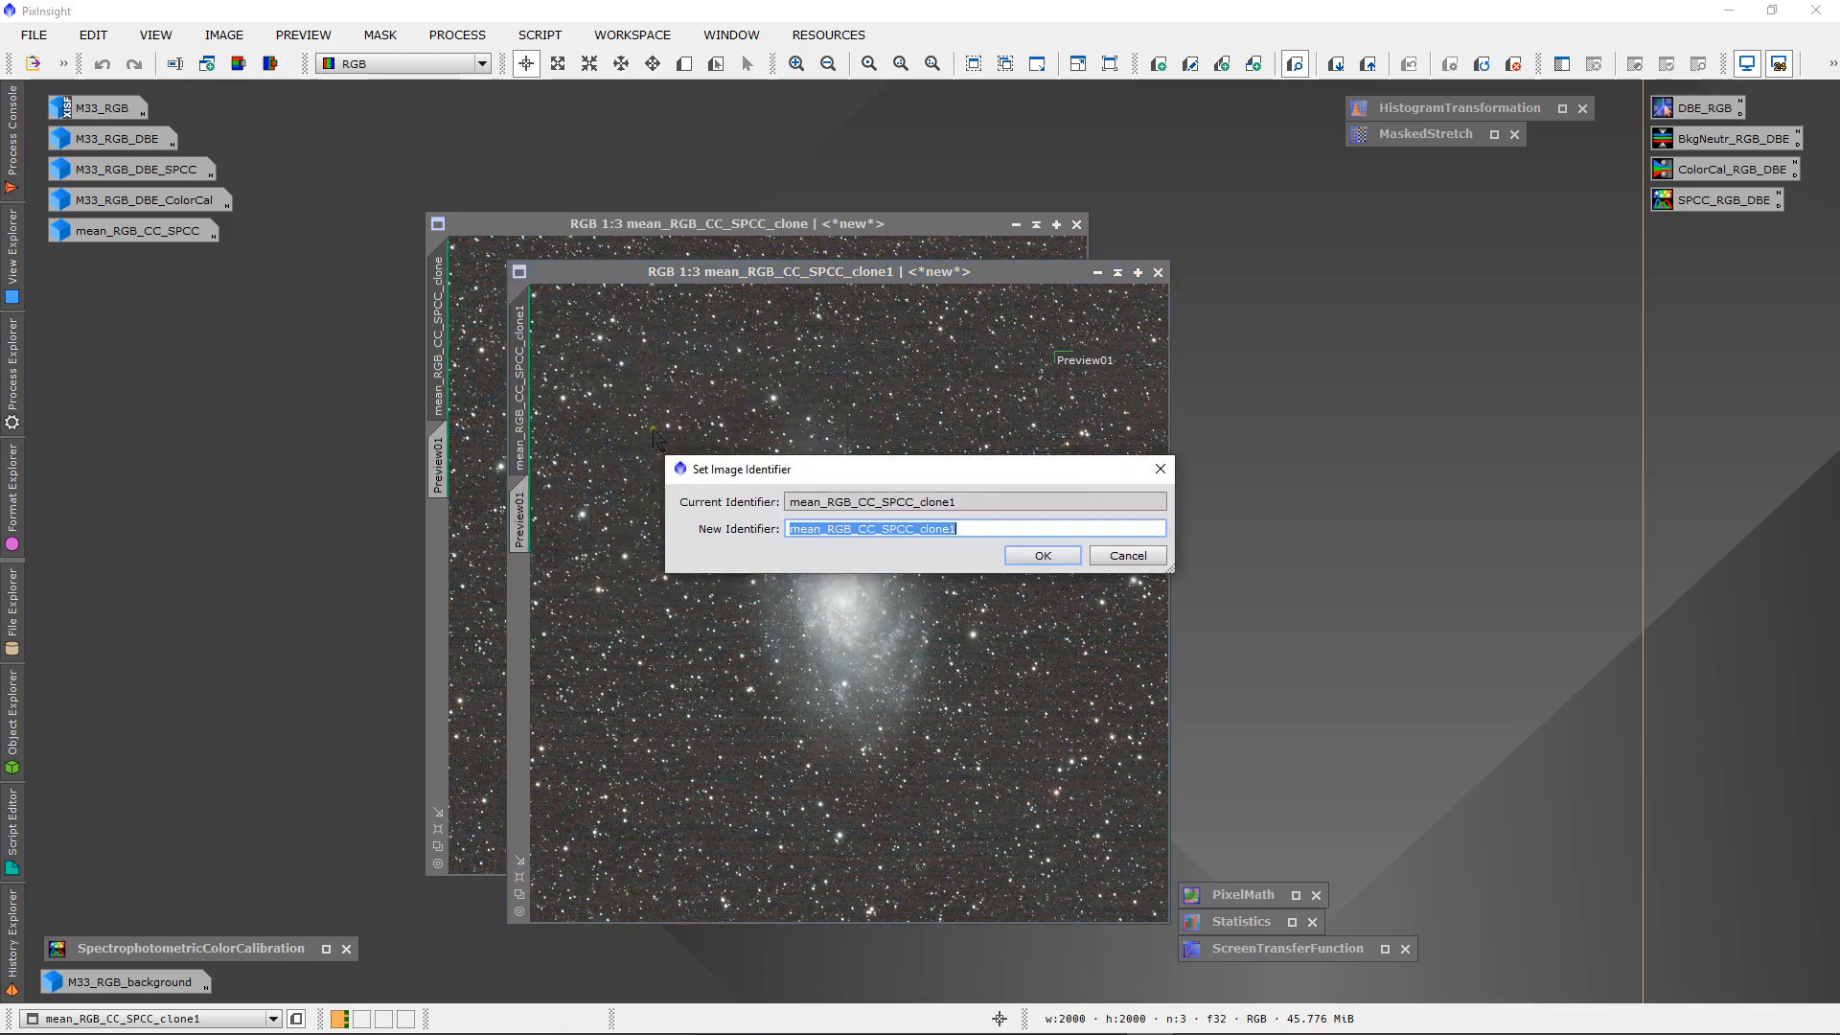
click(966, 533)
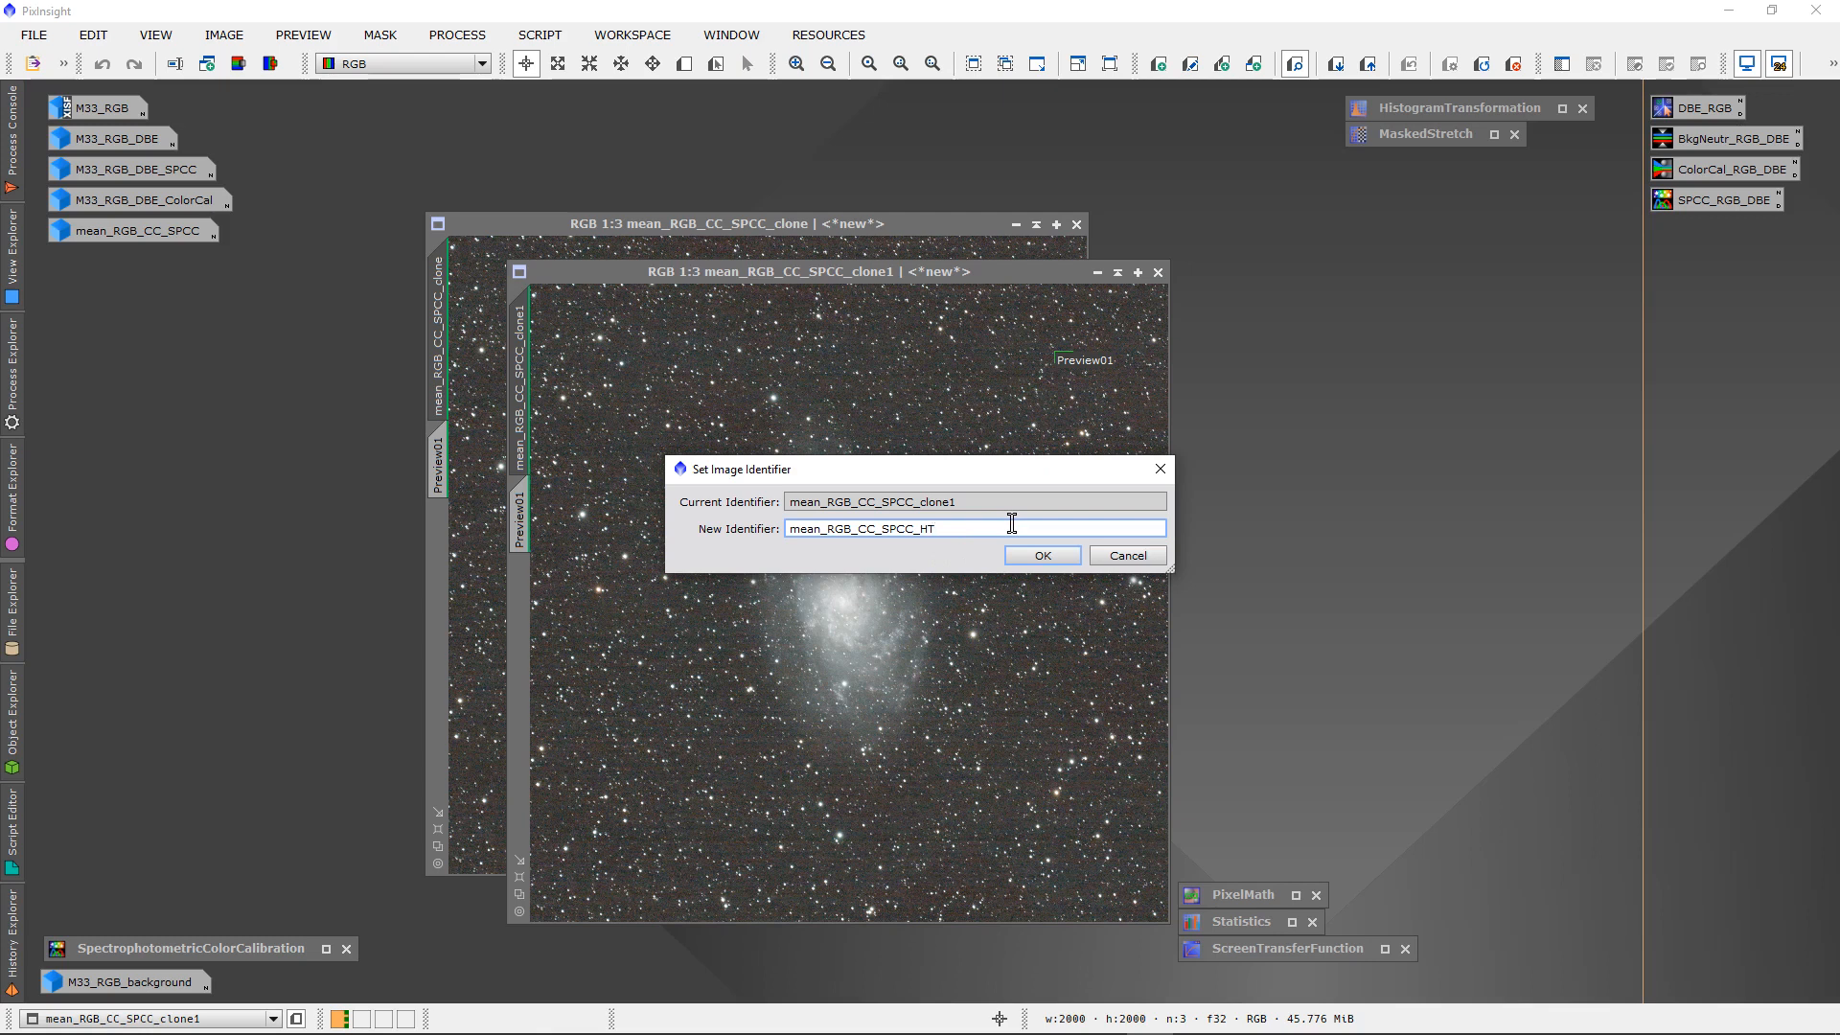
key(Return)
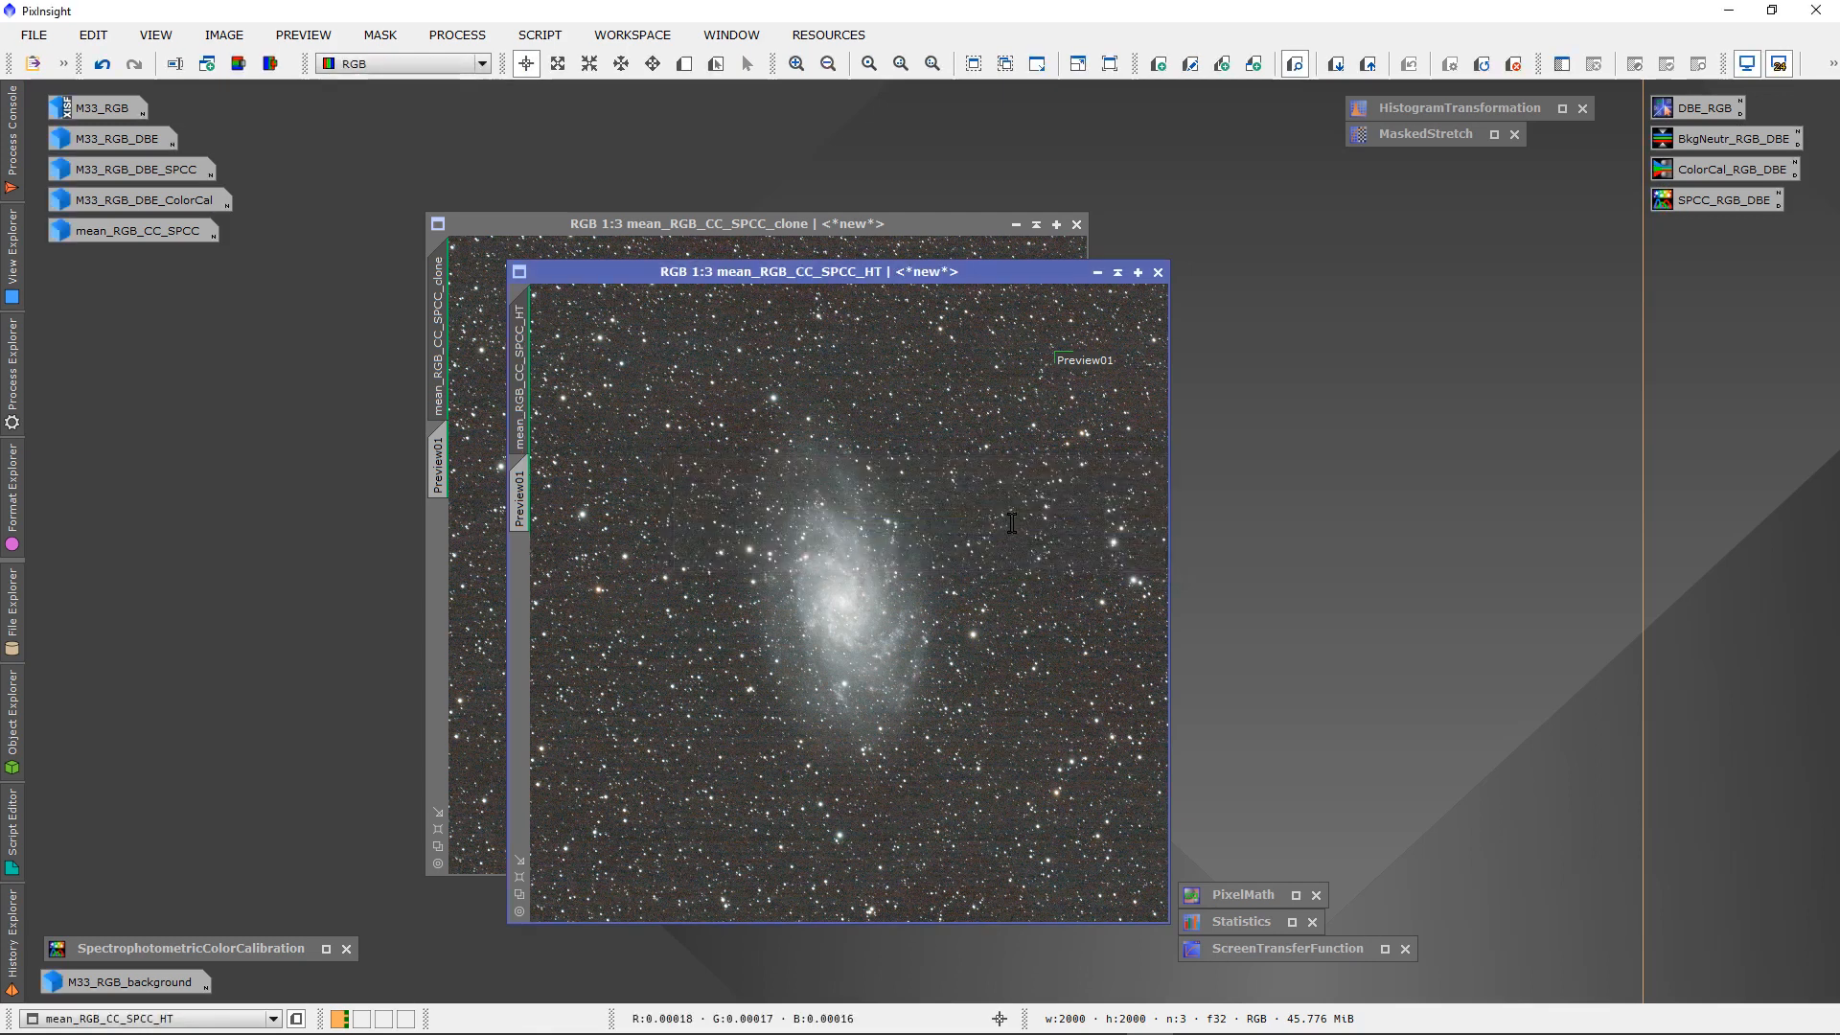
- Rename the image mean_RGB_CC_SPCC_clone as mean_RGB_CC_SPCC_MStr
click(683, 245)
right_click(686, 345)
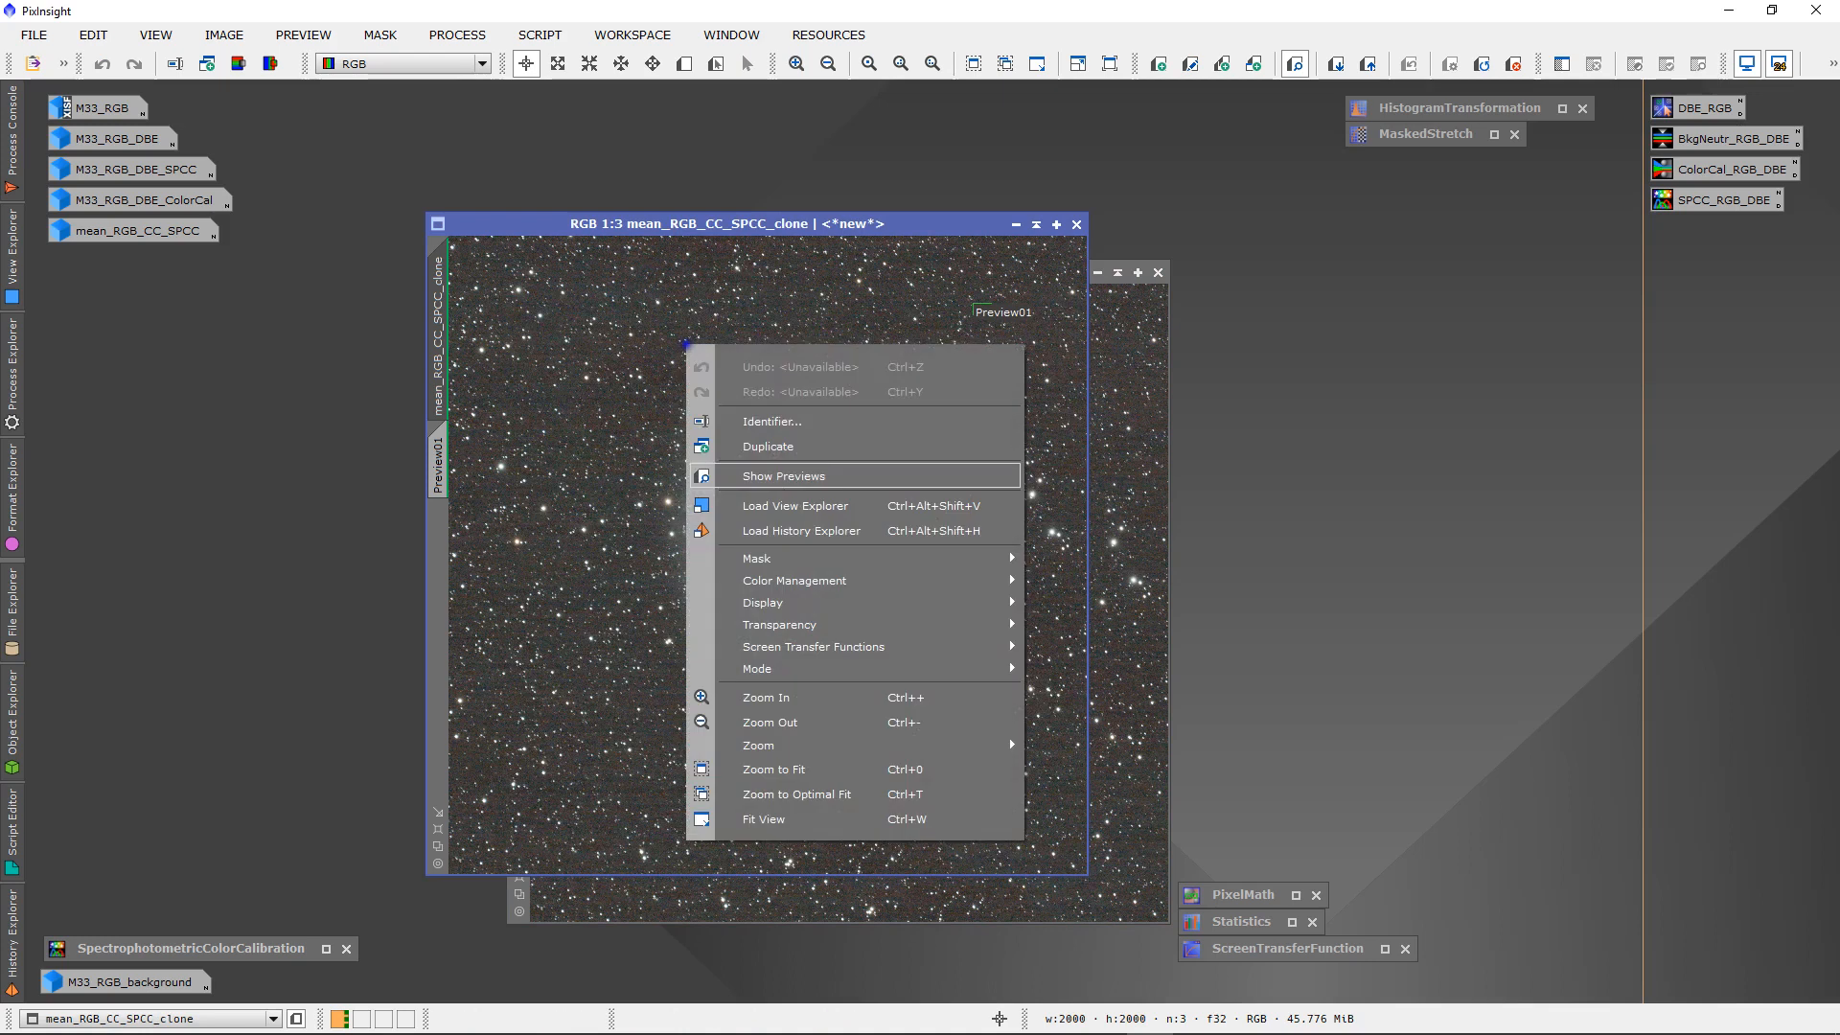
click(731, 421)
click(968, 529)
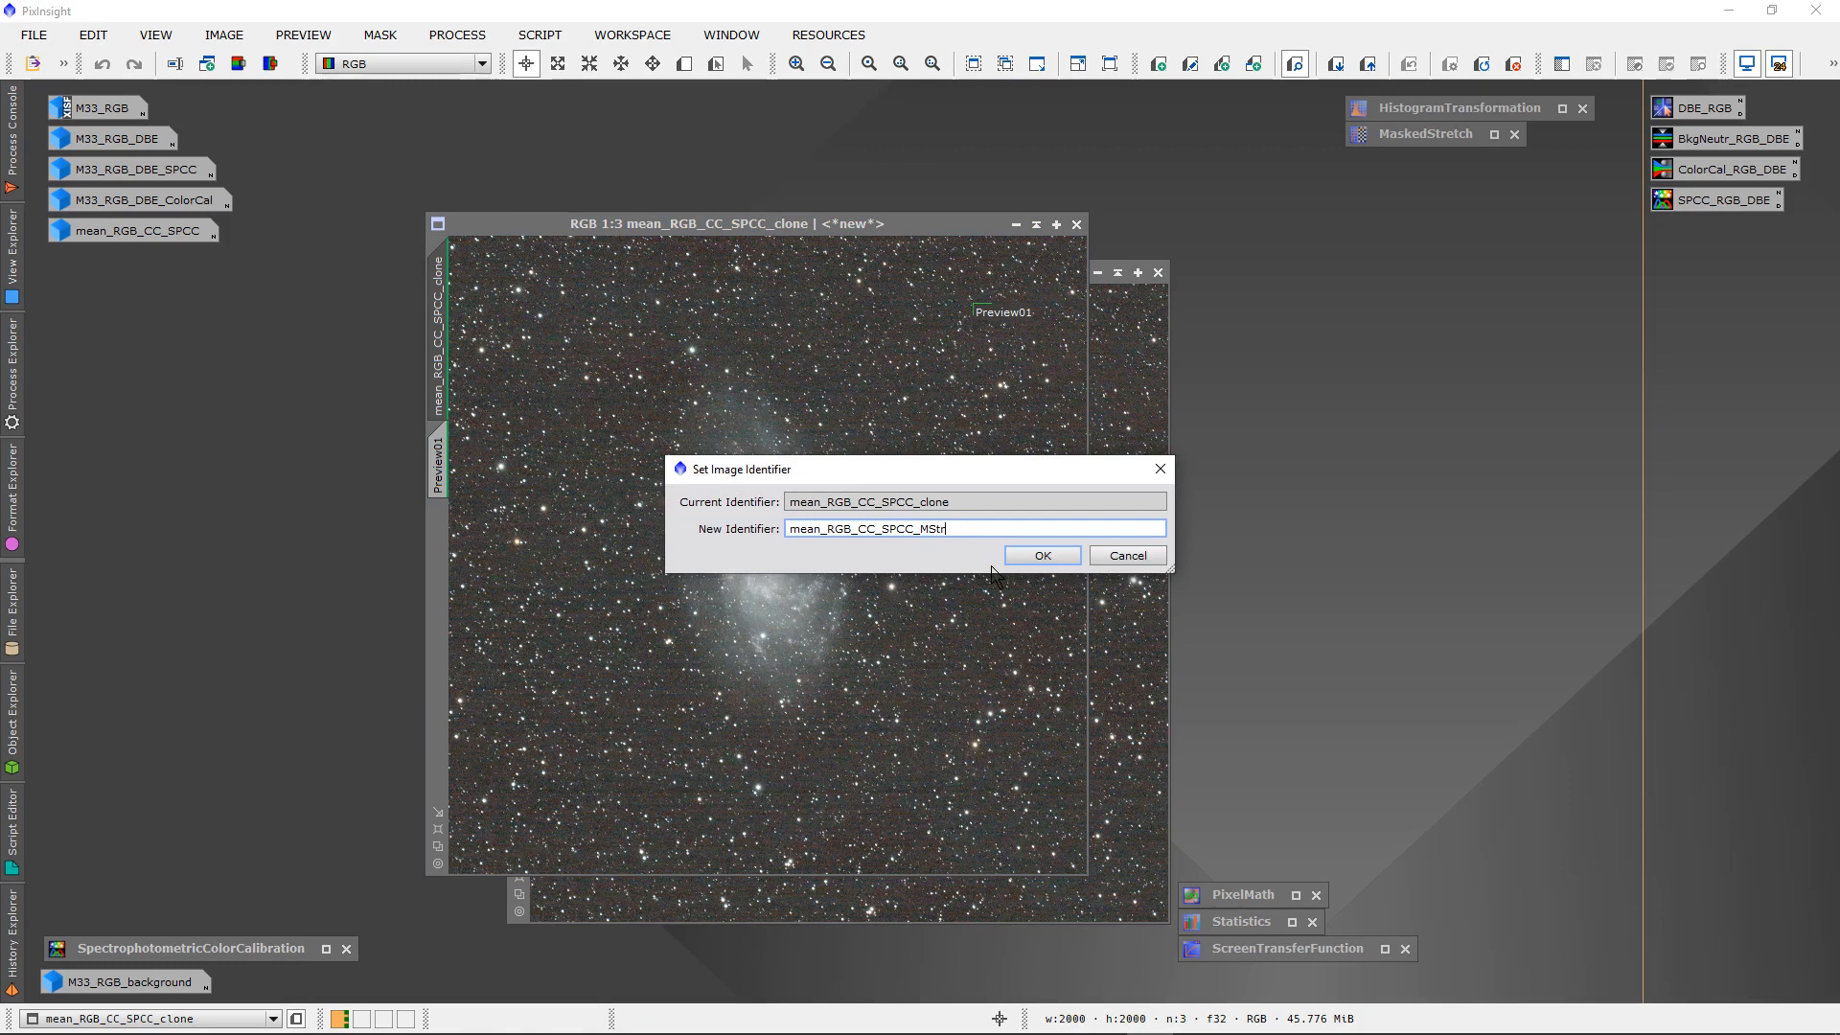
key(Return)
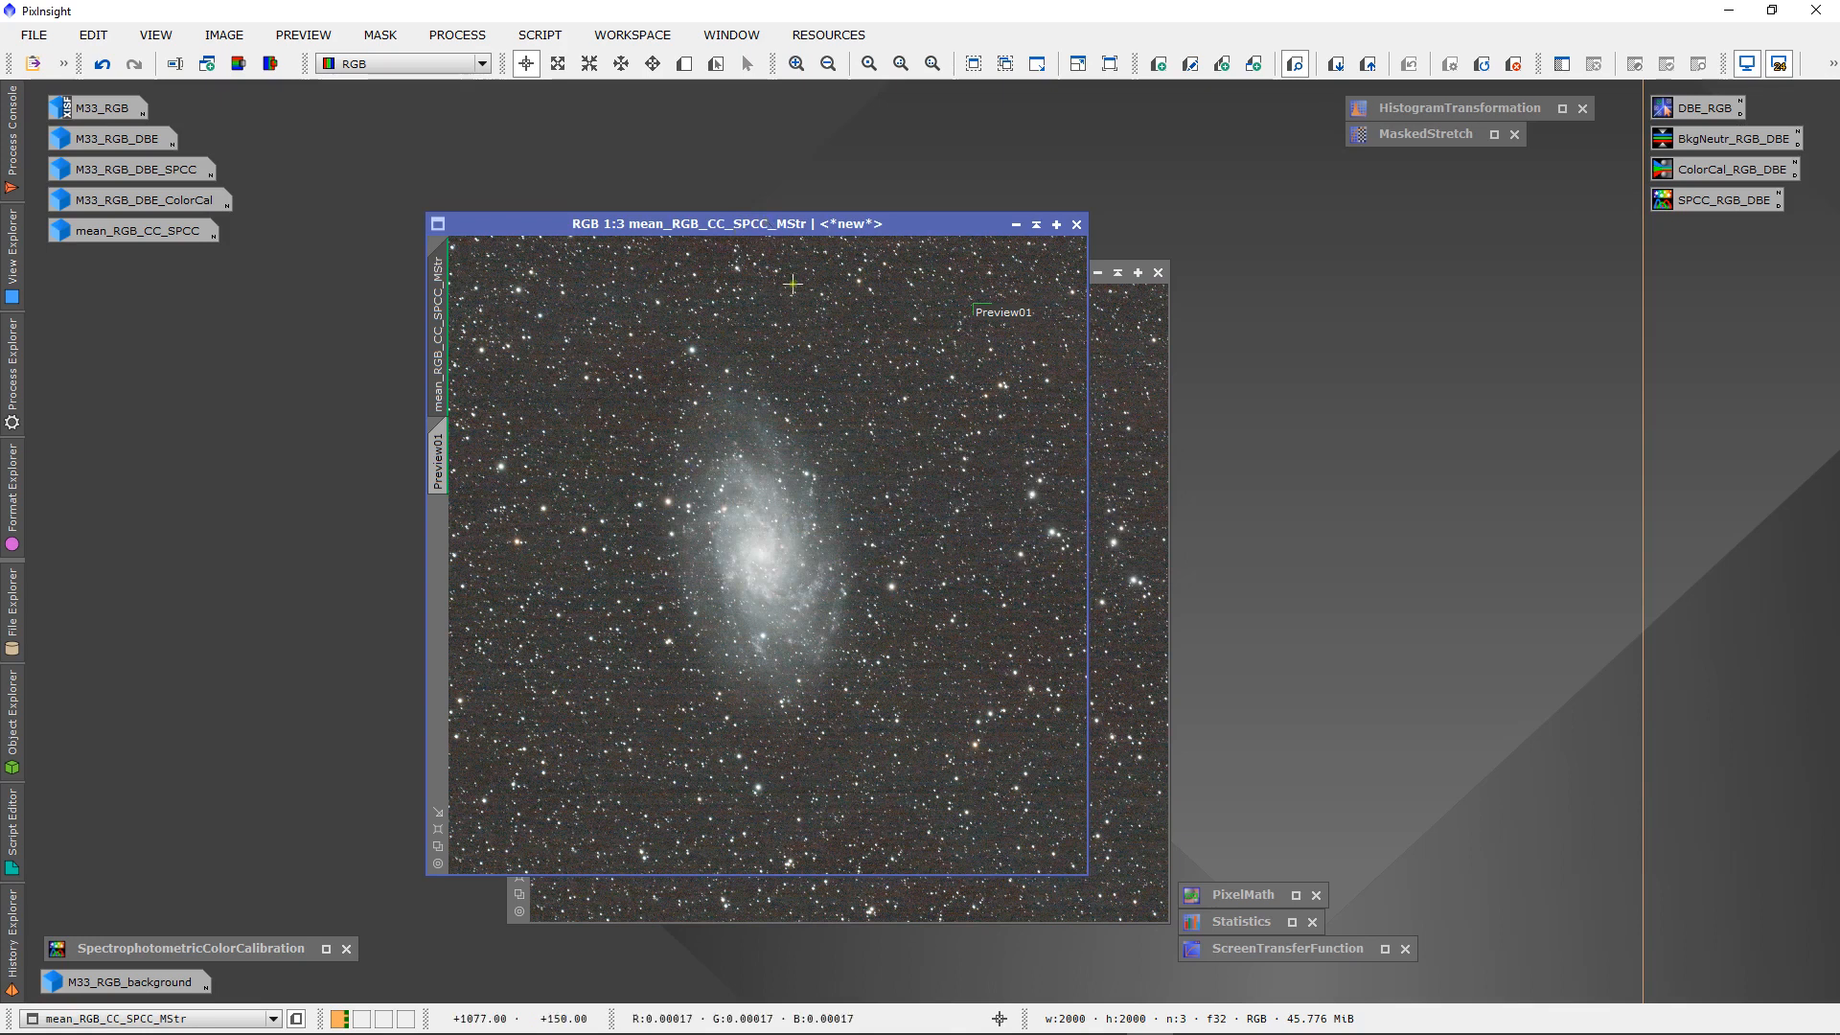
- Iconize the mean_RGB_CC_SPCC_MStr and mean_RGB_CC_SPCC_HT images
click(1015, 224)
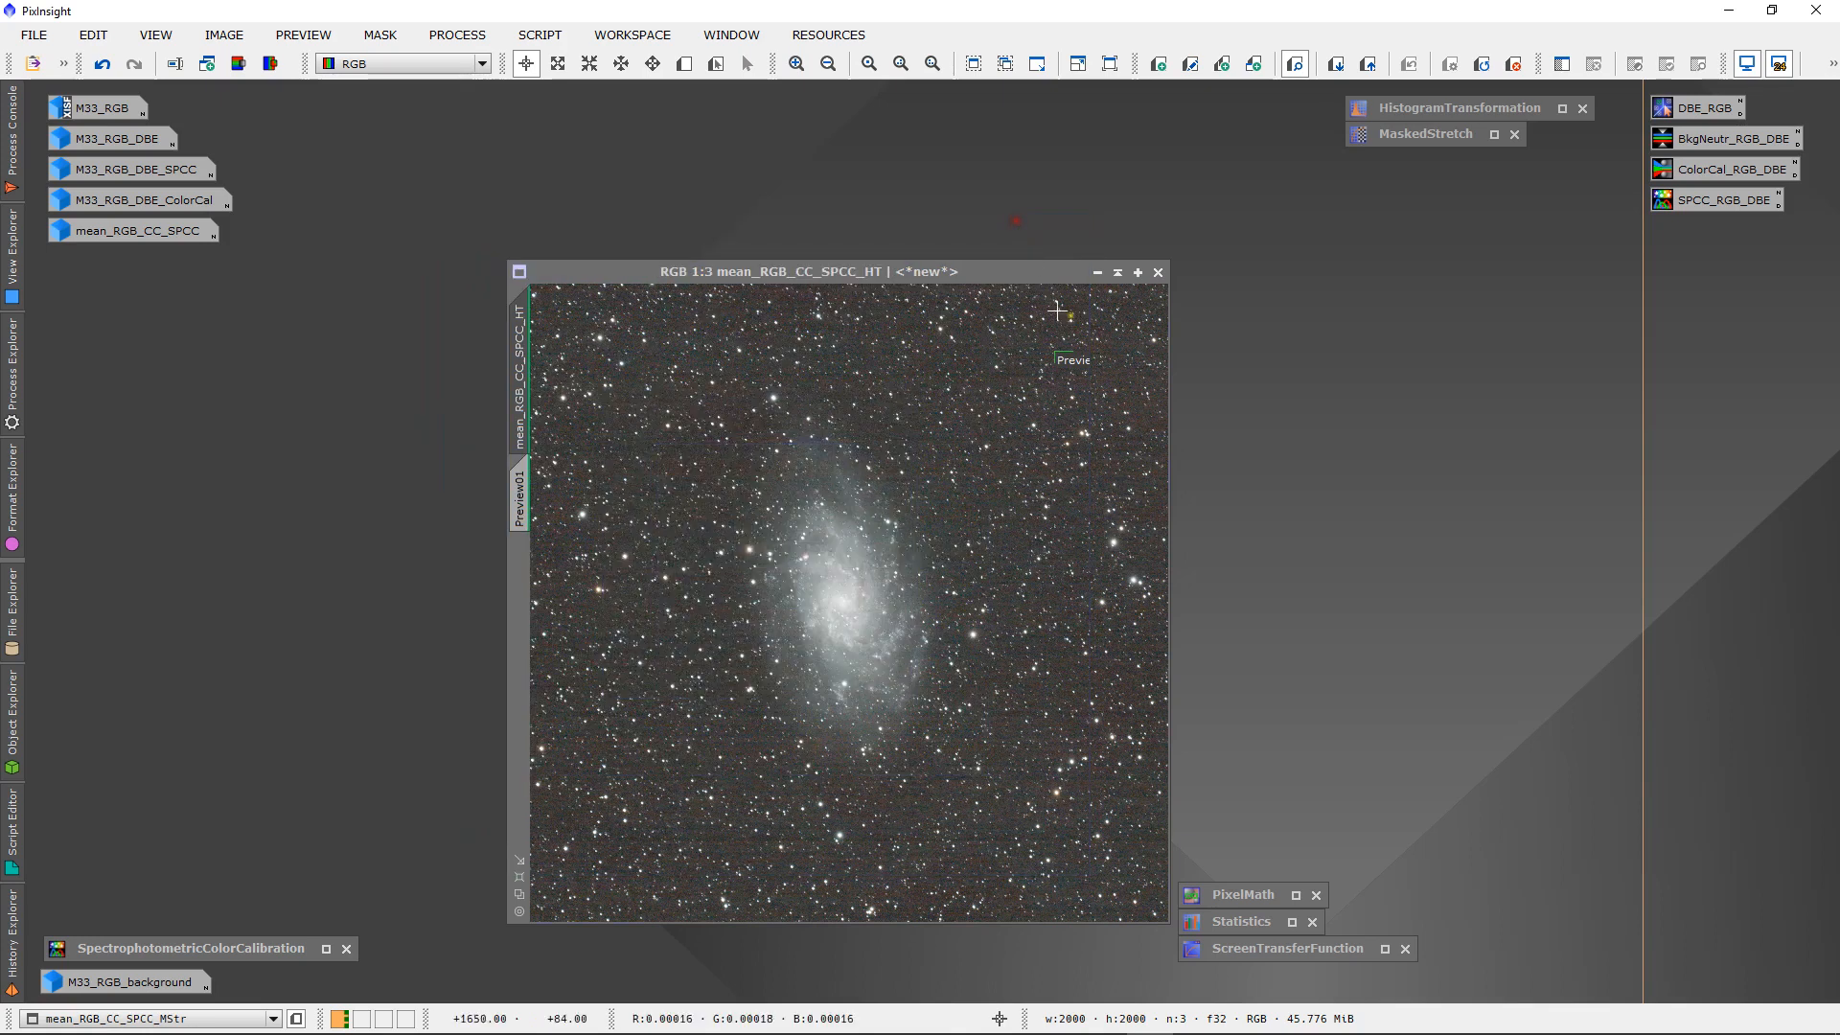
click(1098, 273)
right_click(842, 501)
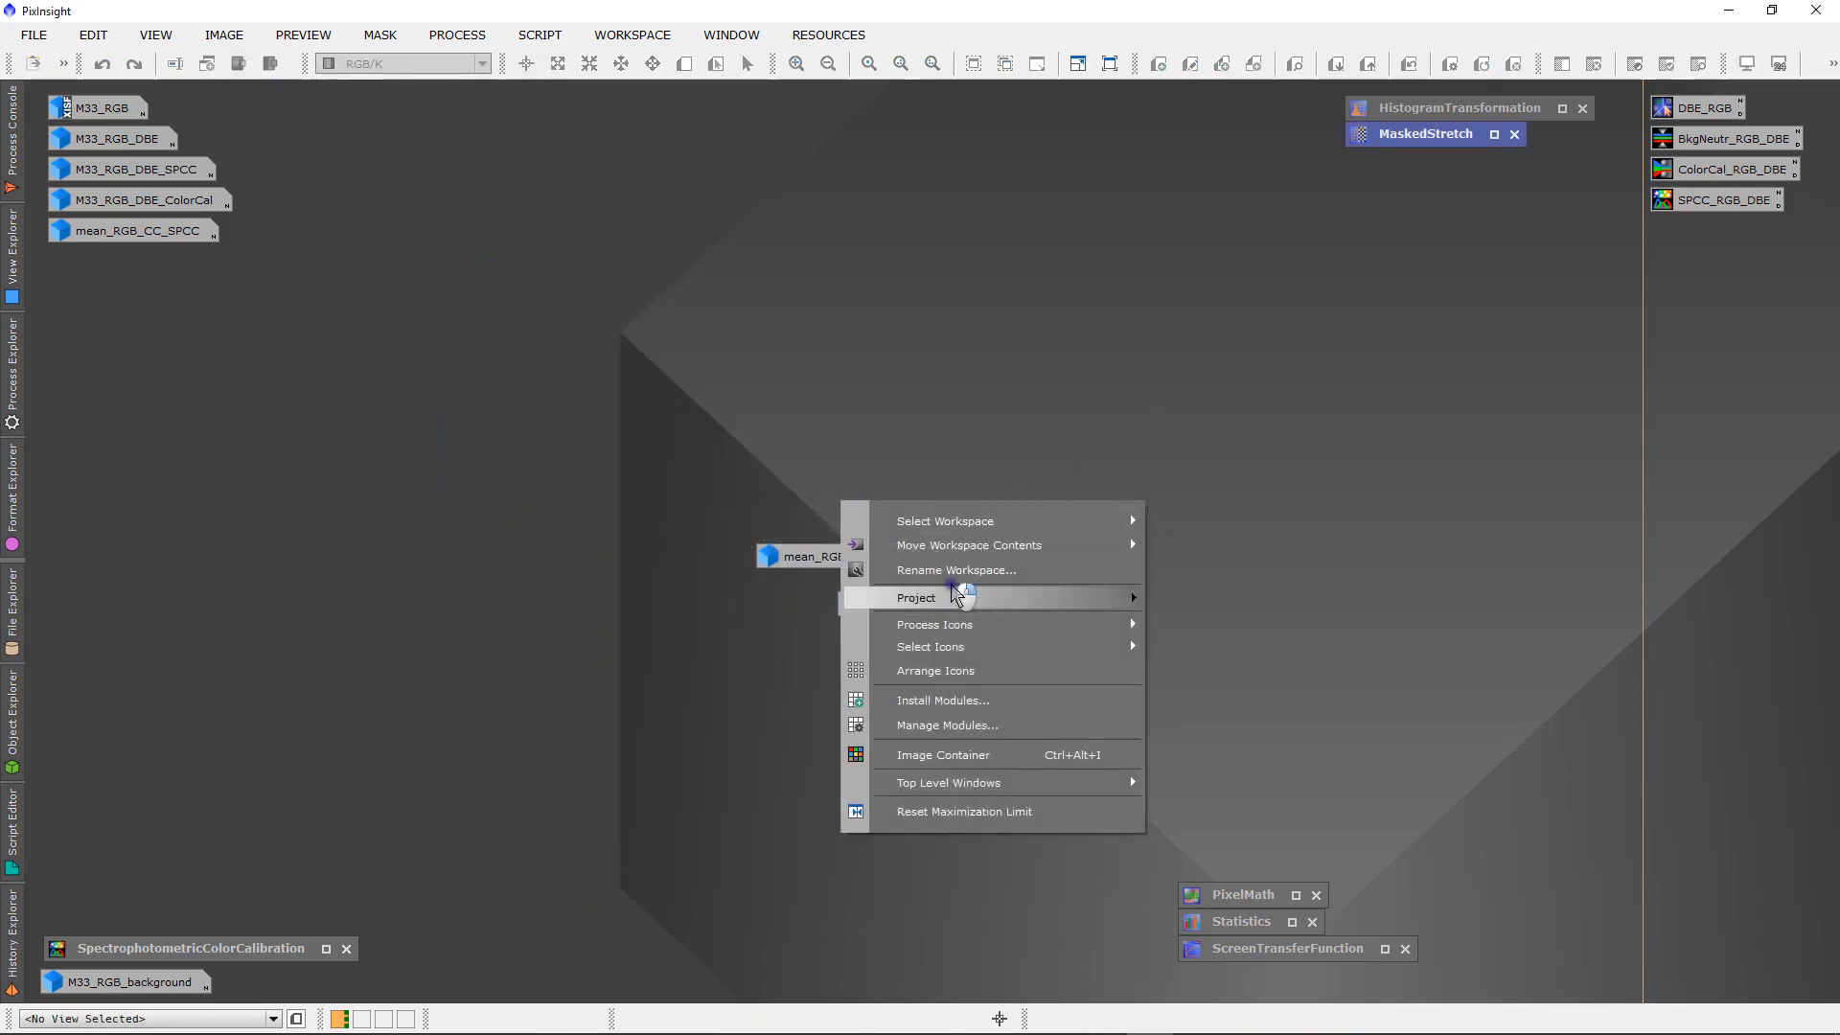
click(1267, 518)
- Left-align the icons of the MStr and HT copies and place both beside the existing column of image icons
drag(801, 500, 1010, 711)
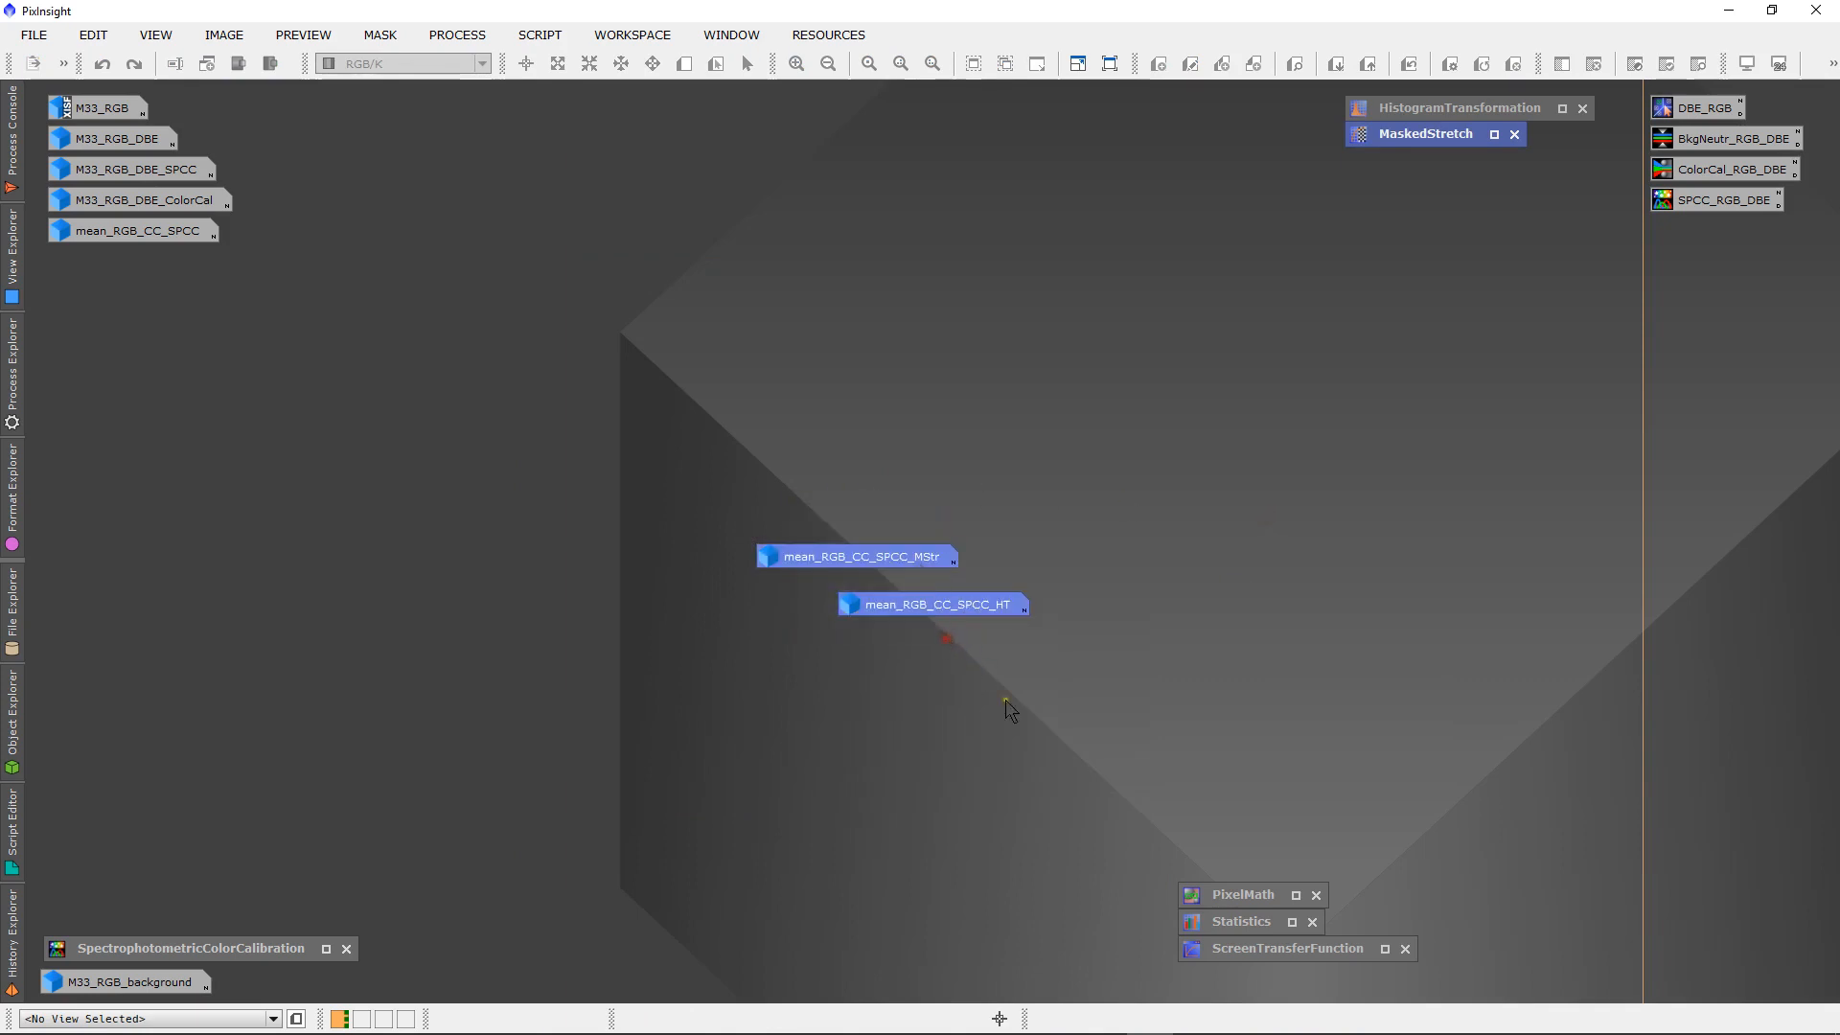
right_click(892, 613)
mouse_move(954, 721)
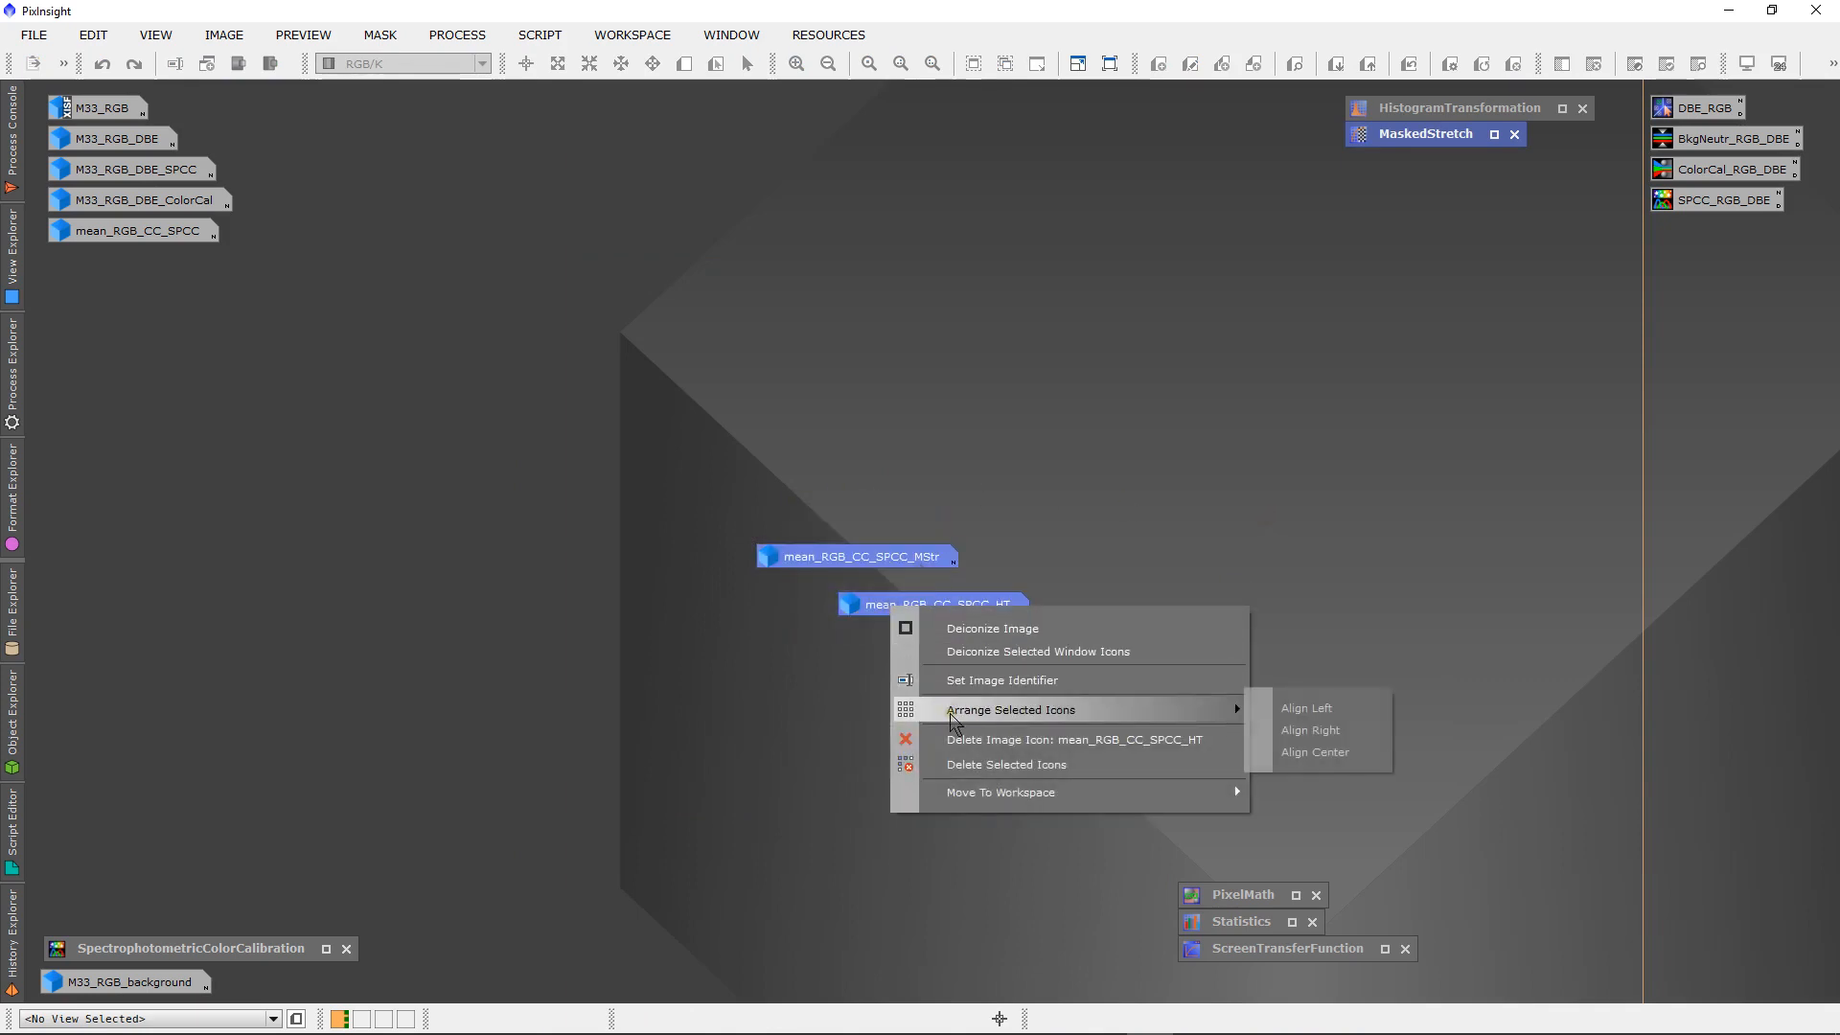
click(1288, 713)
drag(872, 561, 445, 169)
click(577, 217)
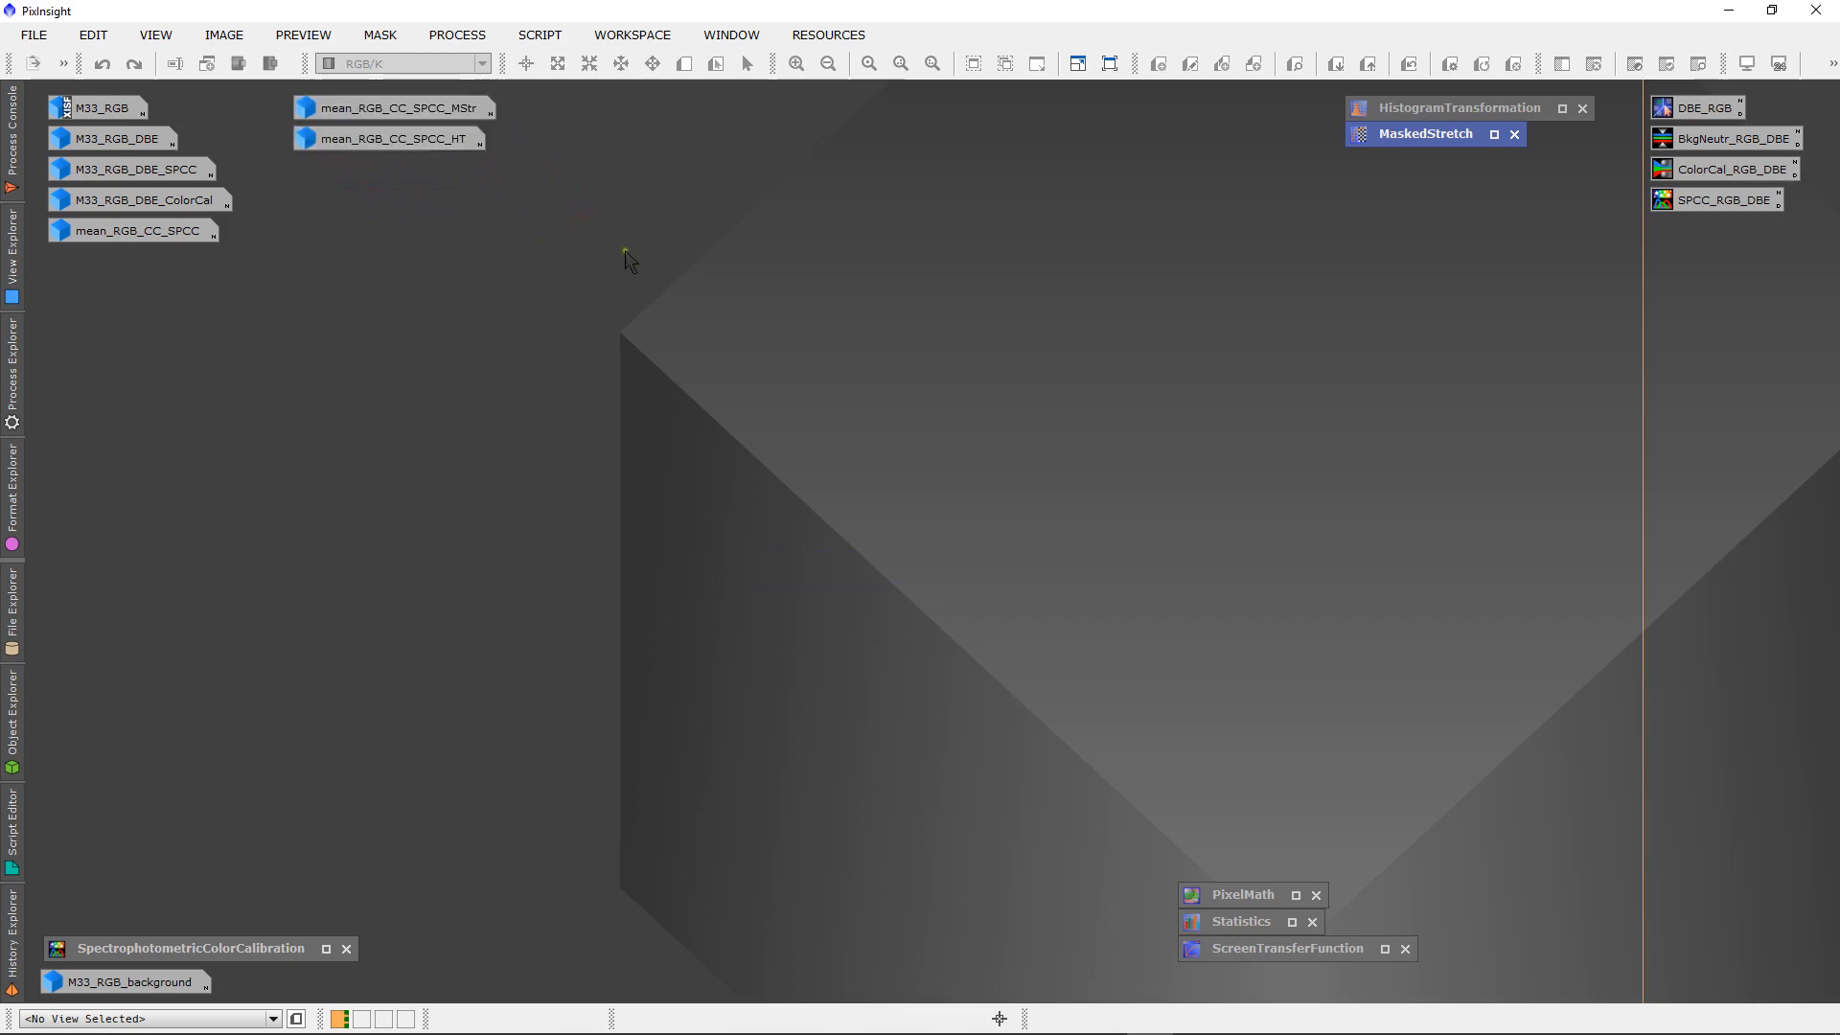
- Restore the mean_RGB_CC_SPCC_HT image, expand HistogramTransformation and arrange the two windows side by side
mouse_move(398, 141)
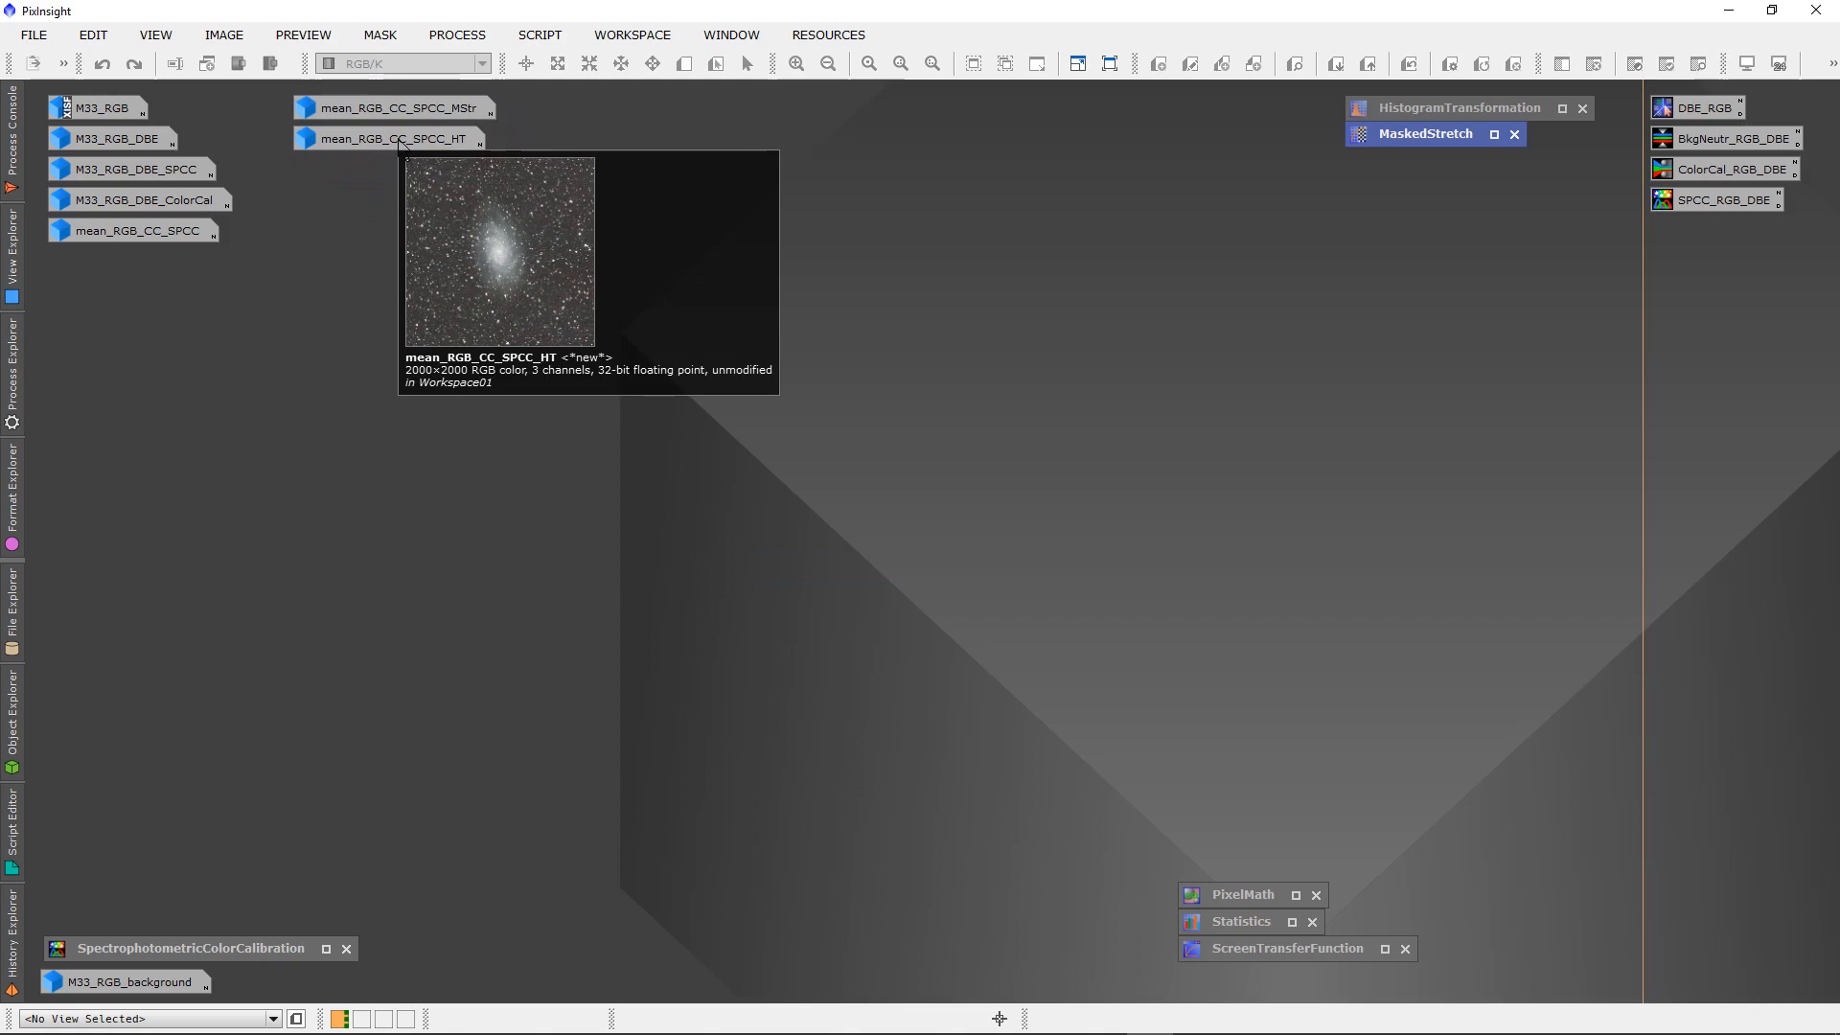
double_click(398, 139)
drag(635, 281, 608, 263)
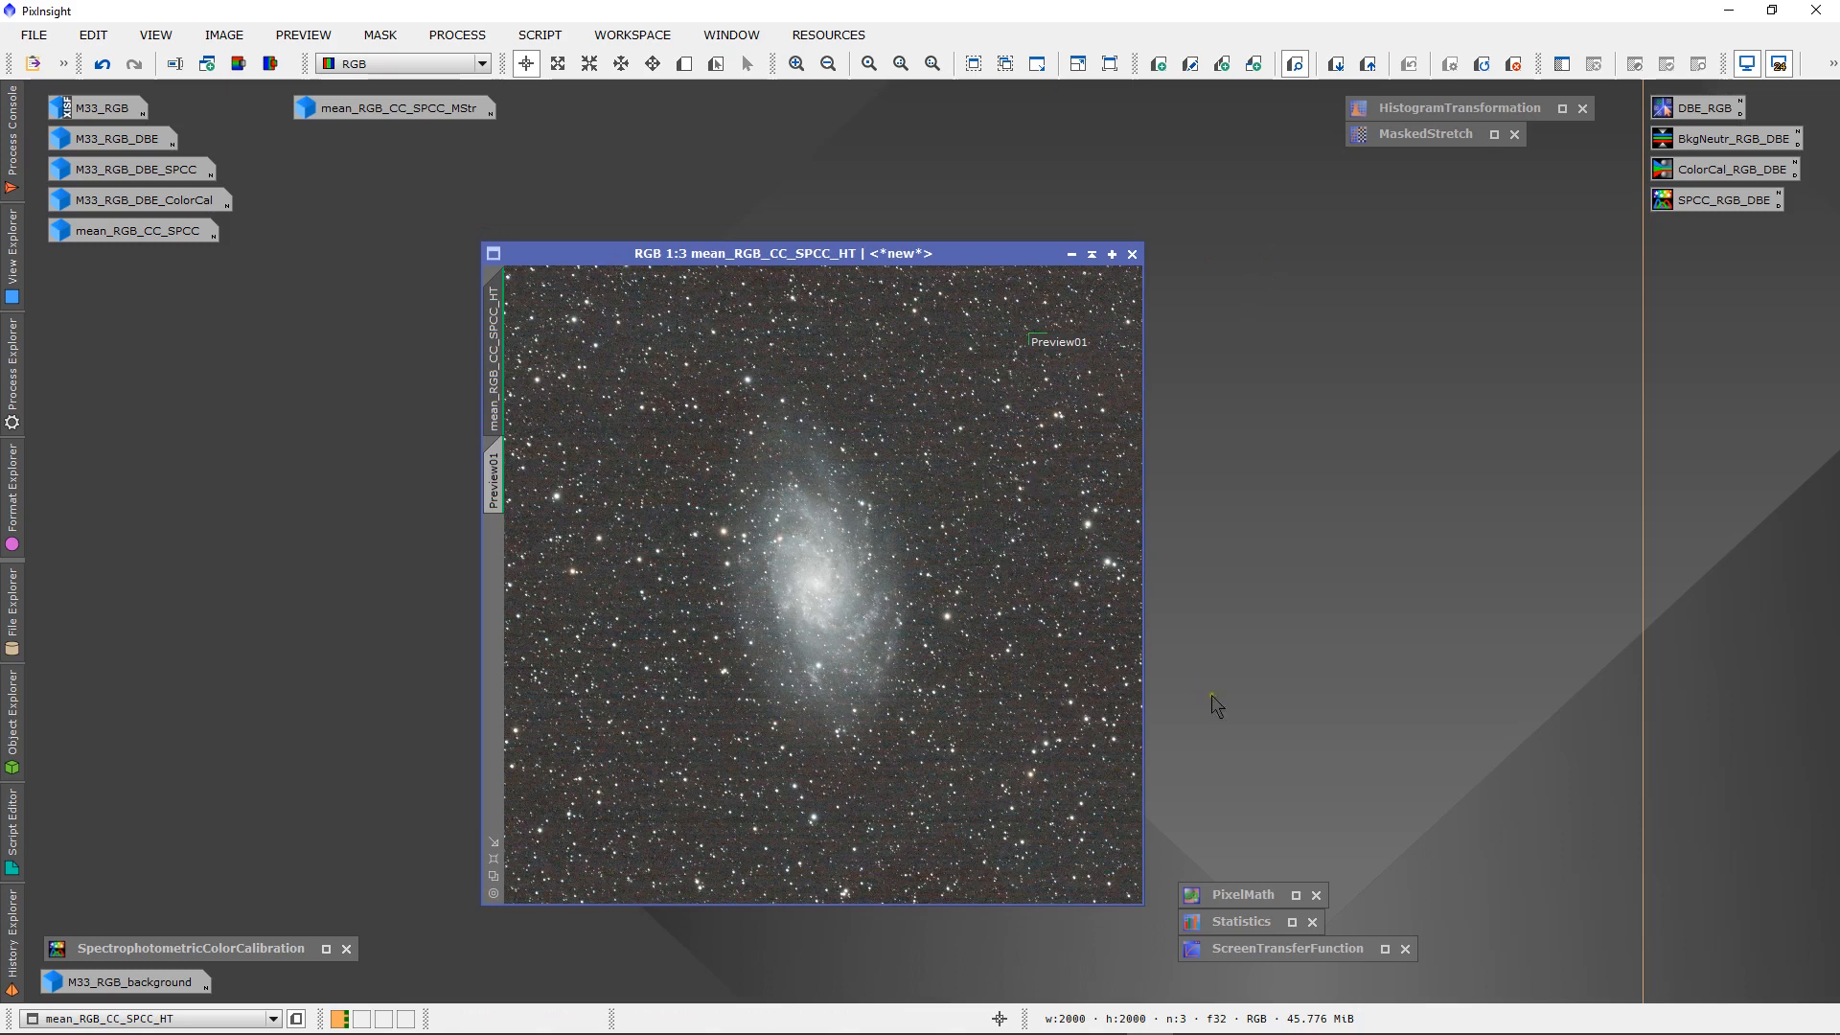
click(1562, 109)
drag(1327, 185, 1369, 250)
drag(1006, 261, 1062, 213)
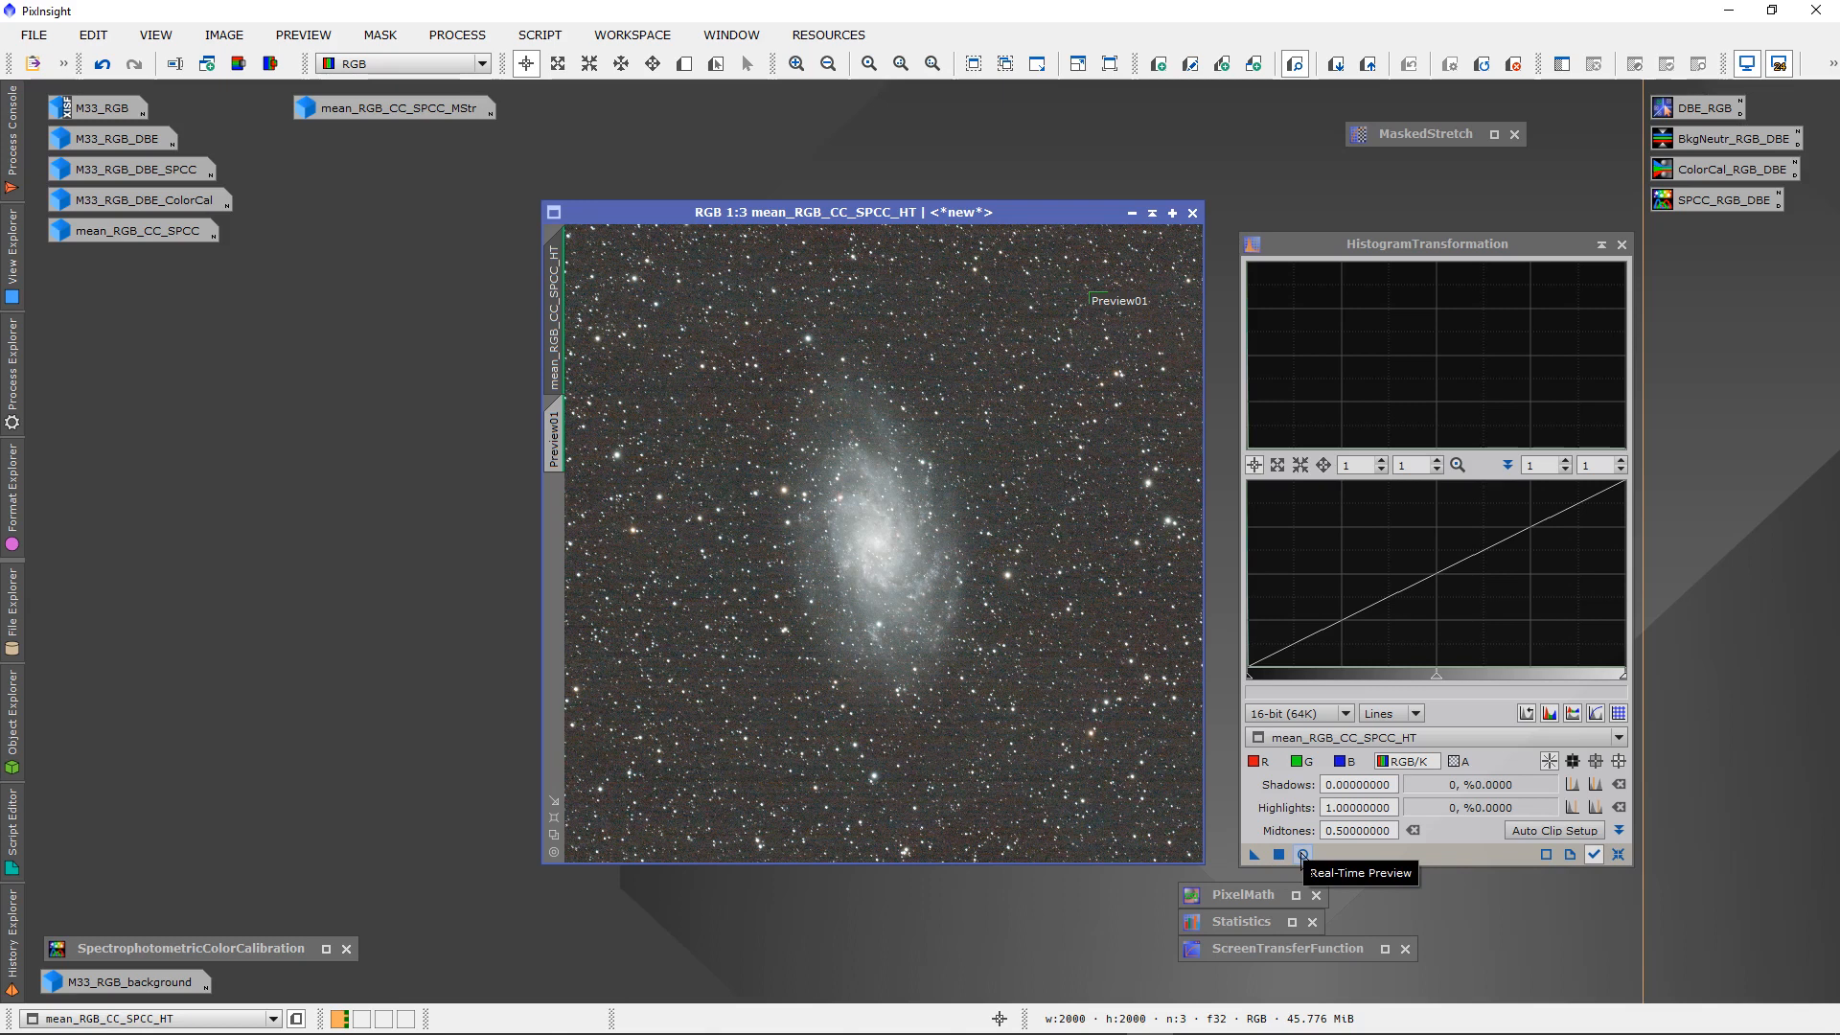
- Start the real-time preview of HistogramTransformation, shrink its window and move it clear of the process window
click(1303, 853)
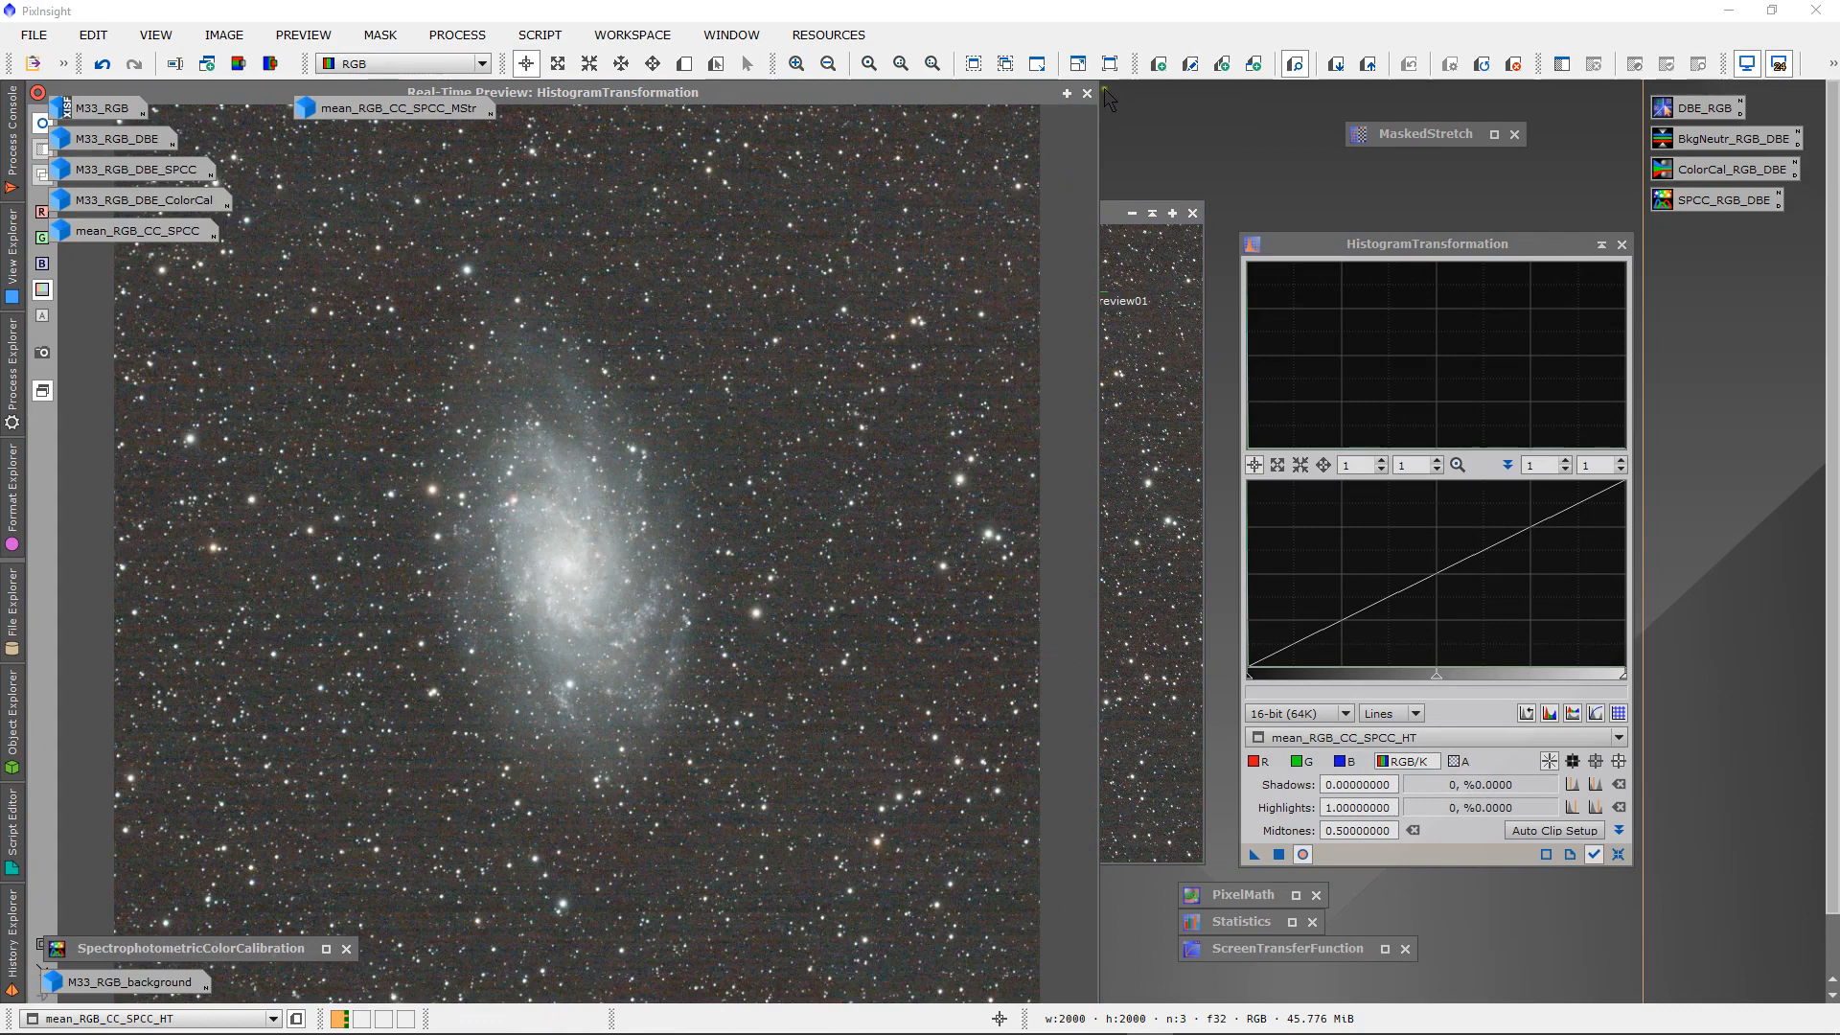
drag(1095, 85, 874, 415)
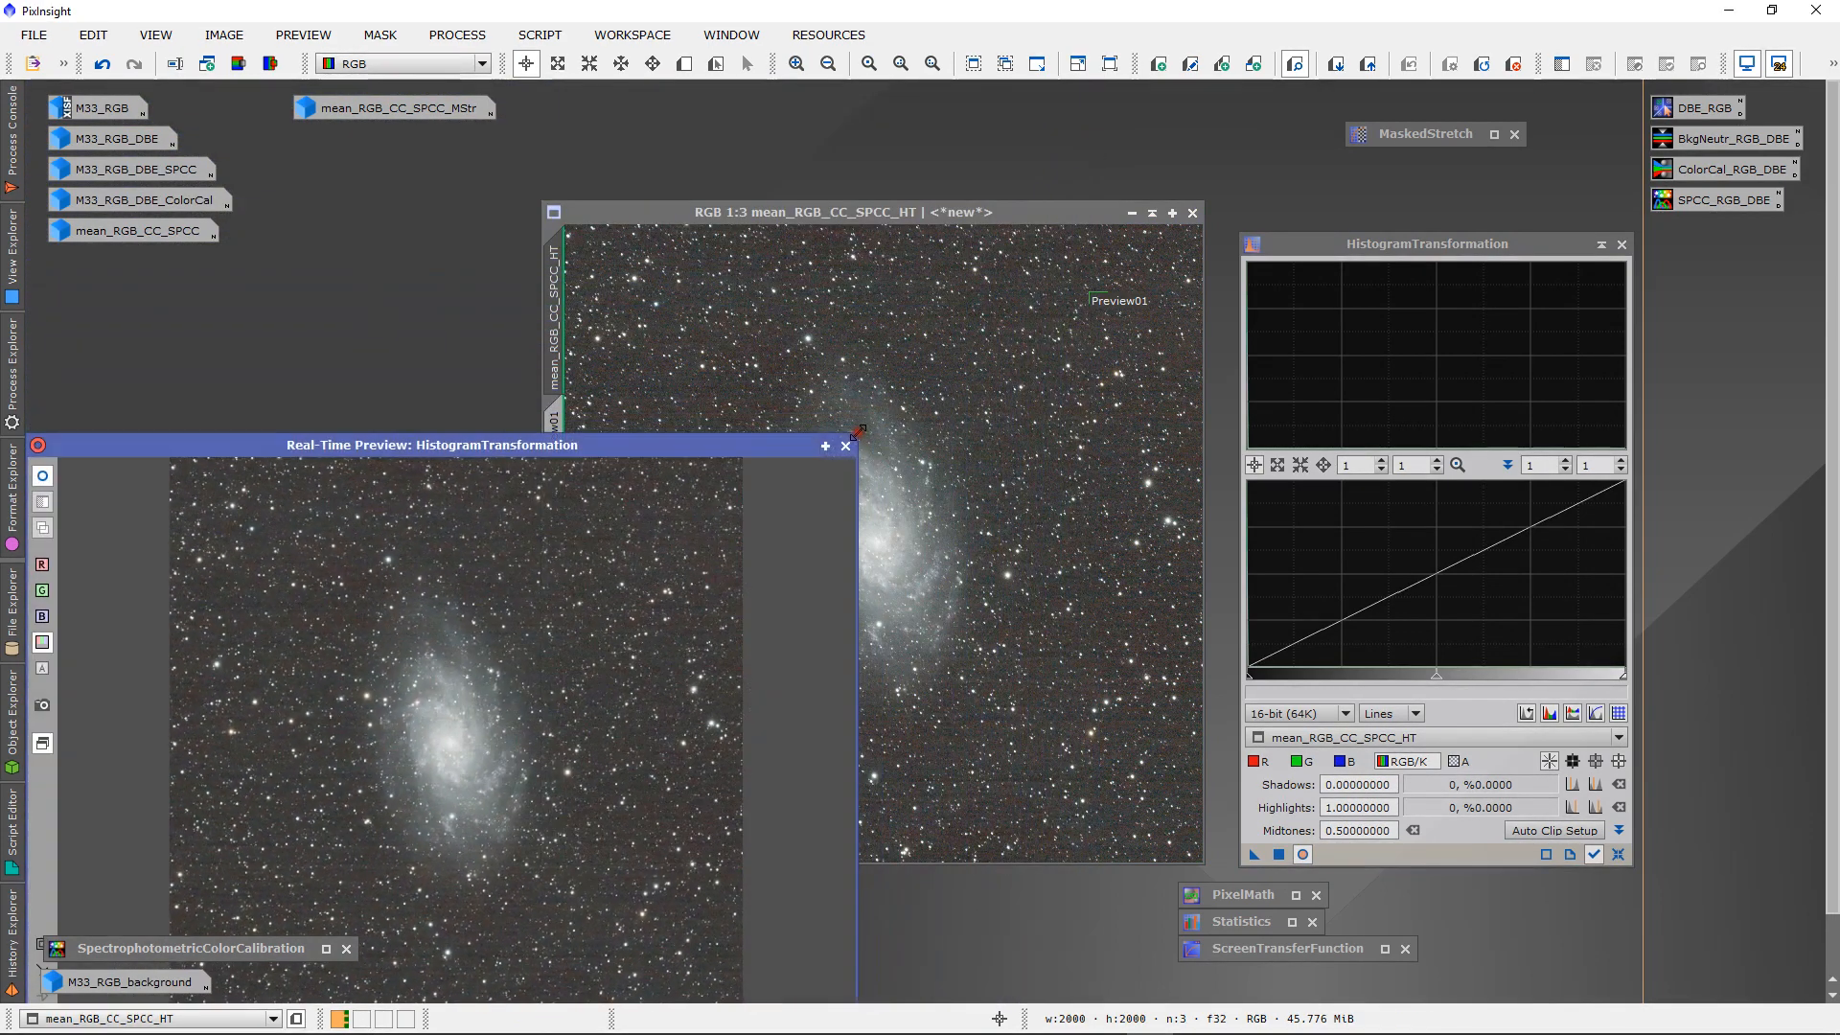
drag(627, 426, 767, 290)
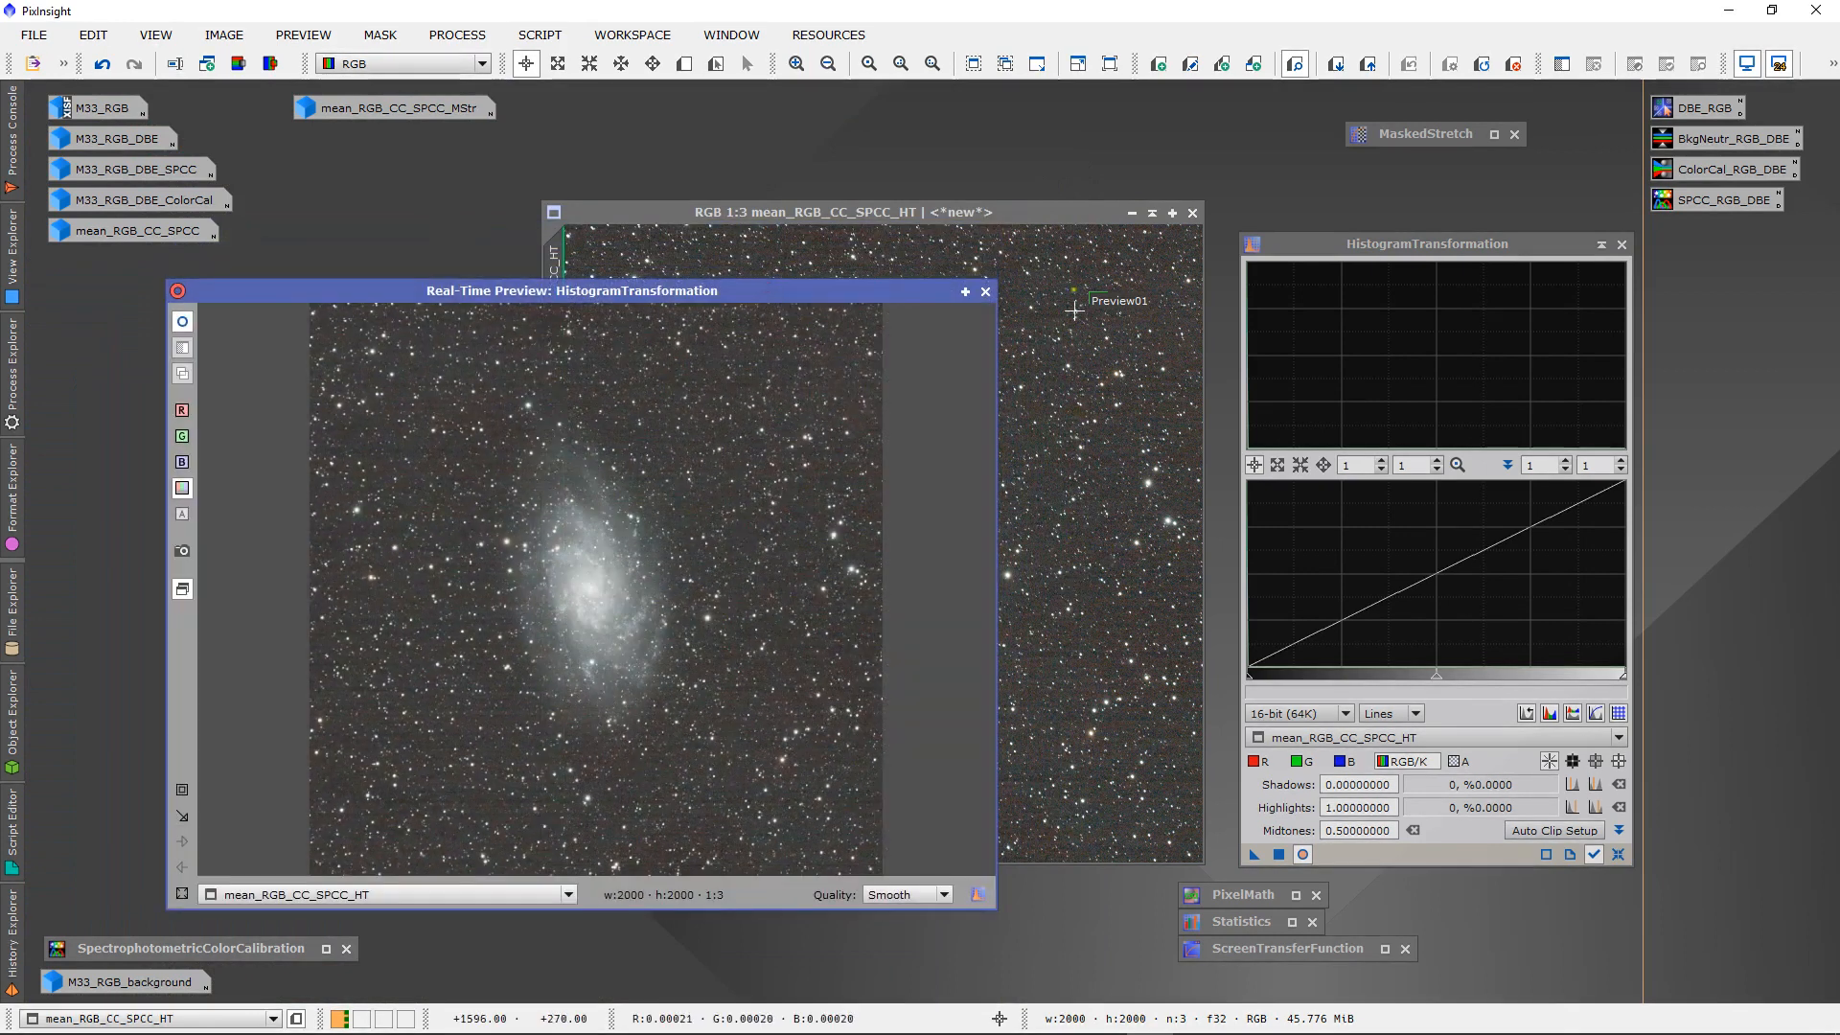
- Reset the ScreenTransferFunction of mean_RGB_CC_SPCC_HT so it shows linear data, and collapse that process window again
click(1067, 207)
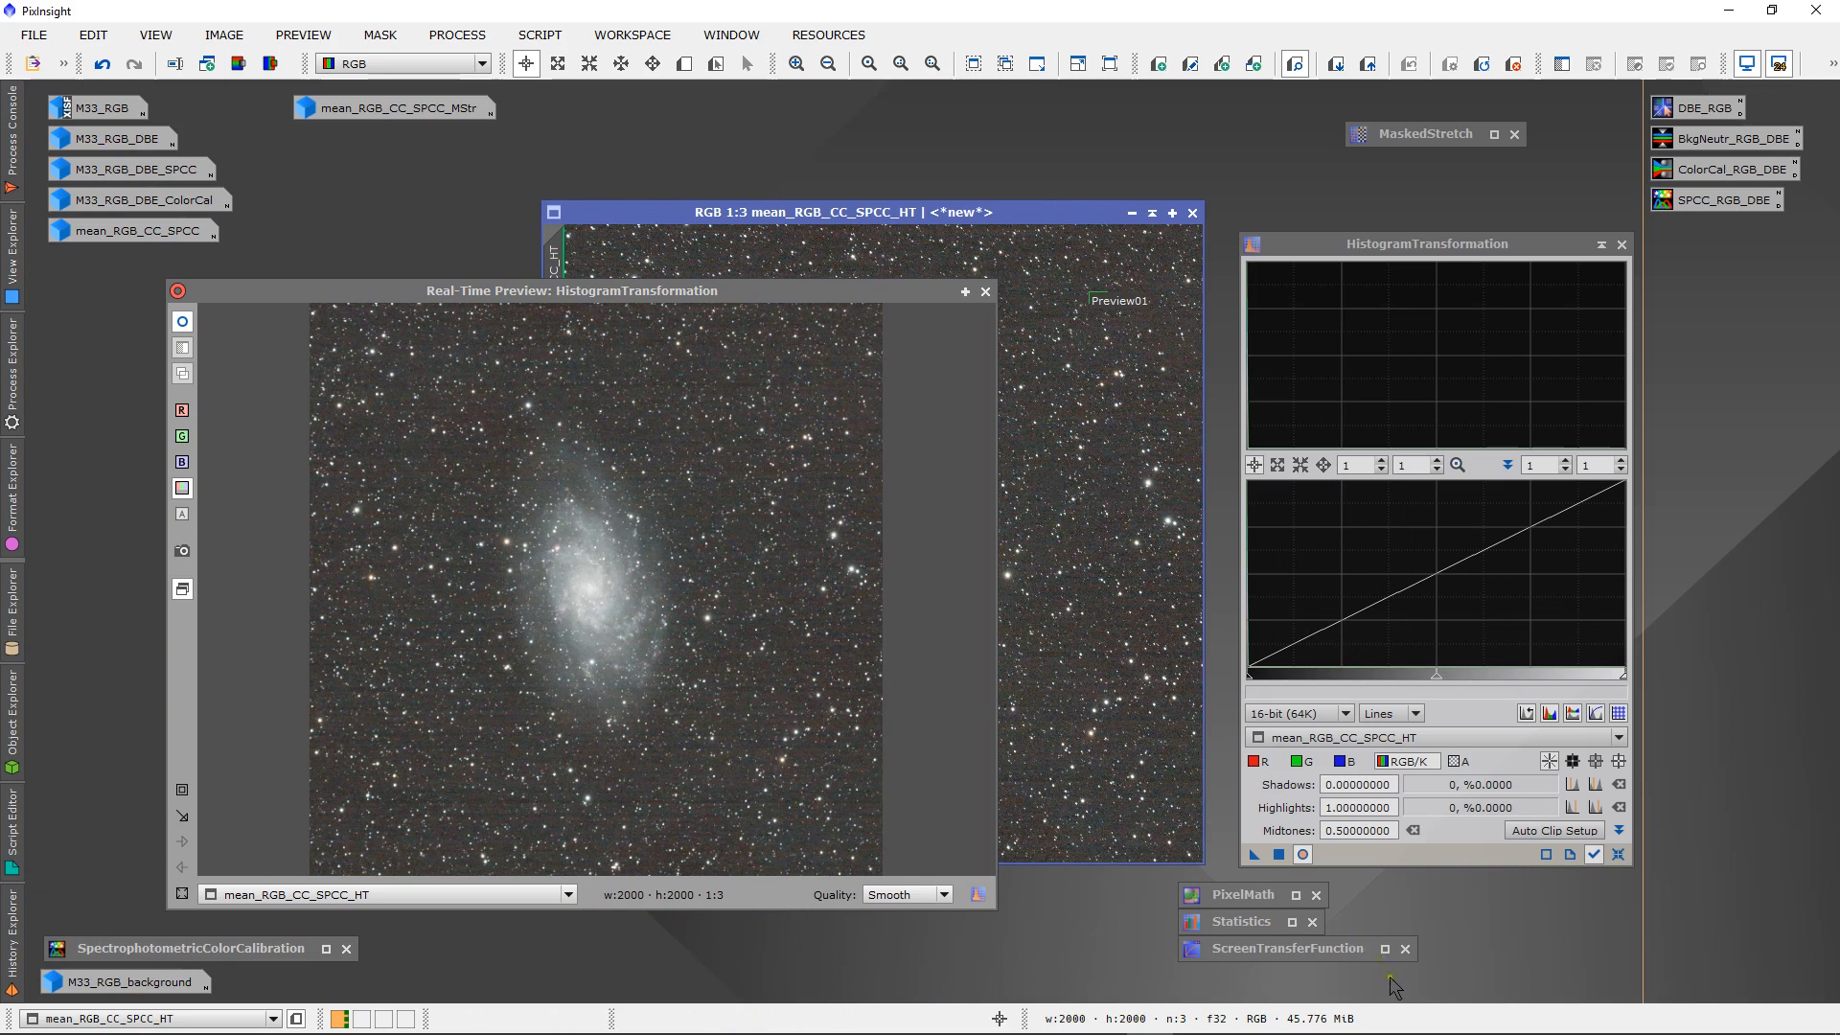
click(1384, 949)
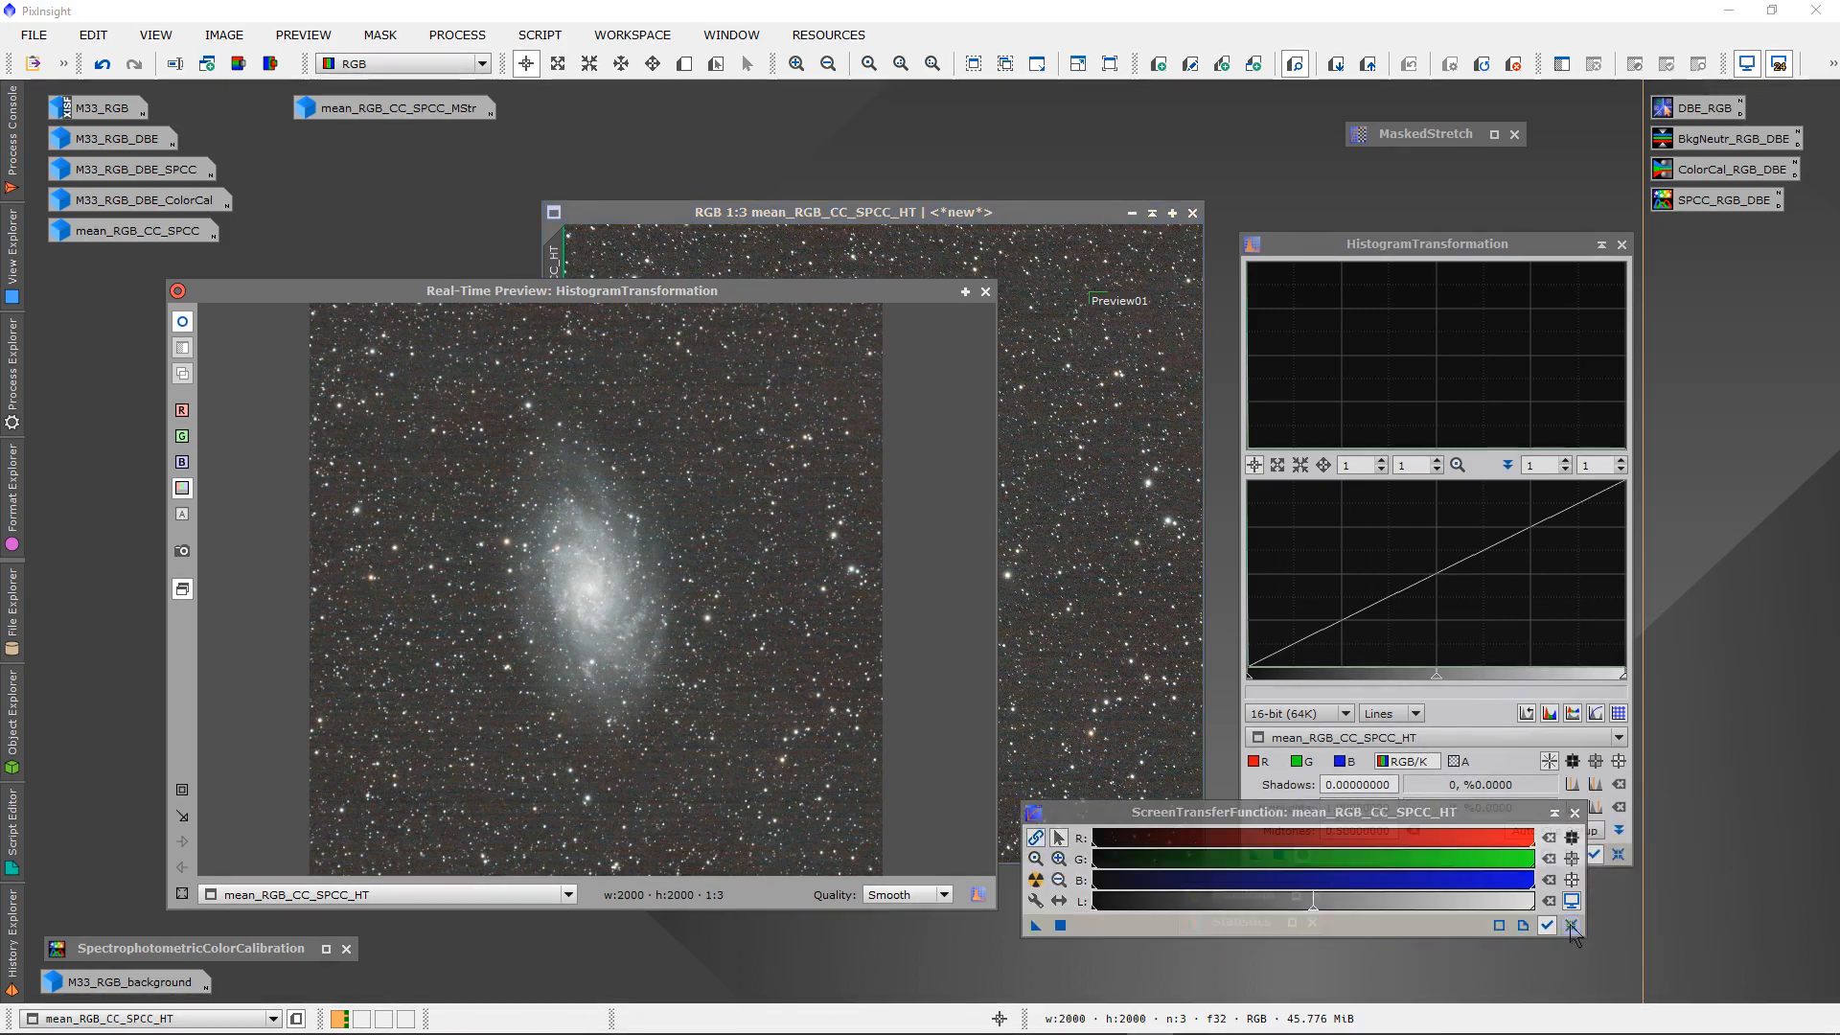
click(1572, 926)
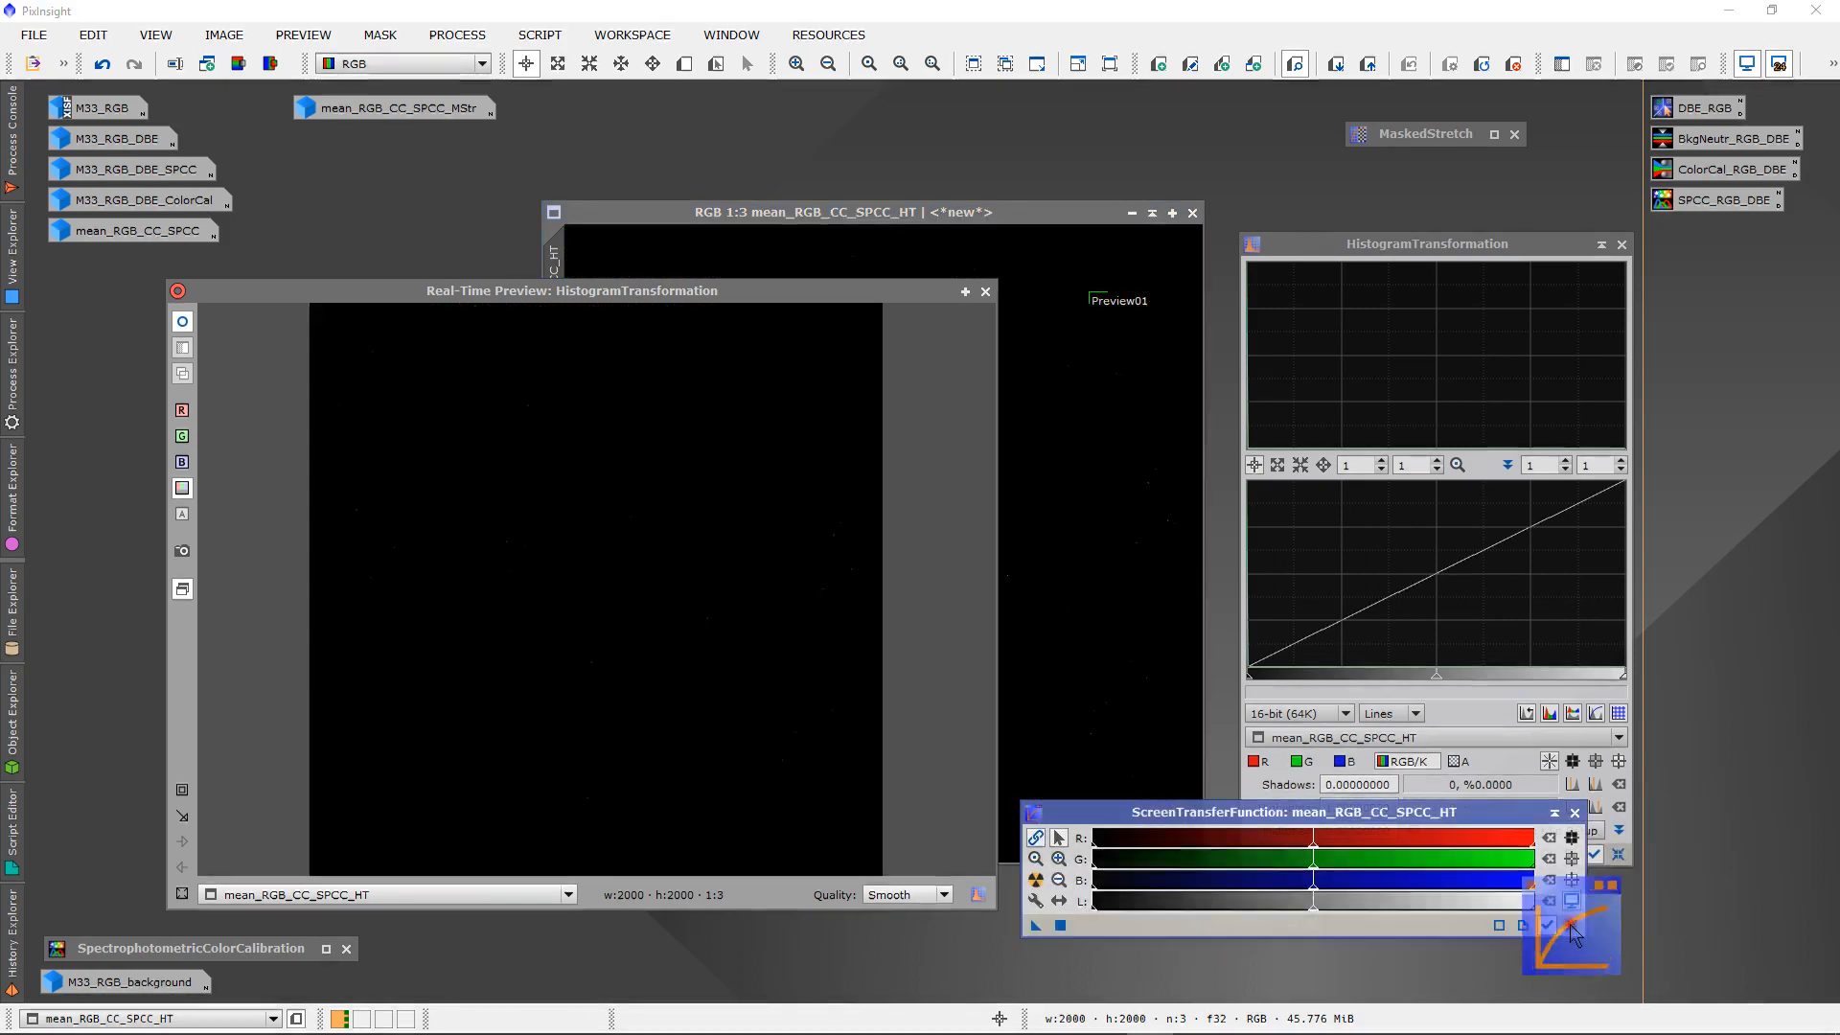
click(1554, 813)
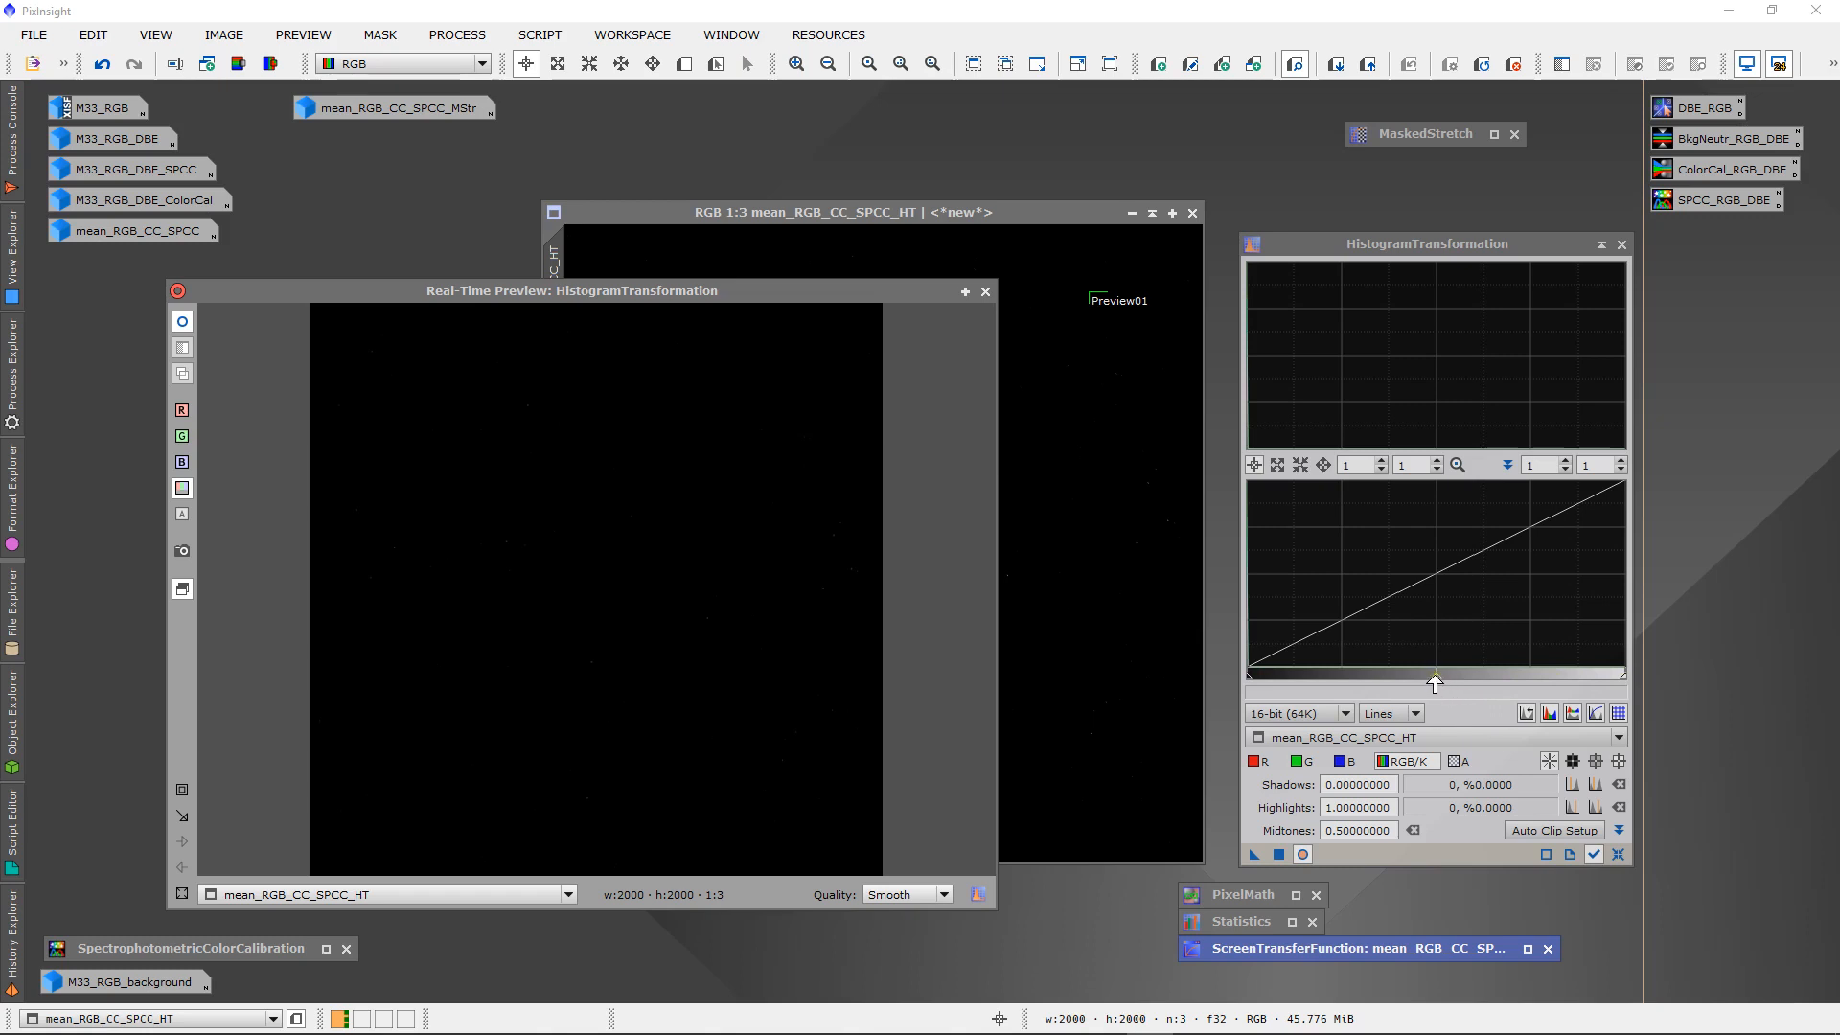
- Lower the HistogramTransformation midtones to about 0.0127, apply the stretch to mean_RGB_CC_SPCC_HT and reset the process
drag(1437, 682, 1254, 683)
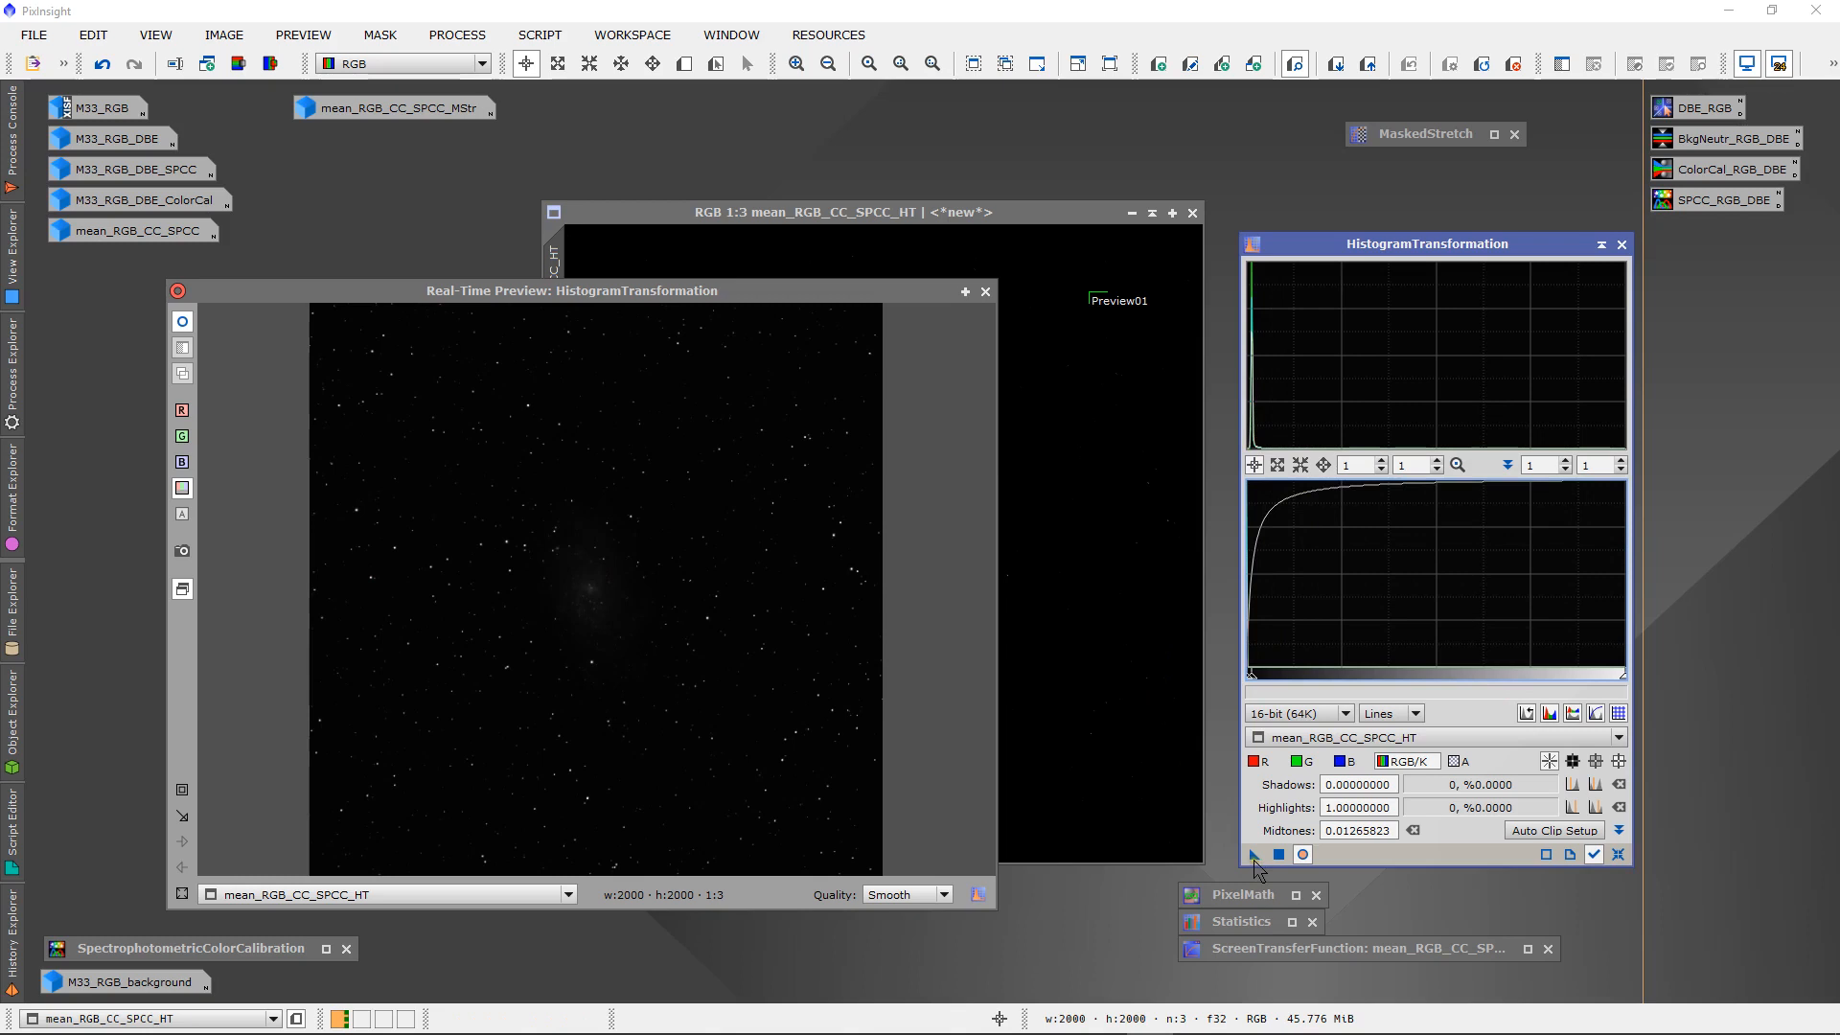
drag(1254, 860, 1144, 788)
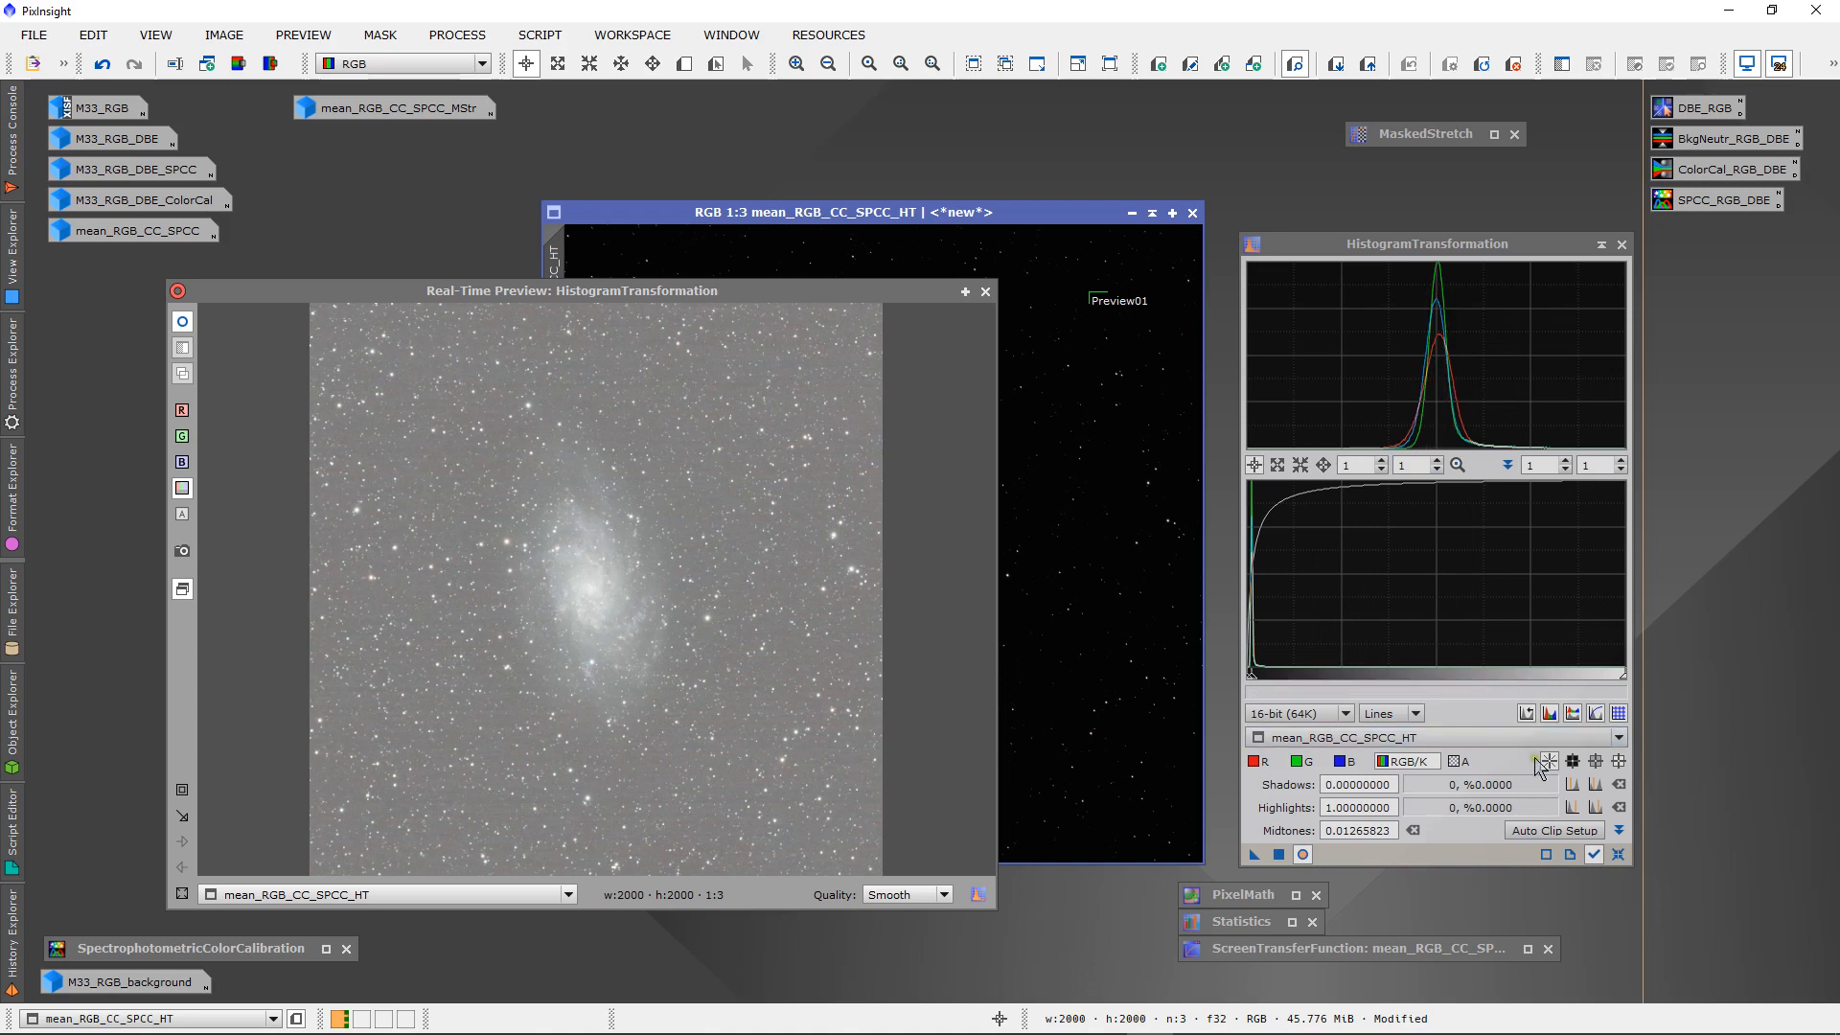
click(1618, 853)
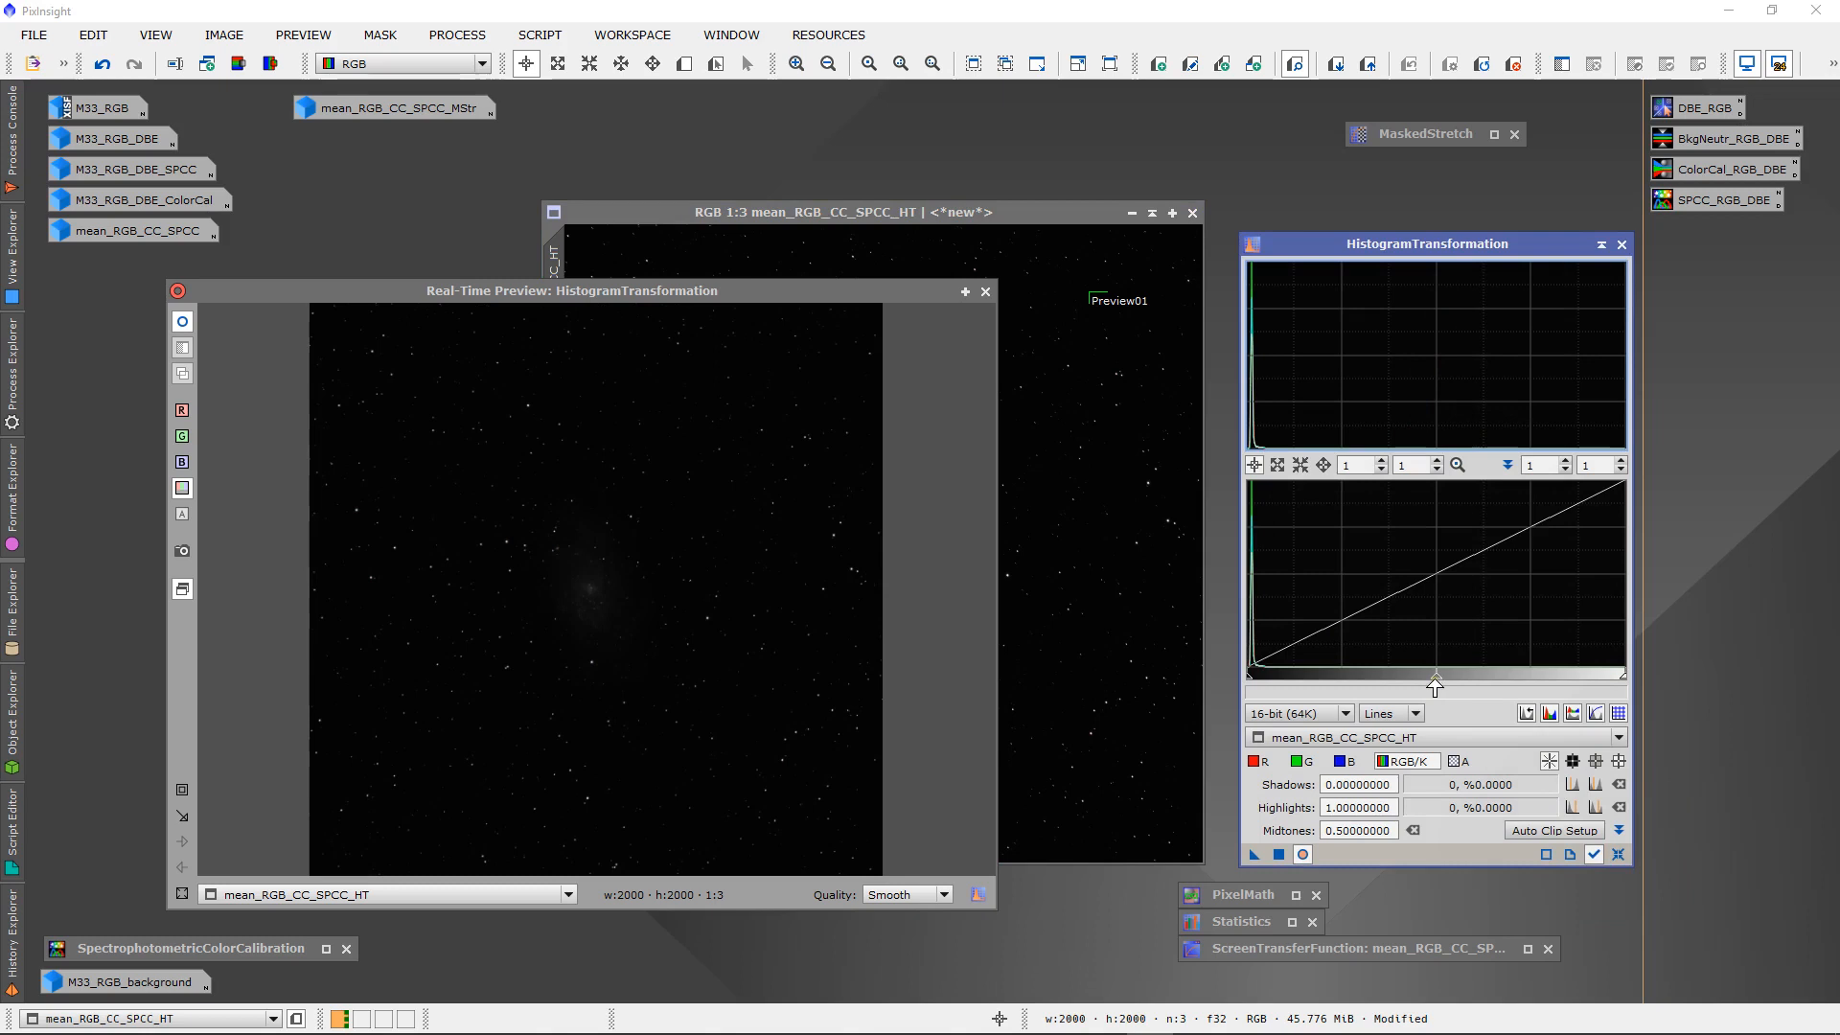
- Stretch mean_RGB_CC_SPCC_HT with midtones of about 0.063, checking the background level in the preview before applying, and reset the process
drag(1434, 684, 1269, 687)
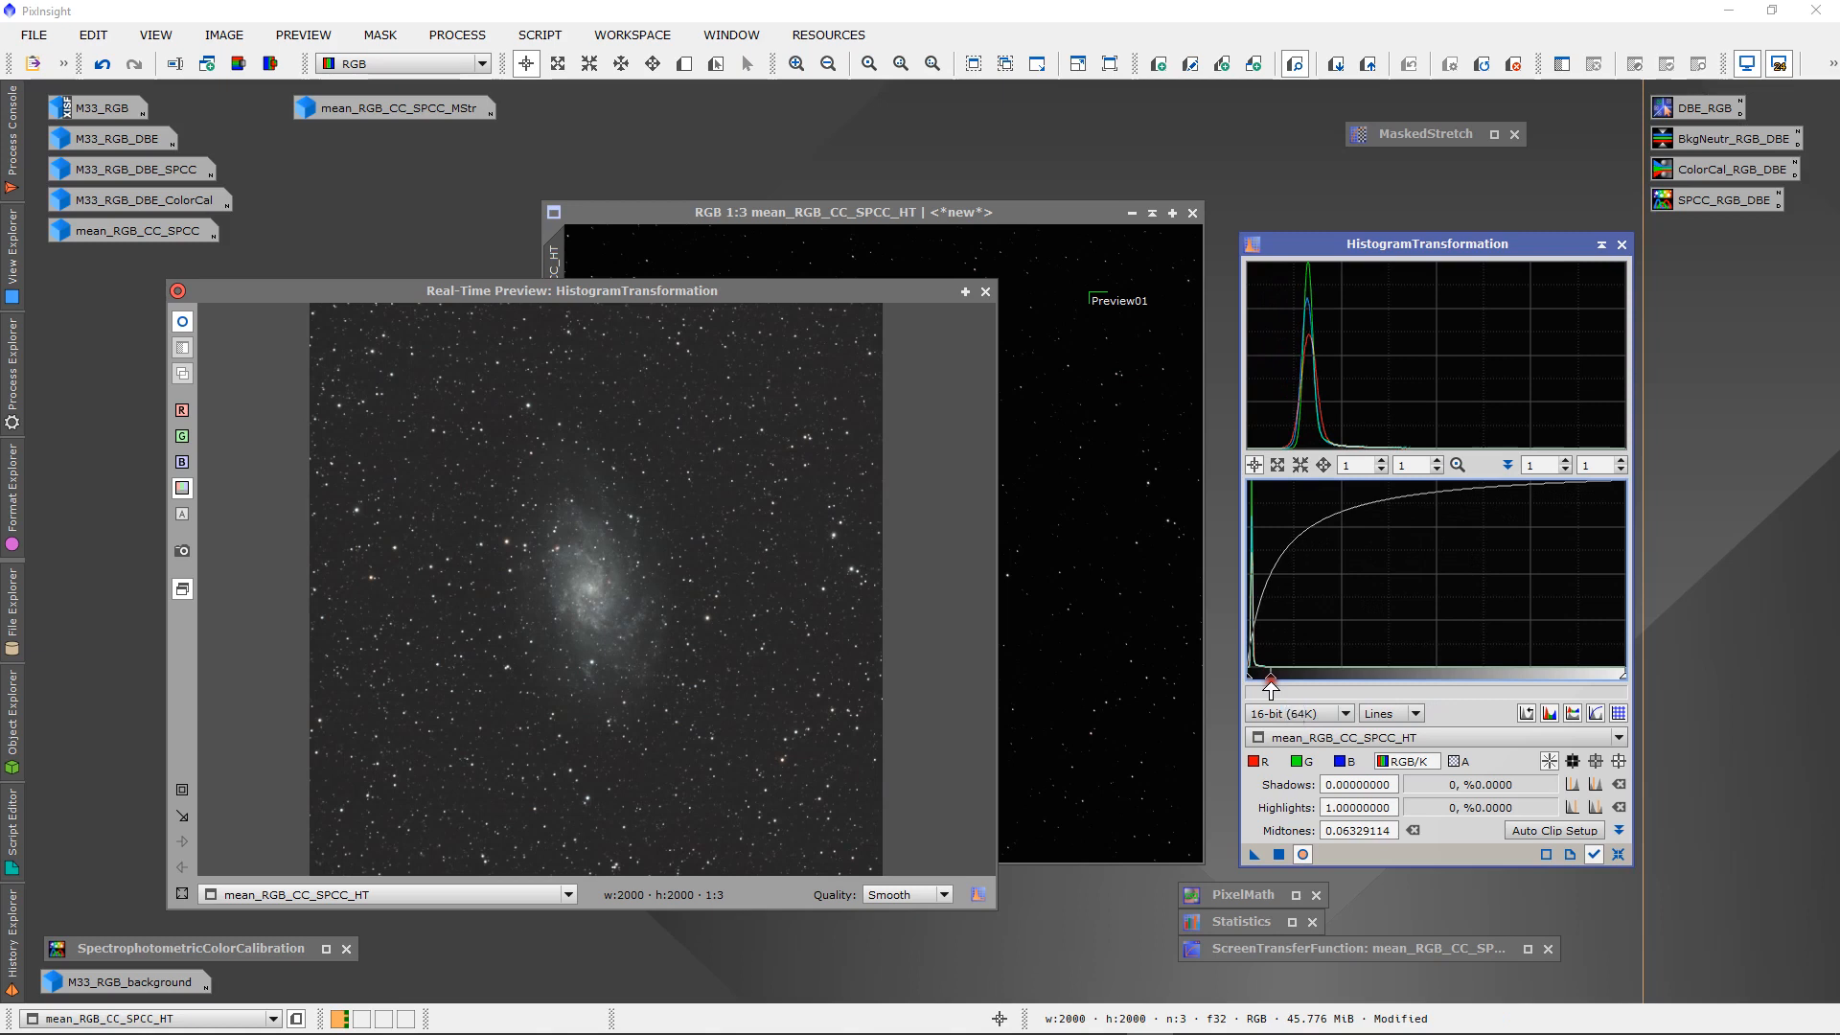
click(765, 376)
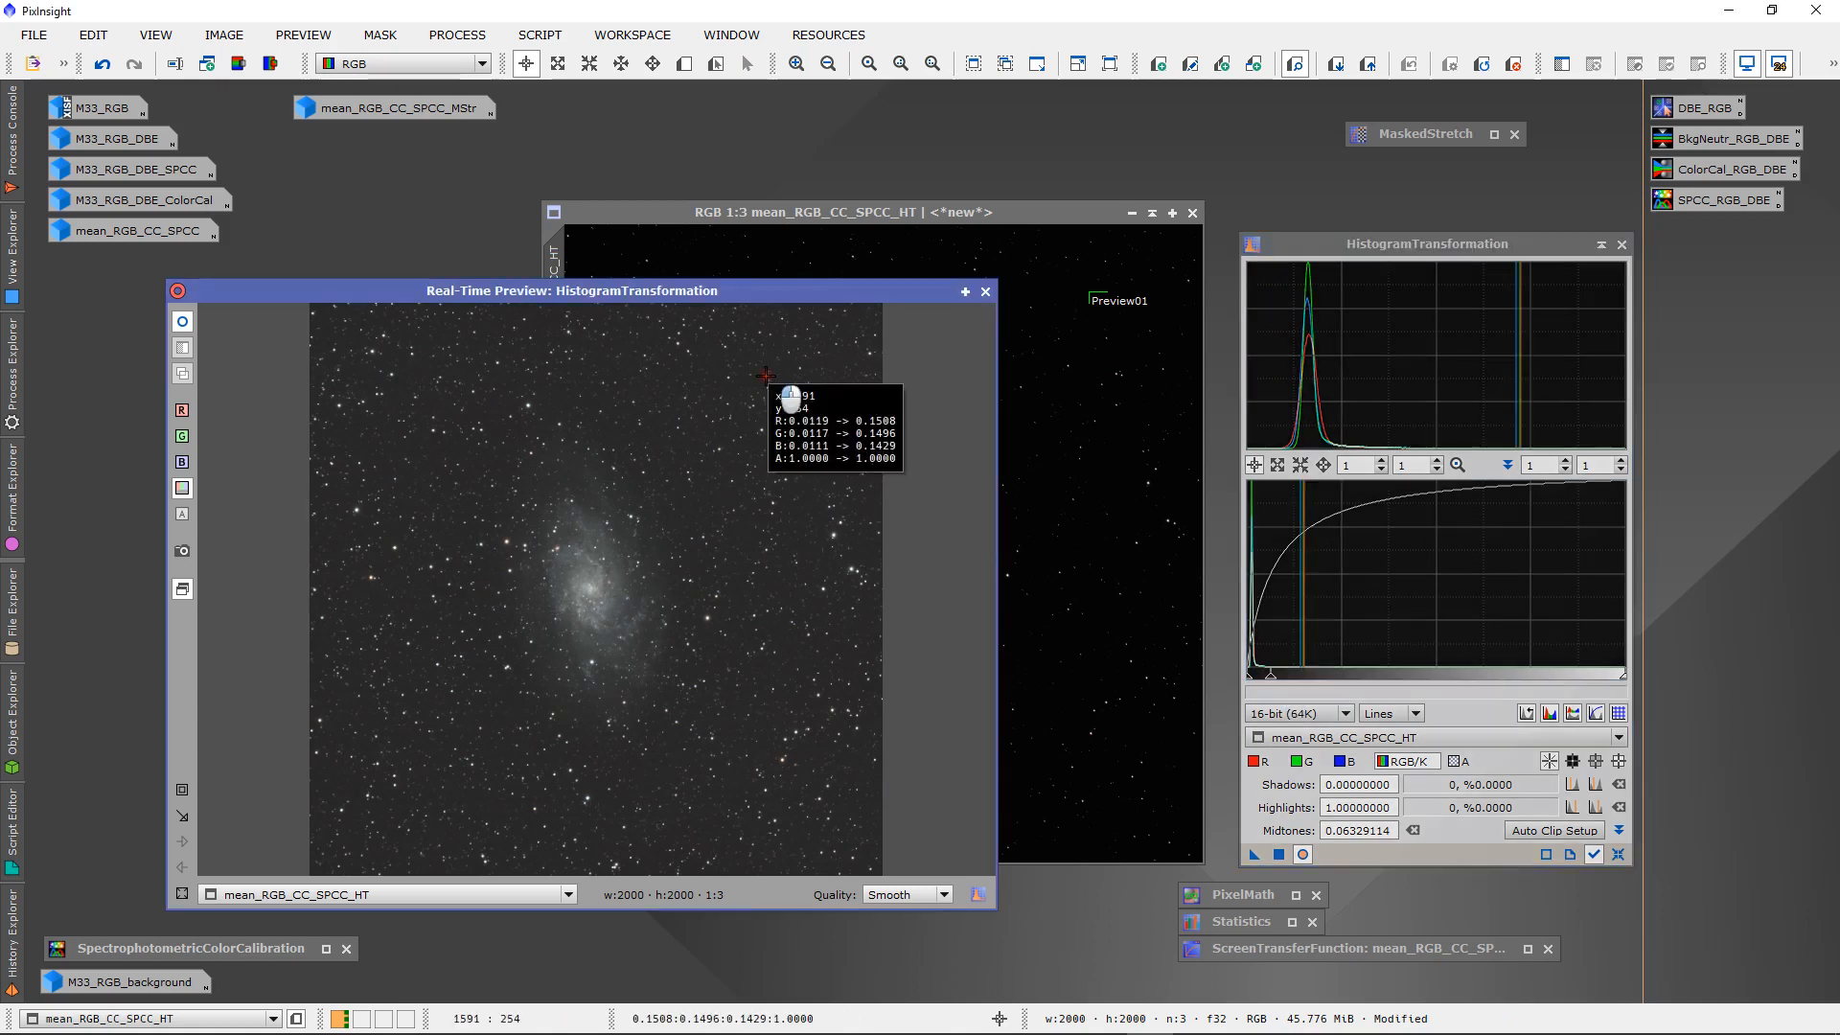
drag(765, 376, 780, 375)
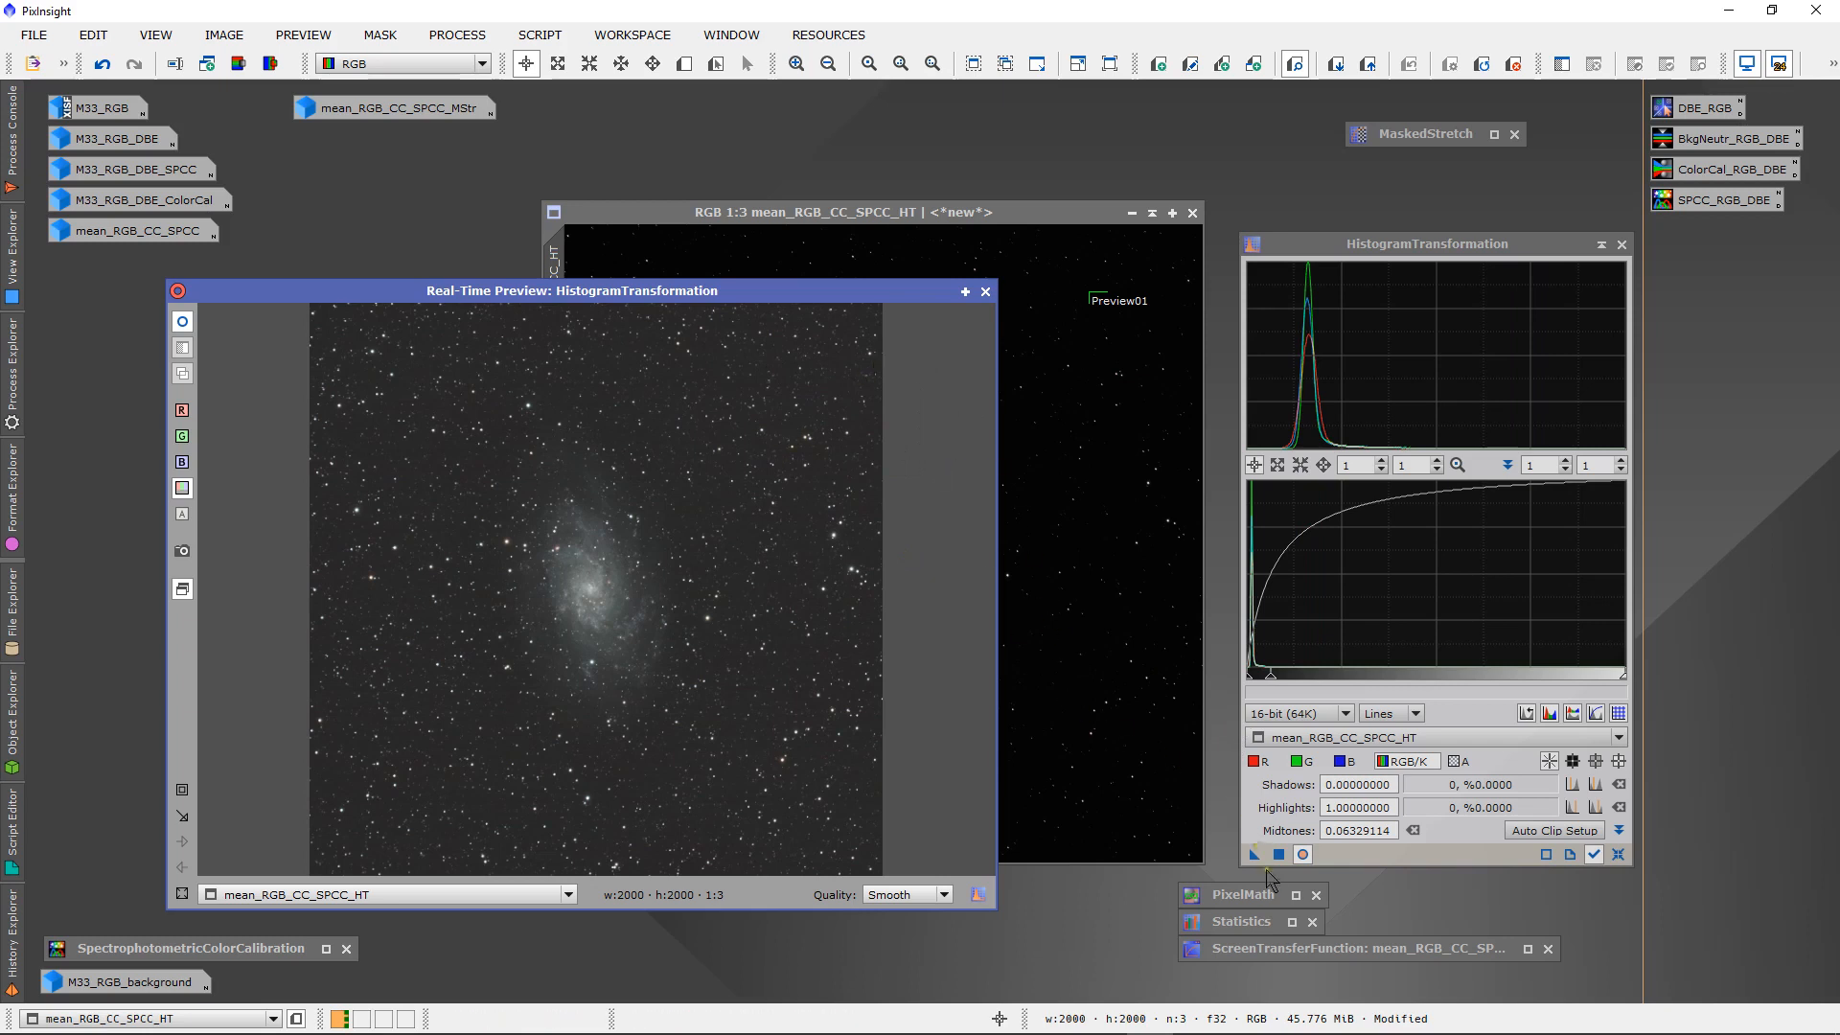
drag(1250, 859, 1156, 786)
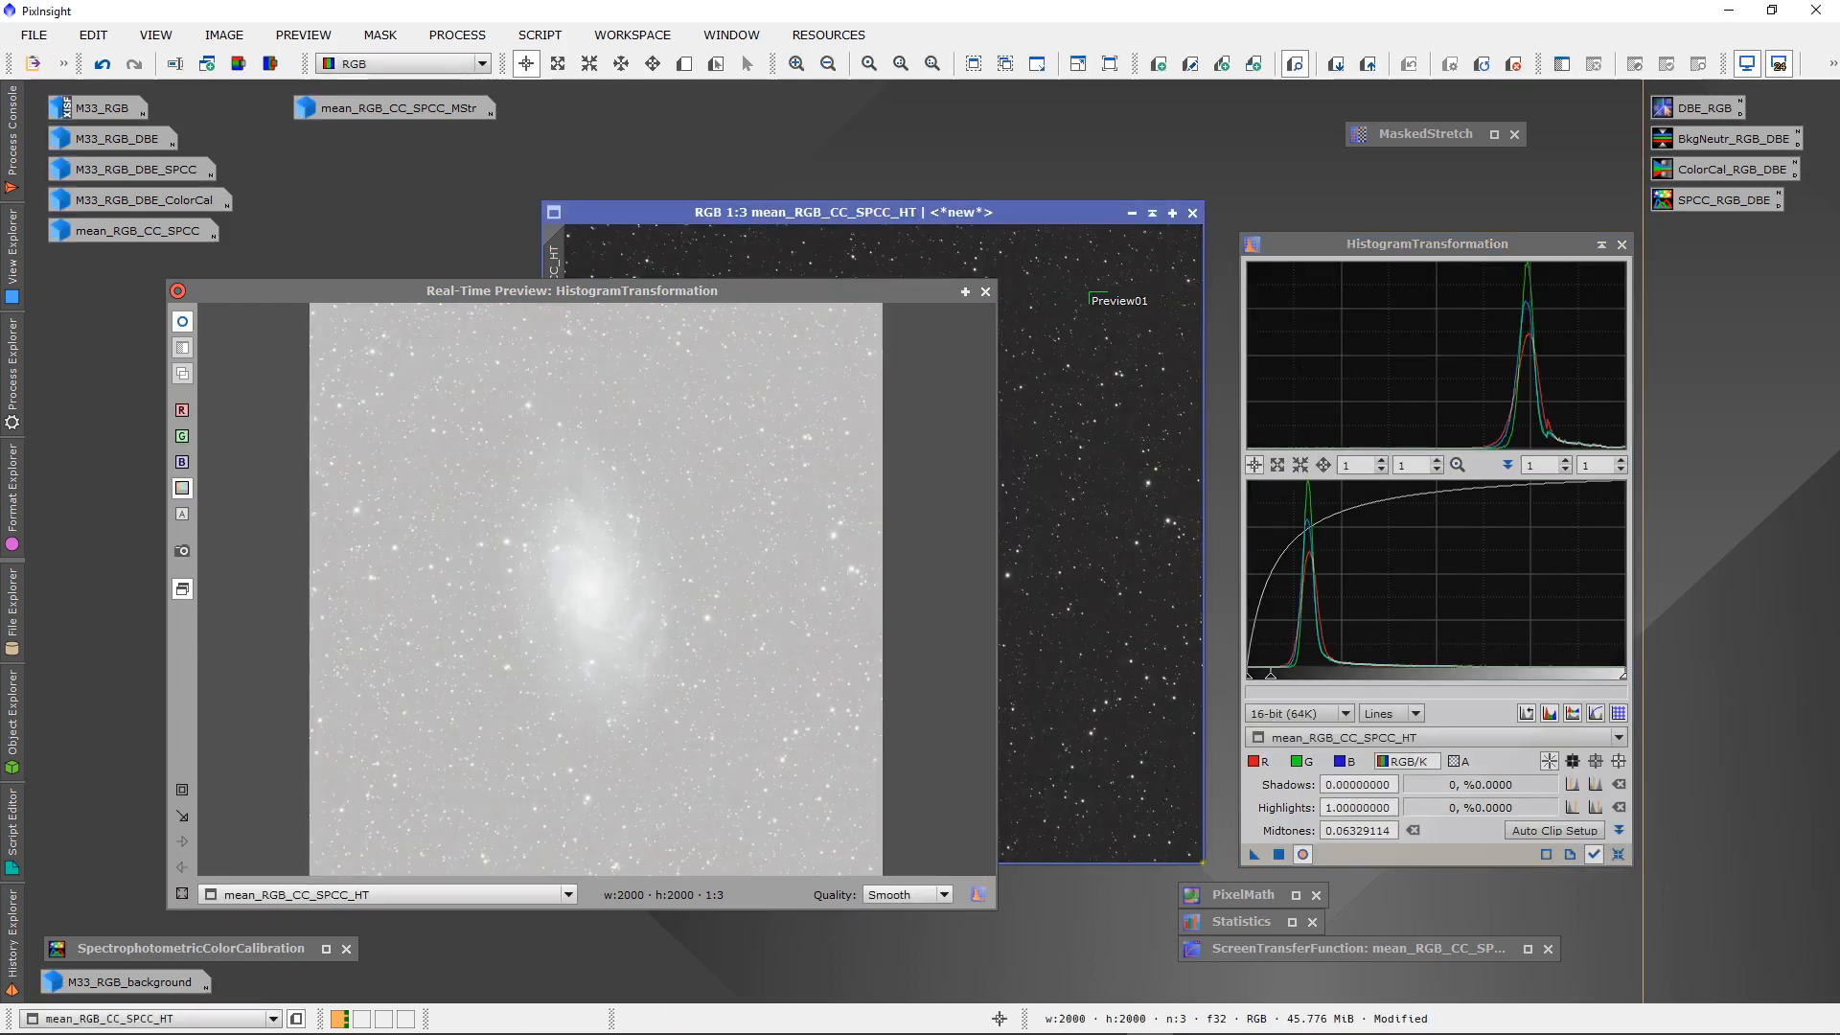
click(1618, 854)
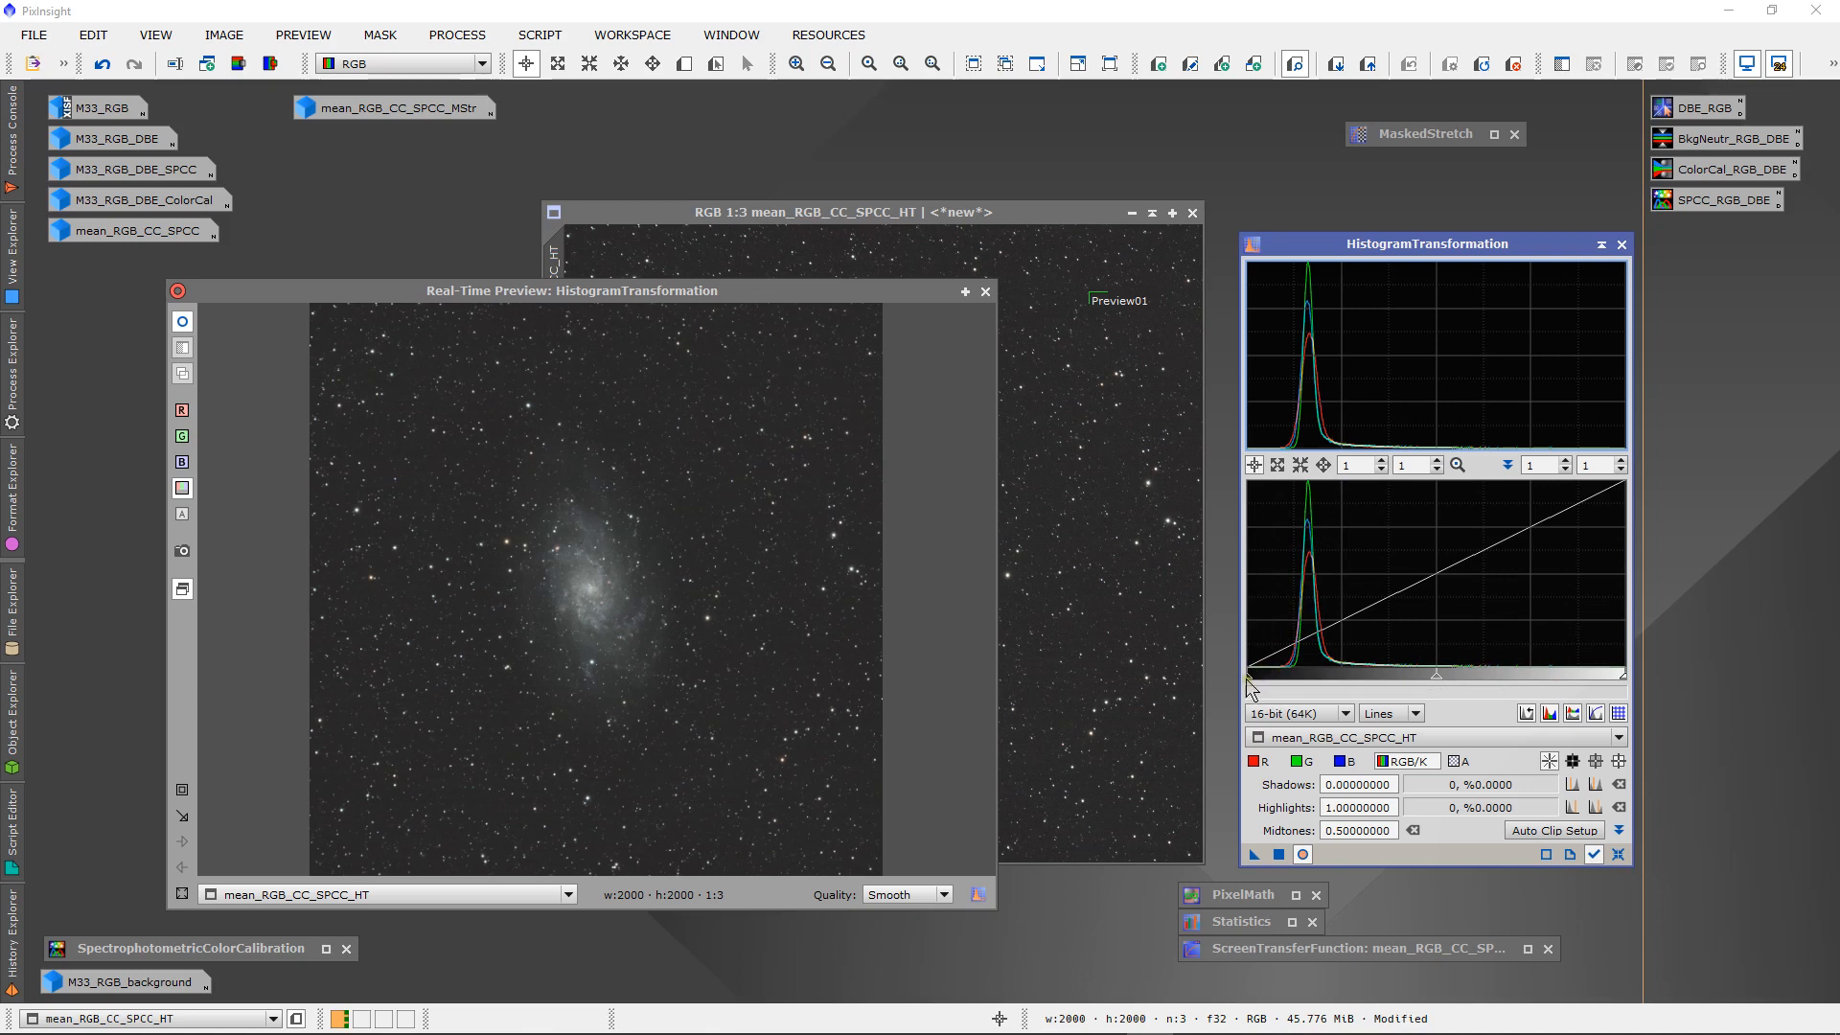
- Raise the shadows clipping point to about 0.0886 and compare the real-time preview with and without the adjustment
drag(1248, 684, 1281, 683)
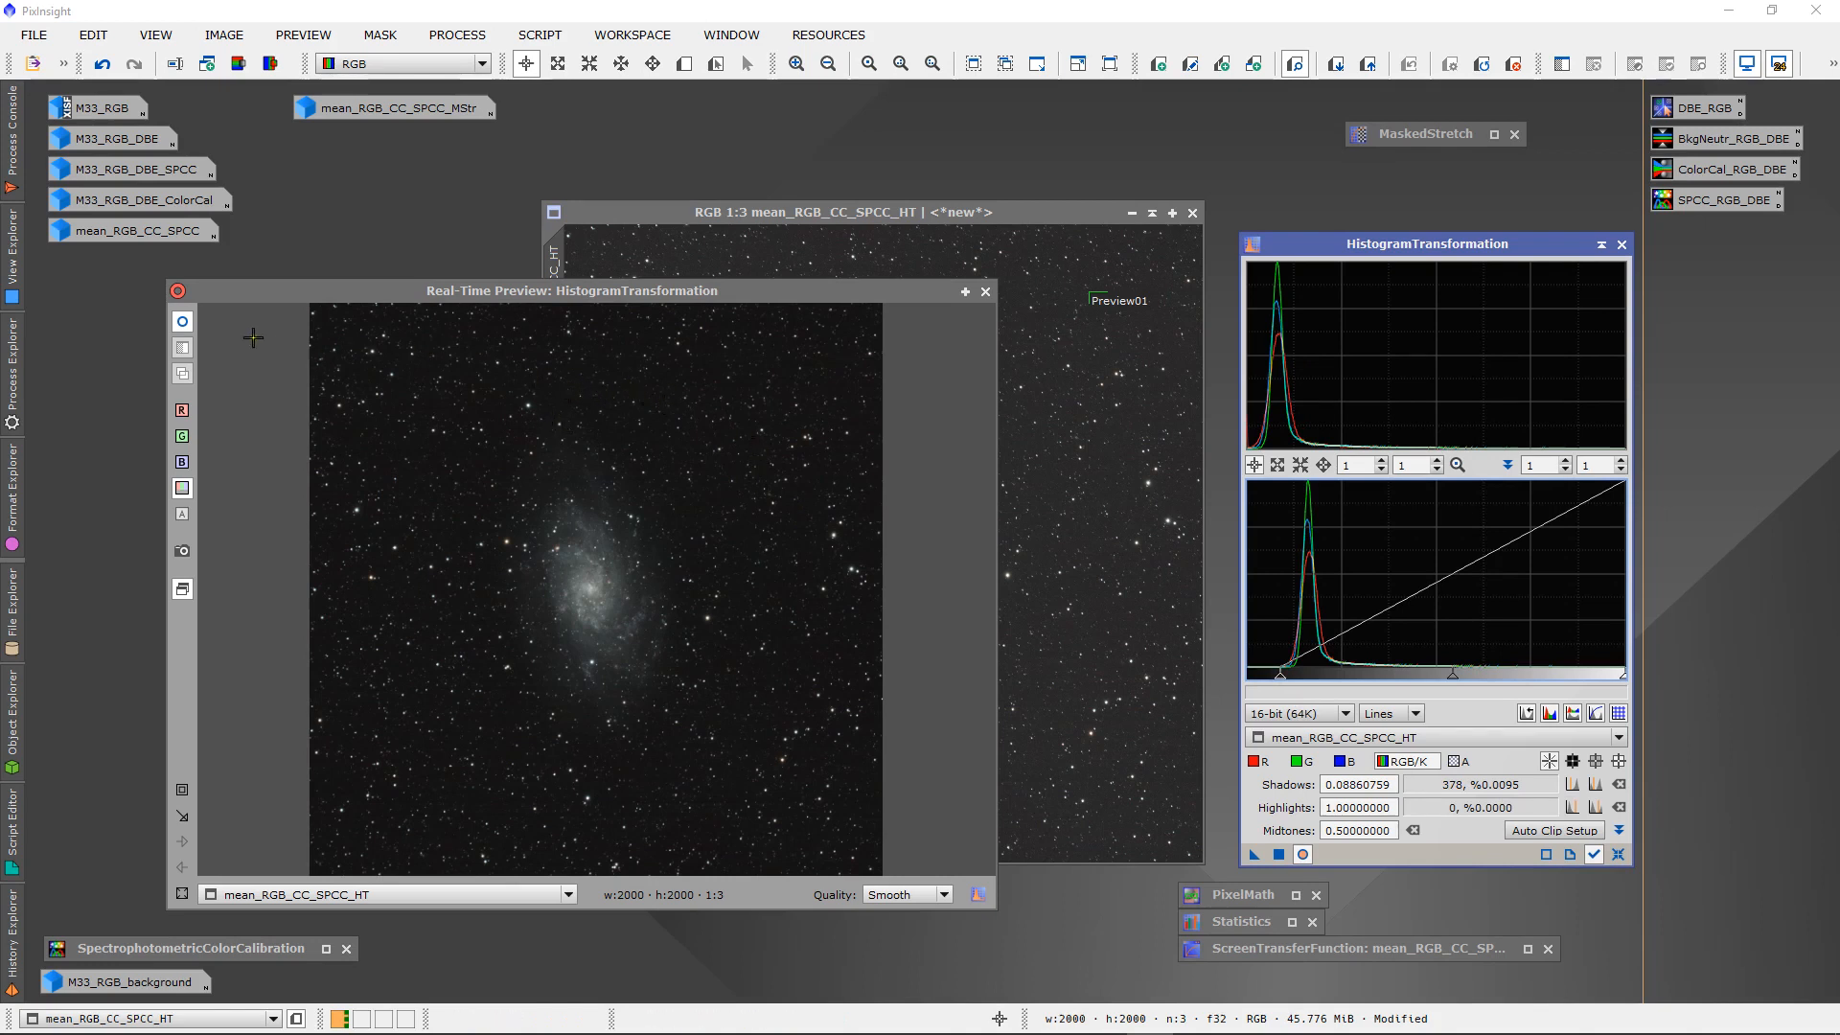
click(183, 322)
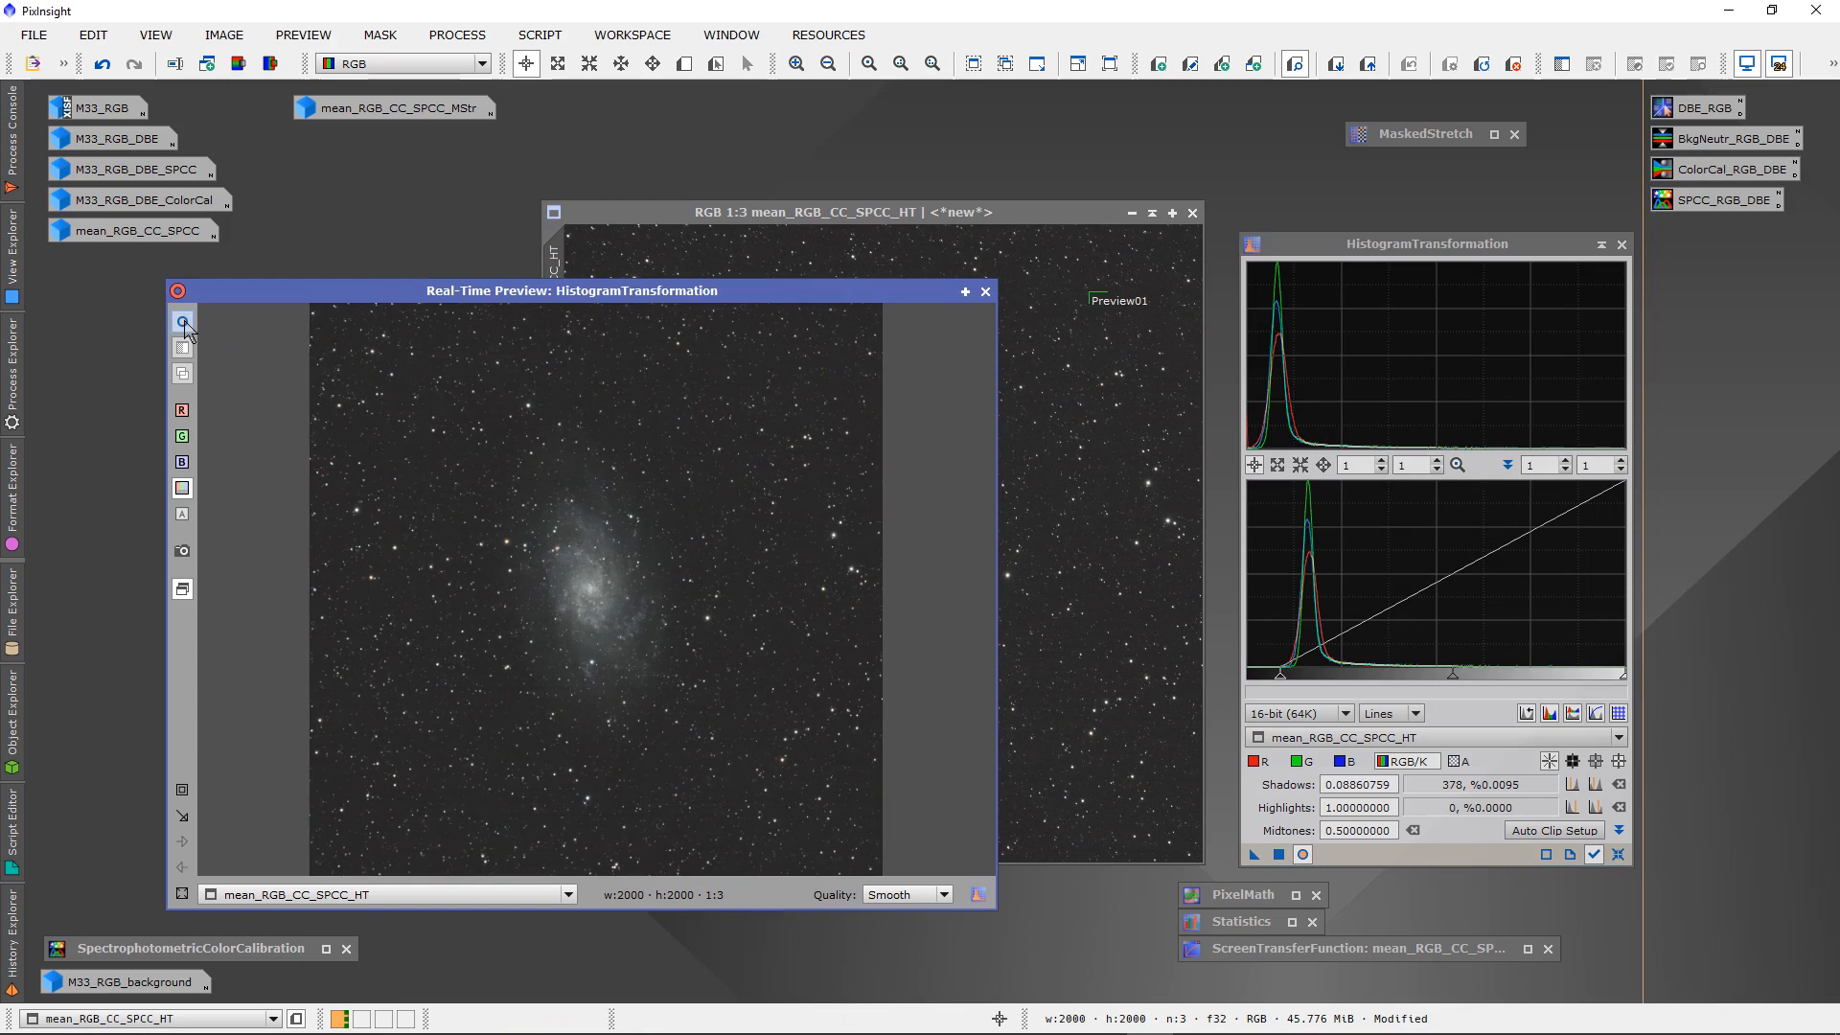
click(183, 323)
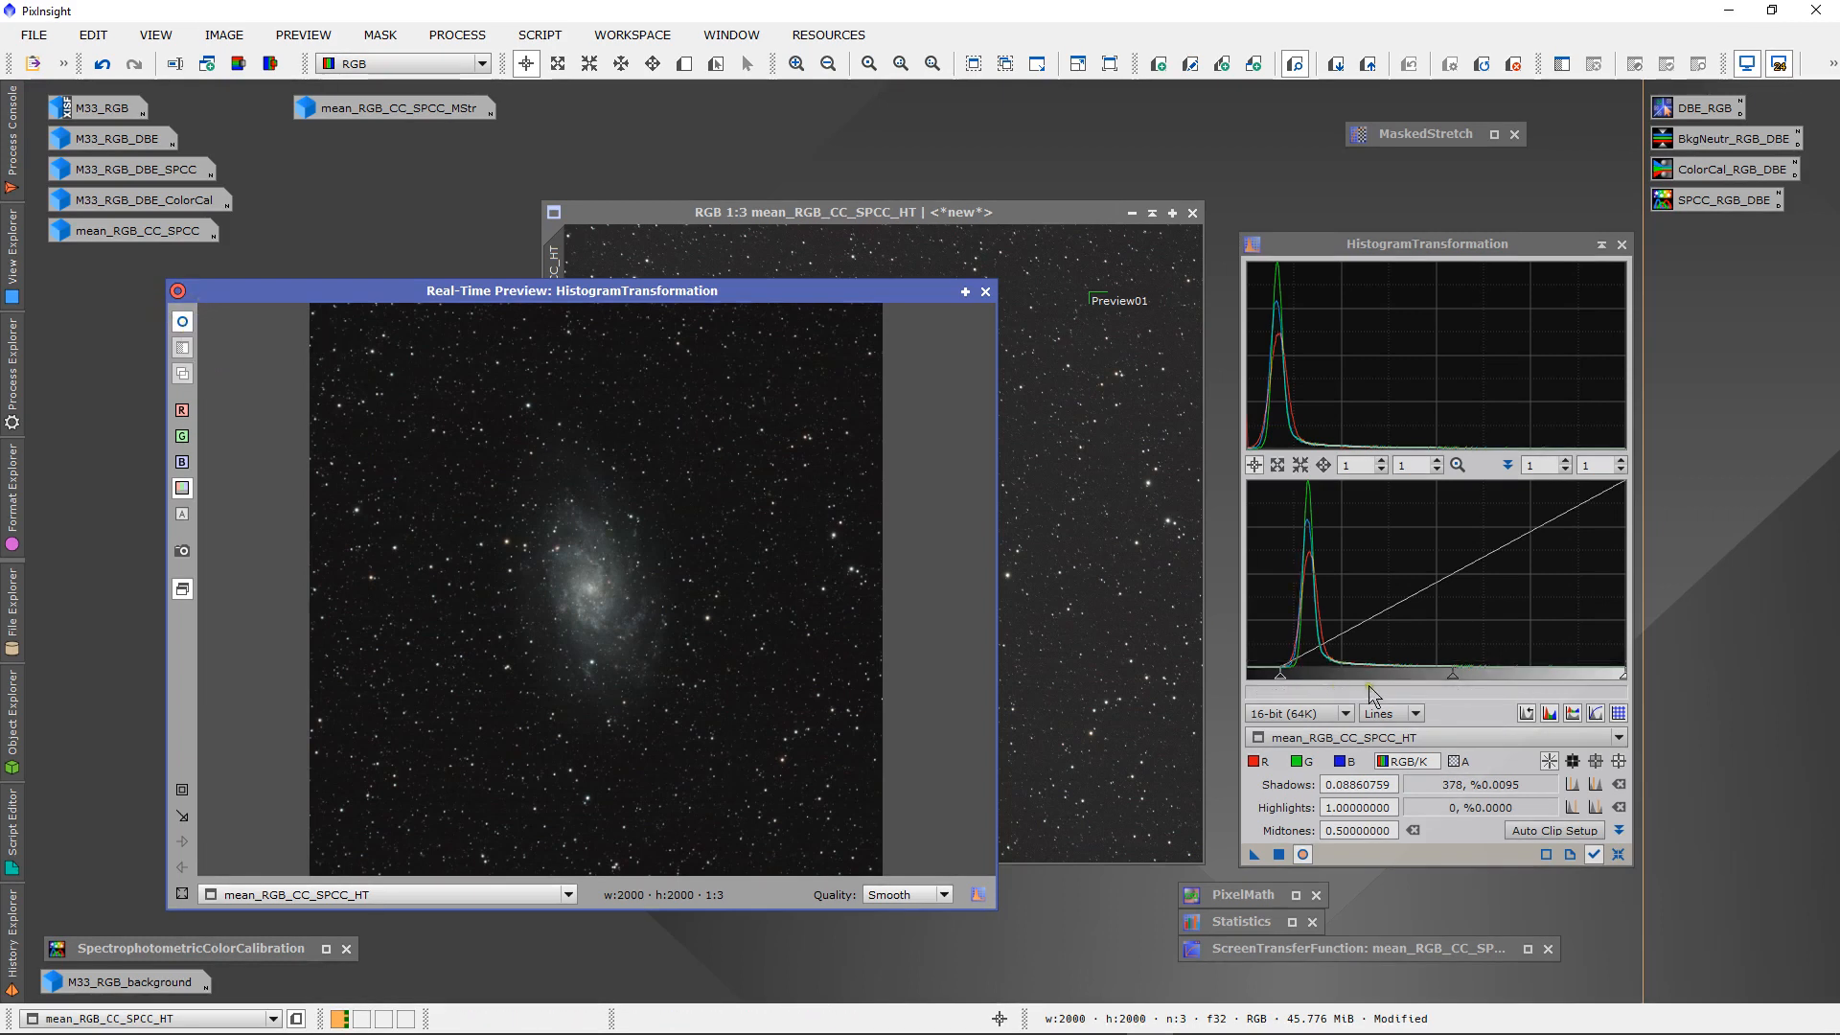
- Tune the midtones to about 0.361 against background readouts in the preview, apply the transformation to mean_RGB_CC_SPCC_HT and reset the process
drag(1453, 685, 1388, 684)
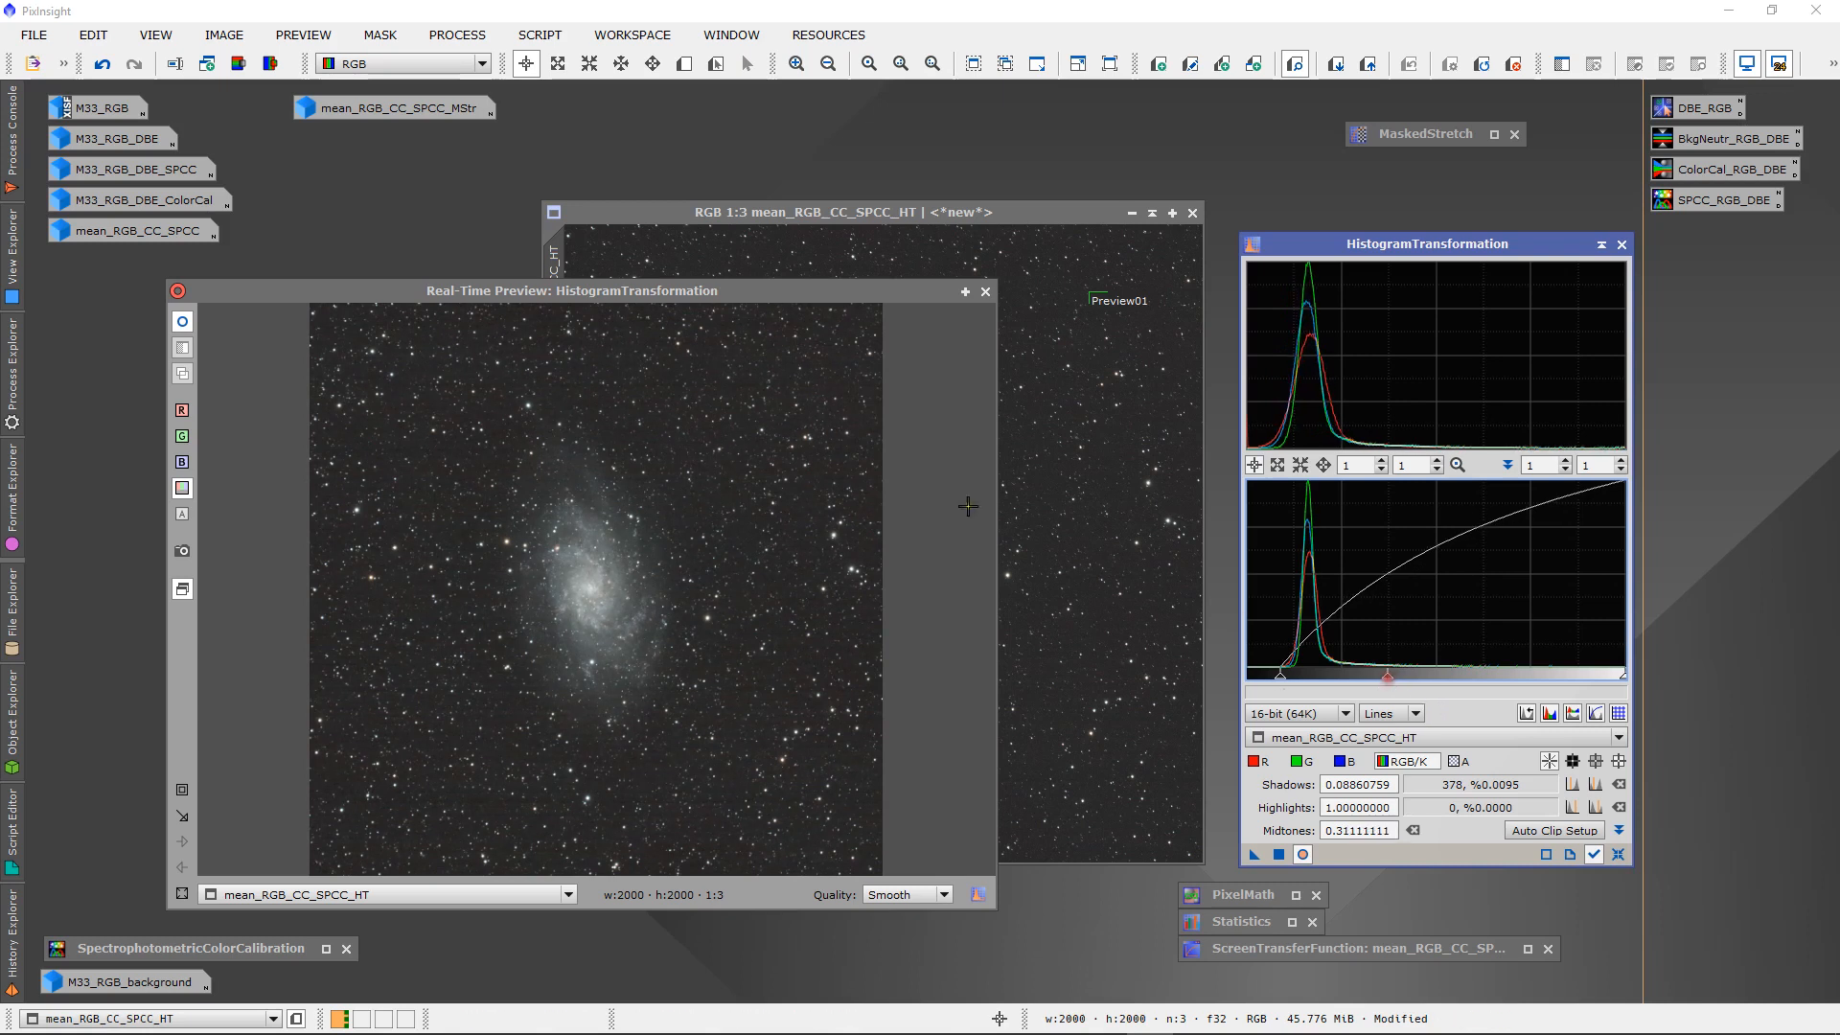
click(741, 384)
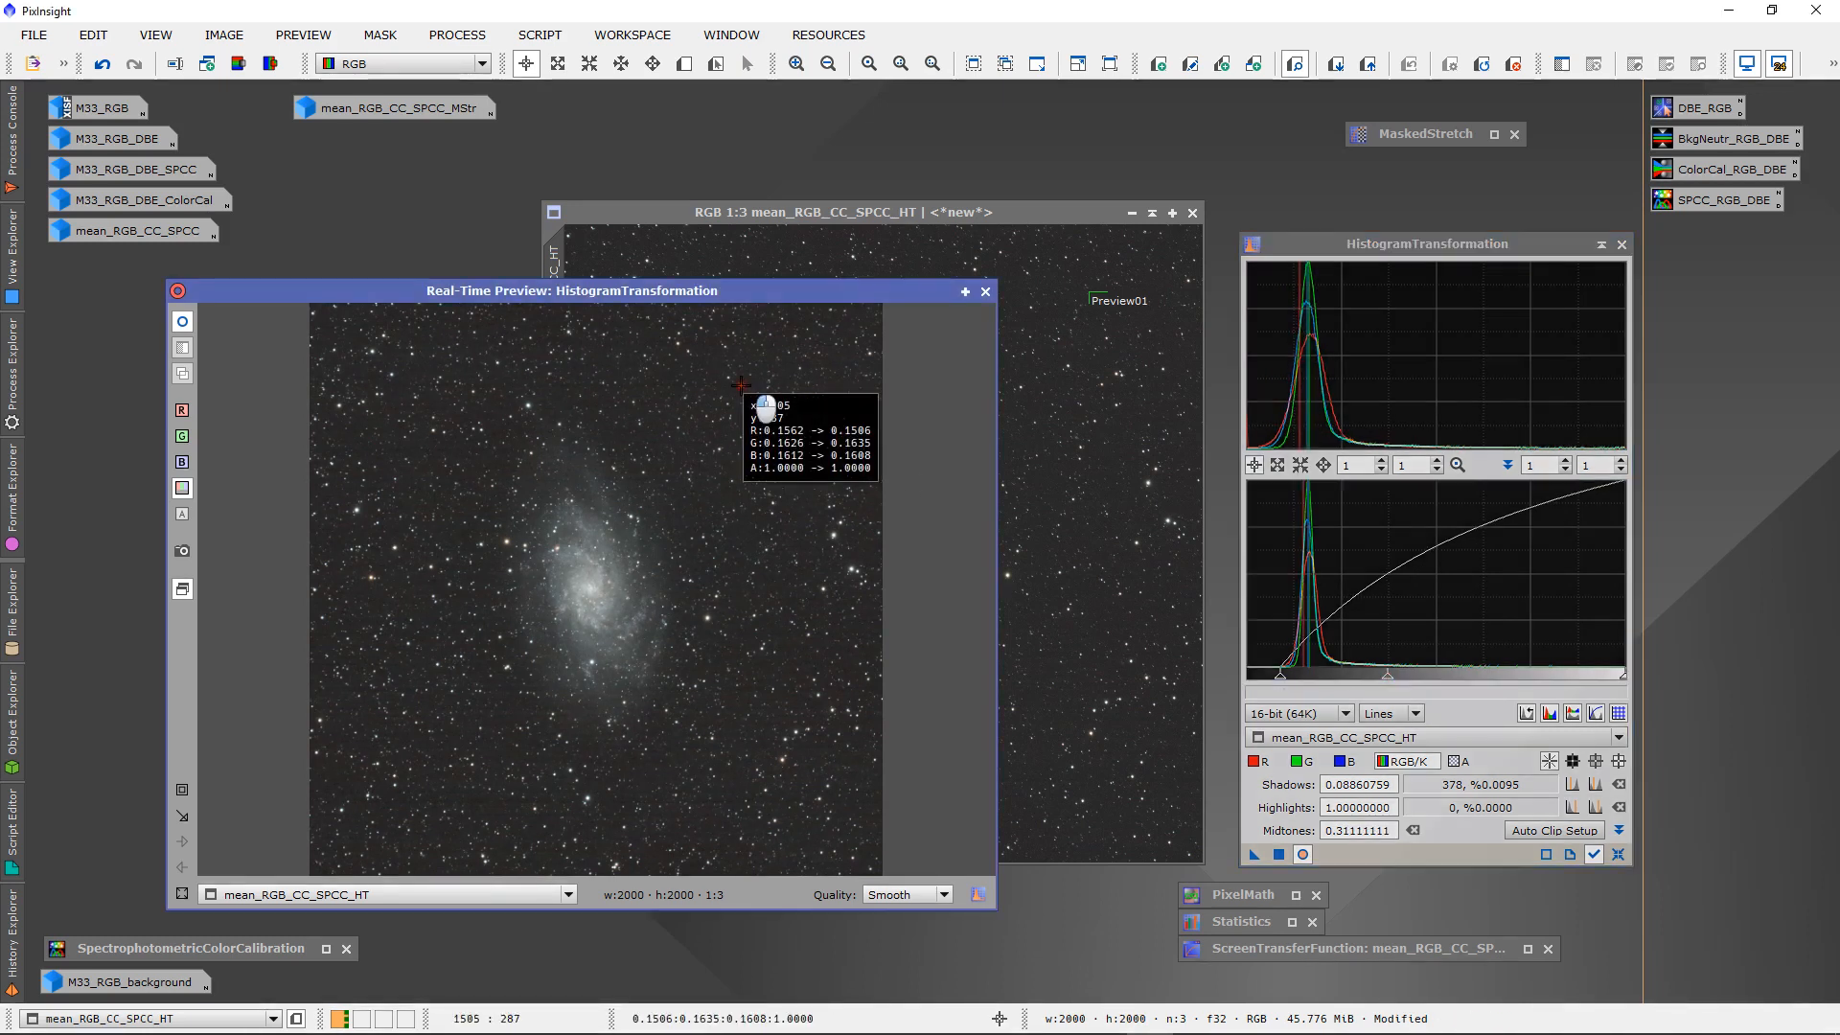
click(1396, 680)
drag(753, 396, 743, 387)
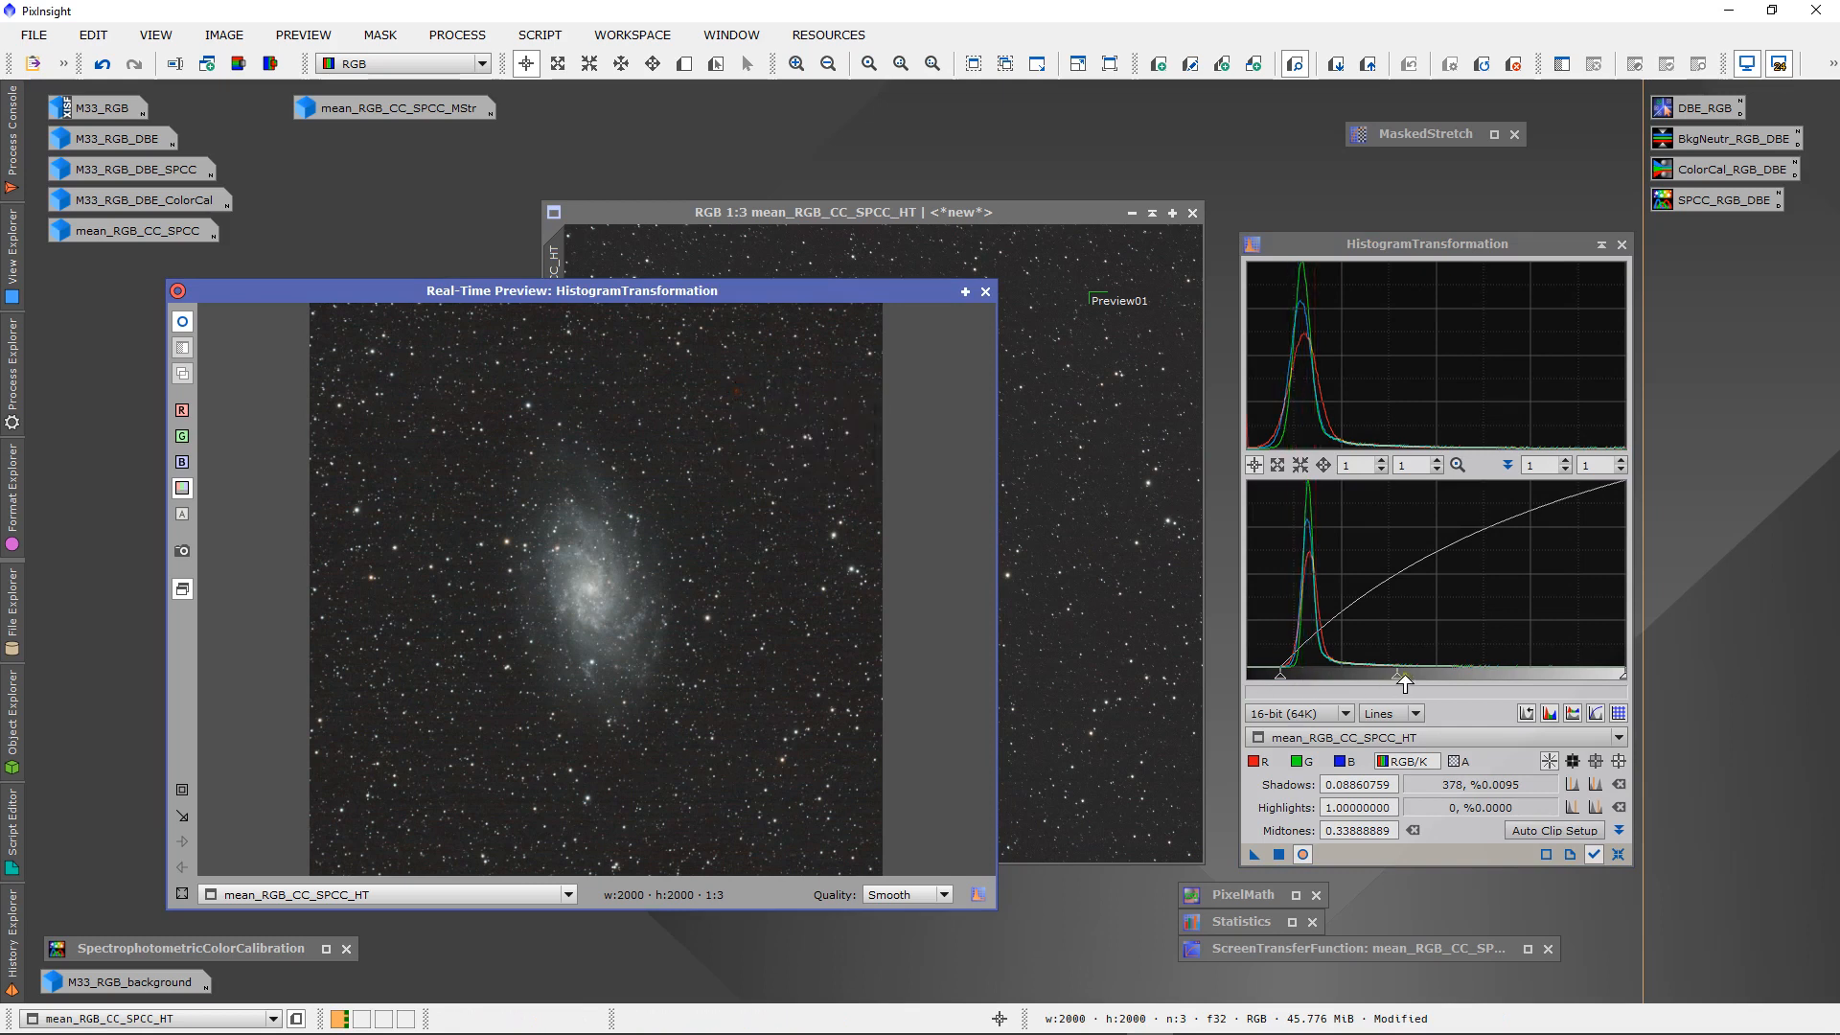
click(1404, 678)
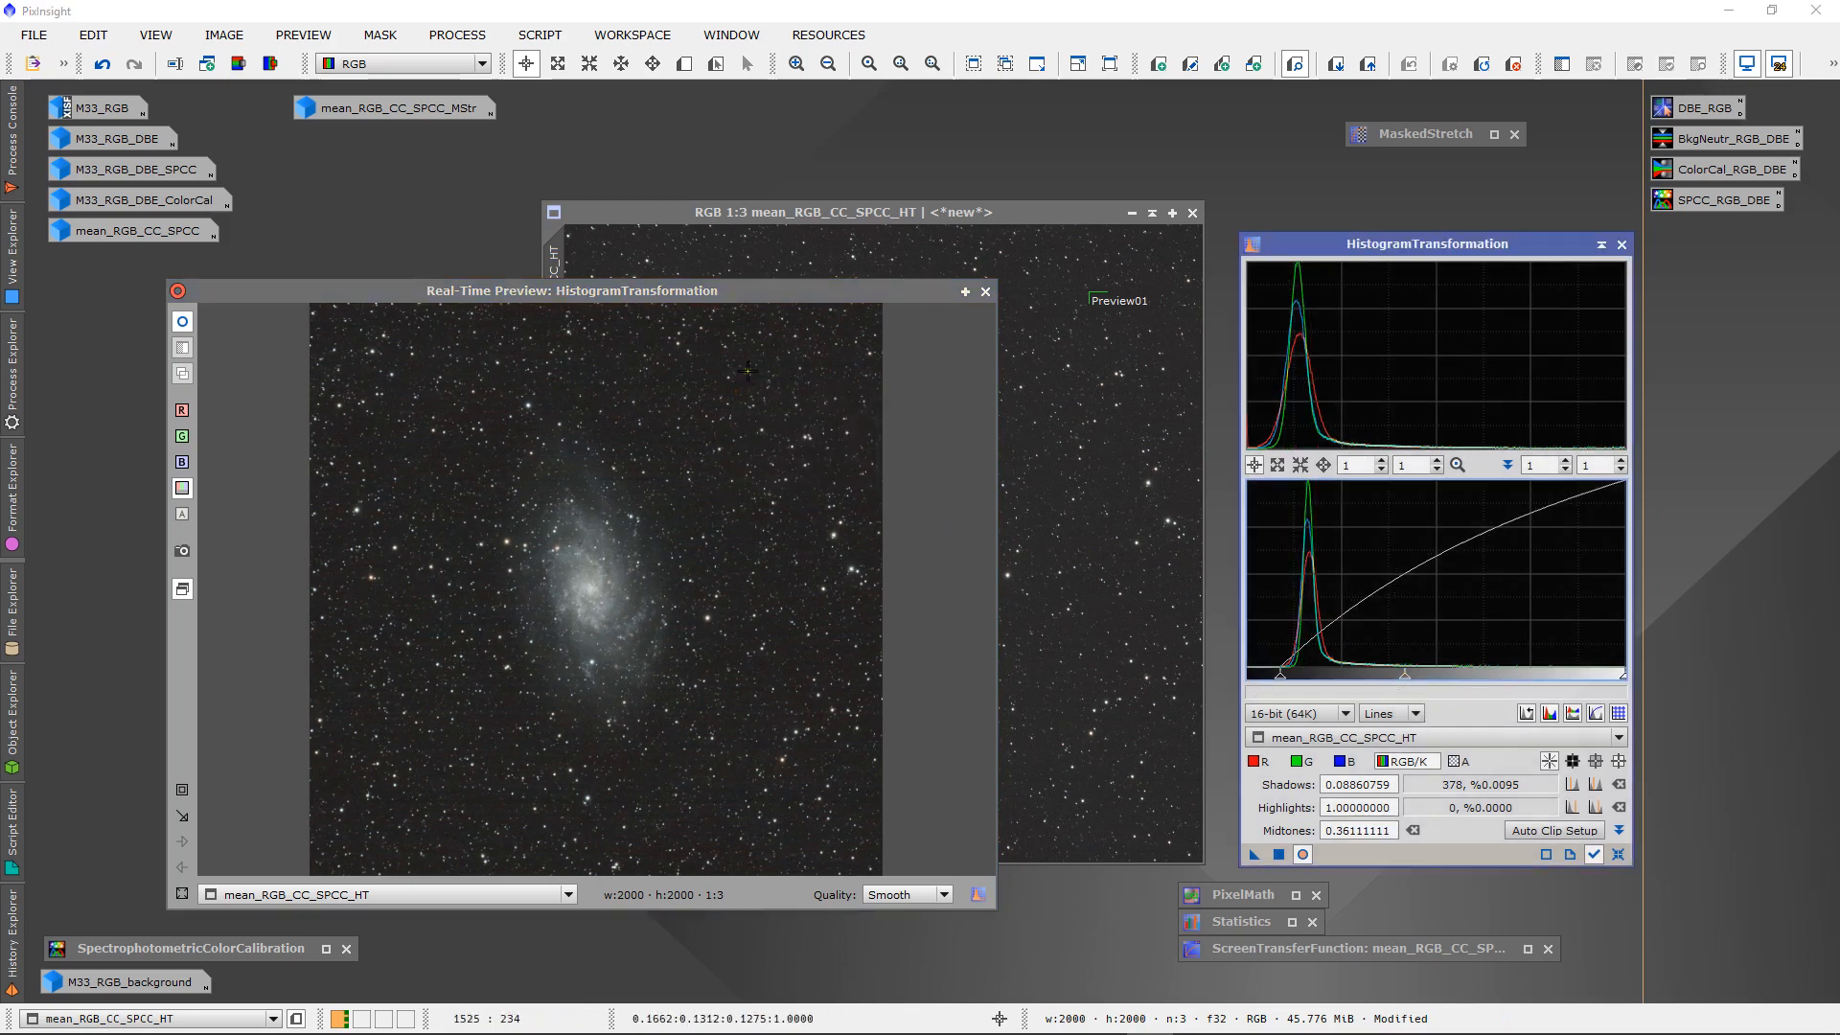
drag(752, 378, 748, 385)
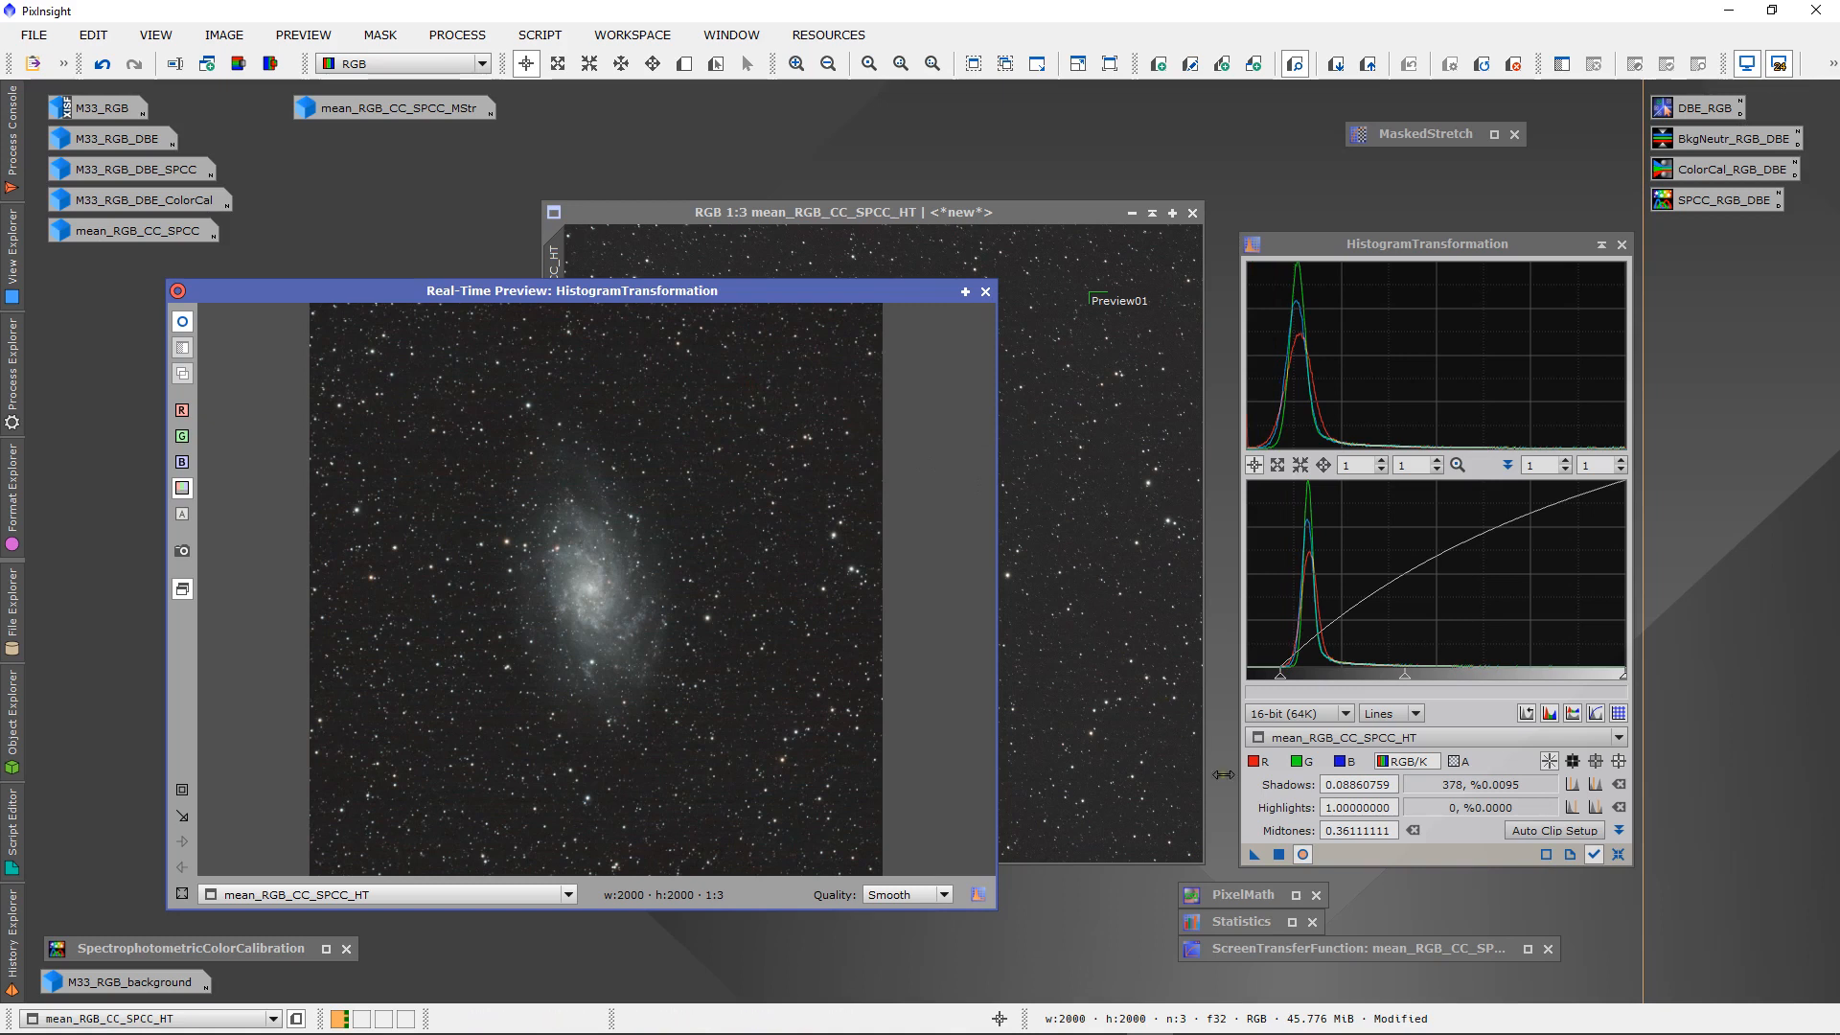
drag(1252, 854, 1167, 778)
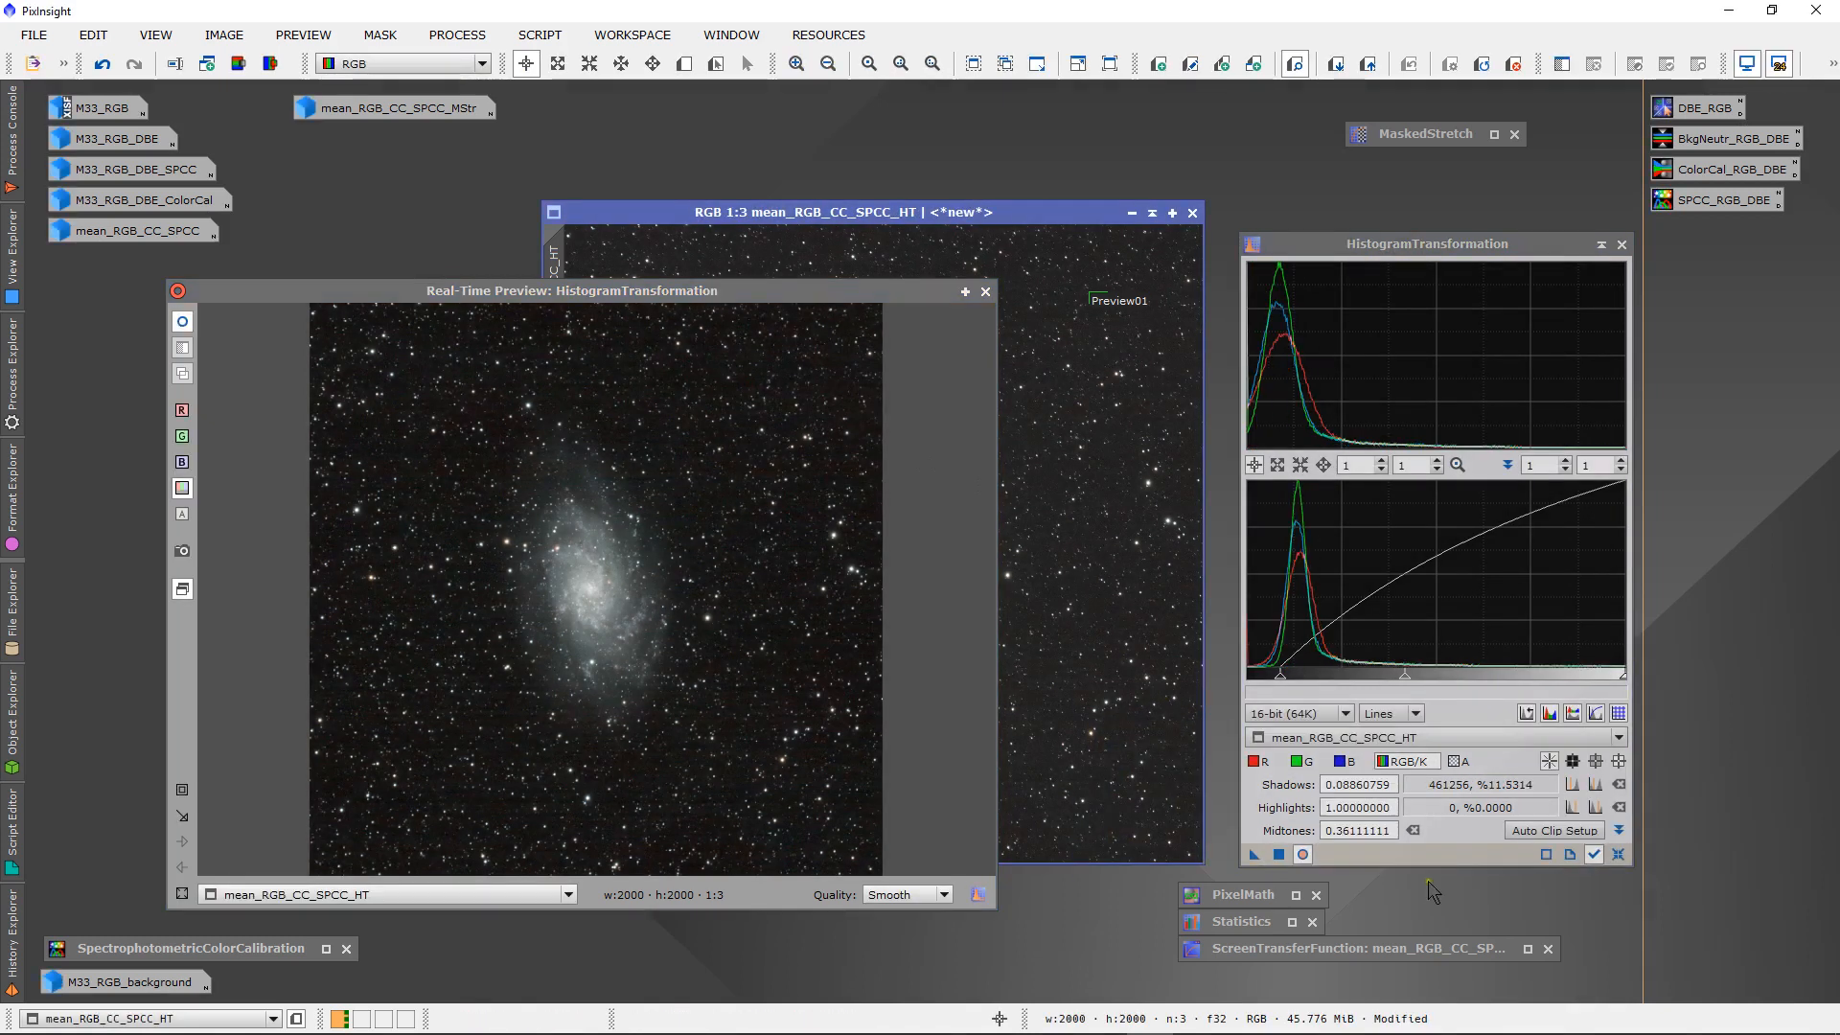
click(1618, 854)
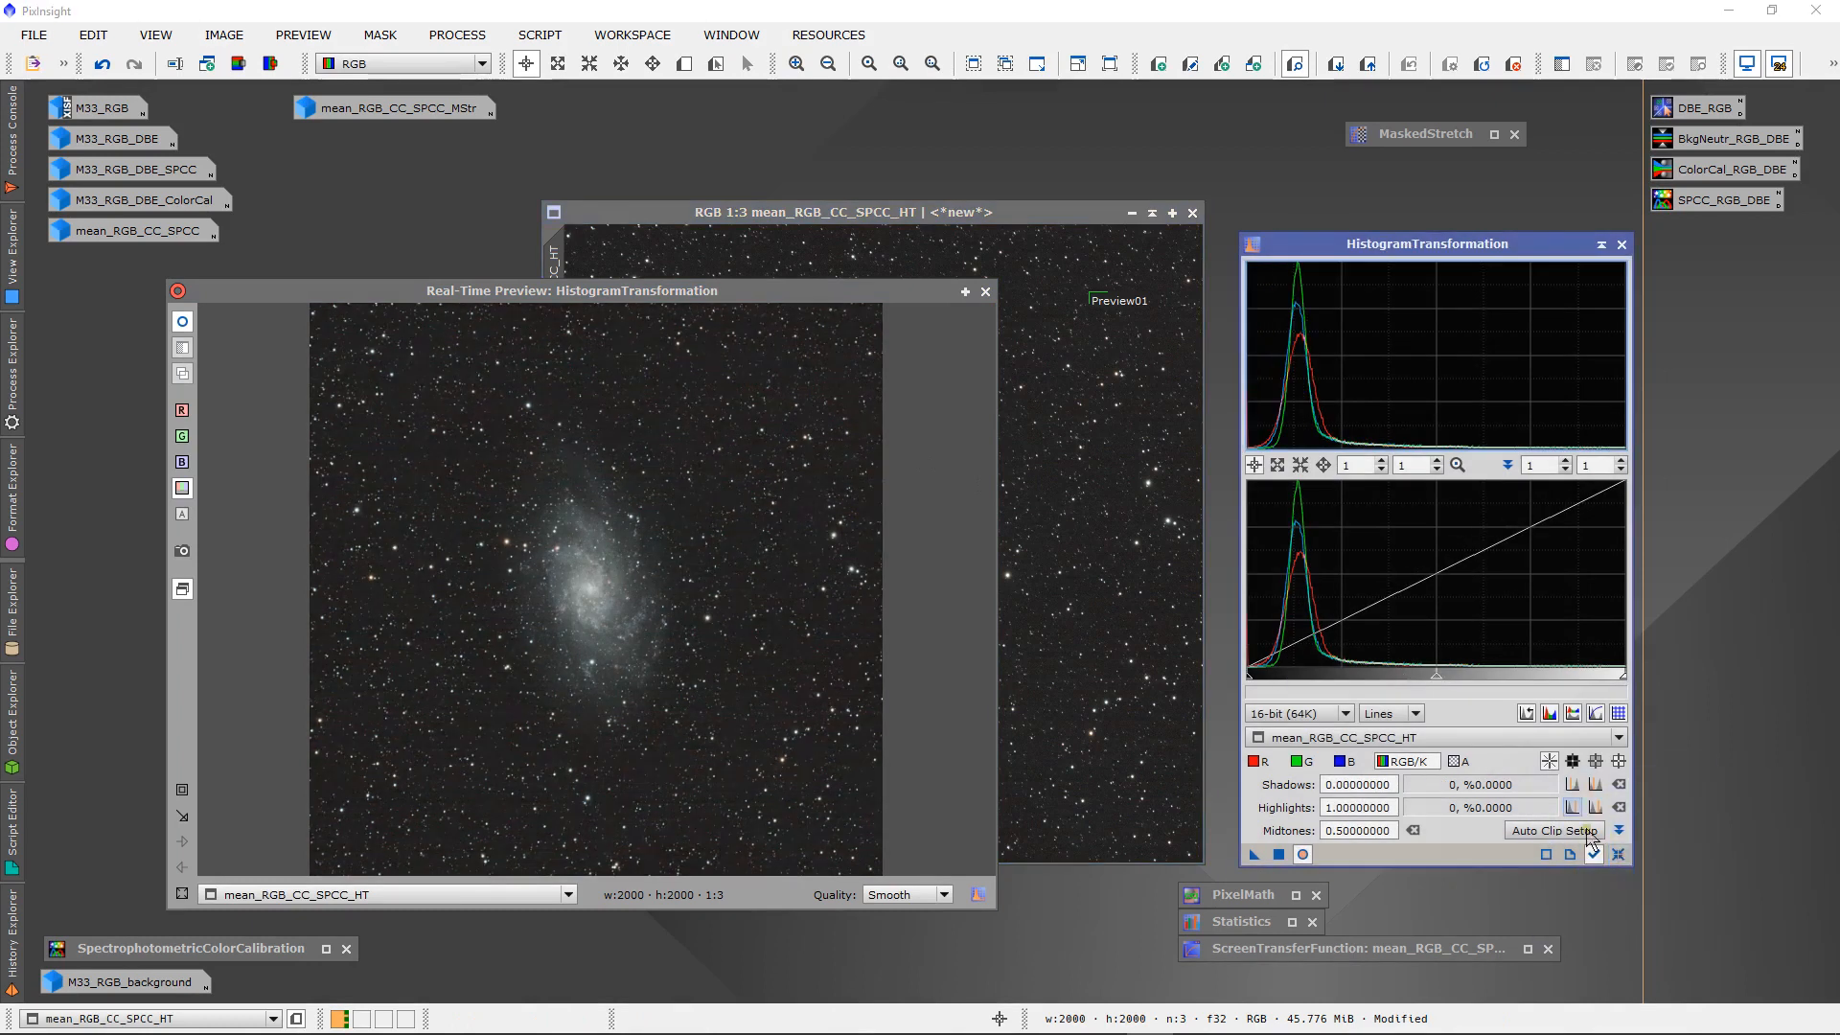
- Close the real-time preview and read the Statistics of Preview01 in mean_RGB_CC_SPCC_HT
click(985, 292)
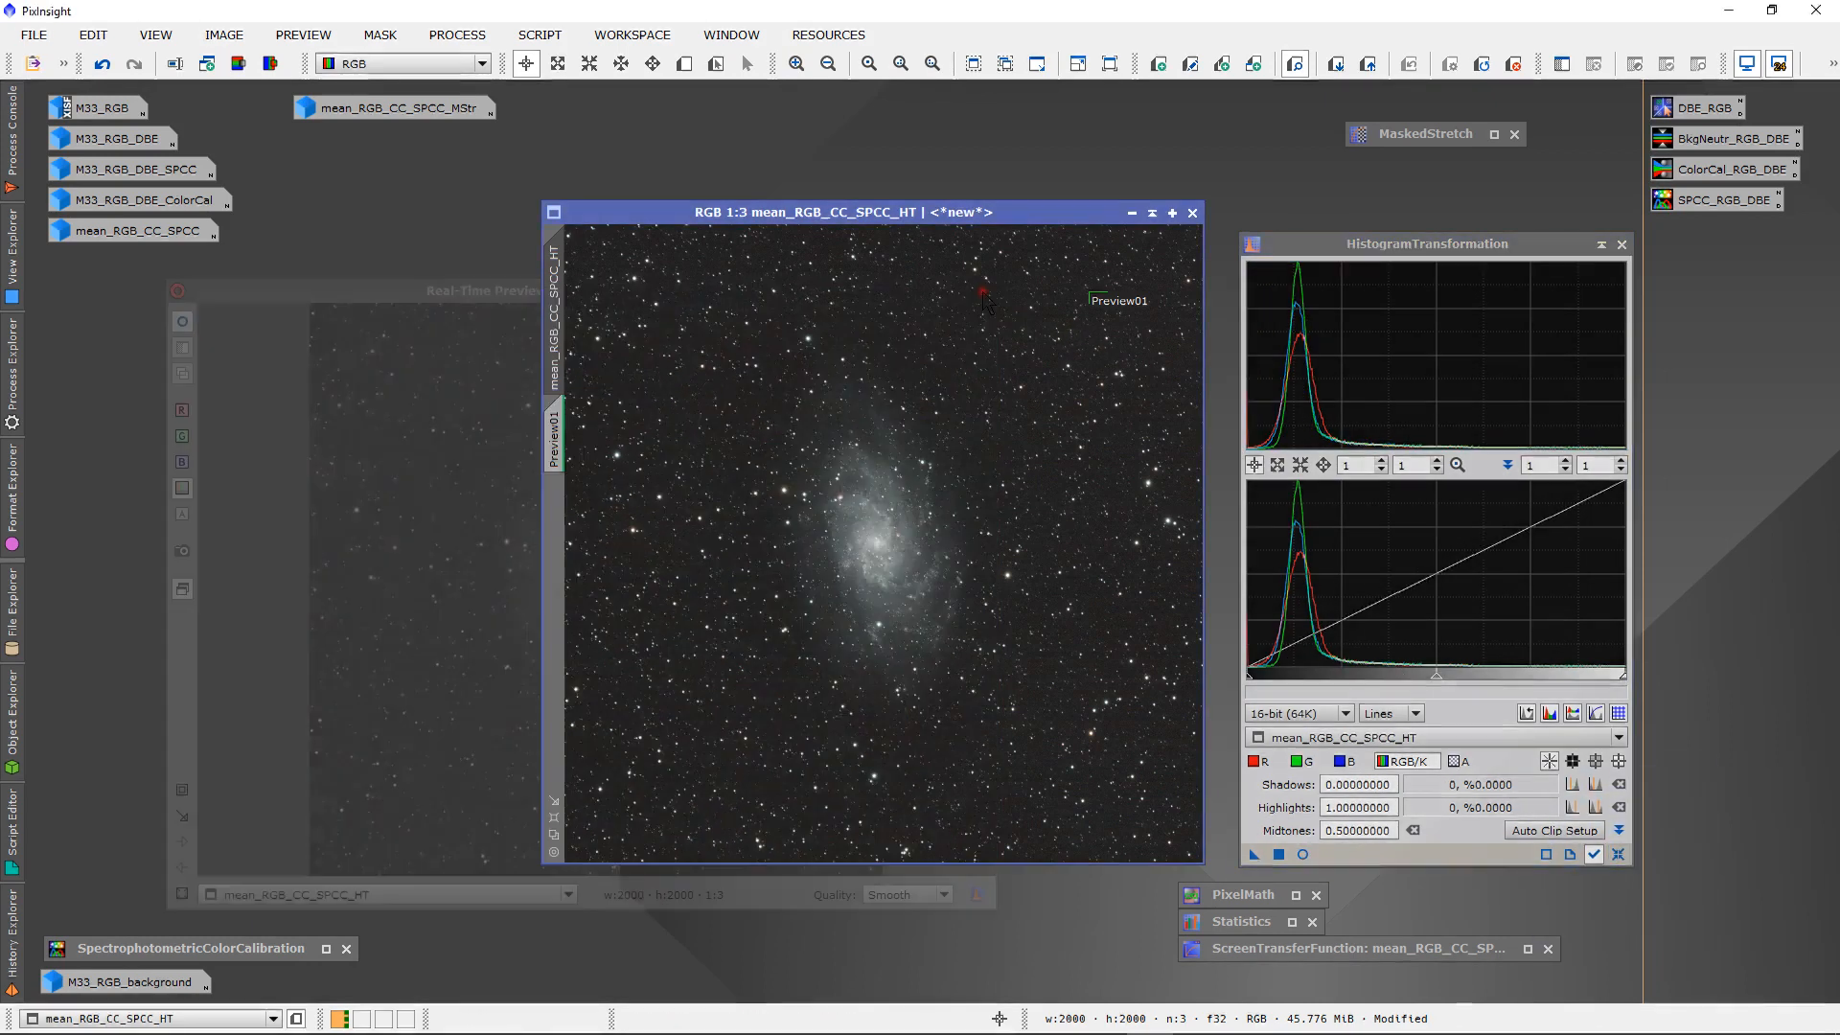
click(1291, 923)
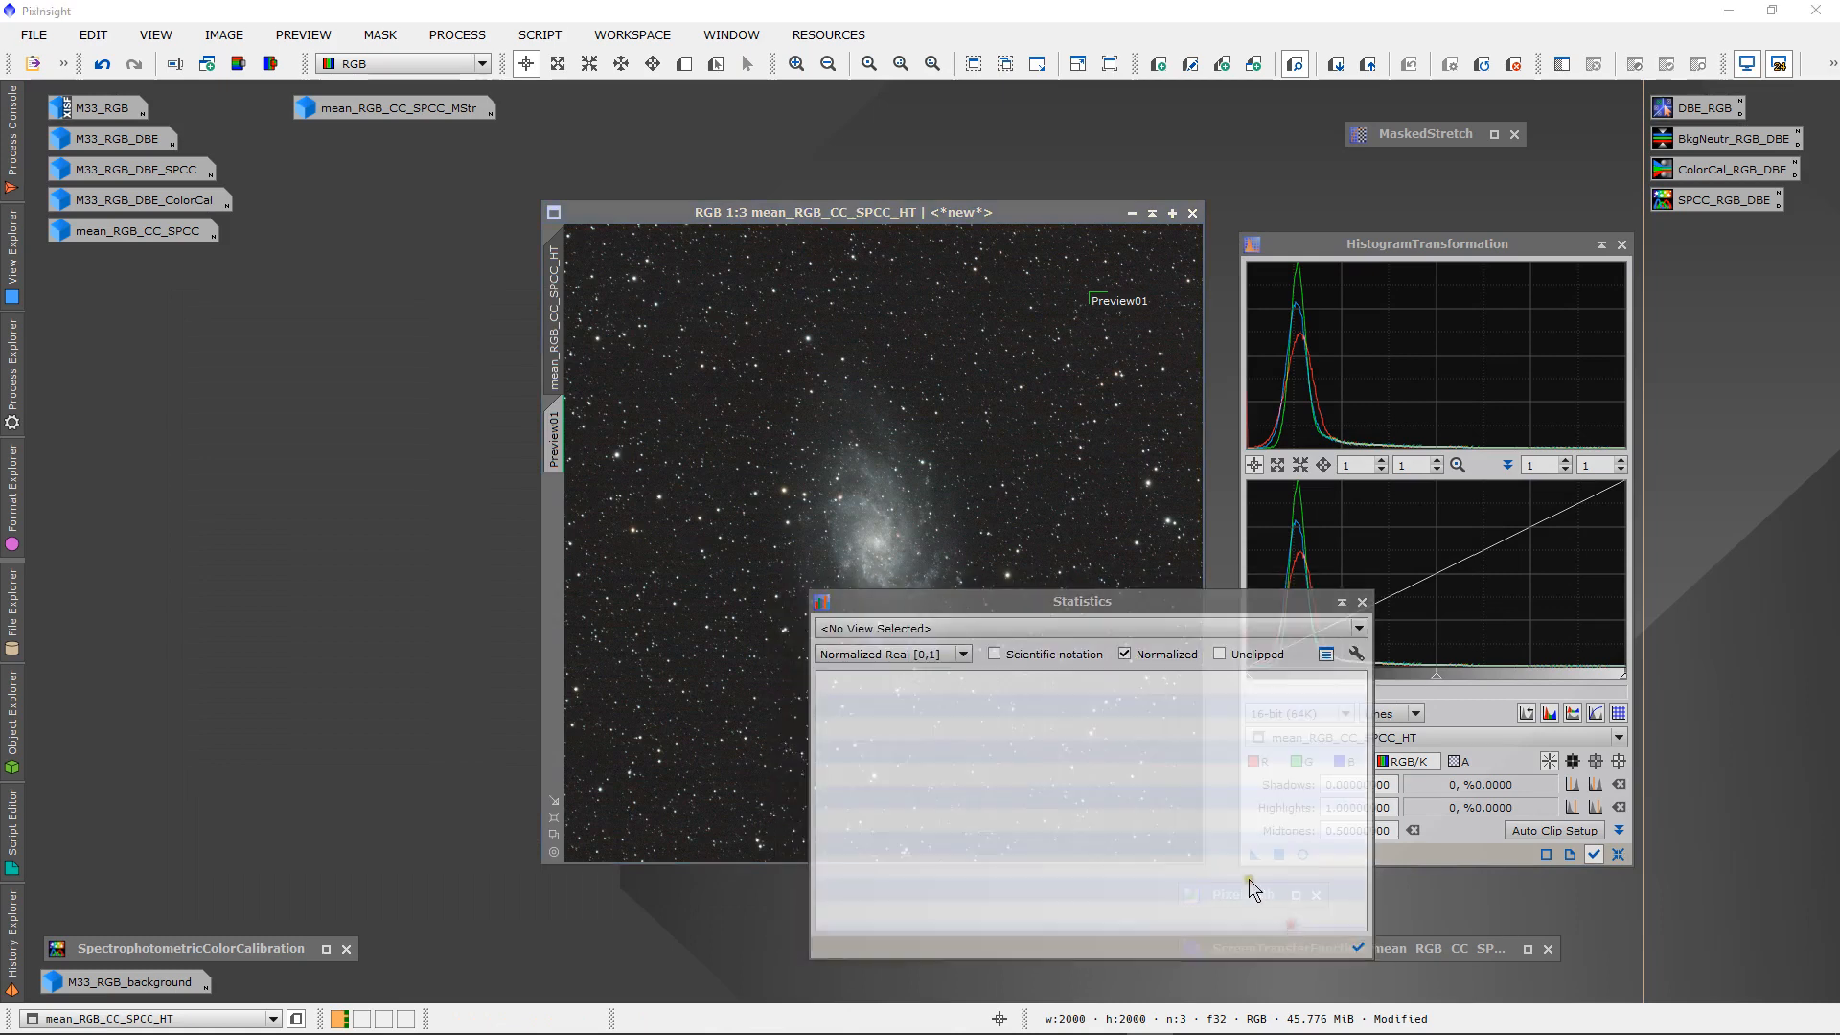
click(1064, 628)
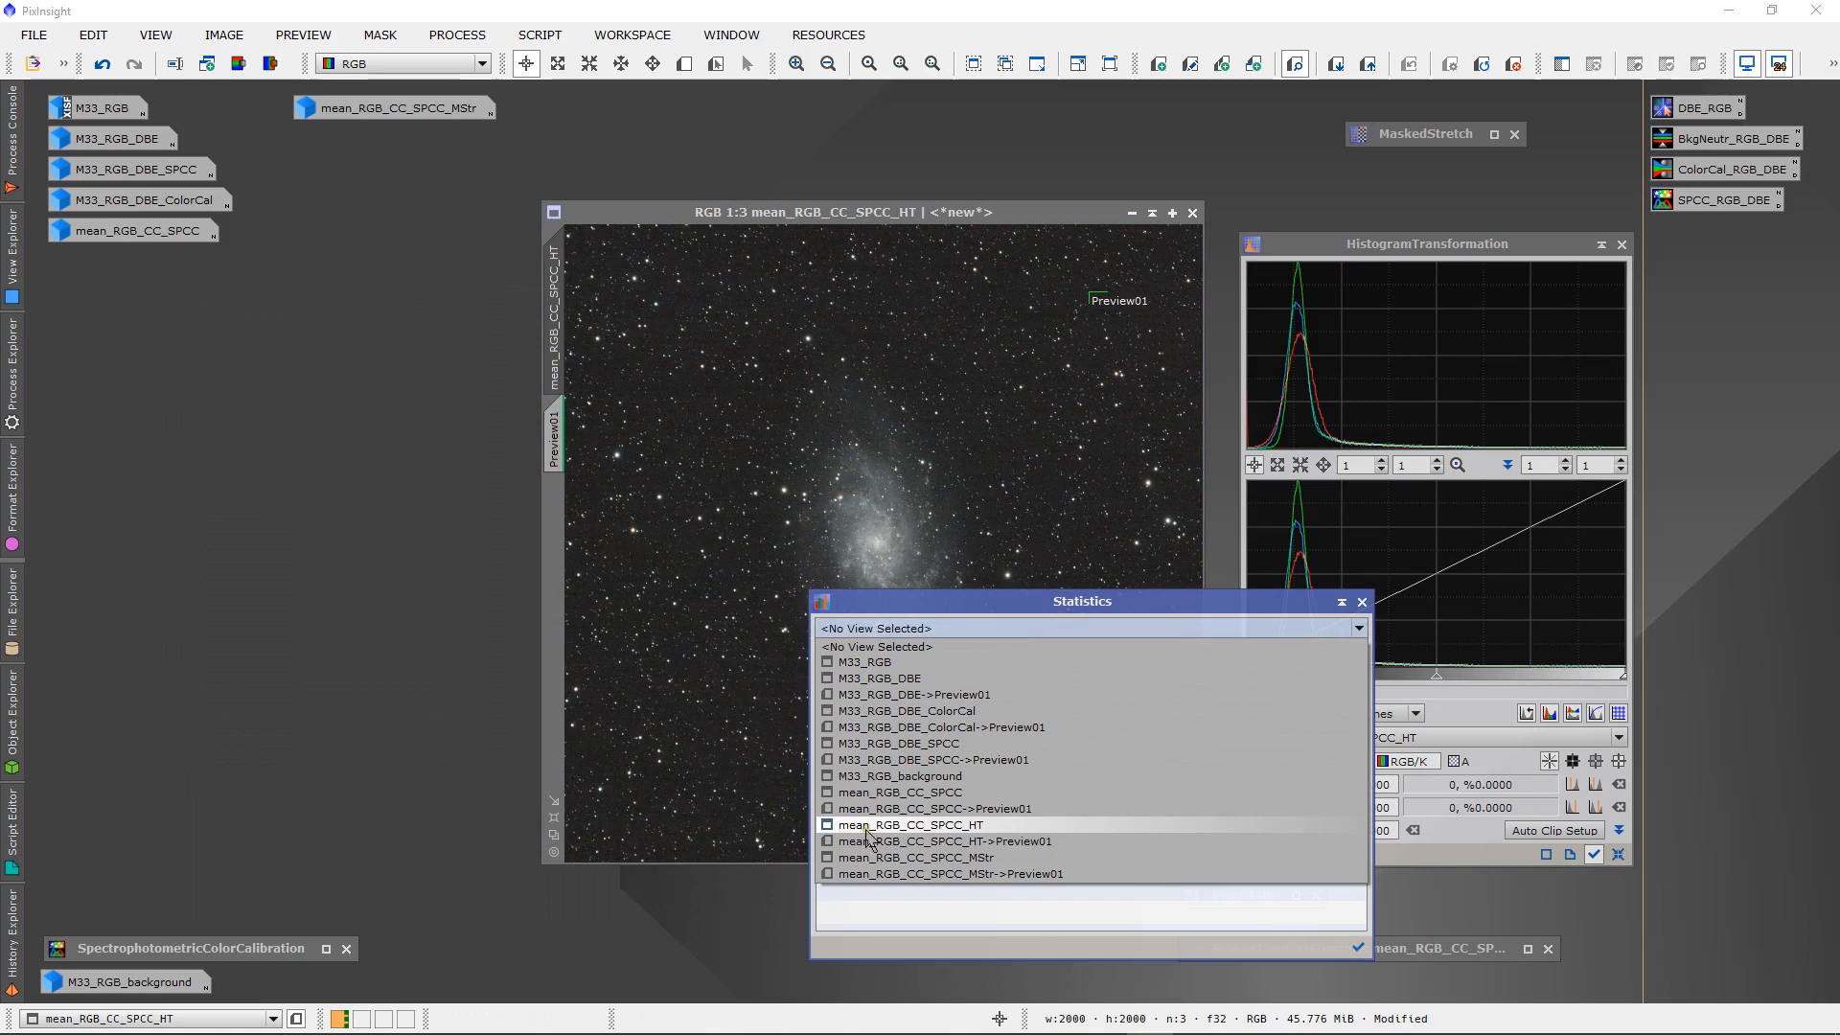
click(1004, 843)
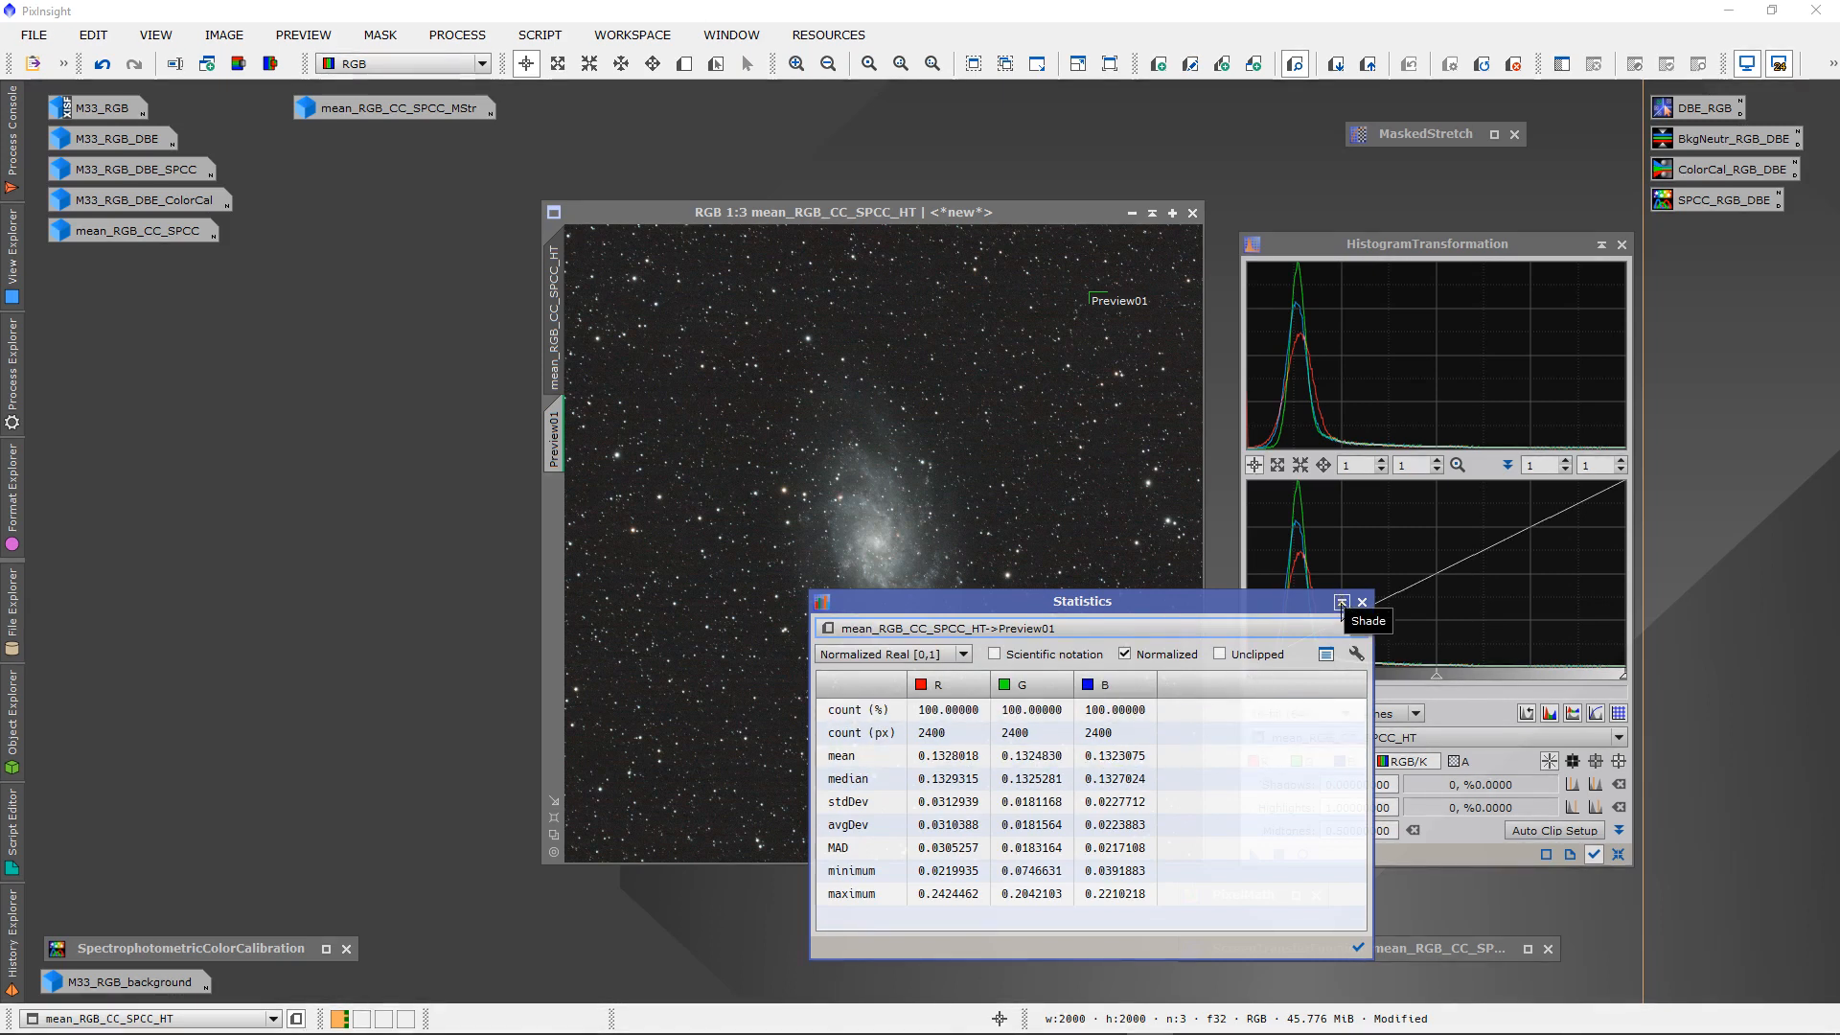
click(1342, 602)
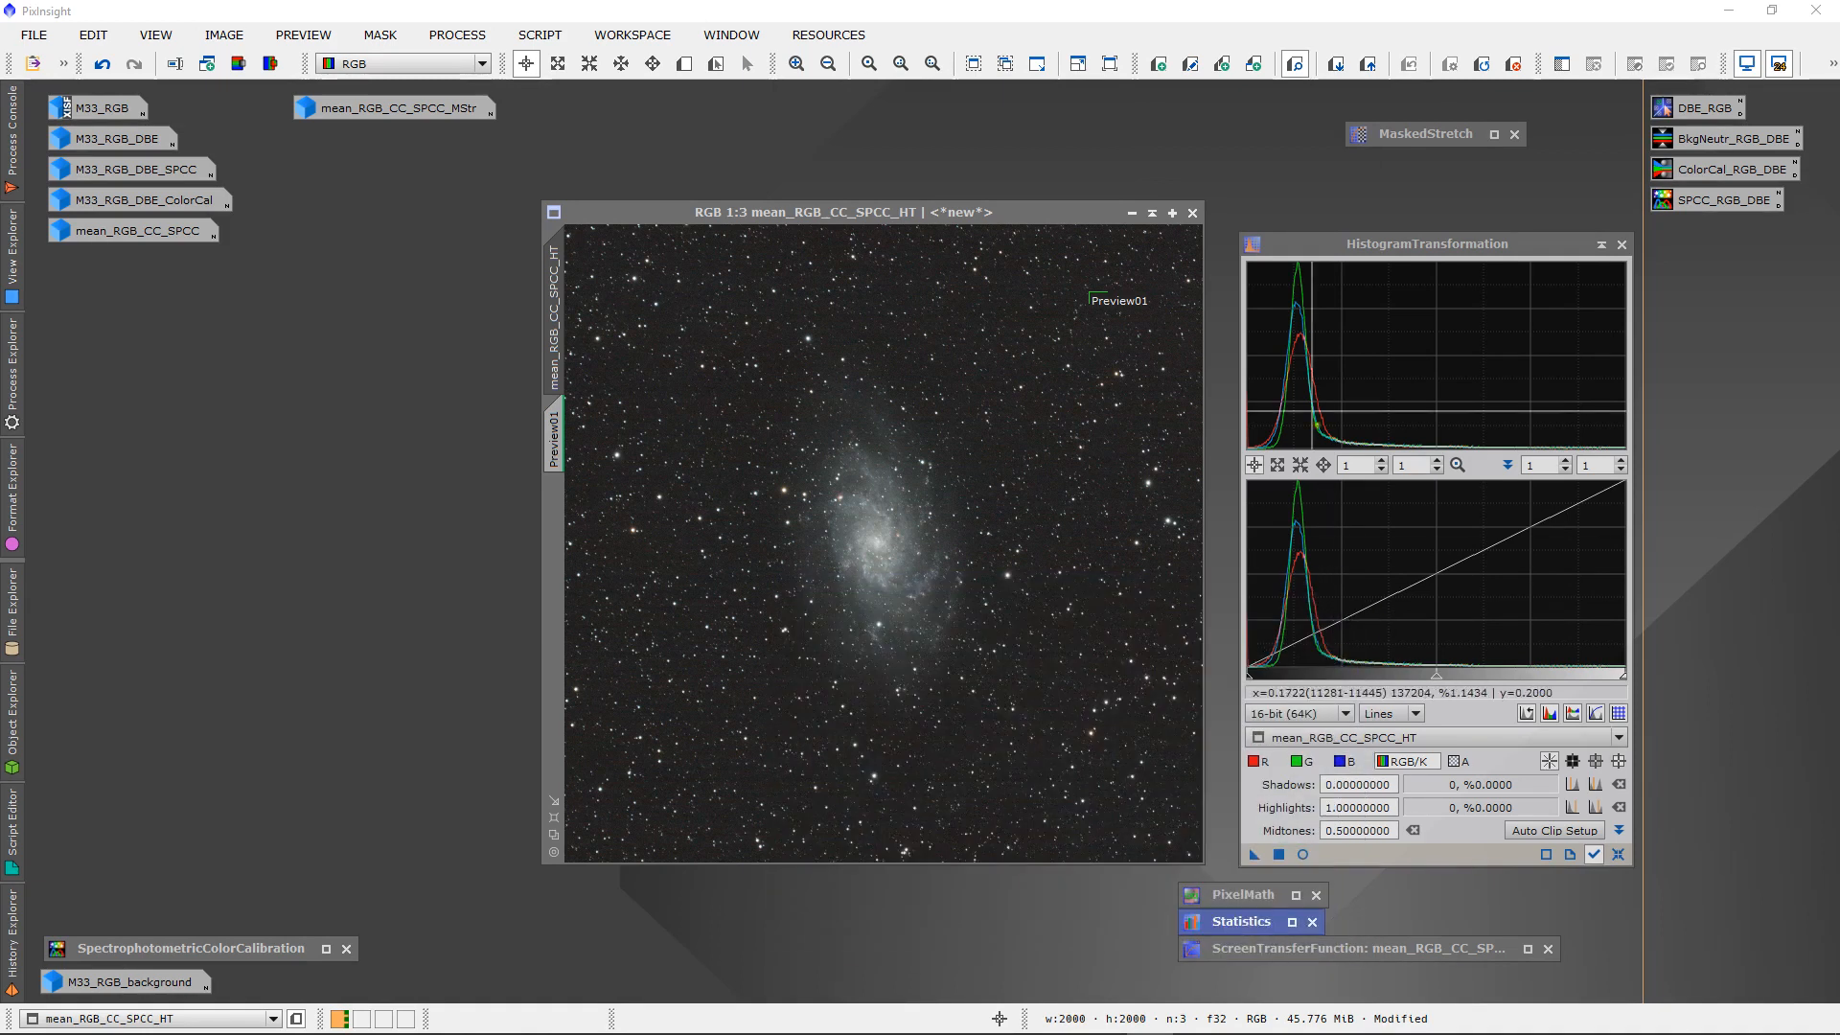
- Examine the background, stars and galaxy core of the stretched mean_RGB_CC_SPCC_HT image at magnifications up to 3:1
scroll(1013, 473, up, 3)
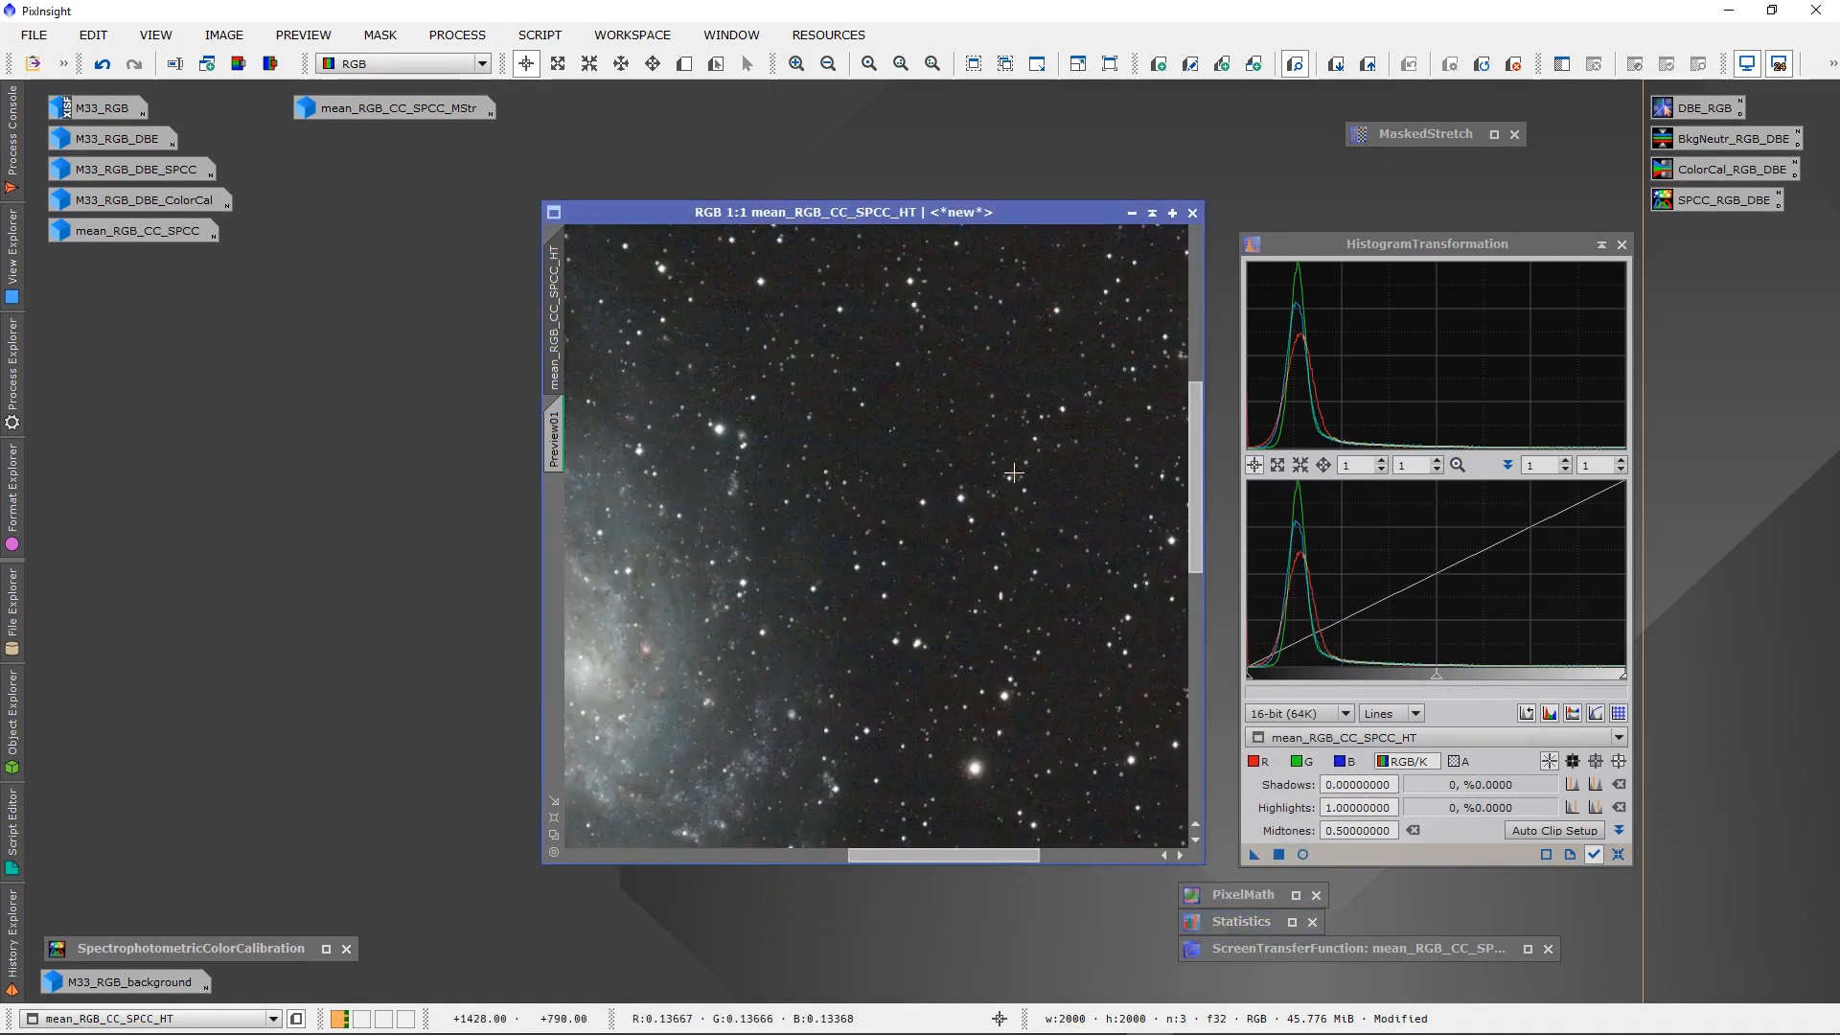
scroll(1013, 473, up, 1)
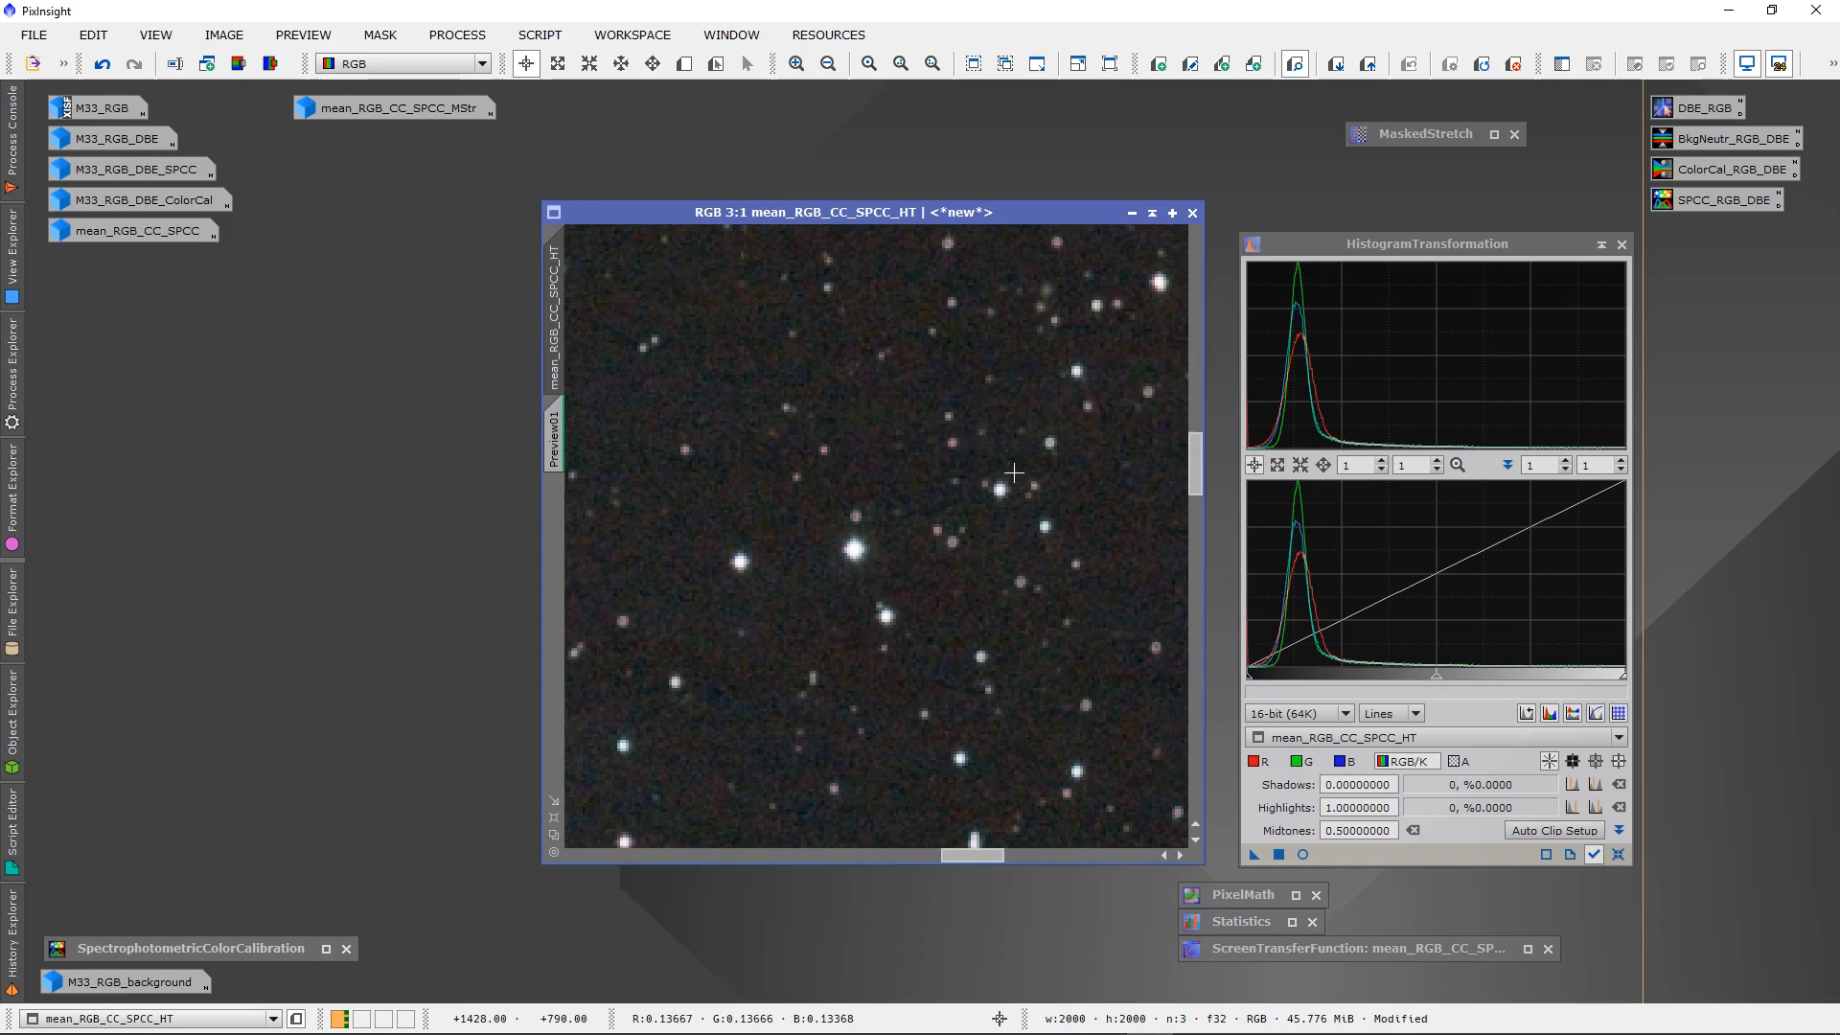
scroll(1013, 473, down, 3)
scroll(1014, 473, up, 4)
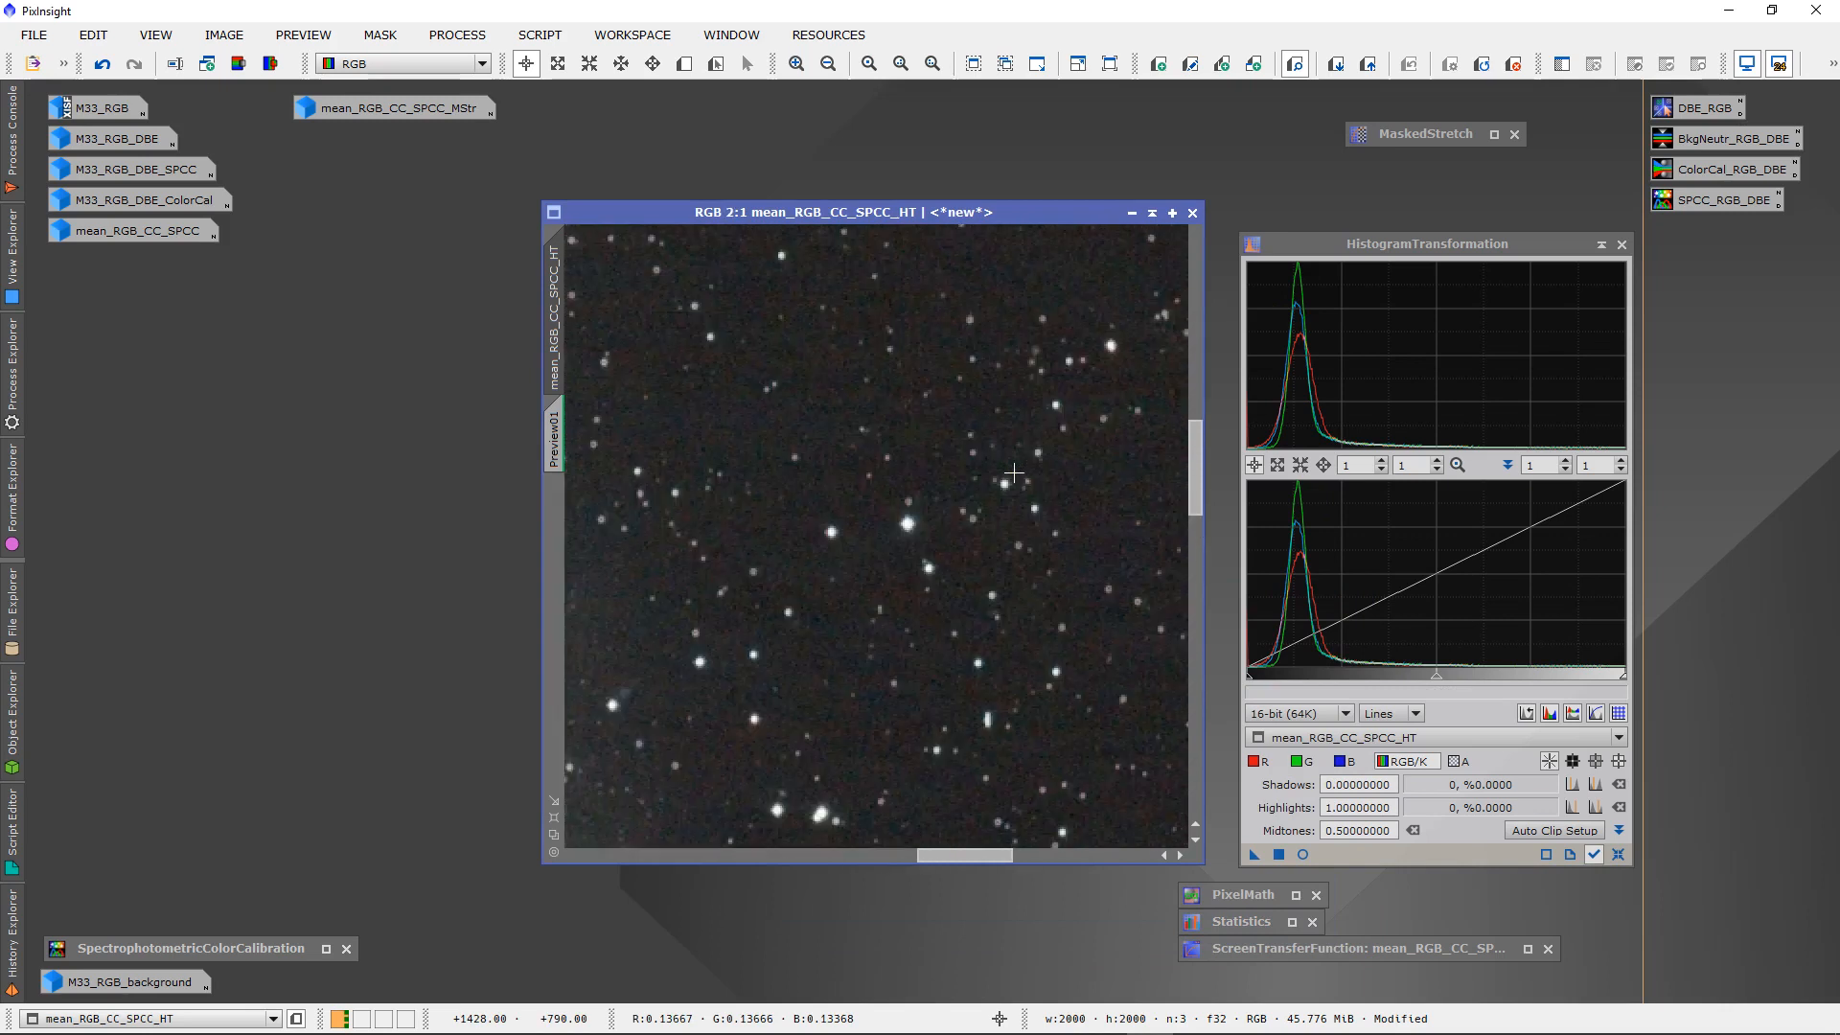
scroll(1013, 472, up, 1)
scroll(1014, 473, down, 4)
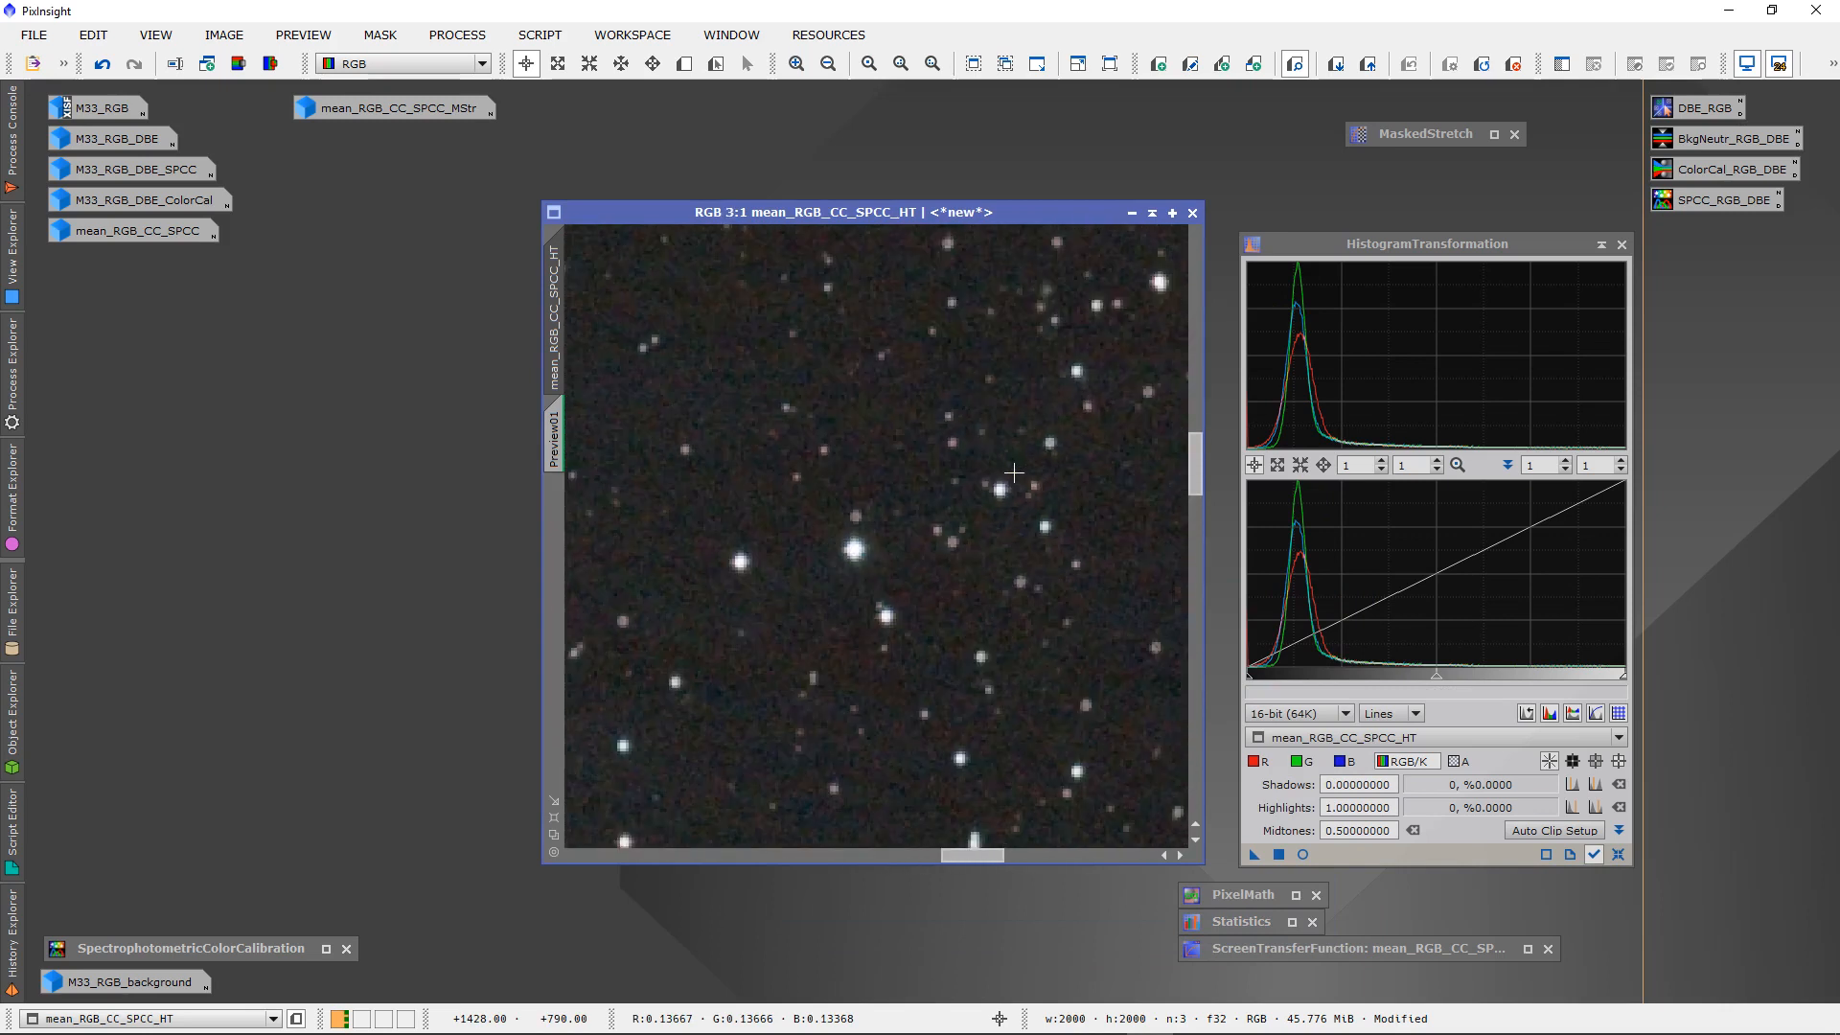
drag(952, 855, 817, 747)
scroll(813, 671, up, 1)
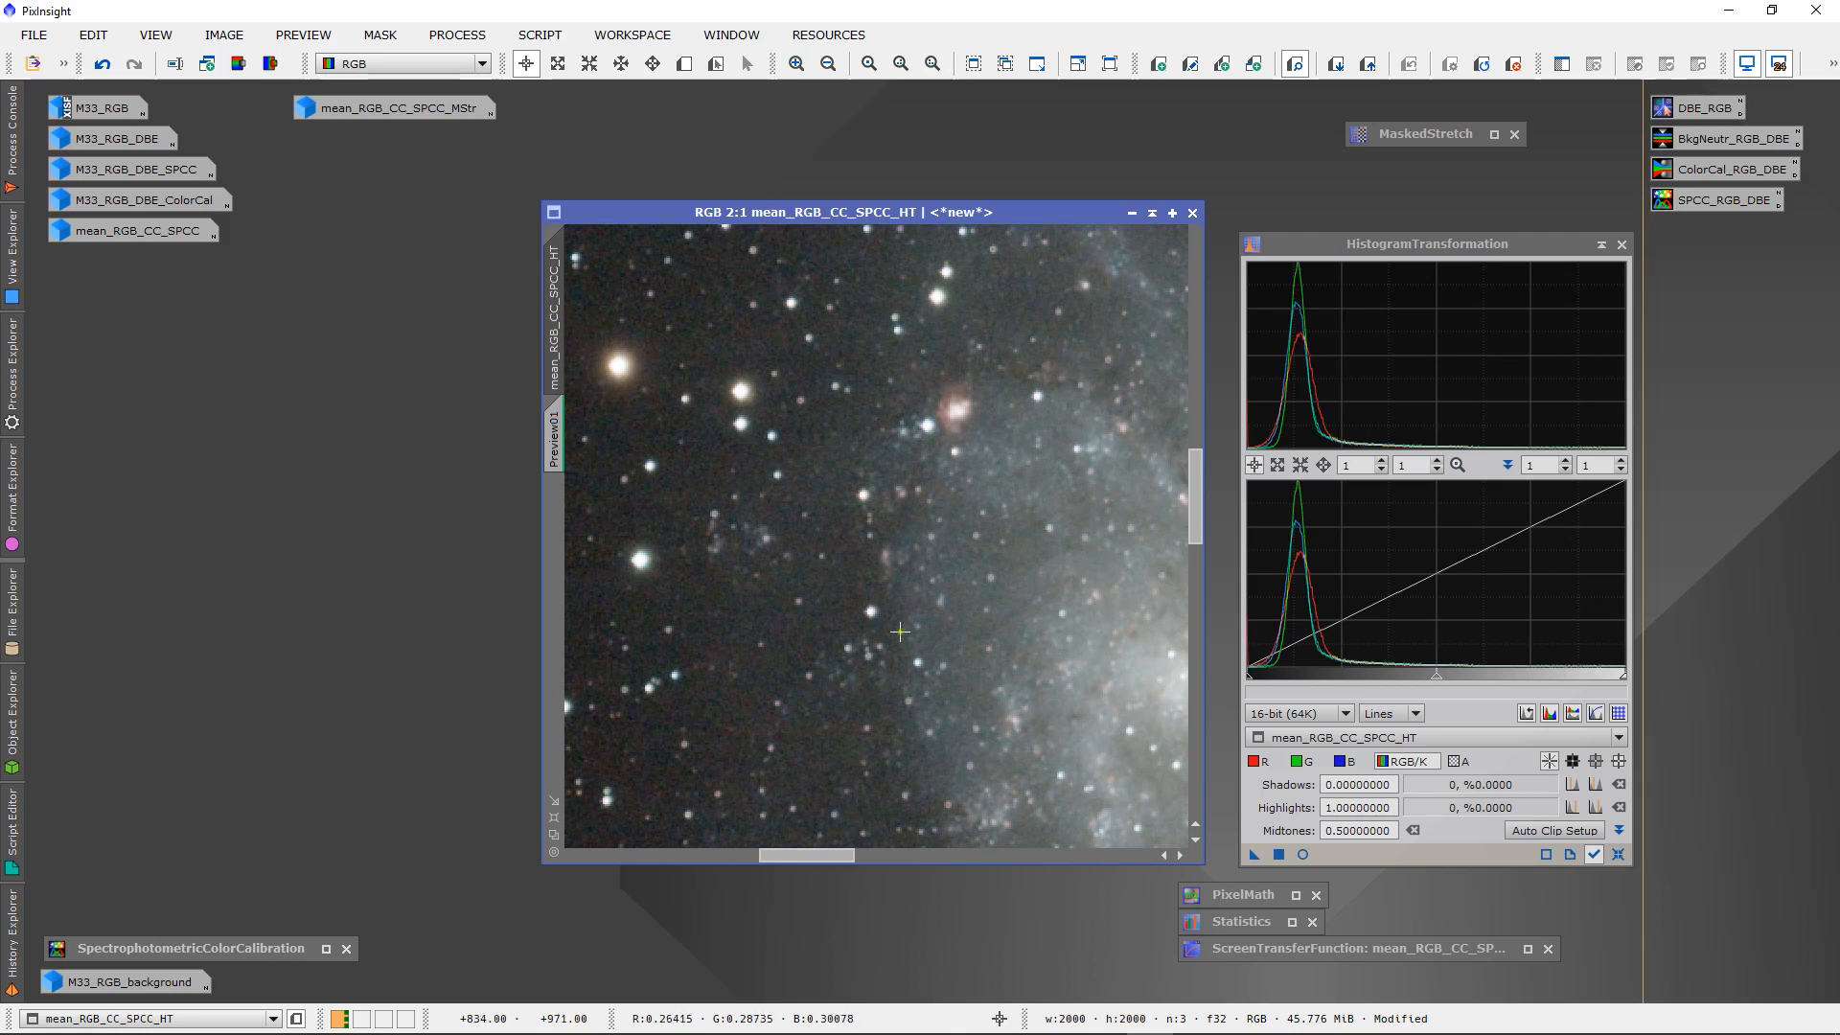
scroll(900, 631, down, 1)
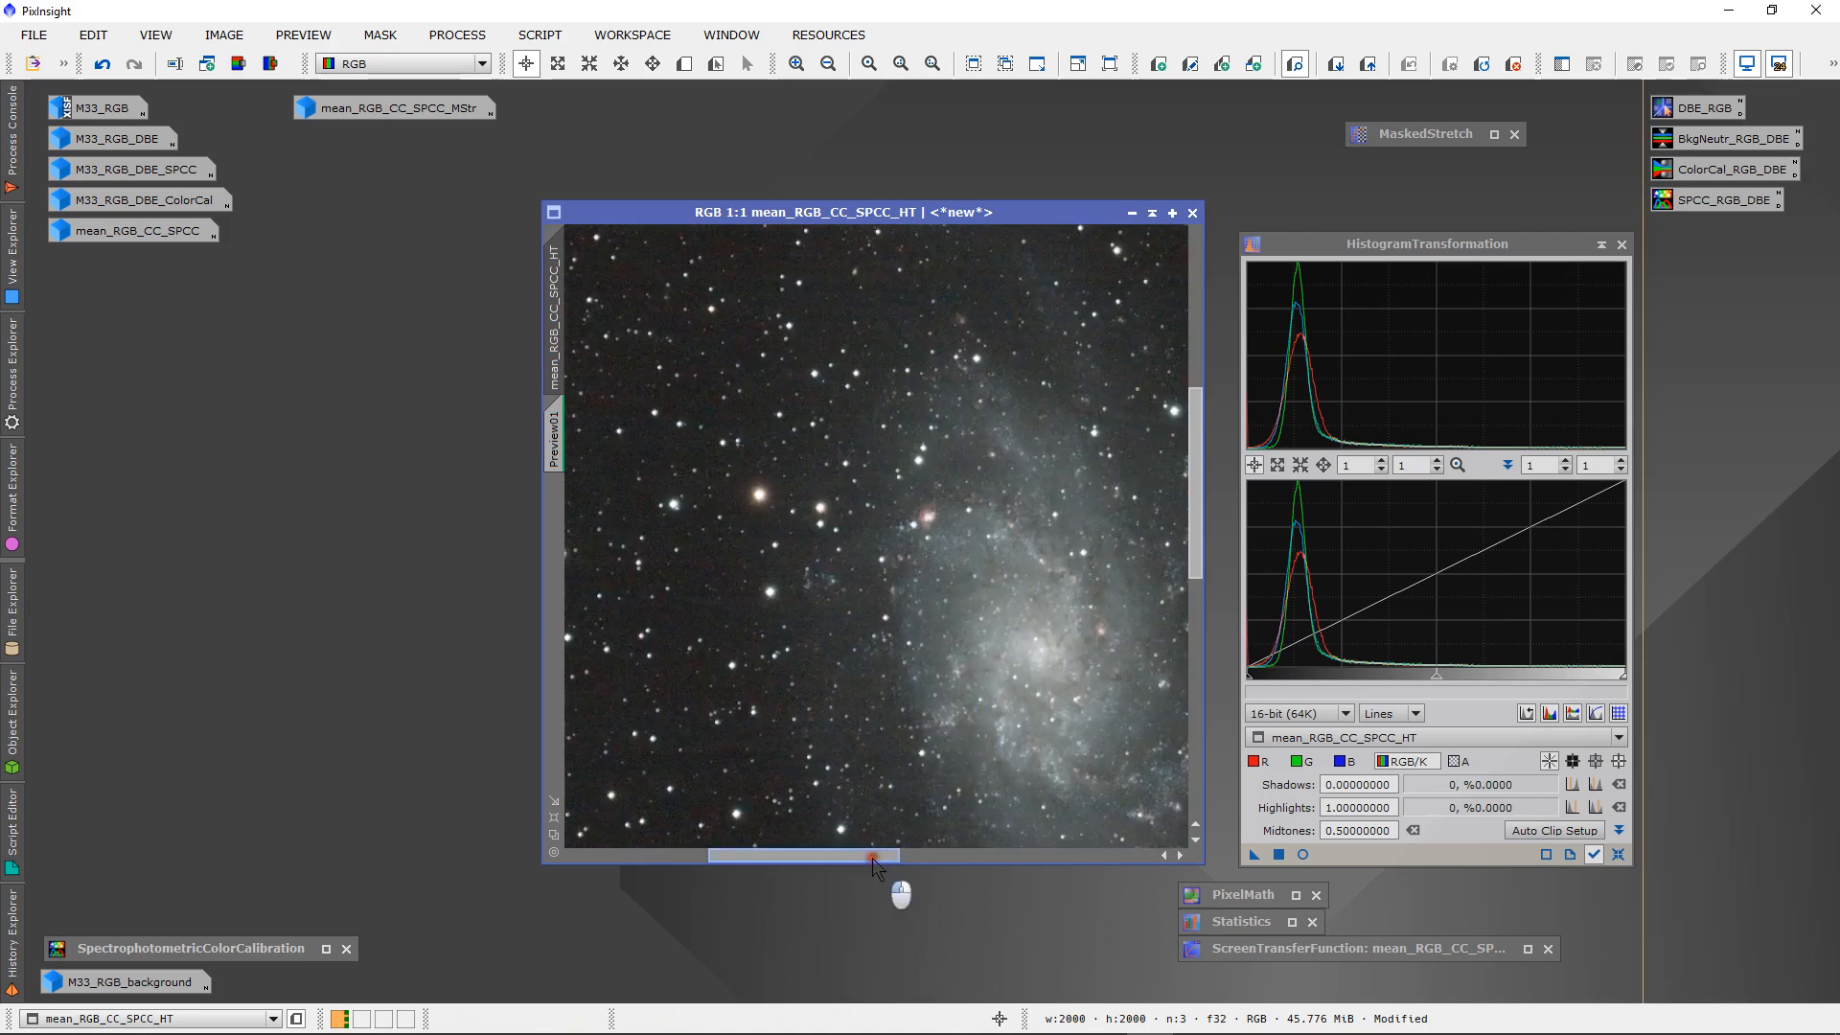
drag(891, 855, 944, 854)
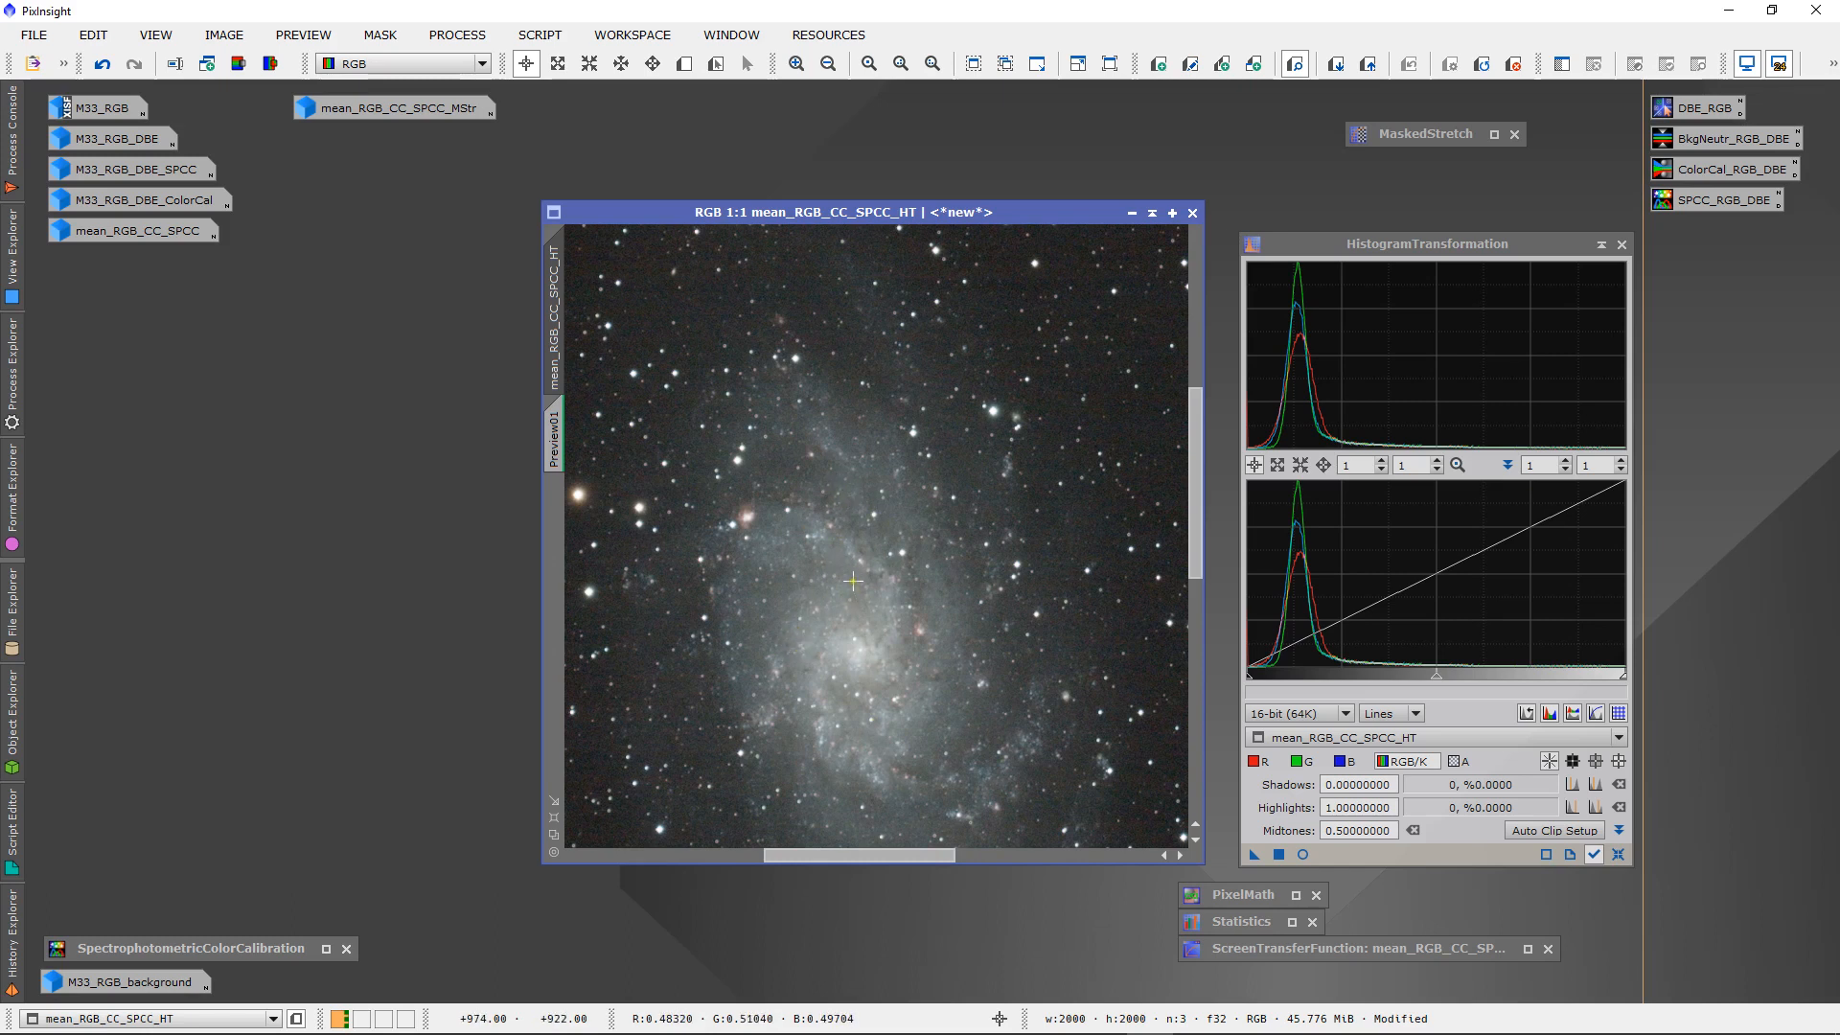
- Iconize mean_RGB_CC_SPCC_HT, collapse HistogramTransformation and stack it below the collapsed ScreenTransferFunction
click(1131, 213)
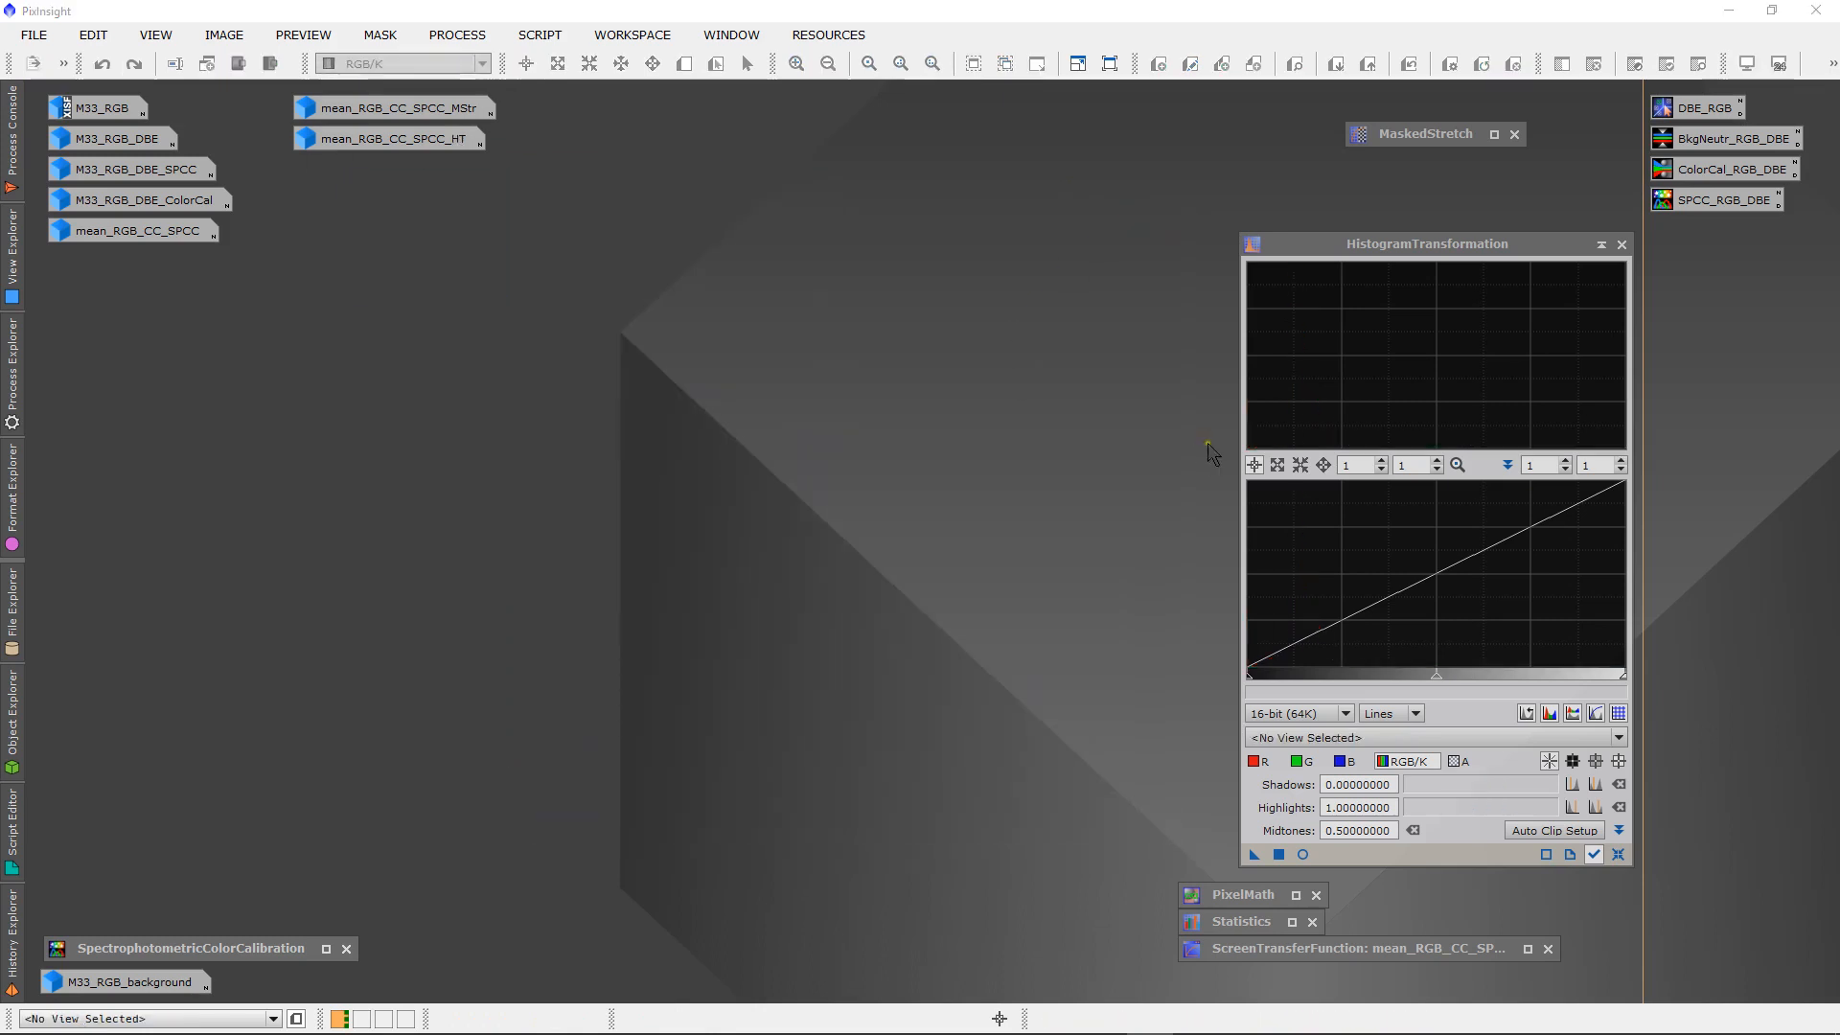
click(1600, 245)
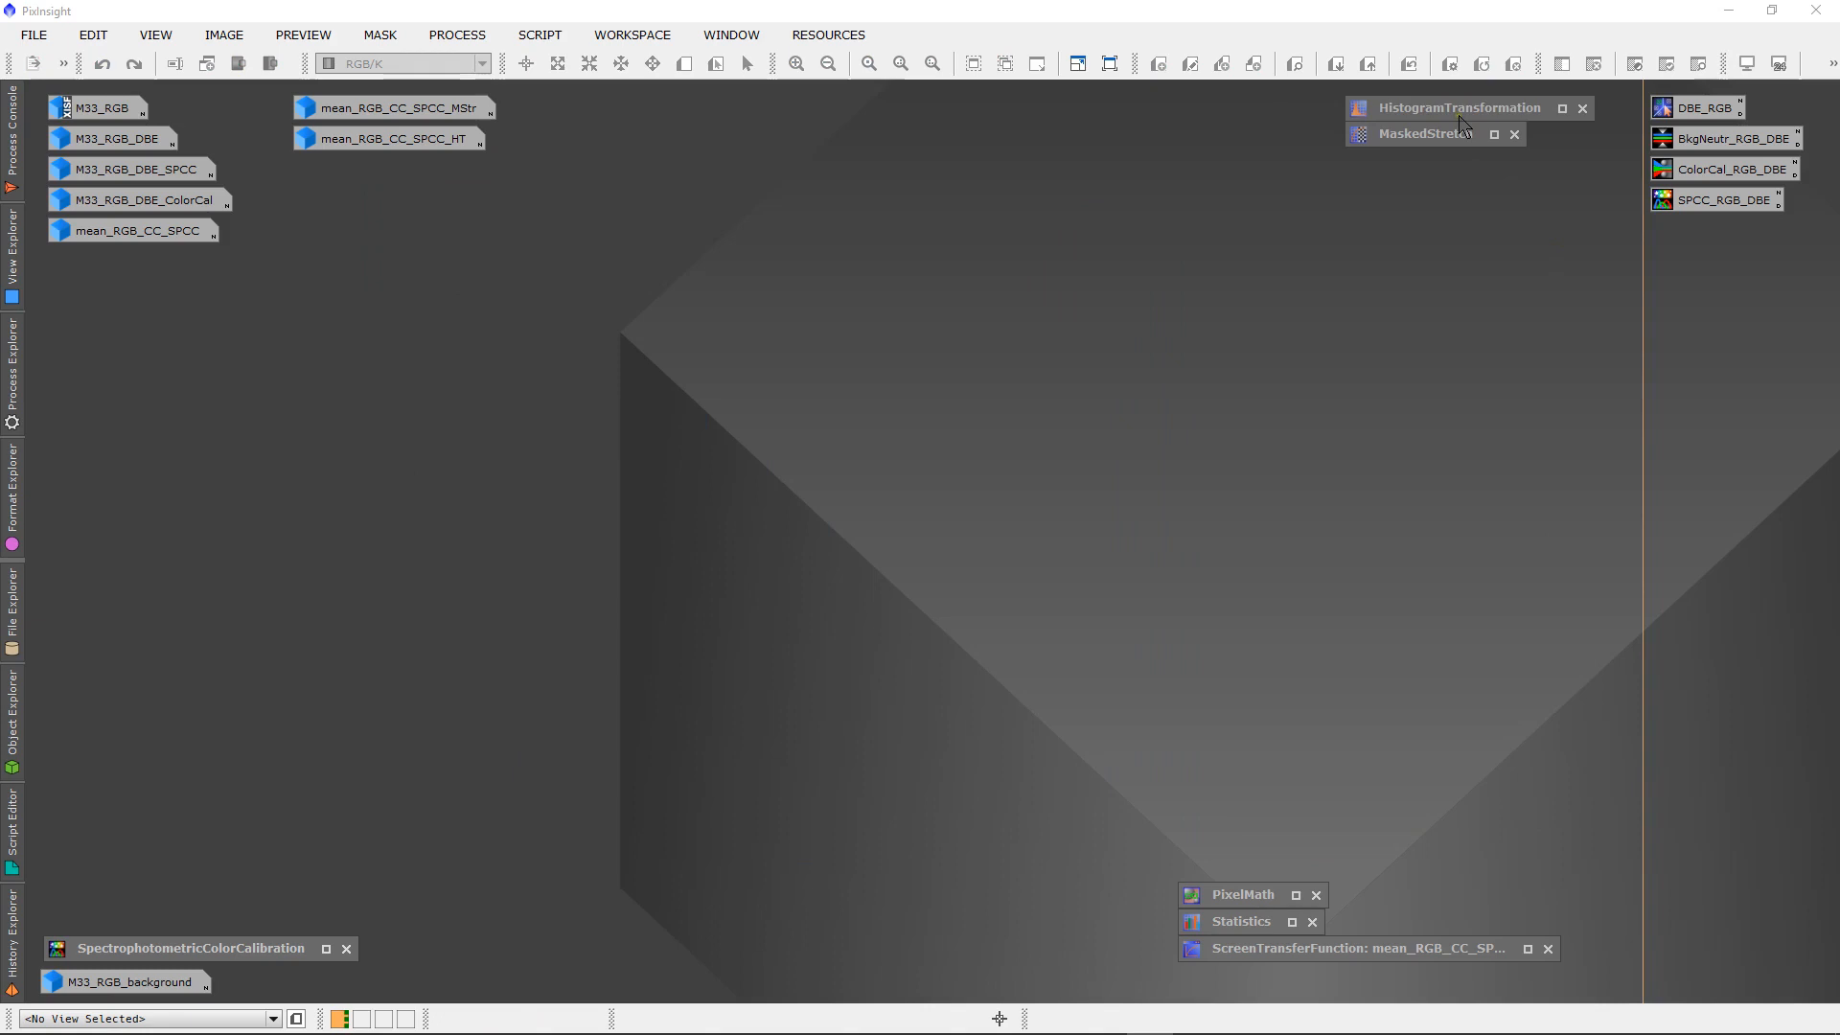
drag(1454, 112, 1292, 978)
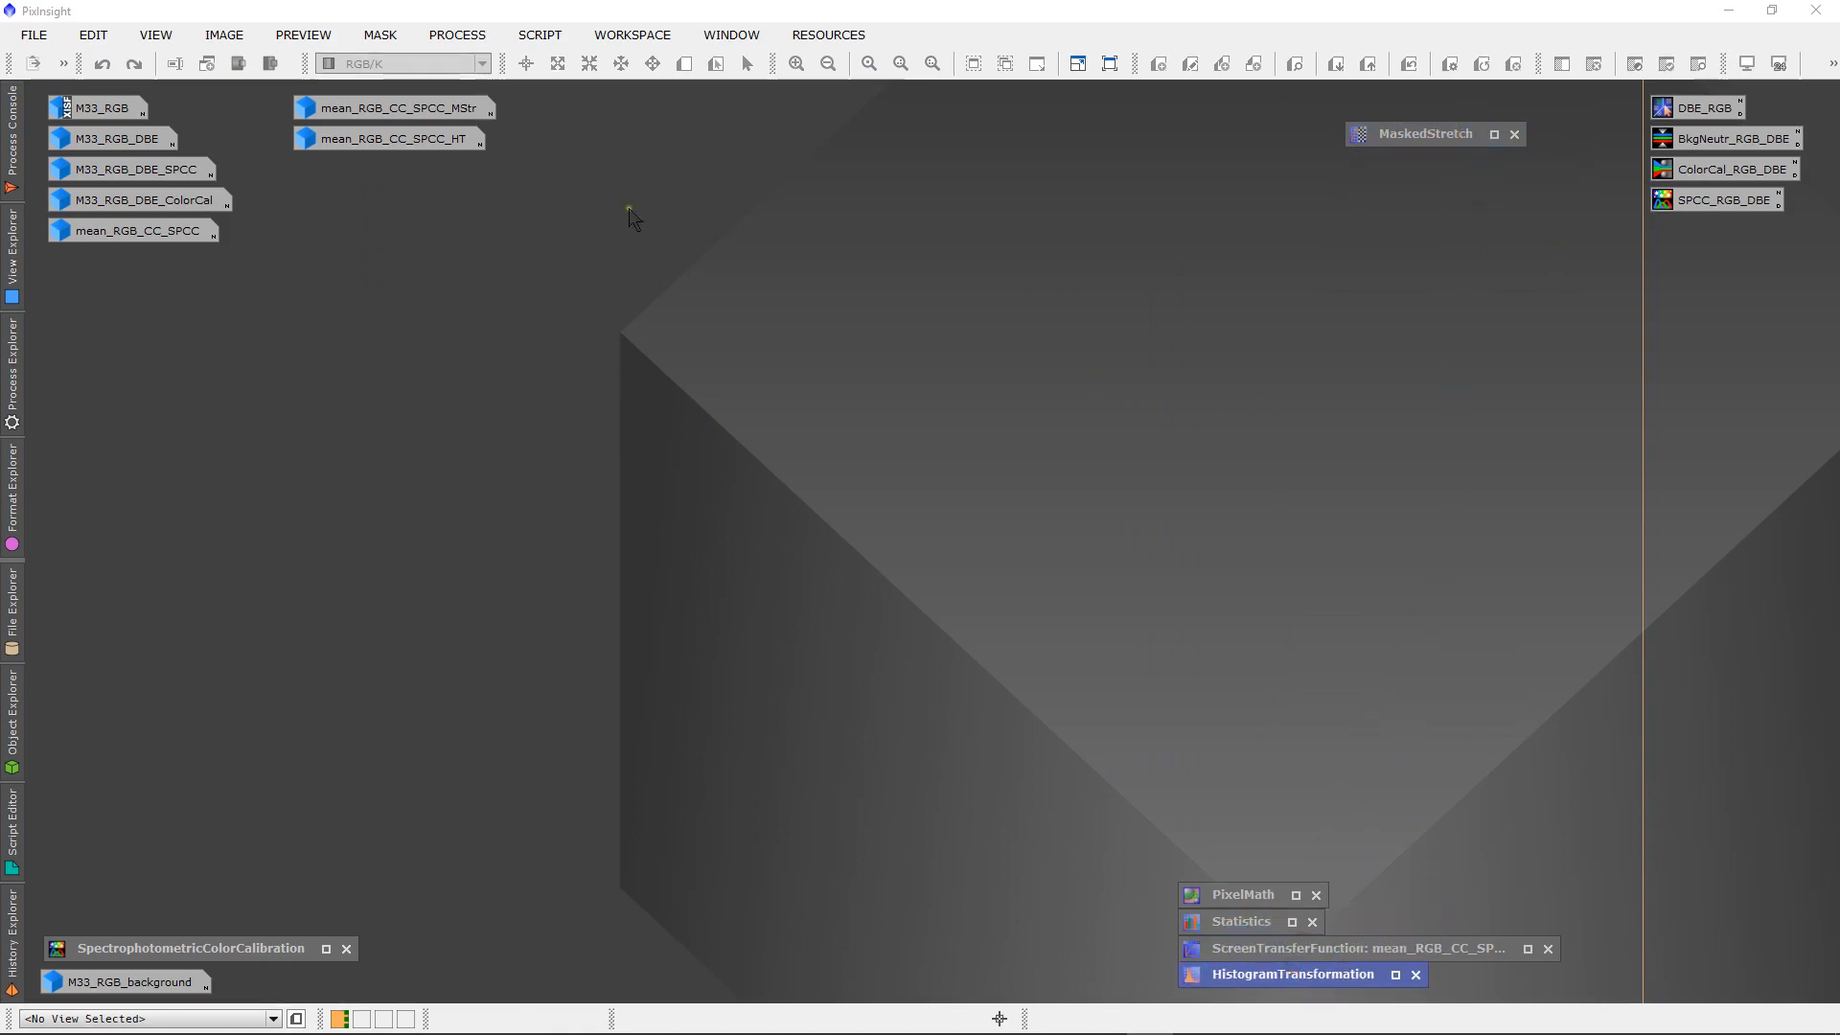
- Restore the mean_RGB_CC_SPCC_MStr image and expand MaskedStretch, arranging them side by side without overlap
double_click(413, 115)
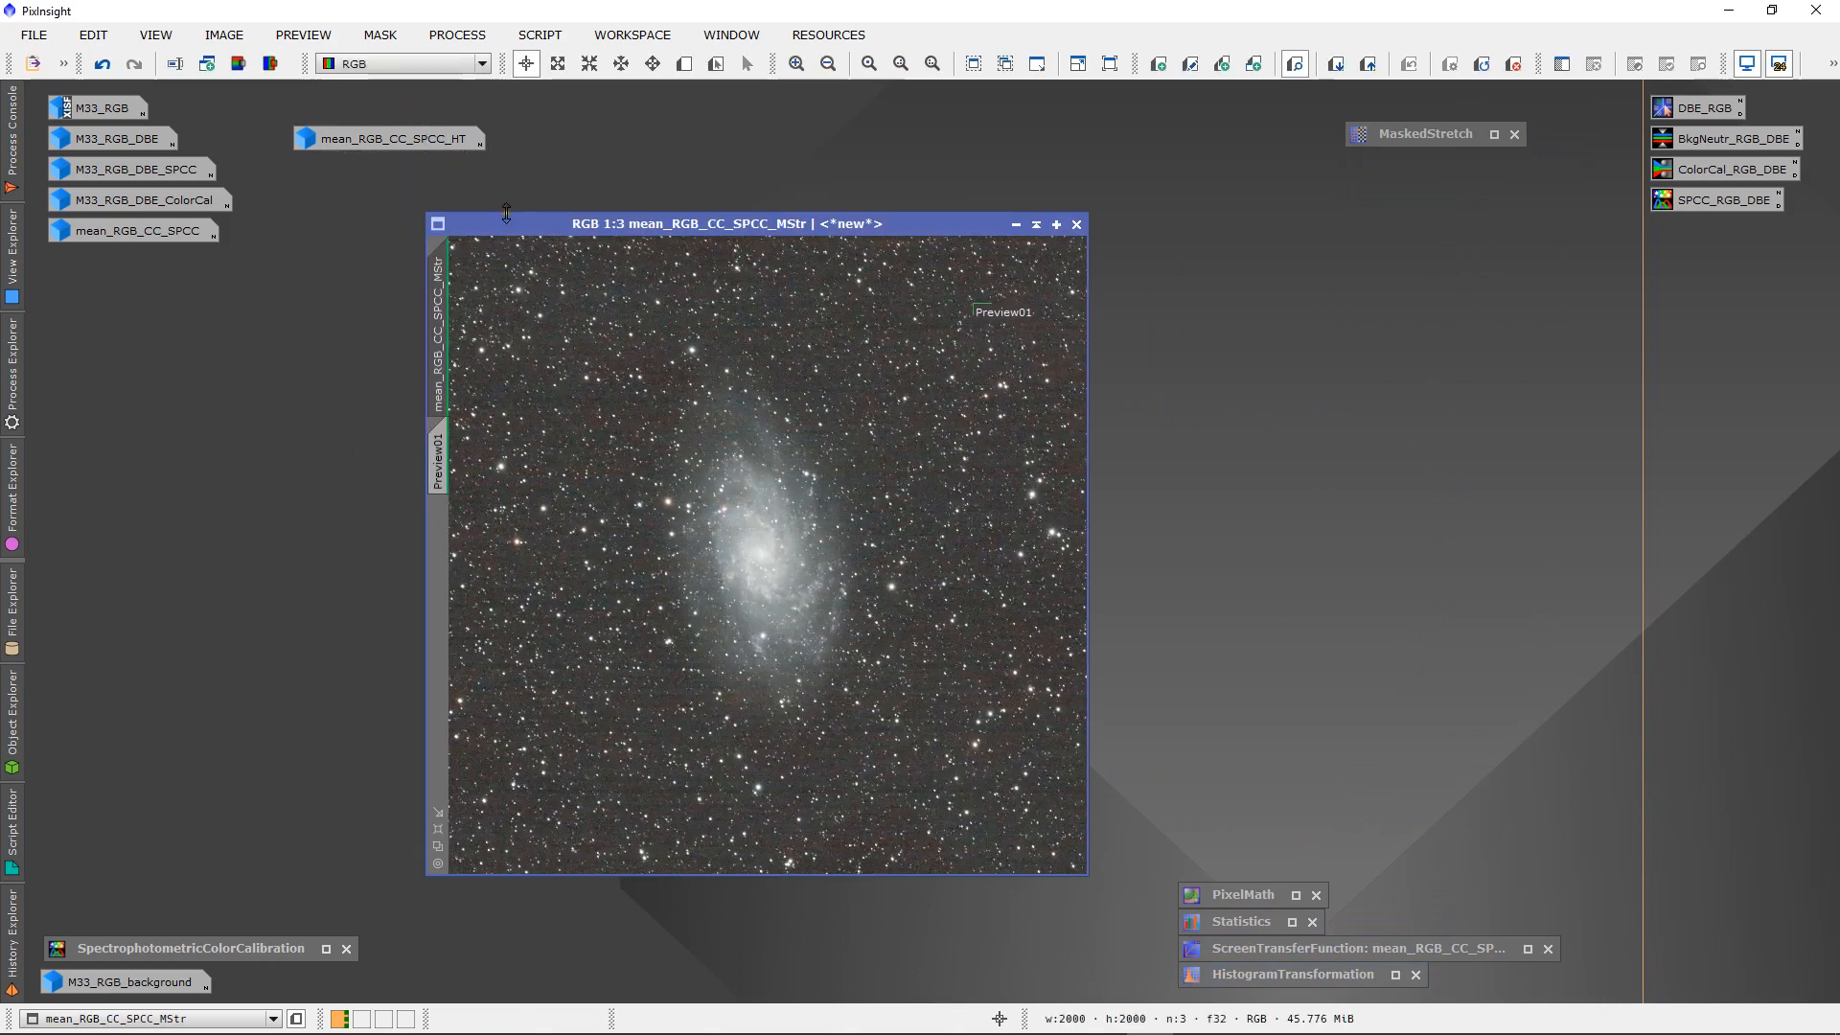
drag(517, 230, 574, 203)
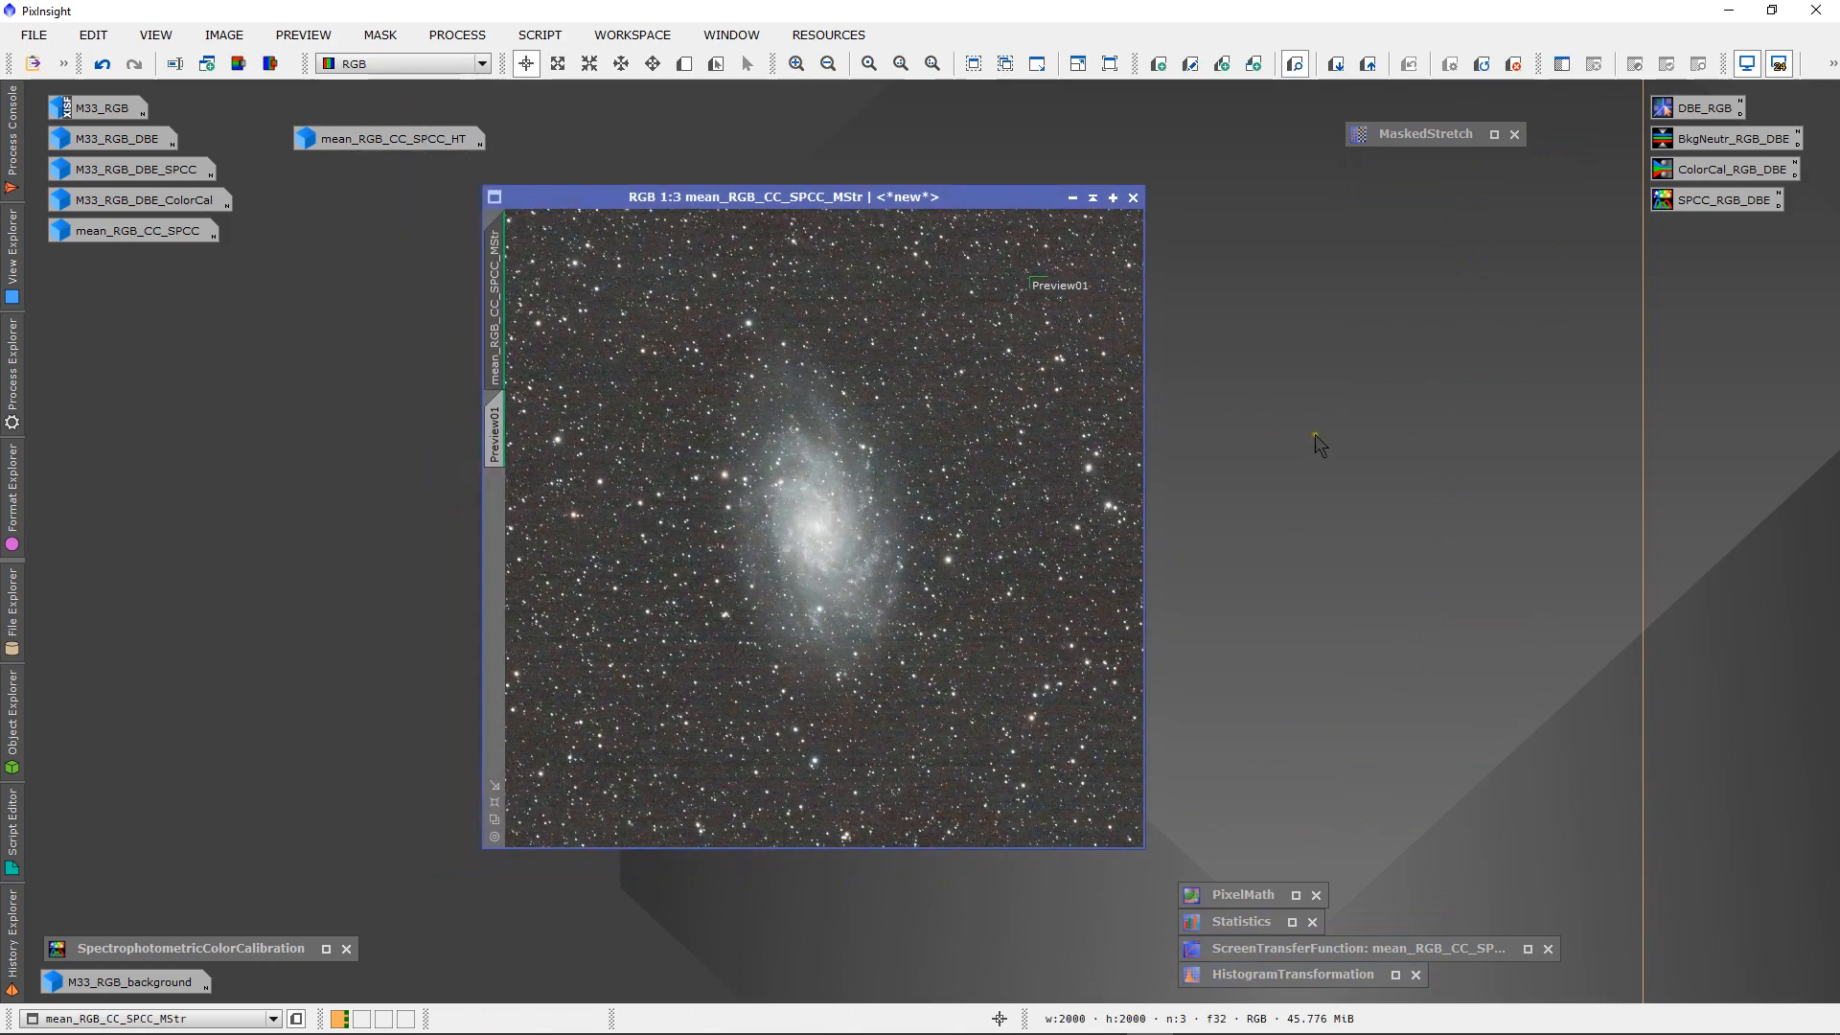
click(1494, 134)
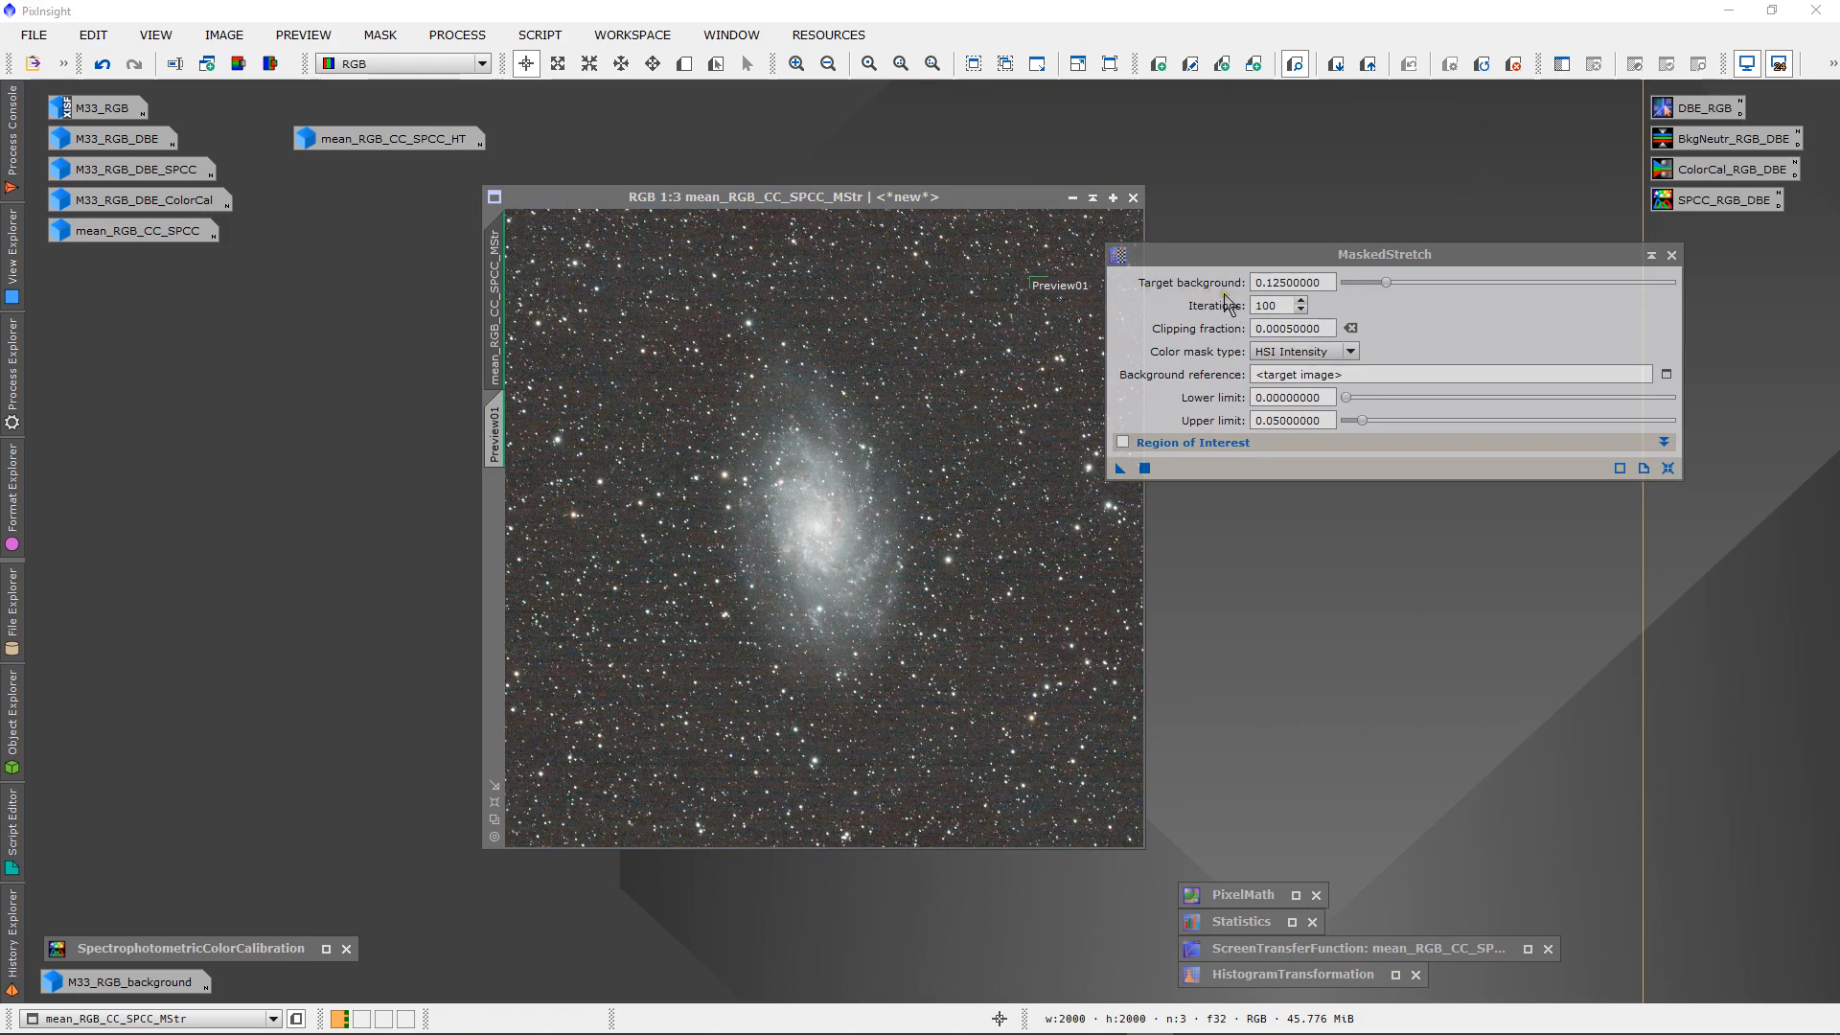
drag(1229, 254, 1299, 293)
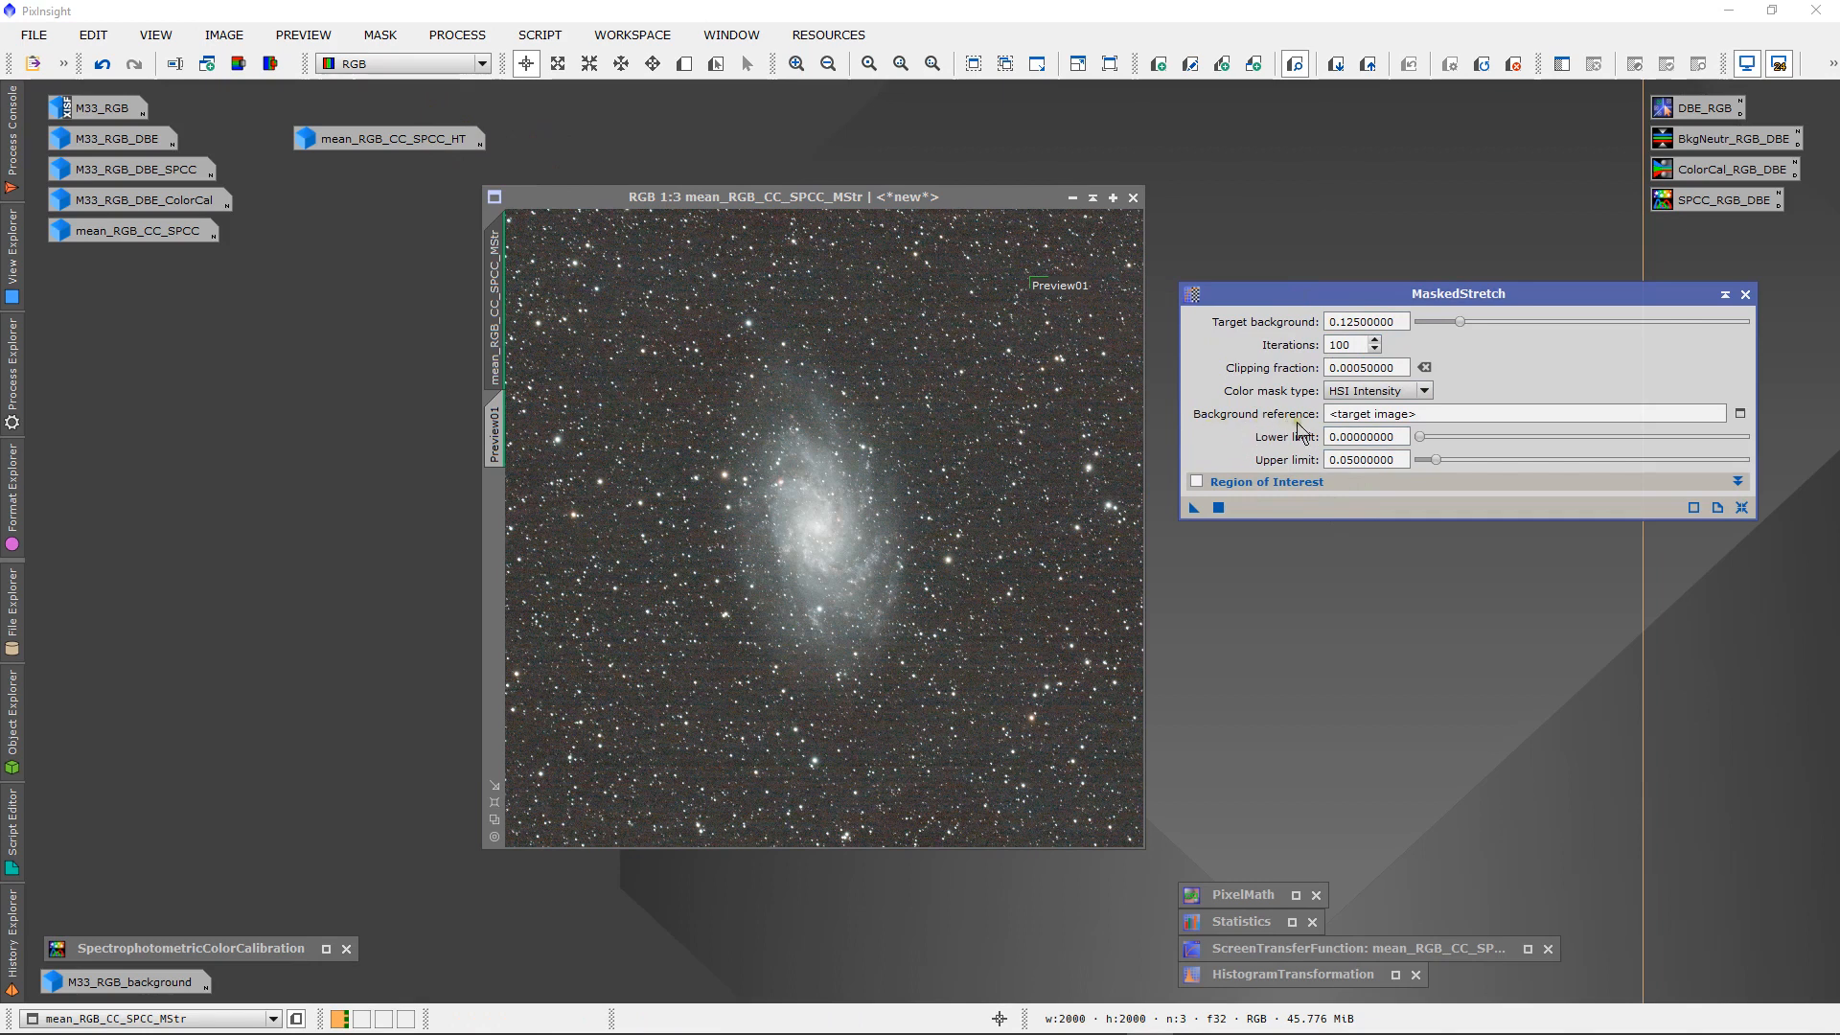
- Set the MaskedStretch background reference to mean_RGB_CC_SPCC_MStr->Preview01 and apply the process to mean_RGB_CC_SPCC_MStr
click(1738, 413)
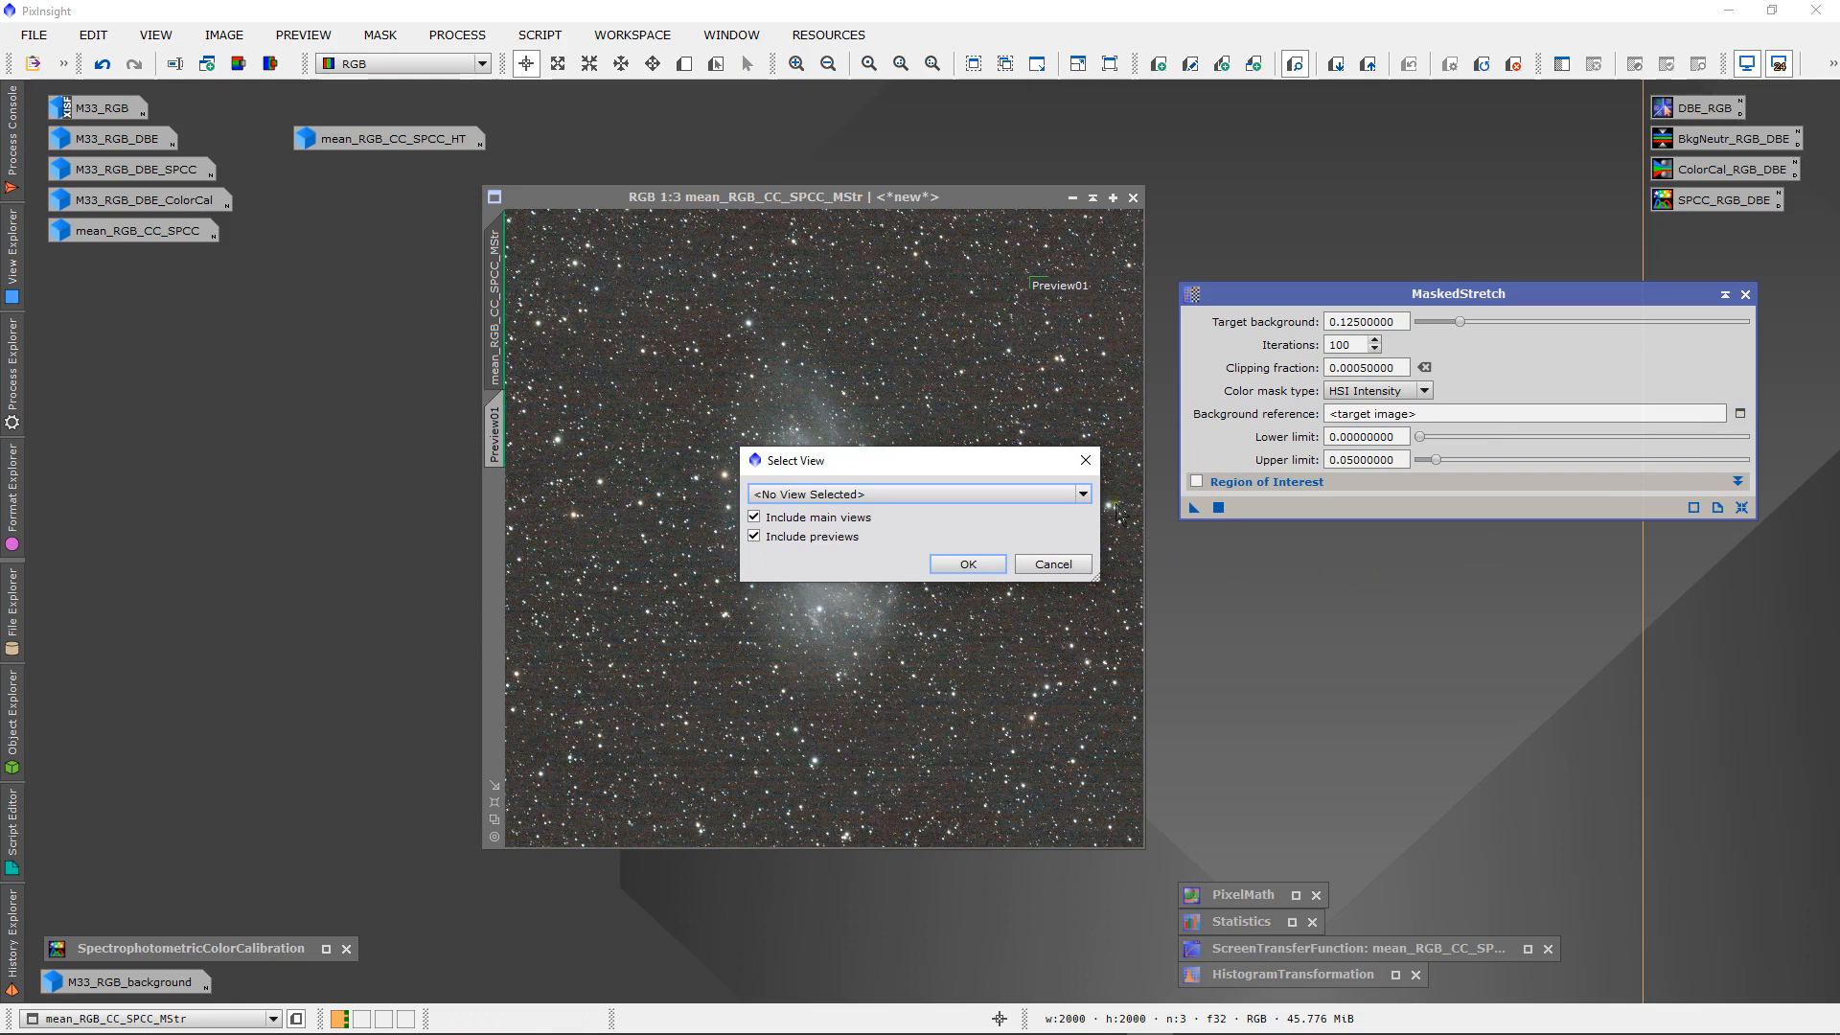
click(1083, 494)
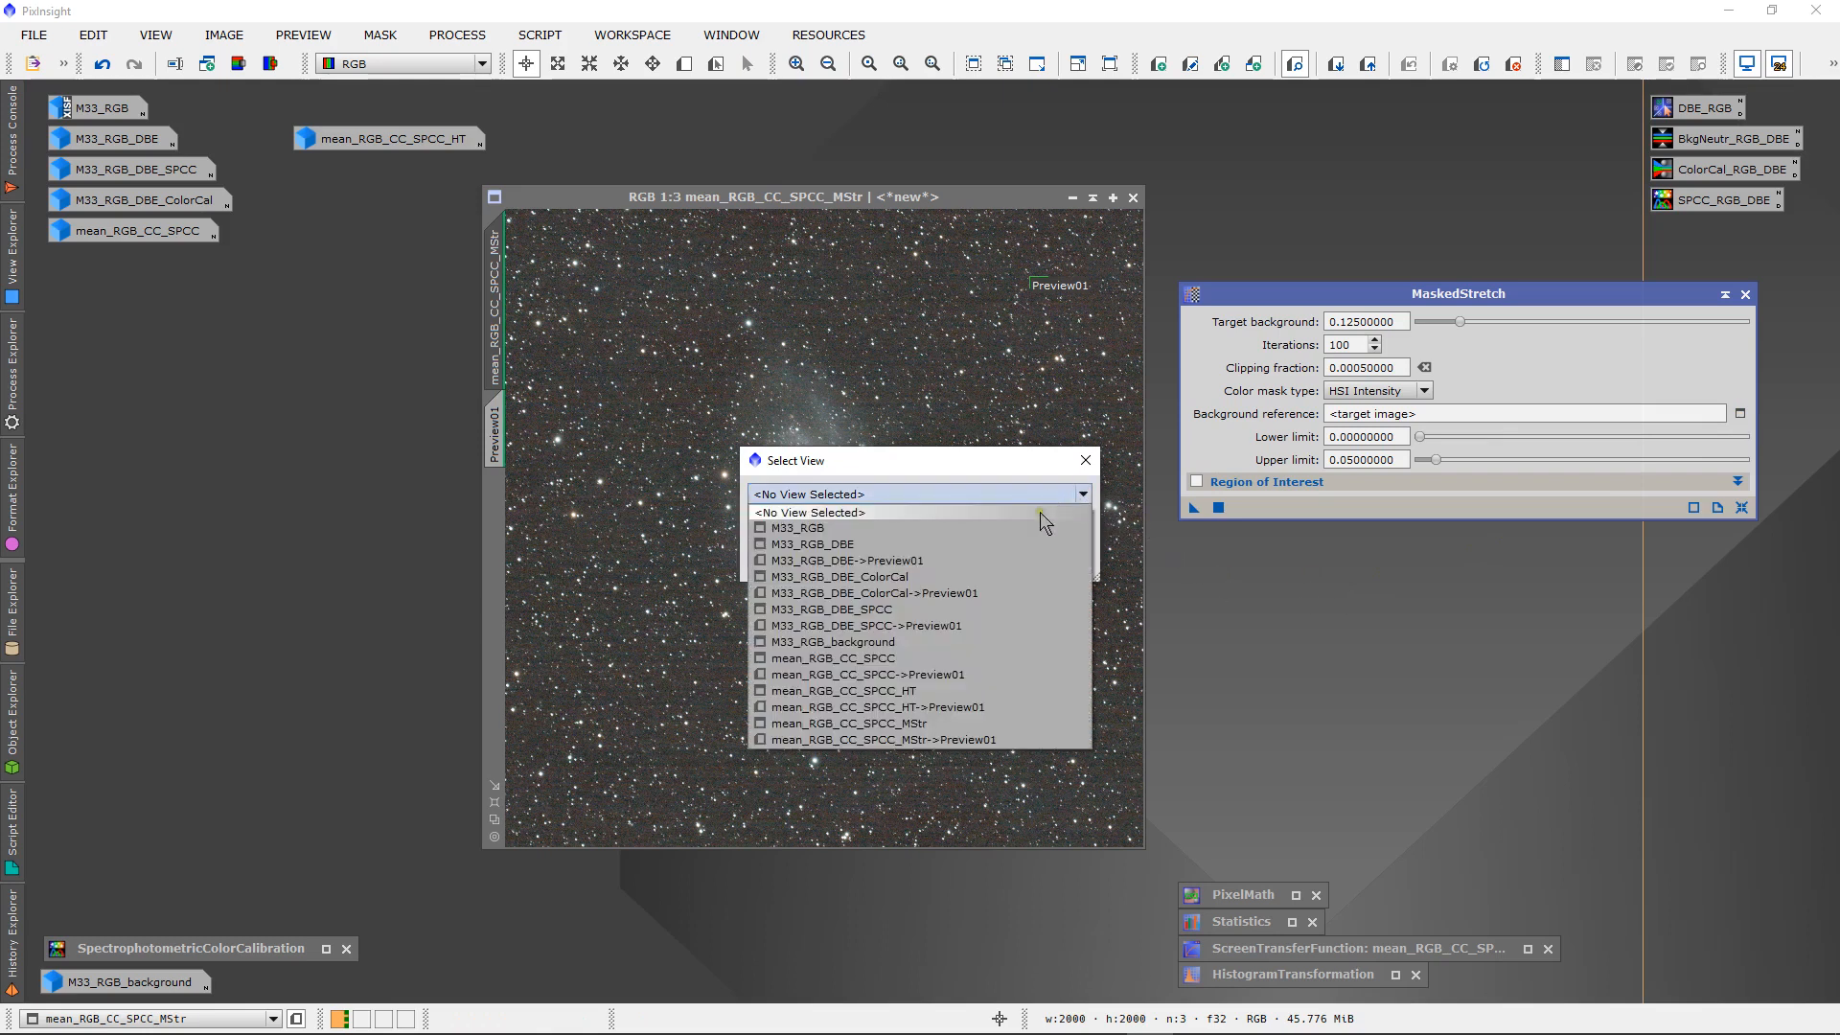
click(964, 740)
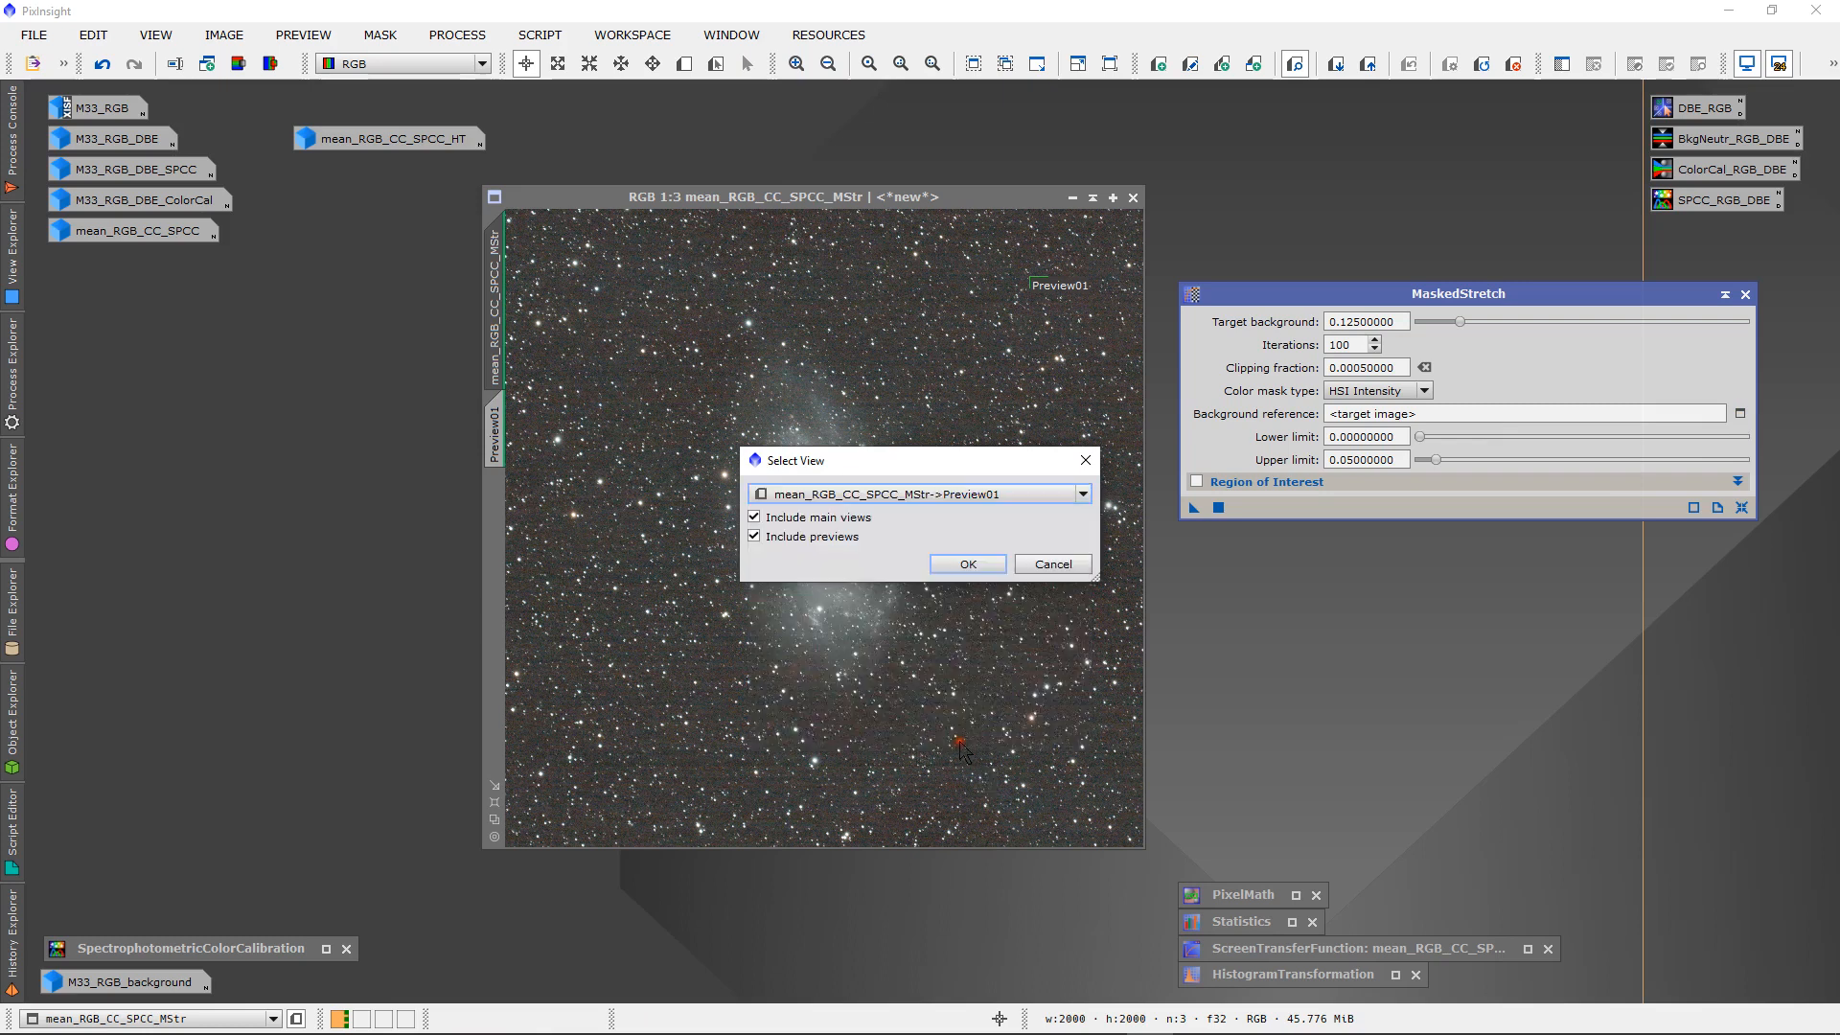
click(970, 565)
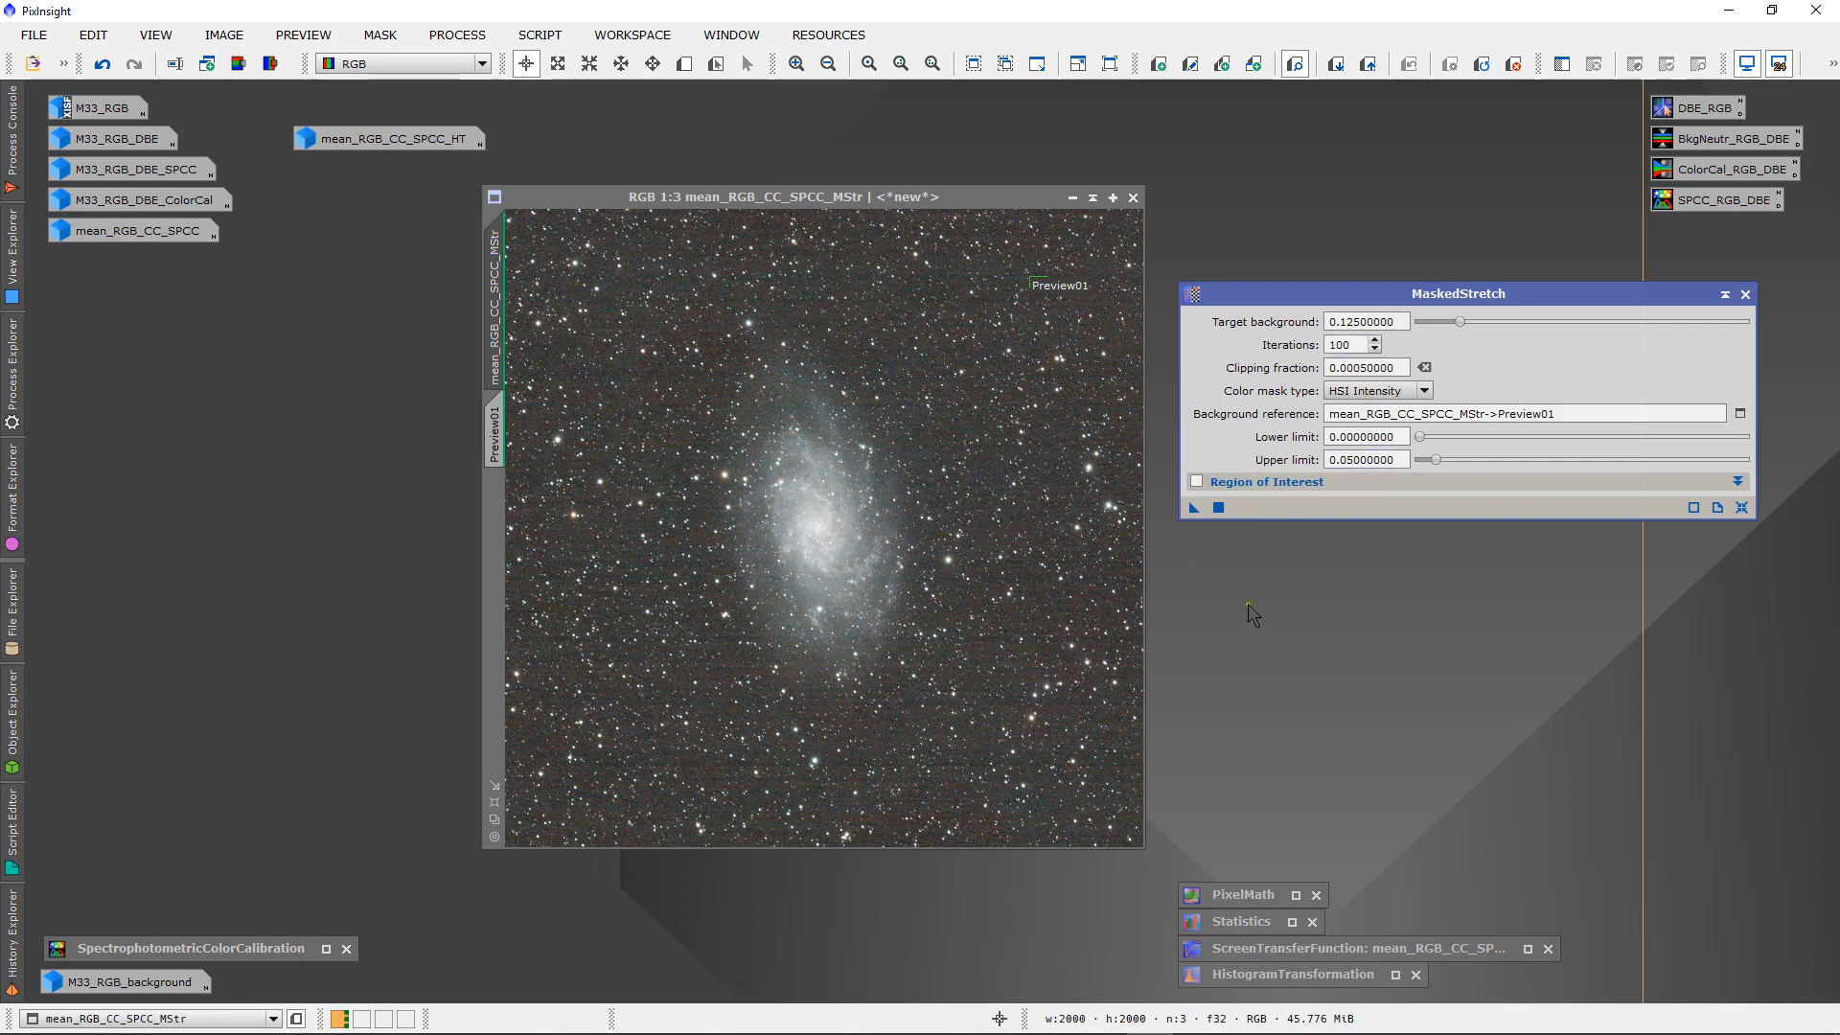
drag(1194, 507, 1051, 535)
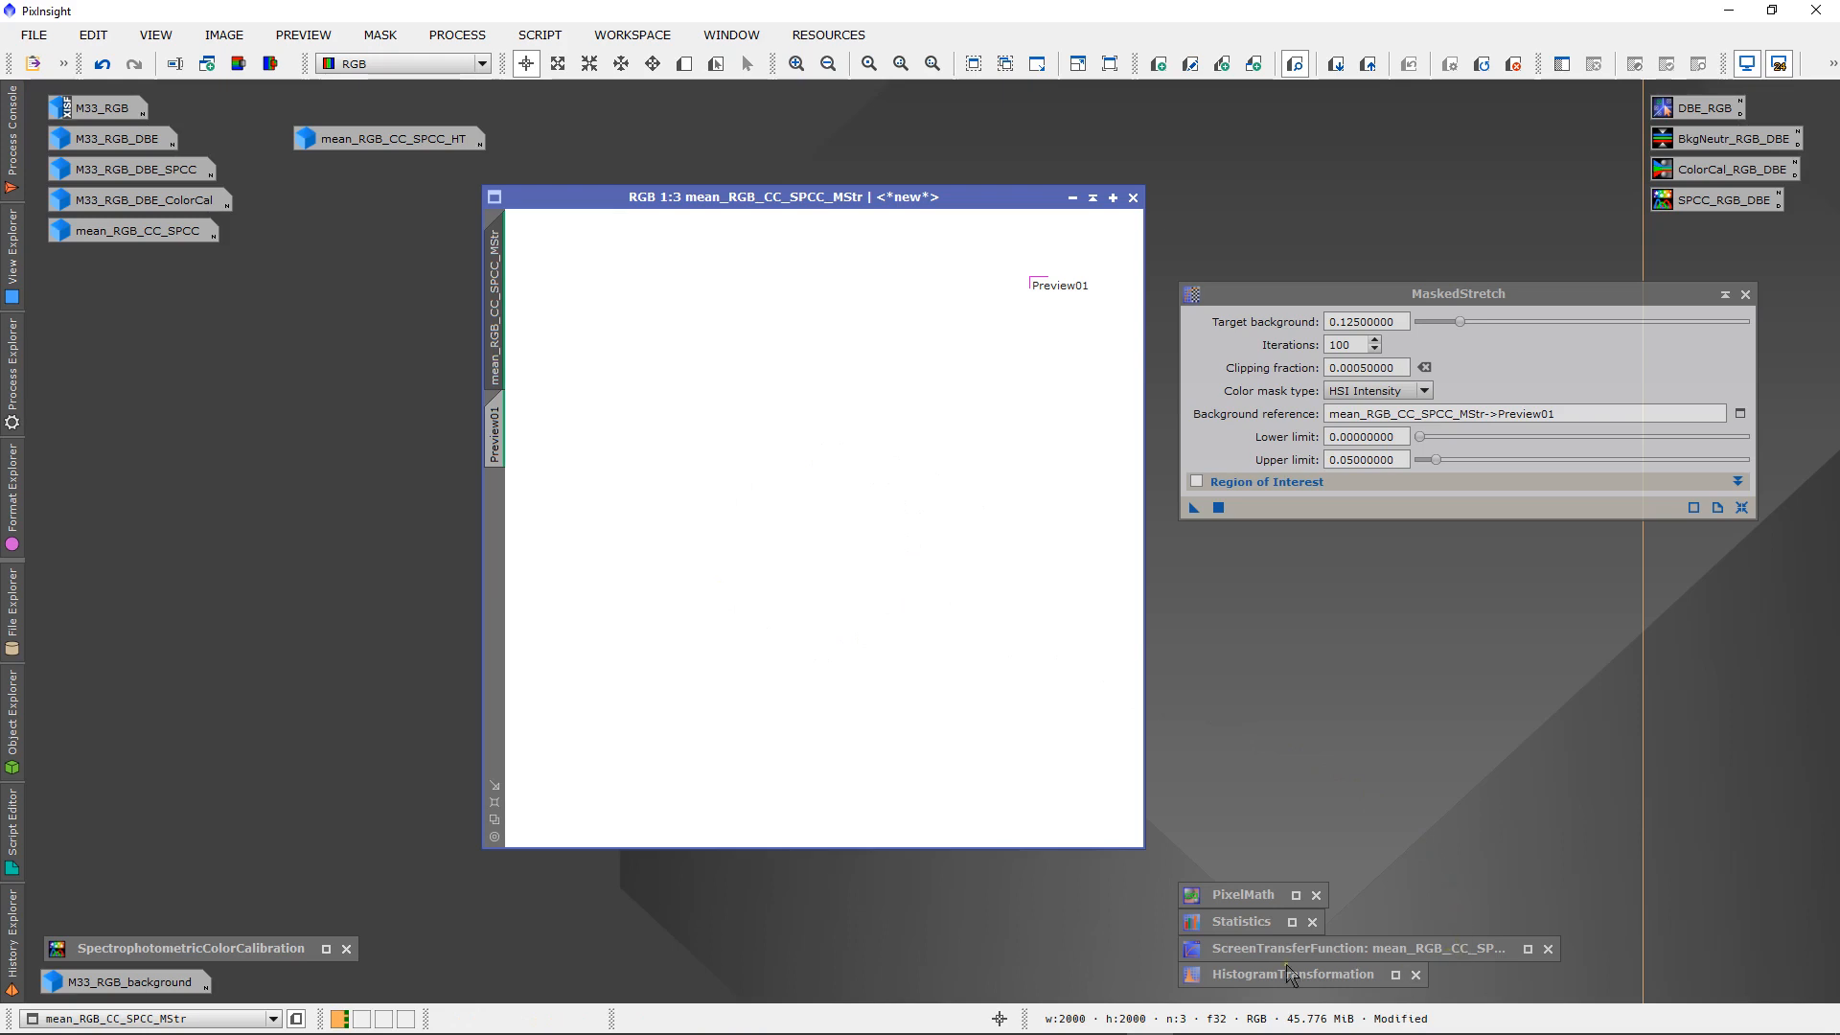
- Reset the ScreenTransferFunction of mean_RGB_CC_SPCC_MStr and collapse it again
click(1527, 948)
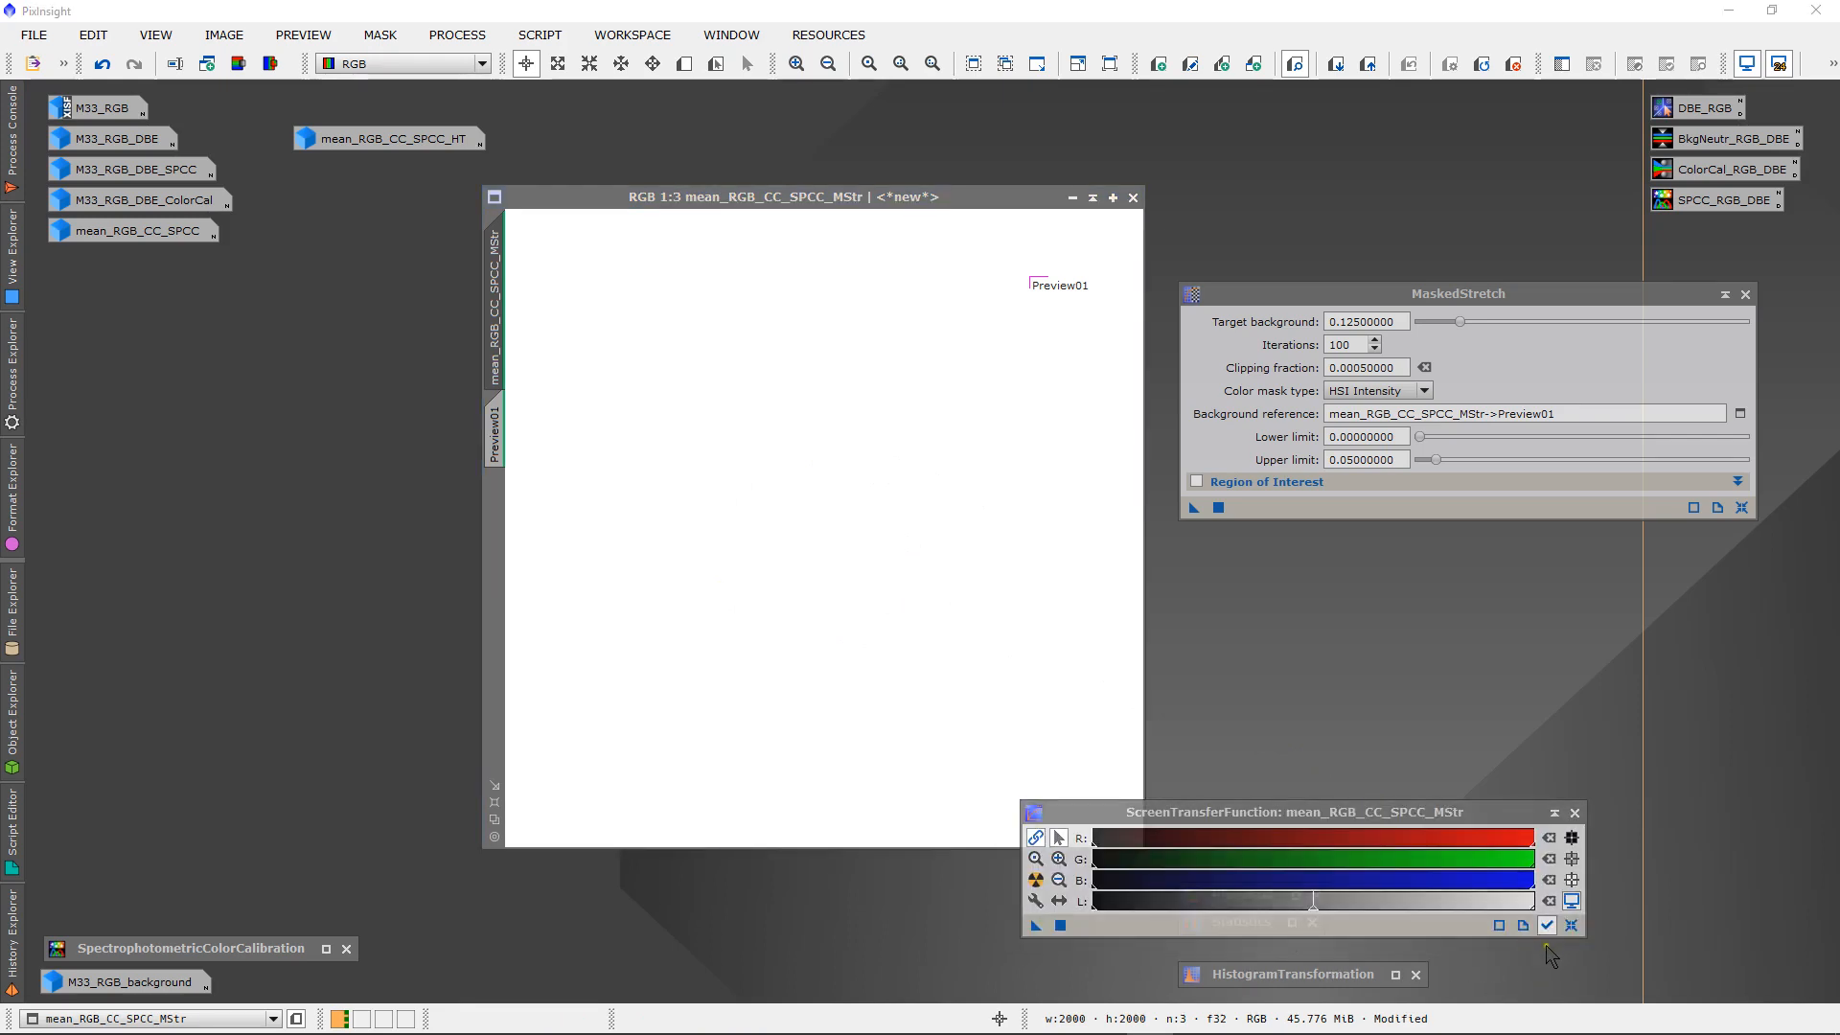
click(1571, 925)
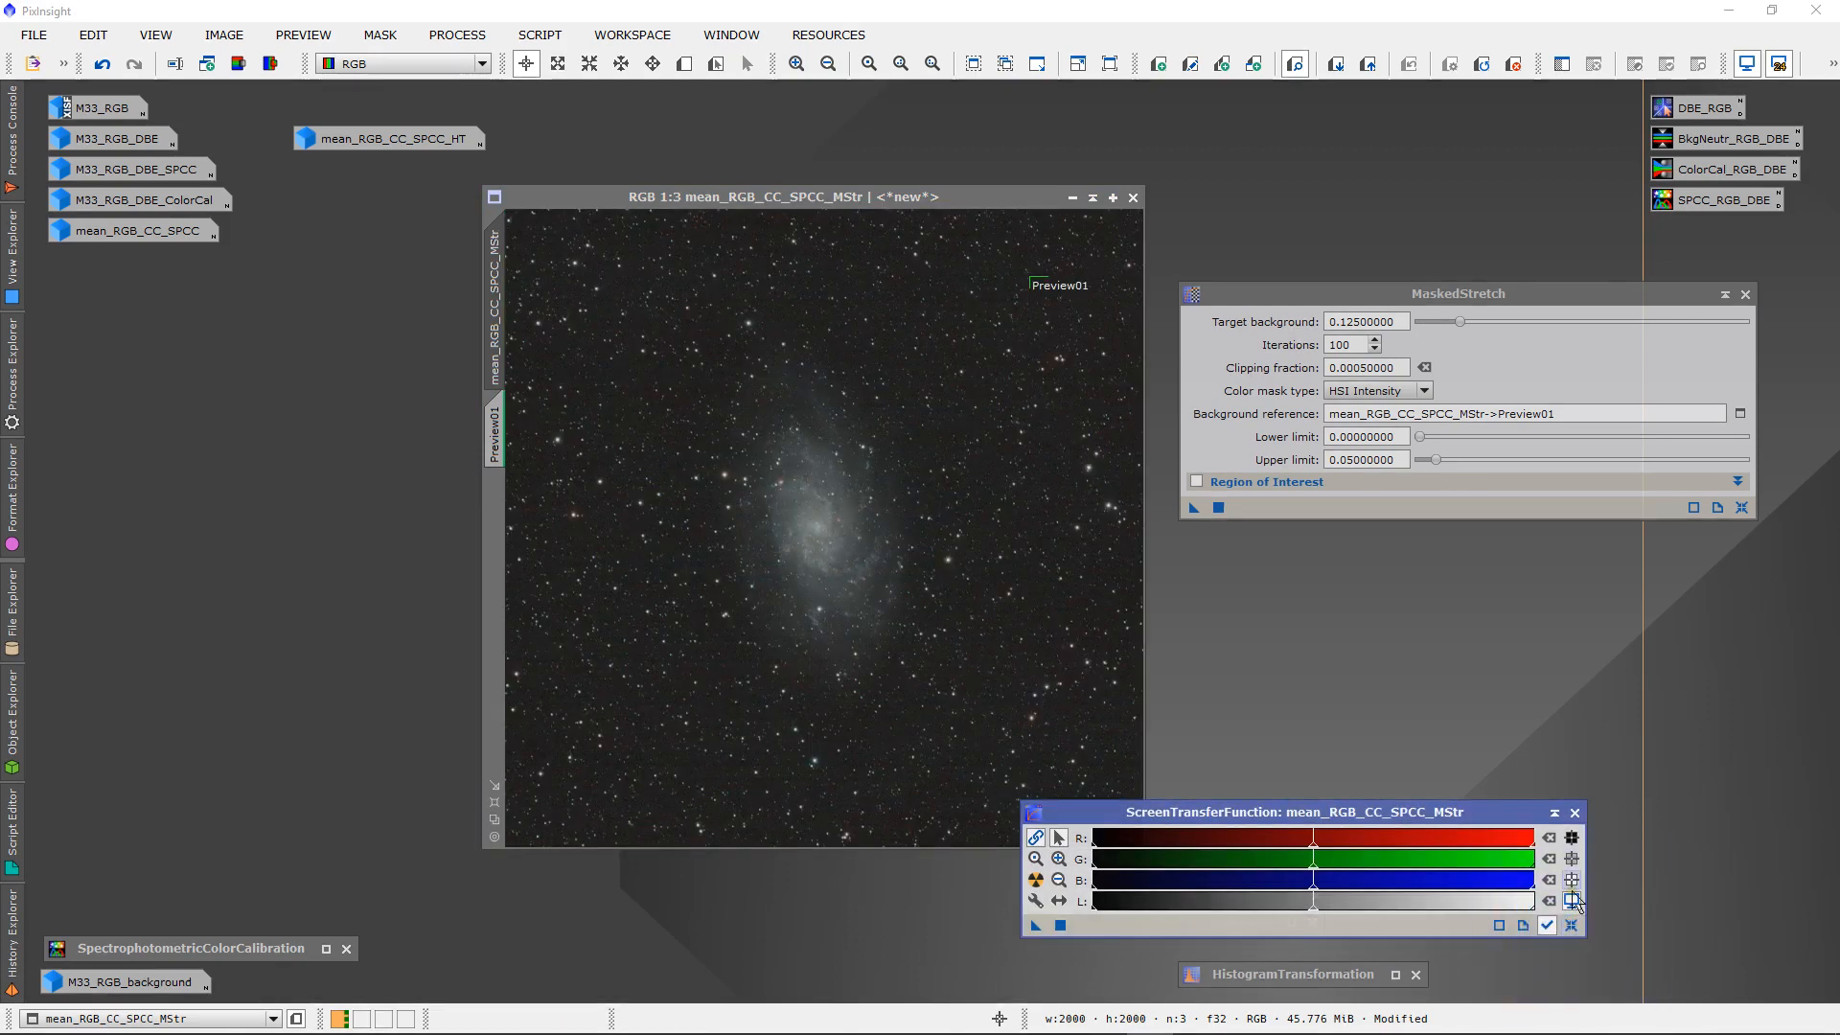
click(1554, 814)
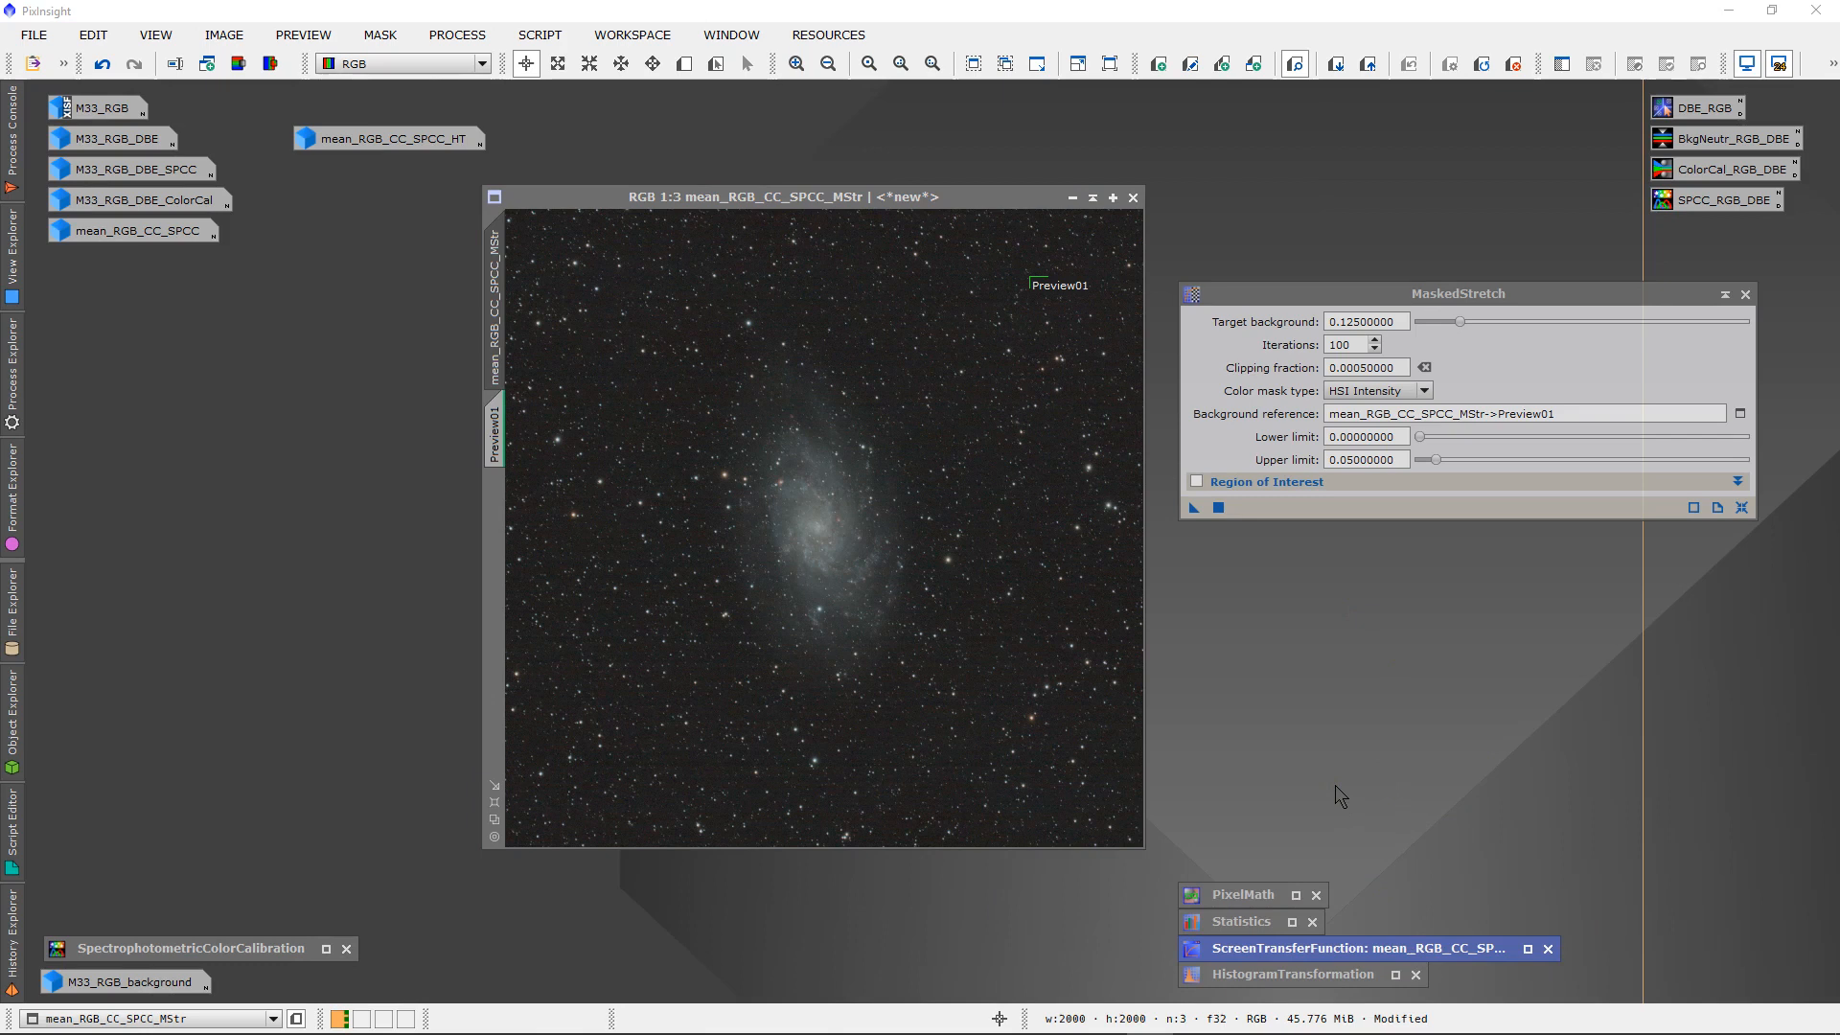
click(1264, 731)
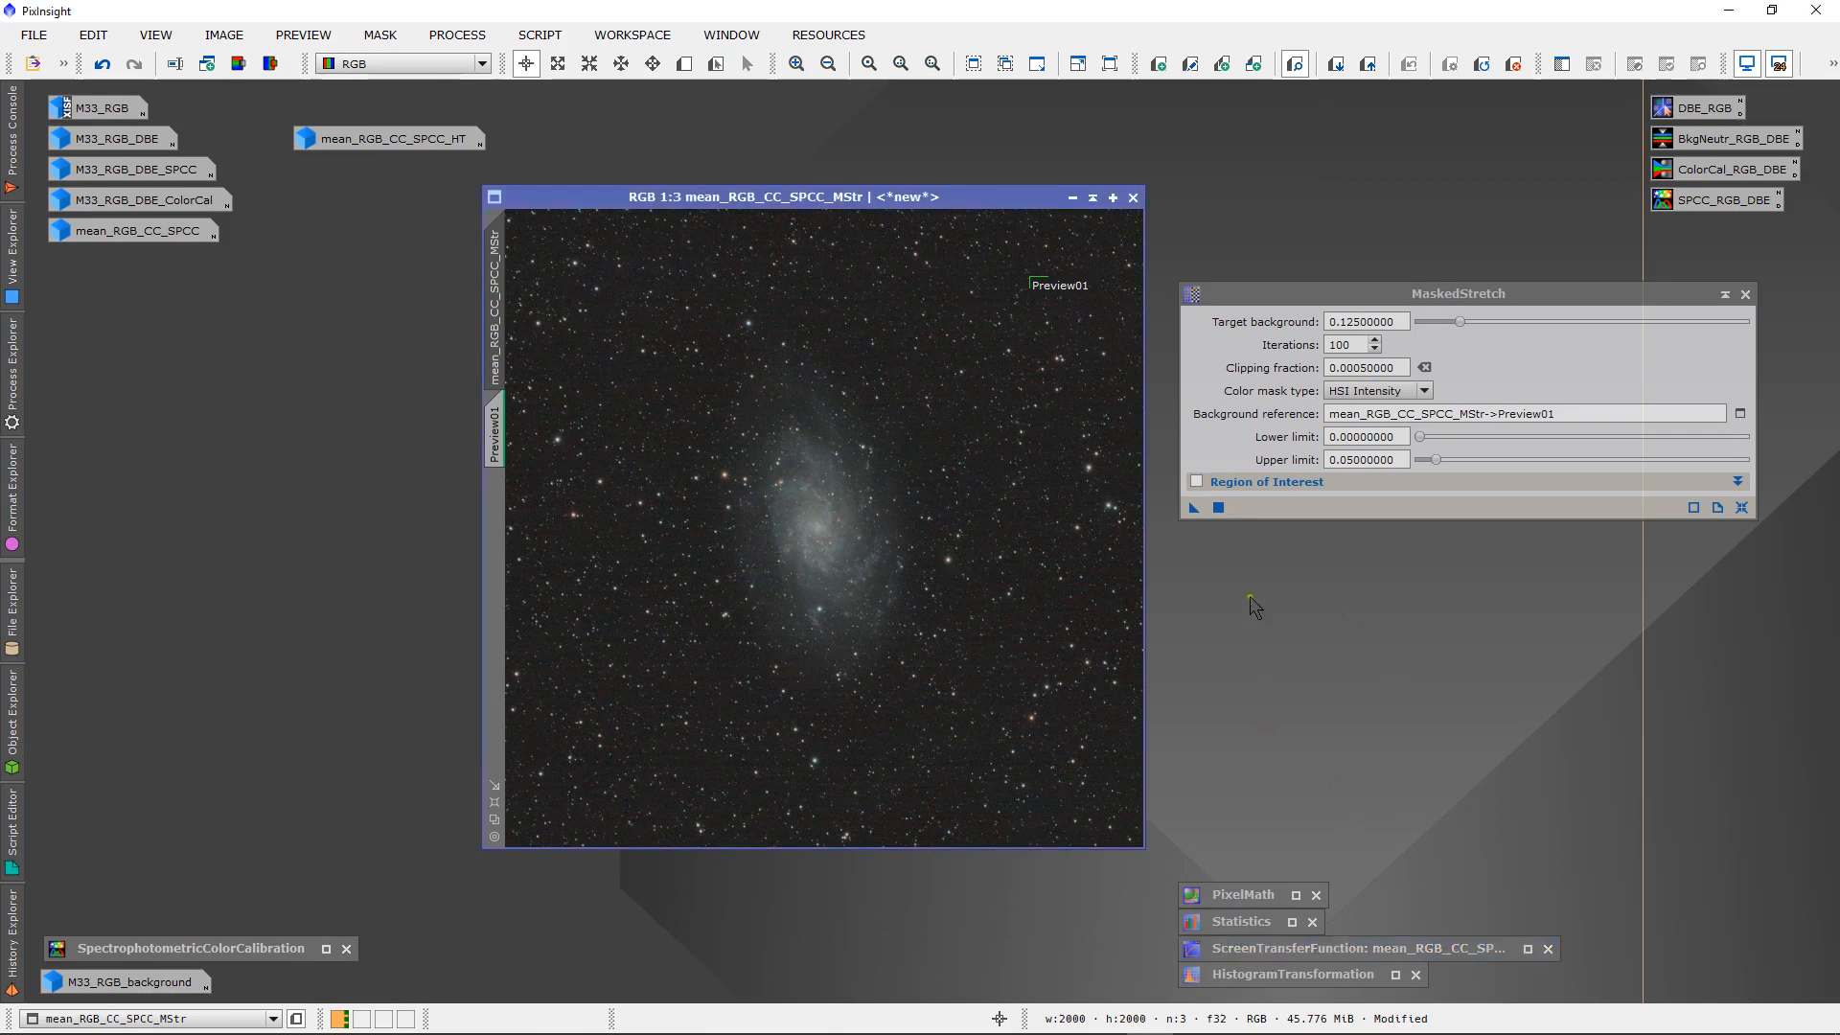
- Save the MaskedStretch settings as a process icon on the workspace and name it MaskStretch_mean_CC_SPCC
click(1189, 508)
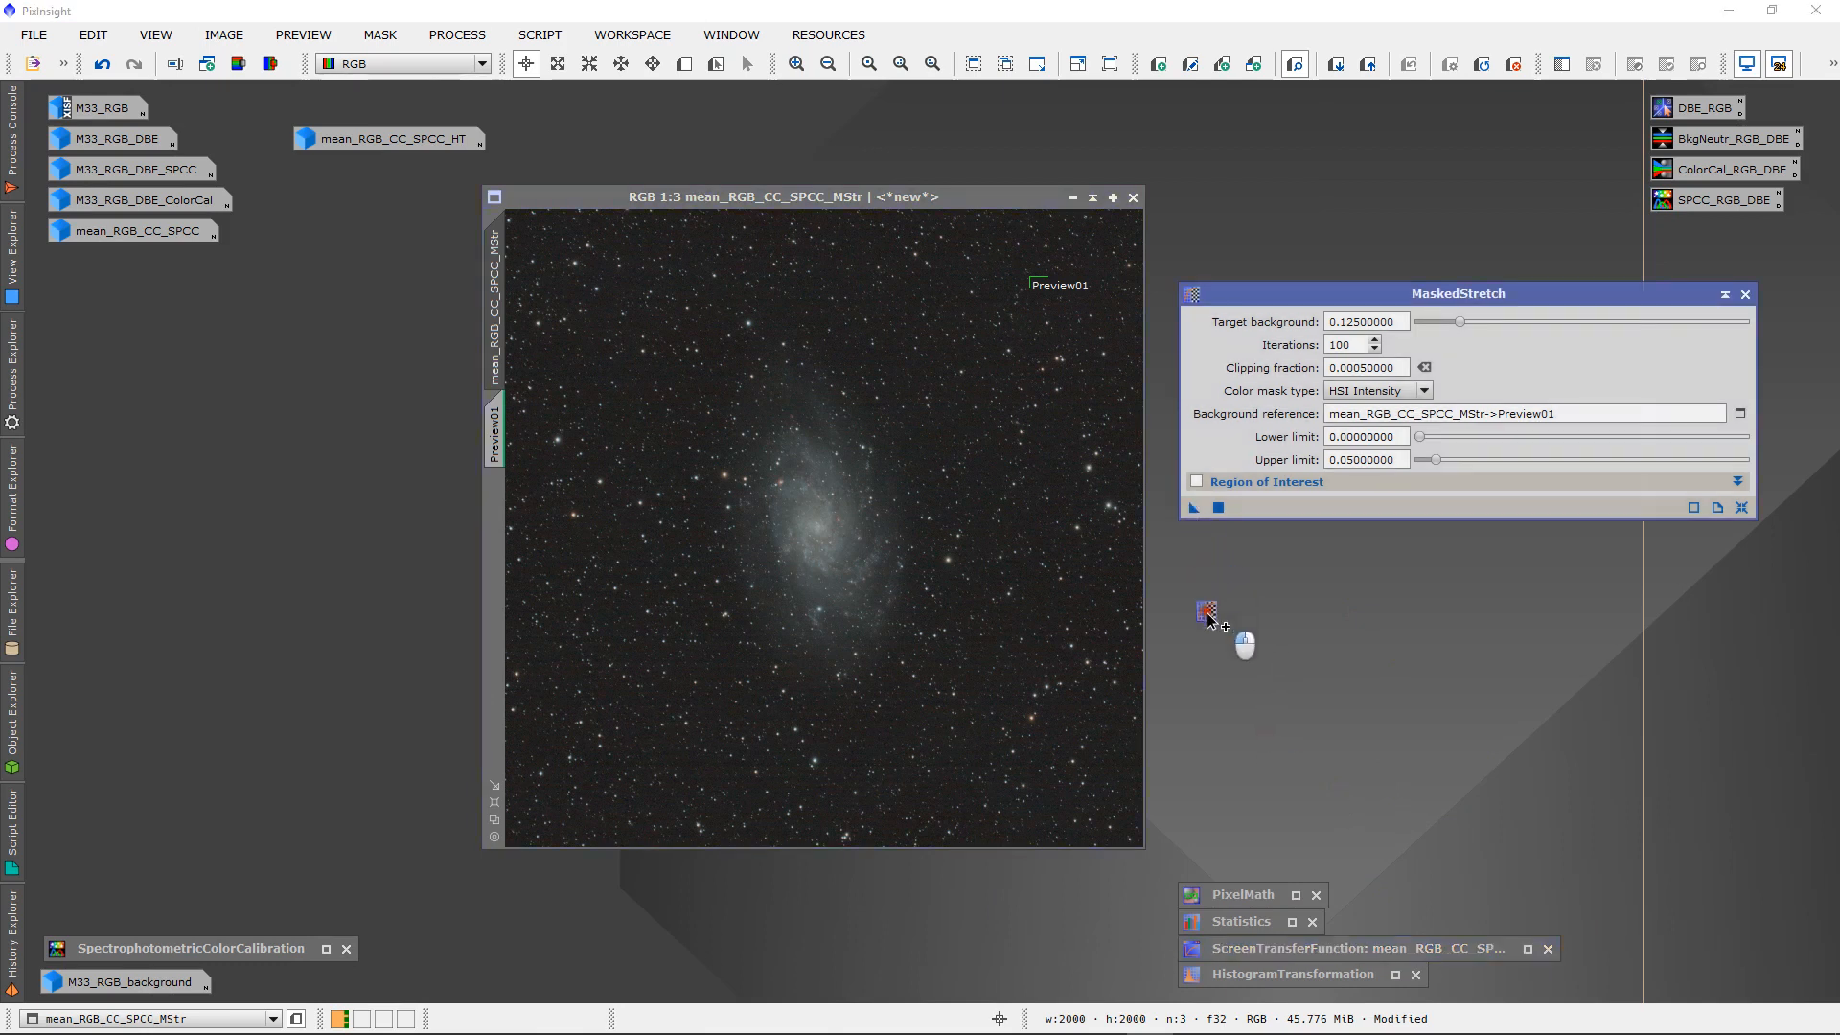
drag(1206, 612, 1208, 614)
click(1290, 606)
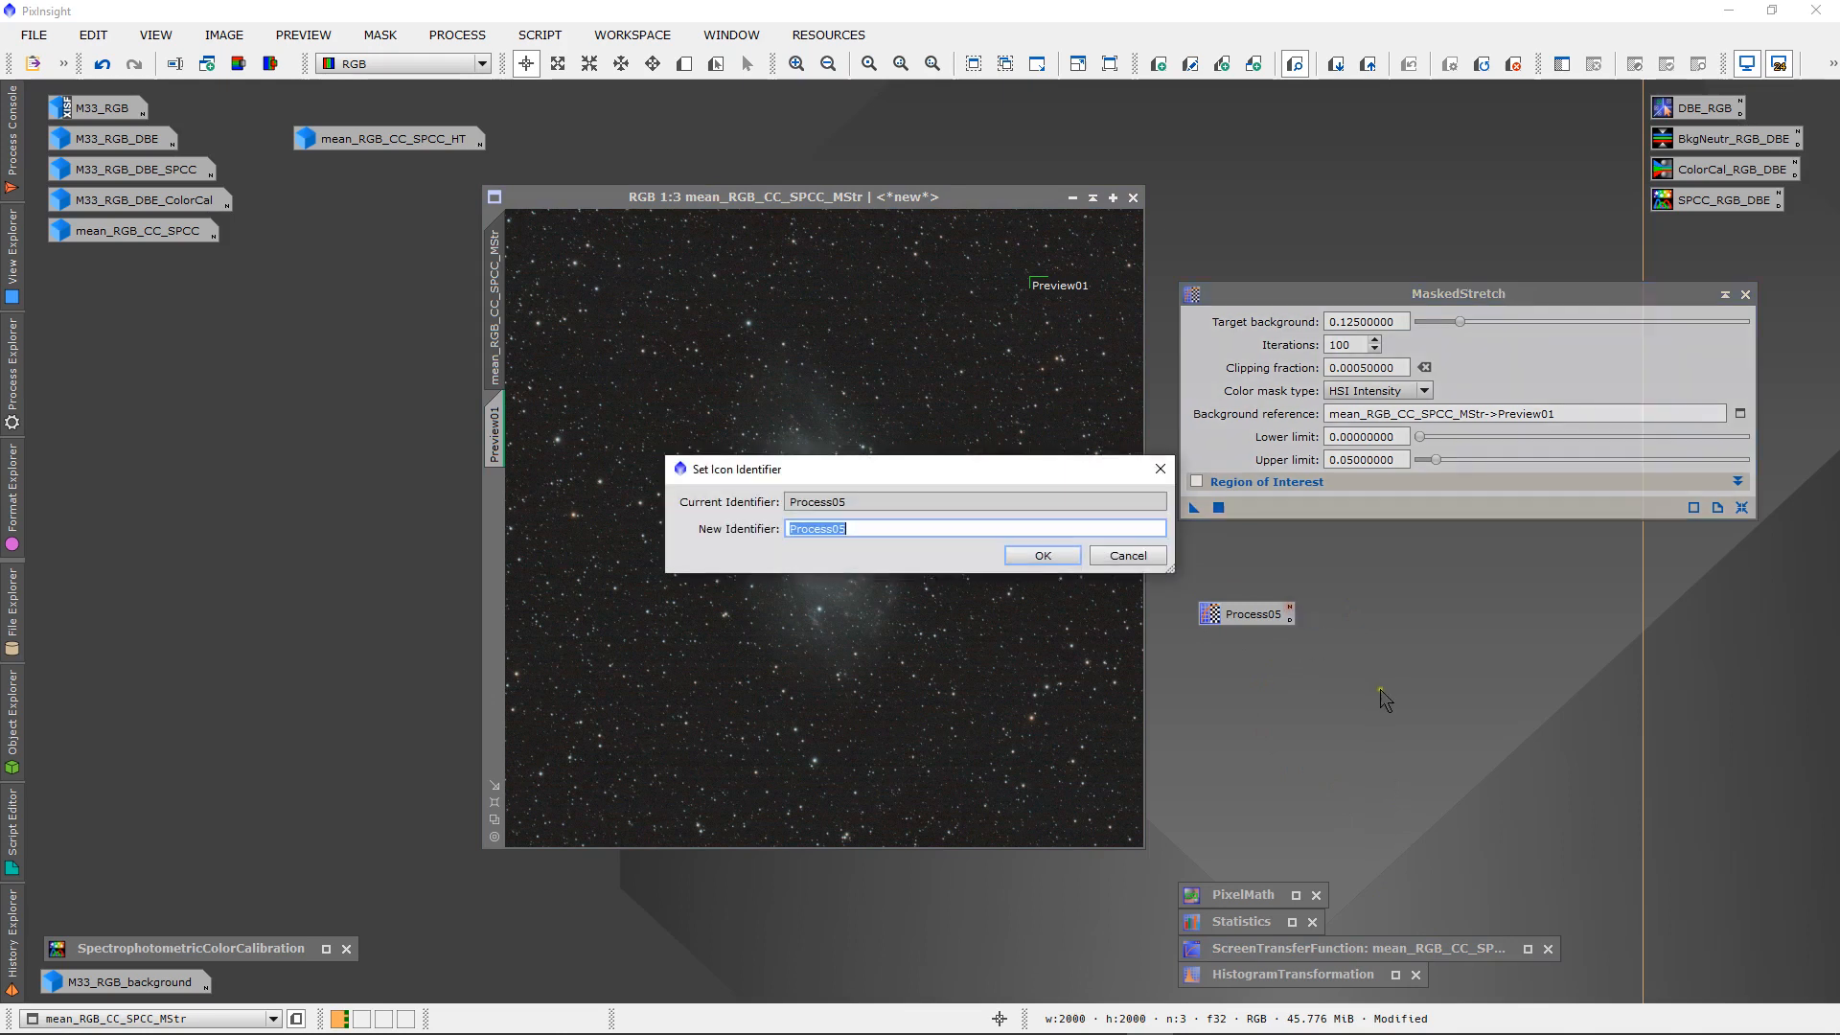
text(MaskStretch_mean_CC_SPCC)
key(Return)
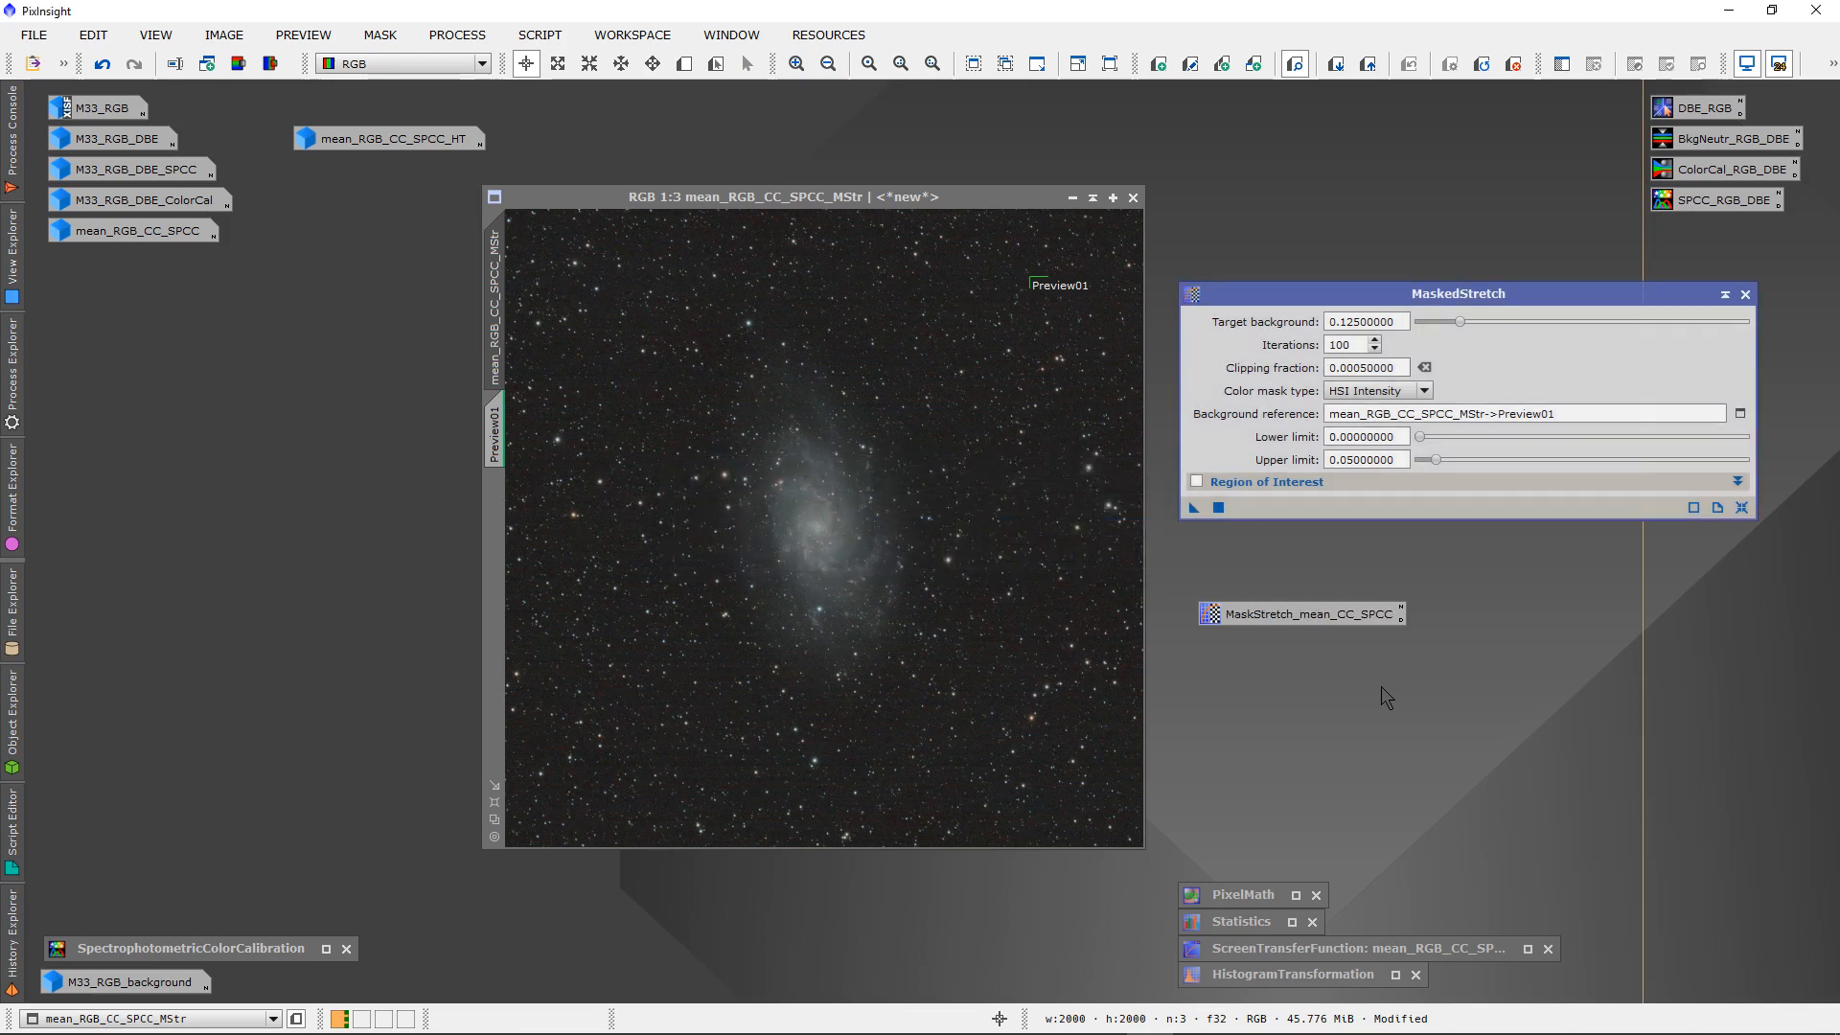
- Close MaskedStretch, place its process icon below SPCC_RGB_DBE and widen the process-icon column to fit the name
click(1744, 294)
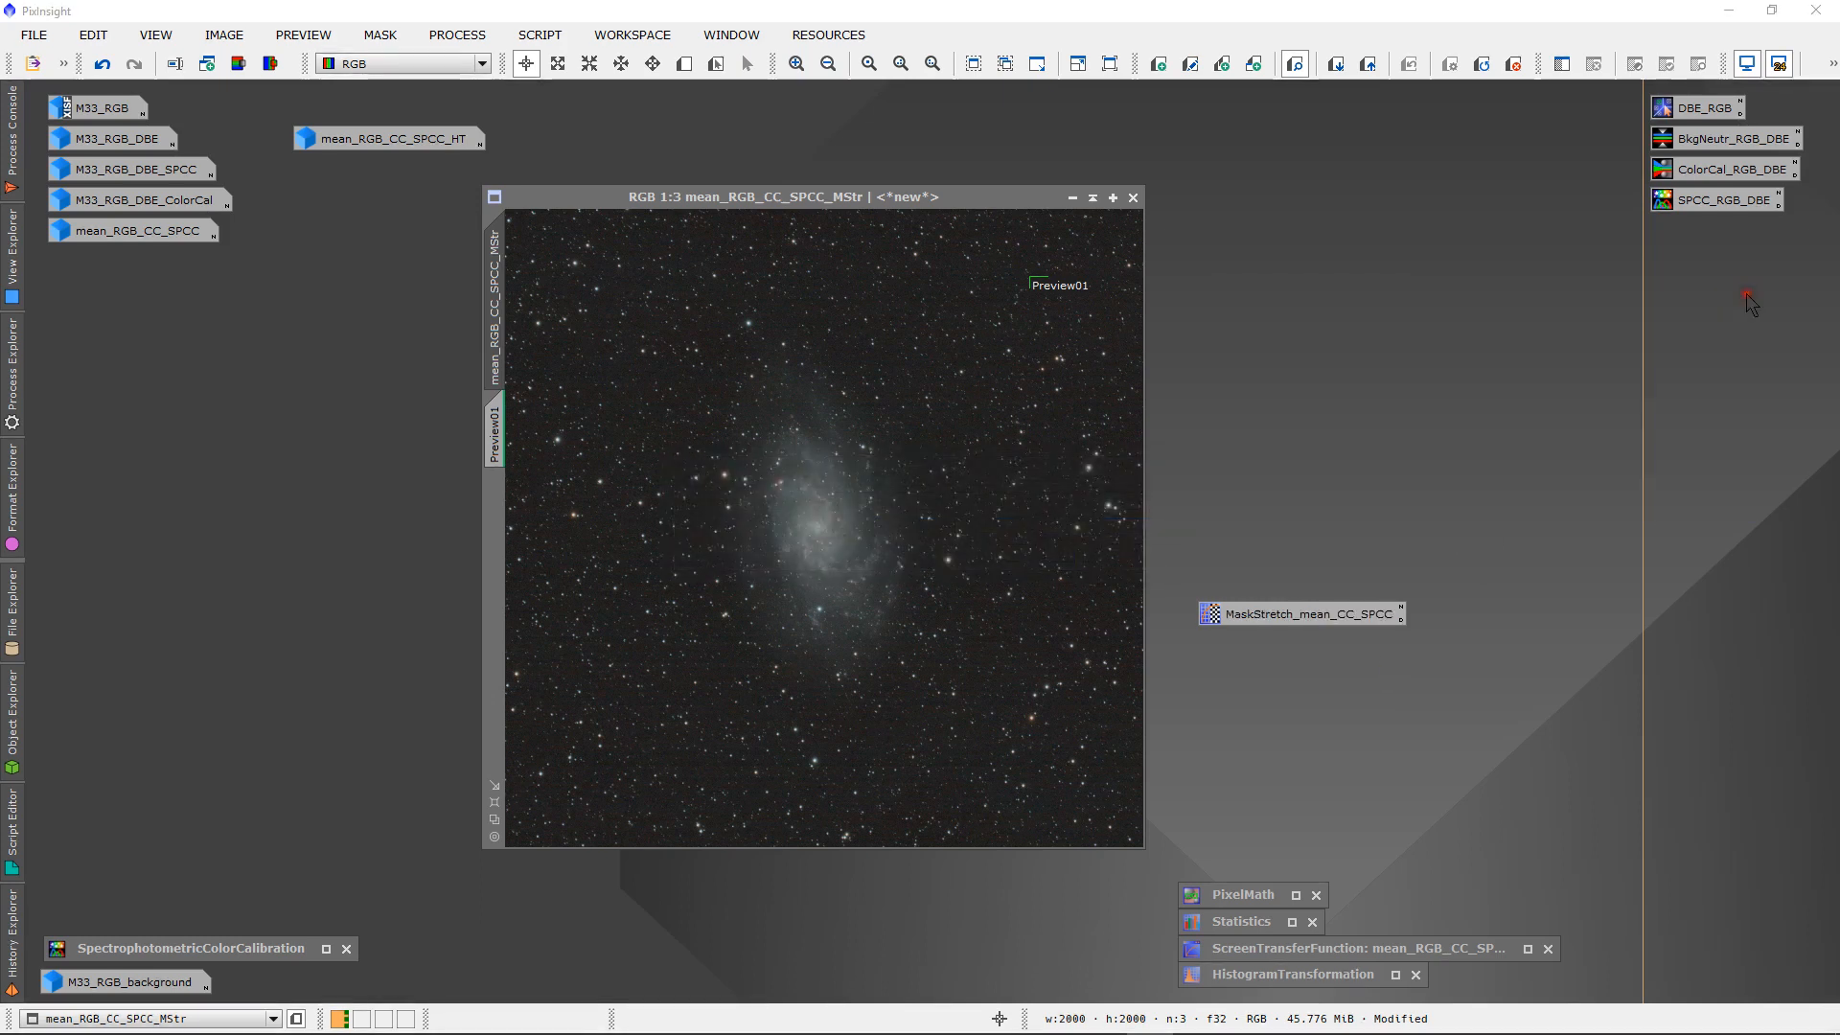
drag(1278, 628, 1727, 232)
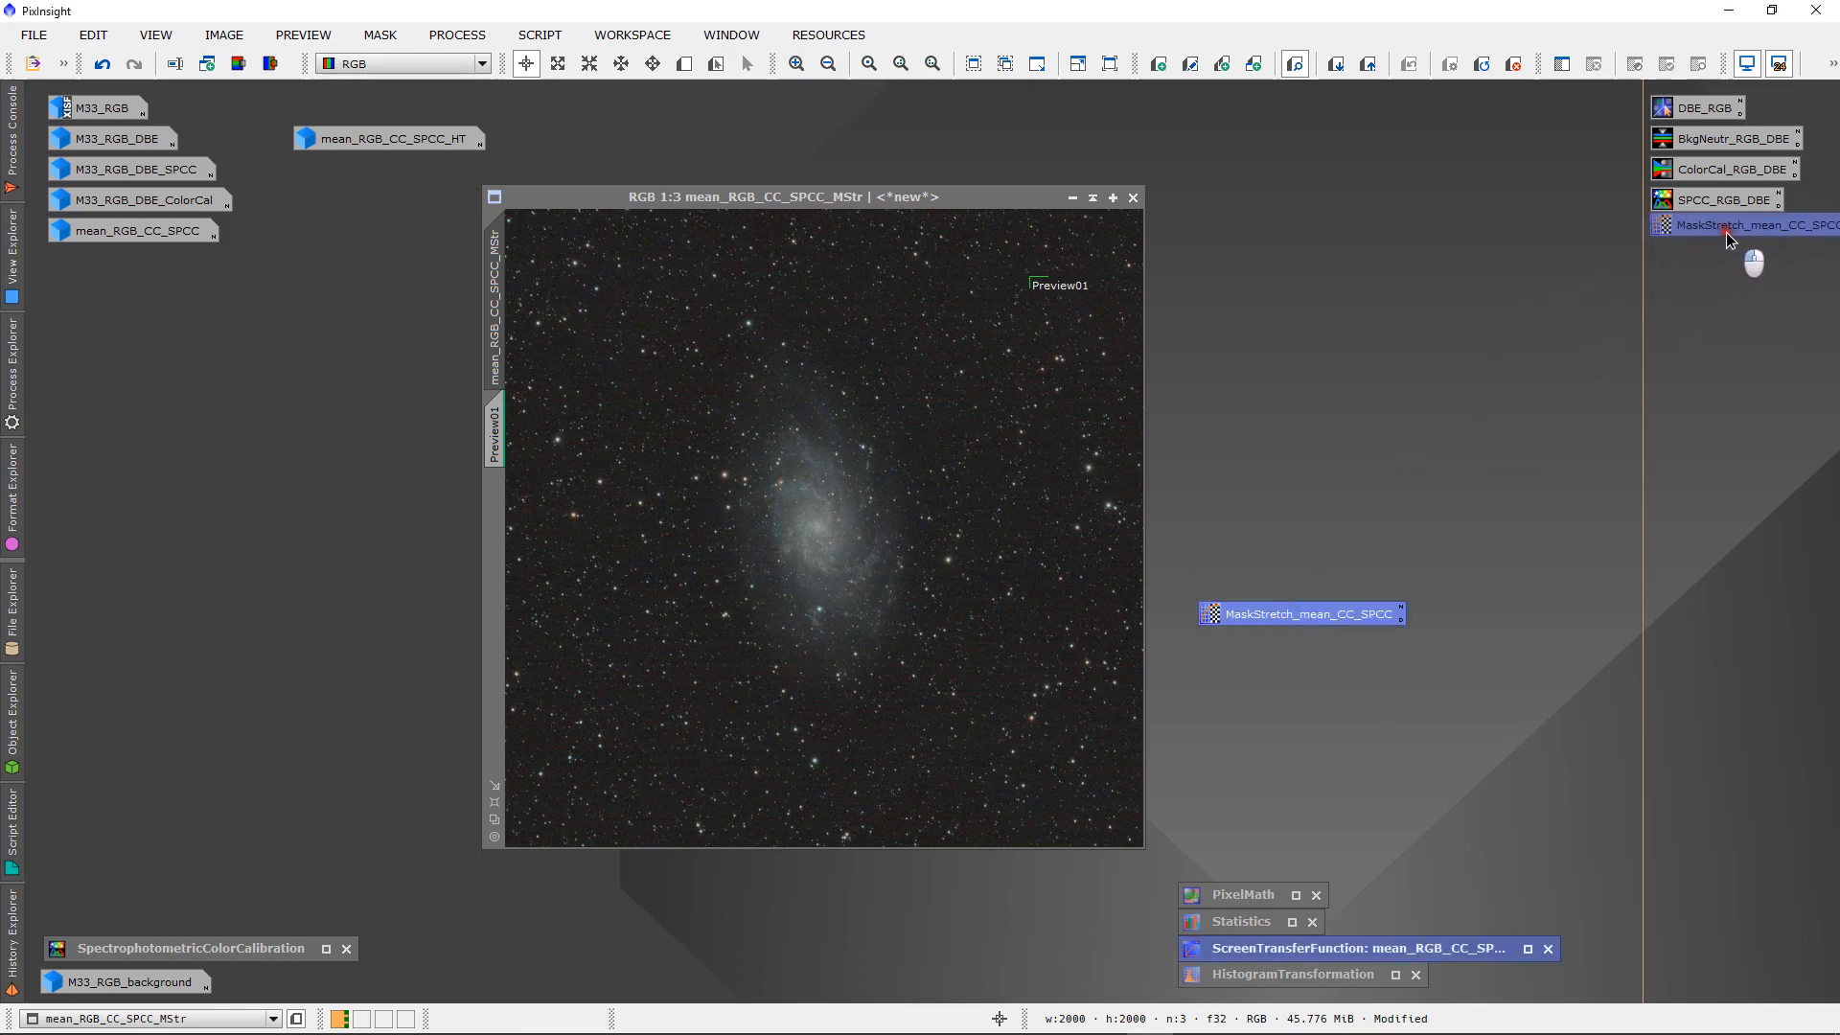
click(1643, 569)
drag(1644, 569, 1574, 570)
drag(1629, 96, 1656, 240)
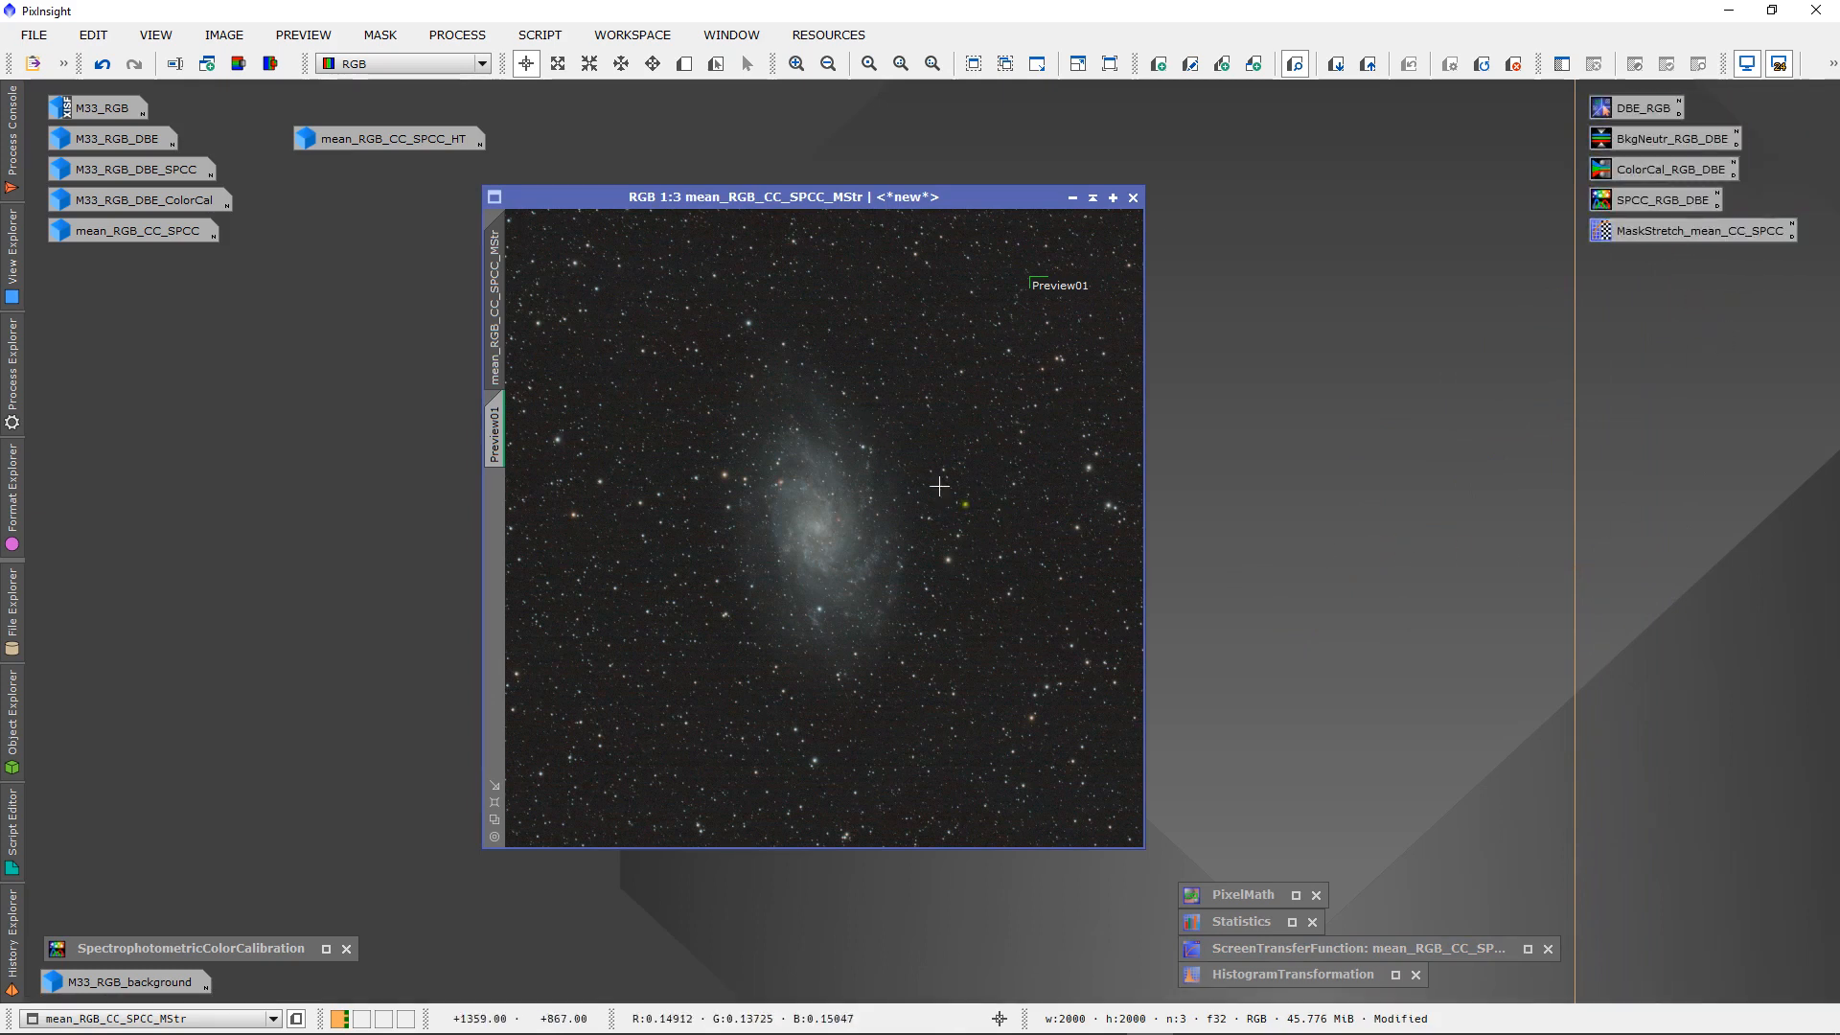
- Place mean_RGB_CC_SPCC_HT and mean_RGB_CC_SPCC_MStr side by side and match the MStr window's zoom and position to the HT view
drag(1004, 204, 1616, 202)
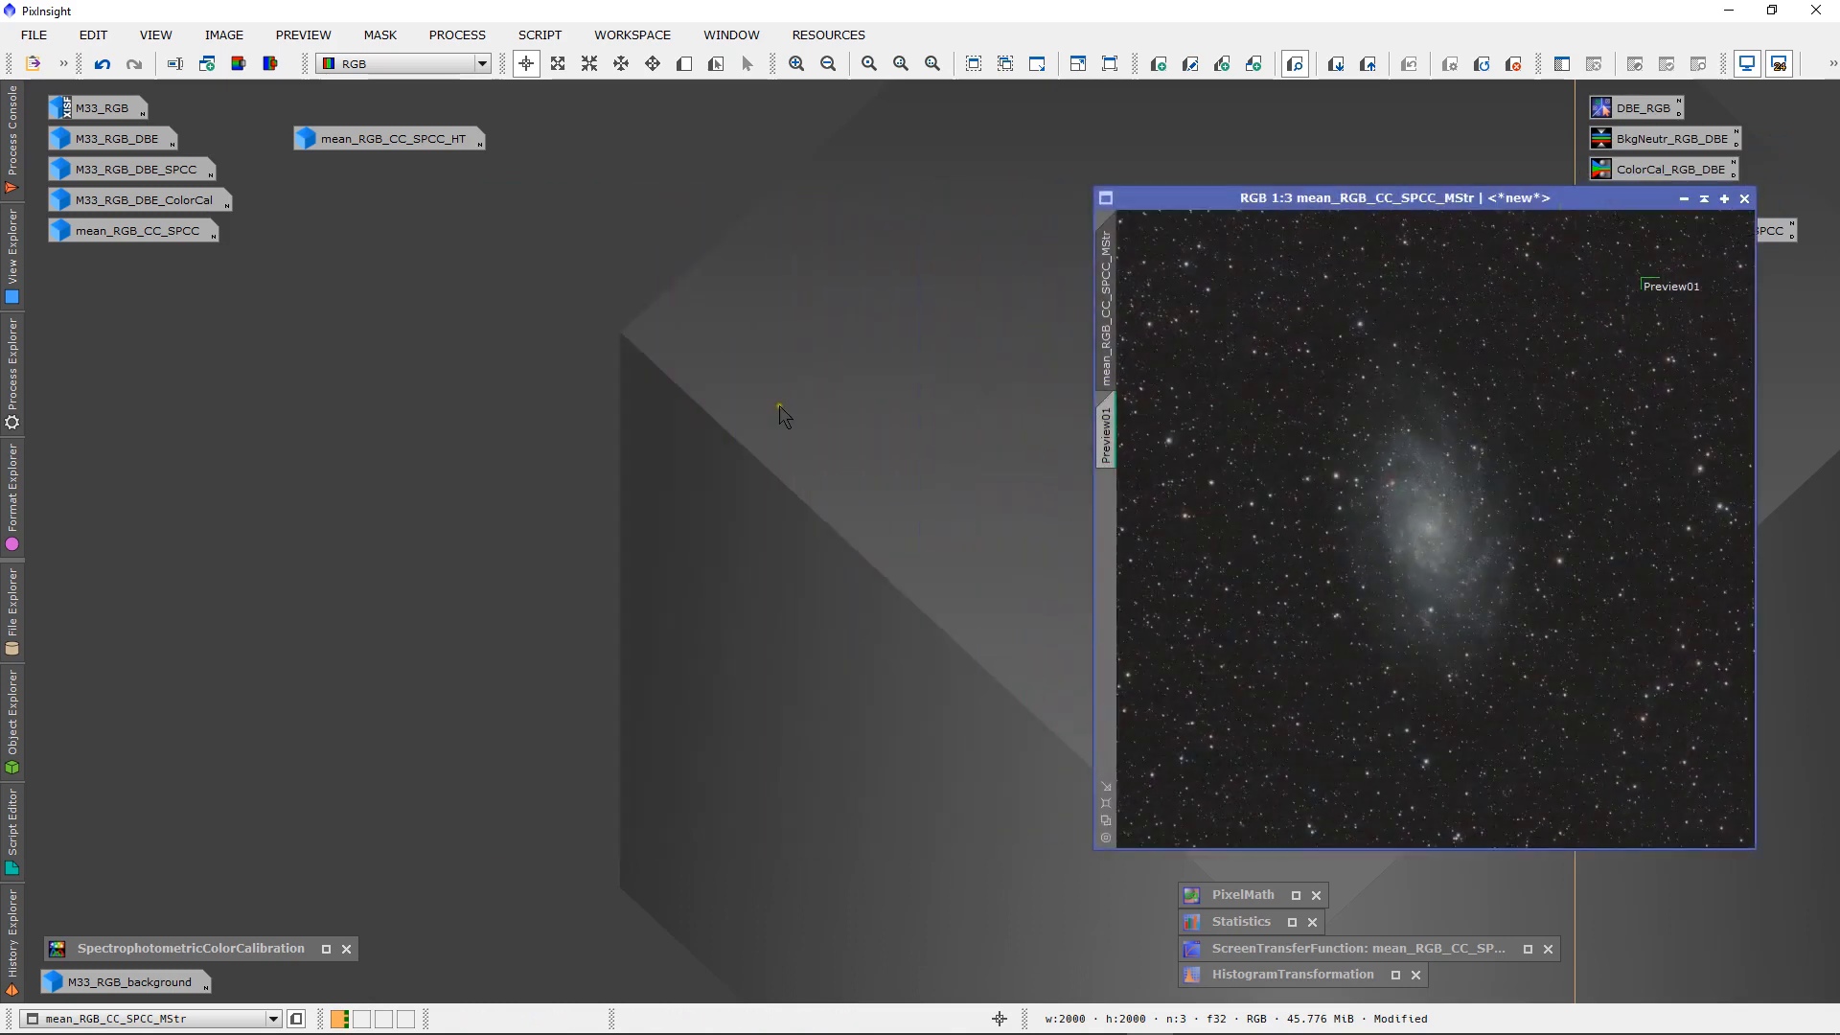
double_click(427, 144)
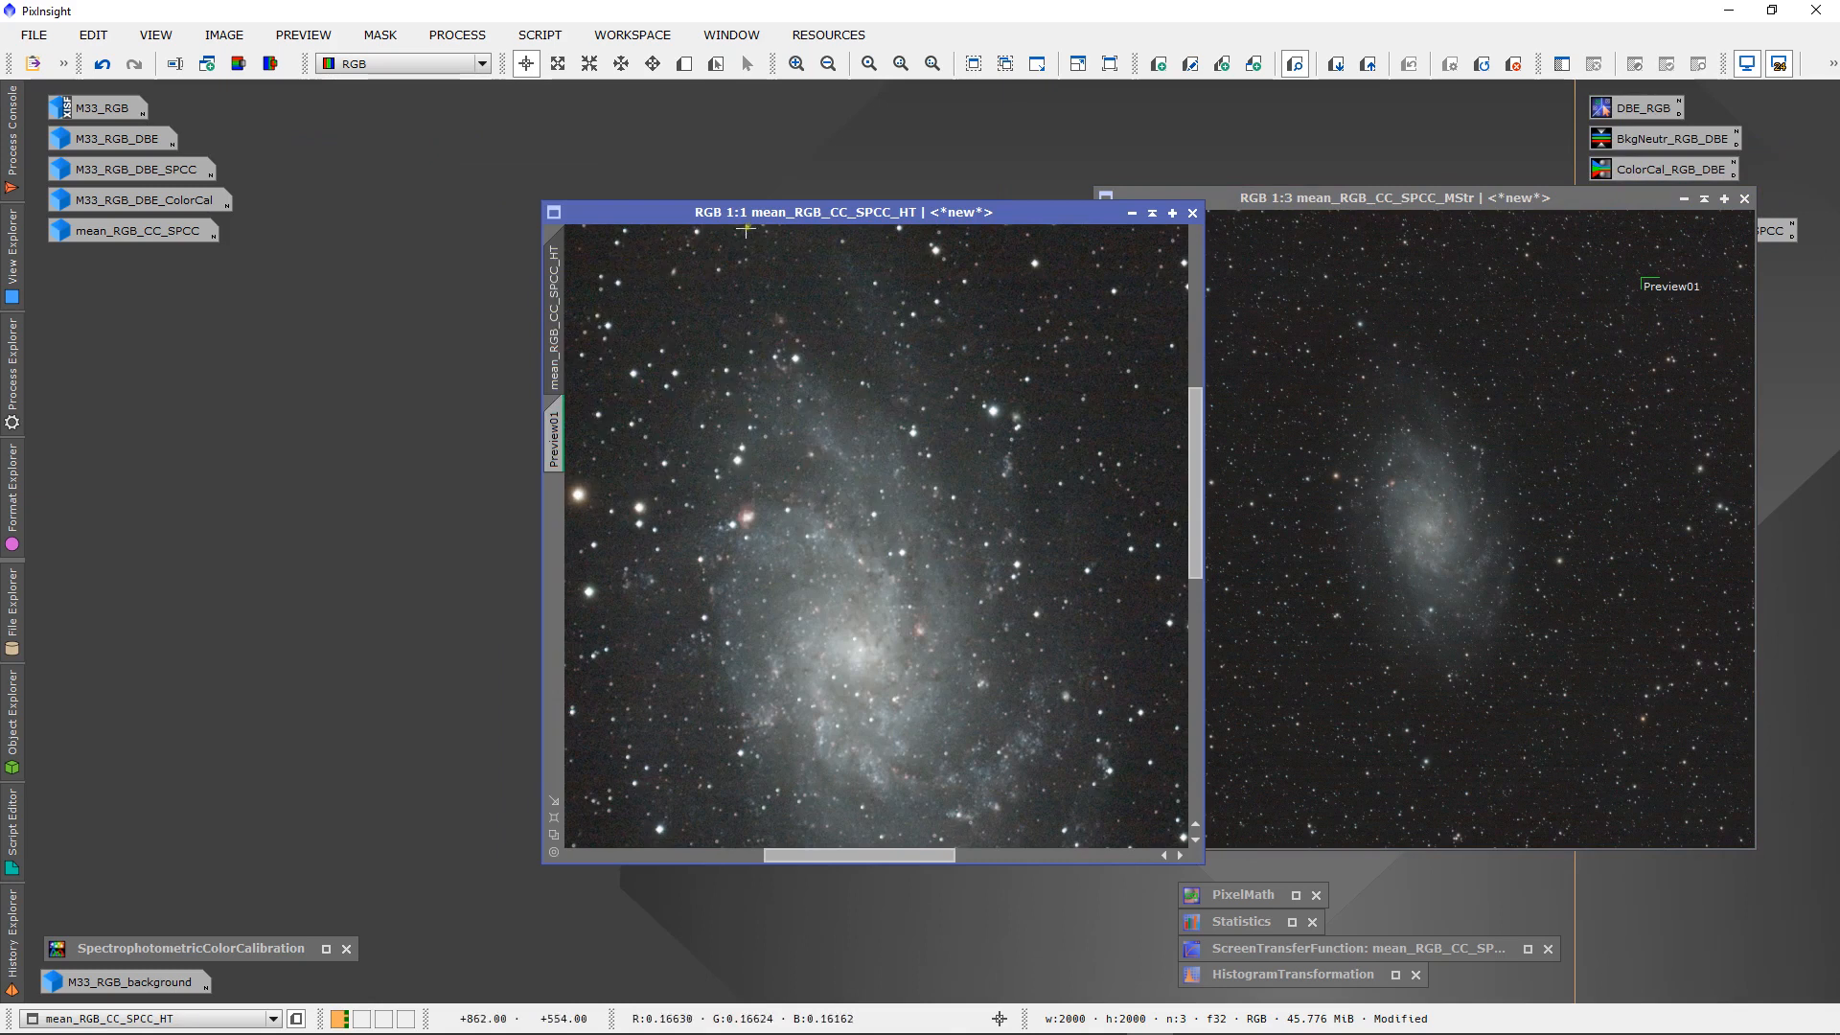
drag(745, 200, 629, 196)
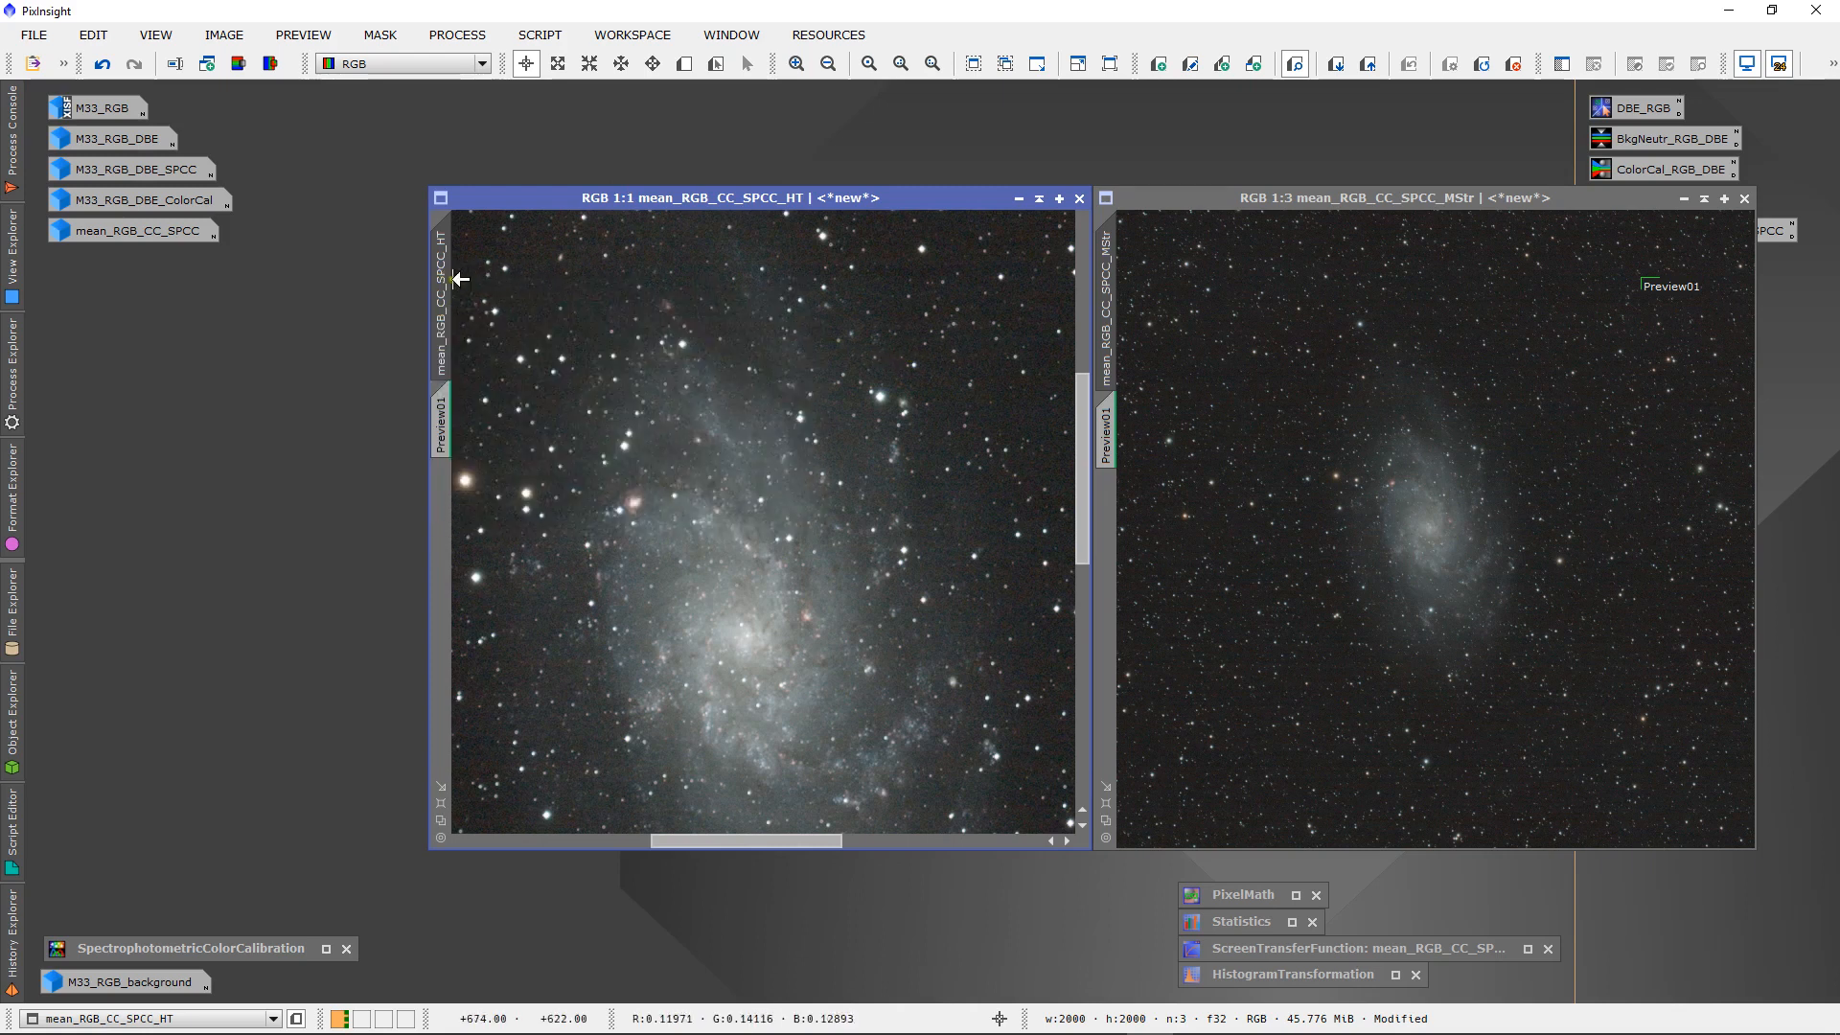
drag(450, 279, 1105, 291)
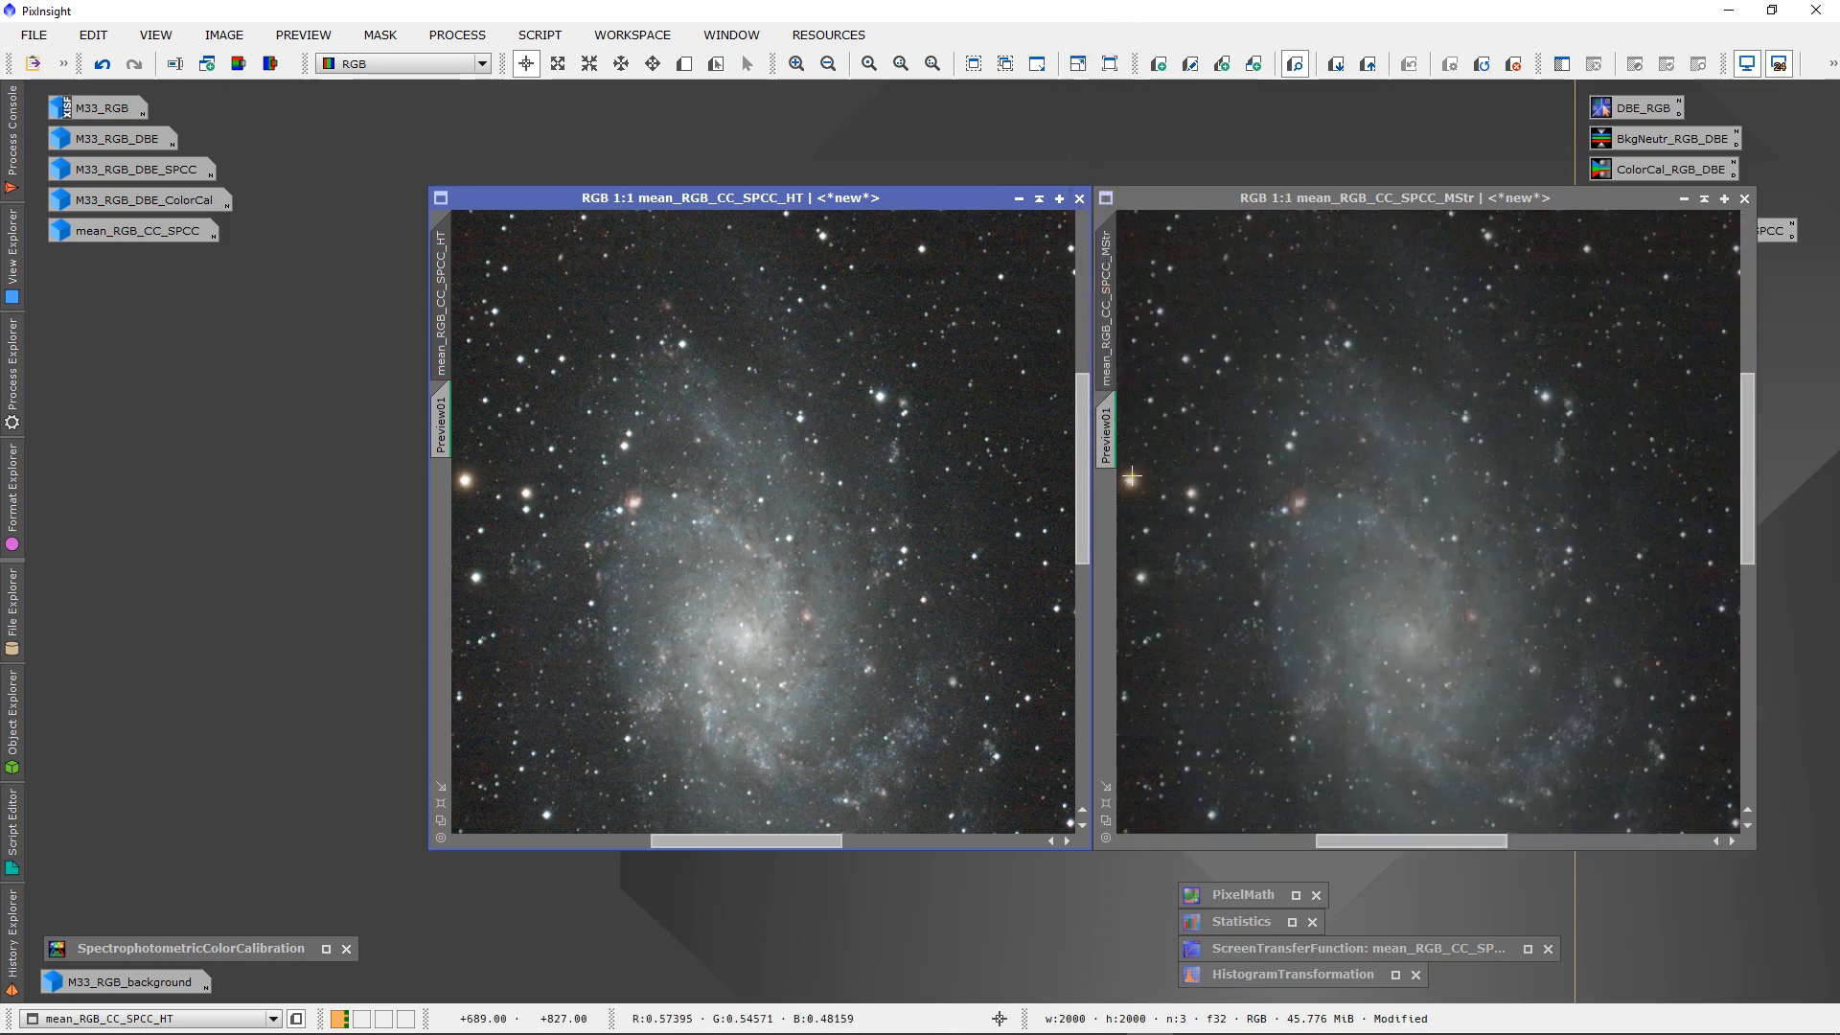
- Compare star colors and background at 2:1 beside the galaxy in mean_RGB_CC_SPCC_MStr and mean_RGB_CC_SPCC_HT, using matched views
scroll(1349, 626, up, 1)
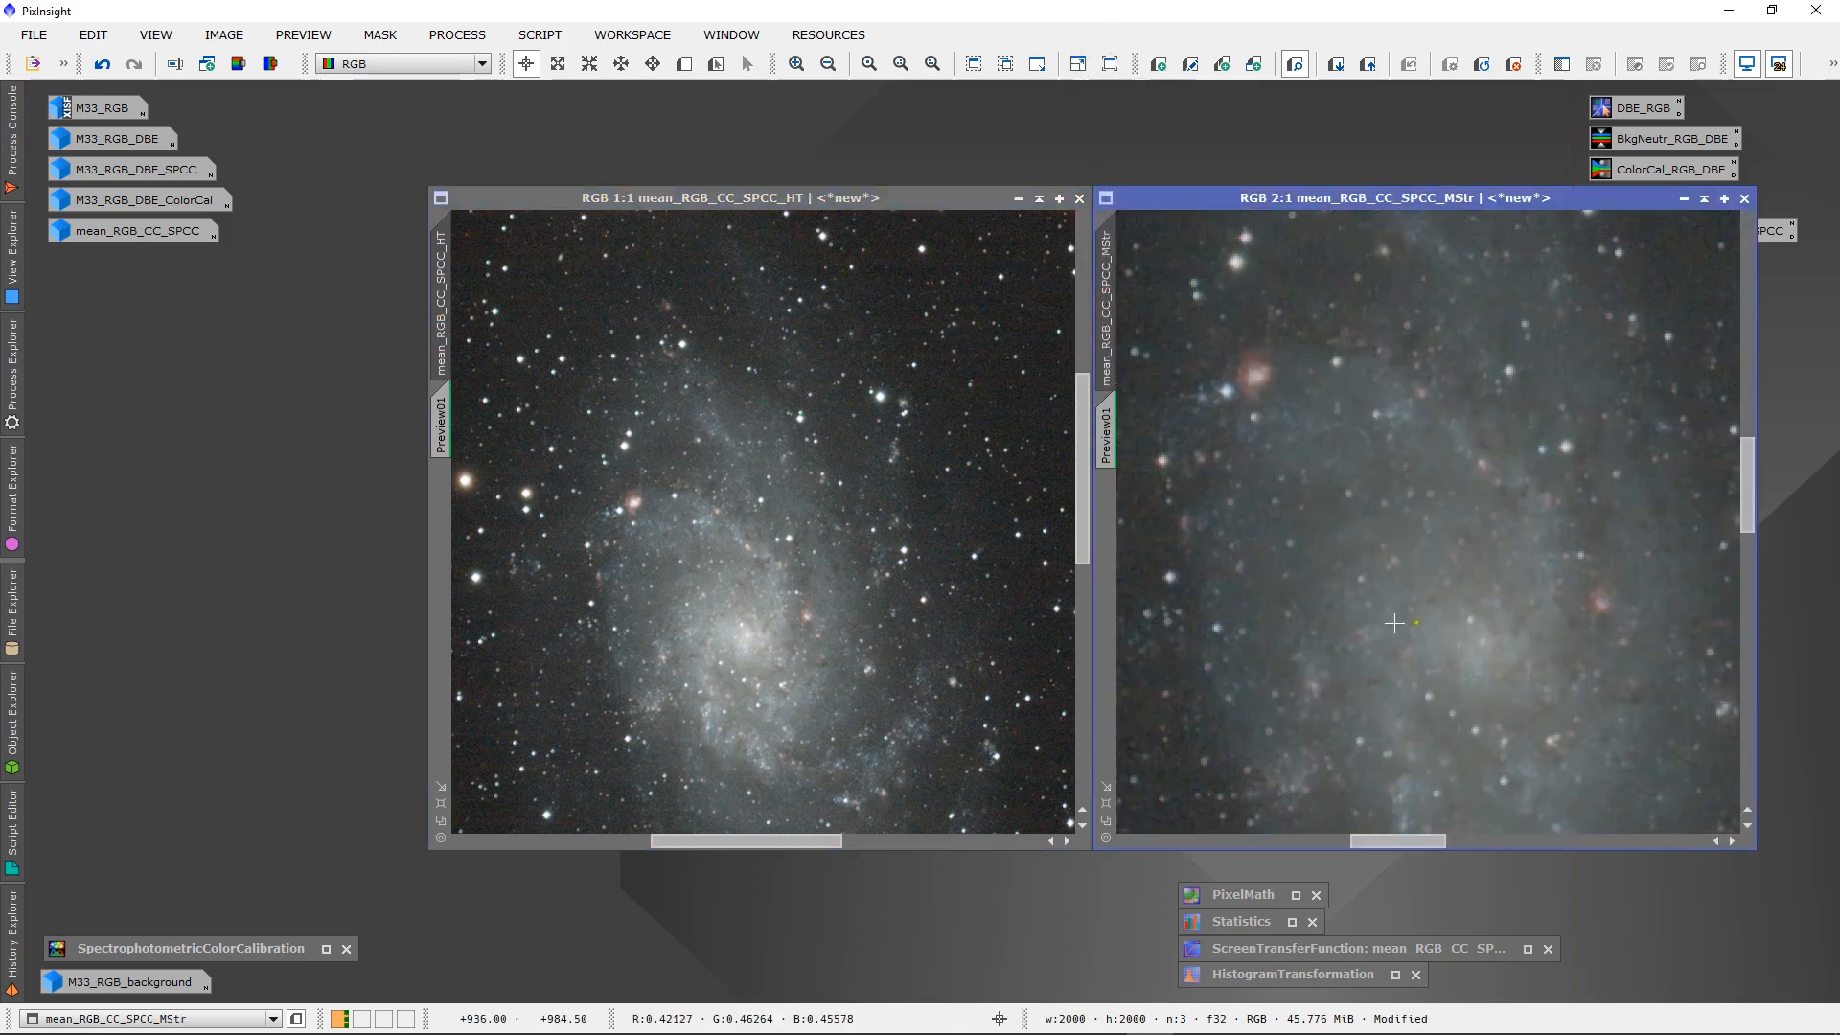
drag(1412, 845, 1369, 848)
drag(1109, 288, 464, 286)
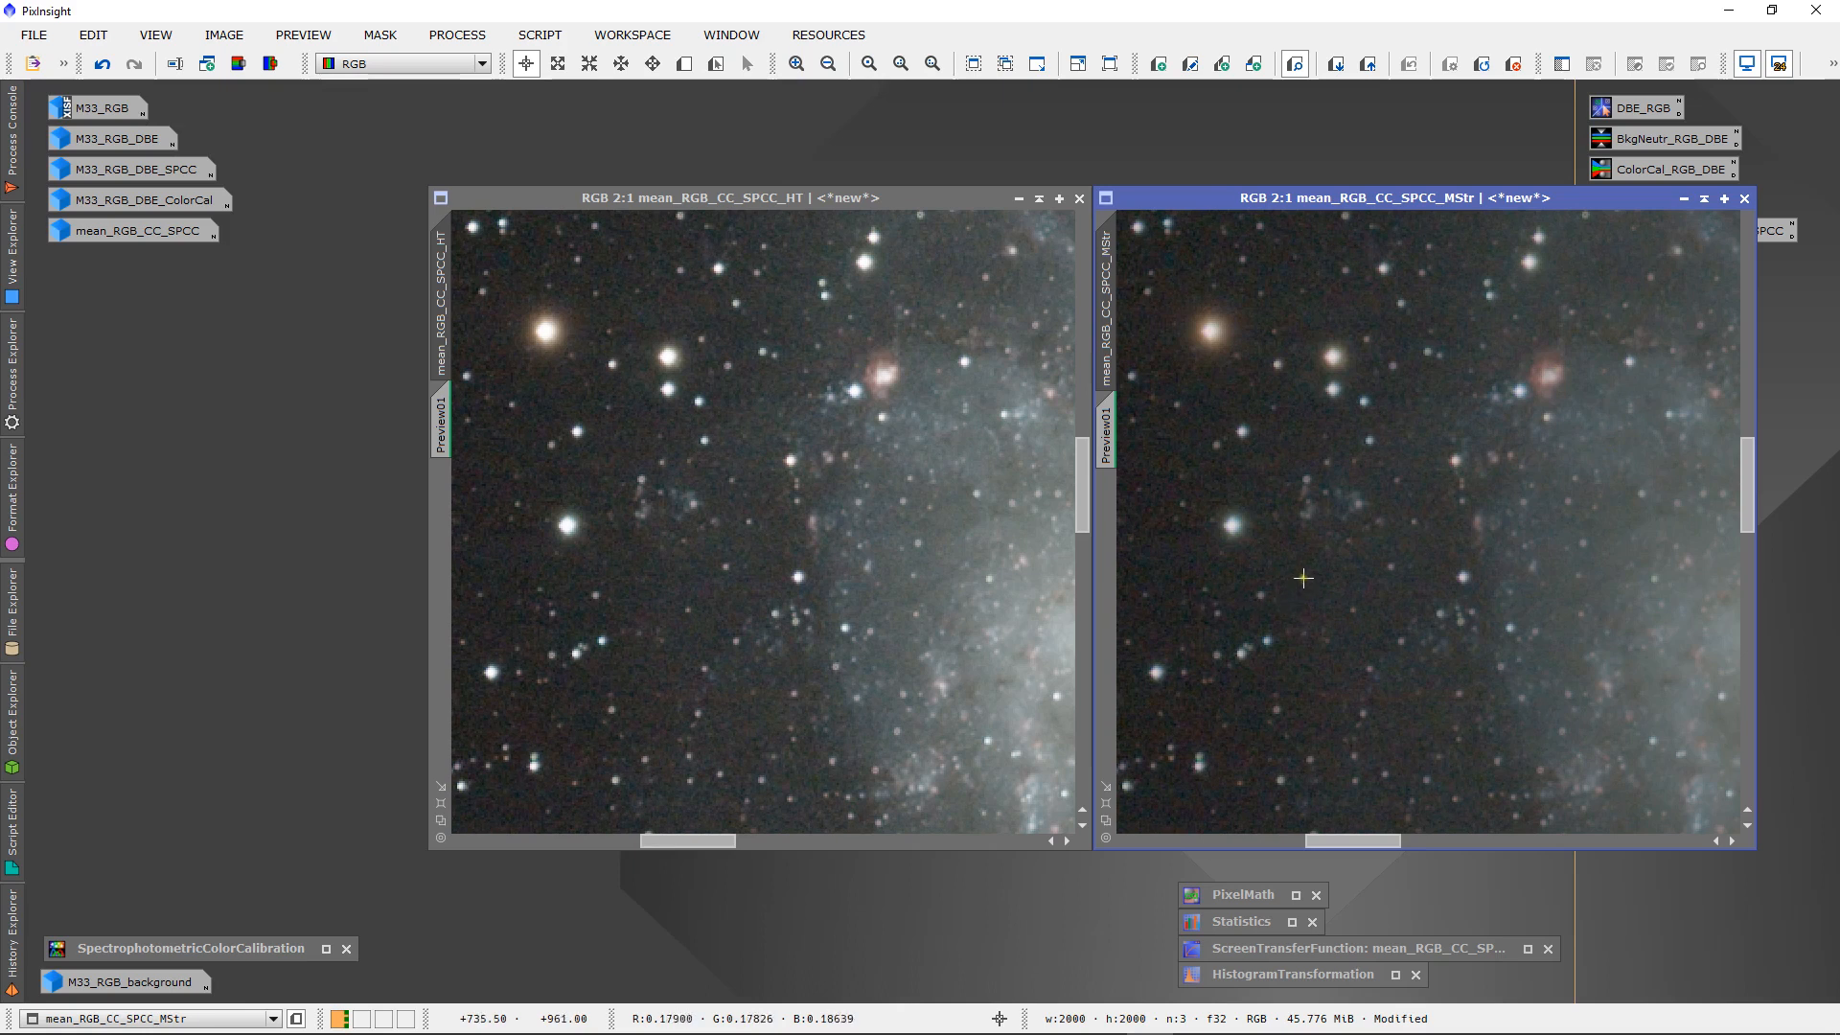
drag(1299, 574, 1302, 579)
drag(661, 576, 652, 585)
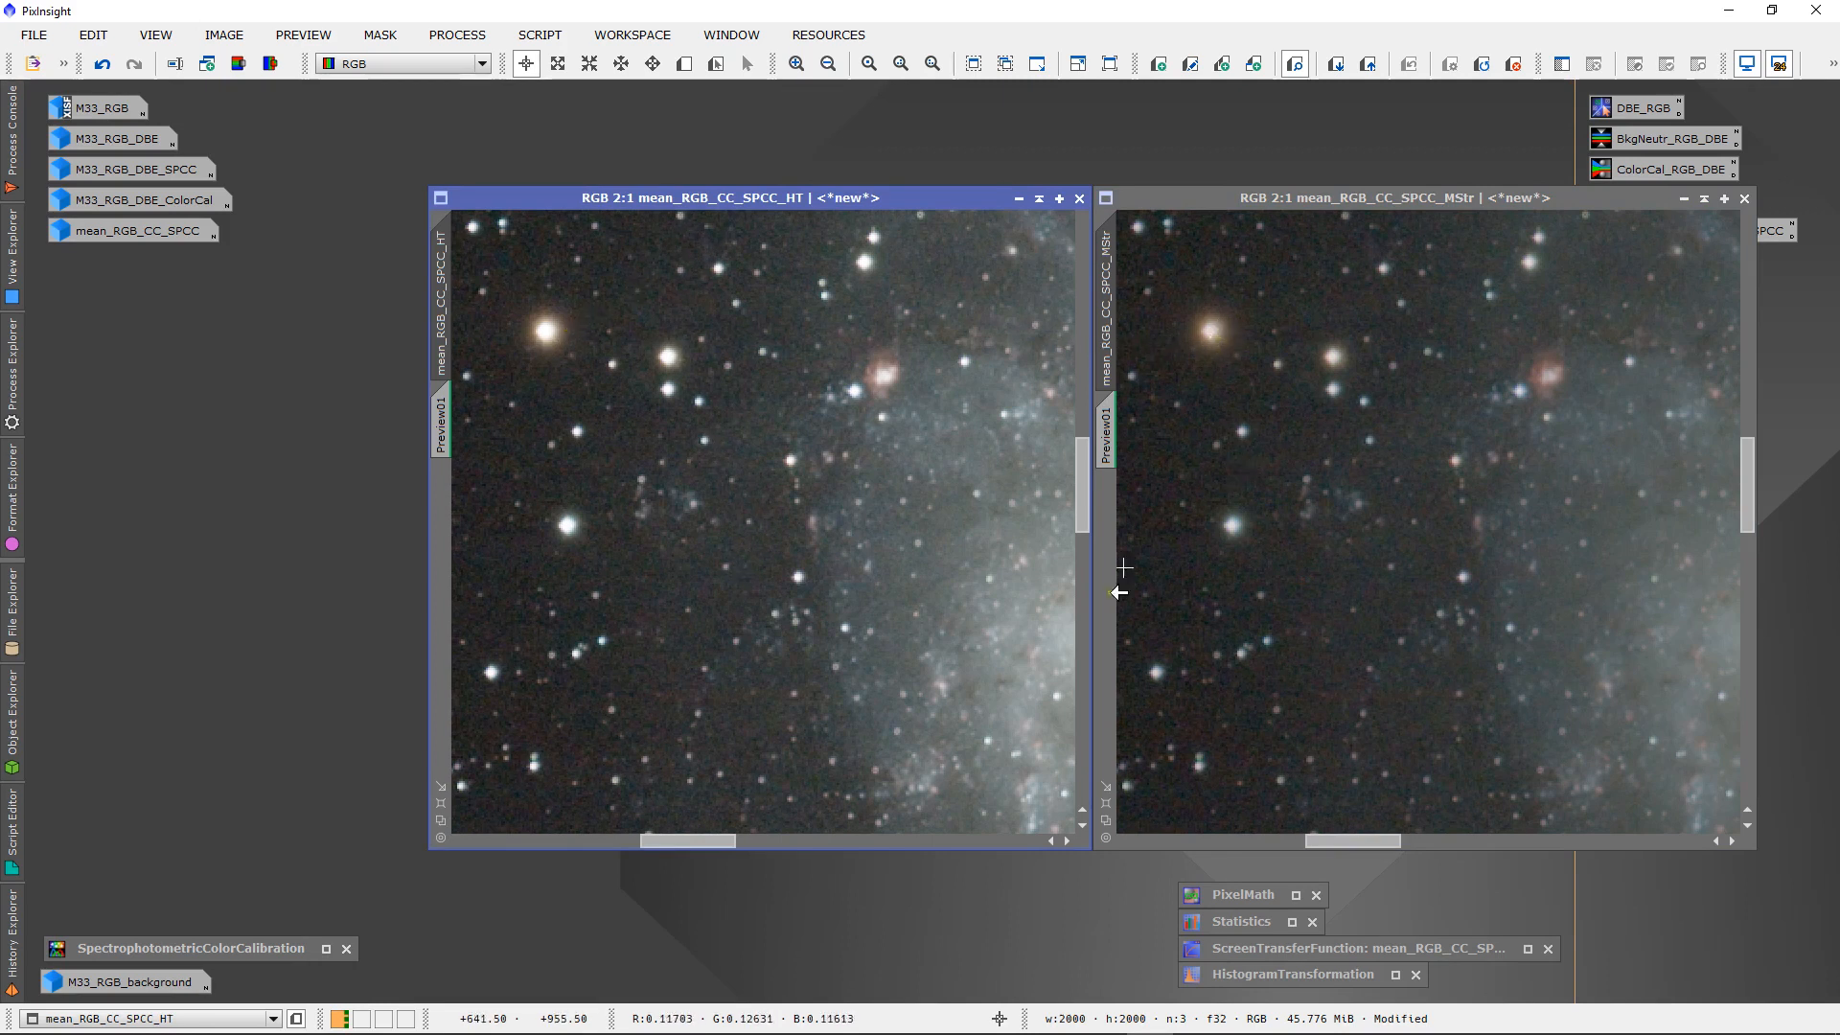
- Compare the whole galaxy at 1:2 in both stretched images, matching the mean_RGB_CC_SPCC_MStr view to mean_RGB_CC_SPCC_HT
scroll(931, 699, down, 1)
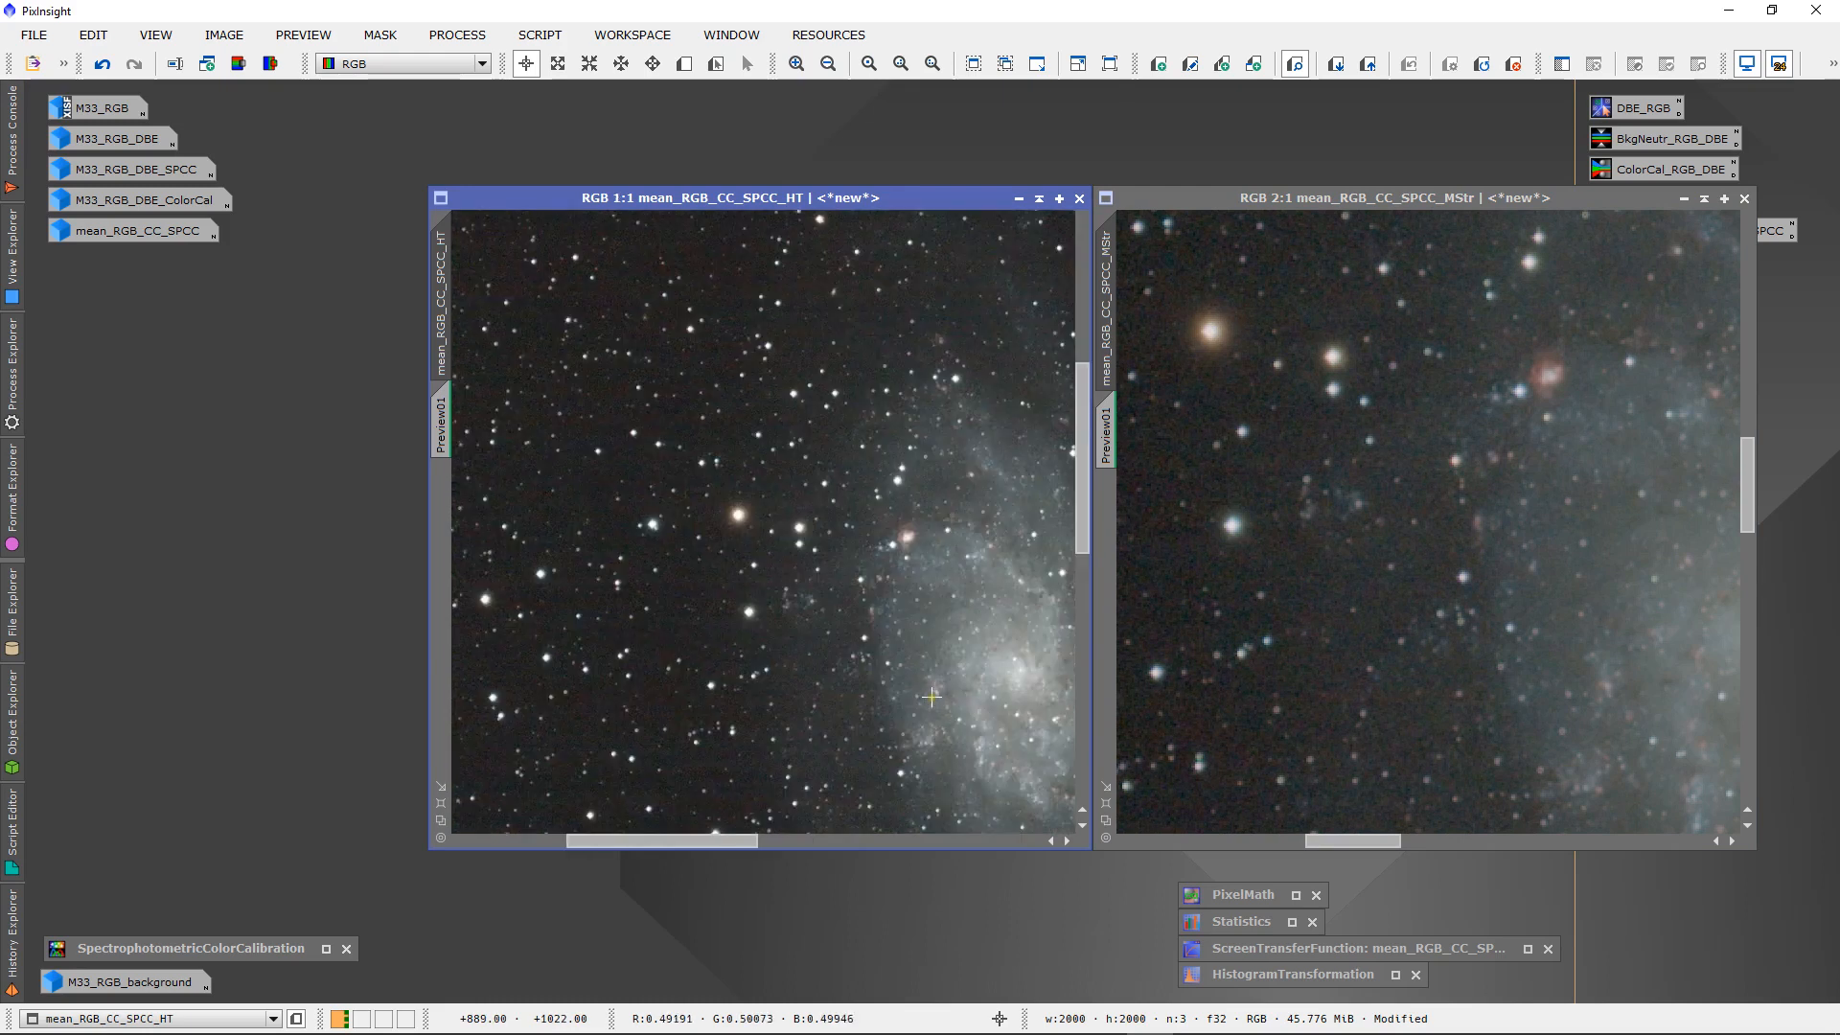
scroll(932, 699, down, 1)
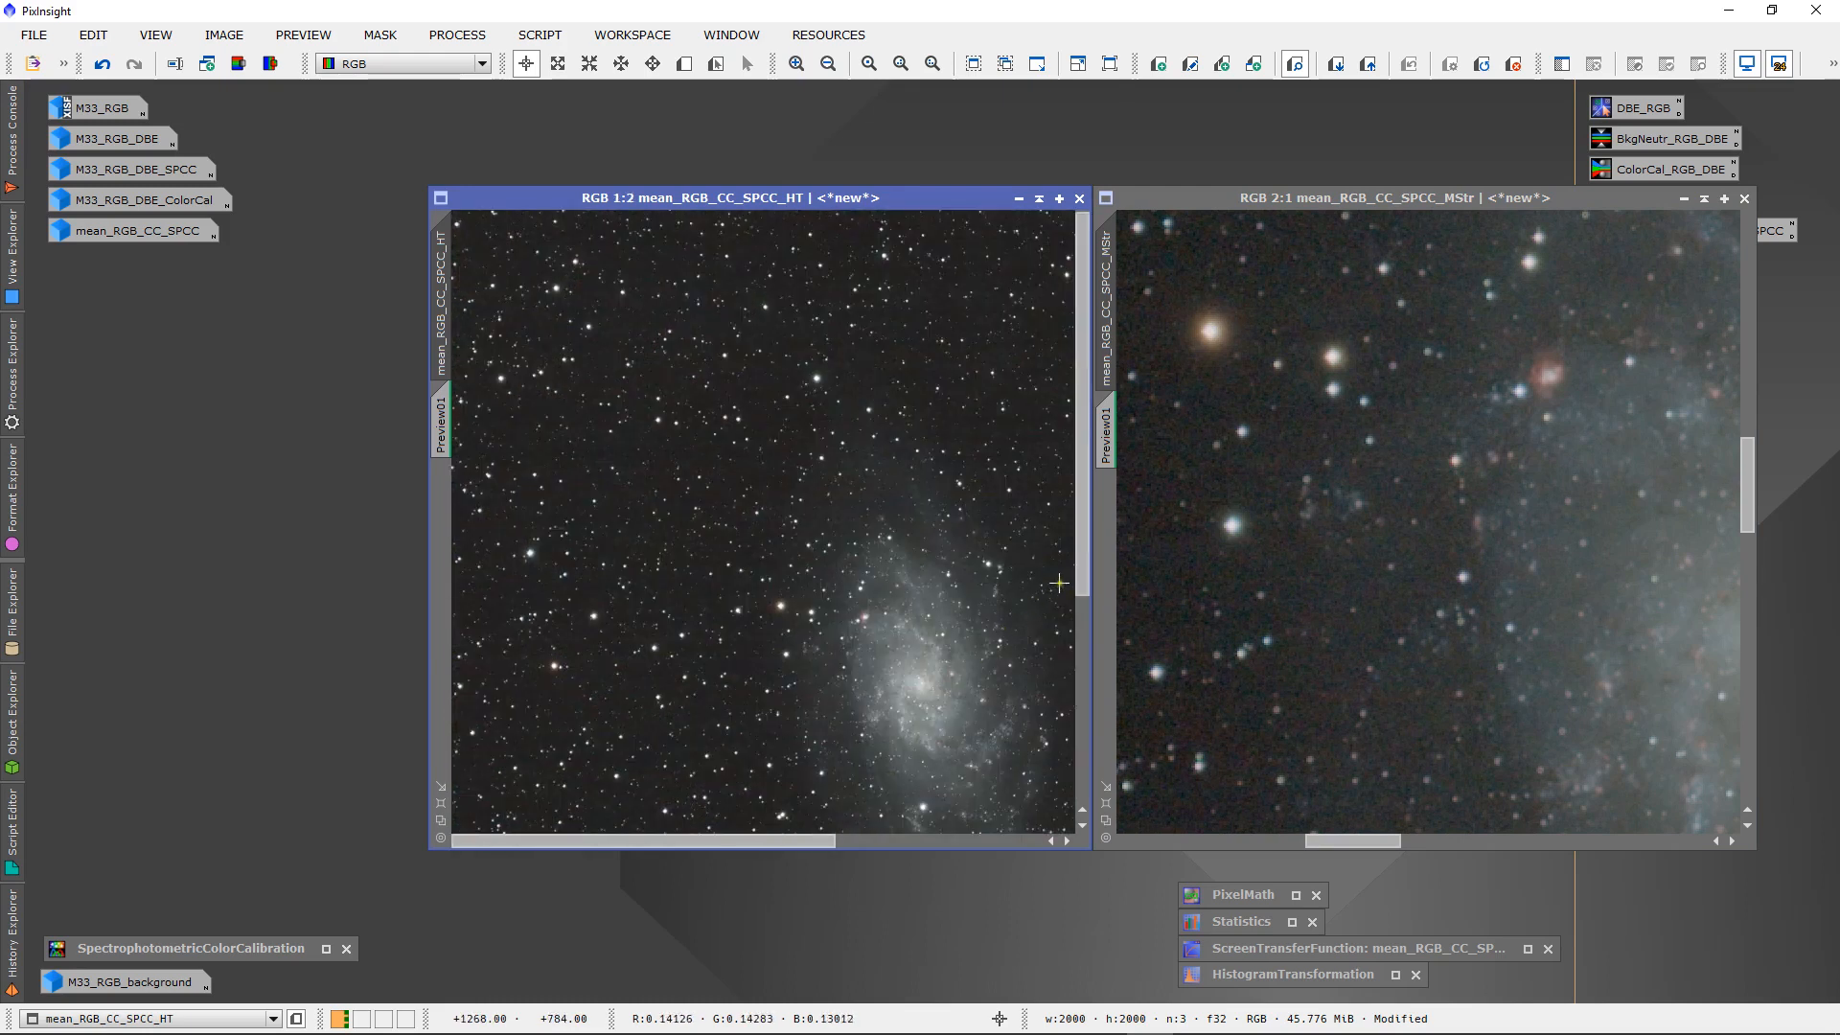
drag(1081, 573, 1081, 691)
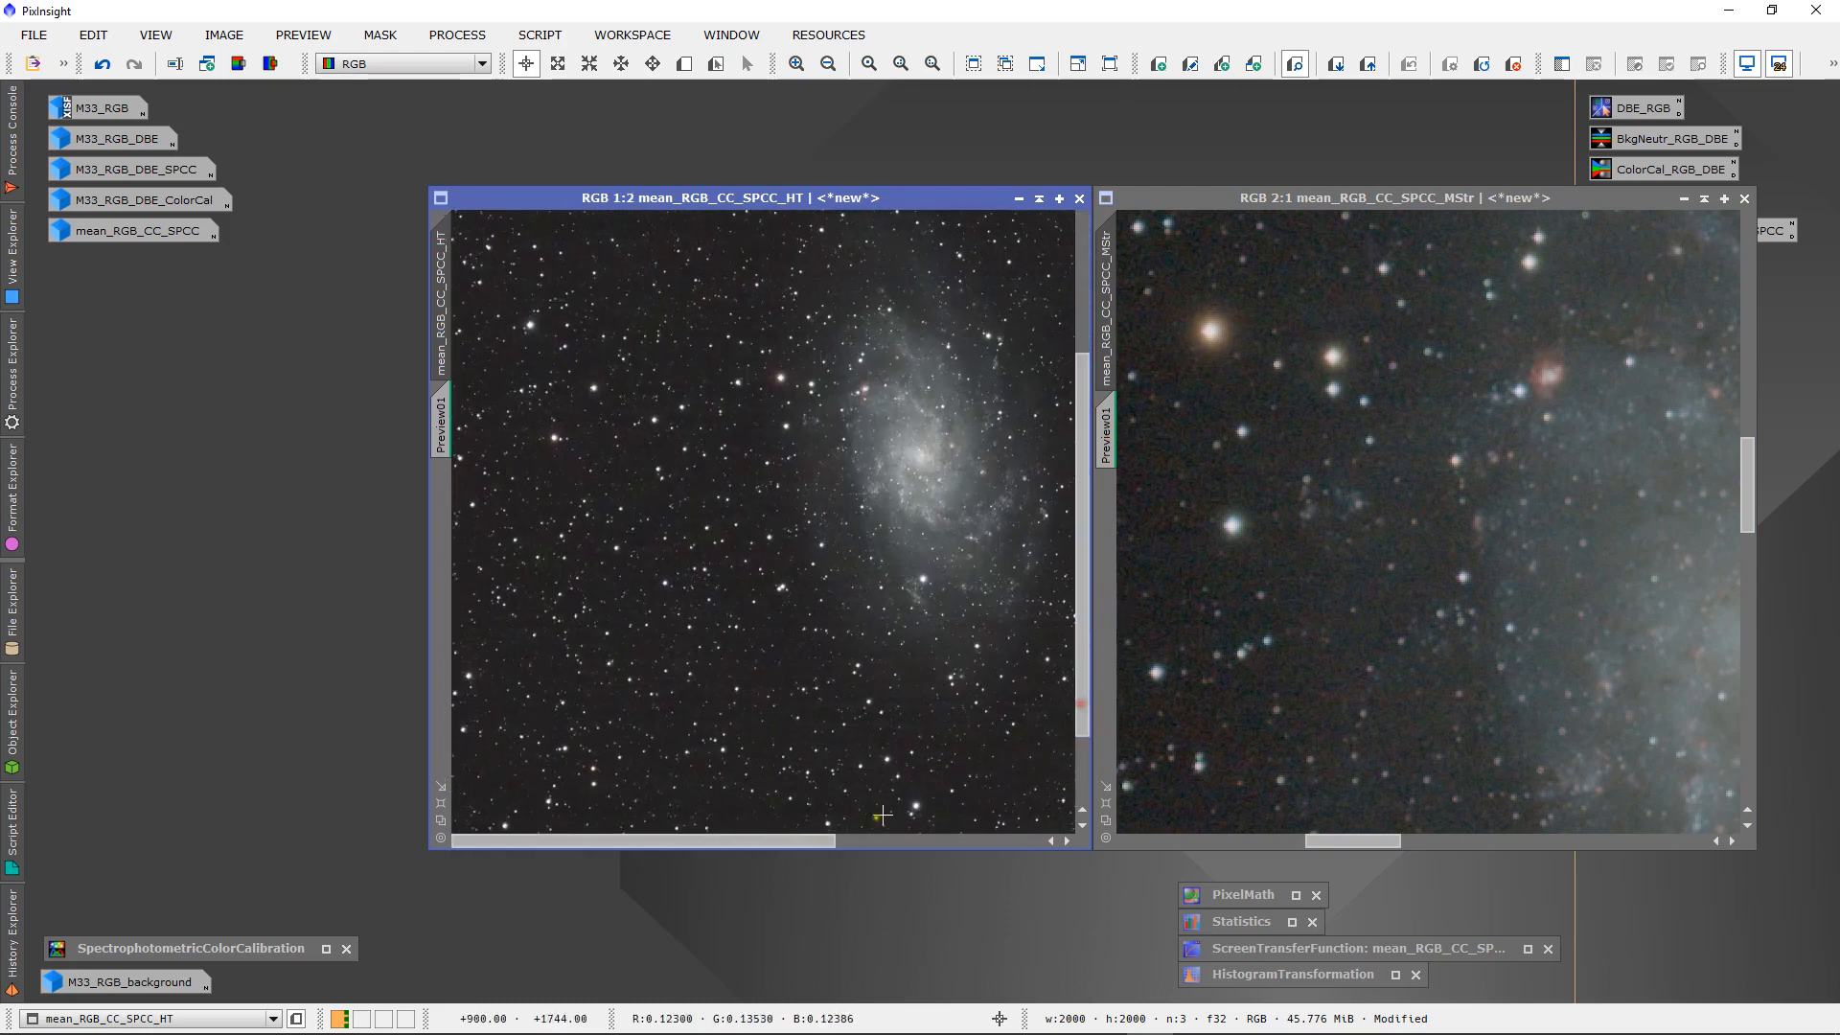
drag(827, 840, 924, 840)
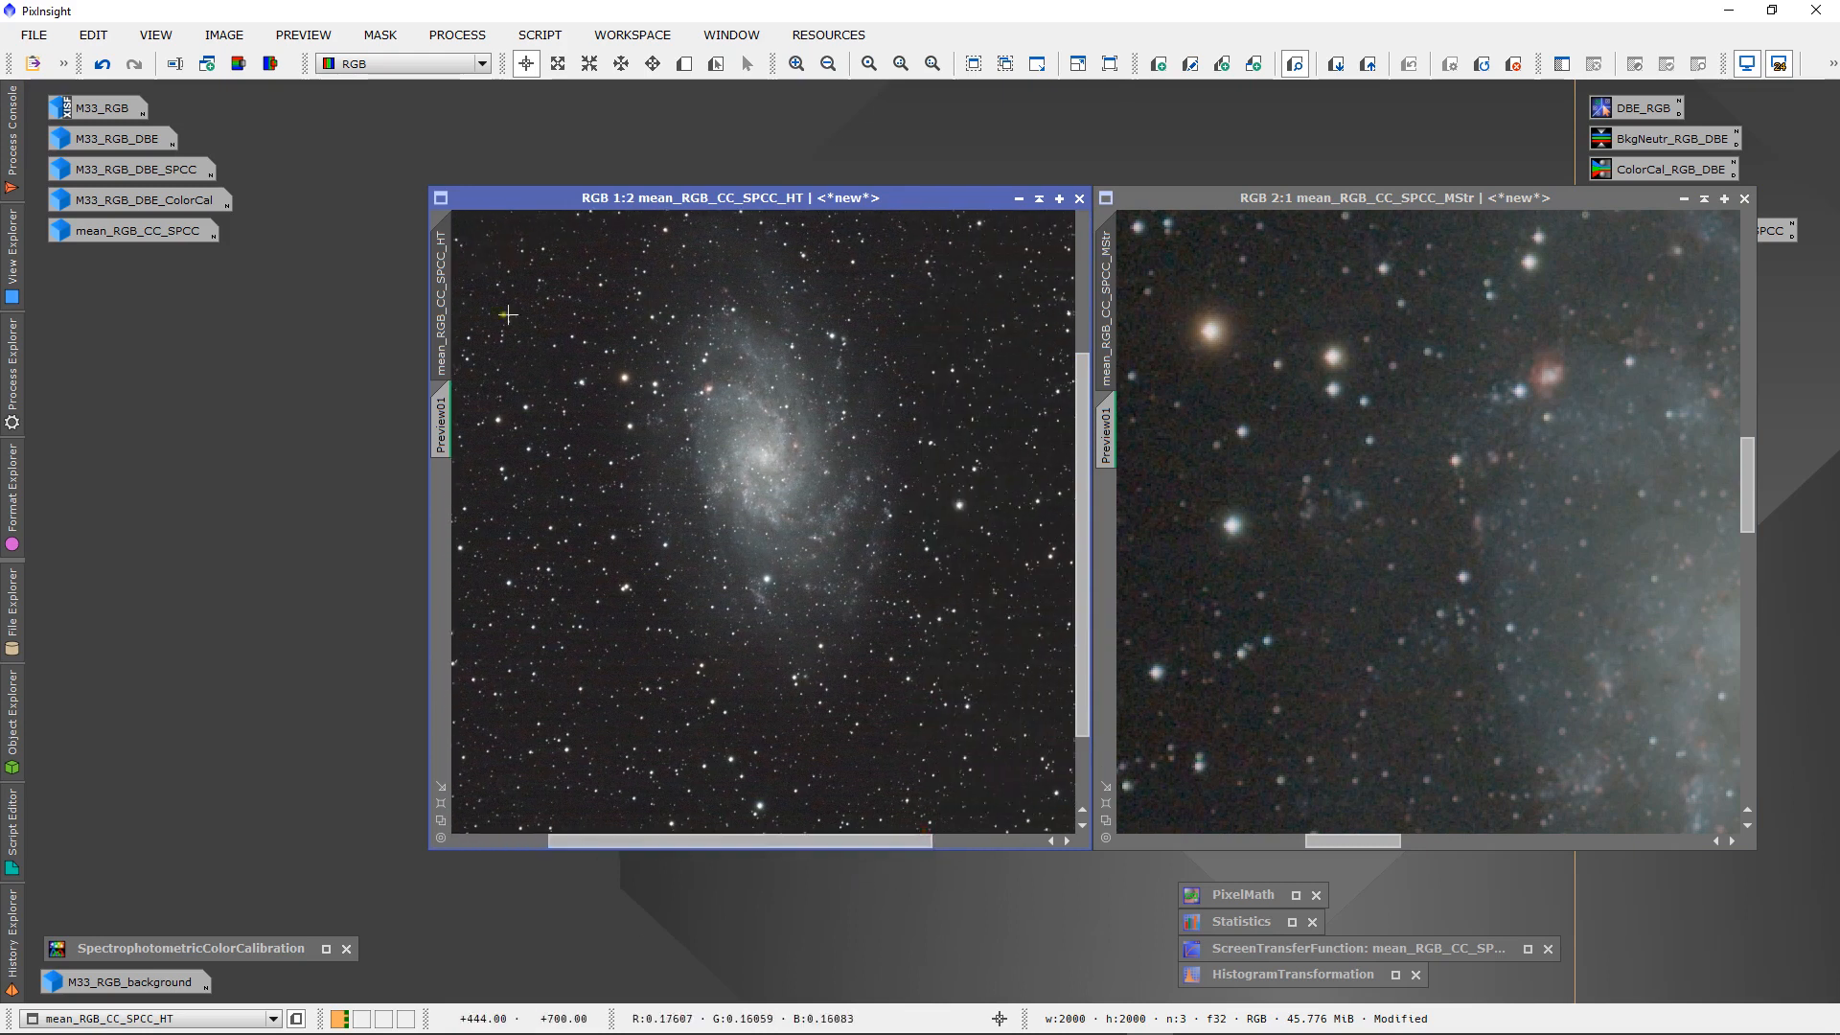
drag(442, 301, 1104, 307)
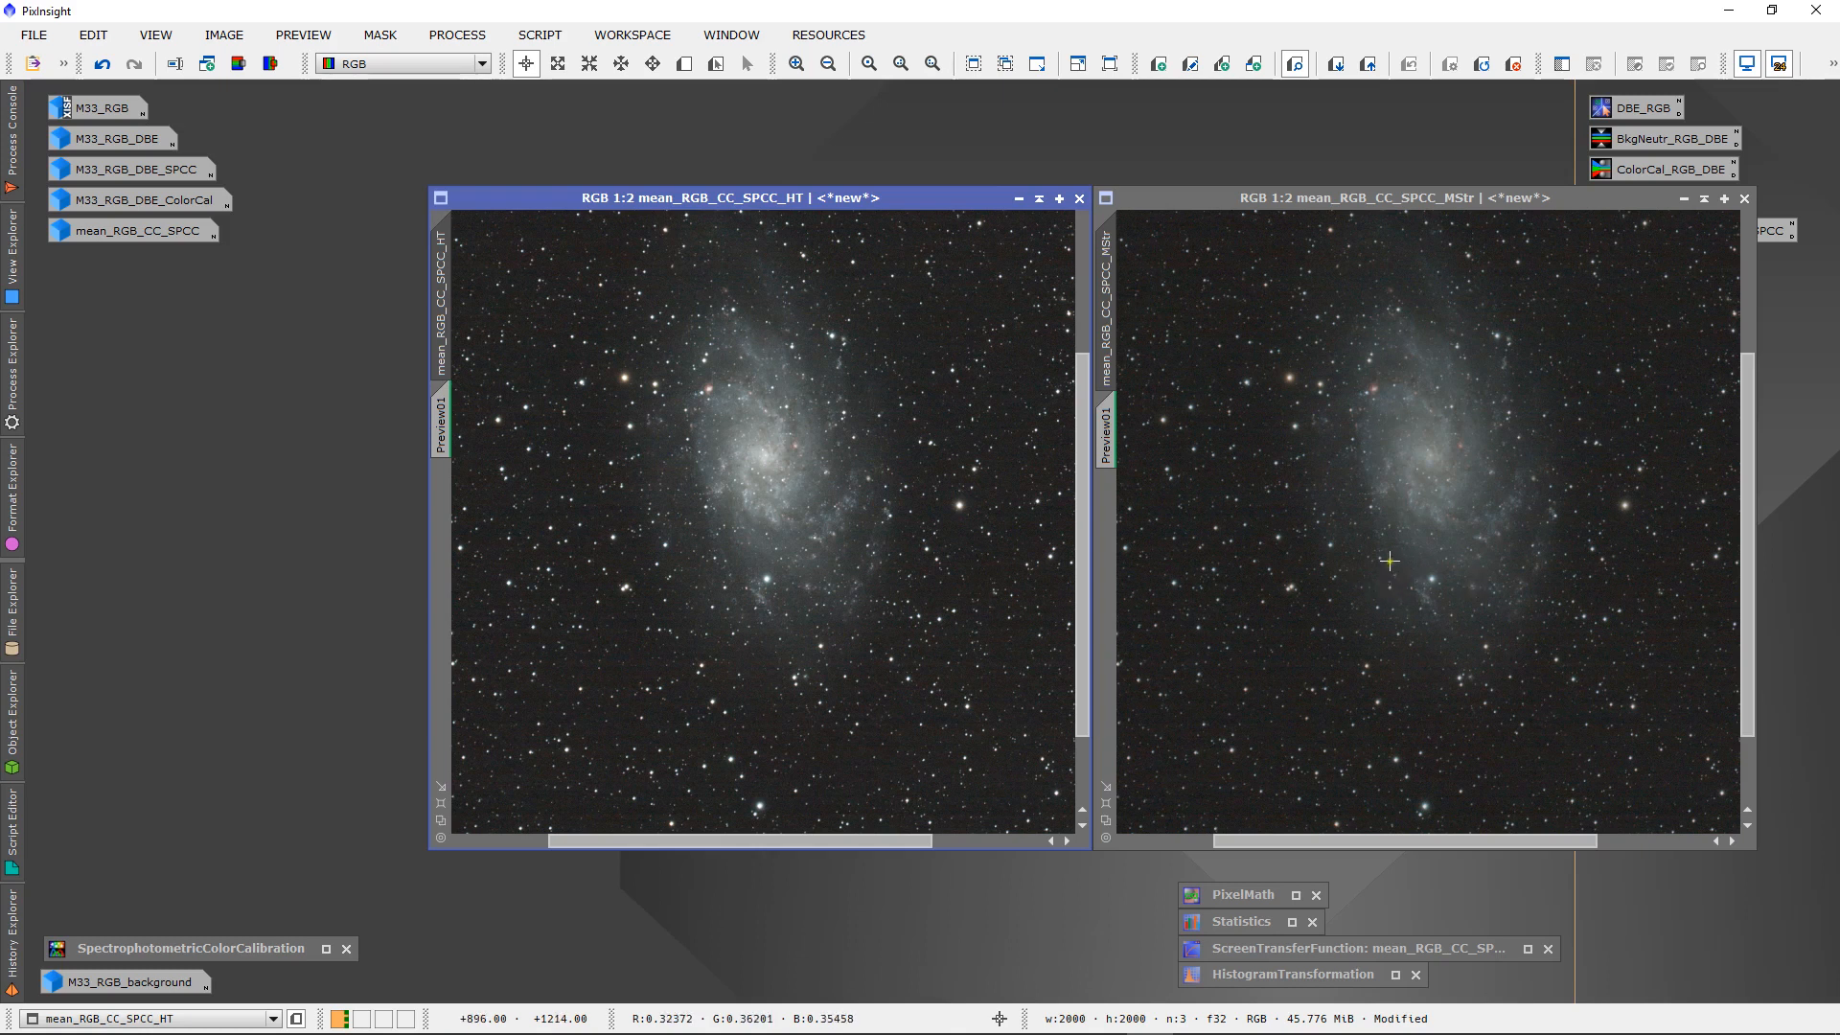
- Replace the PixelMath RGB/K expression with (mean_RGB_CC_SPCC_HT+mean_RGB_CC_SPCC_MStr)/2 and check its syntax
double_click(1296, 896)
drag(1318, 298, 984, 251)
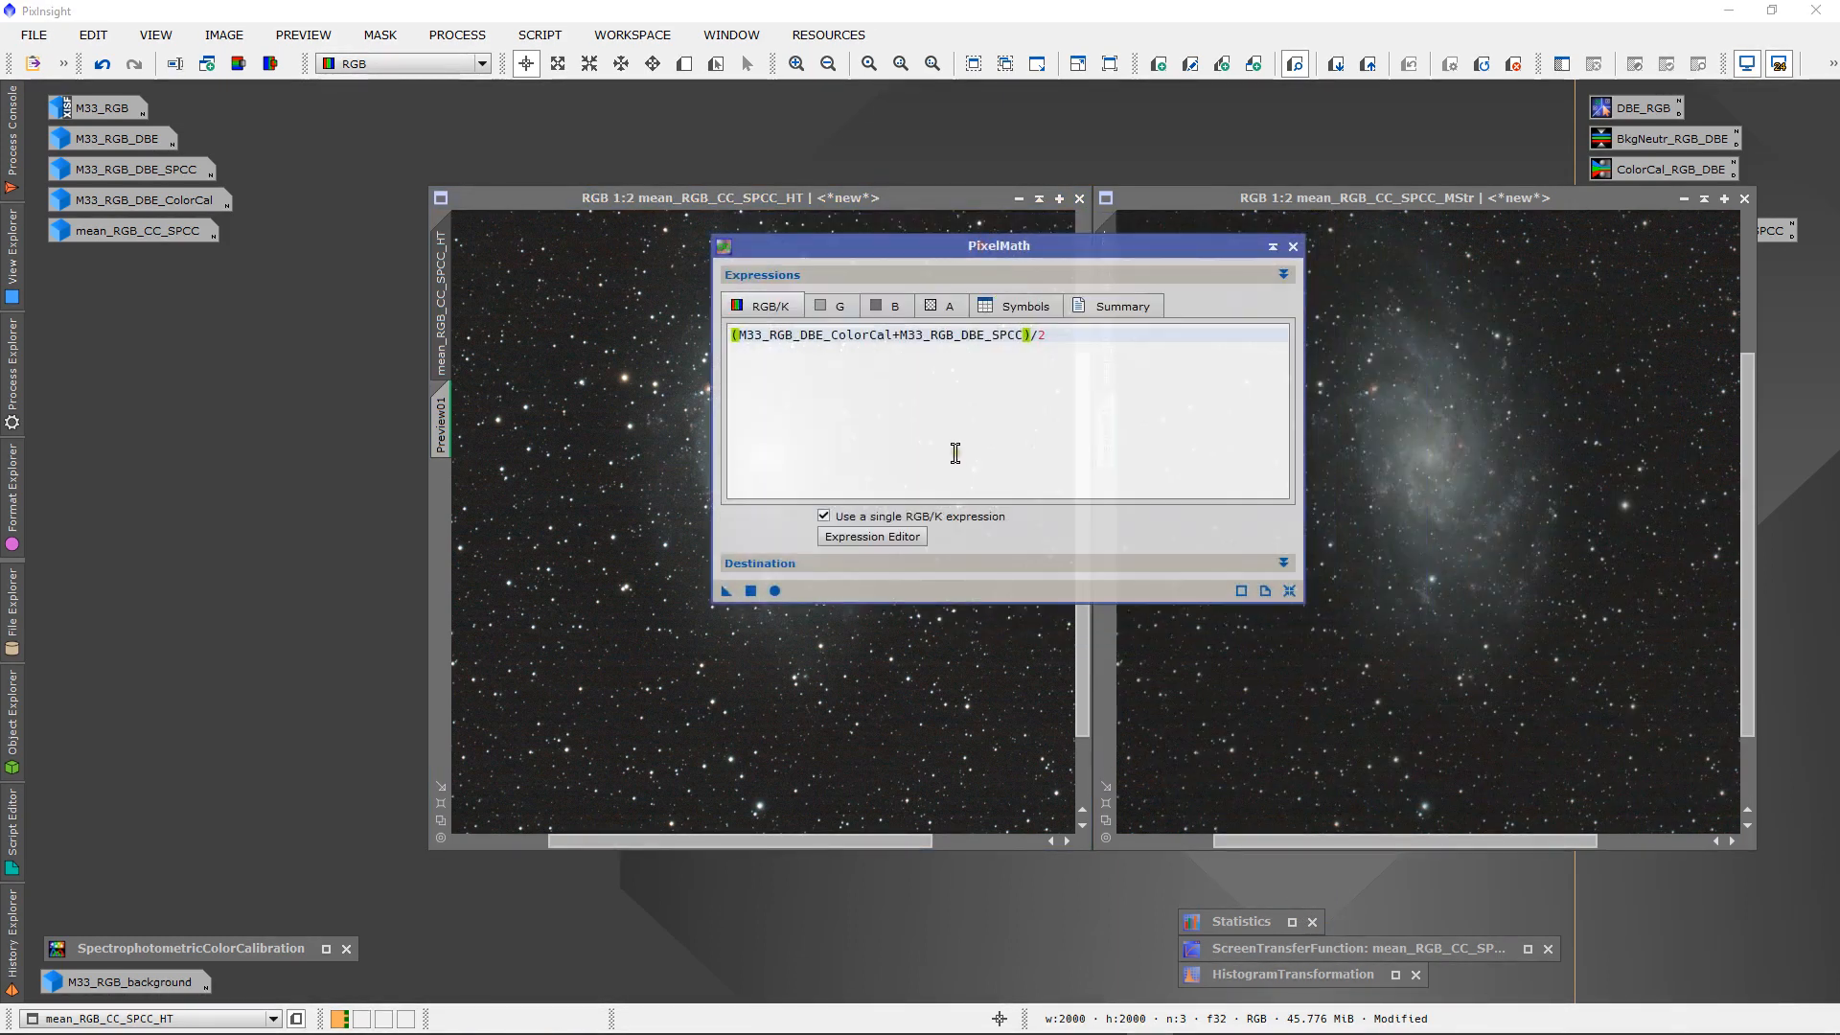
click(904, 538)
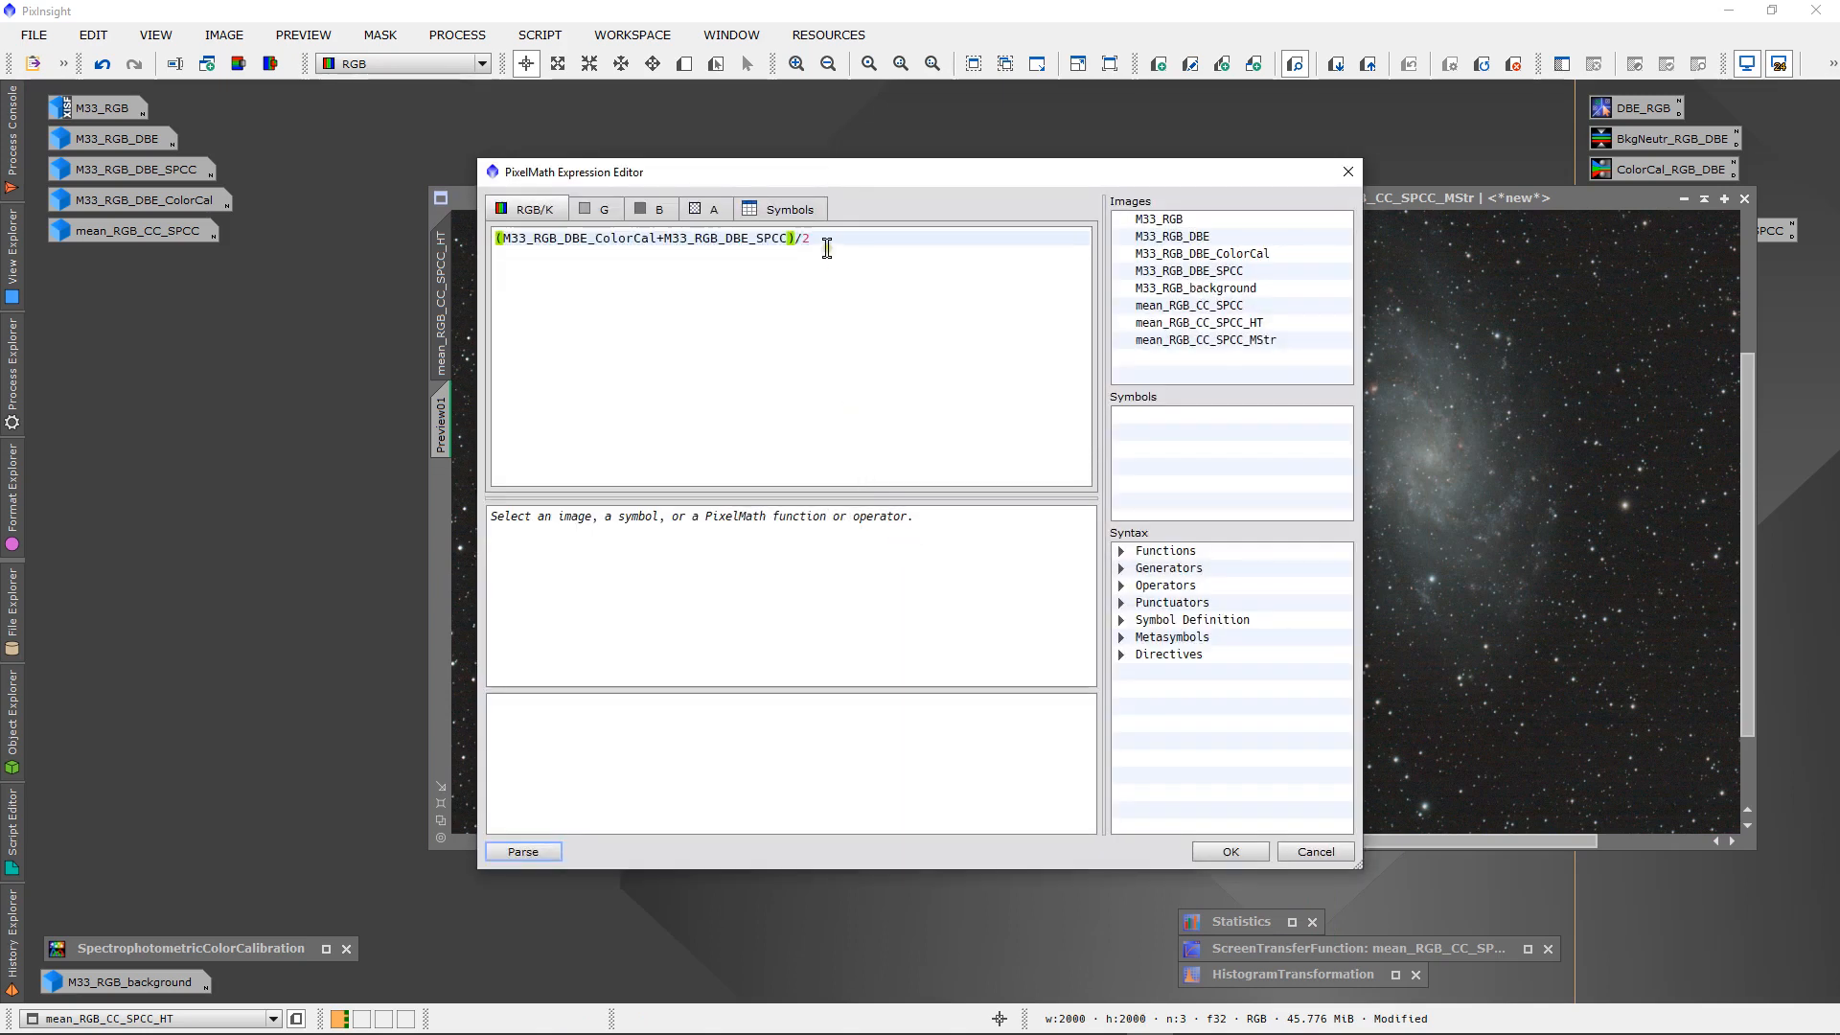
drag(810, 238, 485, 239)
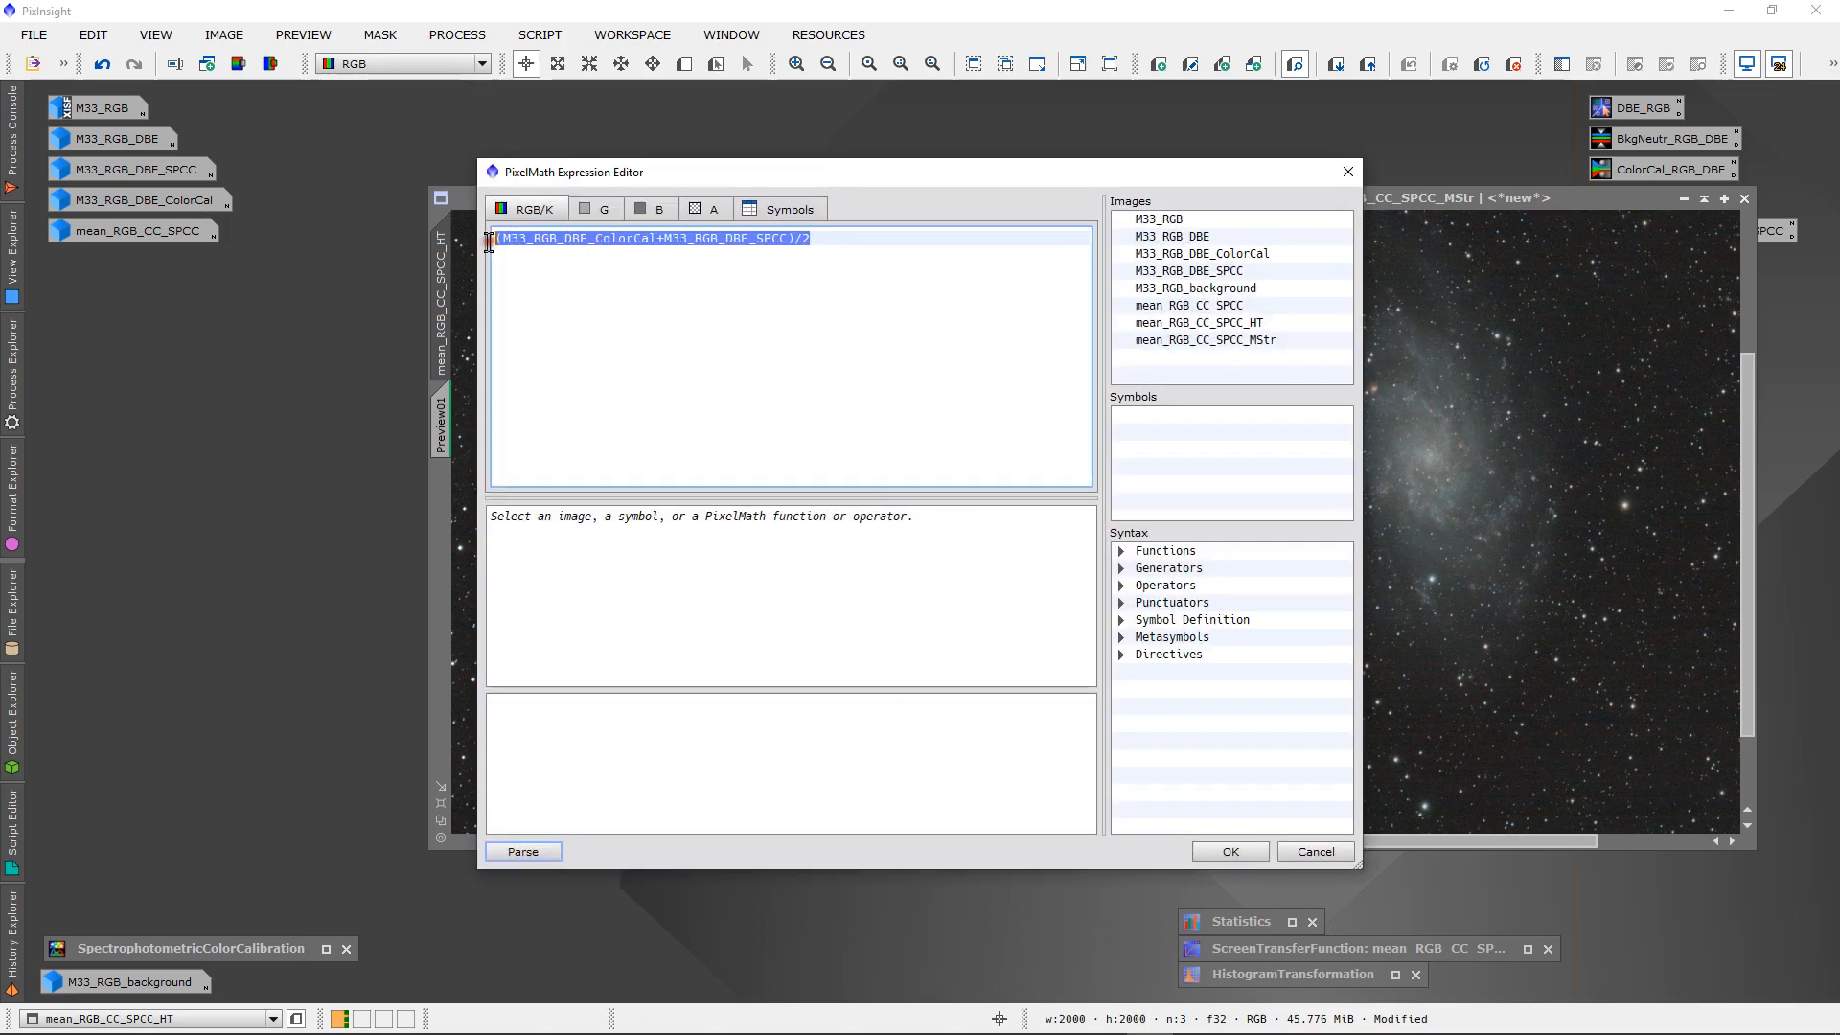
key(Delete)
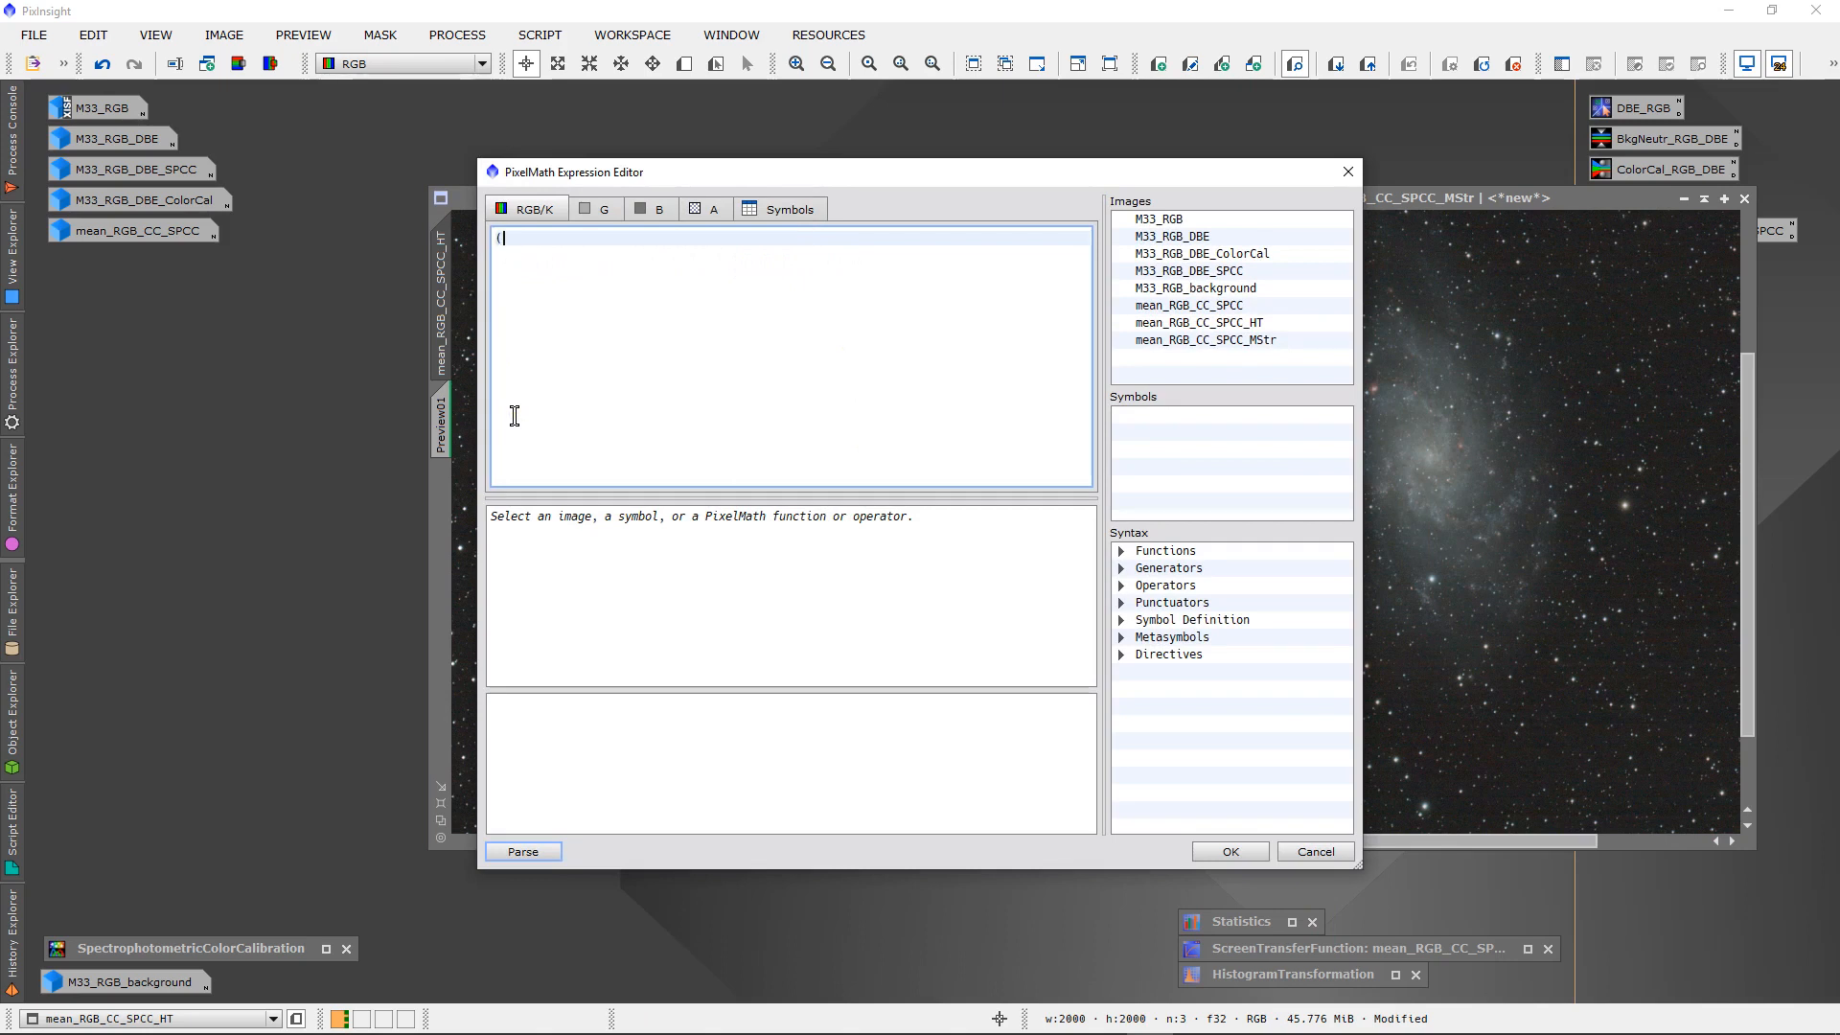
double_click(1202, 323)
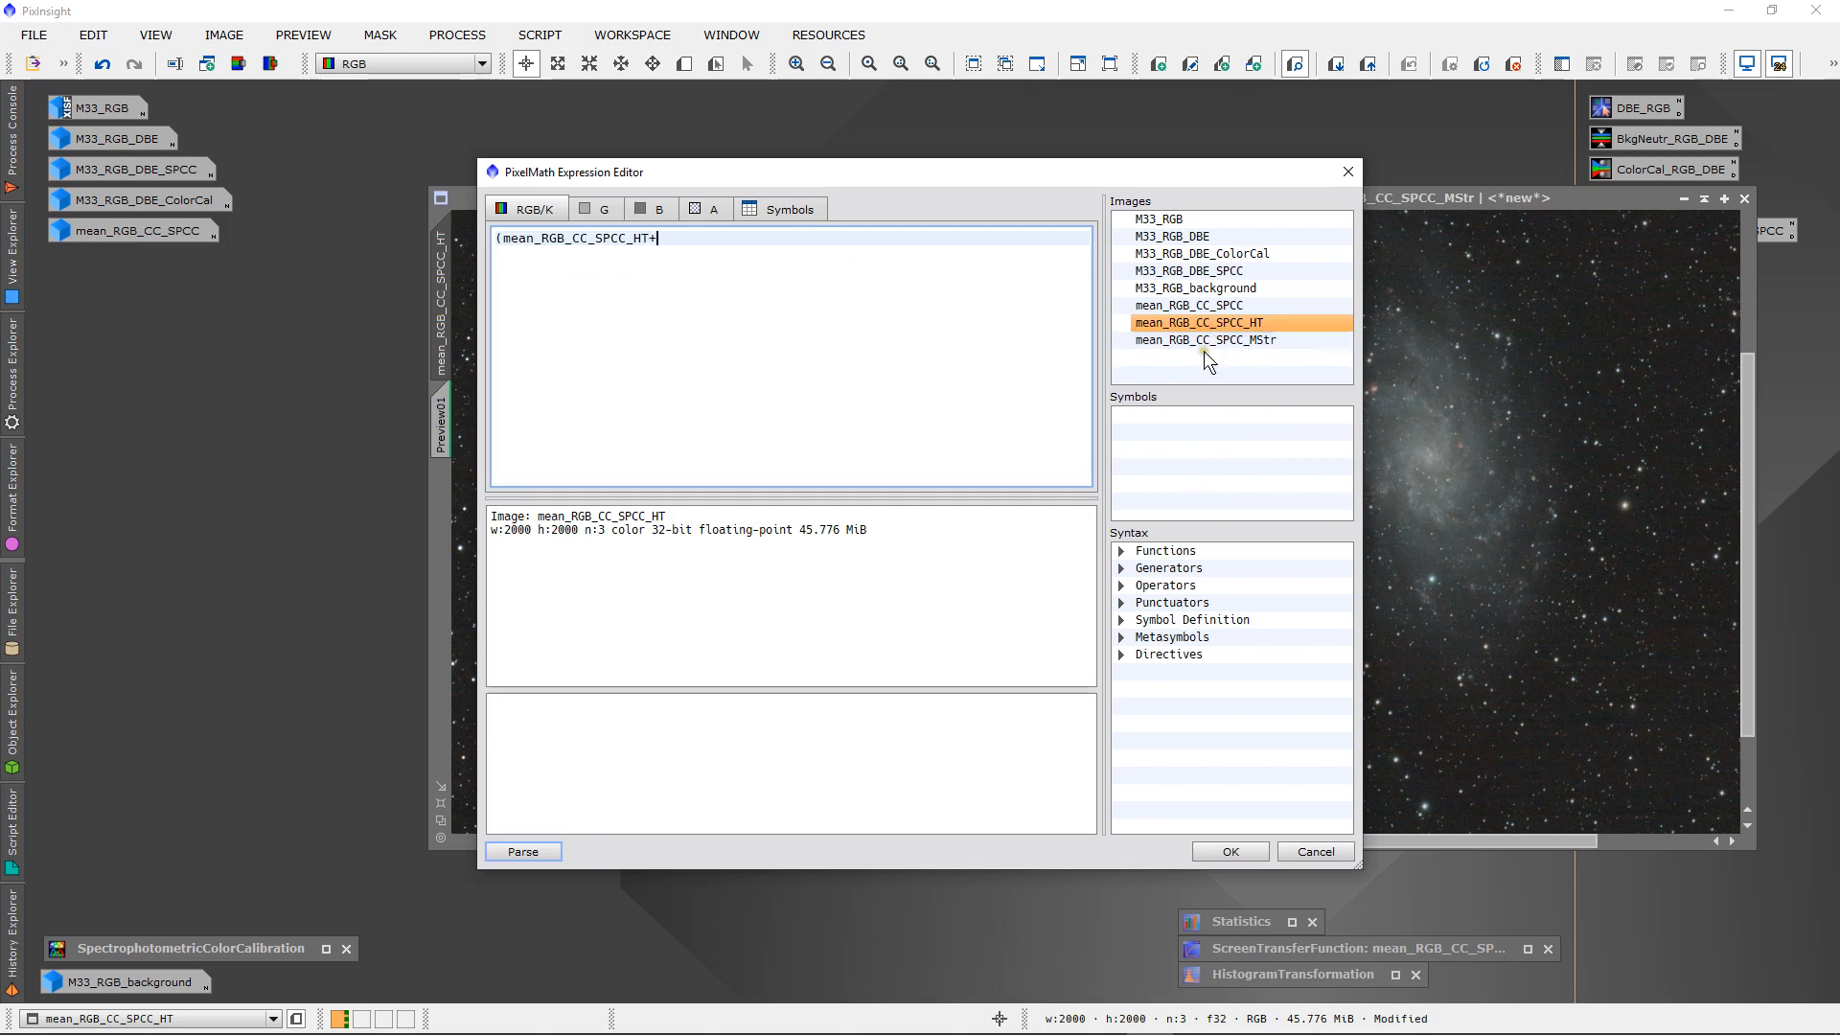
double_click(1206, 343)
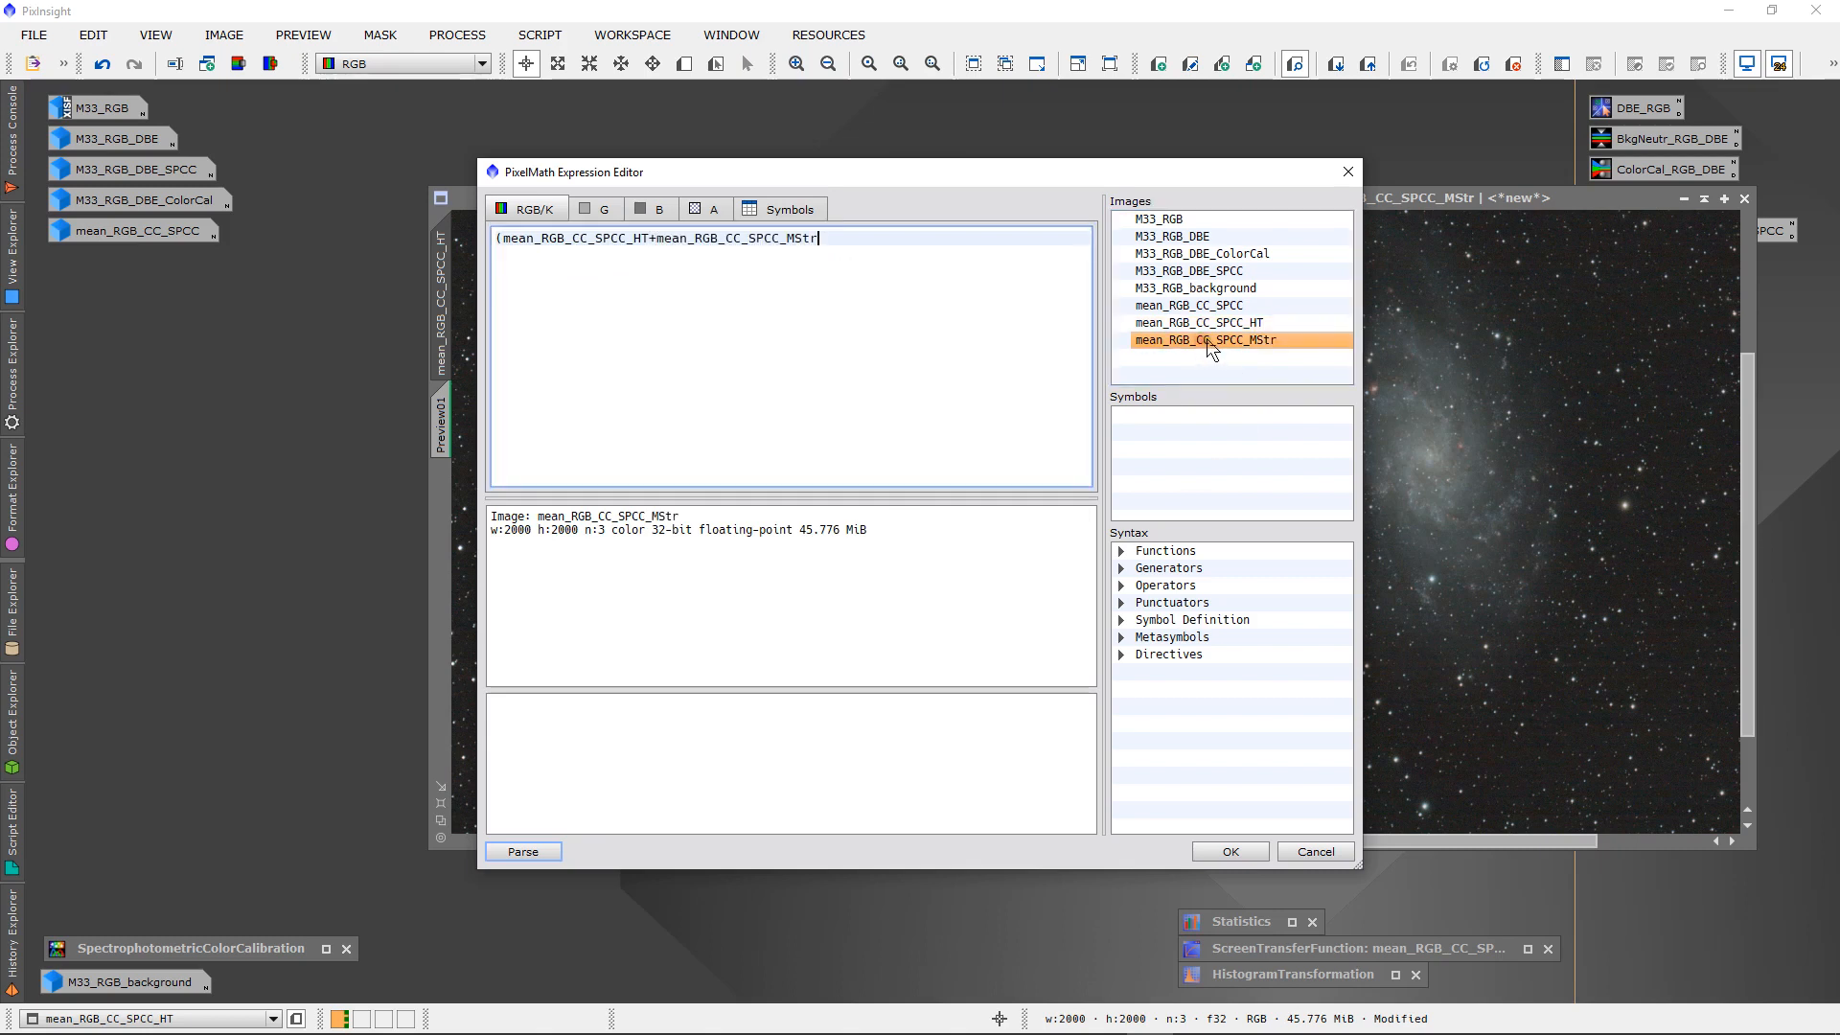
text(/2)
click(527, 855)
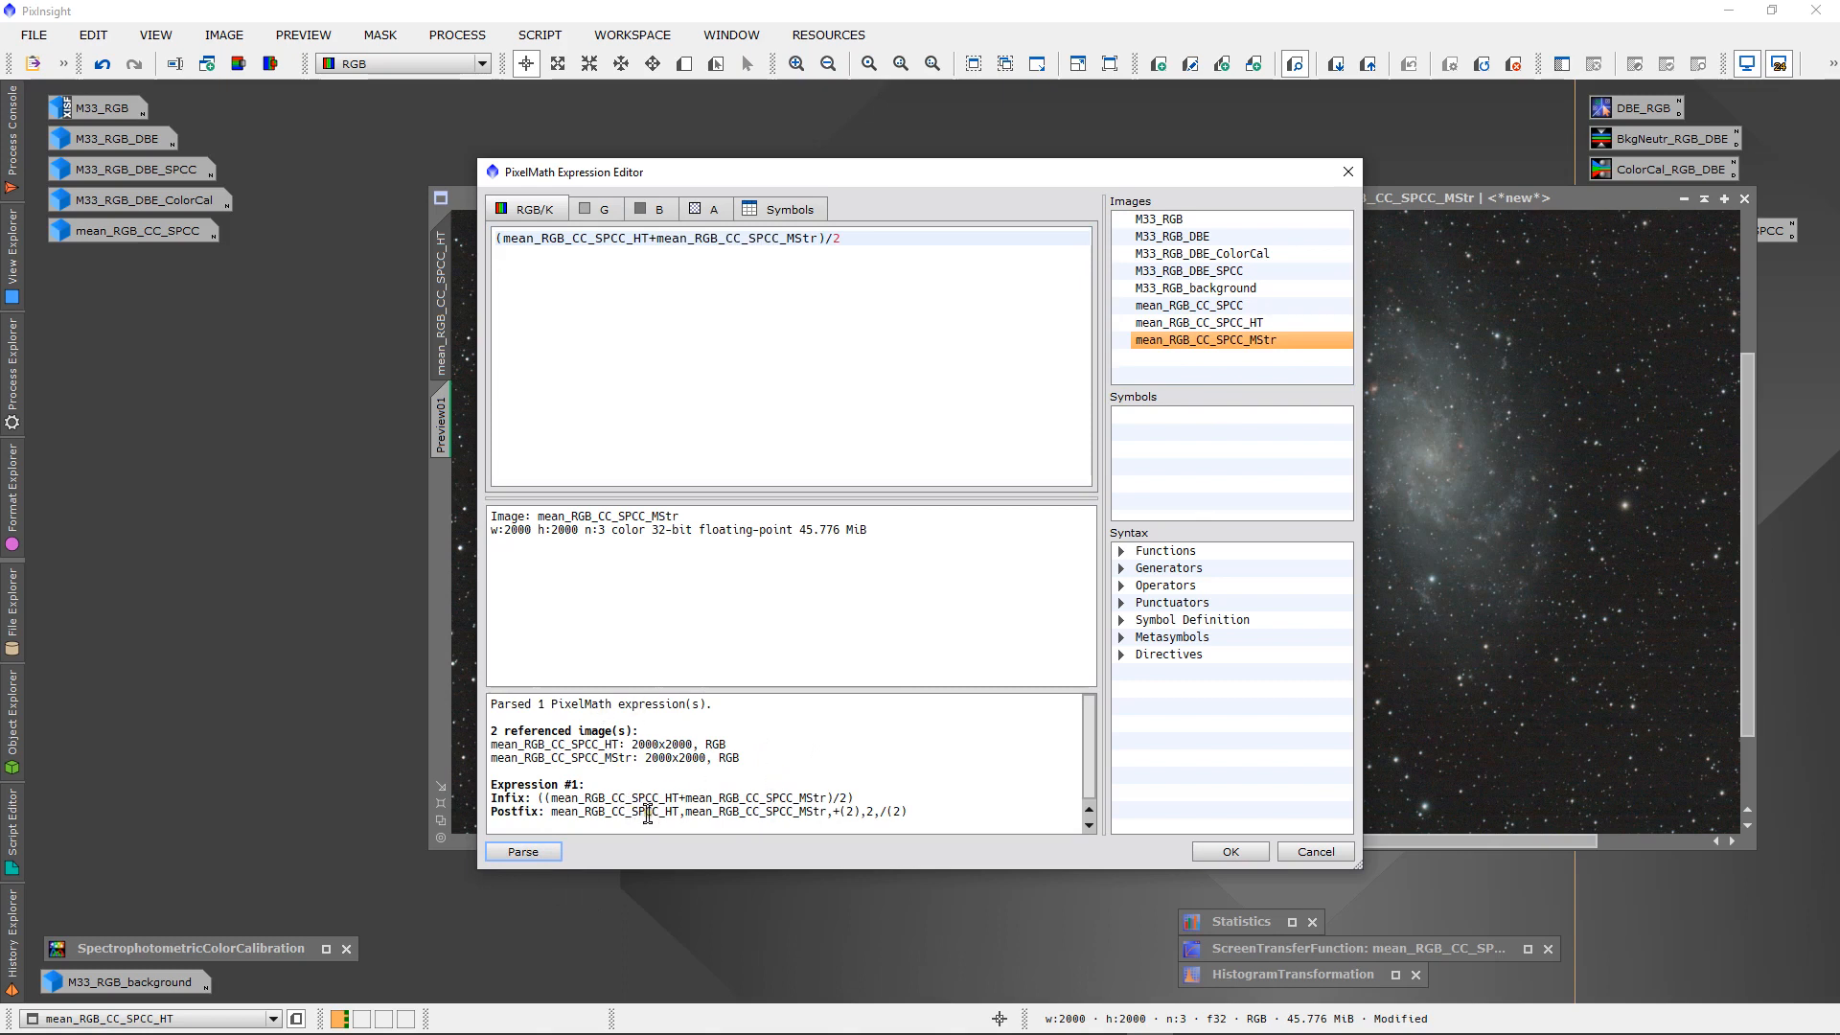
click(1232, 851)
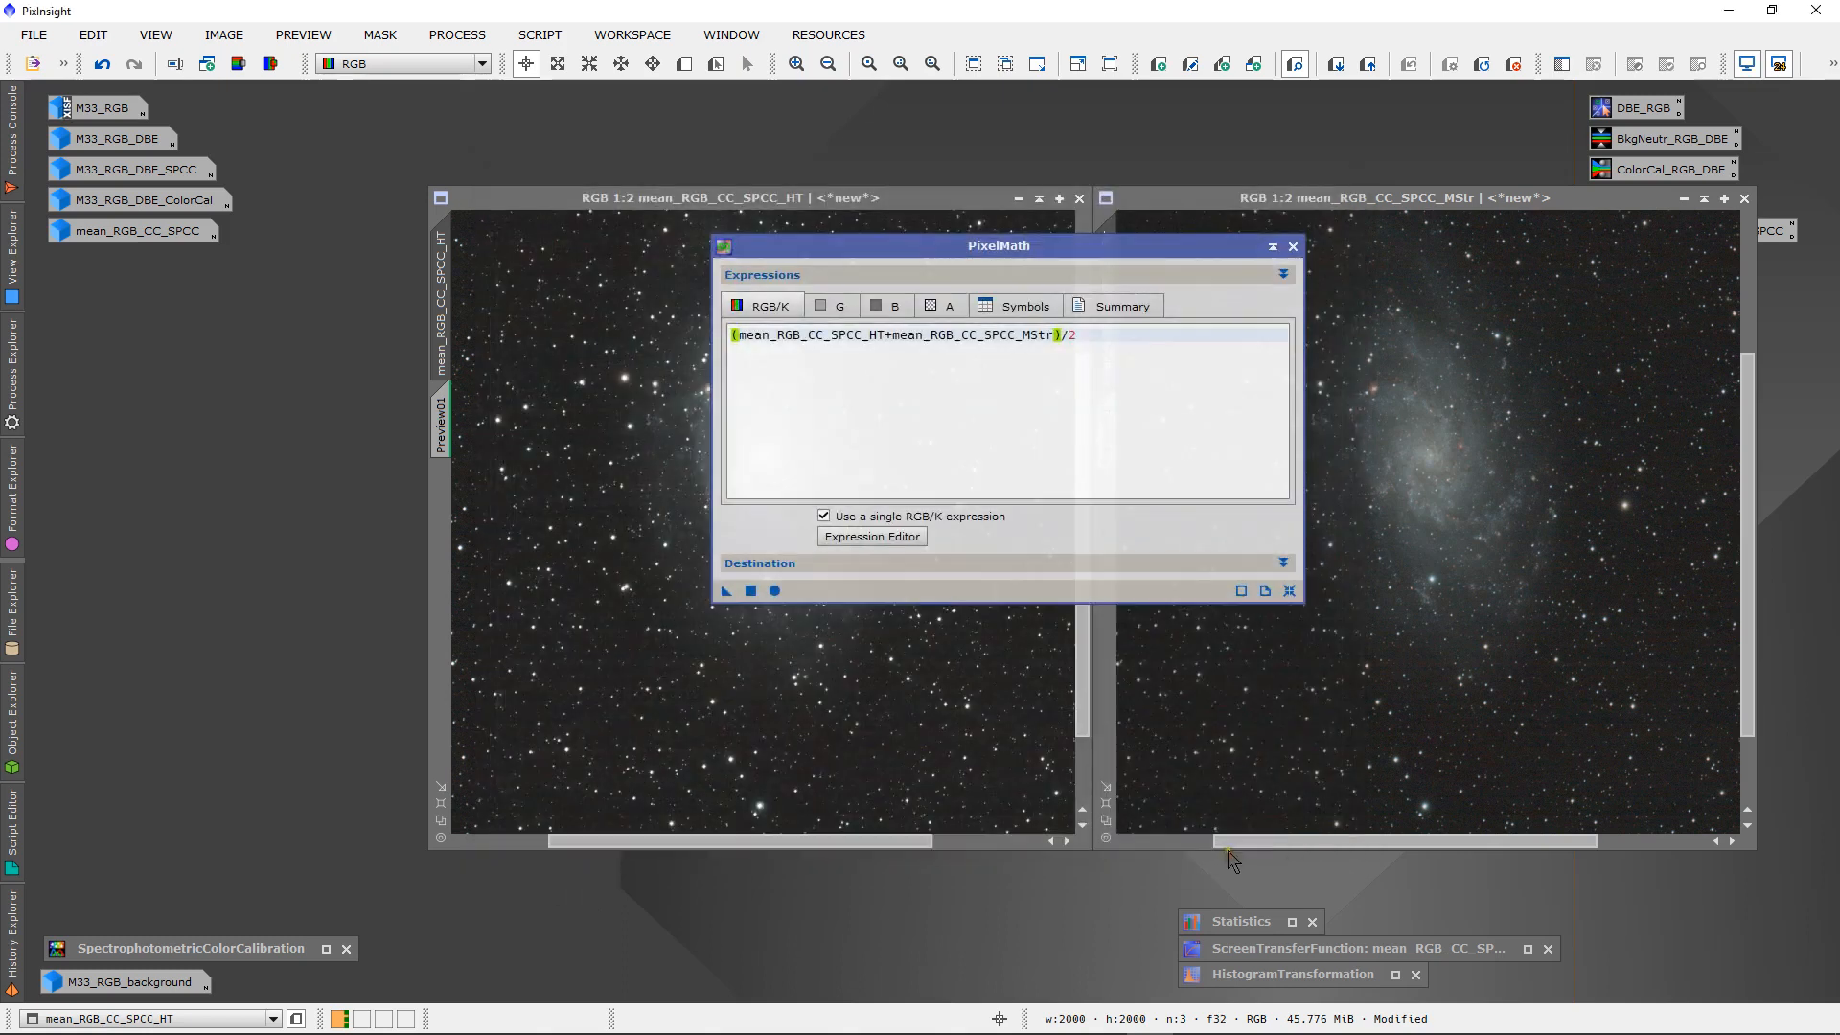
- Run PixelMath globally to create the averaged image, then collapse PixelMath and shift the new image window down
click(750, 590)
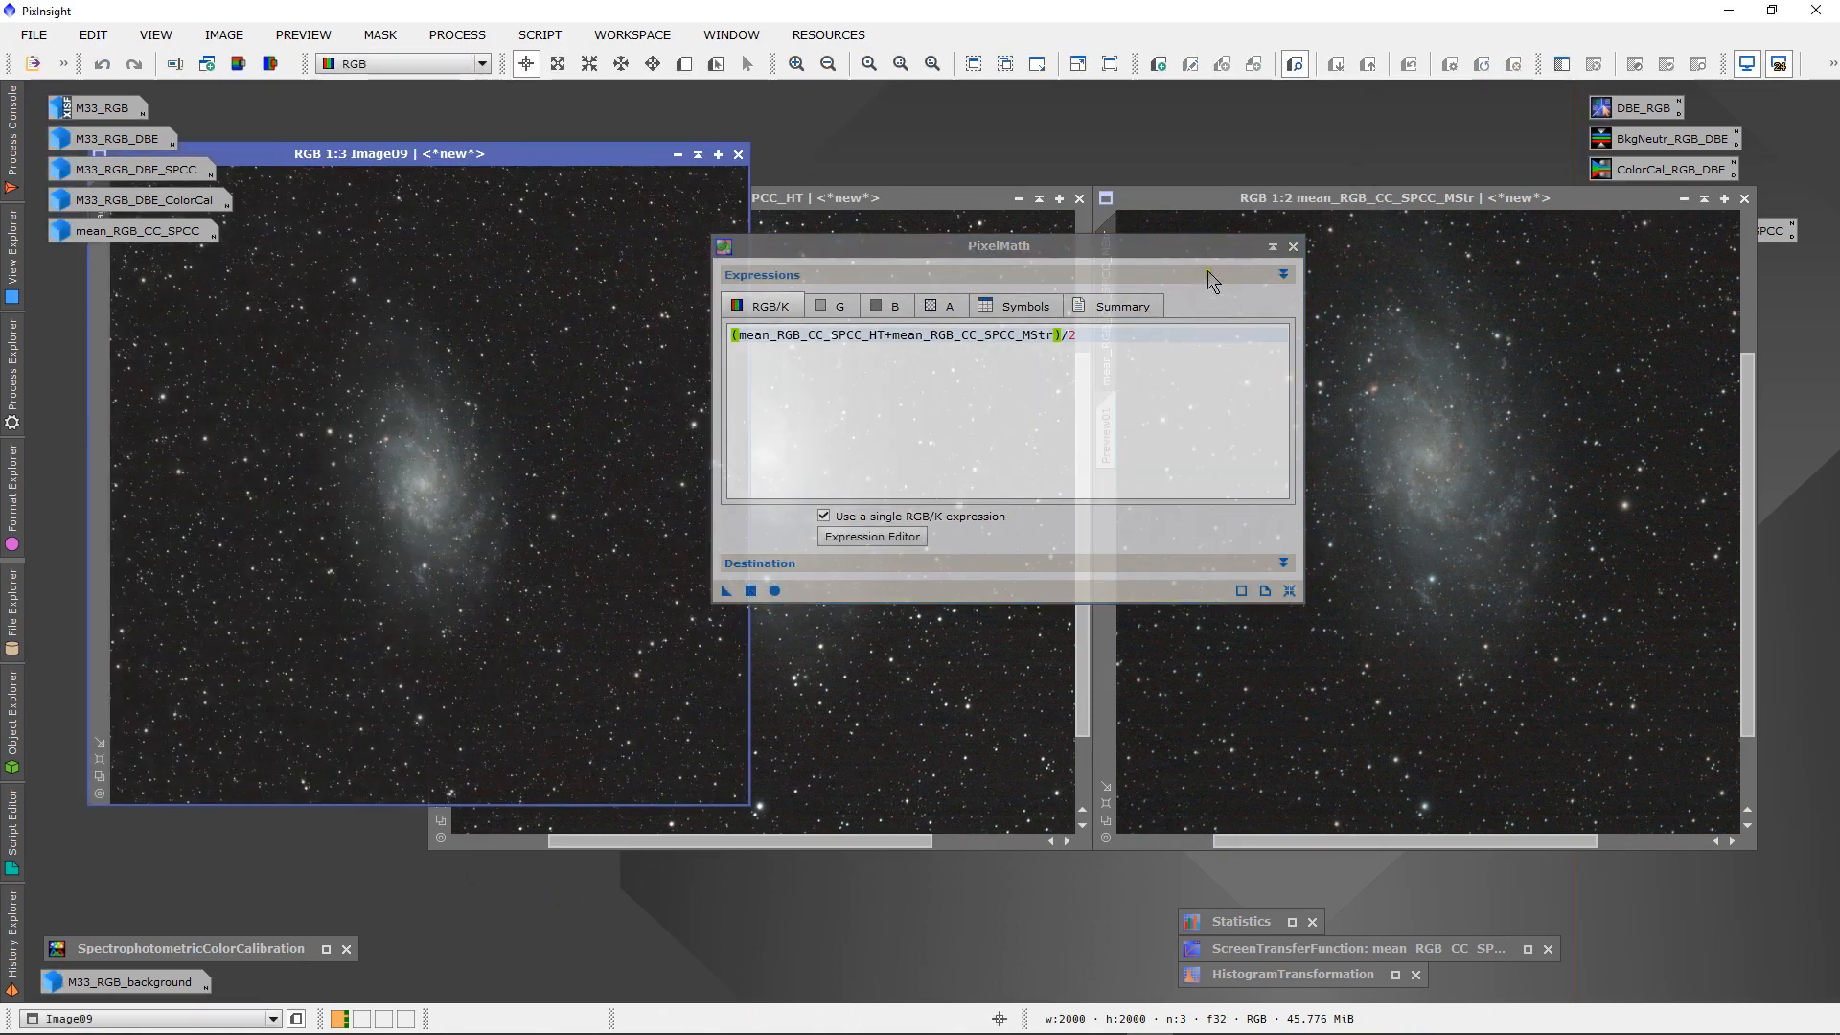
click(1273, 248)
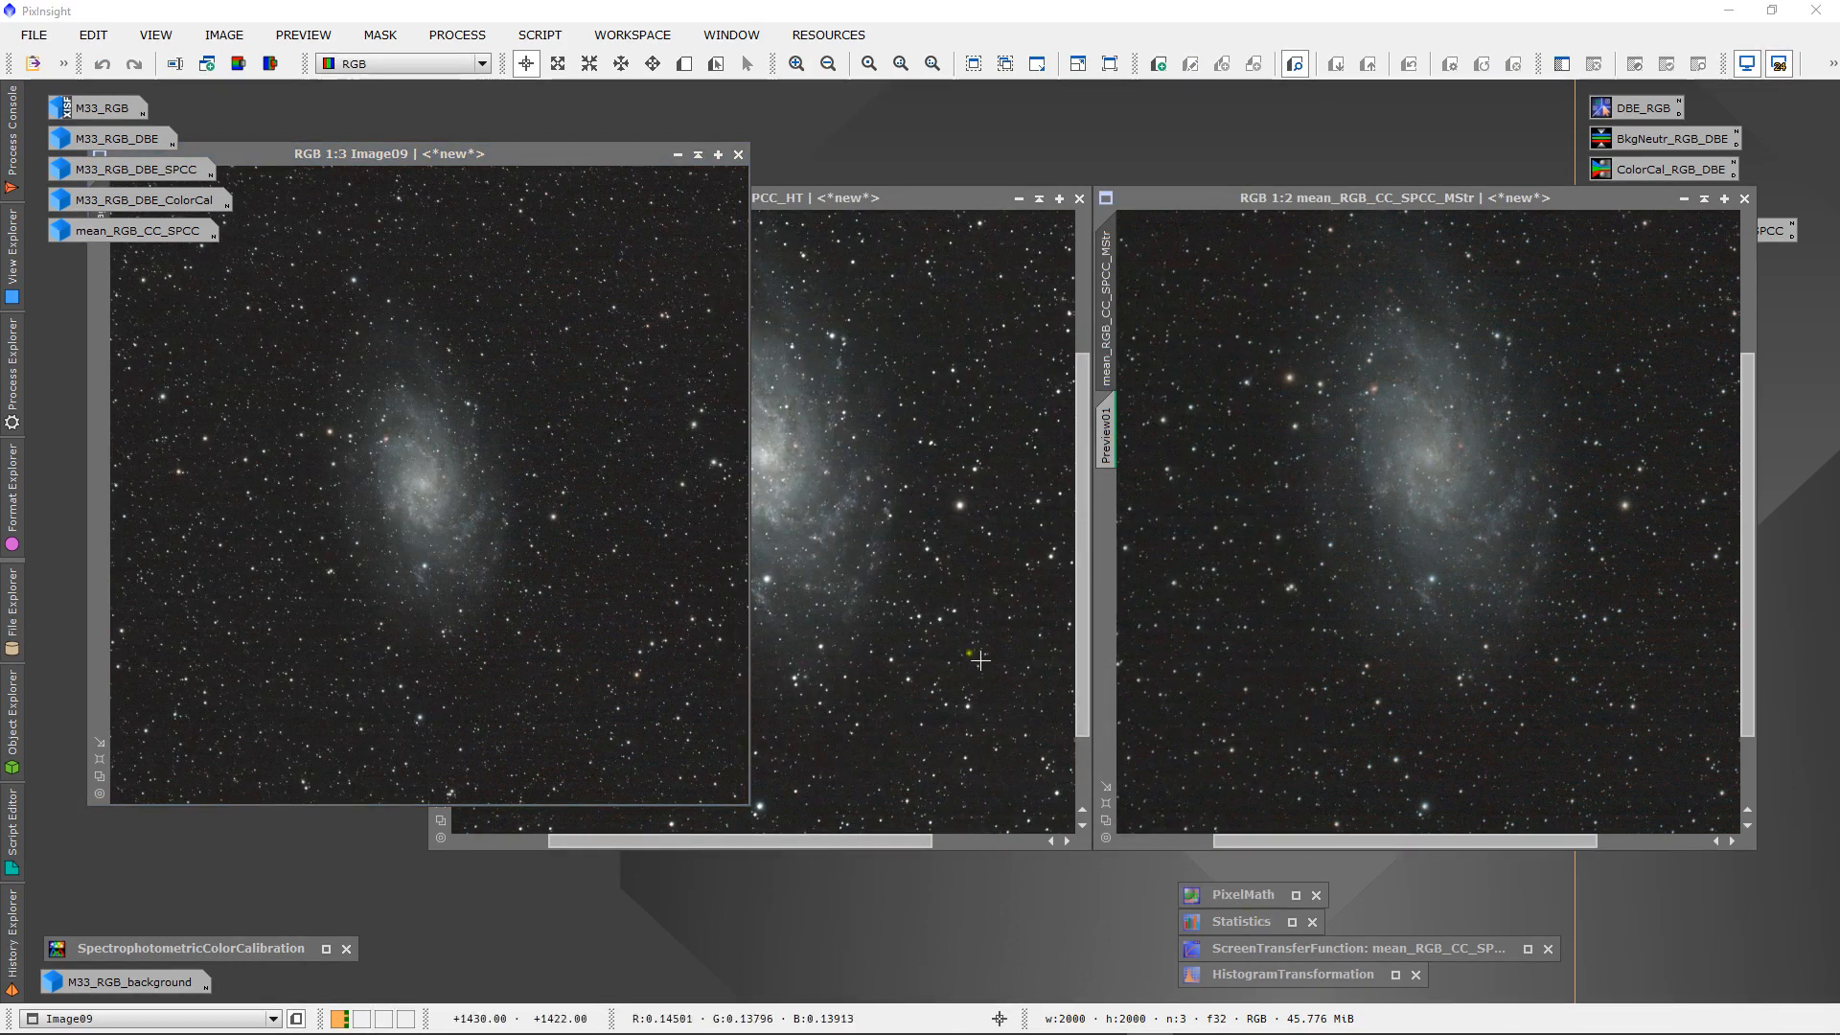
click(570, 156)
drag(570, 153, 592, 235)
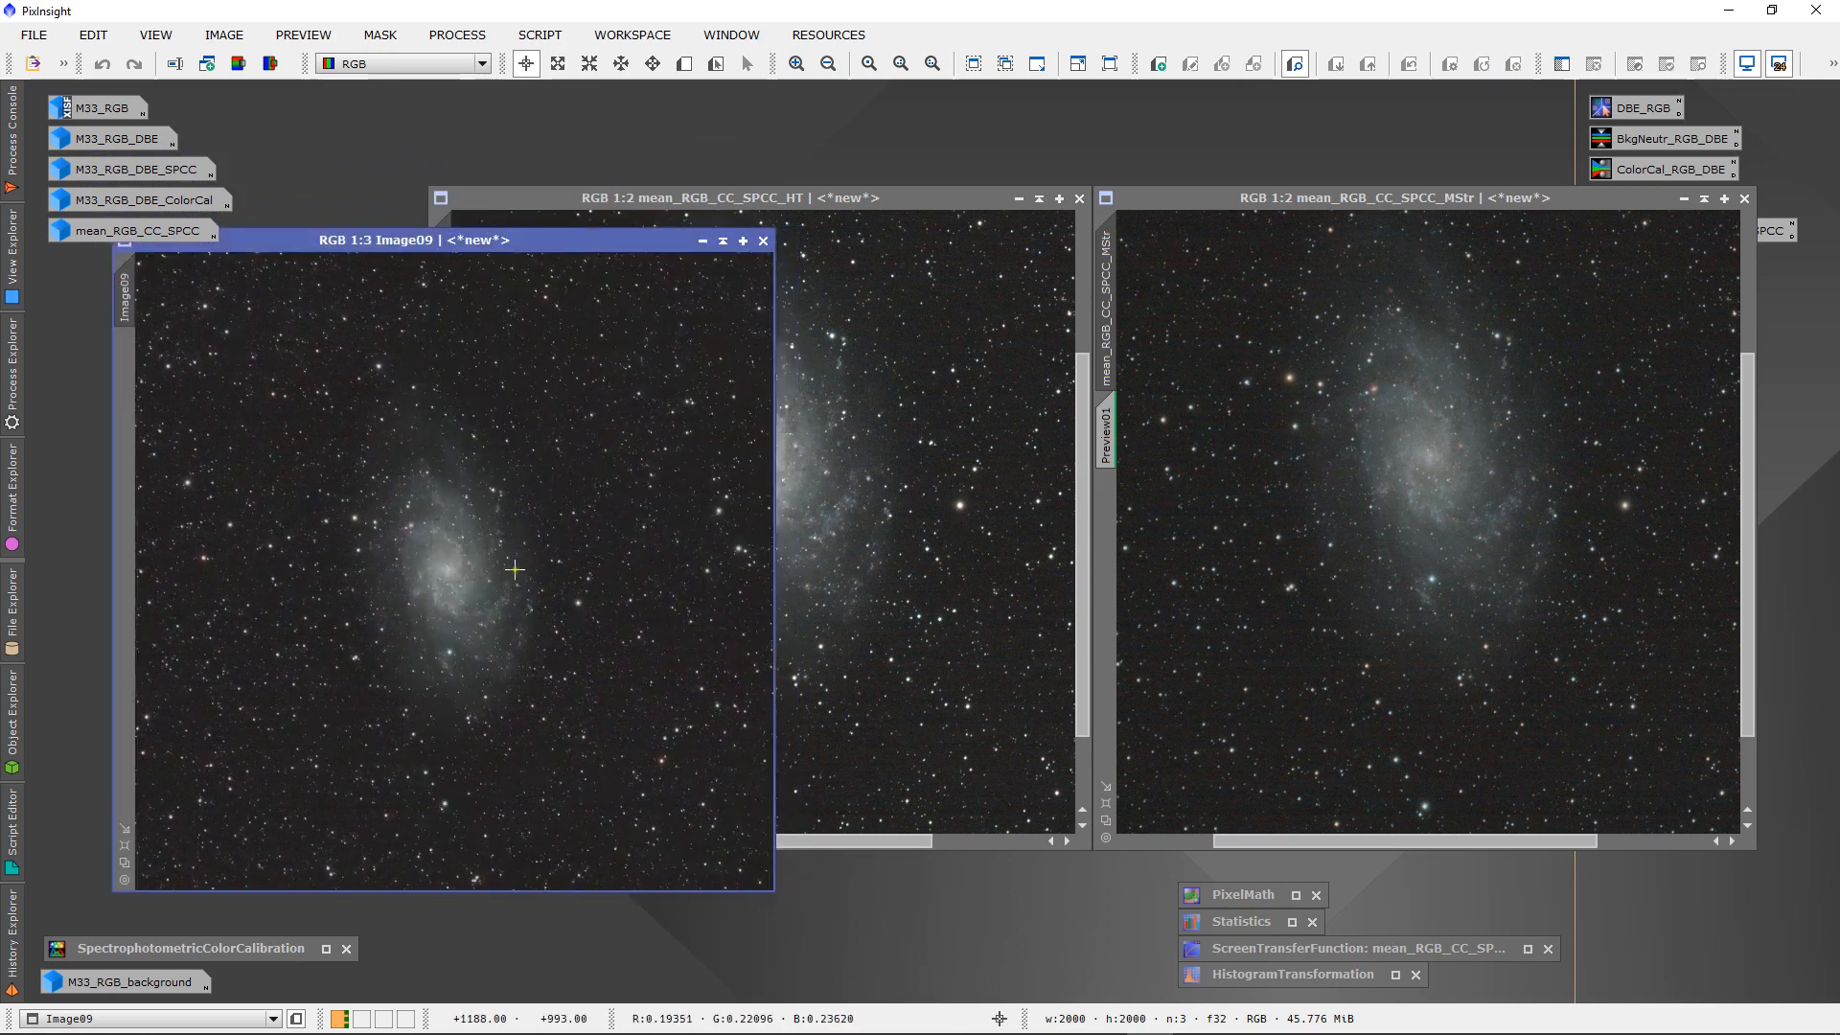
- Zoom the averaged image, mean_RGB_CC_SPCC_HT and mean_RGB_CC_SPCC_MStr to 1:4 and fit each window to its image
scroll(516, 569, down, 1)
click(124, 846)
click(760, 674)
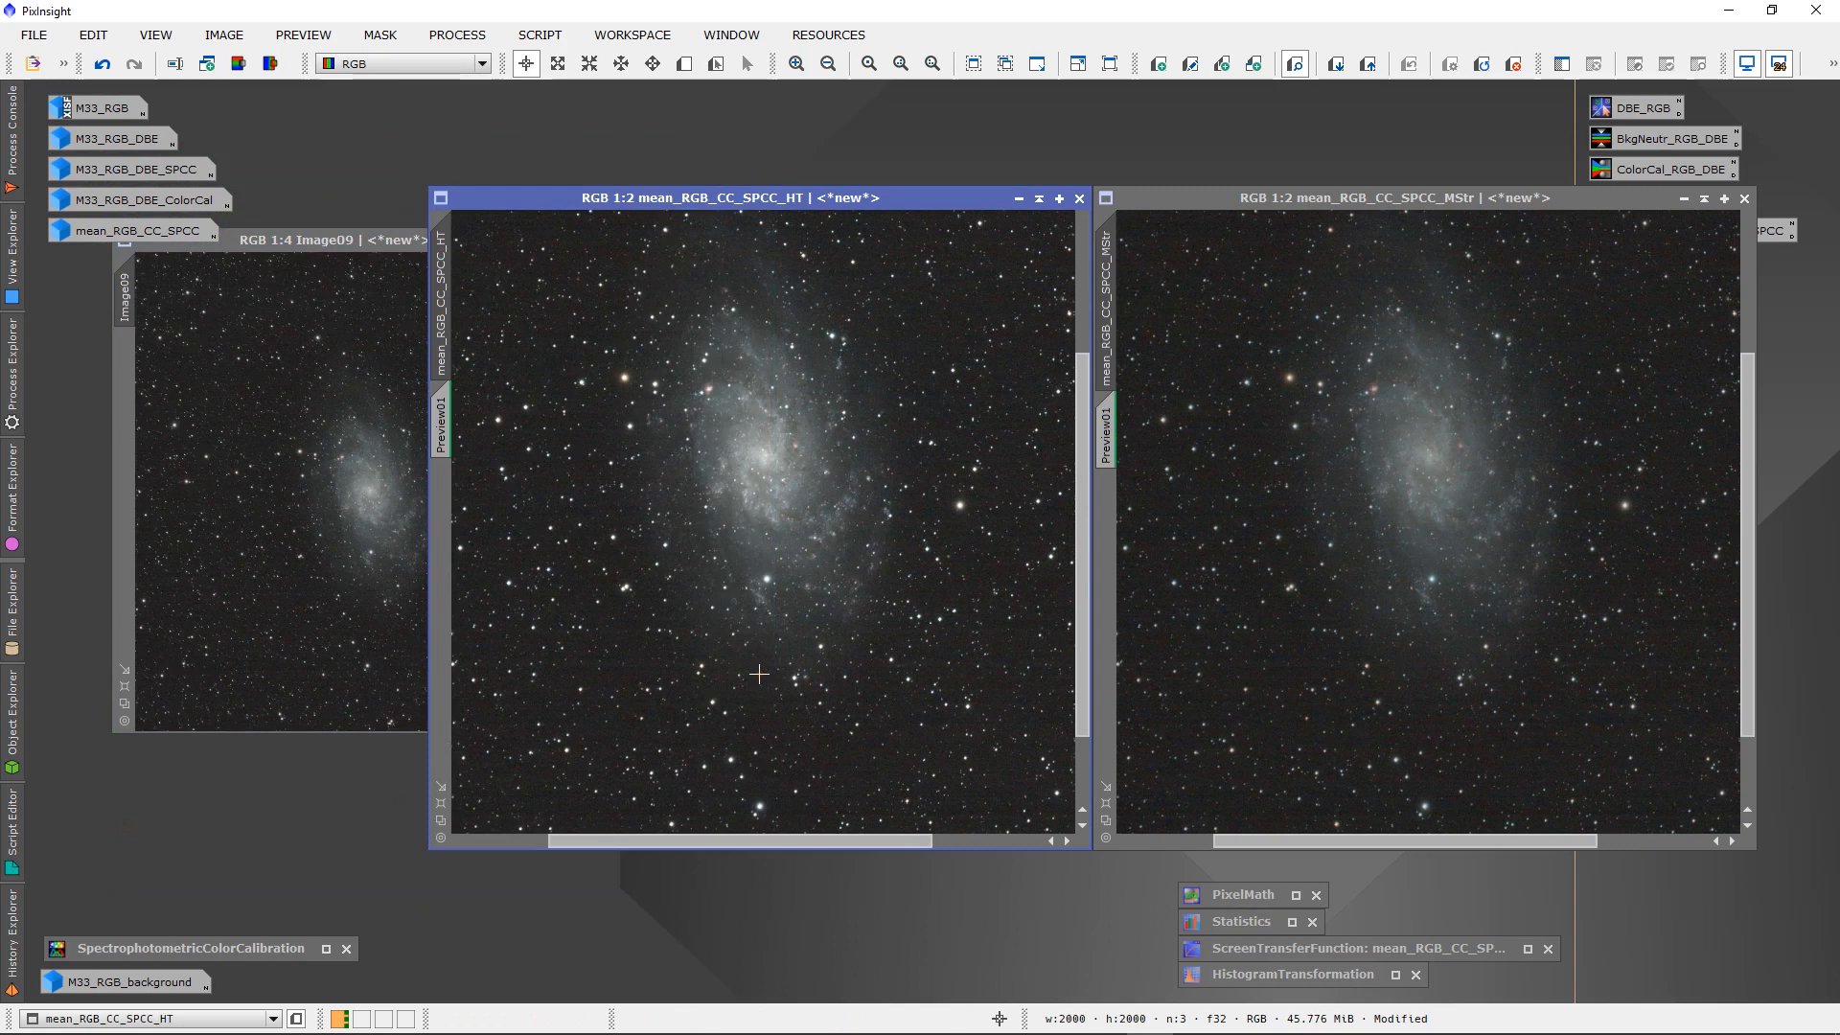
scroll(760, 674, down, 2)
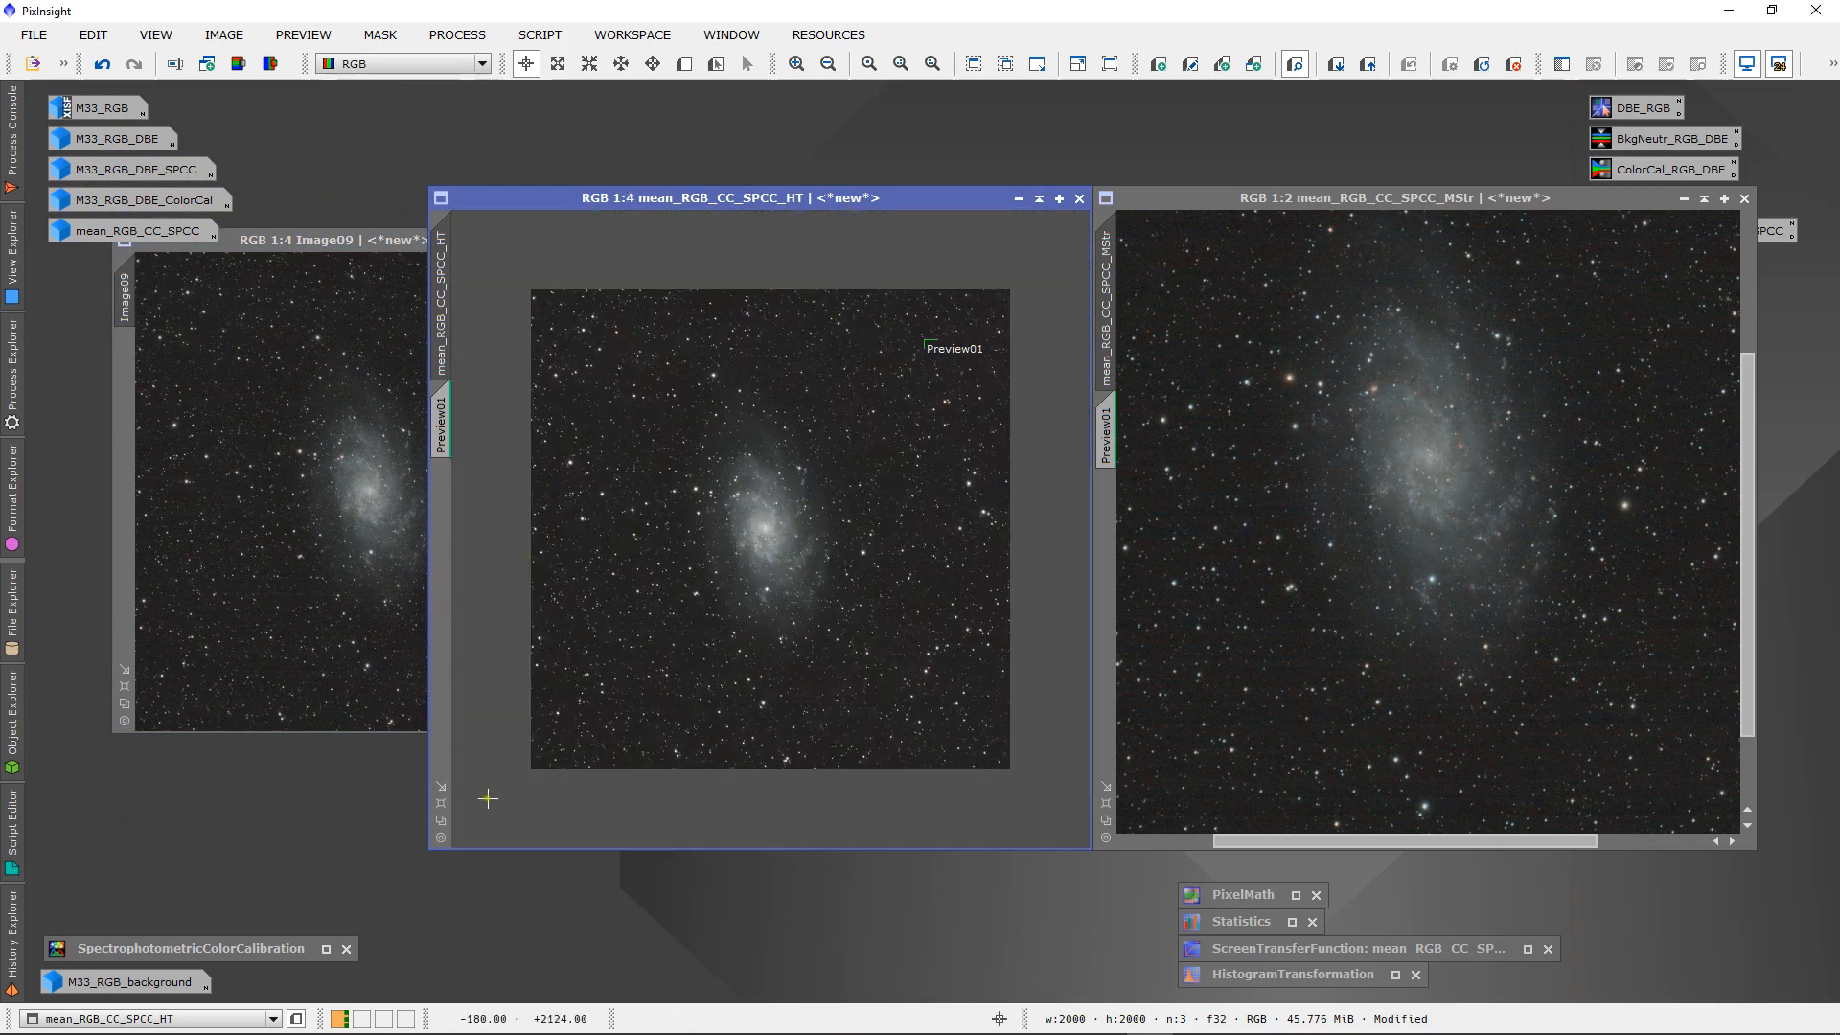
click(441, 785)
scroll(1177, 674, down, 2)
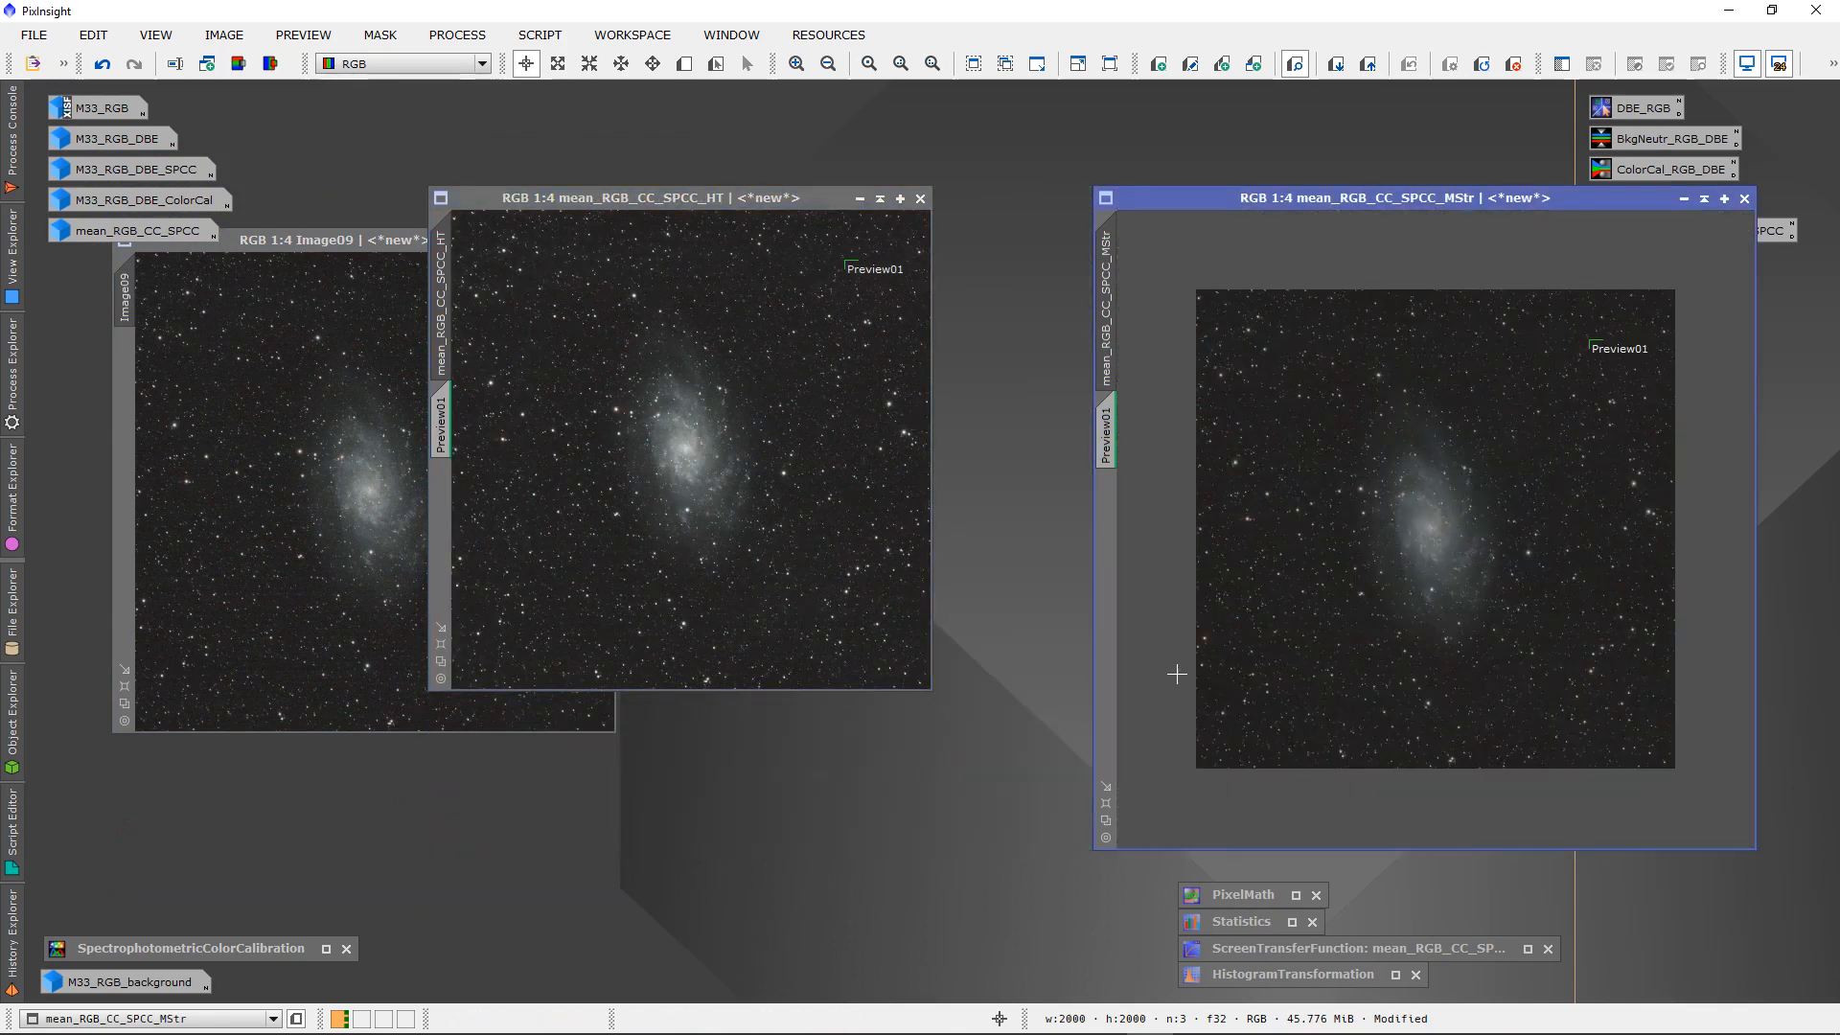
click(1106, 786)
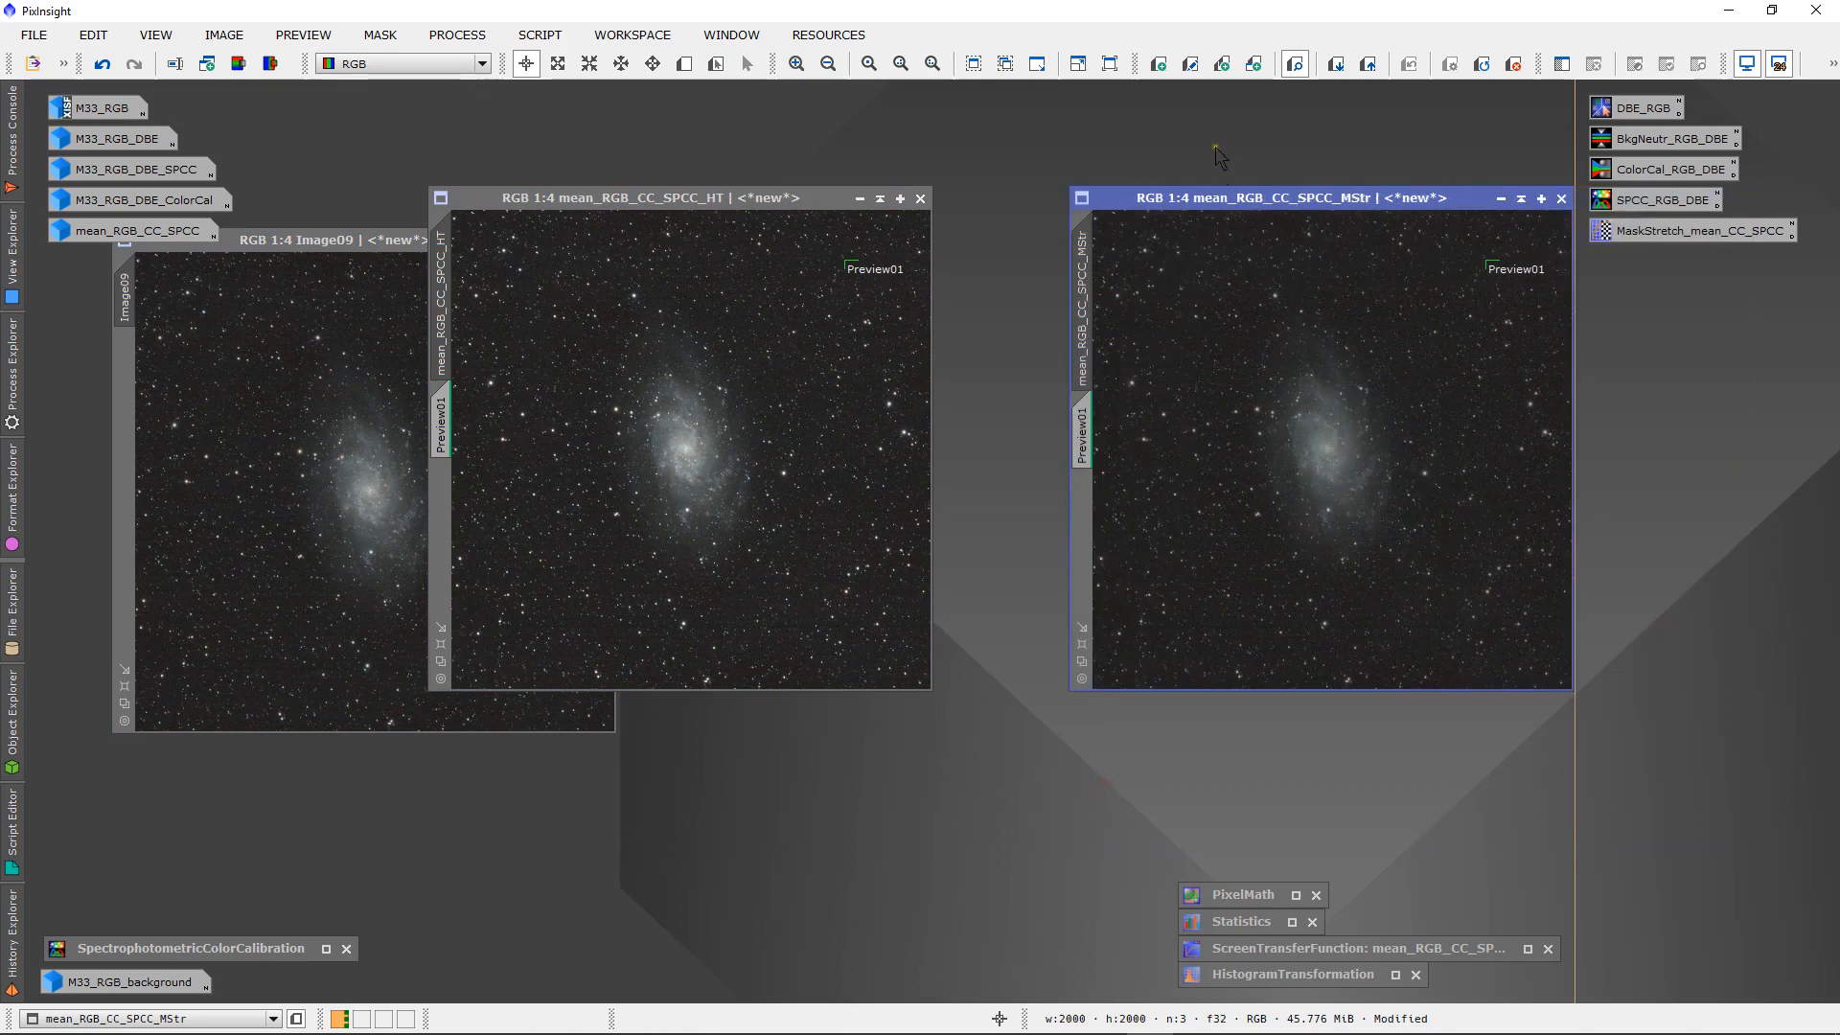
- Arrange the HT and MStr images side by side with the averaged image centered below them
drag(1188, 194, 1106, 141)
drag(832, 197, 885, 146)
drag(443, 238, 1038, 538)
- Zoom the averaged image to 1:3 and match the HT and MStr views to it for comparison
scroll(999, 742, up, 1)
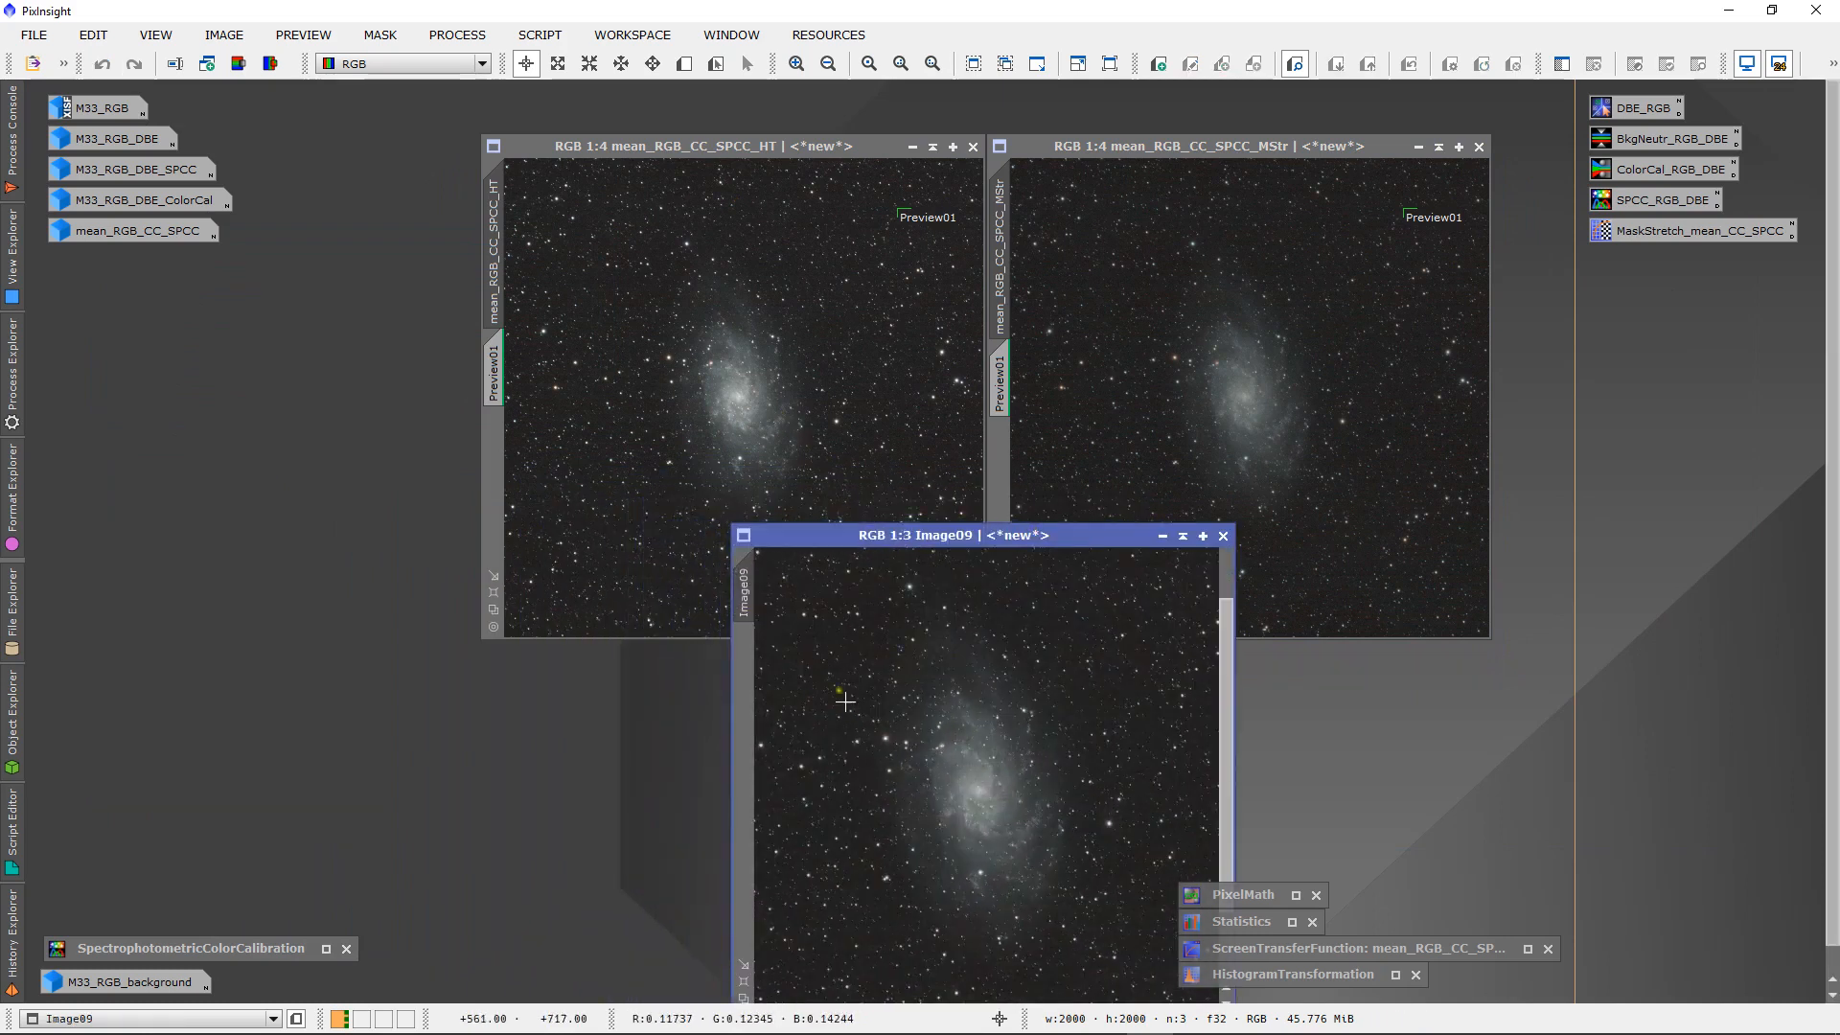
drag(744, 585, 496, 233)
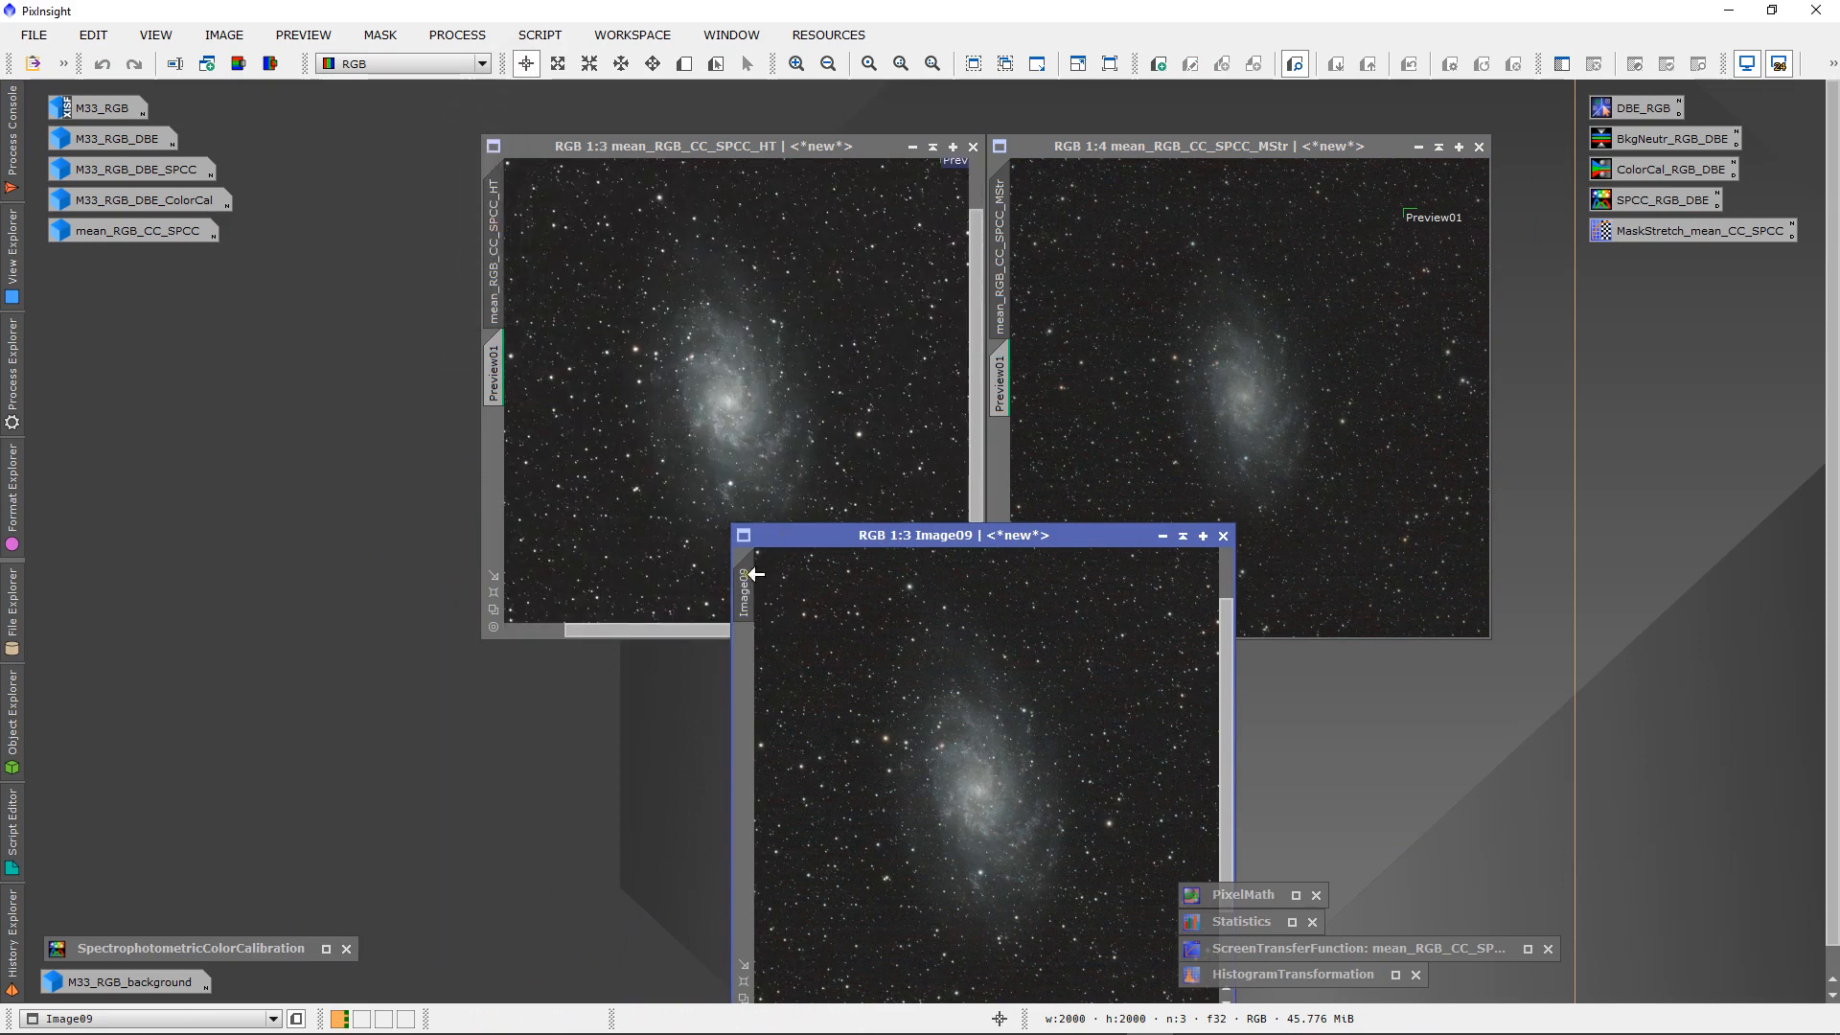
drag(755, 562, 1001, 257)
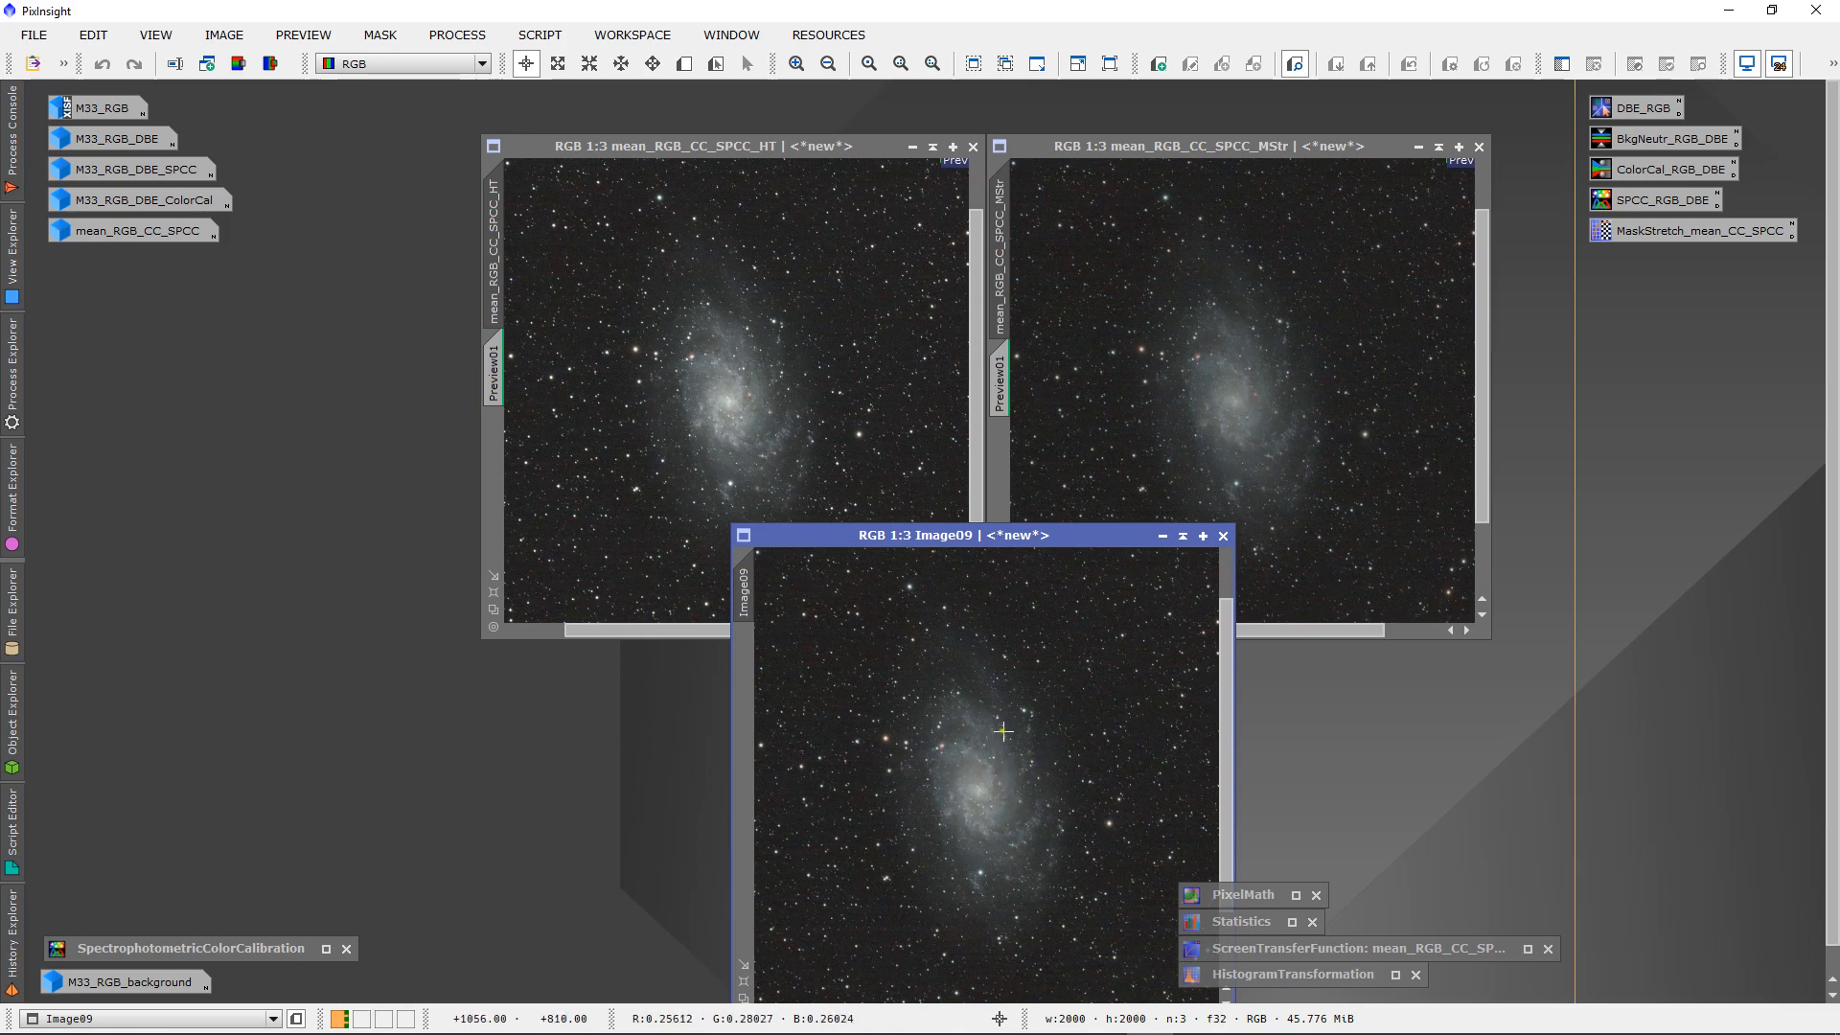
- Copy Preview01 from mean_RGB_CC_SPCC_MStr to the averaged image Image09
click(1001, 379)
drag(1001, 384, 747, 679)
click(1003, 253)
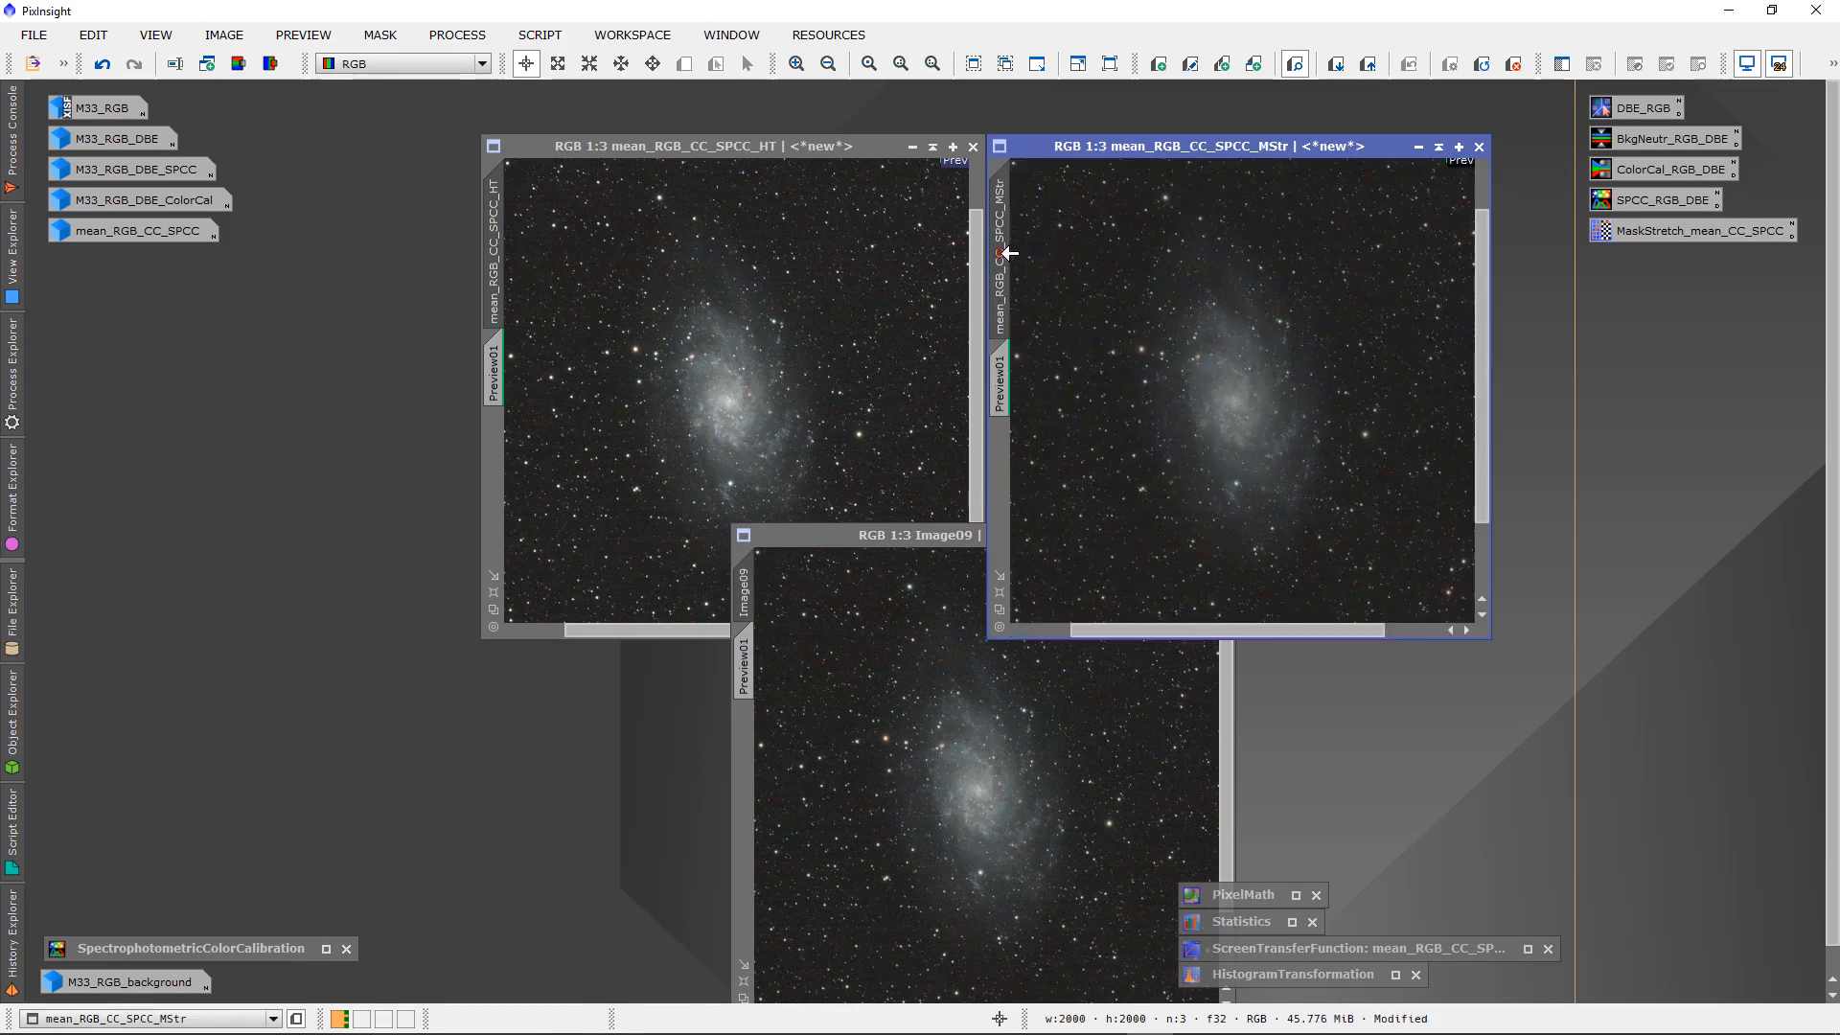
- Iconize mean_RGB_CC_SPCC_HT and mean_RGB_CC_SPCC_MStr, and move the averaged image to the middle of the workspace
click(912, 148)
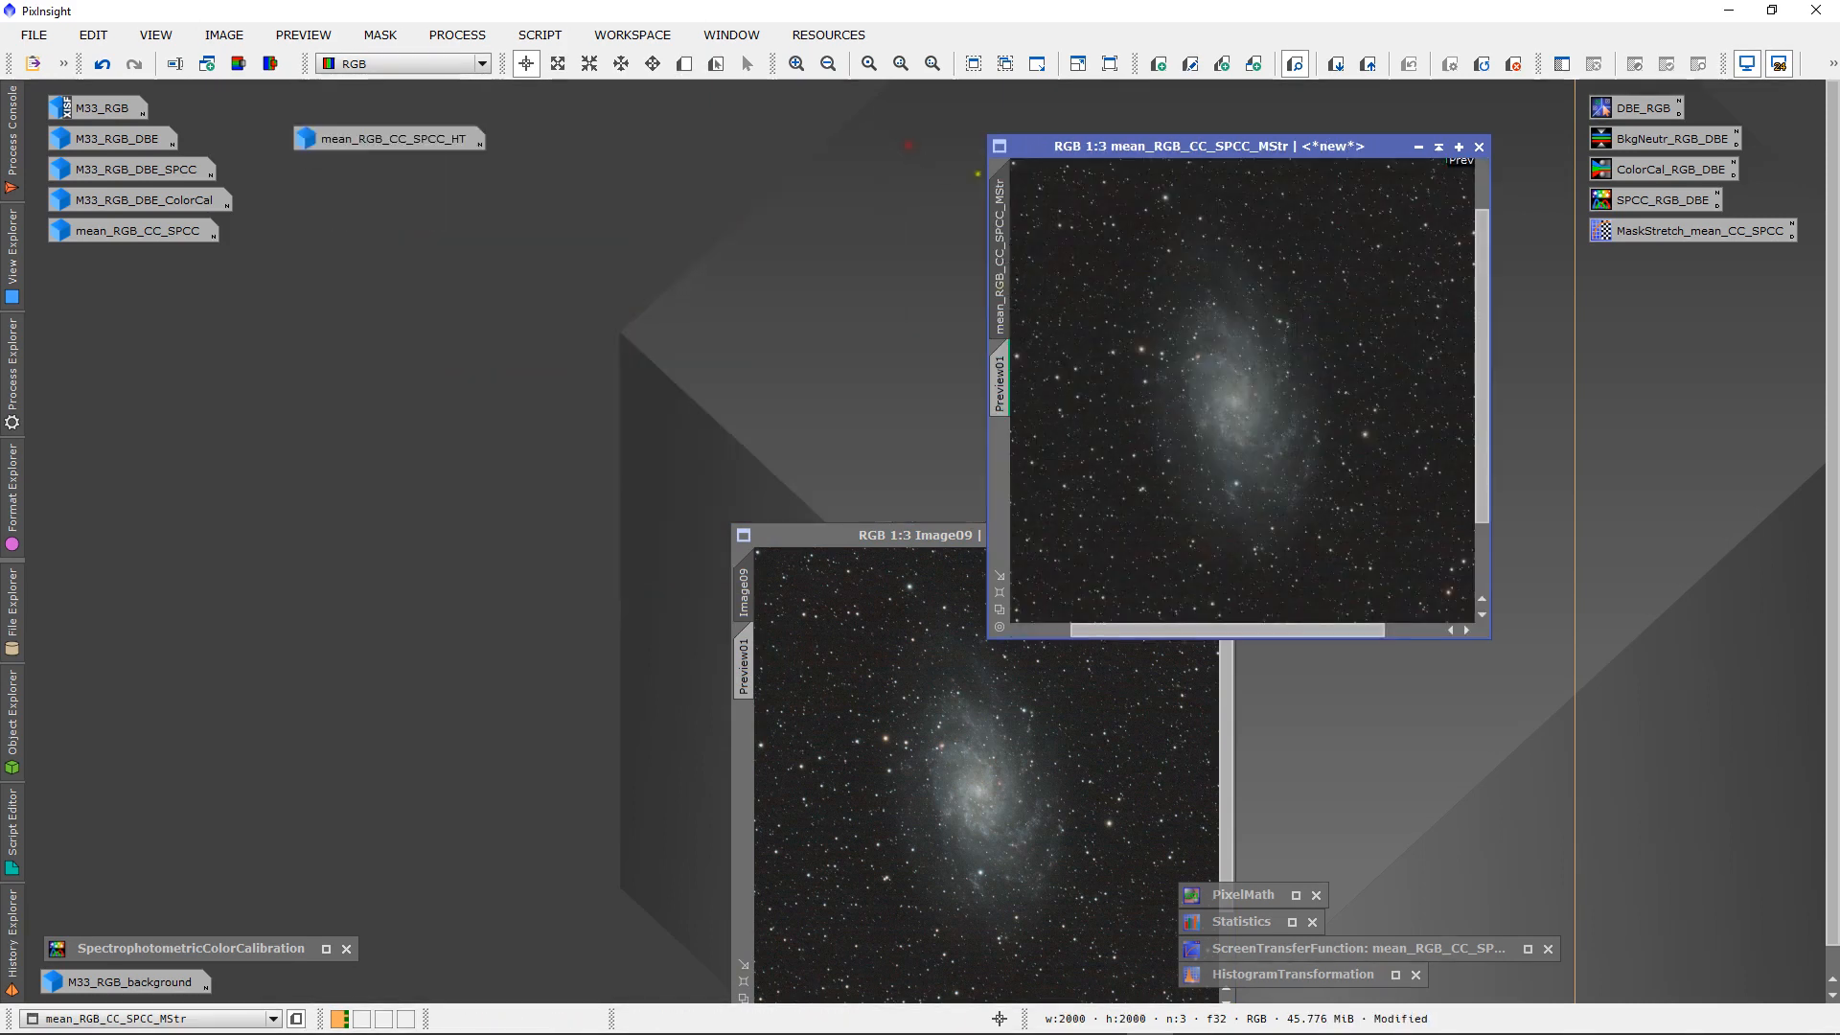
click(1418, 147)
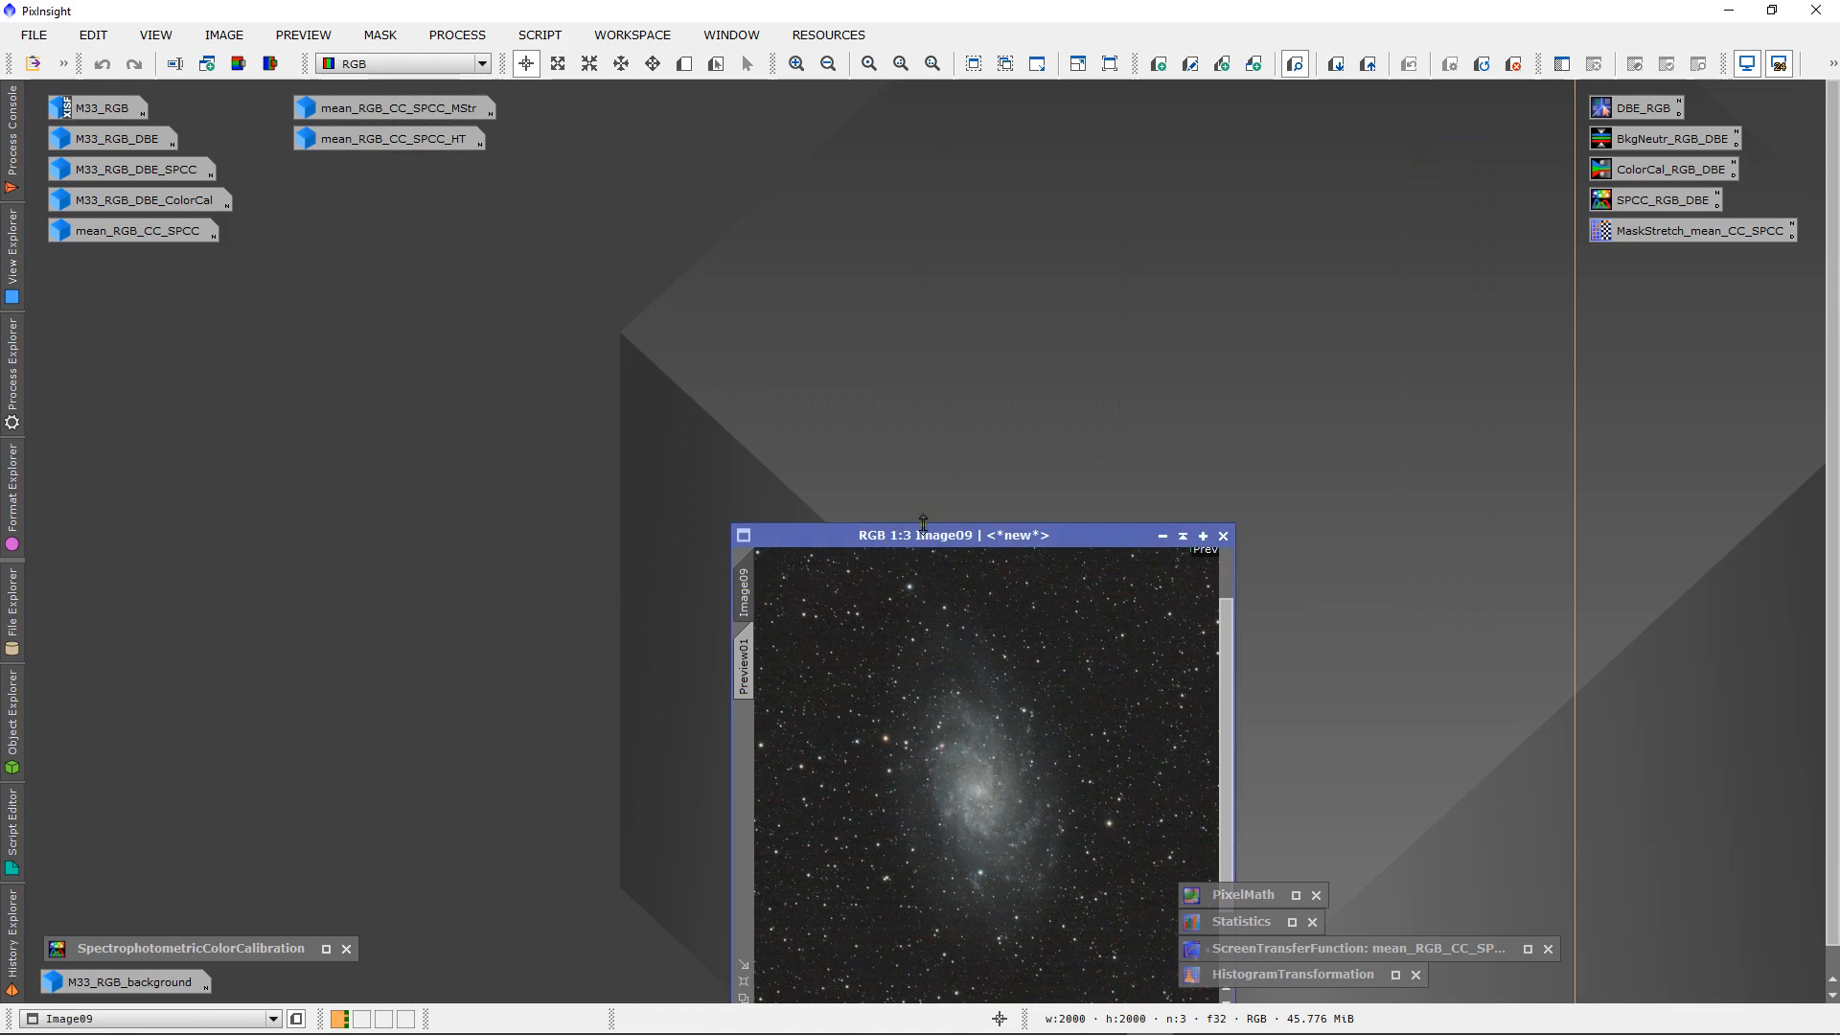
drag(922, 542, 824, 259)
- Rename Image09 to mean_RGB_HT_MStr and fit its window at 1:4 zoom
right_click(809, 412)
click(861, 486)
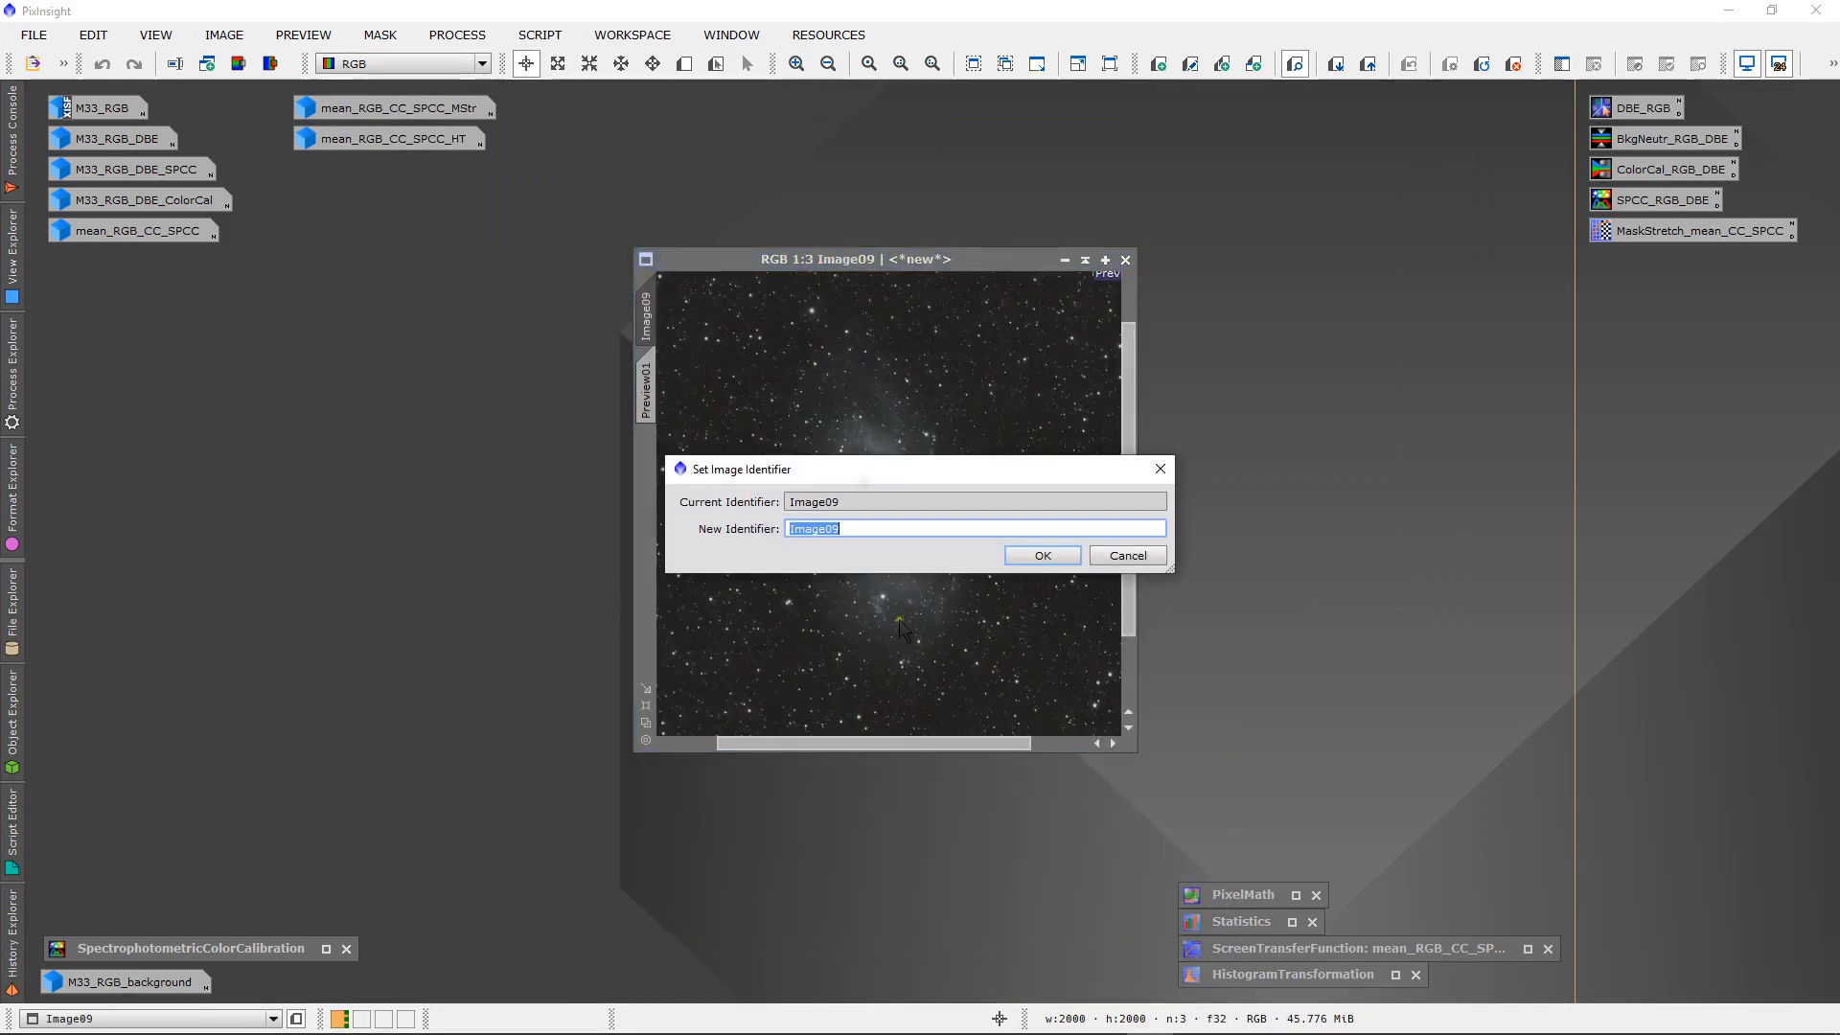
text(mean_RGB_HT_MStr)
key(Return)
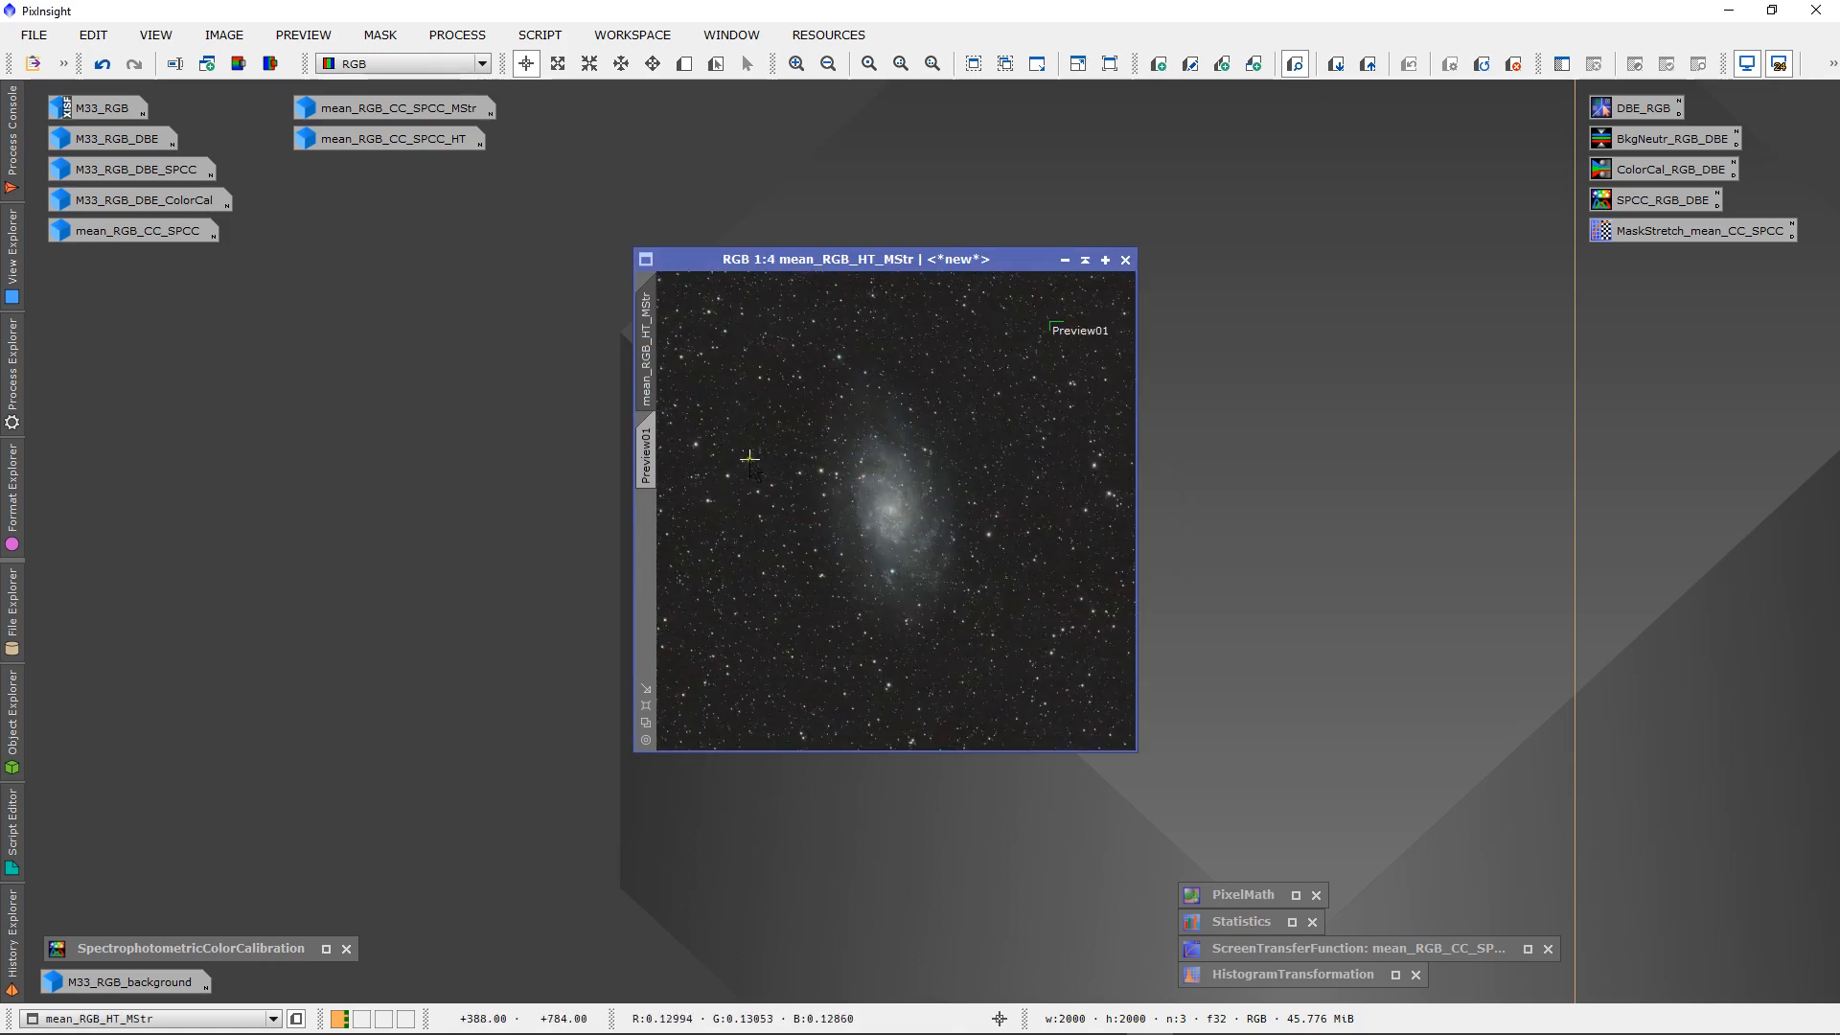
- Fit the mean_RGB_HT_MStr window at 1:3 zoom and move it to a clear area of the workspace
scroll(746, 407, up, 1)
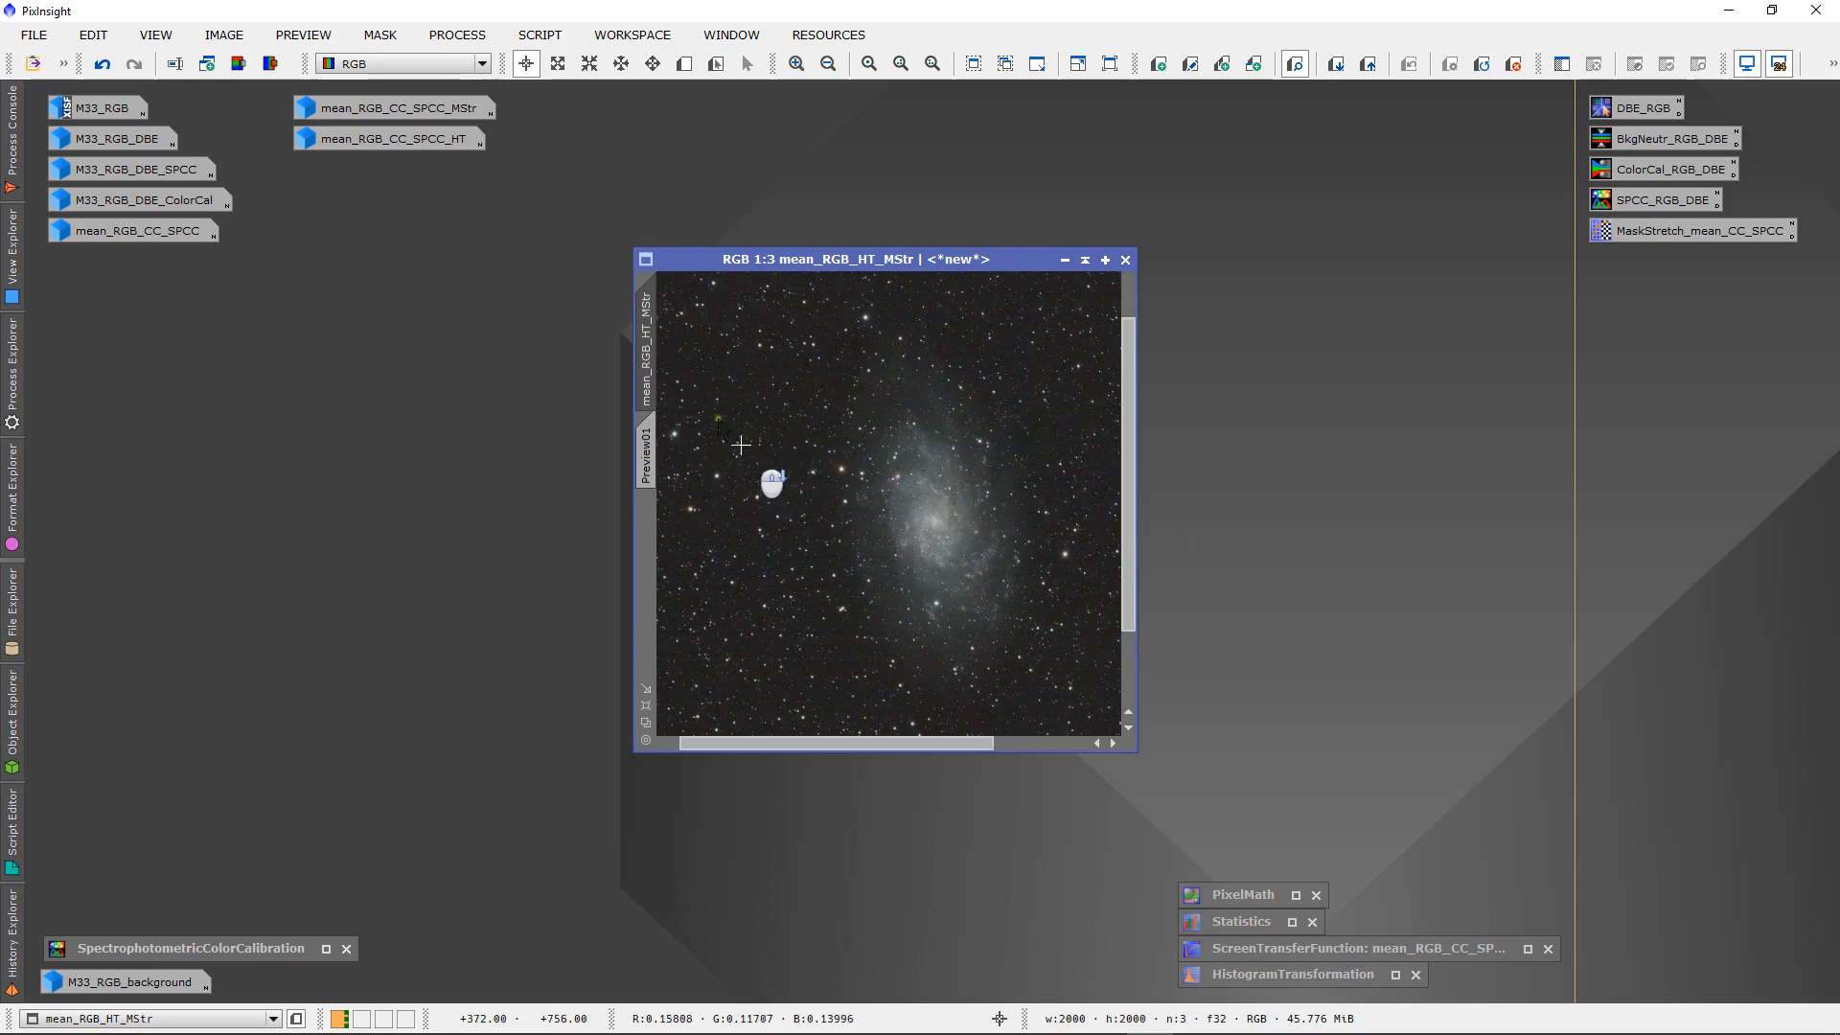
click(645, 689)
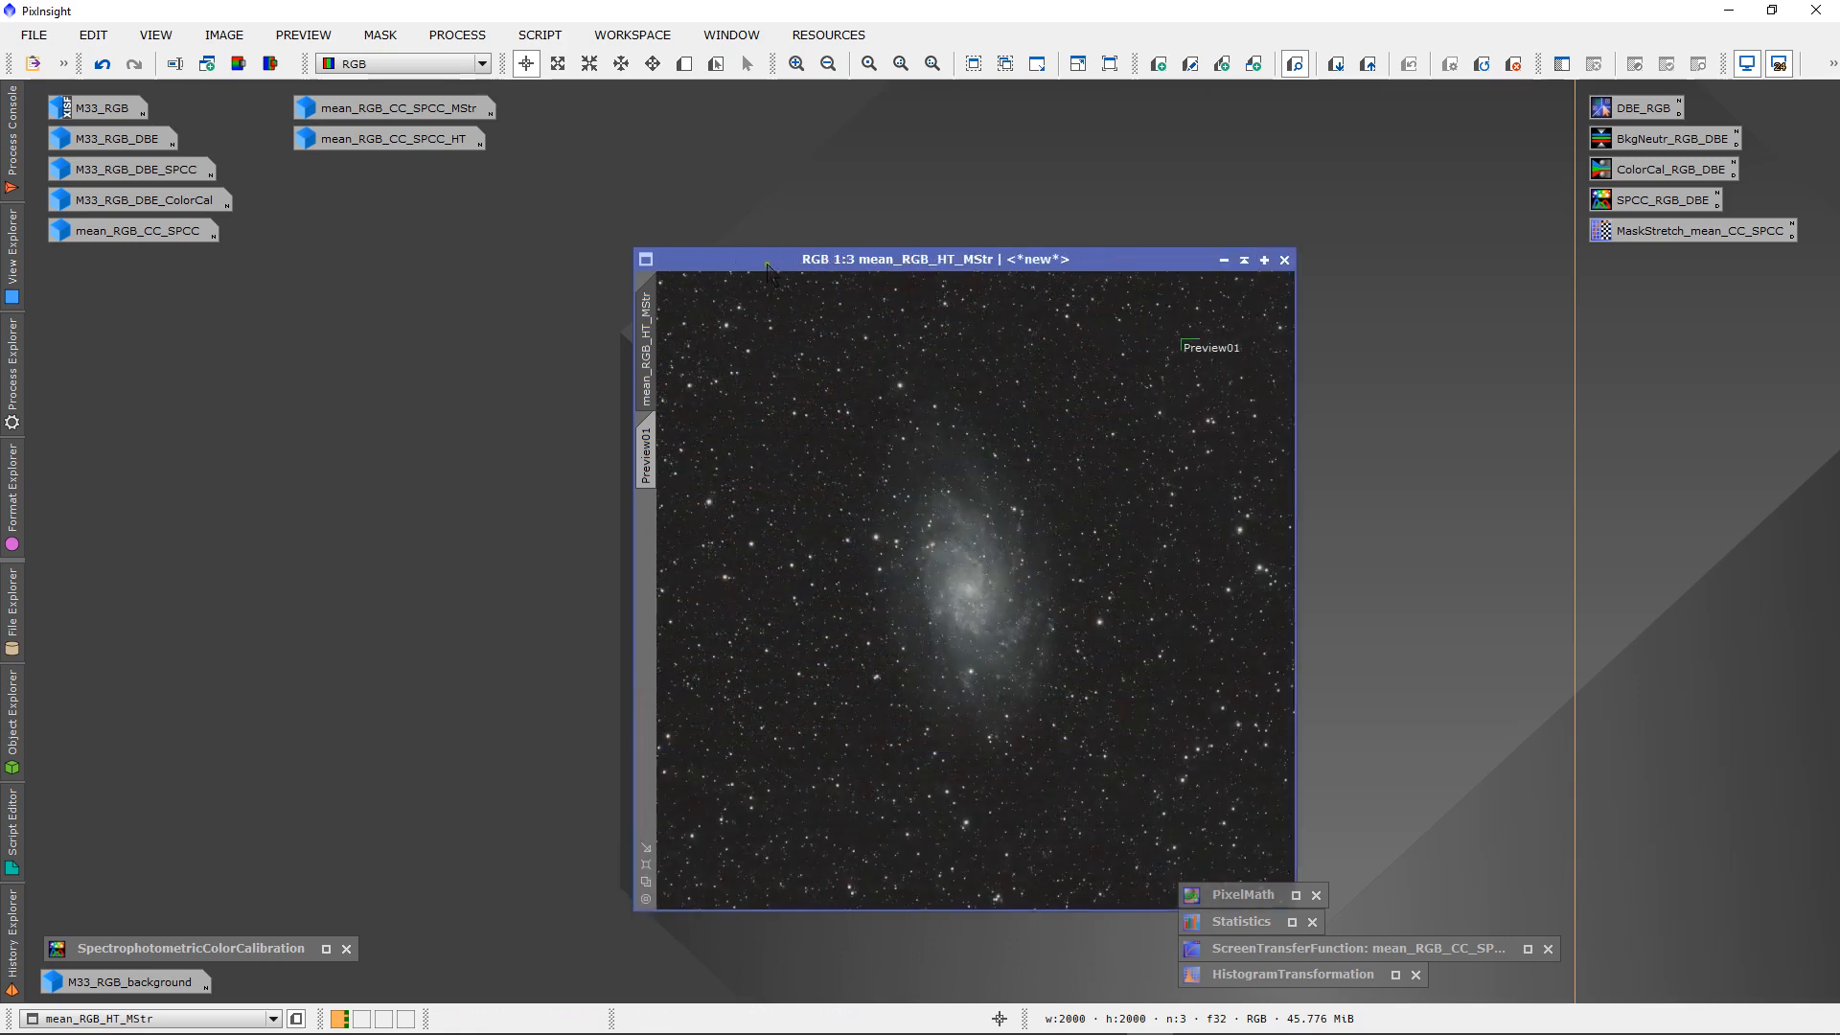
drag(793, 287, 582, 251)
- Examine the background noise and the stars beside the galaxy in mean_RGB_HT_MStr at high magnification
scroll(661, 455, up, 6)
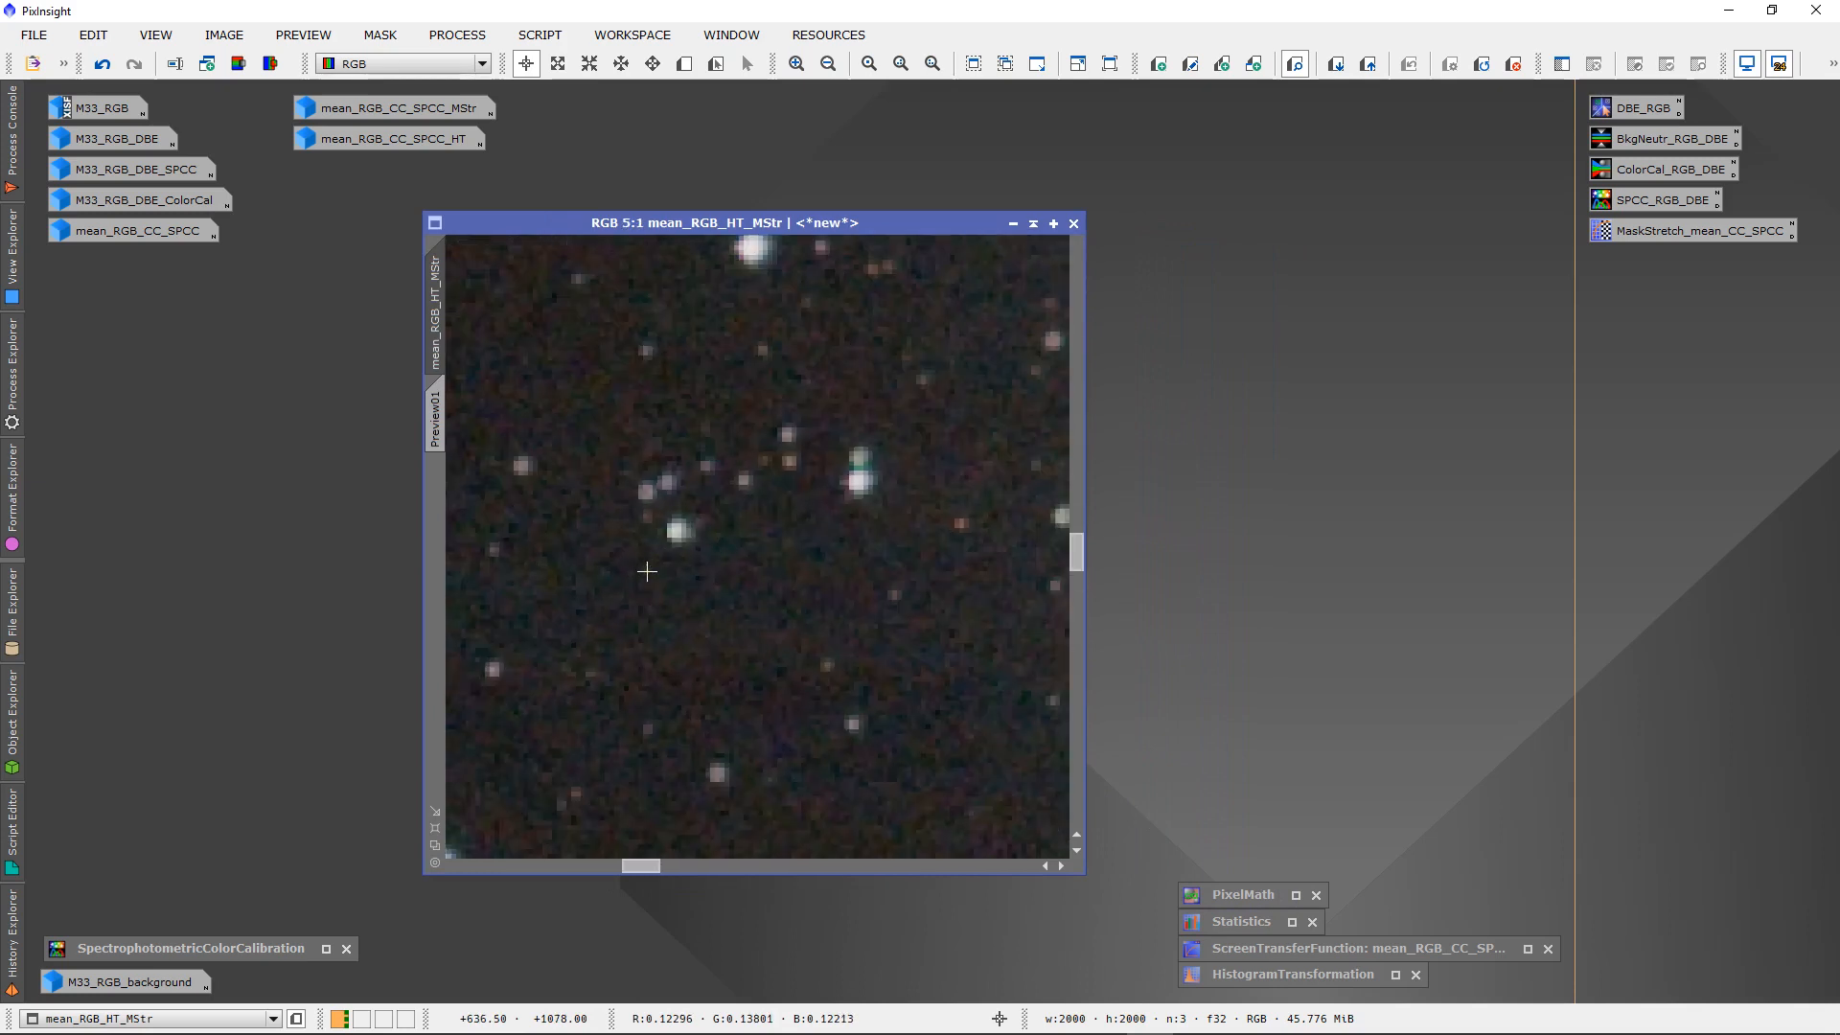
scroll(647, 571, up, 1)
scroll(646, 571, down, 1)
scroll(655, 586, down, 5)
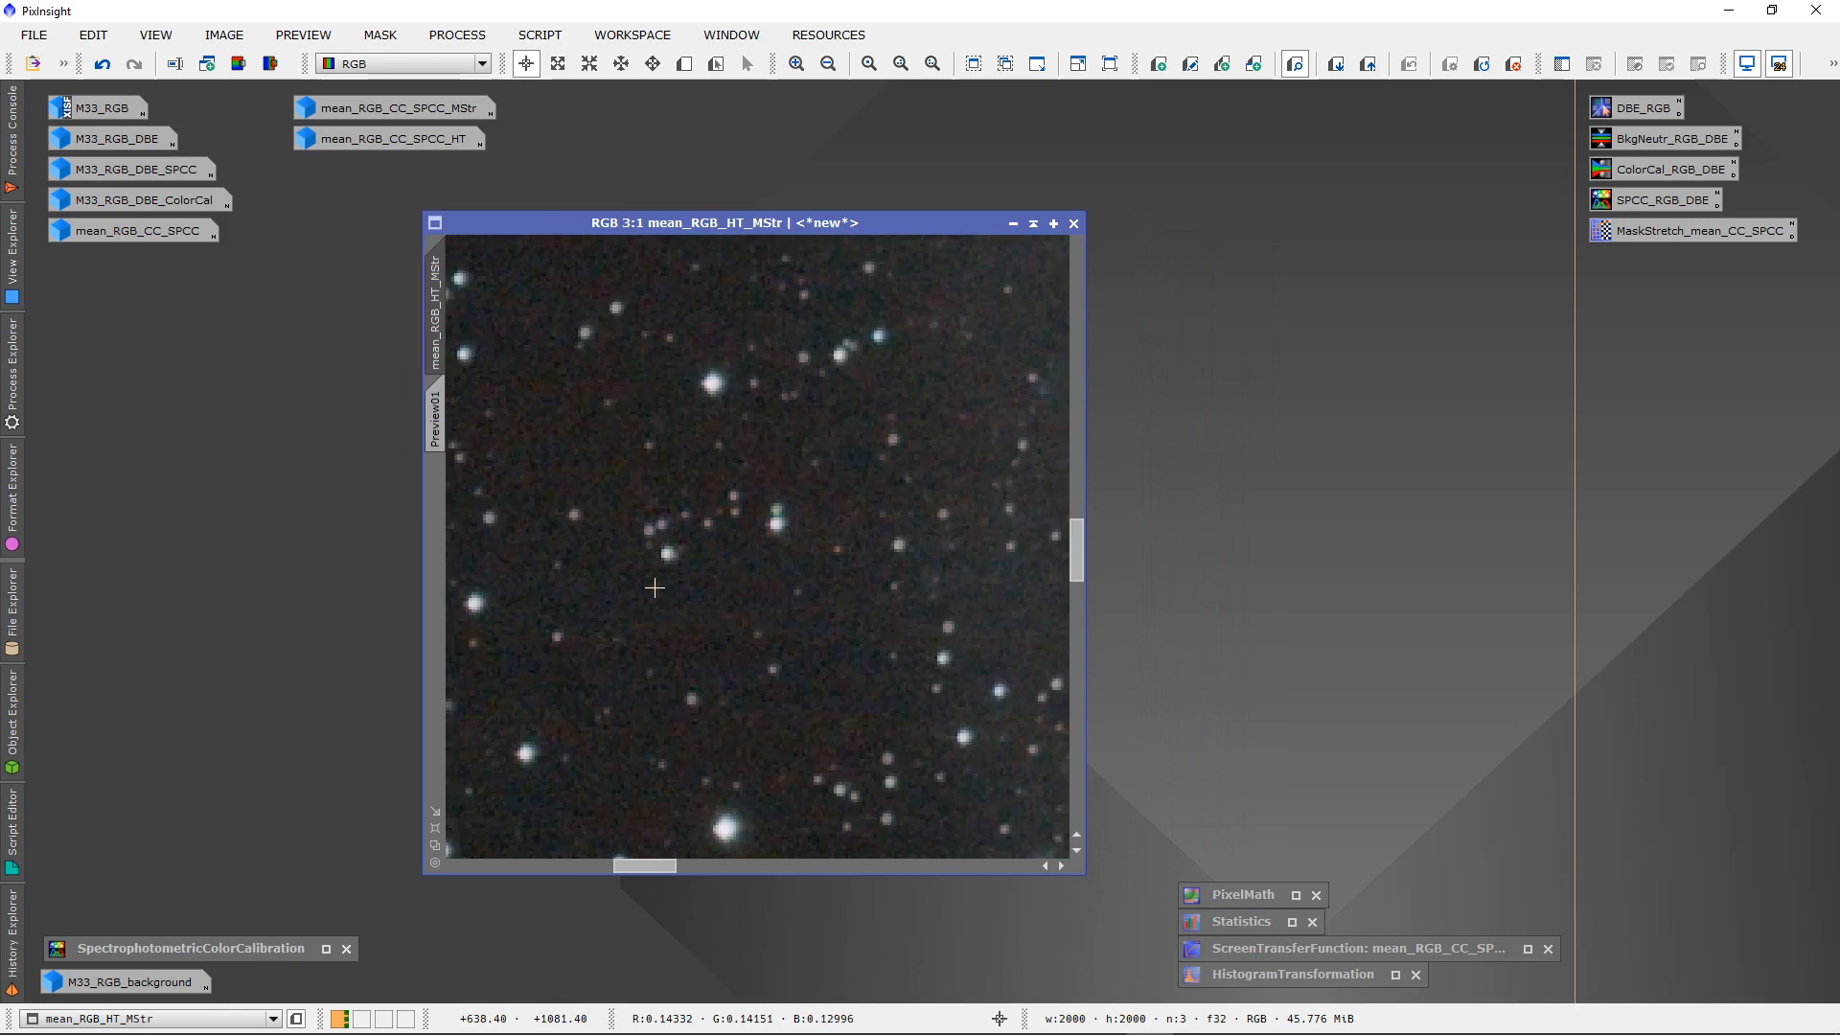
scroll(654, 587, down, 1)
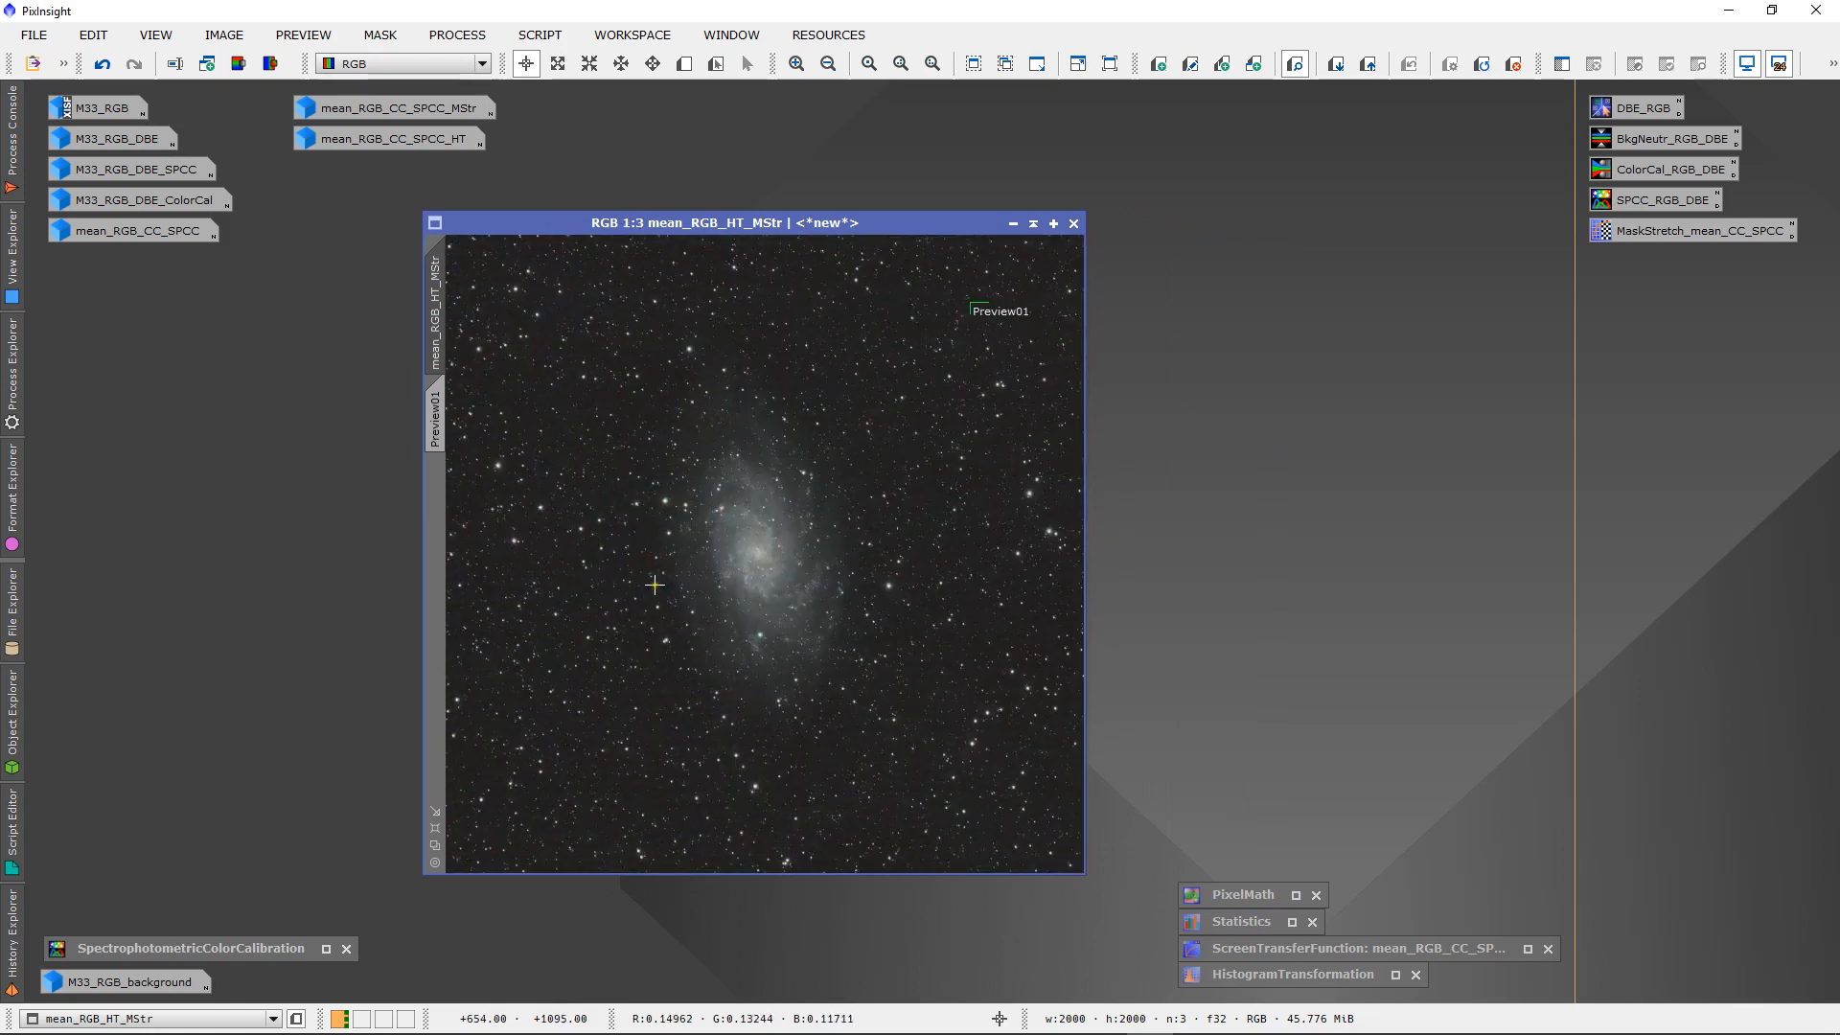
scroll(626, 529, up, 6)
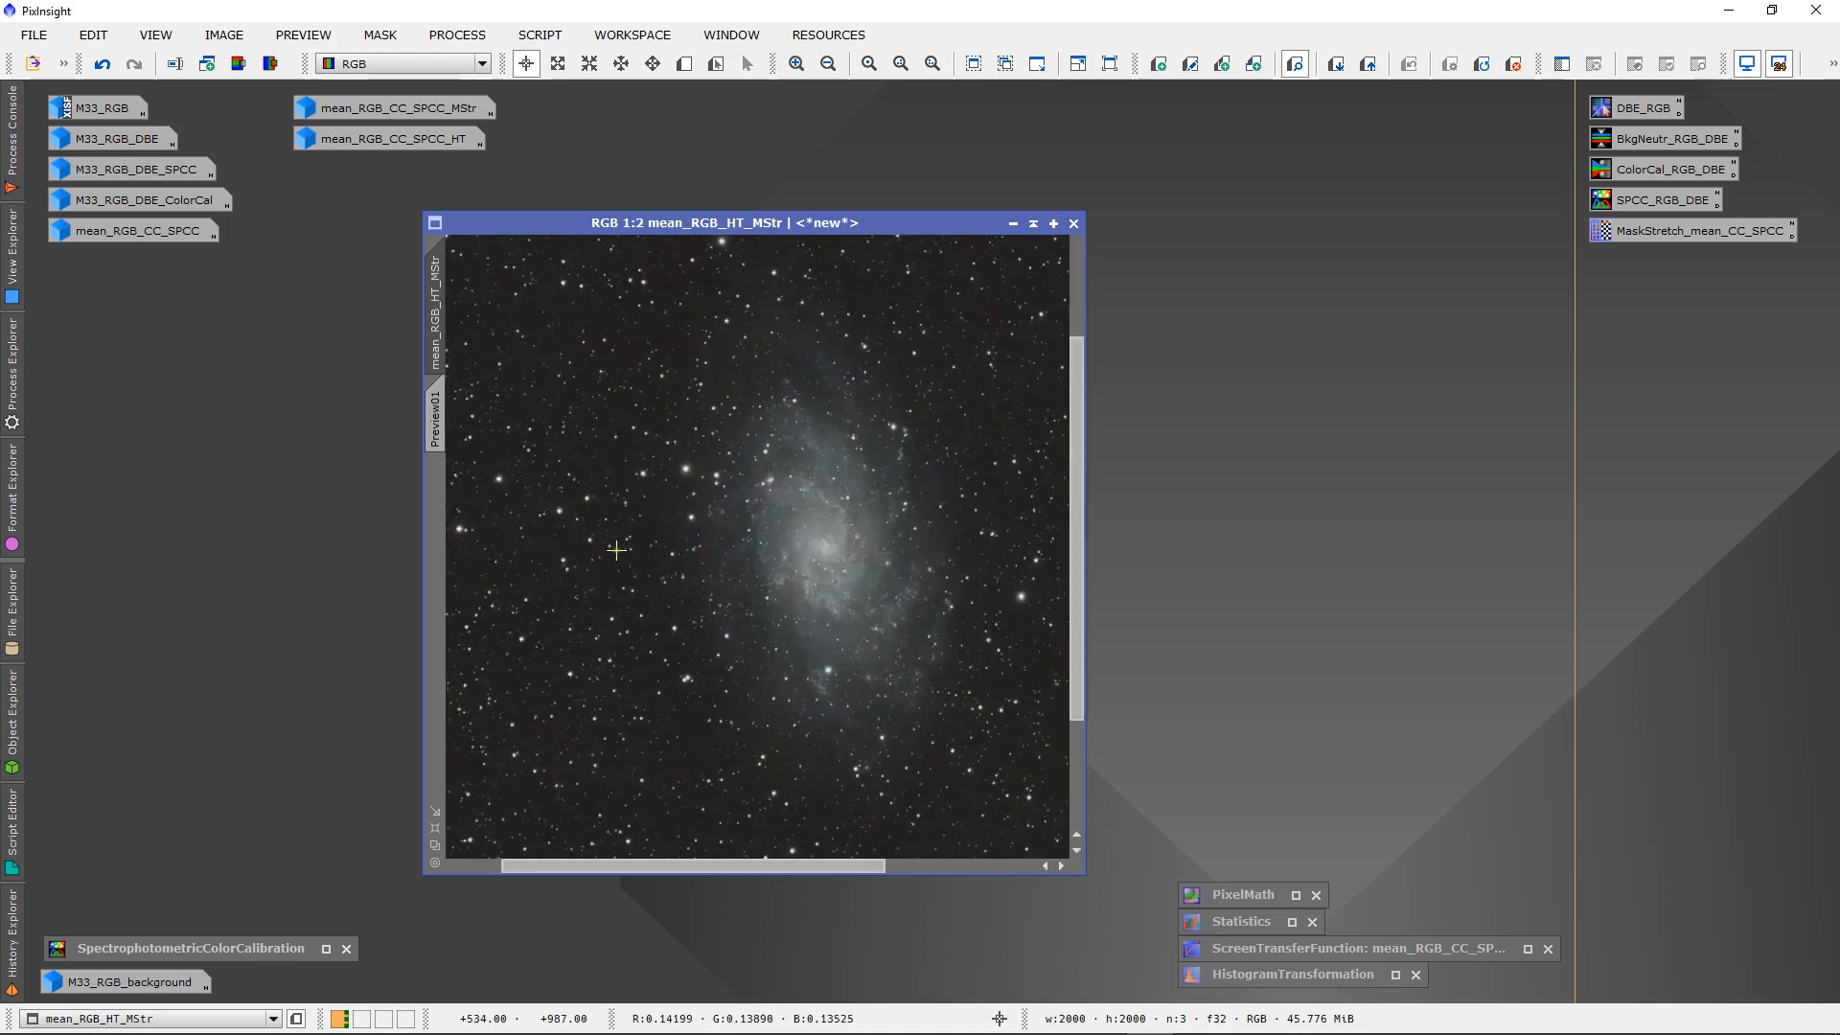
scroll(618, 550, down, 2)
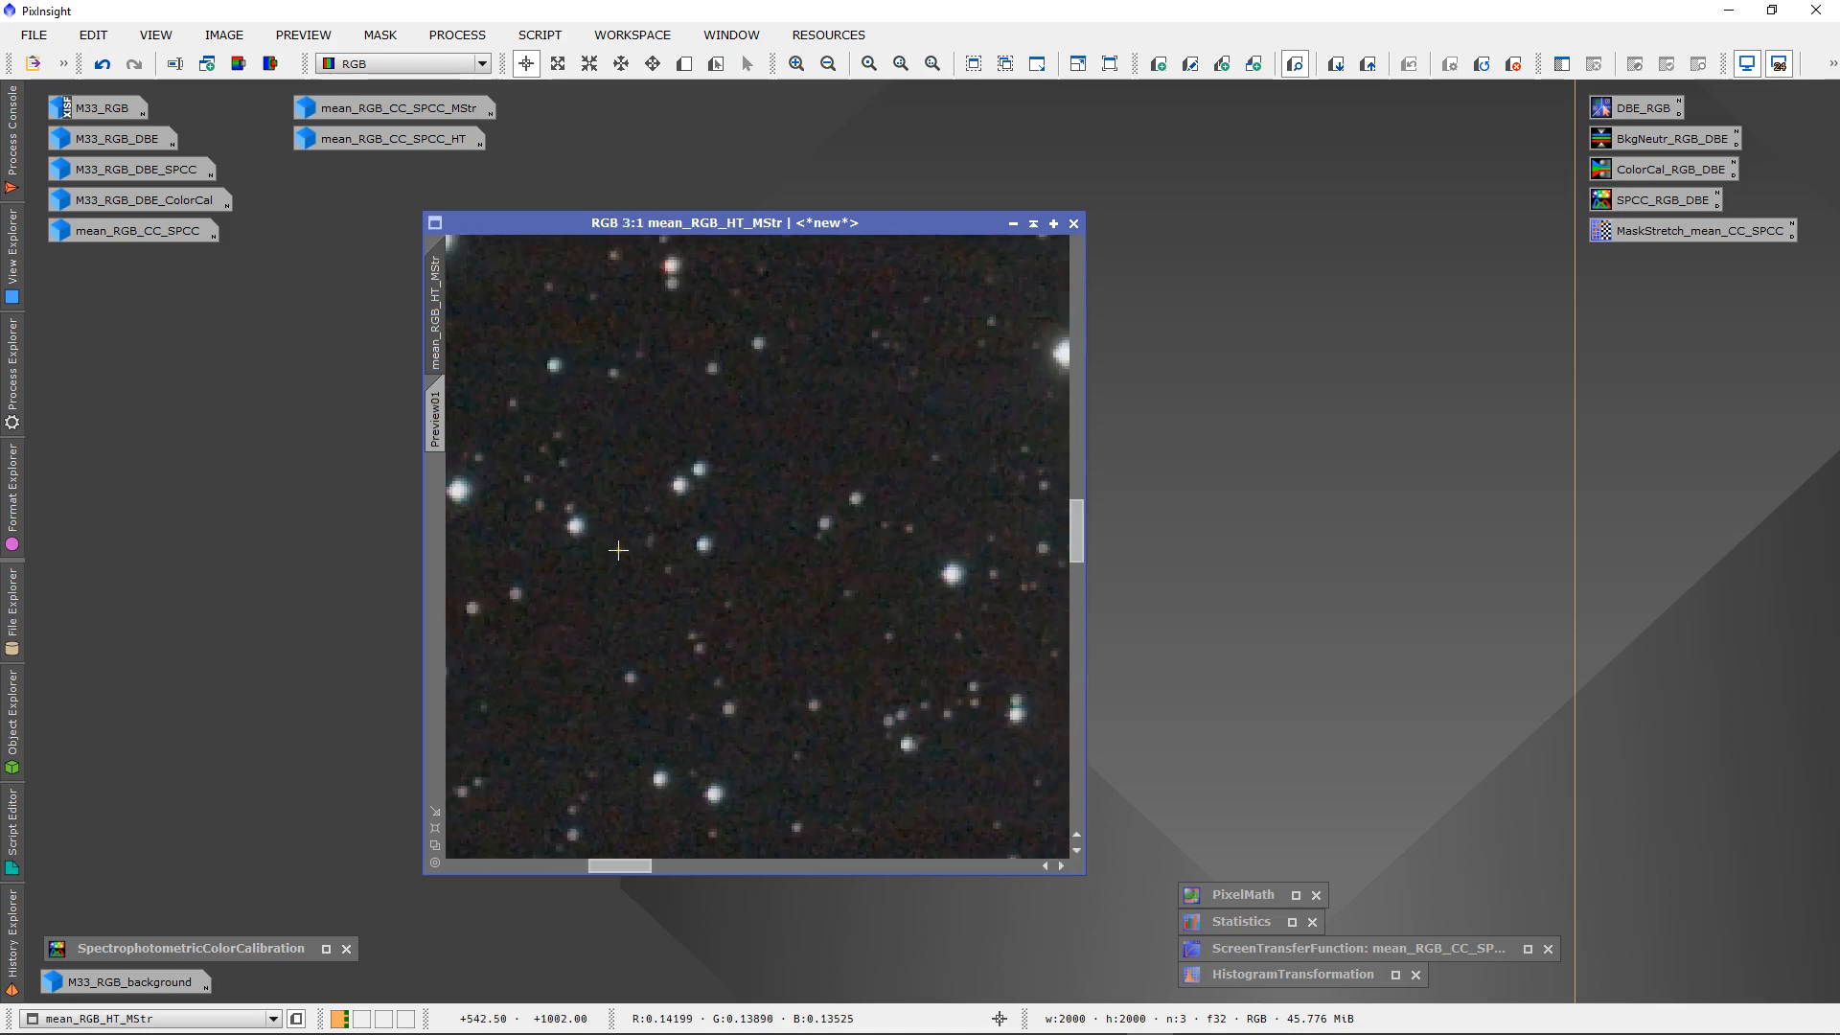
scroll(618, 550, down, 4)
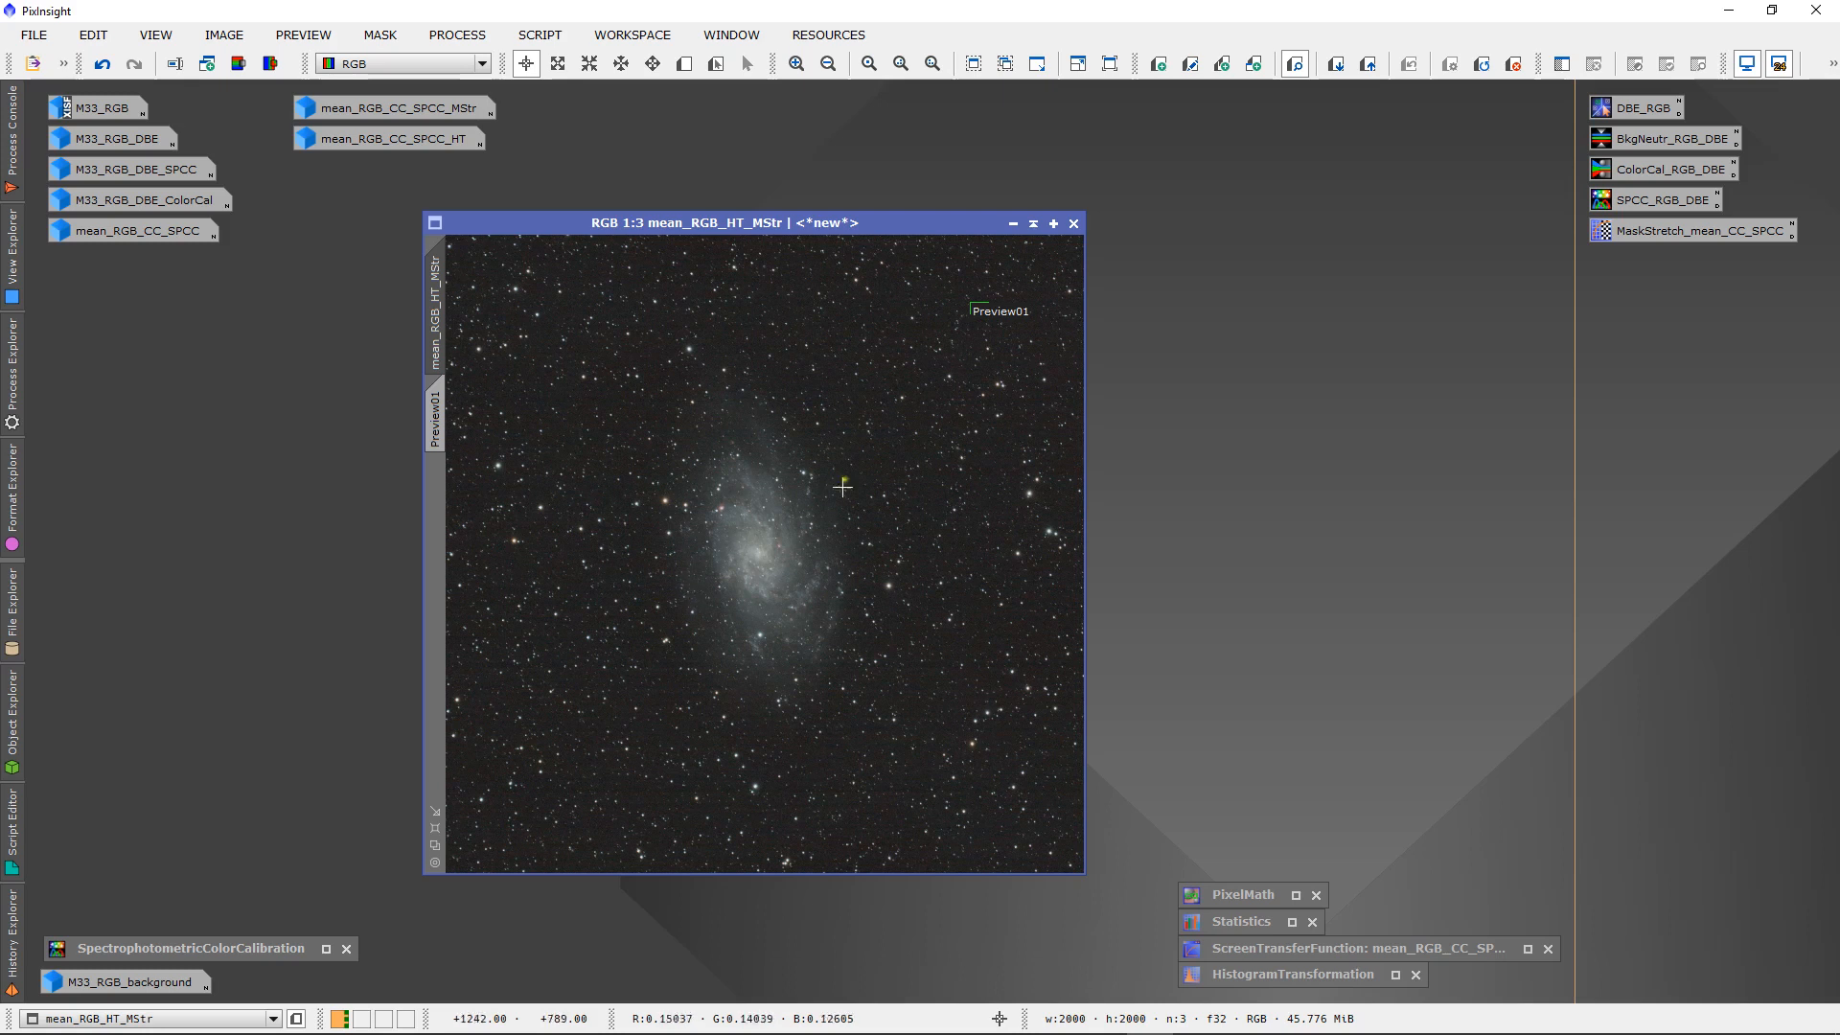
- Check the histogram of mean_RGB_HT_MStr in HistogramTransformation and inspect the galaxy's core and arms up close
click(1395, 974)
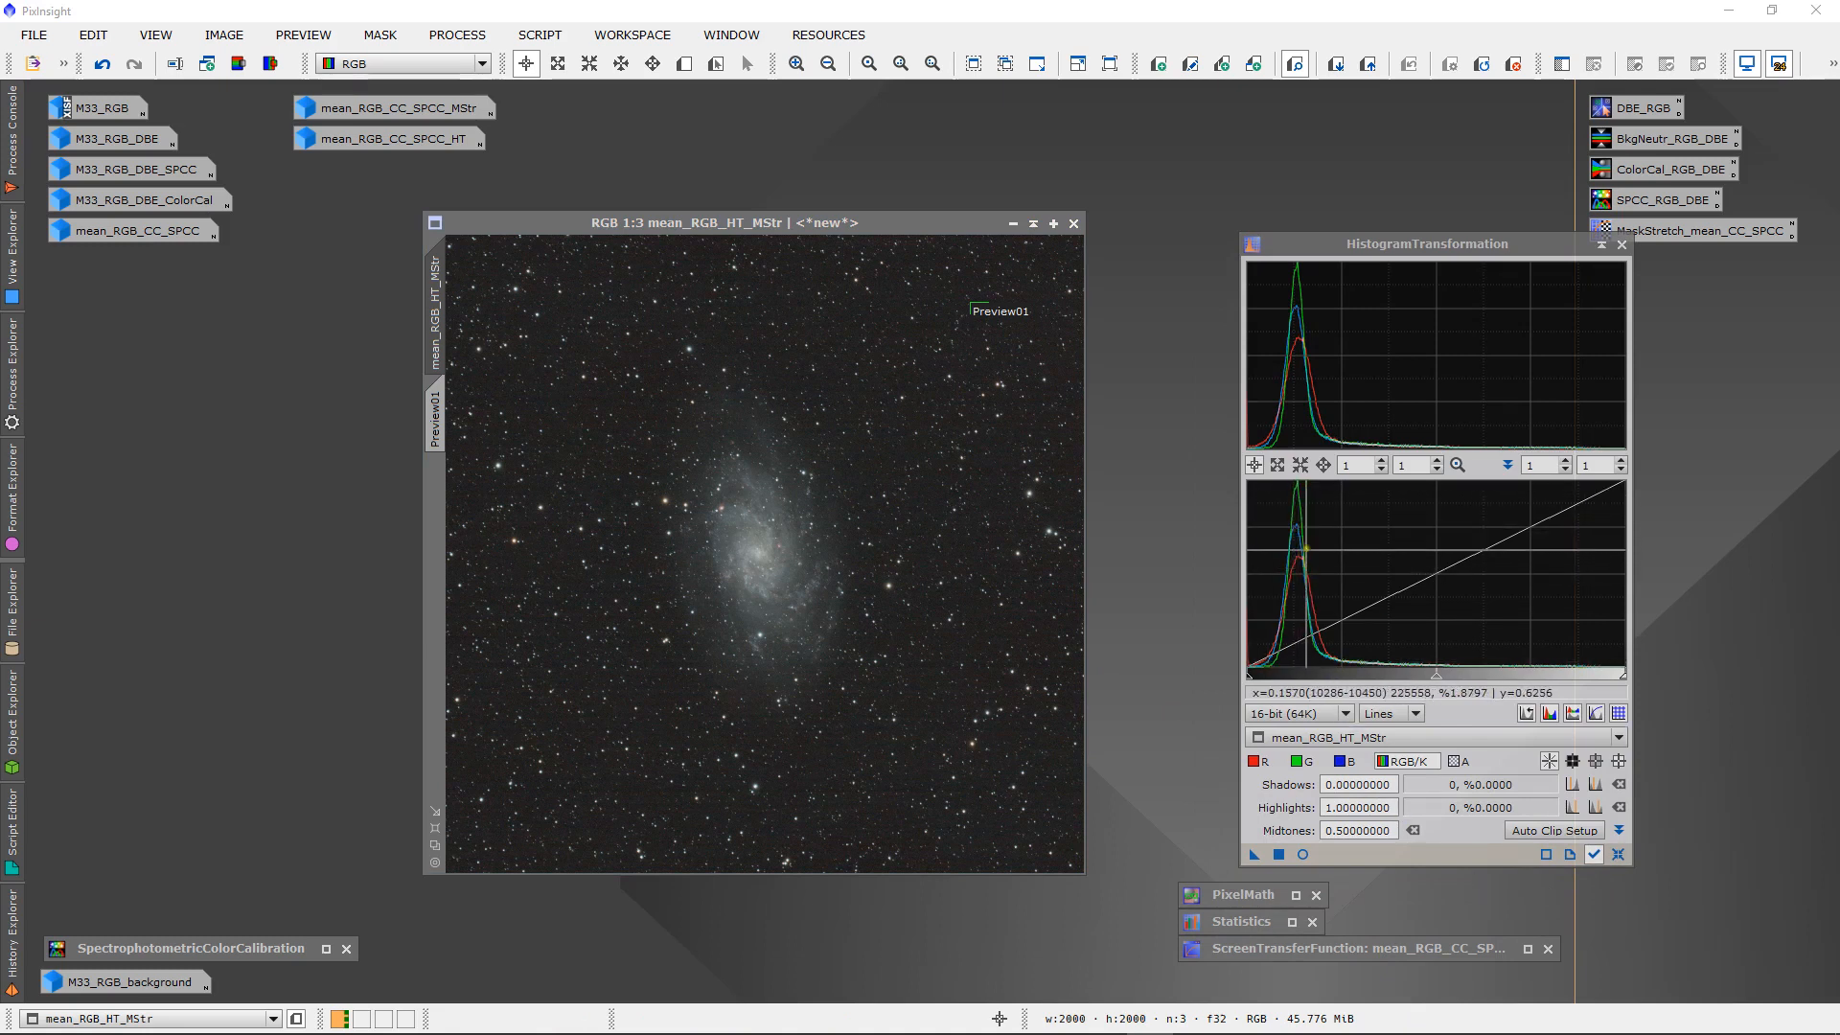
scroll(774, 566, up, 1)
scroll(774, 567, up, 1)
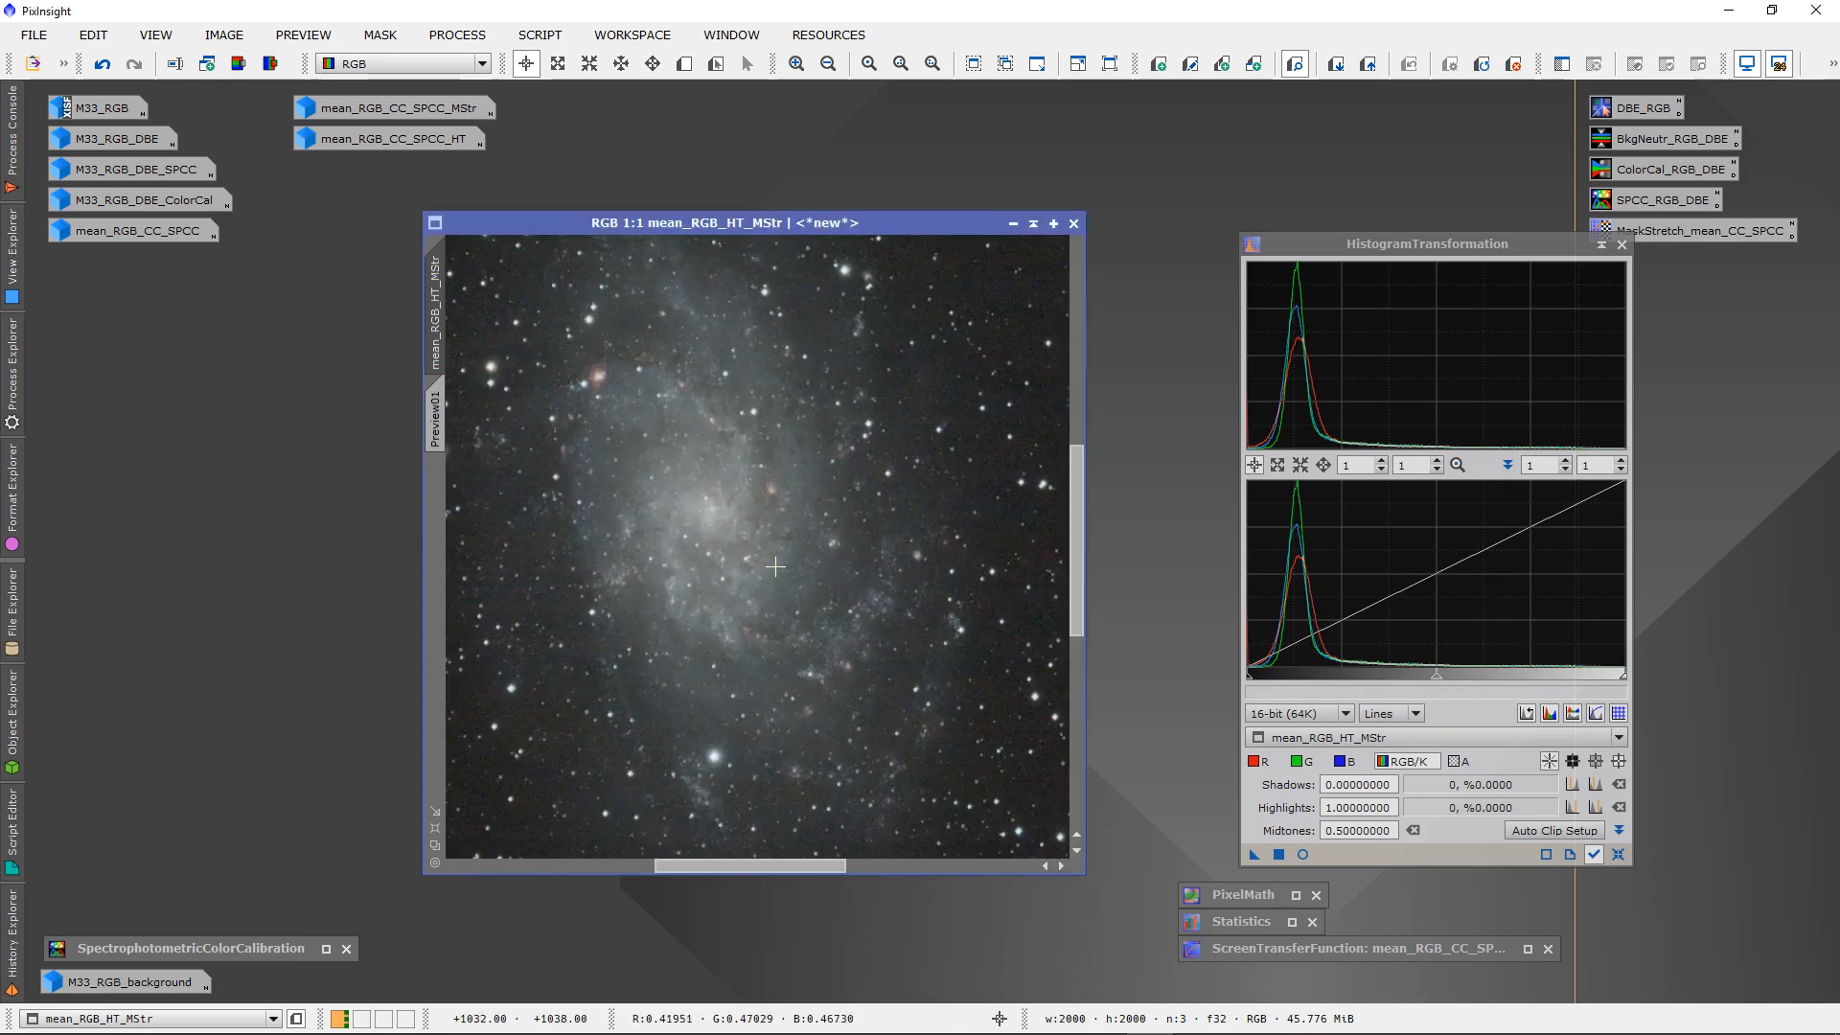
scroll(775, 567, down, 2)
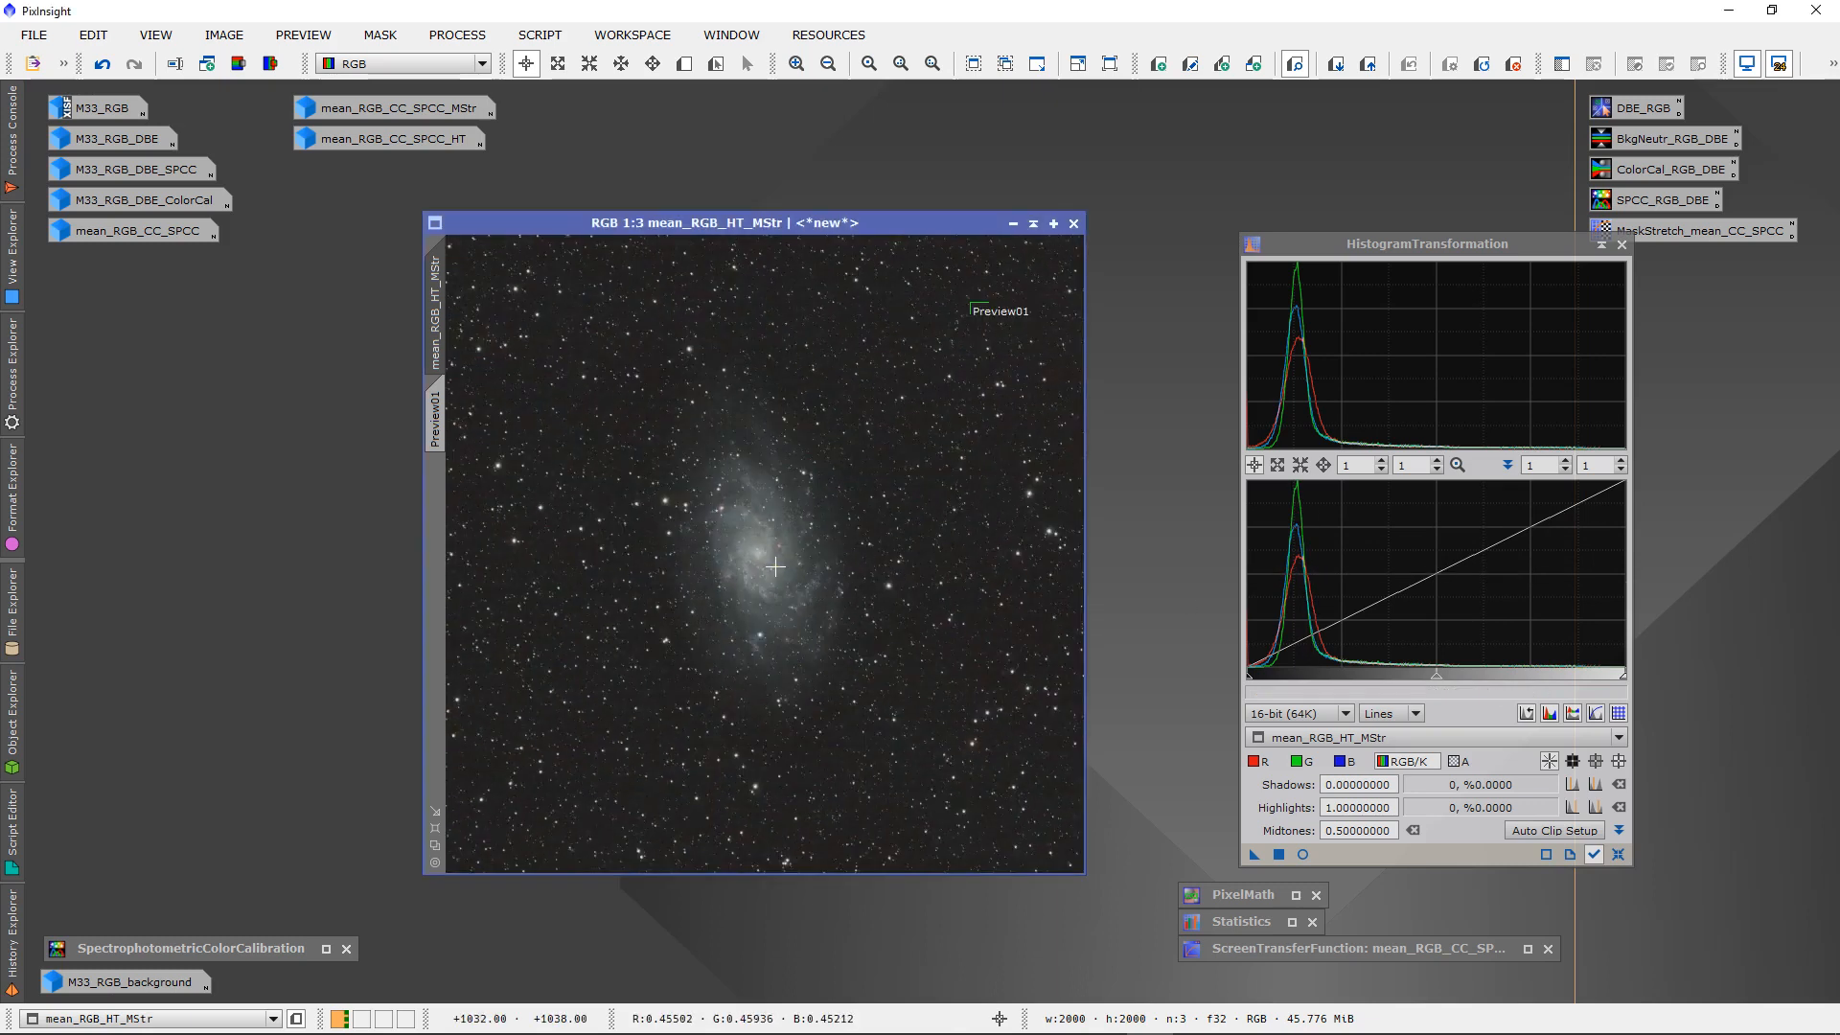
scroll(774, 566, up, 4)
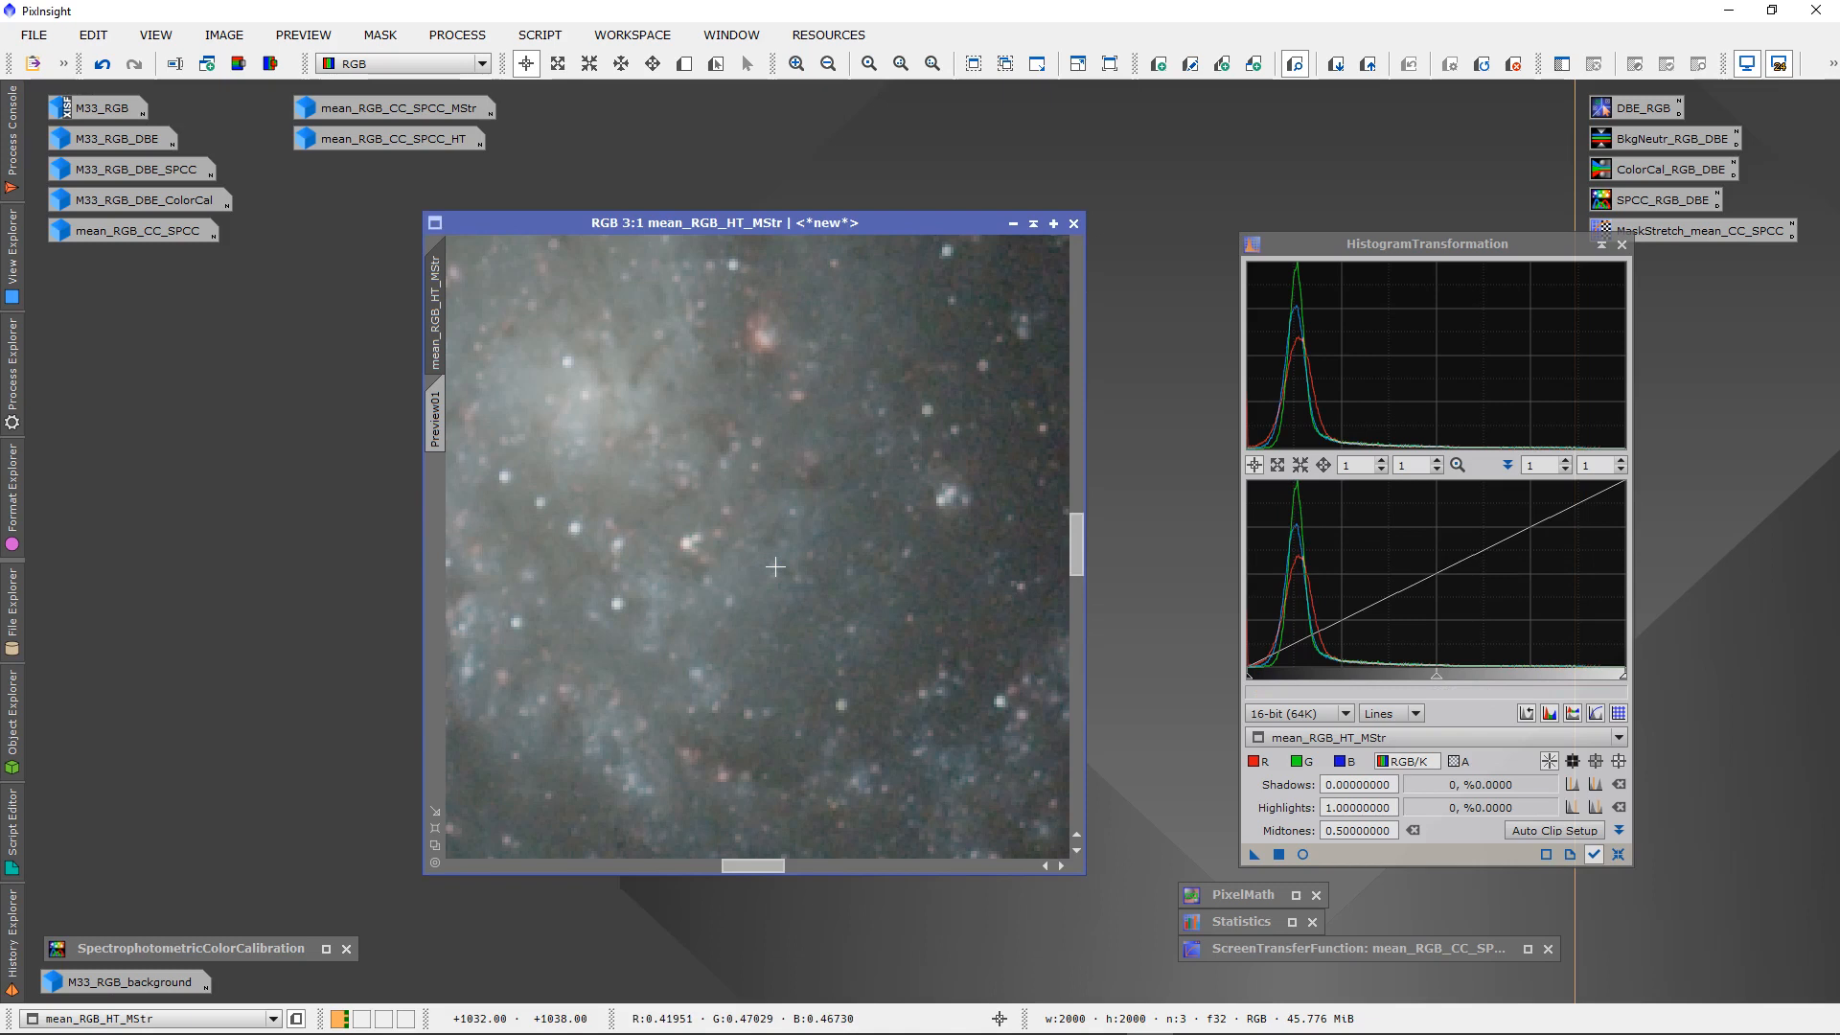
scroll(774, 566, down, 2)
scroll(774, 566, down, 2)
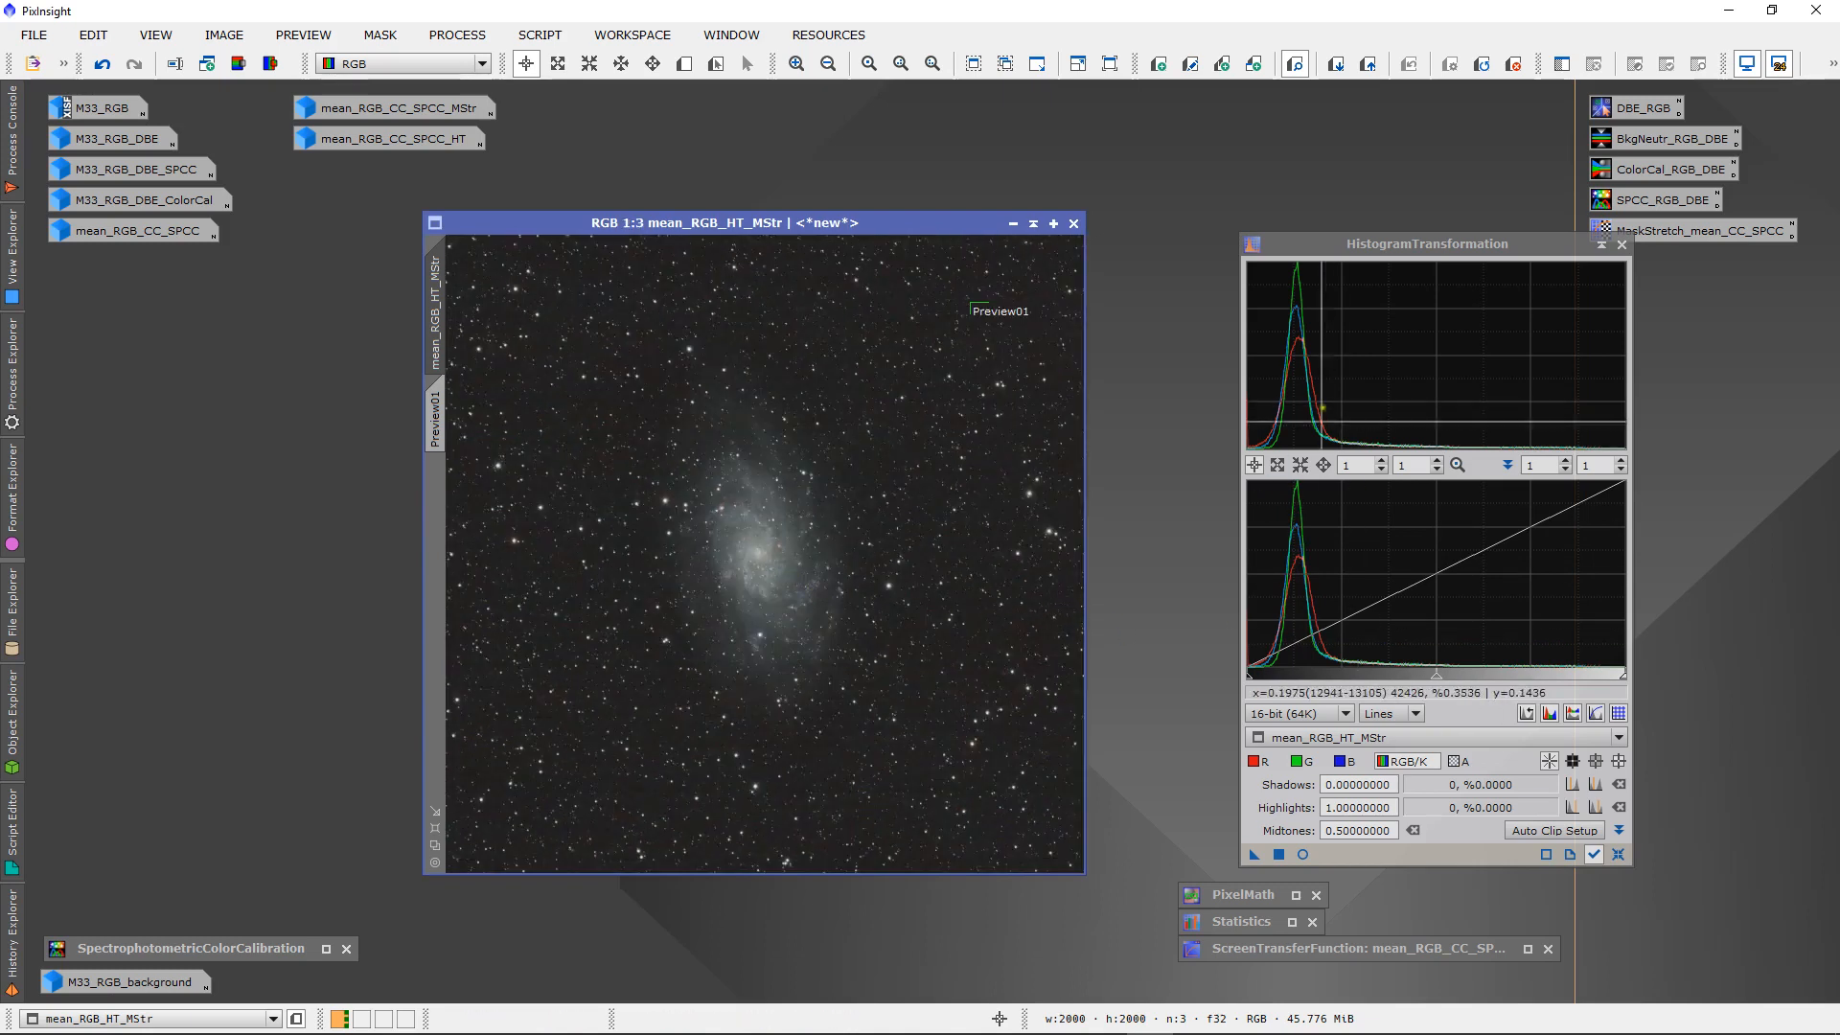
click(1601, 245)
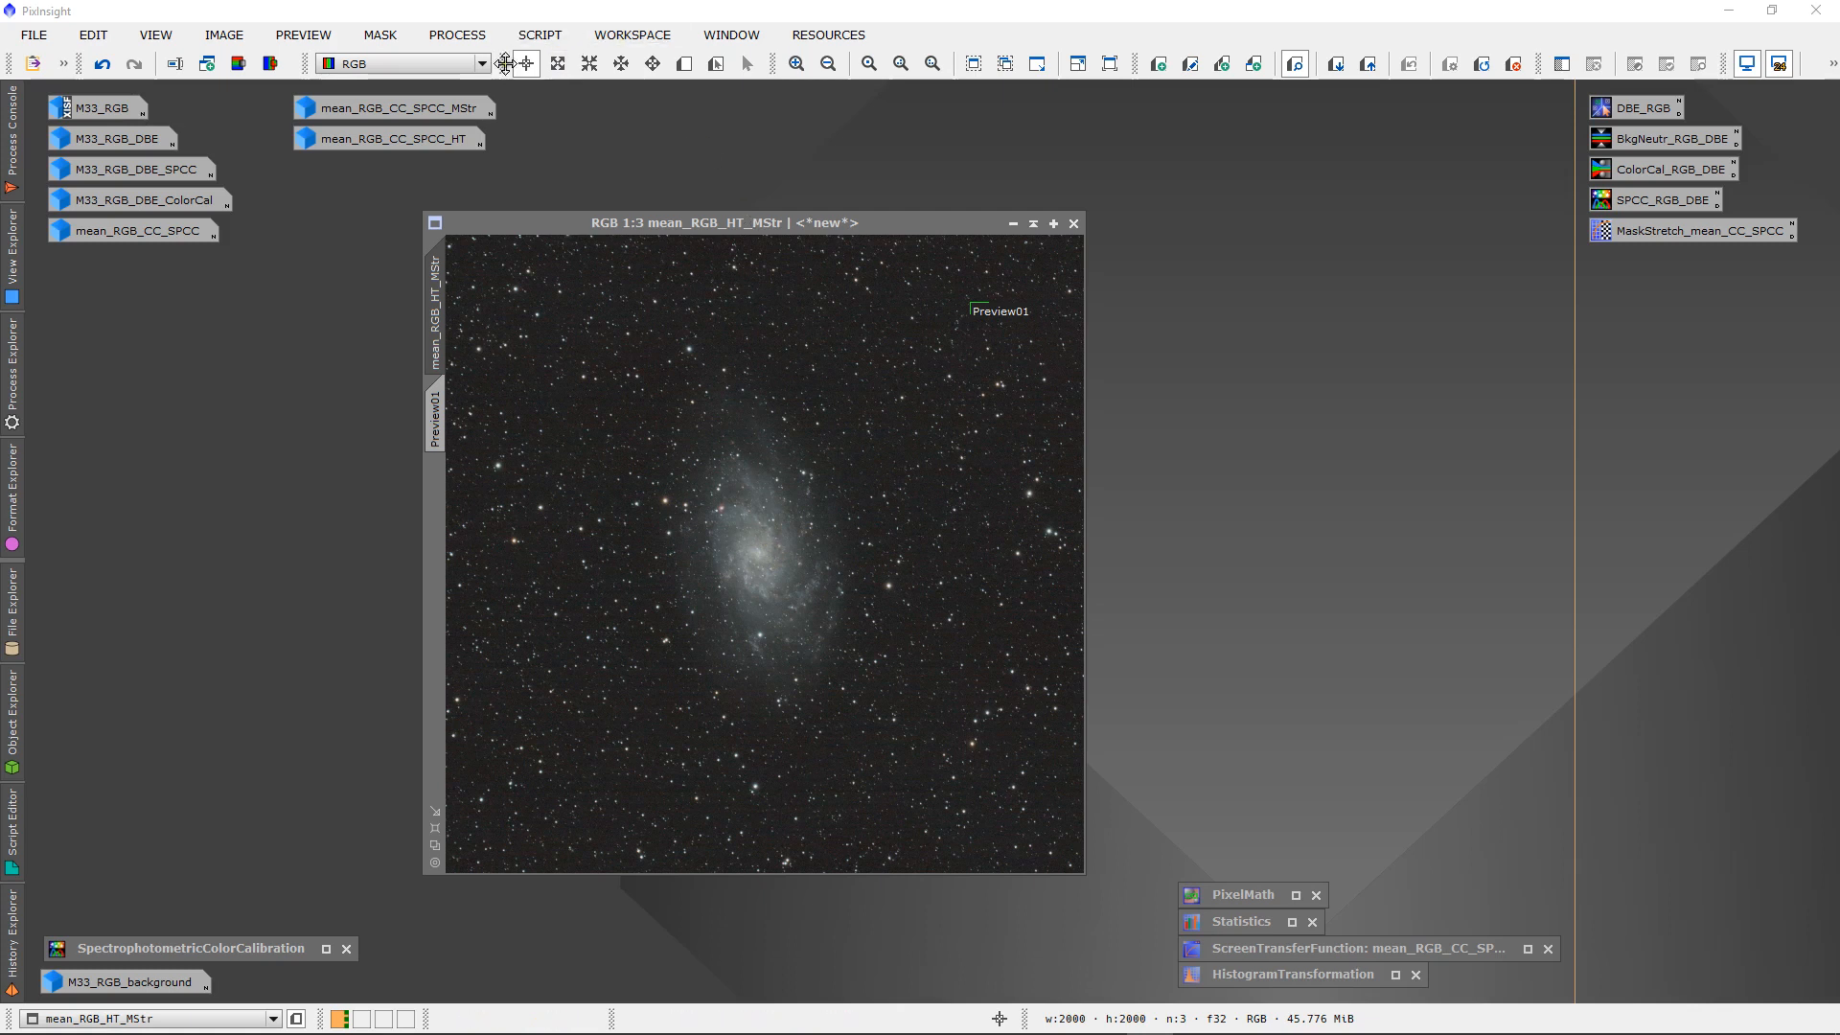
- Open the StarXTerminator process and place its window beside the mean_RGB_HT_MStr image
click(457, 35)
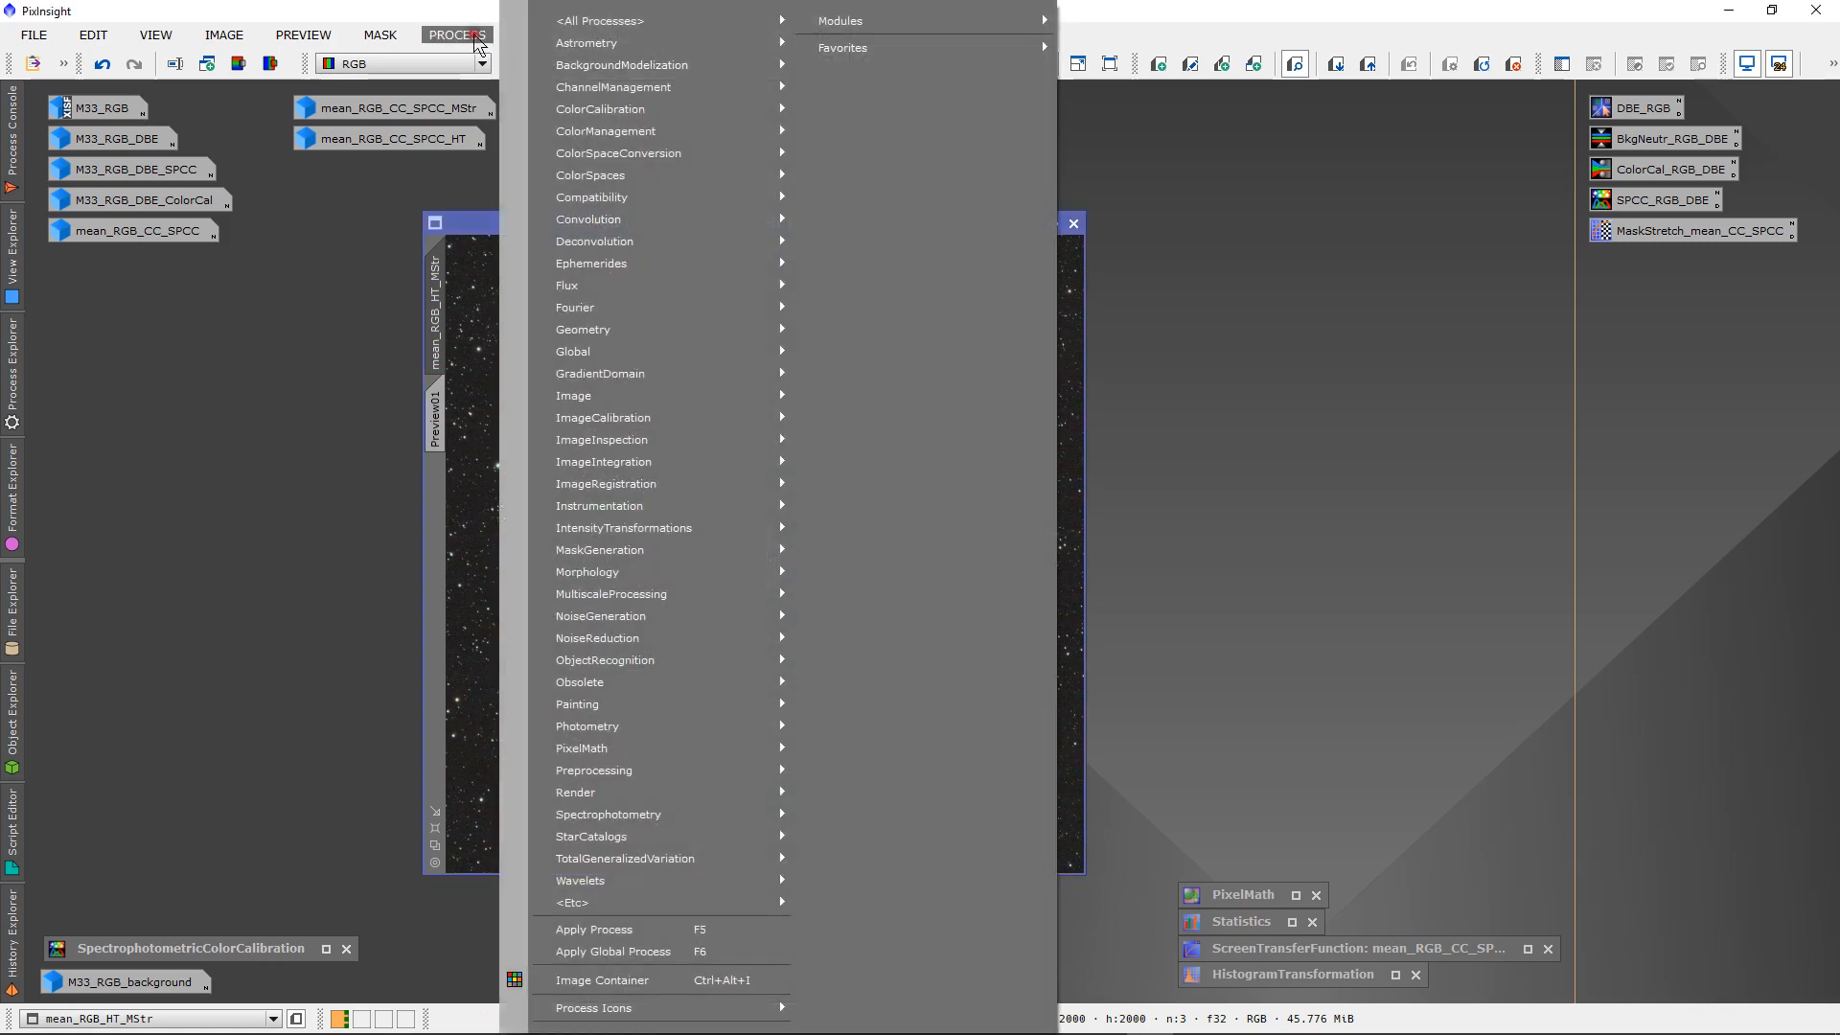
mouse_move(779, 21)
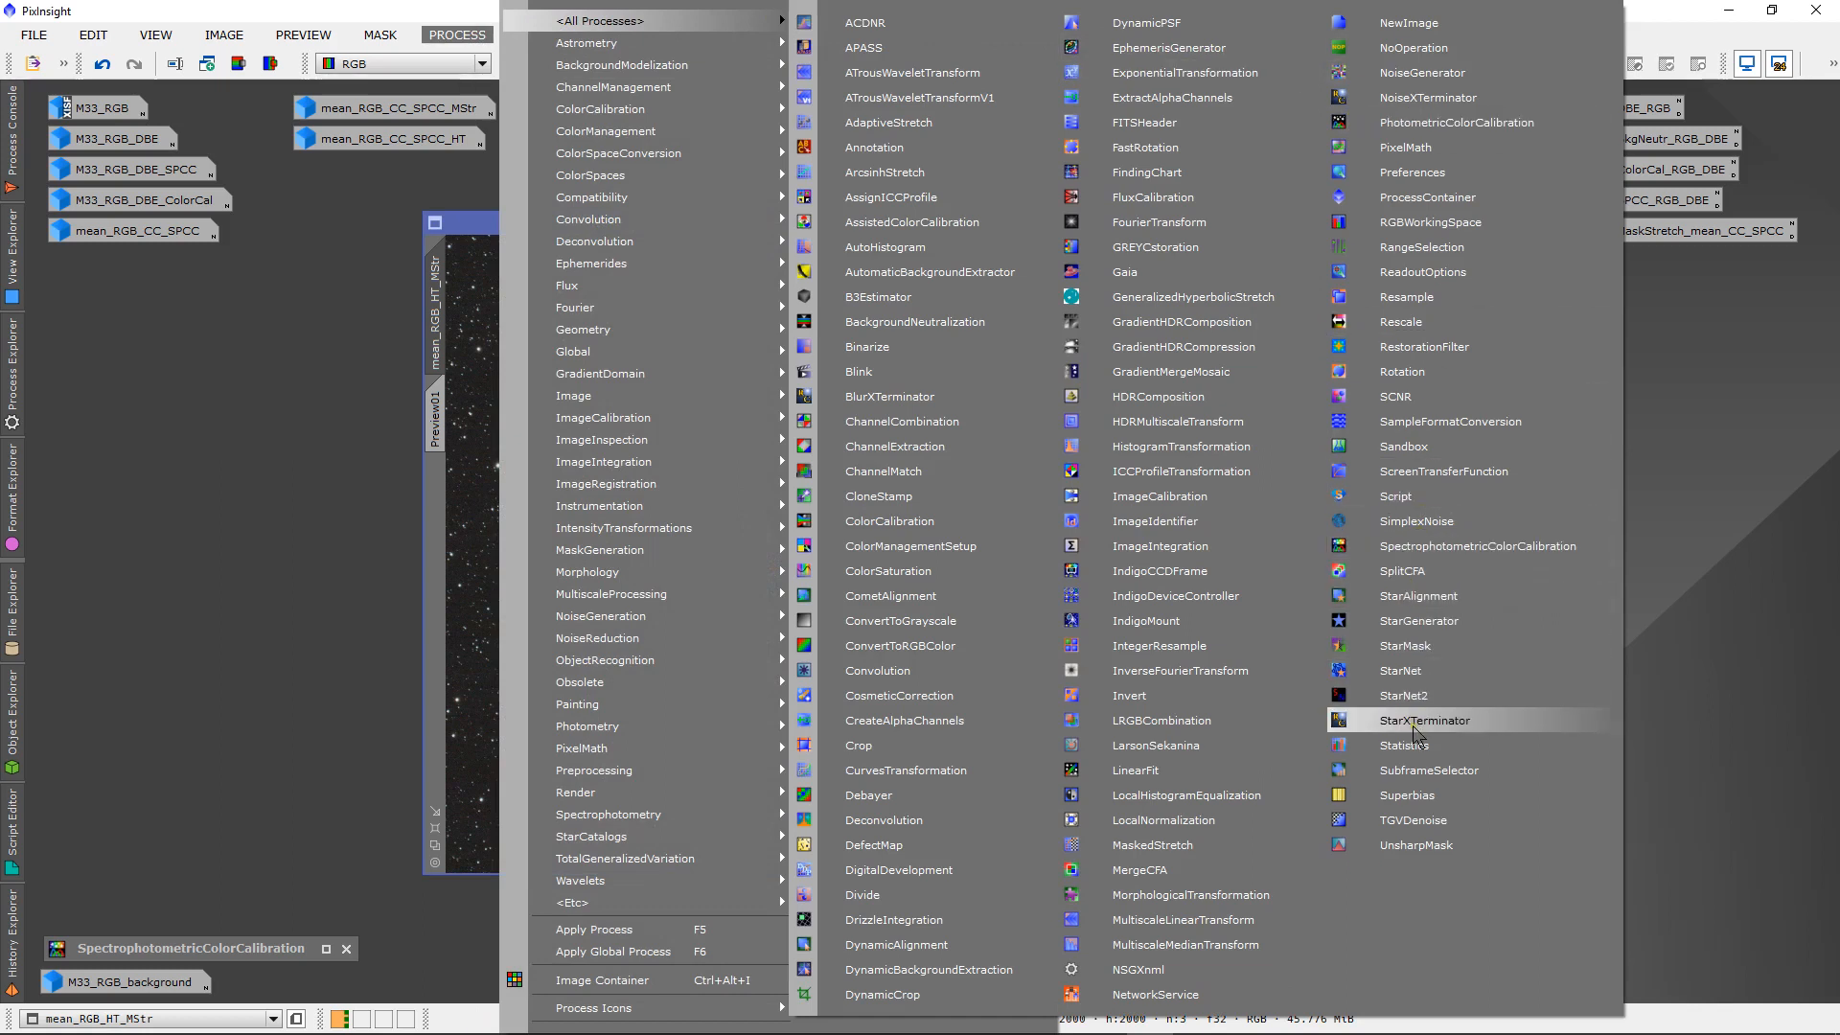
click(1407, 697)
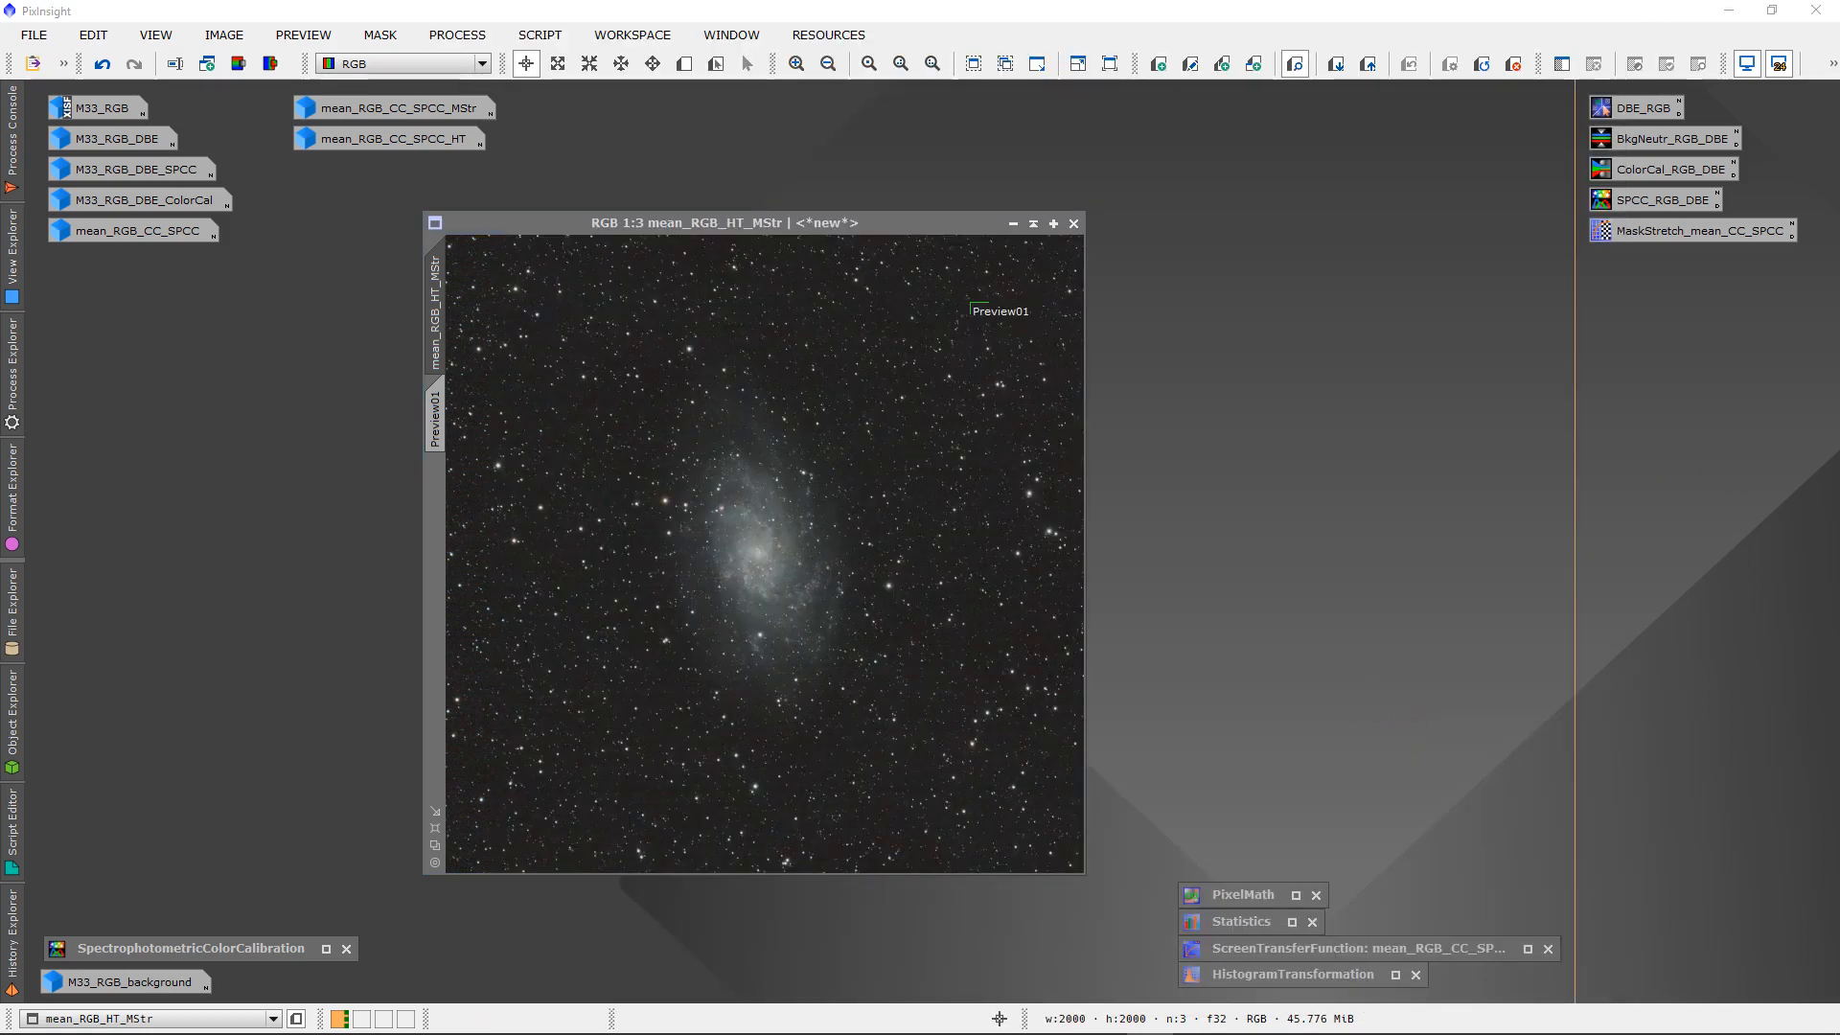
drag(1419, 396, 1241, 271)
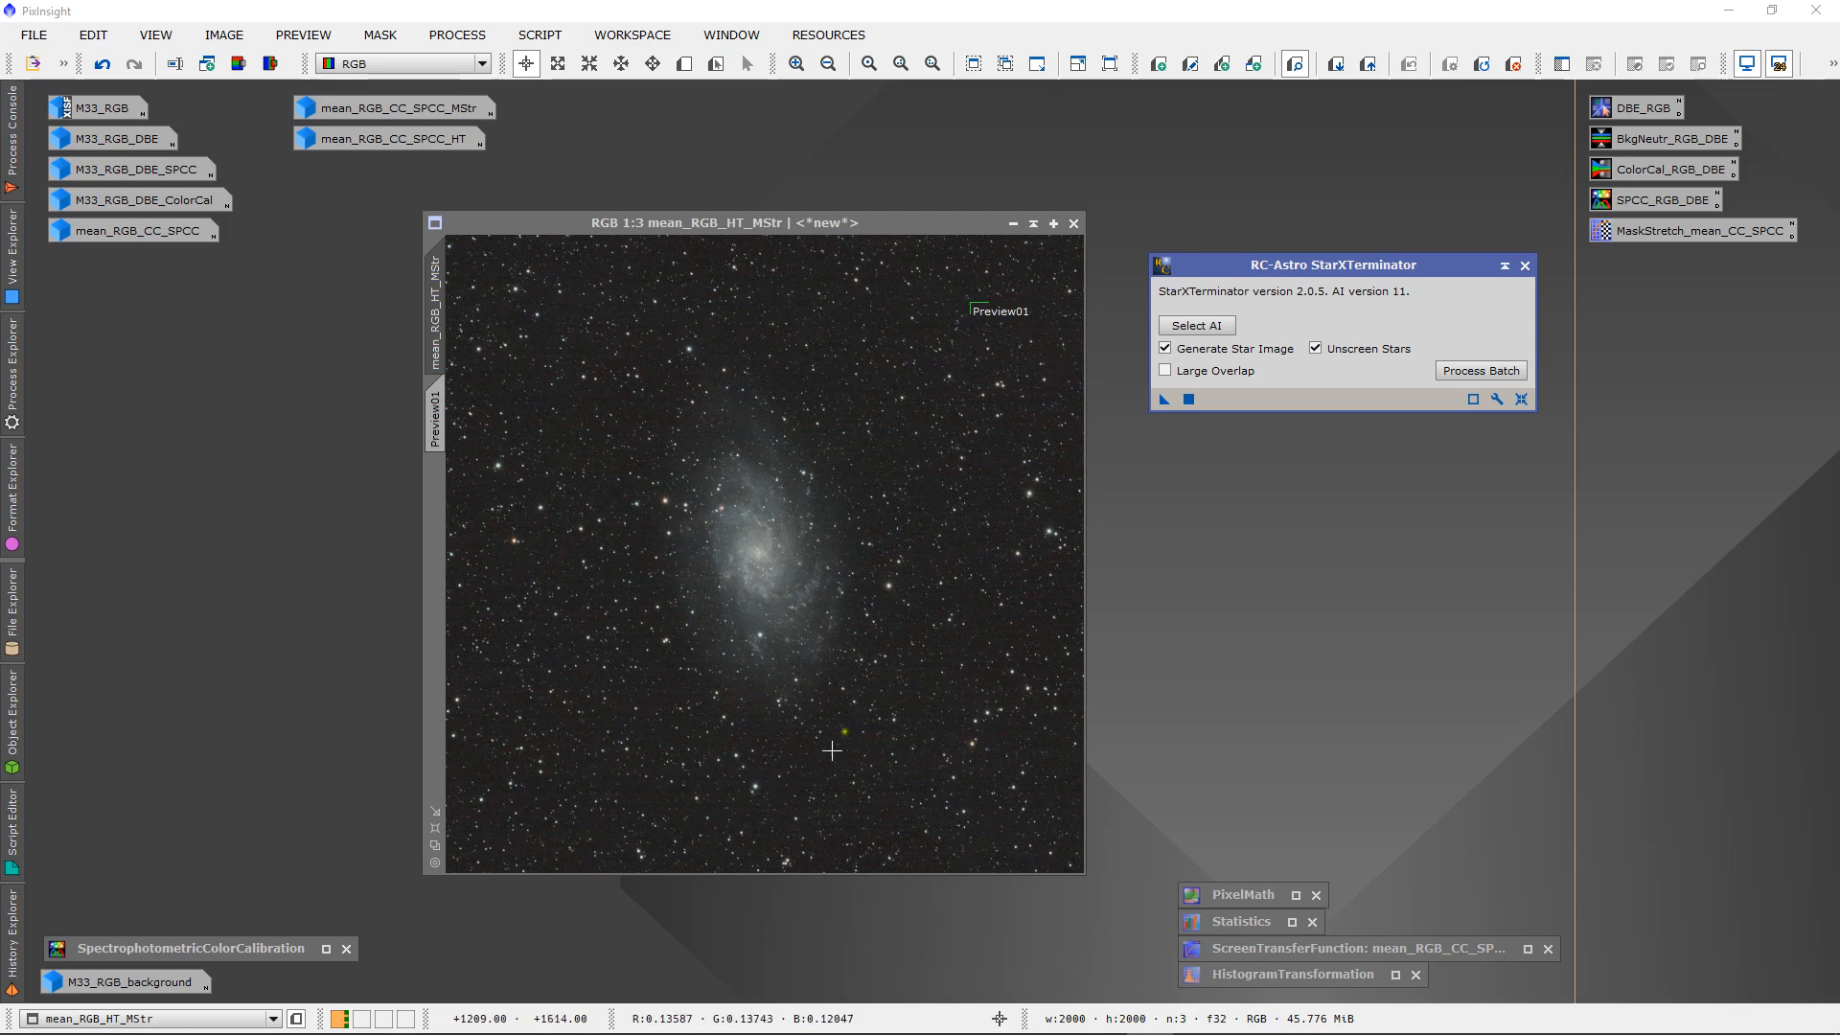
- Clone mean_RGB_HT_MStr, then iconize the original and place its icon under mean_RGB_CC_SPCC_HT
click(469, 305)
drag(469, 305, 469, 305)
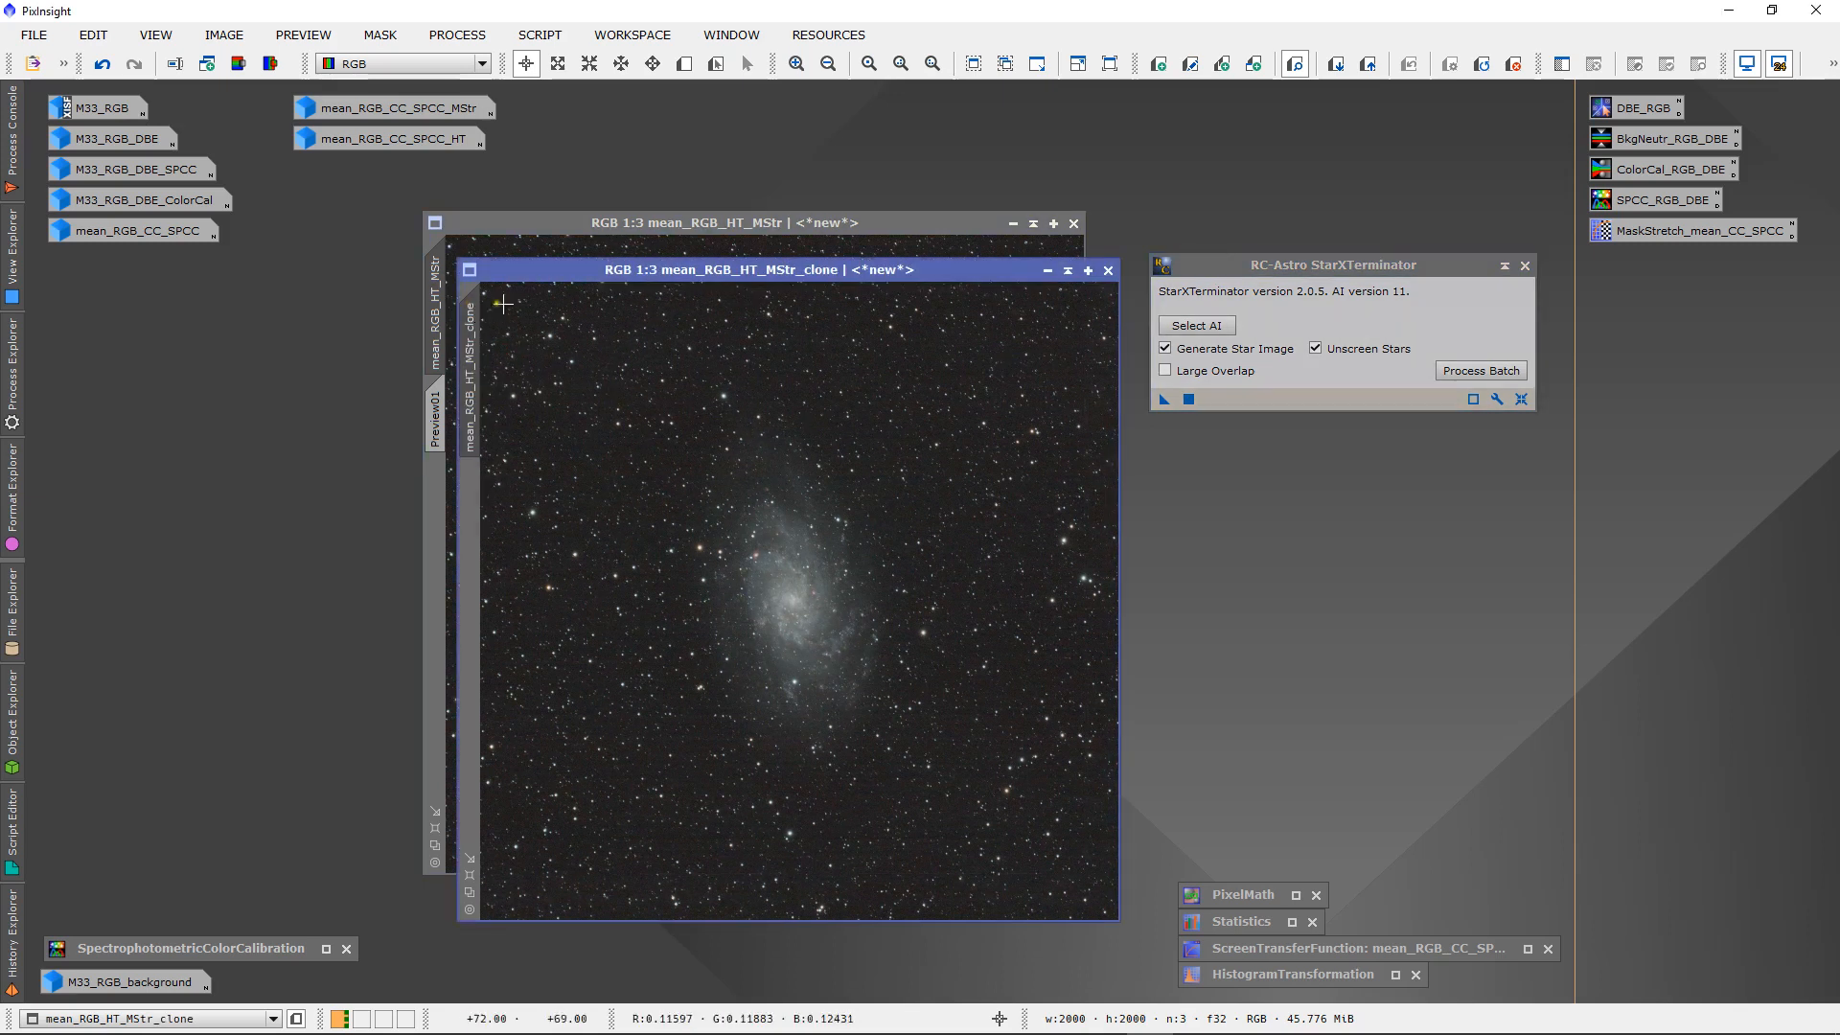
click(1014, 225)
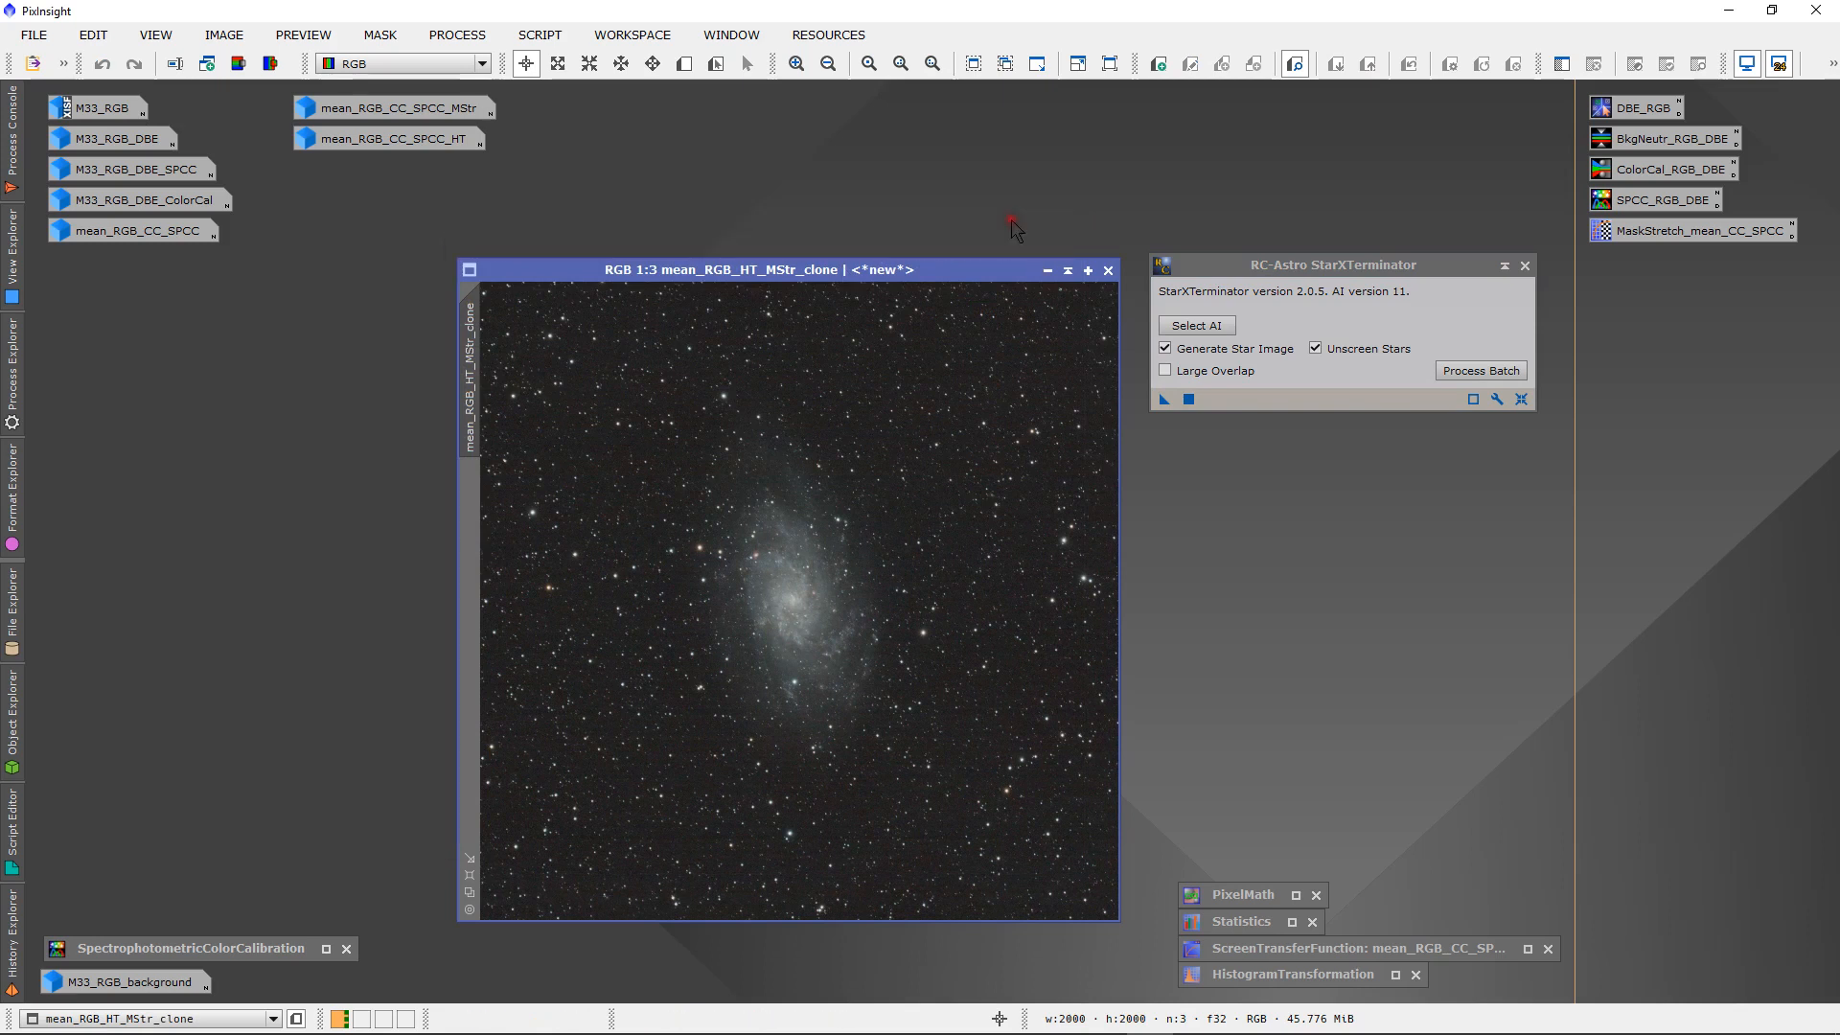
drag(826, 558, 360, 169)
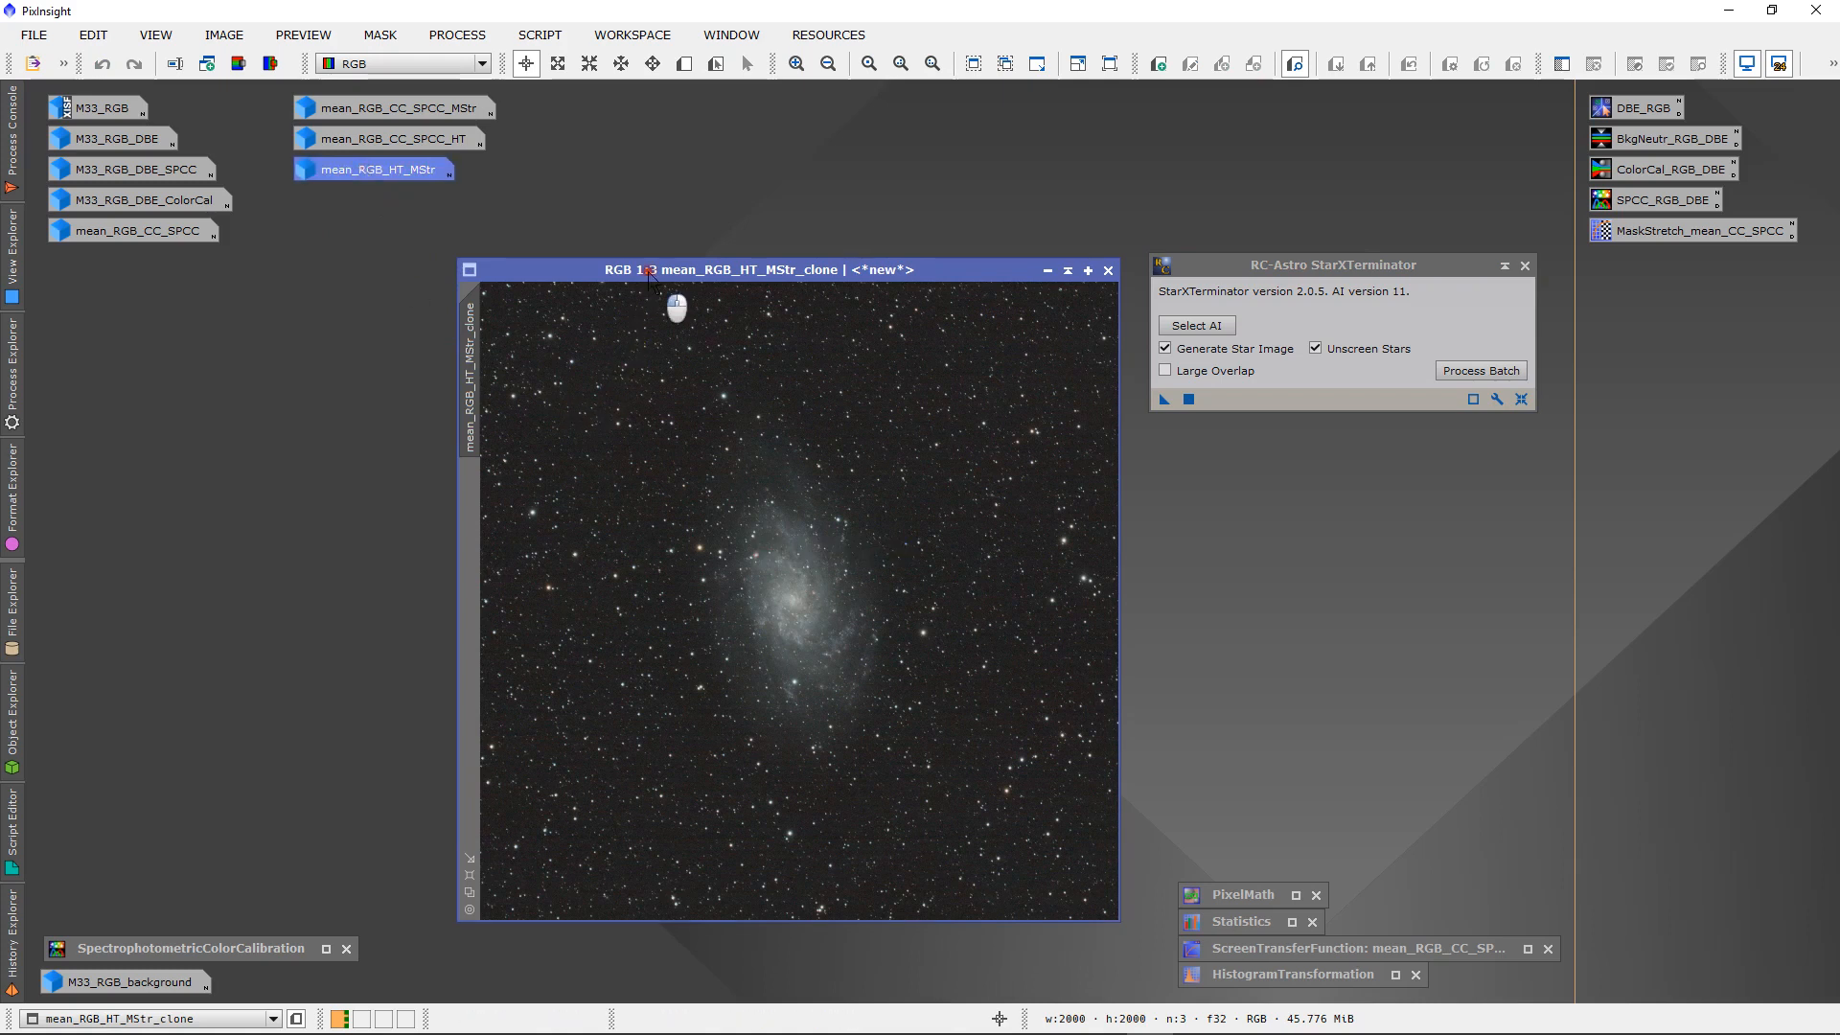
drag(676, 306, 653, 275)
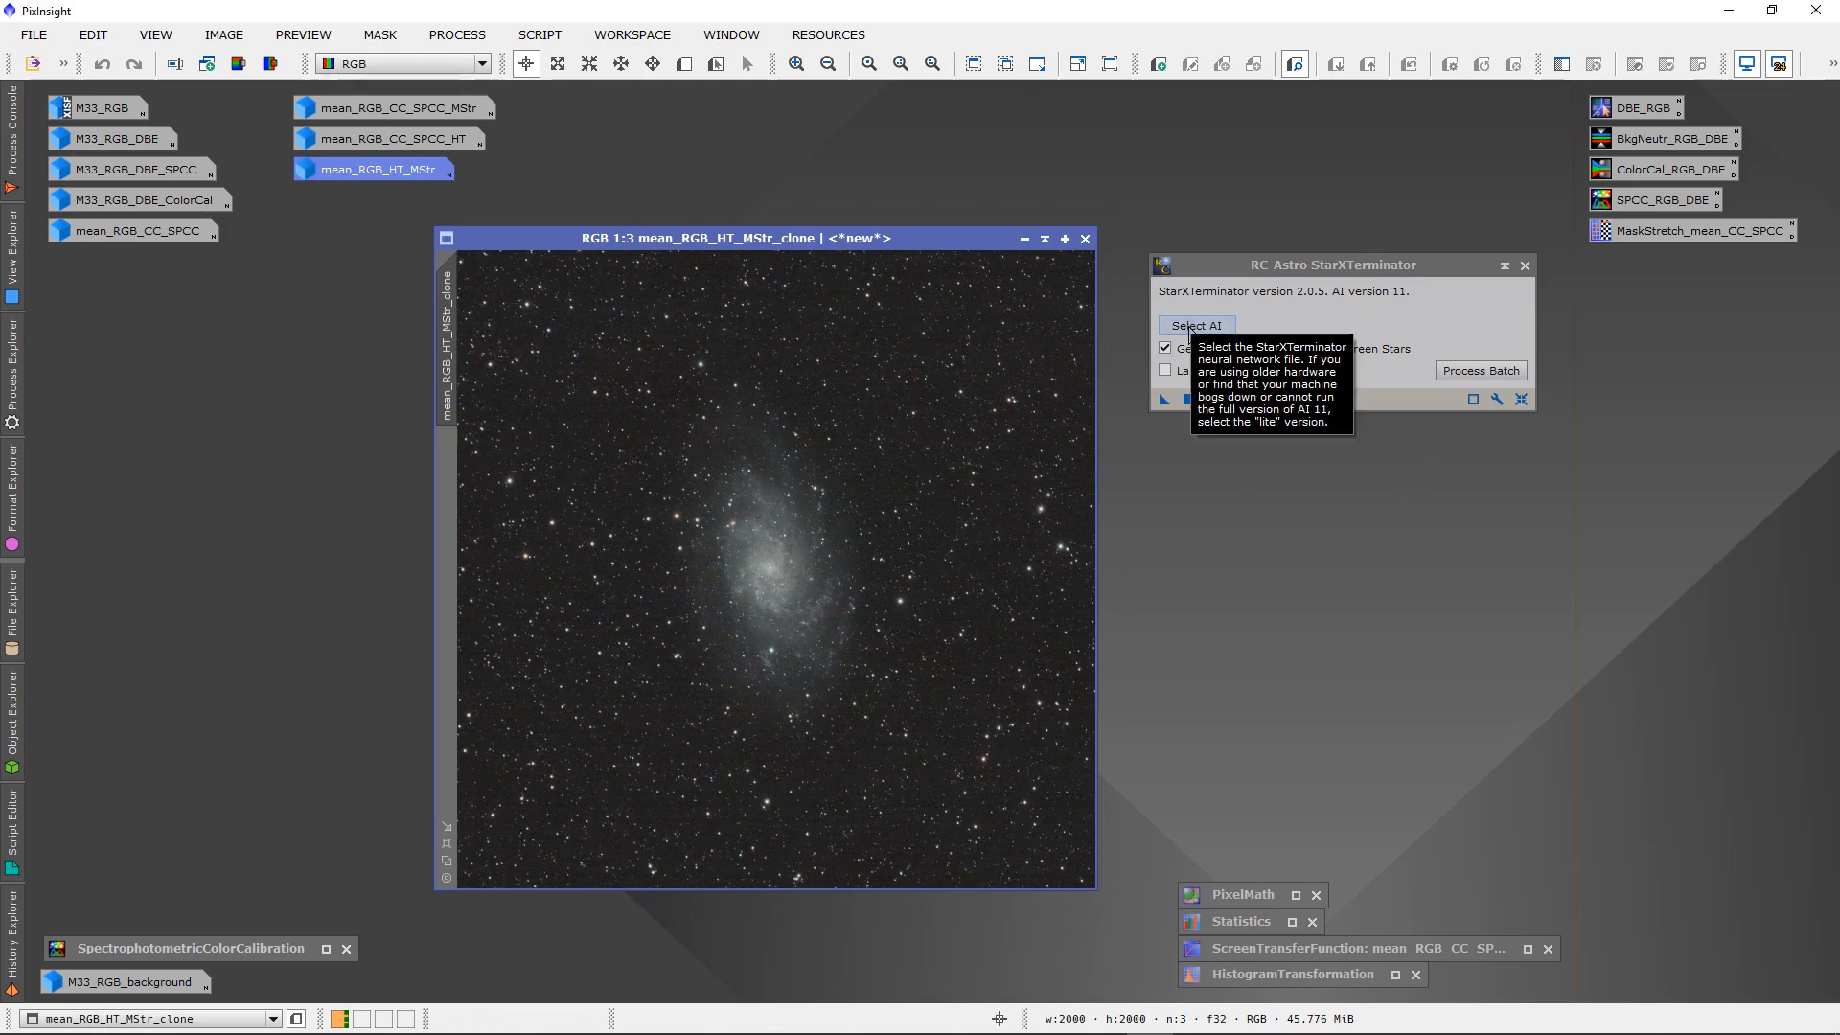
- Select the StarXTerminator.11.pb AI file and run StarXTerminator on the cloned image with Generate Star Image and Unscreen Stars enabled
click(1194, 326)
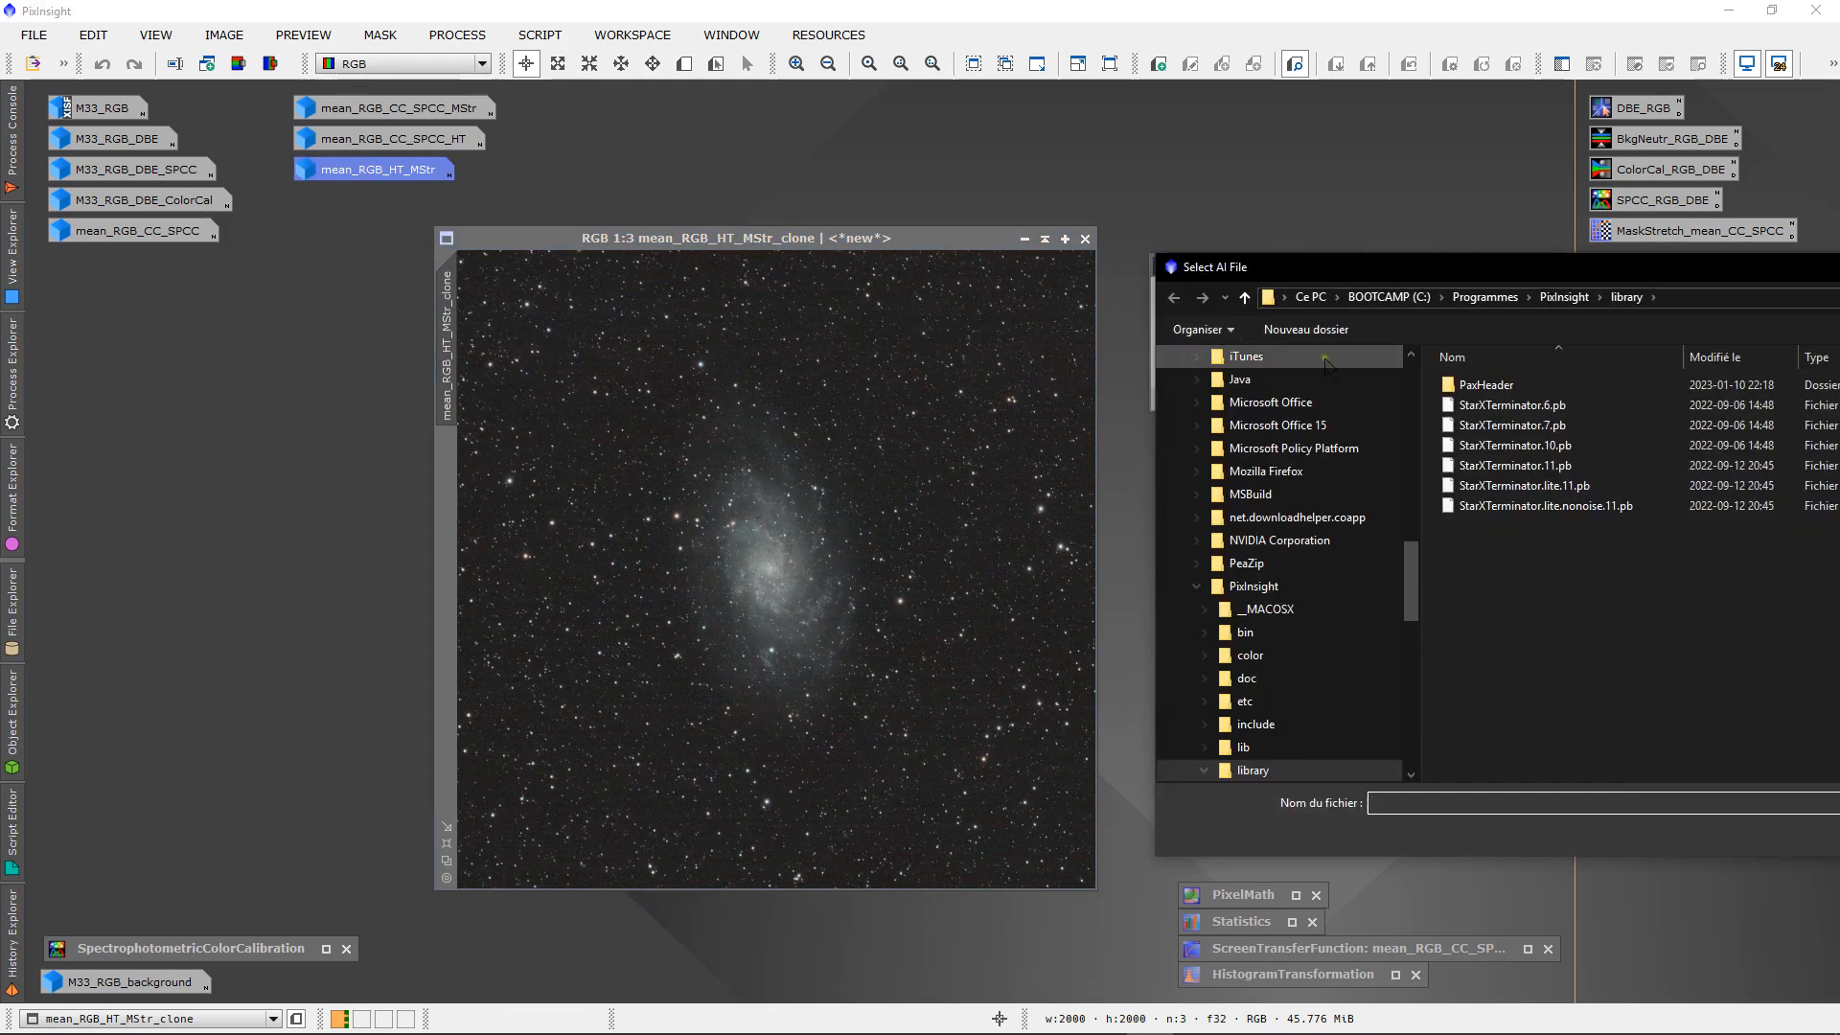
drag(1390, 268, 1192, 254)
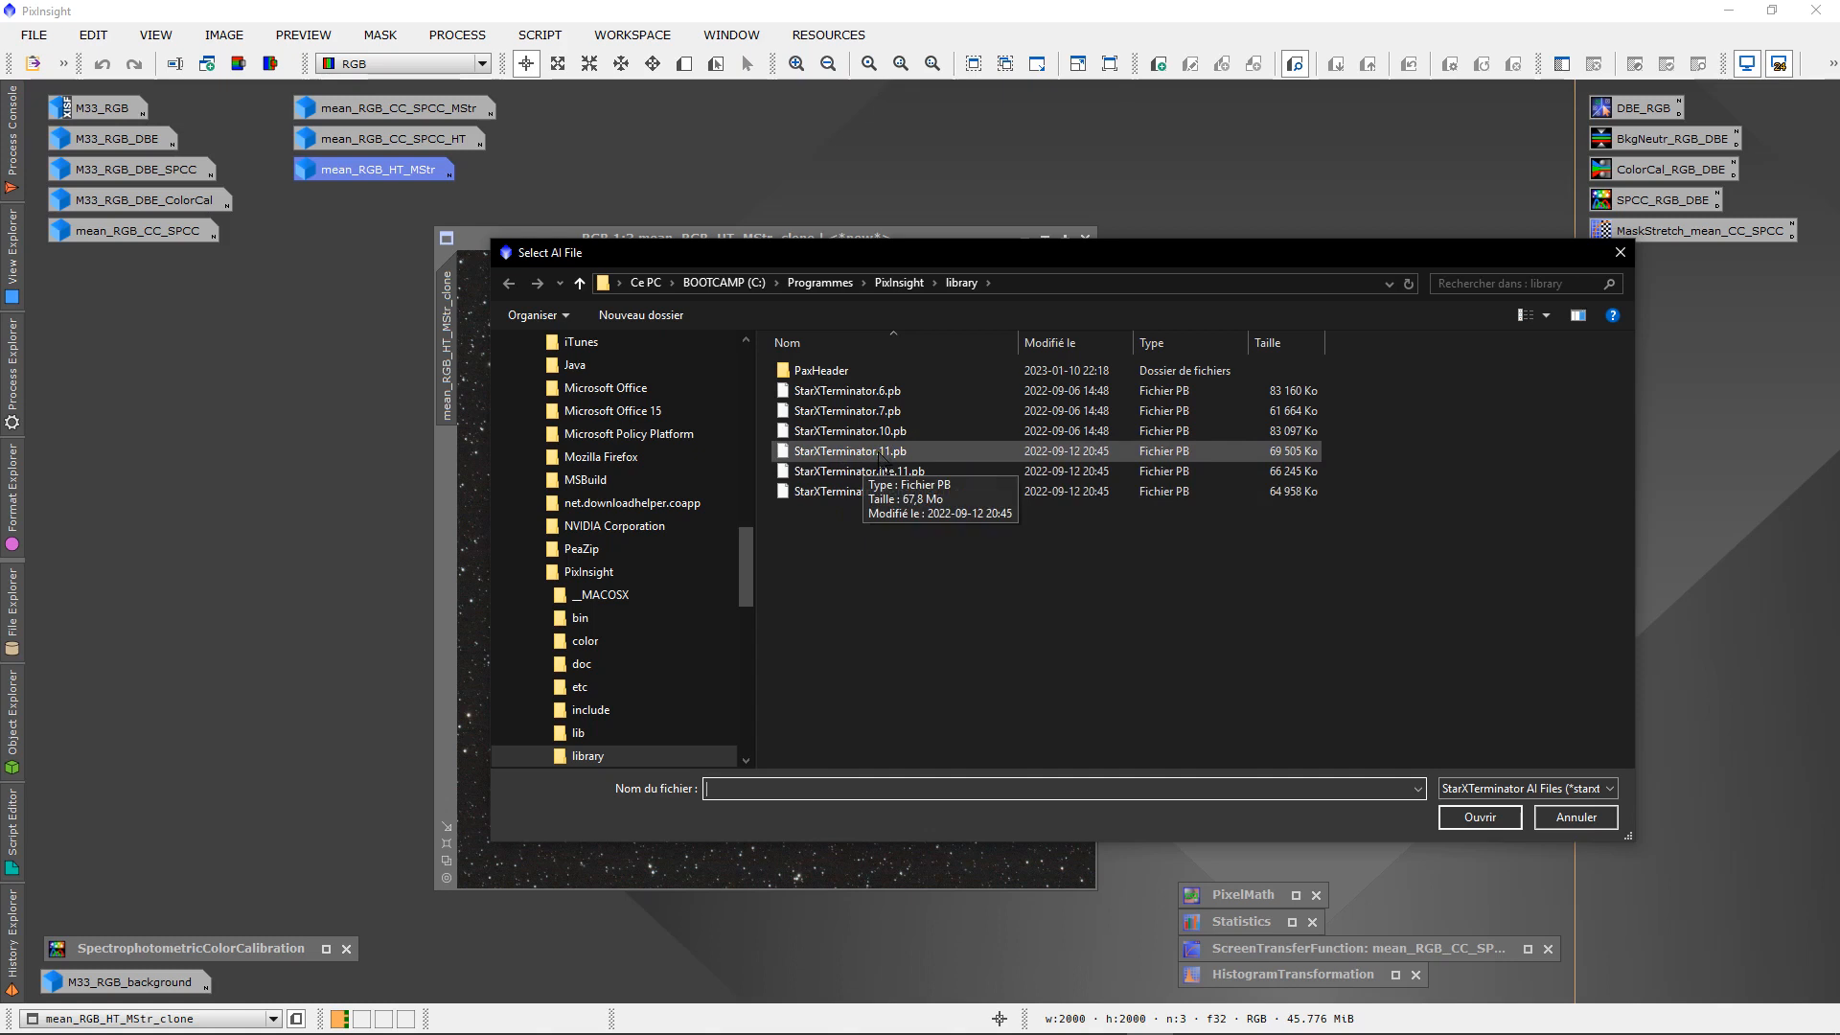
click(850, 456)
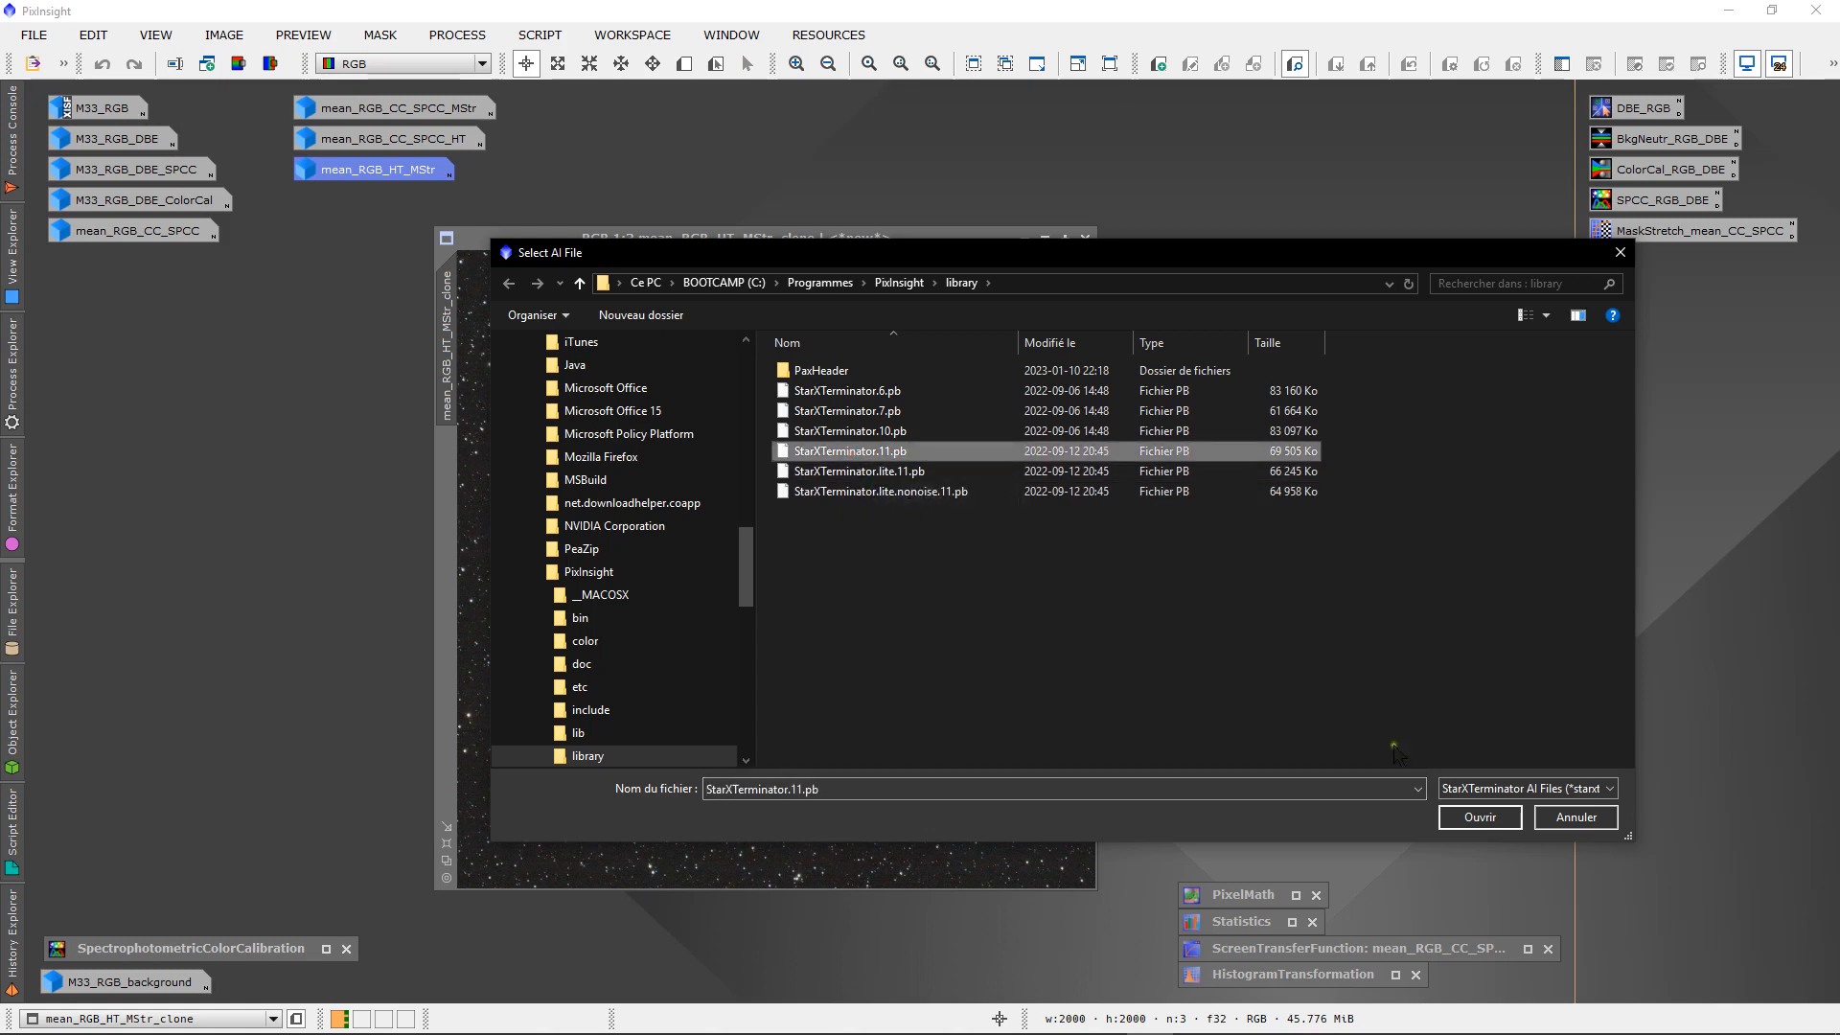
click(1478, 817)
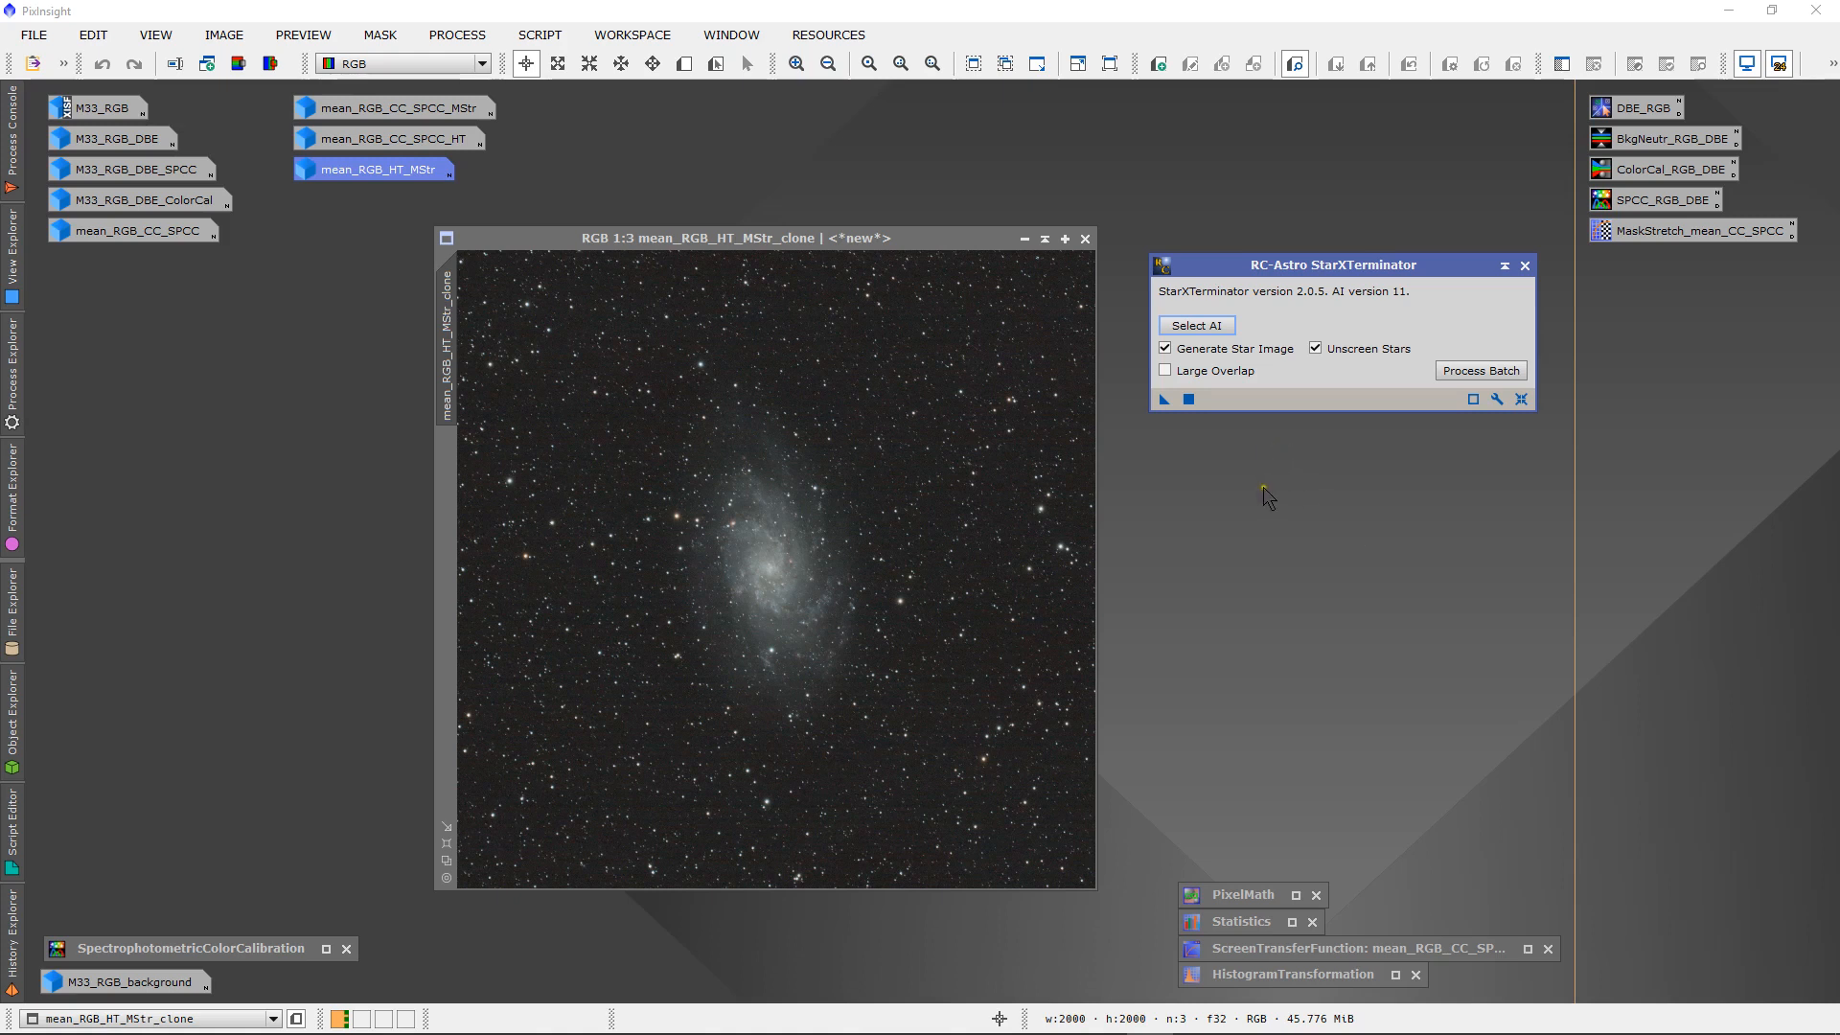
drag(1165, 398, 1003, 489)
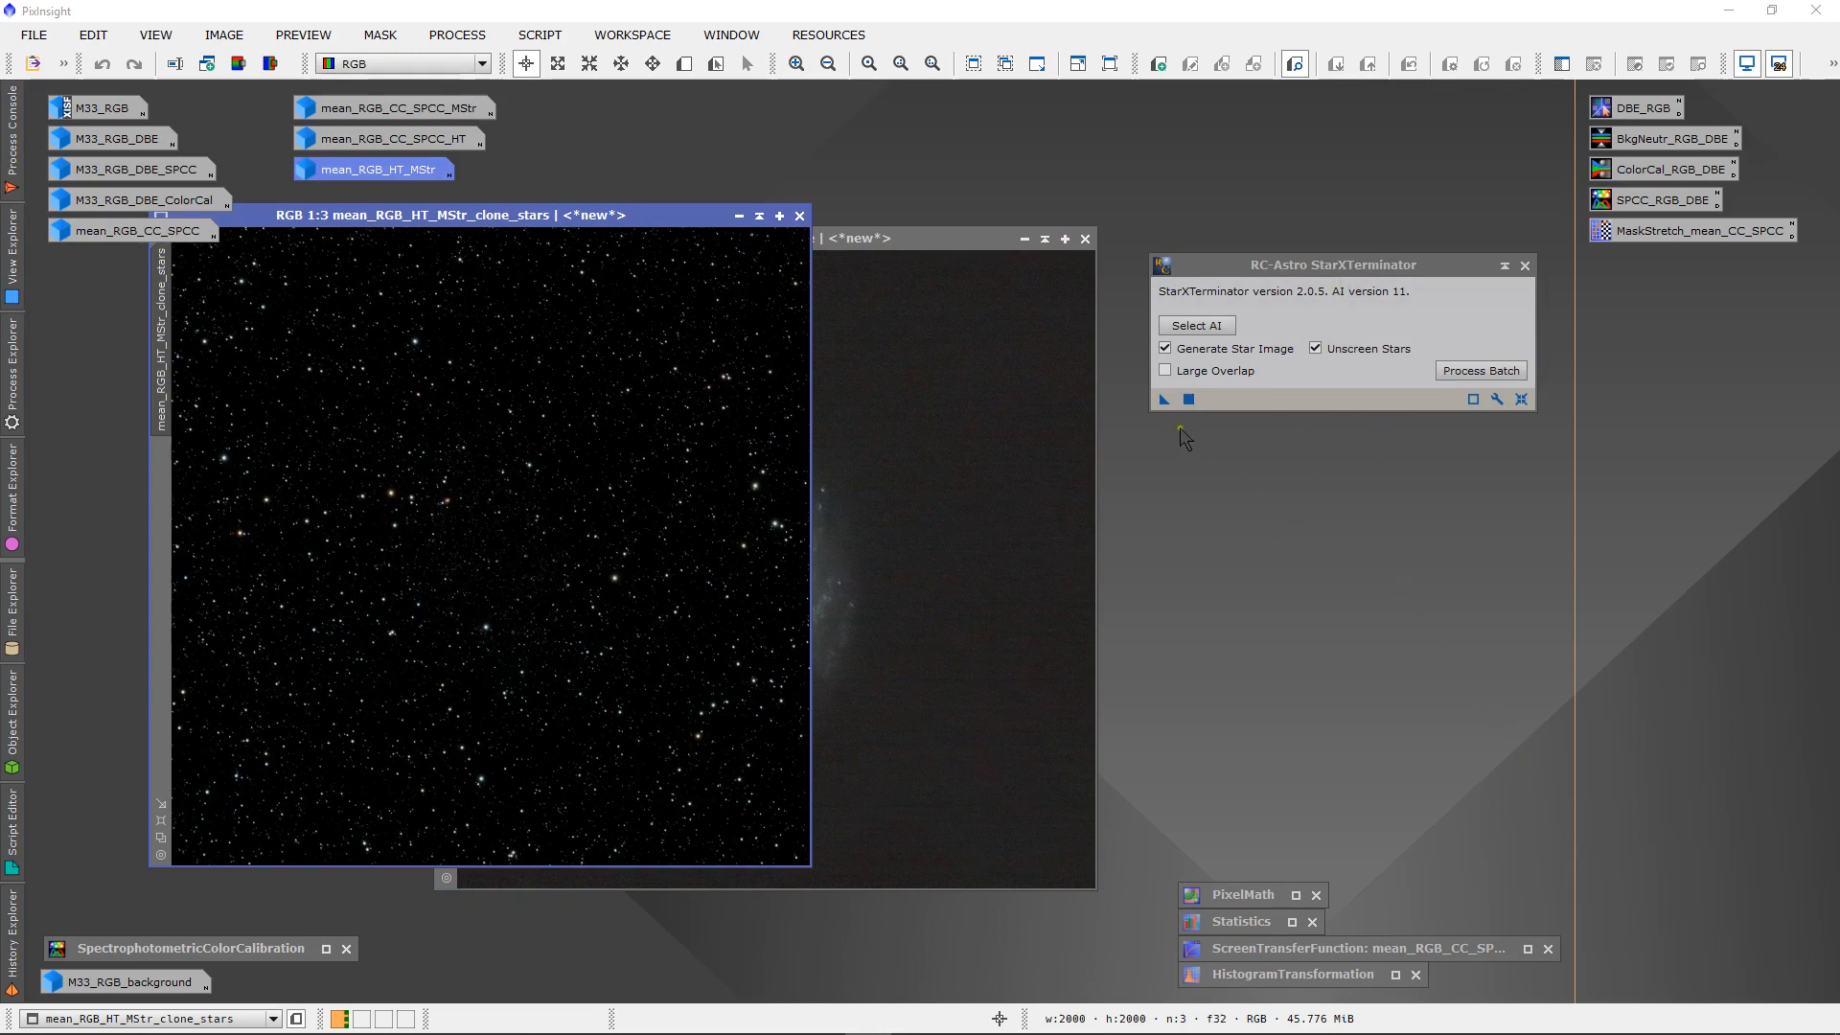
- Save the StarXTerminator settings as a process icon on the workspace and close the process window
click(1164, 399)
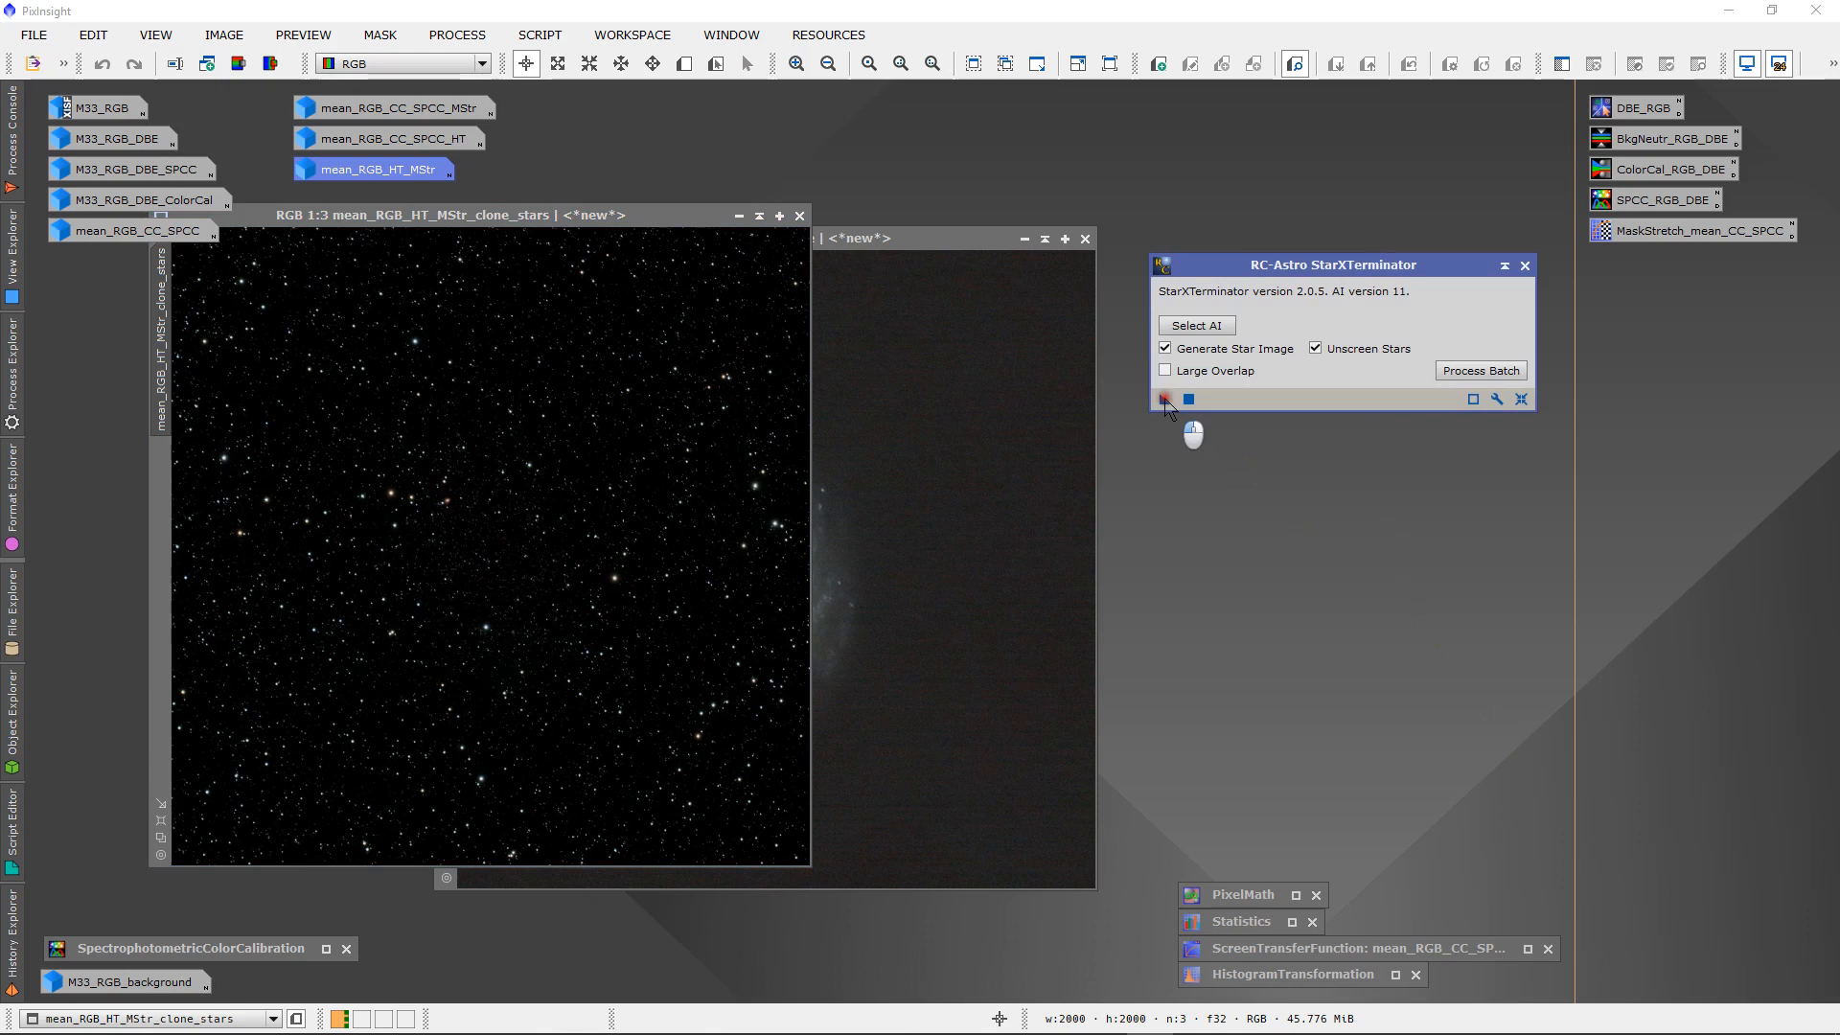
drag(1165, 403, 1169, 456)
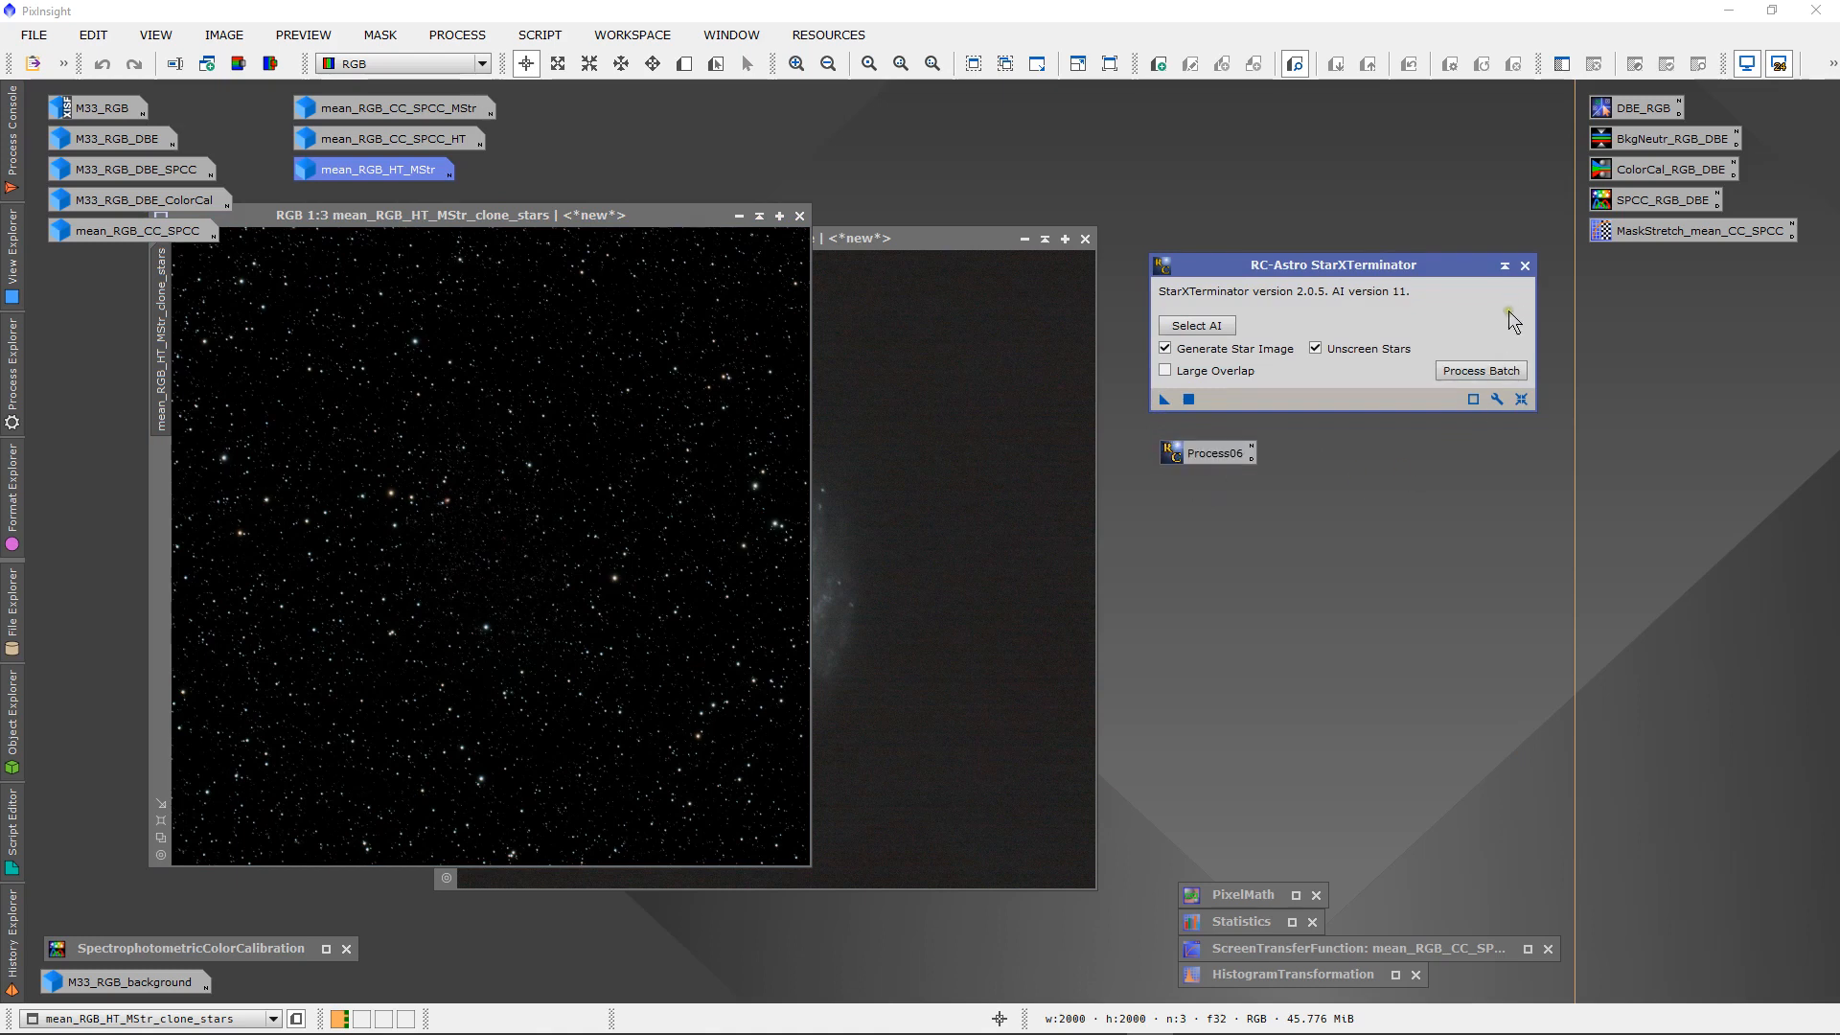
click(1525, 266)
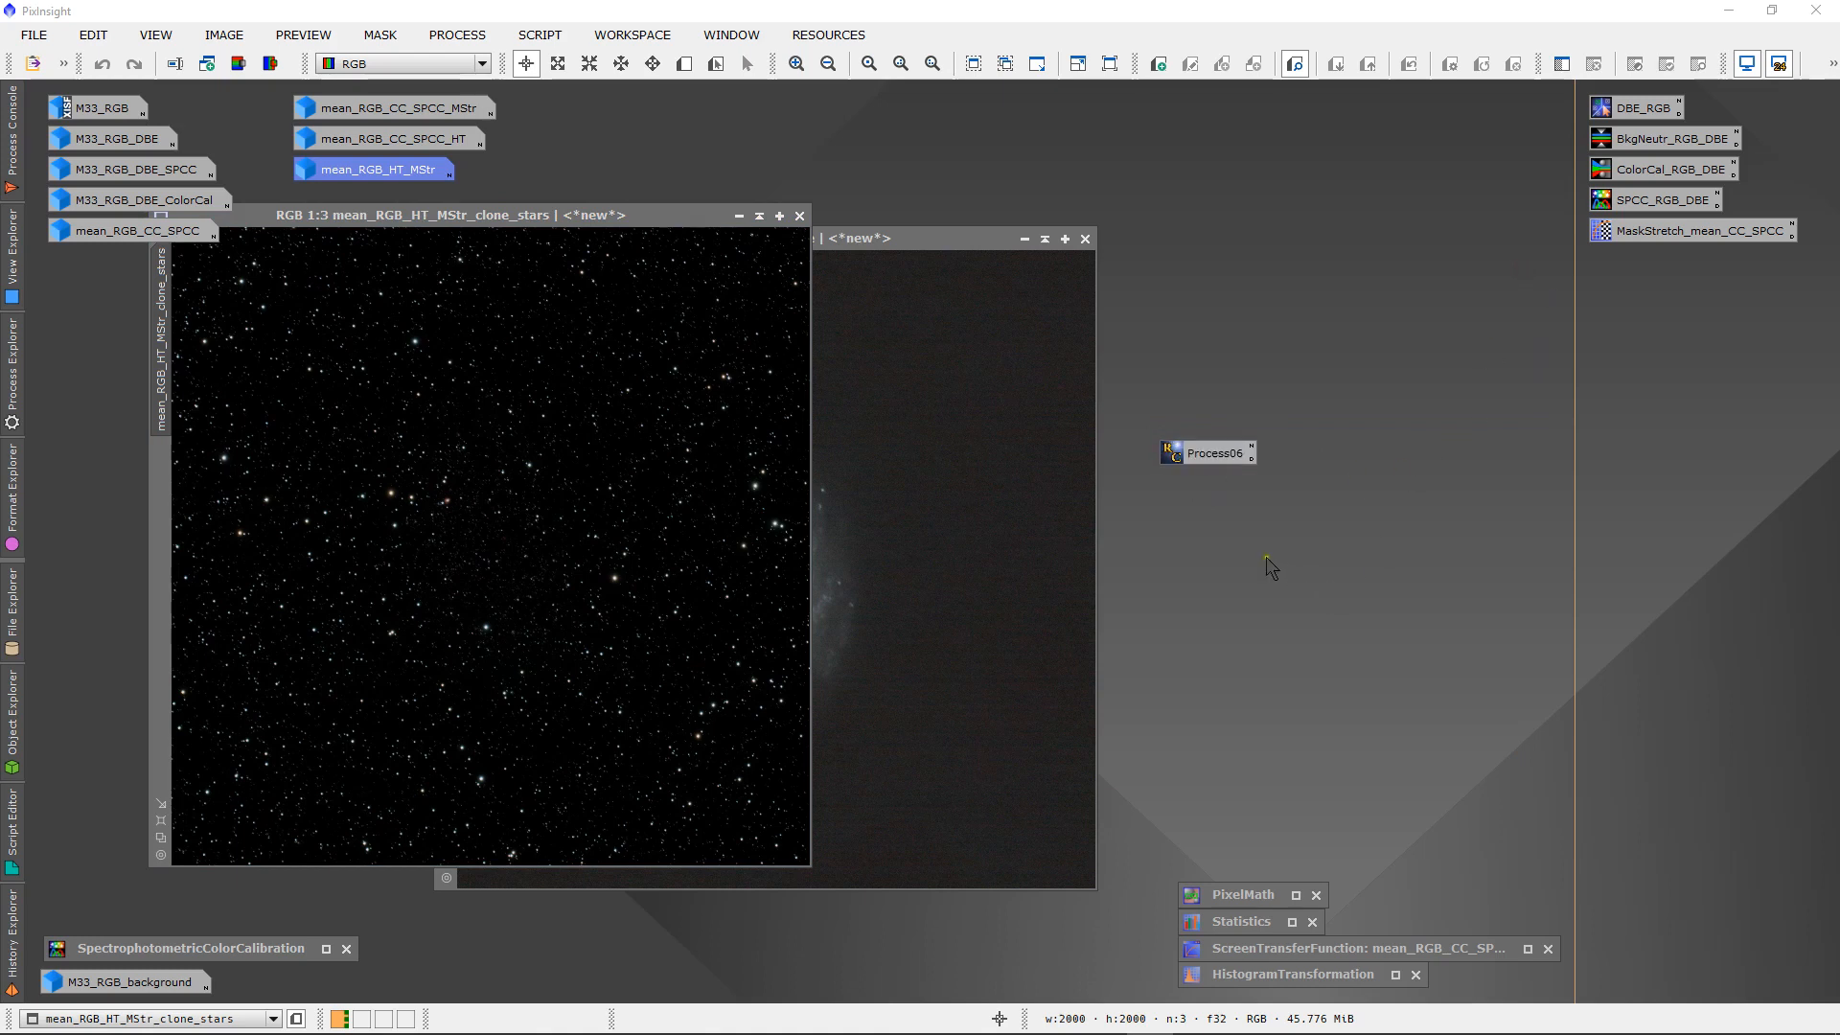
- Rename the new process icon to StarXT_mean_RGB_HT_MStr and place it under MaskStretch_mean_CC_SPCC
right_click(1215, 457)
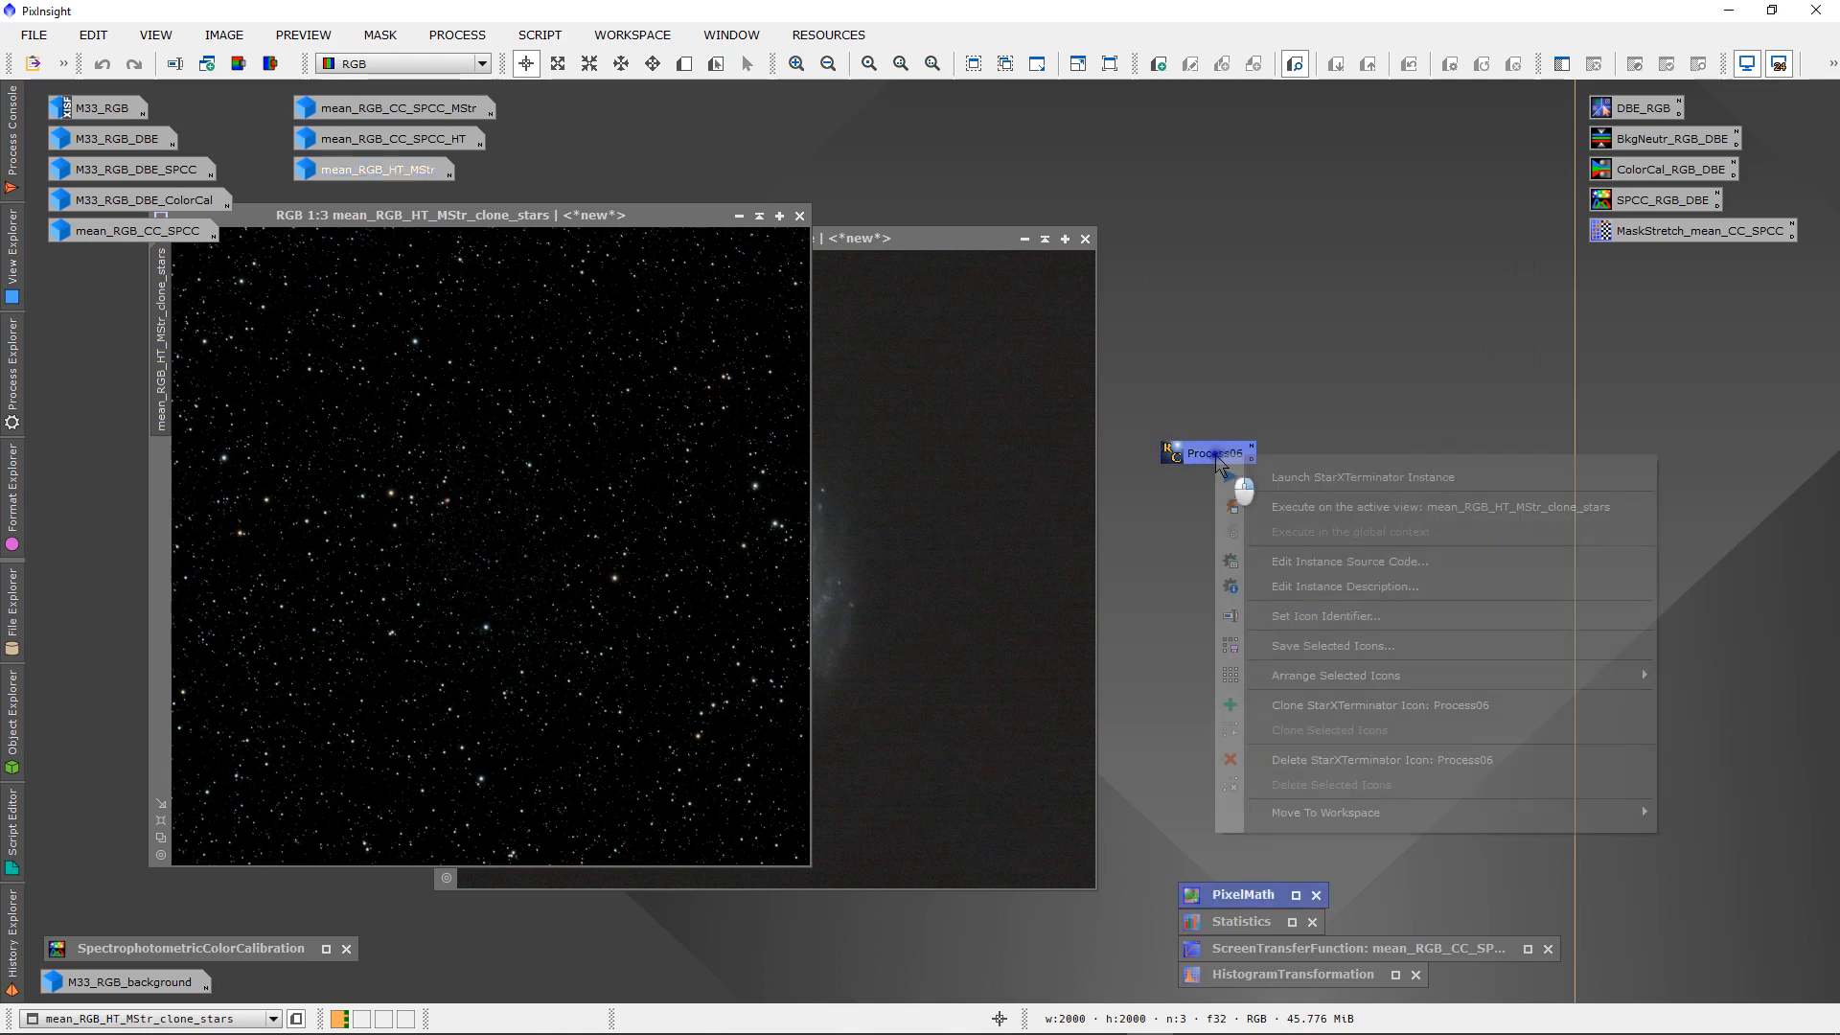
click(1279, 616)
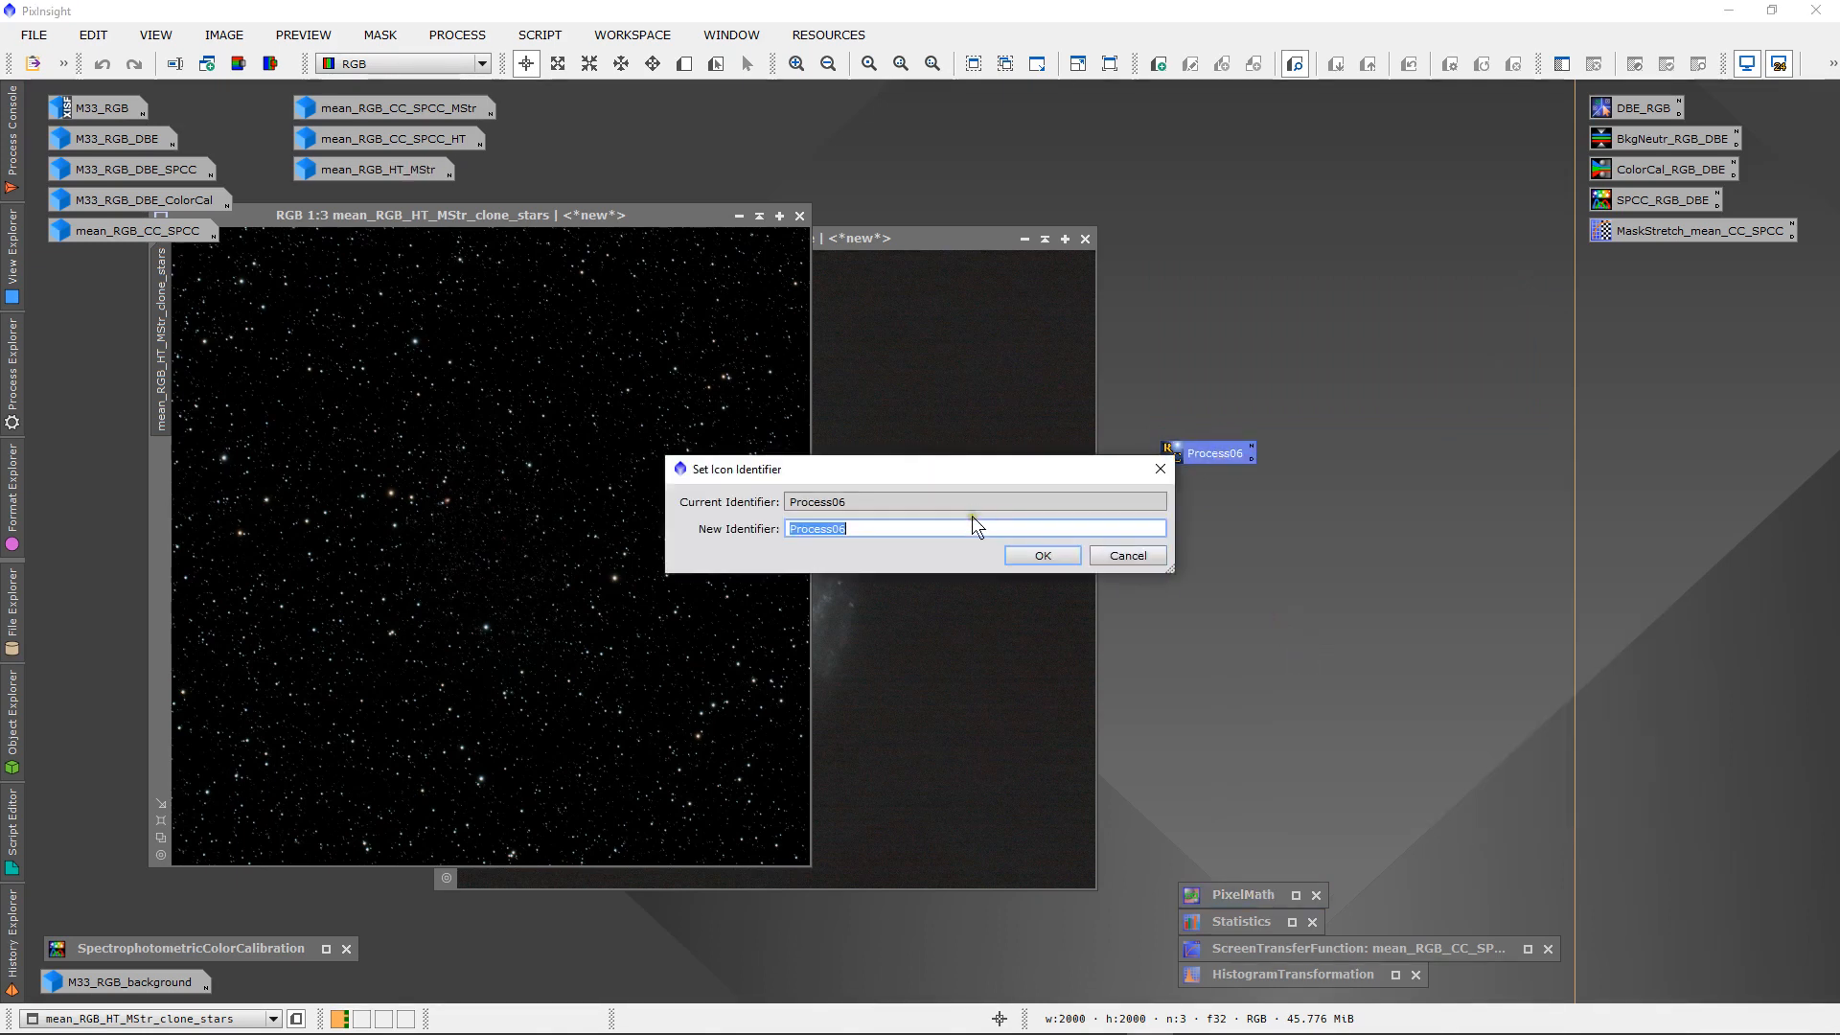
text(StarXT_mean_RGB_HT_MStr)
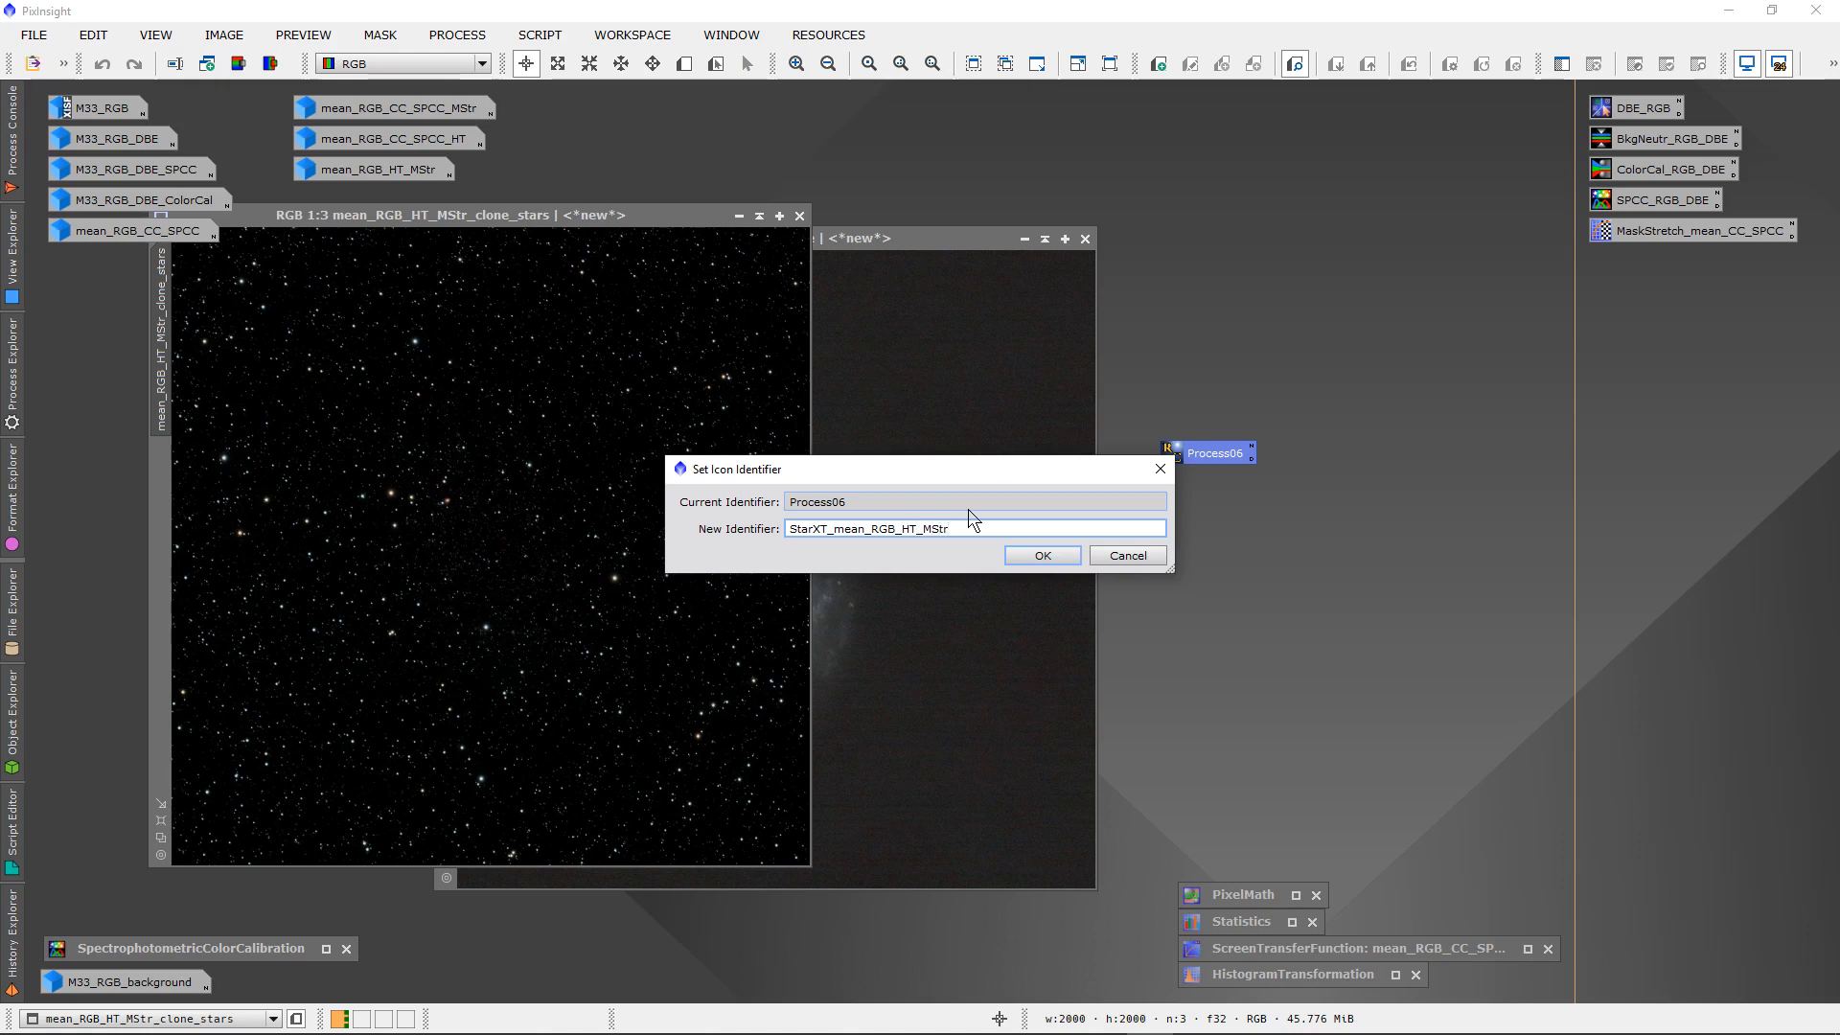
key(Return)
drag(1241, 458, 1665, 268)
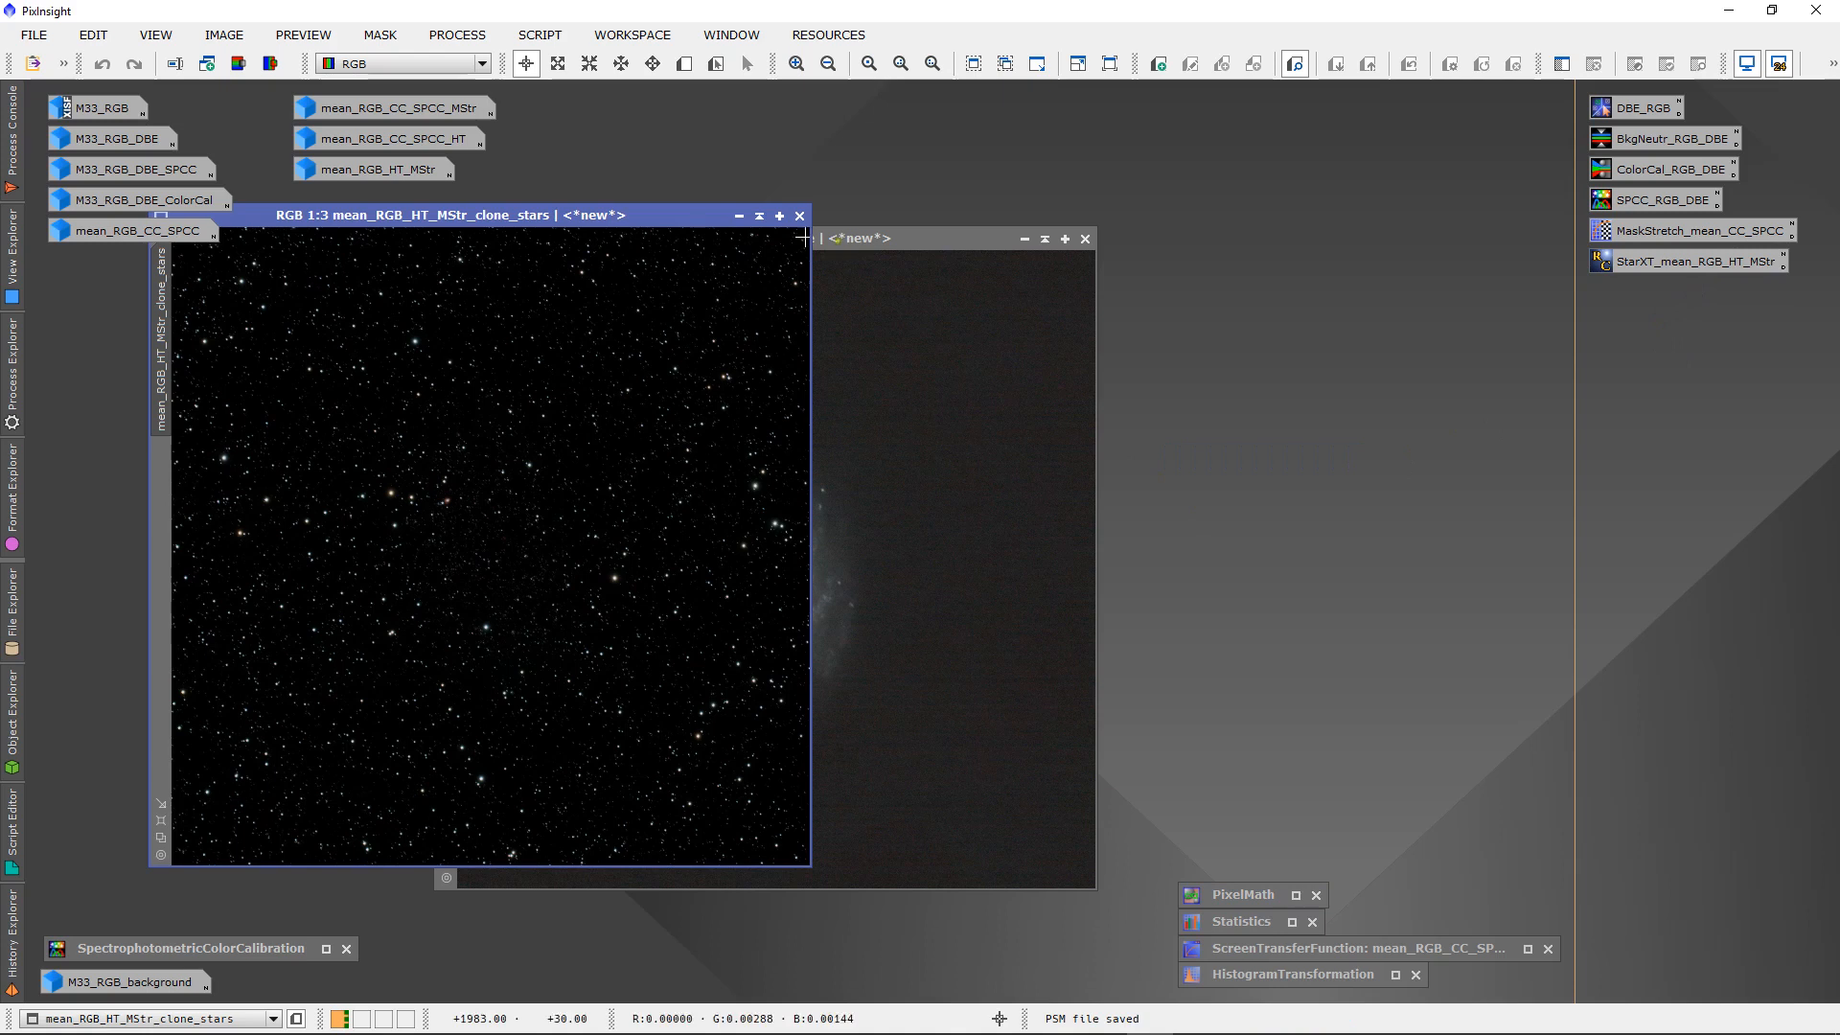
- Move the extracted stars image clear of the workspace icons, partly over the starless clone
mouse_move(695, 218)
mouse_down()
mouse_move(1038, 275)
mouse_move(1031, 292)
mouse_up()
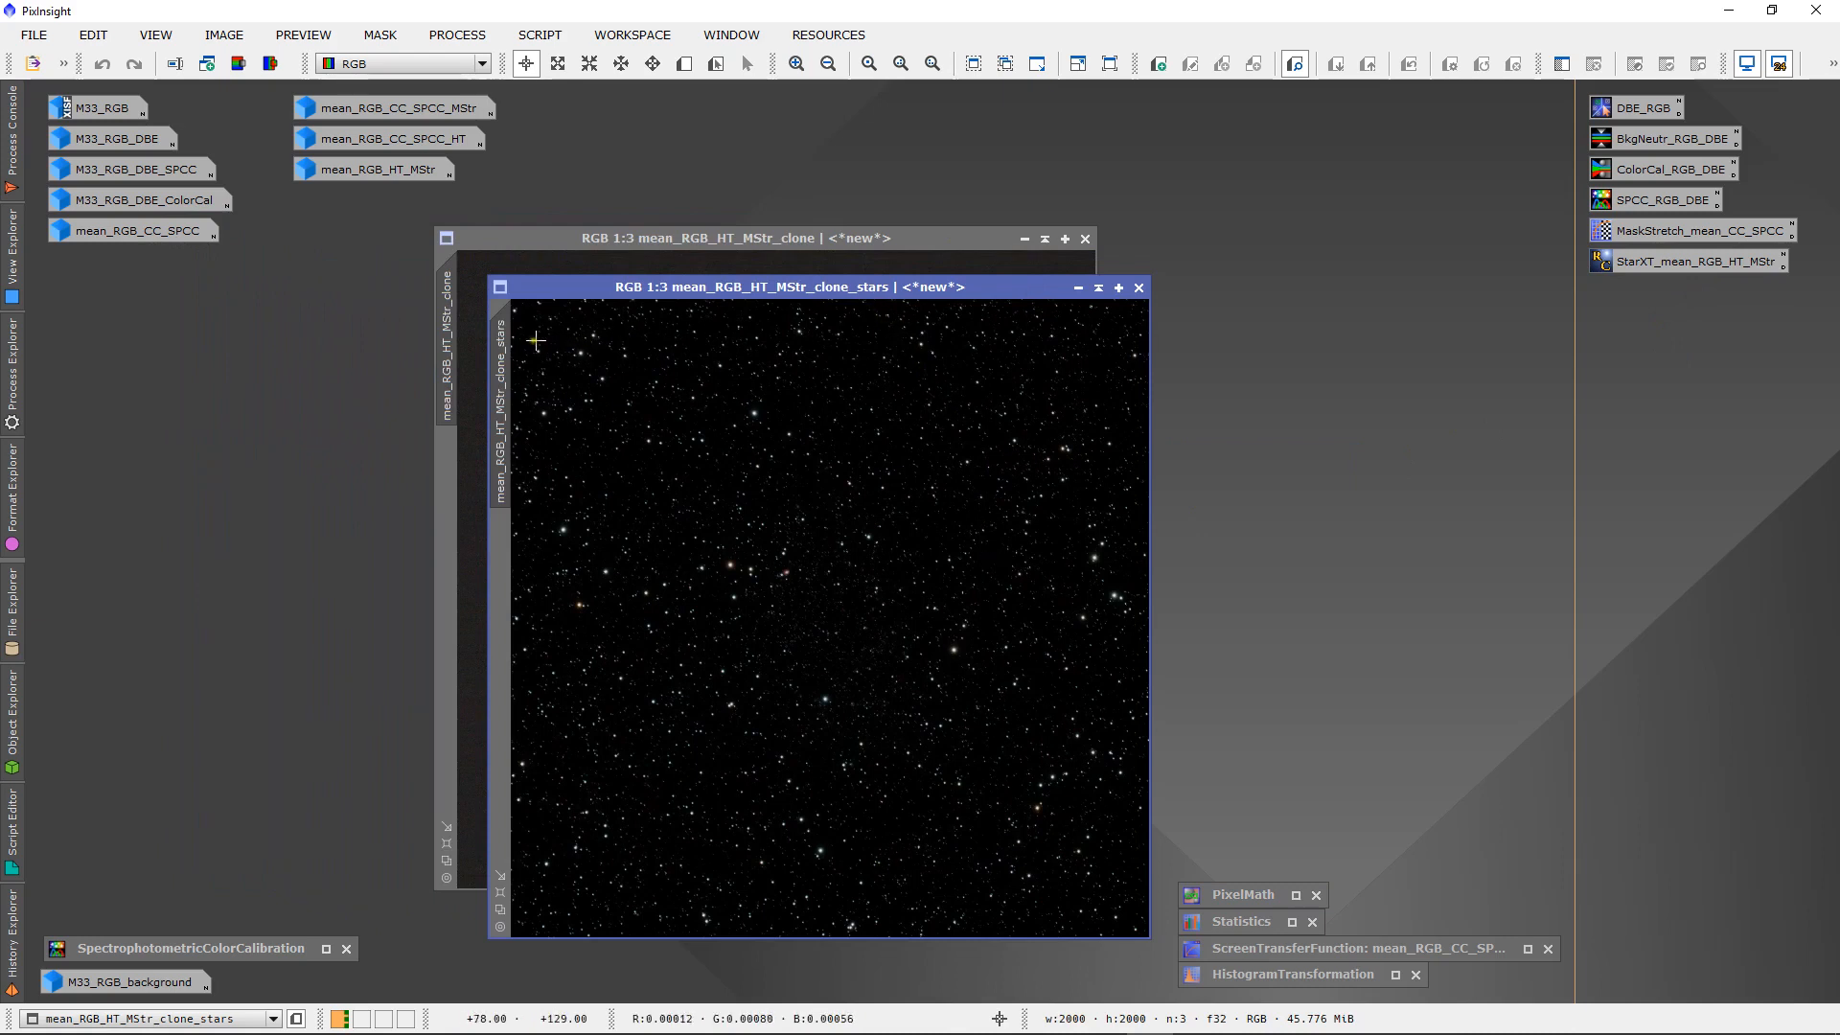
- Rename the extracted stars image to mean_RGB_HT_MStr_stars
right_click(500, 342)
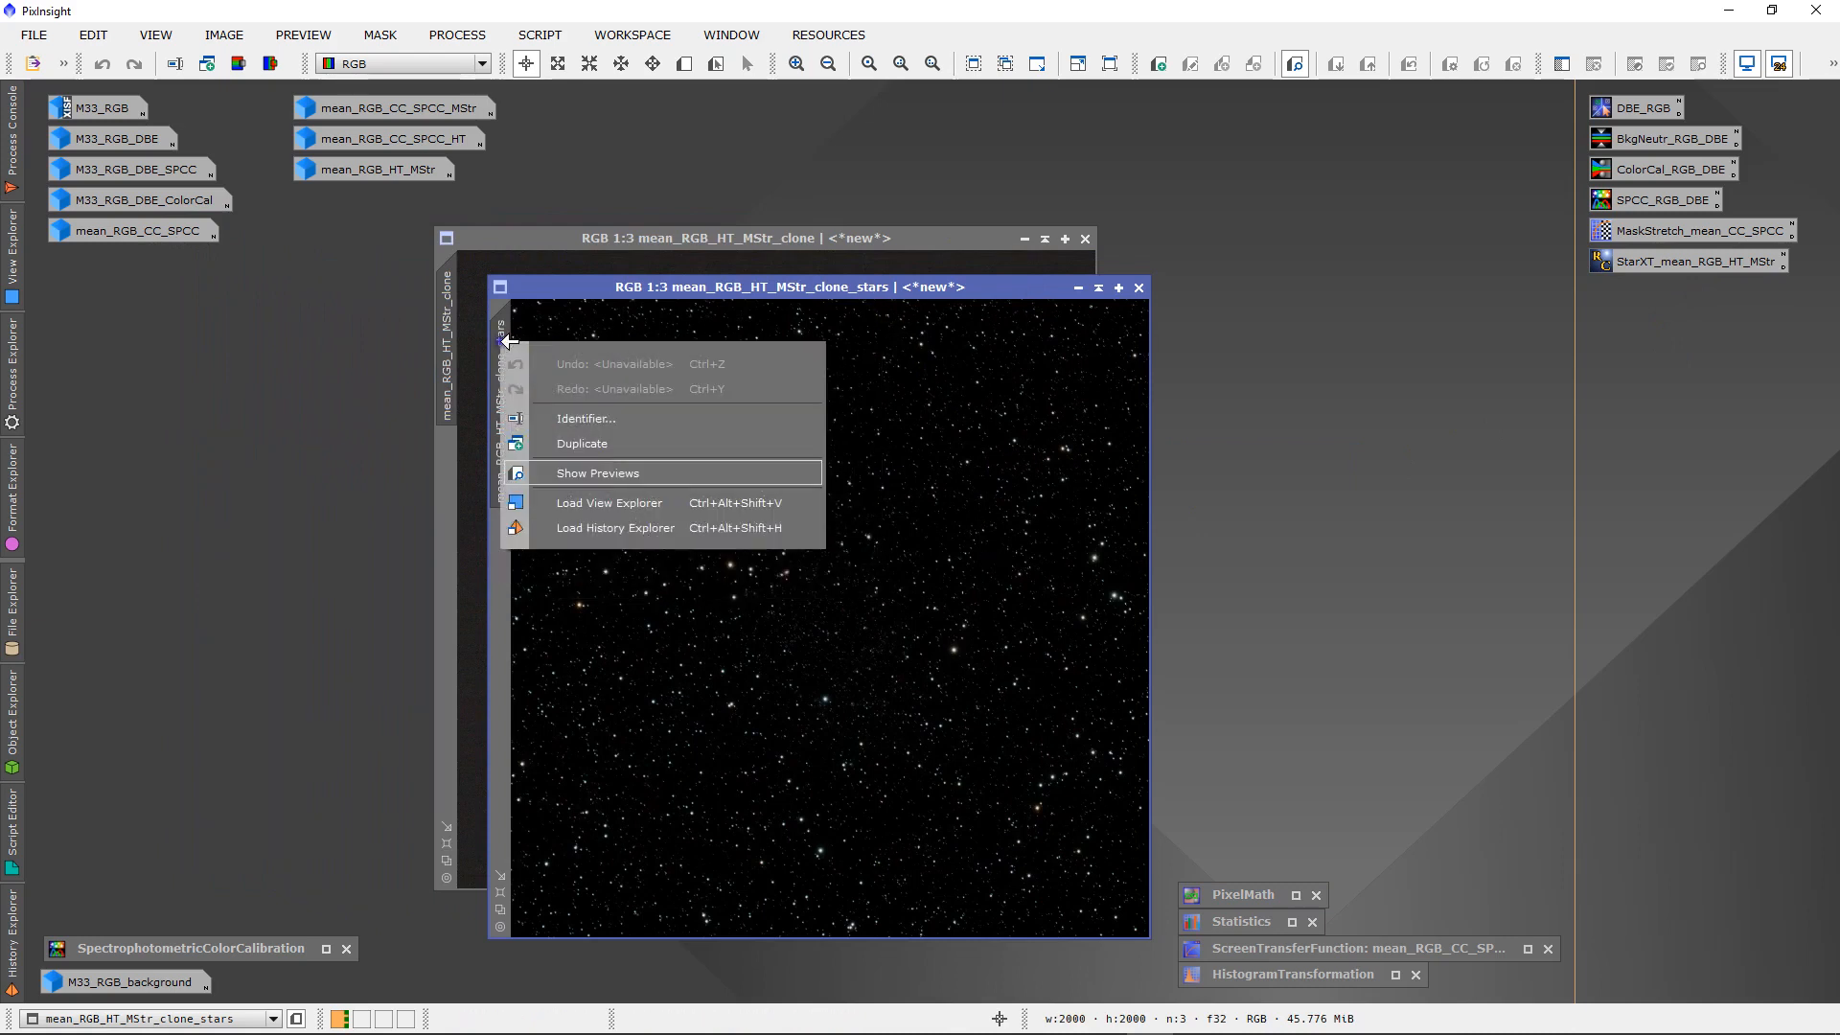
click(560, 418)
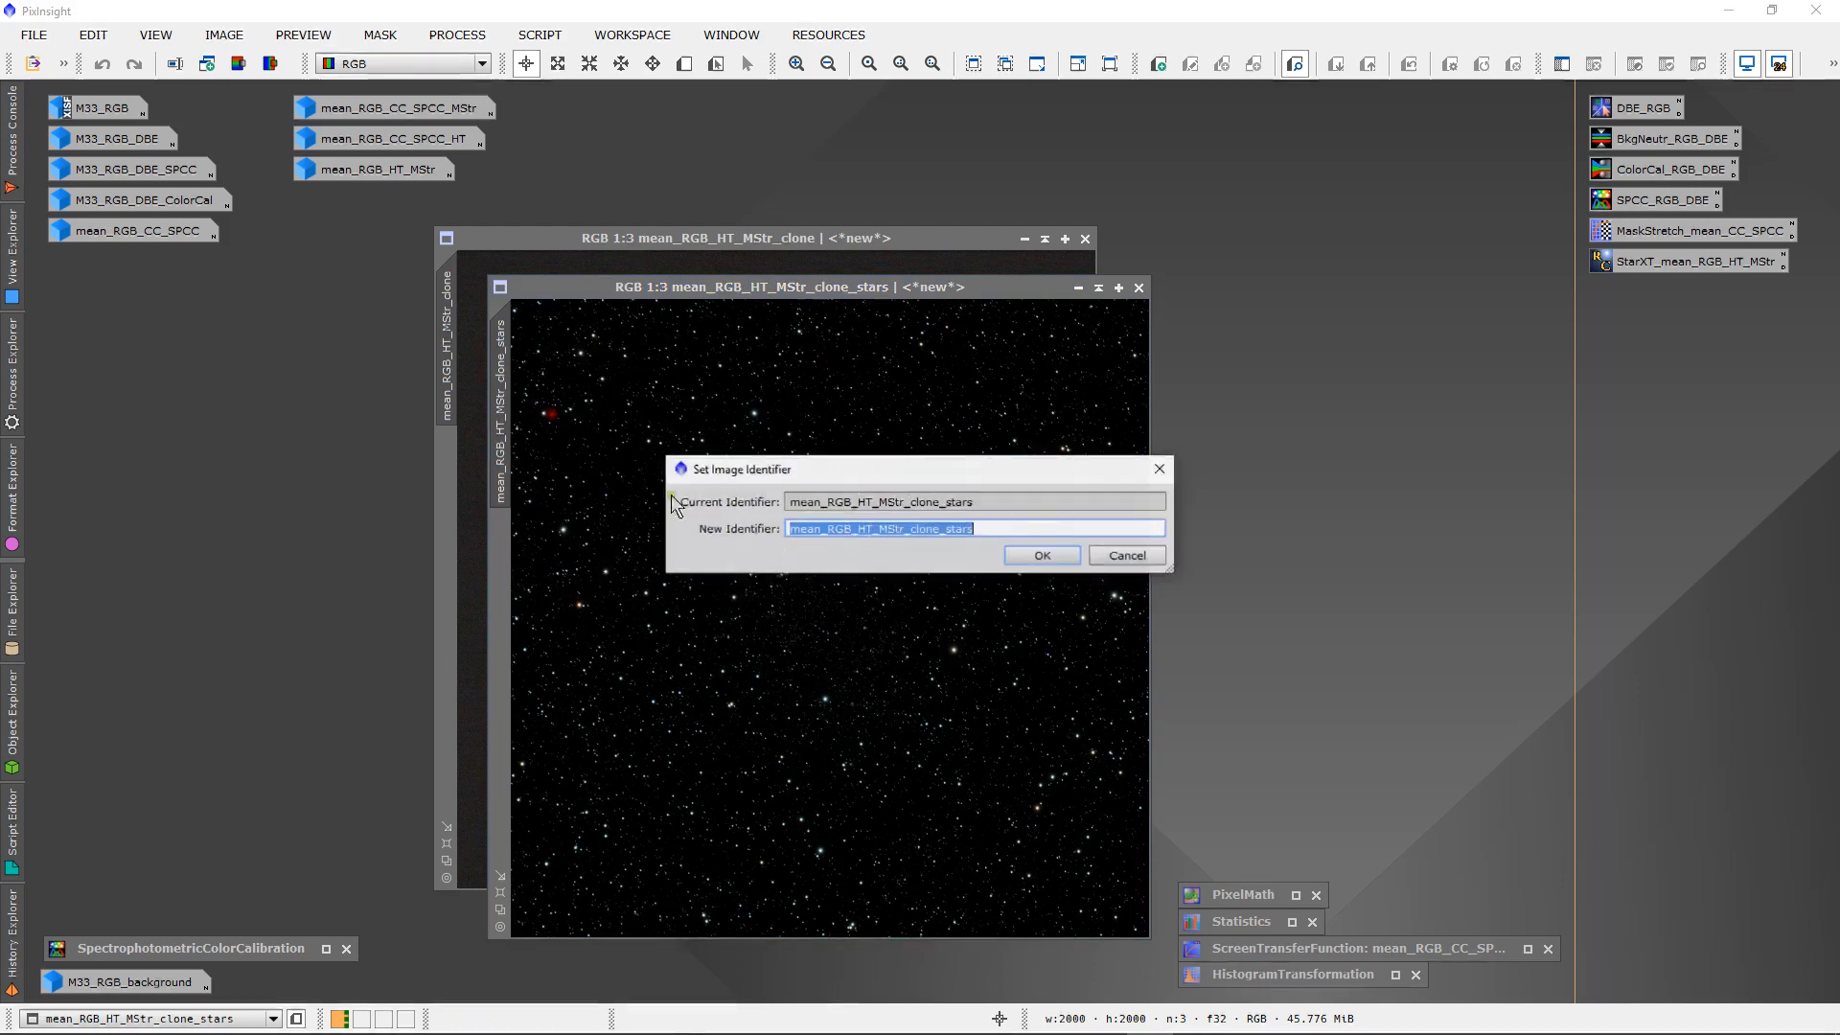
click(938, 533)
key(BackSpace)
key(BackSpace)
key(BackSpace)
key(BackSpace)
key(BackSpace)
key(BackSpace)
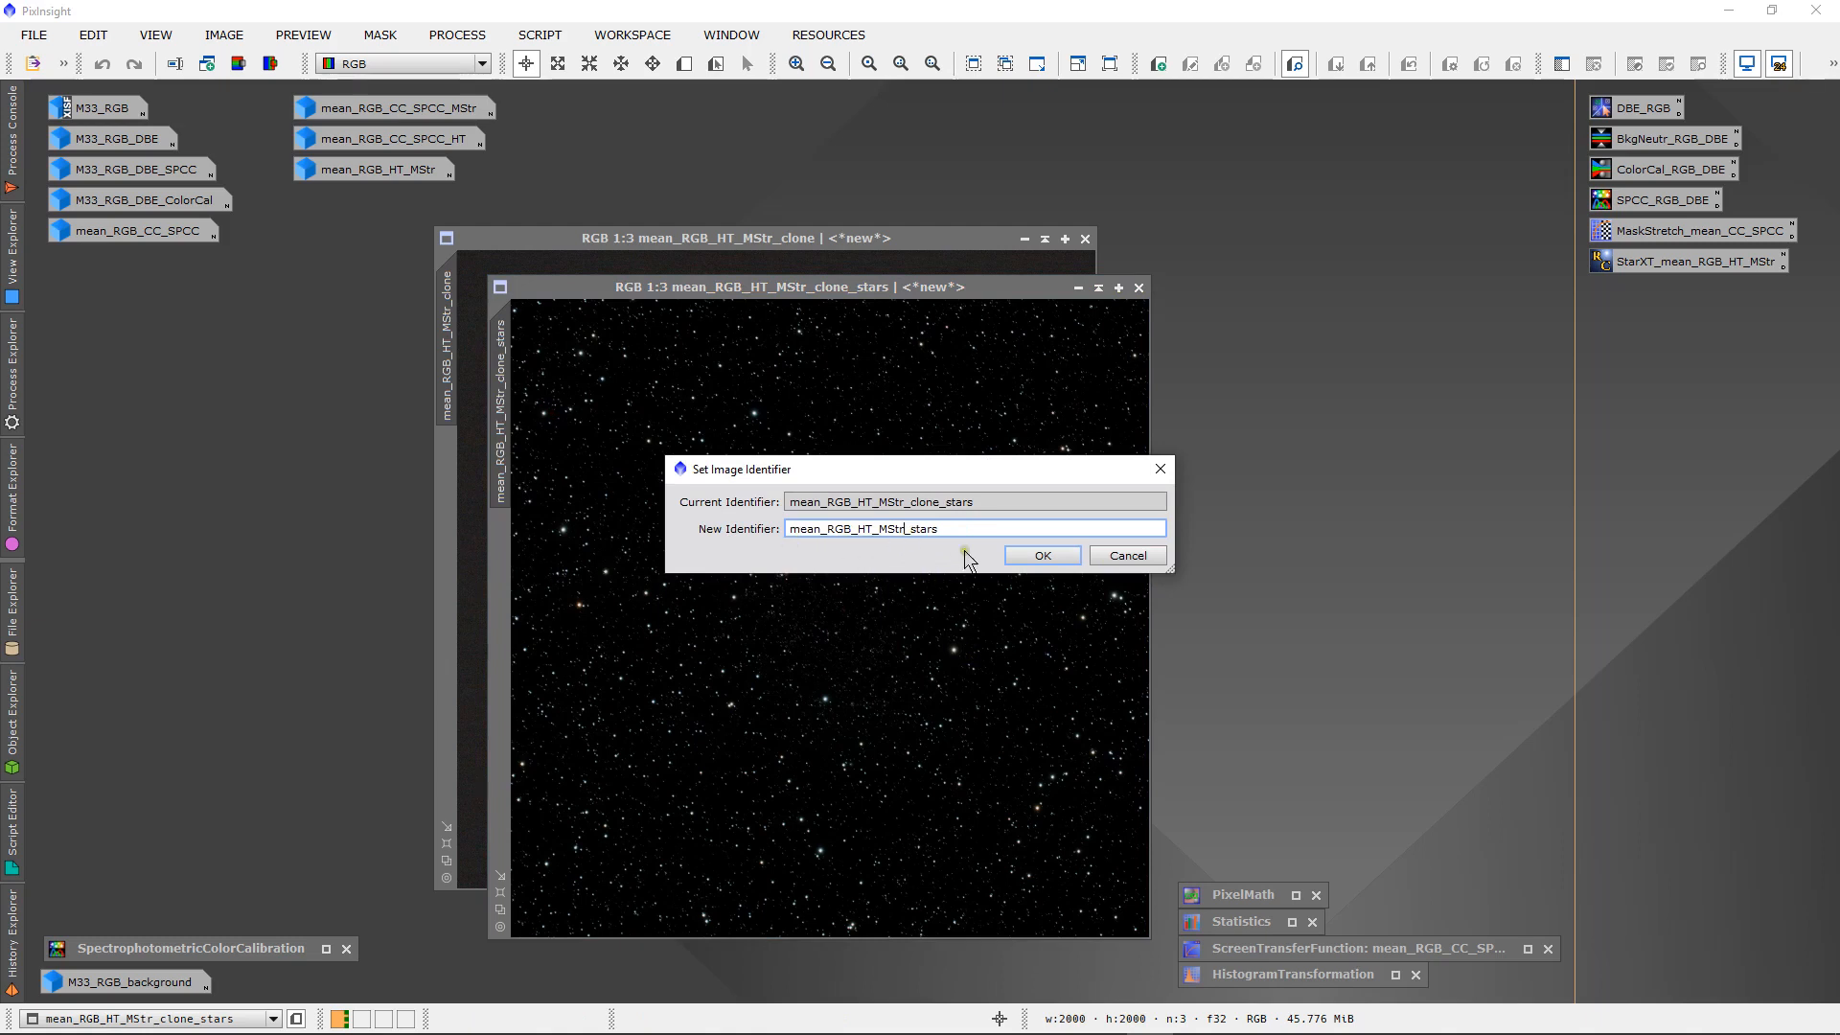
click(1039, 556)
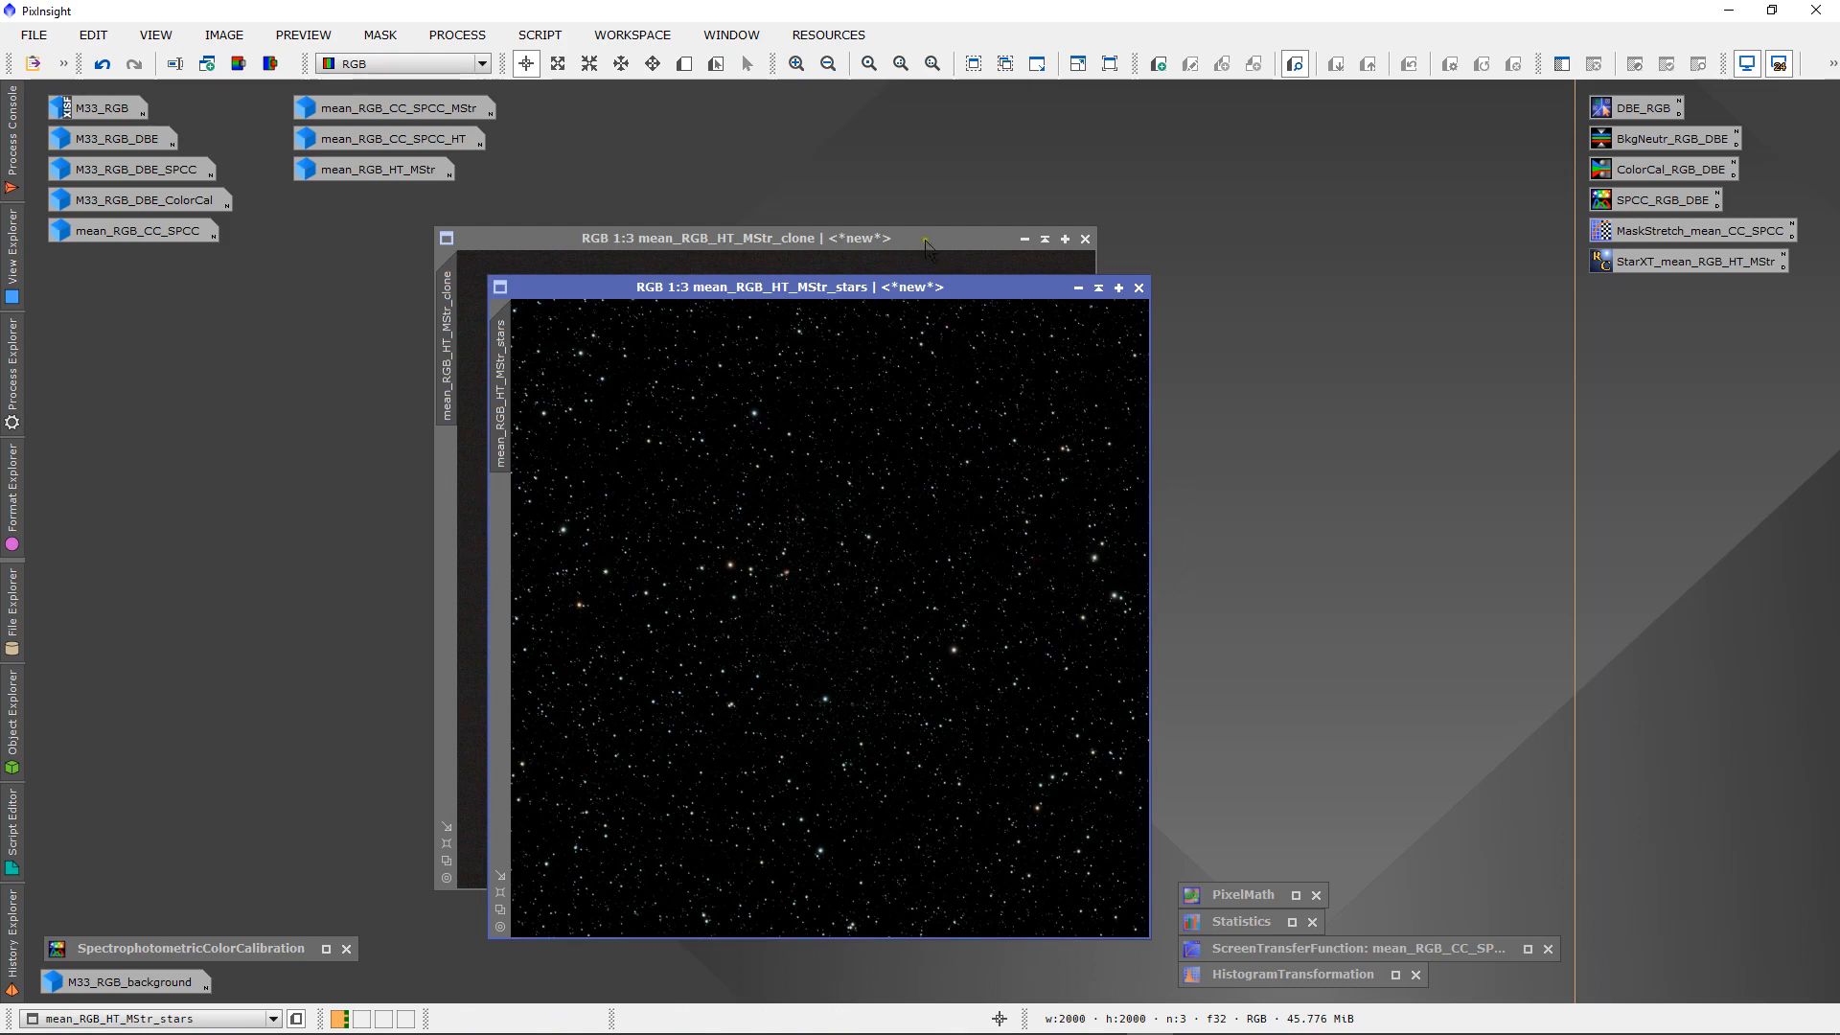
- Rename the starless galaxy clone to mean_RGB_HT_MStr_Starles
click(927, 243)
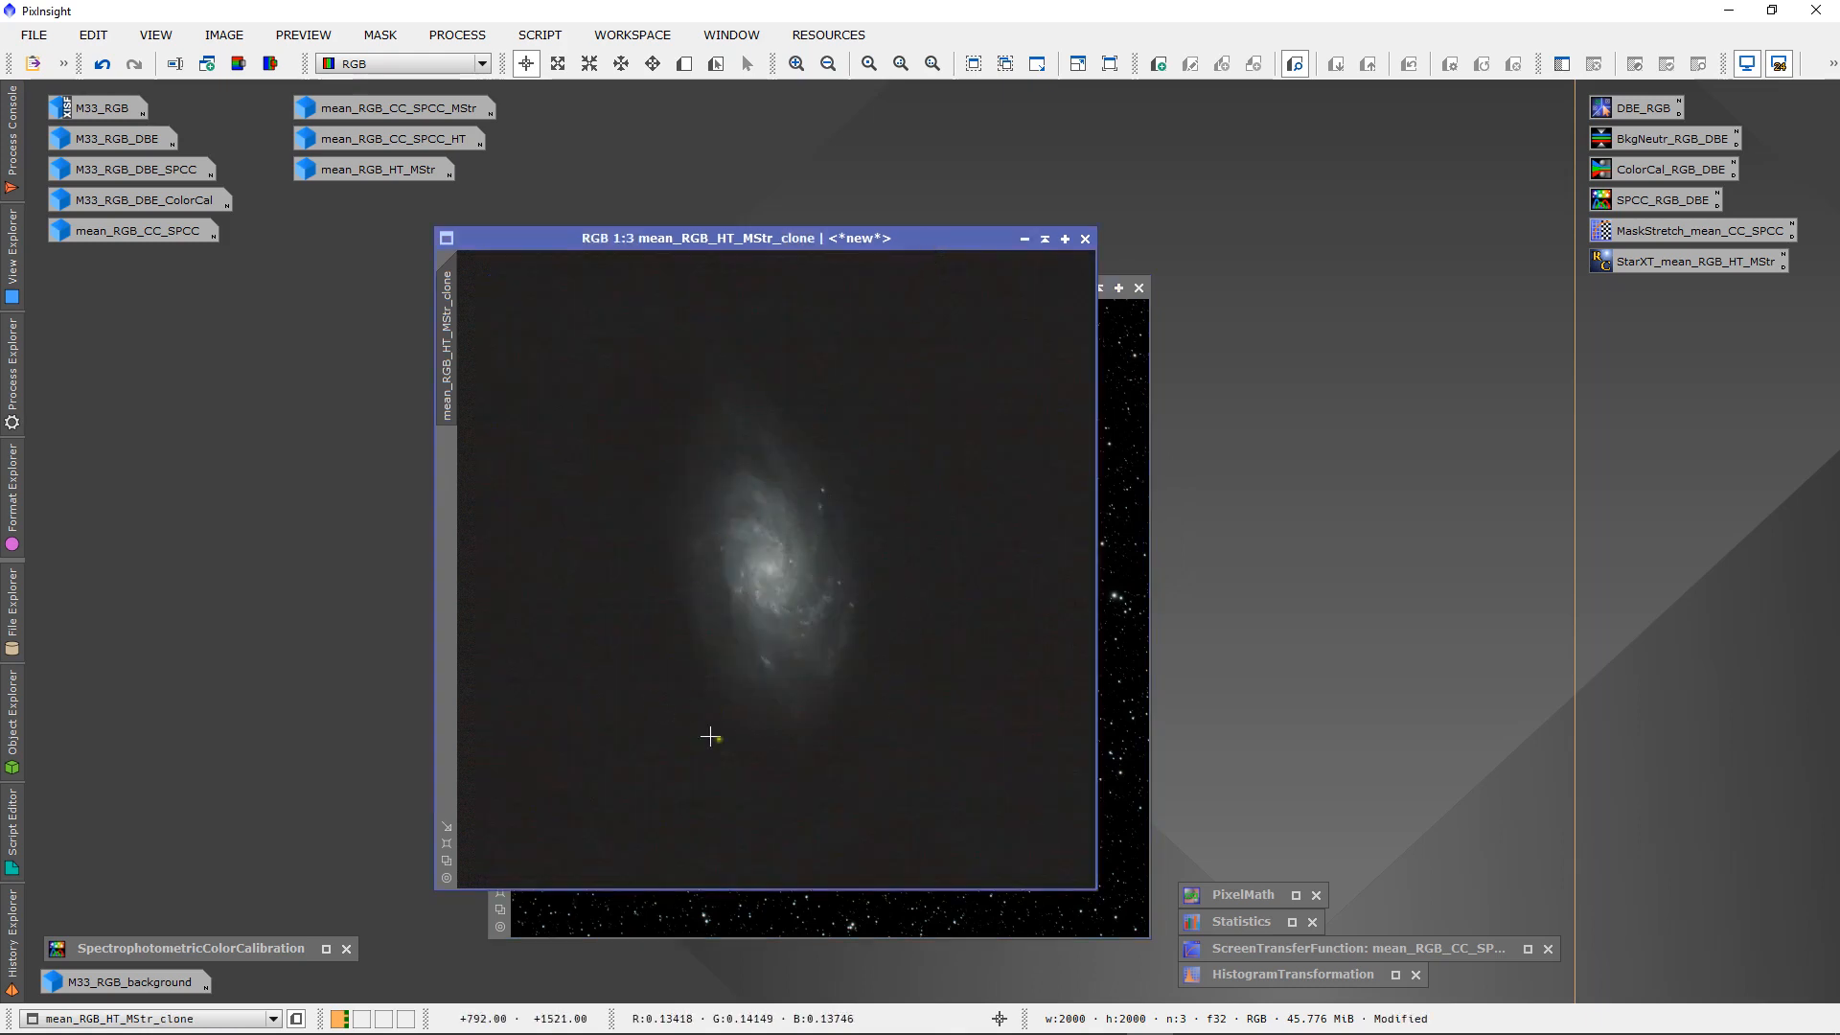
scroll(803, 642, up, 2)
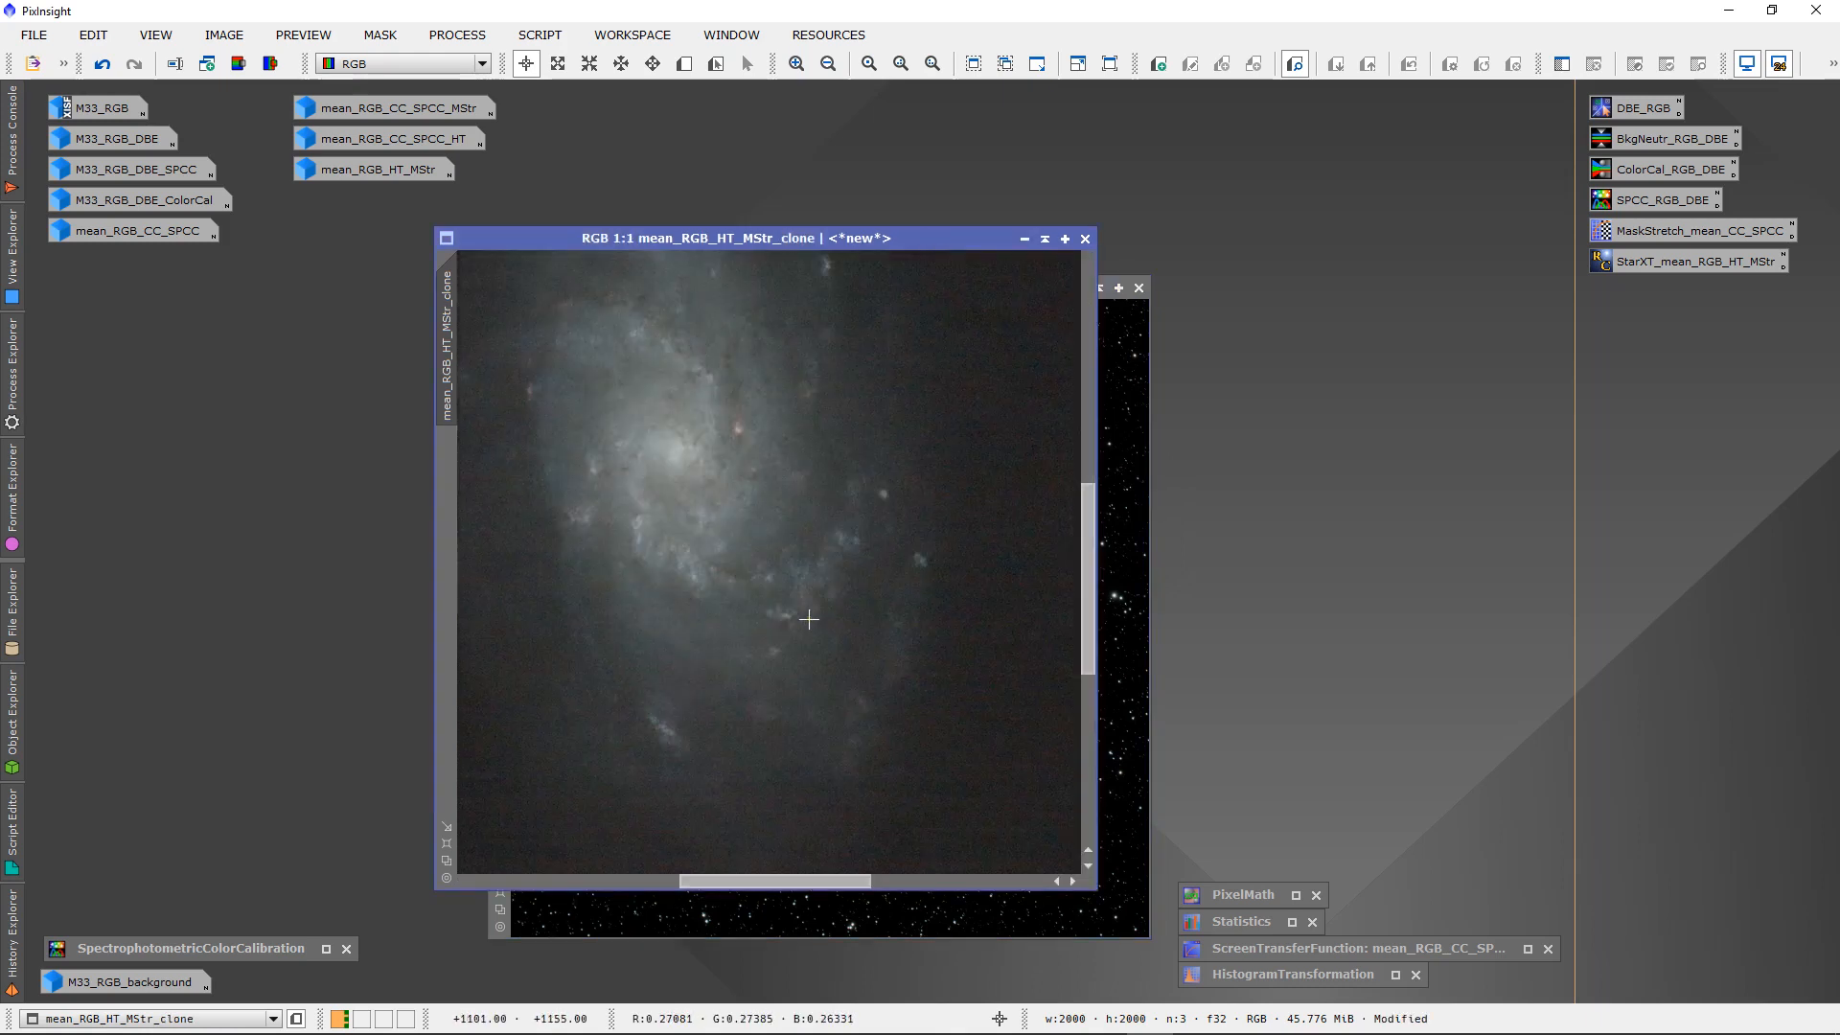
scroll(809, 619, down, 1)
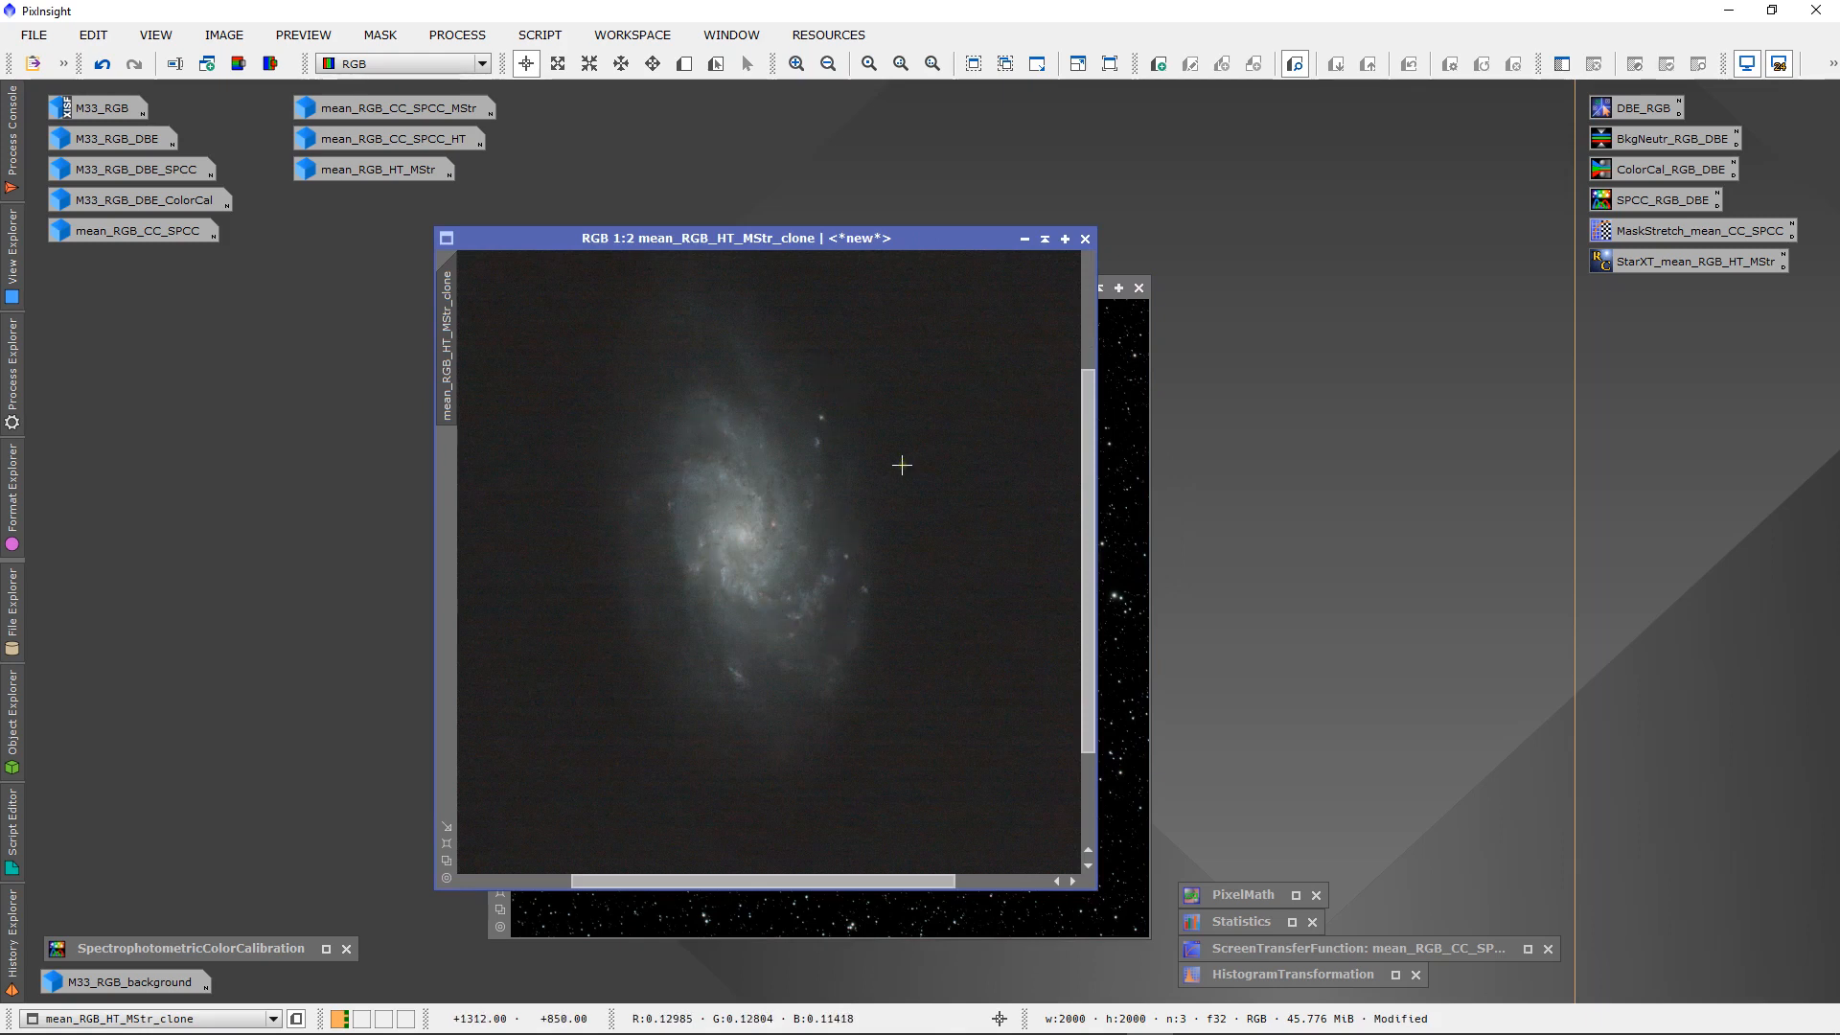
right_click(446, 306)
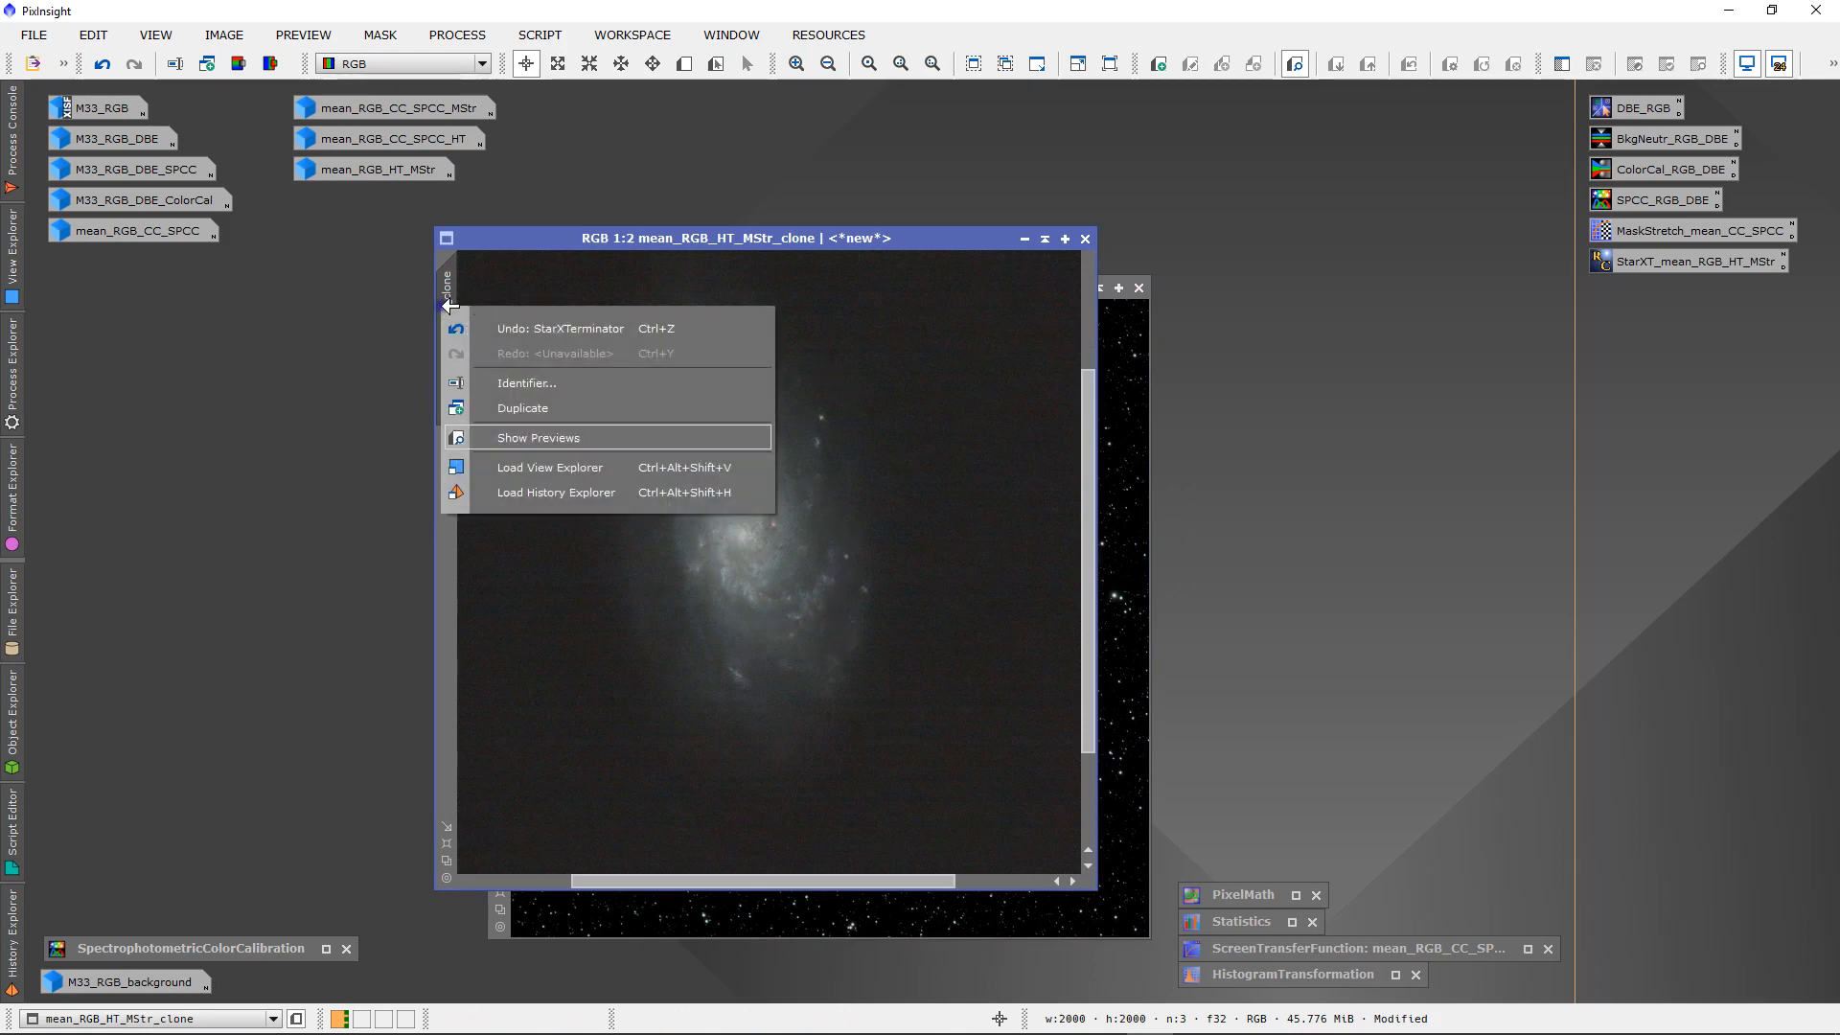
click(523, 388)
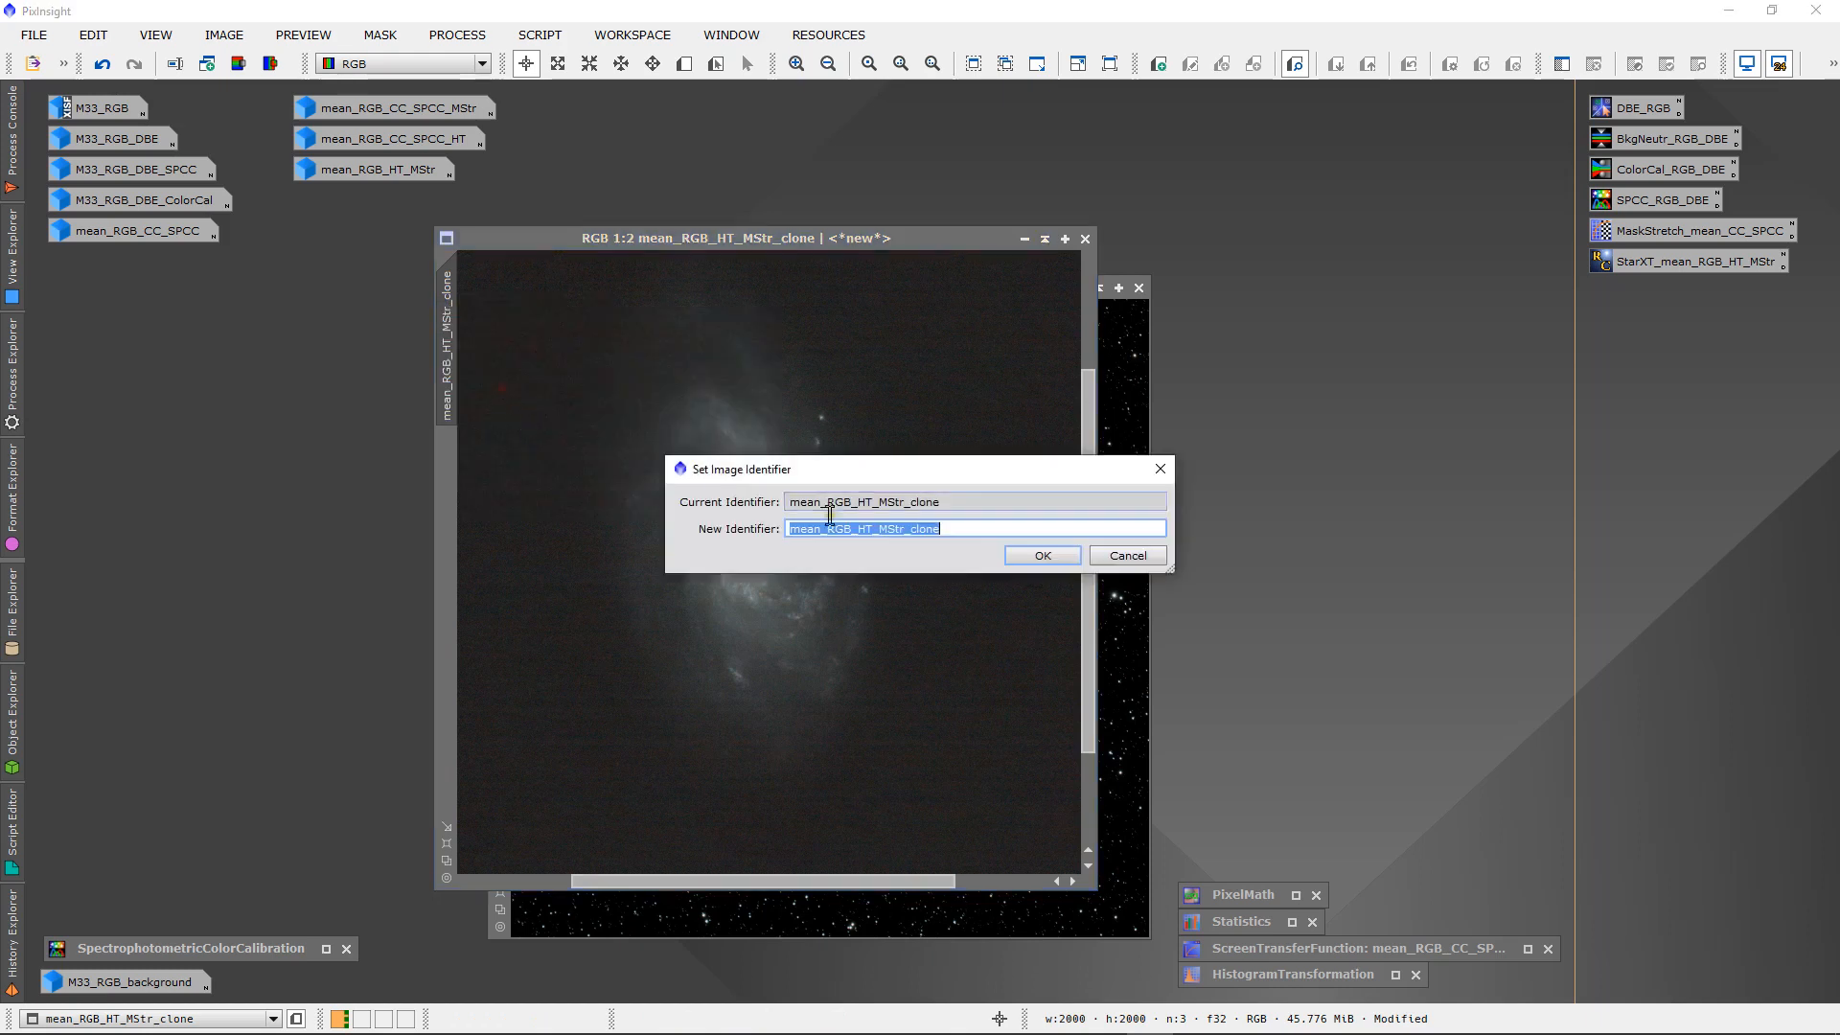
click(960, 539)
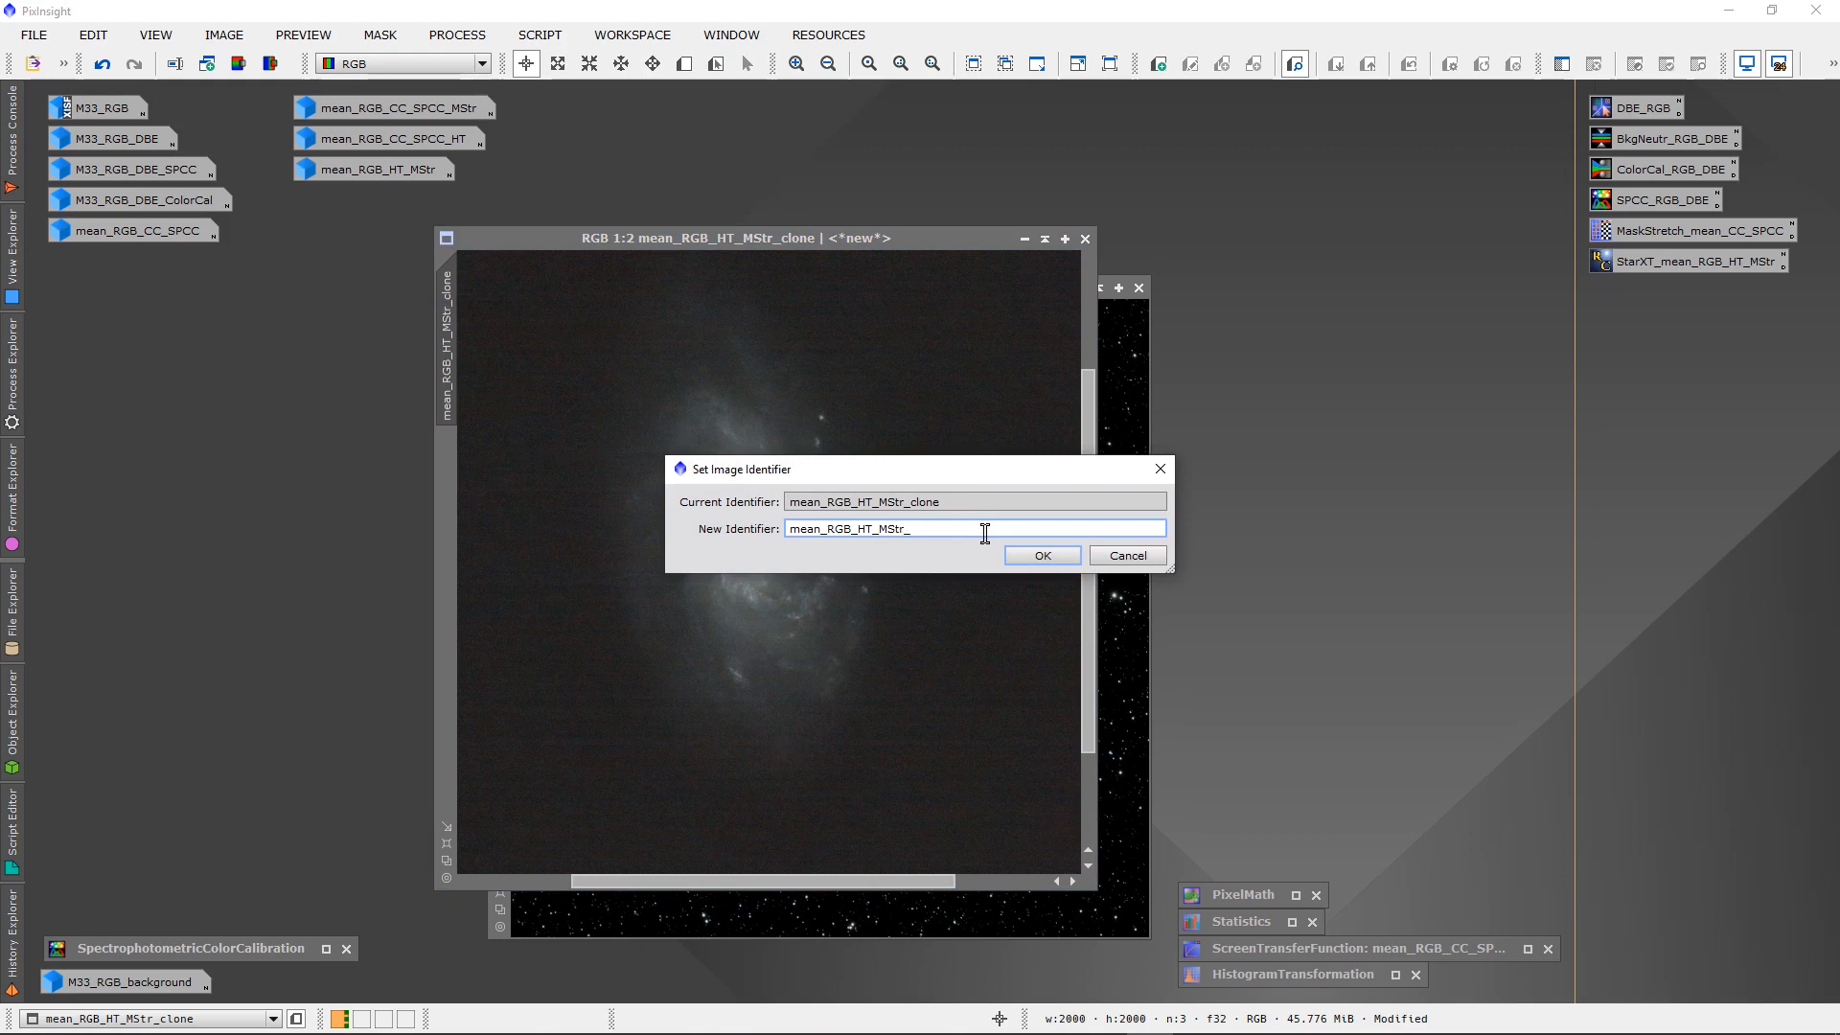
text(Starles)
key(Return)
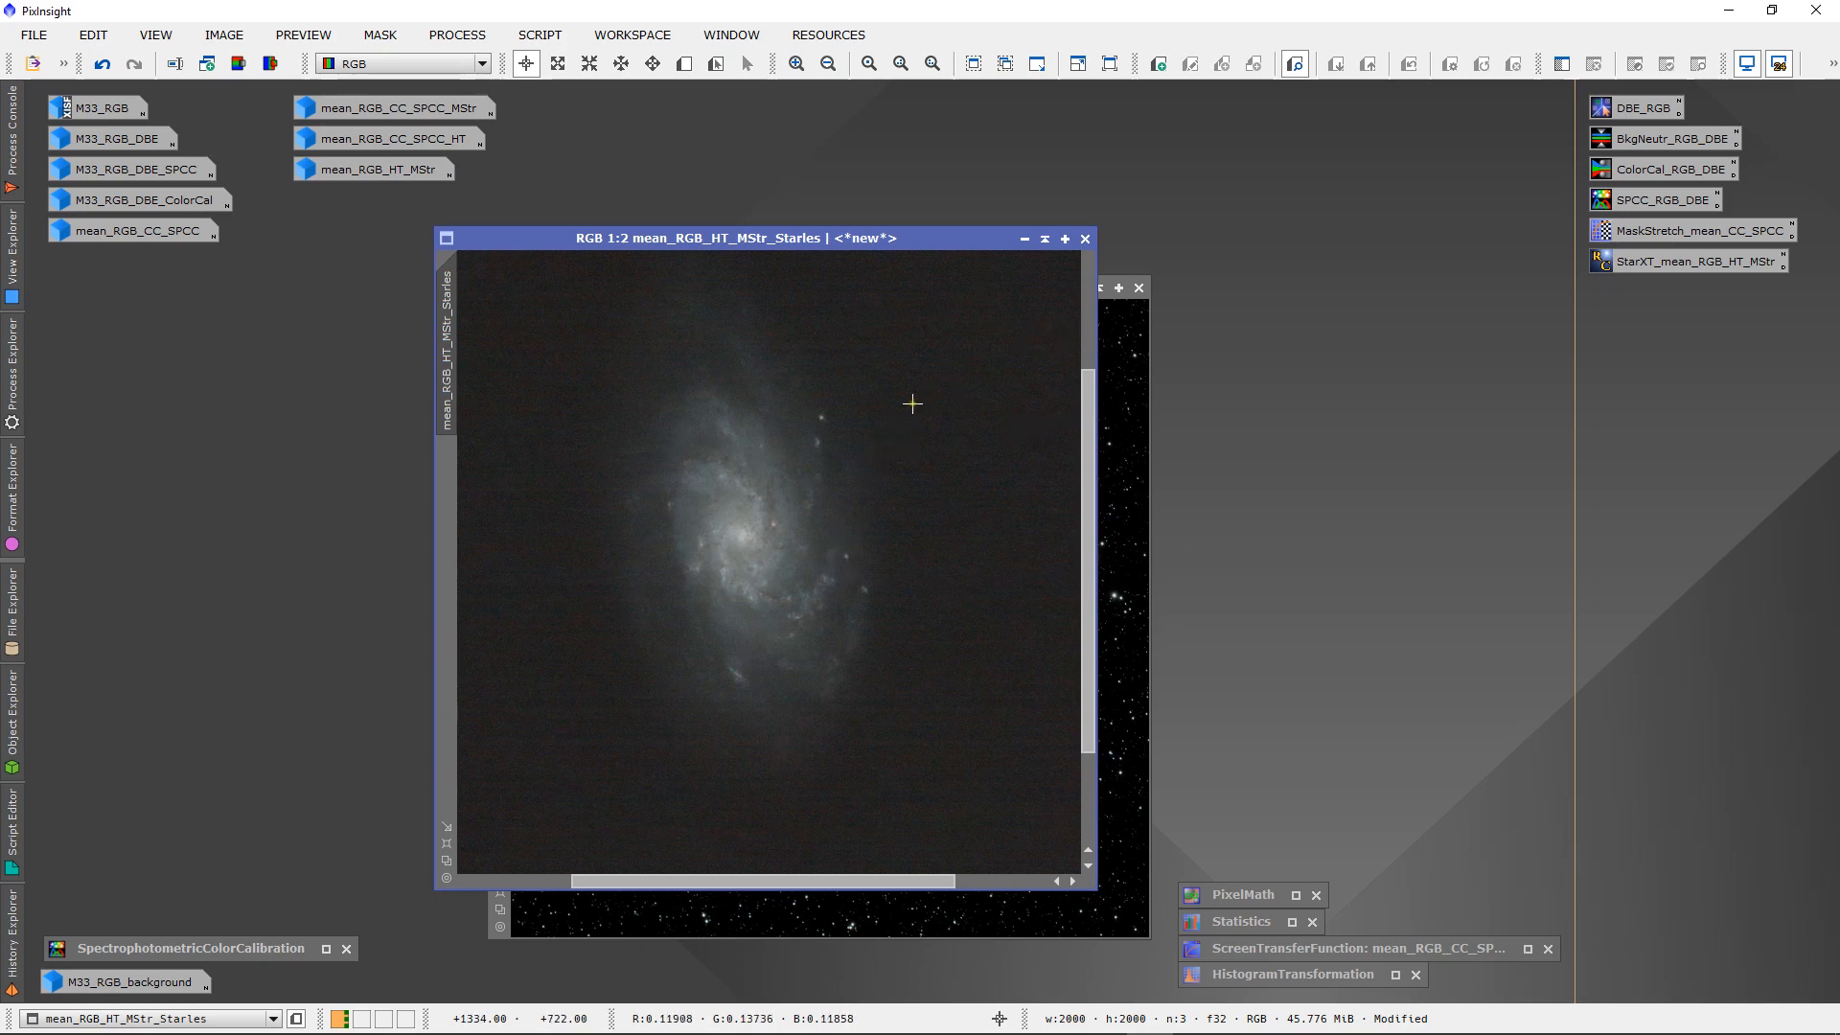
- Minimize the starless and stars images to workspace icons
scroll(910, 401, down, 1)
click(1024, 238)
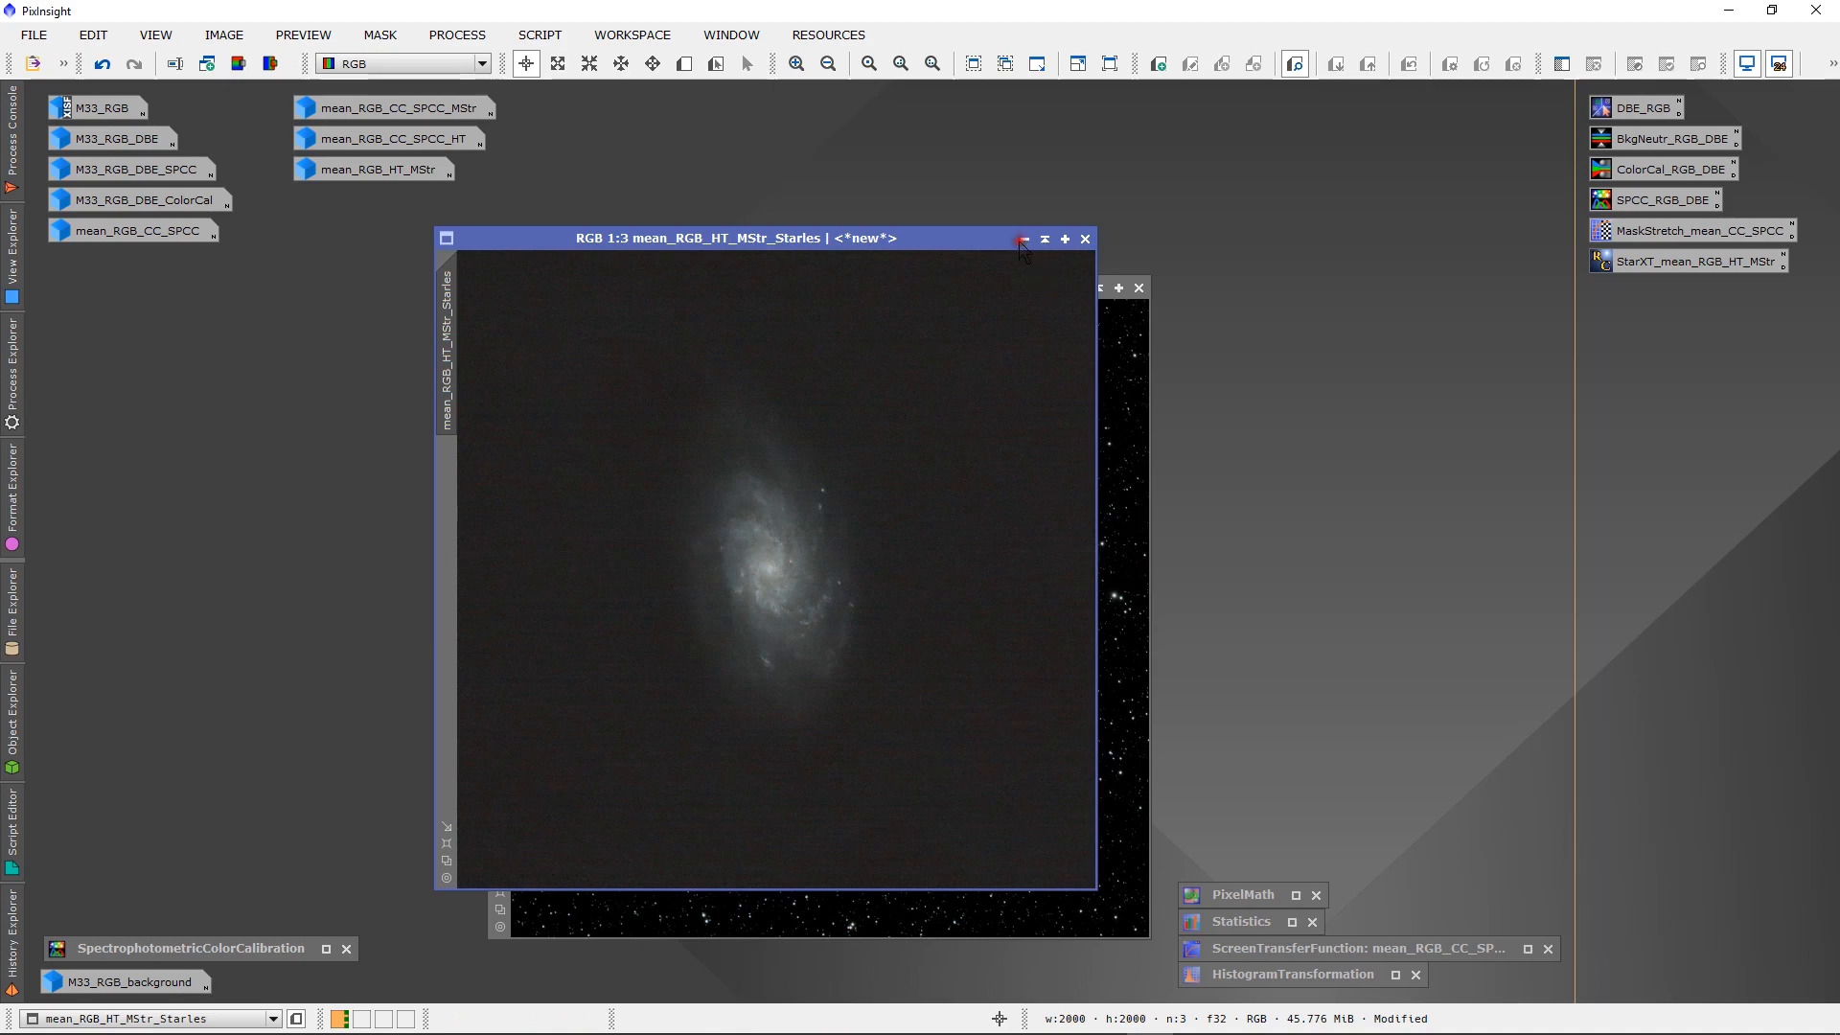
click(1078, 288)
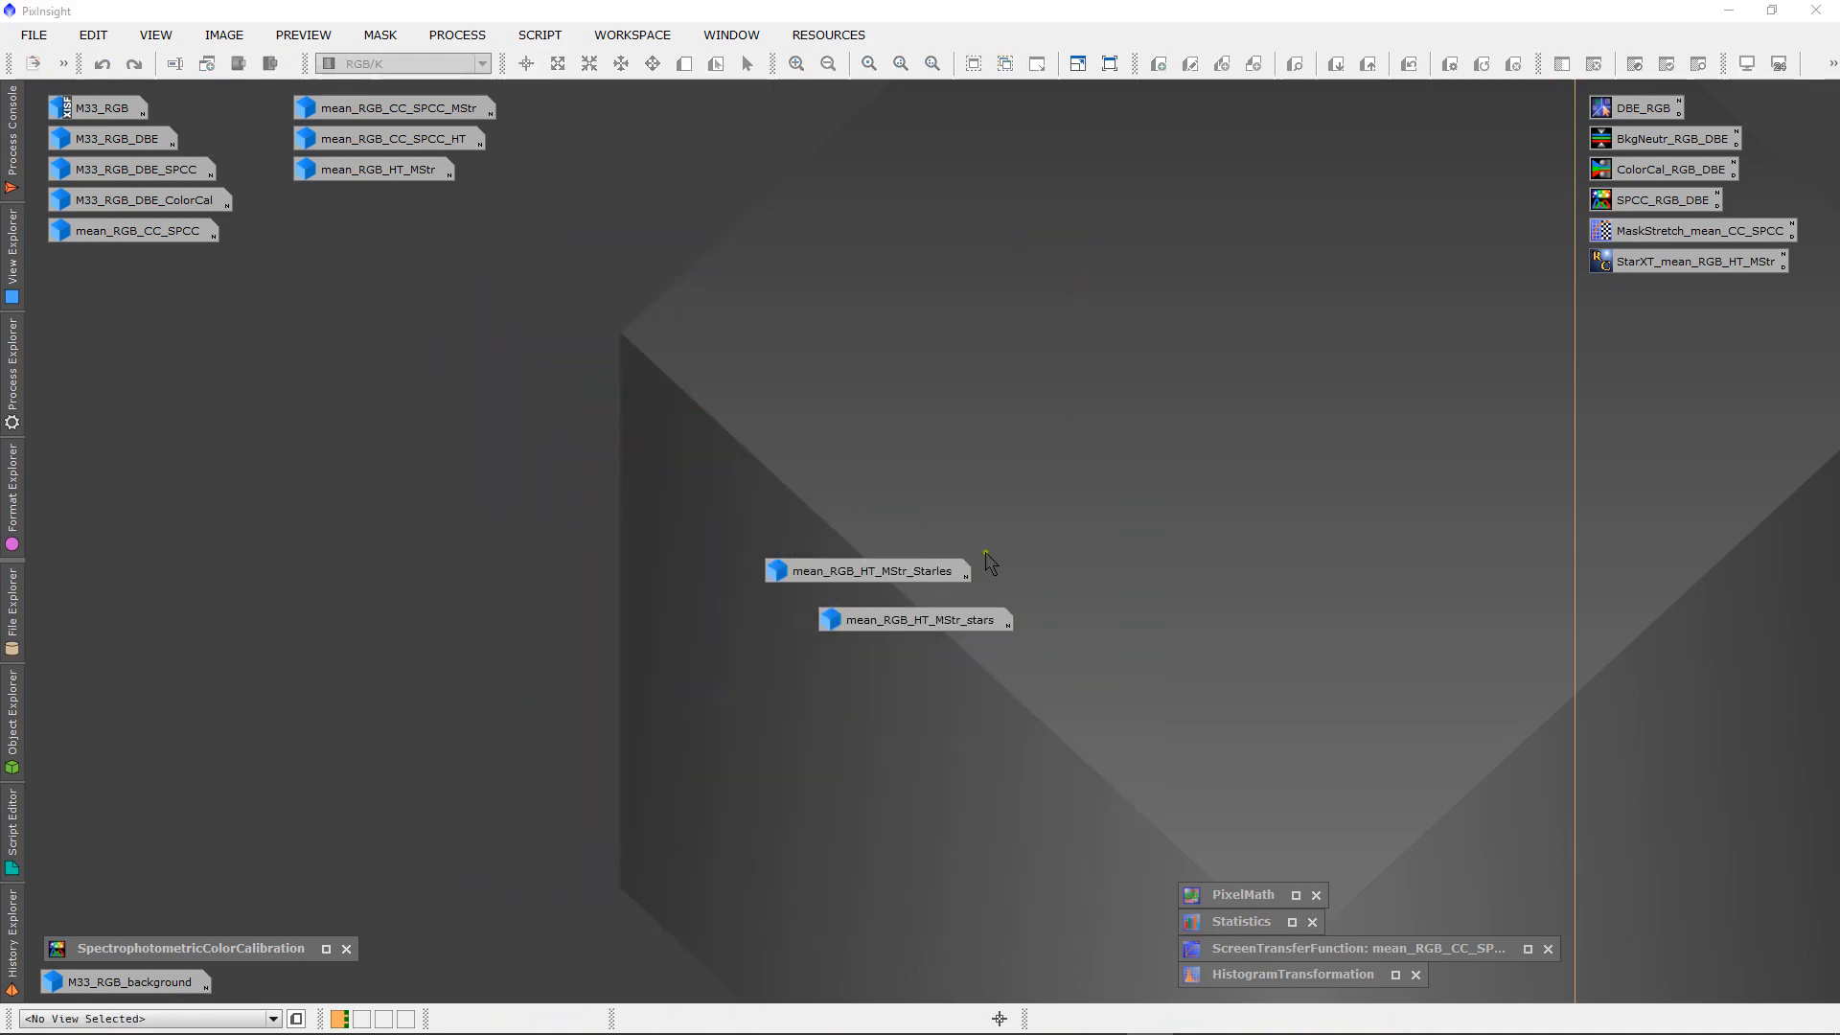
- Arrange the starless and stars icons in a column and place them directly under the mean_RGB_HT_MStr icon
drag(1007, 542, 912, 667)
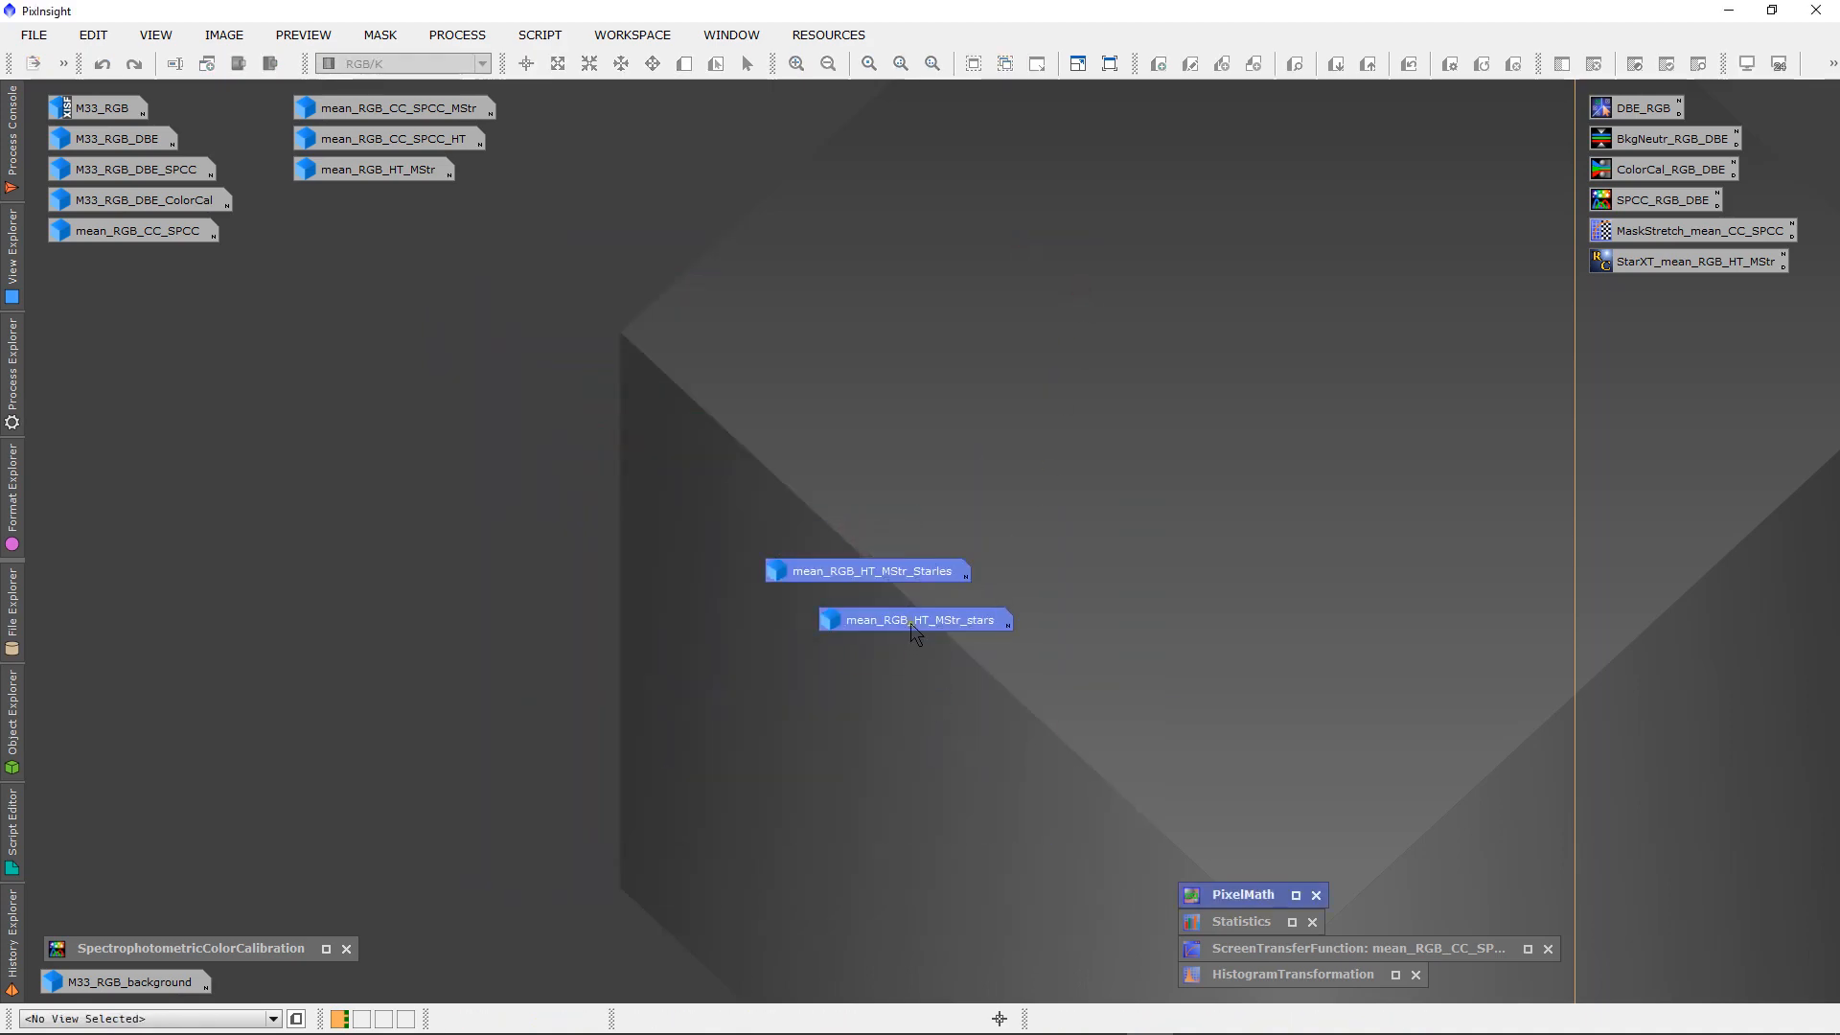
right_click(911, 621)
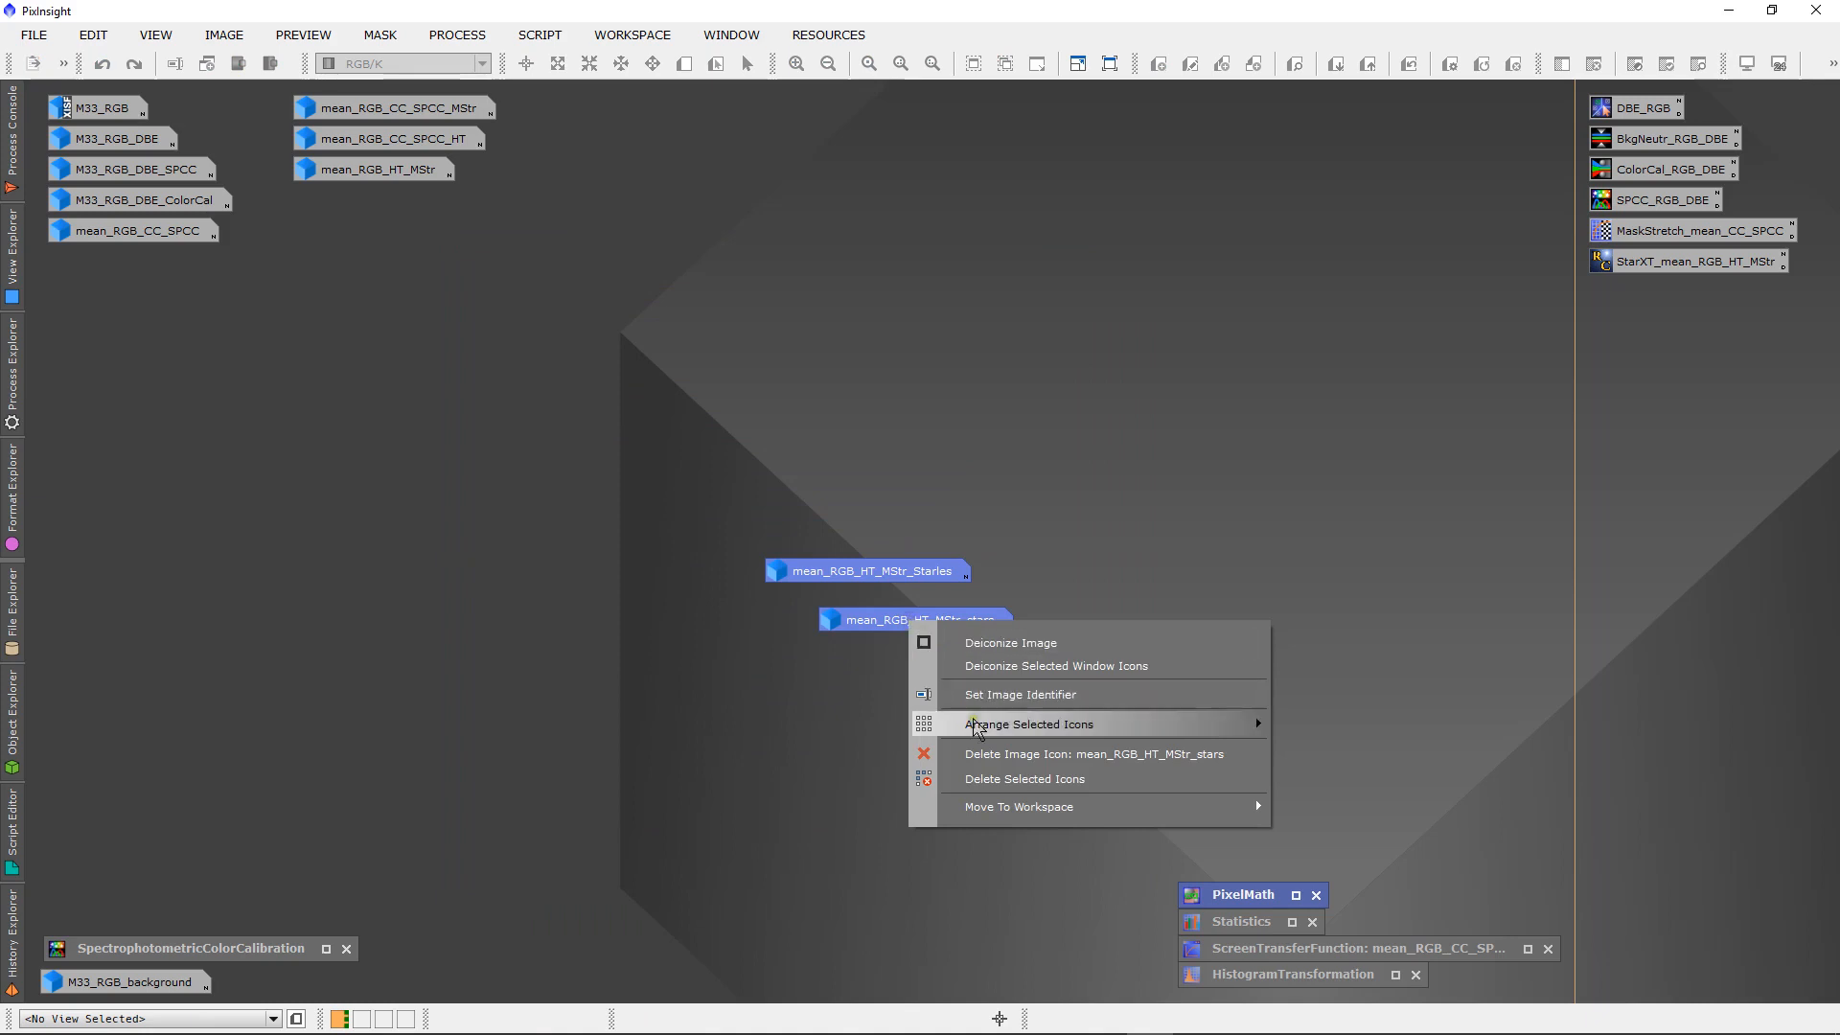
mouse_move(1027, 727)
click(1305, 728)
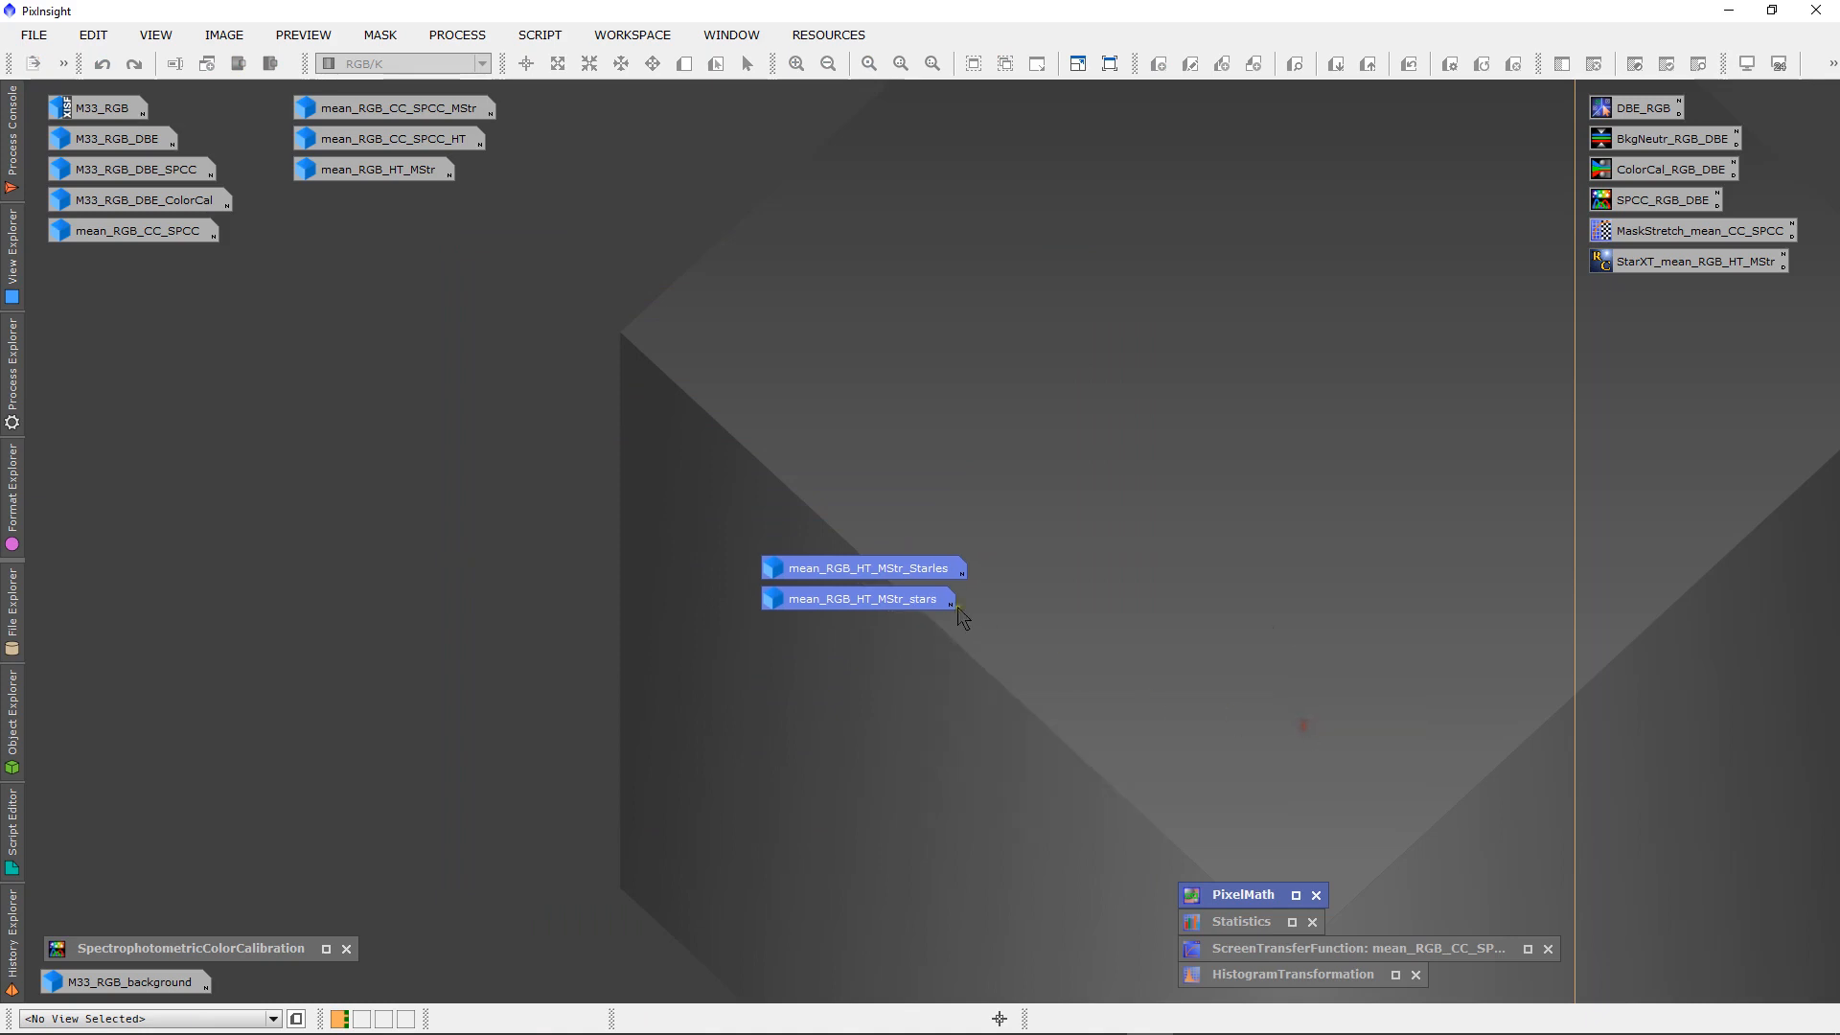
drag(879, 575, 411, 202)
click(476, 328)
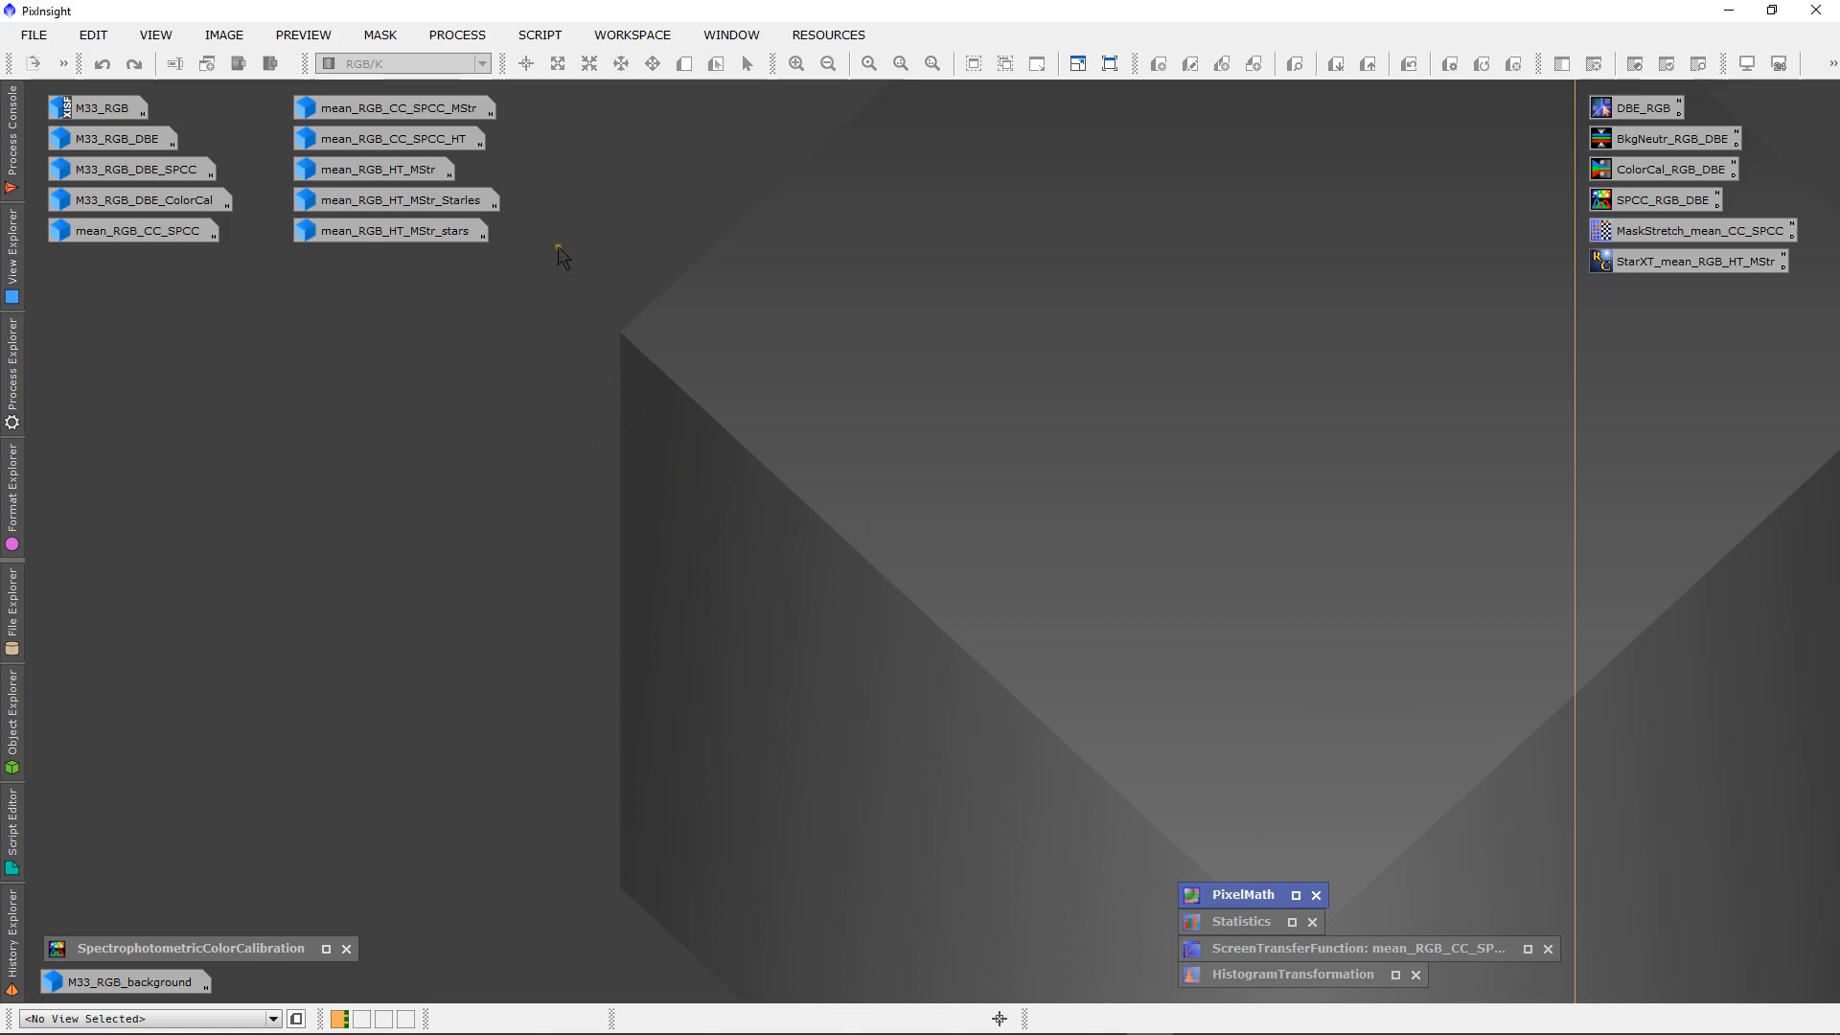
- Reopen mean_RGB_HT_MStr_Starles clear of the icons and examine its background noise and the galaxy core, probing pixel values in both
double_click(407, 200)
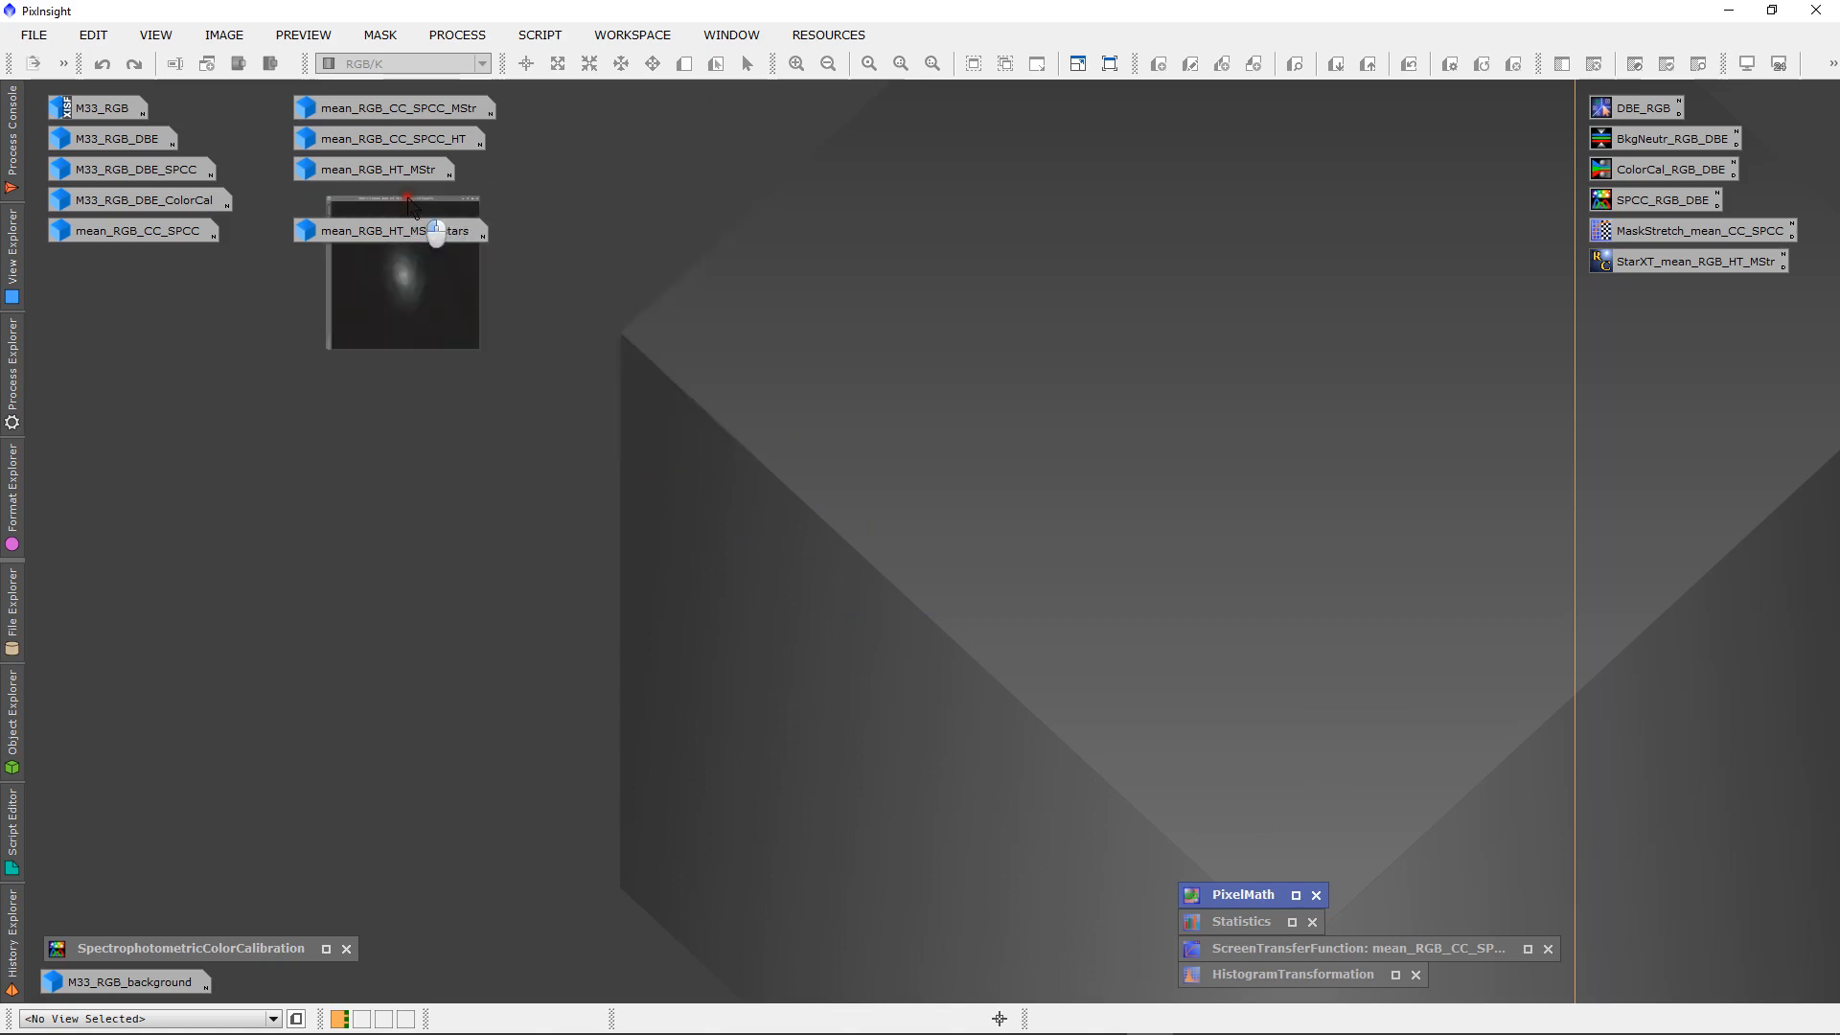
drag(561, 192, 690, 209)
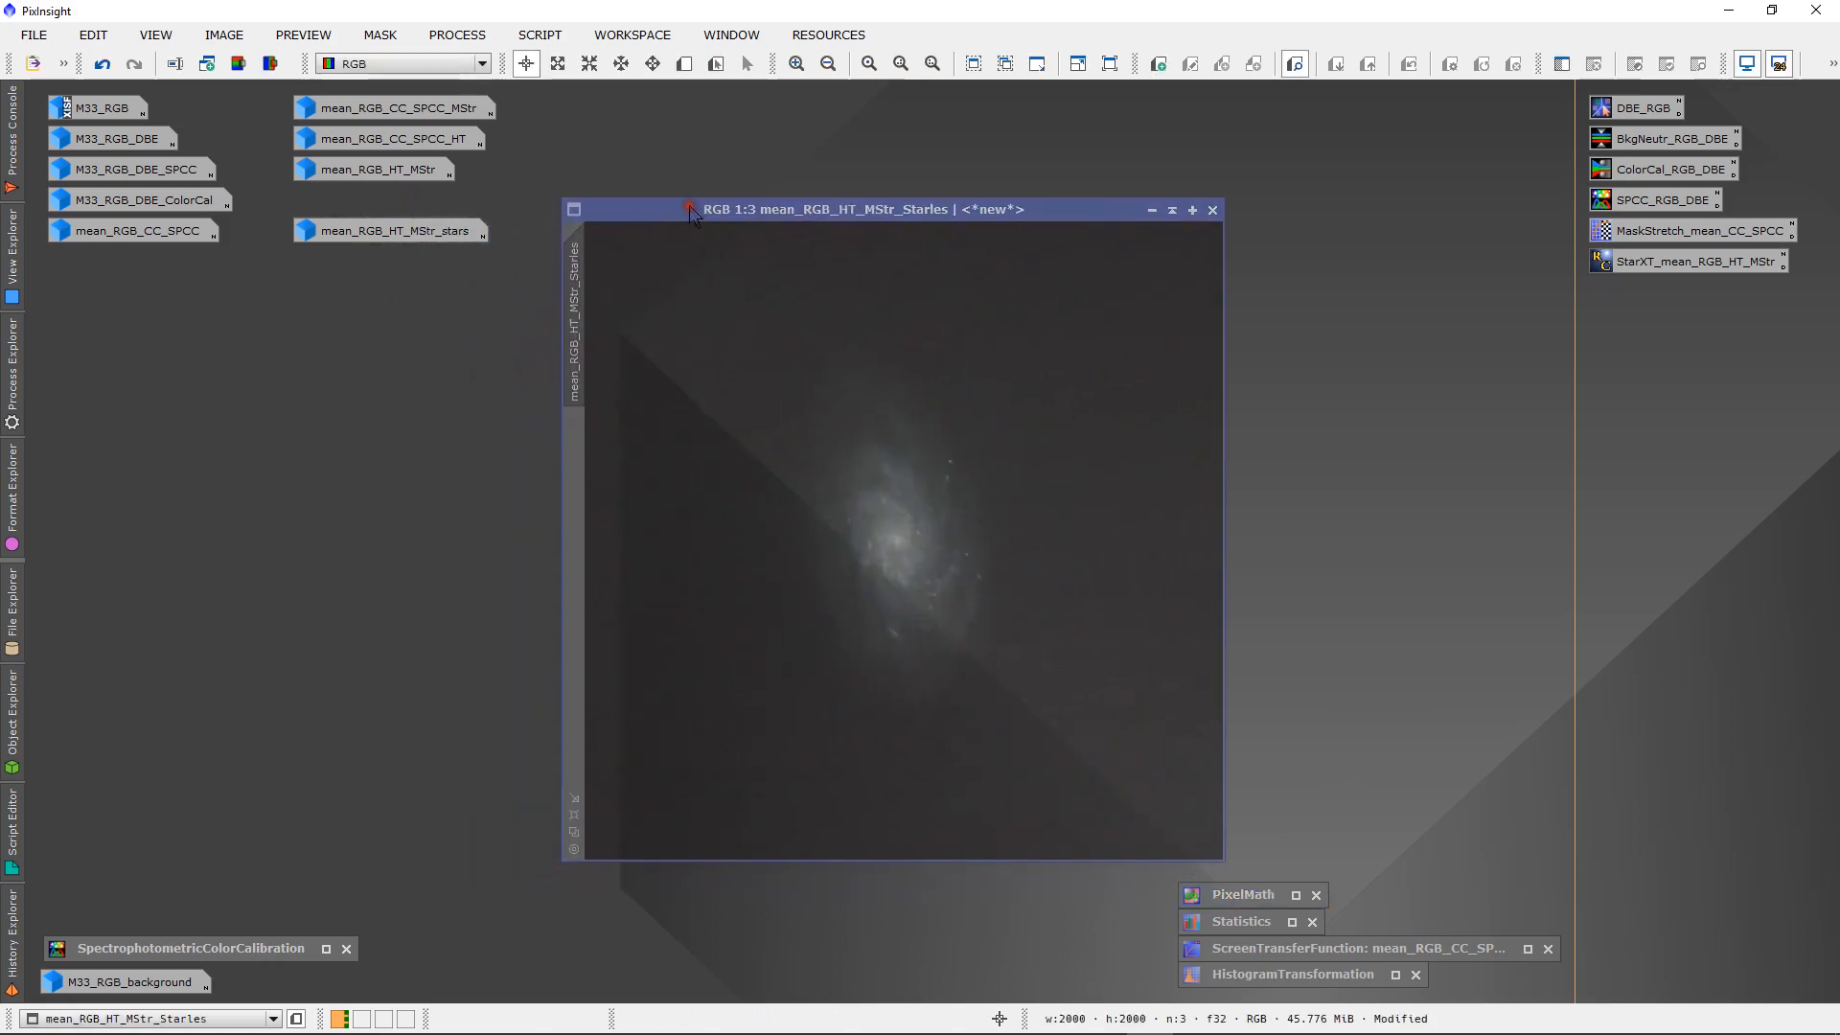
scroll(843, 575, up, 3)
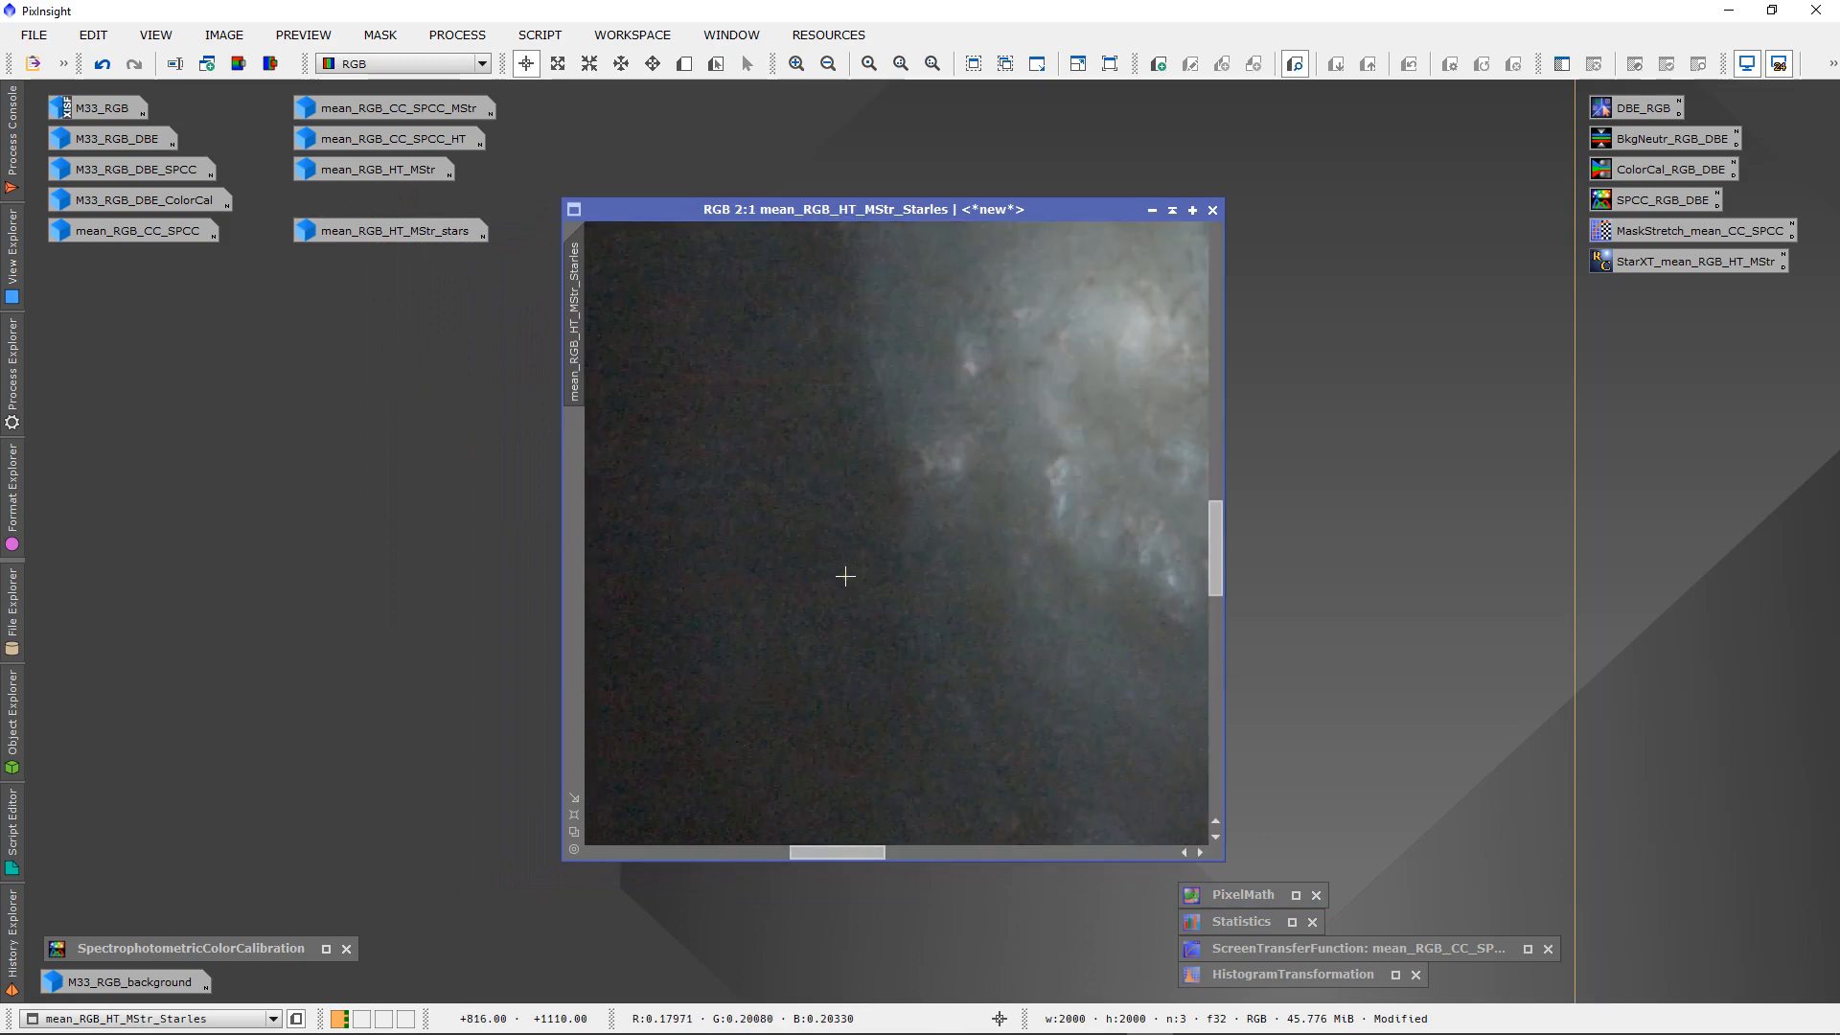
scroll(845, 576, down, 3)
scroll(845, 576, up, 4)
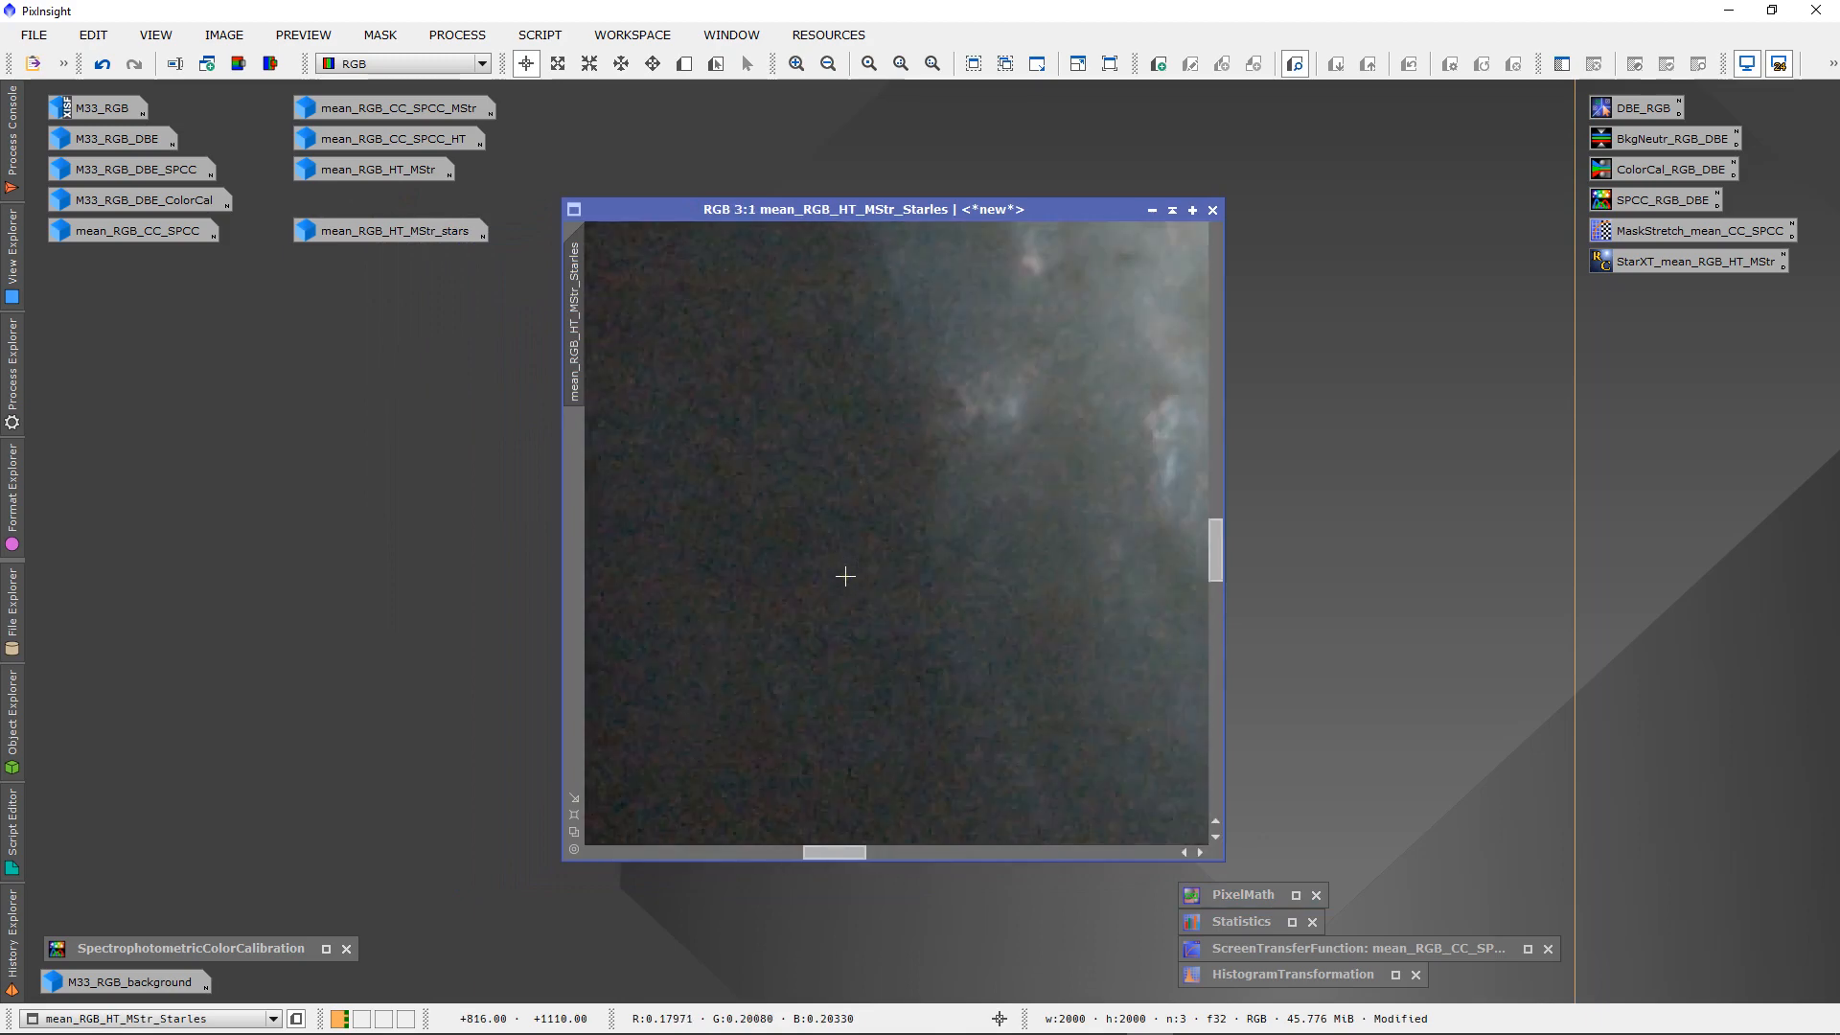
scroll(845, 576, down, 3)
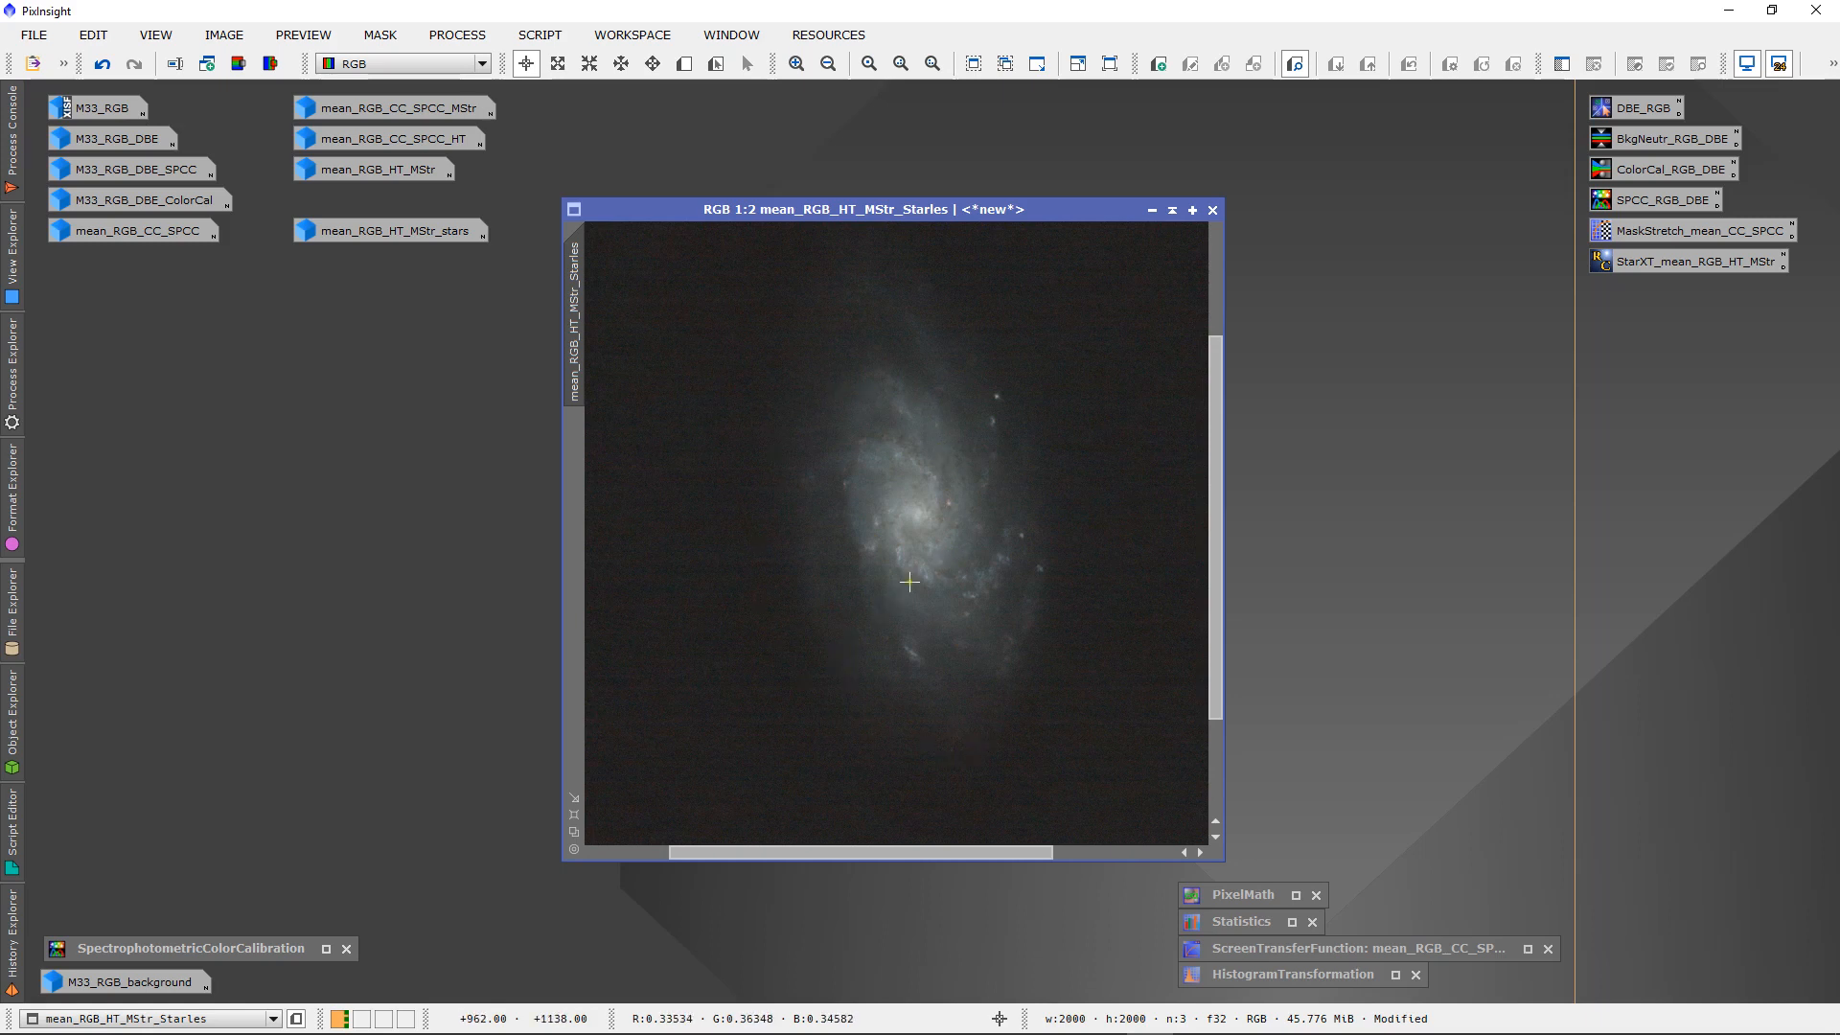
scroll(909, 582, down, 1)
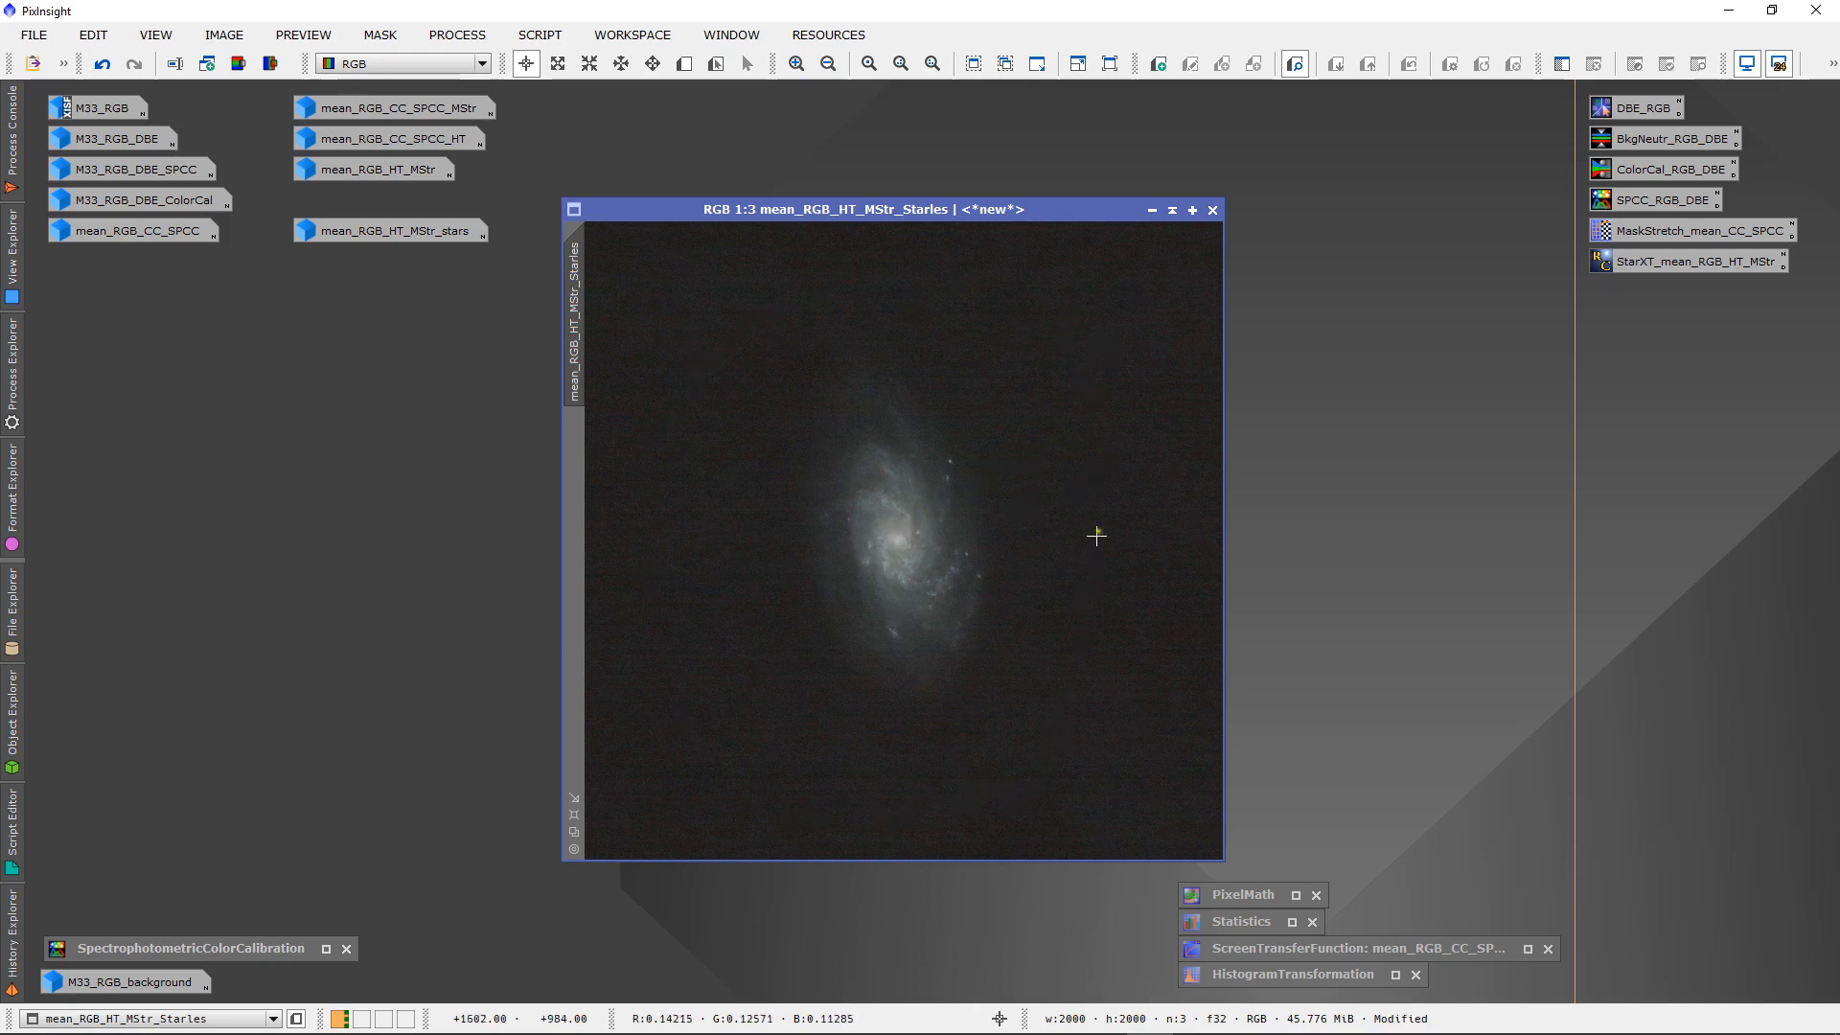
click(1103, 519)
mouse_move(1103, 520)
mouse_down()
mouse_move(1077, 536)
mouse_move(1091, 552)
mouse_move(1091, 534)
mouse_up()
click(895, 538)
drag(895, 538, 898, 538)
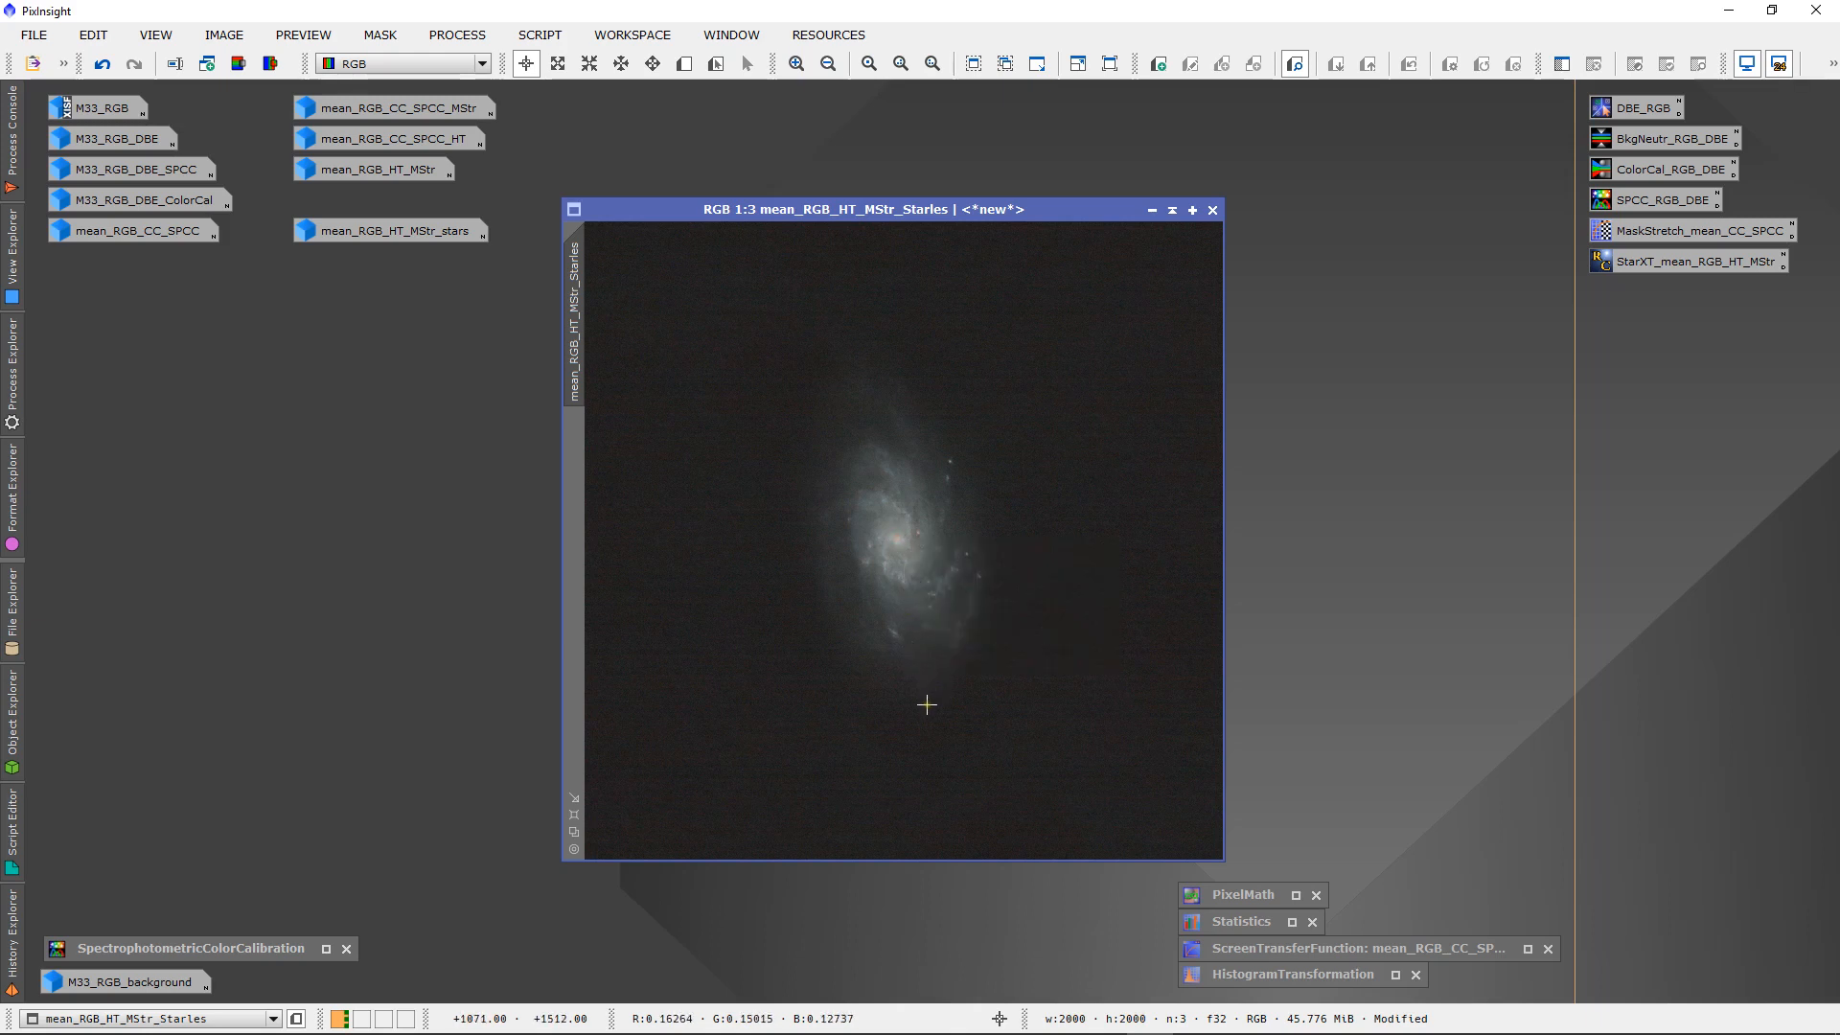
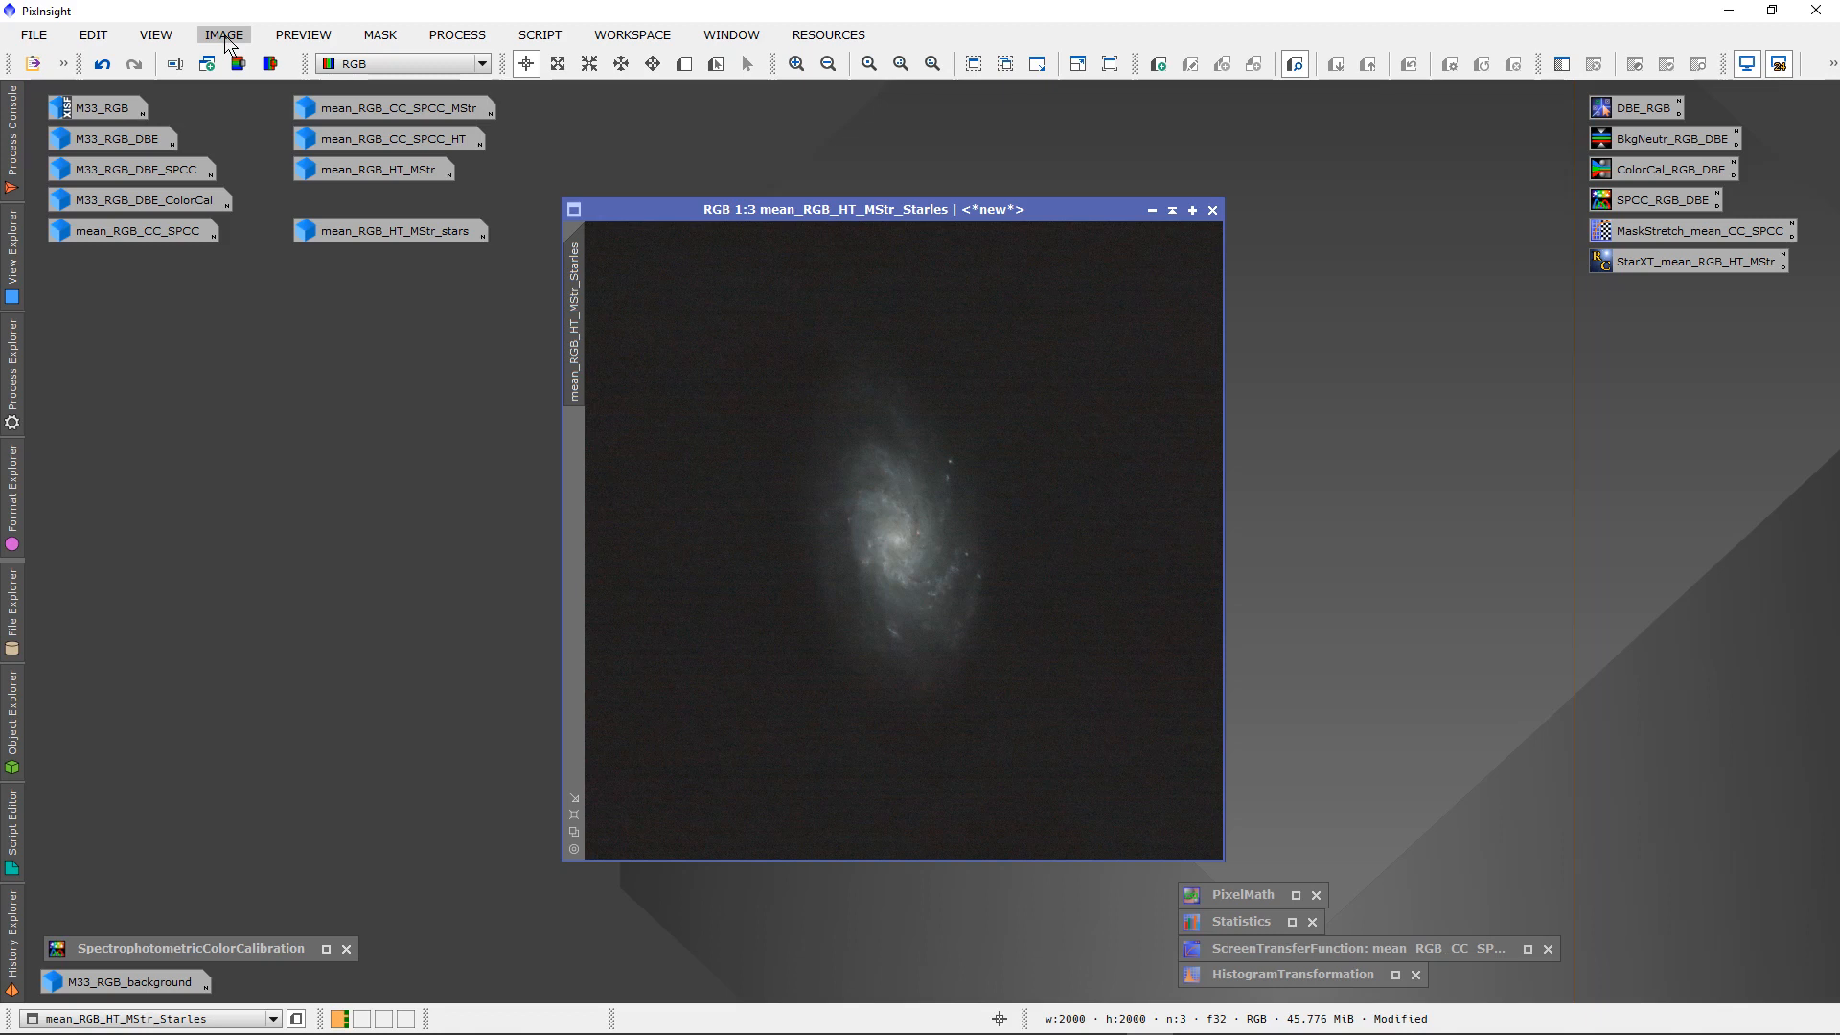
- Extract the CIE L* lightness from mean_RGB_HT_MStr_Starles, move the new image clear of the icons, and probe its galaxy and background pixels
click(226, 36)
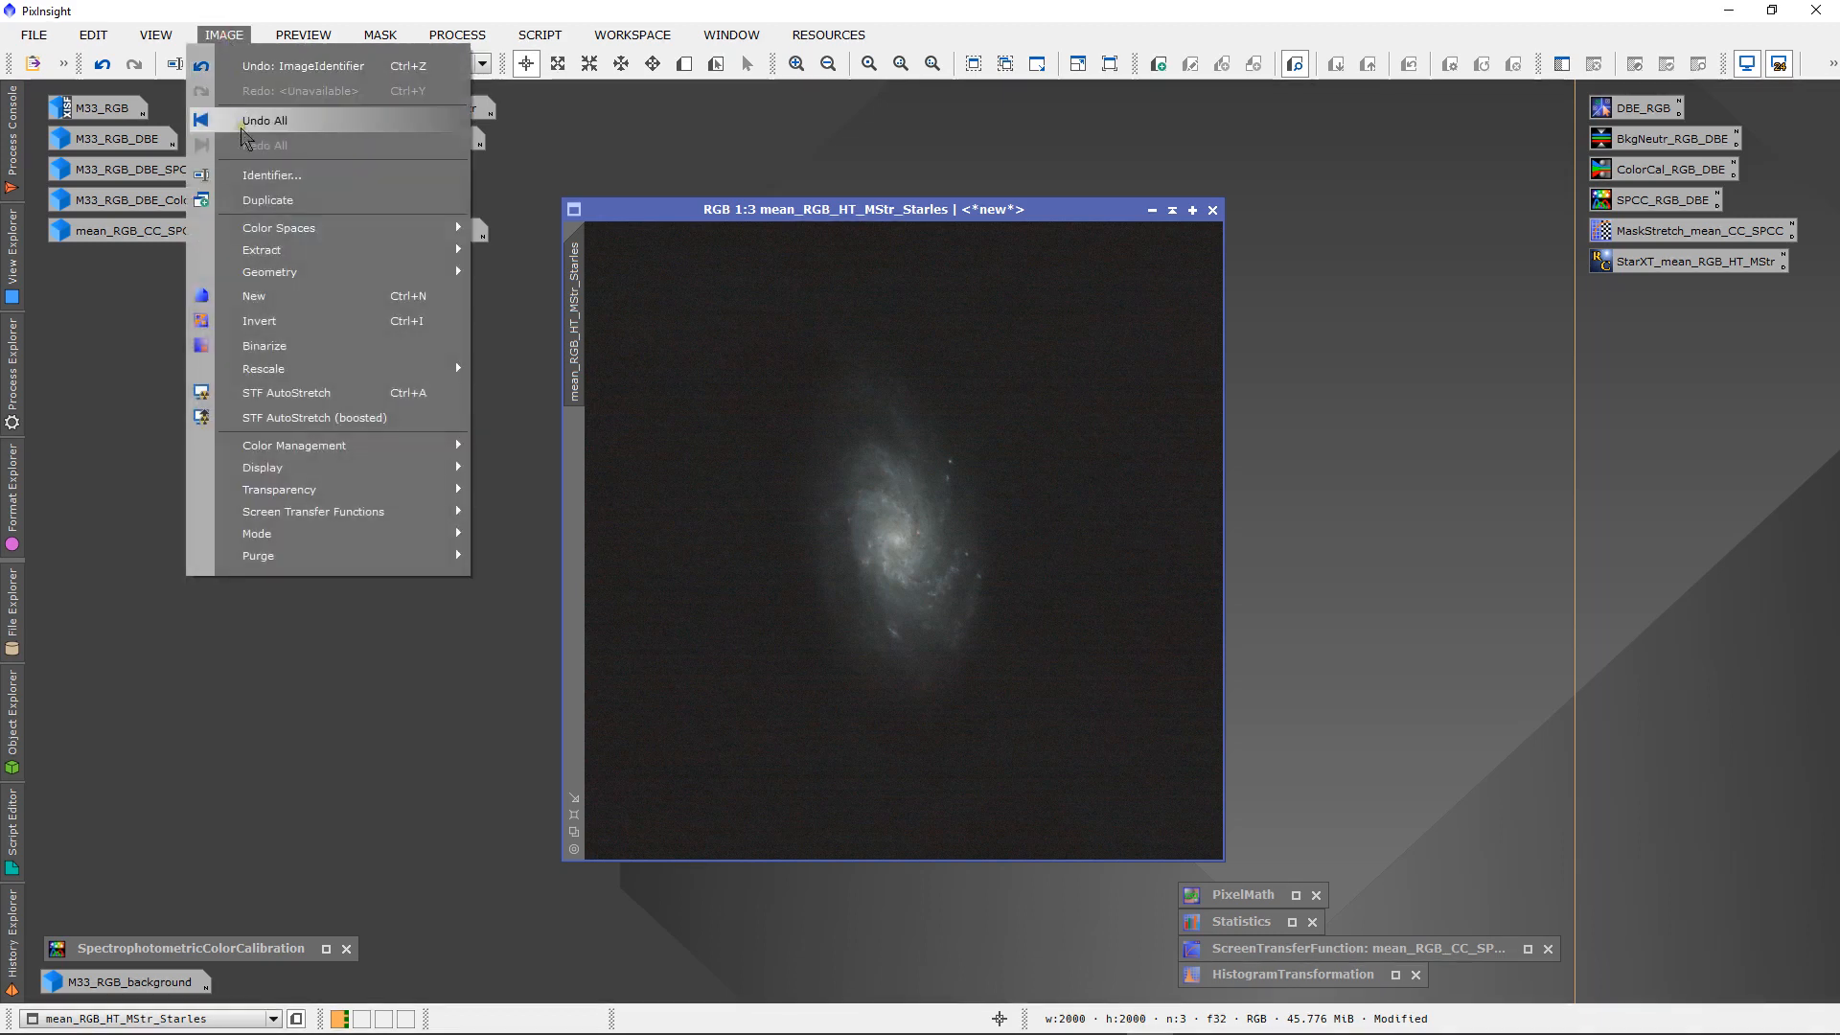
mouse_move(248, 257)
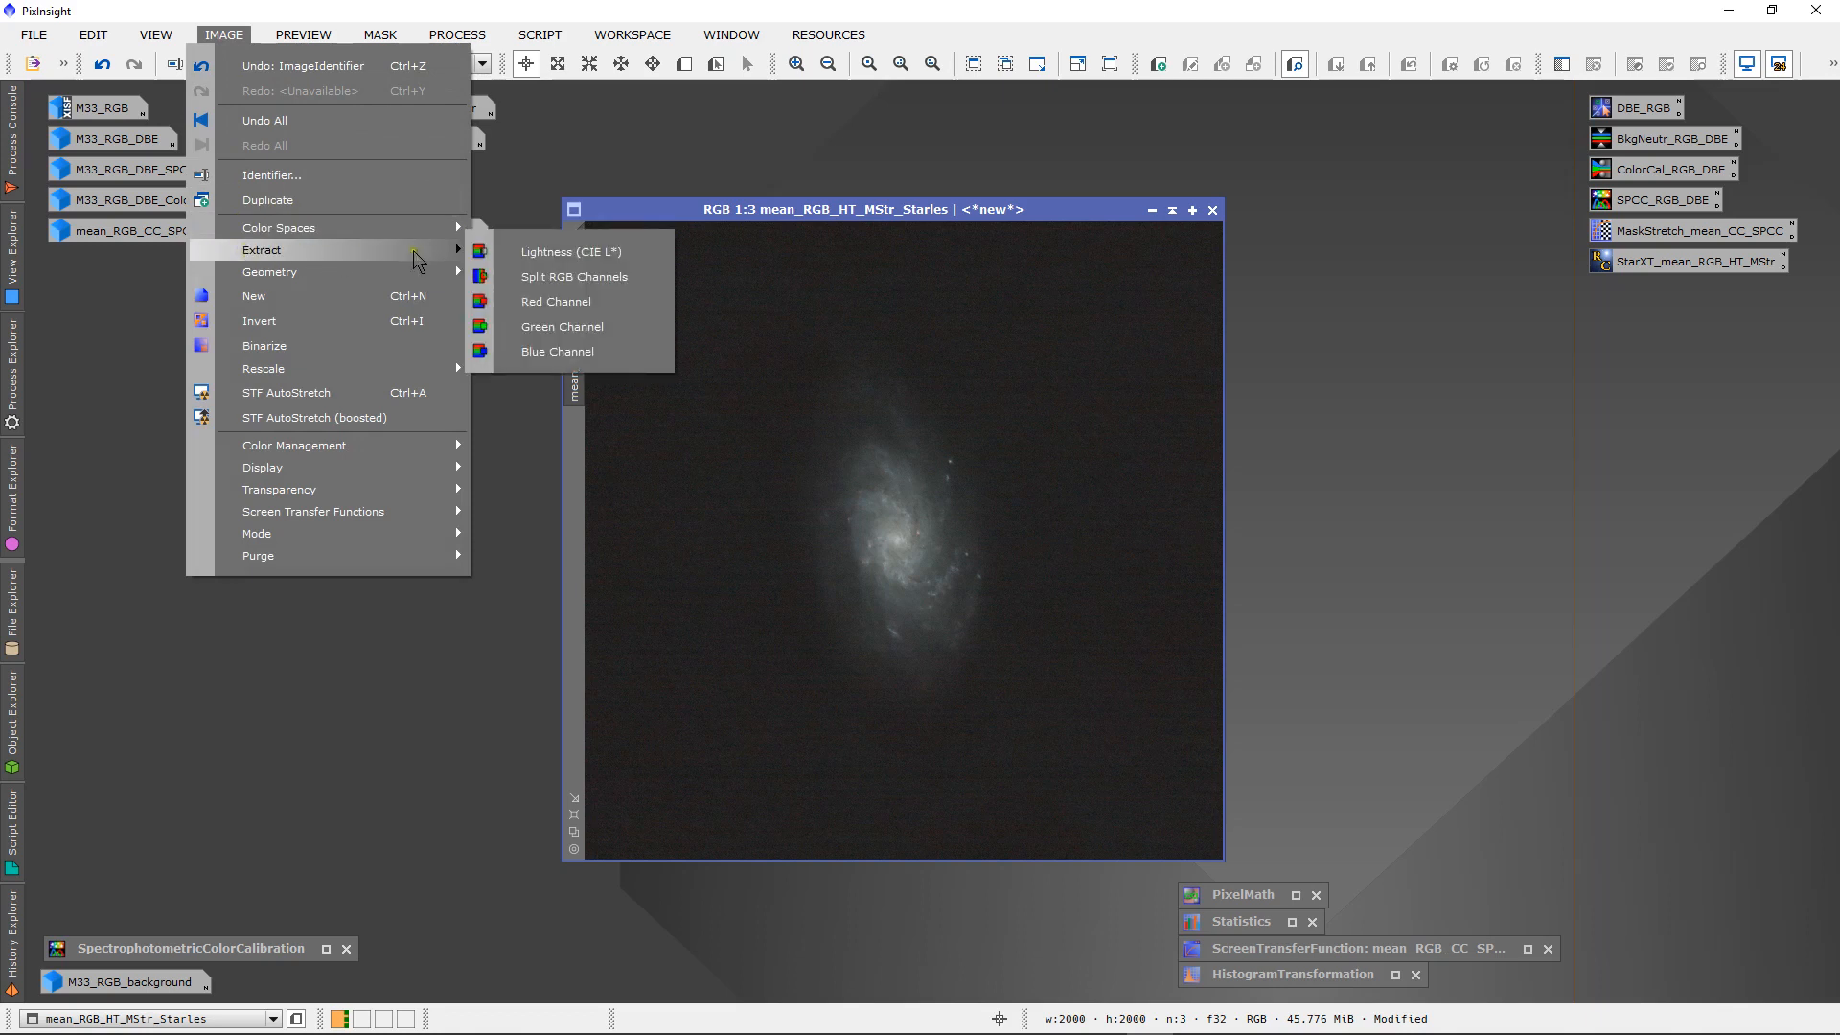
click(524, 253)
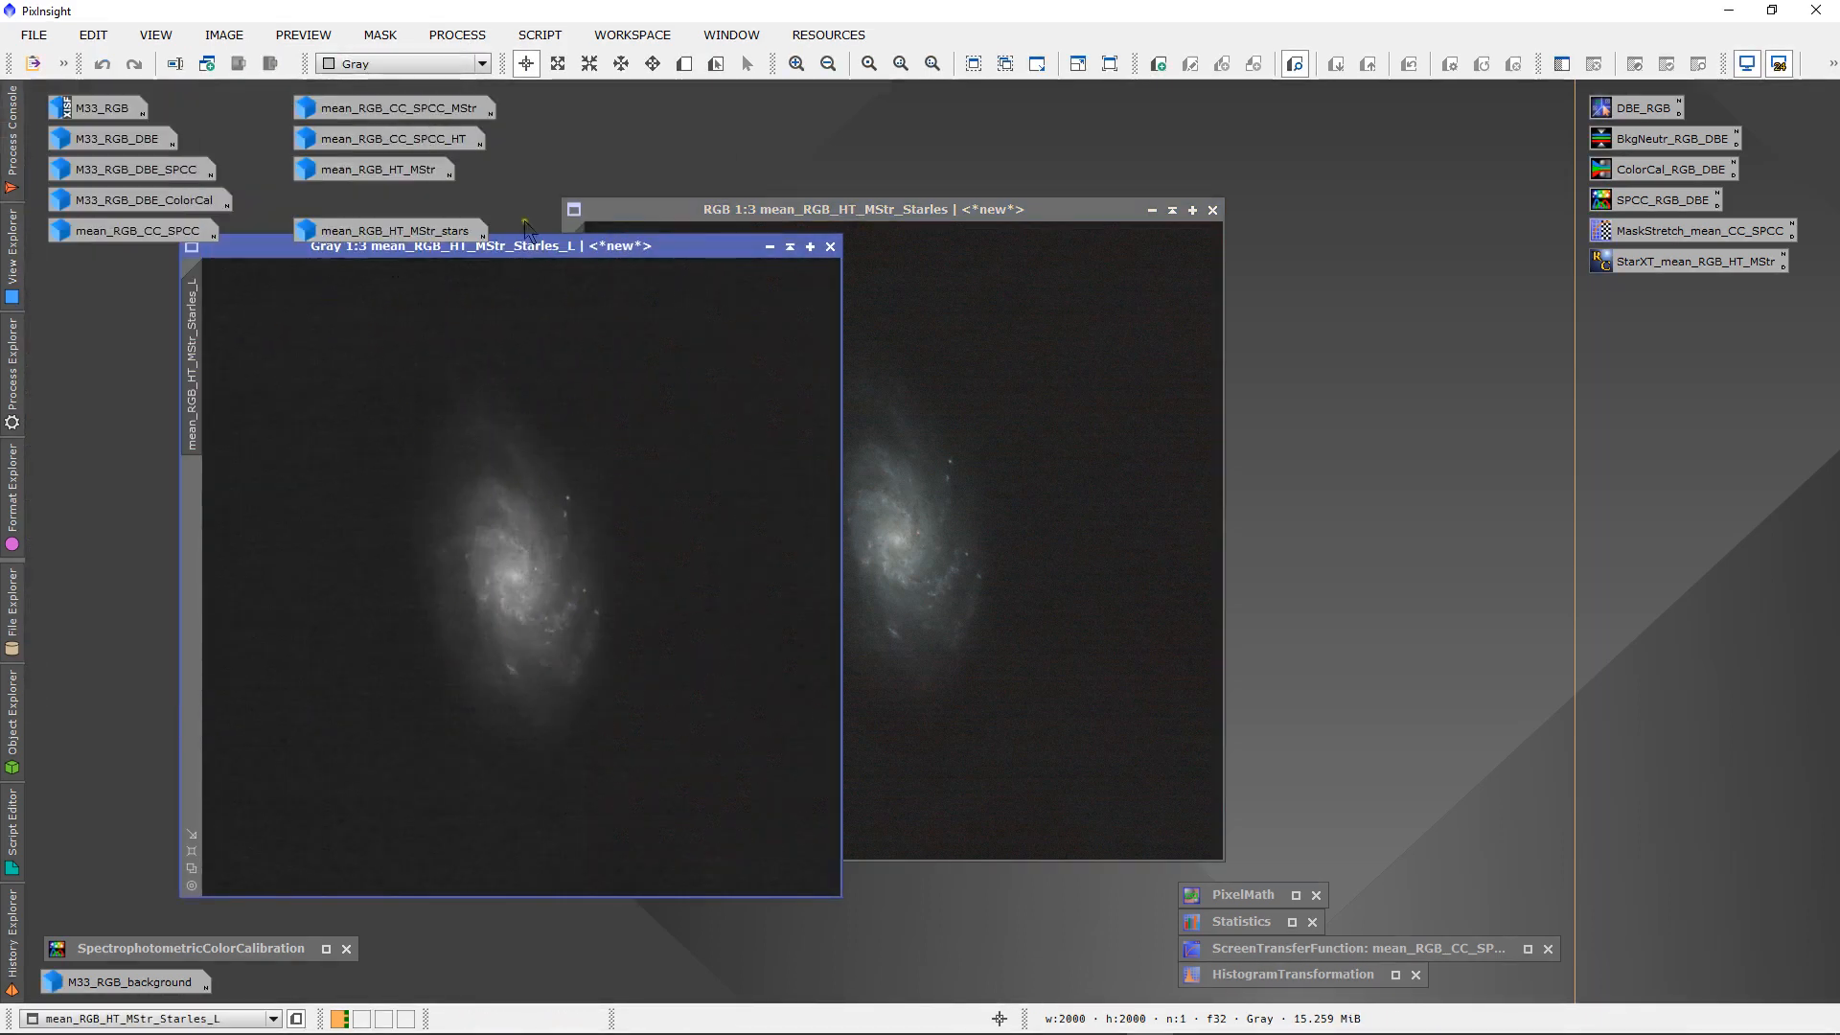
drag(674, 251, 849, 268)
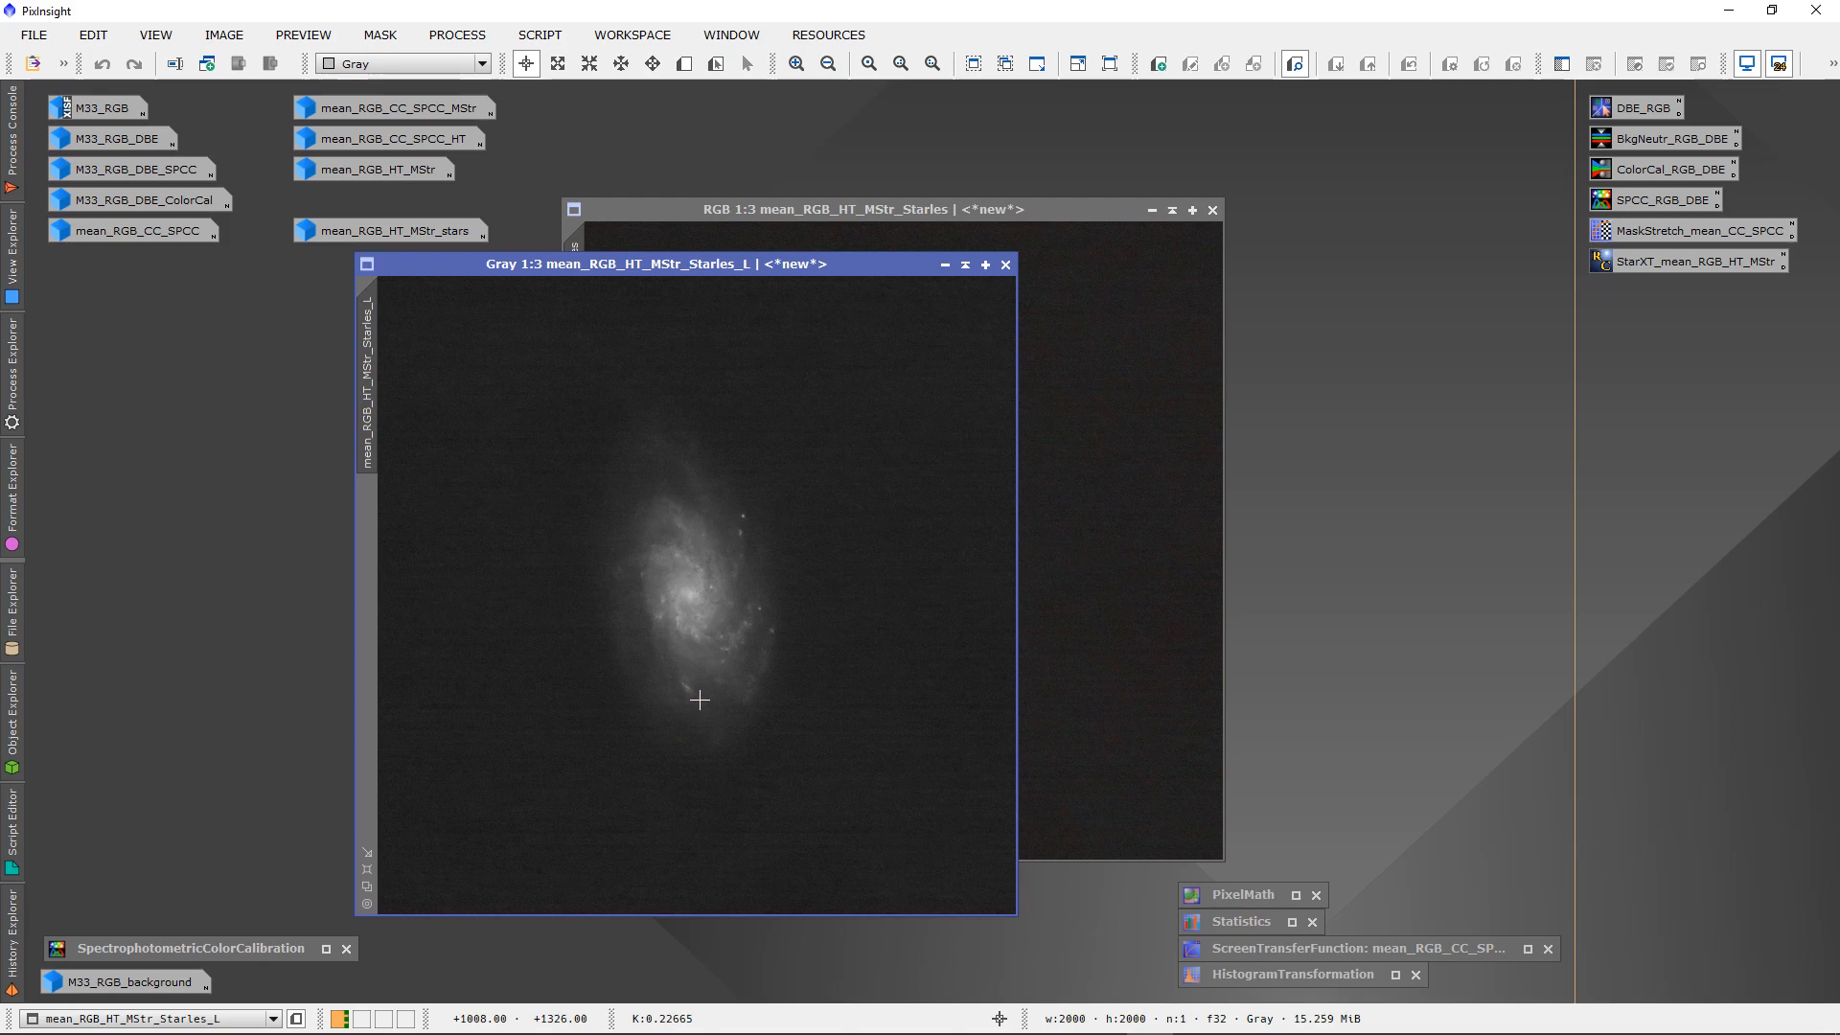
mouse_move(688, 530)
mouse_down()
mouse_move(686, 603)
mouse_move(681, 543)
mouse_up()
drag(882, 492, 873, 492)
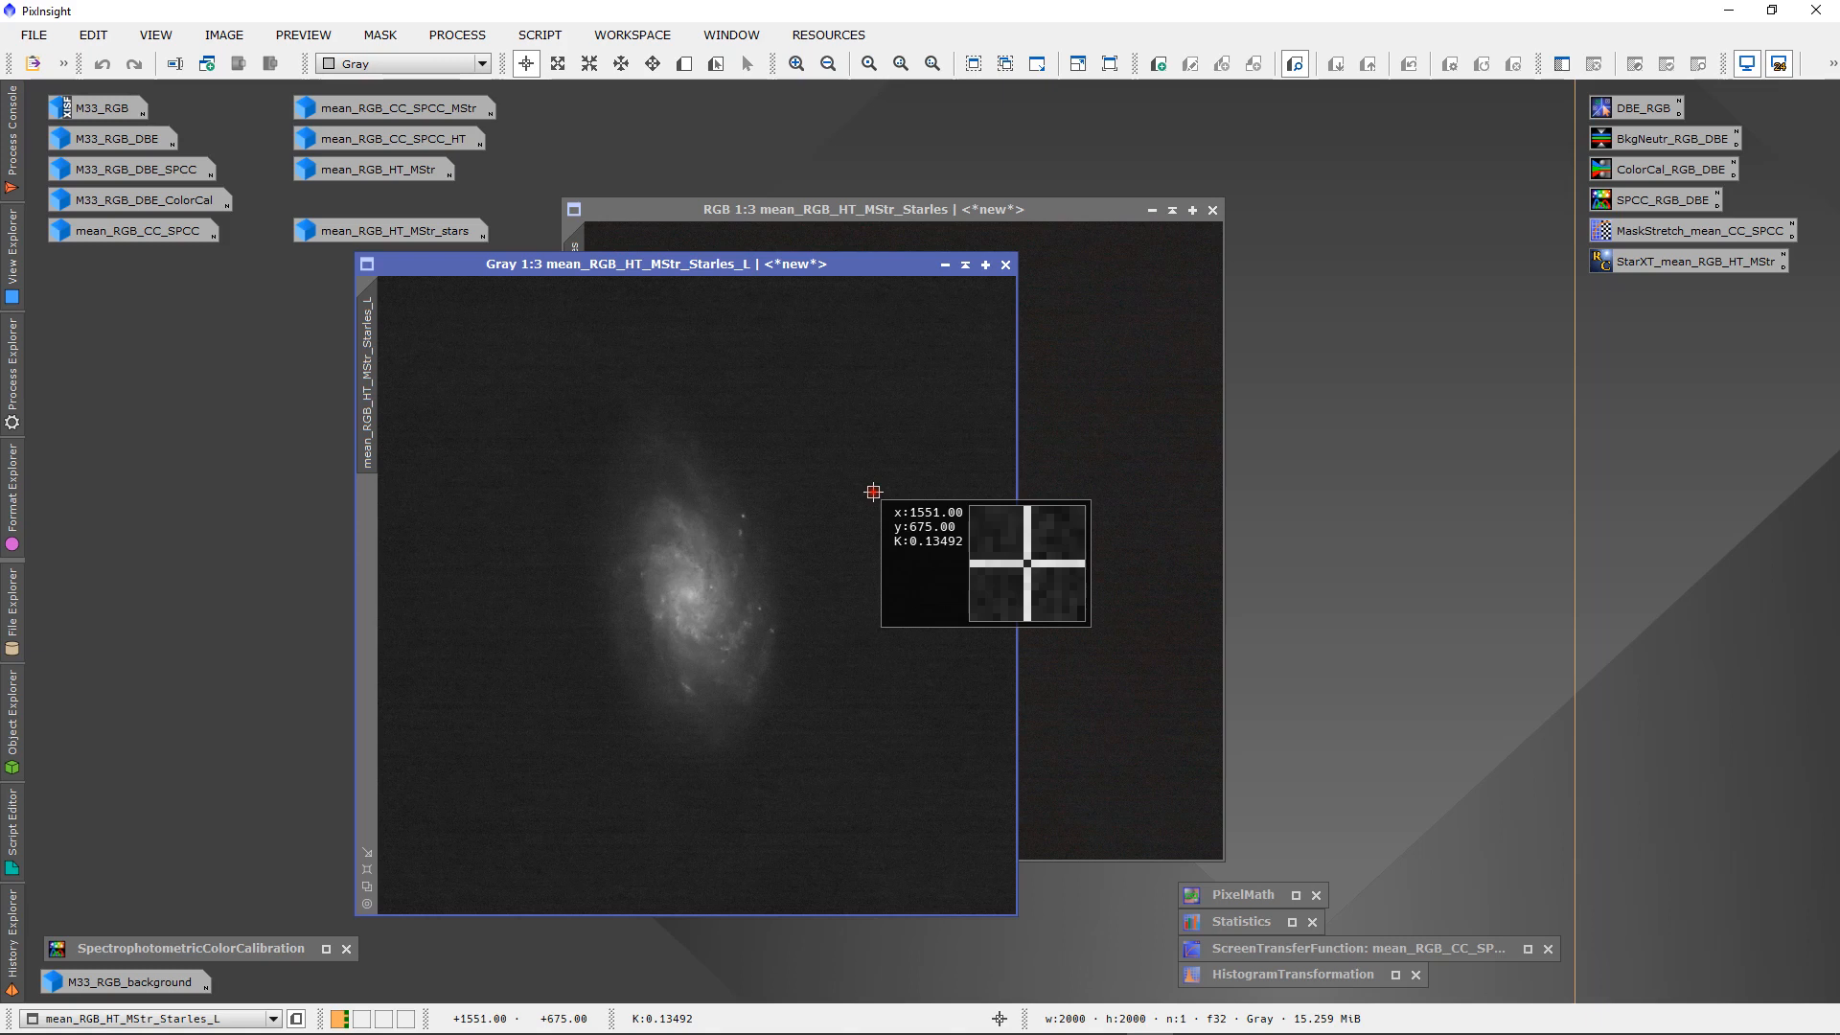
drag(873, 492, 873, 492)
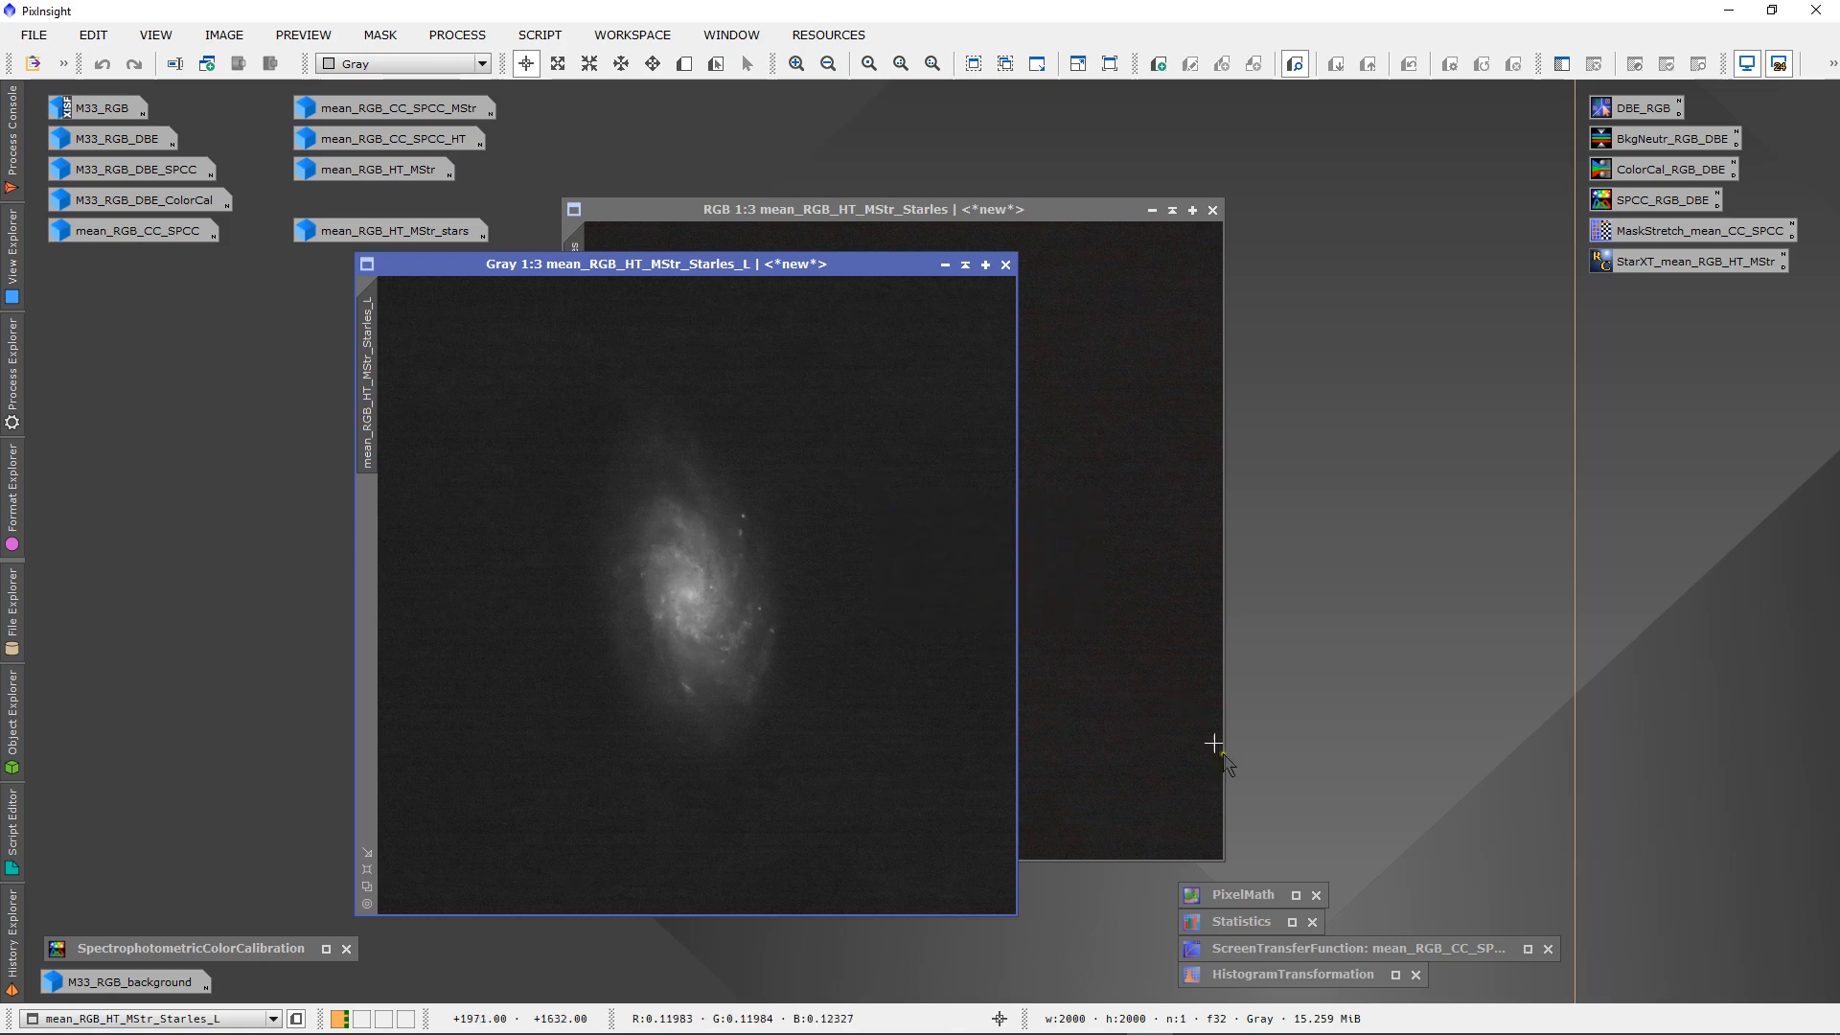
- Minimize the color starless image to its icon and move the lightness image to the middle of the workspace
click(1153, 210)
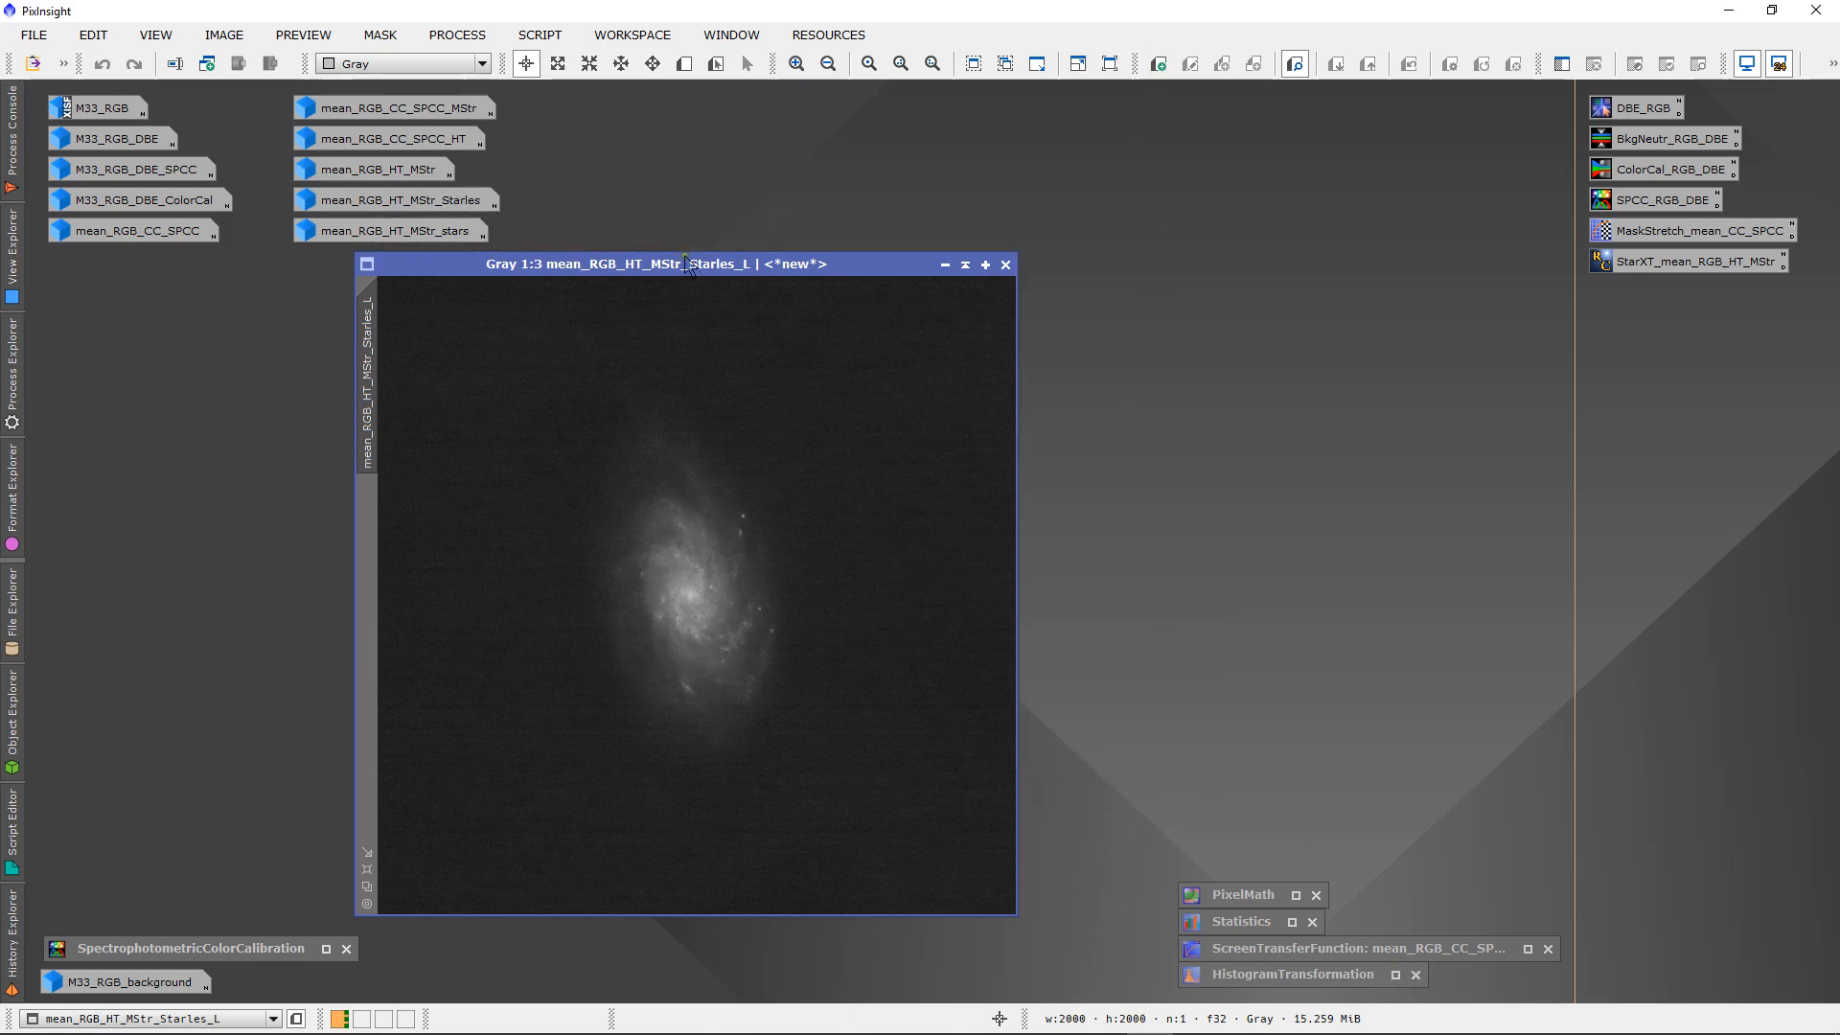
drag(699, 264, 906, 156)
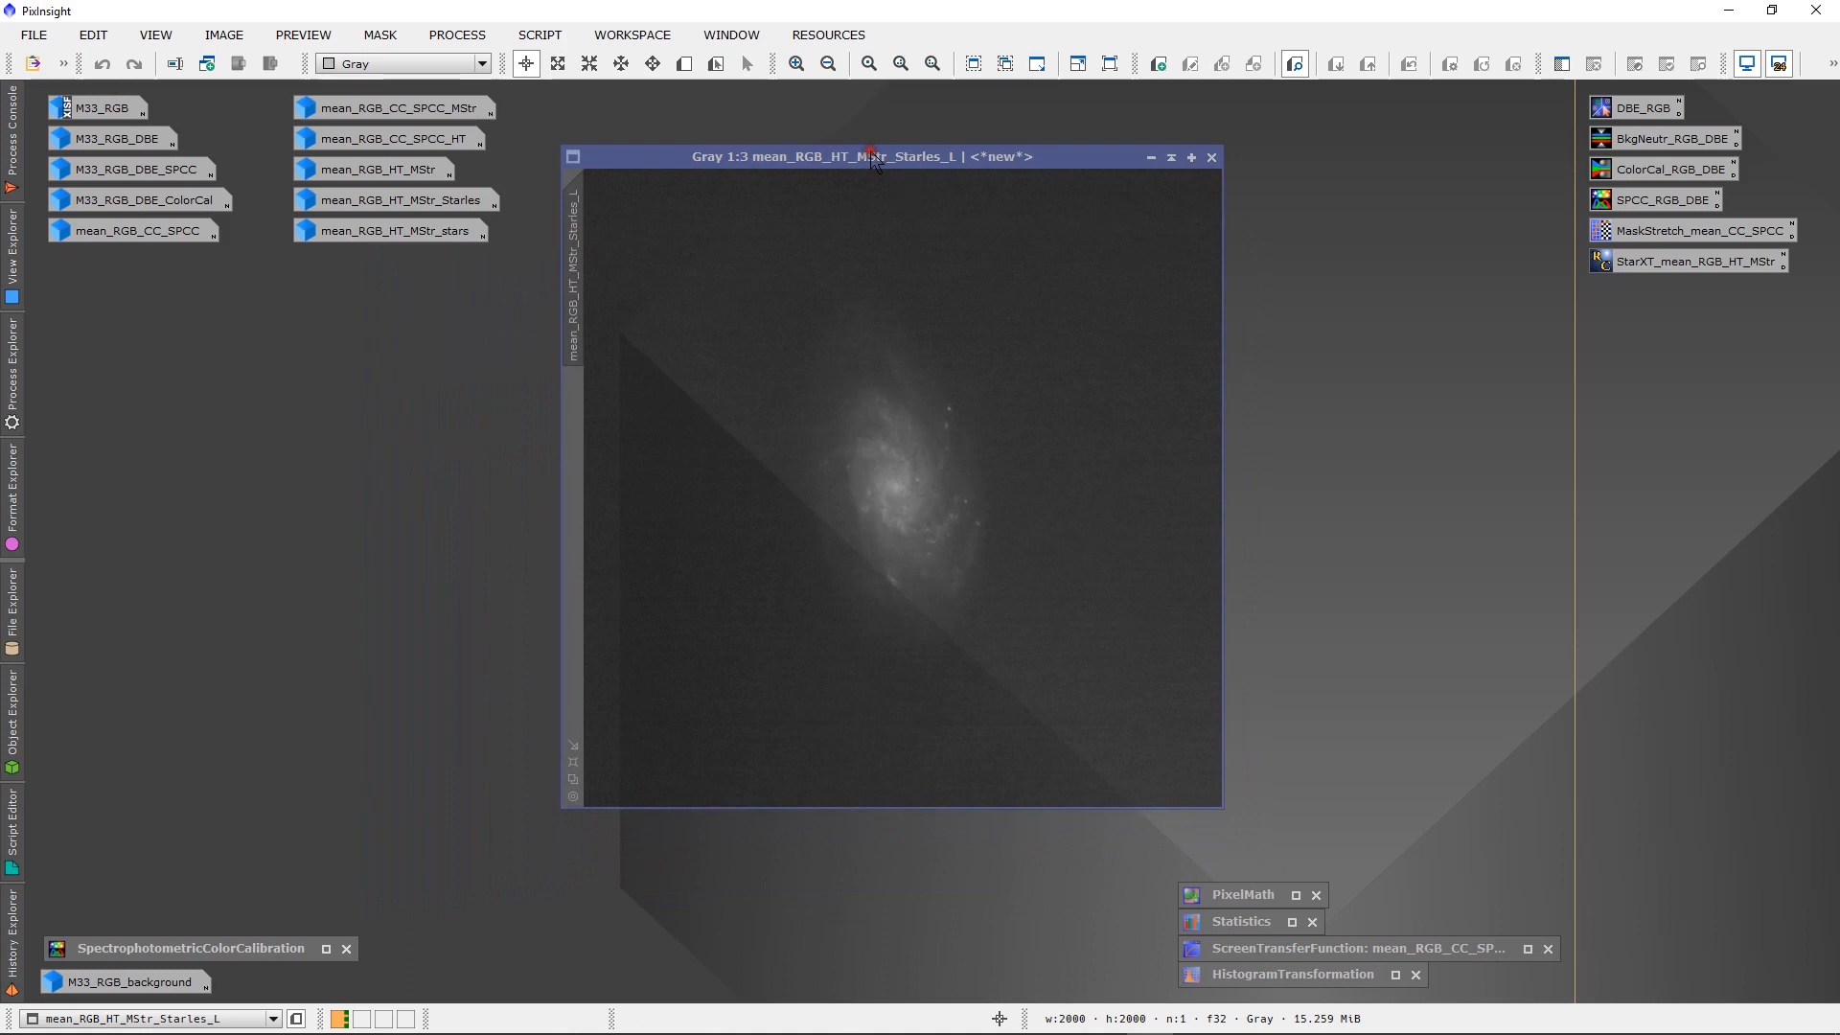
- Open HistogramTransformation with a real-time preview of the starless lightness image, setting shadows to about 0.081 and midtones to about 0.281
click(1395, 974)
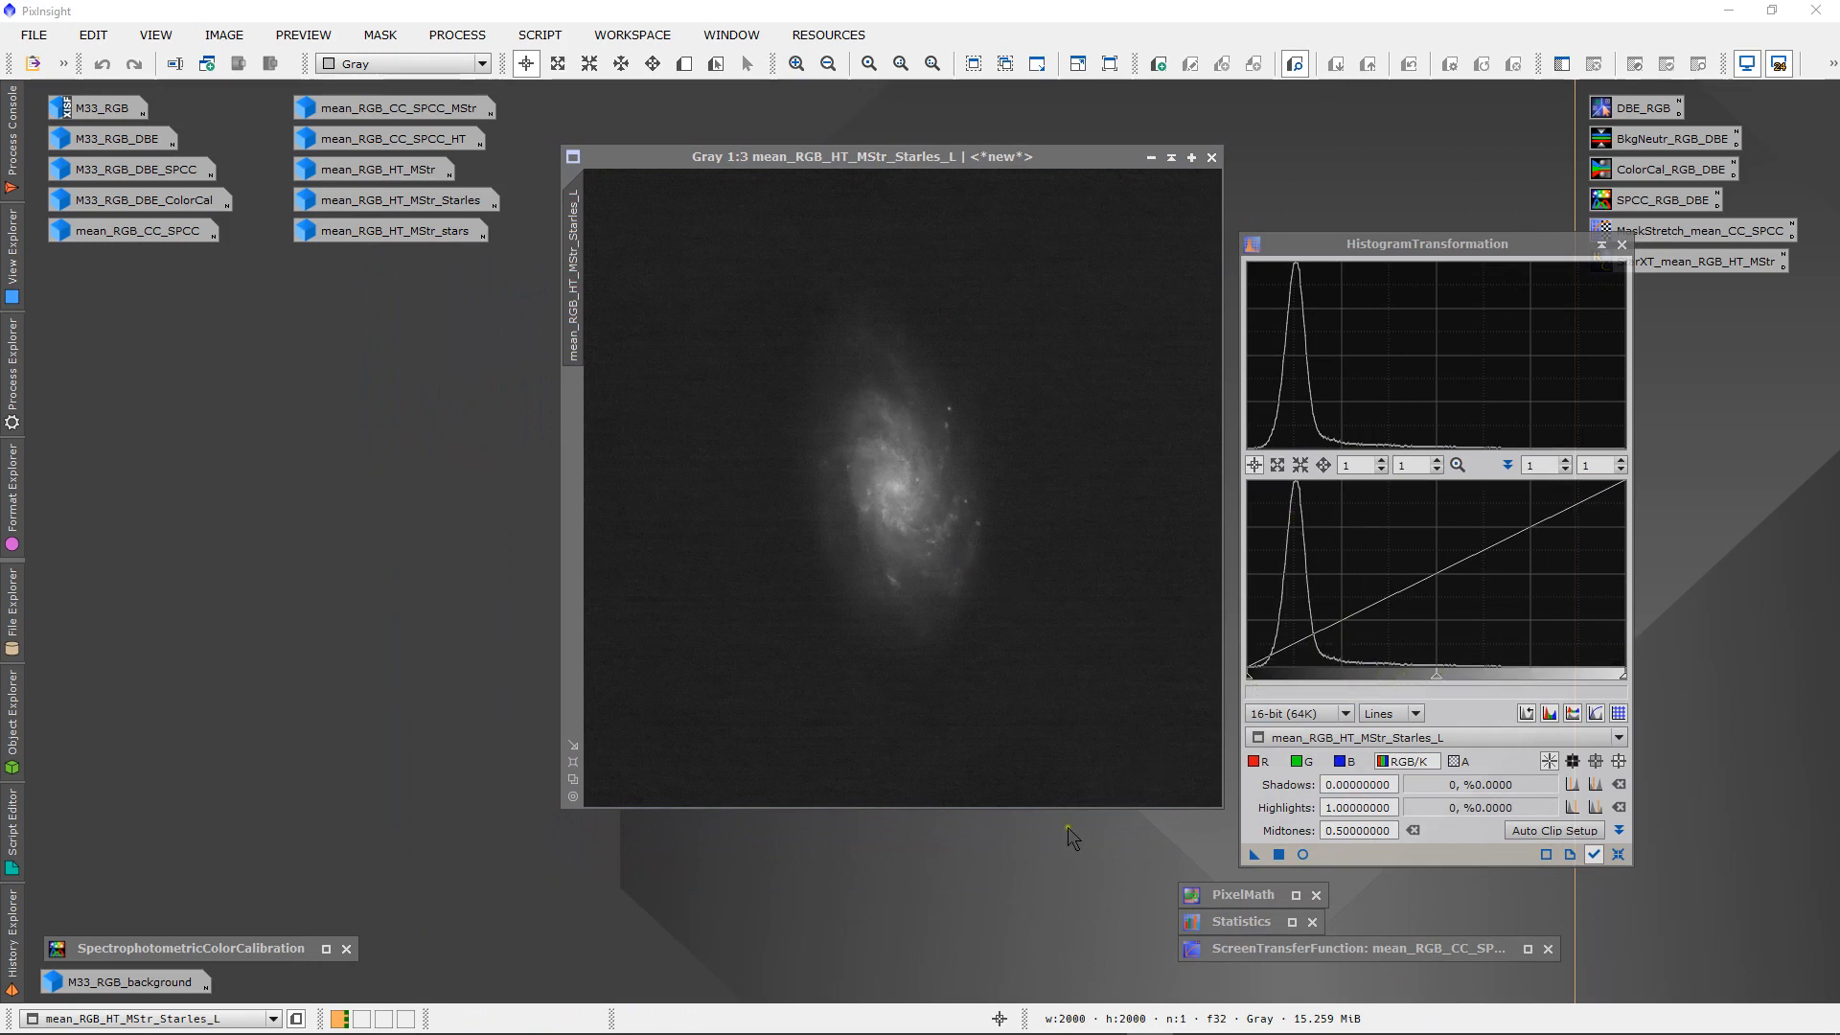
click(1303, 855)
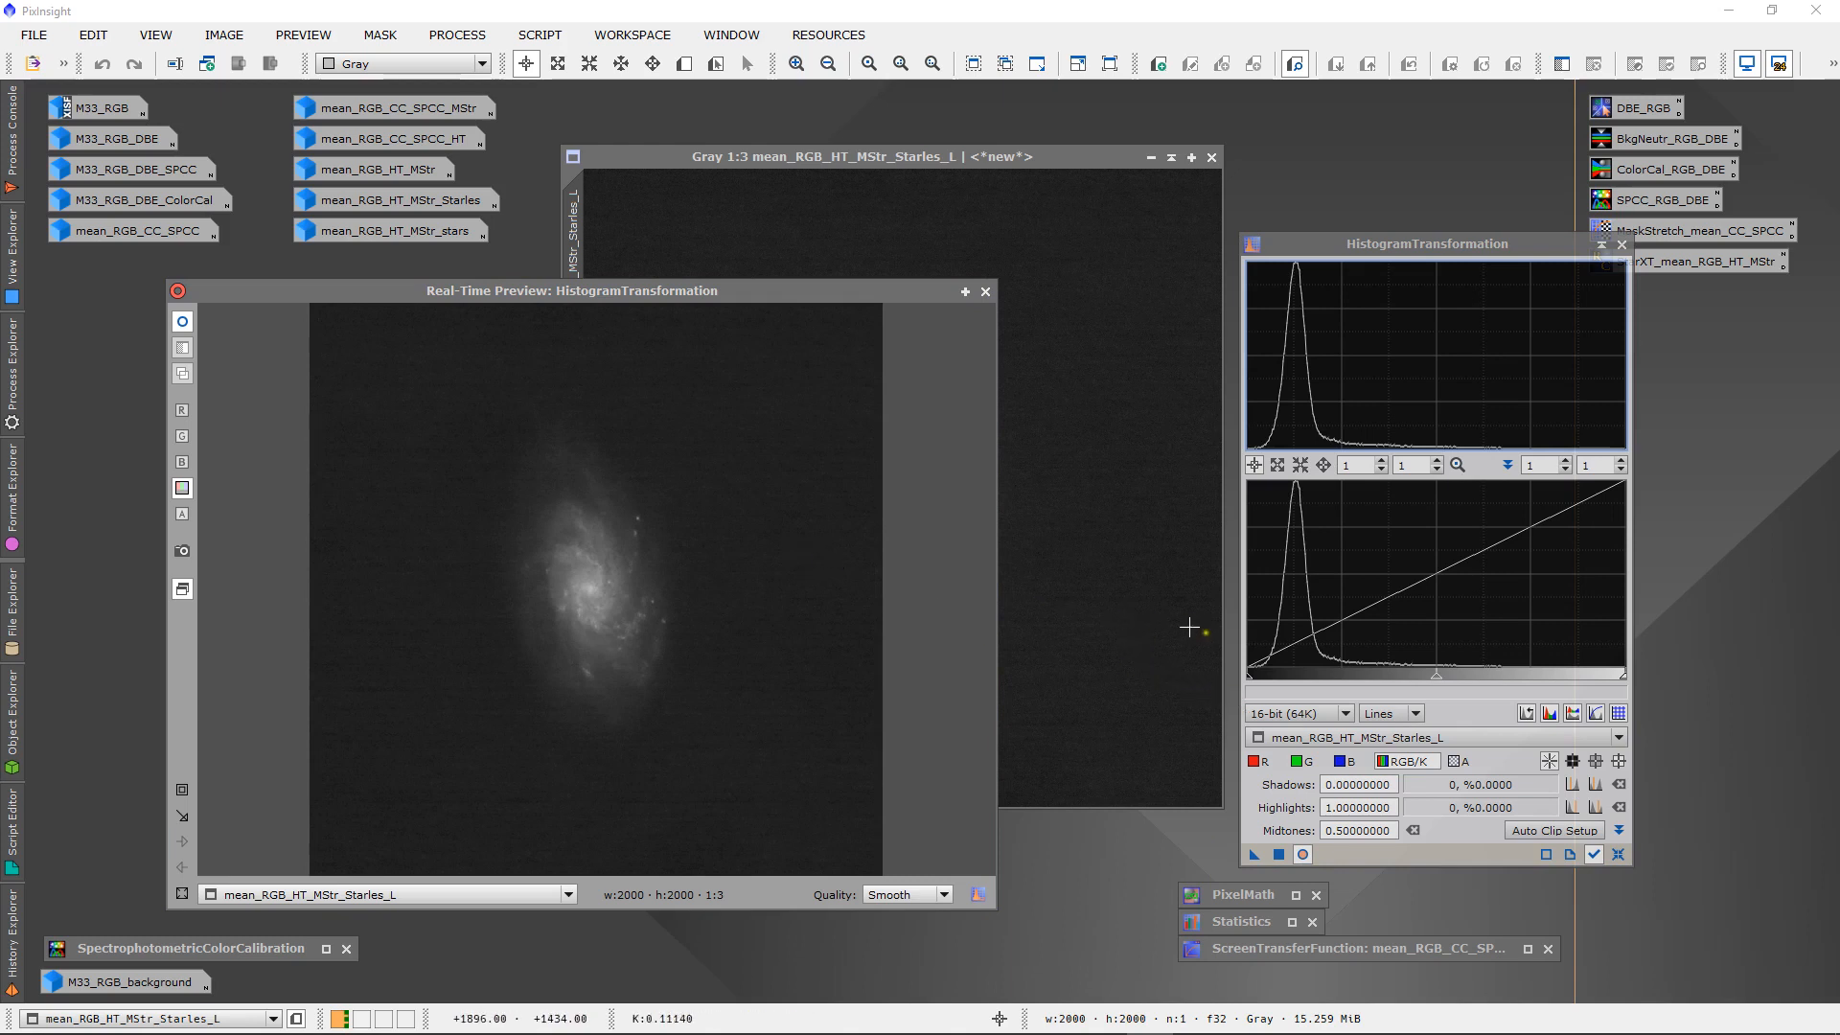
drag(1249, 684, 1278, 684)
click(786, 508)
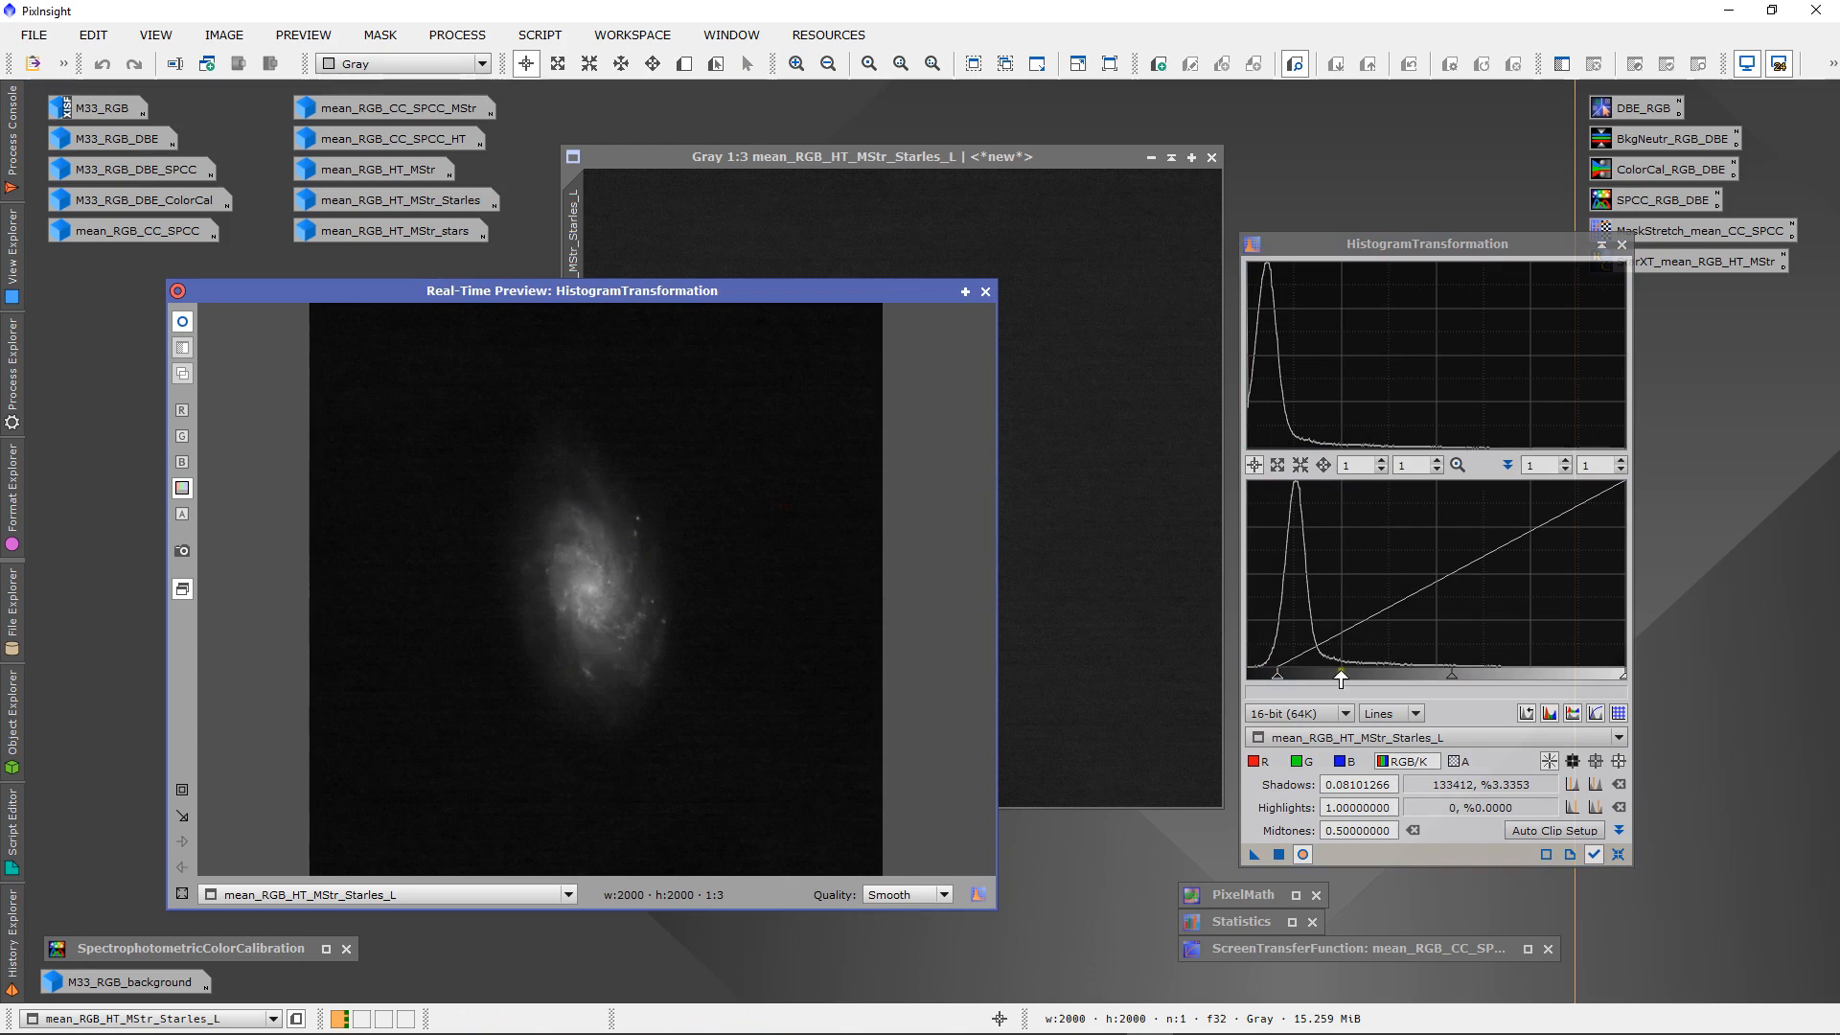
drag(1452, 678, 1375, 680)
click(768, 542)
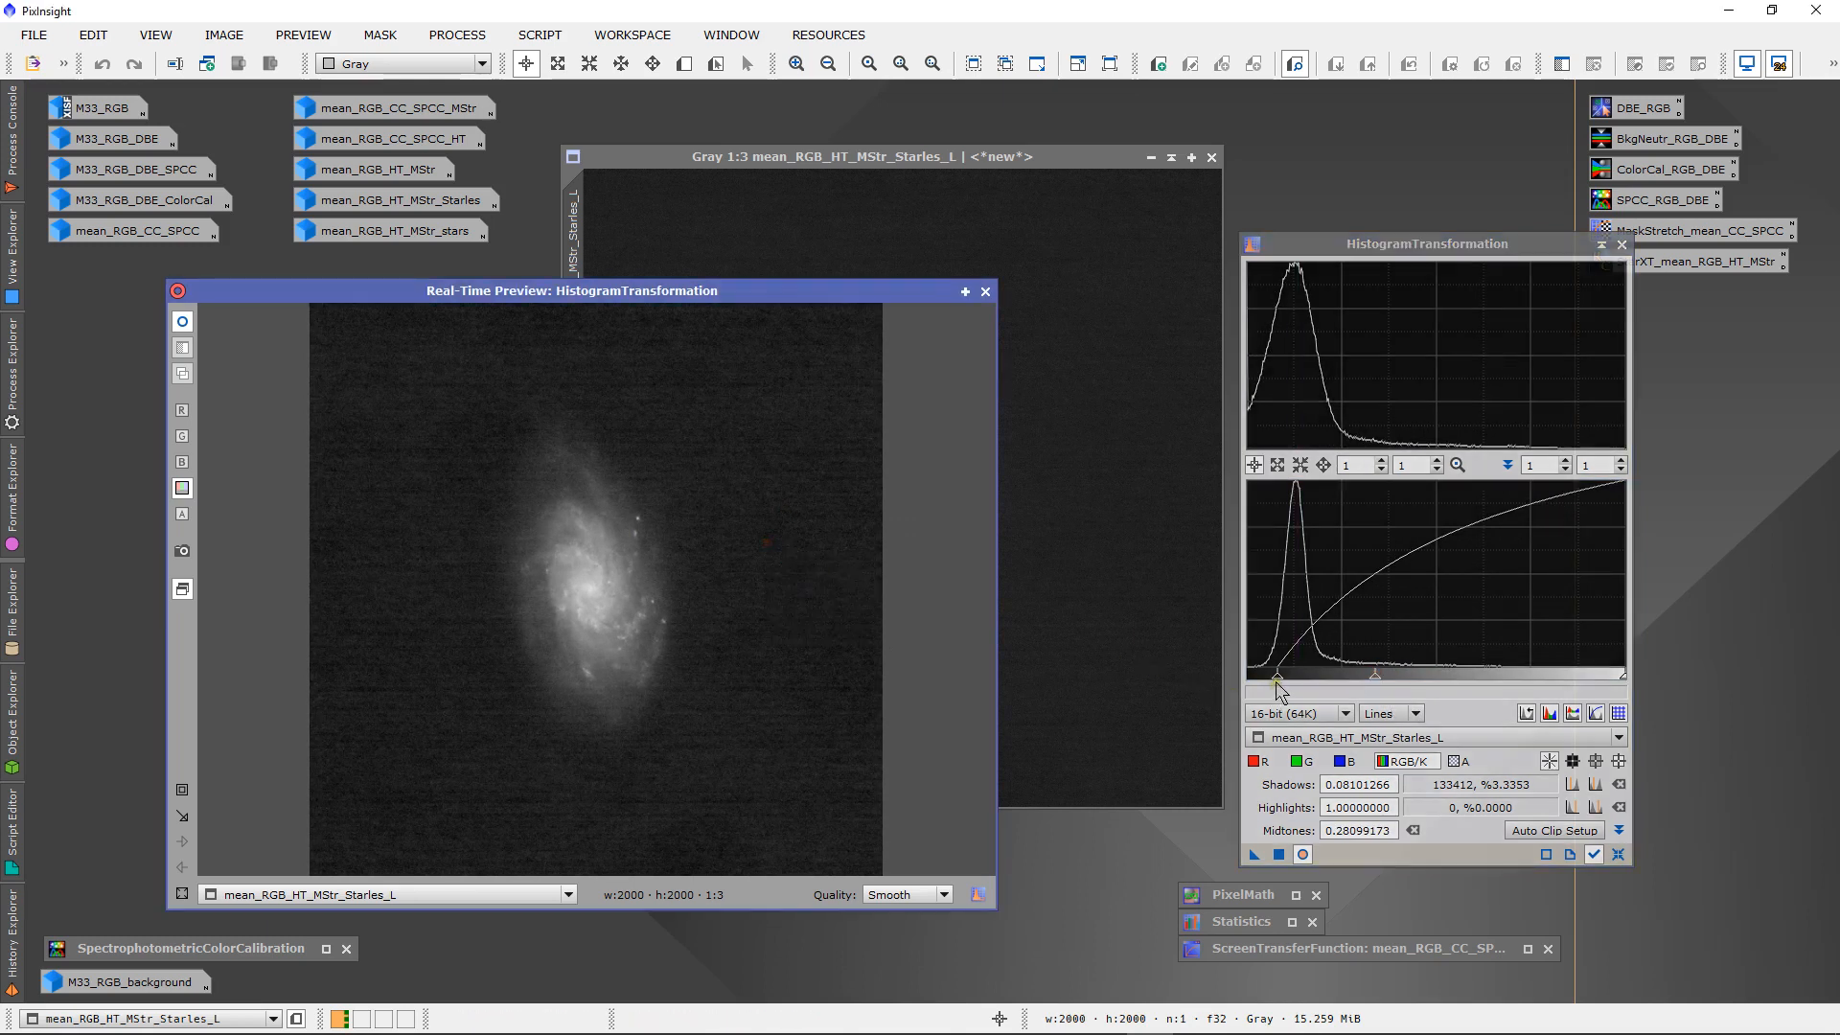
- Raise the shadows to about 0.119, probe the preview's background and galaxy, and apply the transformation to the lightness image
drag(1276, 684, 1292, 685)
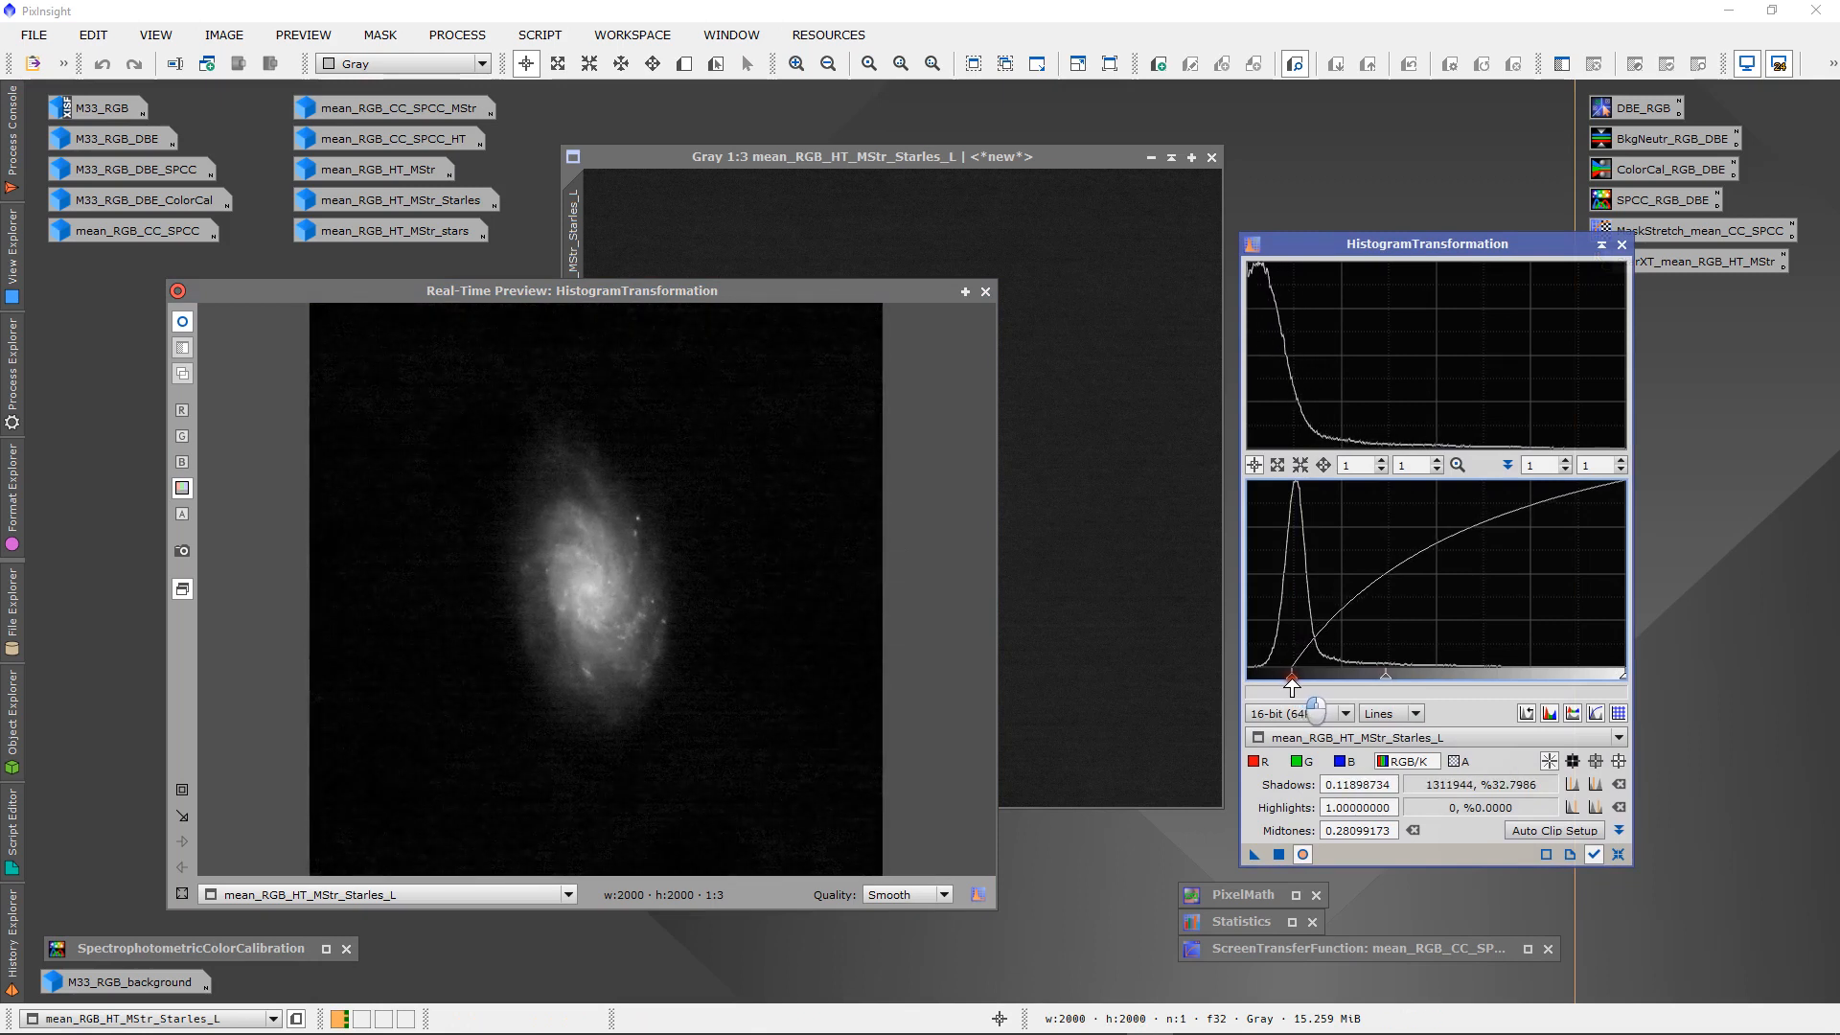
click(743, 552)
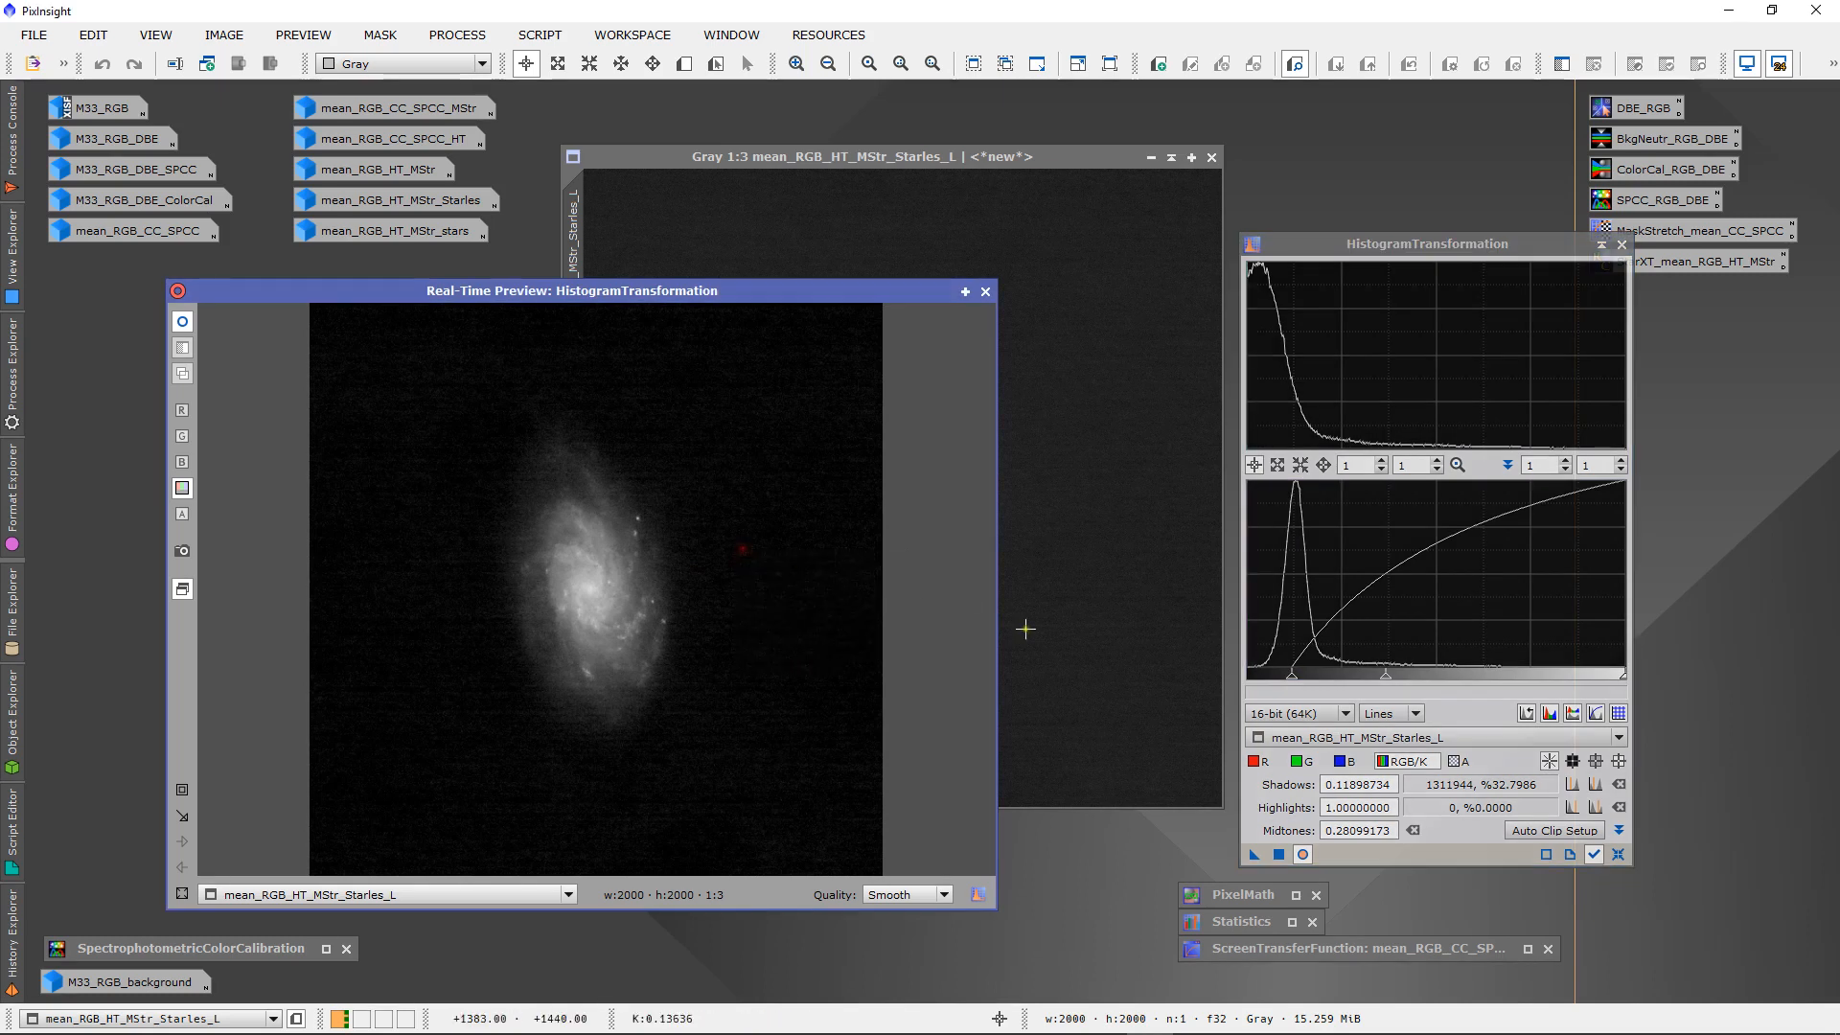
click(612, 572)
drag(613, 572, 595, 537)
drag(1253, 856, 1126, 733)
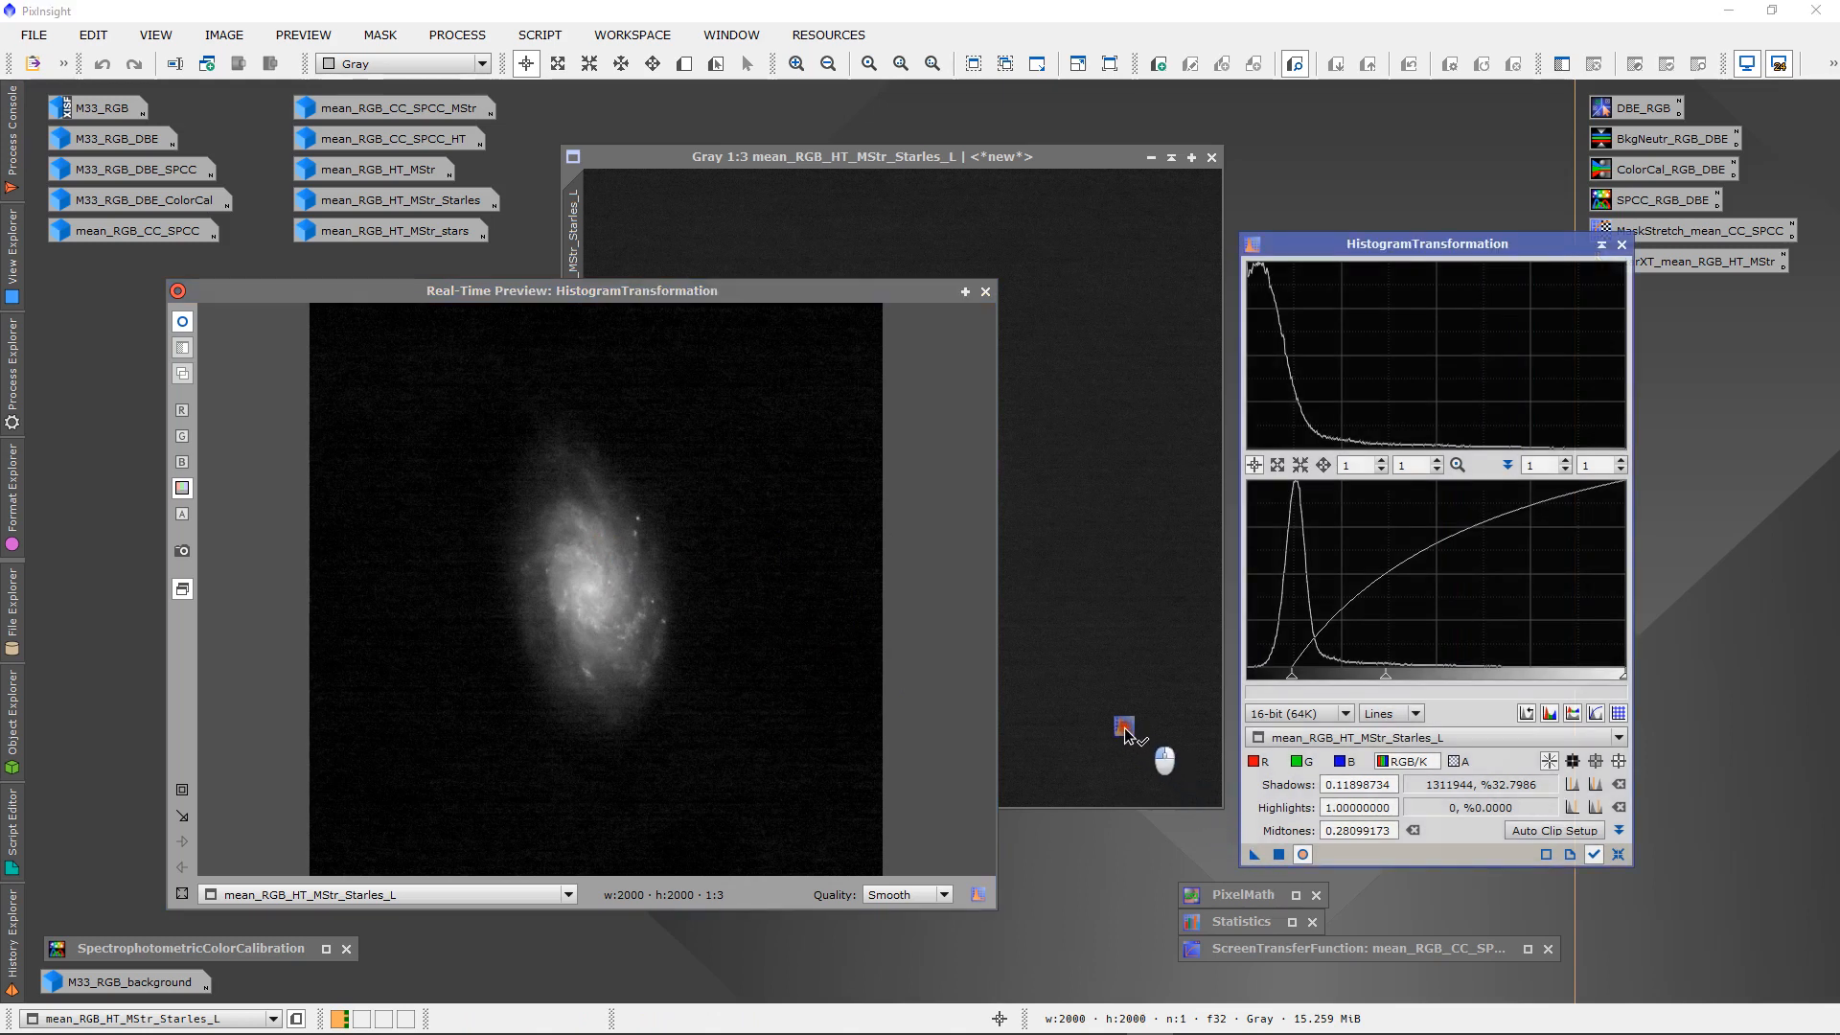
drag(1124, 730, 1119, 728)
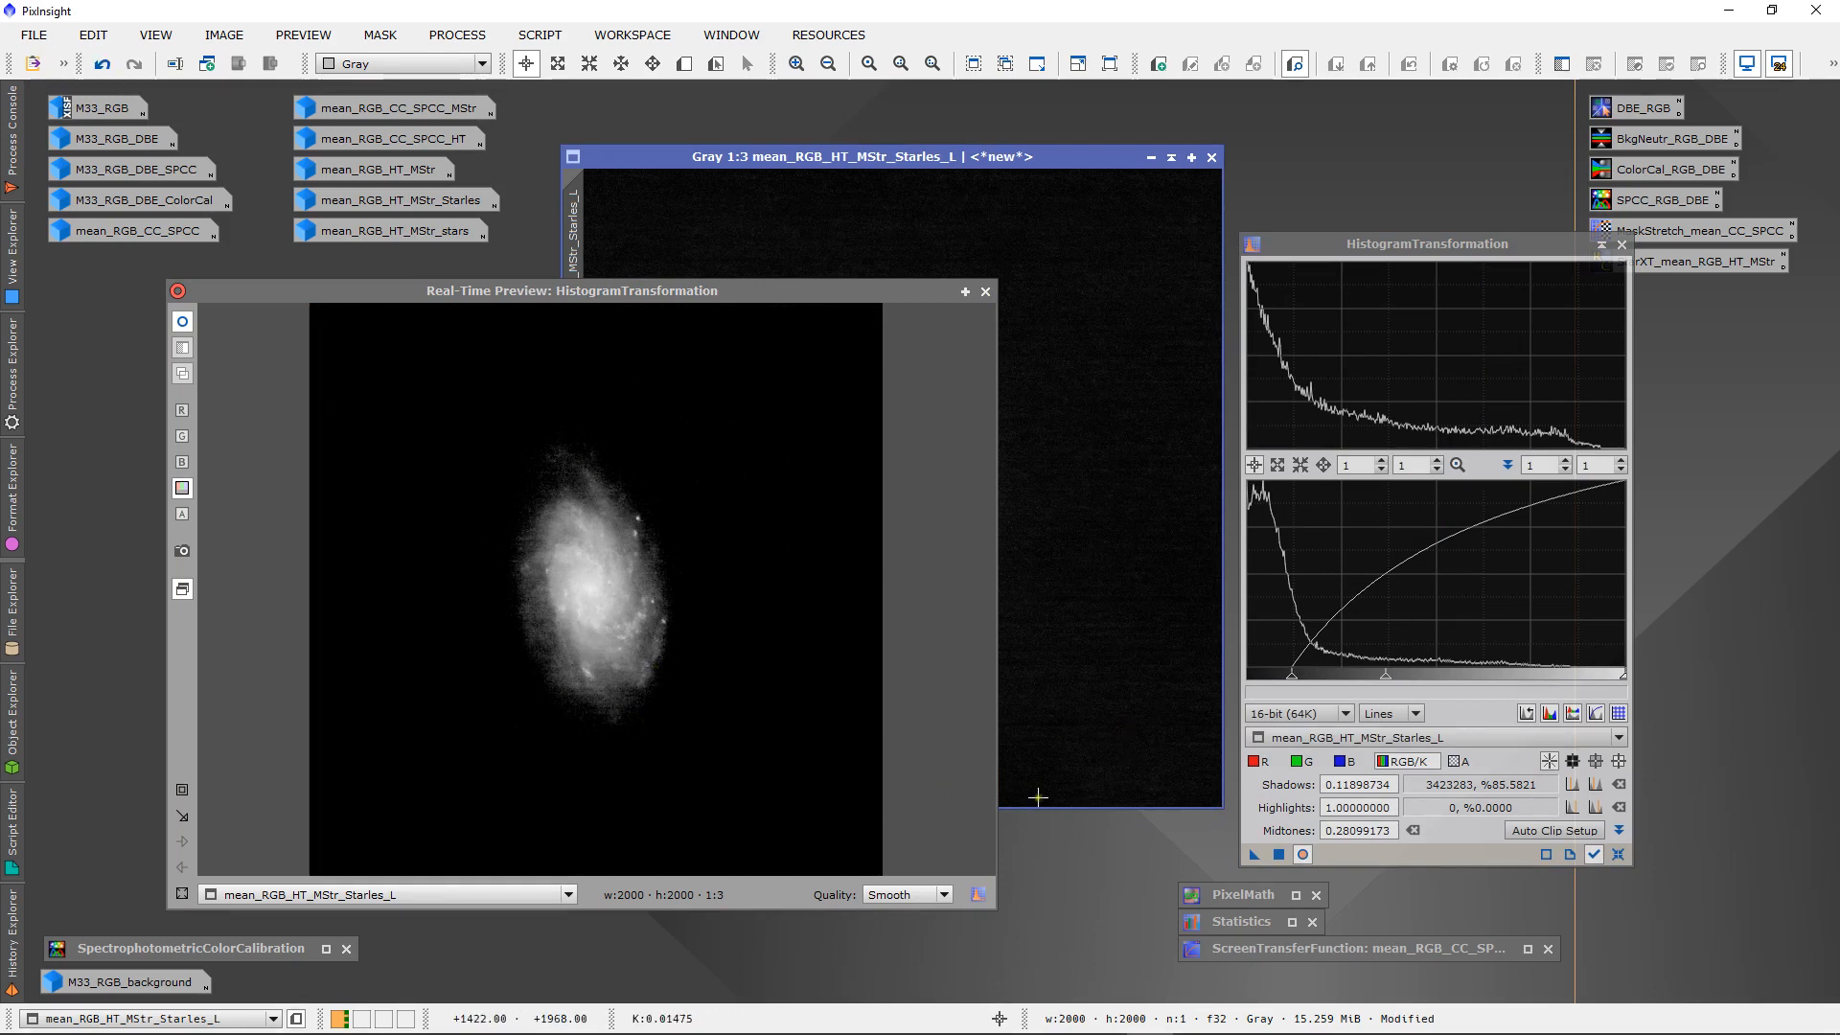
- Reset HistogramTransformation after comparing the preview, and set midtones to about 0.322 and shadows to about 0.063 for a second stretch
click(183, 323)
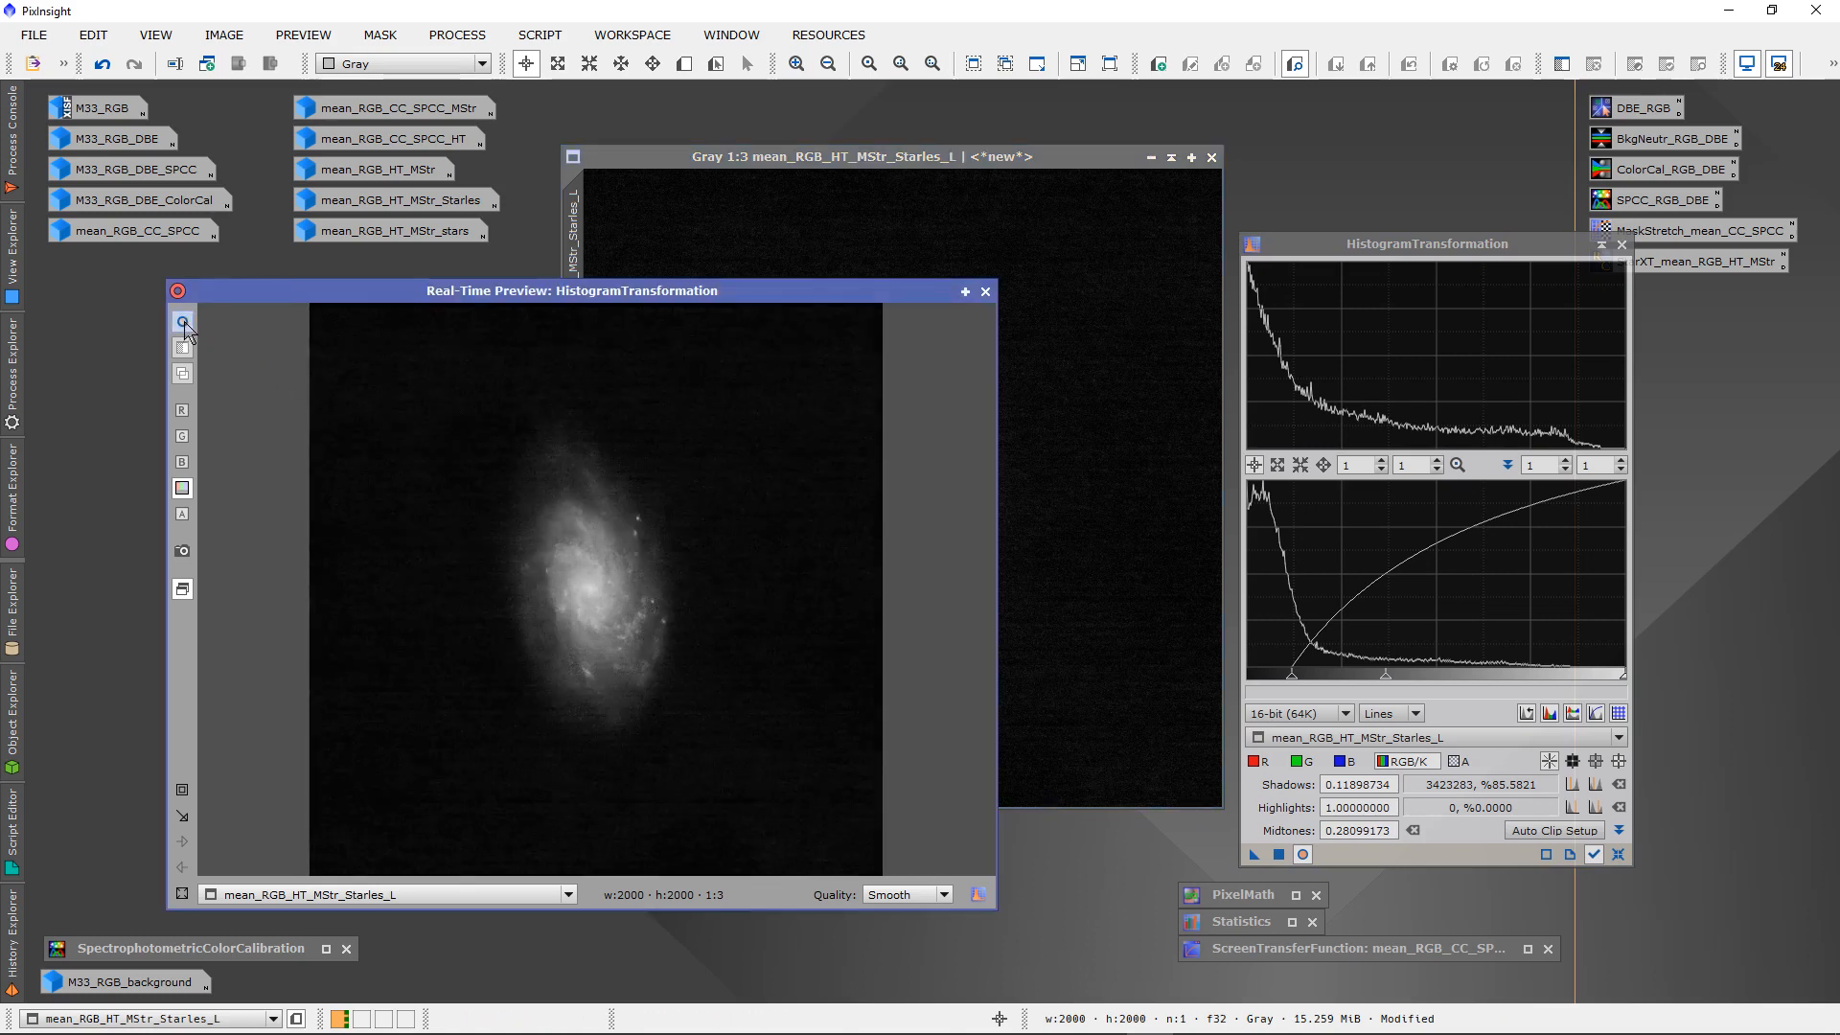
click(183, 323)
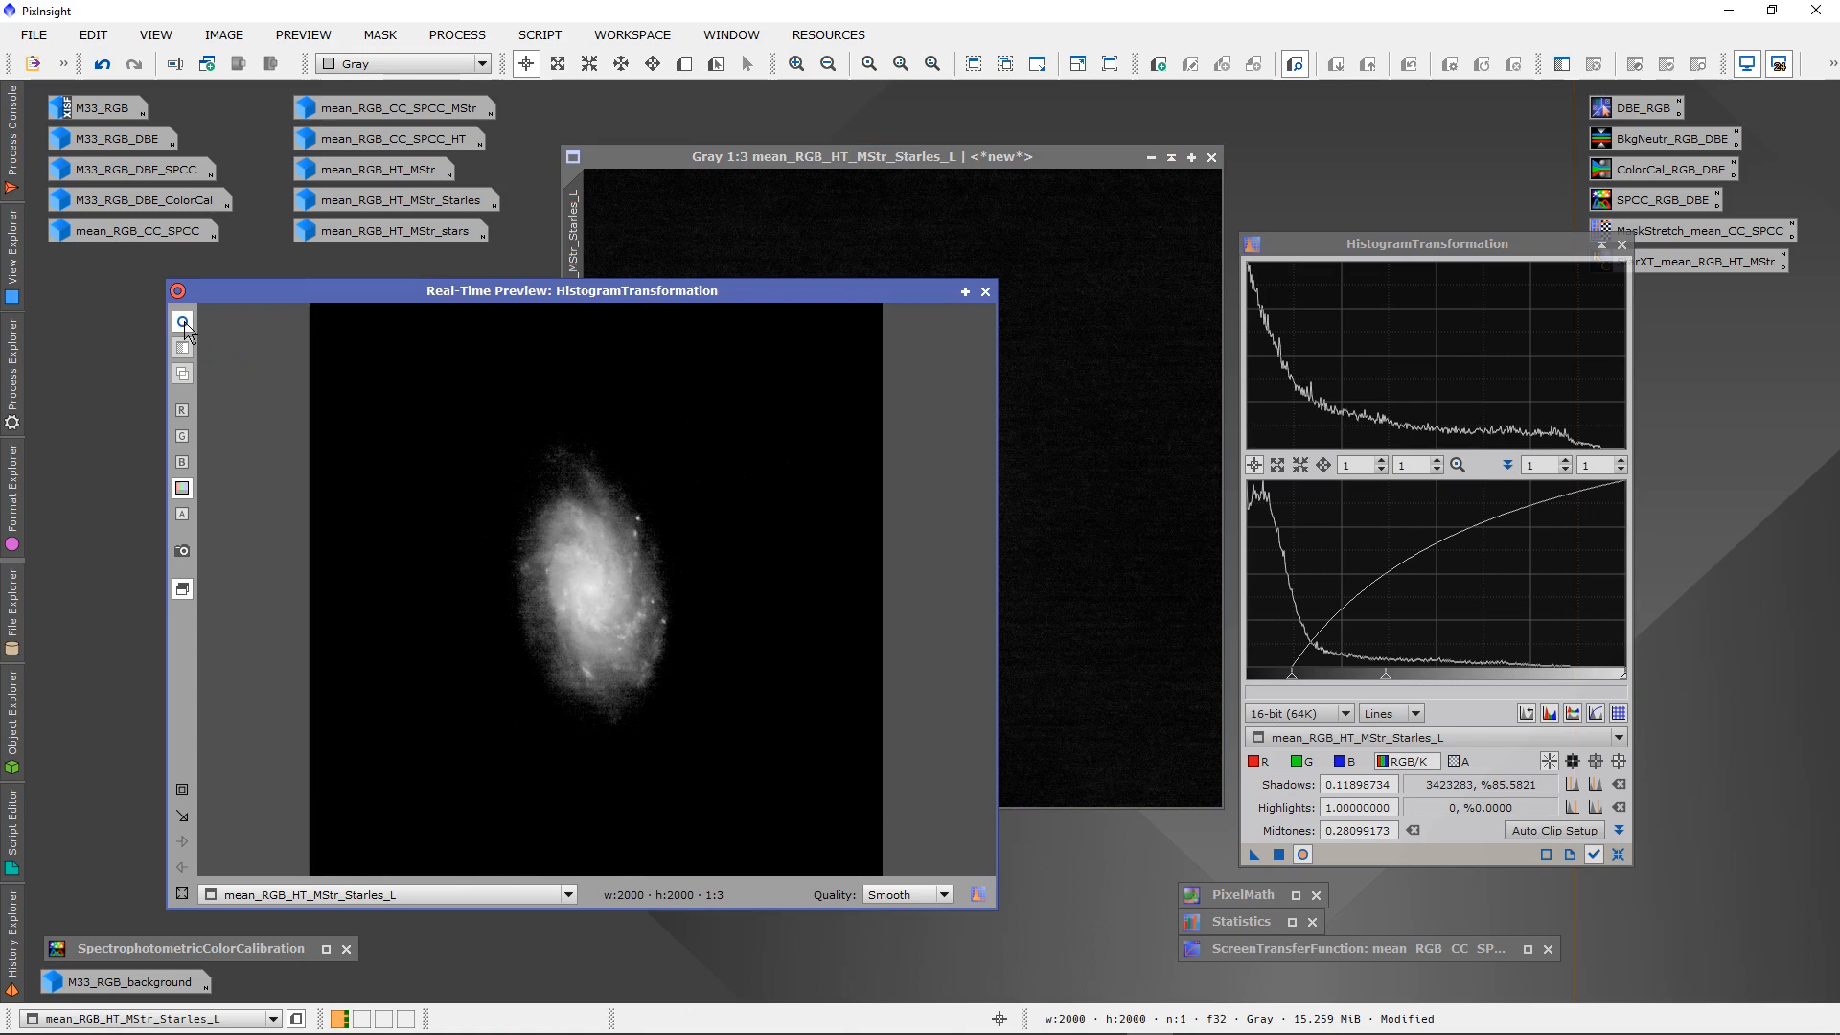
click(708, 473)
mouse_move(708, 472)
mouse_down()
mouse_move(725, 477)
mouse_move(722, 538)
mouse_move(779, 519)
mouse_move(609, 417)
mouse_up()
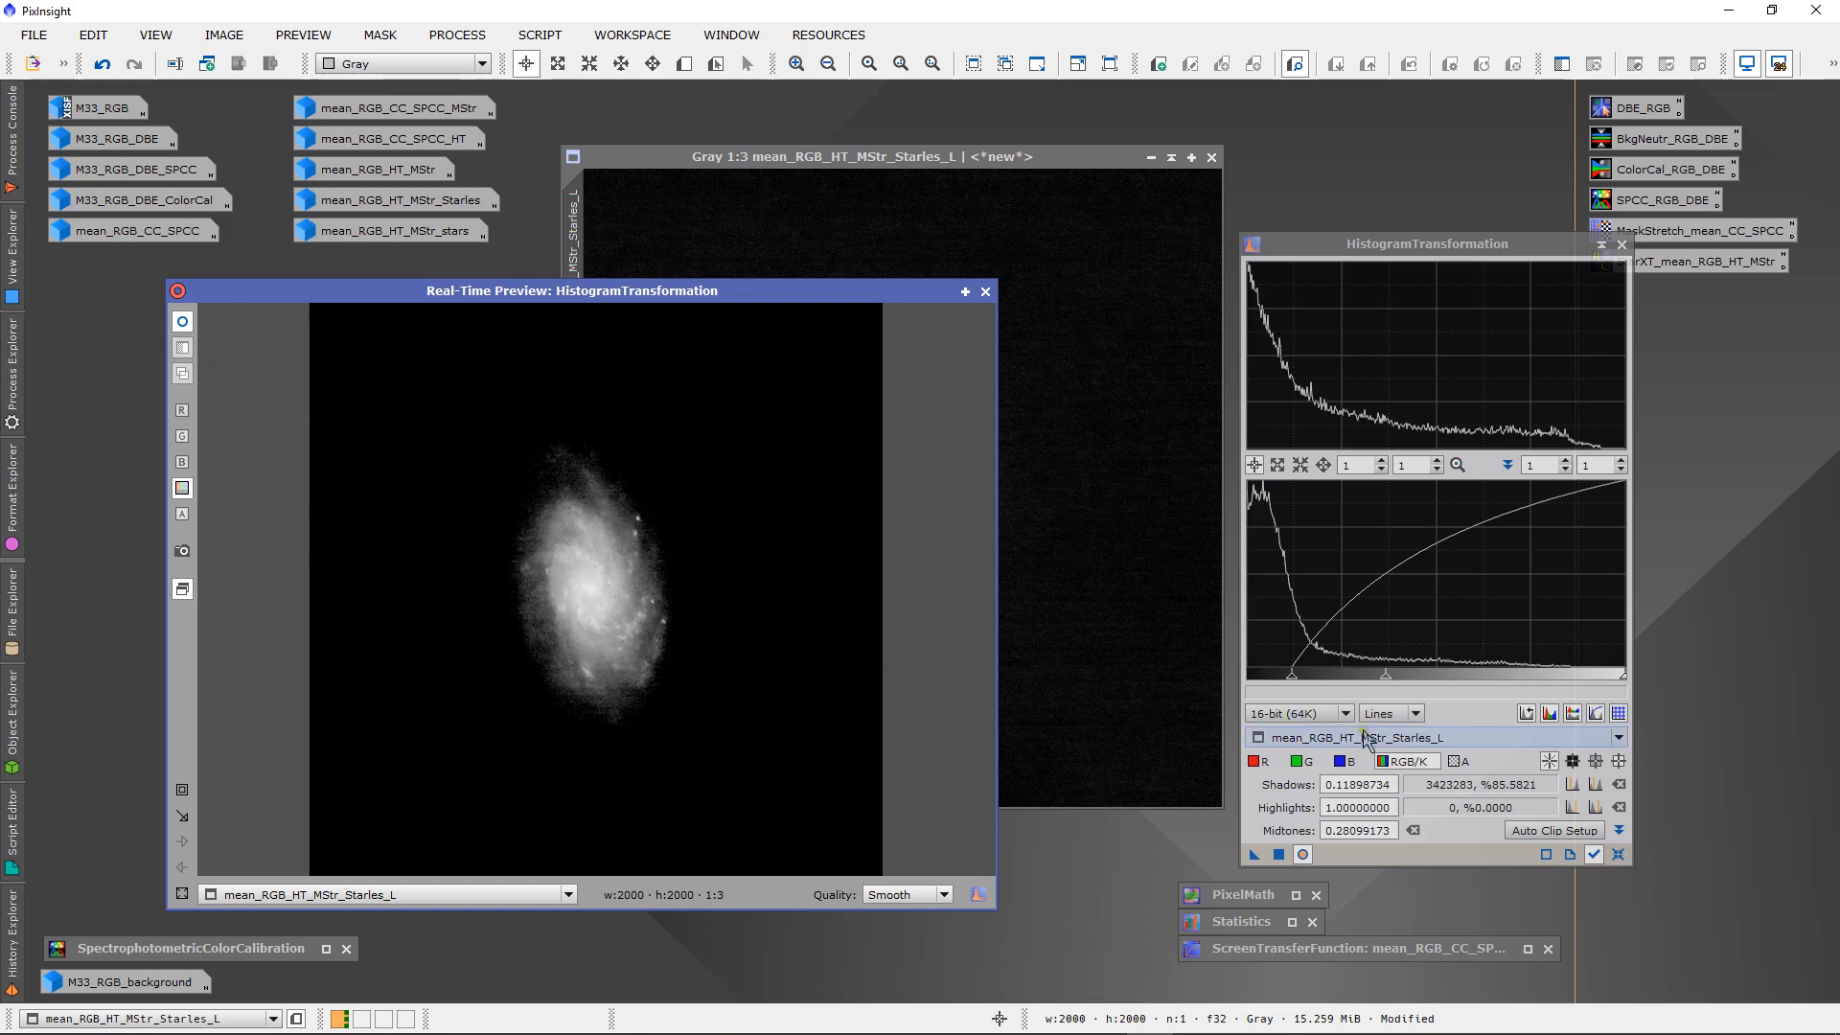
click(1619, 853)
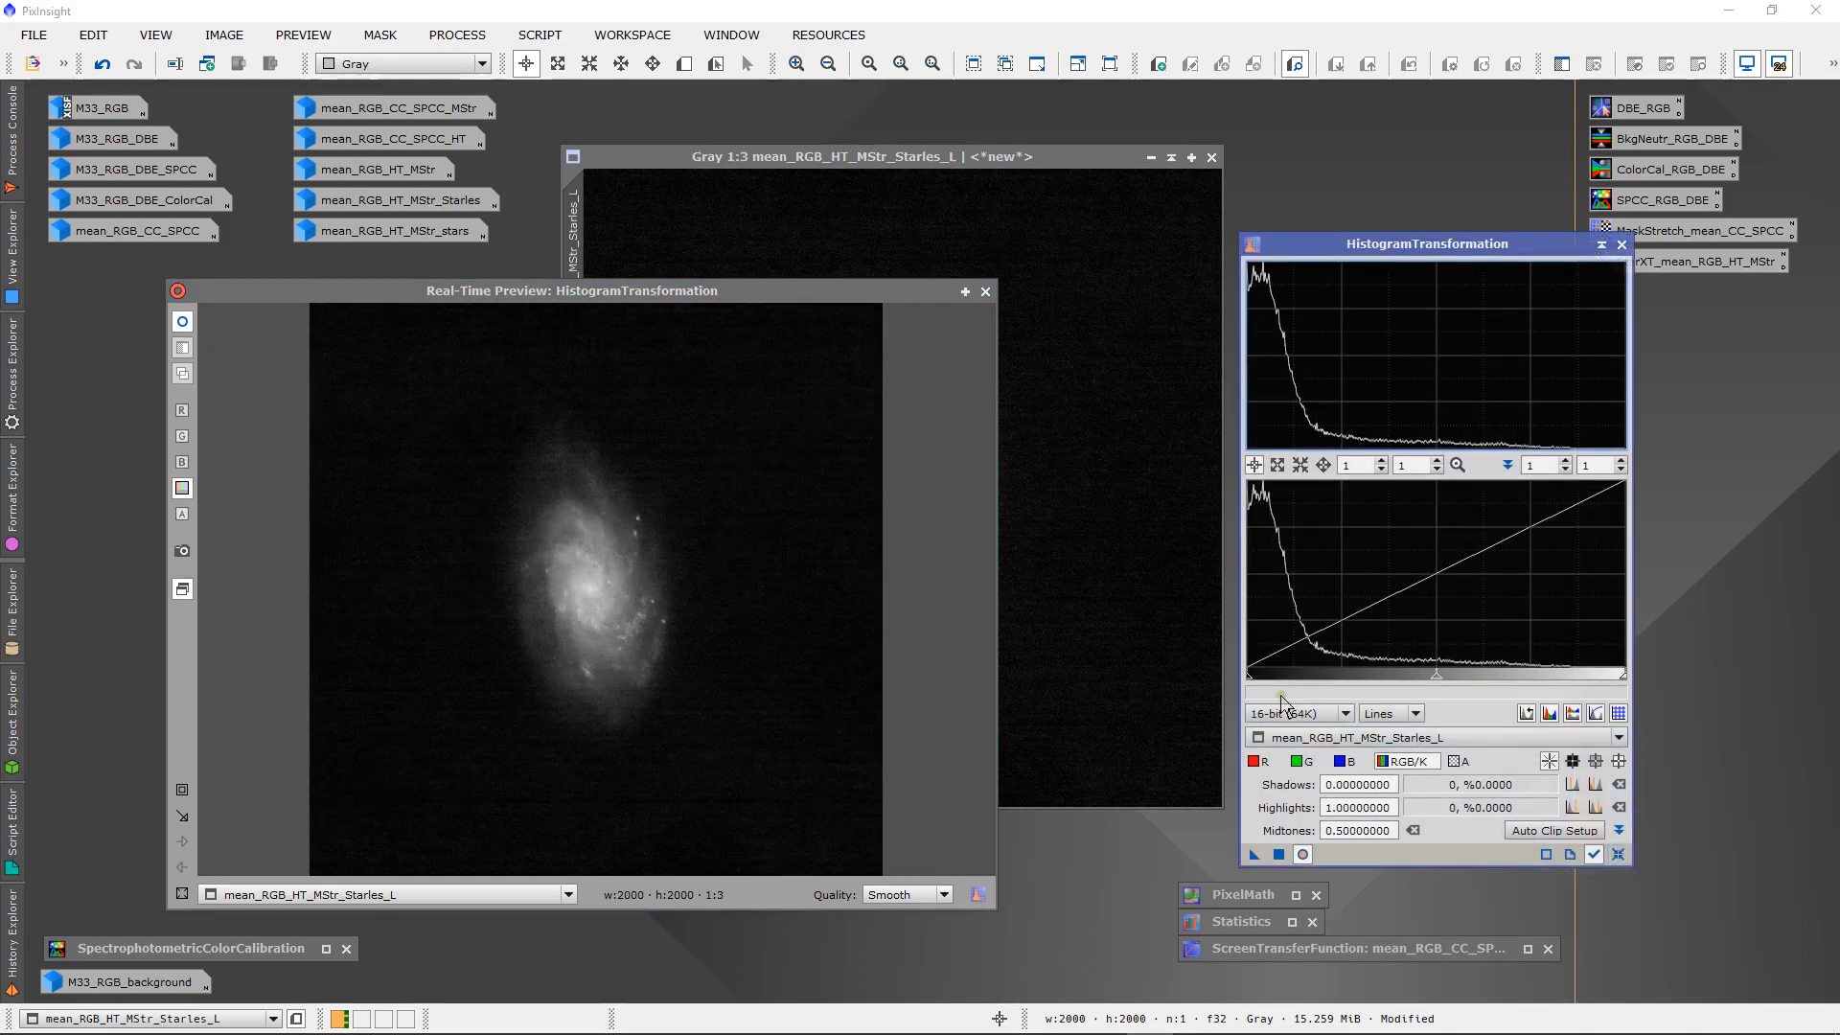
drag(1434, 685, 1369, 682)
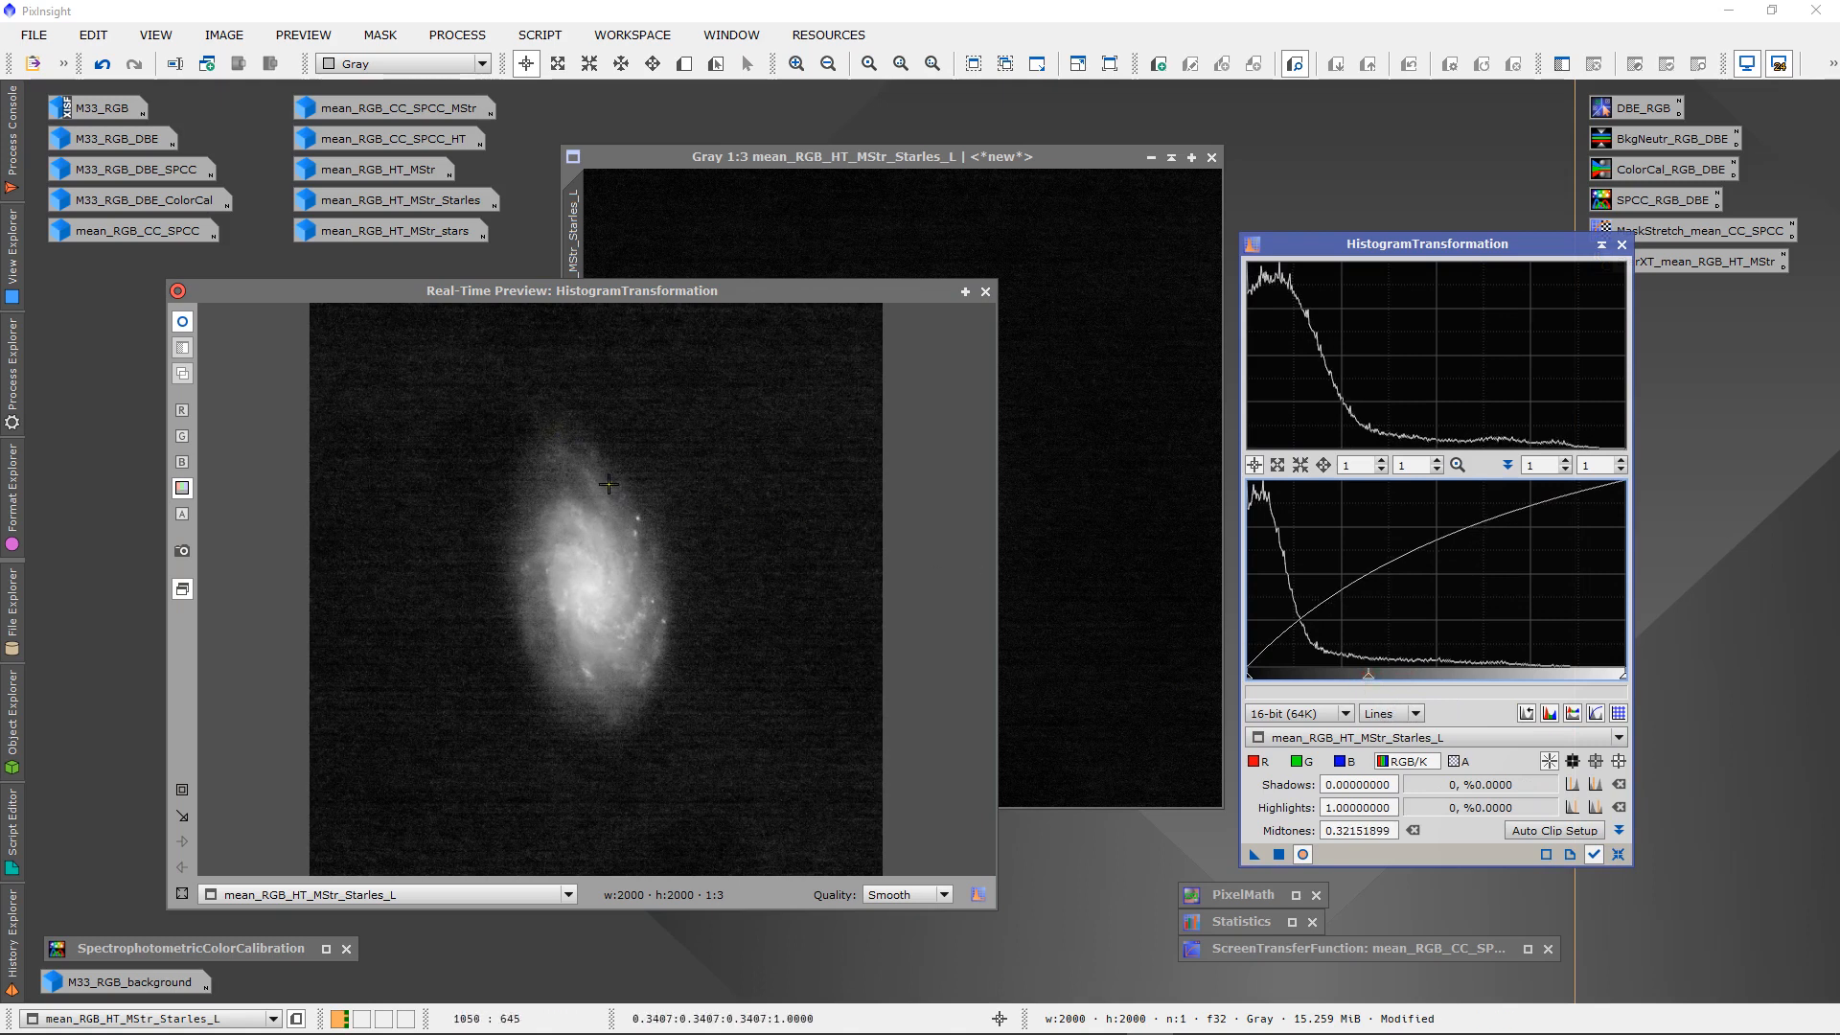
click(745, 500)
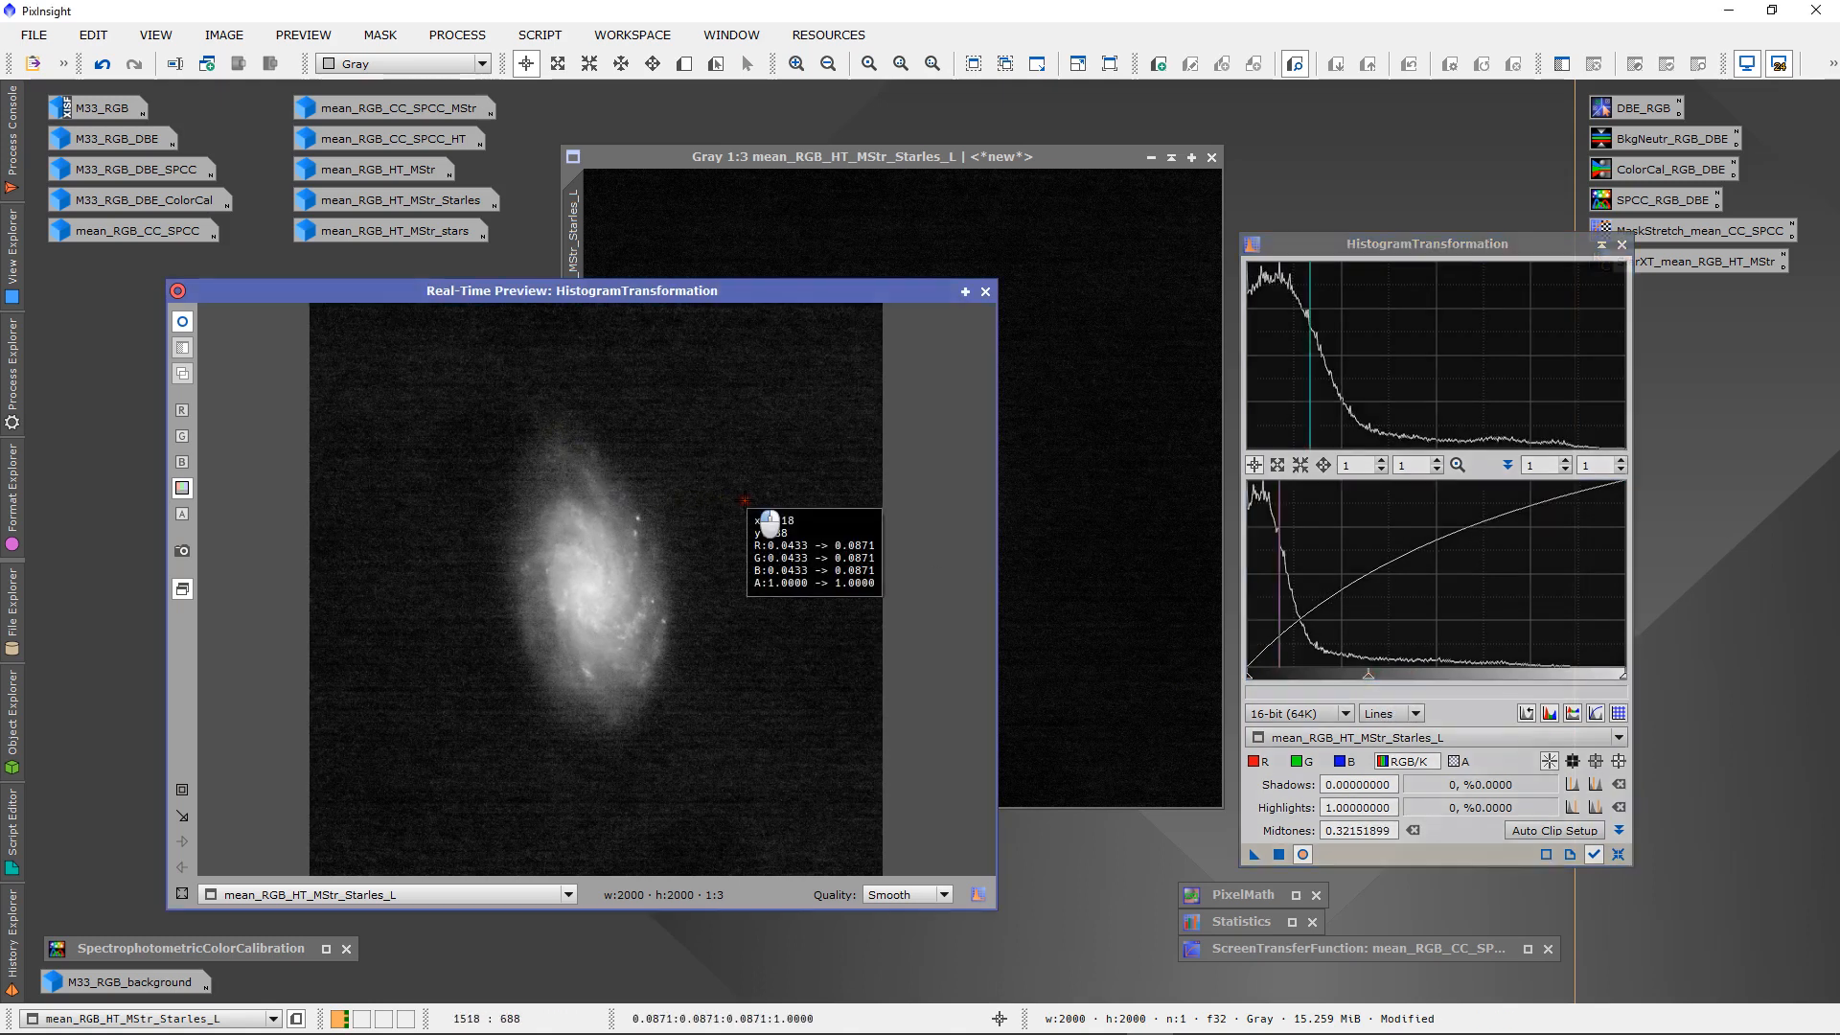
drag(1250, 682, 1270, 685)
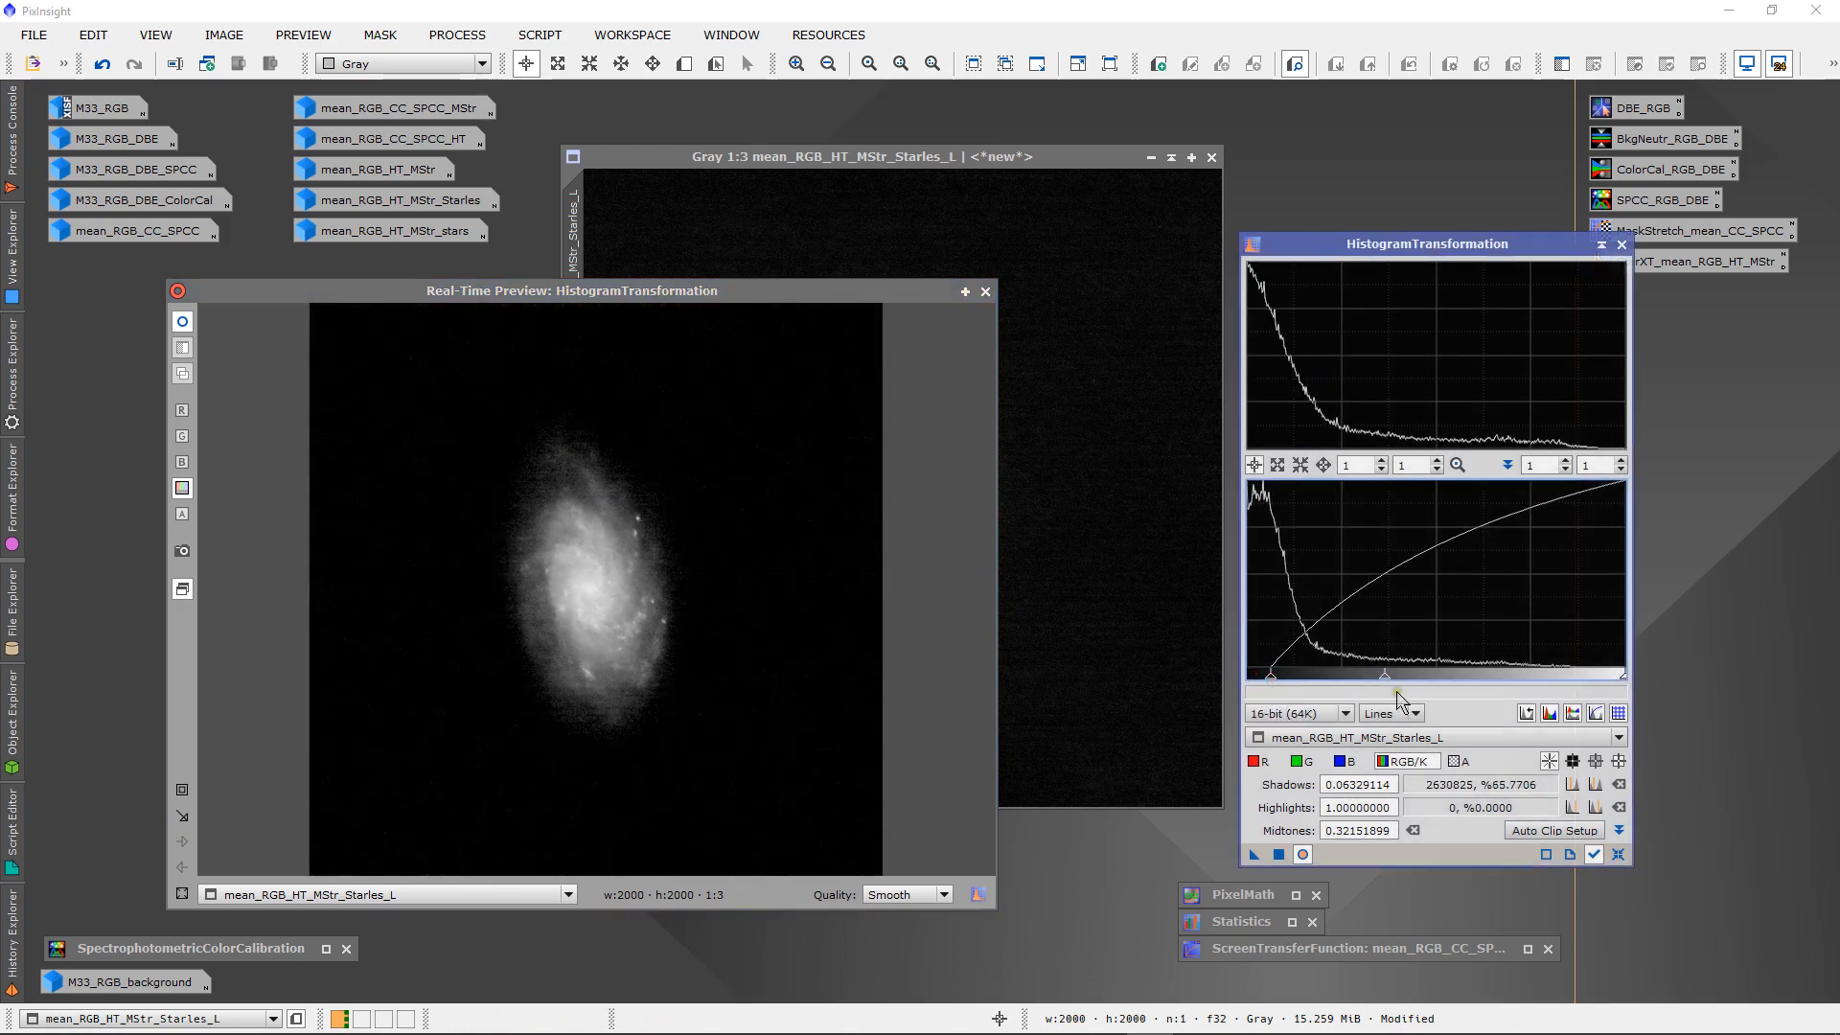
- Lower the midtones gradually to about 0.268, probing the previewed background and outer galaxy between adjustments
drag(1386, 684, 1378, 684)
click(801, 496)
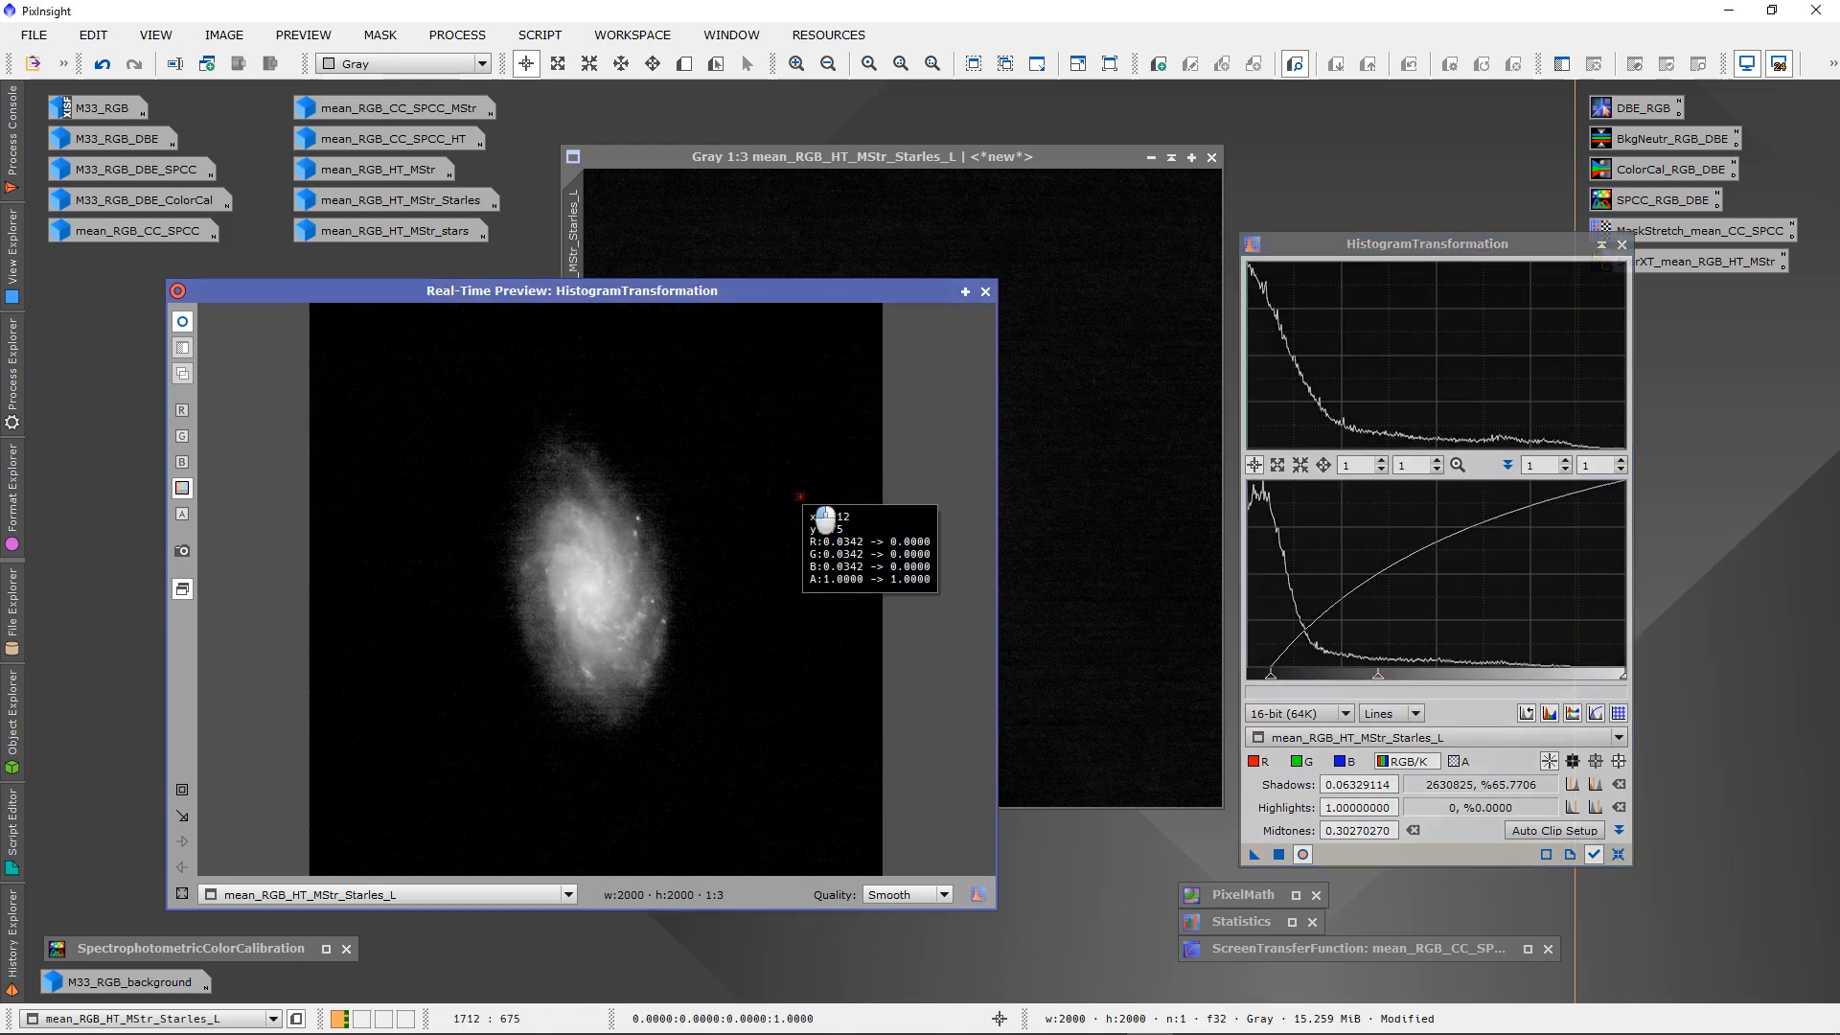
drag(824, 518, 752, 511)
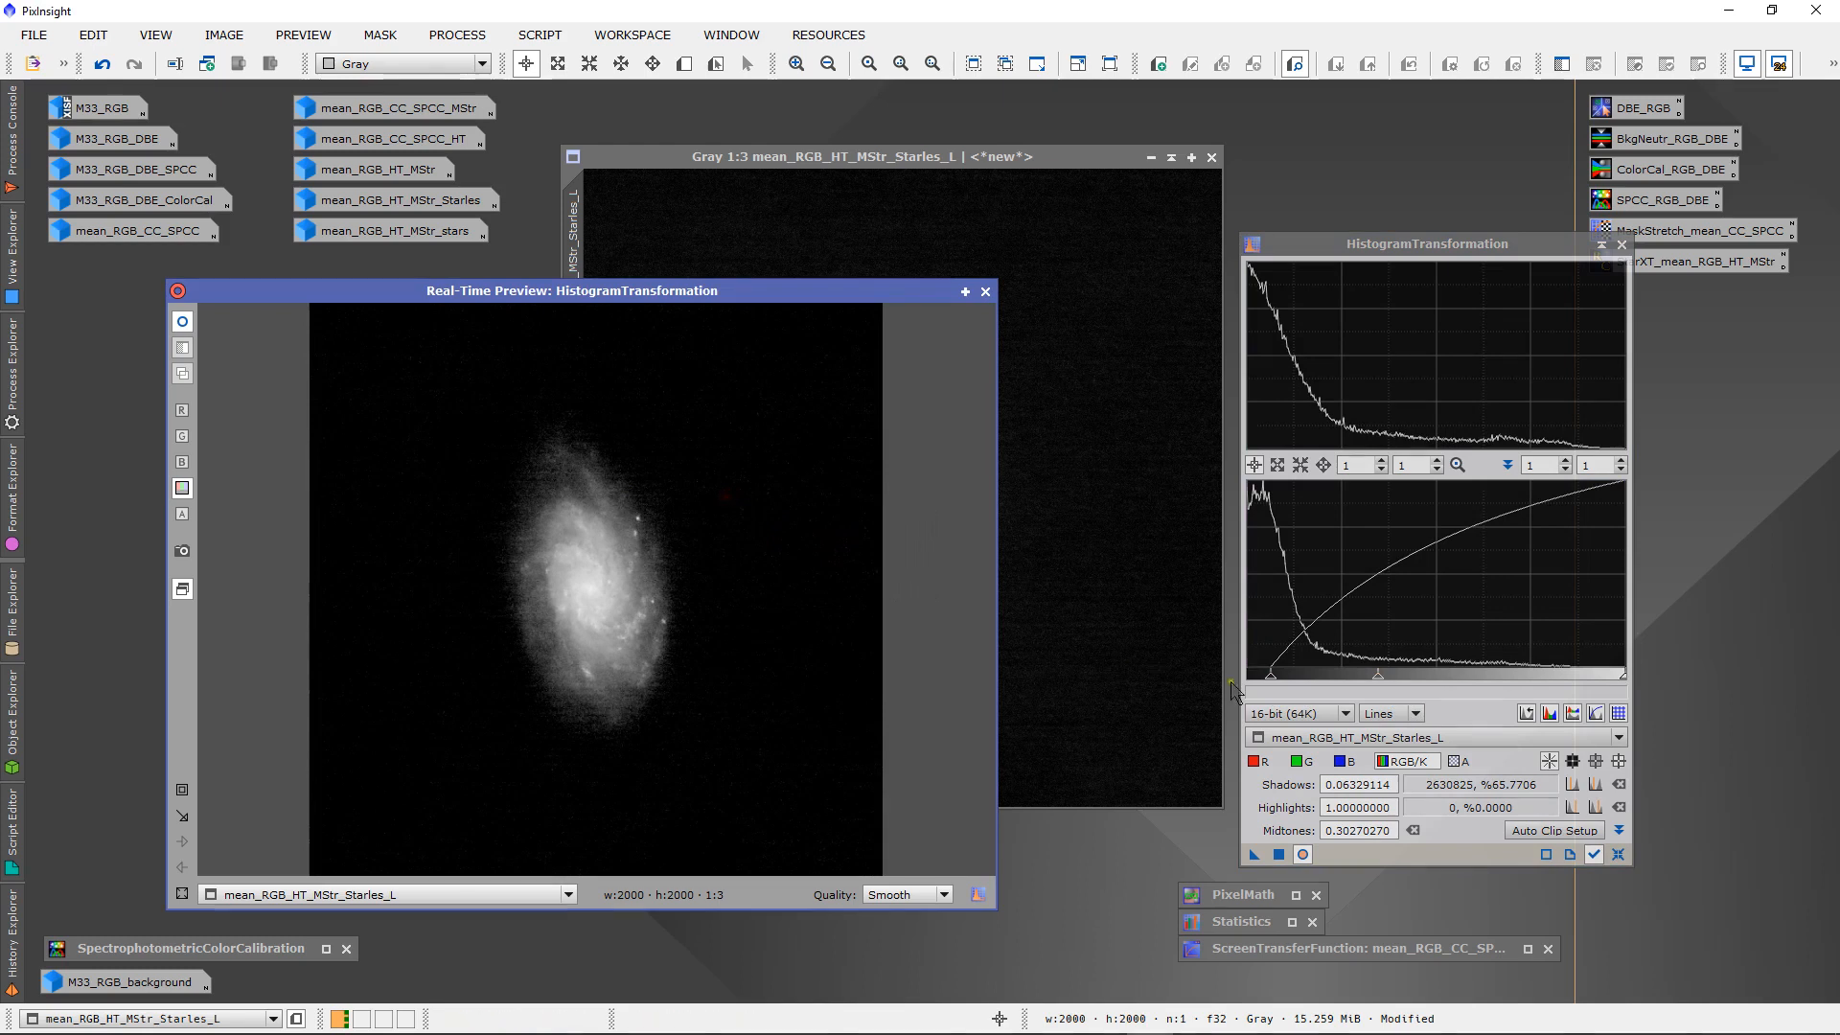
click(1376, 684)
drag(1377, 682, 1370, 683)
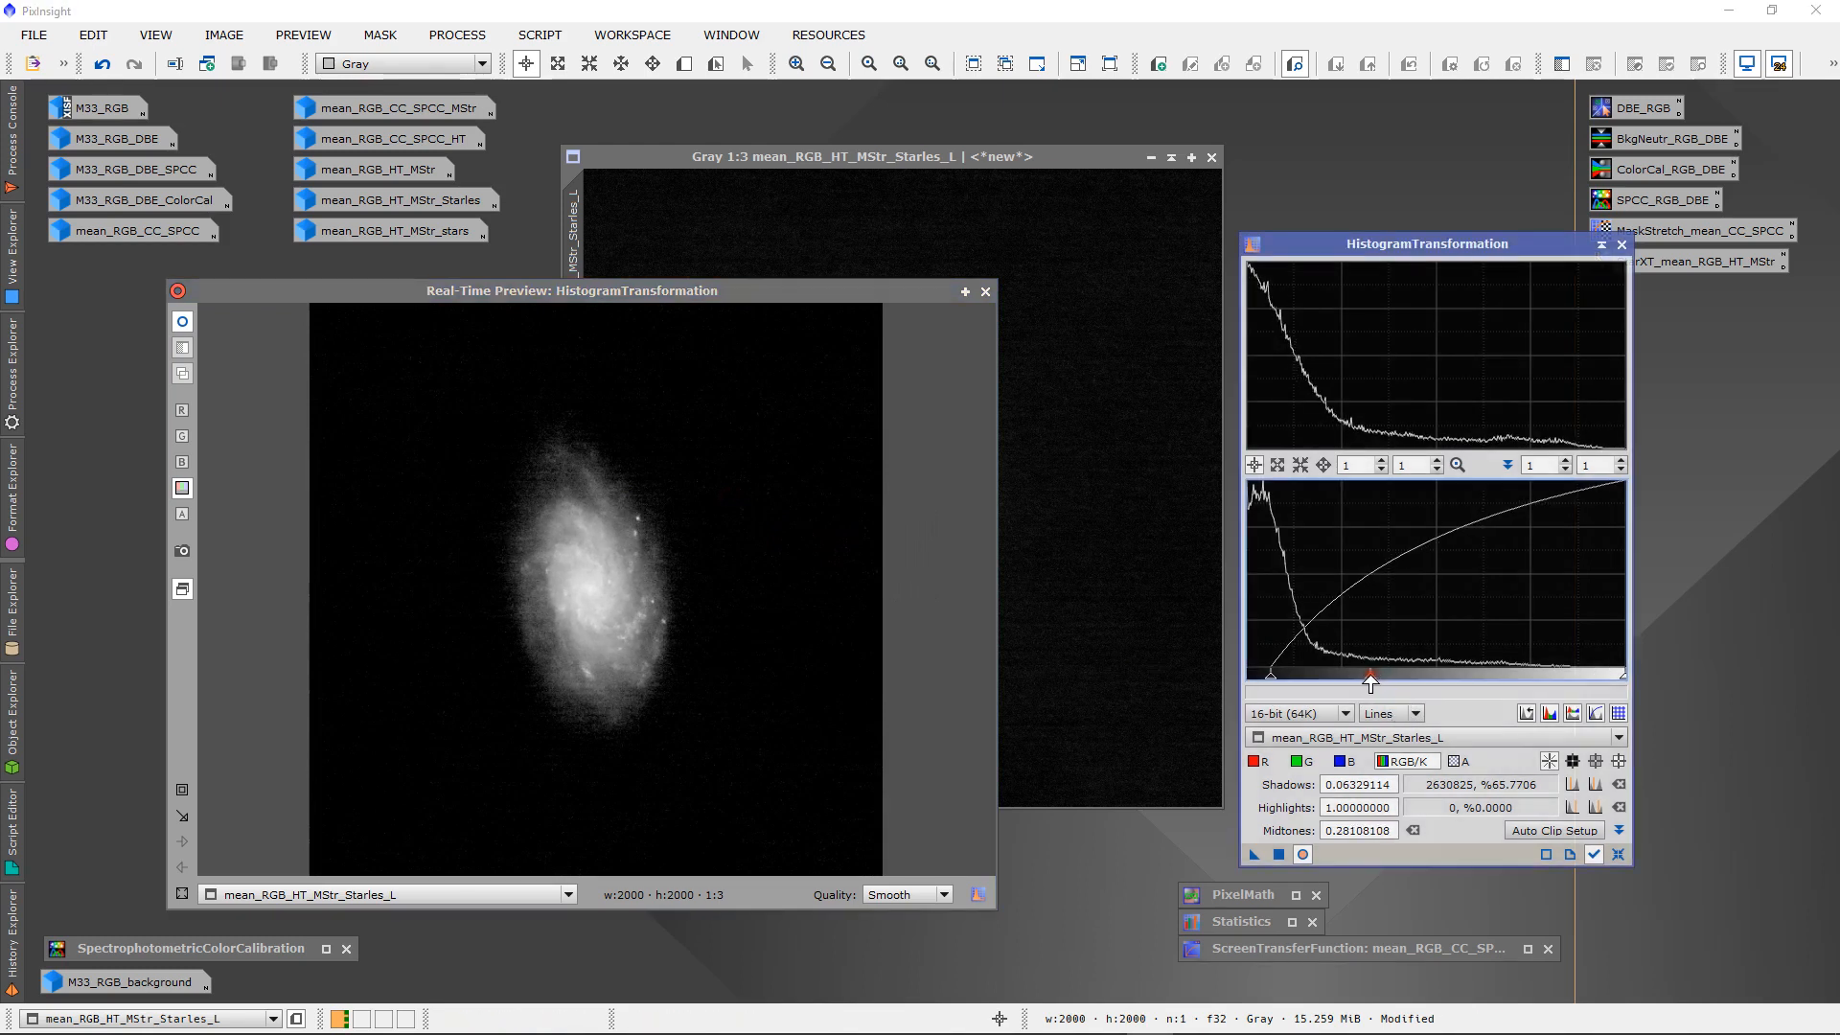
click(740, 506)
drag(740, 507, 761, 564)
drag(1371, 682, 1364, 683)
drag(828, 595, 812, 661)
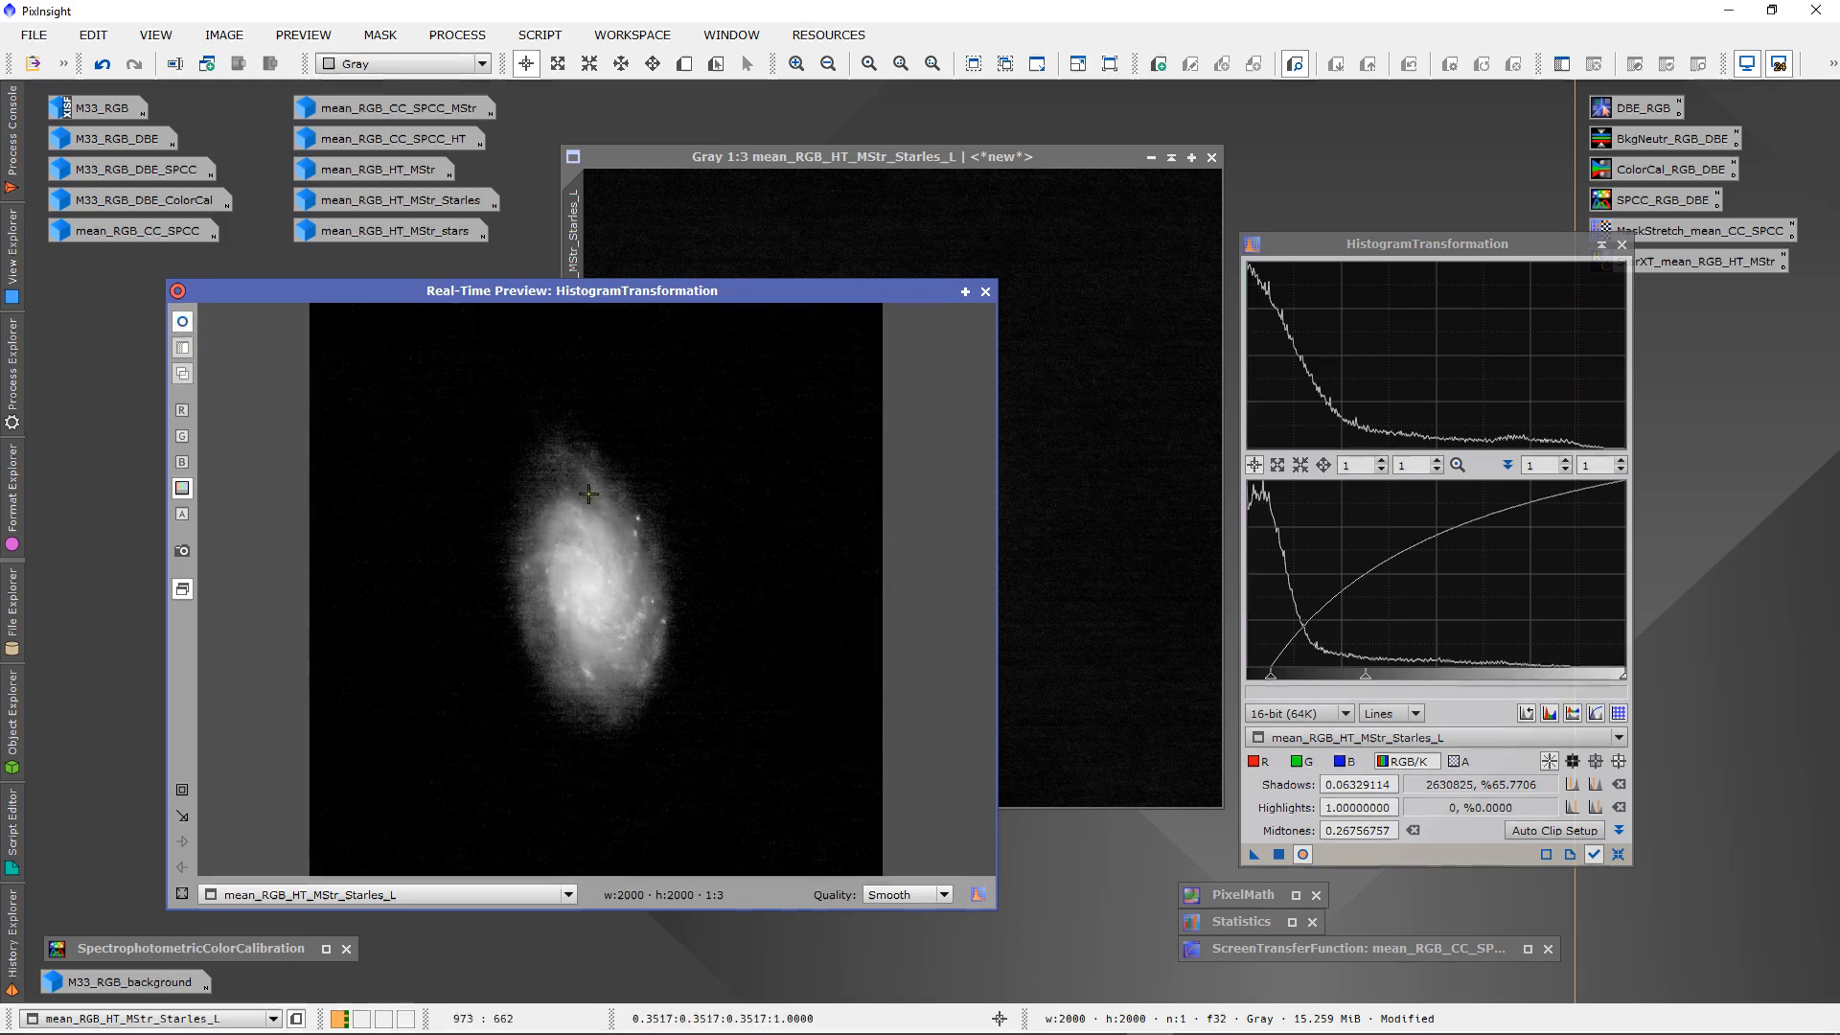
drag(588, 491, 576, 482)
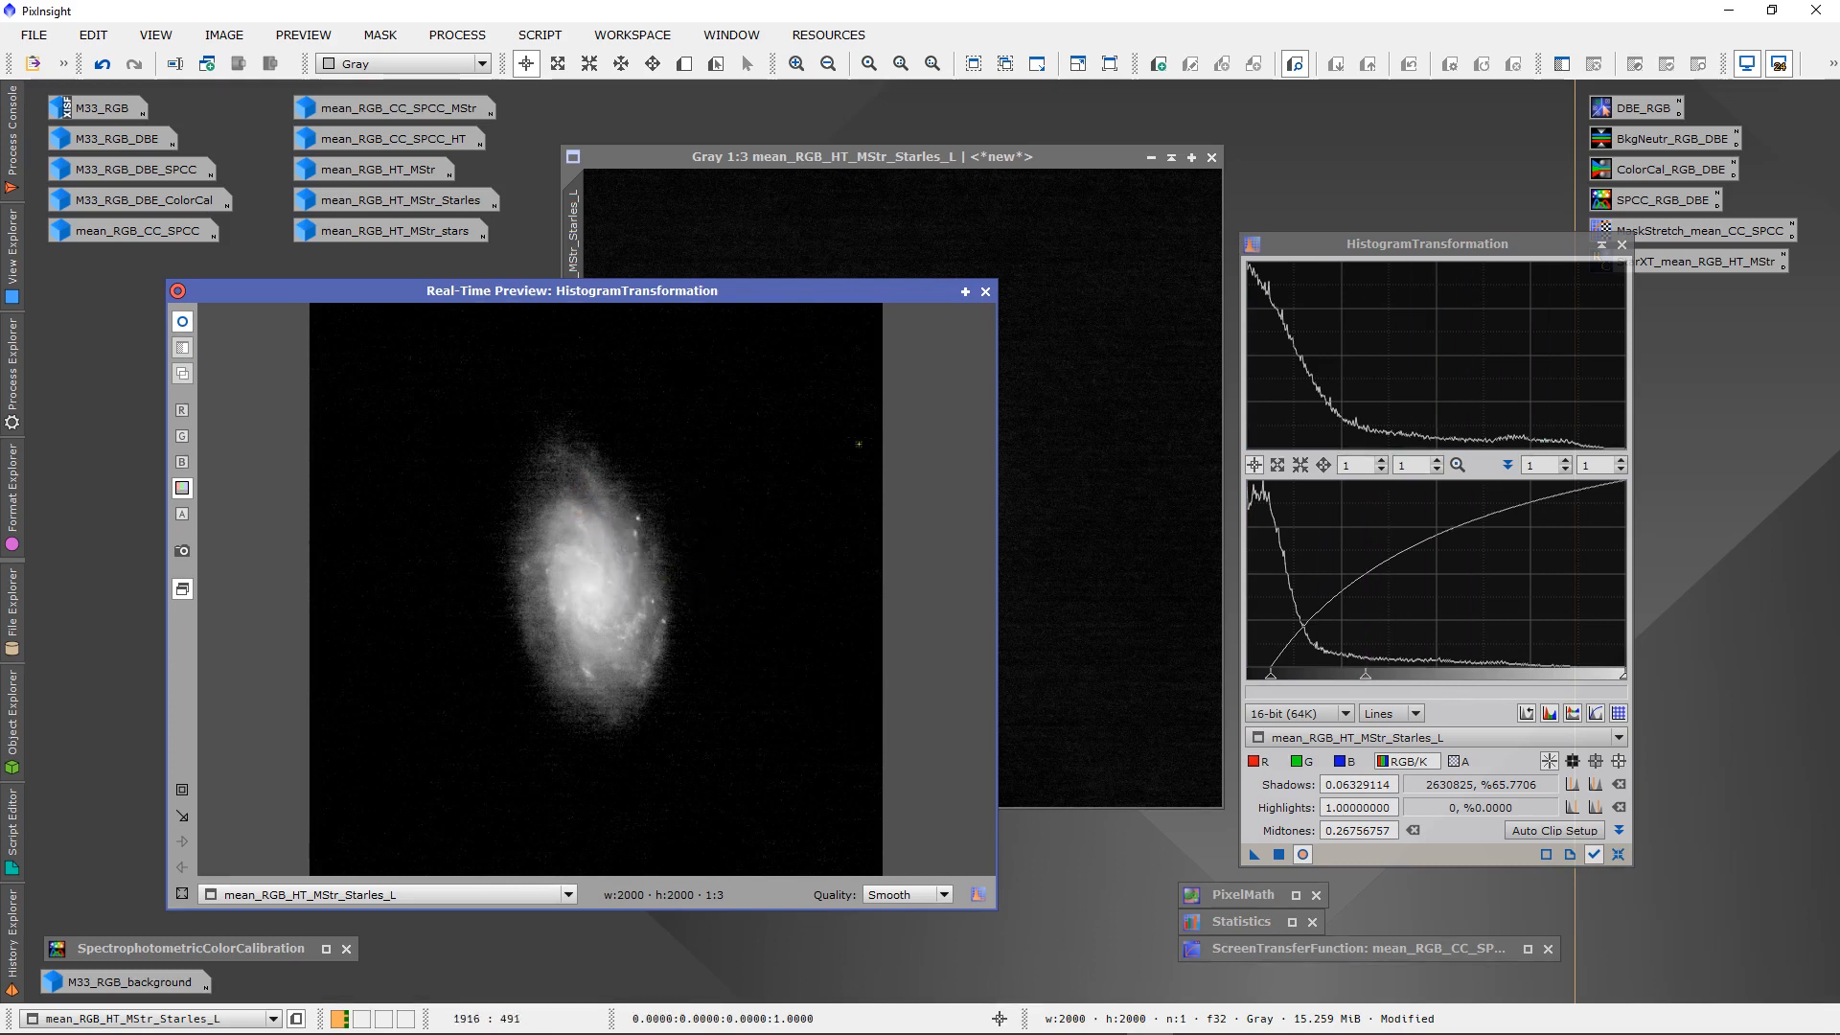
- Close the real-time preview, apply the second stretch to the lightness image, and minimize HistogramTransformation
click(986, 293)
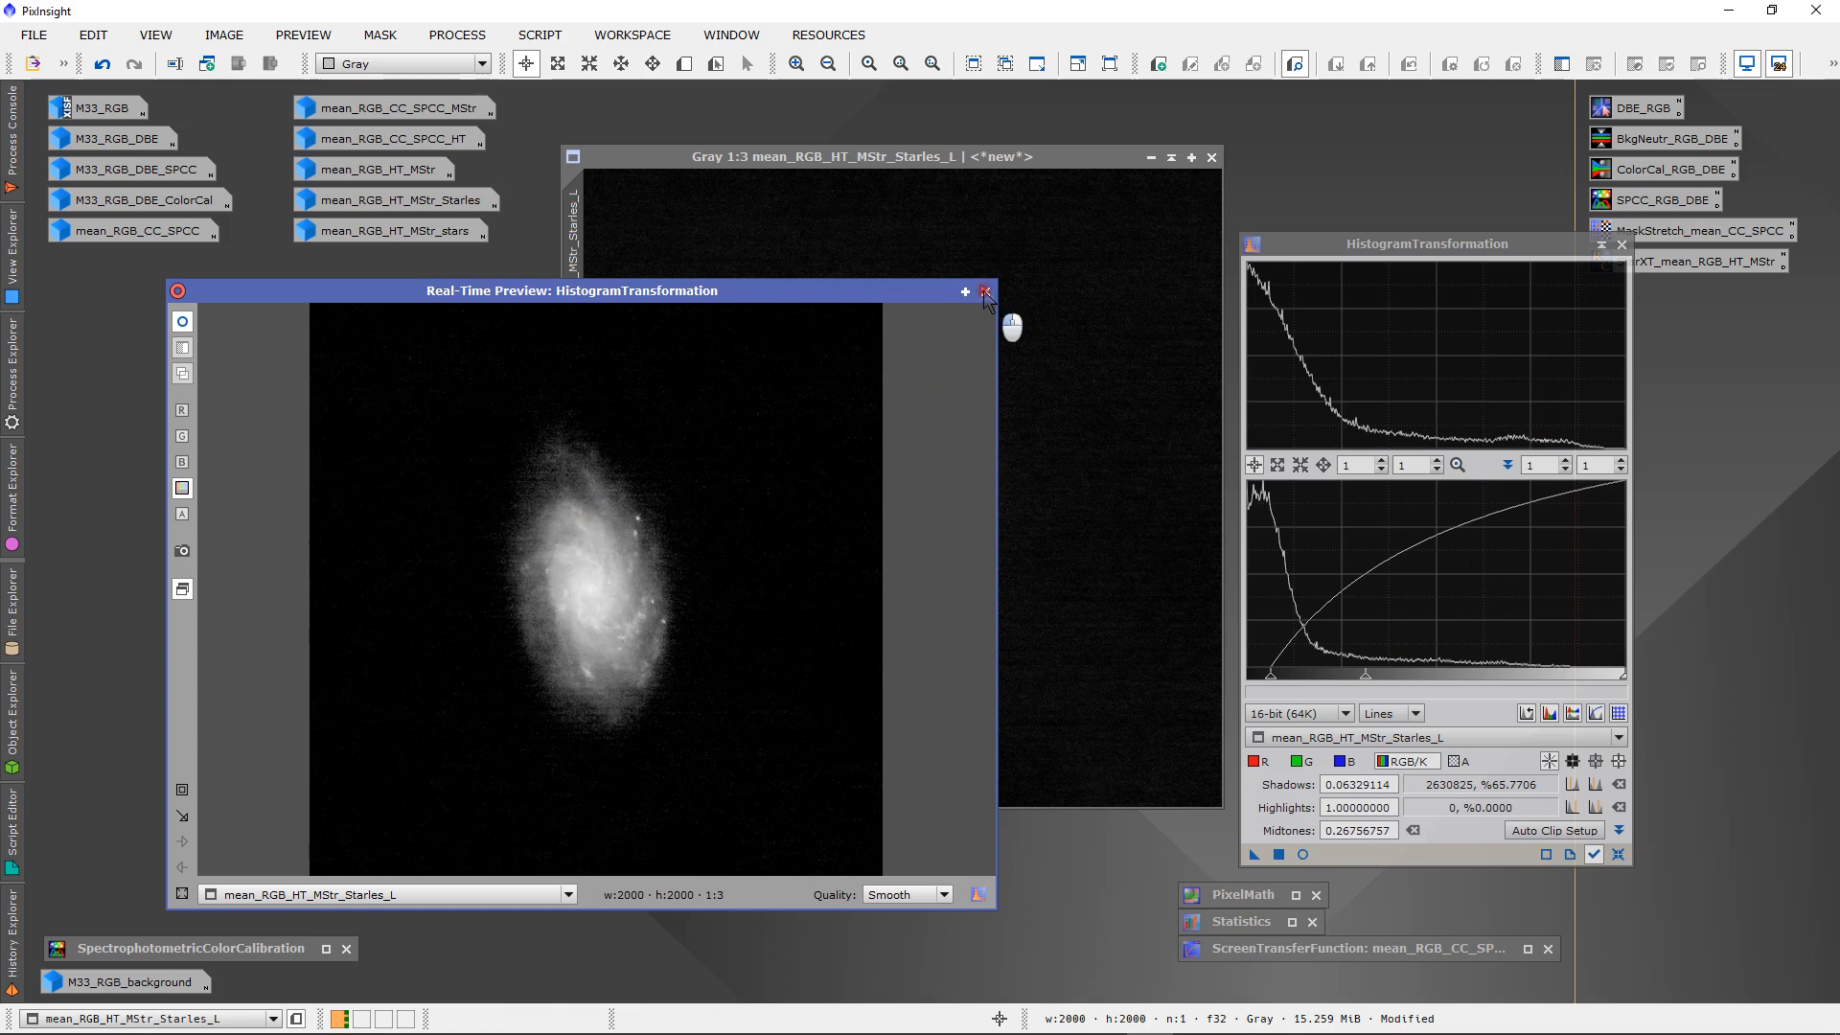
drag(1254, 854, 1077, 688)
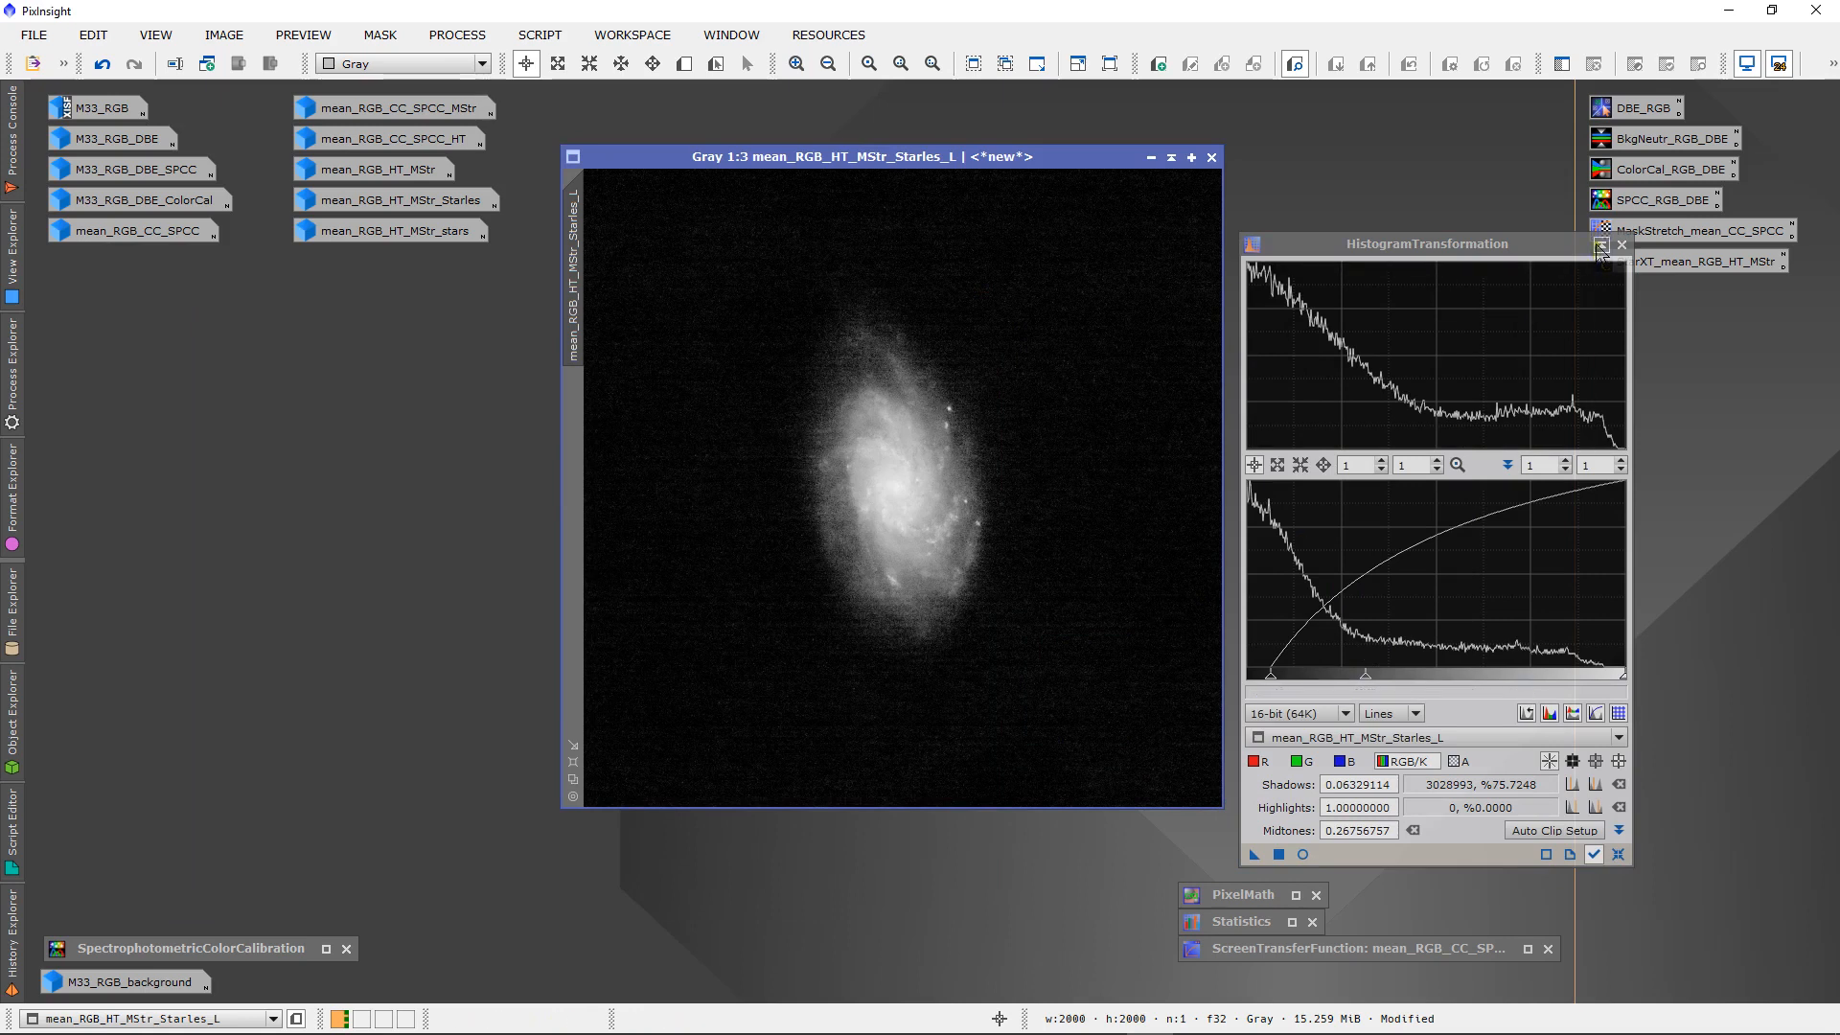
click(1600, 245)
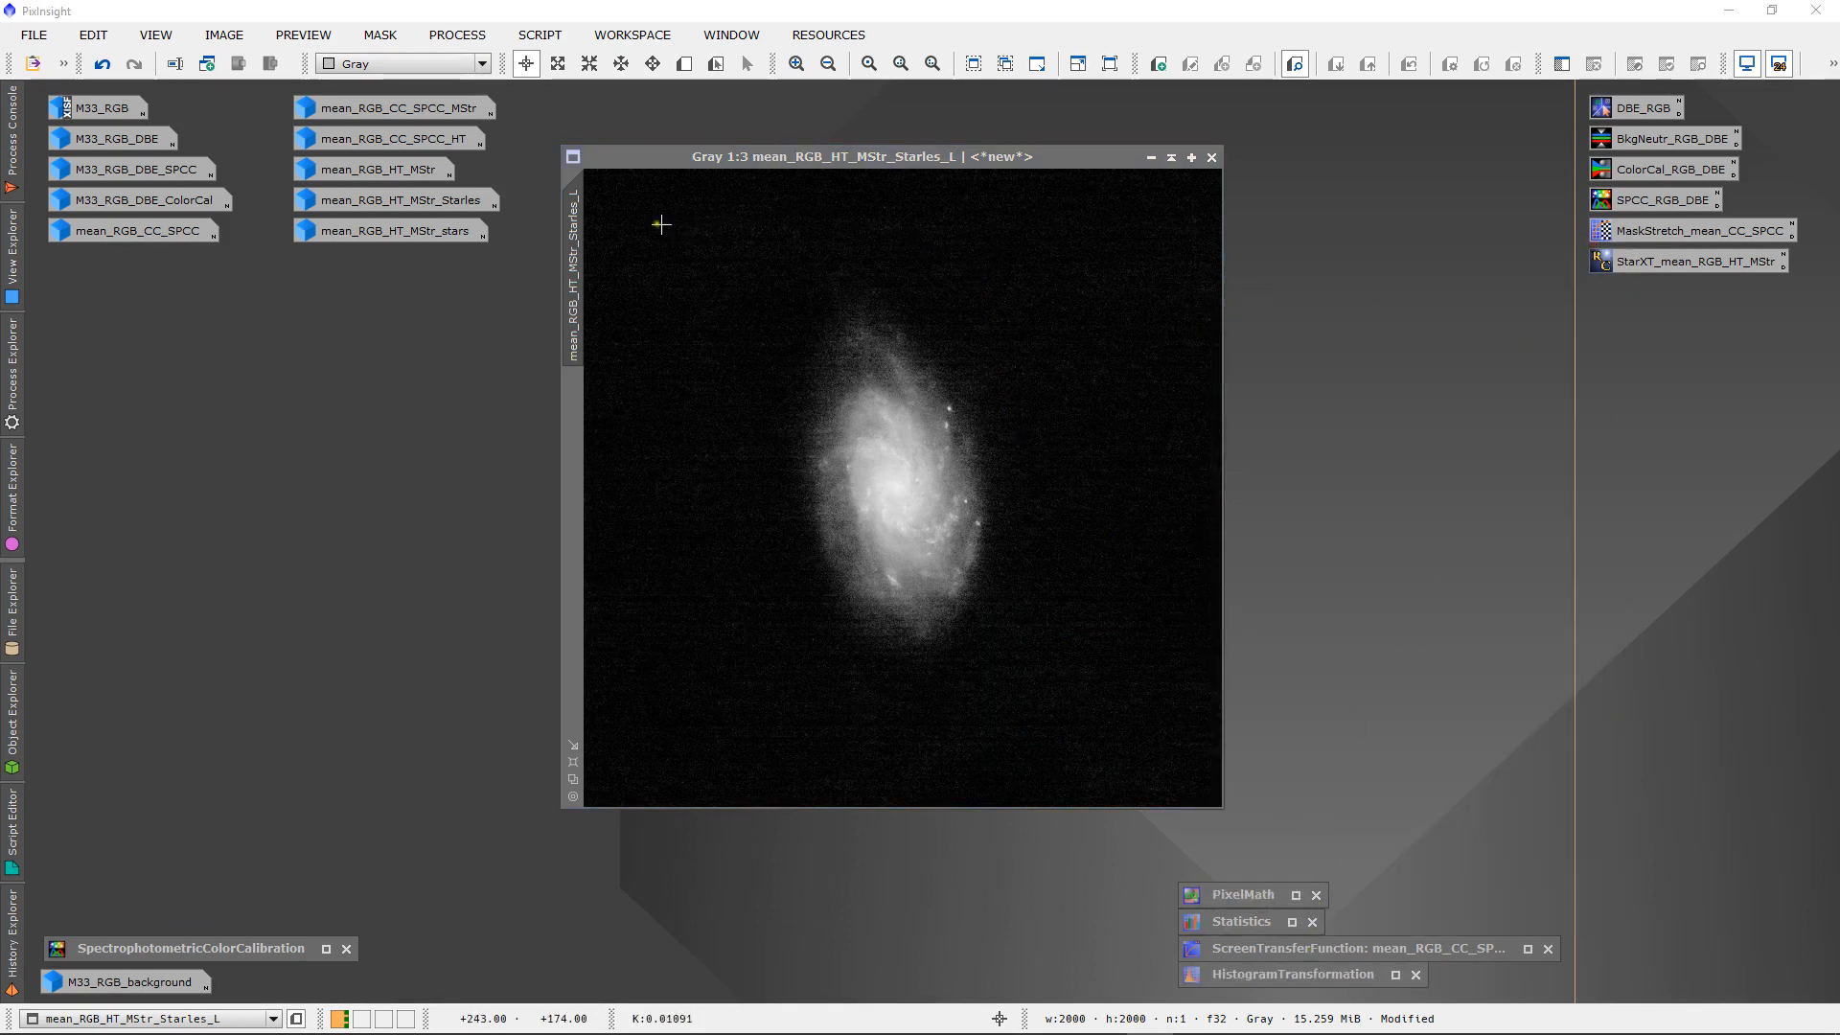
- Rename the lightness image's identifier to Mask_Lum_Starless
right_click(577, 221)
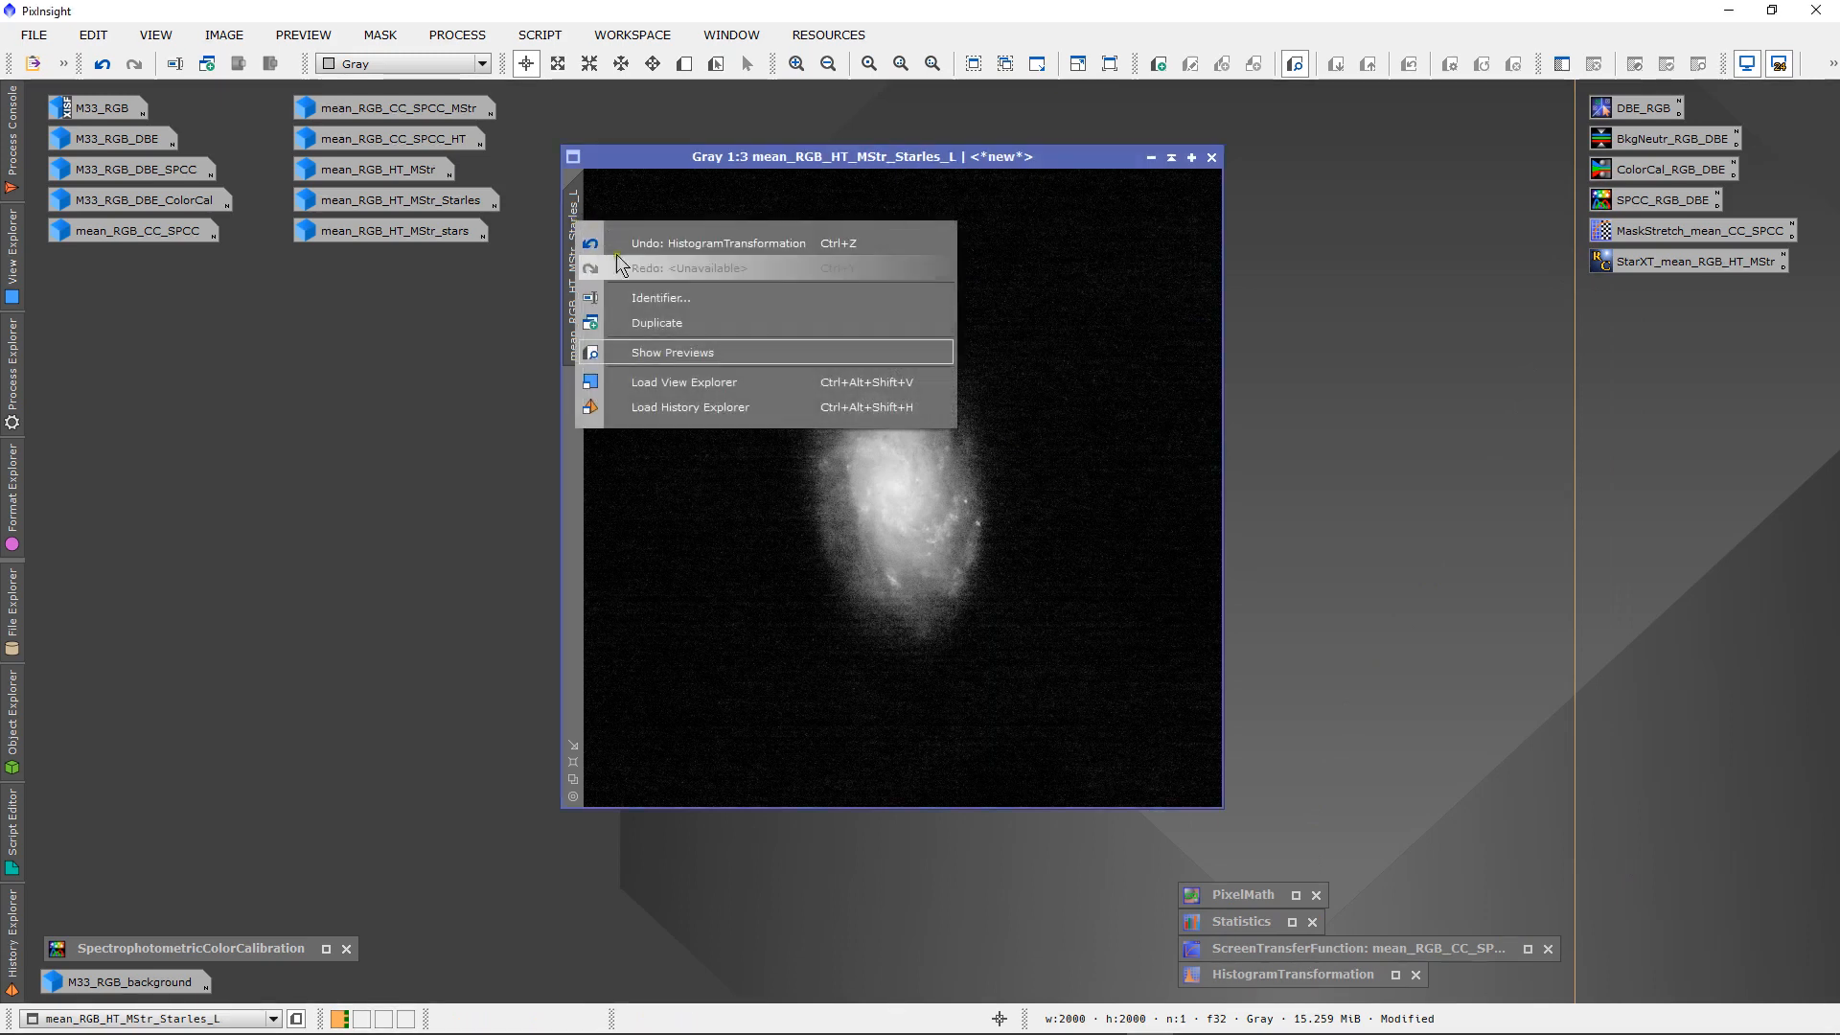
click(638, 299)
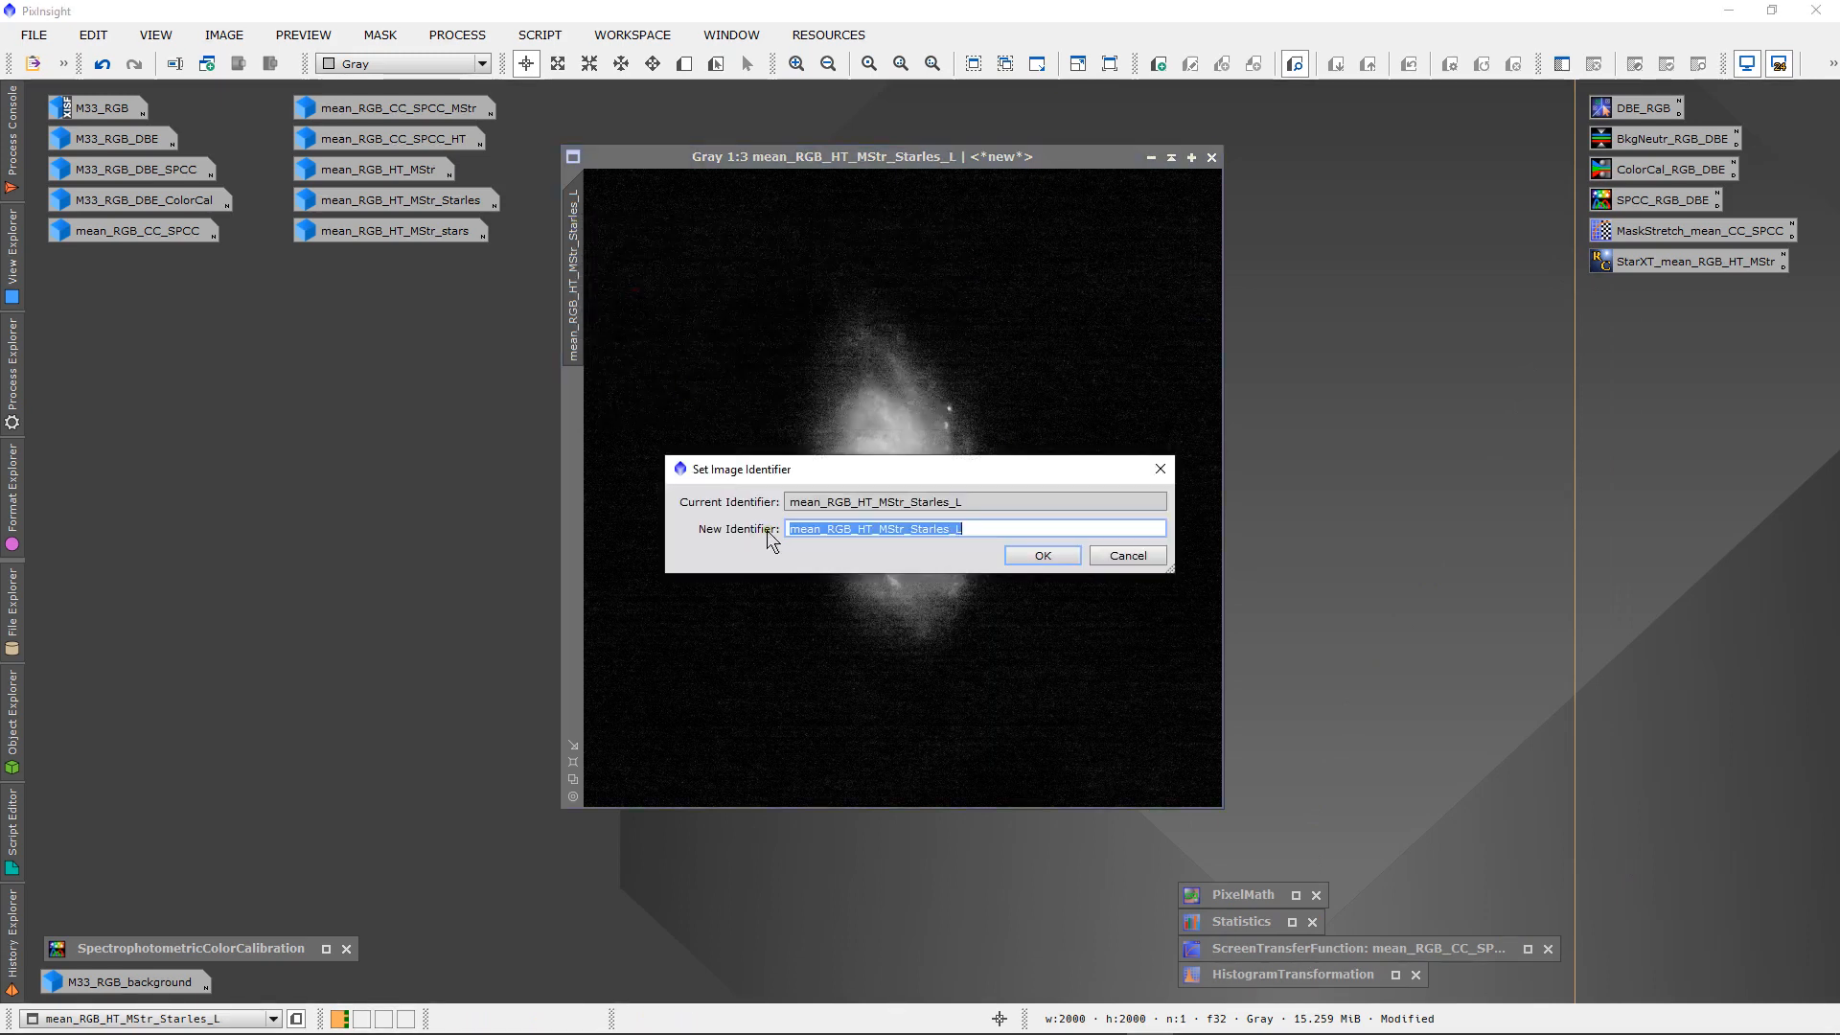
text(Mask_Lum_Starless)
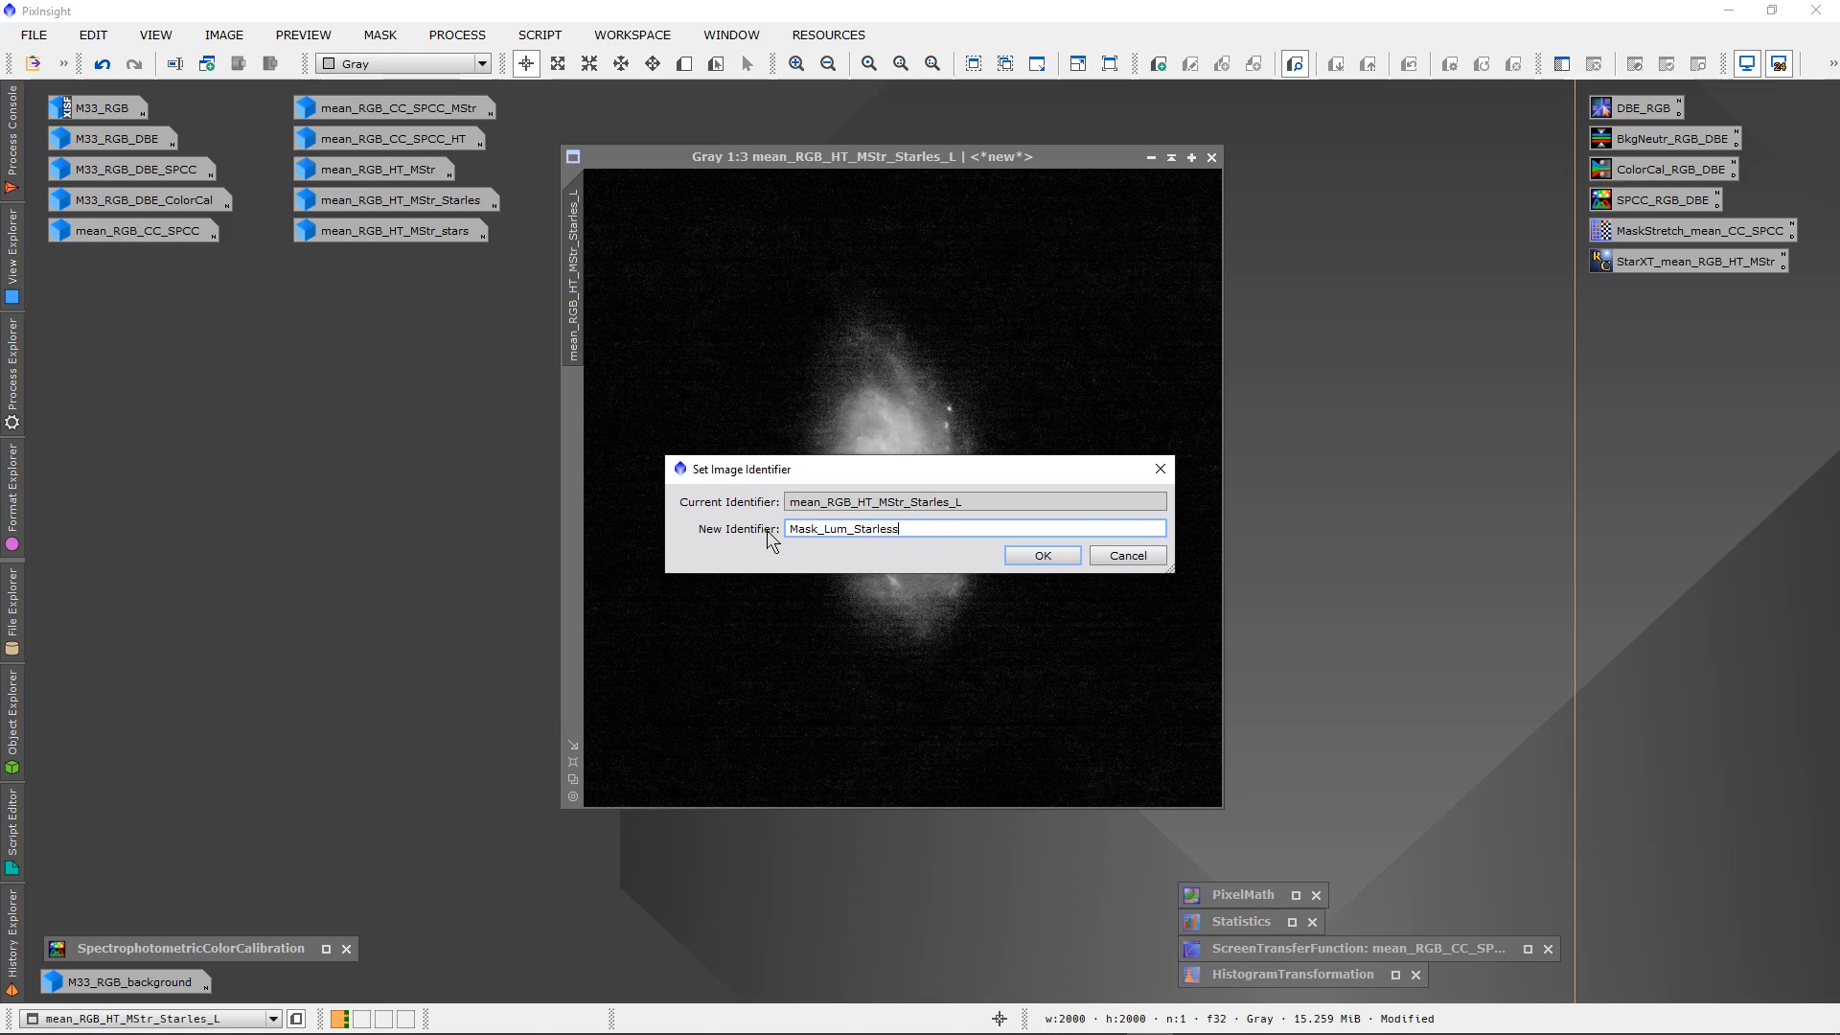
key(Return)
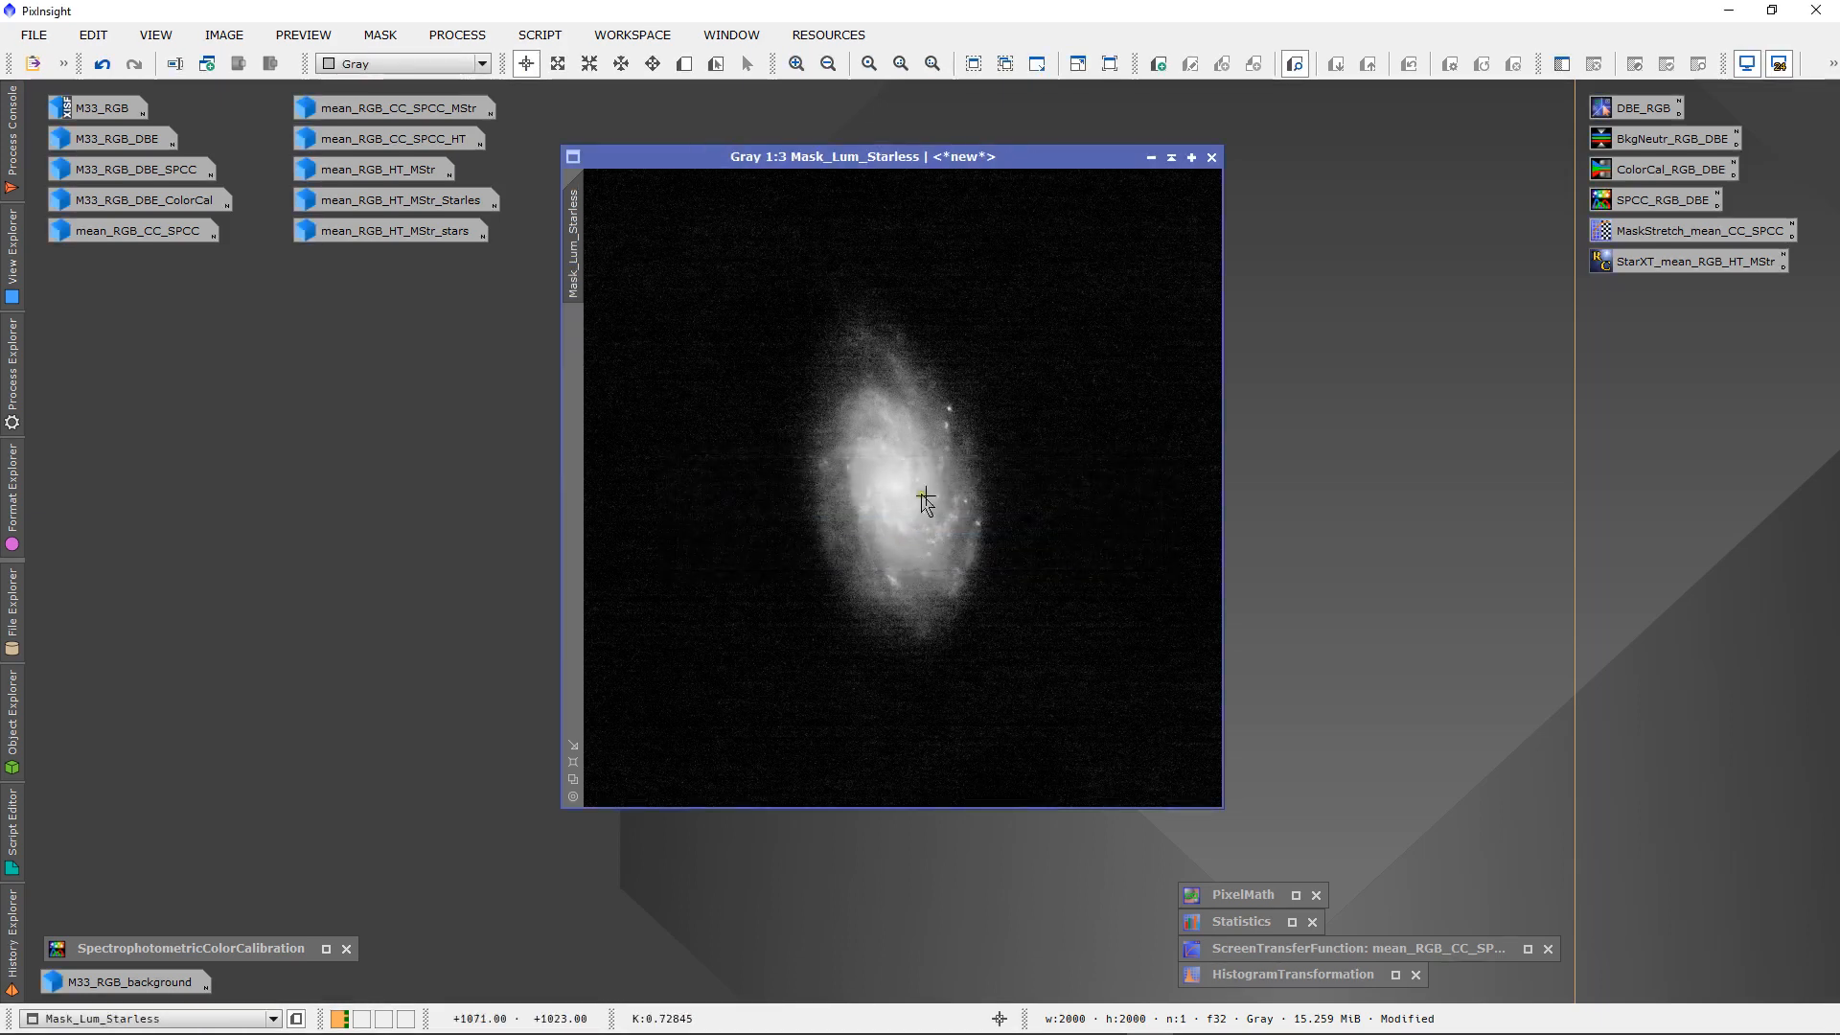
- Inspect the mask's galaxy detail at 1:1, open the Convolution process, and move the mask image clear of its window
scroll(875, 464, up, 3)
scroll(882, 463, down, 2)
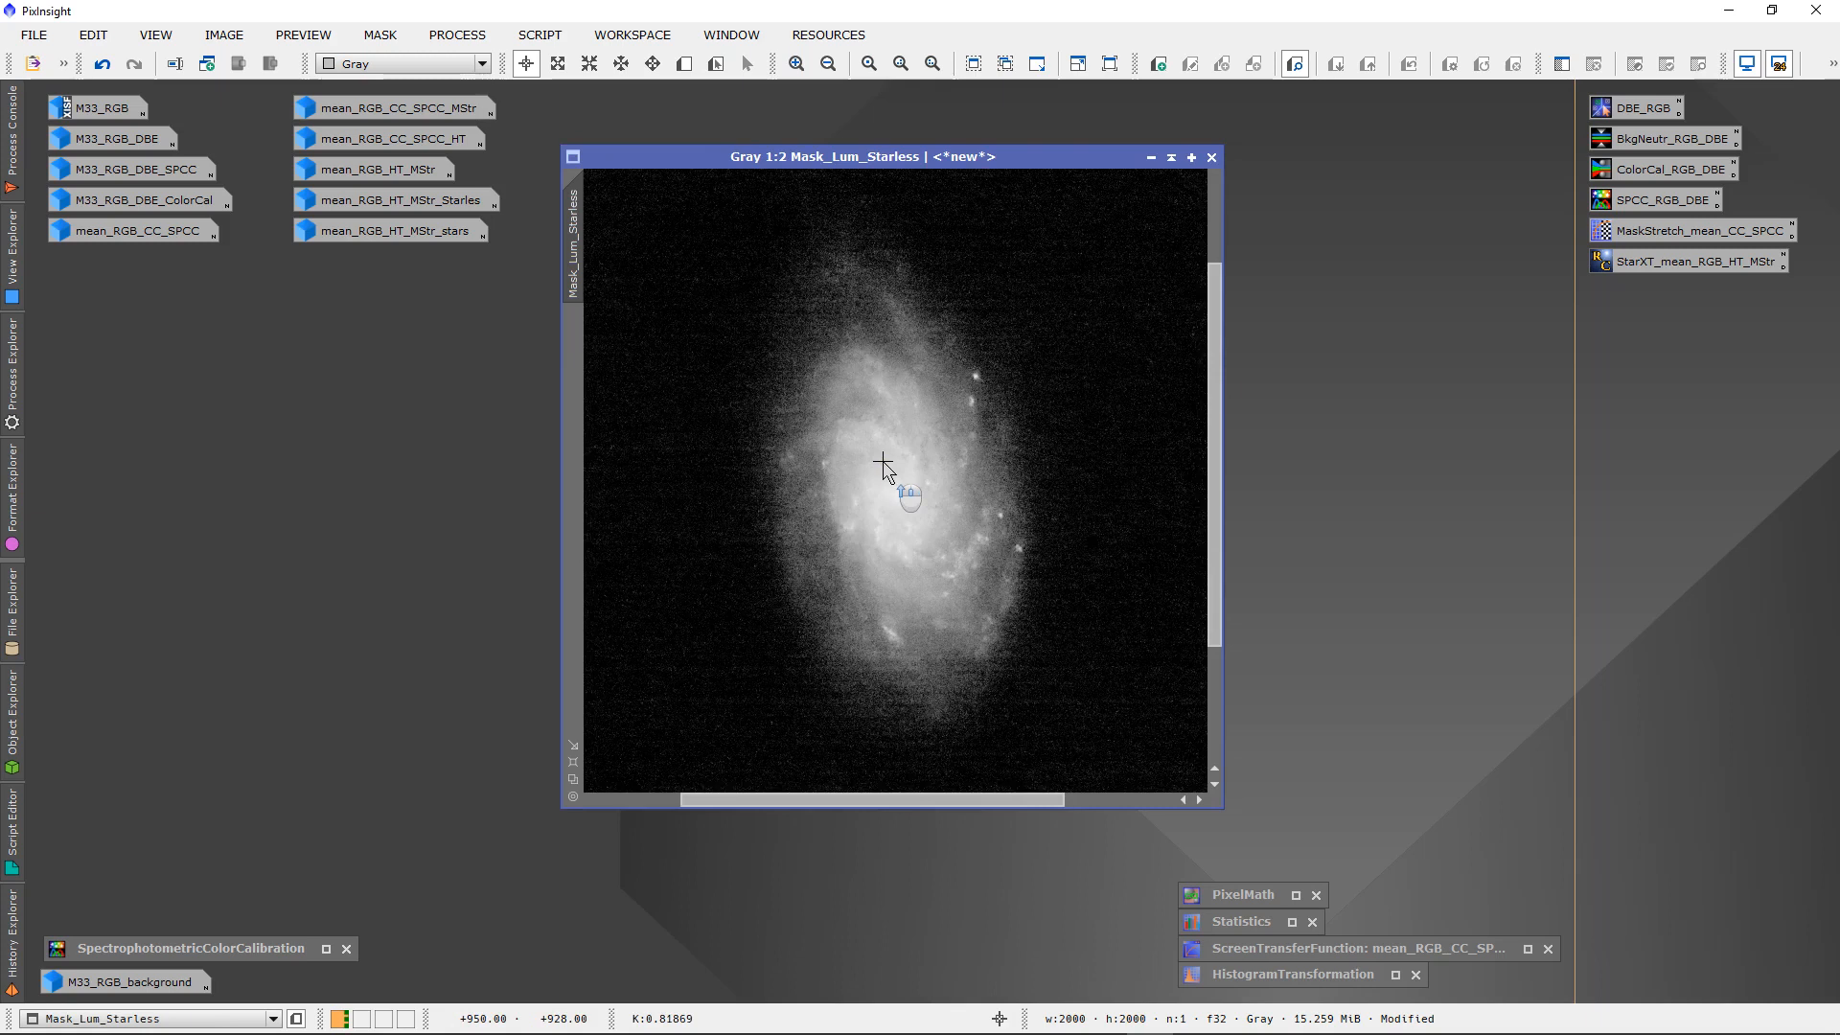
scroll(889, 514, up, 1)
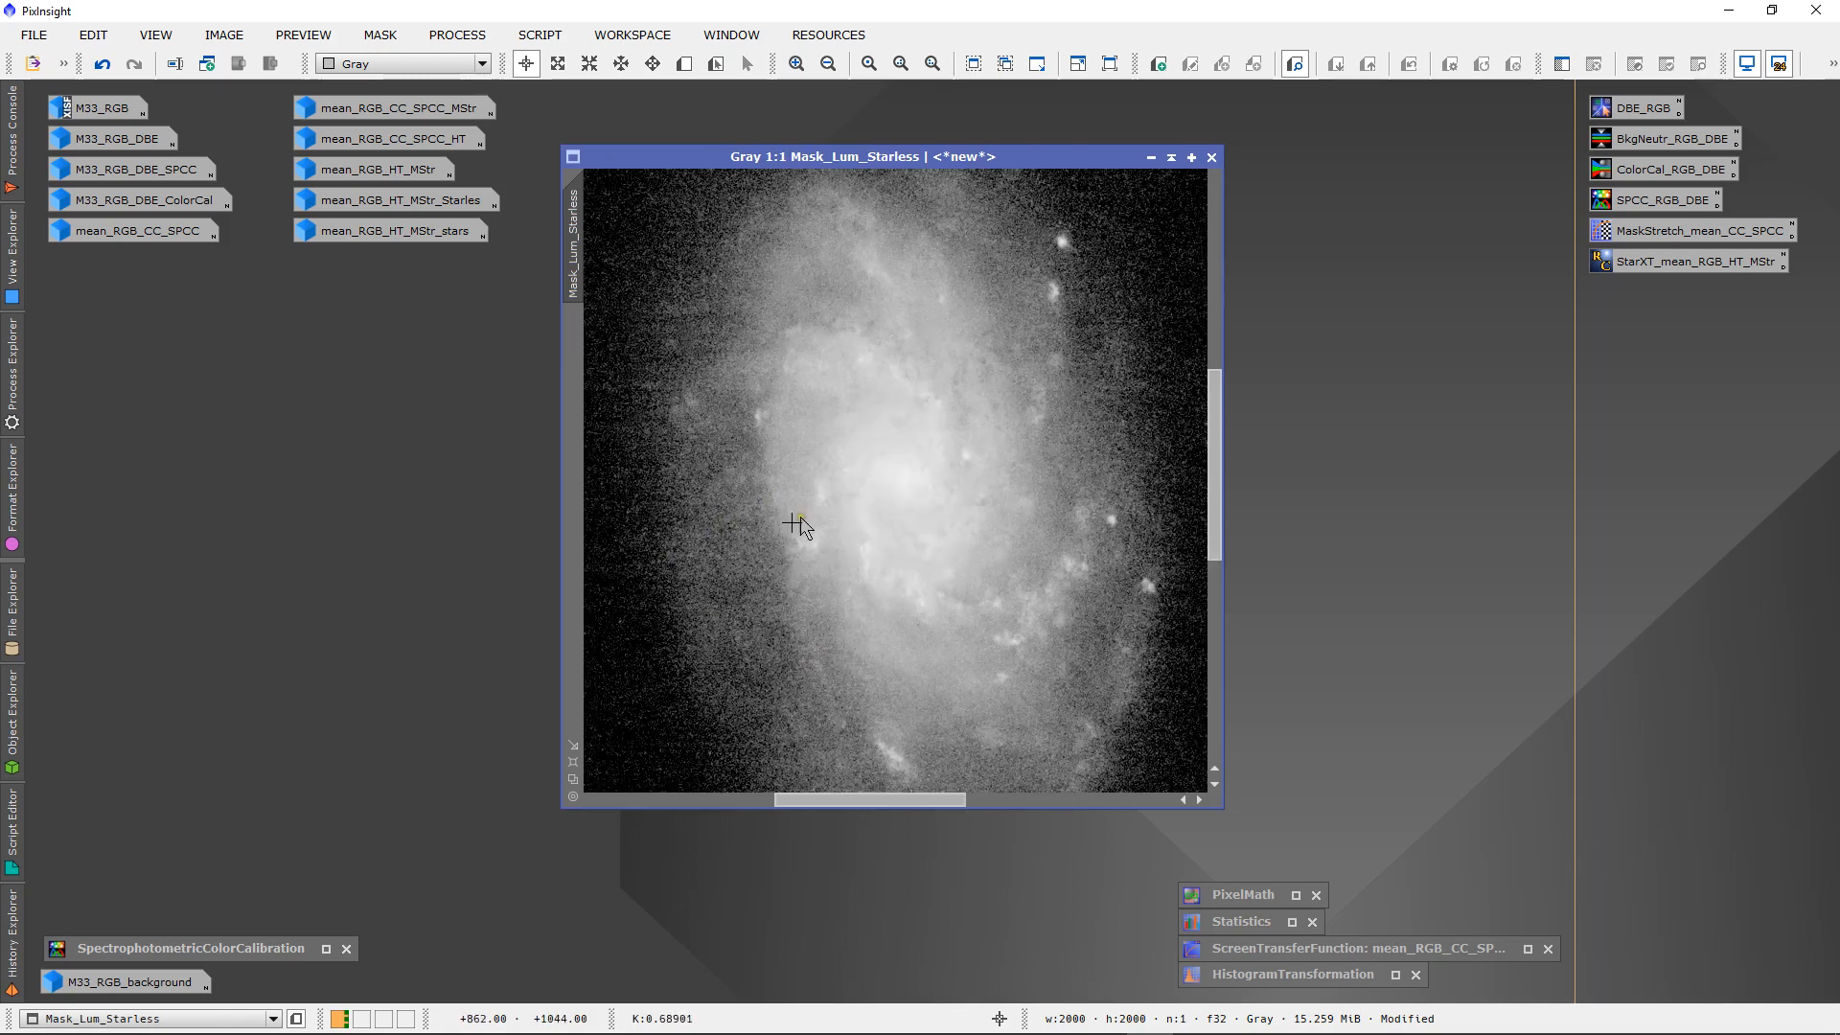
drag(861, 479, 678, 559)
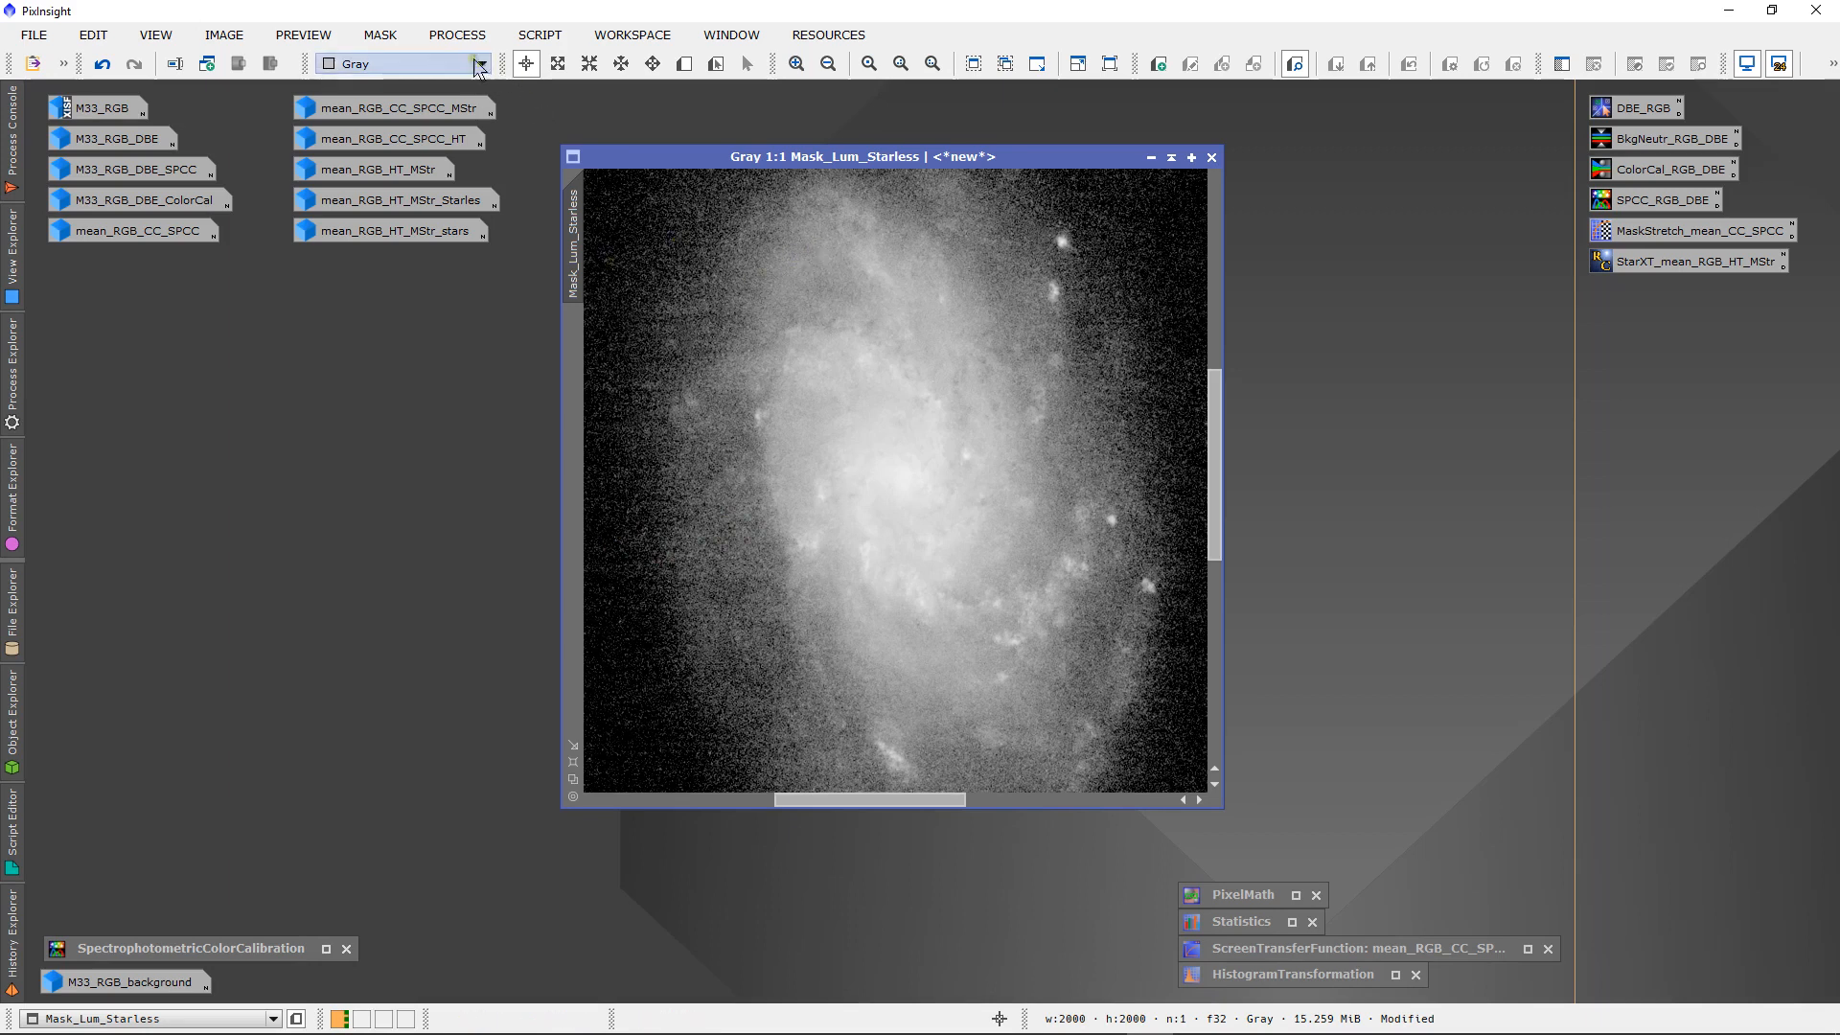
click(457, 35)
mouse_move(574, 29)
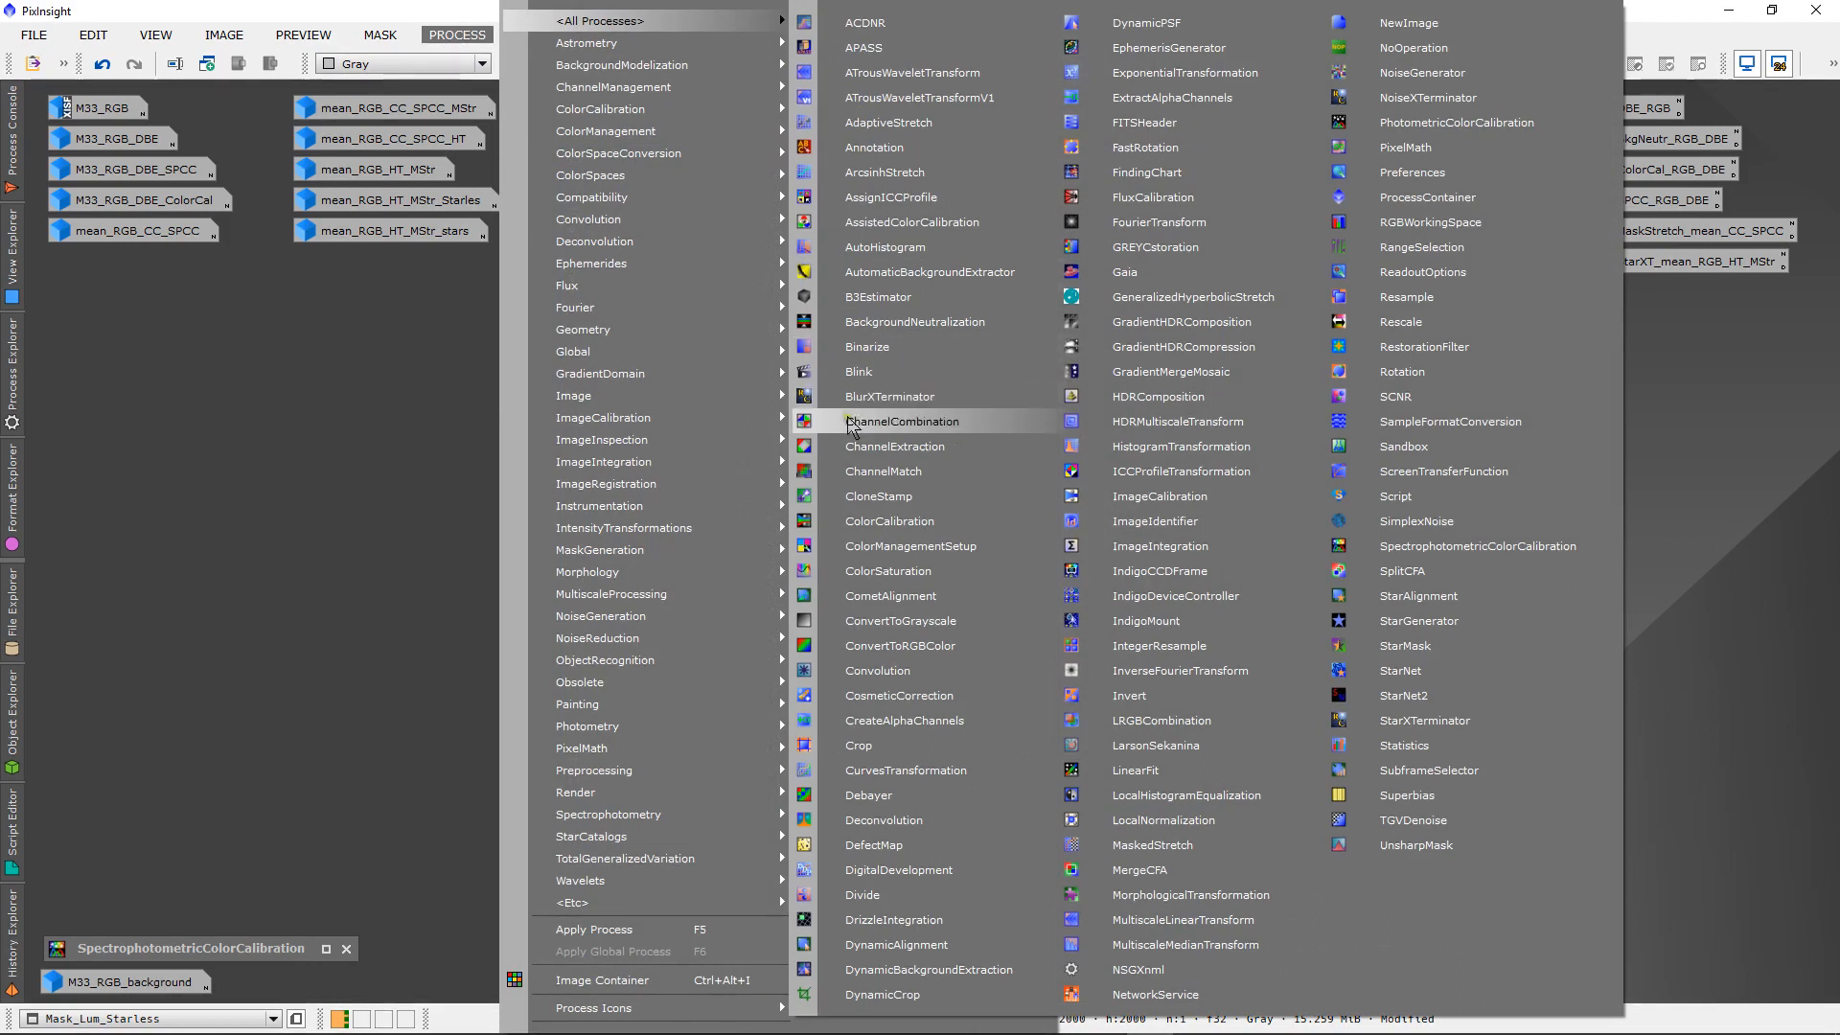
click(856, 671)
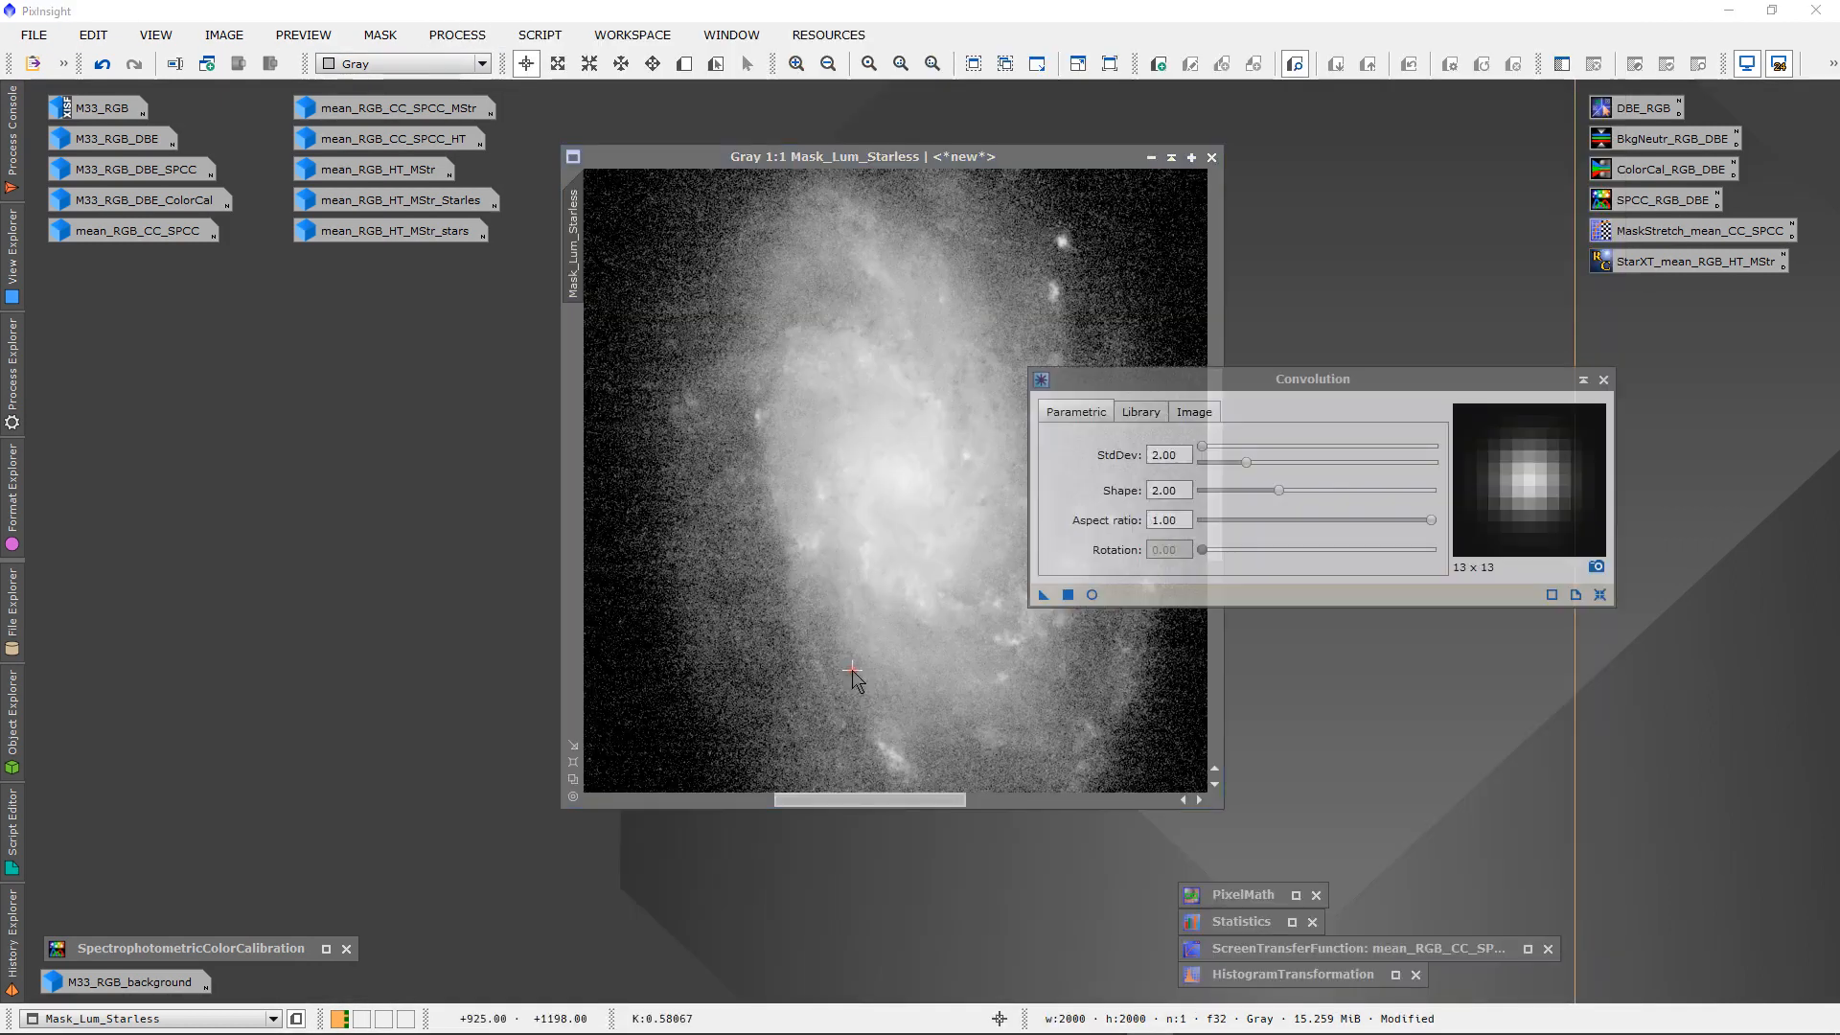
drag(987, 158, 765, 270)
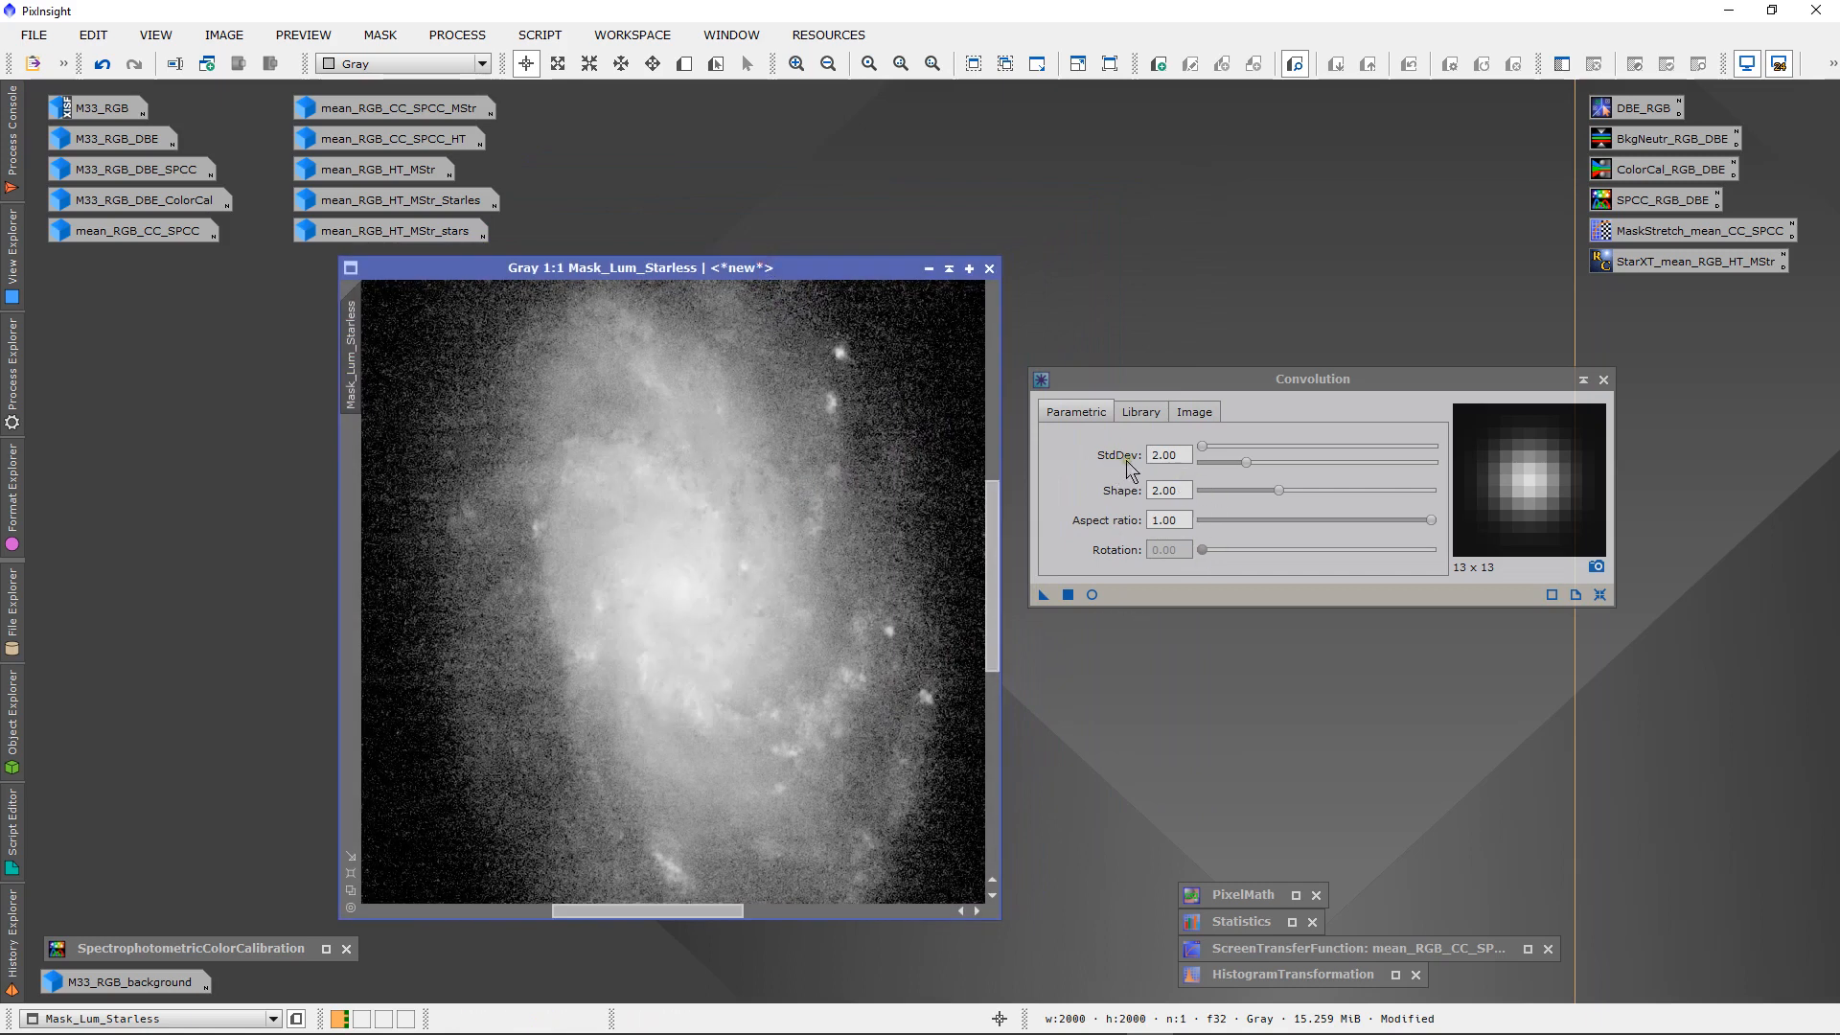
- Blur Mask_Lum_Starless with a Convolution StdDev of 4.00, compare it before and after, and check the galaxy's upper edge
click(1150, 459)
drag(1245, 463, 1297, 472)
click(1044, 596)
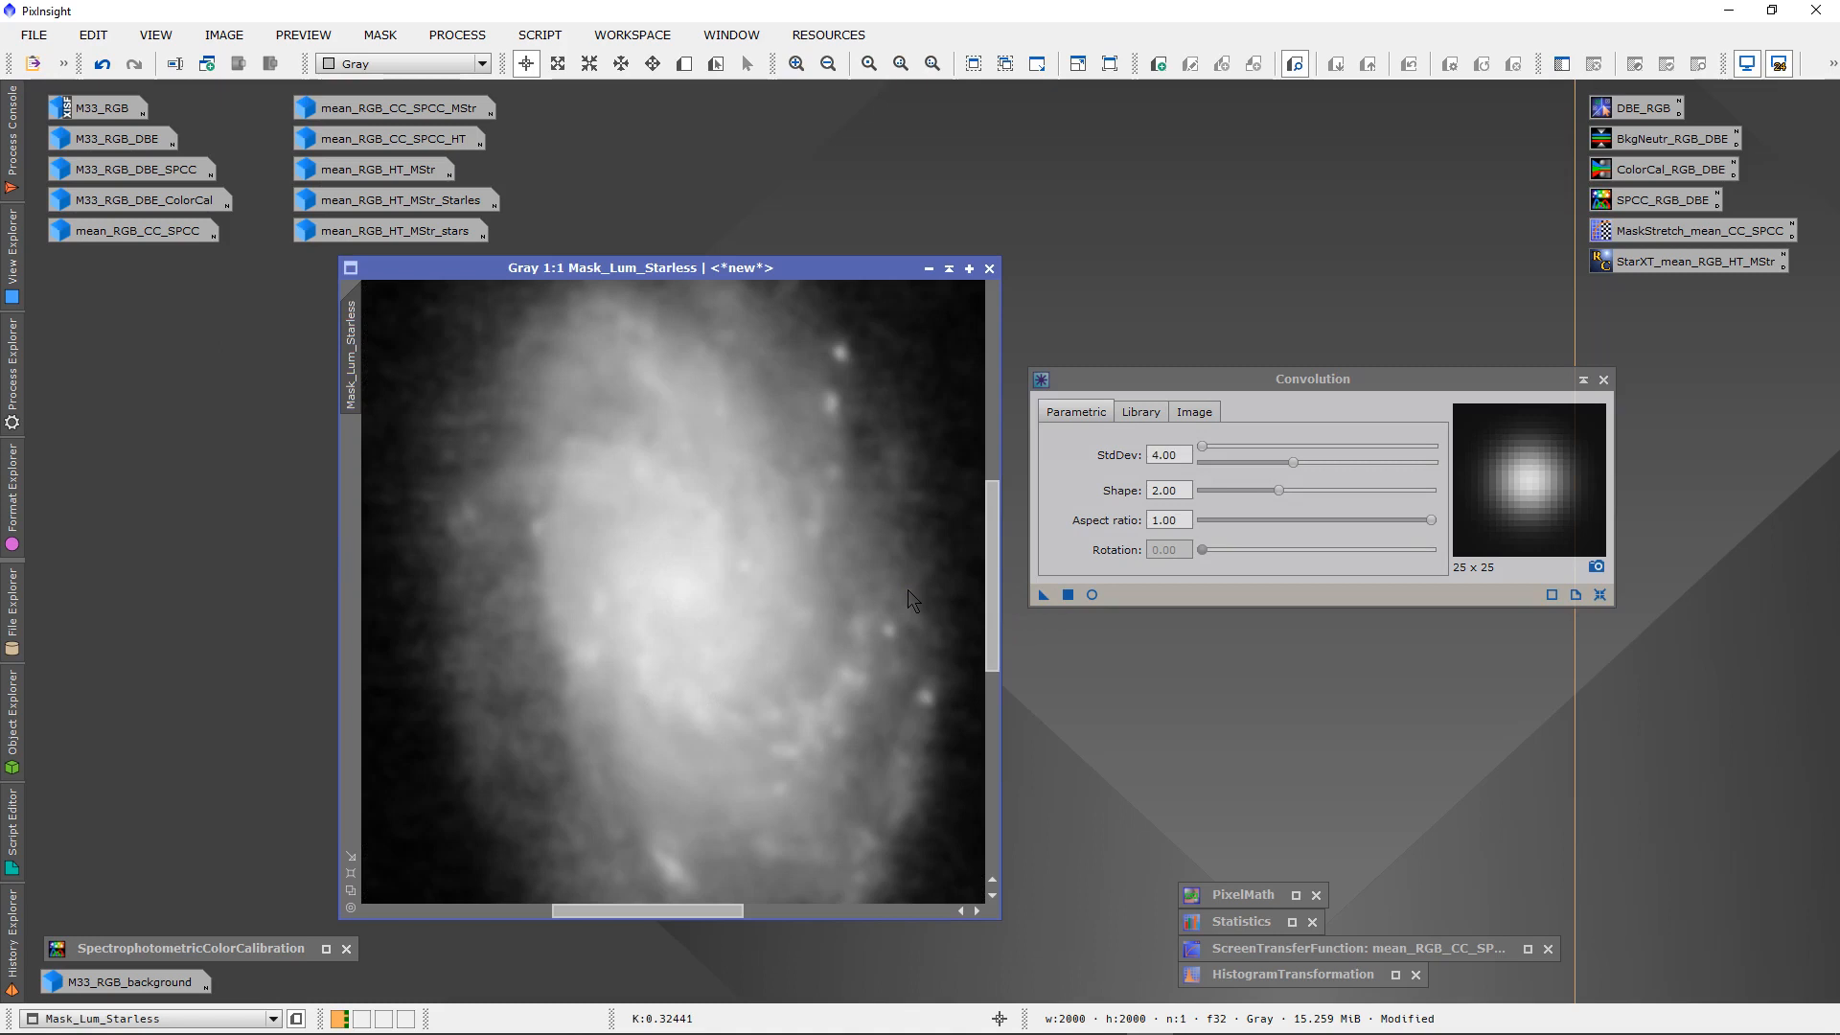
click(102, 67)
click(134, 67)
drag(992, 496, 989, 408)
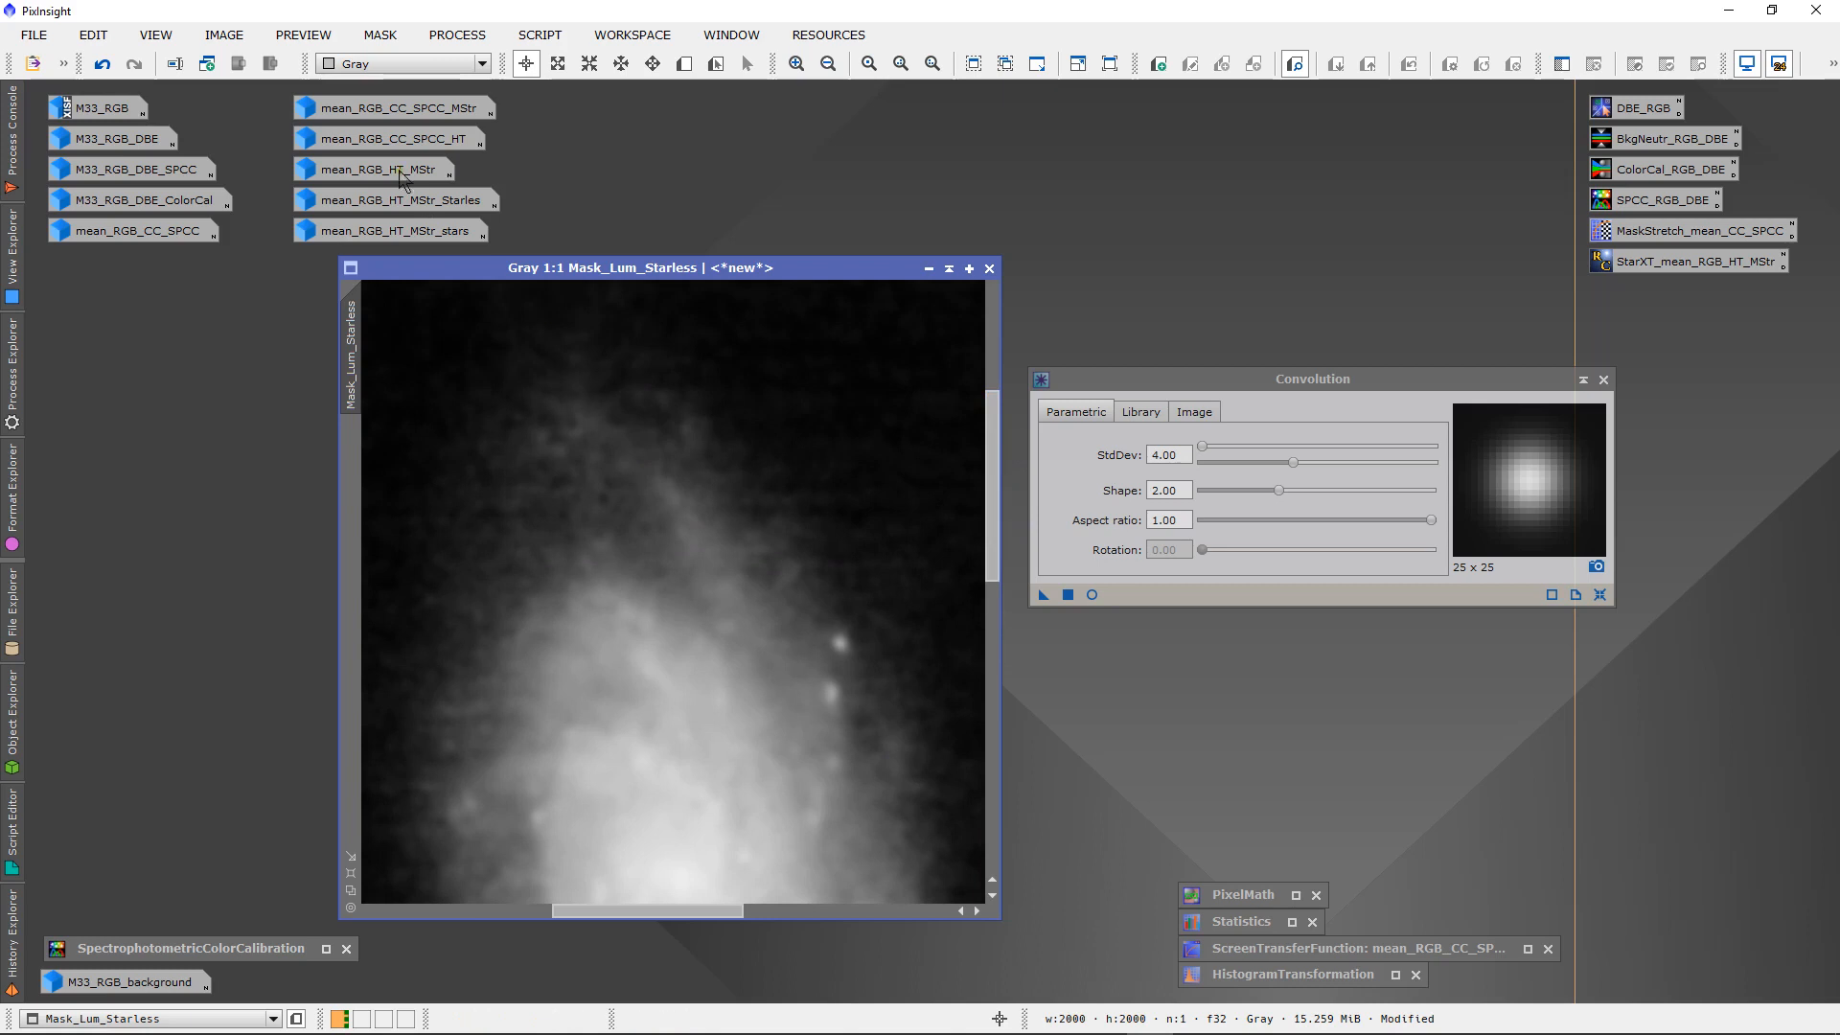
- Undo the last blur on Mask_Lum_Starless and apply Convolution again with a StdDev of 4.90
click(102, 65)
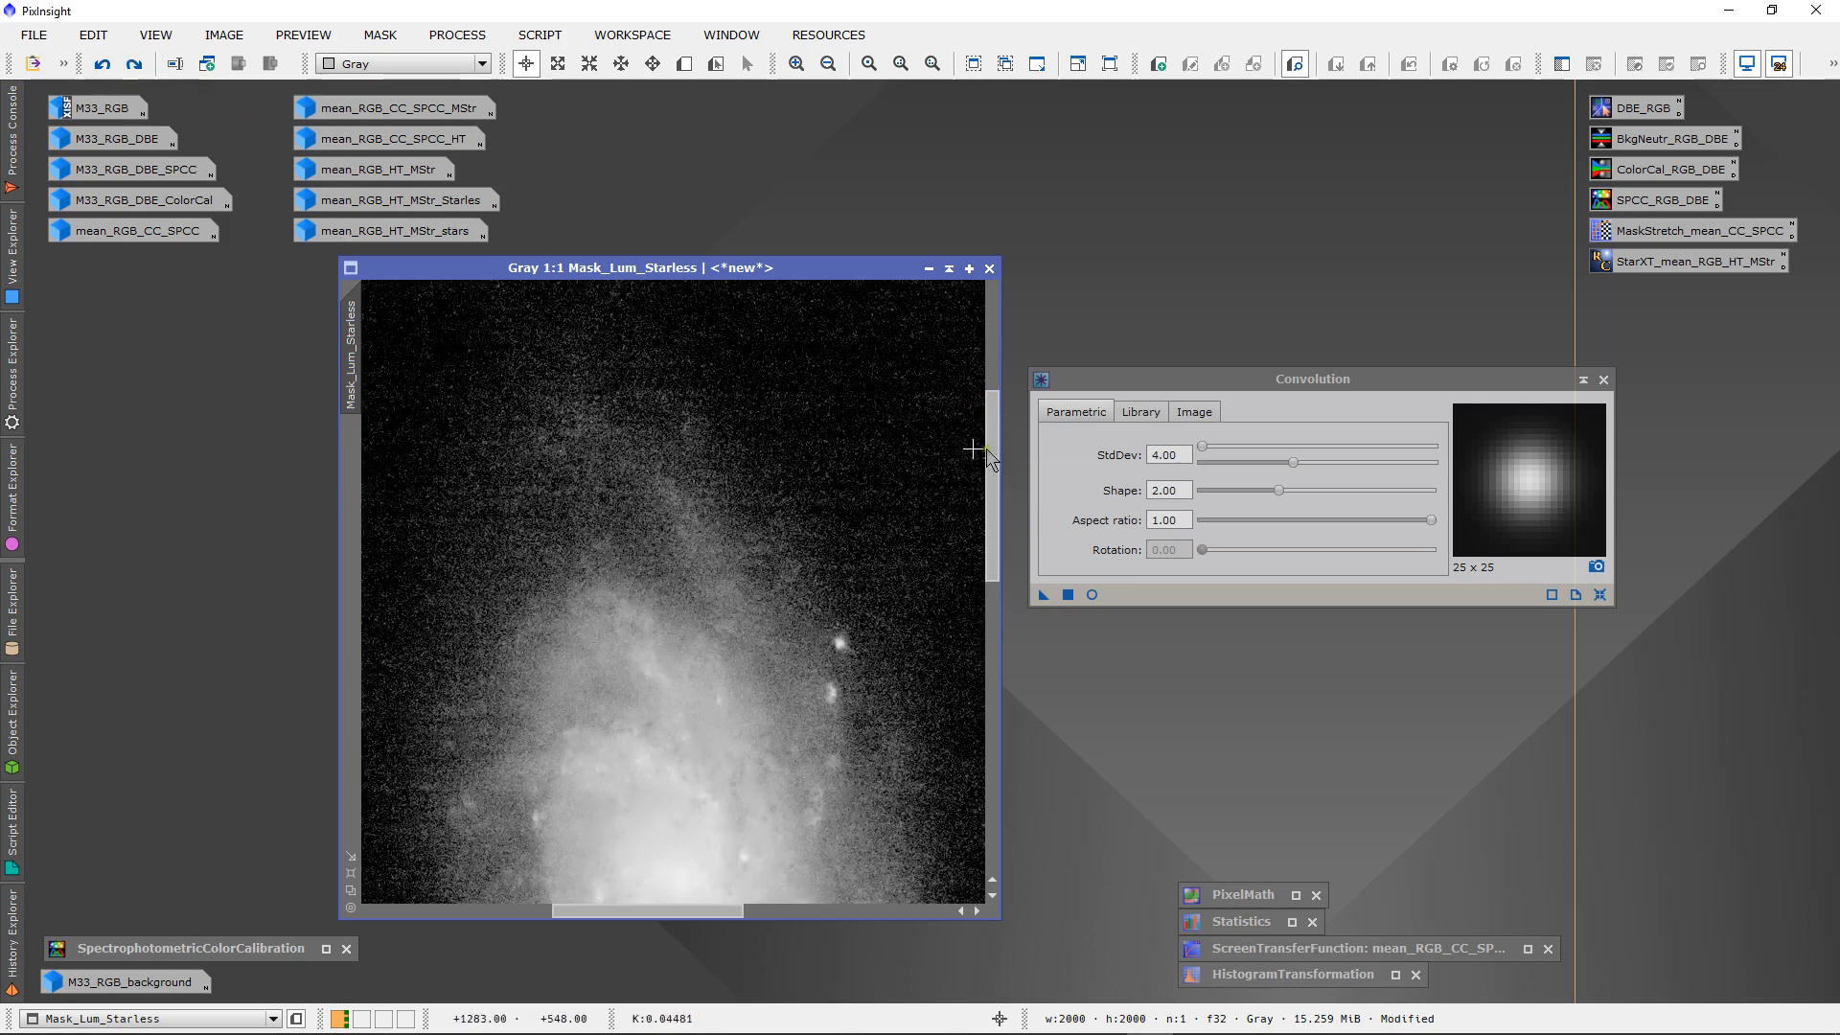
click(1293, 461)
drag(1294, 462, 1319, 467)
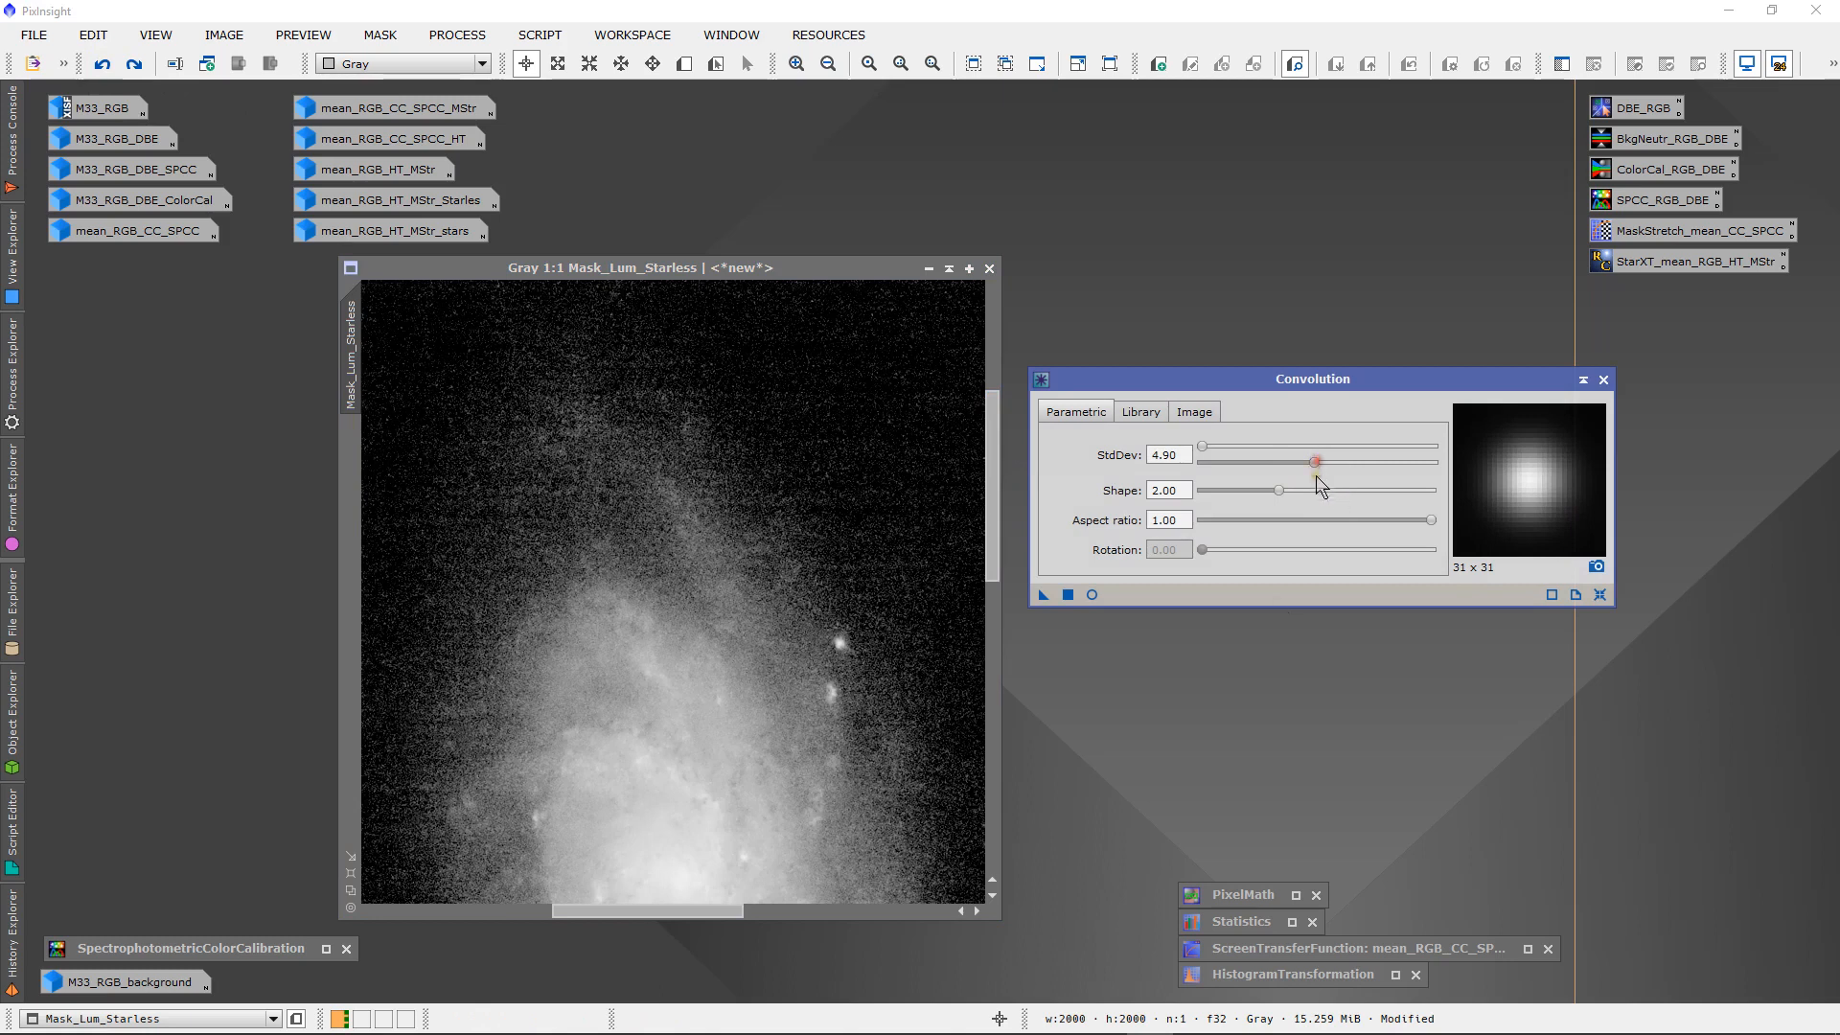
drag(1044, 594, 849, 602)
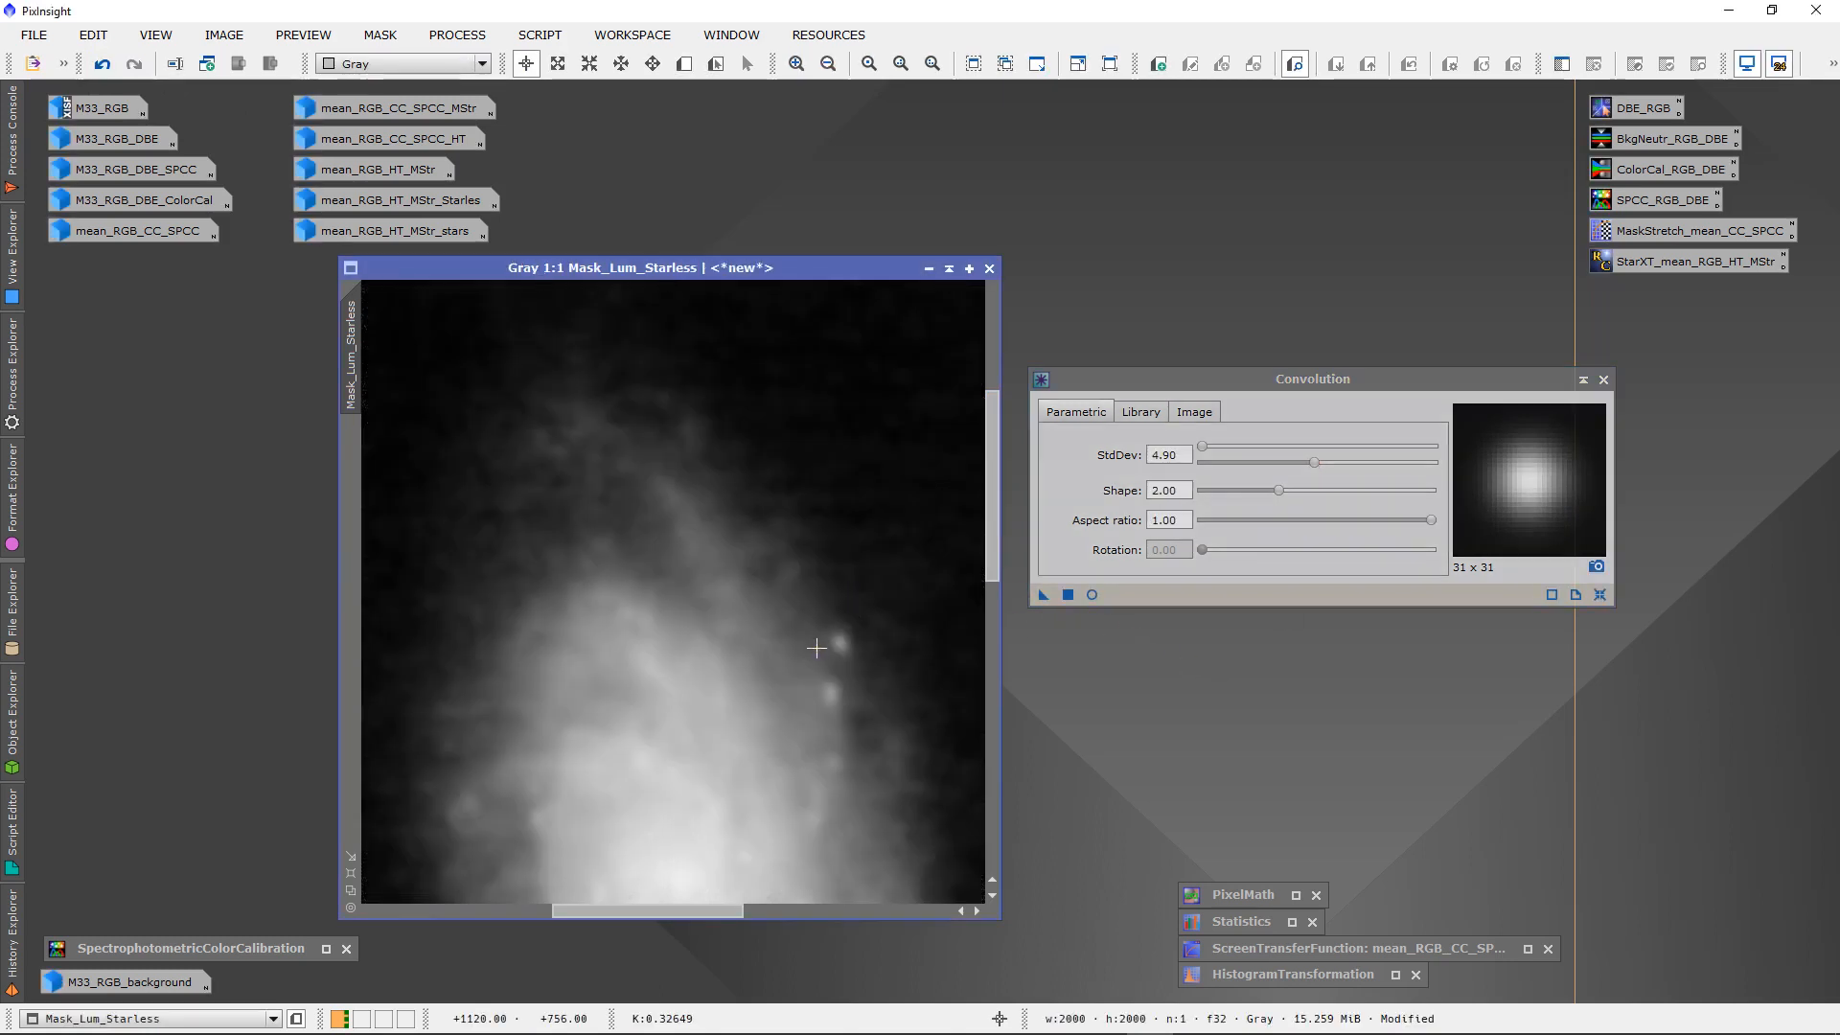
- Save the Convolution settings as an icon named Convolution_Mask_Lum_Starless, align it below the other process icons, and close Convolution
drag(1044, 594, 1104, 714)
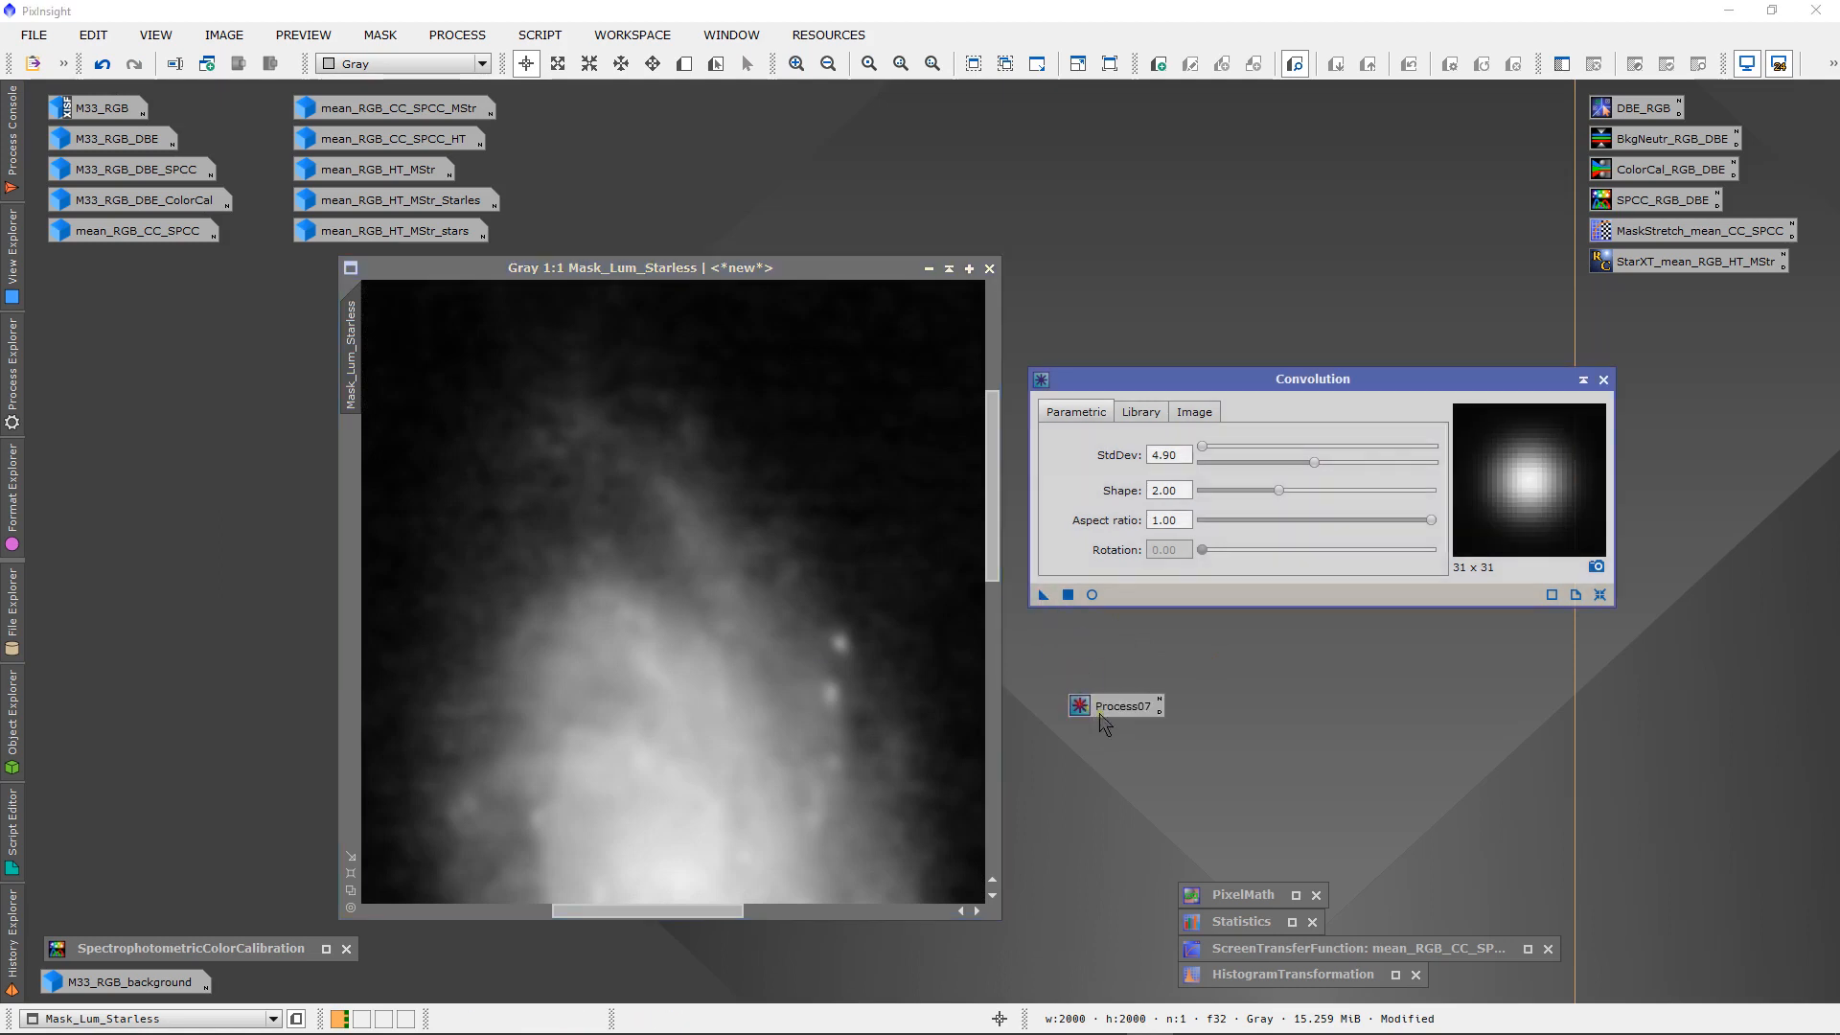
click(1161, 700)
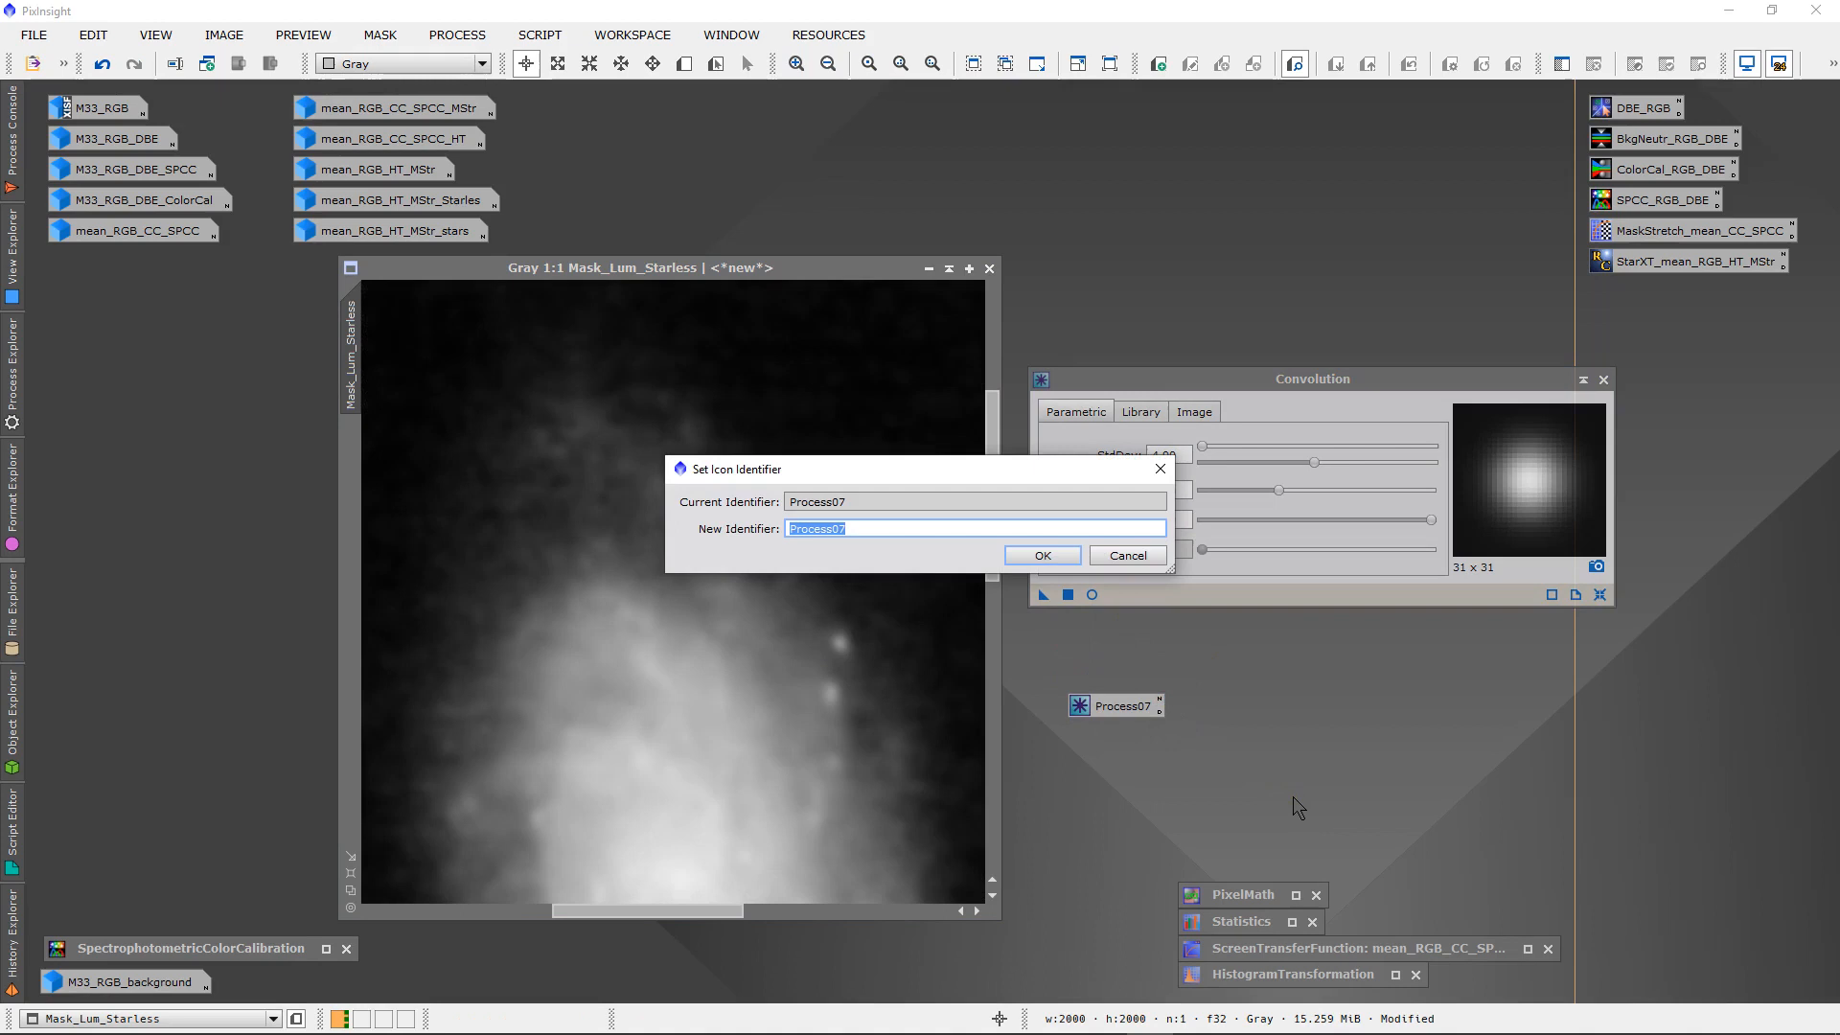
text(Con)
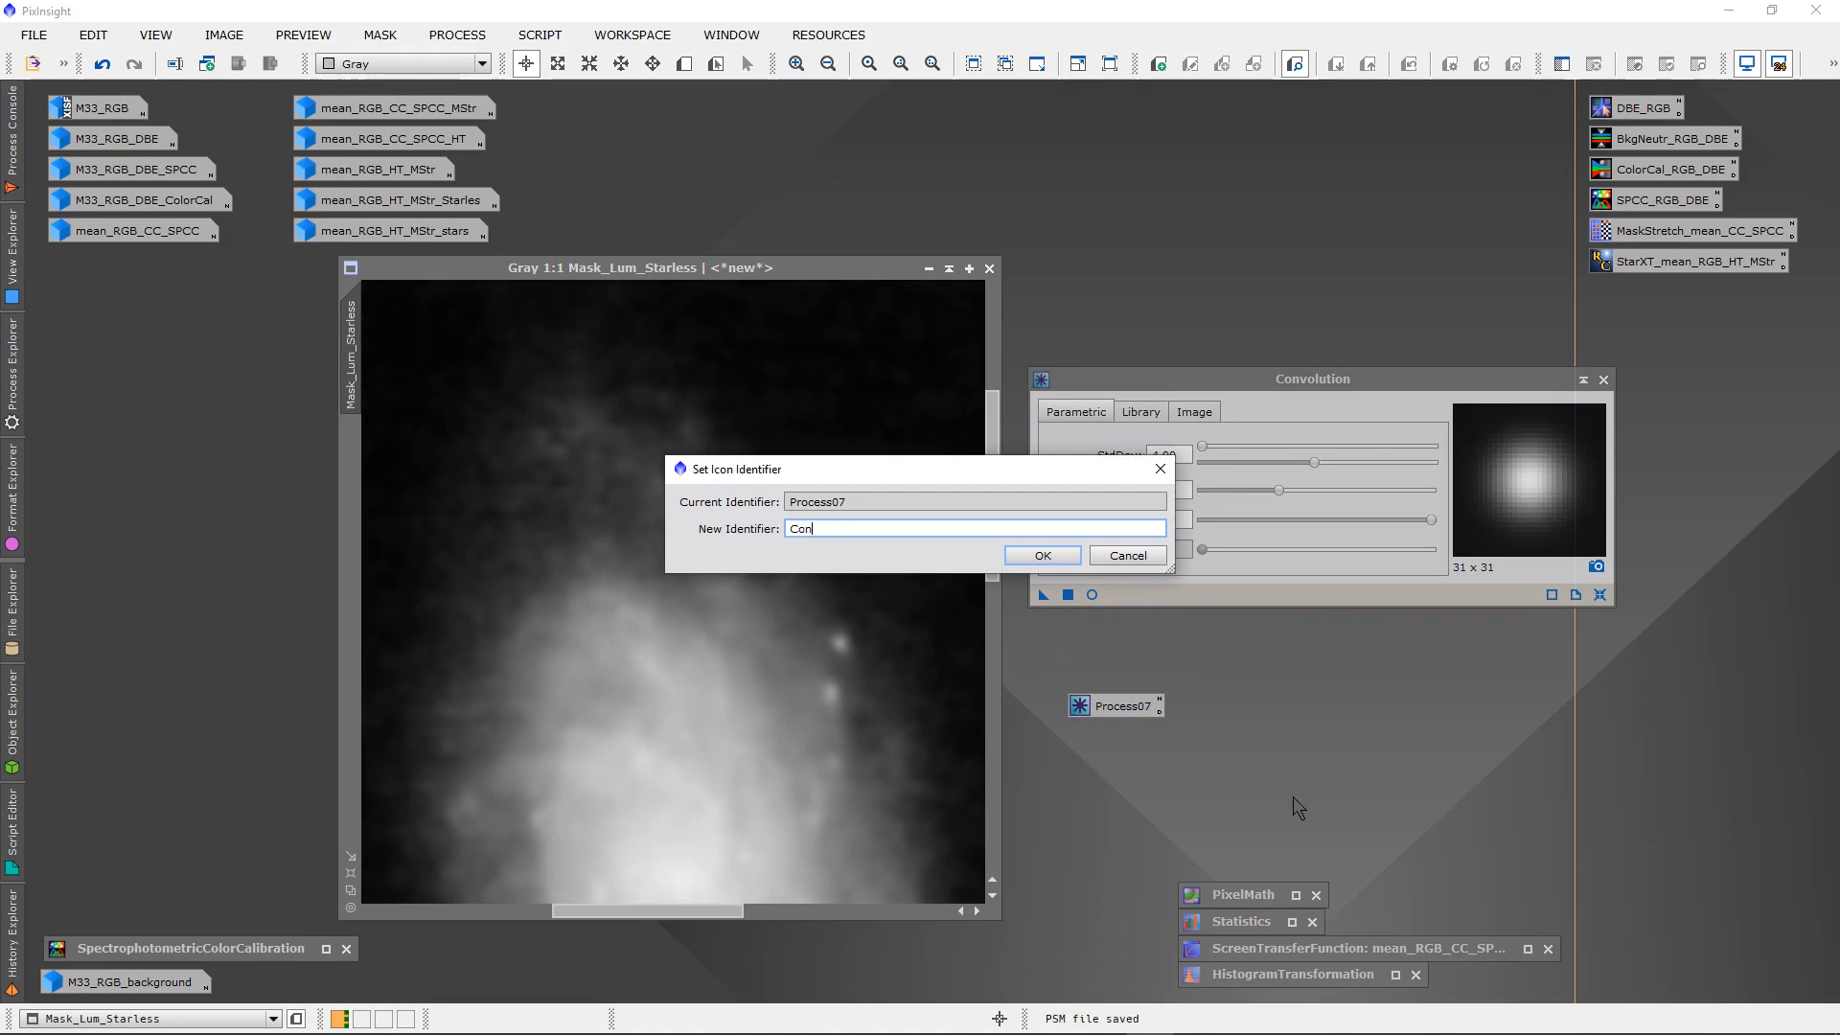
text(volution_Mask_Lum_Starless)
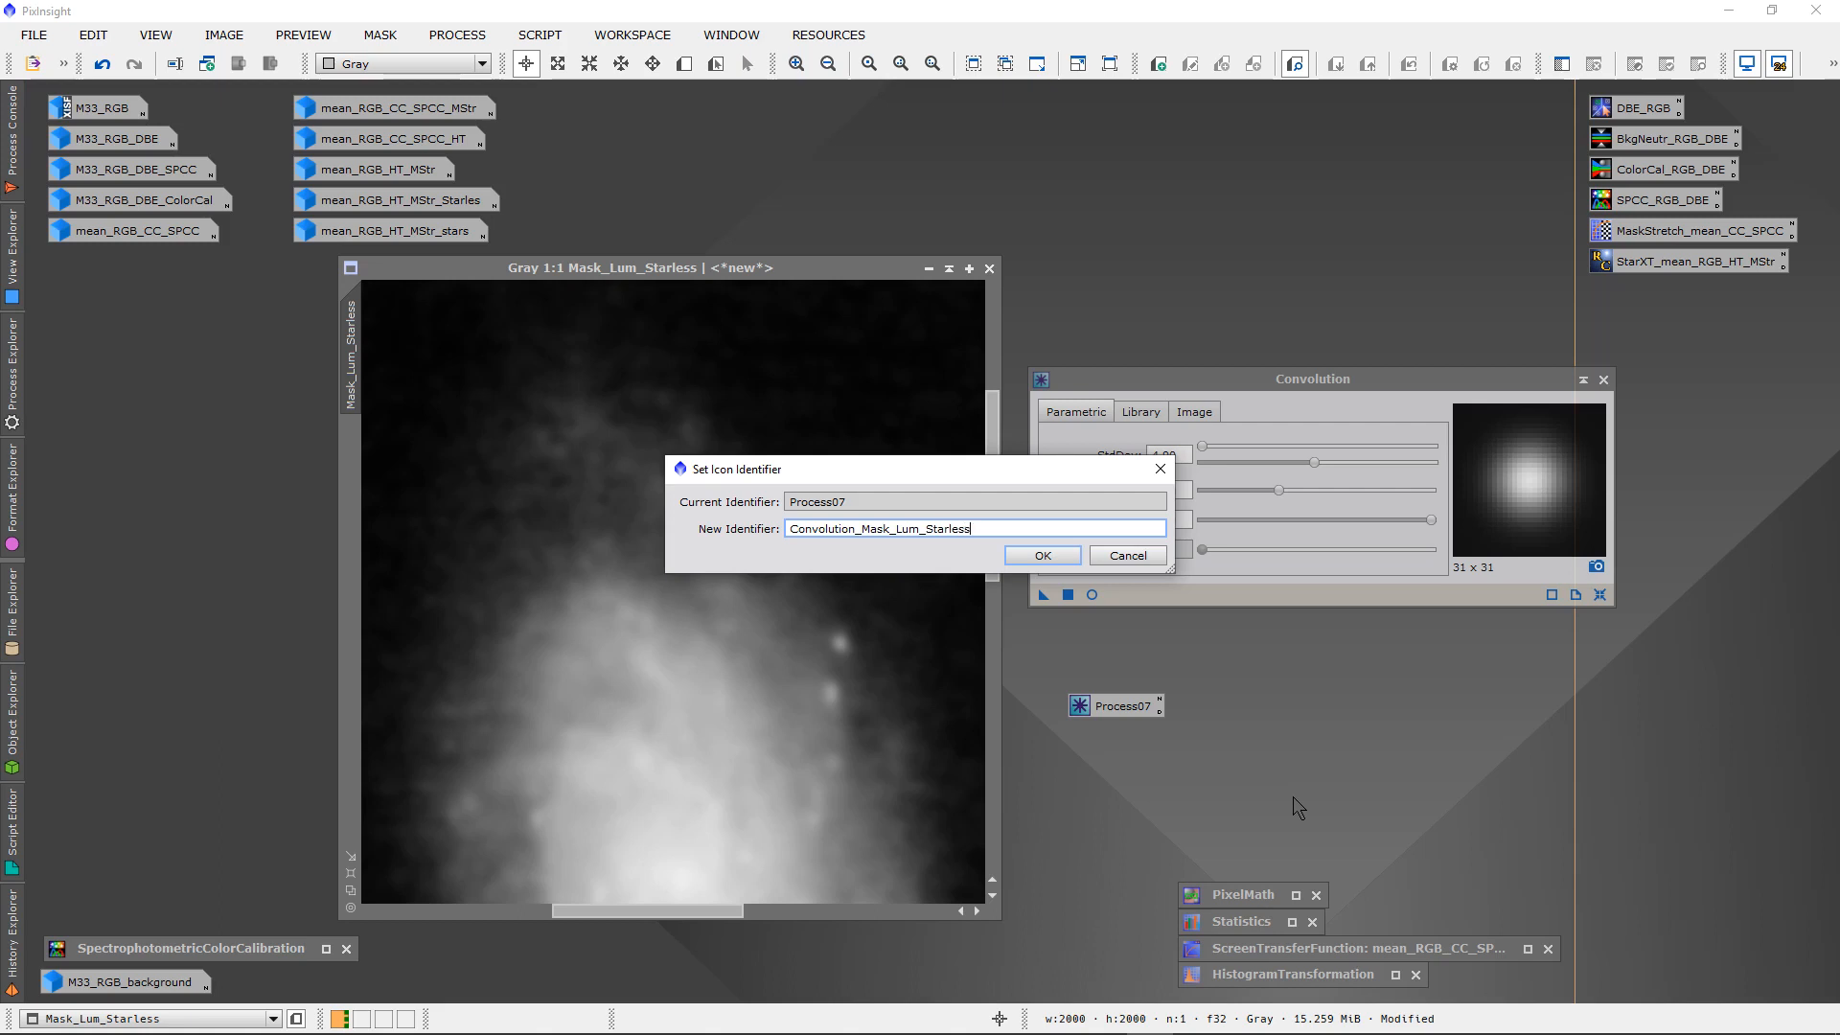
key(Return)
drag(1181, 712, 1705, 304)
click(1603, 379)
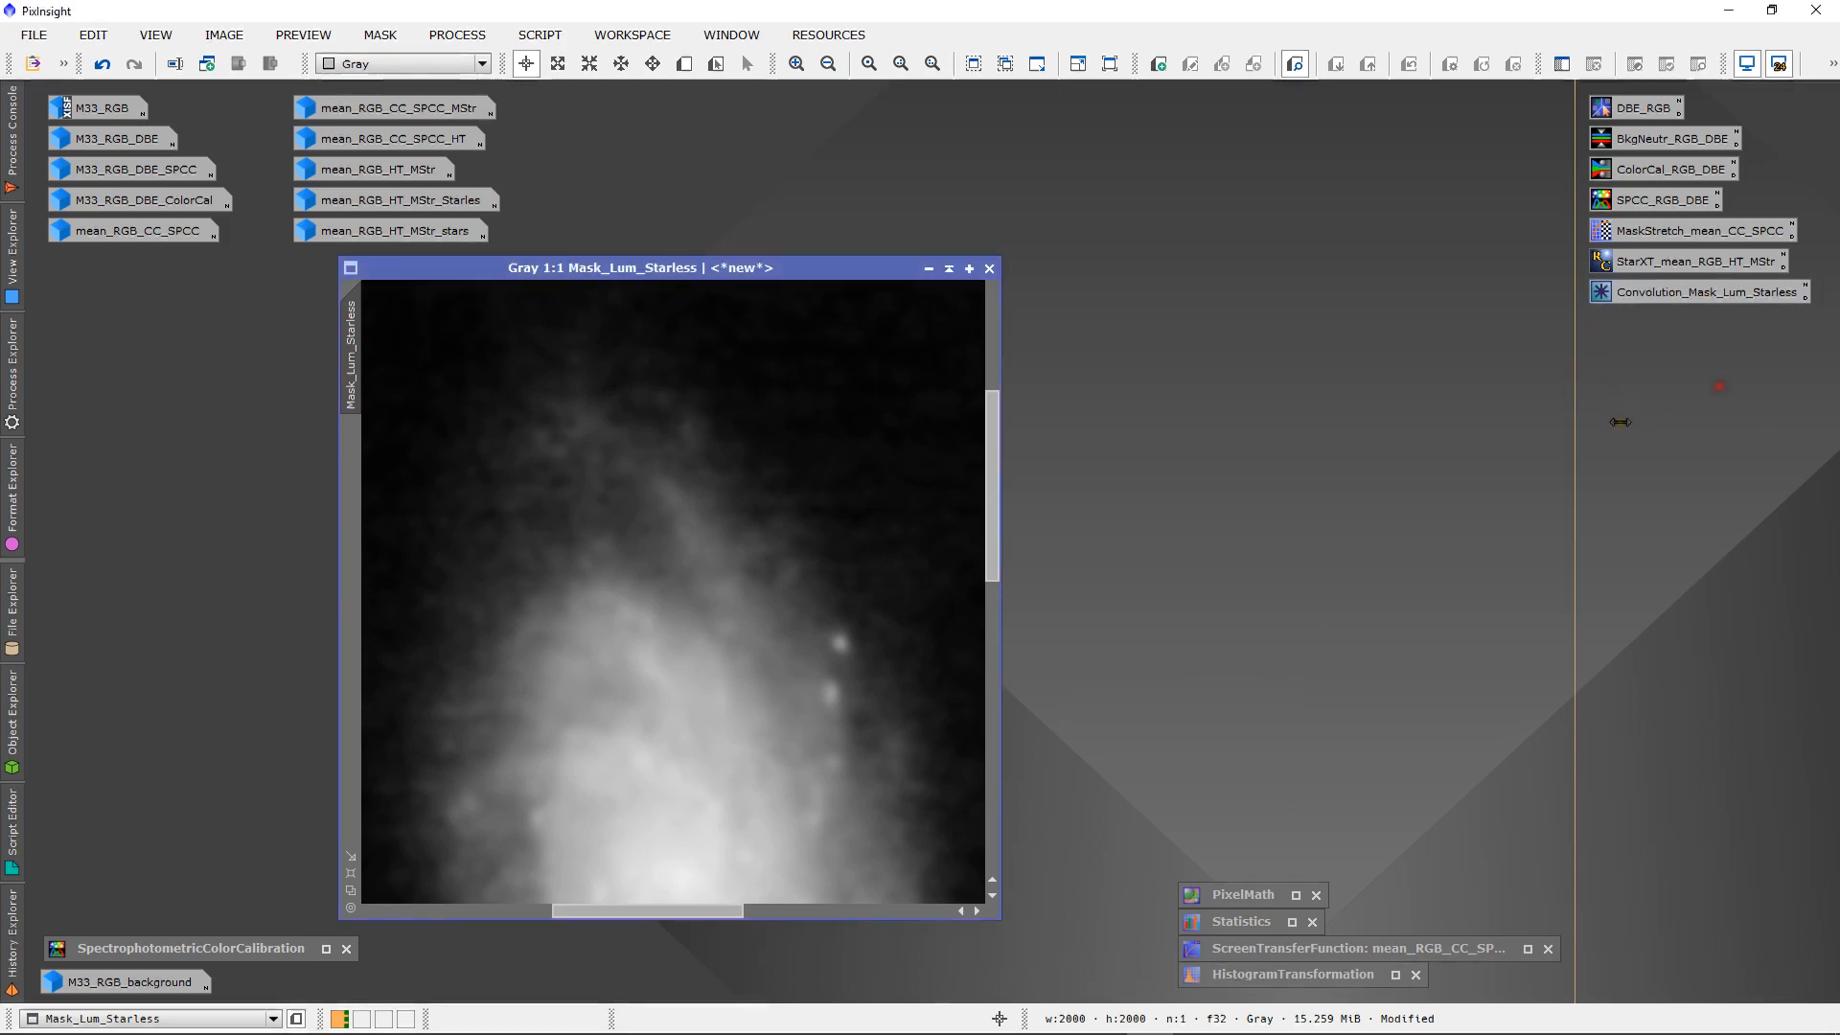
- Zoom Mask_Lum_Starless out to 1:5 with its window fitted, iconize it, and place its icon near the process icons
click(928, 268)
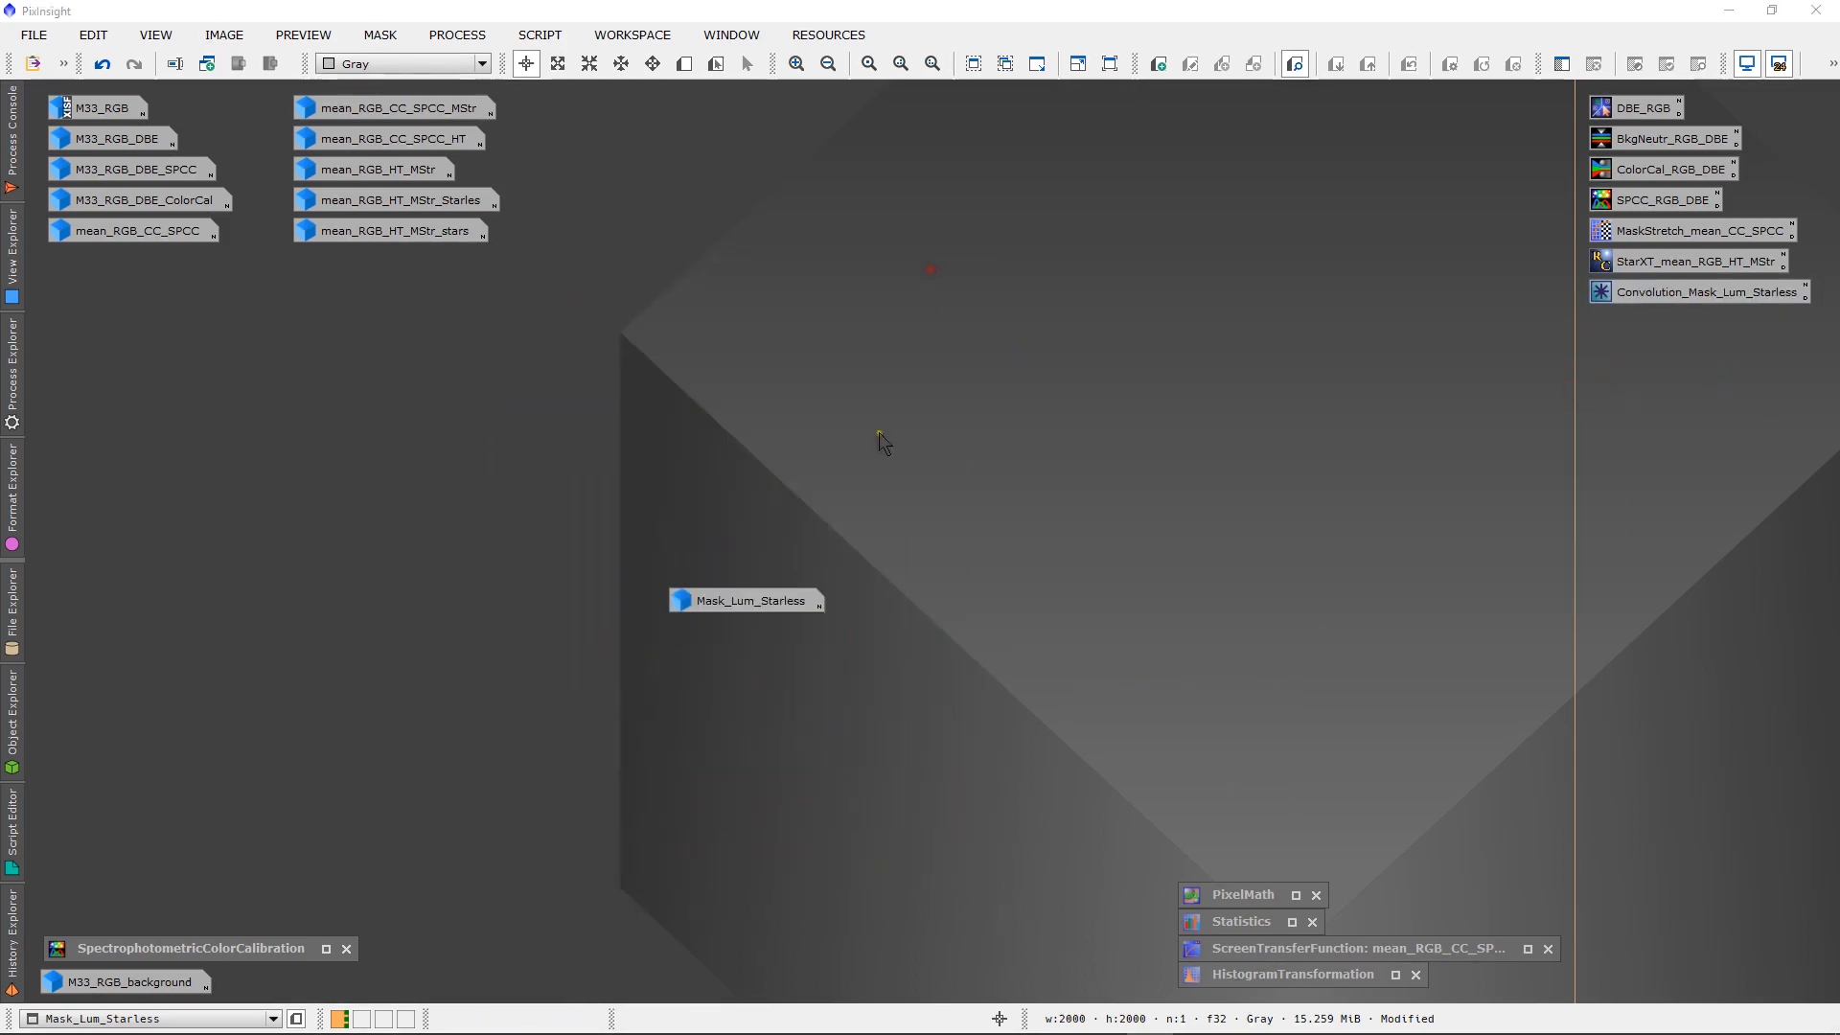
double_click(749, 600)
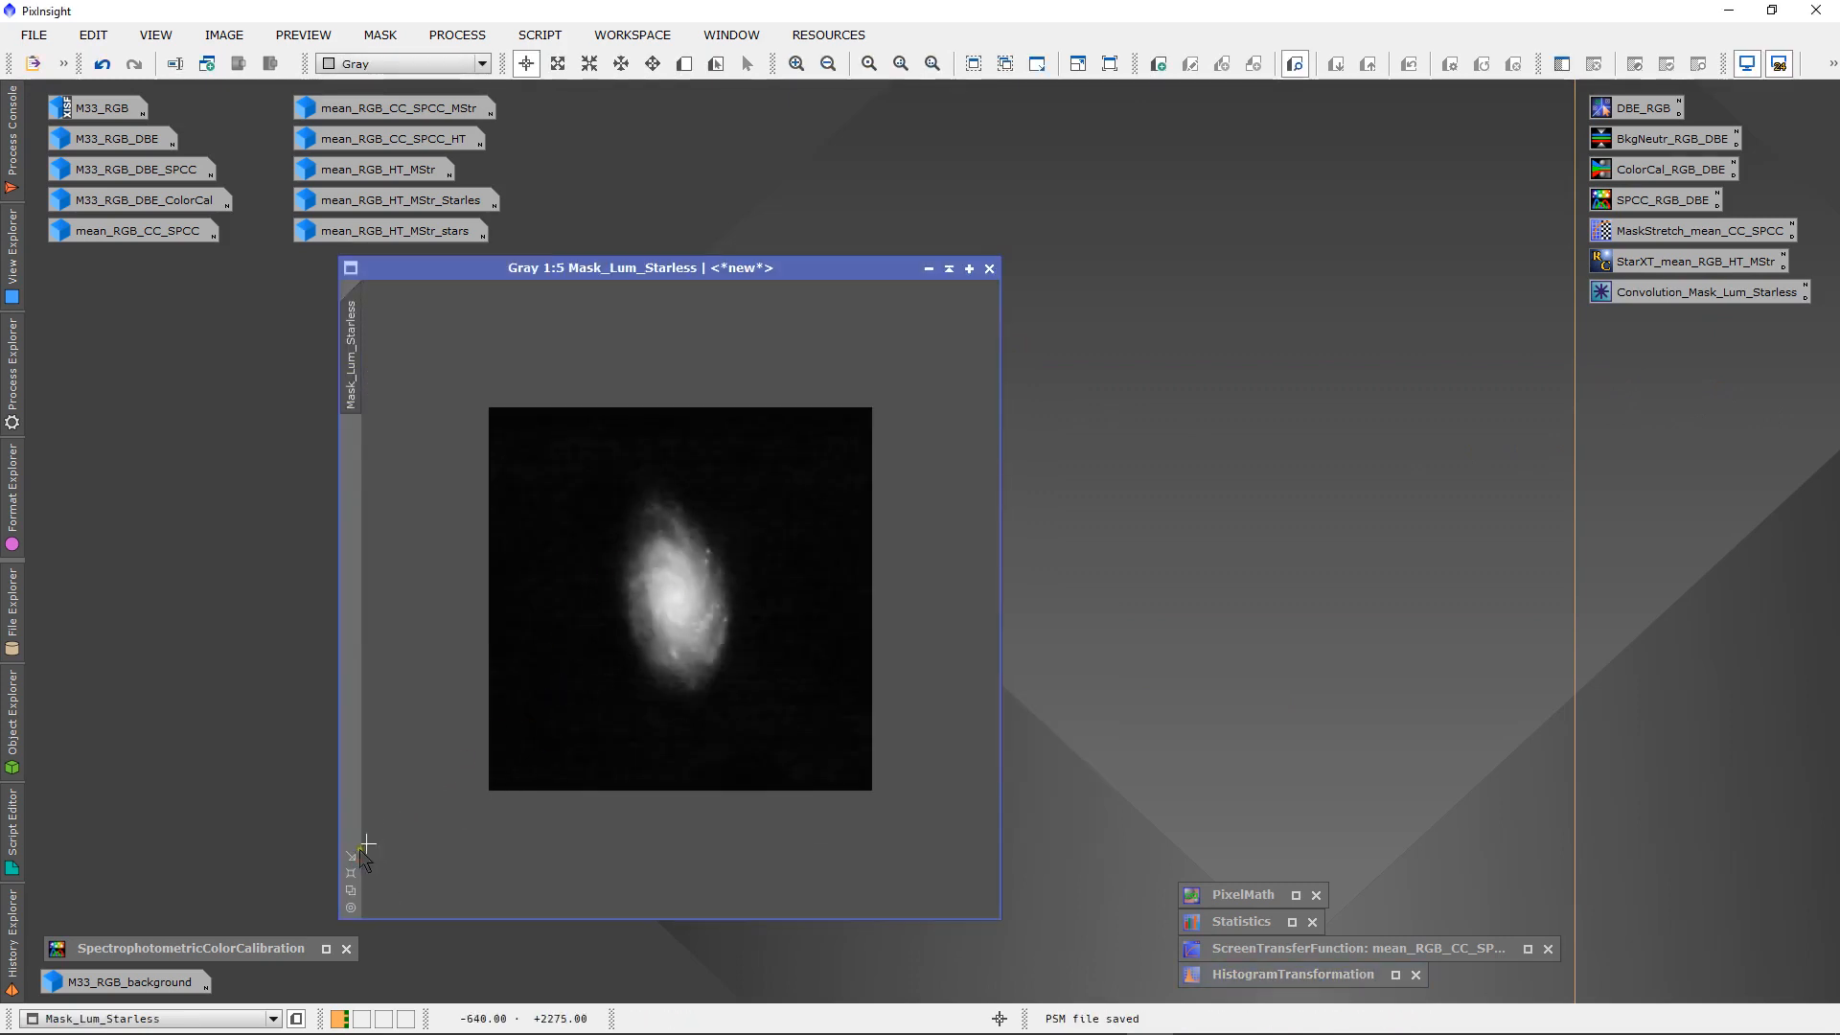
click(352, 890)
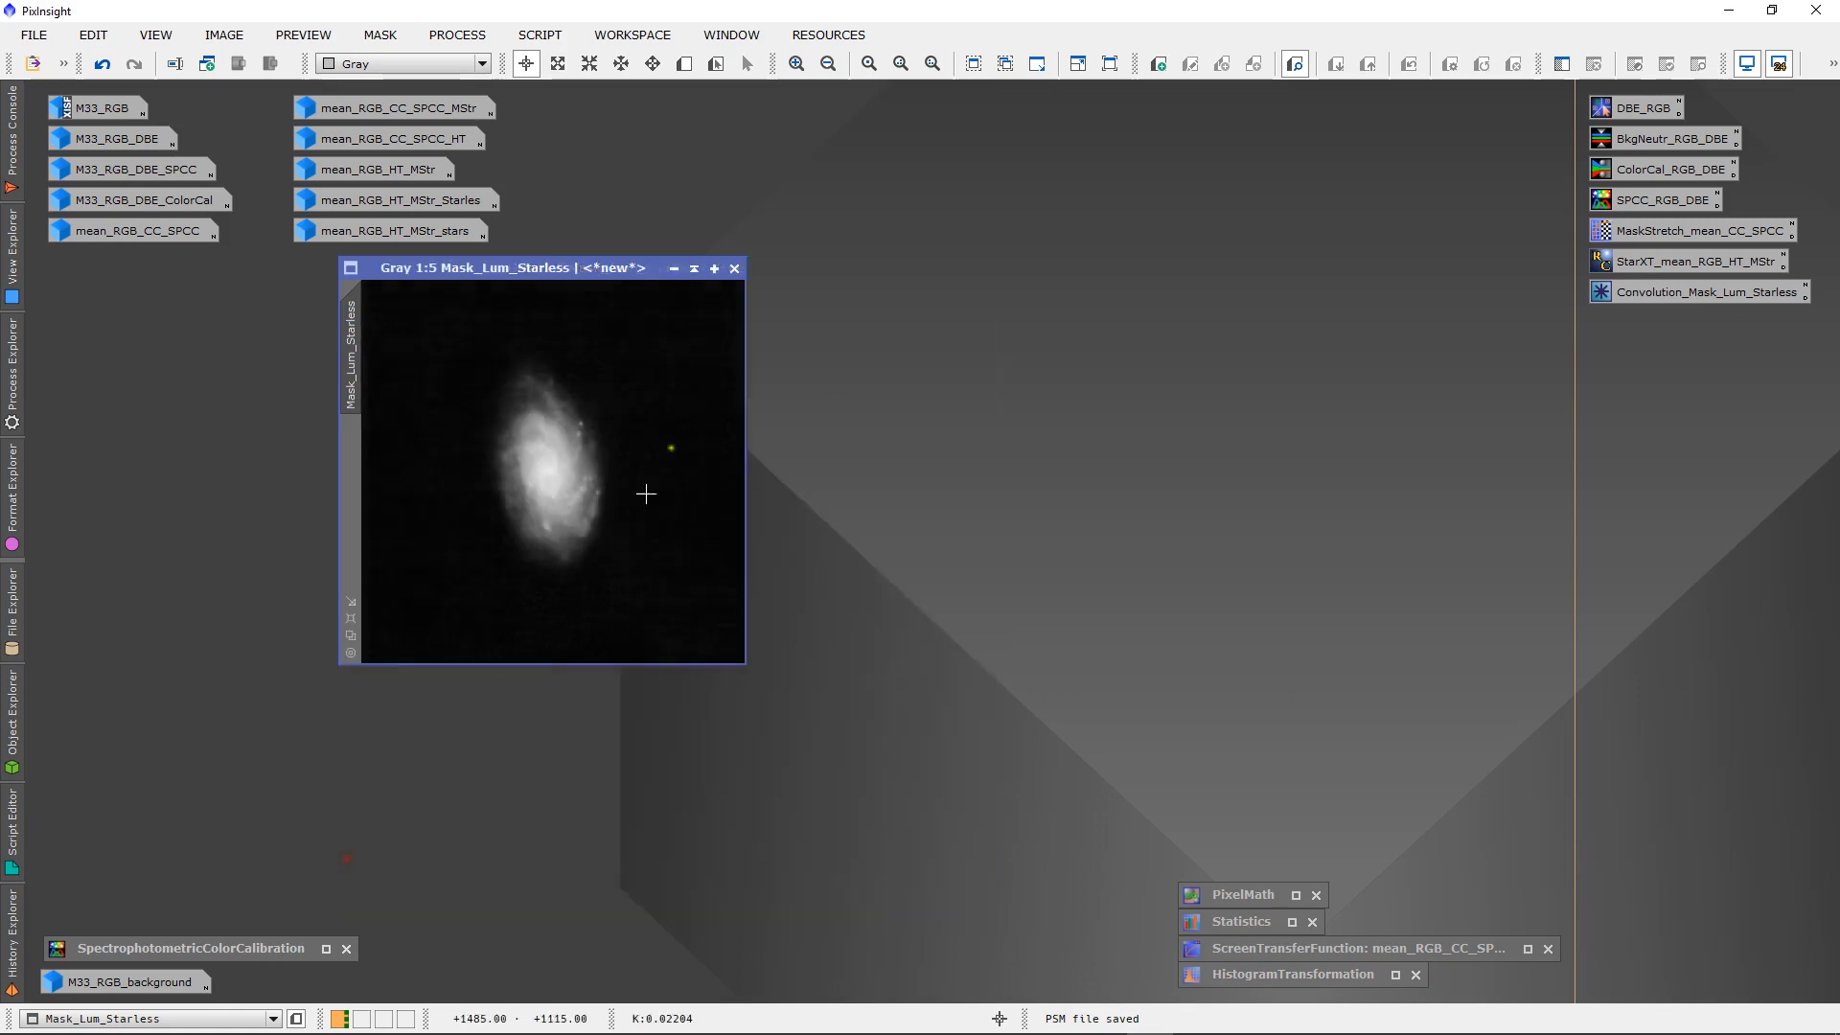
click(674, 270)
drag(717, 598, 1416, 106)
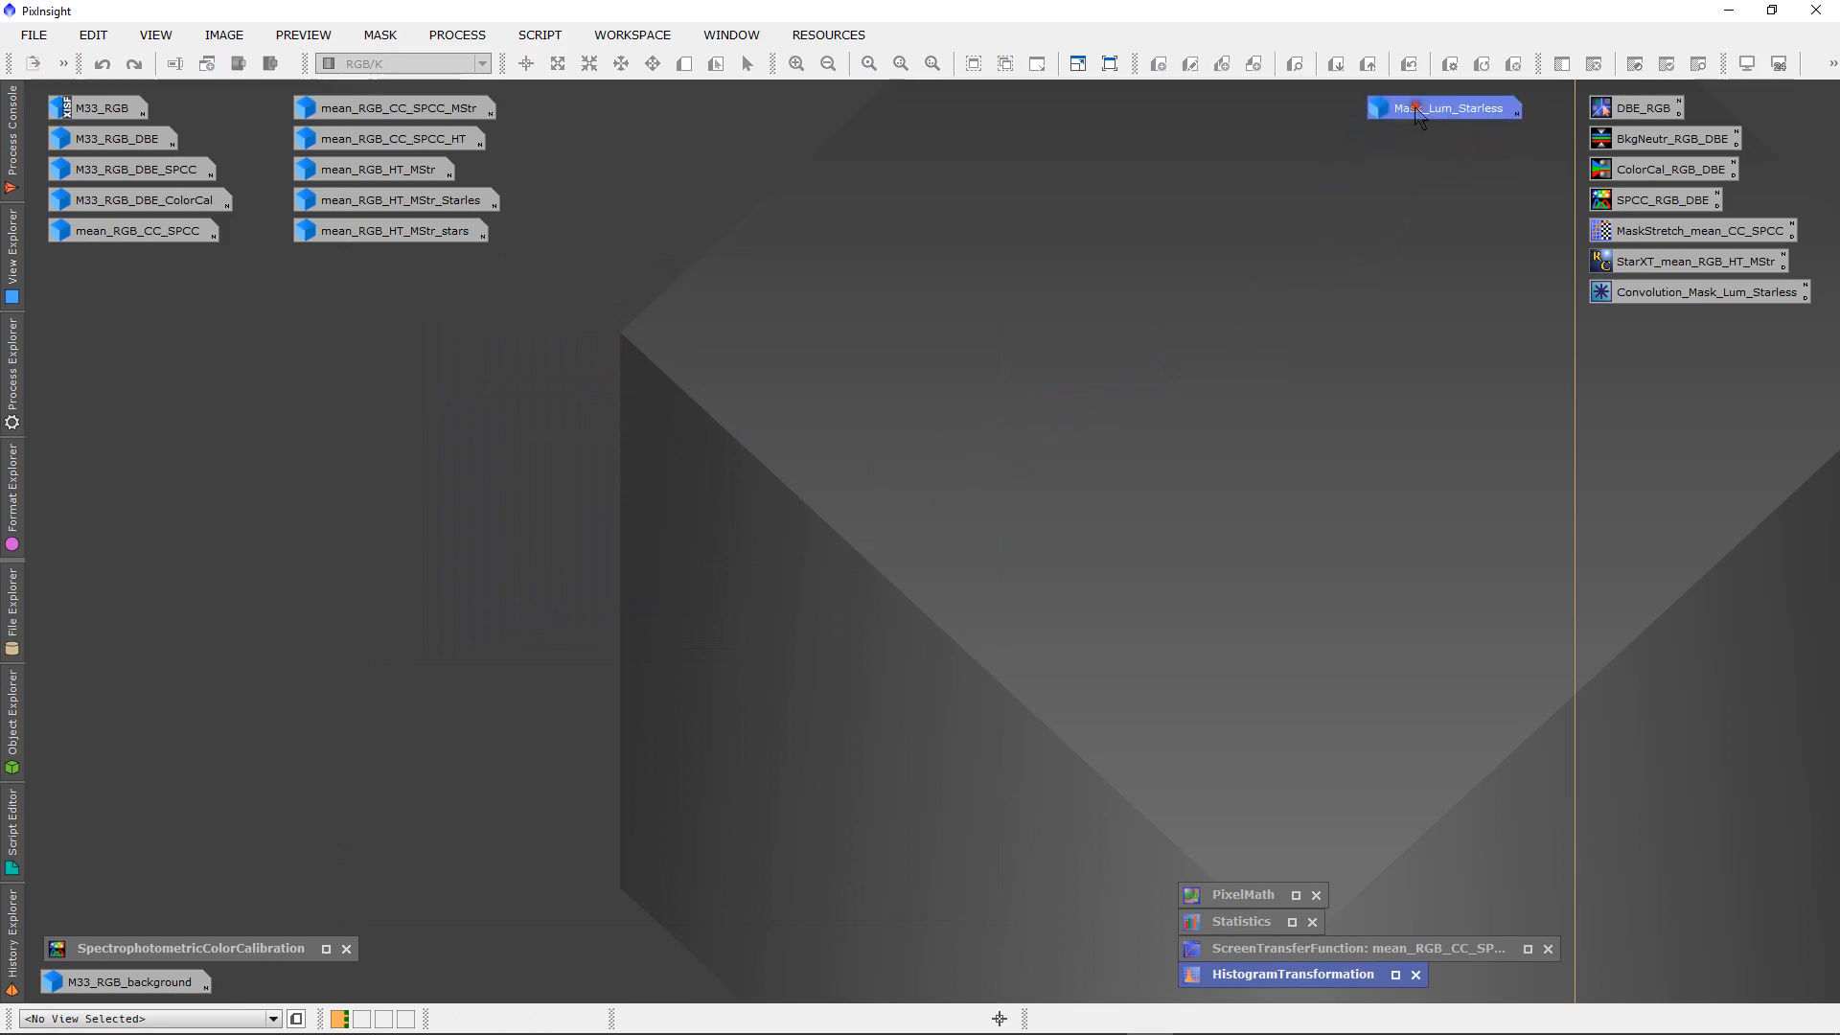
- Open mean_RGB_HT_MStr_Starles and Mask_Lum_Starless, and arrange the two images side by side
mouse_move(436, 206)
double_click(436, 206)
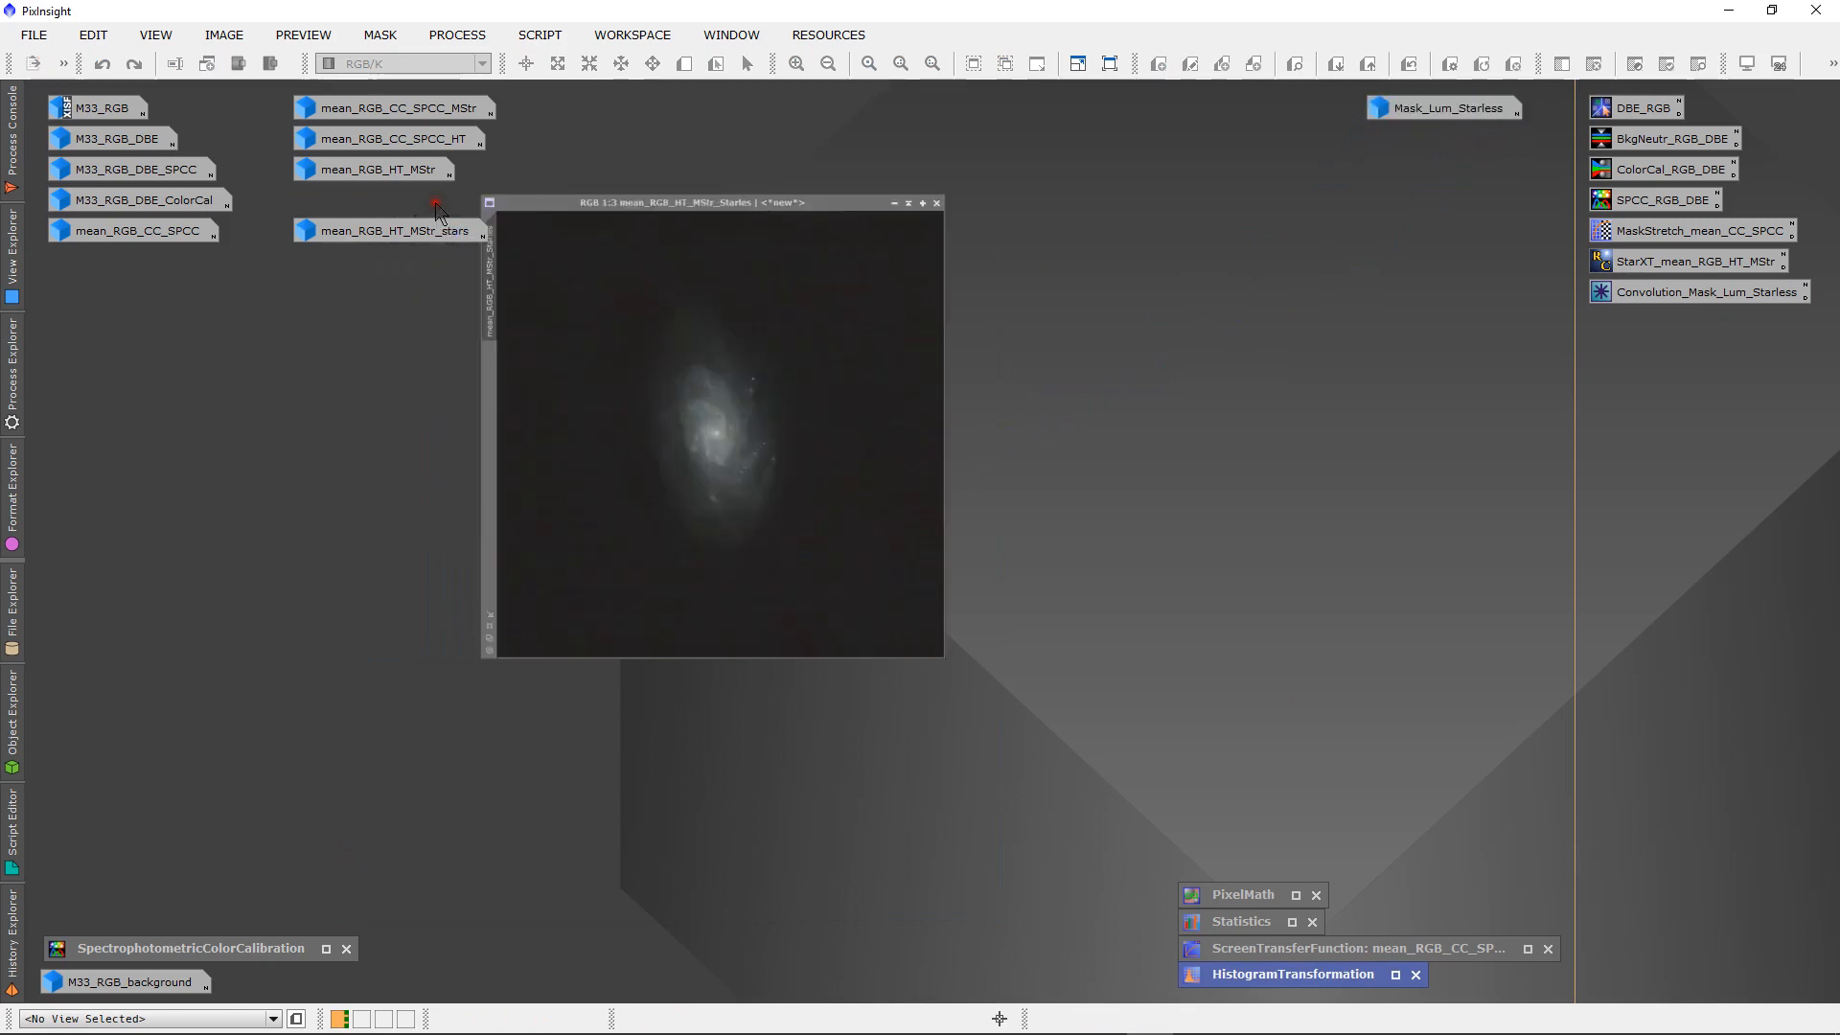
drag(732, 213, 695, 211)
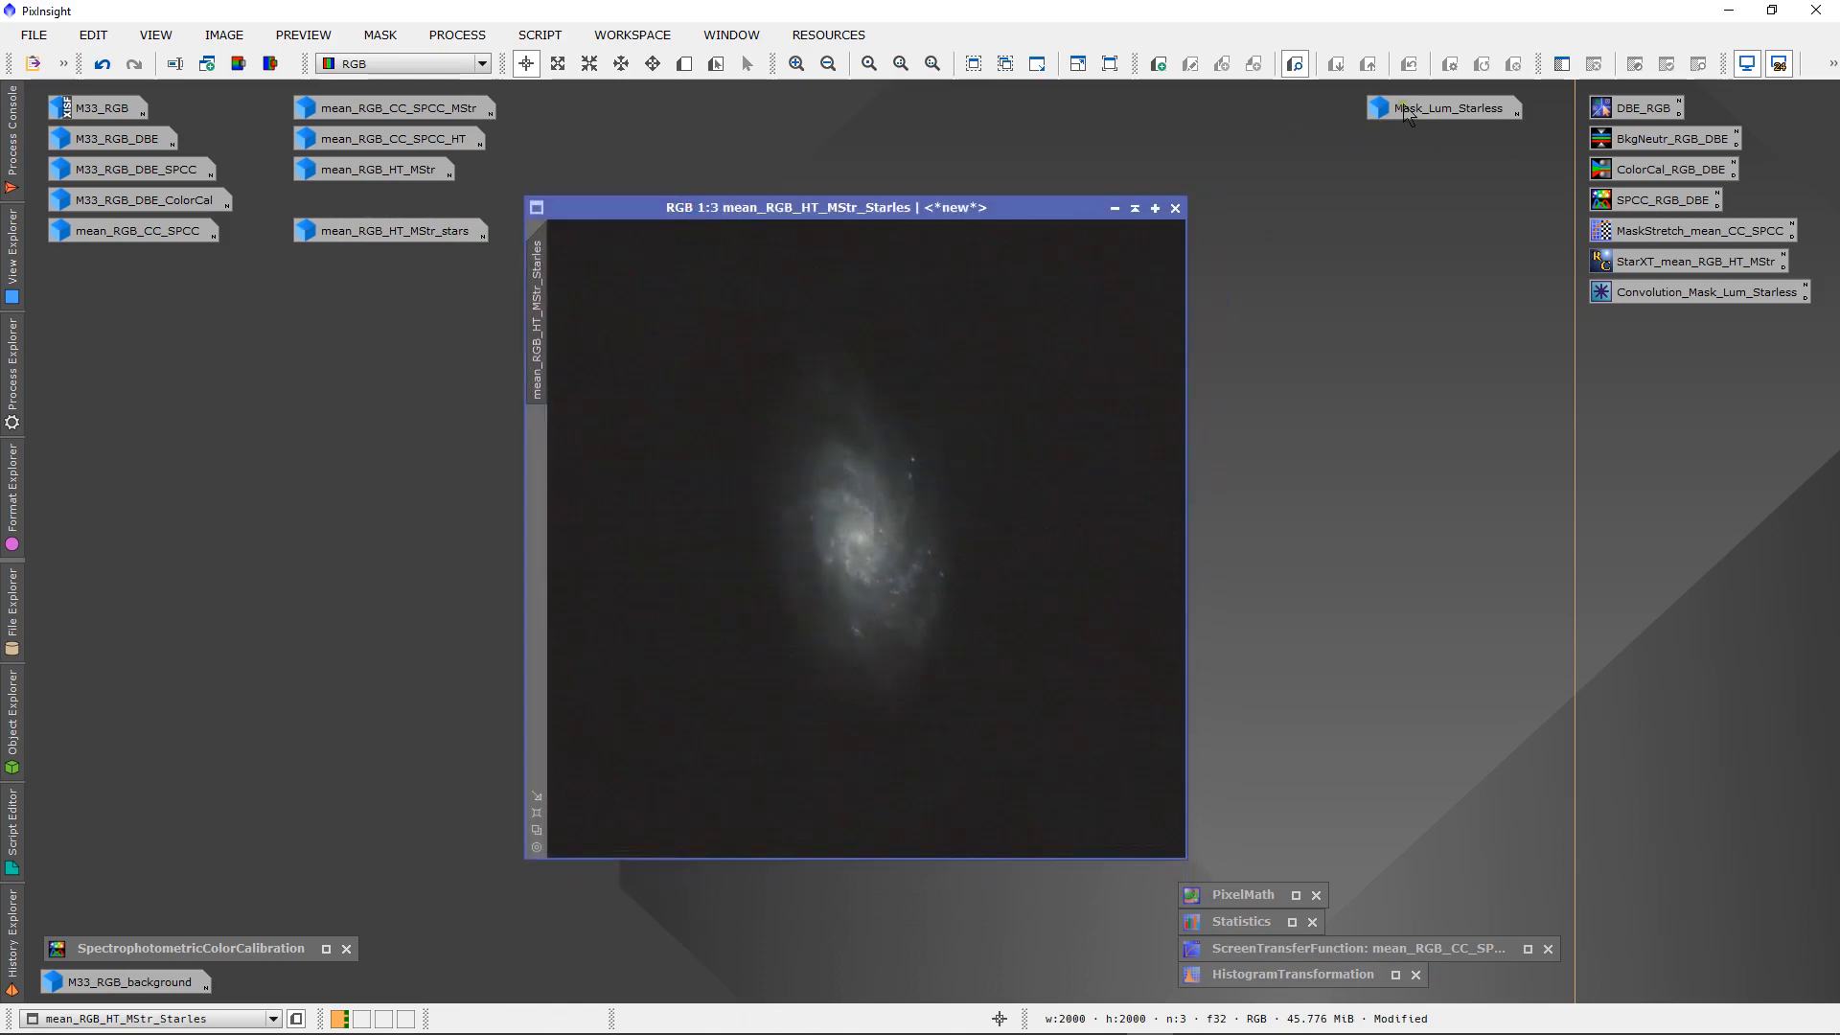
mouse_move(1405, 108)
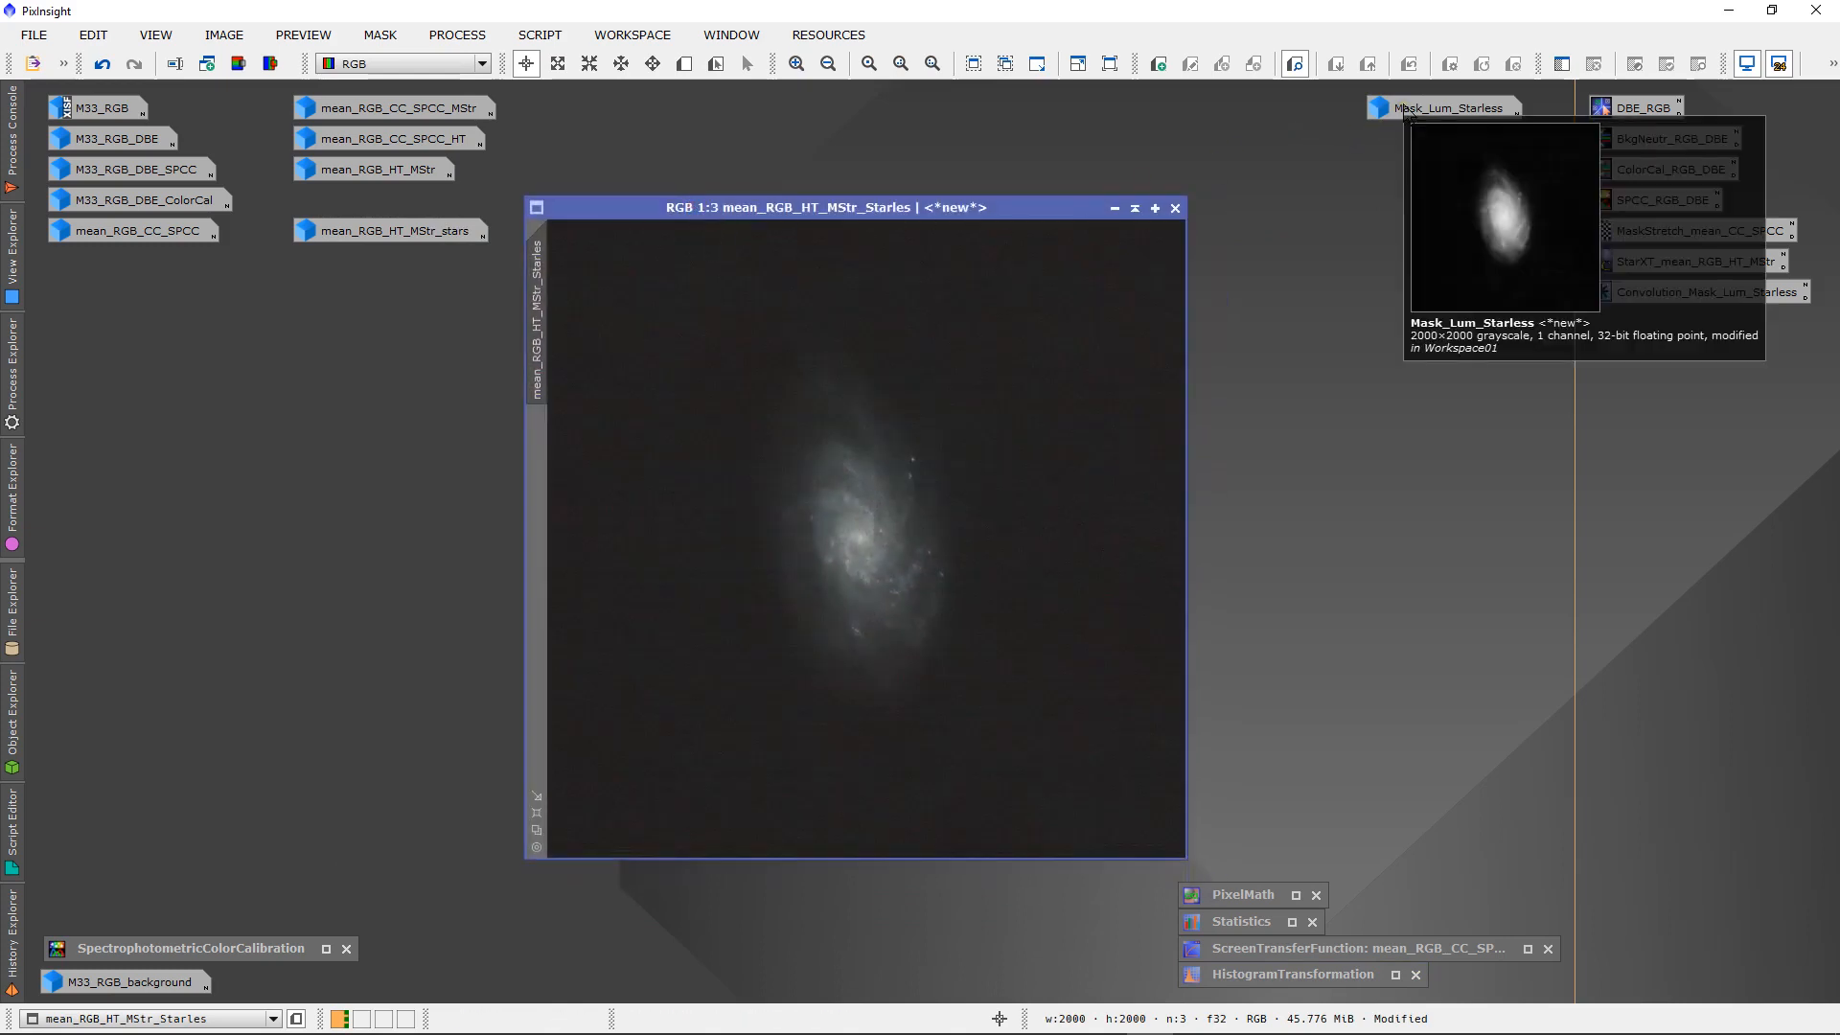
double_click(1405, 108)
drag(662, 262, 1571, 354)
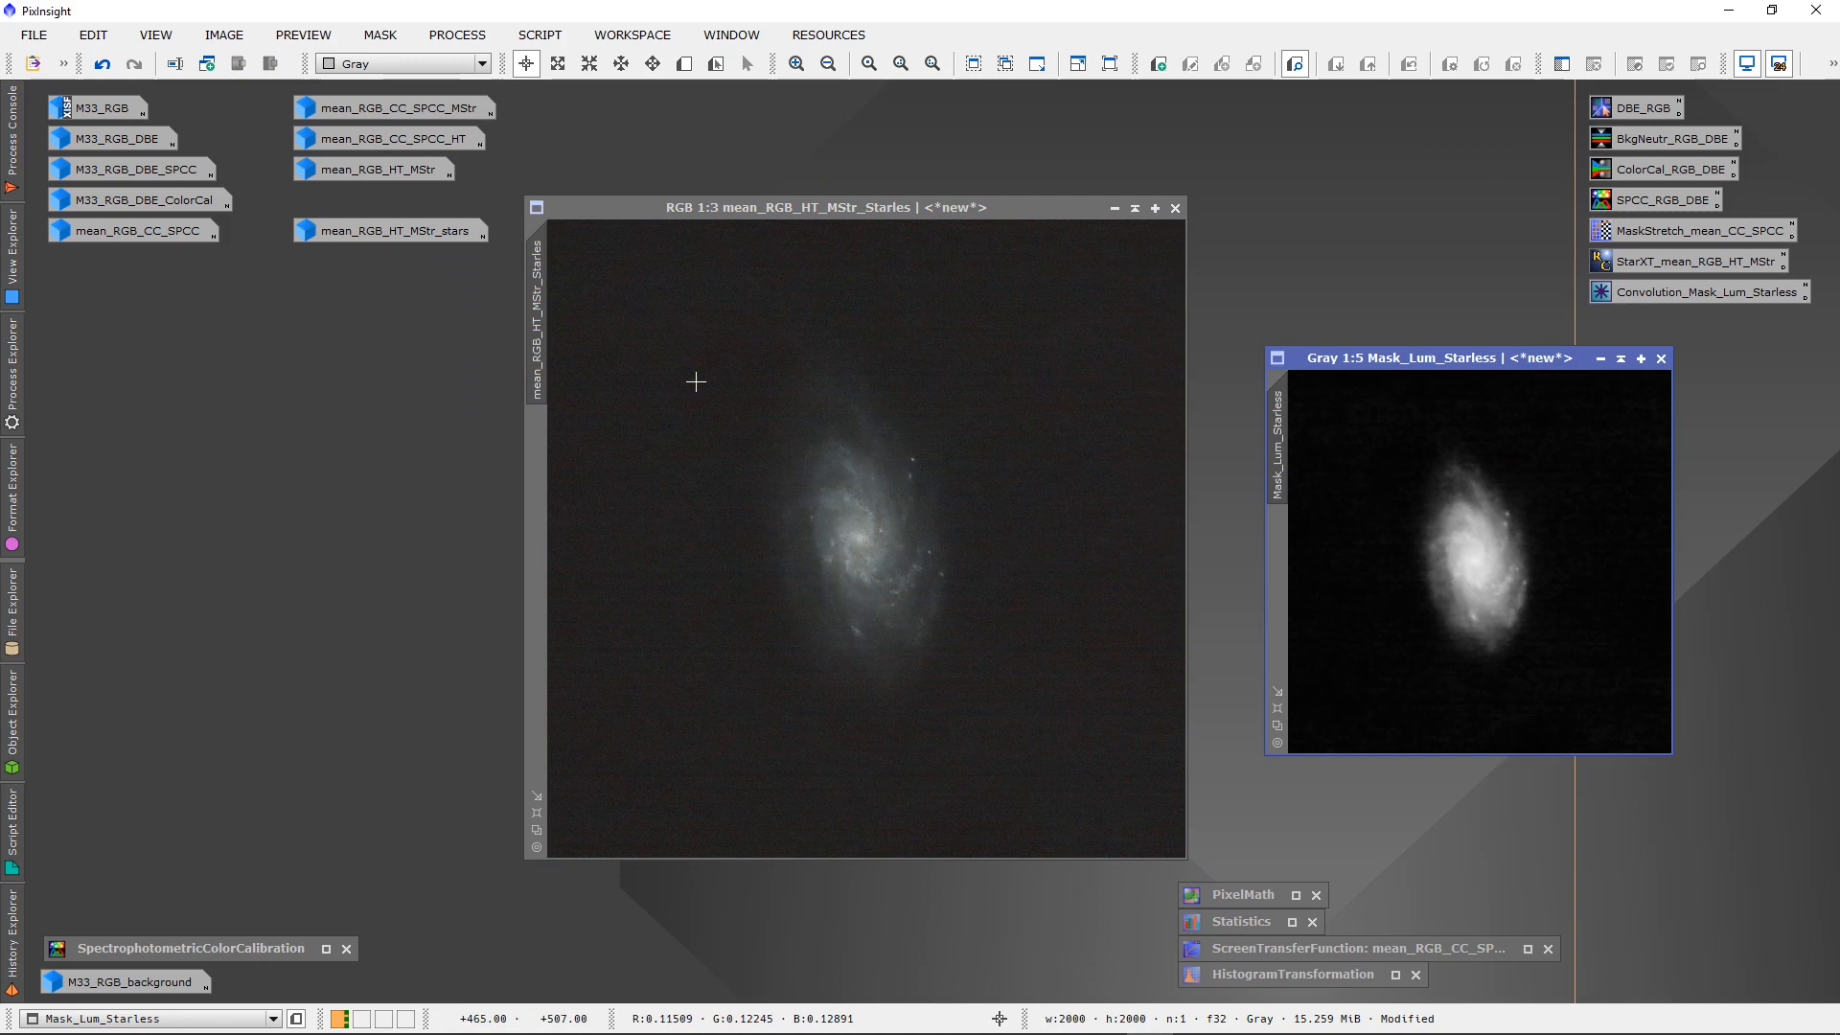
click(381, 37)
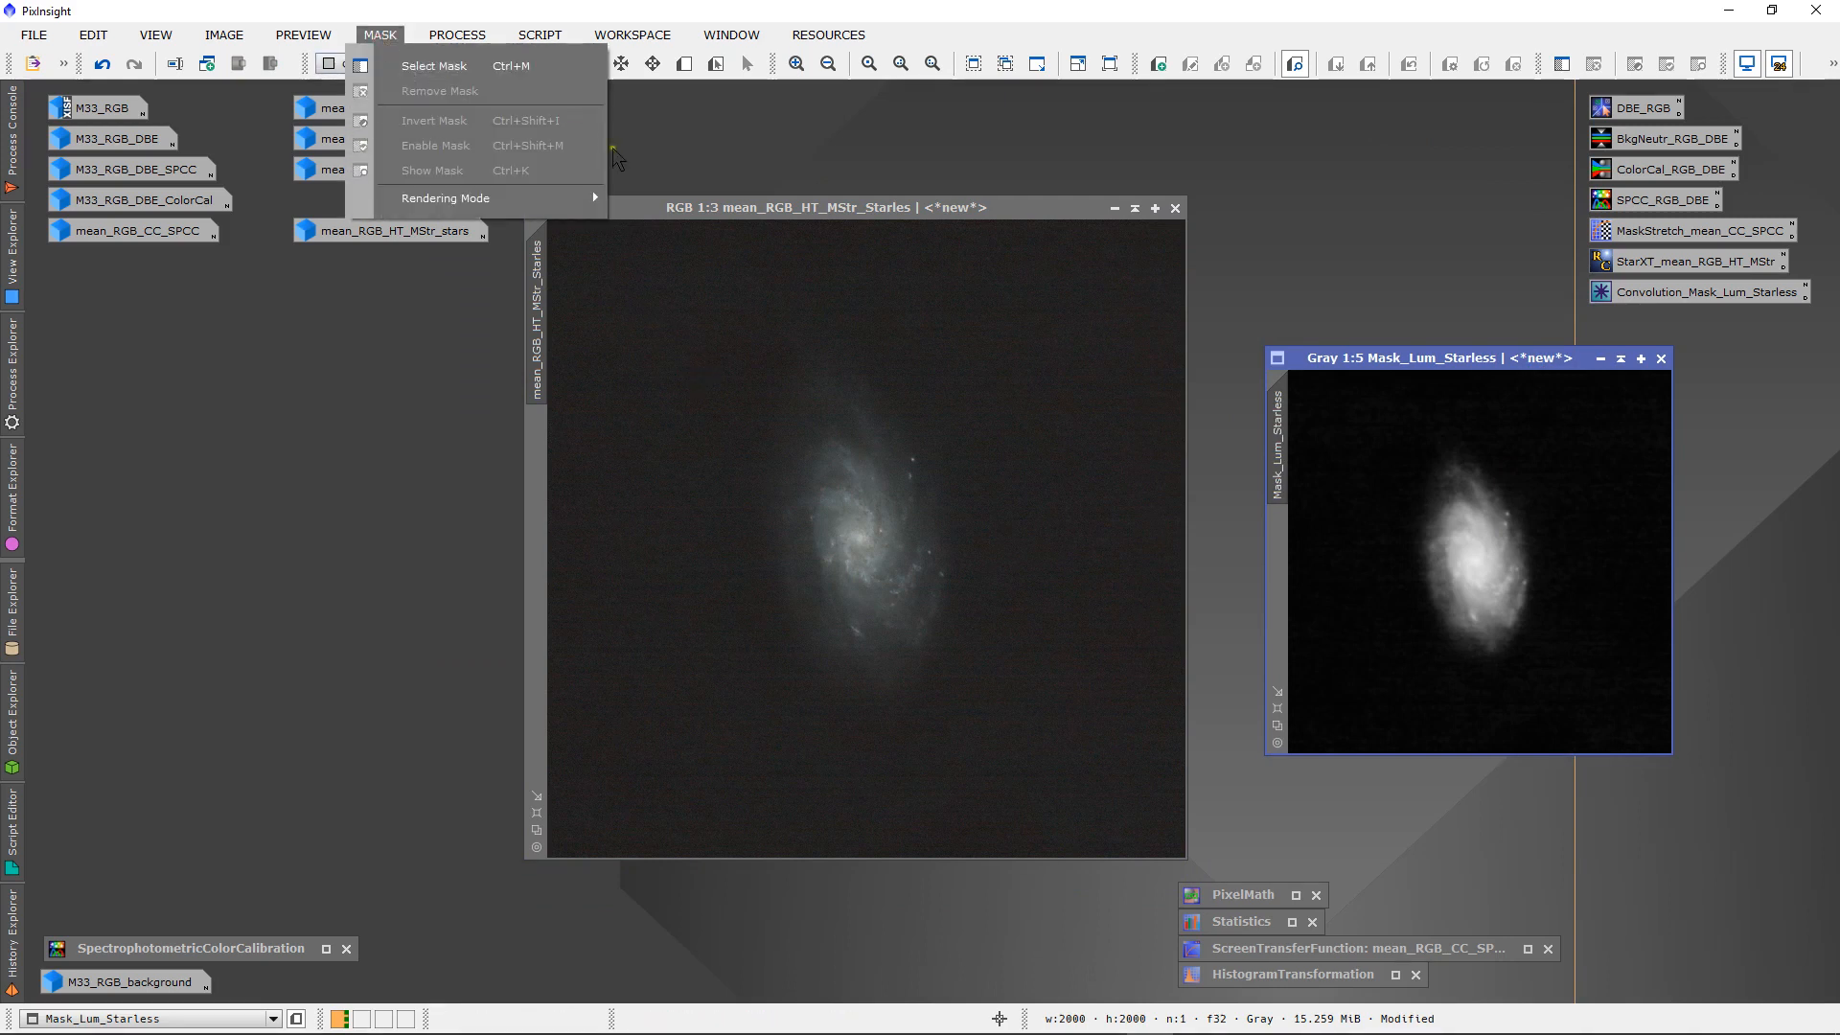
click(816, 210)
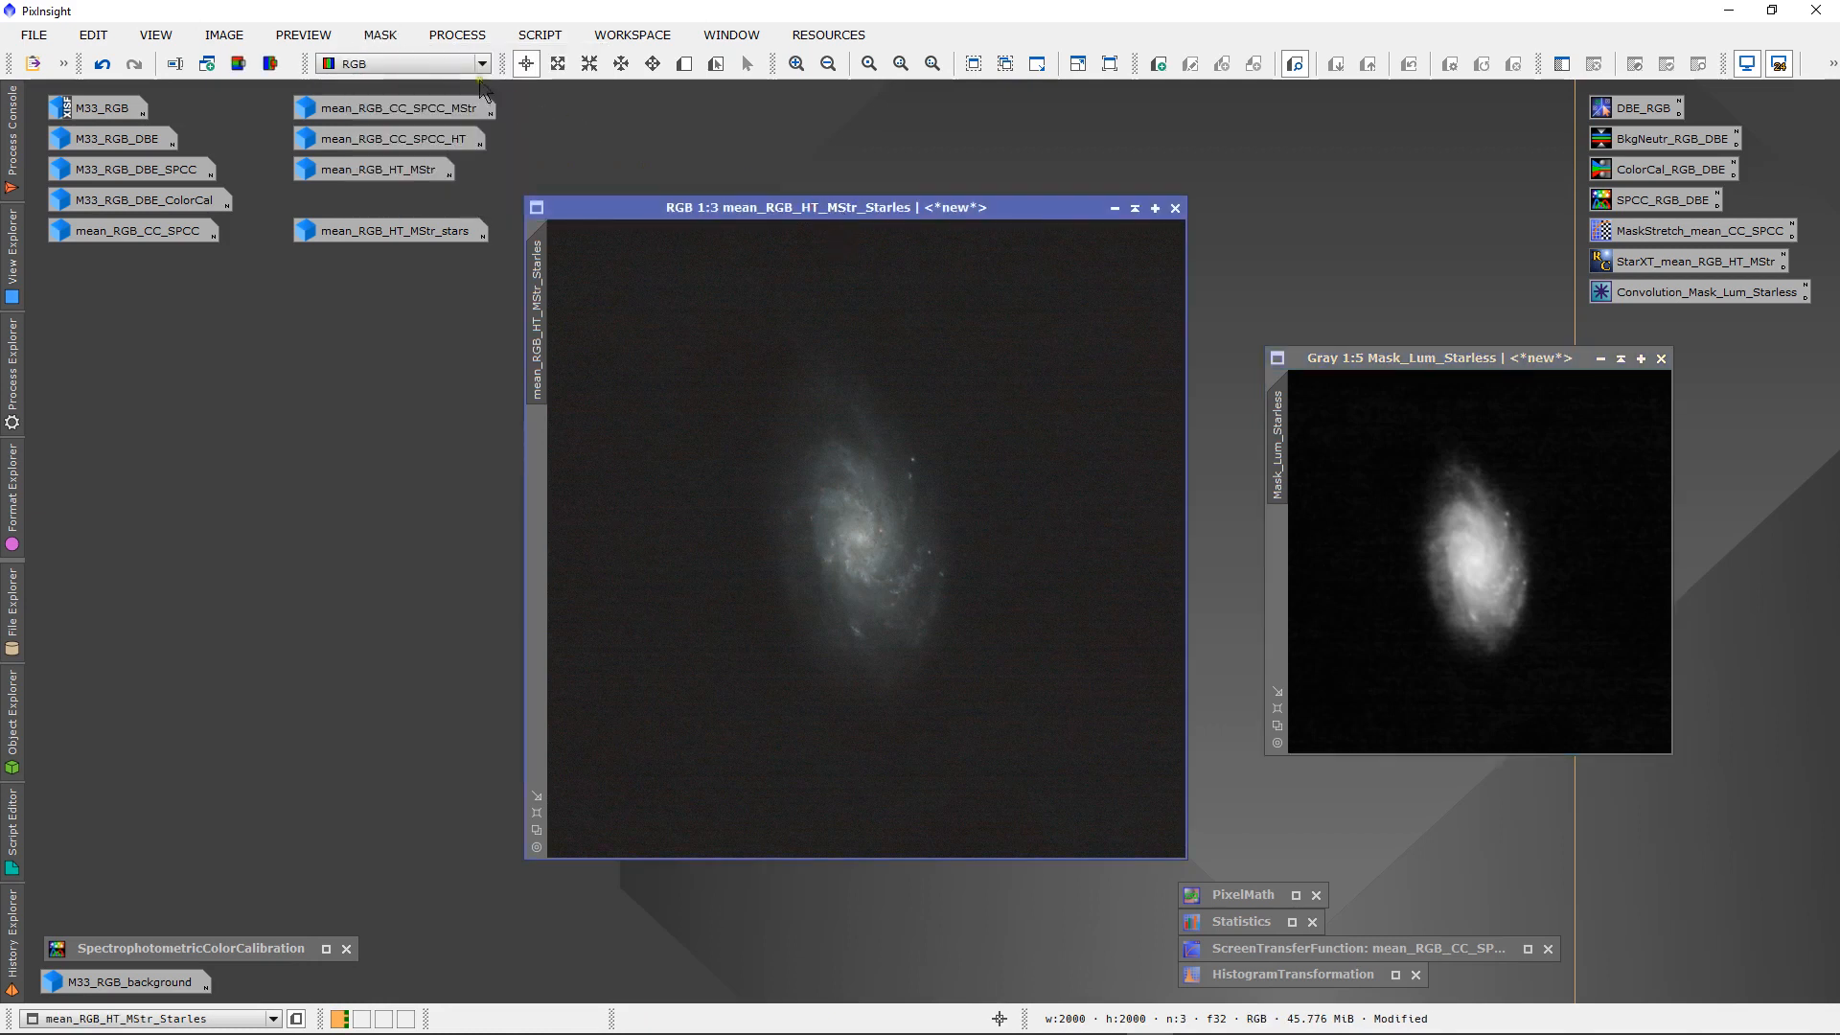
click(380, 36)
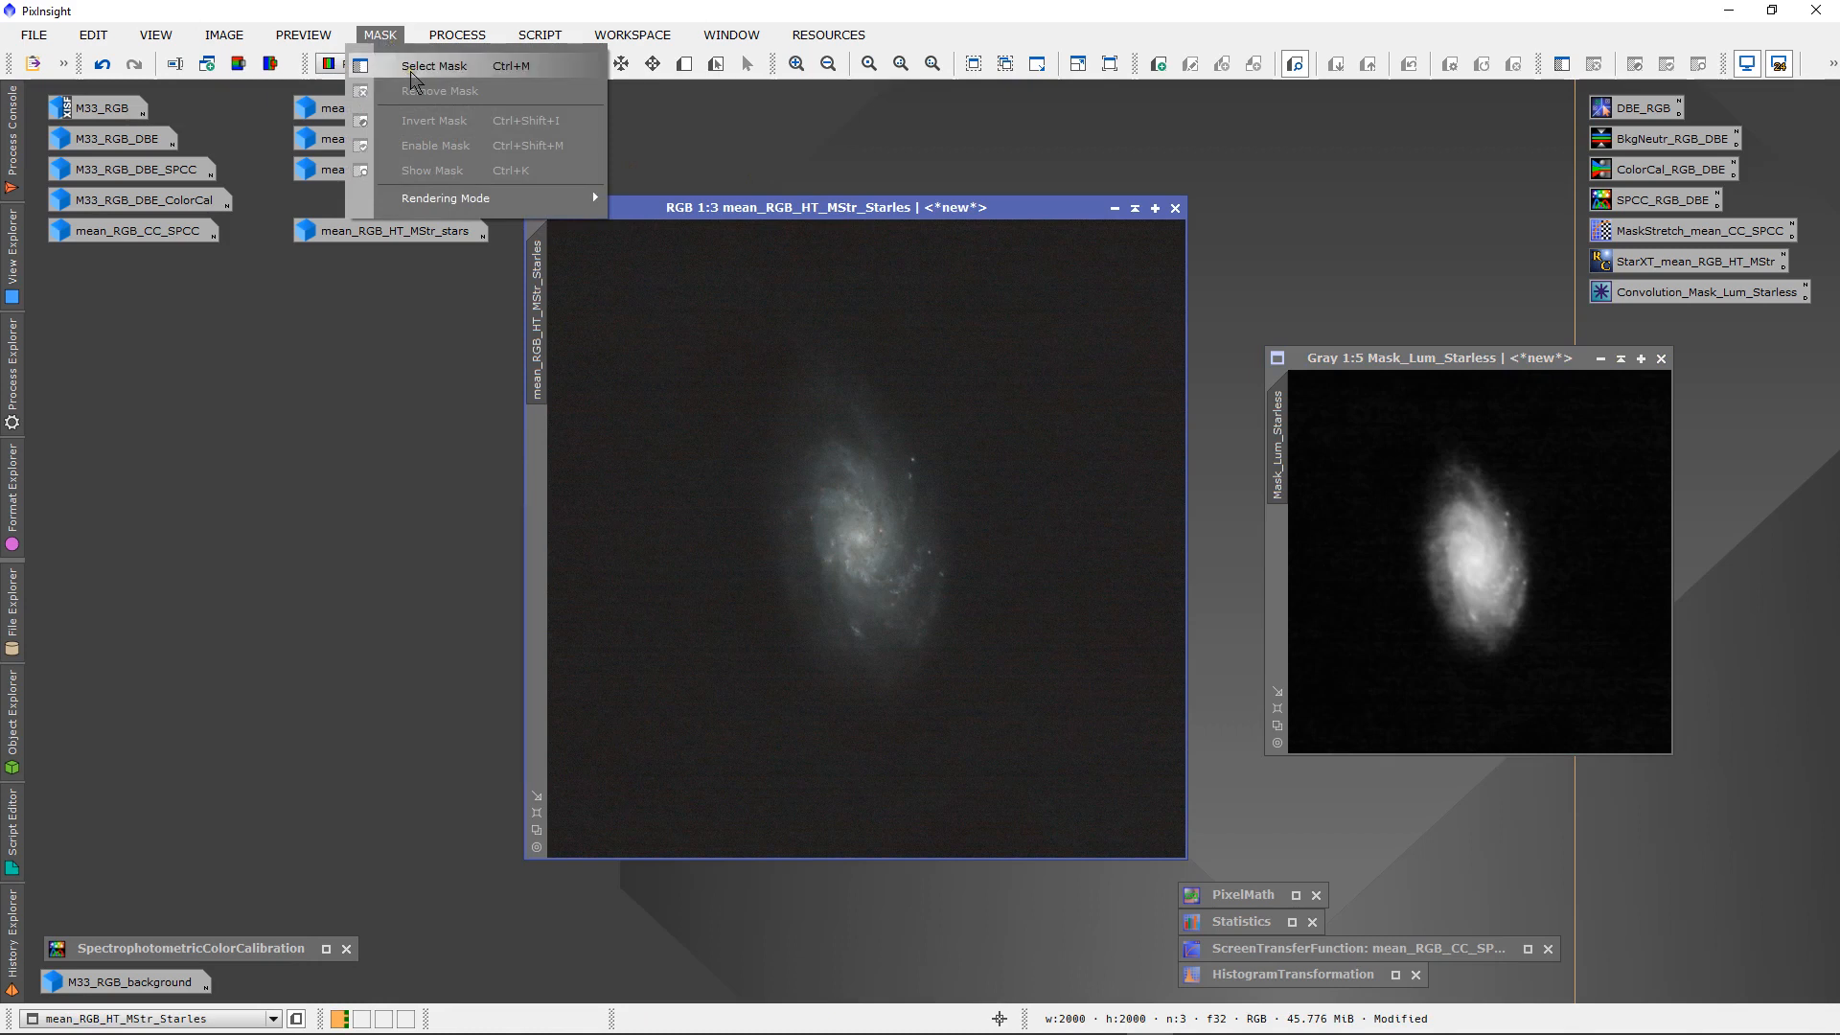
click(412, 67)
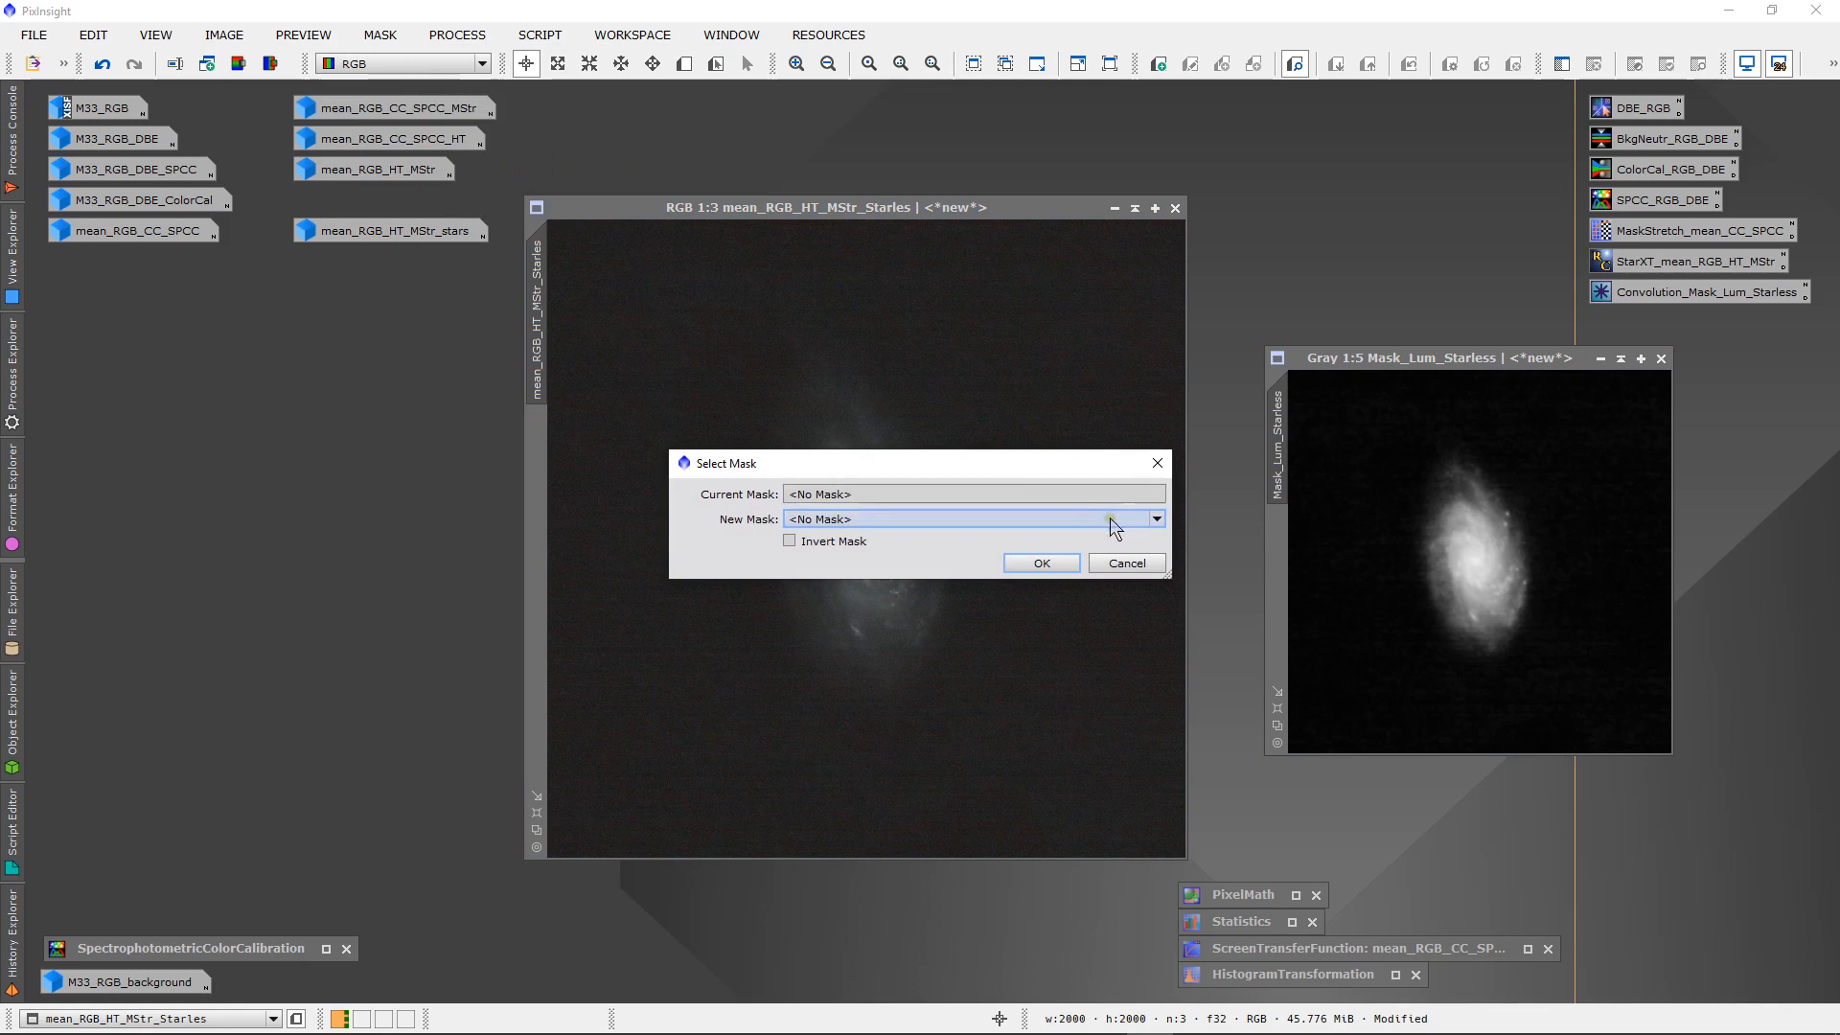
click(1156, 520)
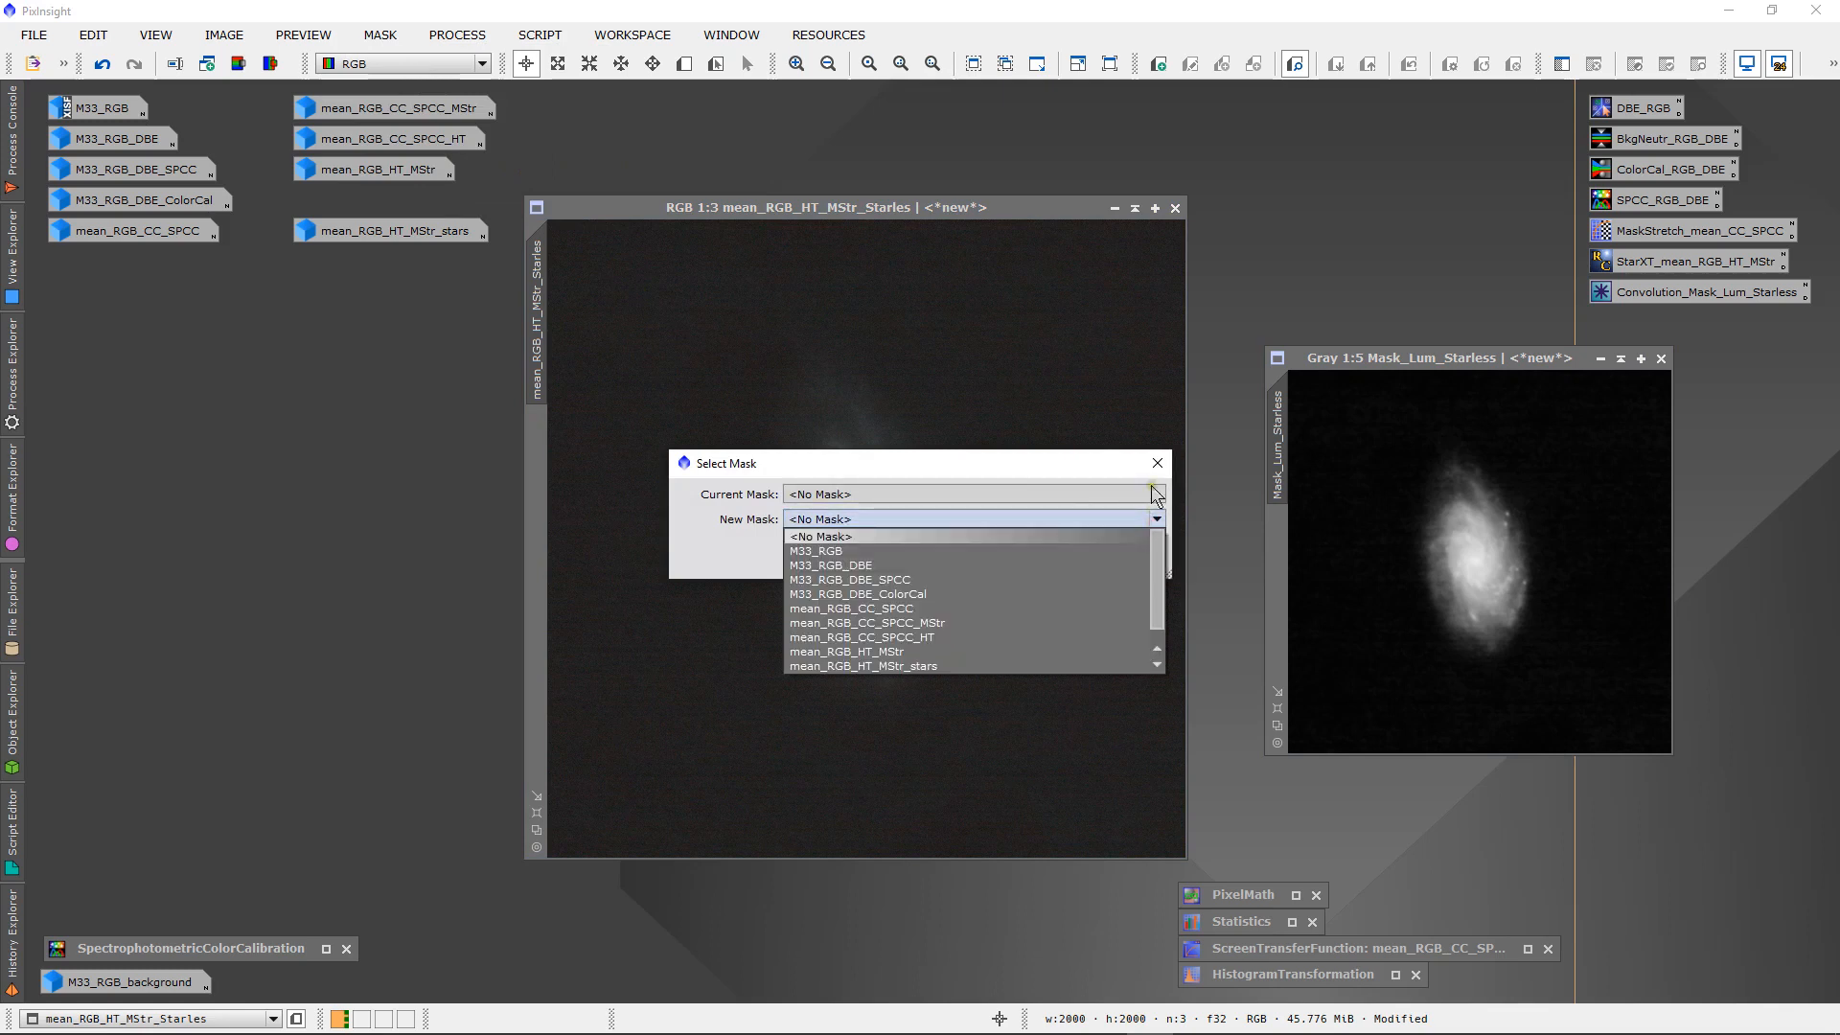
click(1156, 520)
click(1126, 563)
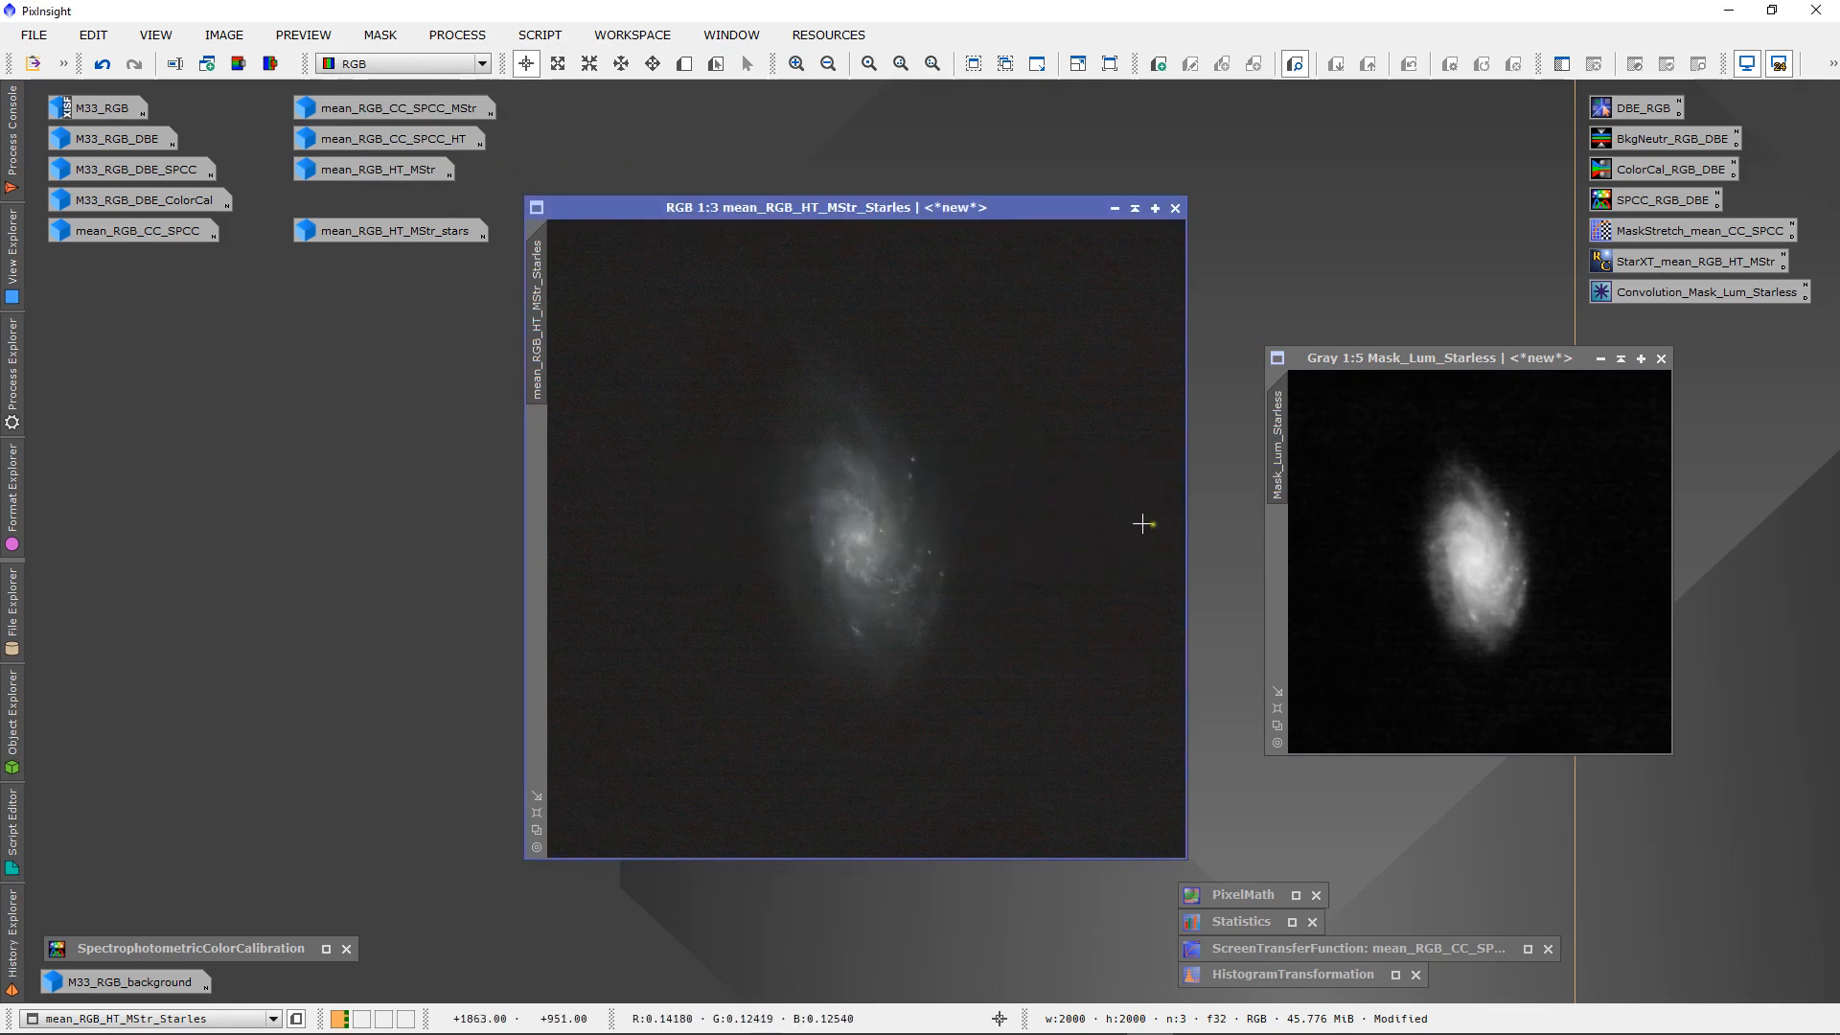
- Apply Mask_Lum_Starless as a mask to mean_RGB_HT_MStr_Starles and iconize the mask image
click(1285, 439)
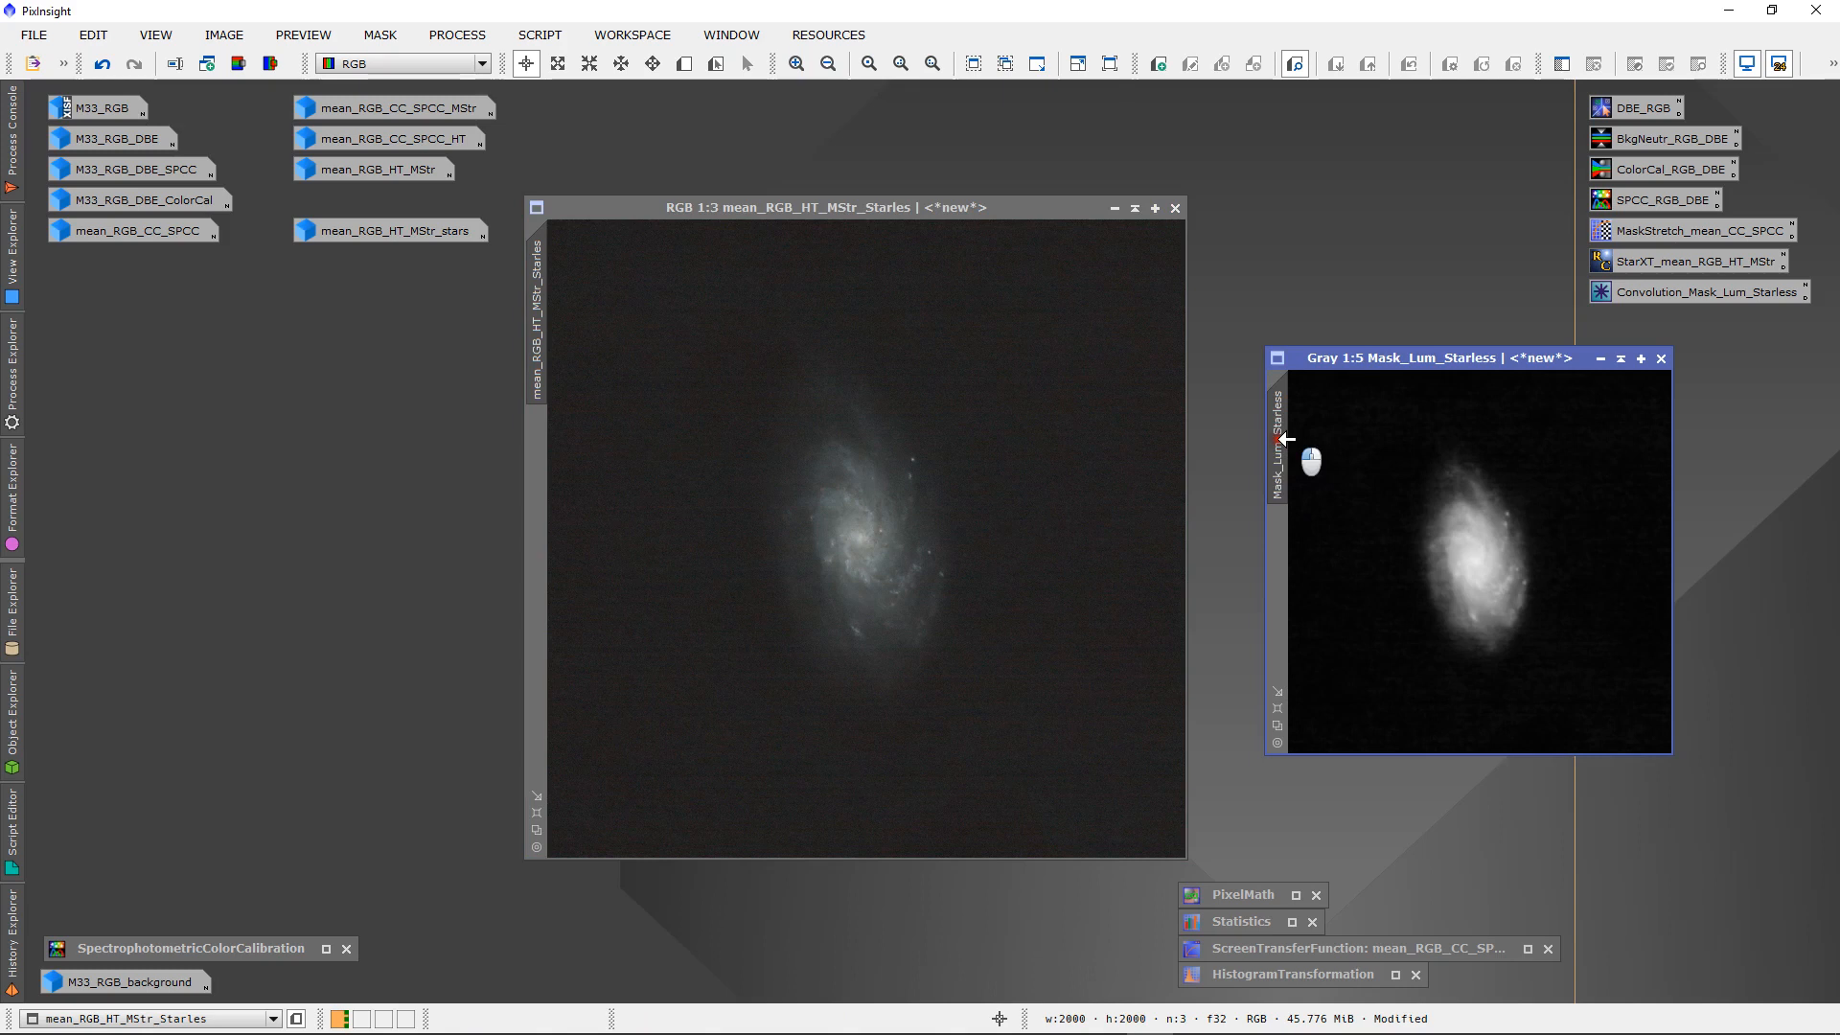
drag(1285, 439, 538, 489)
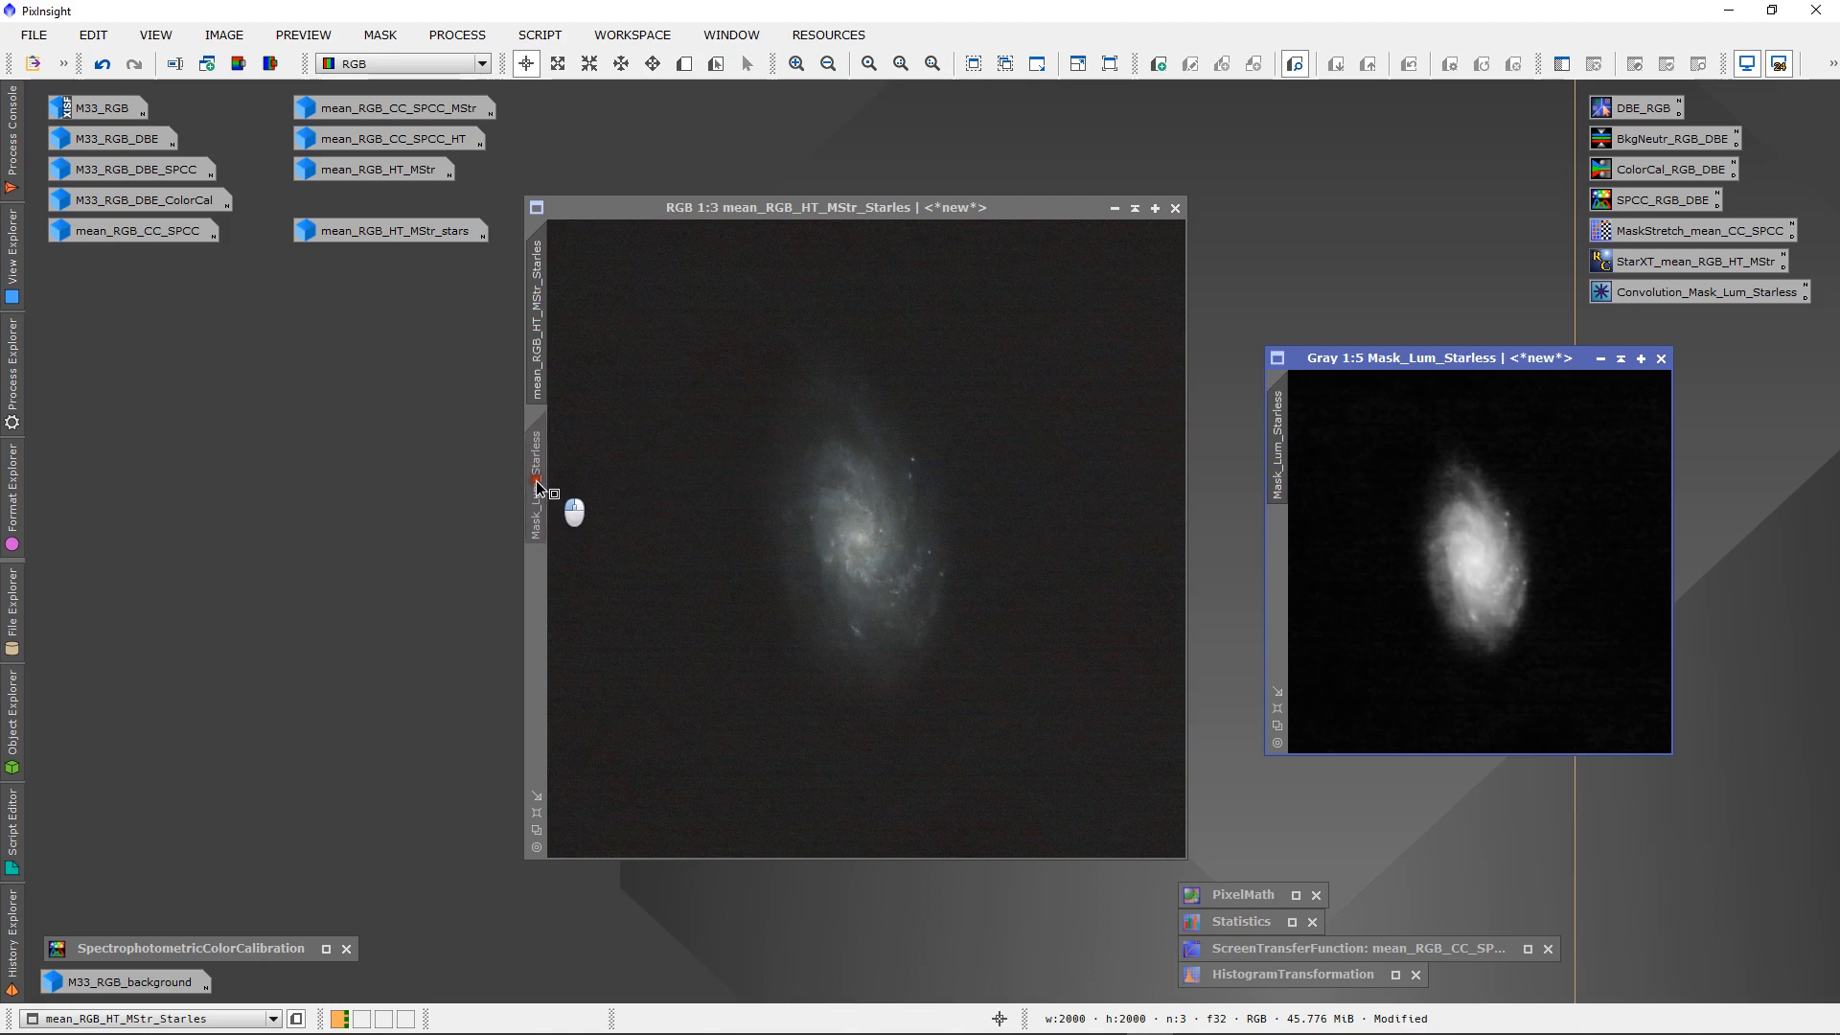
drag(544, 481, 541, 487)
click(1299, 423)
click(1601, 358)
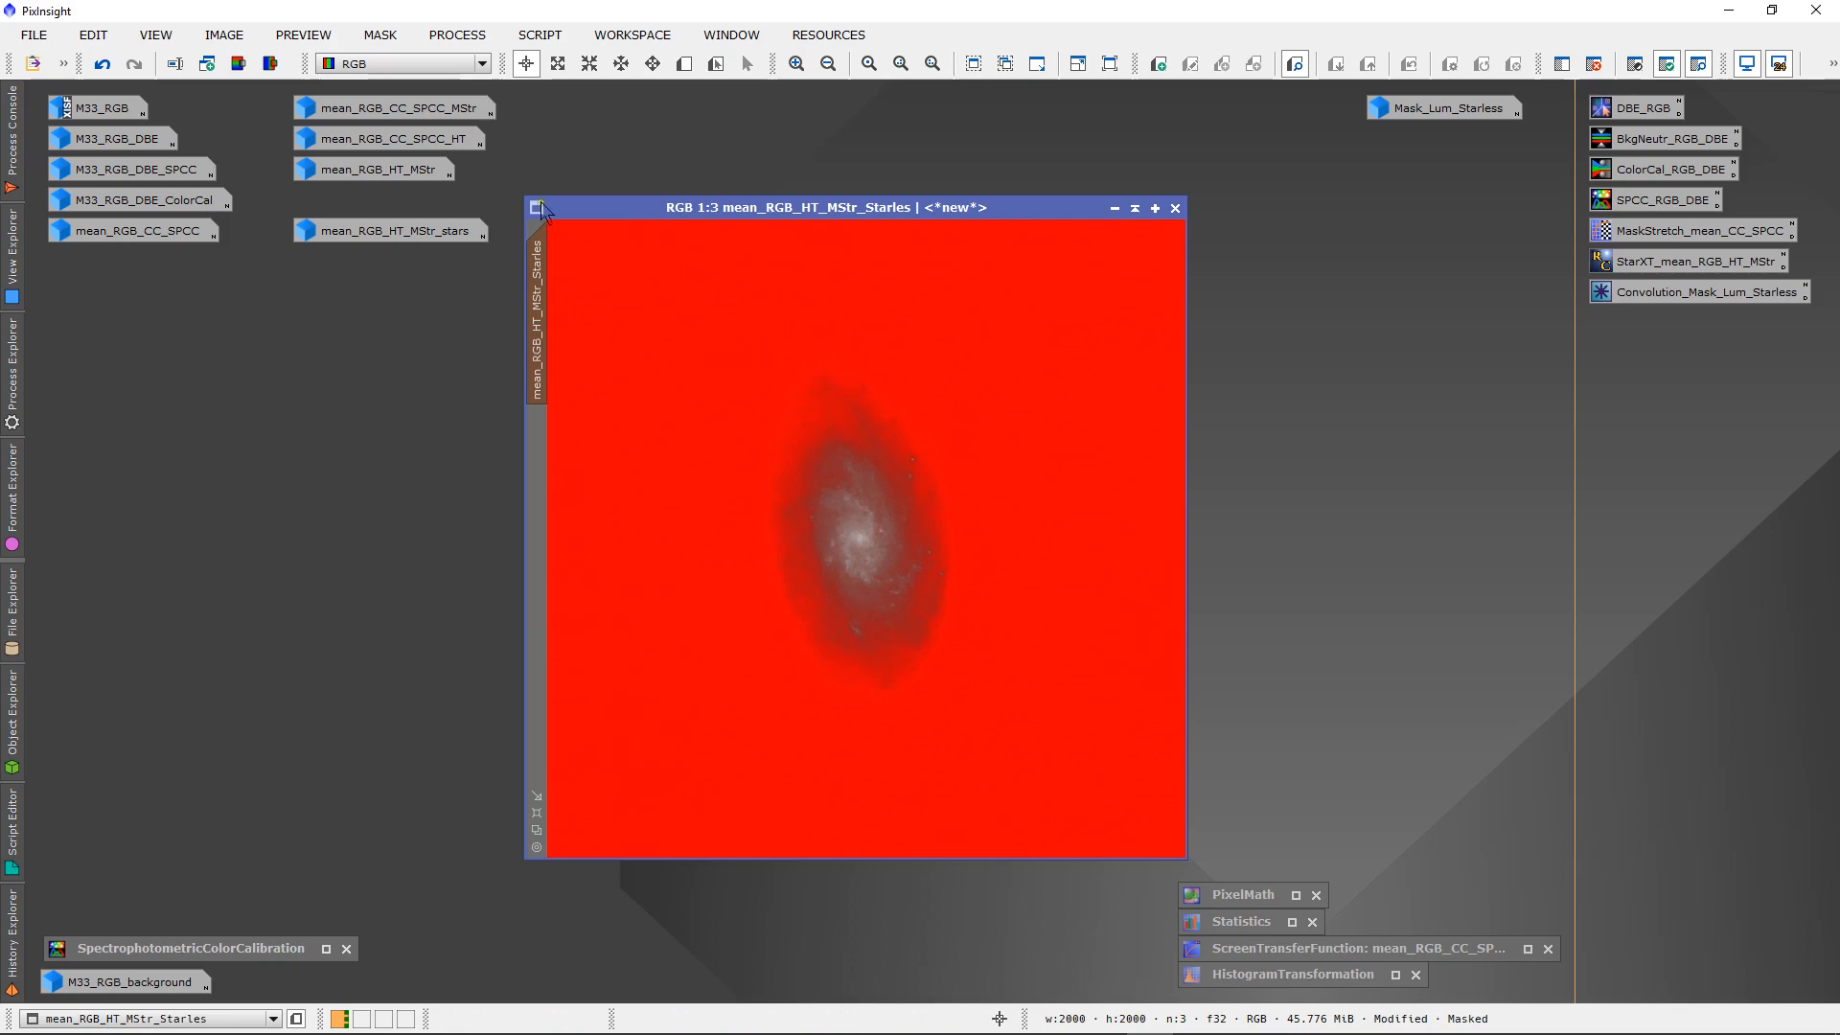
- Invert the mask on mean_RGB_HT_MStr_Starles to view the reversed protection, and remove the mask from the image
click(381, 39)
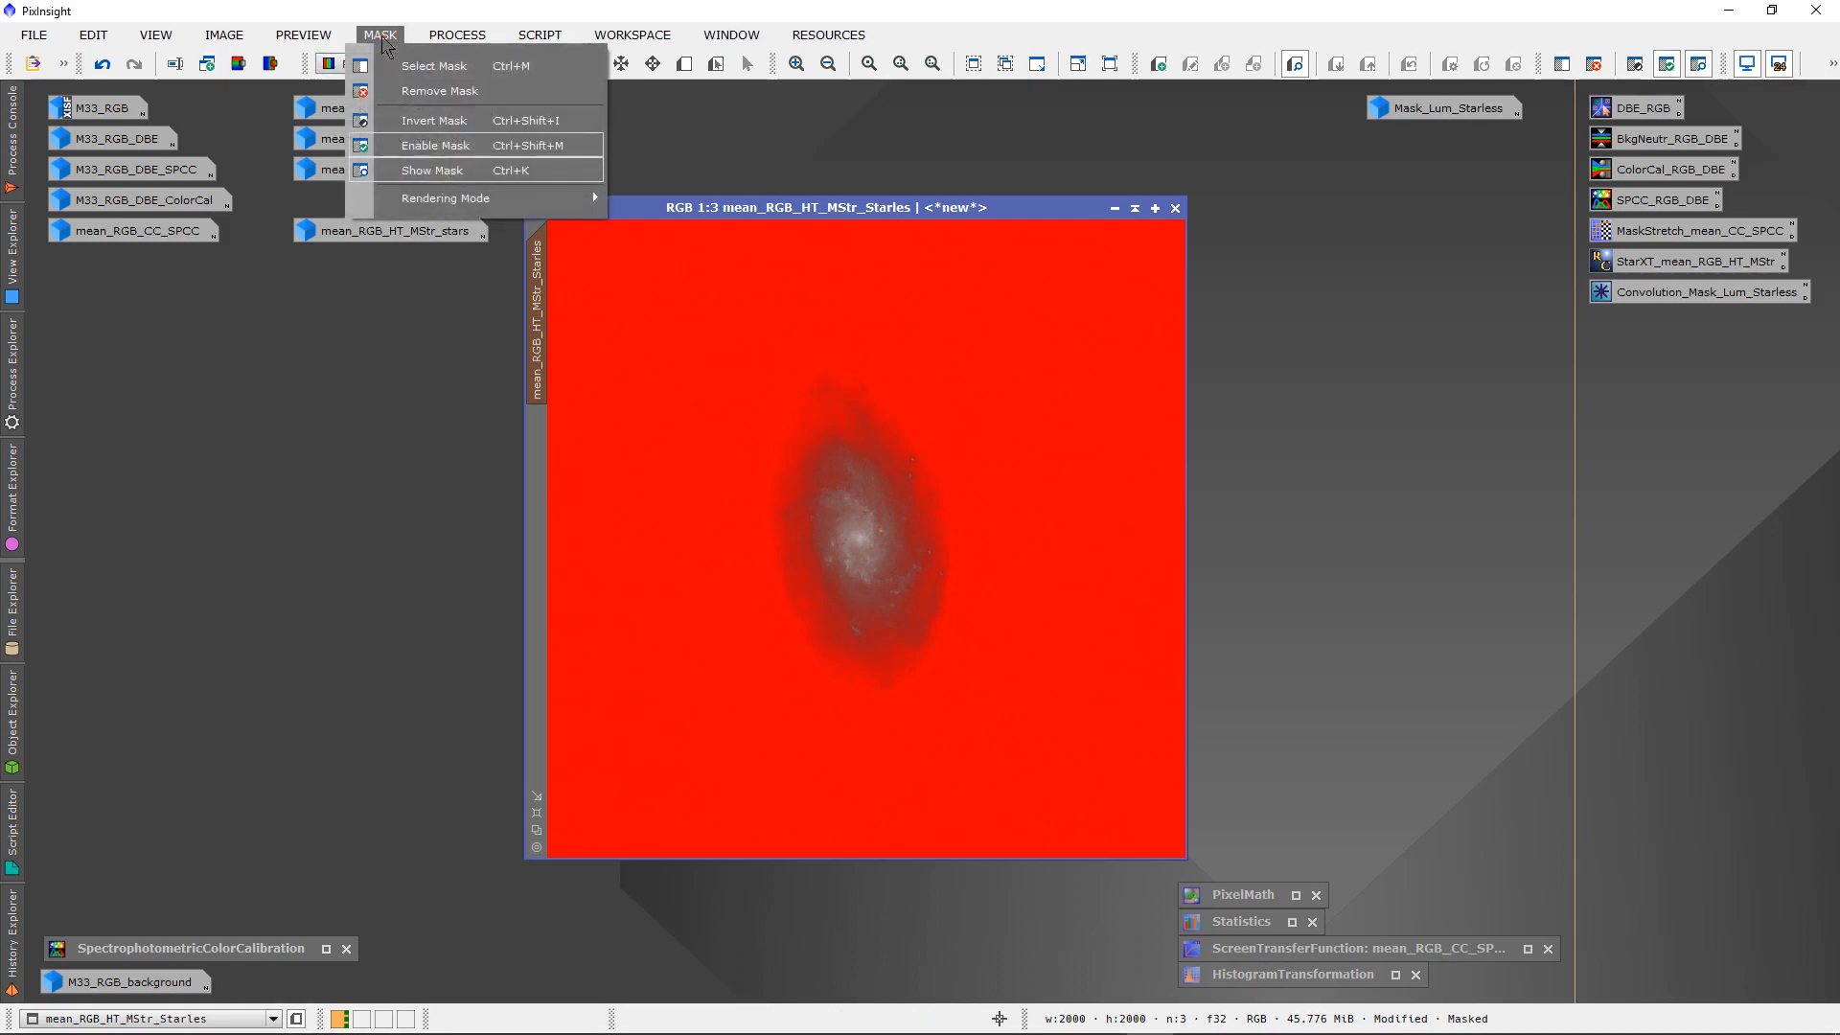
click(410, 129)
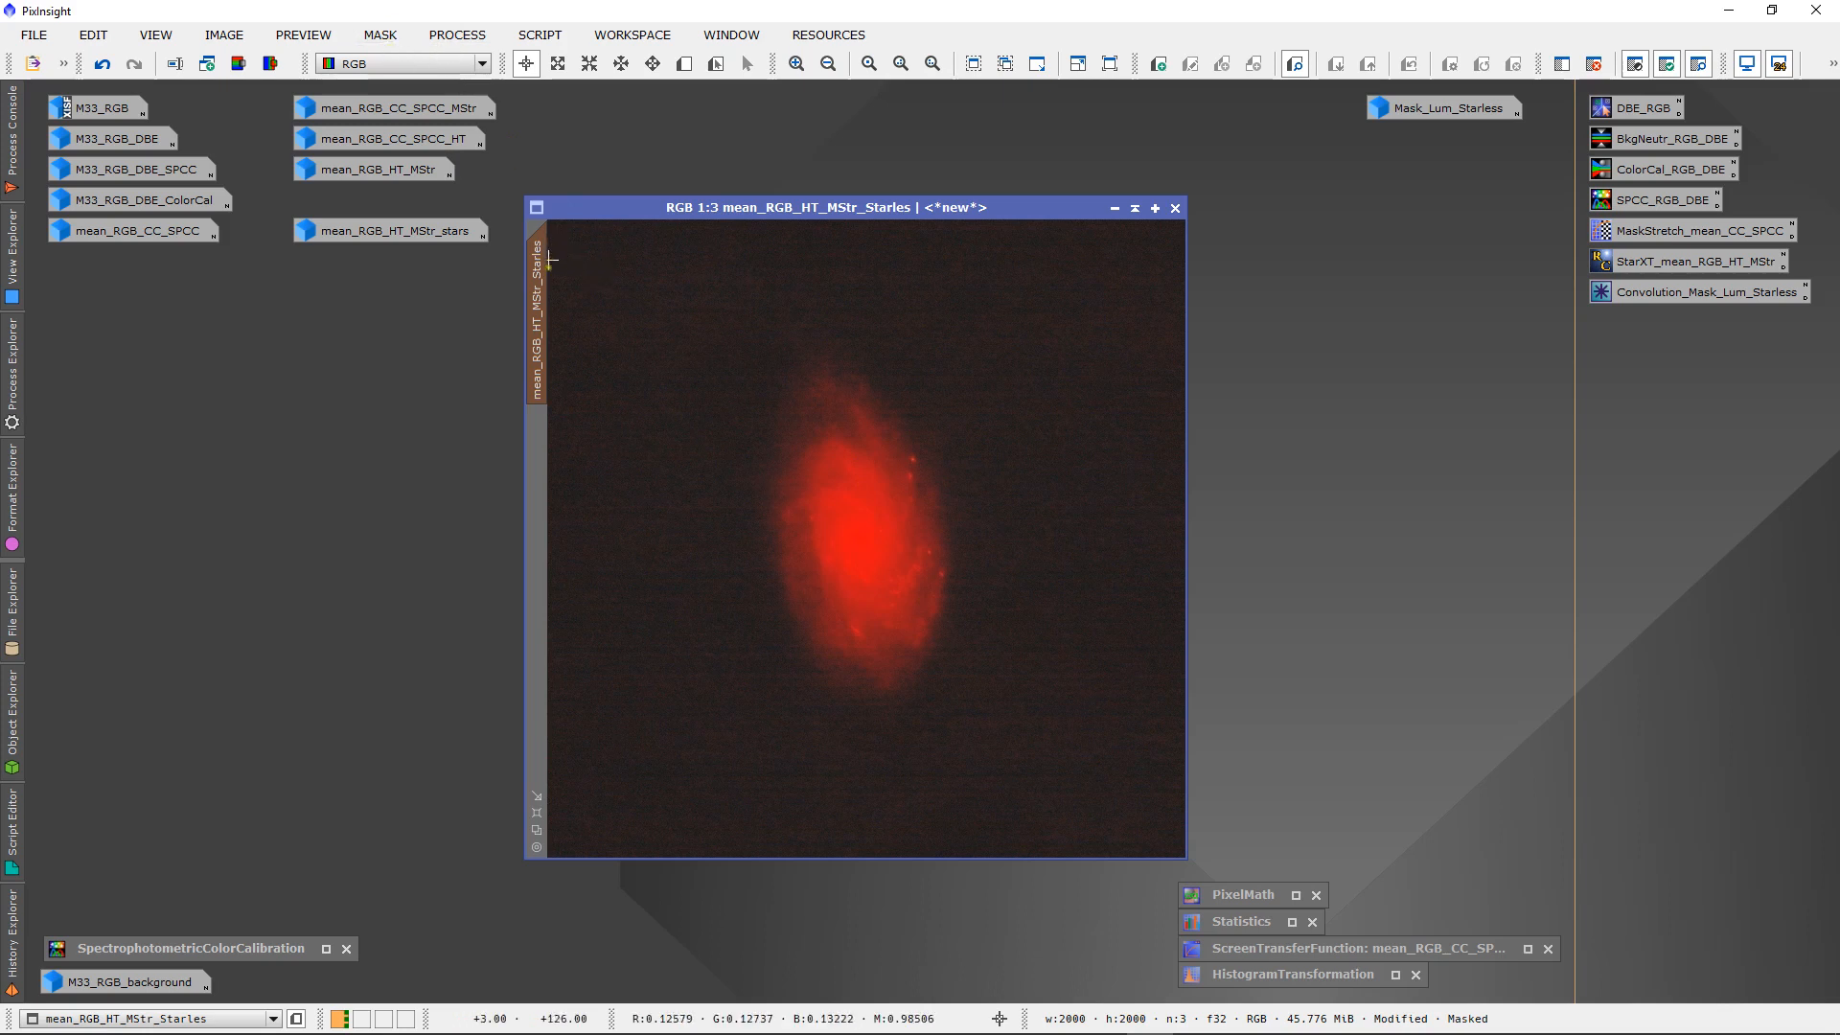
mouse_move(542, 356)
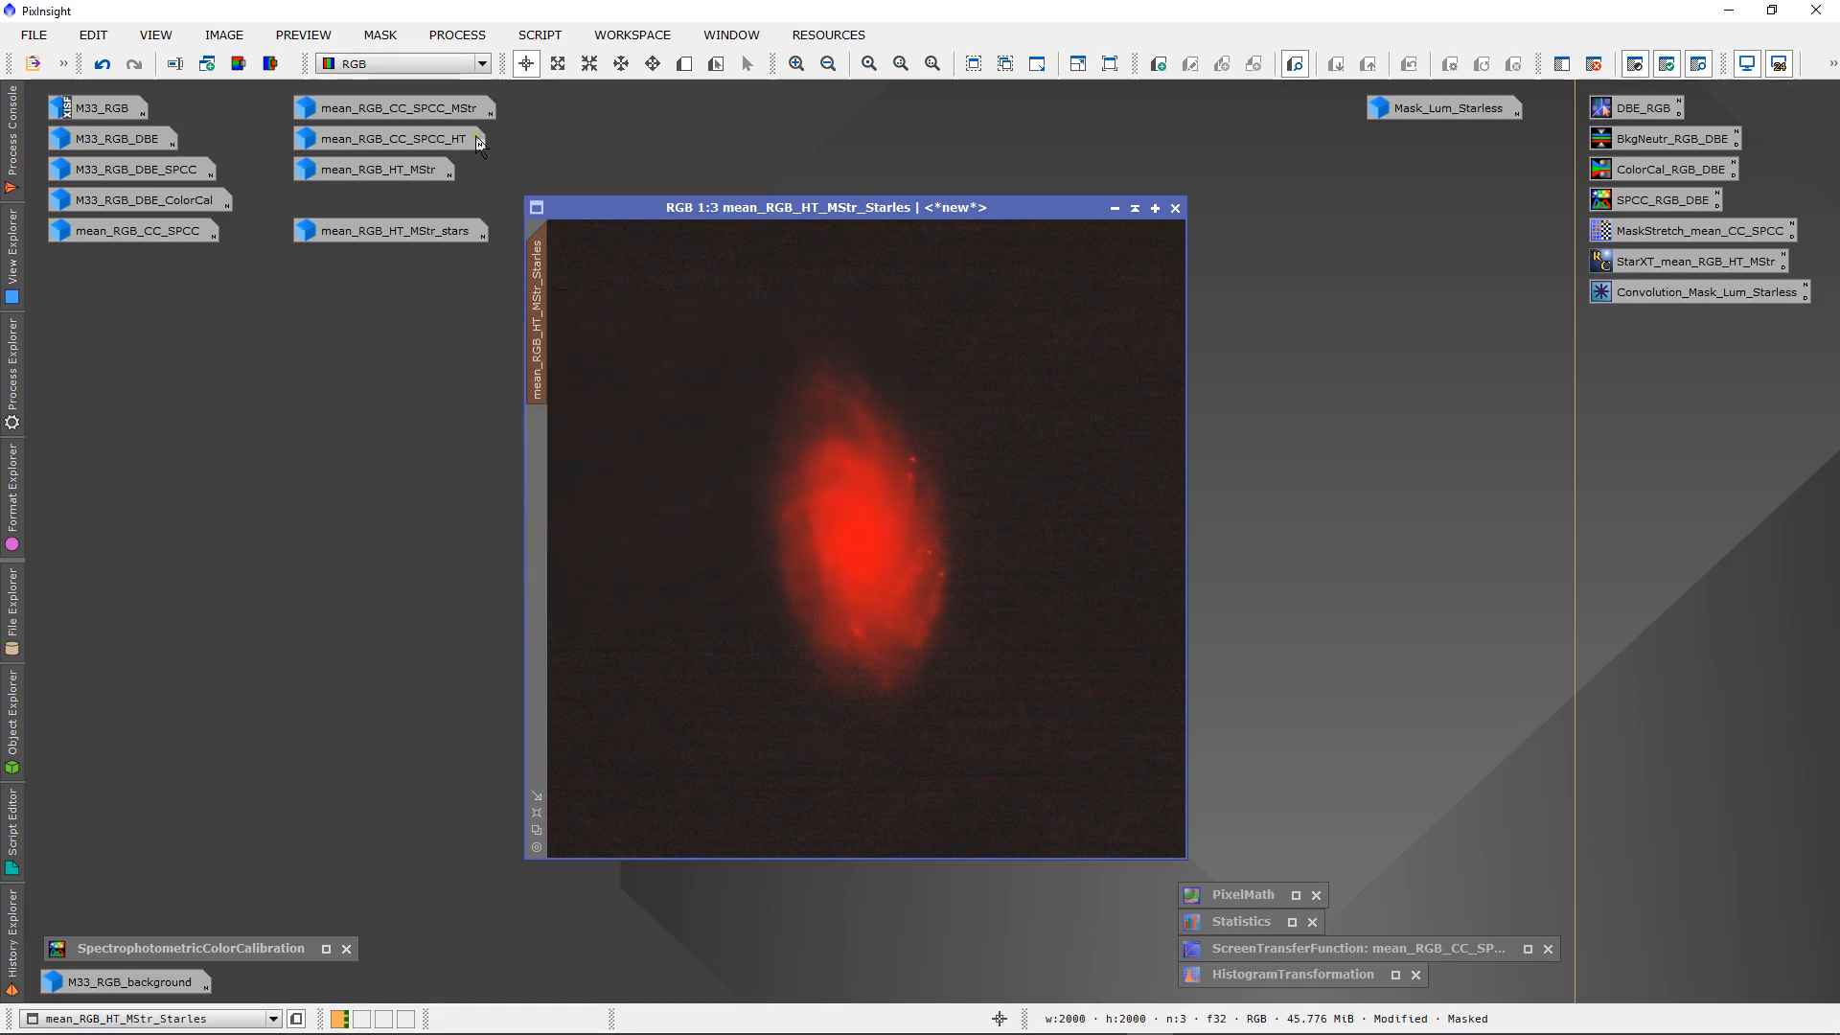
click(379, 36)
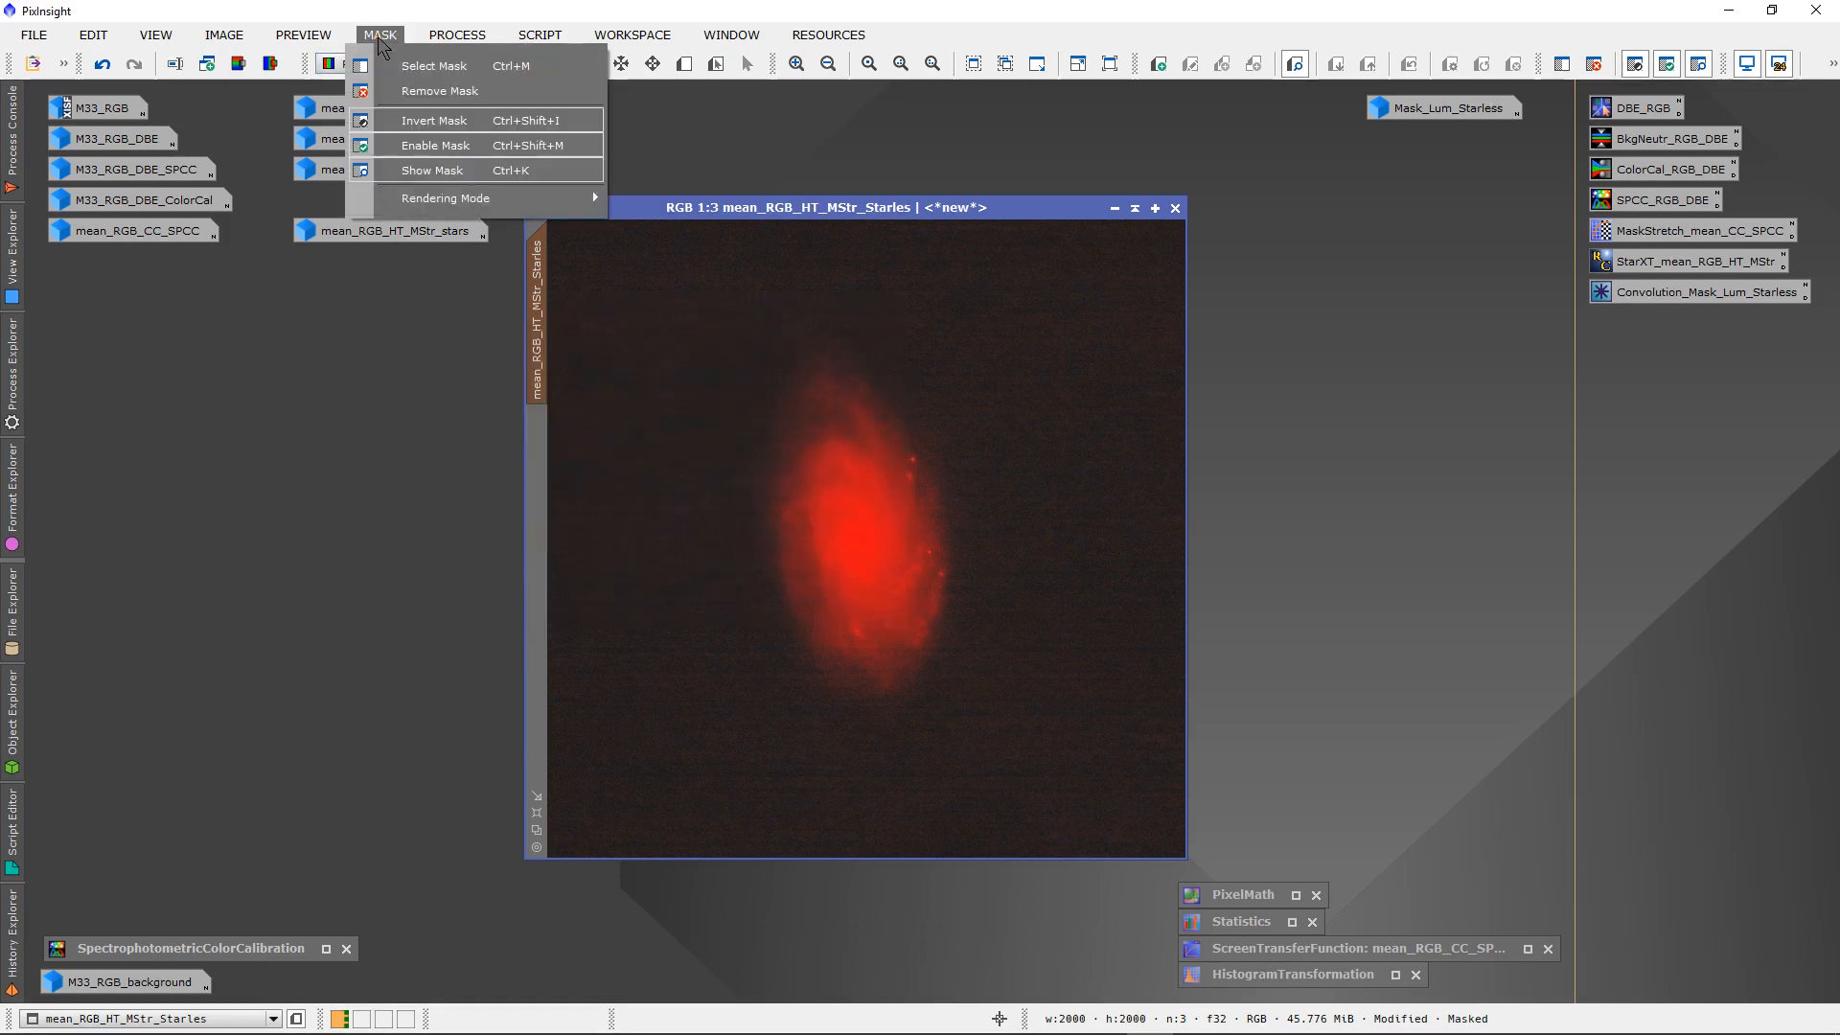
click(439, 91)
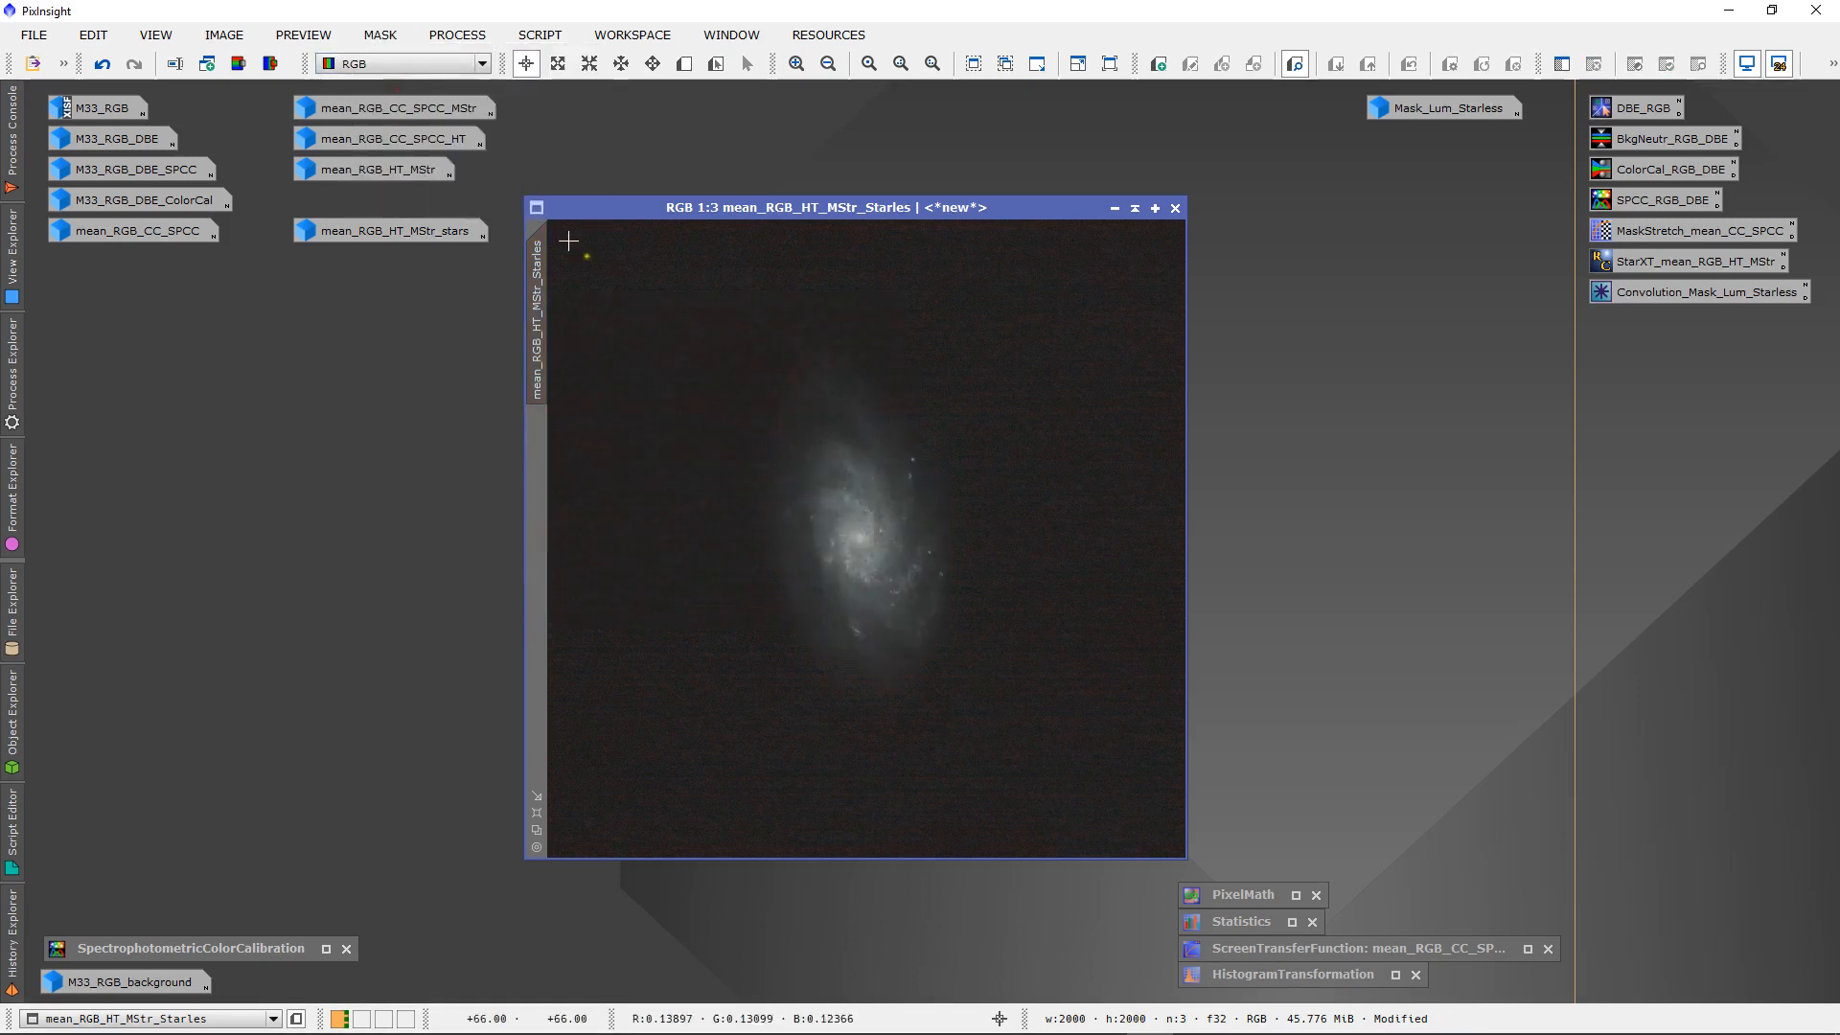
- Restore the Mask_Lum_Starless image, assign it again as the mask of mean_RGB_HT_MStr_Starles, and iconize it
mouse_move(538, 353)
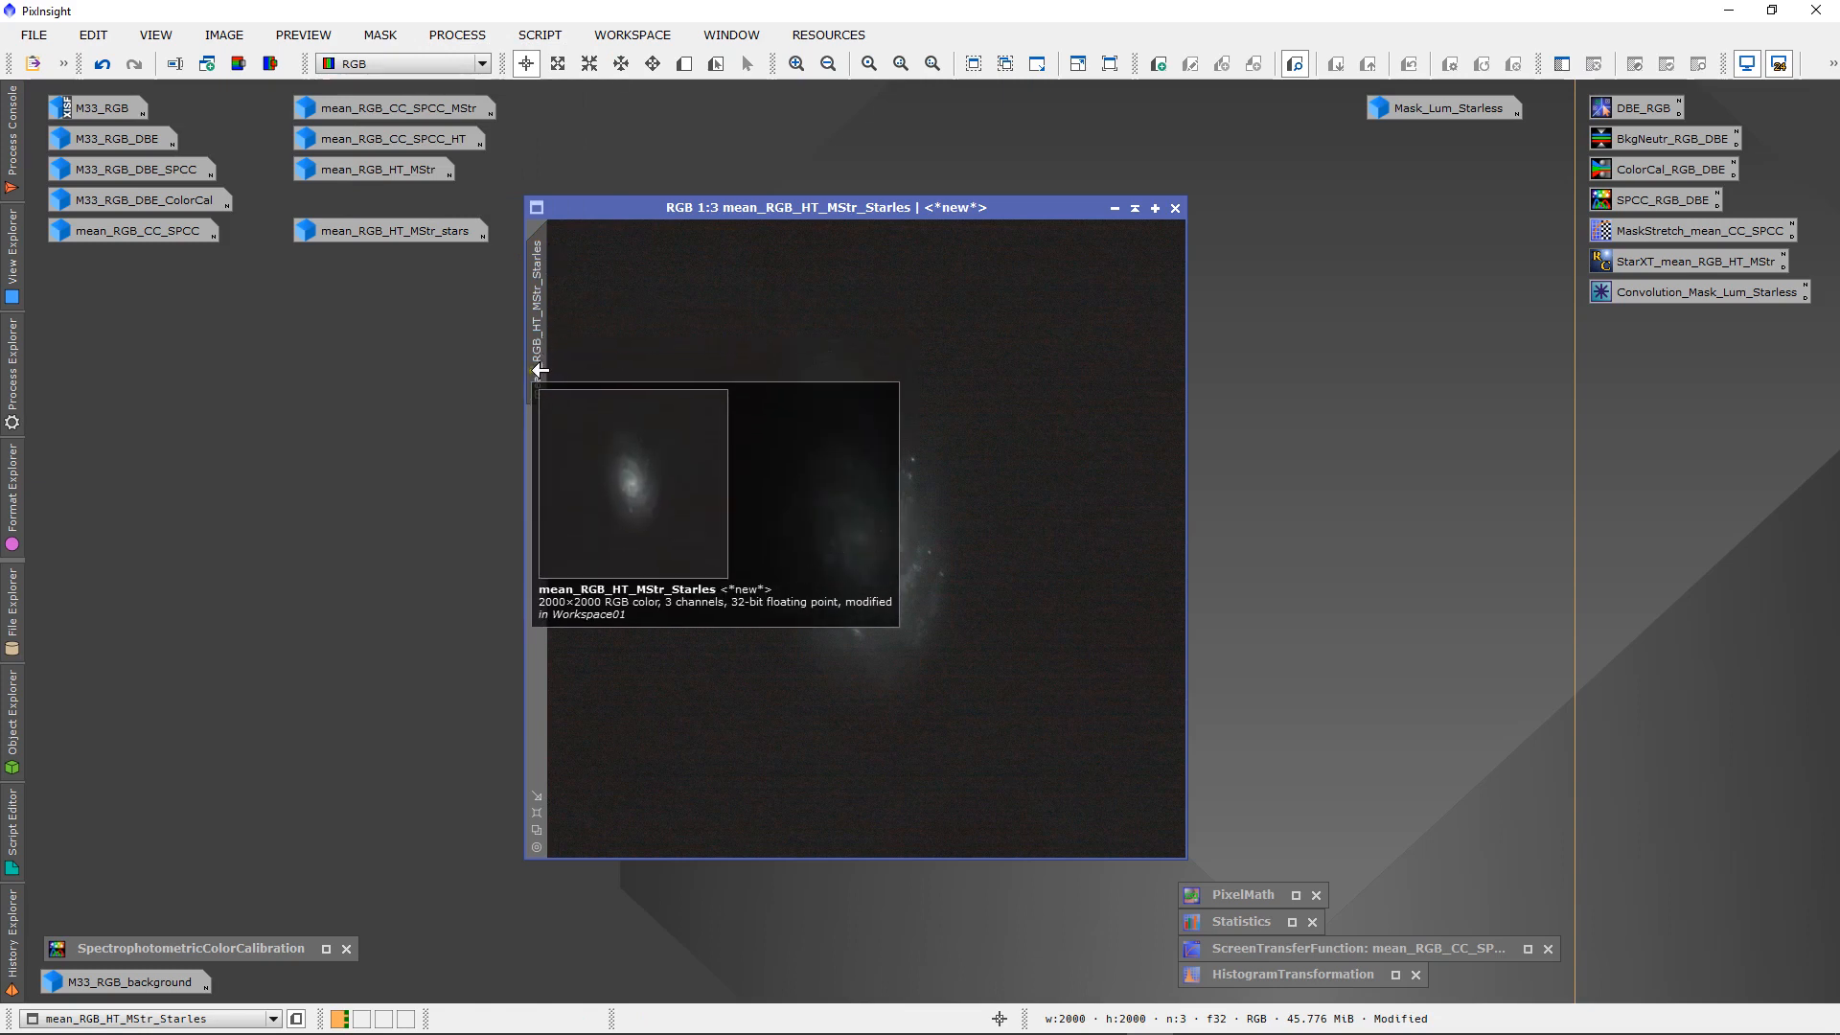
double_click(1426, 111)
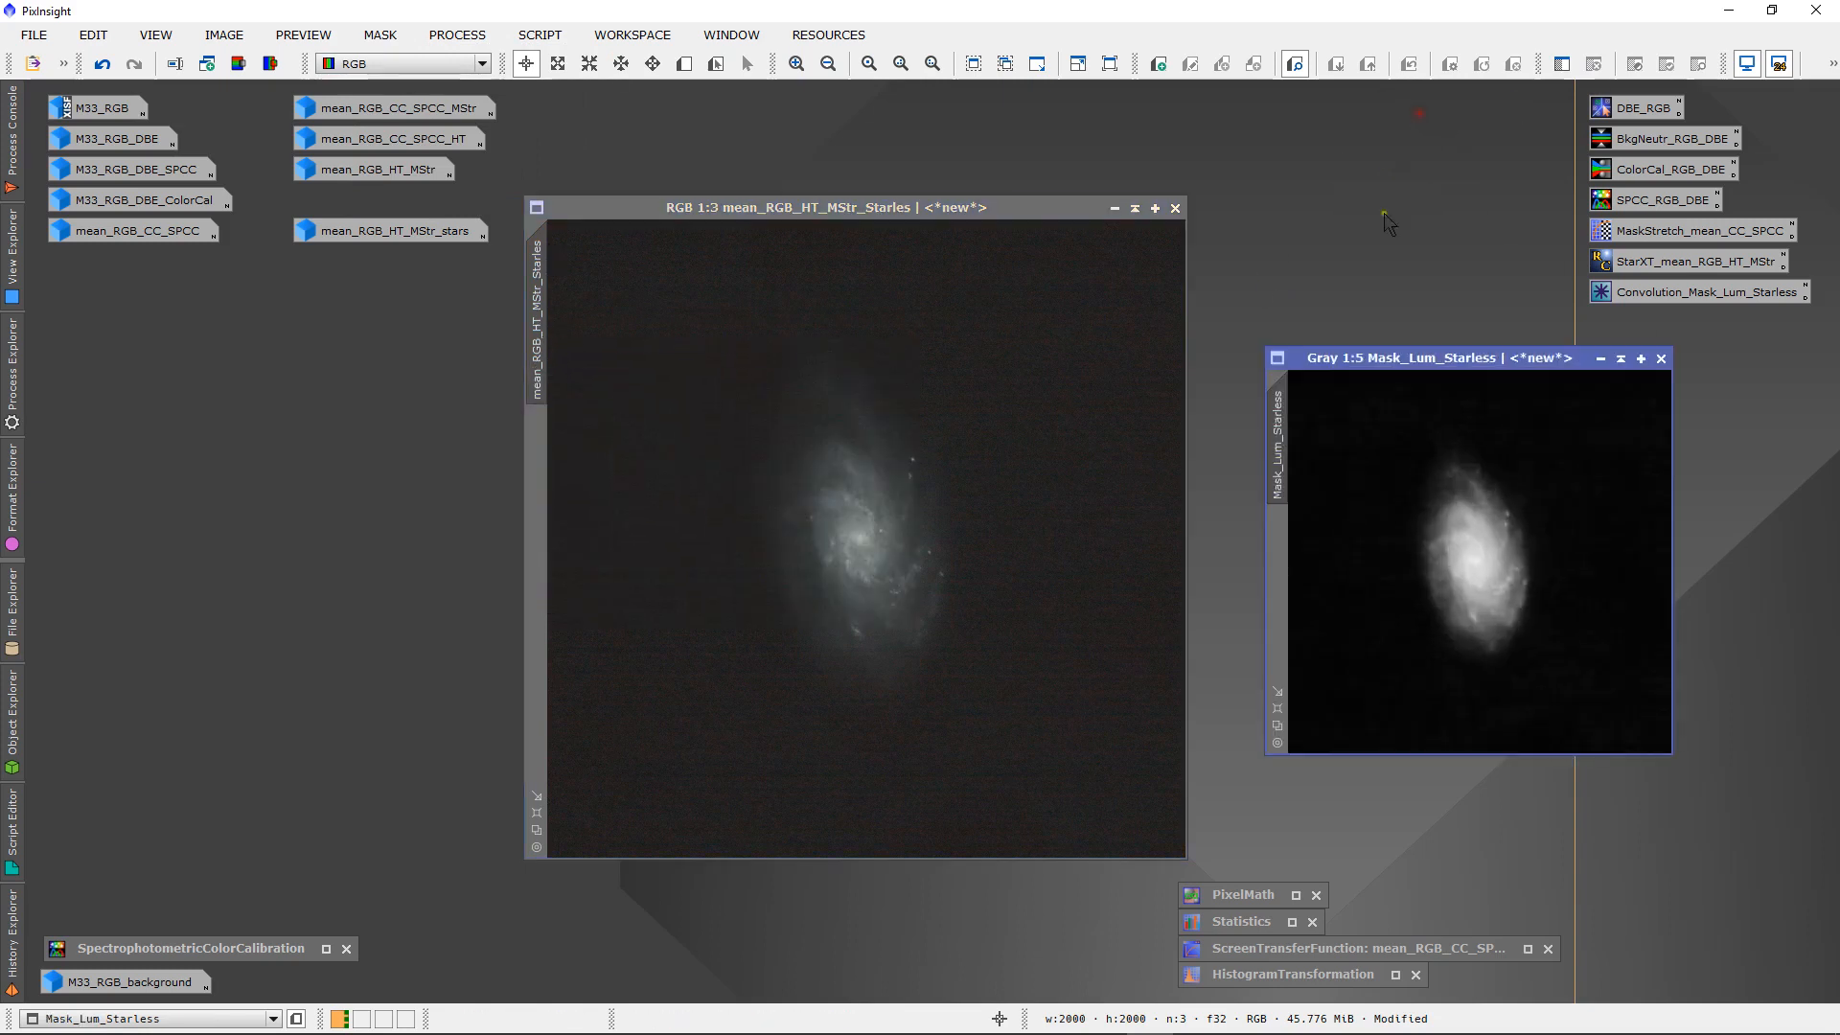
drag(1280, 422, 542, 469)
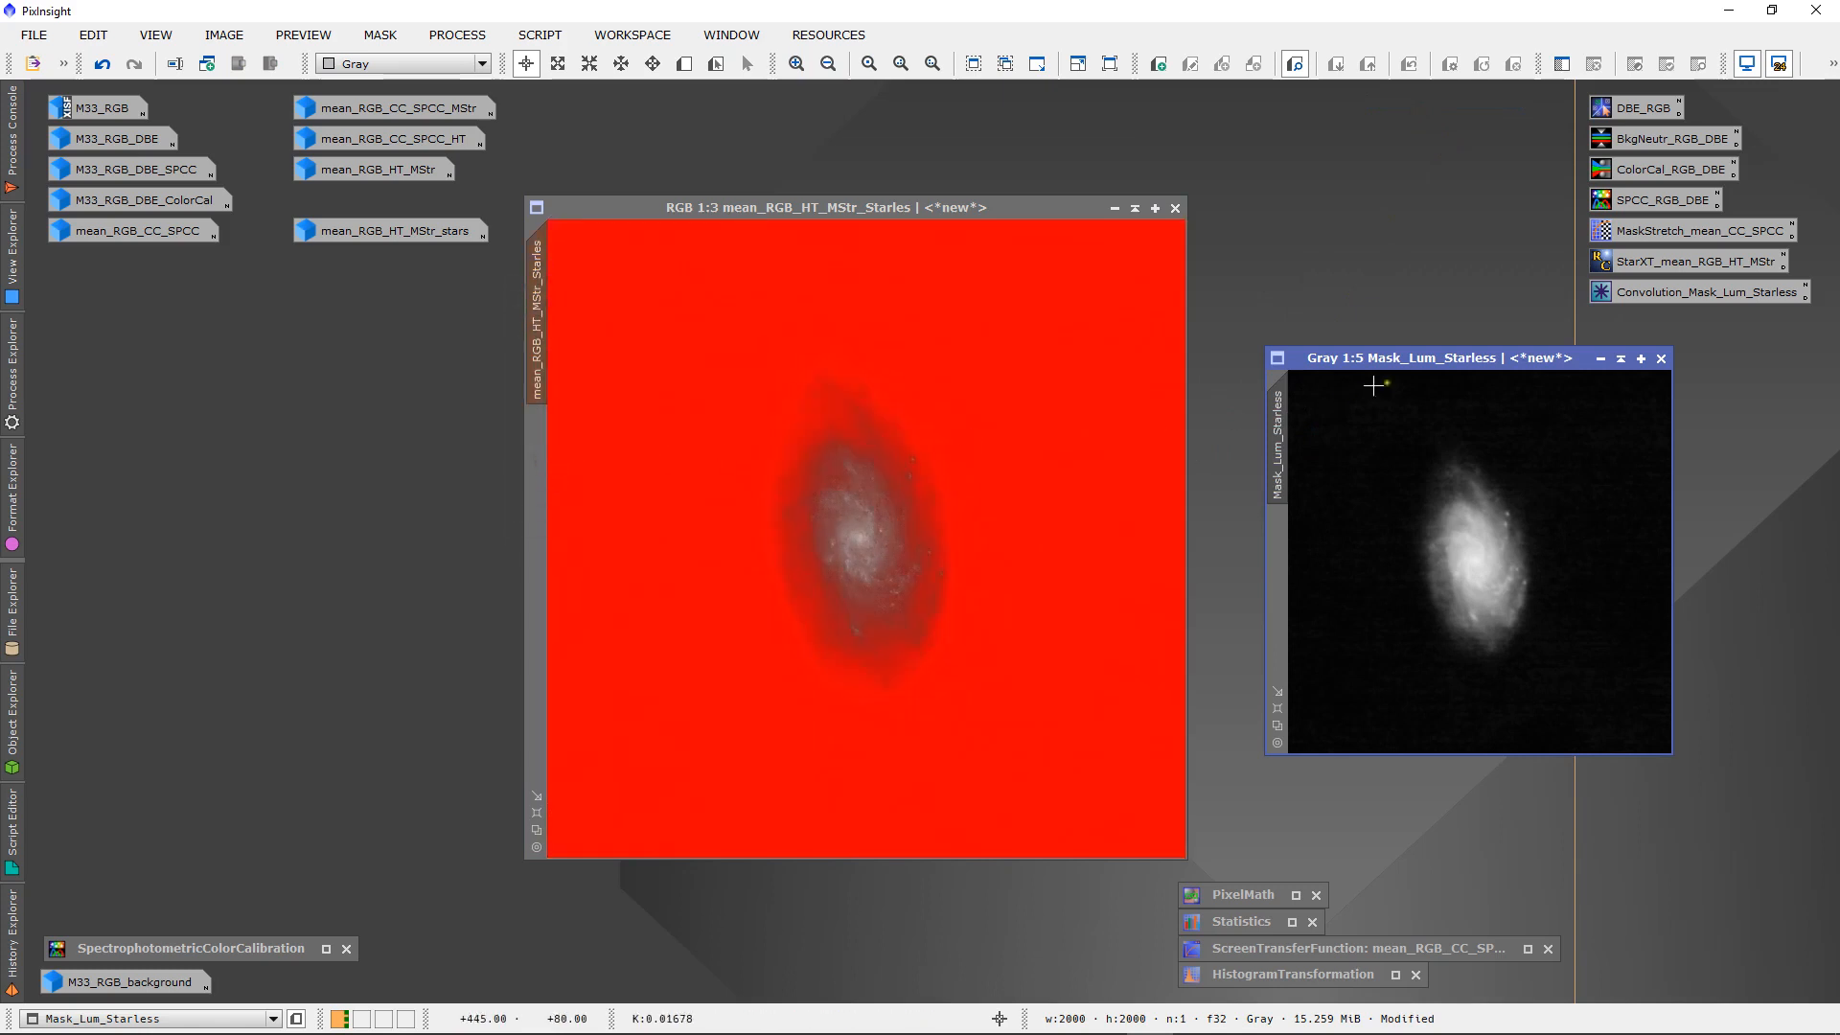
click(1600, 359)
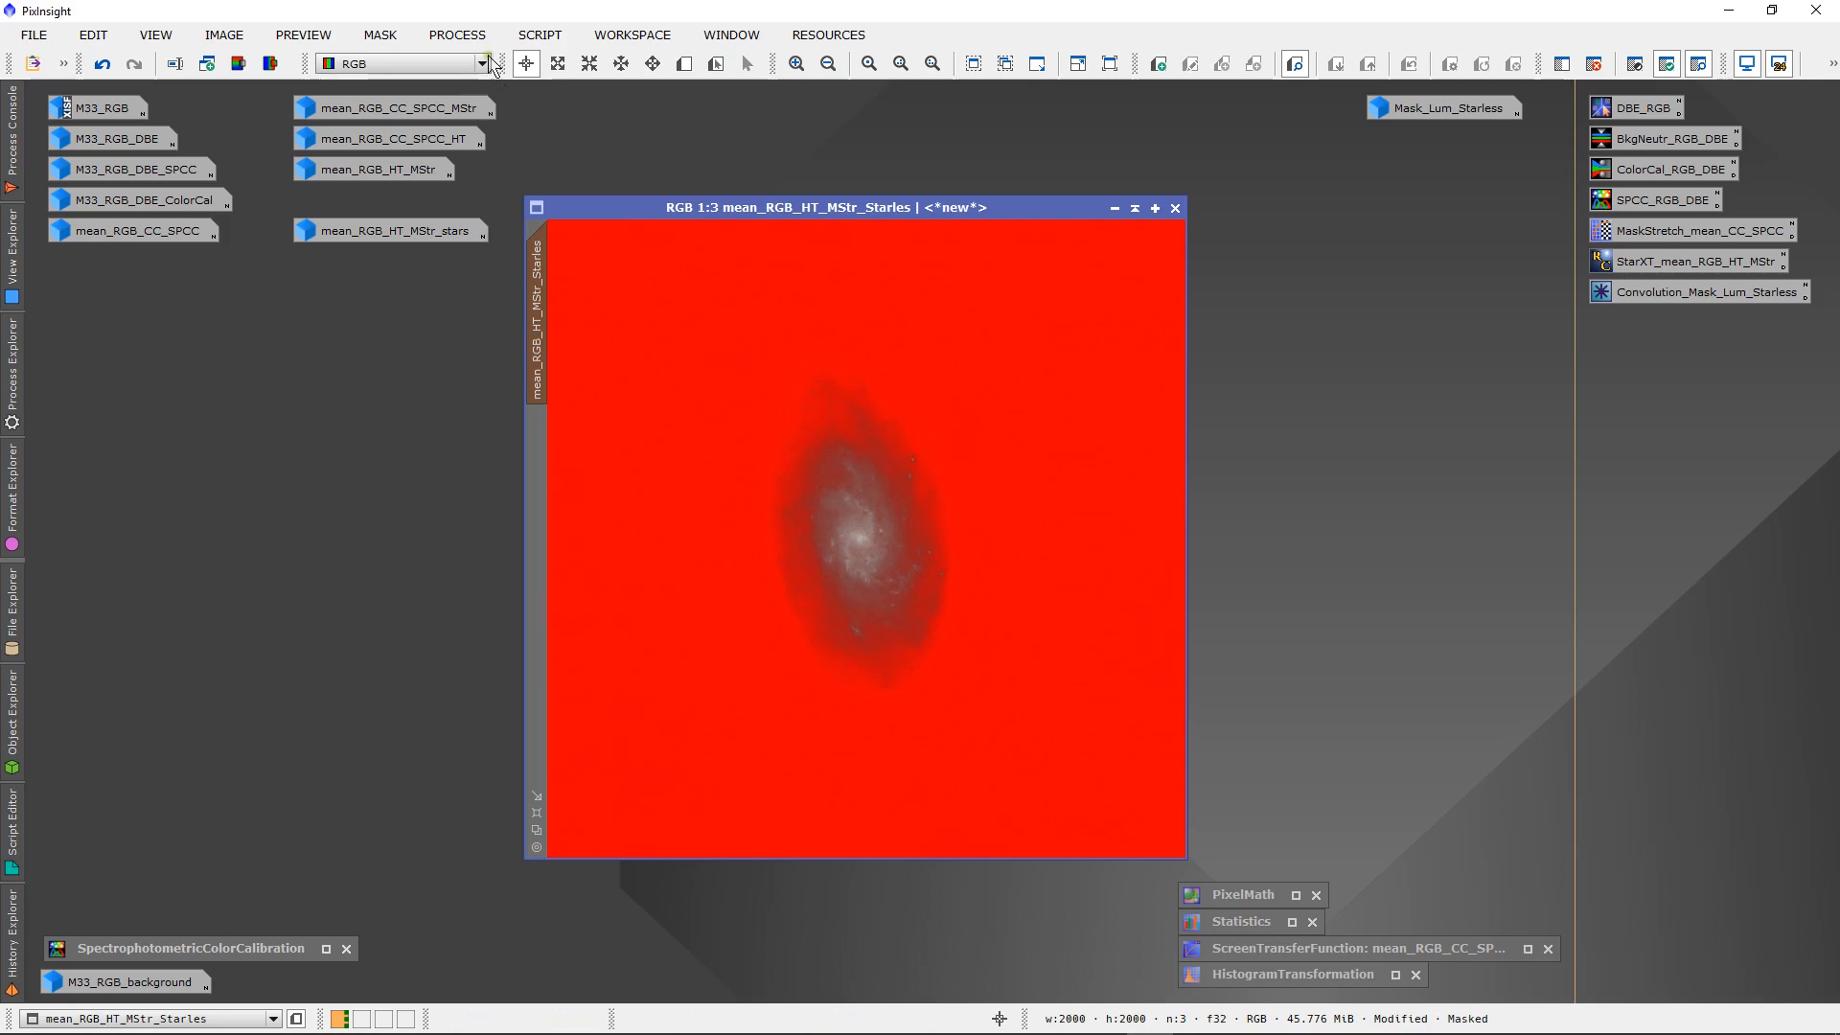
click(383, 35)
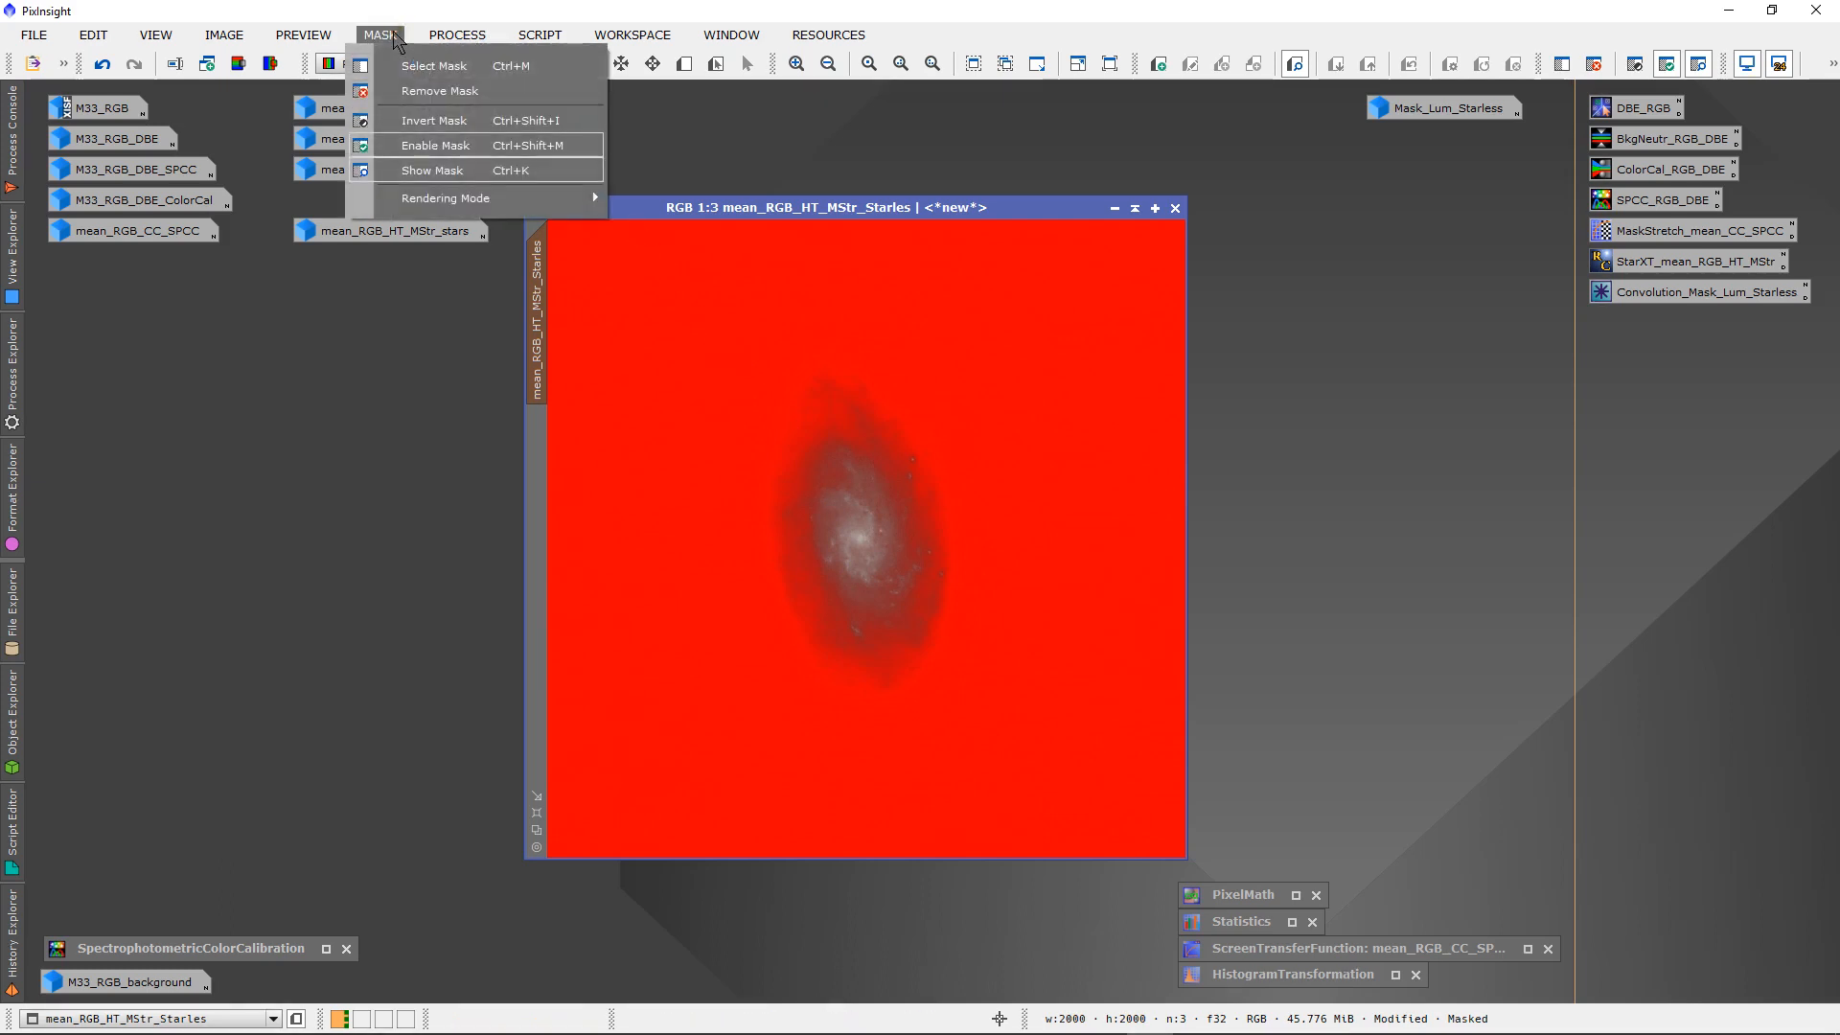
- Toggle the red mask overlay on mean_RGB_HT_MStr_Starles and leave it hidden with the mask still enabled
click(434, 173)
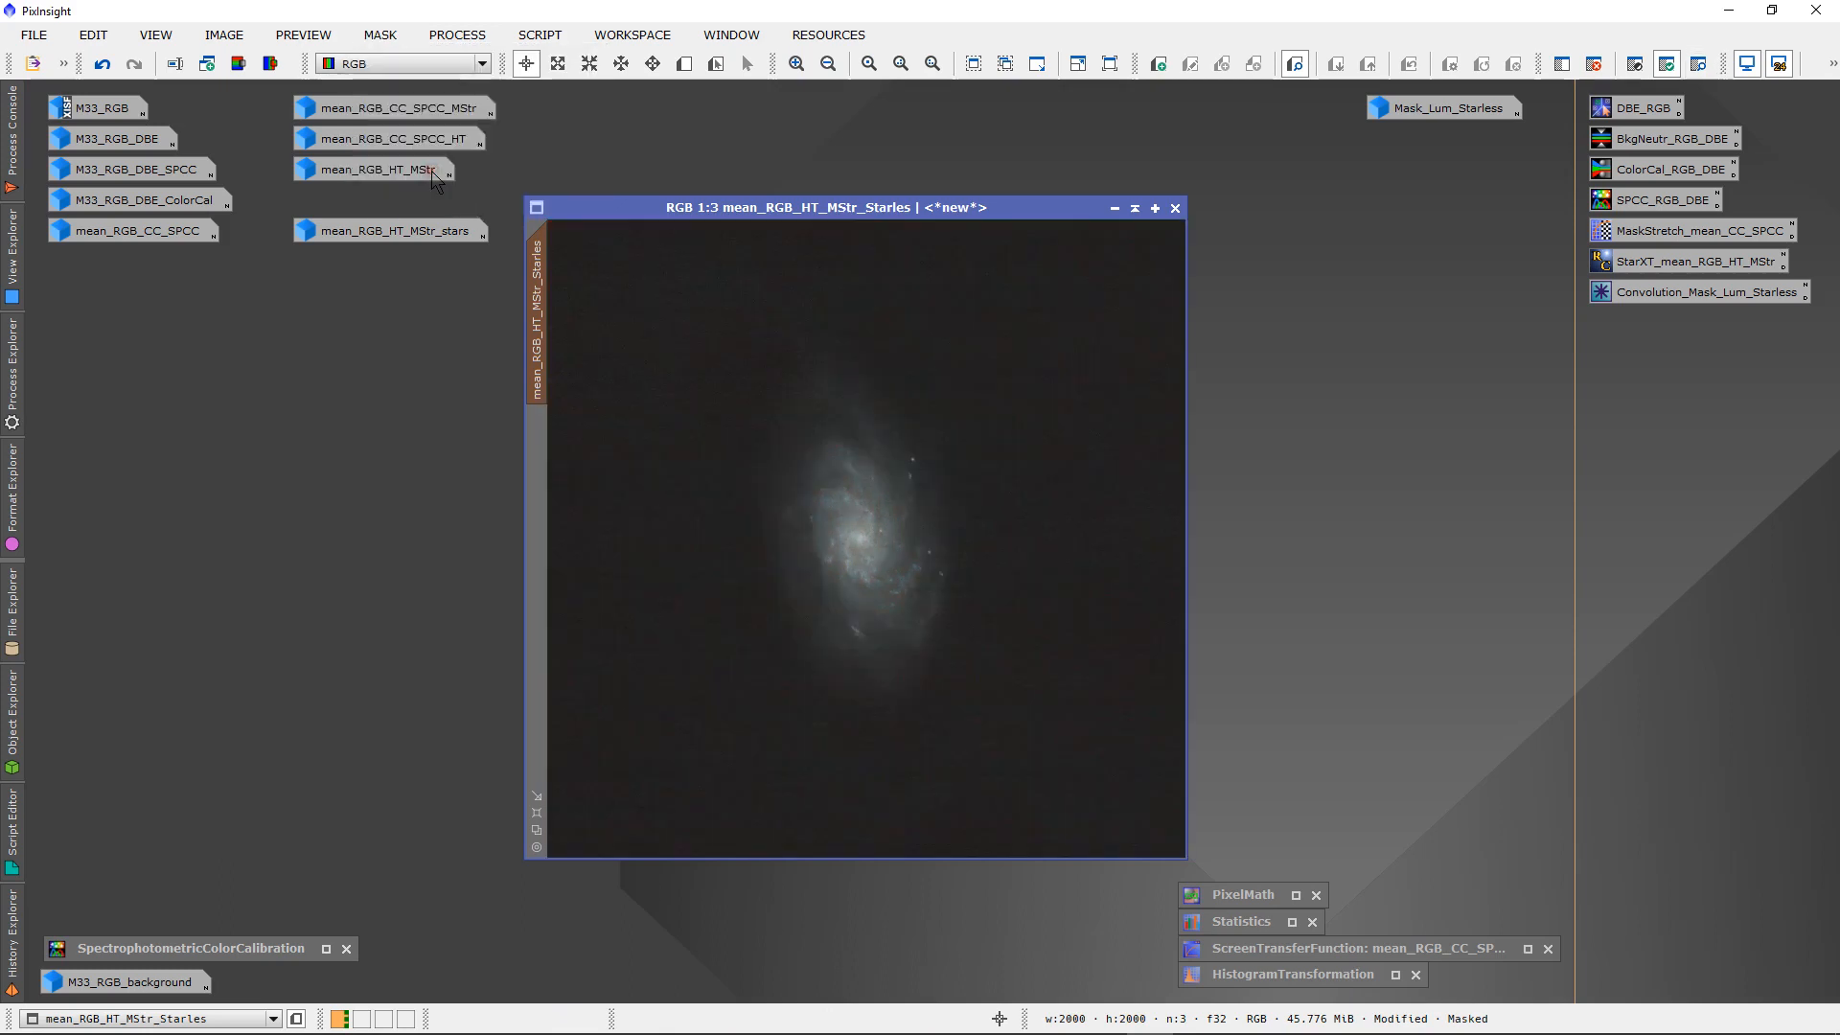
click(384, 36)
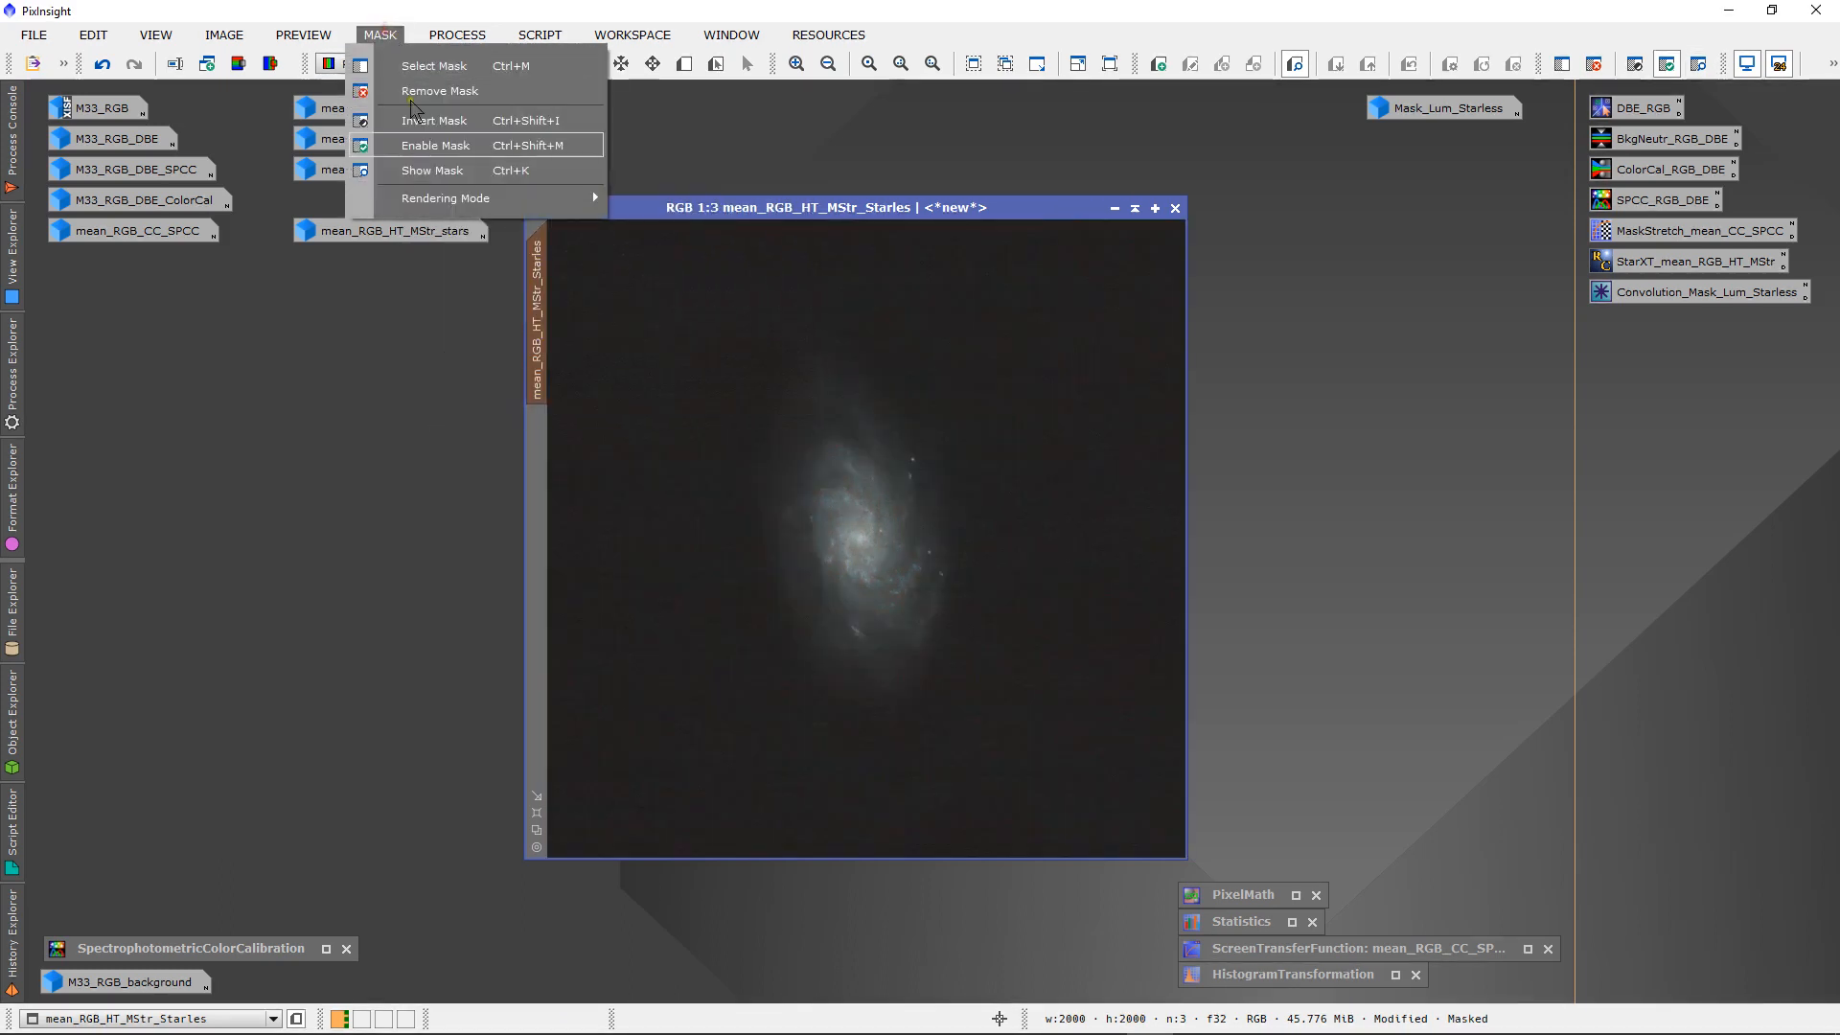
click(426, 174)
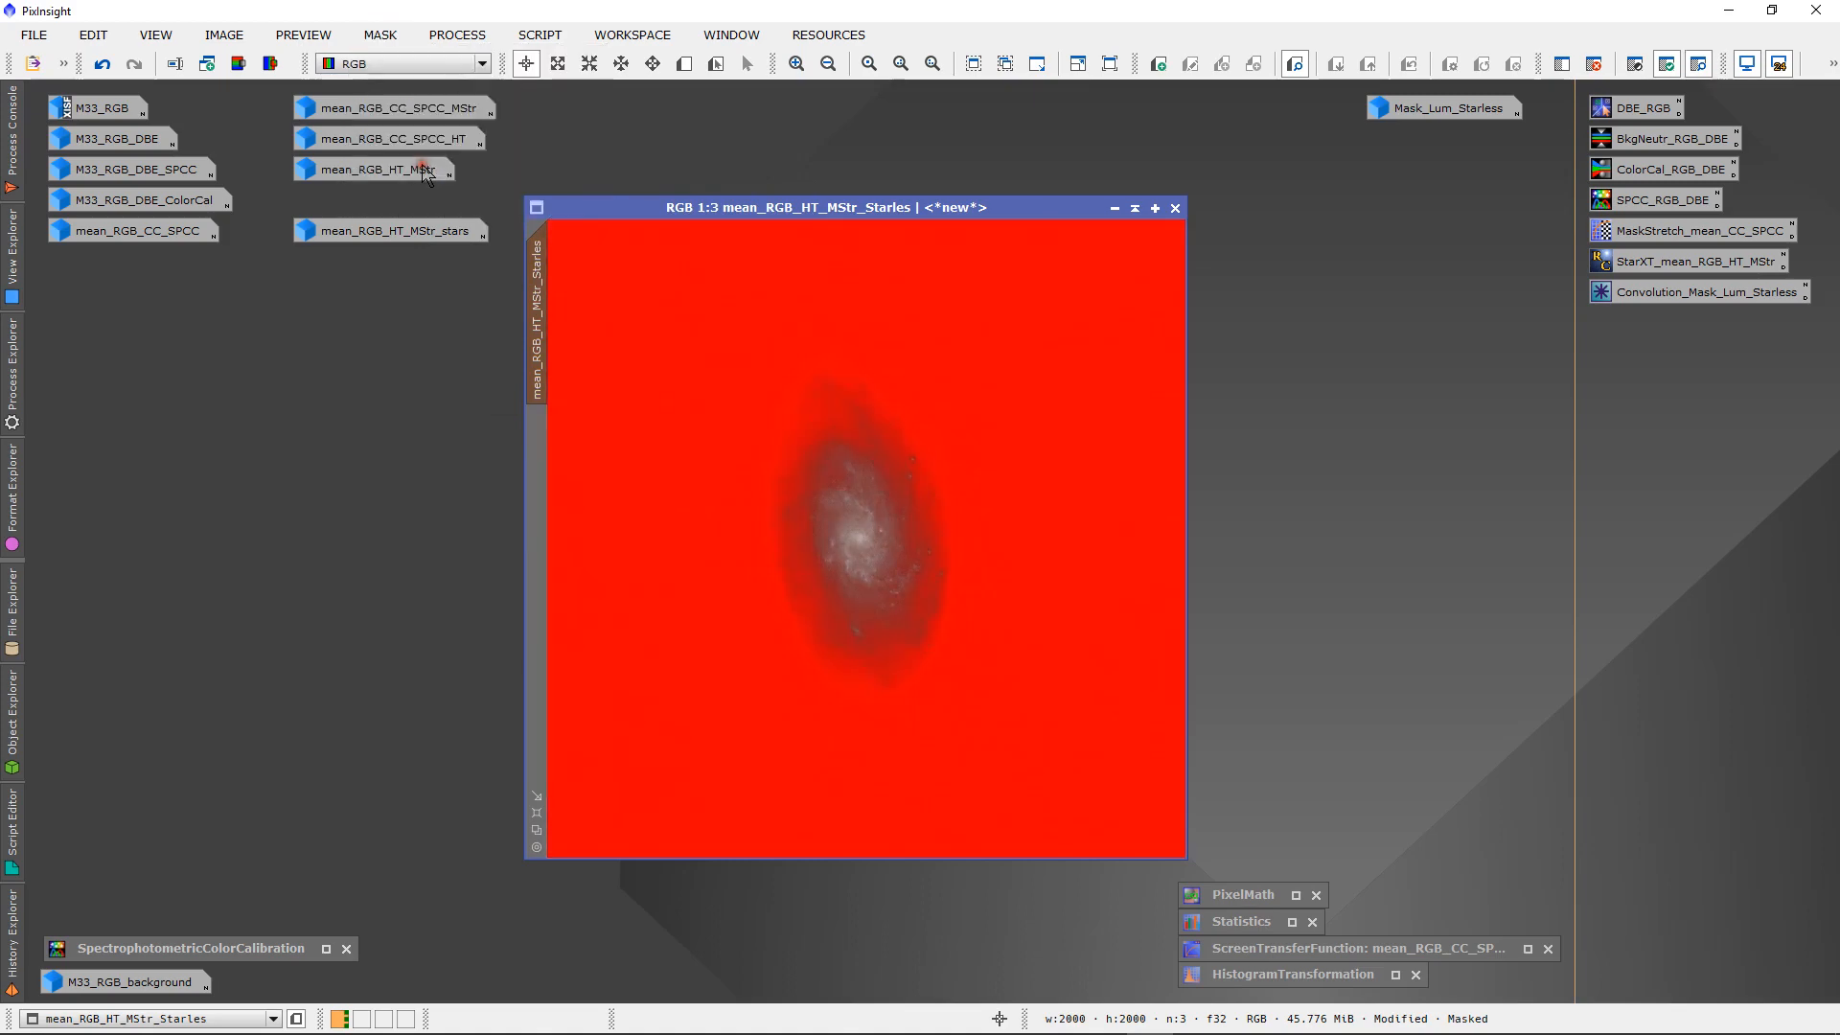
click(379, 34)
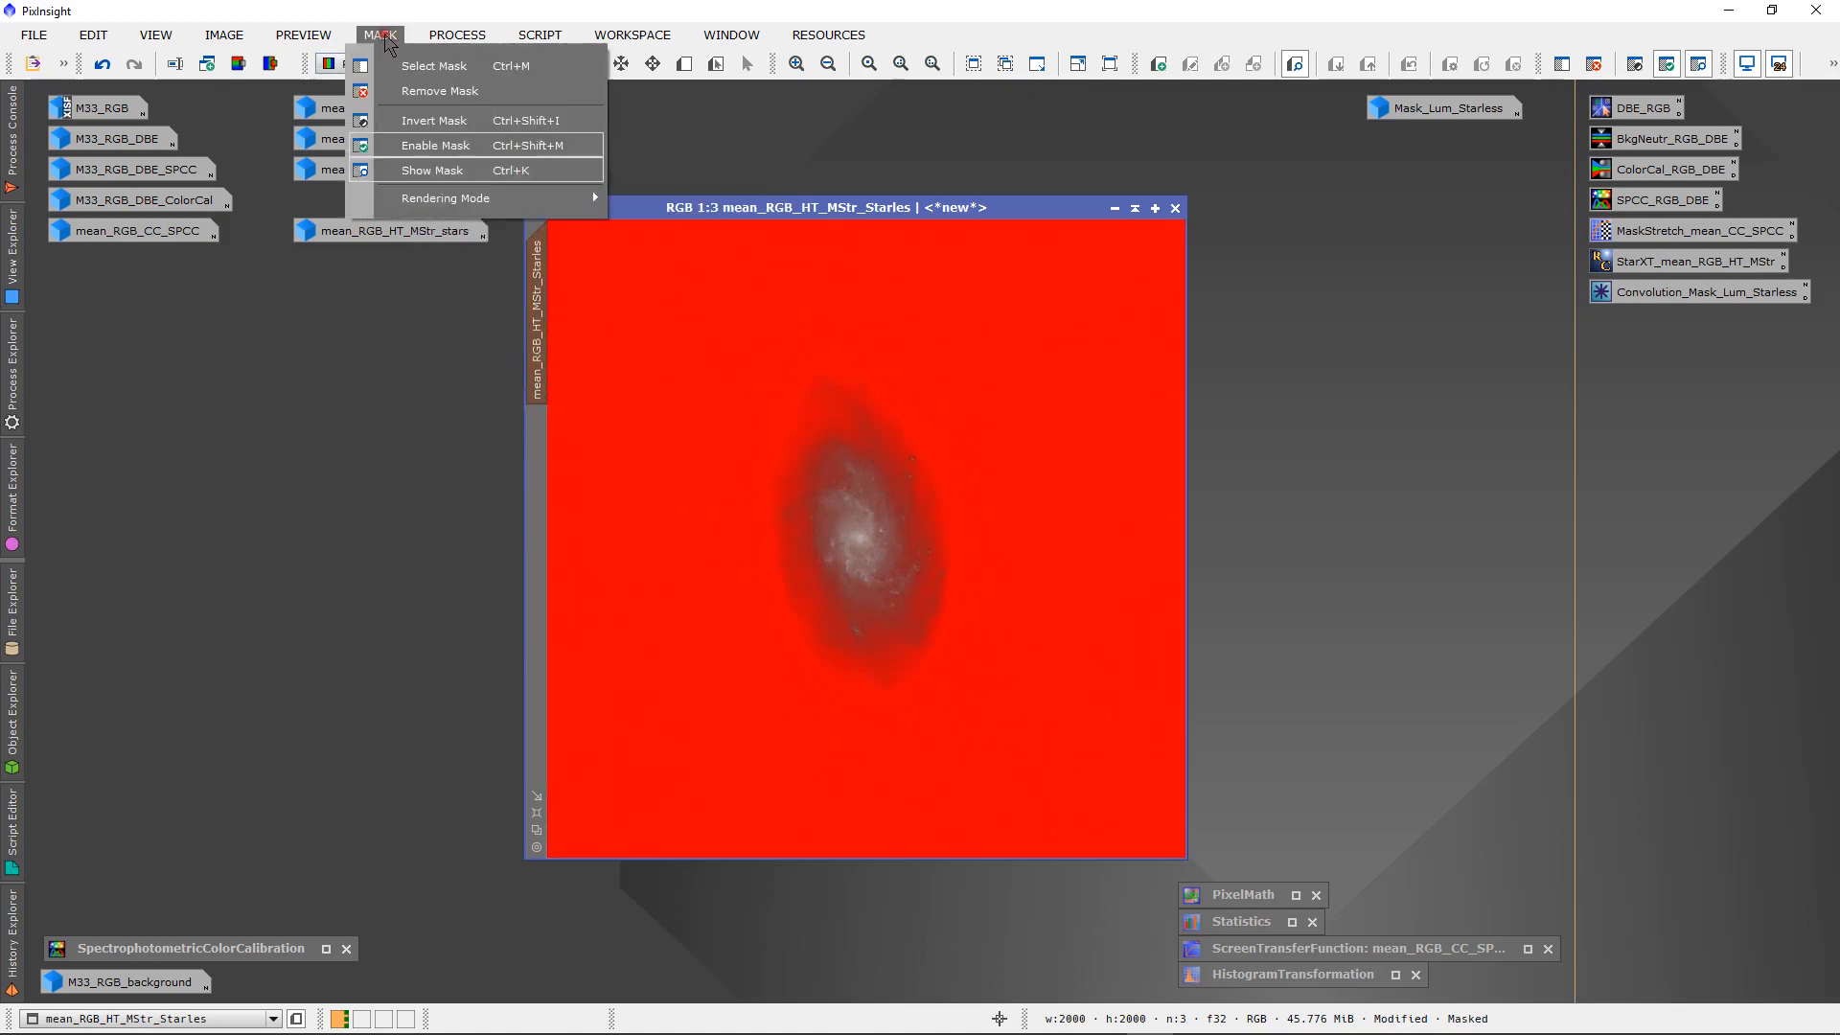
click(414, 170)
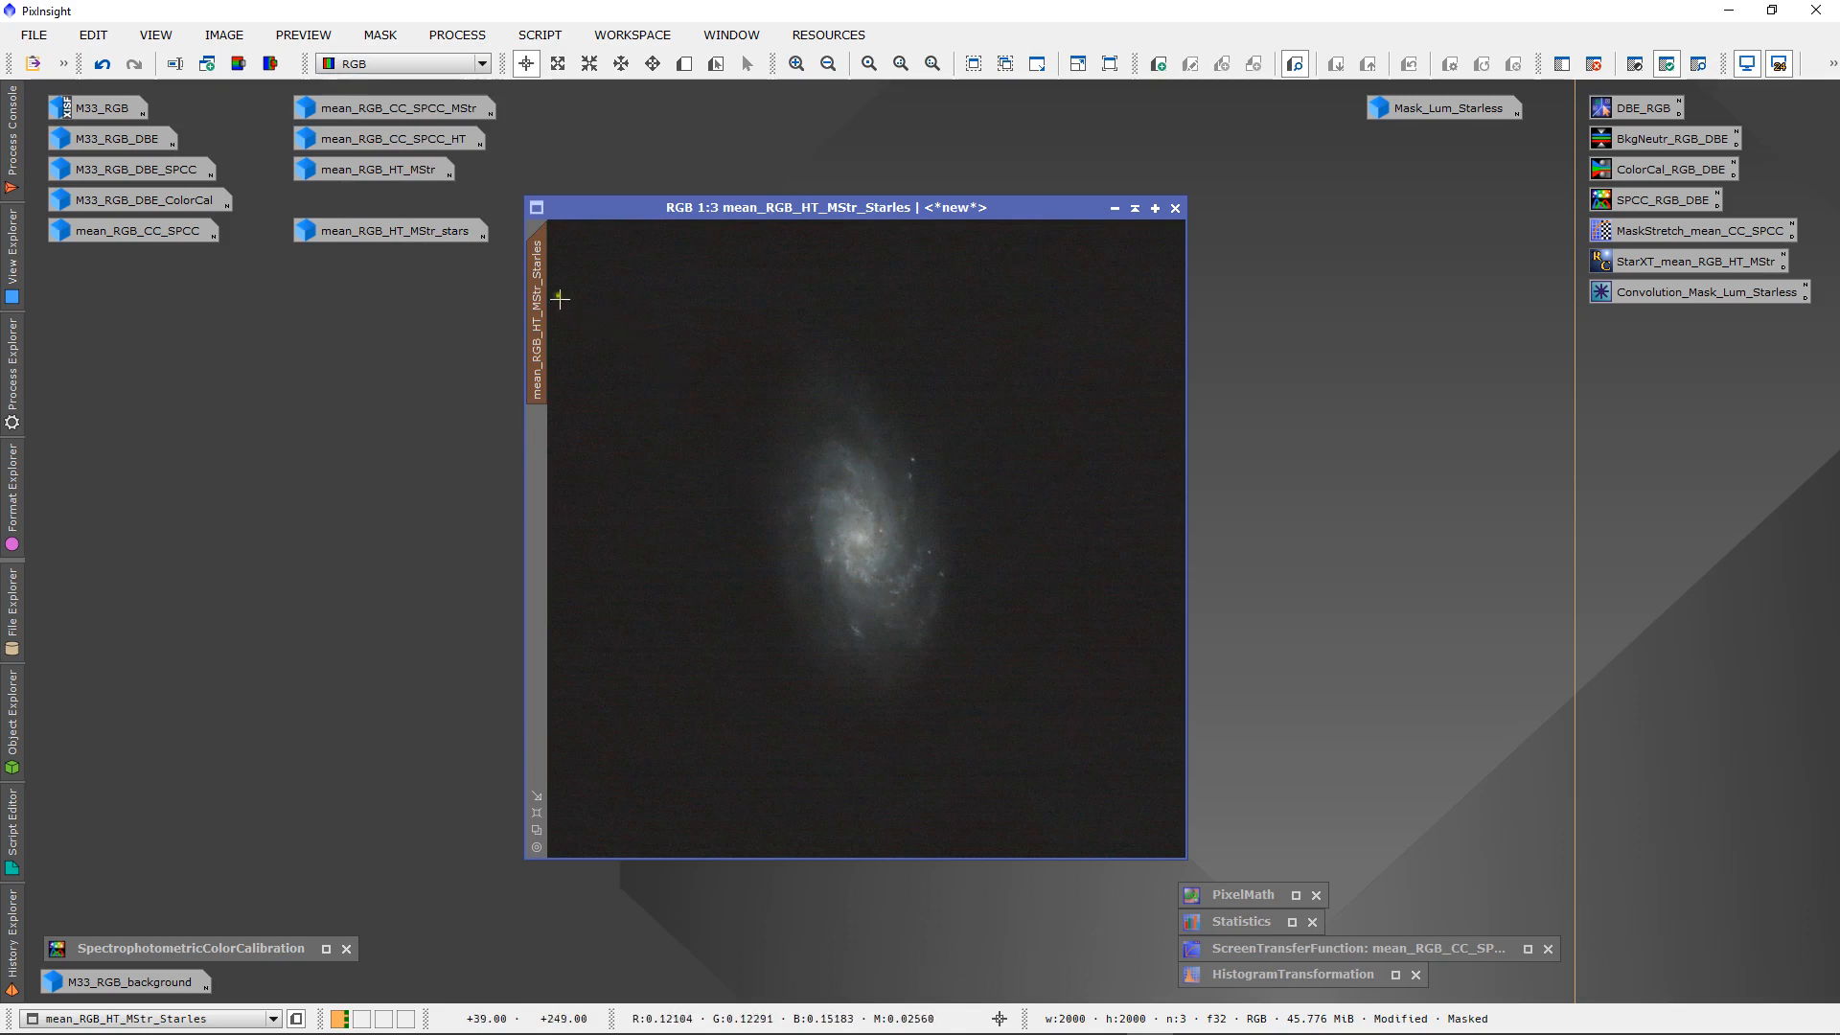
- Create a preview framing the whole galaxy in mean_RGB_HT_MStr_Starles and display it for a closer view
mouse_move(544, 342)
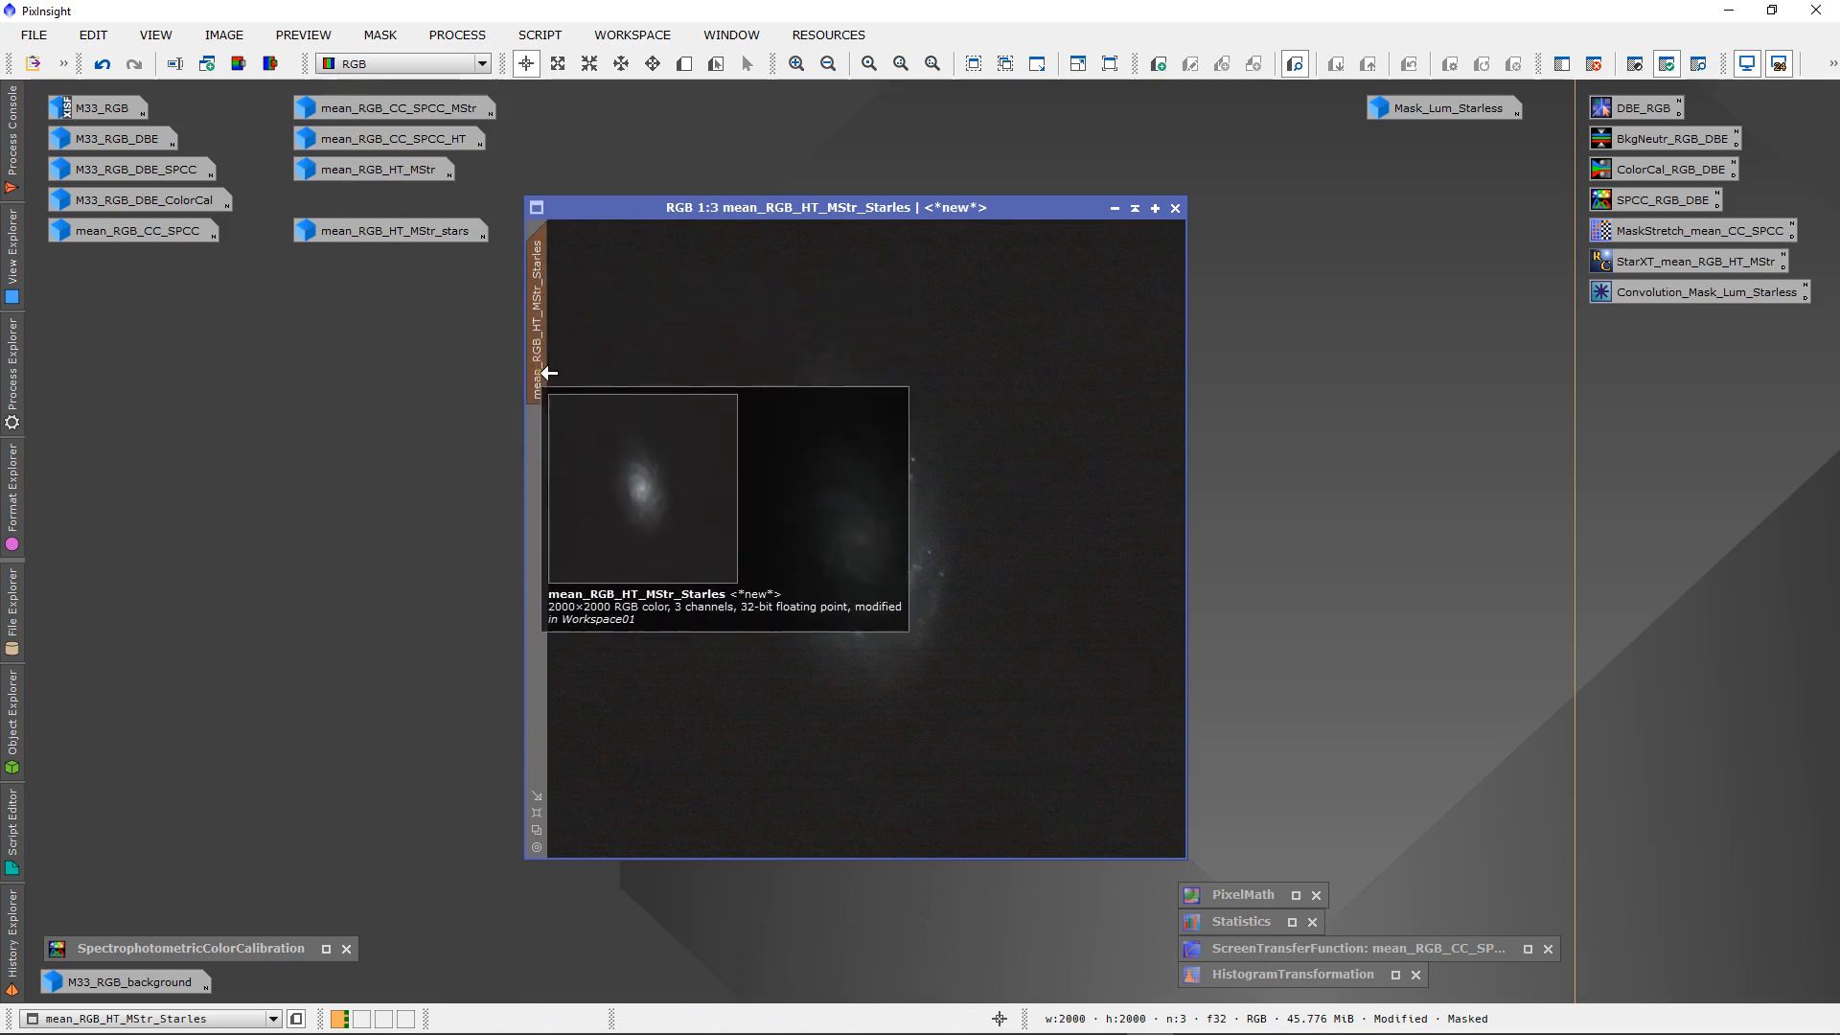
scroll(829, 534, up, 1)
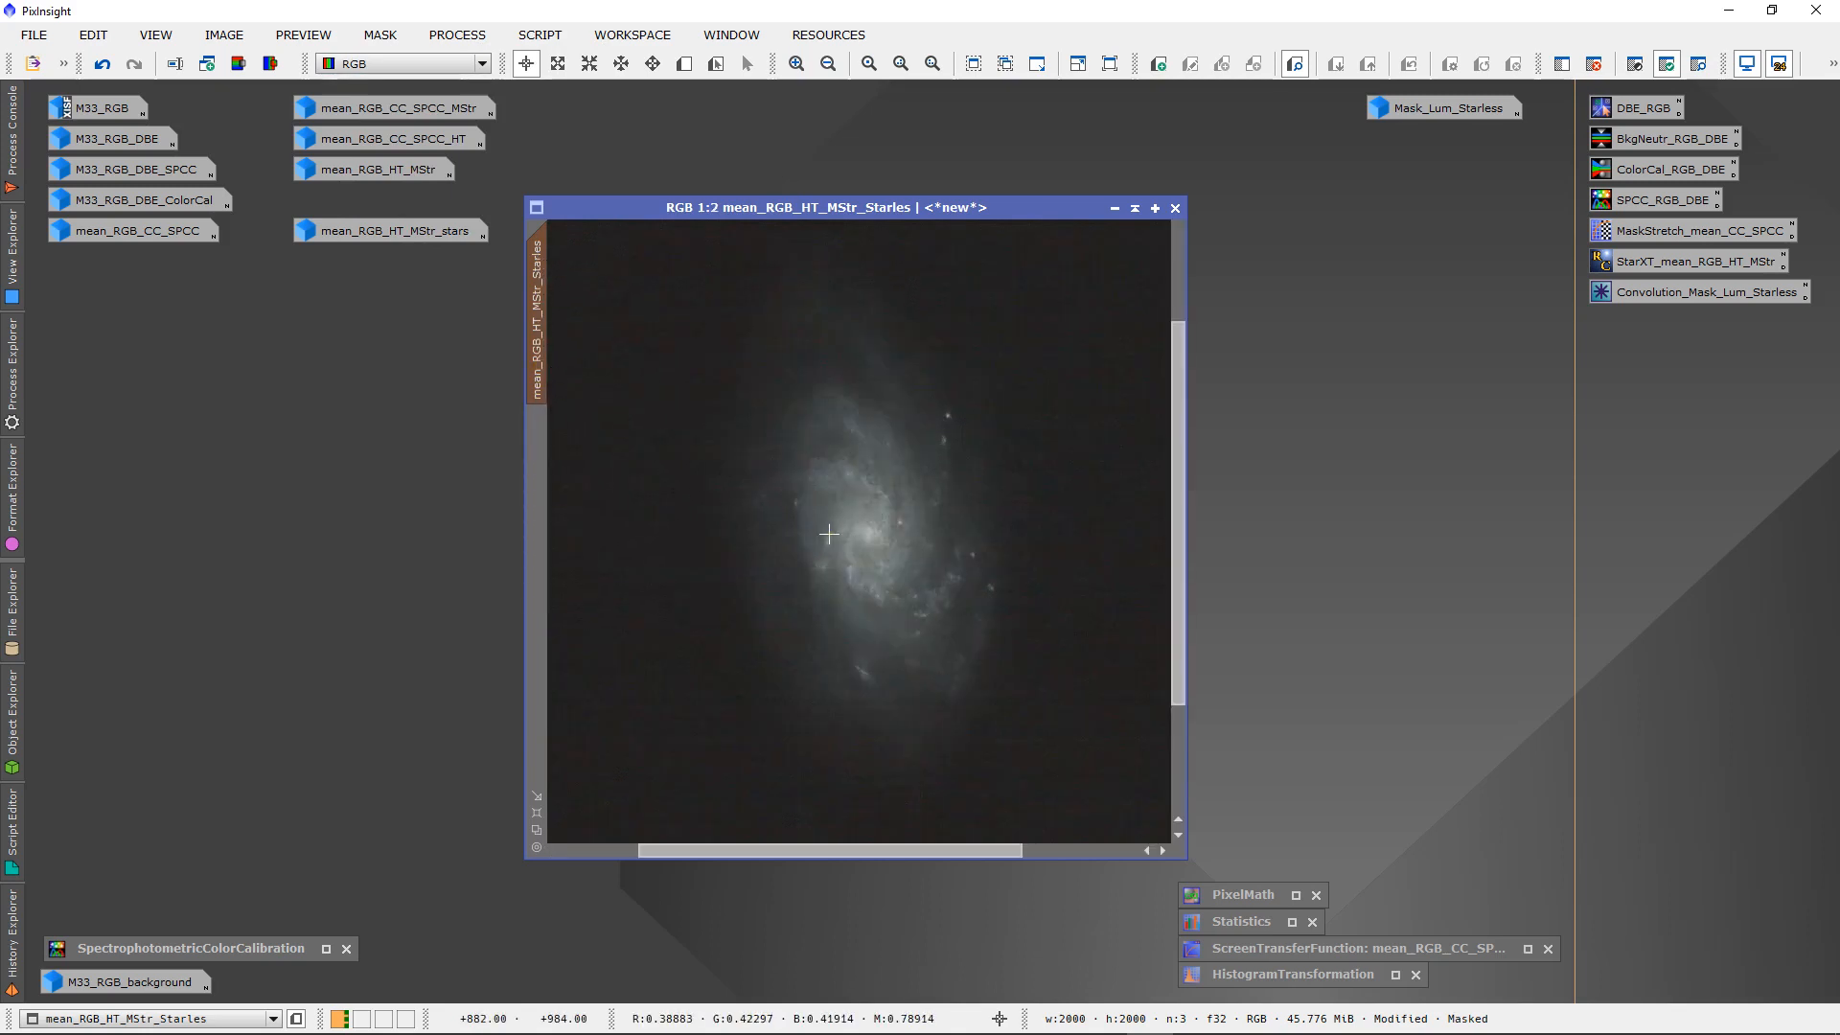
scroll(828, 534, up, 1)
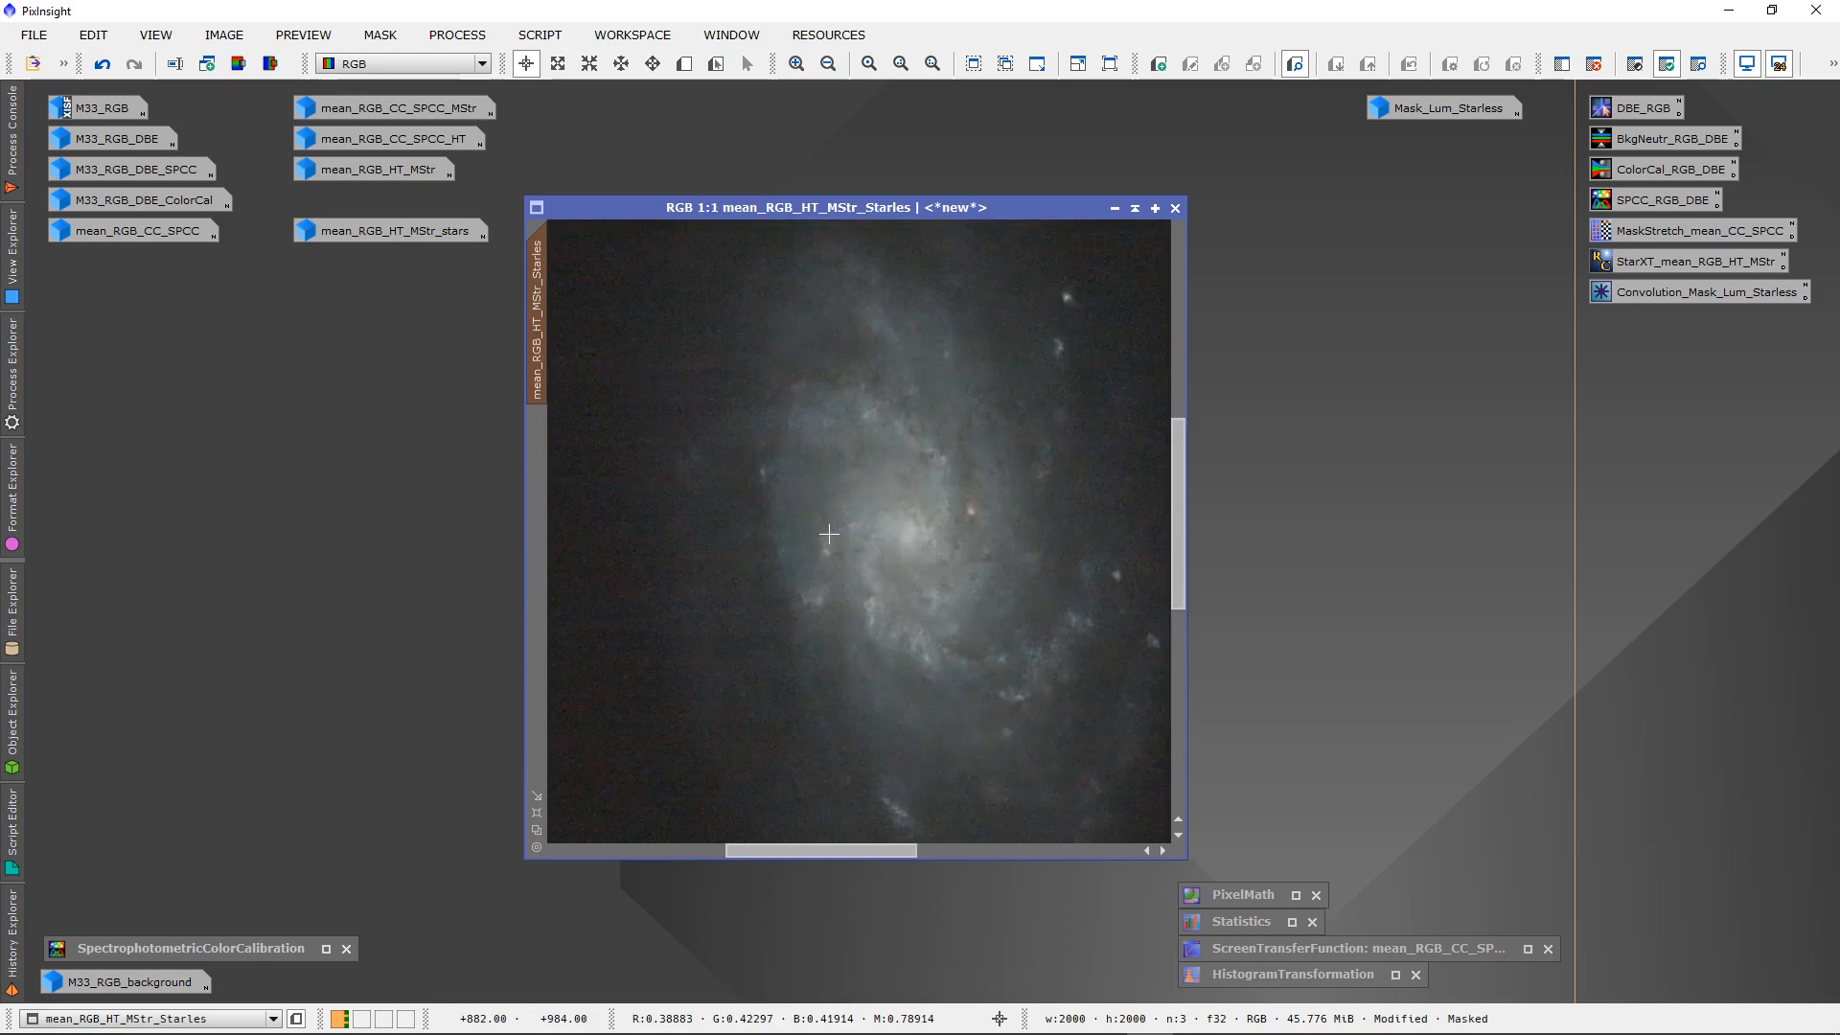
scroll(829, 534, down, 1)
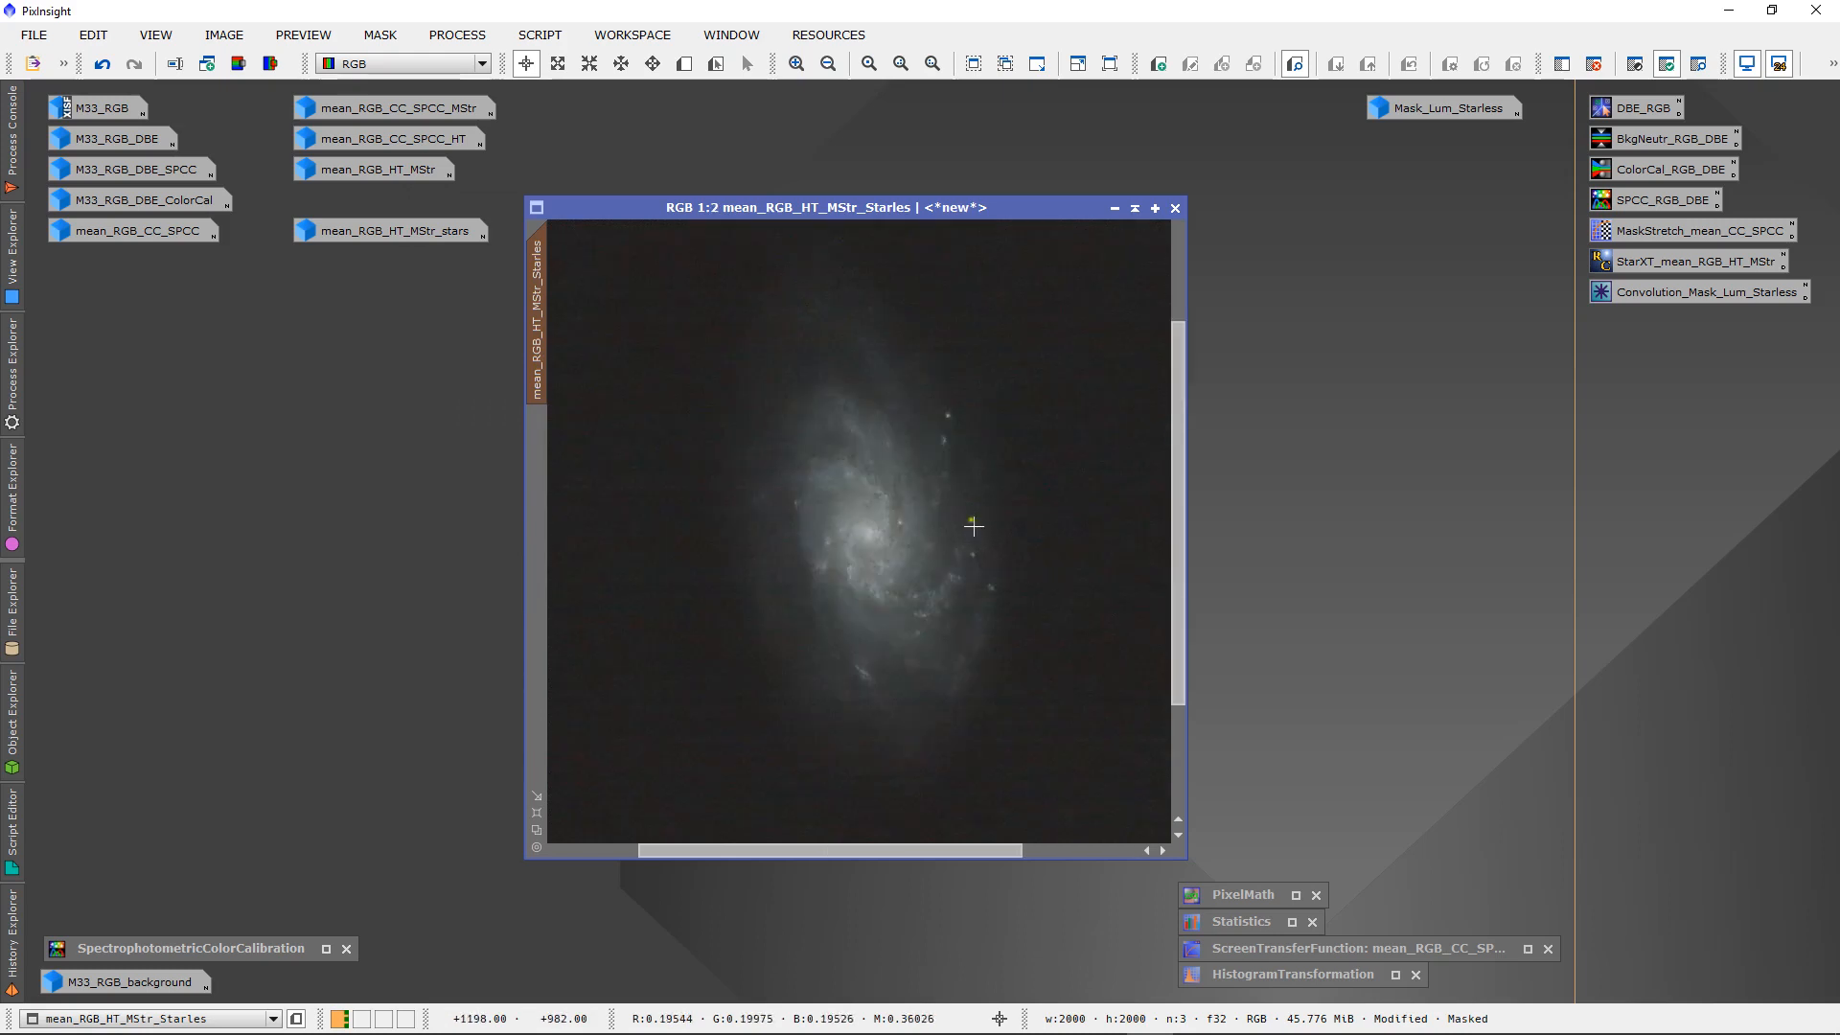
drag(1173, 459, 1198, 501)
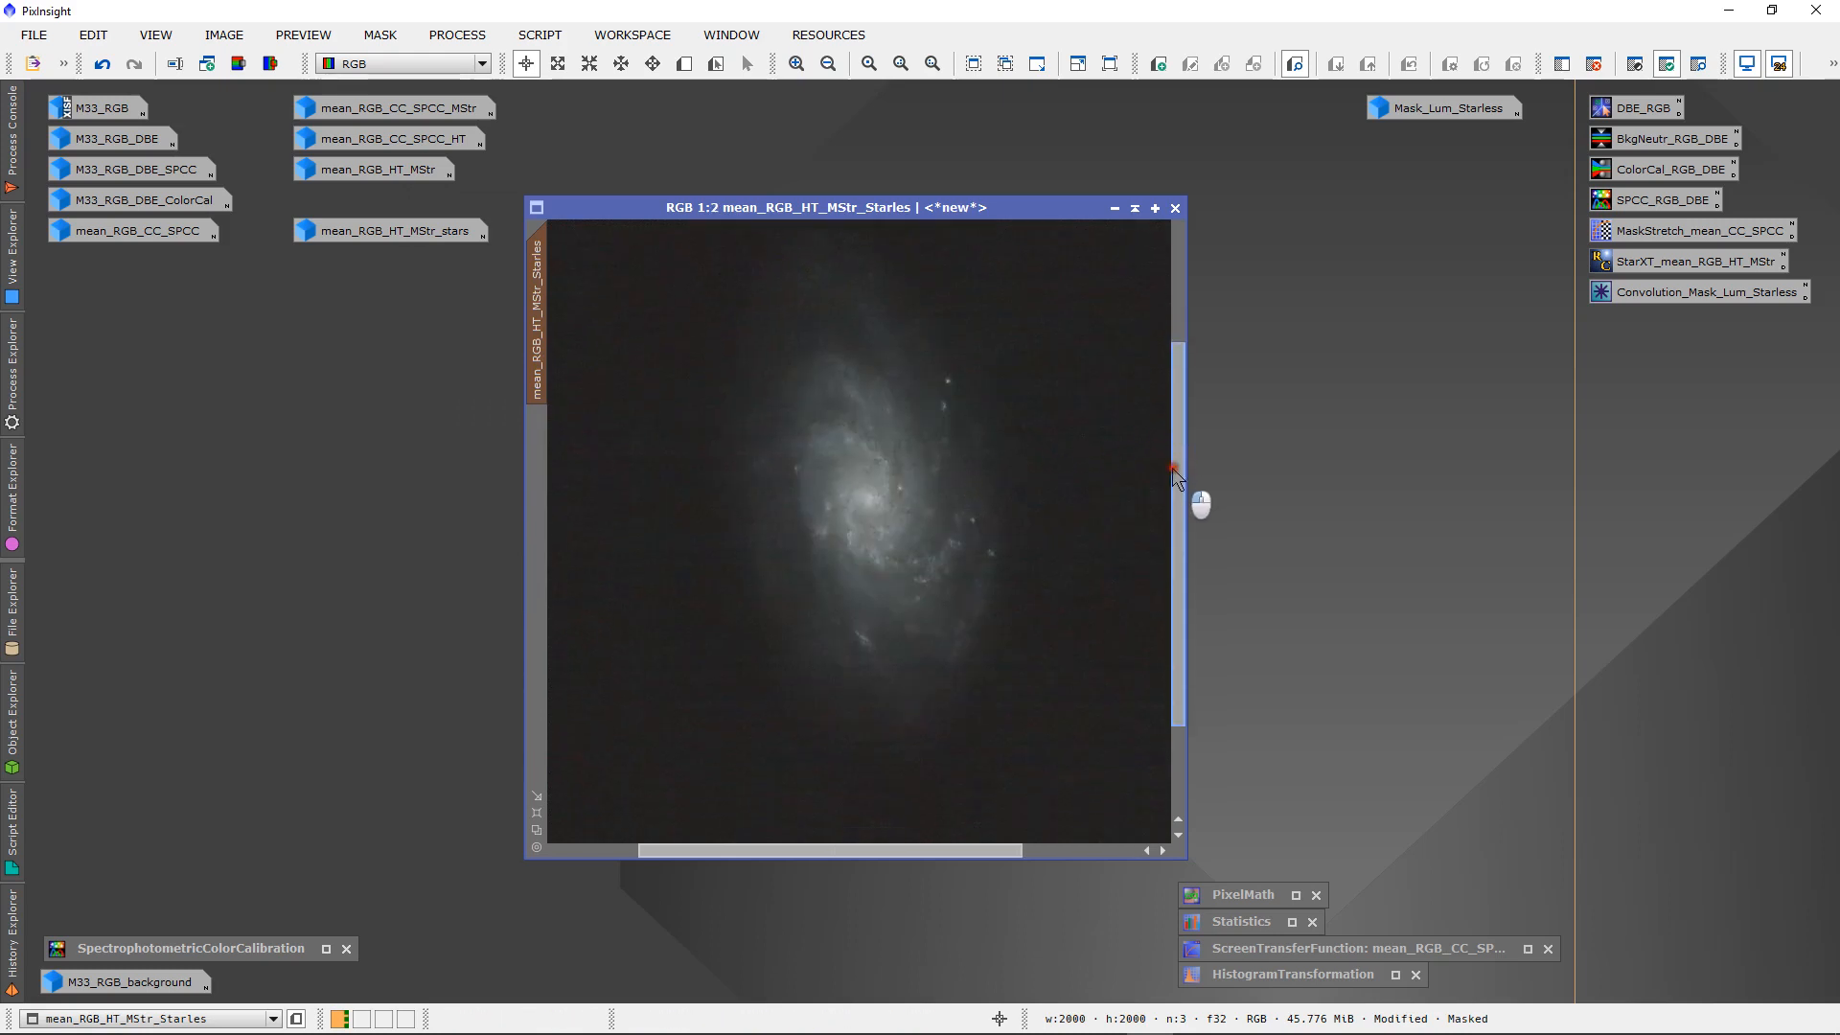
scroll(1069, 467, up, 1)
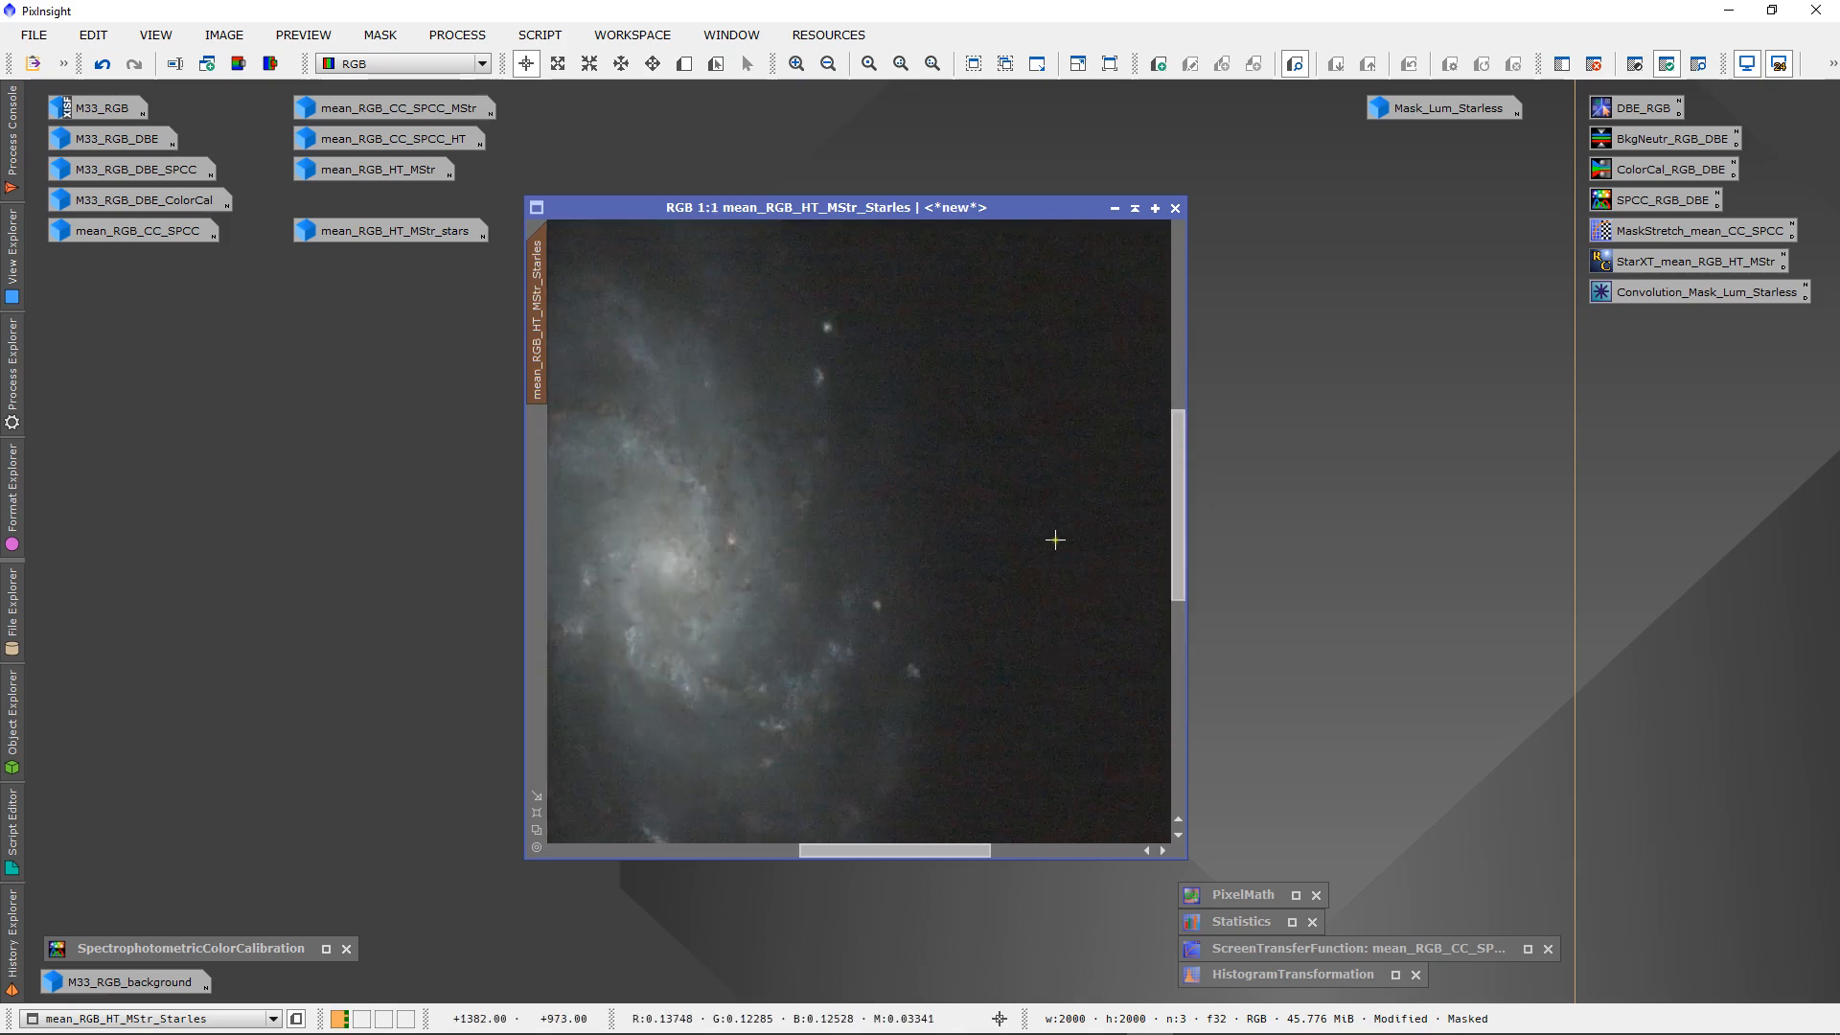
scroll(1056, 535, down, 2)
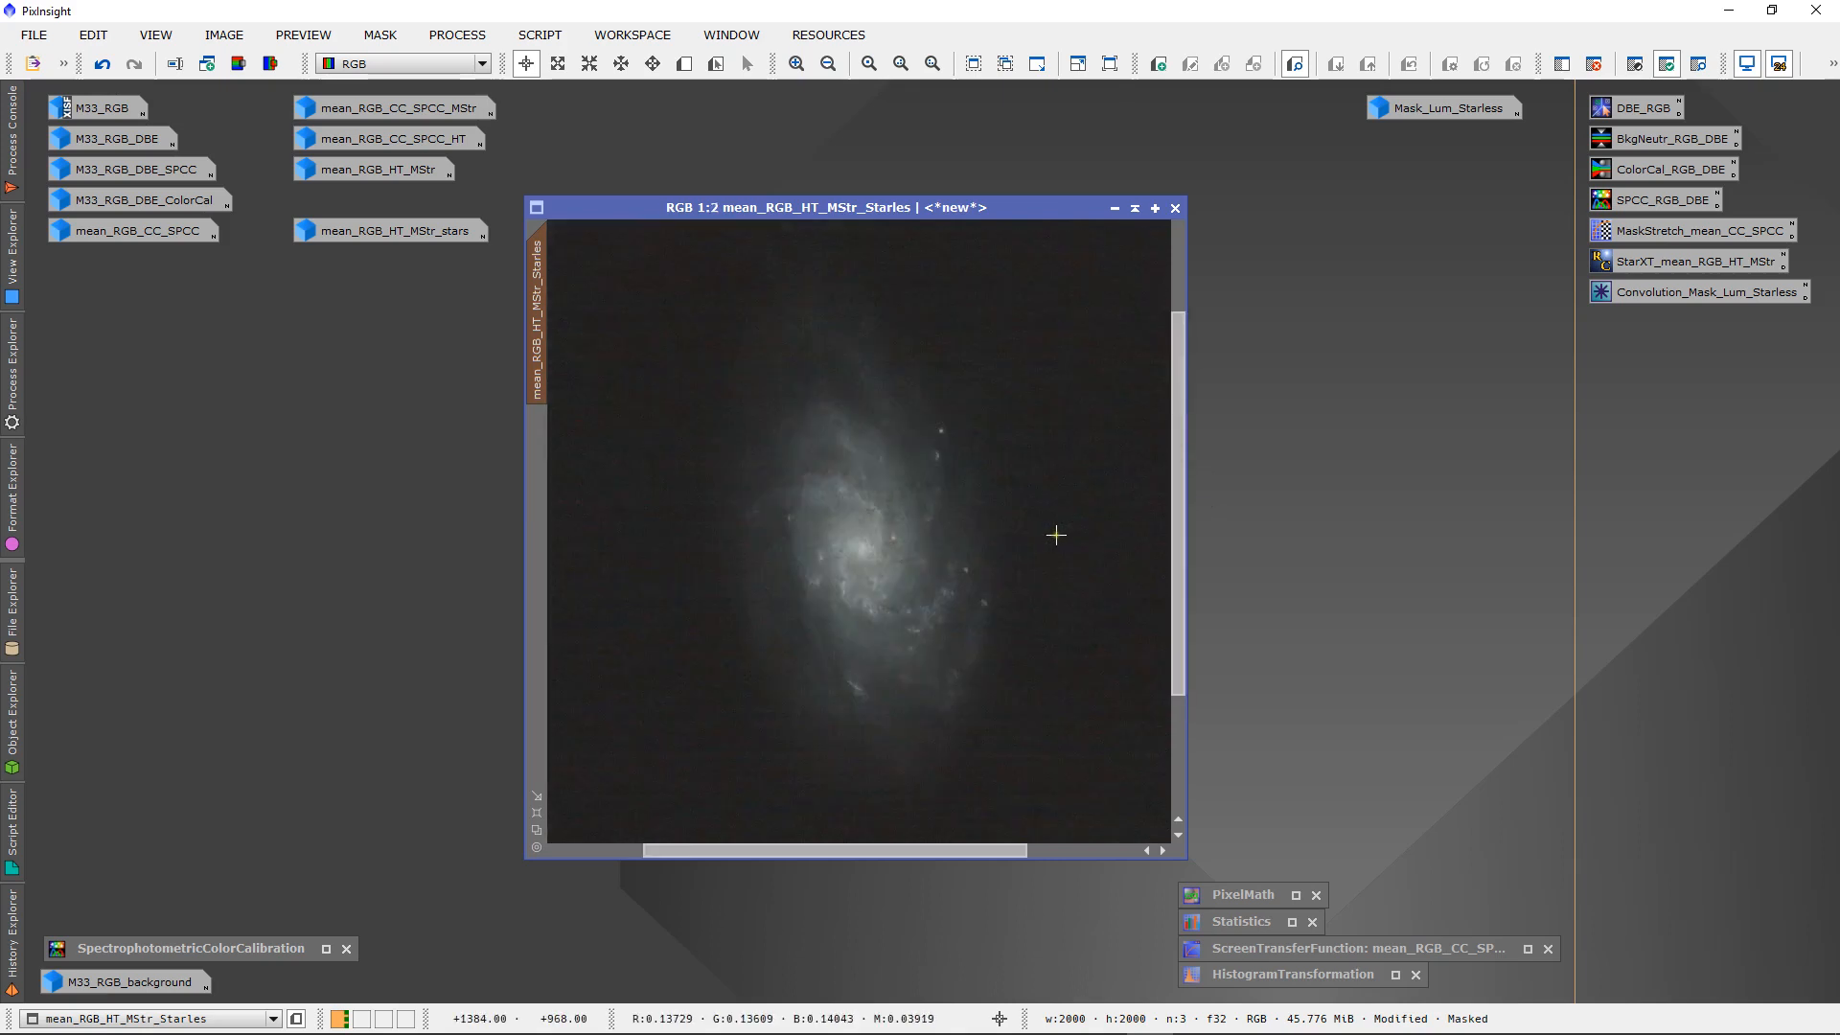
click(684, 65)
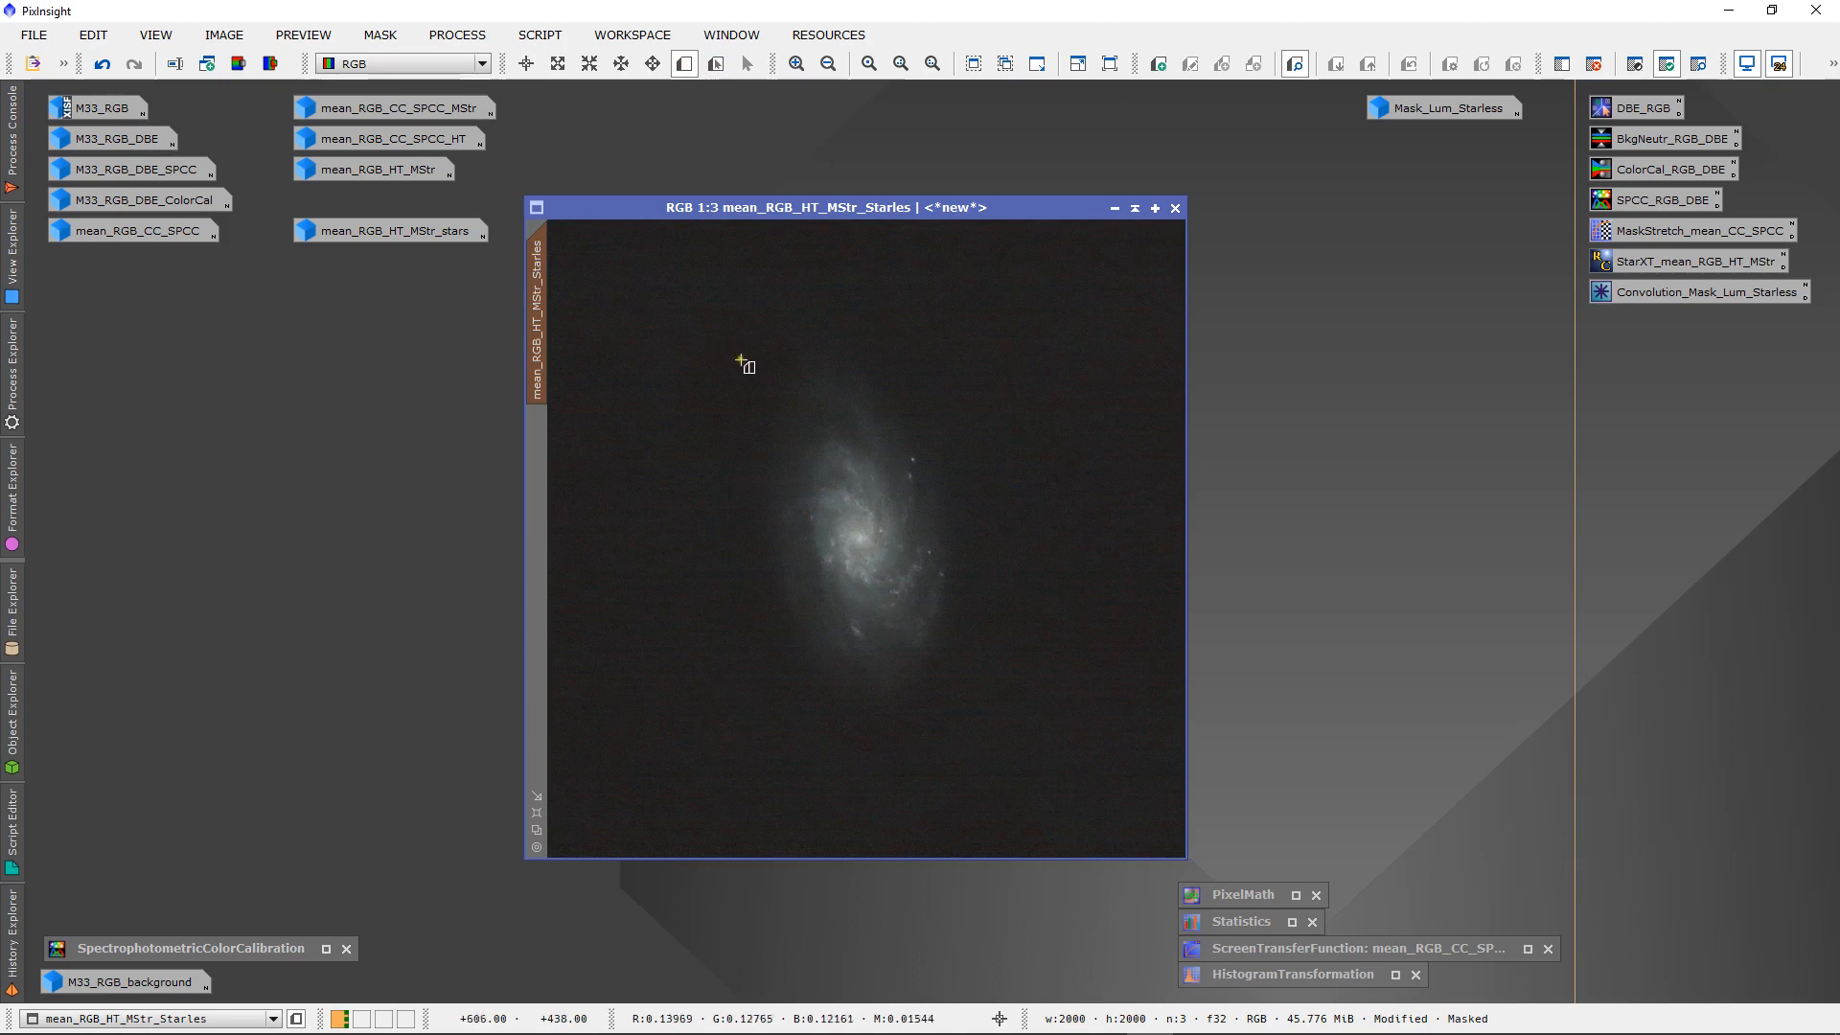
drag(729, 348, 983, 727)
click(537, 448)
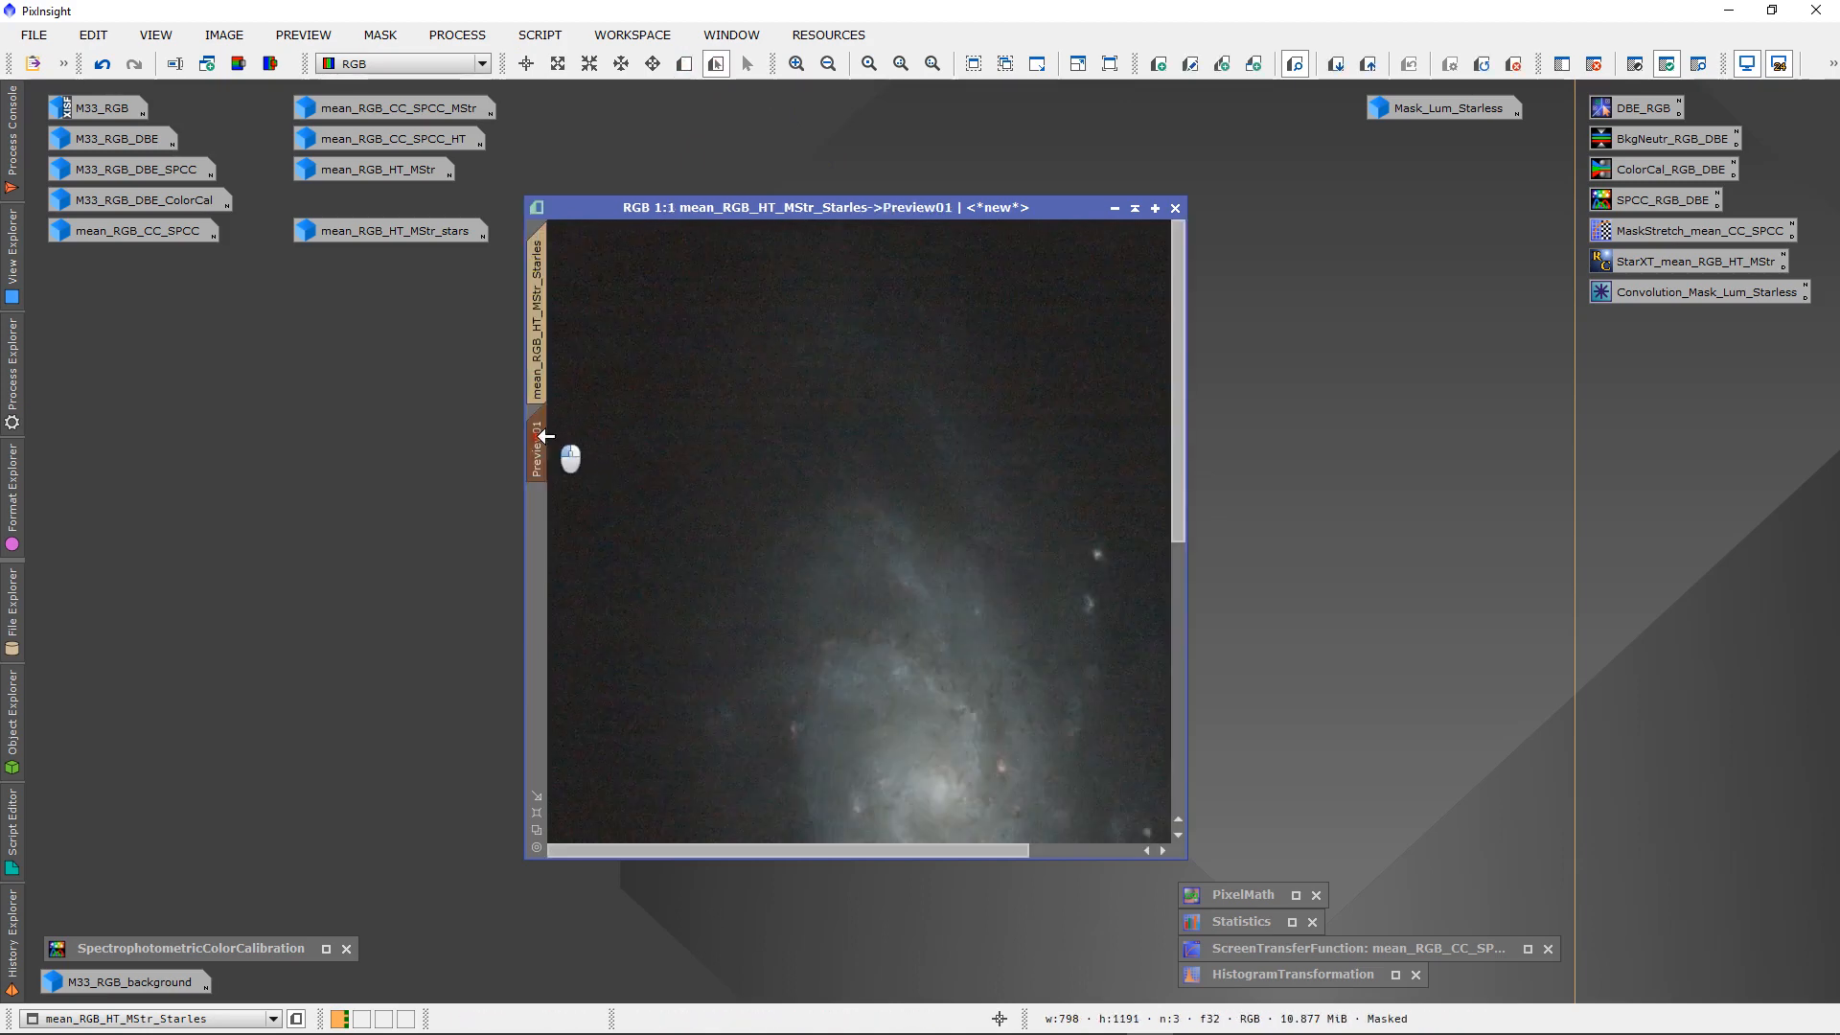
scroll(732, 535, up, 1)
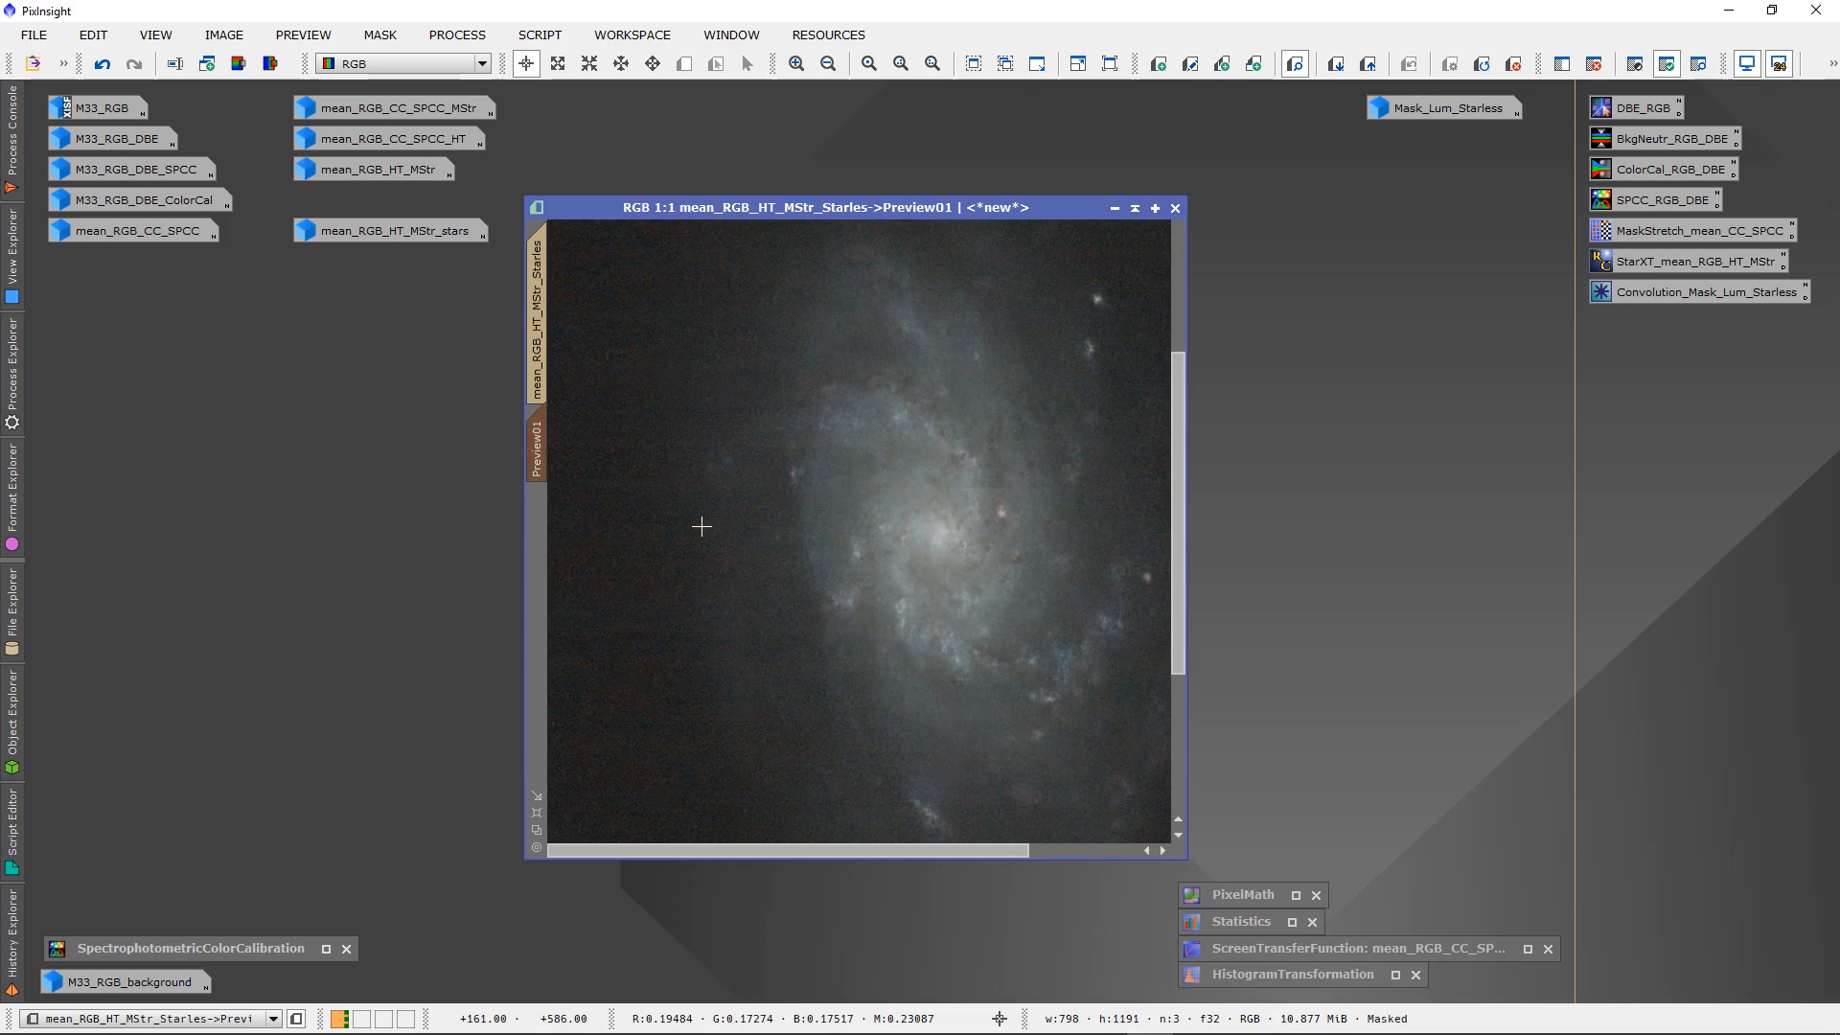
- Open the HDRMultiscaleTransform process and place its dialog beside the image
click(460, 36)
mouse_move(571, 29)
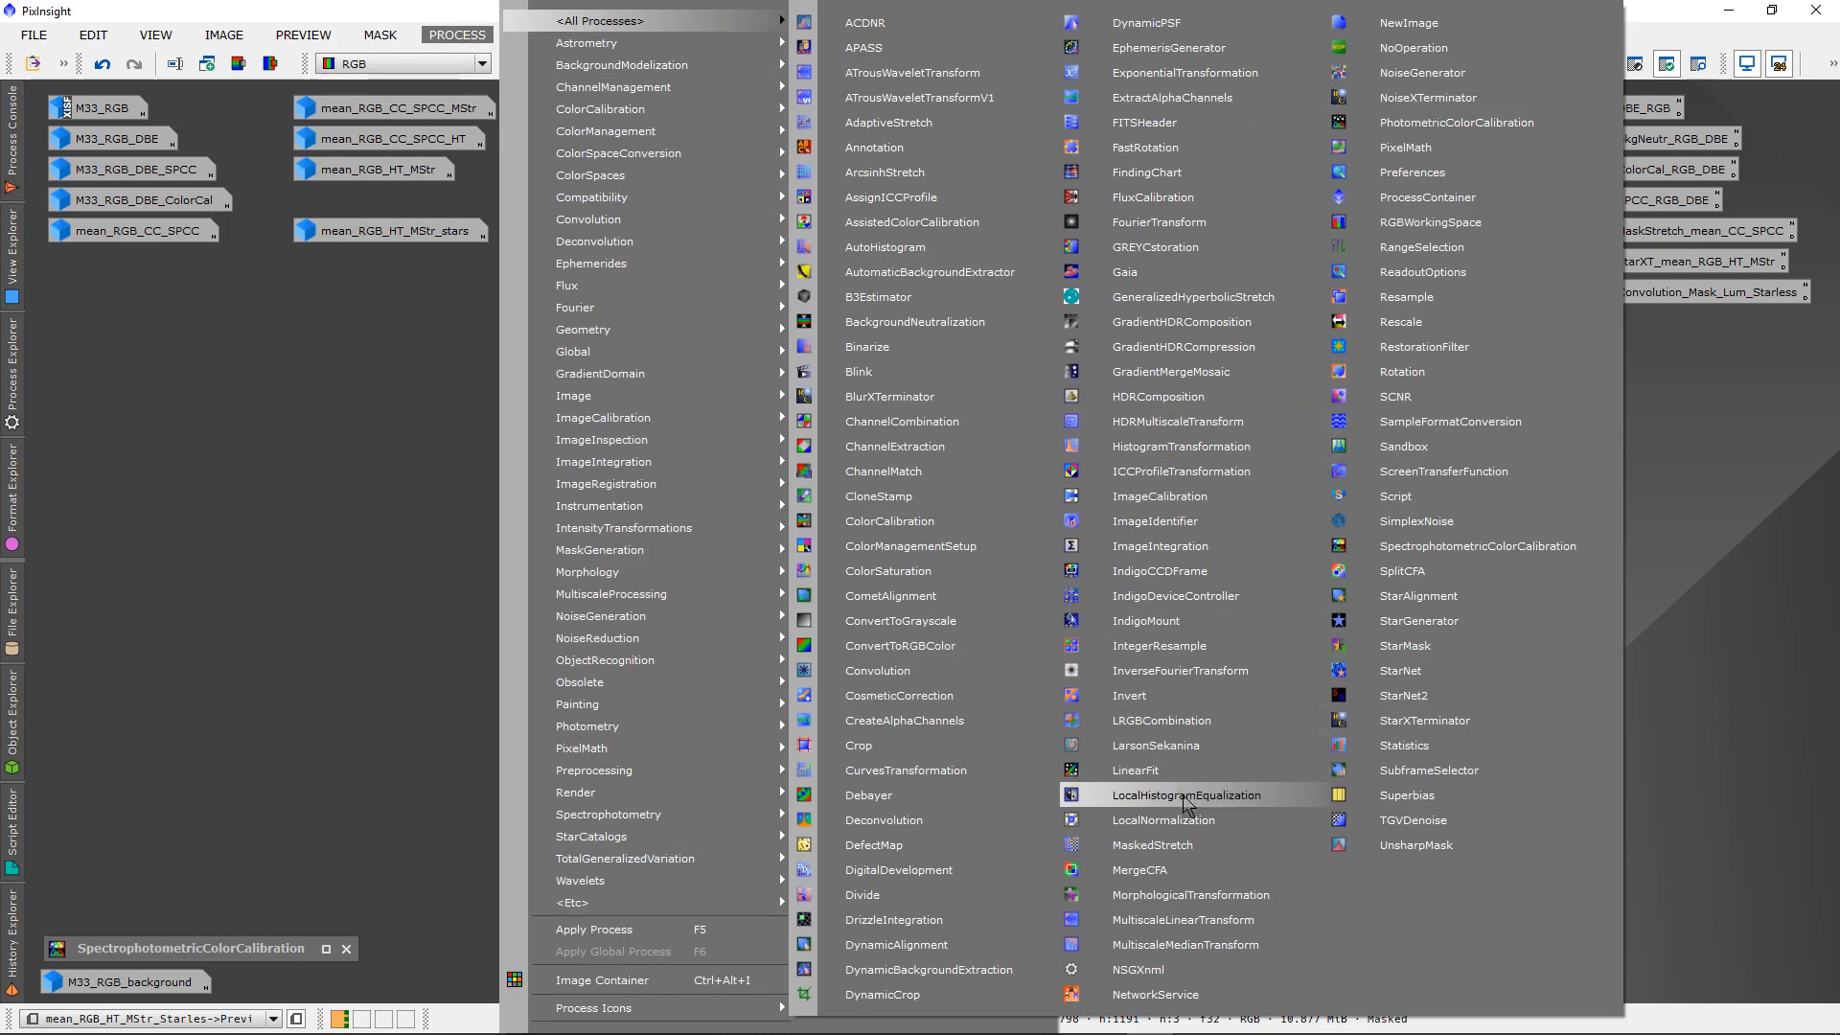
click(1163, 422)
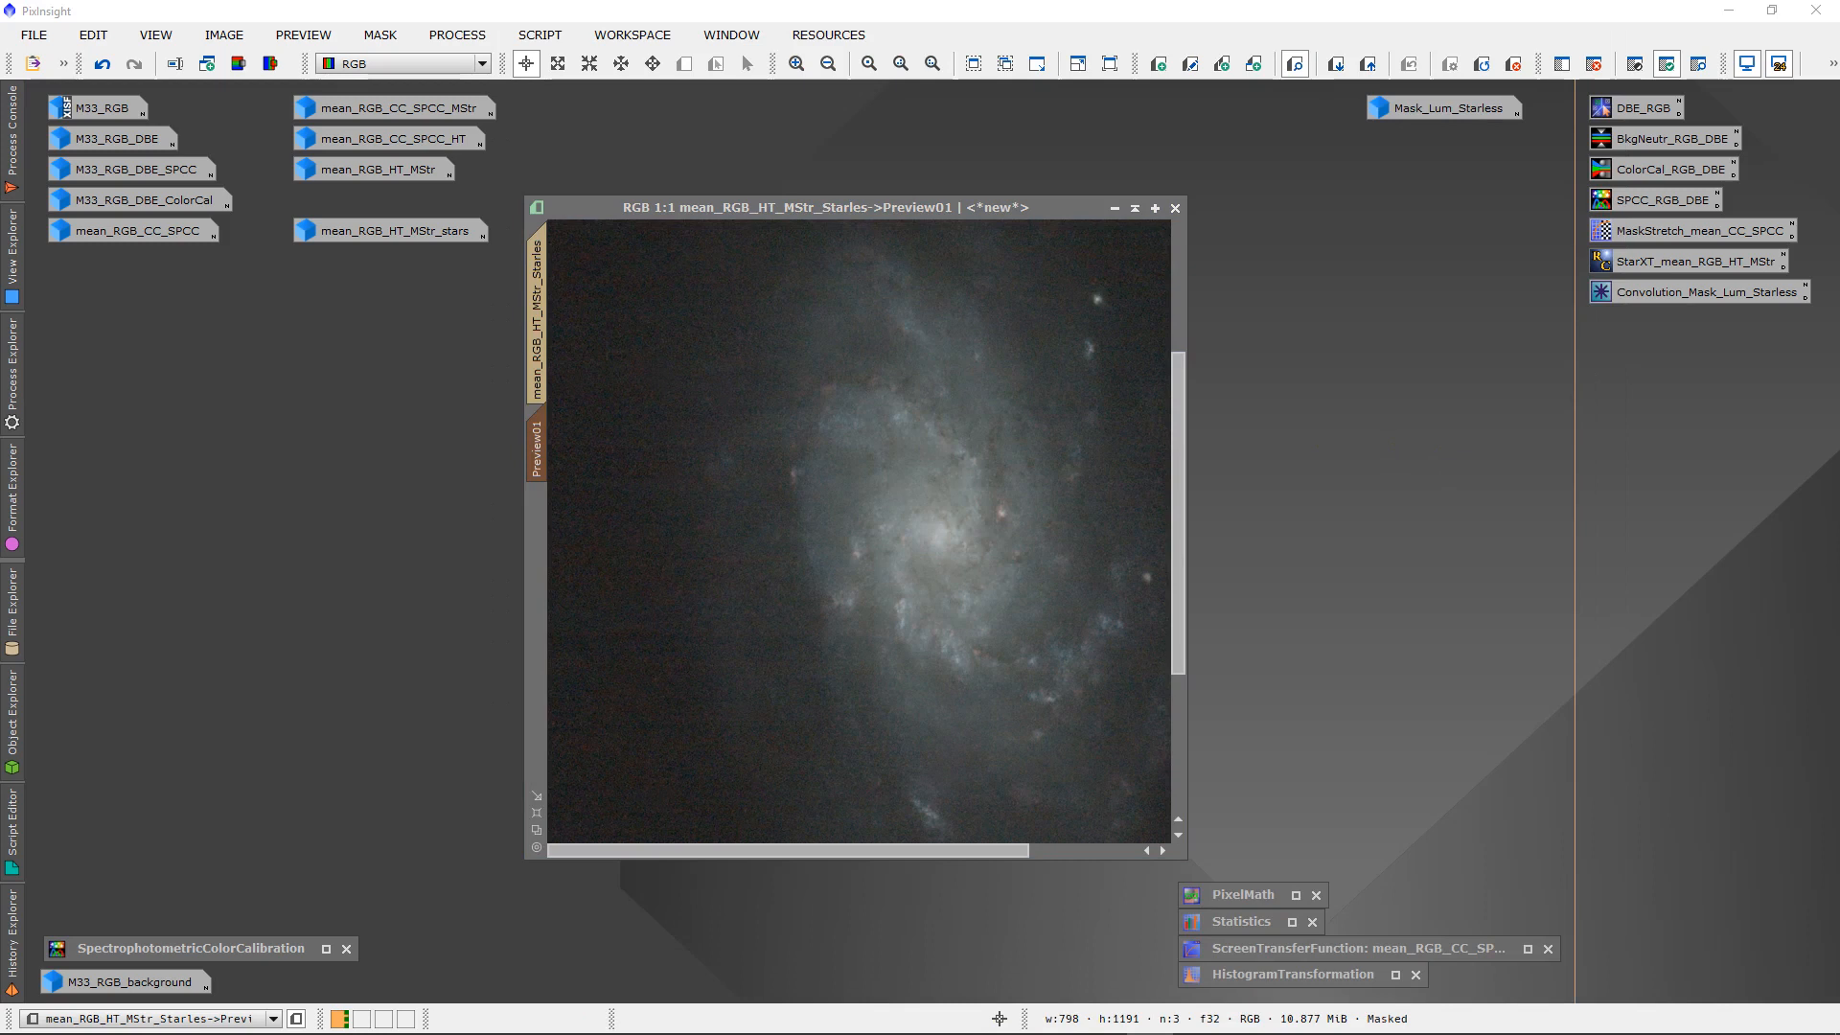
drag(1304, 530, 1320, 336)
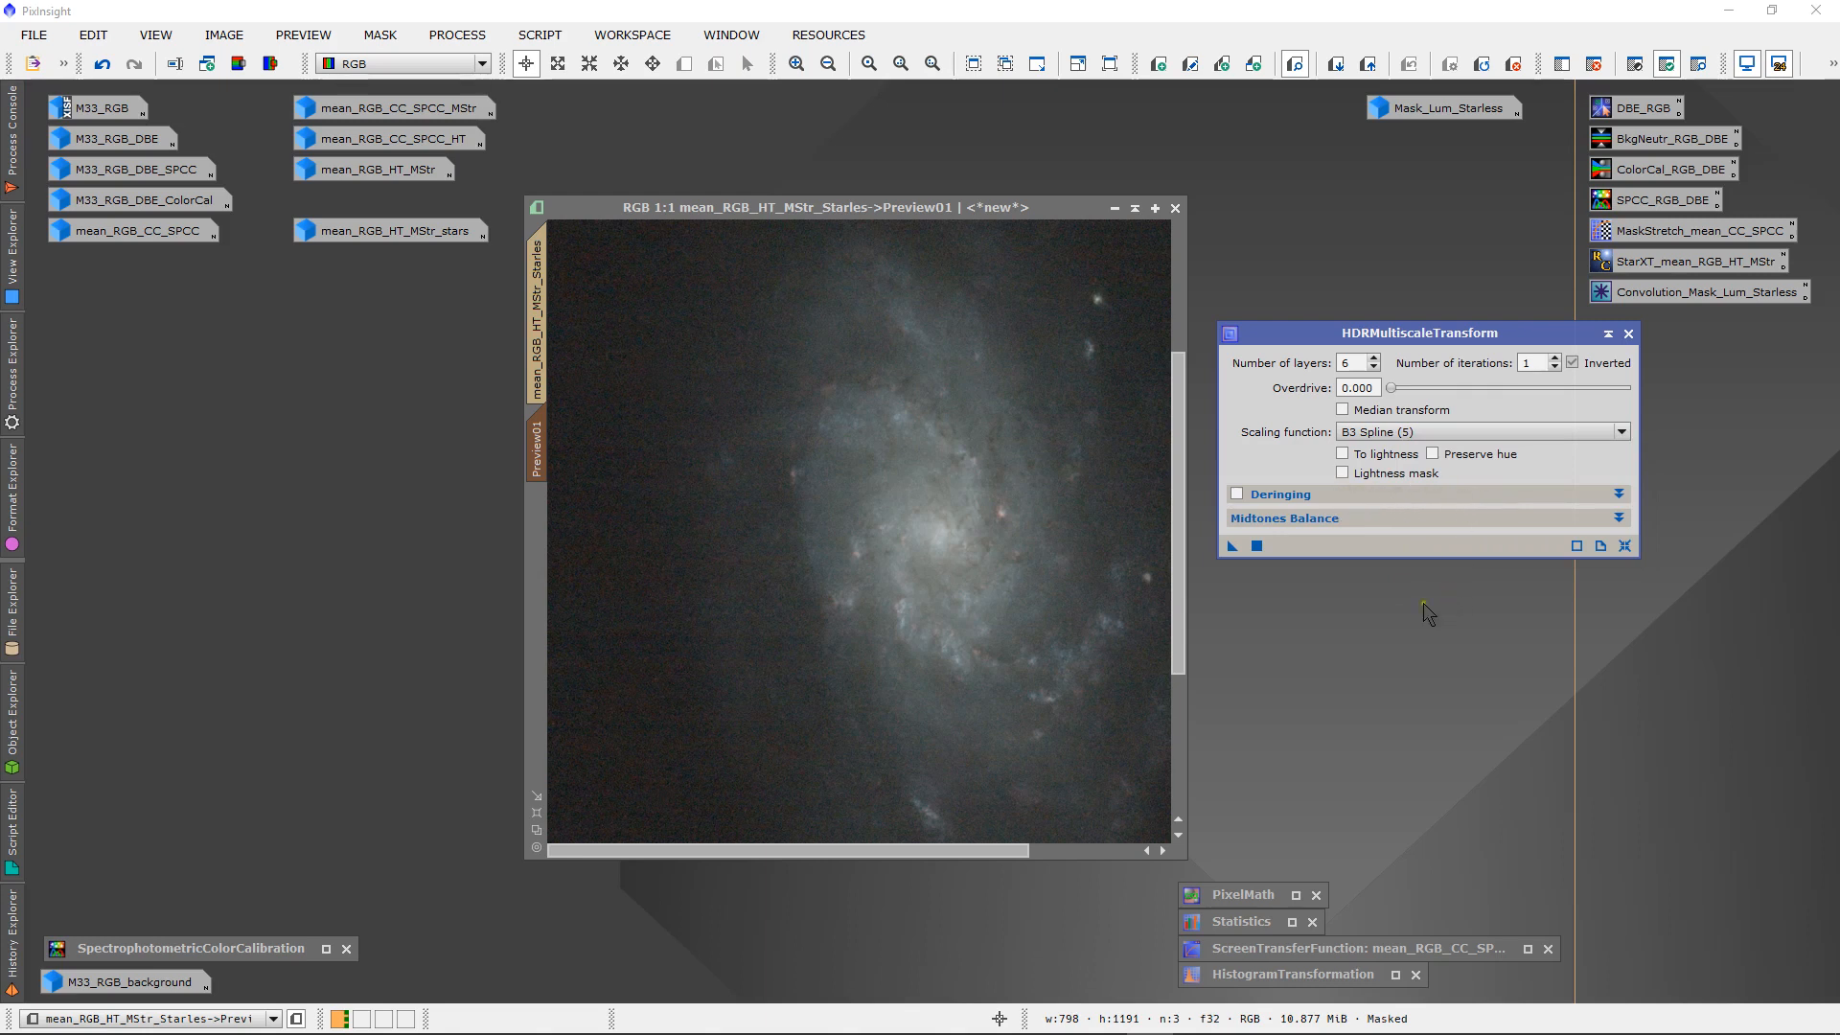
- Apply HDRMultiscaleTransform to Preview01 with 6 layers, B3 Spline (5) scaling and the lightness mask turned off
click(1342, 473)
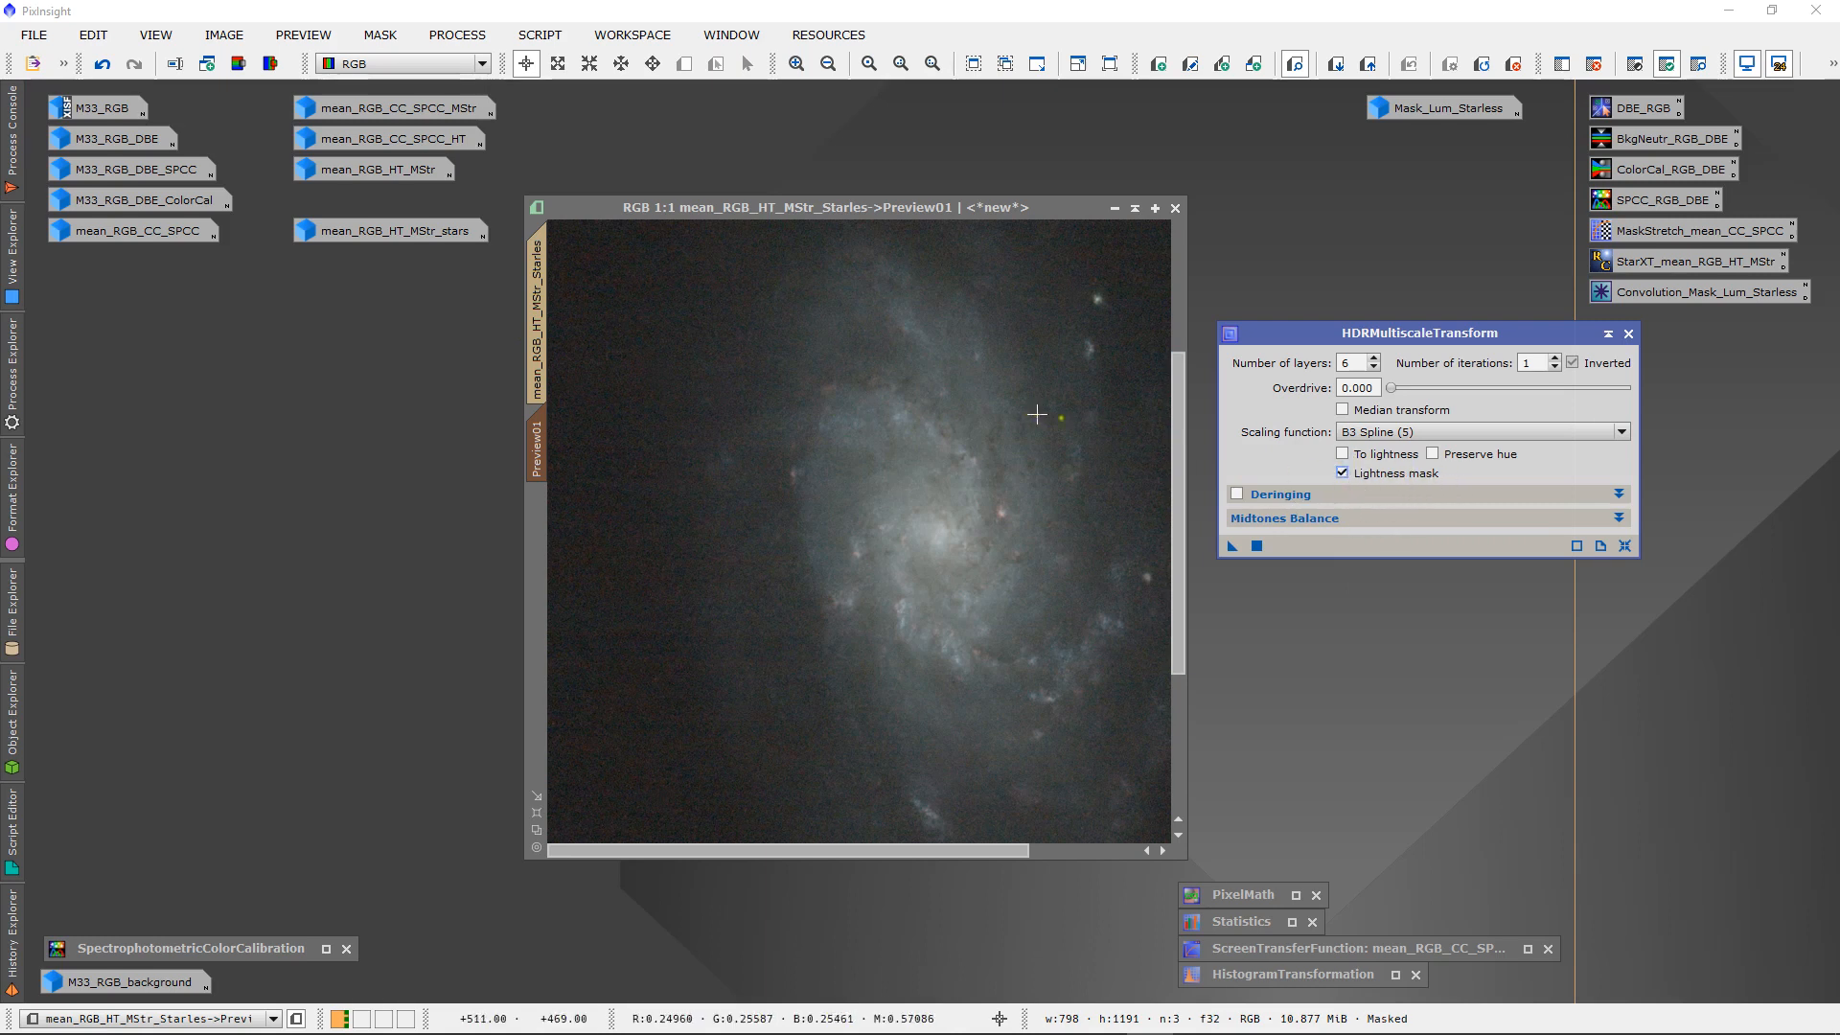
click(1343, 473)
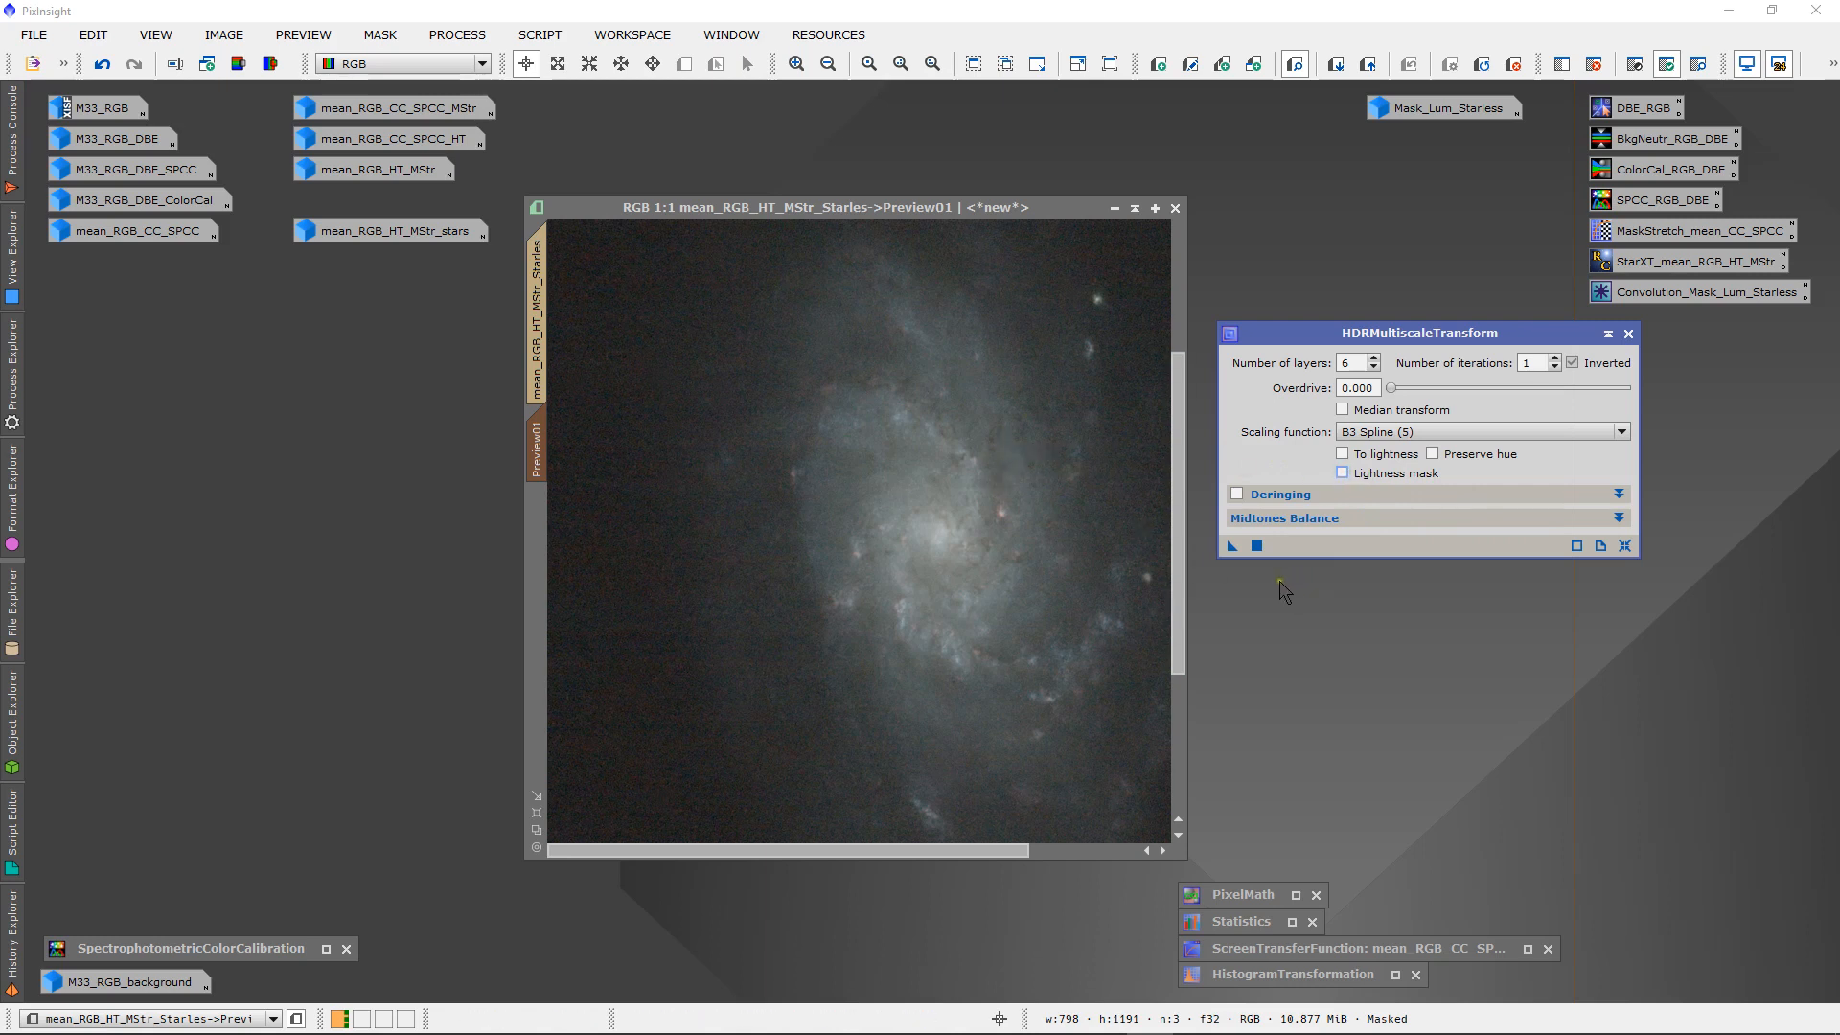
click(1231, 546)
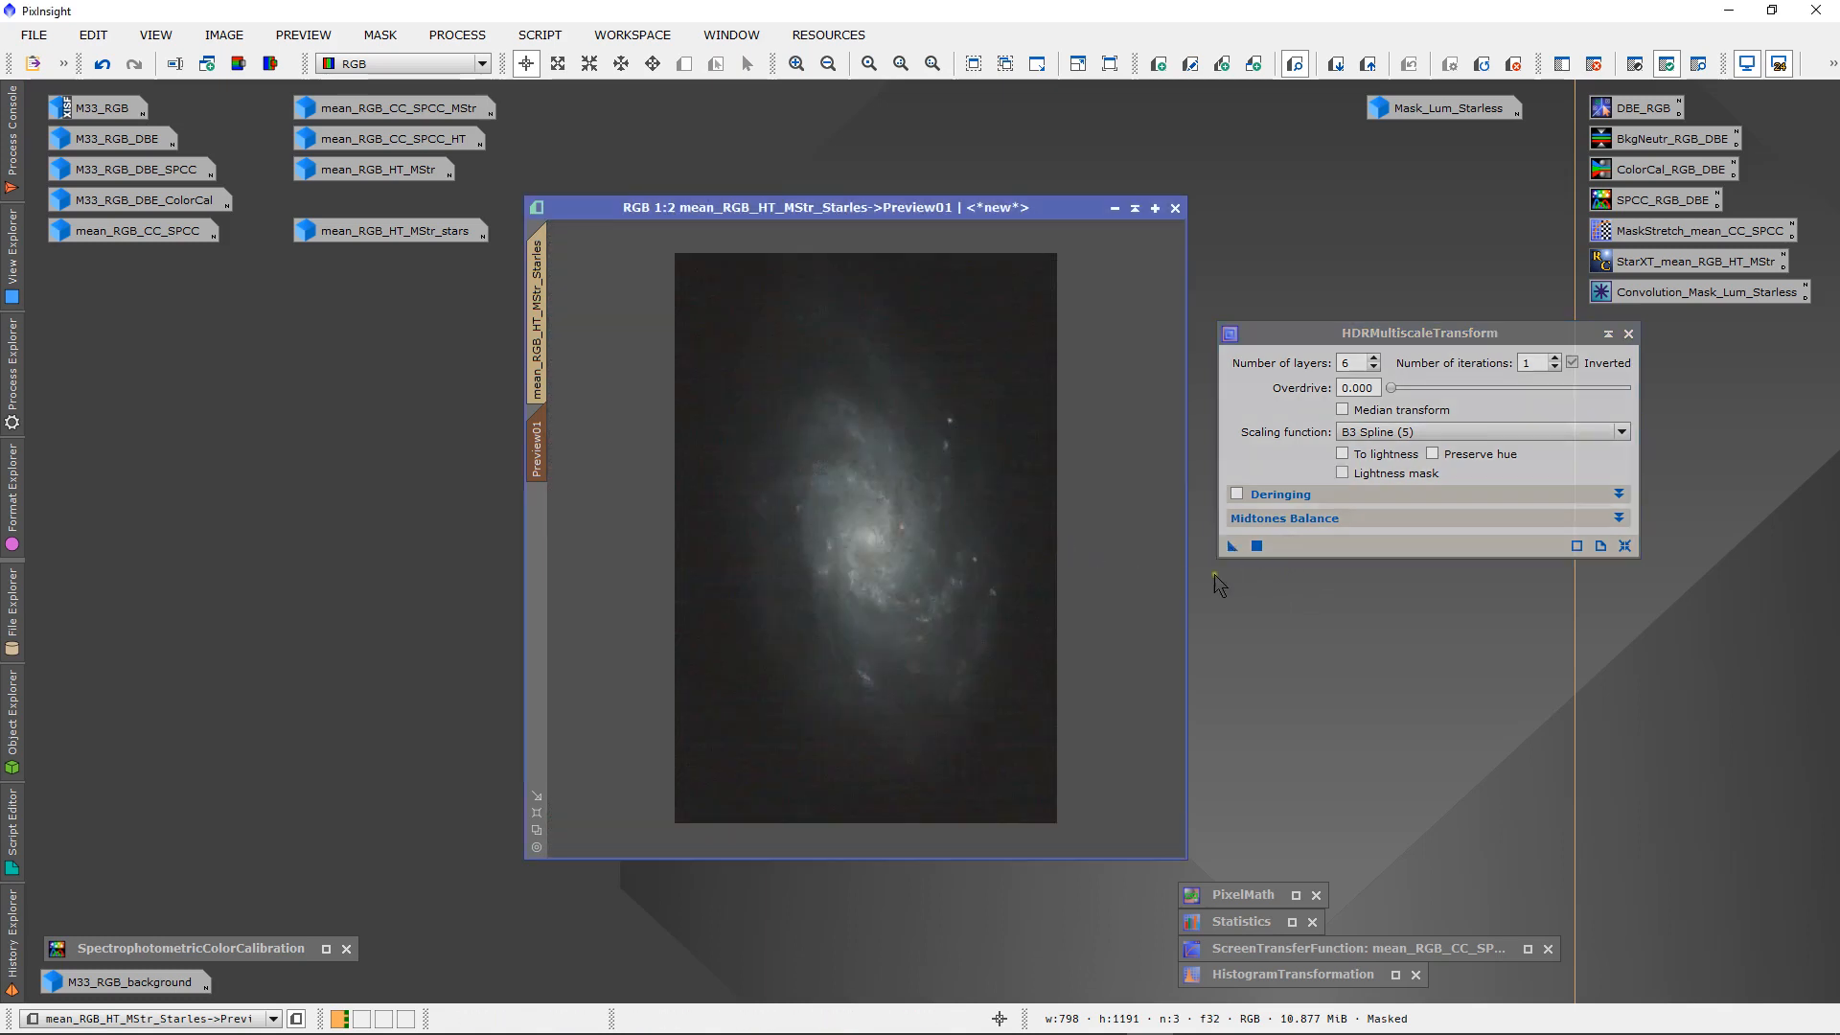
click(1234, 552)
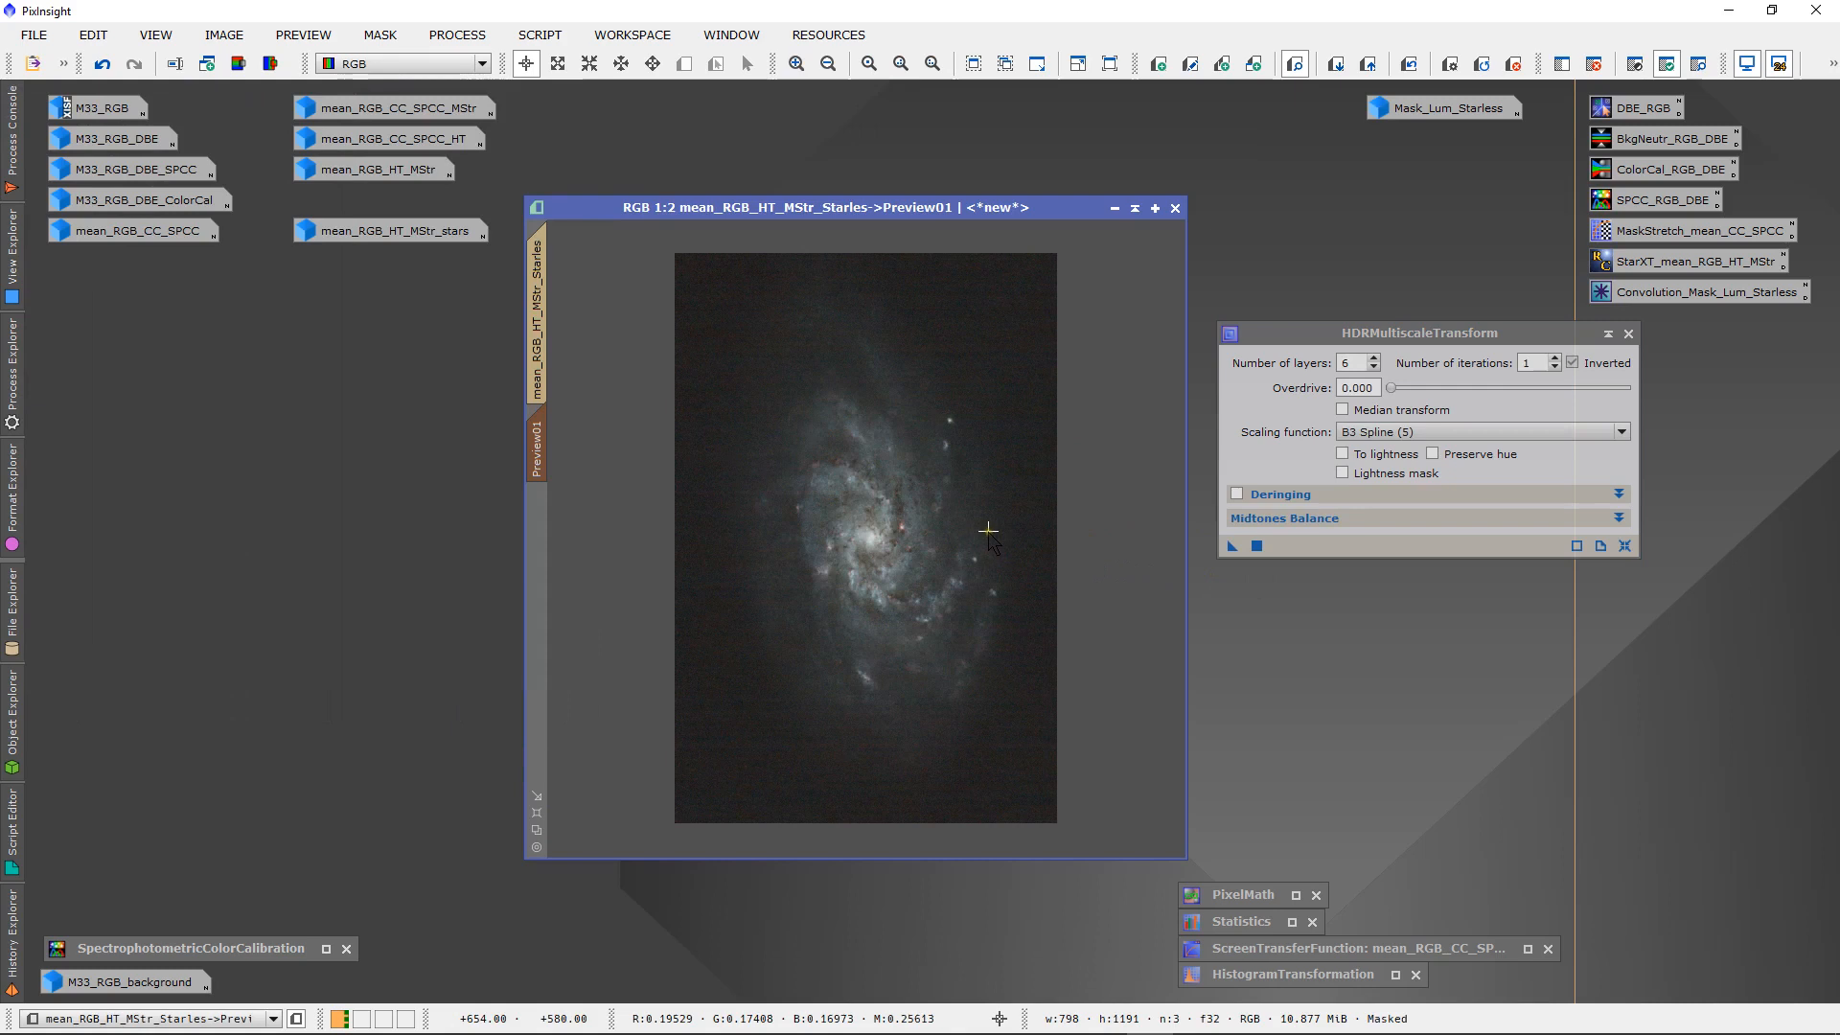
- Set the HDRMultiscaleTransform scaling function to Gaussian (11) and apply it to Preview01
click(1623, 433)
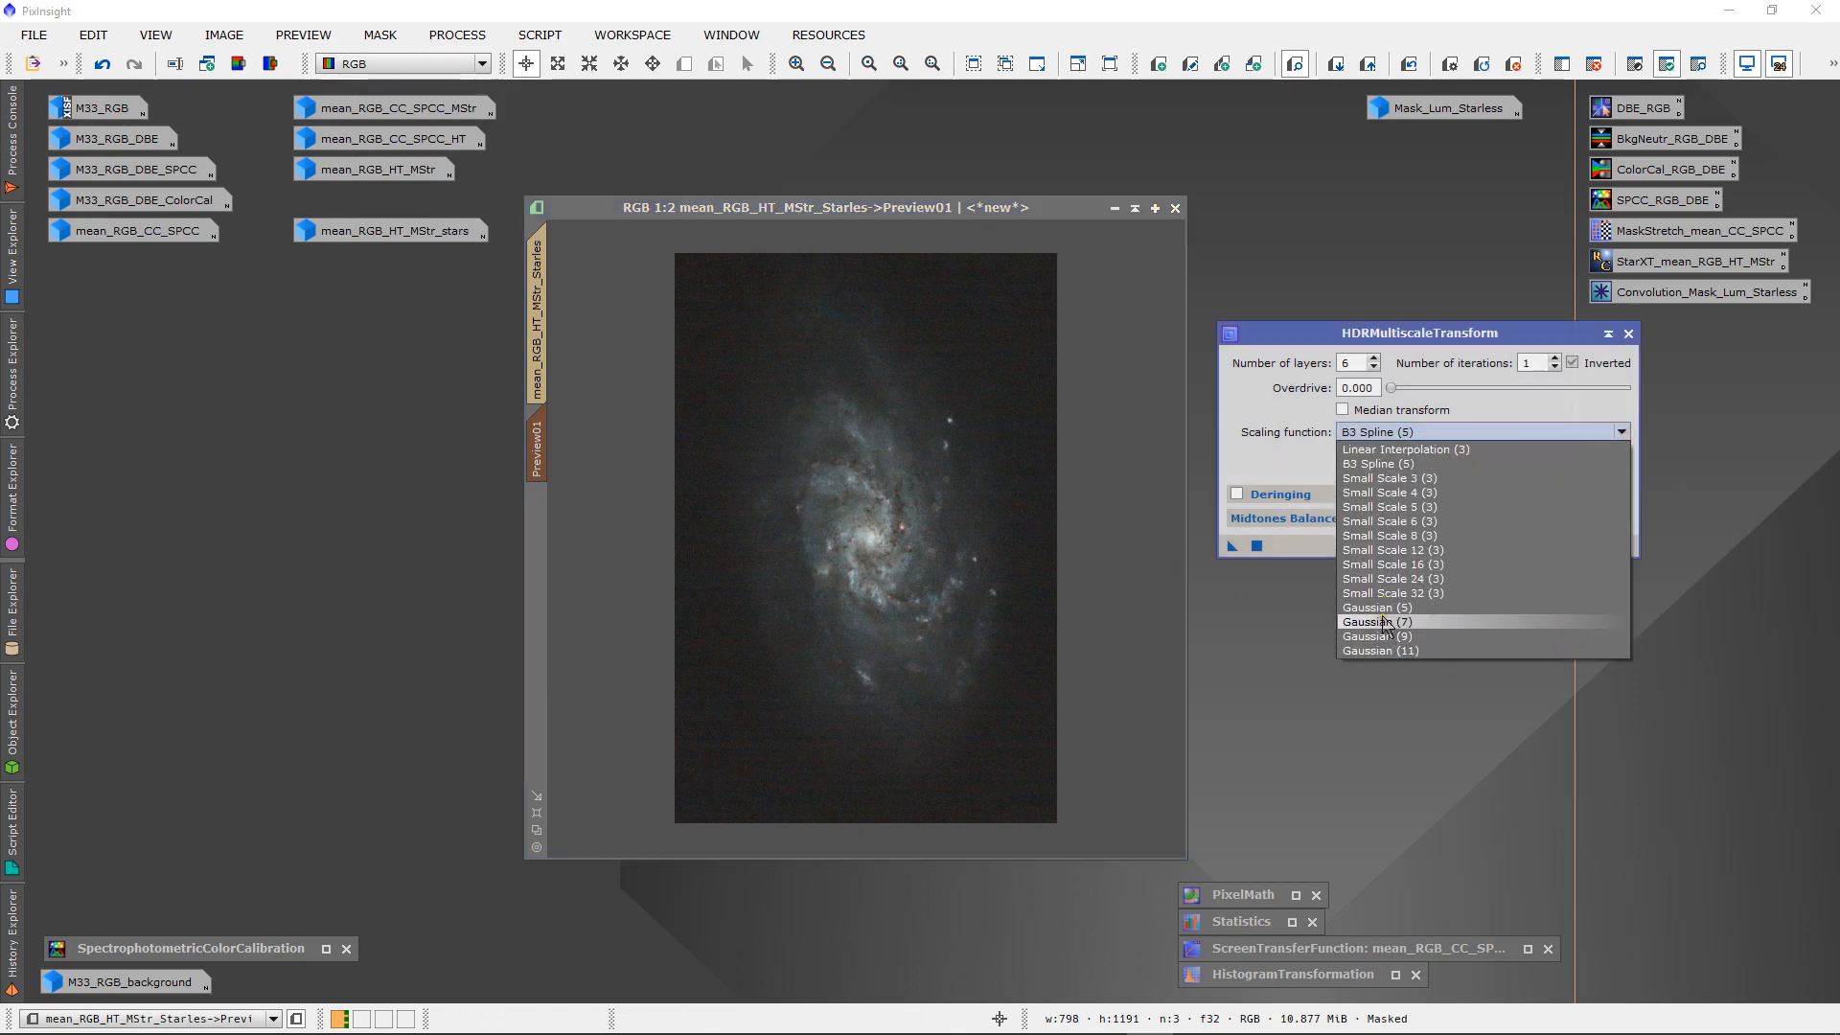
click(1380, 651)
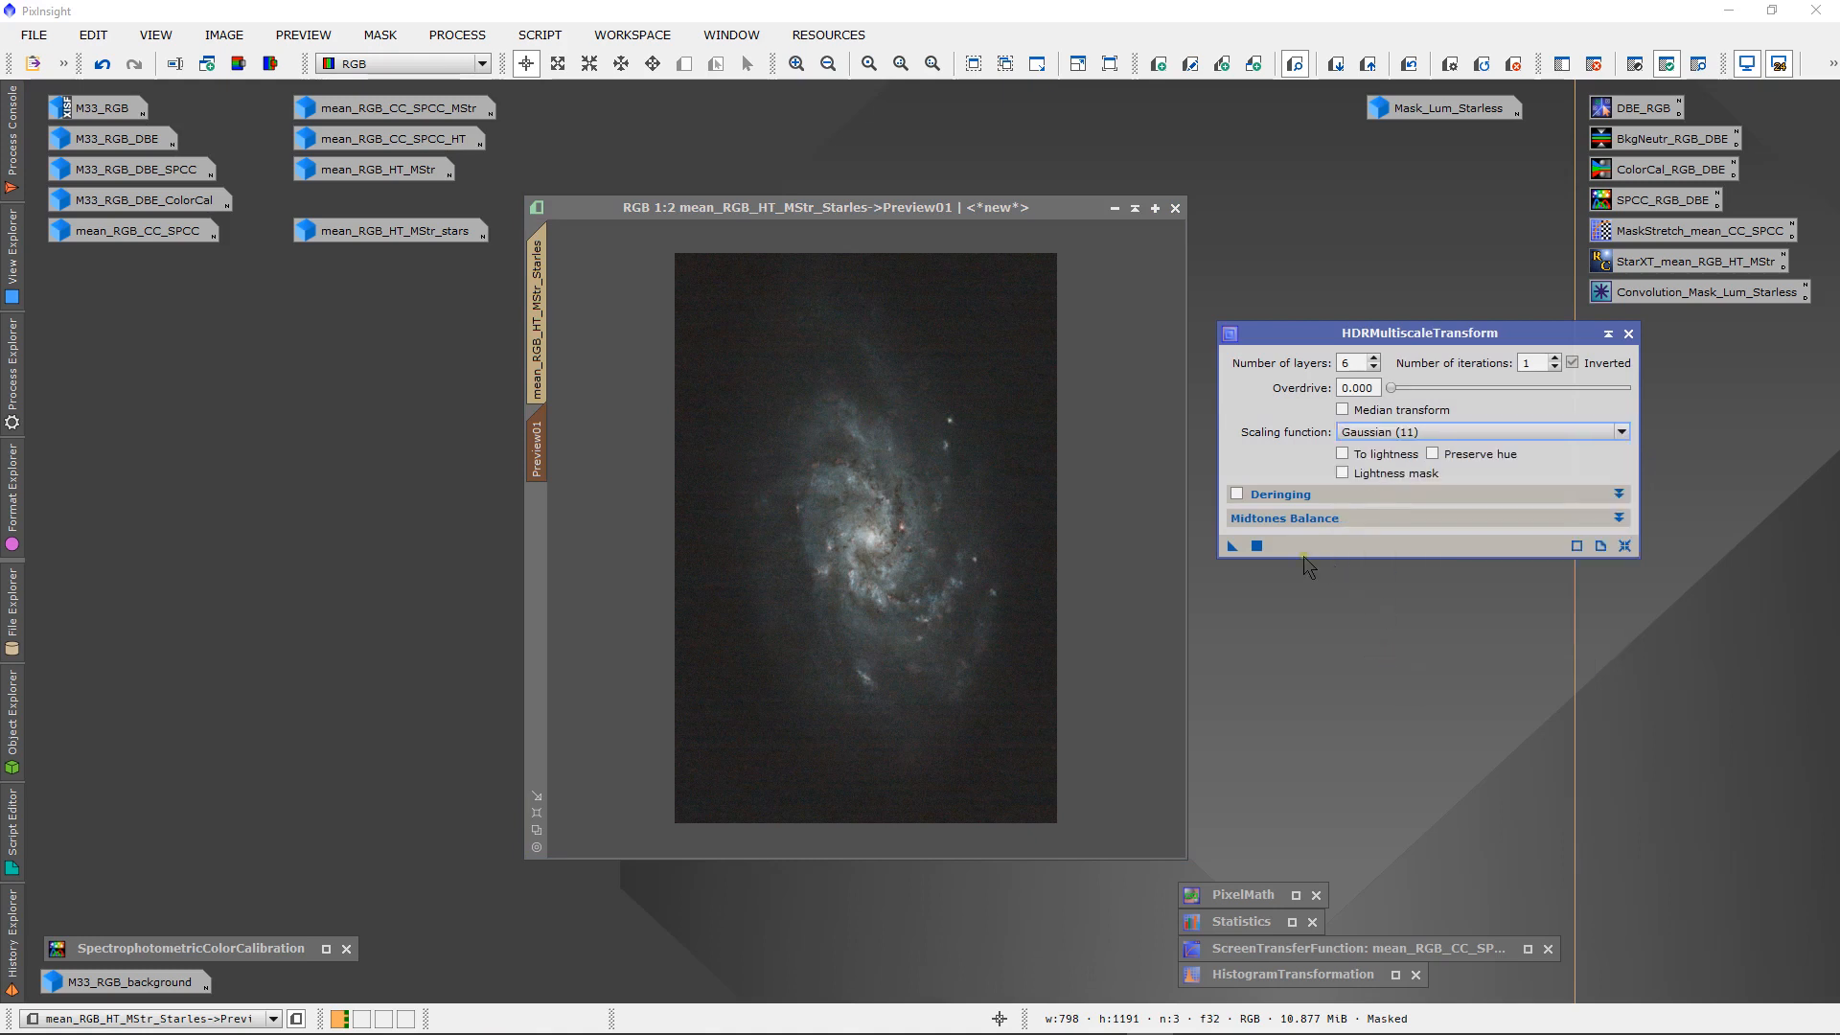
drag(1233, 546, 1083, 544)
drag(1200, 552, 1230, 548)
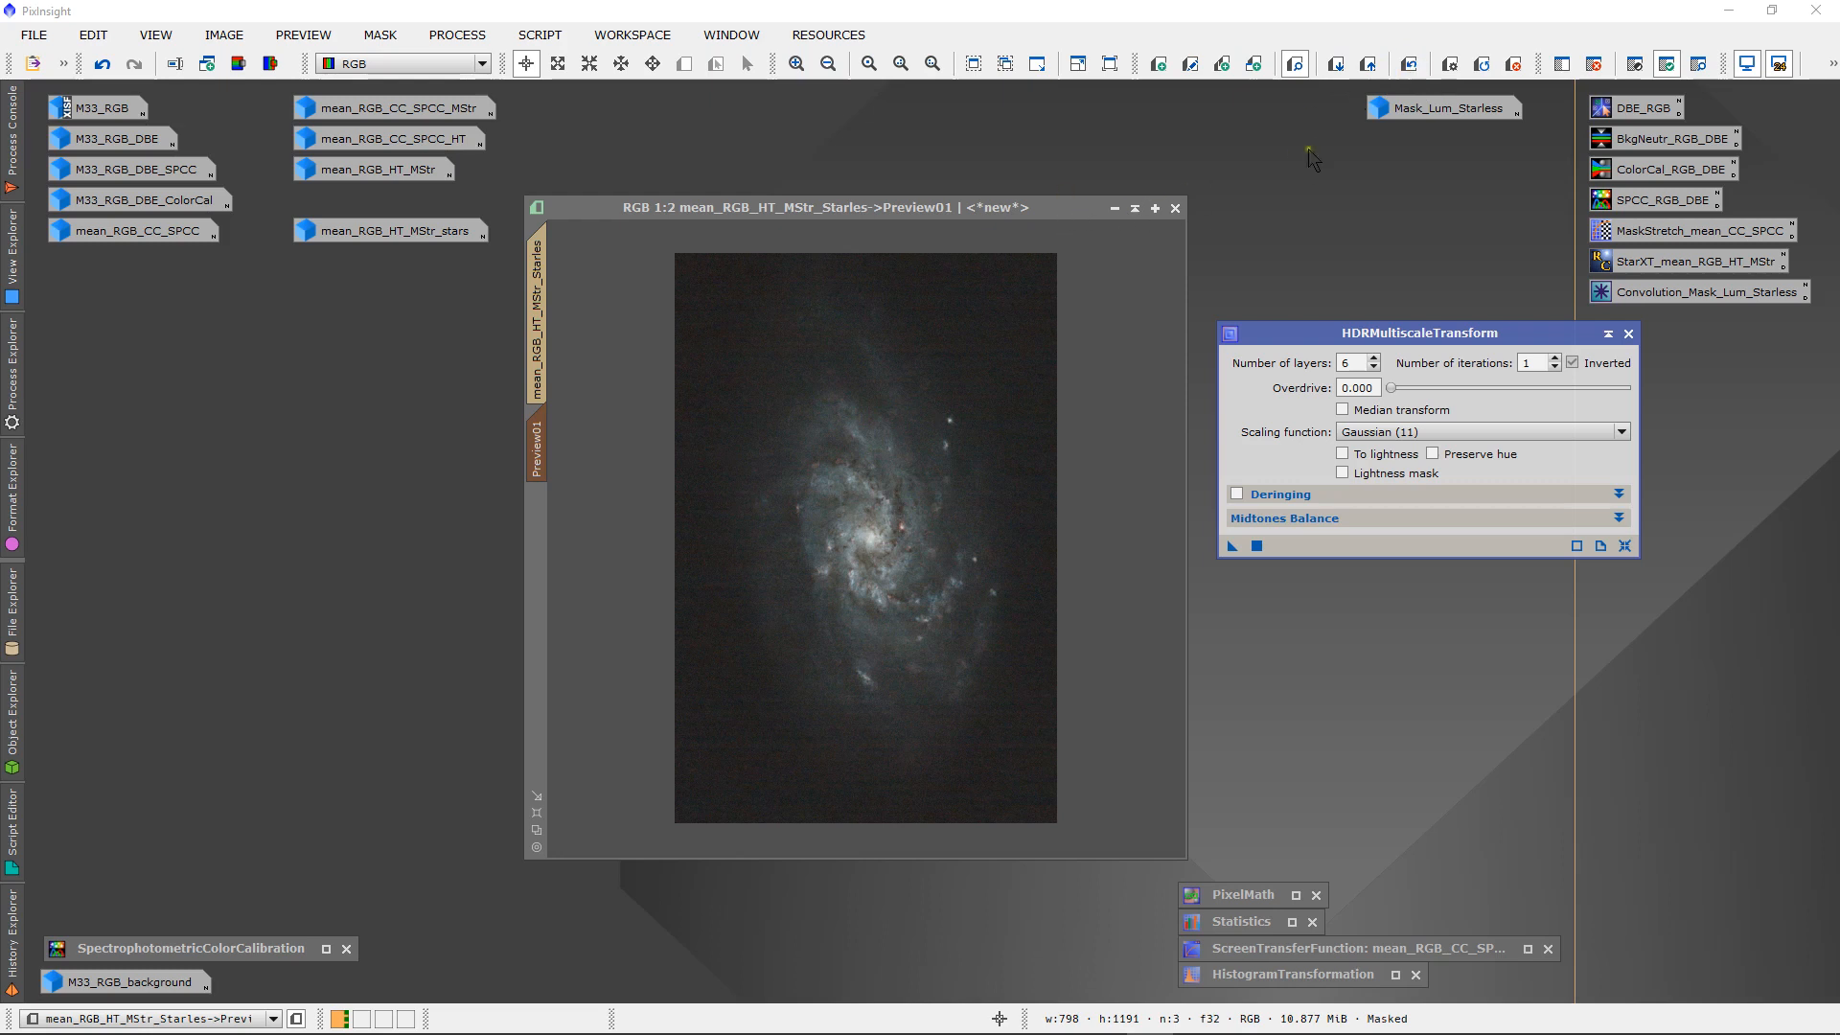
- Compare Preview01 before and after the transform, and reapply the 6-layer Gaussian (11) version to inspect the galaxy's detail
click(1070, 208)
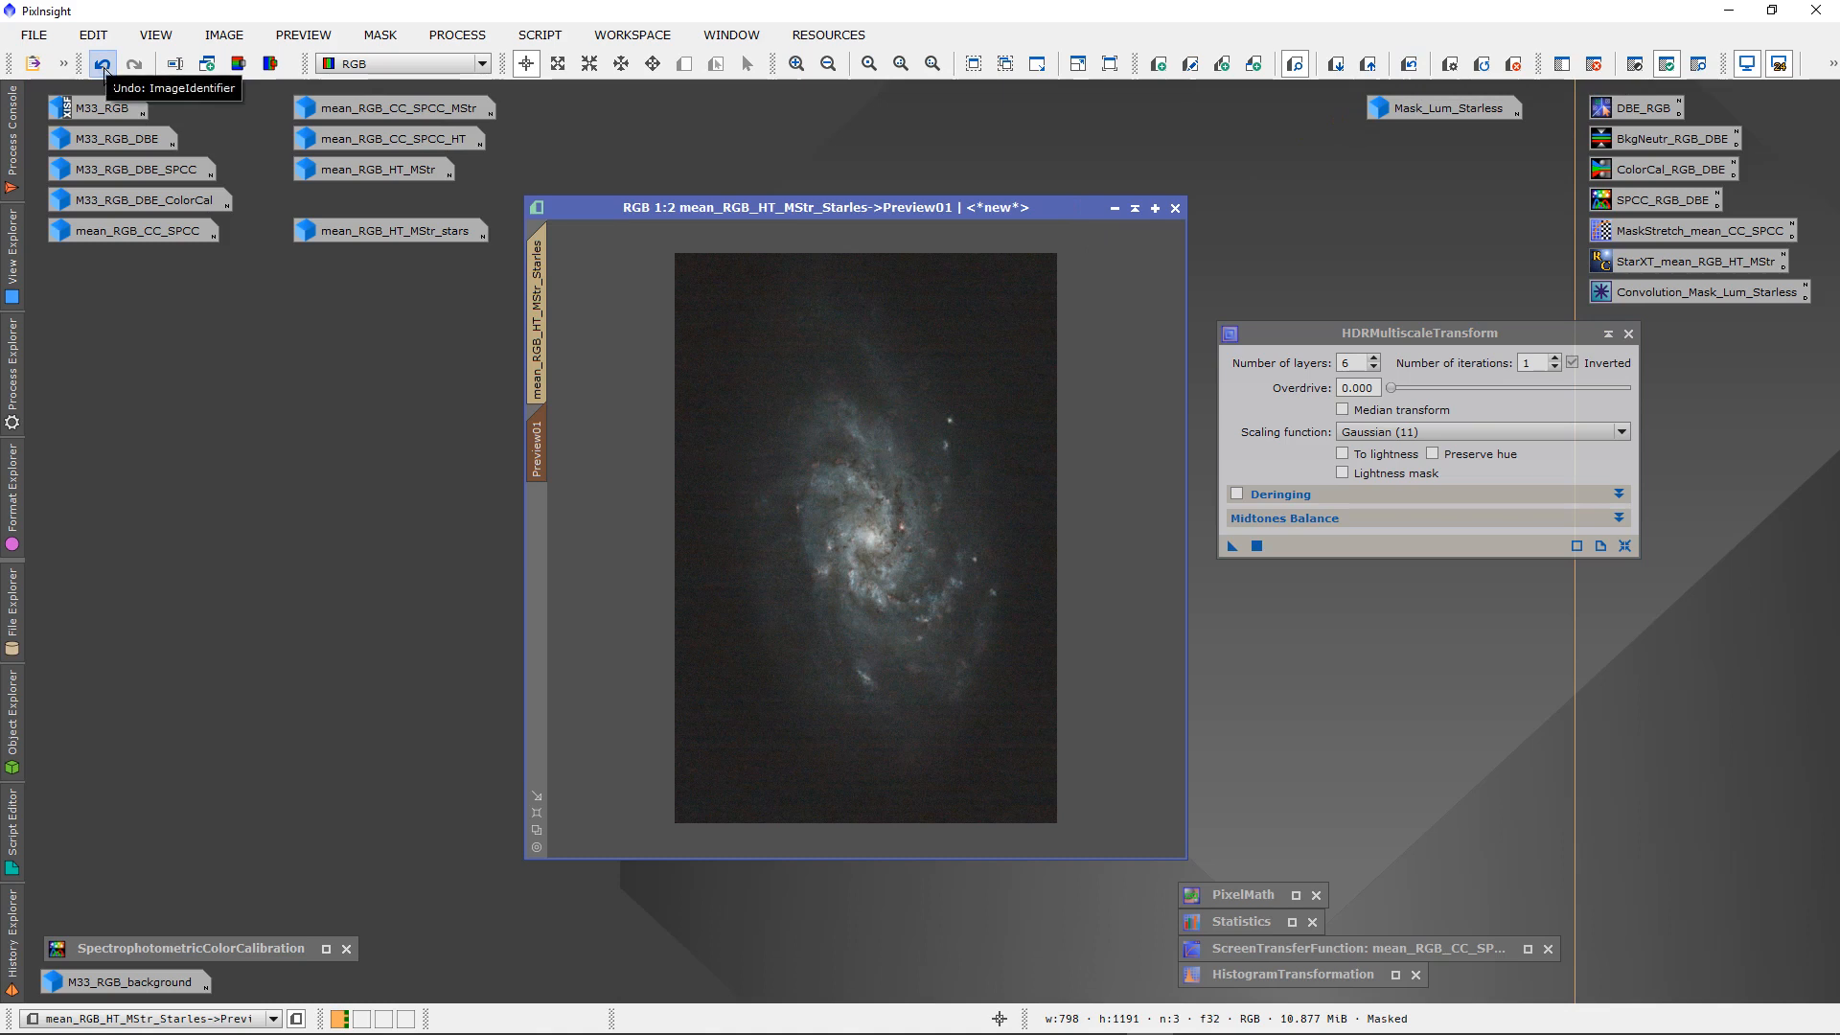
click(1408, 63)
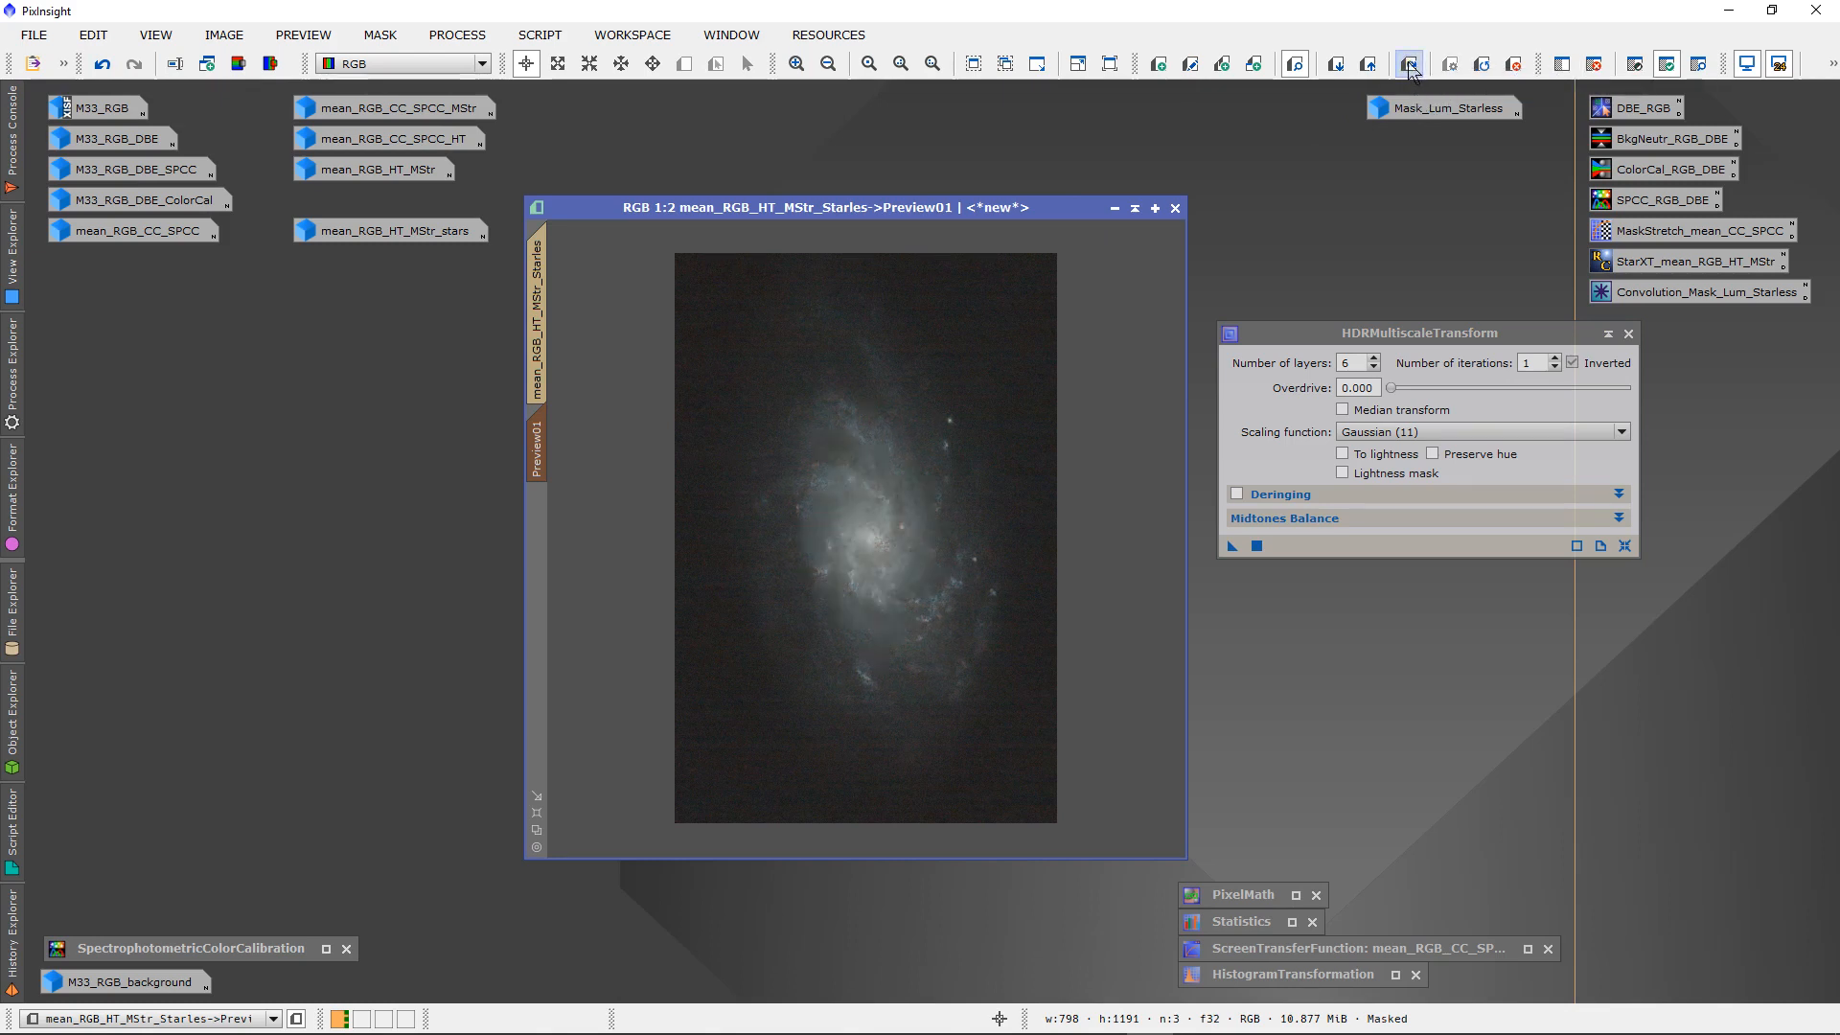
click(1408, 63)
click(1409, 63)
drag(1233, 546, 951, 556)
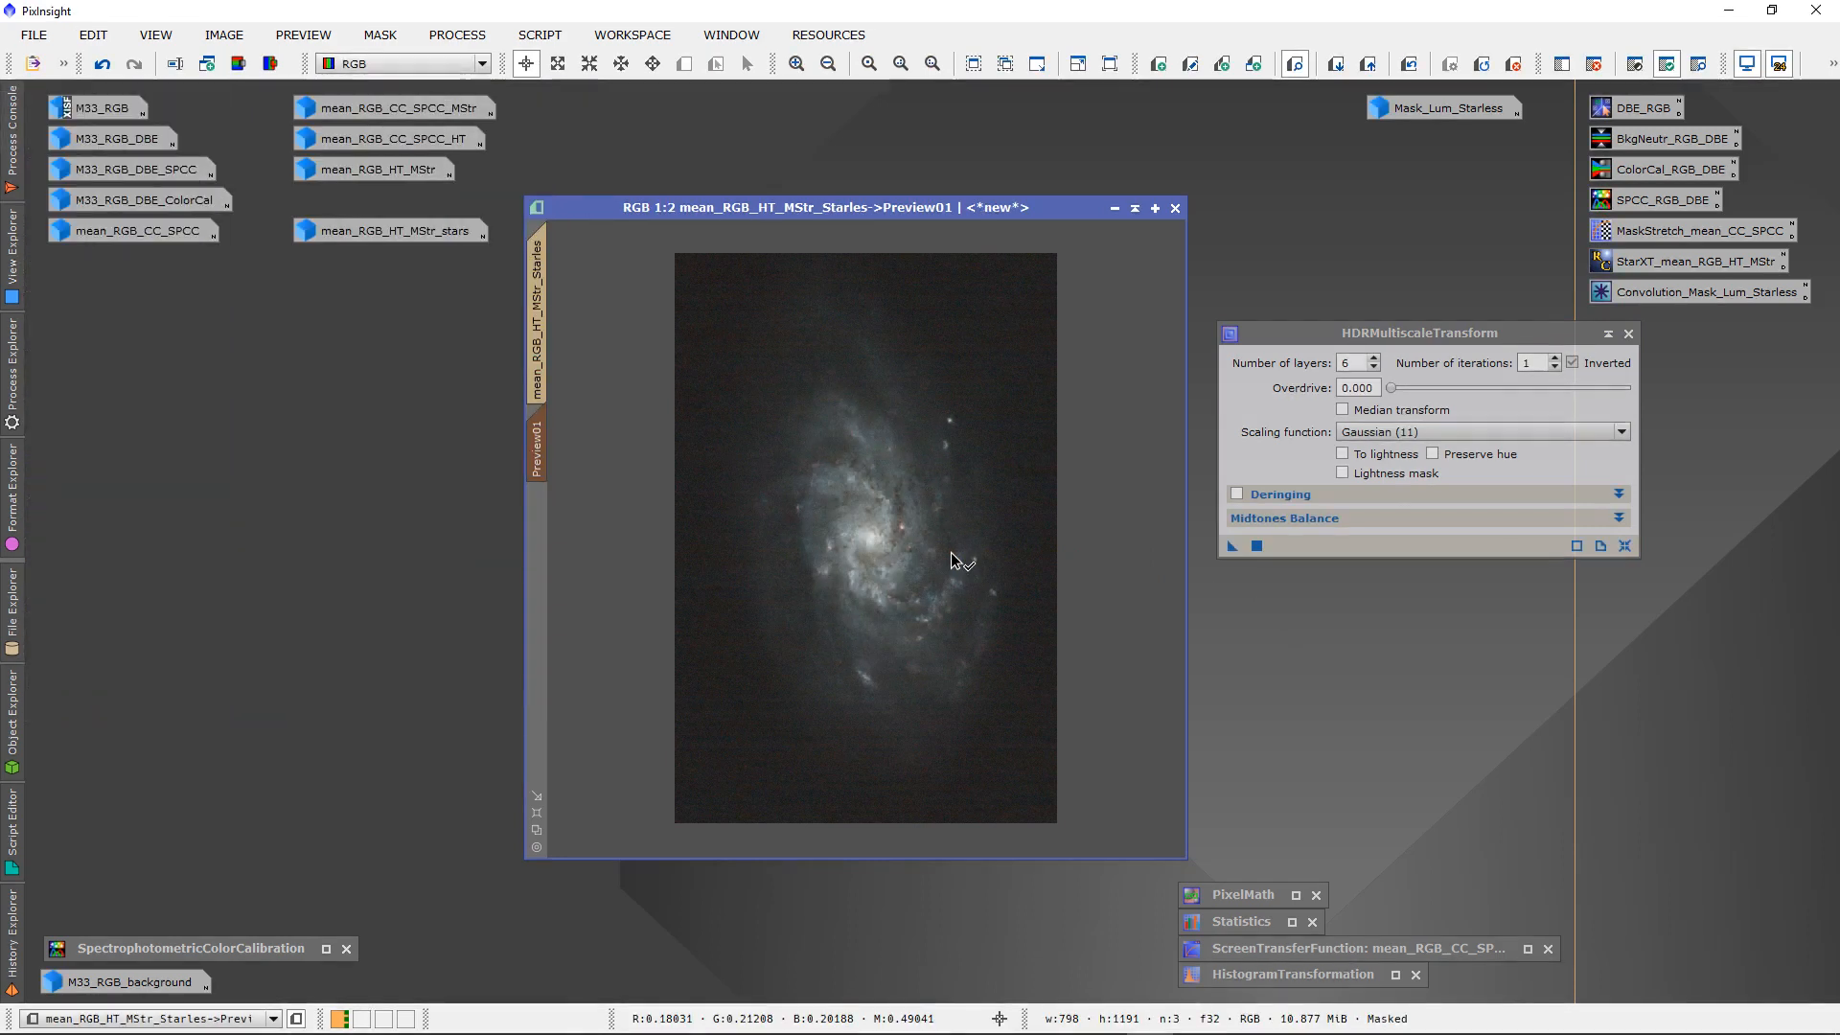
scroll(950, 556, up, 1)
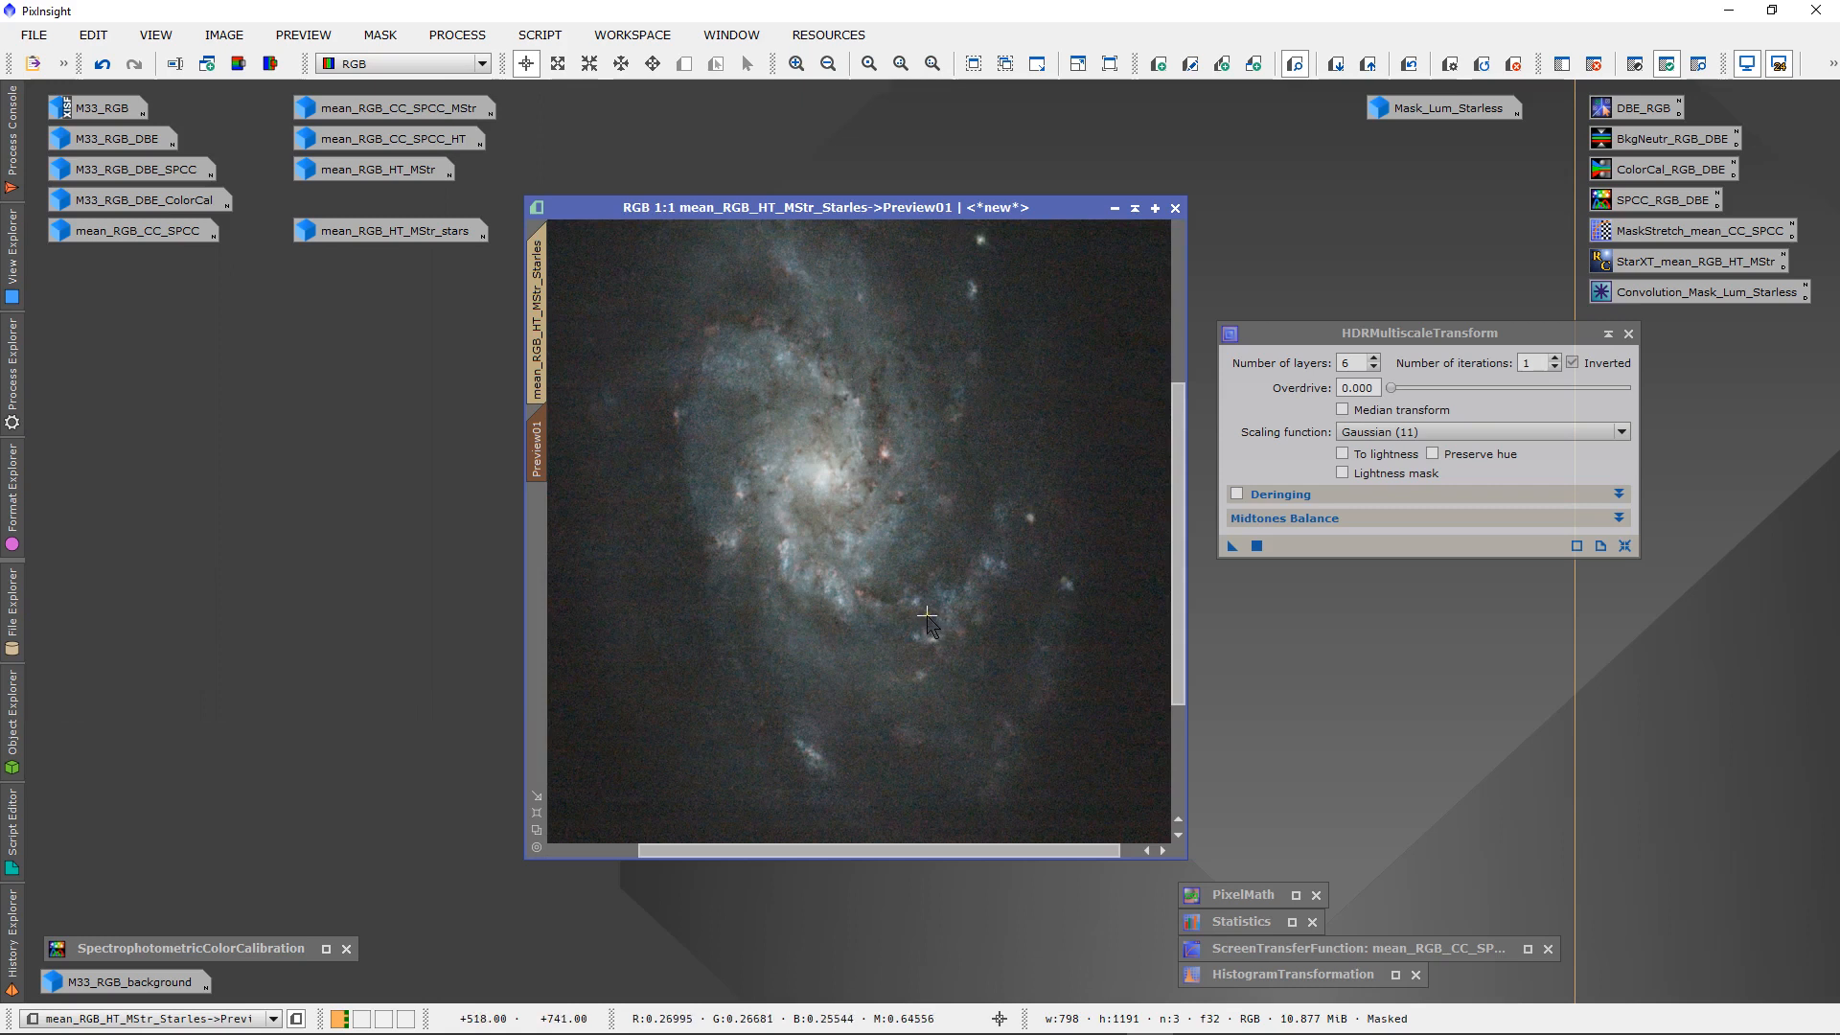
scroll(927, 613, down, 1)
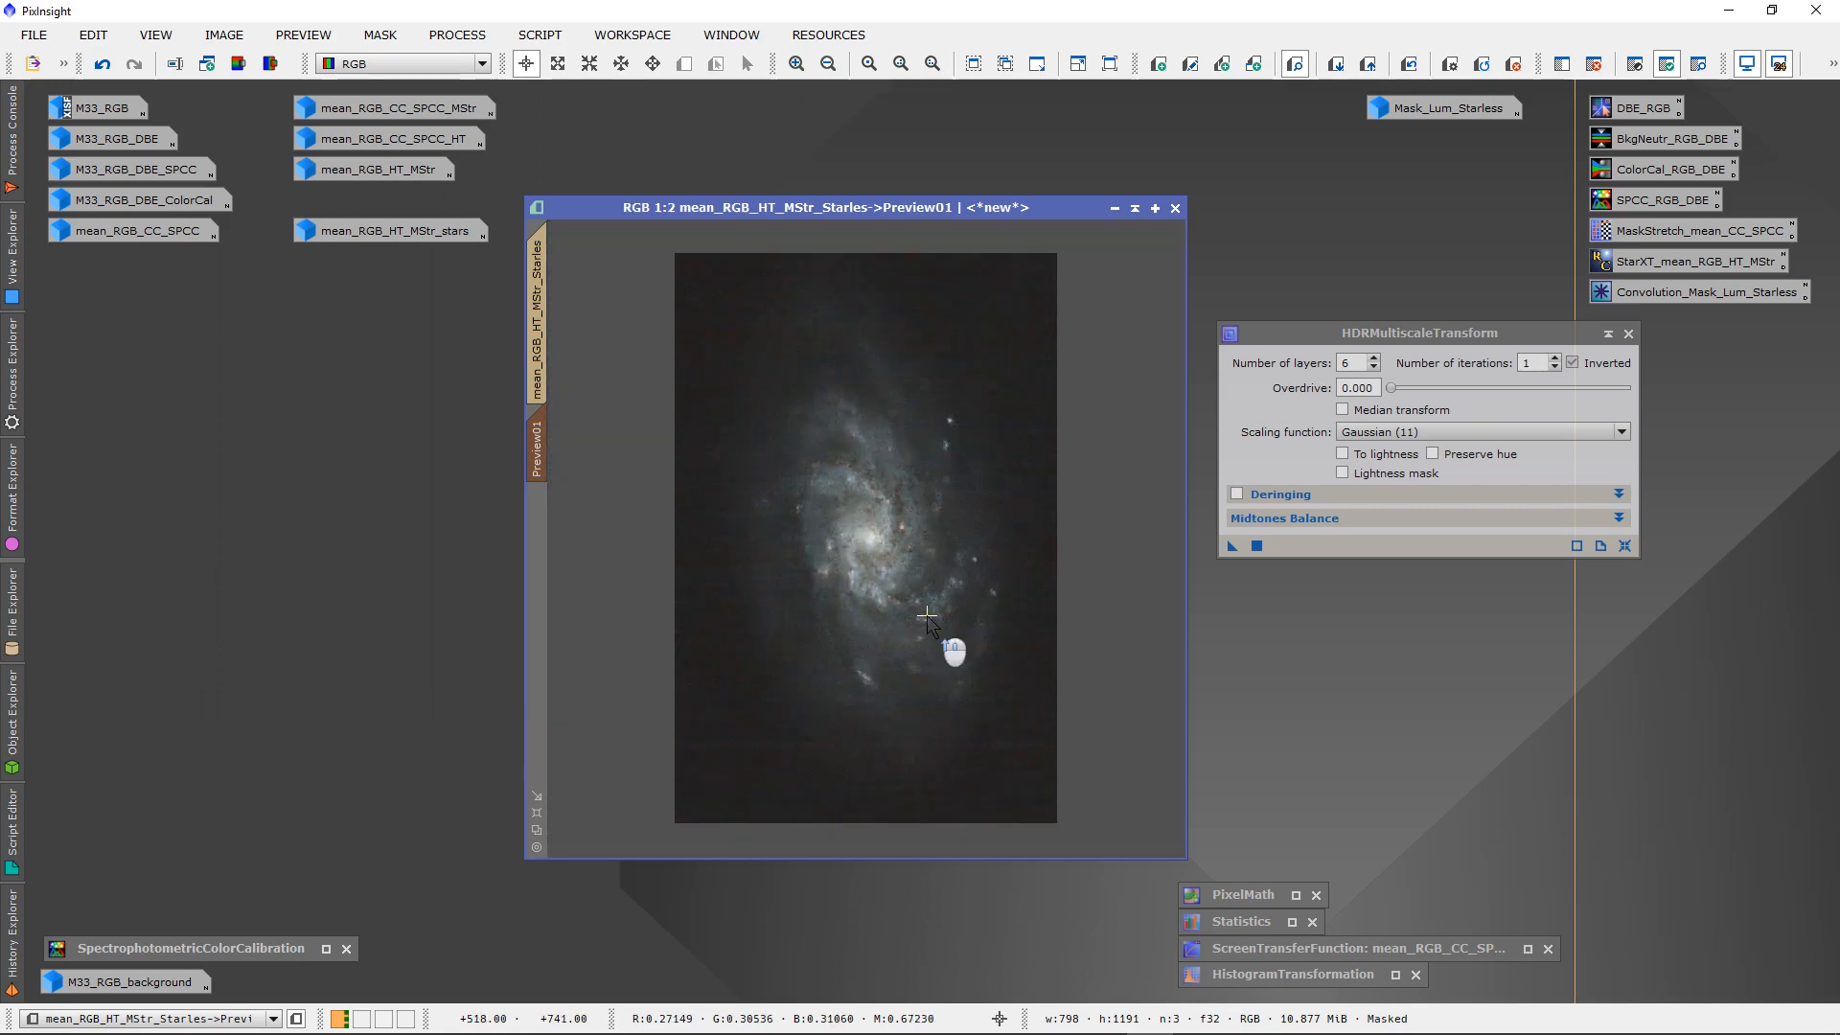
- Restore the unprocessed Preview01, set the number of layers to 7, and apply HDRMultiscaleTransform to it
click(1408, 63)
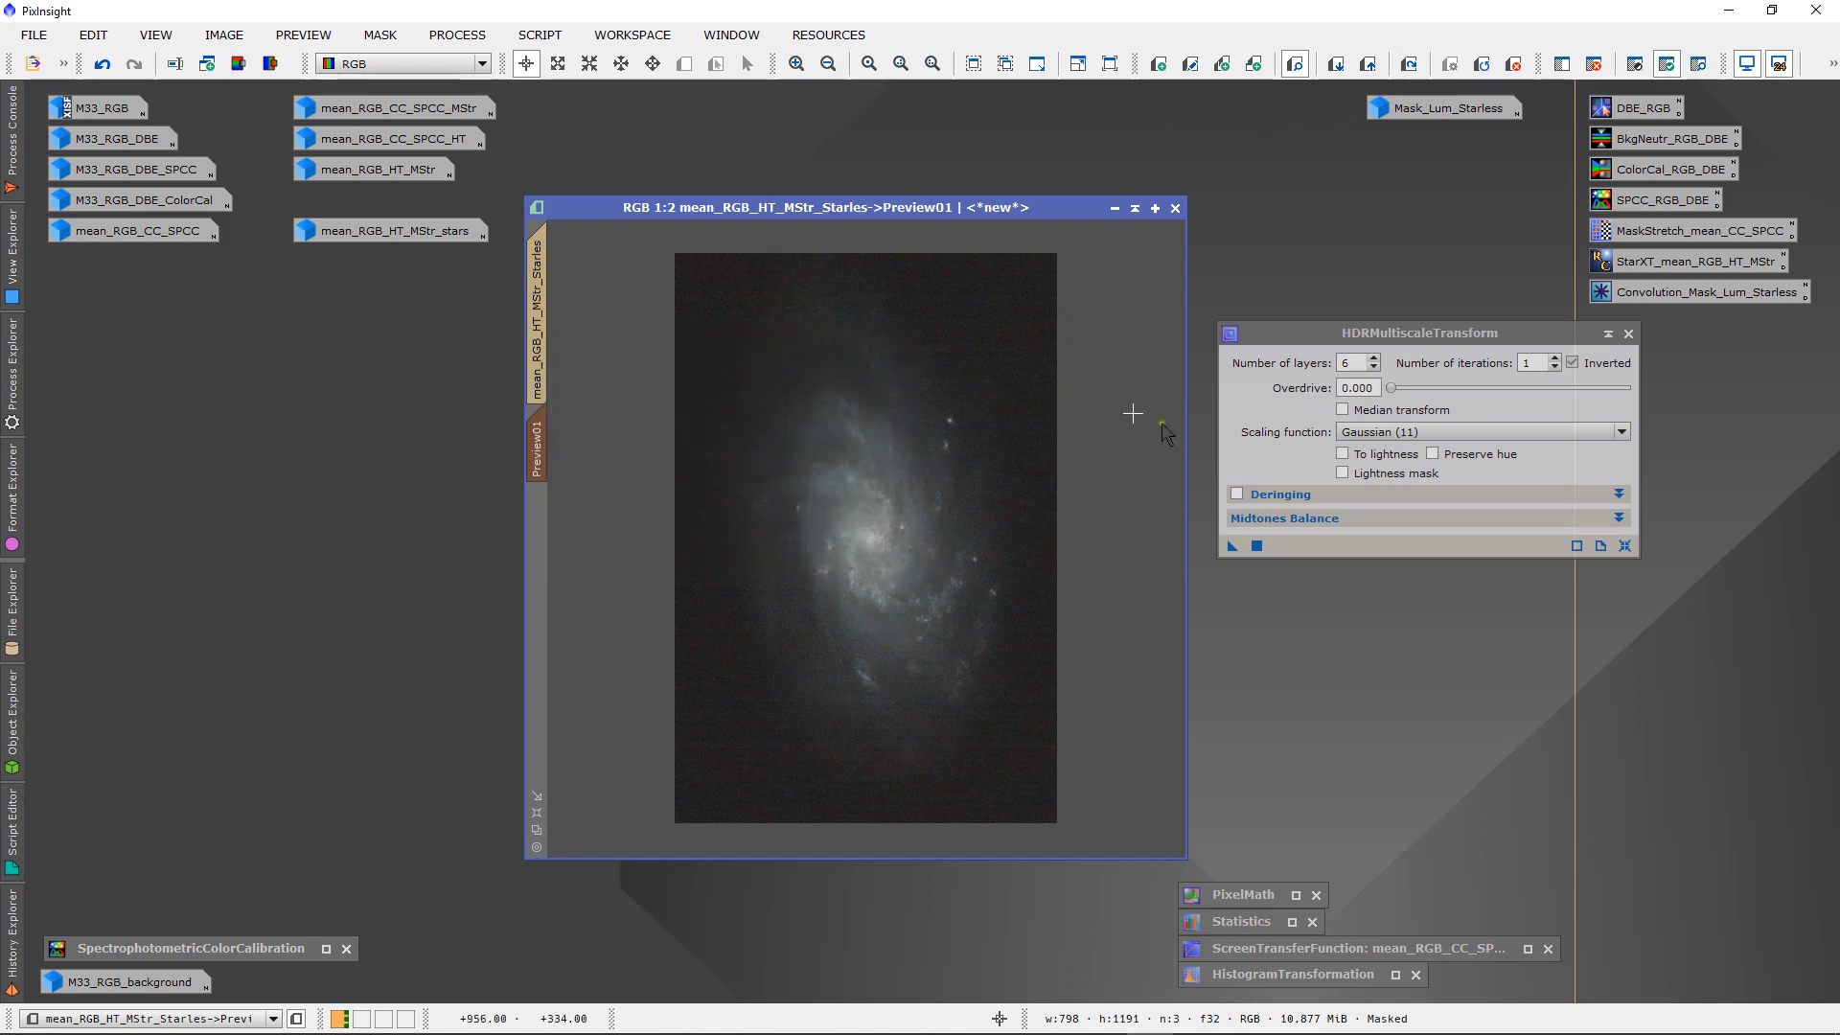
click(1374, 358)
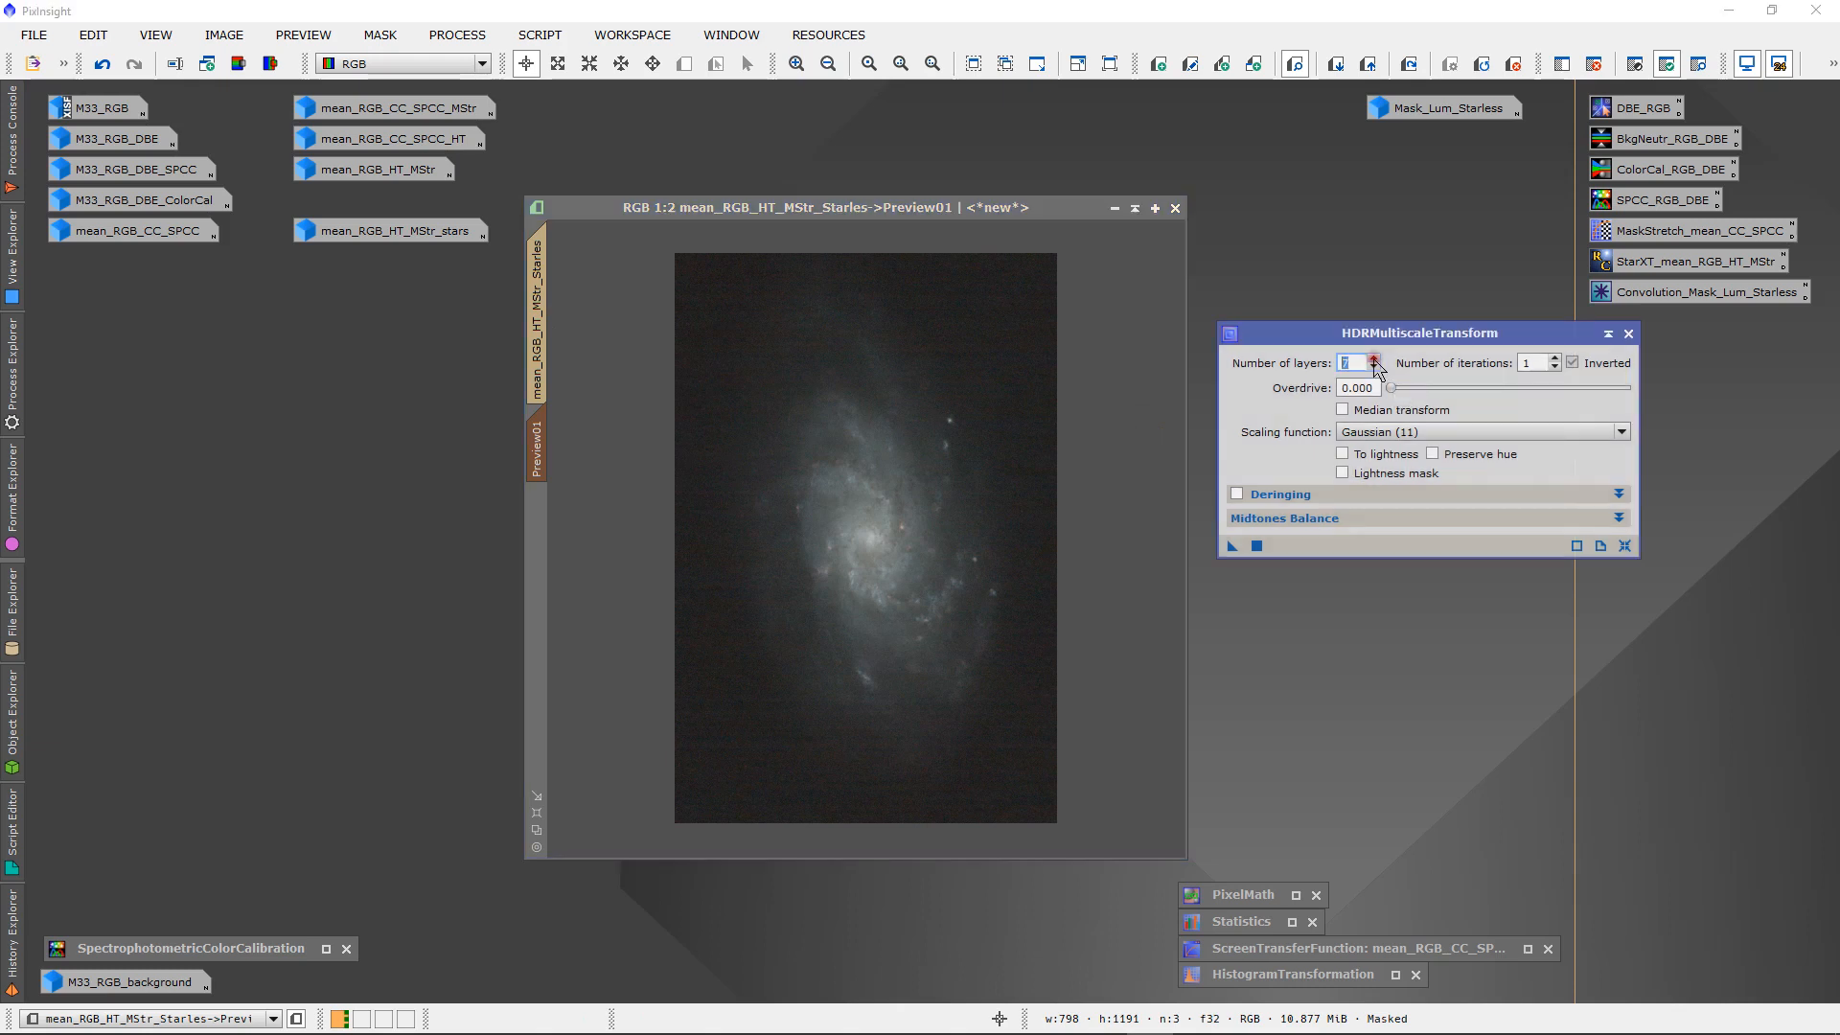
drag(1232, 551, 975, 548)
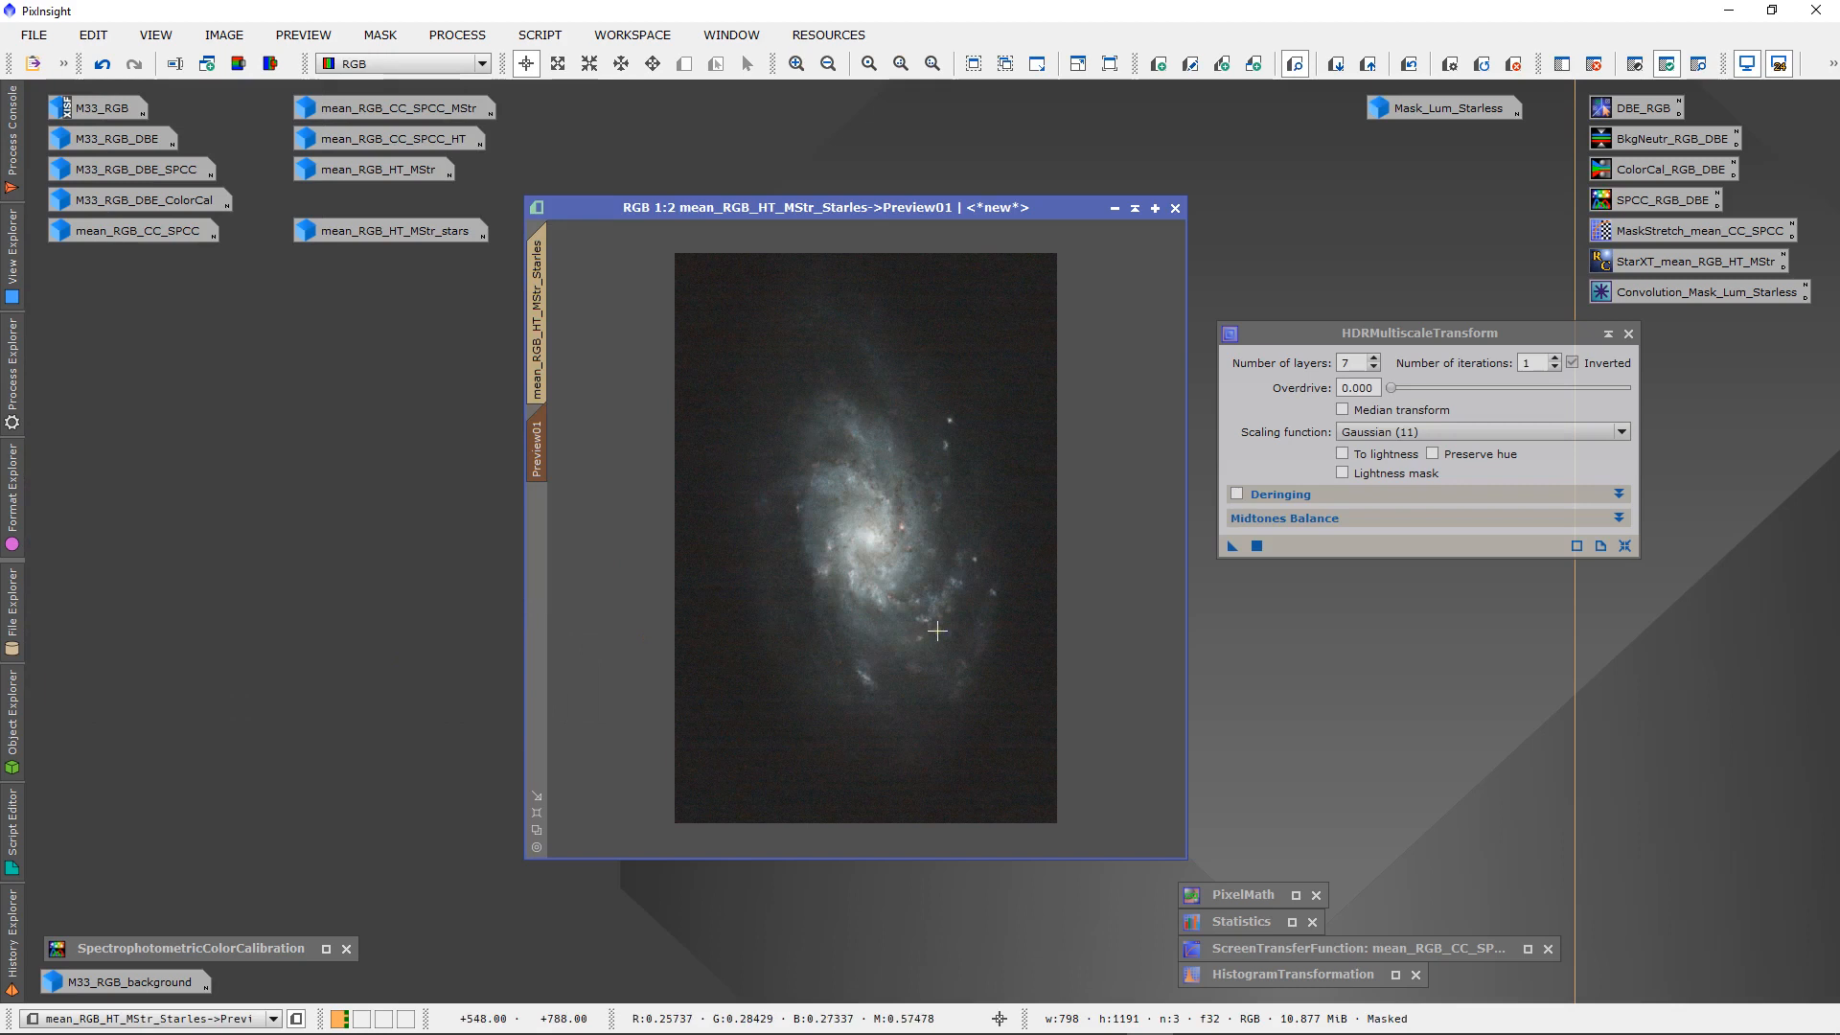
- Compare Preview01 before and after the 7-layer transform and examine the galaxy's core and spiral arms up close
click(1408, 64)
click(1409, 64)
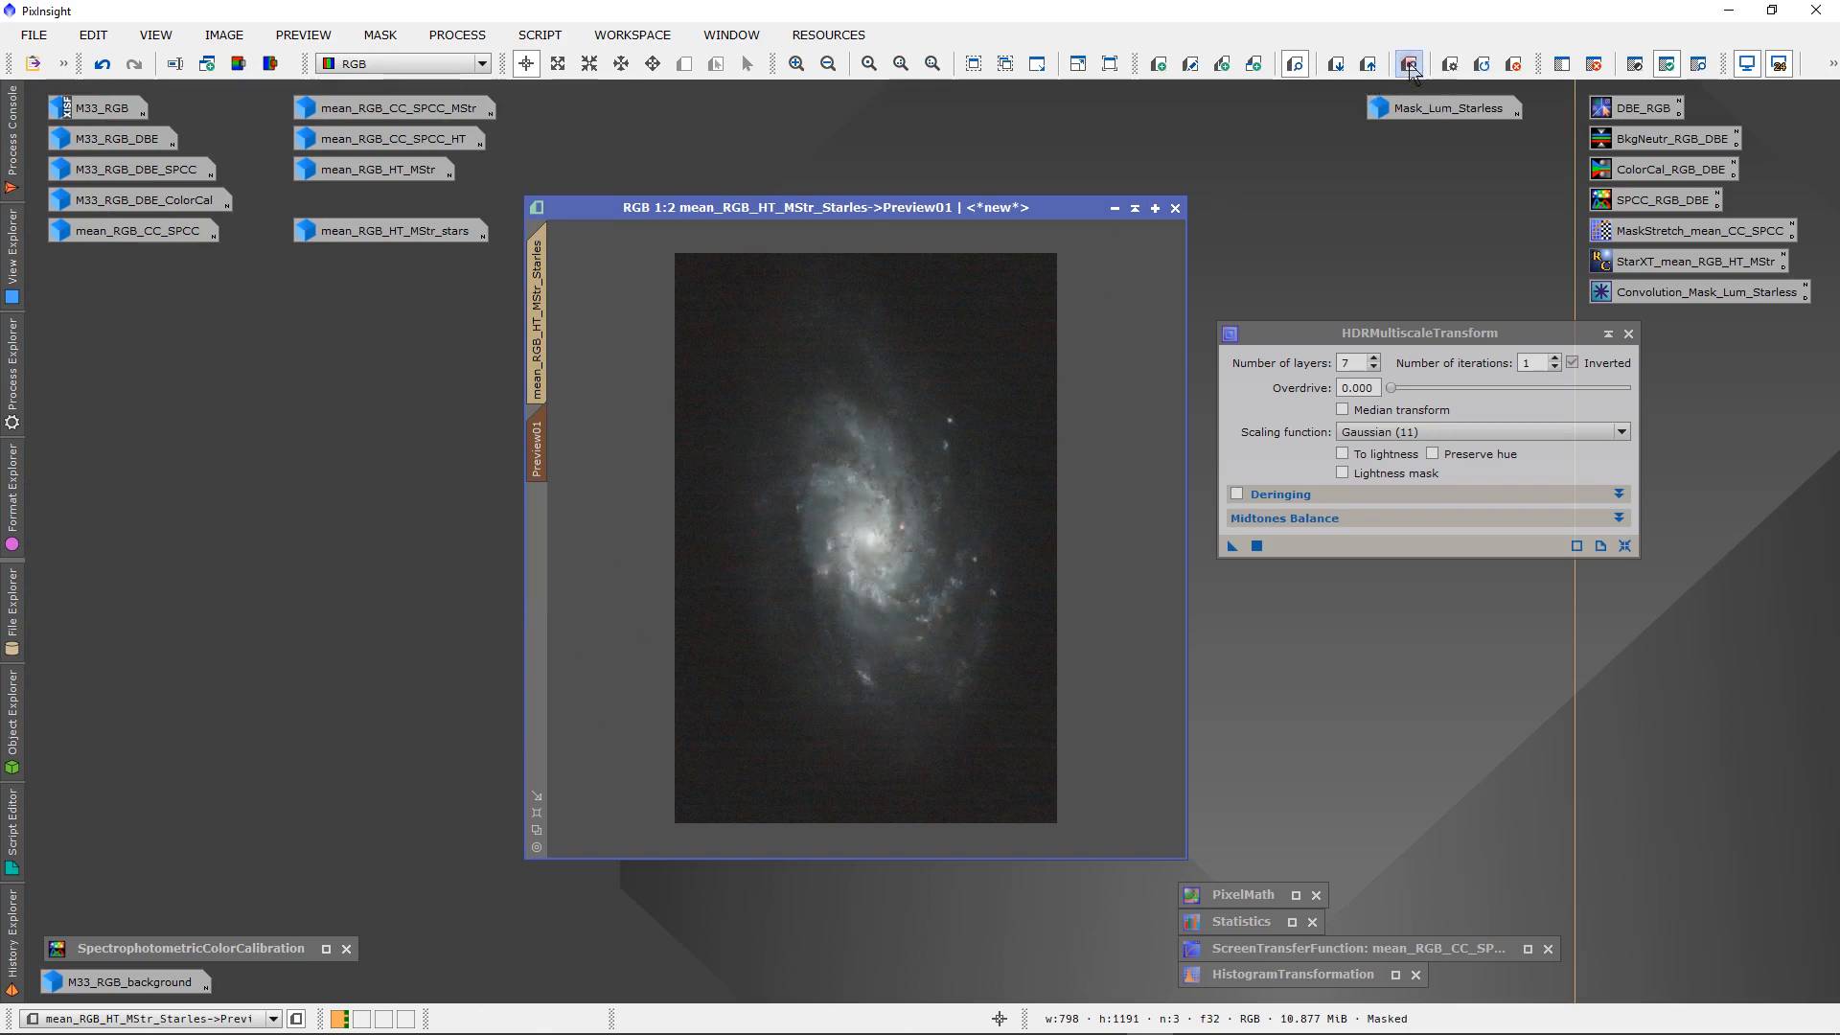
scroll(922, 538, up, 2)
scroll(920, 538, down, 1)
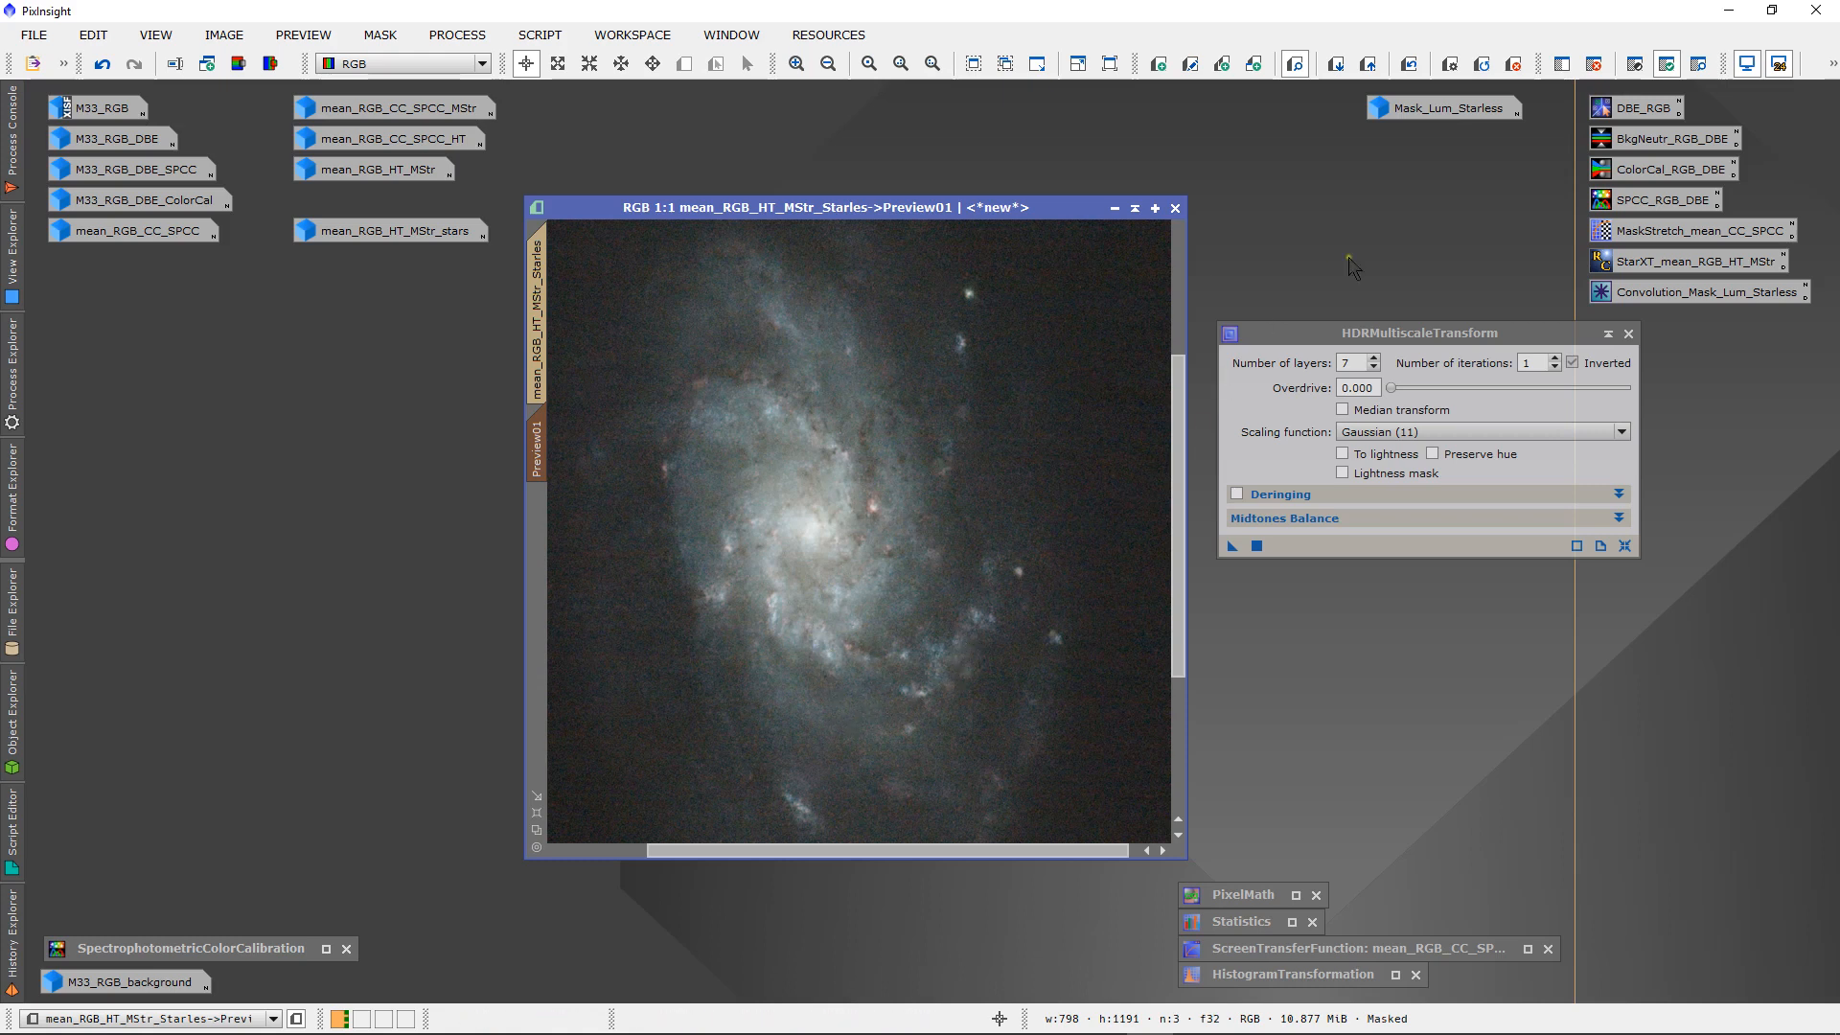
- Alternate Preview01 between its unprocessed and 7-layer versions to judge the gain in galaxy contrast
click(1410, 65)
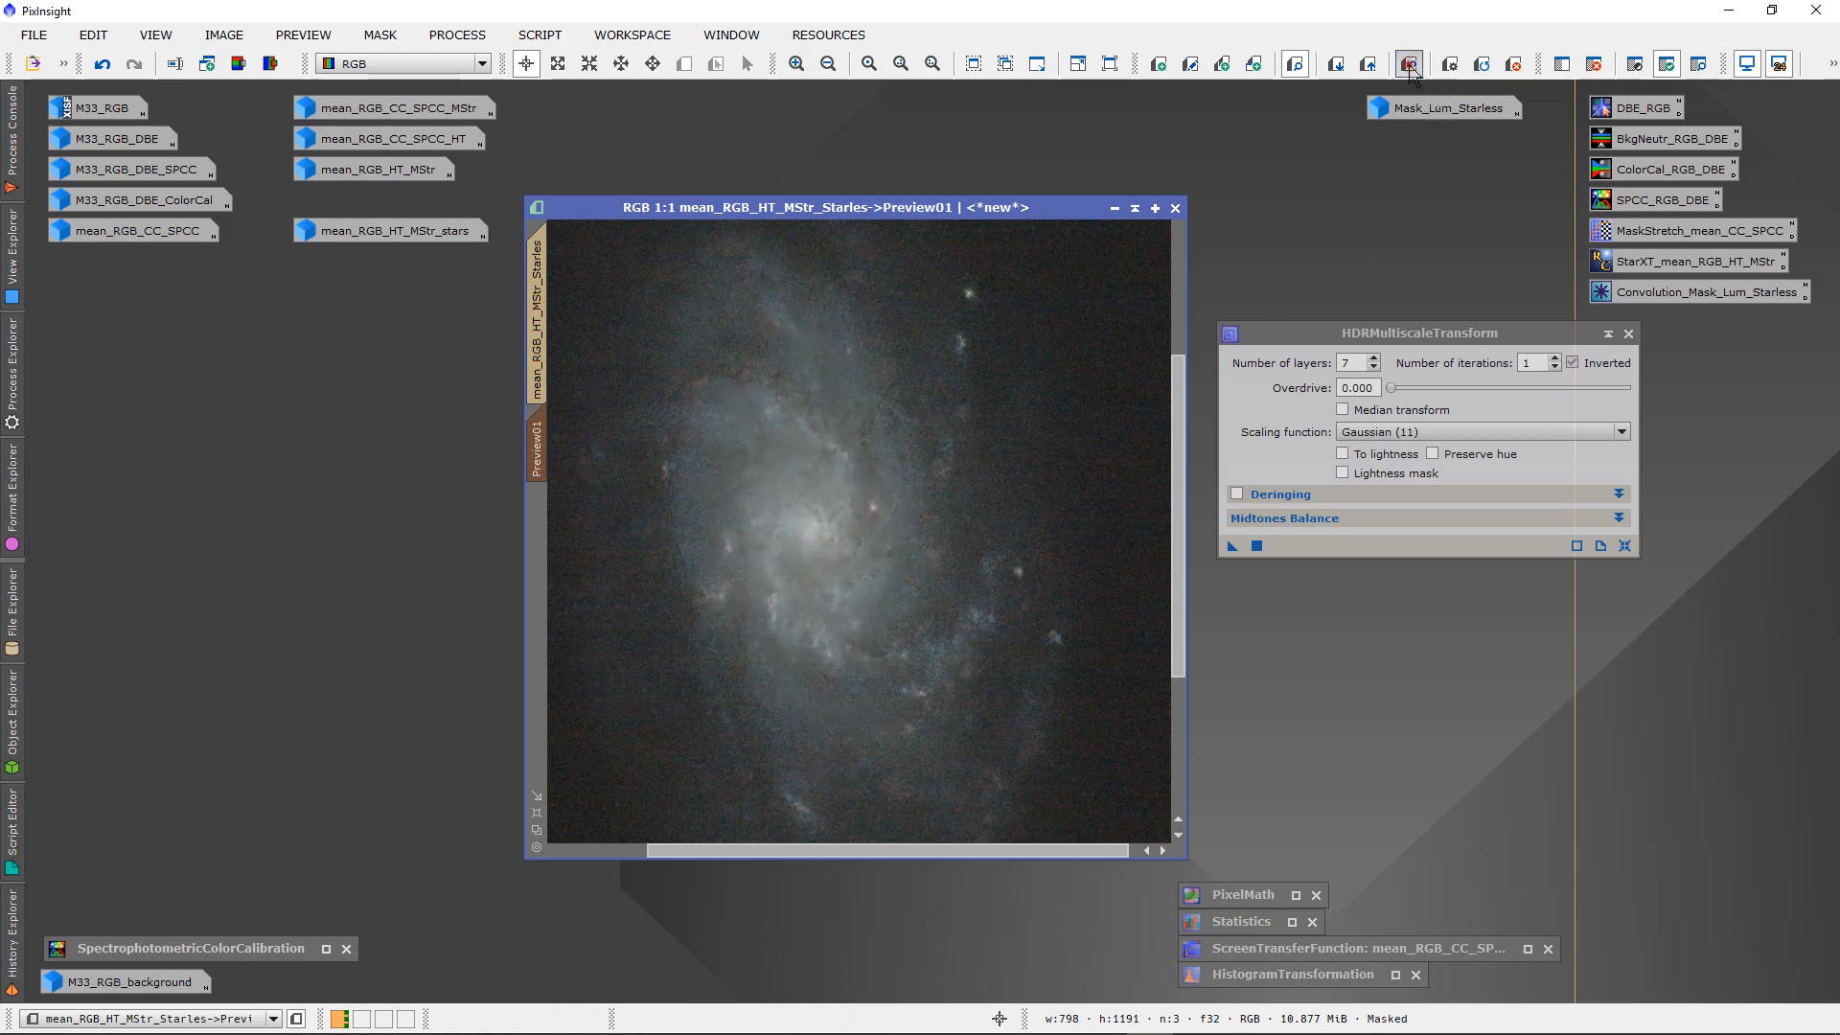
click(1410, 64)
click(1409, 64)
click(1409, 64)
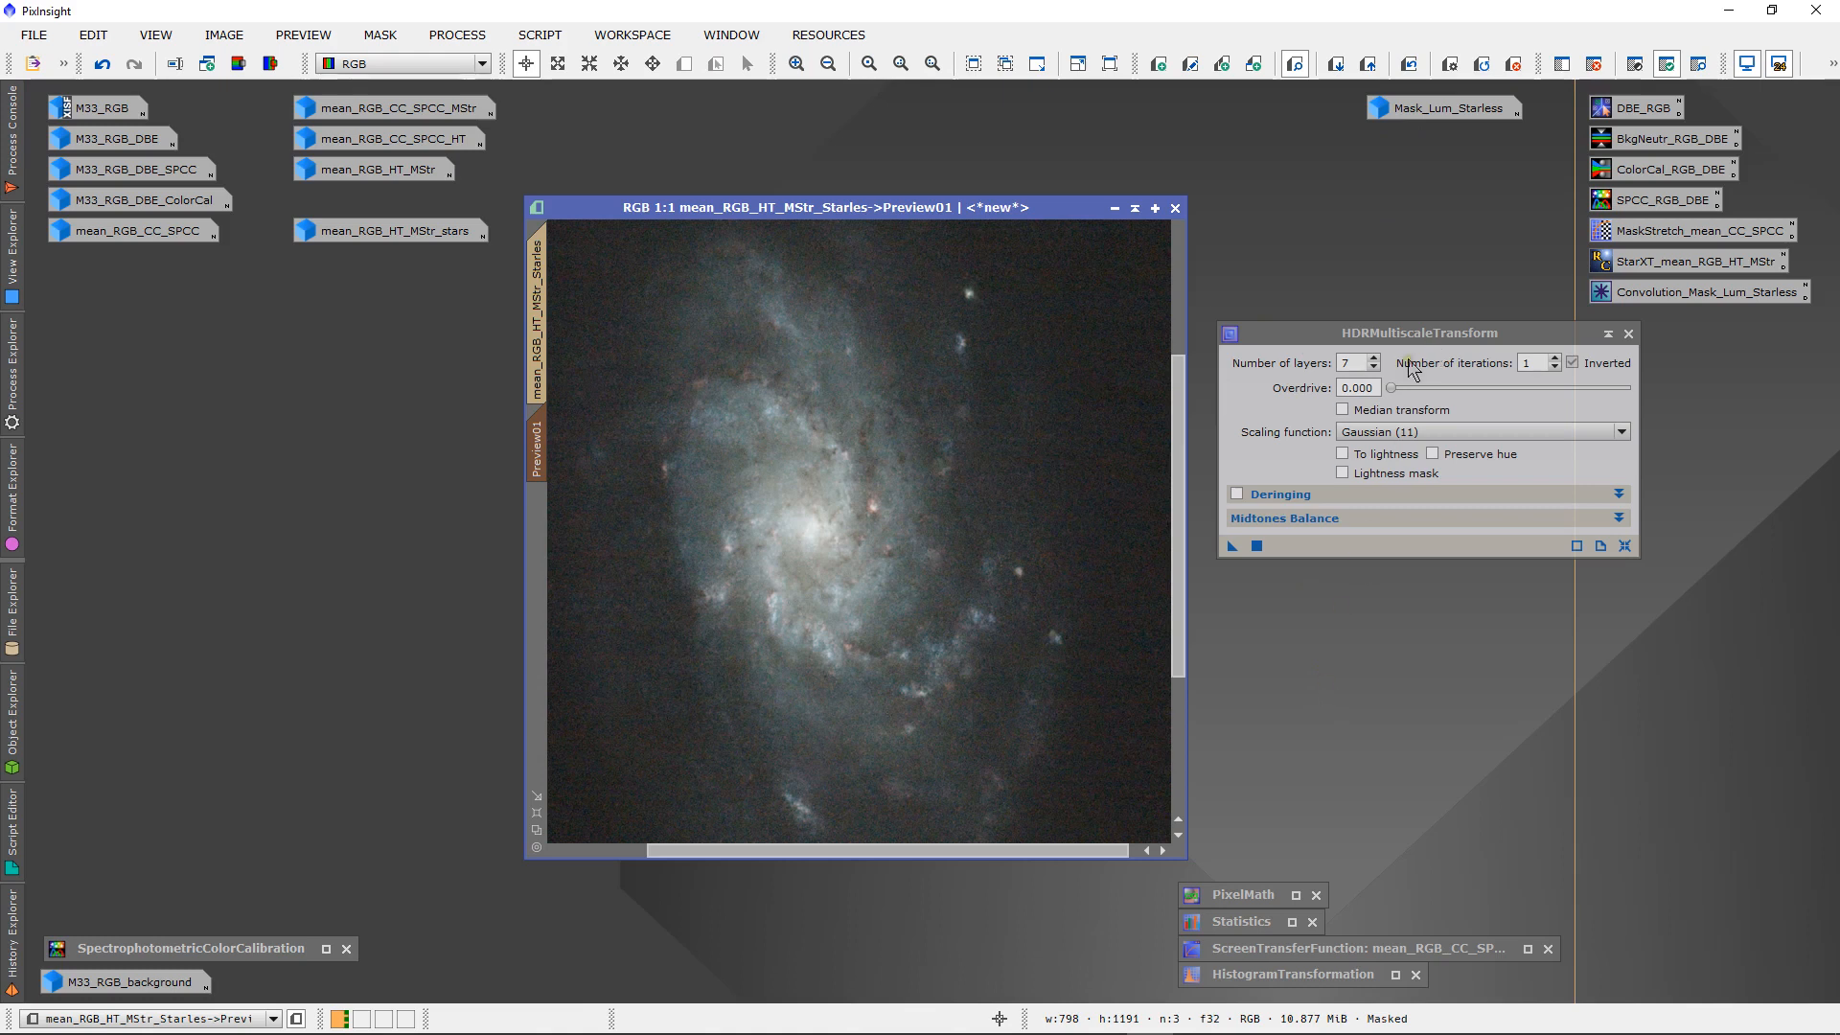
- Try HDRMultiscaleTransform with 8 layers on Preview01, and return to 7 layers and reapply it
click(1374, 359)
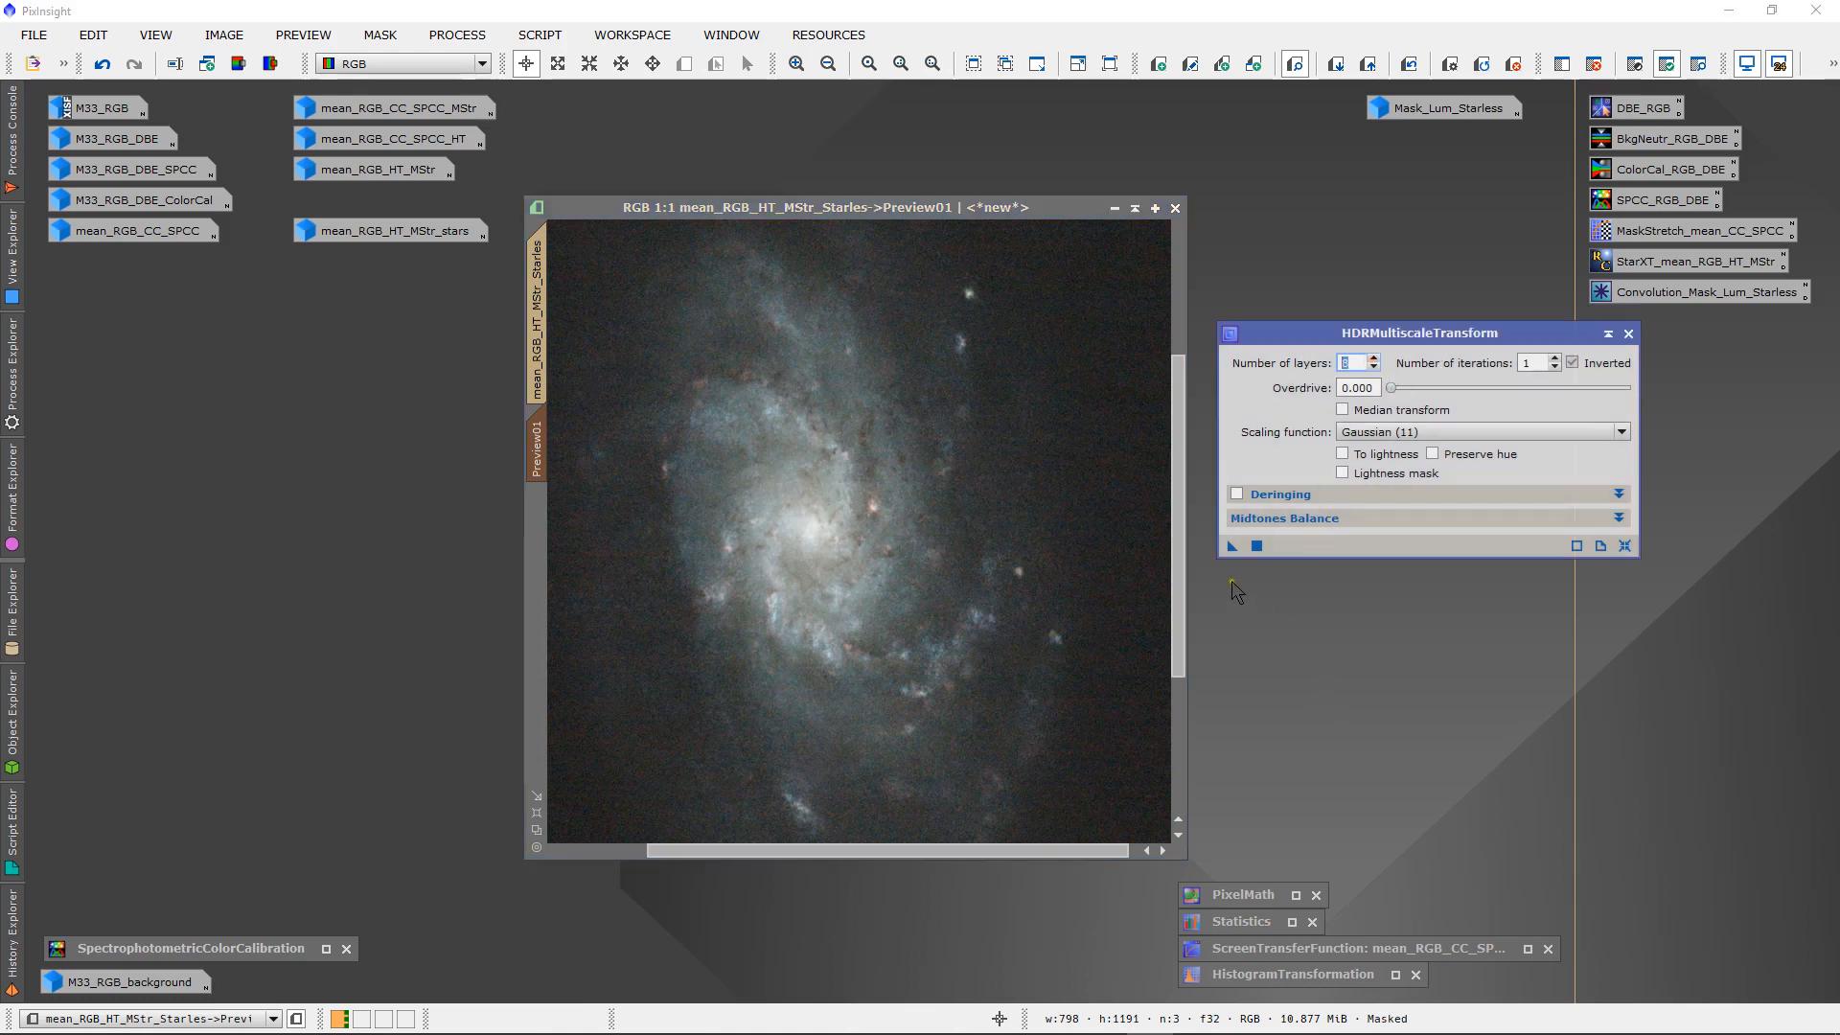
drag(1232, 554, 976, 556)
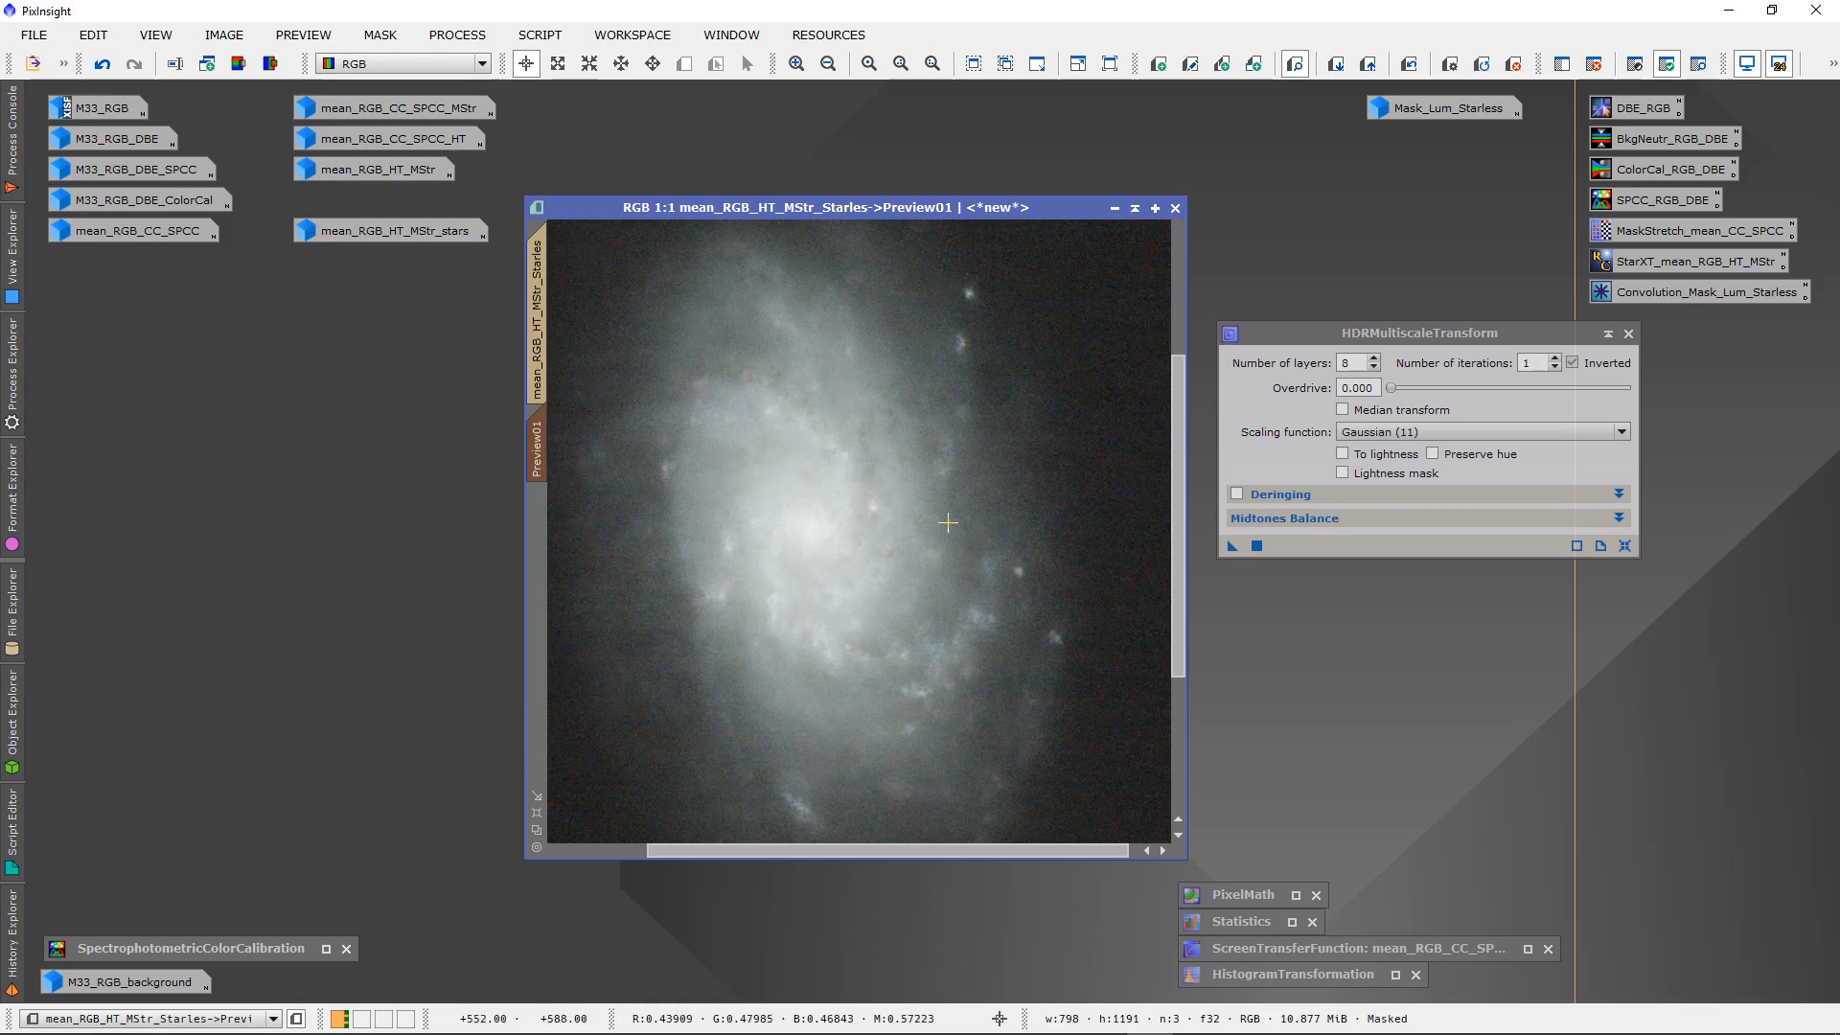
click(1373, 368)
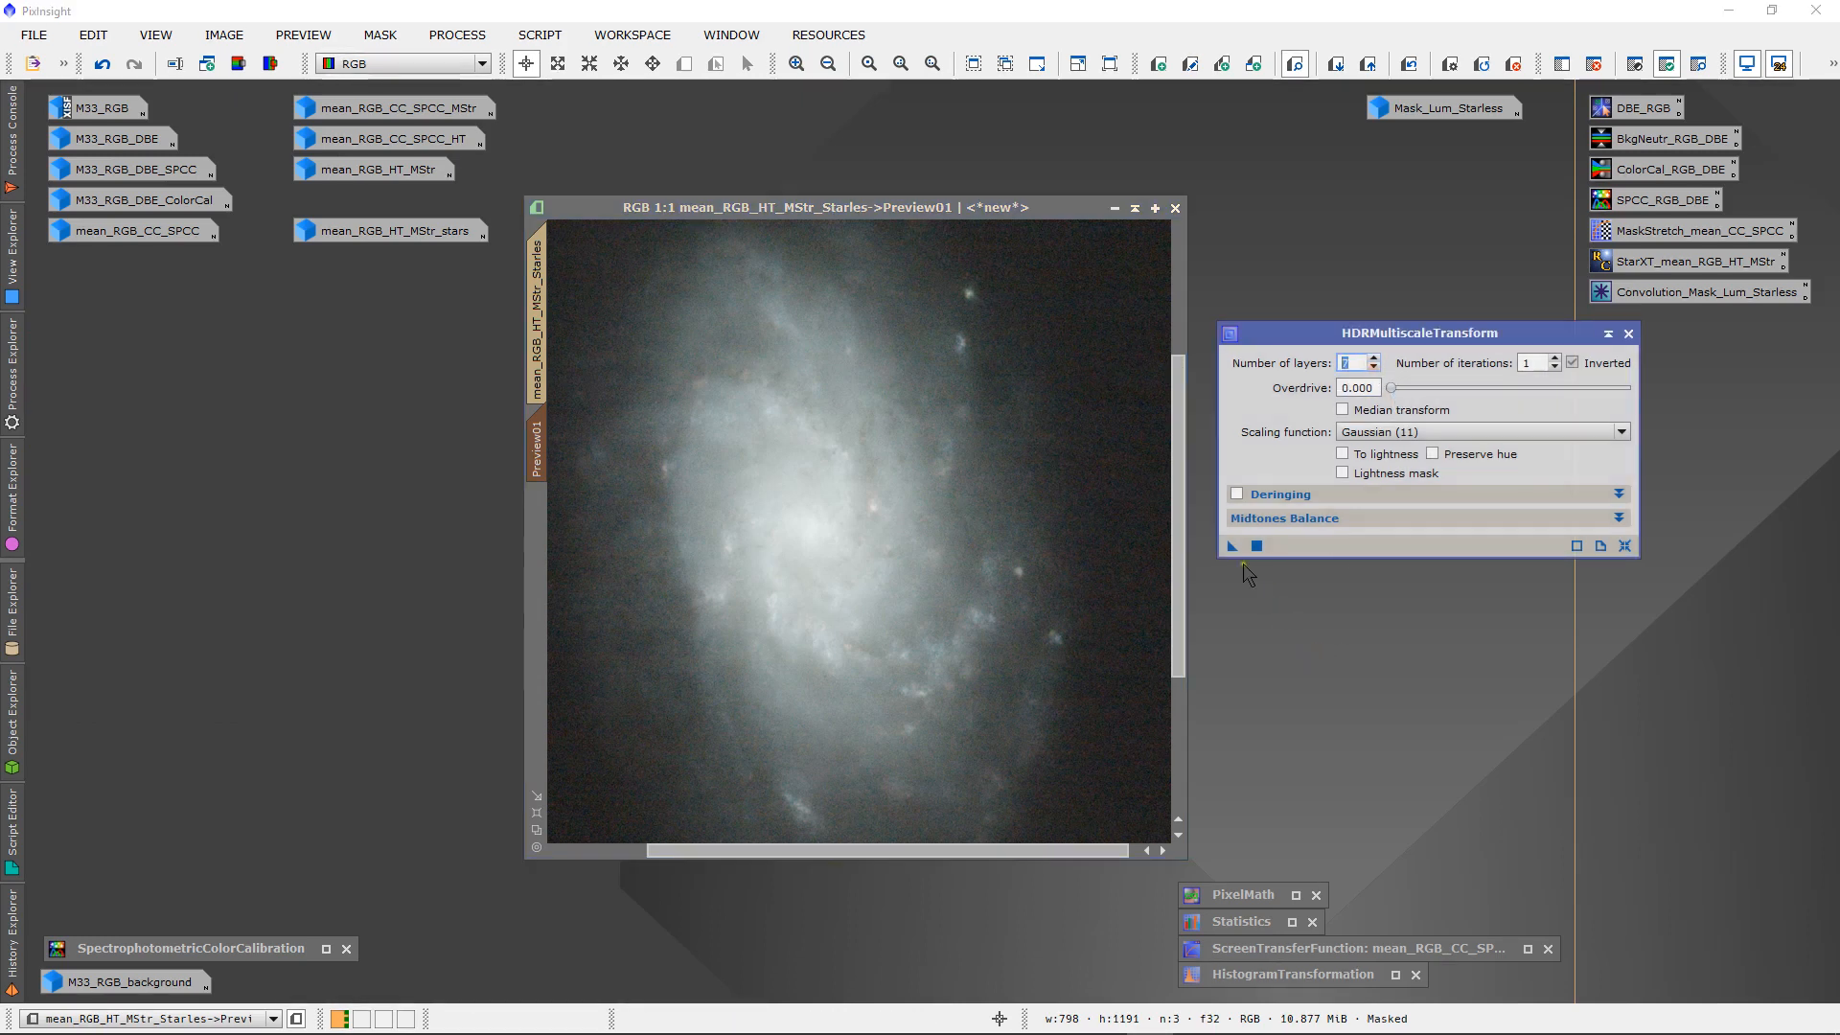
drag(1232, 545, 1013, 556)
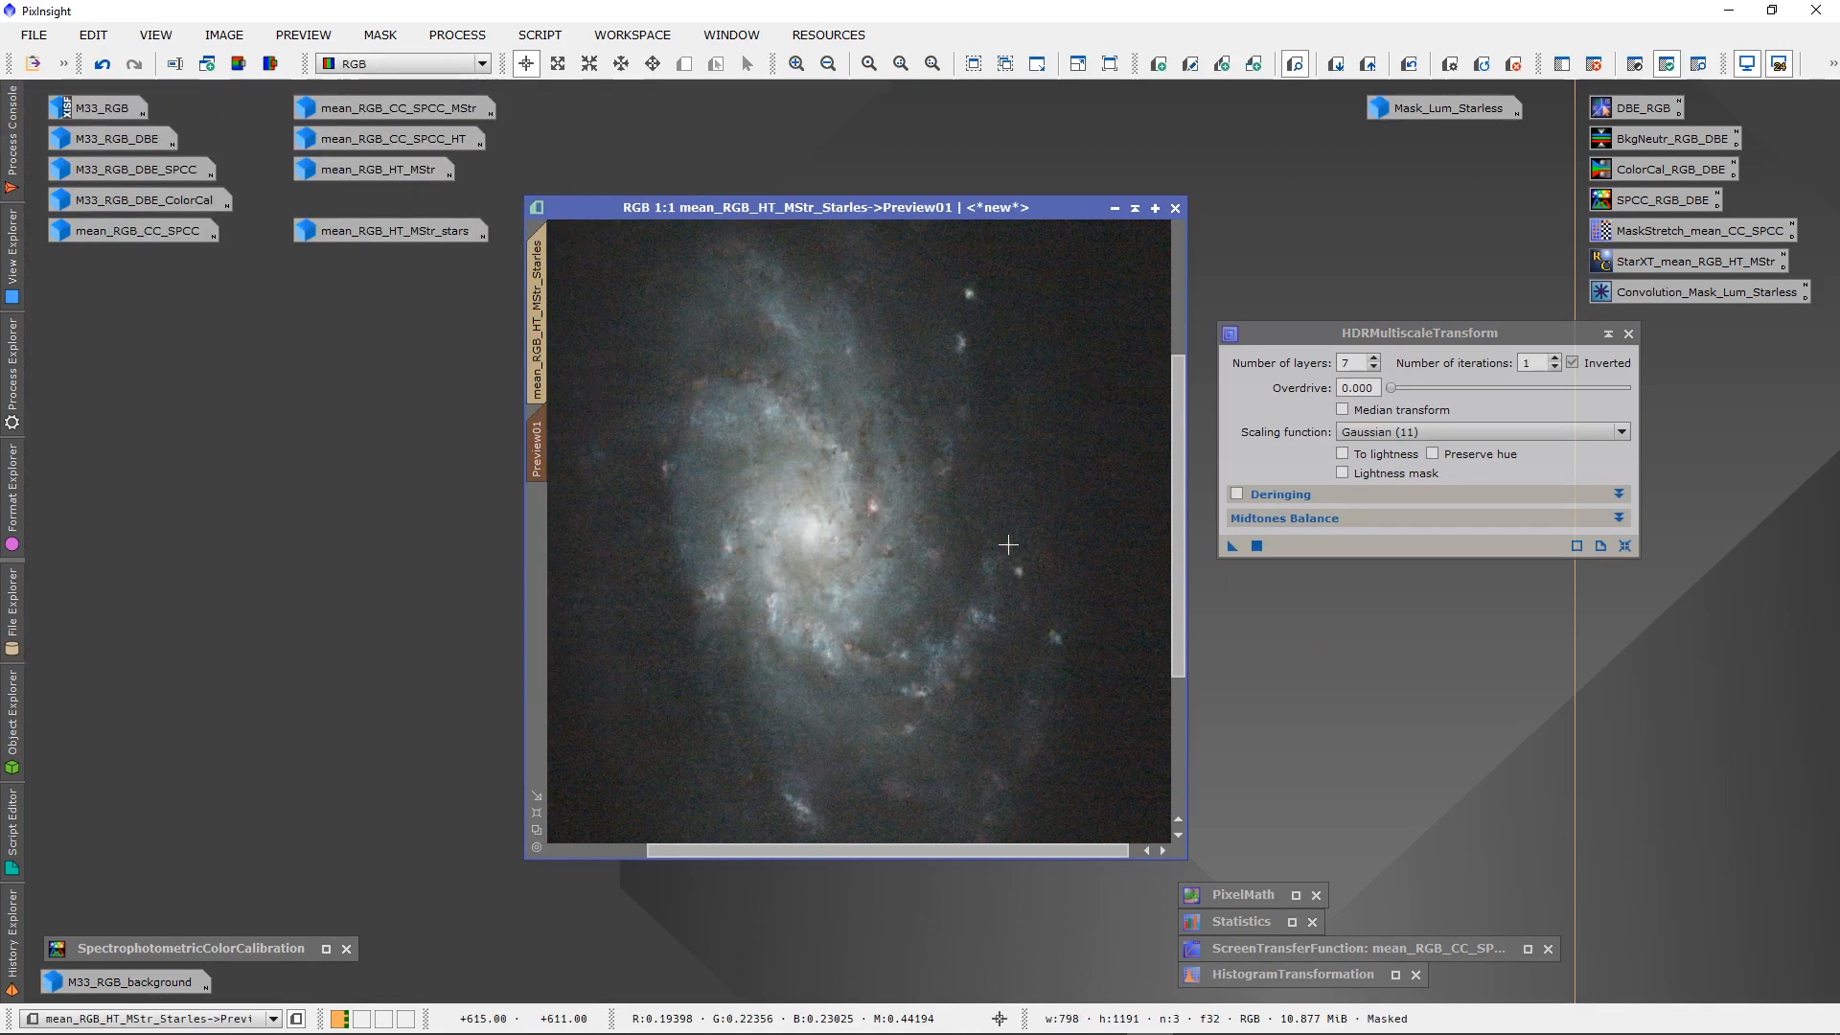
- Compare Preview01 before and after the reapplied 7-layer transform, focusing on the galaxy's core
click(1411, 67)
click(1411, 67)
click(812, 525)
drag(812, 524, 820, 526)
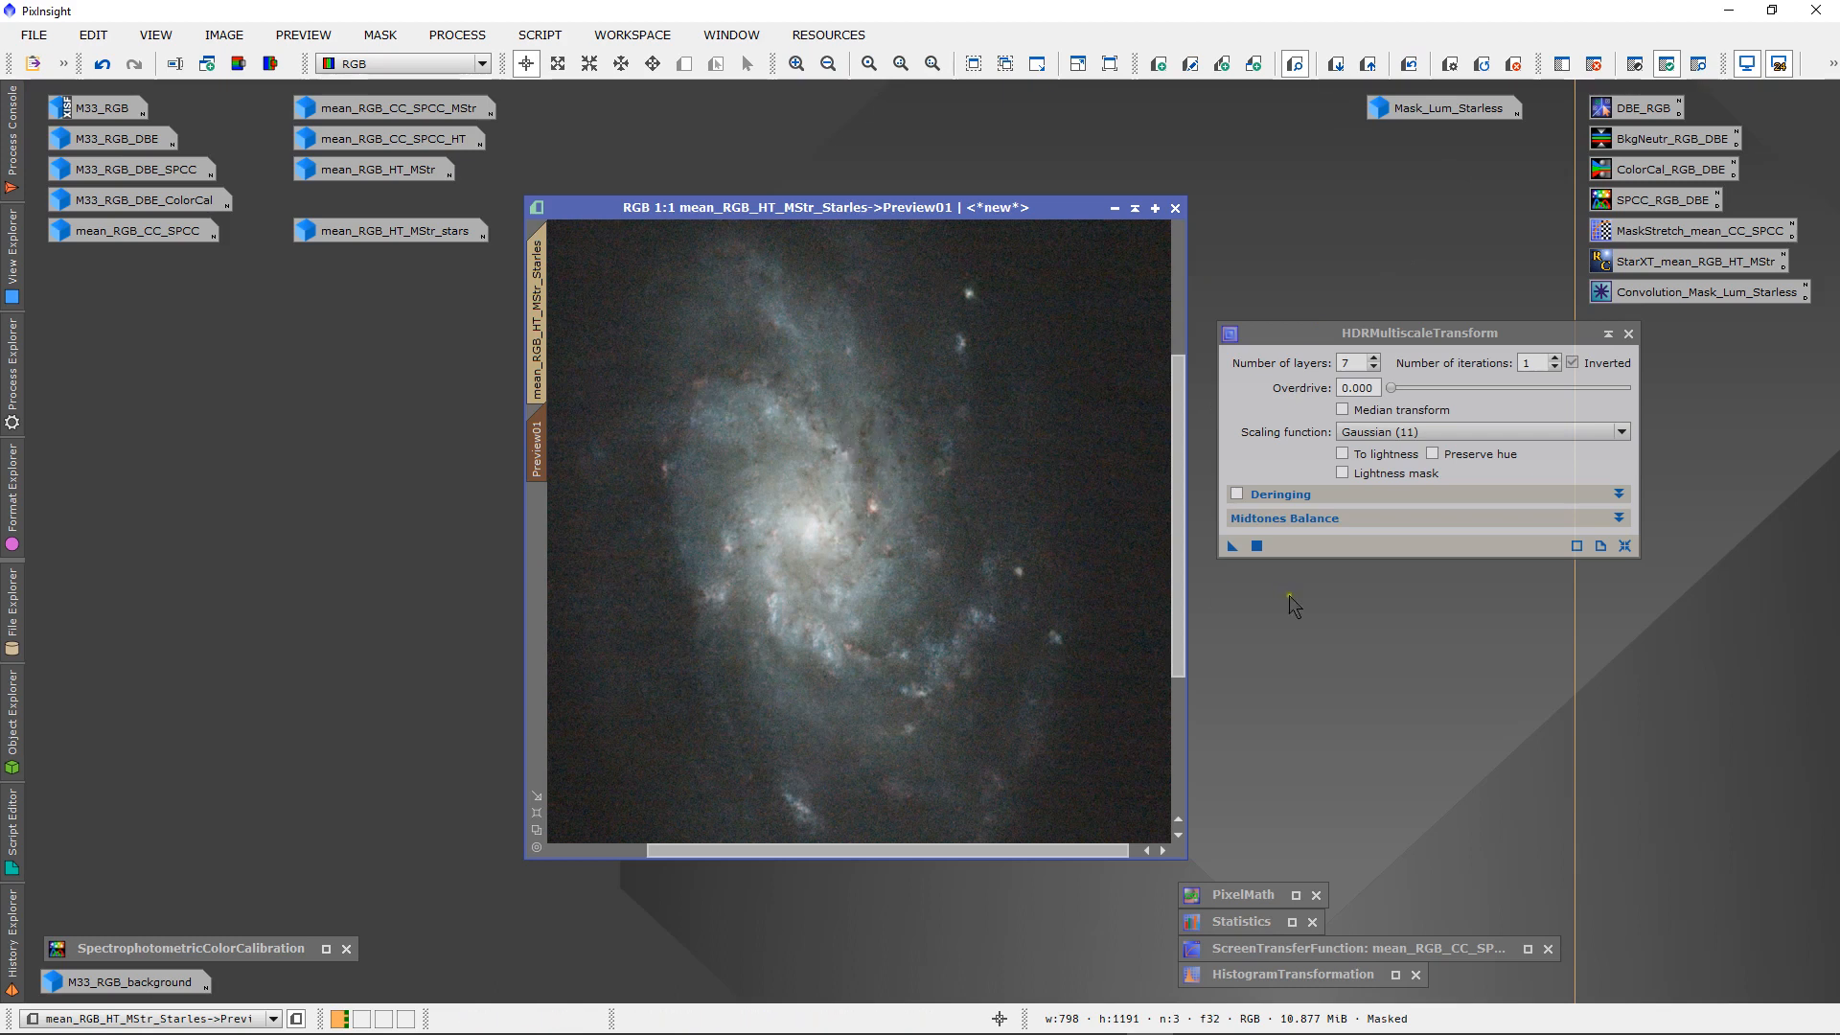
- Apply HDRMultiscaleTransform with 7 layers and Gaussian (11) scaling to the full mean_RGB_HT_MStr_Starles image
scroll(961, 522, down, 1)
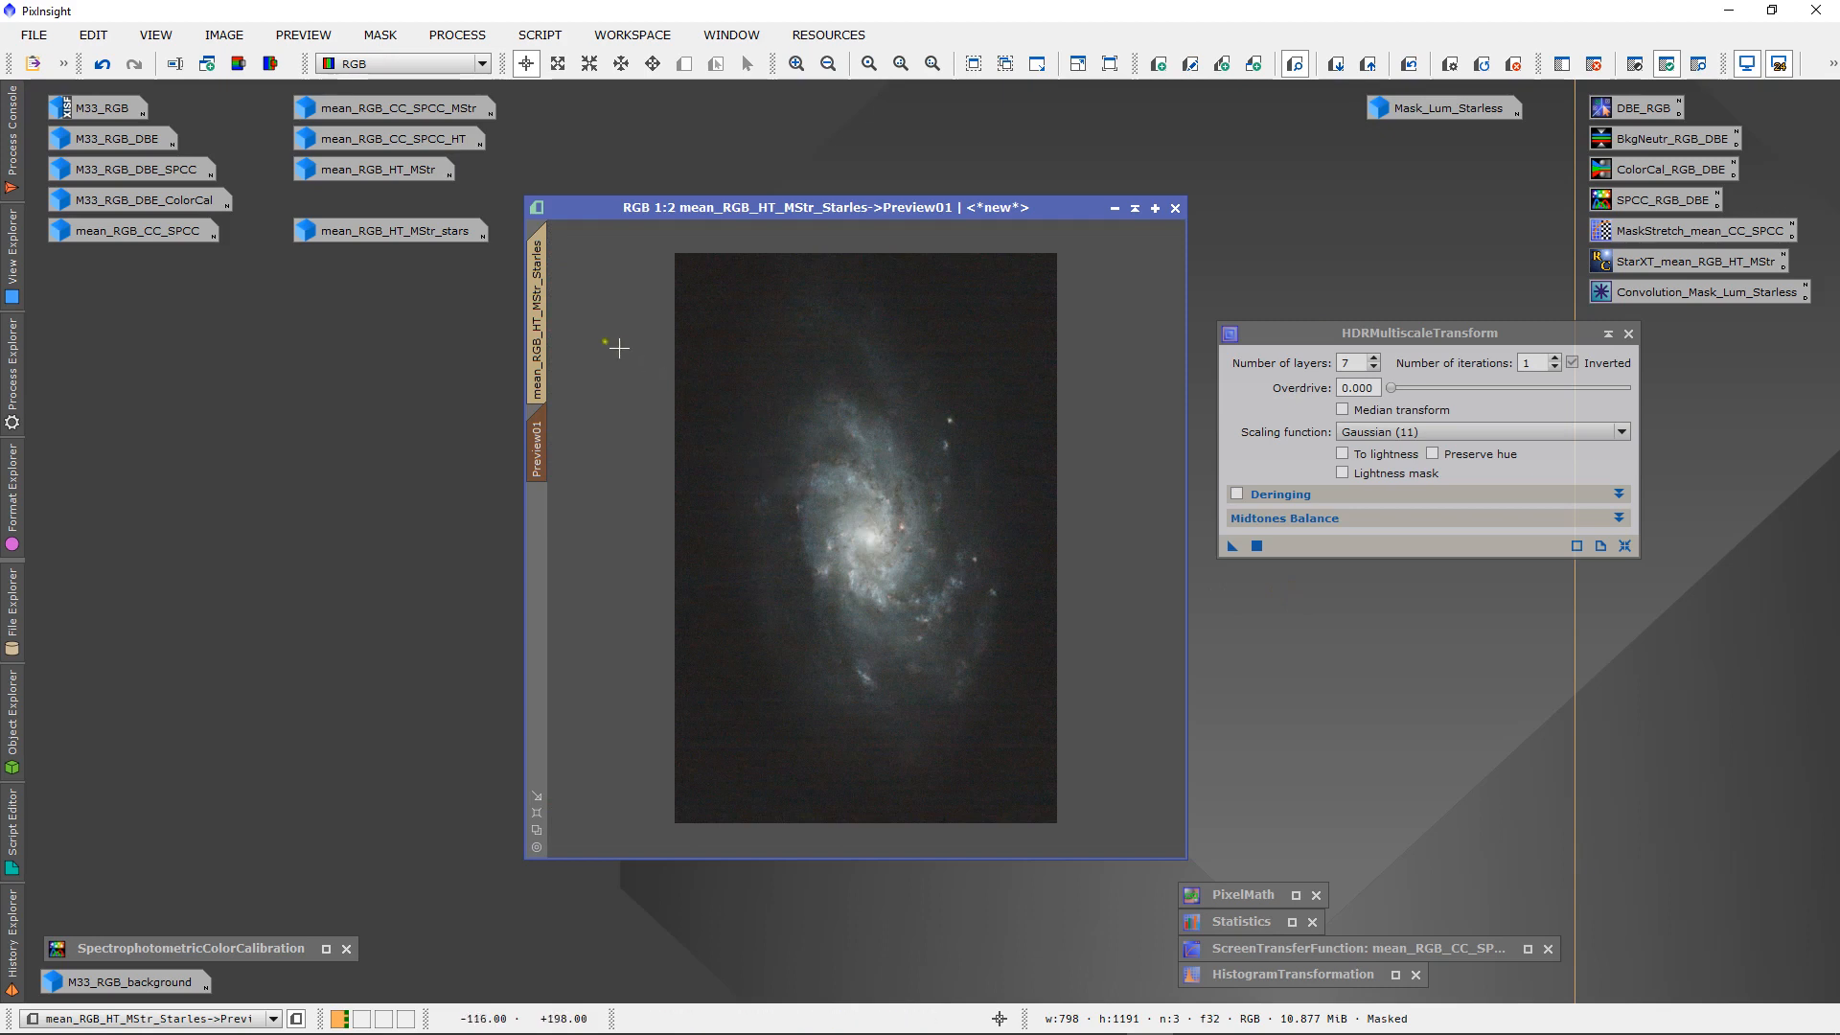
click(541, 318)
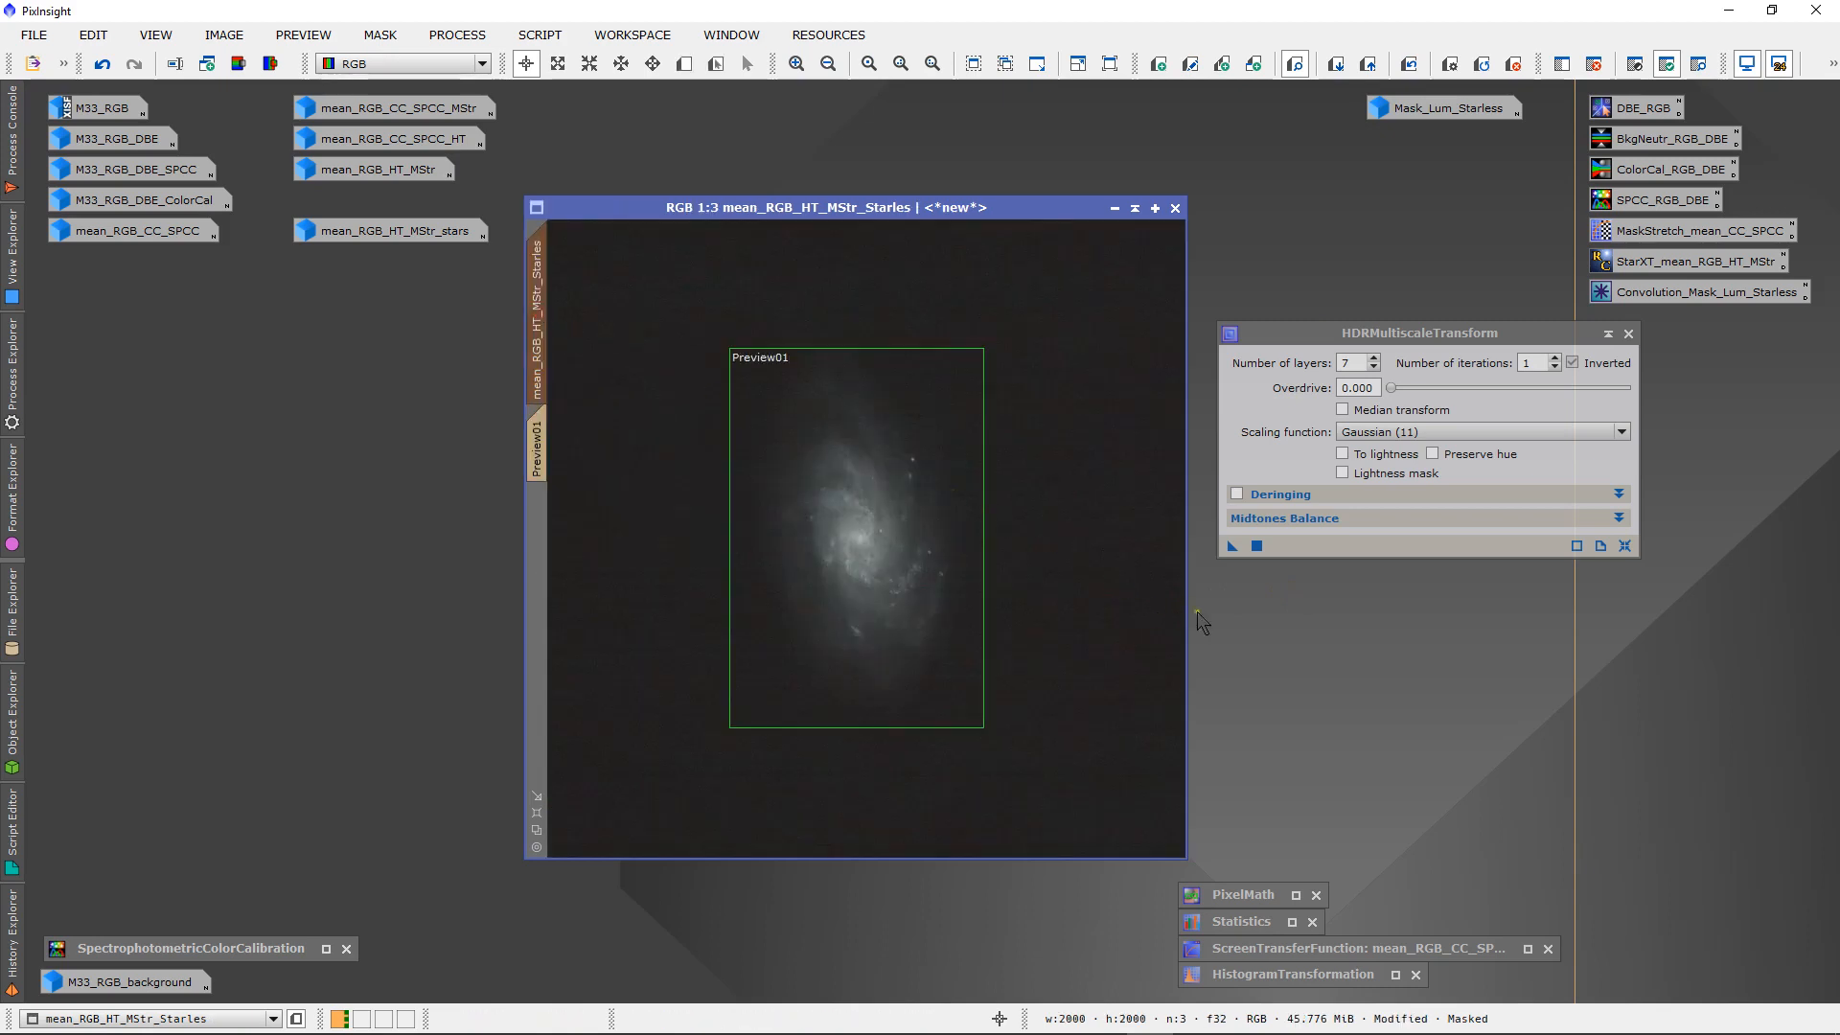
drag(1220, 546, 1085, 542)
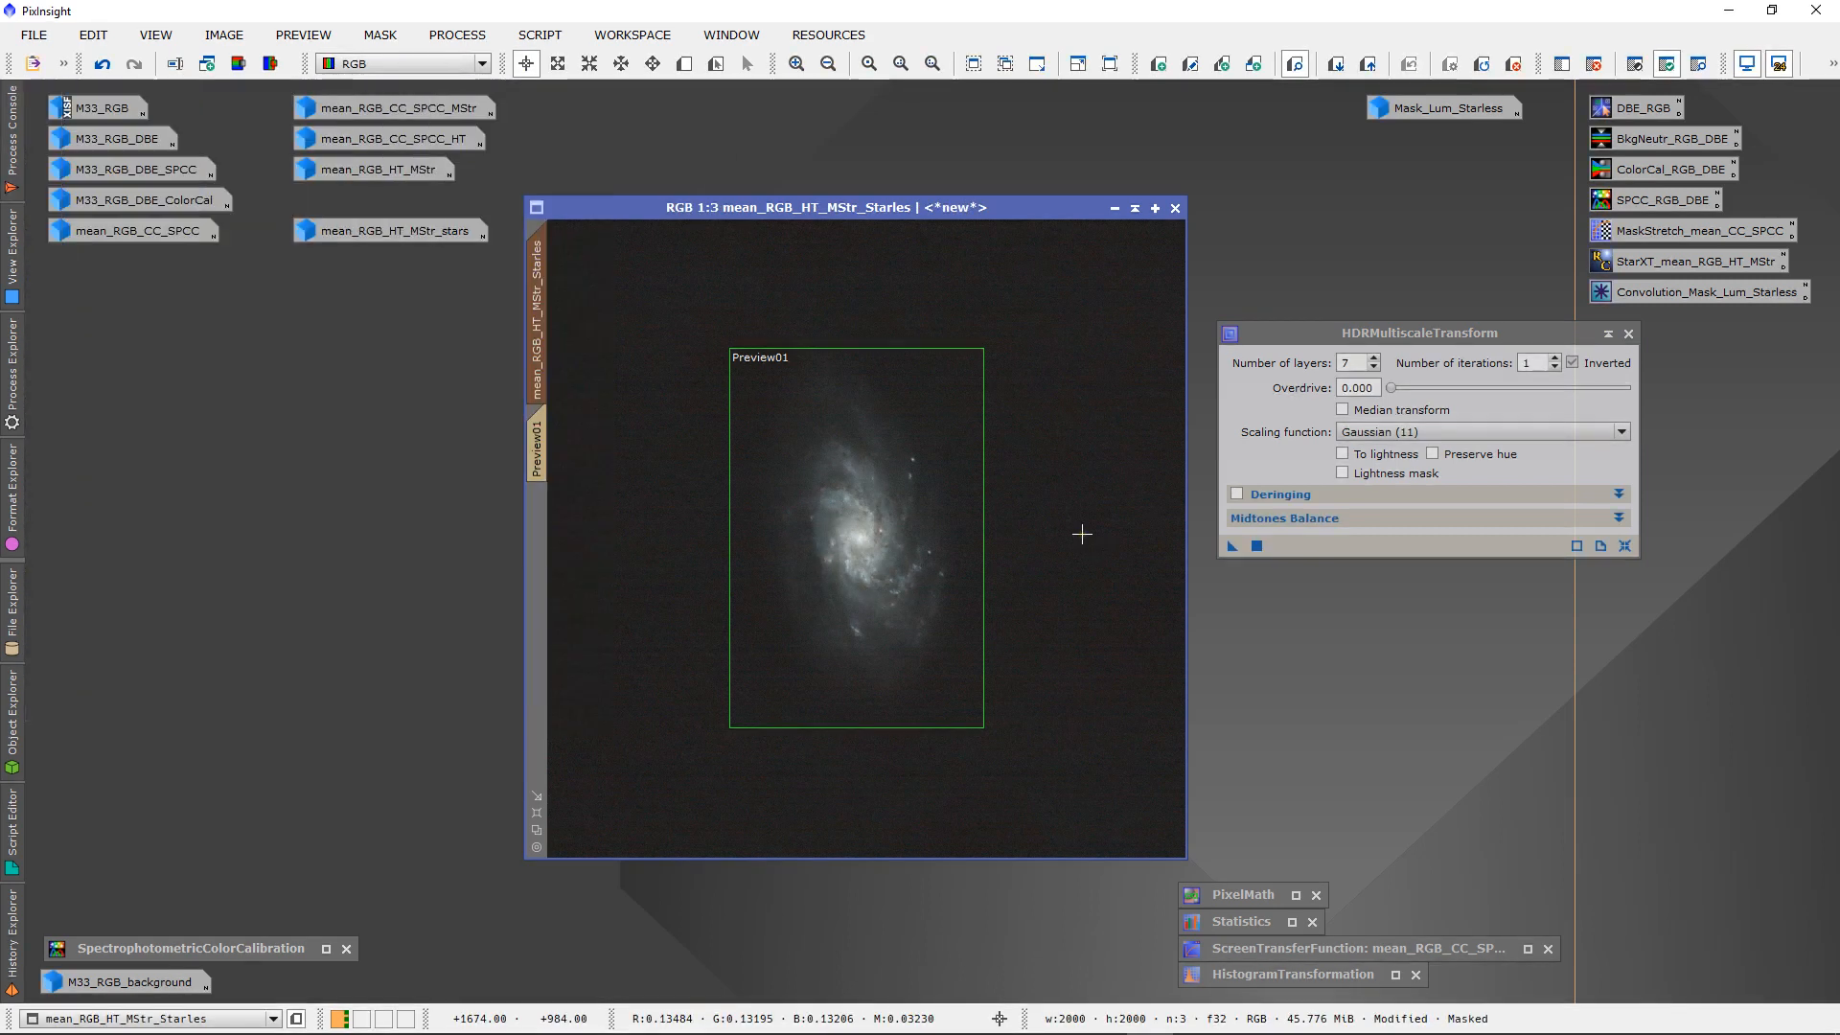
- Compare the full starless image before and after the transform at 1:1, undoing and redoing it
scroll(829, 613, up, 2)
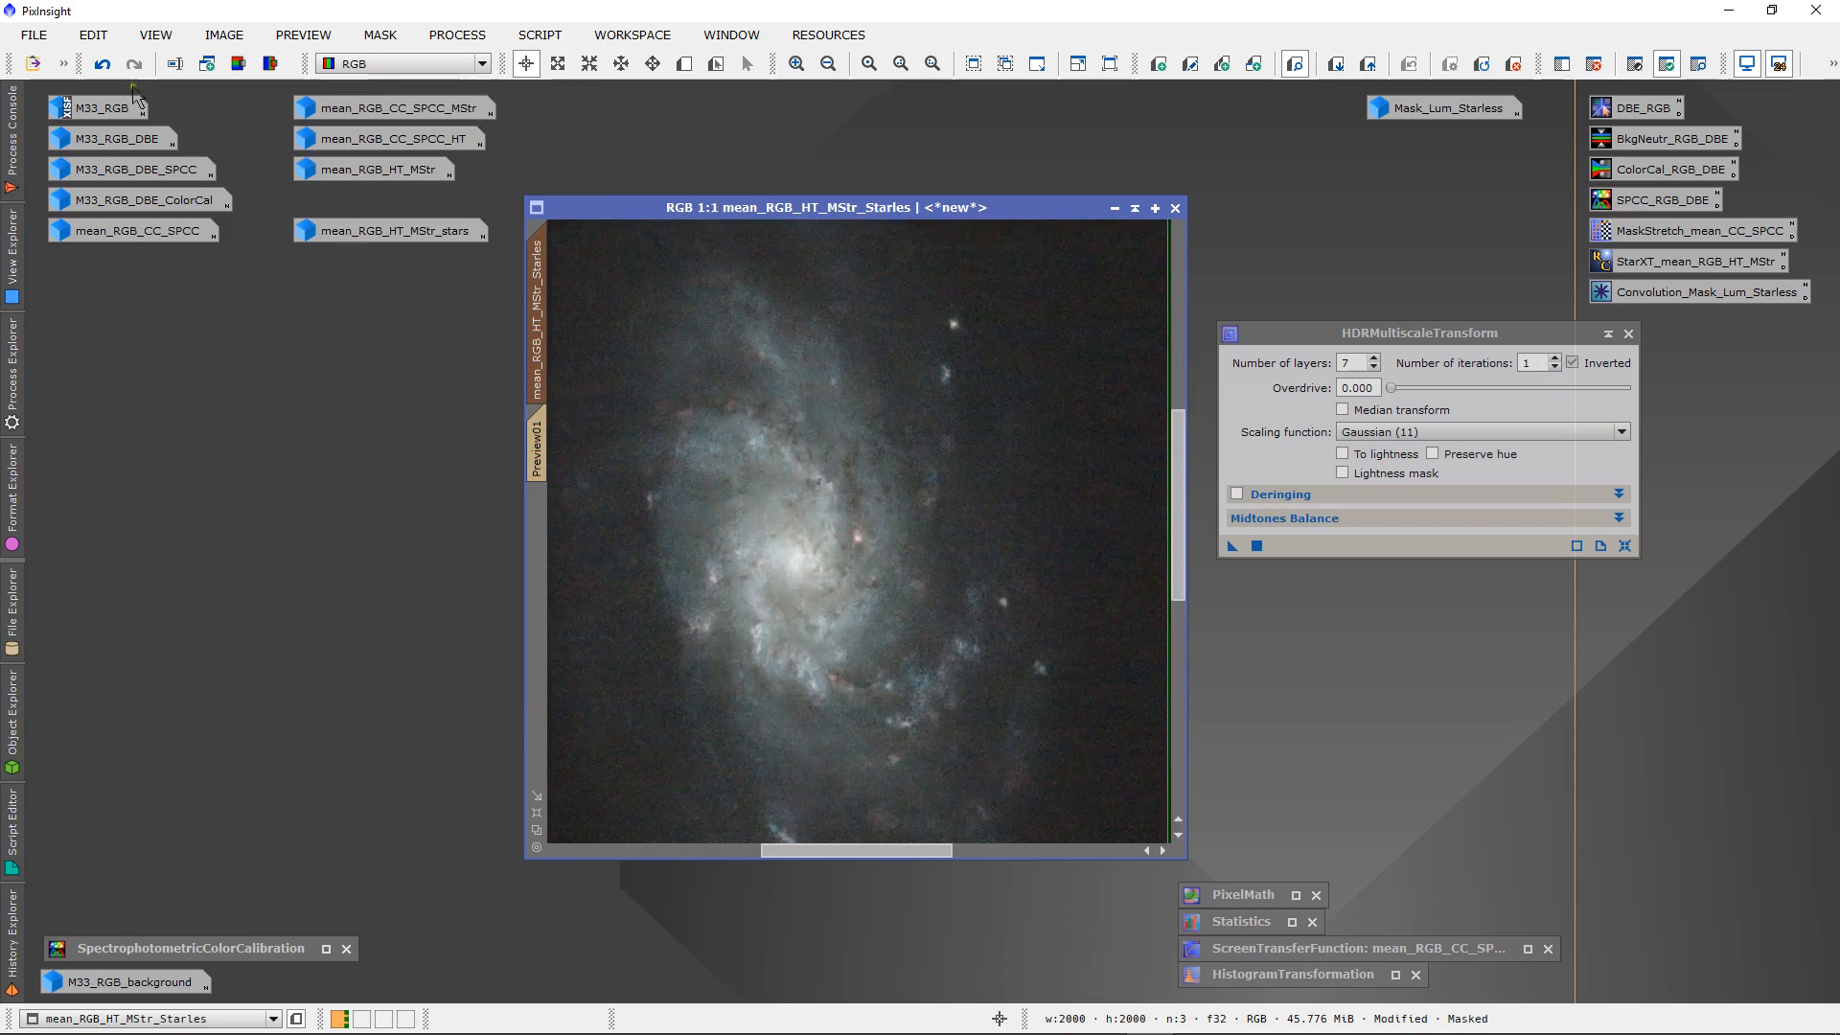
click(102, 64)
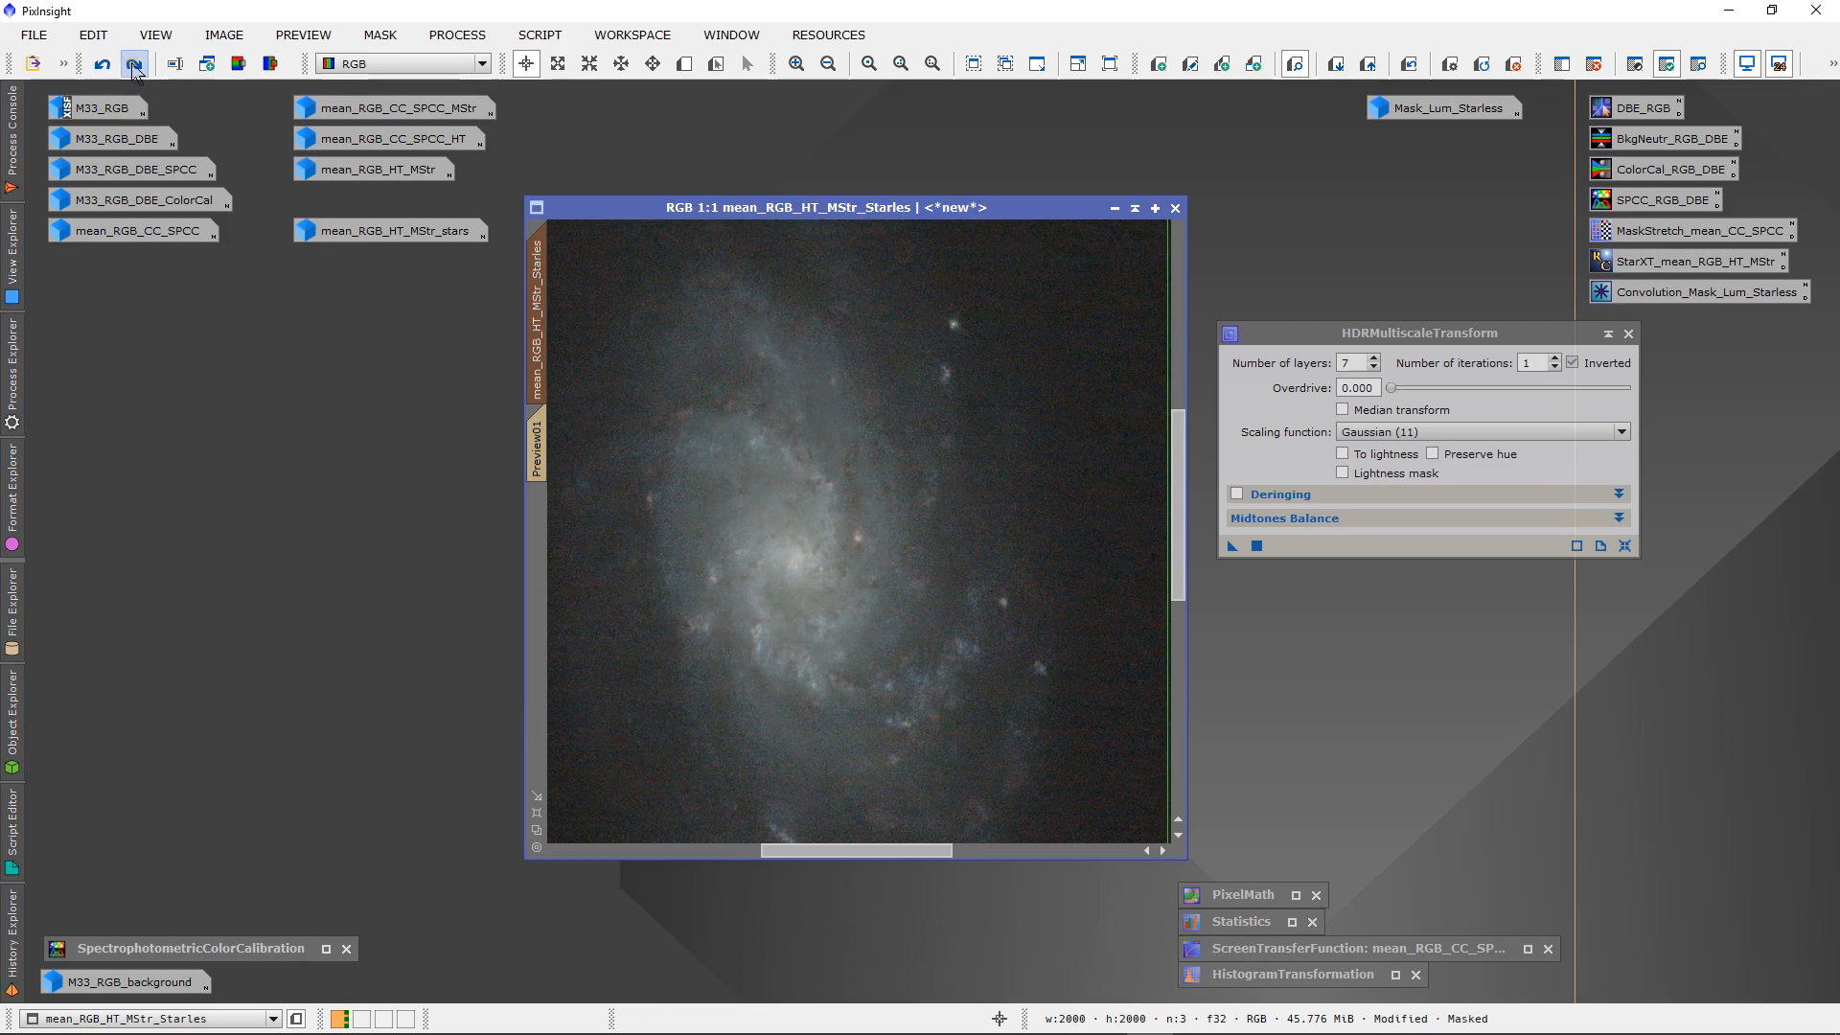
click(134, 64)
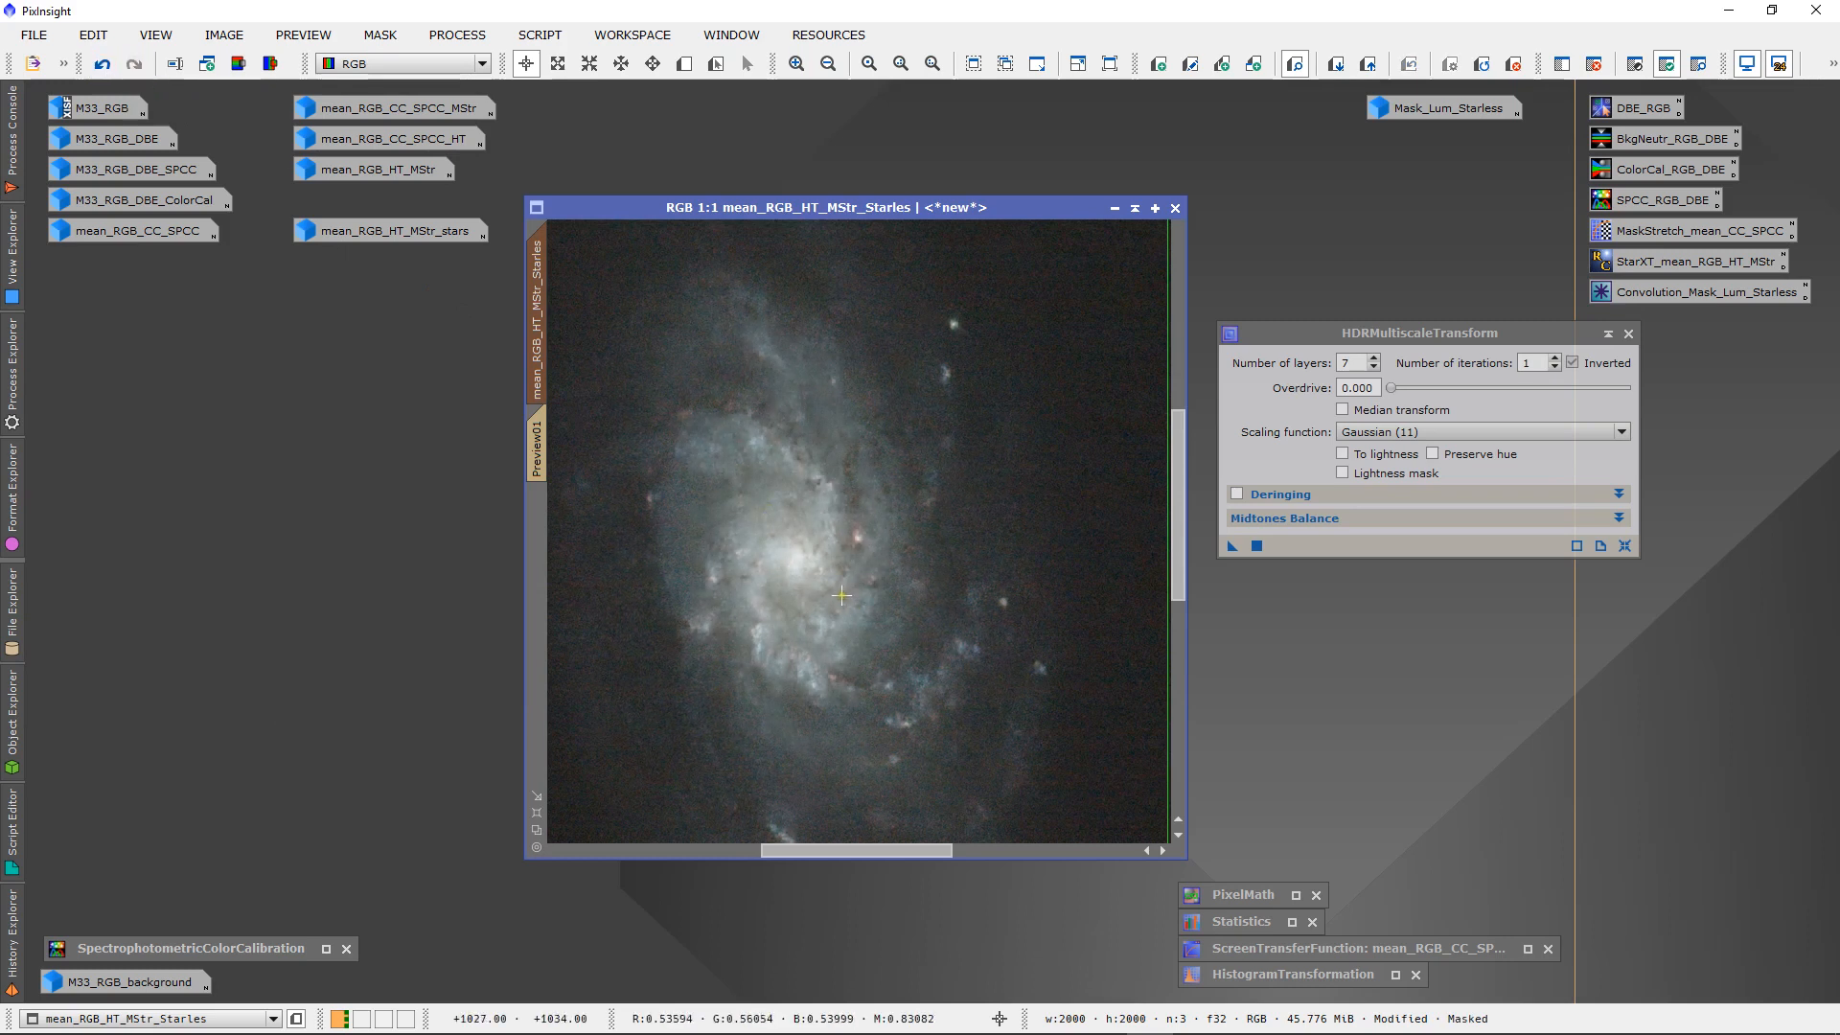
- Save the HDRMultiscaleTransform settings as a process icon on the workspace and name it HDRMT7_G11_mean_RGB_Starless
scroll(837, 586, down, 1)
scroll(838, 585, down, 1)
scroll(838, 585, up, 1)
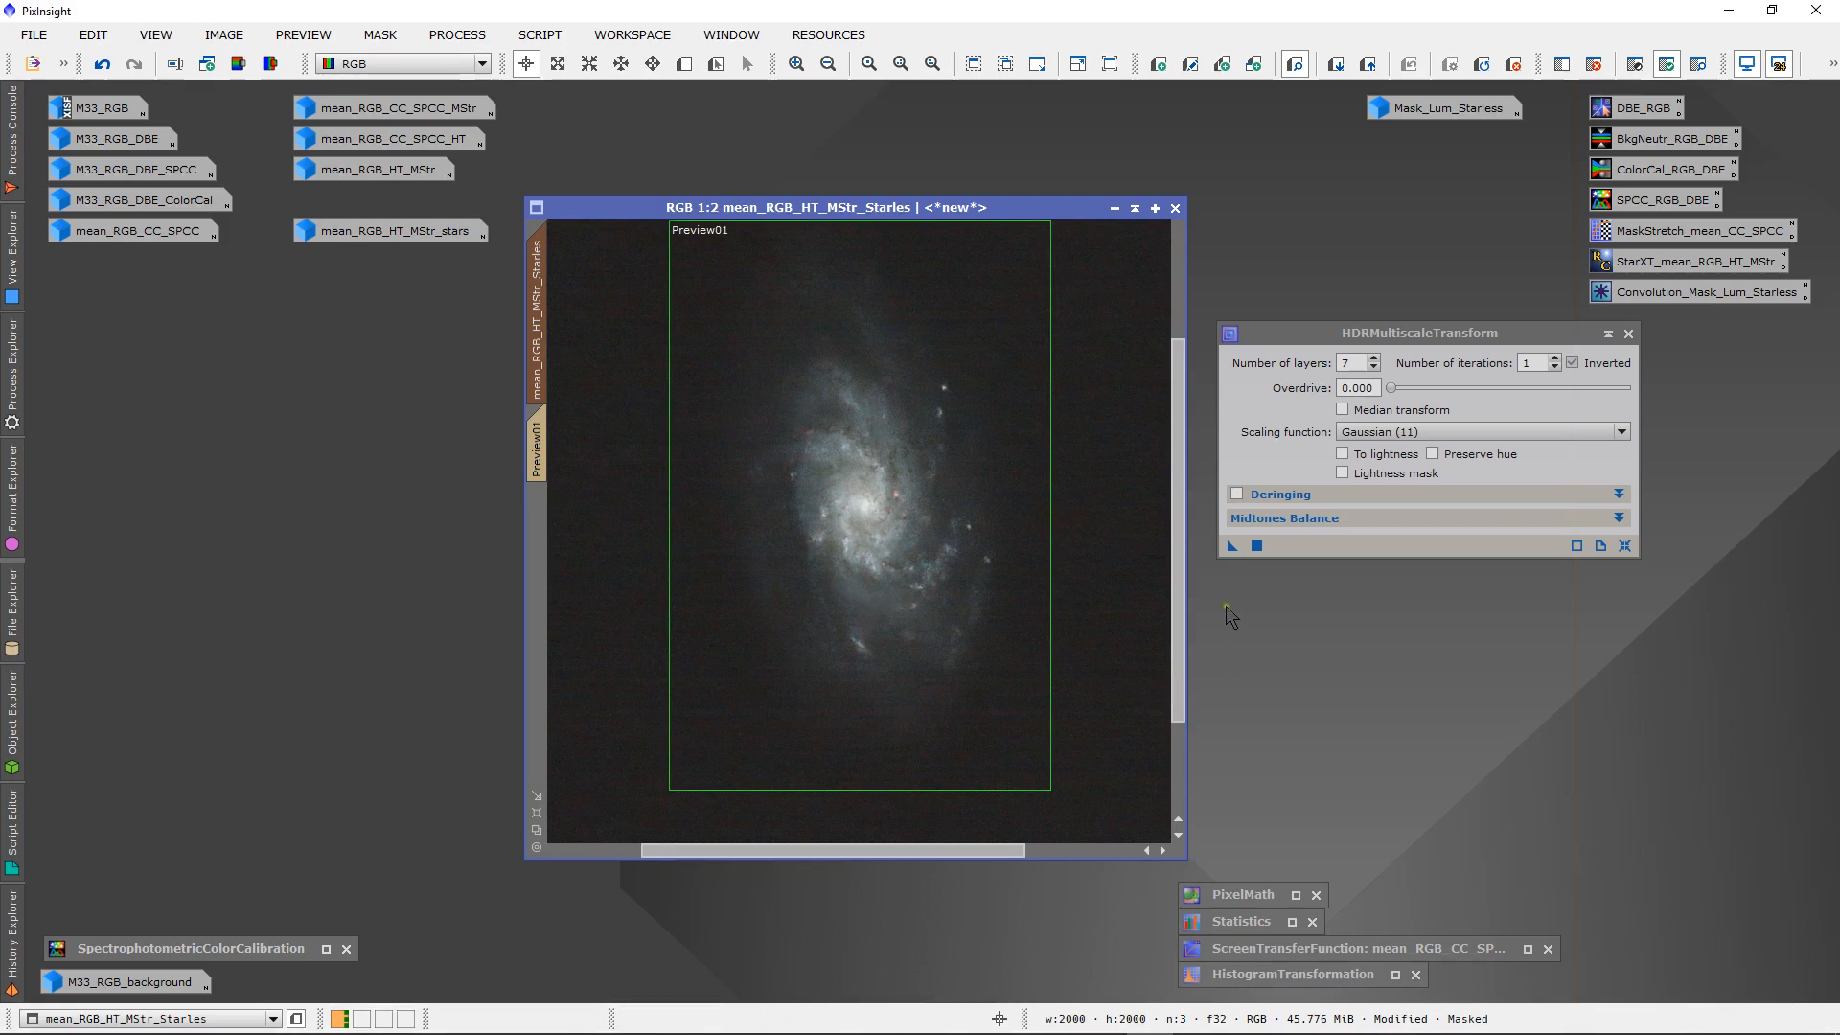
drag(1232, 546, 1246, 673)
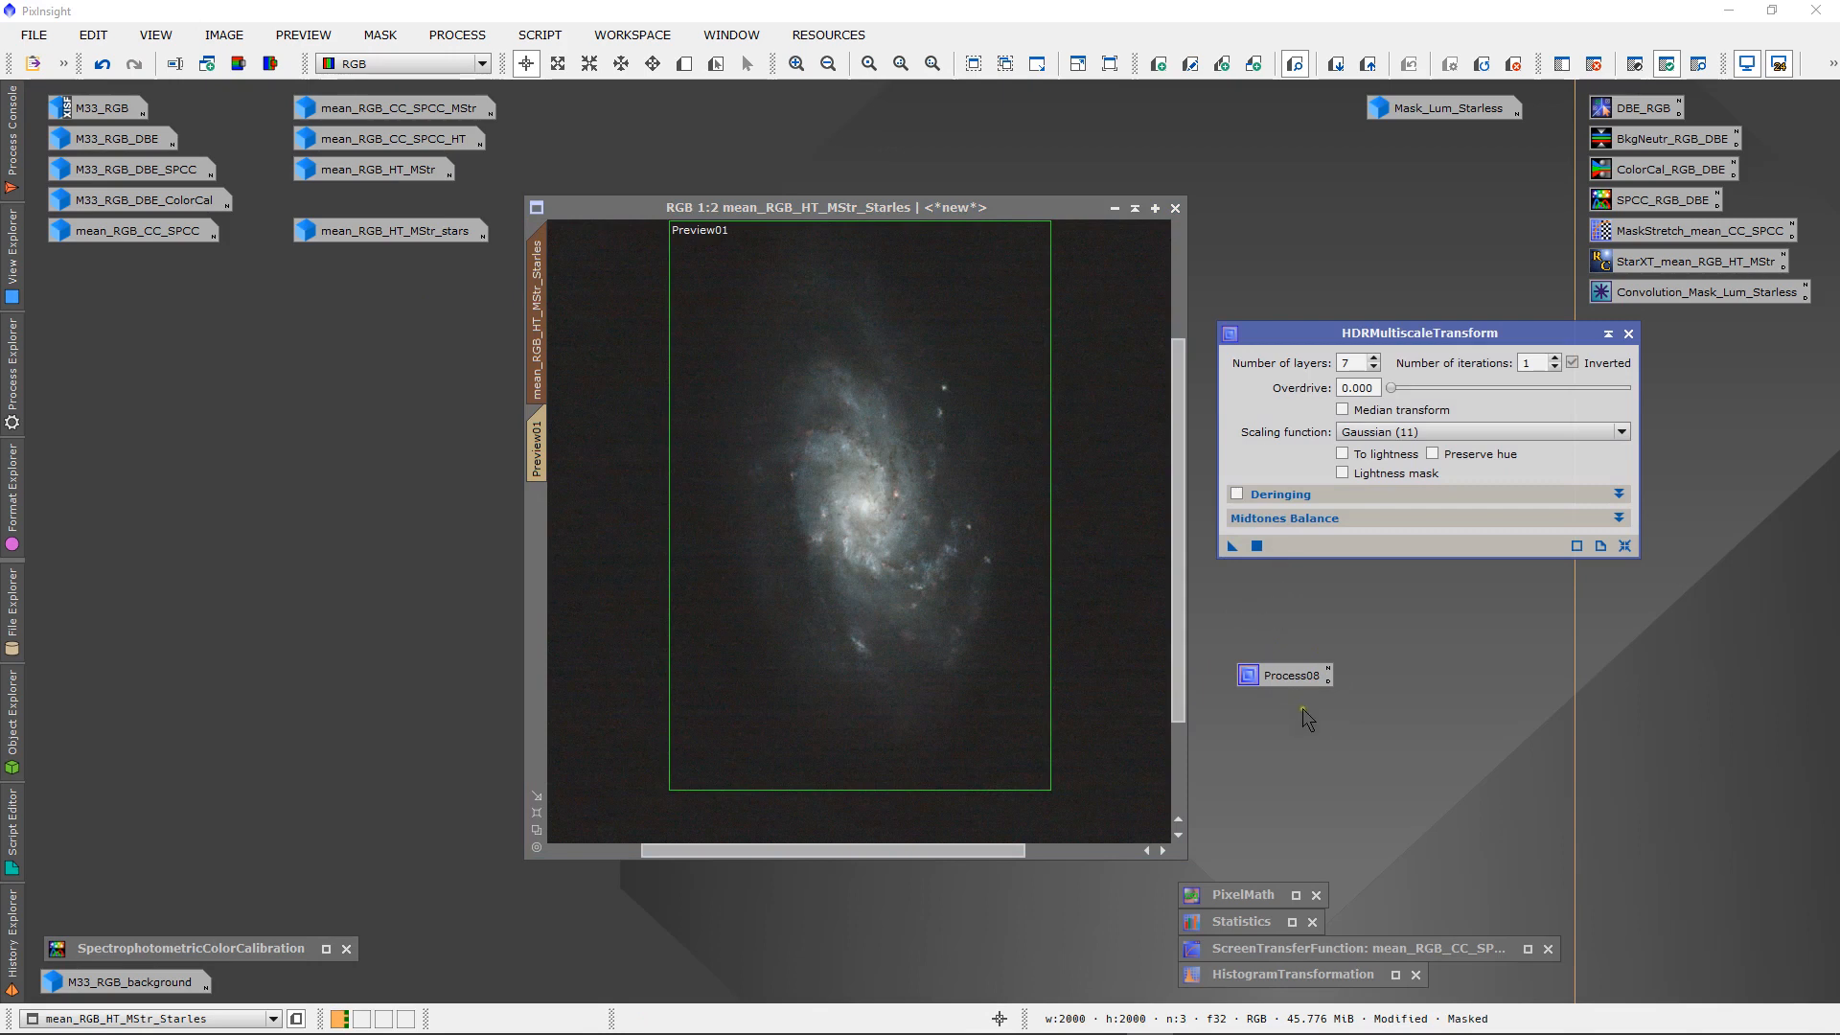
right_click(1294, 676)
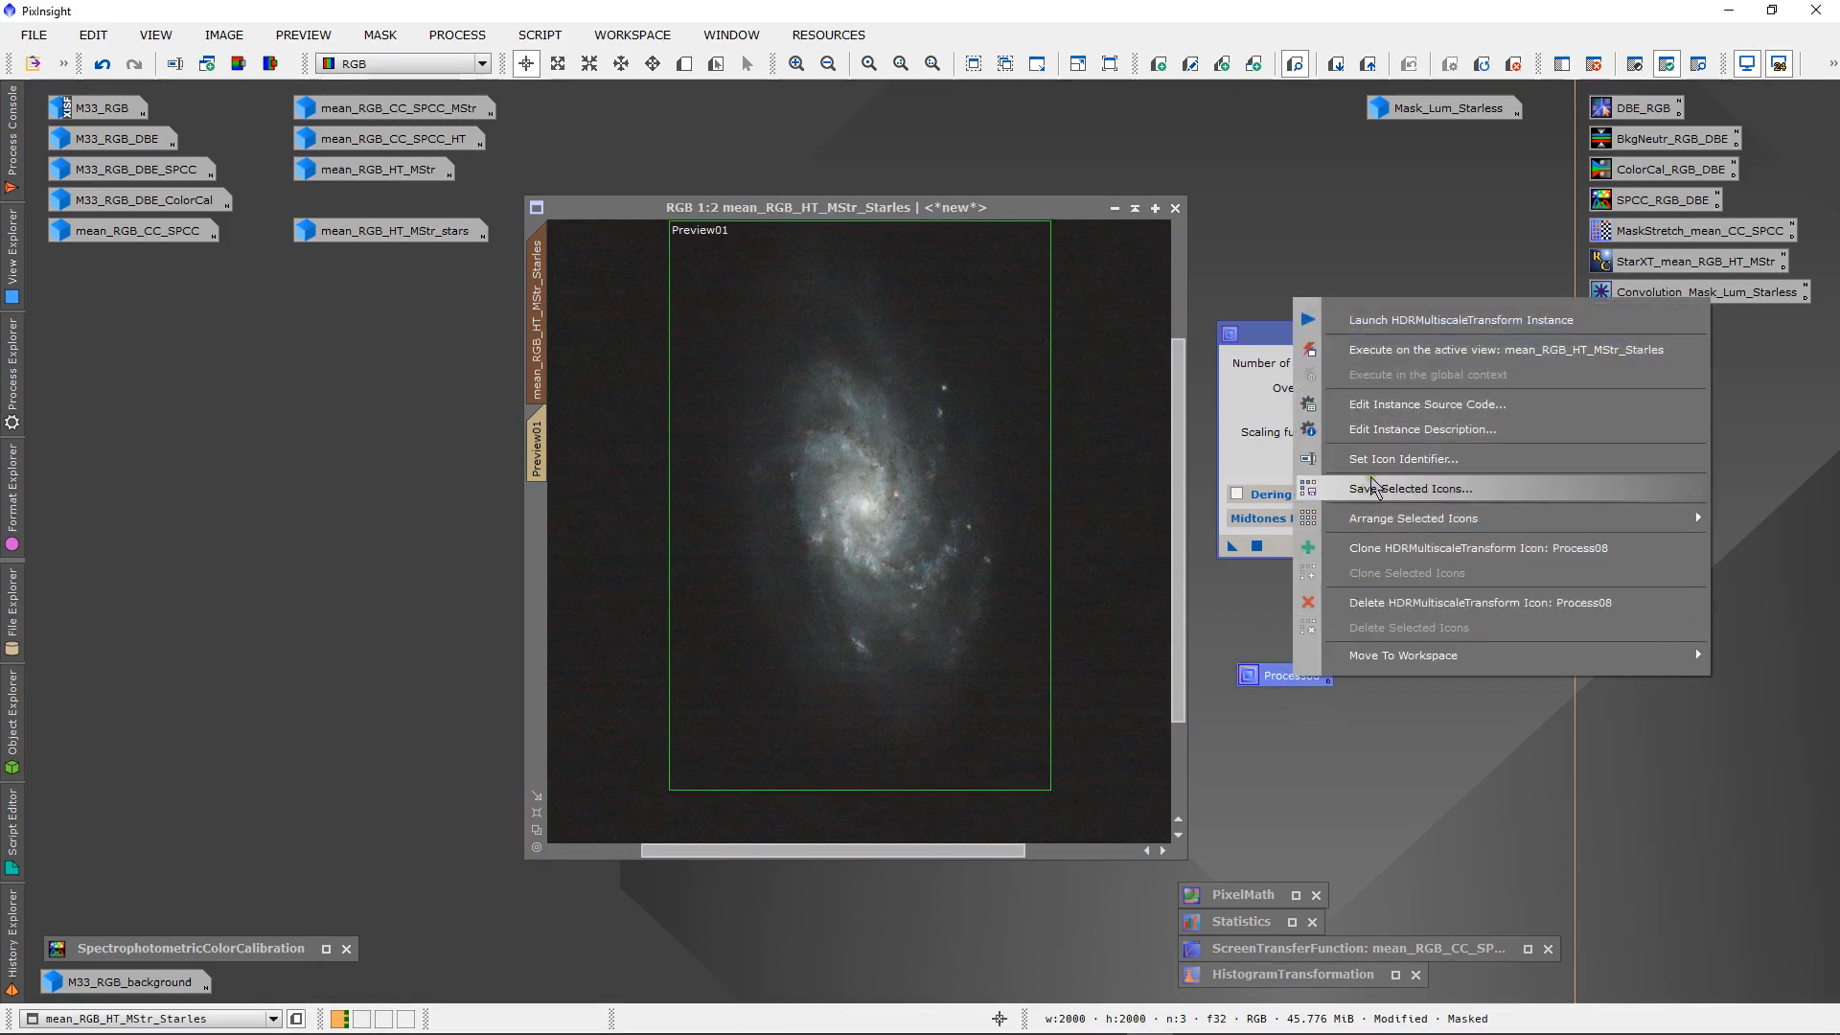
click(1370, 463)
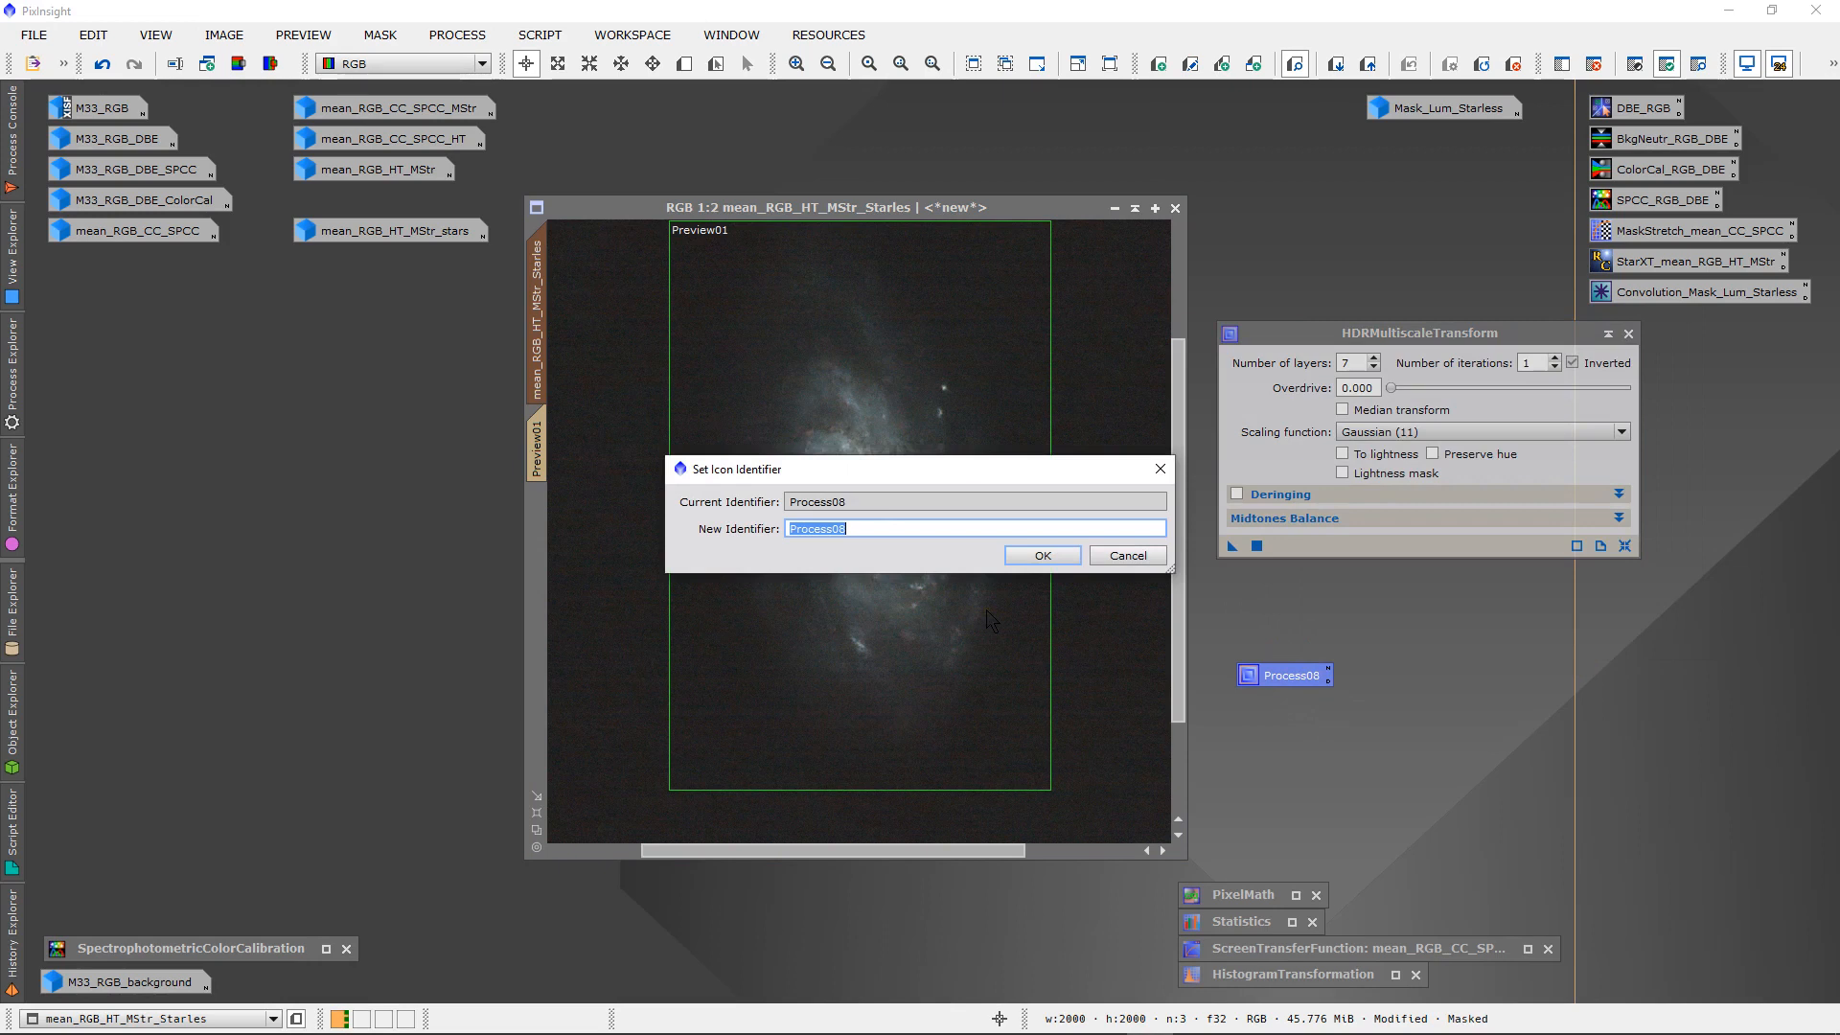
text(HDRMT7_G11_)
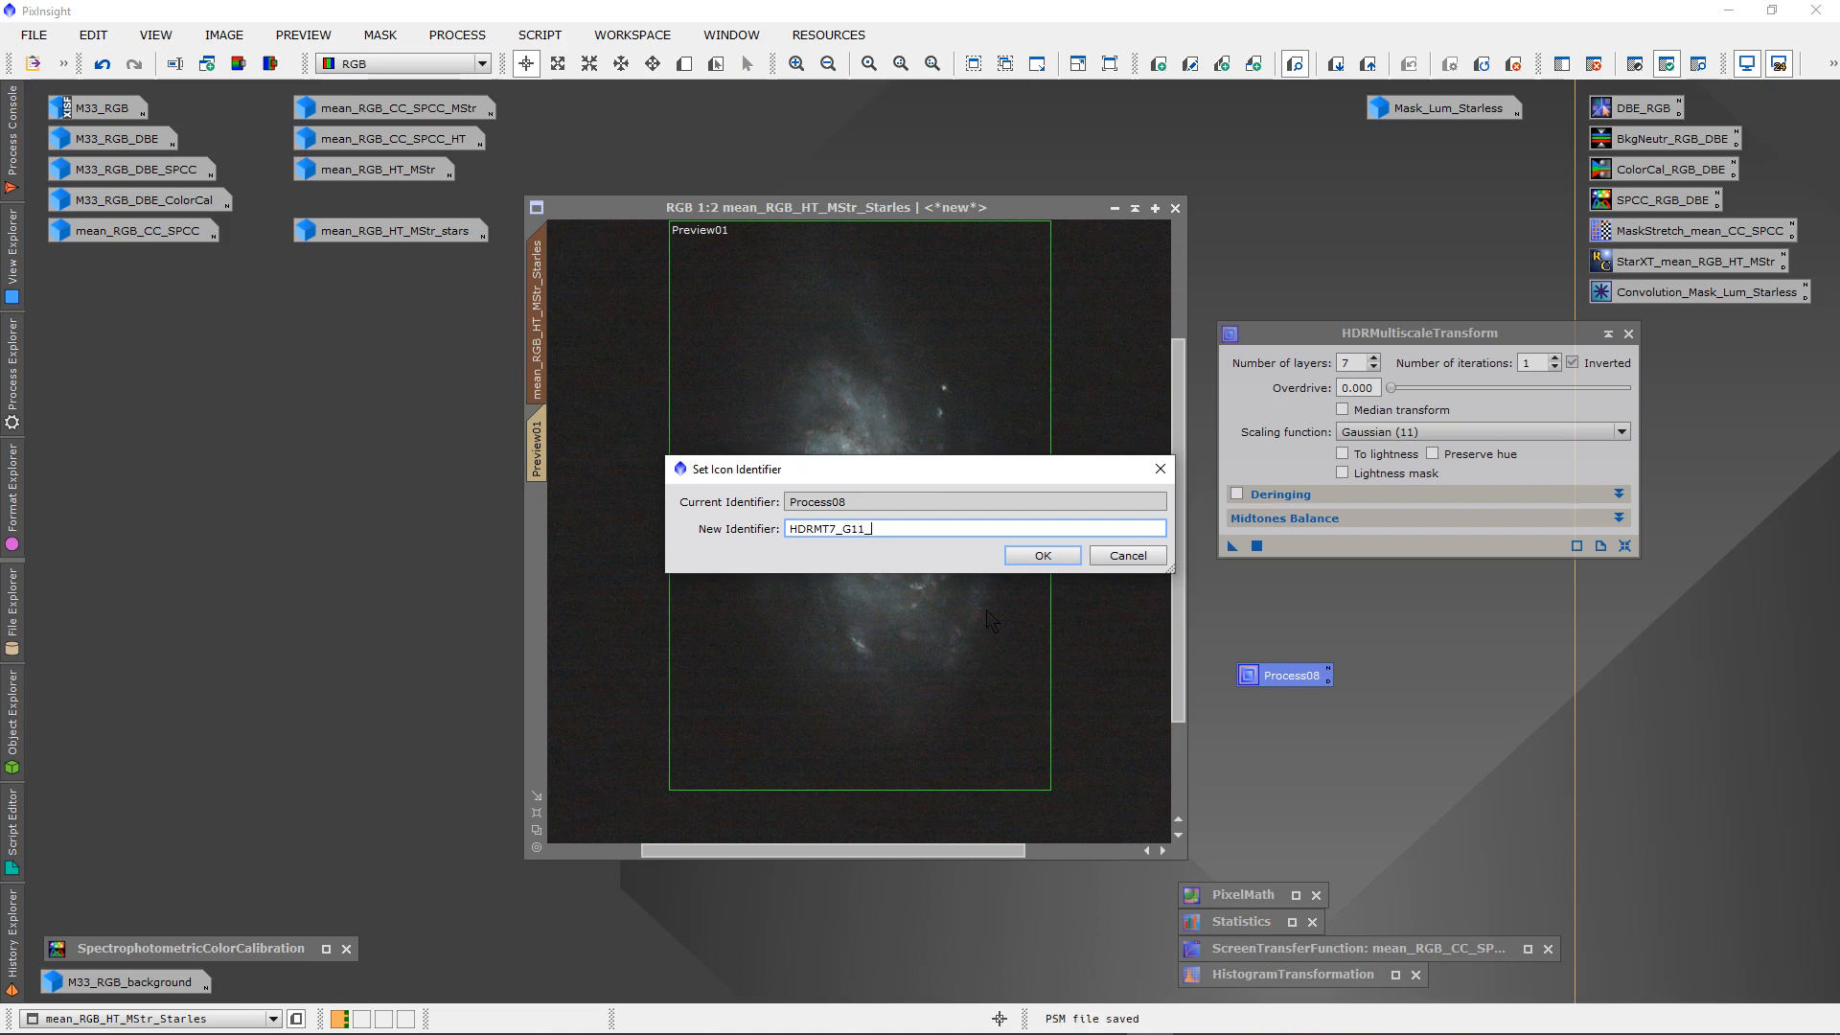
text(n_RGB_Starless)
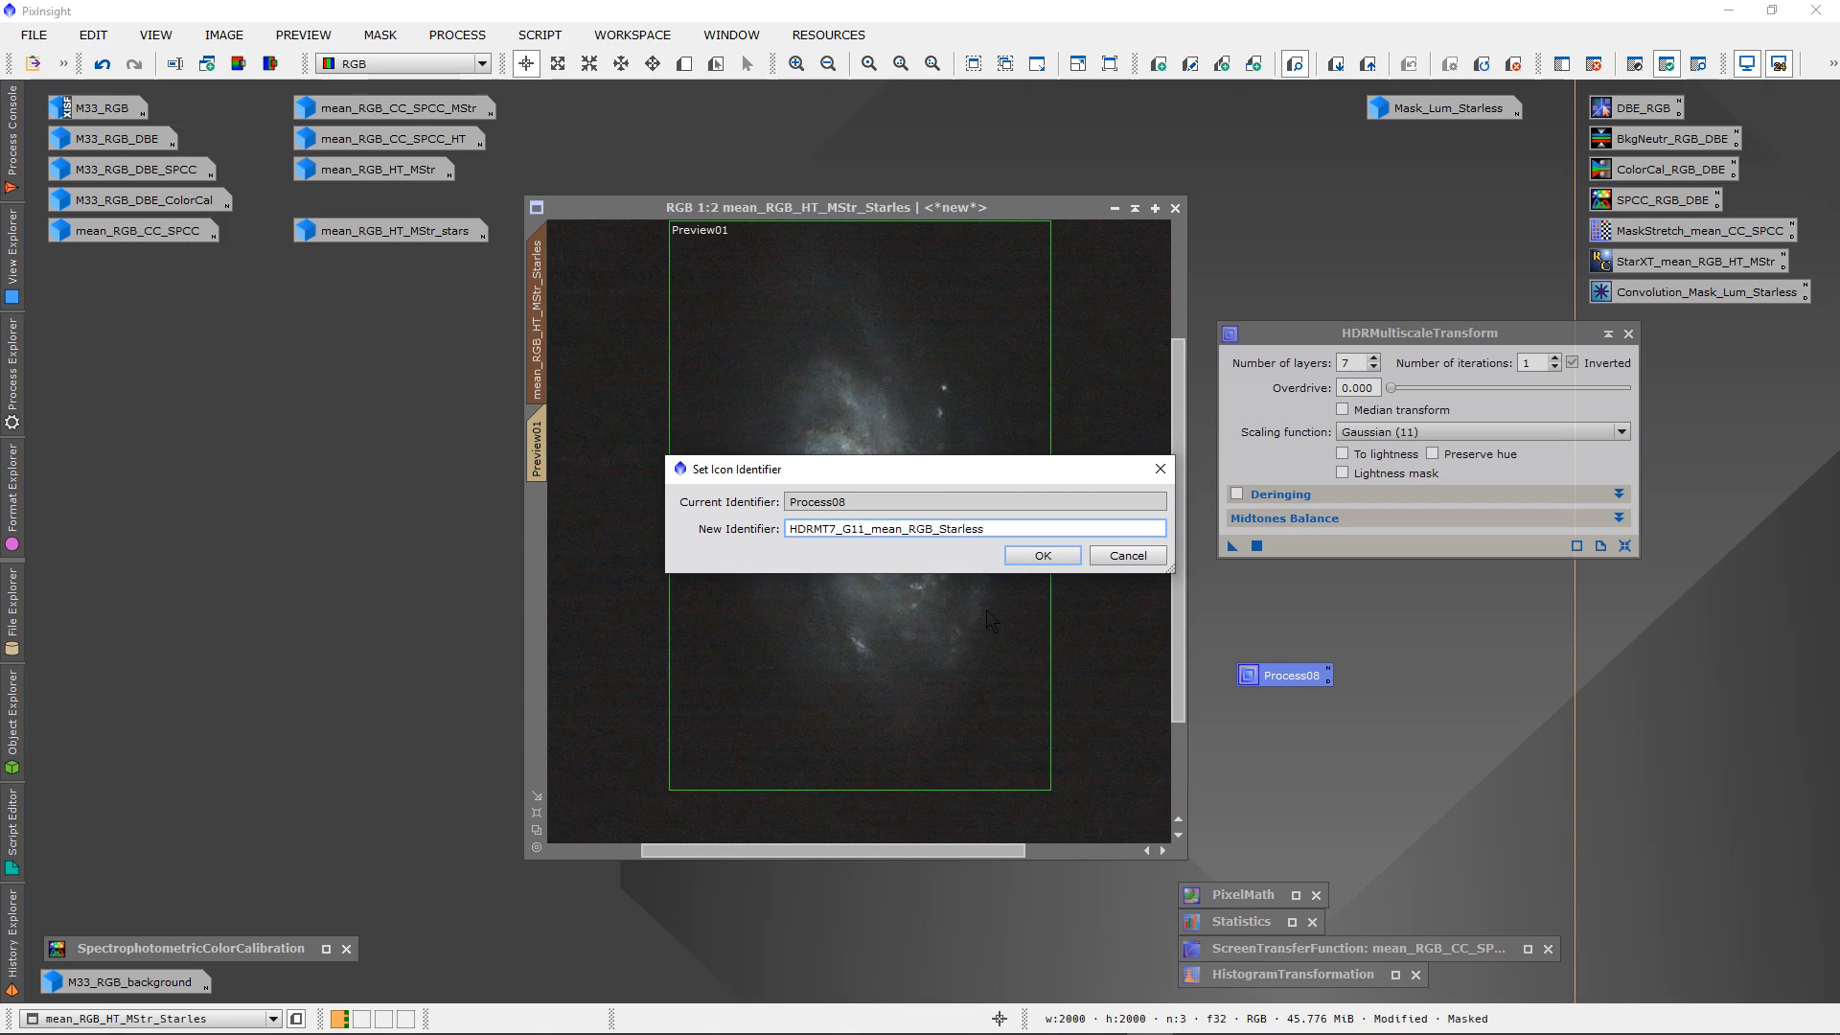
key(Return)
- Place the HDRMT7_G11_mean_RGB_Starless icon below the other saved process icons and close HDRMultiscaleTransform
drag(1311, 685, 1665, 332)
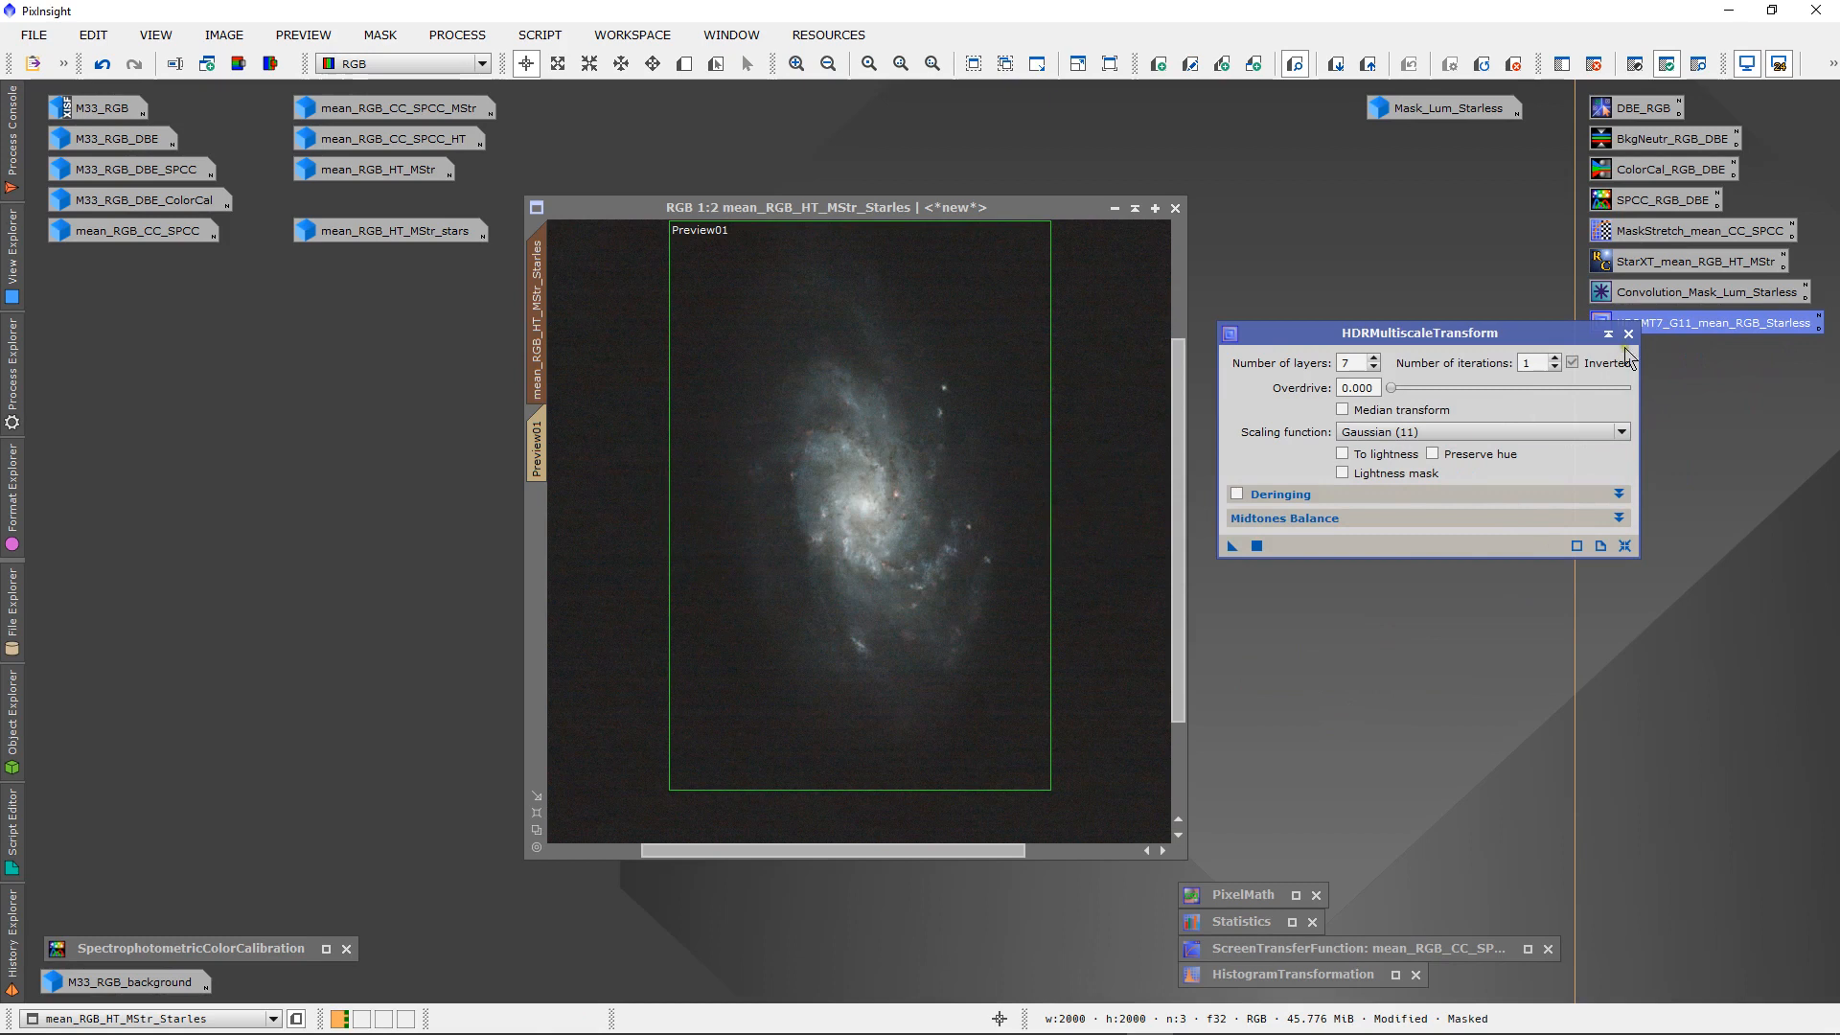
click(1628, 333)
click(1689, 436)
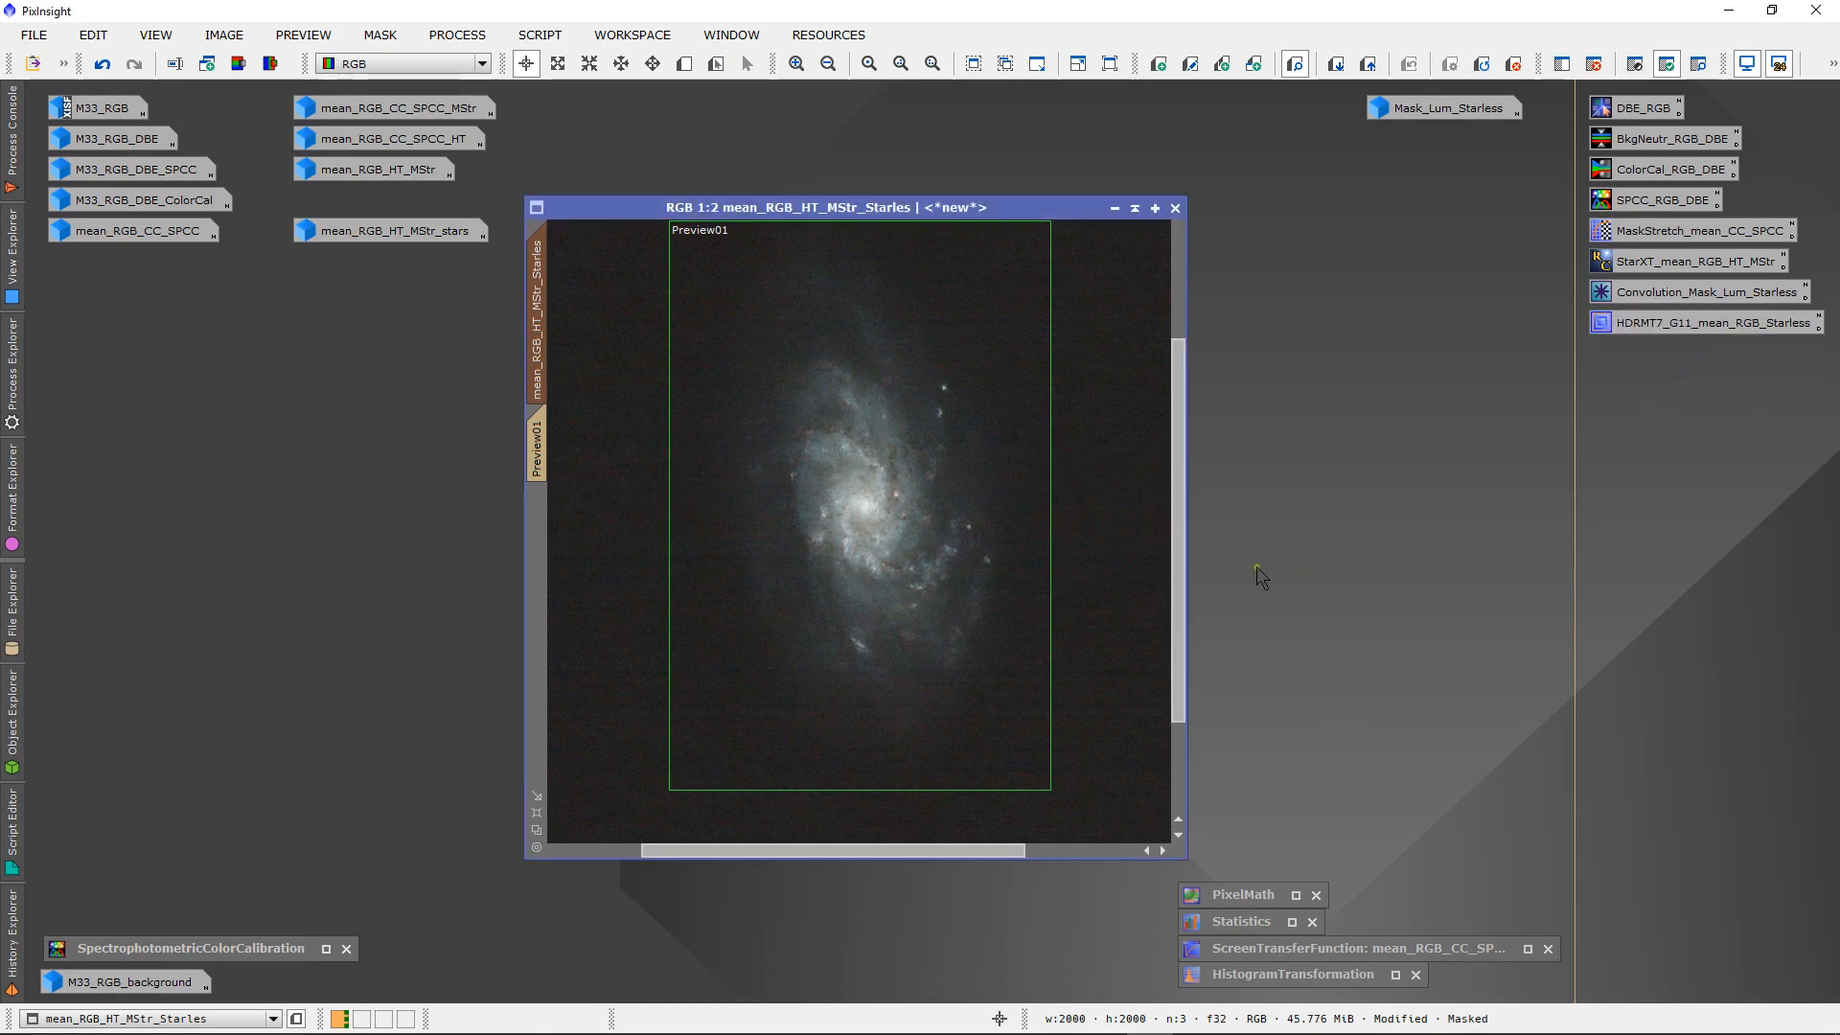
- Inspect the starless galaxy image and check its mask by showing the mask overlay, then hide the overlay again
scroll(798, 499, down, 1)
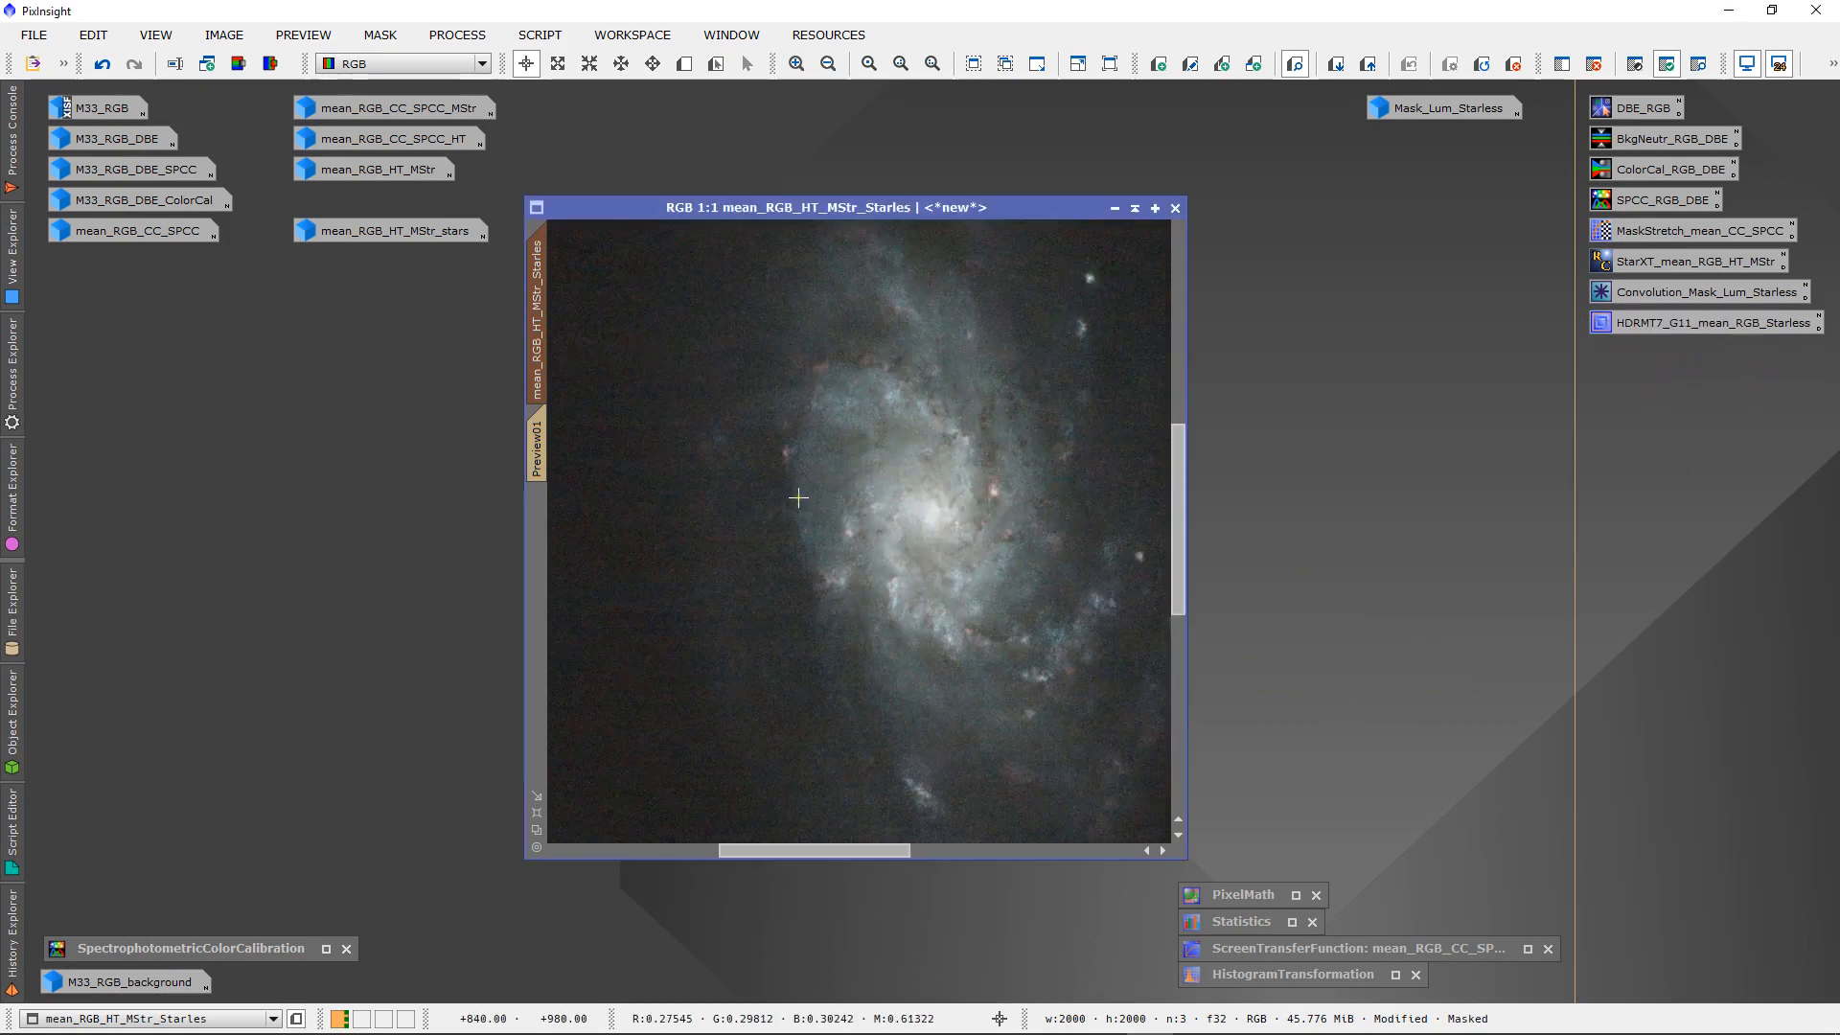
scroll(798, 500, up, 1)
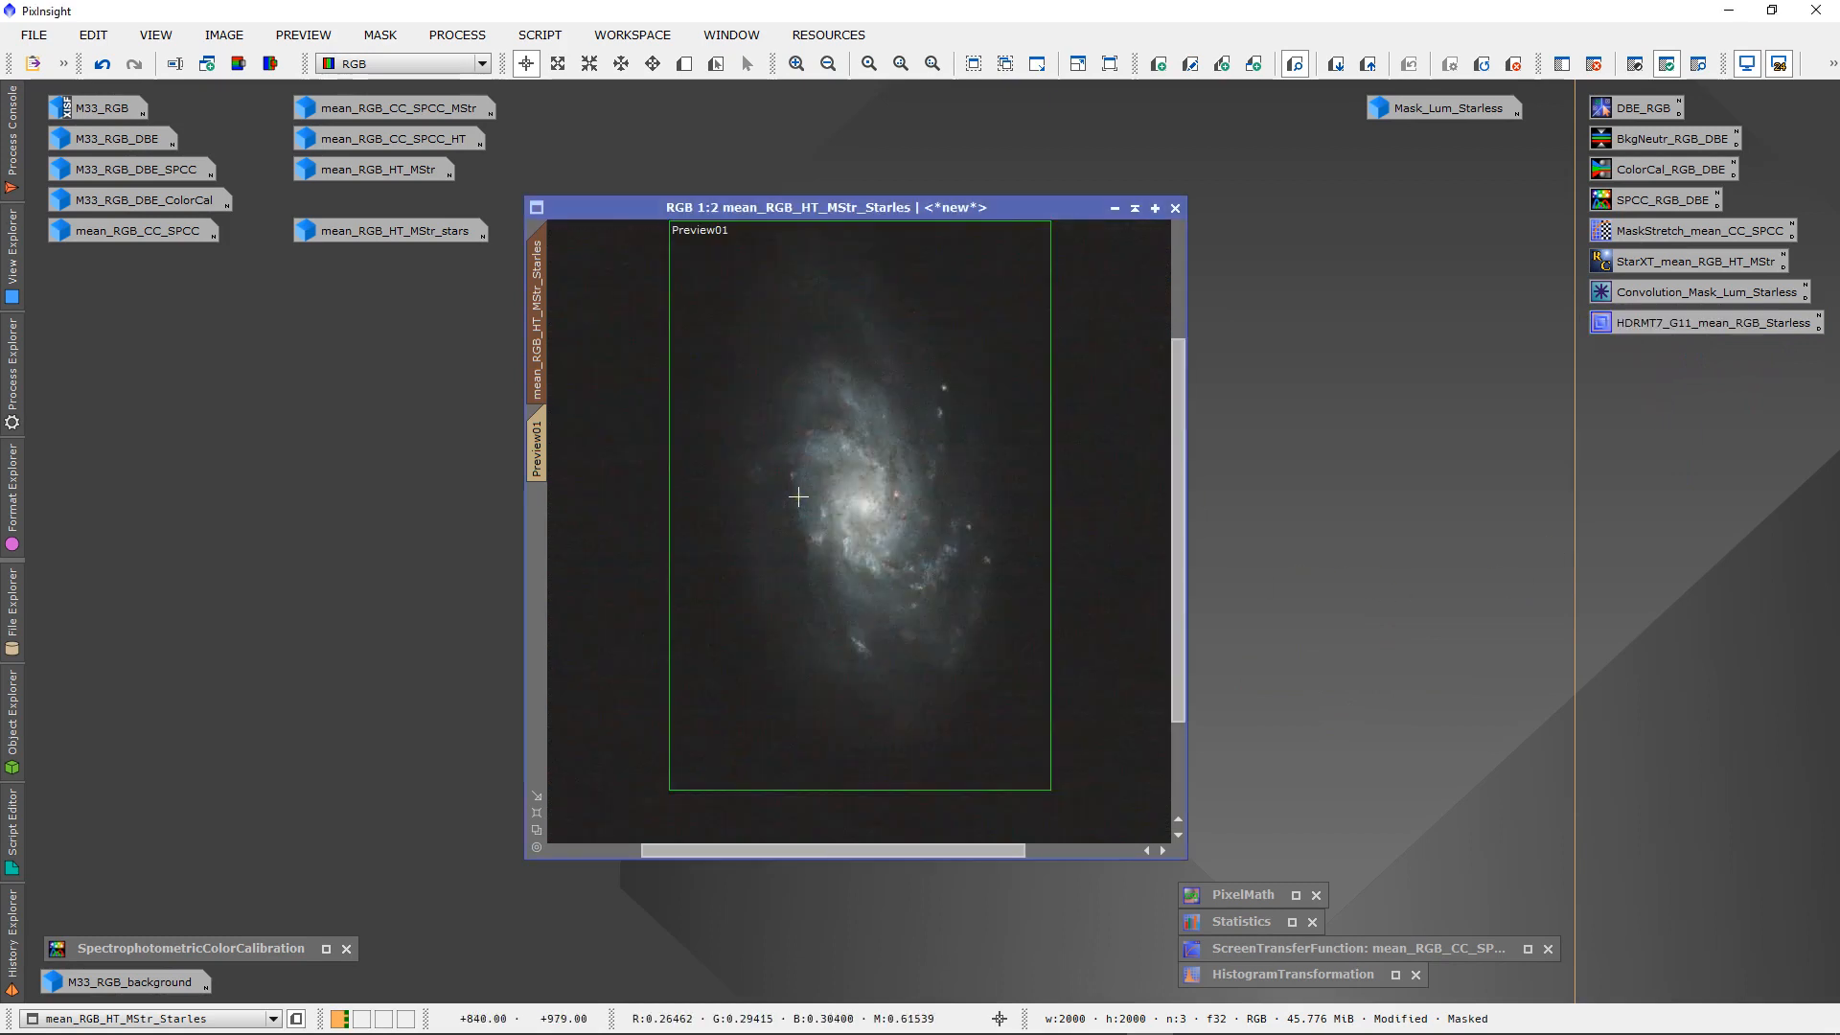
click(1096, 495)
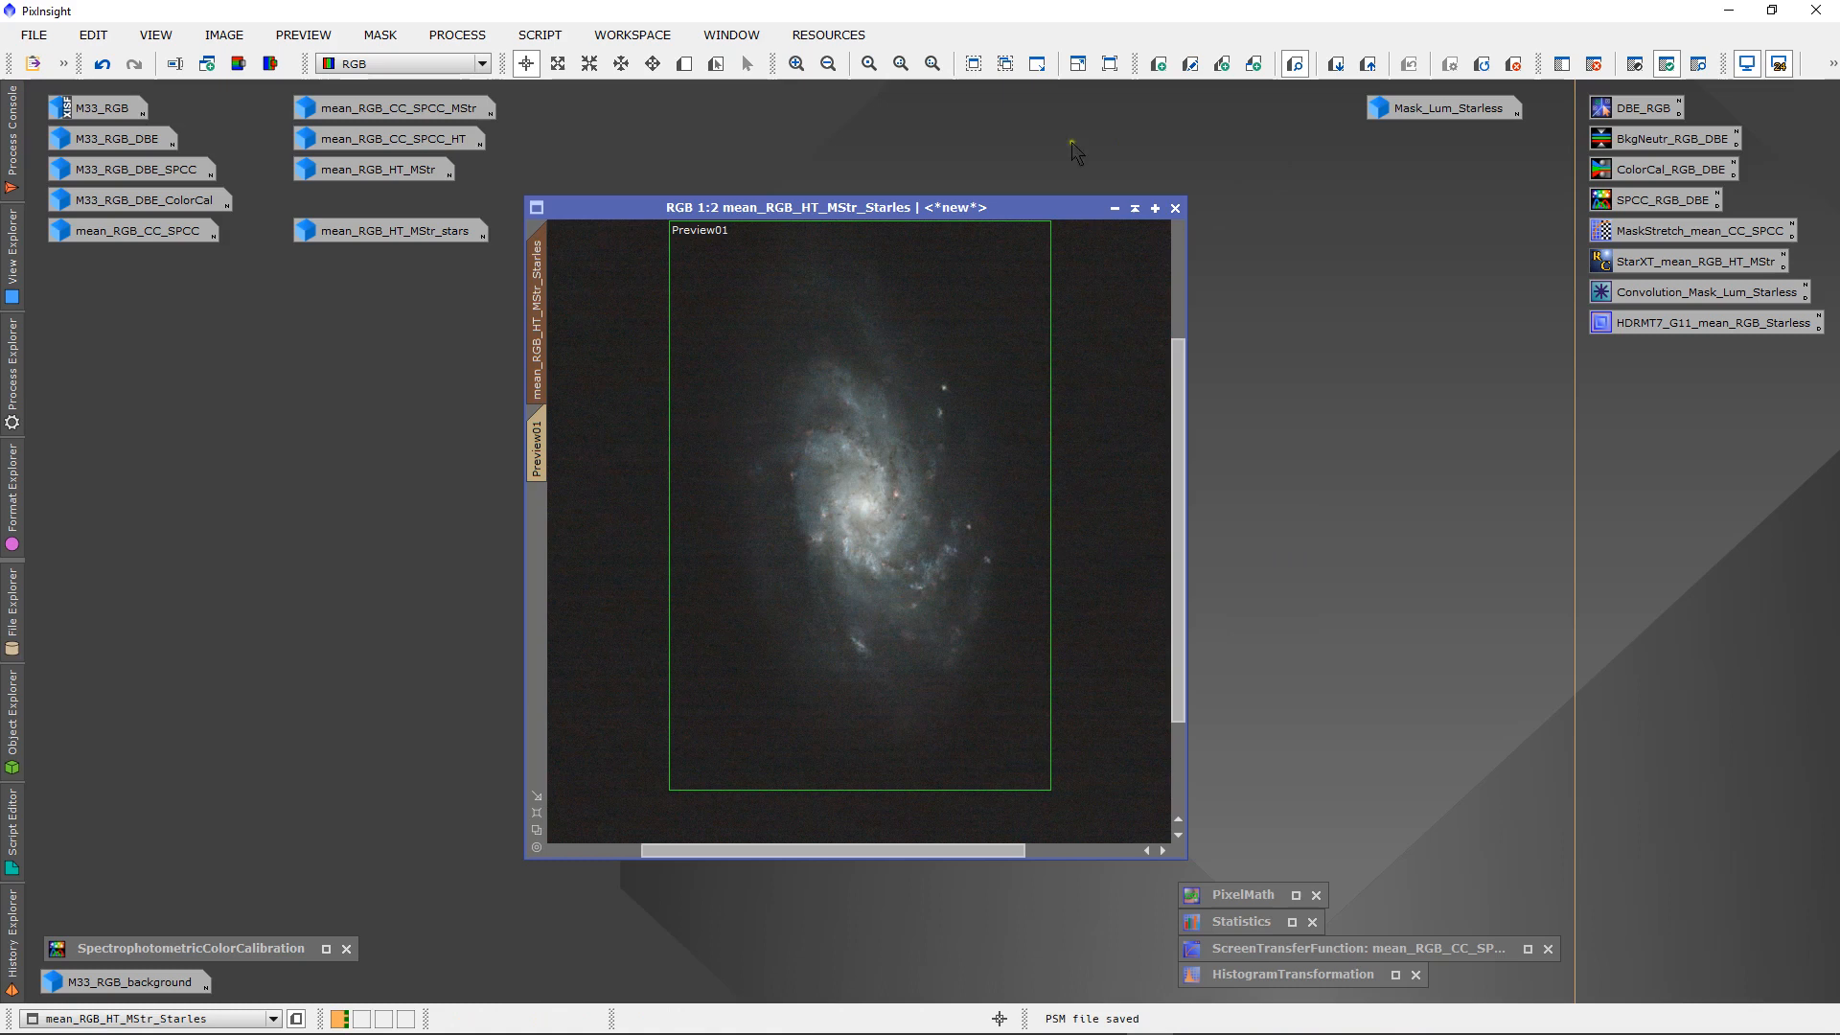
click(379, 35)
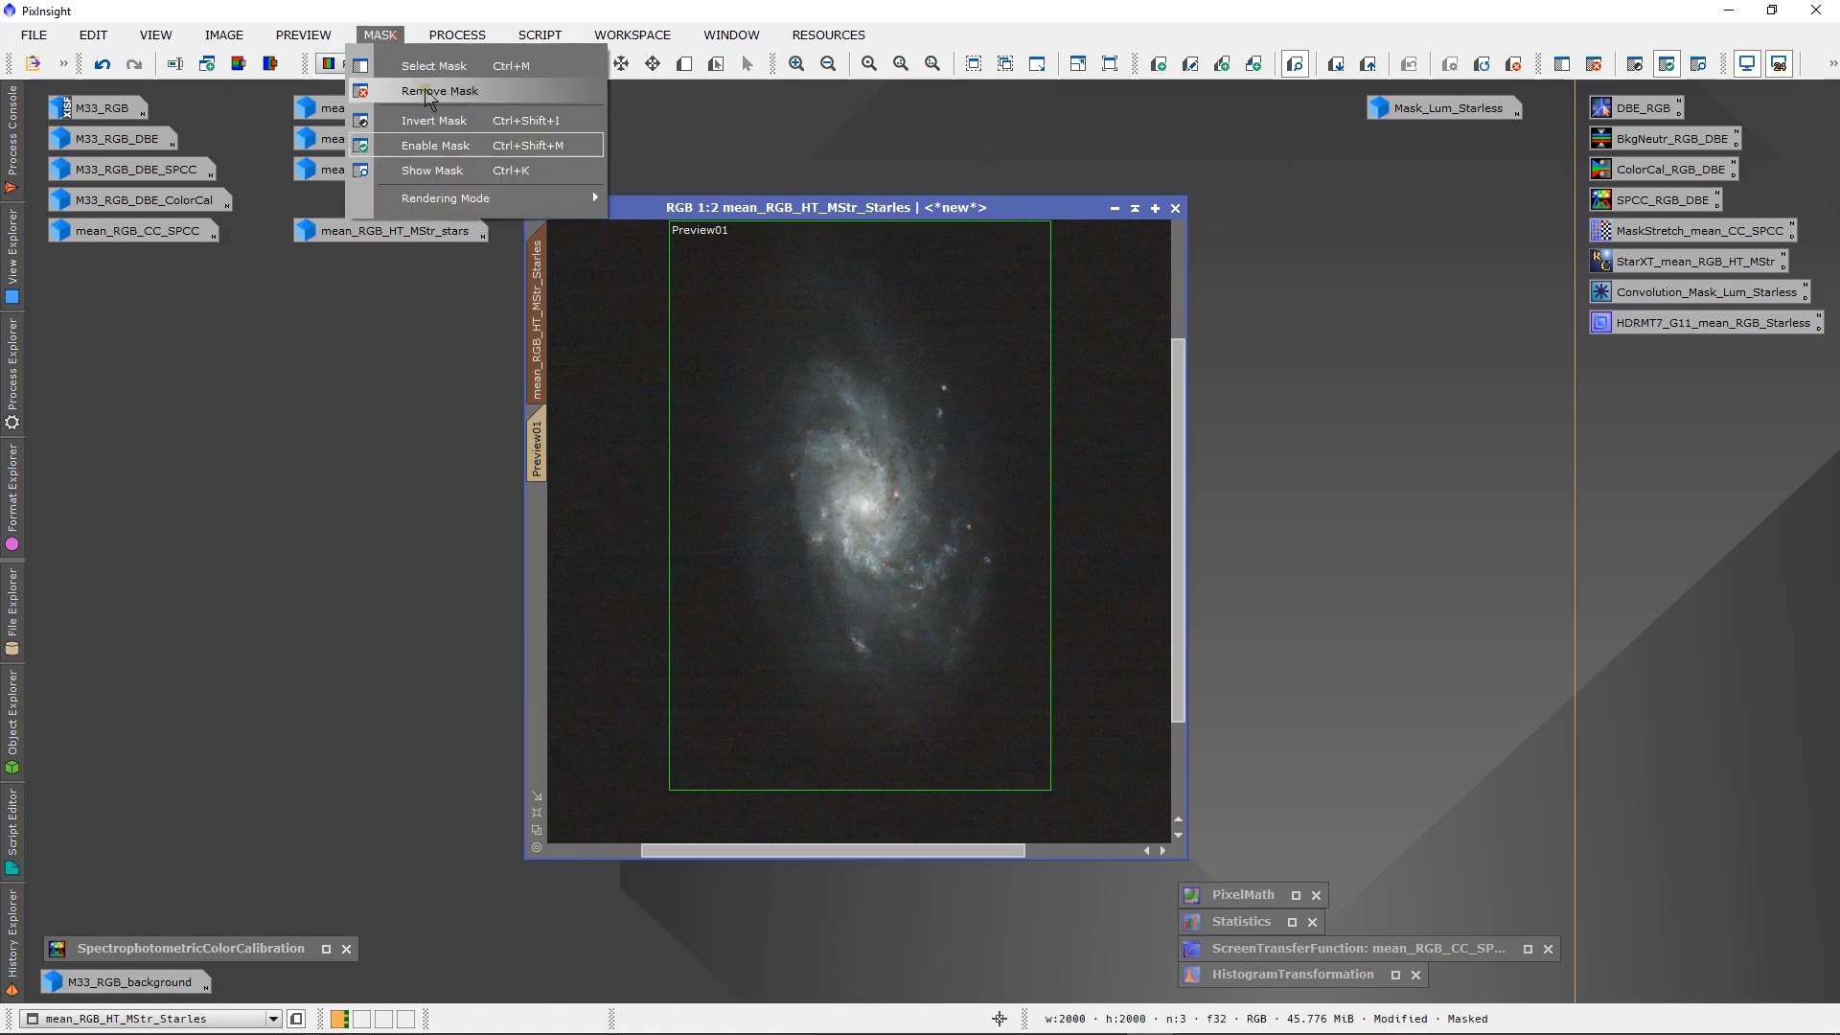
click(439, 170)
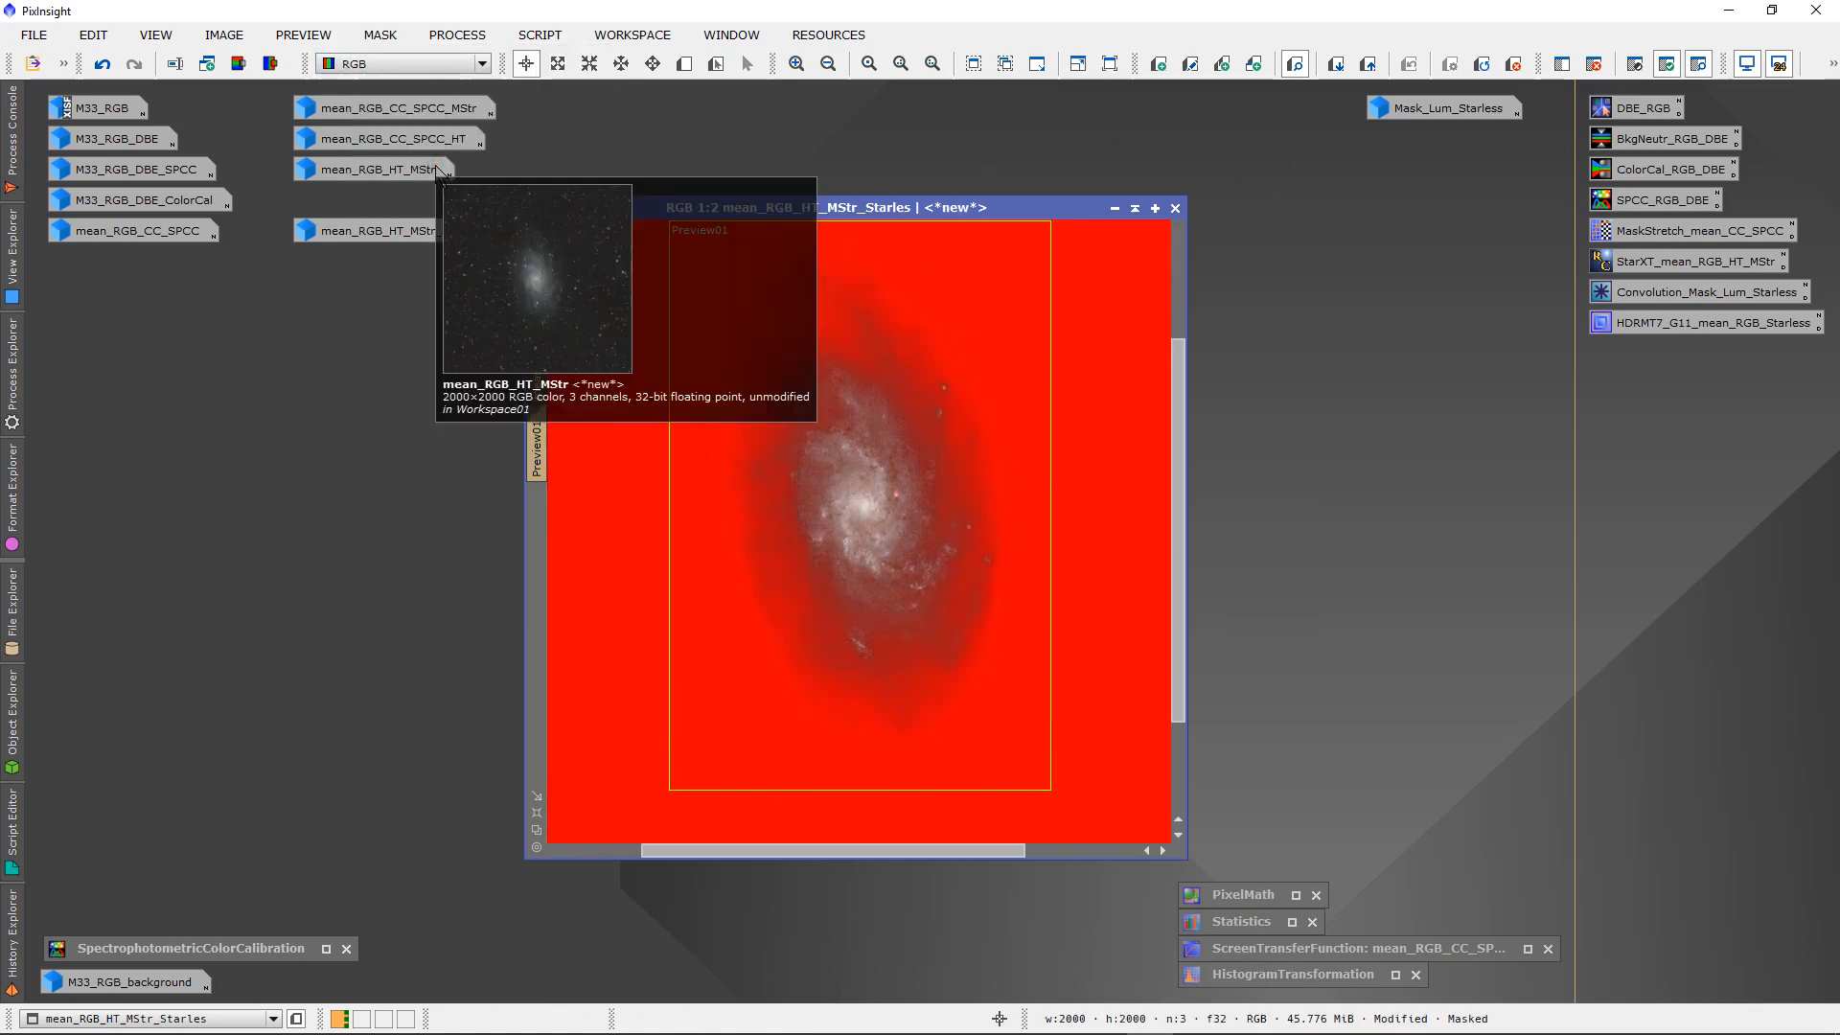
click(379, 34)
click(401, 171)
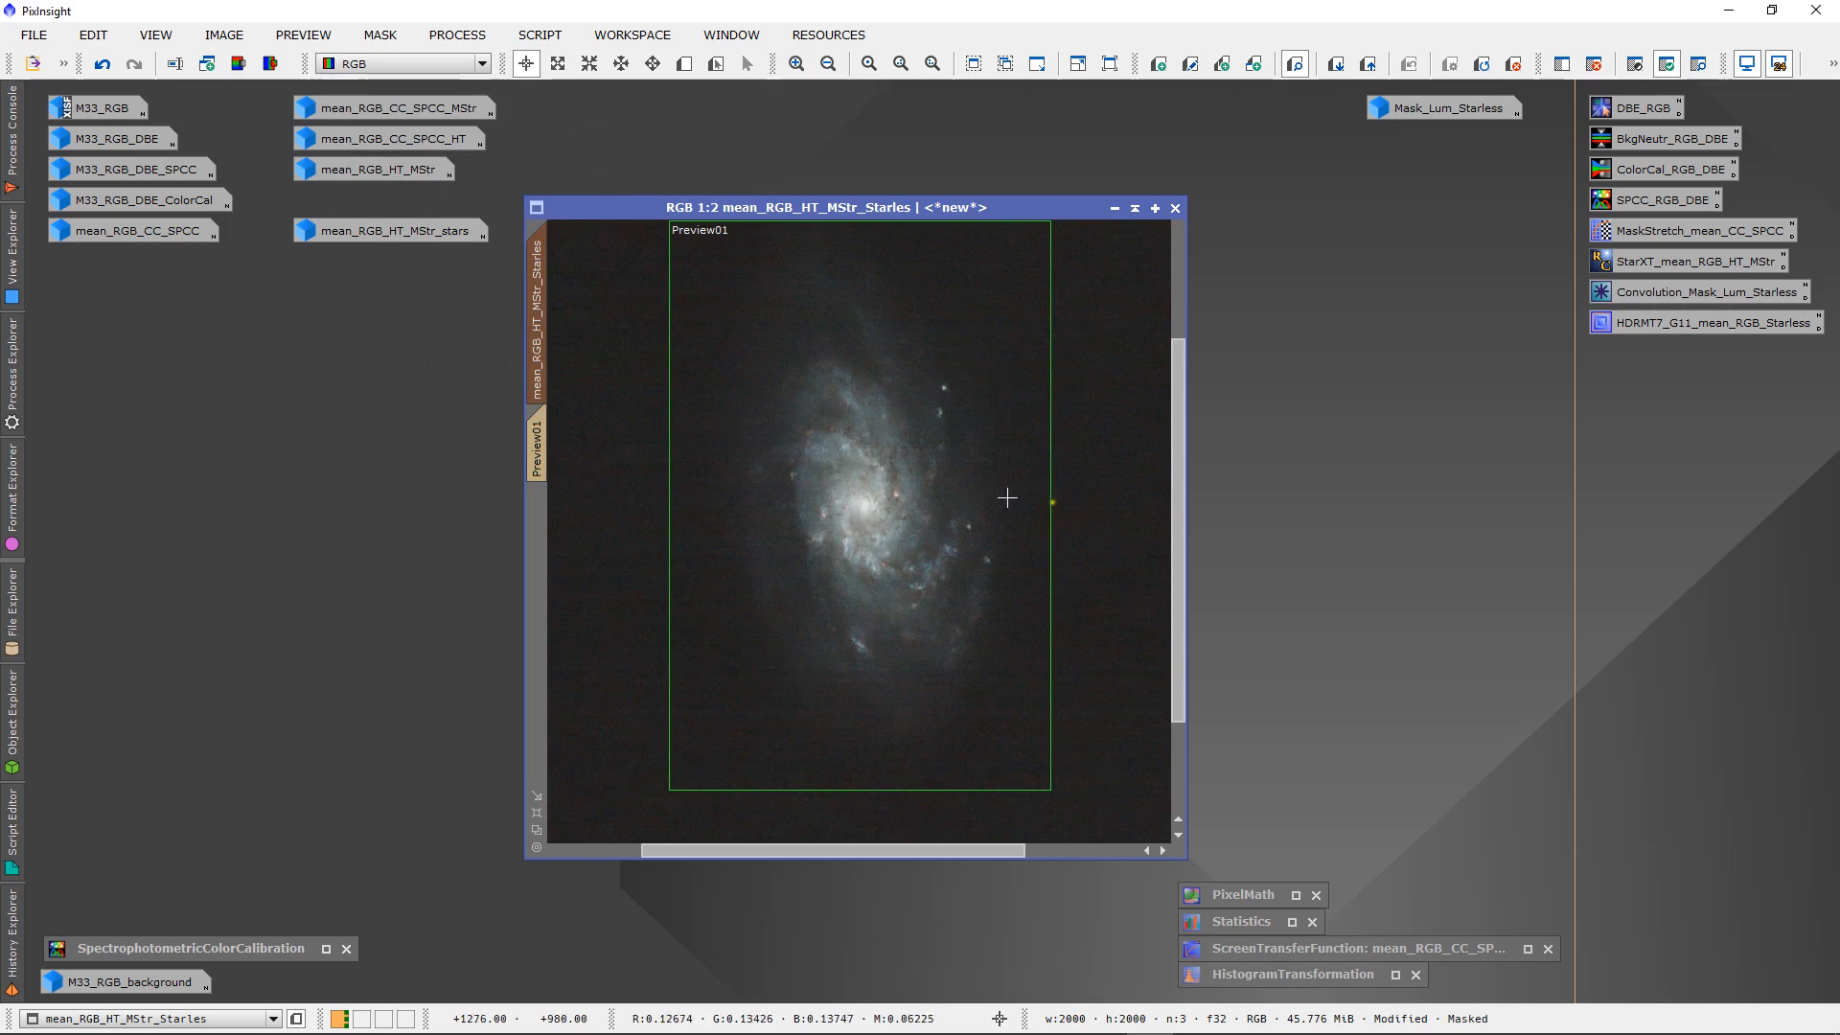
- Reset HistogramTransformation and, with a real-time preview of Preview01, set the RGB/K midtones to about 0.415
double_click(1392, 975)
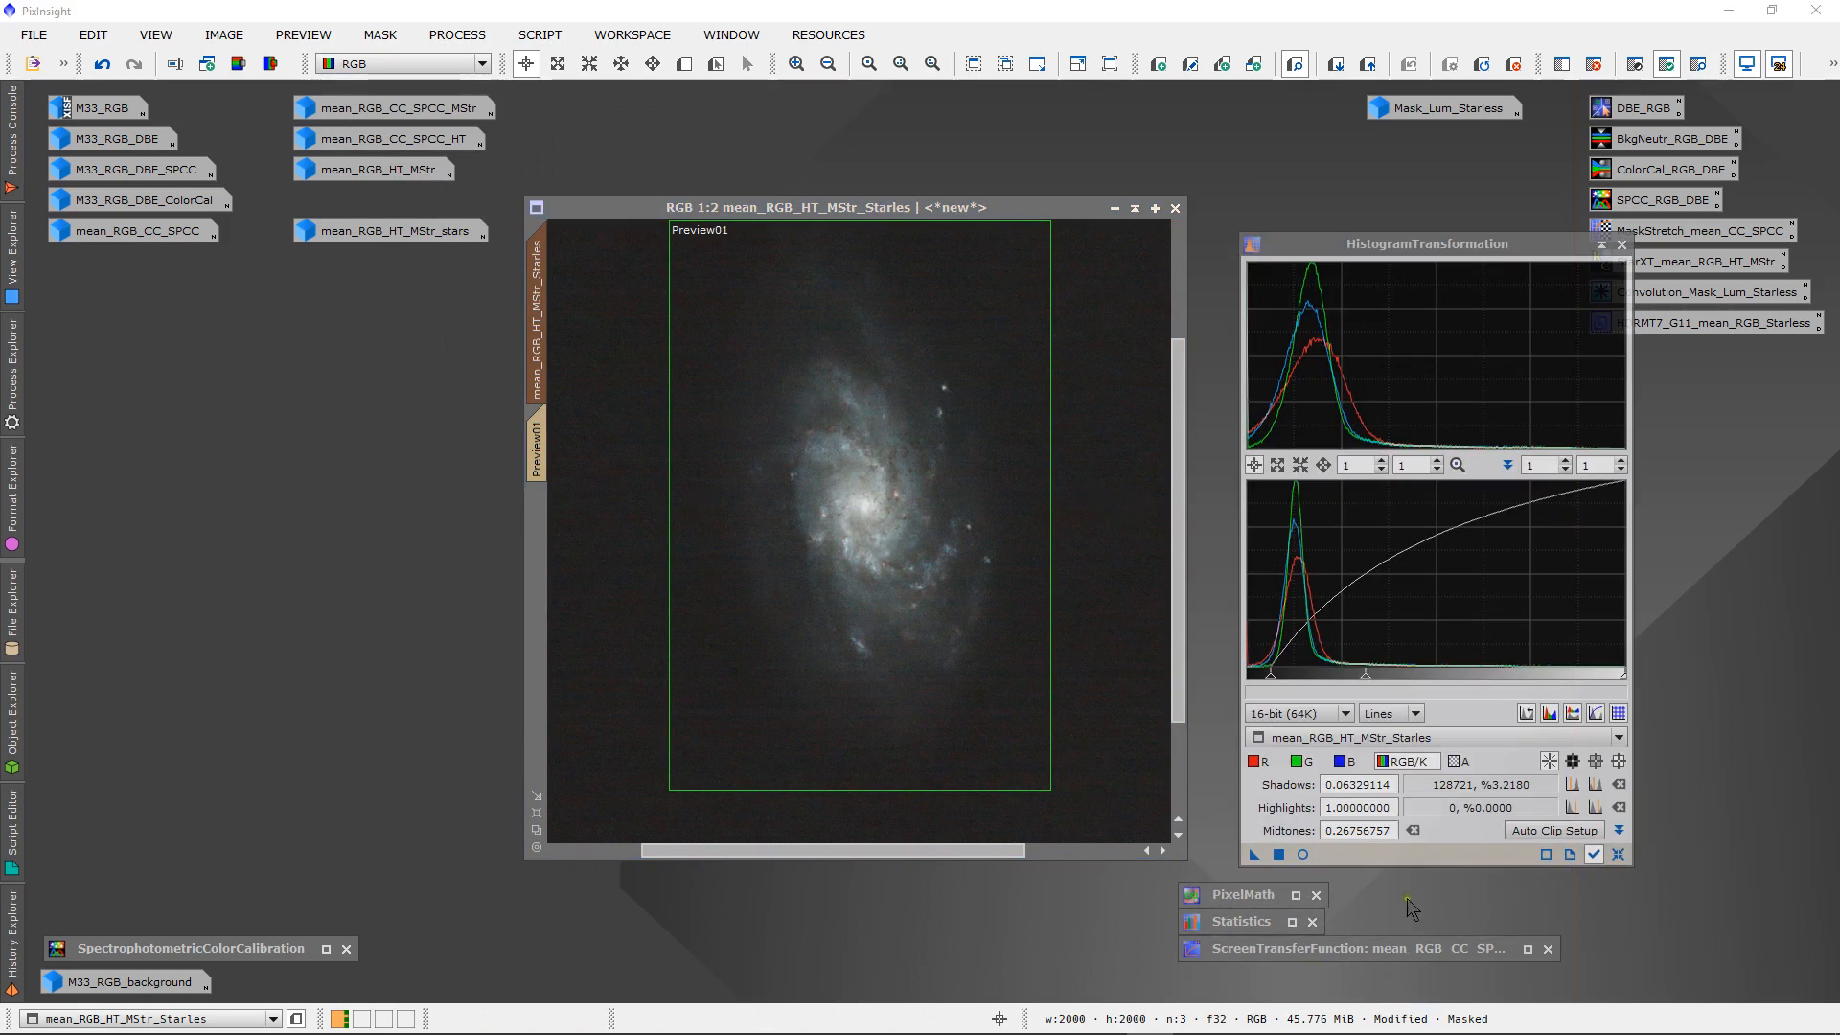
click(1619, 853)
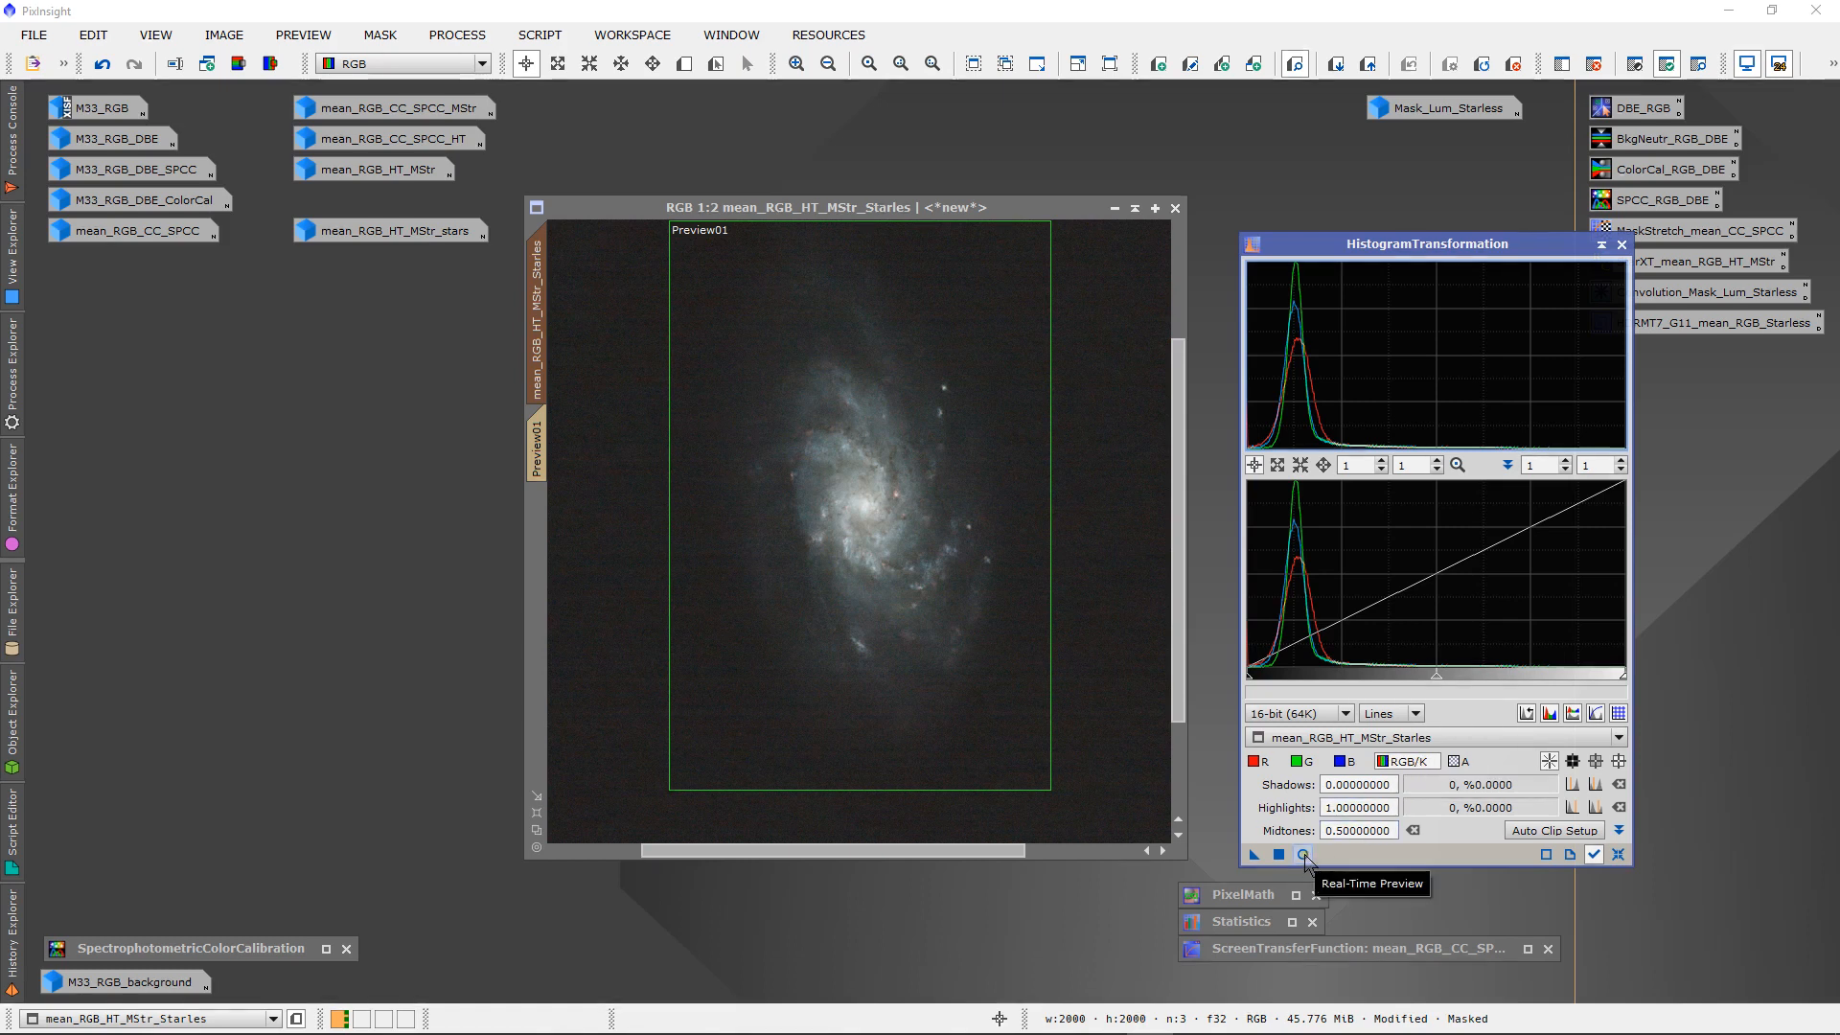
click(543, 436)
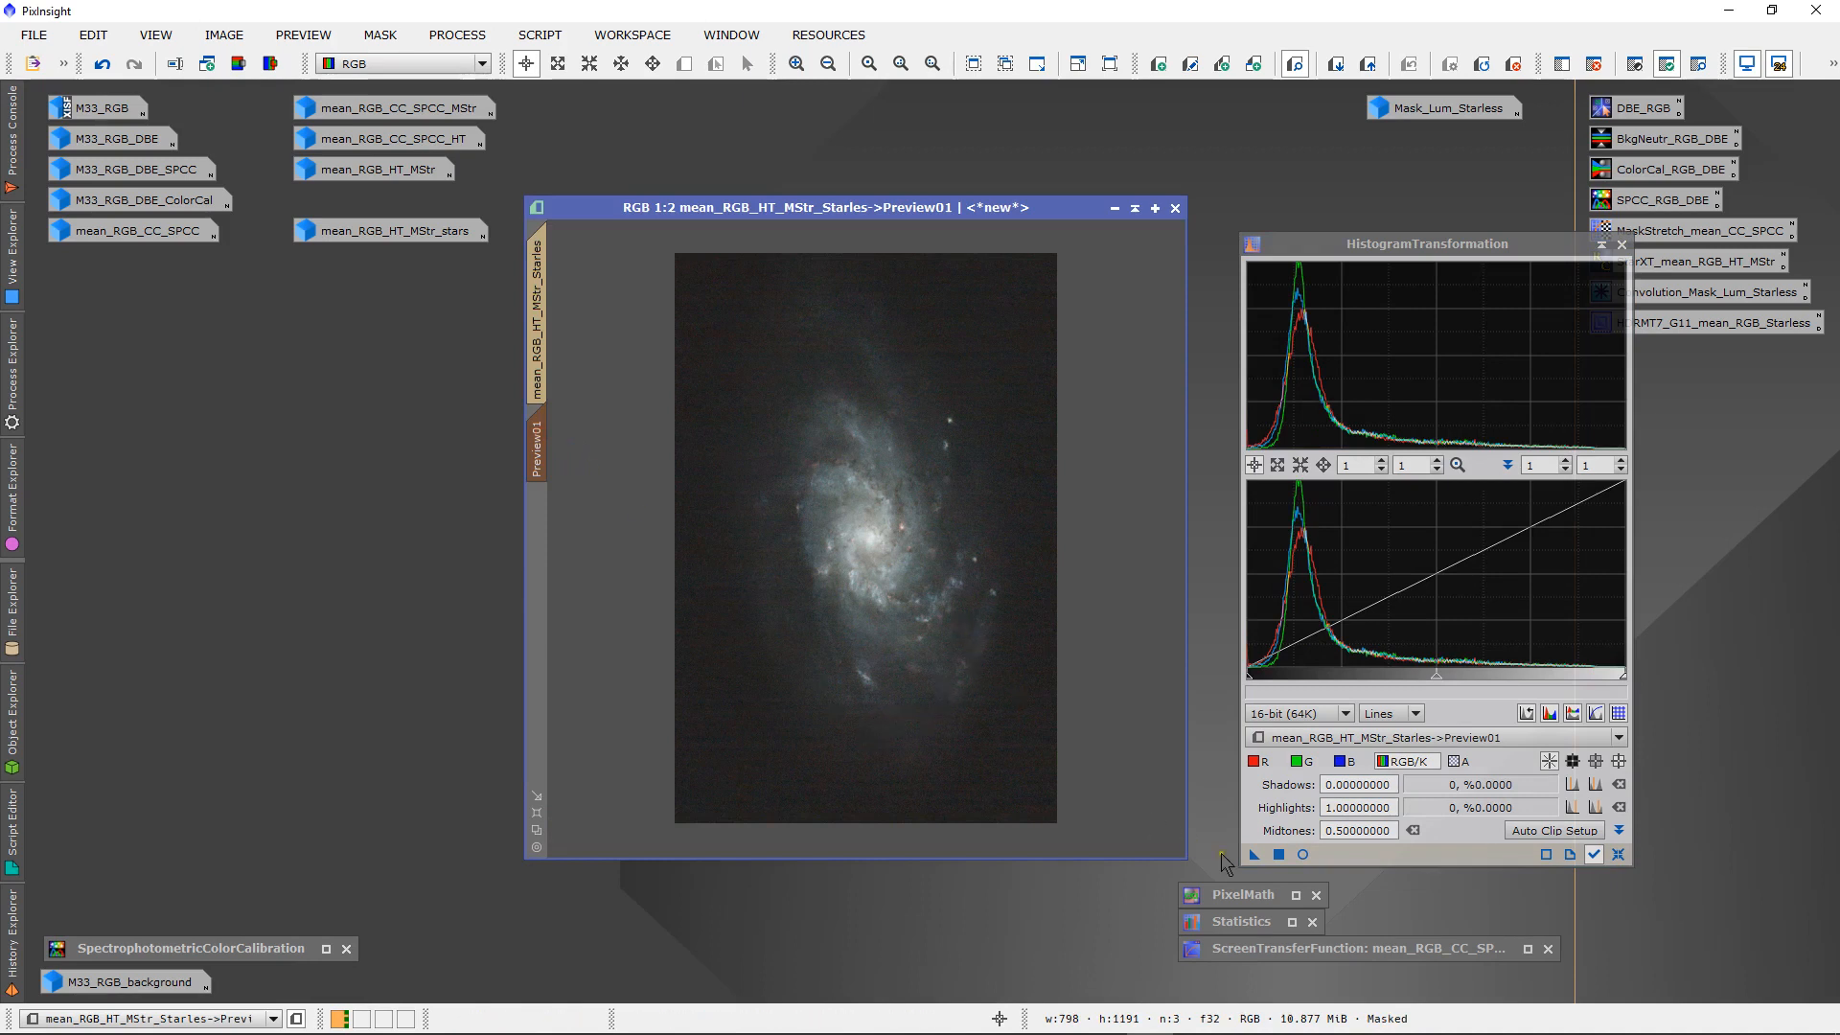
click(1302, 854)
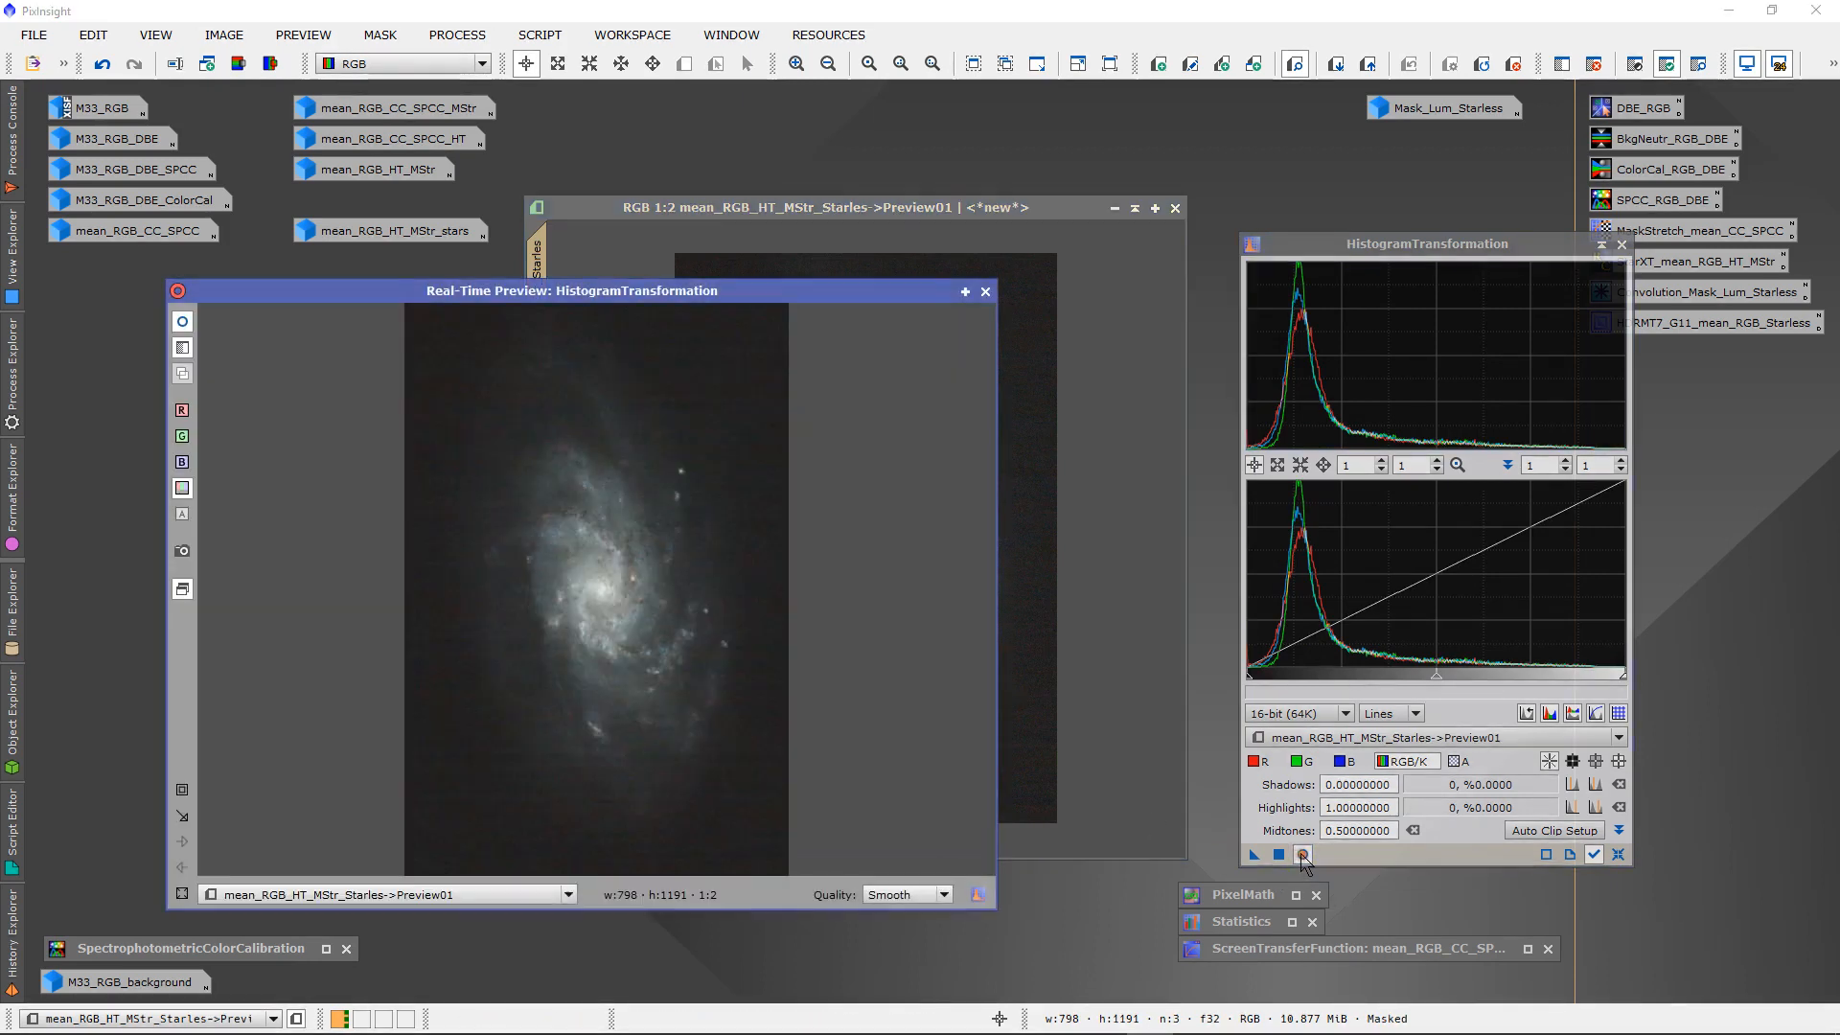
drag(1438, 683, 1403, 682)
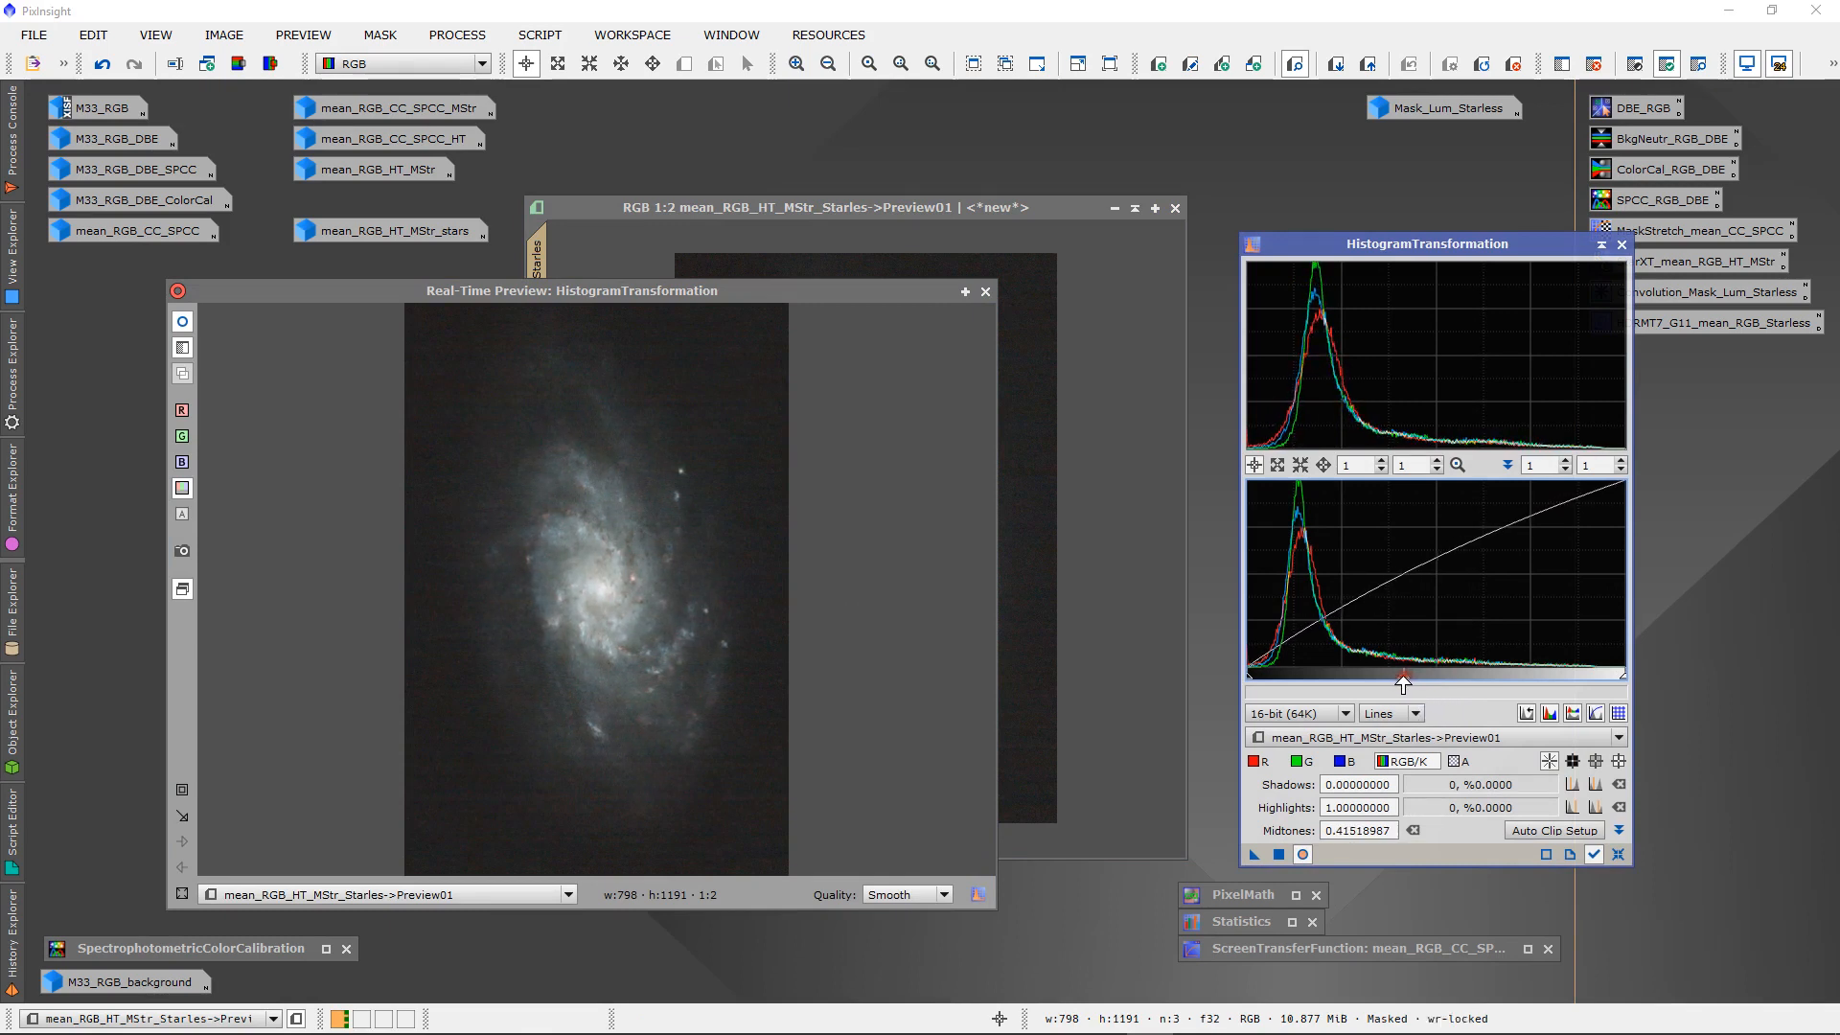
- Compare the galaxy core with and without the midtones stretch in the real-time preview and close that preview
click(620, 572)
mouse_move(620, 571)
mouse_down()
mouse_move(637, 567)
mouse_move(606, 590)
mouse_up()
click(182, 323)
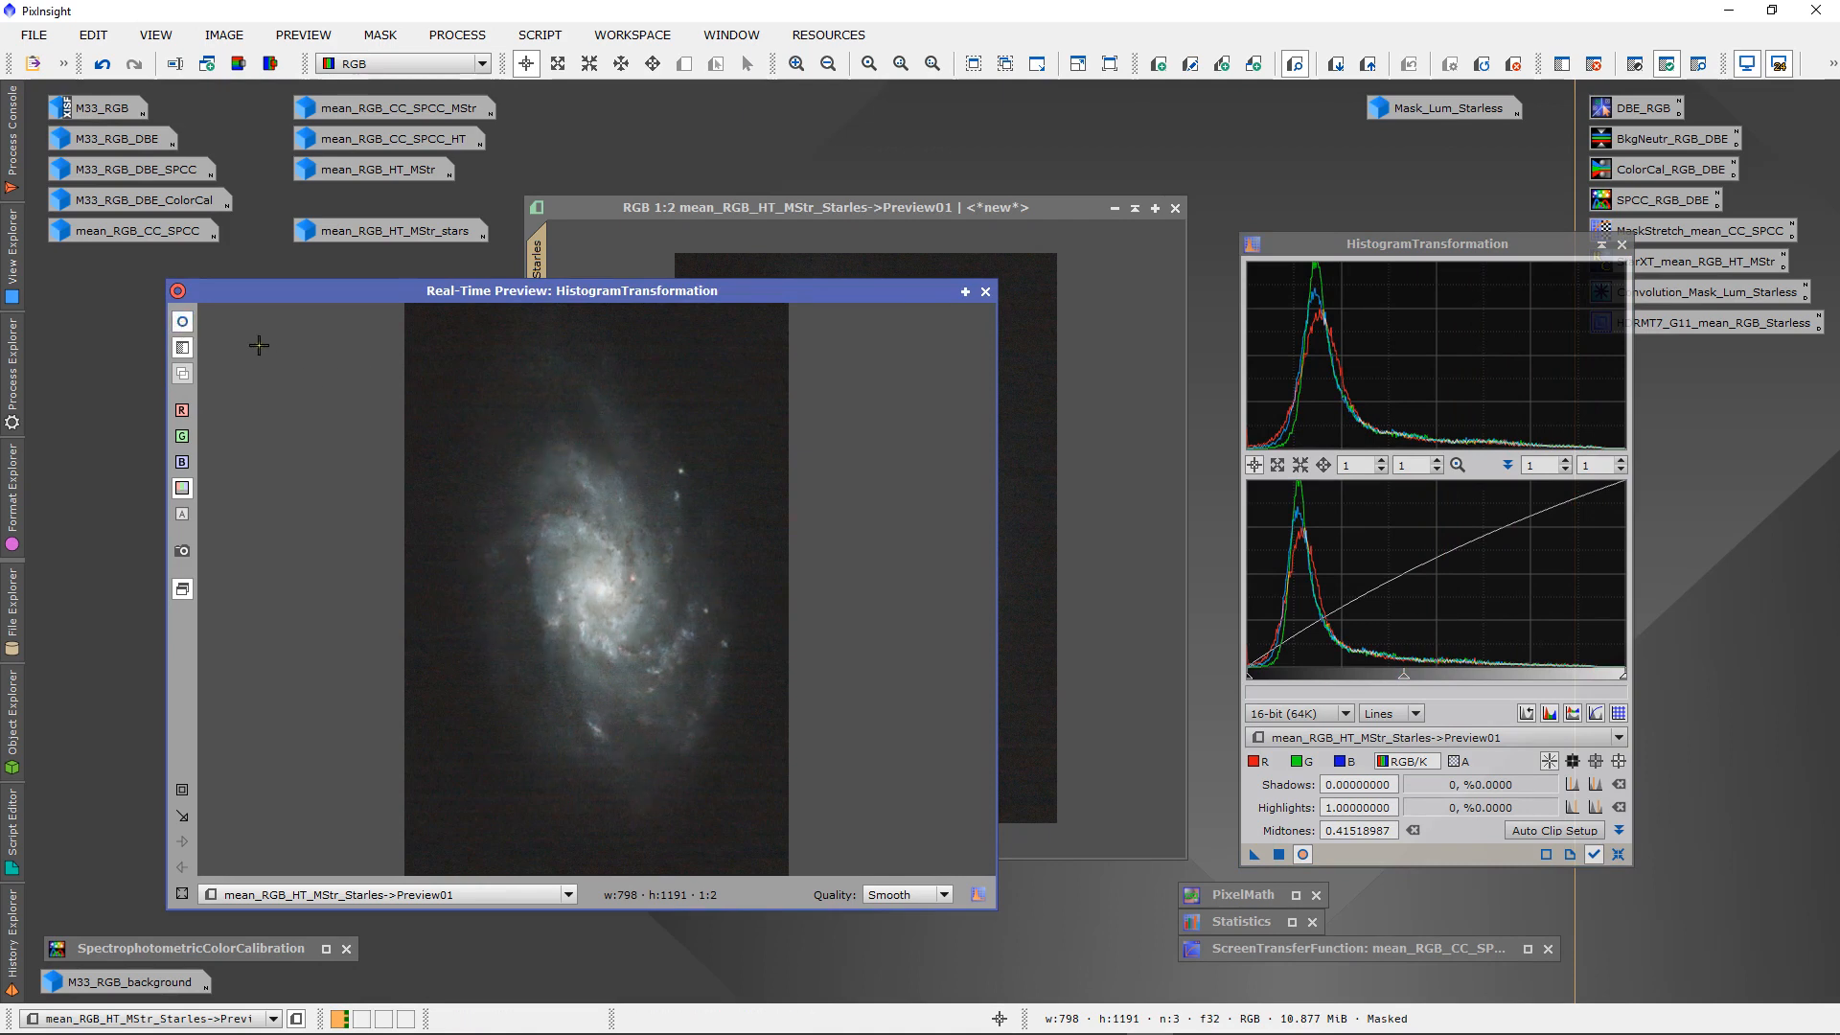
click(182, 323)
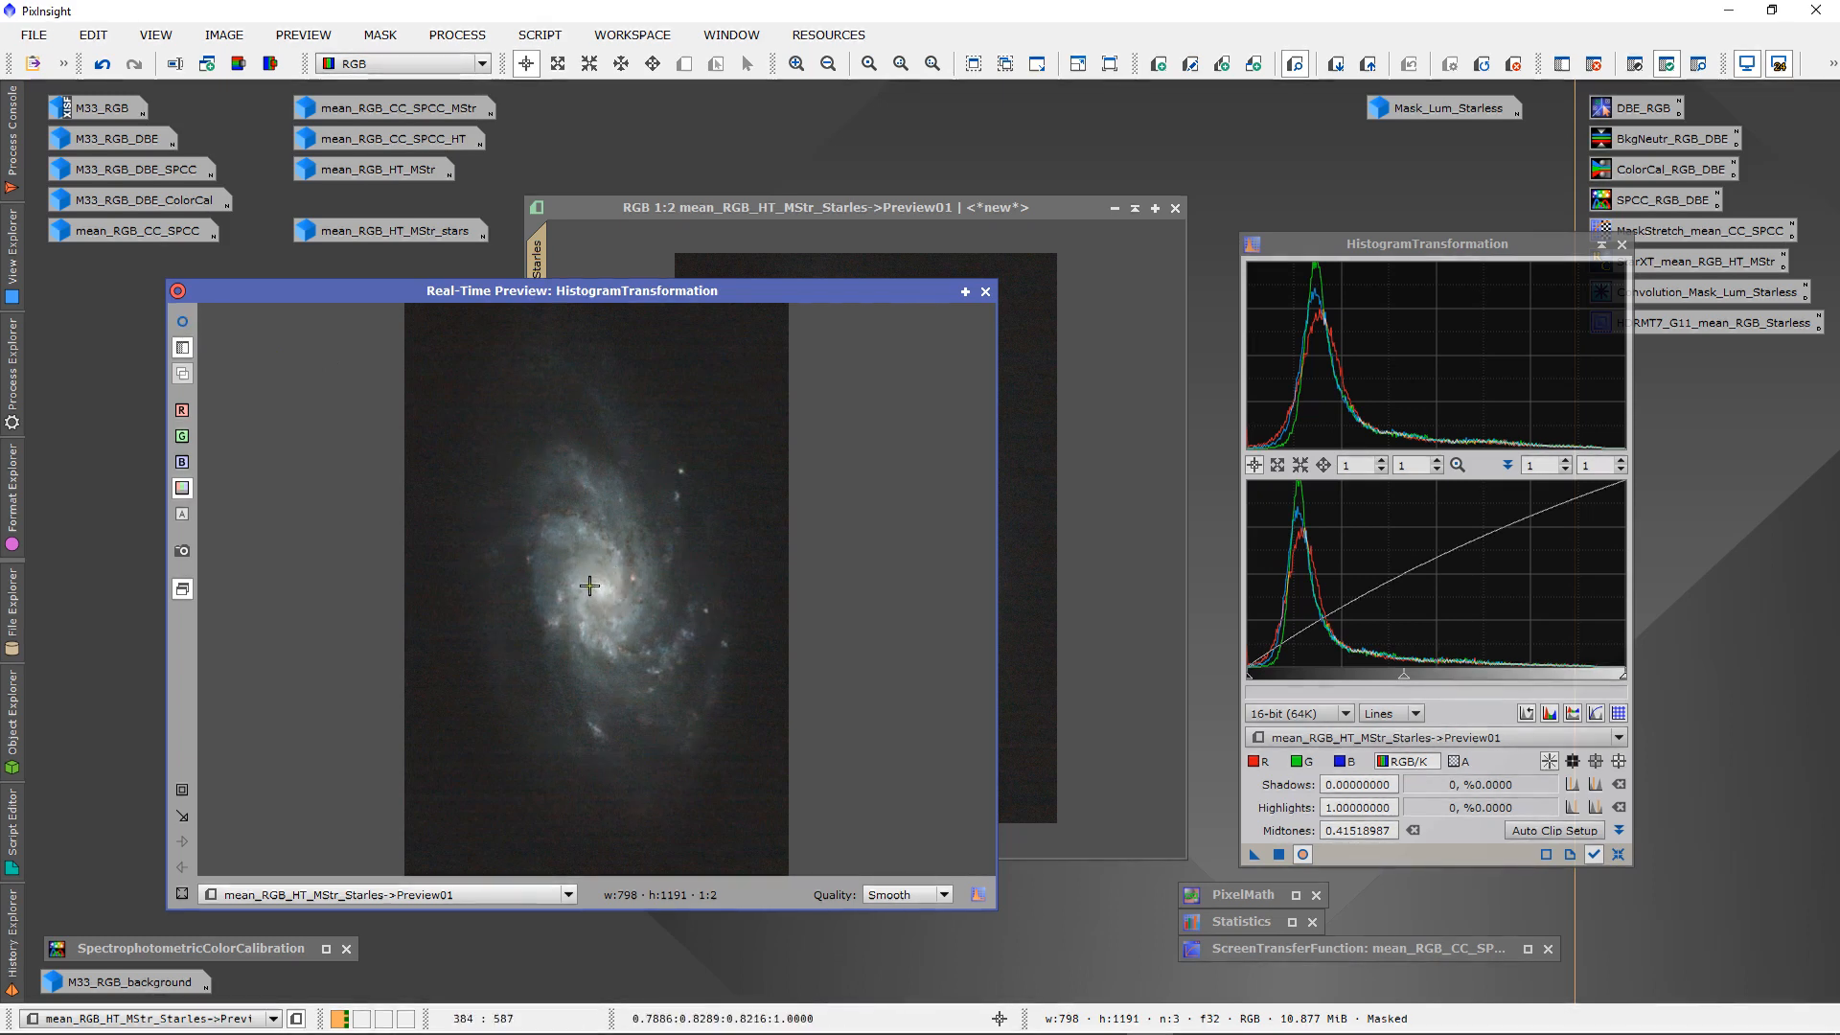
click(182, 322)
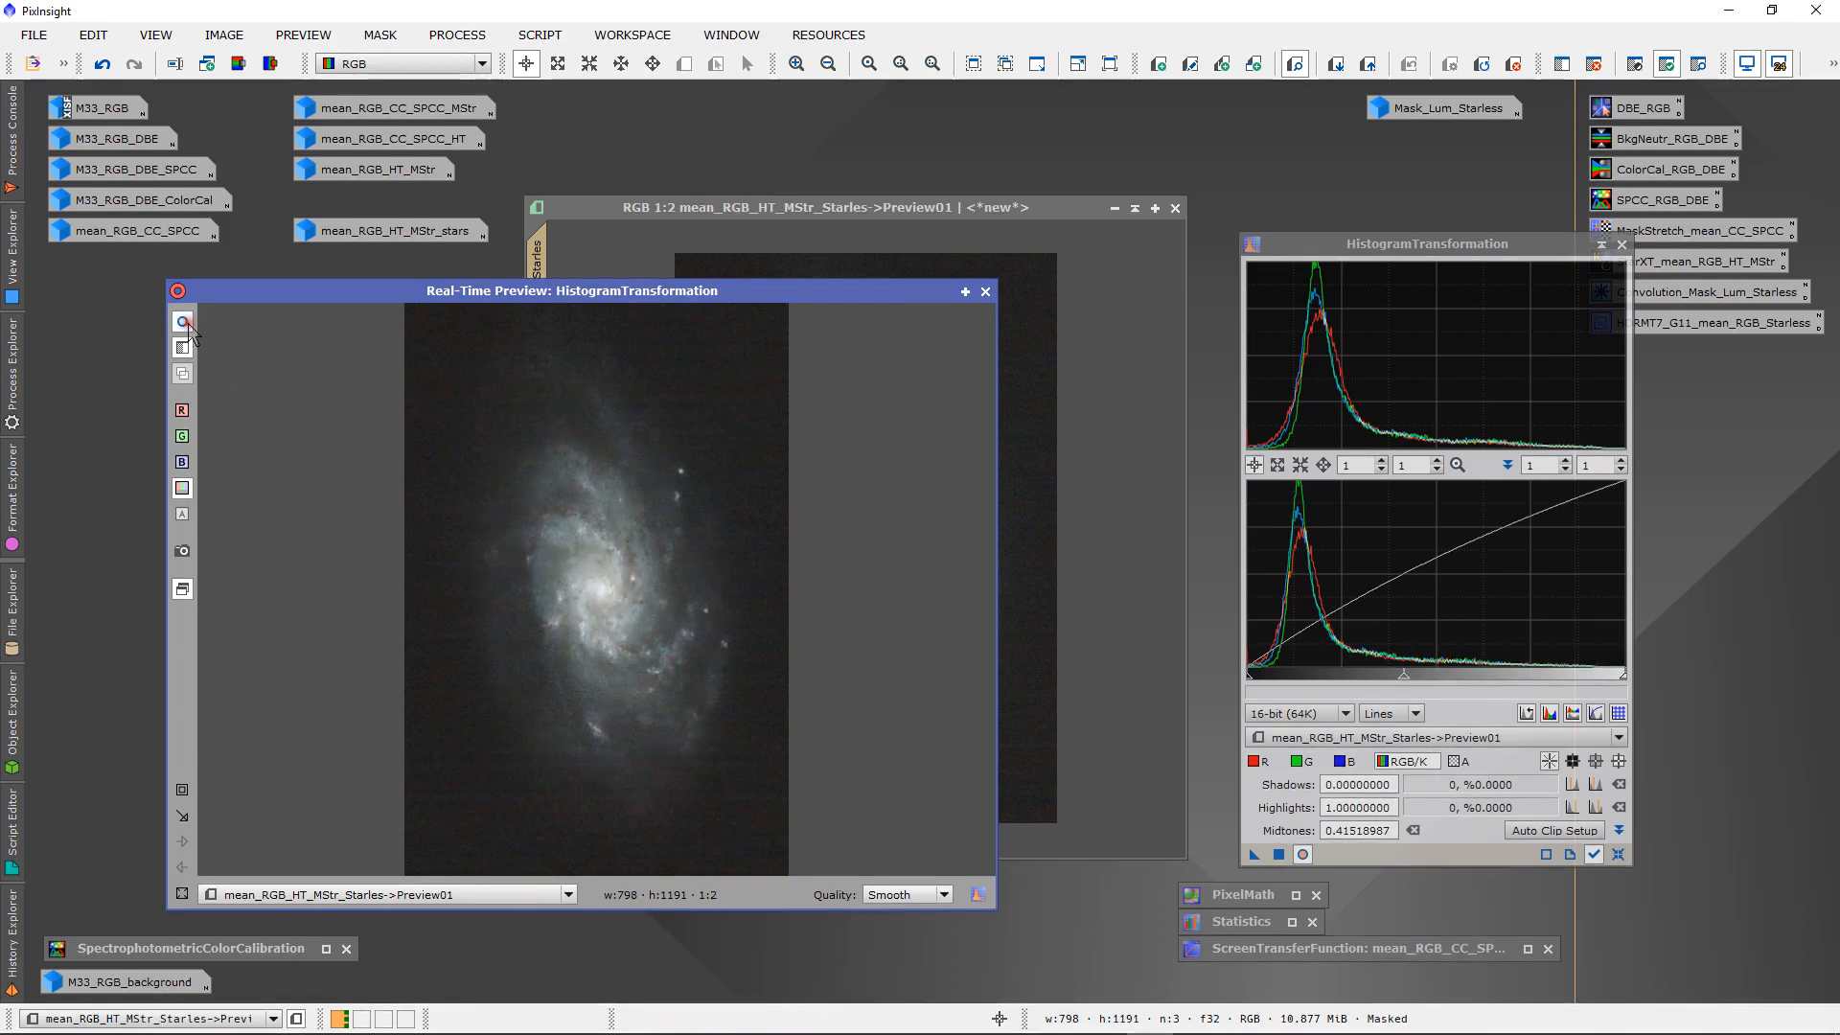
click(606, 590)
drag(606, 590, 605, 590)
click(986, 291)
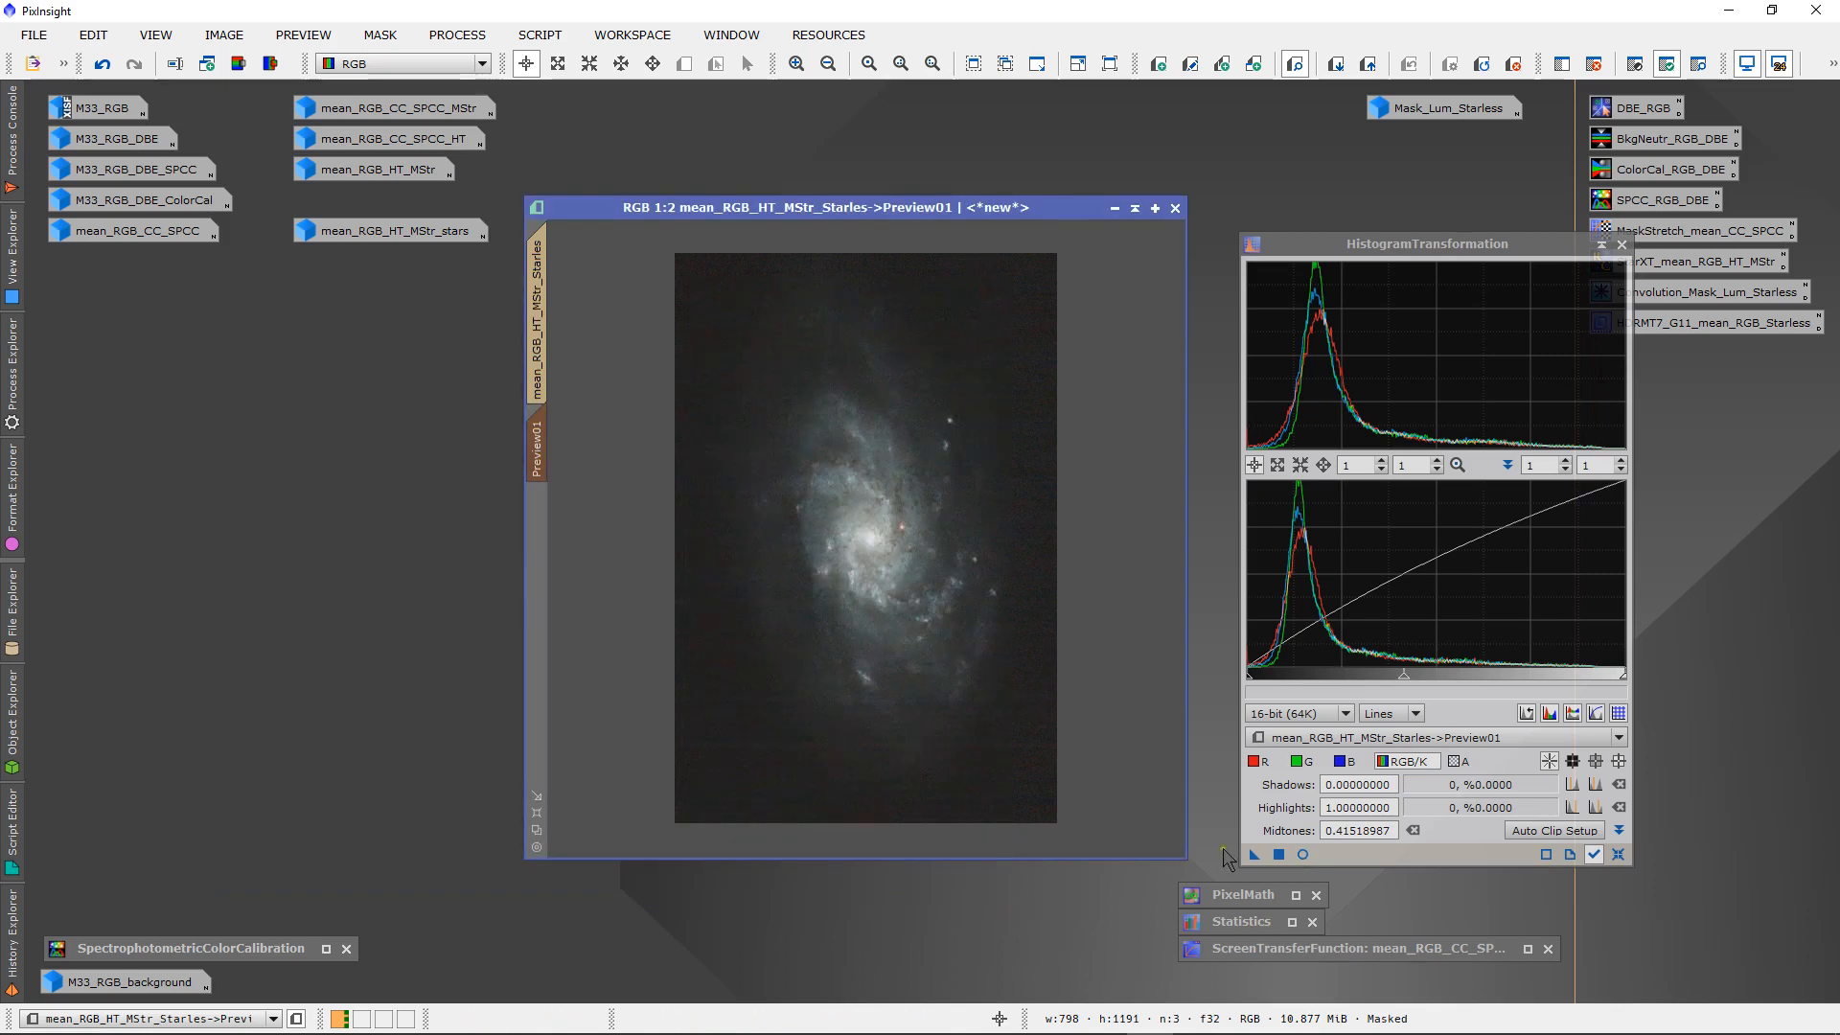
- Apply the histogram stretch to Preview01 and to the full mean_RGB_HT_MStr_Starles image, and minimize HistogramTransformation
drag(1253, 856, 997, 669)
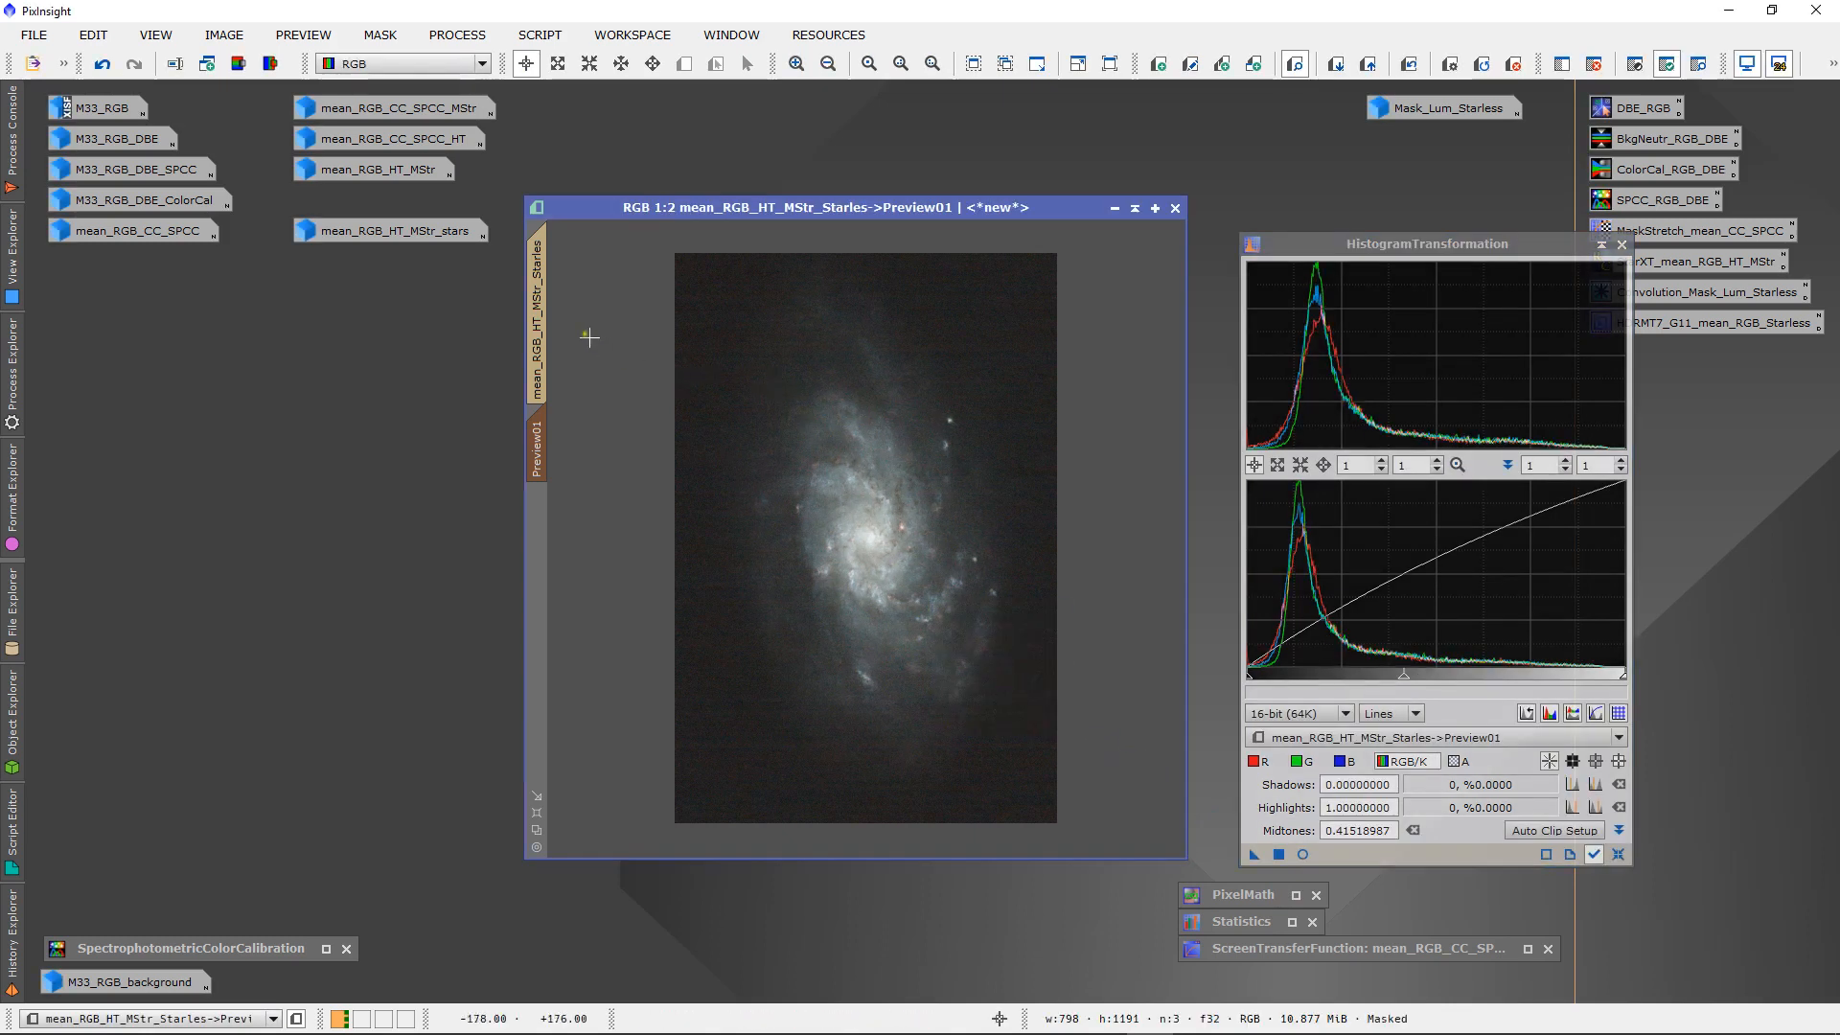
click(540, 313)
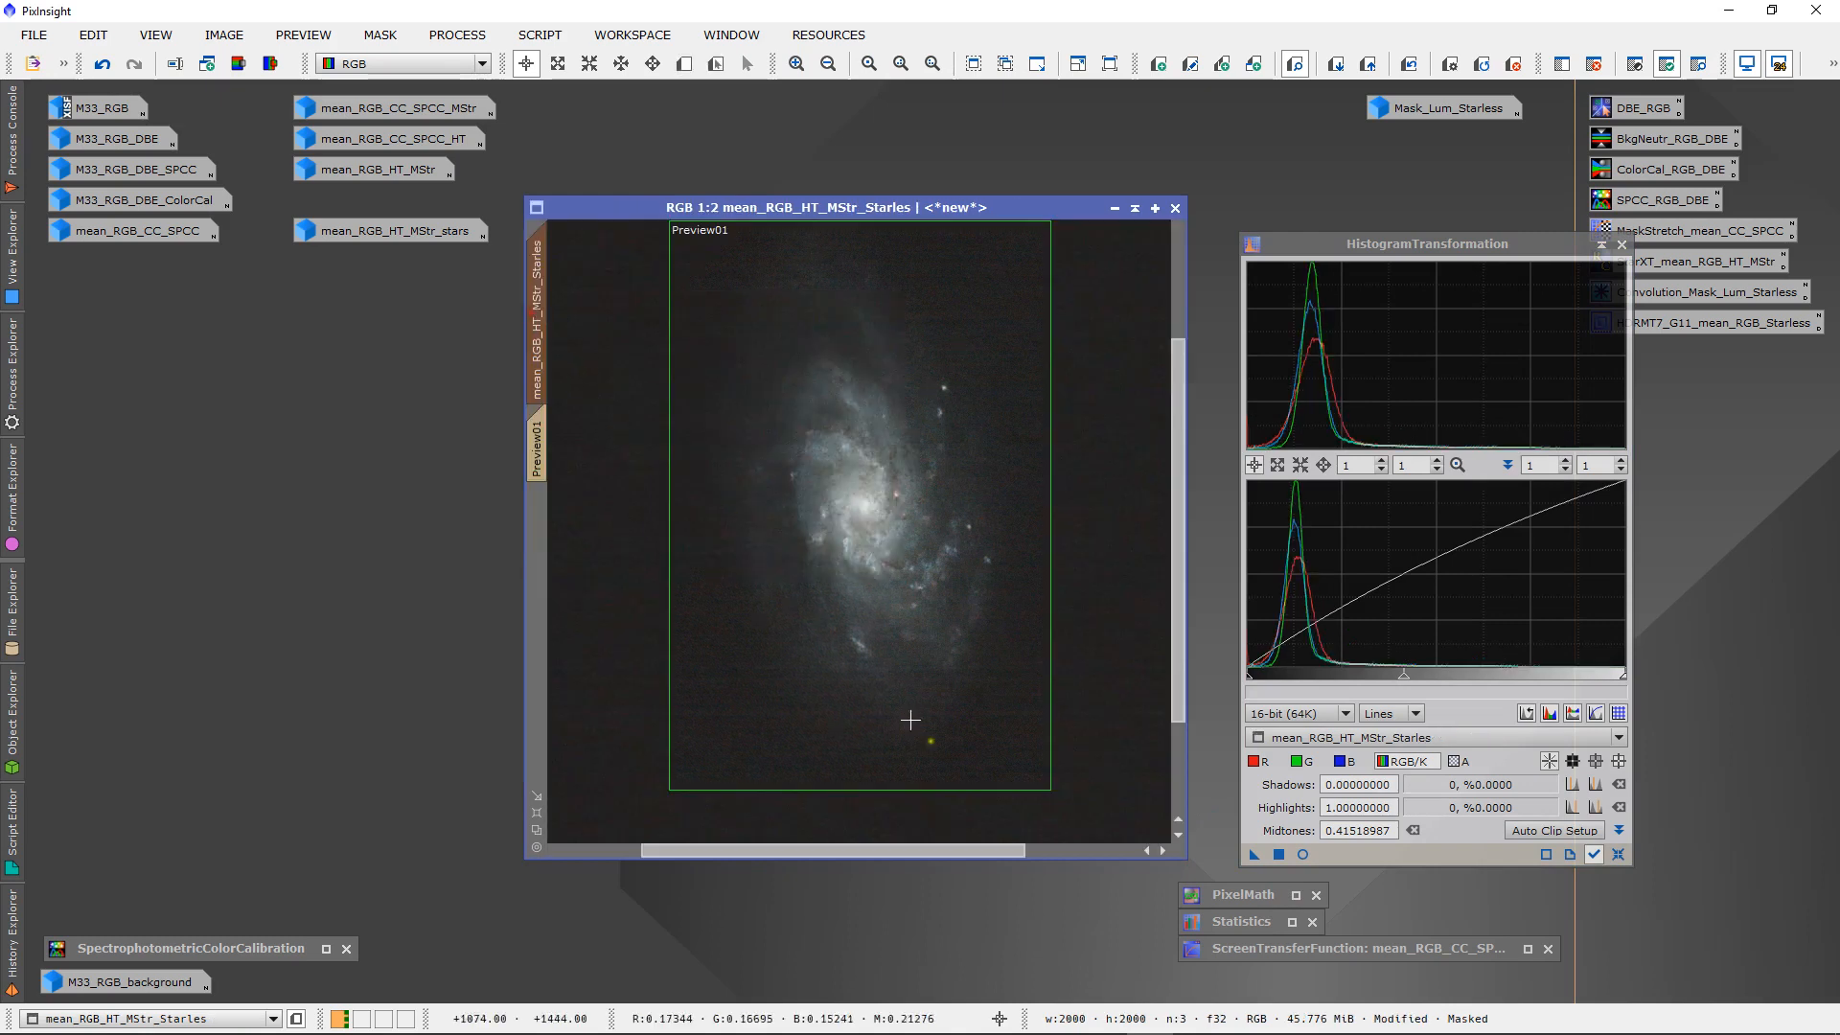
drag(1255, 854, 1097, 745)
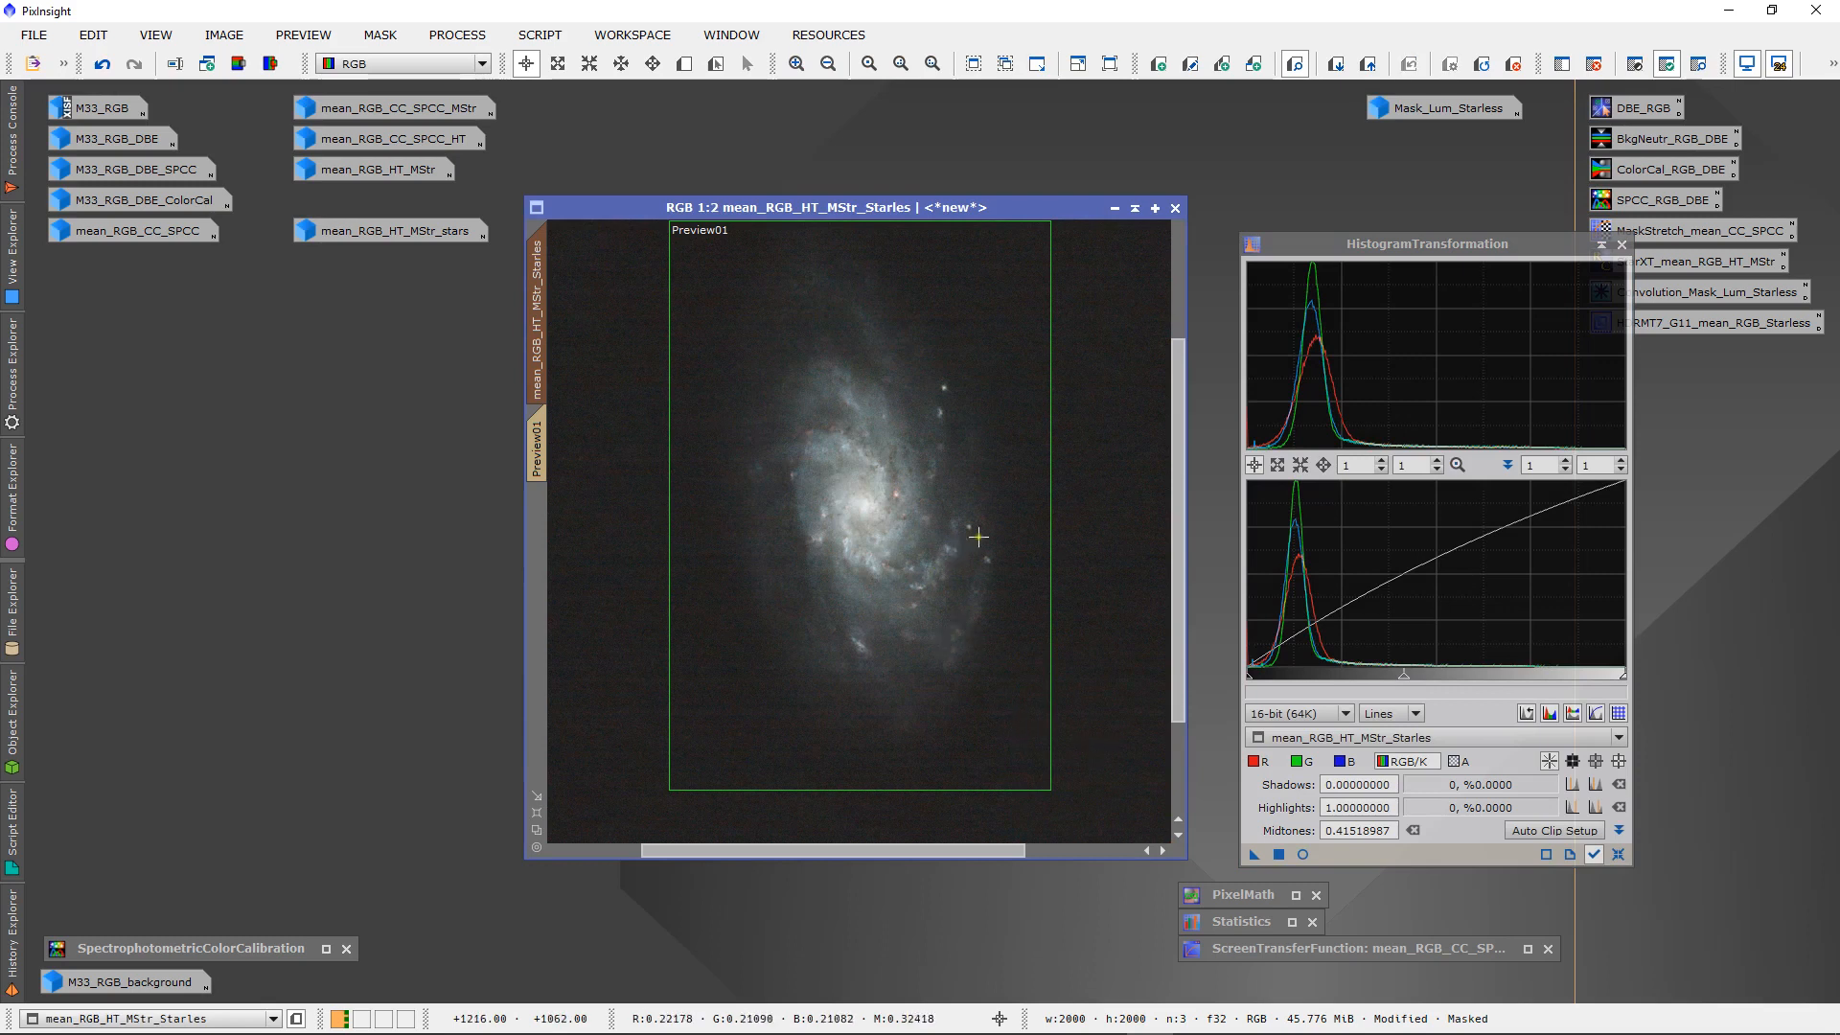
click(1601, 244)
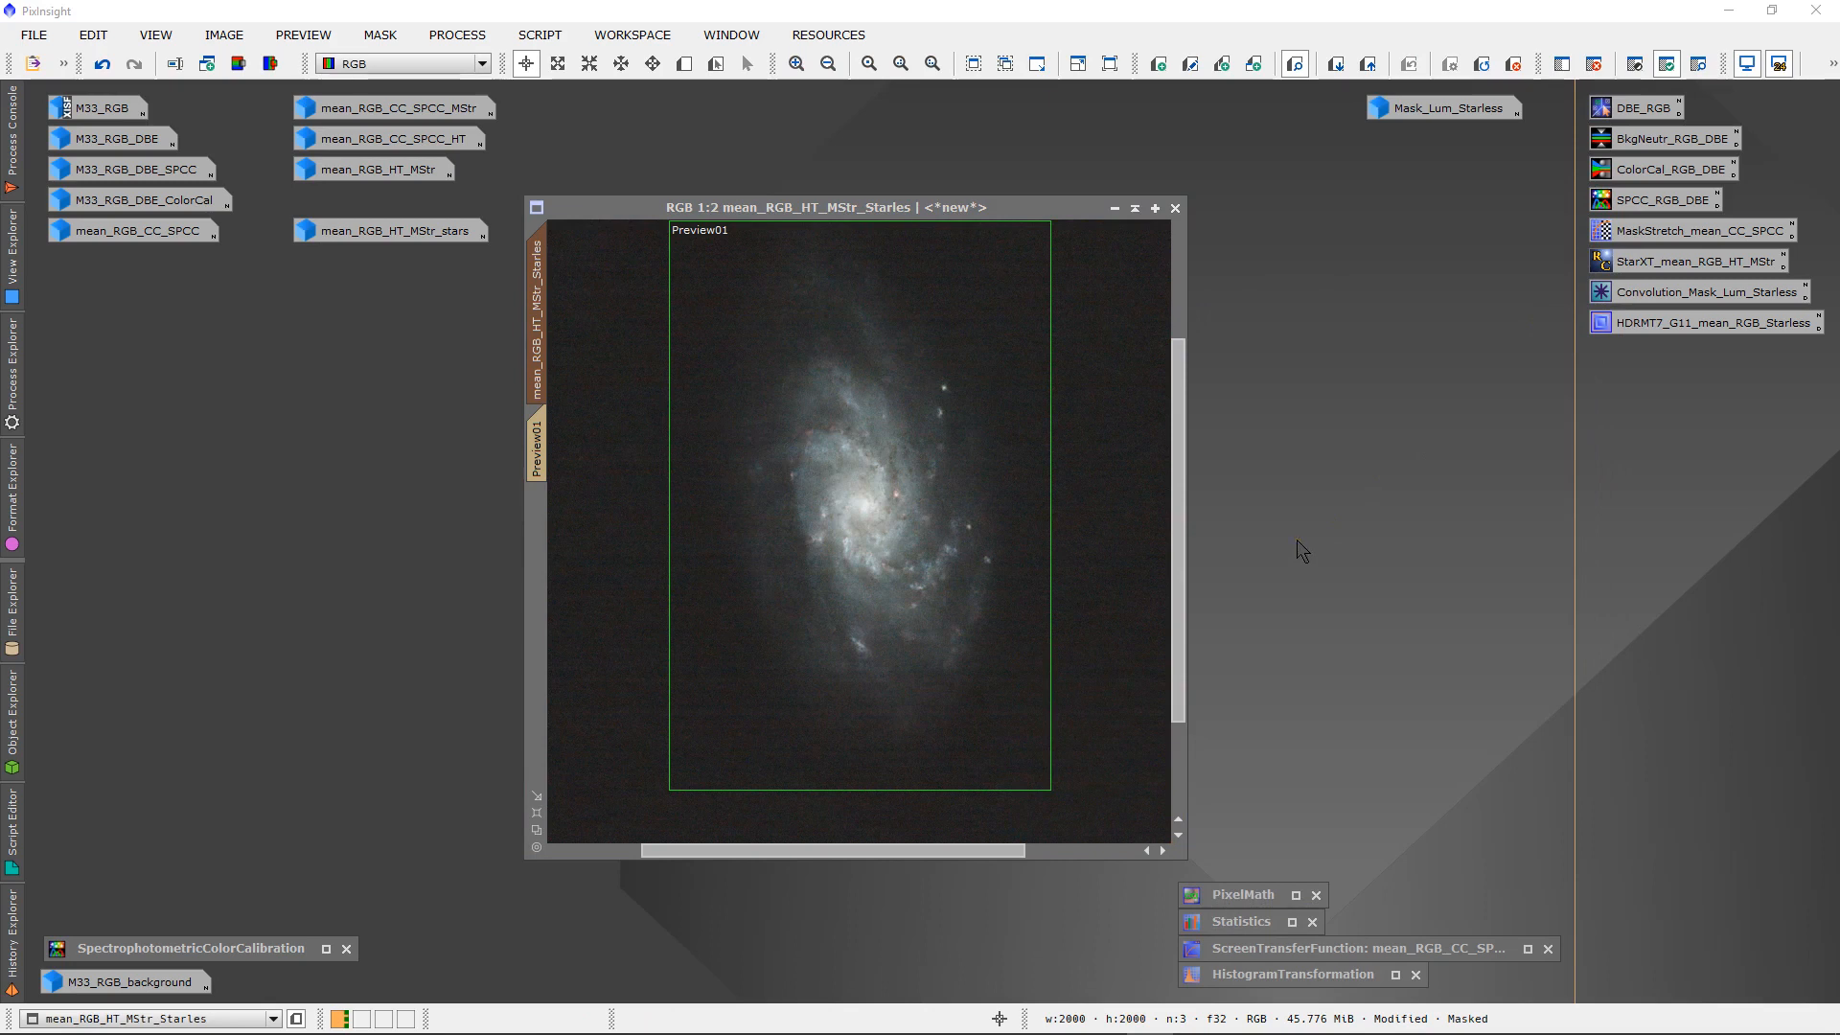
- Open the CurvesTransformation process and place its window beside the starless image
click(459, 38)
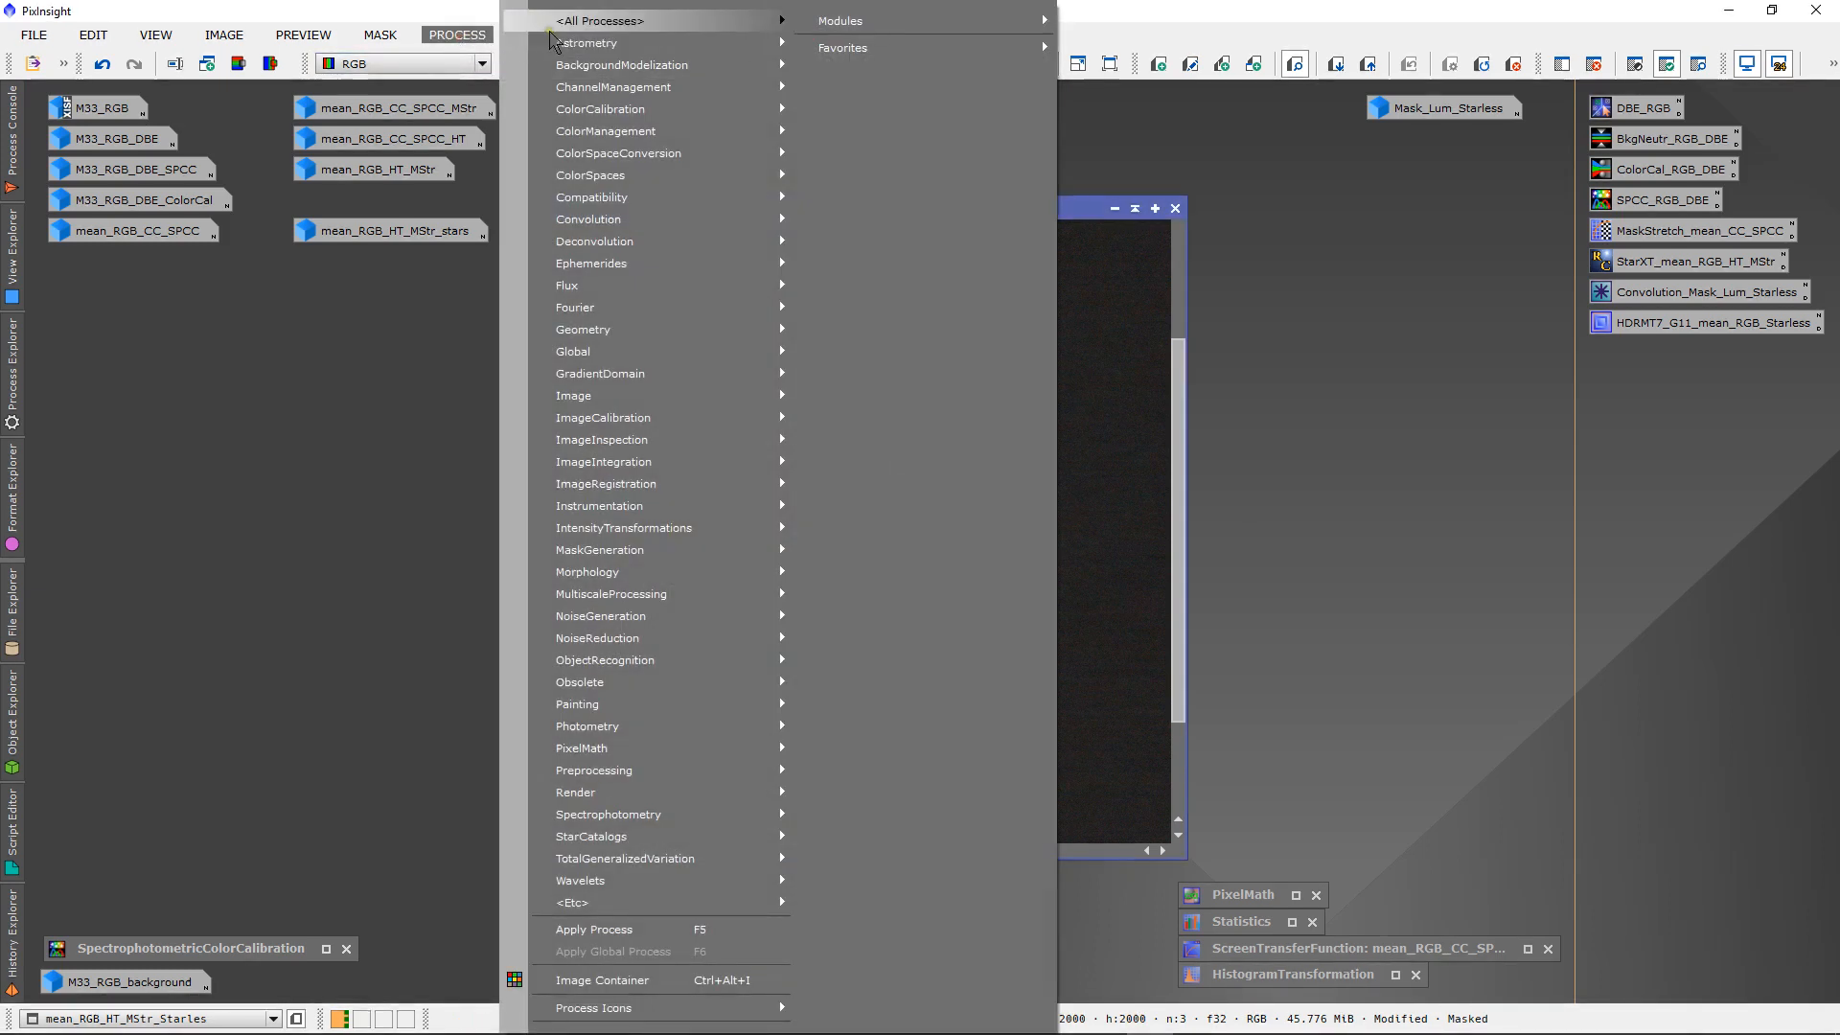
mouse_move(572, 32)
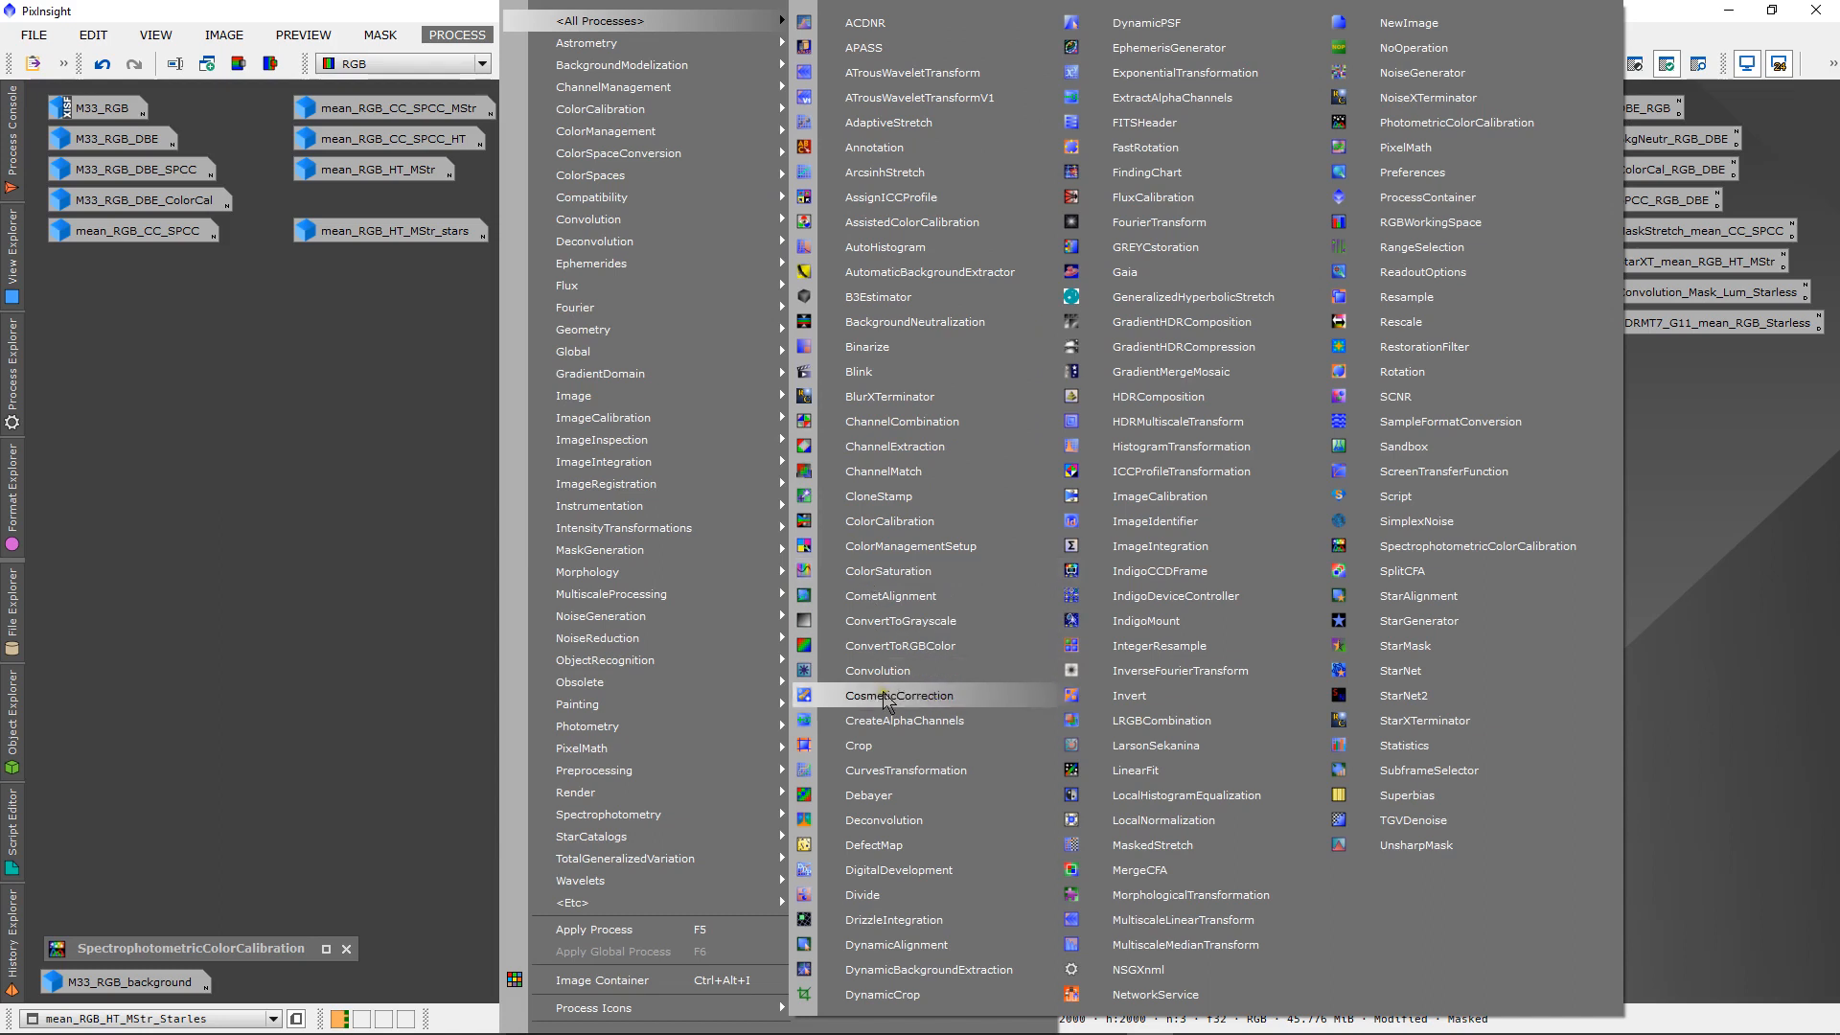
click(887, 773)
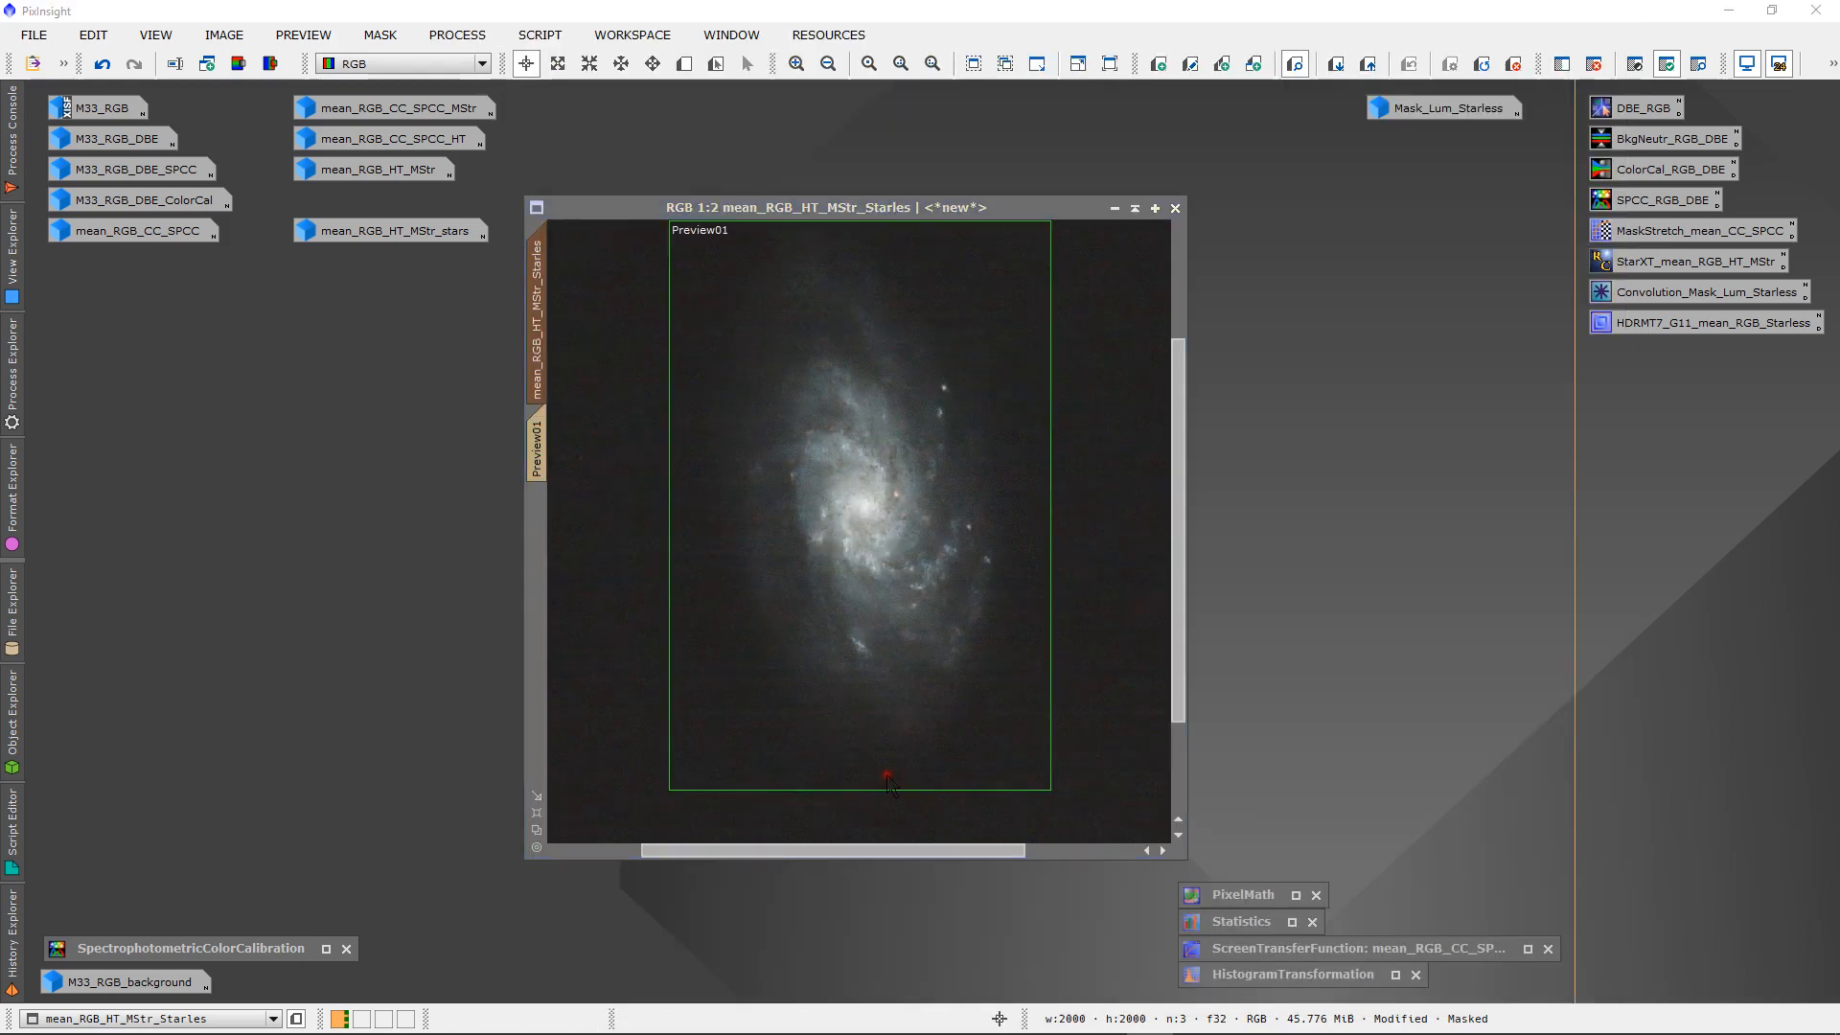
drag(1835, 536, 1312, 217)
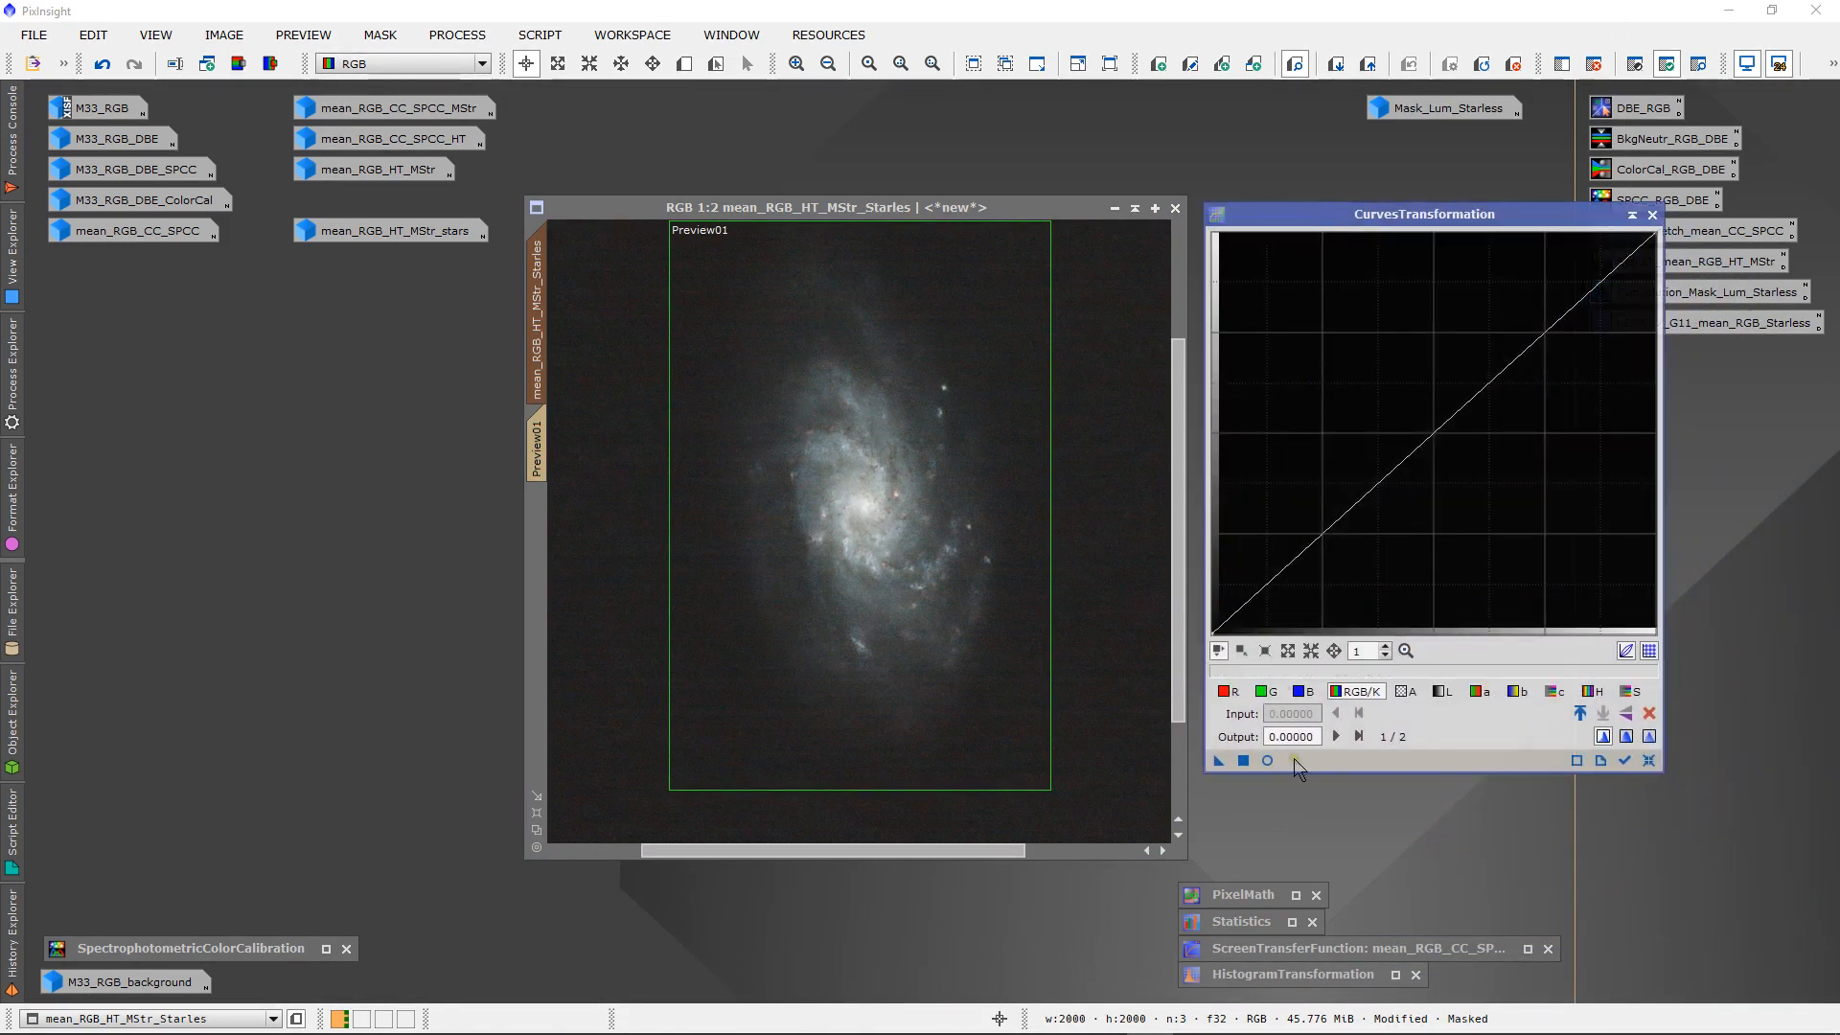
- Start a real-time CurvesTransformation preview of Preview01, view the saturation curve, and return to the RGB/K curve
click(538, 446)
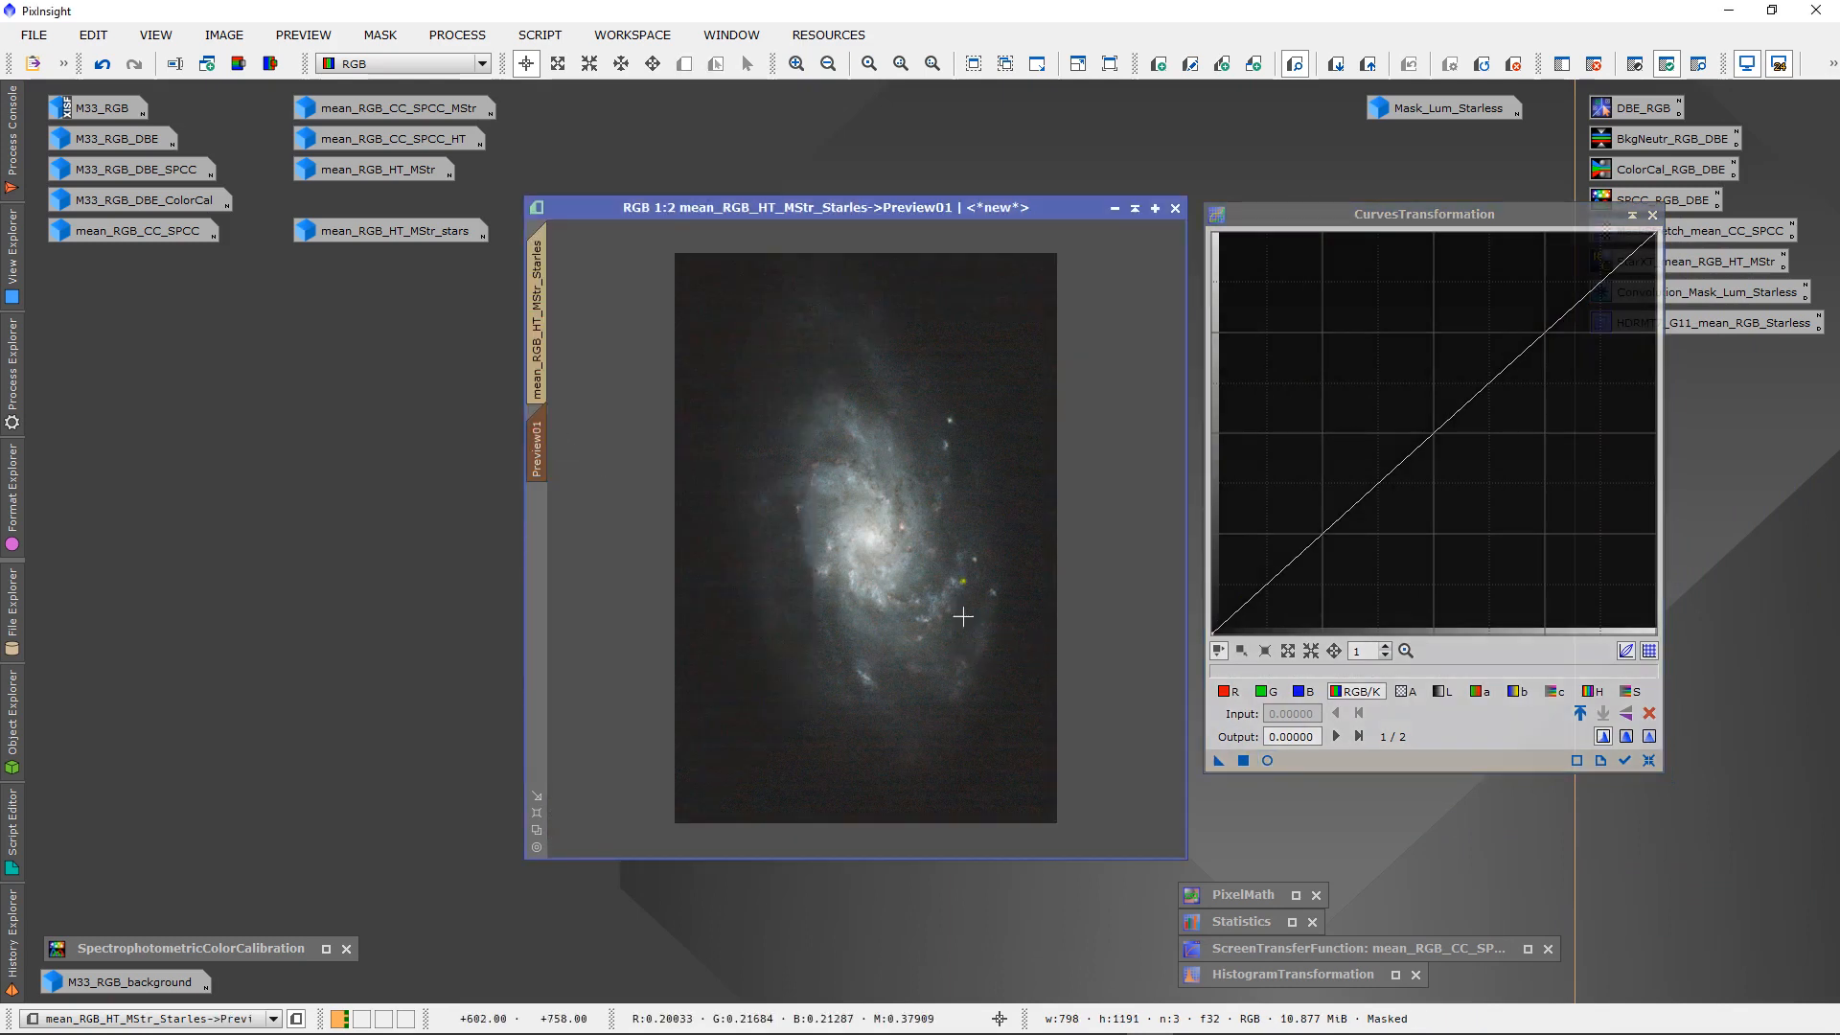
click(1266, 761)
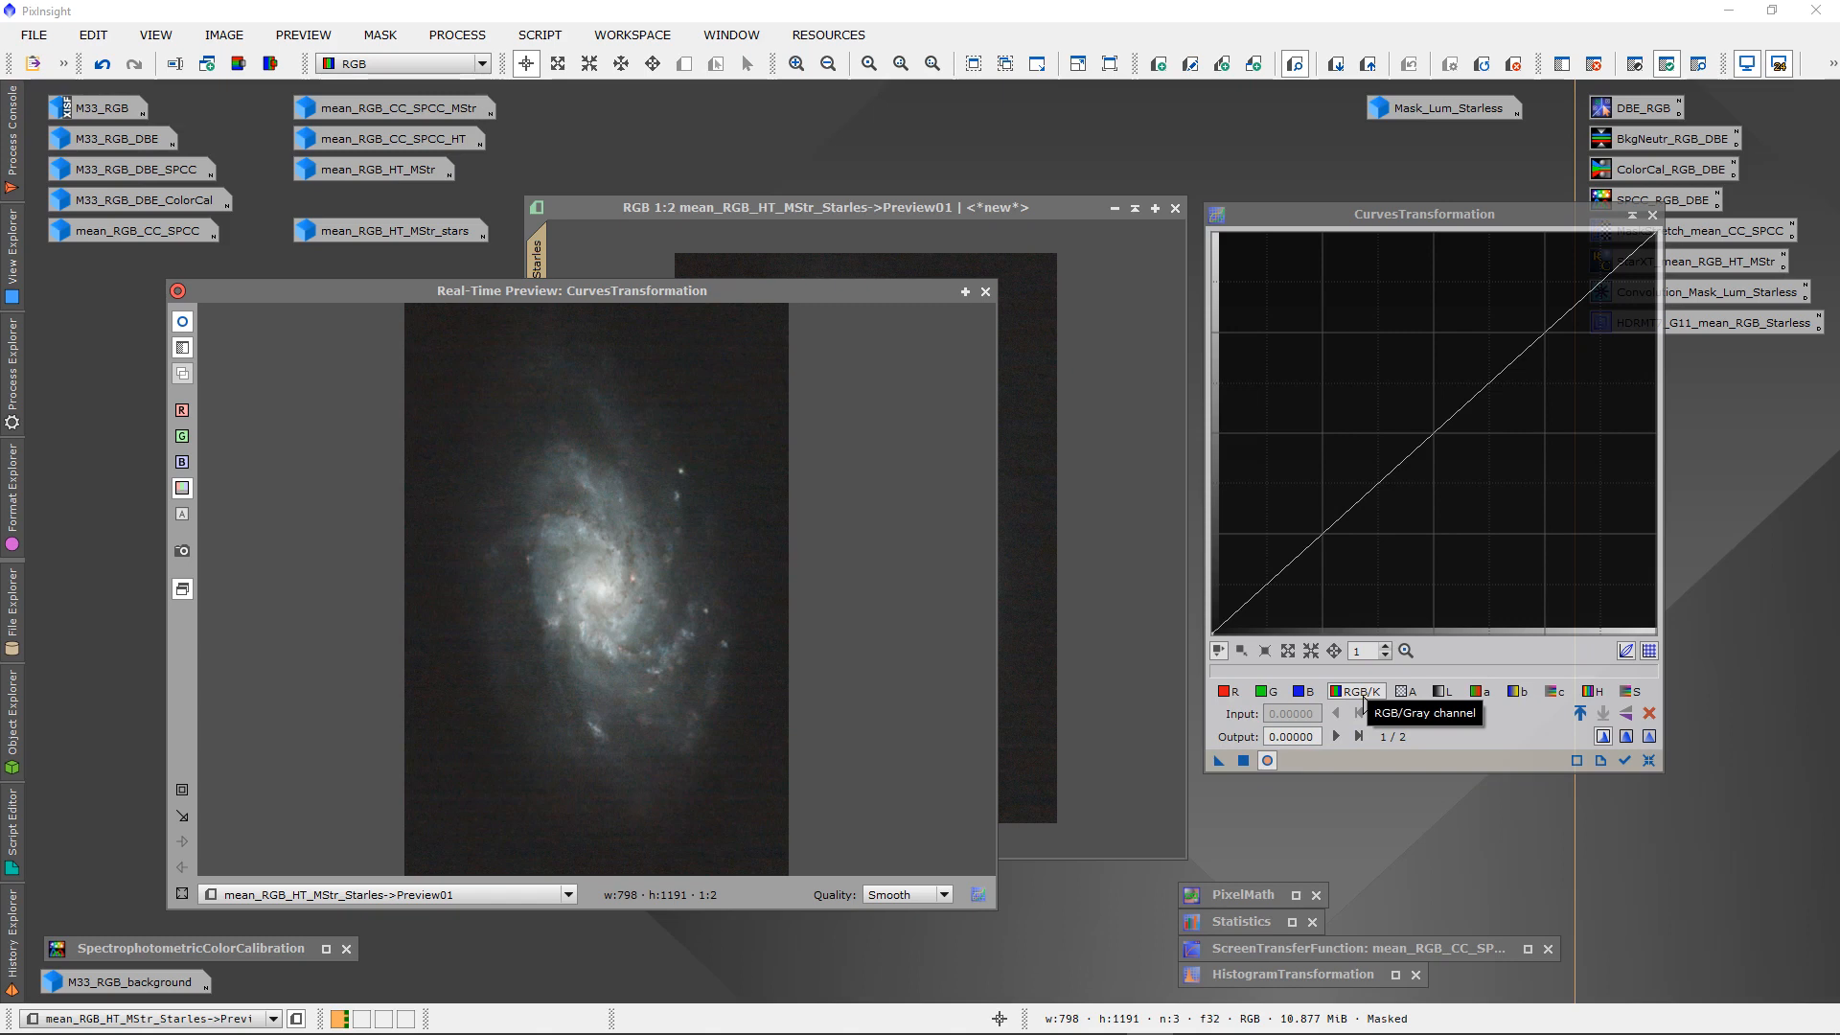
click(1628, 697)
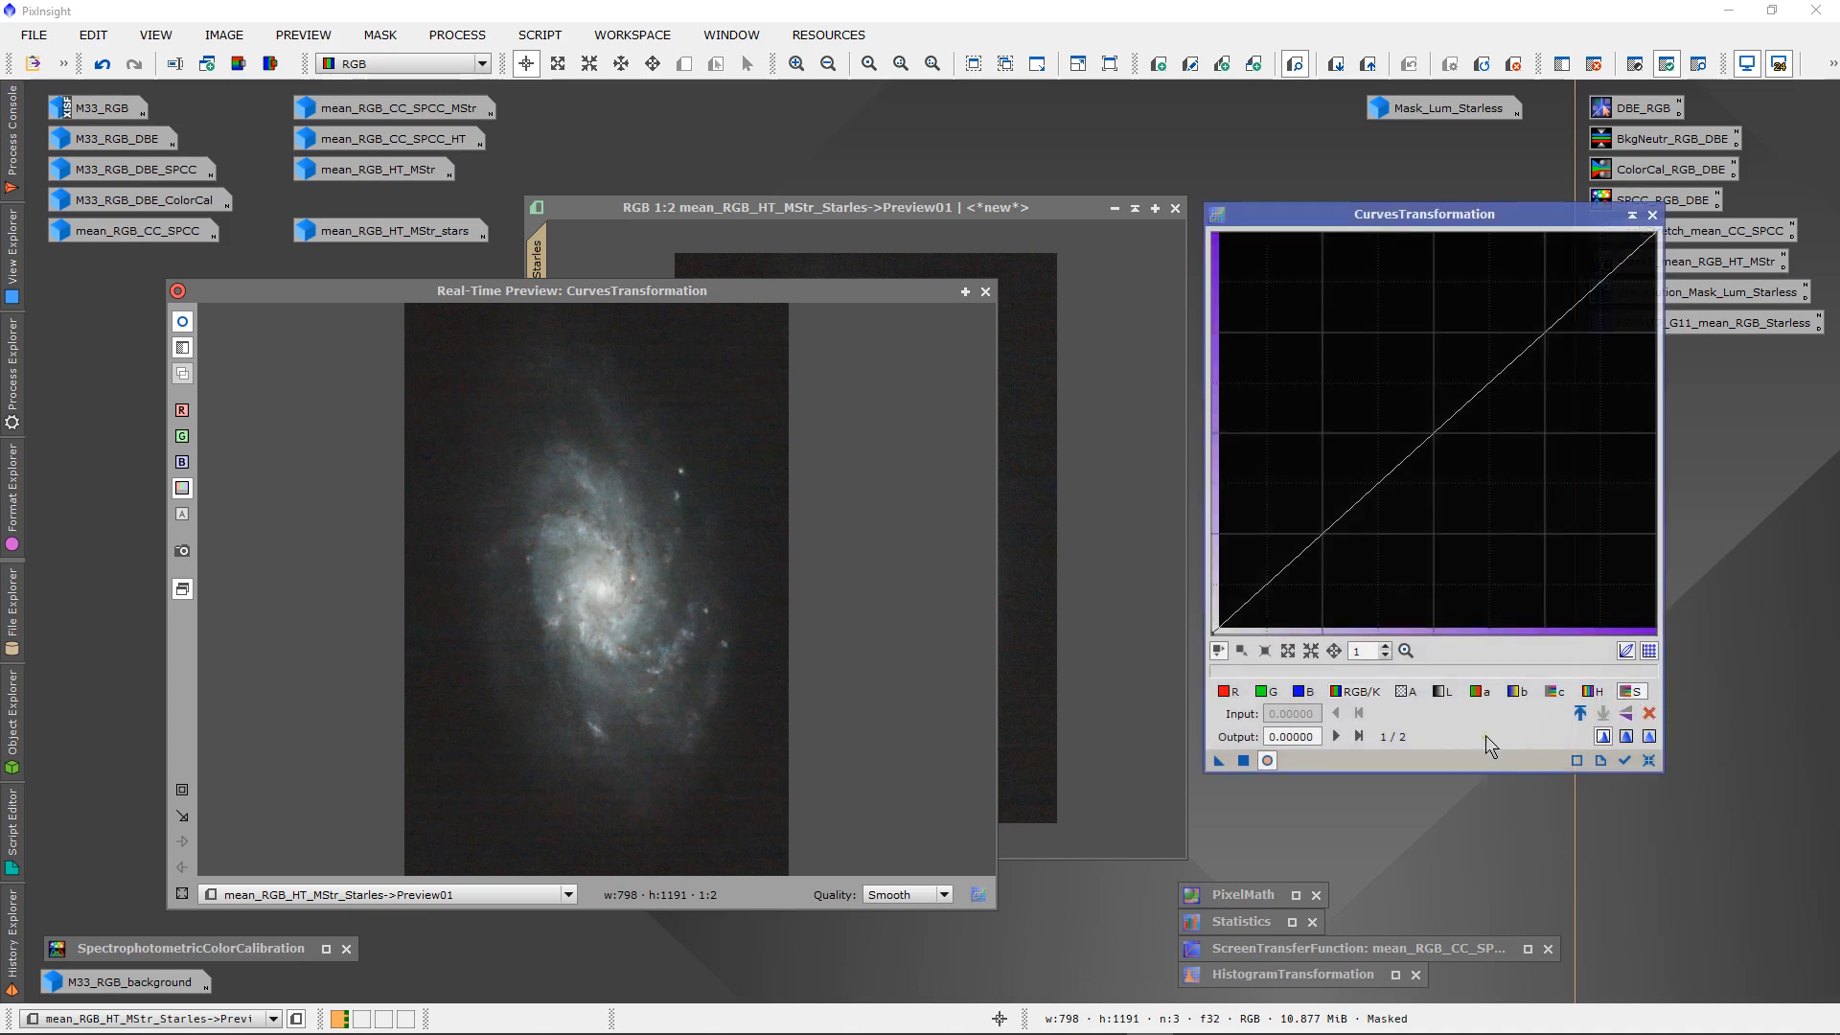
click(1356, 692)
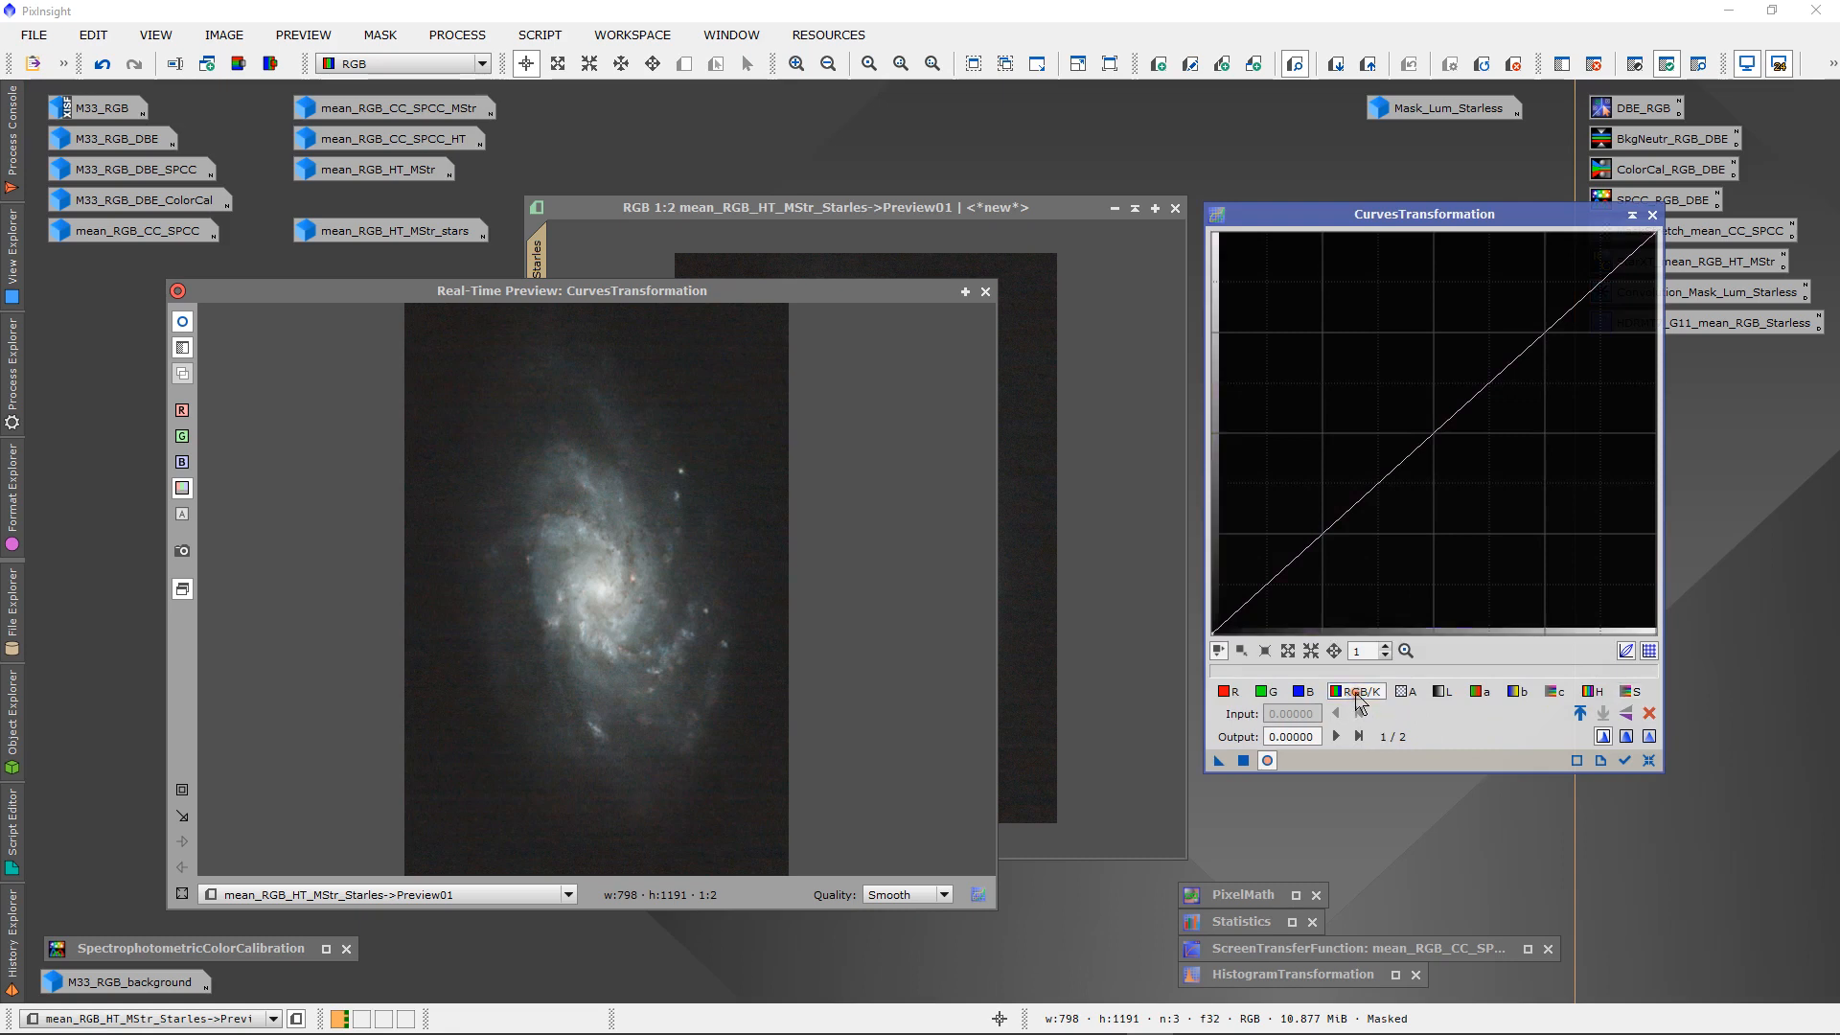
- Raise the saturation curve with a point at input 0.24569, output 0.33810, compare the effect in the real-time preview, and close that preview
click(1629, 692)
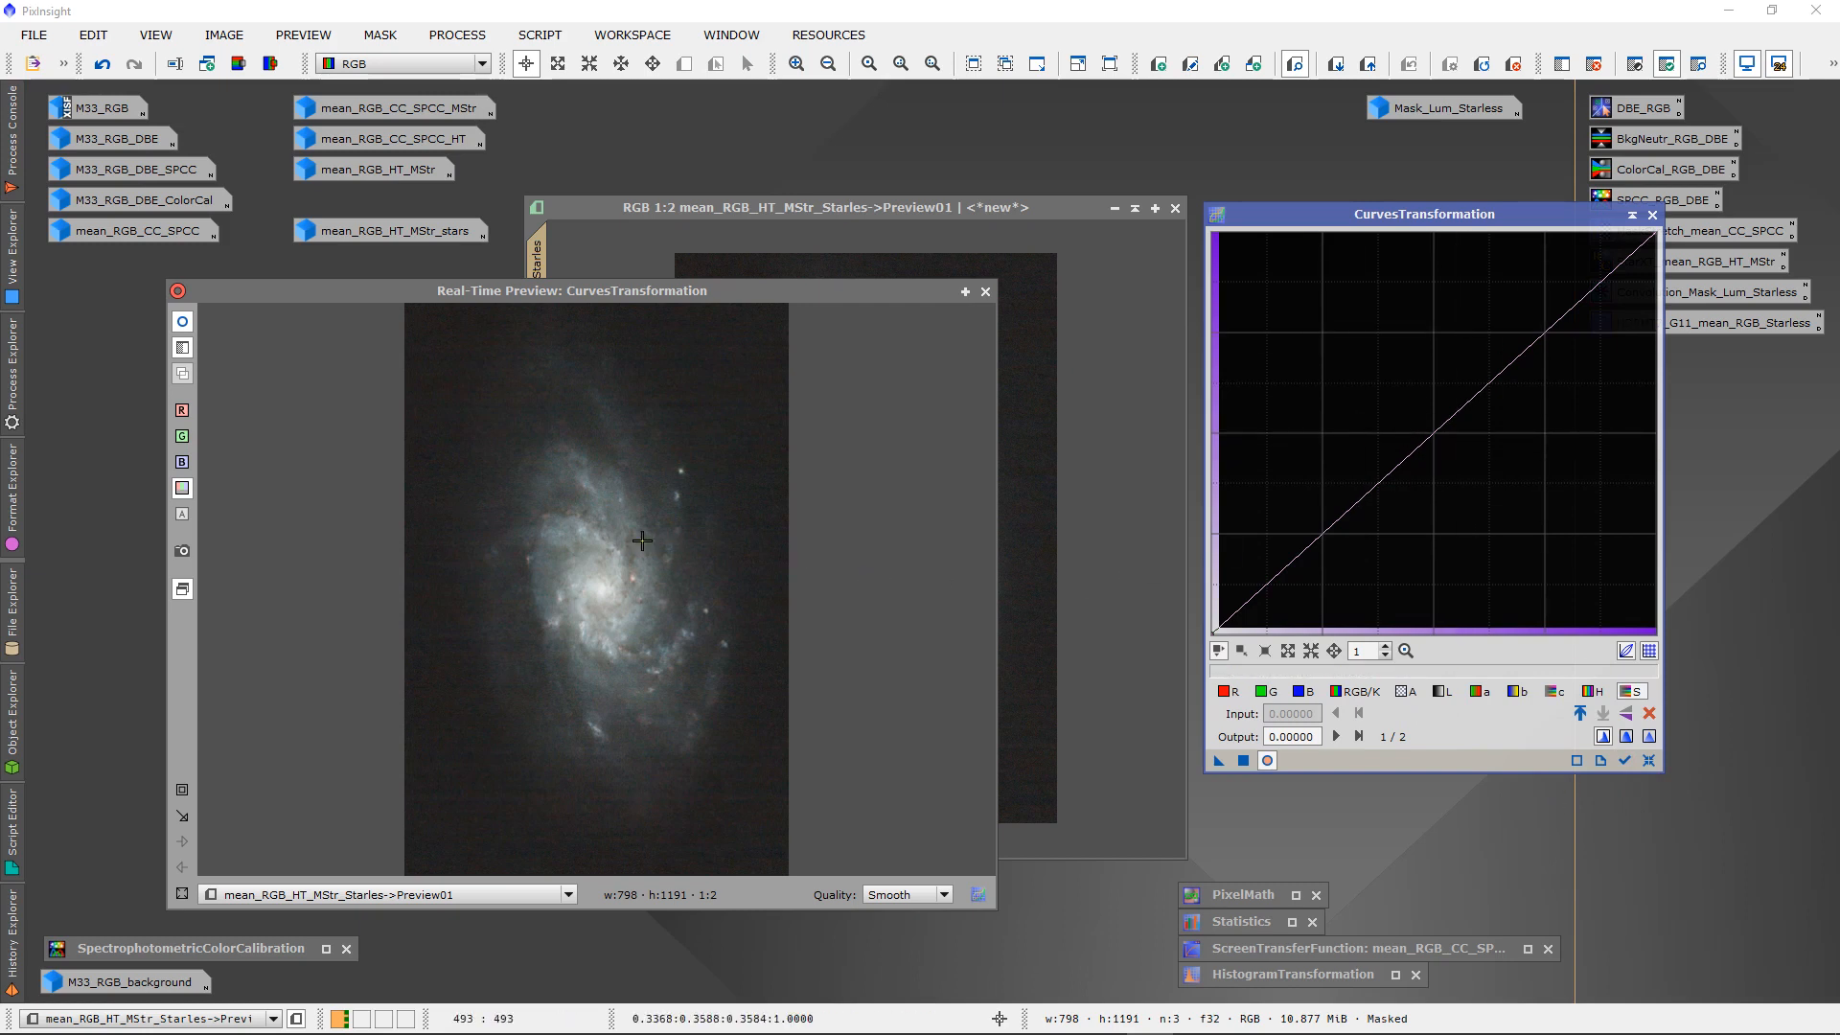
mouse_move(641, 536)
mouse_down()
mouse_move(569, 530)
mouse_move(599, 532)
mouse_move(608, 493)
mouse_move(627, 554)
mouse_move(597, 607)
mouse_move(620, 513)
mouse_move(600, 479)
mouse_up()
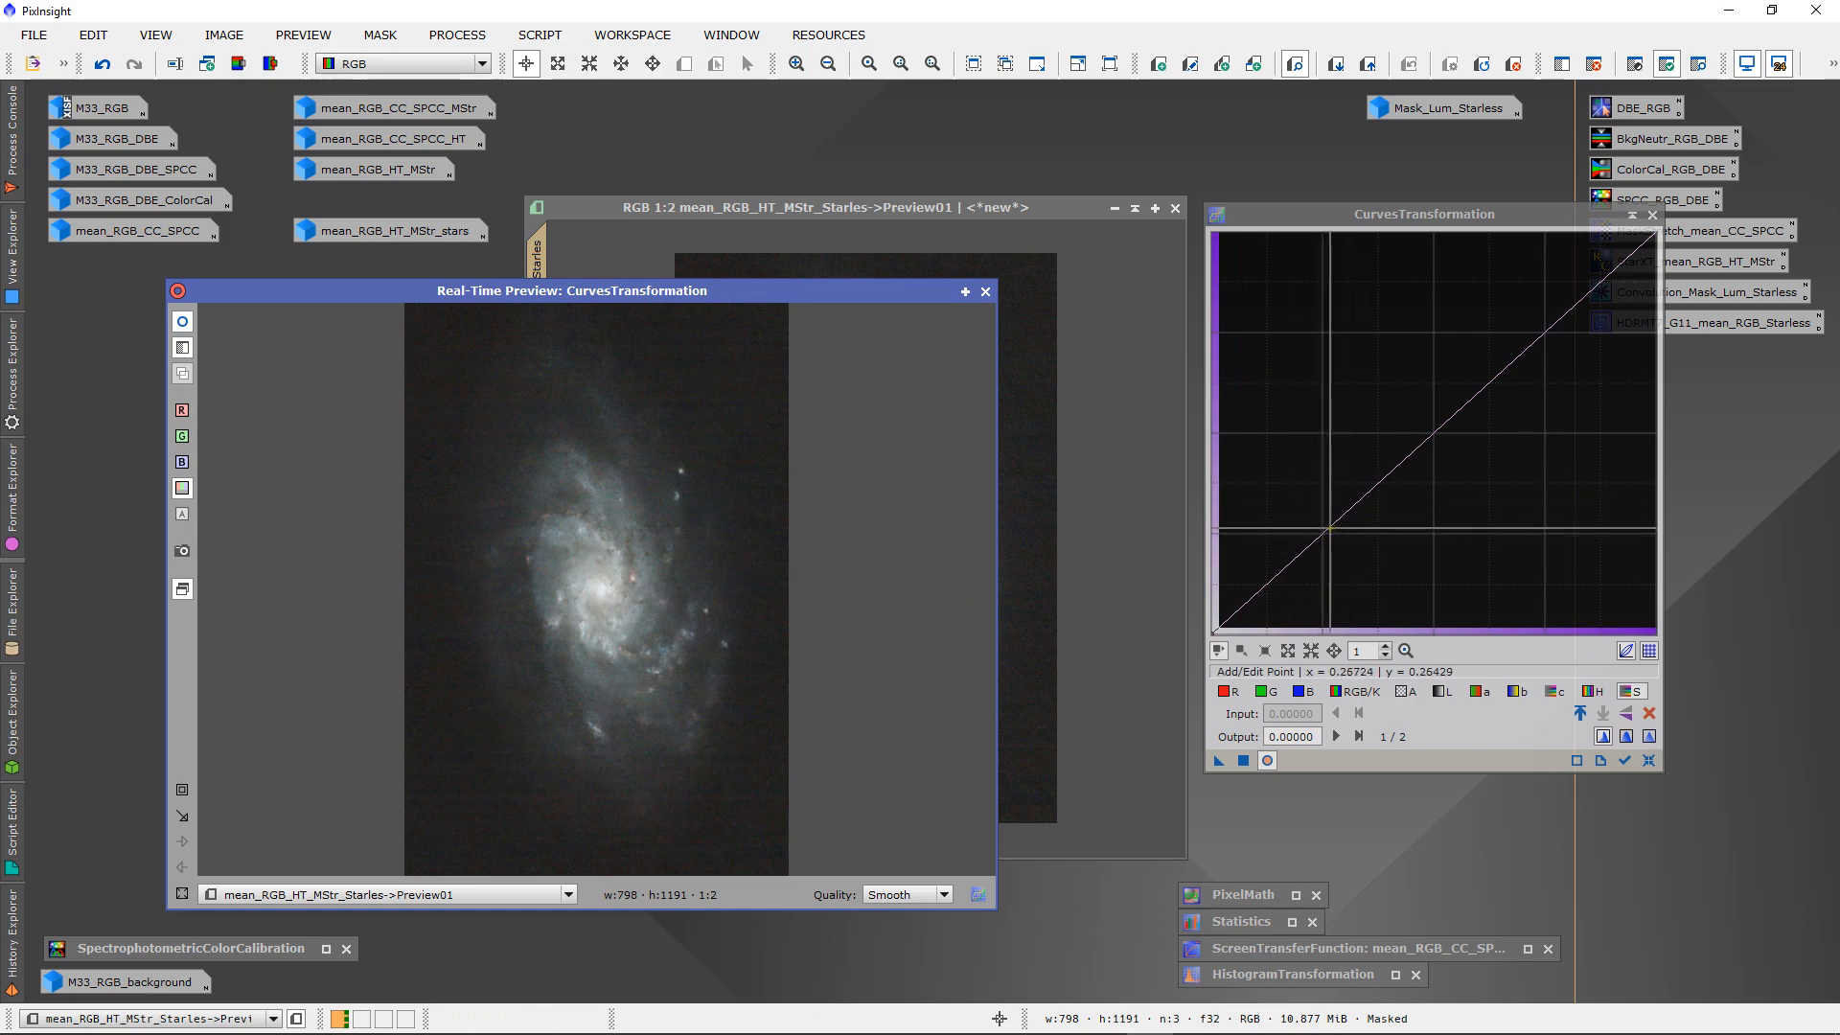
click(1329, 529)
drag(1329, 529, 1320, 498)
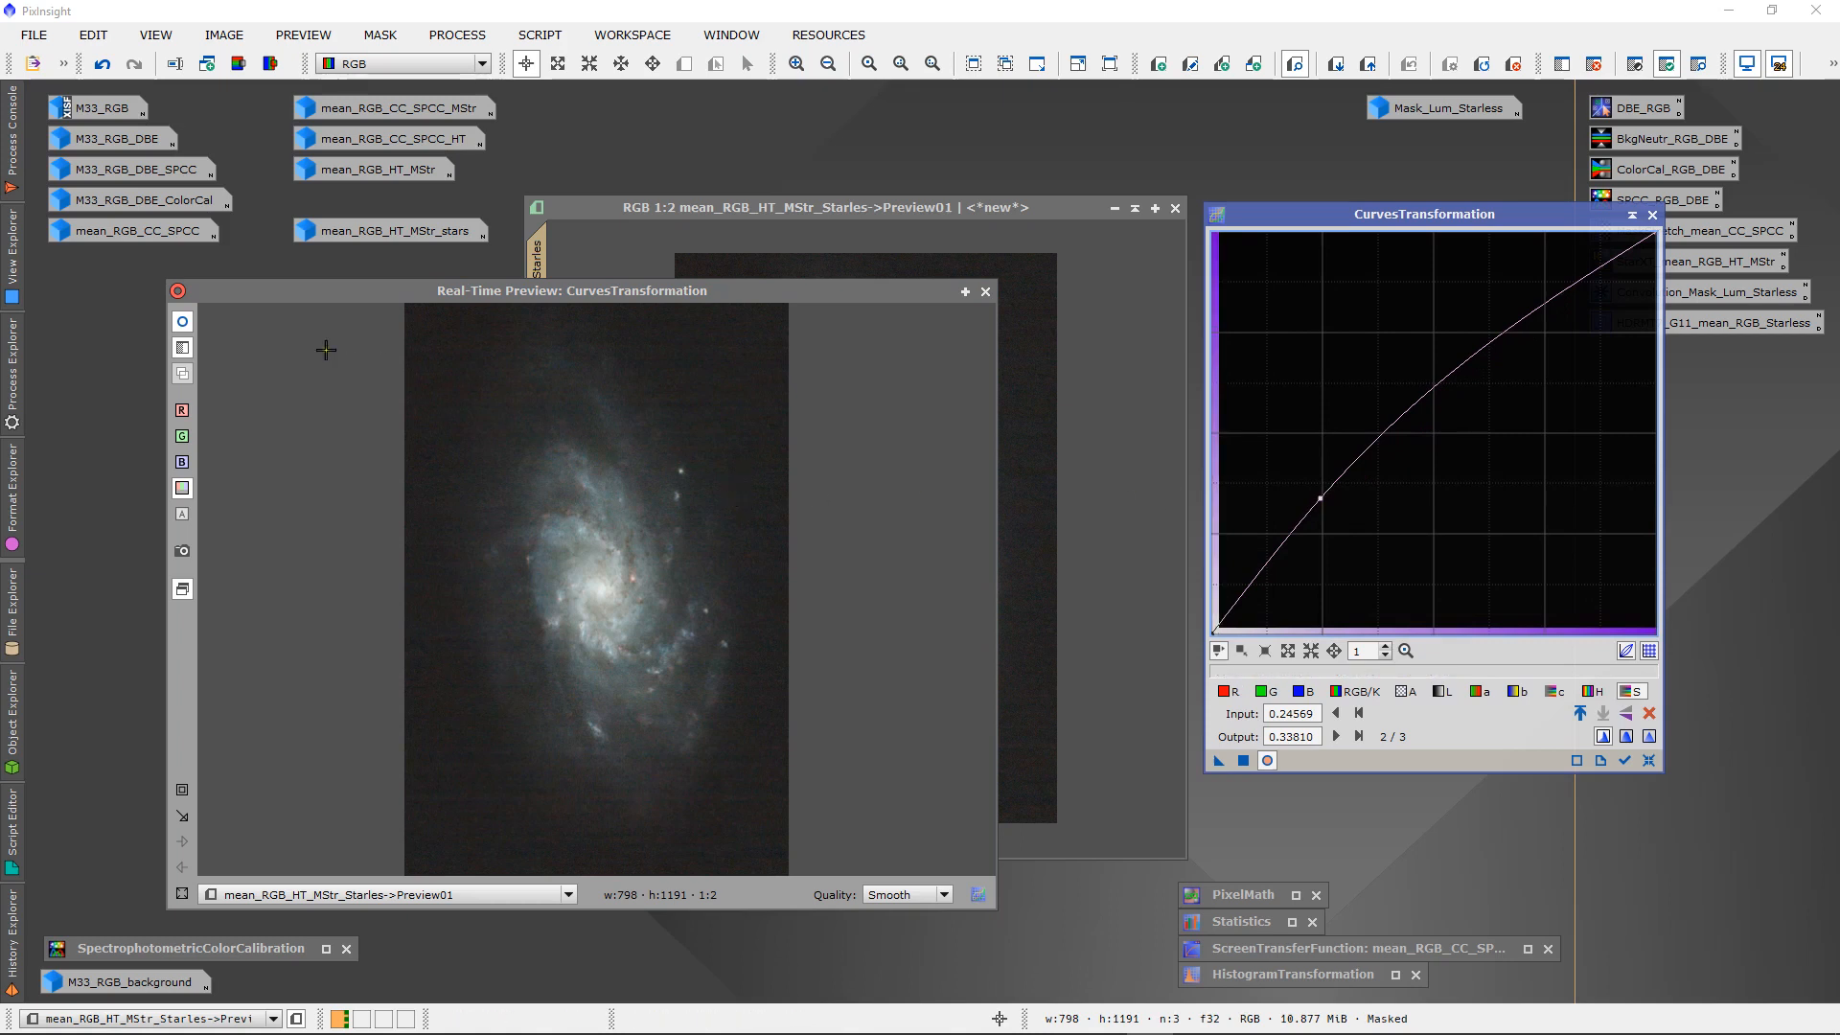
click(184, 325)
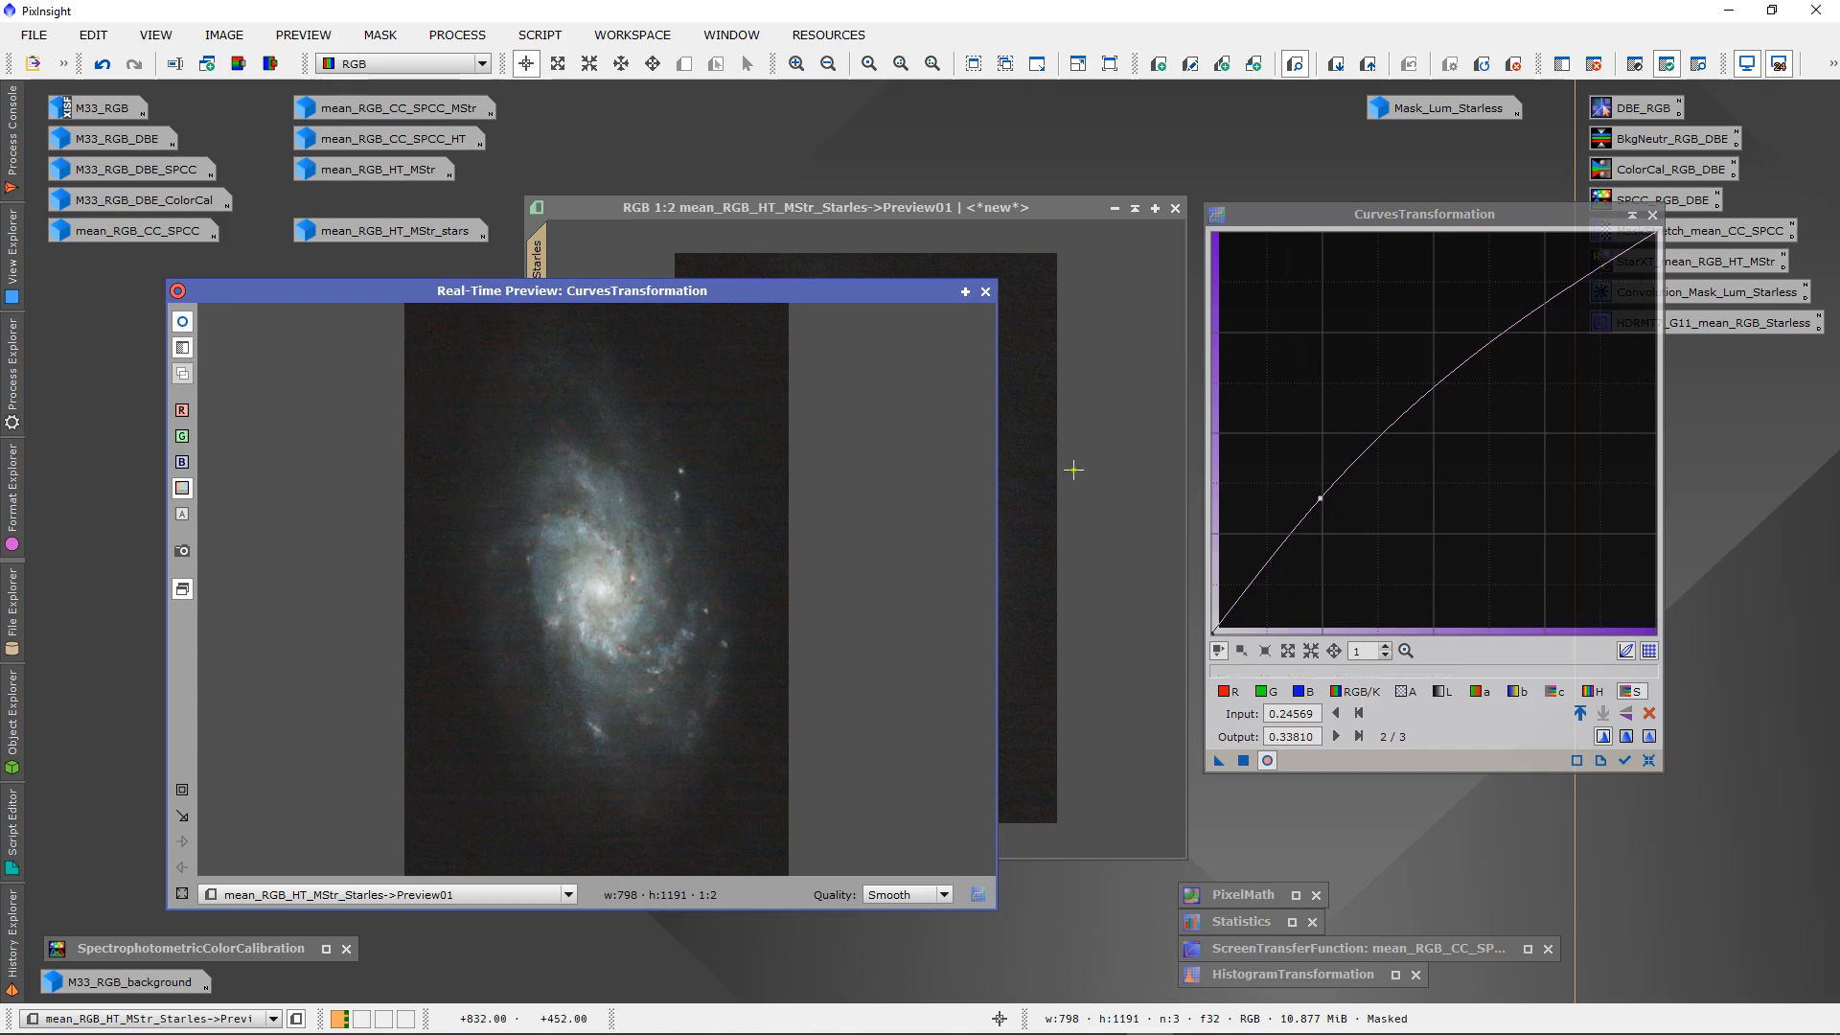
click(986, 292)
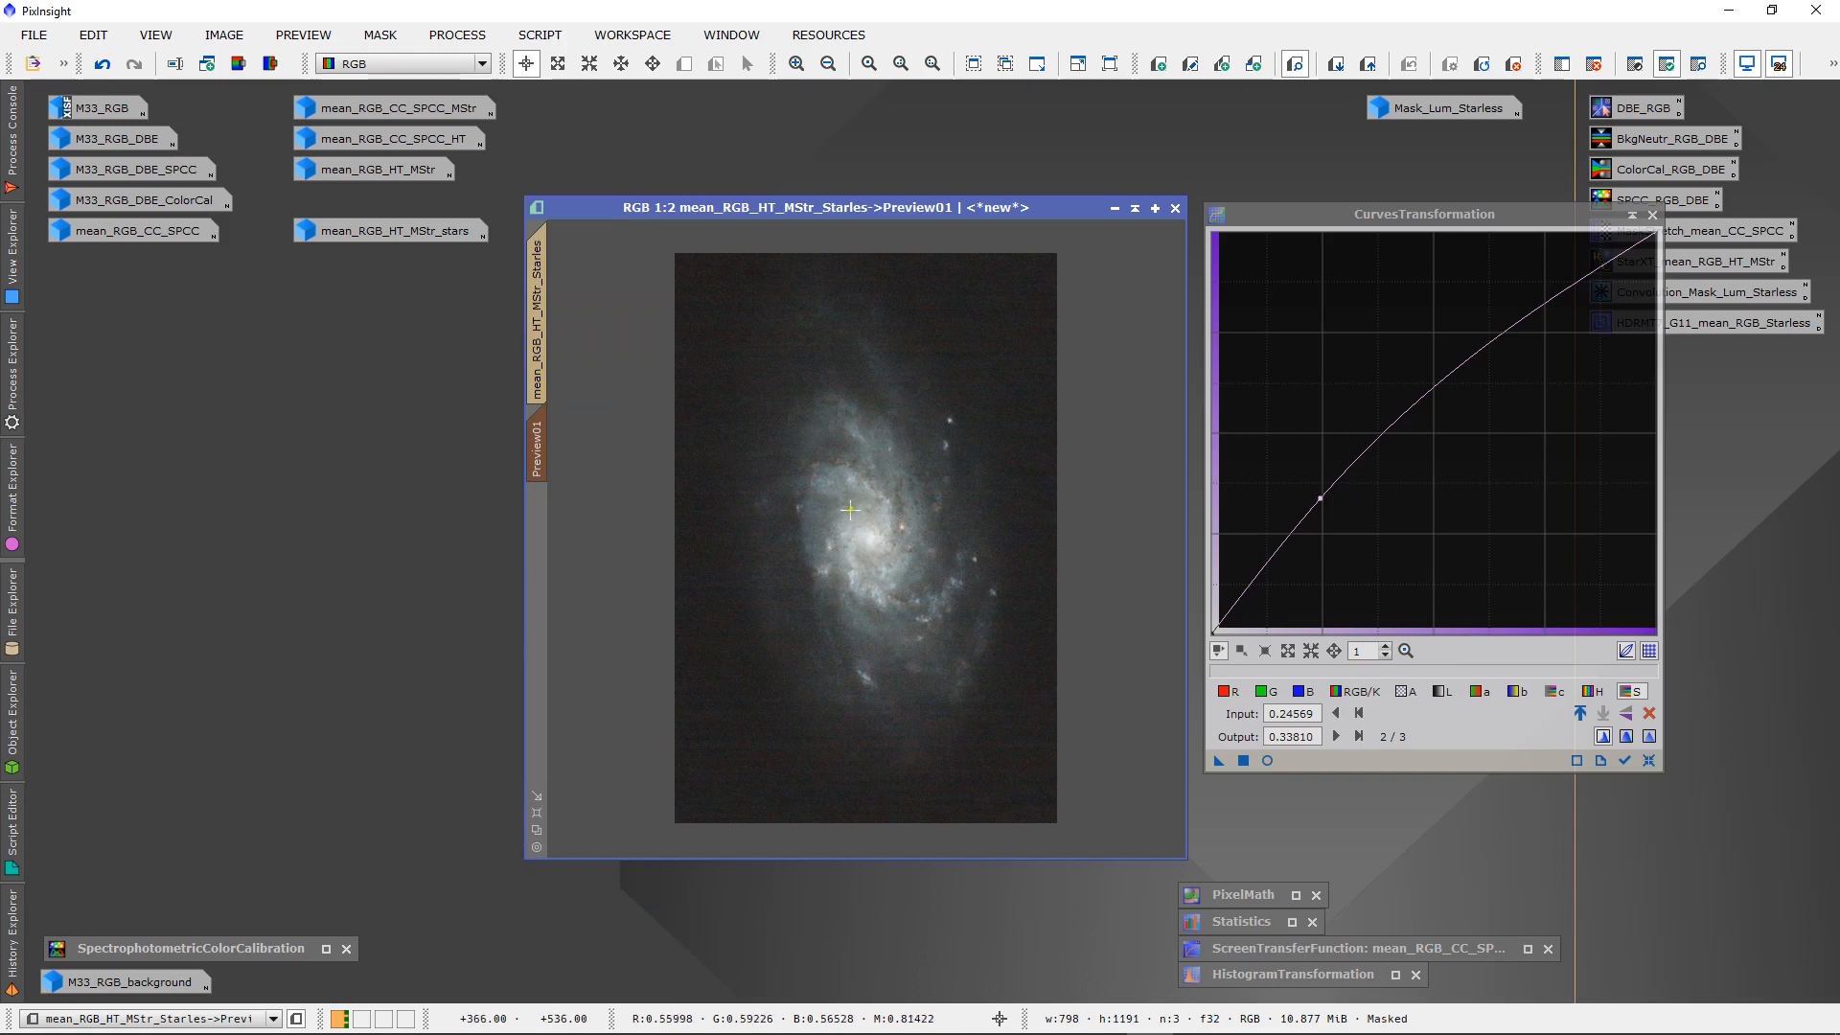
- Apply the saturation curve repeatedly to the full mean_RGB_HT_MStr_Starles image to build up the galaxy's colour
click(542, 320)
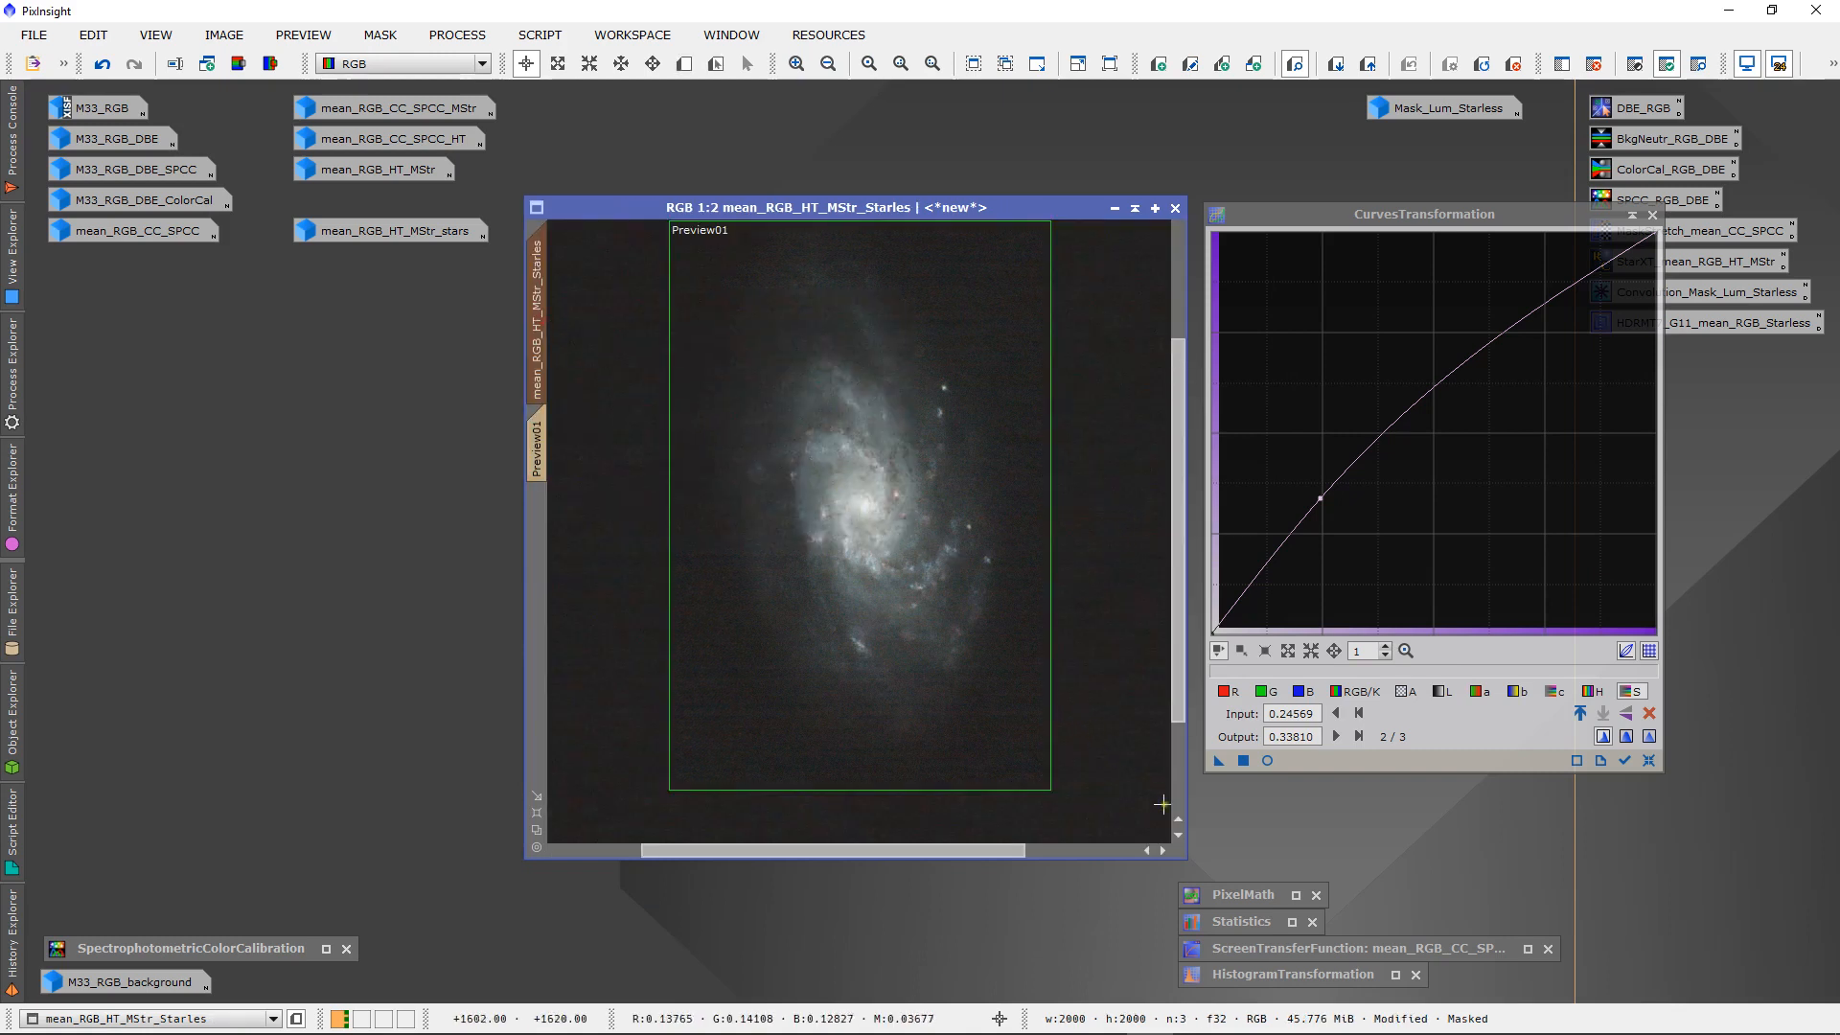
drag(1218, 761, 977, 671)
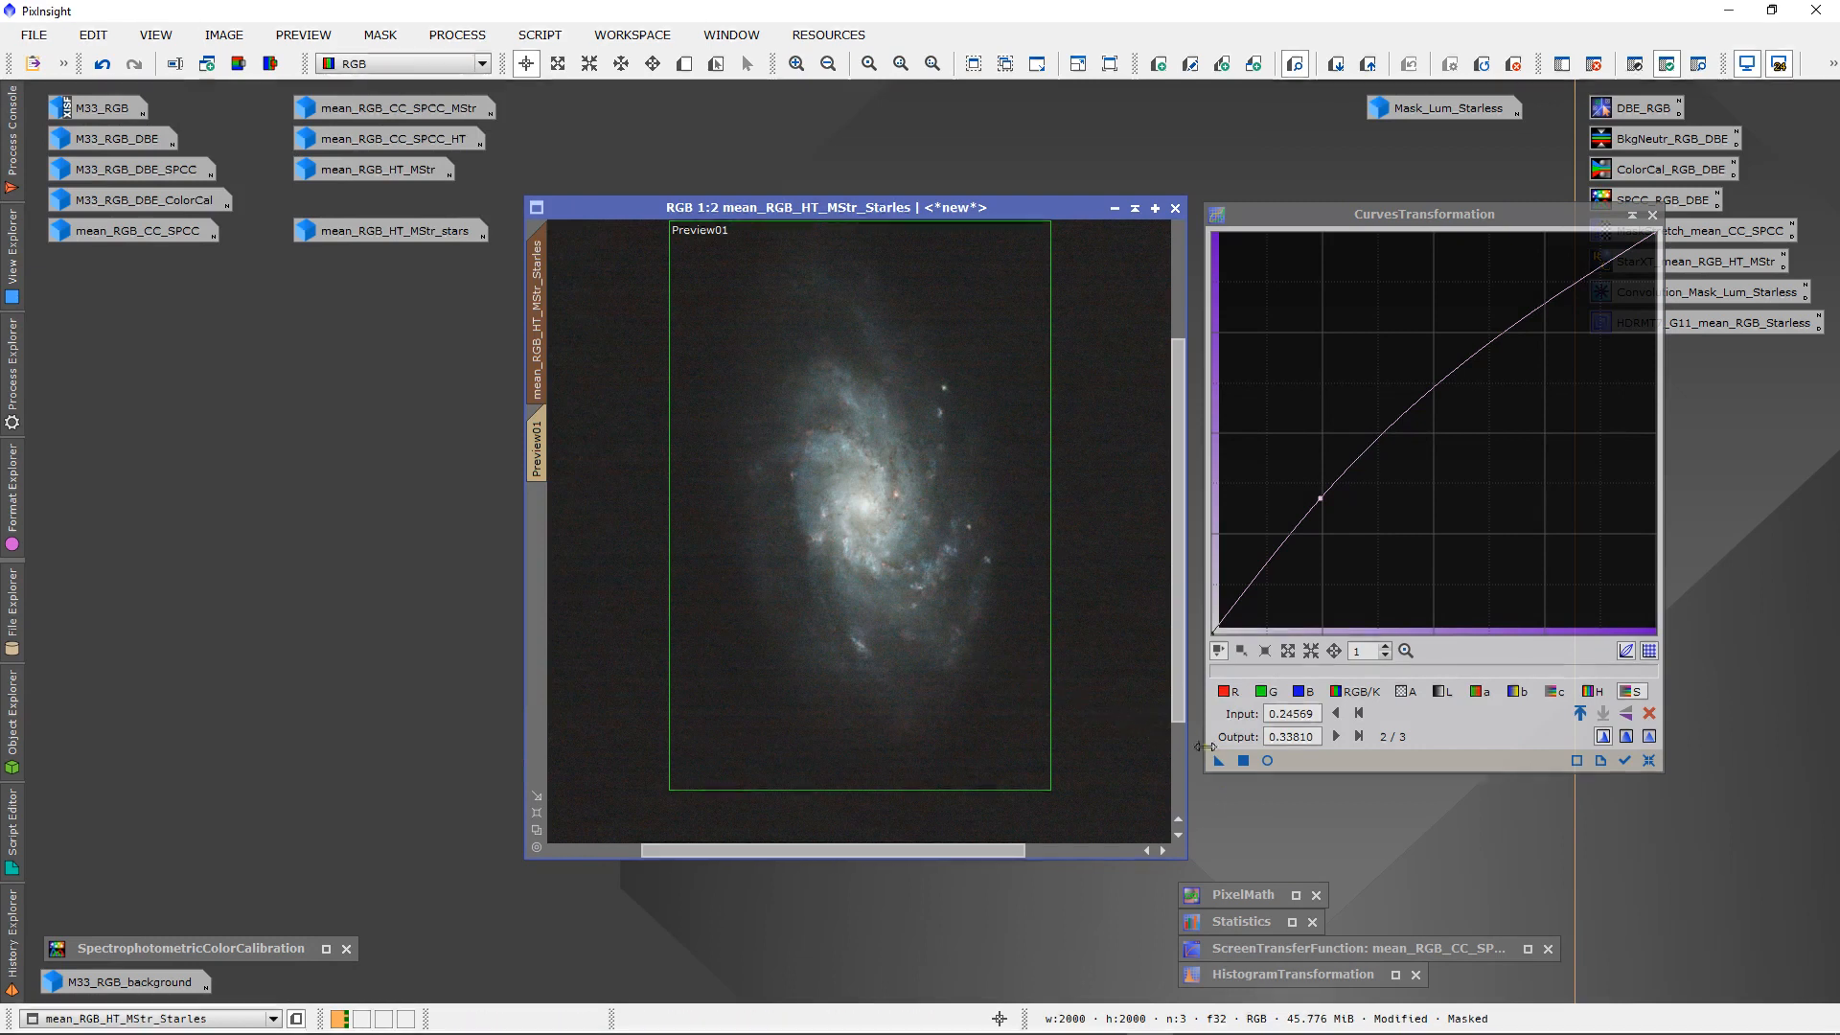
drag(1218, 761, 981, 657)
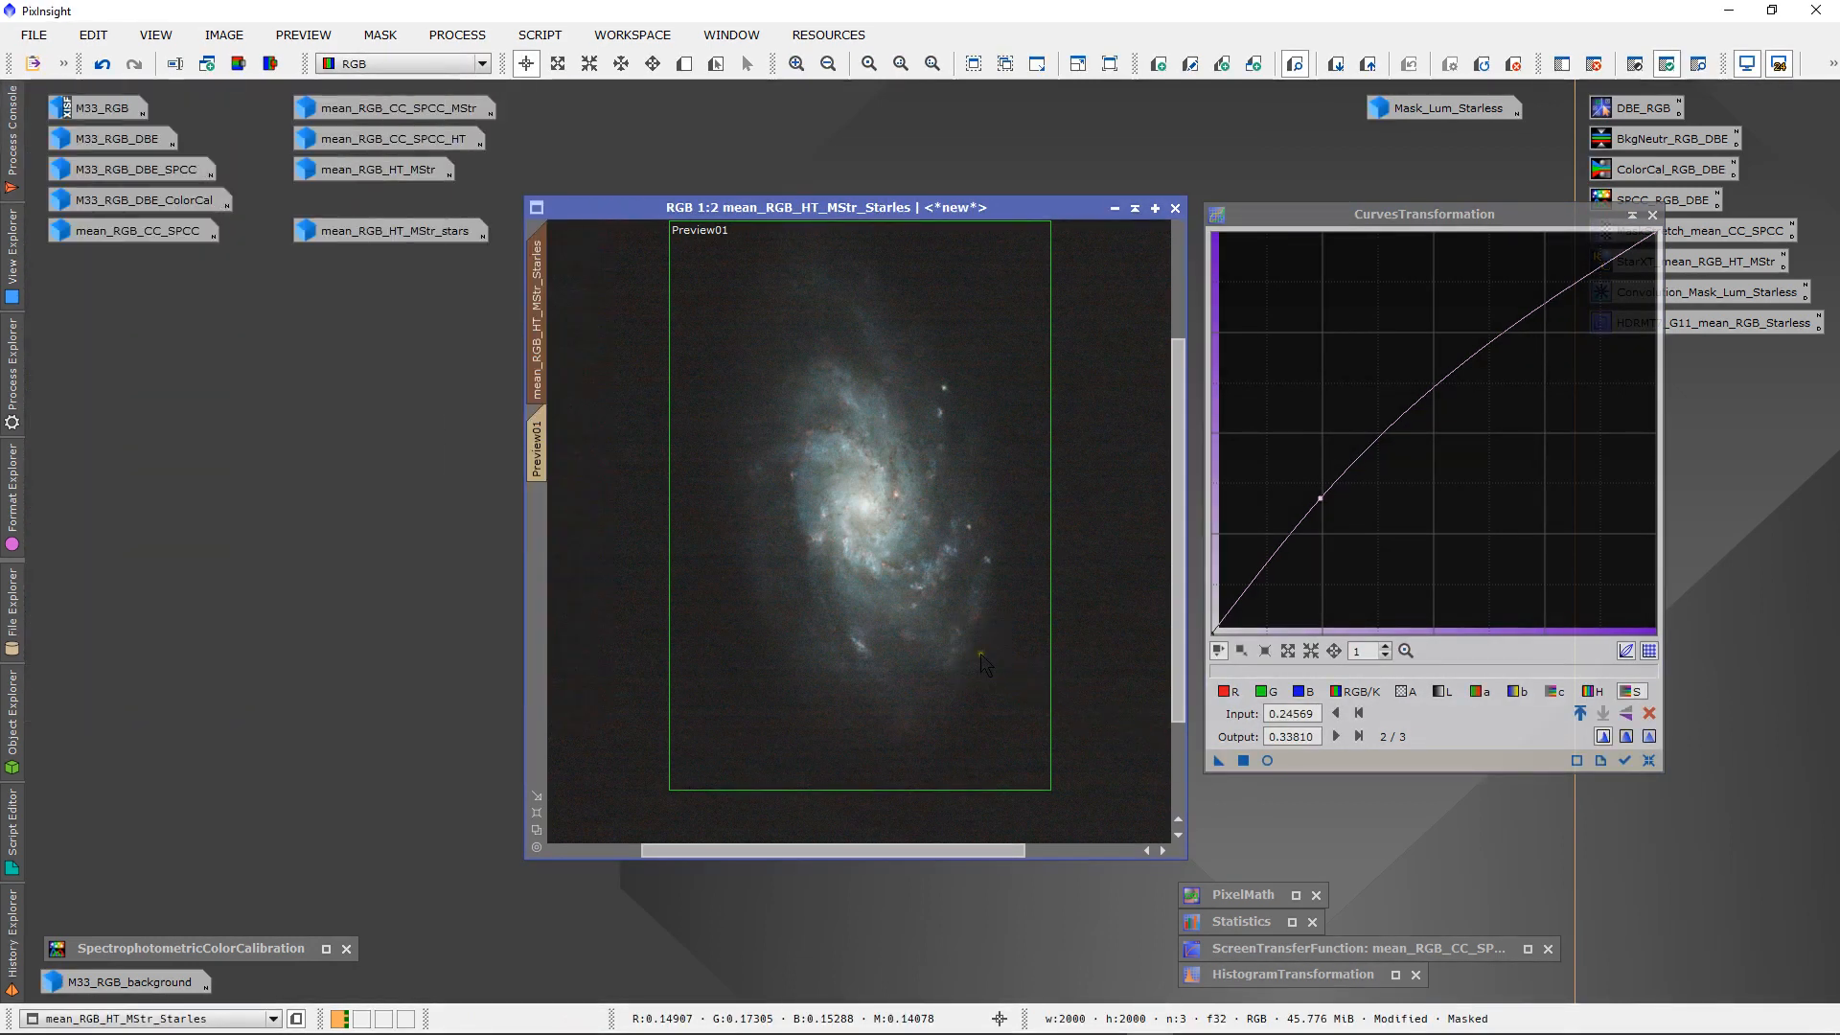
click(841, 442)
drag(841, 442, 839, 448)
drag(1216, 758, 973, 610)
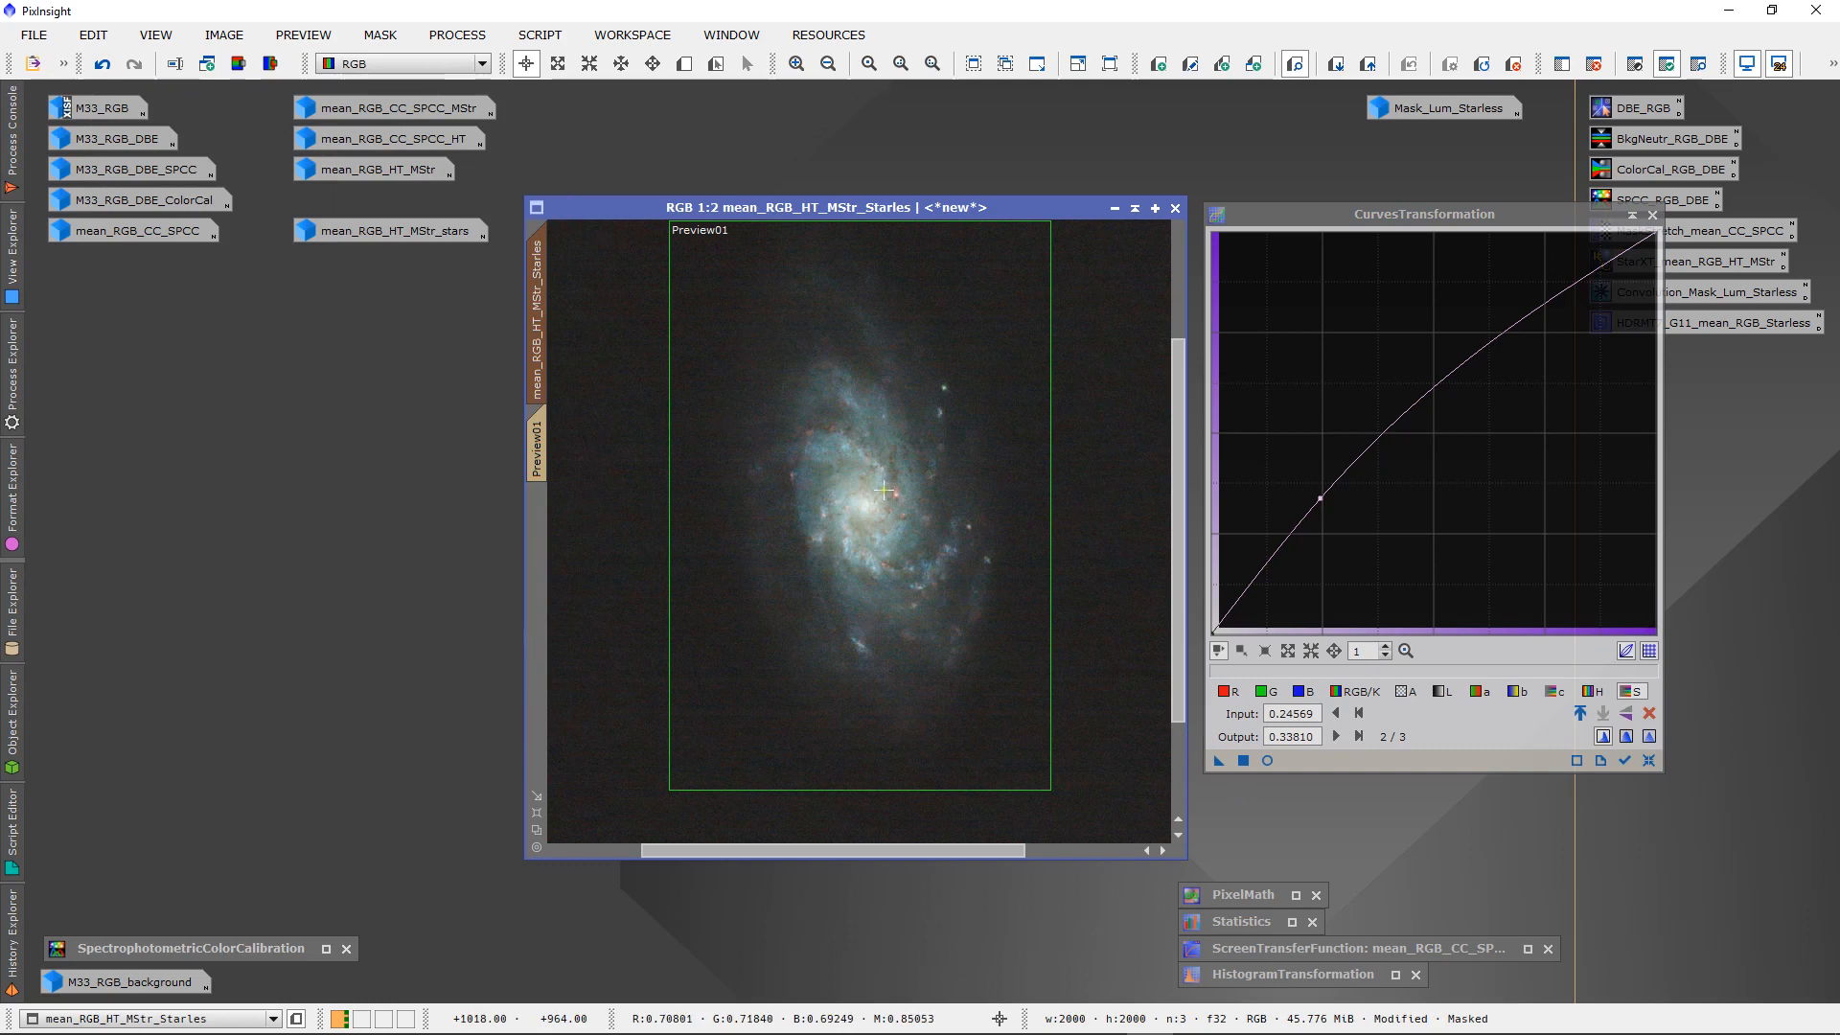
- Undo the last saturation boost for comparison, apply the curve to the full image again, and inspect the galaxy's colours
scroll(884, 491, up, 1)
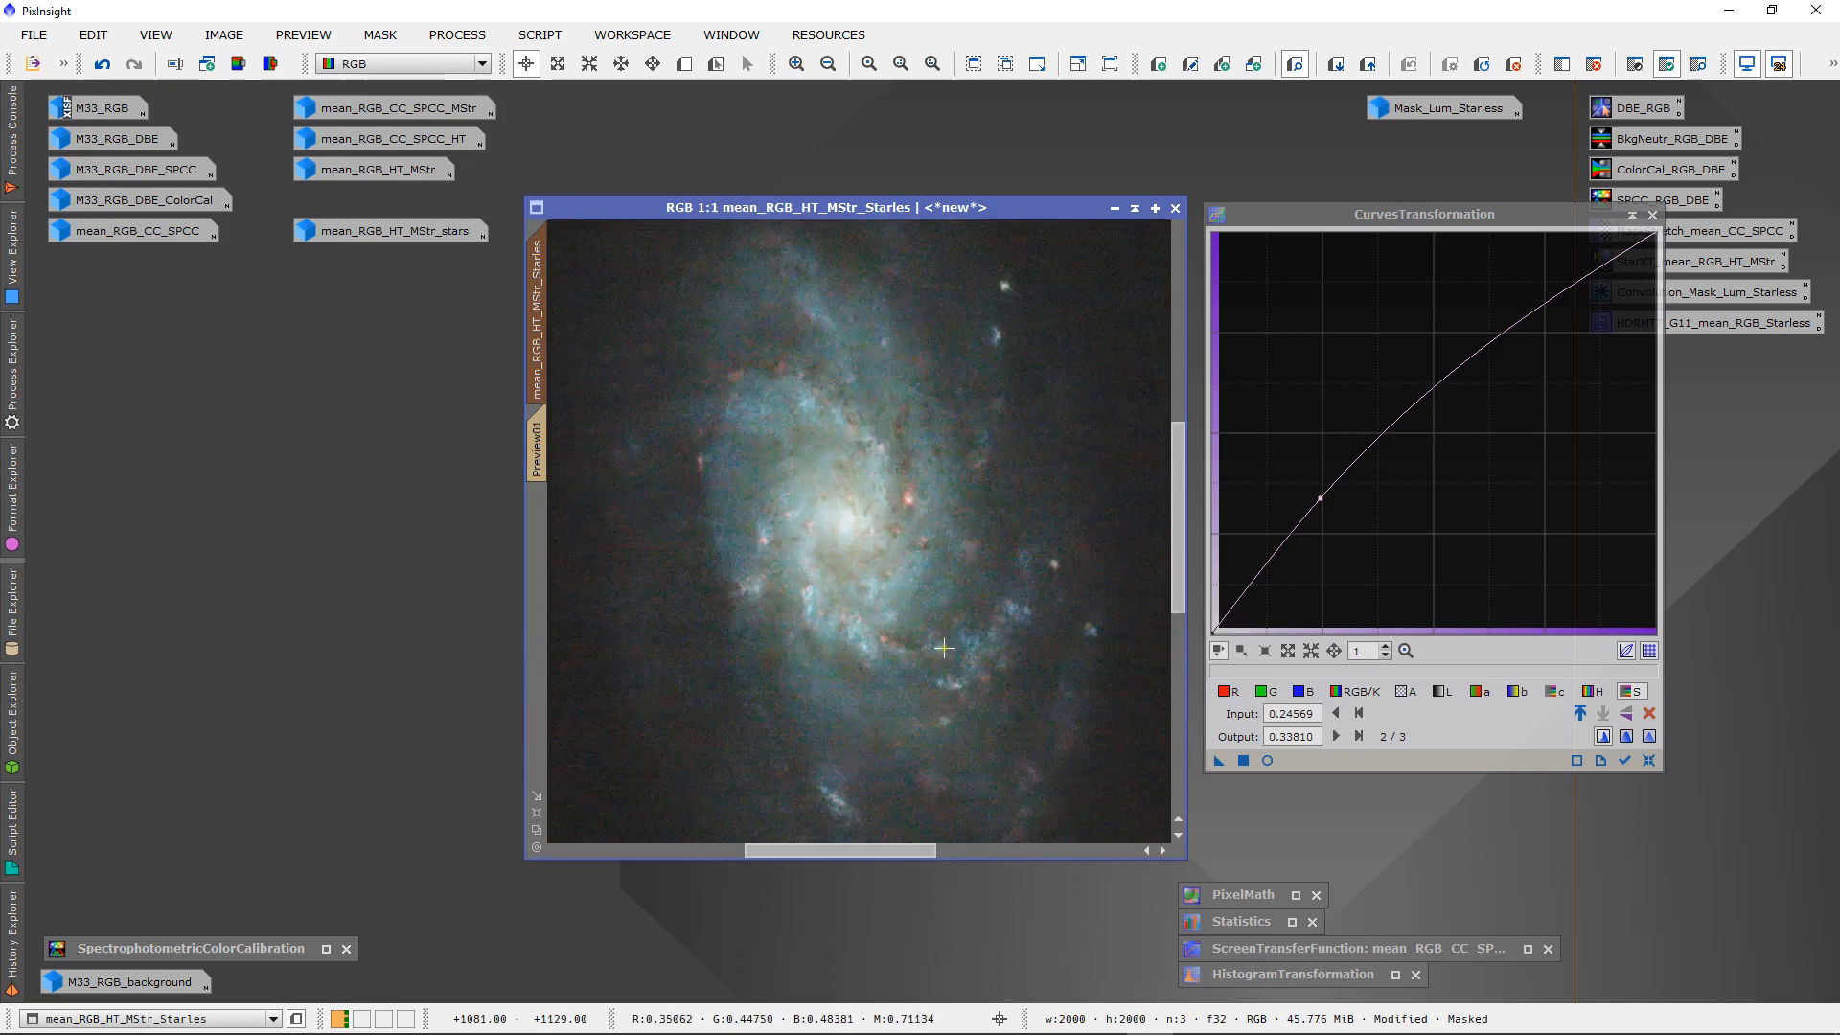
click(103, 65)
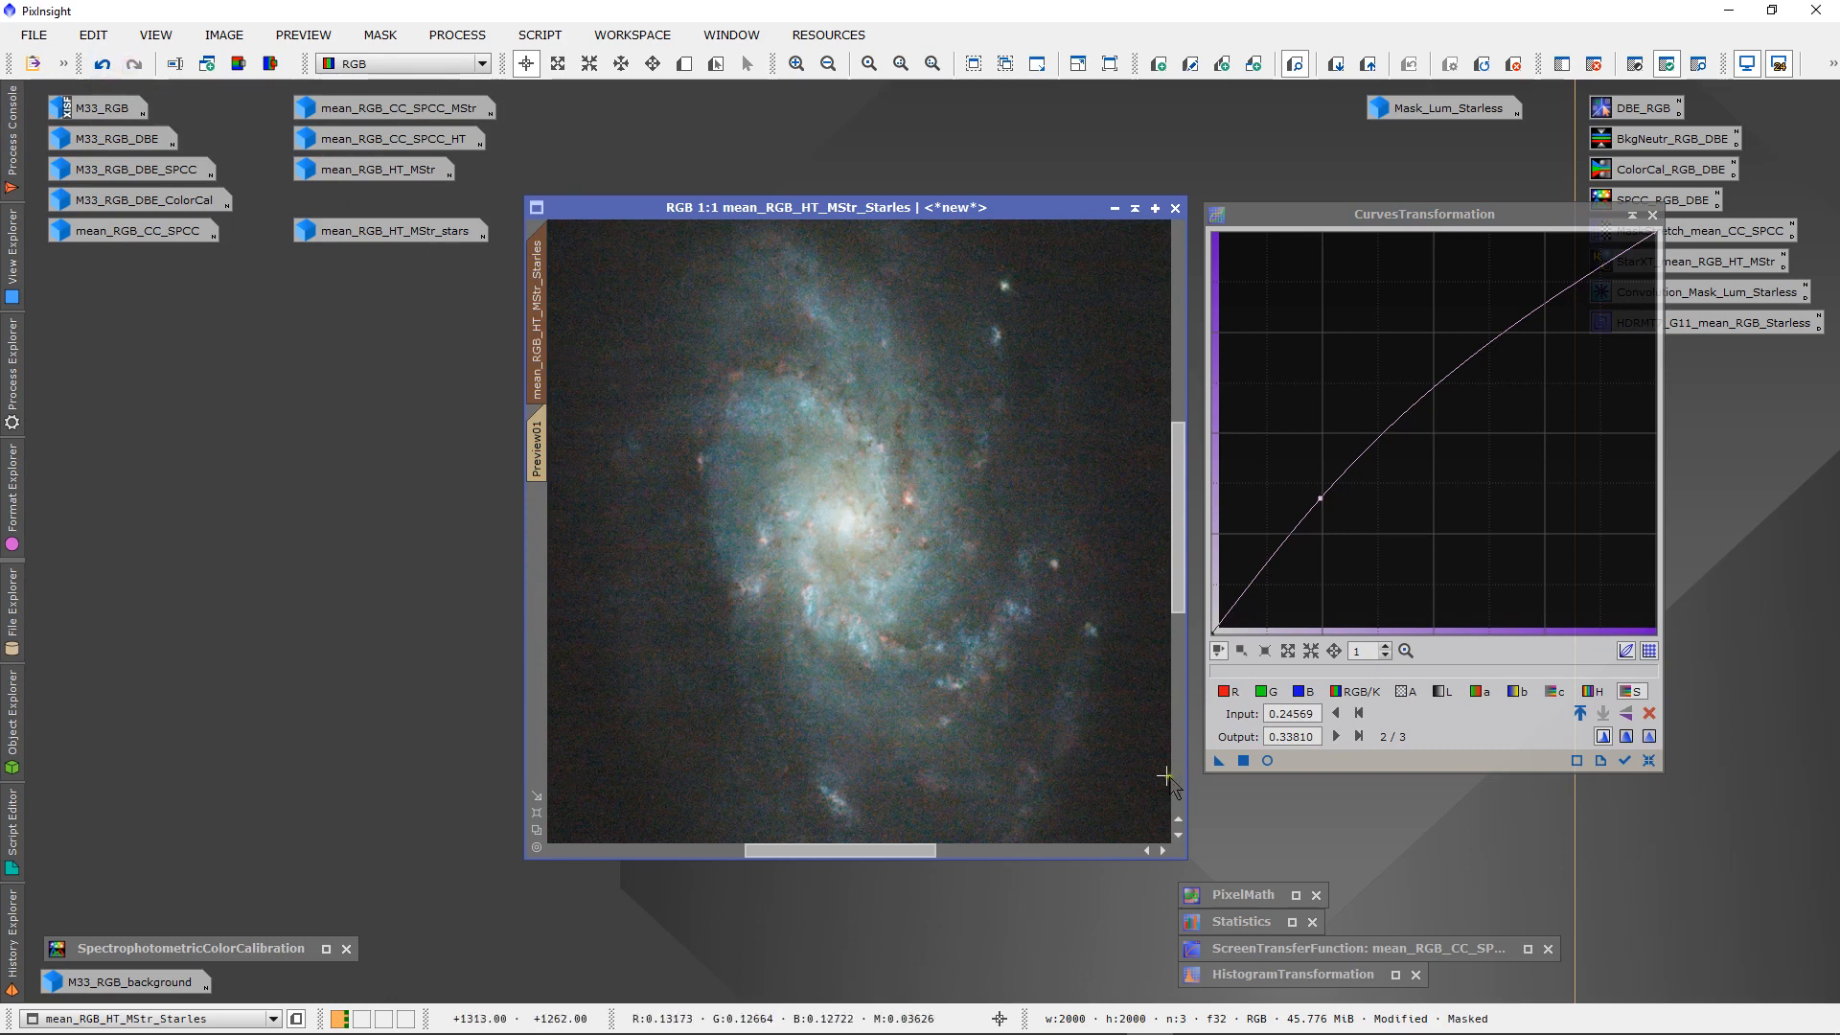
click(1219, 762)
drag(1219, 767, 1065, 678)
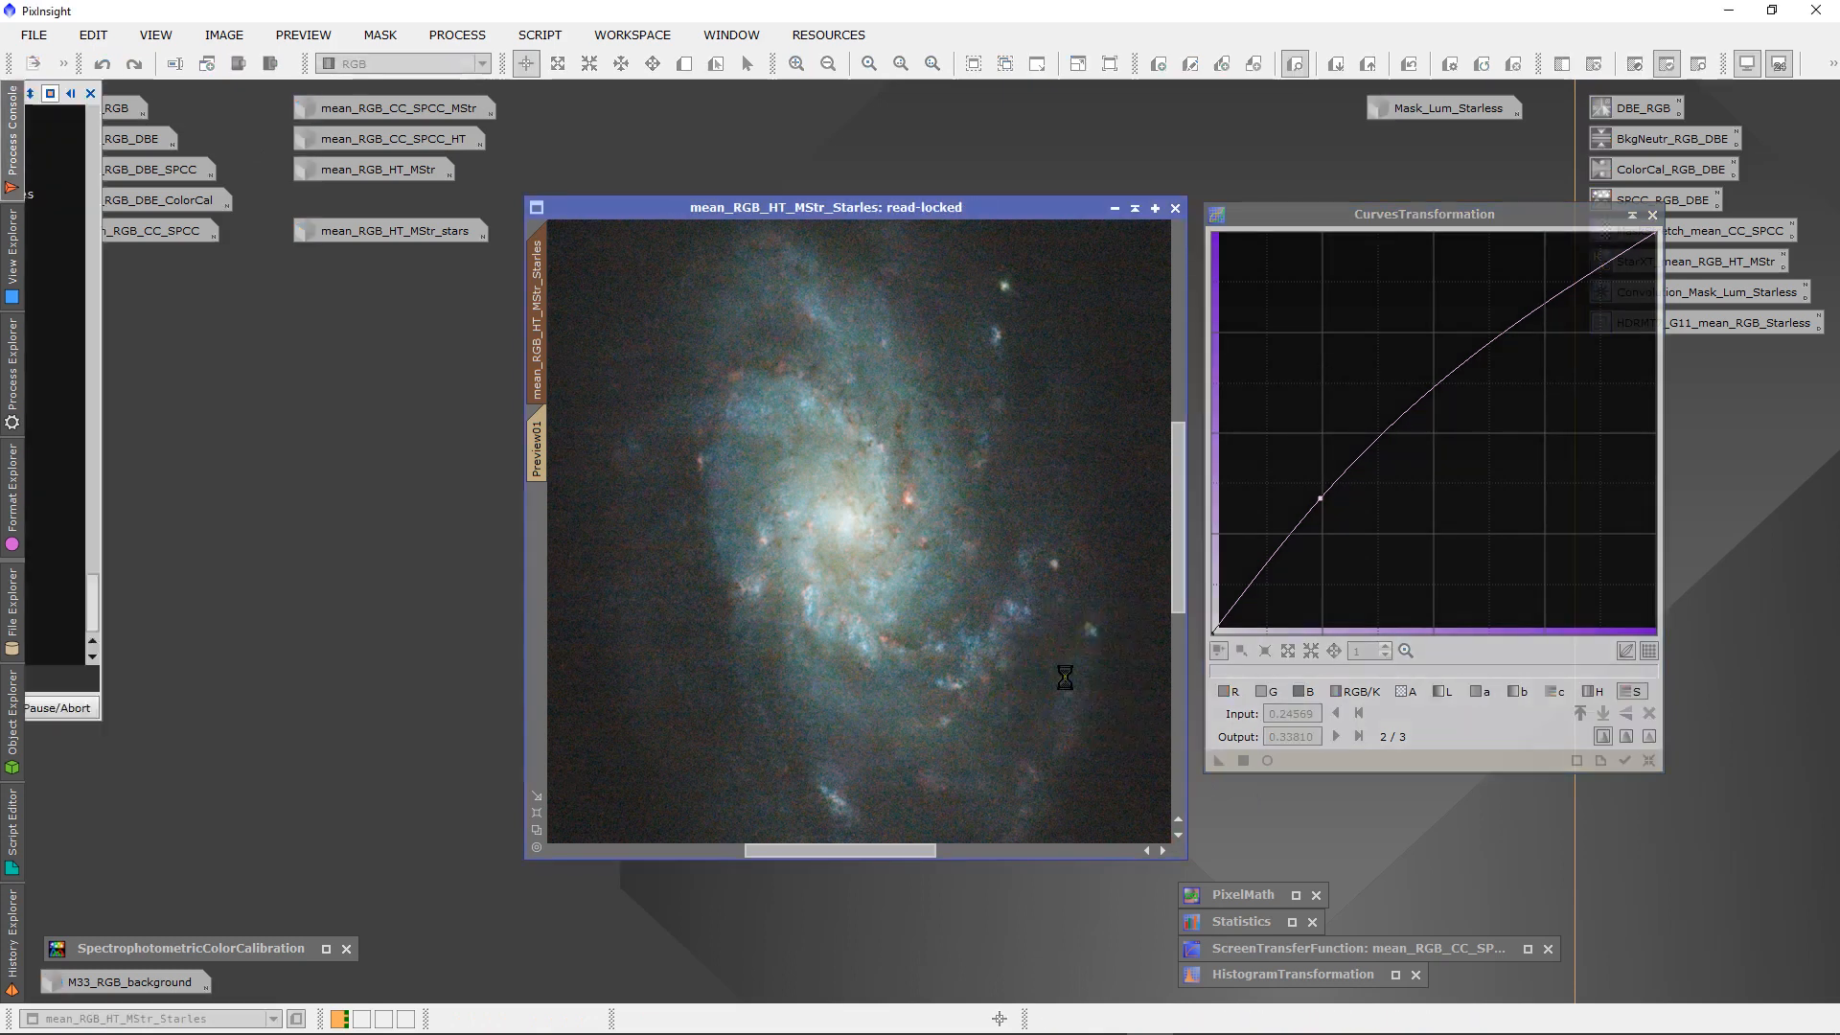
scroll(975, 638, down, 1)
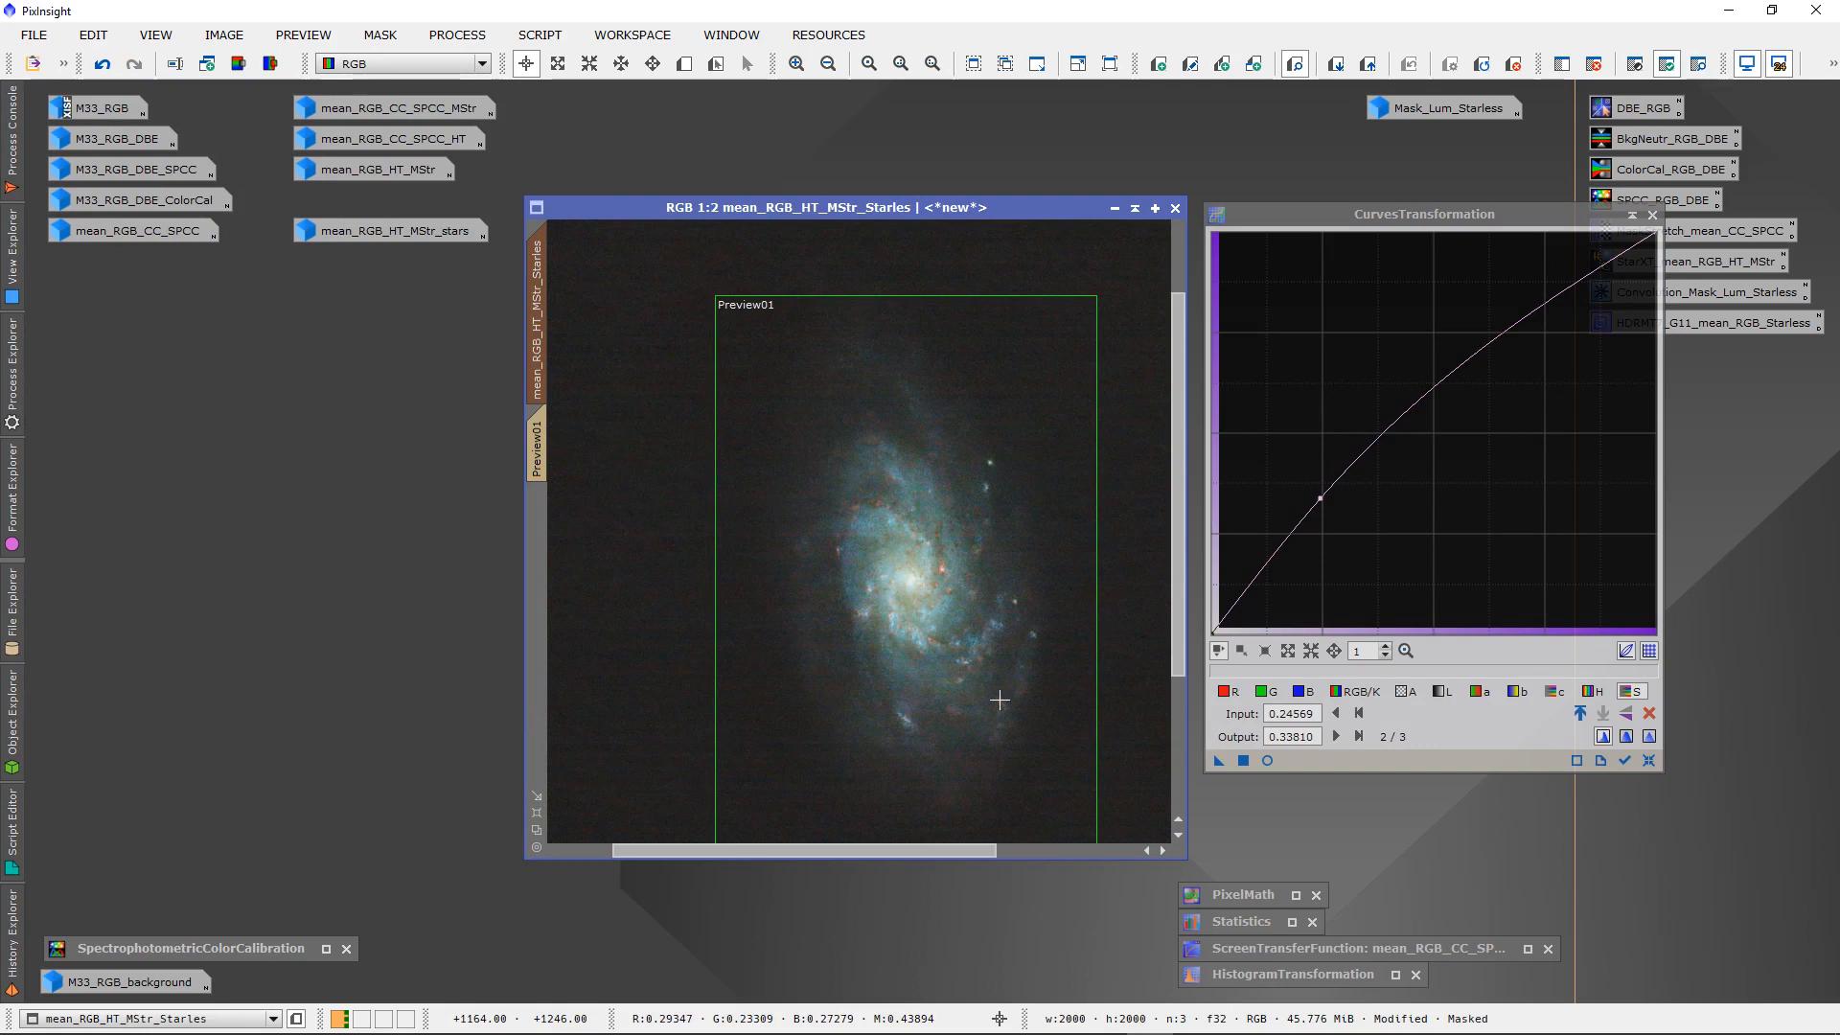
scroll(939, 638, up, 1)
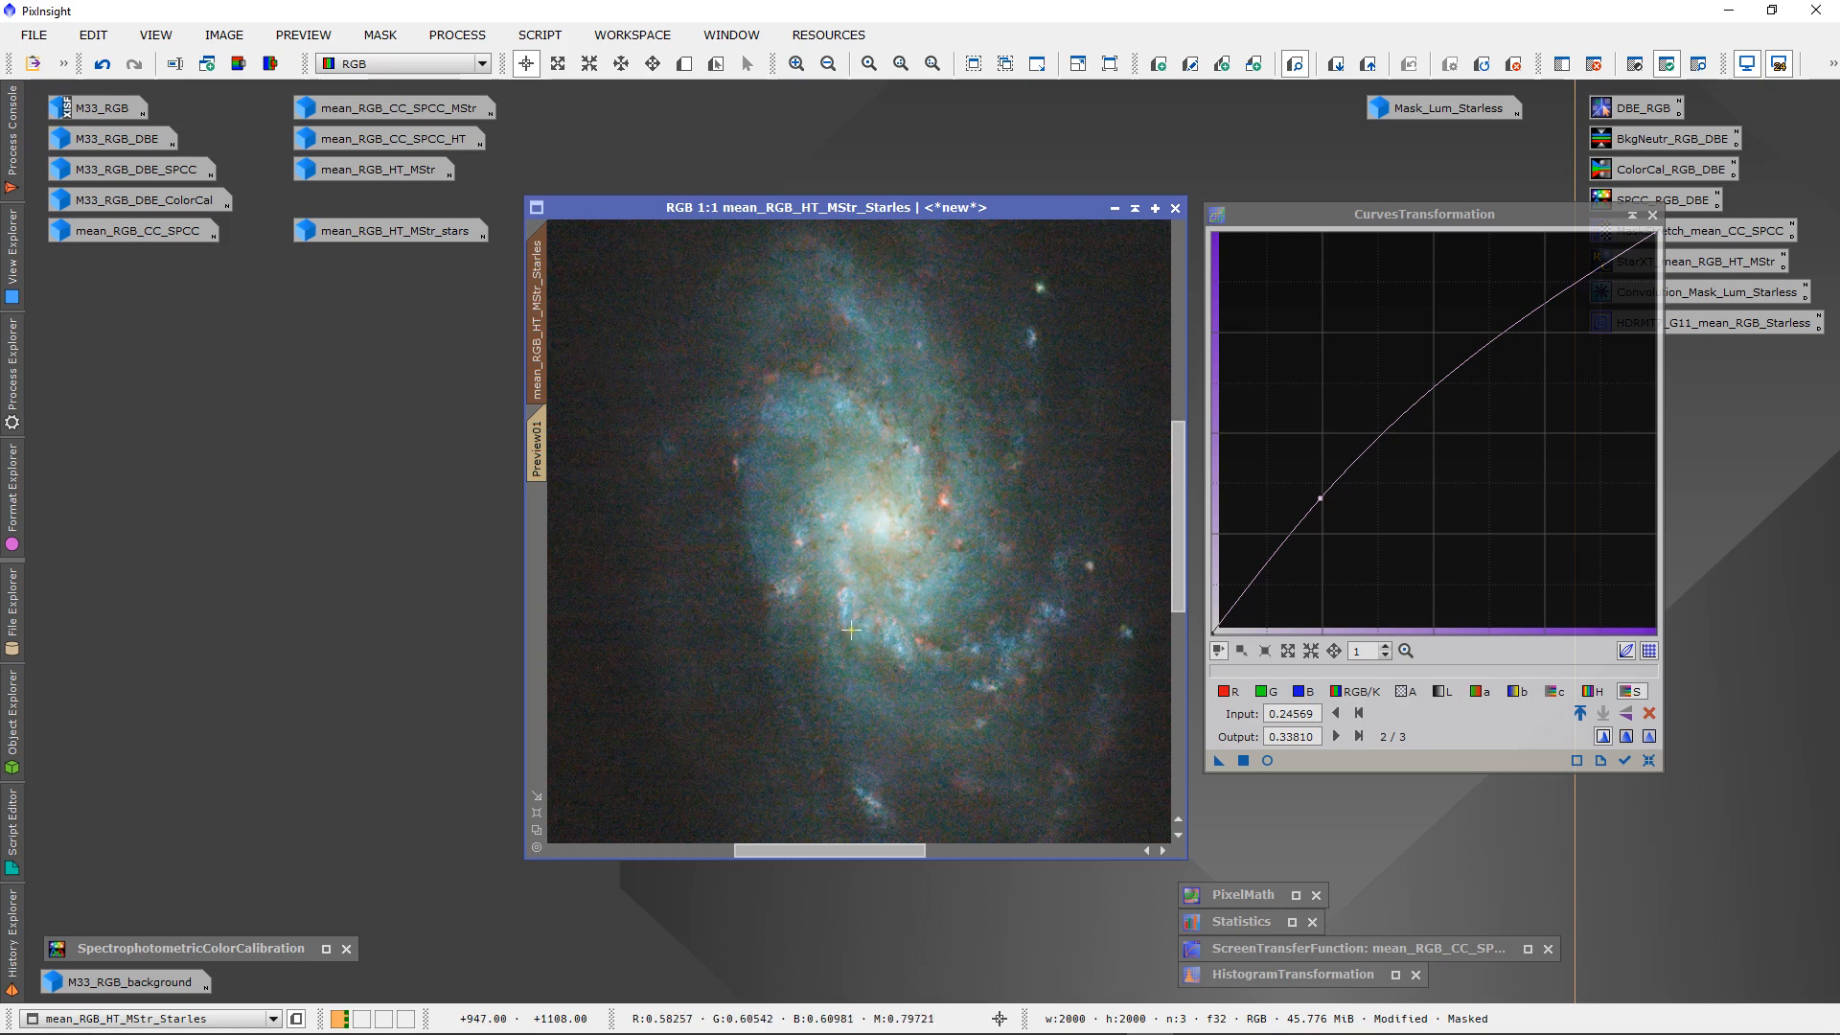
- Move the starless image aside and open the SCNR process
drag(1027, 210, 936, 271)
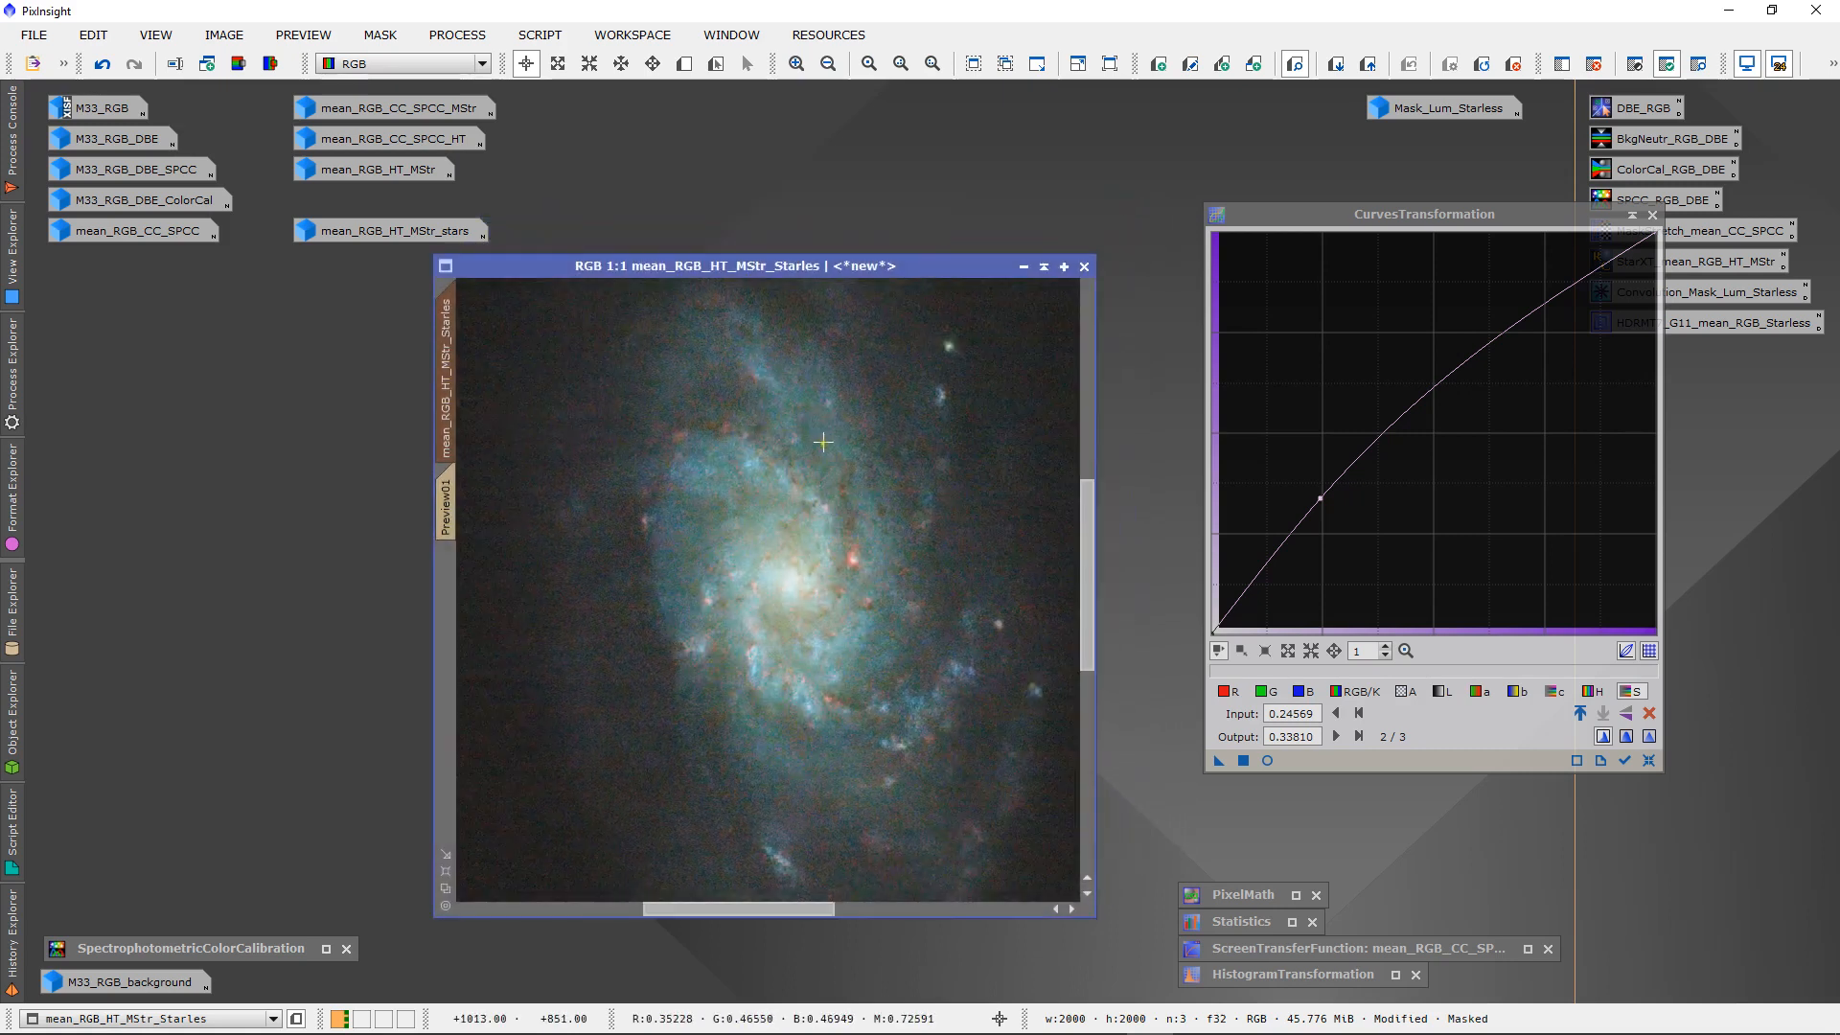
click(457, 34)
mouse_move(596, 19)
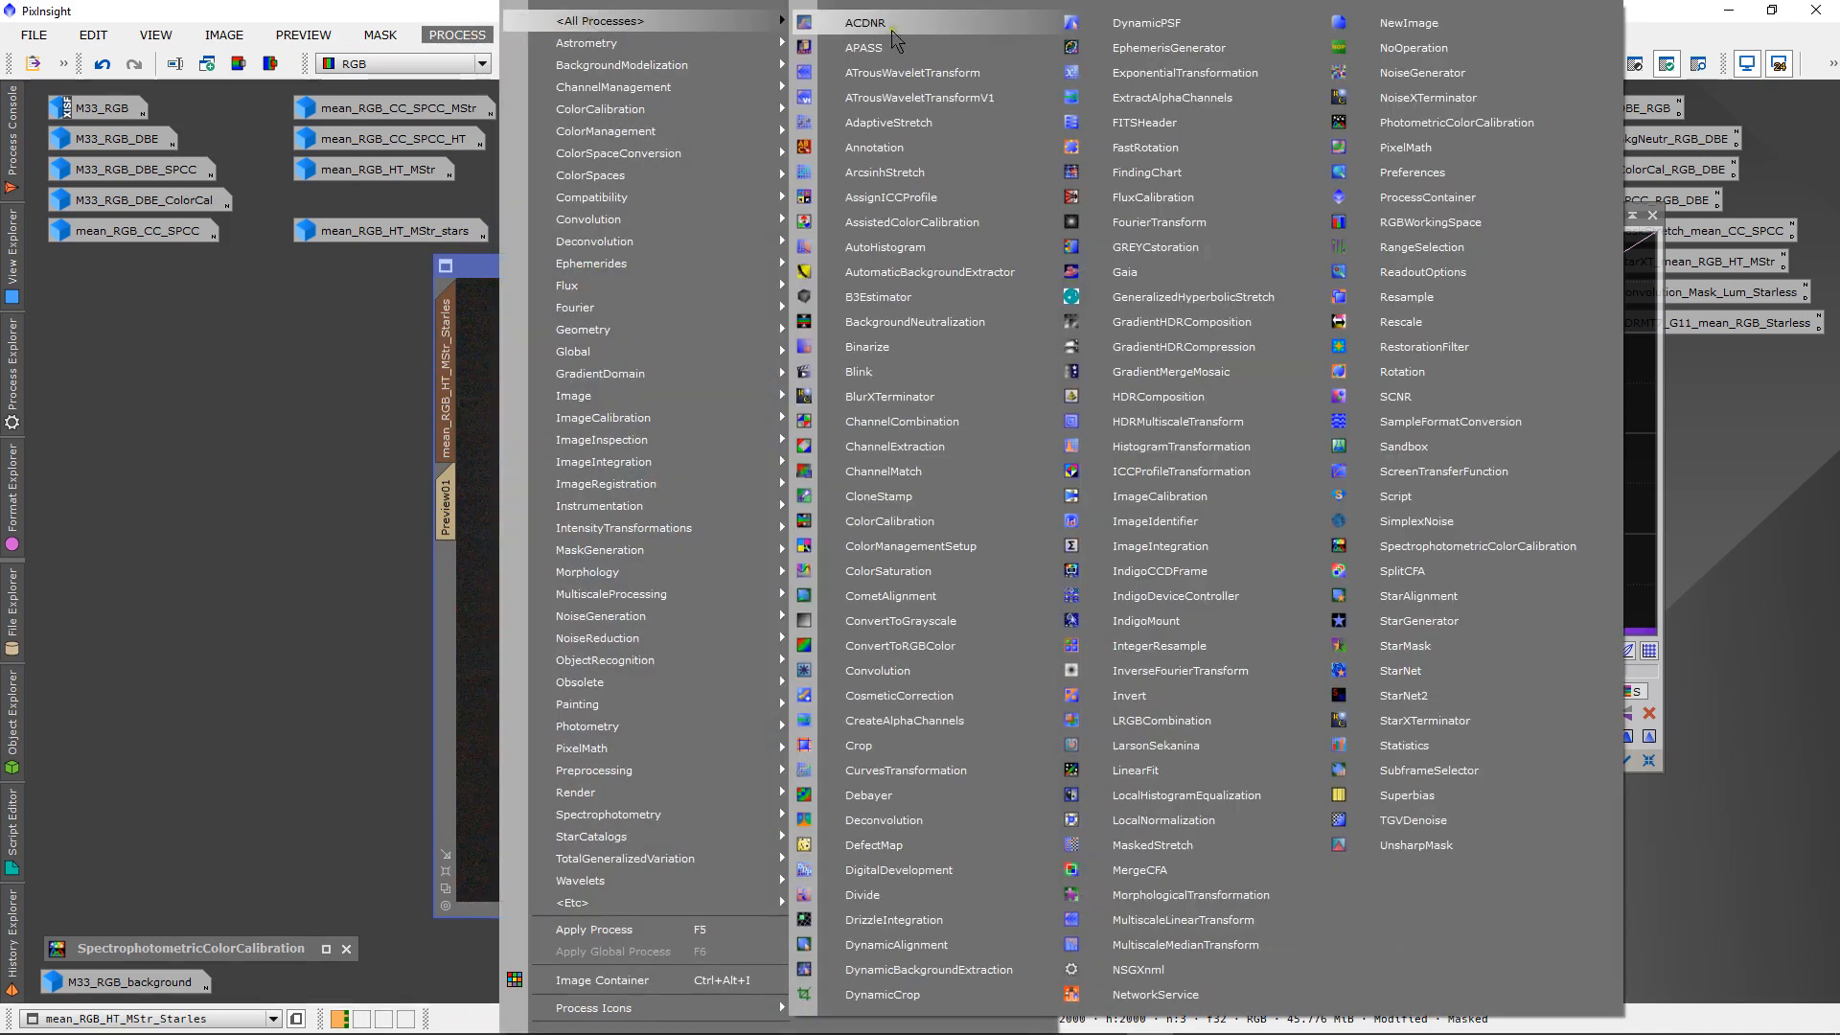
click(1395, 399)
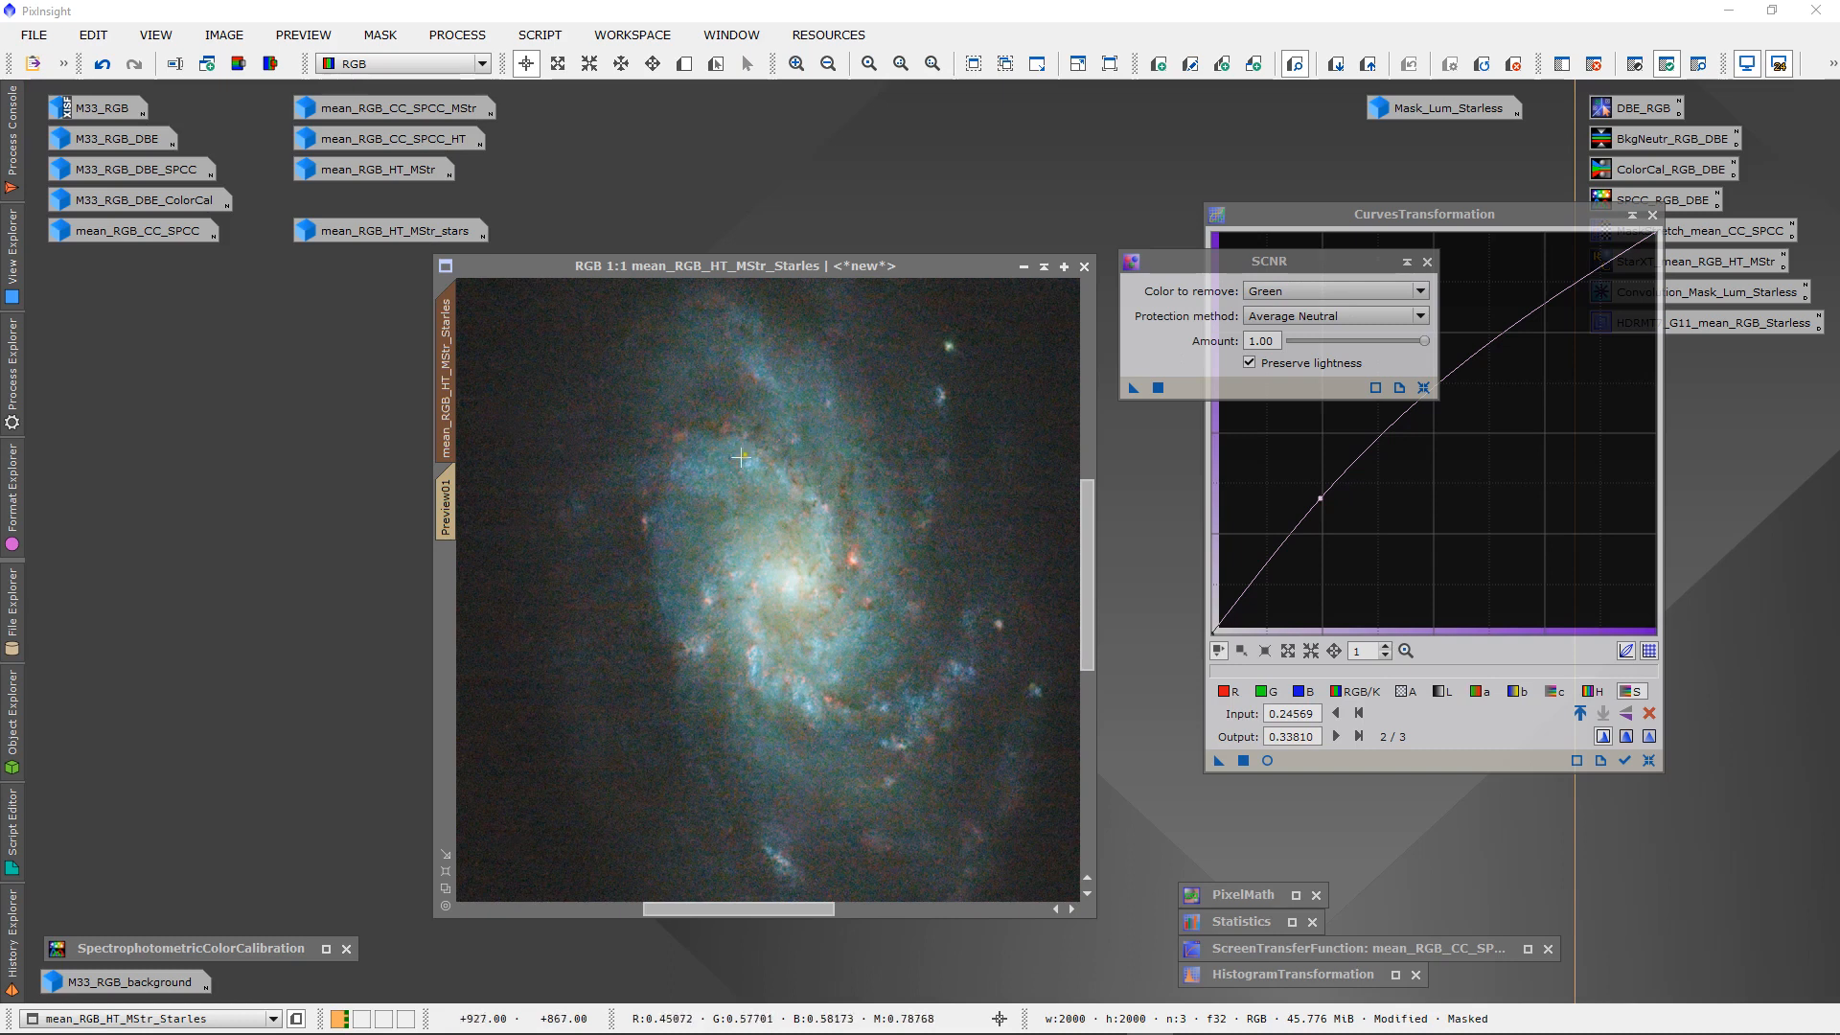
- Set SCNR to remove green and apply it to the full mean_RGB_HT_MStr_Starles image
click(1422, 292)
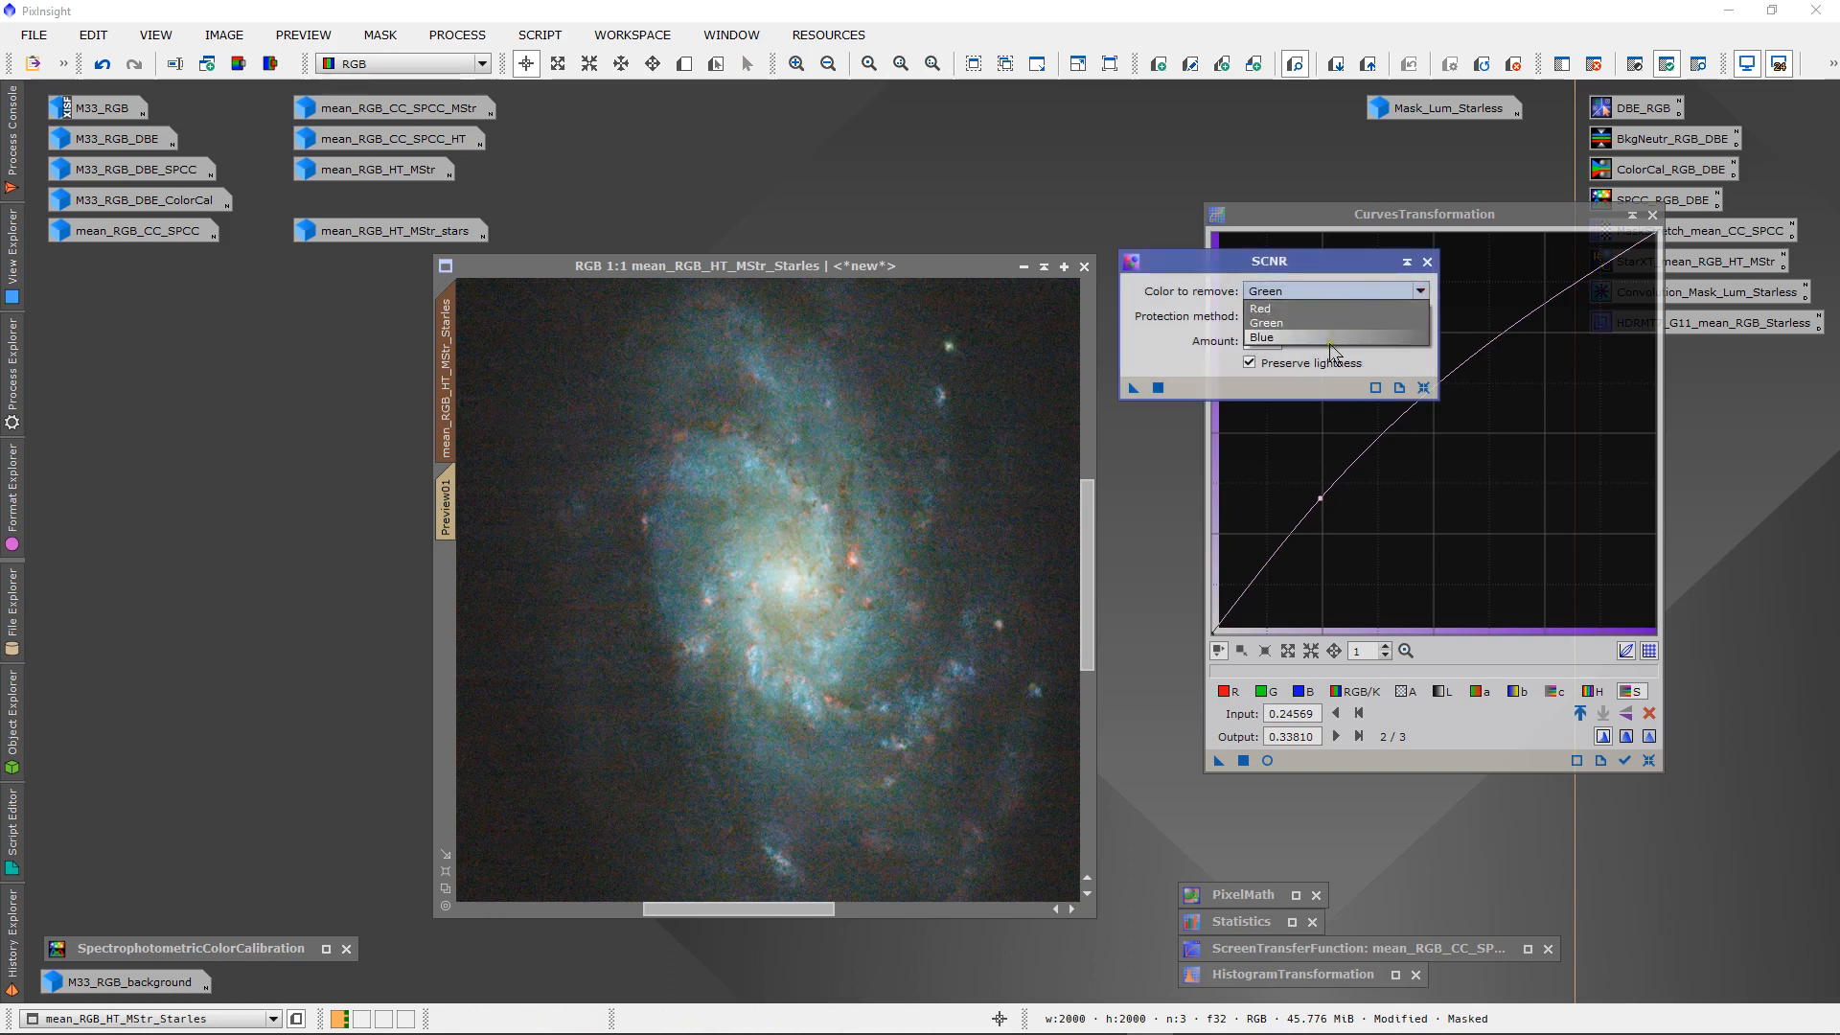
click(1303, 324)
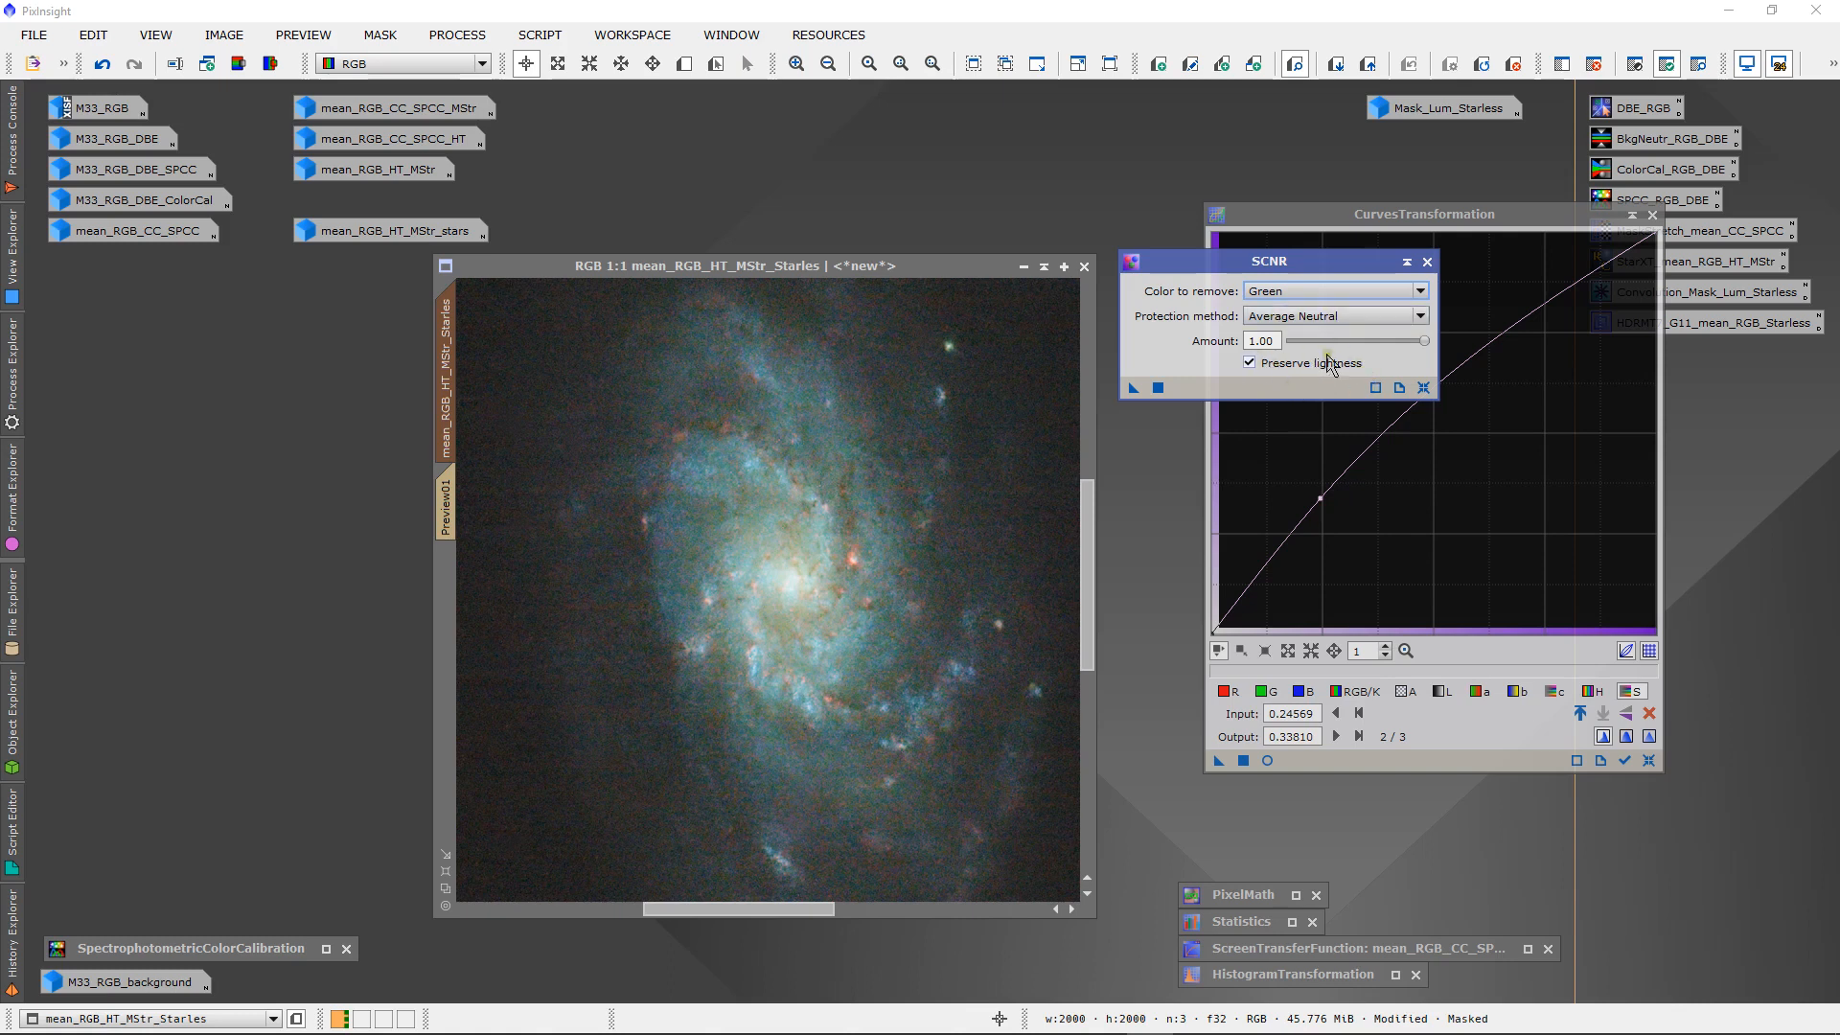
drag(1133, 387, 983, 492)
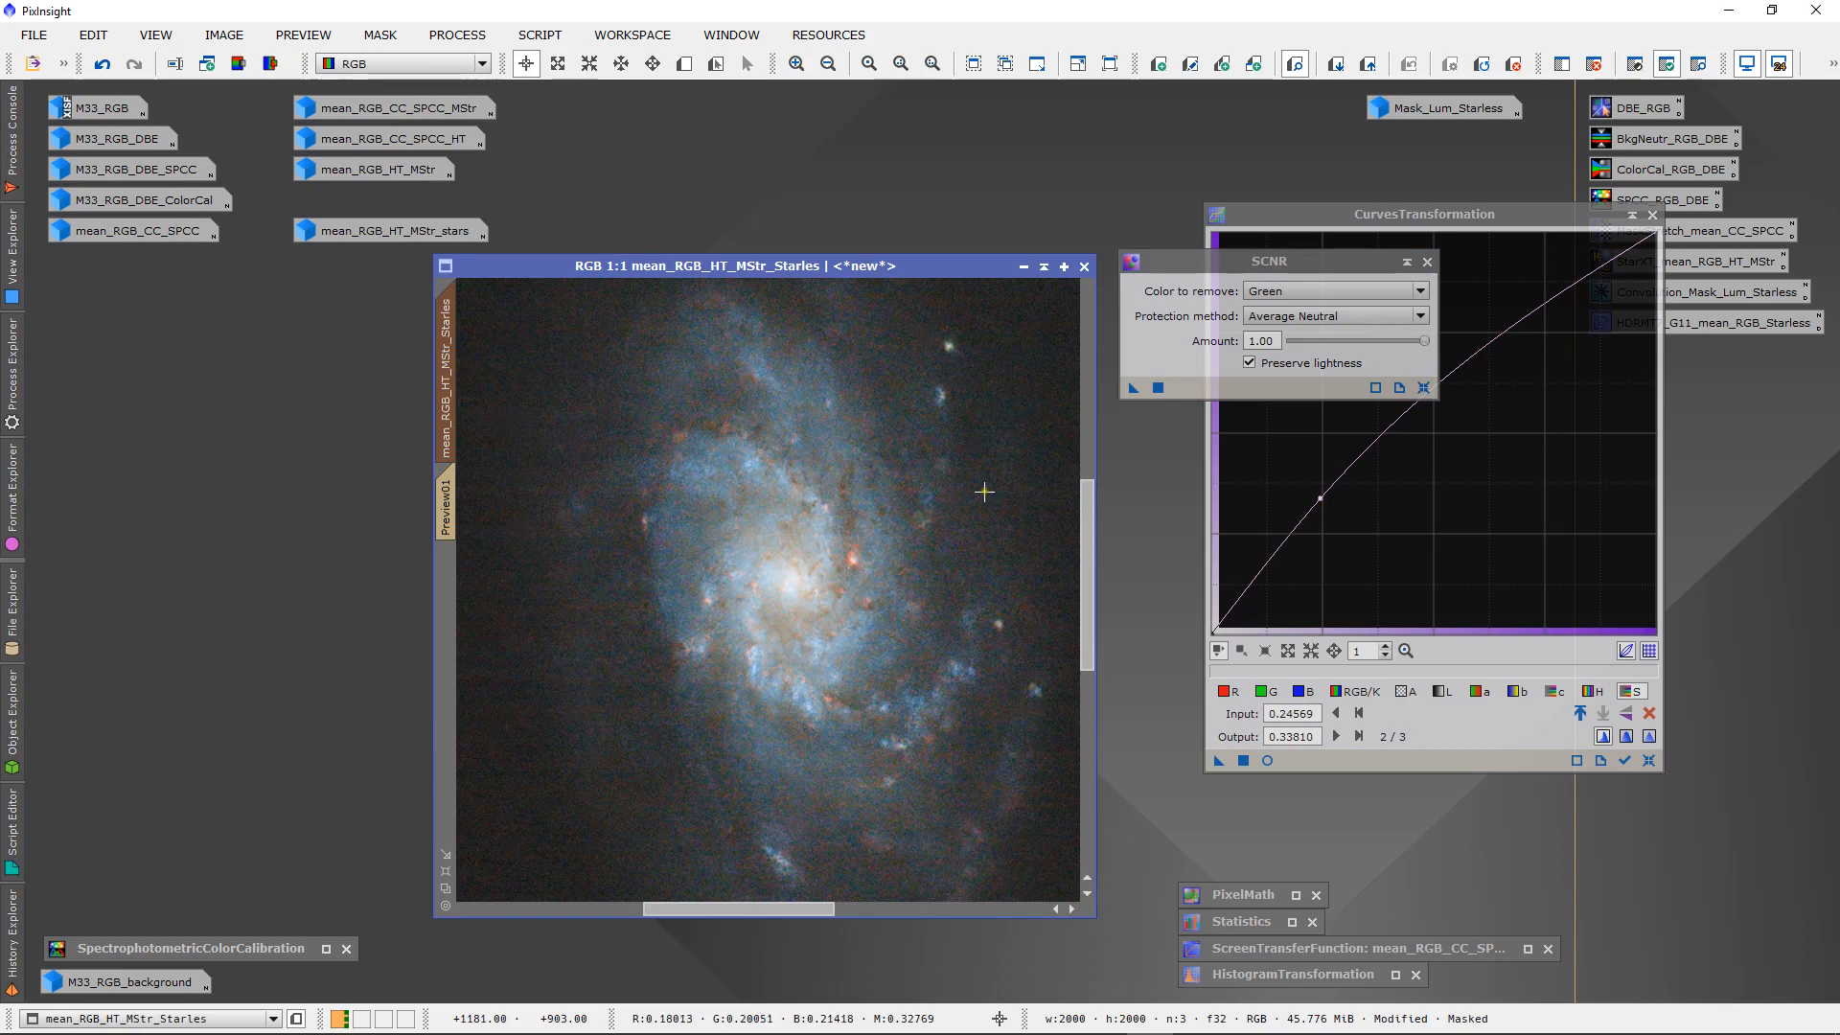
scroll(851, 569, down, 1)
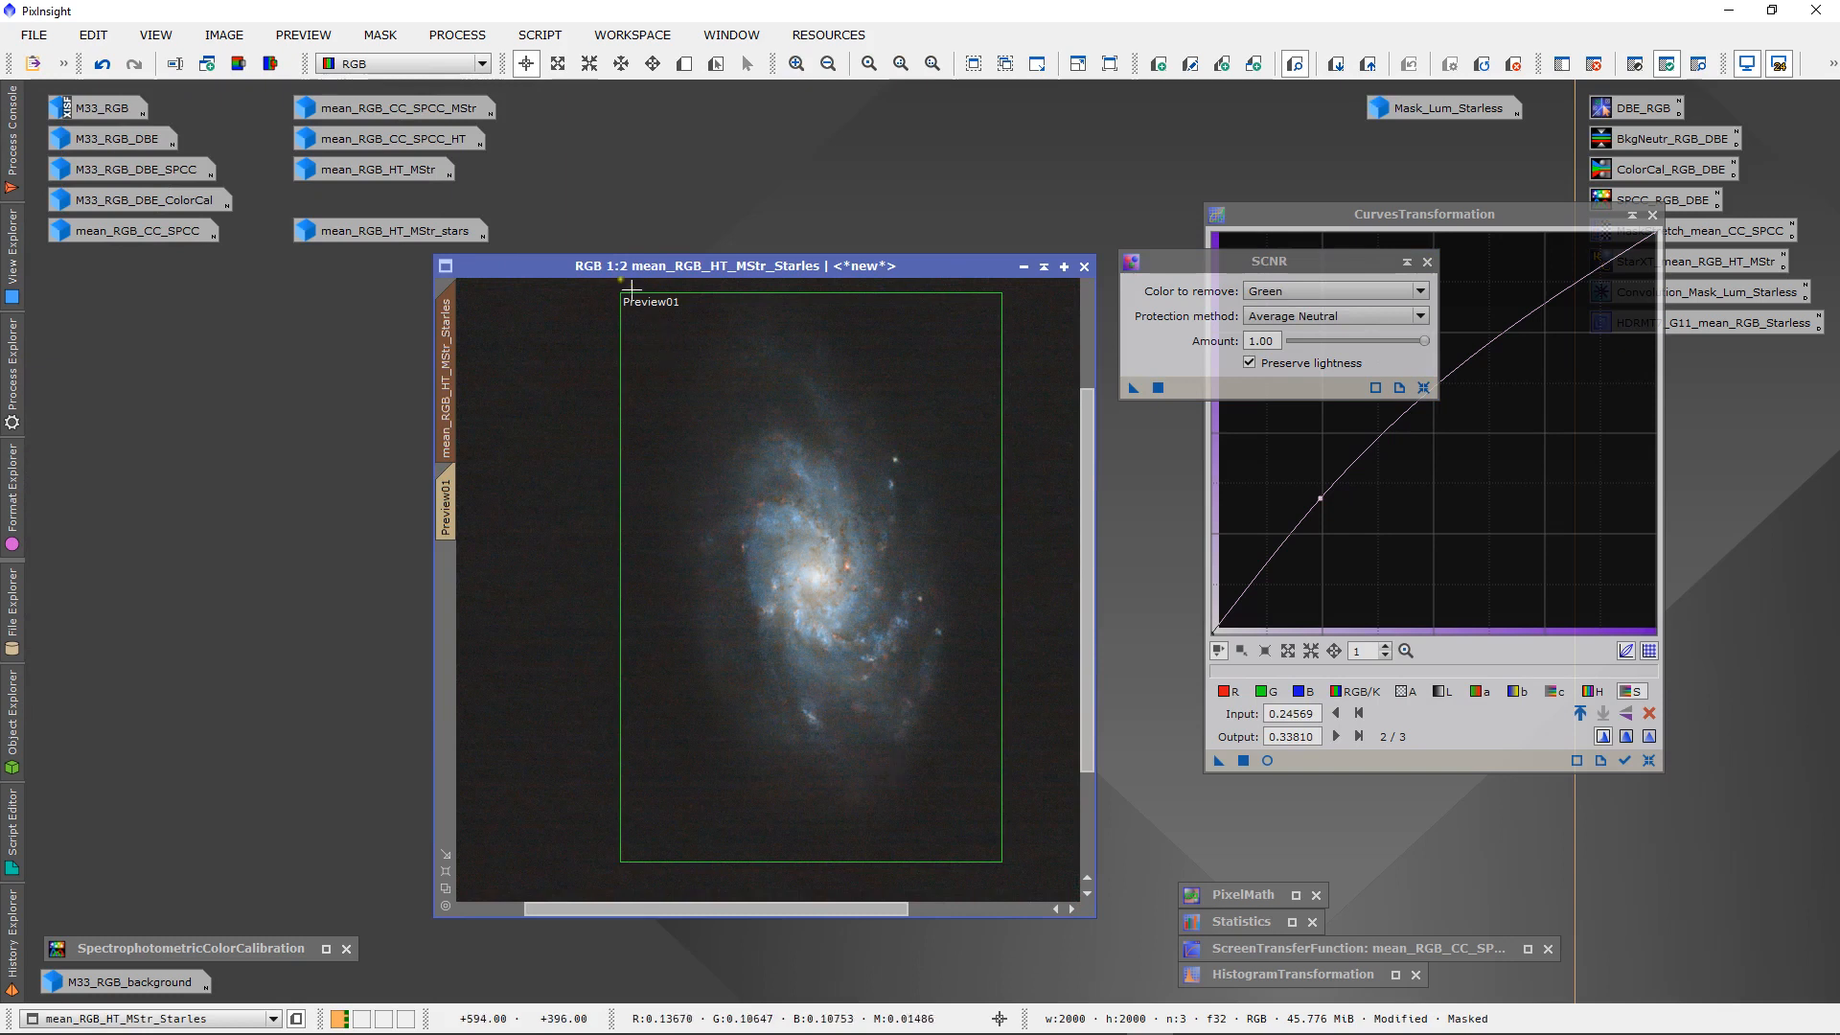
- Undo the green removal for comparison, reapply SCNR to the starless image, and inspect the galaxy's colours
click(103, 65)
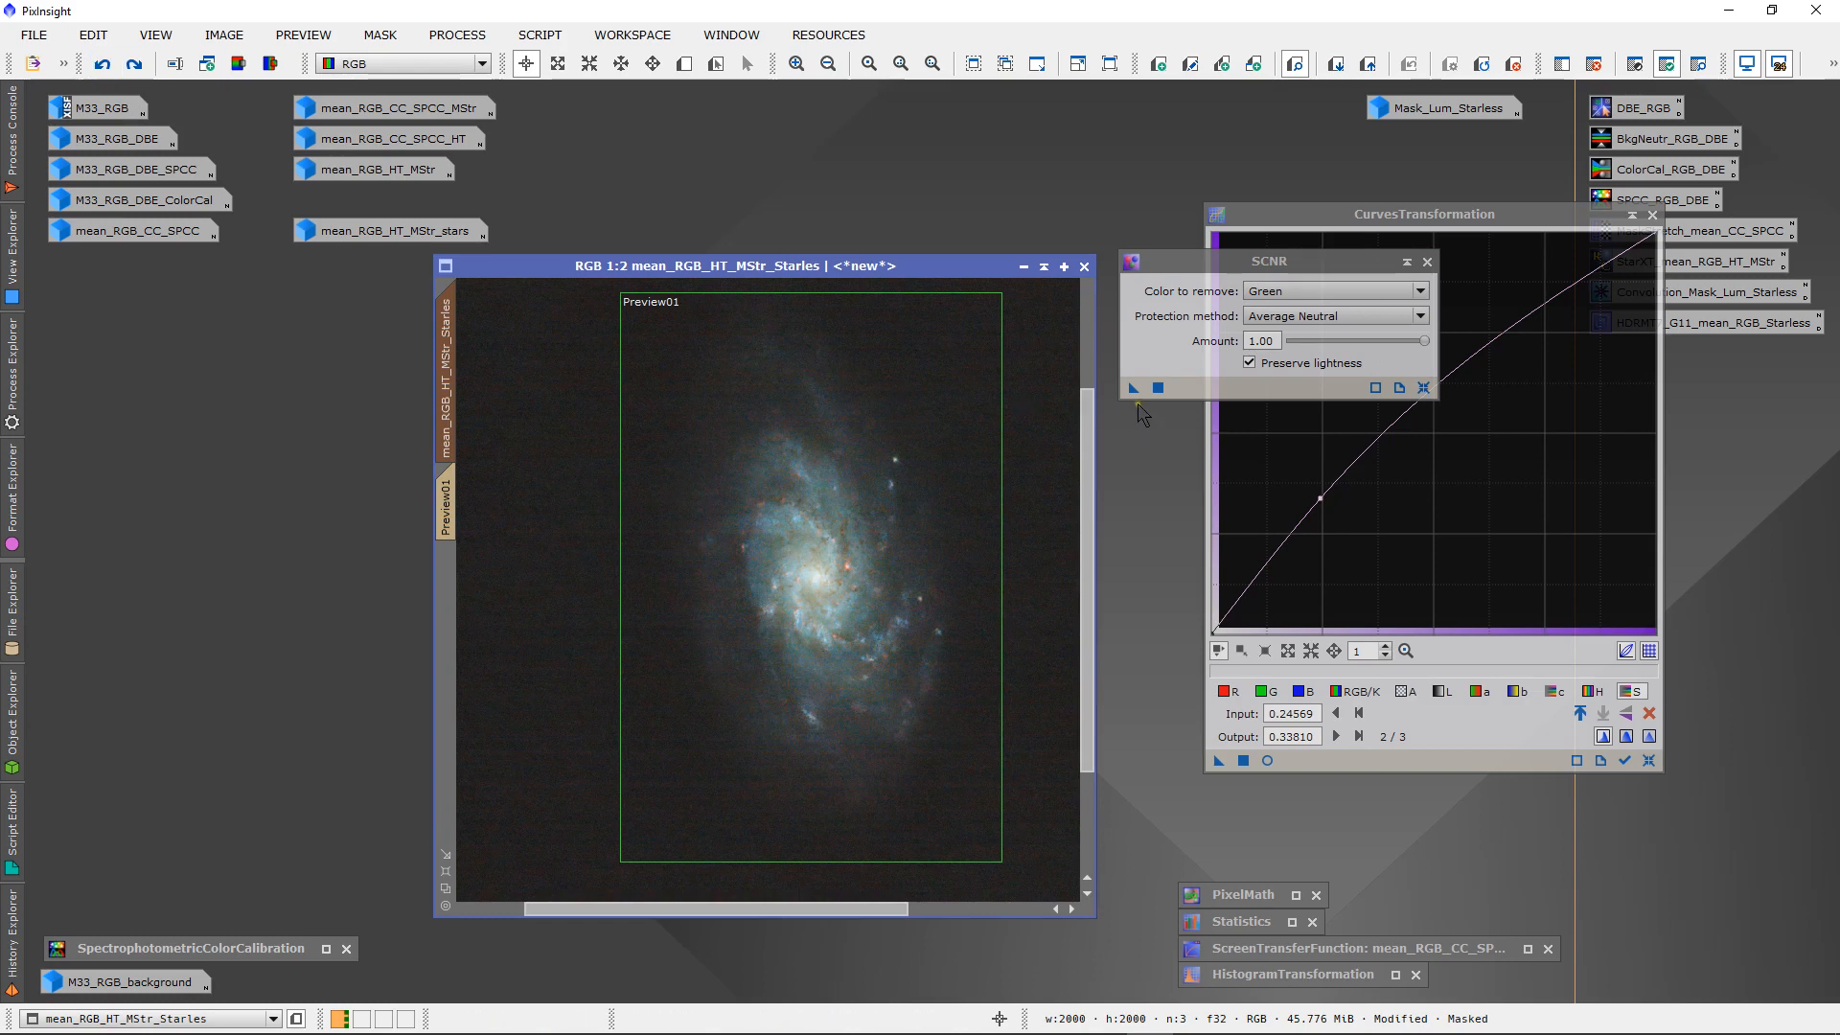
drag(1134, 387, 913, 533)
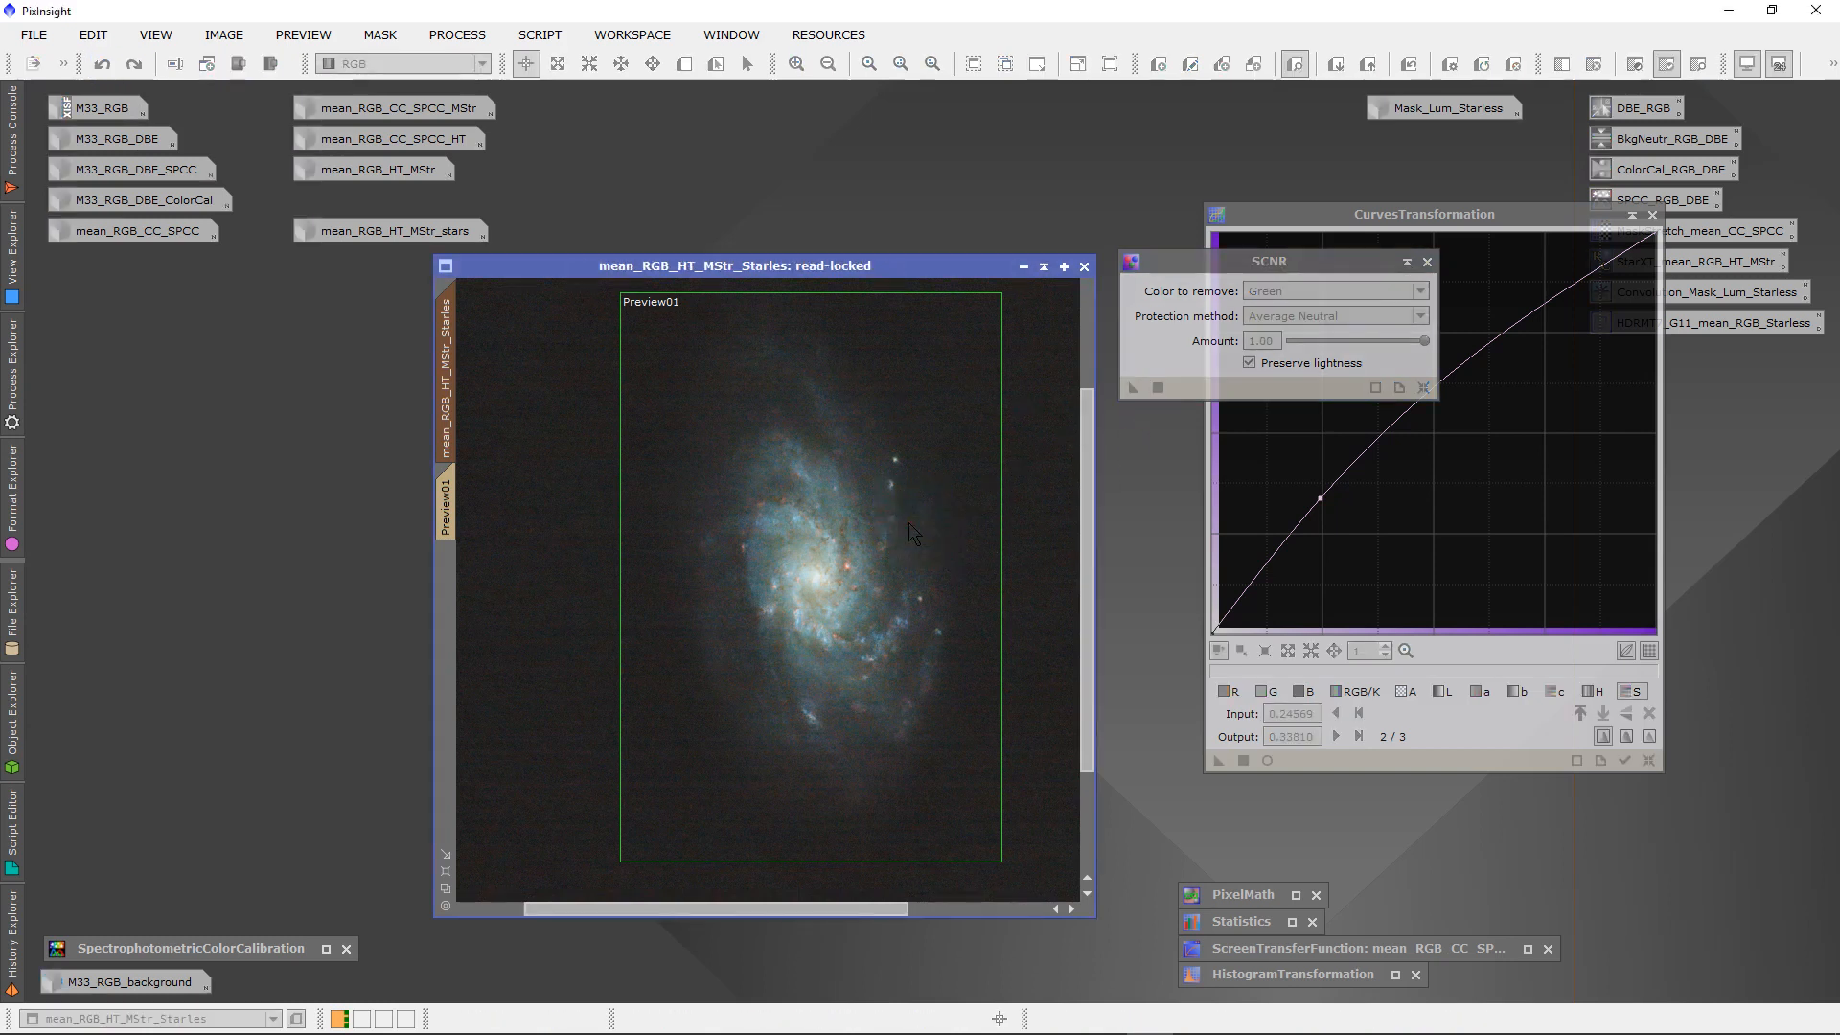
scroll(866, 537, up, 1)
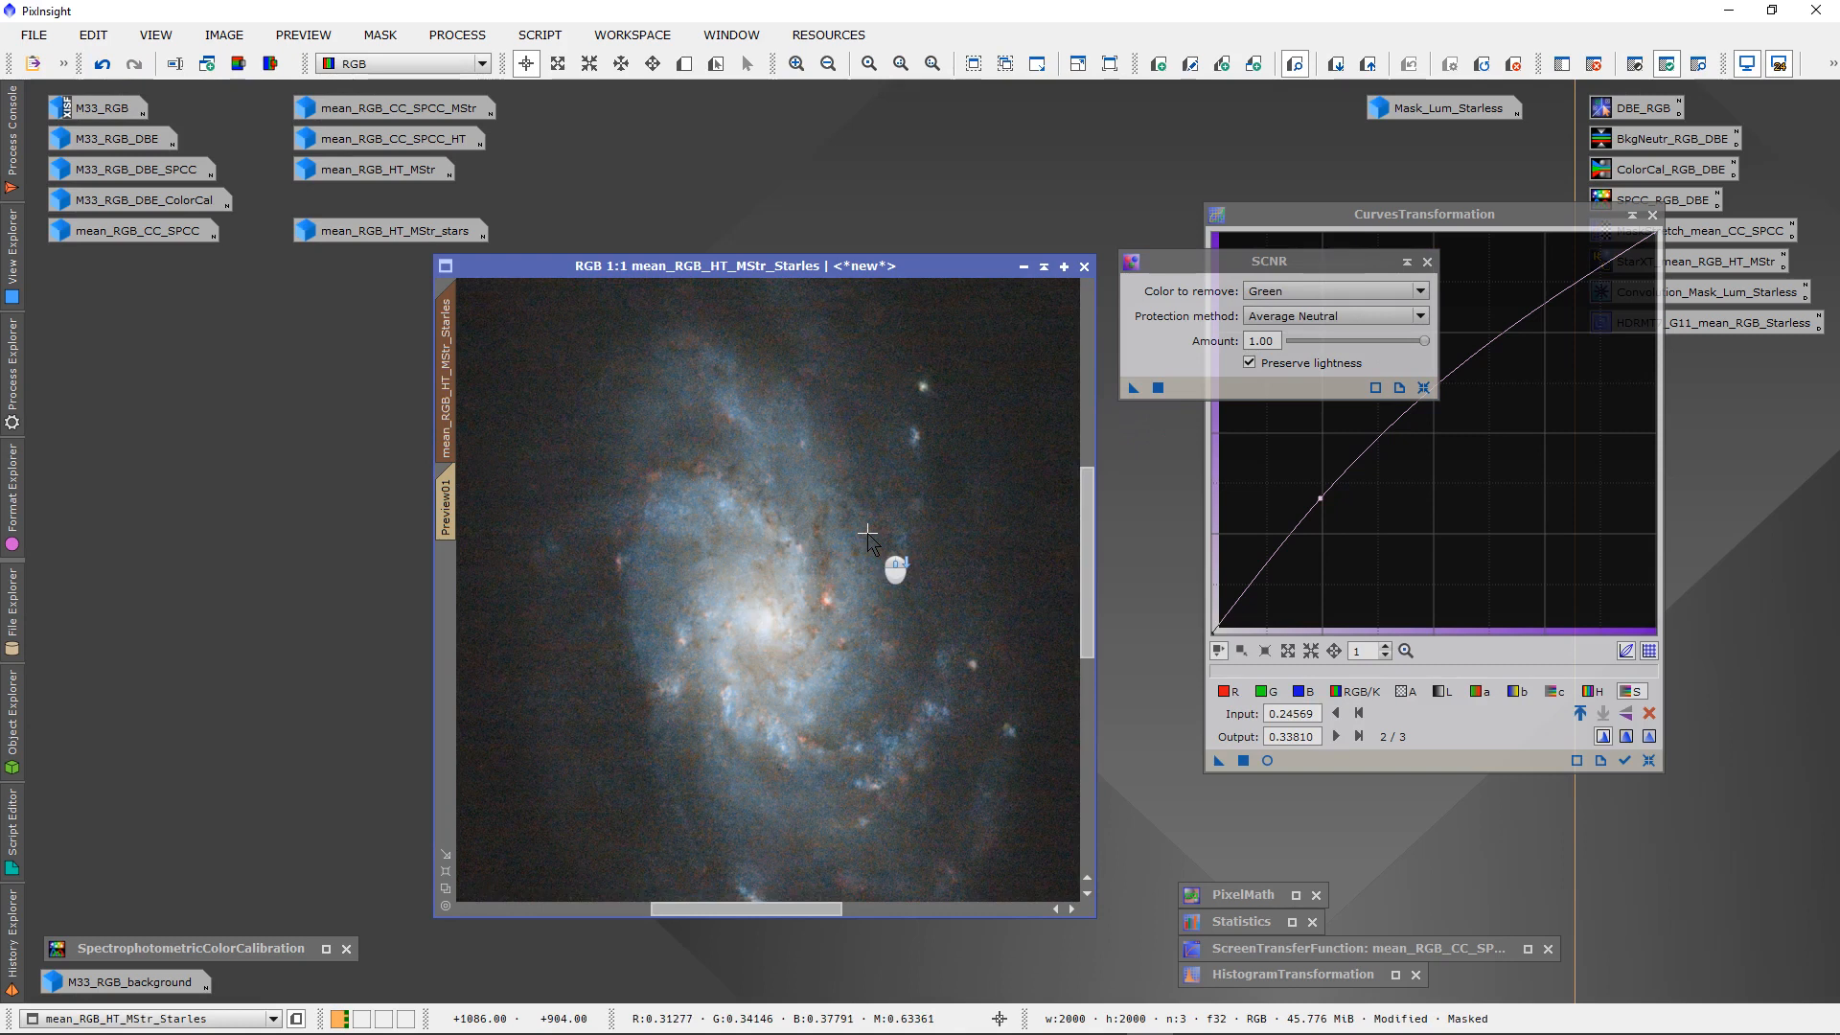
scroll(863, 539, down, 1)
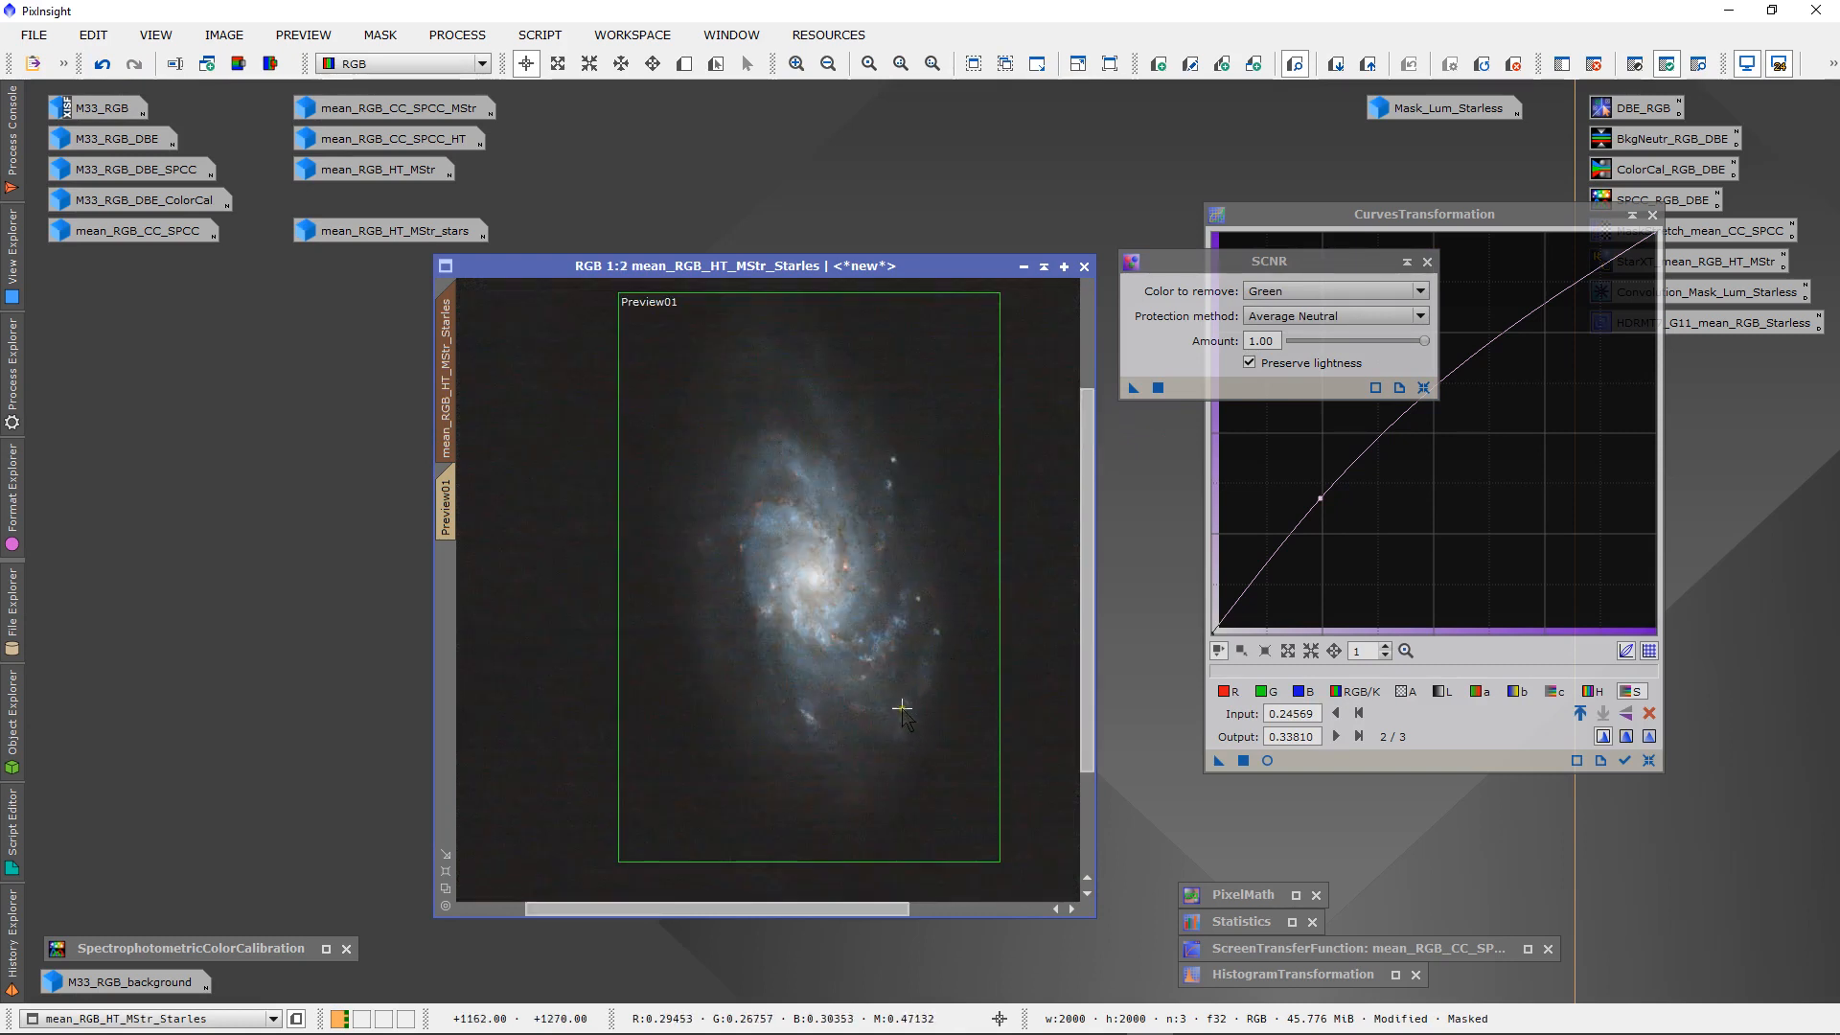
- Save the CurvesTransformation settings as a process icon on the workspace and name it CurveSat_mean_RGB_HT_MStr_Starless
drag(1217, 760, 1222, 837)
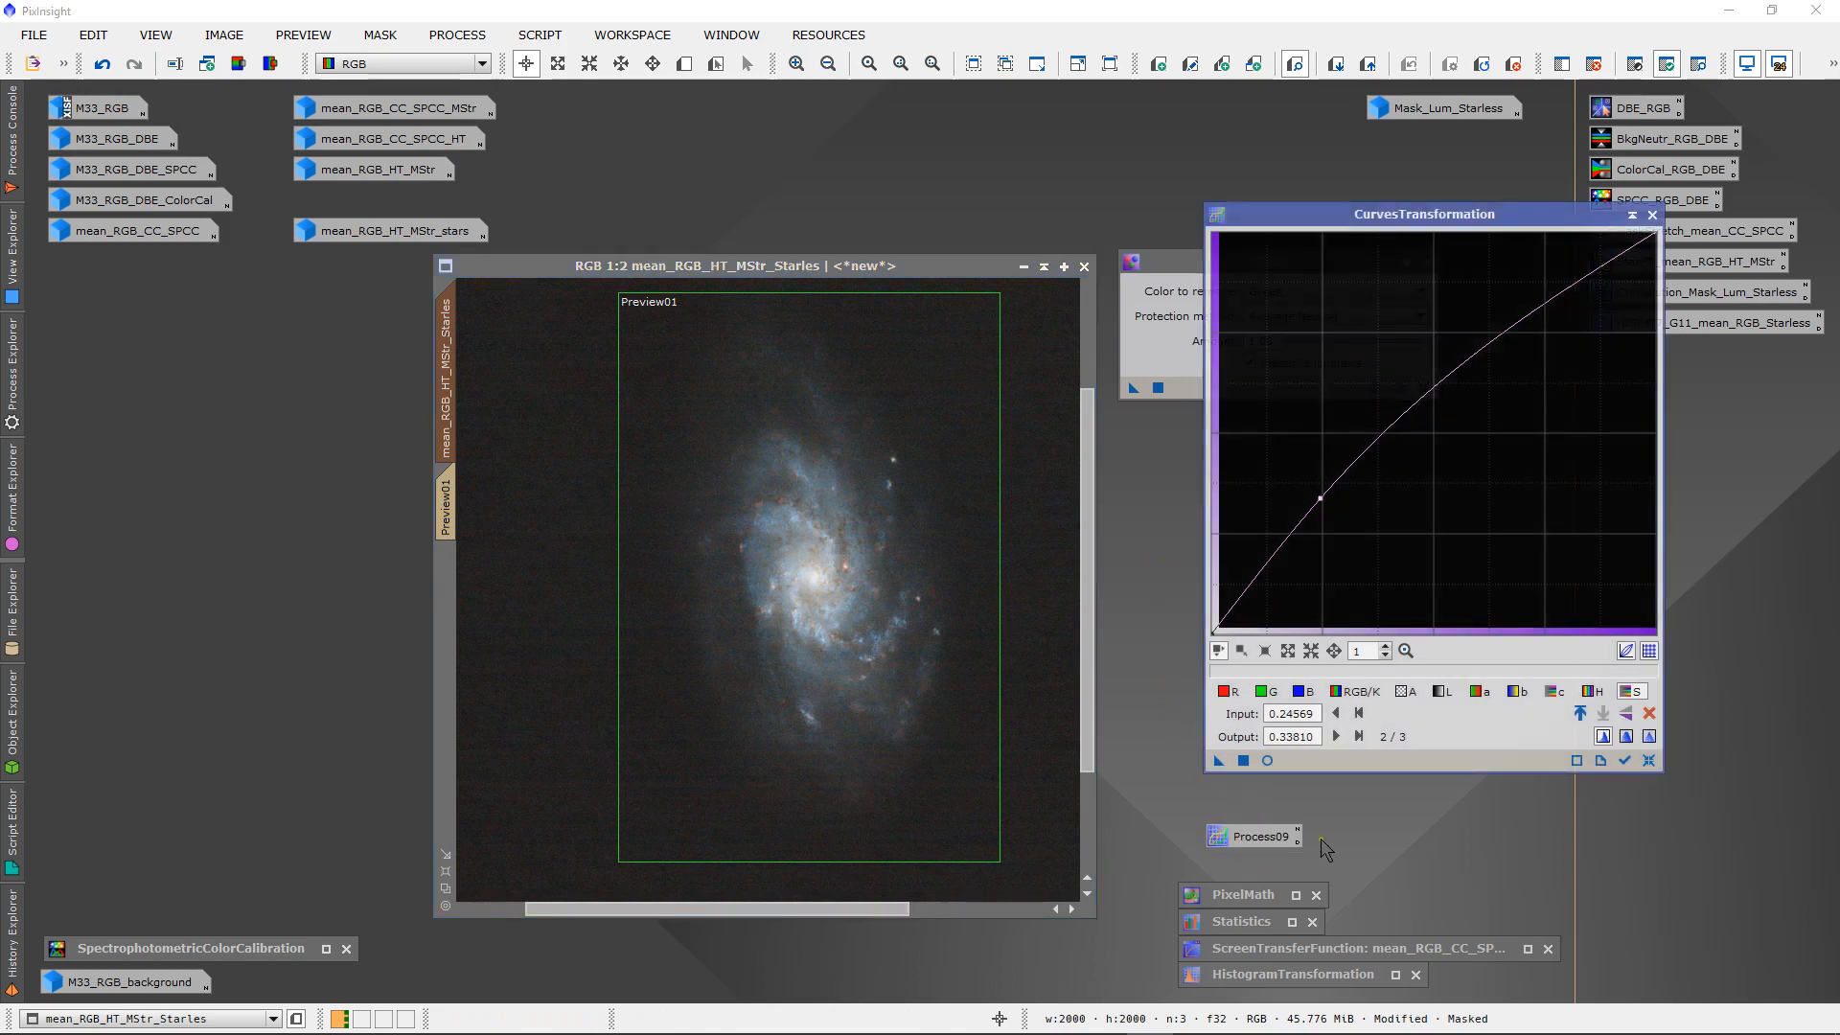
right_click(1247, 834)
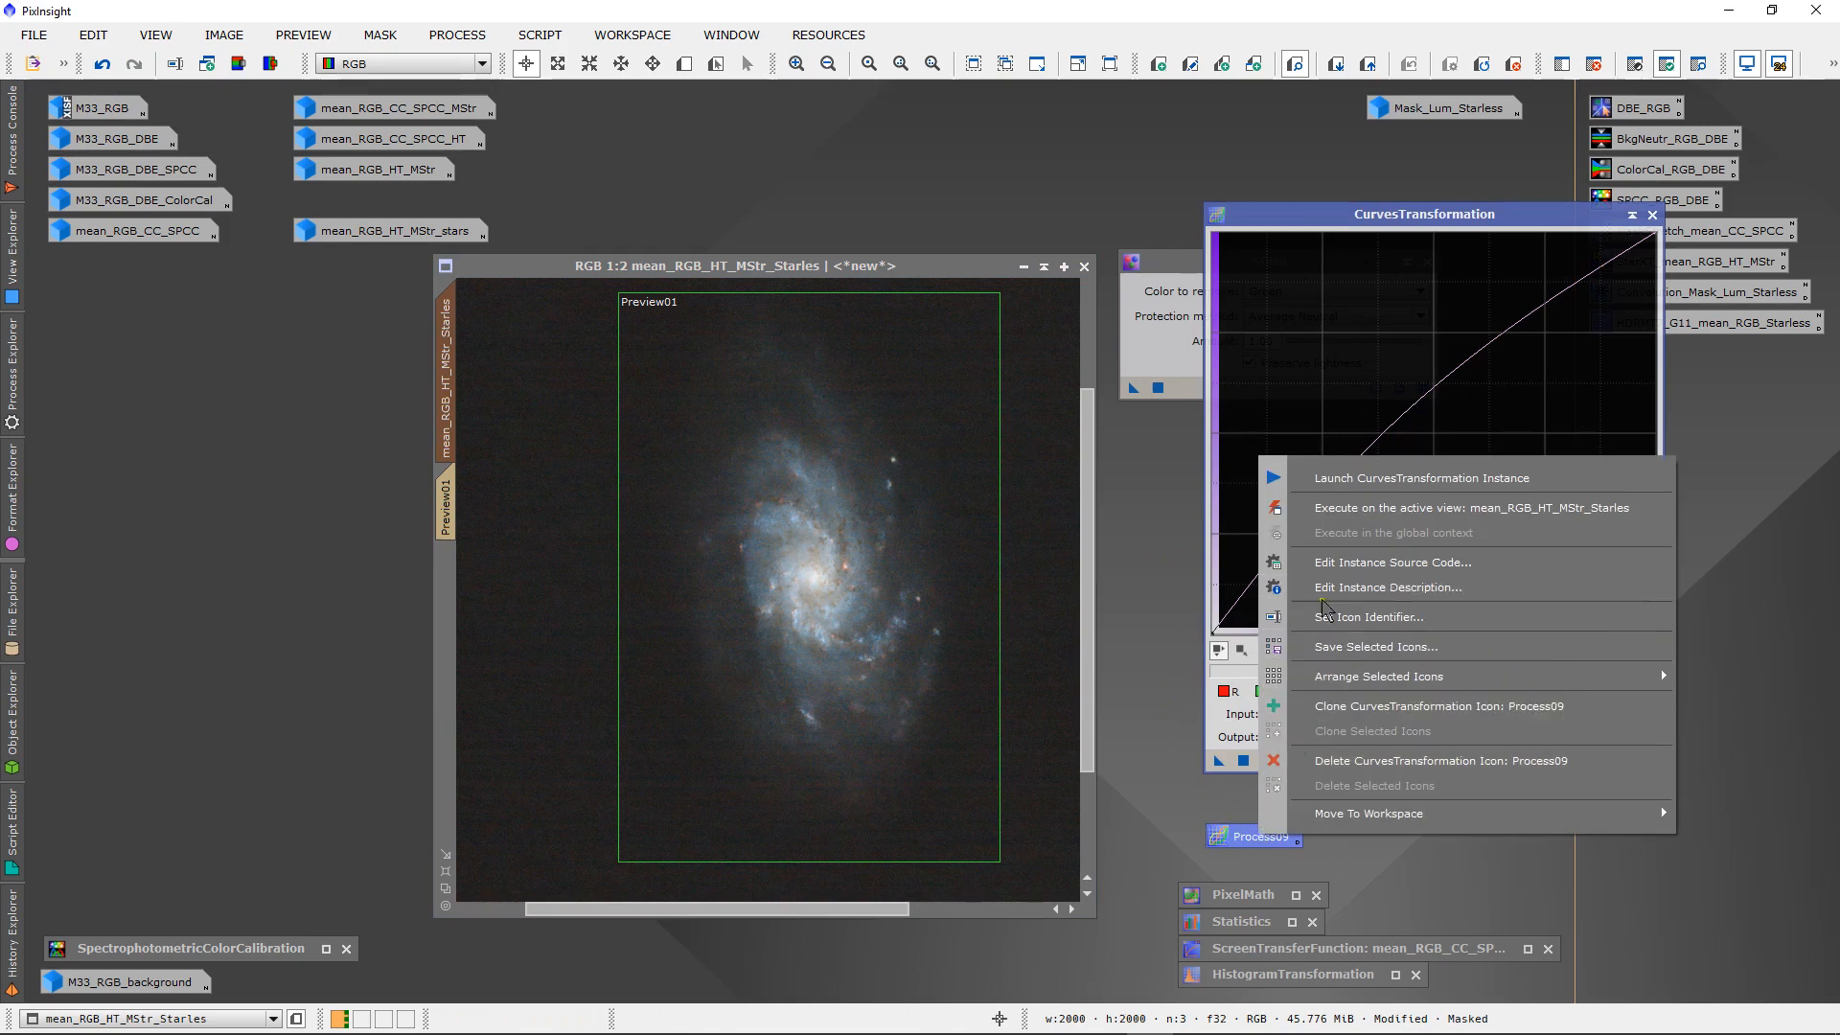
click(1328, 616)
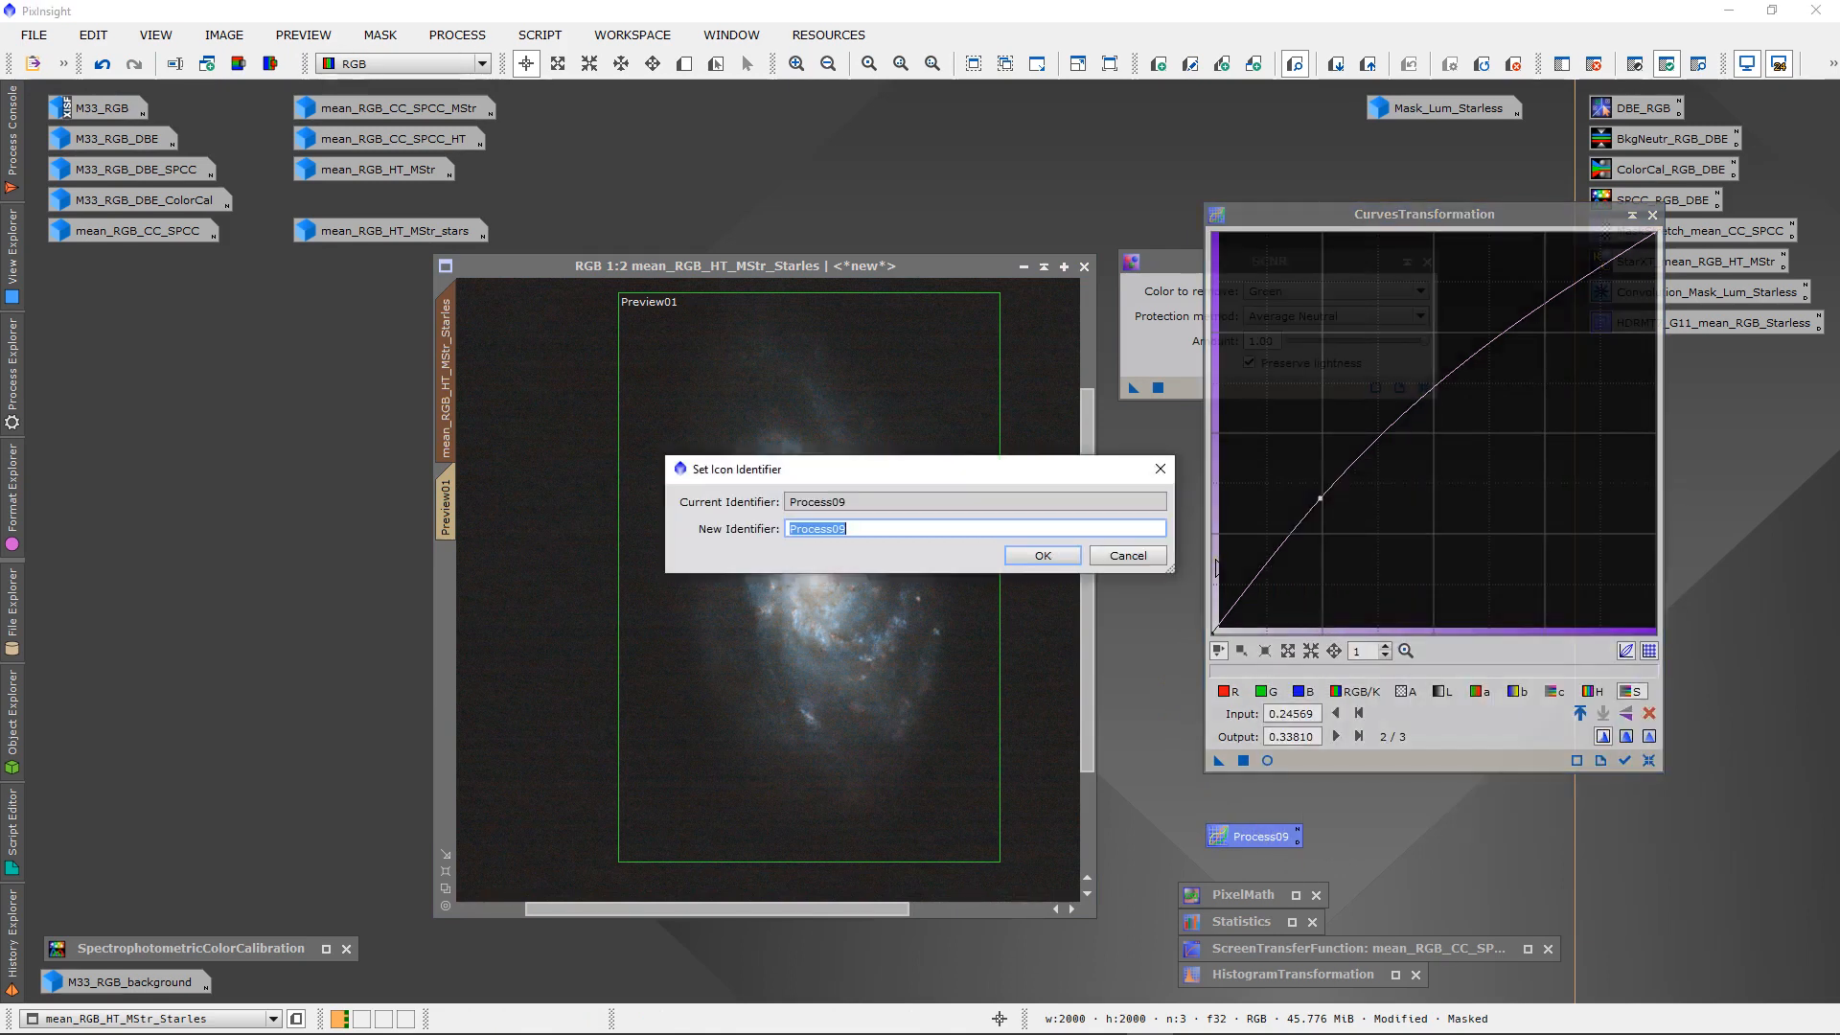
text(C)
text(urveSat_mean_RGB)
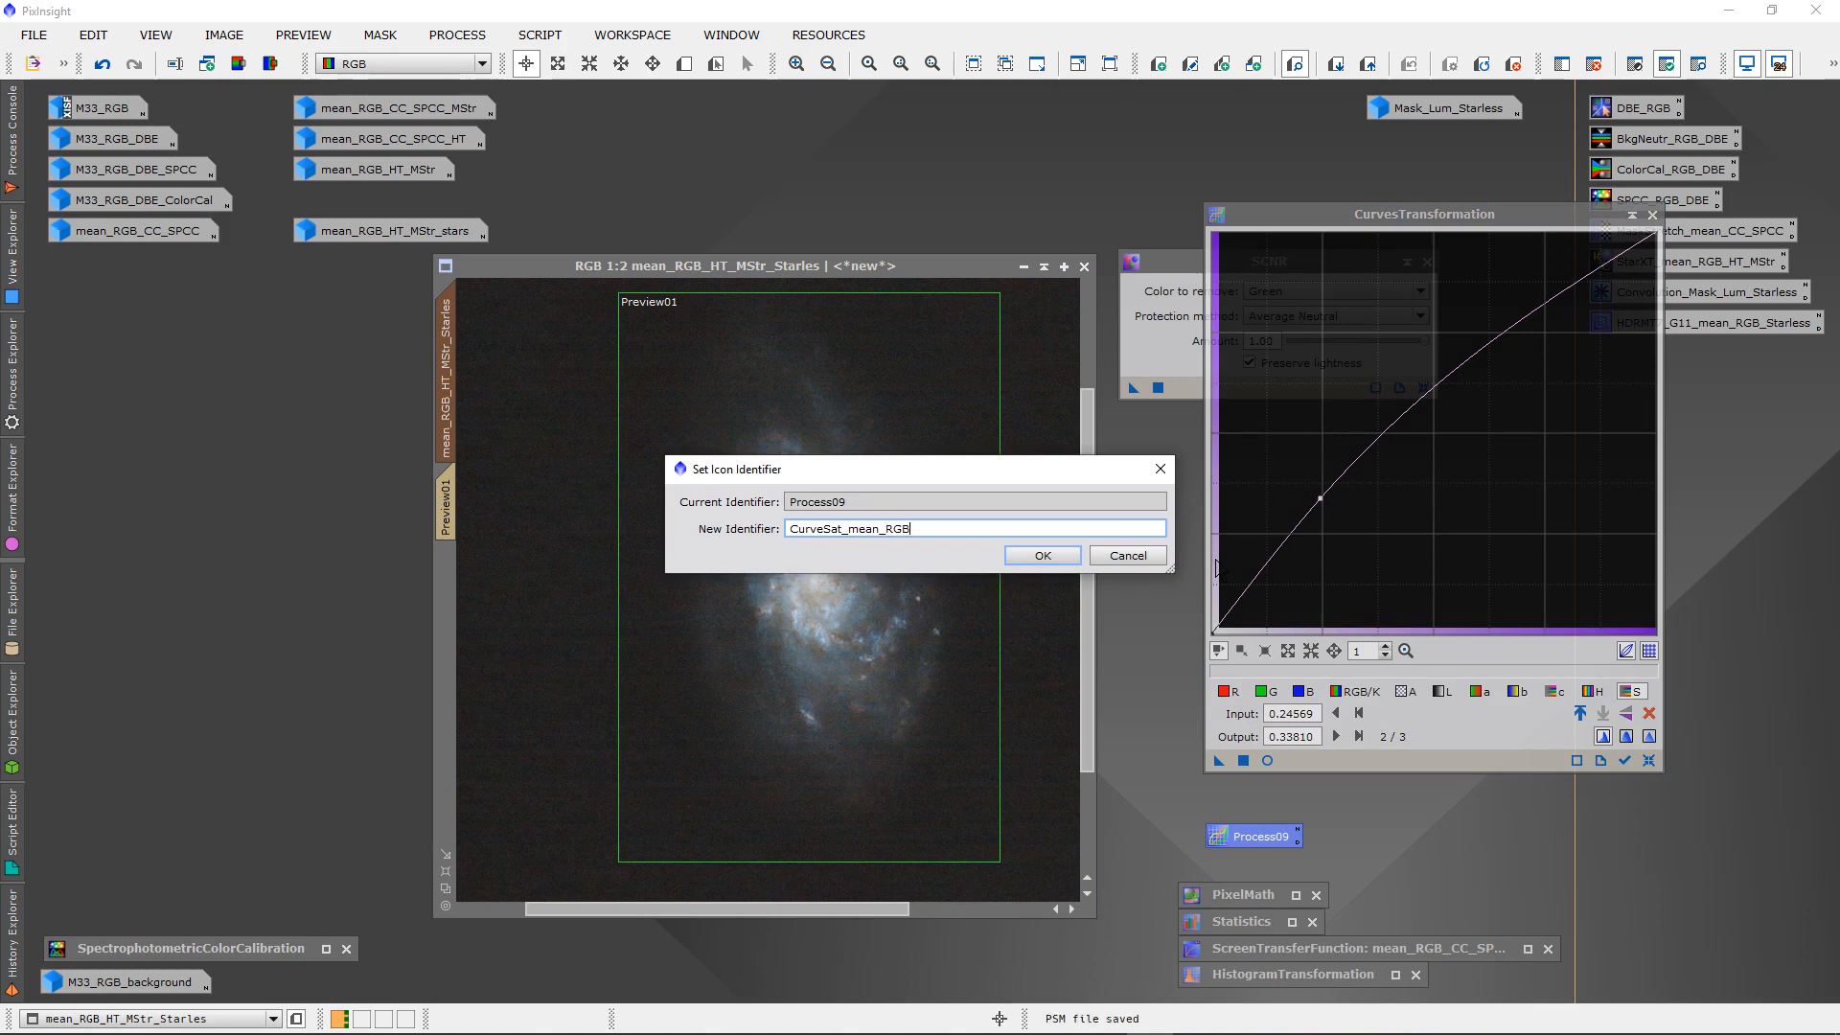
text(_HT_)
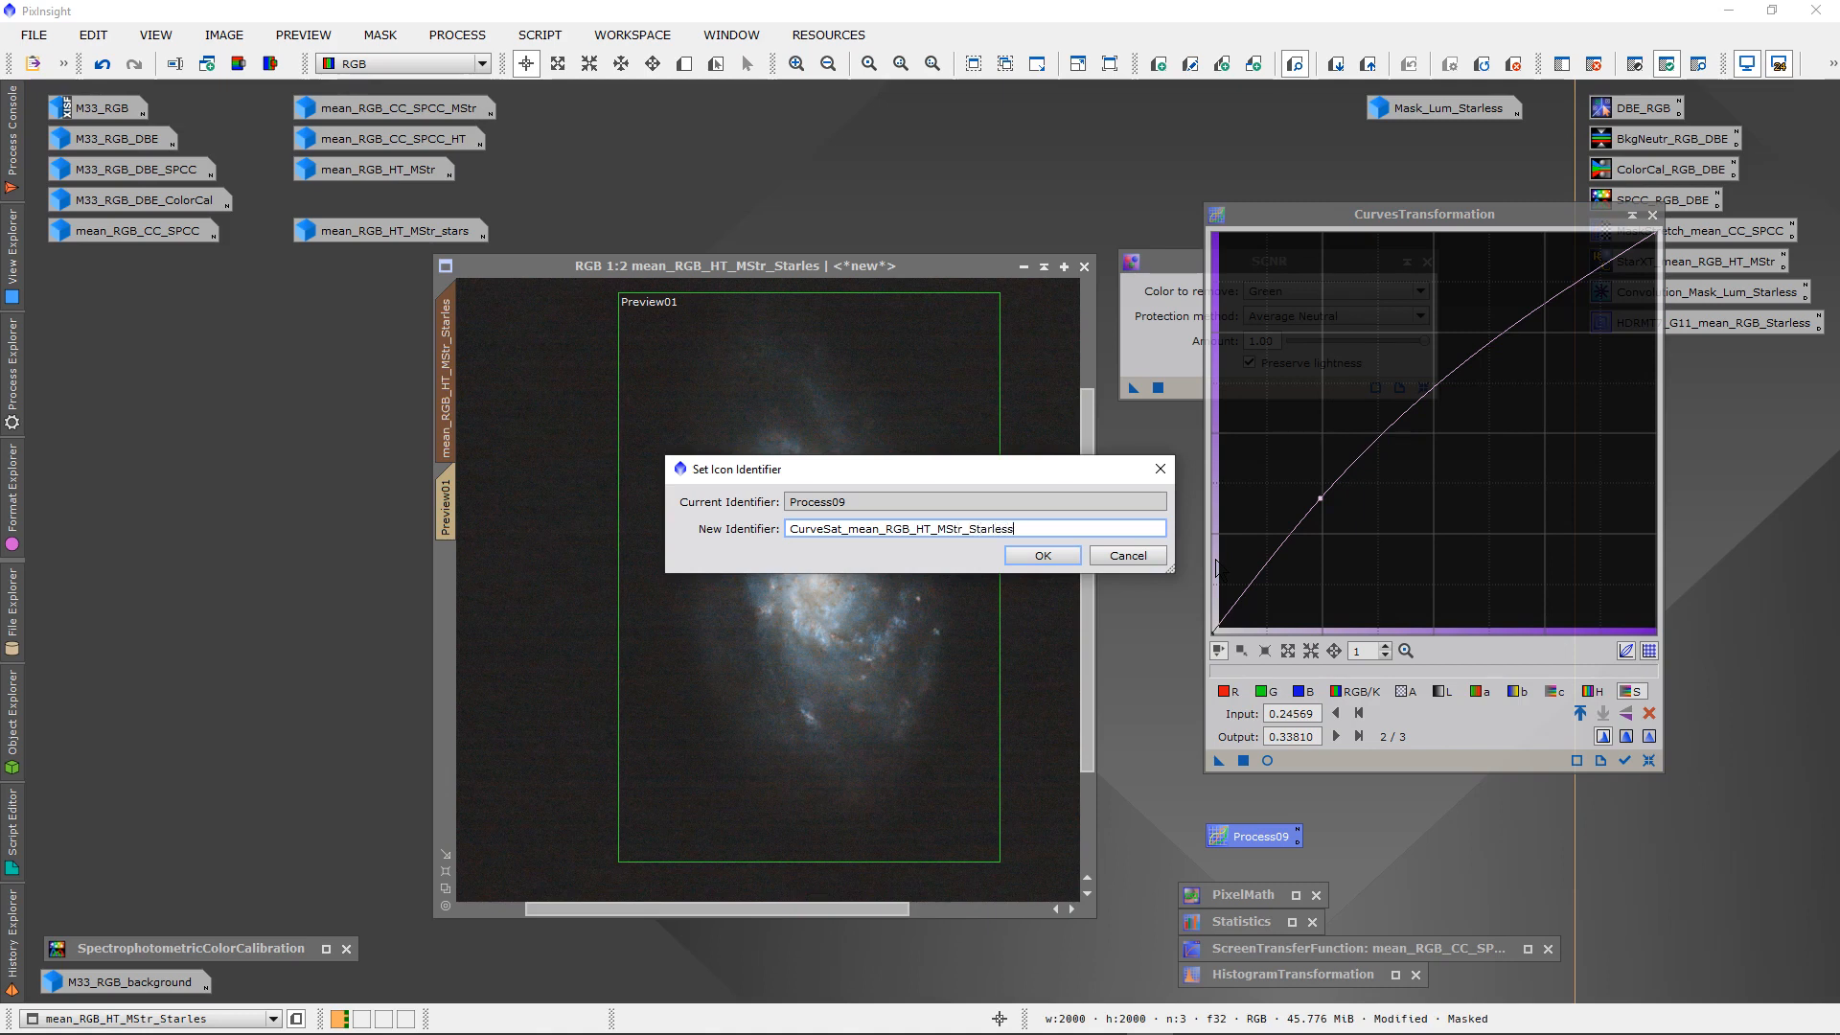
text(MStr_Starless)
key(Return)
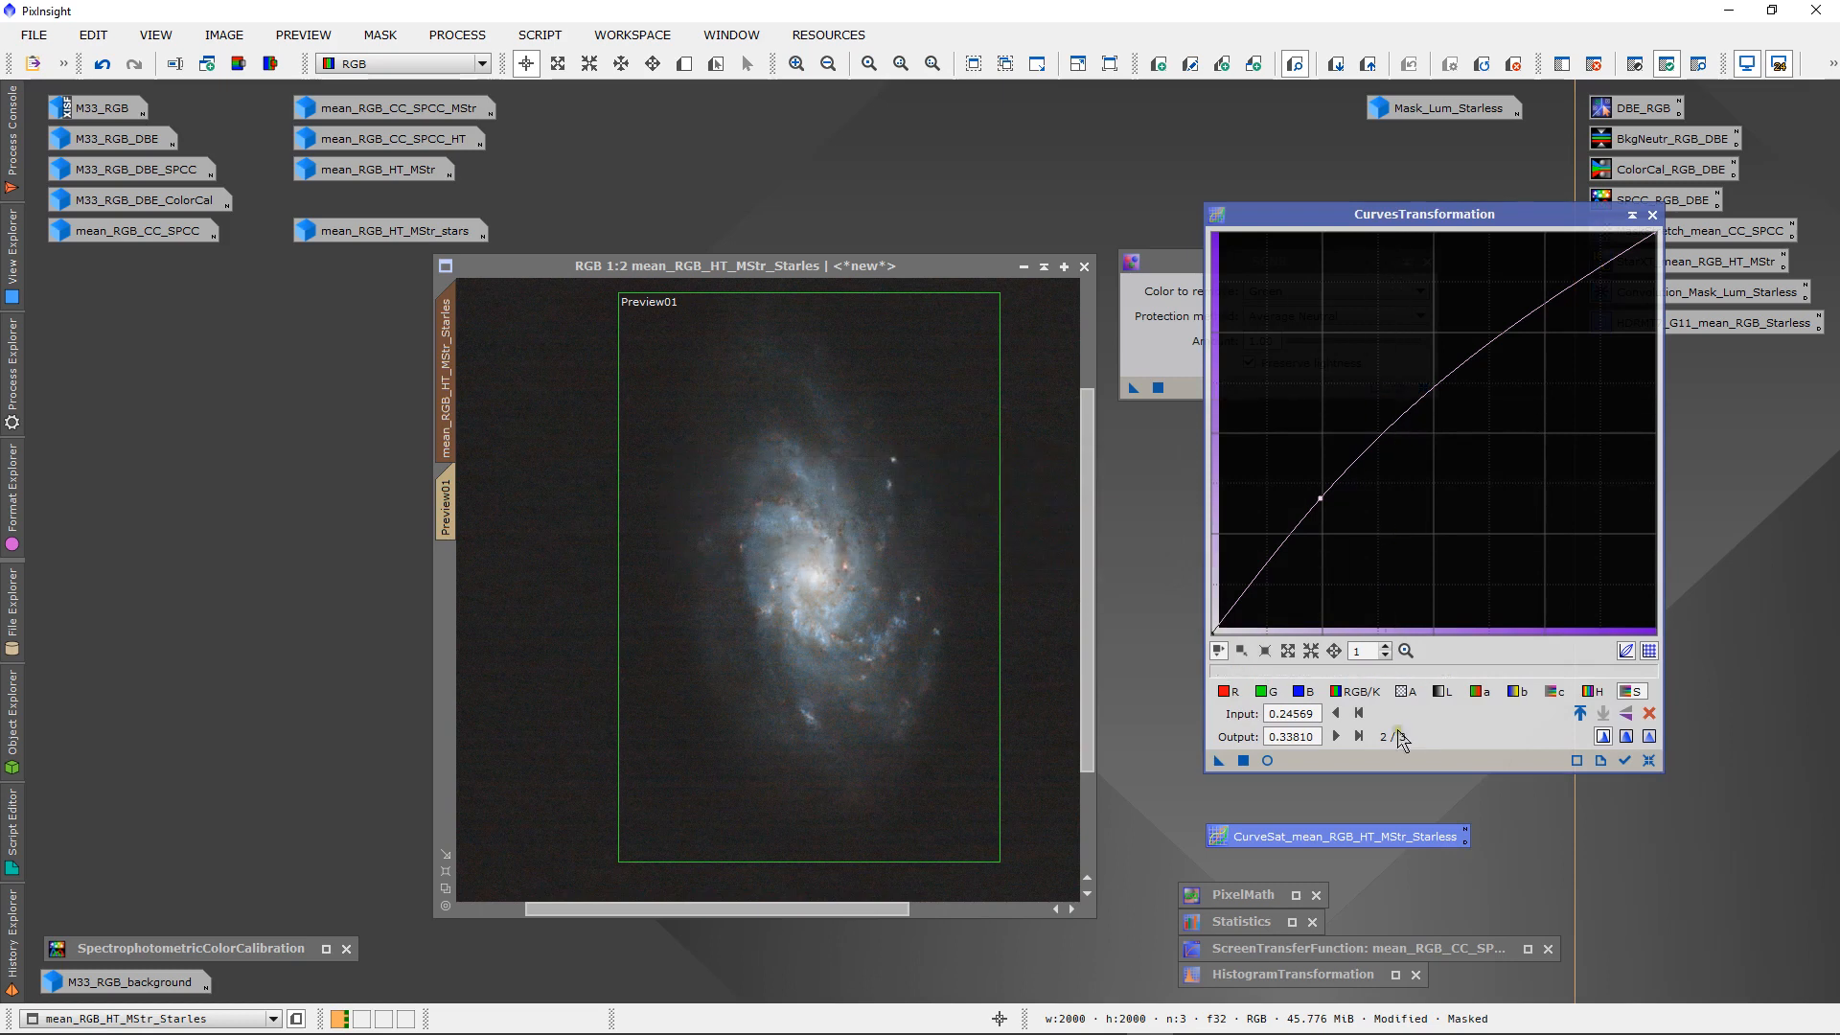
- Rename the saturation curve's process icon as CurveSat_mean_RGB_HT_MStr_Starless_4x and close the CurvesTransformation window
right_click(1389, 835)
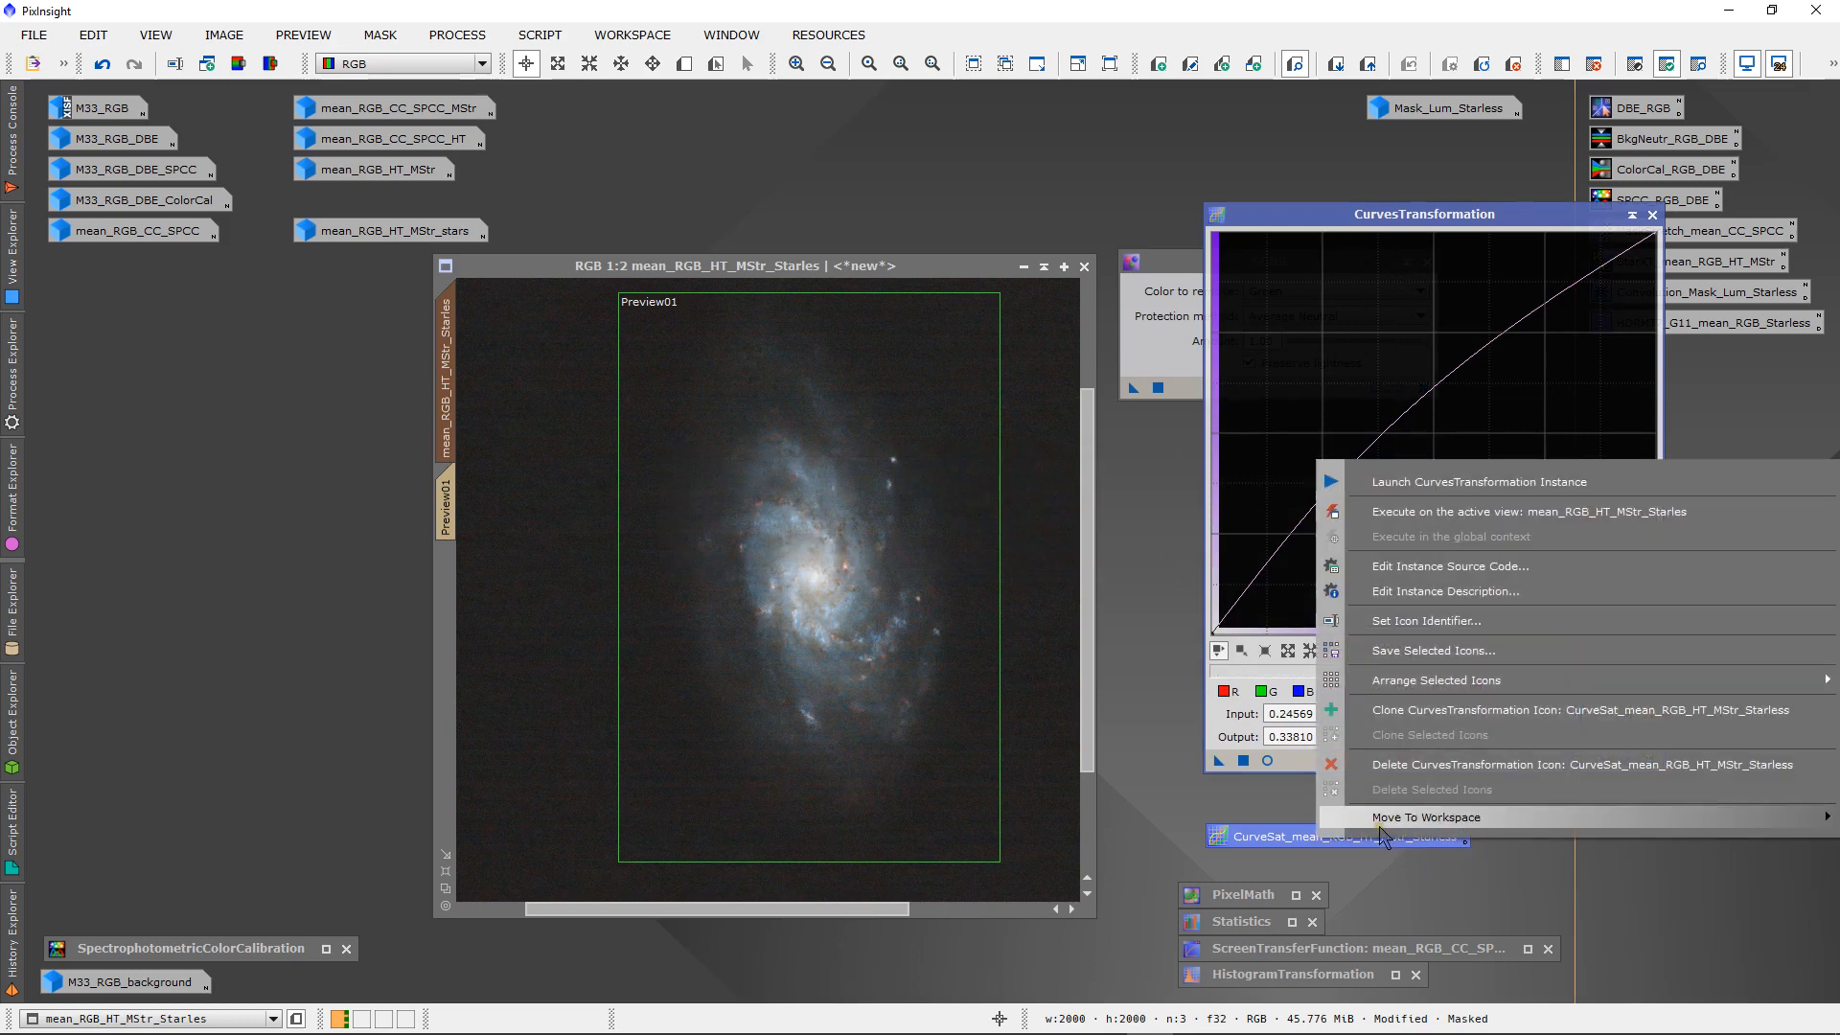
click(1386, 623)
click(1017, 529)
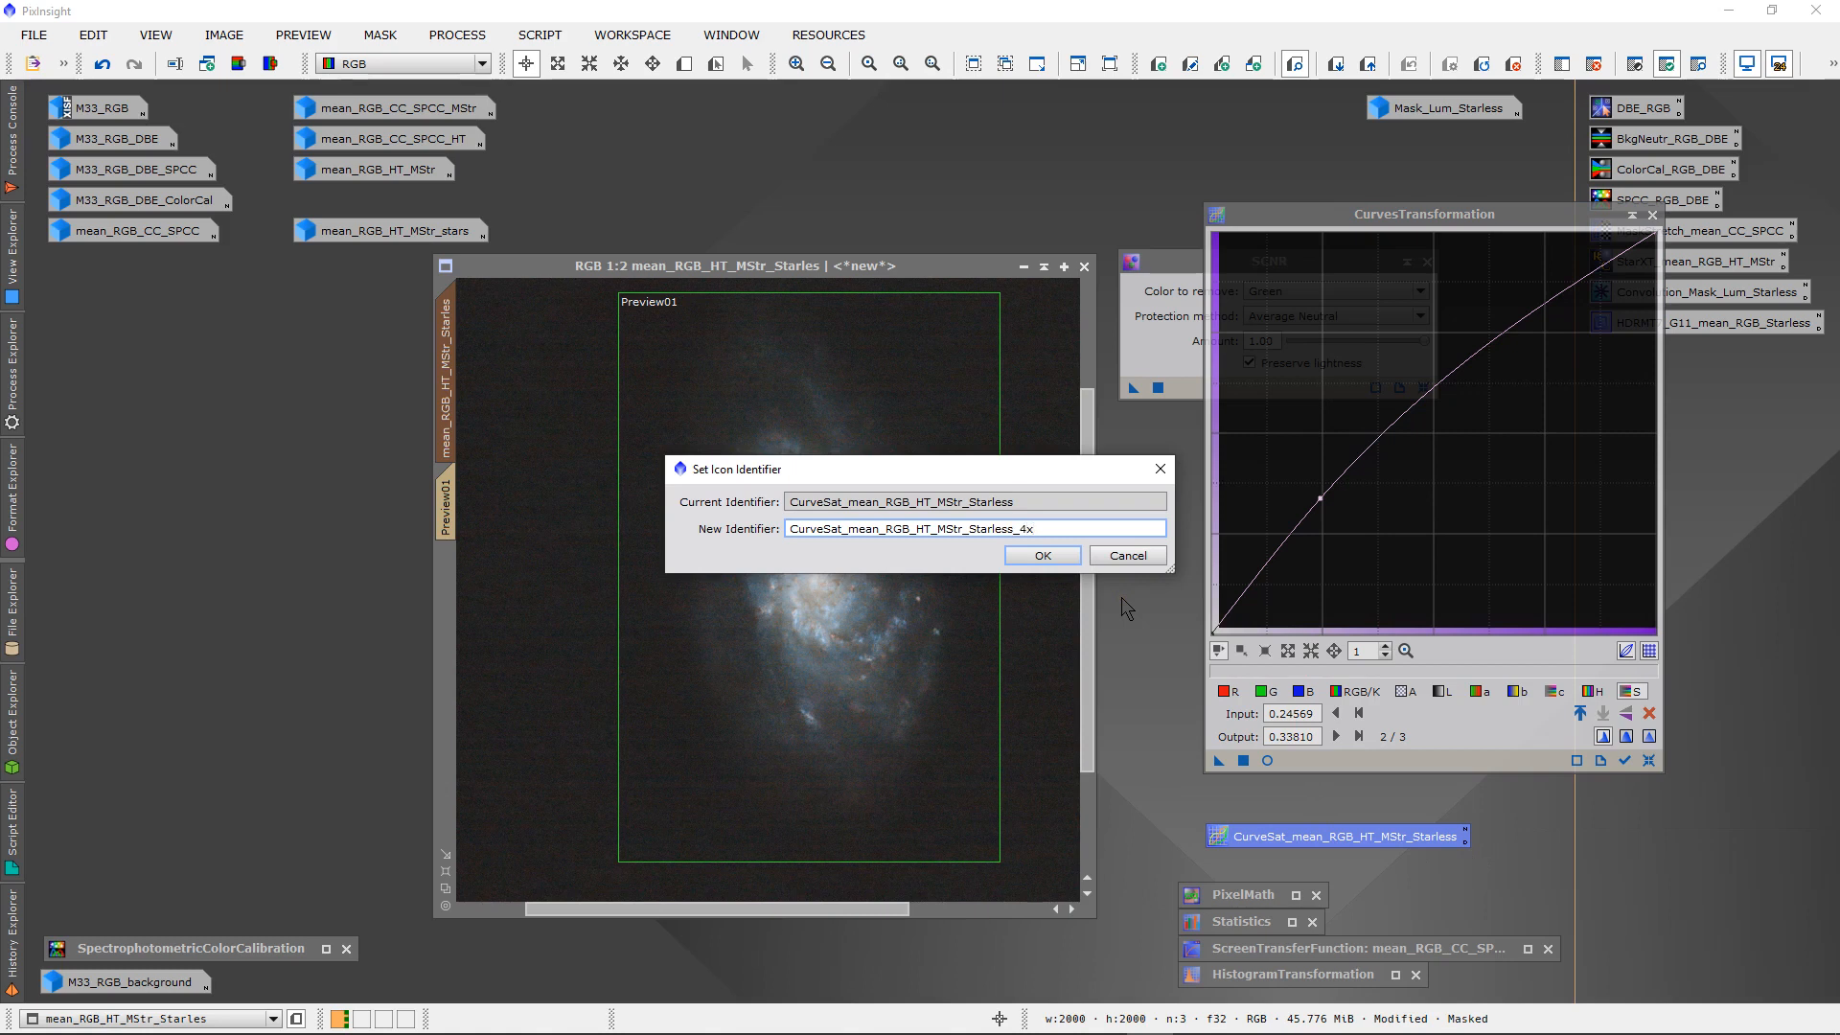
key(Return)
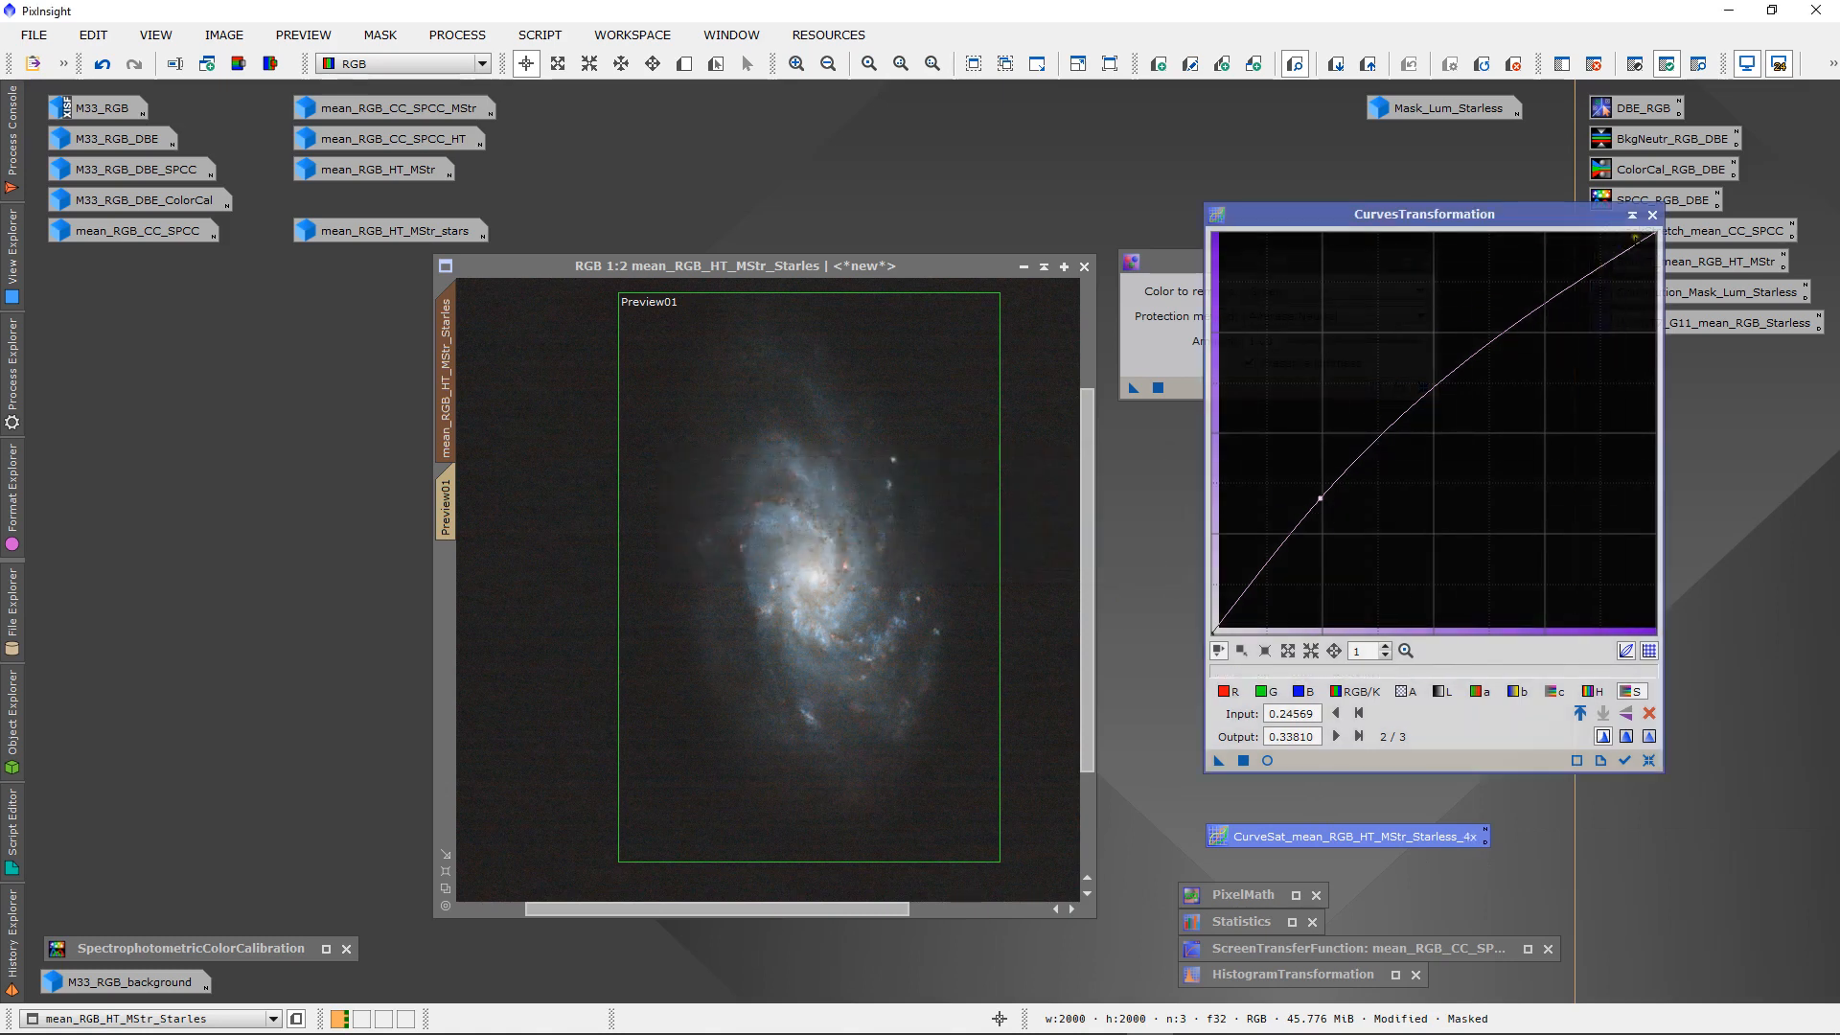
click(1652, 214)
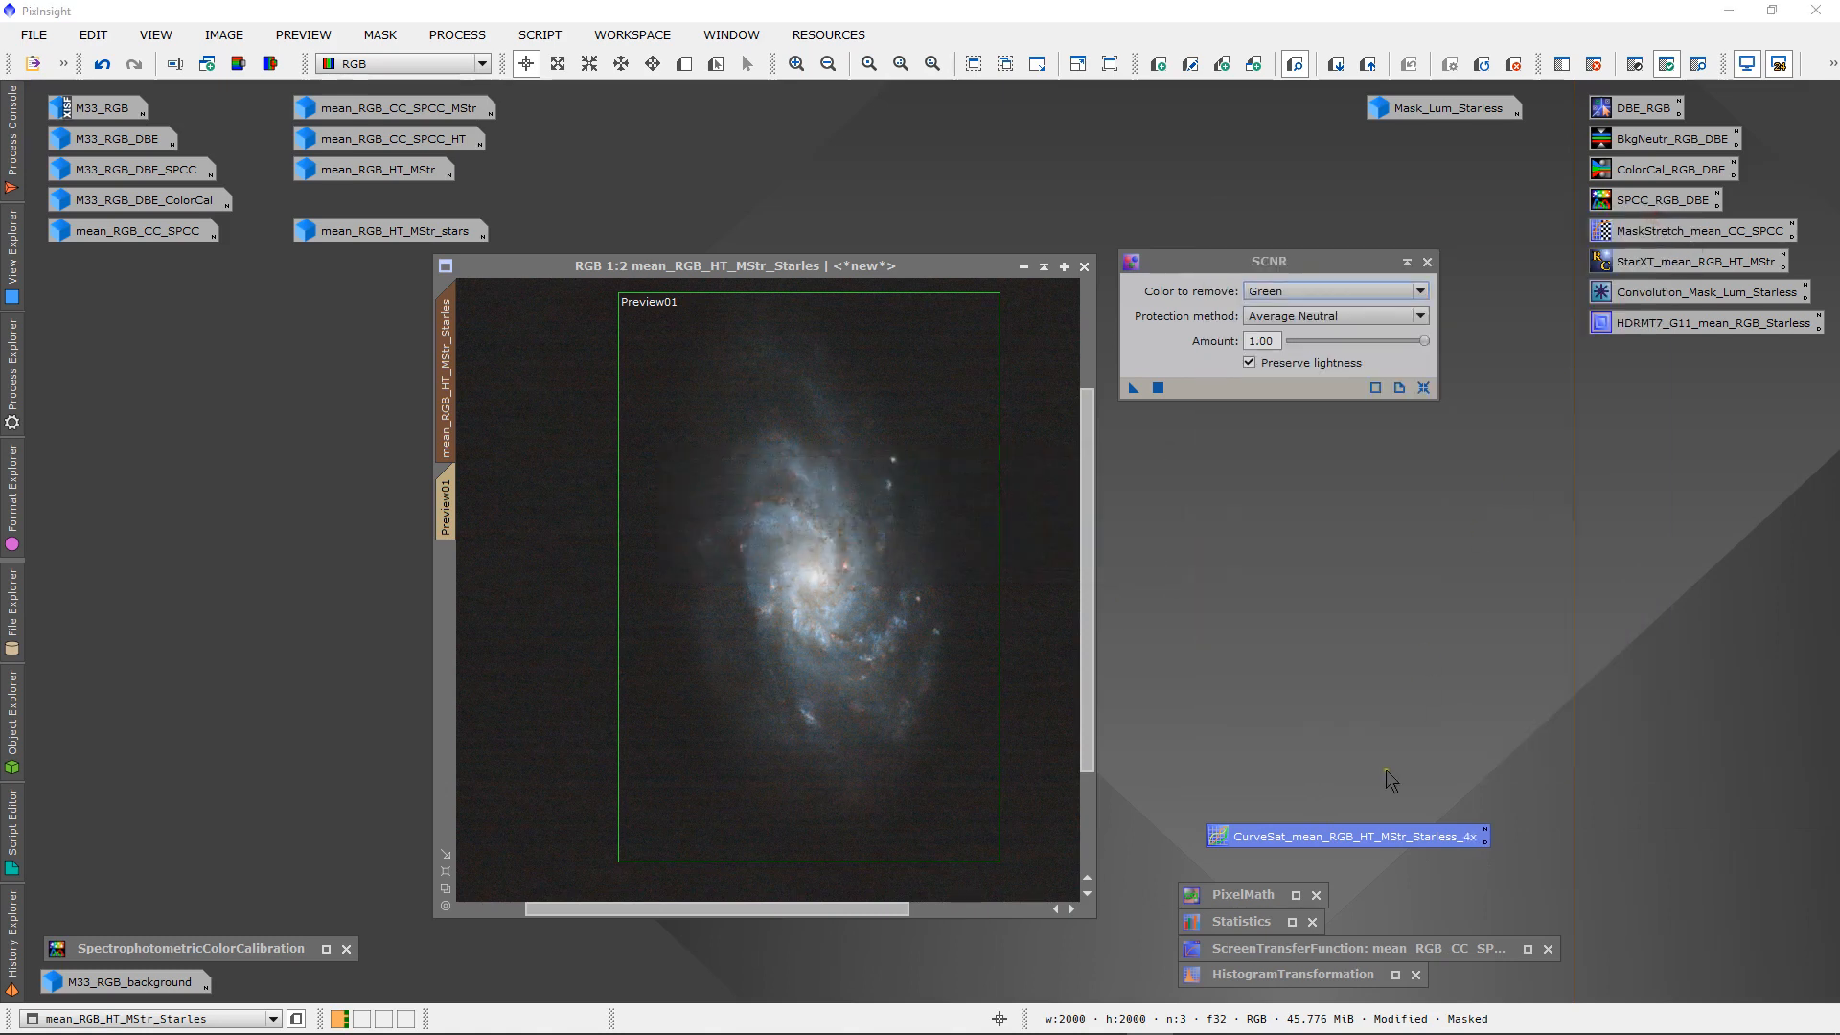
- Move the CurveSat process icon beneath the other process icons and shift the whole icon column with its divider further left
drag(1349, 839, 1722, 356)
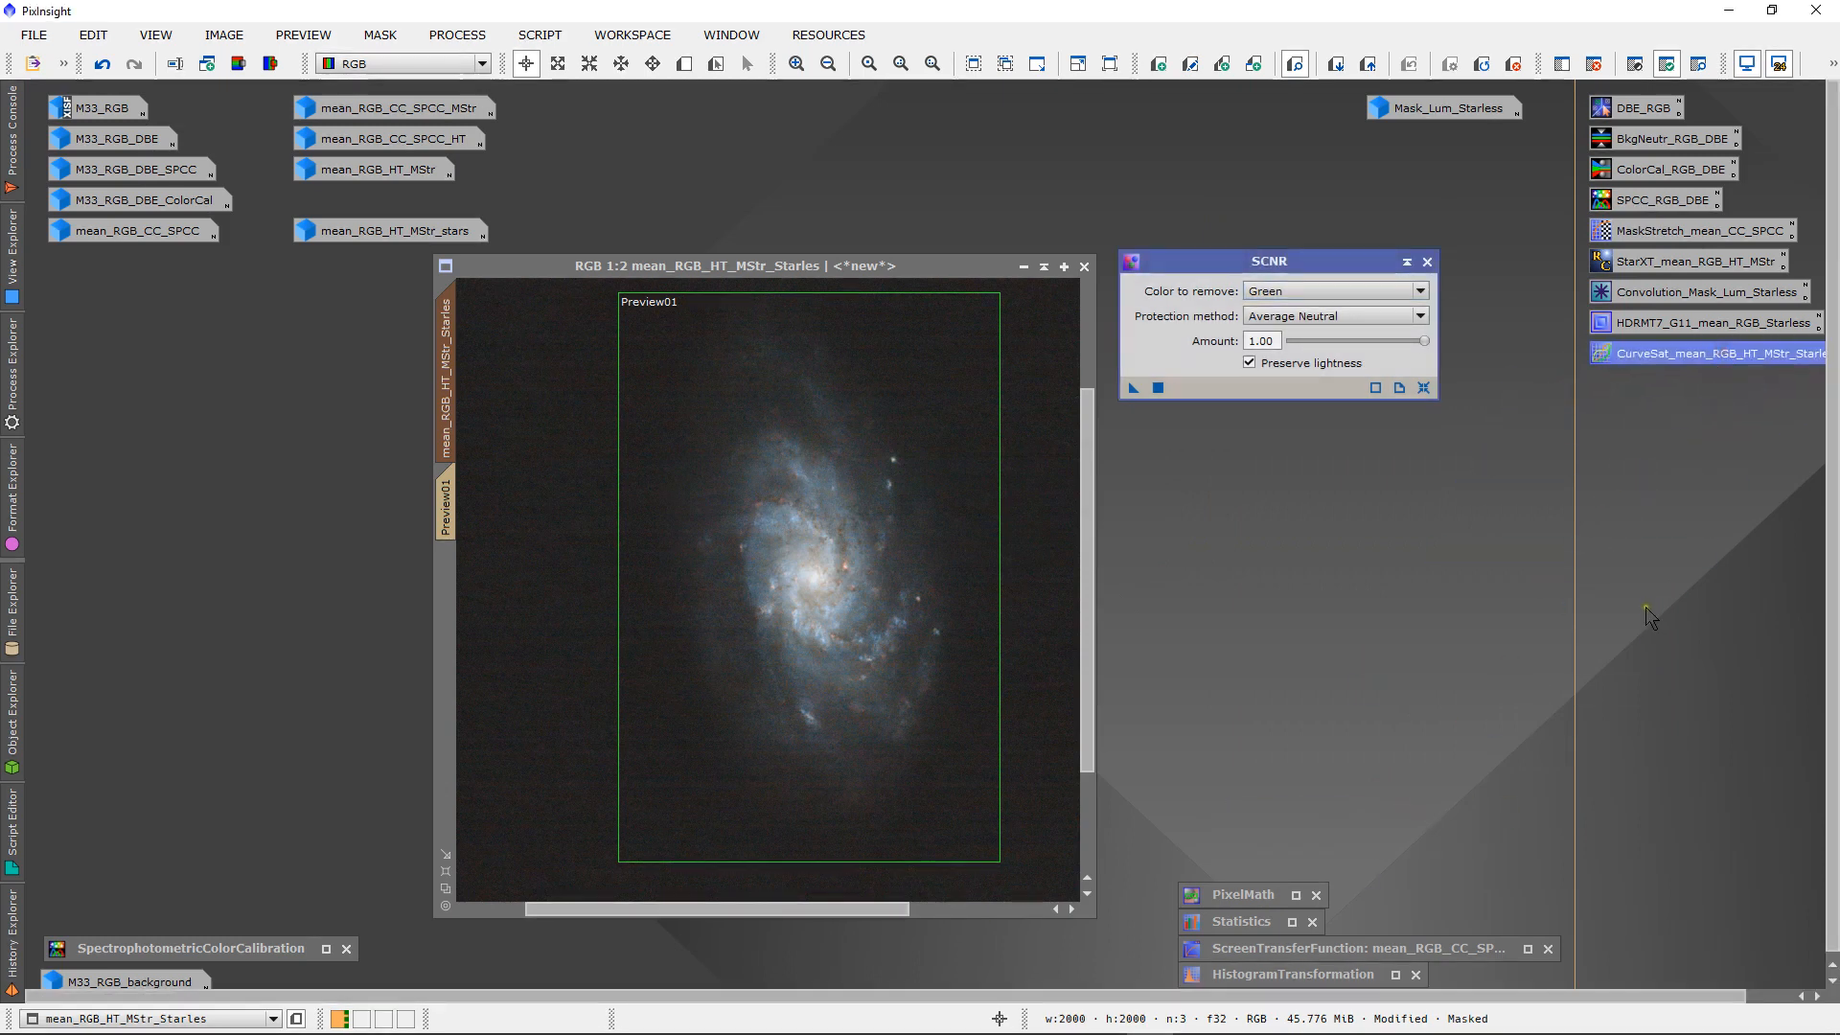
drag(1574, 530, 1541, 528)
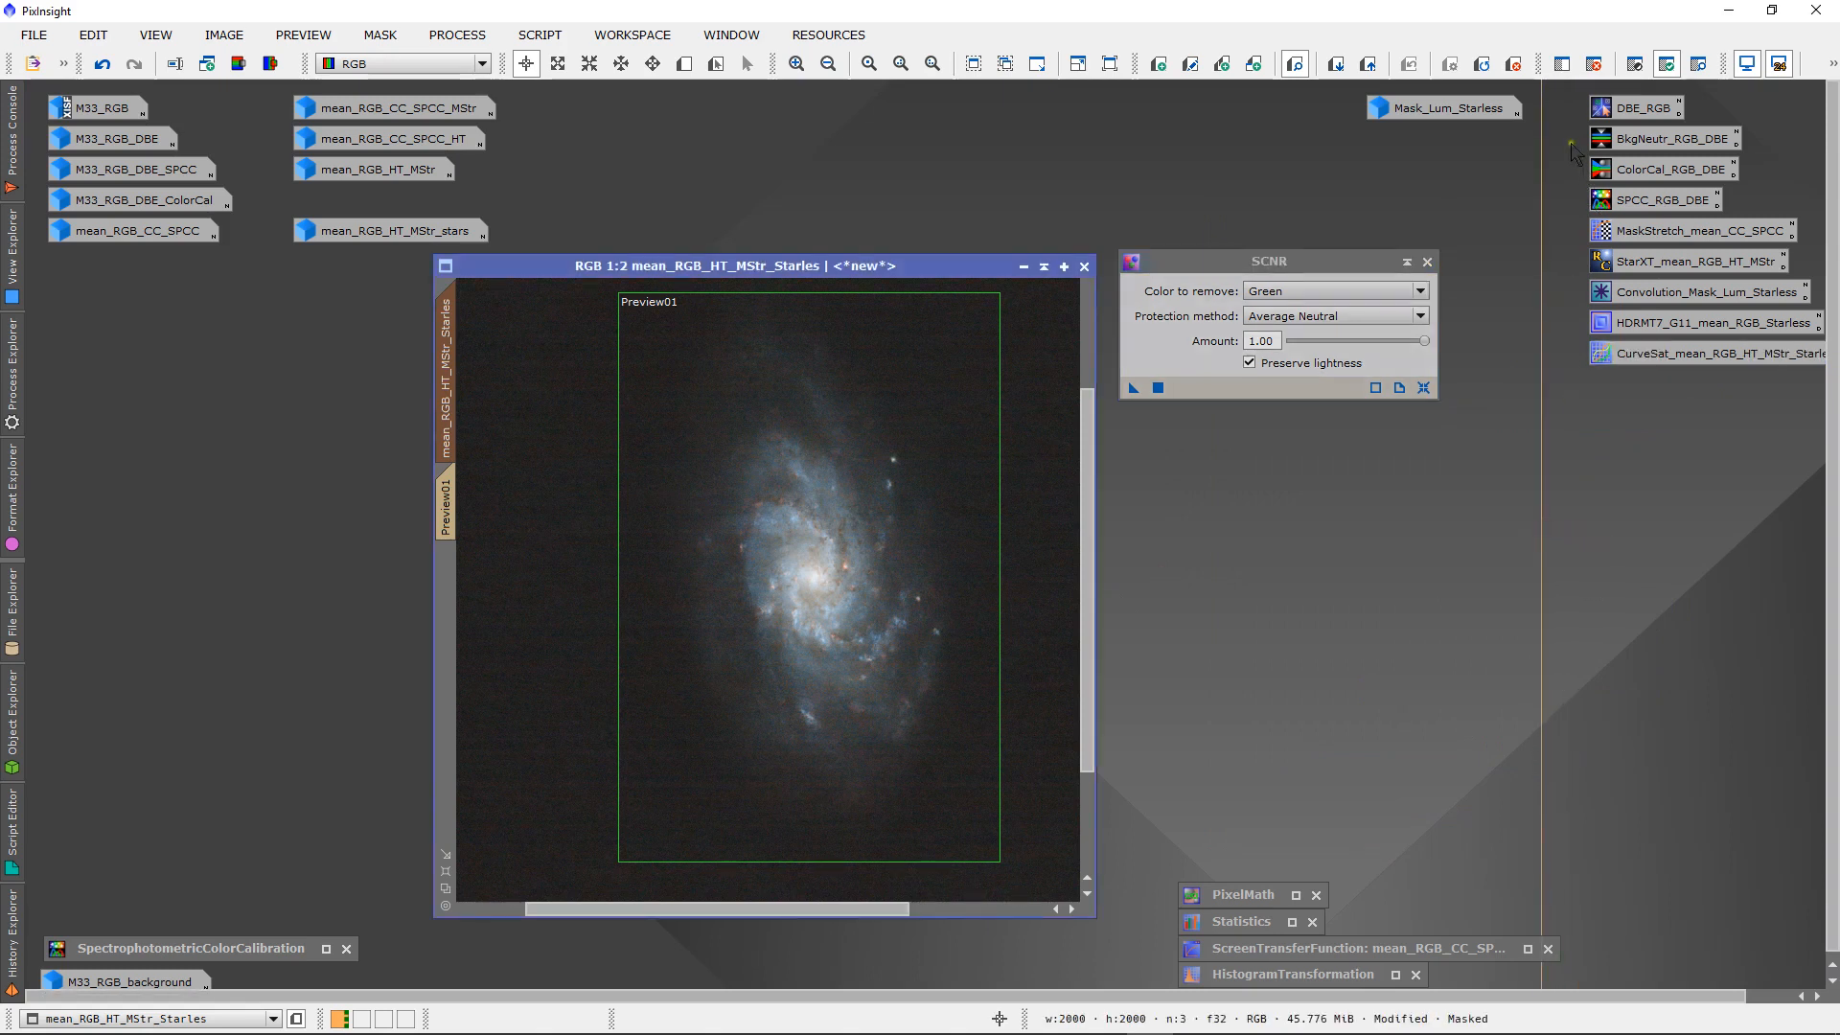
drag(1567, 93, 1671, 360)
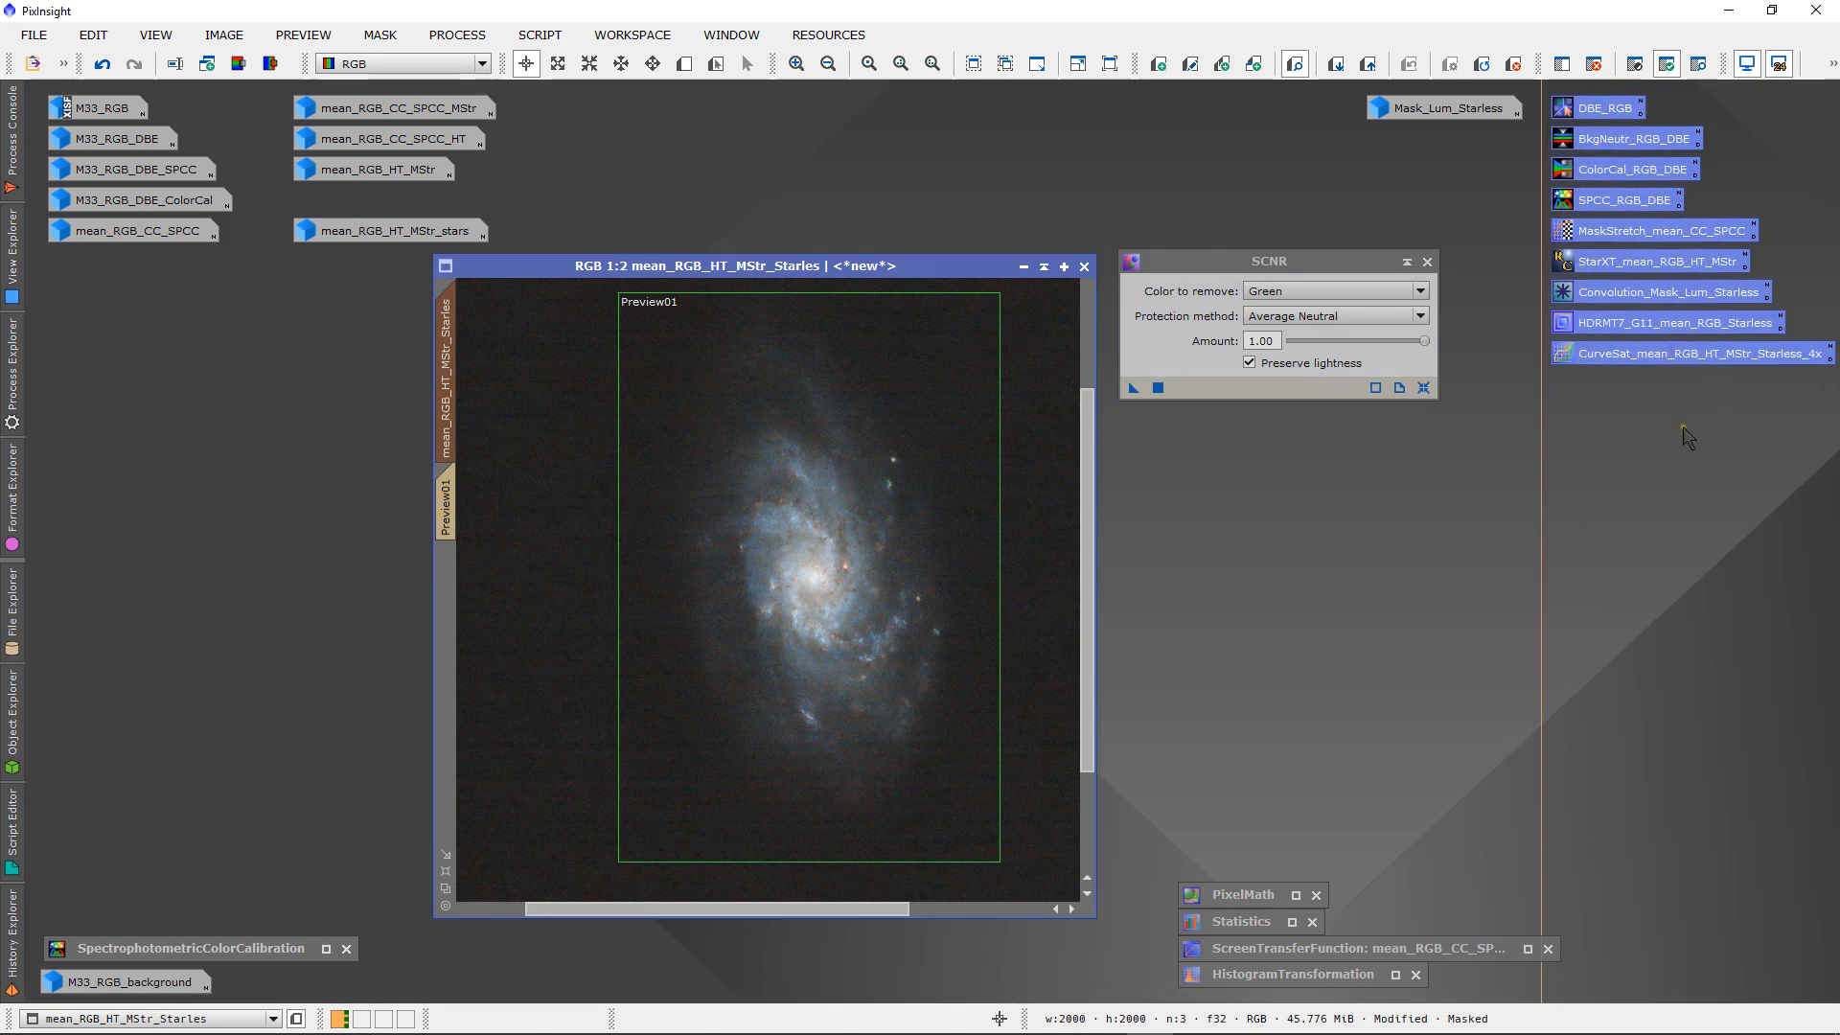
click(1389, 483)
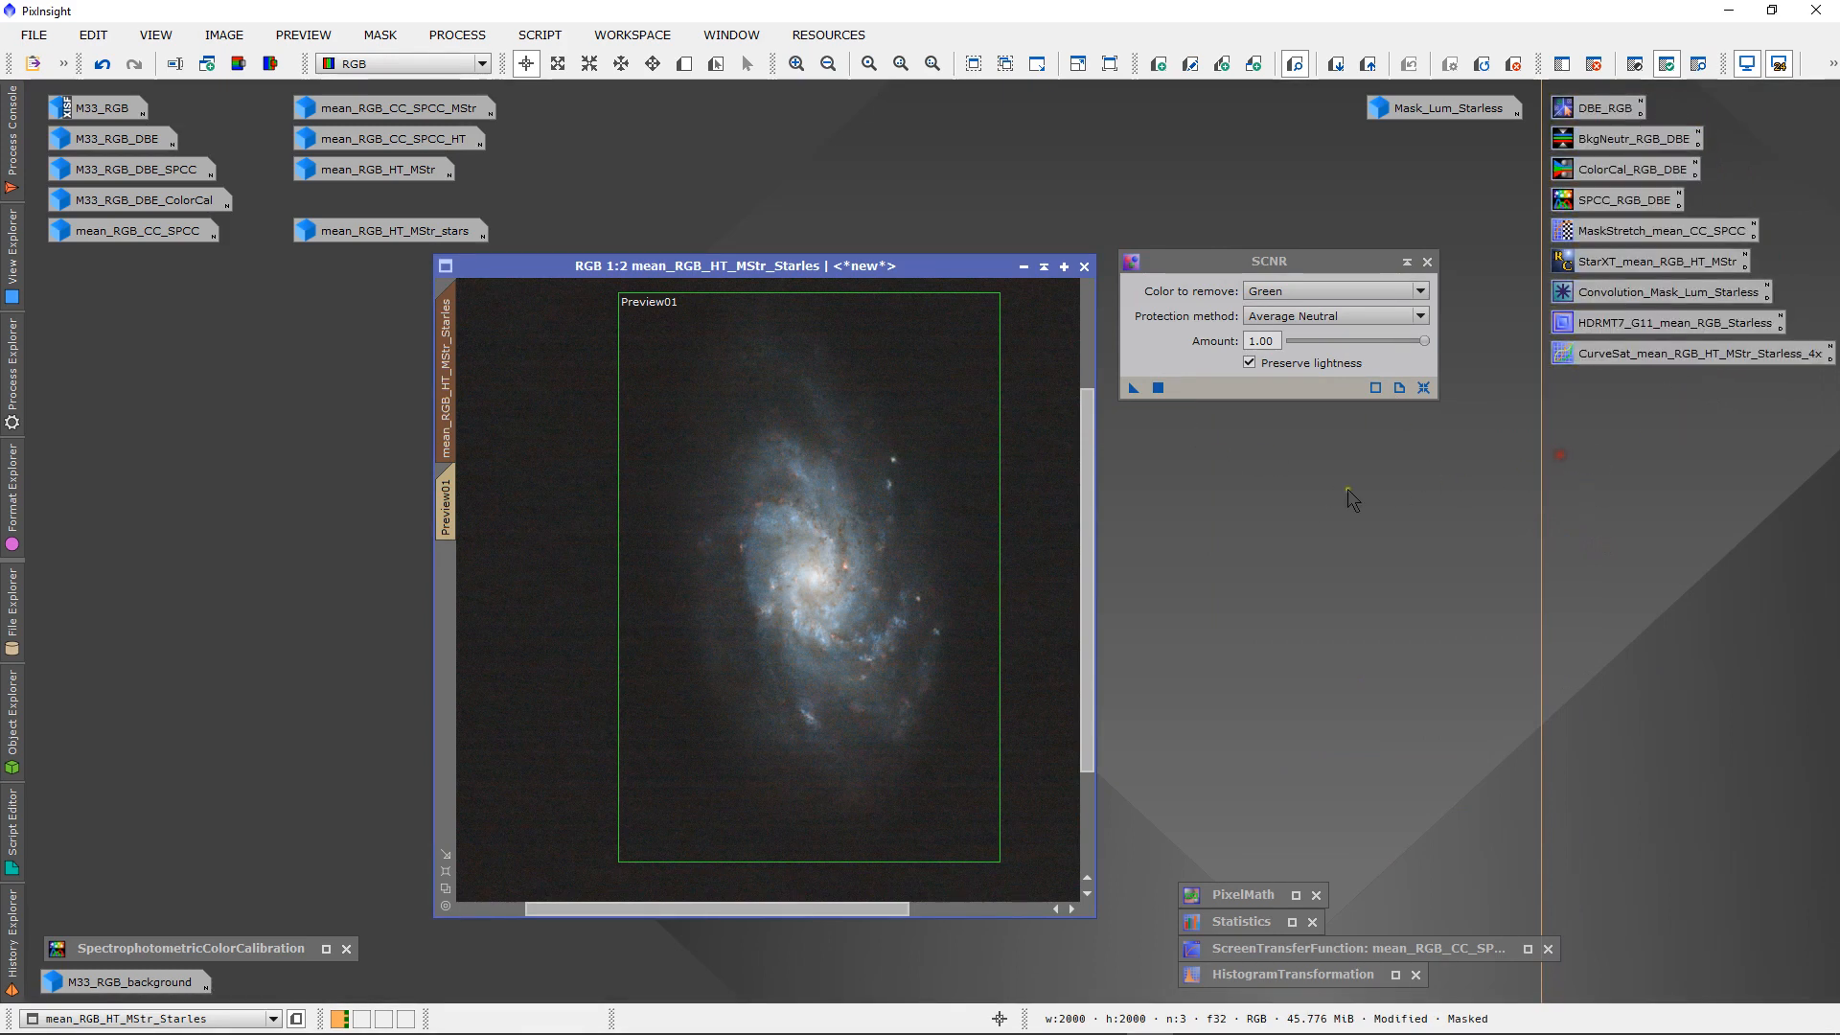
- Save the SCNR settings as a process icon named SCNR_mean_RGB_Starless beneath the other process icons, and close SCNR
drag(1134, 396, 1183, 520)
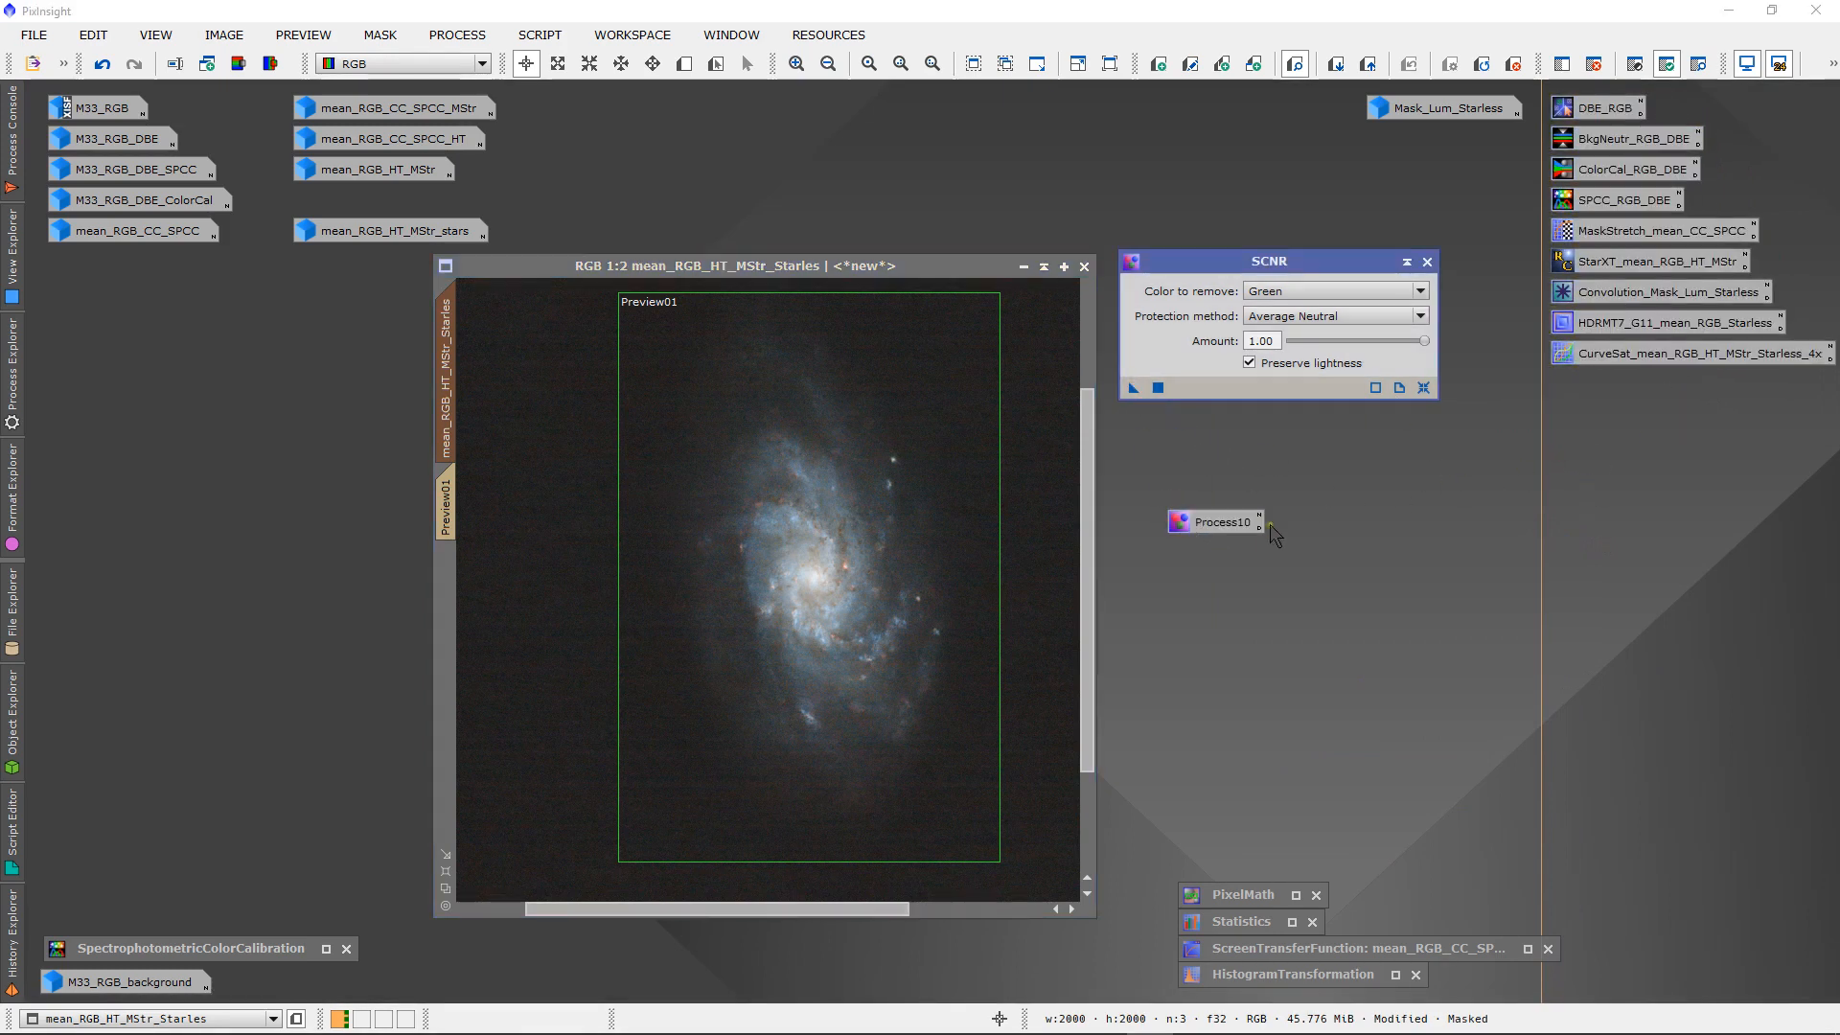
click(1258, 518)
text(SCNR_mean_RGB_Starless)
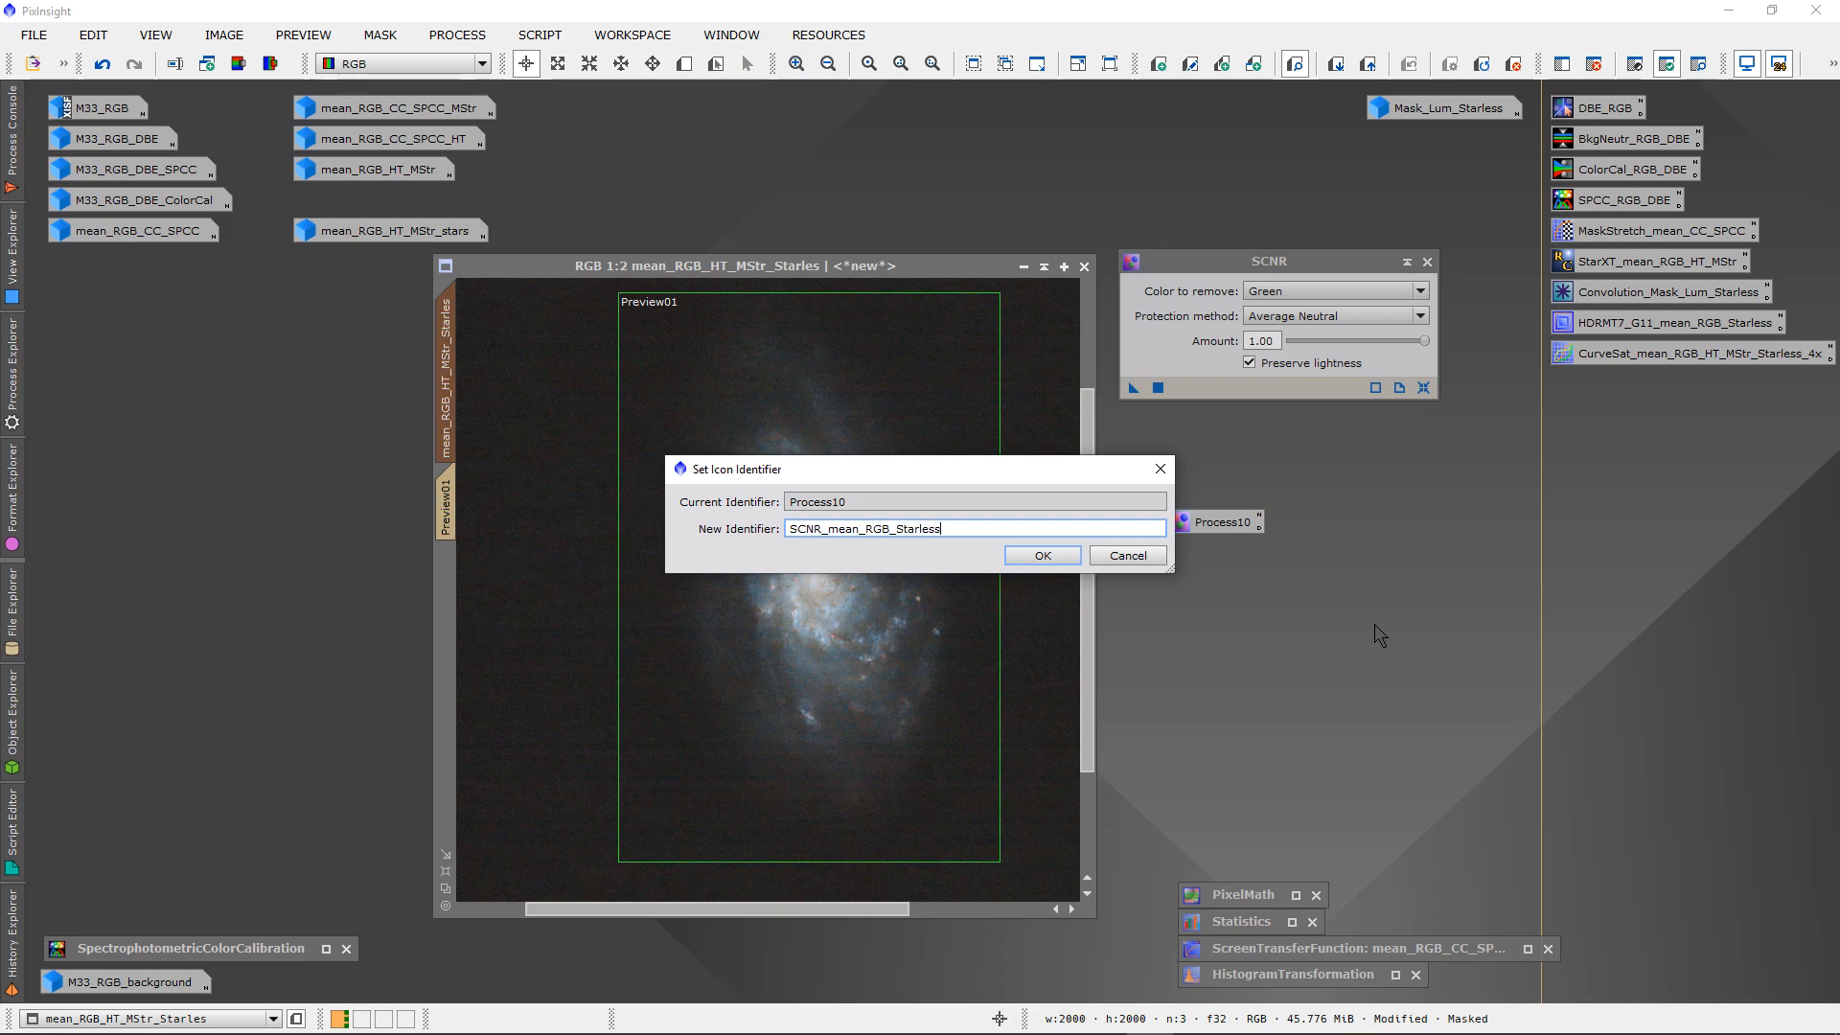
key(Return)
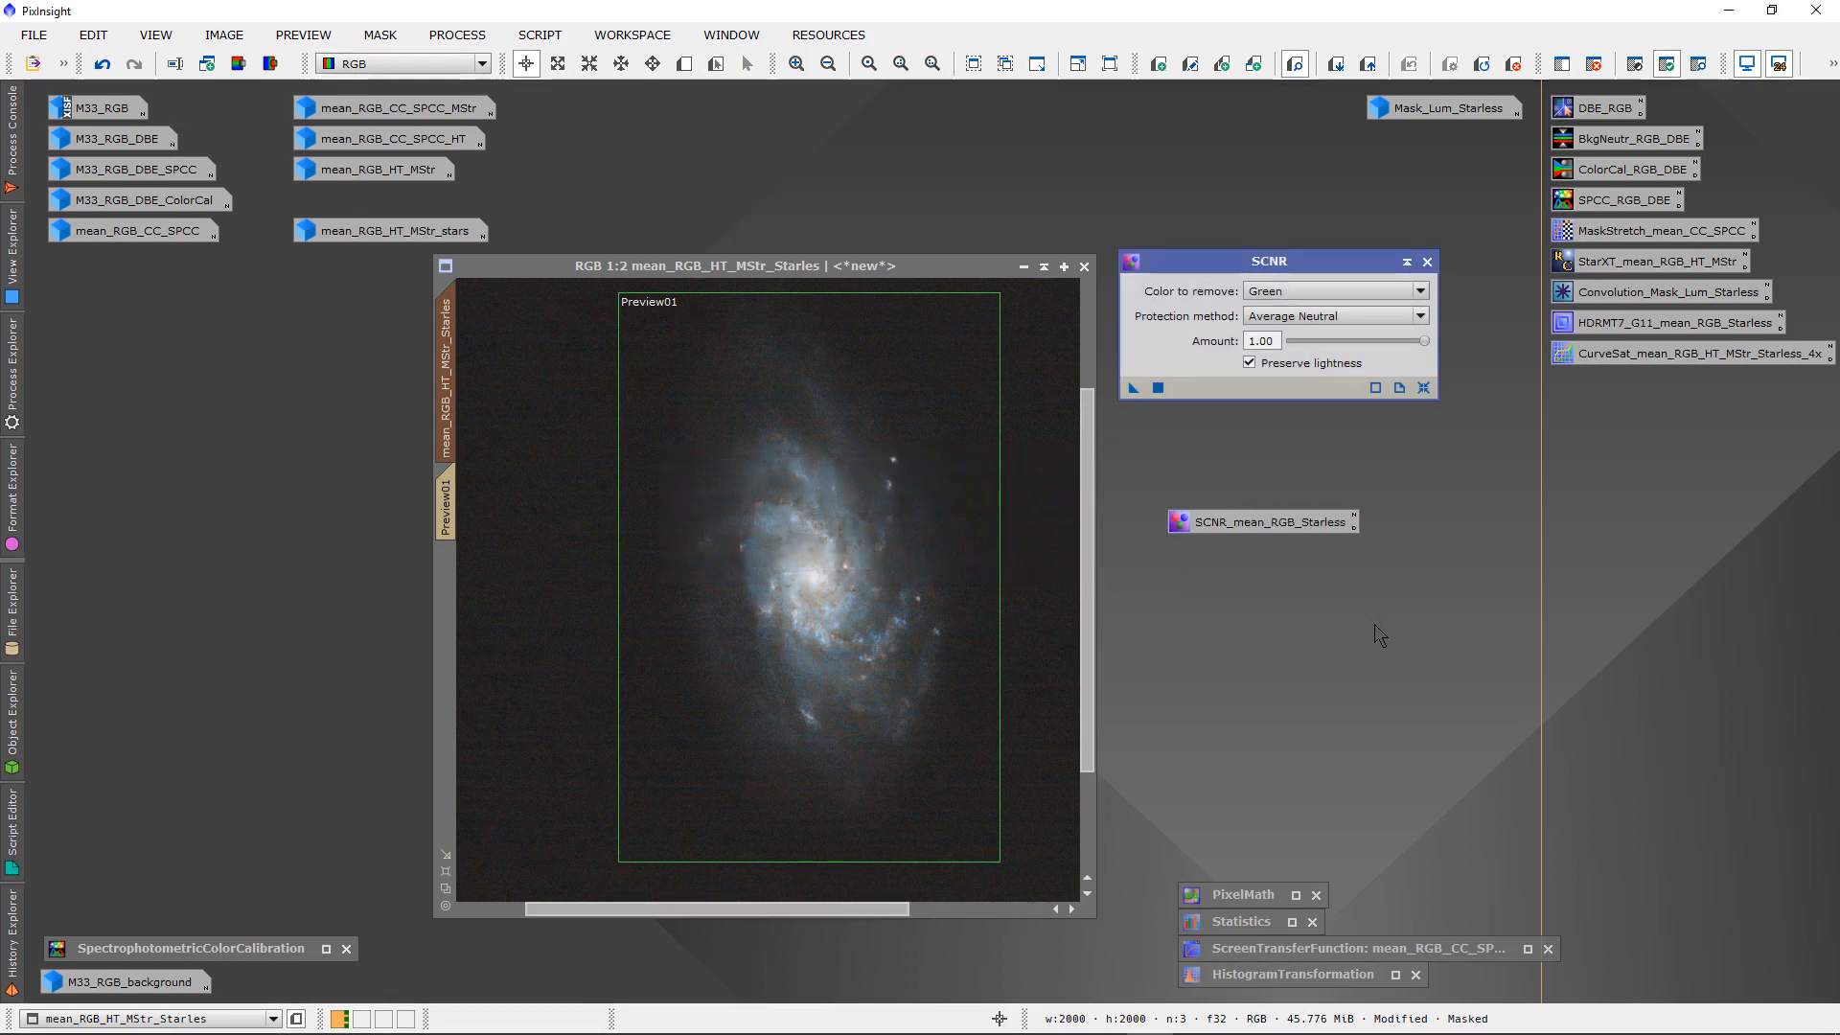
drag(1241, 527, 1629, 387)
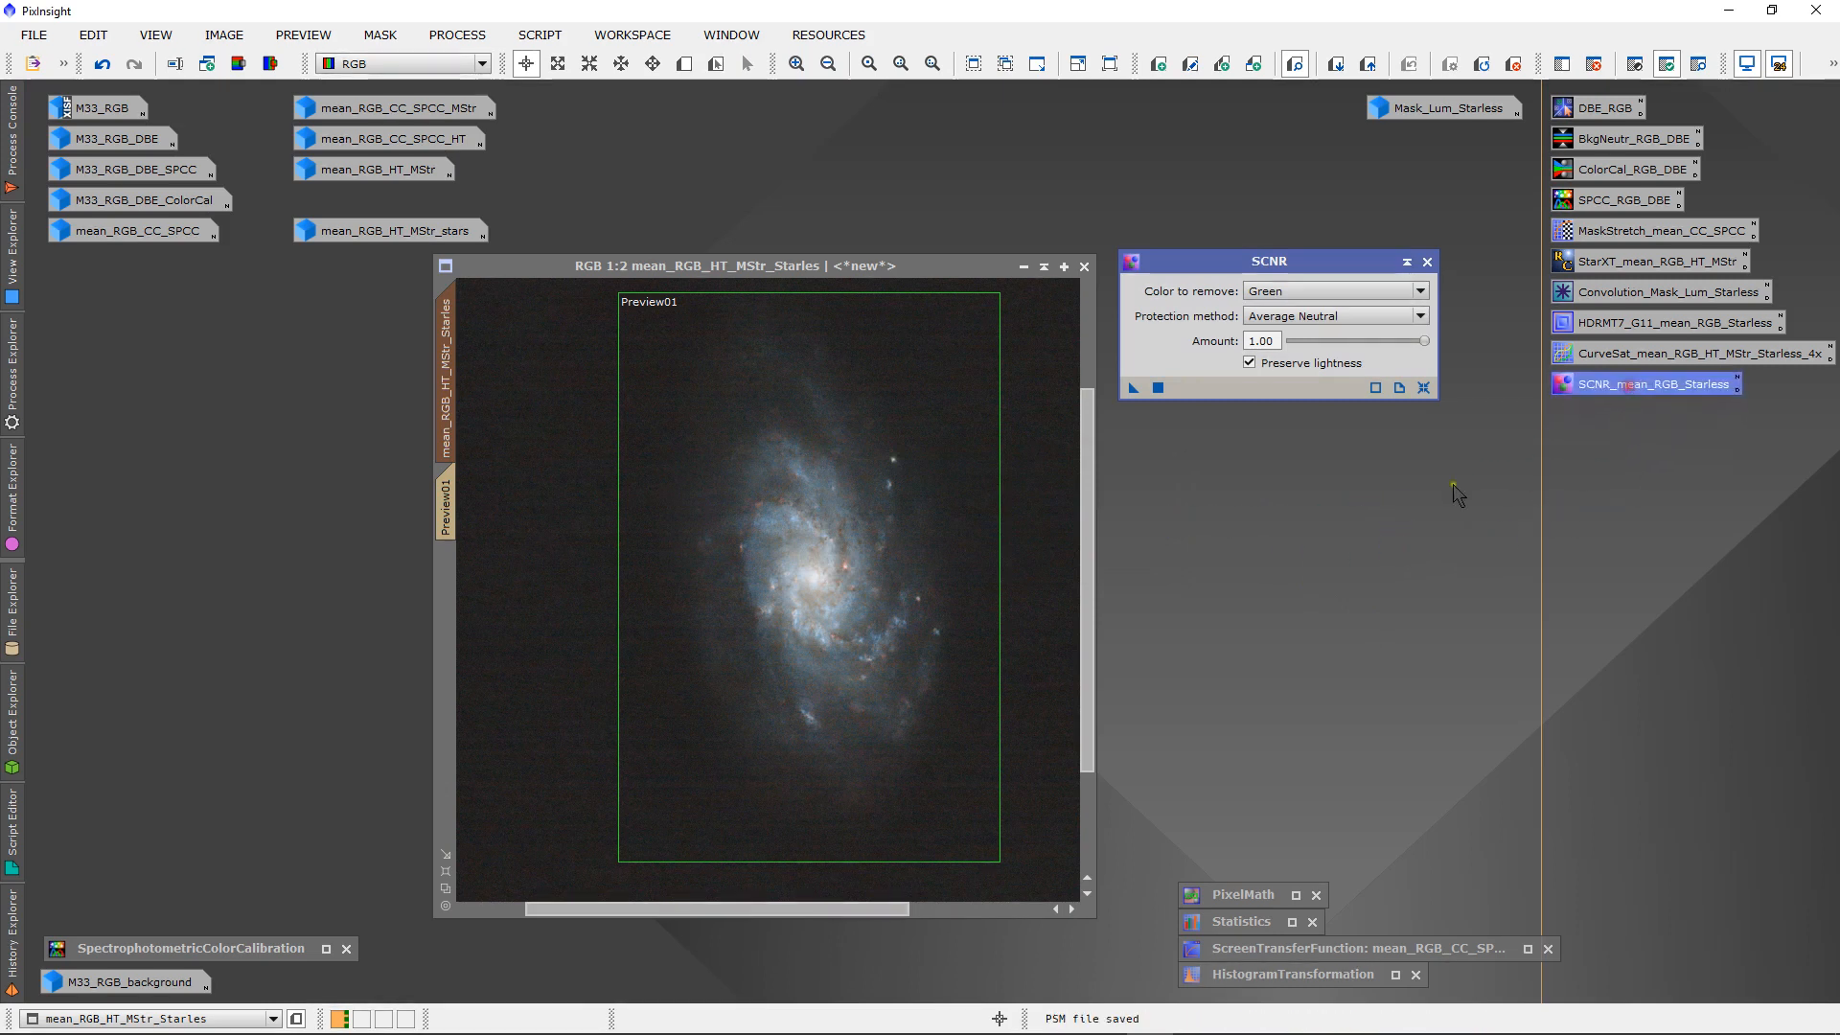
click(1427, 263)
click(1656, 484)
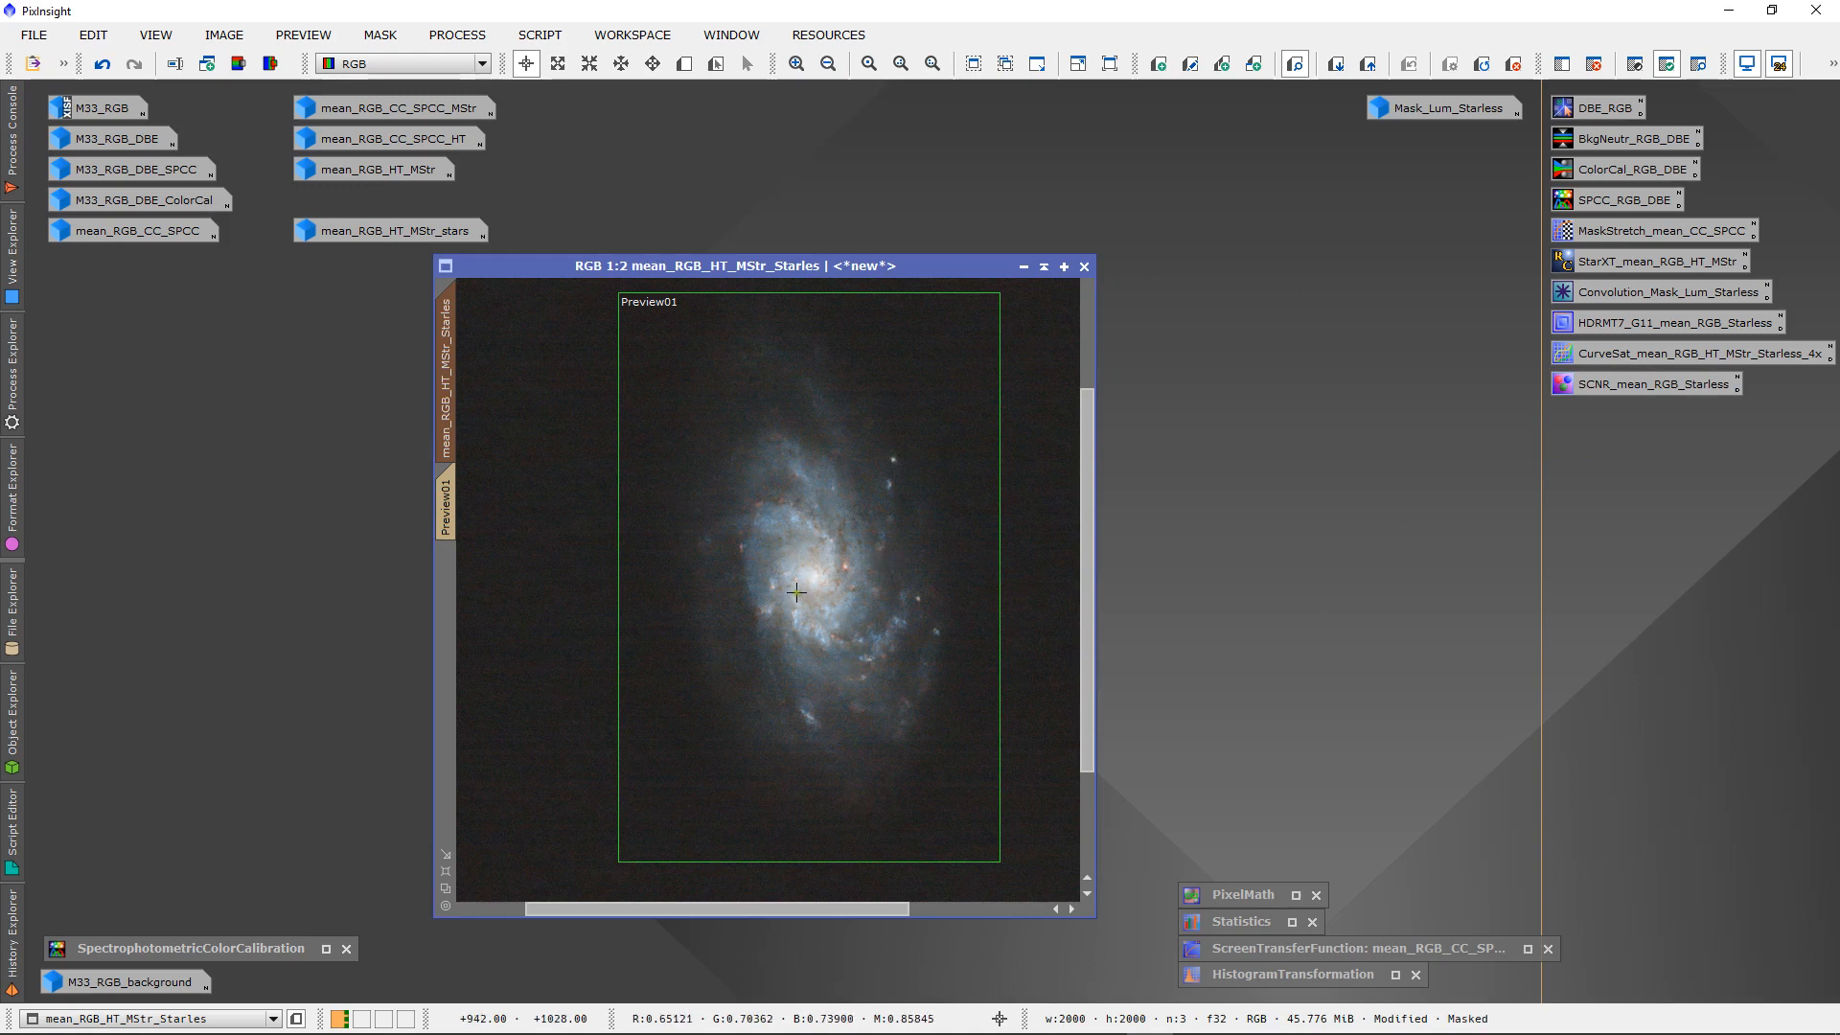
- Invert the starless image's mask so the galaxy is protected, checking the mask overlay and hiding it again
scroll(796, 592, up, 3)
scroll(796, 592, down, 1)
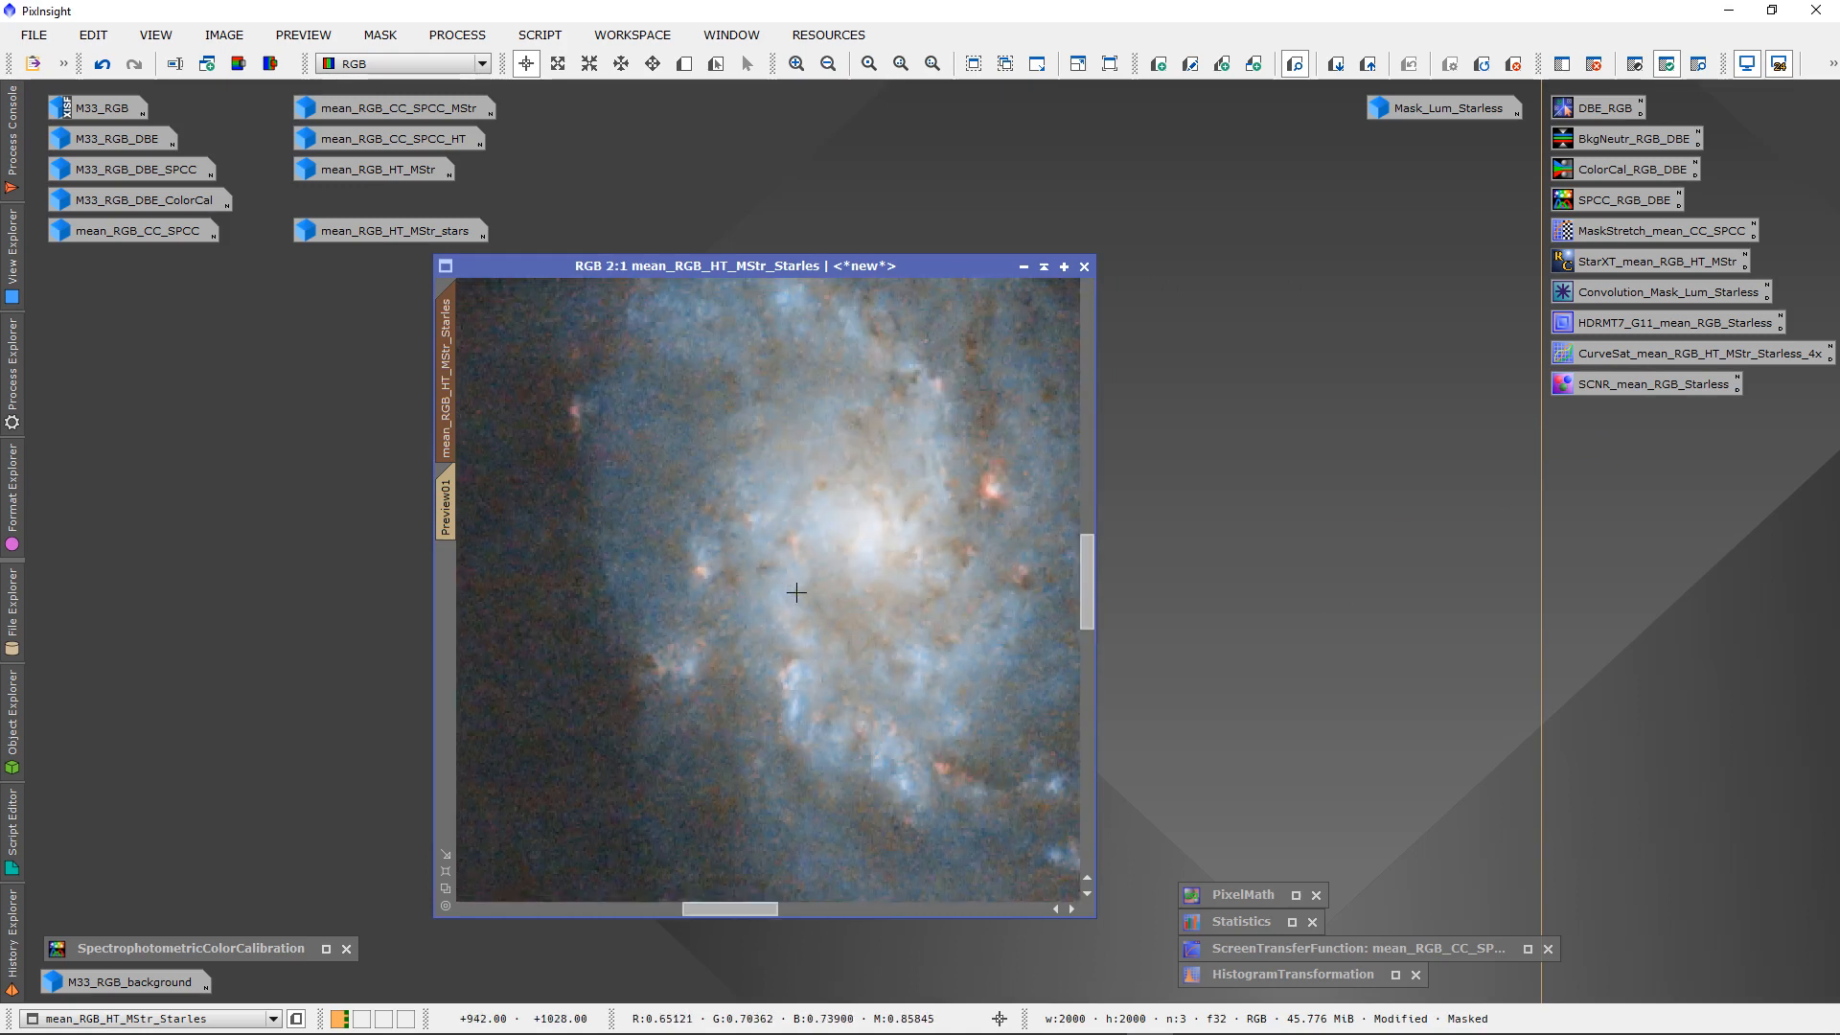
scroll(796, 592, down, 2)
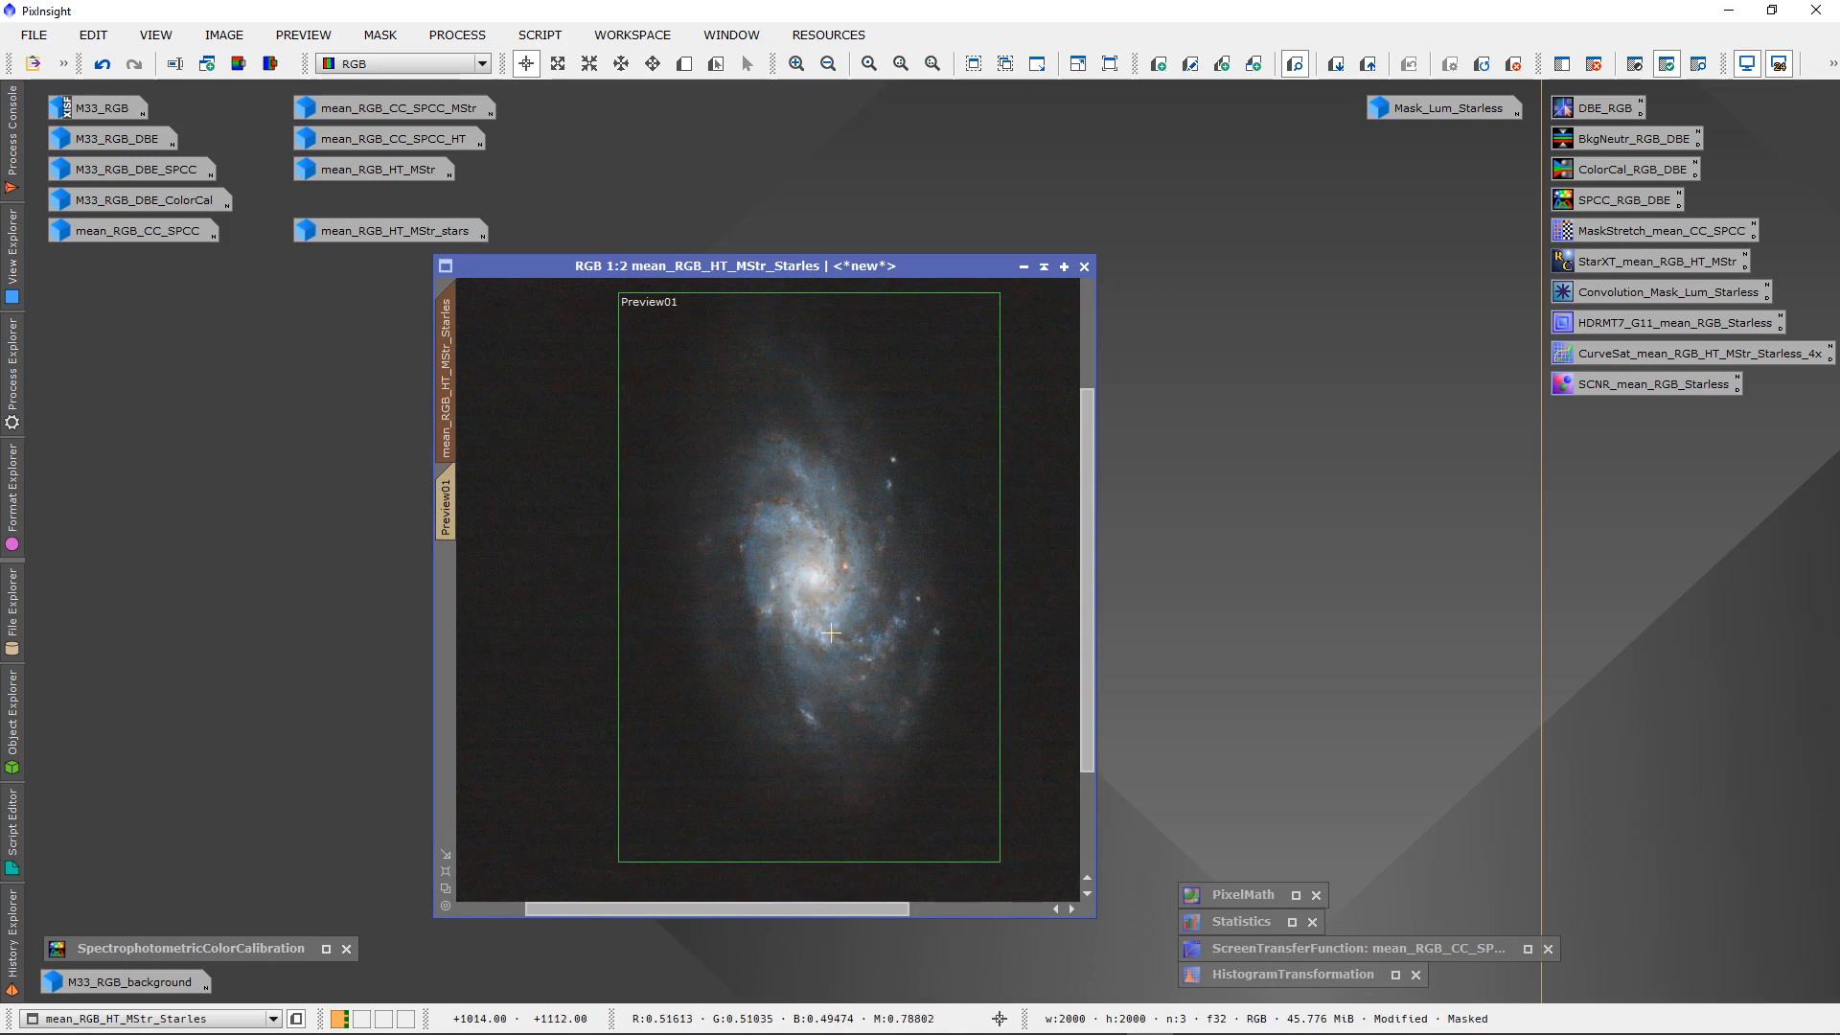
click(1026, 414)
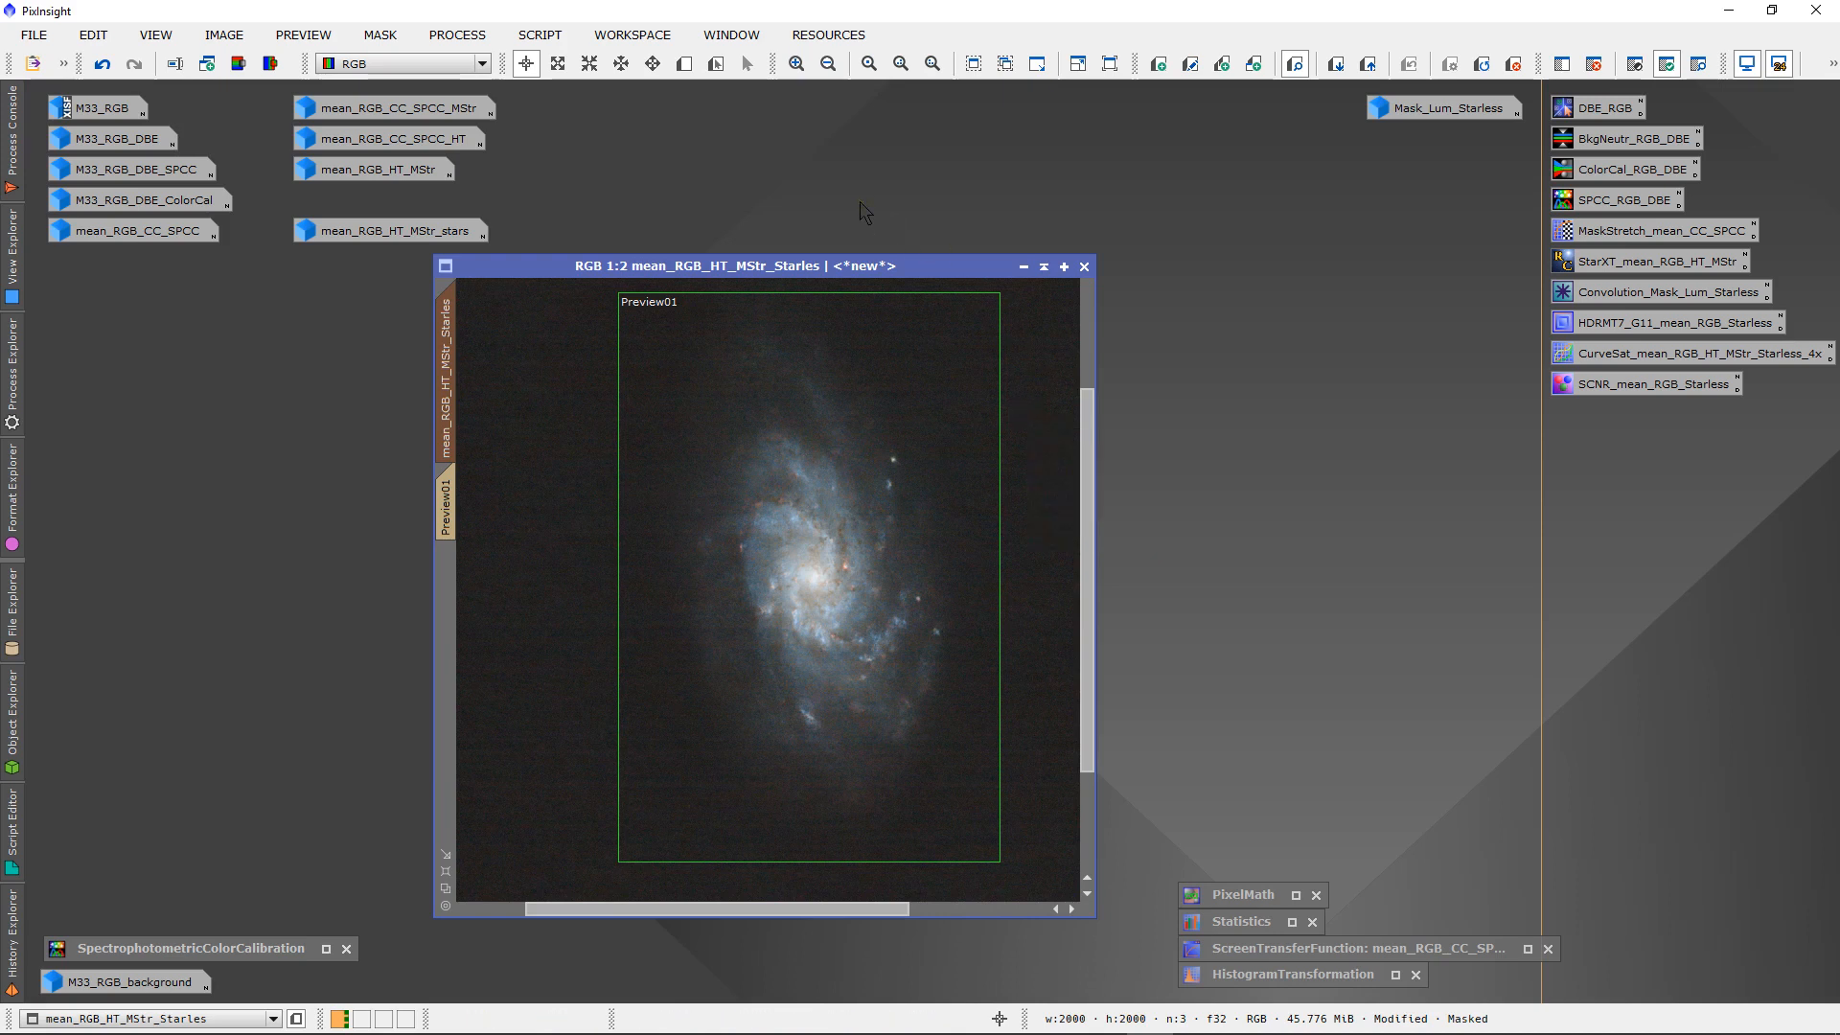
click(384, 36)
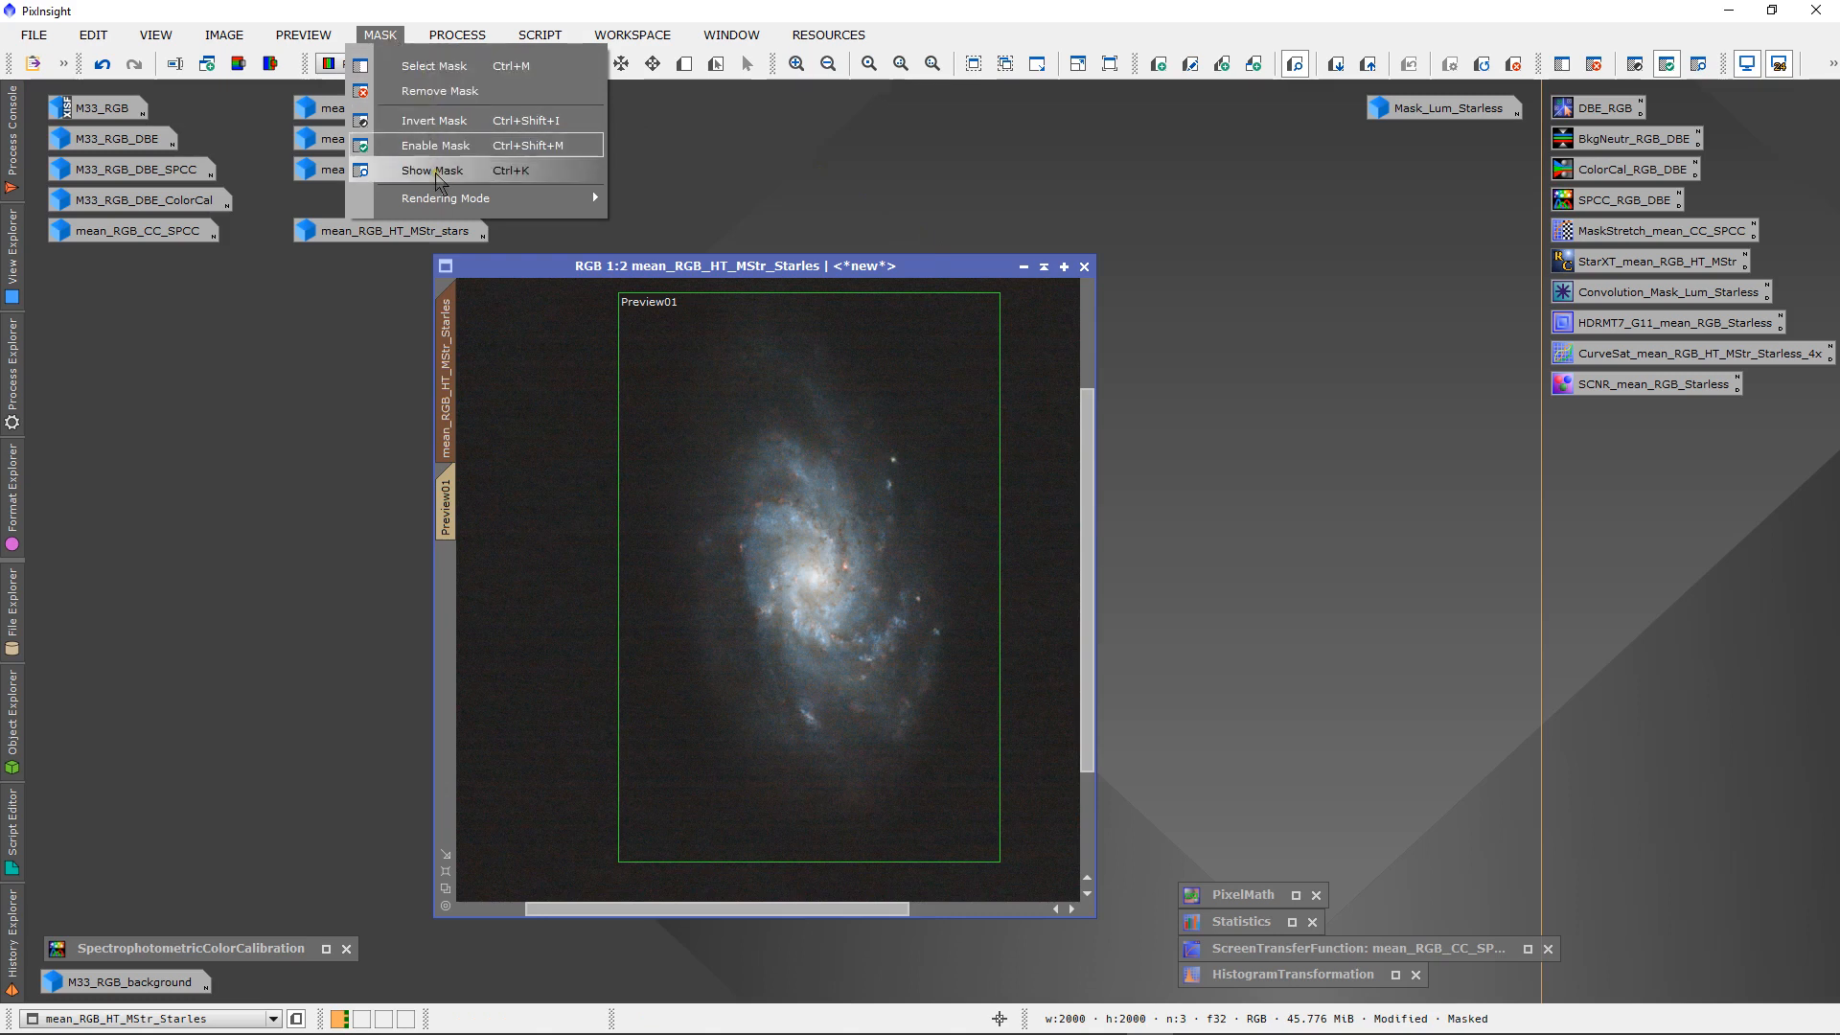
click(436, 171)
click(379, 36)
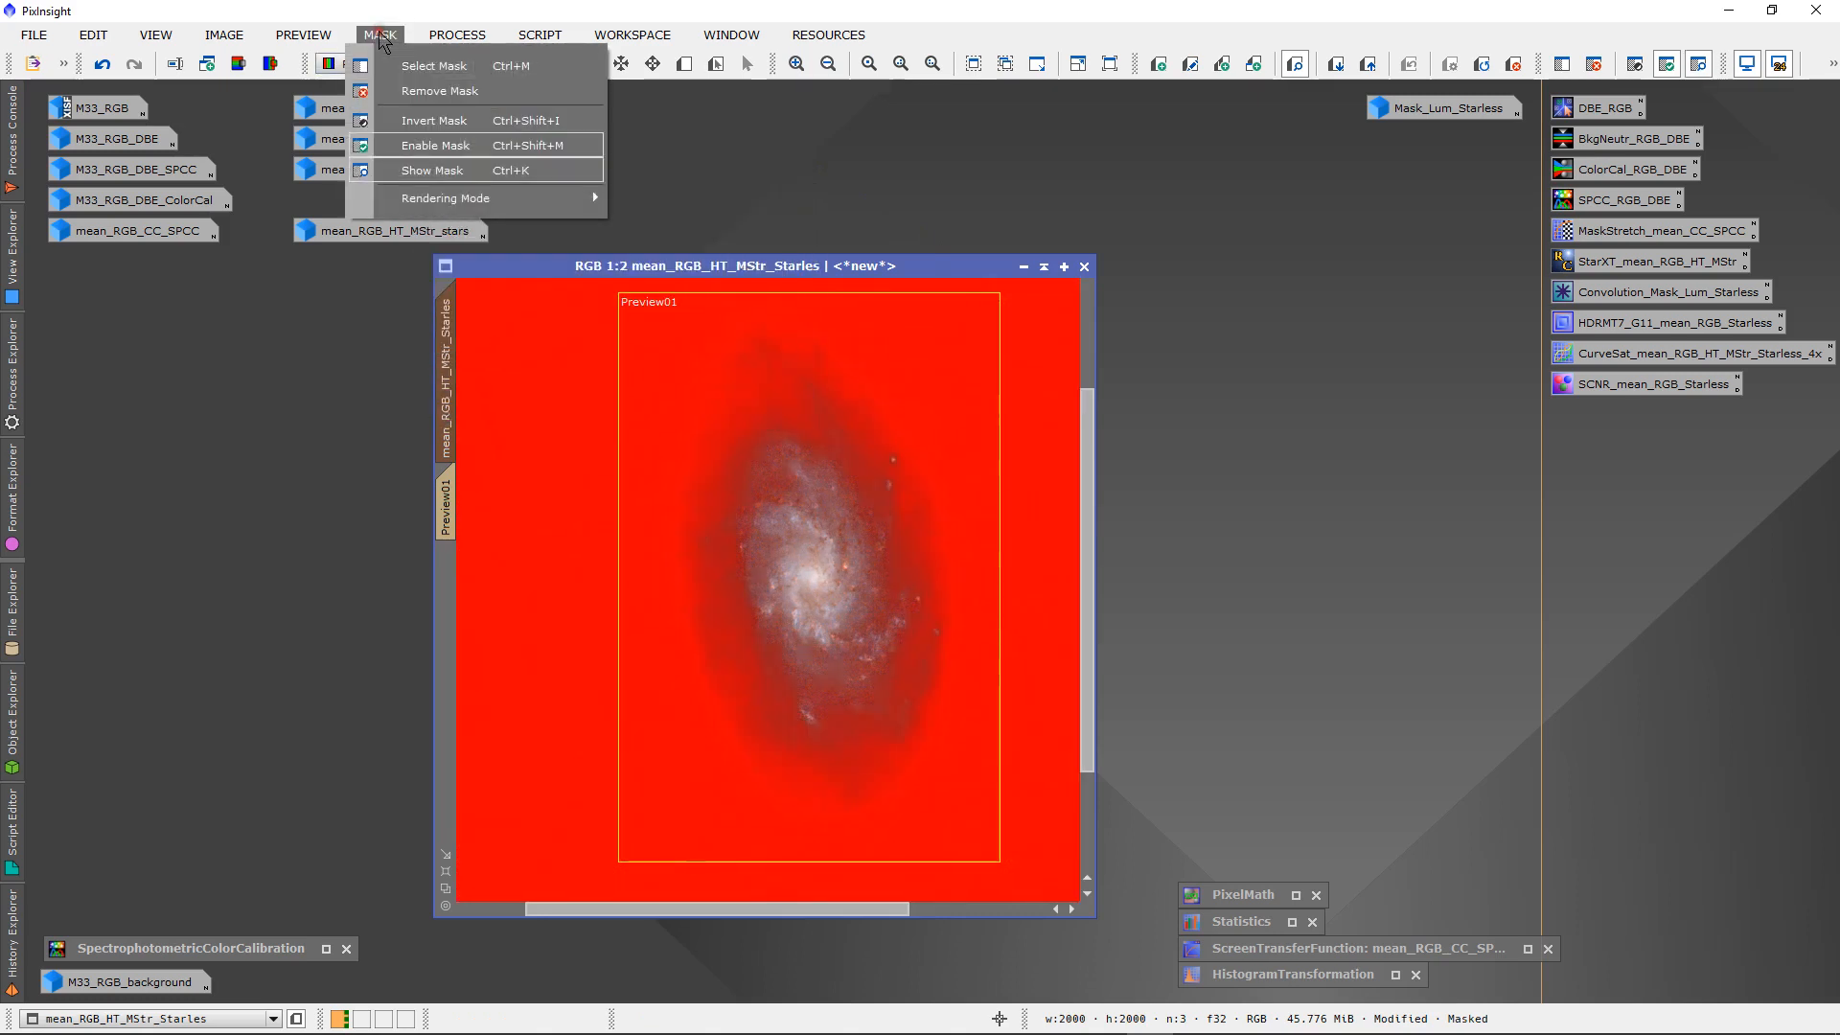
click(405, 121)
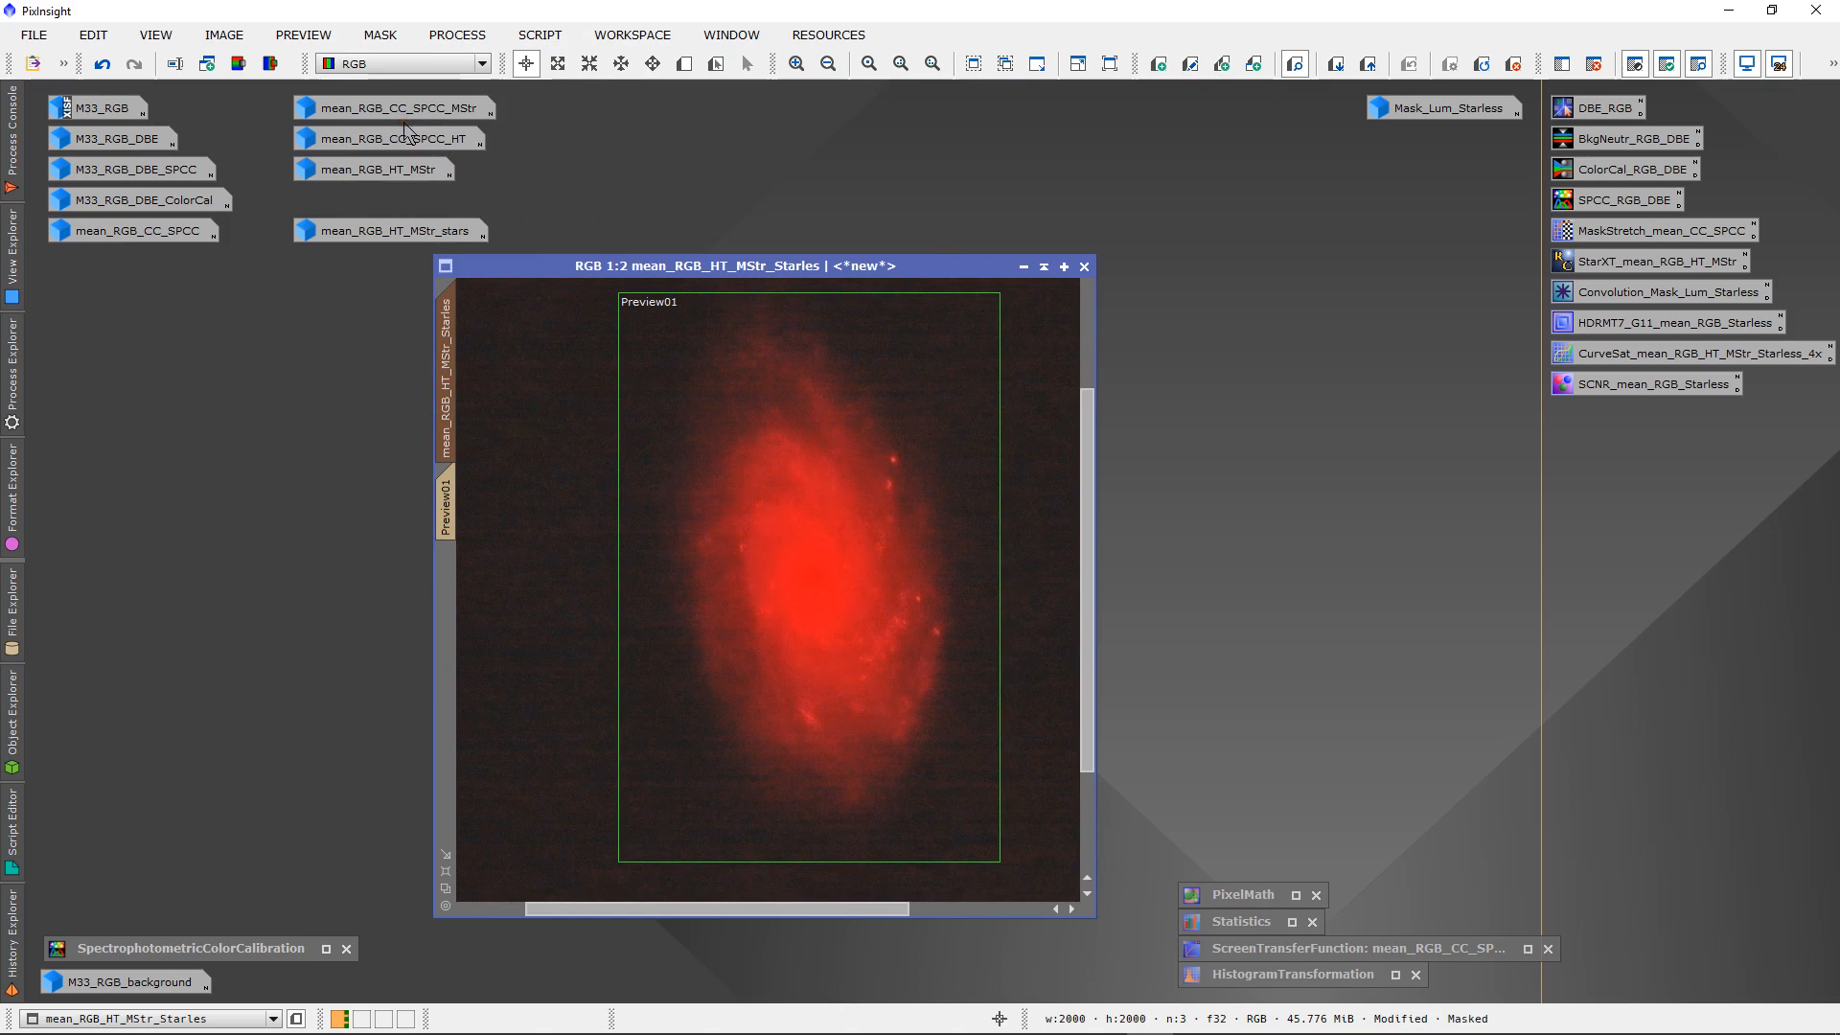
click(380, 36)
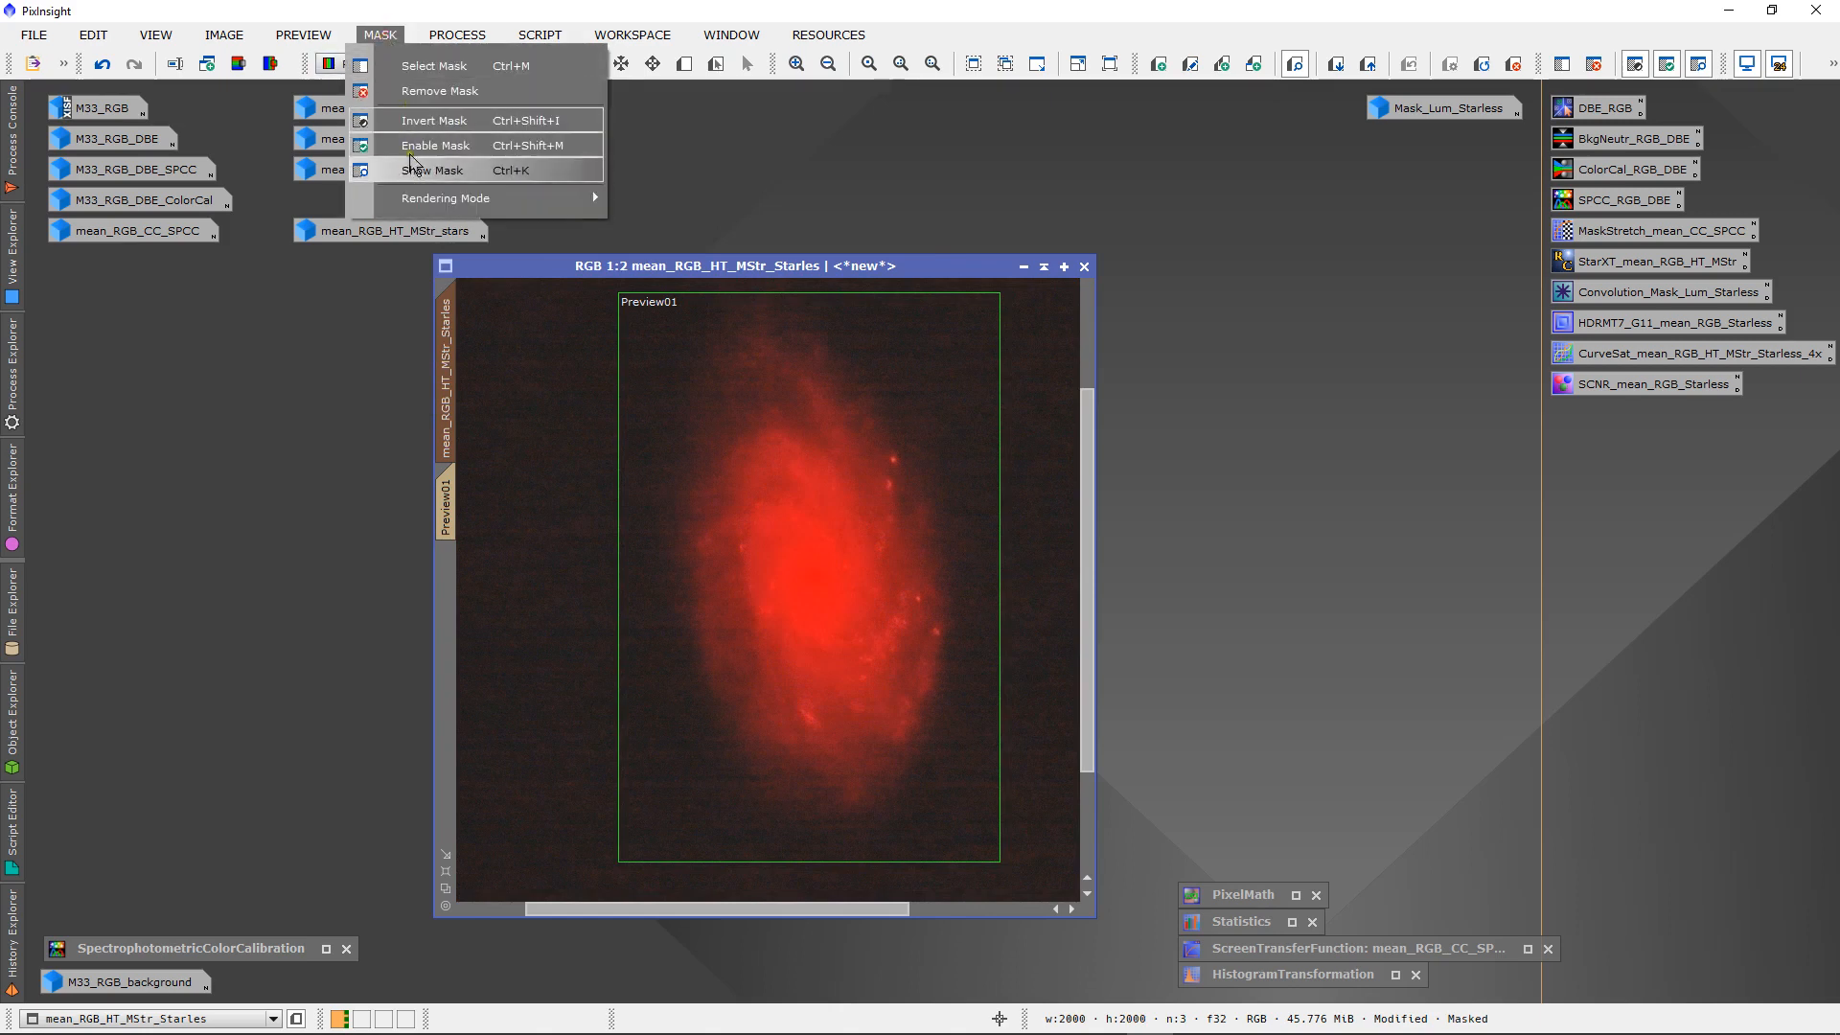
click(413, 169)
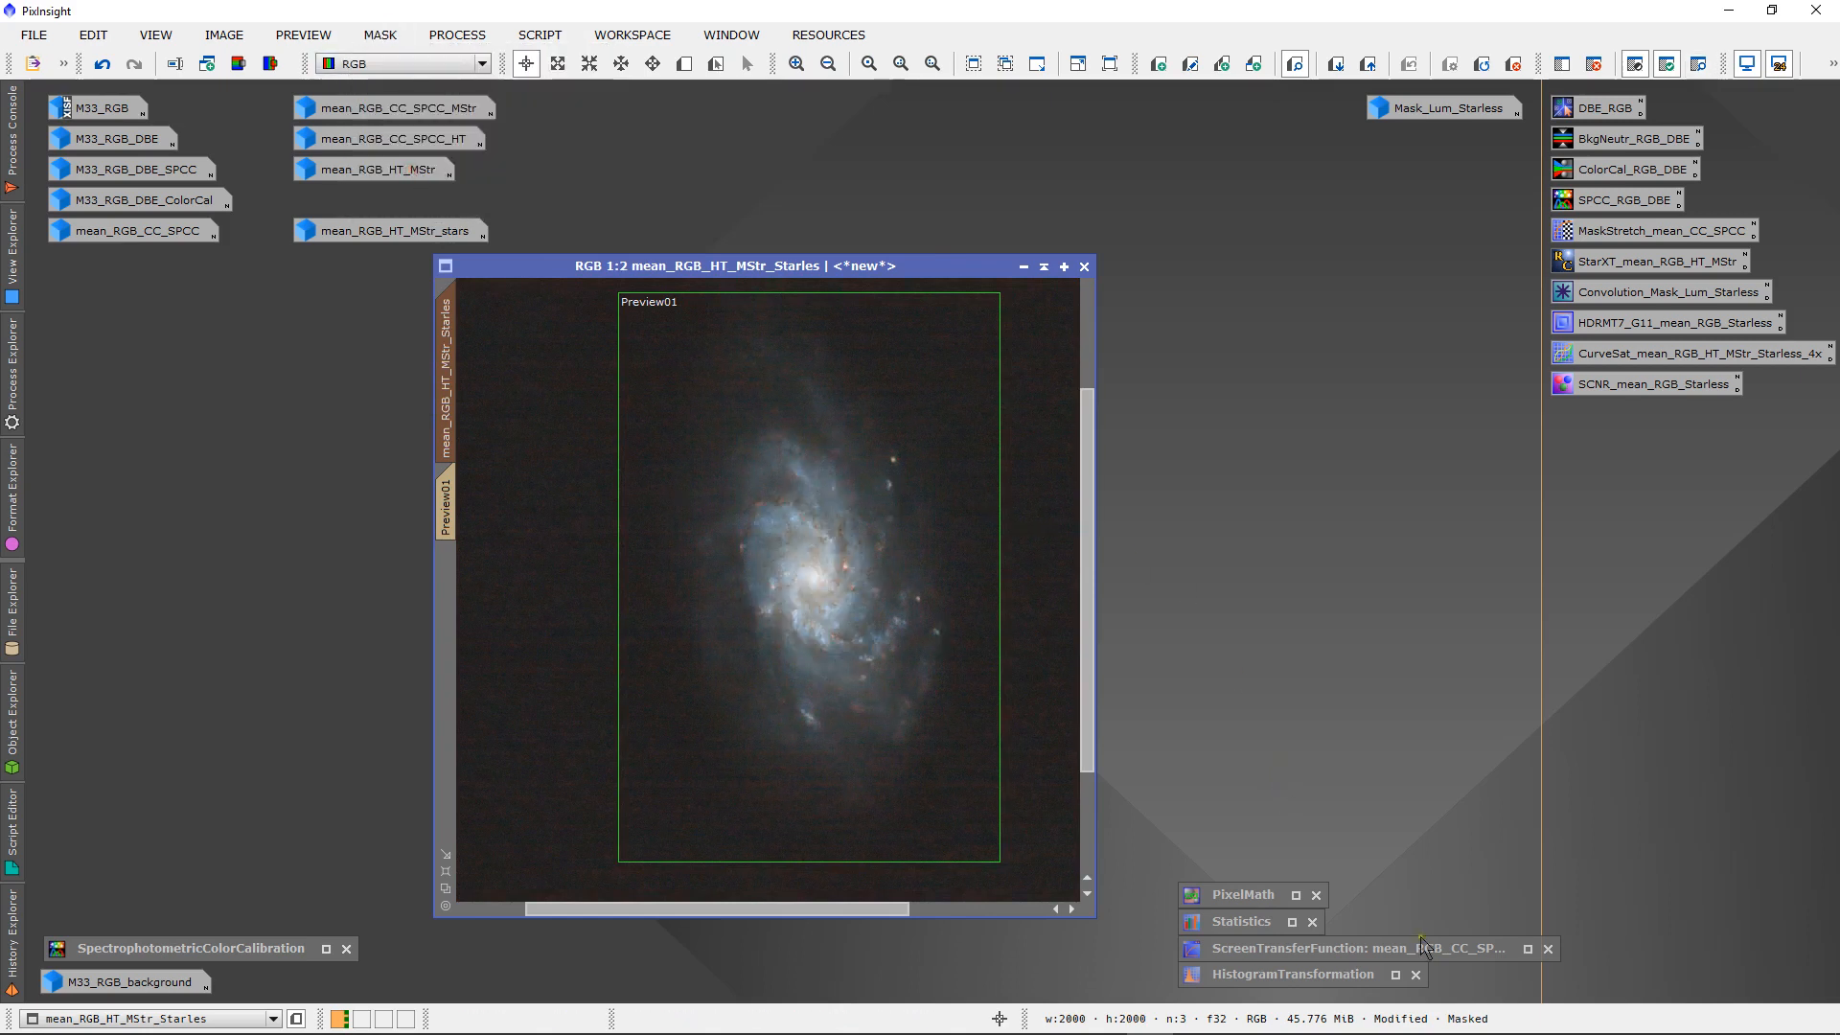
- Reset HistogramTransformation, open its real-time preview, and set the midtones to about 0.592 to darken the starless image's background
double_click(1394, 978)
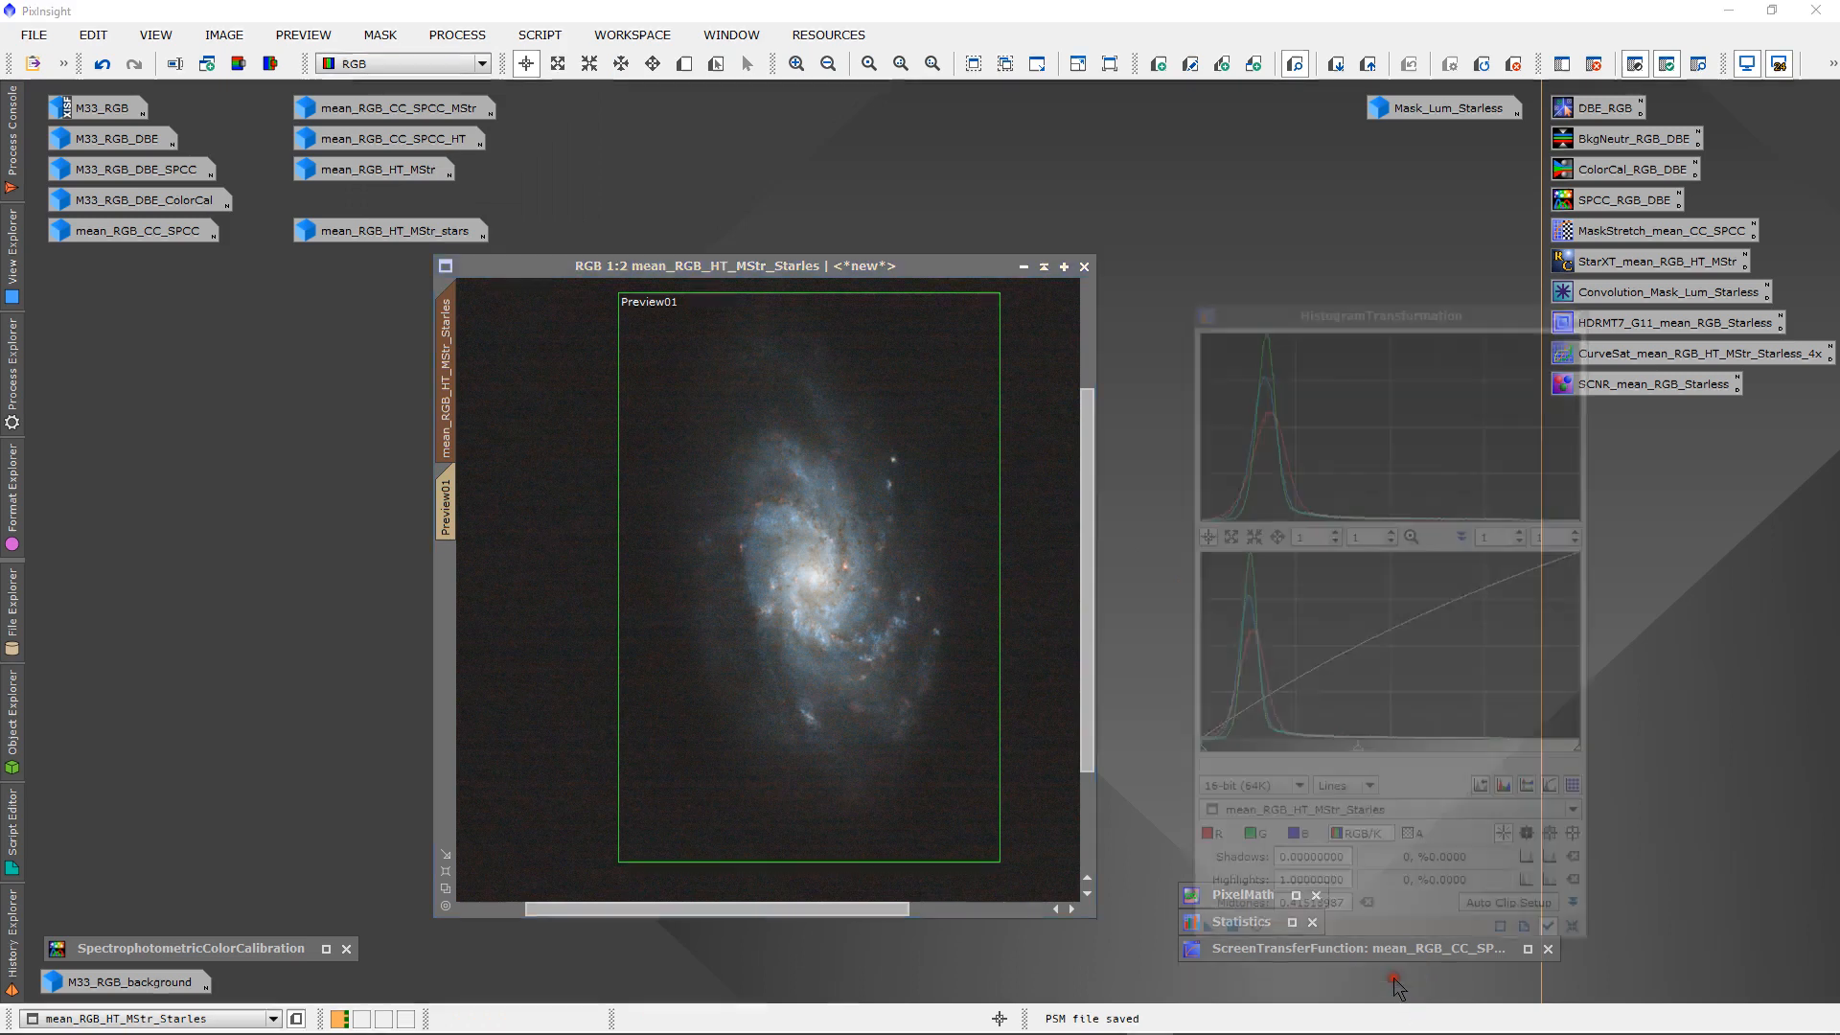
click(1618, 854)
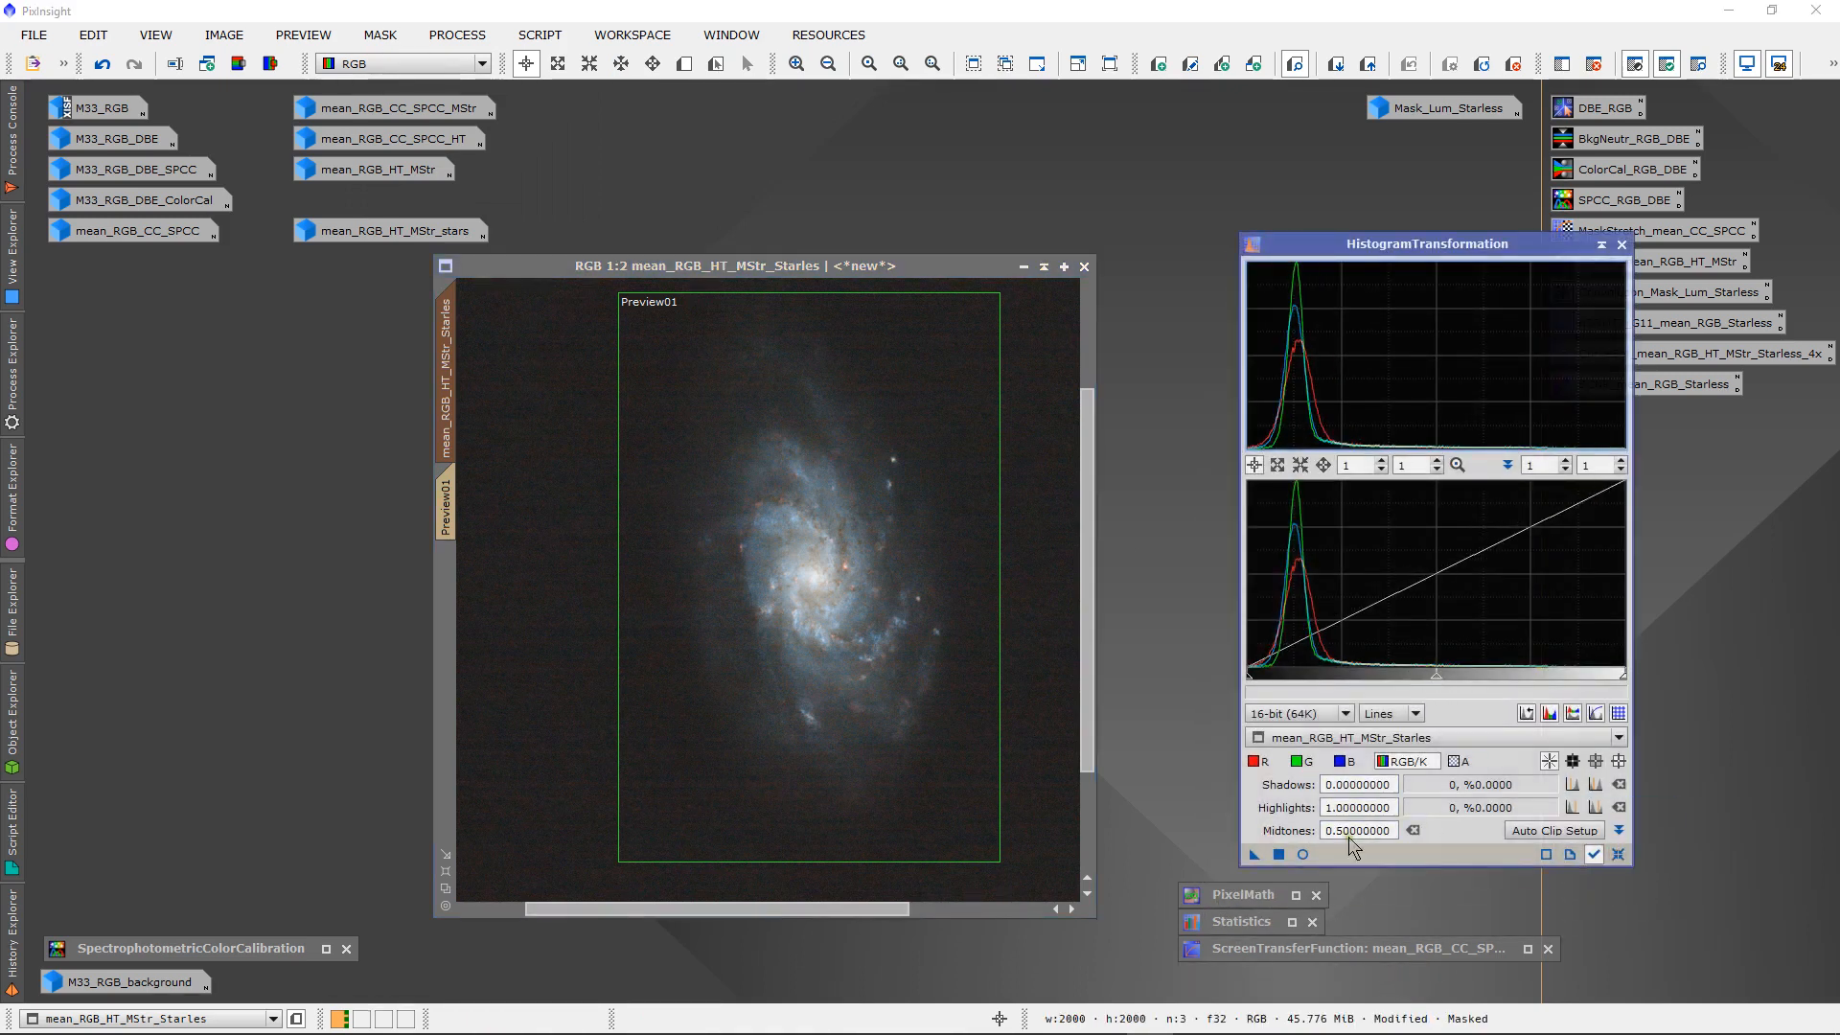
click(1303, 855)
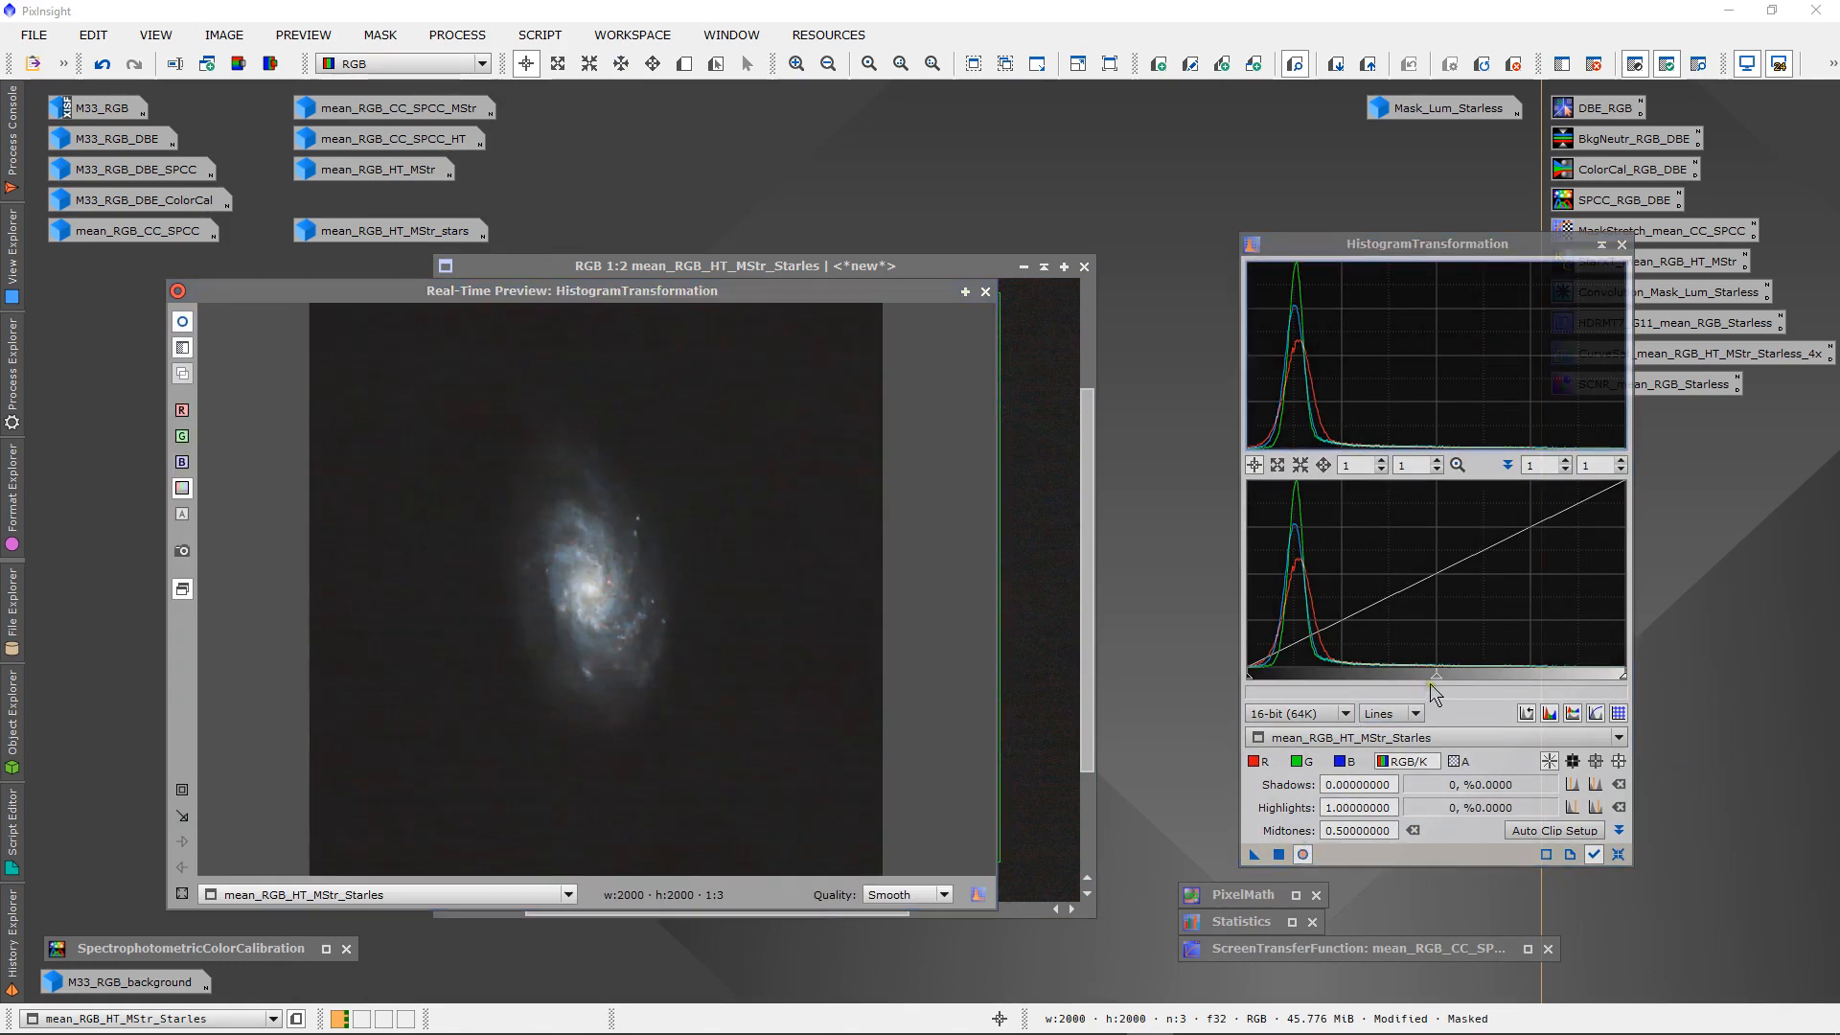
drag(1436, 677, 1471, 688)
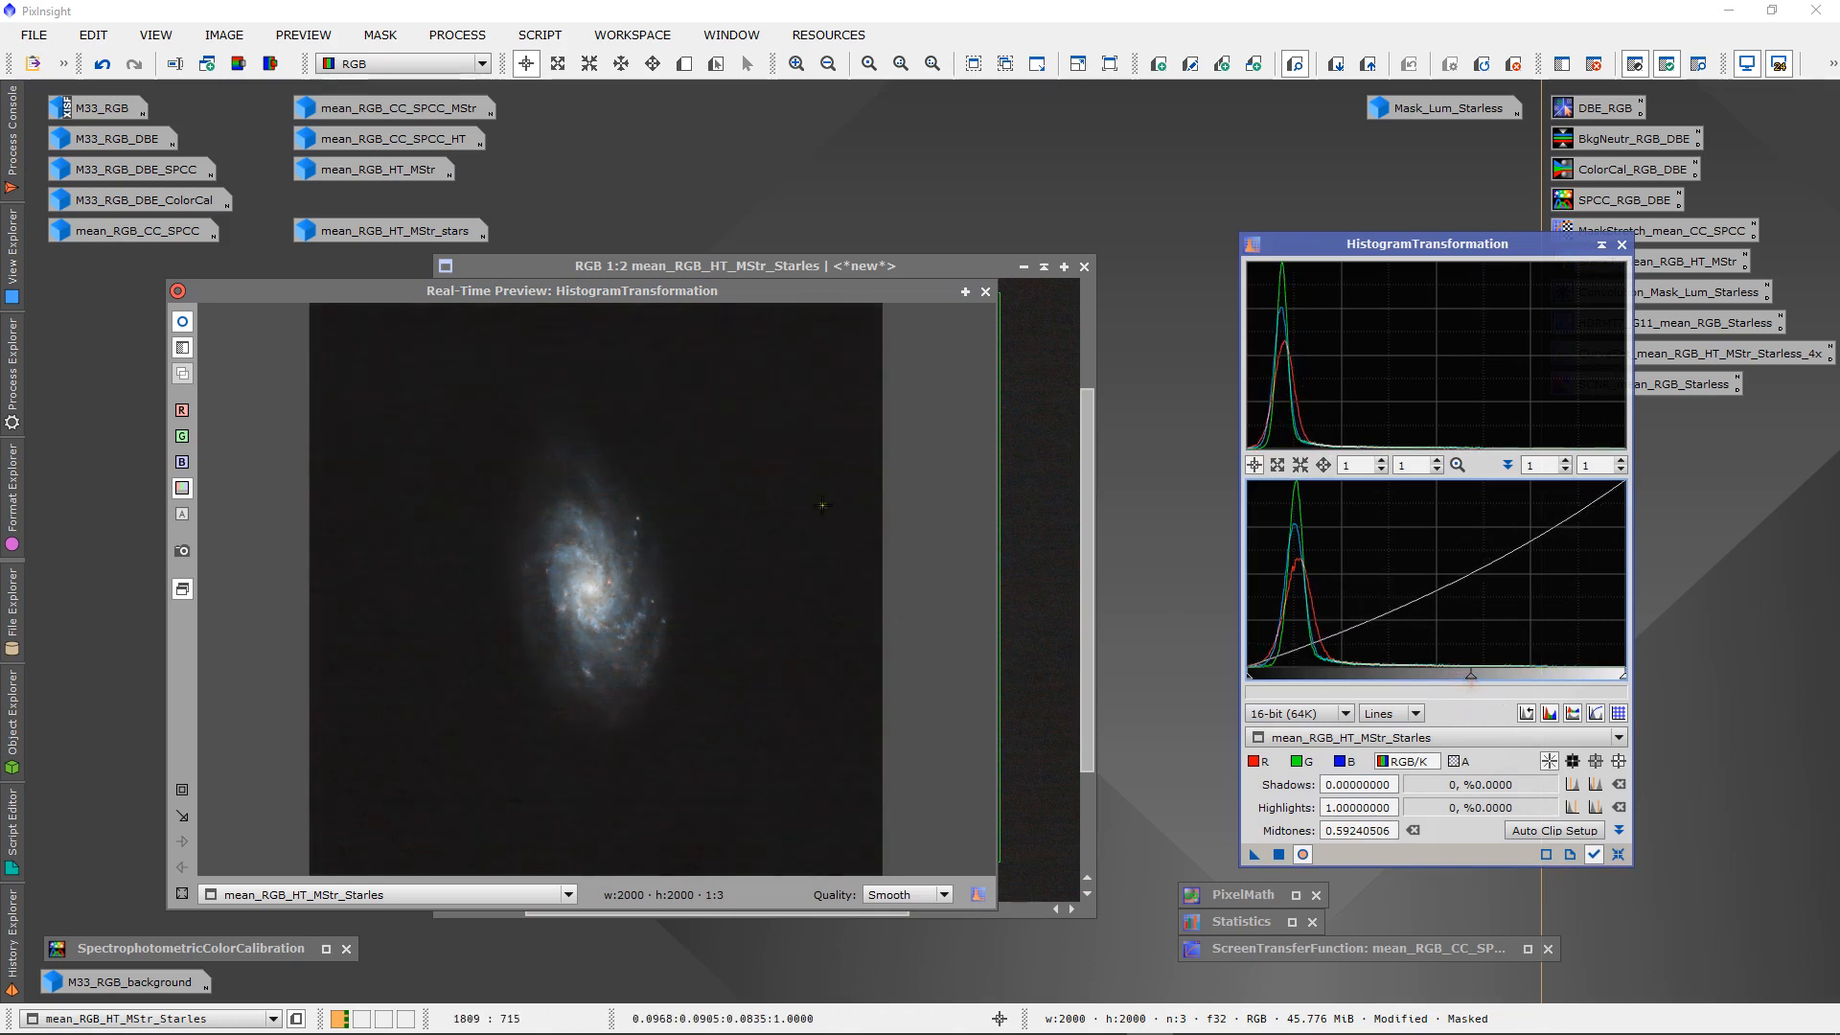
click(787, 490)
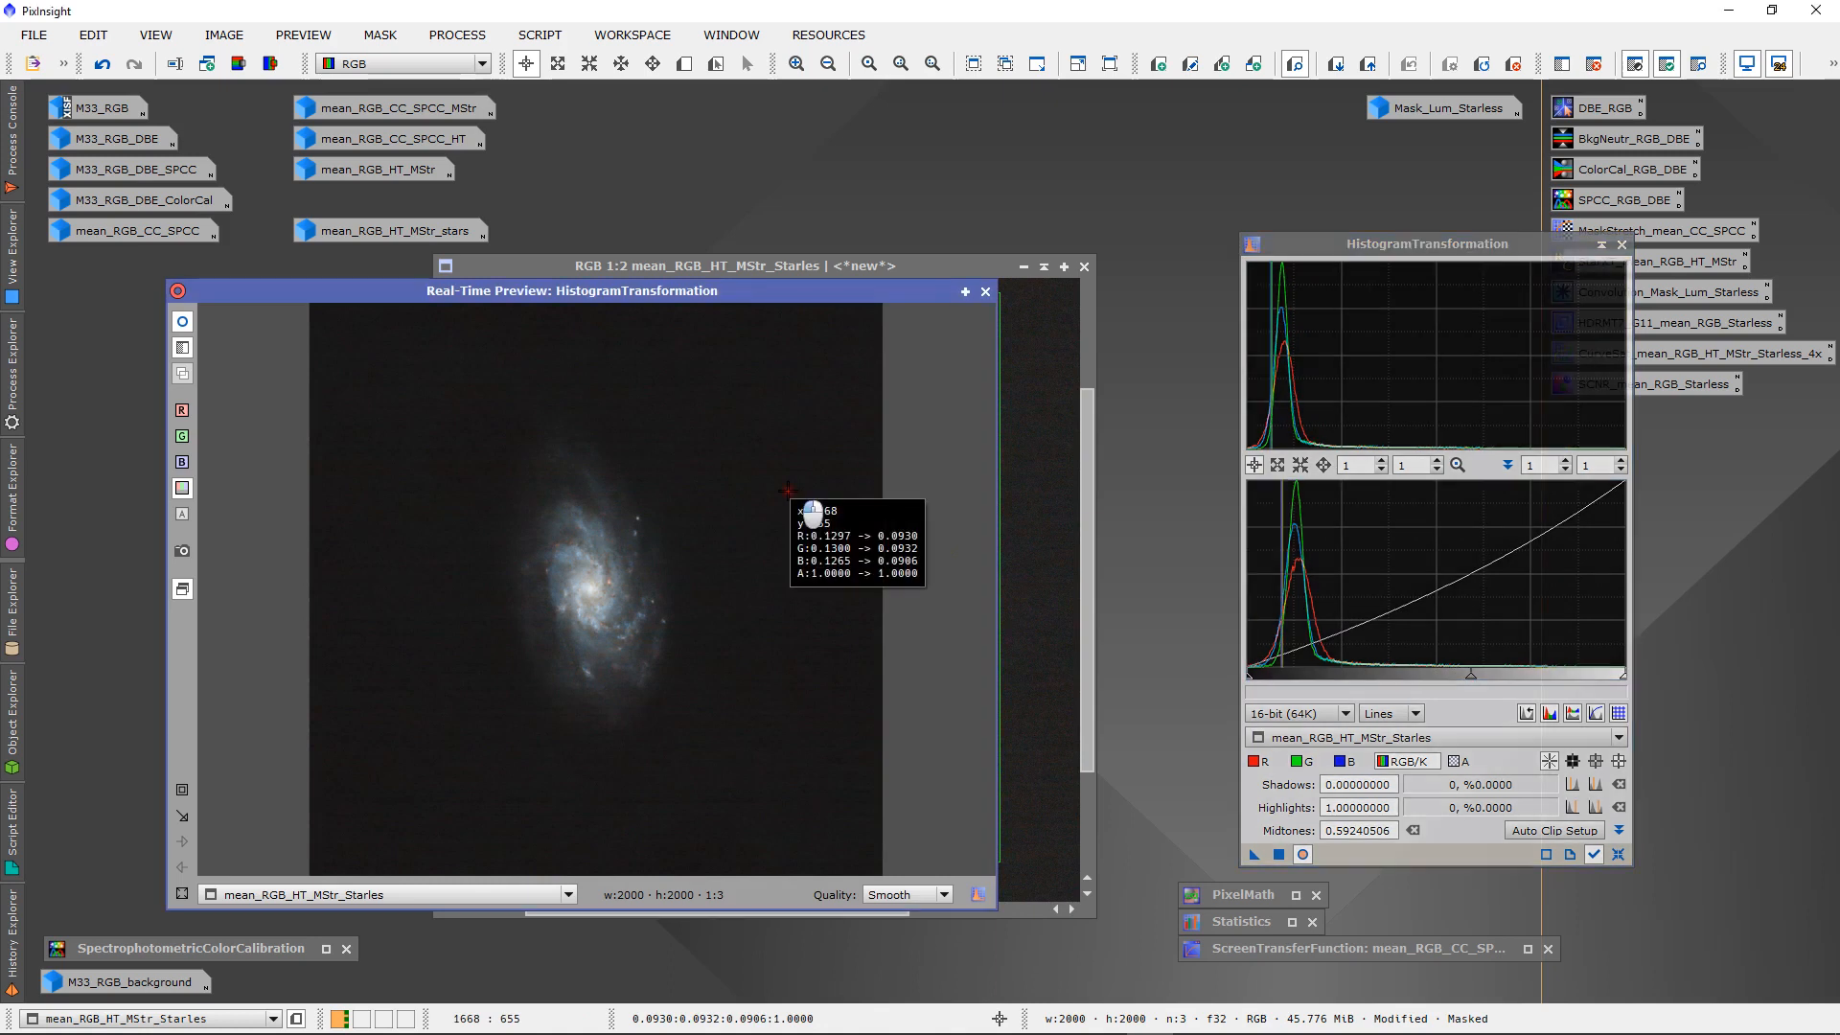
drag(788, 491, 783, 496)
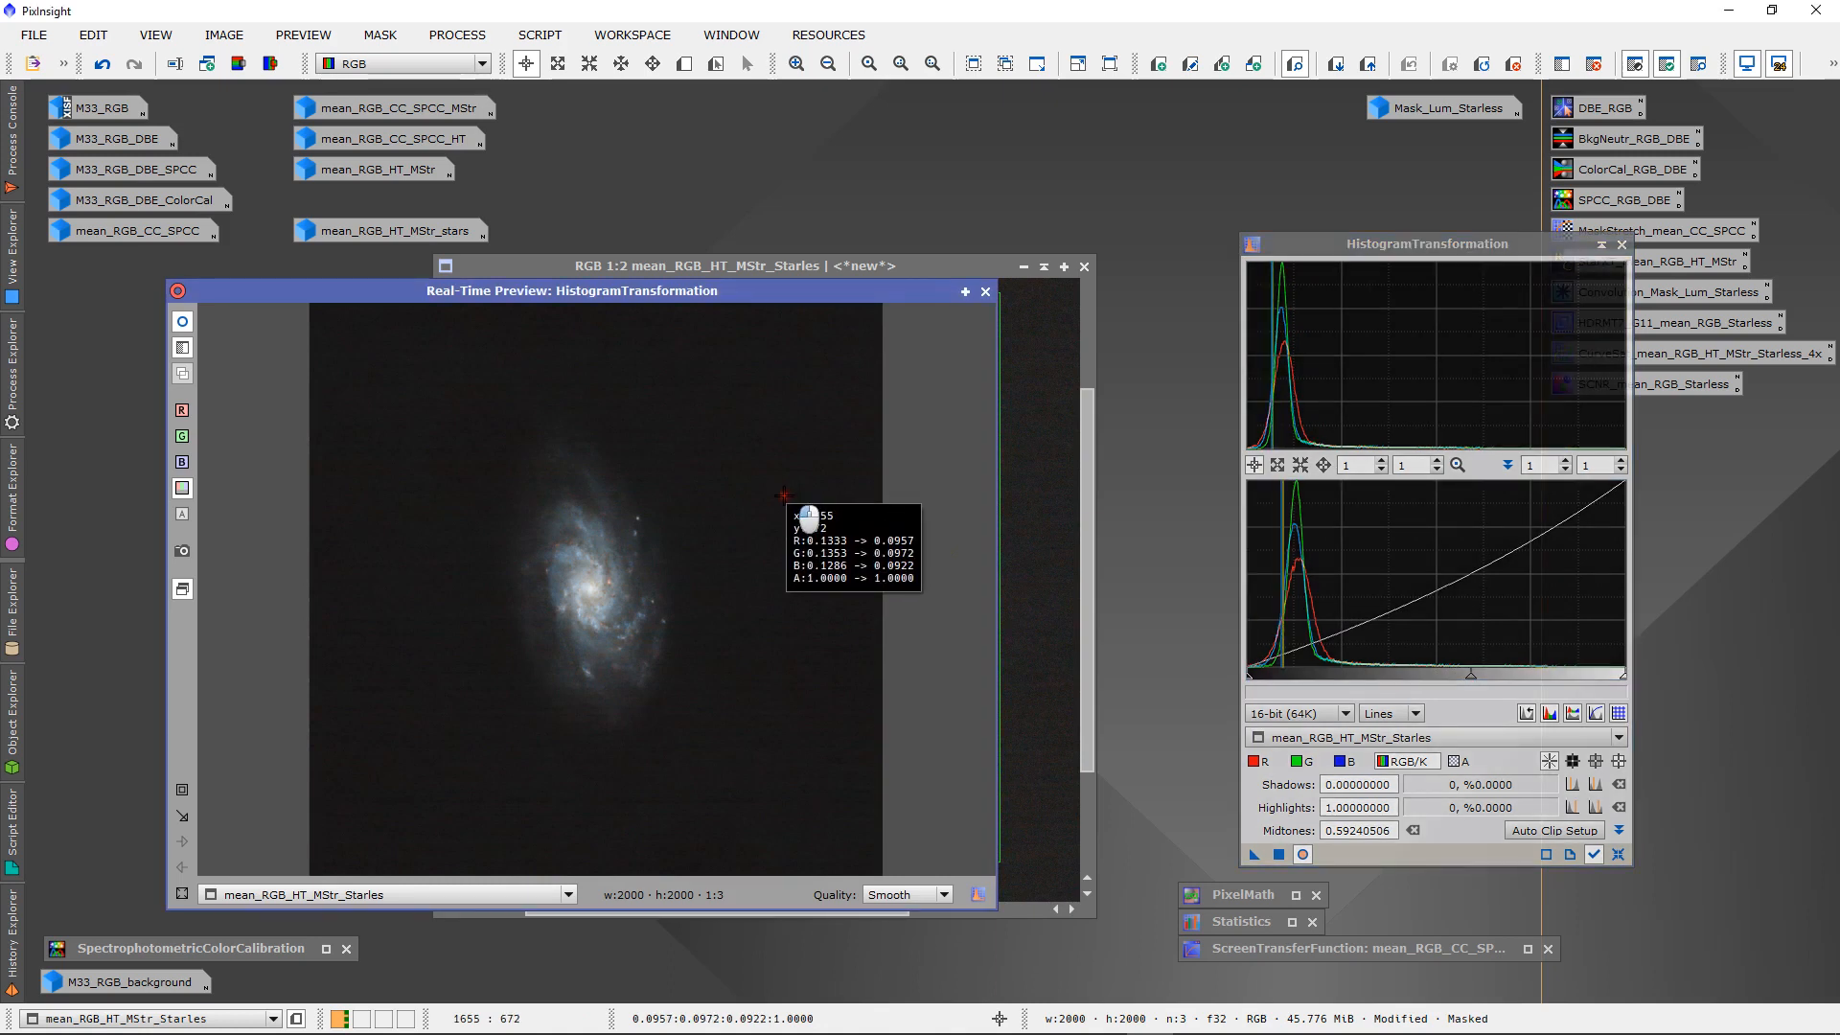
drag(784, 494, 783, 494)
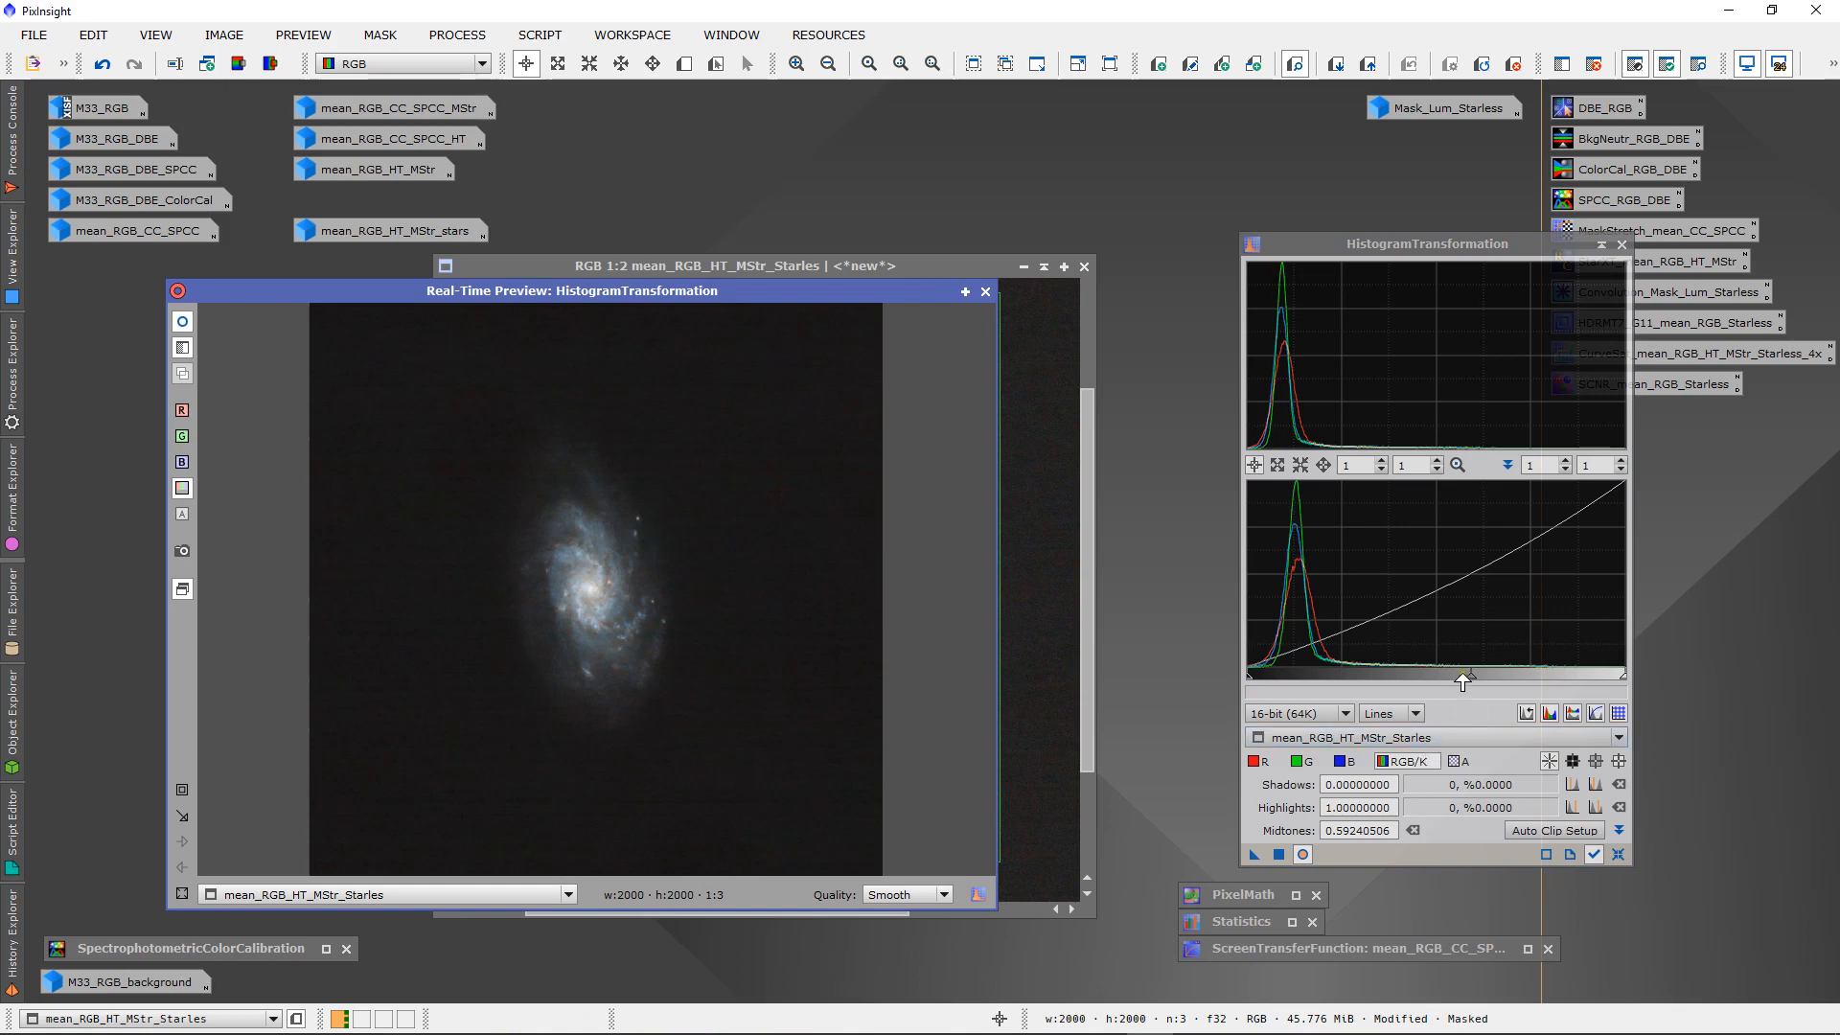
- Set the midtones to about 0.570, sample the previewed background, and apply the histogram adjustment to the starless image
drag(1462, 677, 1454, 676)
click(820, 502)
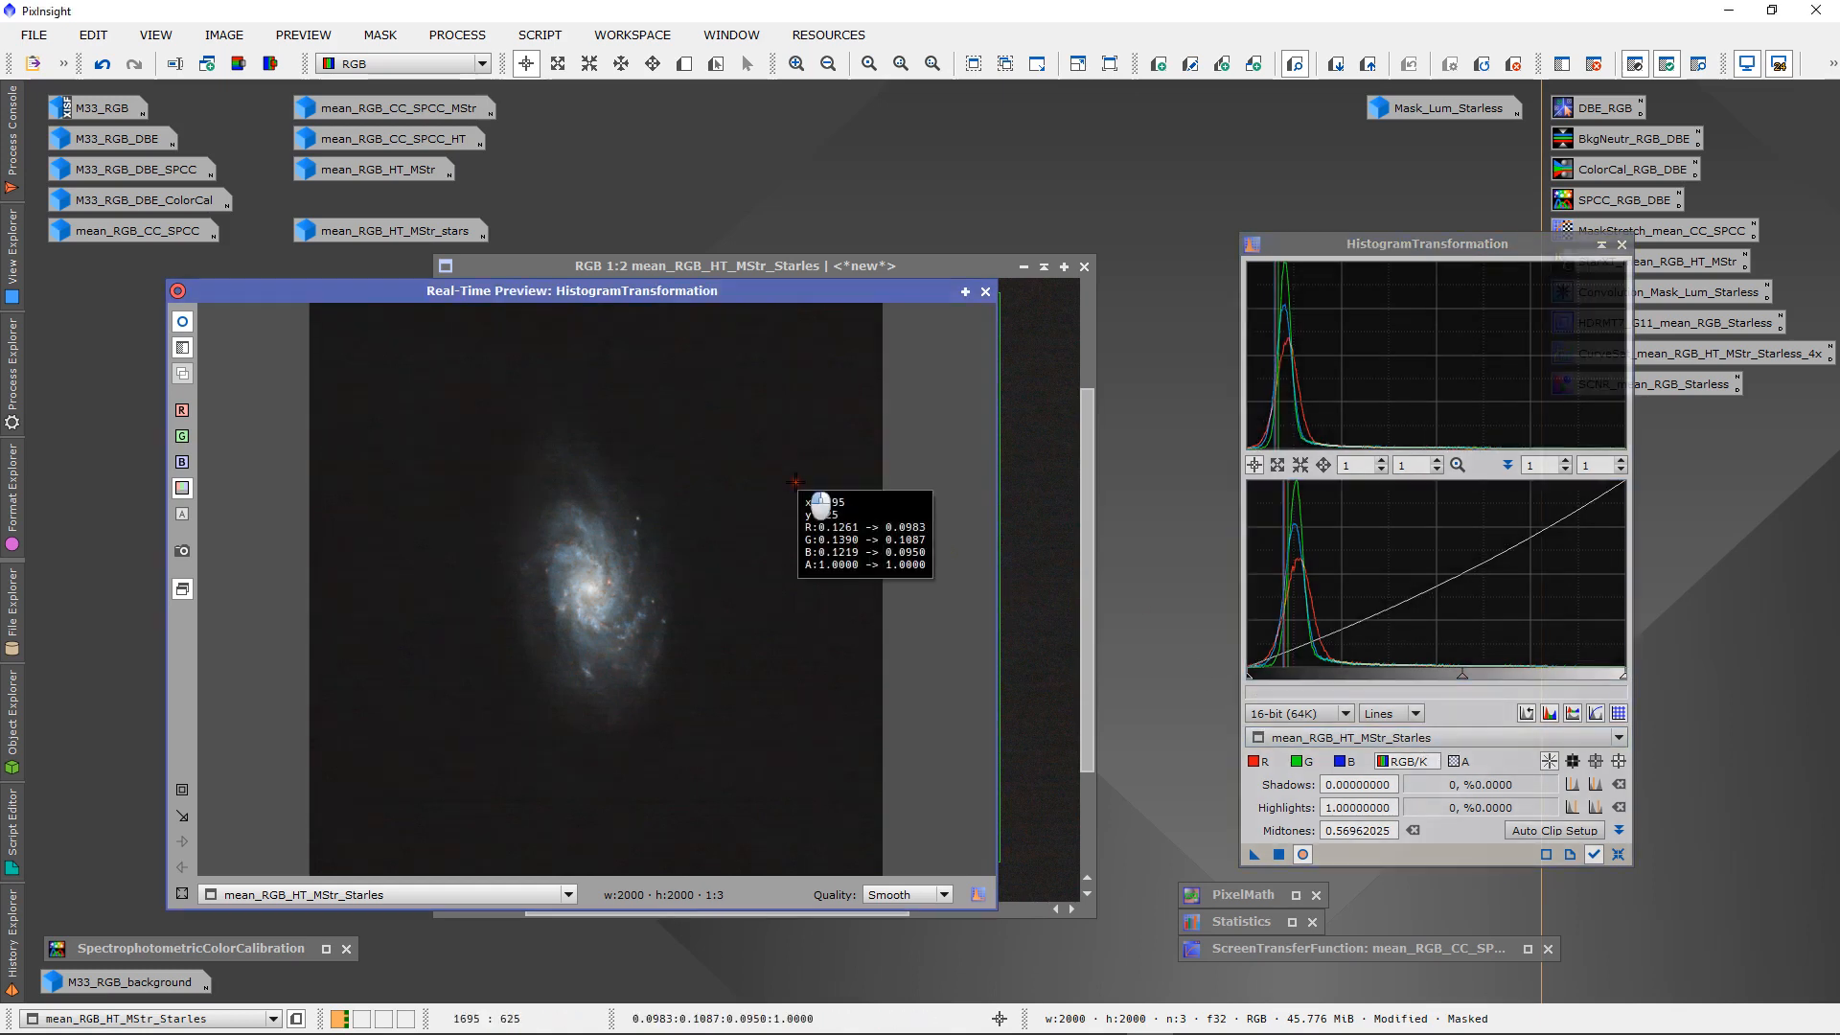
mouse_move(820, 502)
mouse_down()
mouse_move(815, 526)
mouse_move(794, 521)
mouse_move(813, 530)
mouse_up()
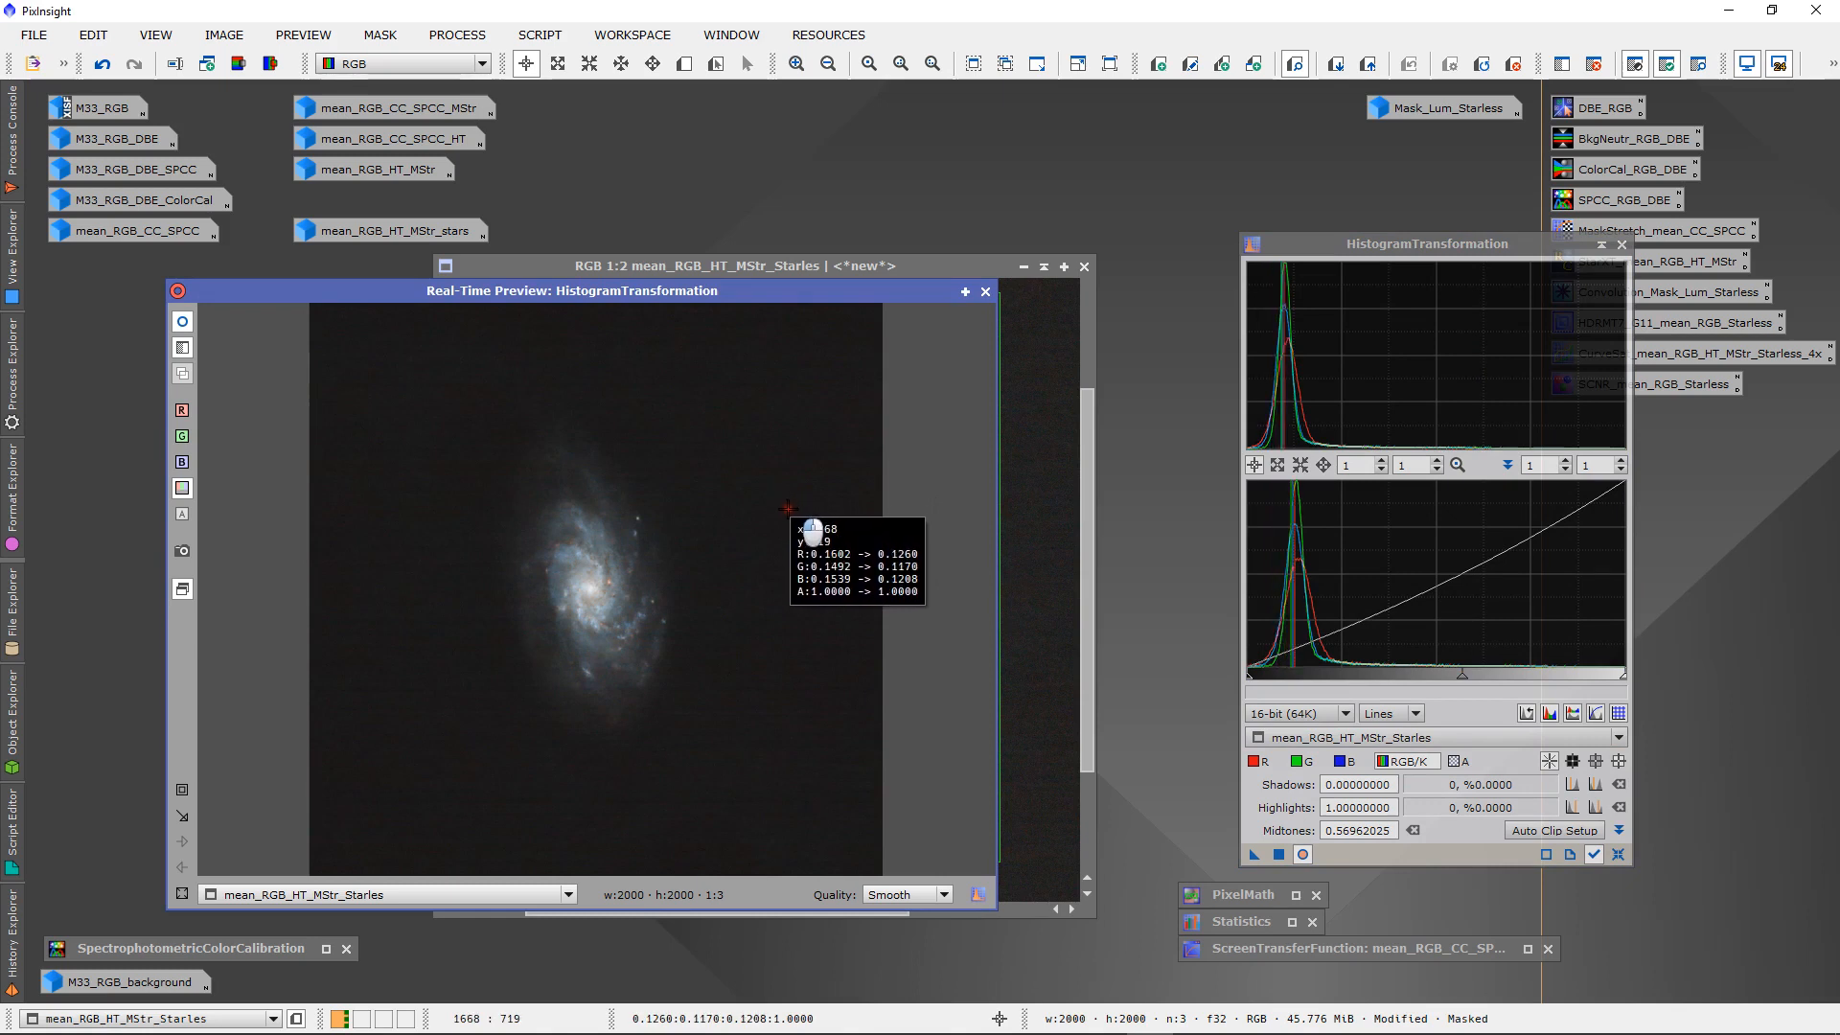
drag(812, 530, 812, 530)
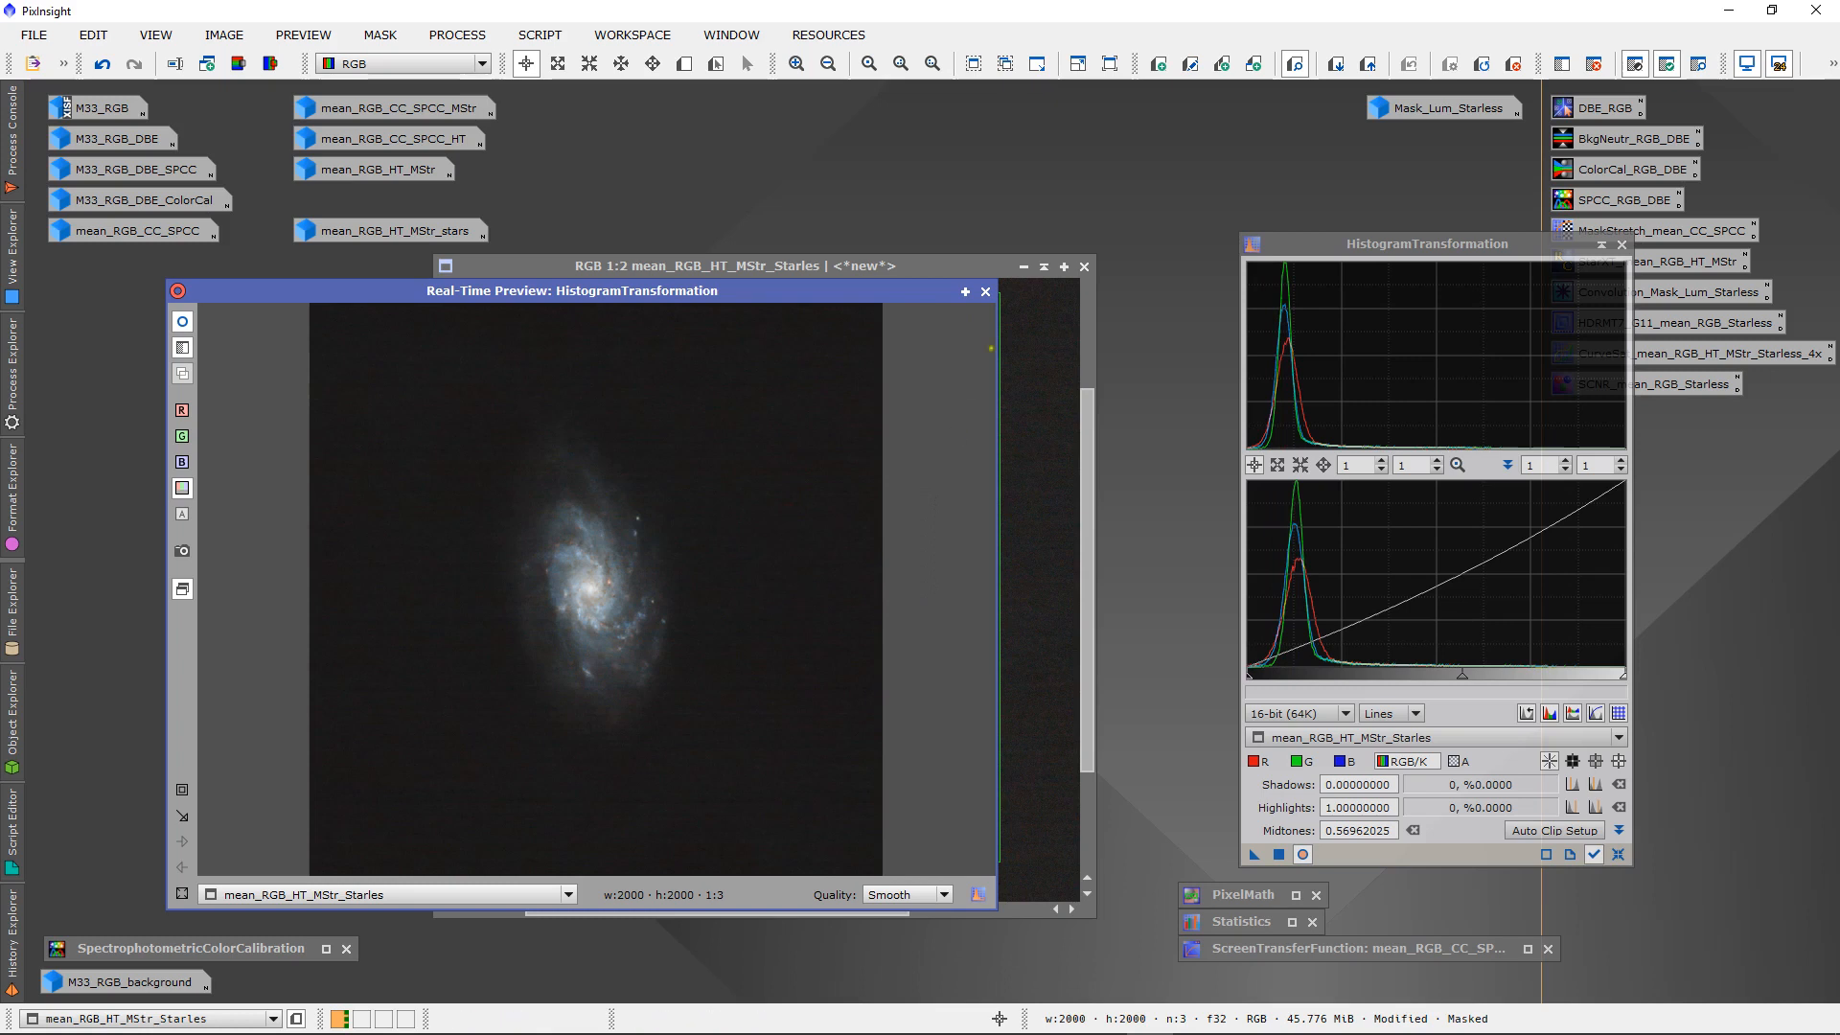
click(985, 293)
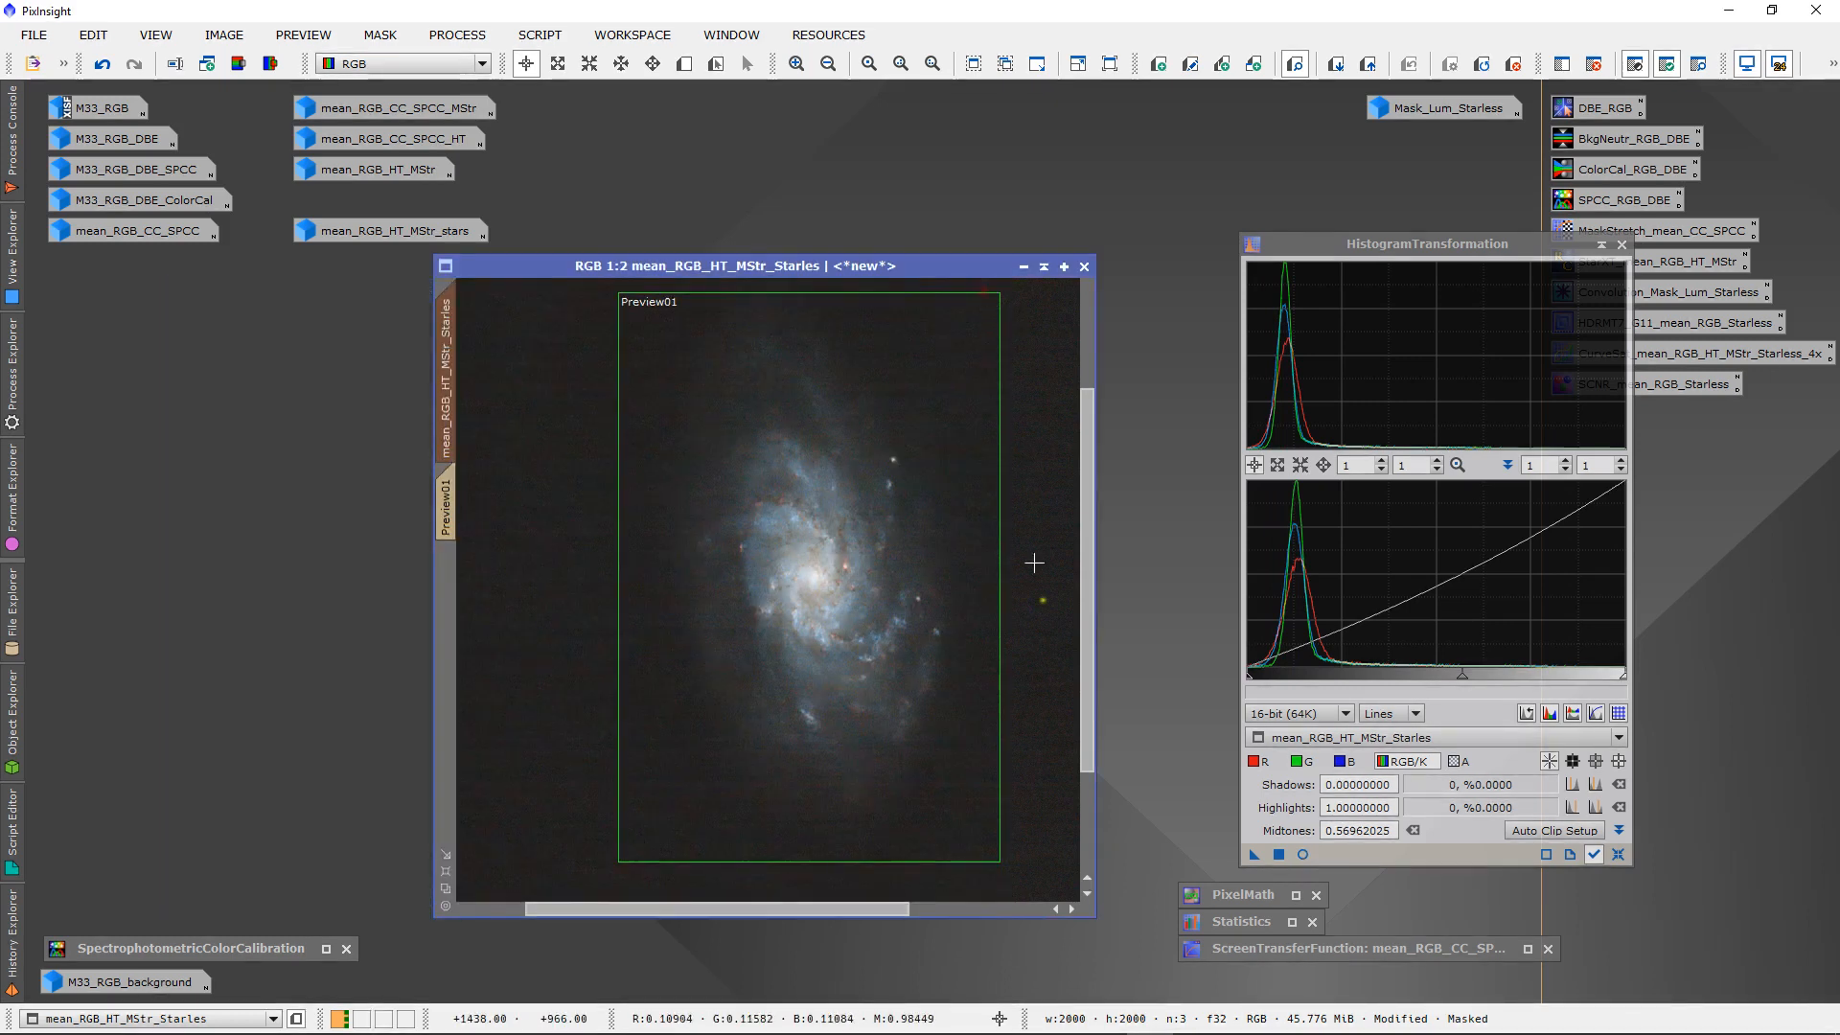
click(1254, 854)
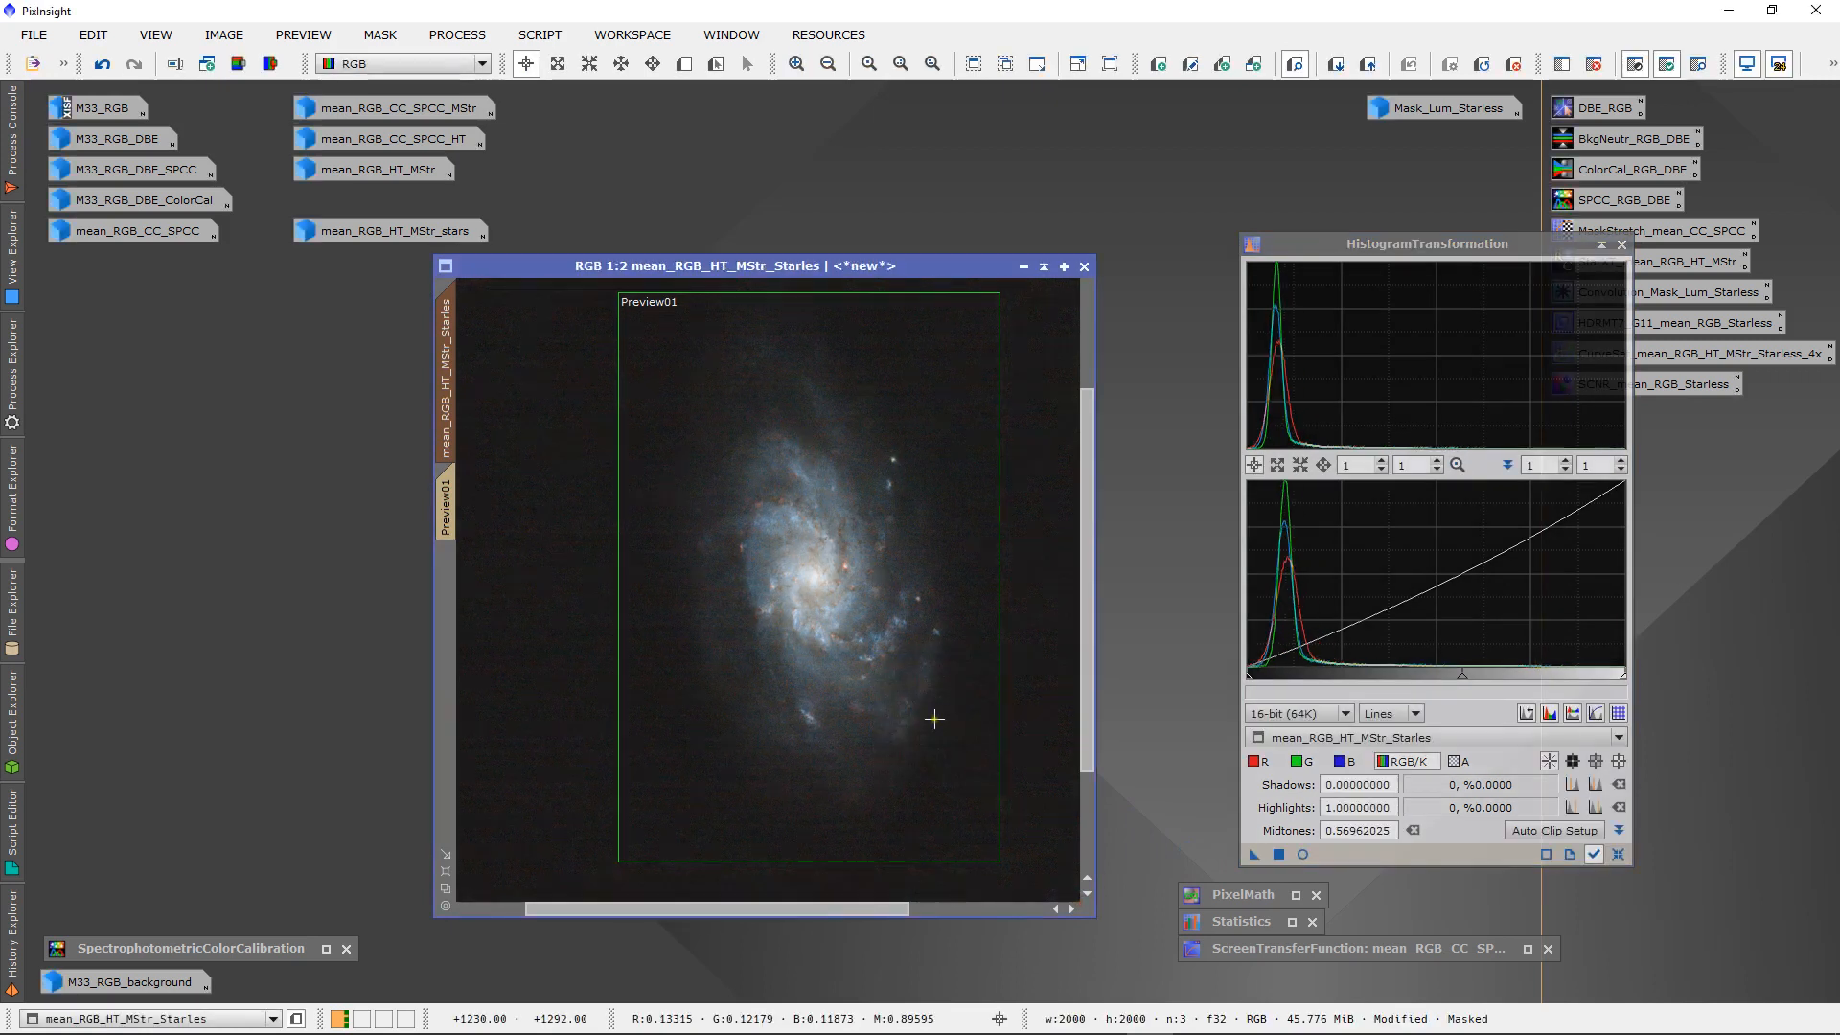
click(1617, 854)
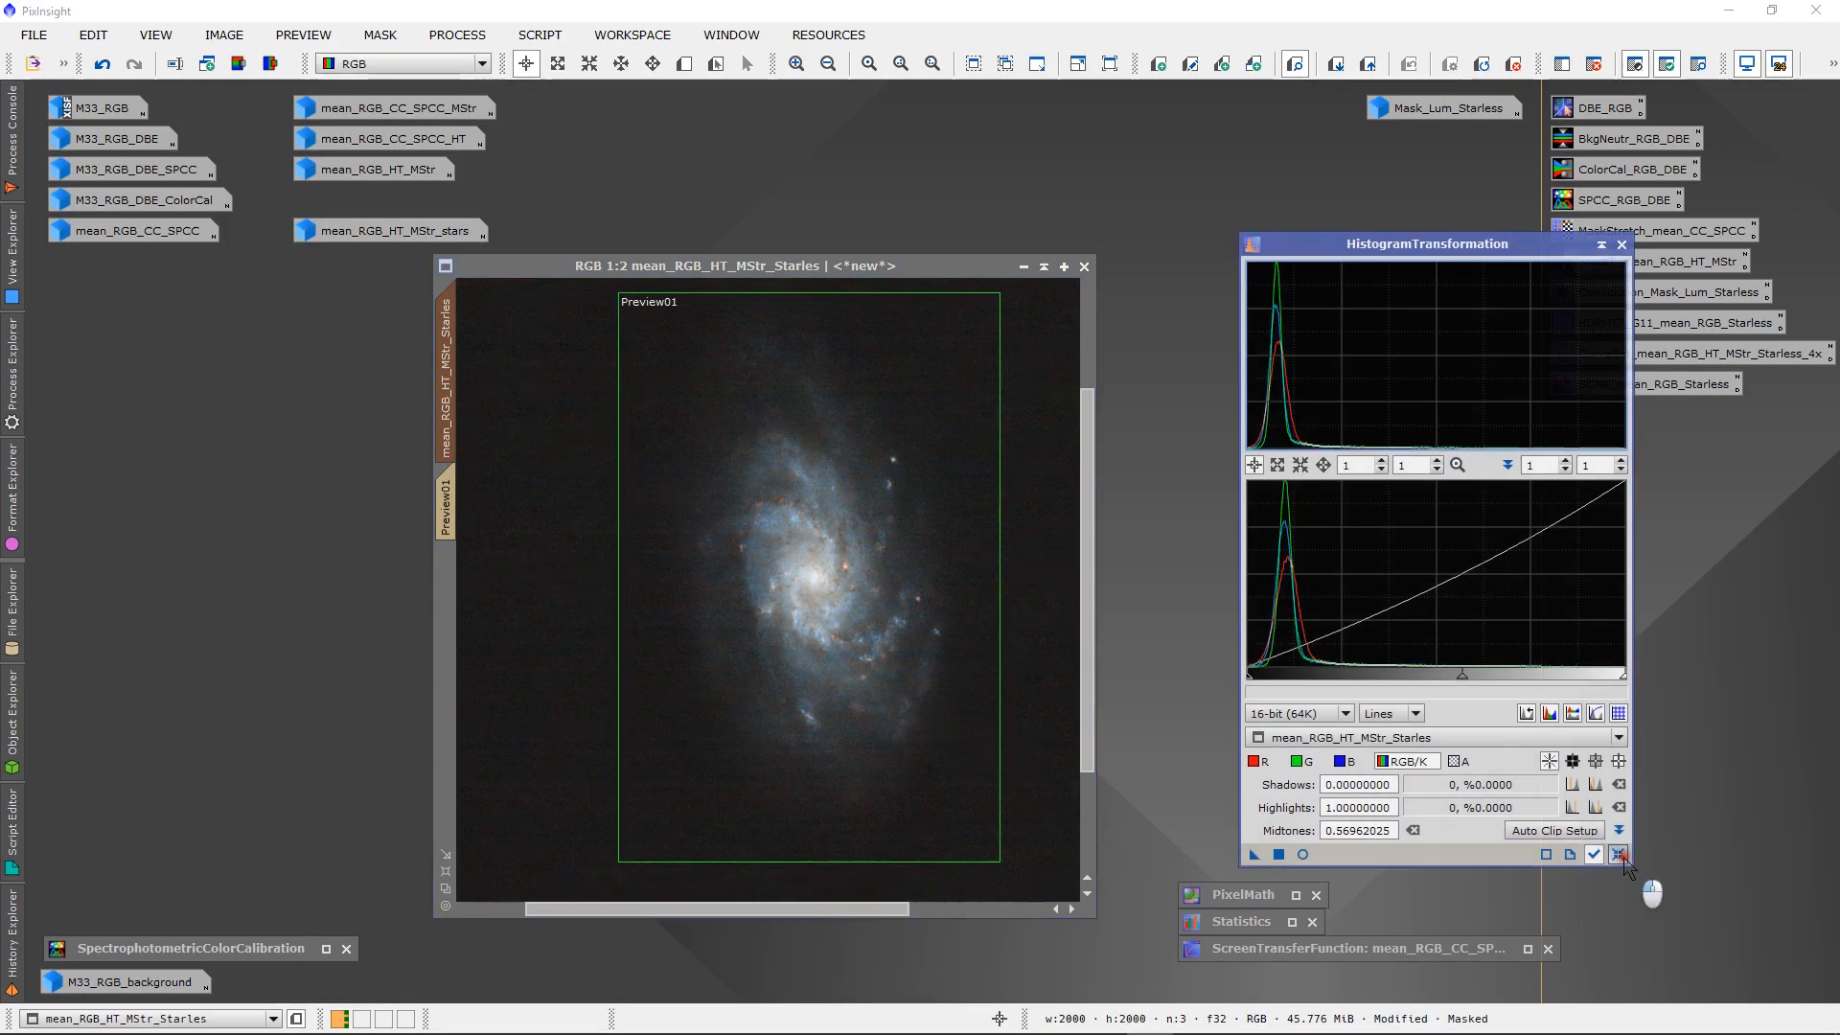
click(1601, 246)
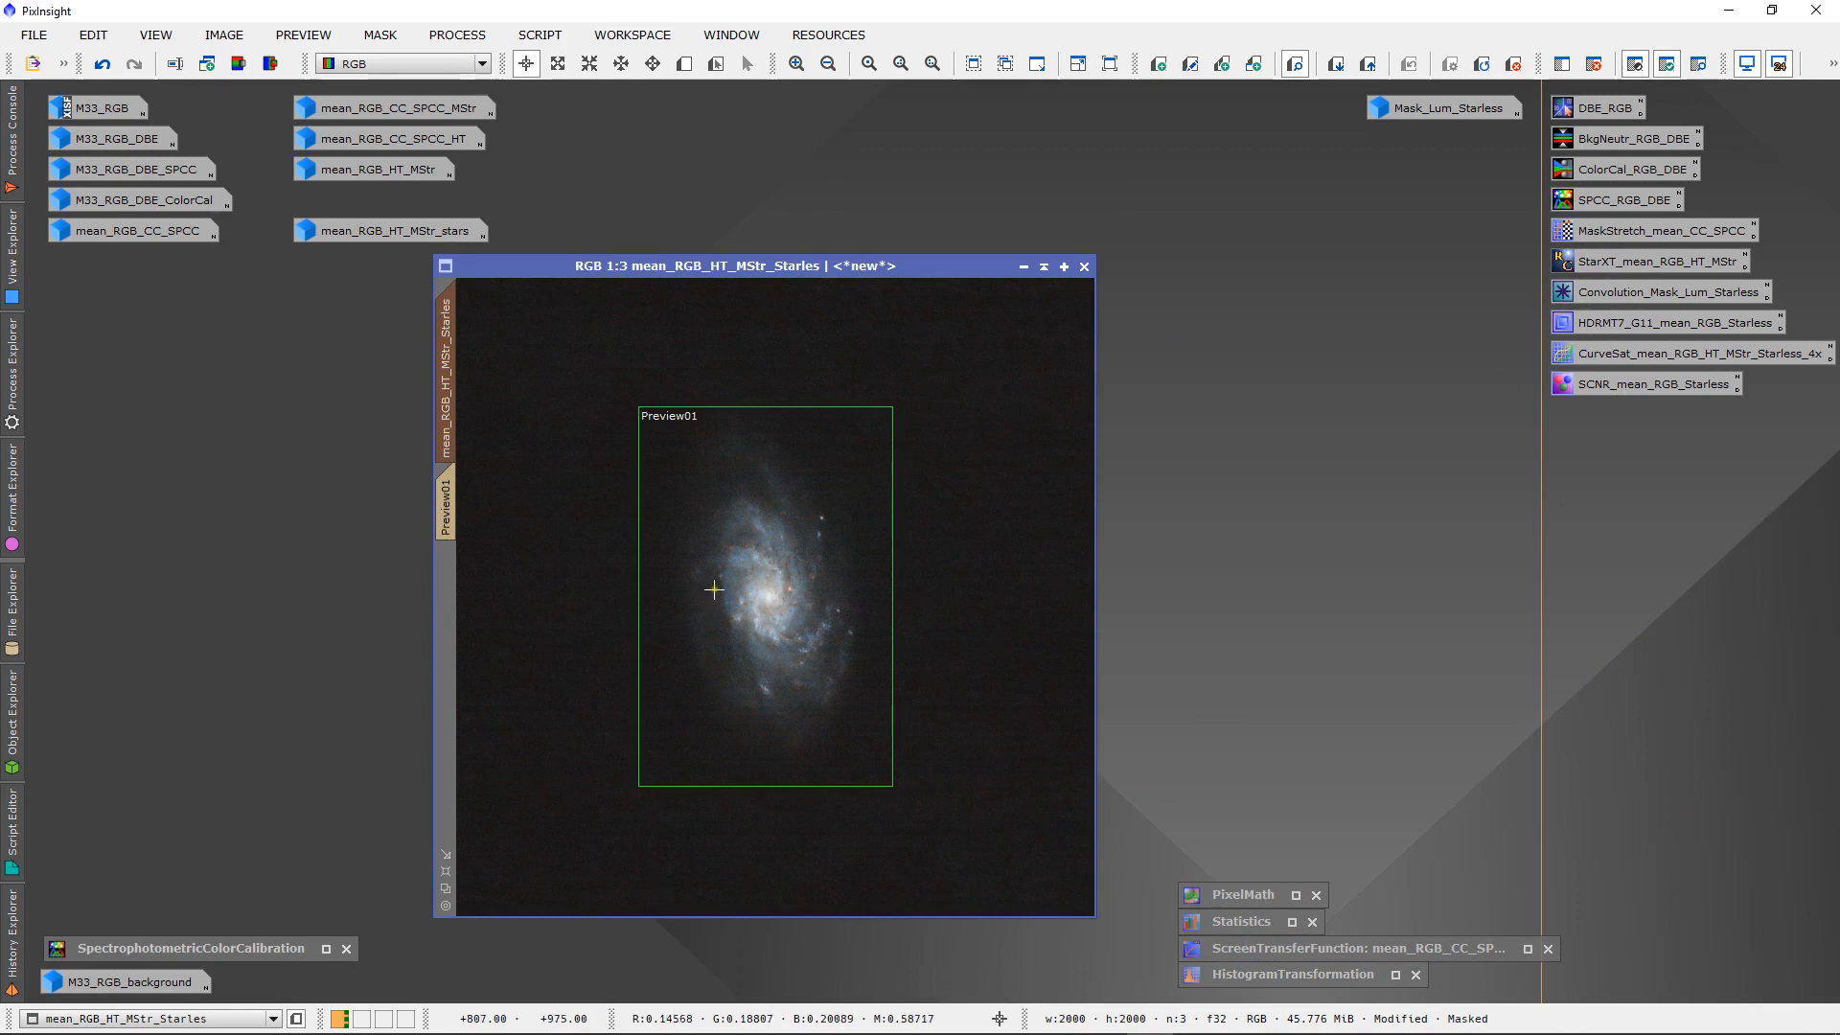
- Inspect the darkened background around the galaxy and delete Preview01 from the starless image
scroll(710, 592, up, 2)
scroll(713, 589, down, 2)
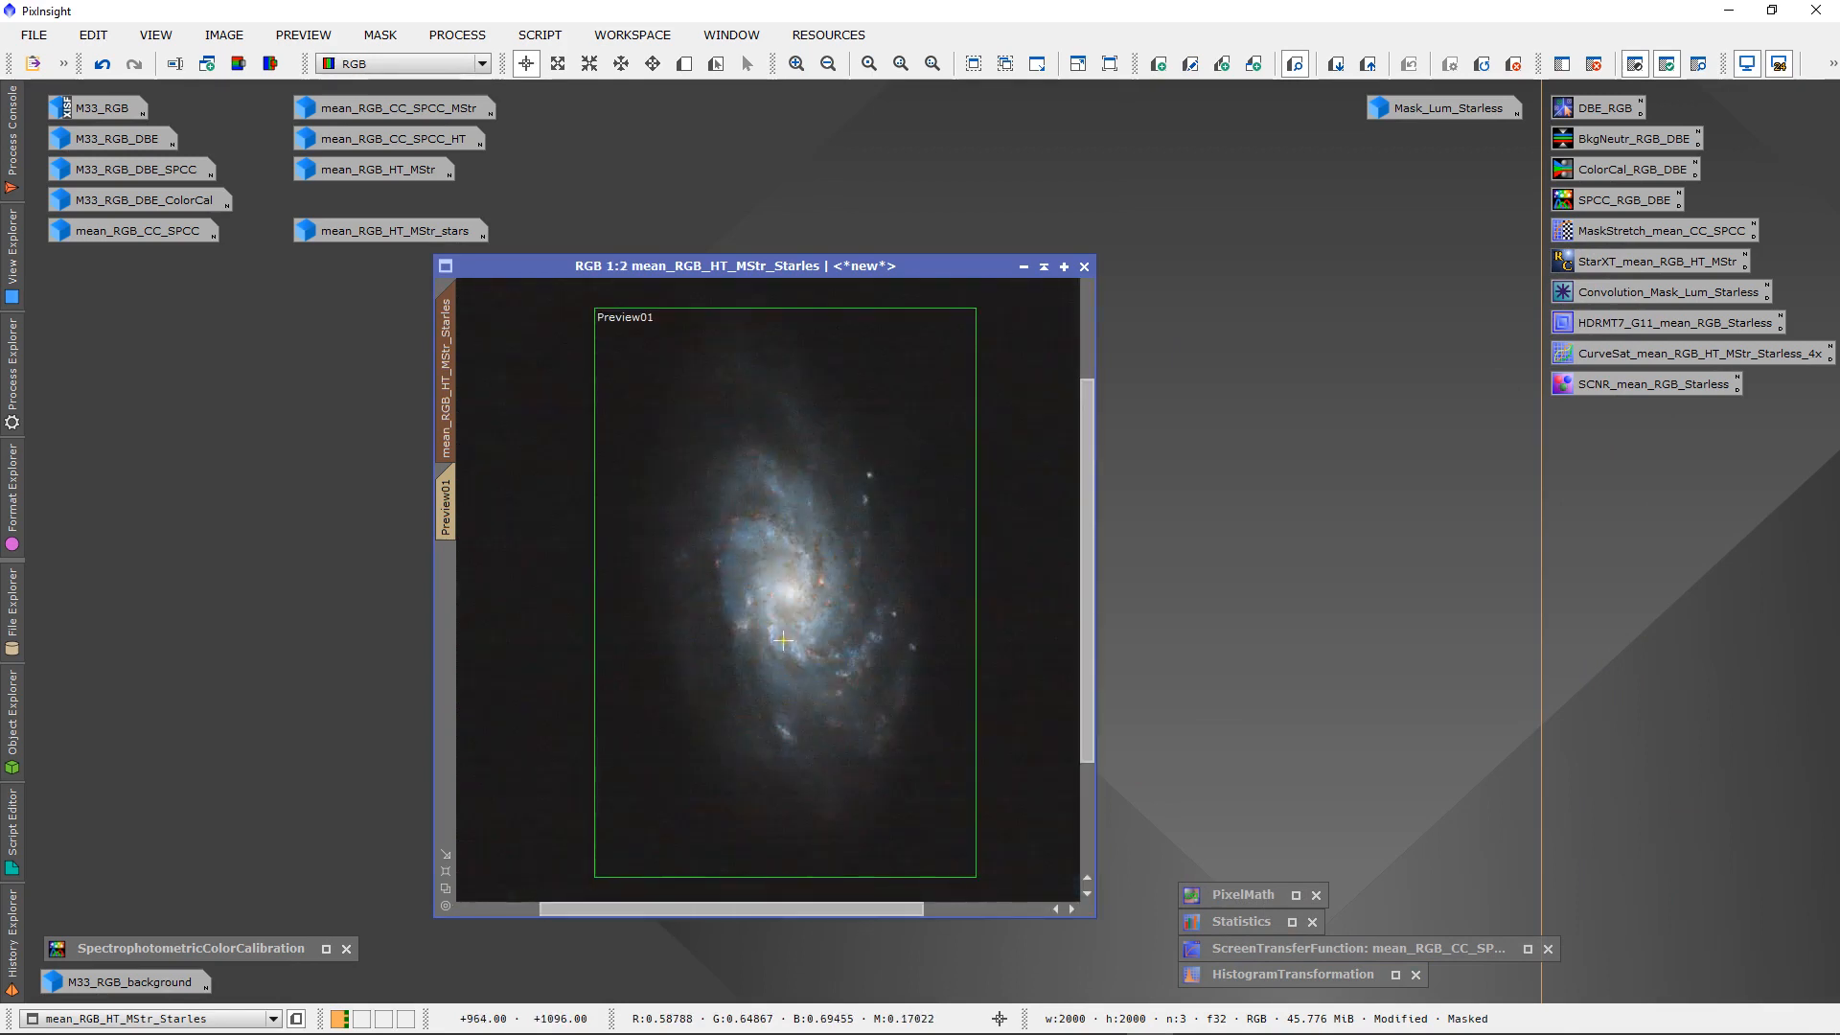
mouse_move(452, 498)
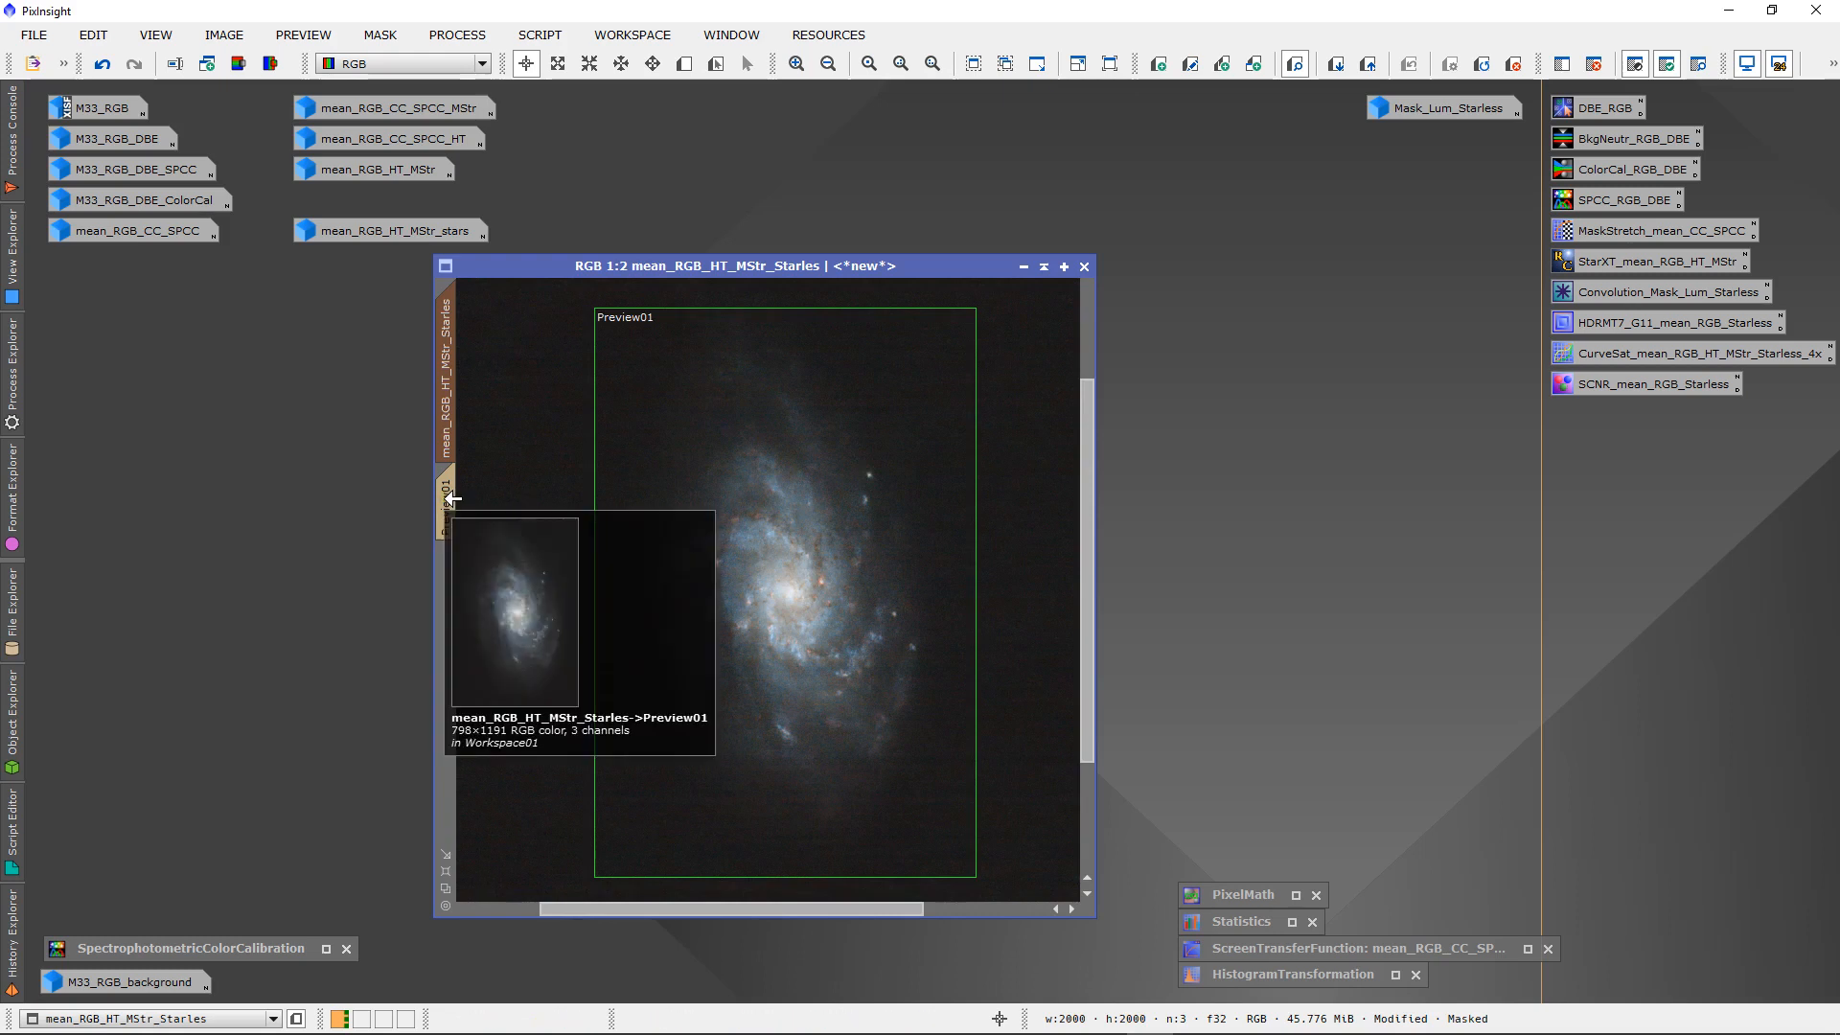
right_click(453, 498)
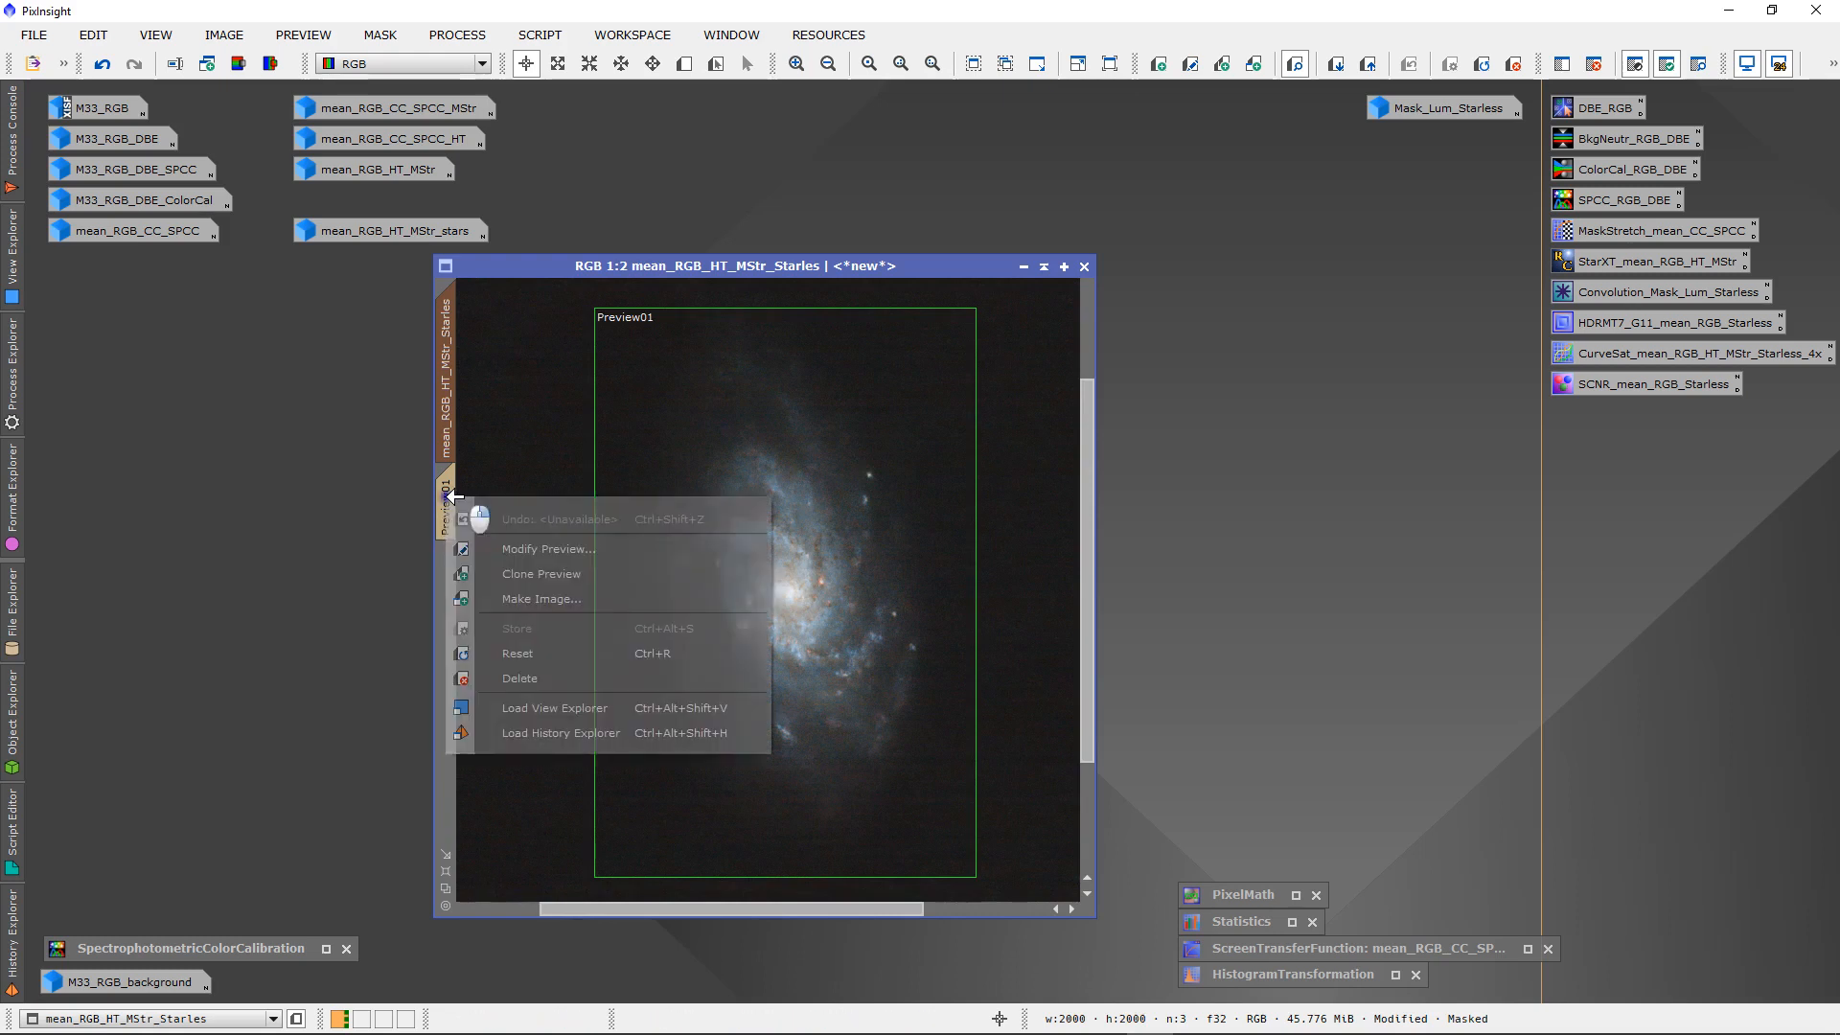
click(520, 677)
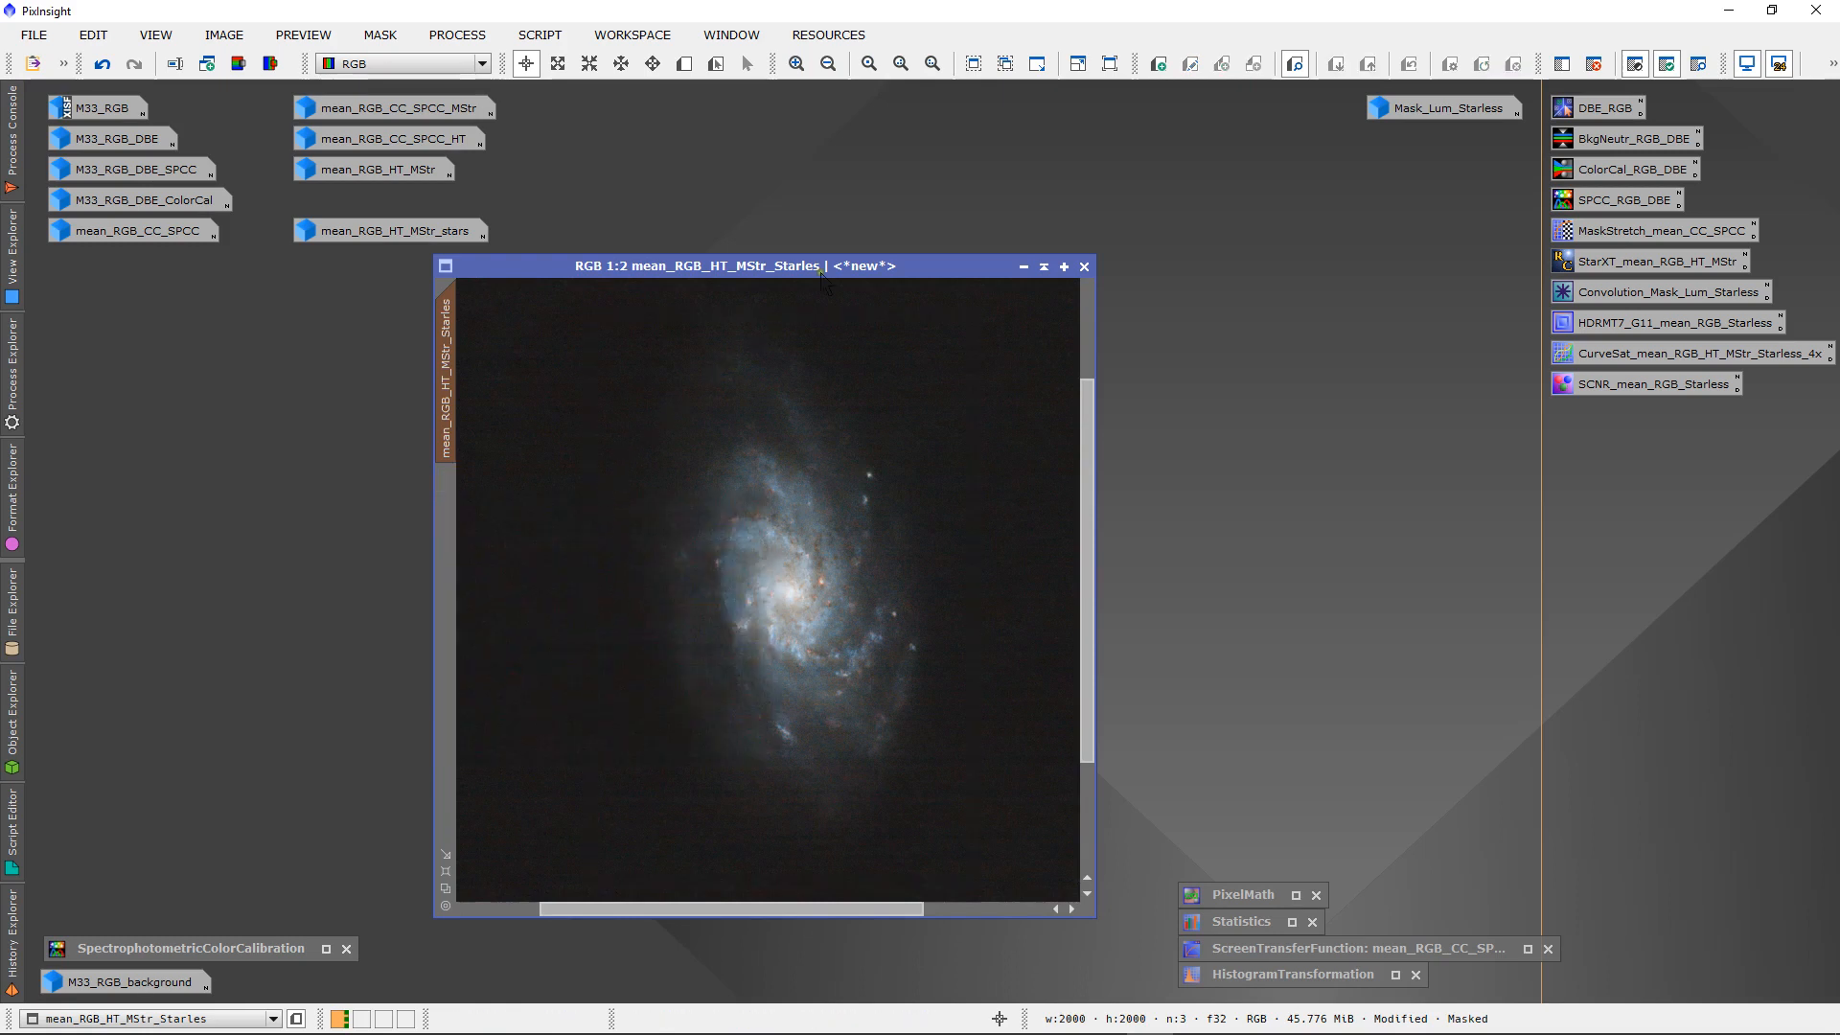
- Remove the mask from the starless image and minimize the image to its icon
click(380, 35)
click(419, 92)
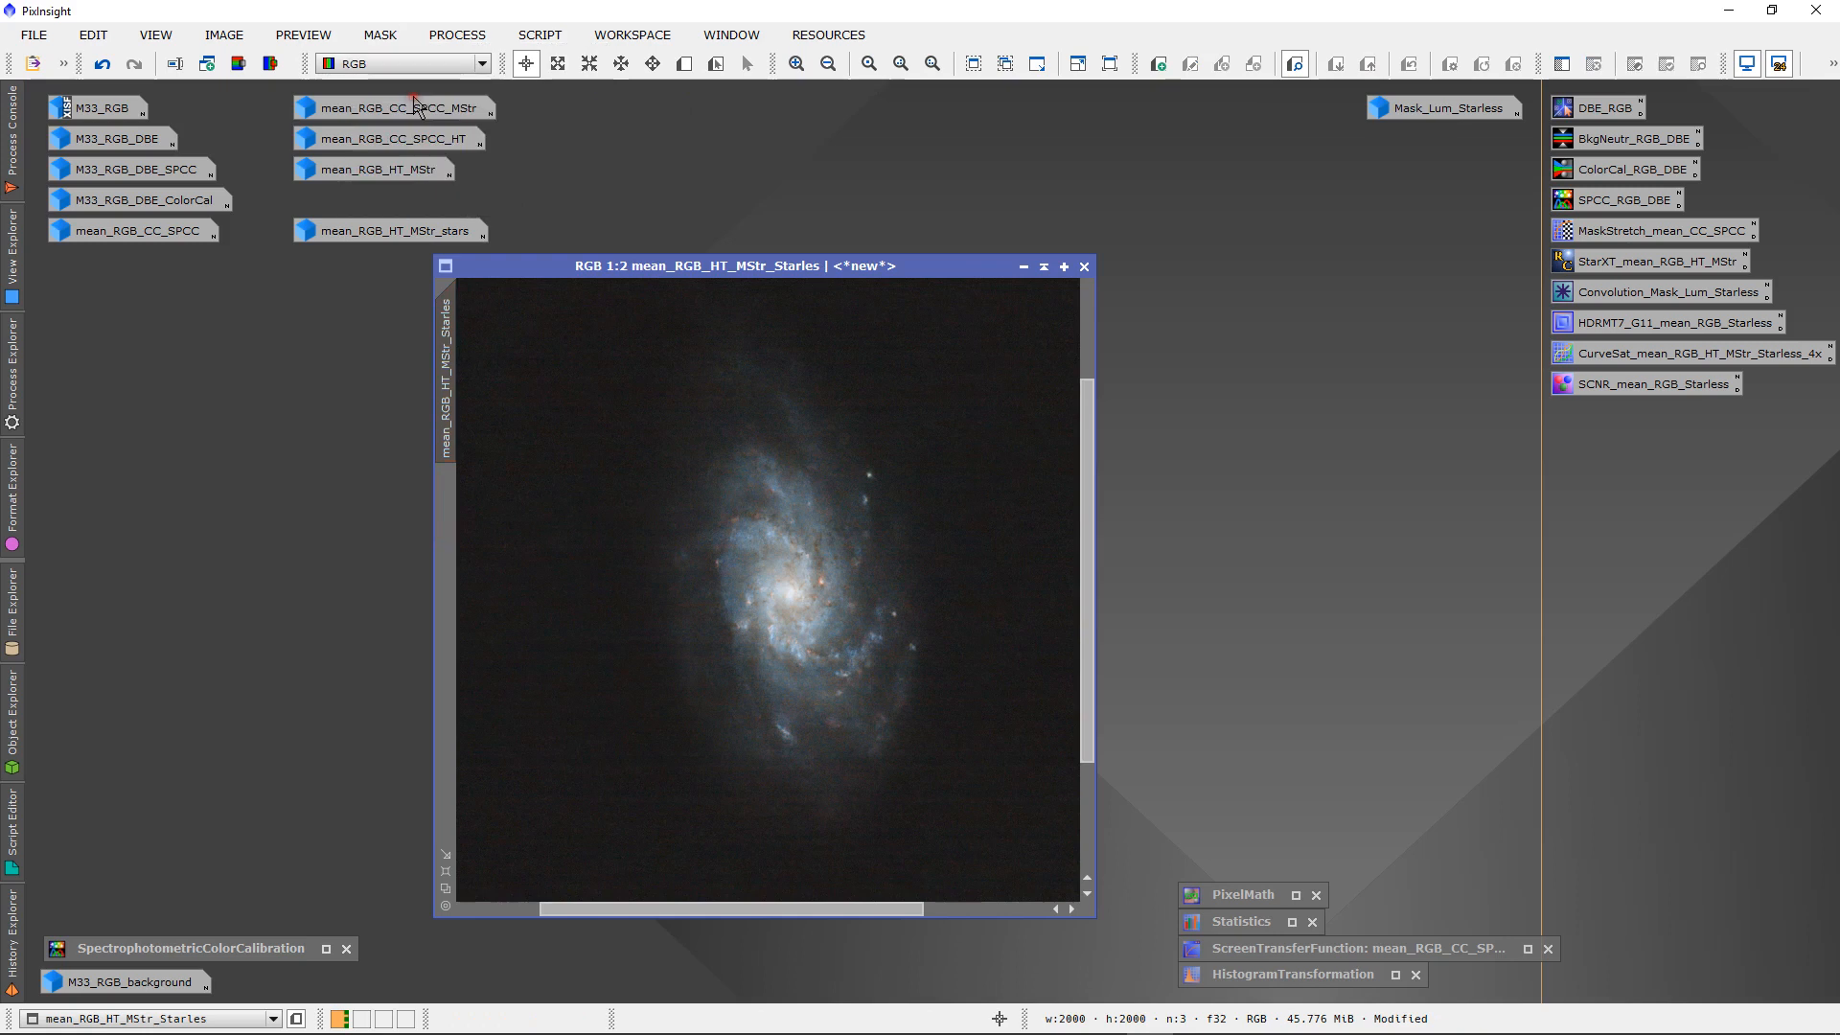
click(1024, 268)
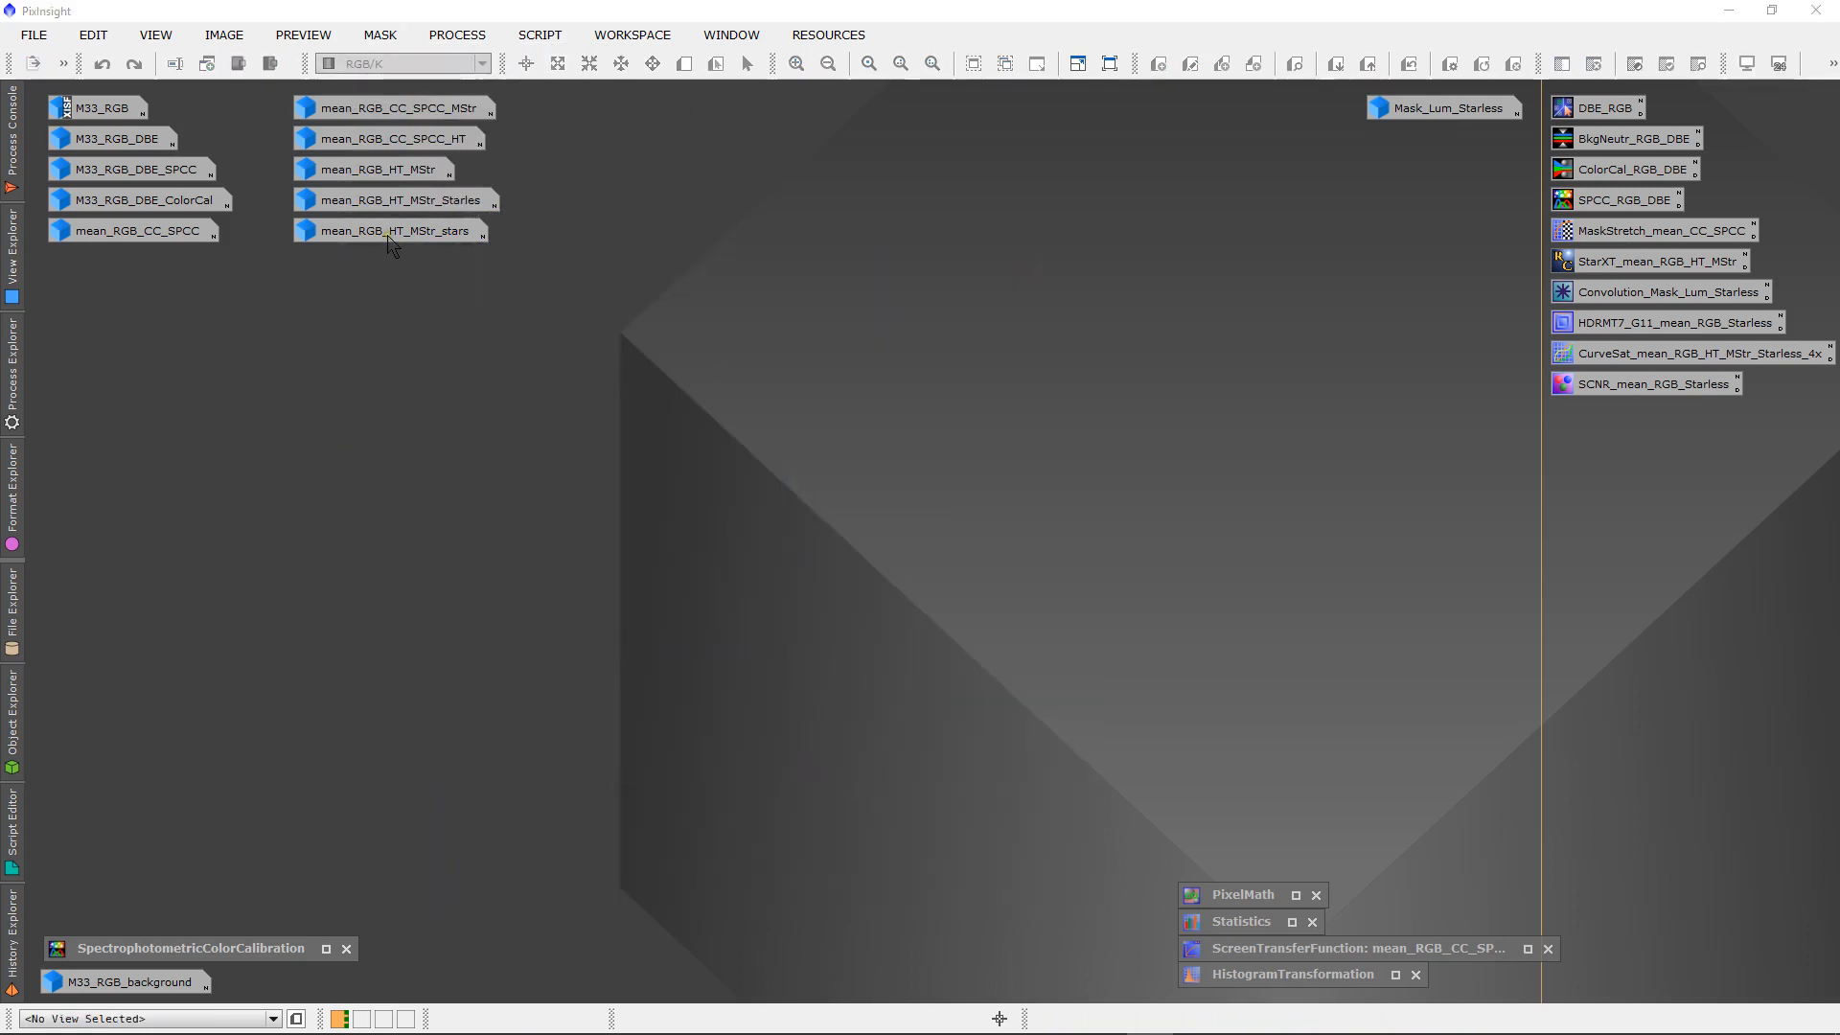
- Reopen the starless image, load its processing history in History Explorer, and place the image clear of the history list
double_click(382, 202)
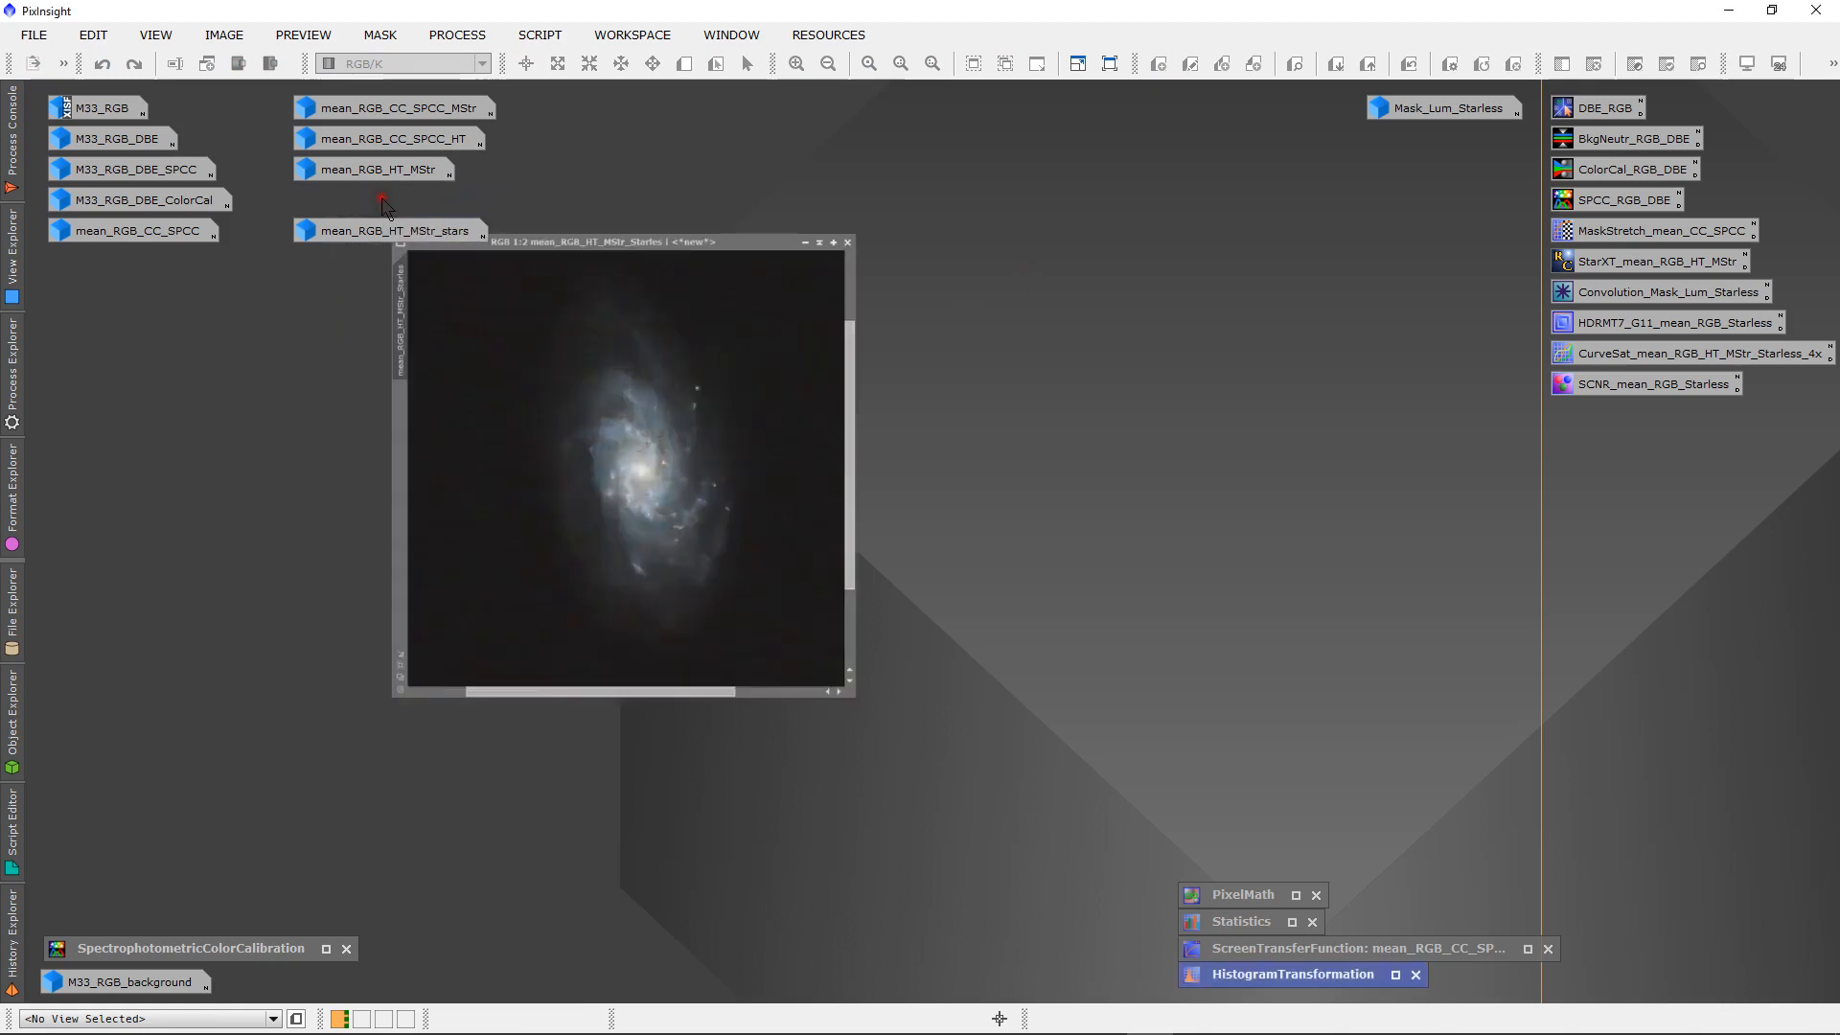
drag(526, 275, 688, 206)
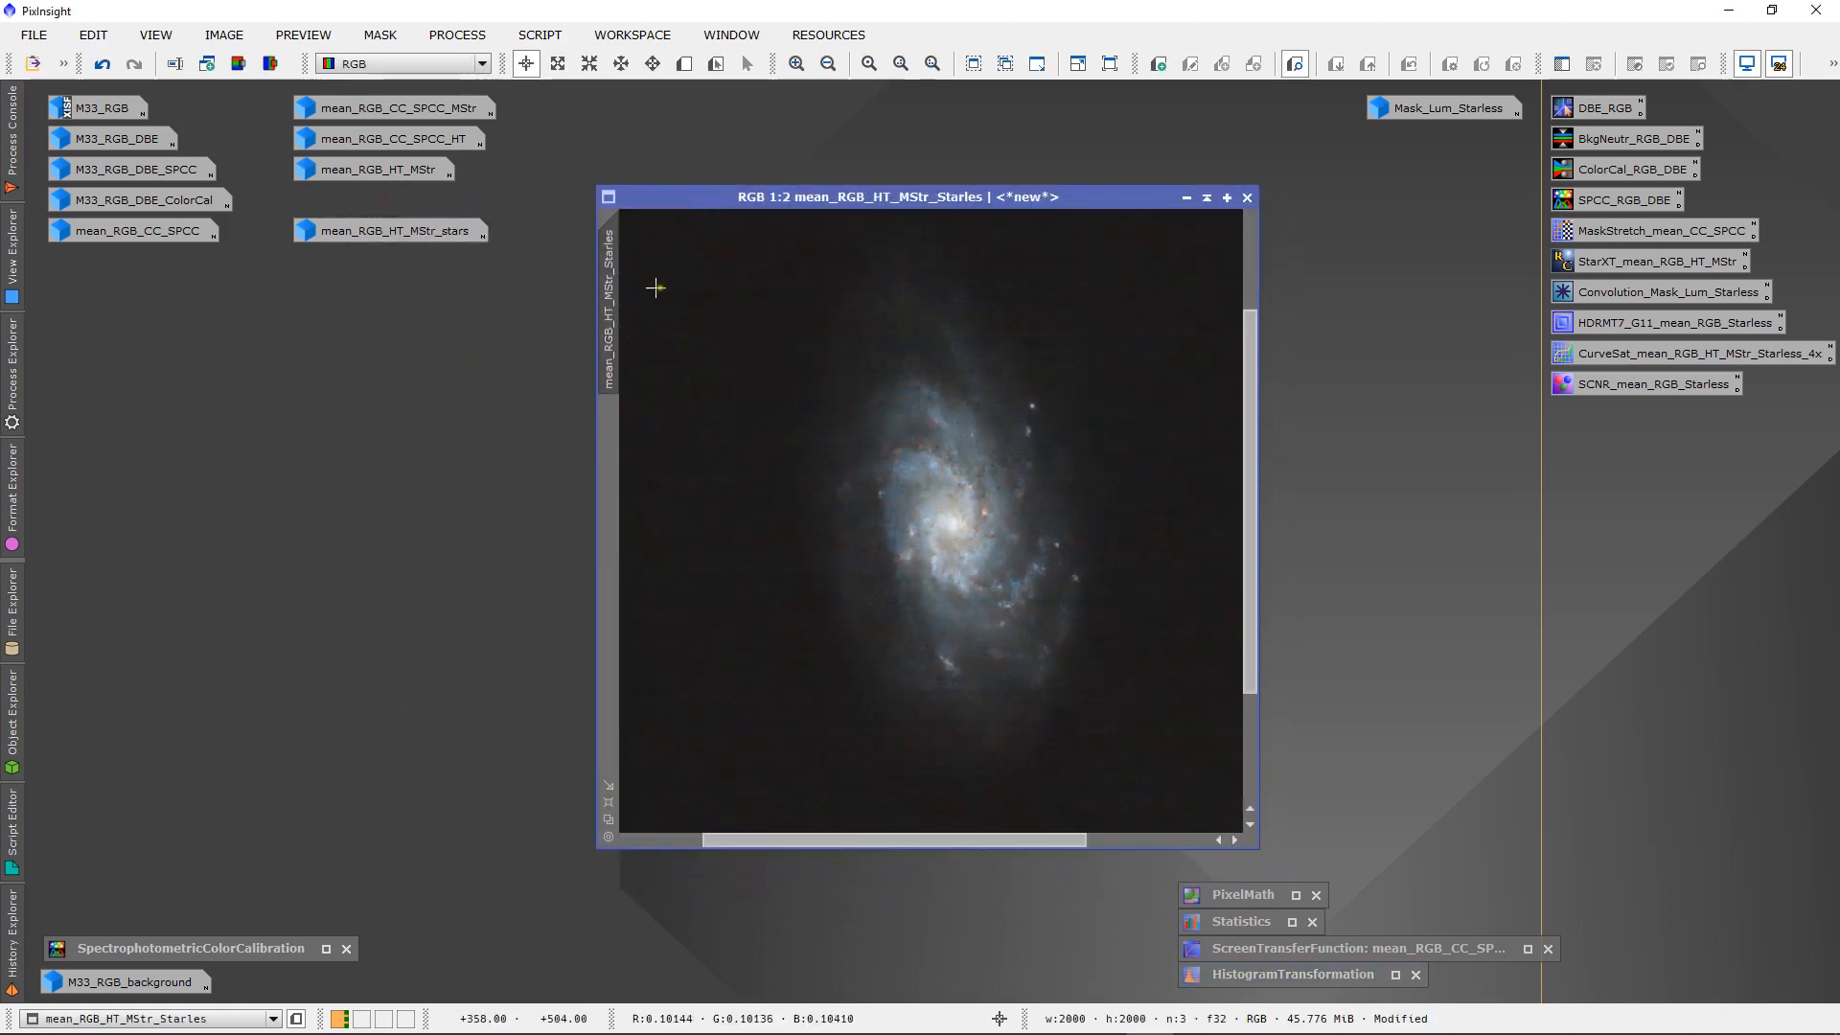
mouse_move(616, 282)
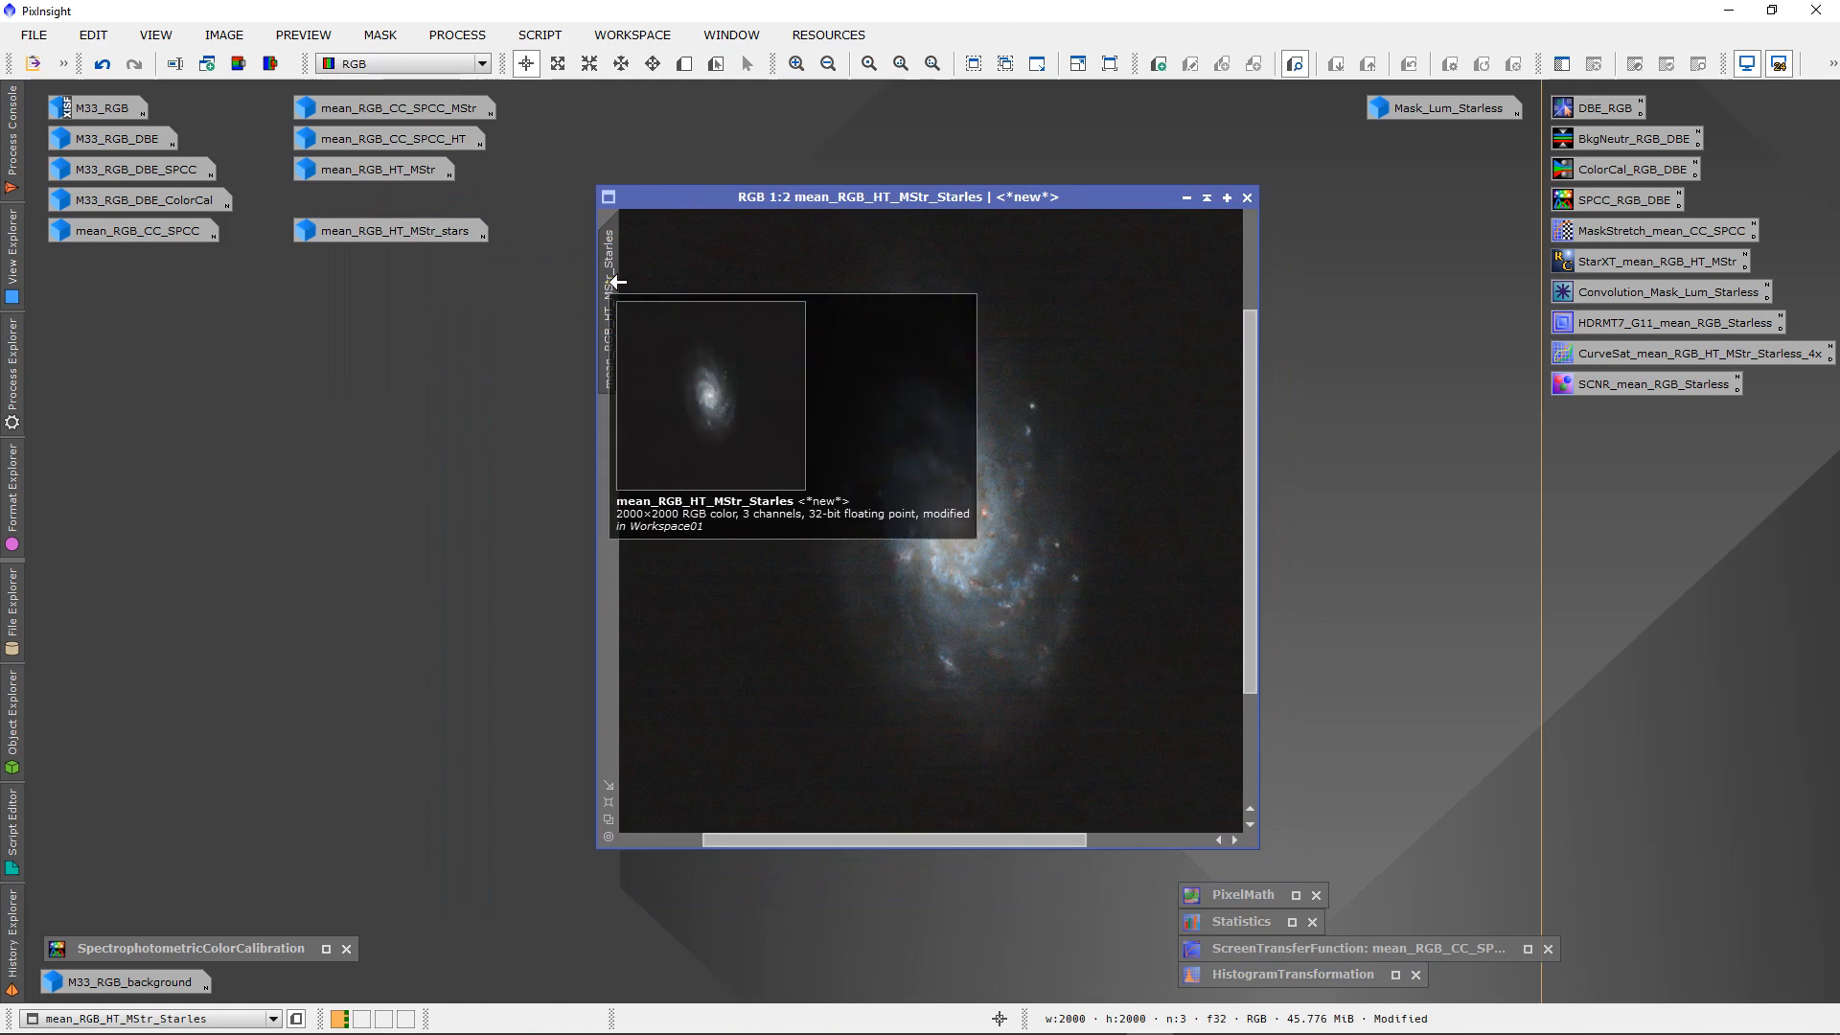
right_click(616, 282)
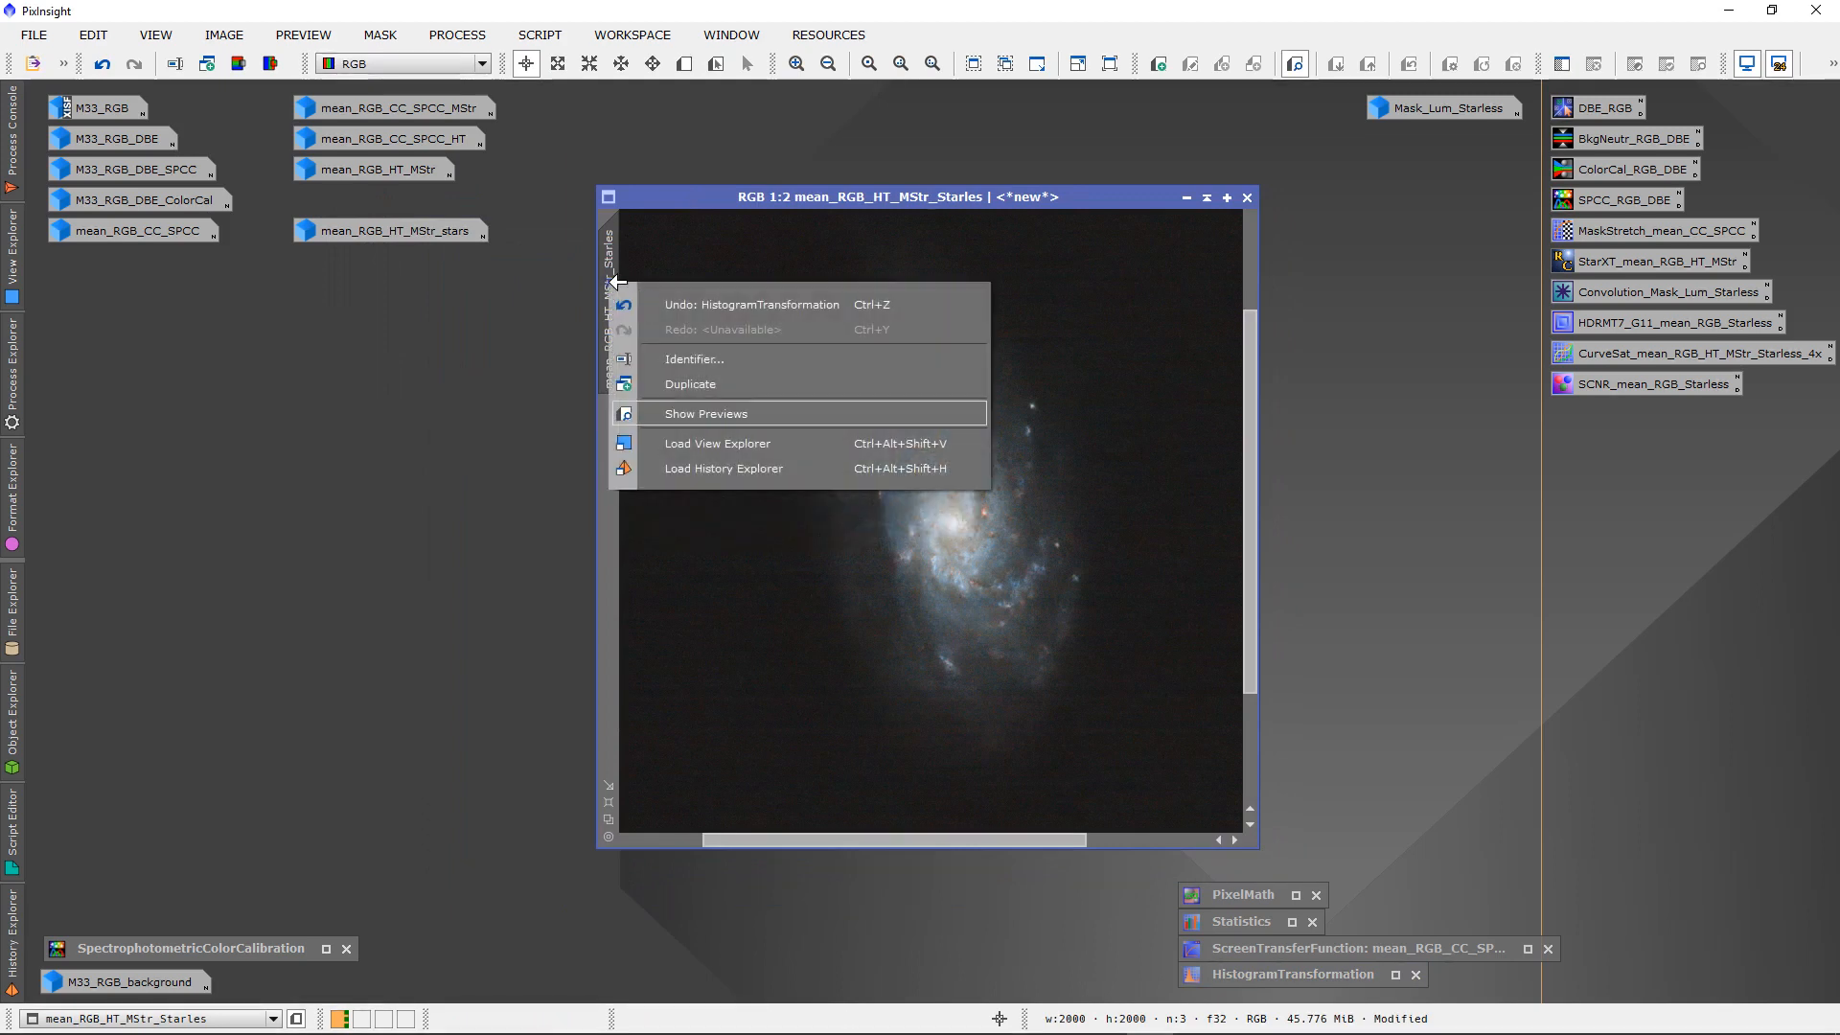
click(692, 469)
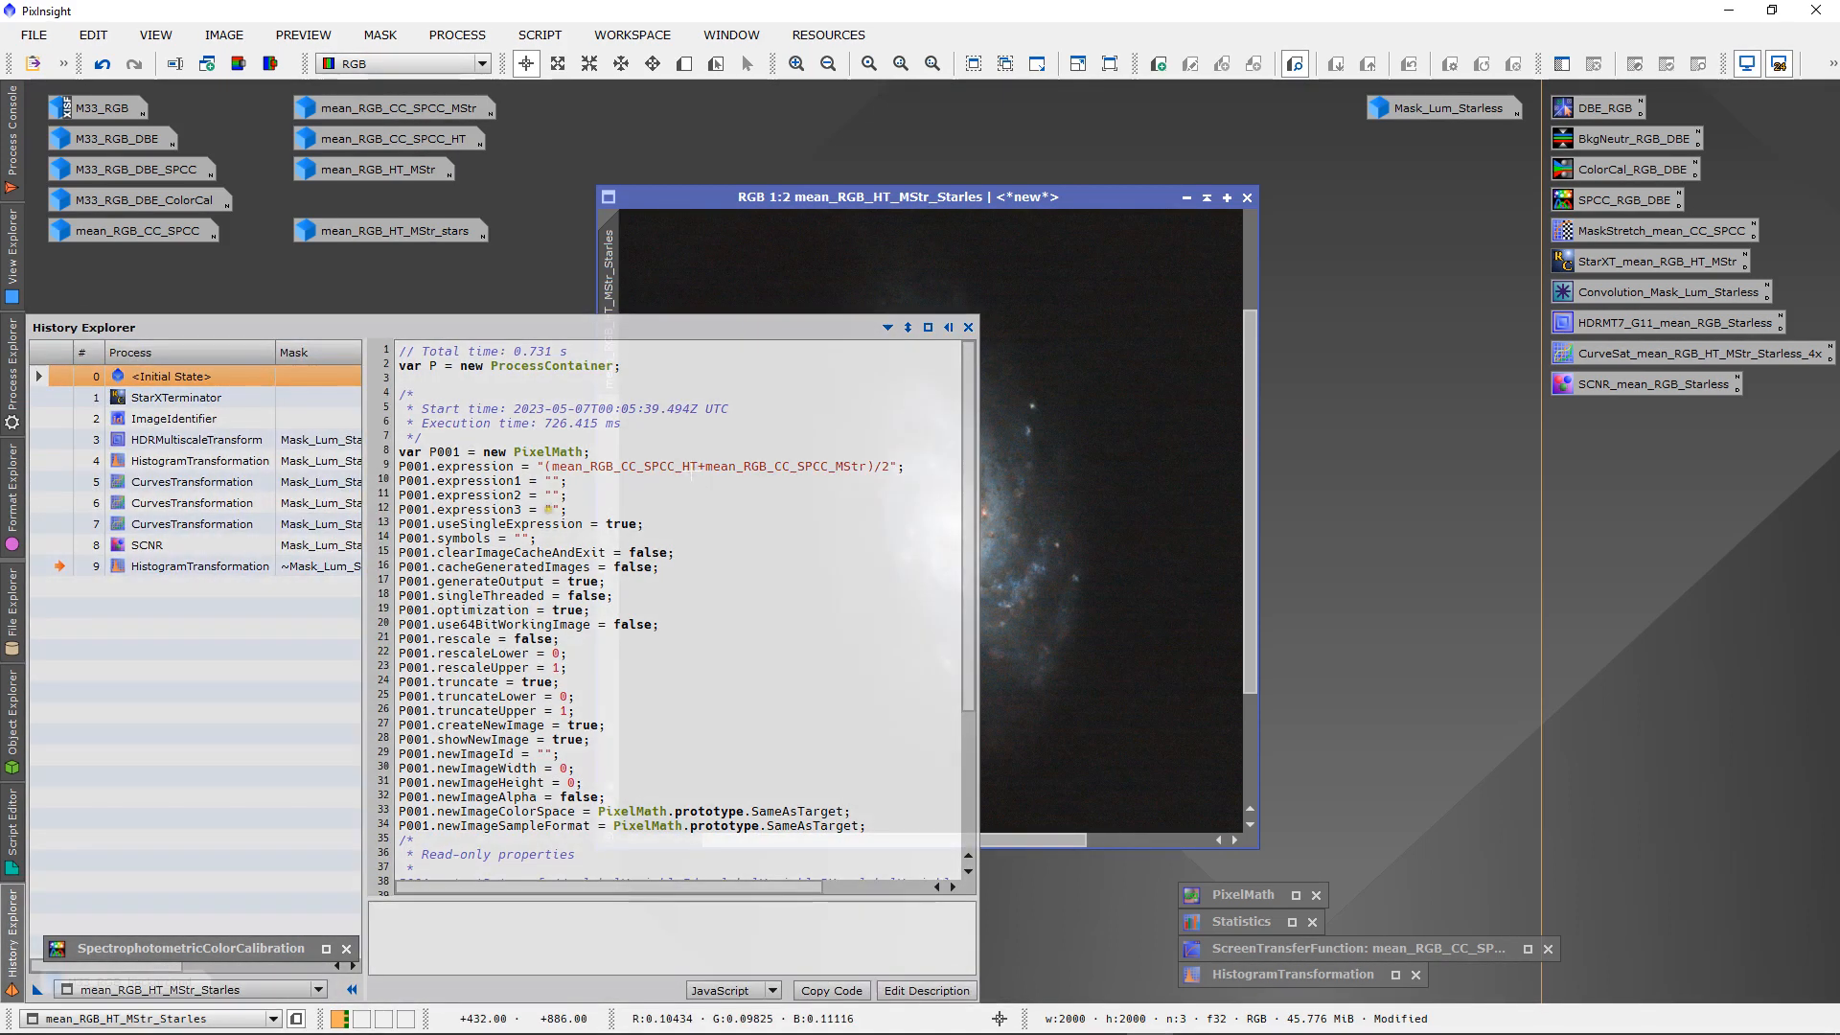
drag(717, 199, 1084, 194)
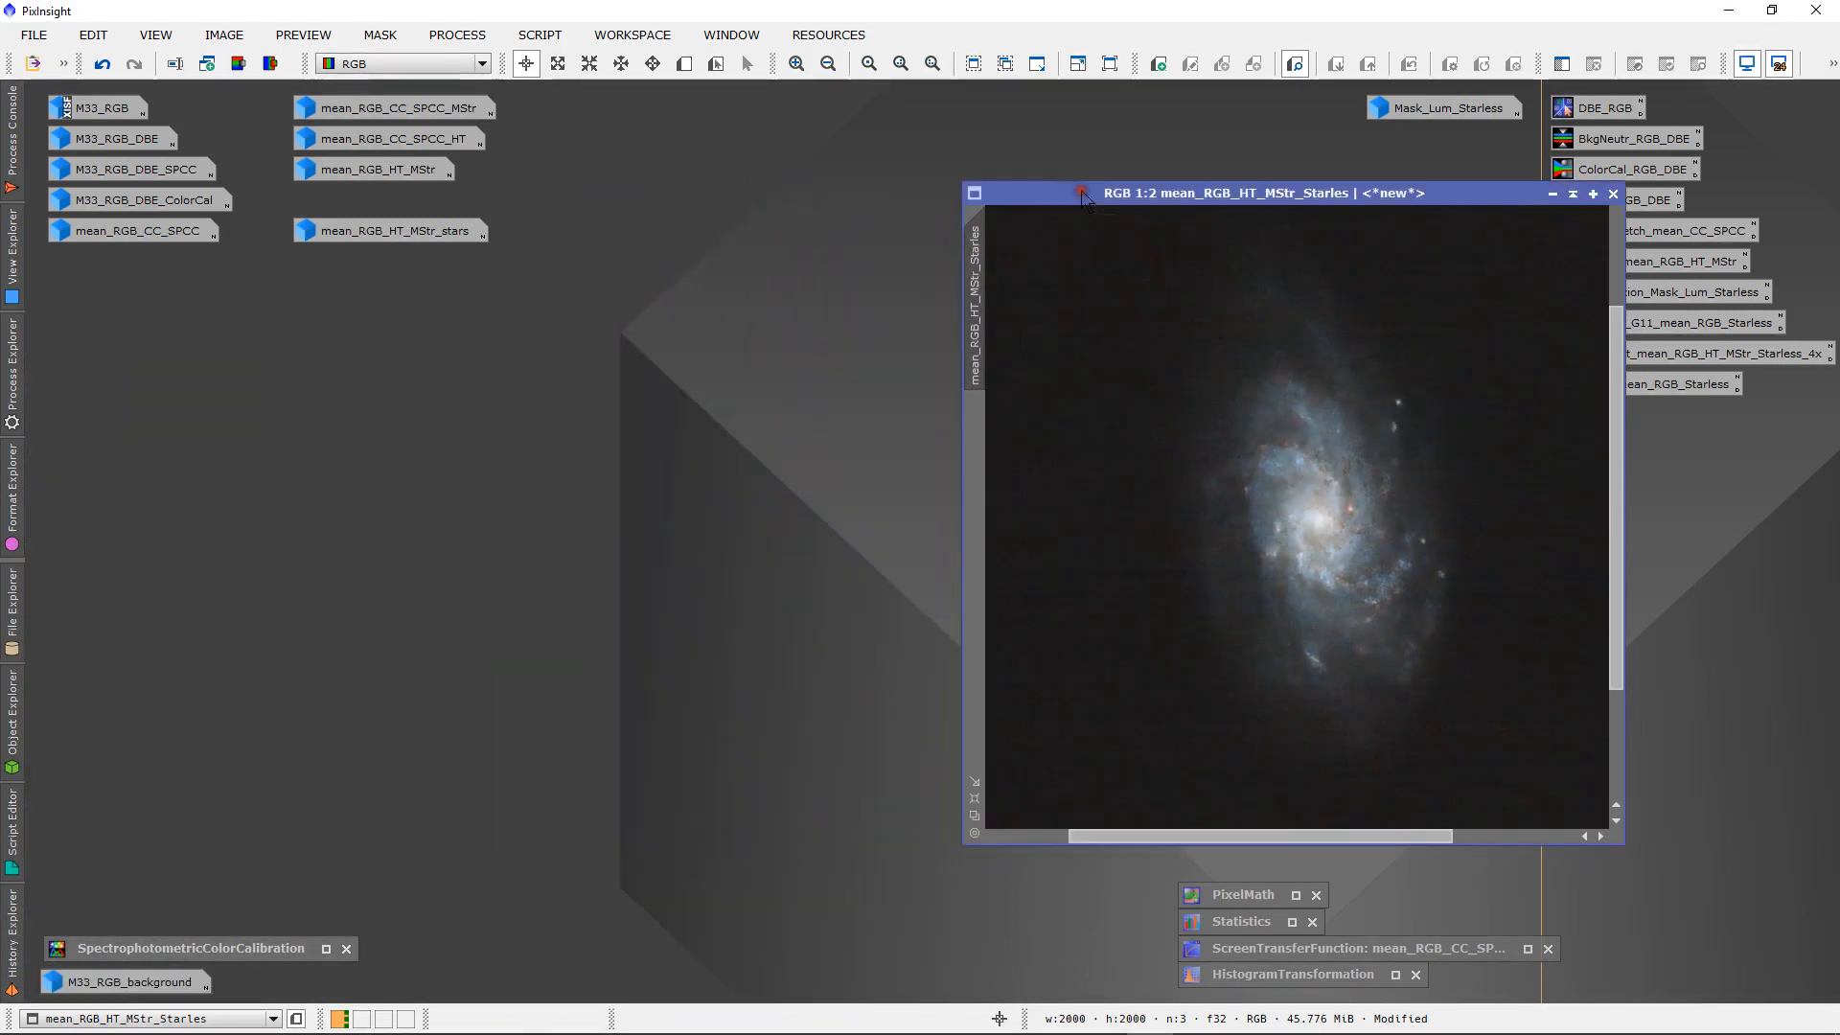
right_click(978, 251)
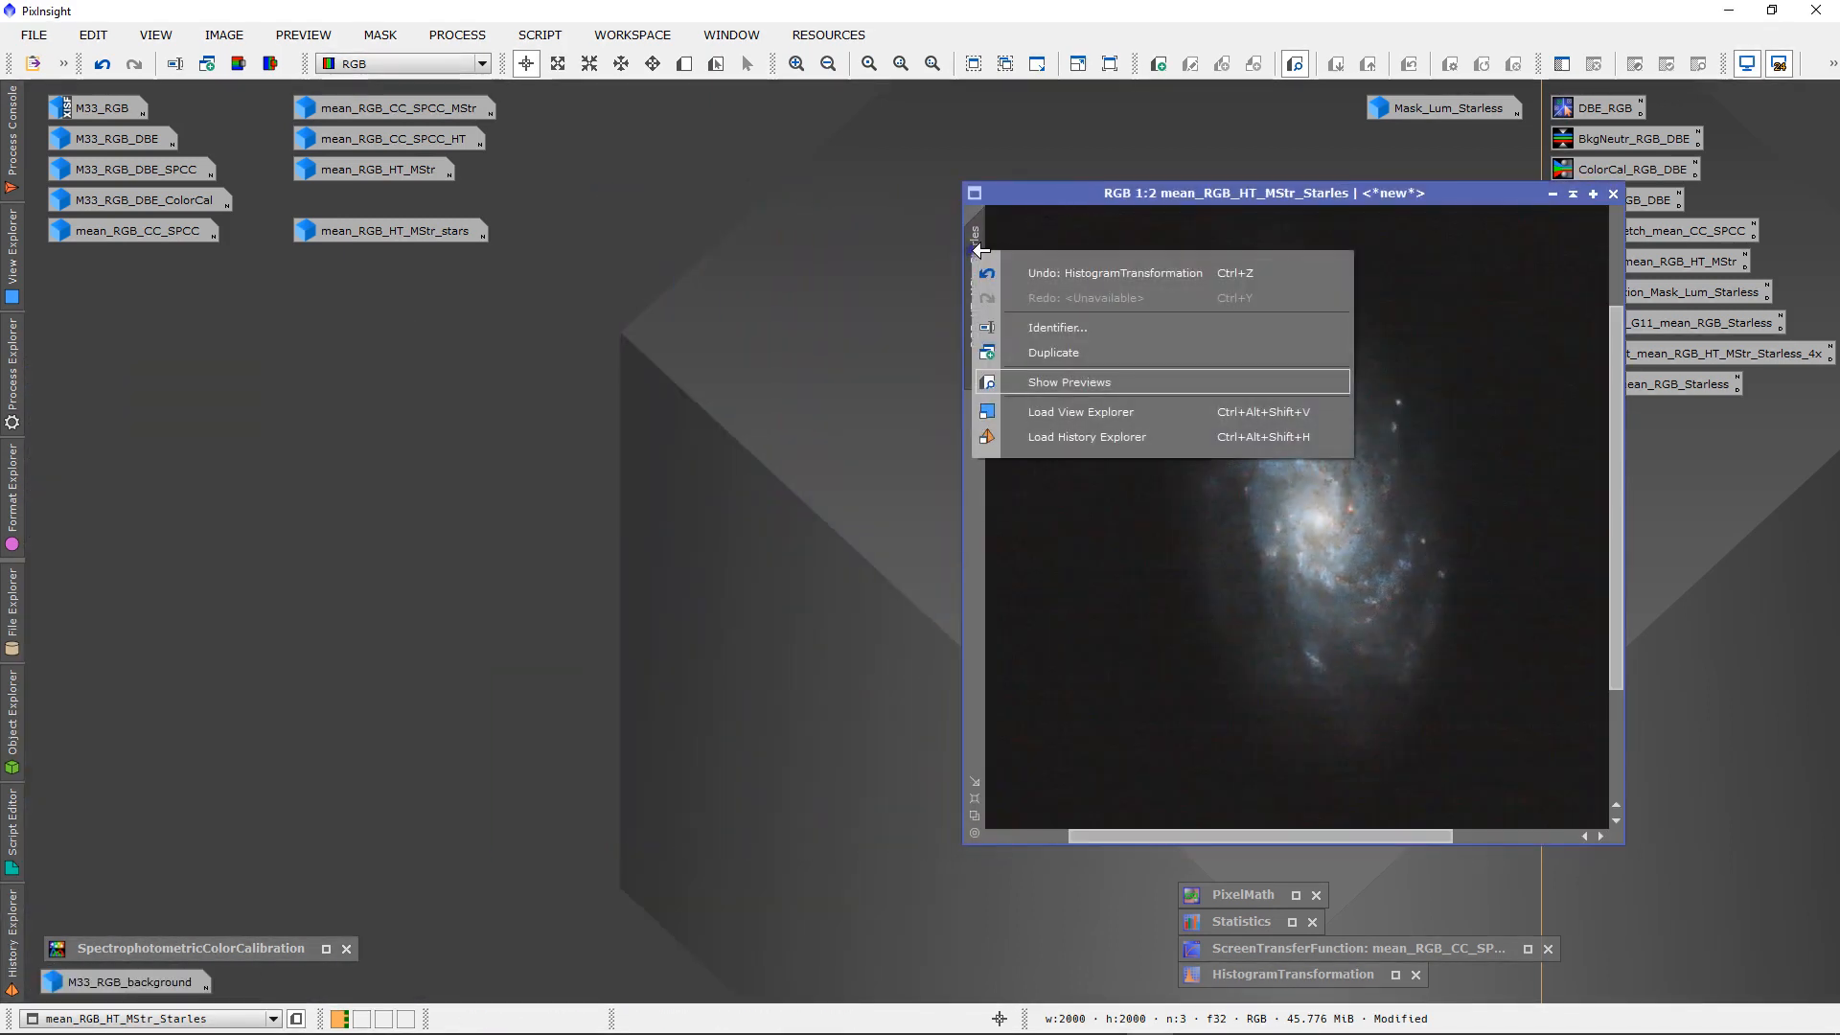
click(1044, 436)
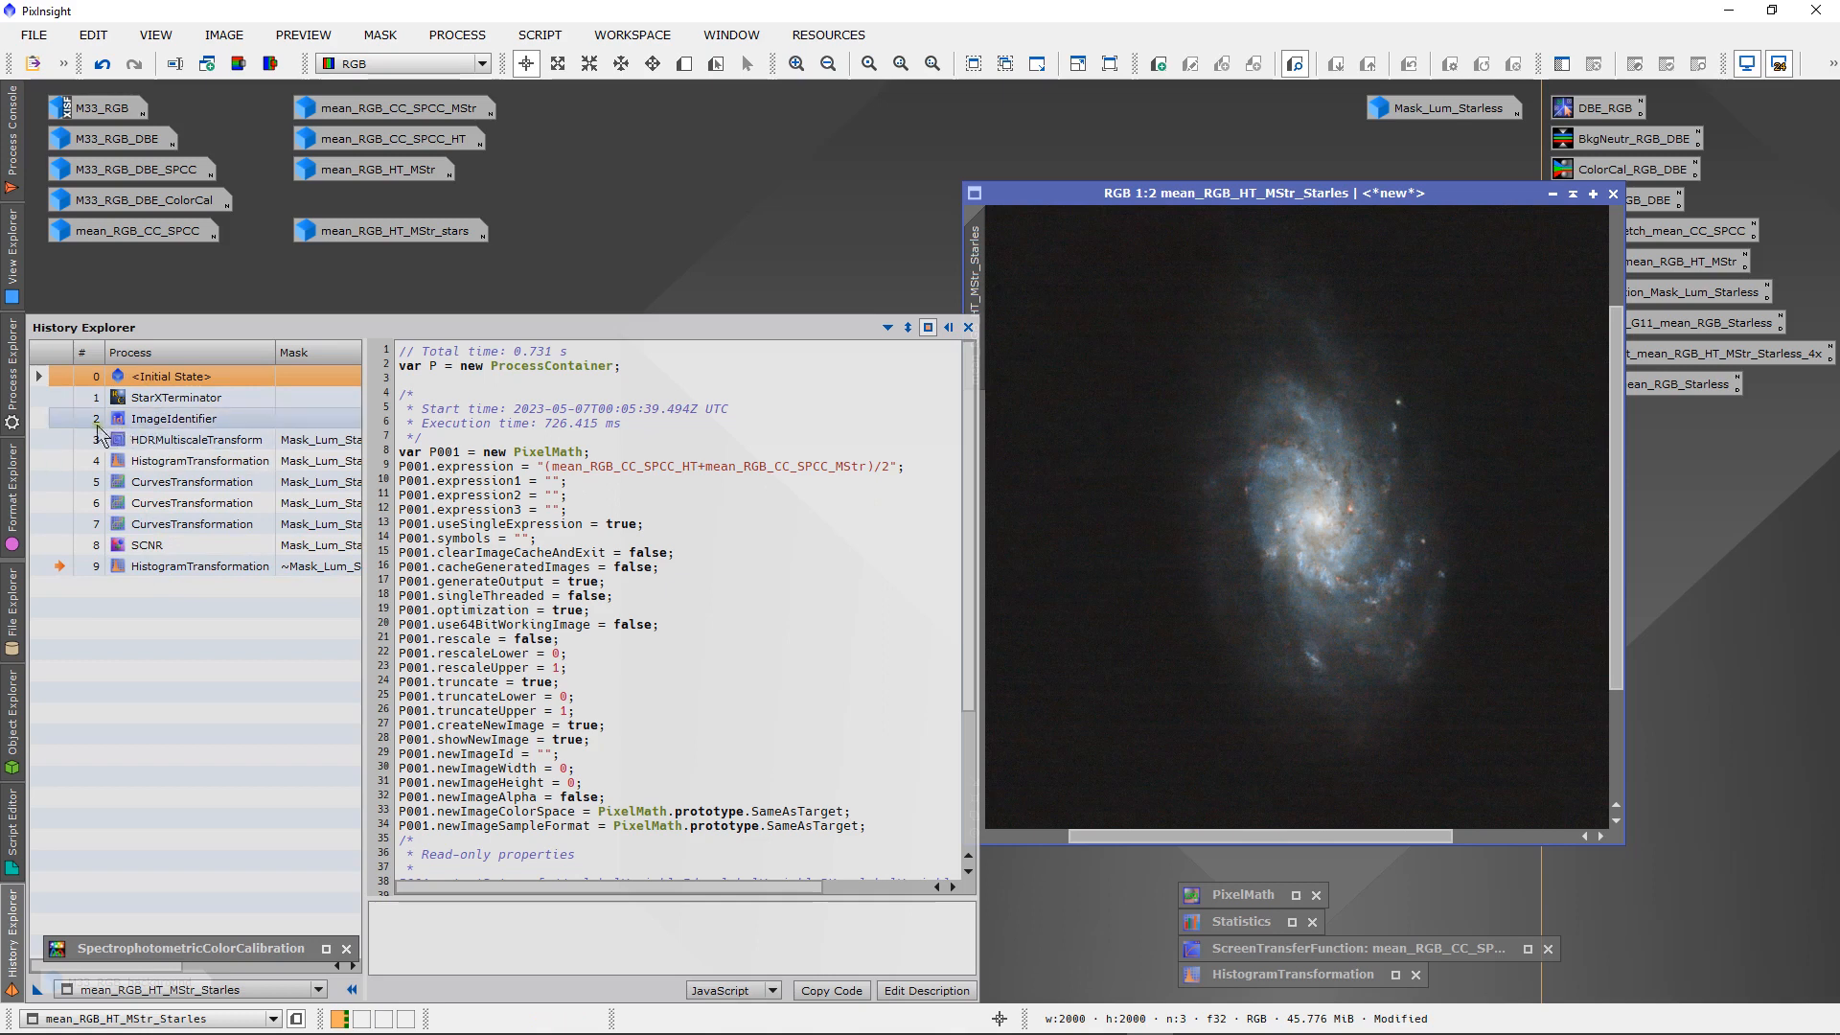
- Step the starless image through its history states from StarXTerminator to the final HistogramTransformation, widening the list to show the mask names
click(54, 396)
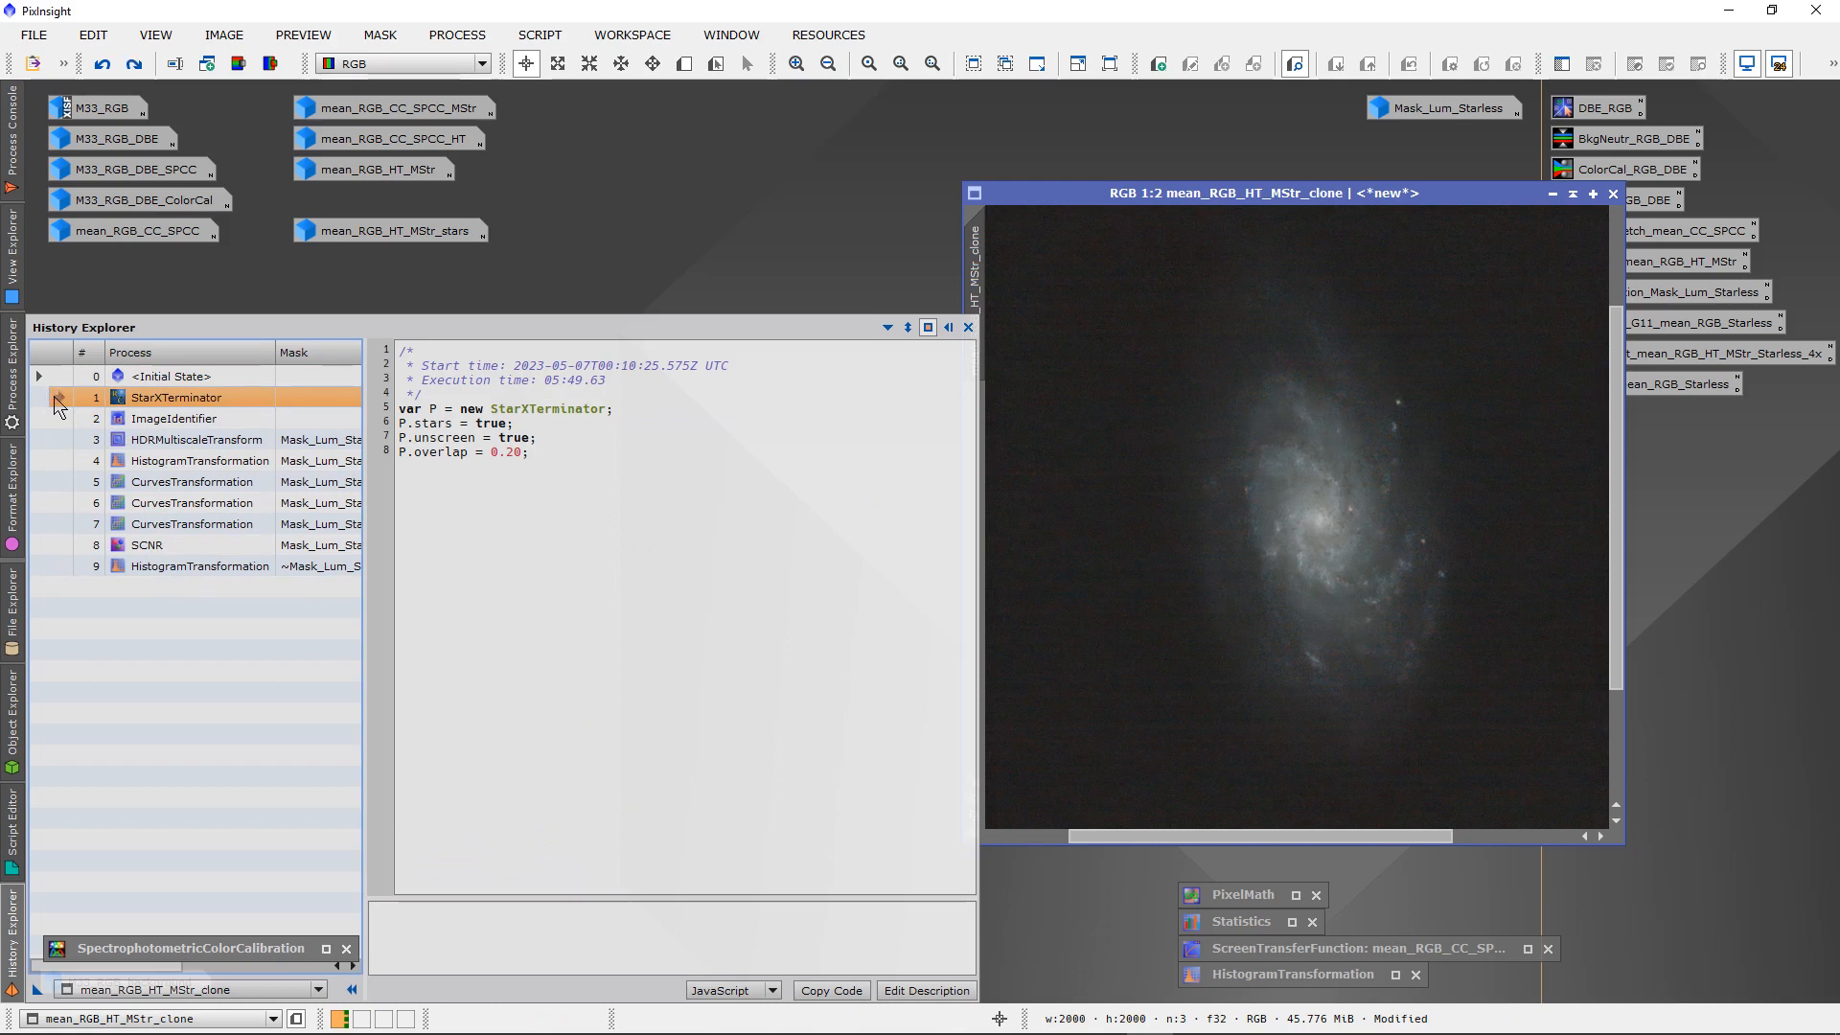
click(57, 419)
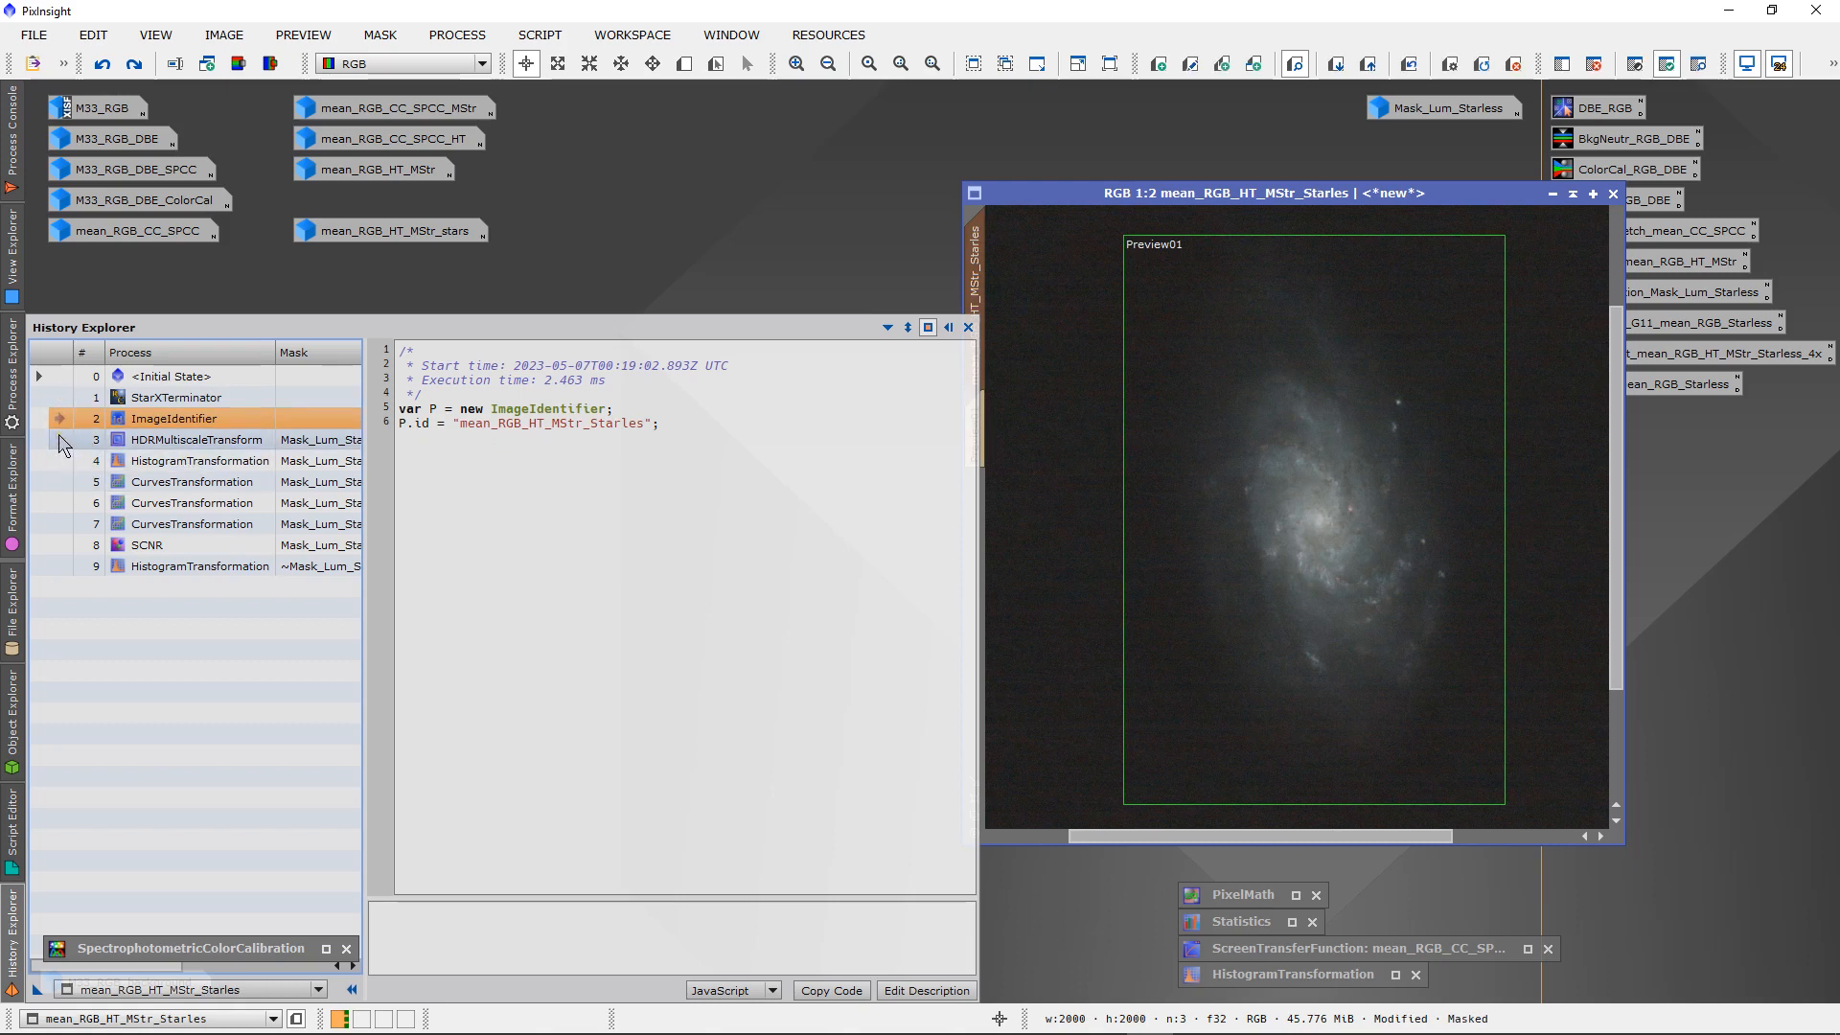
click(60, 440)
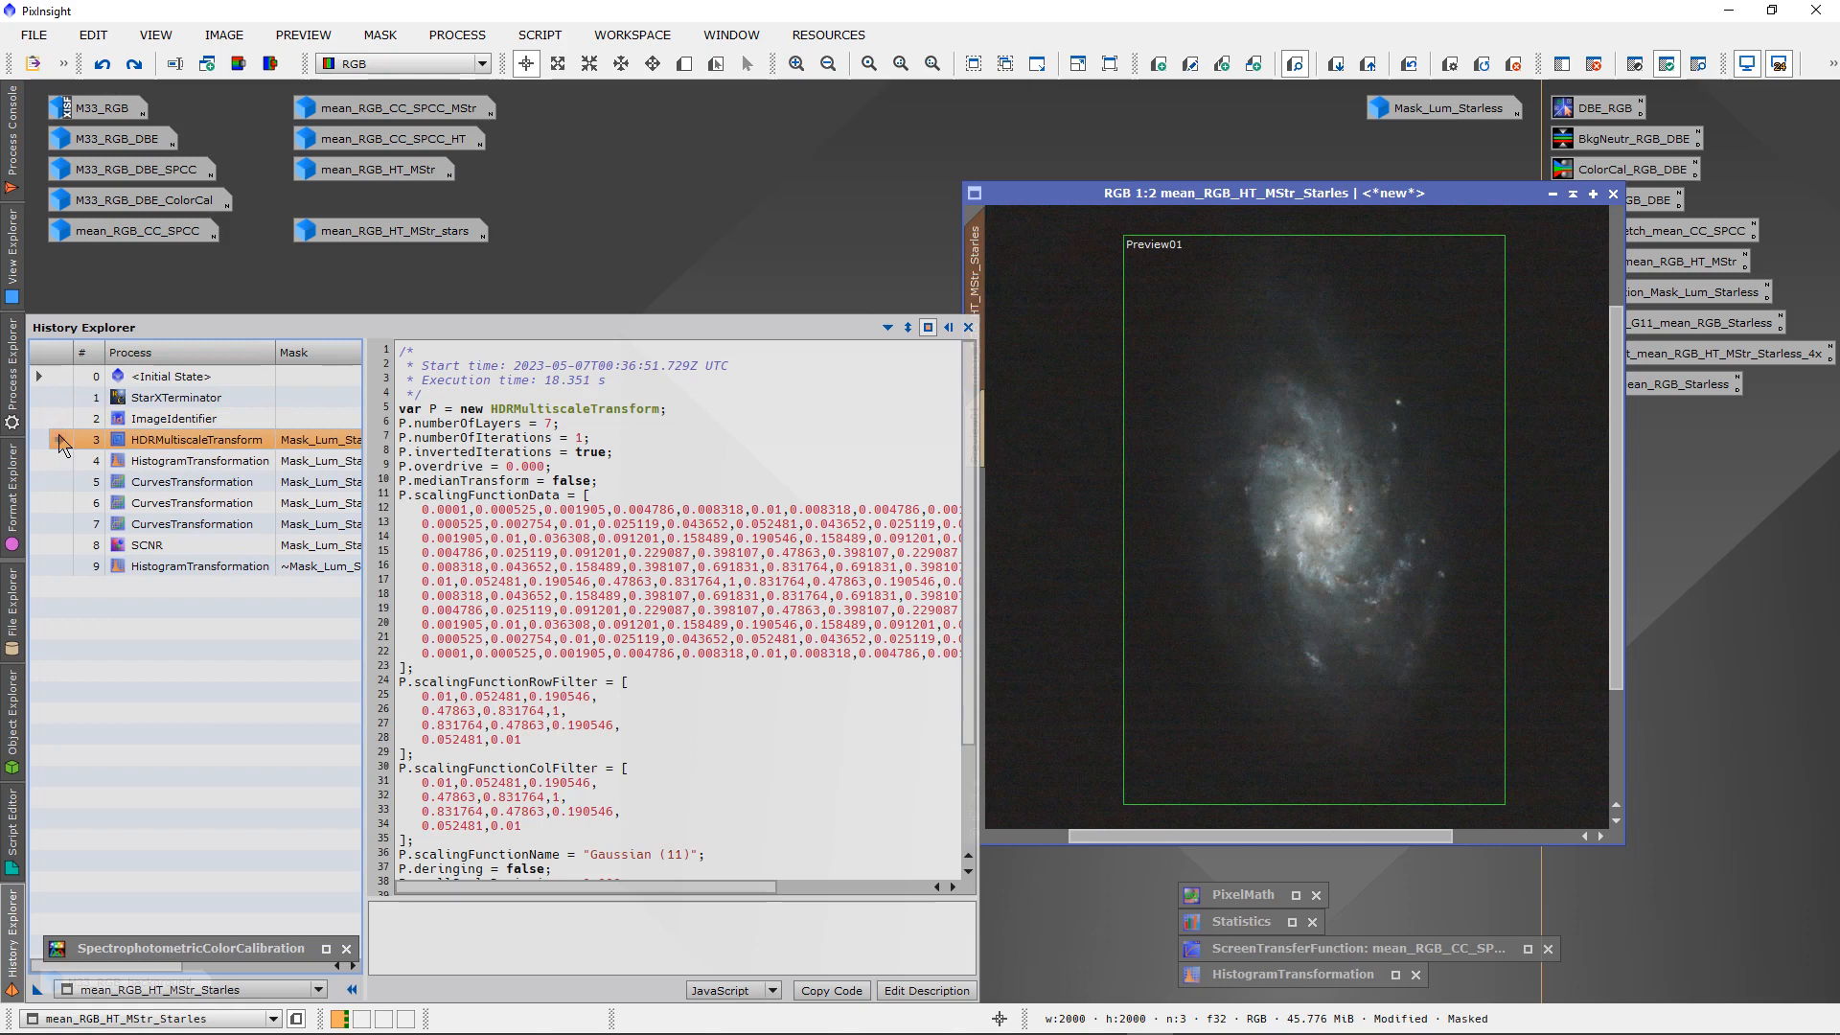
click(59, 461)
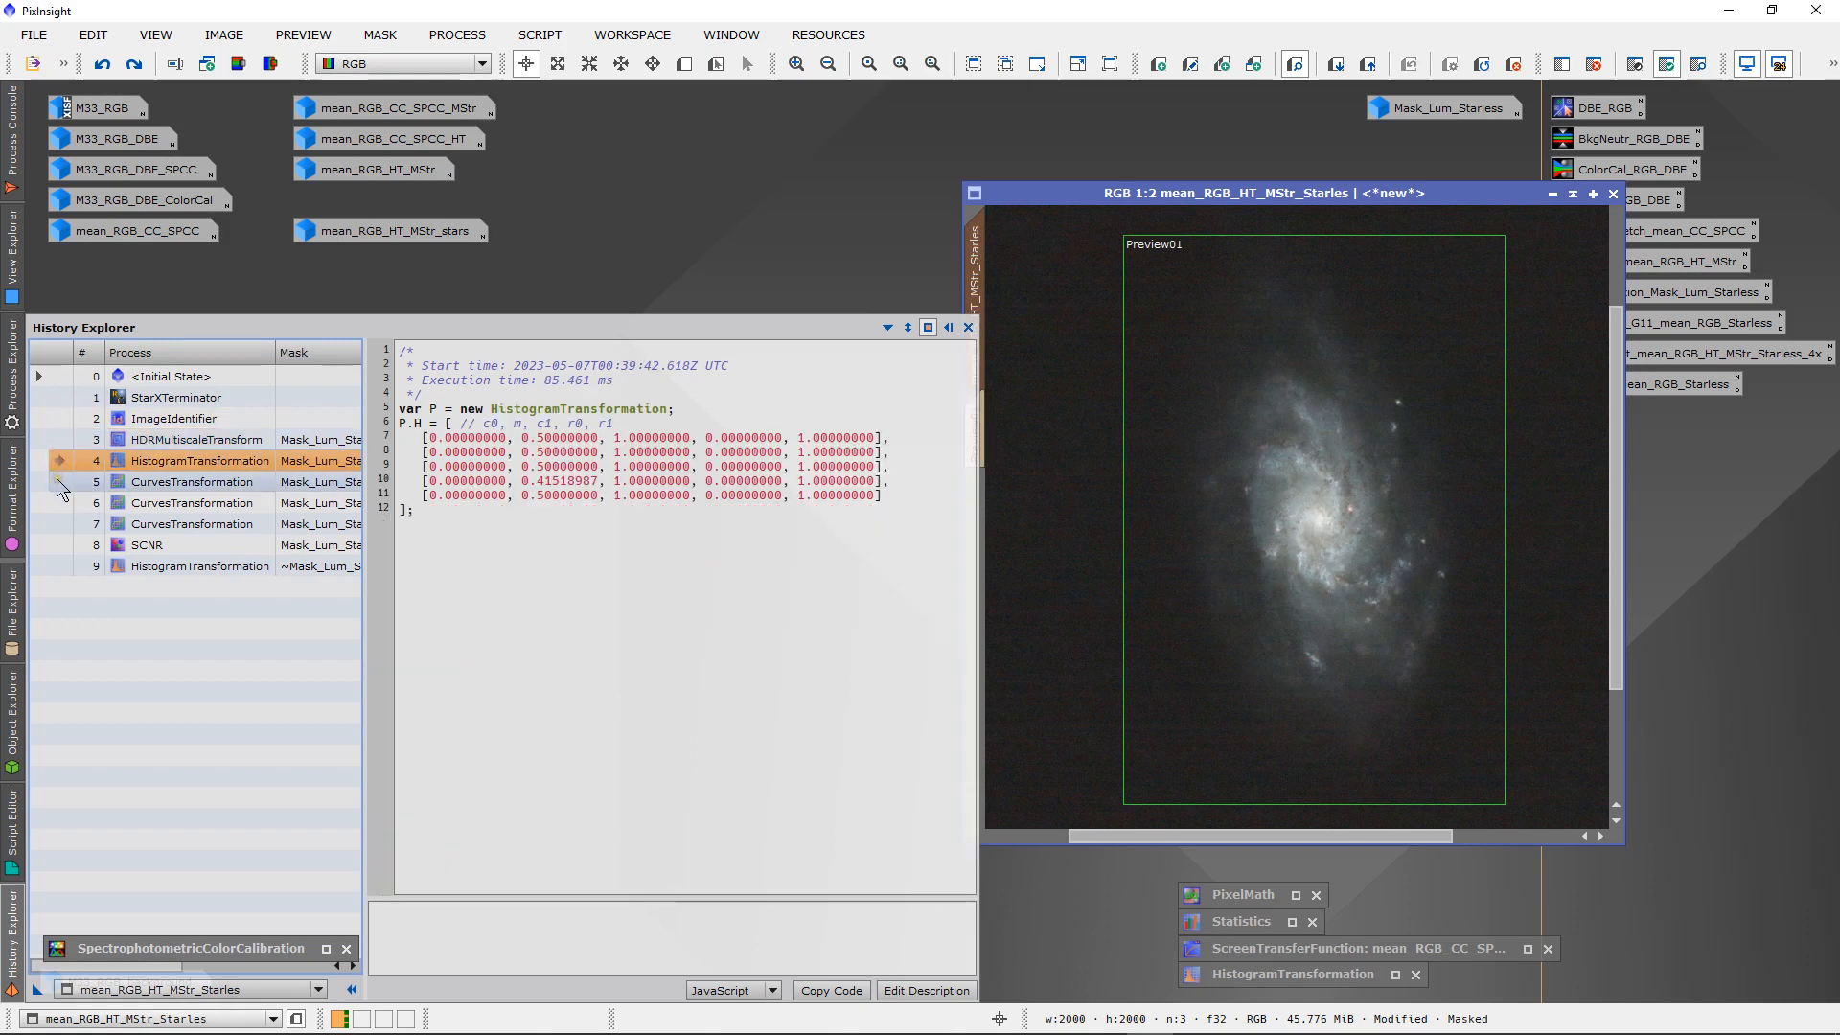
click(59, 482)
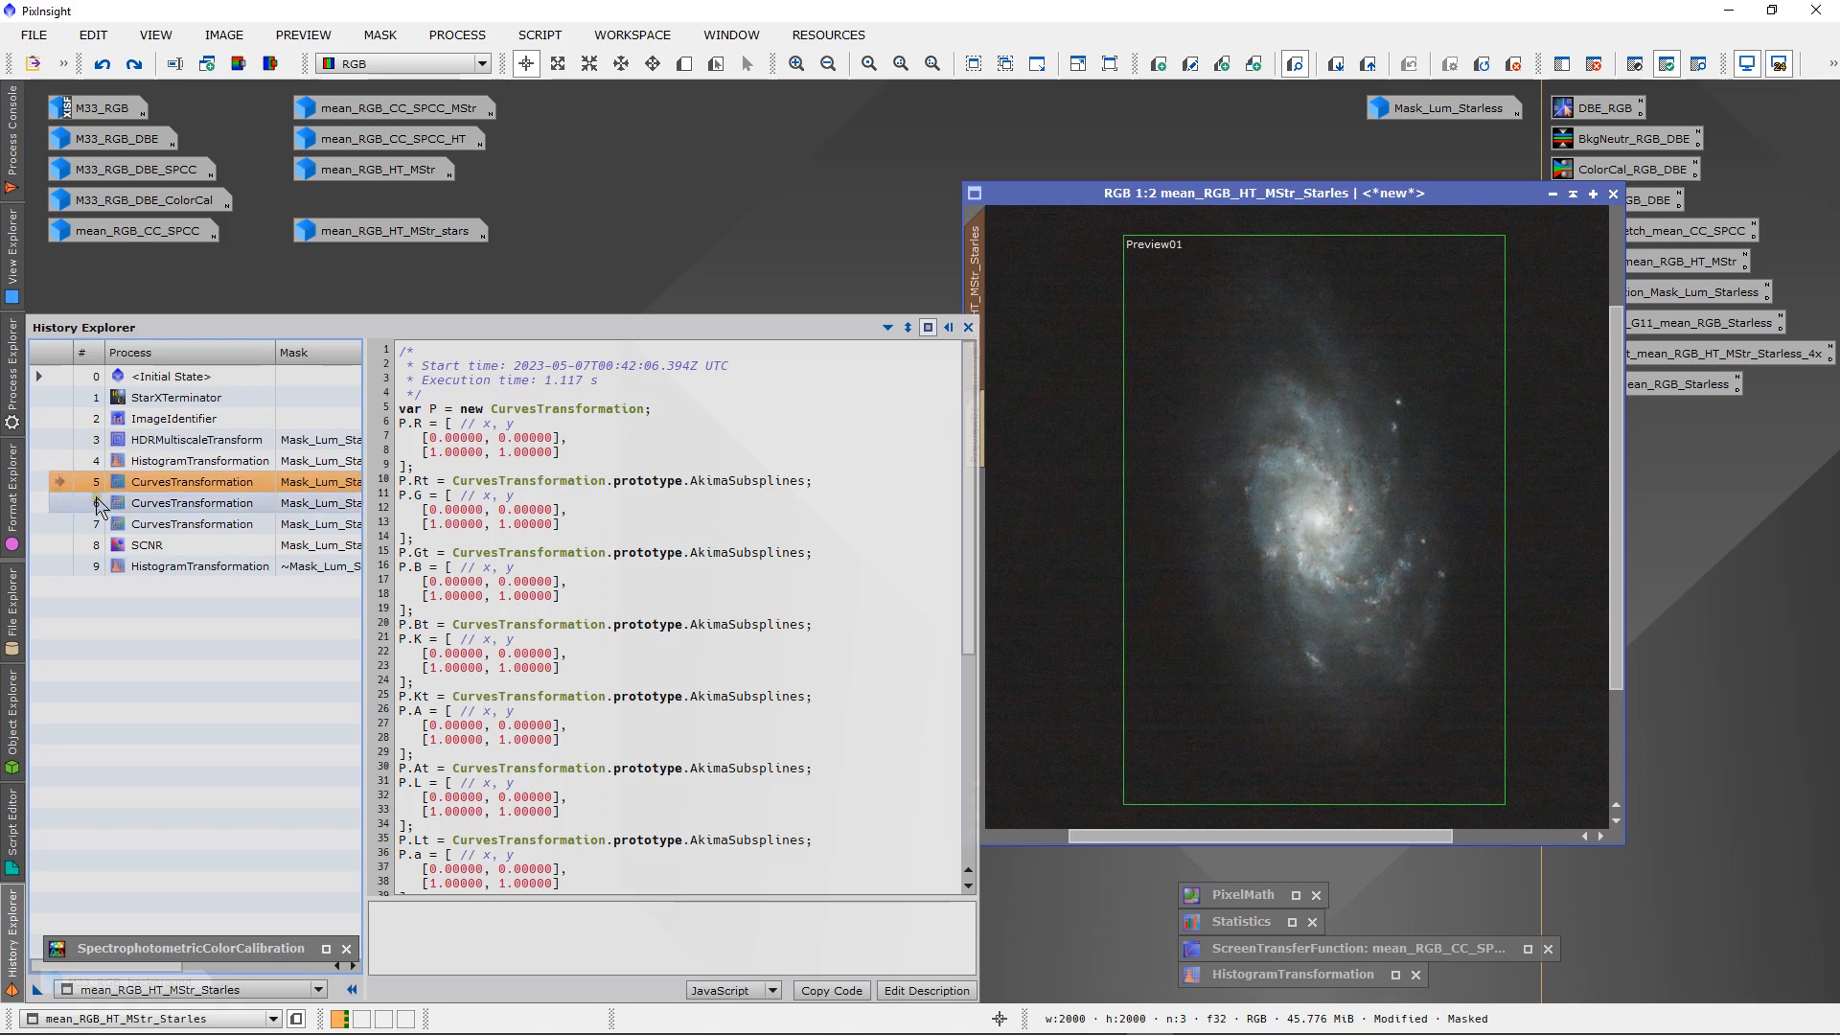
drag(365, 399, 421, 403)
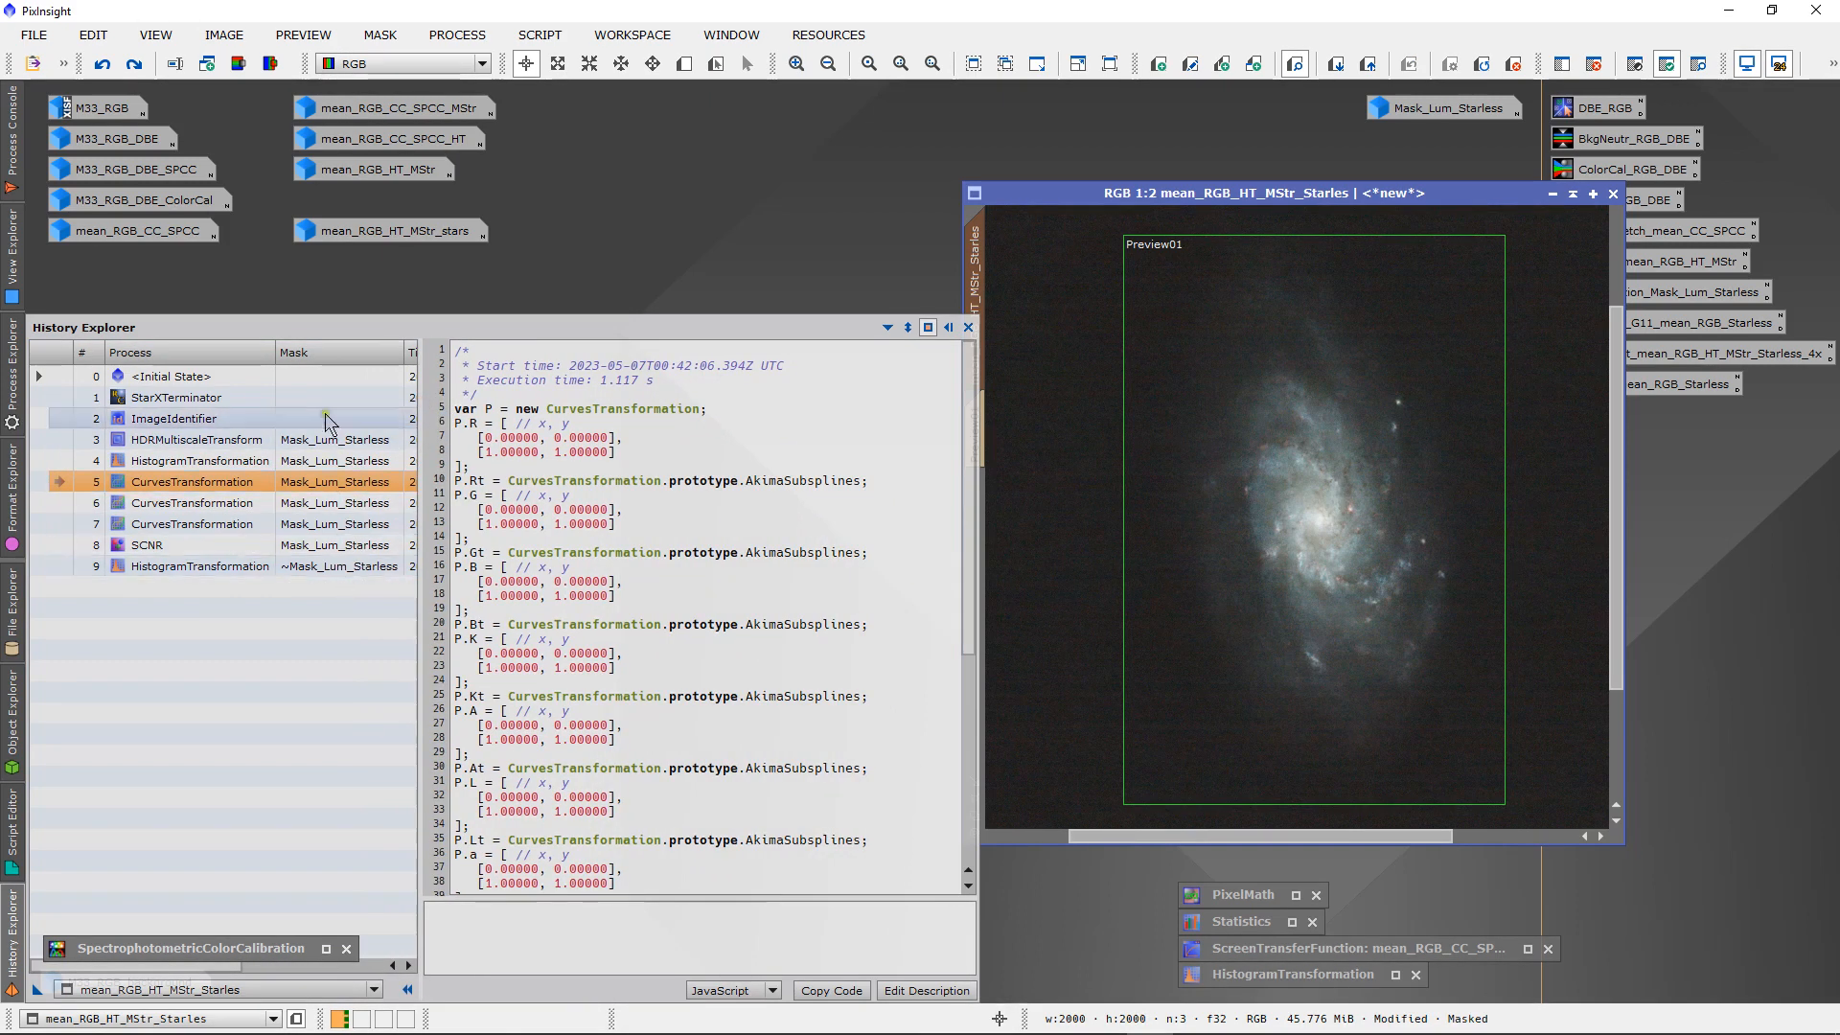
click(55, 525)
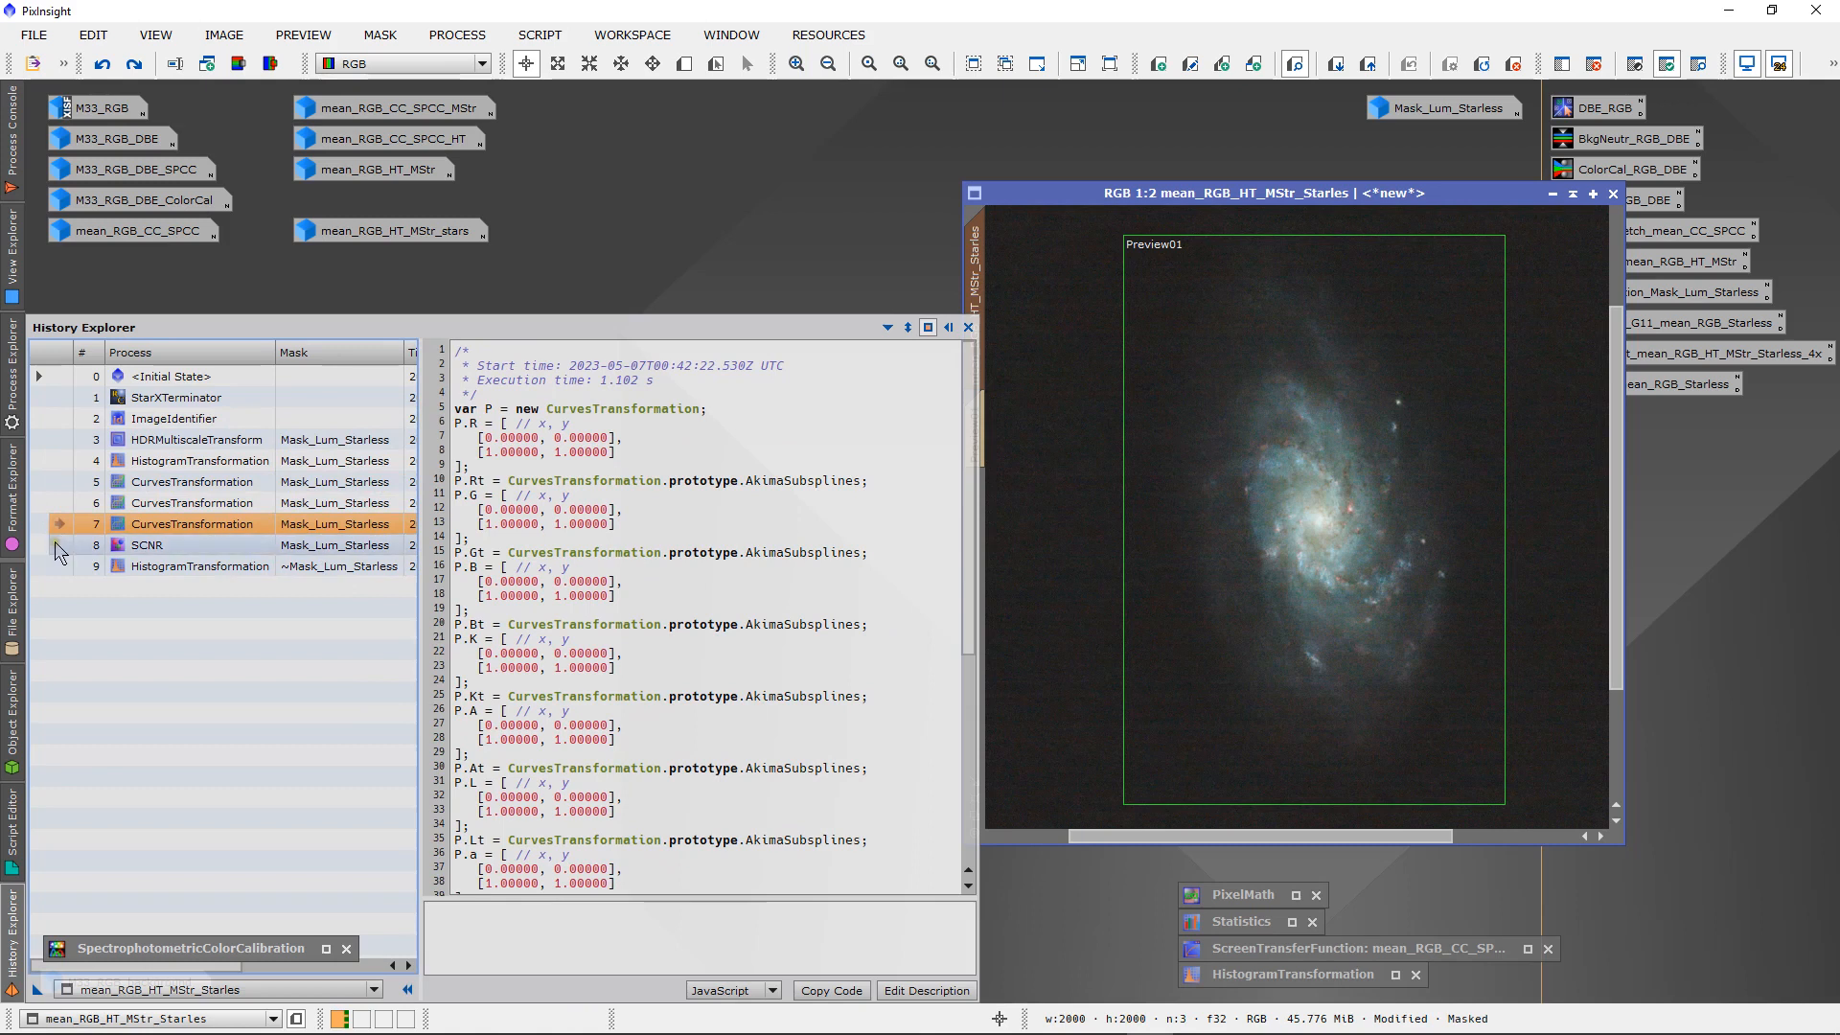
click(56, 544)
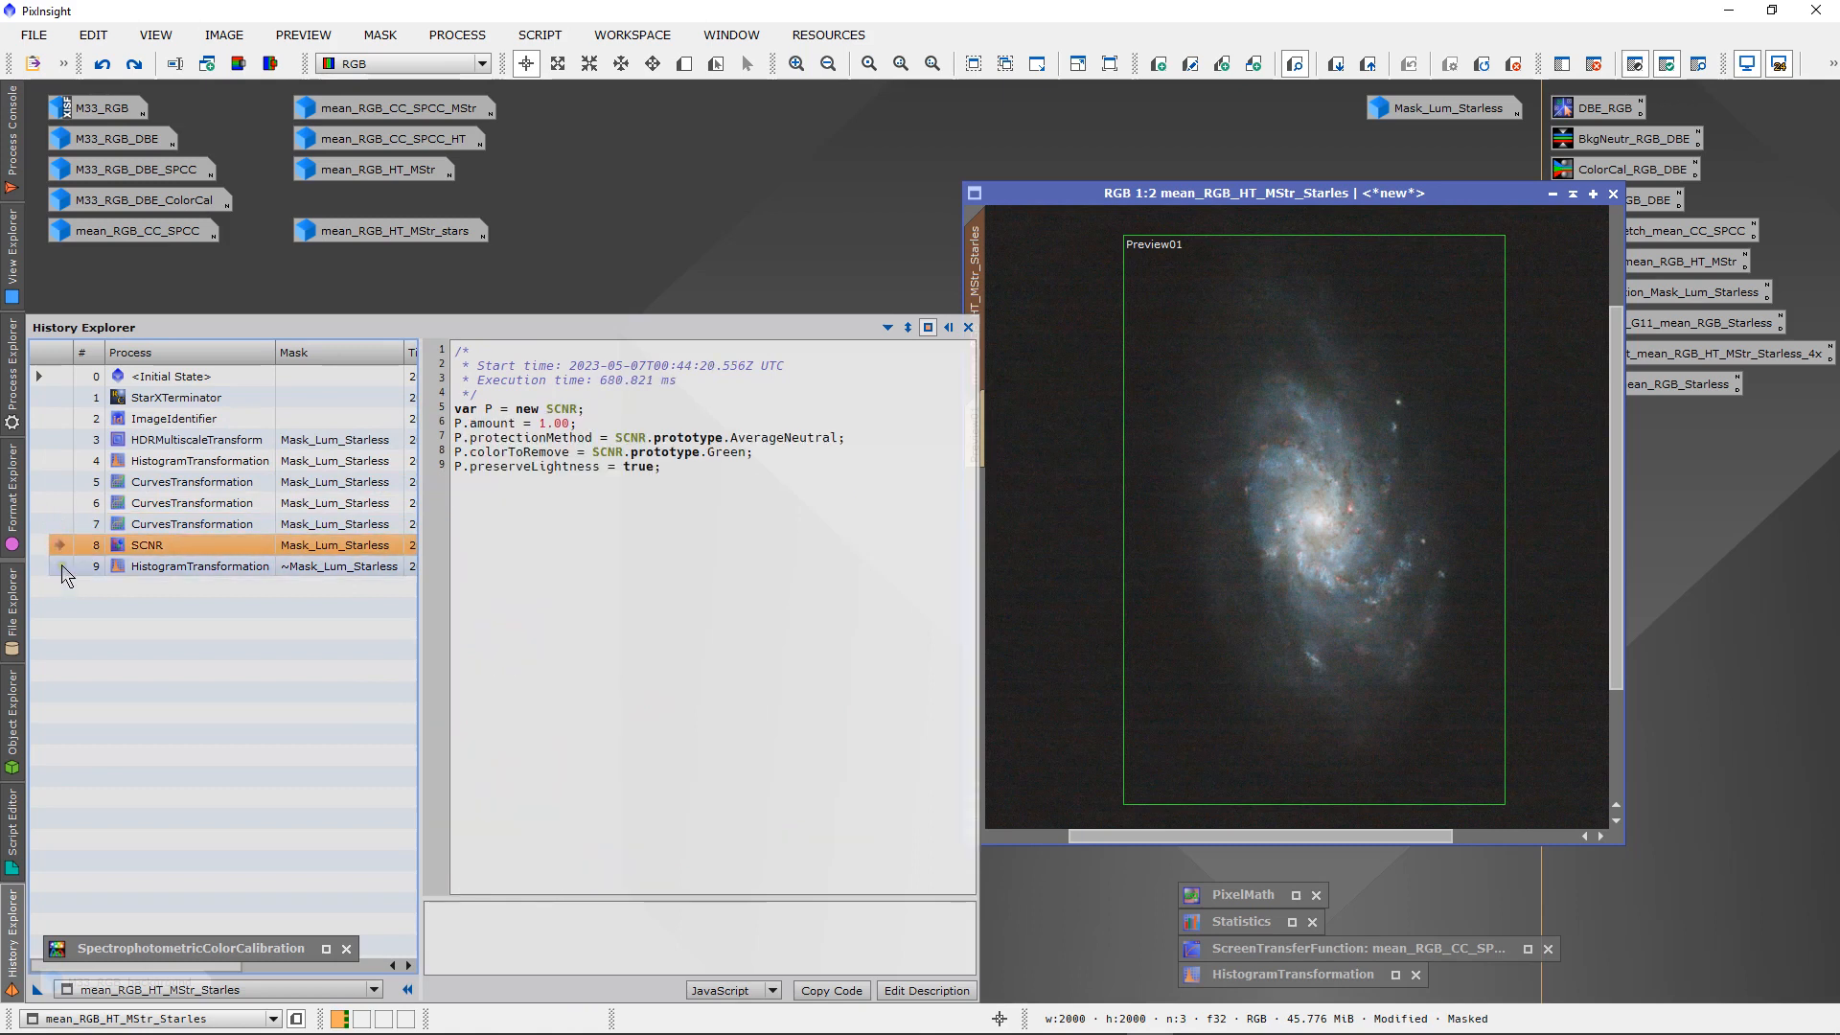
click(61, 567)
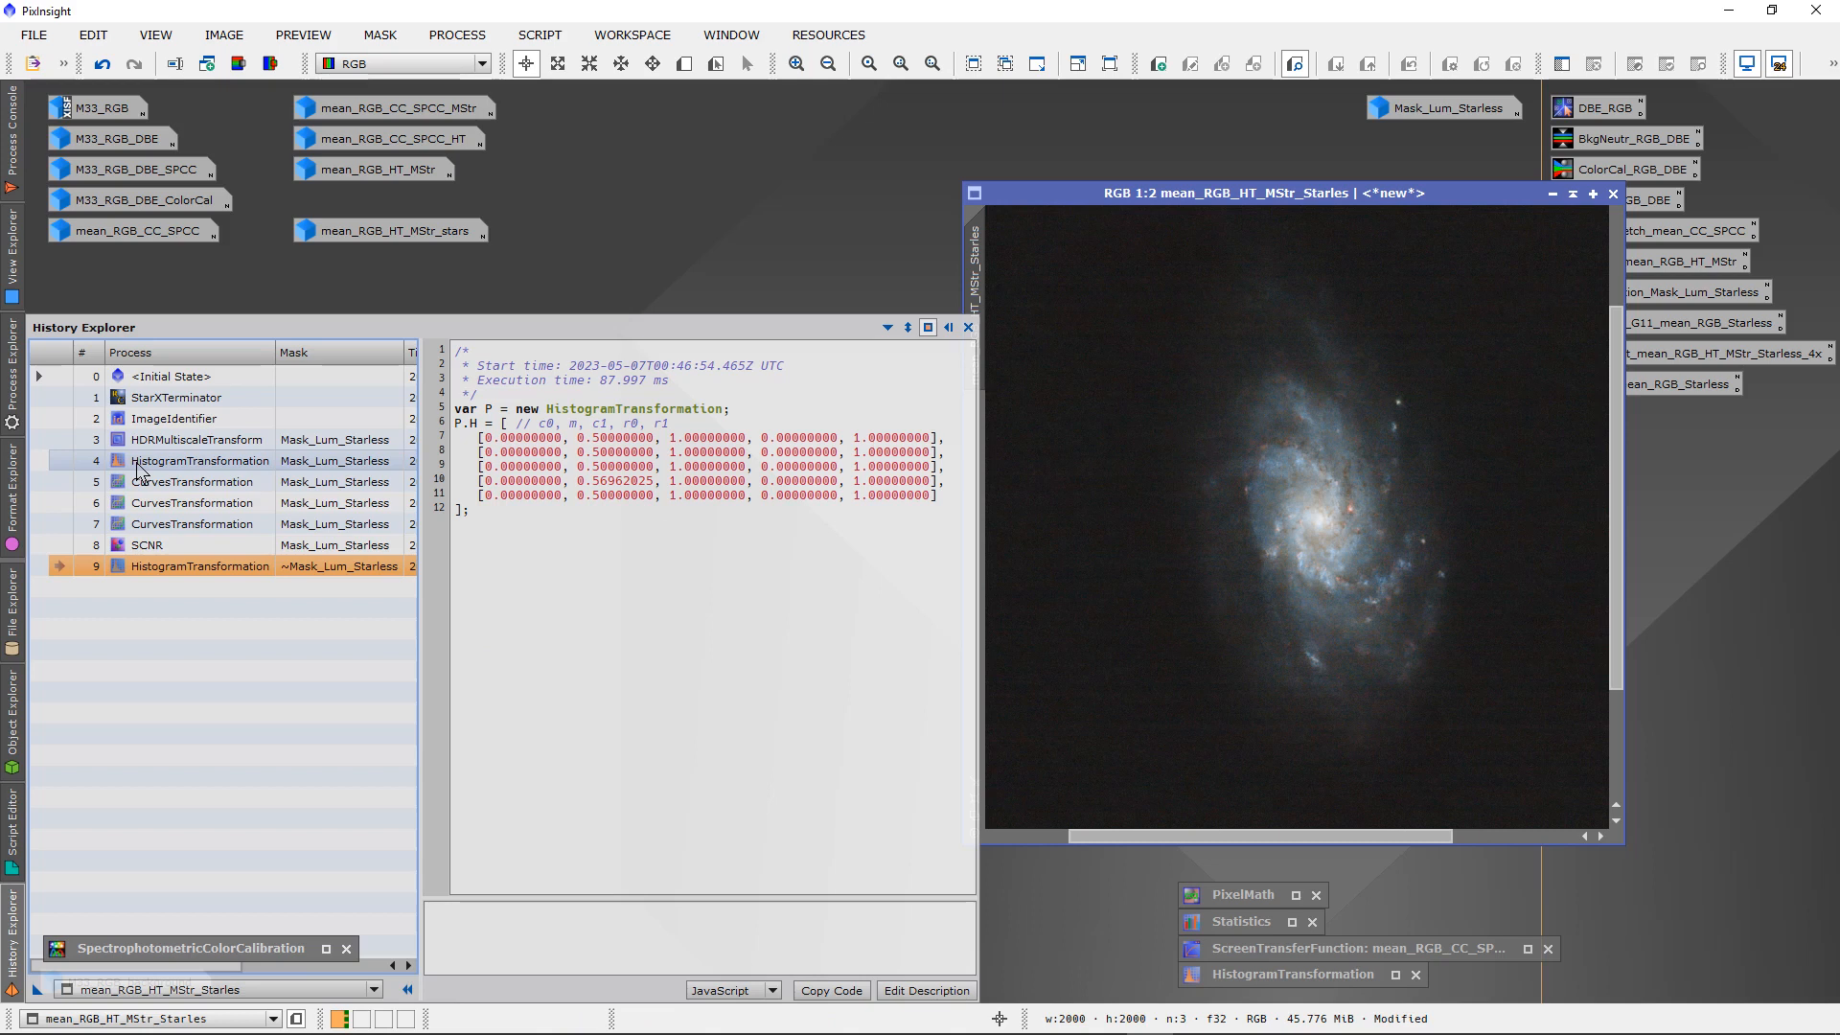
- Compare the first HistogramTransformation state with the final one, restore the final state, and minimize the starless image
click(65, 462)
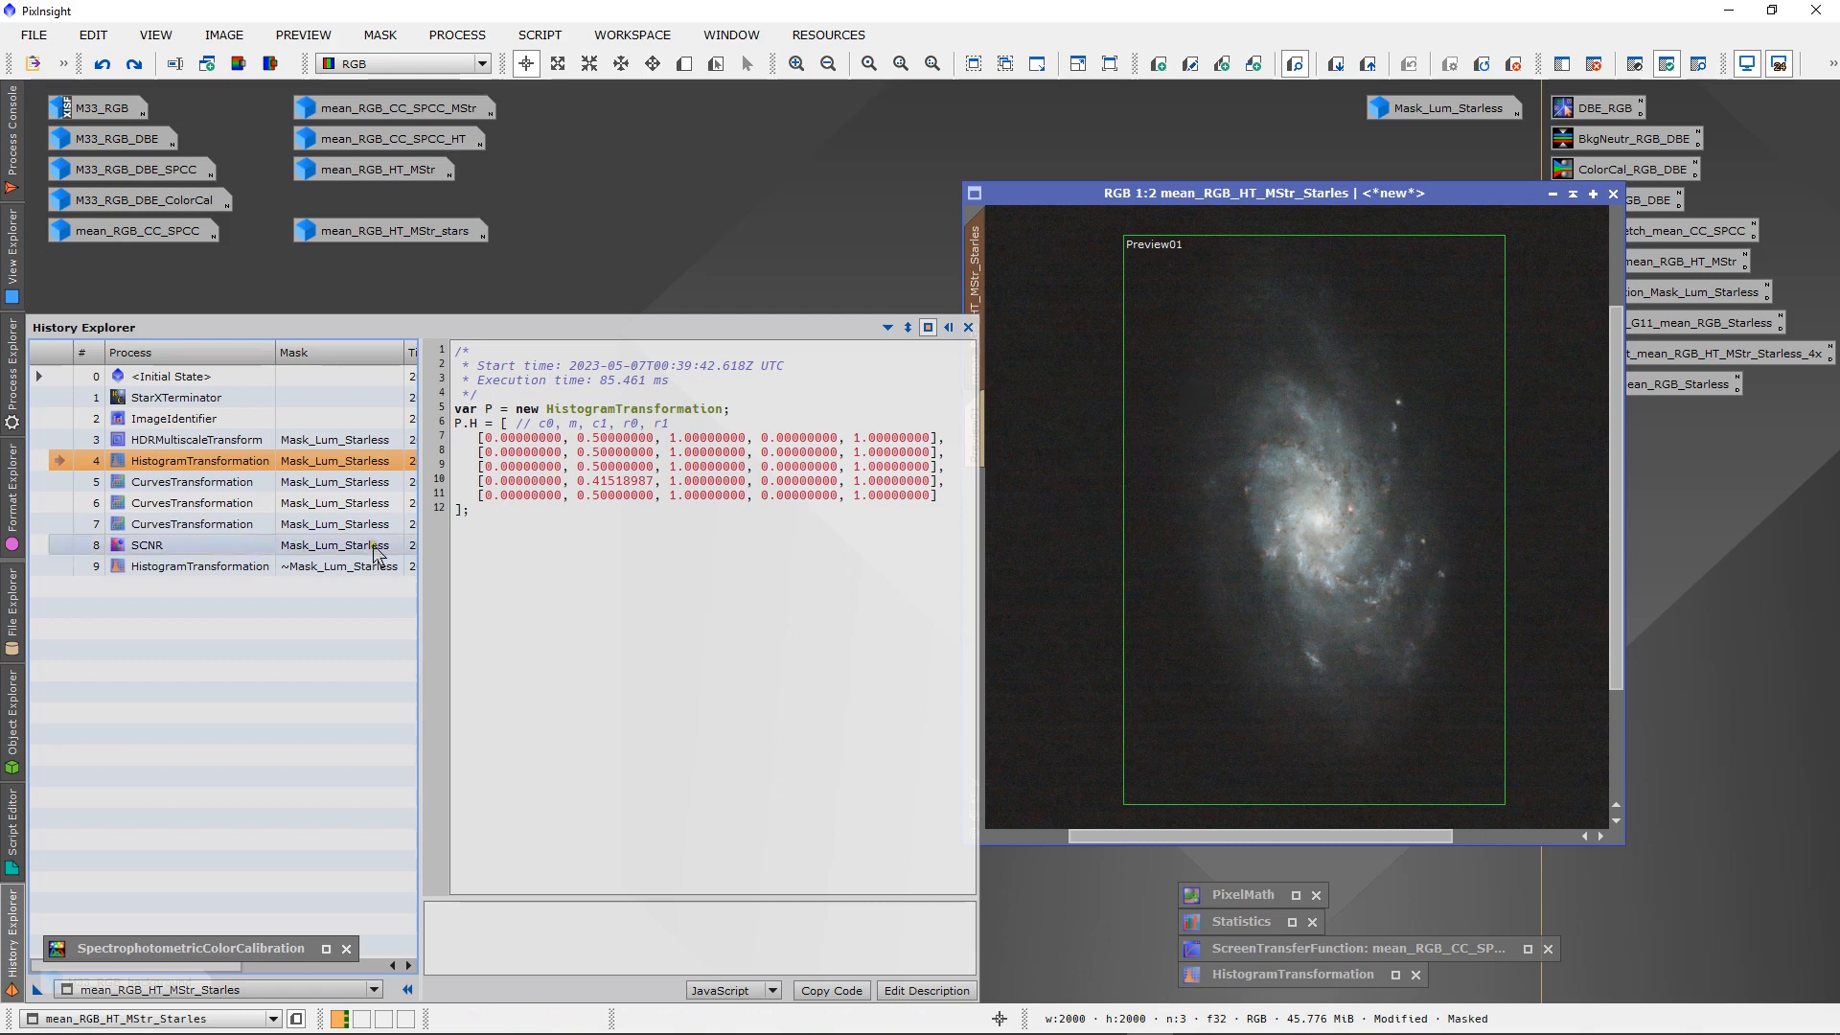
click(58, 567)
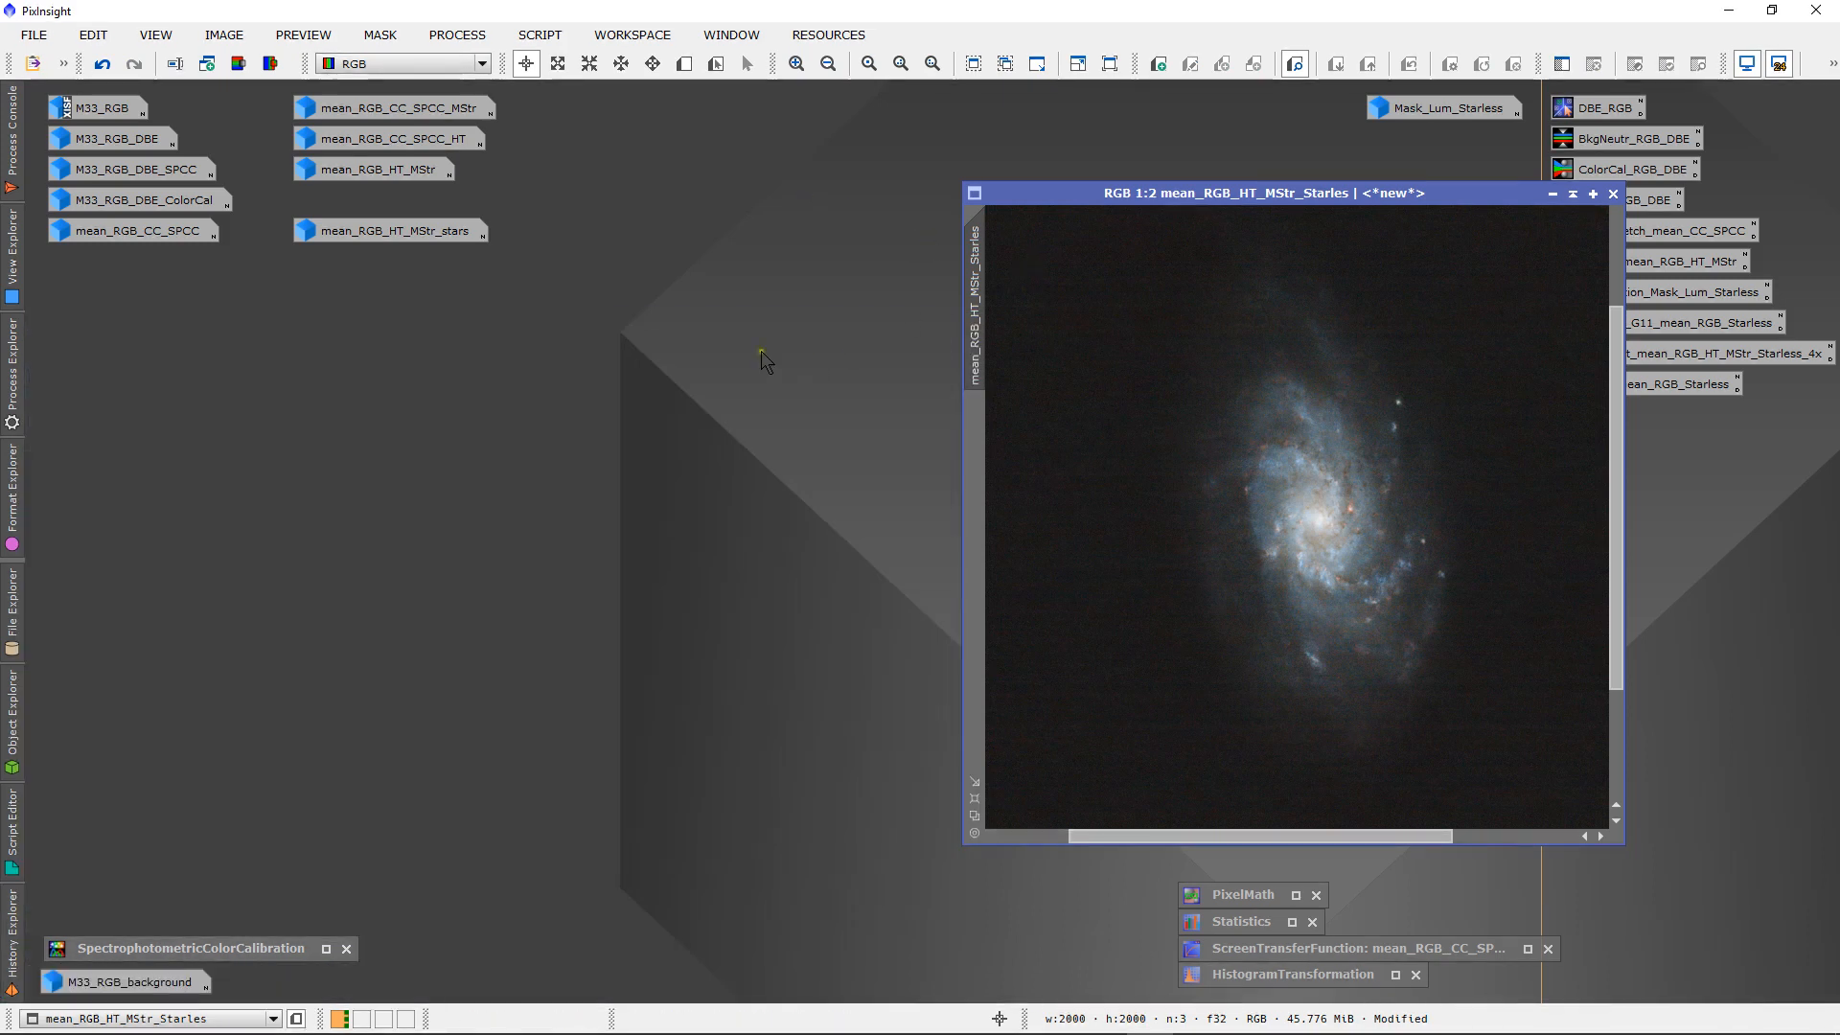
click(1552, 194)
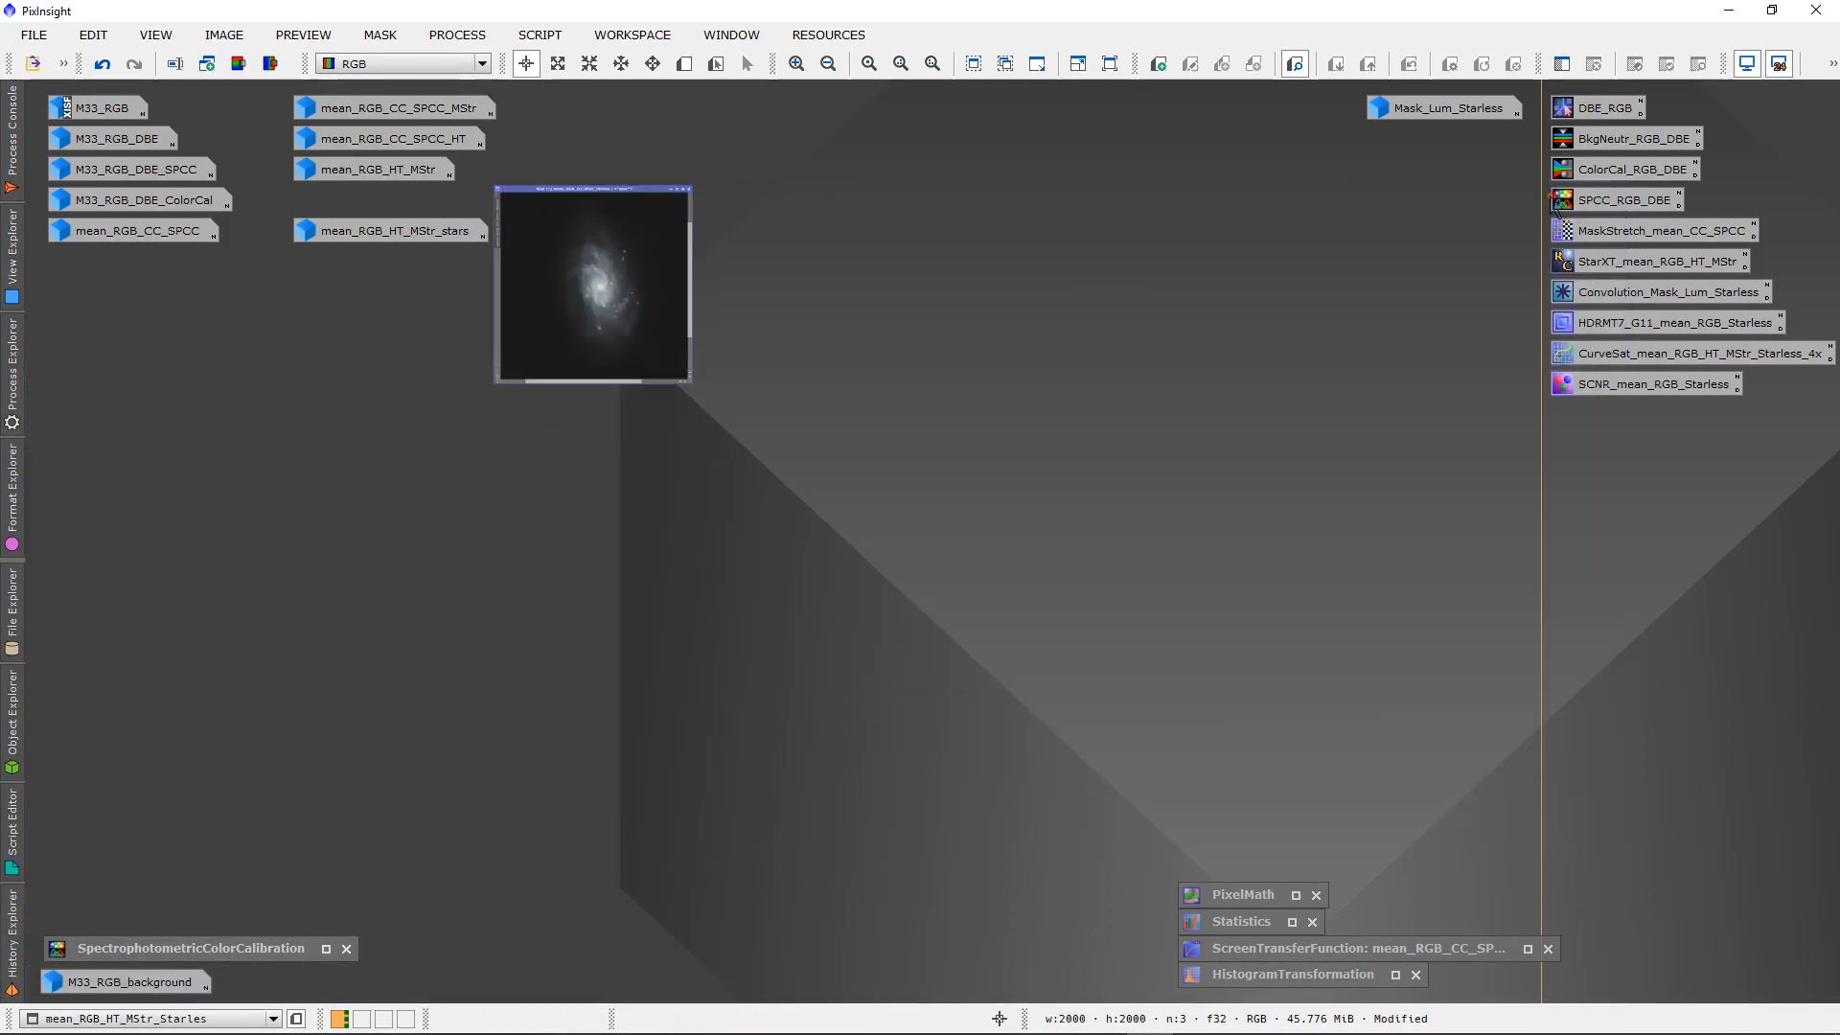
- Open the mean_RGB_HT_MStr_stars image and inspect the stars and the red nebula at up to 3:1 magnification
drag(390, 230, 424, 270)
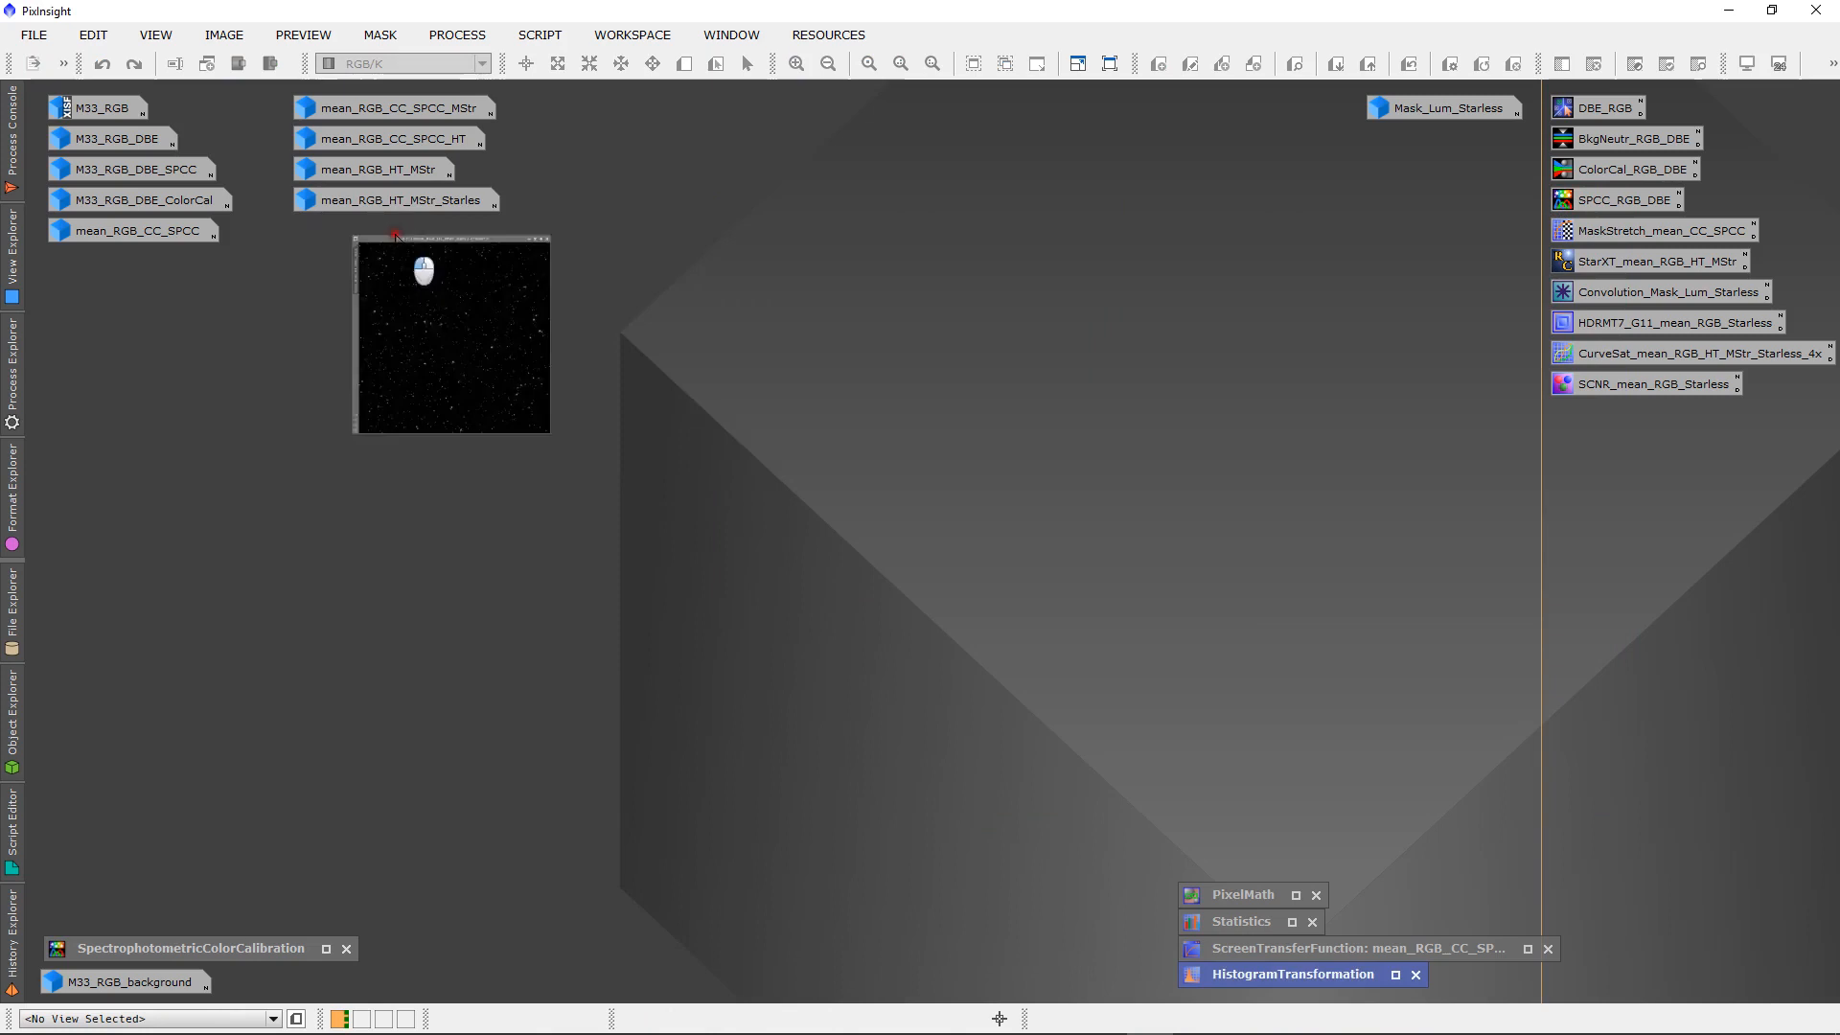
scroll(671, 527, up, 3)
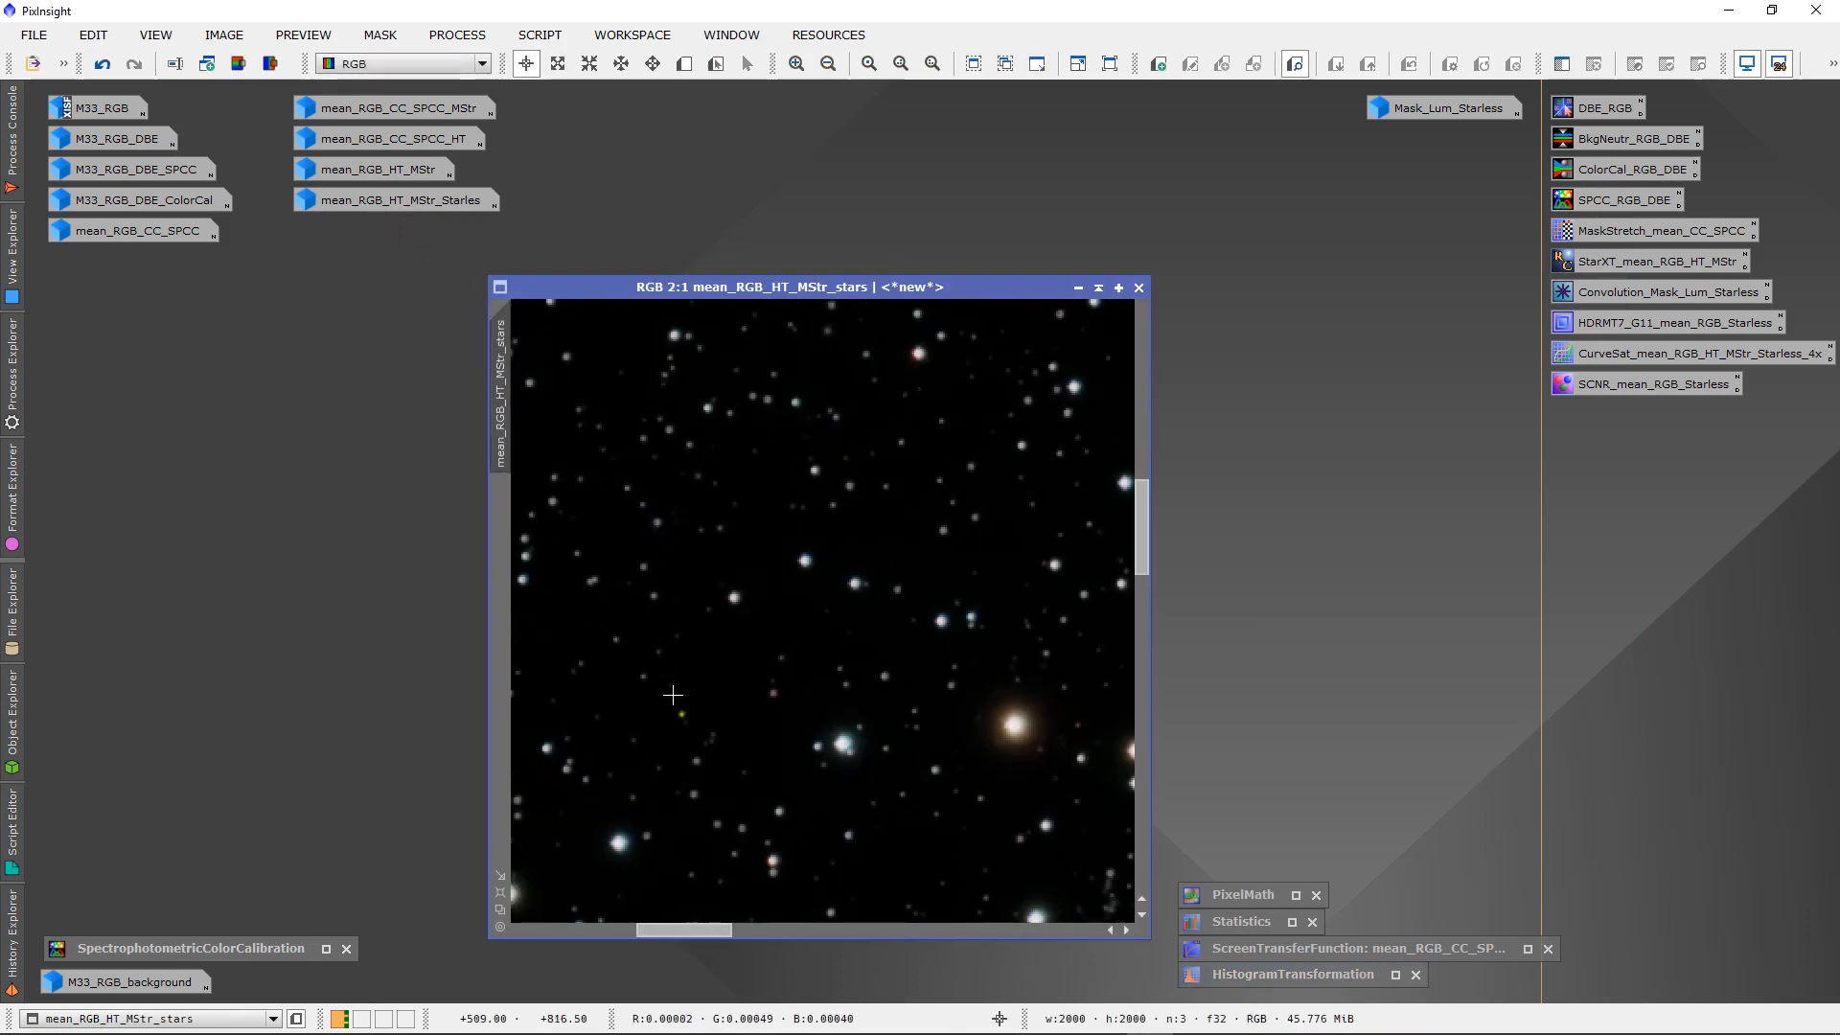
drag(704, 930, 793, 968)
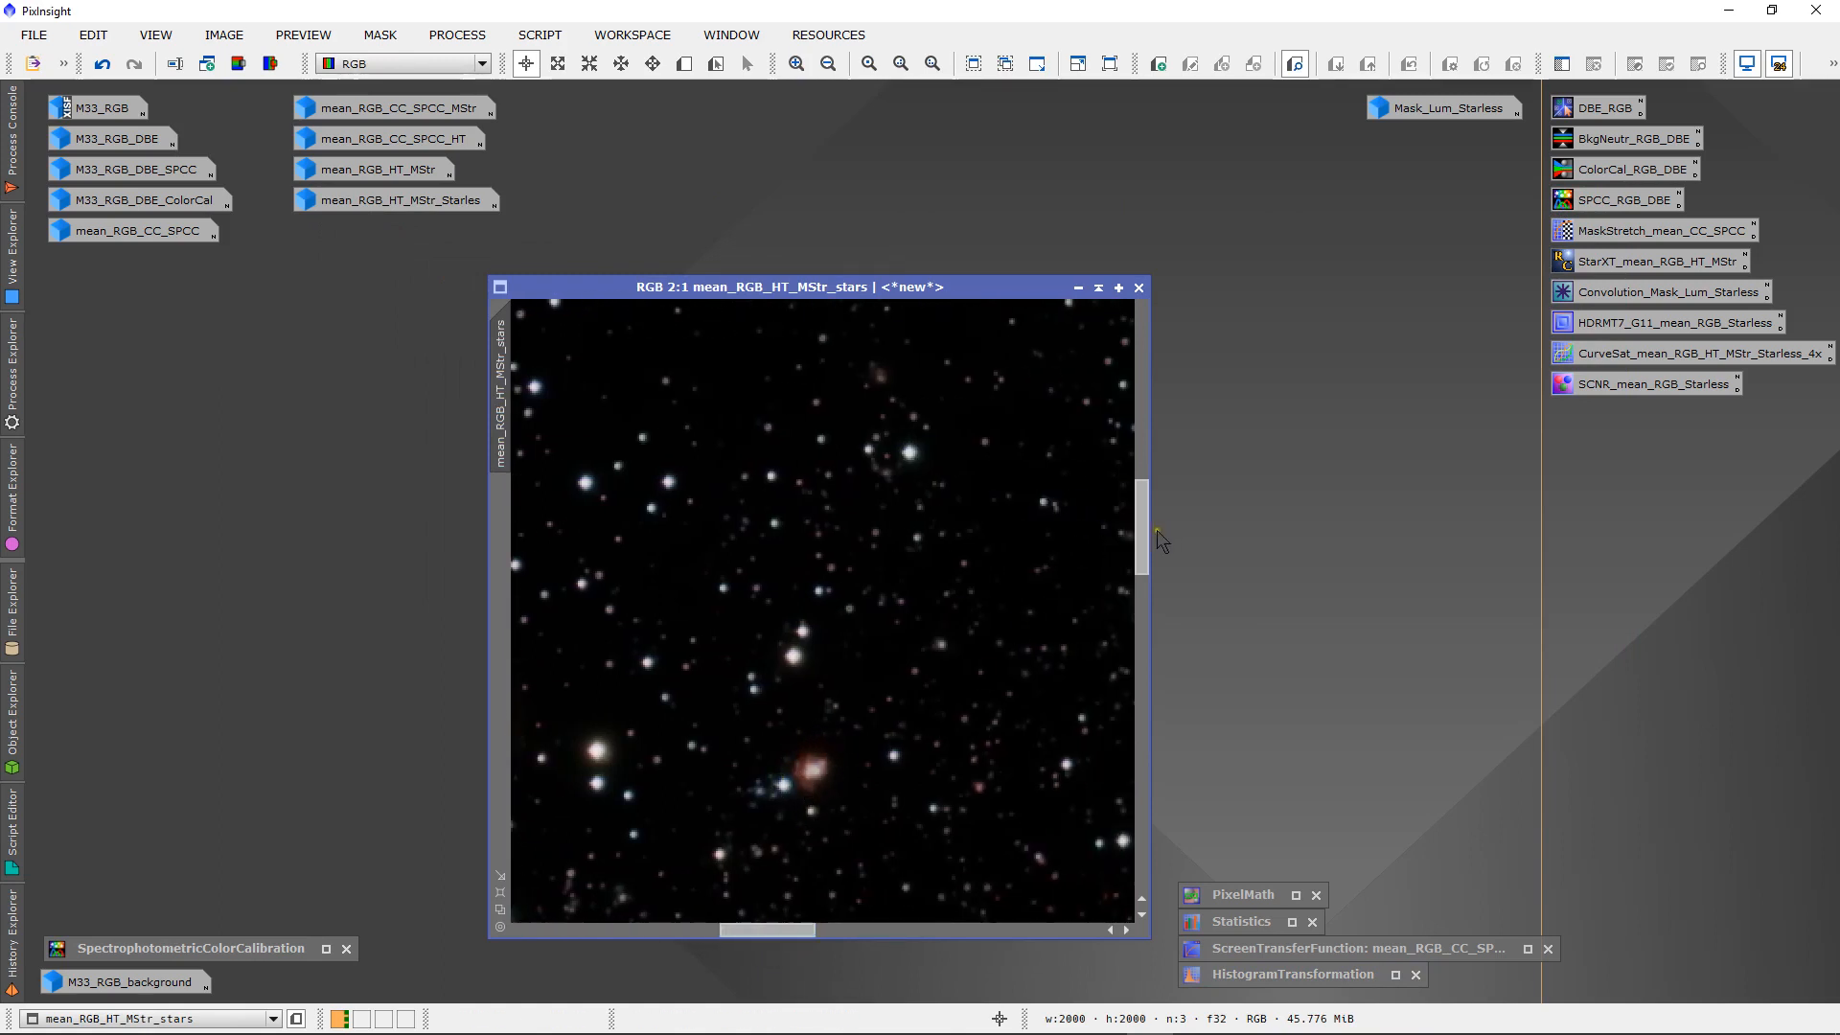
mouse_move(1147, 546)
mouse_down()
mouse_move(1141, 480)
mouse_move(1141, 582)
mouse_move(1141, 566)
mouse_up()
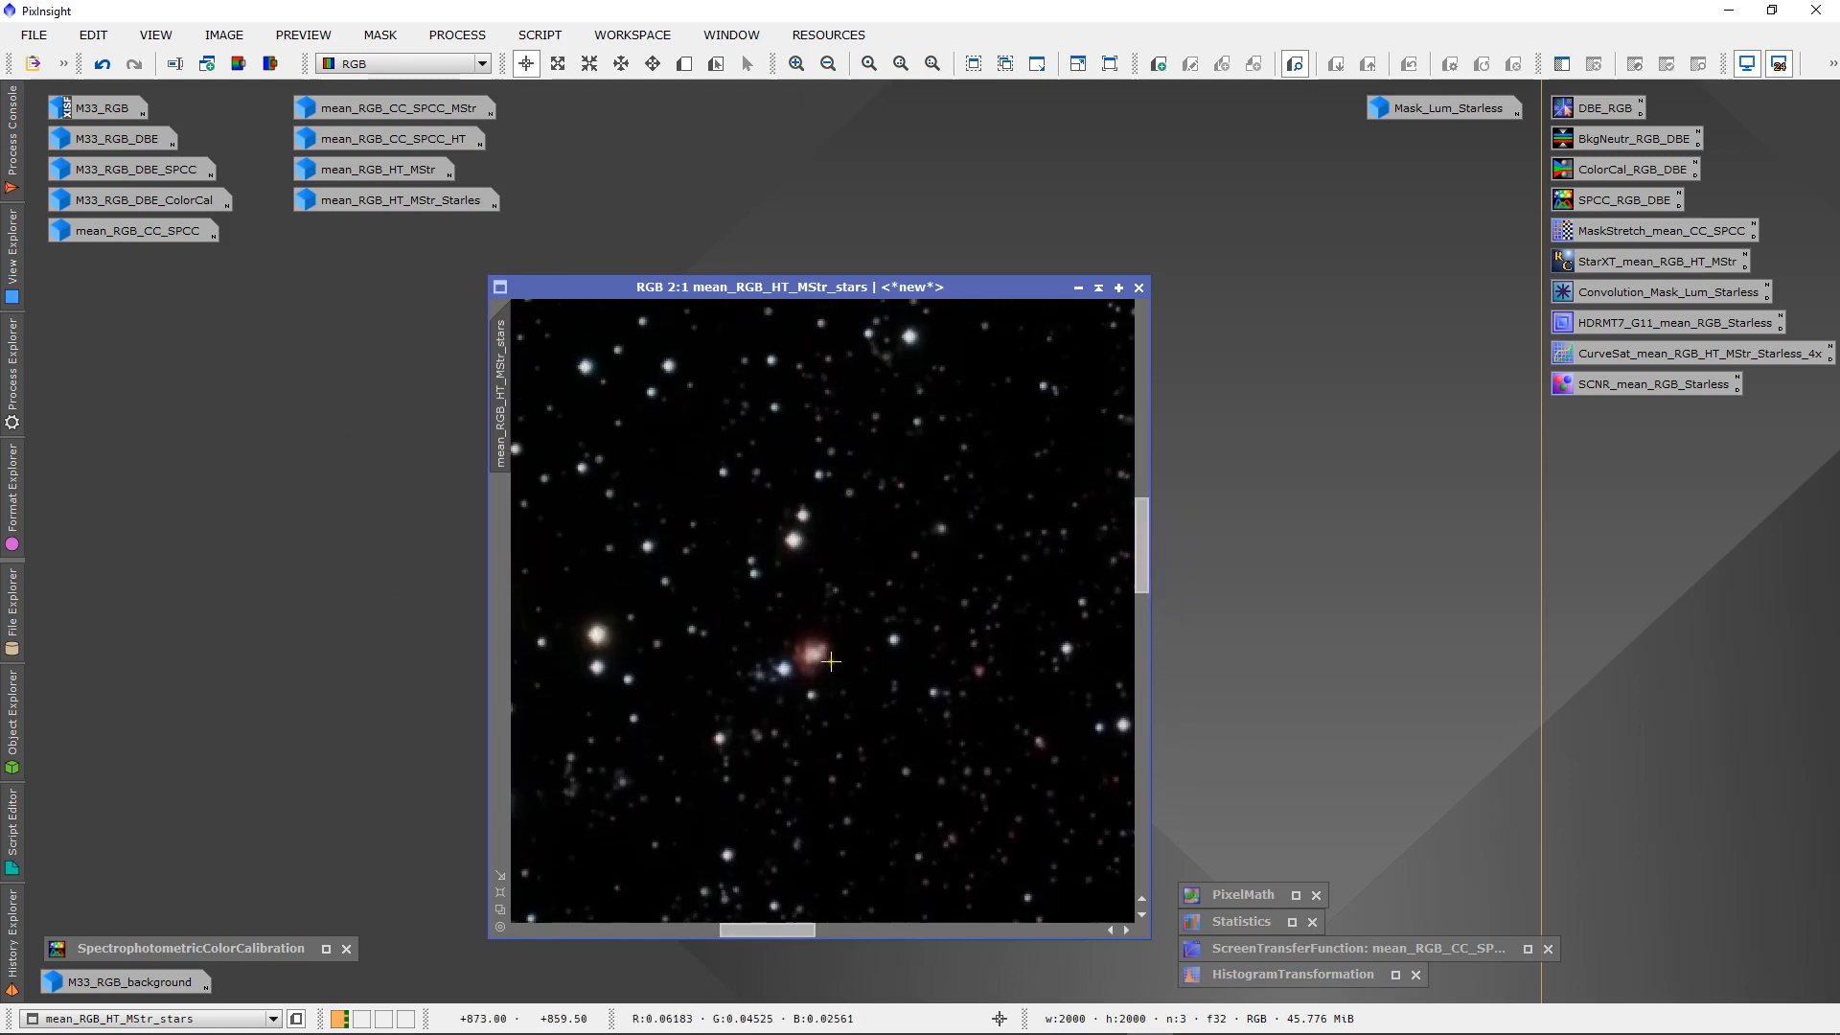
scroll(830, 661, up, 1)
mouse_move(872, 489)
mouse_down()
mouse_move(839, 508)
mouse_move(864, 503)
mouse_up()
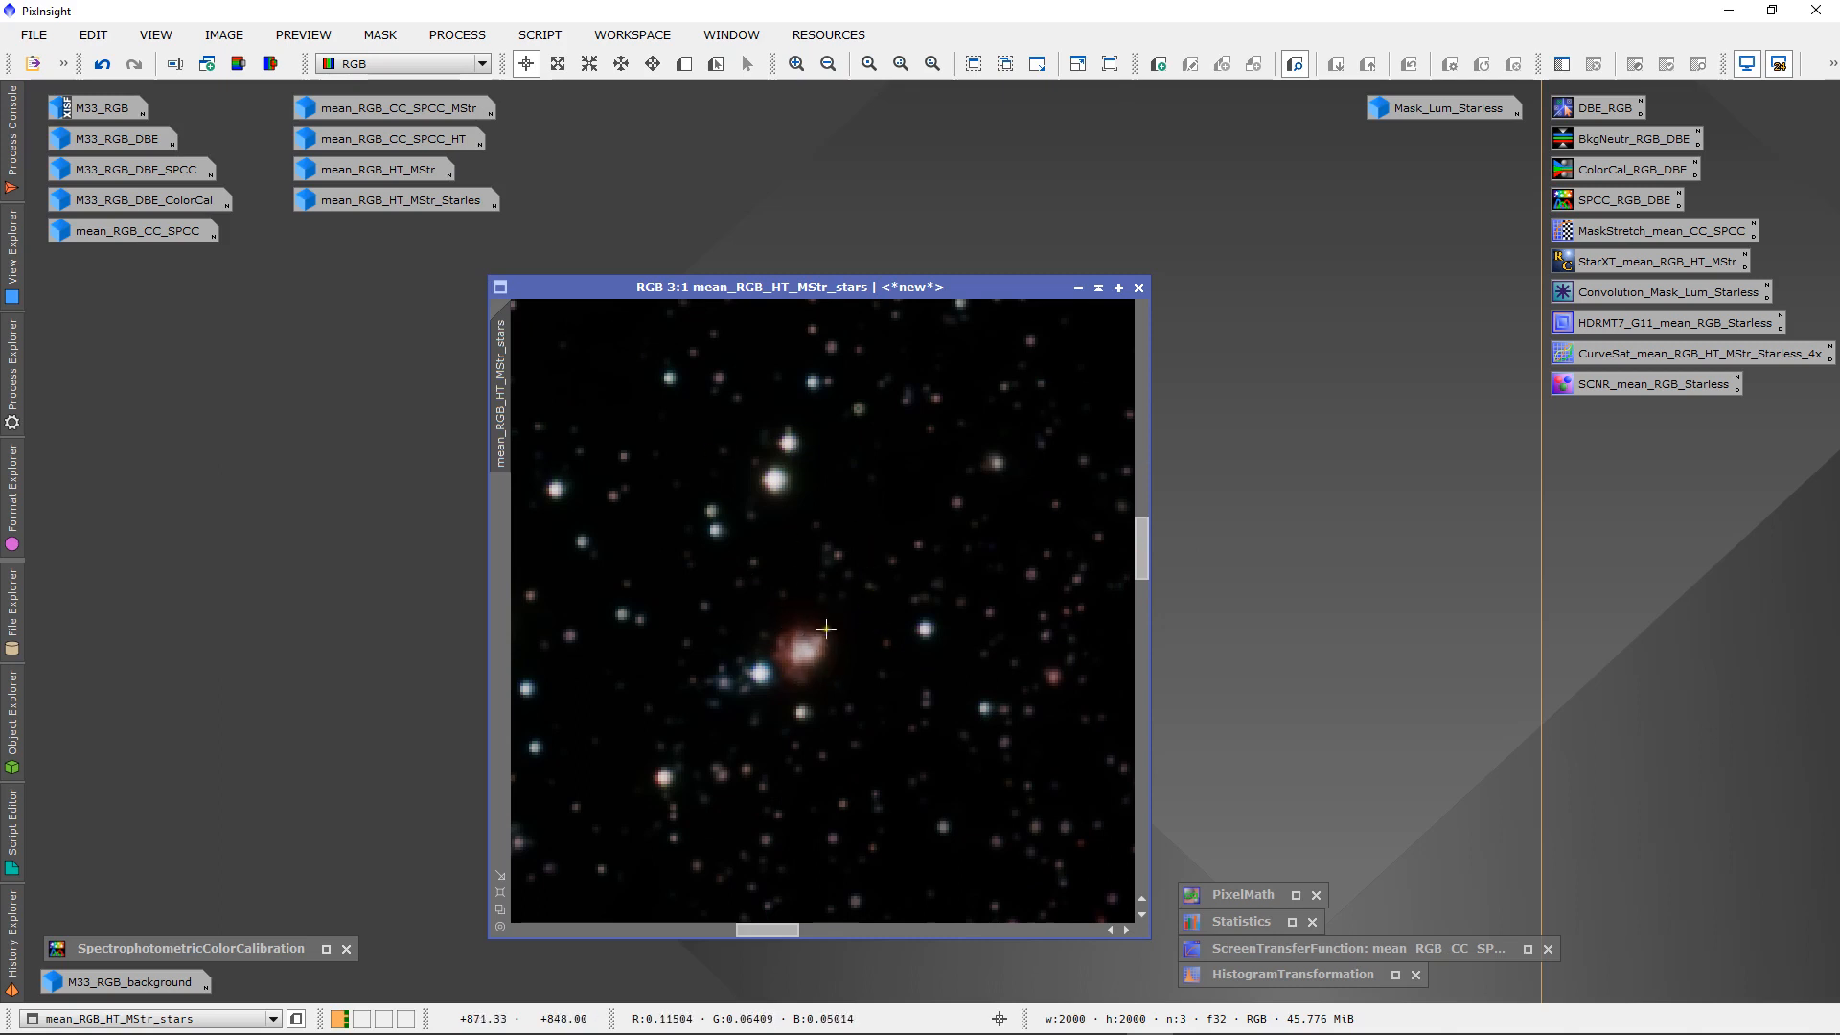
- Open HistogramTransformation and define a preview of about 280 × 232 pixels around the bright stars and red nebula in the stars image
click(1395, 974)
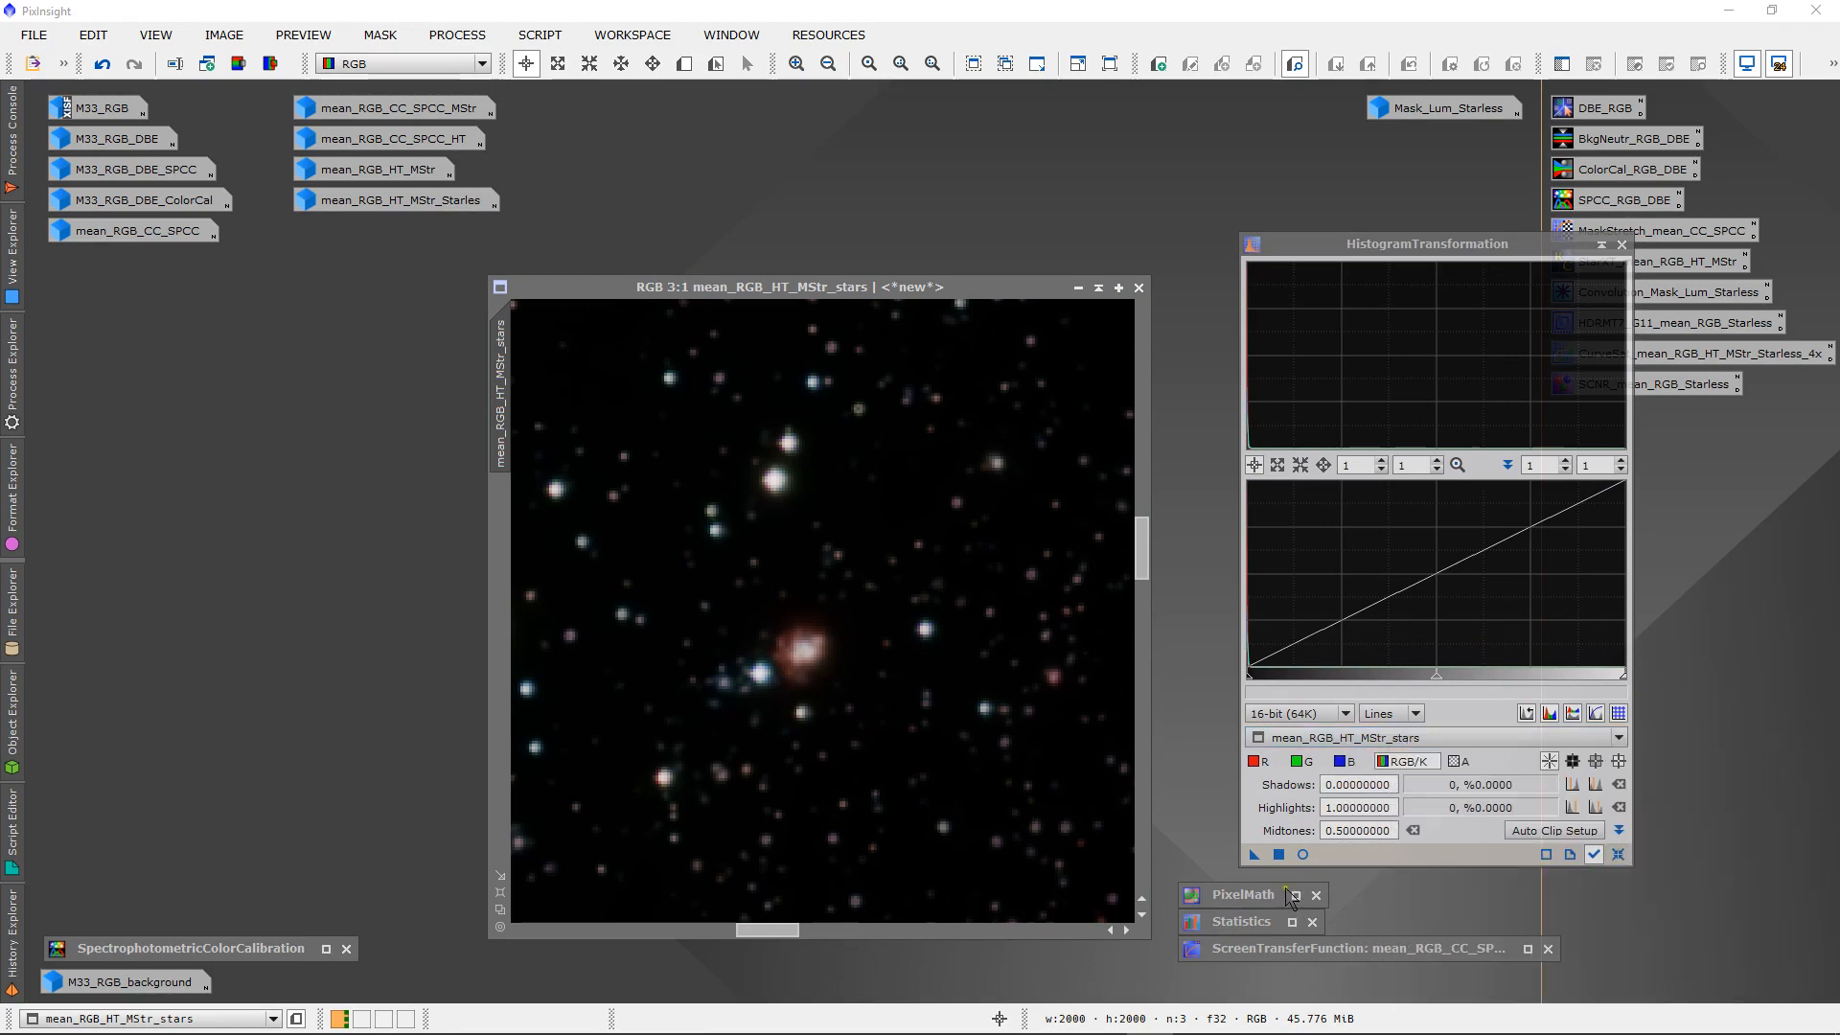
click(1302, 854)
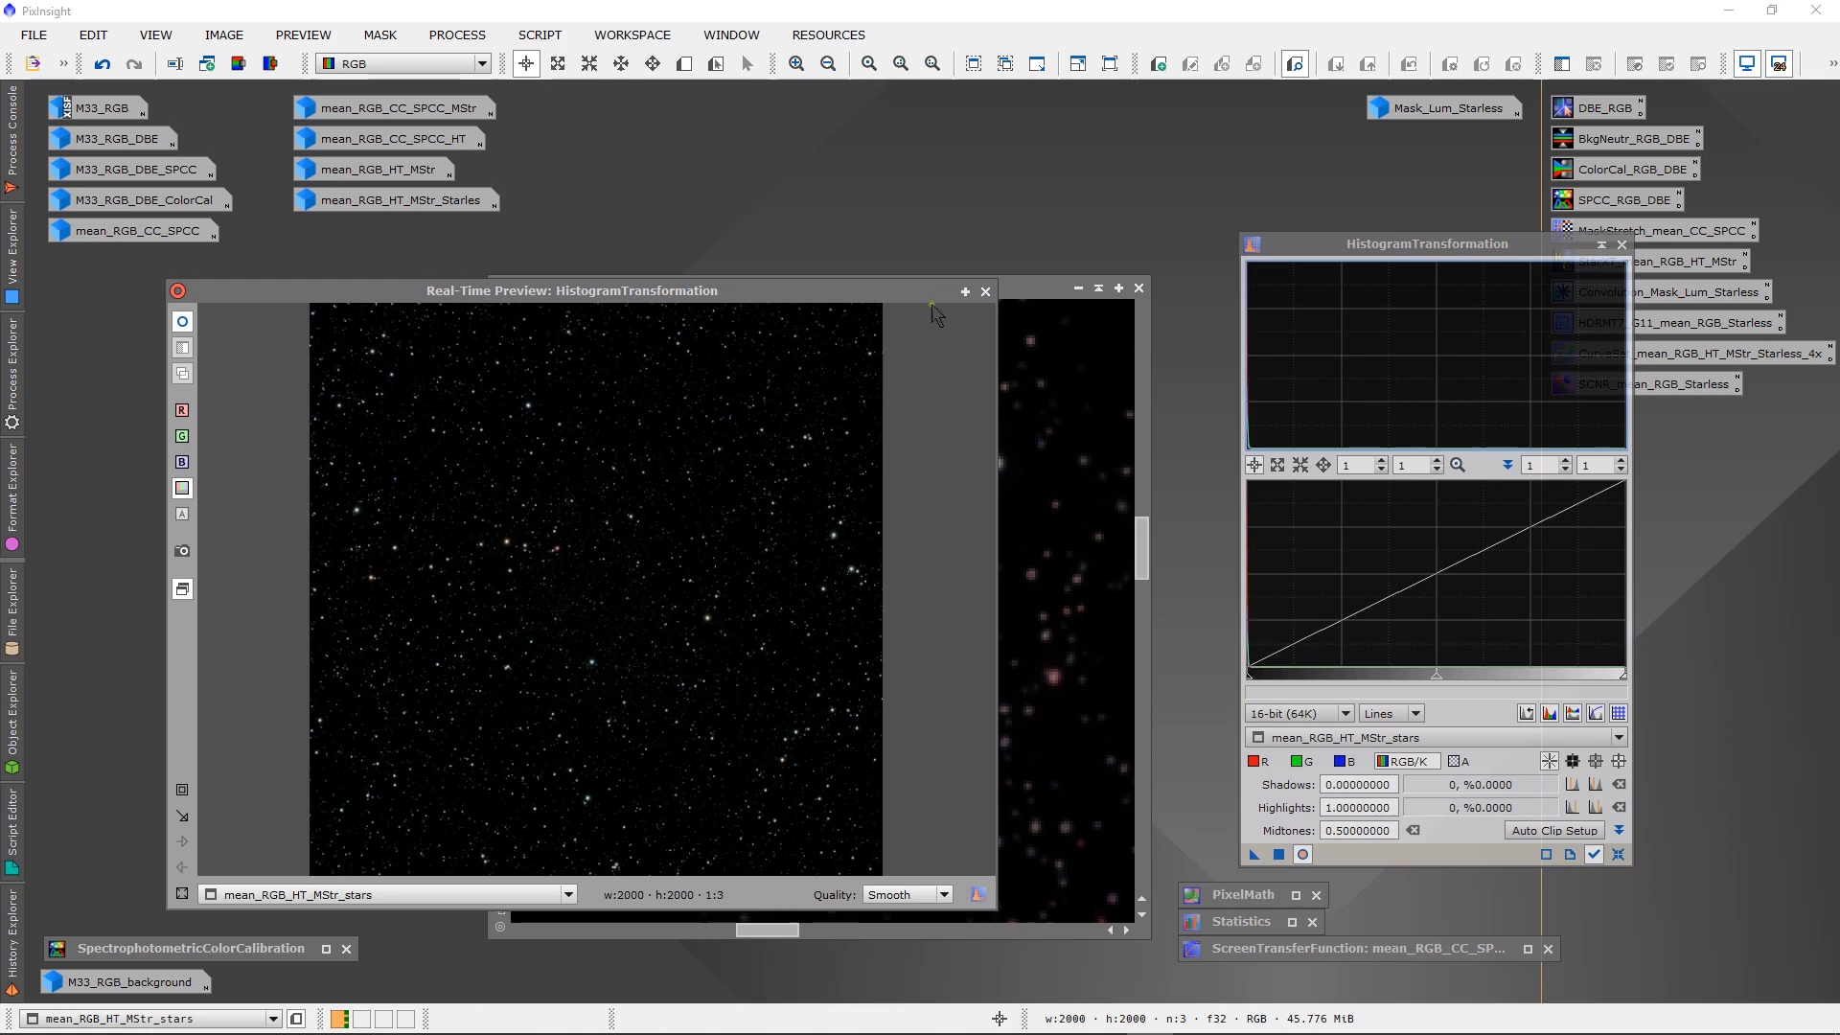
click(985, 292)
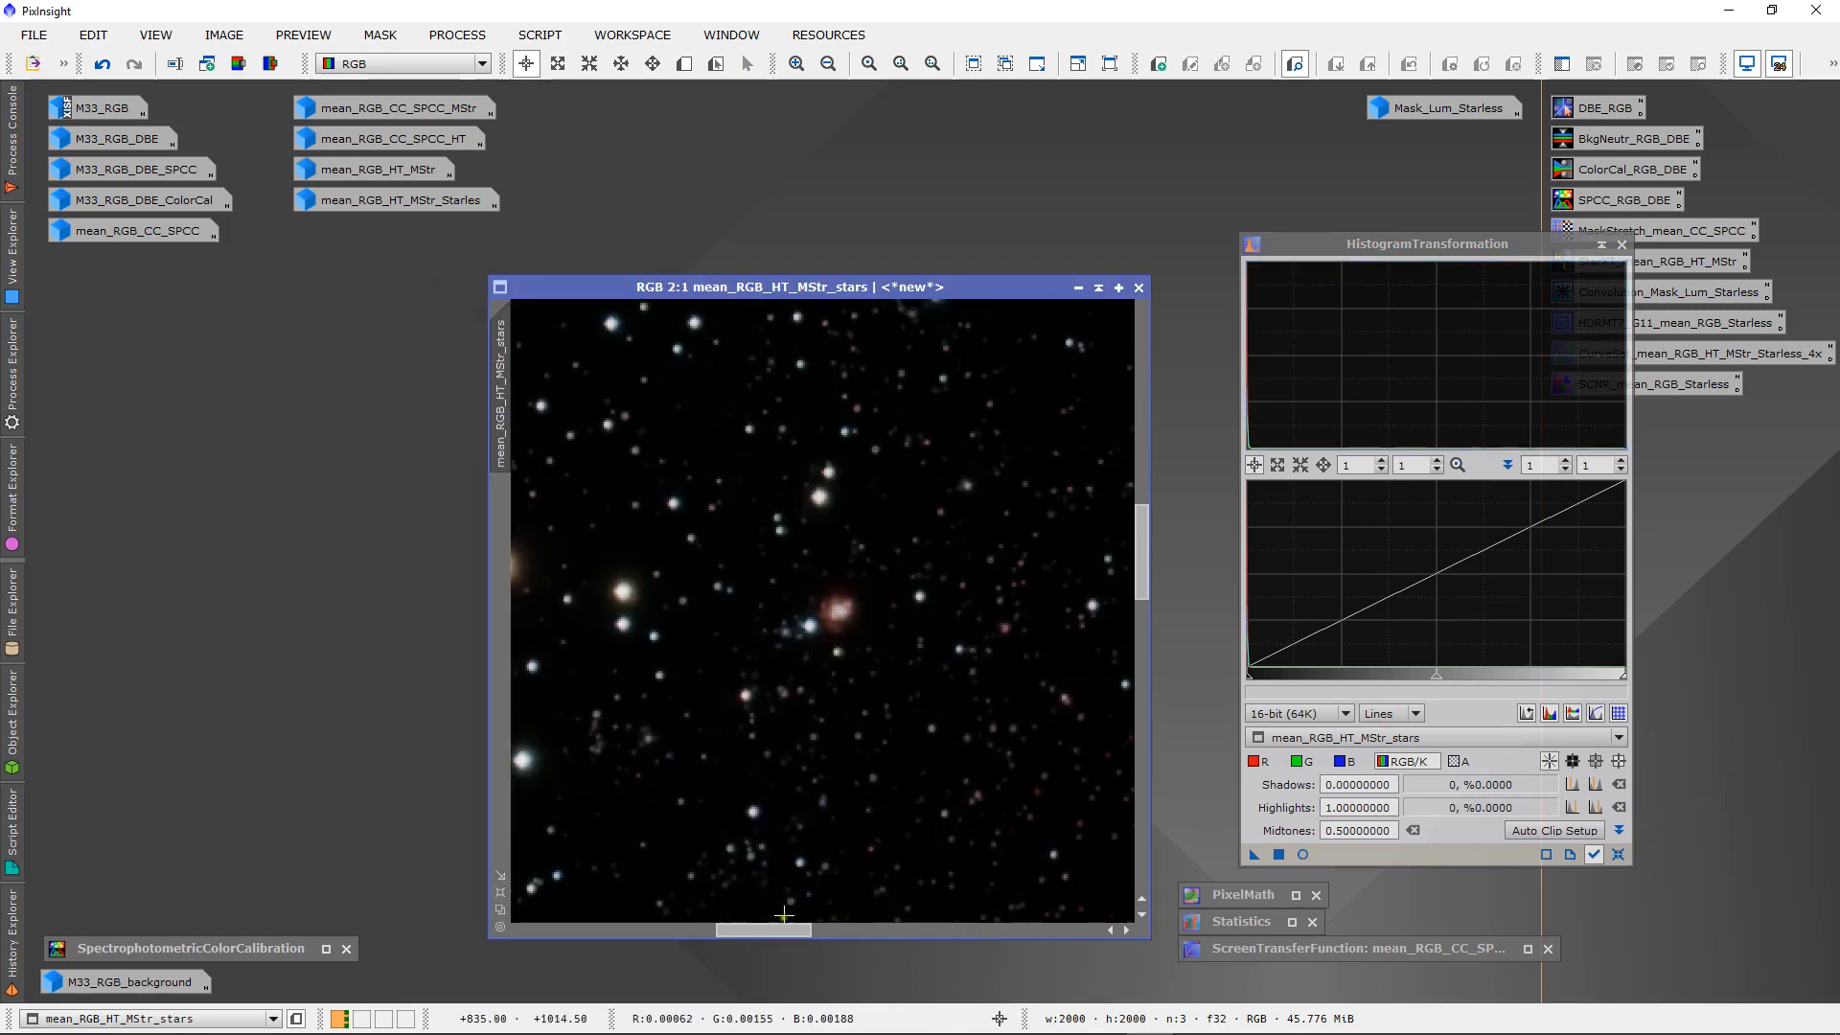
drag(784, 932, 764, 939)
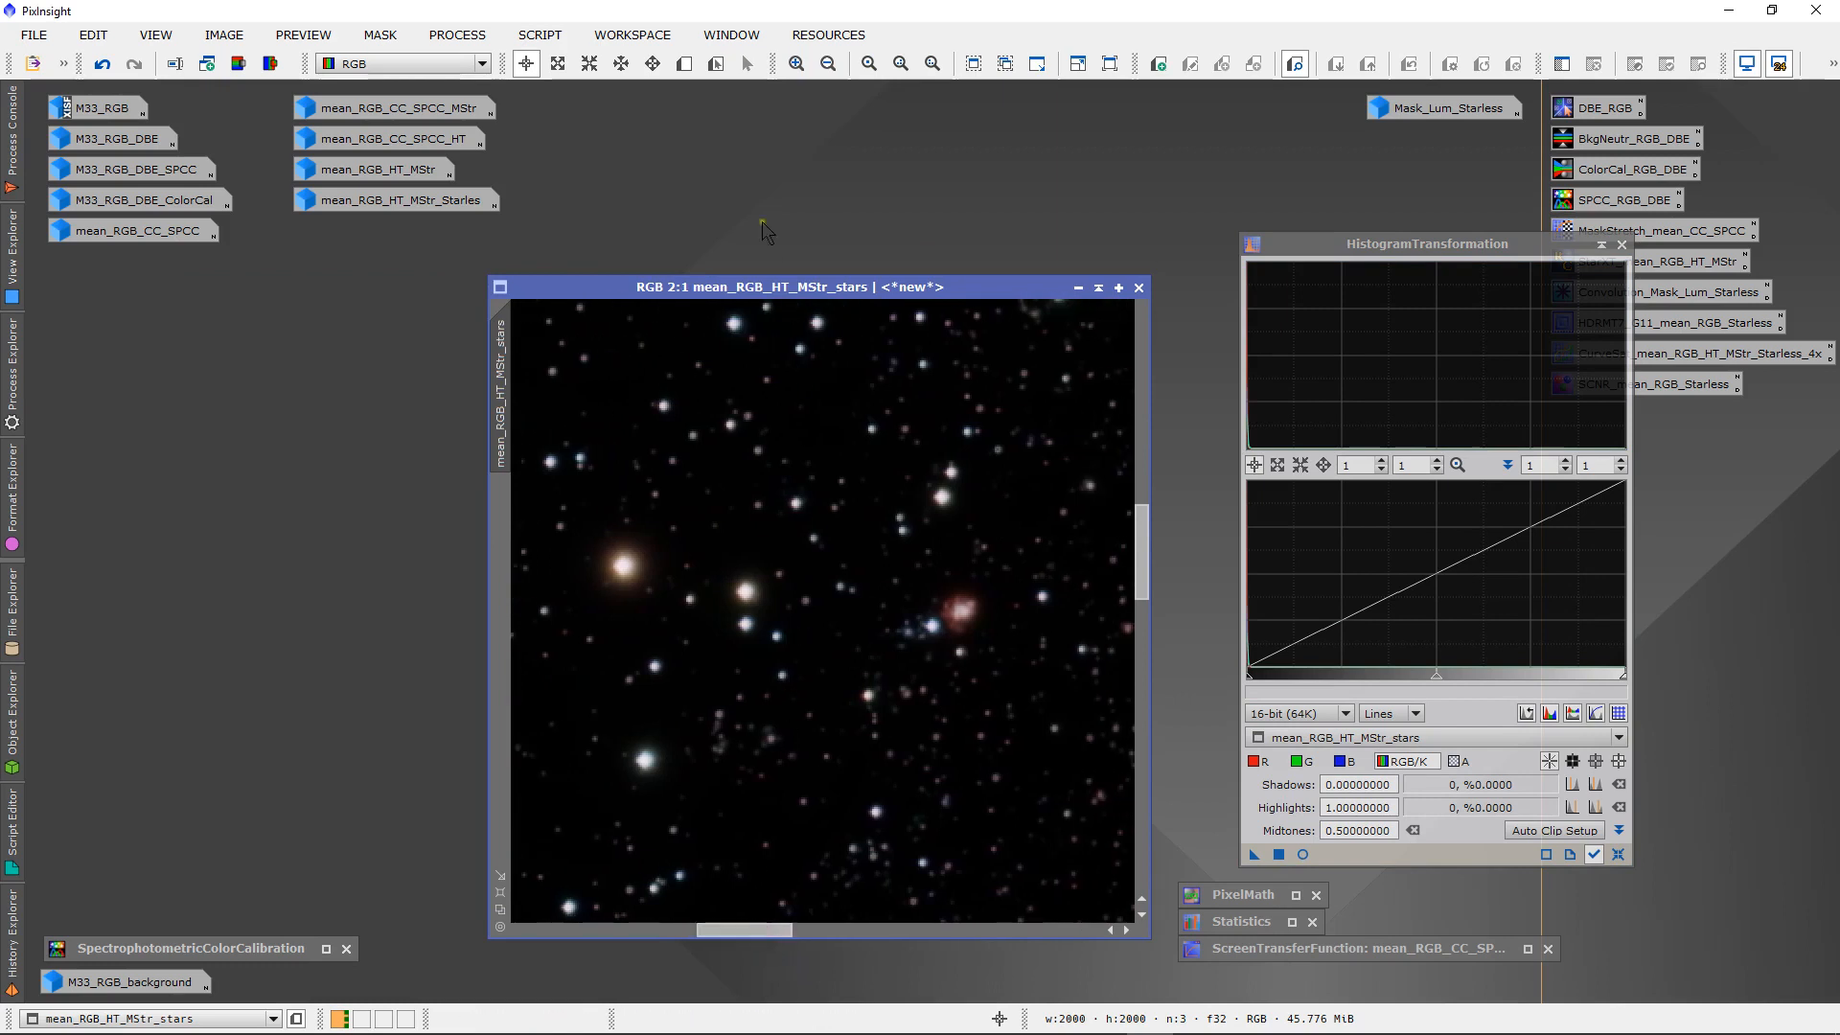
click(684, 63)
drag(544, 398, 1080, 841)
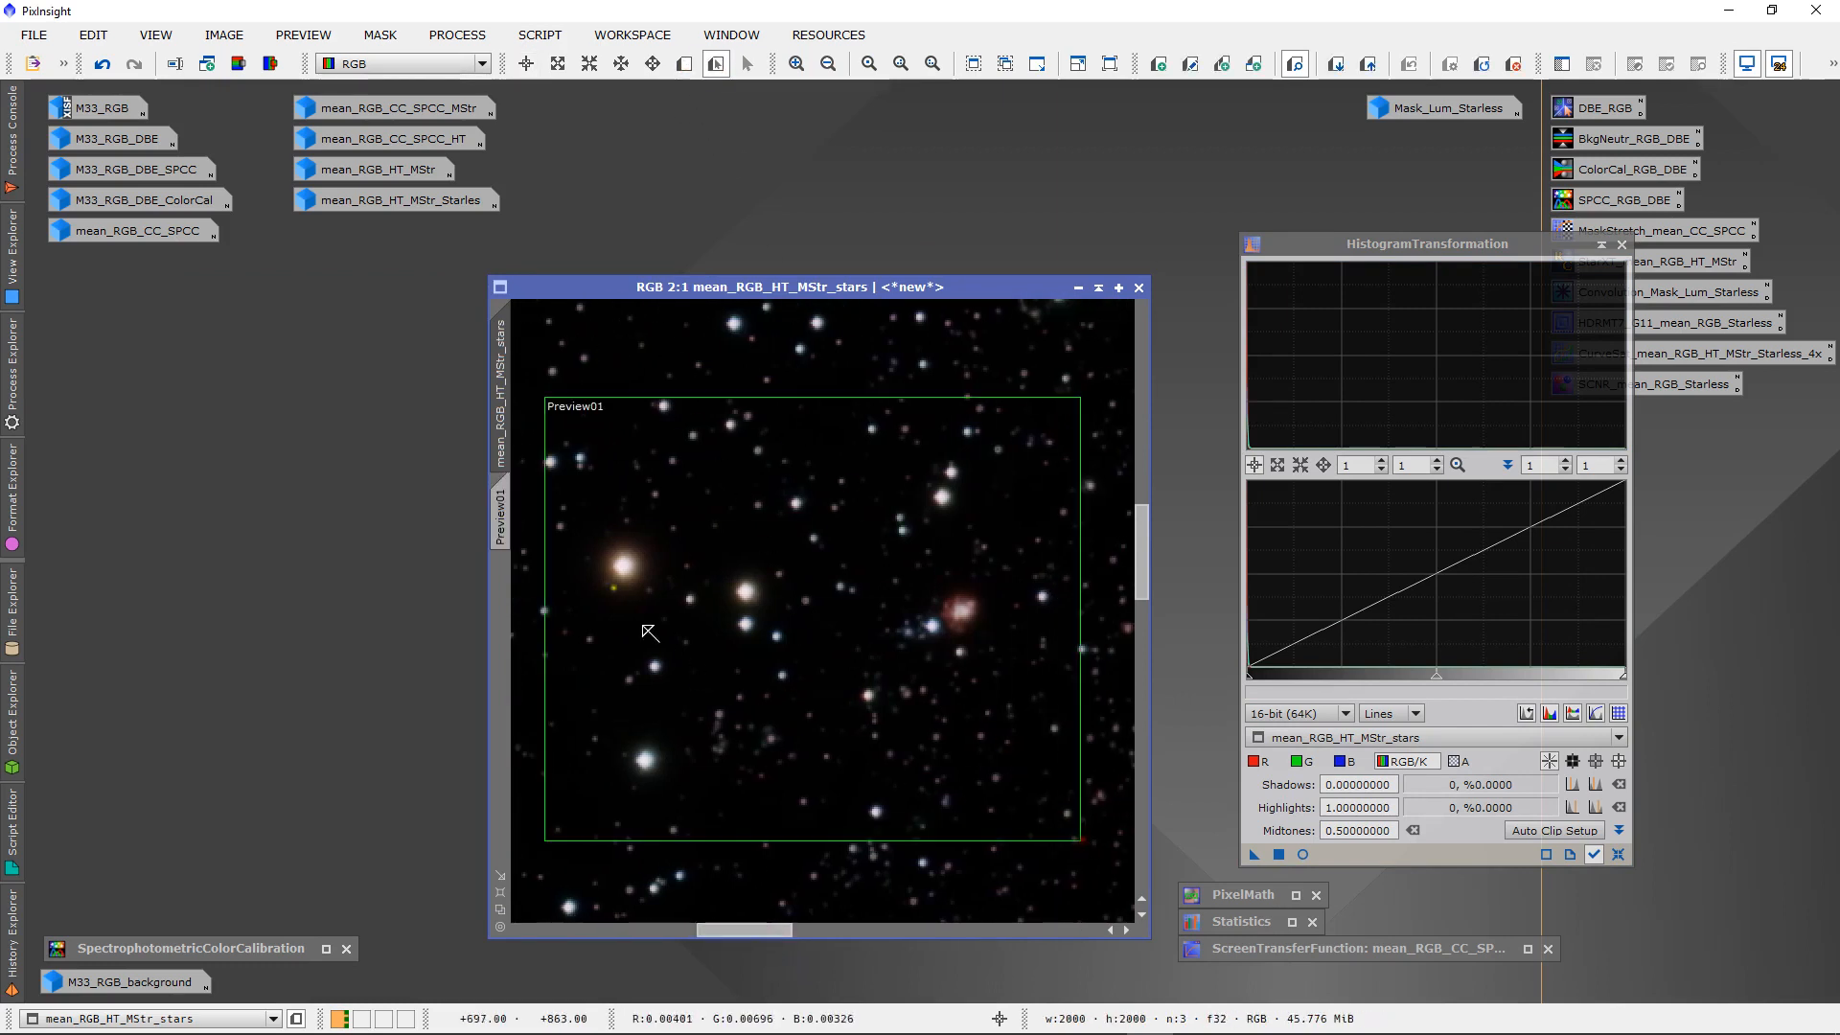
click(509, 504)
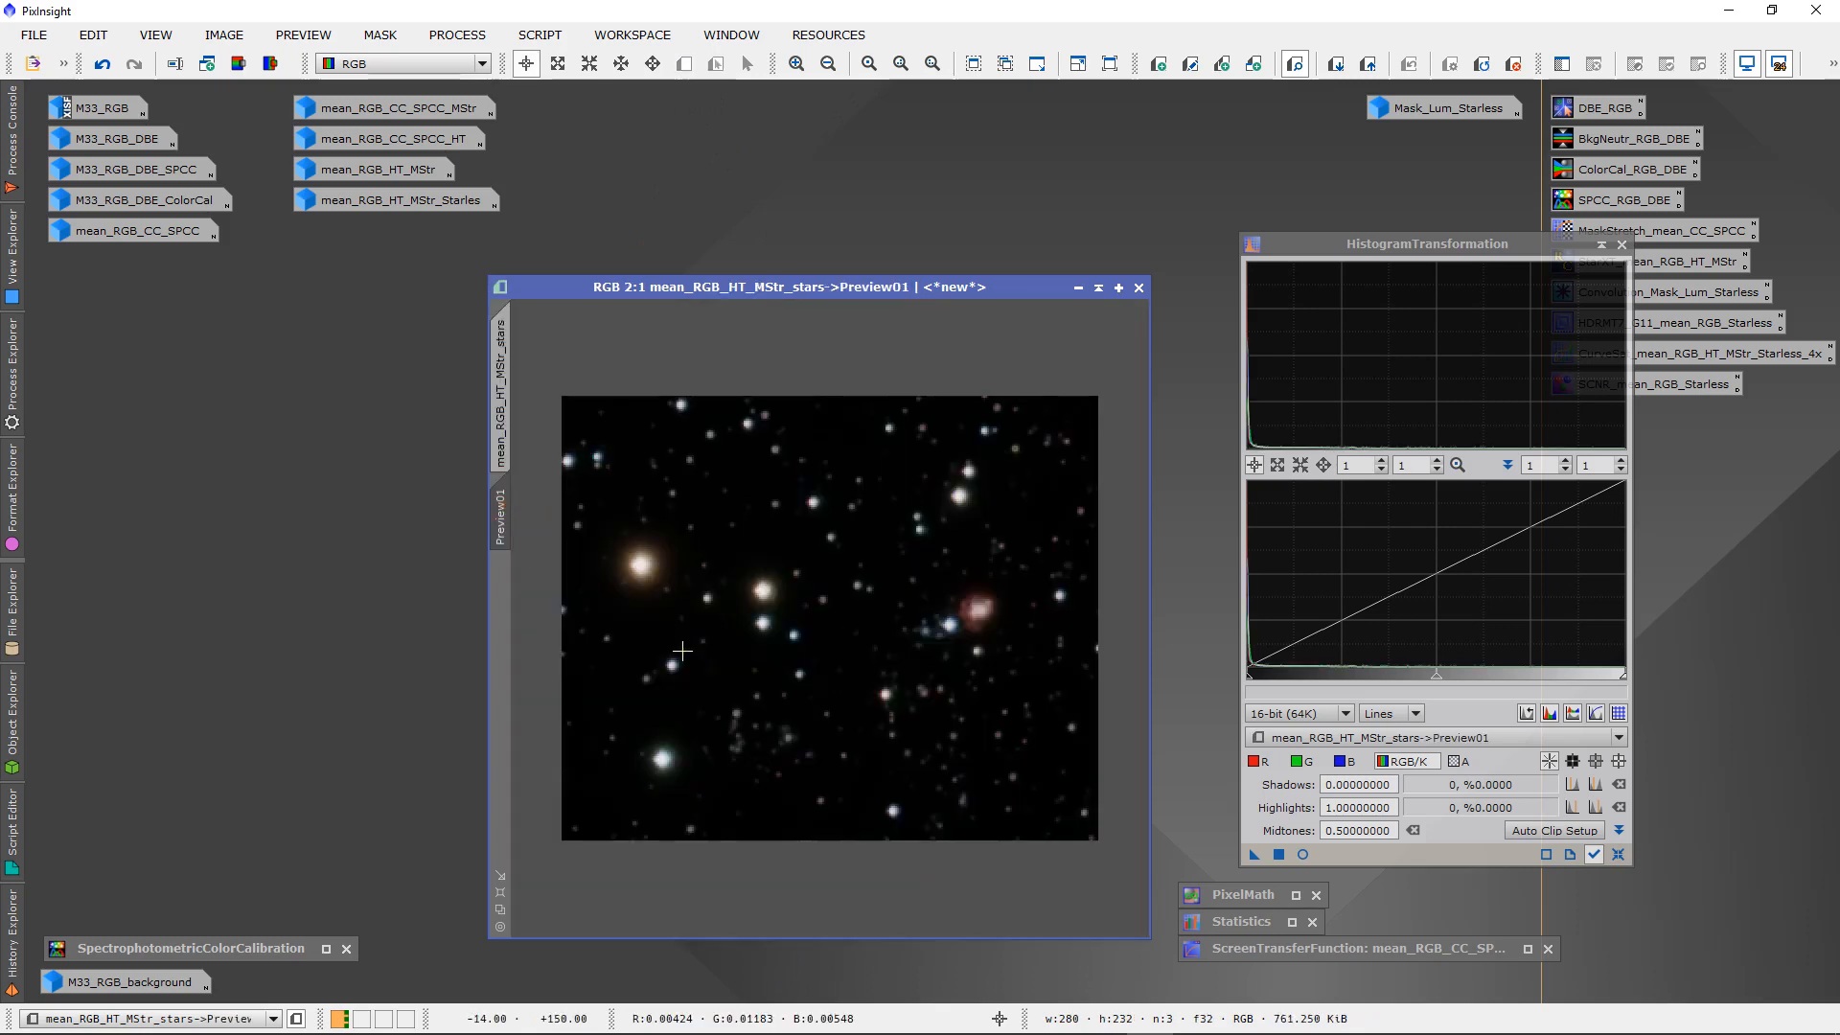
- Lower the HistogramTransformation midtones to about 0.349, check the stretch in a real-time preview, and apply it to Preview01 of the stars image
click(1303, 854)
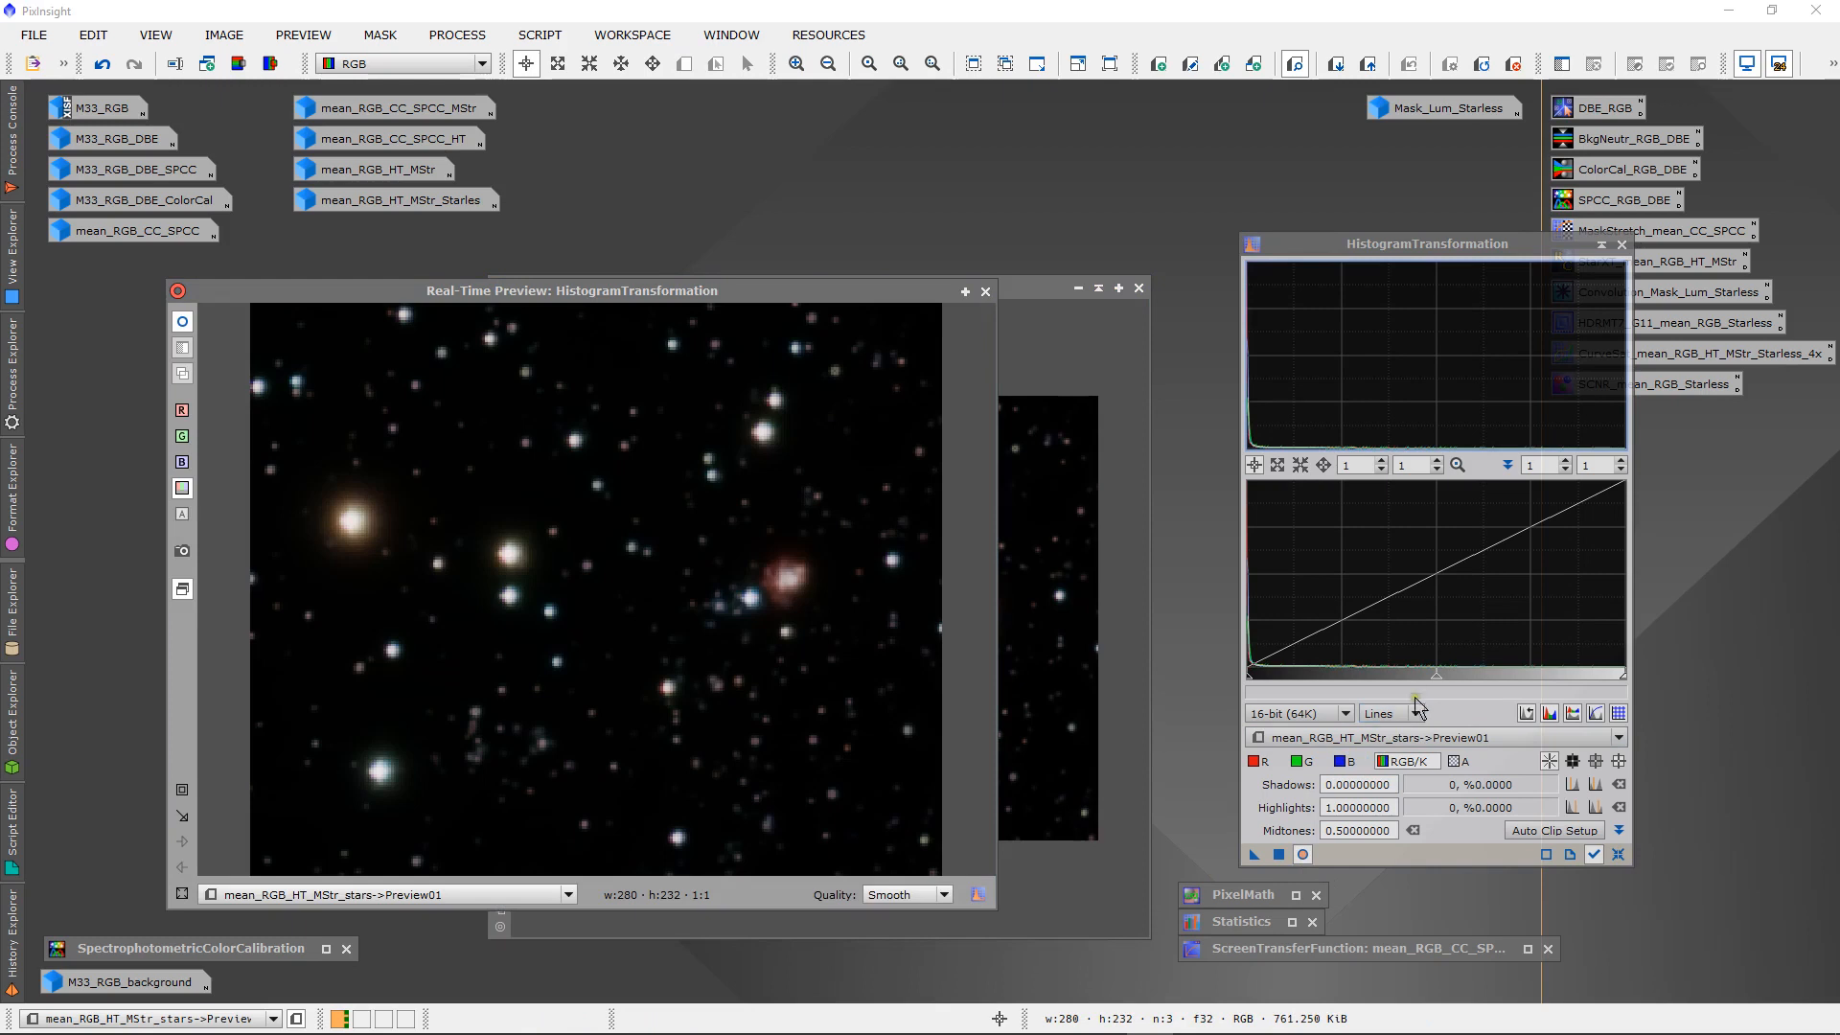
drag(1436, 678, 1378, 682)
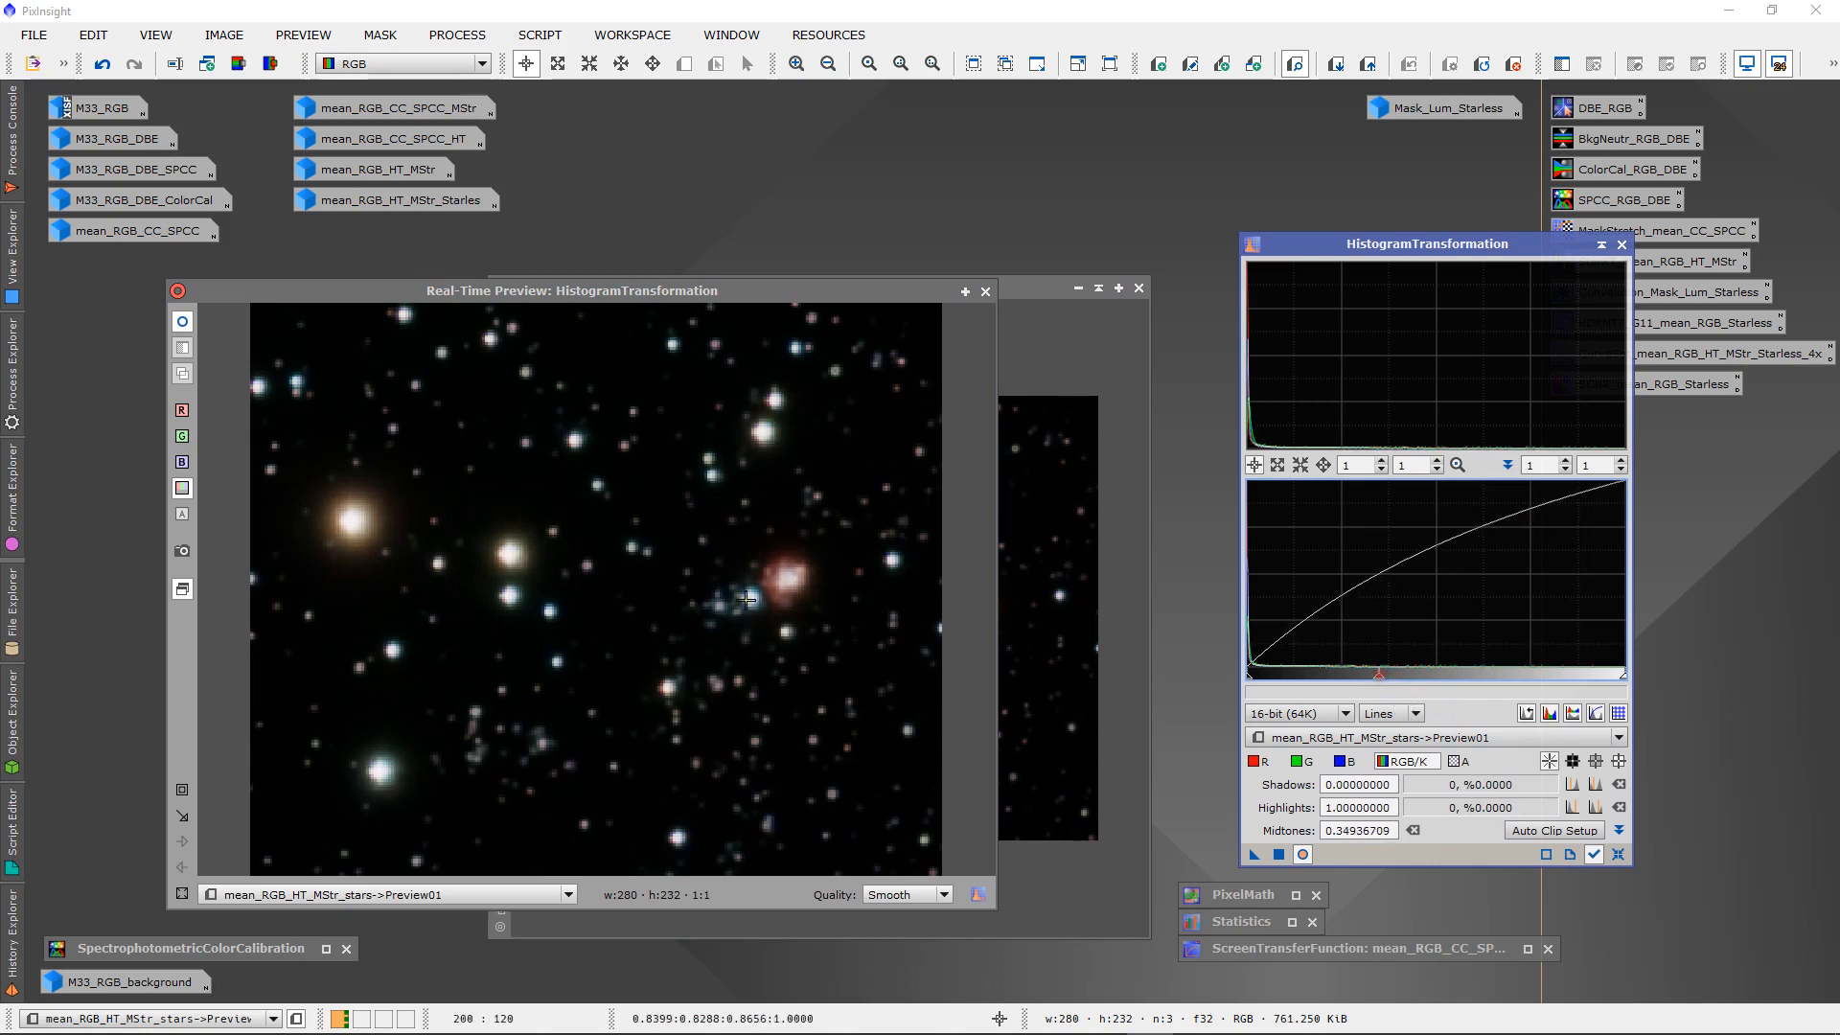
click(182, 323)
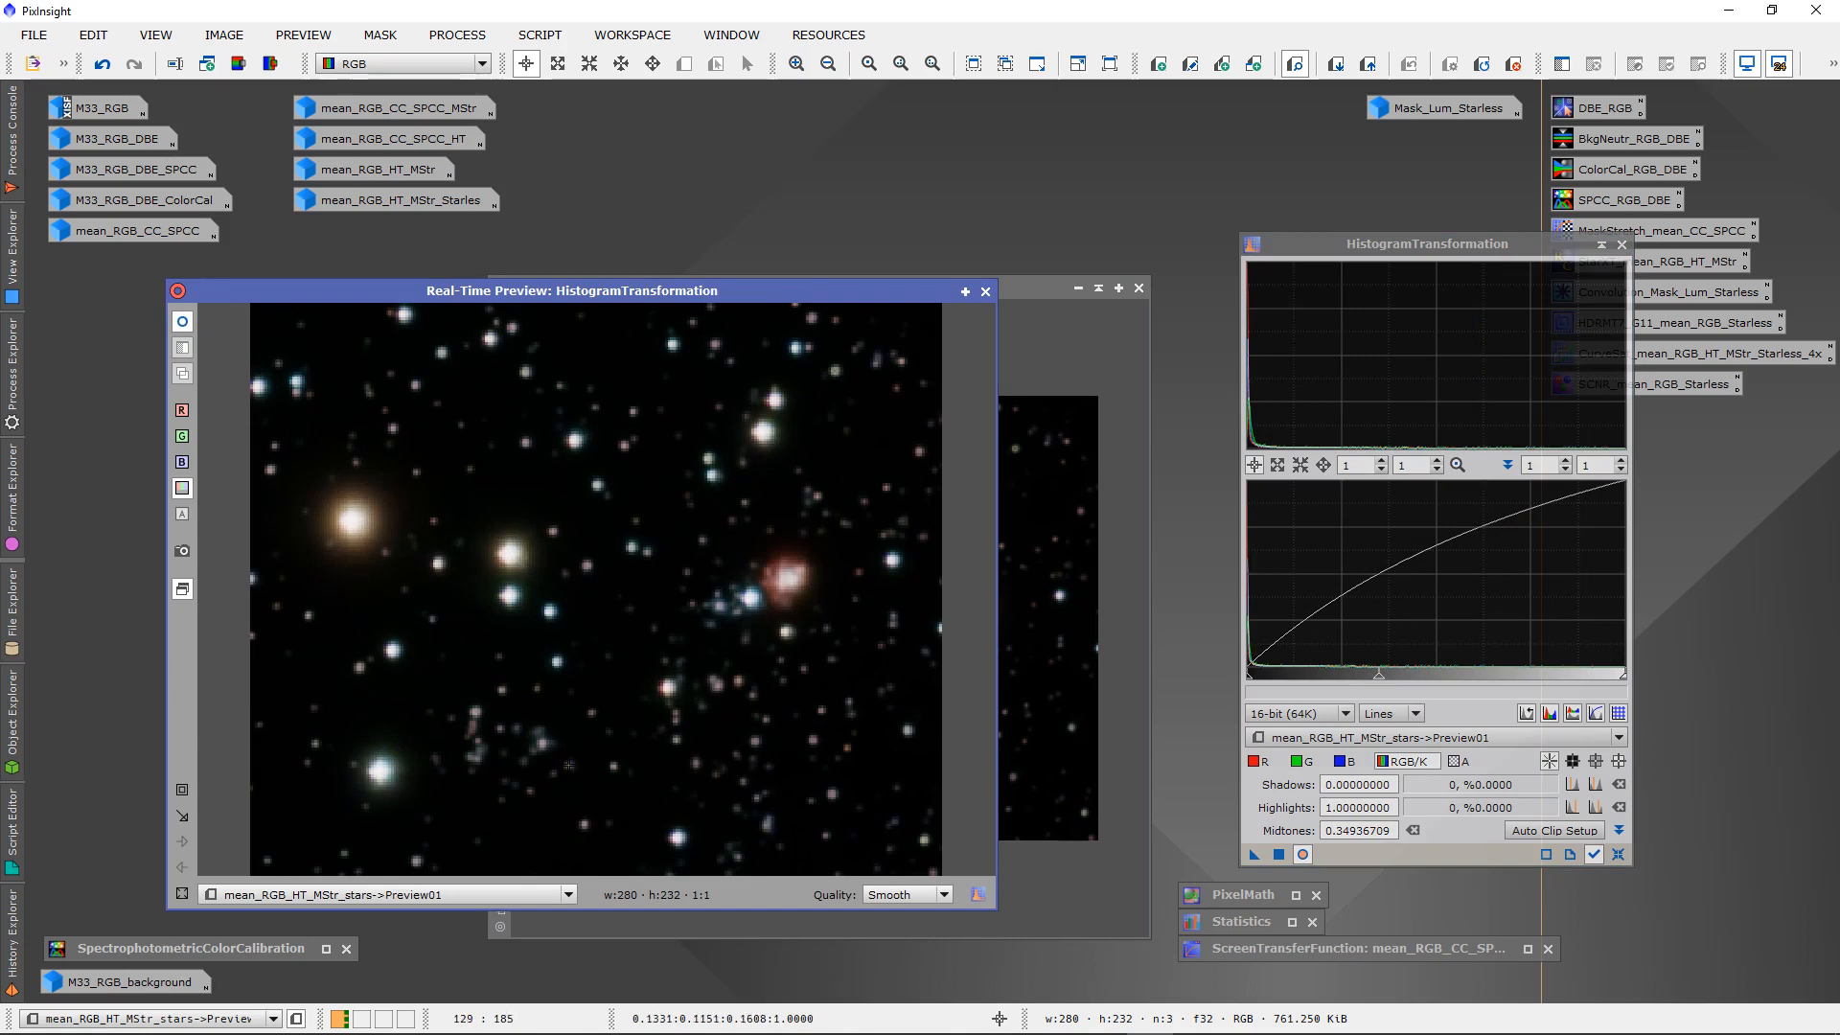
click(985, 292)
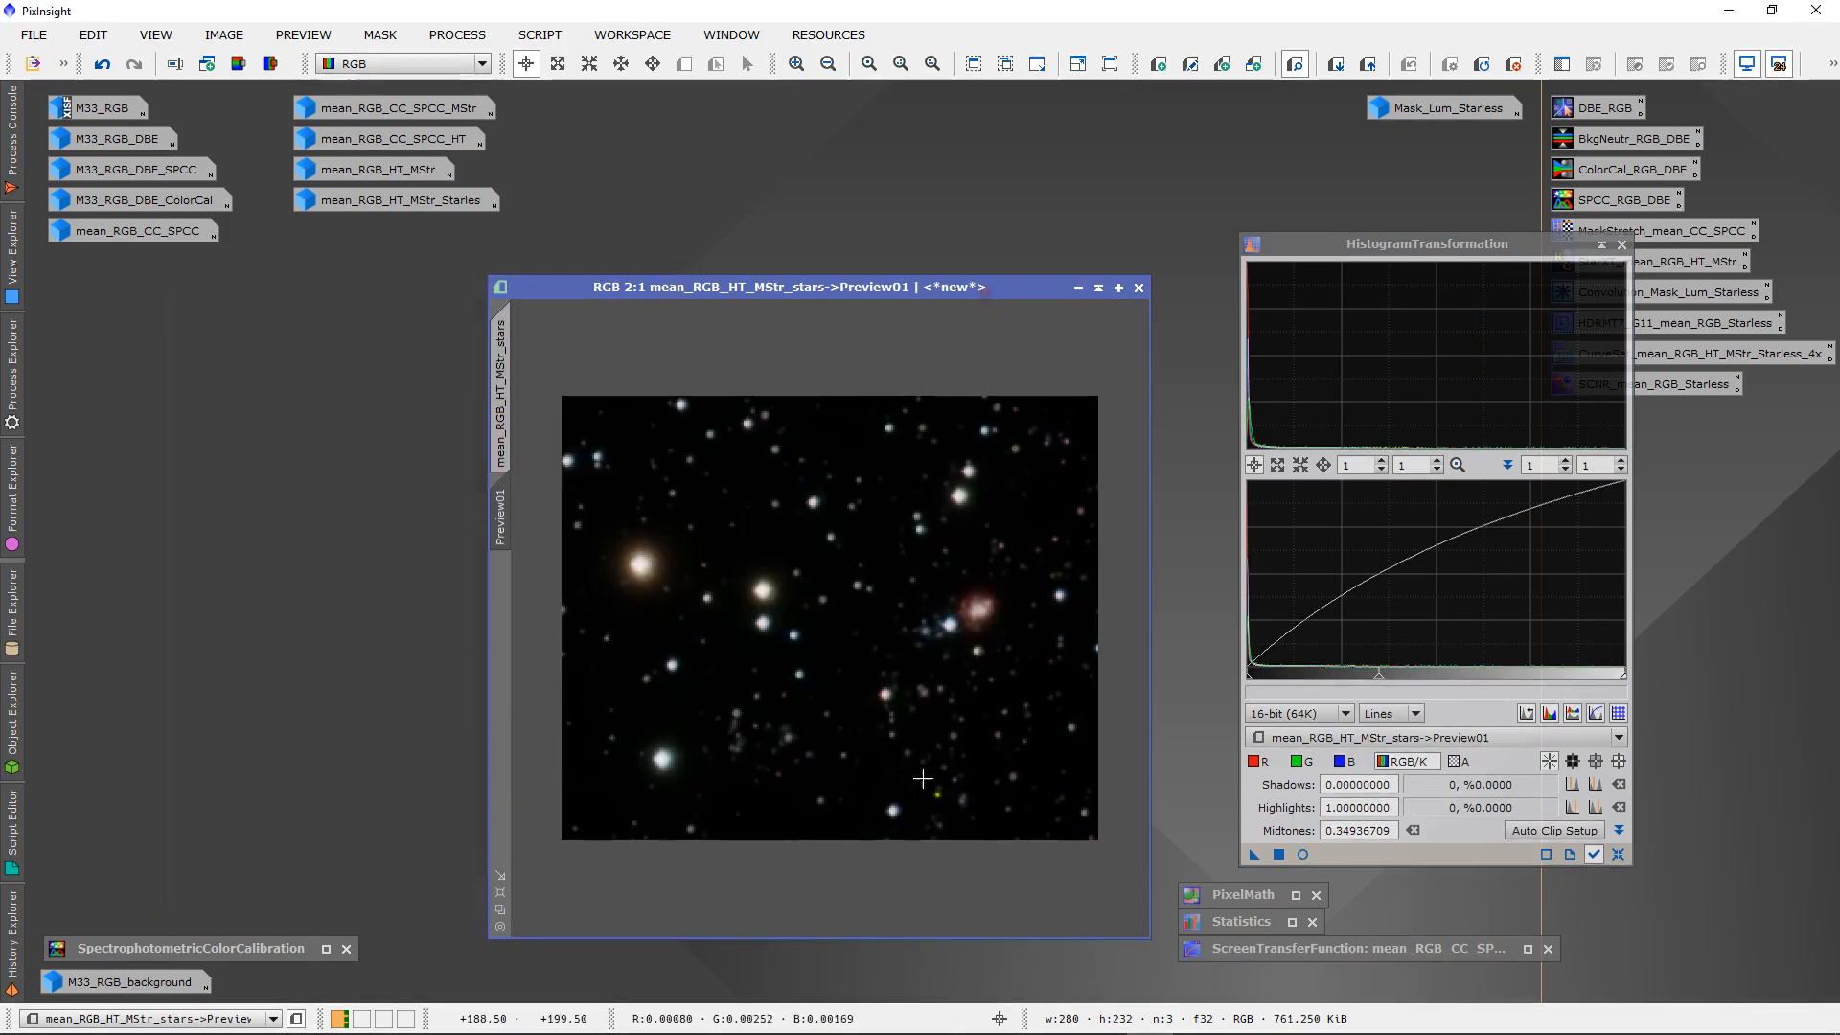
drag(1253, 854, 1033, 736)
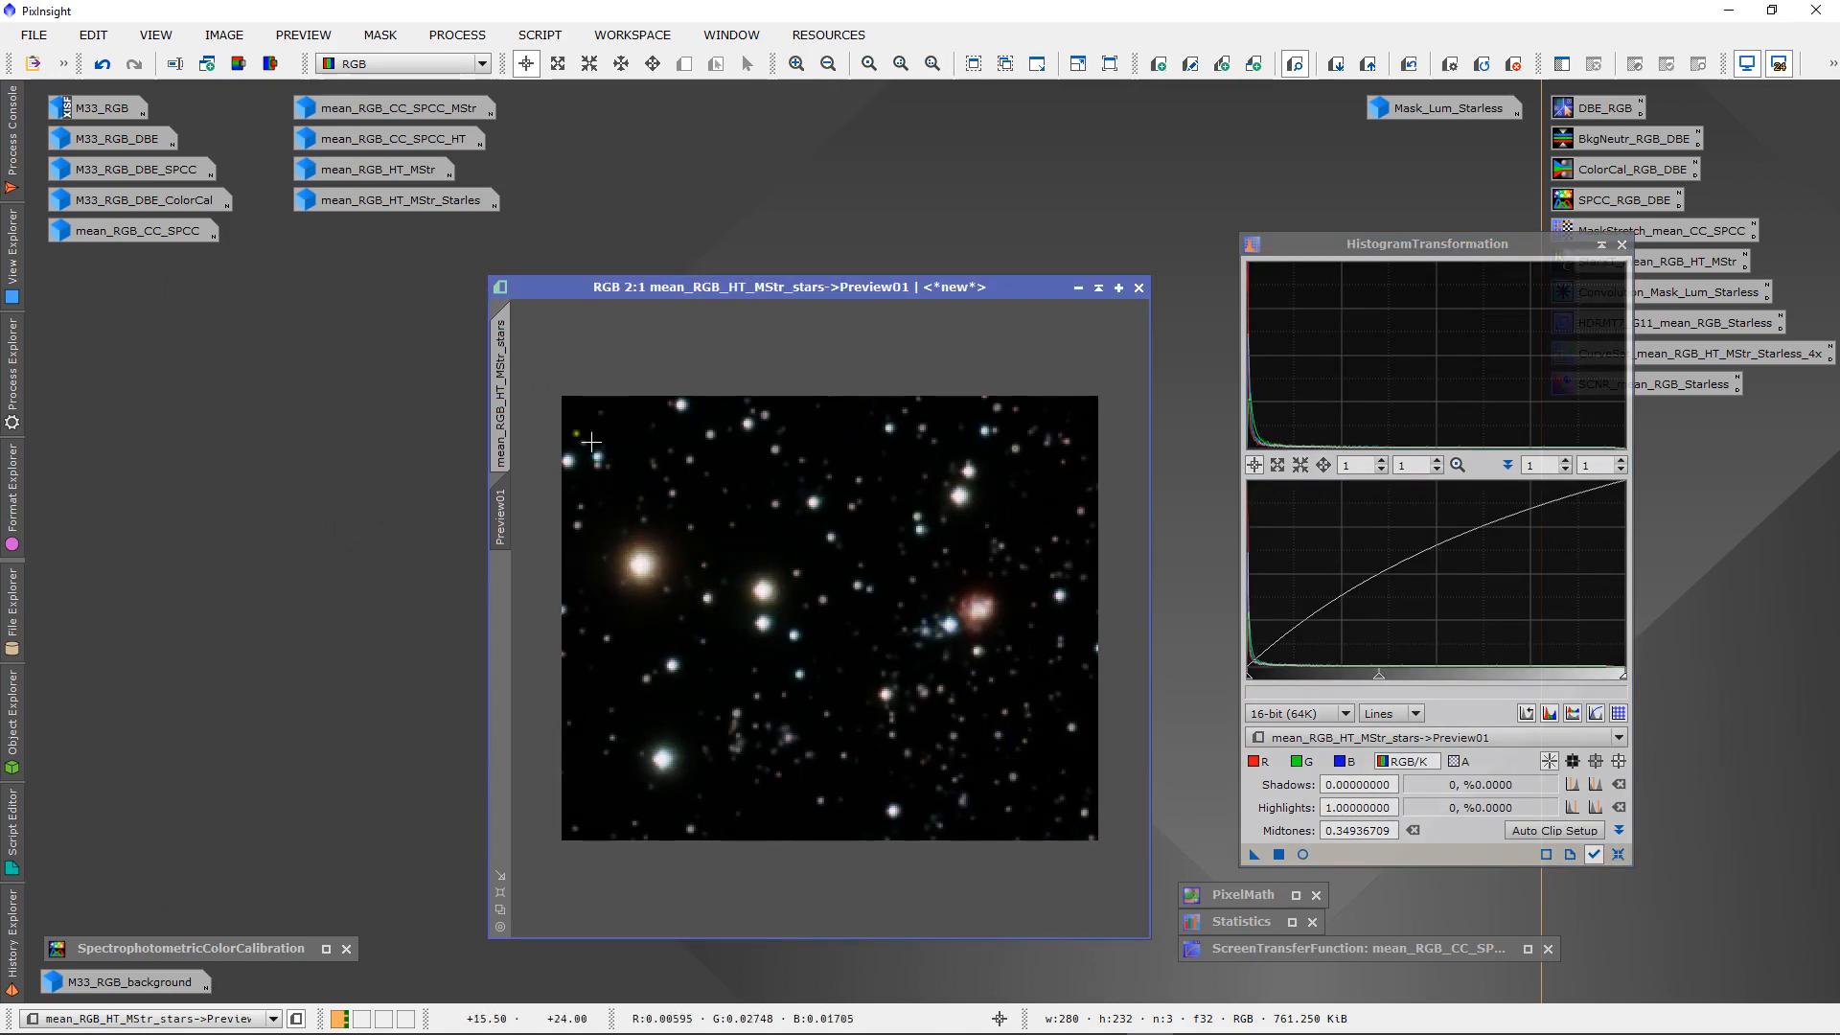
- Apply the same histogram stretch to the full mean_RGB_HT_MStr_stars image and compare the stars before and after it at different magnifications
click(499, 393)
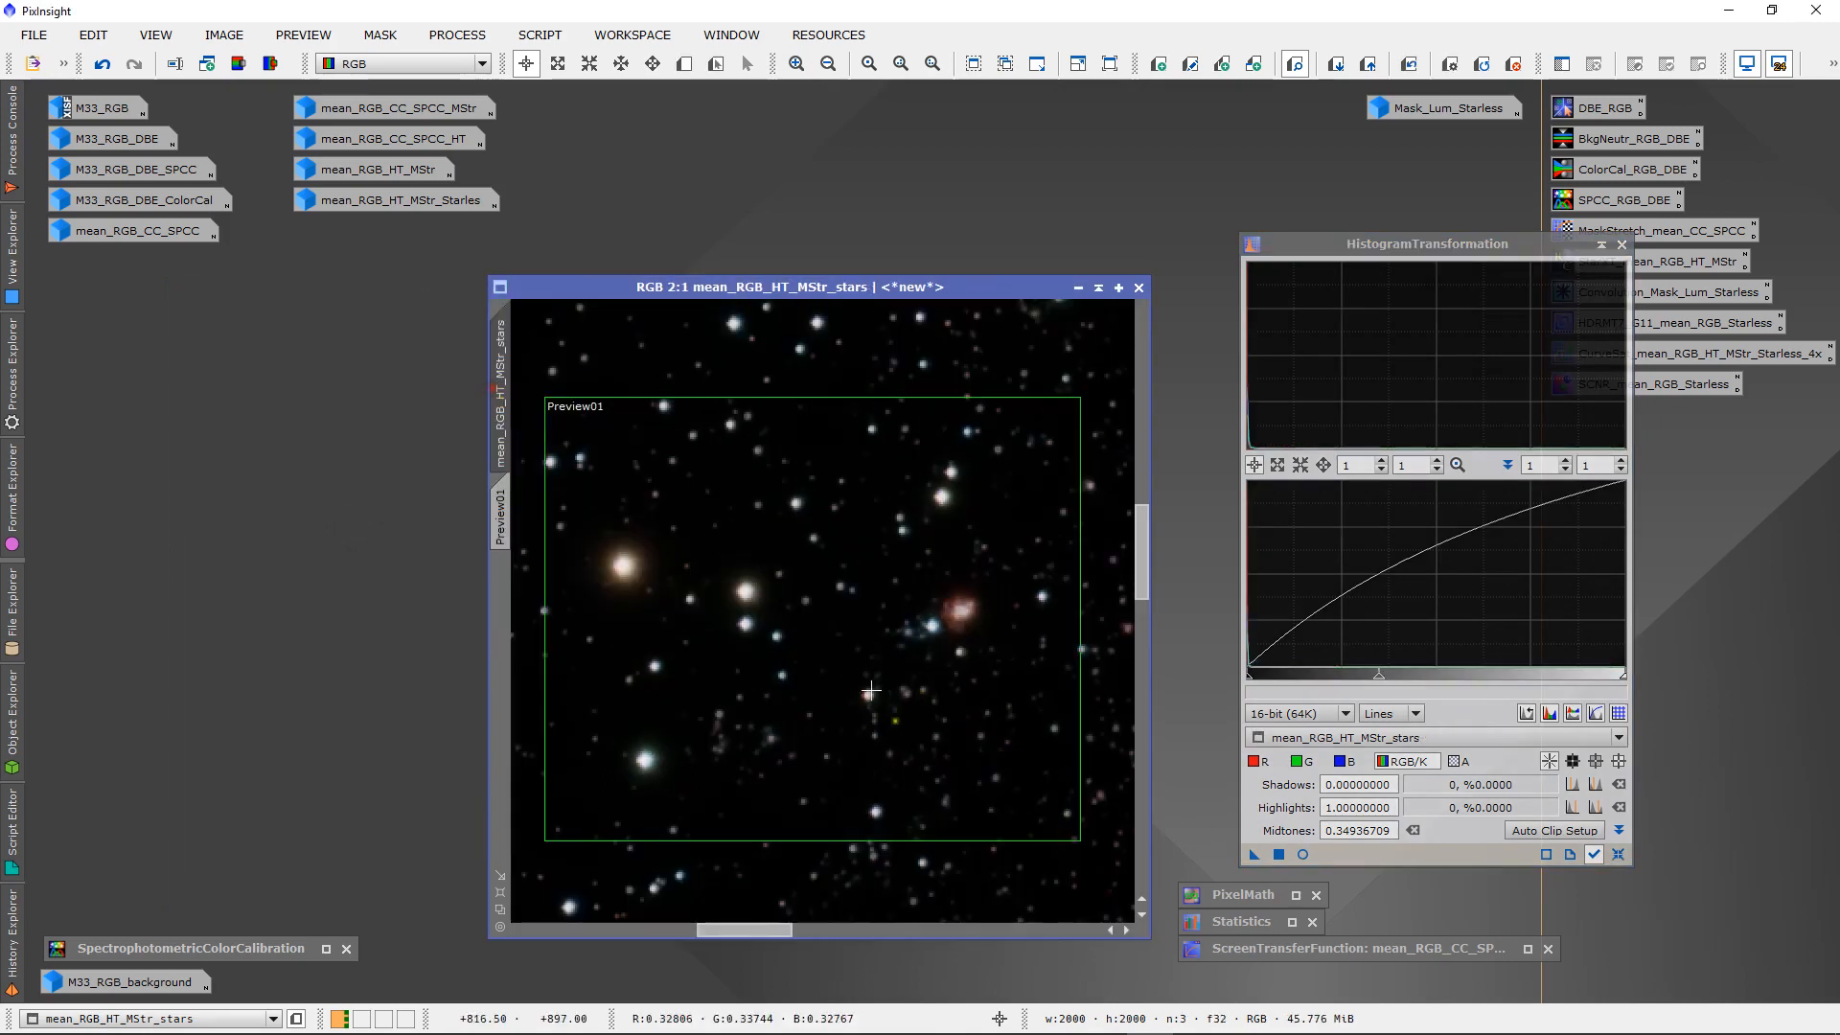
click(1254, 854)
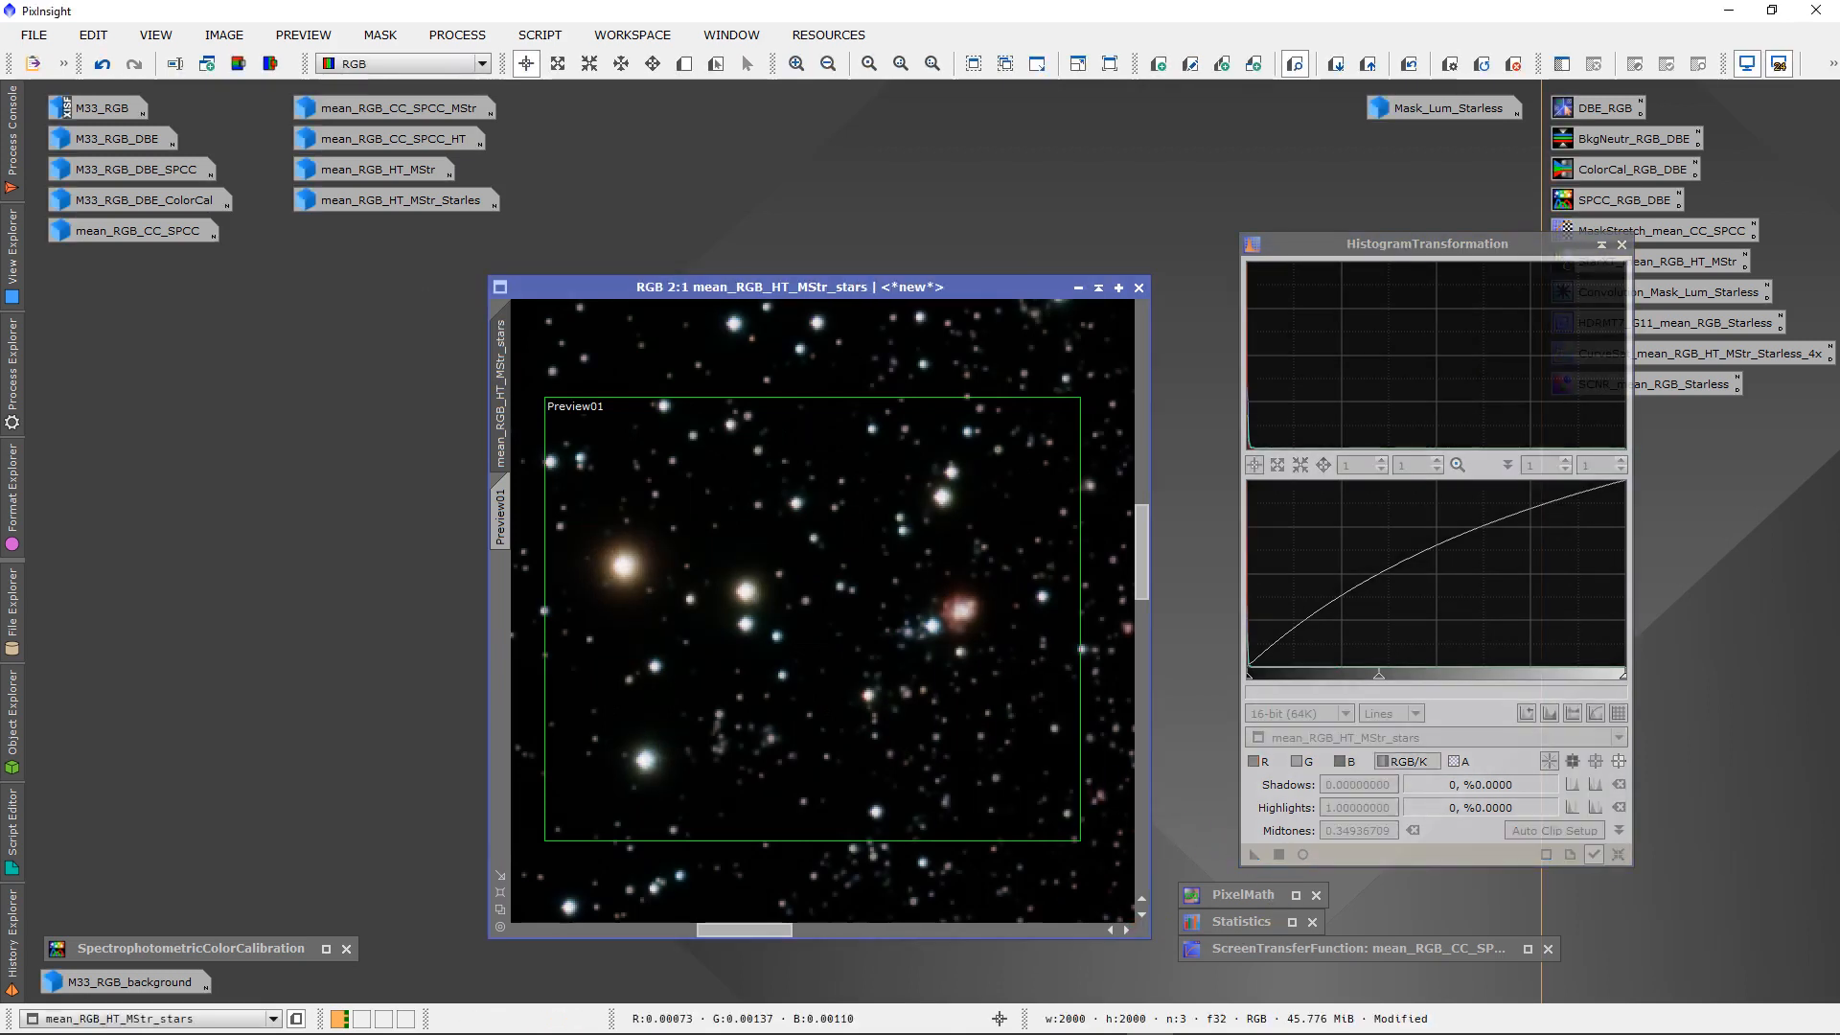
scroll(1026, 743, up, 1)
scroll(1026, 743, down, 2)
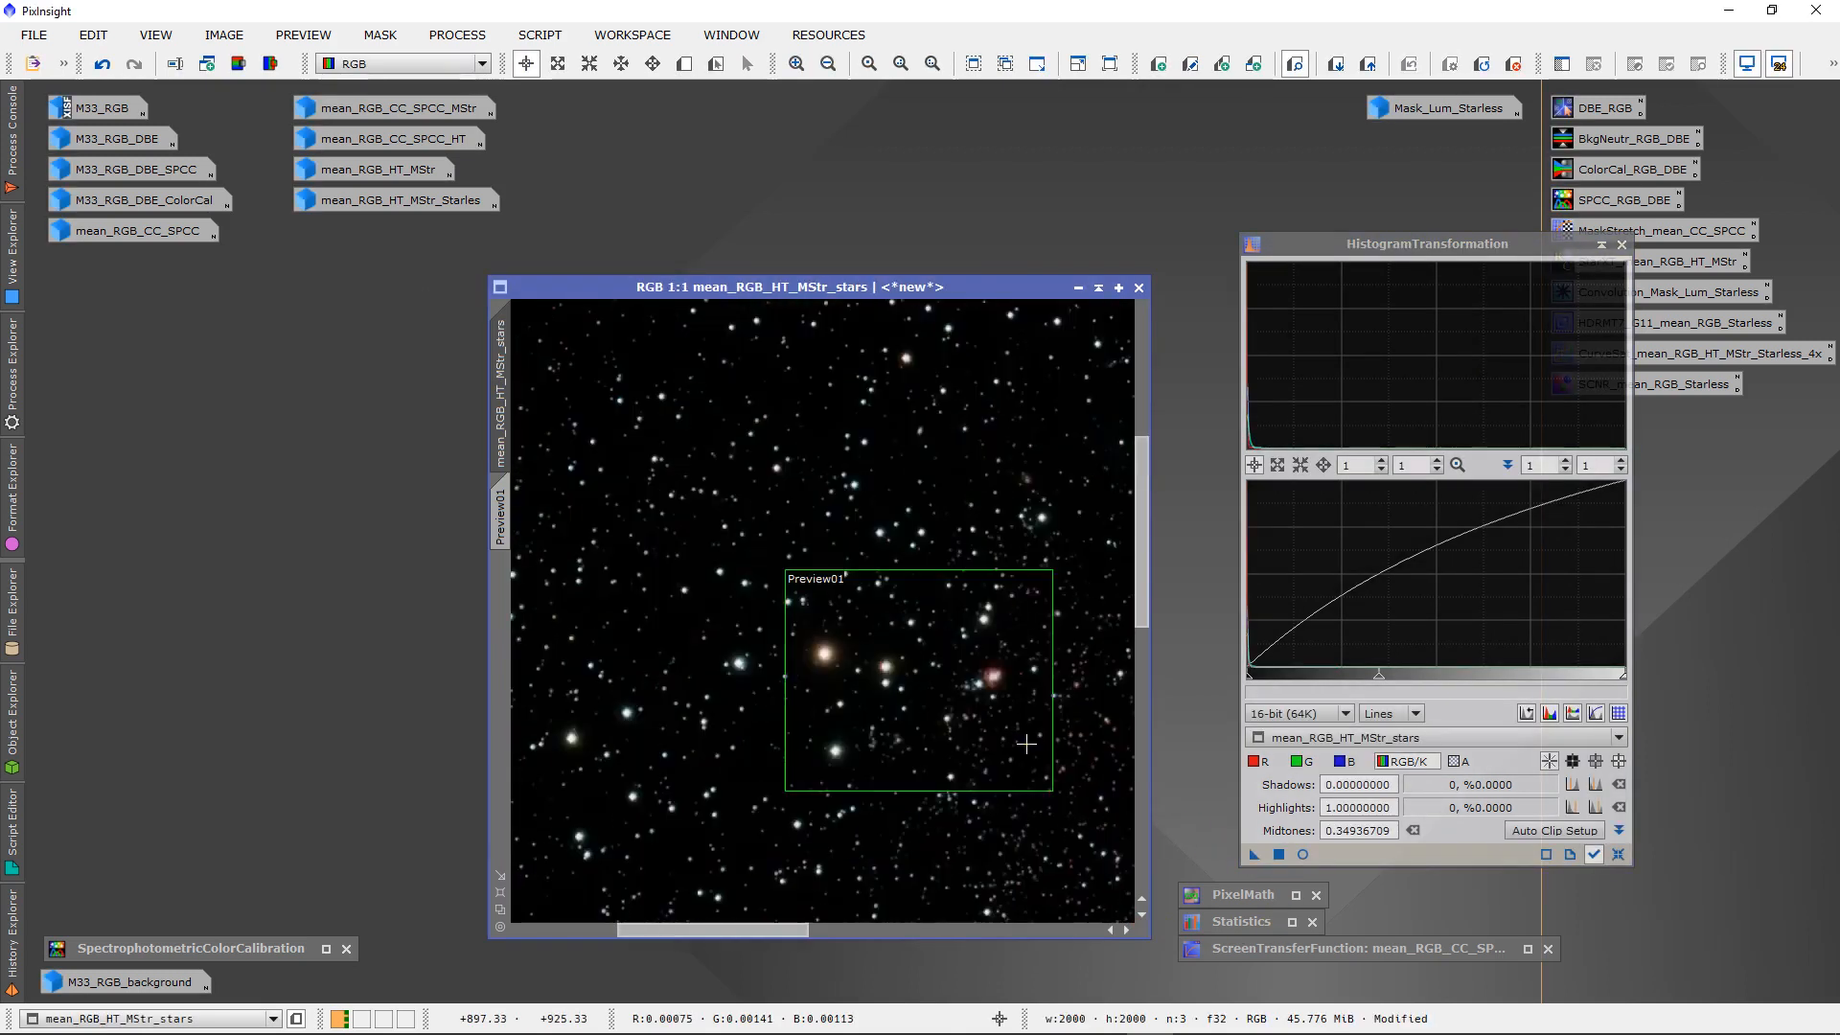
scroll(1027, 743, down, 1)
scroll(1026, 744, down, 1)
scroll(1026, 743, up, 2)
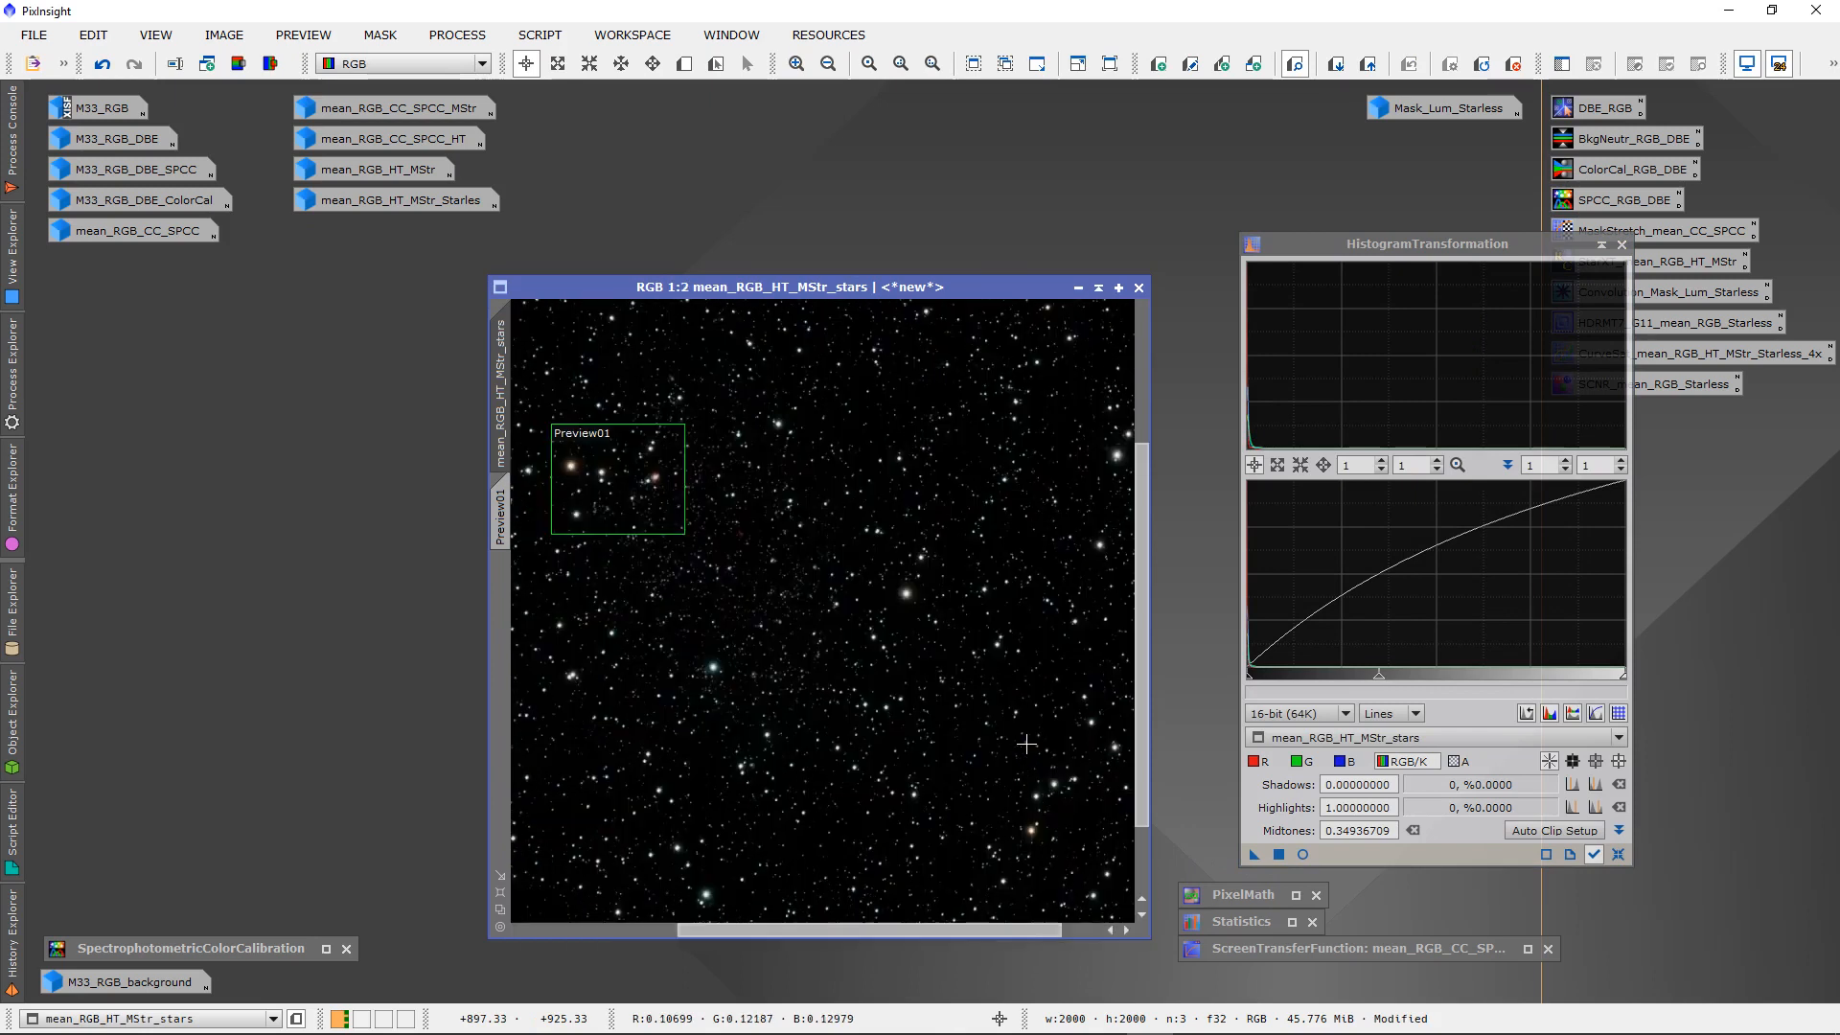
scroll(1026, 744, up, 1)
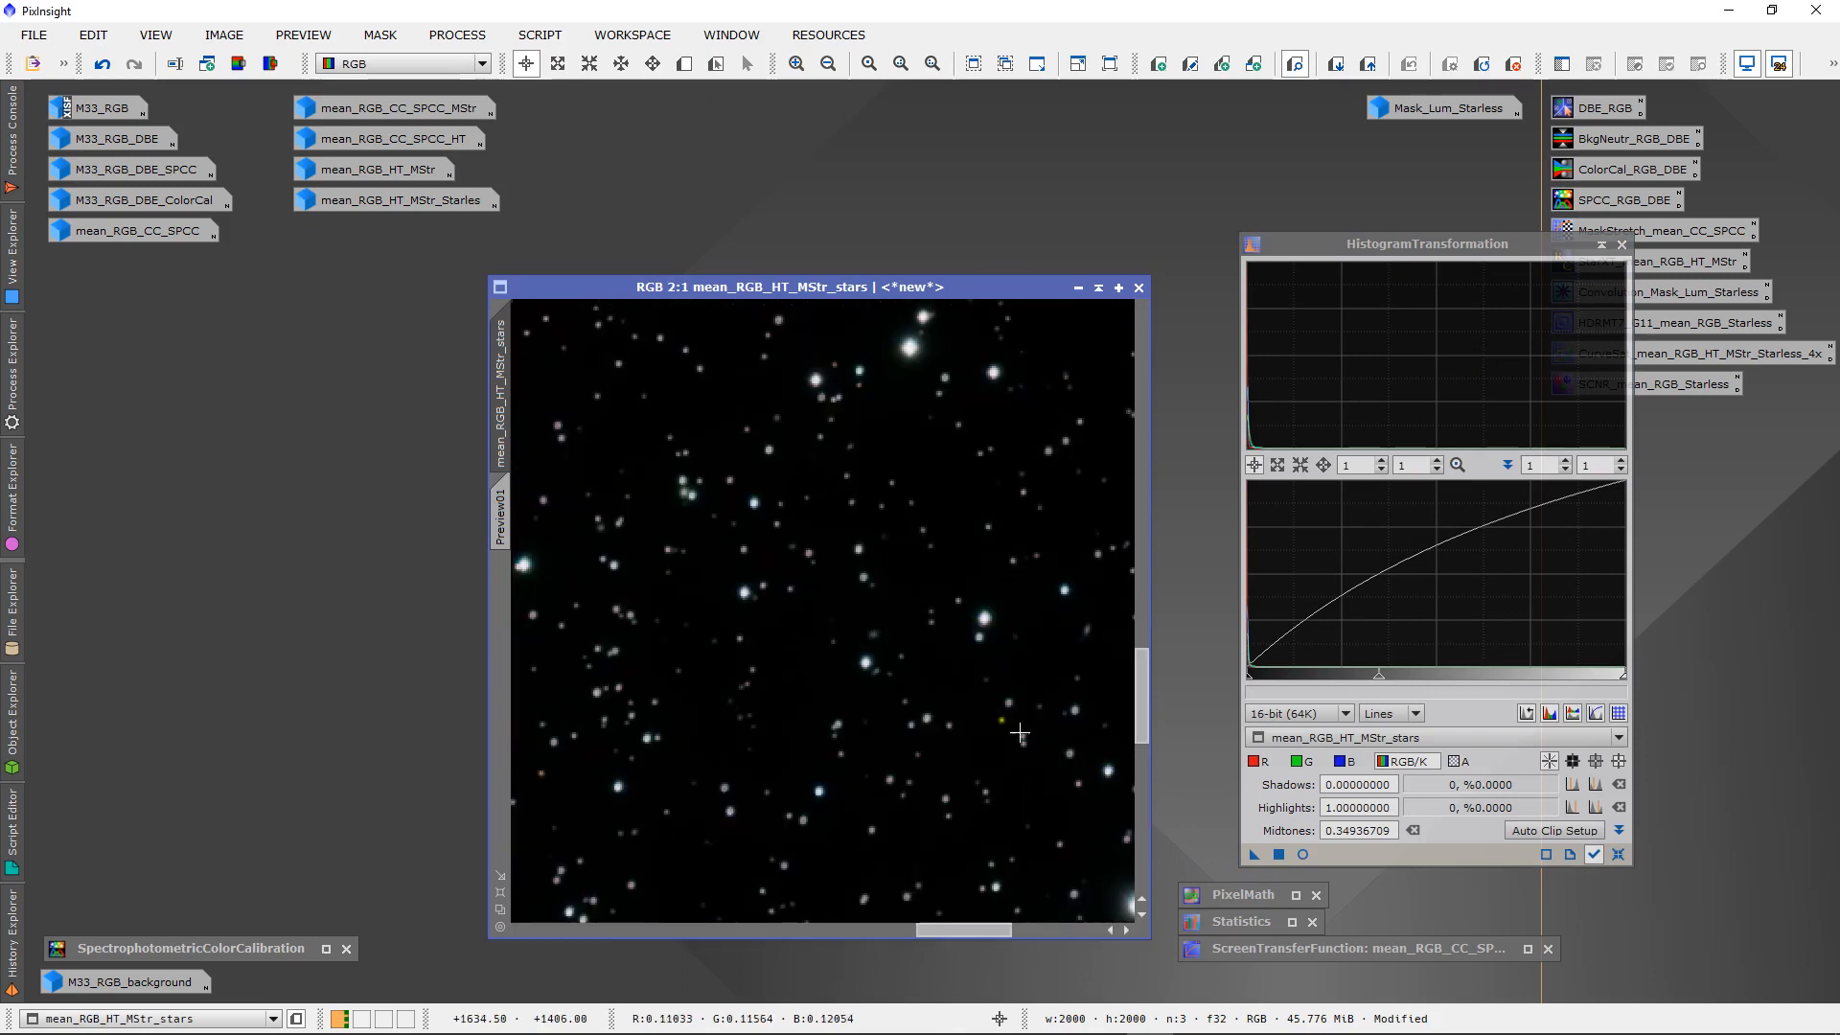
click(101, 64)
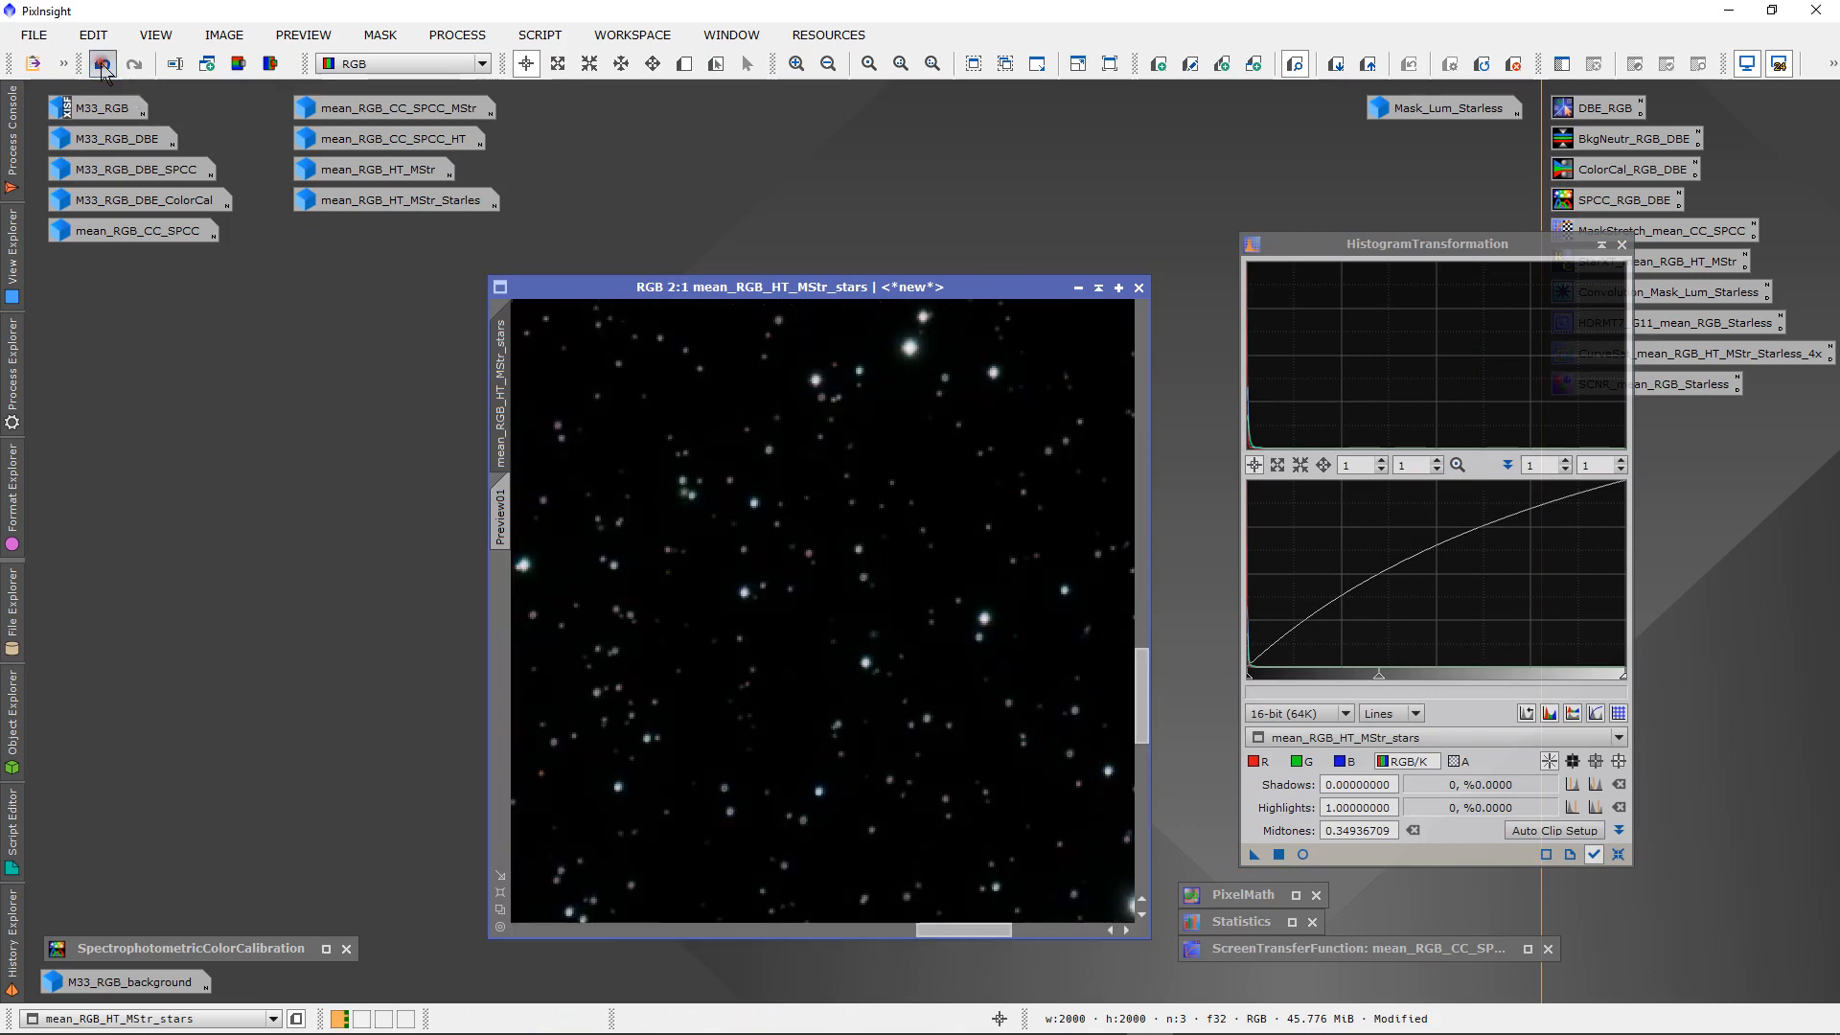
click(135, 65)
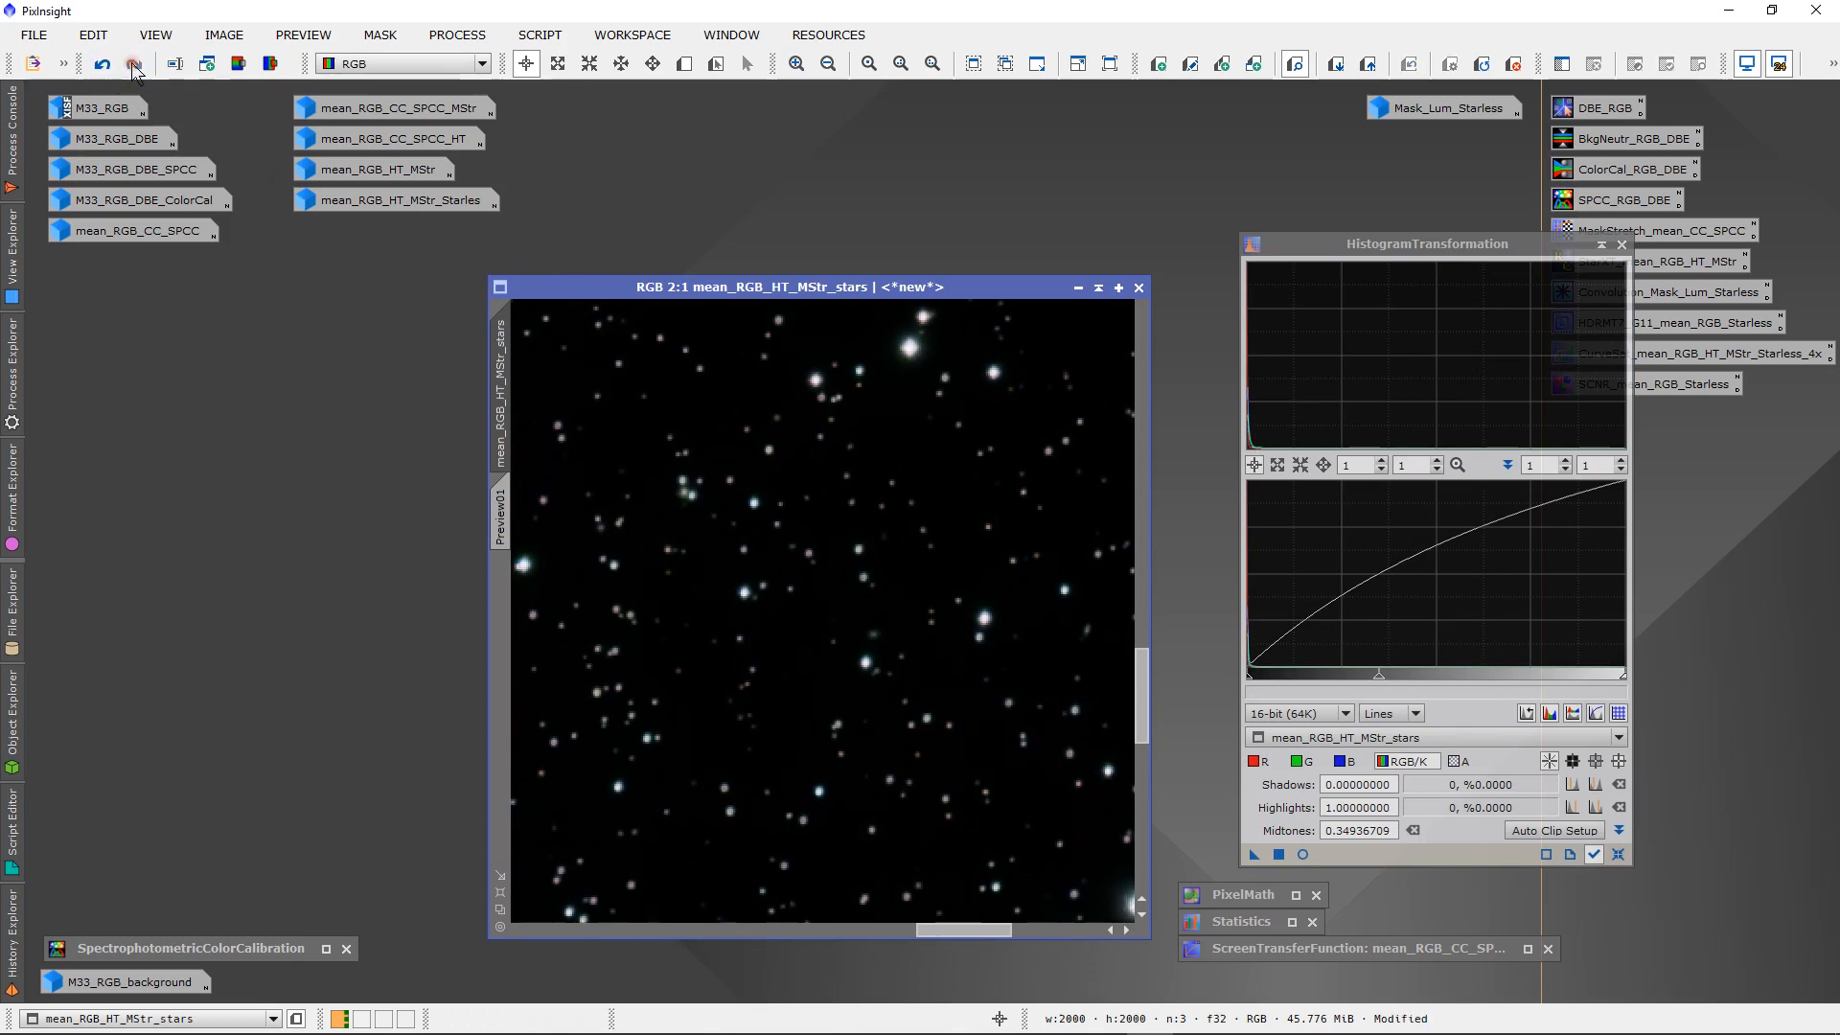
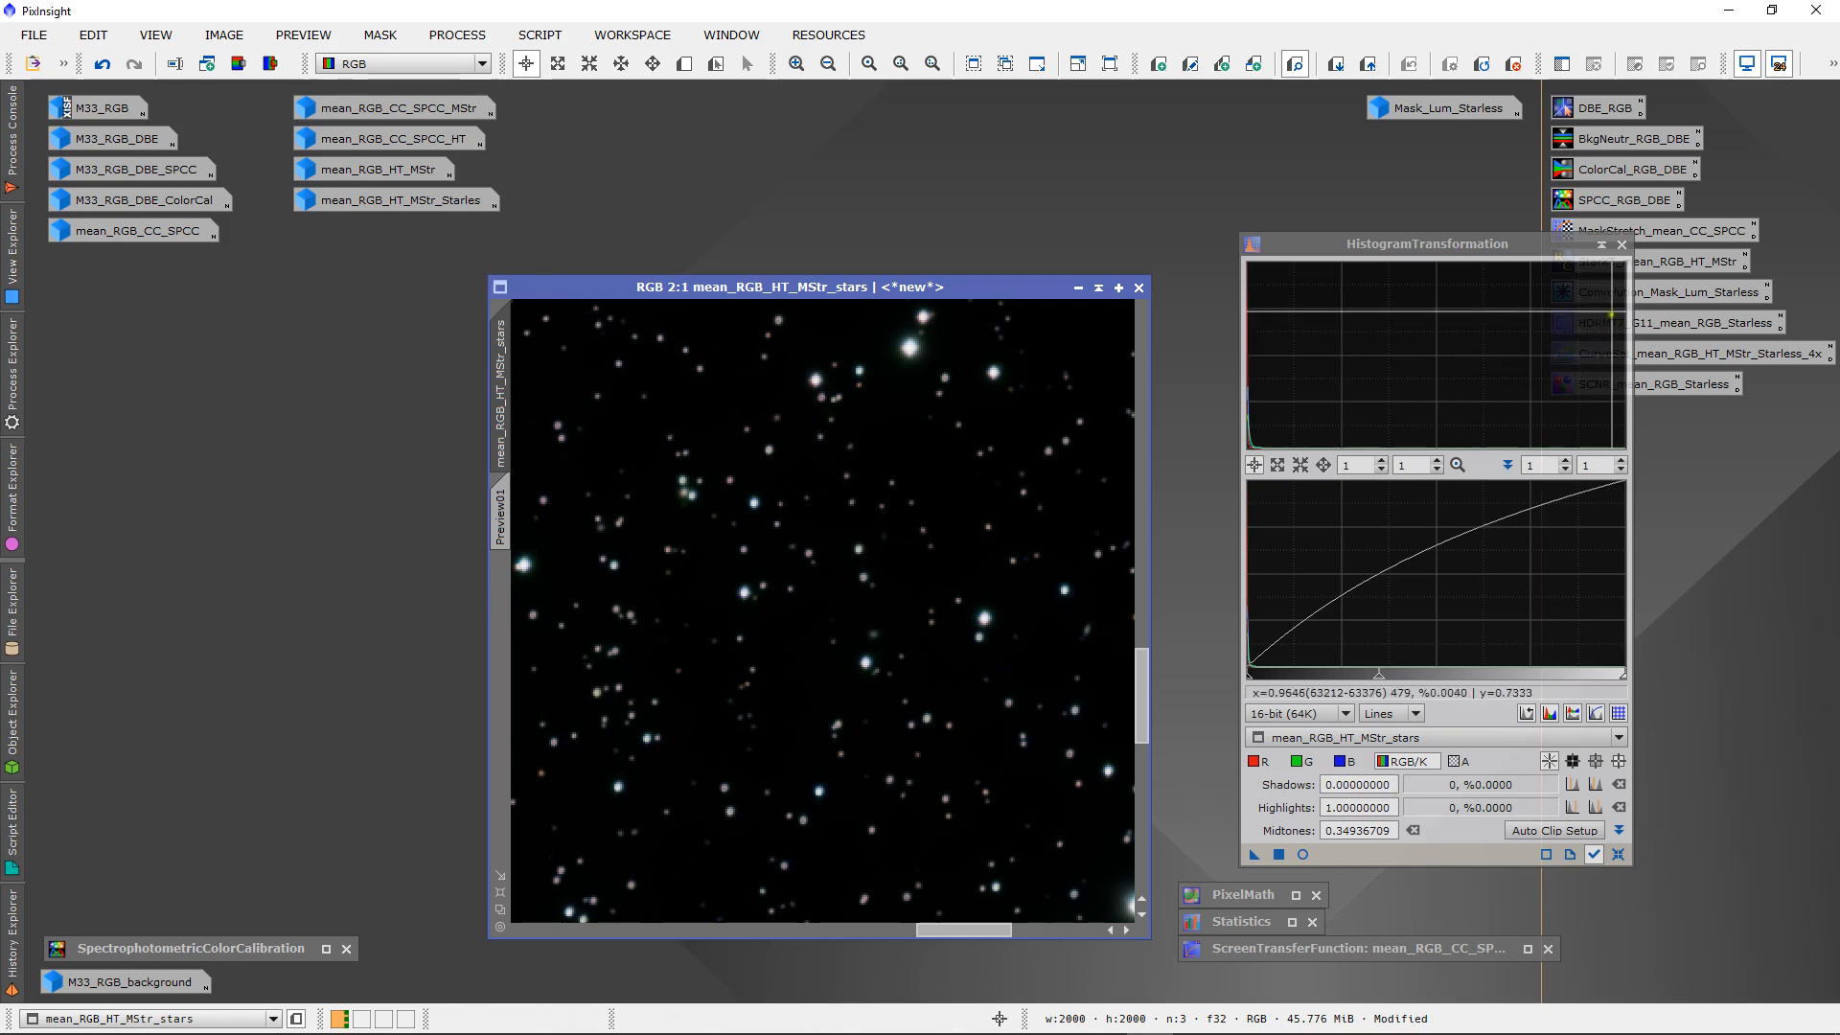
- Minimize HistogramTransformation, load the saved CurveSat_mean_RGB_HT_MStr_Starless_4x curve, and check its effect on Preview01 in a real-time preview
click(1600, 246)
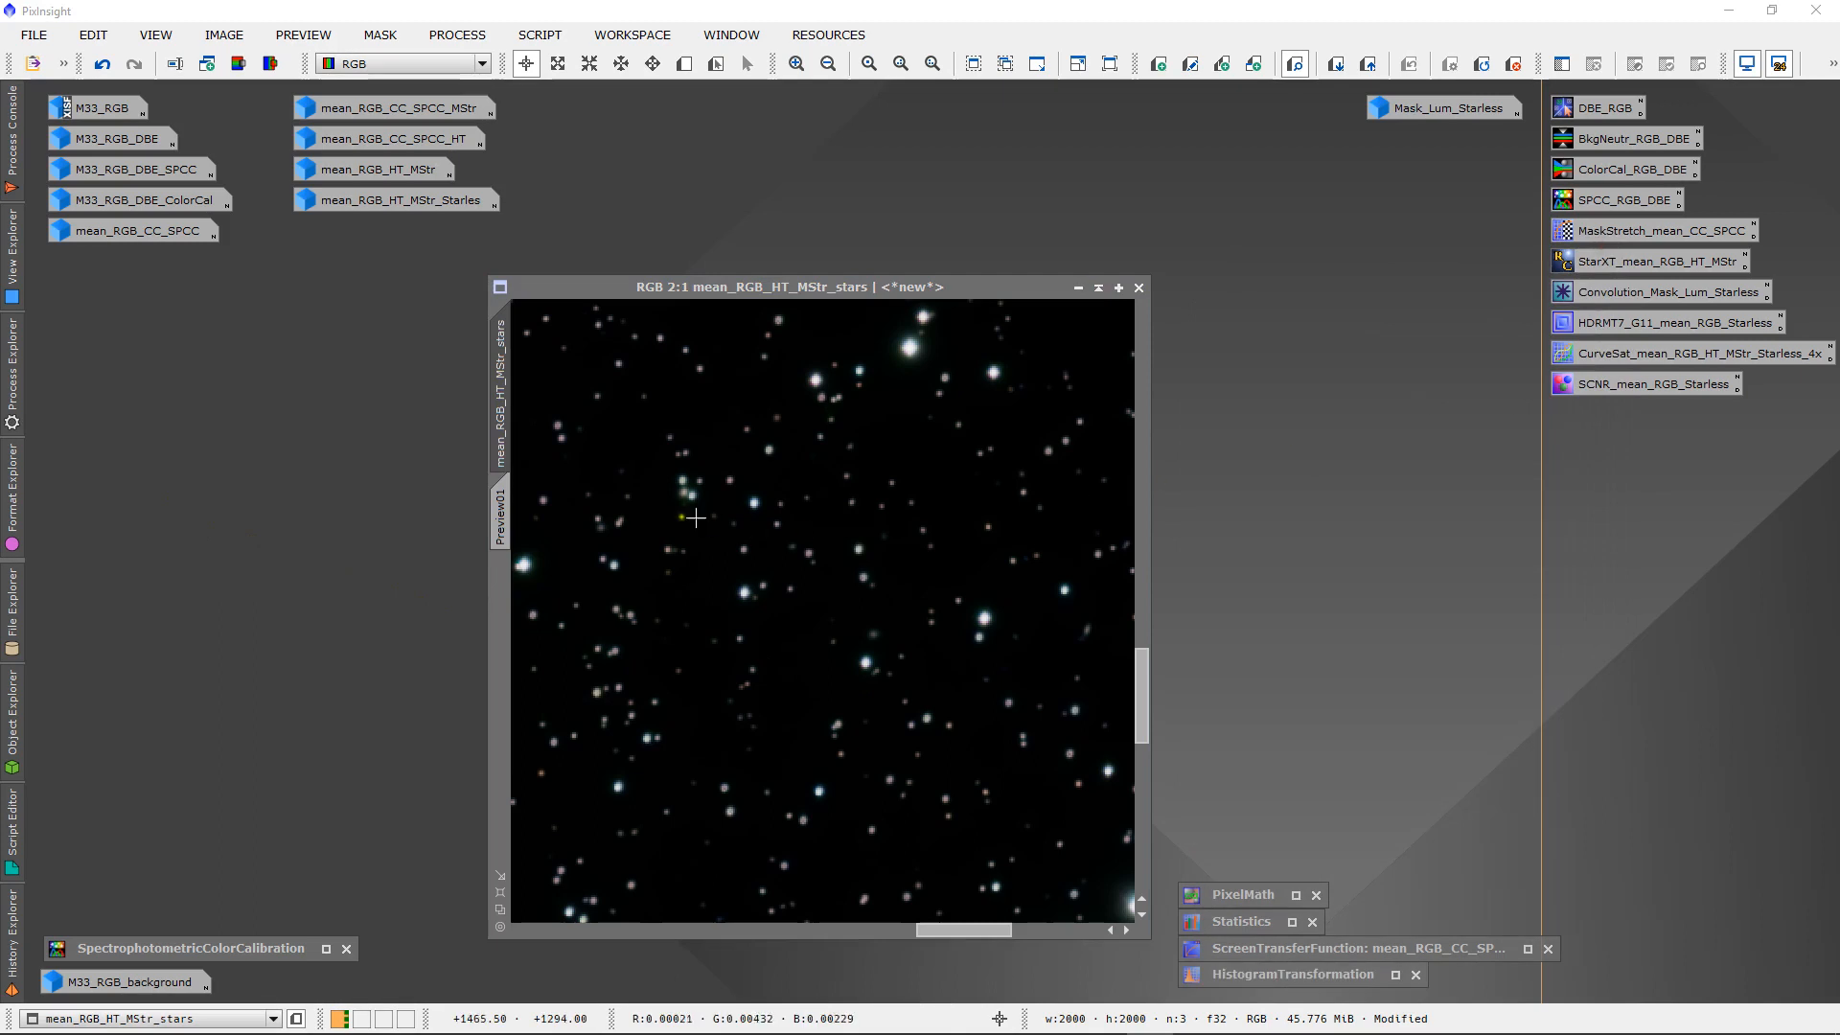
click(503, 514)
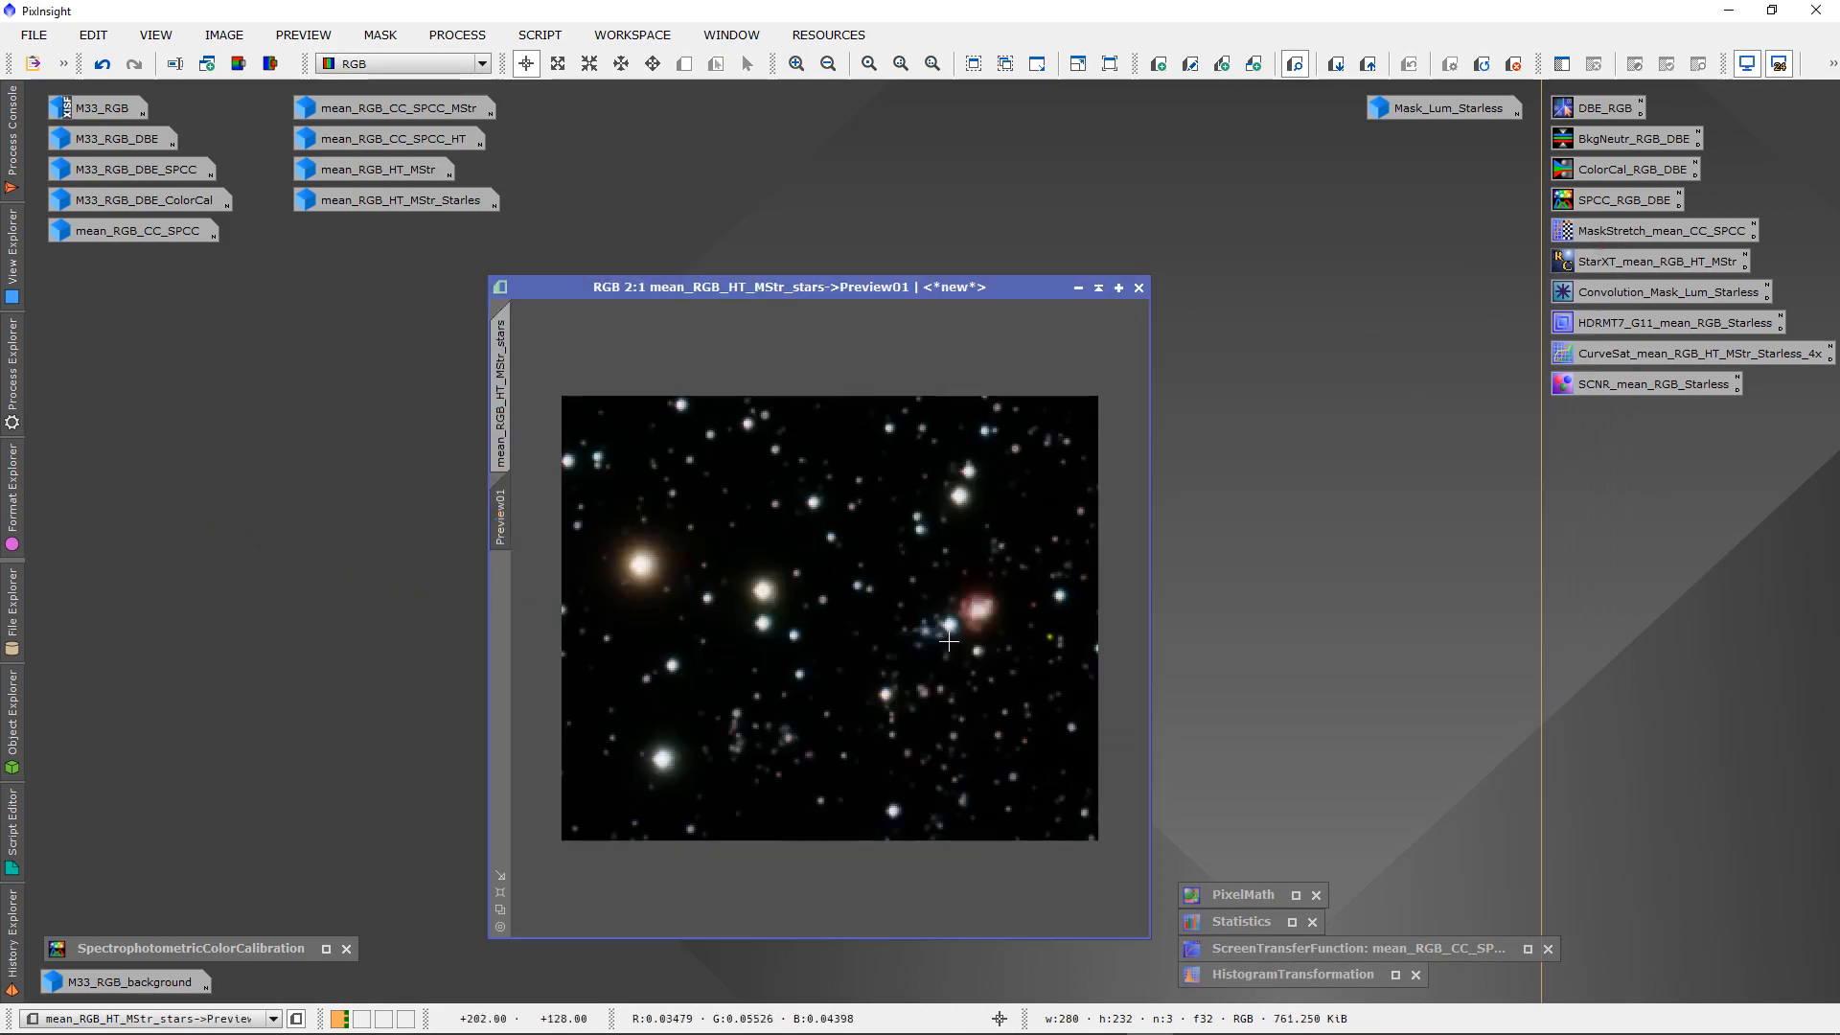
double_click(1659, 357)
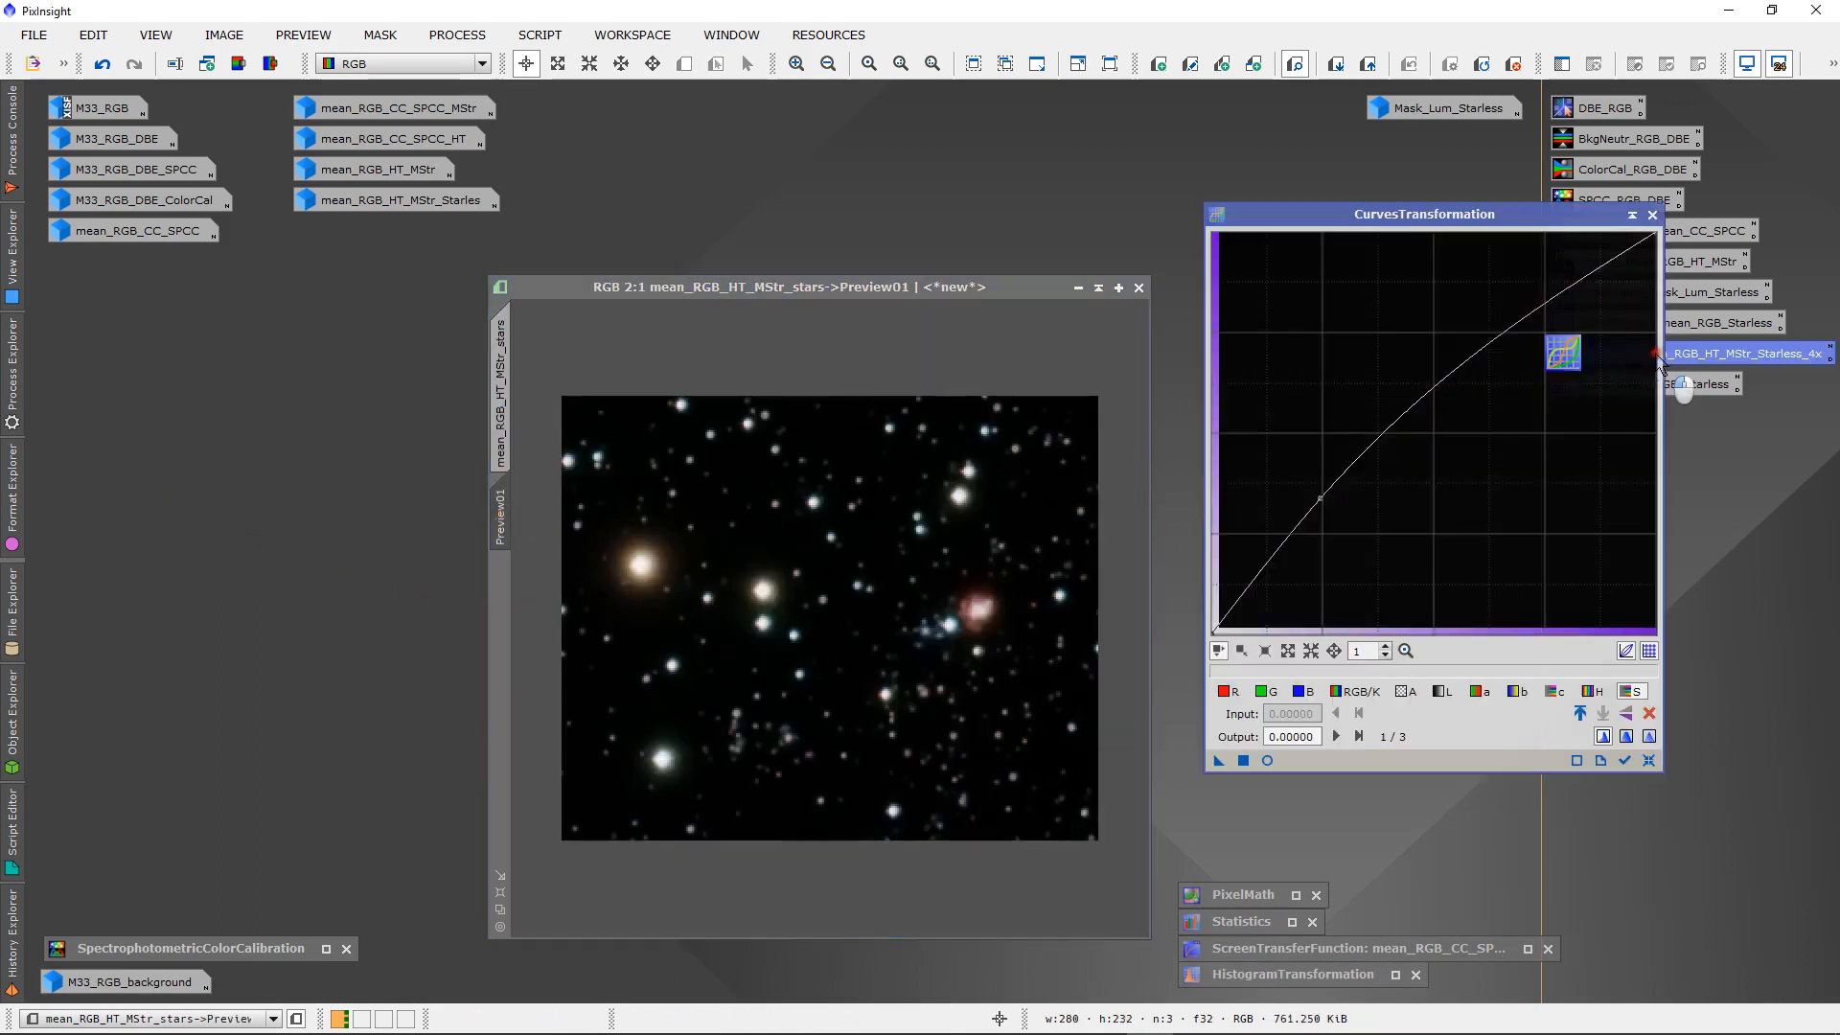
click(1267, 759)
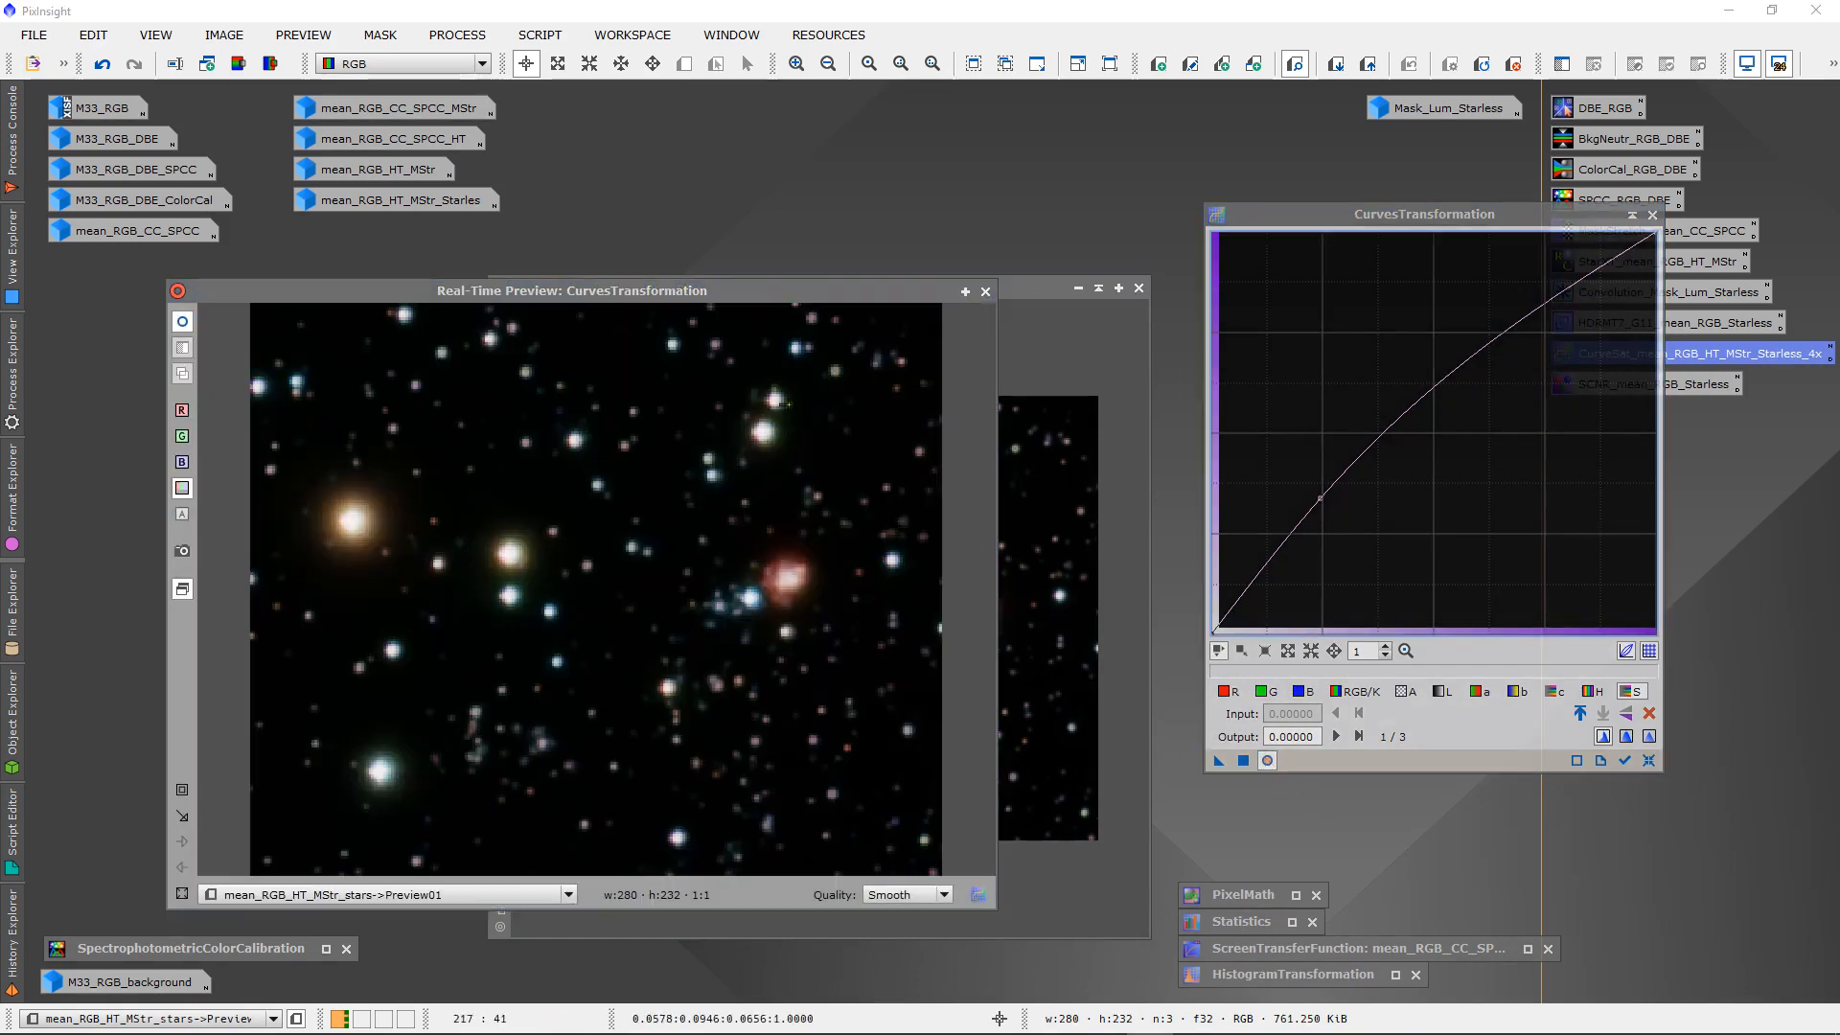
click(182, 323)
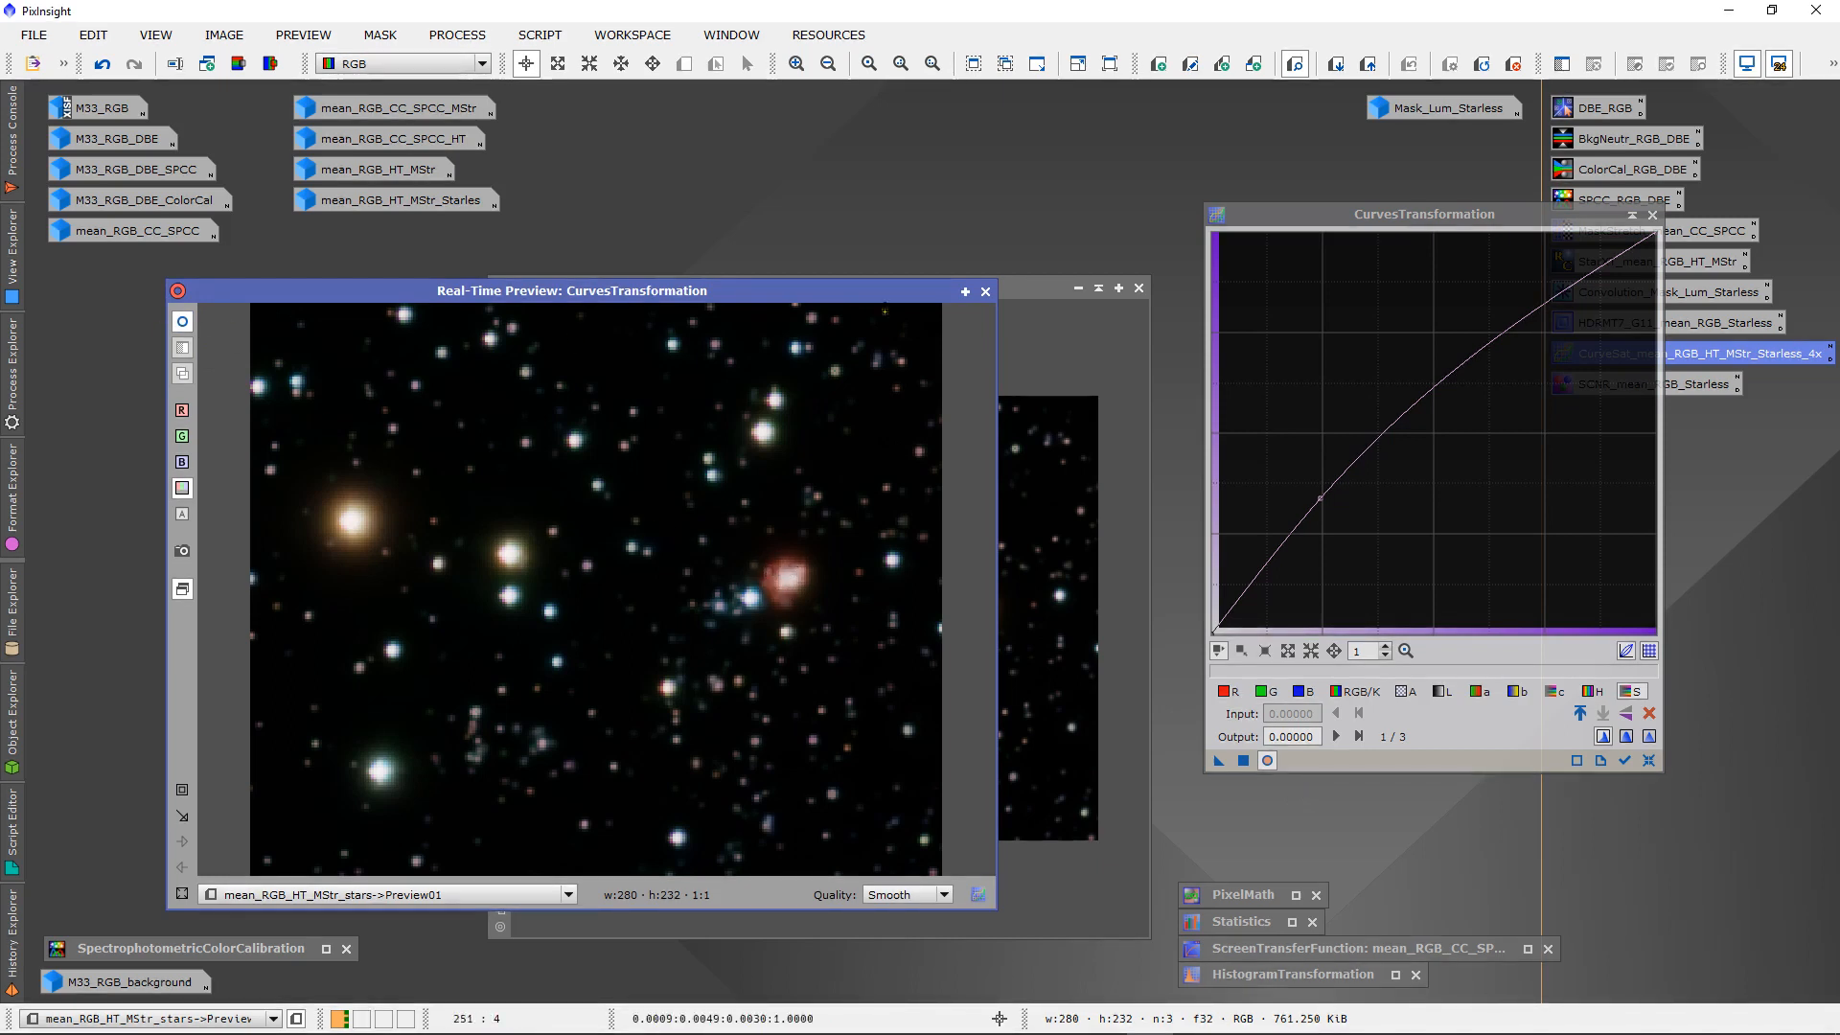
click(985, 292)
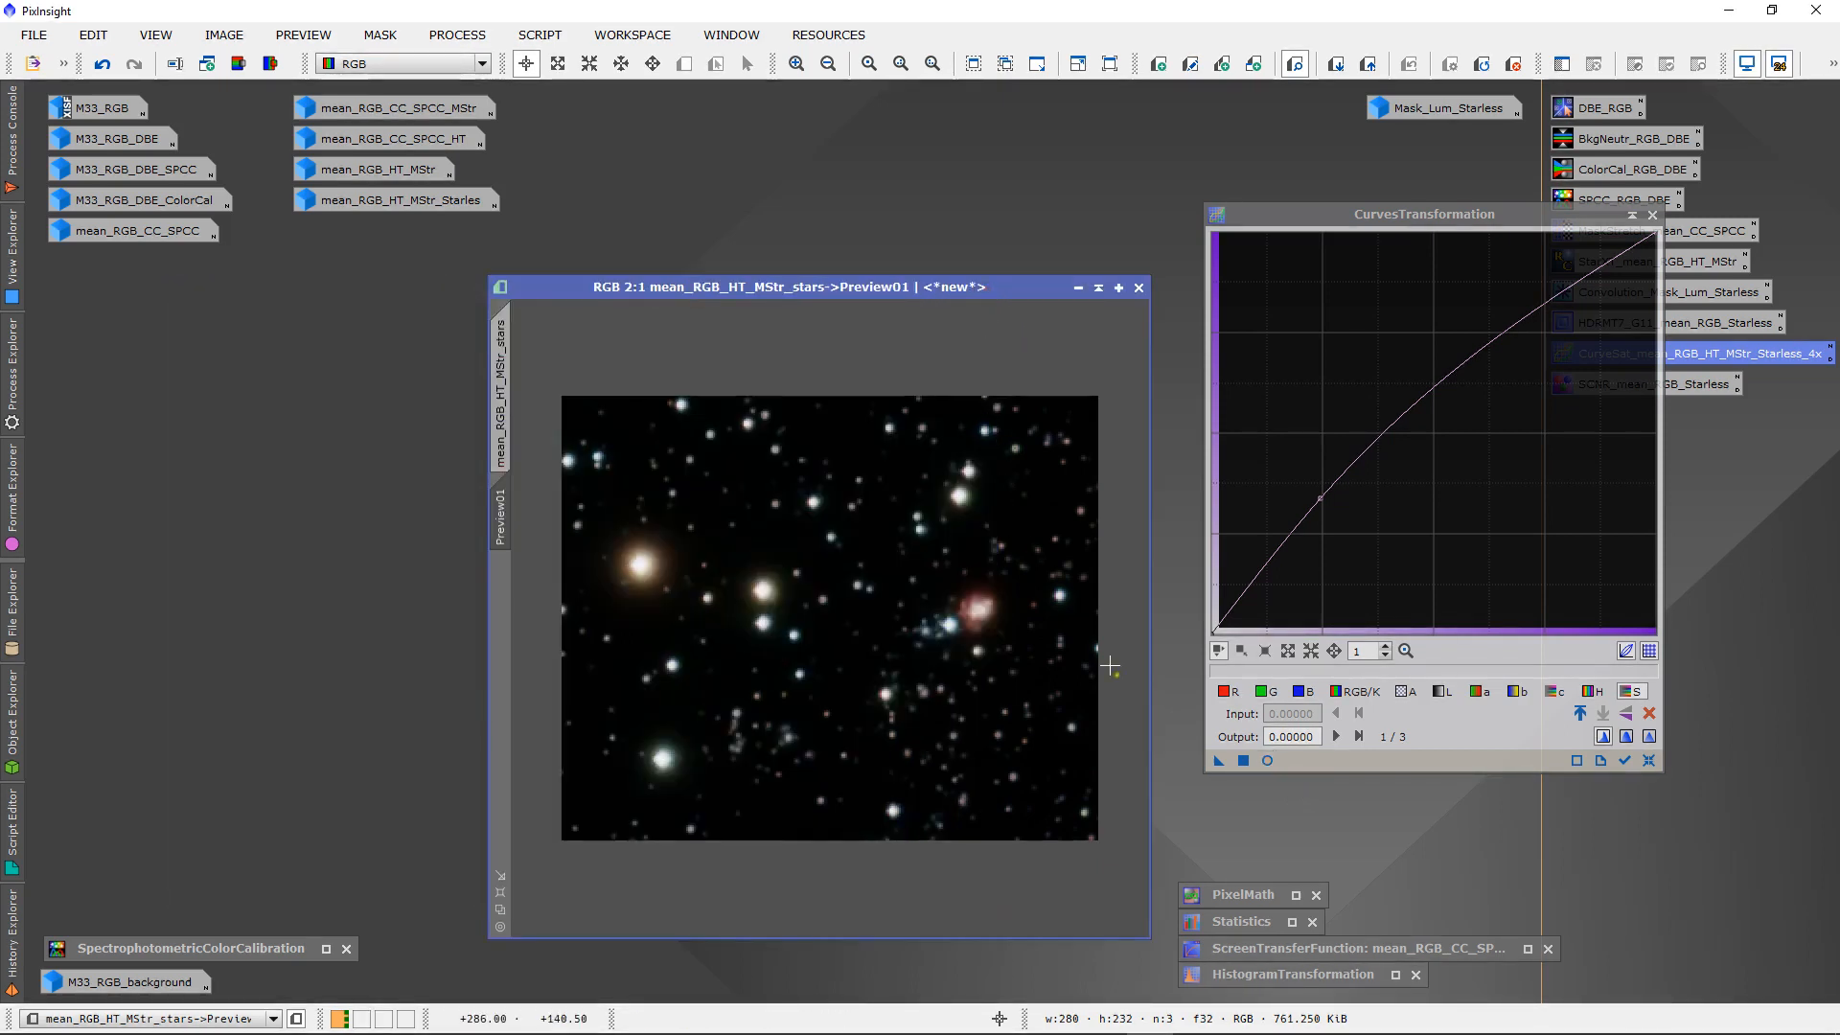
- Apply the saturation curve to Preview01 and to the full stars image, and check the star colors around the bright blue star
click(1217, 761)
drag(1216, 762, 970, 637)
click(500, 378)
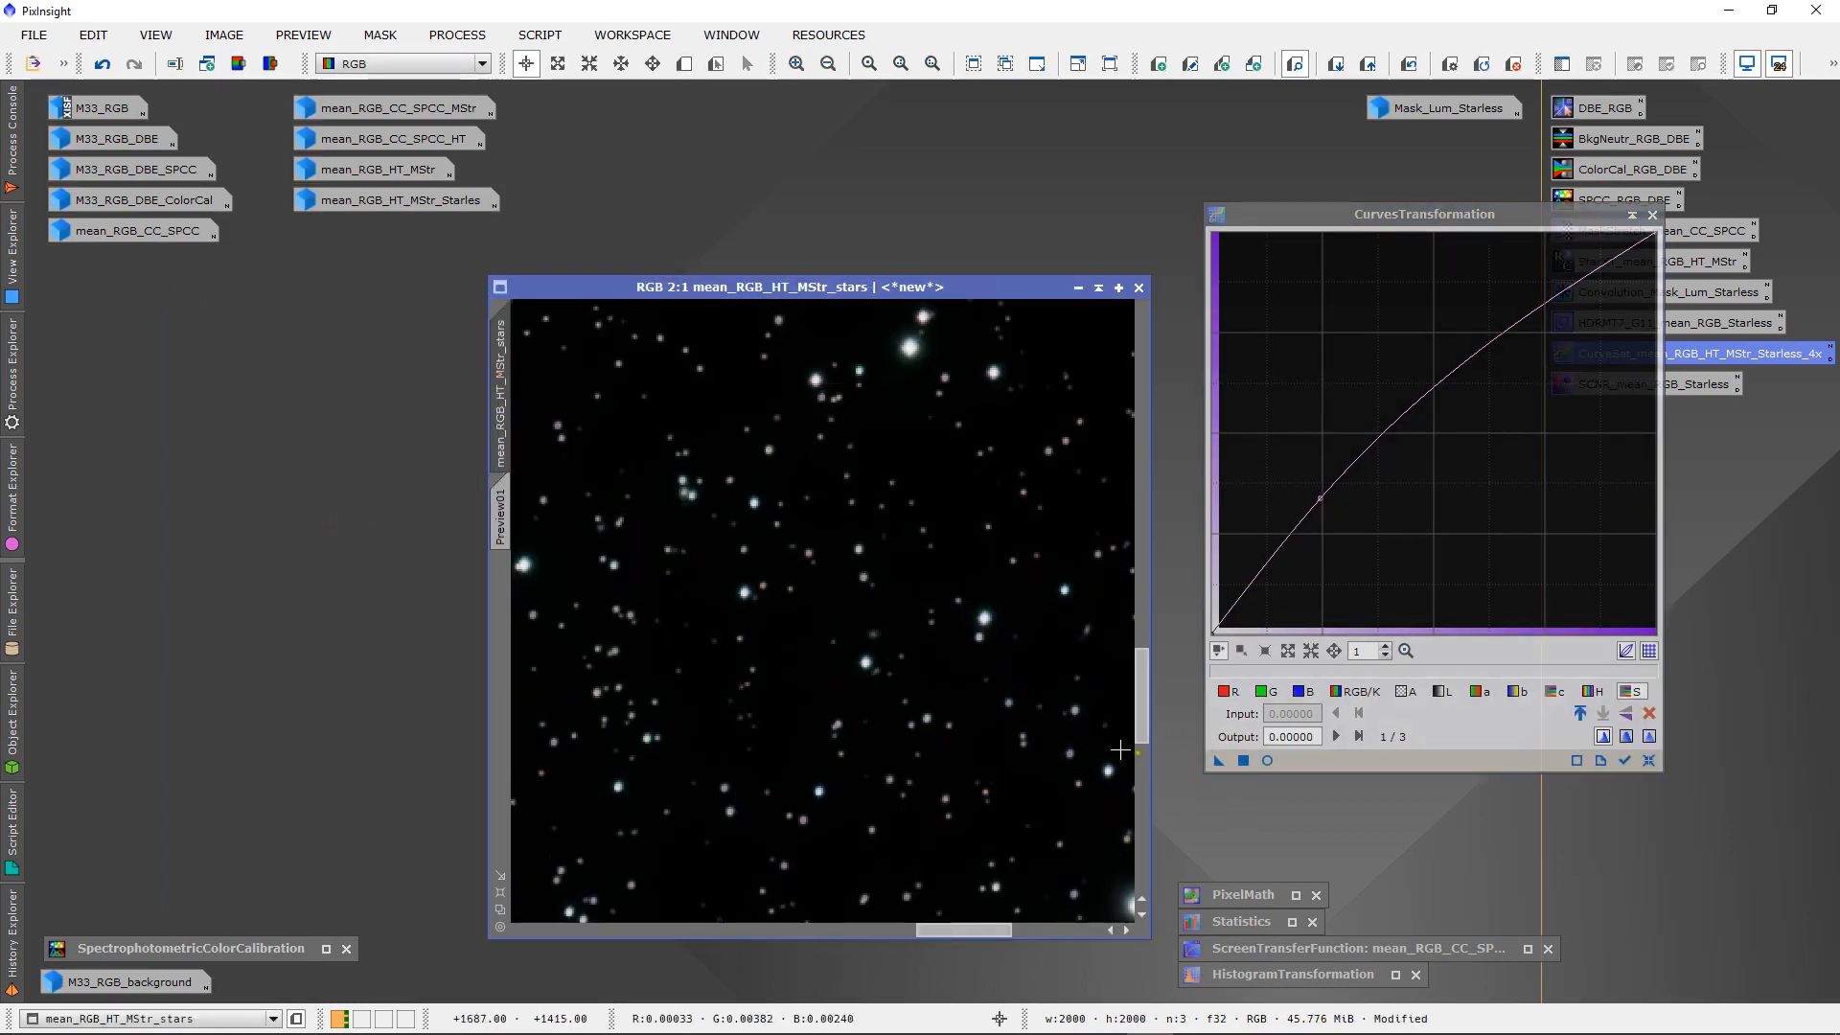
drag(967, 929, 802, 925)
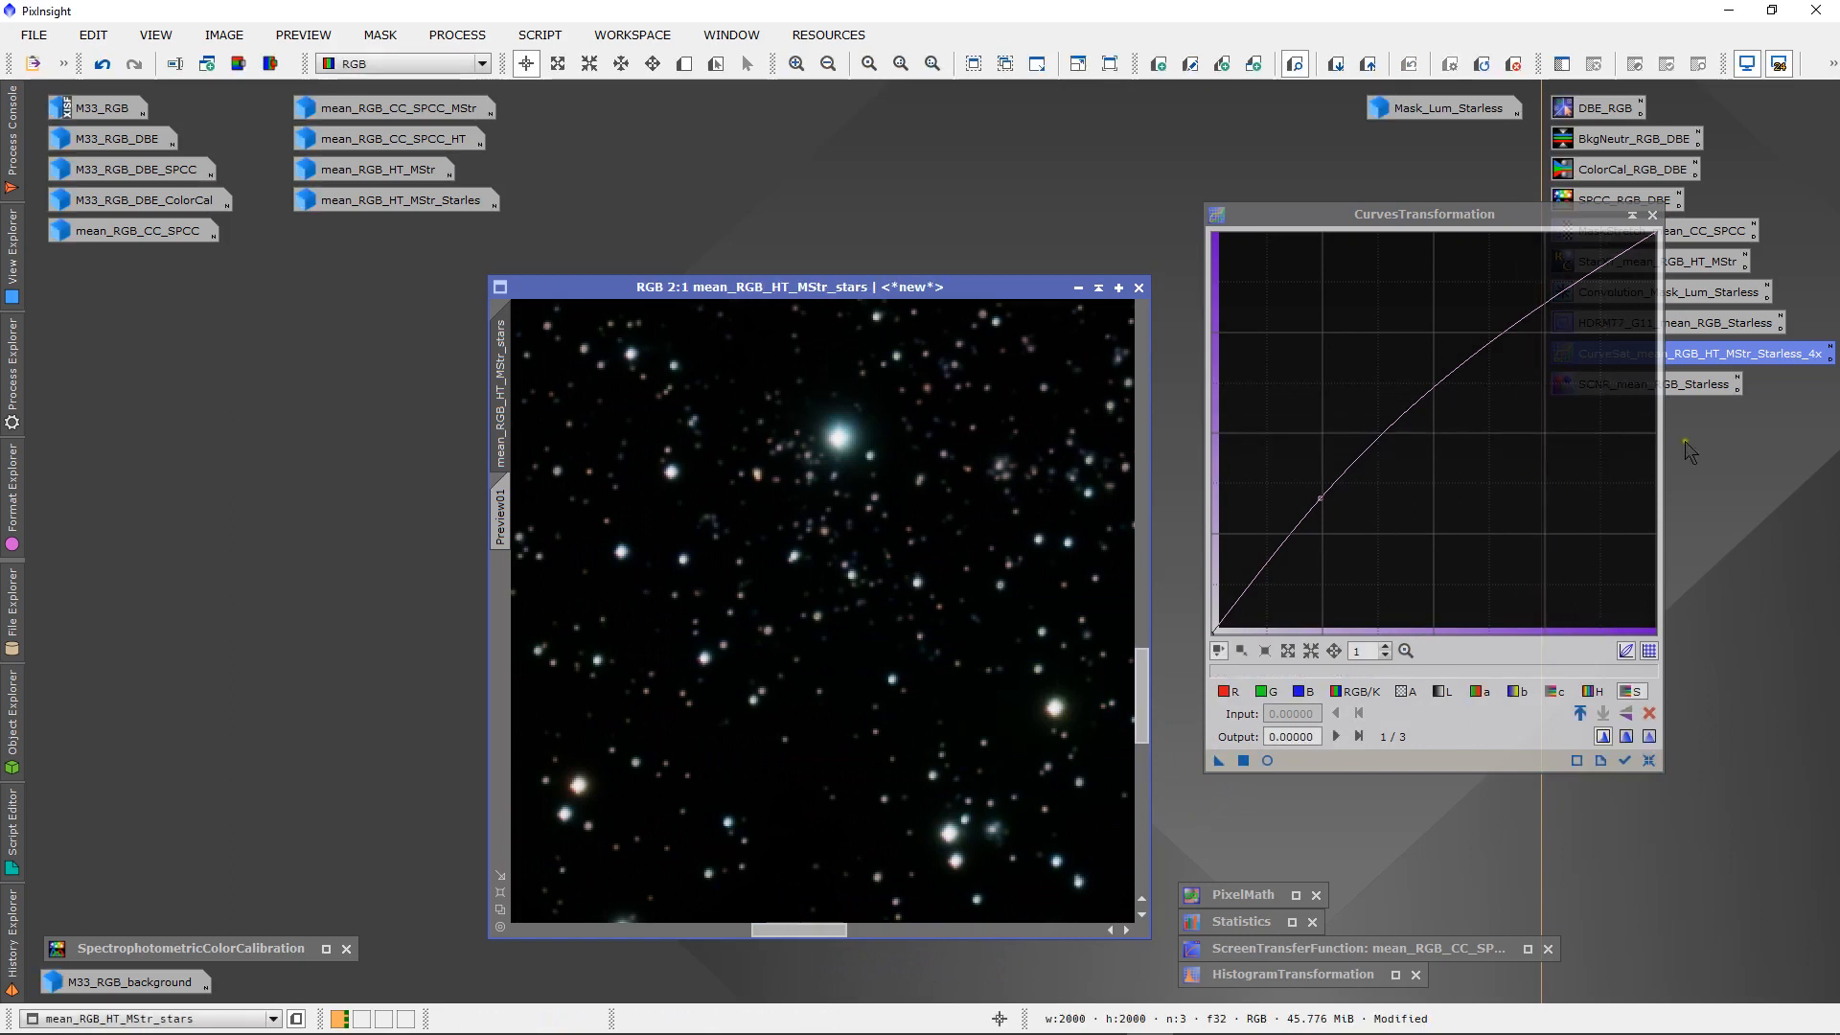
- Save the curve as a process icon named CurveSat_RGB_Stars, close CurvesTransformation, and place the icon below the other saved process icons
drag(1219, 766, 1246, 831)
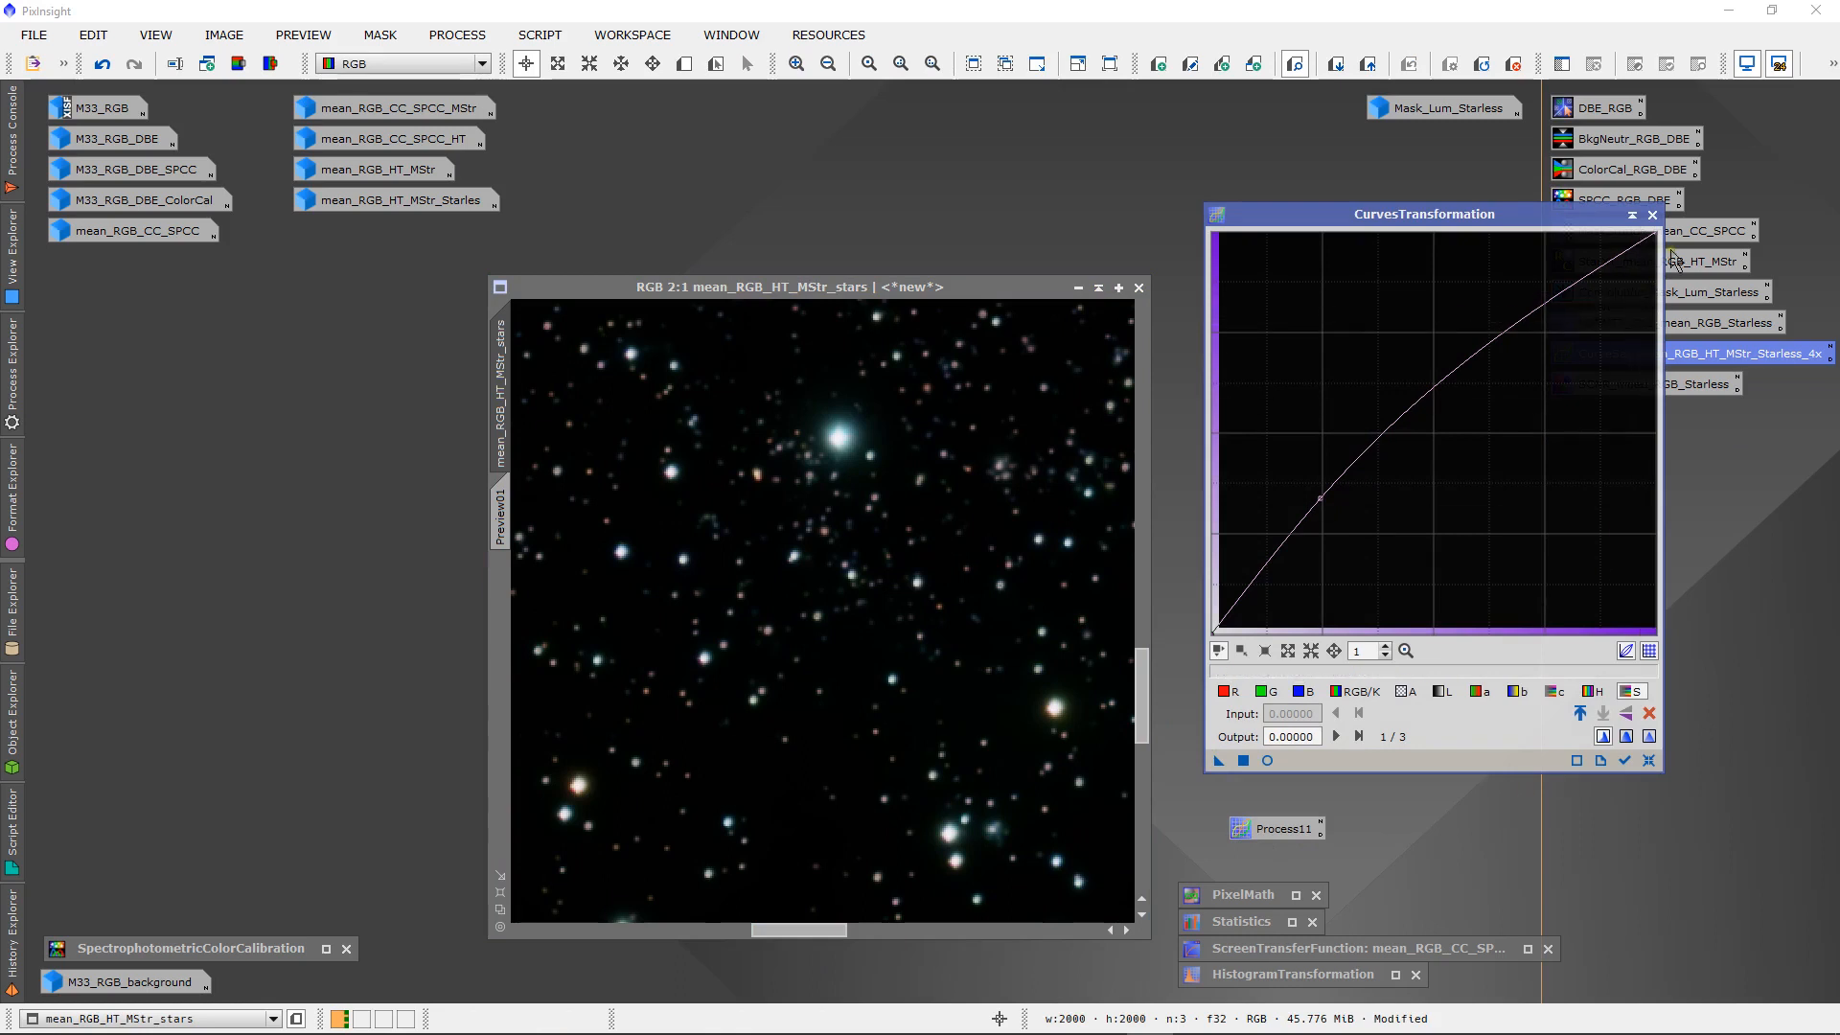
click(1652, 214)
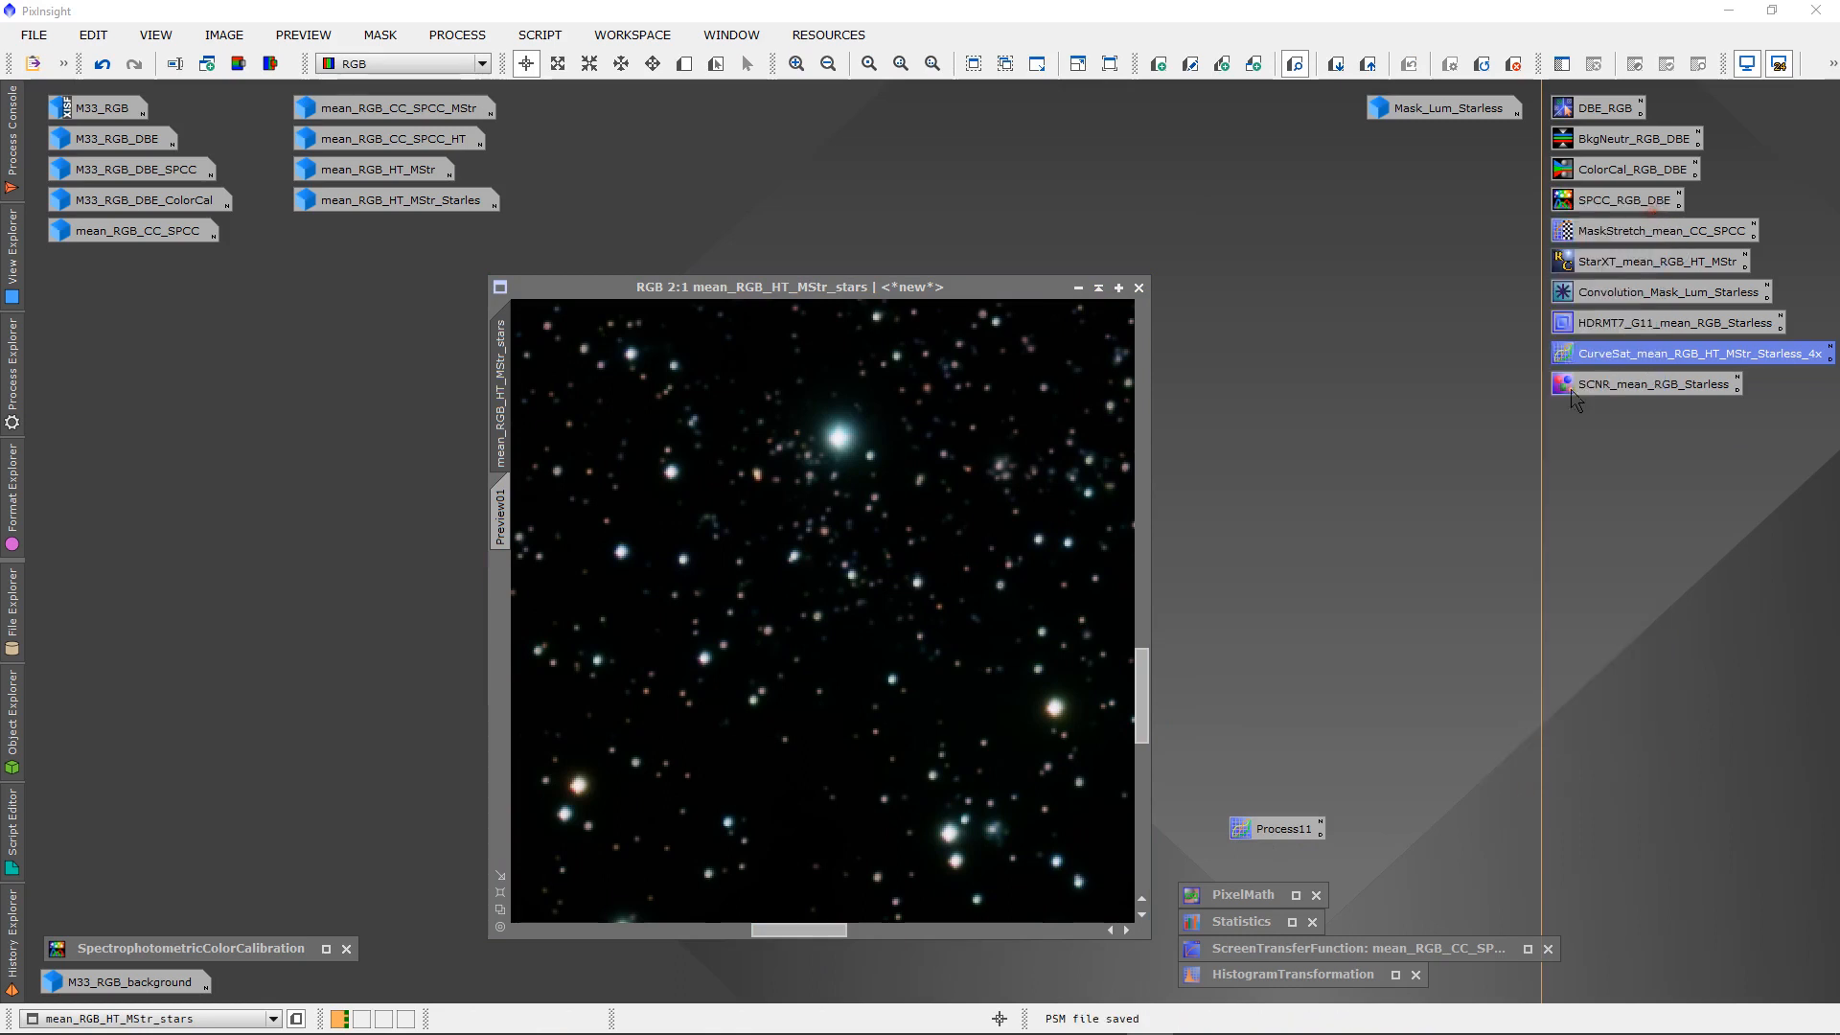
right_click(1277, 832)
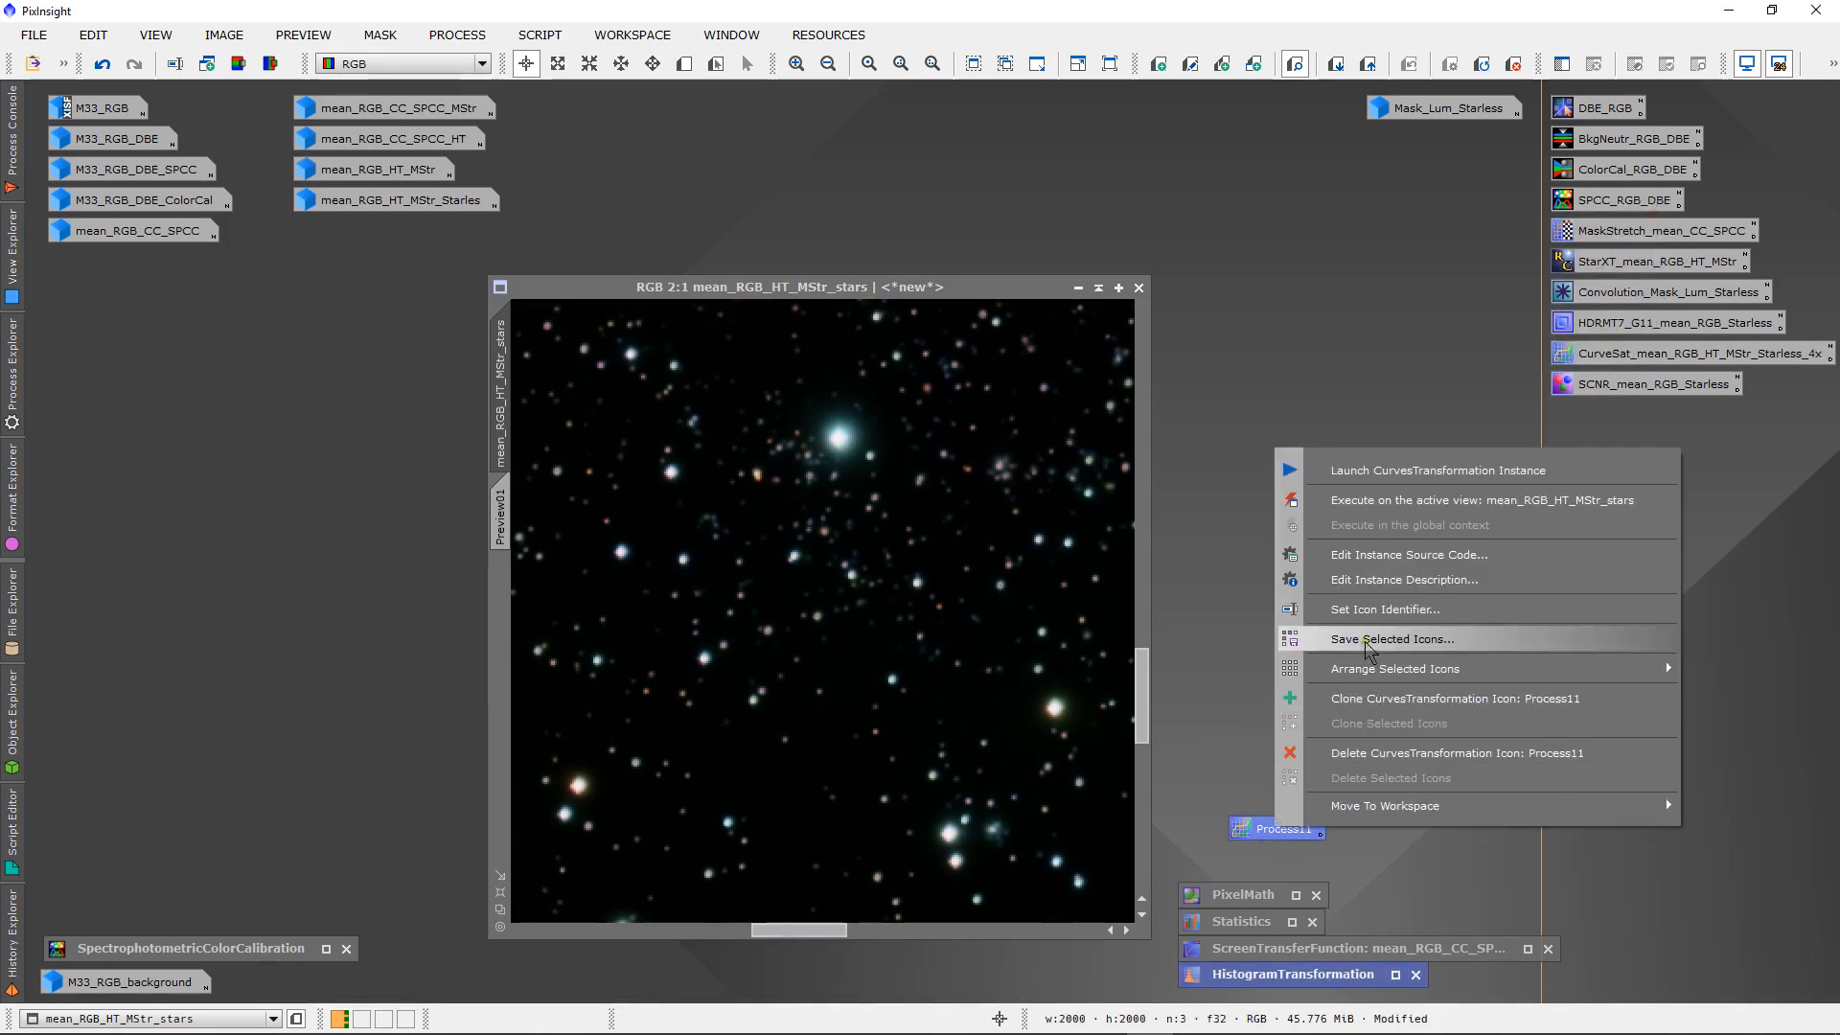
click(1352, 610)
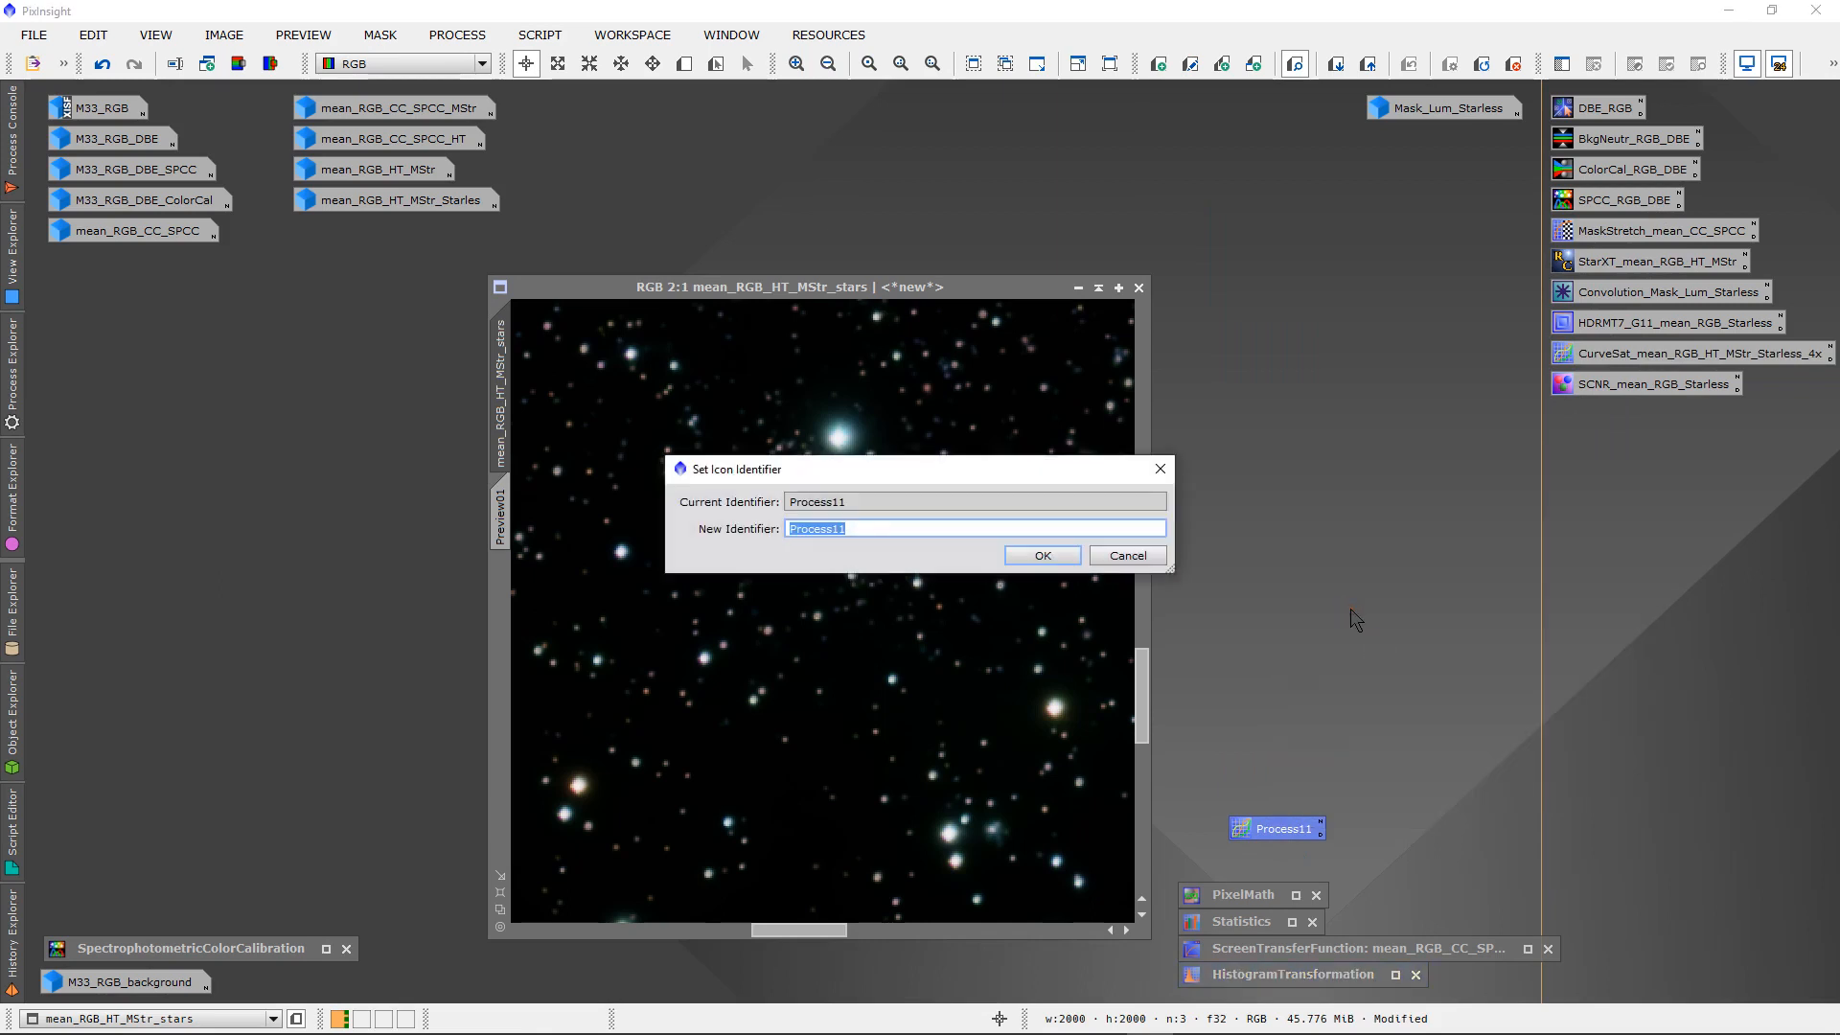
text(CurveSat_RGB_Stars)
key(Return)
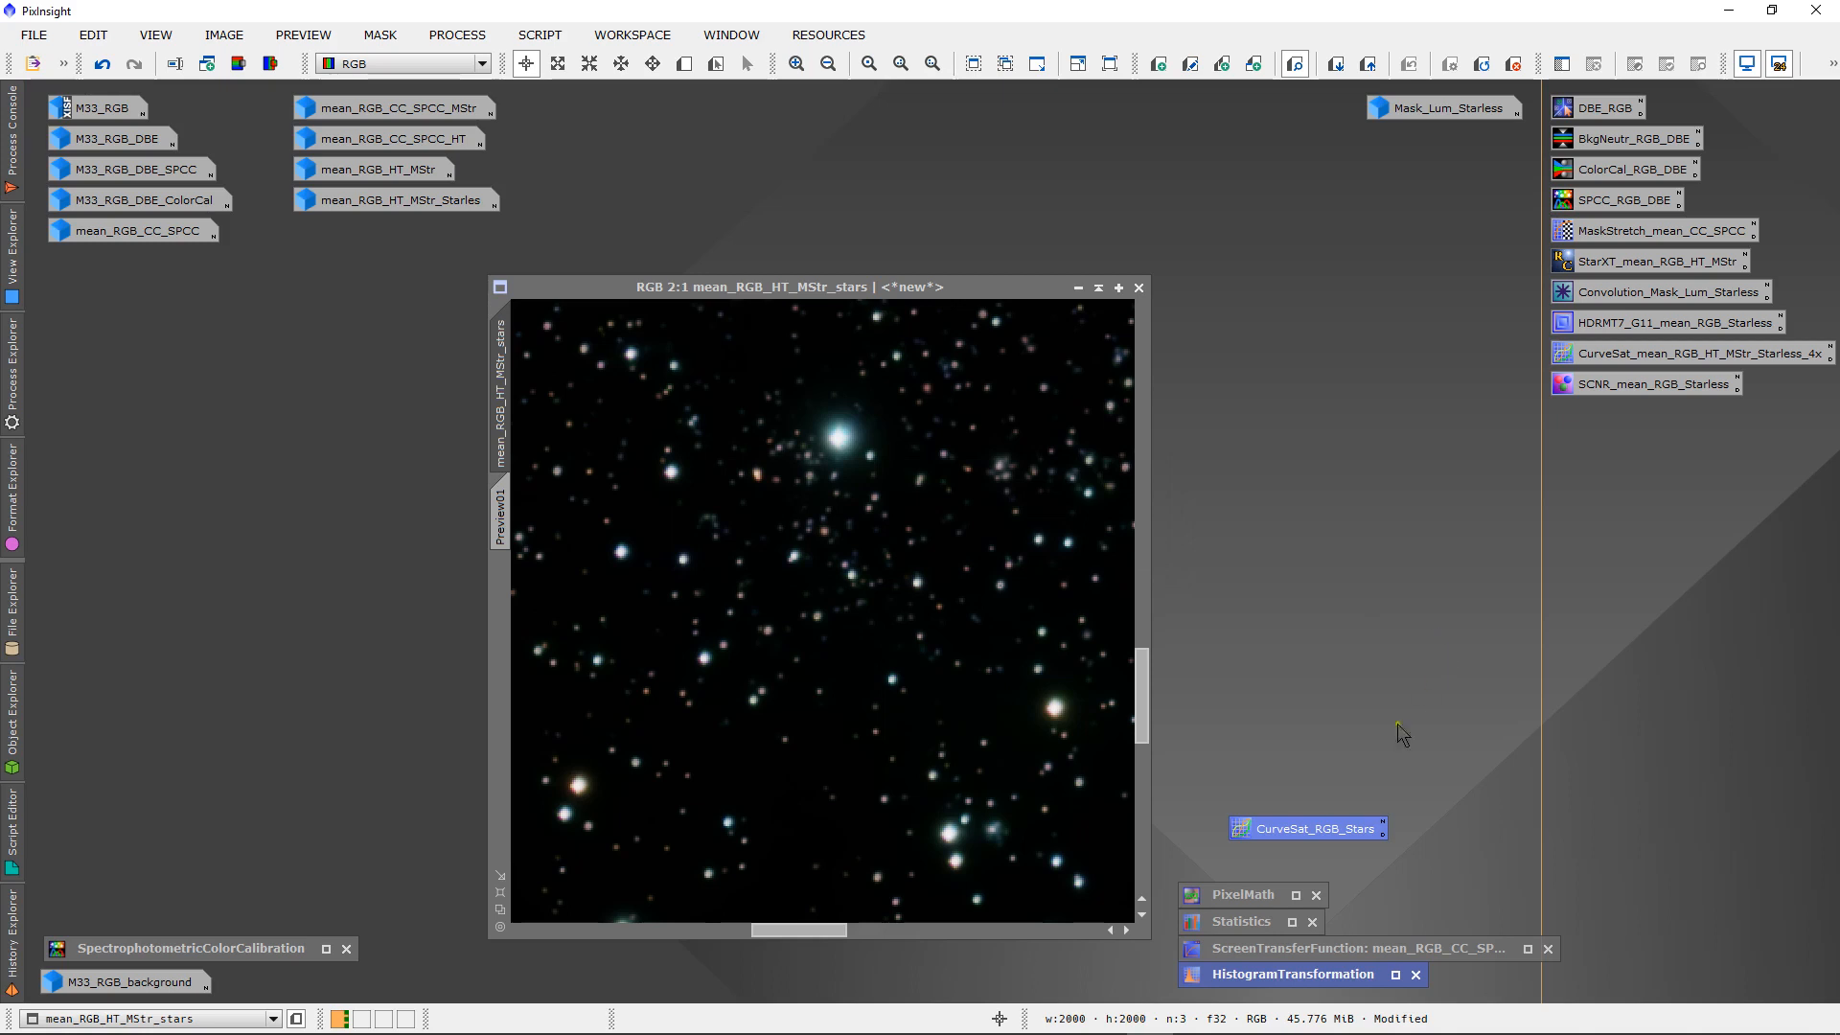
drag(1317, 827, 1632, 430)
click(1464, 970)
- Remove the green cast from the full stars image with the saved SCNR_mean_RGB_Starless settings and check the star colors in Preview01
scroll(944, 428, up, 1)
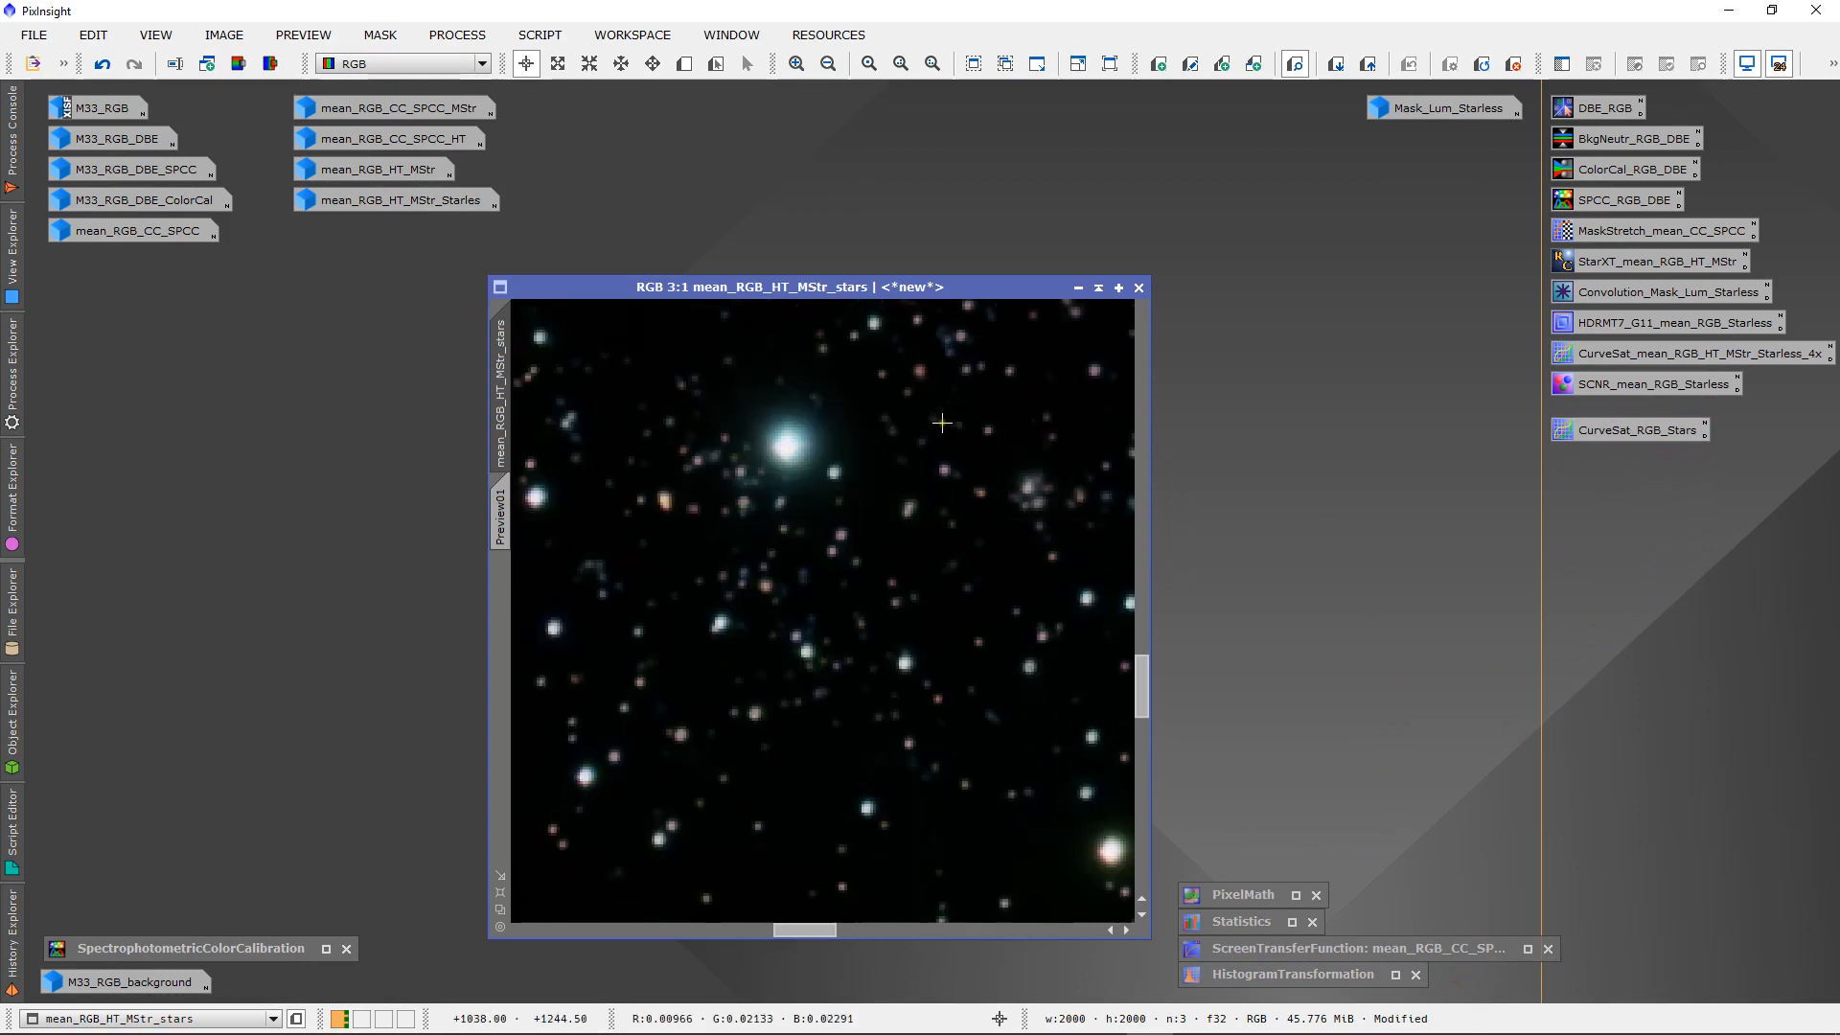
scroll(942, 463, up, 1)
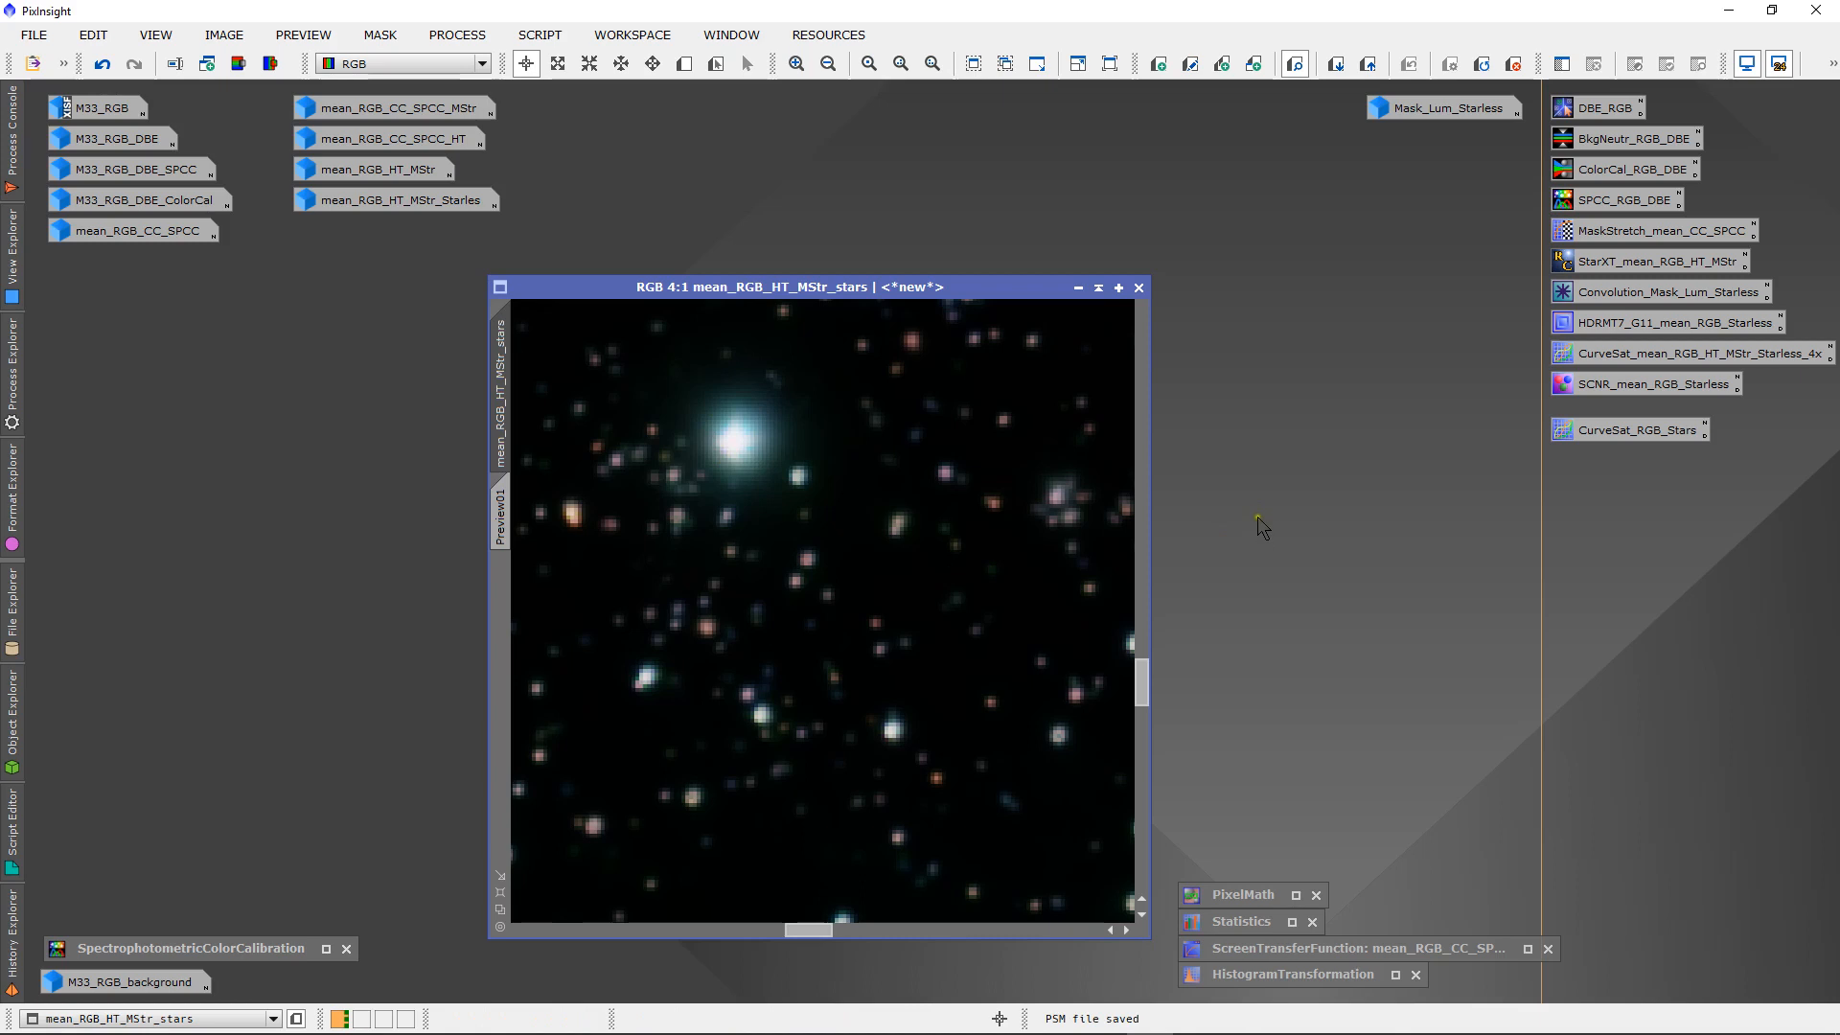
double_click(1617, 390)
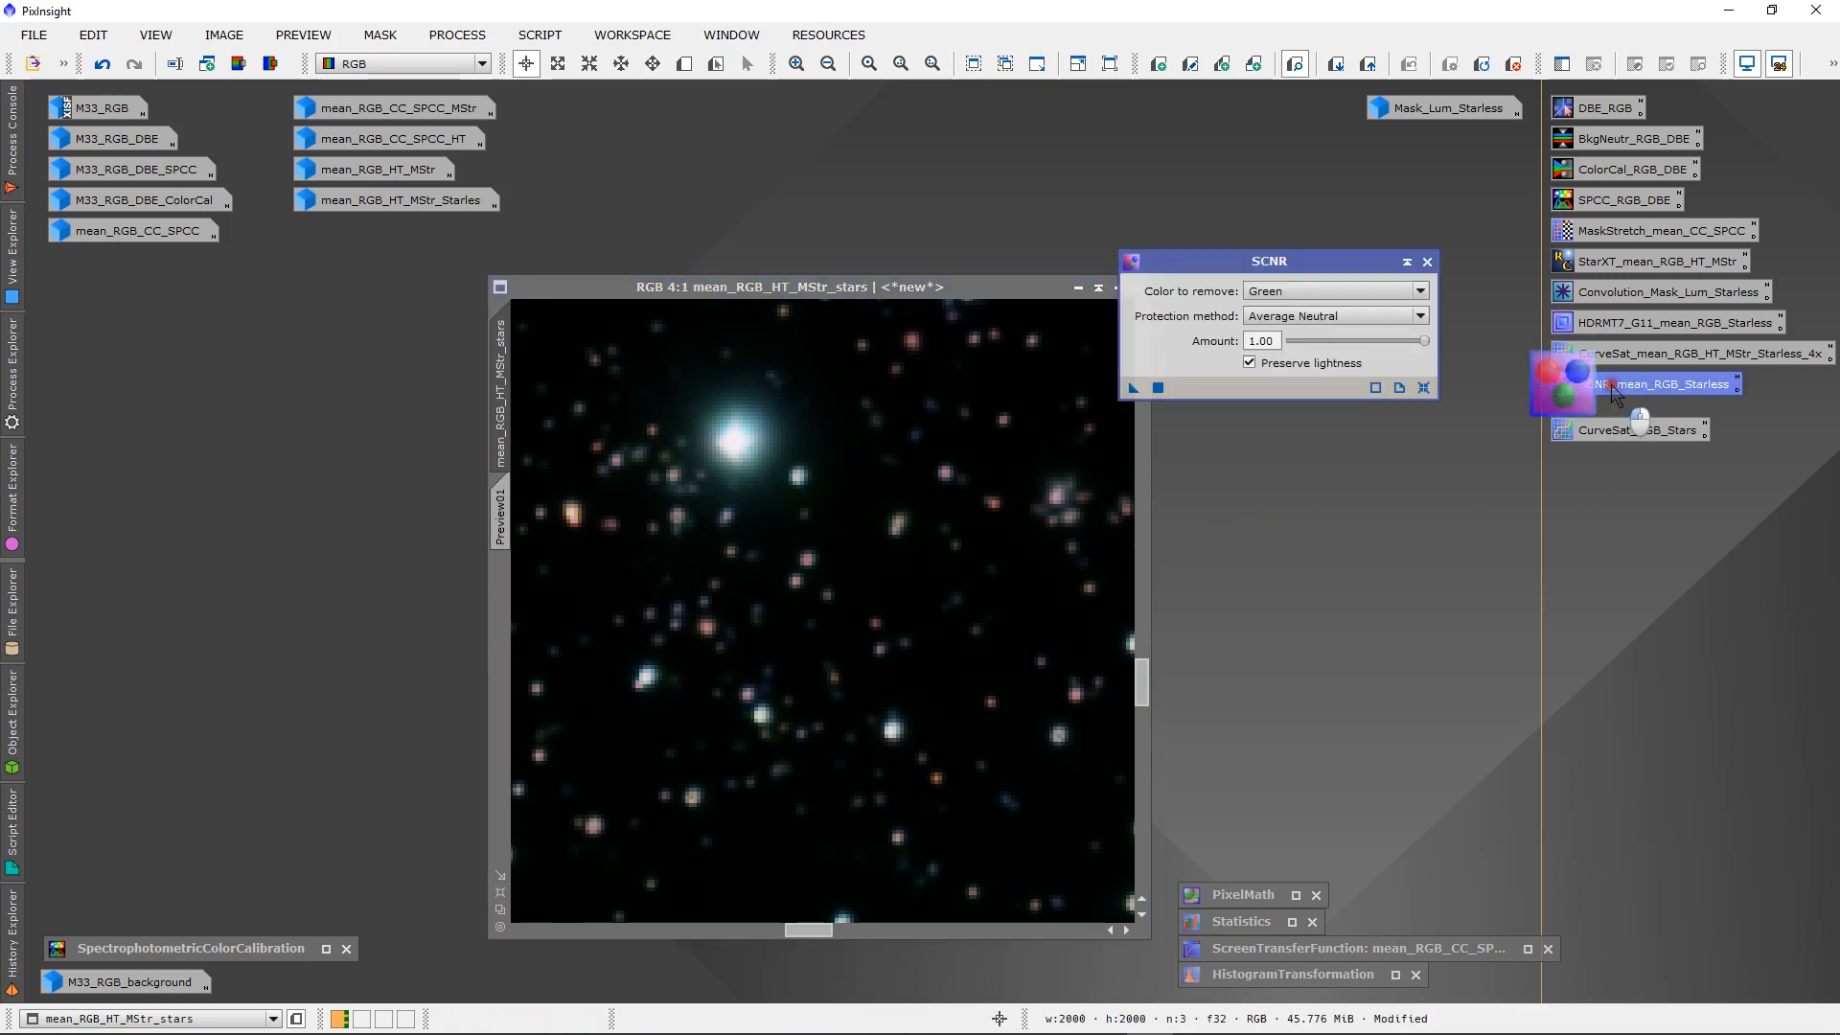
drag(1133, 388, 1045, 412)
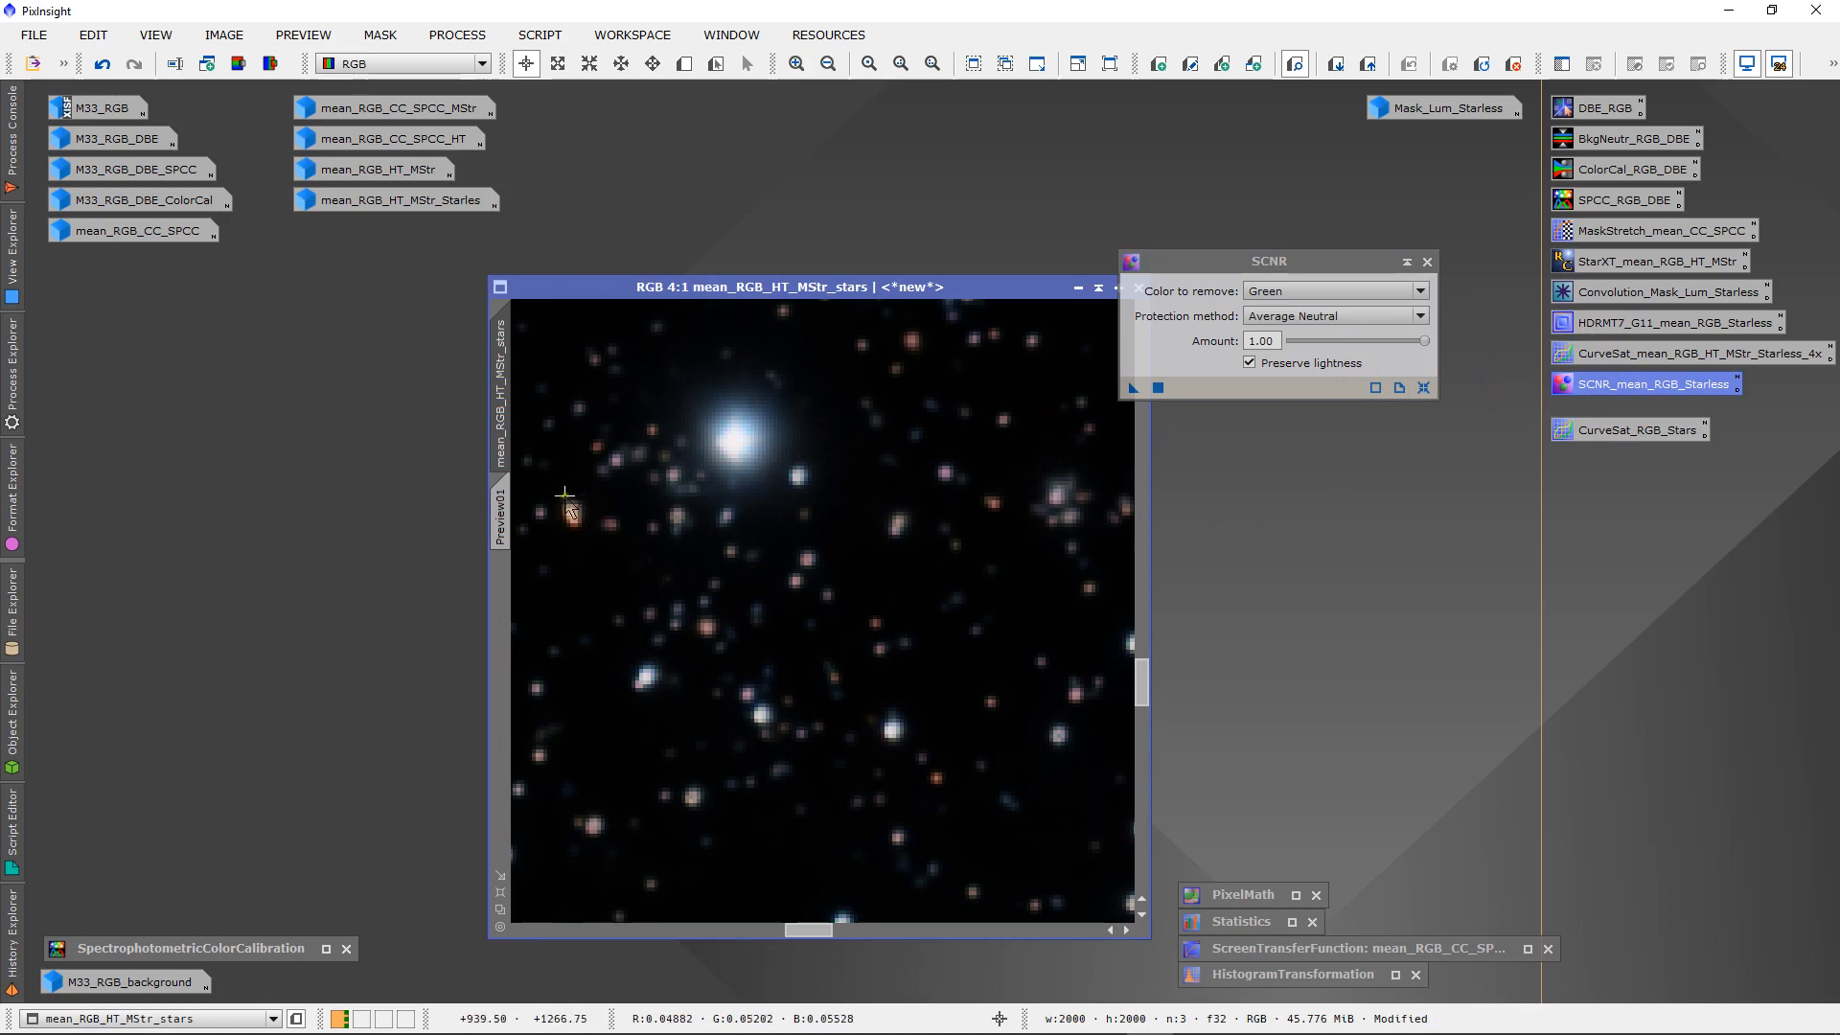
click(508, 513)
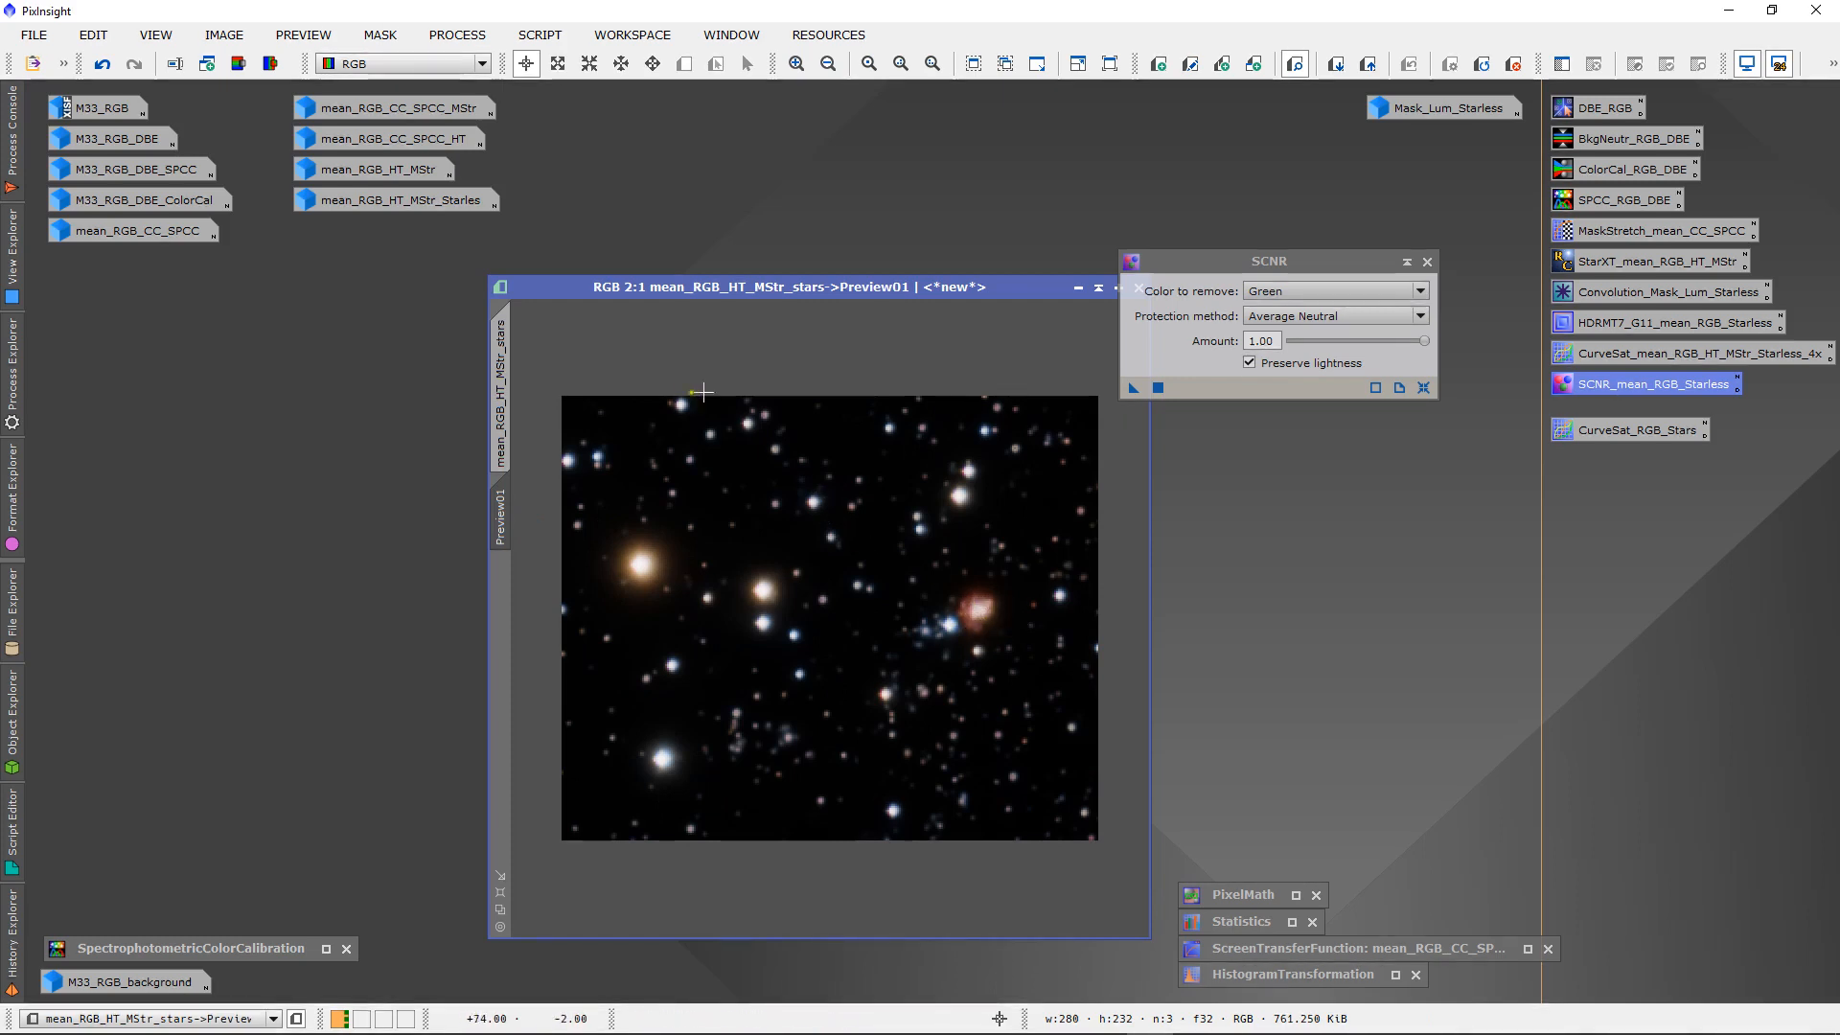
click(500, 374)
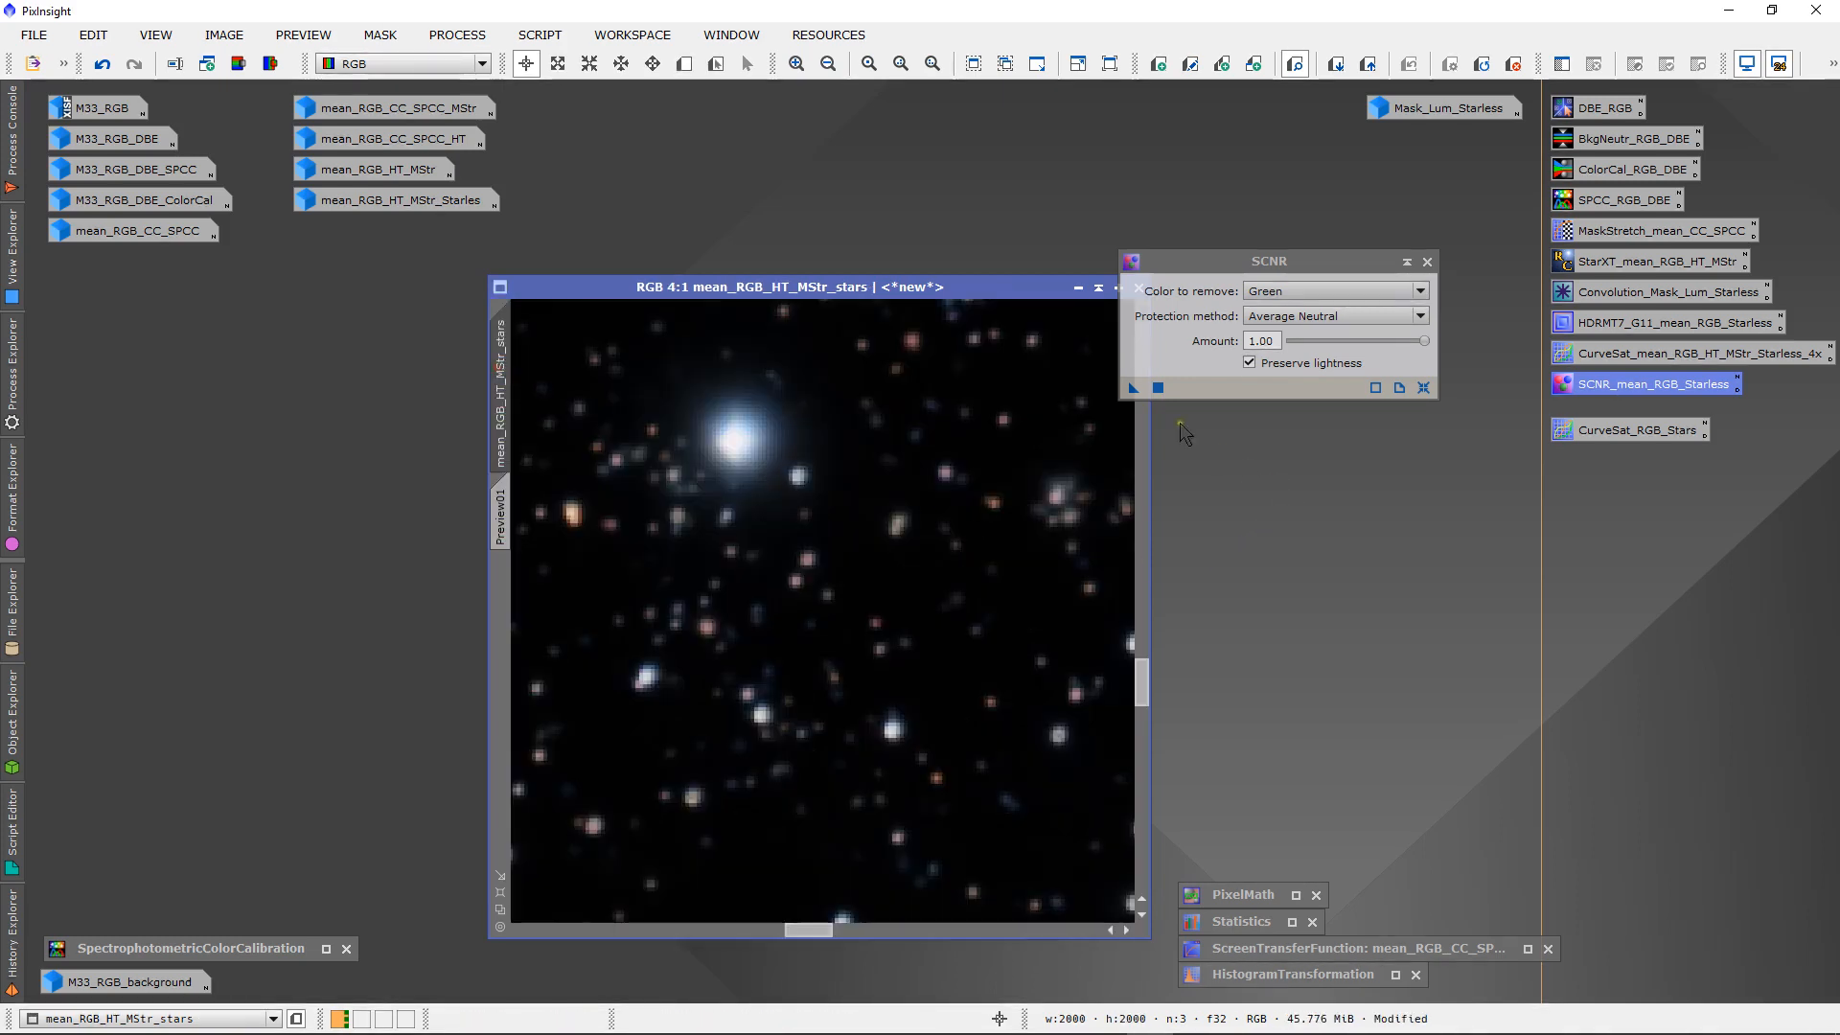
- Save the SCNR settings as a process icon on the workspace and name it SCNR_RGB_Stars
drag(1132, 393, 1215, 487)
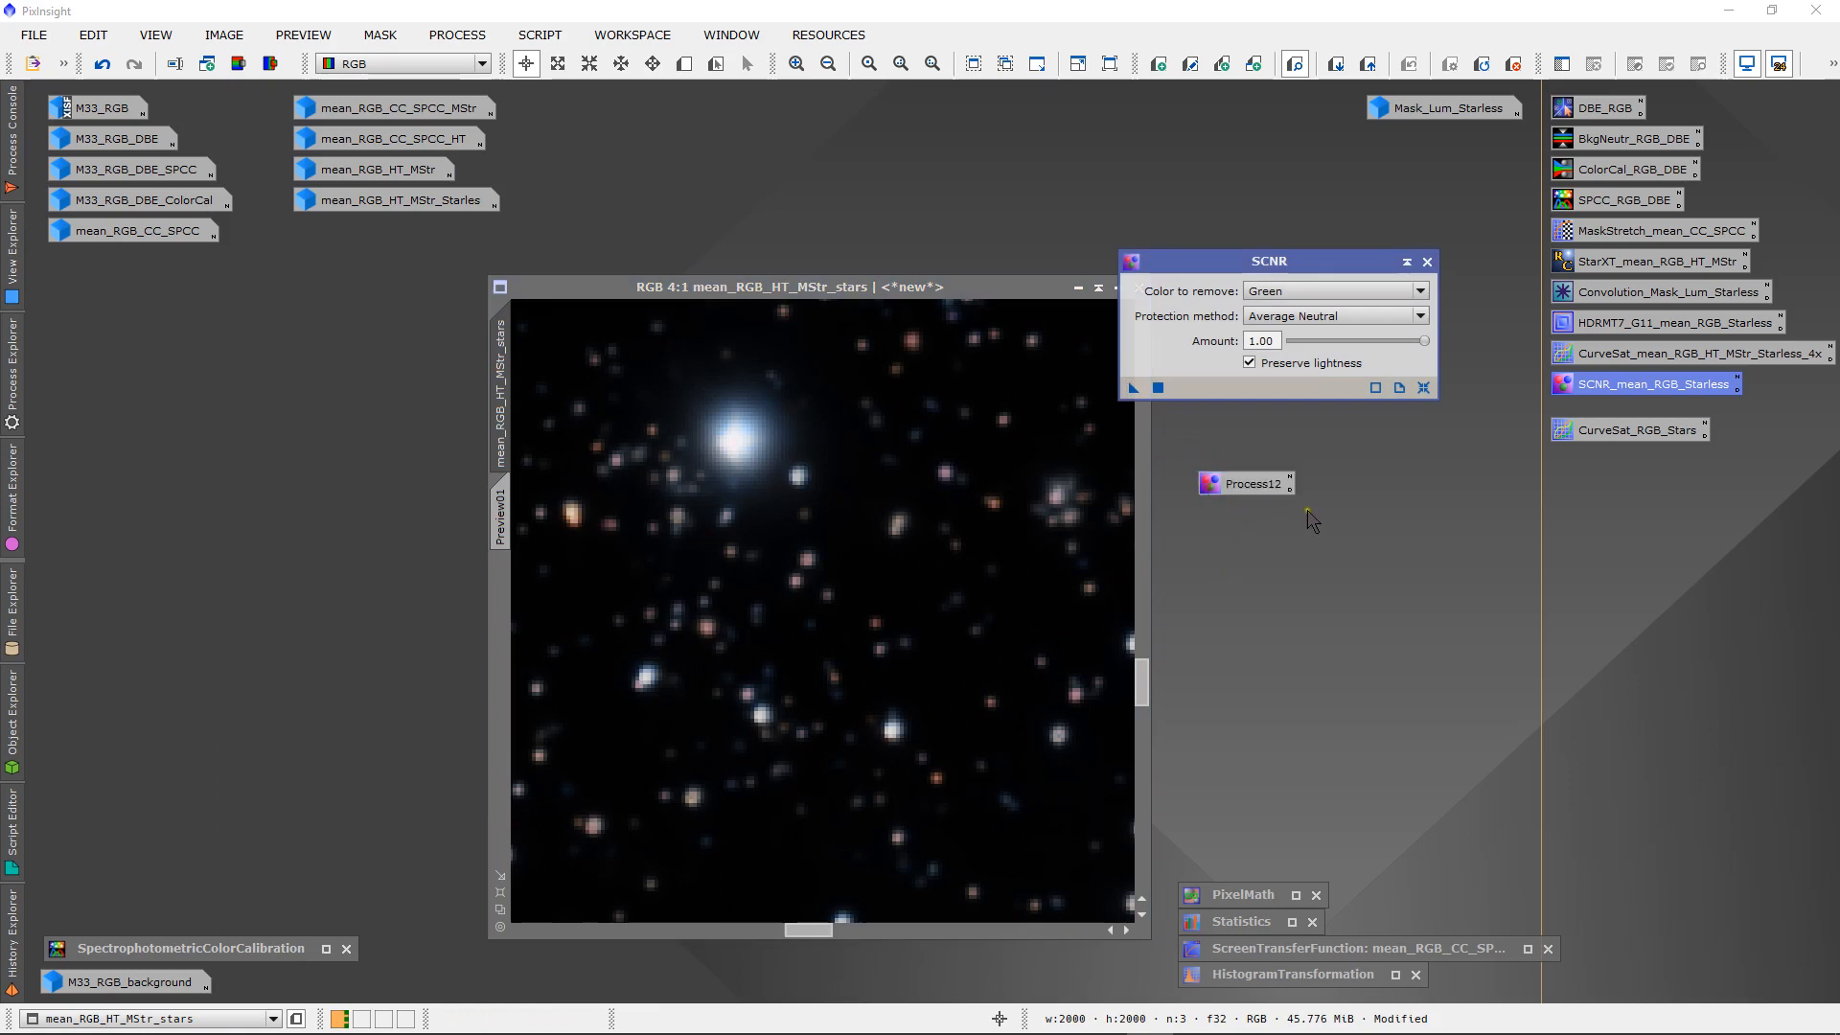
click(1290, 484)
text(SCNR)
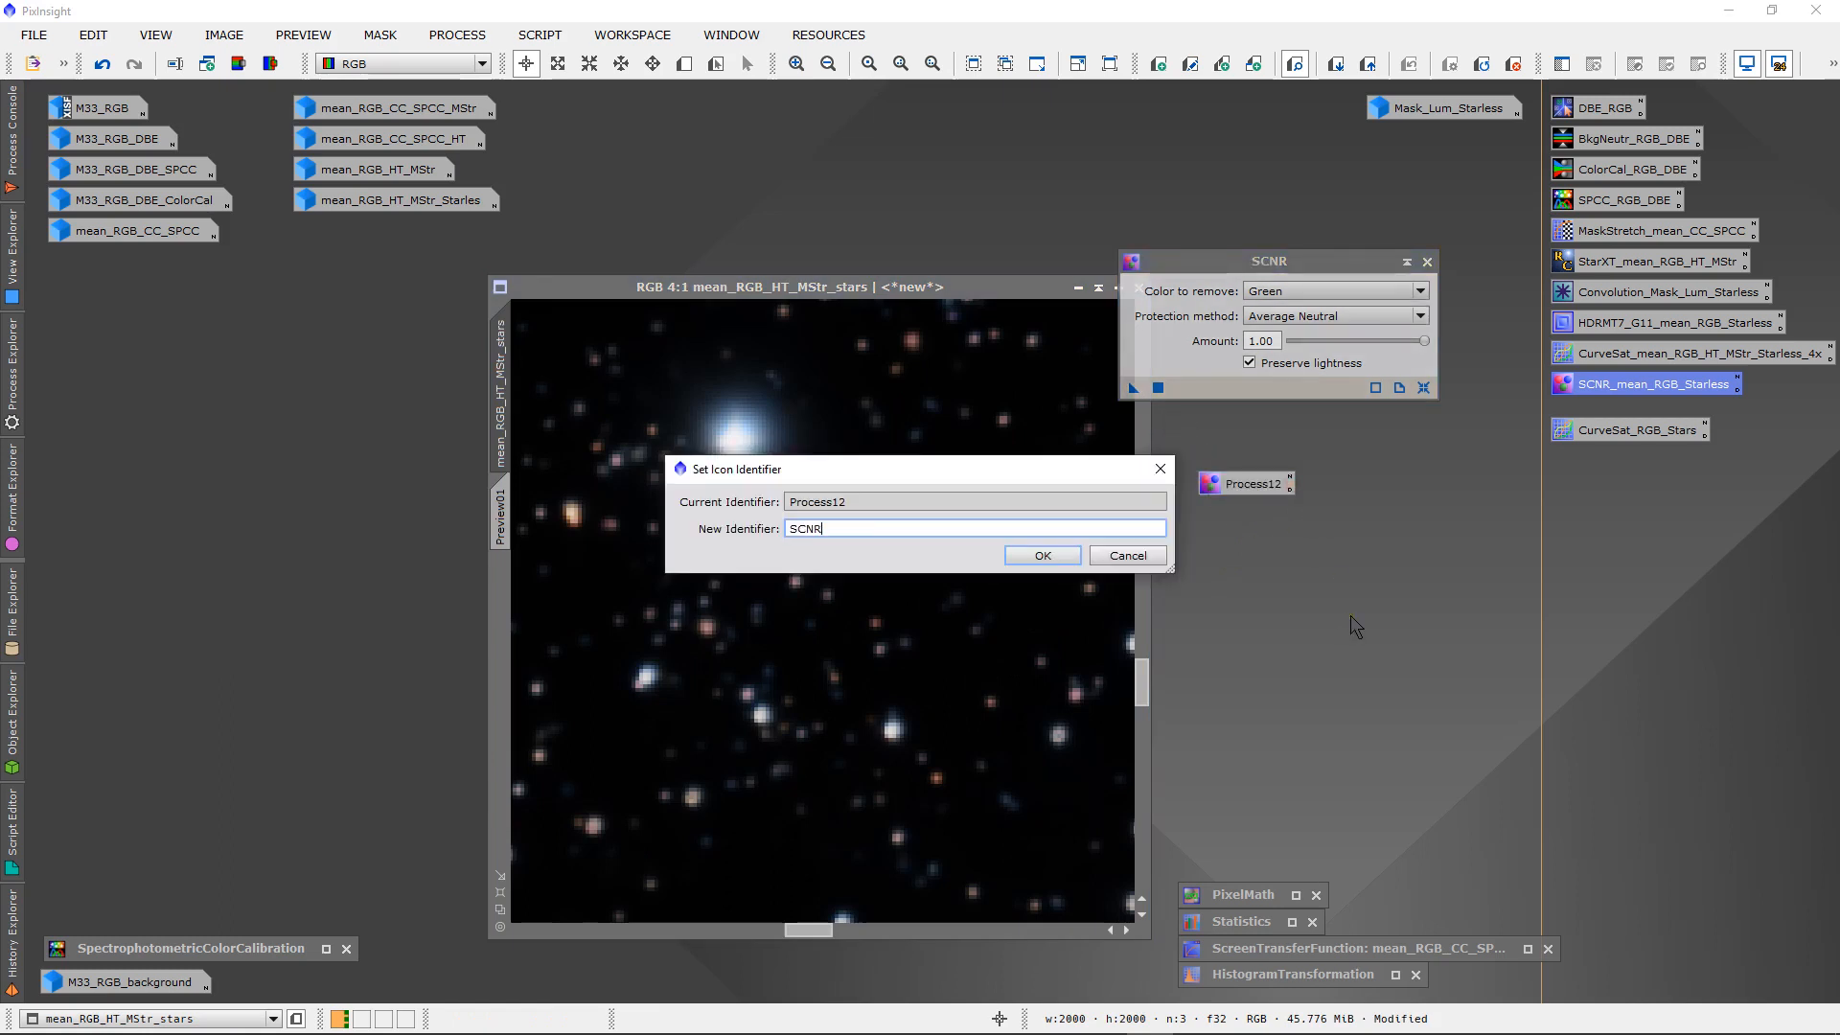
text(_R)
key(Return)
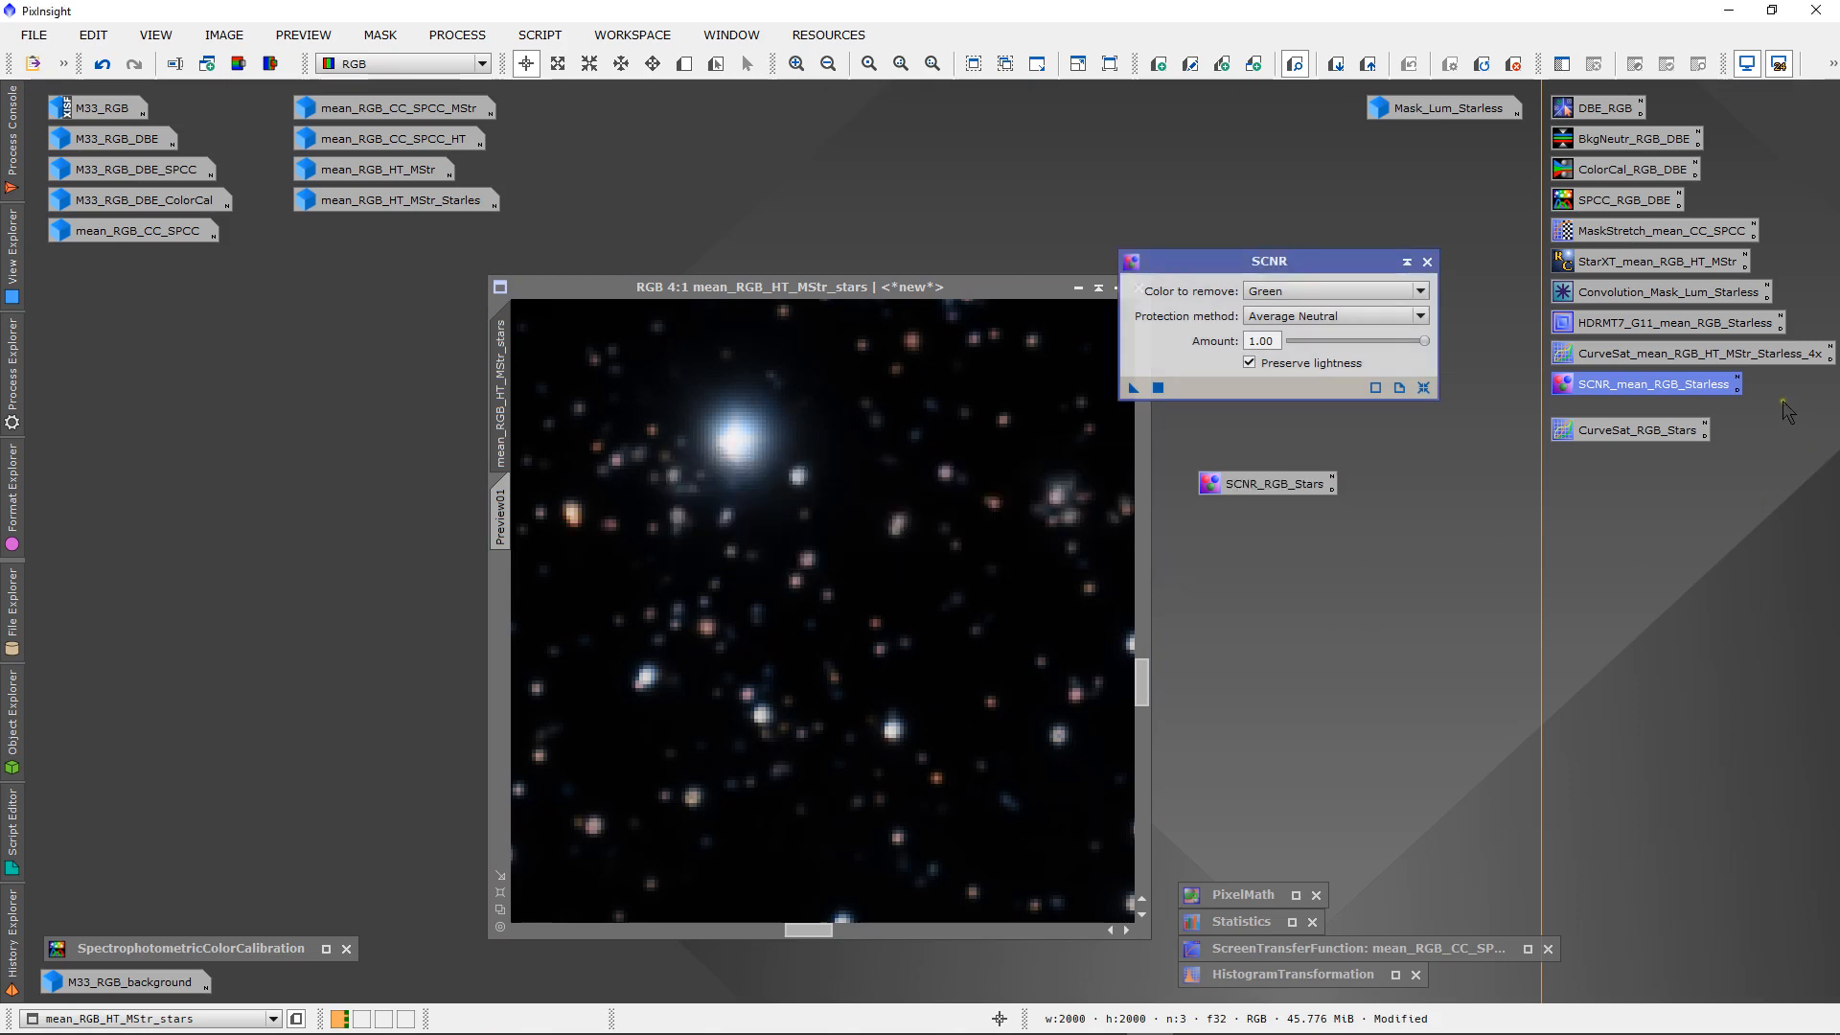
- Close SCNR and place the SCNR_RGB_Stars process icon directly below CurveSat_RGB_Stars
click(1757, 392)
click(1426, 262)
drag(1266, 484, 1620, 468)
click(1614, 560)
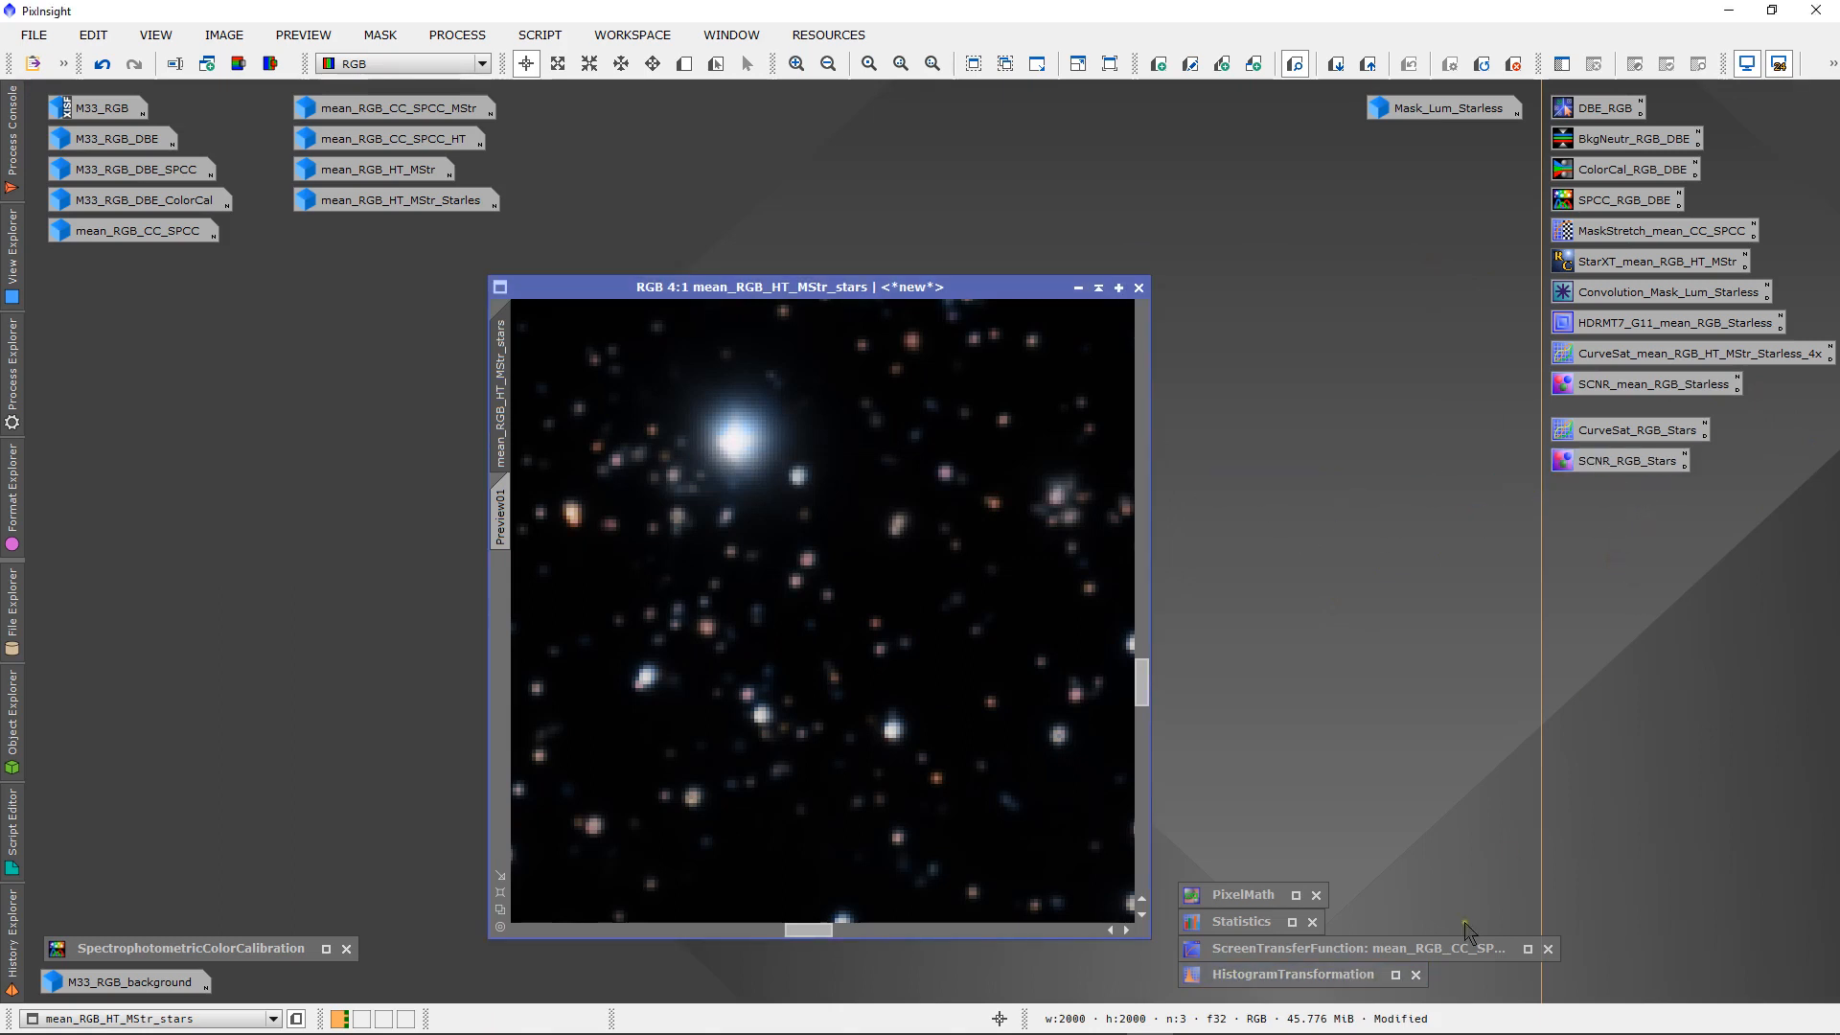
- Delete Preview01 from the mean_RGB_HT_MStr_stars image and minimize the image to an icon
scroll(869, 518, down, 3)
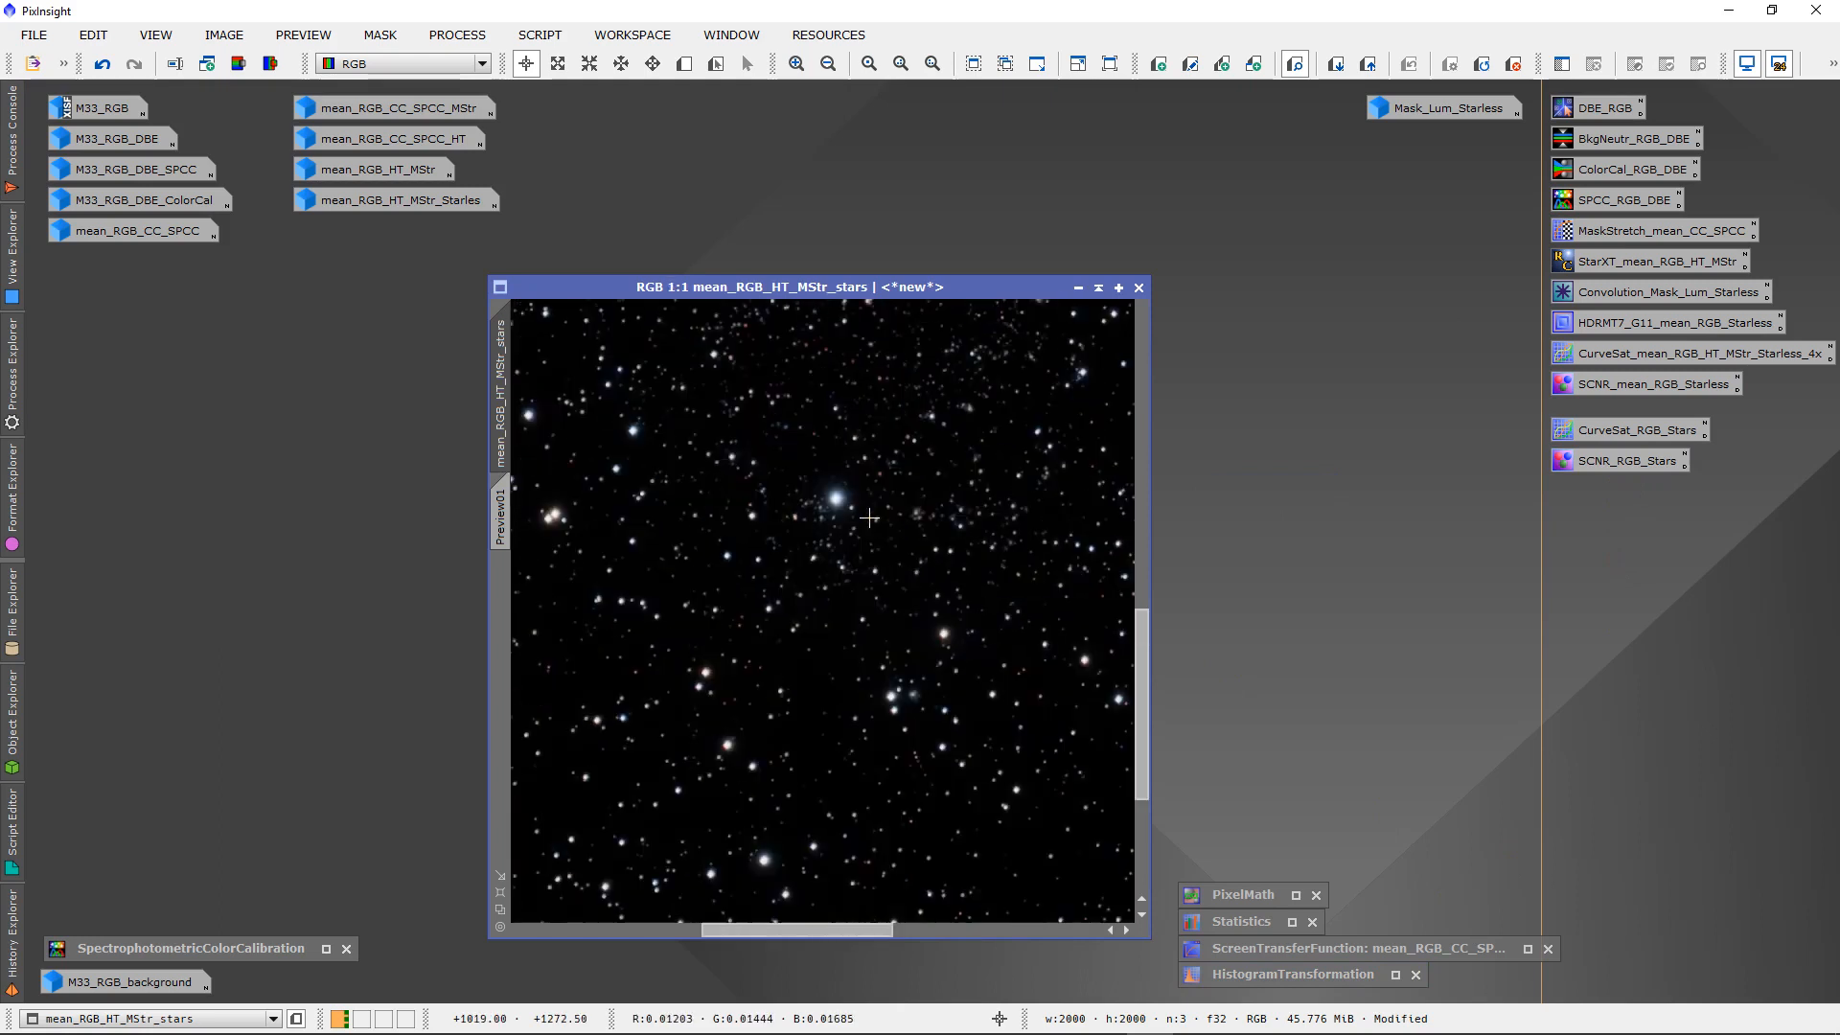
scroll(869, 517, down, 1)
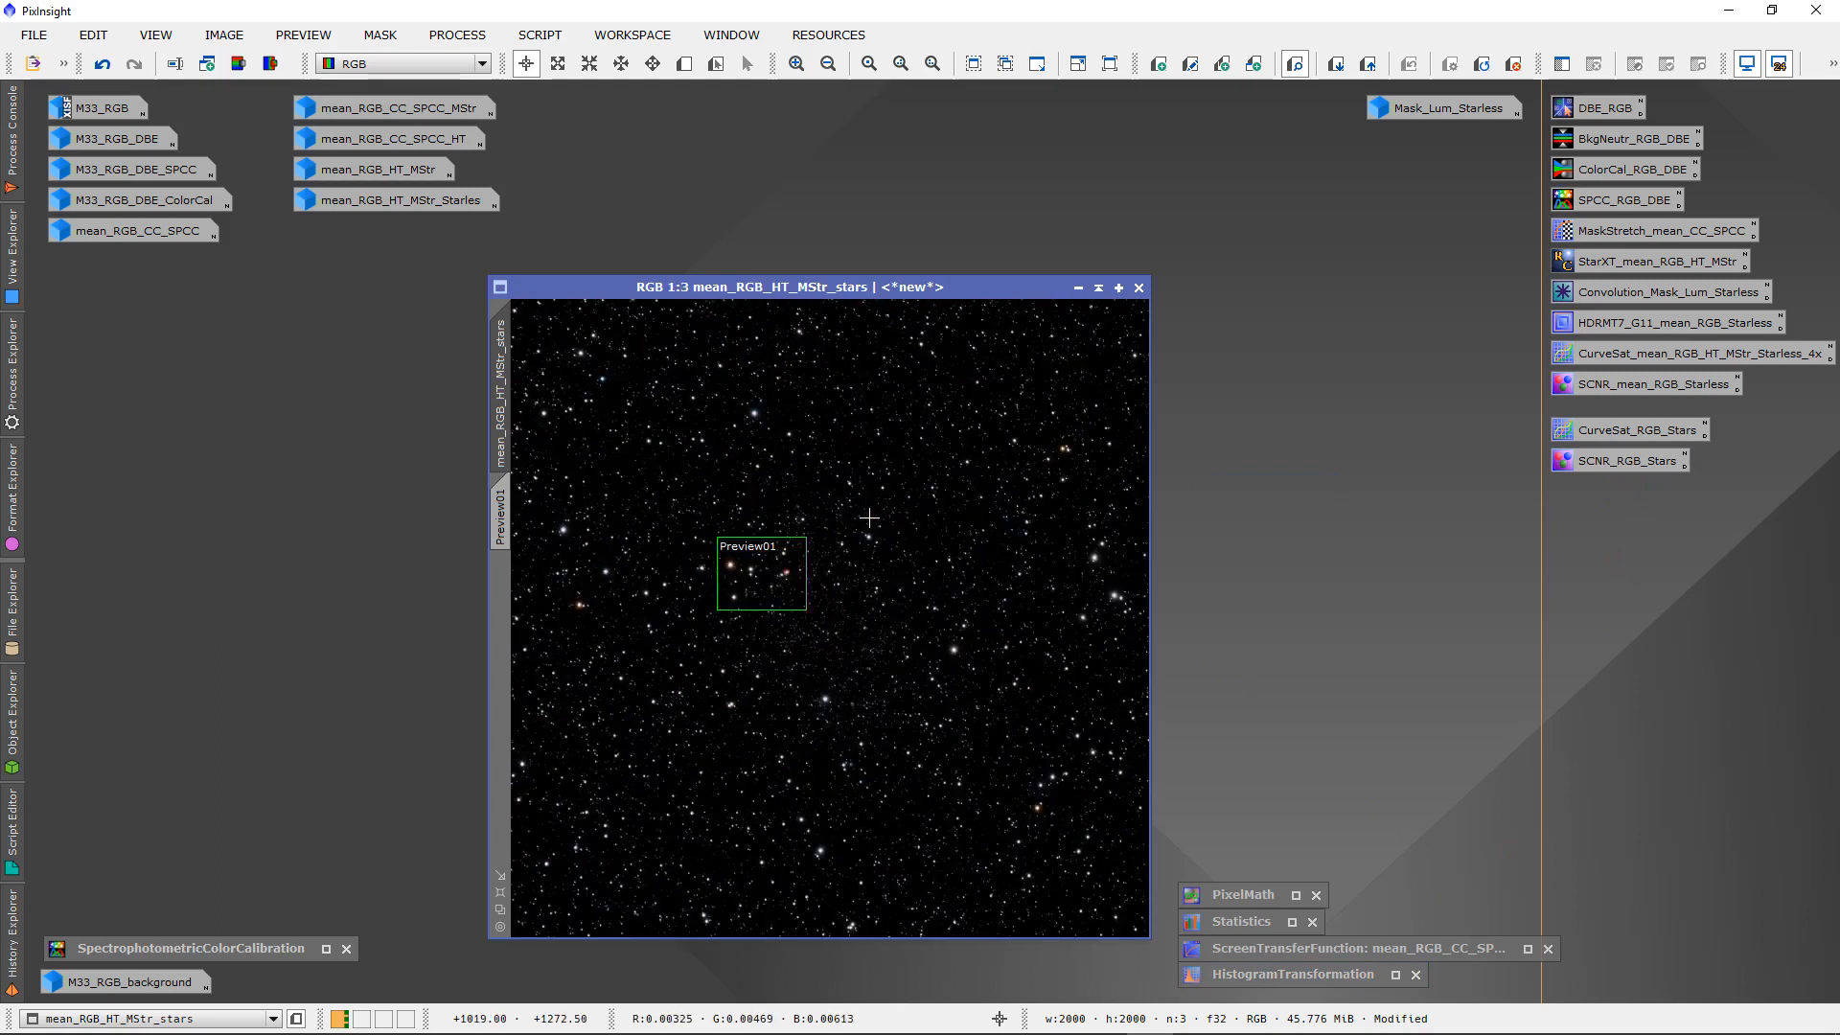
right_click(512, 507)
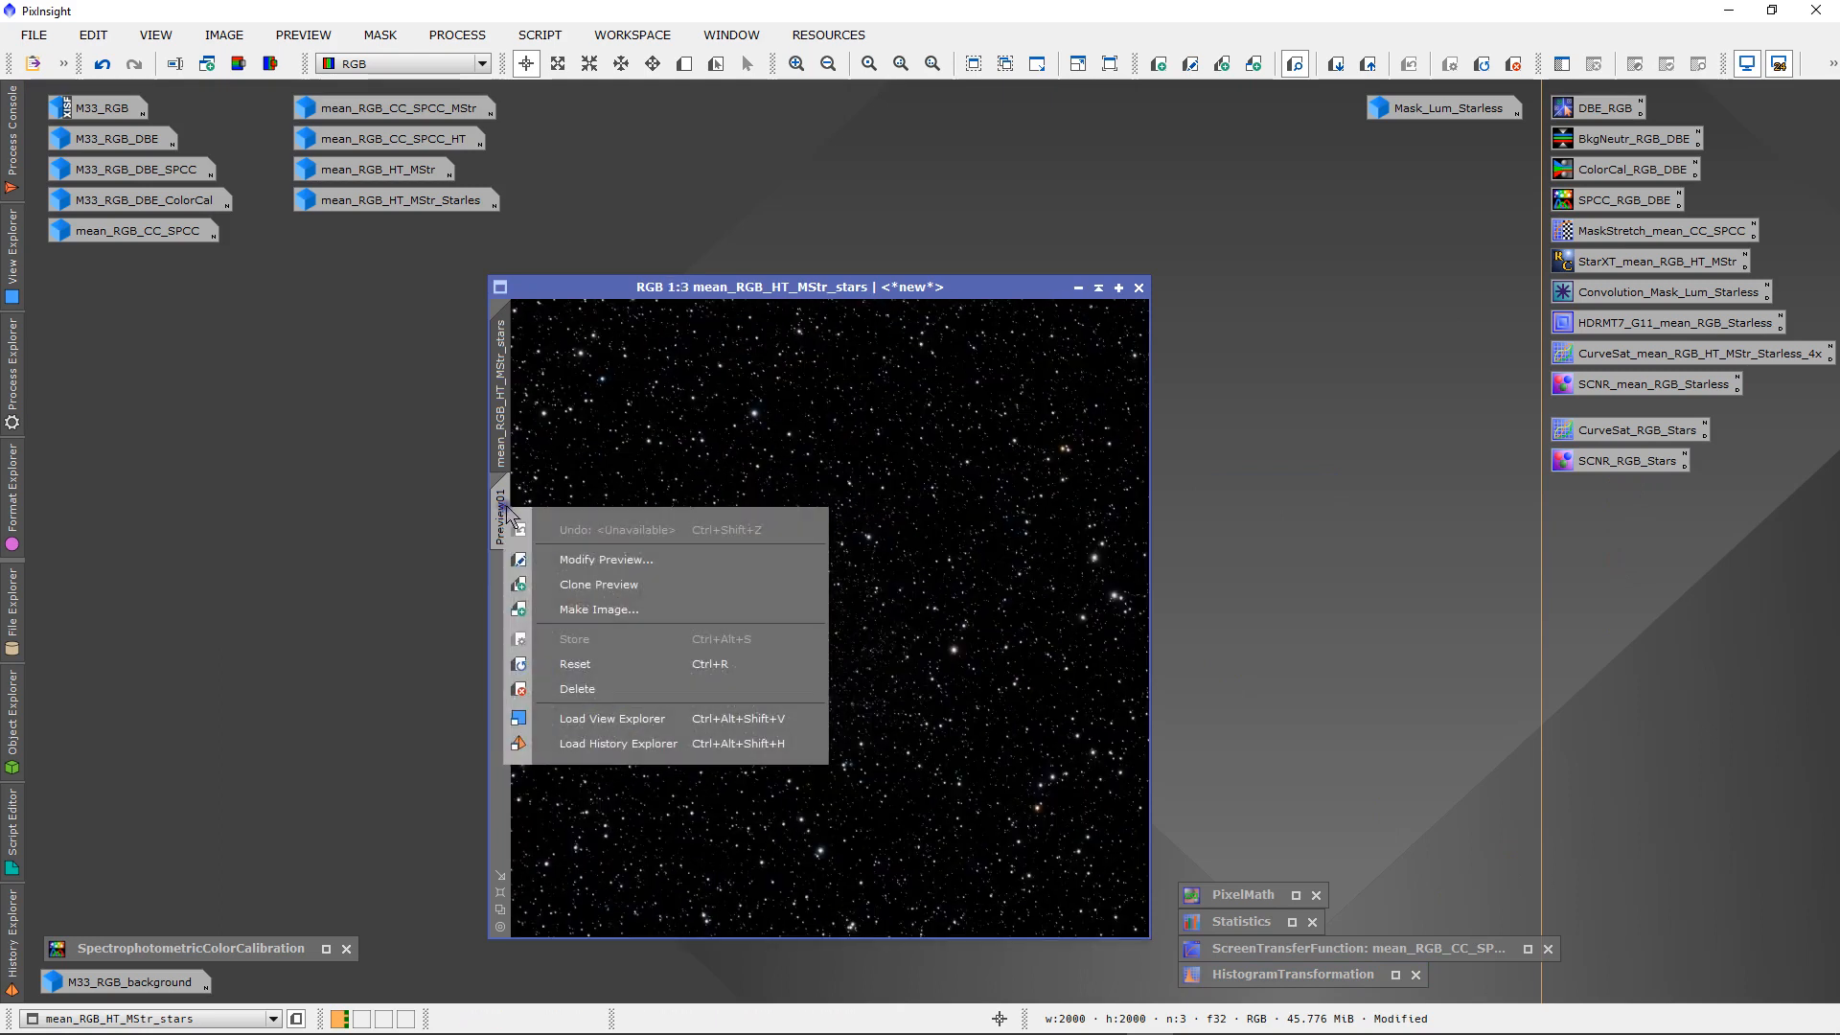
click(568, 684)
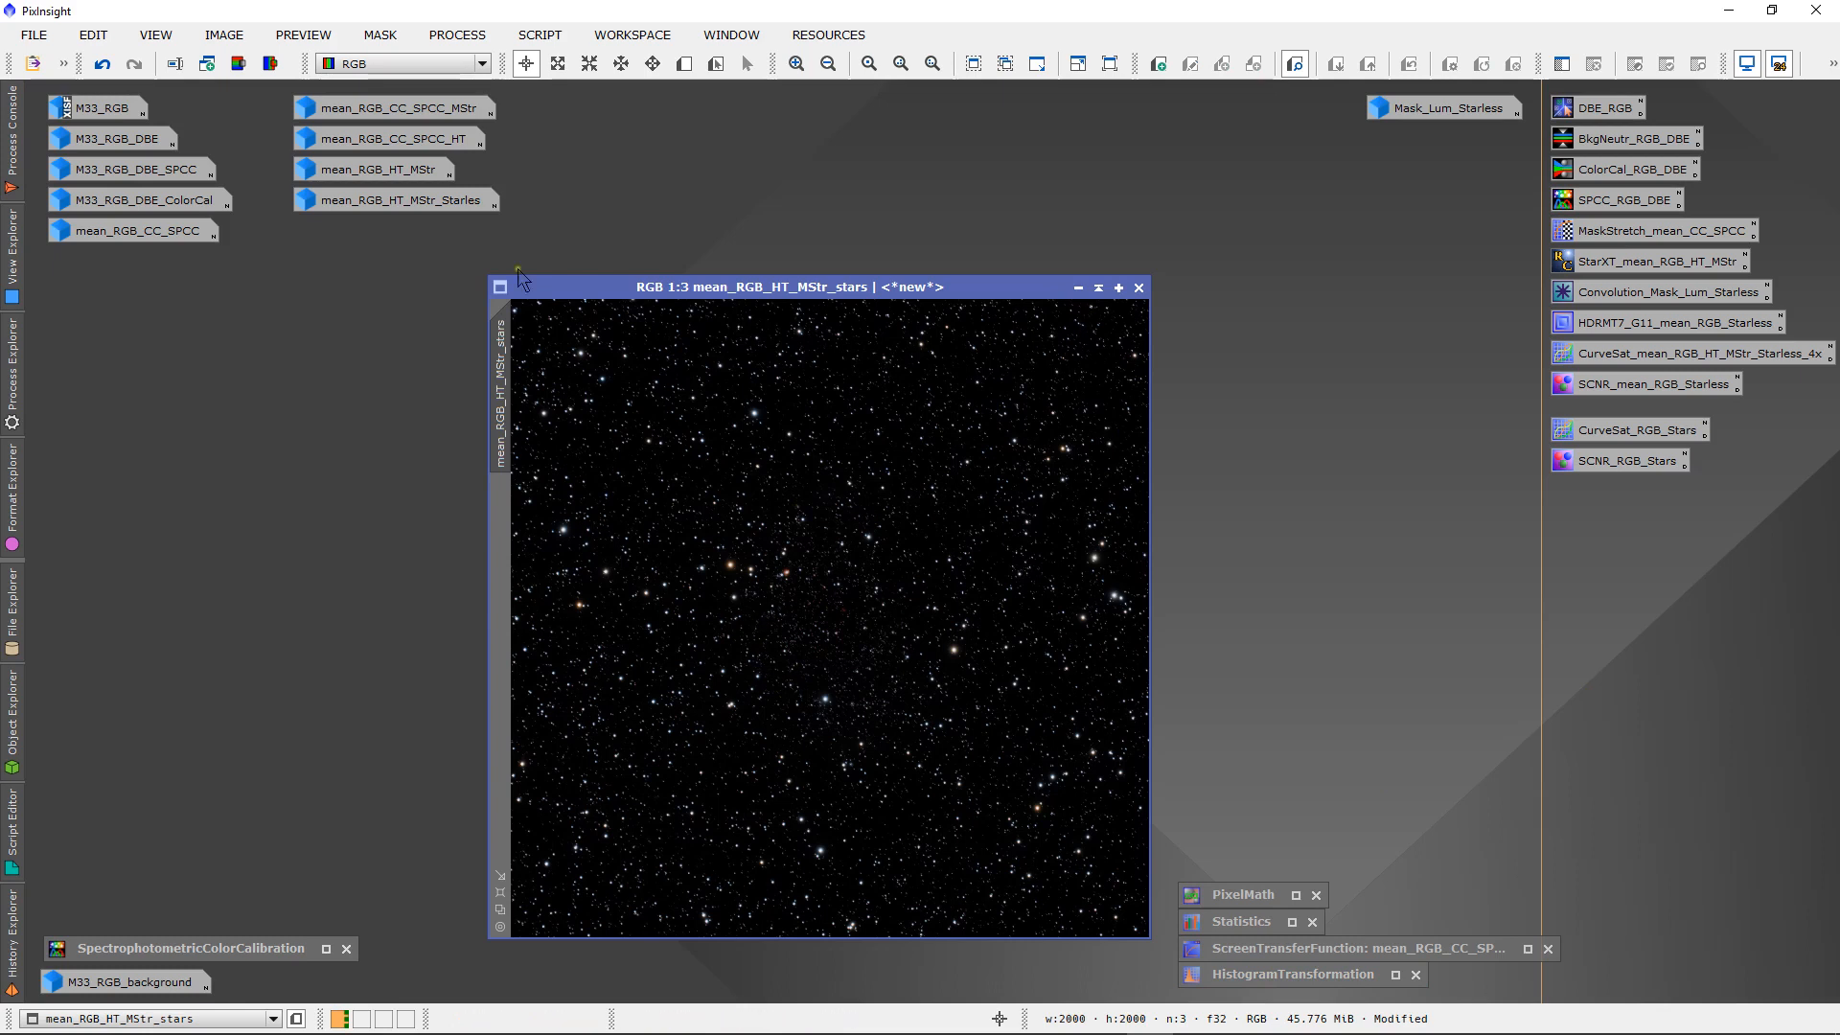
click(1077, 288)
- Open the mean_RGB_HT_MStr_Starles image, duplicate it, and minimize the original so only the clone stays open
mouse_move(455, 211)
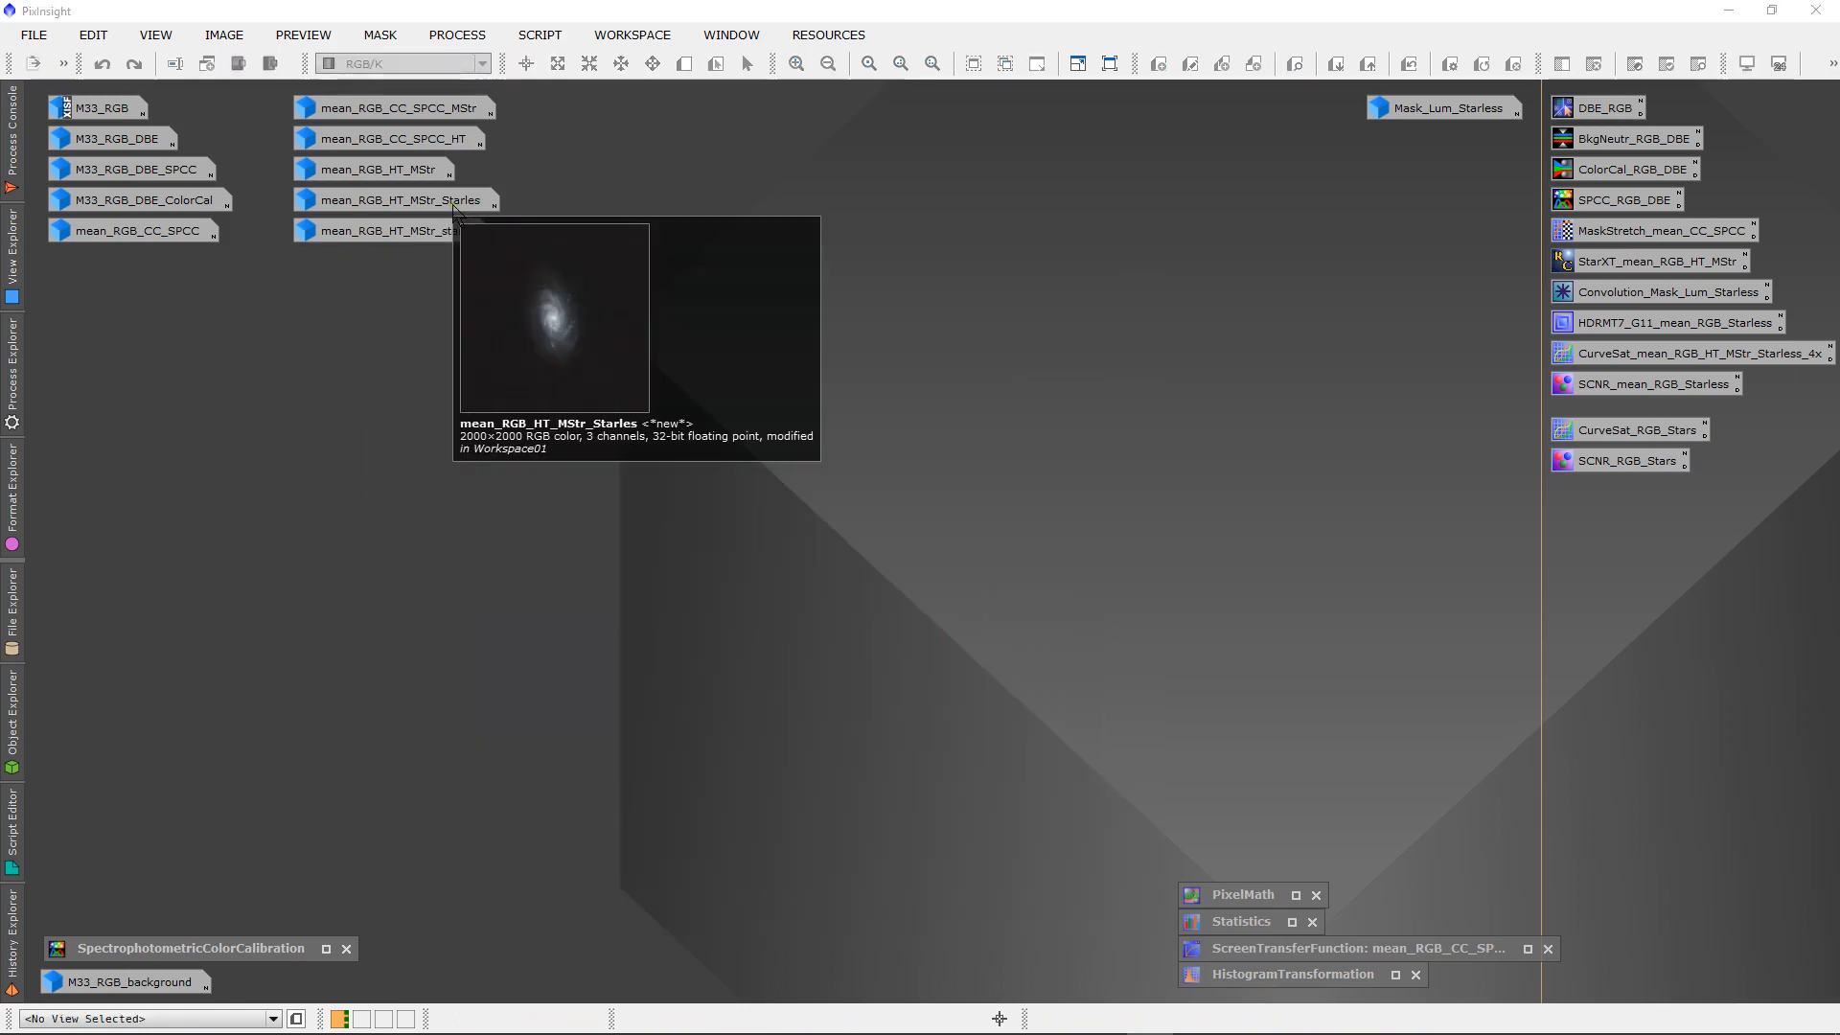
double_click(455, 204)
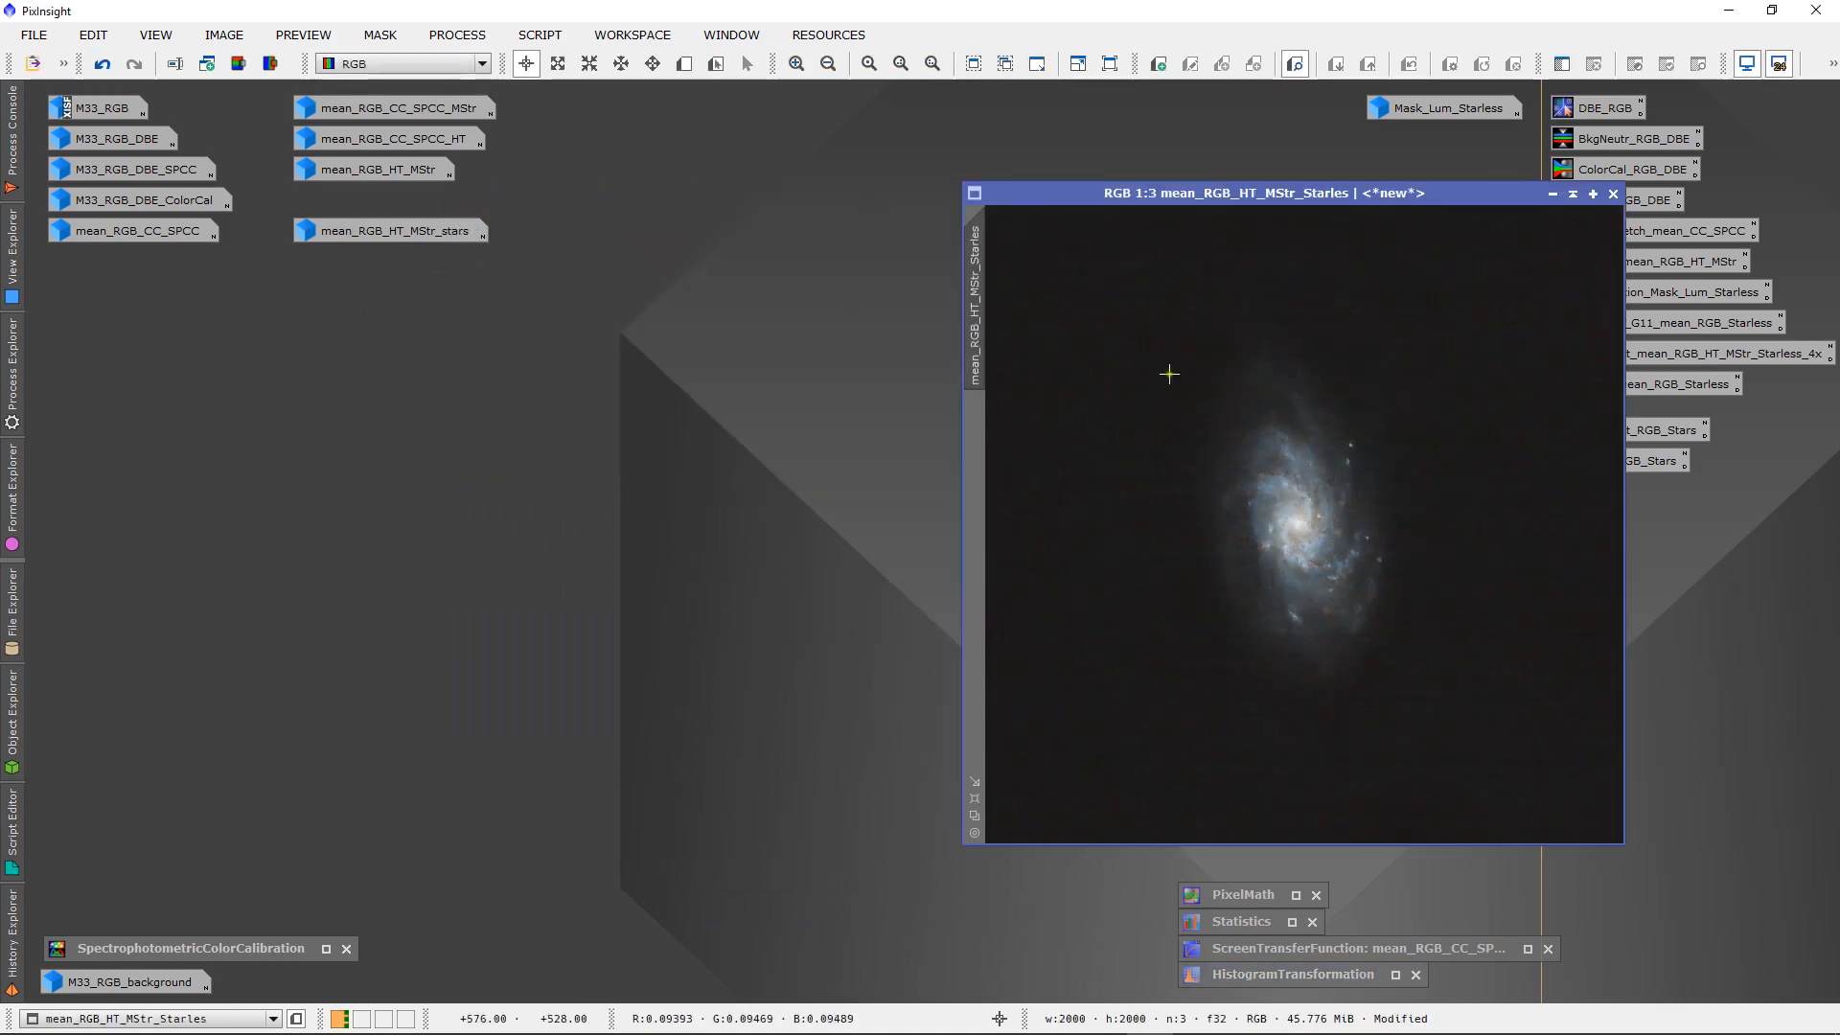
drag(1126, 192, 733, 196)
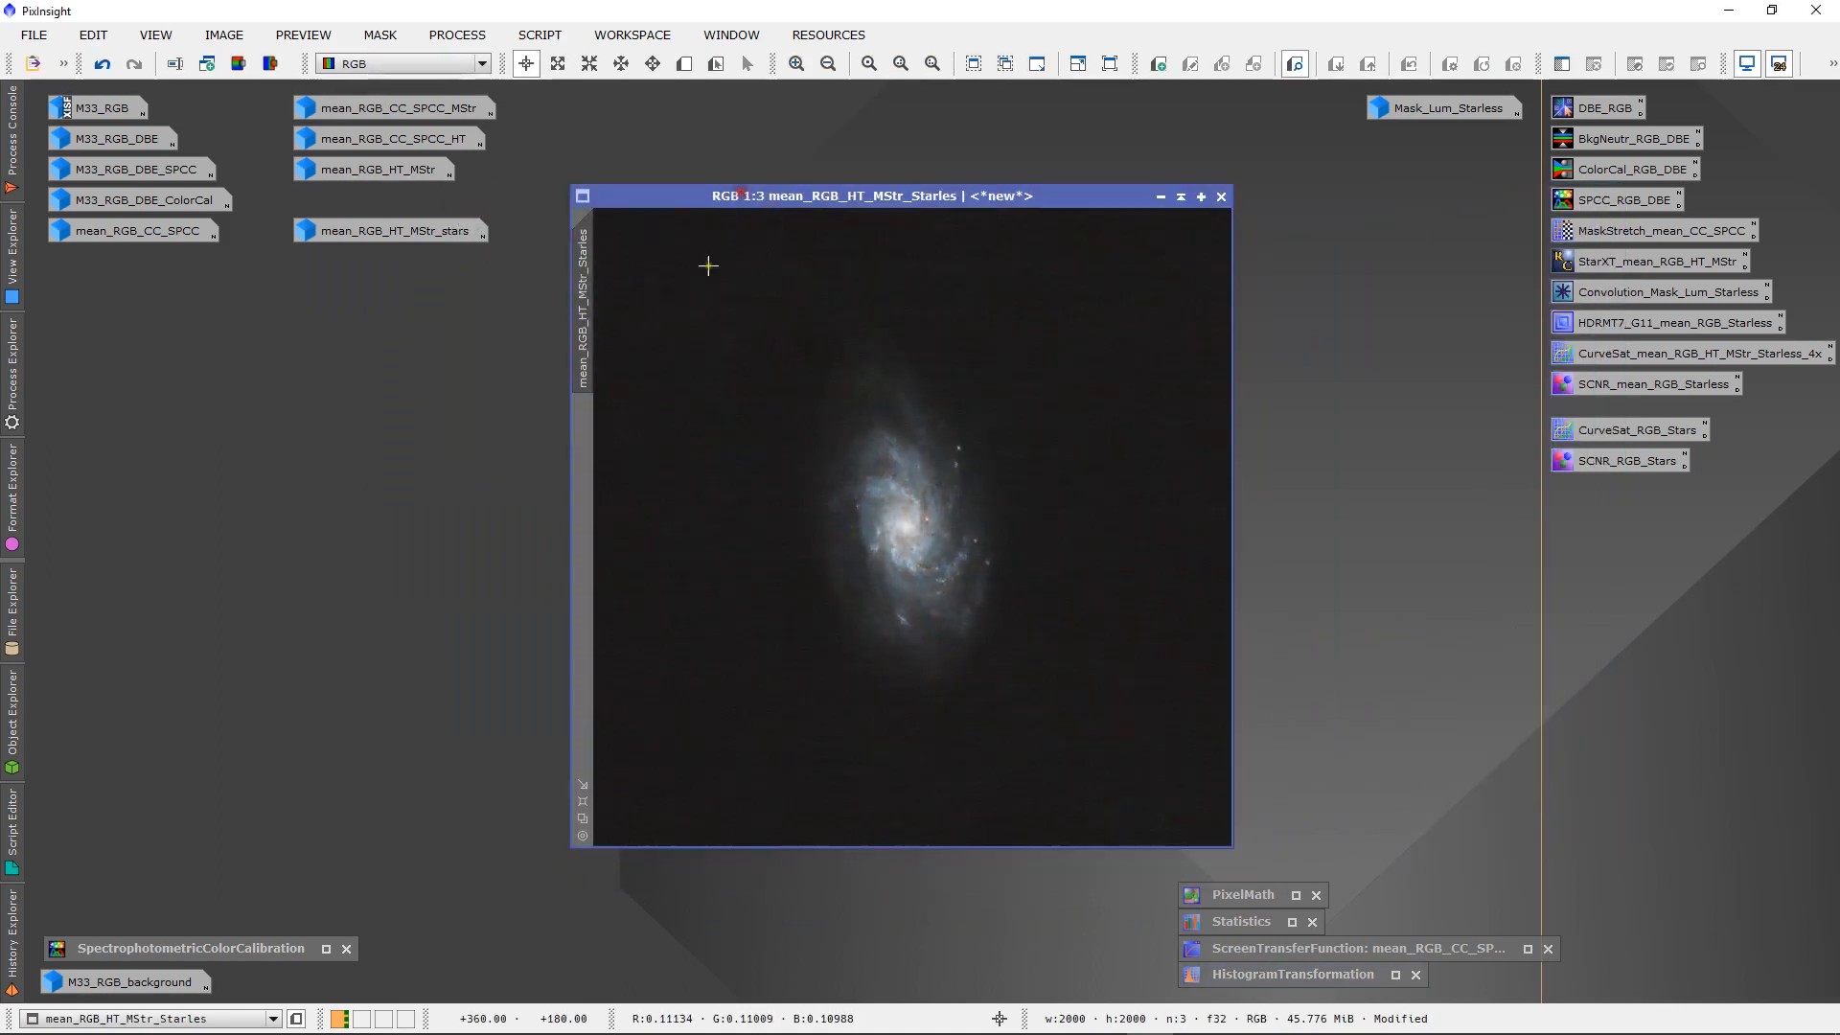
drag(593, 252, 637, 288)
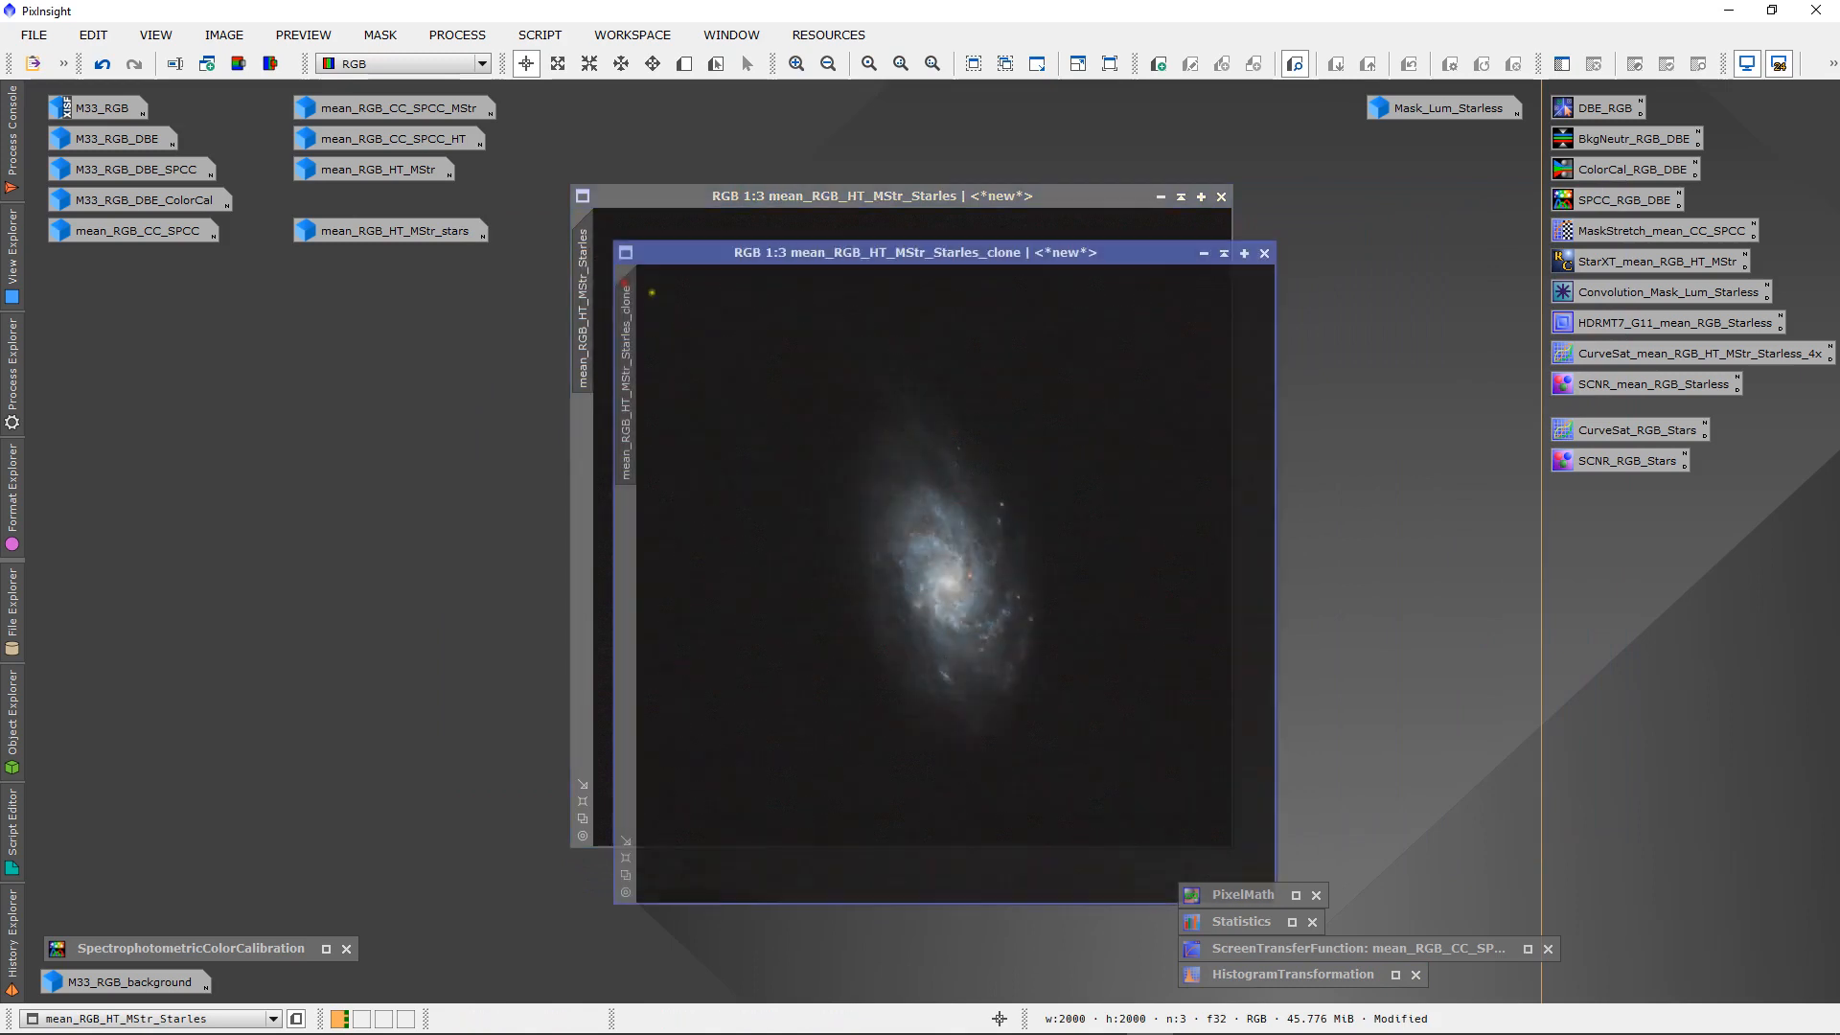
click(1160, 195)
drag(948, 257, 789, 281)
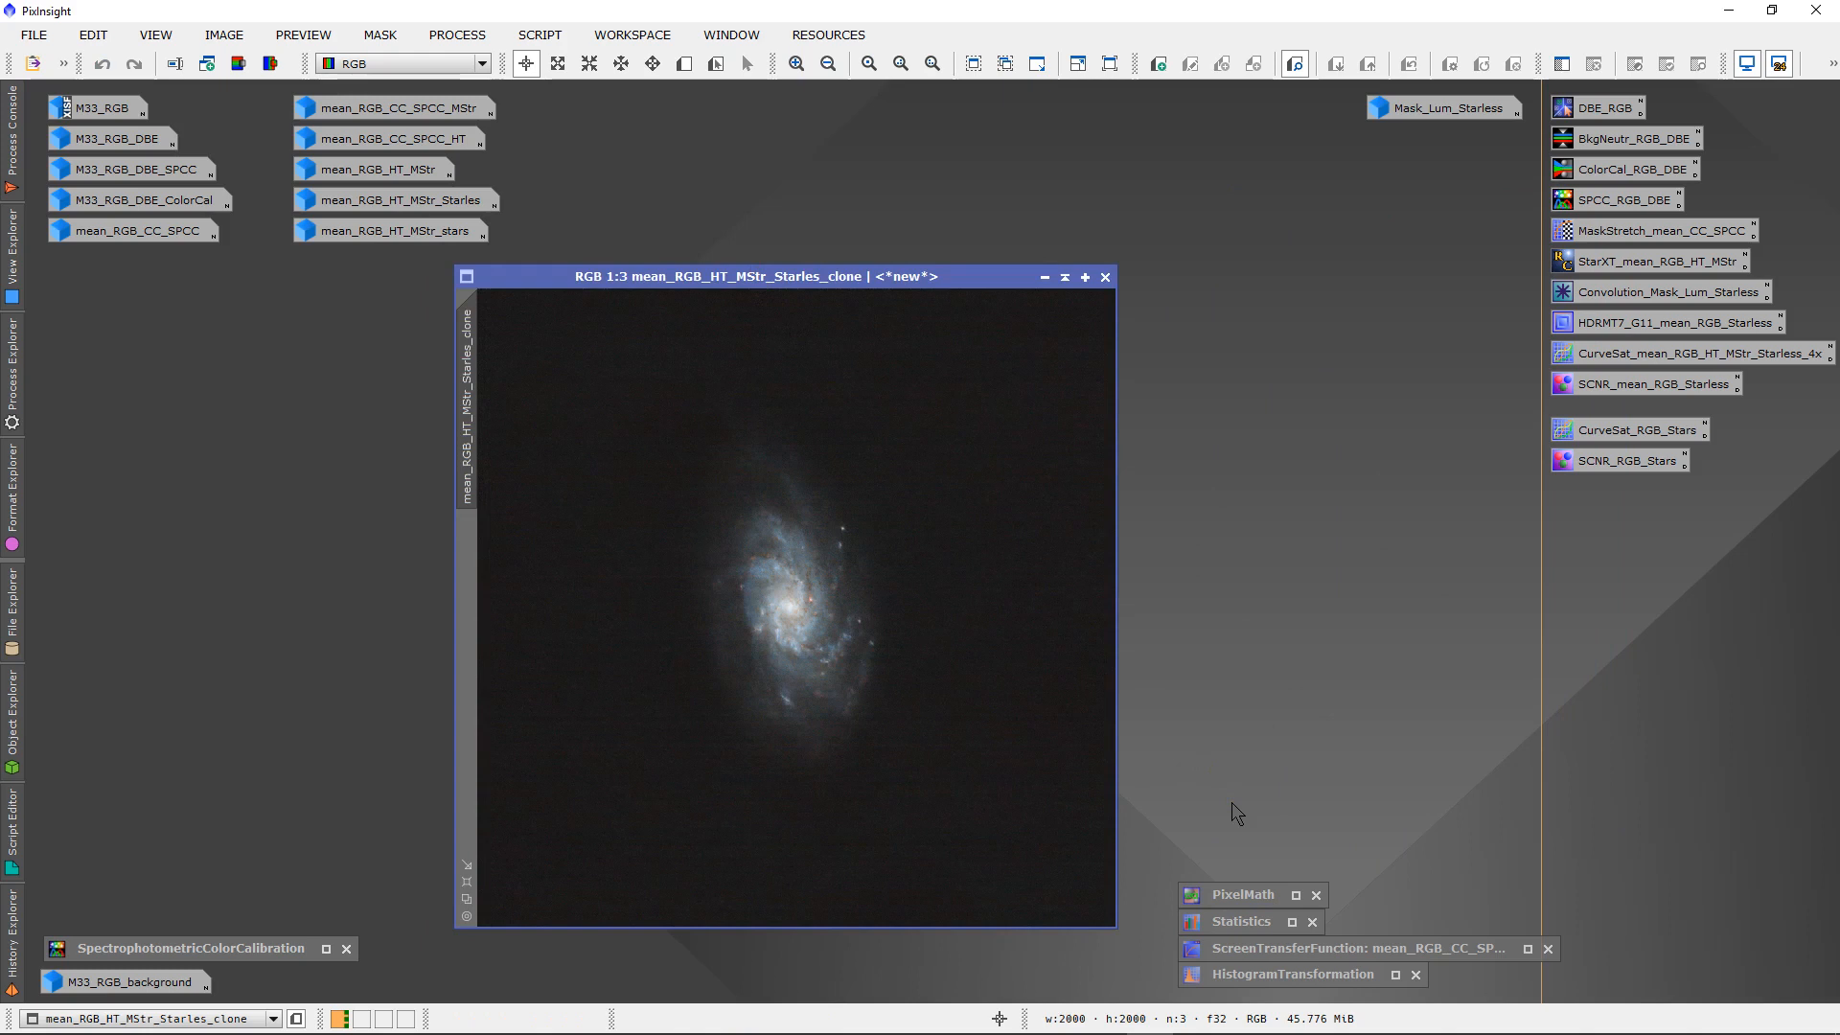
- Restore the PixelMath window, reset it to defaults, and review its destination settings
click(1296, 895)
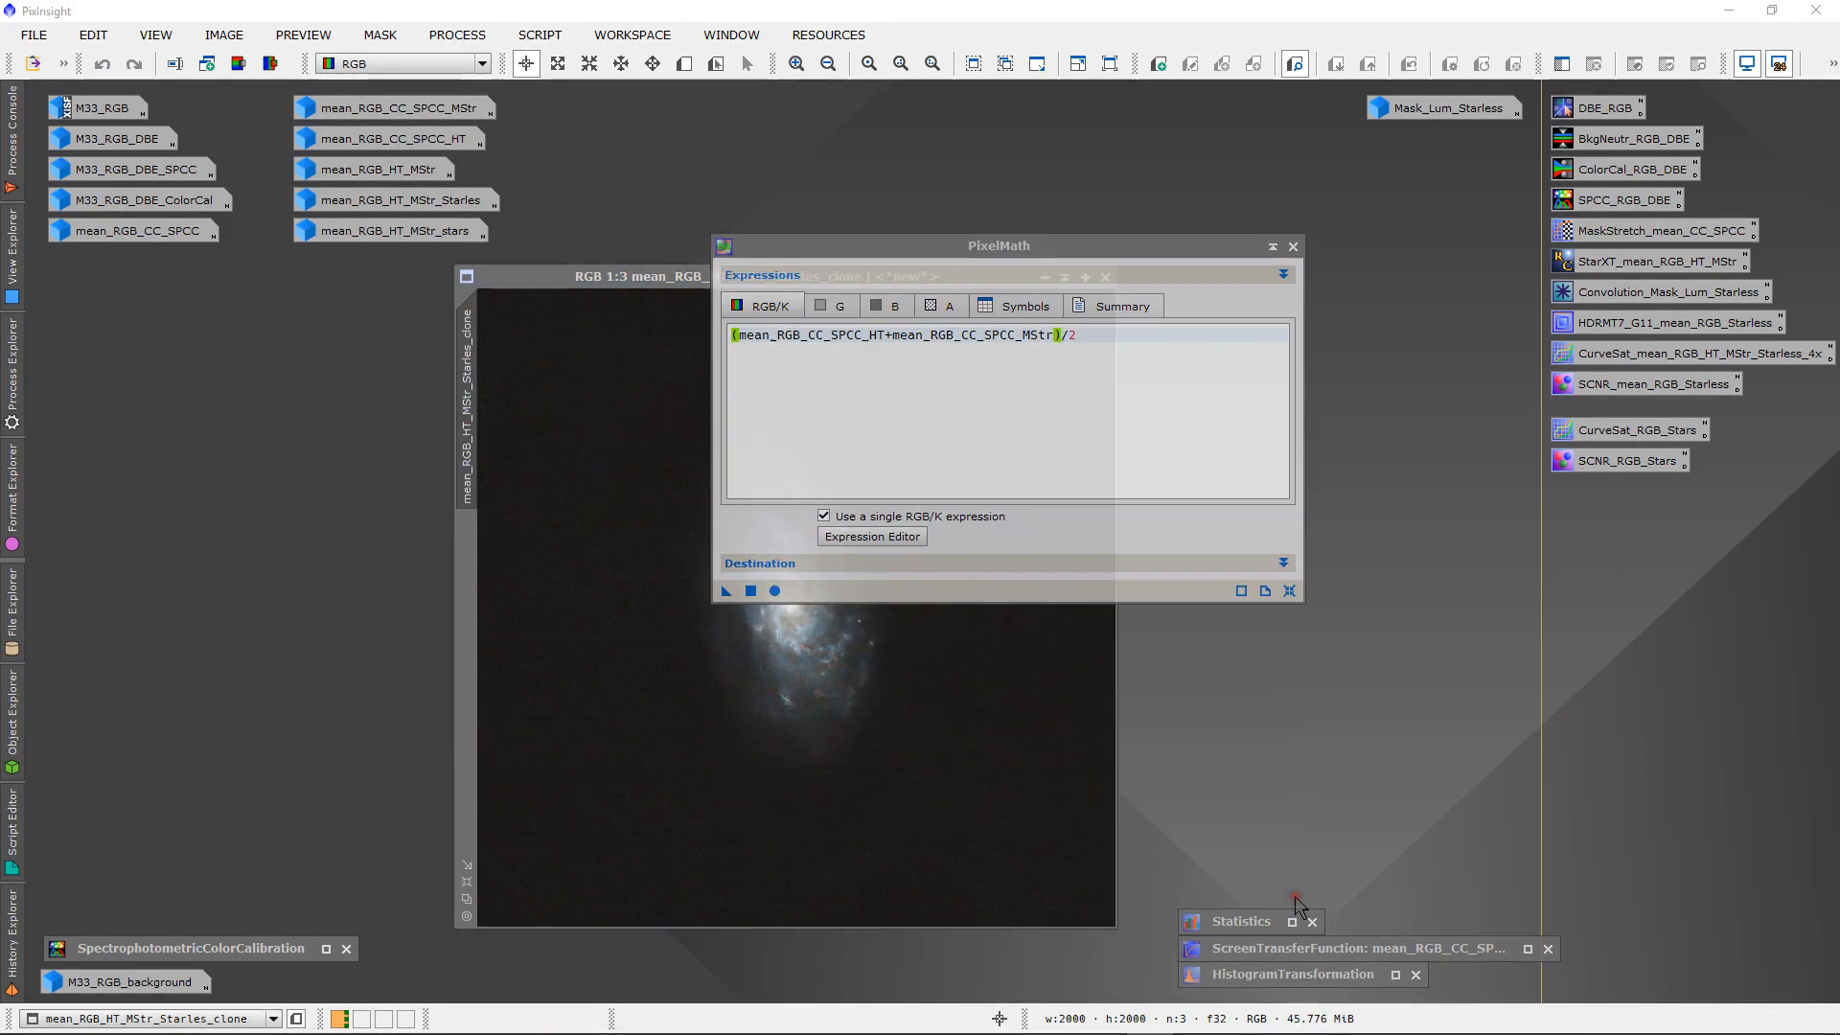
click(1289, 591)
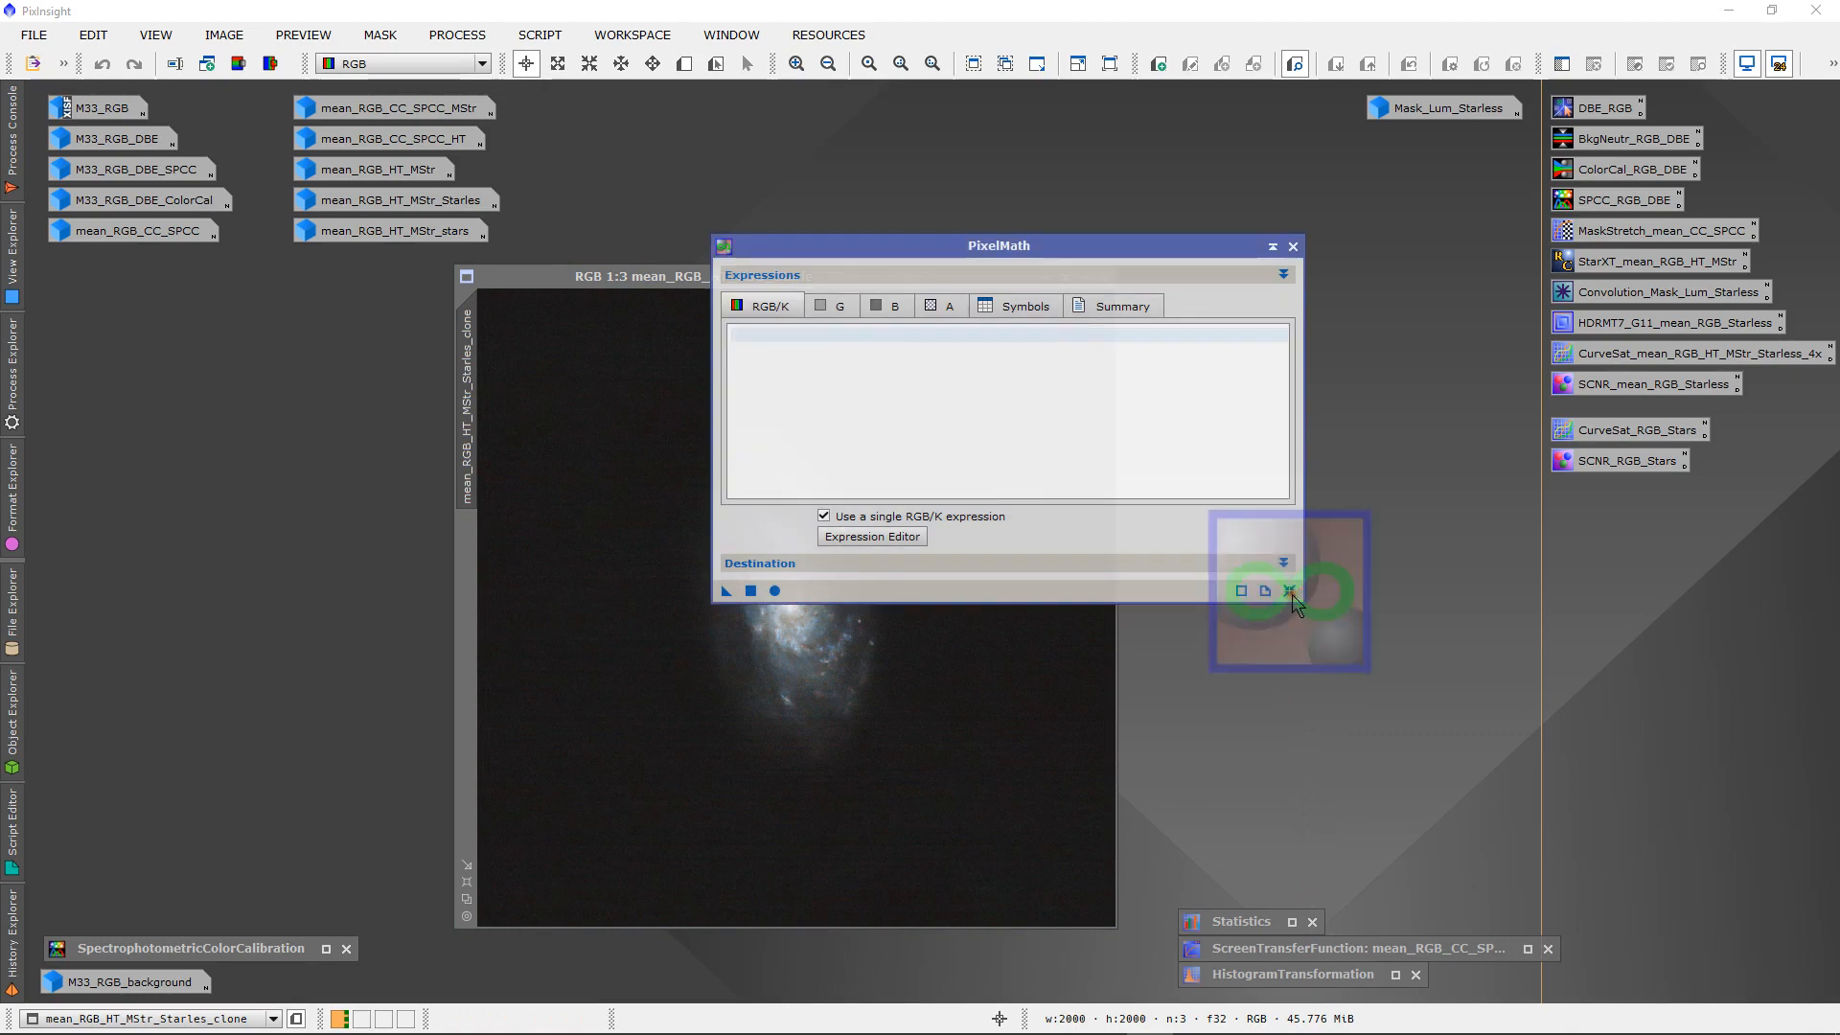
click(1188, 566)
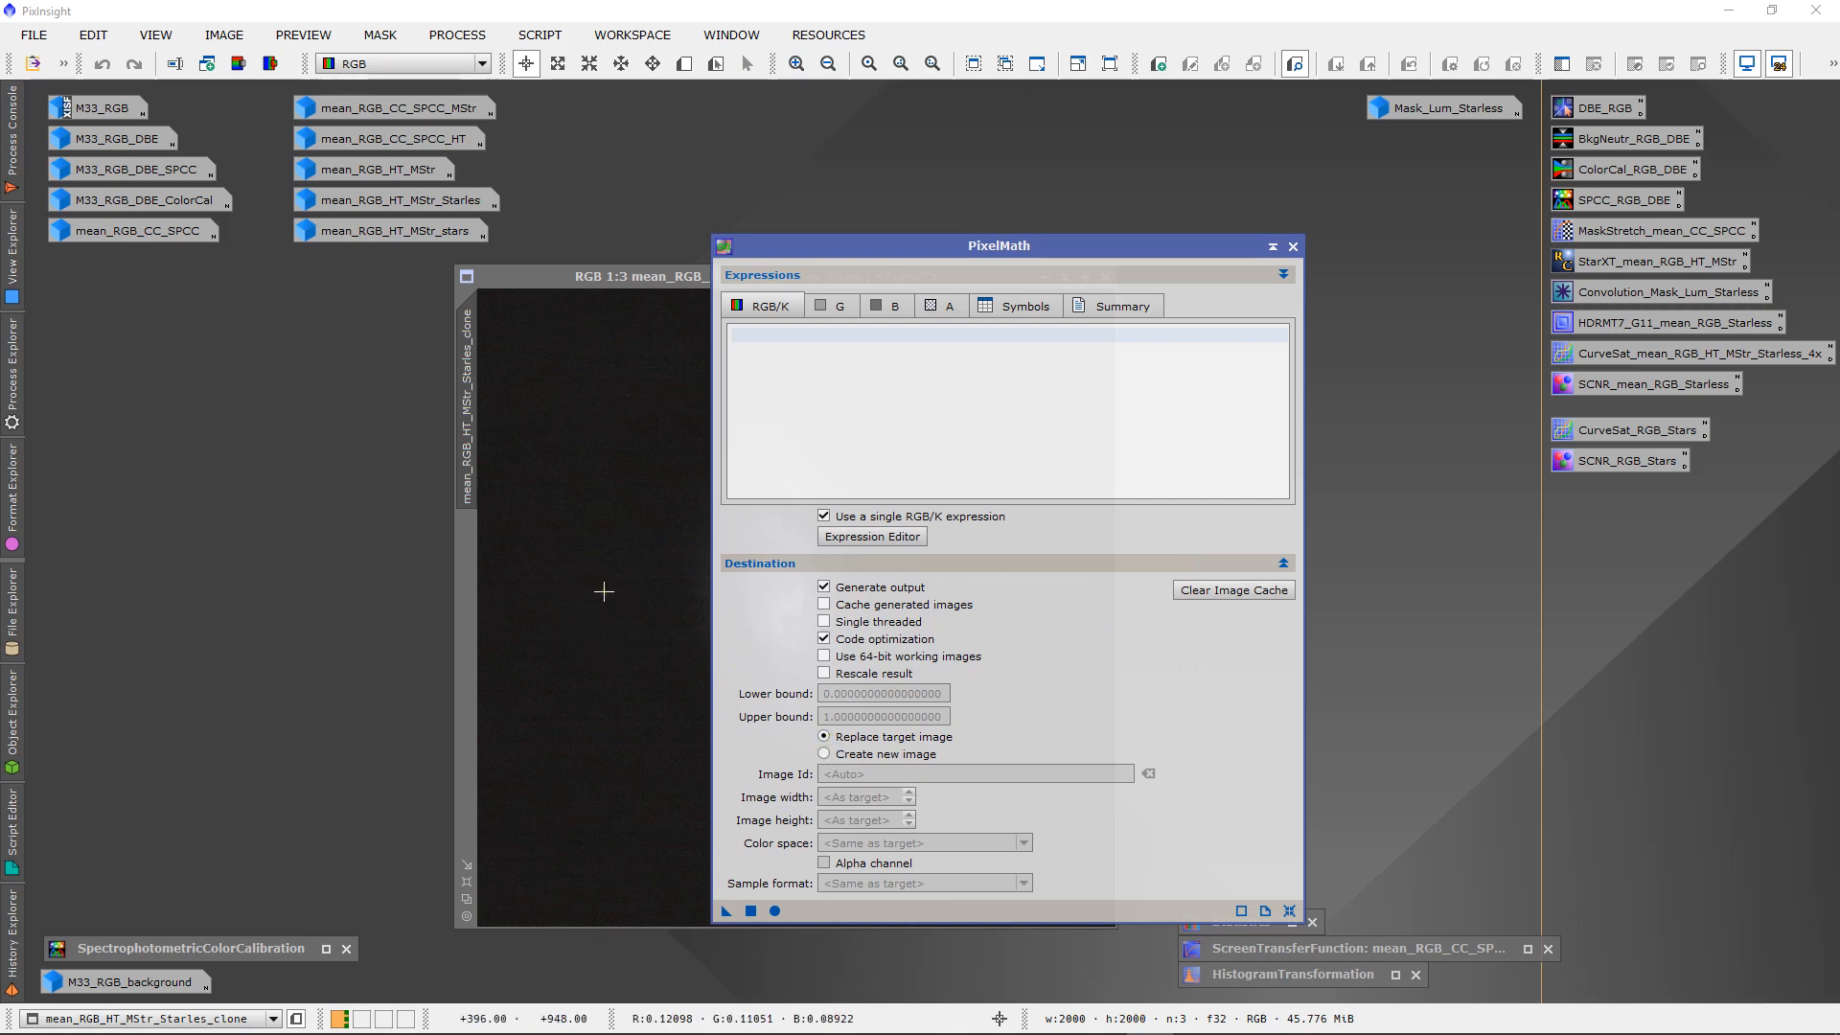
click(1148, 567)
click(874, 536)
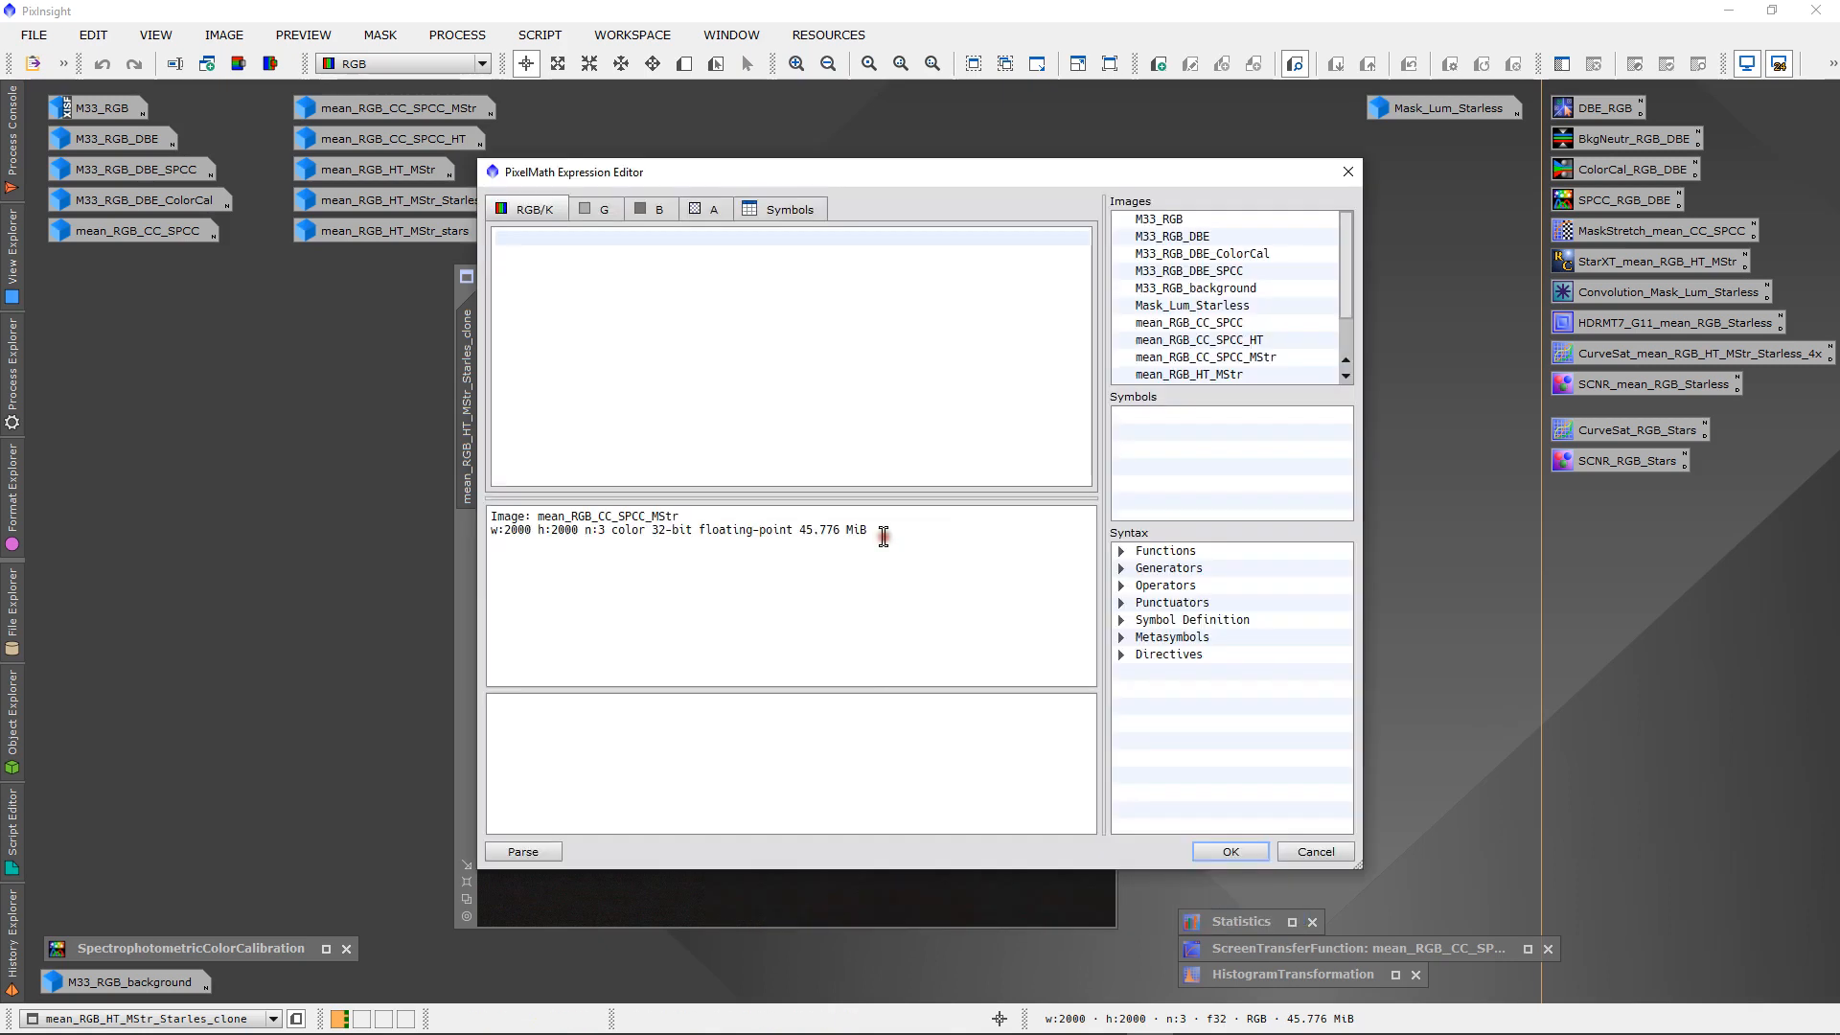
drag(875, 174, 1177, 222)
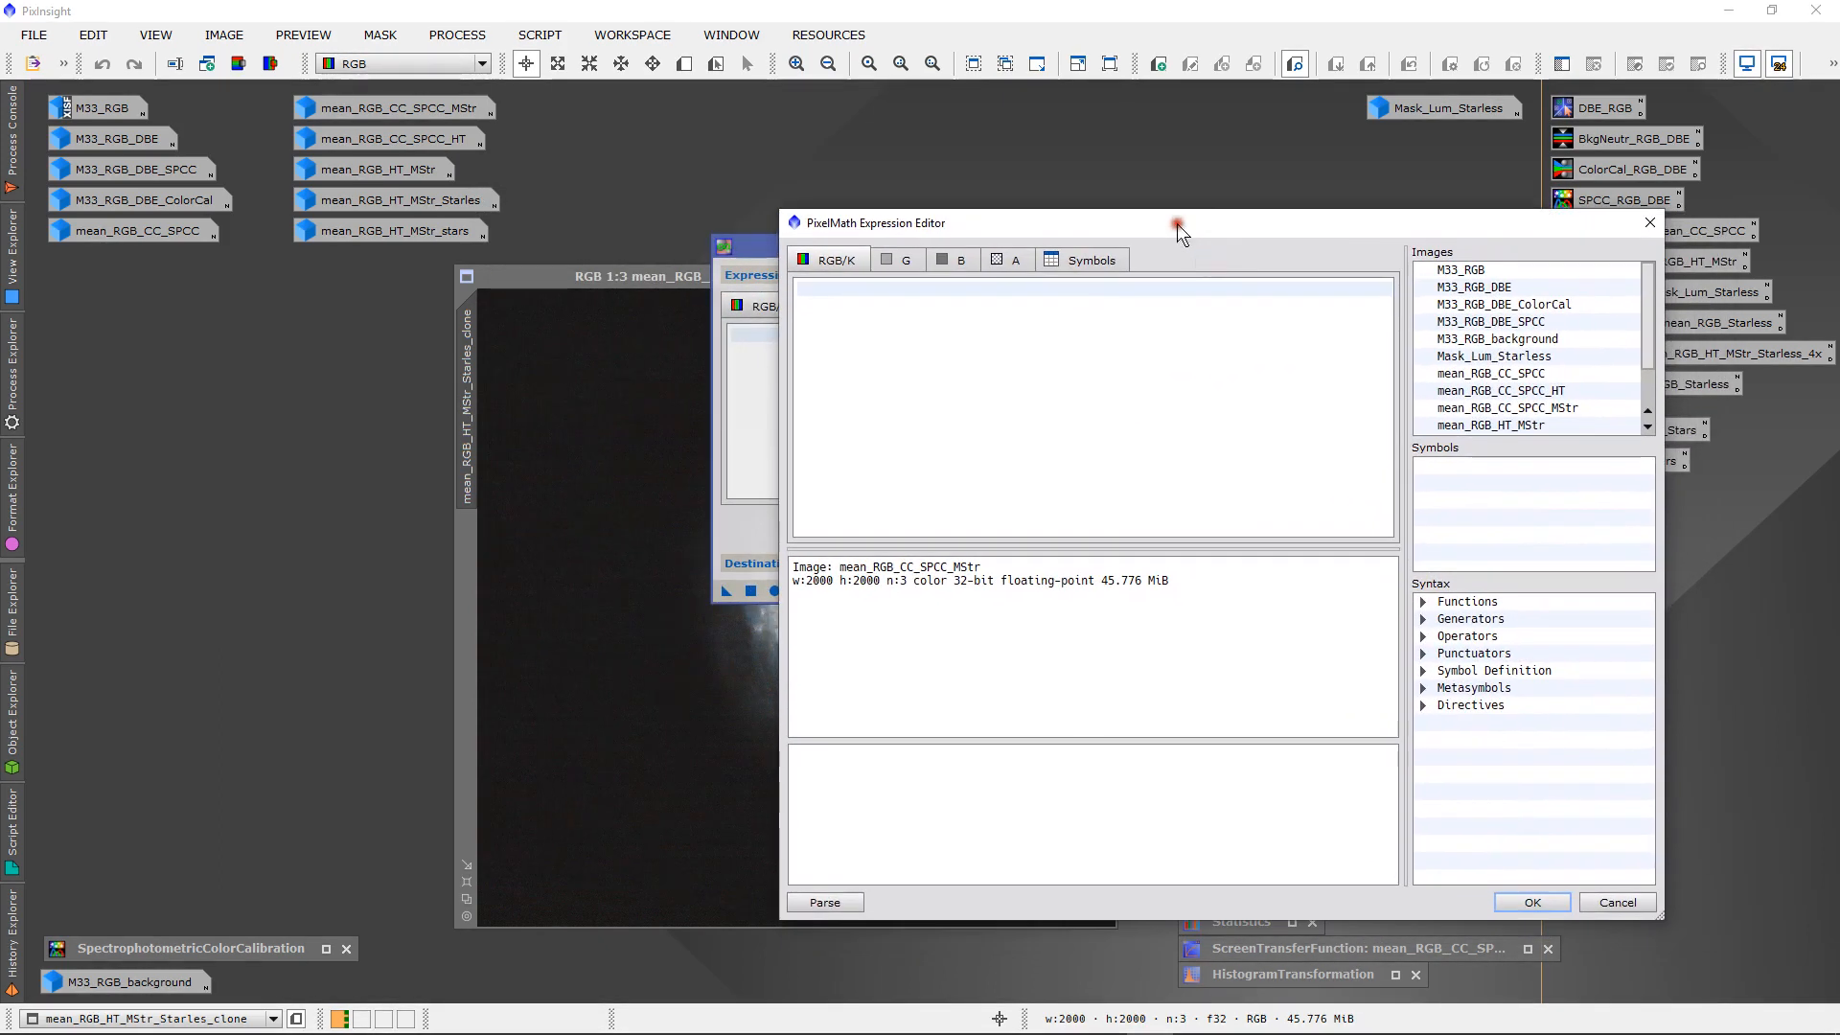
drag(939, 235, 925, 307)
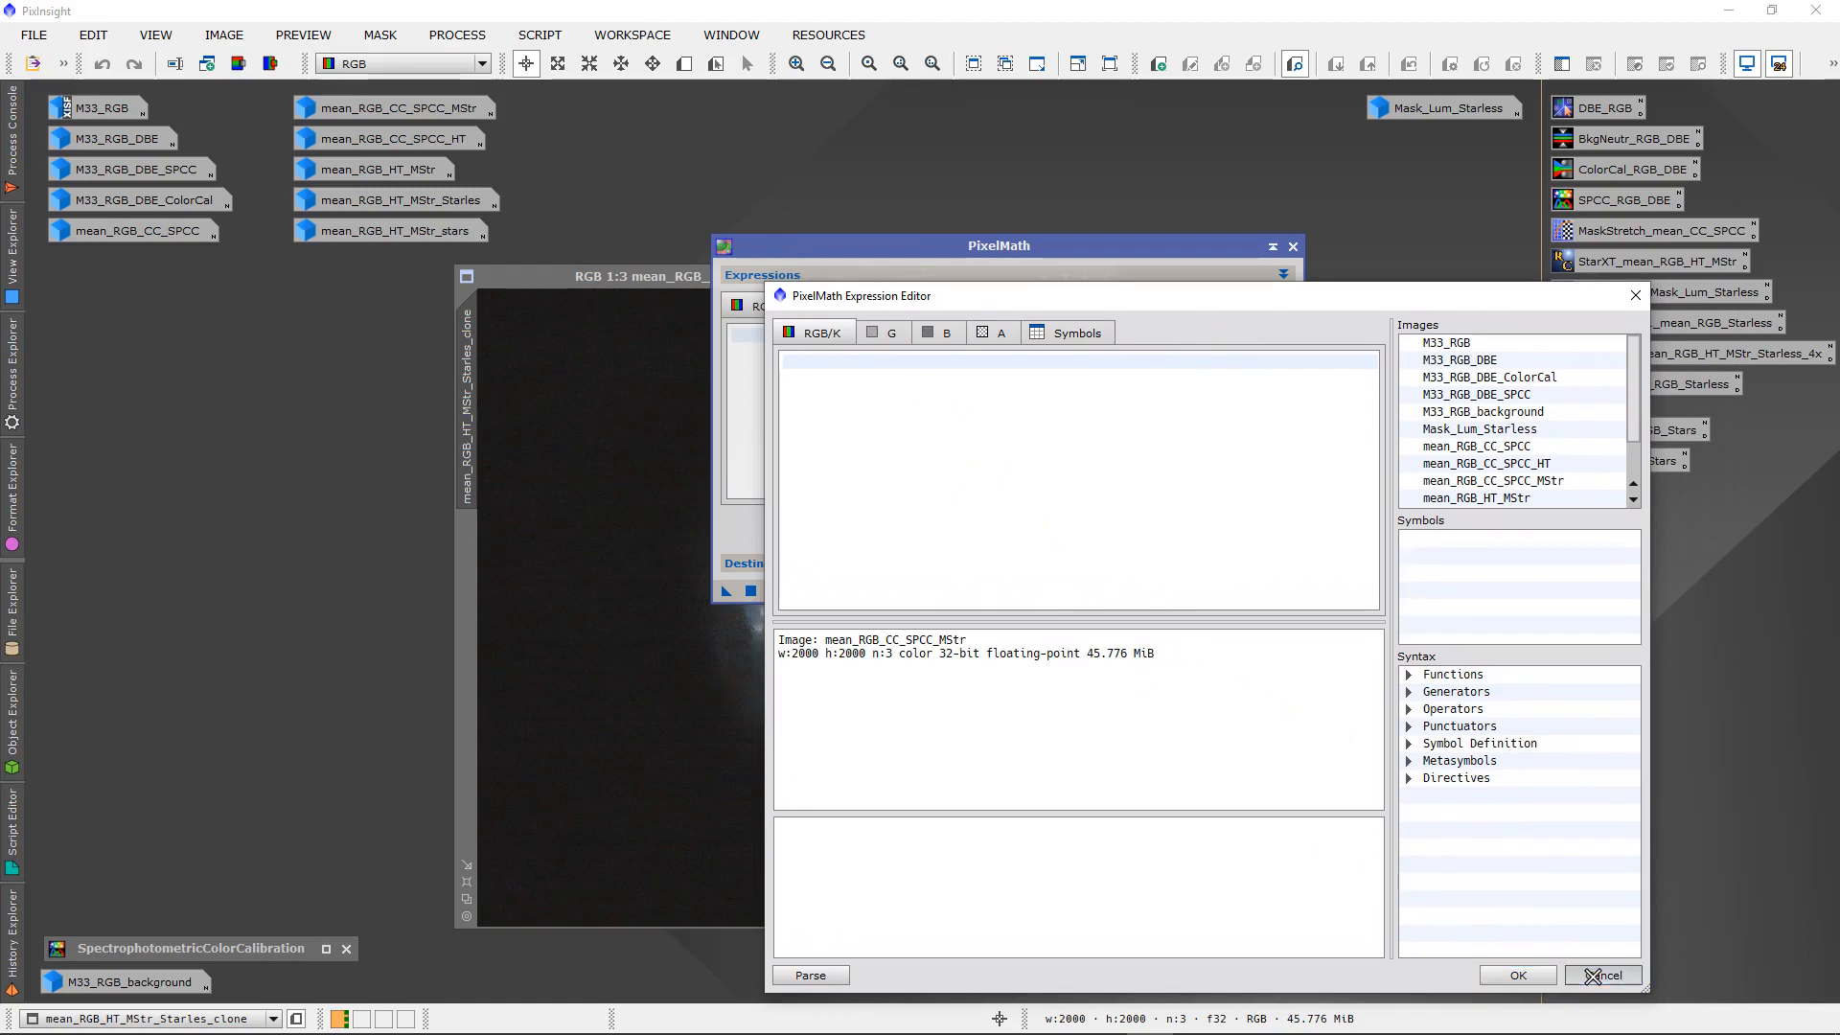
click(1518, 974)
- Build the PixelMath expression mean_RGB_HT_MStr_Starles_clone+mean_RGB_HT_MStr_stars in the Expression Editor
drag(1050, 253, 1143, 342)
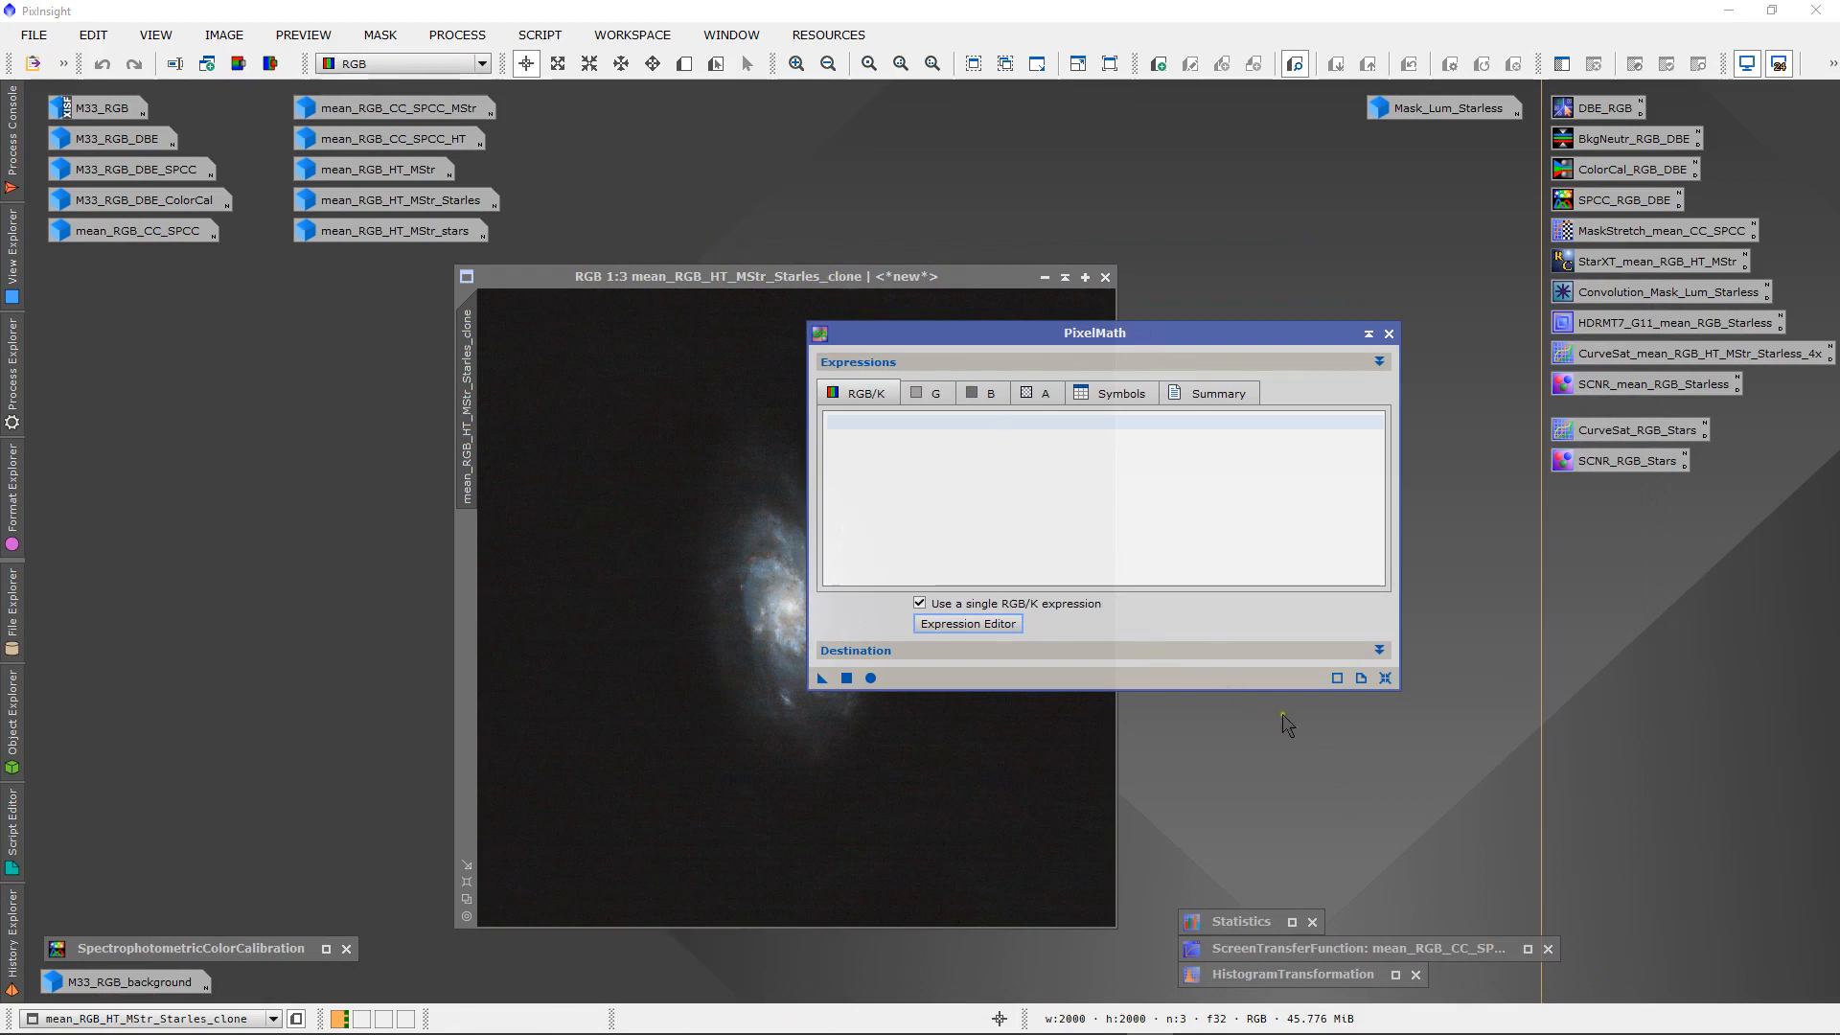
click(968, 624)
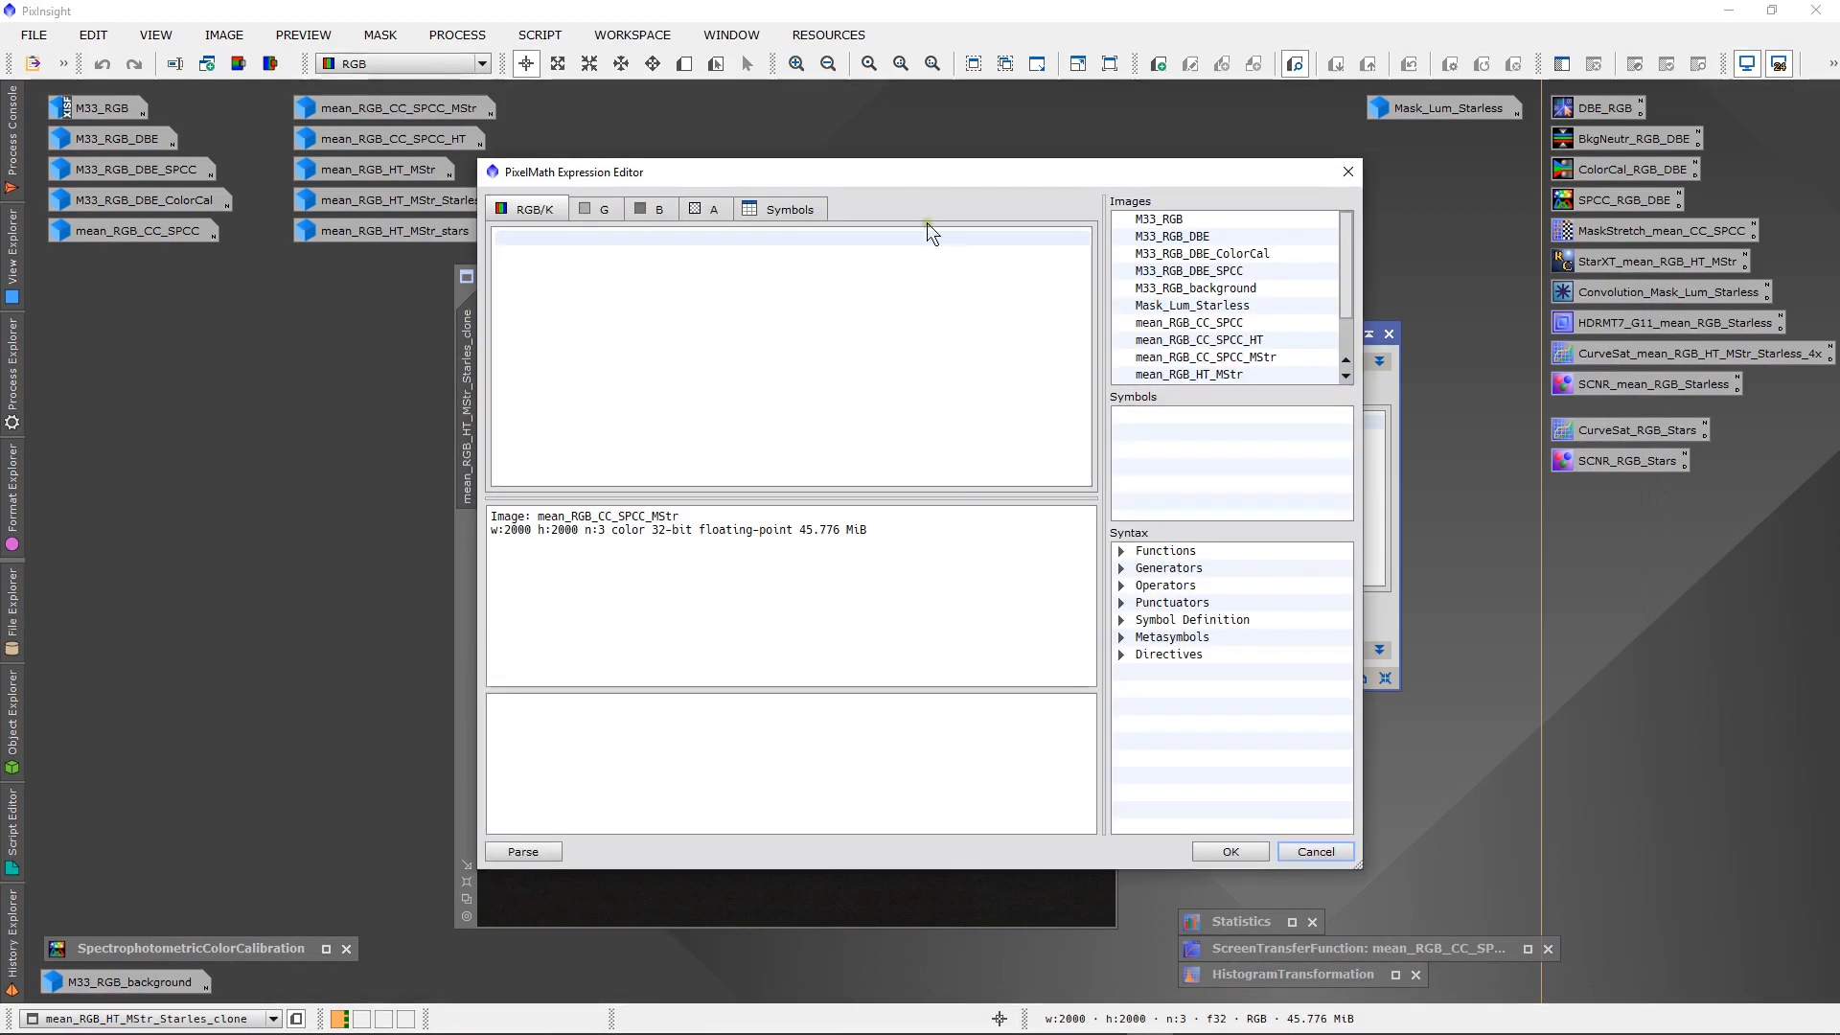
drag(900, 171, 1175, 315)
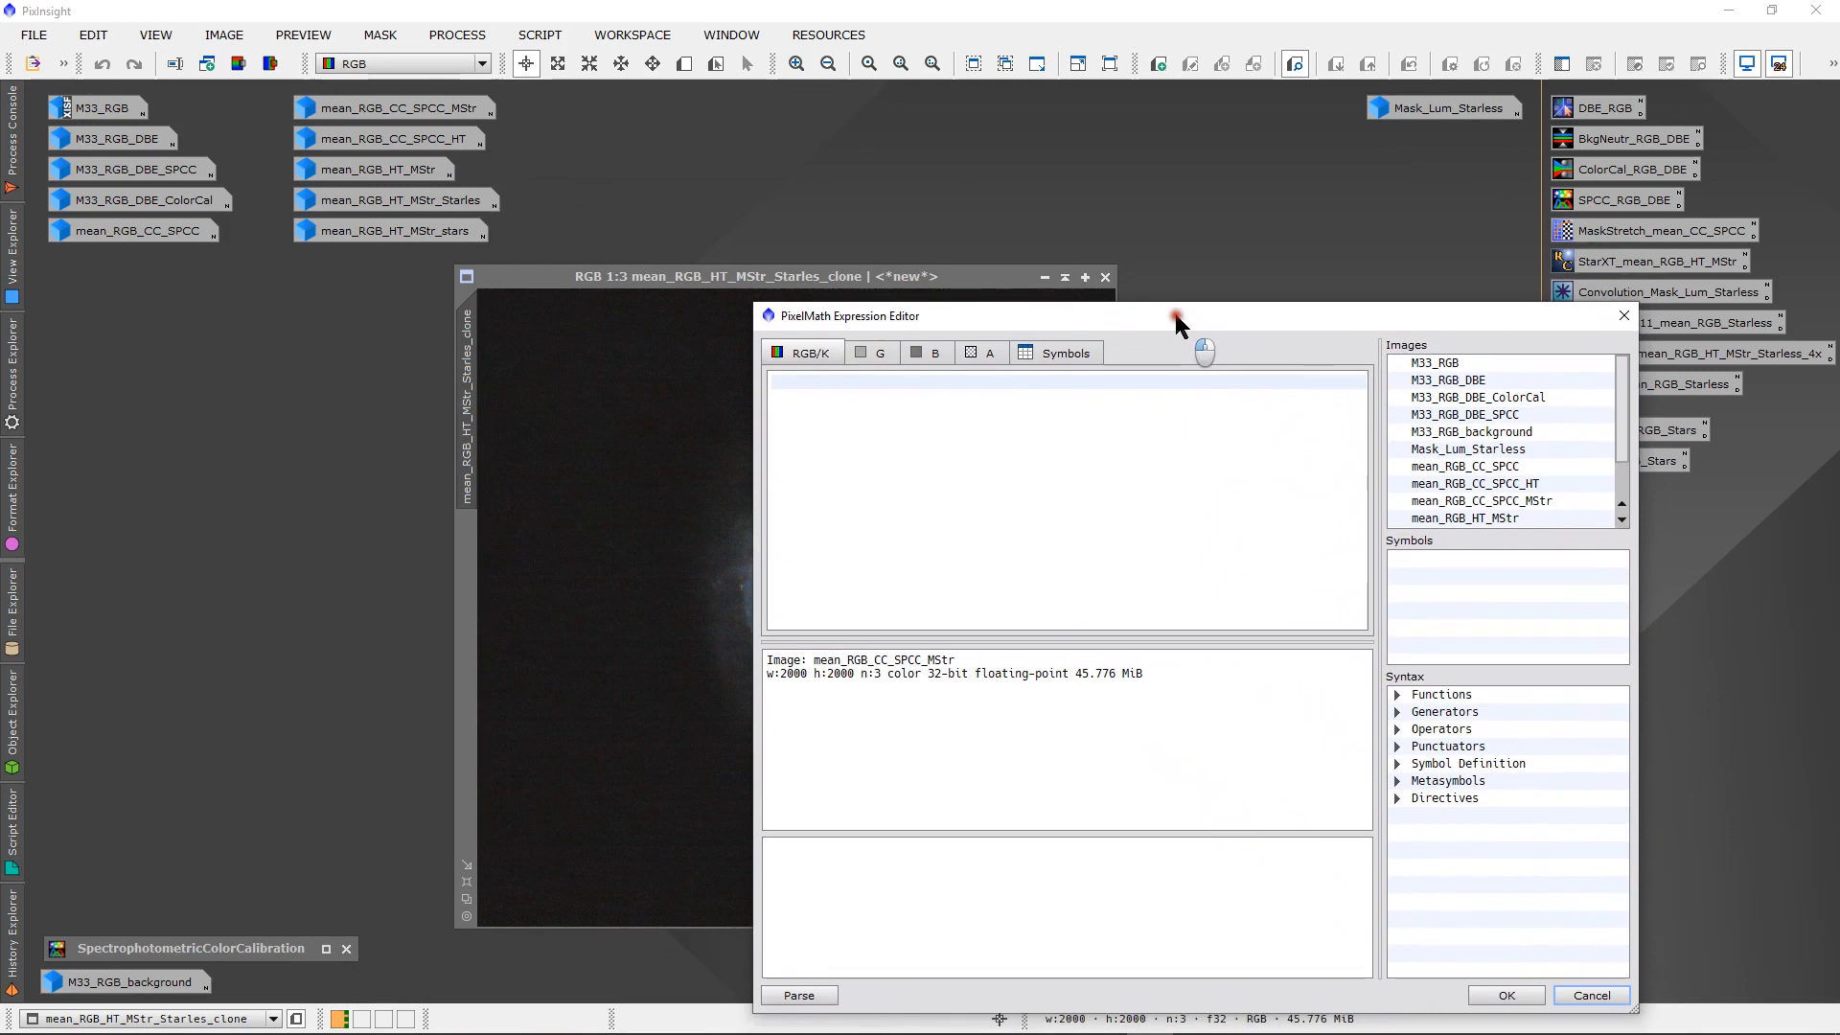
click(789, 384)
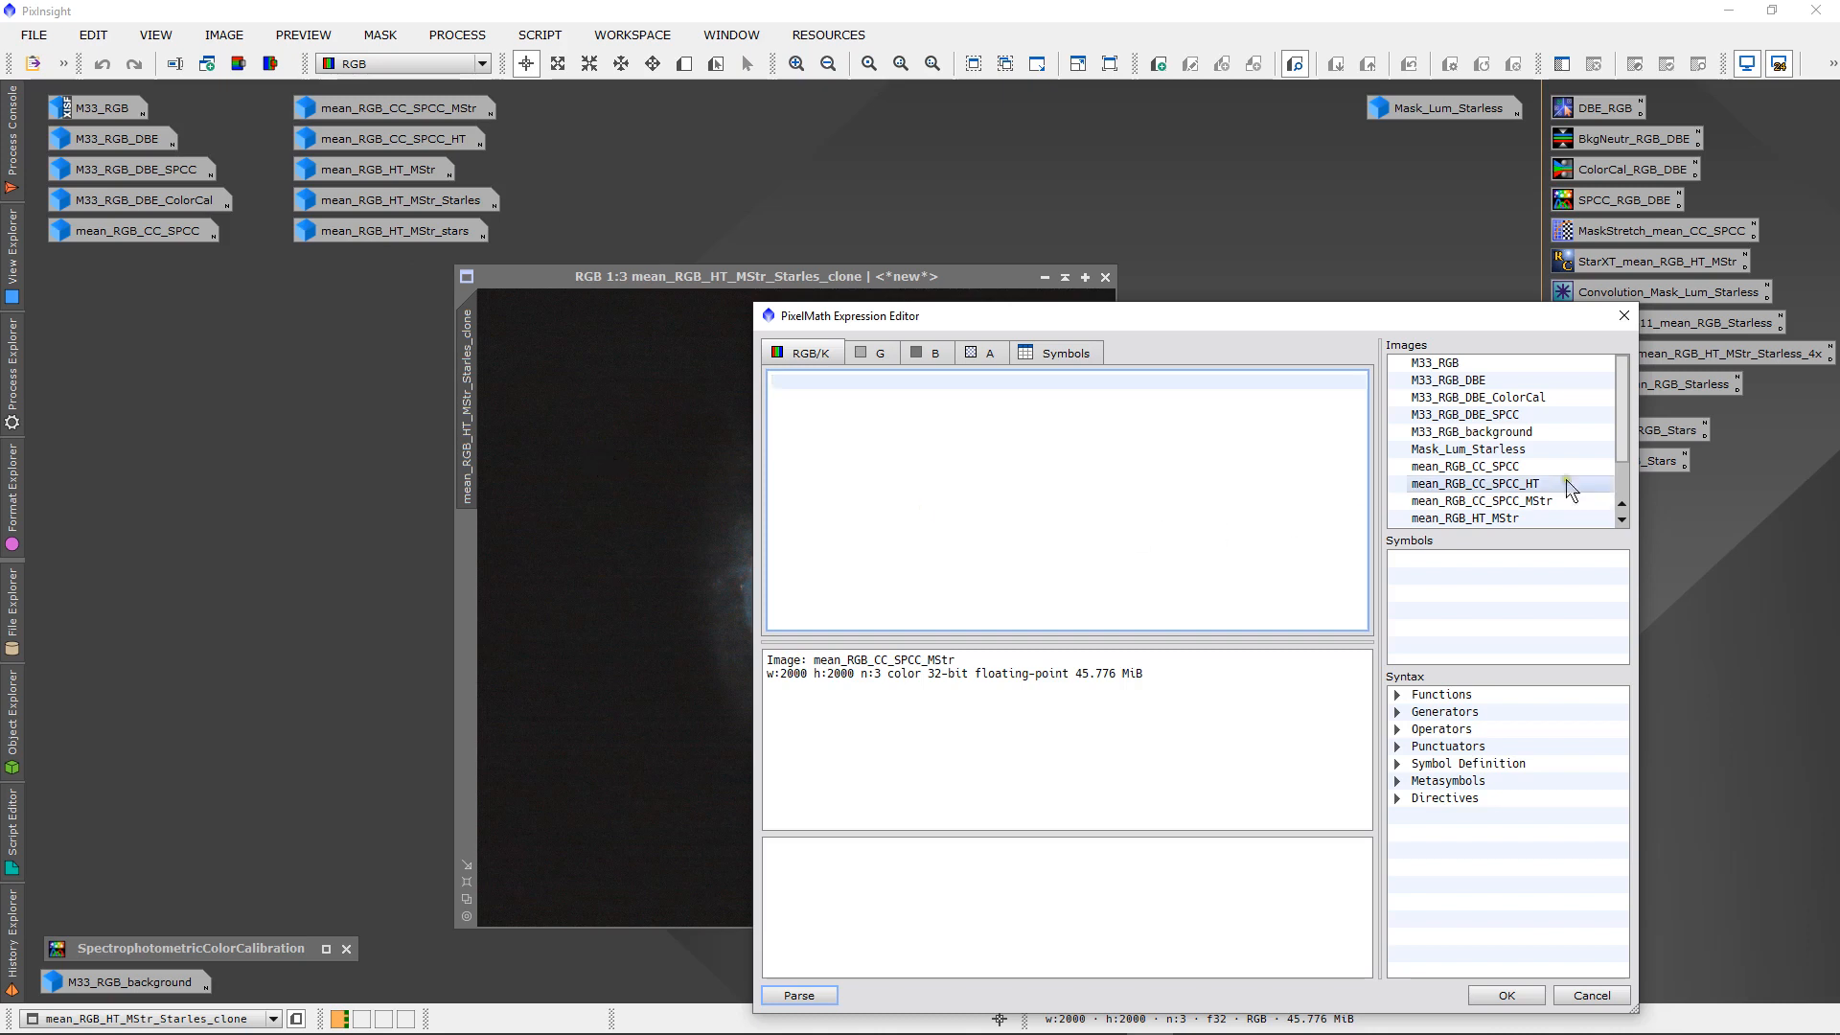
drag(1626, 456, 1627, 467)
scroll(1628, 508, down, 2)
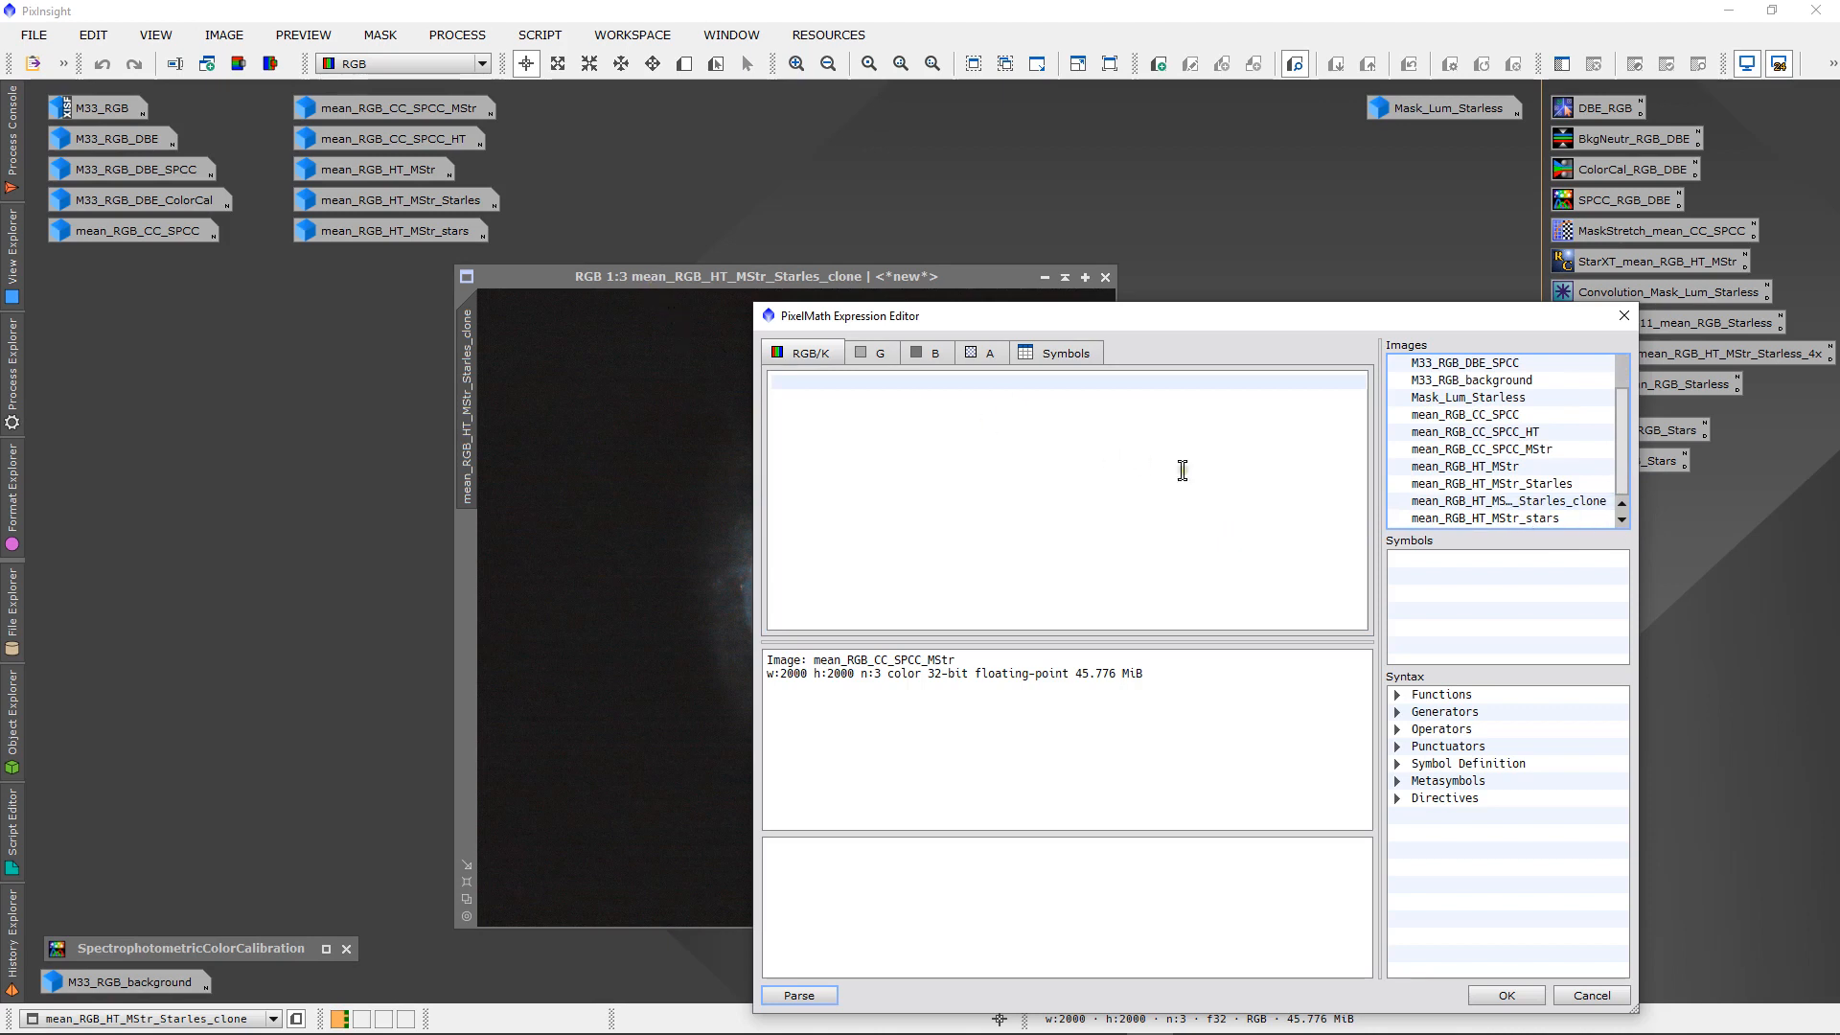
double_click(1431, 504)
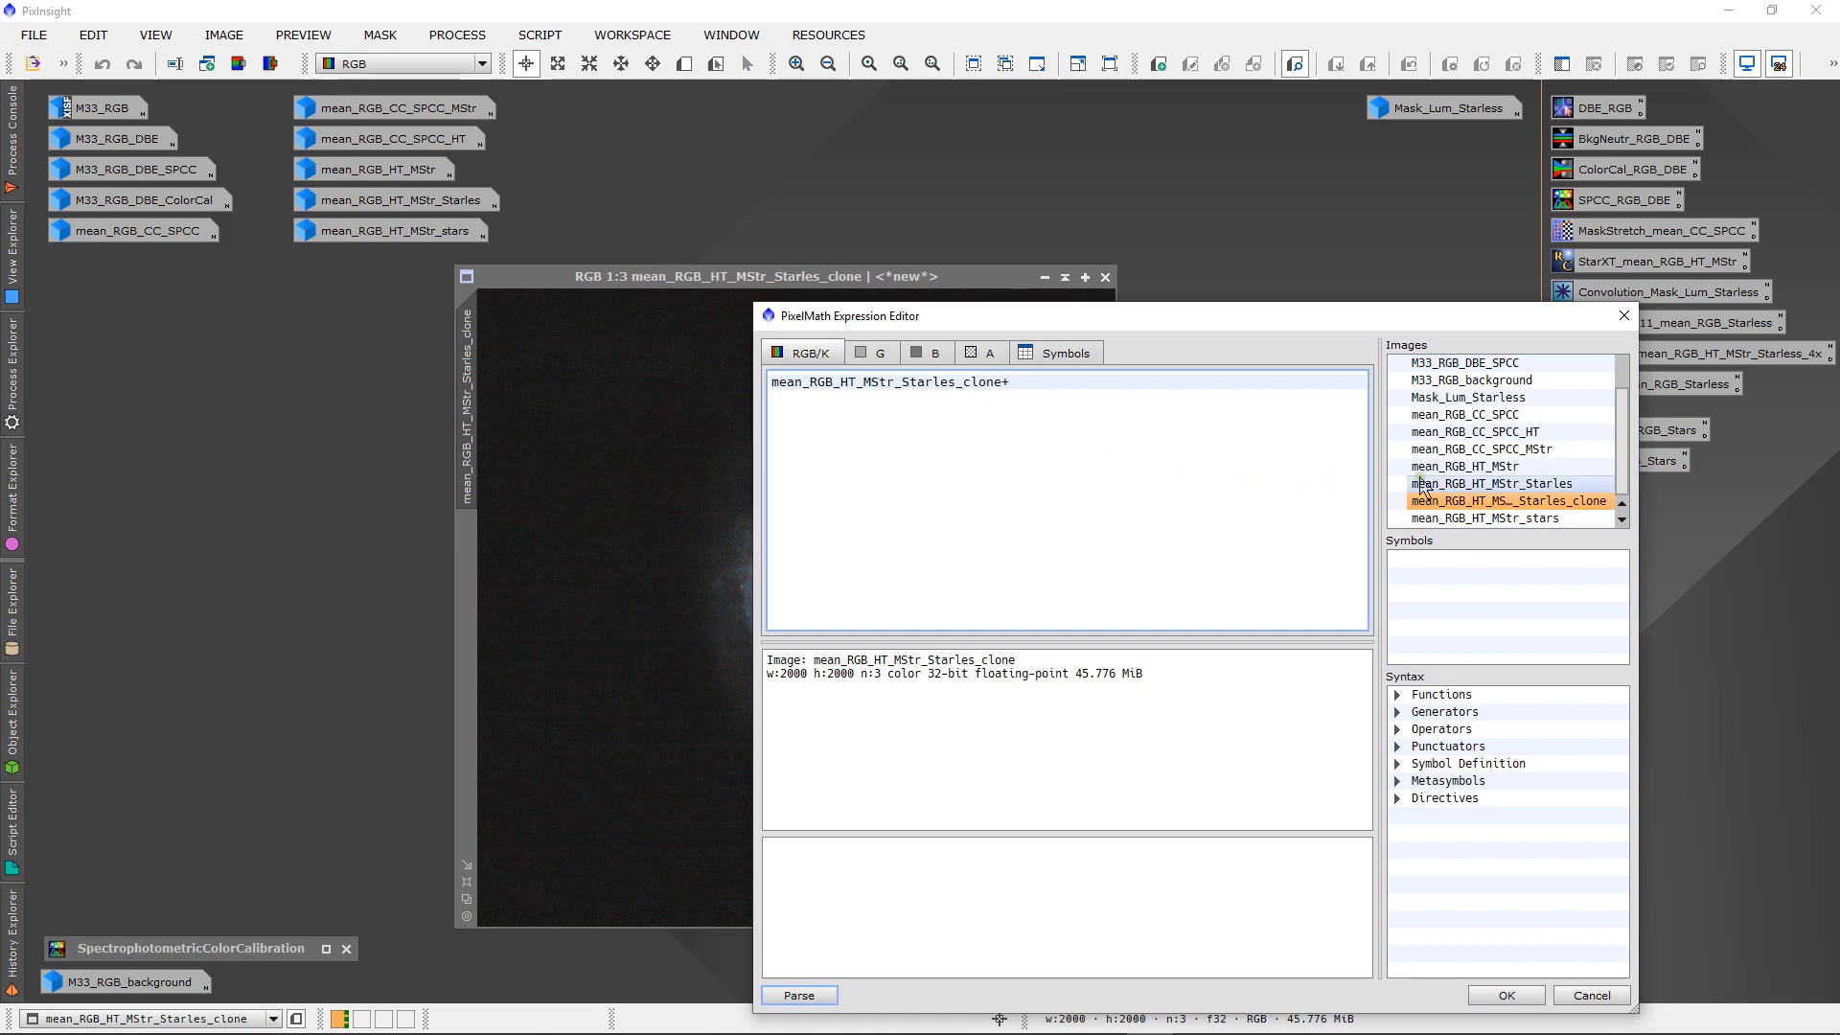
double_click(1495, 518)
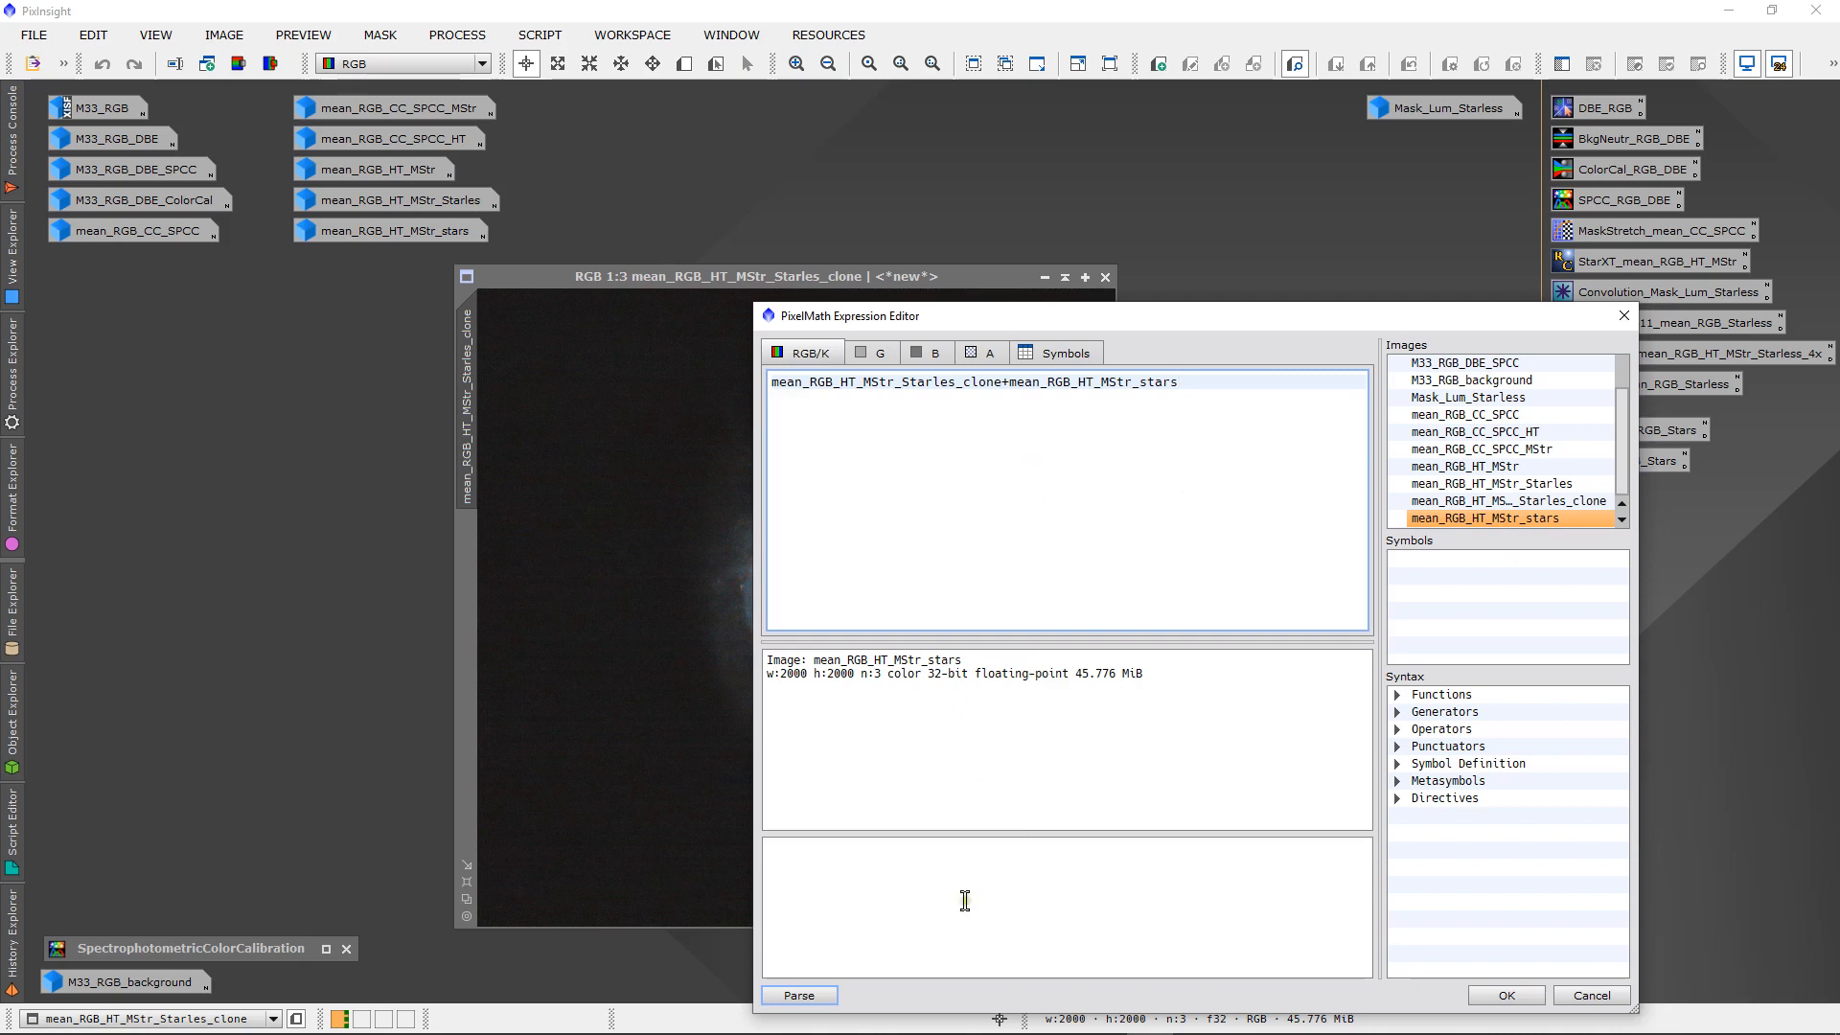
- Parse and accept the expression, apply PixelMath to the starless clone, and collapse the PixelMath window
click(803, 997)
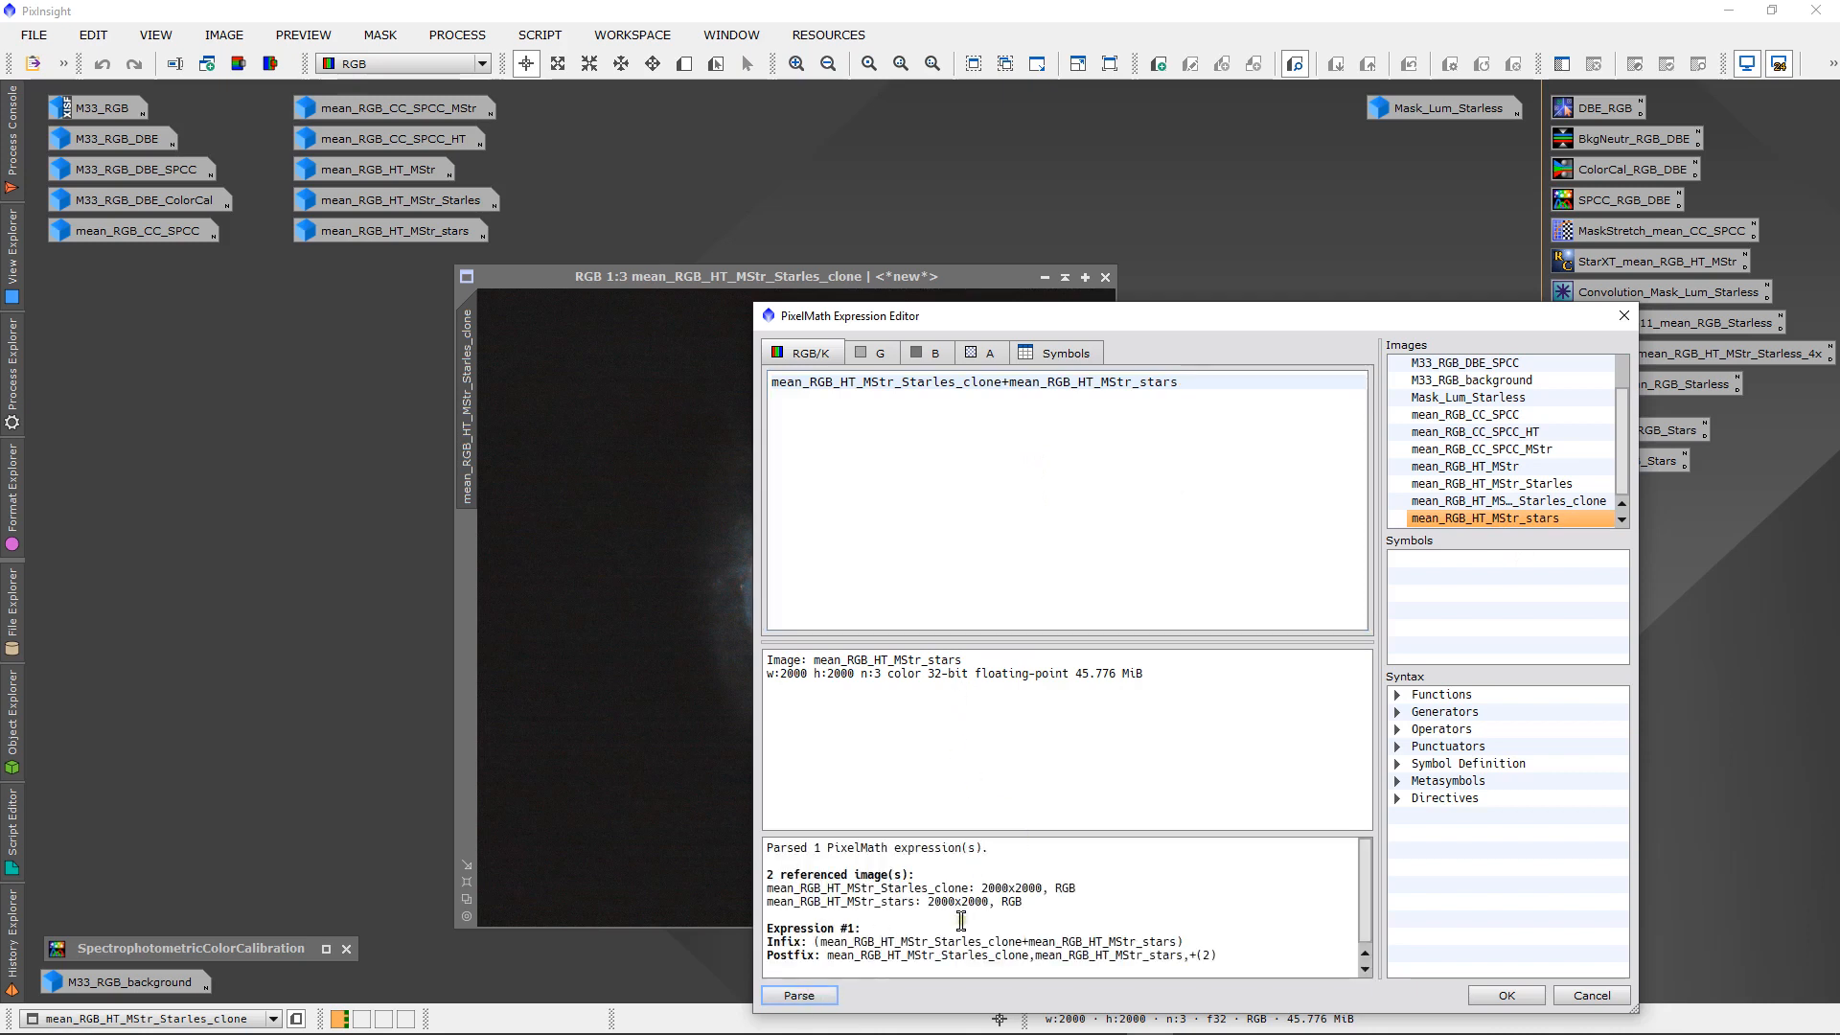
click(1497, 997)
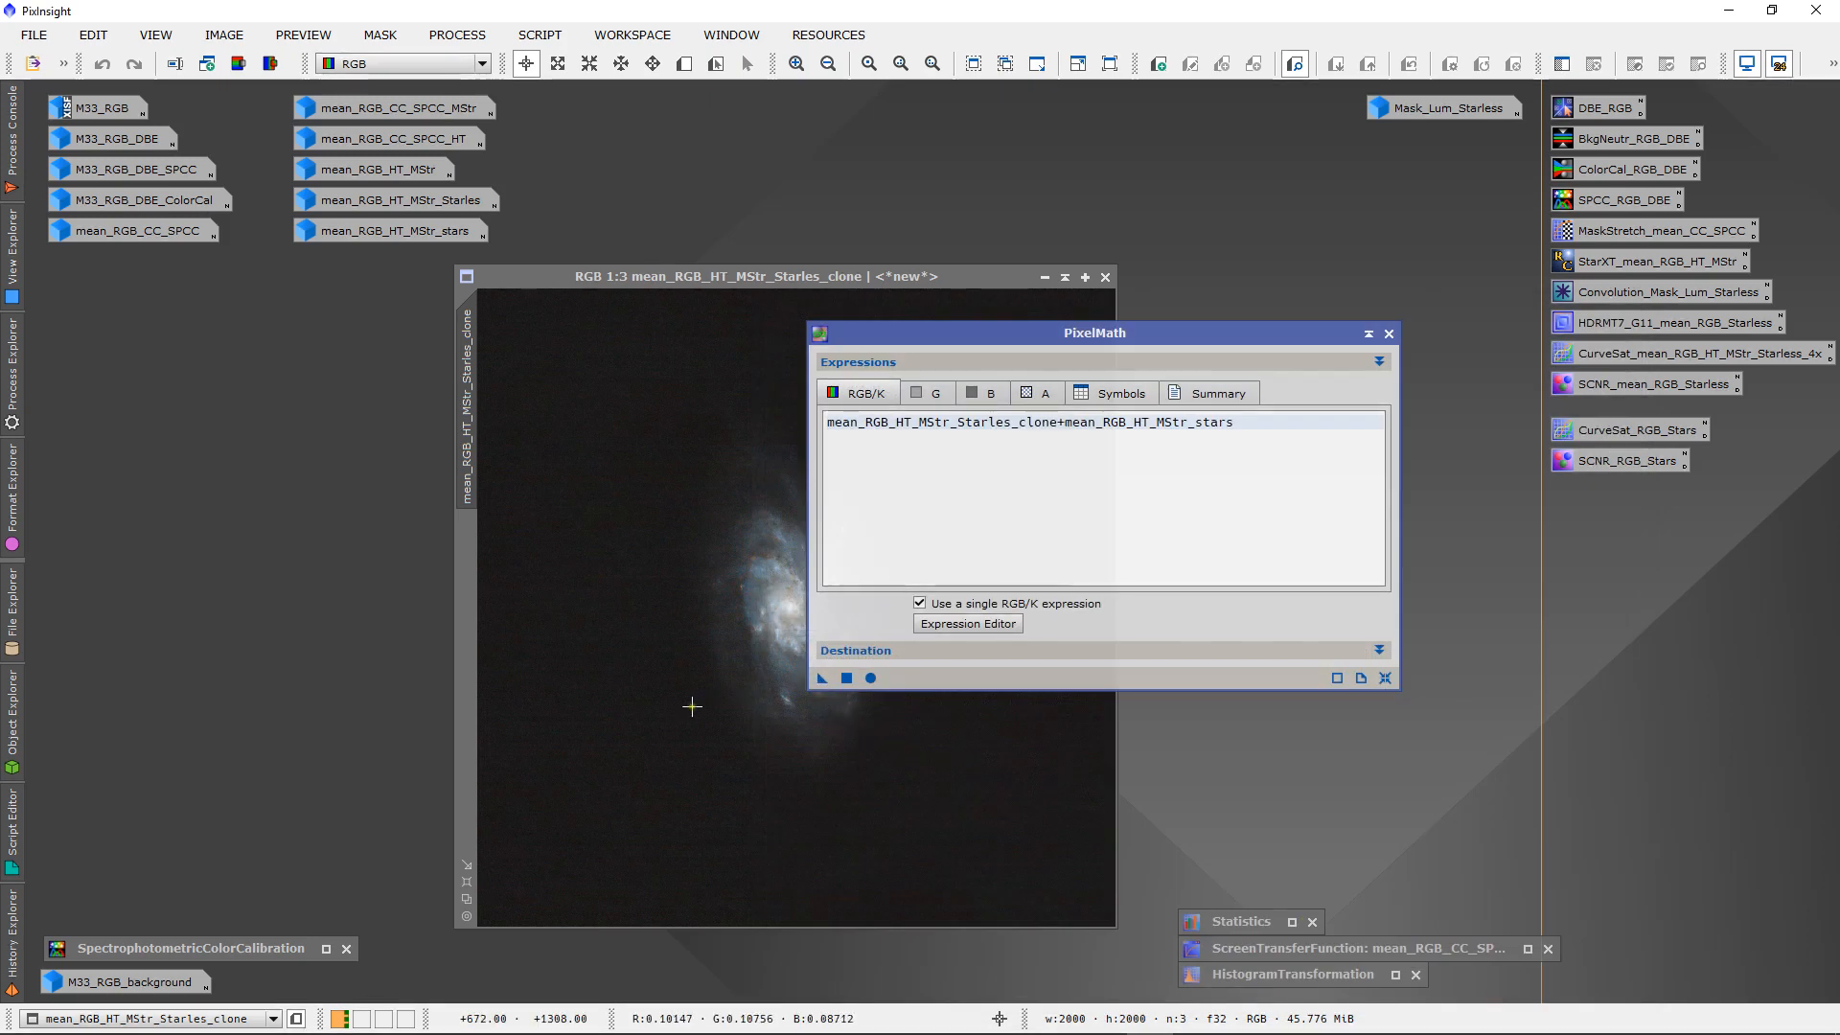
click(848, 677)
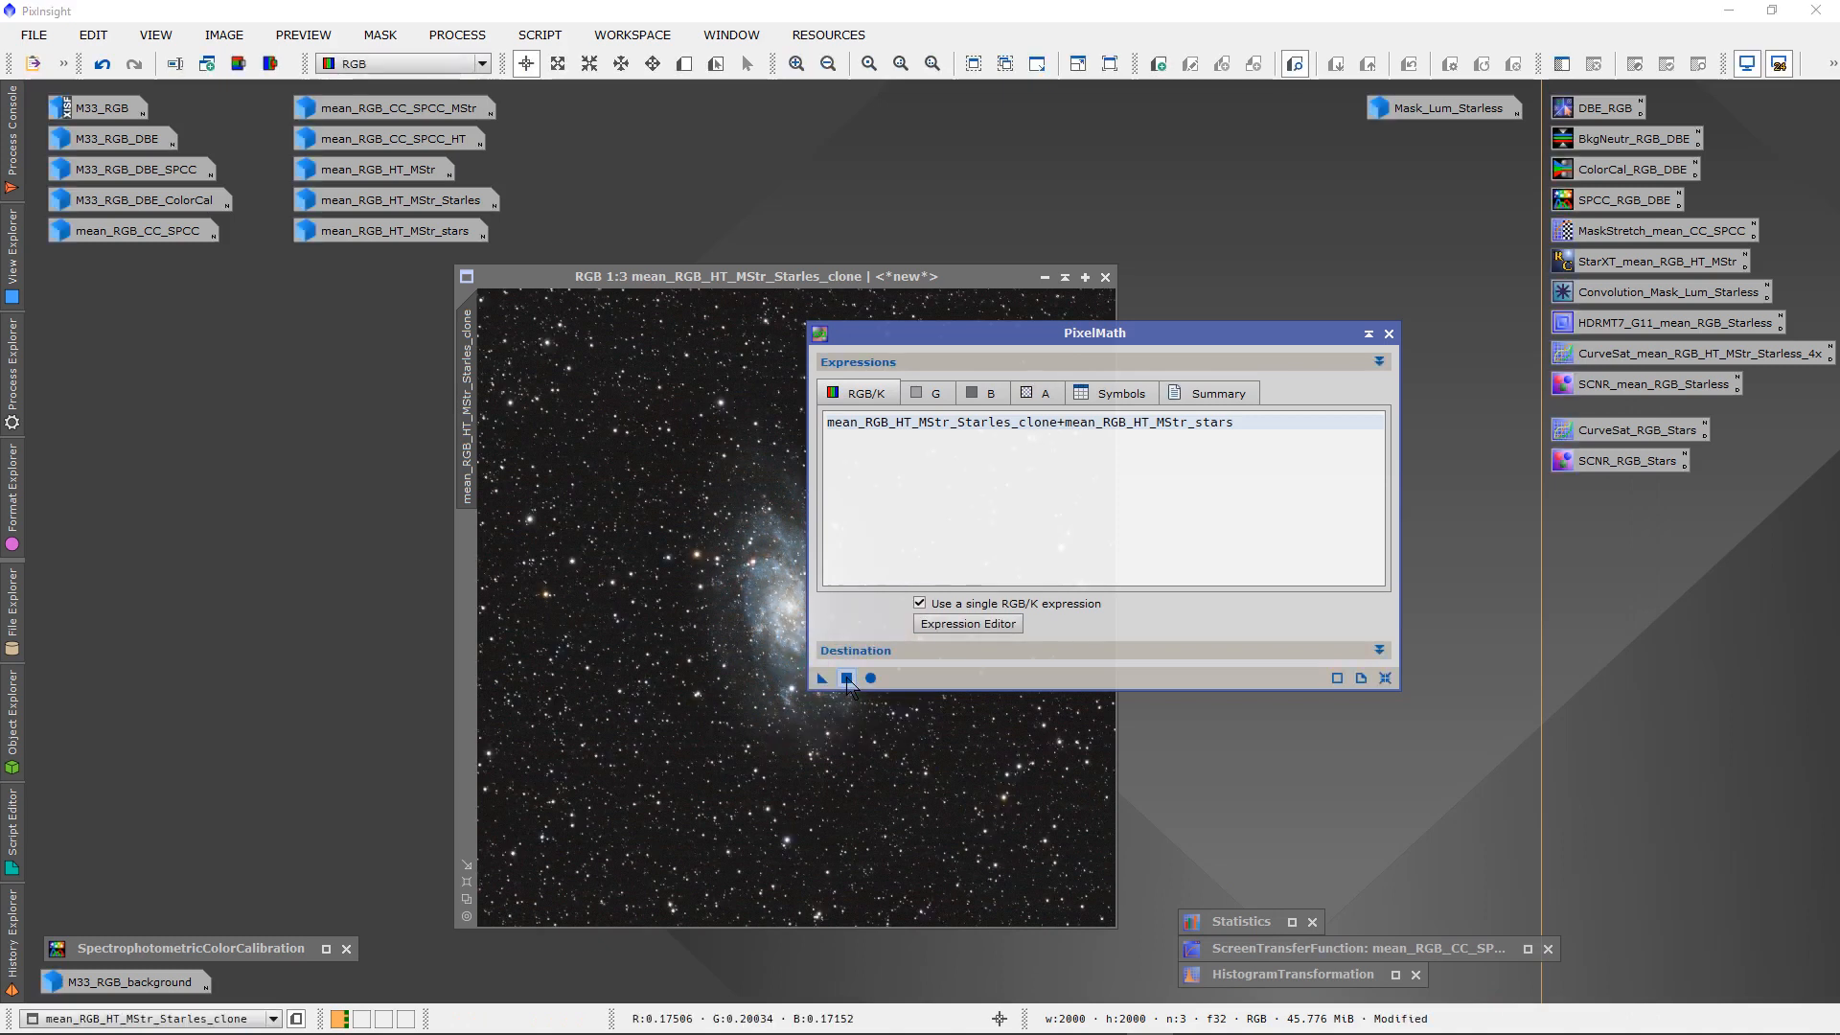
click(1368, 334)
- Examine the stars and the galaxy core of the recombined image up close and as a whole
scroll(834, 639, up, 1)
scroll(835, 639, up, 2)
drag(803, 922, 743, 920)
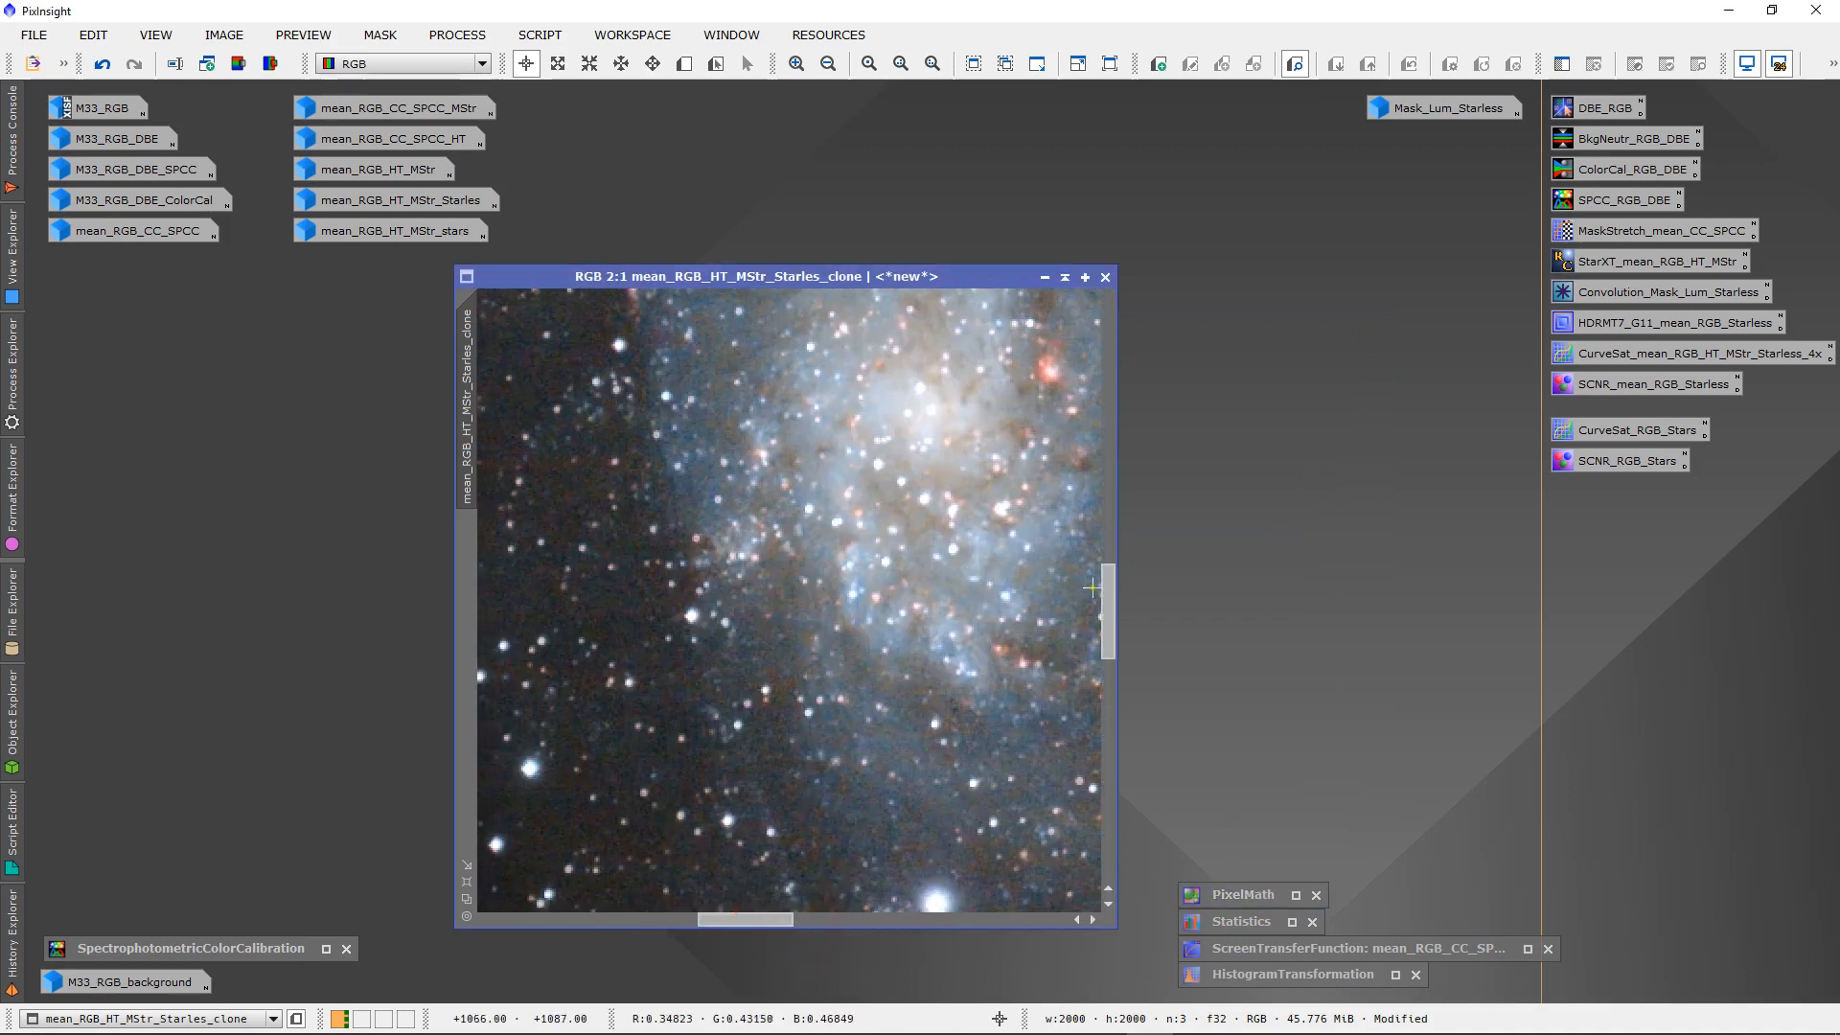
drag(1109, 613, 1109, 592)
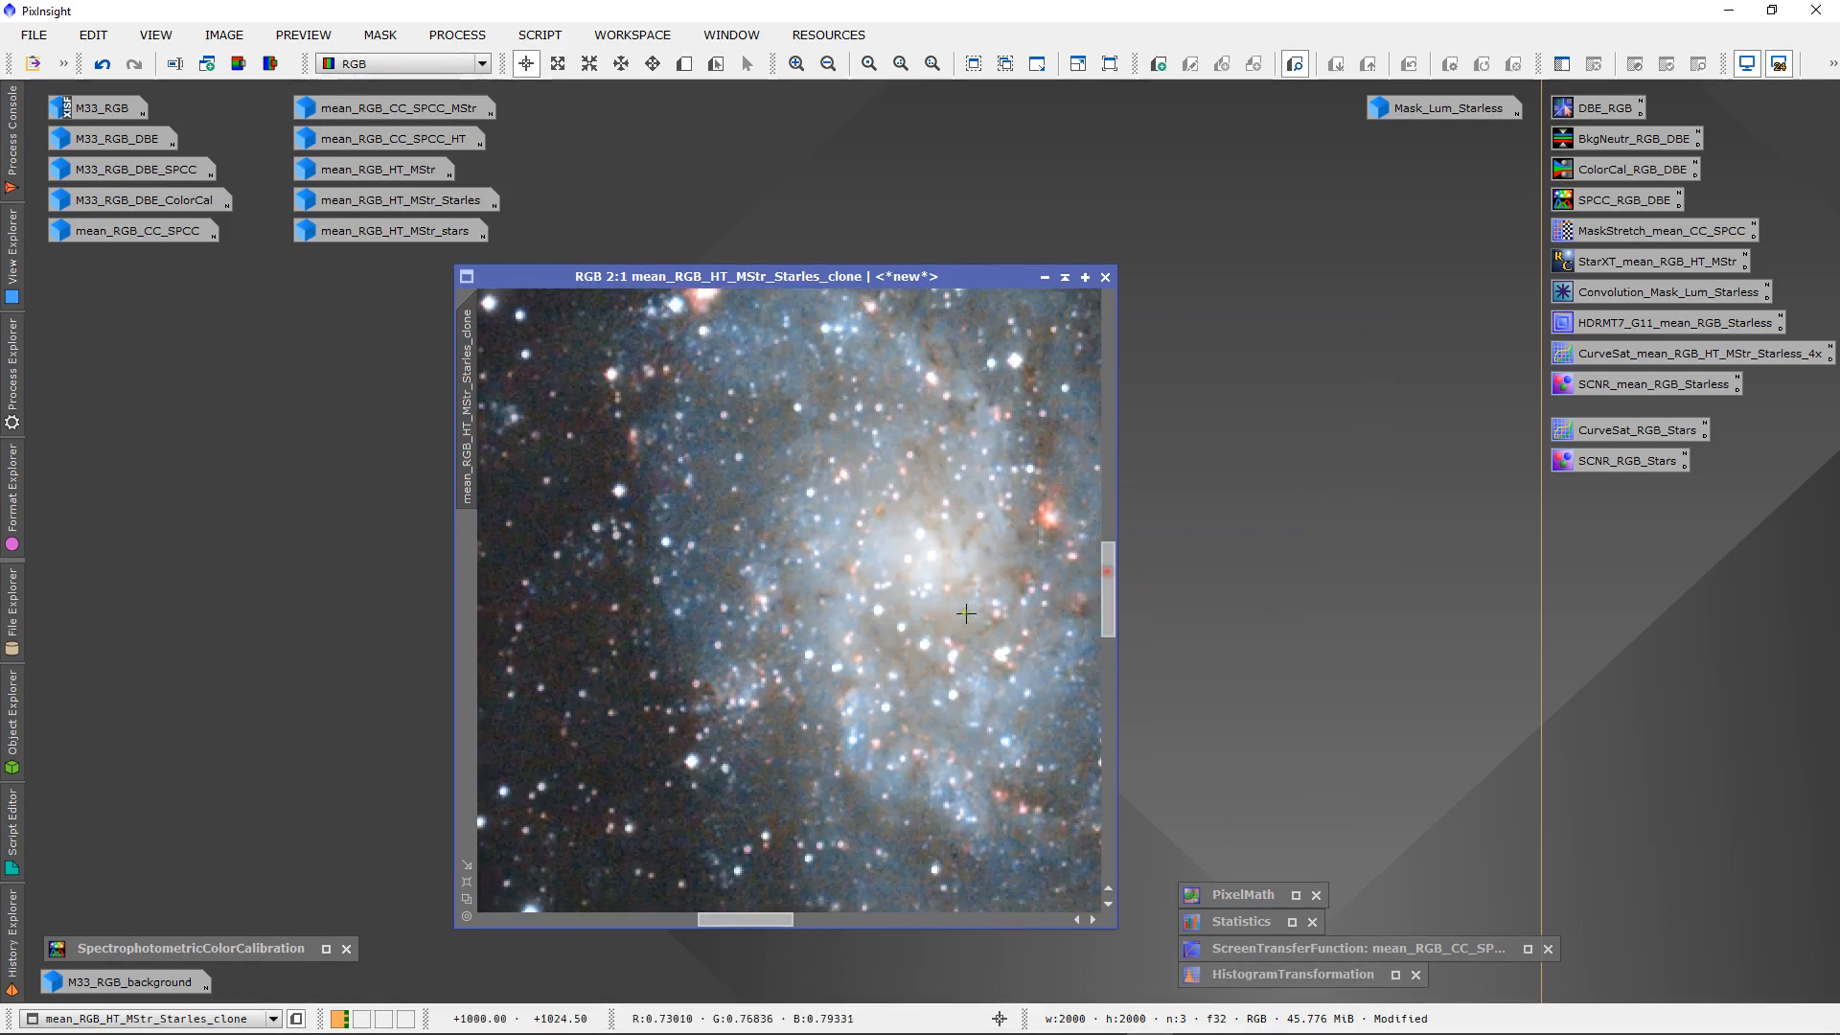
scroll(966, 613, up, 1)
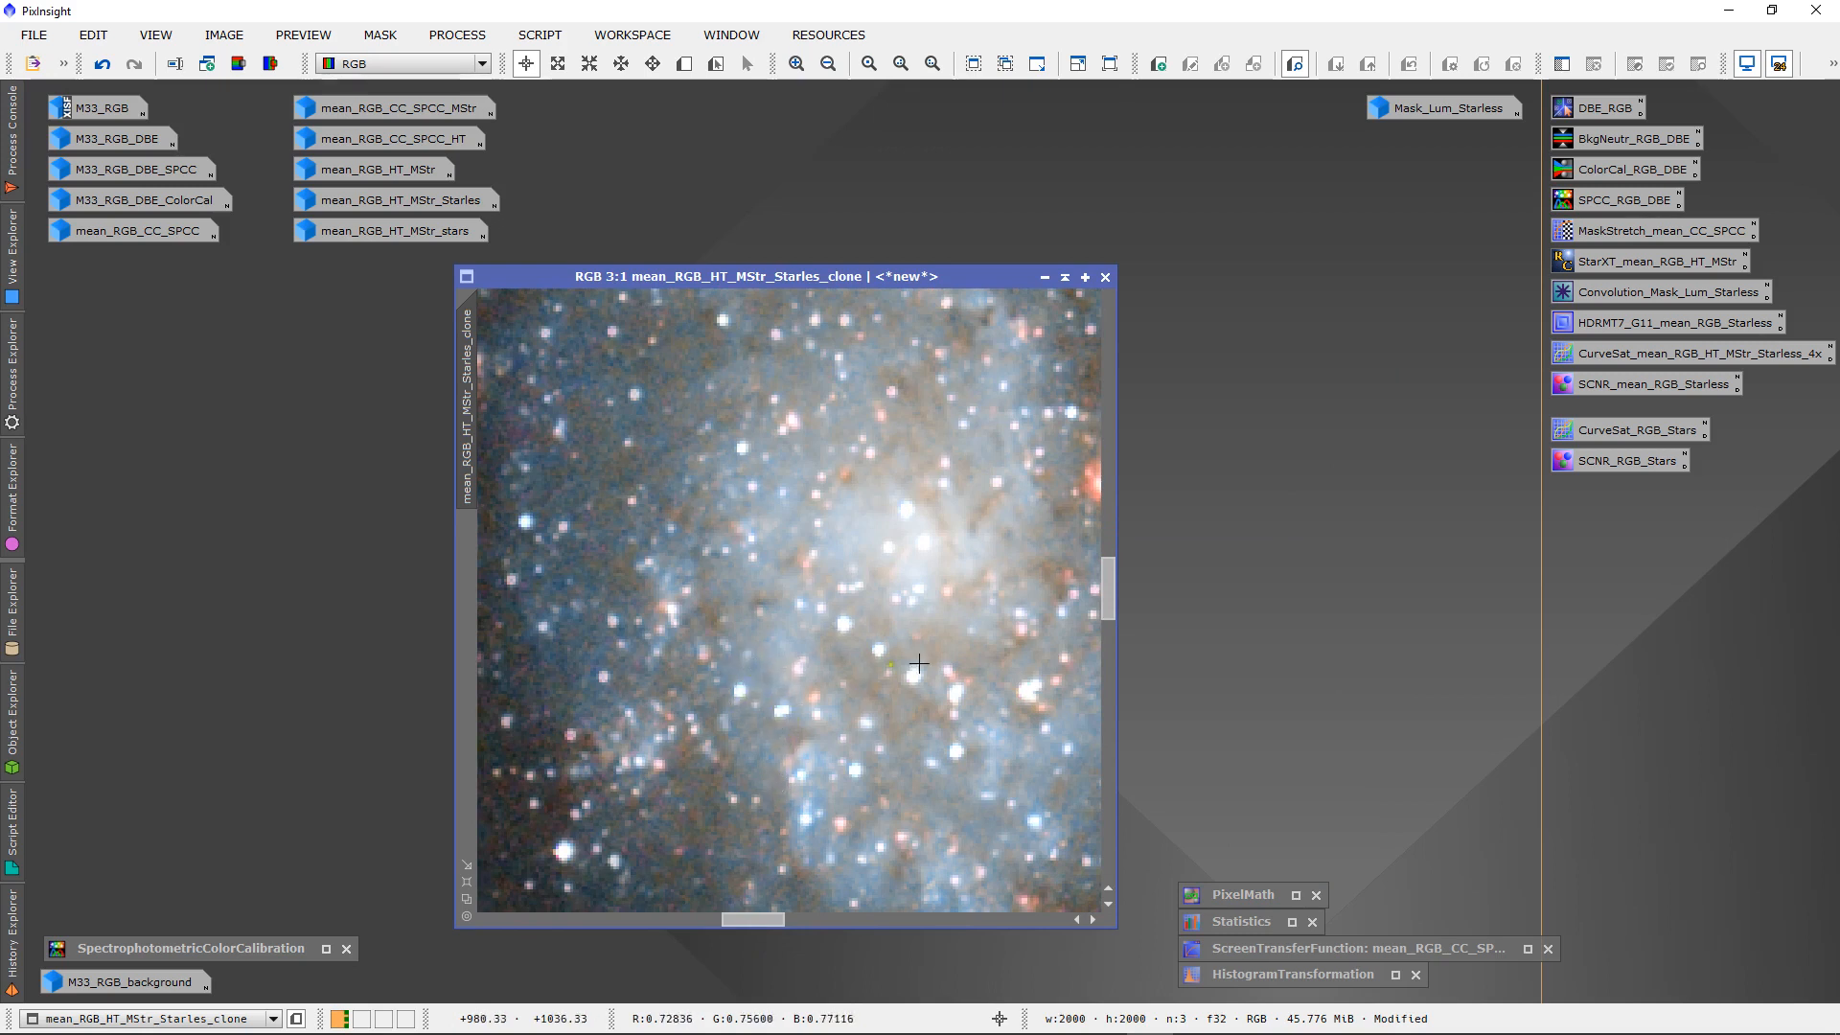
scroll(877, 678, down, 3)
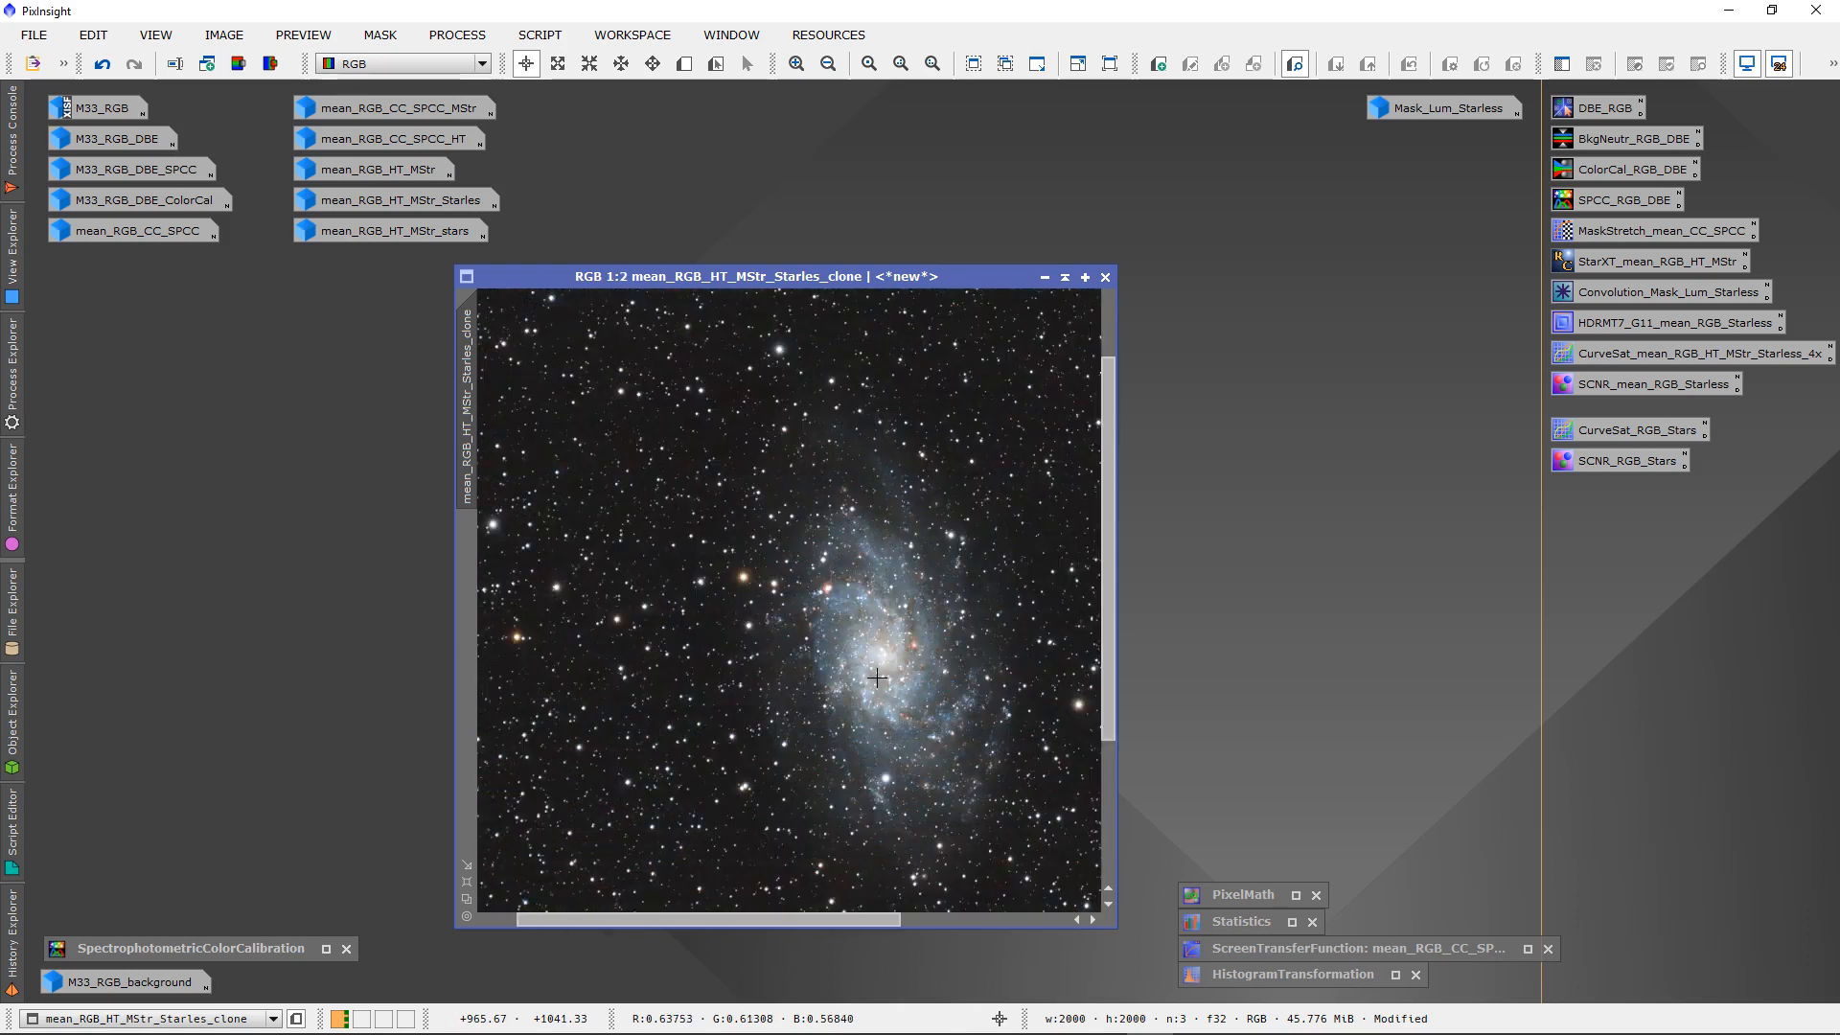
scroll(876, 677, down, 1)
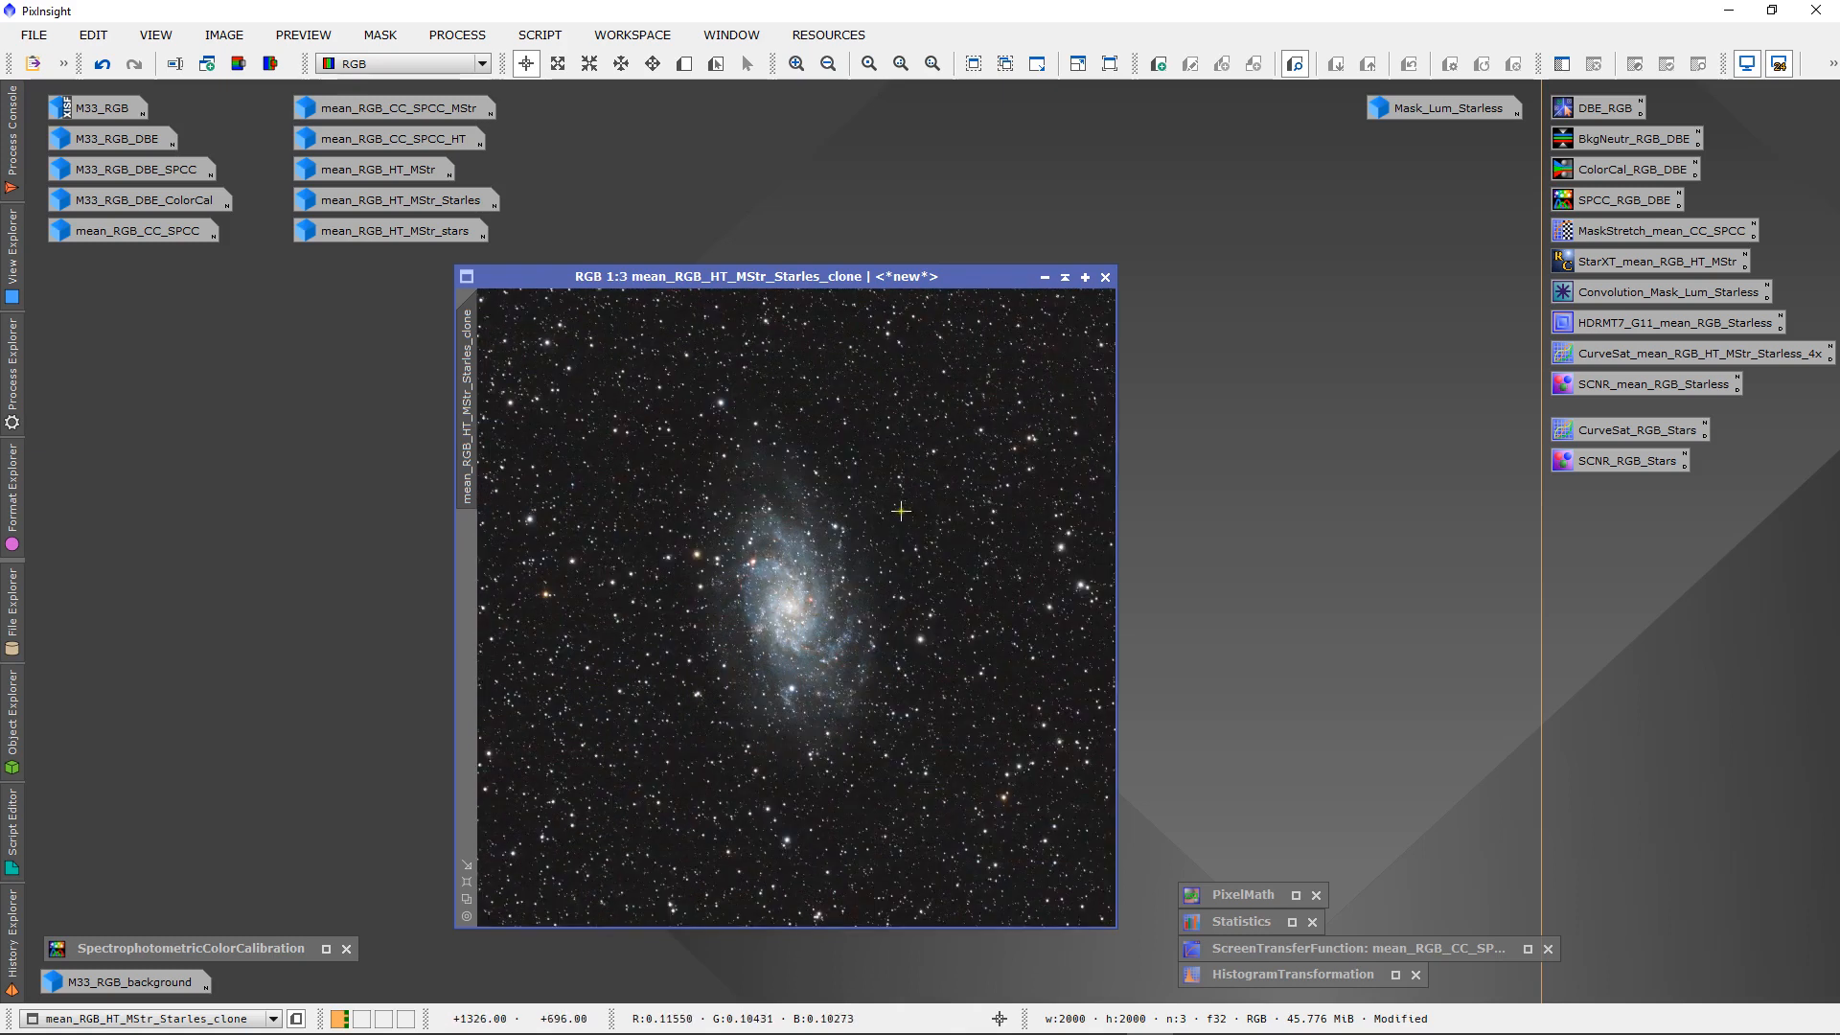
- Change the recombined image's identifier to M33_RGB_V1
right_click(910, 511)
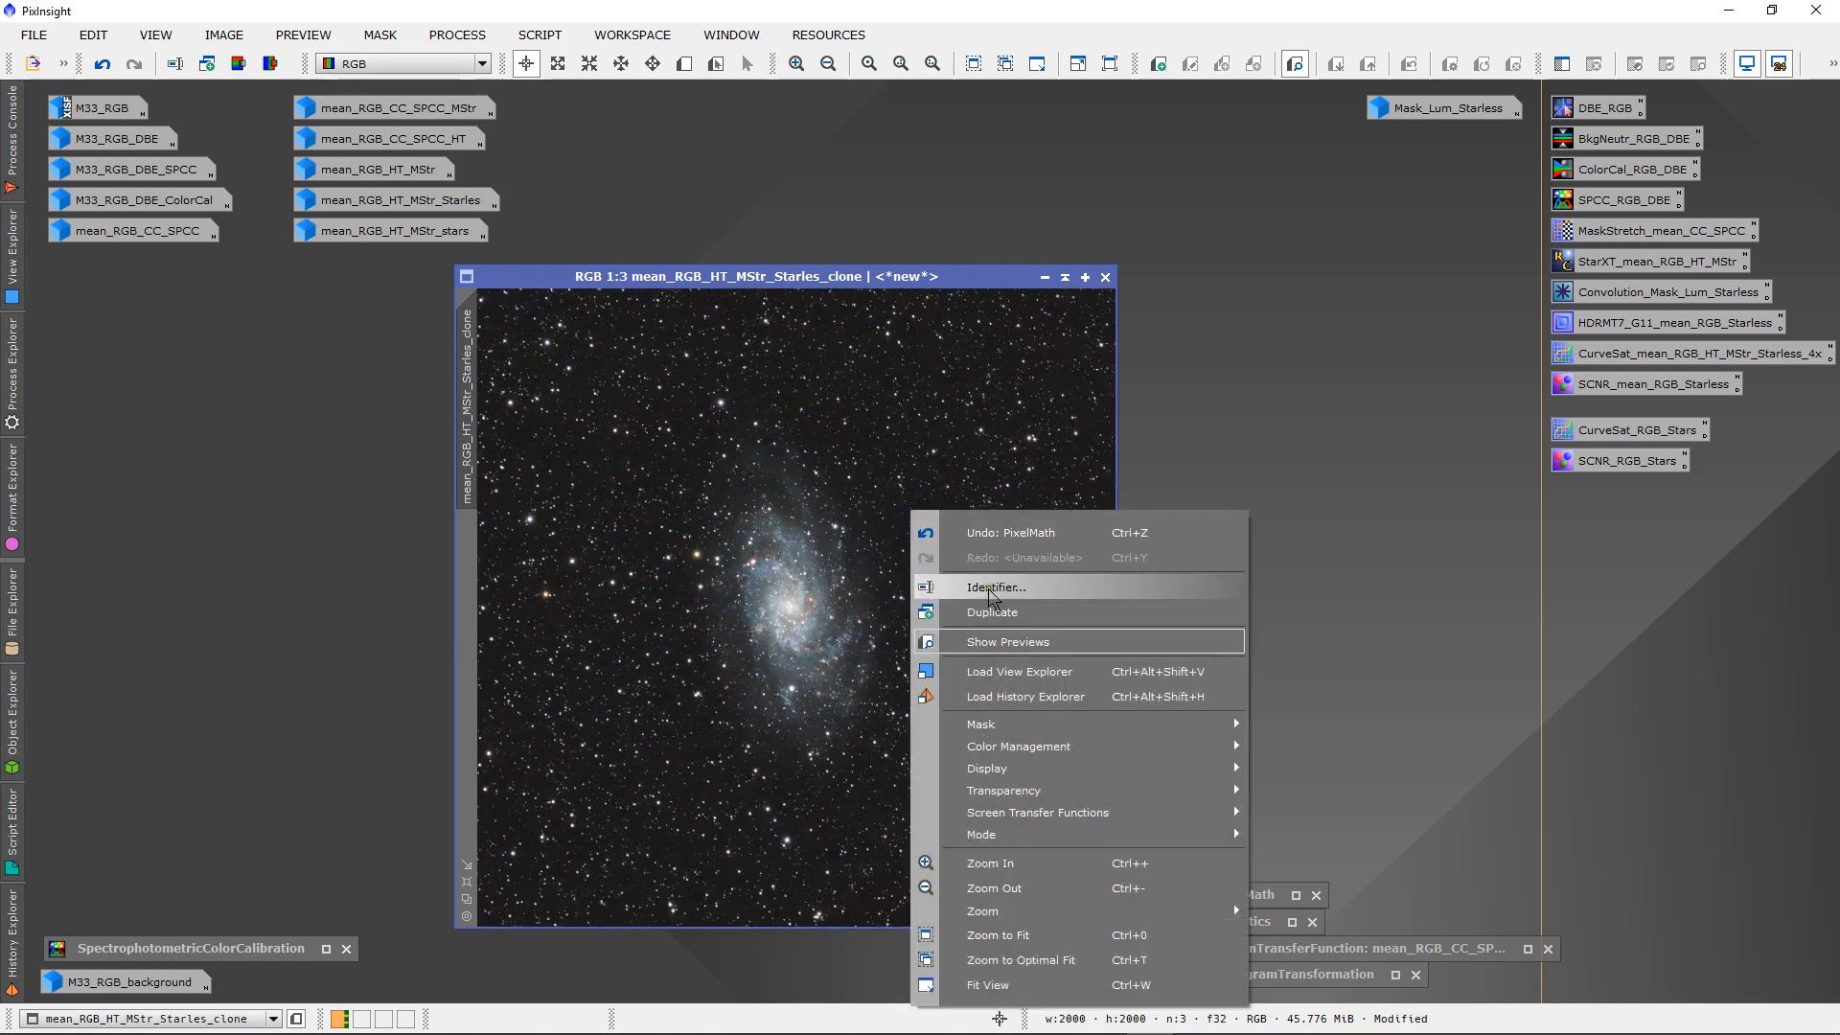
click(990, 585)
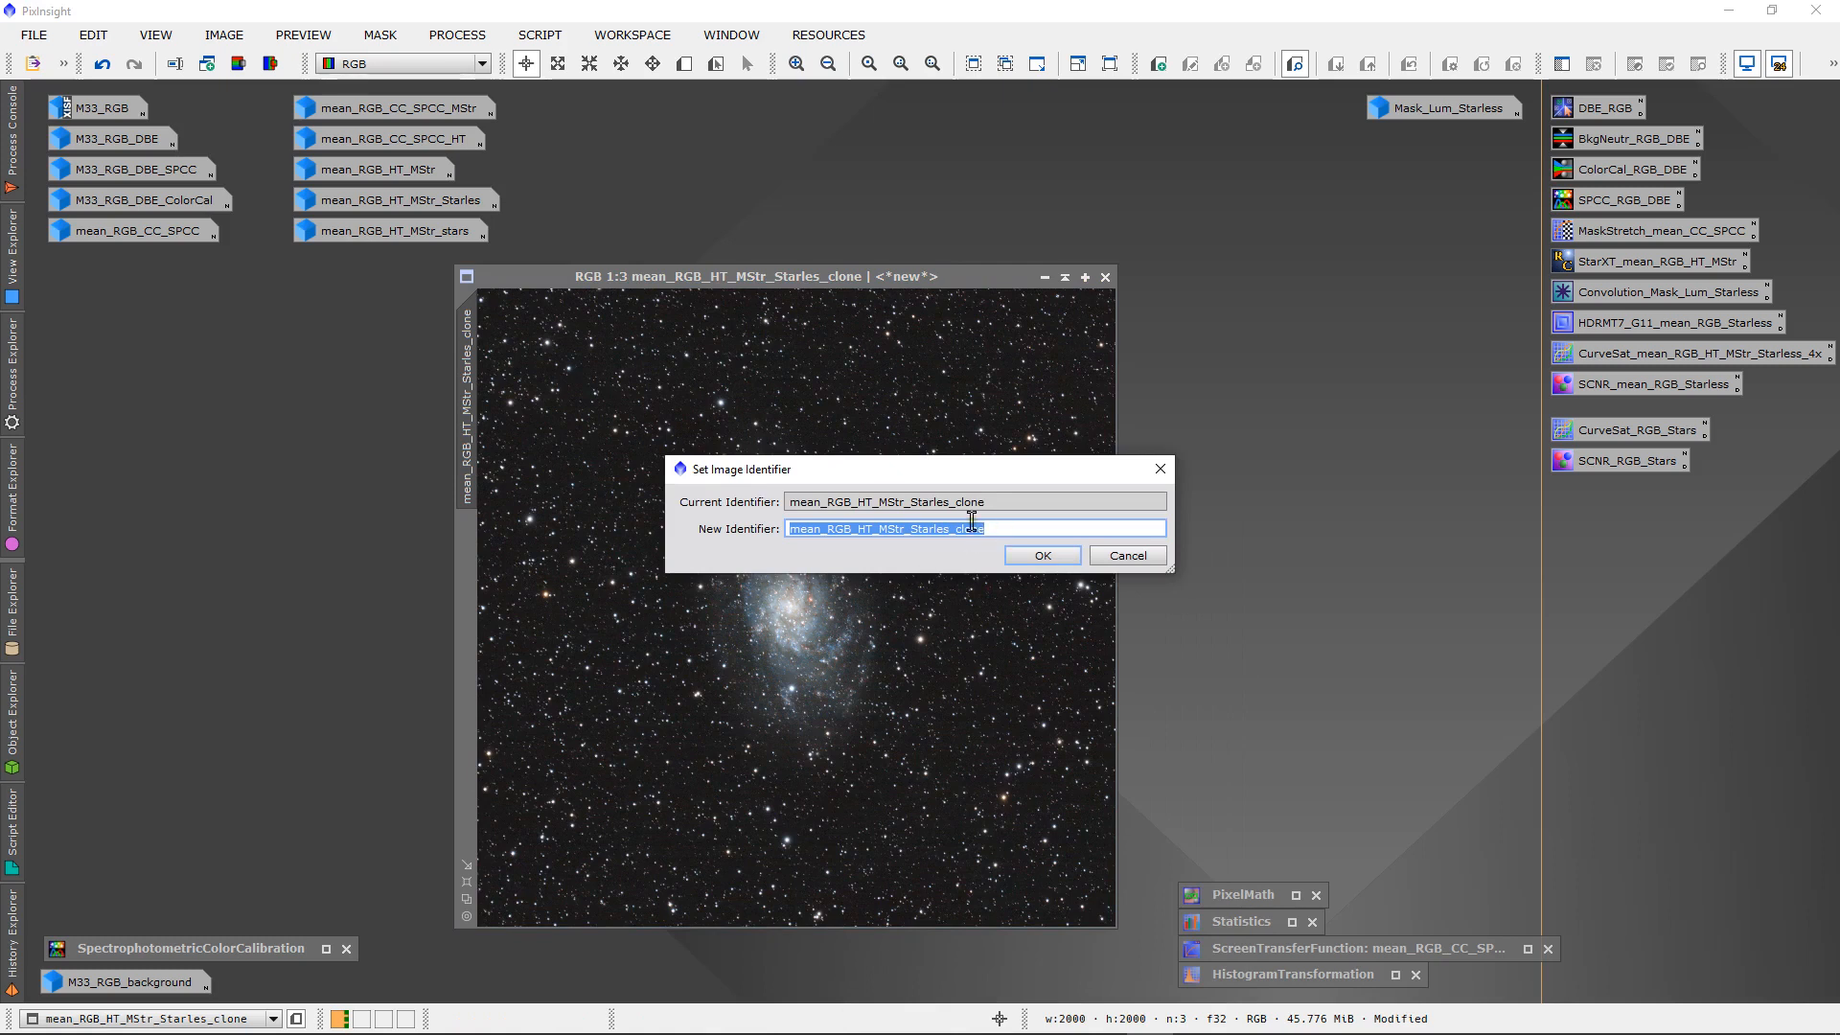
text(M33_RGB_V1)
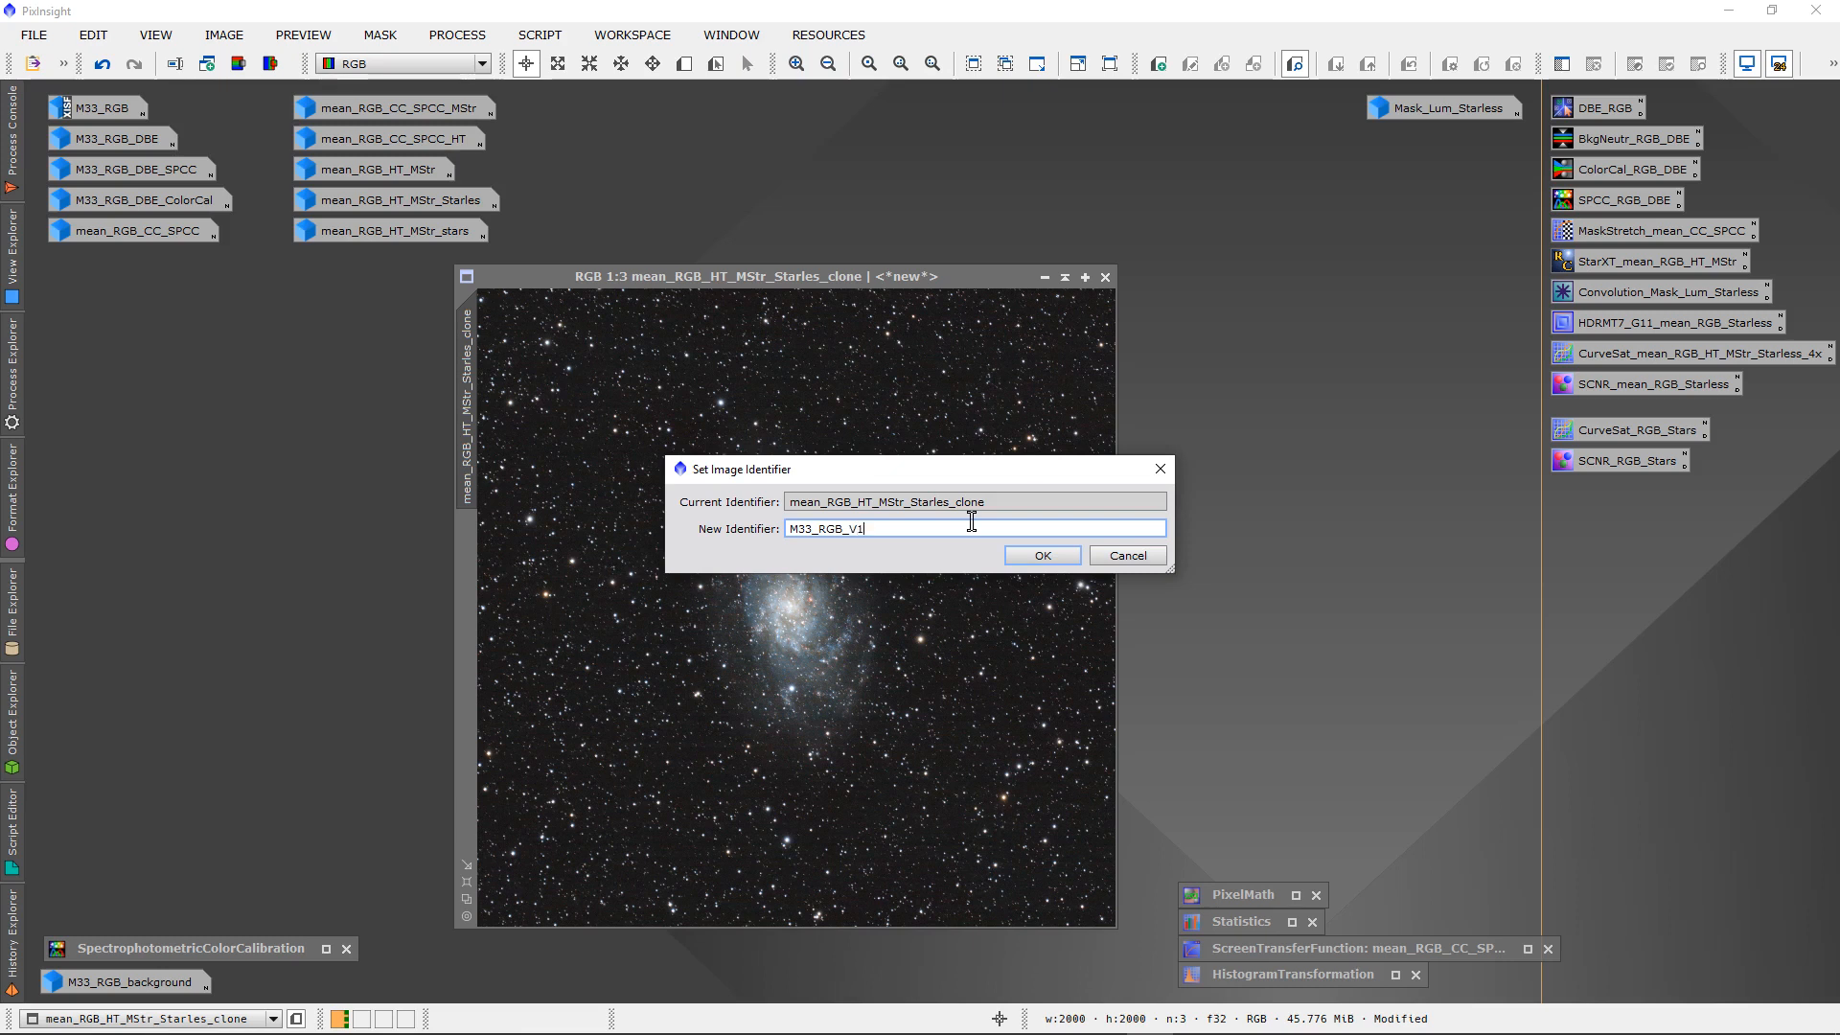
key(Return)
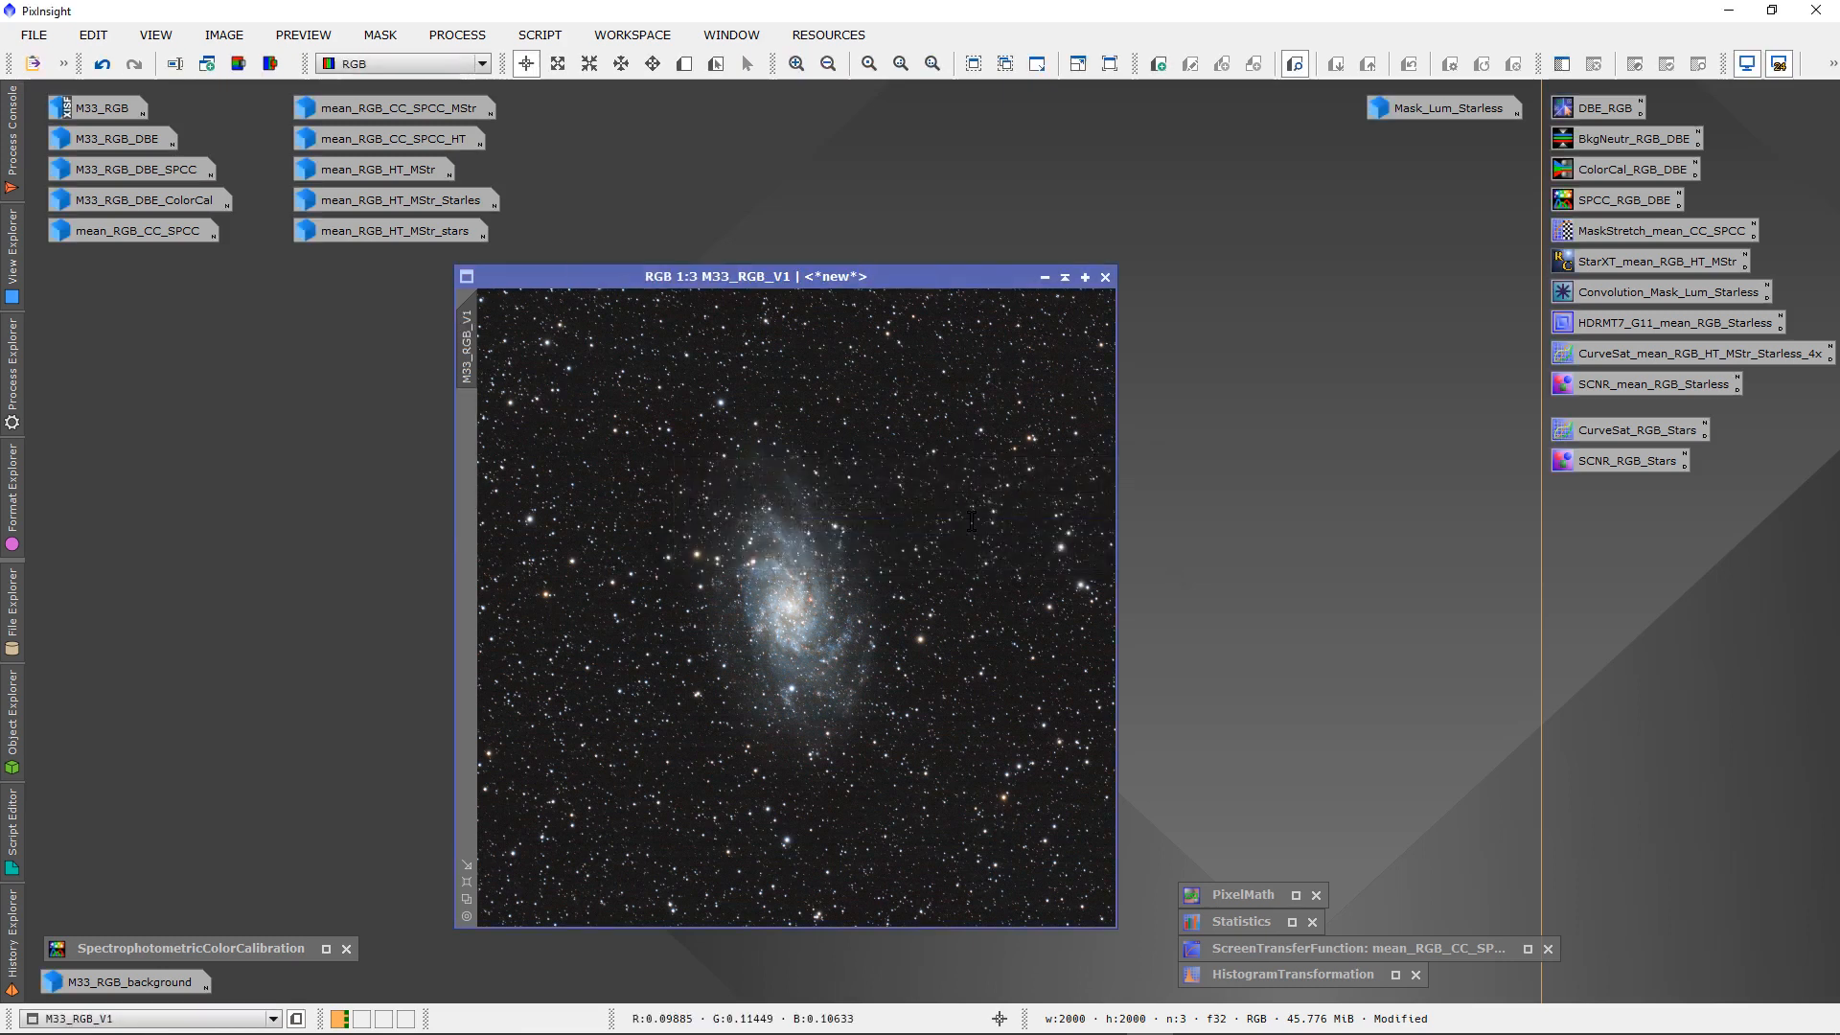
- Iconize the M33_RGB_V1 image and place its icon in a new column beside the other stored images
click(1045, 278)
drag(849, 614, 586, 111)
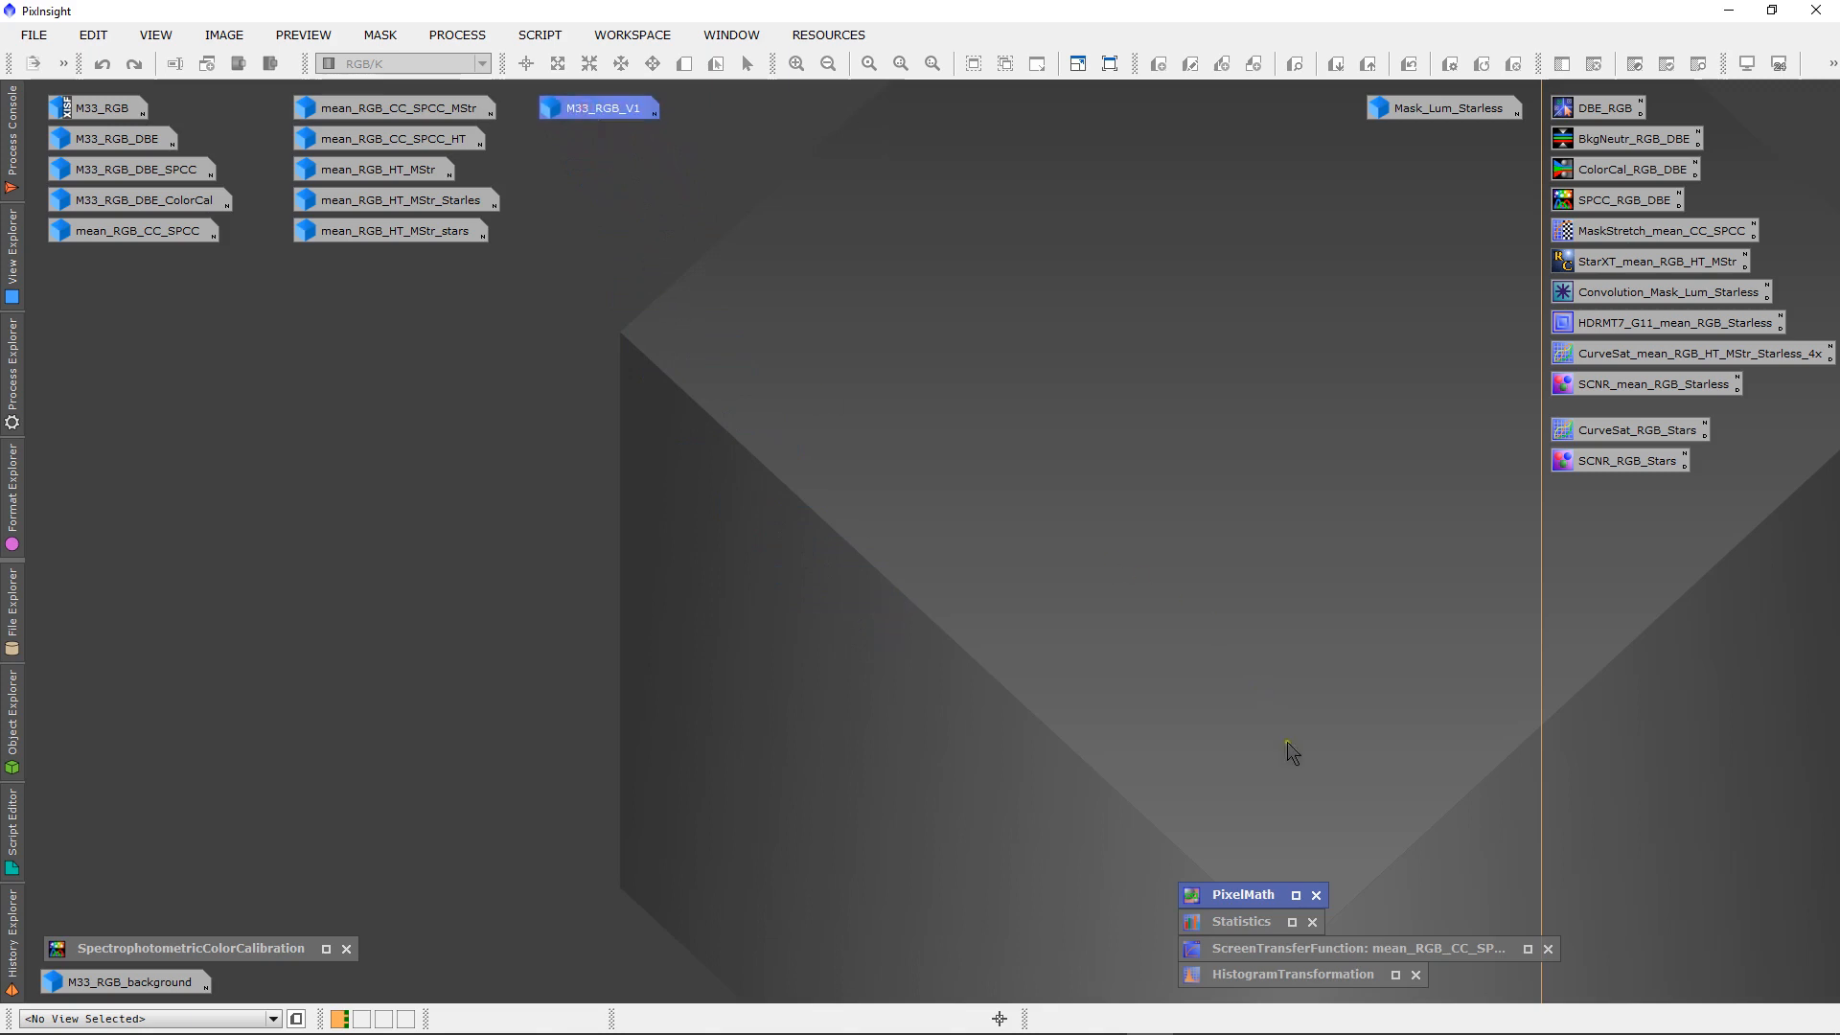
click(1391, 903)
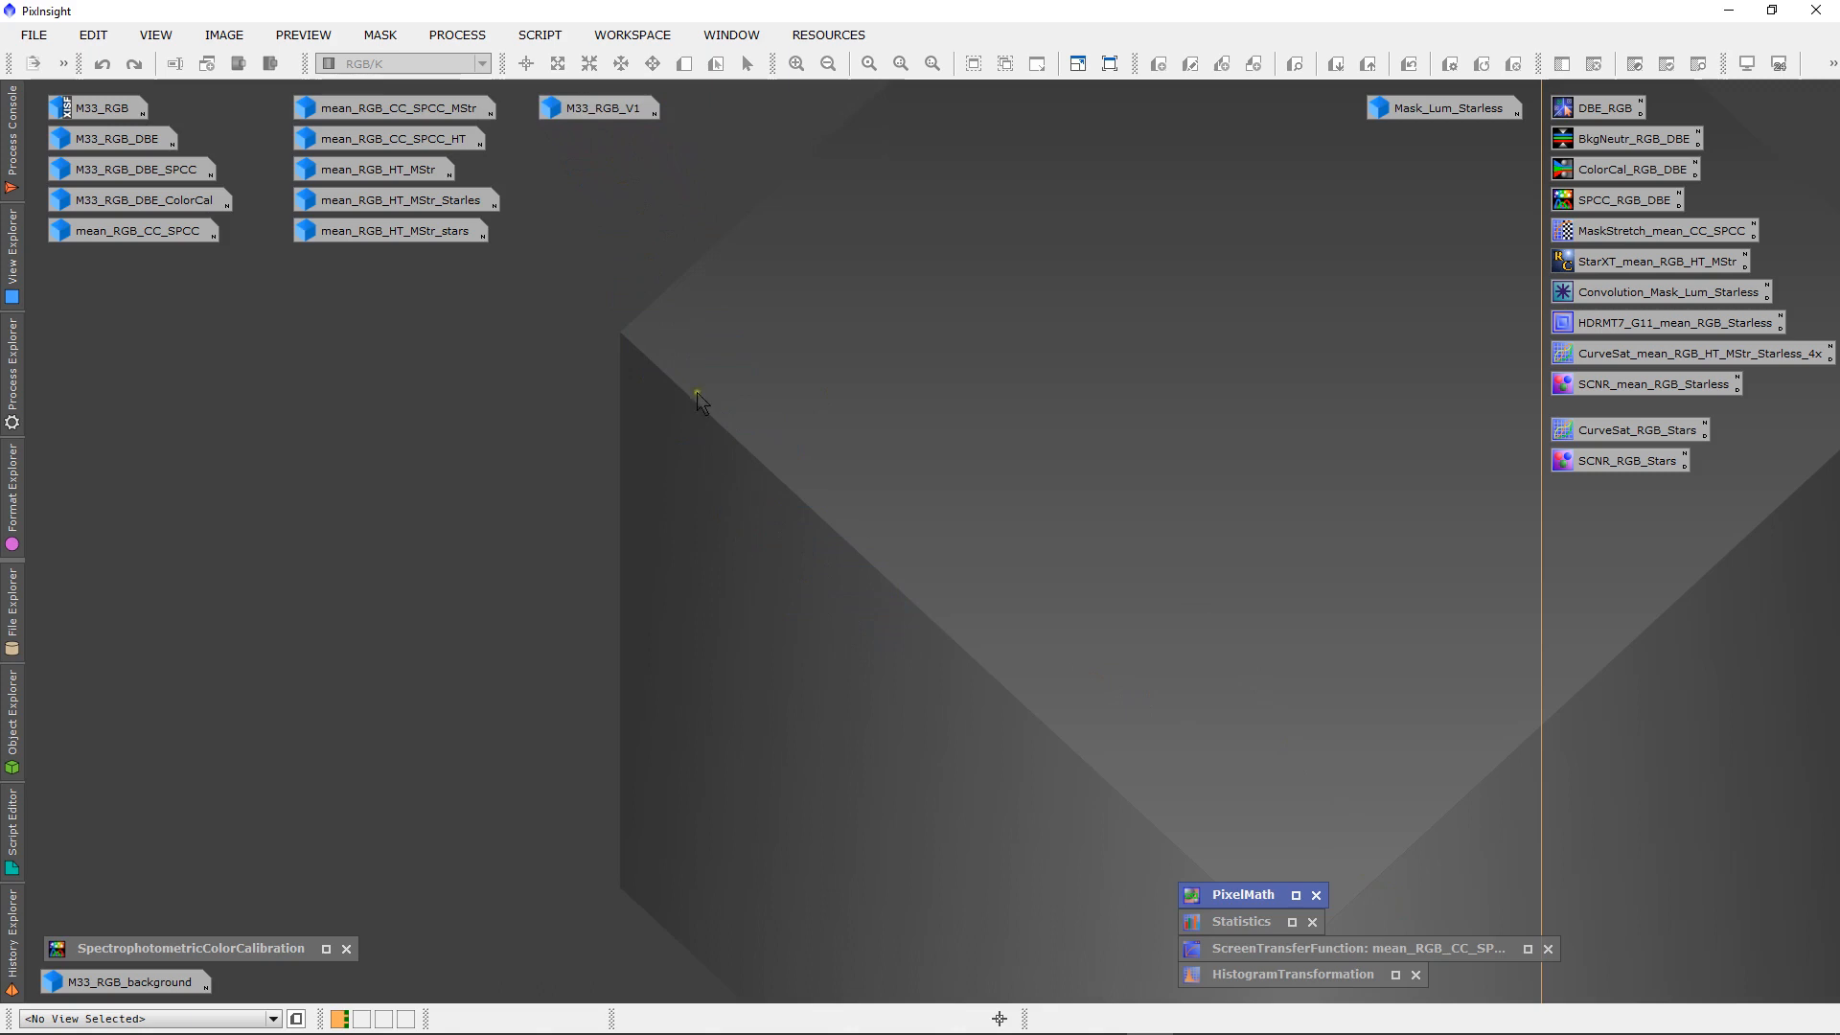
- Restore mean_RGB_HT_MStr_Starles, duplicate it, iconize the original, and reposition the clone in the workspace
double_click(407, 203)
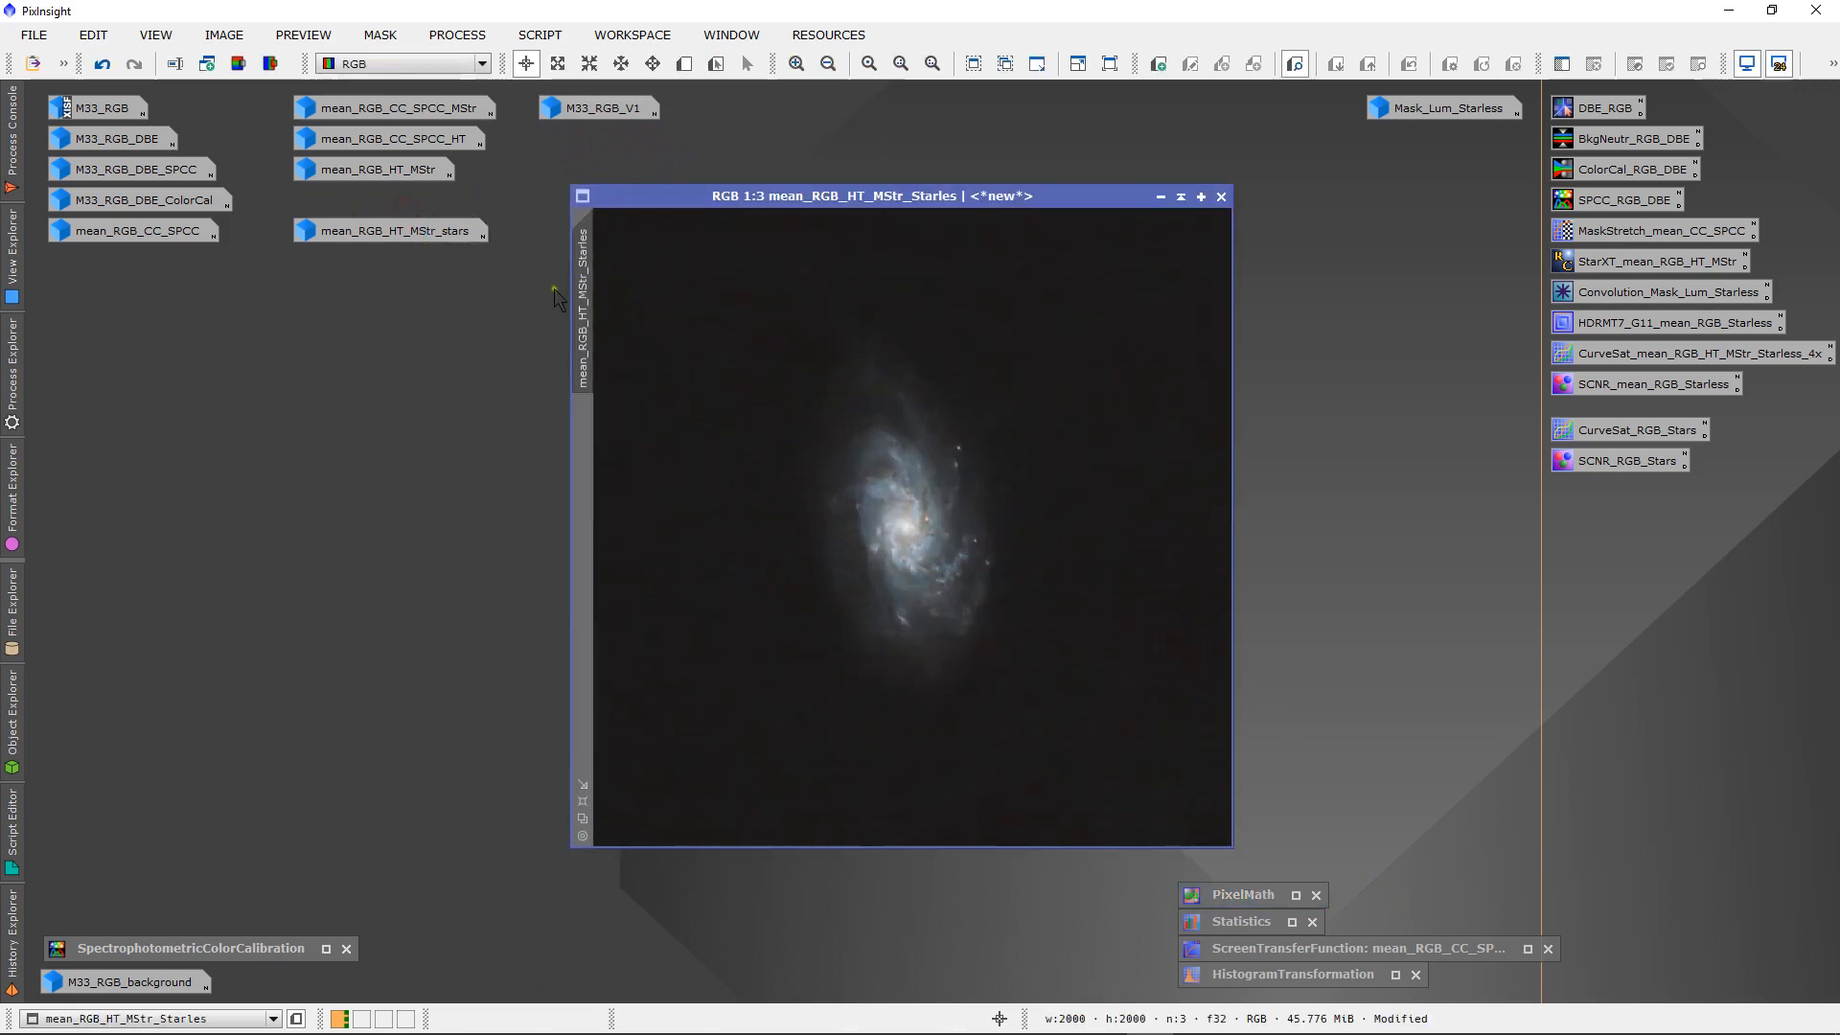
drag(586, 264, 623, 299)
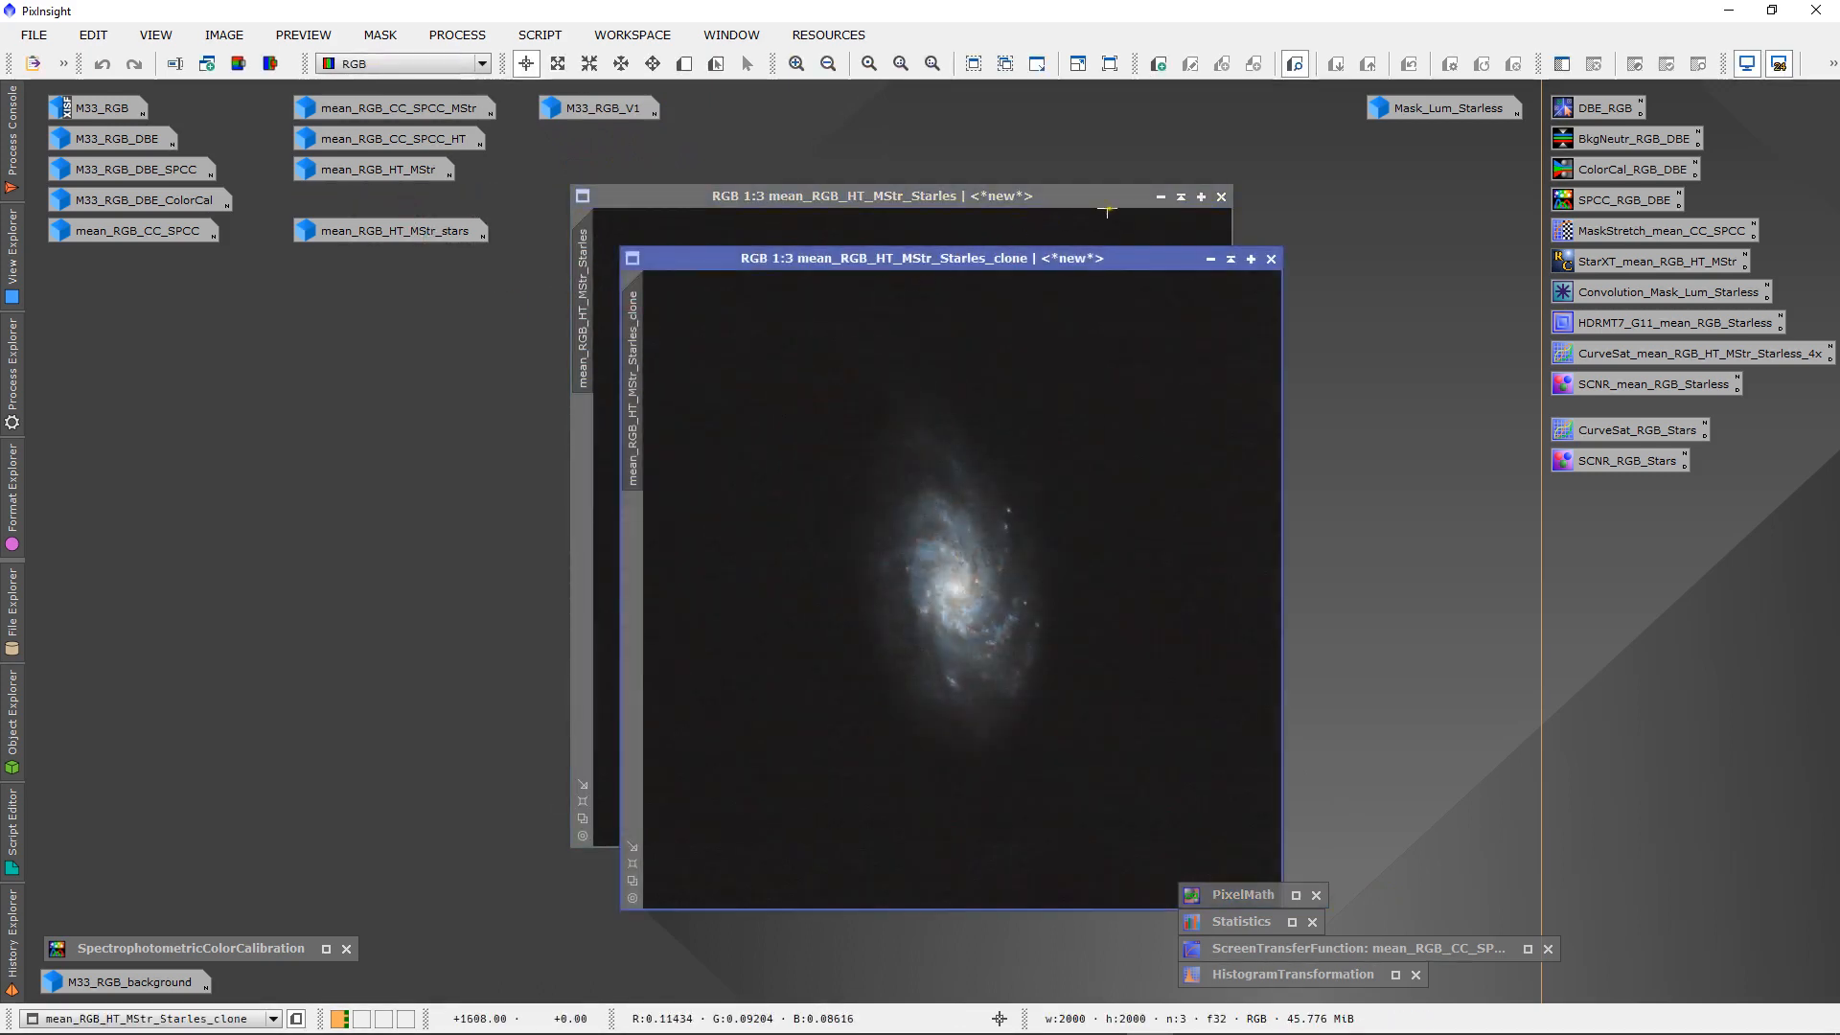
click(1160, 197)
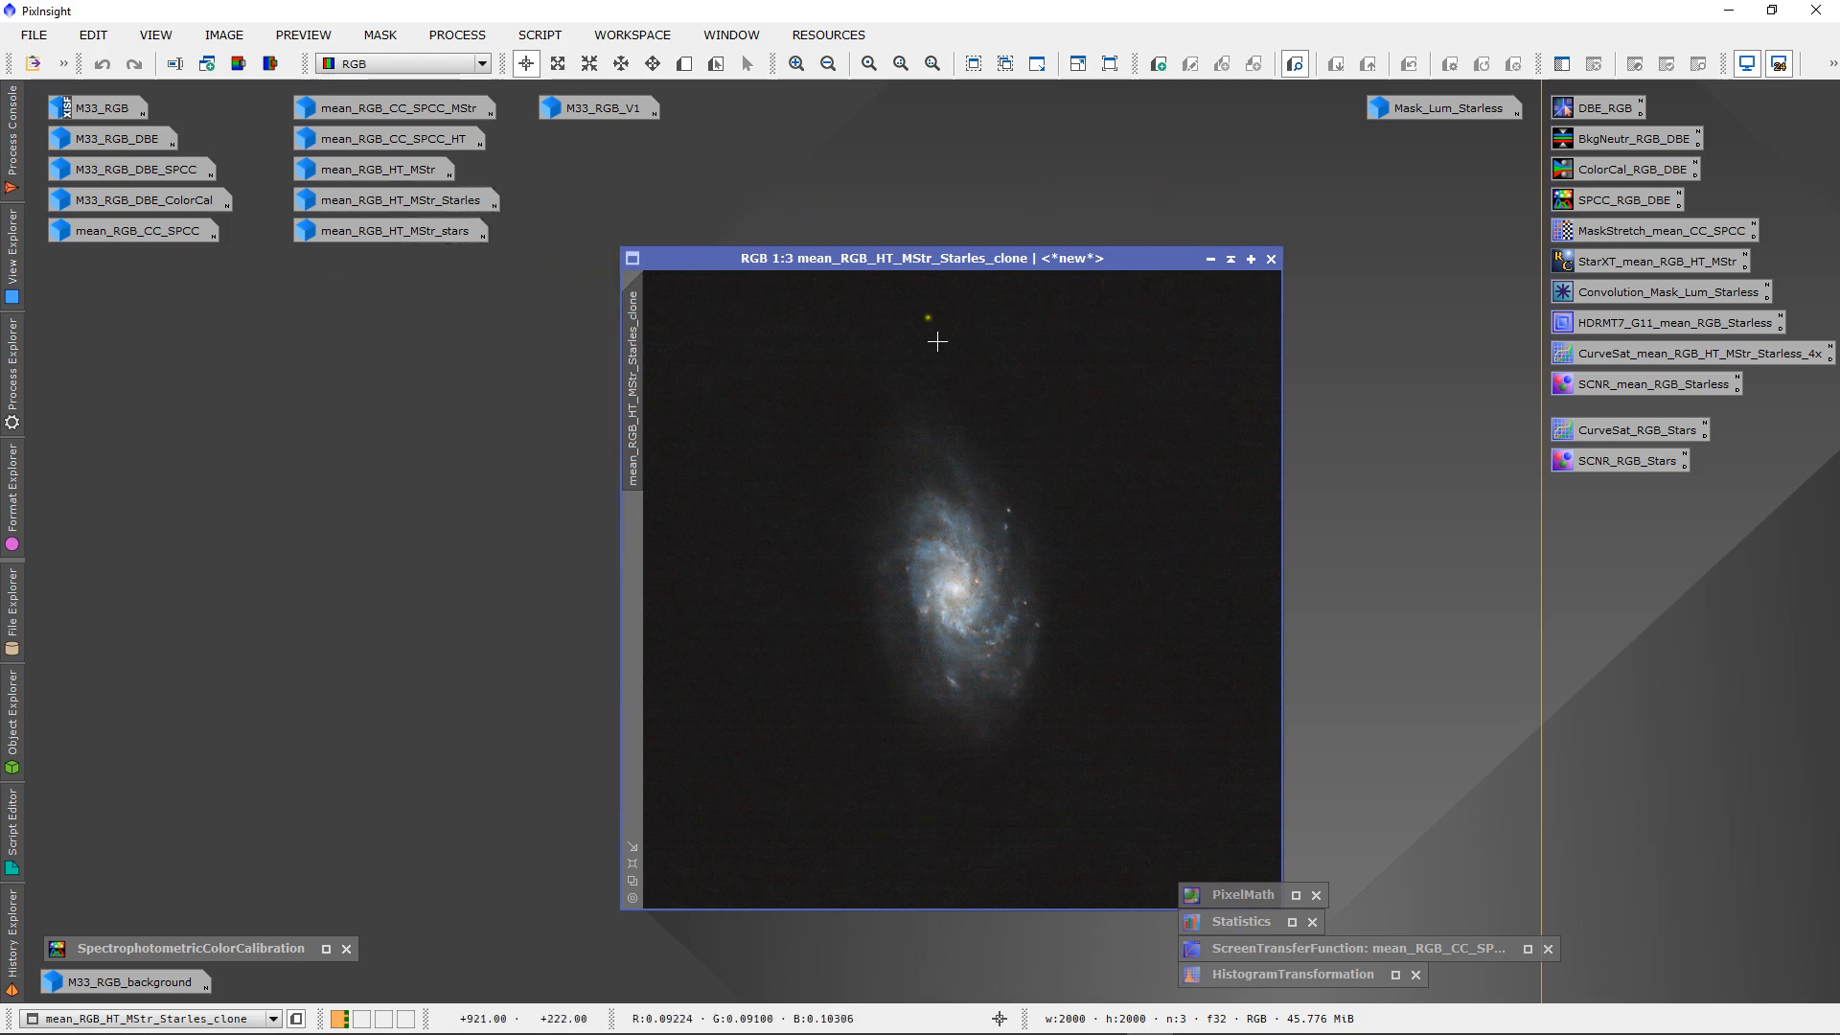
drag(905, 263, 758, 277)
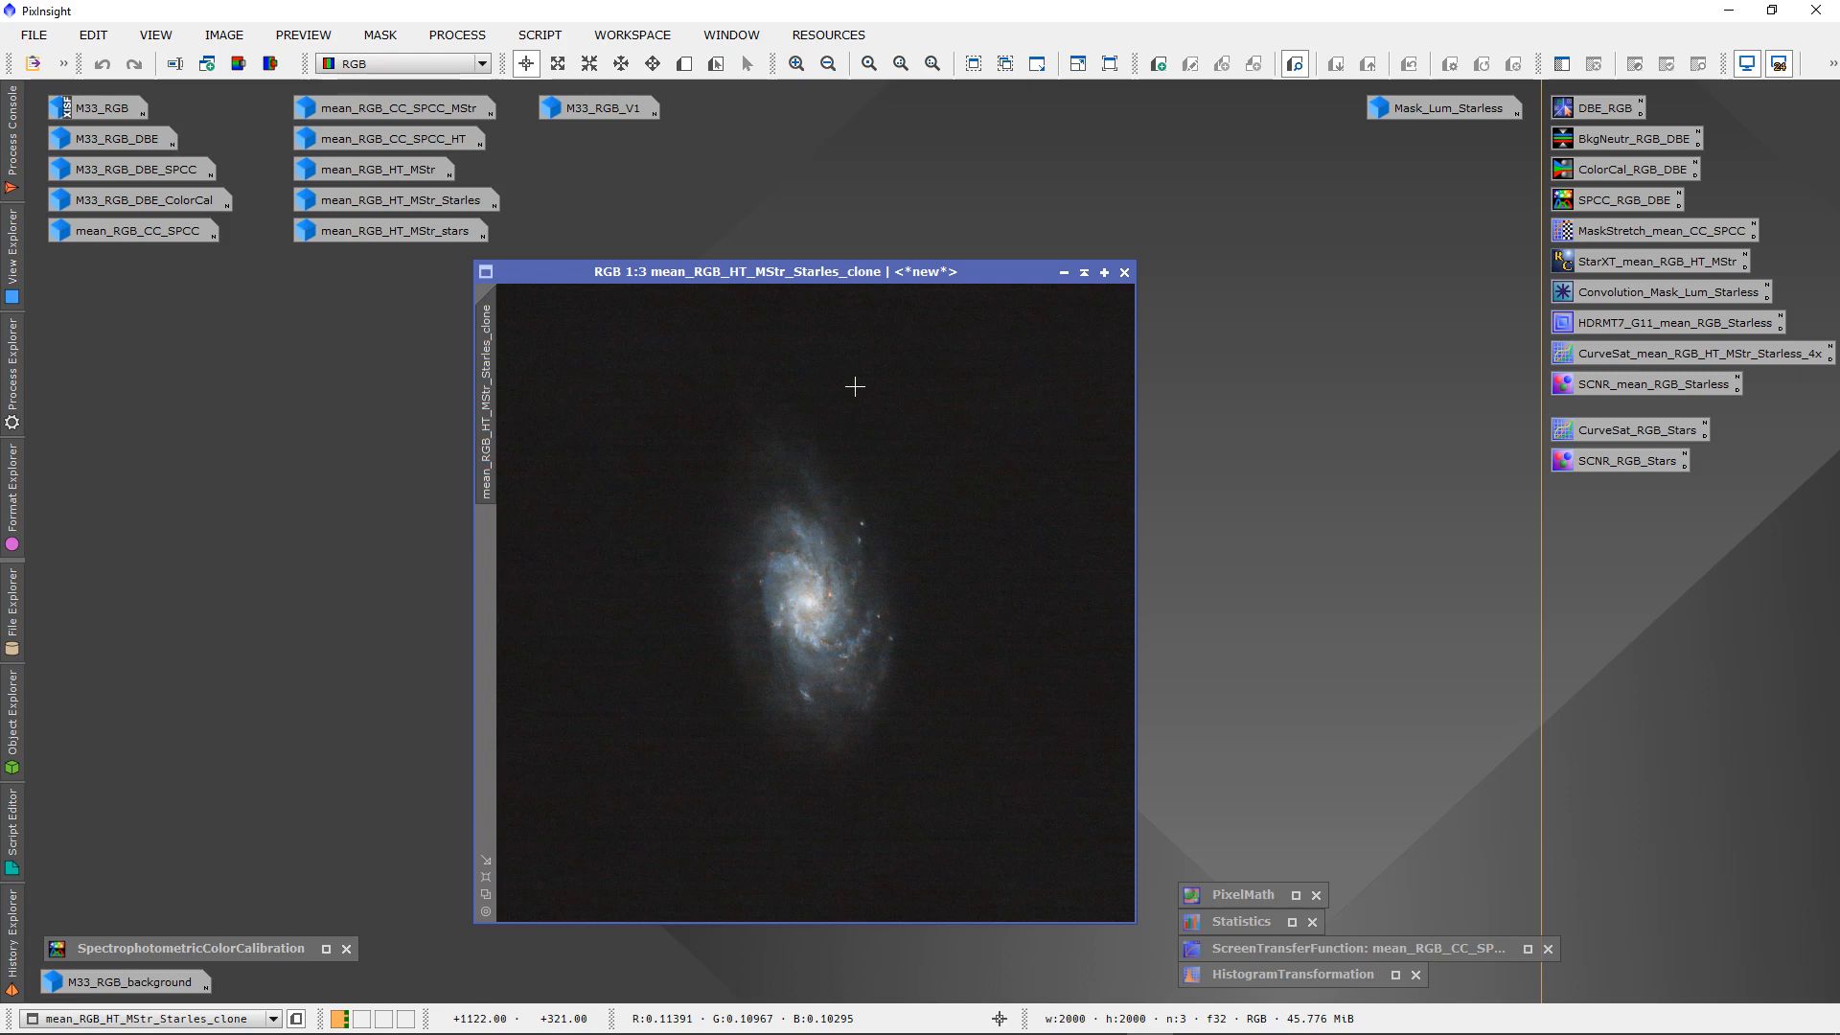
- Restore the PixelMath window, reset it to clear the previous expression, and move it off the galaxy
click(1295, 895)
click(1385, 678)
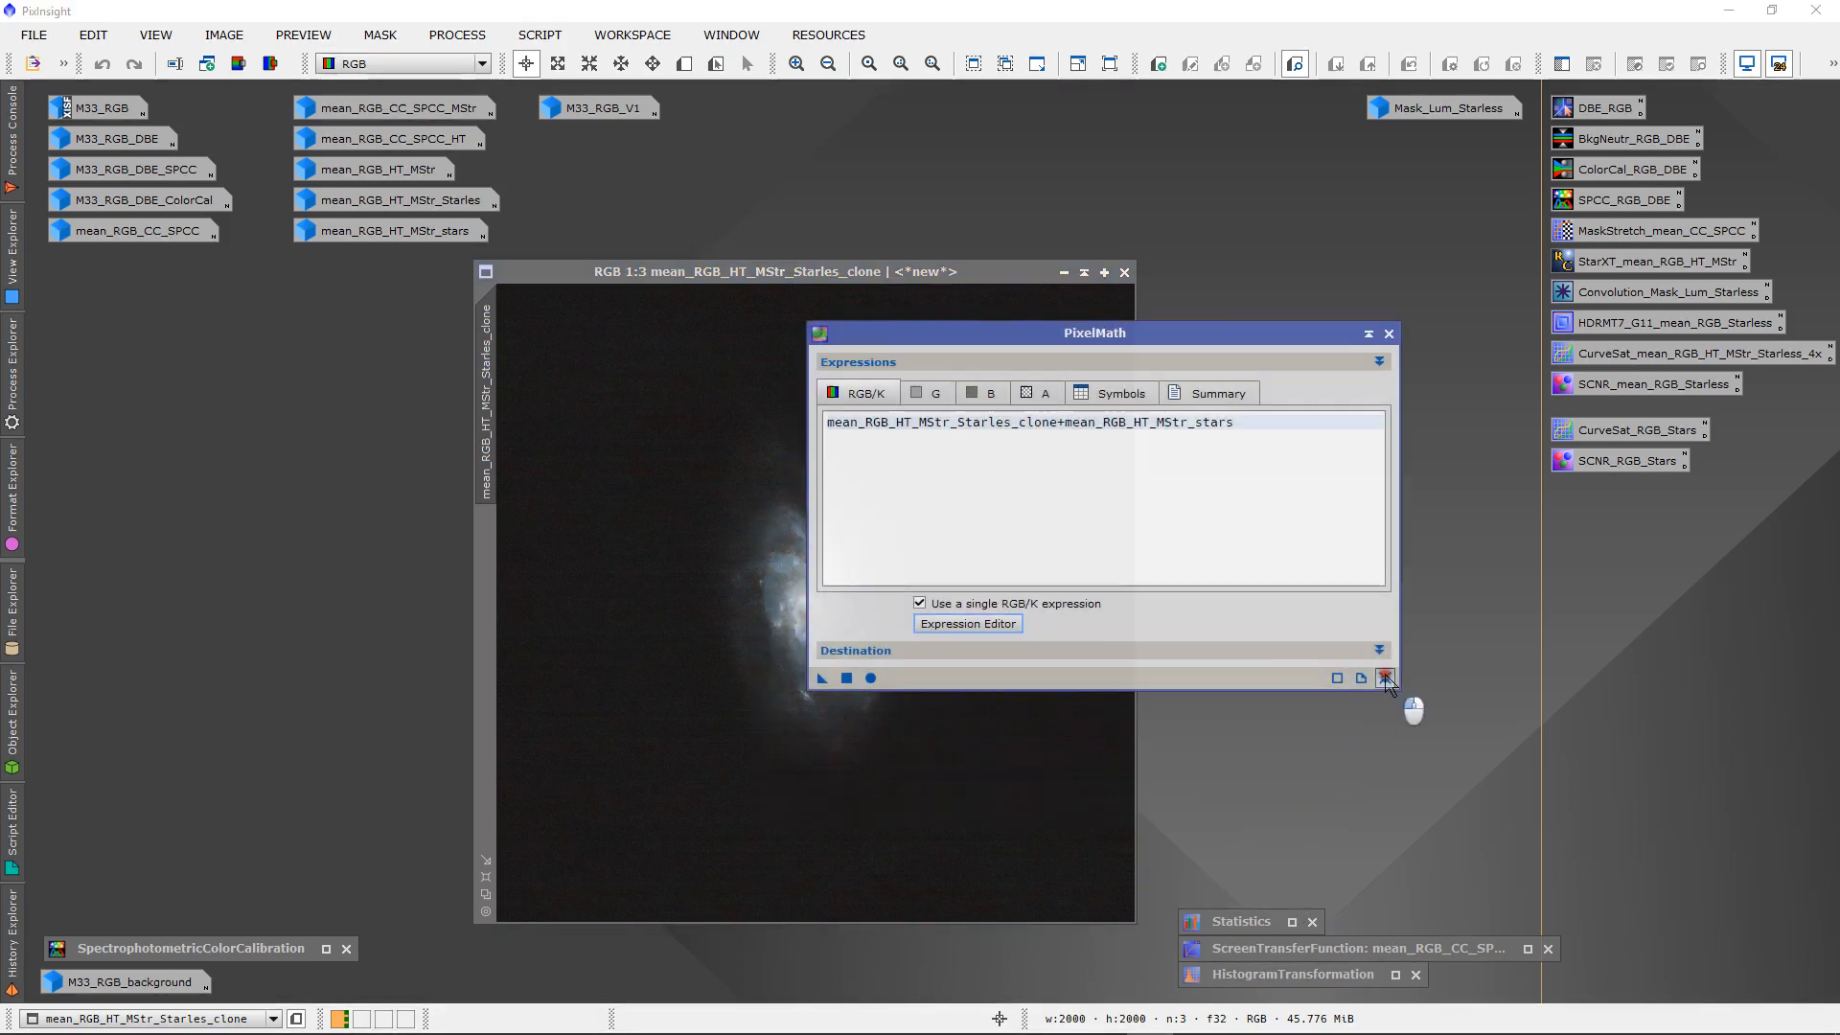
click(1048, 341)
drag(1048, 341, 1118, 369)
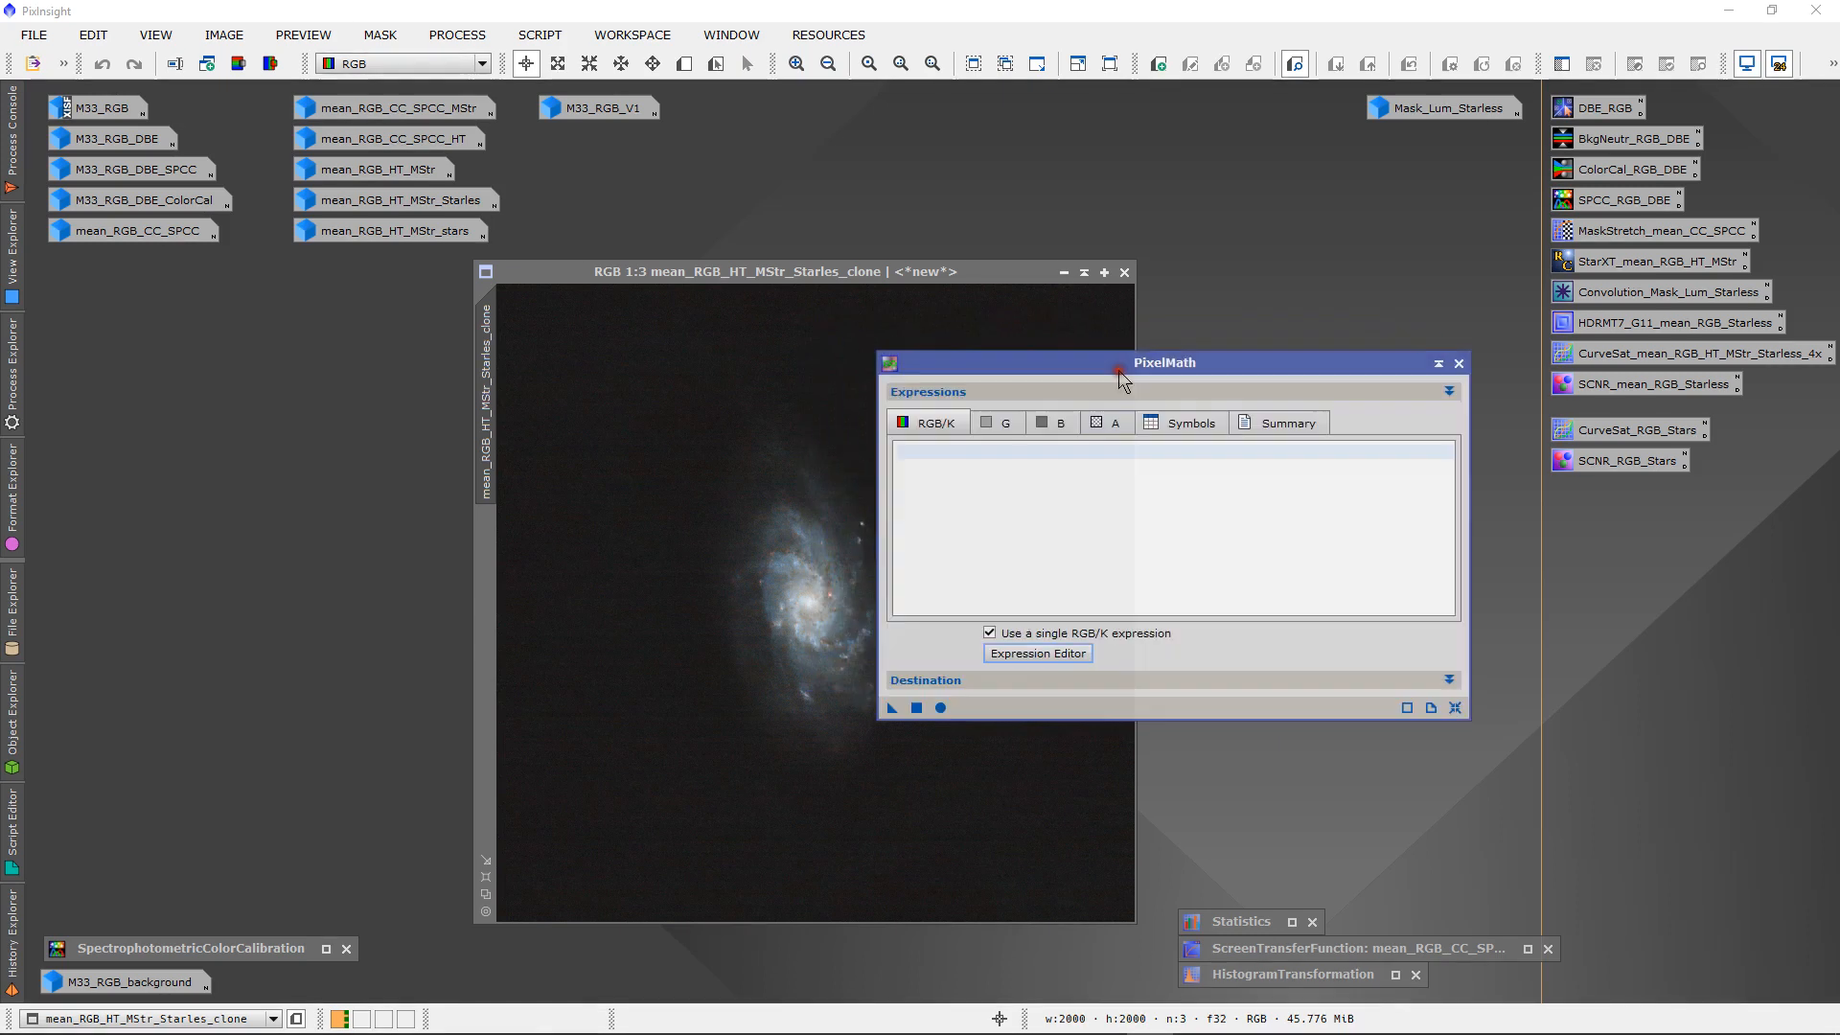
- Build the PixelMath expression combine(mean_RGB_HT_MStr_Starles_clone,mean_RGB_HT_MStr_stars,op_screen()) in a widened Expression Editor
click(1045, 653)
drag(933, 174, 1167, 351)
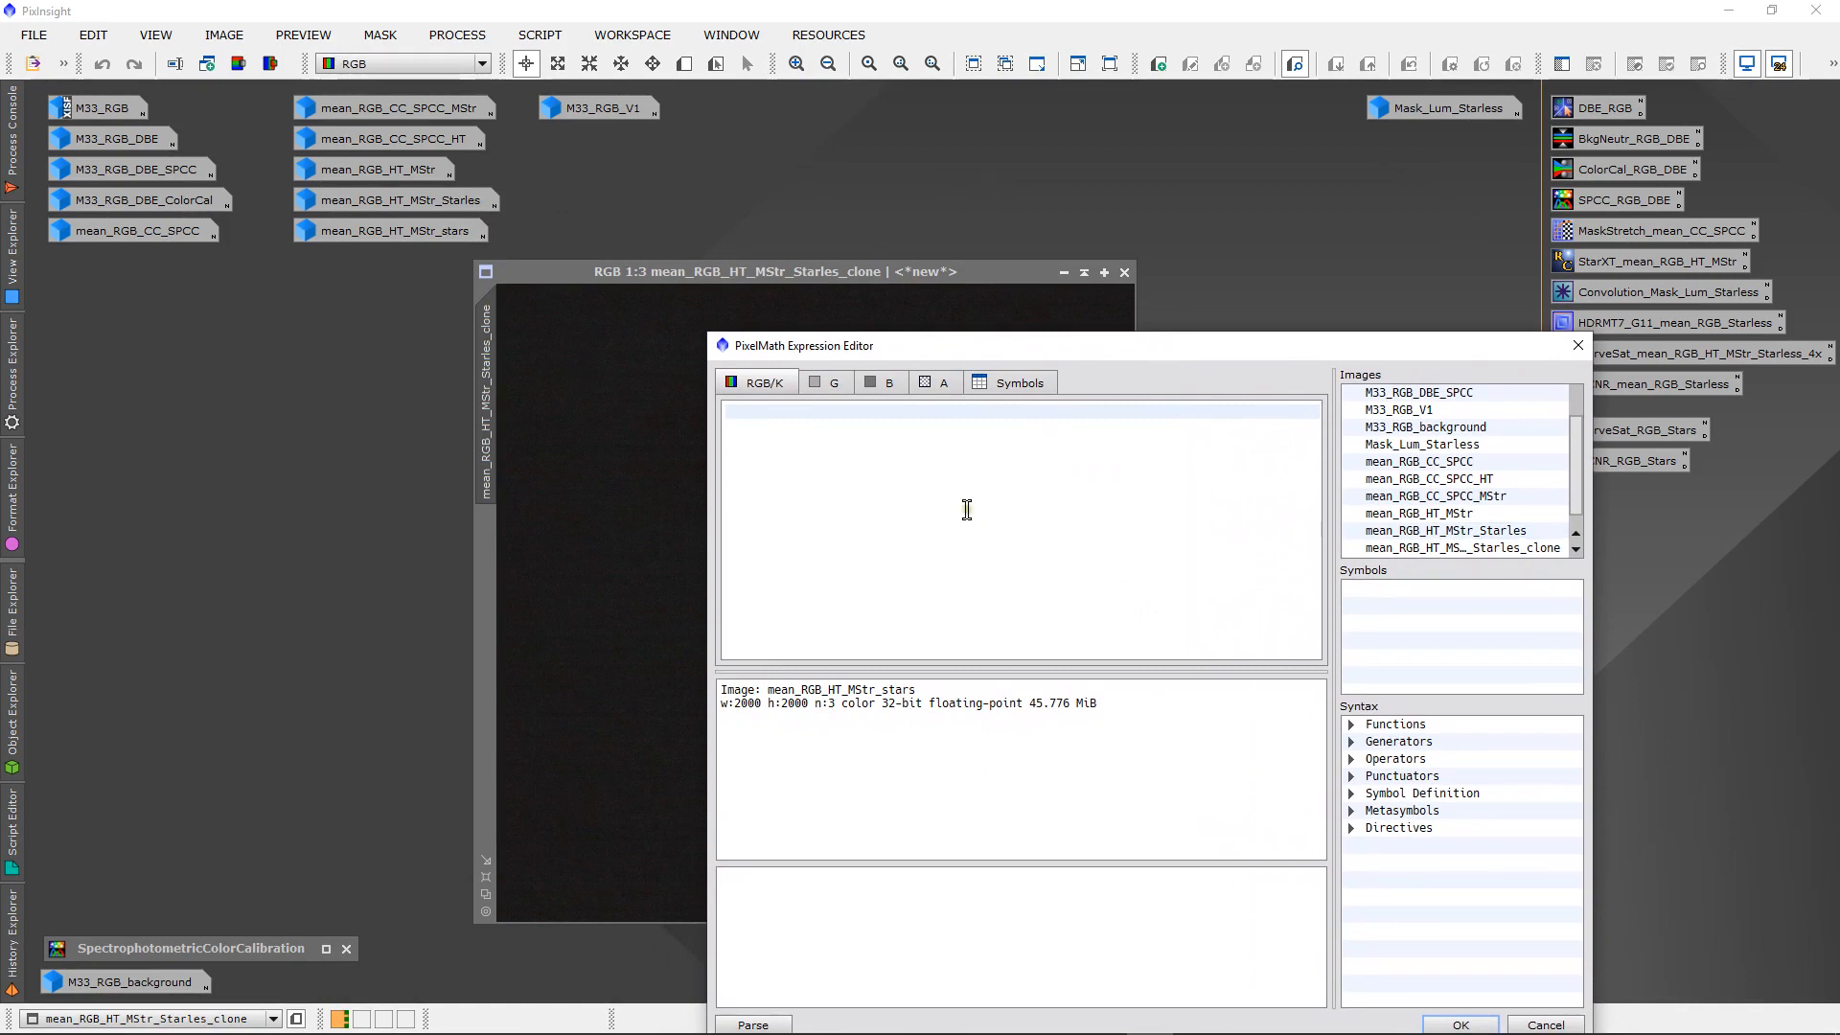
click(745, 411)
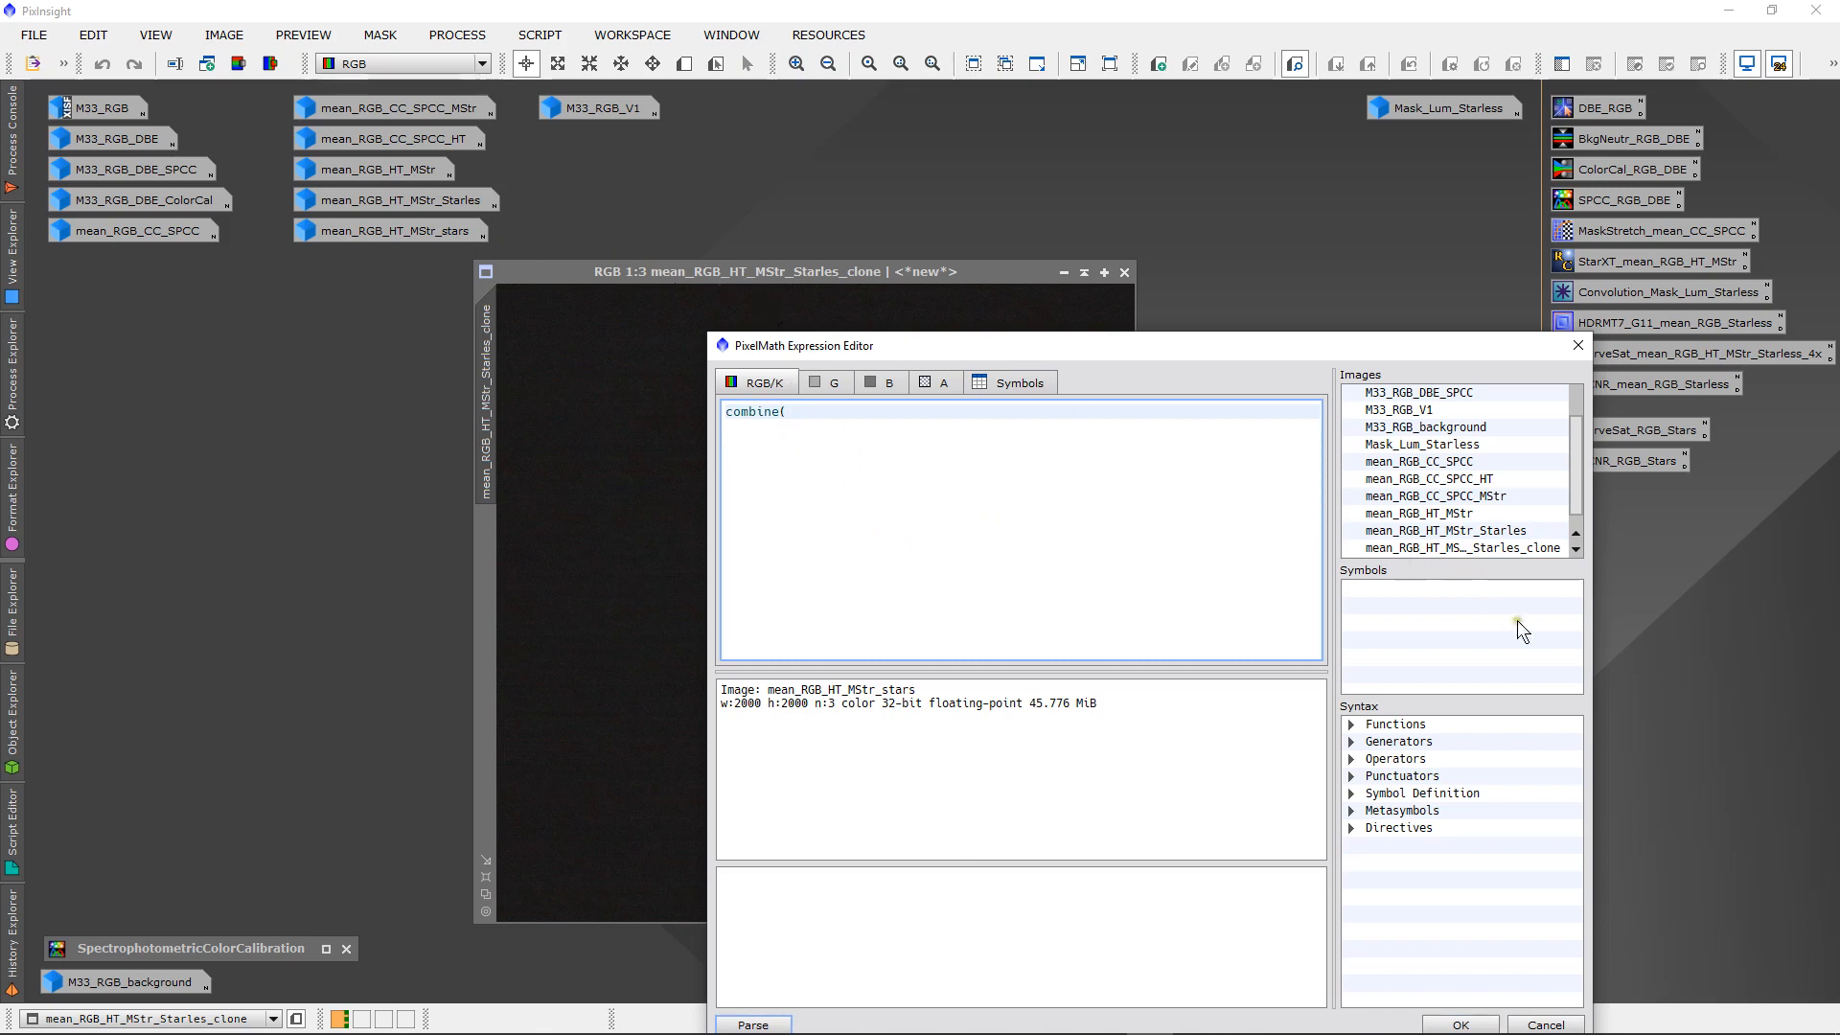
click(1574, 545)
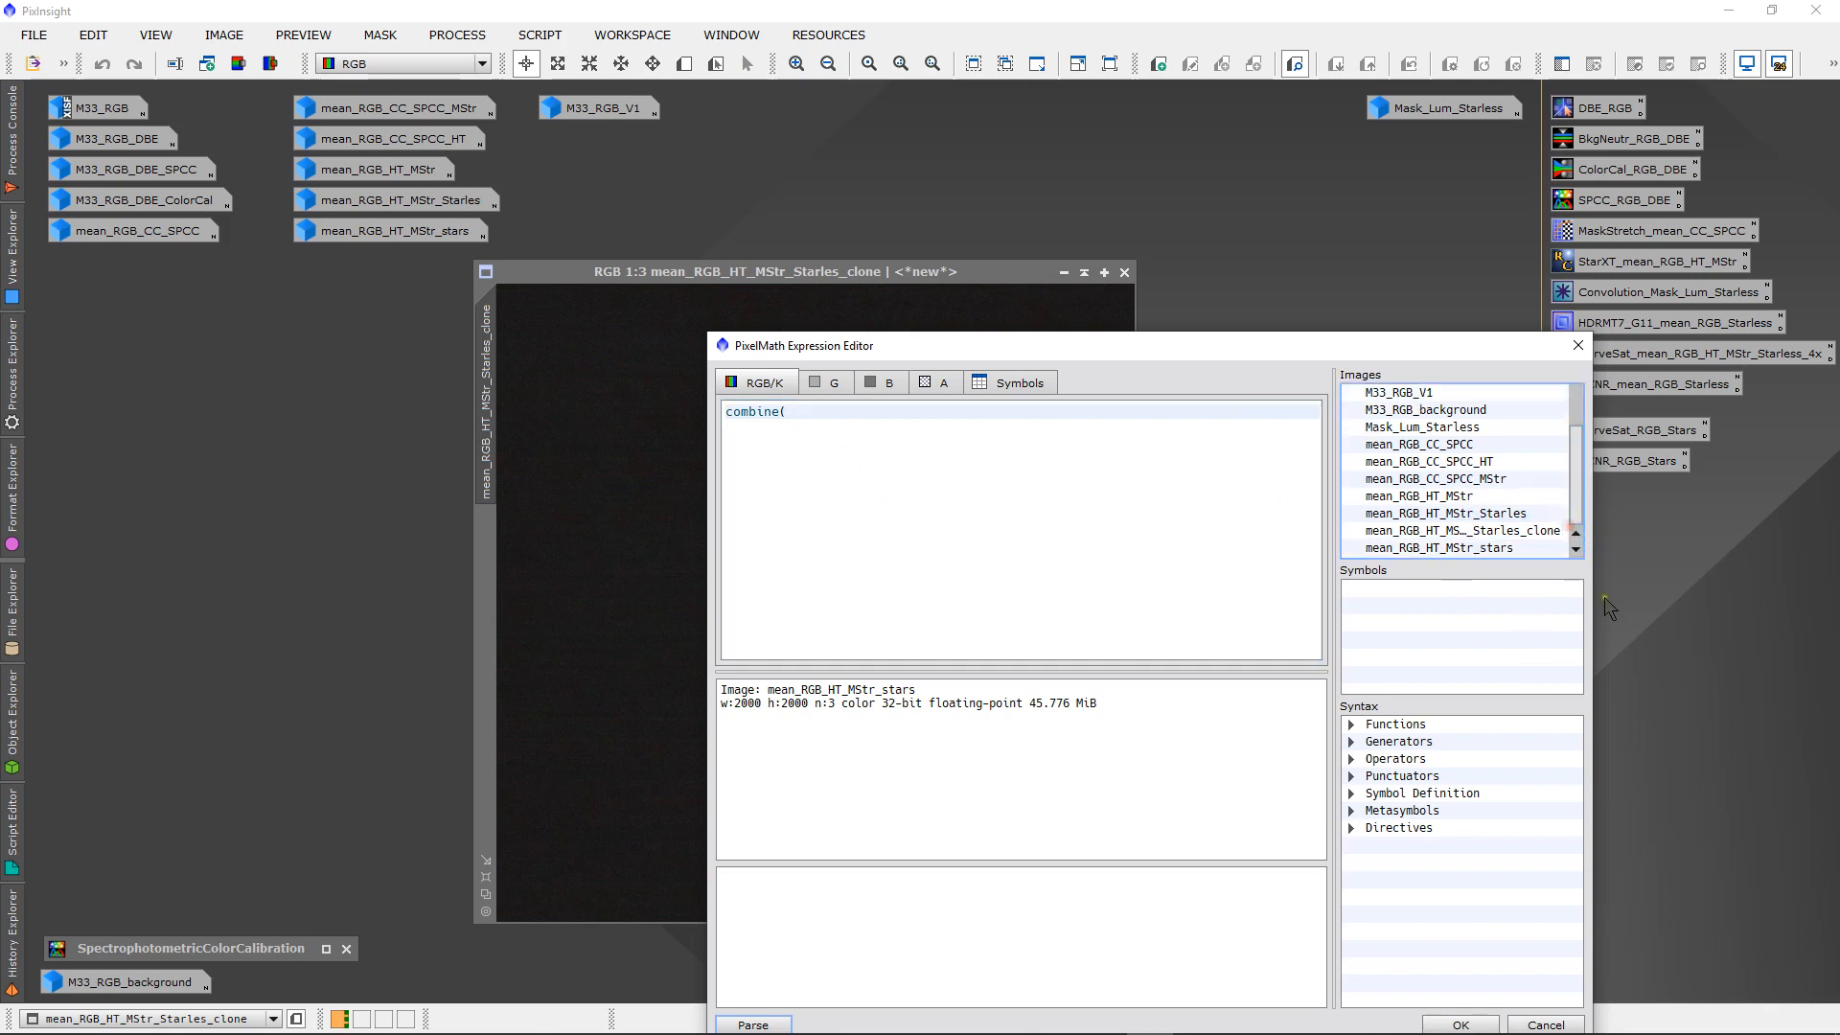
drag(1591, 599, 1659, 599)
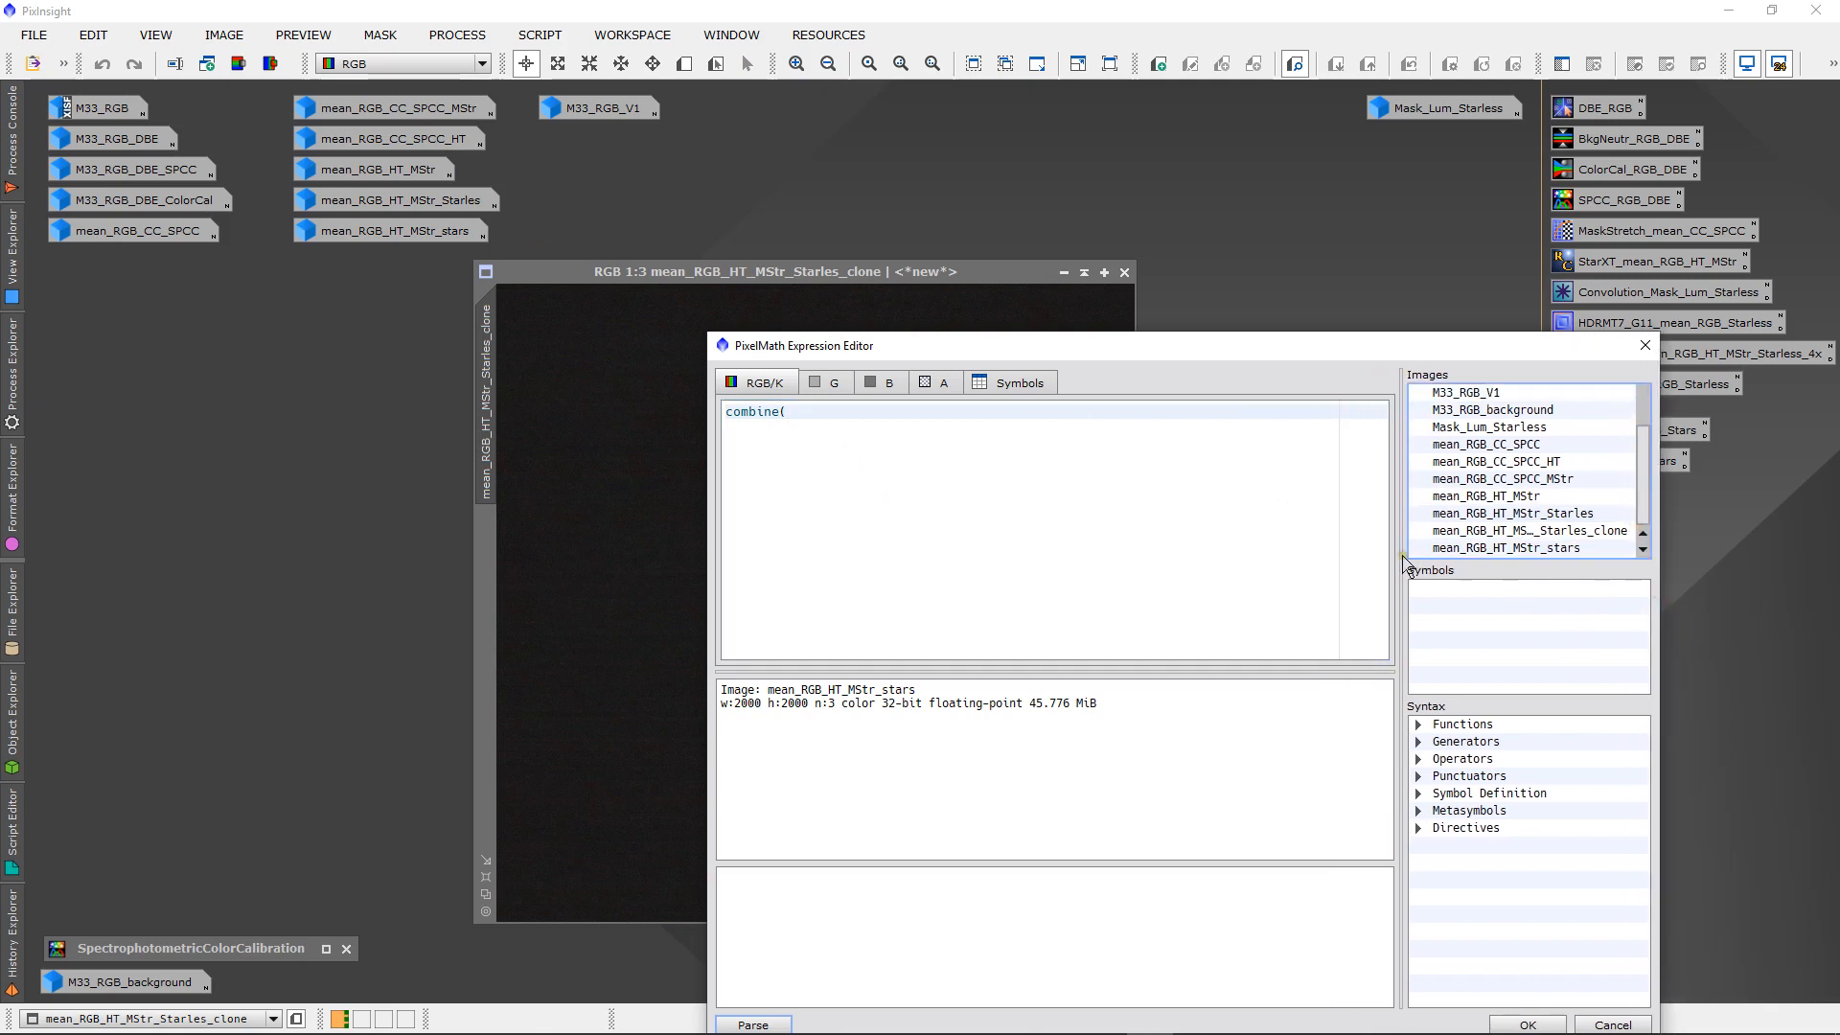
drag(1400, 550, 1371, 548)
double_click(1571, 531)
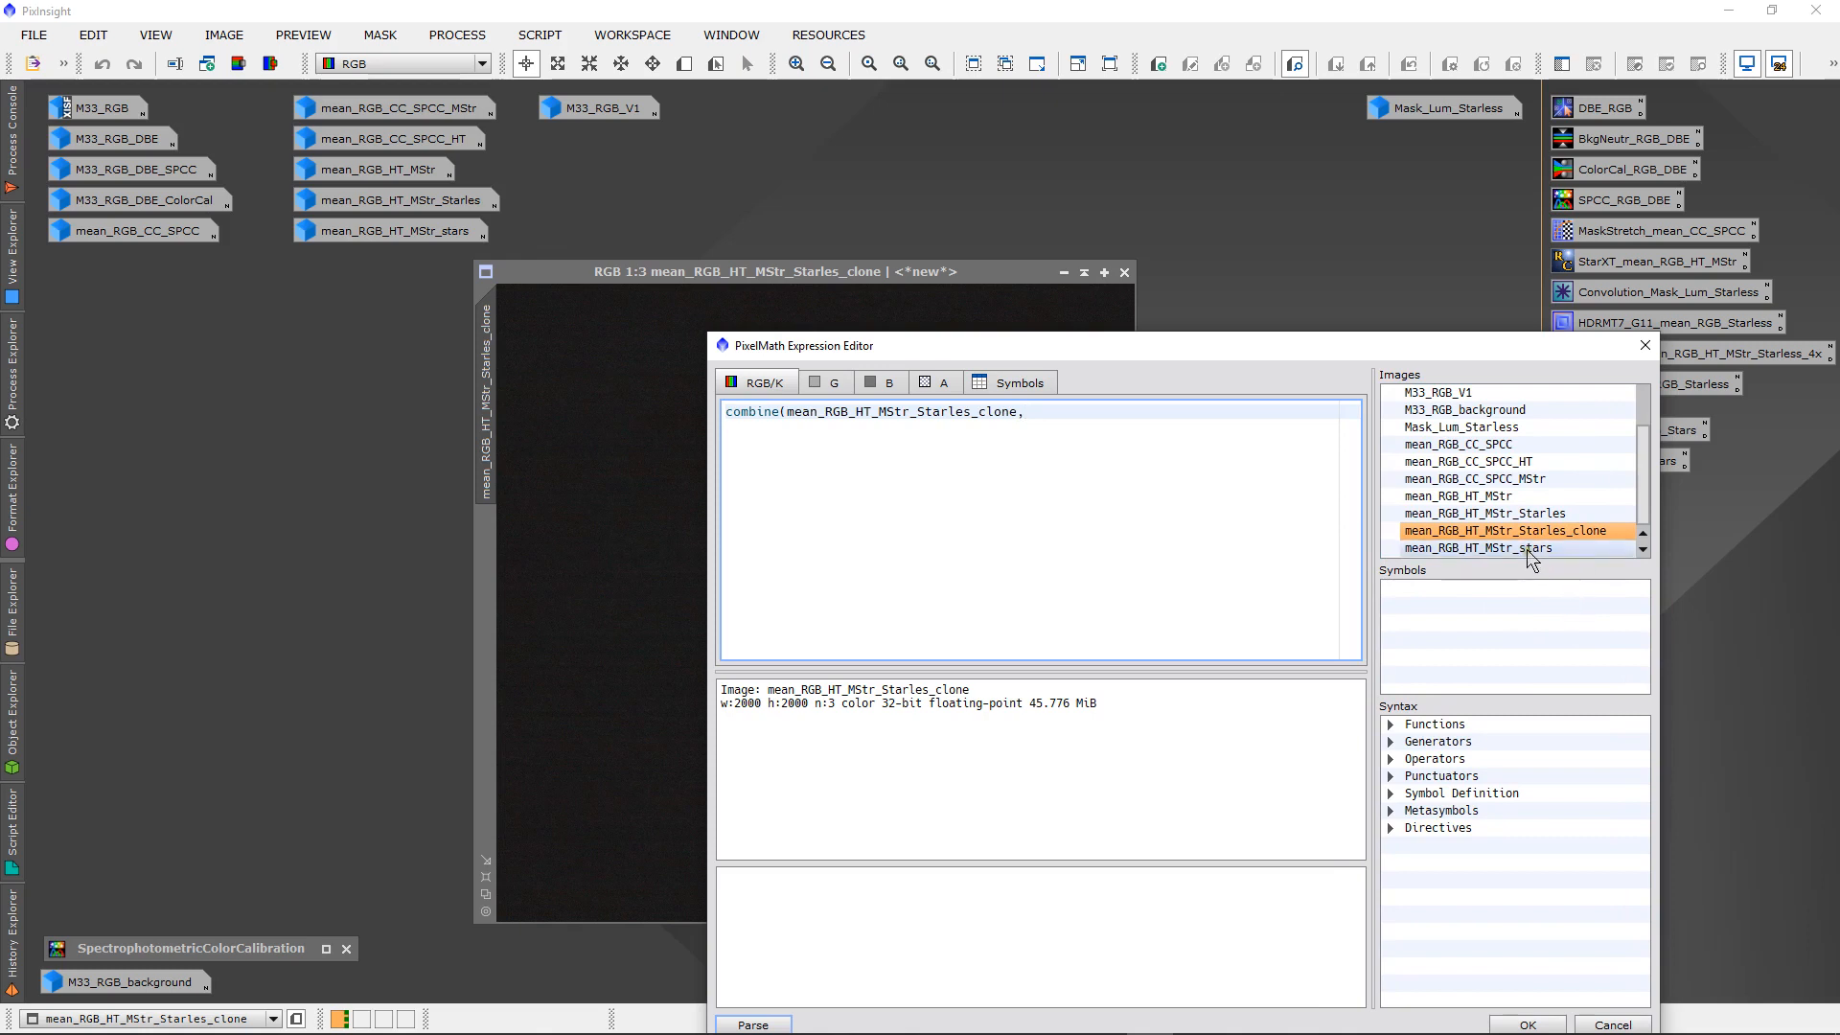
double_click(1530, 547)
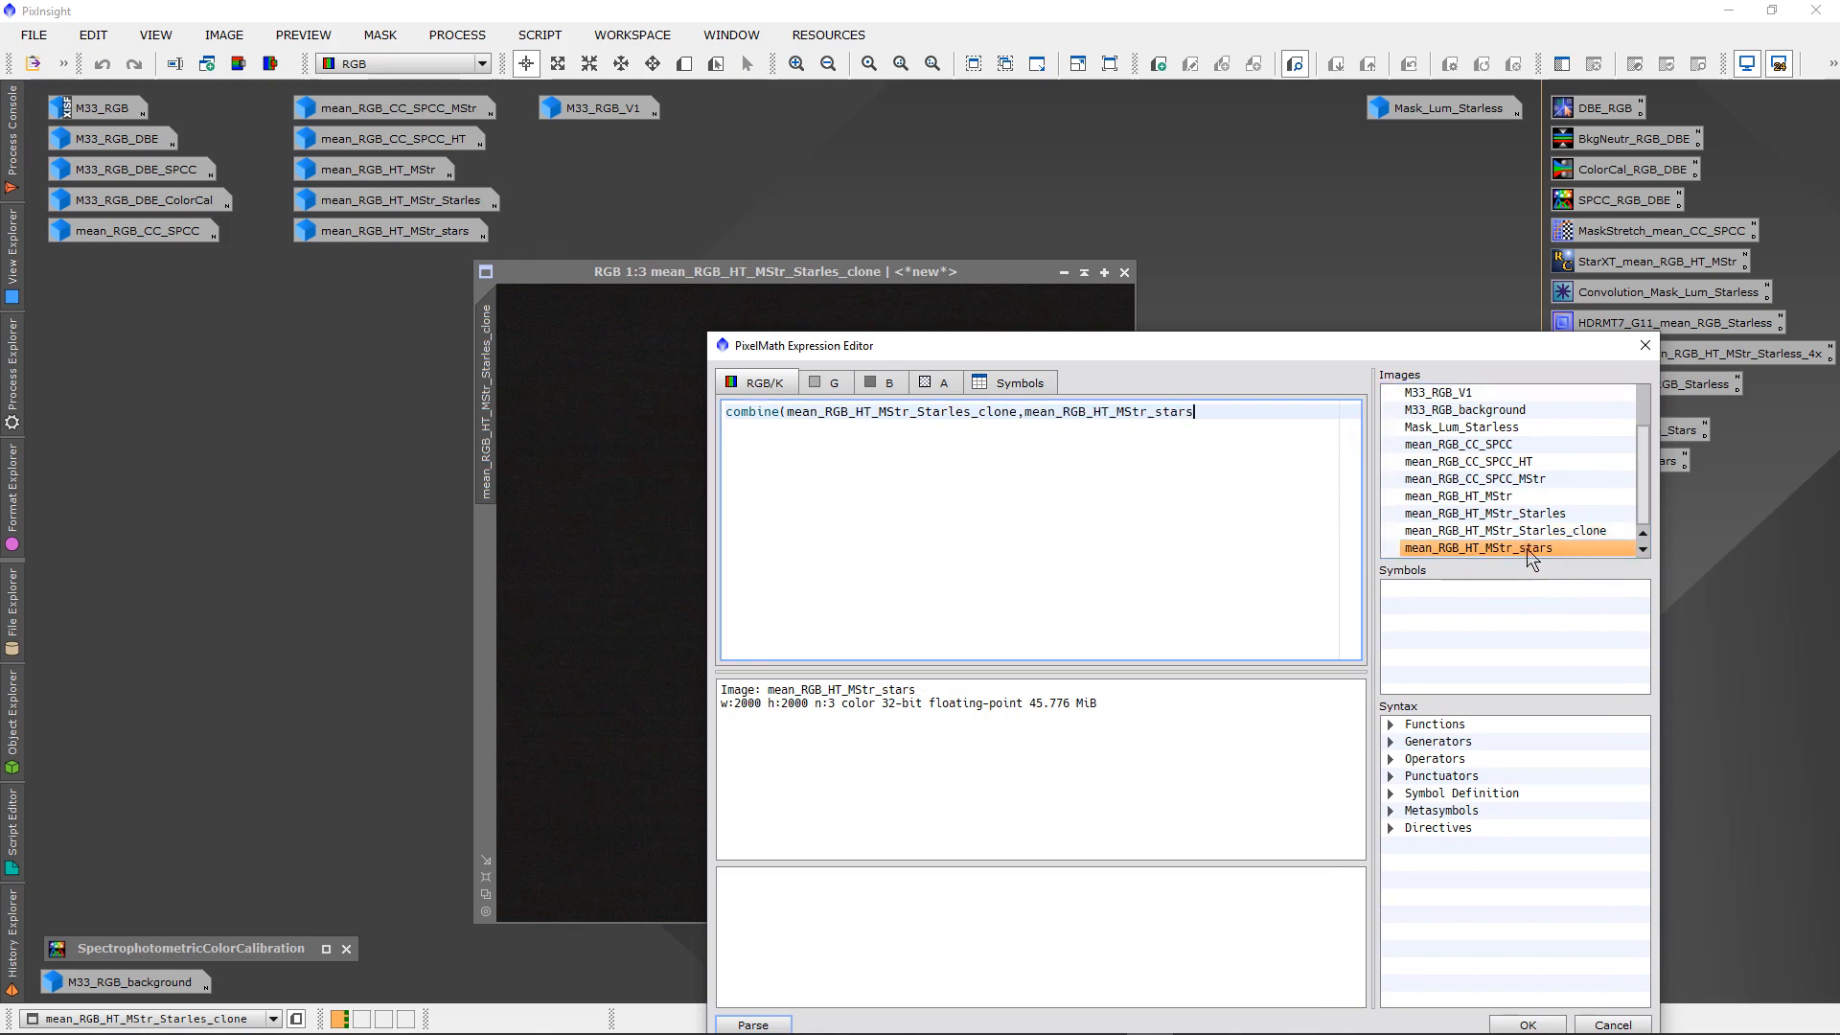
text(,op)
text(_screen()))
- Parse and accept the screen-blend expression, apply PixelMath to the starless clone, and collapse its window
click(757, 1024)
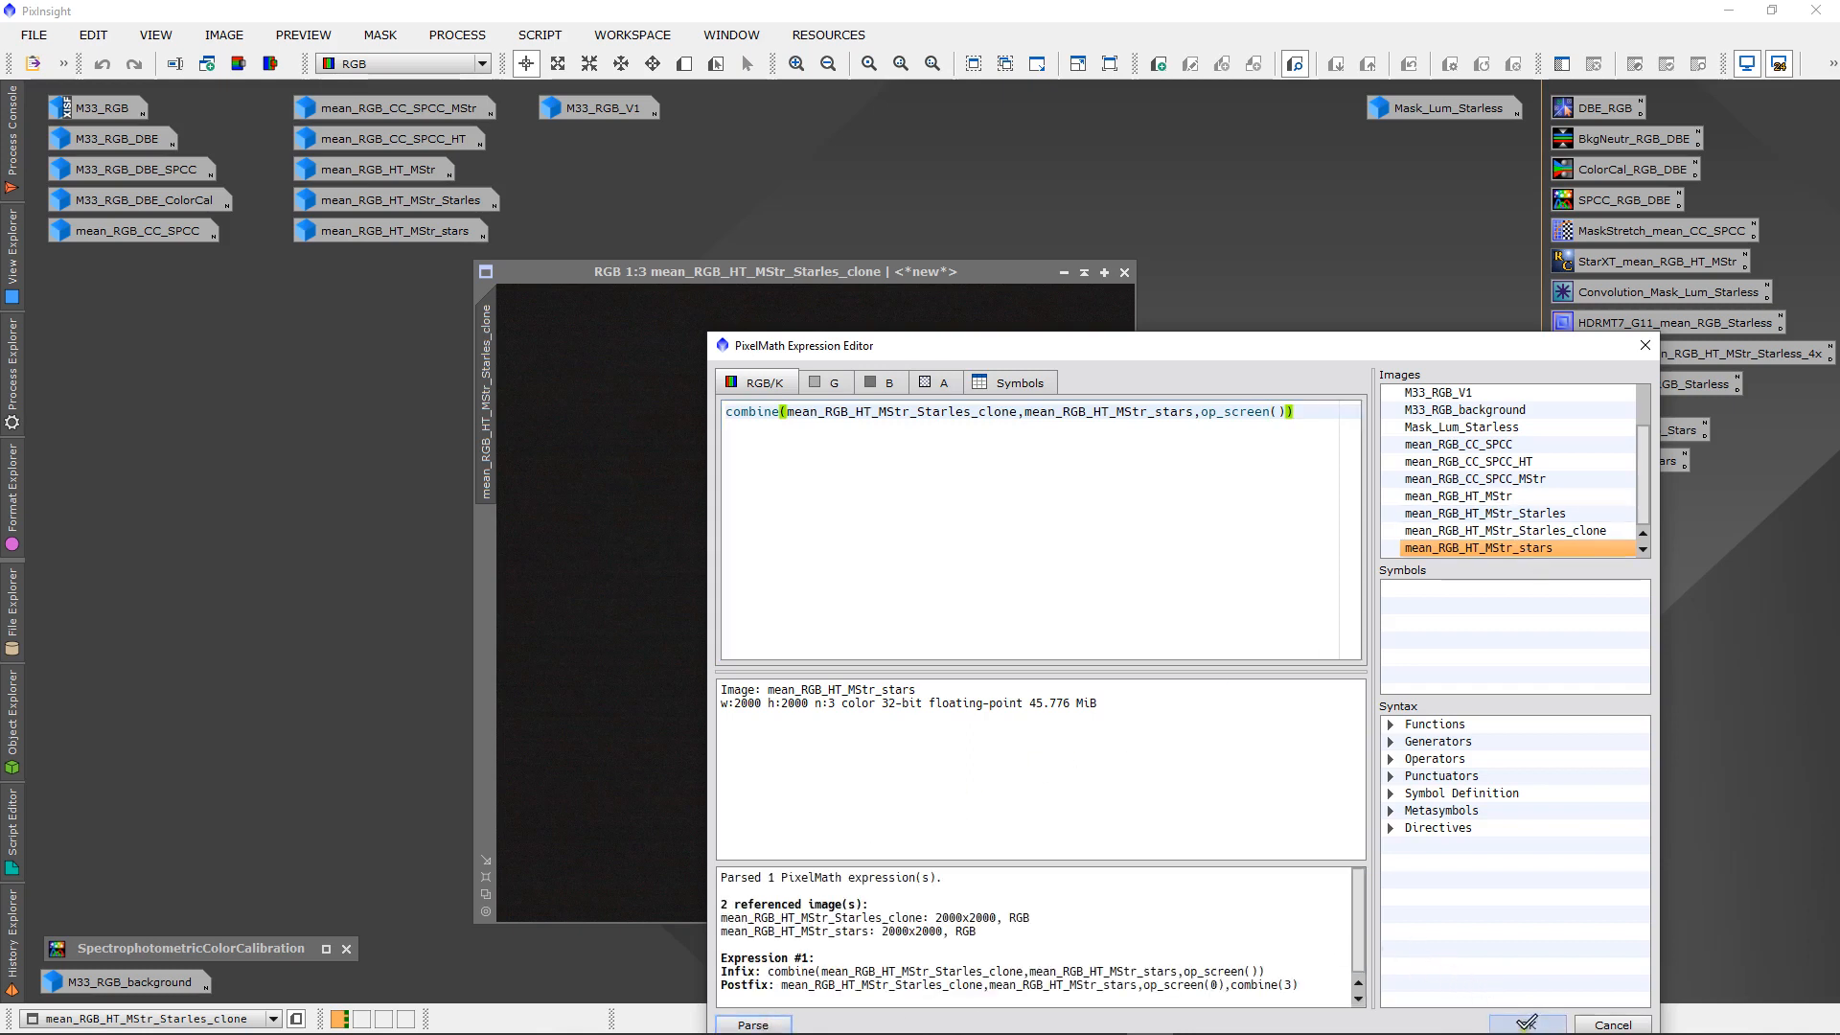
click(1526, 1023)
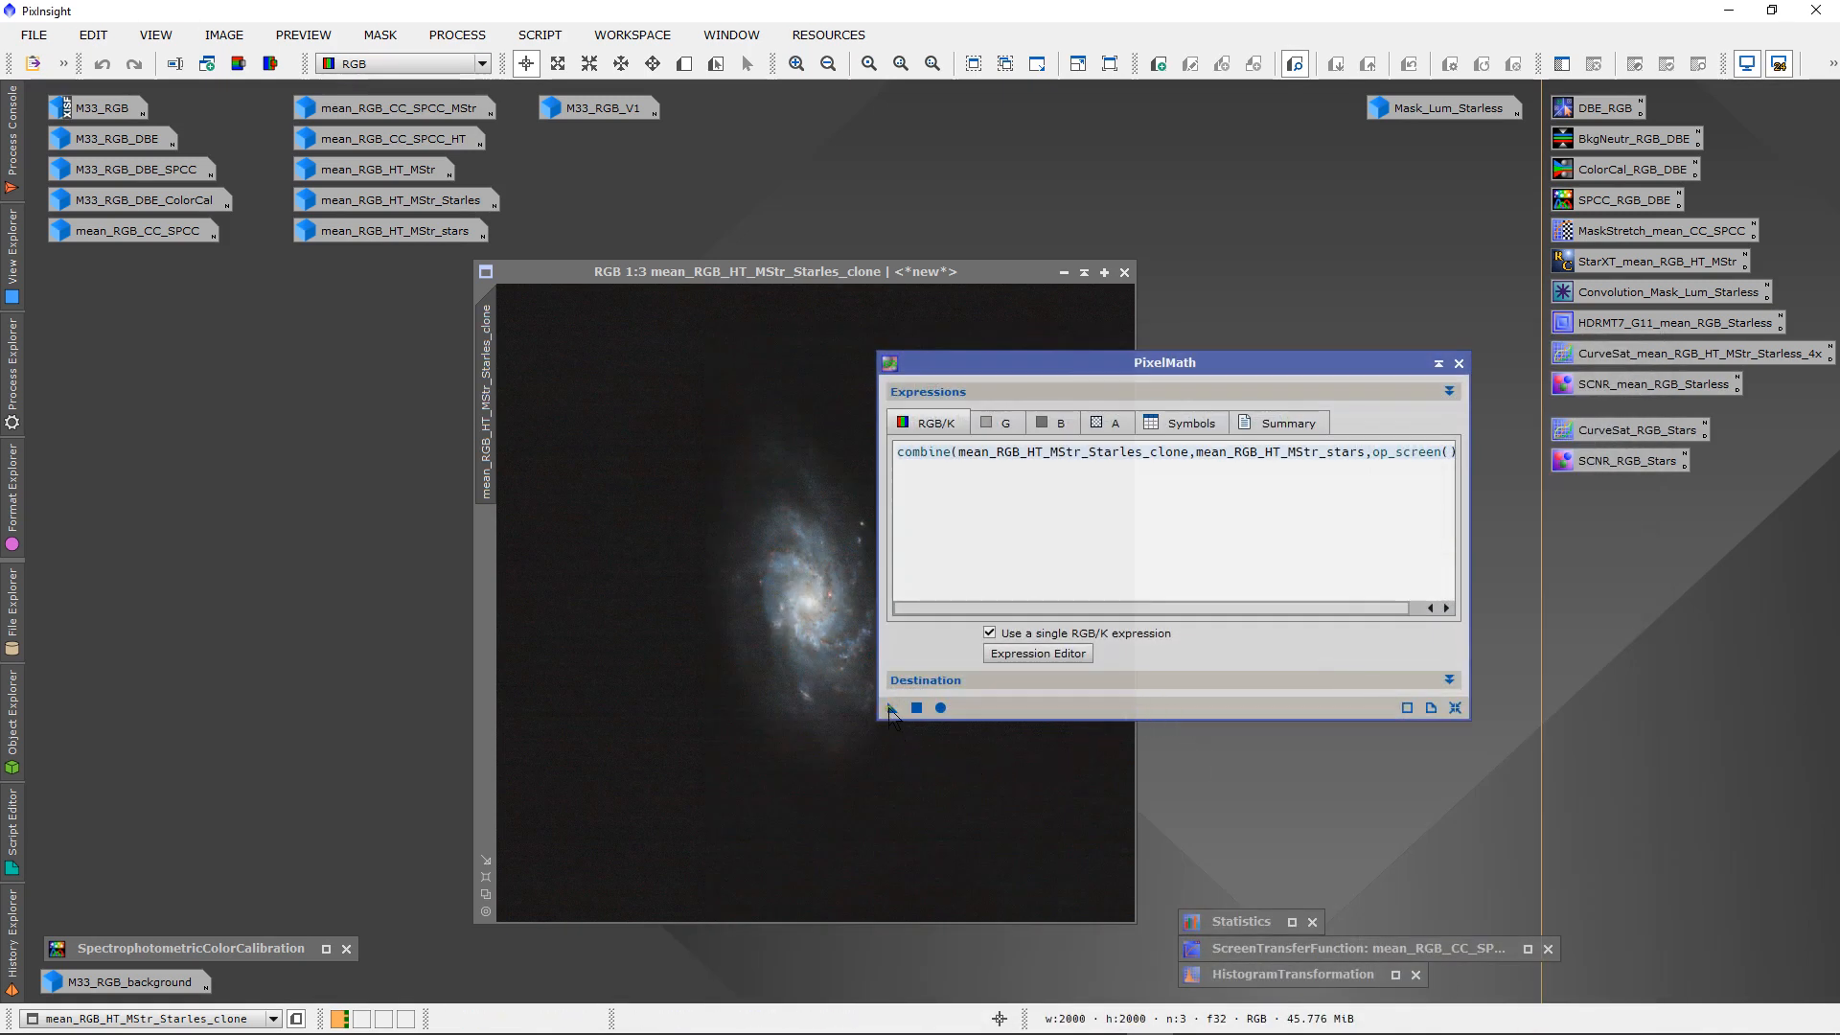
drag(890, 710, 819, 714)
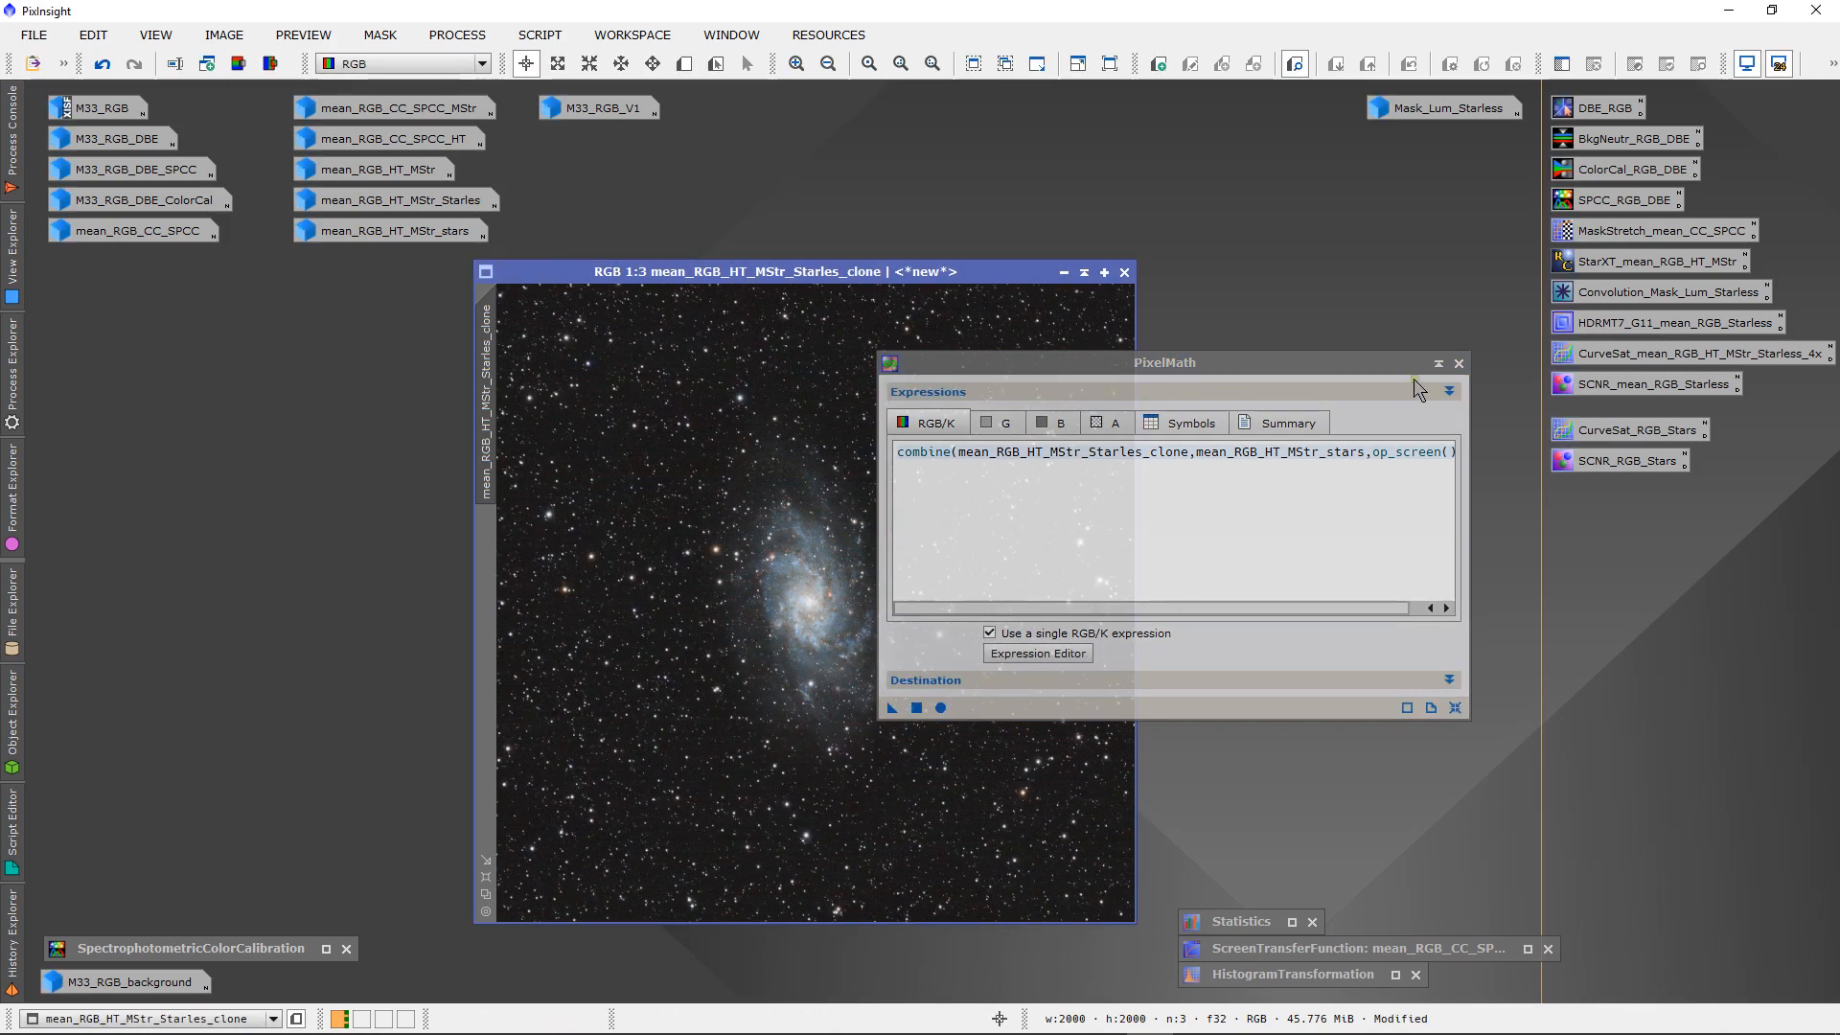
click(1438, 365)
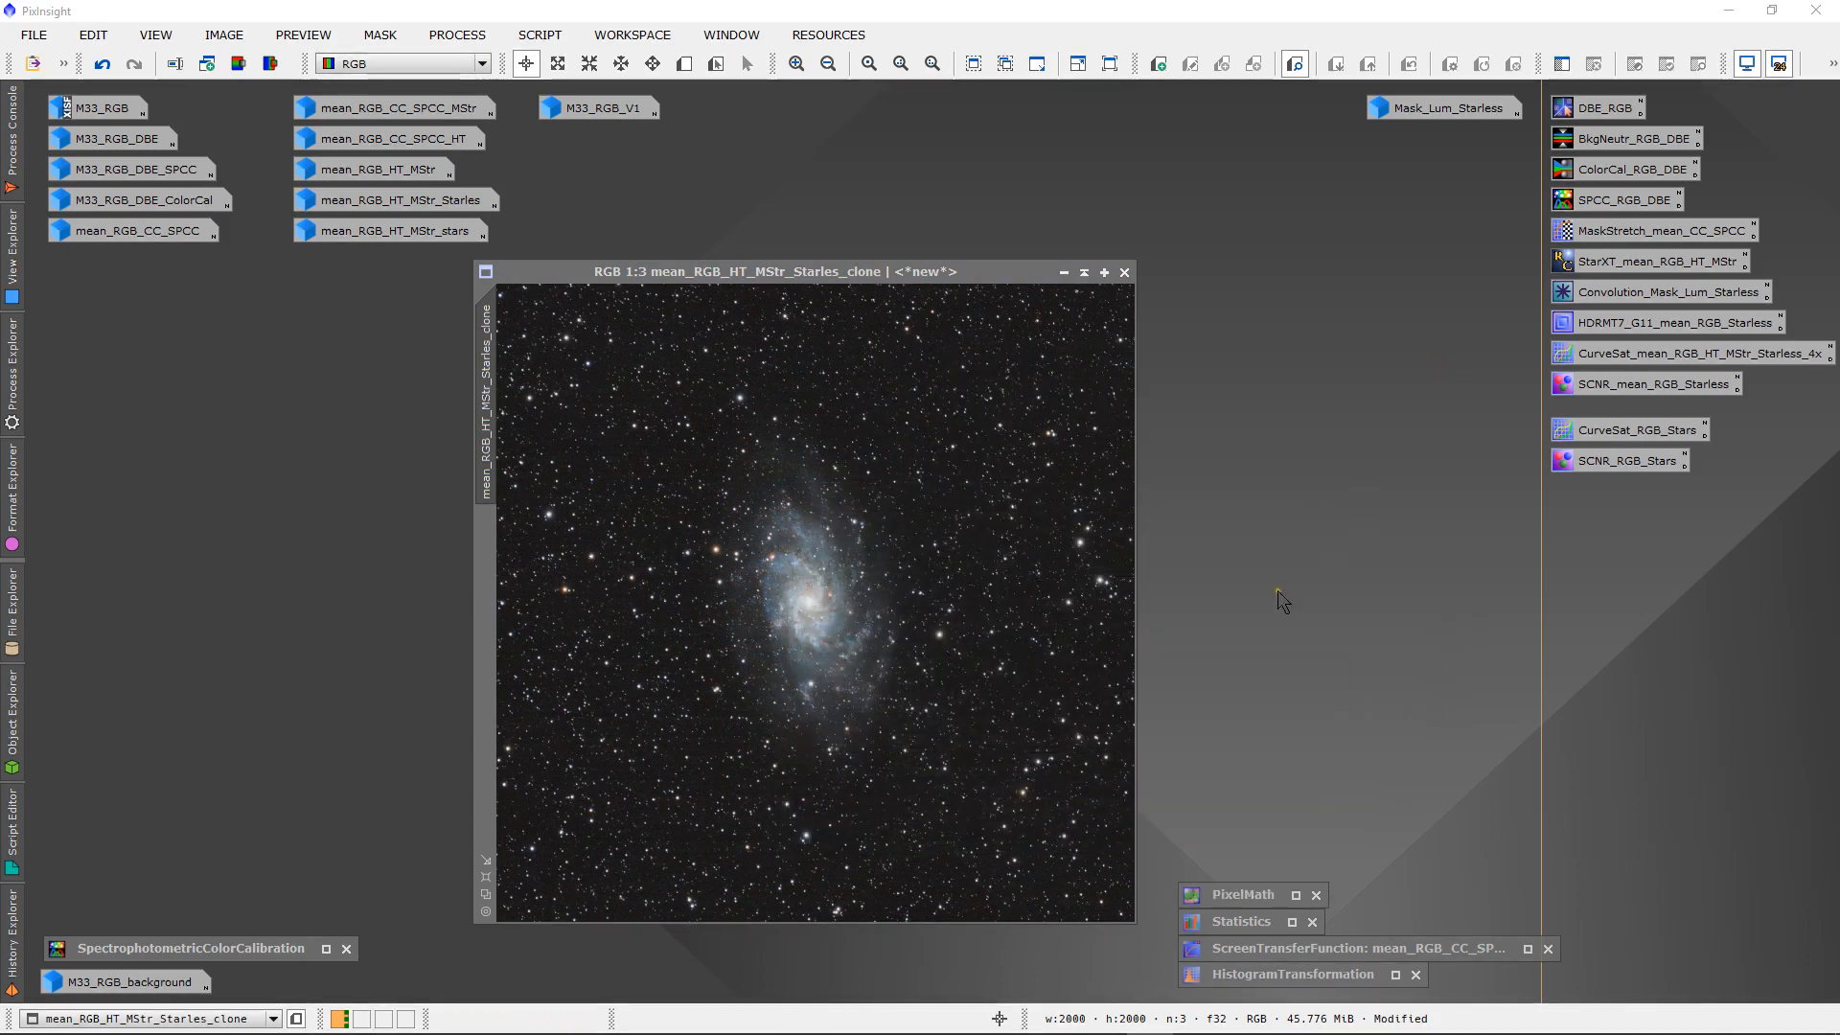
- Change the identifier of the screen-combined image to M33_RGB_V2
right_click(710, 443)
click(771, 520)
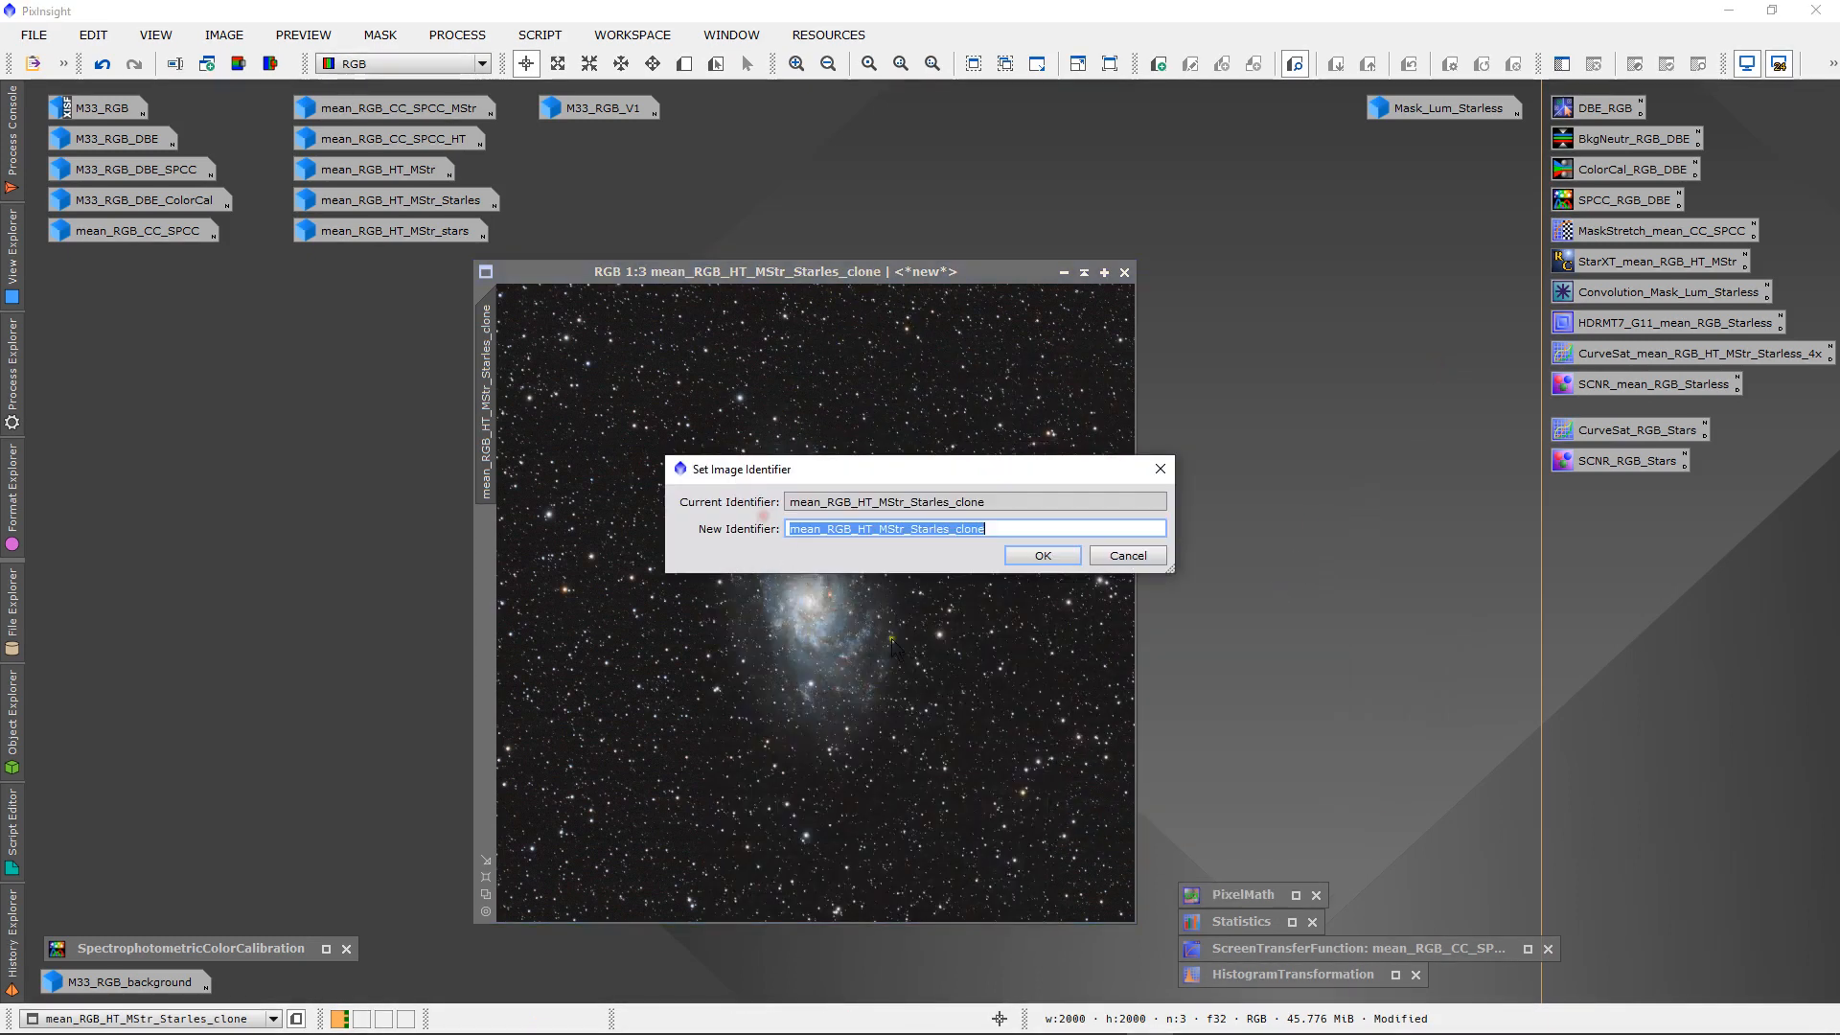
text(M33_RGB_V2)
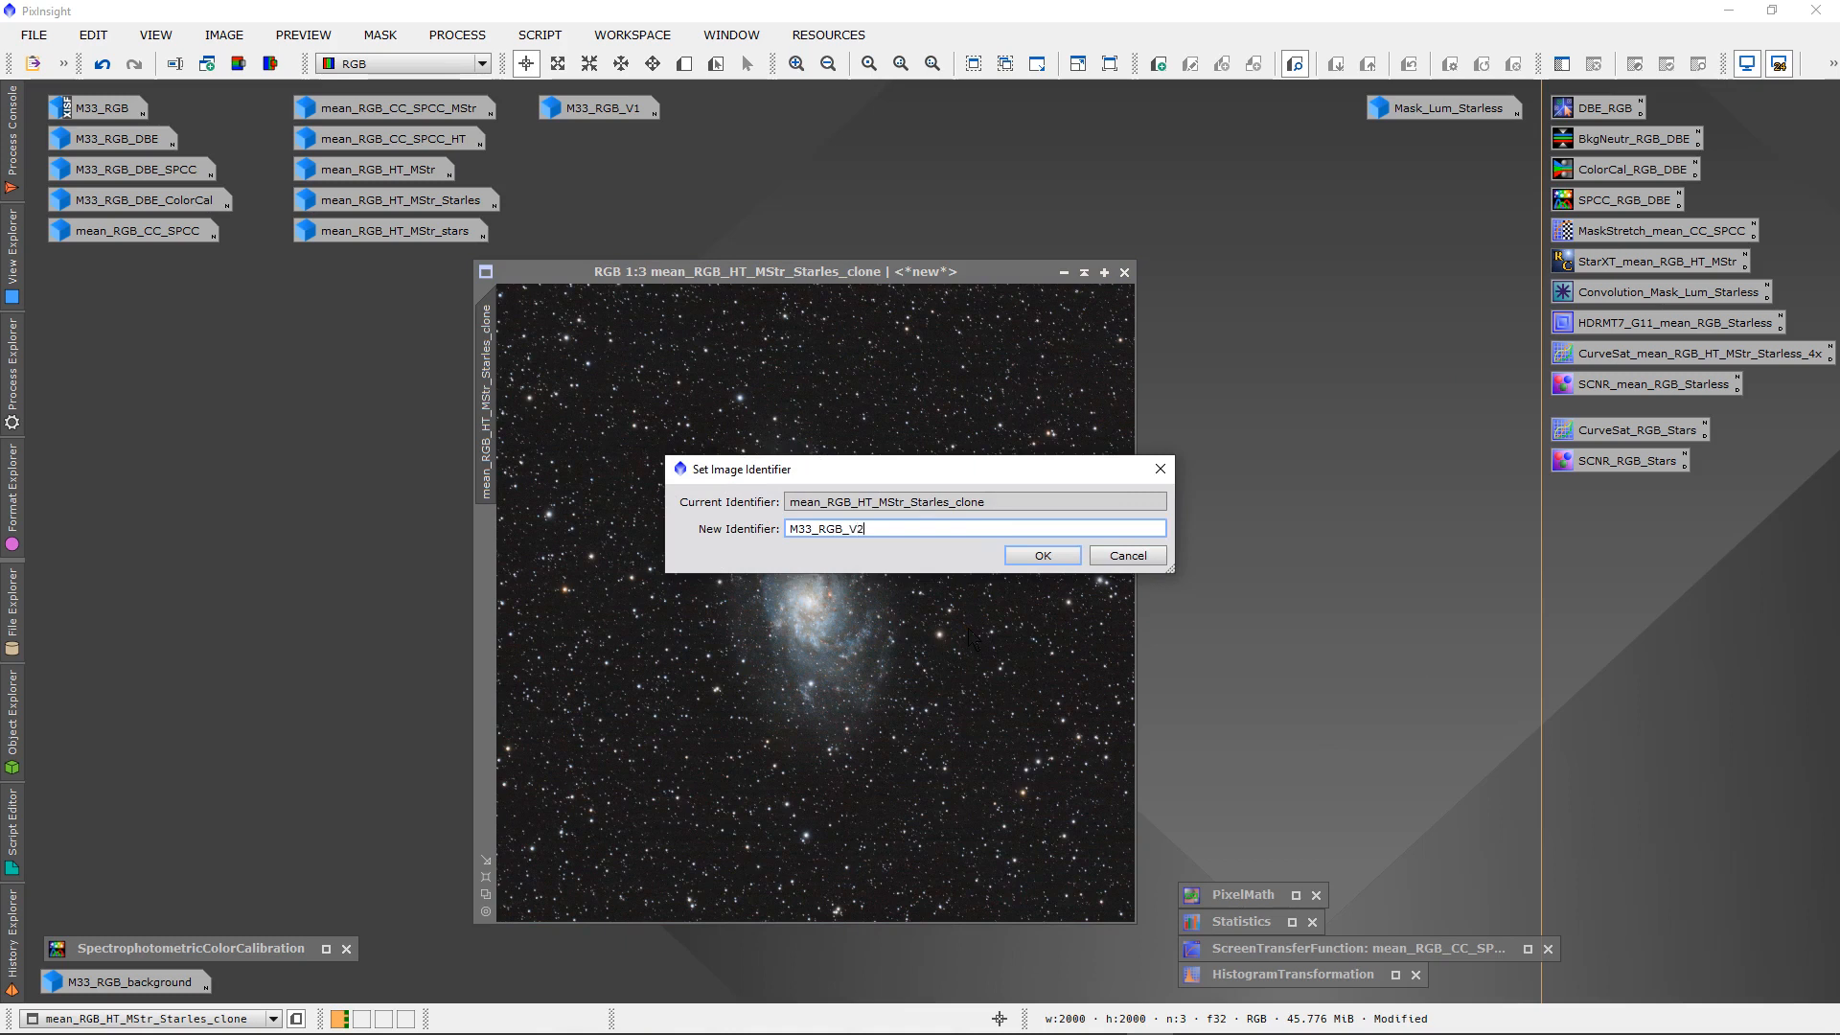
key(Return)
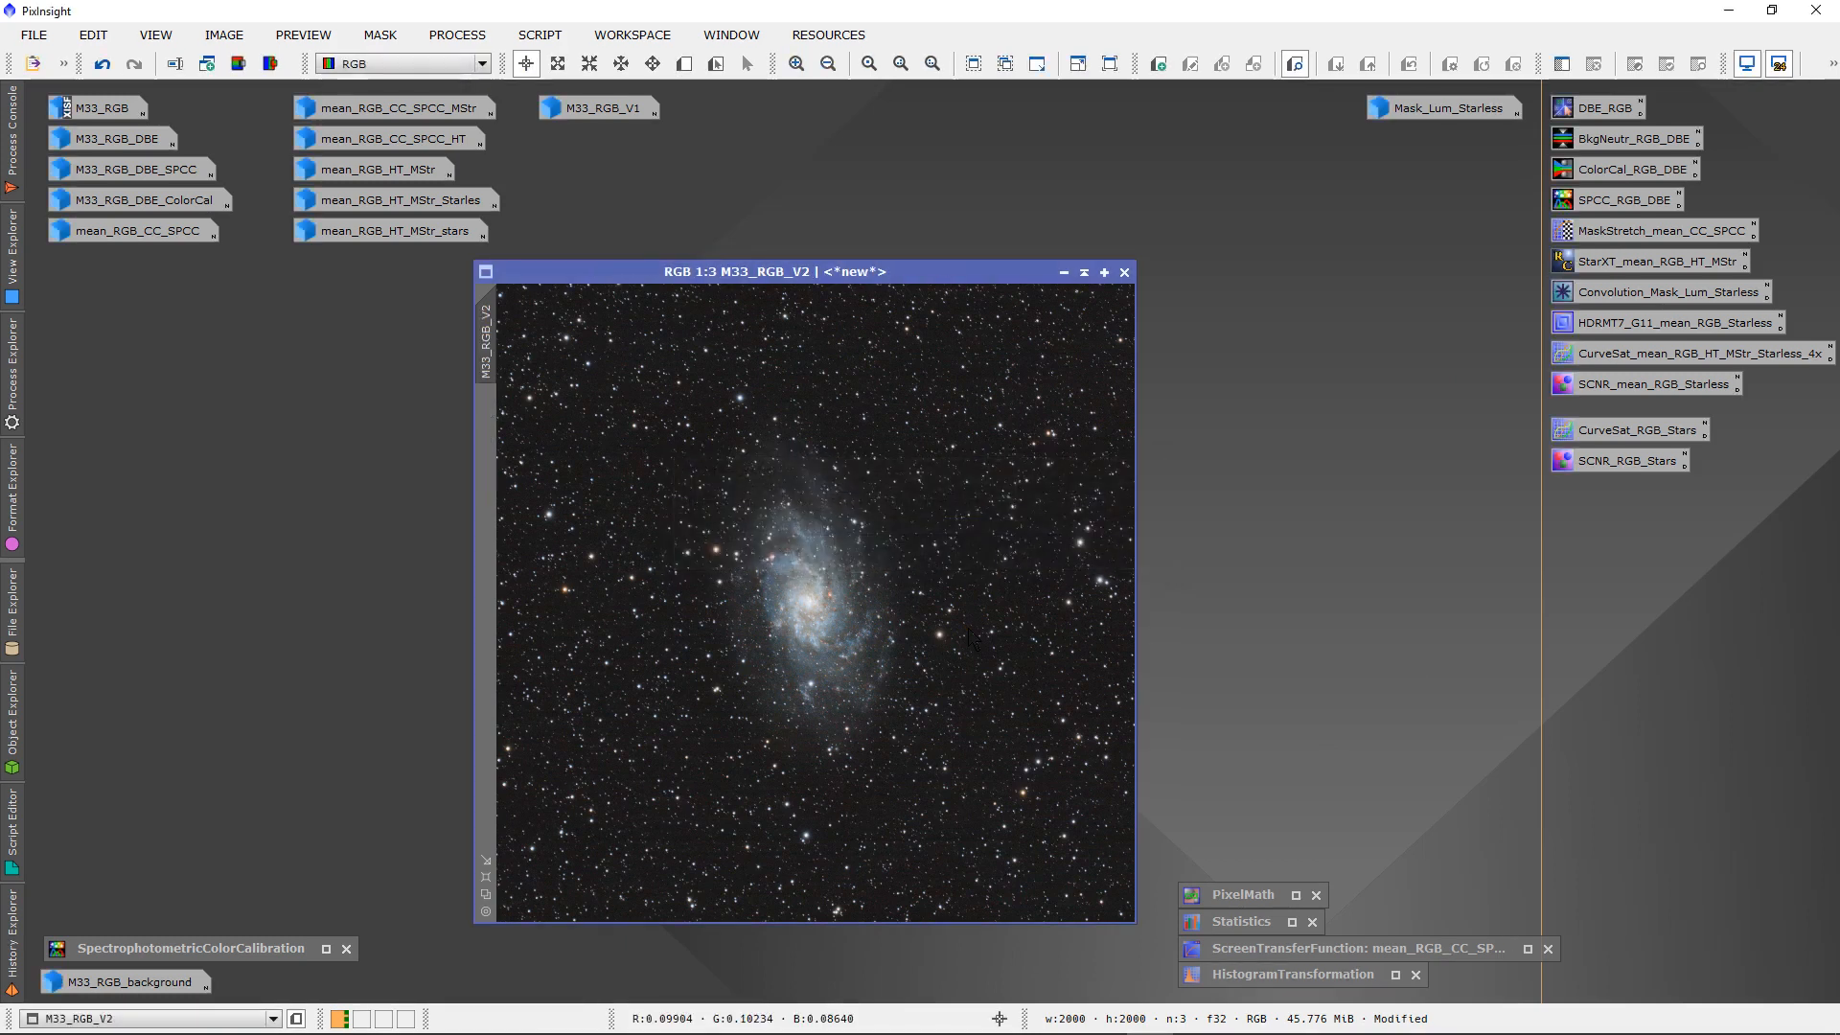
- Restore M33_RGB_V1 and arrange it side by side with M33_RGB_V2
drag(955, 277, 1586, 234)
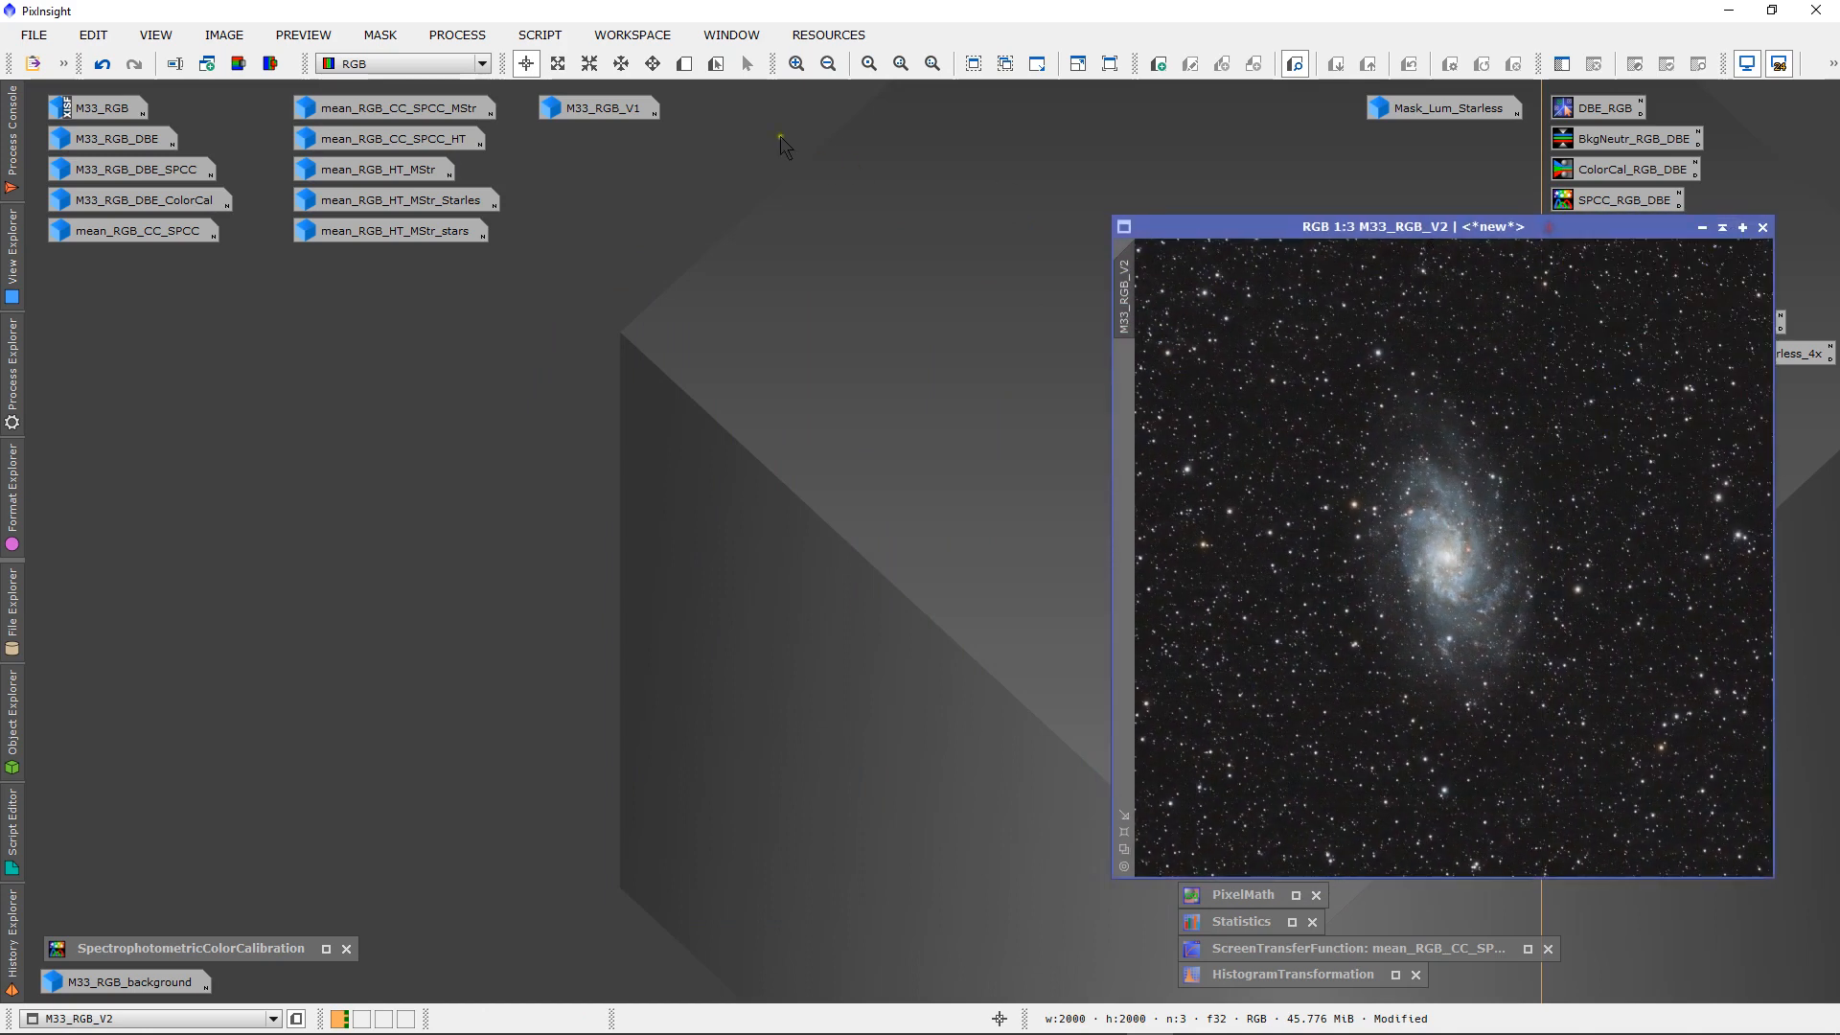
double_click(628, 108)
drag(771, 276, 764, 226)
- Compare the galaxy core and the surrounding stars of M33_RGB_V1 and M33_RGB_V2 at matching 2:1 views
scroll(699, 451, up, 2)
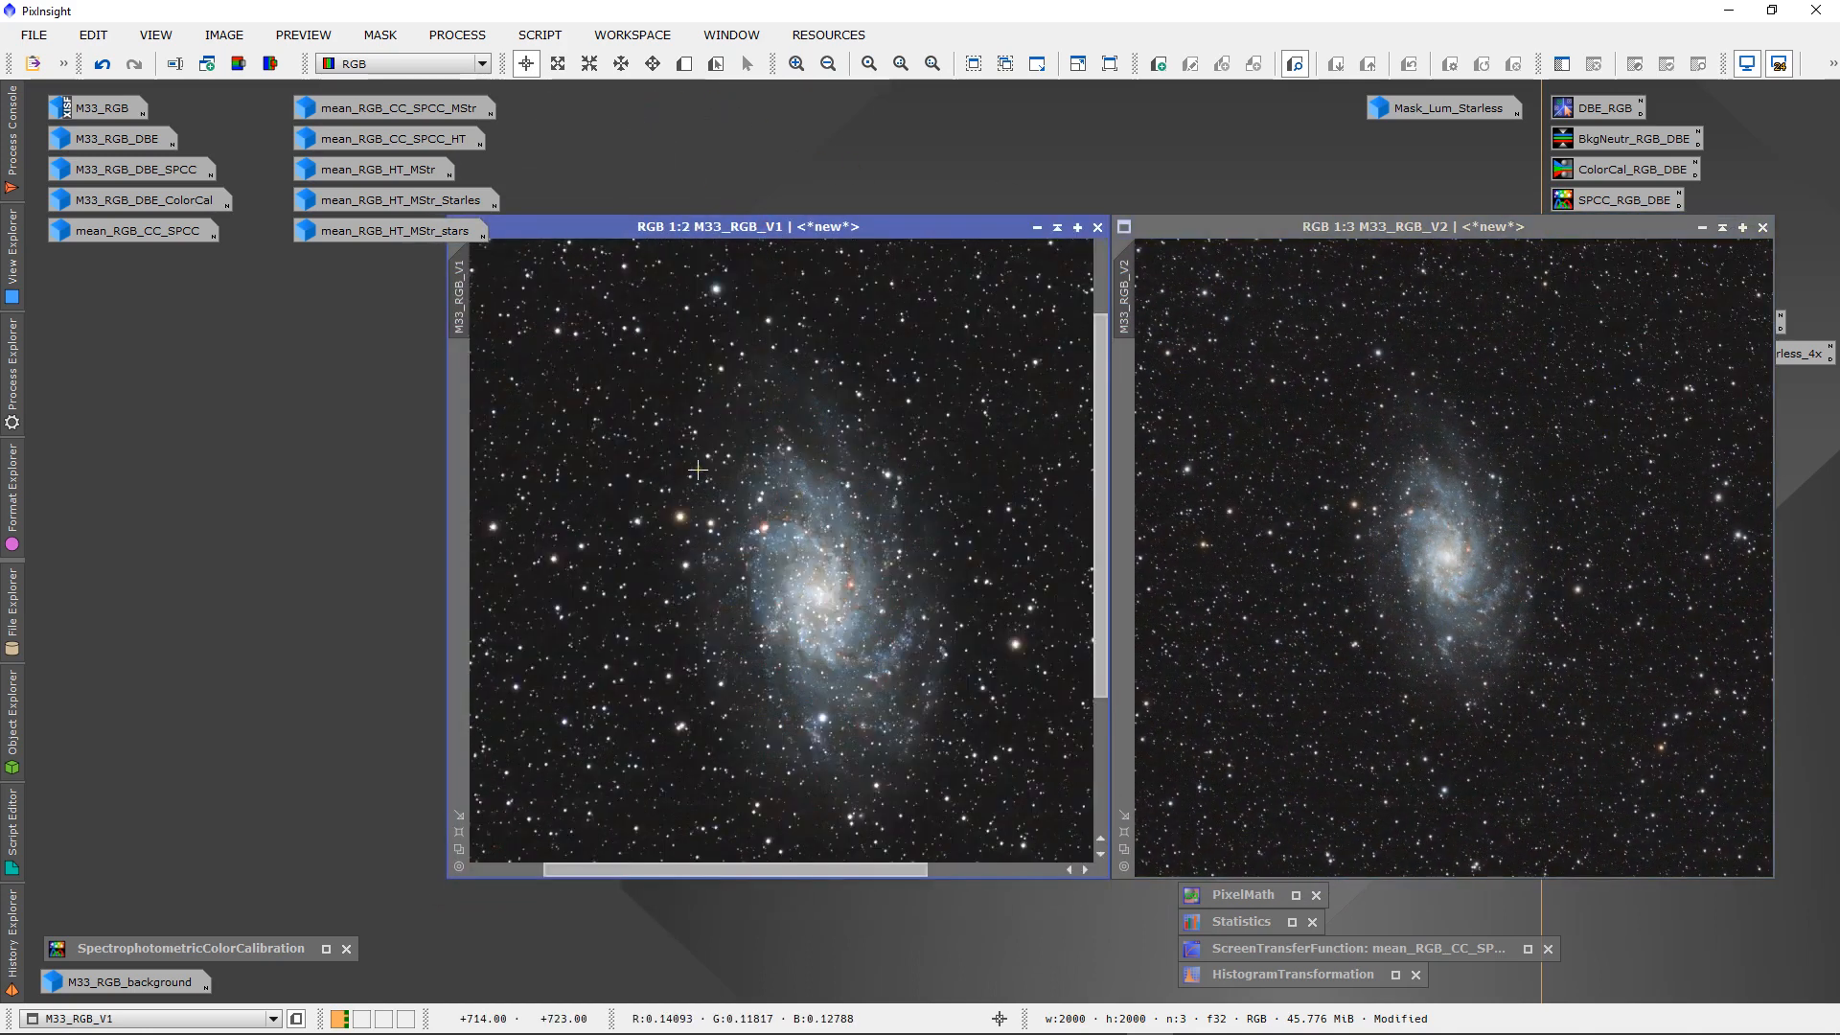
drag(721, 874, 824, 872)
scroll(805, 731, up, 1)
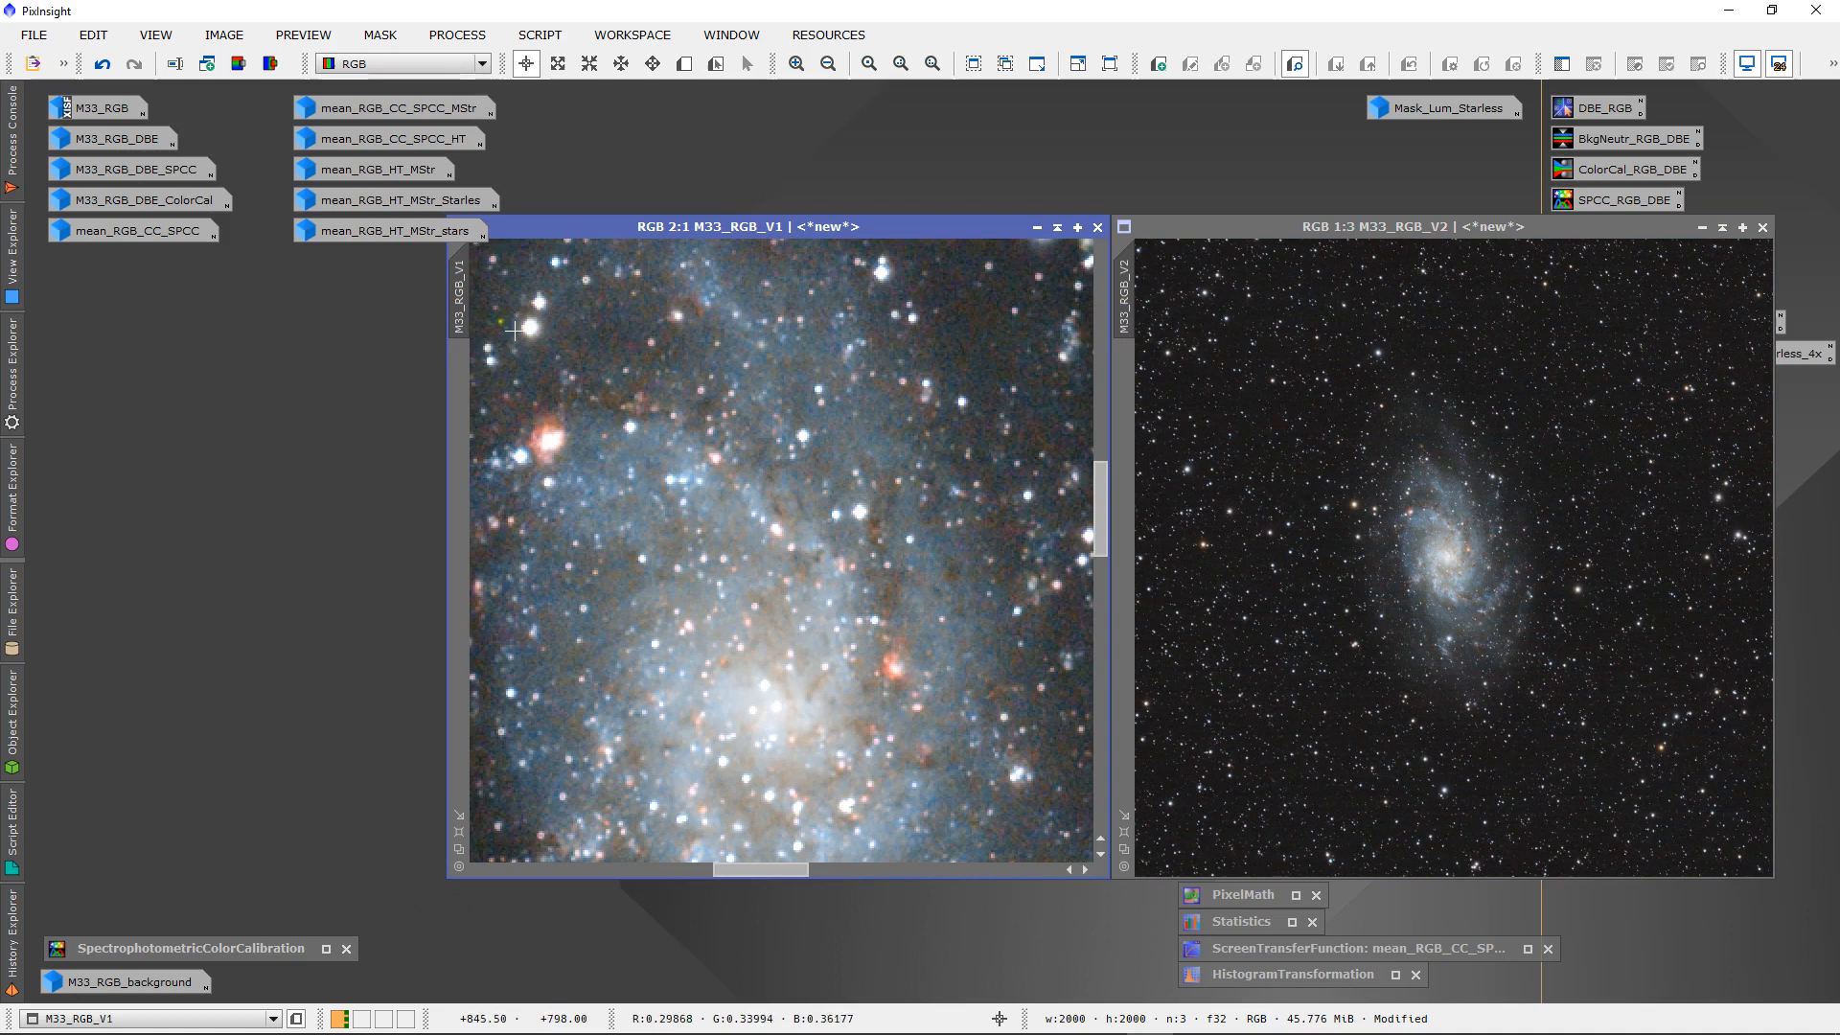
drag(459, 296, 1140, 312)
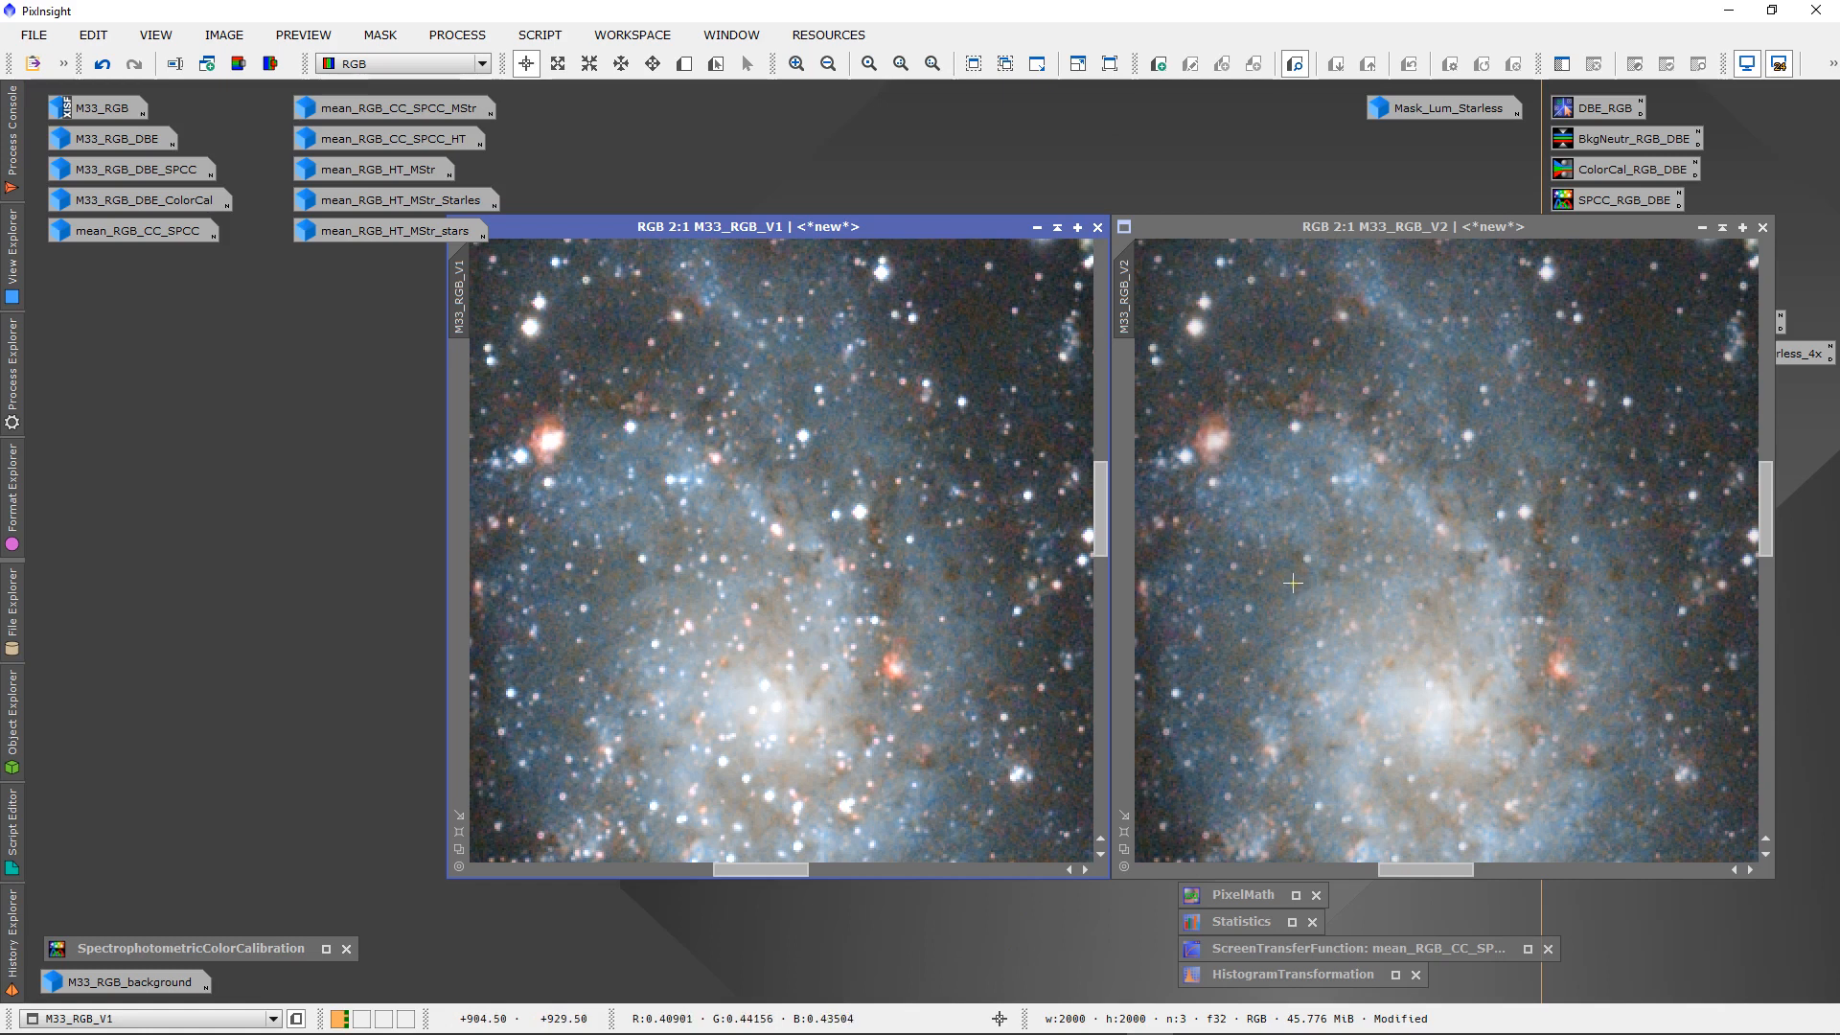
drag(1435, 870, 1373, 875)
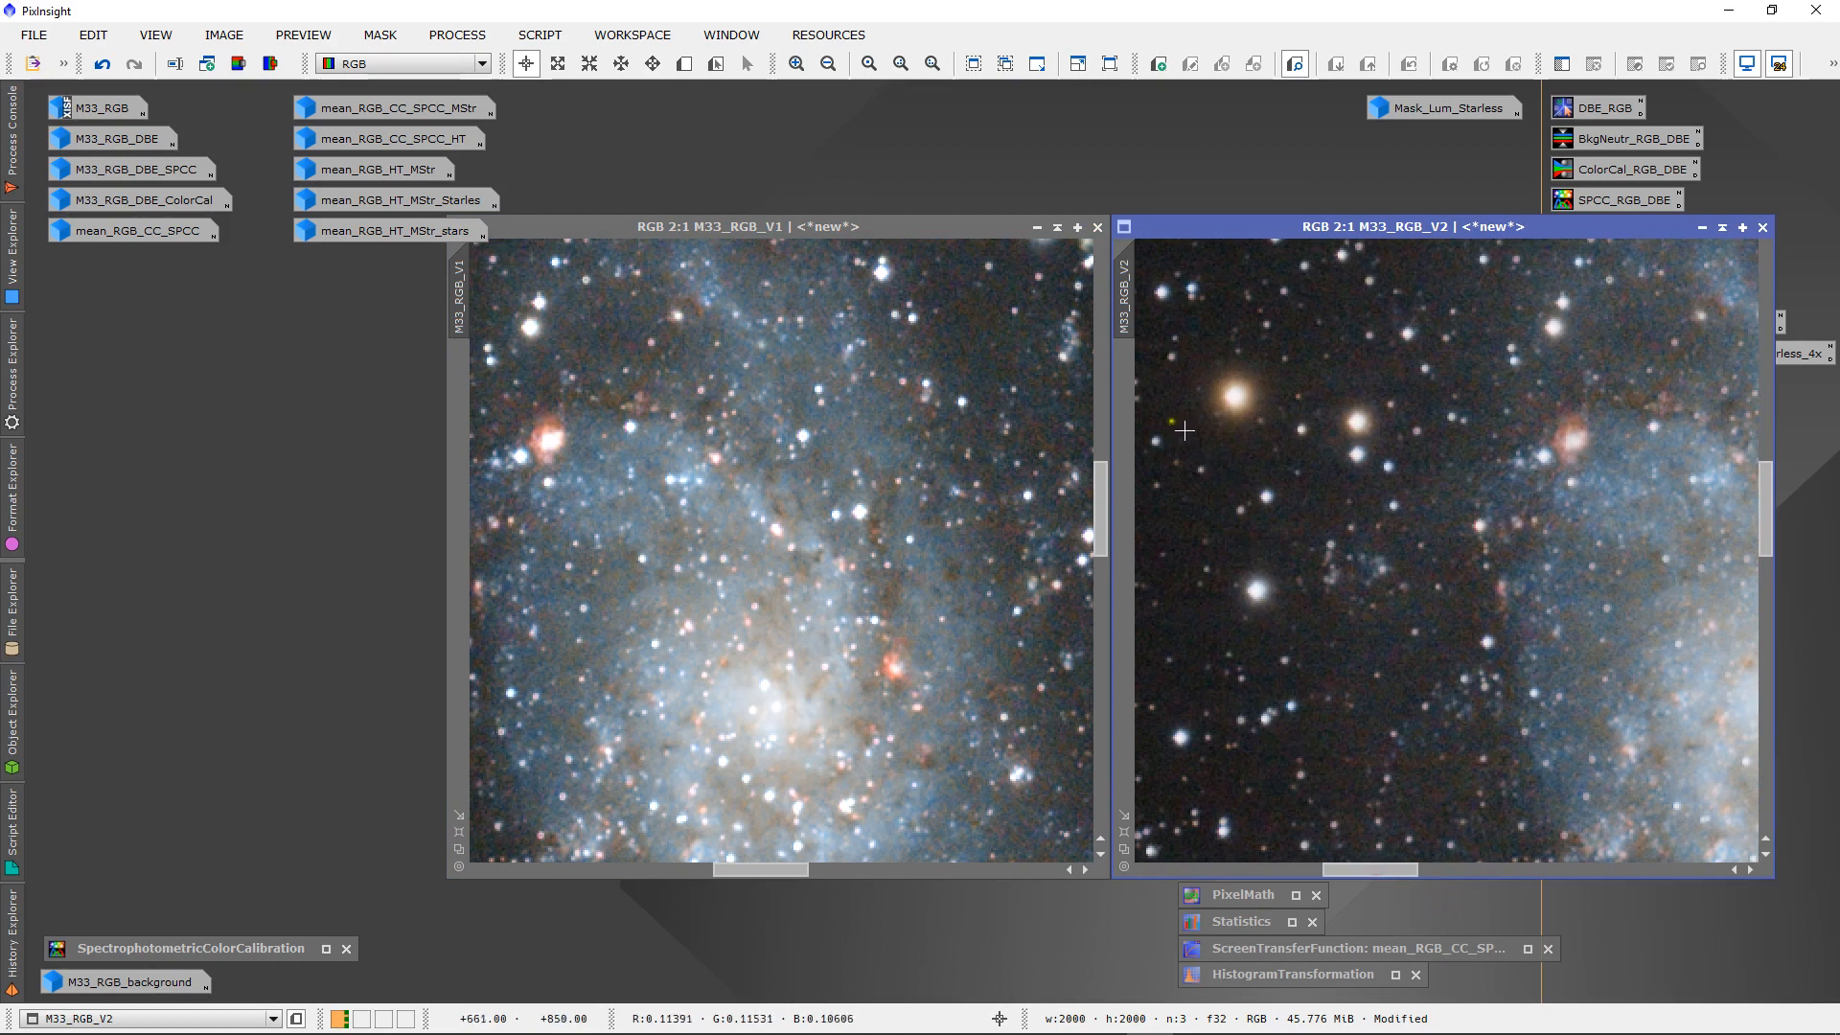
drag(1125, 317, 468, 315)
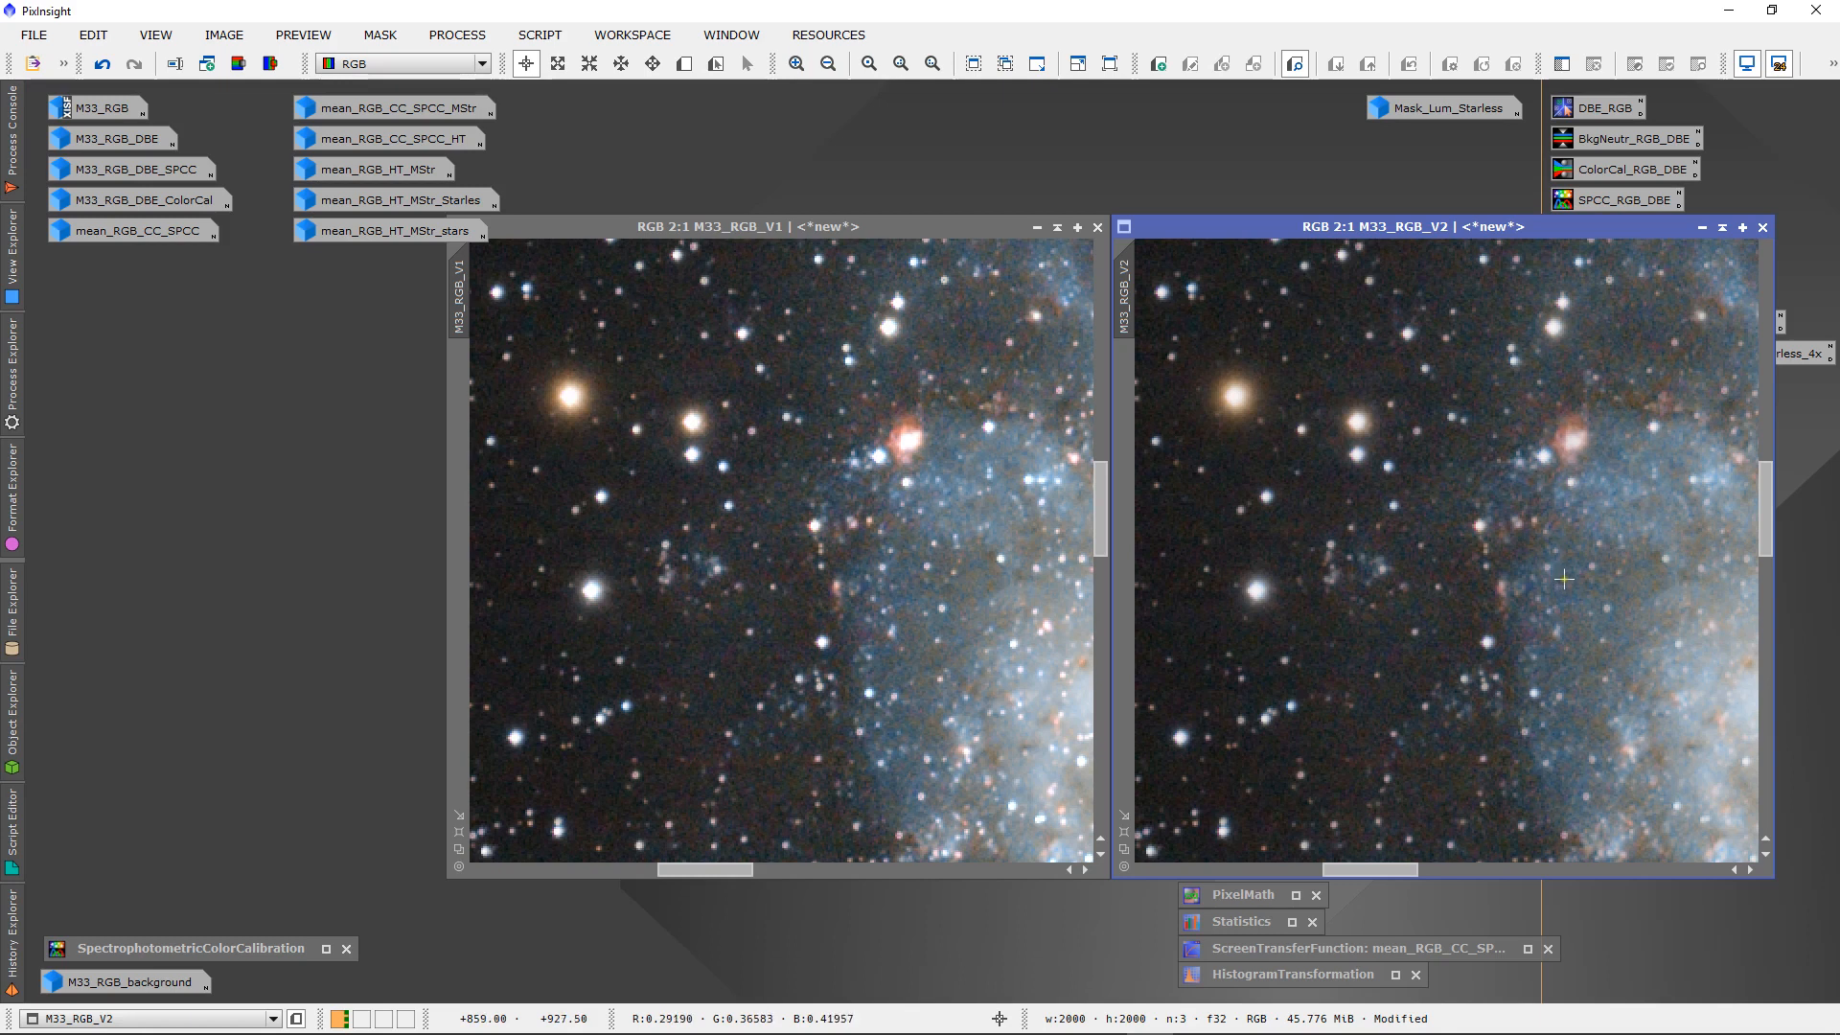
- Iconize M33_RGB_V1, centre M33_RGB_V2, and examine its stars and background up close and the galaxy at 1:2
click(1036, 227)
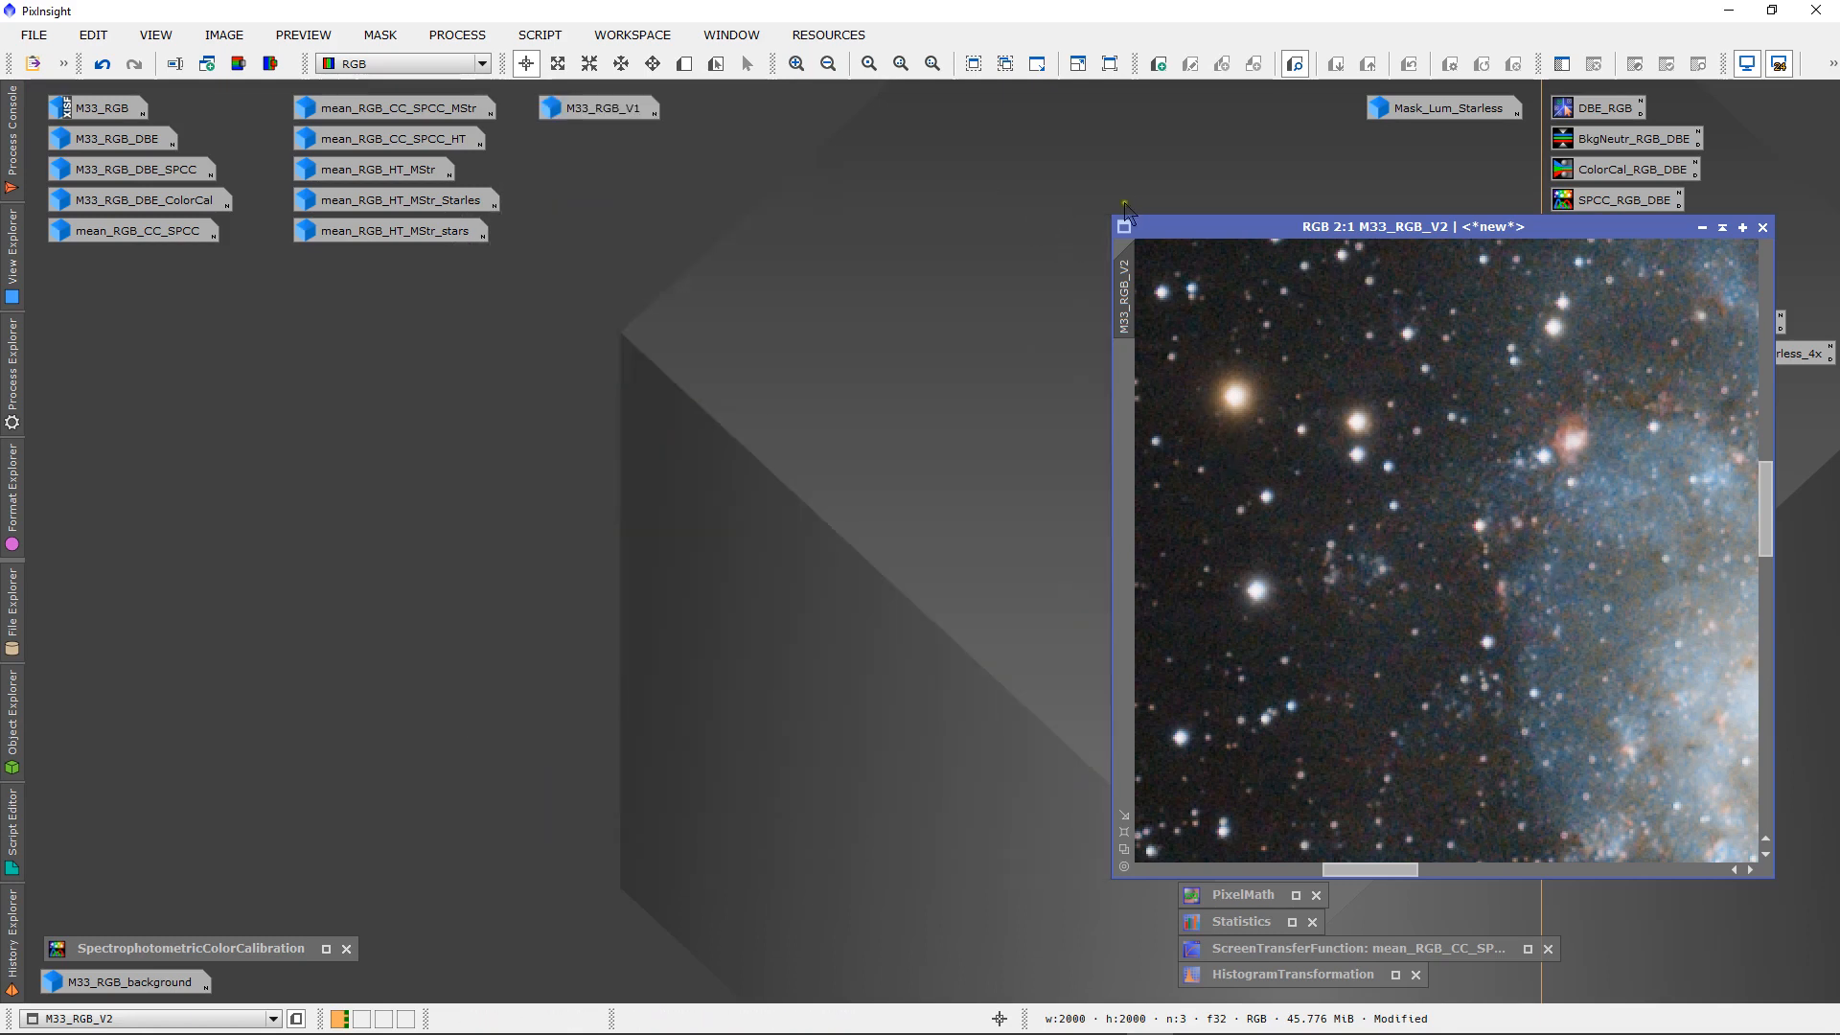
drag(1193, 227, 663, 221)
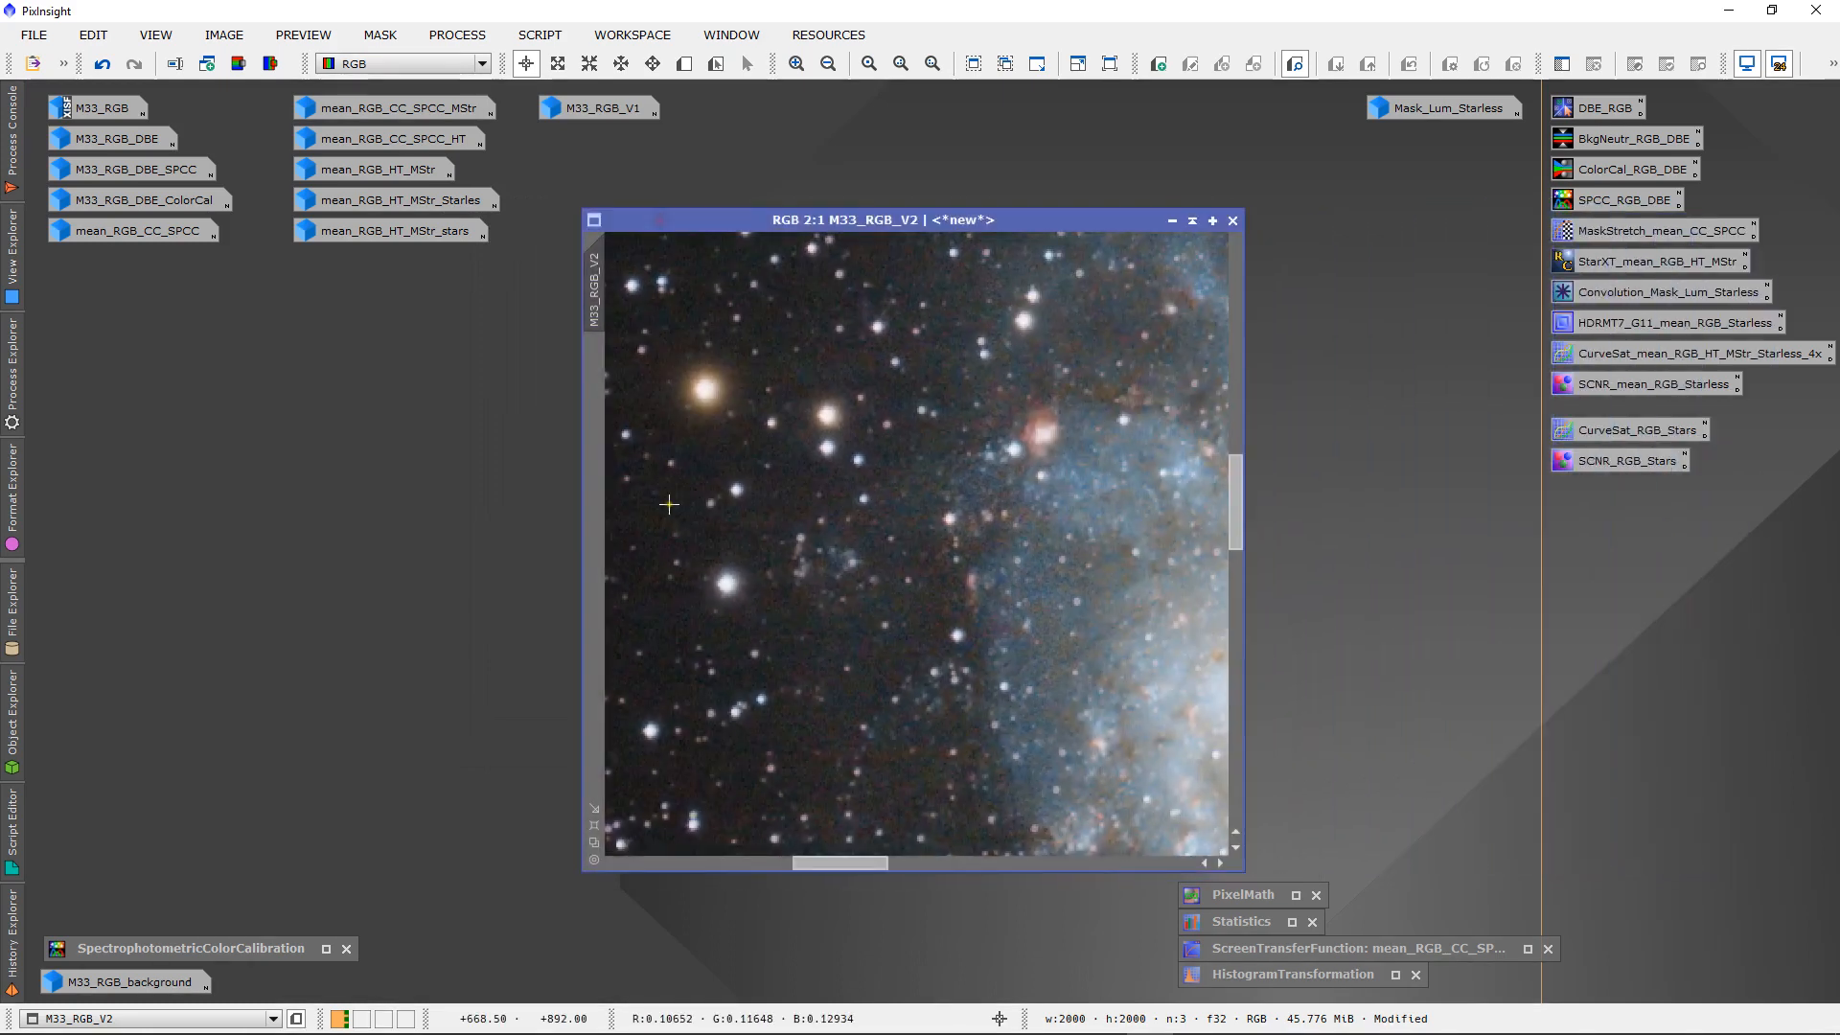
scroll(669, 503, down, 4)
scroll(666, 503, up, 4)
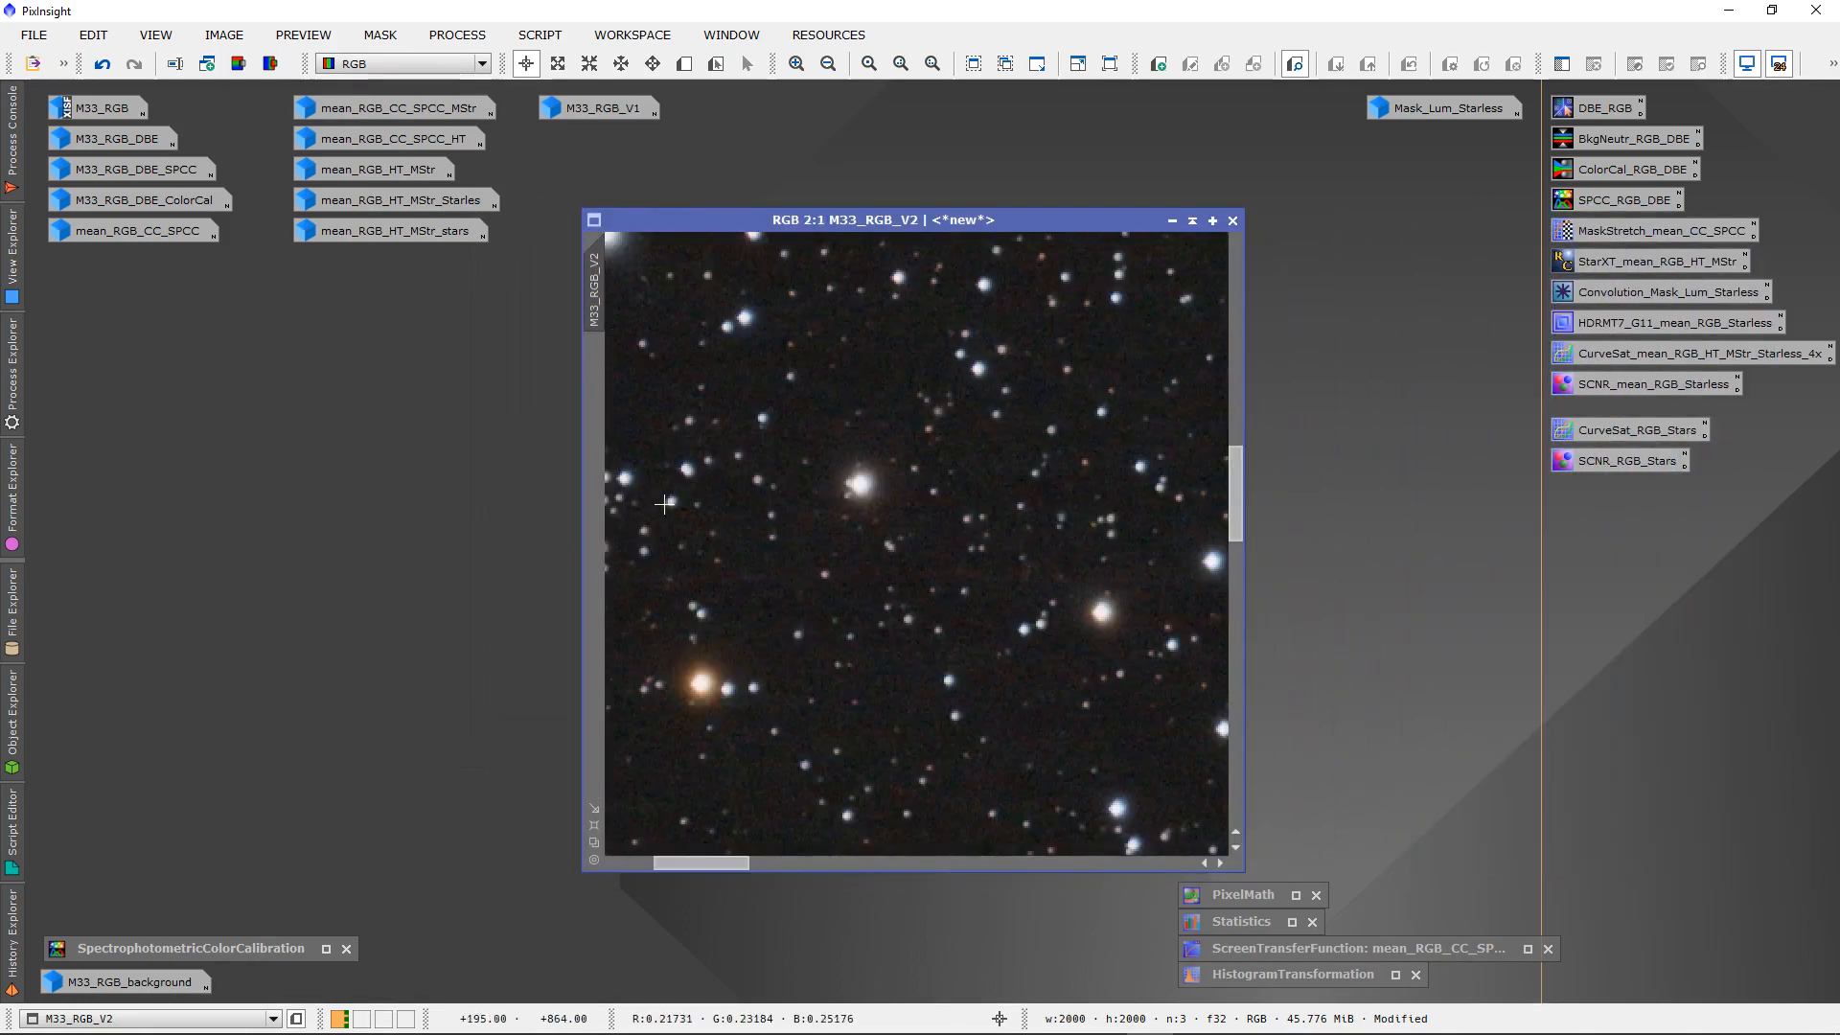
drag(720, 863, 970, 867)
scroll(905, 681, up, 2)
scroll(906, 681, down, 1)
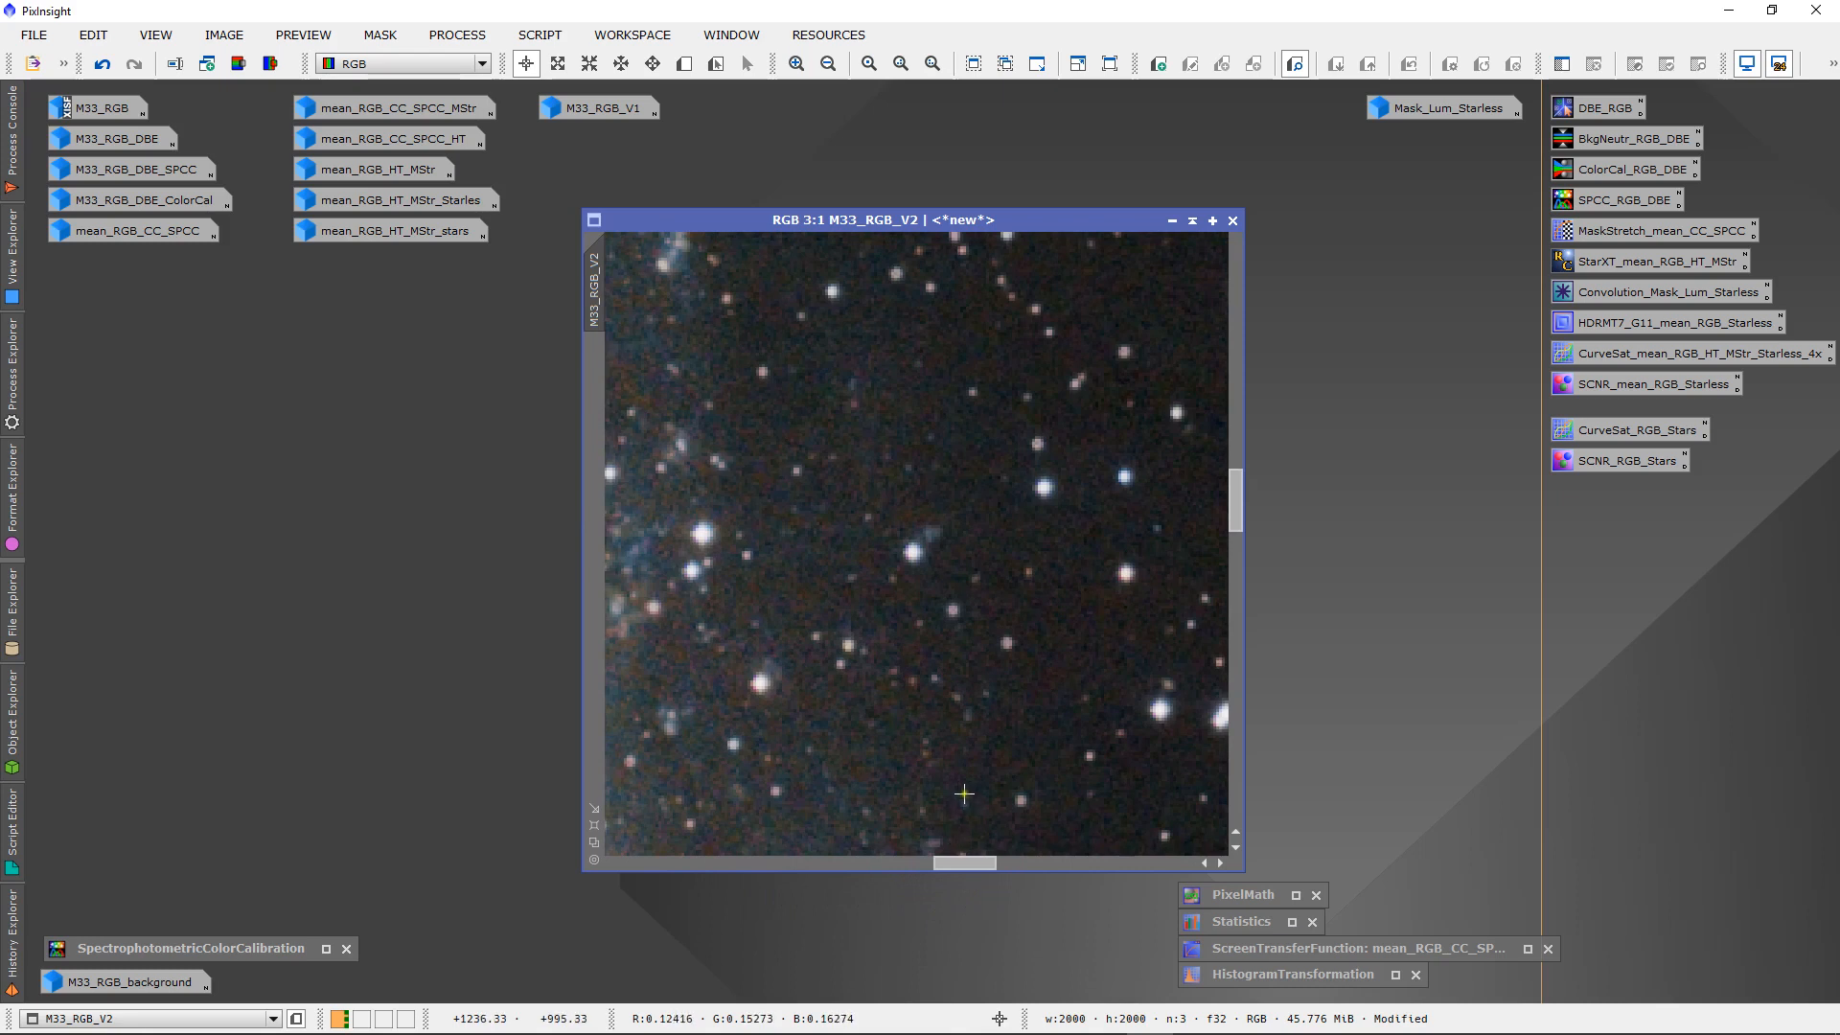
scroll(961, 790, down, 3)
drag(1234, 560, 1220, 660)
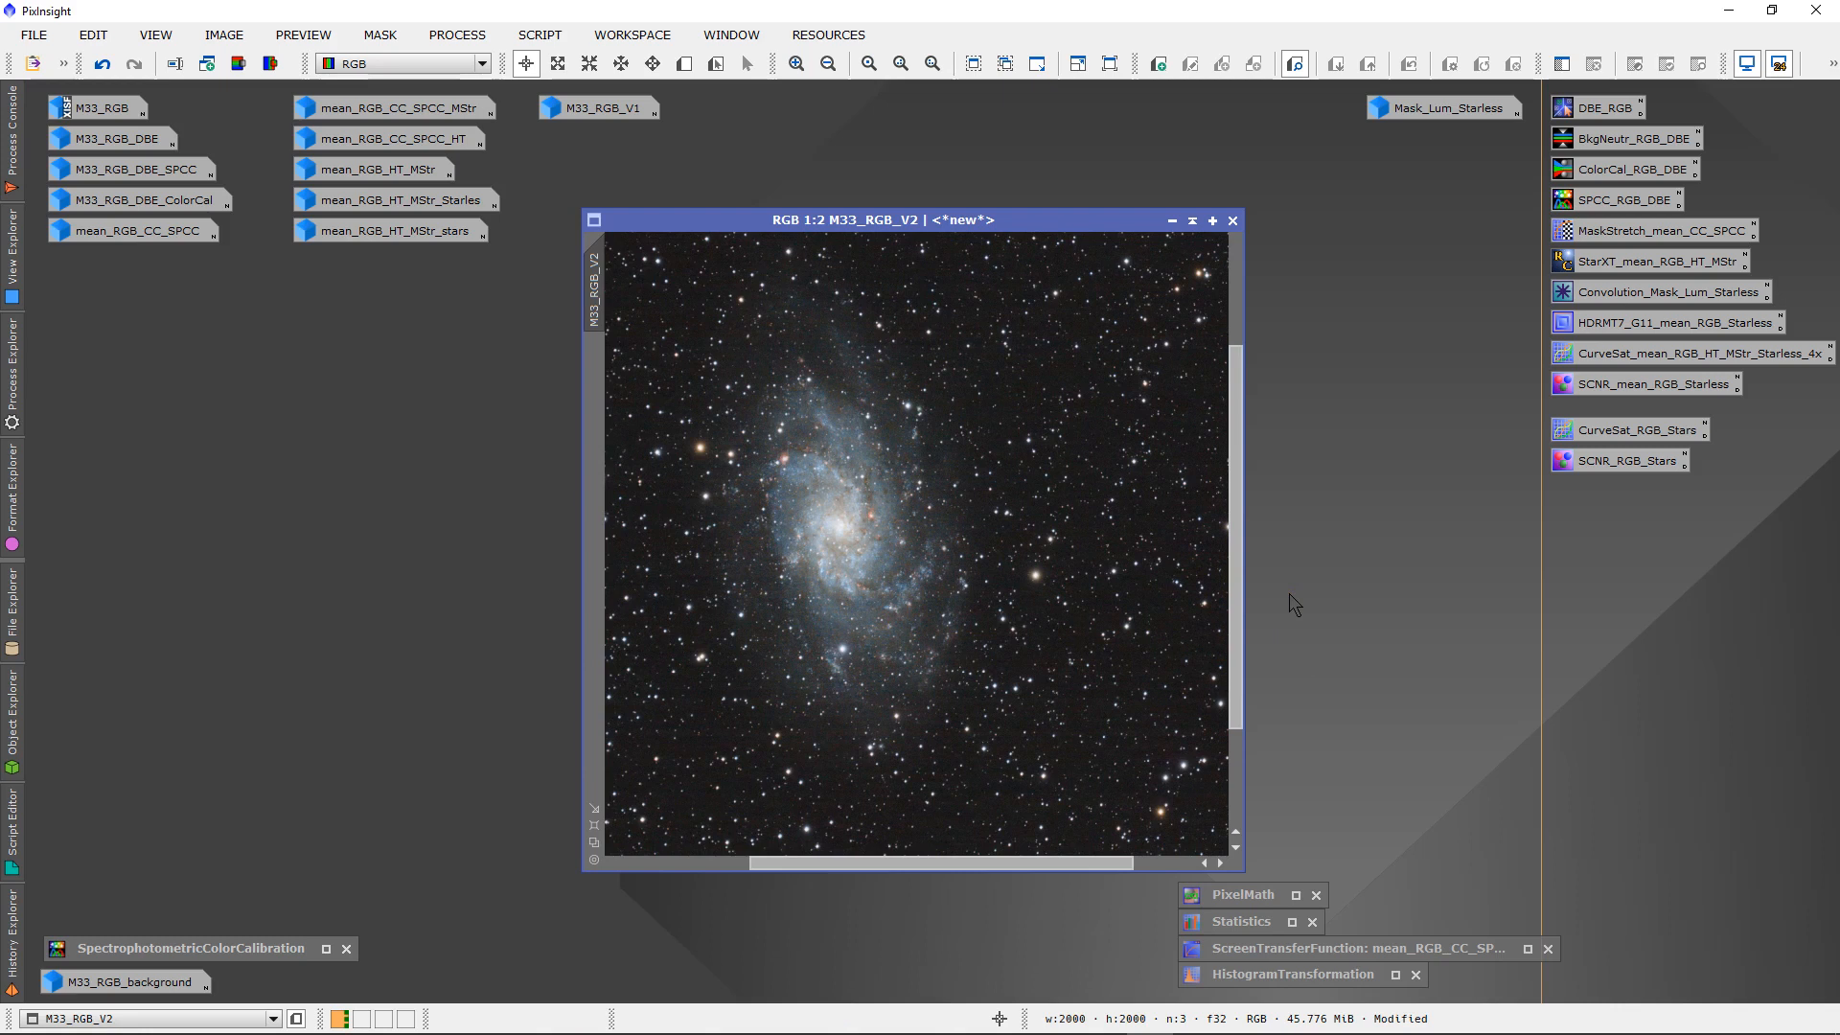
- Define a preview of about 764×458 pixels from the galaxy core into the star field of M33_RGB_V2 and view it at 3:1
click(684, 65)
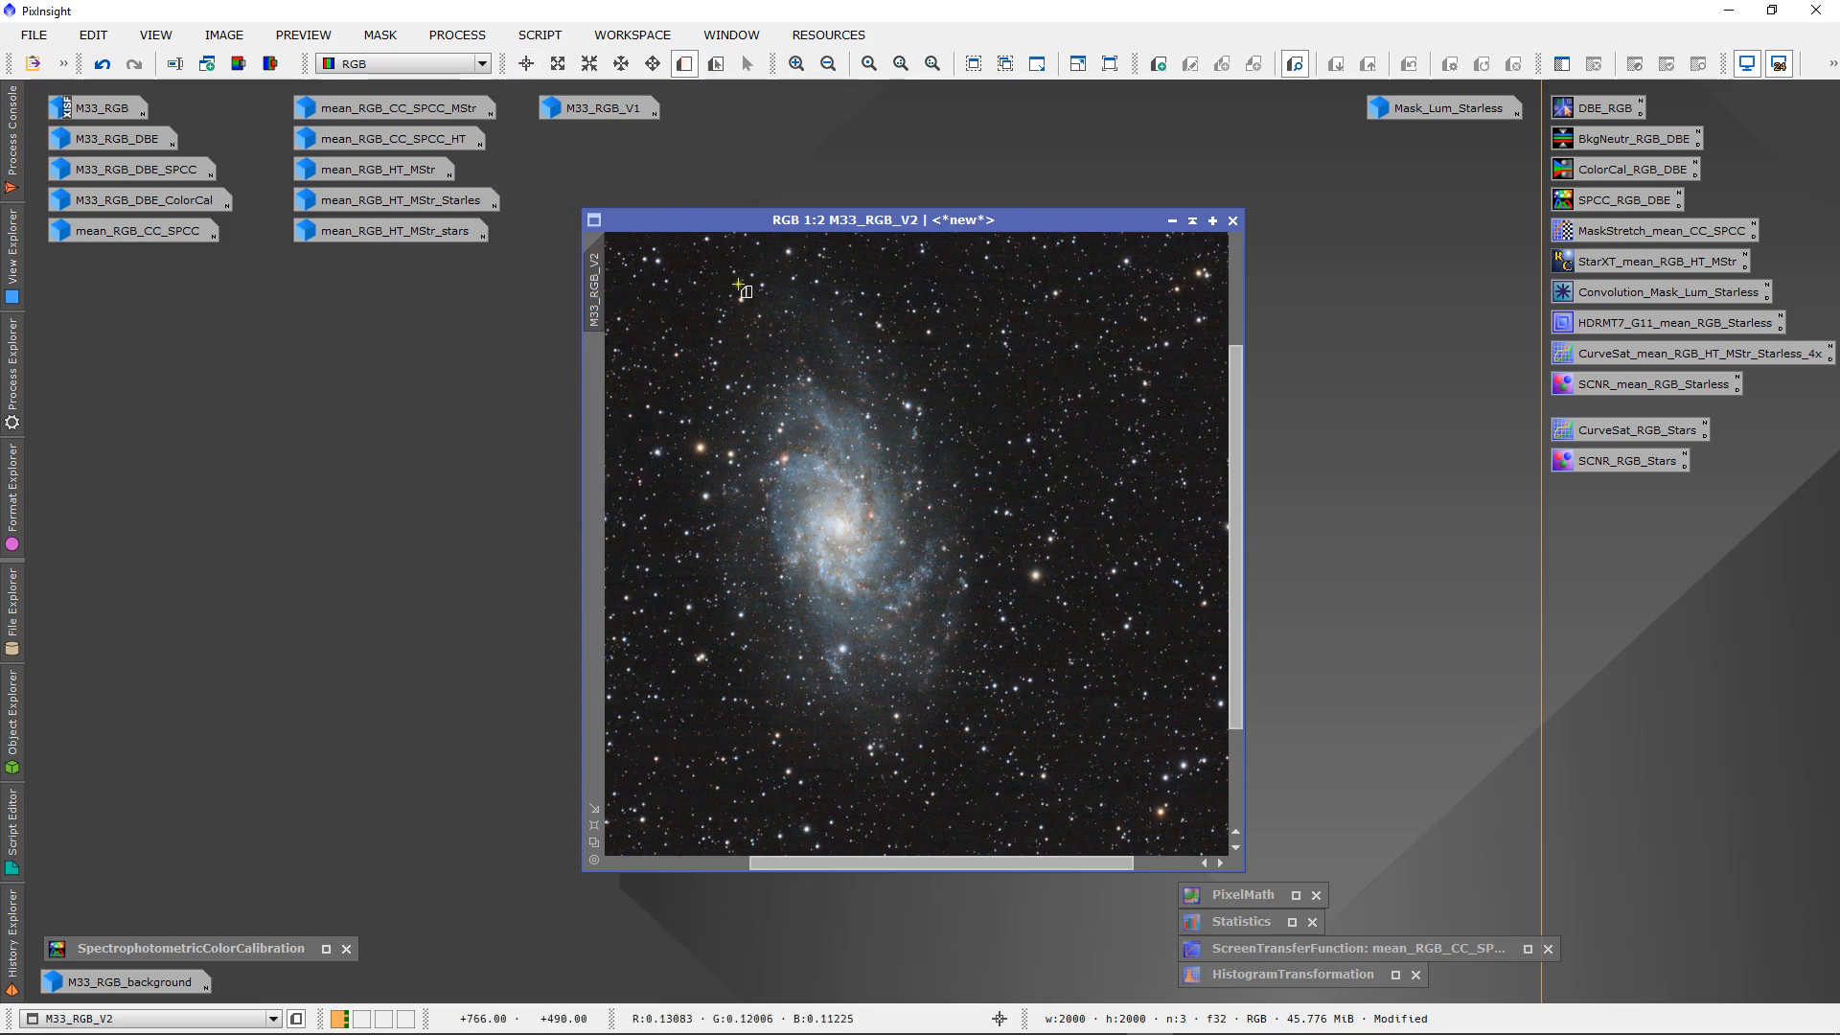
drag(821, 421, 1186, 641)
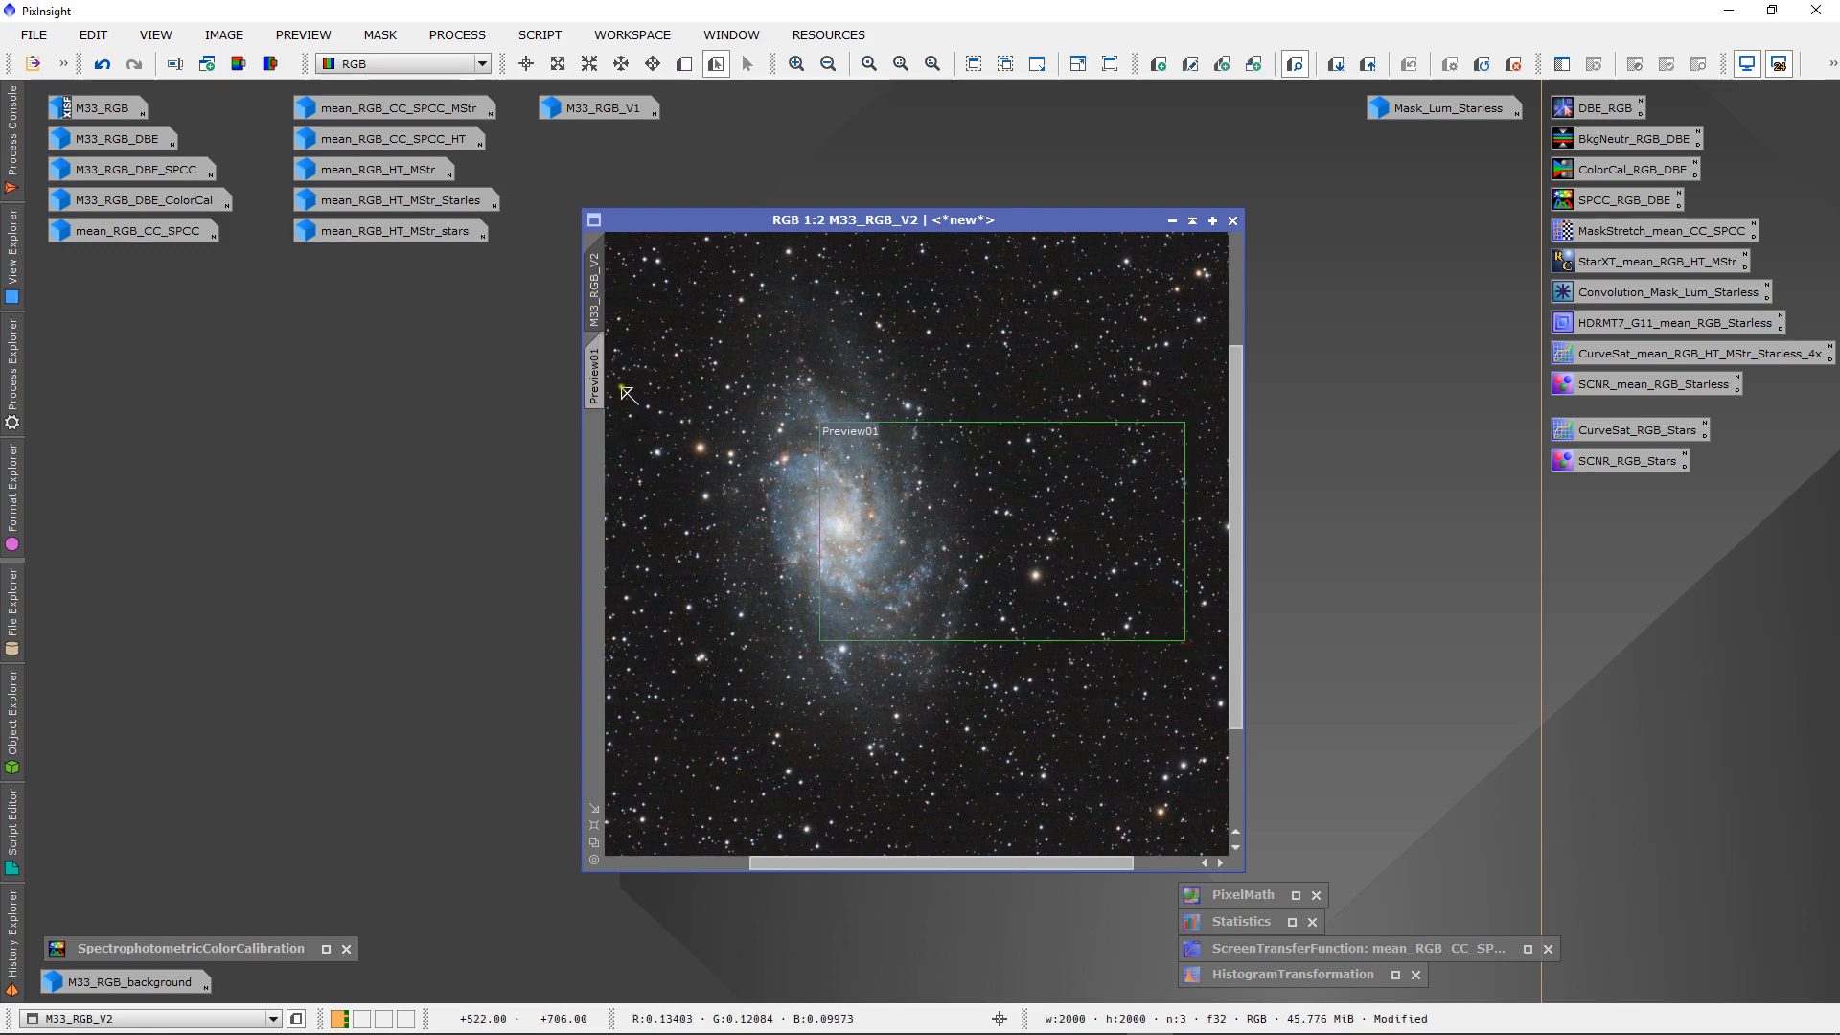
click(594, 375)
key(alt+r)
scroll(833, 543, up, 2)
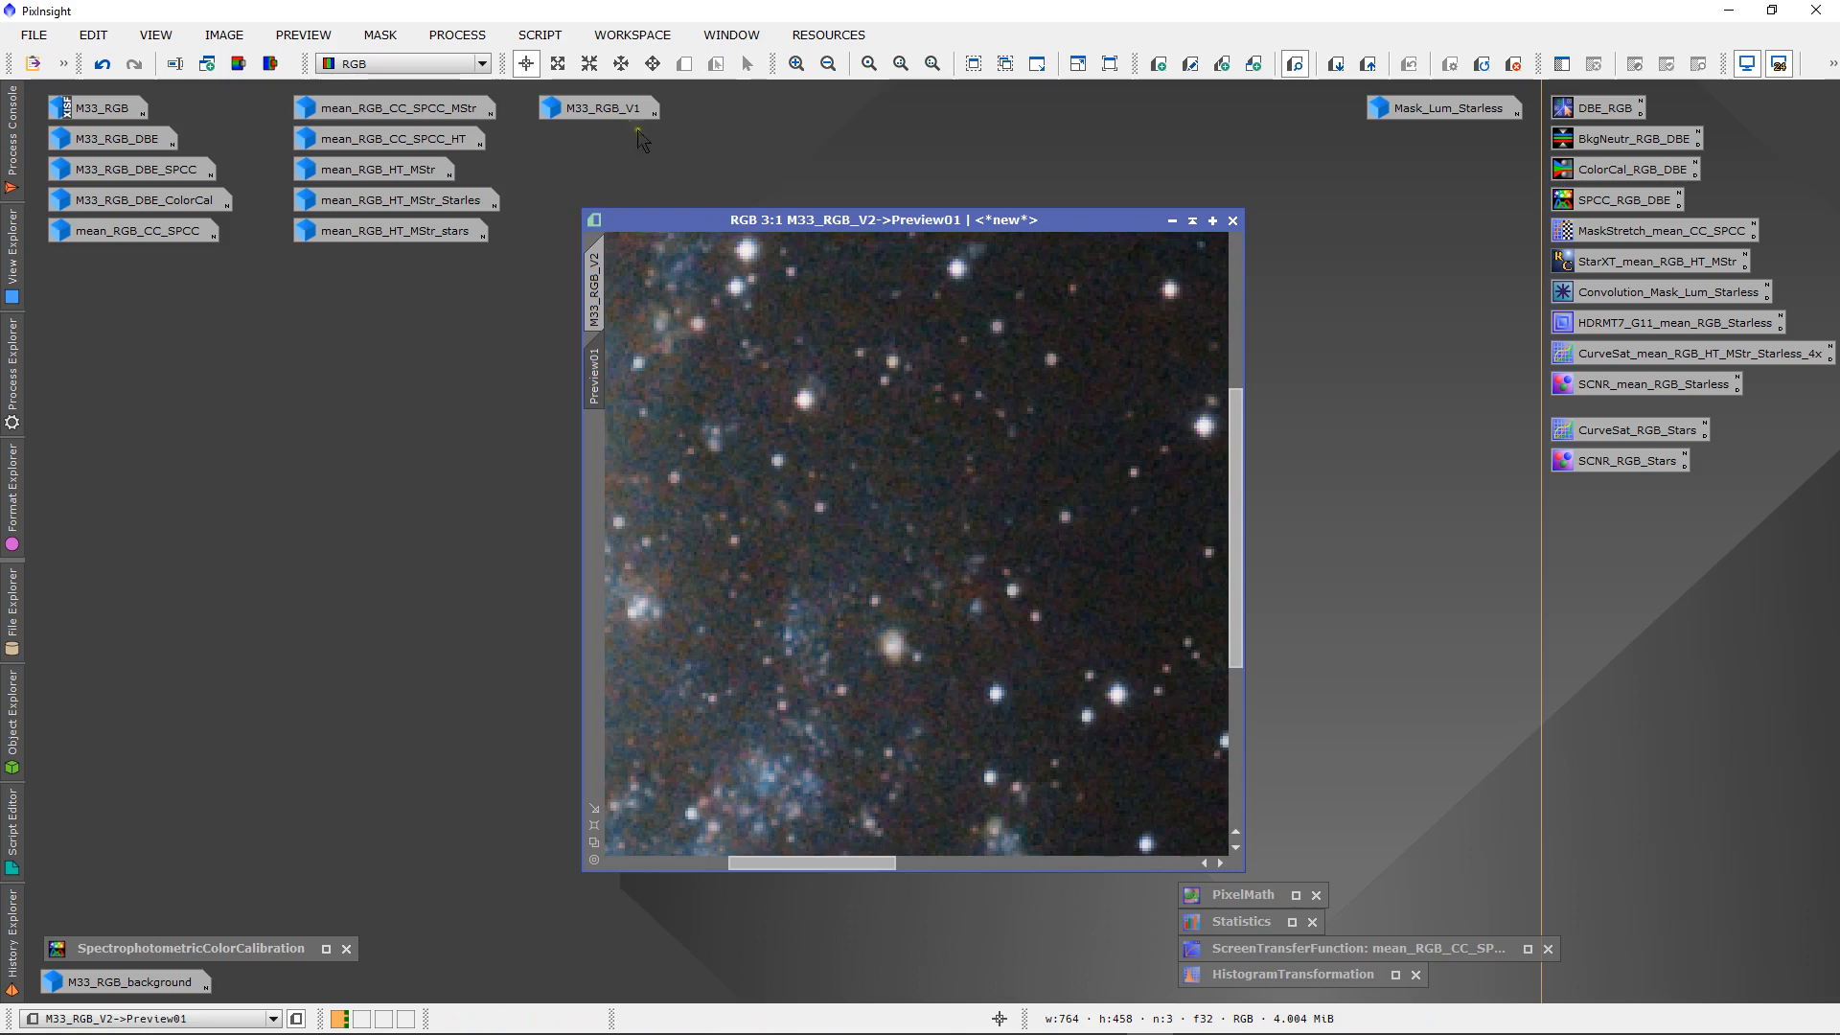
- Open NoiseXTerminator and apply it to the preview of M33_RGB_V2 with Denoise 0.90 and Detail 0.15
click(468, 36)
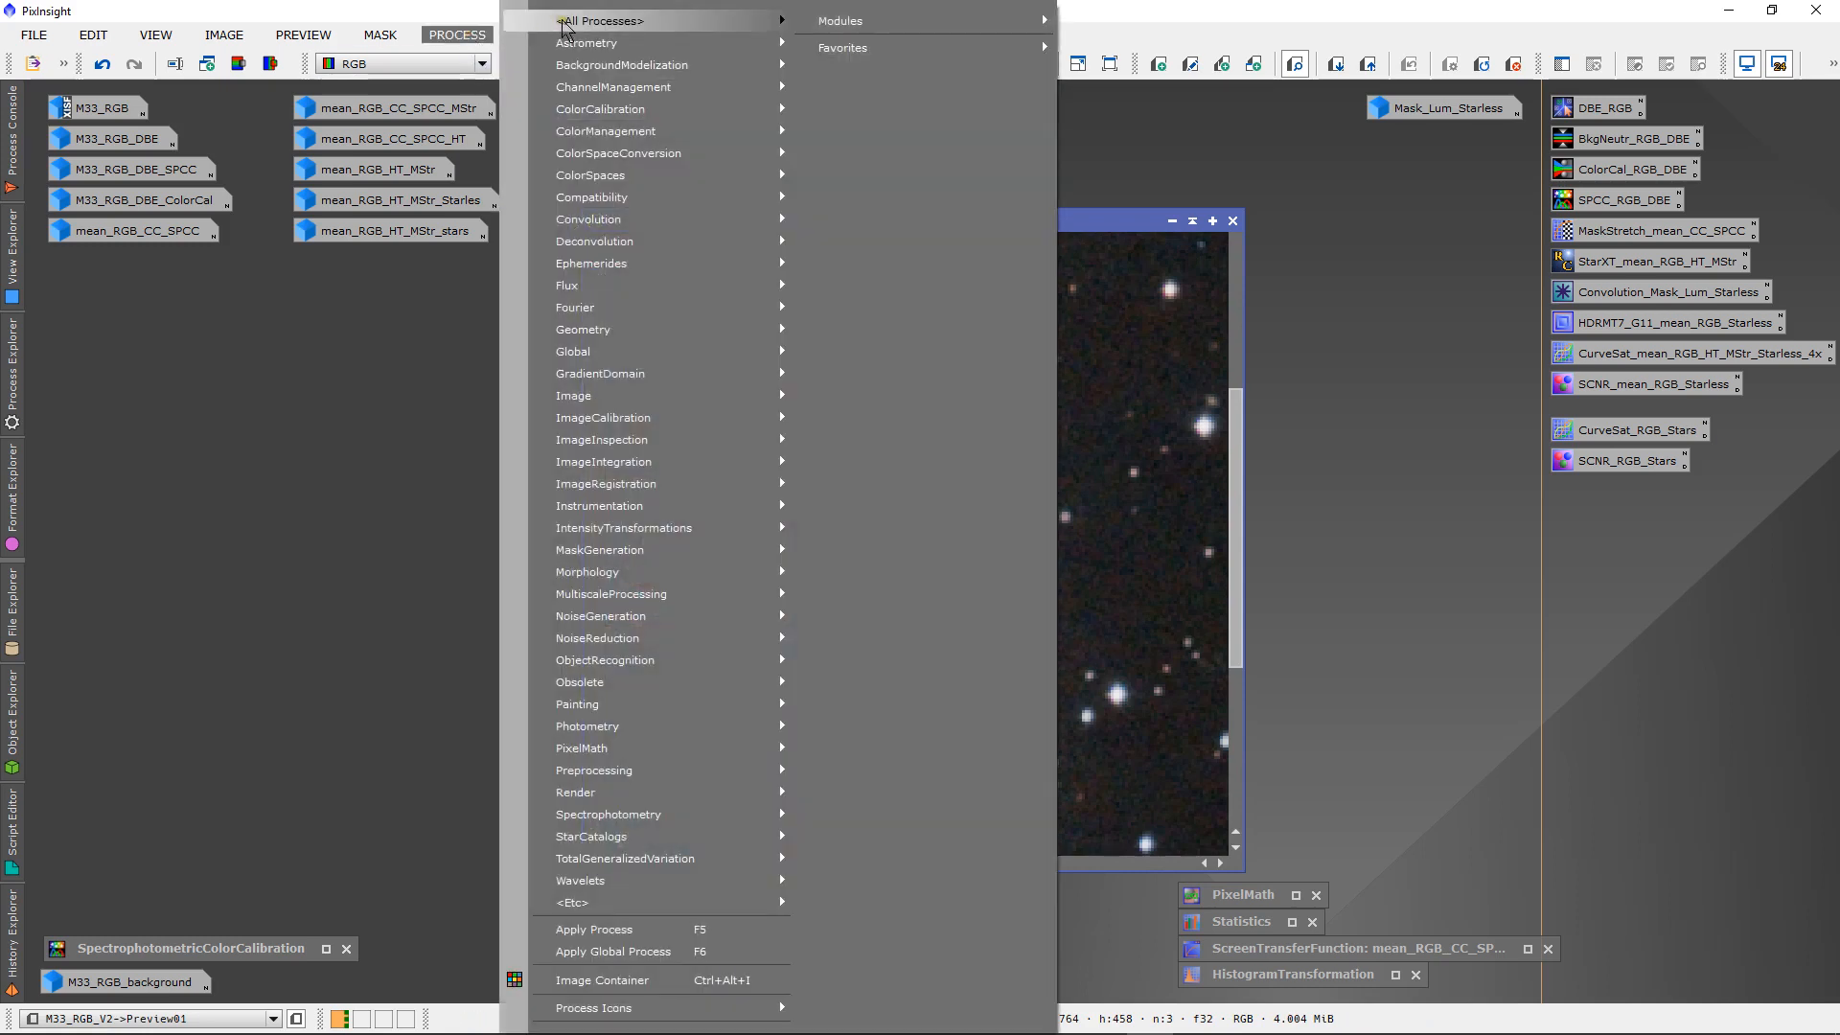
mouse_move(613, 20)
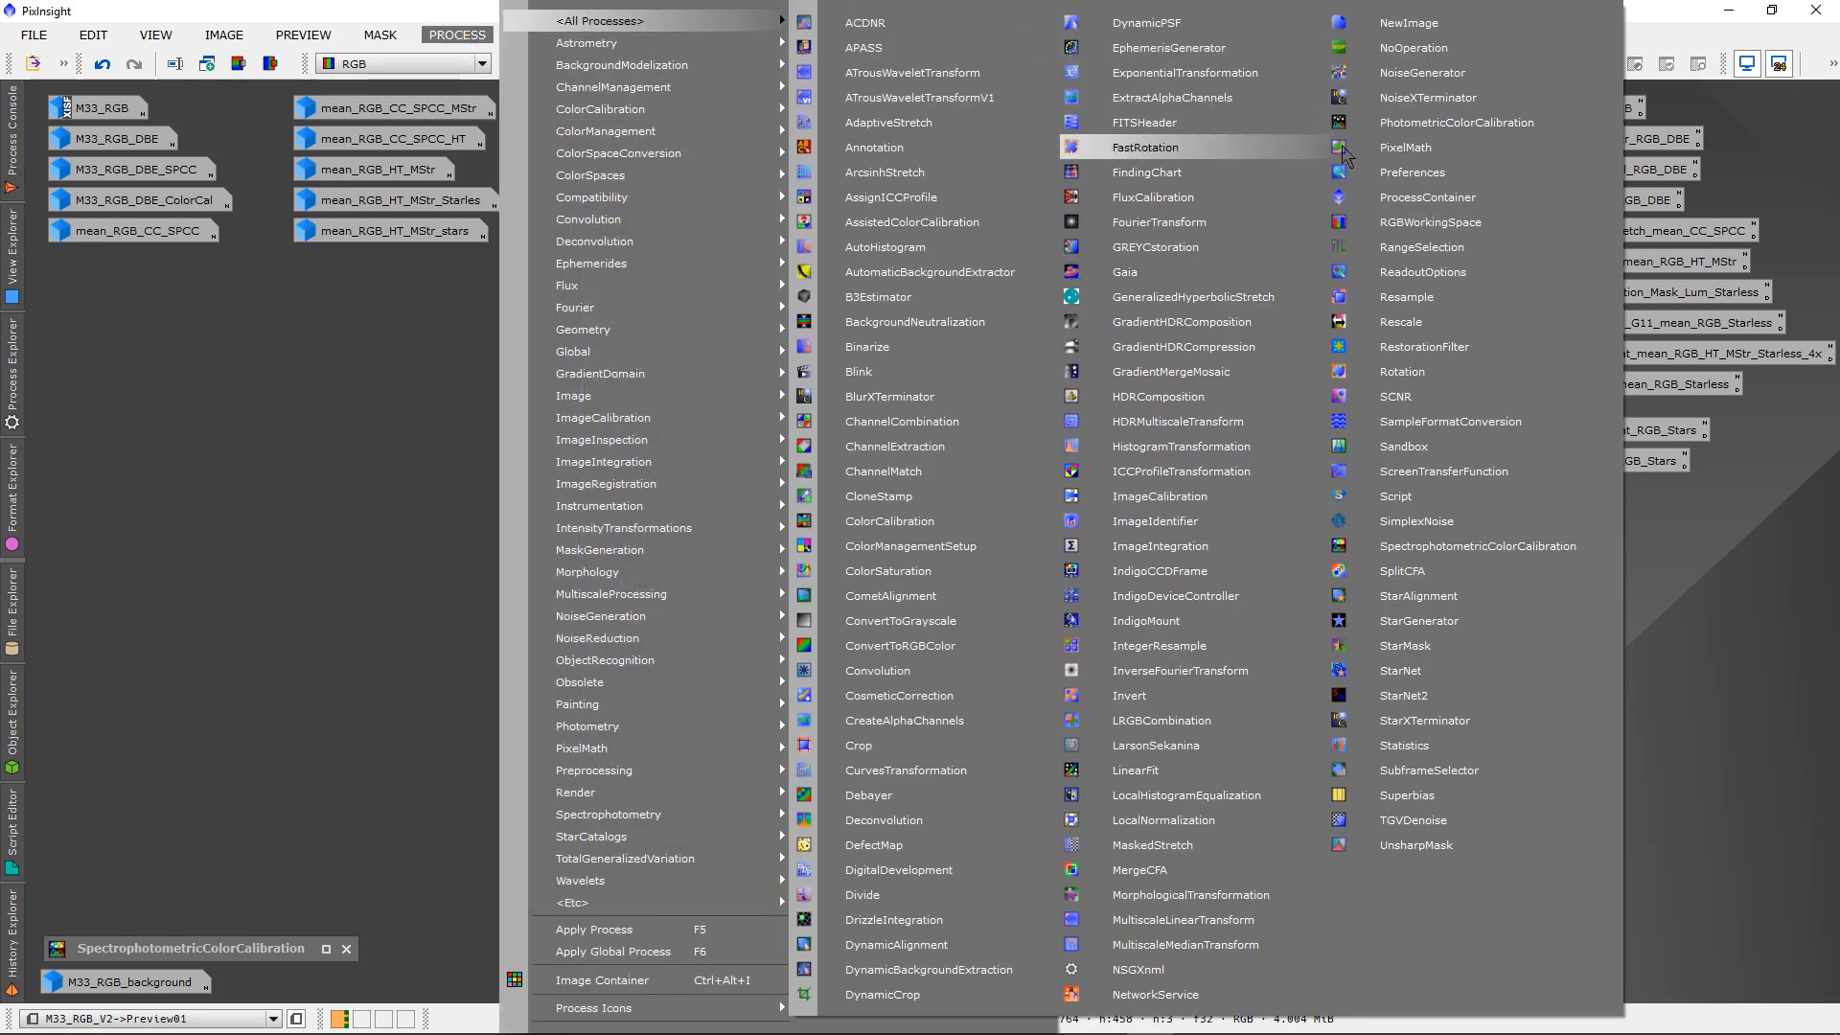
click(1425, 103)
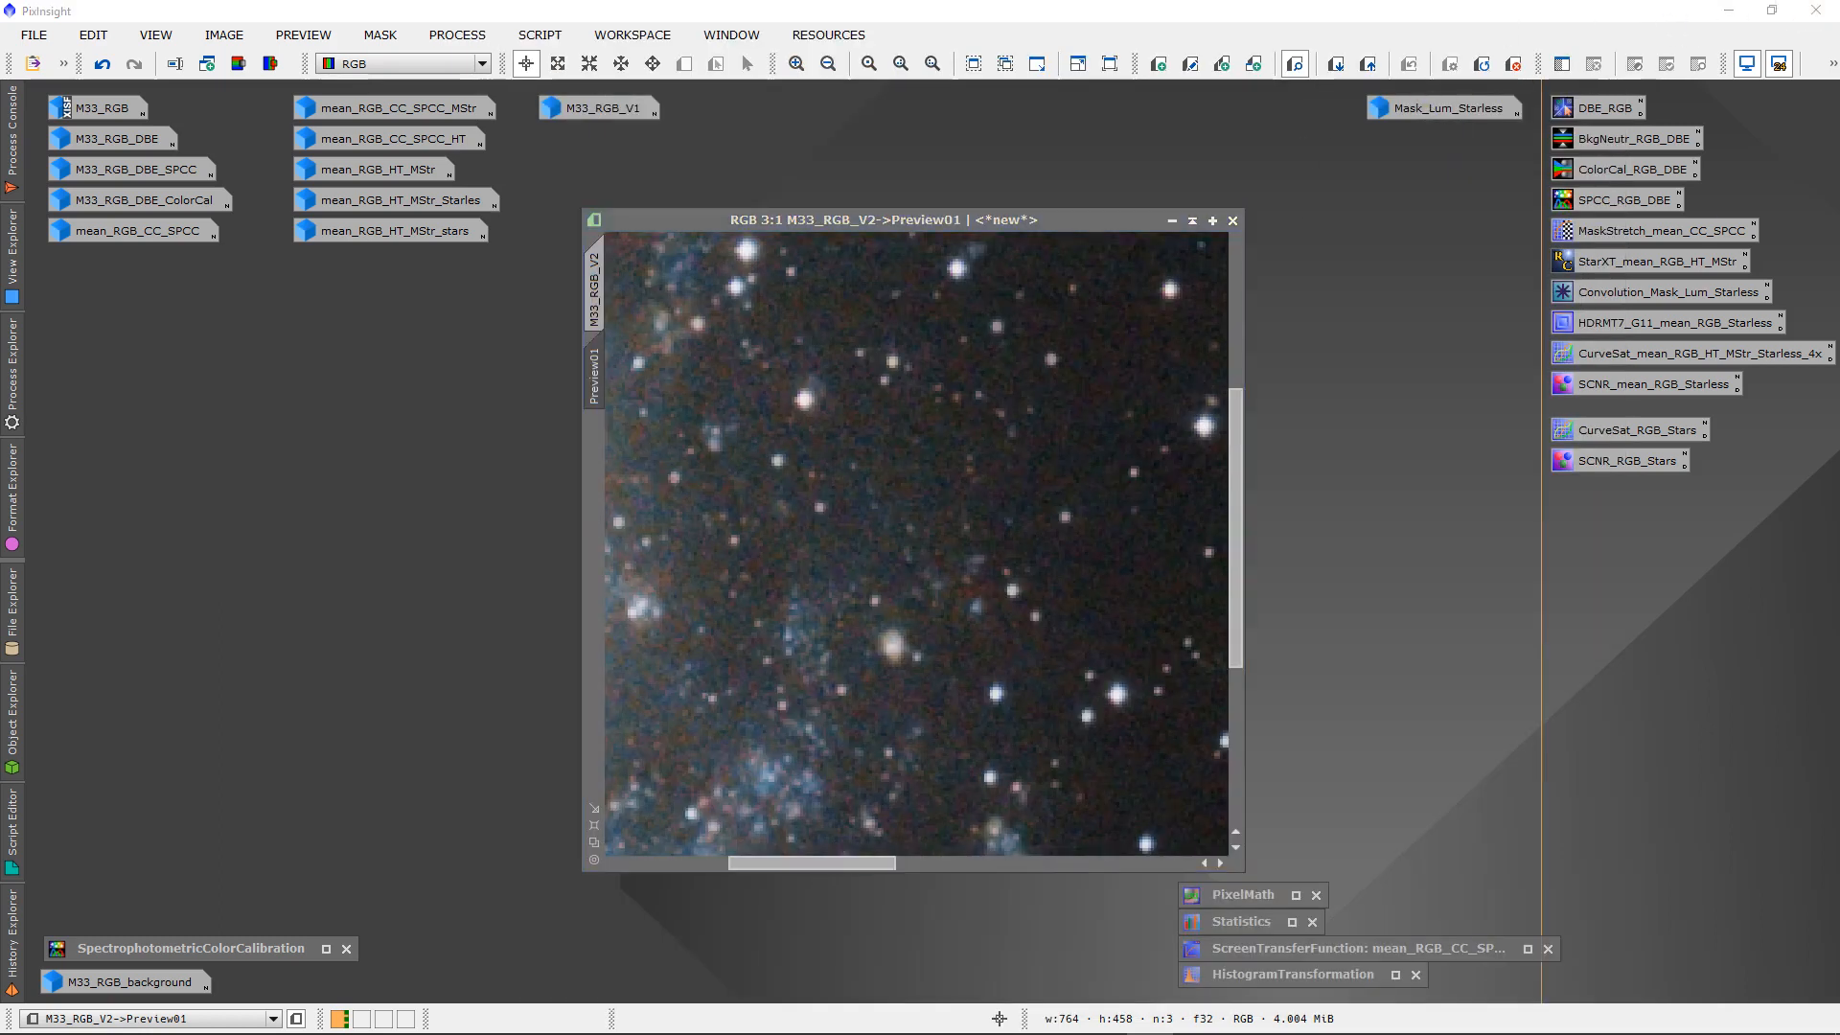
drag(1721, 300, 1448, 518)
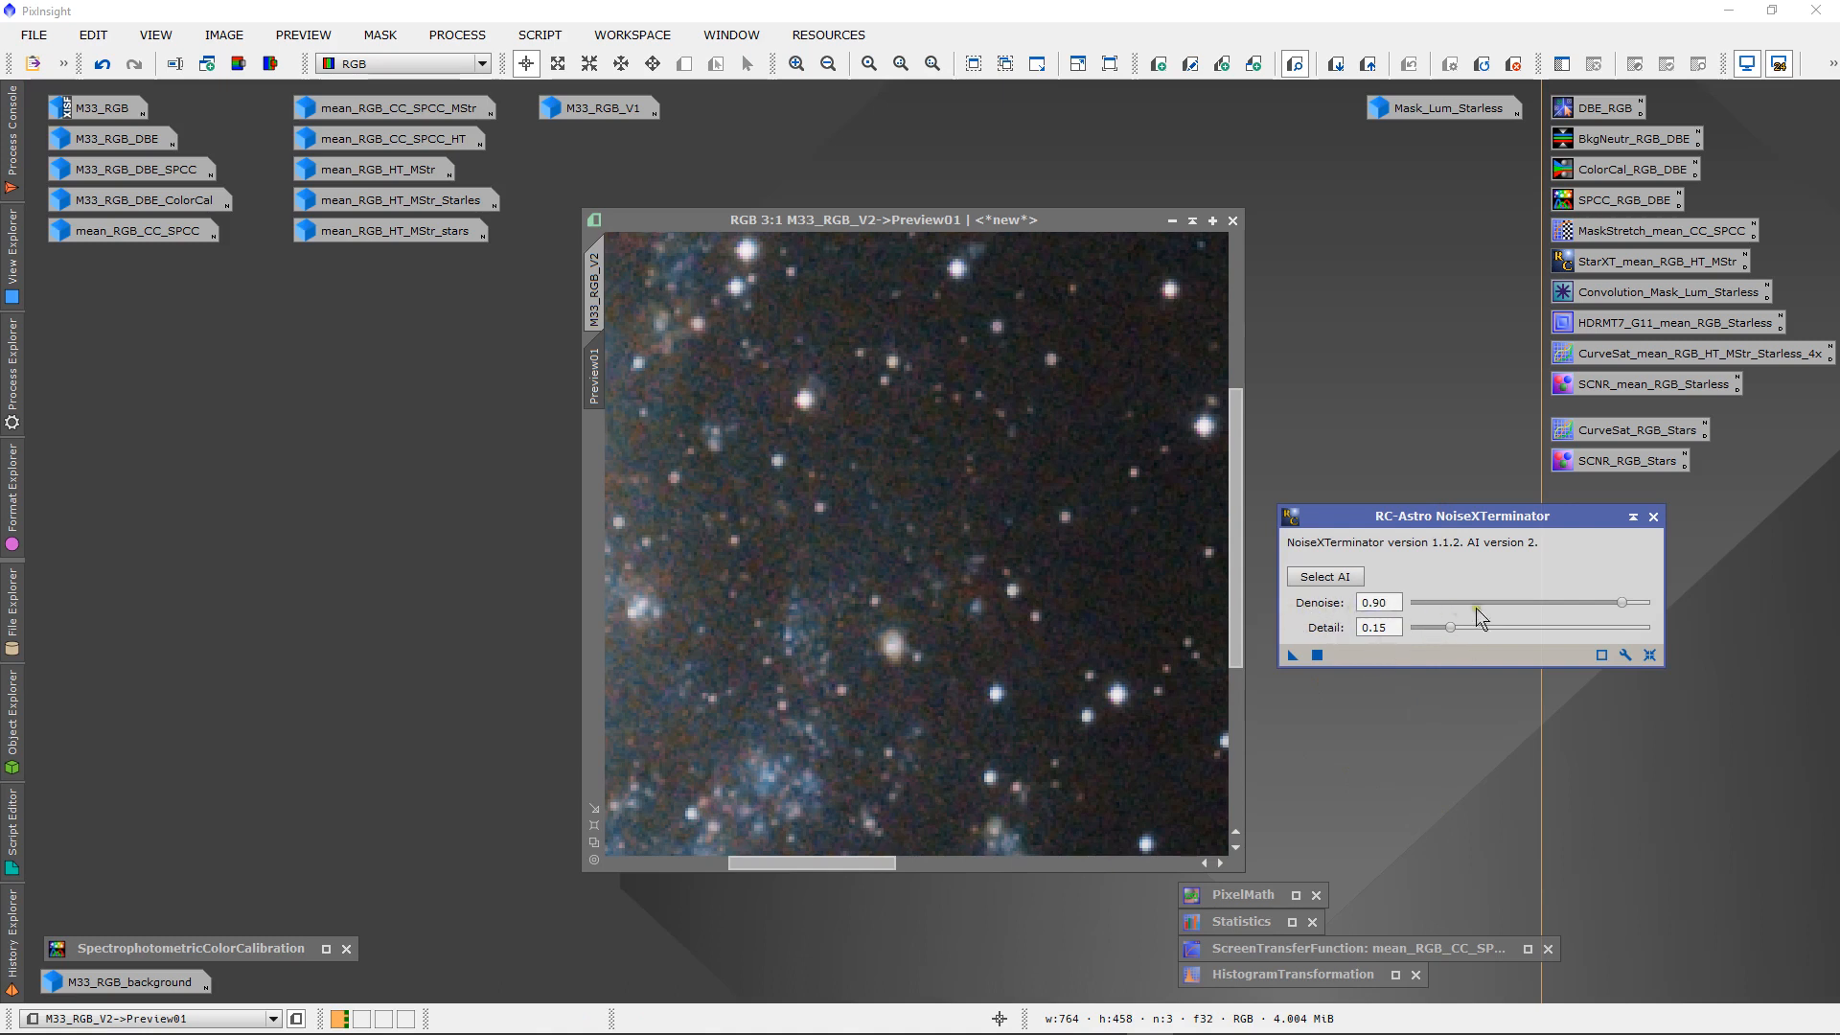
mouse_move(1320, 615)
click(1622, 603)
click(1622, 603)
drag(1291, 656, 1106, 657)
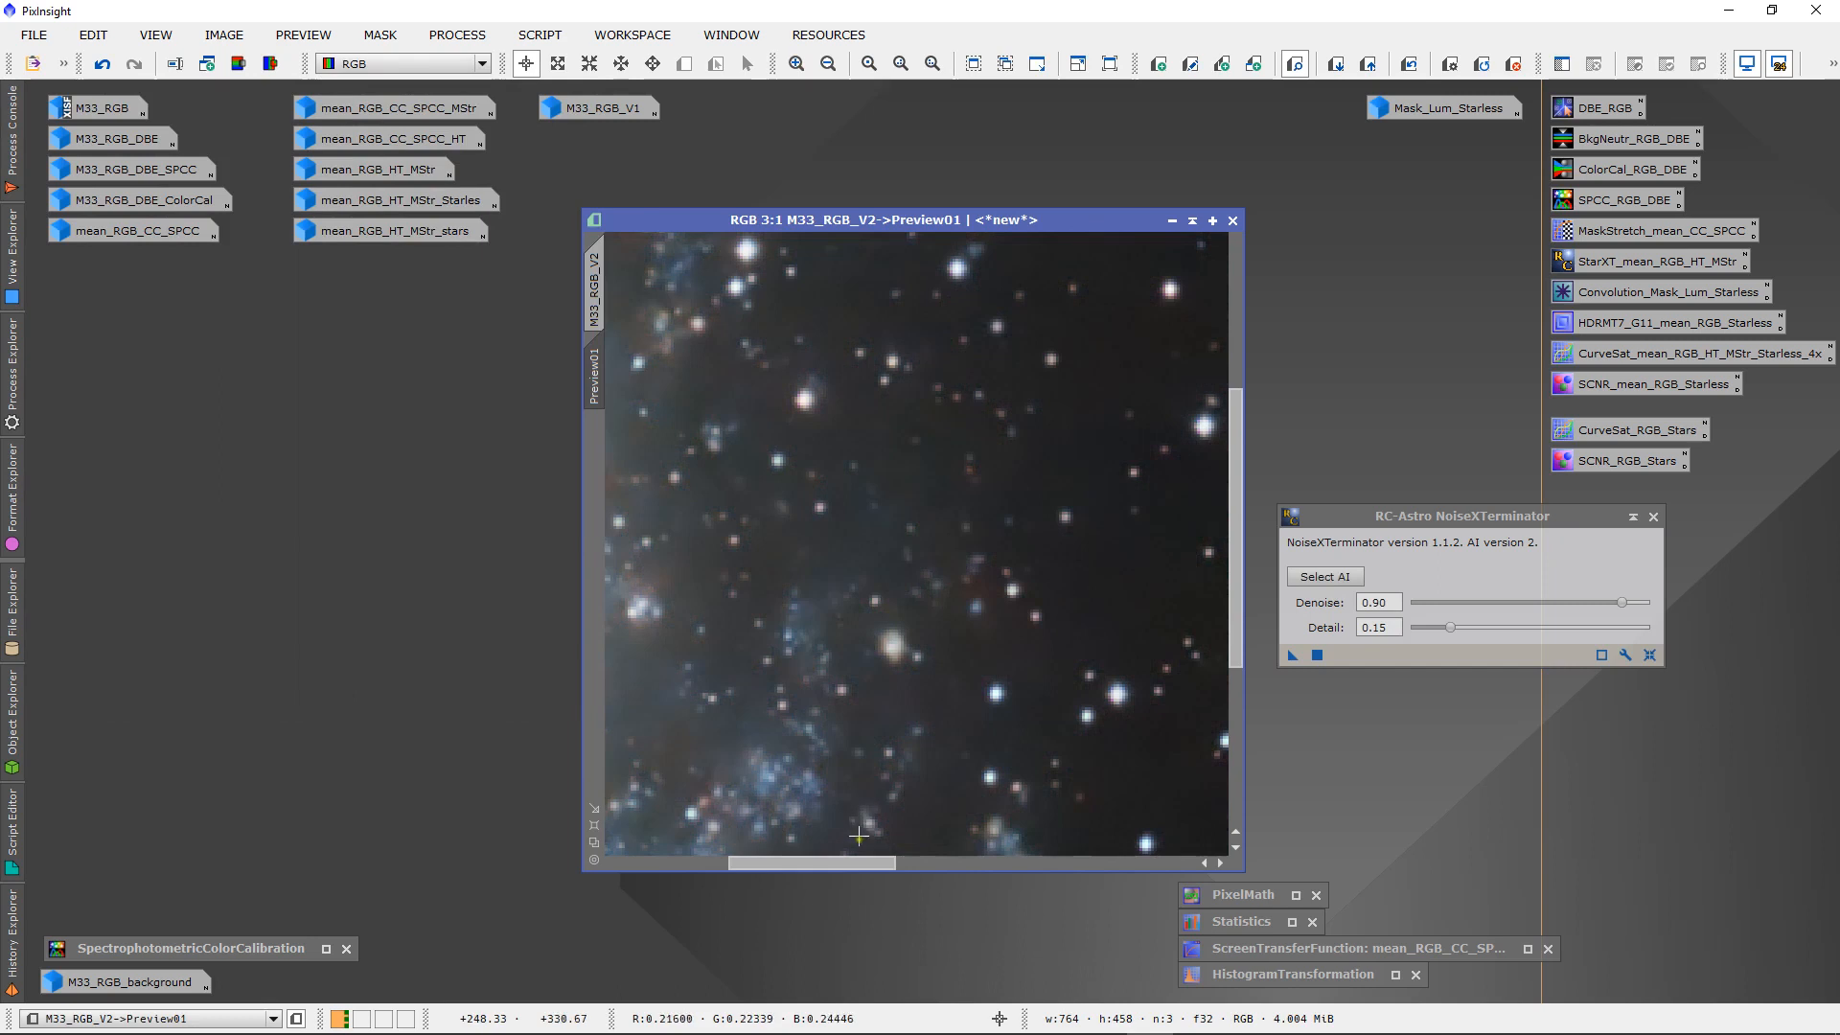
- Compare the preview with and without the noise reduction where the galaxy's edge meets the star field
drag(856, 865, 800, 867)
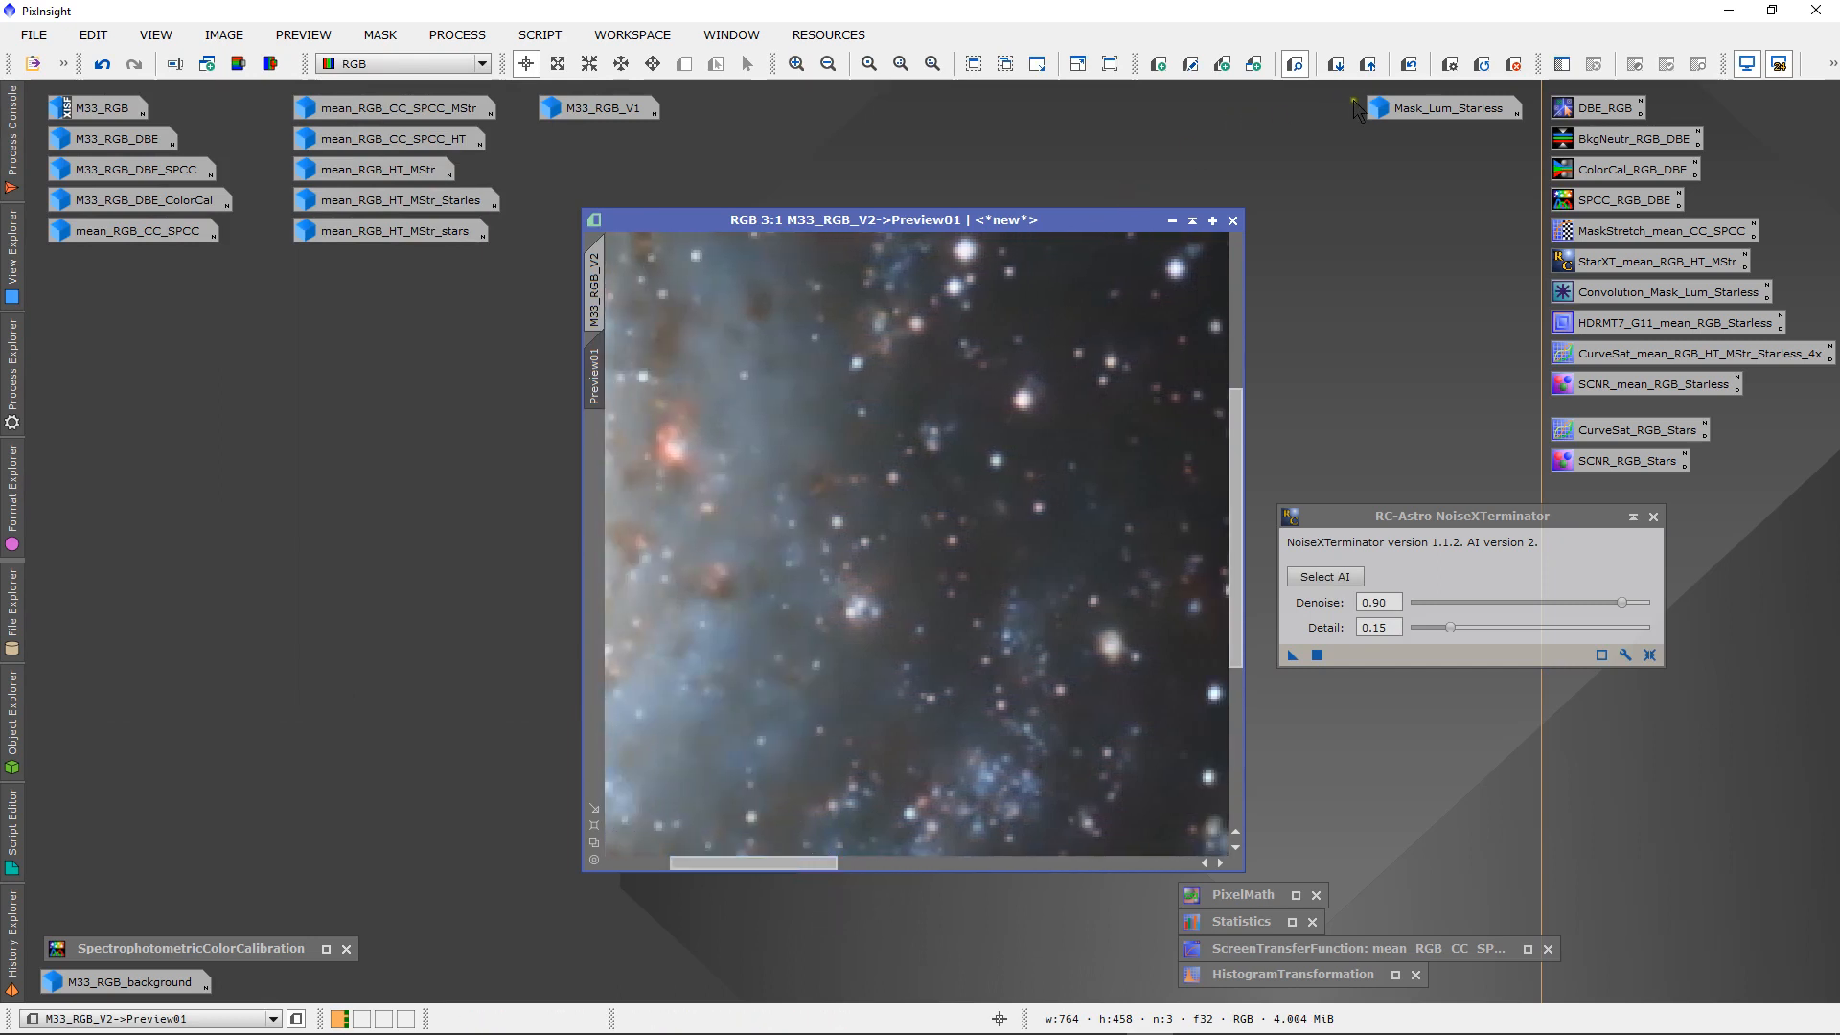
click(1408, 64)
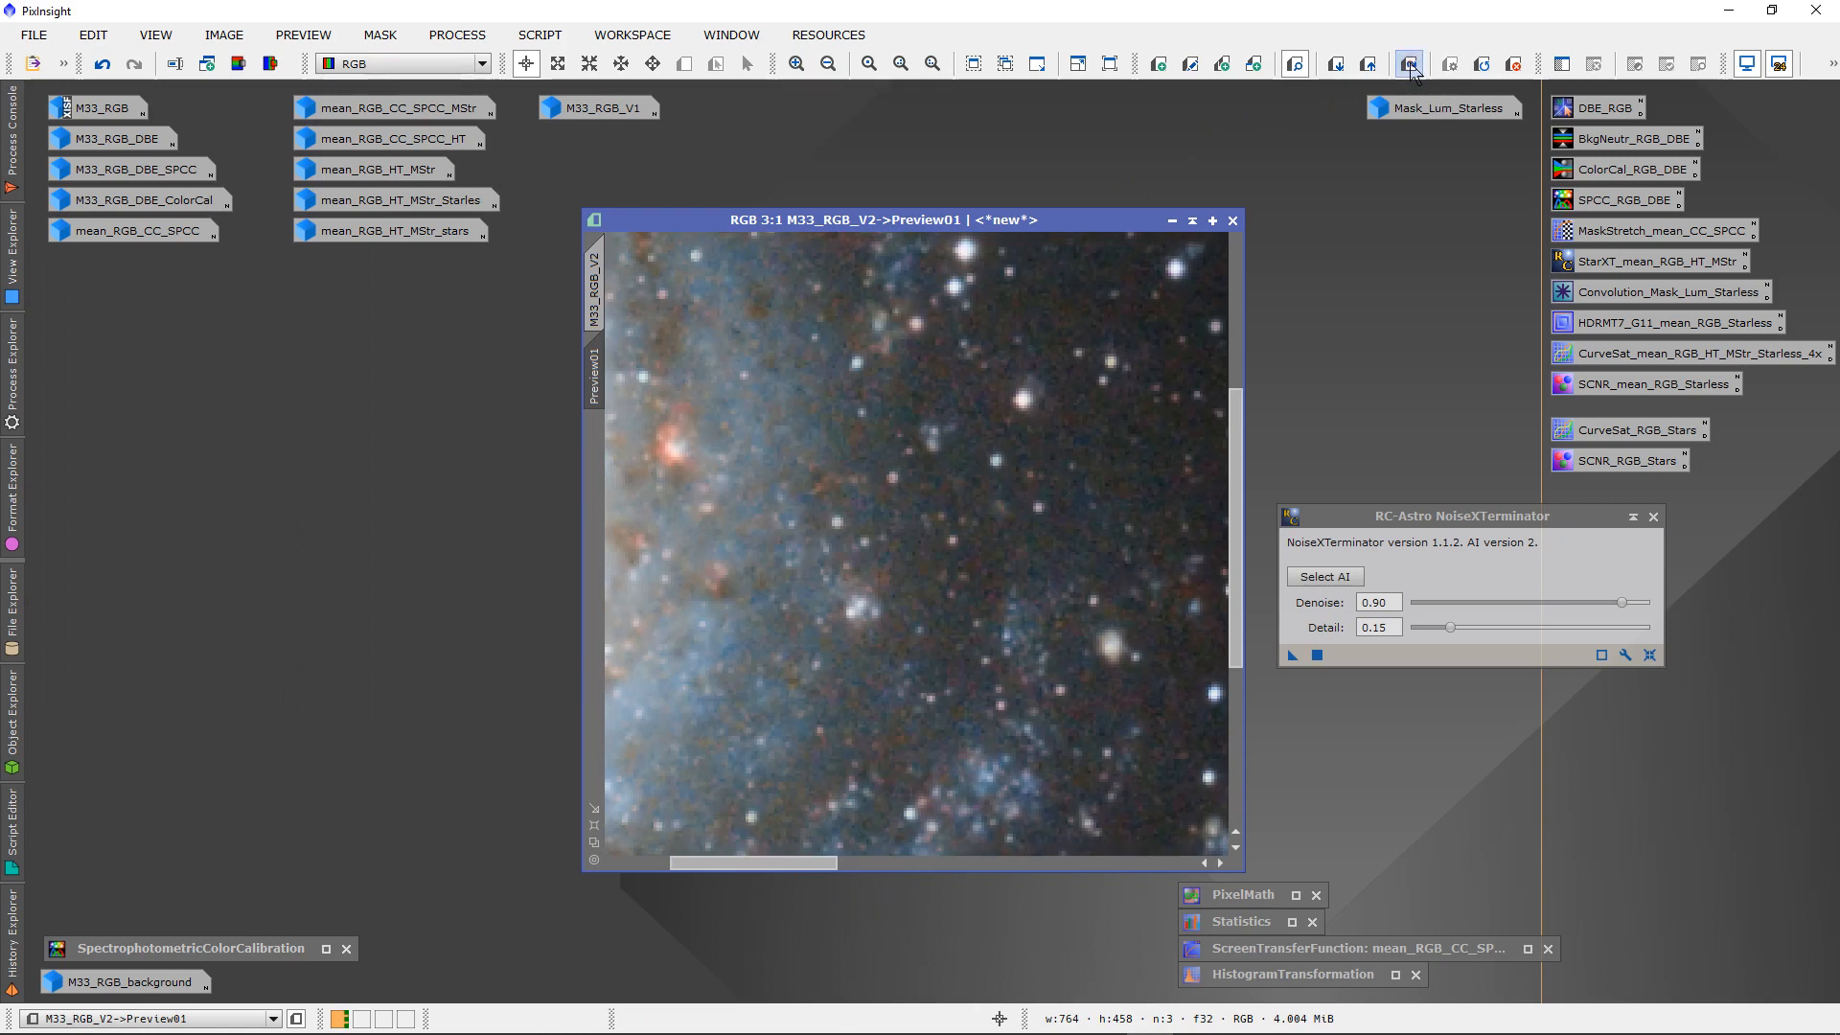
click(1408, 64)
- Set Denoise to 0.70 and Detail to 0.30 and apply the noise reduction to the preview
drag(1621, 602, 1576, 607)
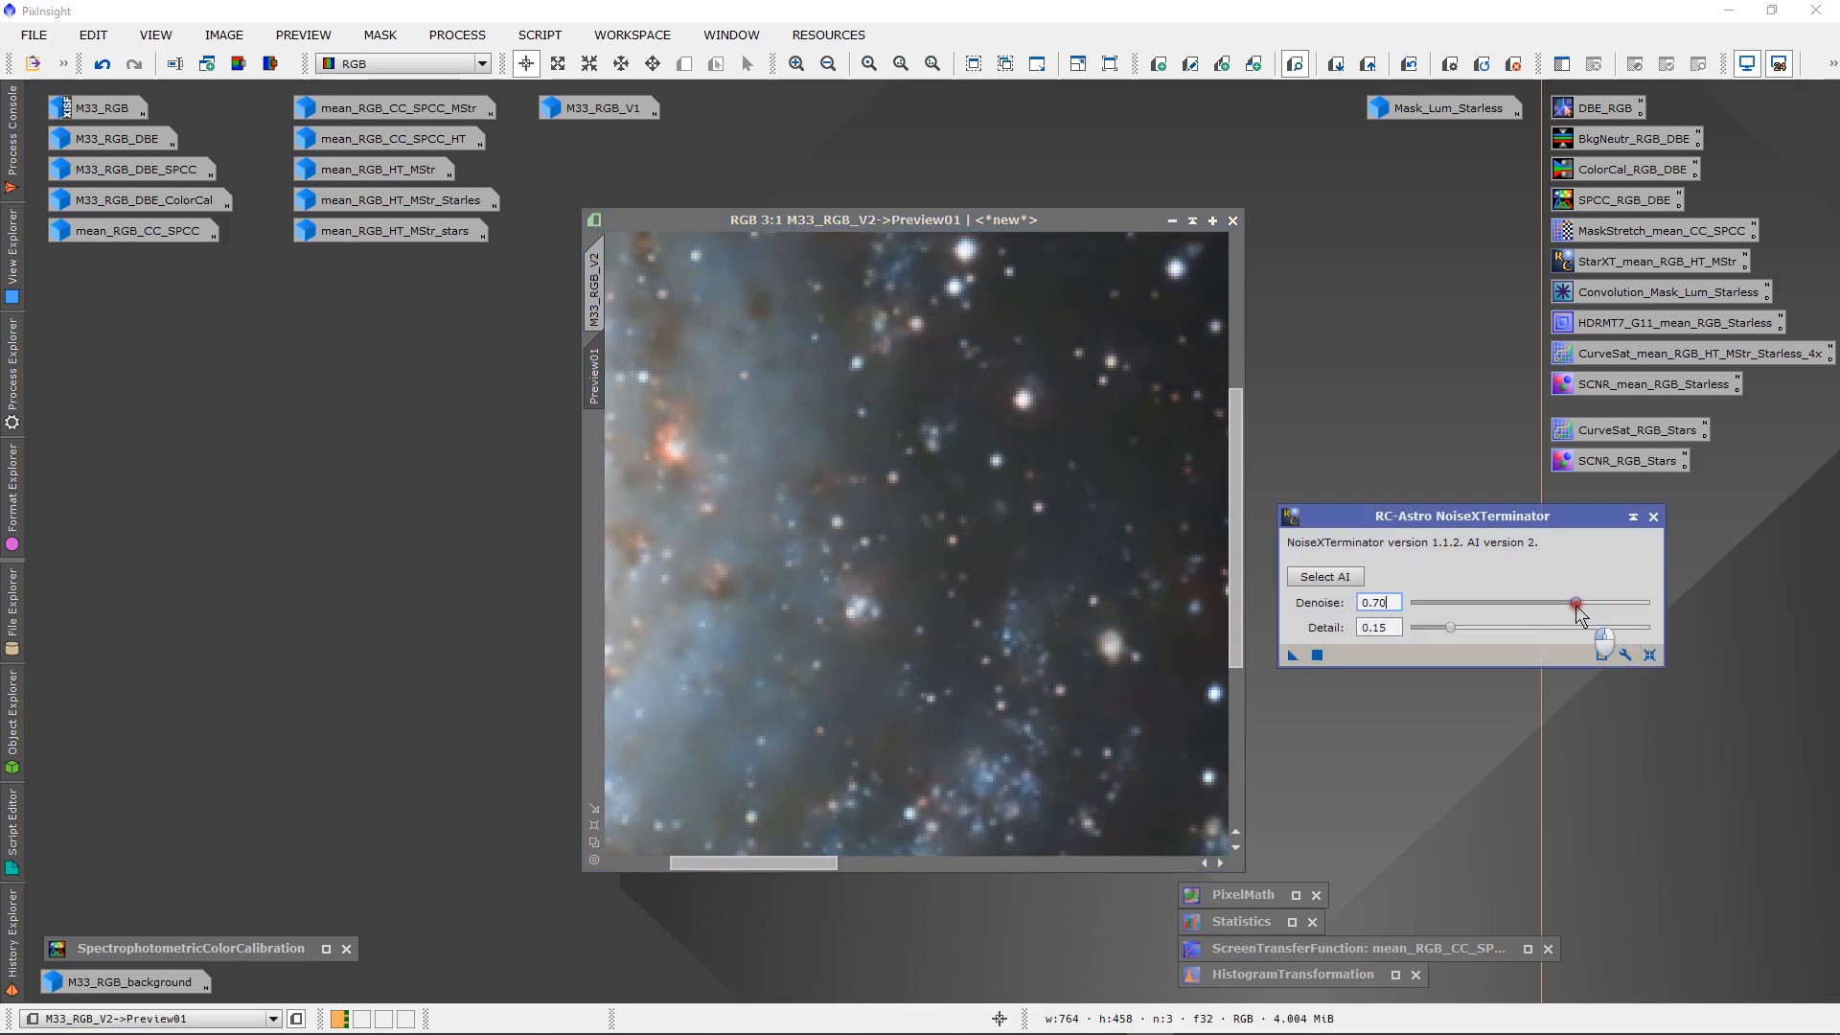
drag(1449, 631, 1486, 634)
click(1292, 655)
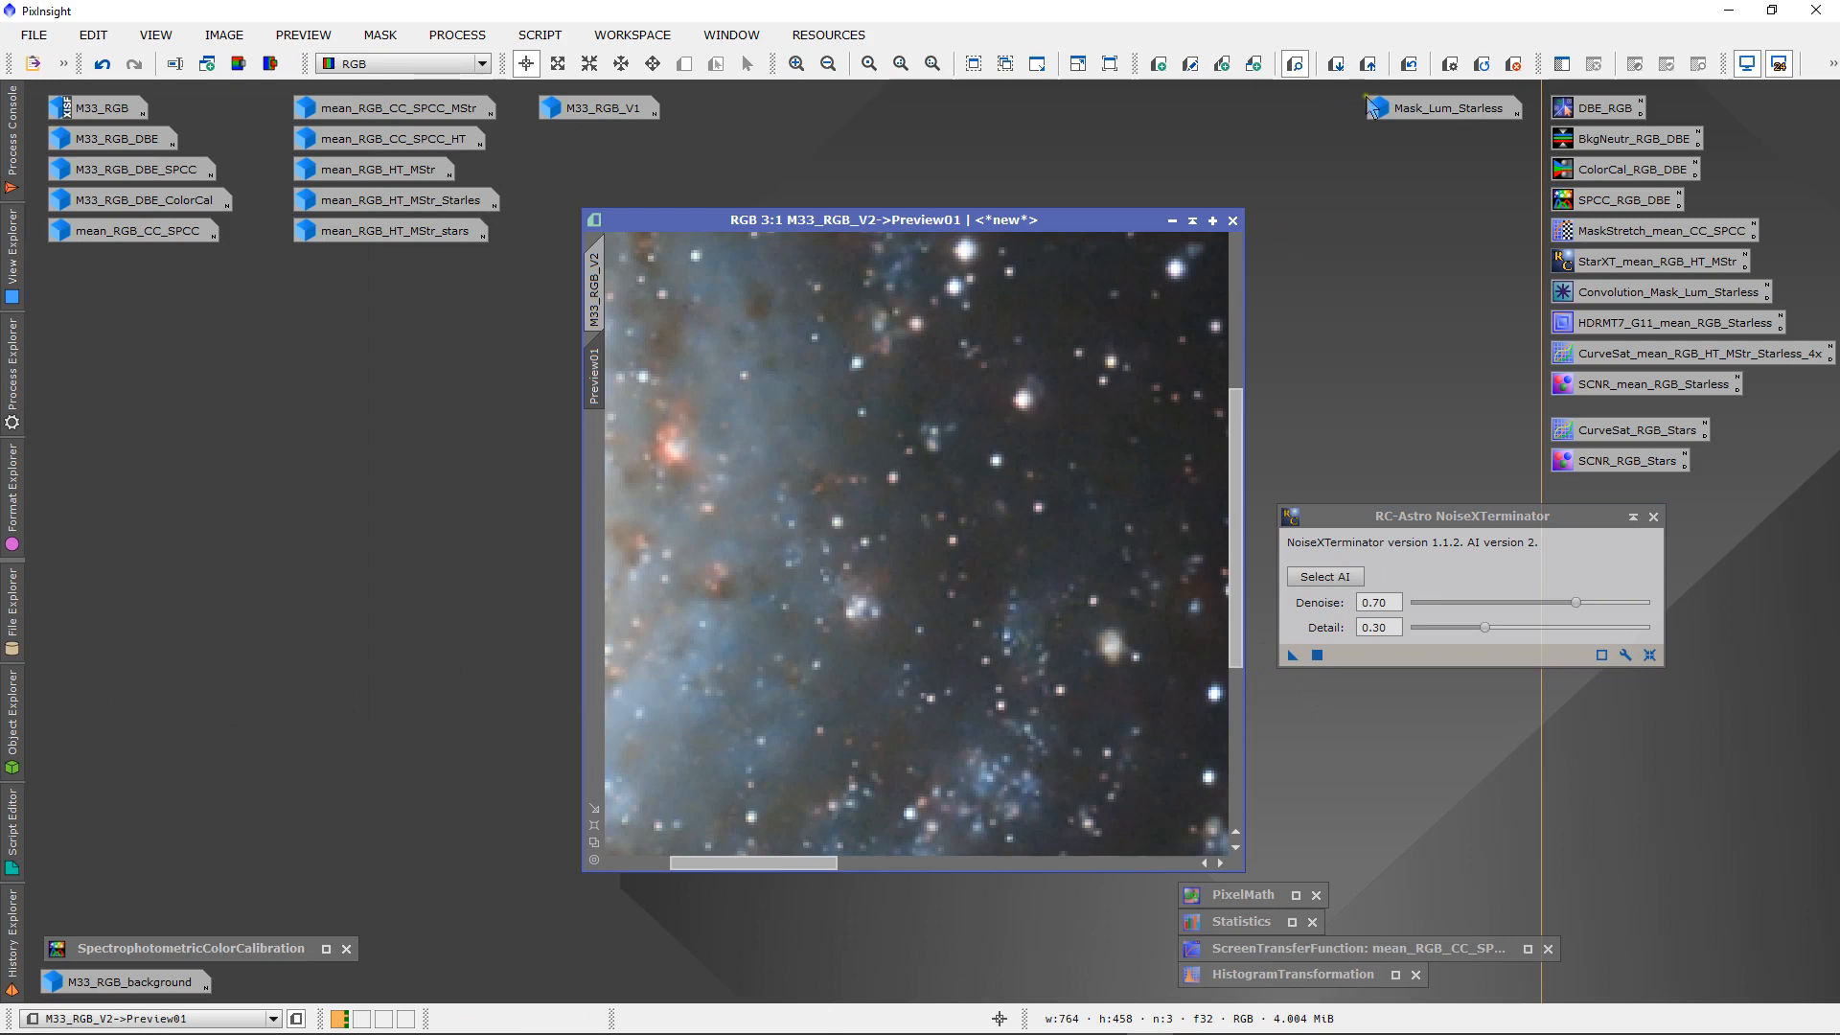
- Compare the preview before and after this noise reduction at the galaxy's edge and near its core
click(1409, 65)
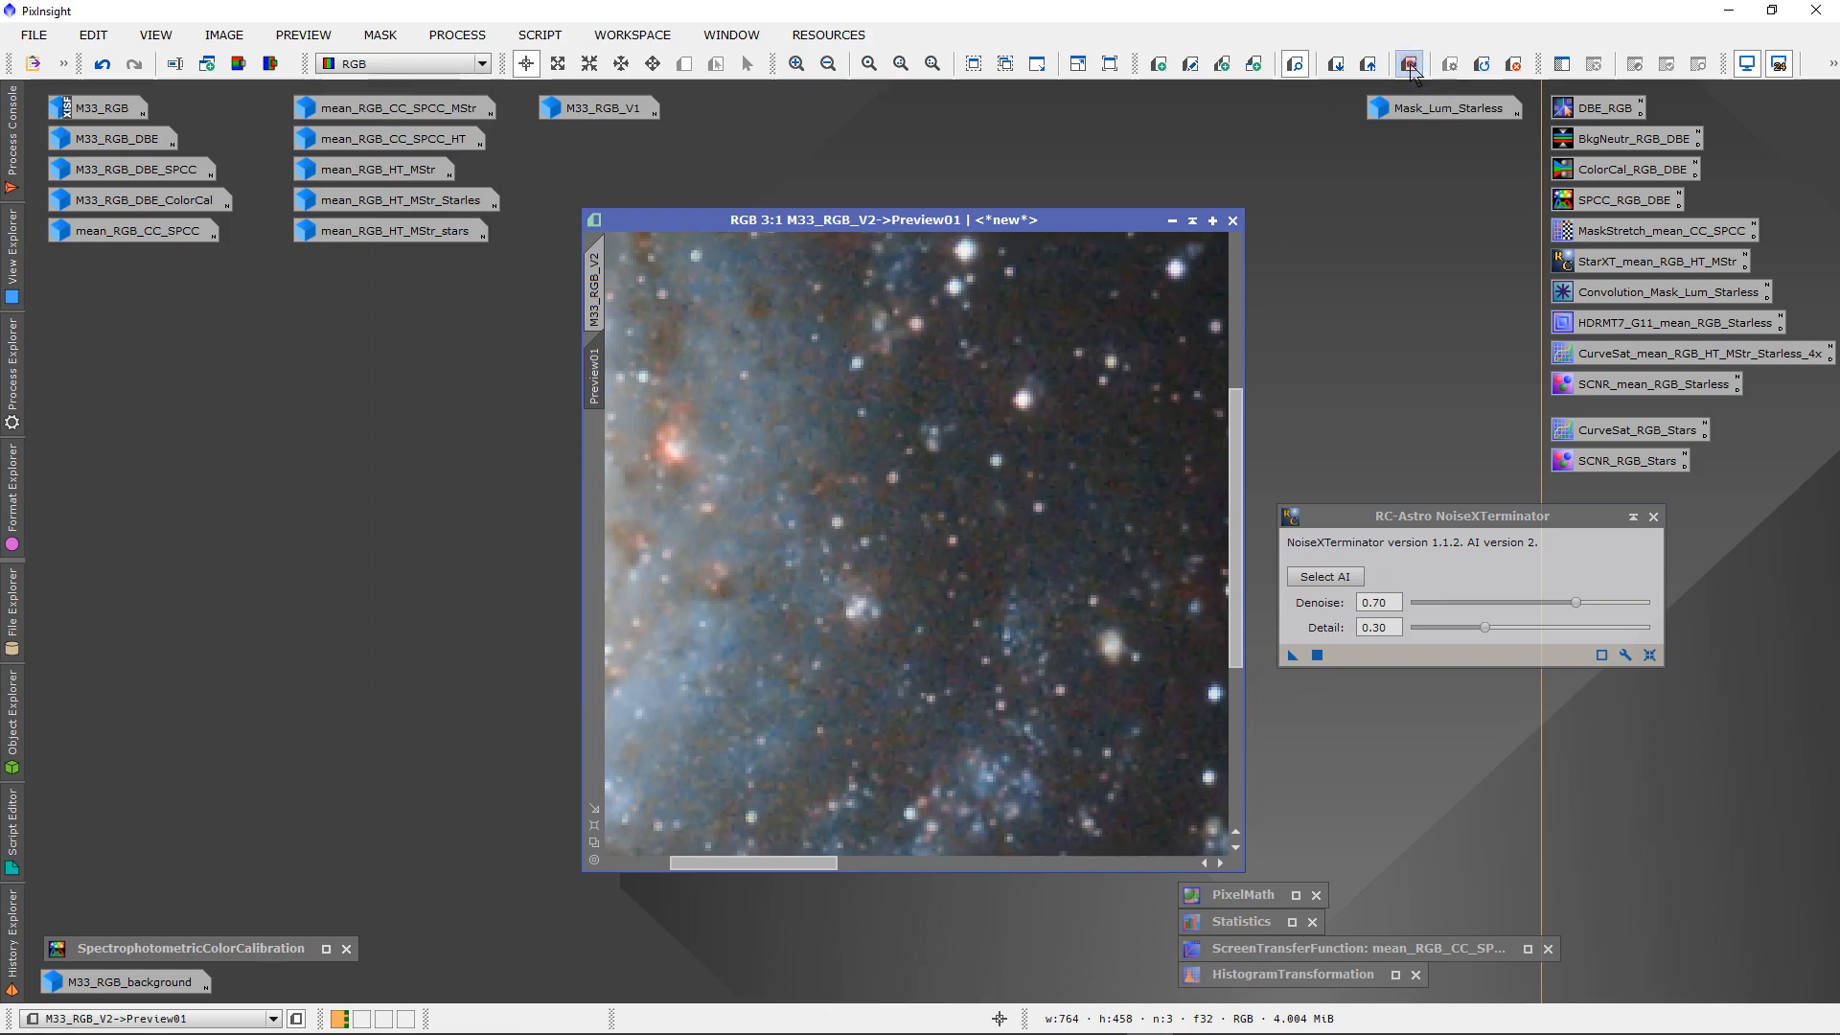
click(1411, 67)
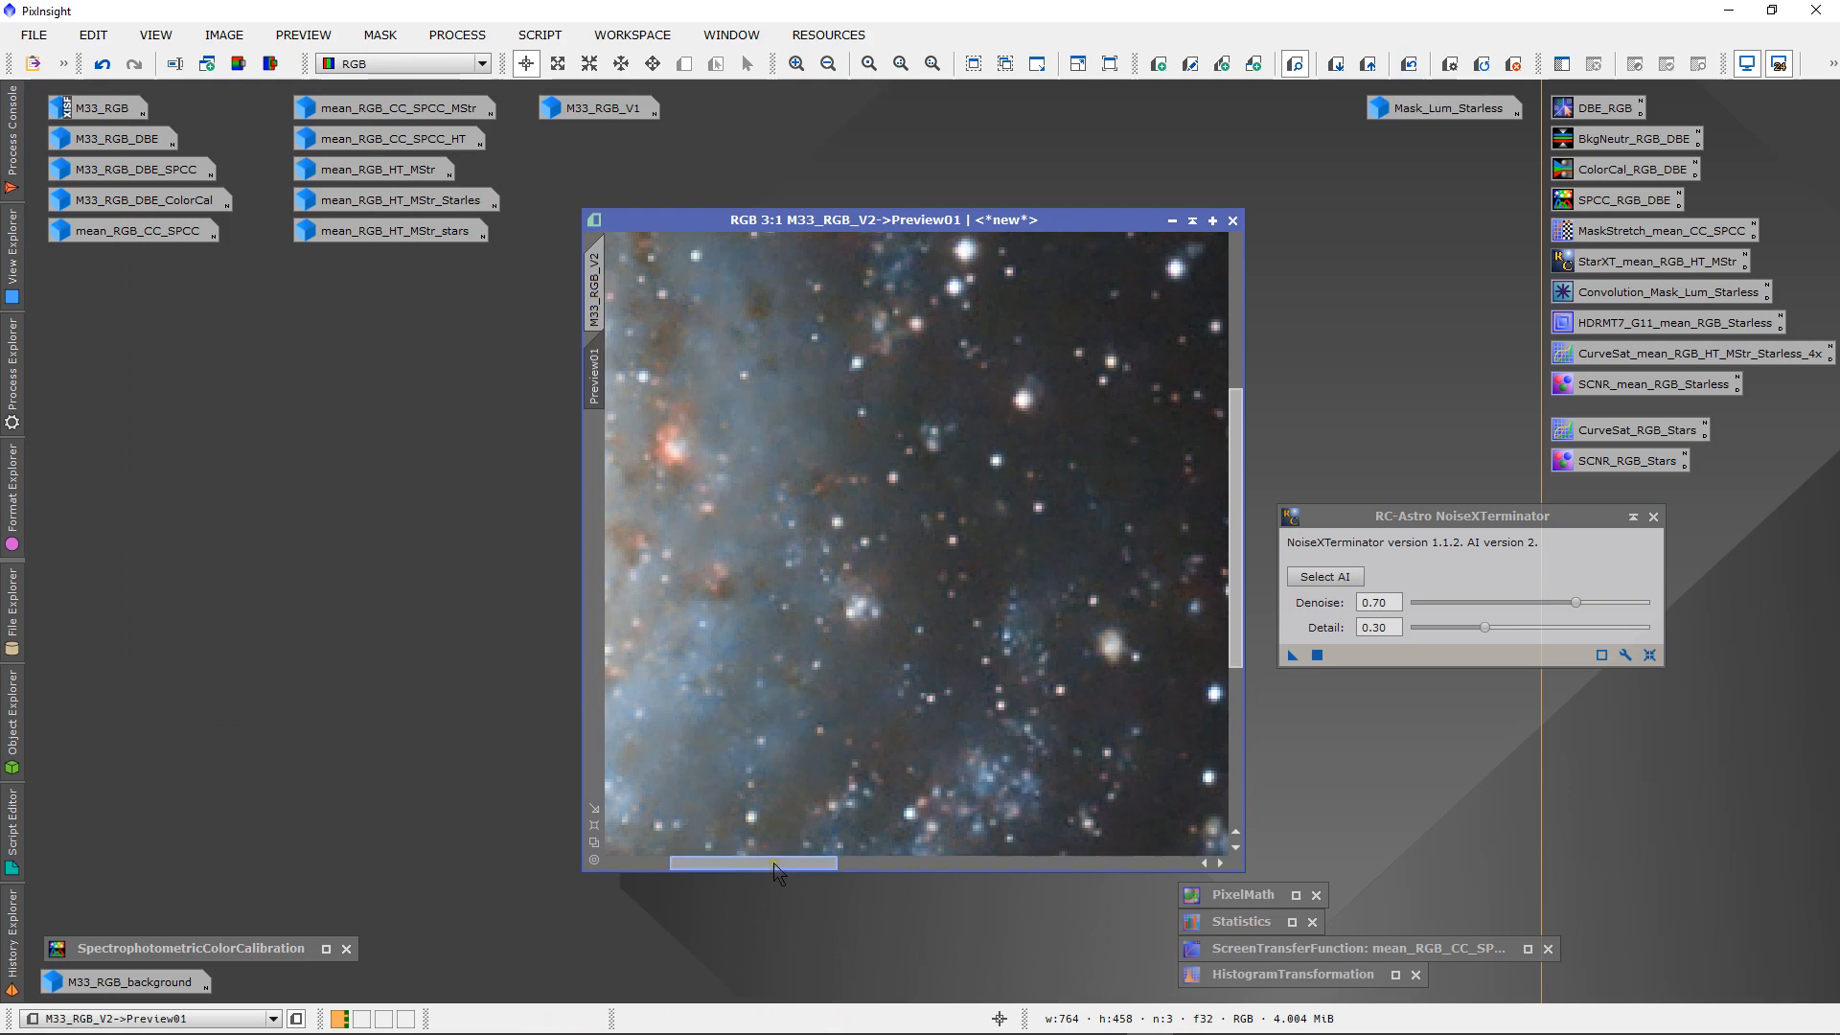
drag(775, 865, 722, 865)
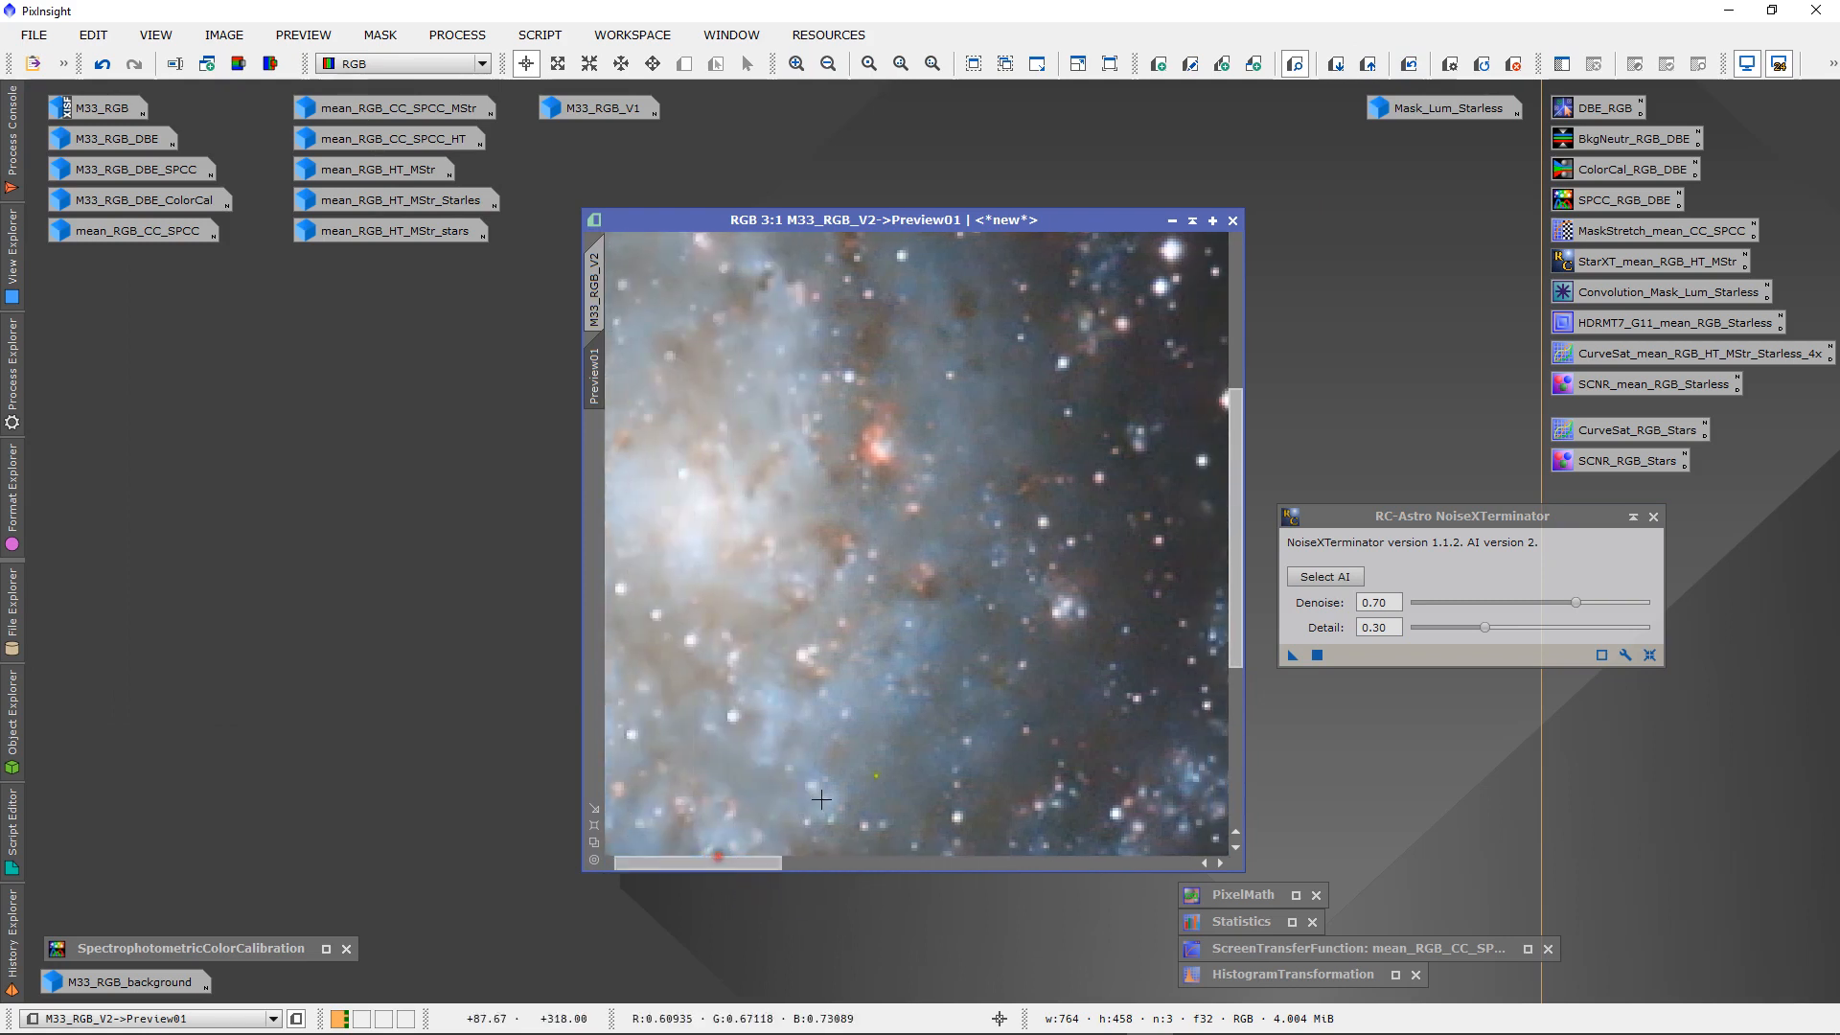
click(1408, 67)
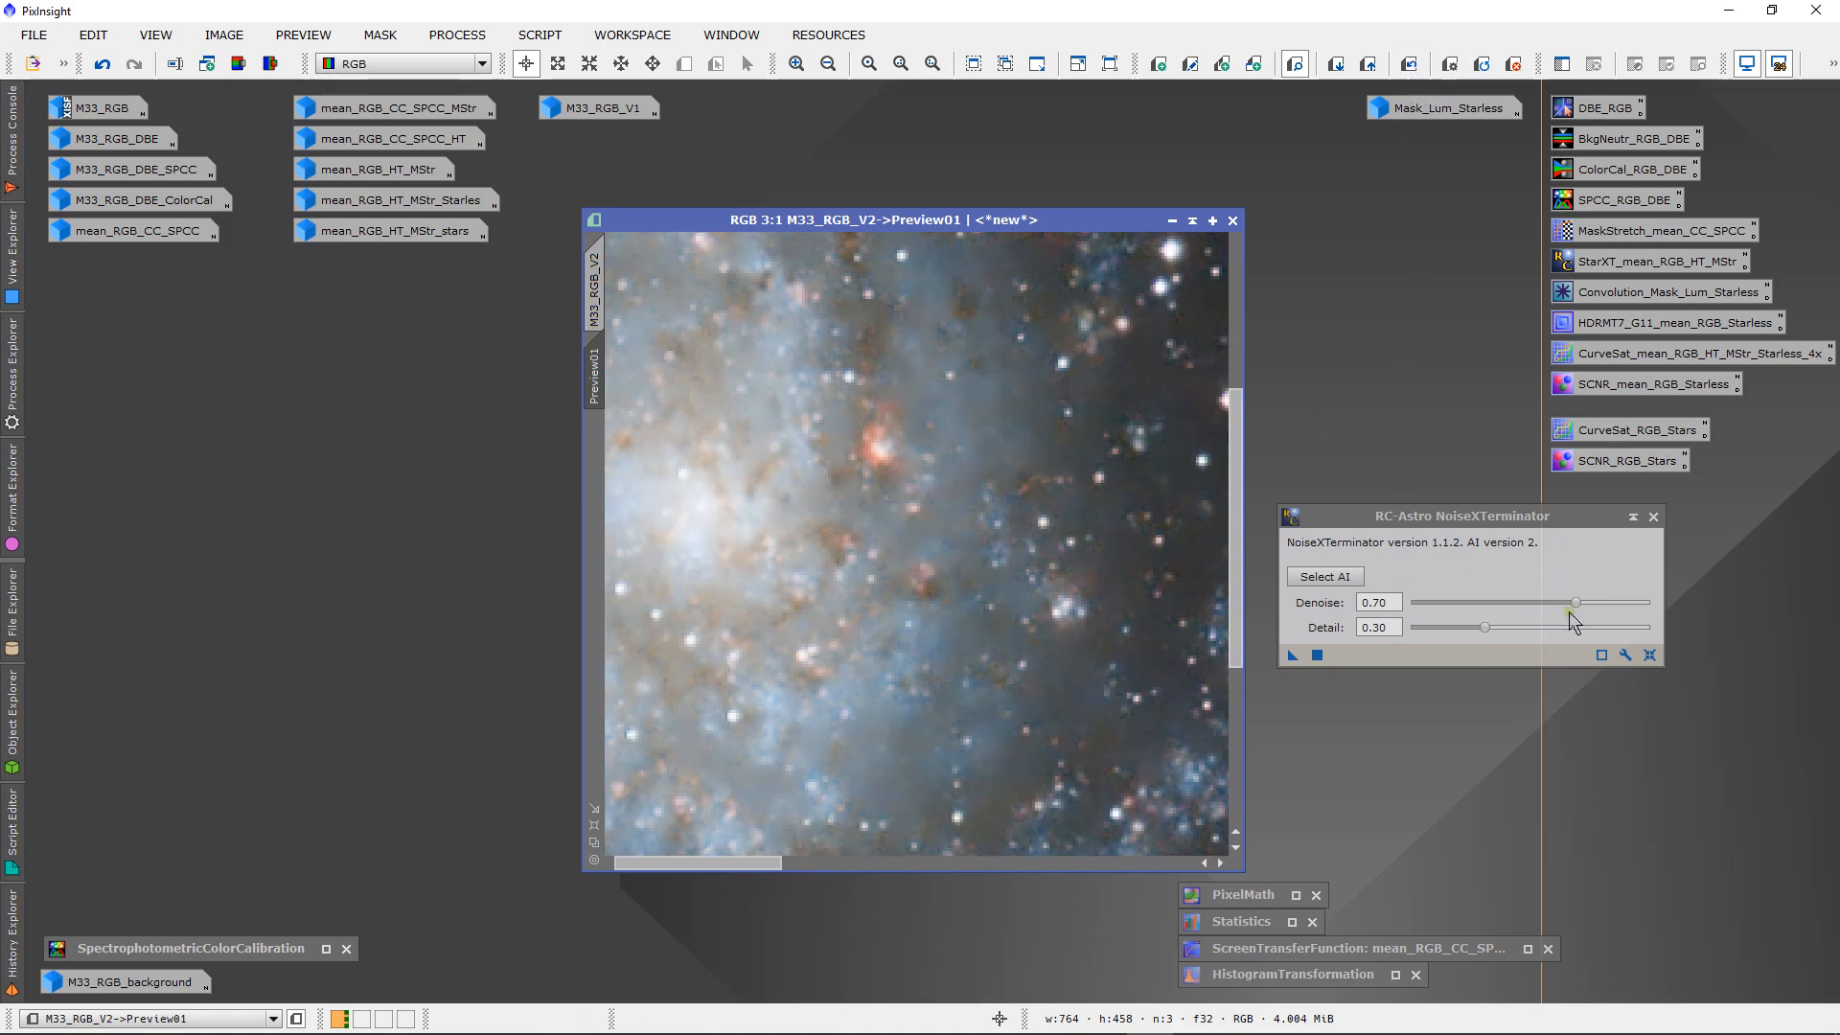
- Set Denoise to 0.60, apply it to the preview, and compare the star field with and without the noise reduction
drag(1575, 602, 1554, 603)
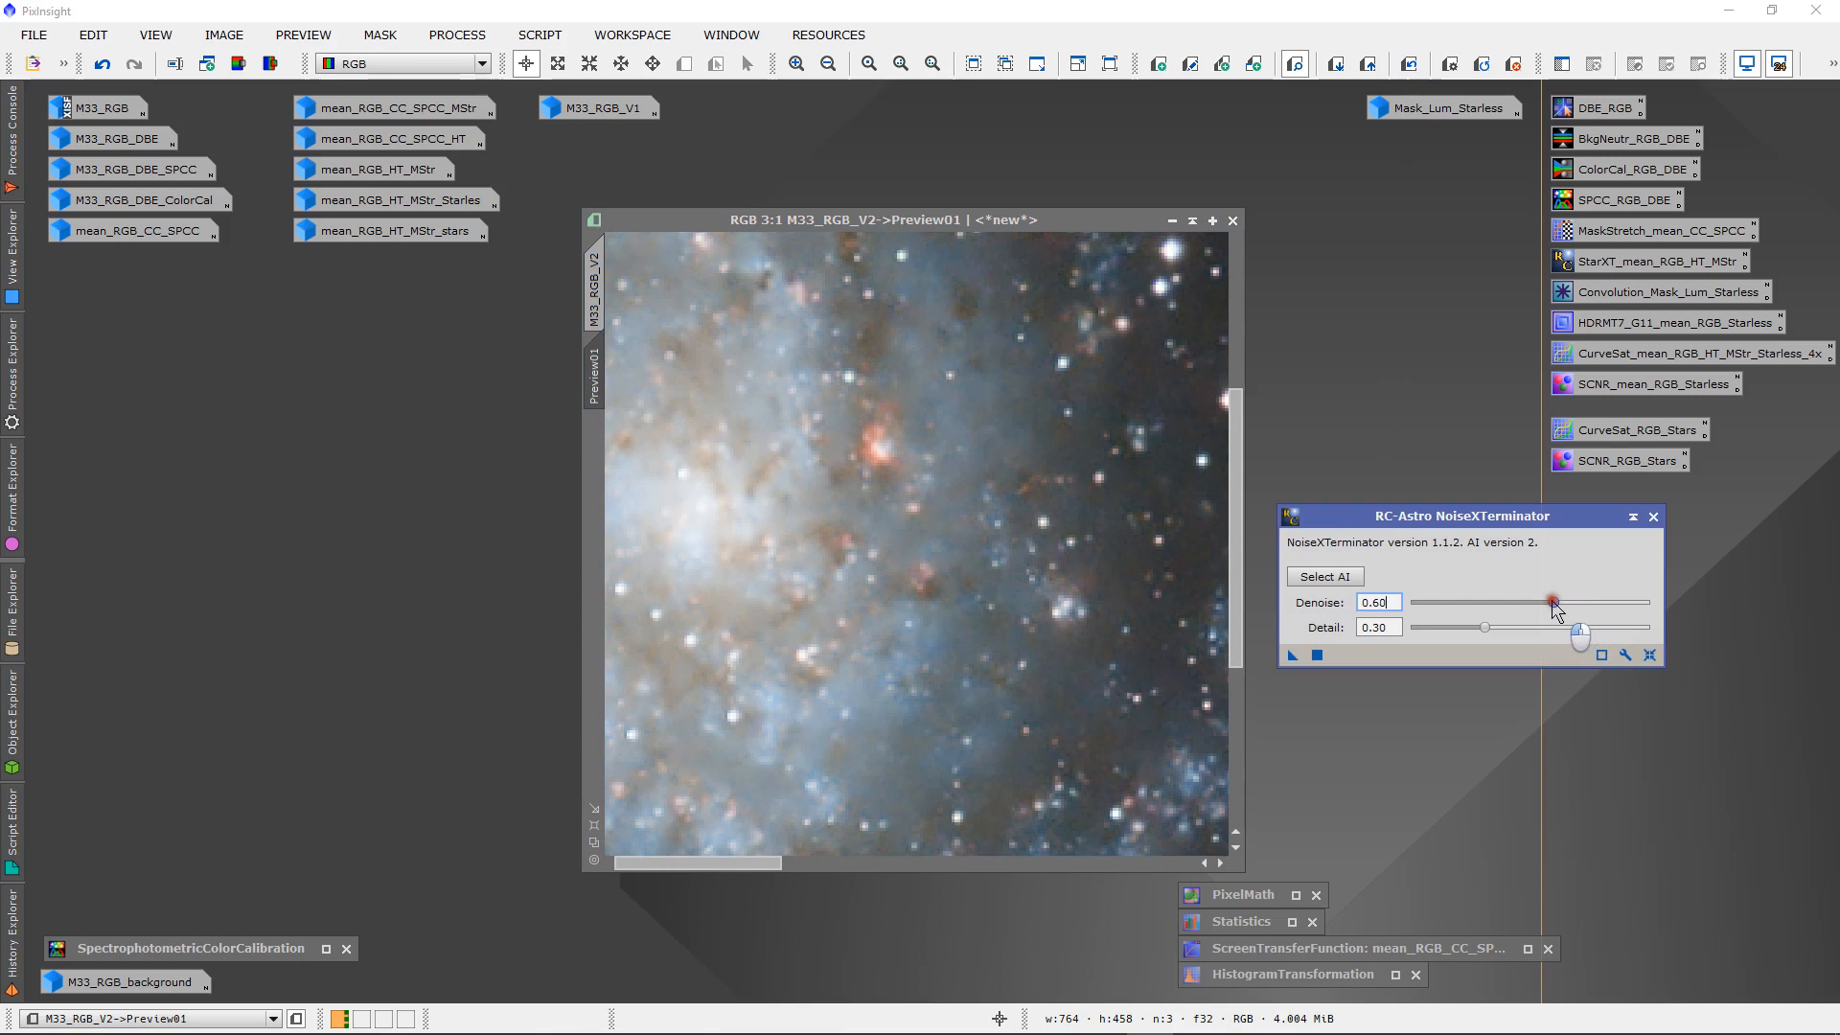
click(1291, 656)
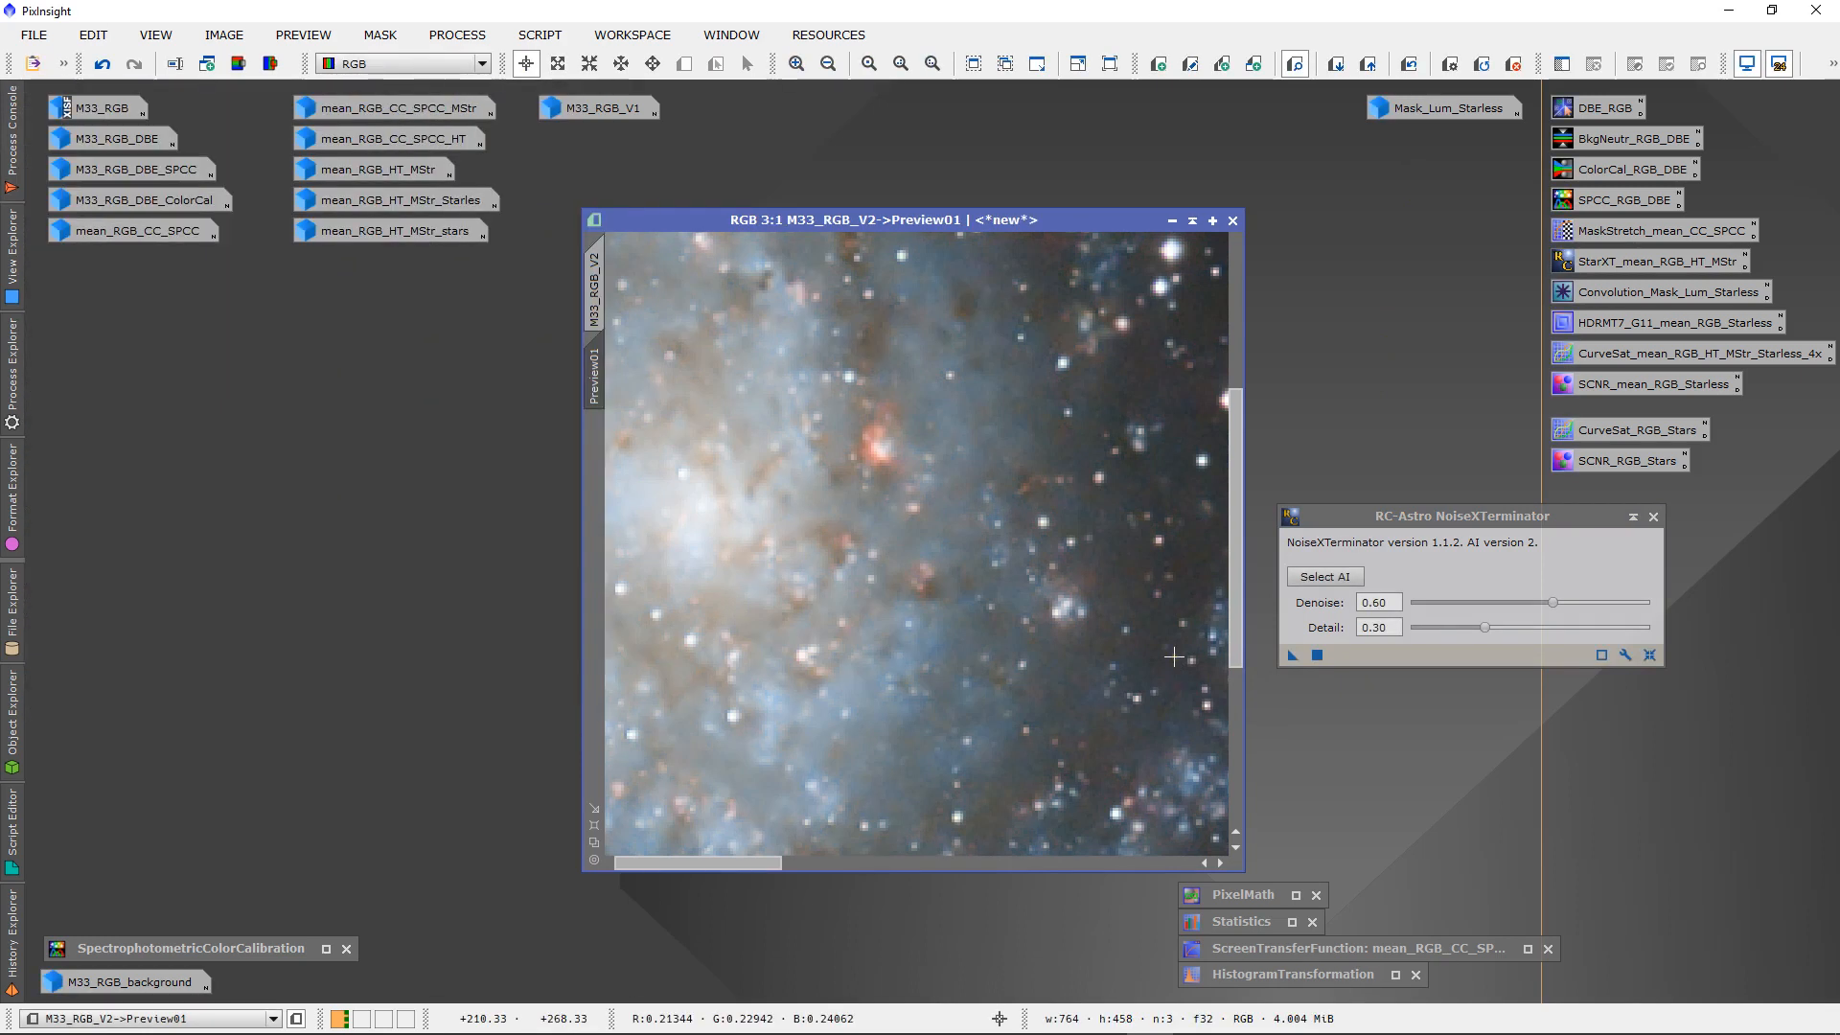
drag(771, 872, 879, 878)
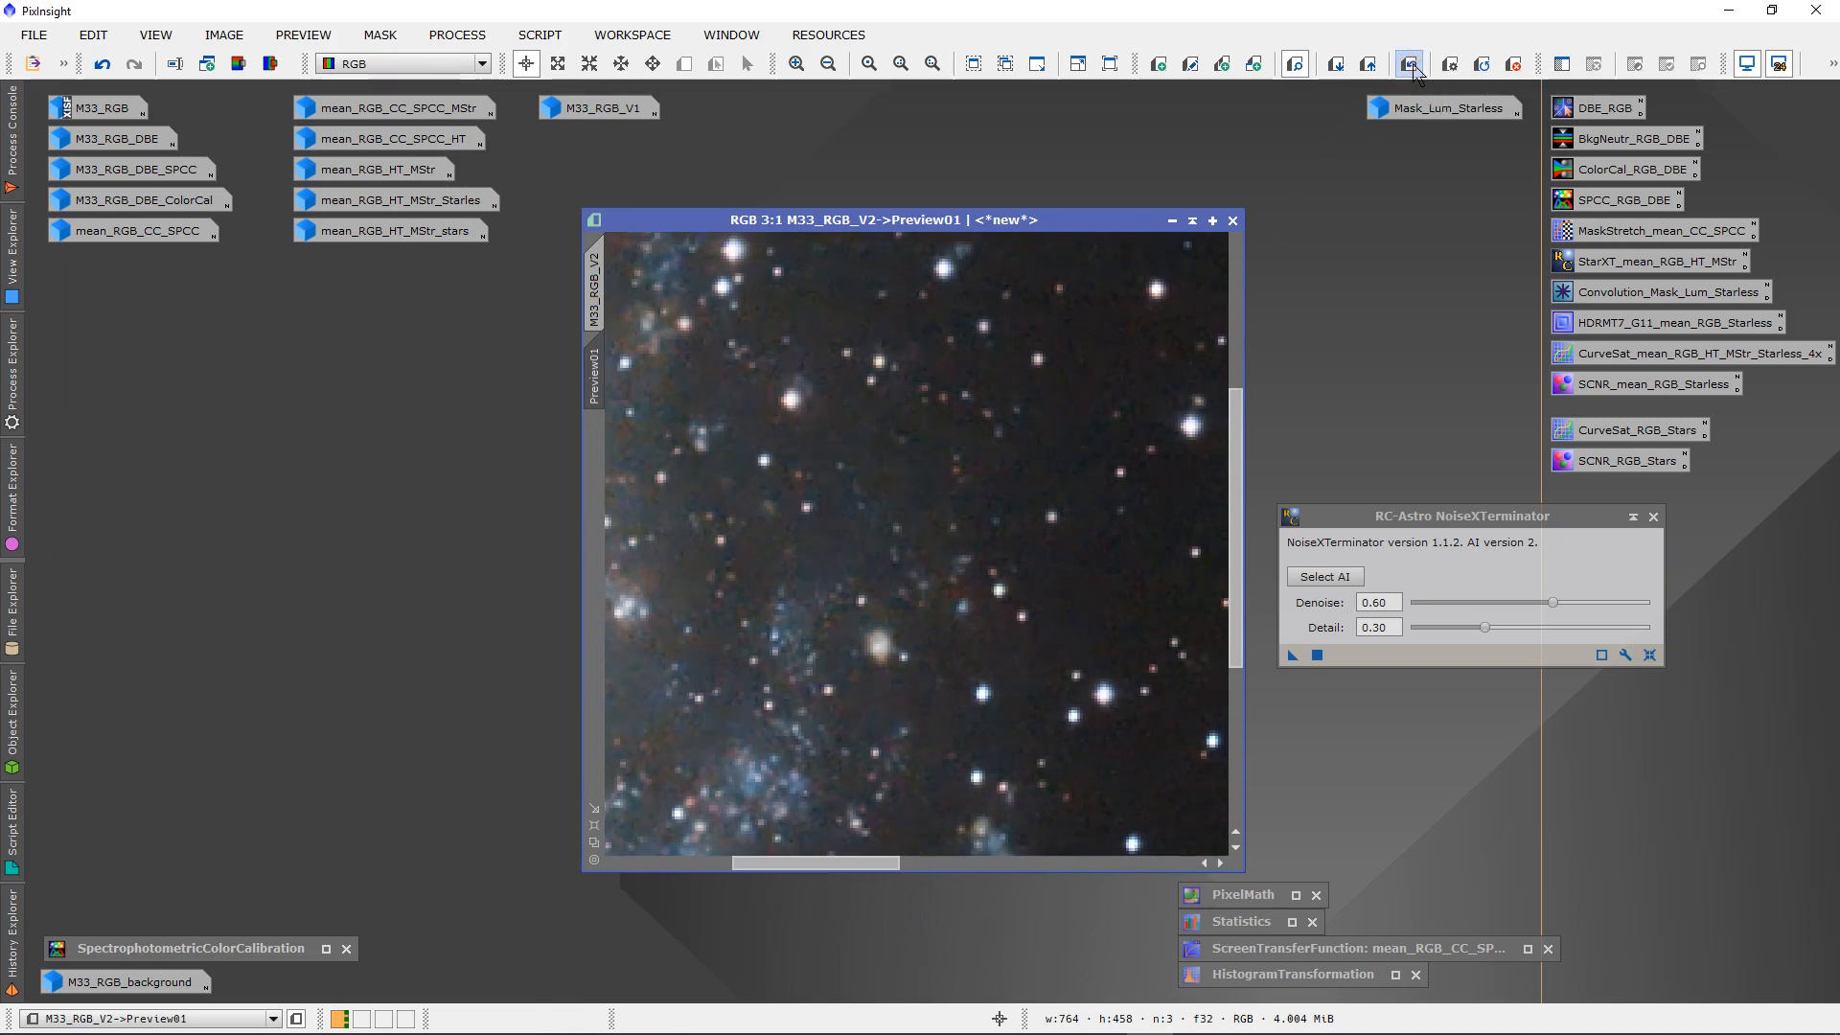
drag(894, 862, 1029, 867)
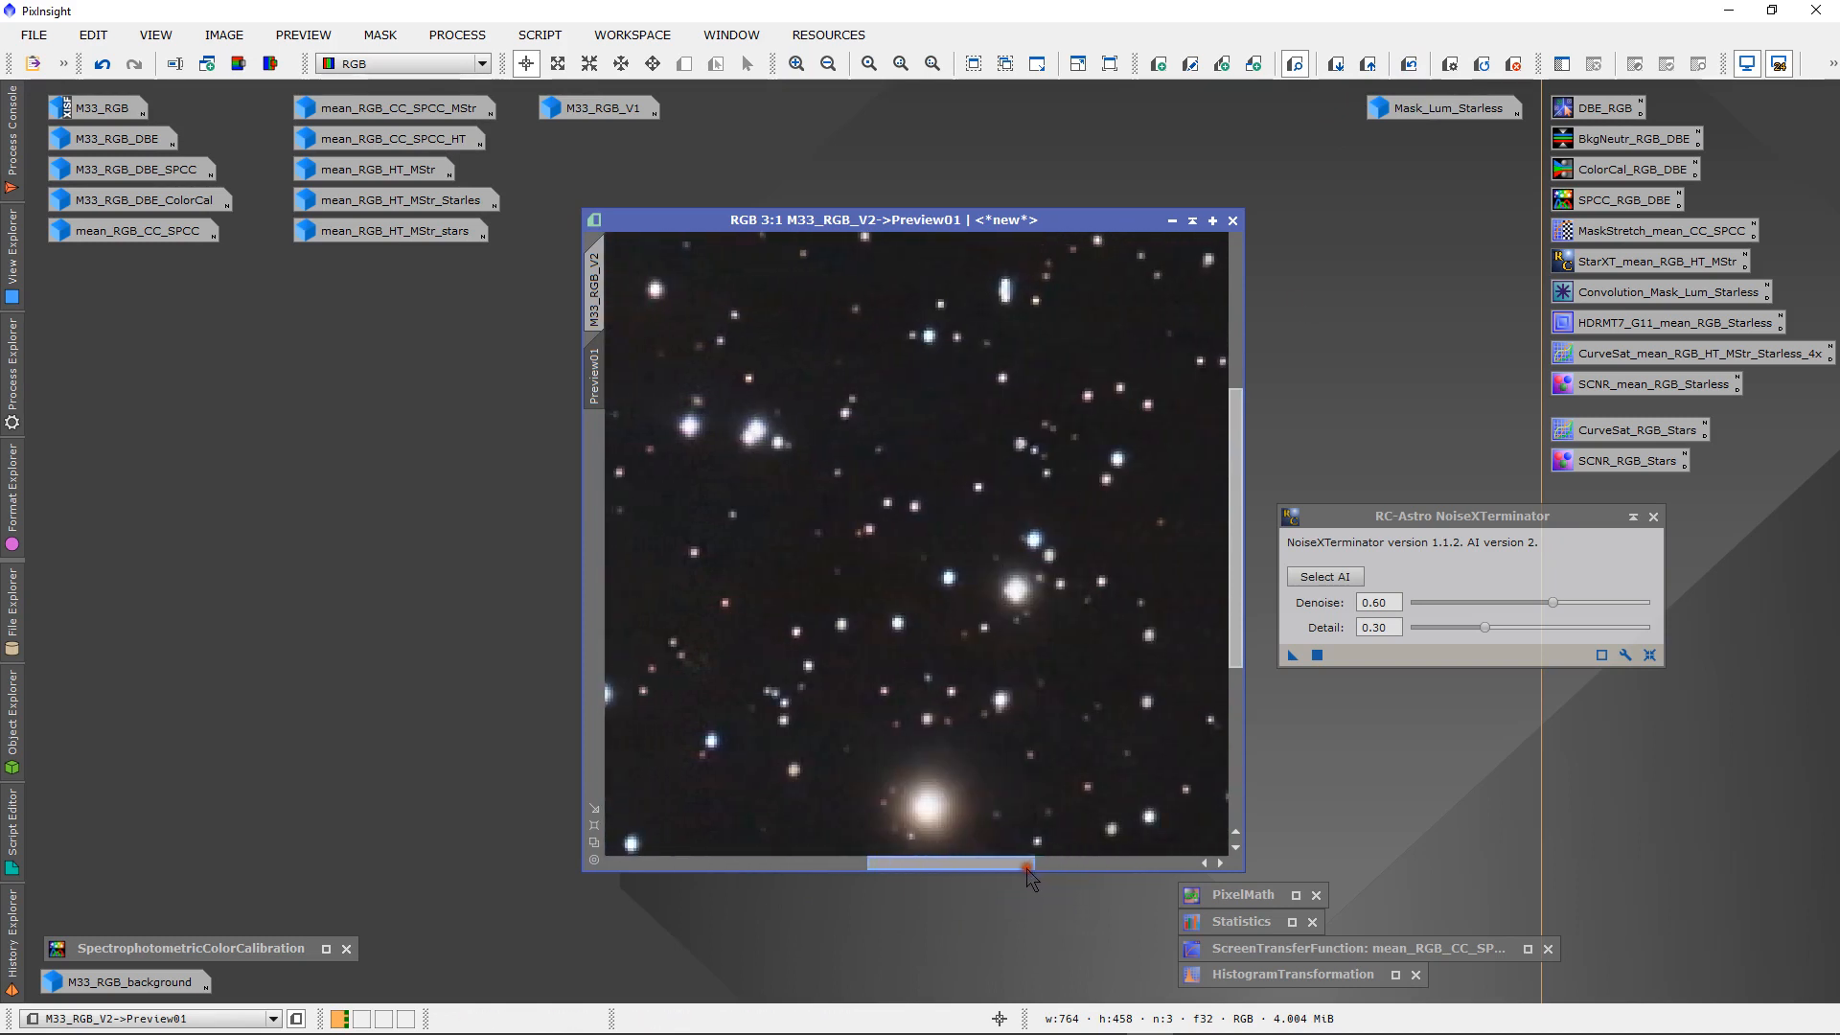
click(1413, 69)
click(1414, 69)
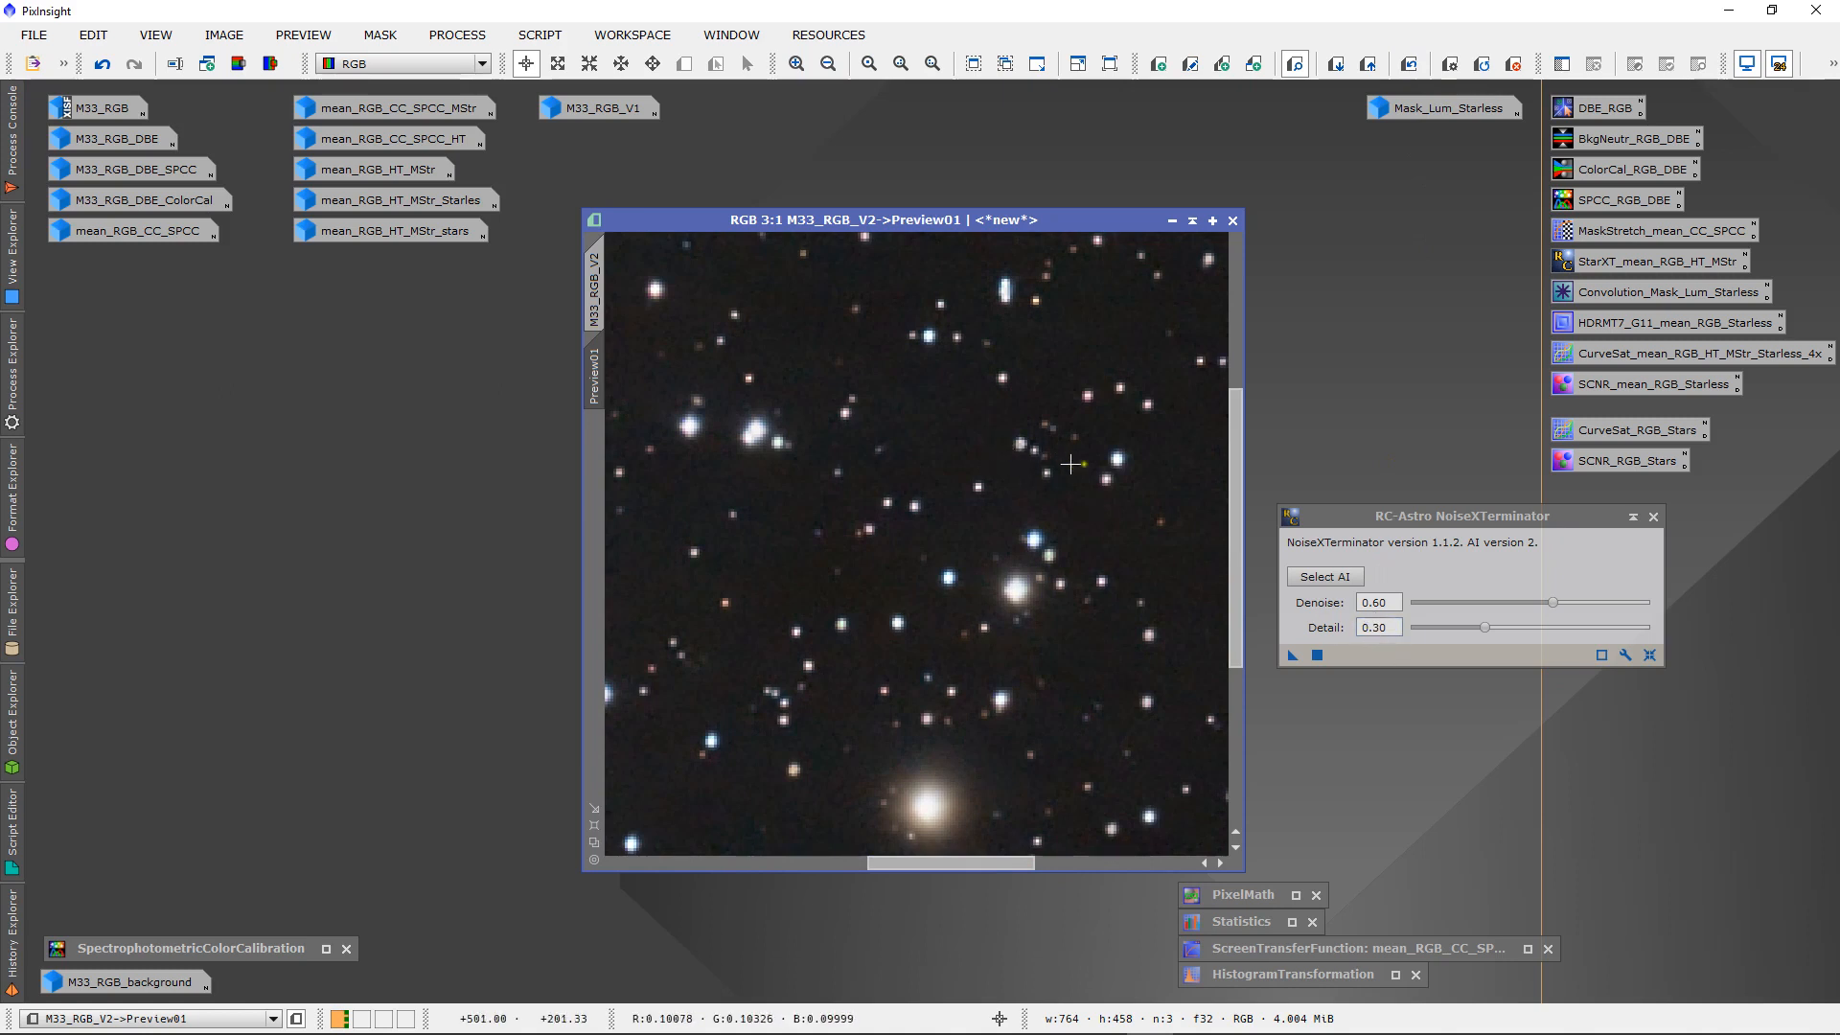
click(1409, 65)
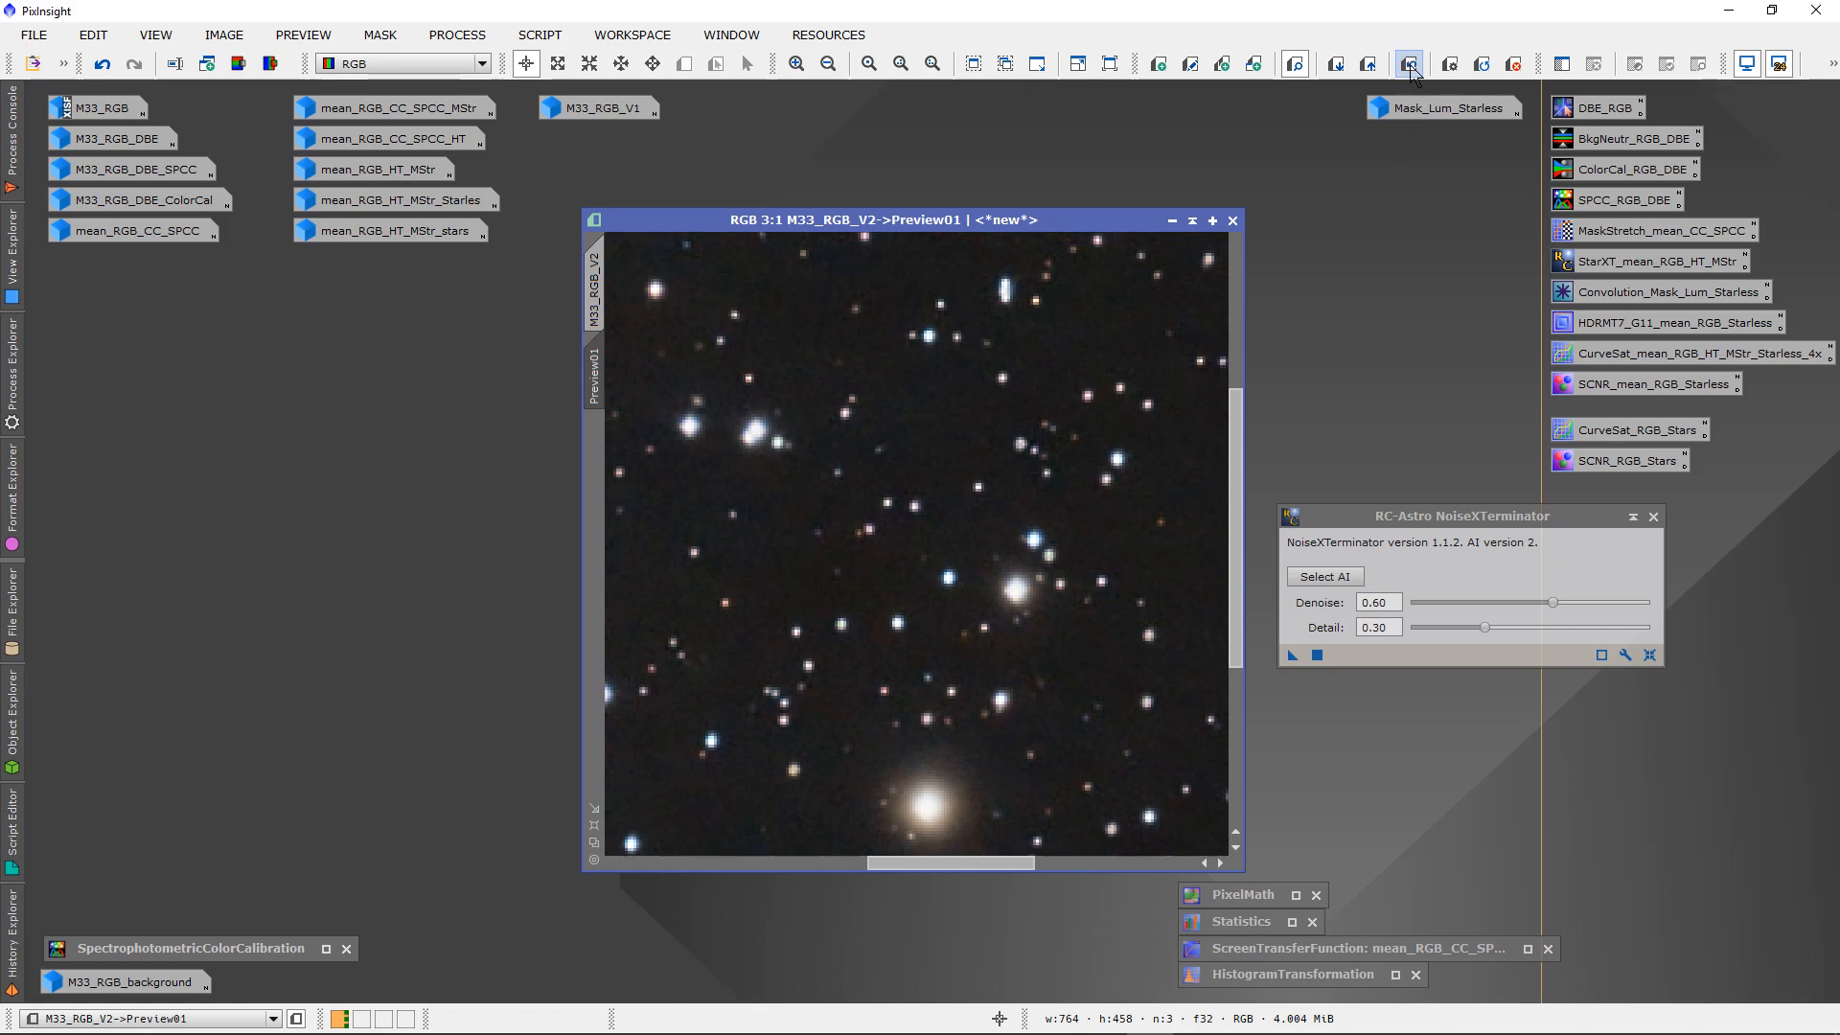
click(1409, 65)
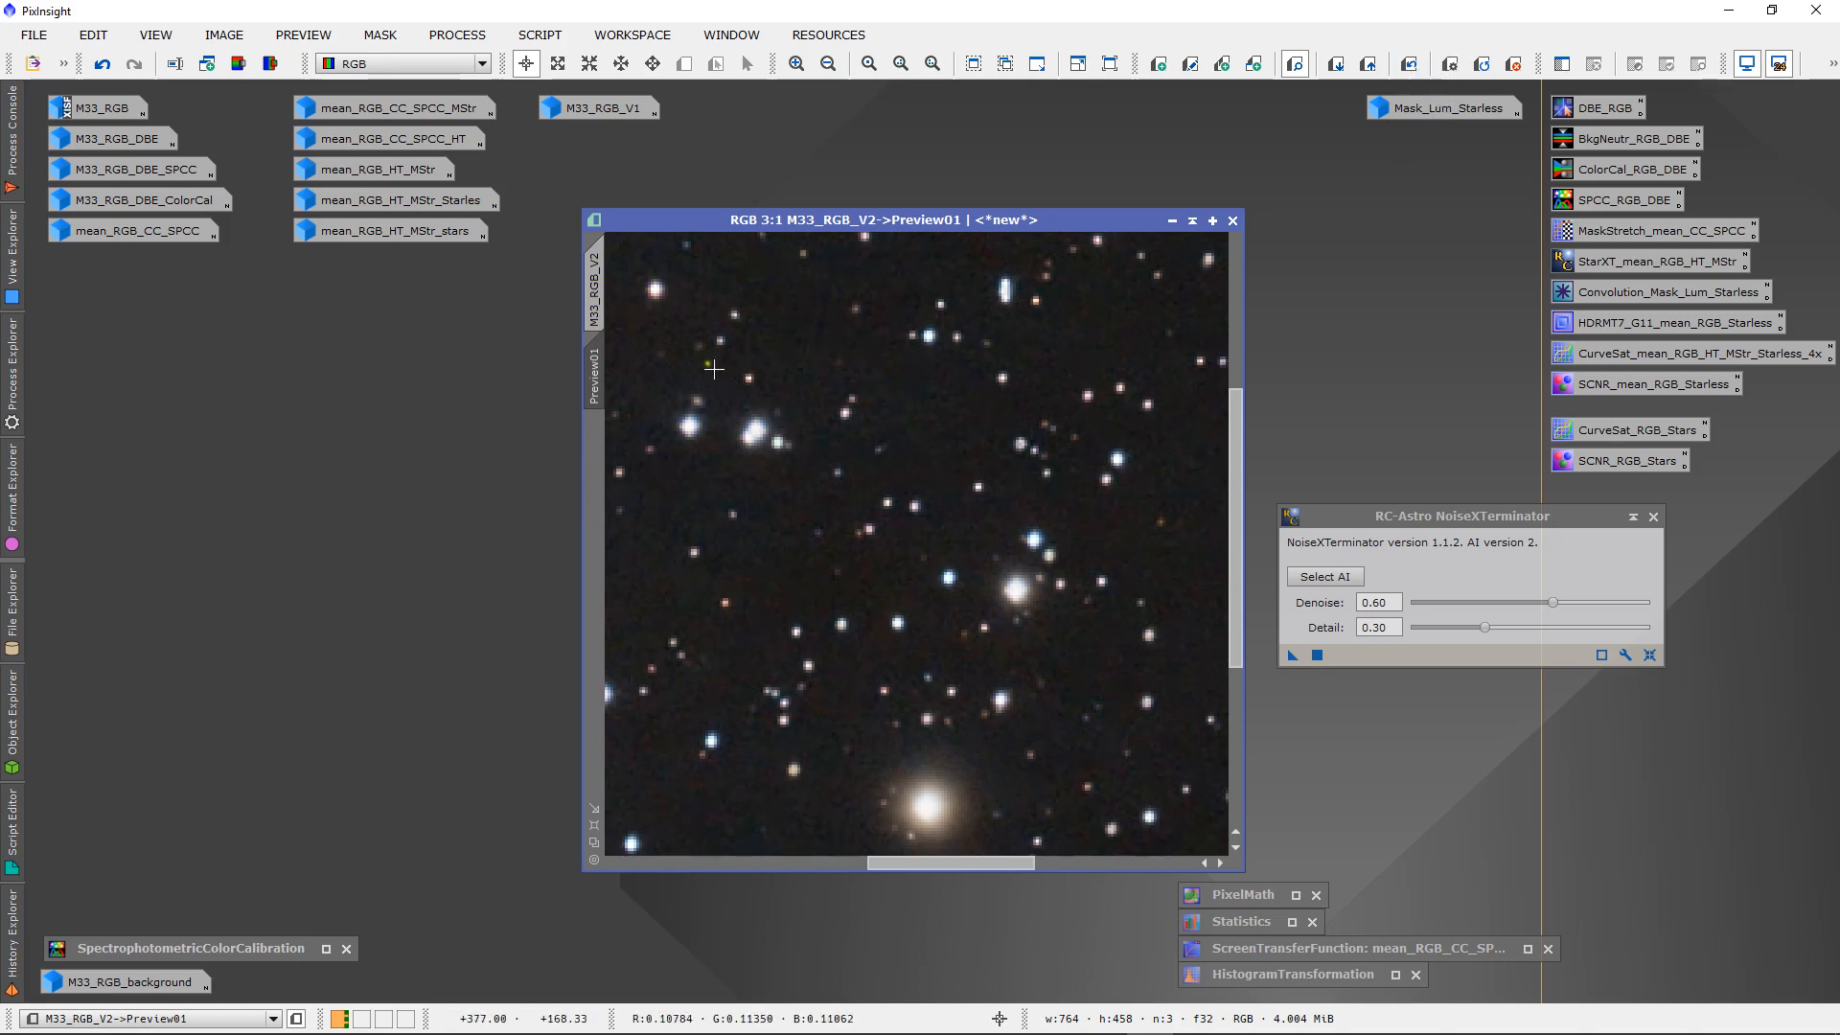
- Delete Preview01 and apply NoiseXTerminator with Denoise 0.60 and Detail 0.30 to the whole M33_RGB_V2 image
click(594, 287)
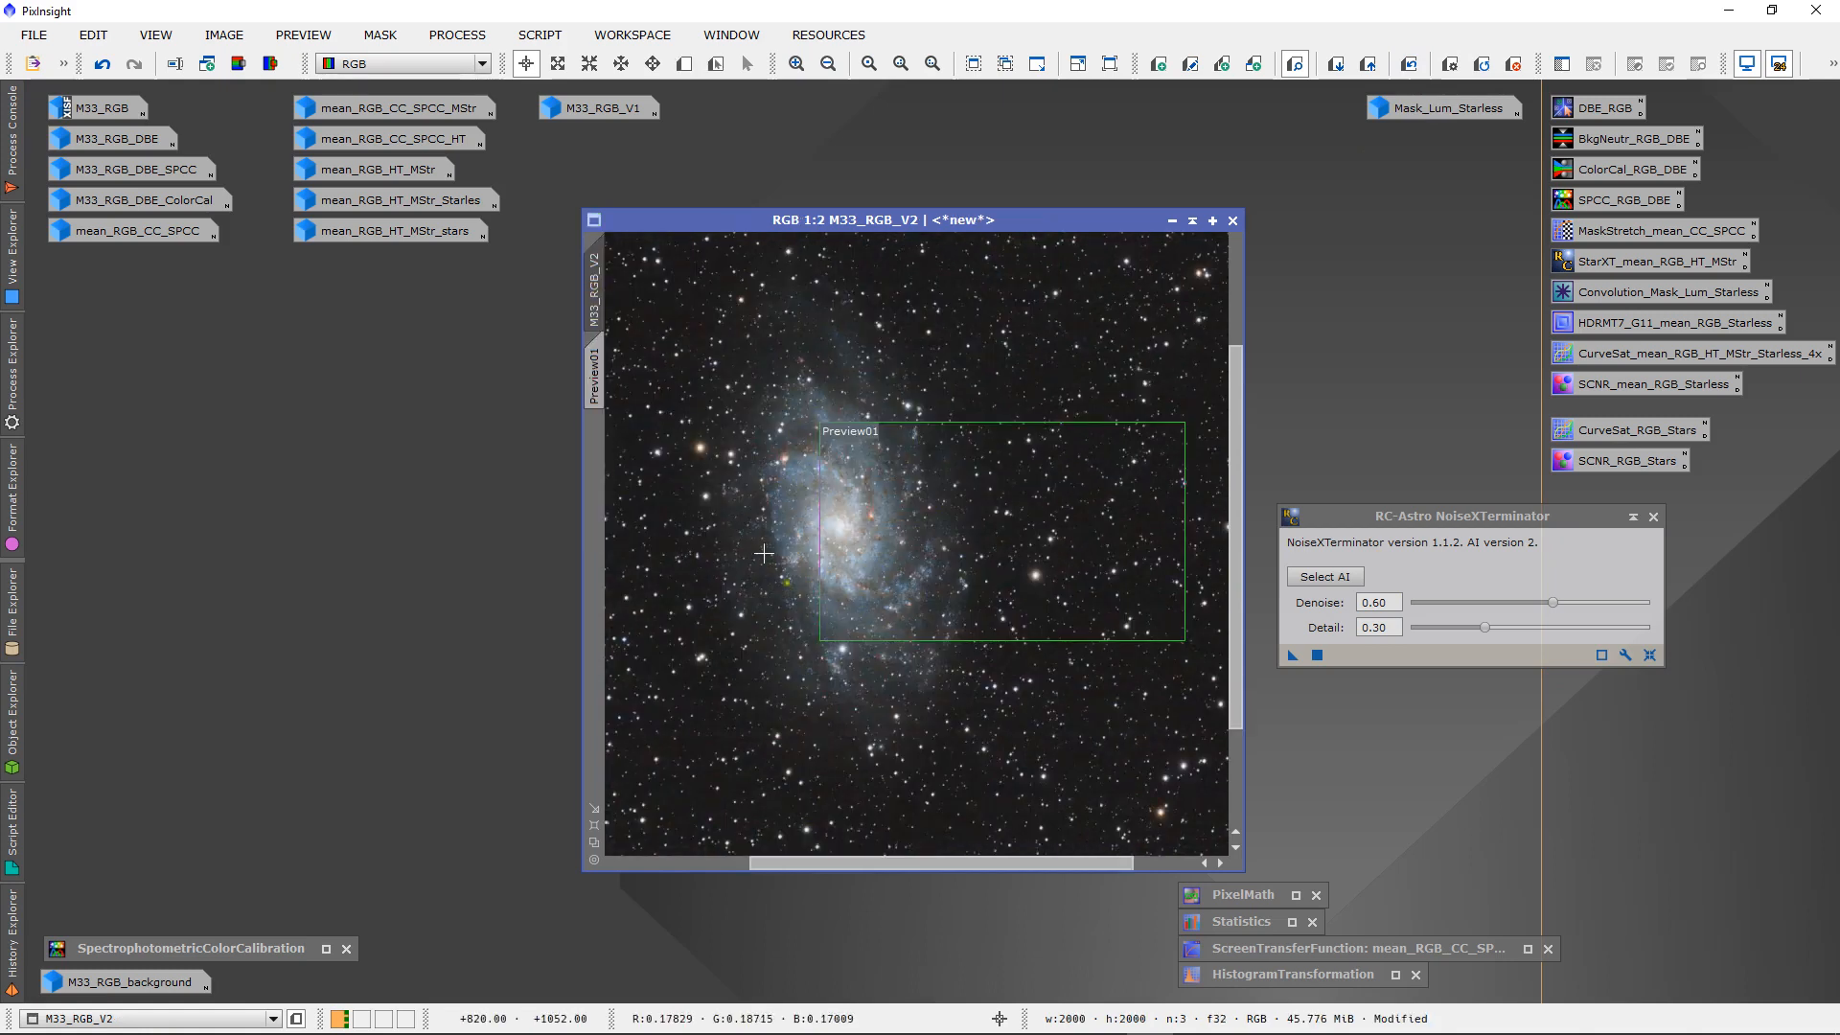
right_click(601, 370)
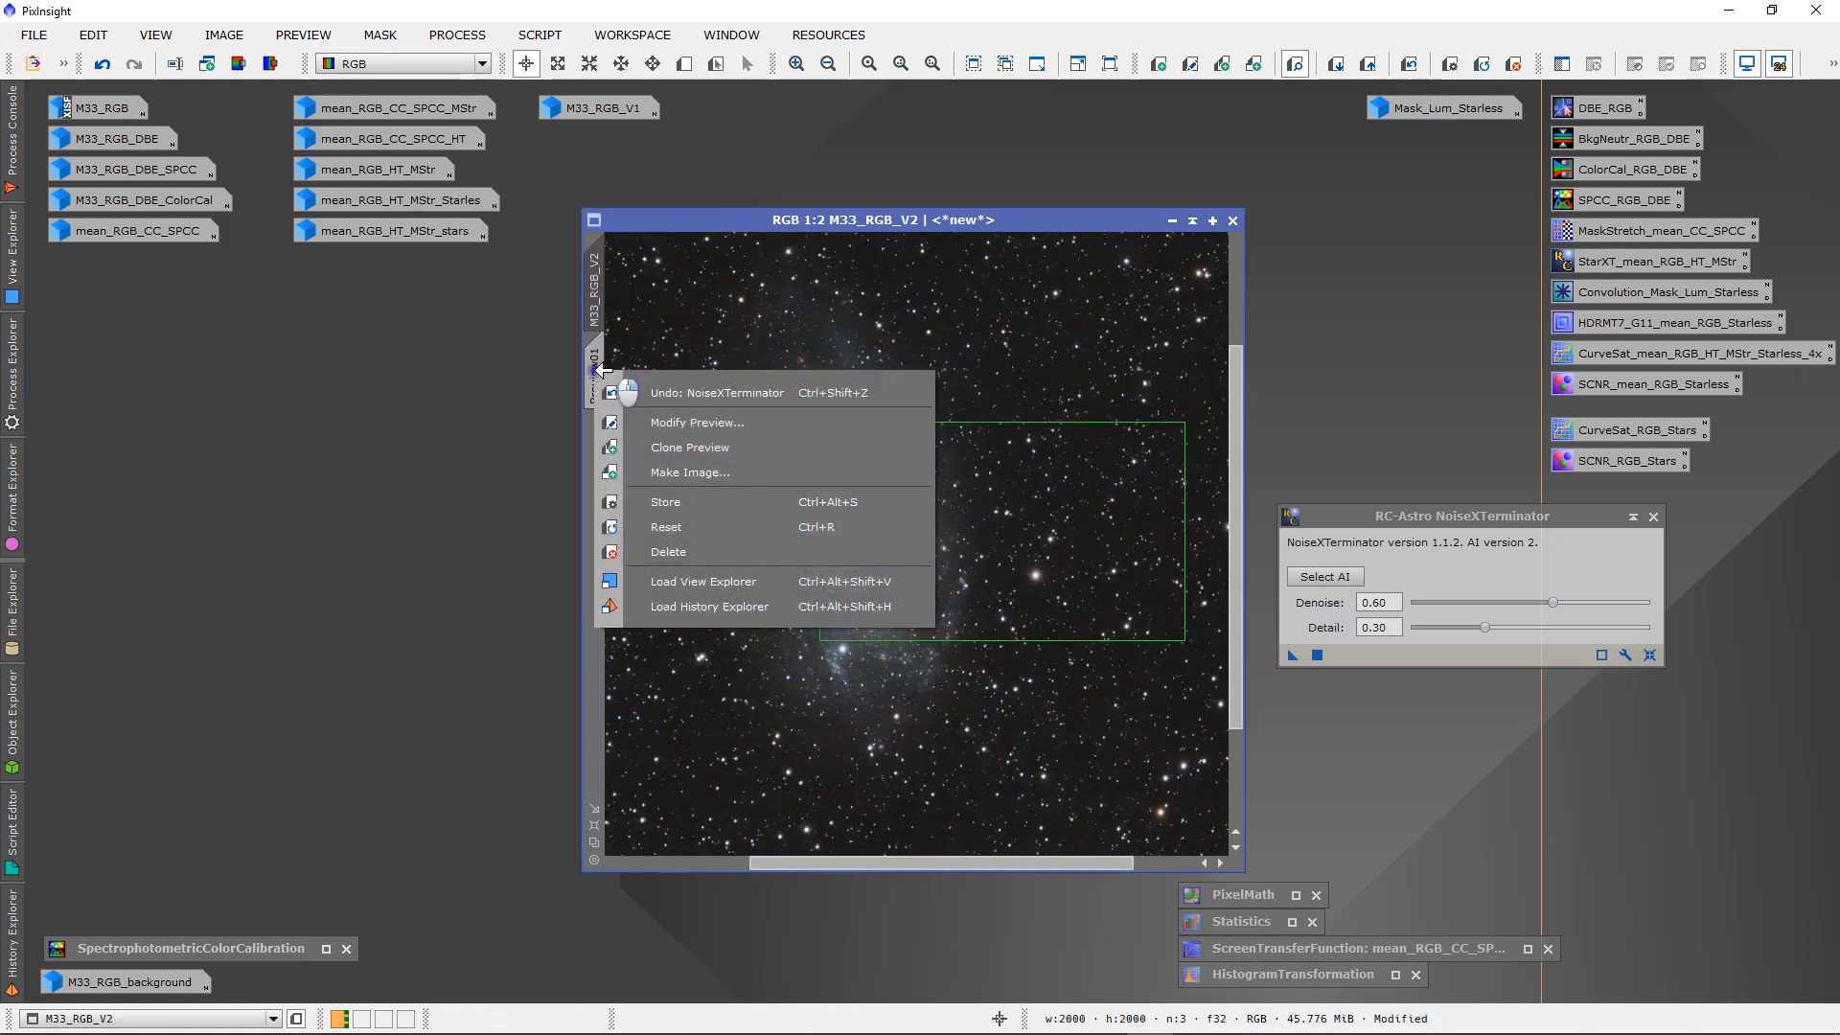
click(663, 553)
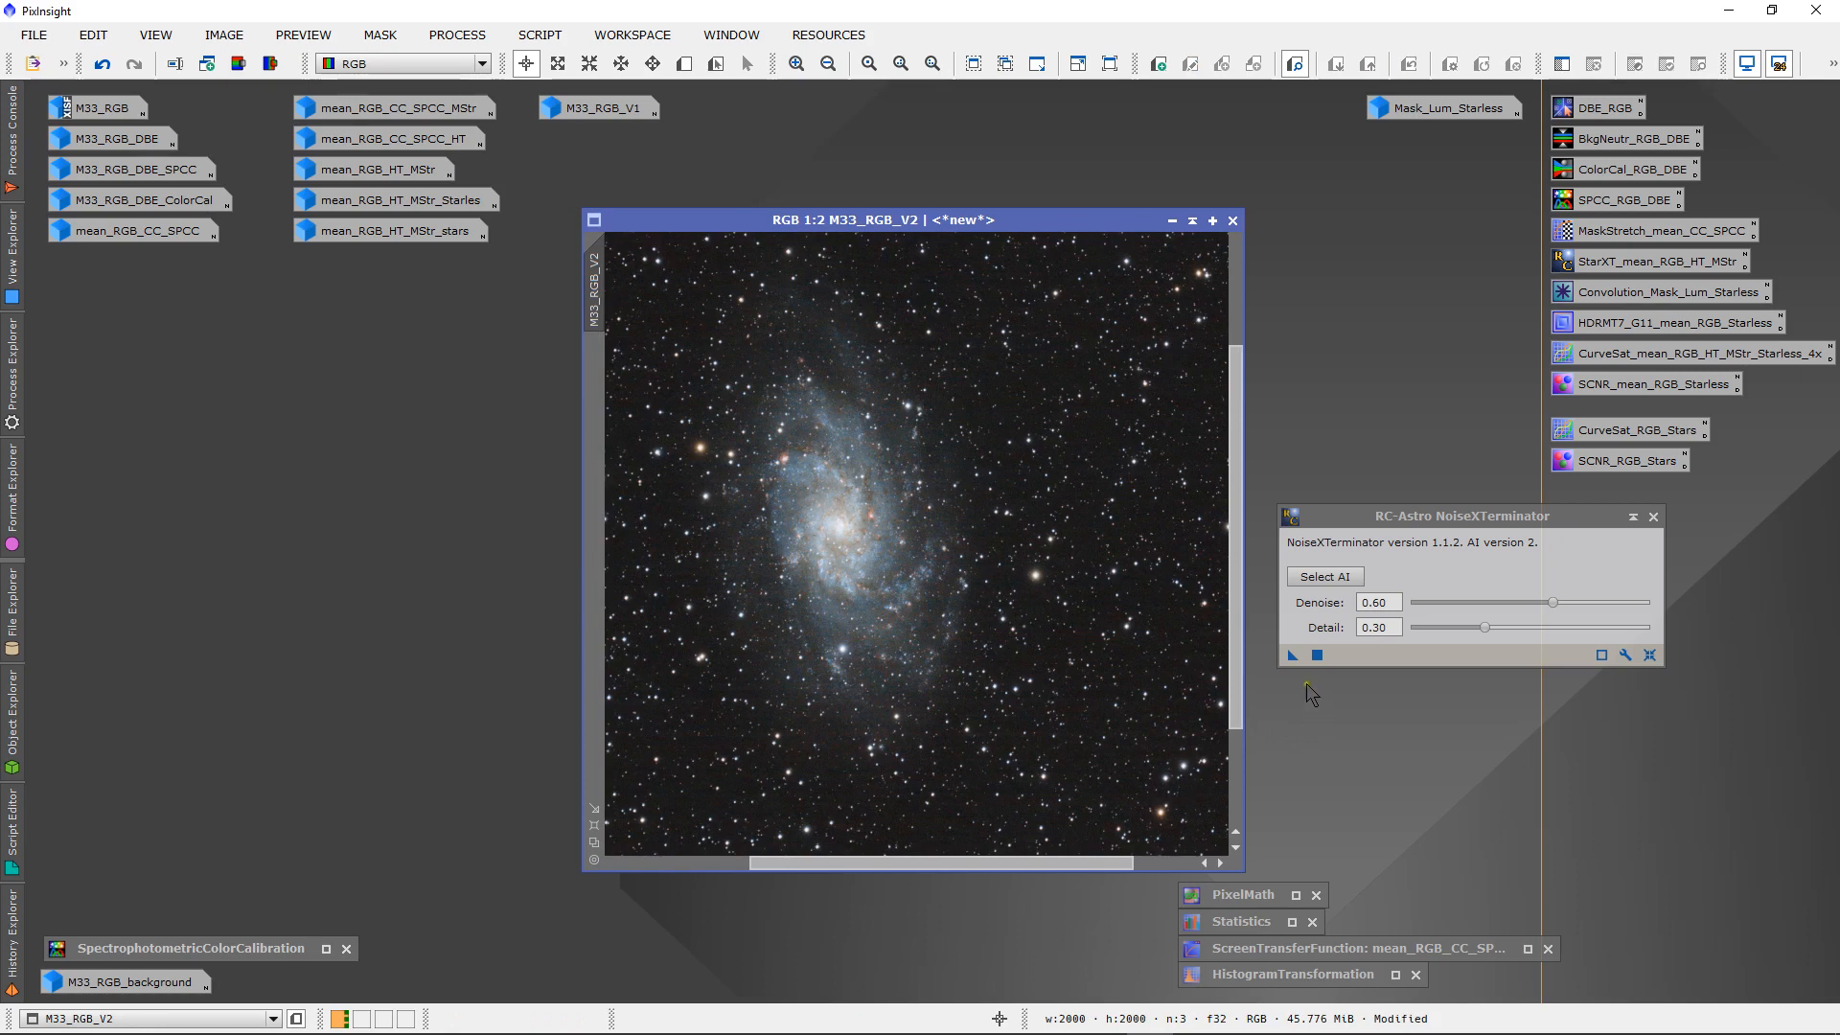
click(1290, 656)
- Compare M33_RGB_V2 before and after the noise reduction at 2:1 by undoing and redoing it
scroll(930, 580, up, 2)
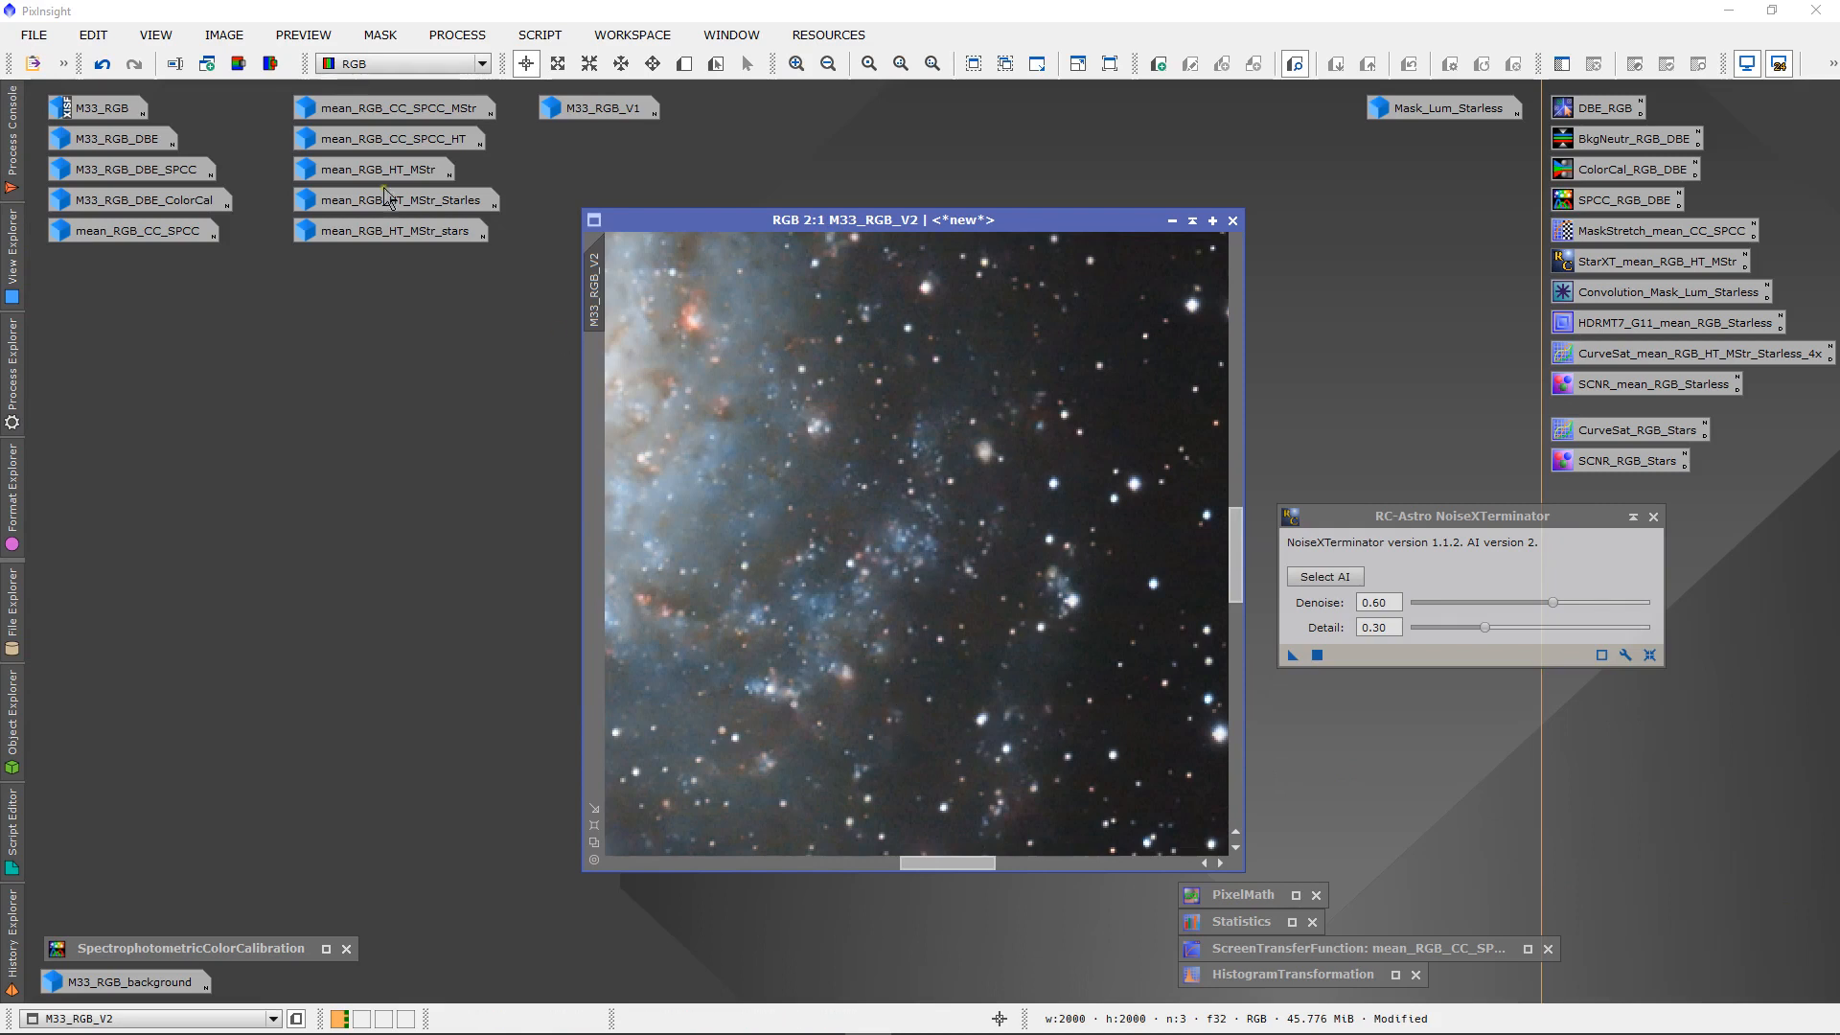
click(103, 67)
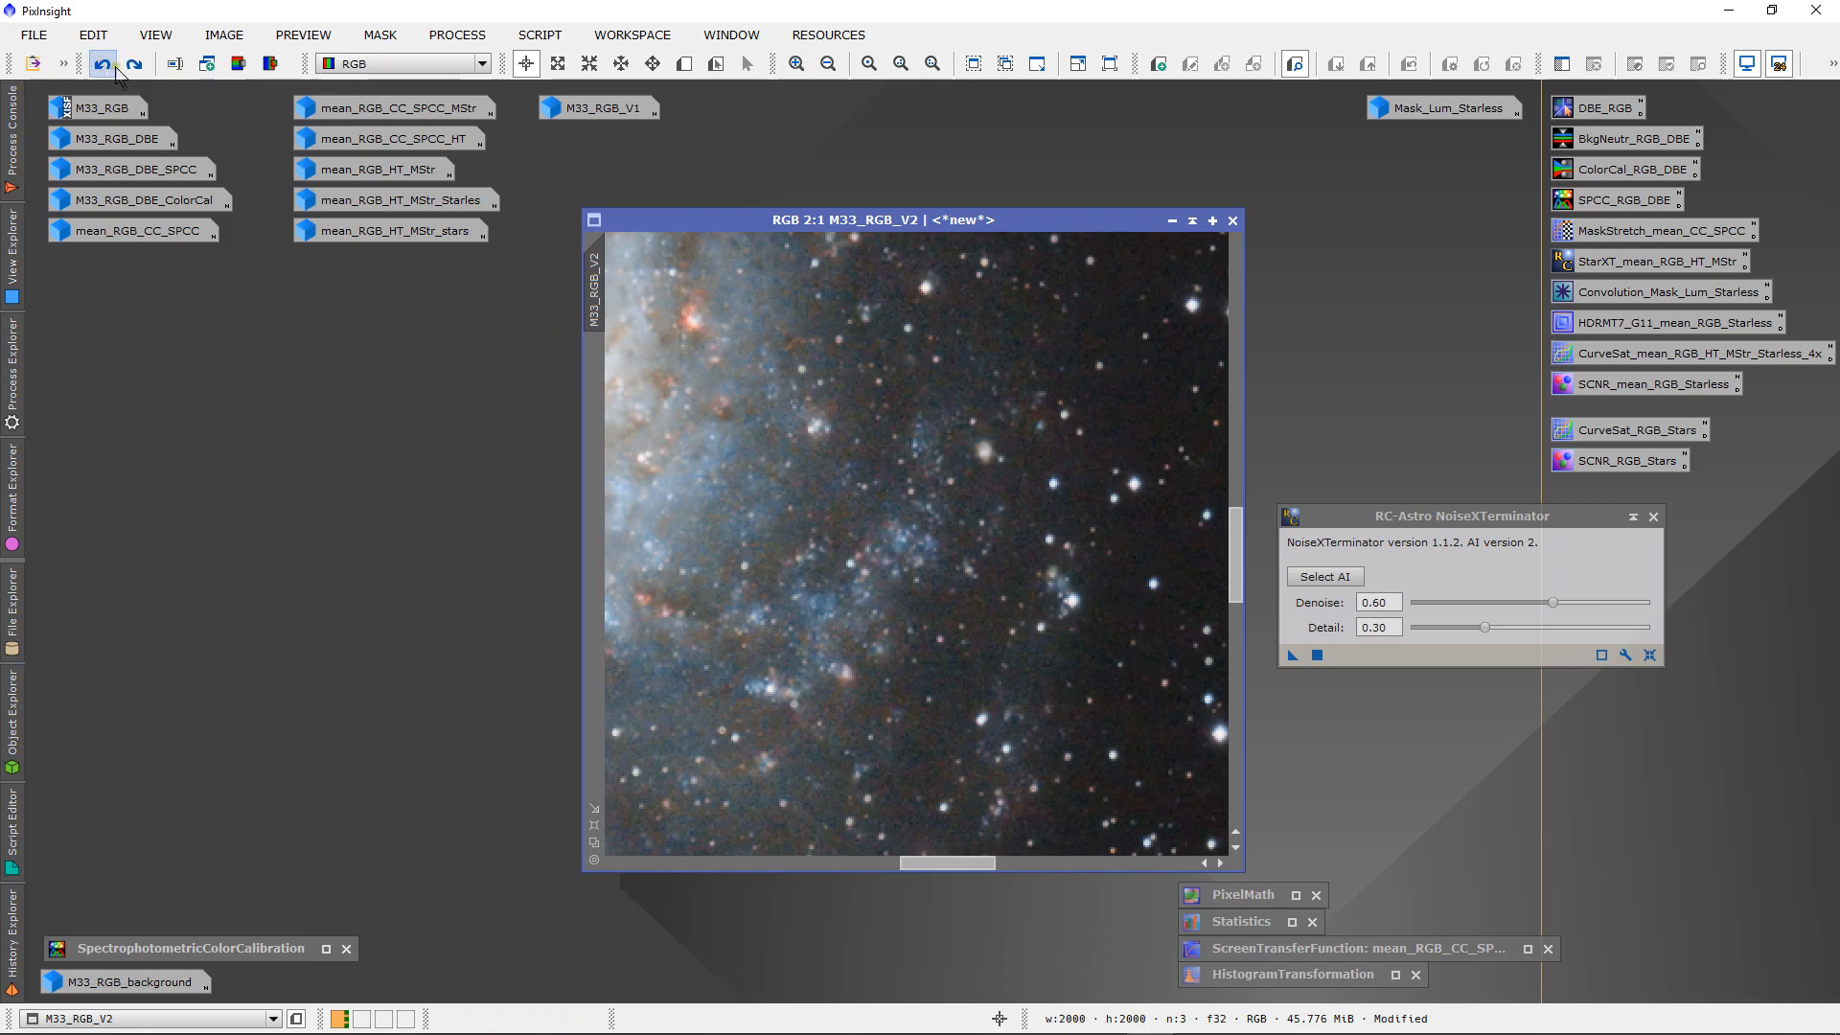
click(134, 65)
scroll(721, 469, down, 1)
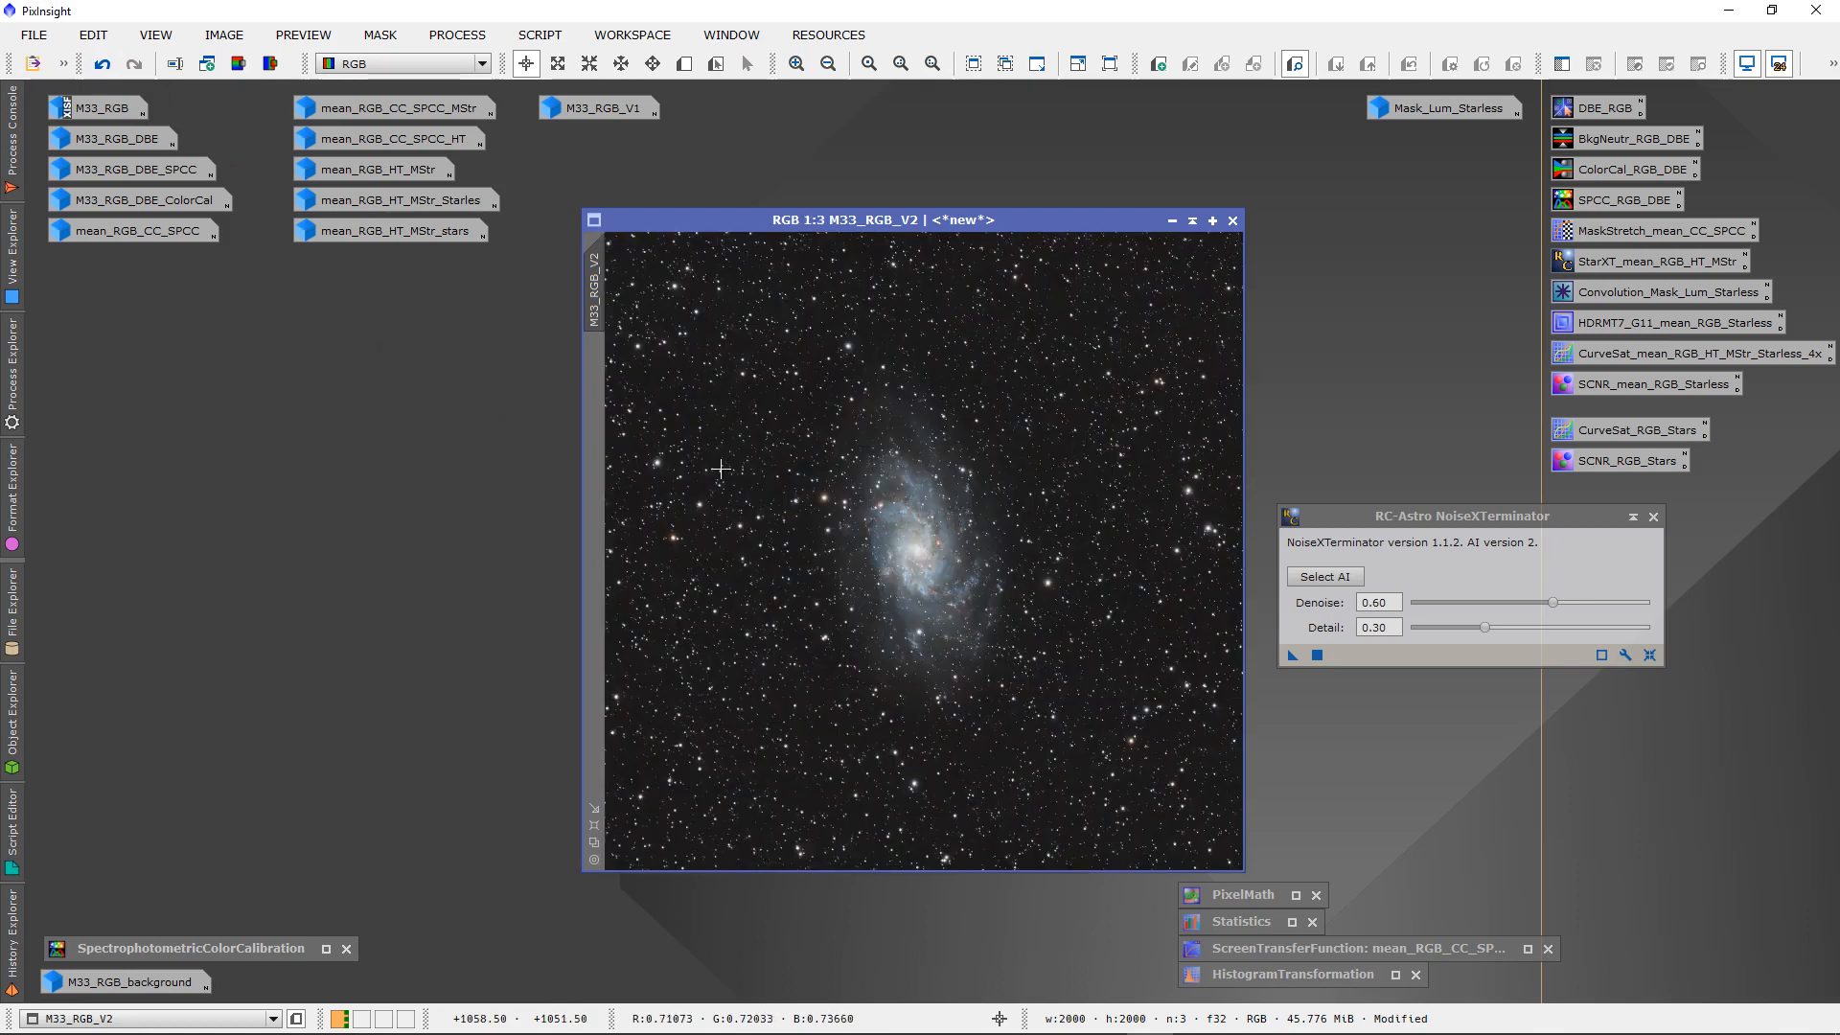
- Save the NoiseXTerminator settings as a process icon on the workspace and name it NoiseXT_M33_RGB_V2
drag(1290, 656, 1346, 788)
double_click(1389, 774)
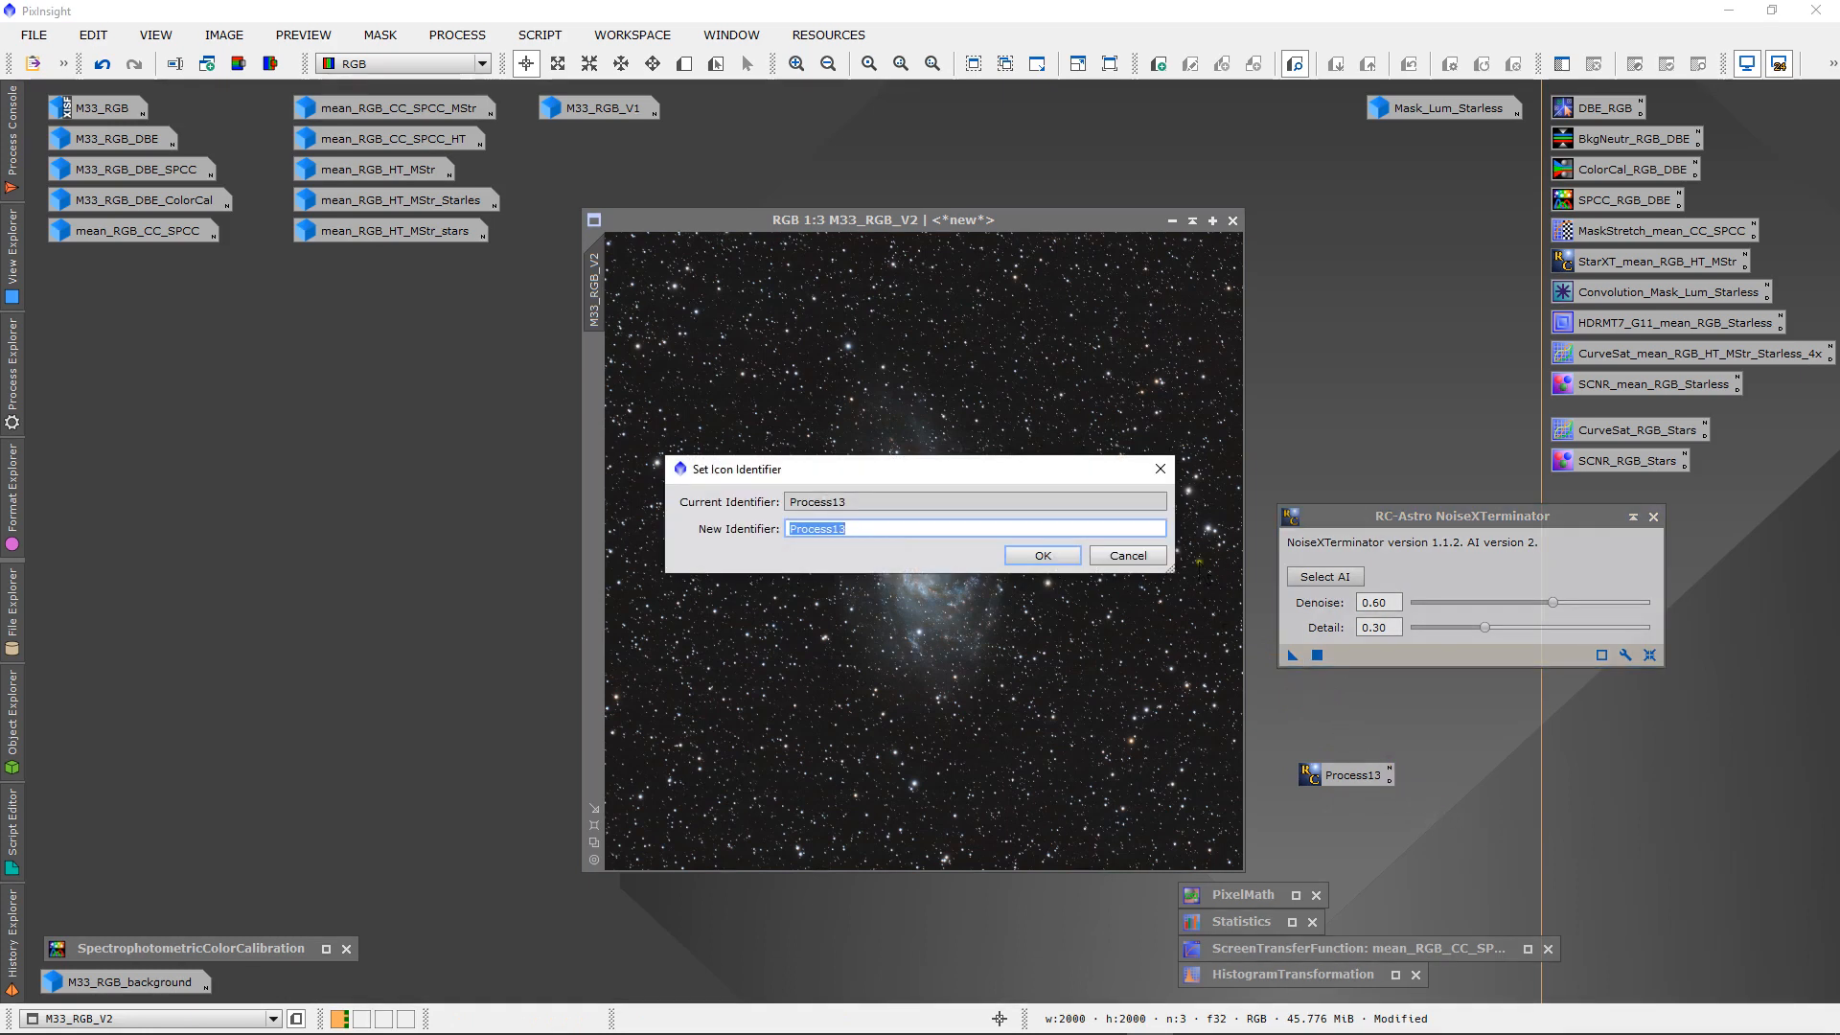
click(1128, 554)
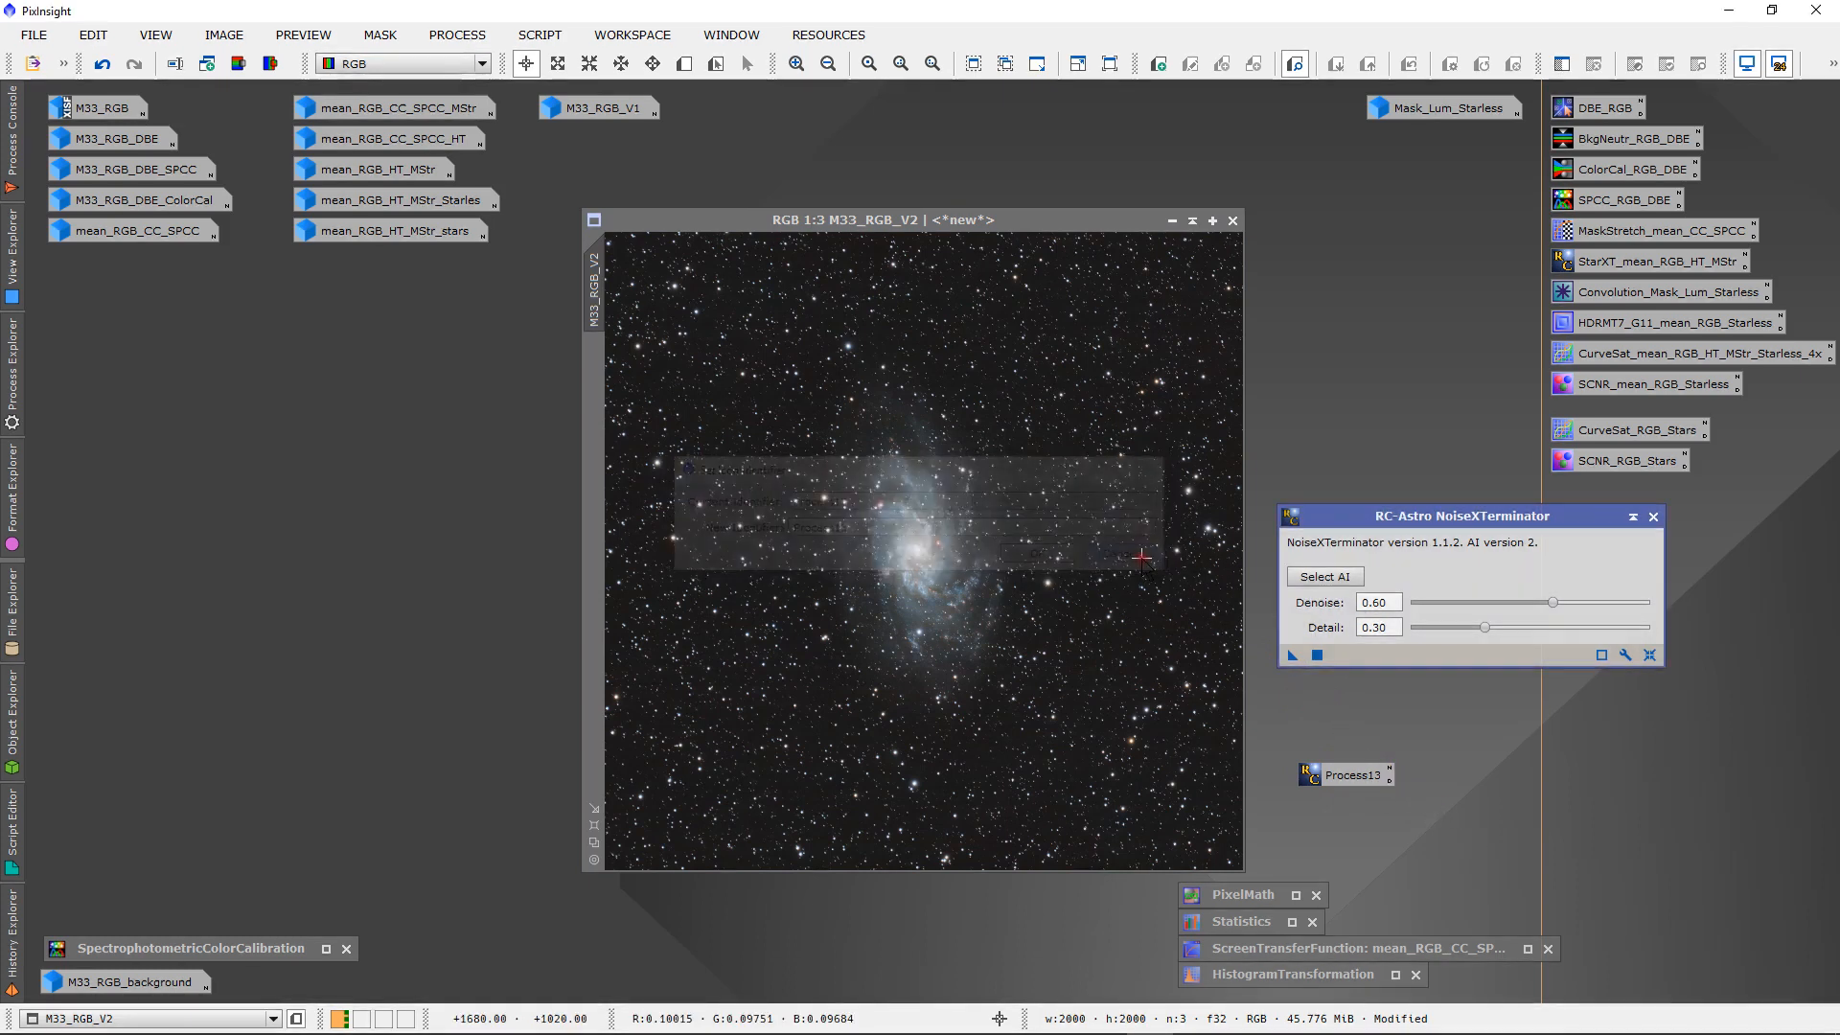
right_click(1346, 777)
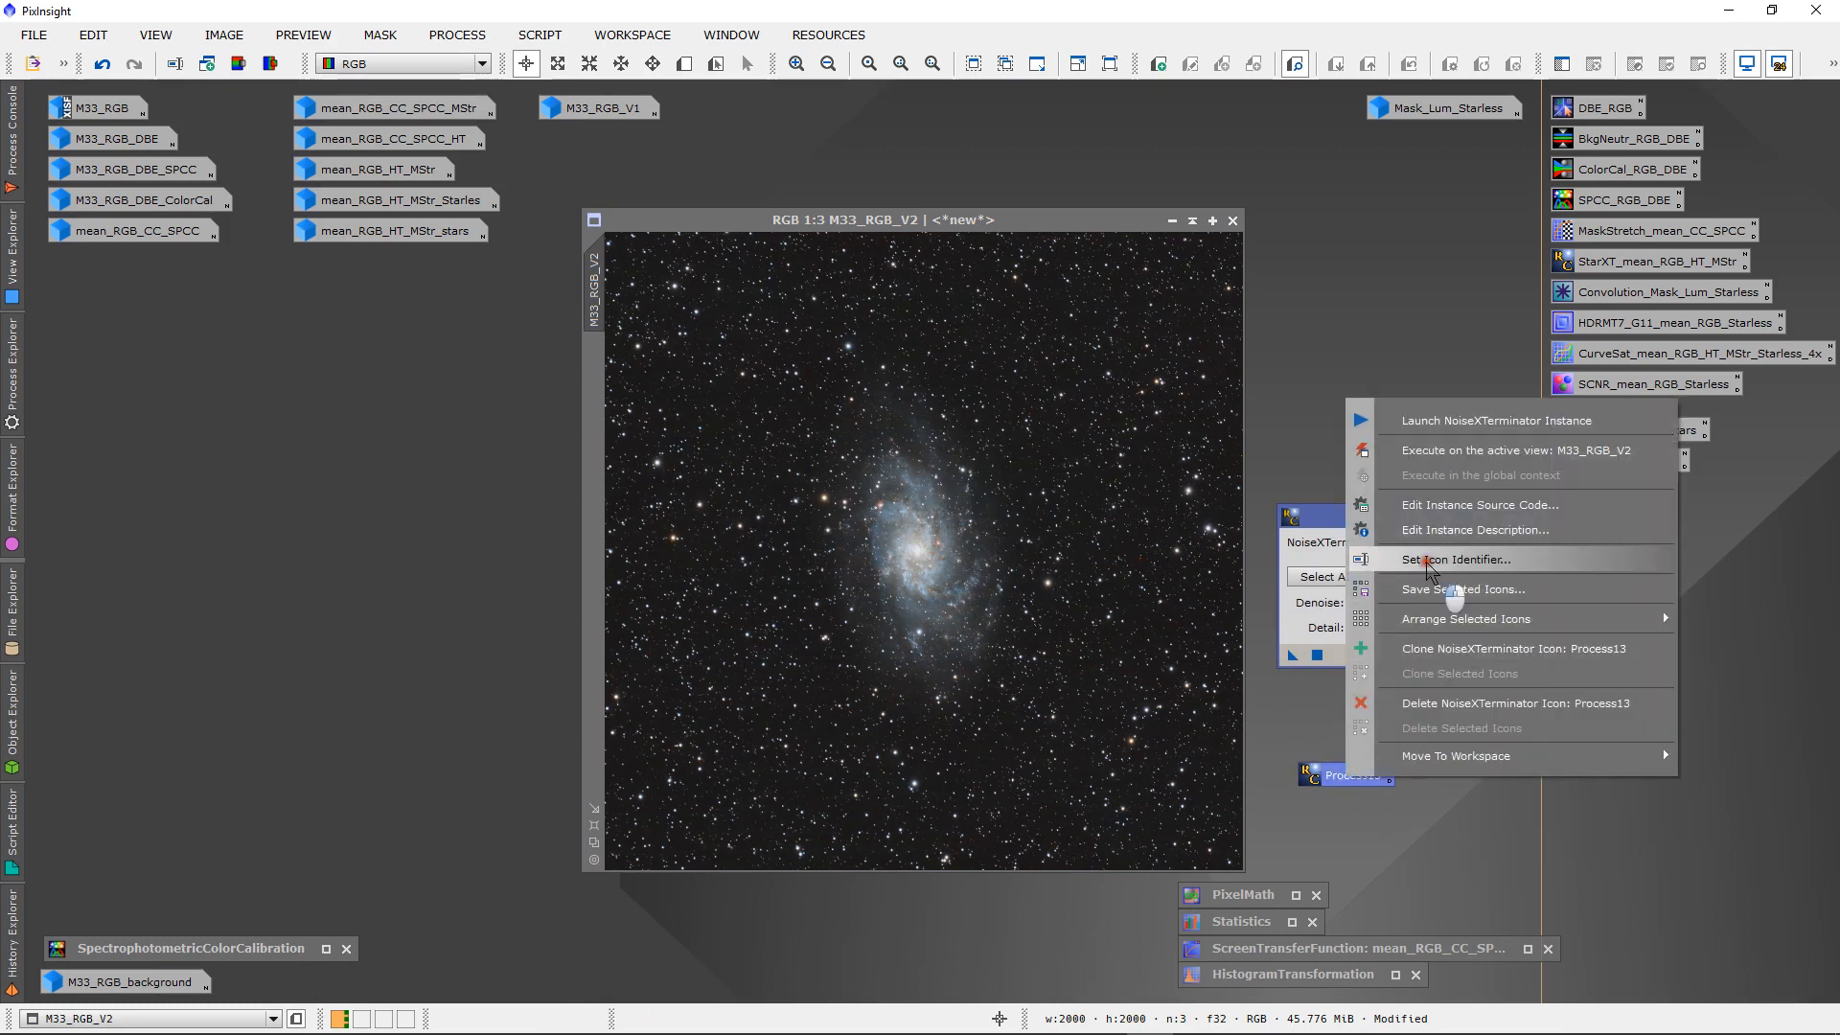
click(1430, 561)
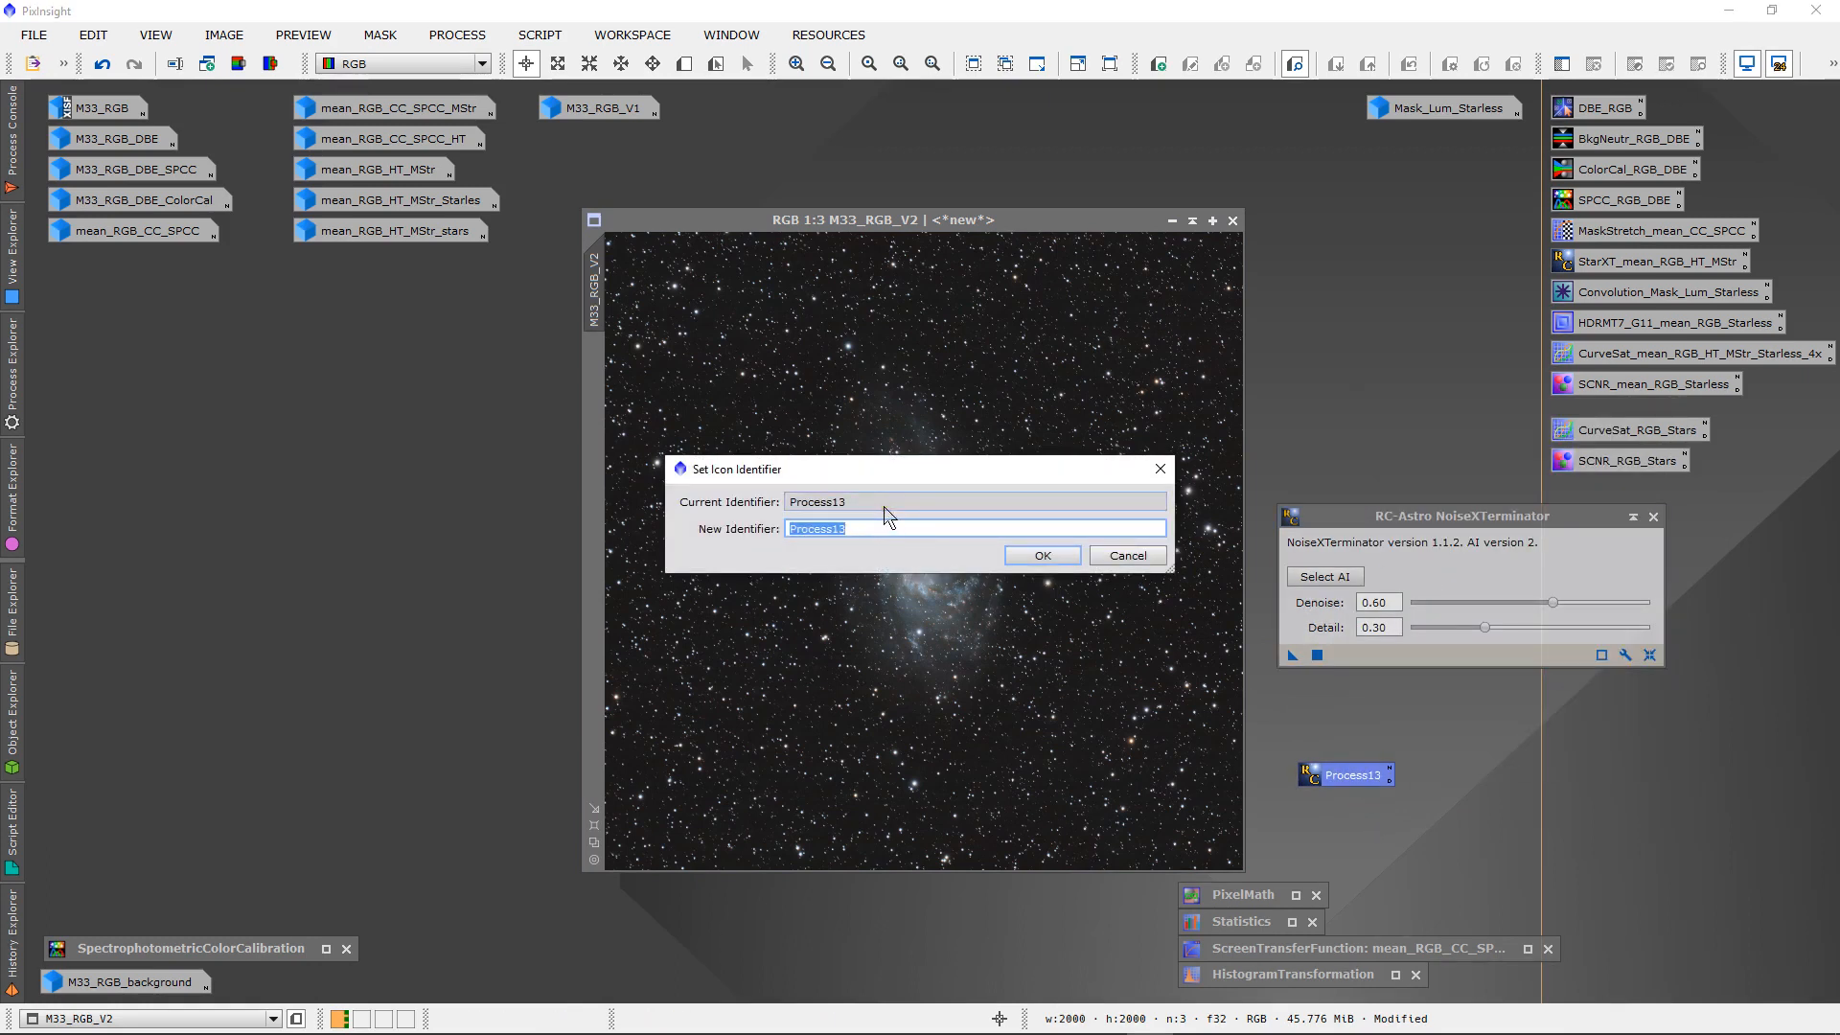
text(NoiseXT_M33_RGB_V2)
key(Return)
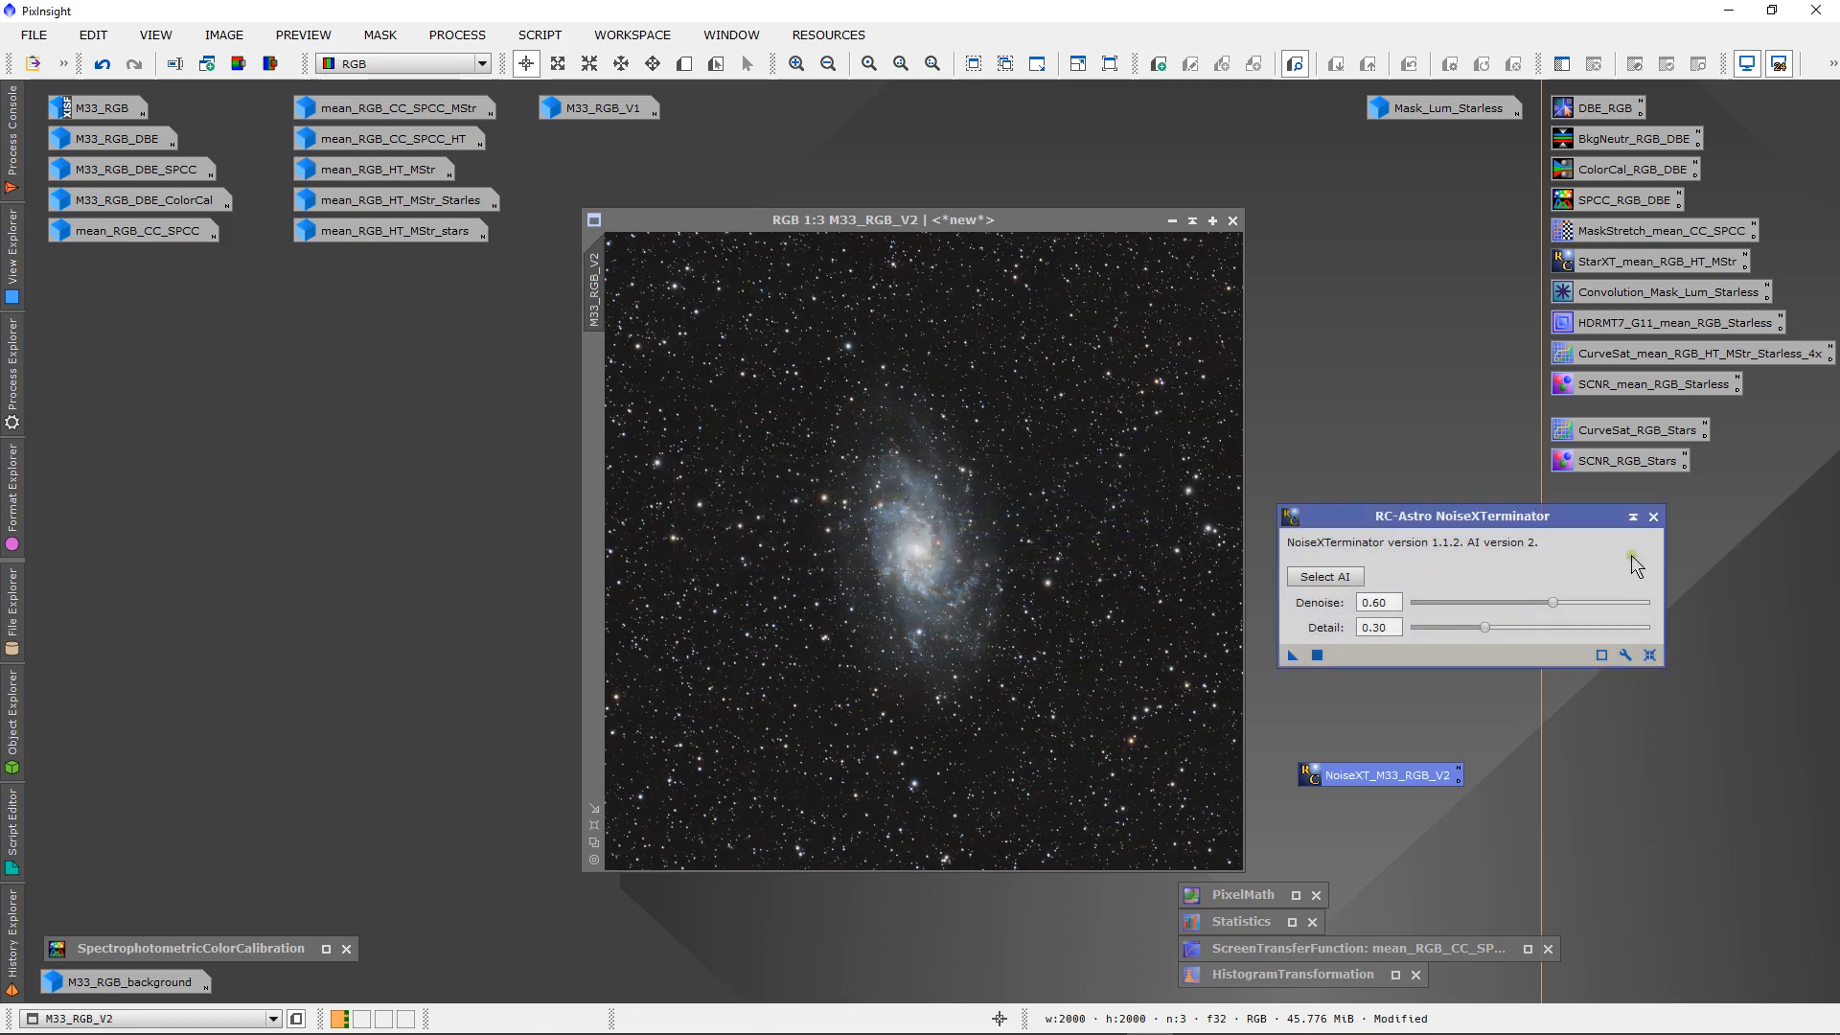
- Close NoiseXTerminator and place the NoiseXT_M33_RGB_V2 icon directly below SCNR_RGB_Stars
click(1653, 516)
drag(1361, 787, 1609, 501)
click(1617, 555)
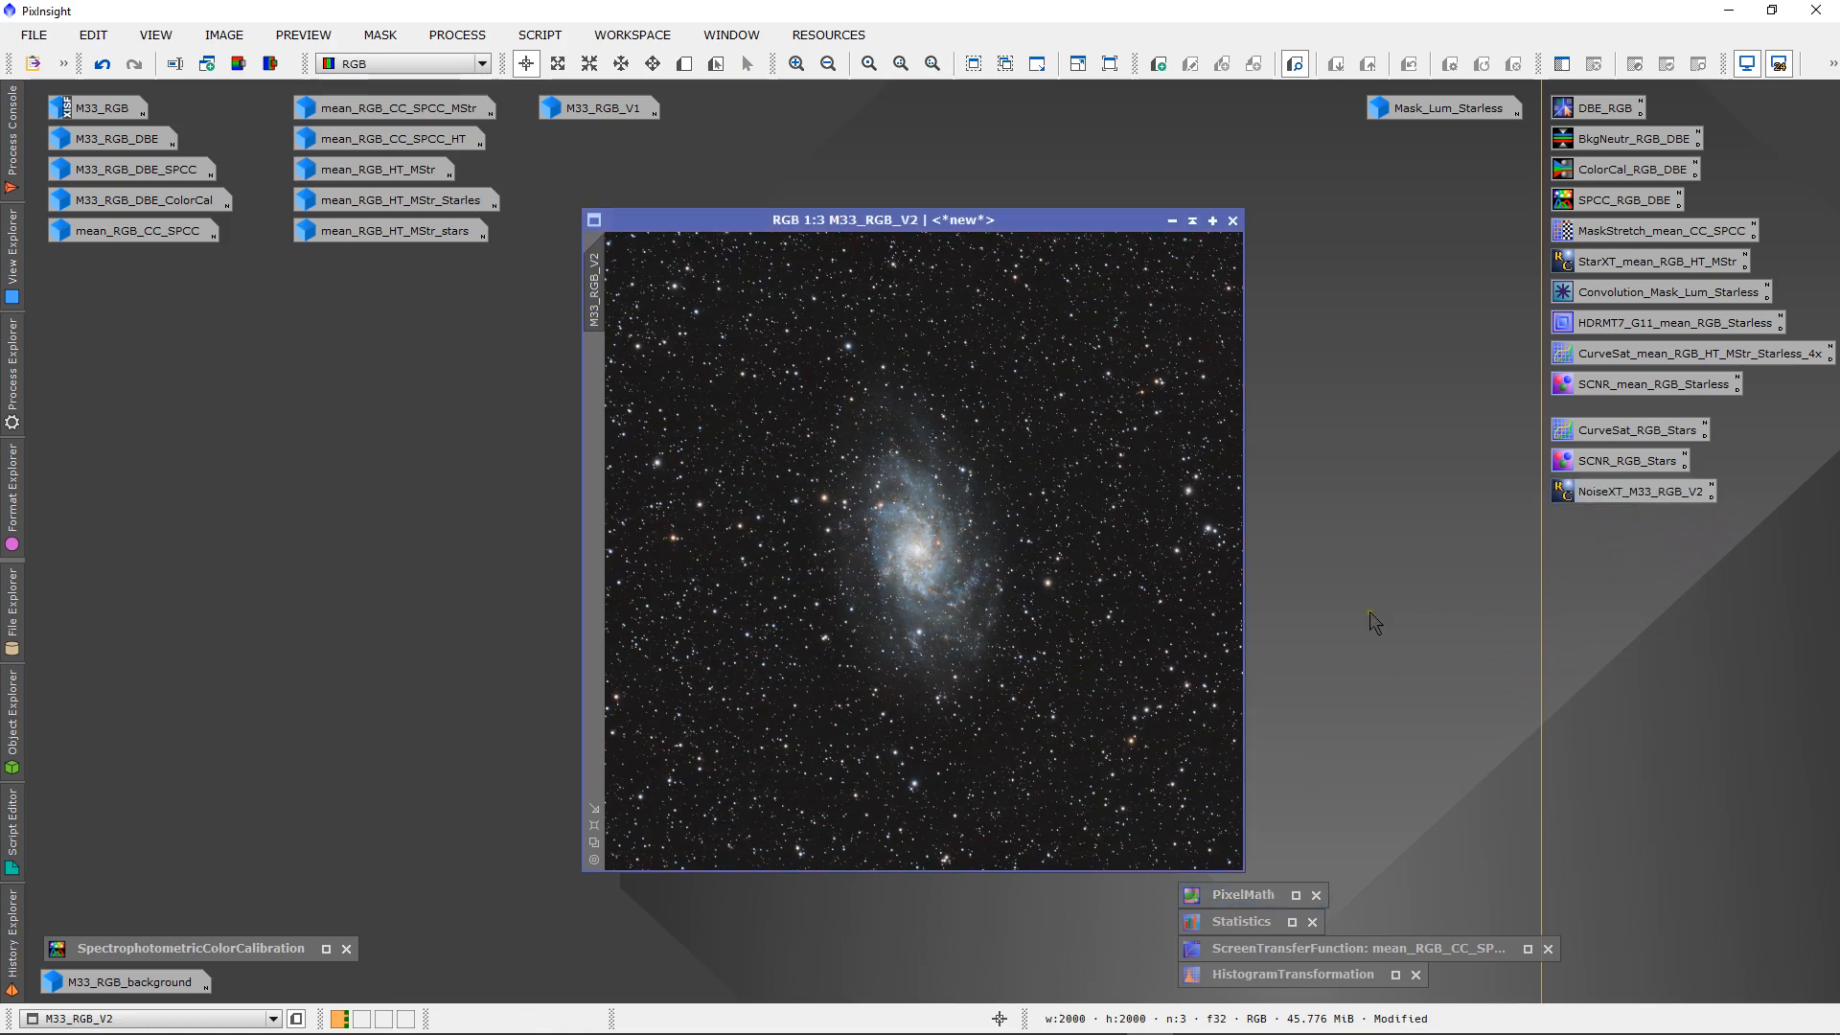
- Examine the denoised stars and background of M33_RGB_V2 at 4:1 and the galaxy at 1:2
scroll(1096, 553, up, 3)
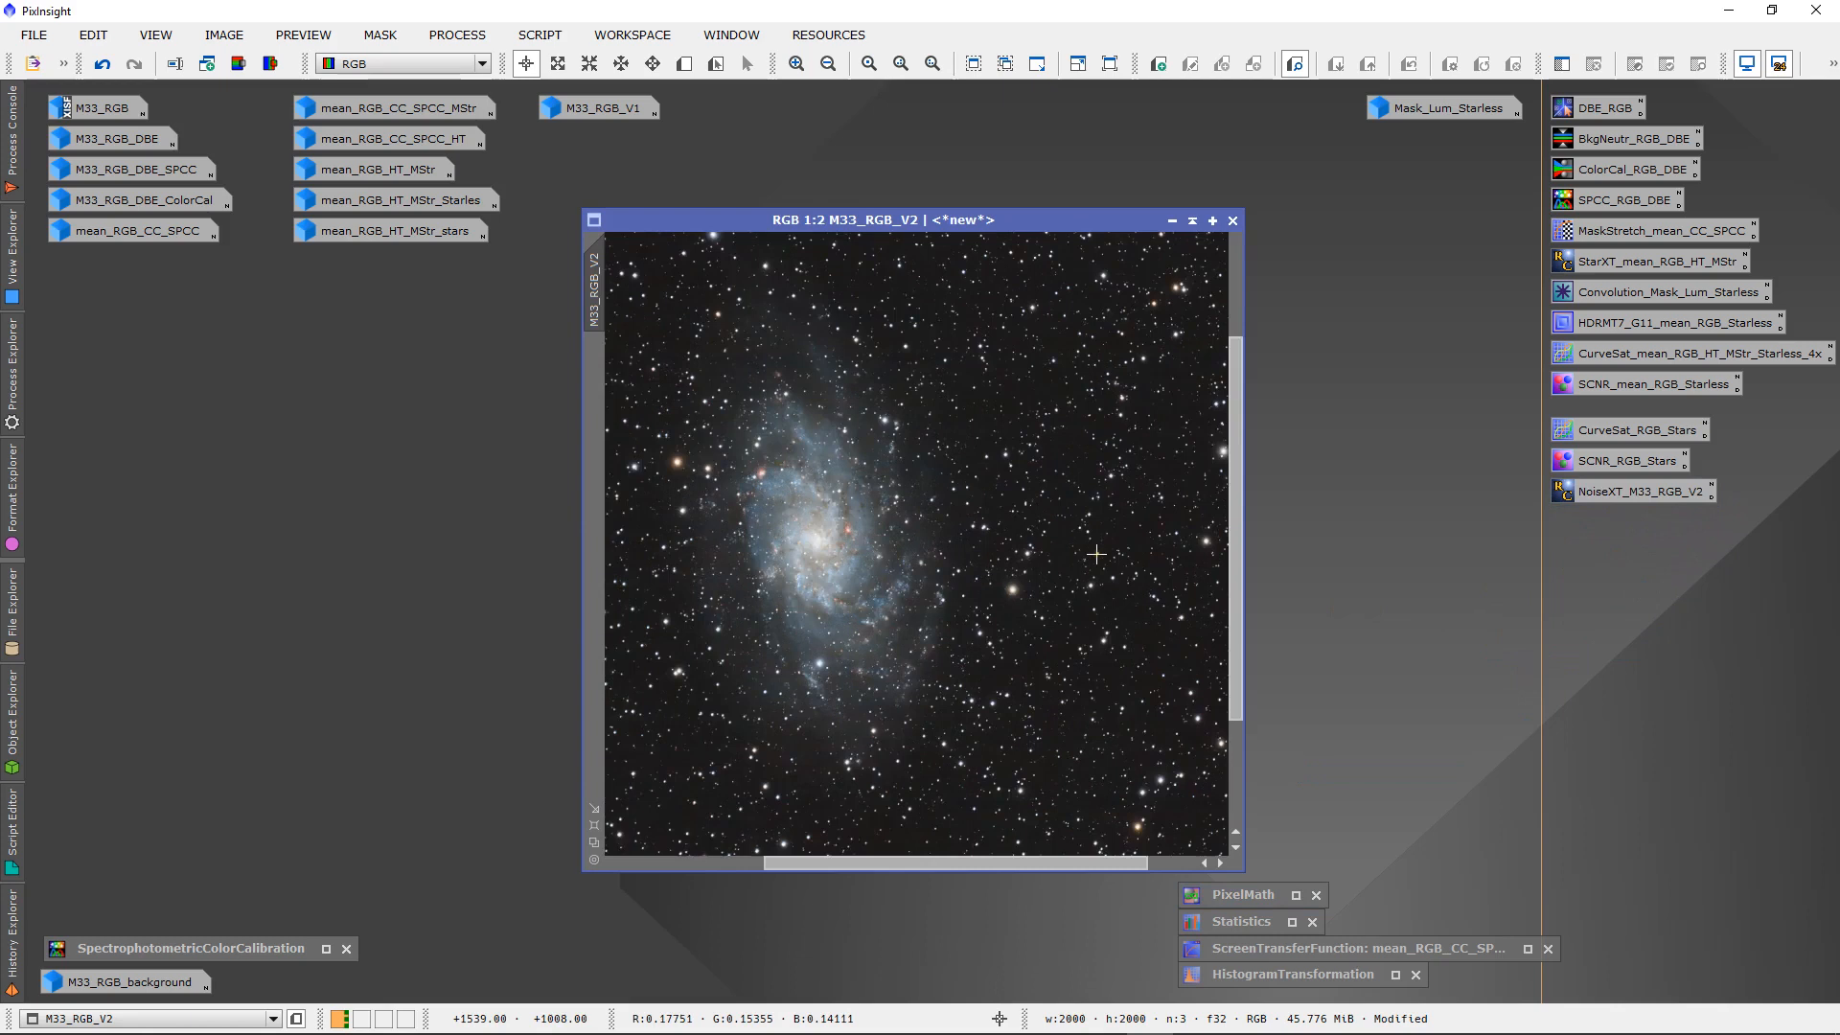
scroll(1096, 553, up, 2)
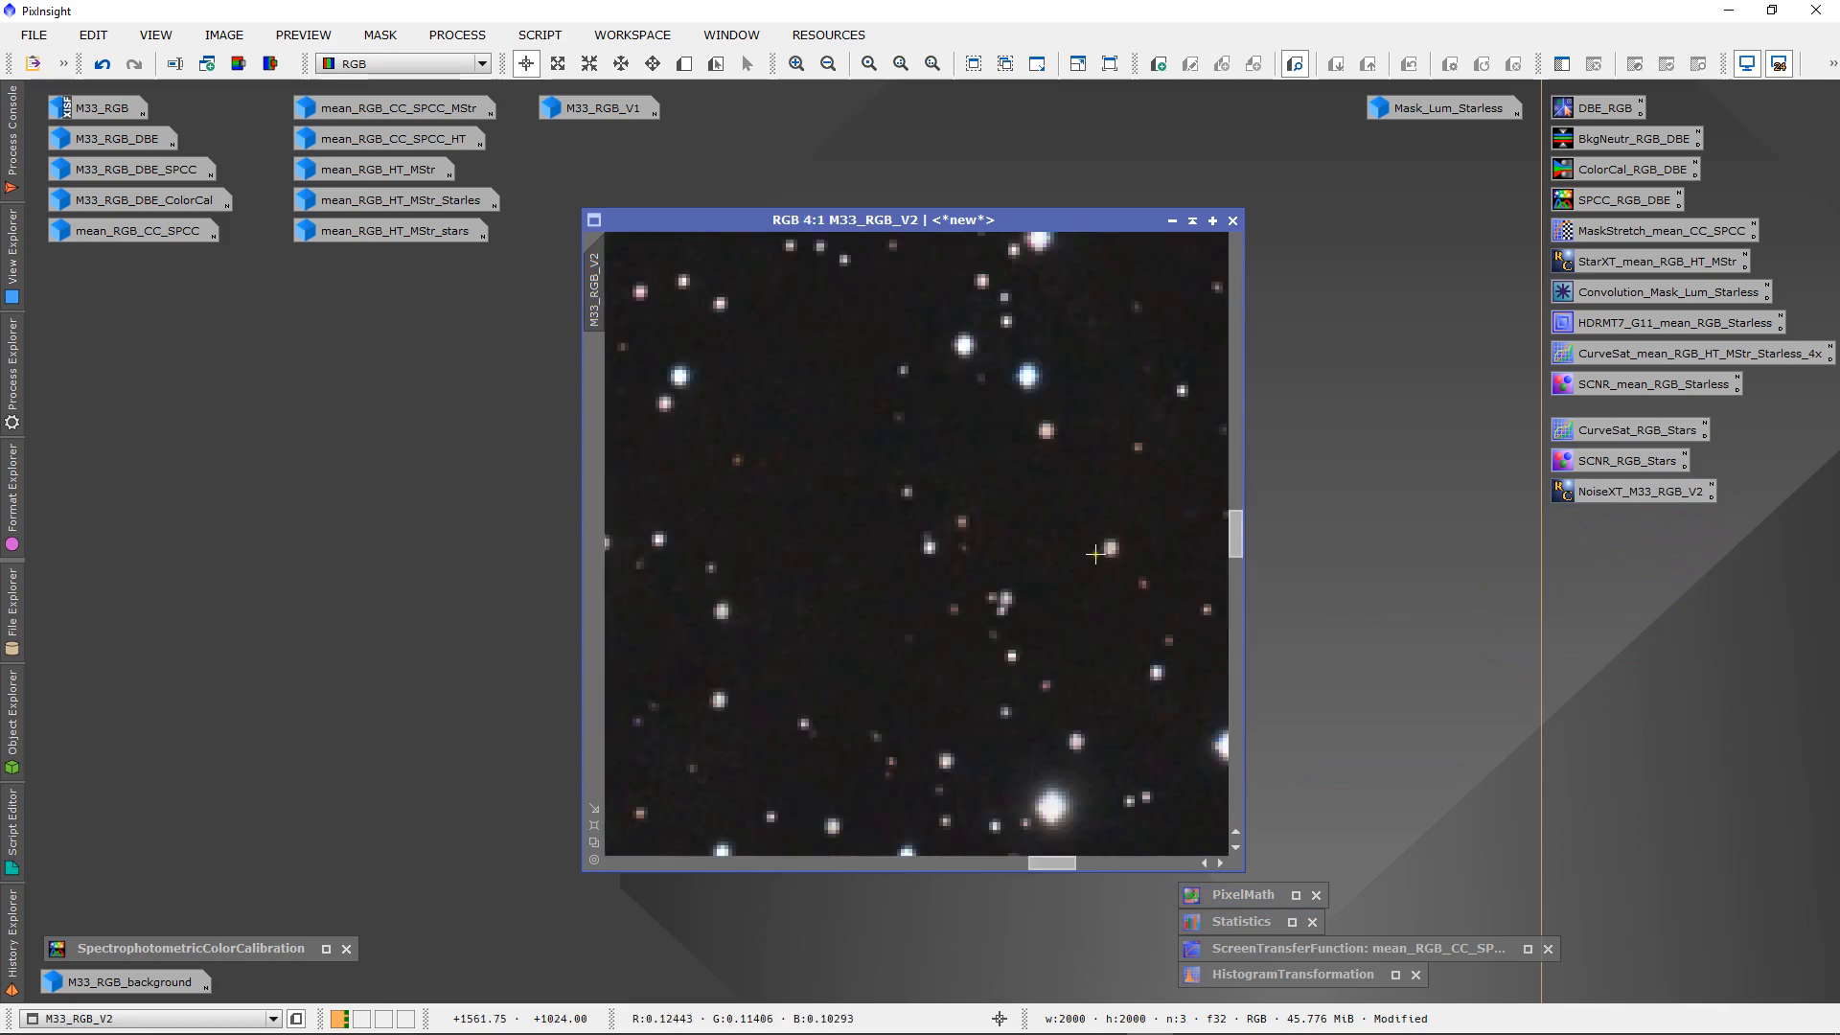
scroll(1095, 554, down, 4)
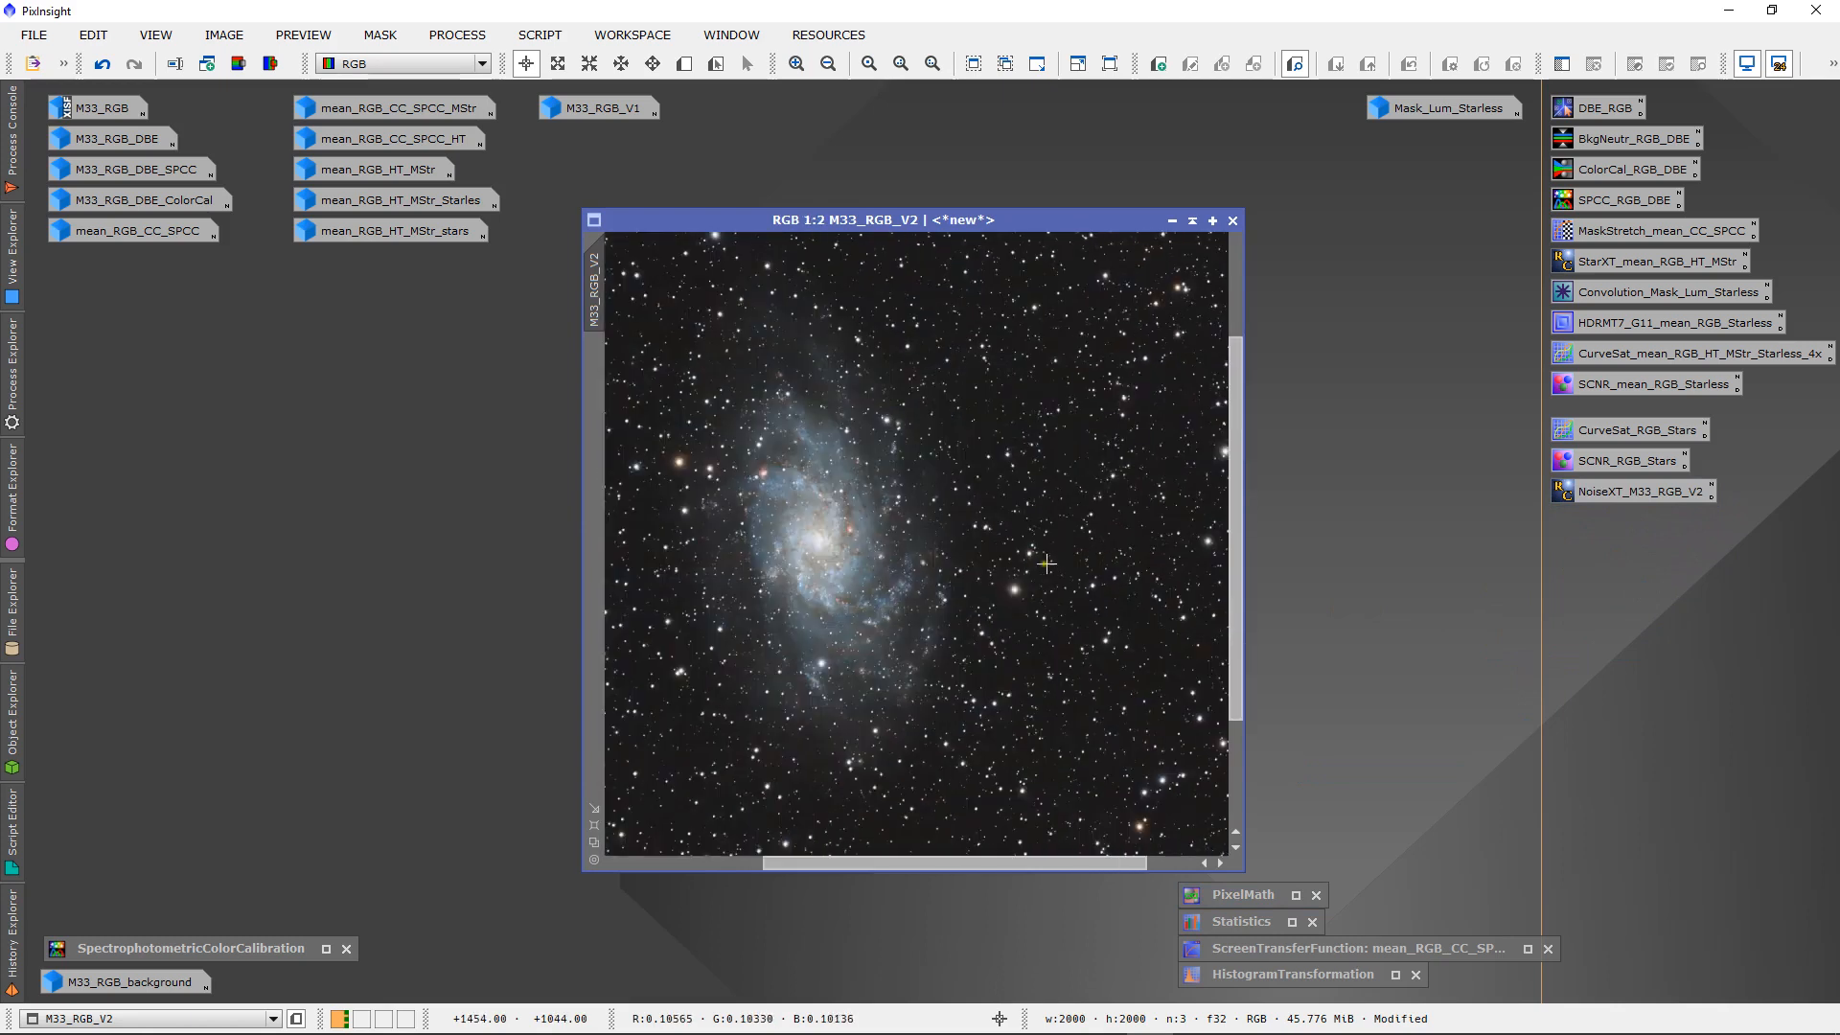
- Examine the galaxy and surrounding star field of M33_RGB_V2 at 1:1 and 1:2
scroll(955, 563, up, 1)
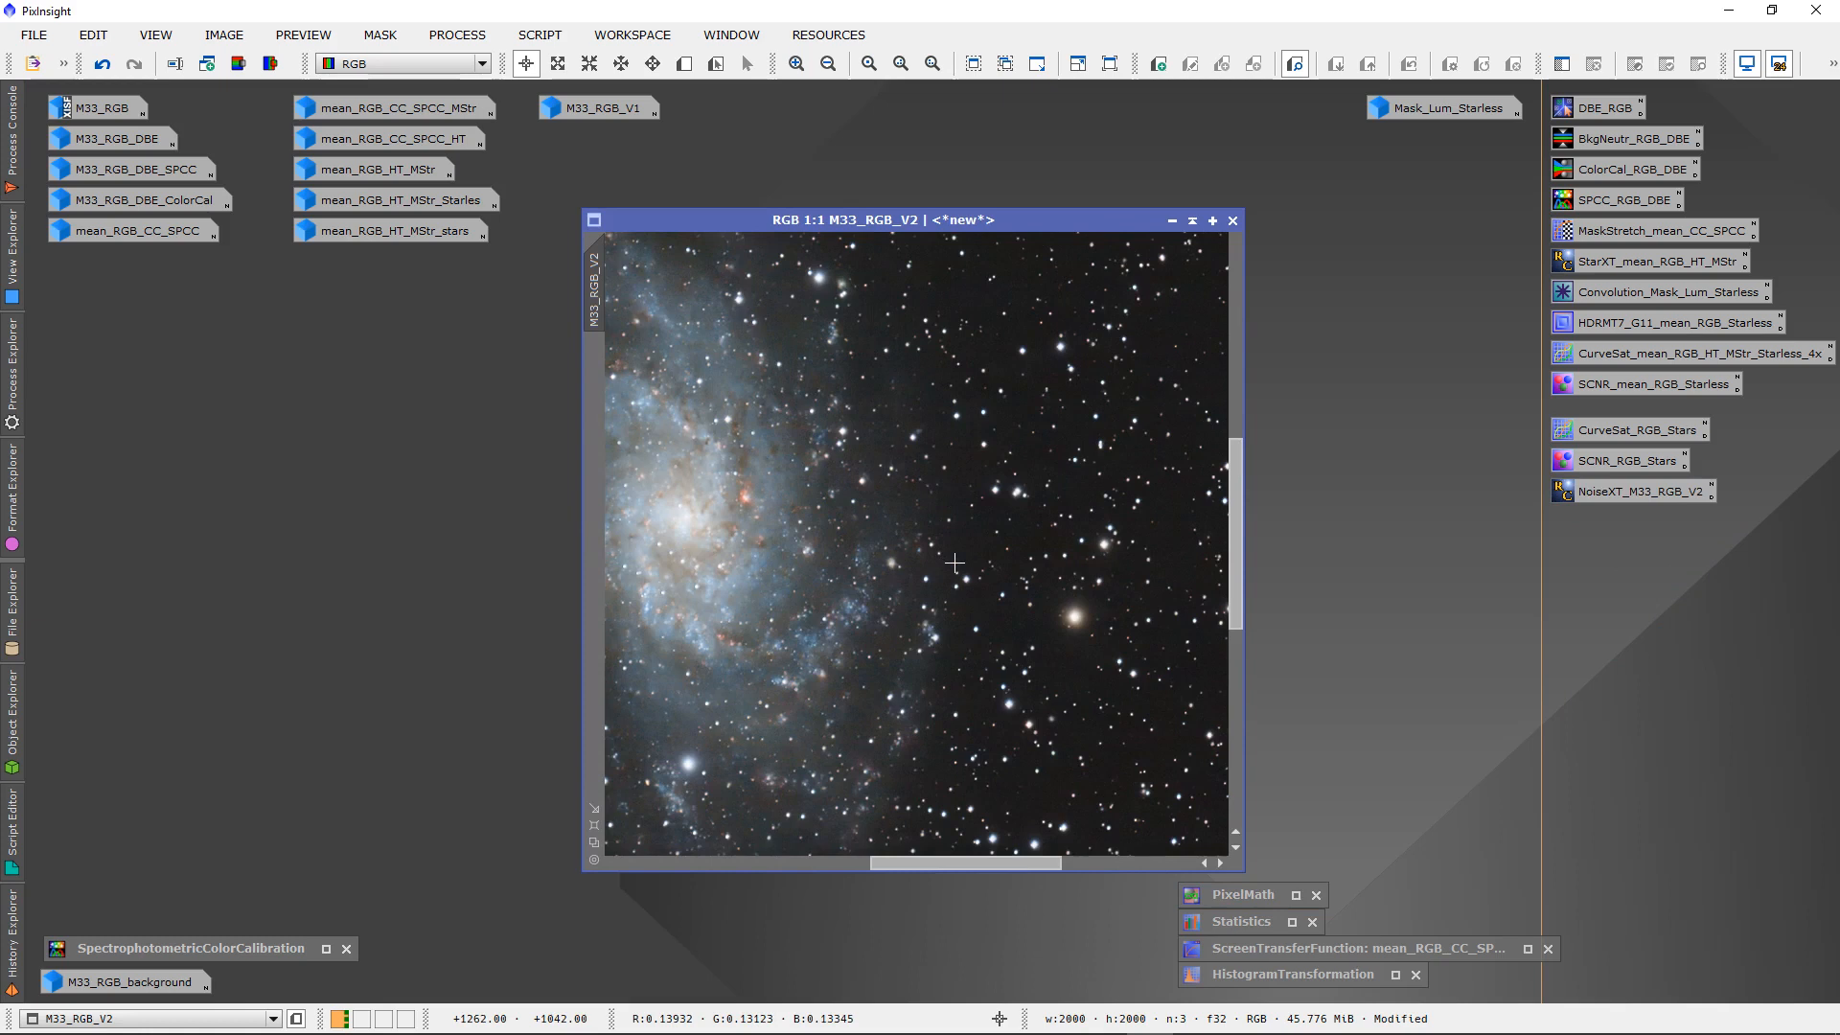
drag(938, 861, 901, 860)
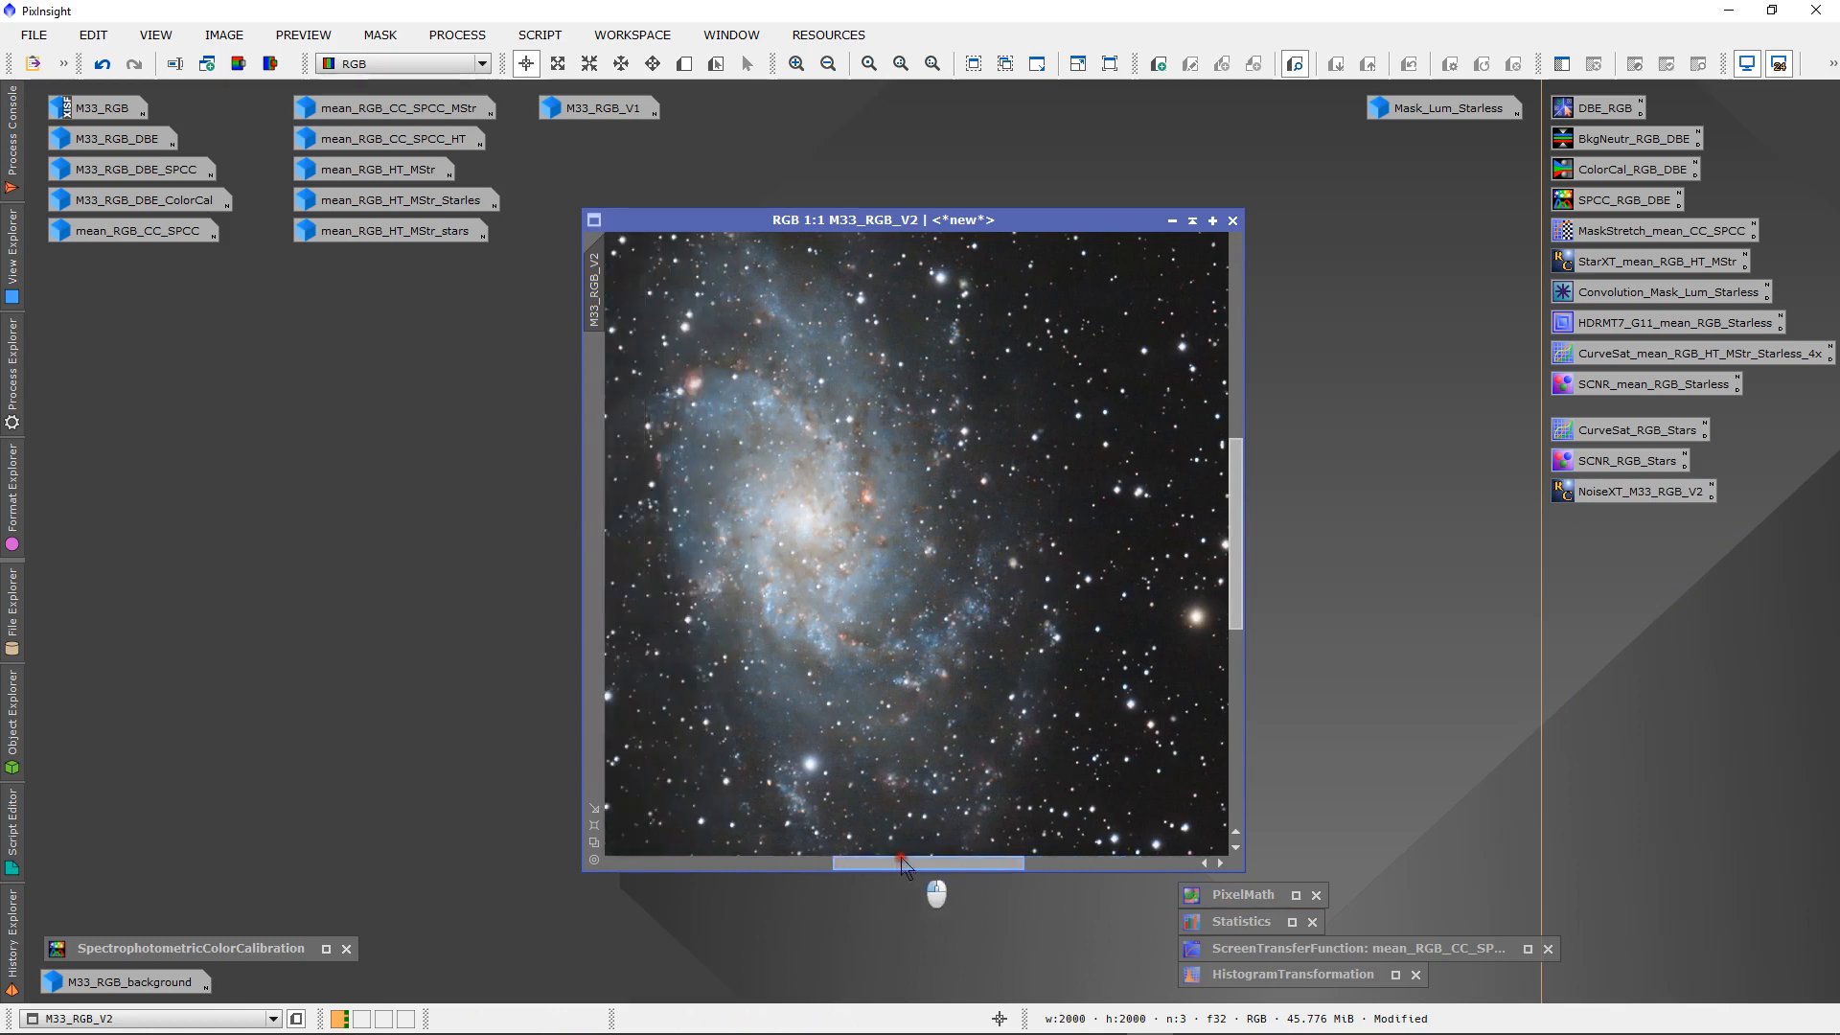
scroll(900, 857, down, 1)
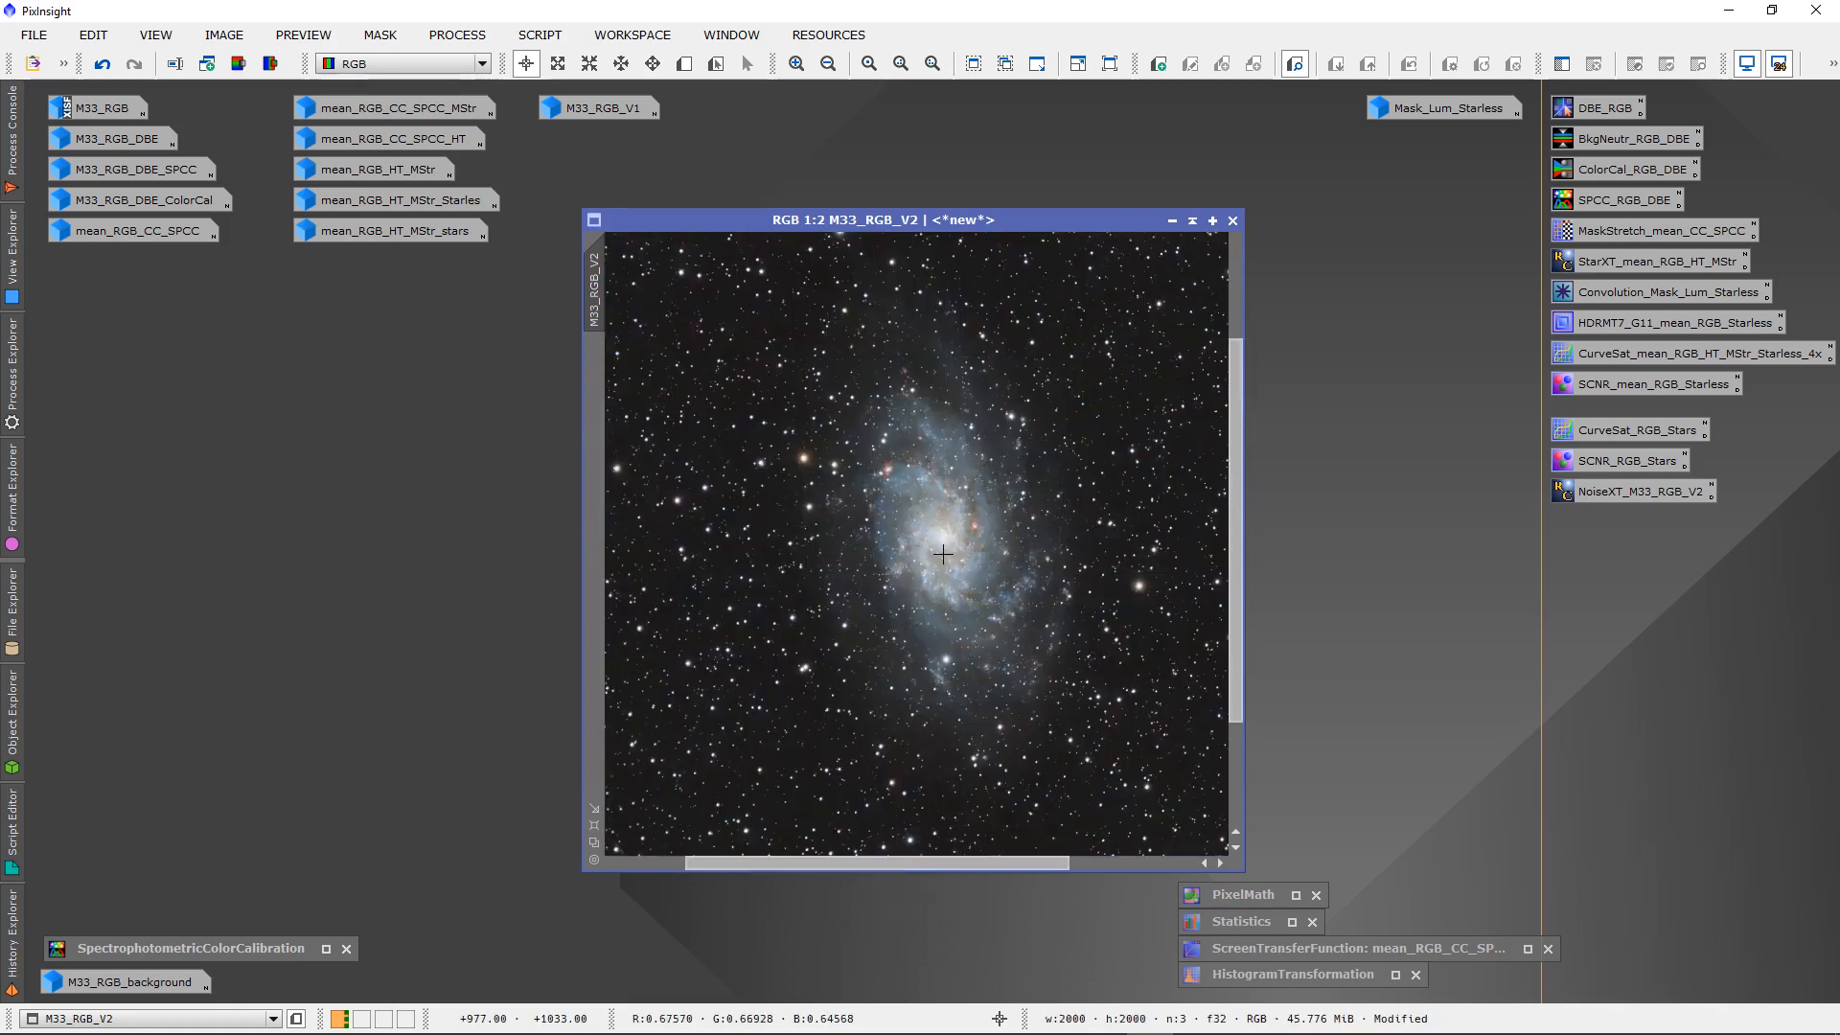
scroll(942, 554, down, 1)
scroll(1081, 616, up, 1)
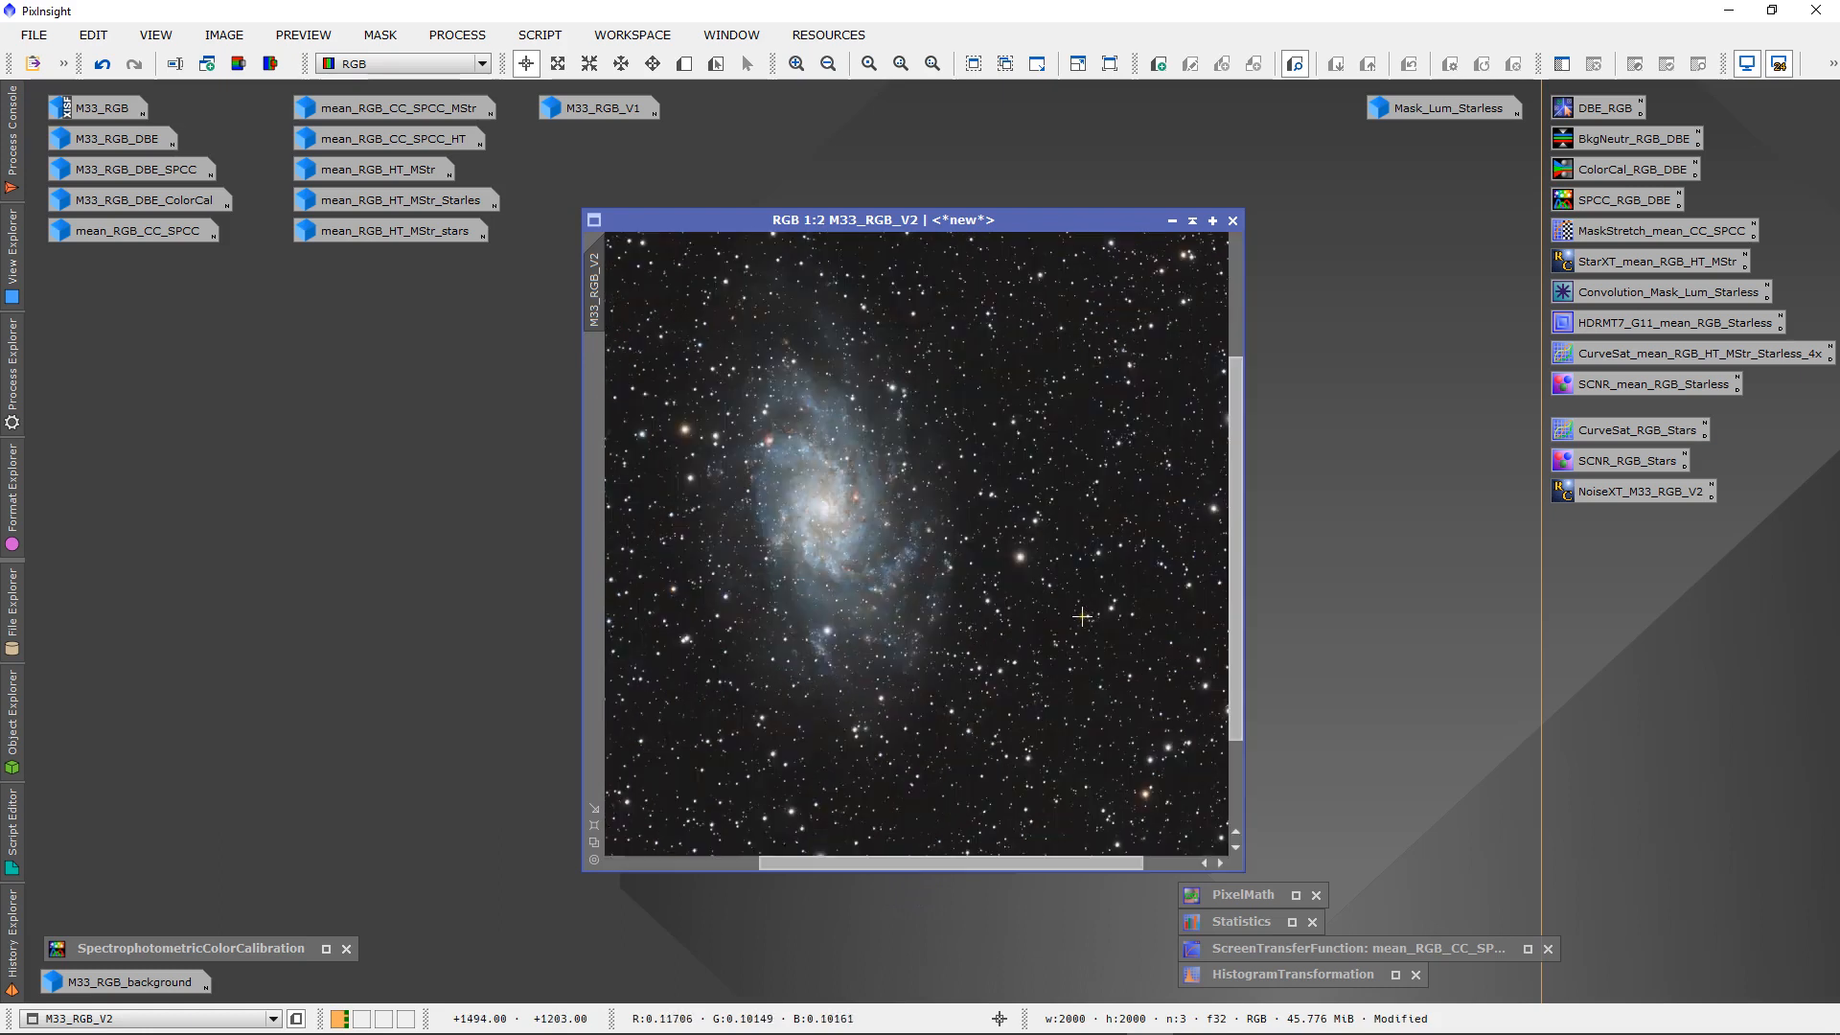
mouse_move(1234, 589)
mouse_down()
mouse_move(1234, 530)
mouse_move(1242, 569)
mouse_up()
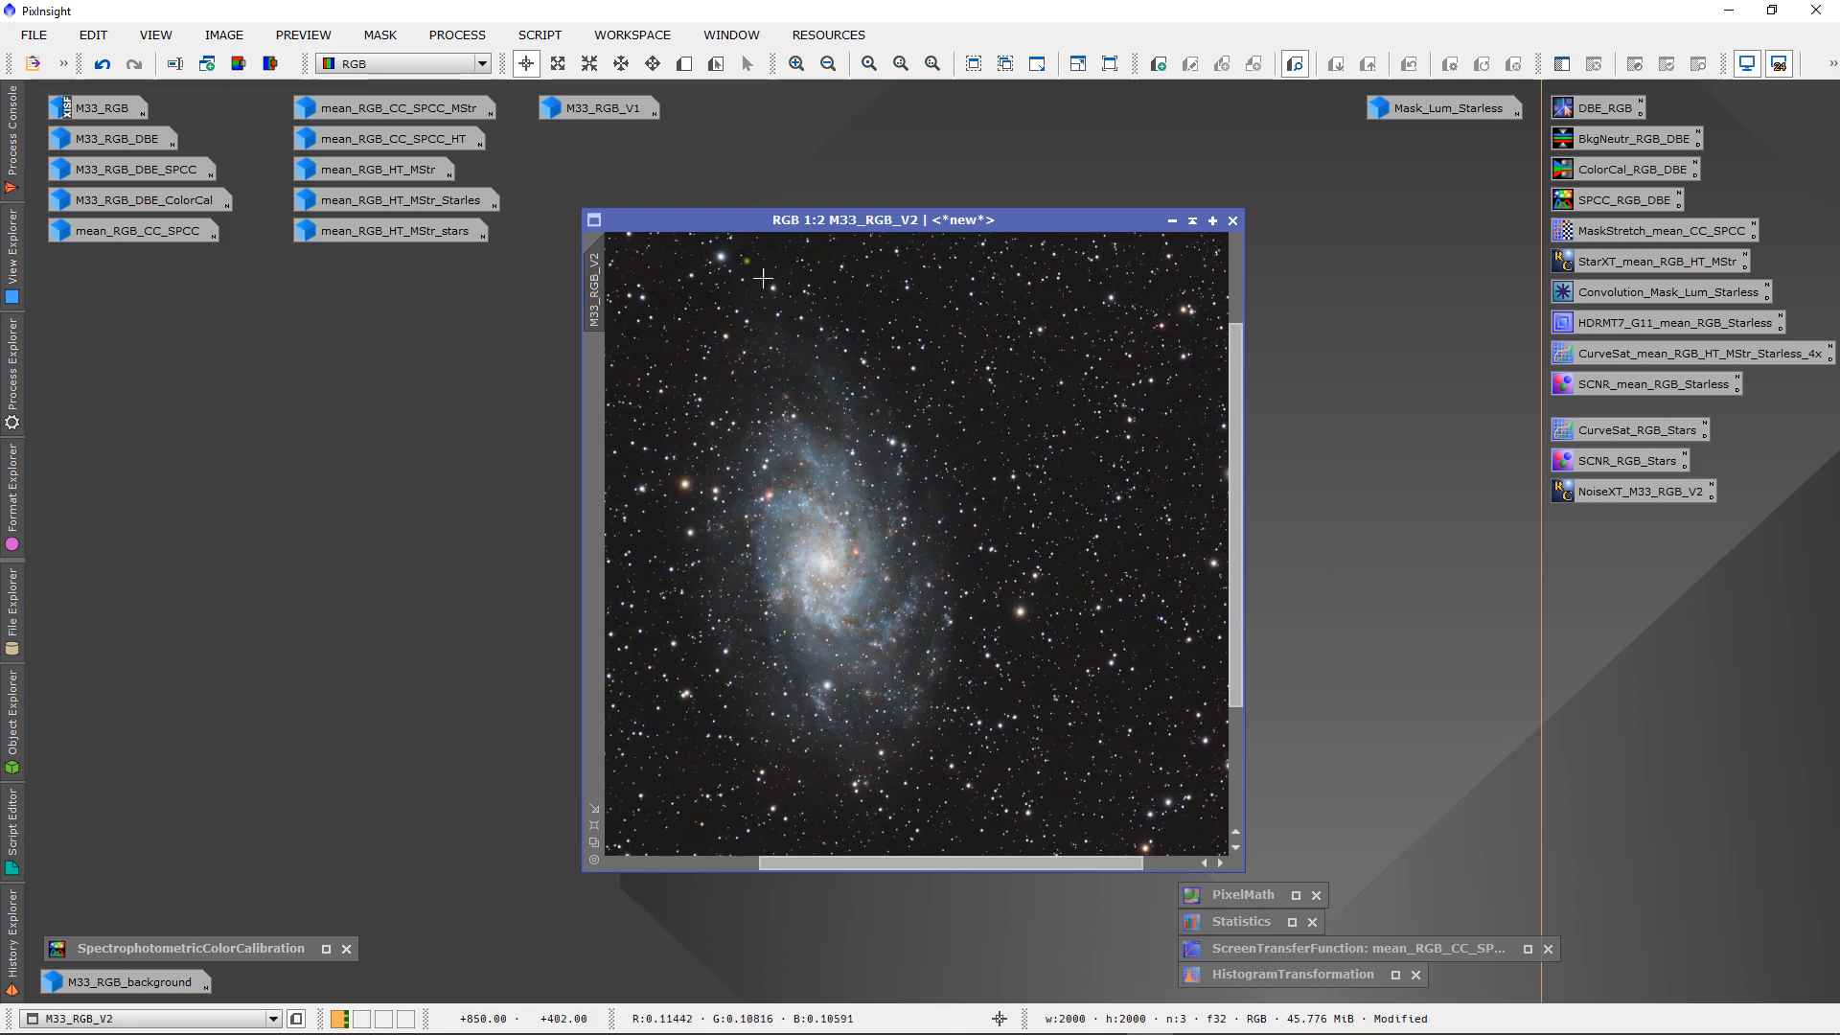
- Save the project under the new file name projet2_ACAIQ.pxiproject in the Processing_ACAIQ folder
click(34, 34)
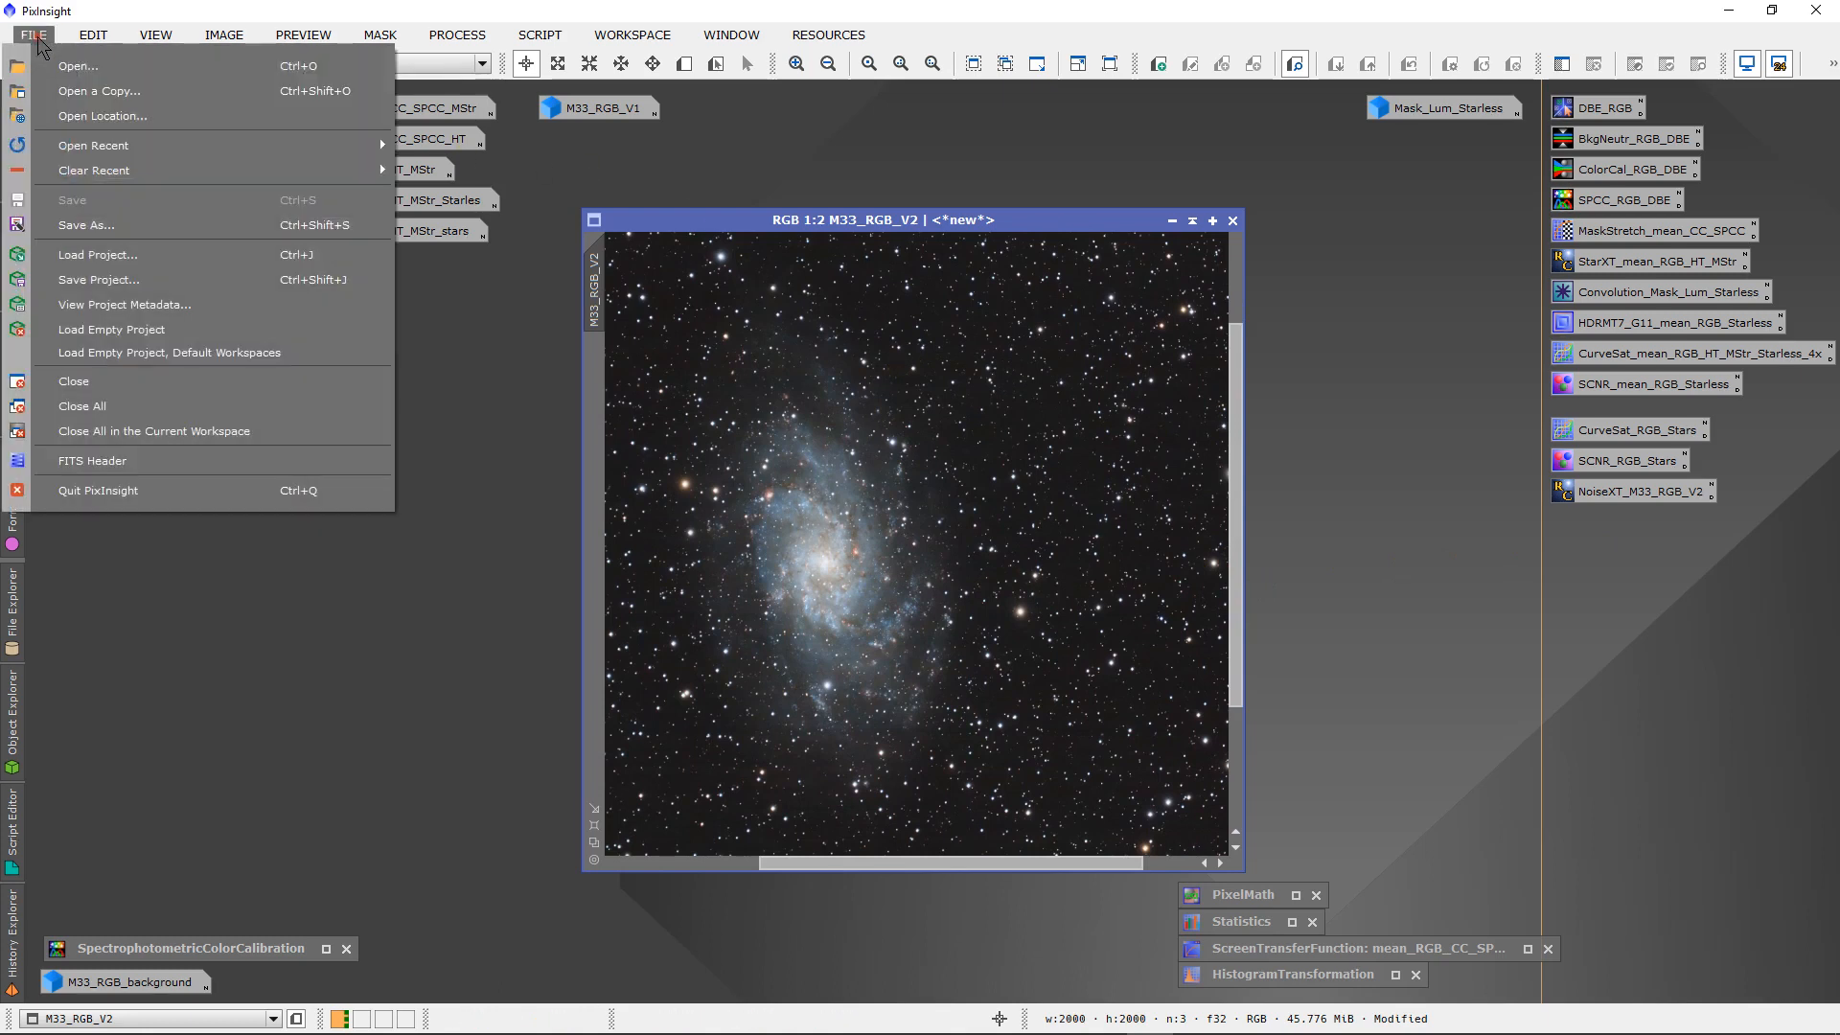
click(85, 282)
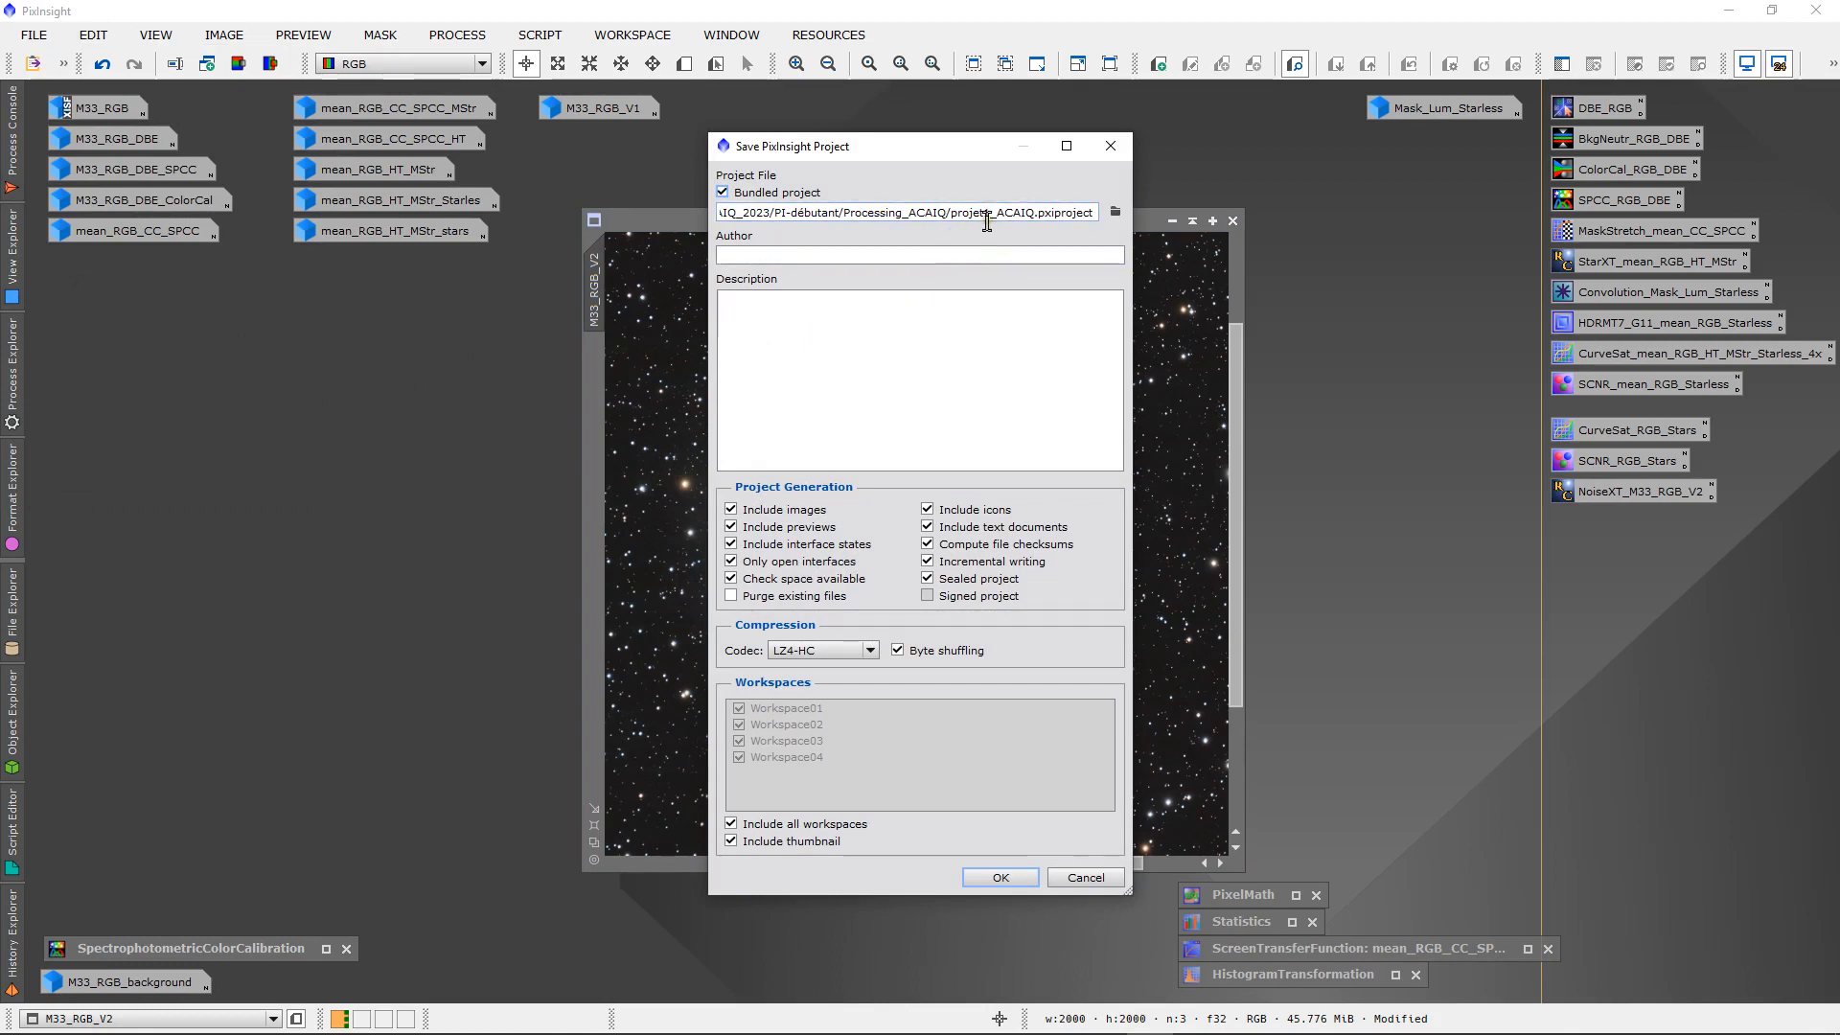
click(990, 212)
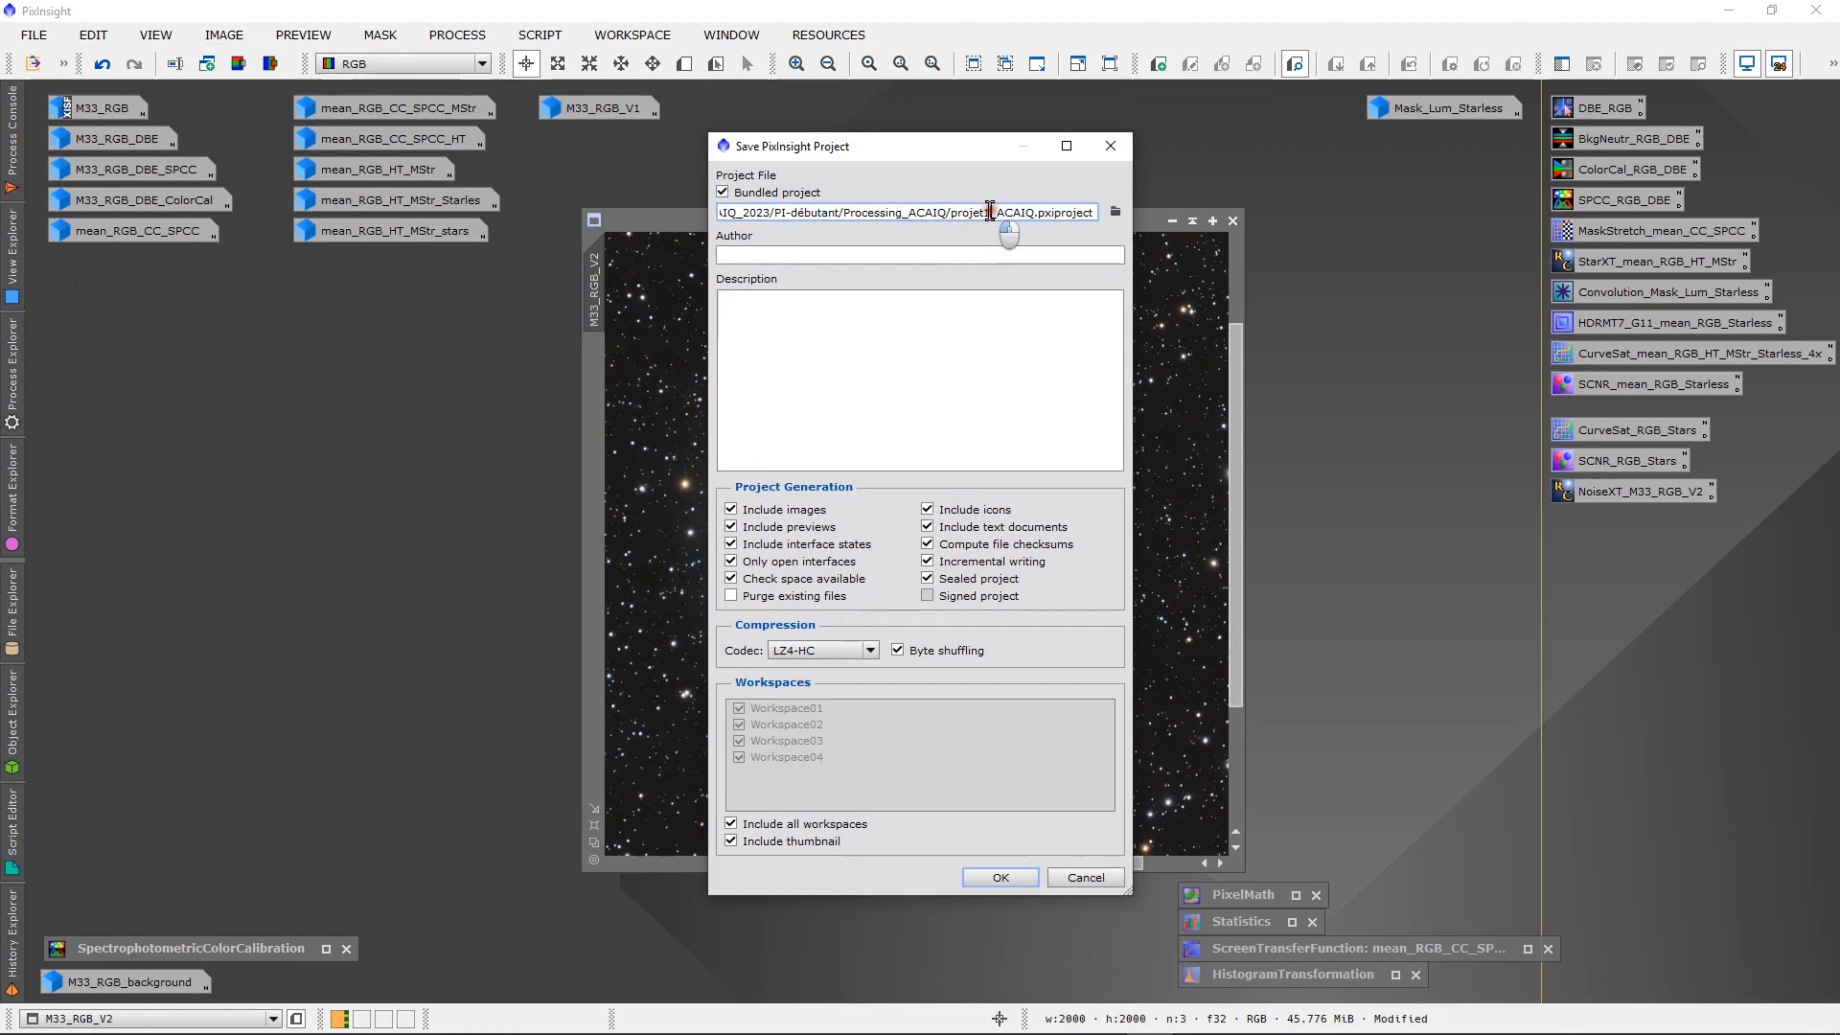
key(BackSpace)
text(2)
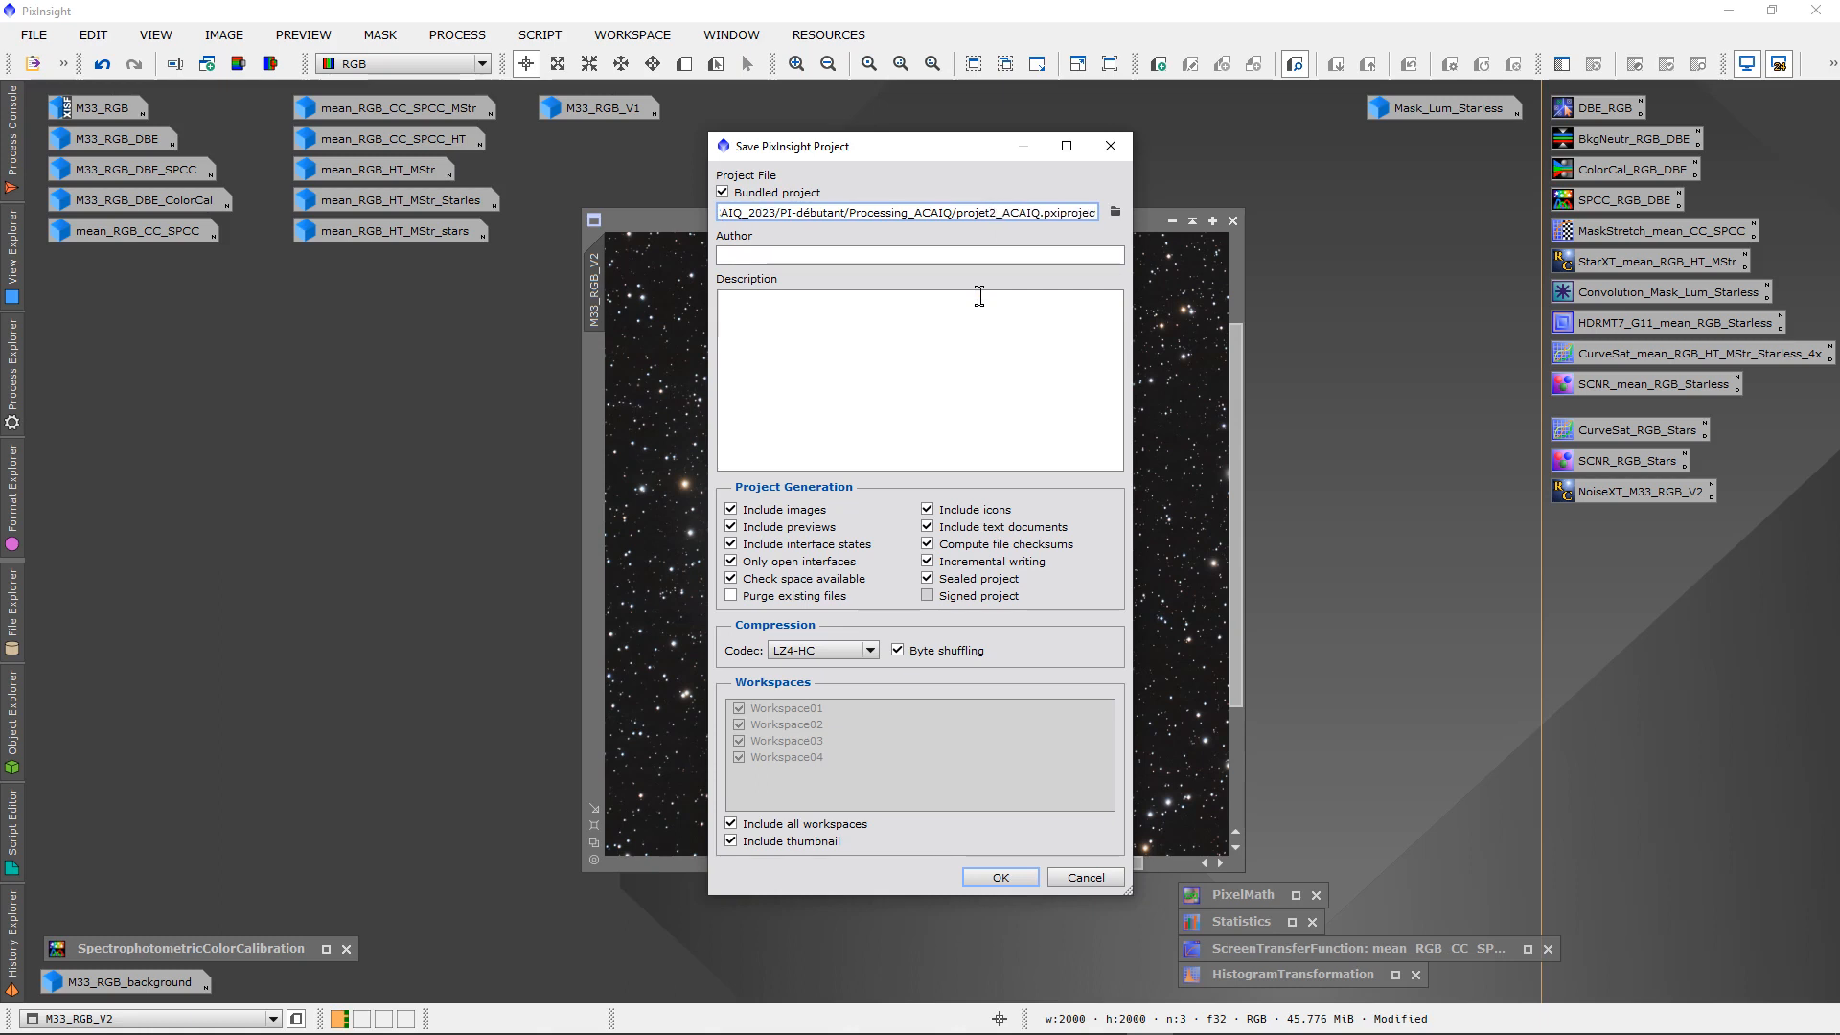
click(1000, 878)
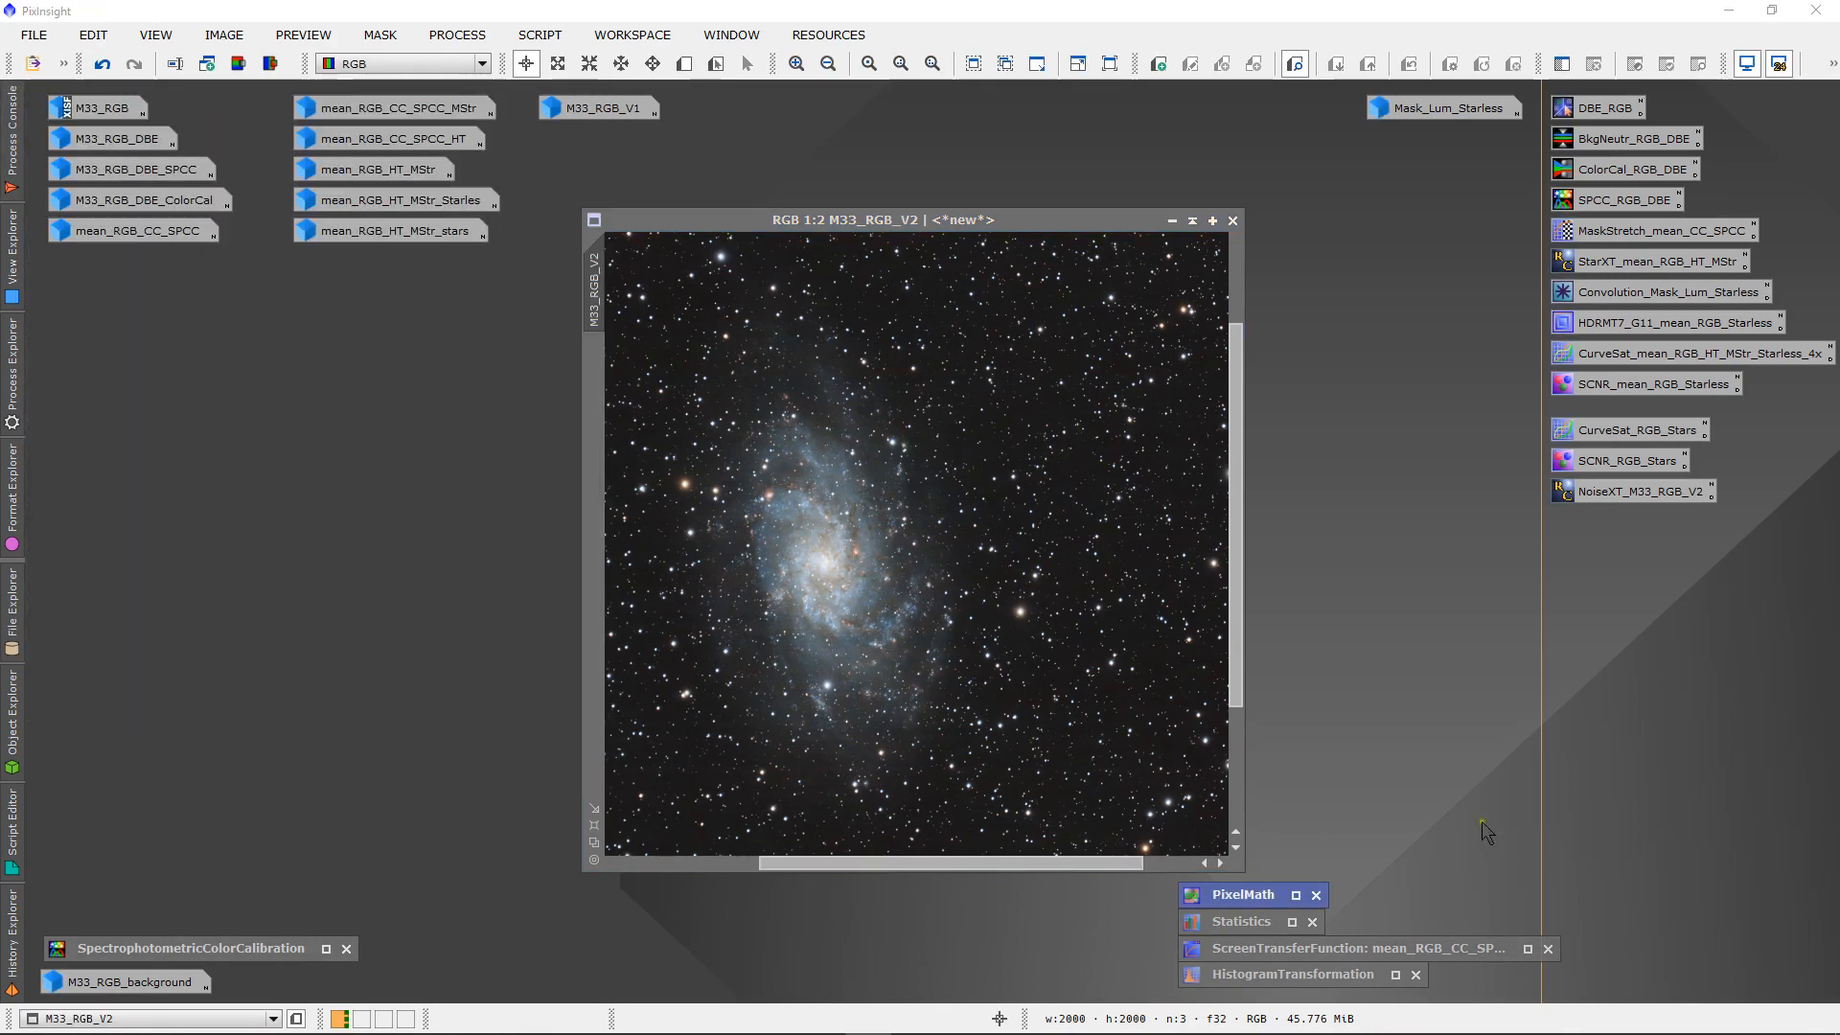
- Select and copy the entire log text of the Process Console
click(13, 153)
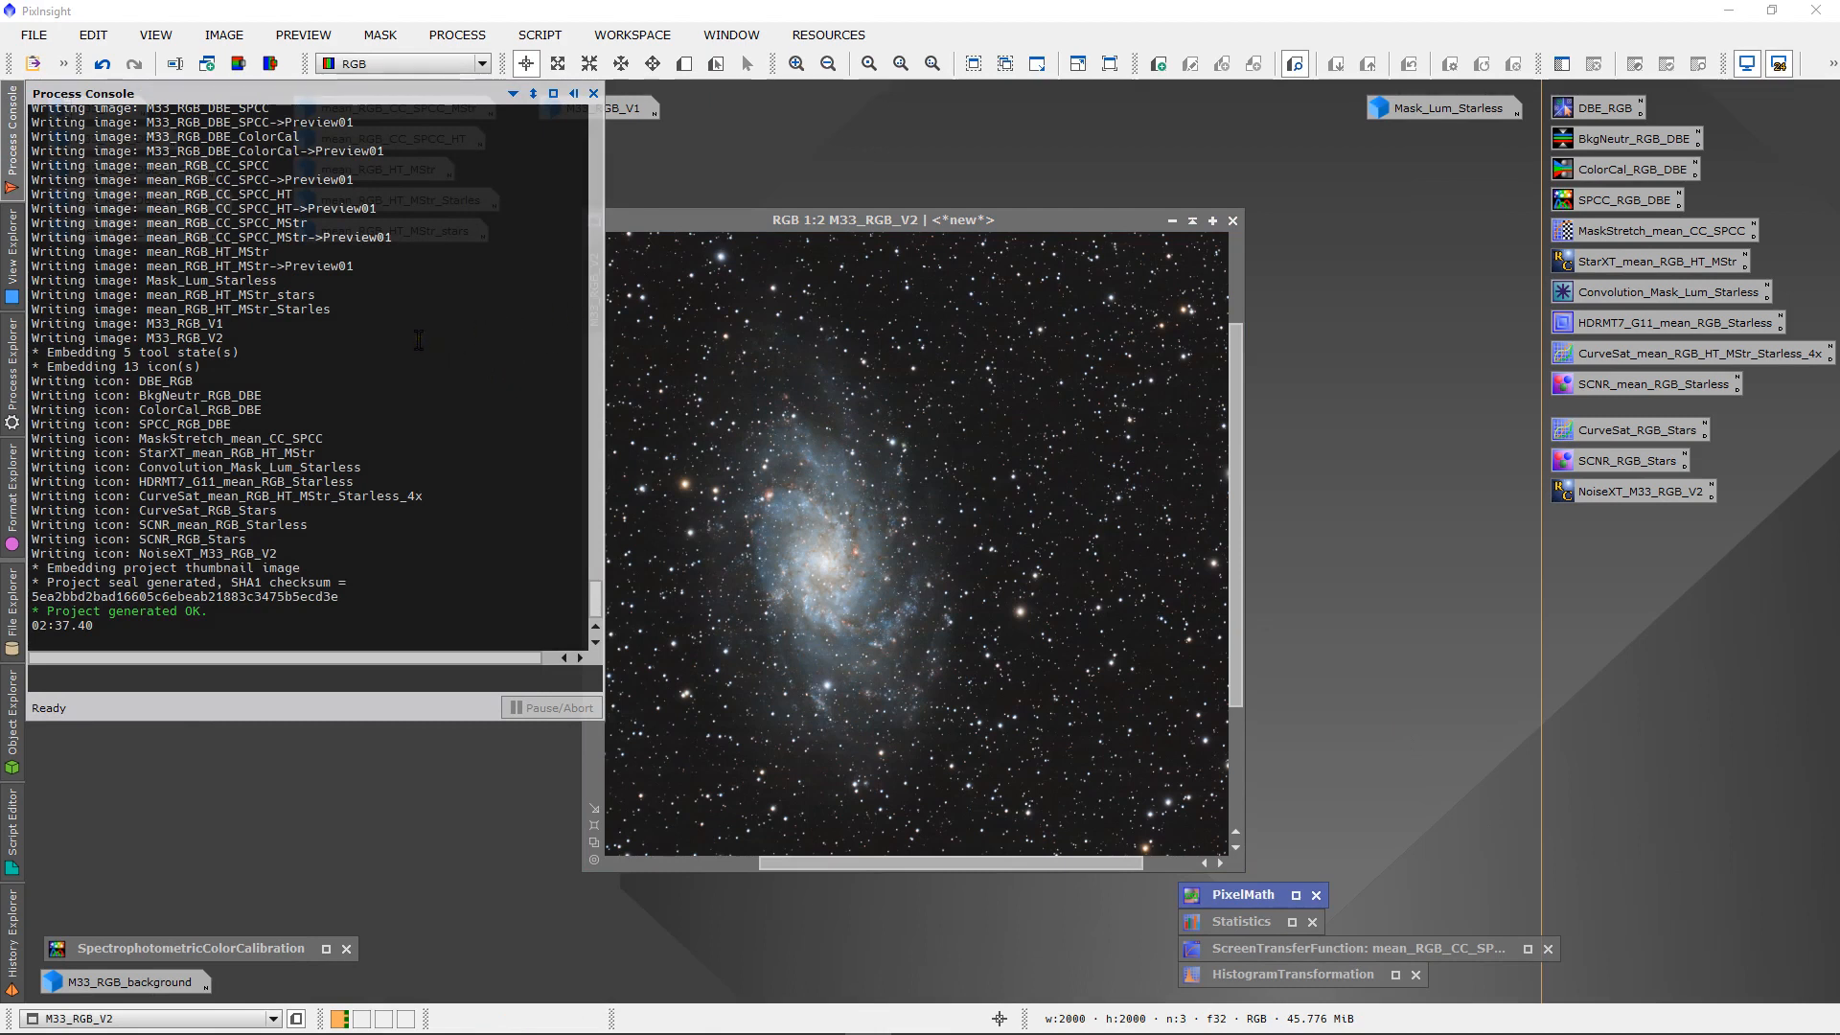
mouse_move(598, 606)
mouse_down()
mouse_move(594, 120)
mouse_move(594, 618)
mouse_up()
right_click(412, 404)
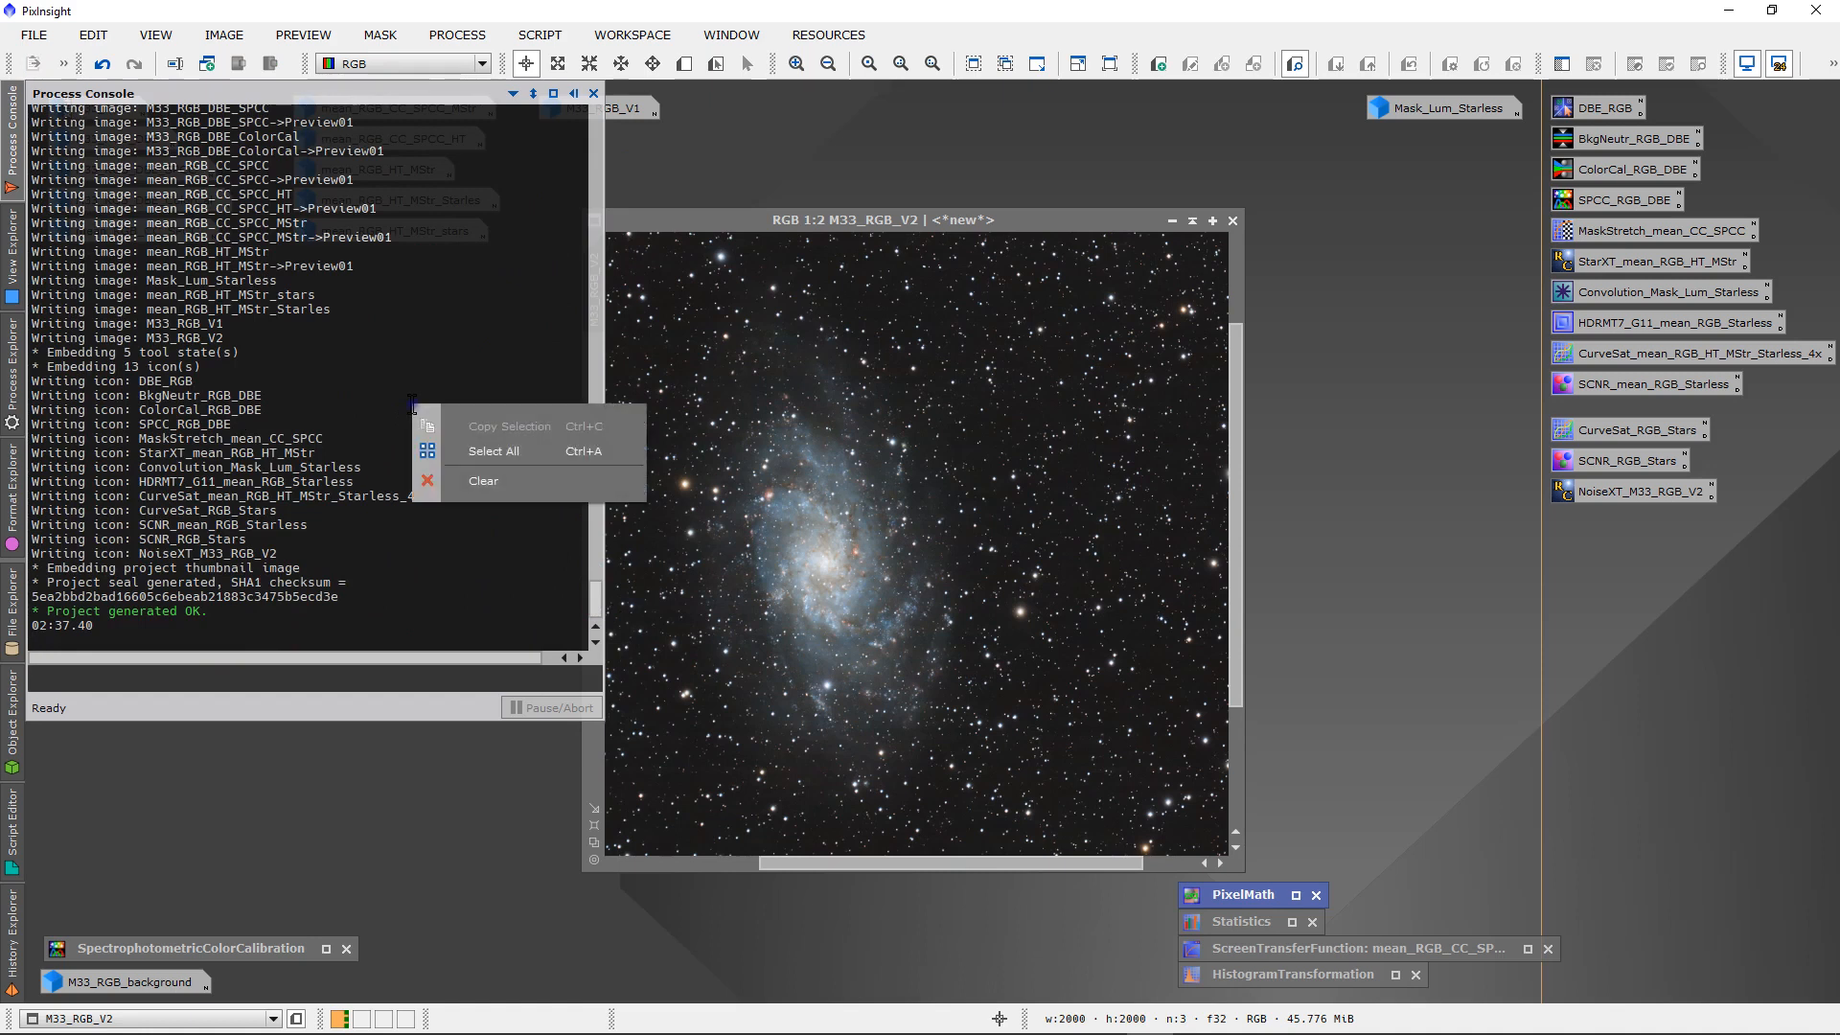
click(480, 460)
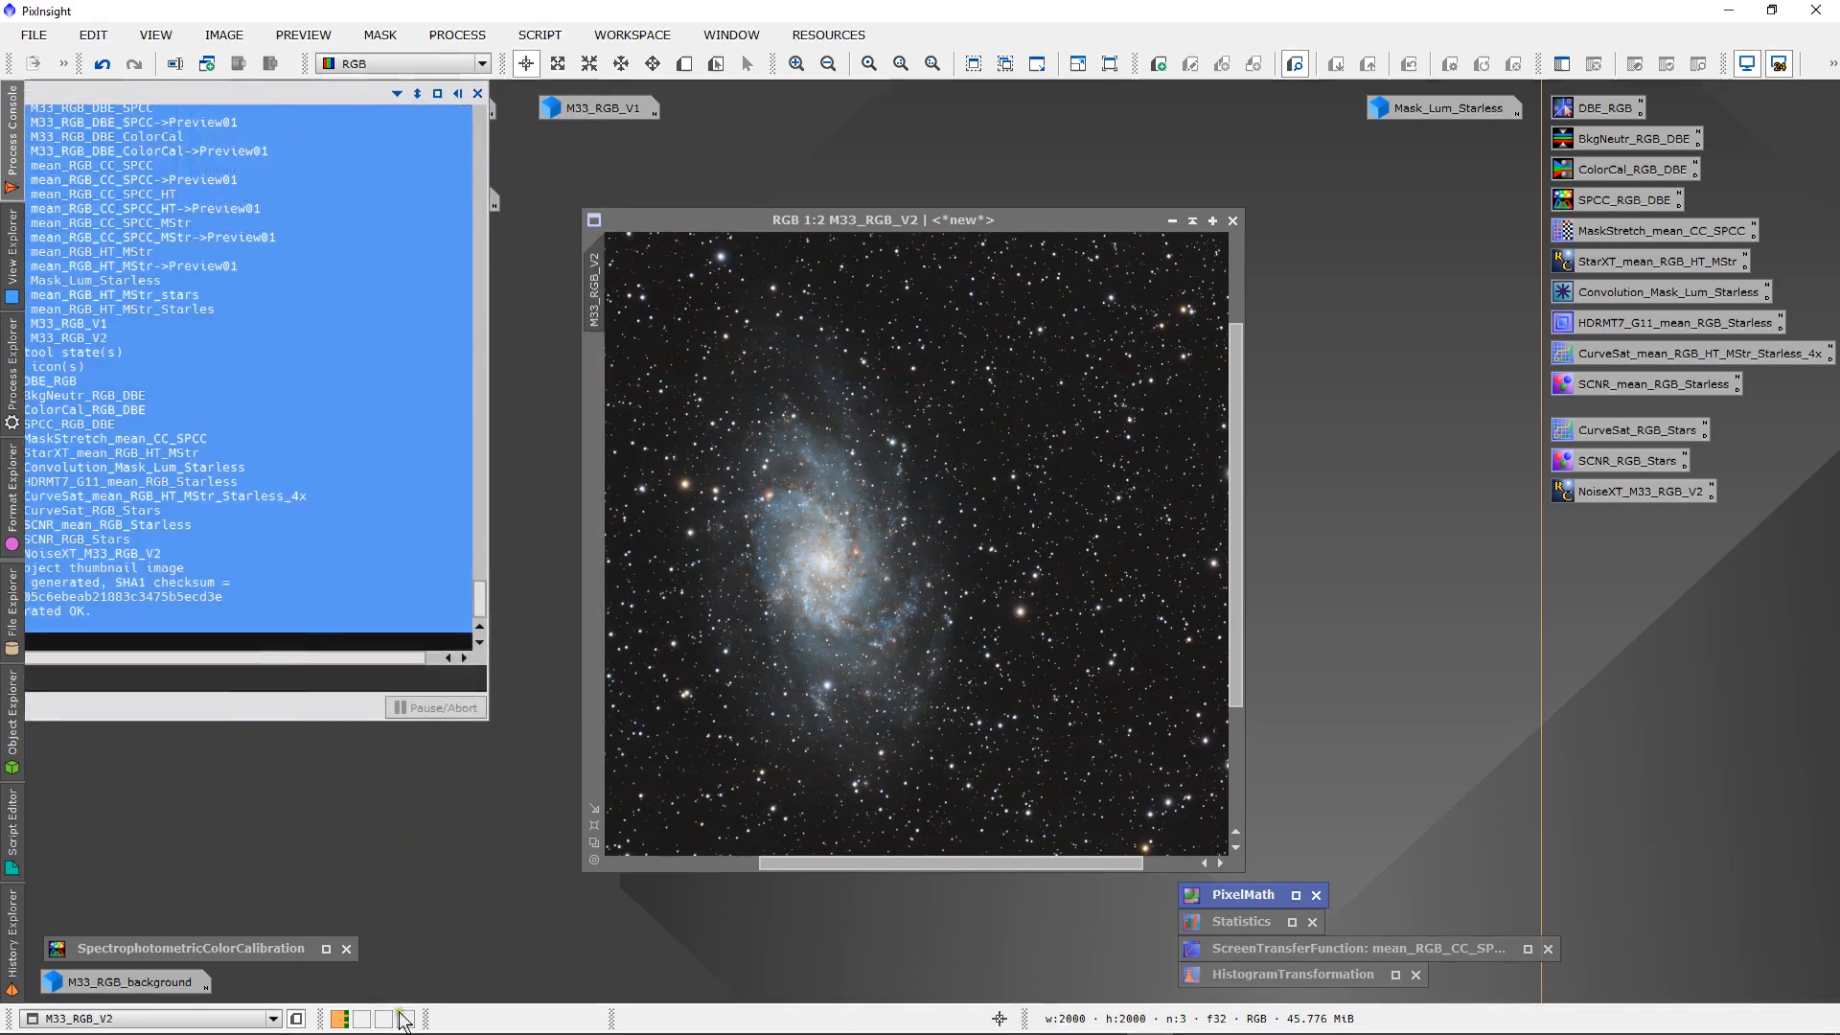
- Switch to File Explorer and open the Processing_ACAIQ folder inside PI-débutant
mouse_move(303, 1023)
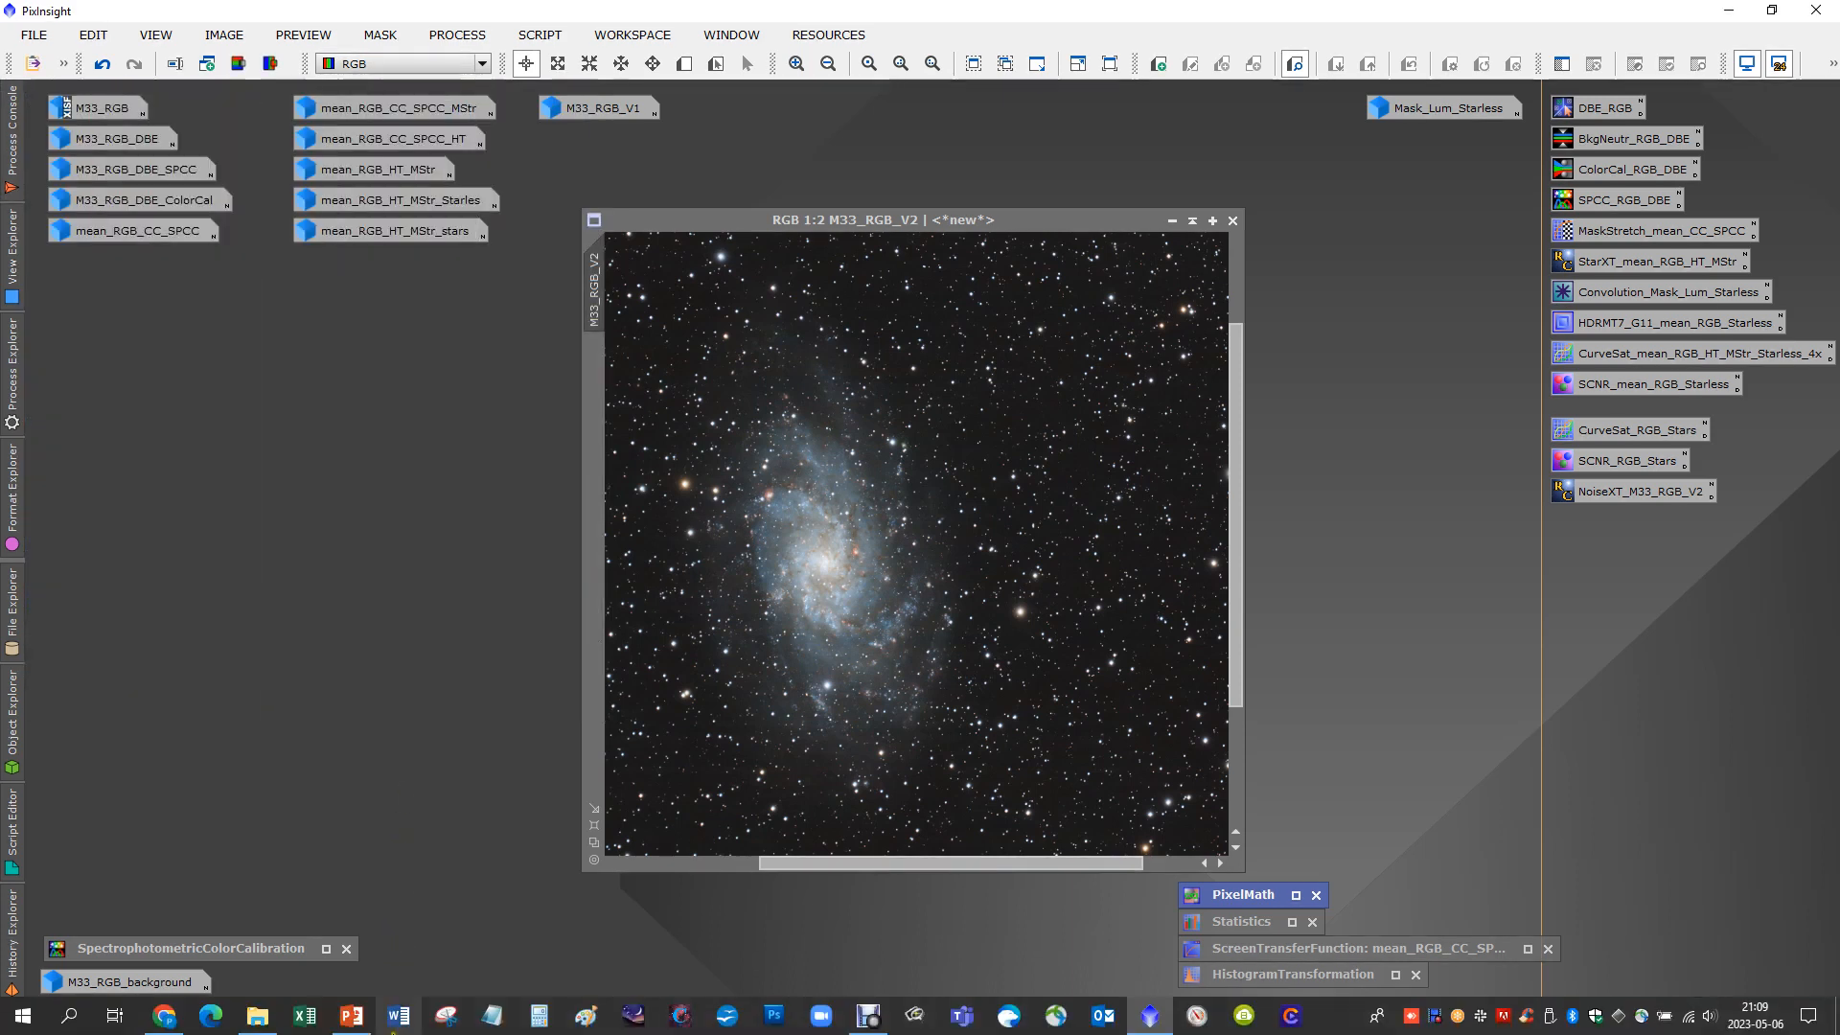
click(261, 1021)
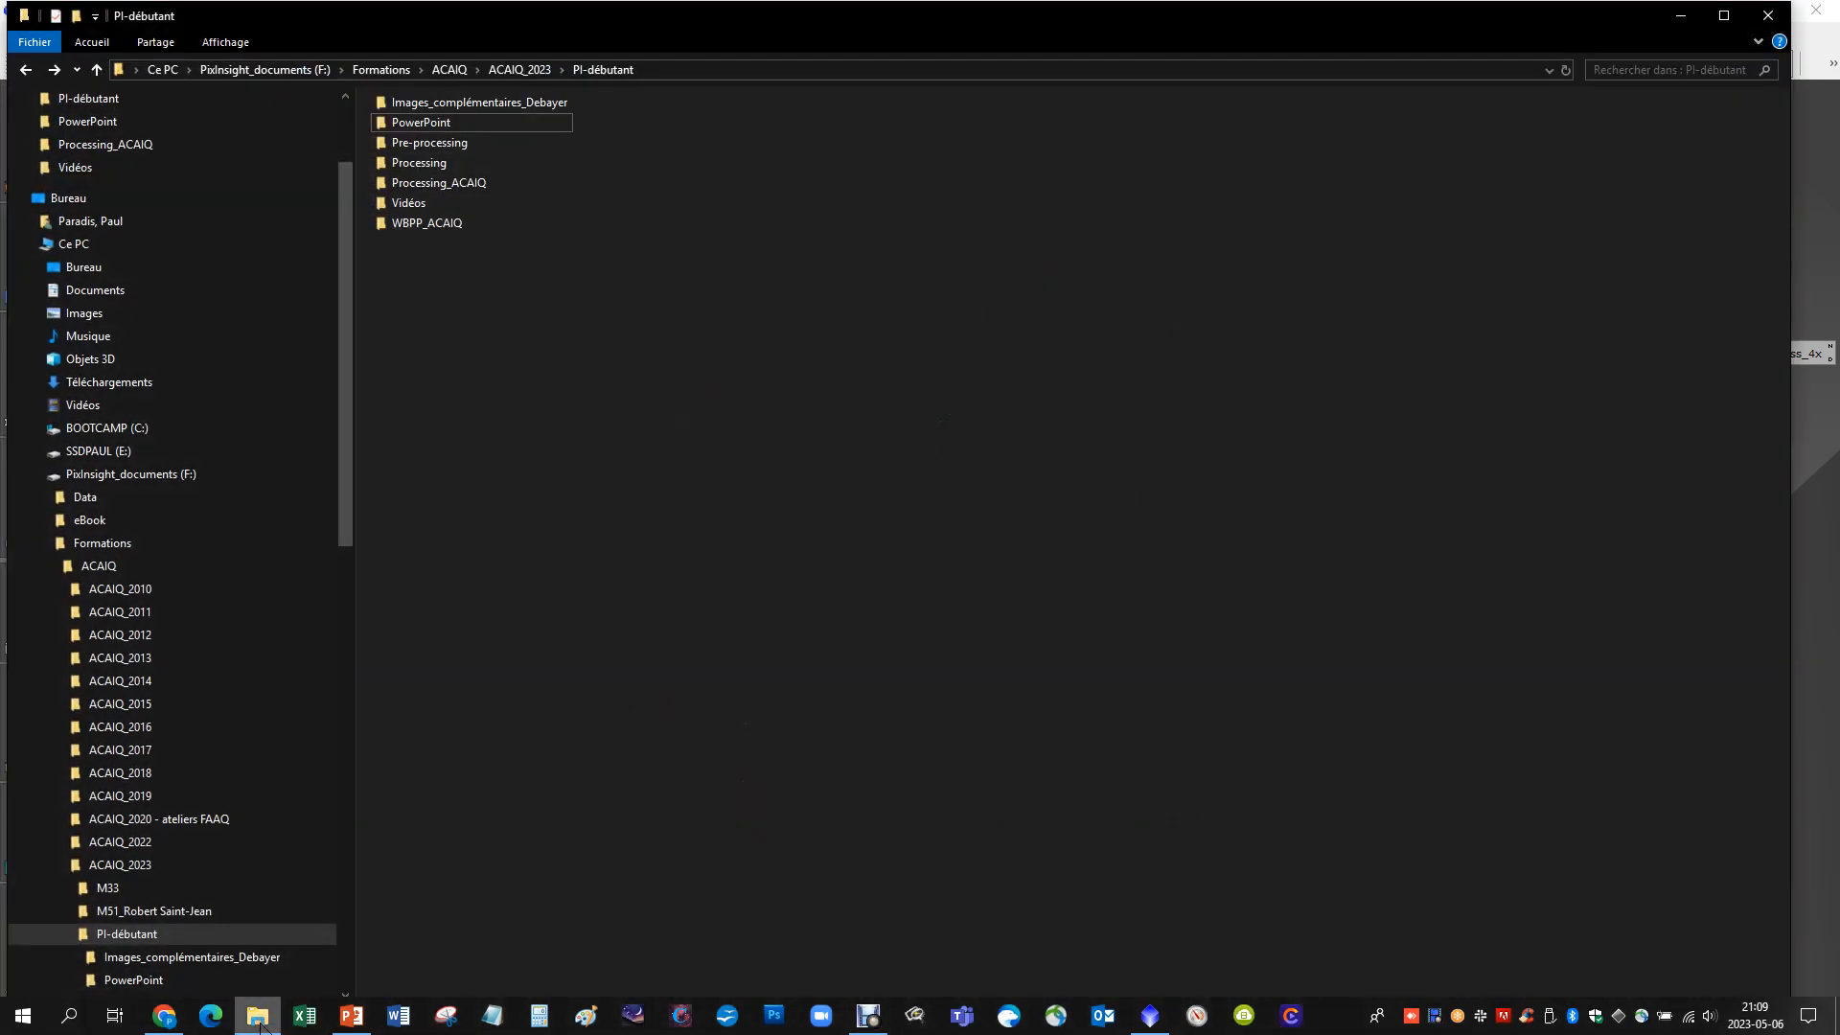
double_click(458, 184)
click(458, 188)
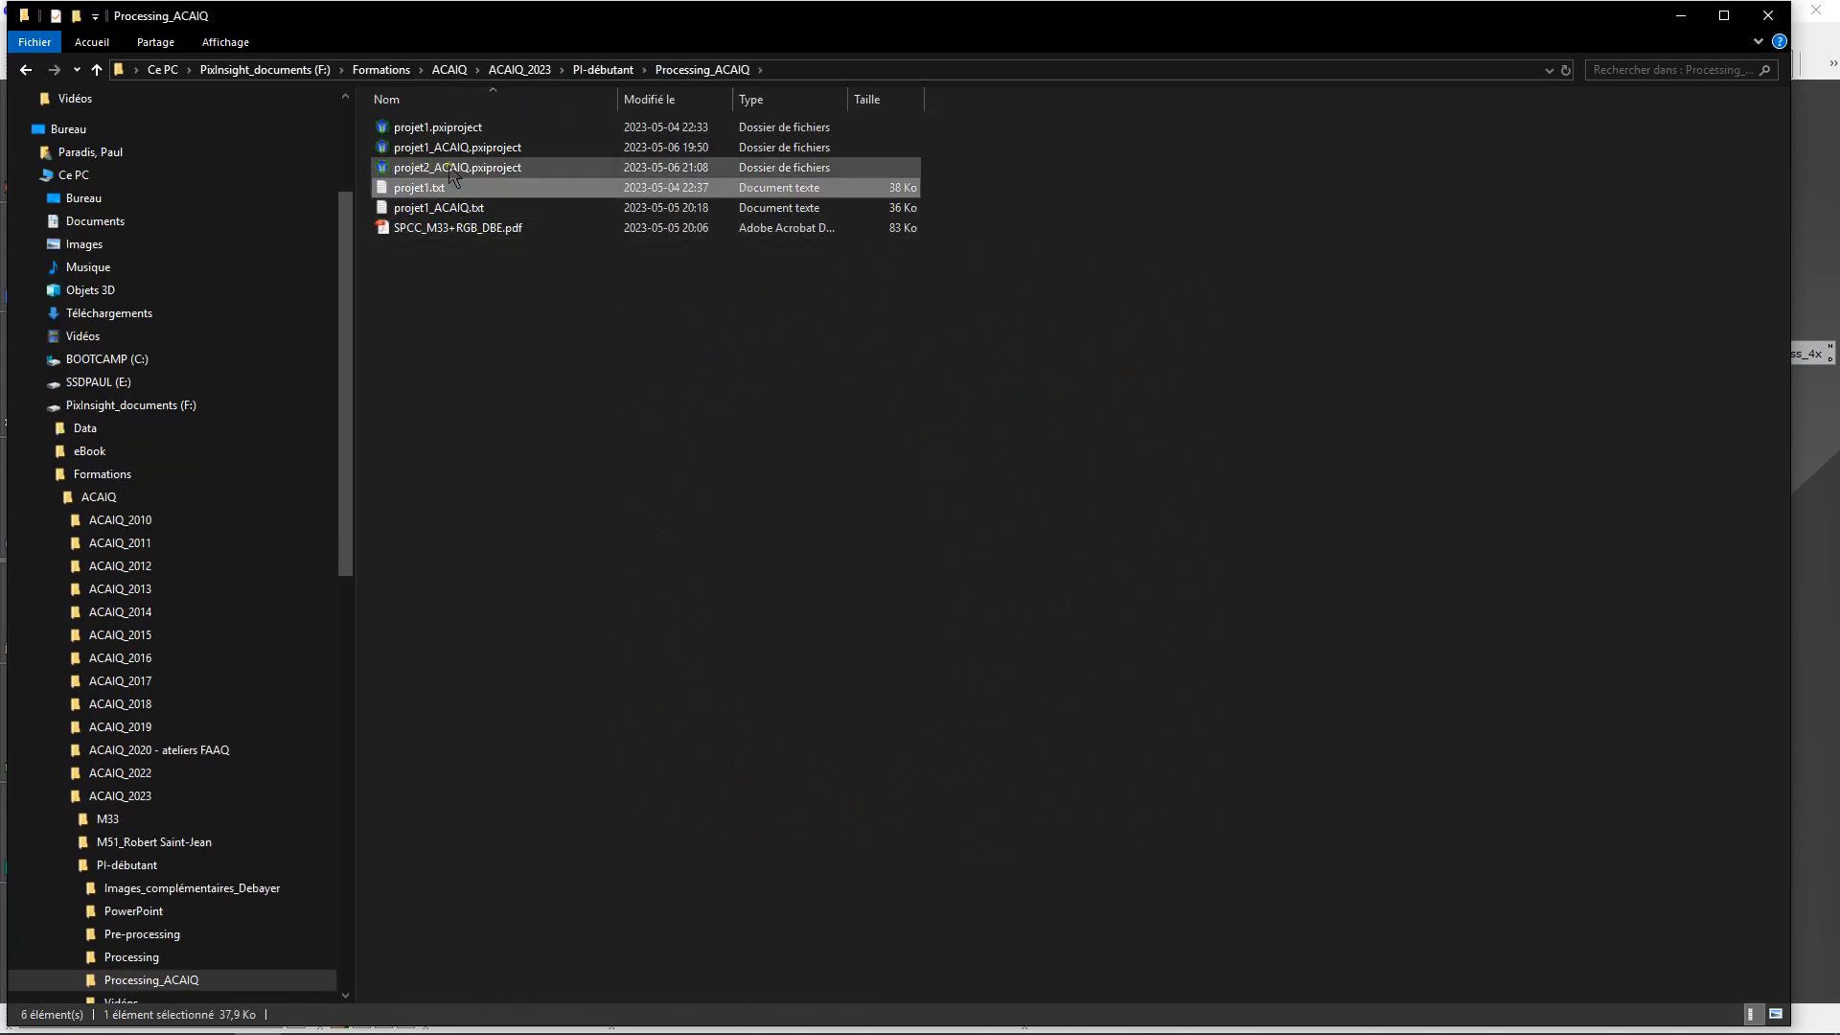
- Create a new text document in Processing_ACAIQ and name it projet2_ACAIQ.txt
click(504, 338)
right_click(500, 327)
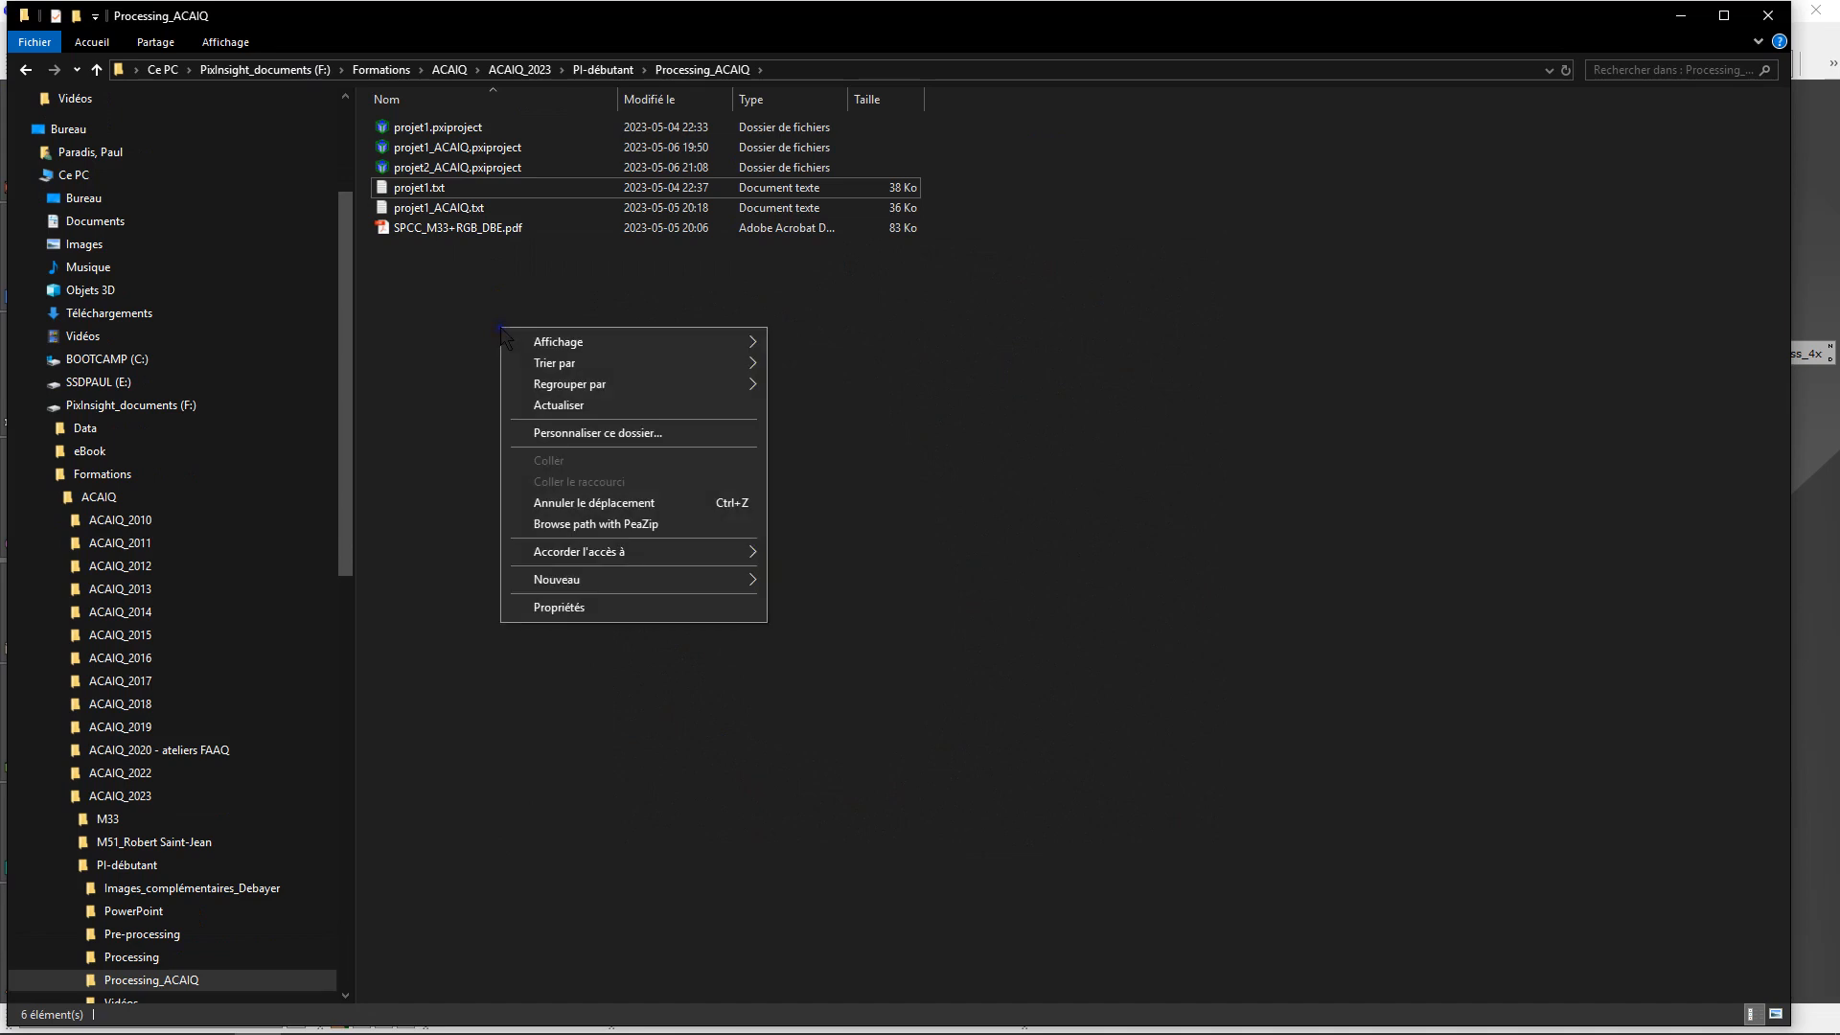
mouse_move(576, 581)
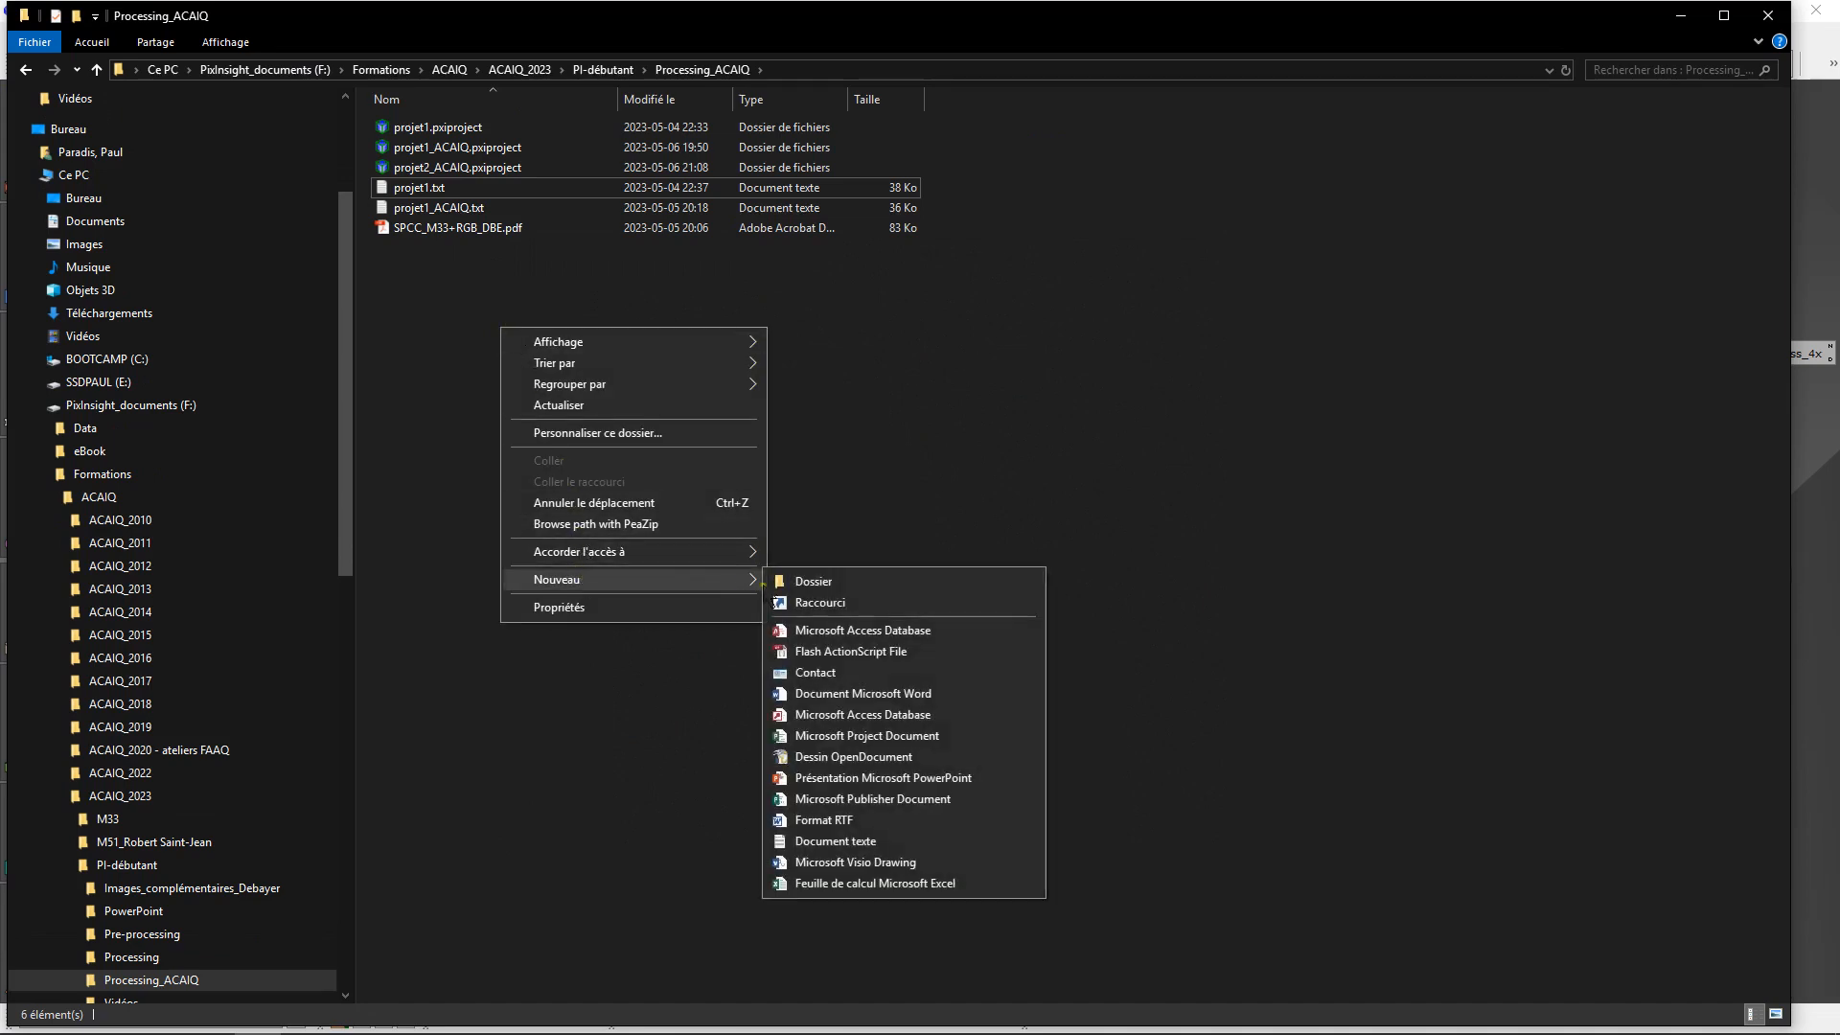
click(807, 843)
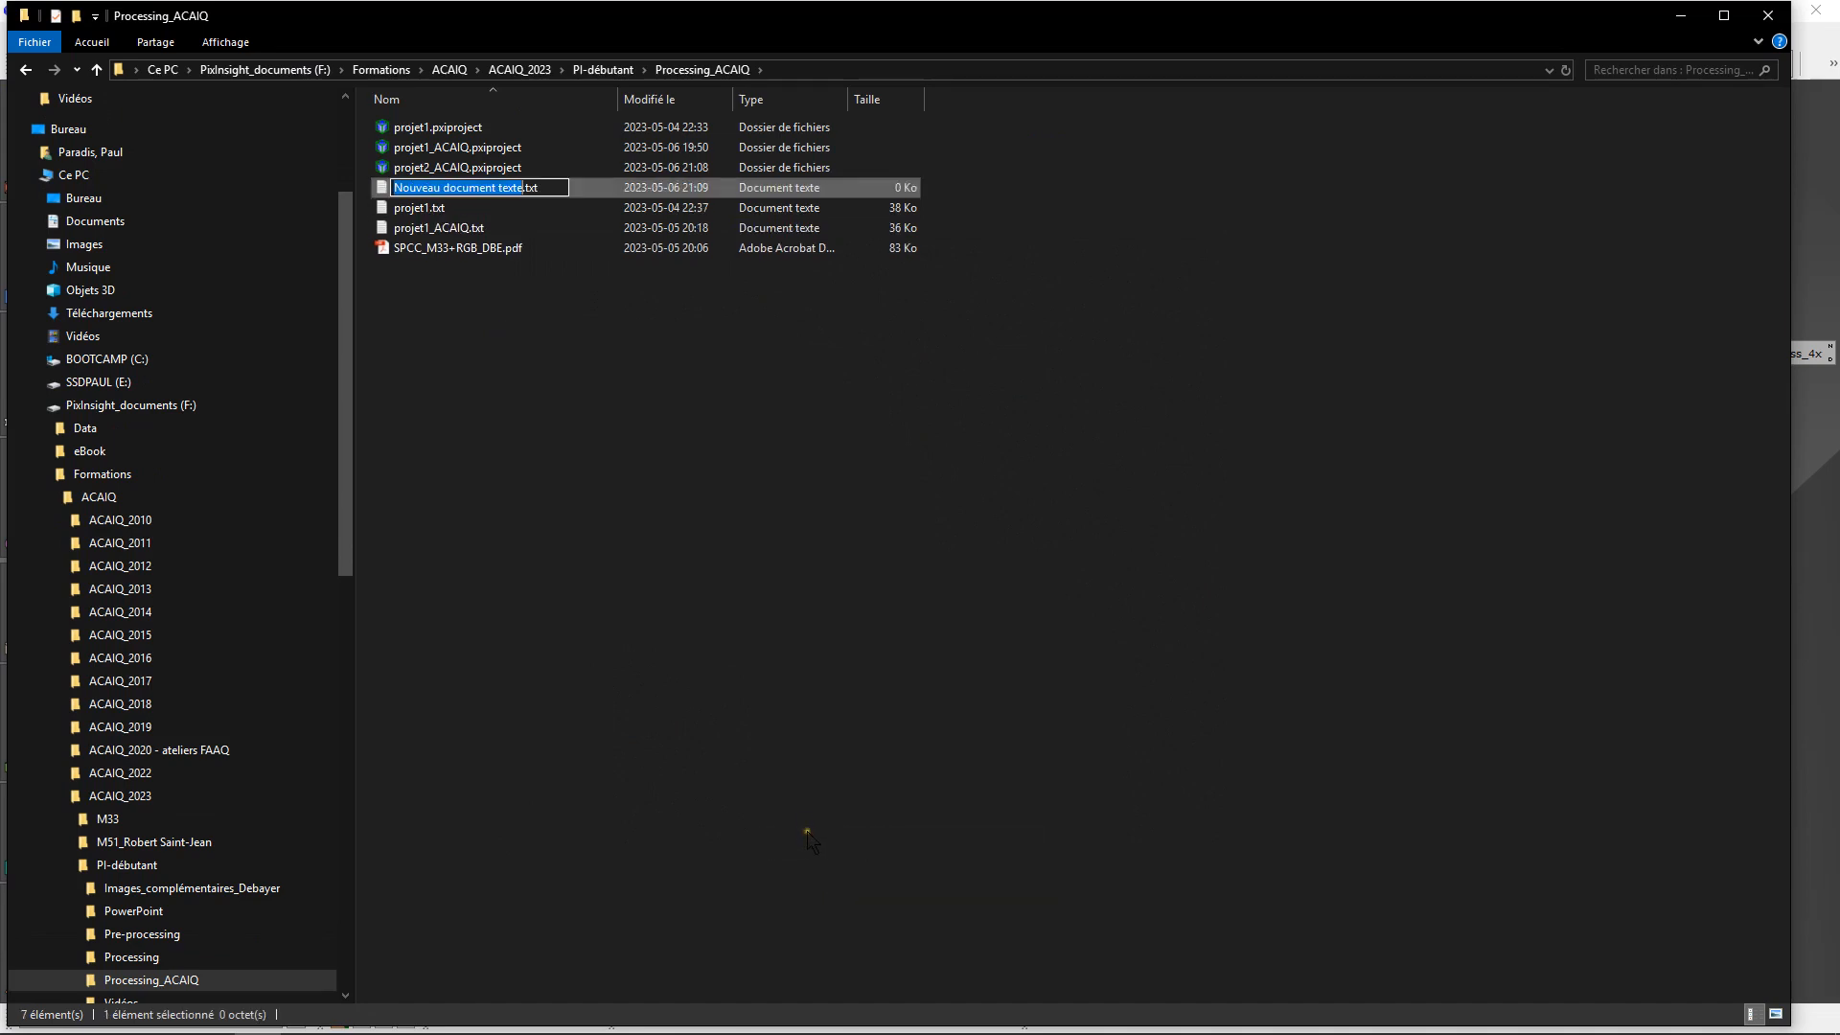
text(pro)
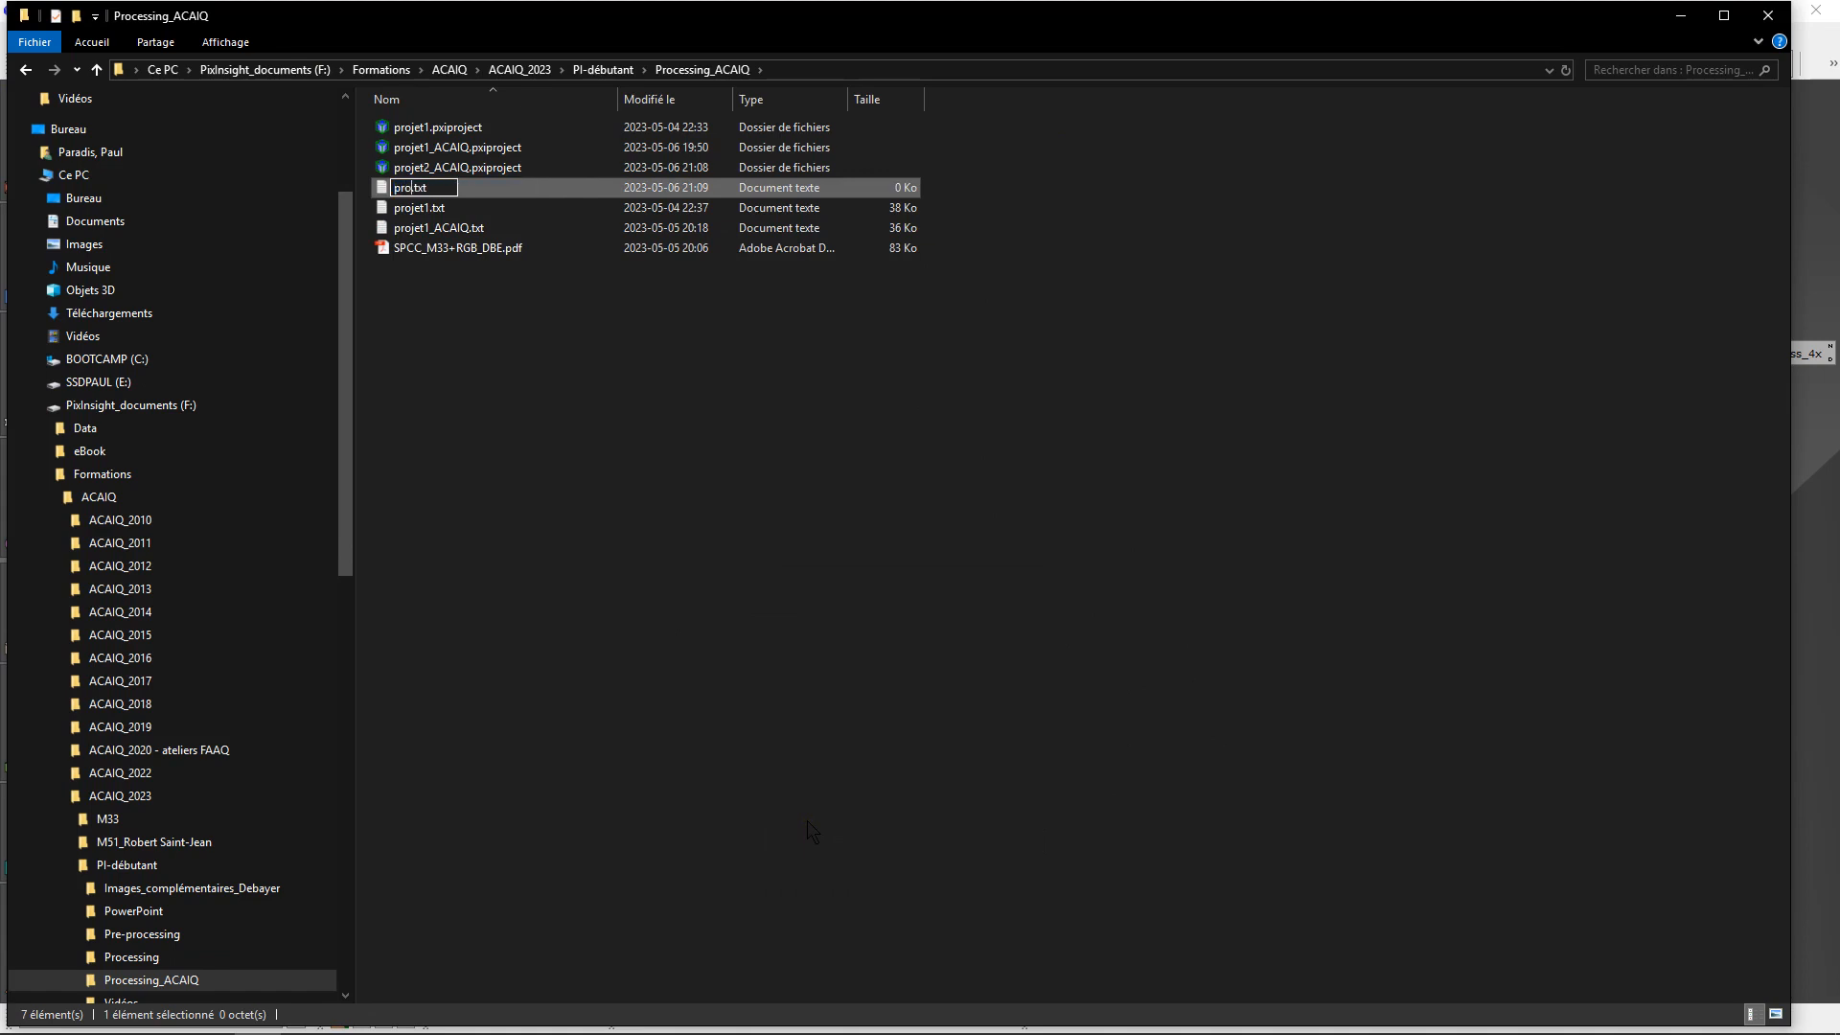
text(jet2_ACAIQ)
key(Return)
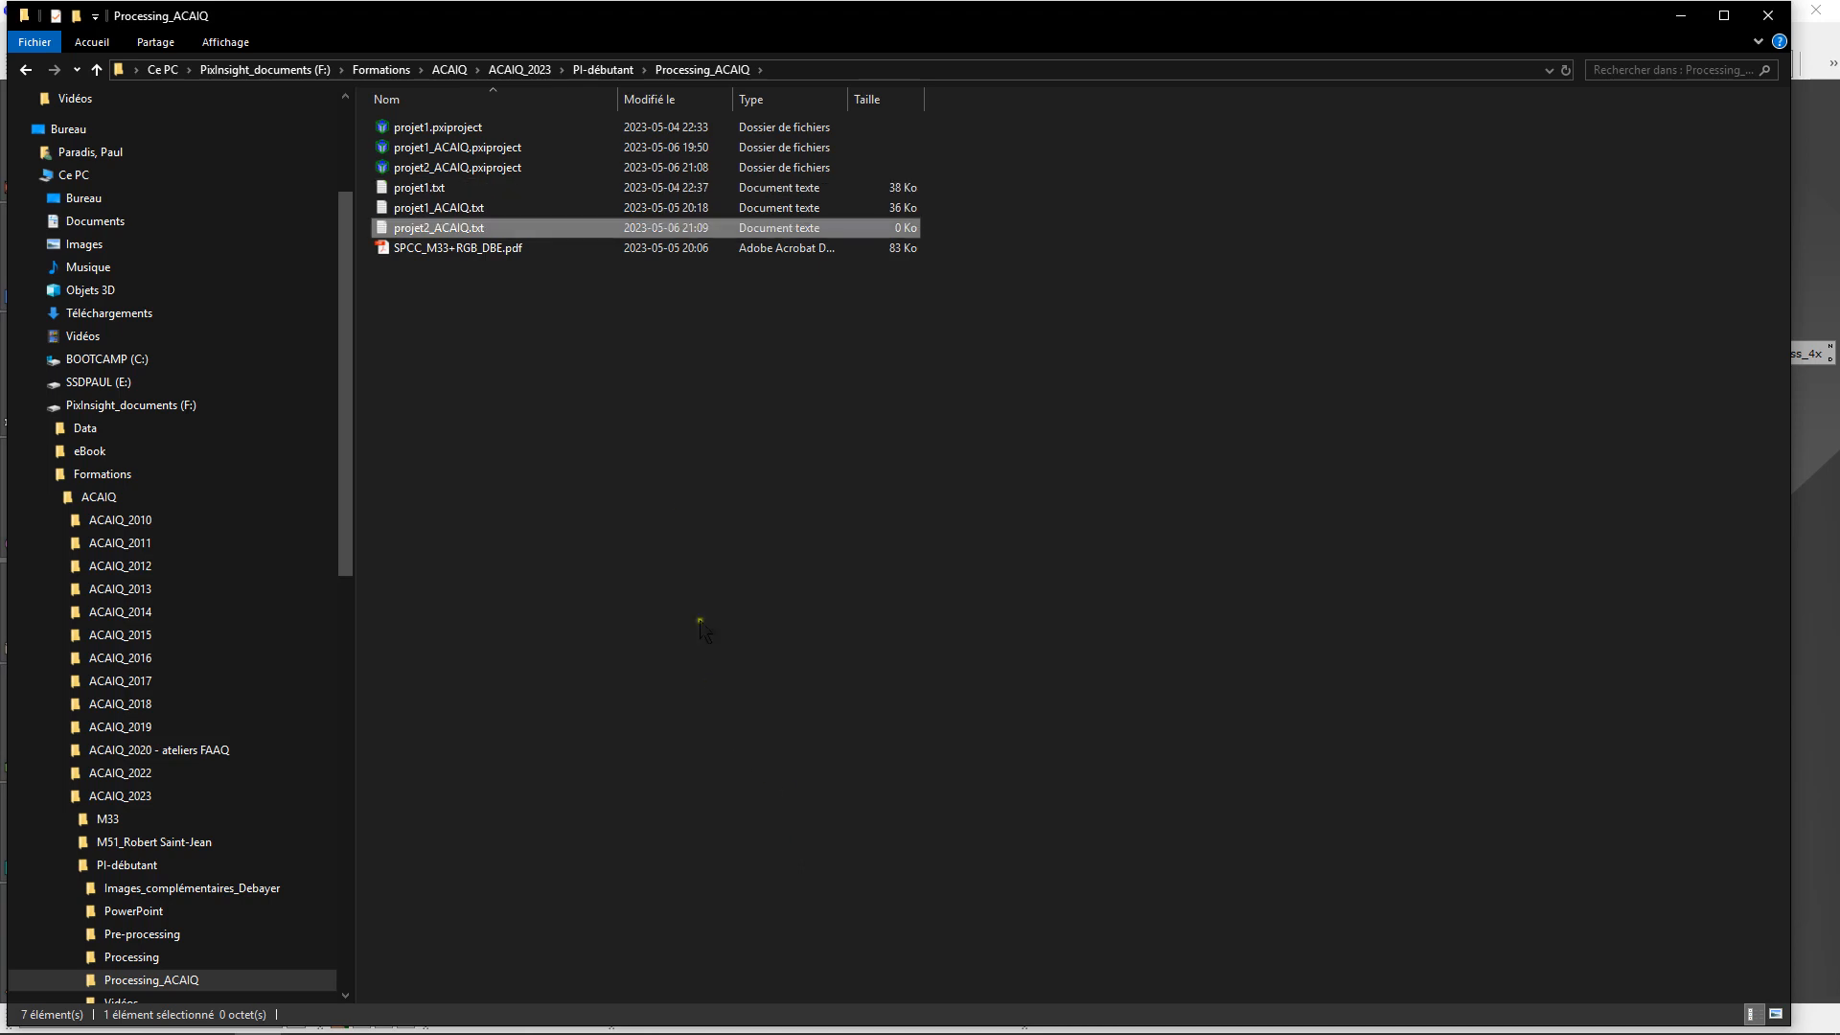
- Paste the copied console log into projet2_ACAIQ.txt, save and close the file, and return to PixInsight
double_click(498, 232)
click(665, 359)
right_click(665, 359)
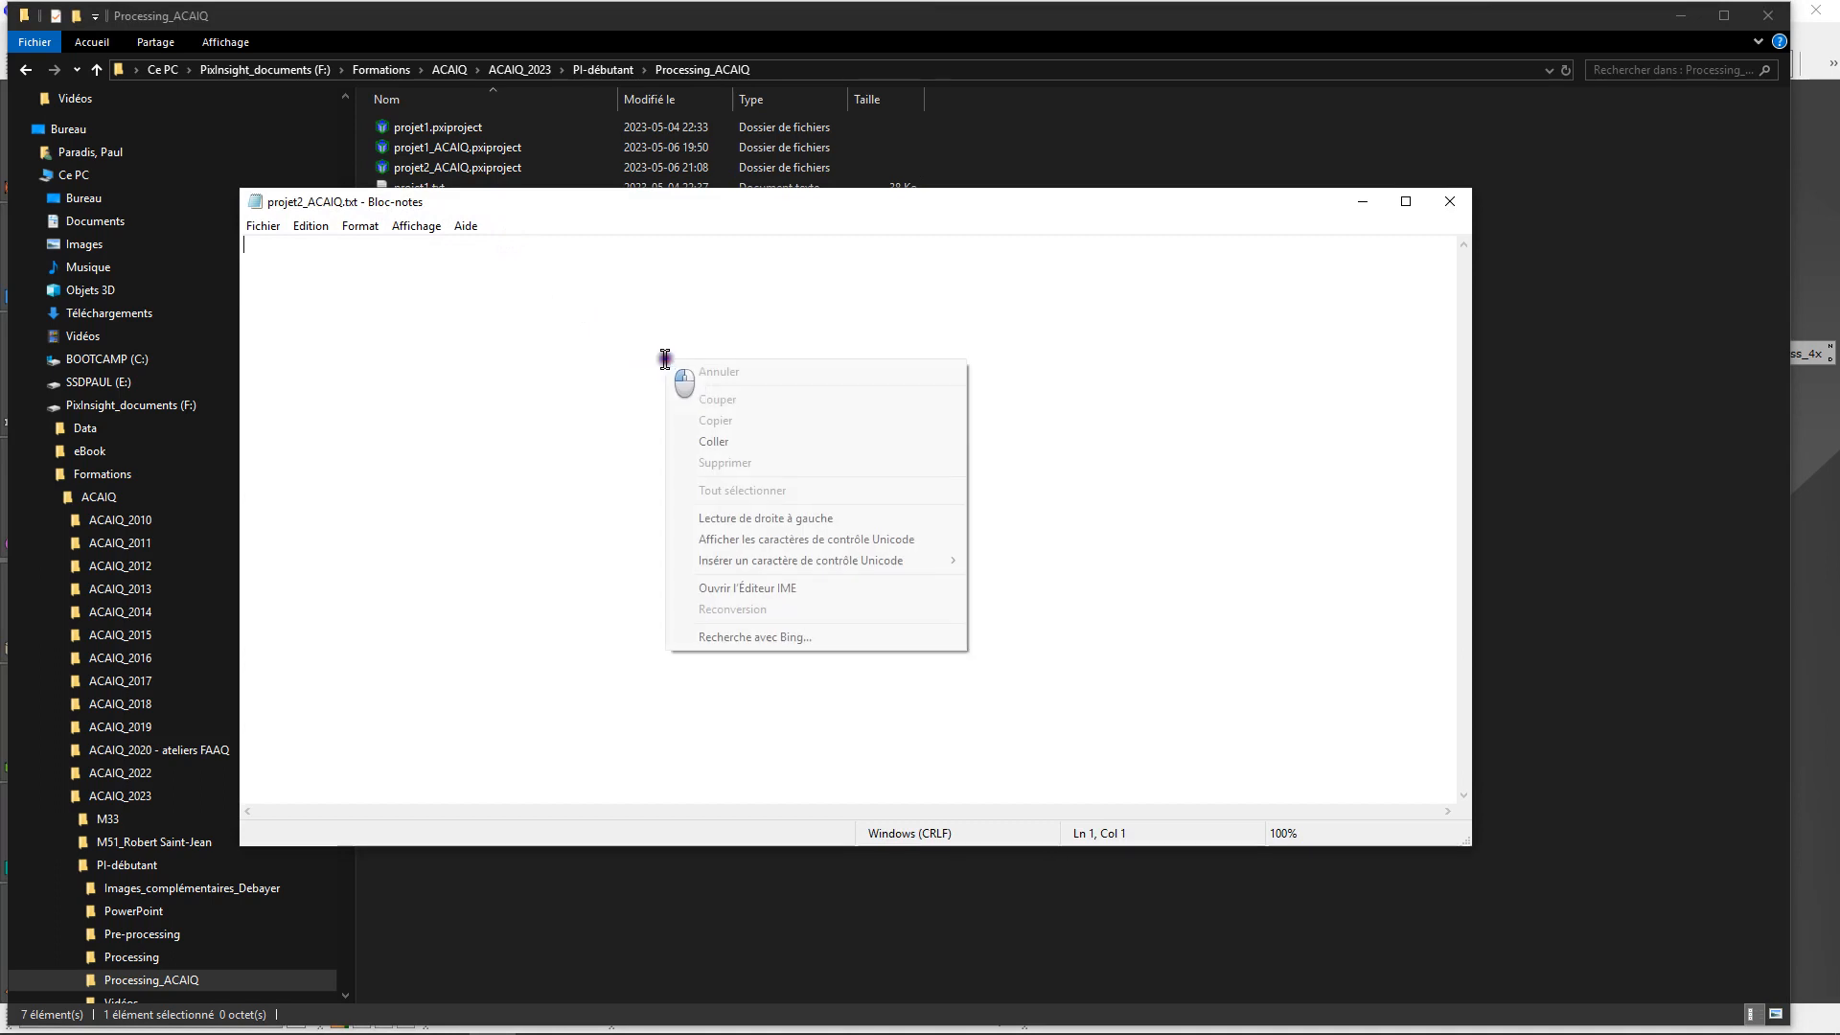
click(702, 443)
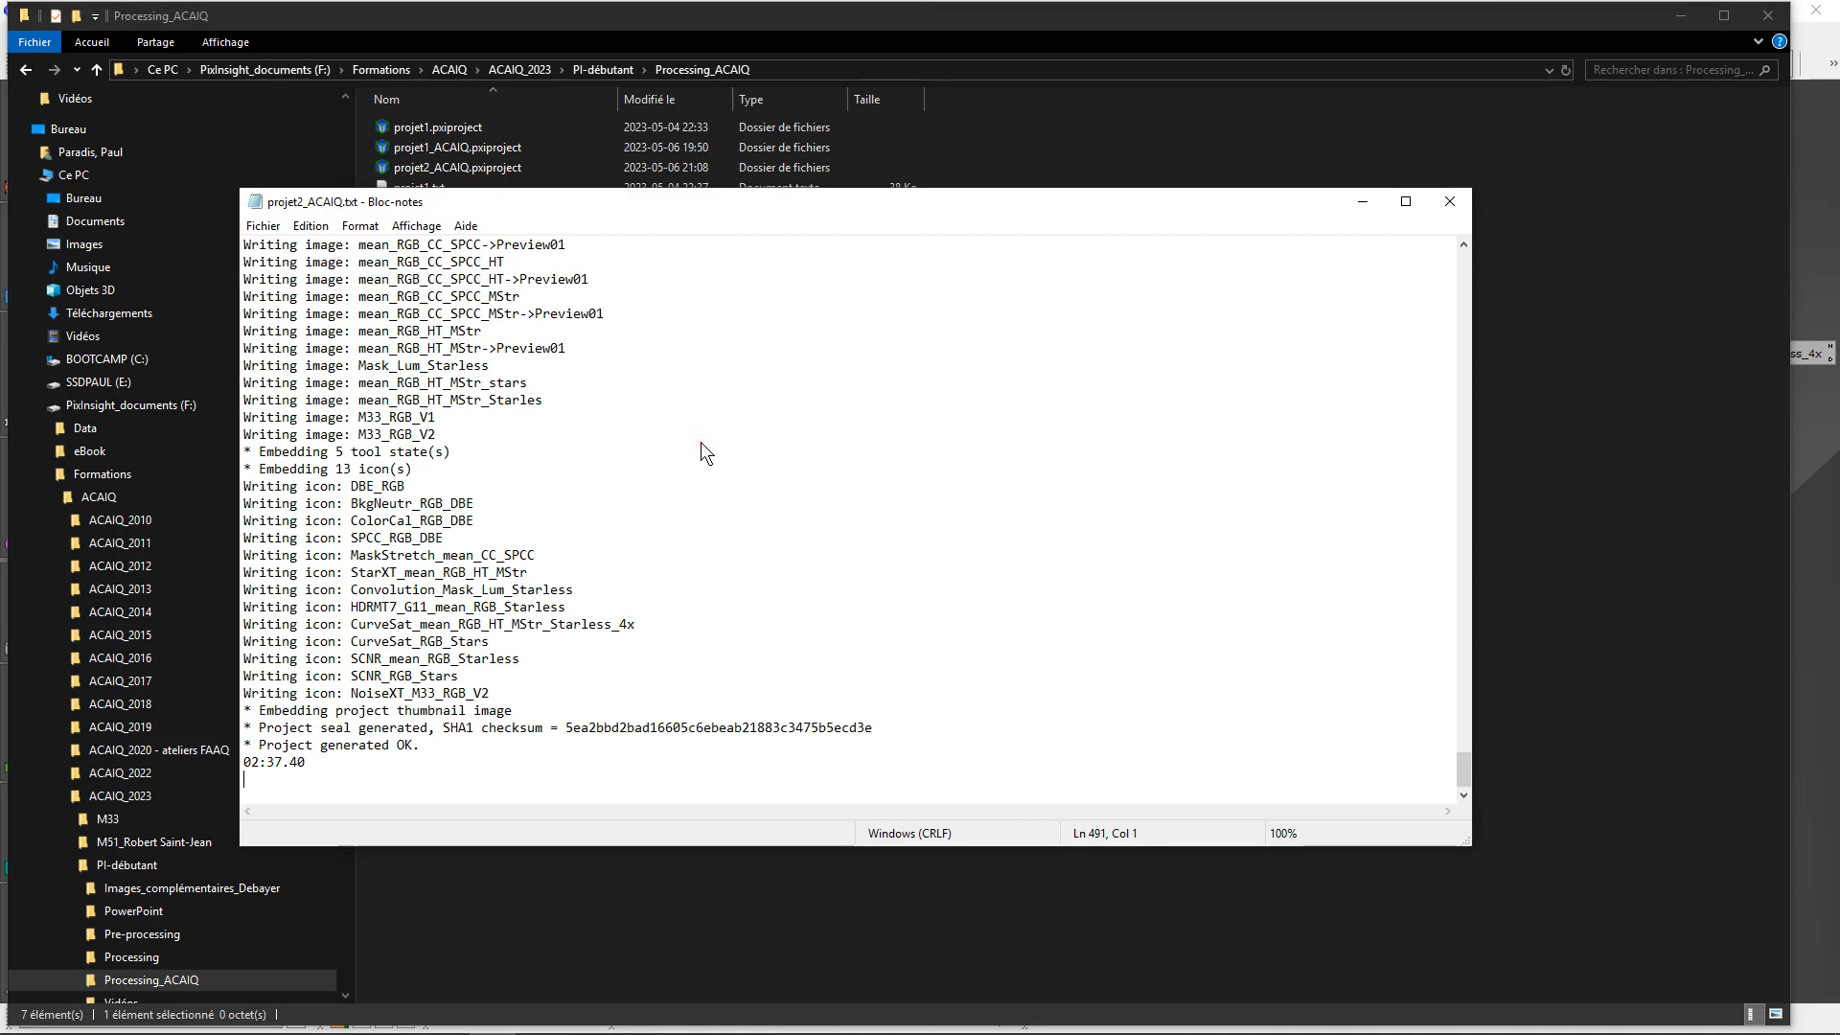
click(1450, 204)
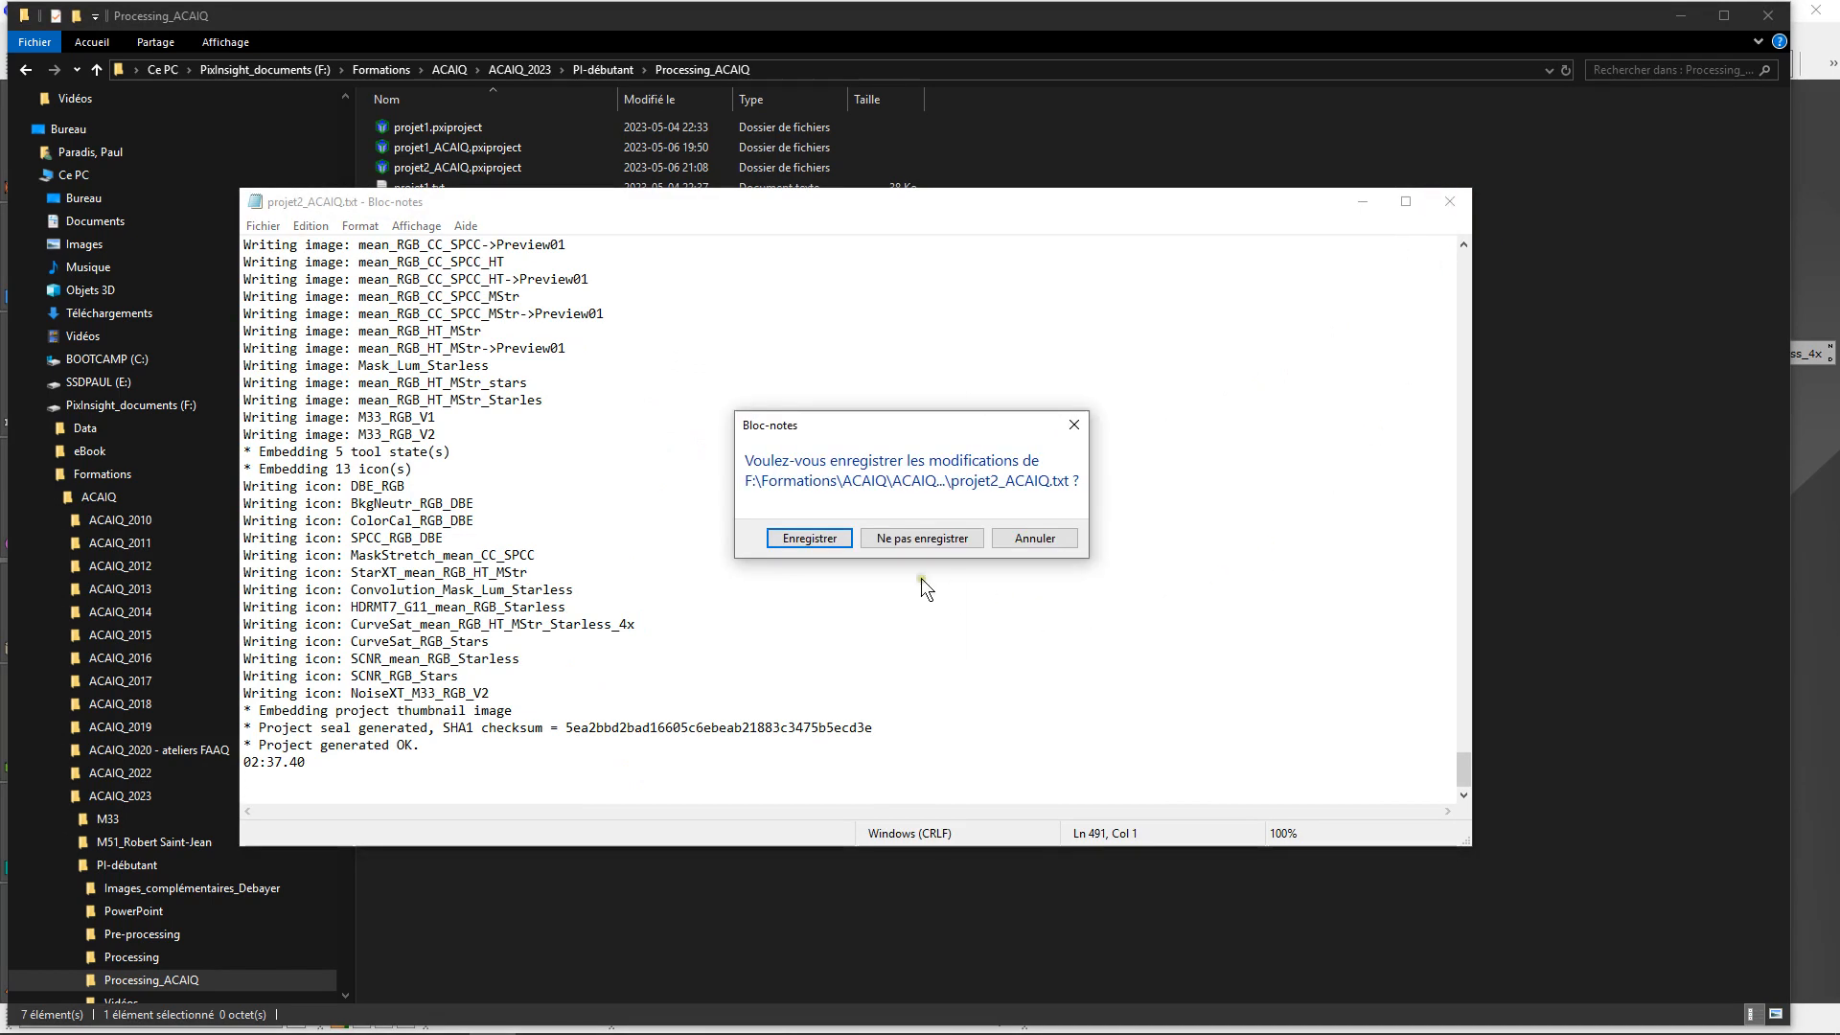
click(810, 539)
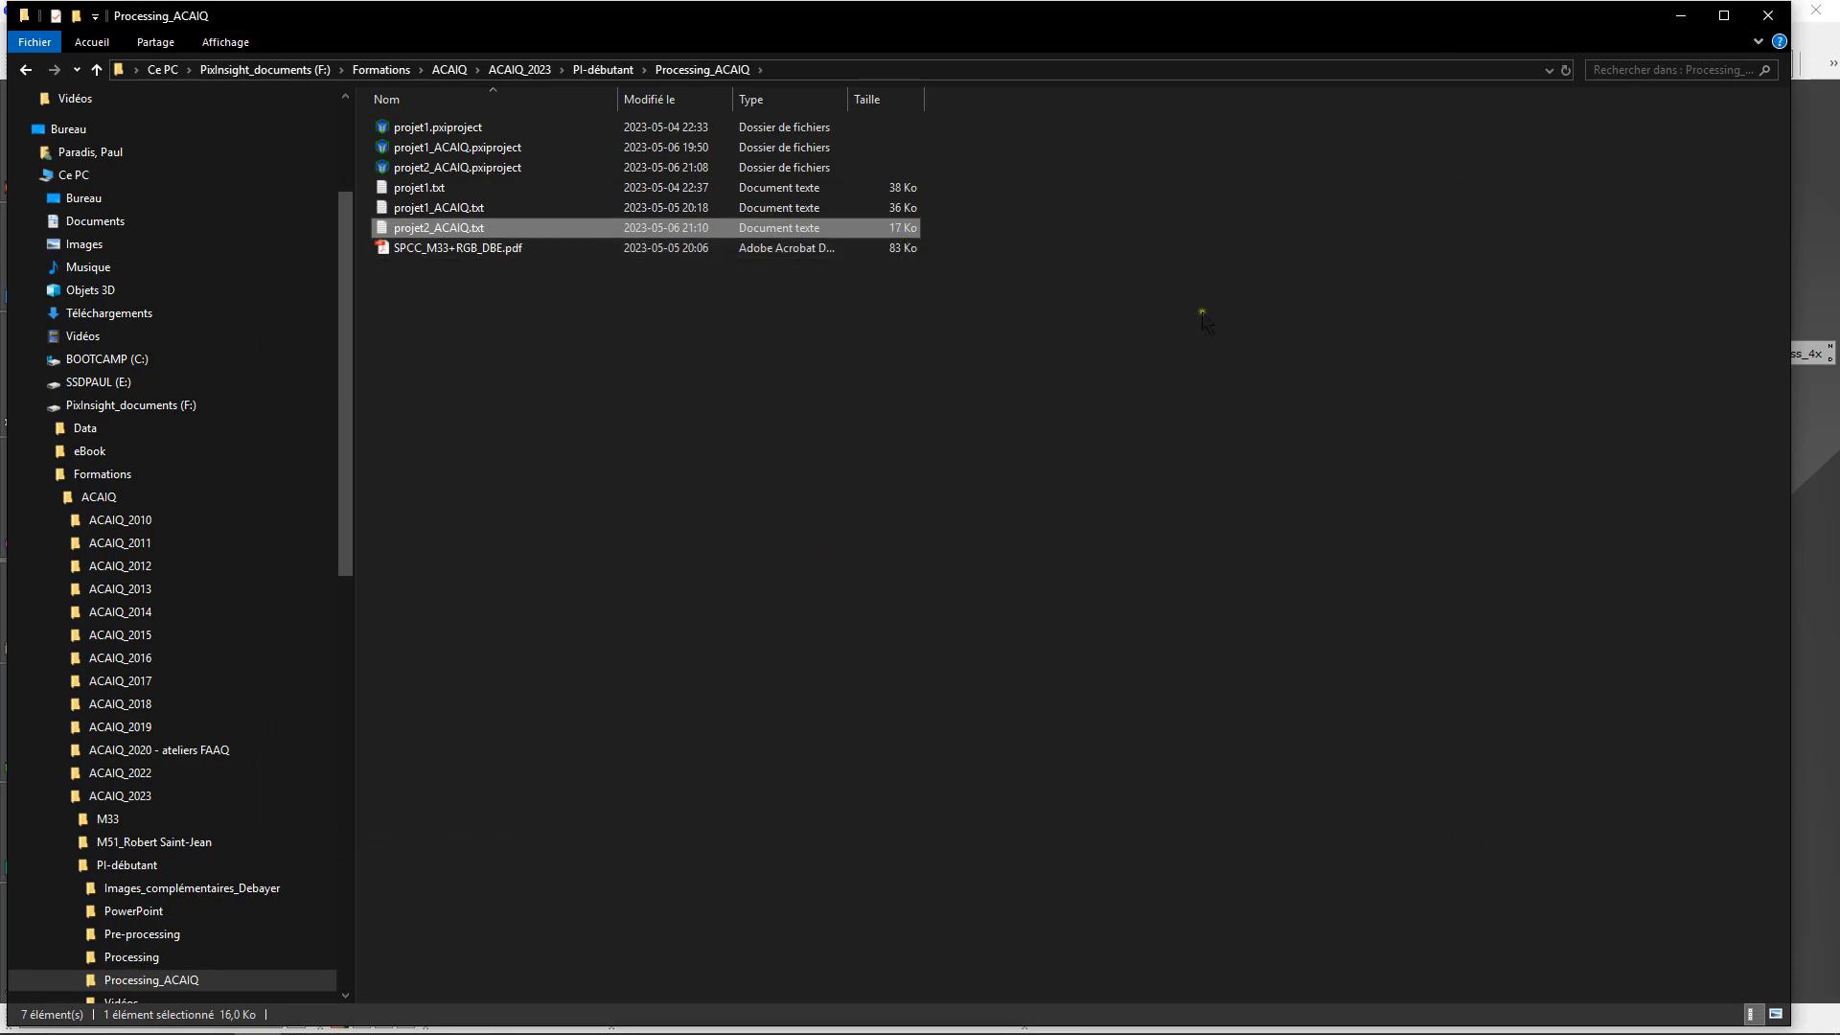
click(1680, 16)
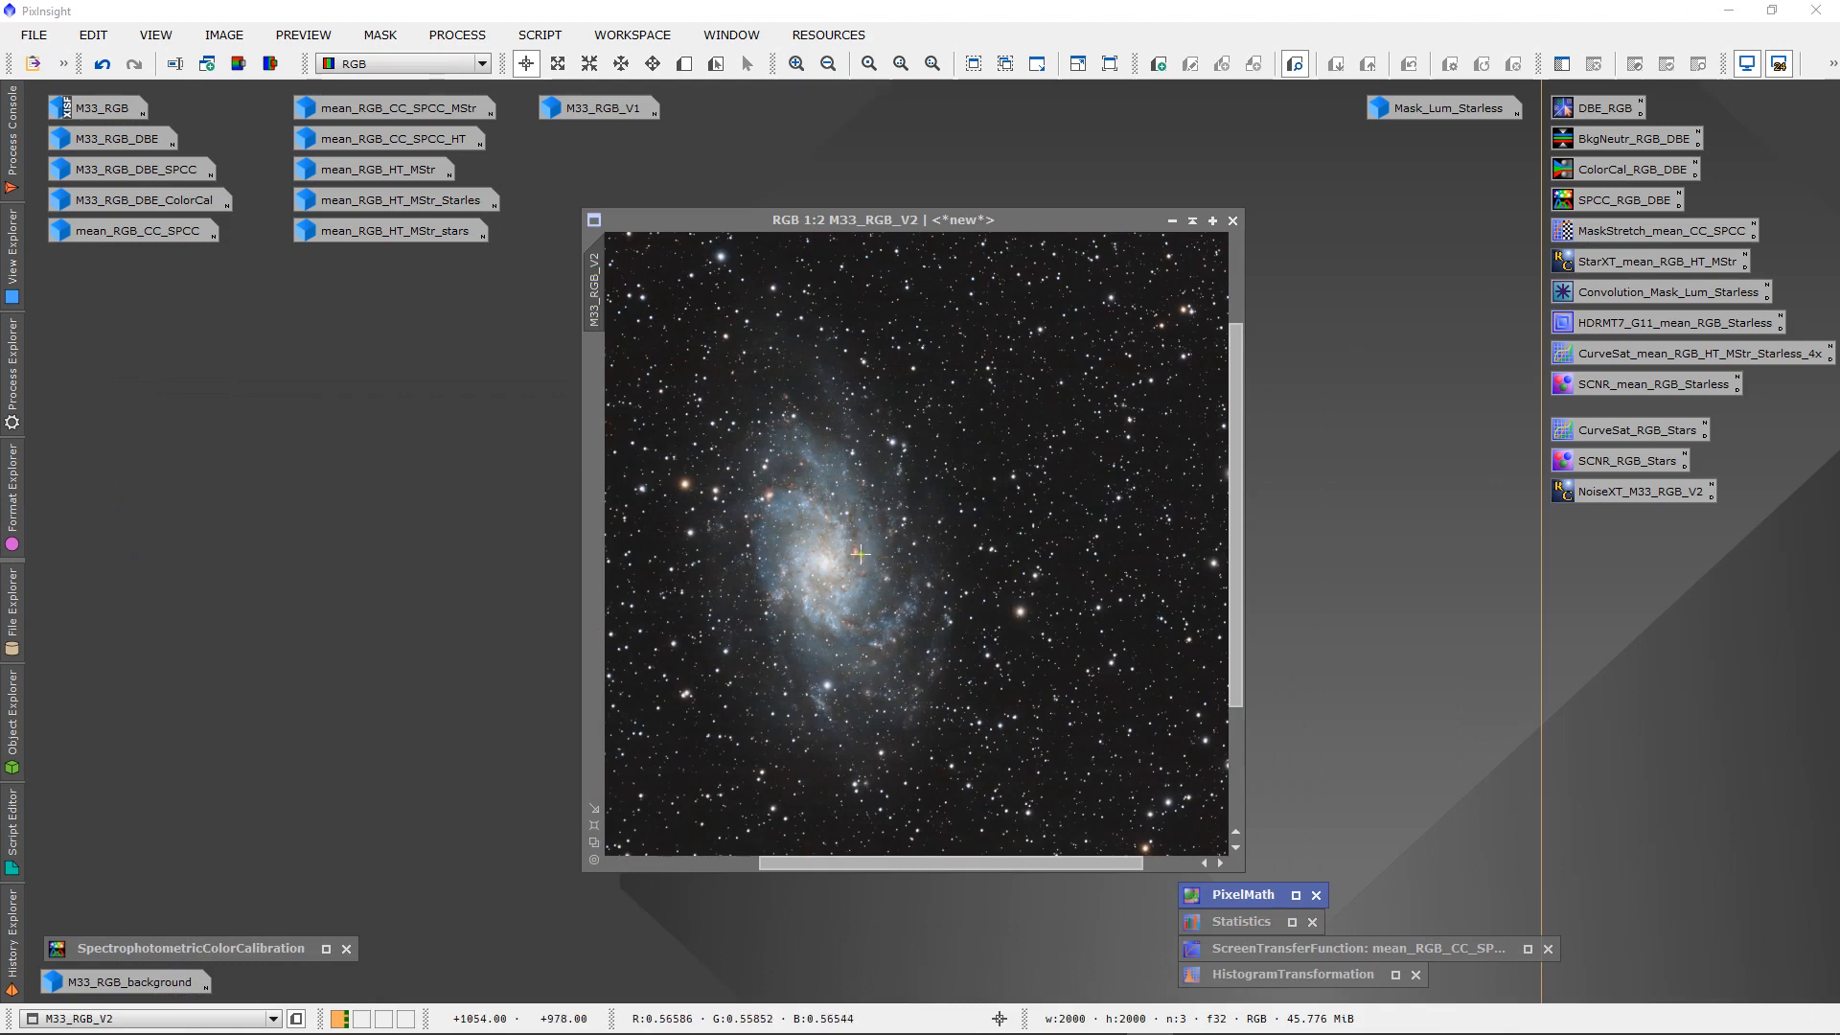
- Start saving M33_RGB_V2 as an image file and choose the Processing_ACAIQ folder as destination
scroll(860, 554, down, 1)
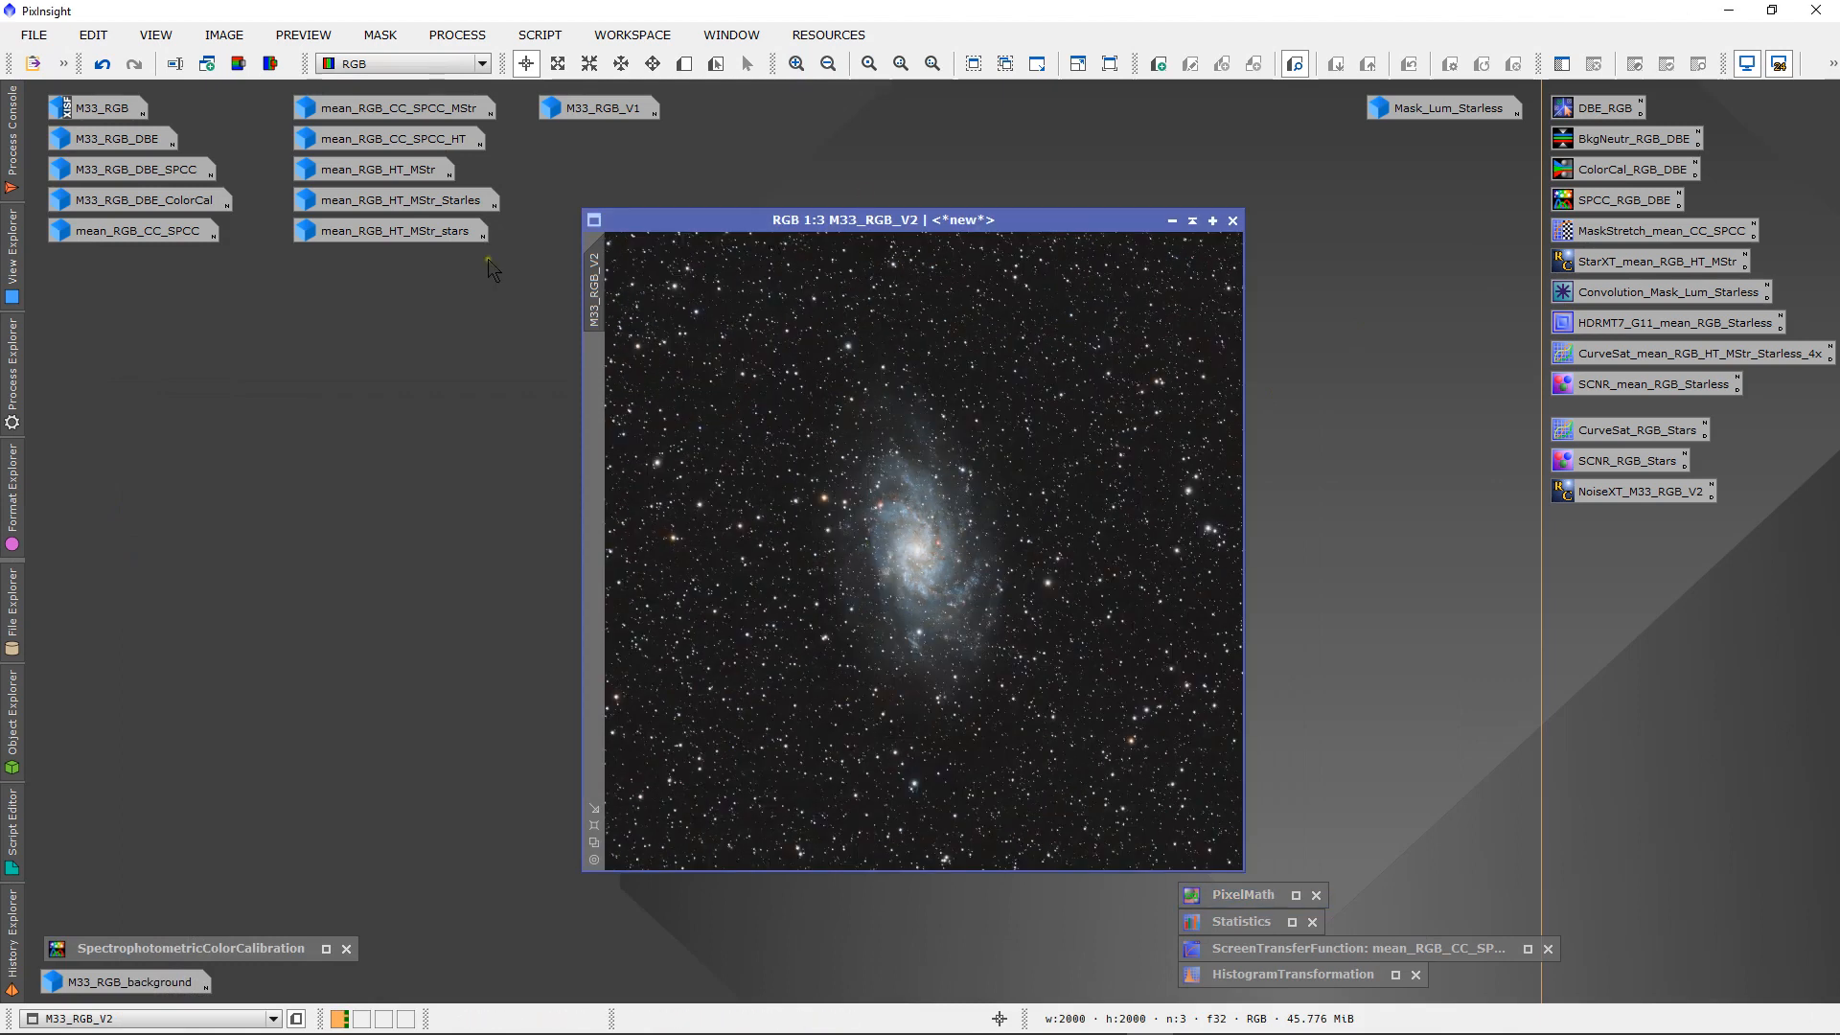
click(33, 34)
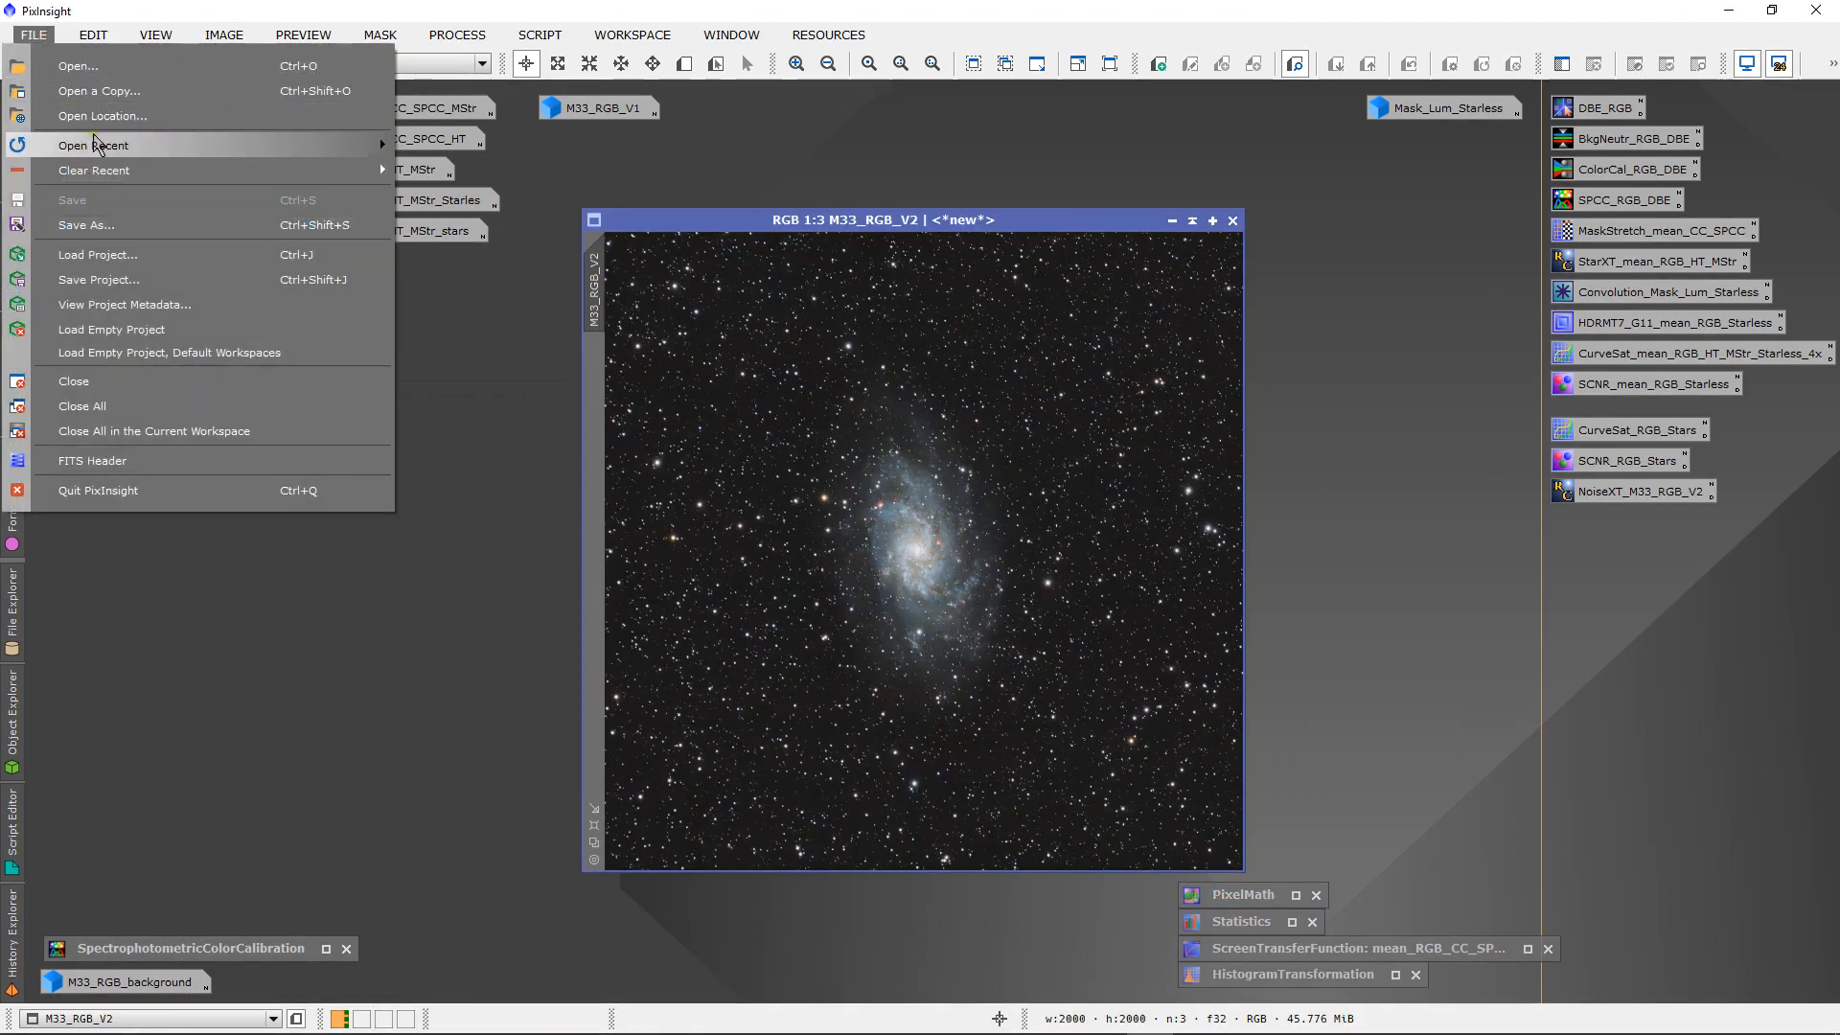
click(89, 225)
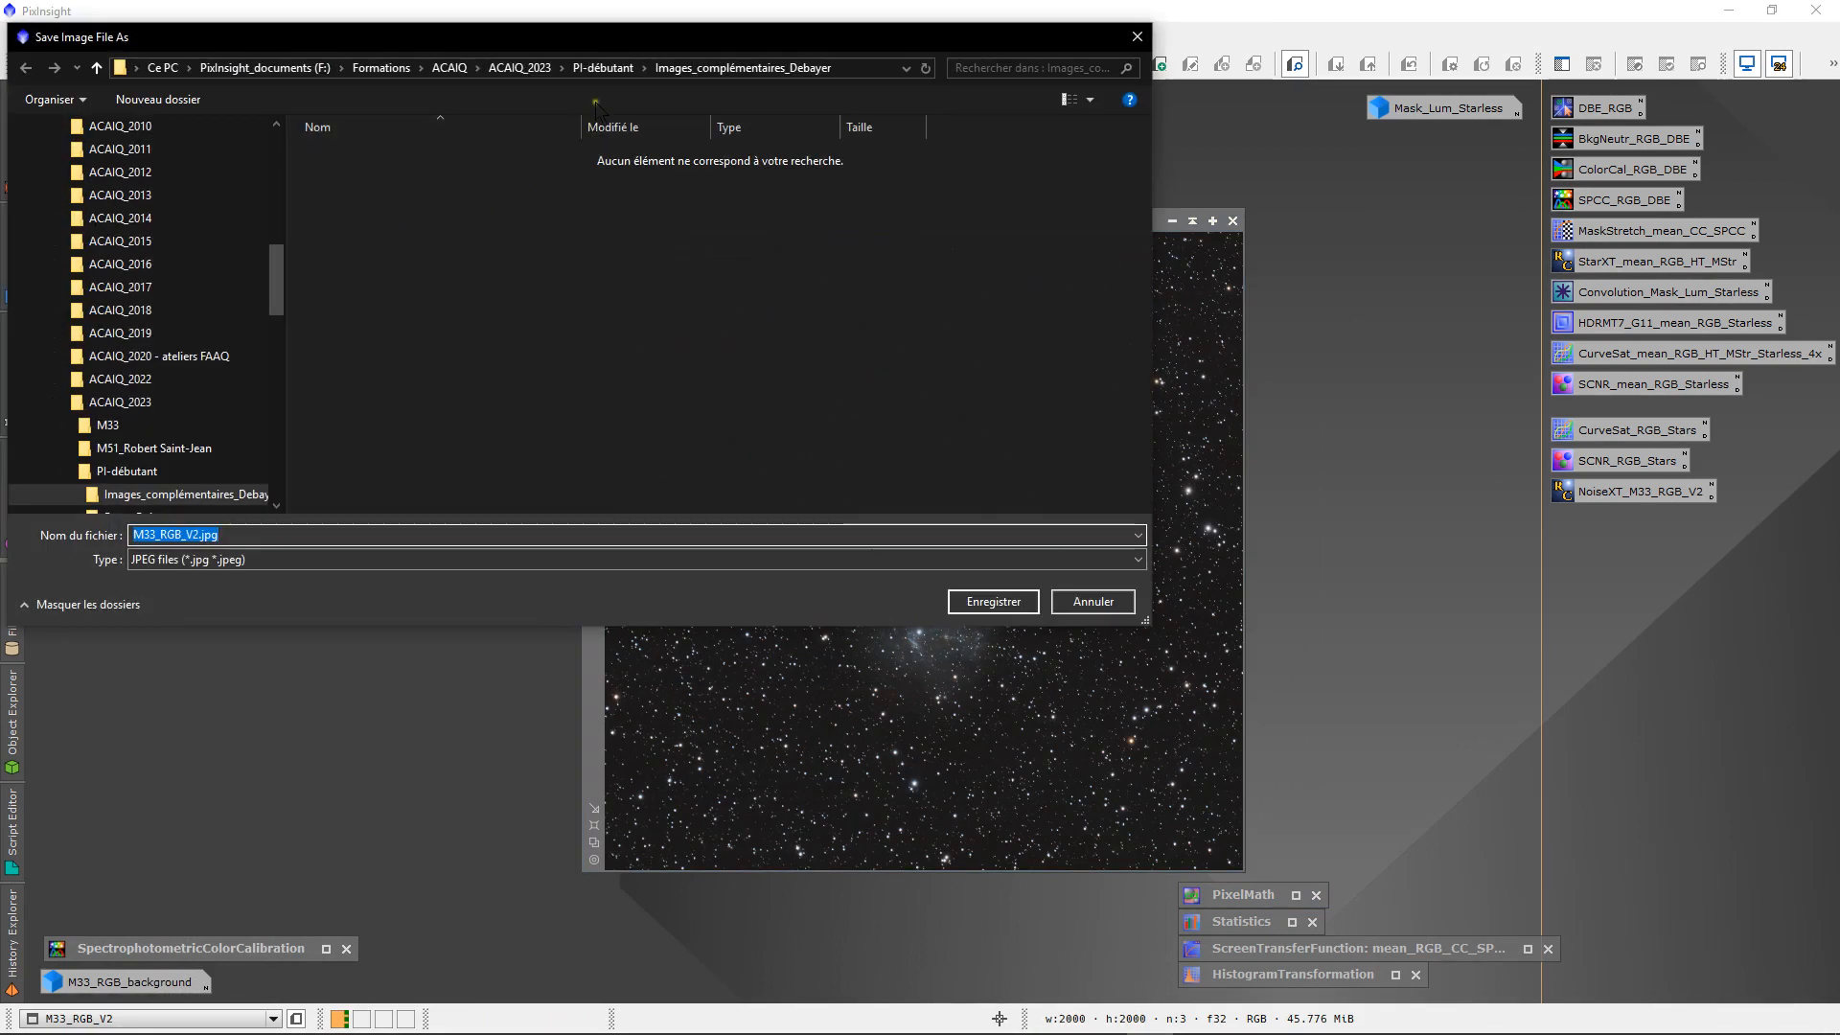
click(593, 71)
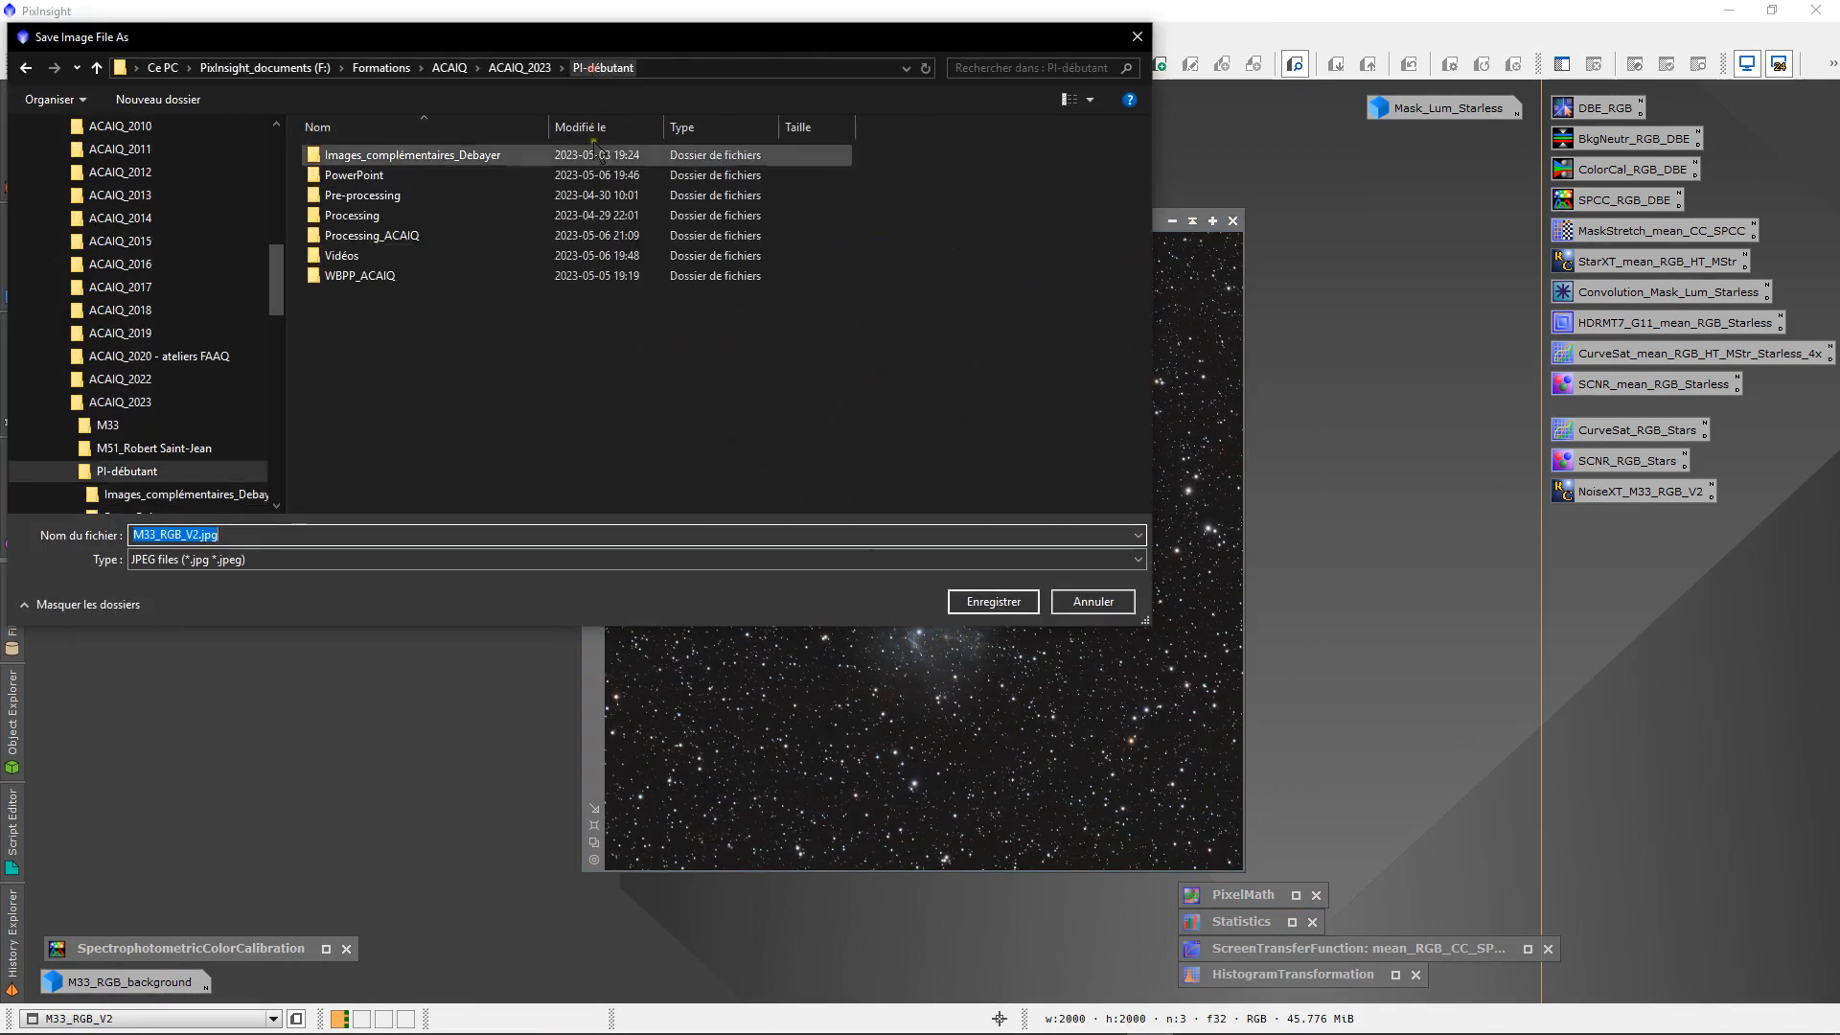
click(382, 236)
double_click(382, 237)
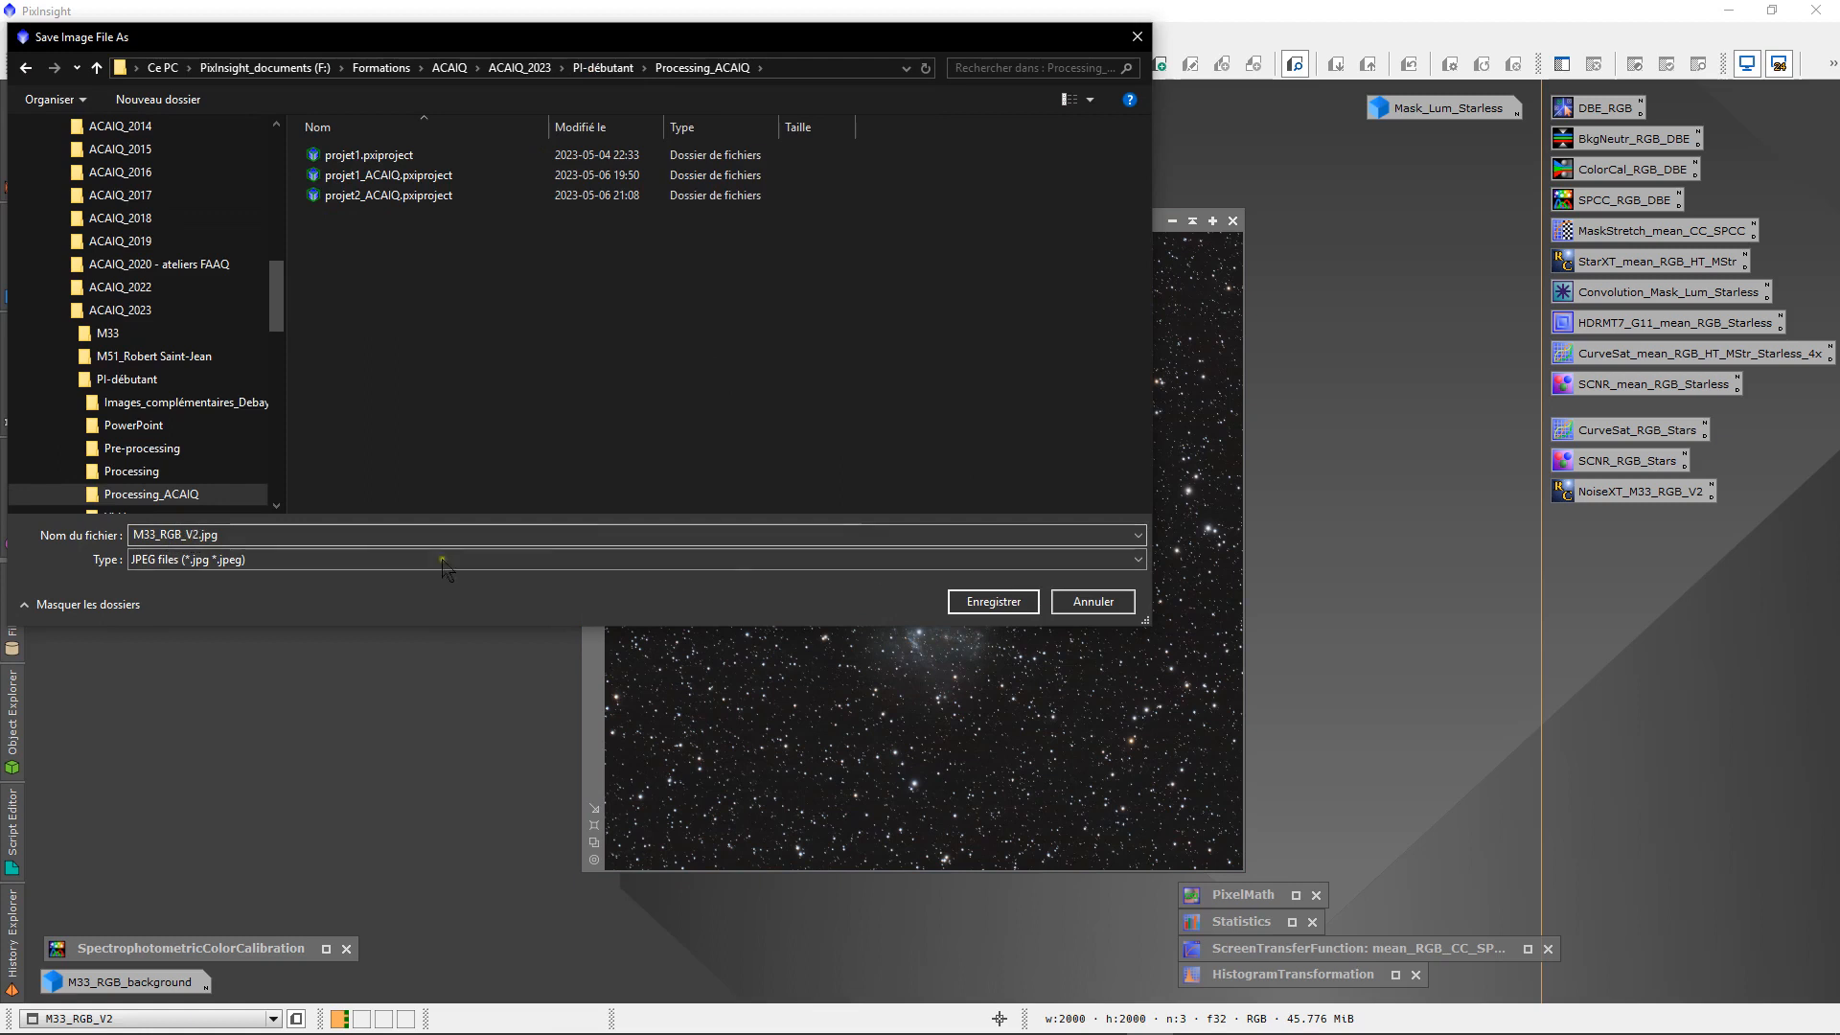
- Save the image as M33_RGB_V2.jpg in JPEG format, accepting the format warnings and the JPEG options with quality 100
click(1137, 560)
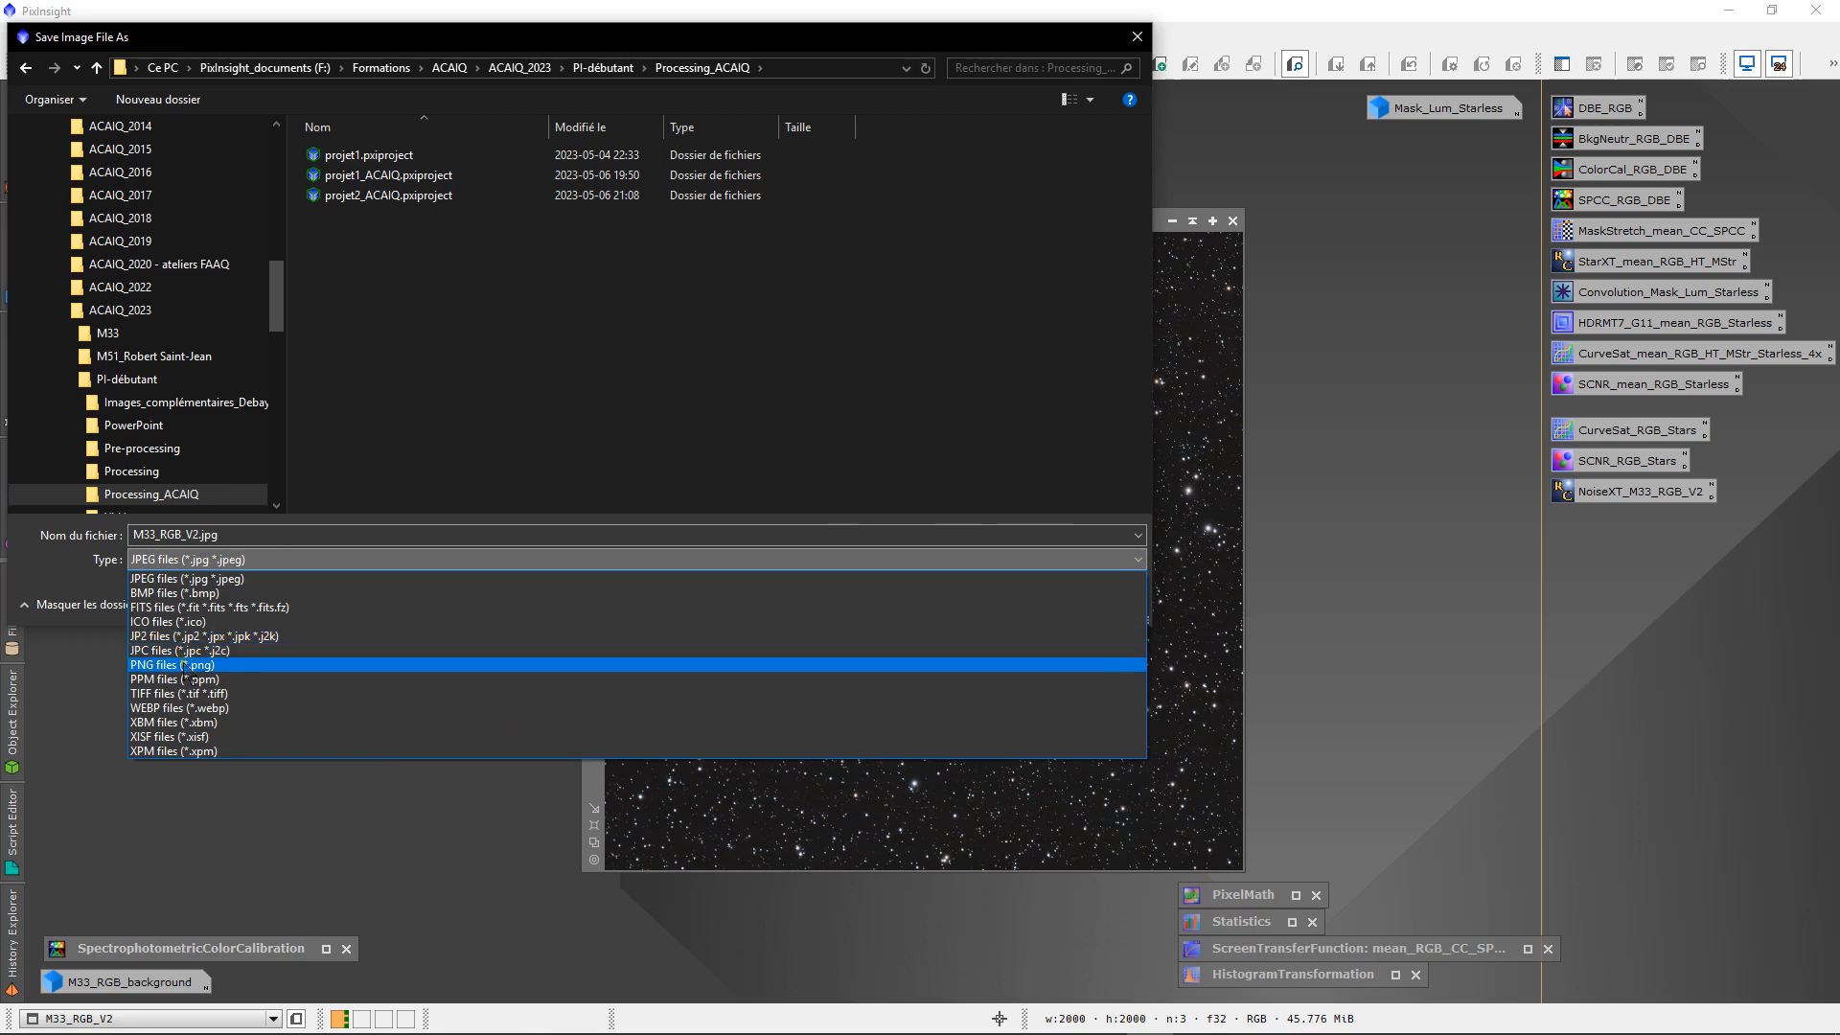
click(182, 579)
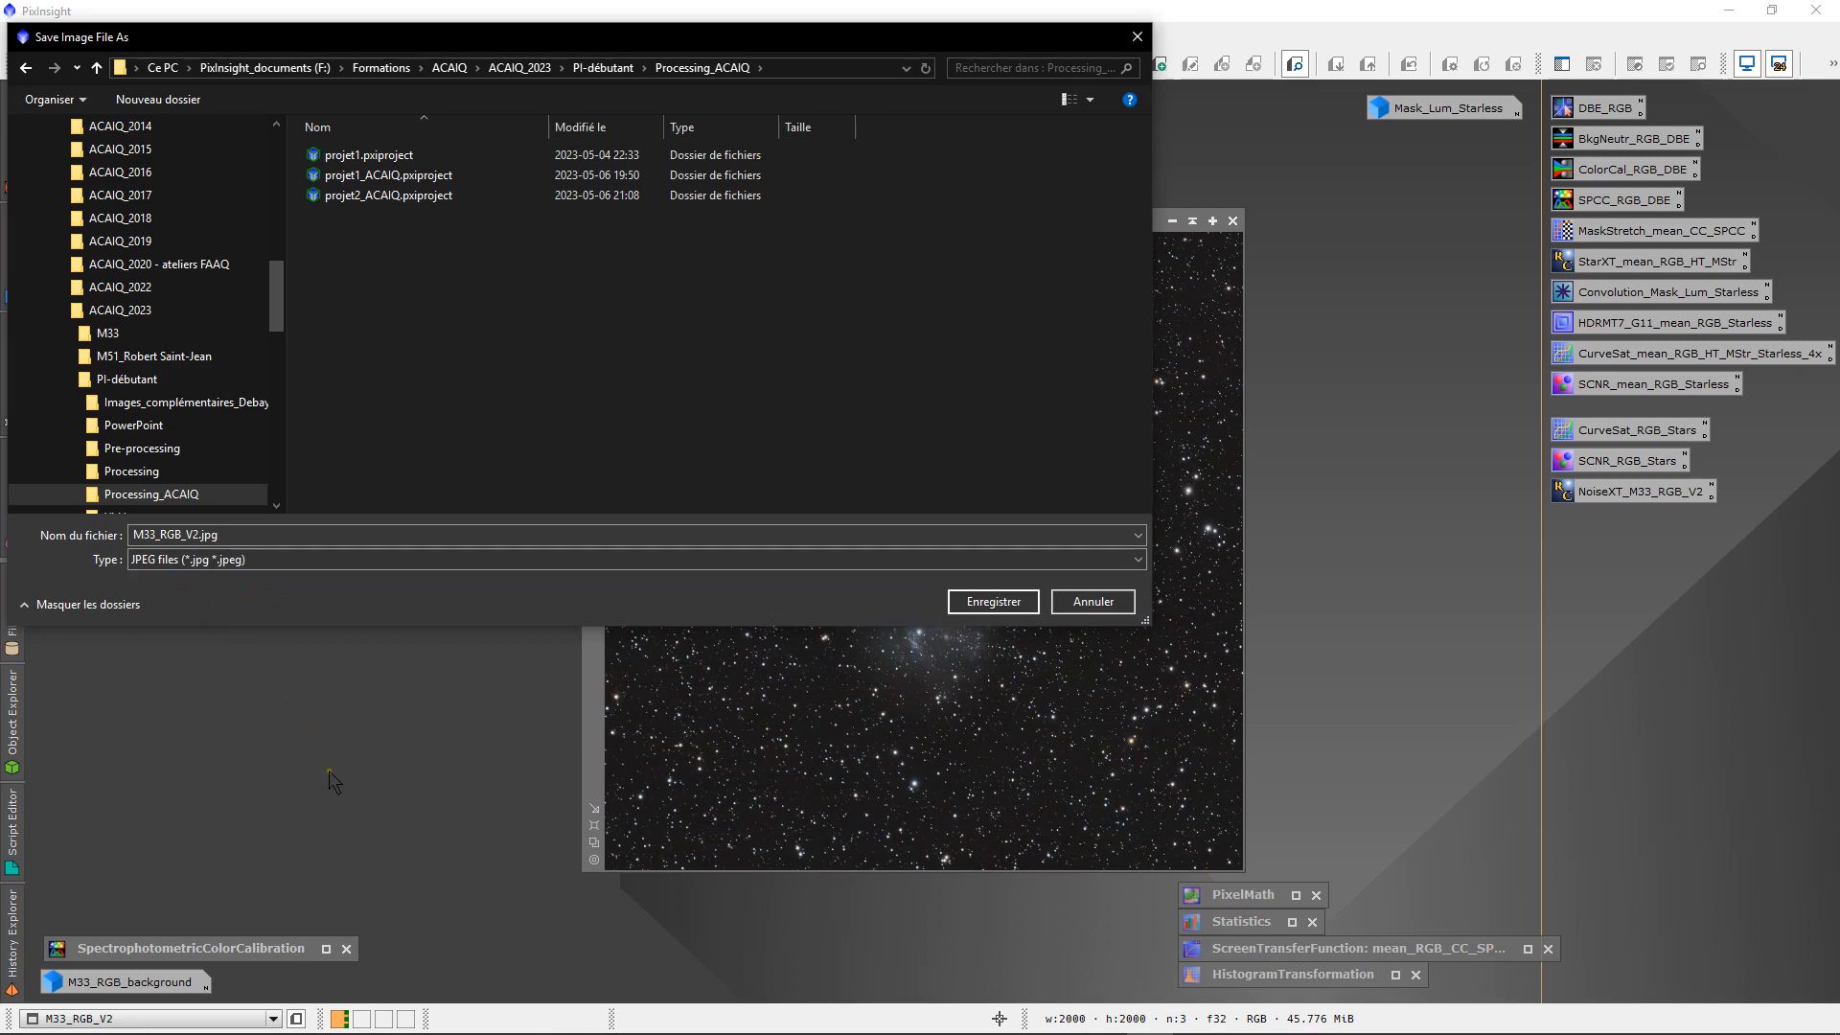
click(971, 612)
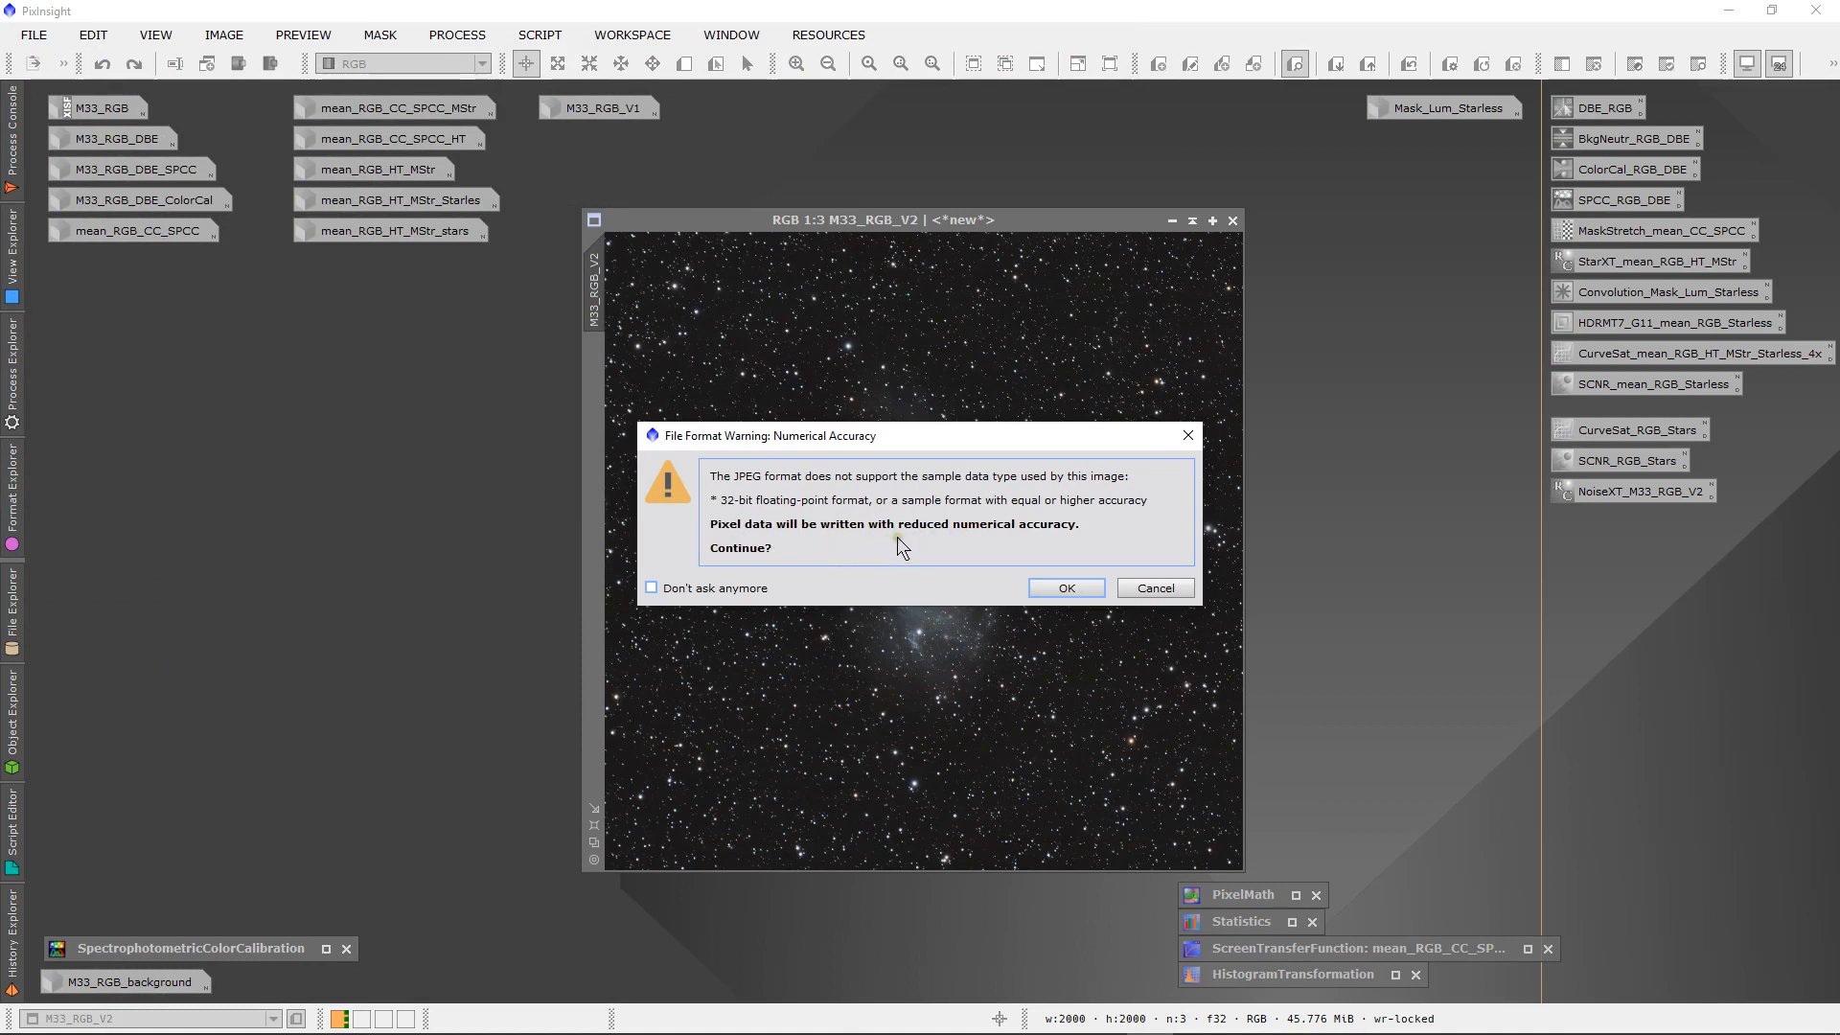
click(1063, 587)
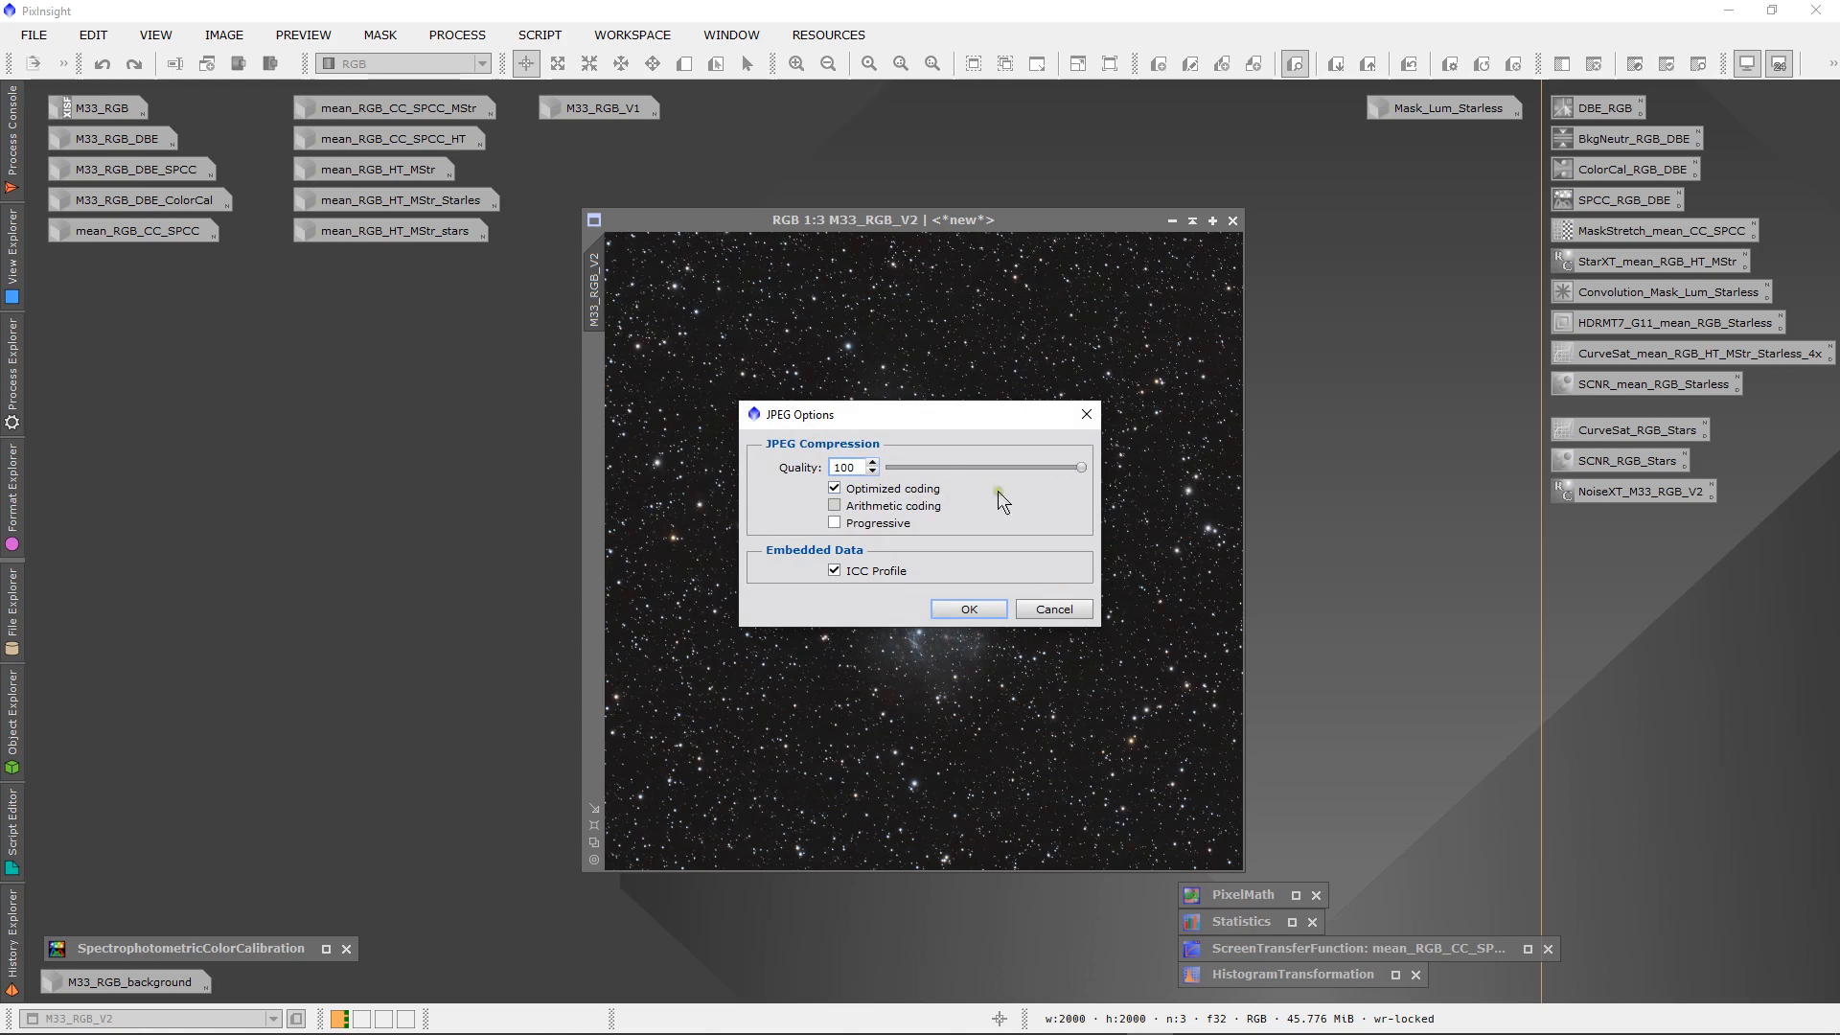
click(968, 609)
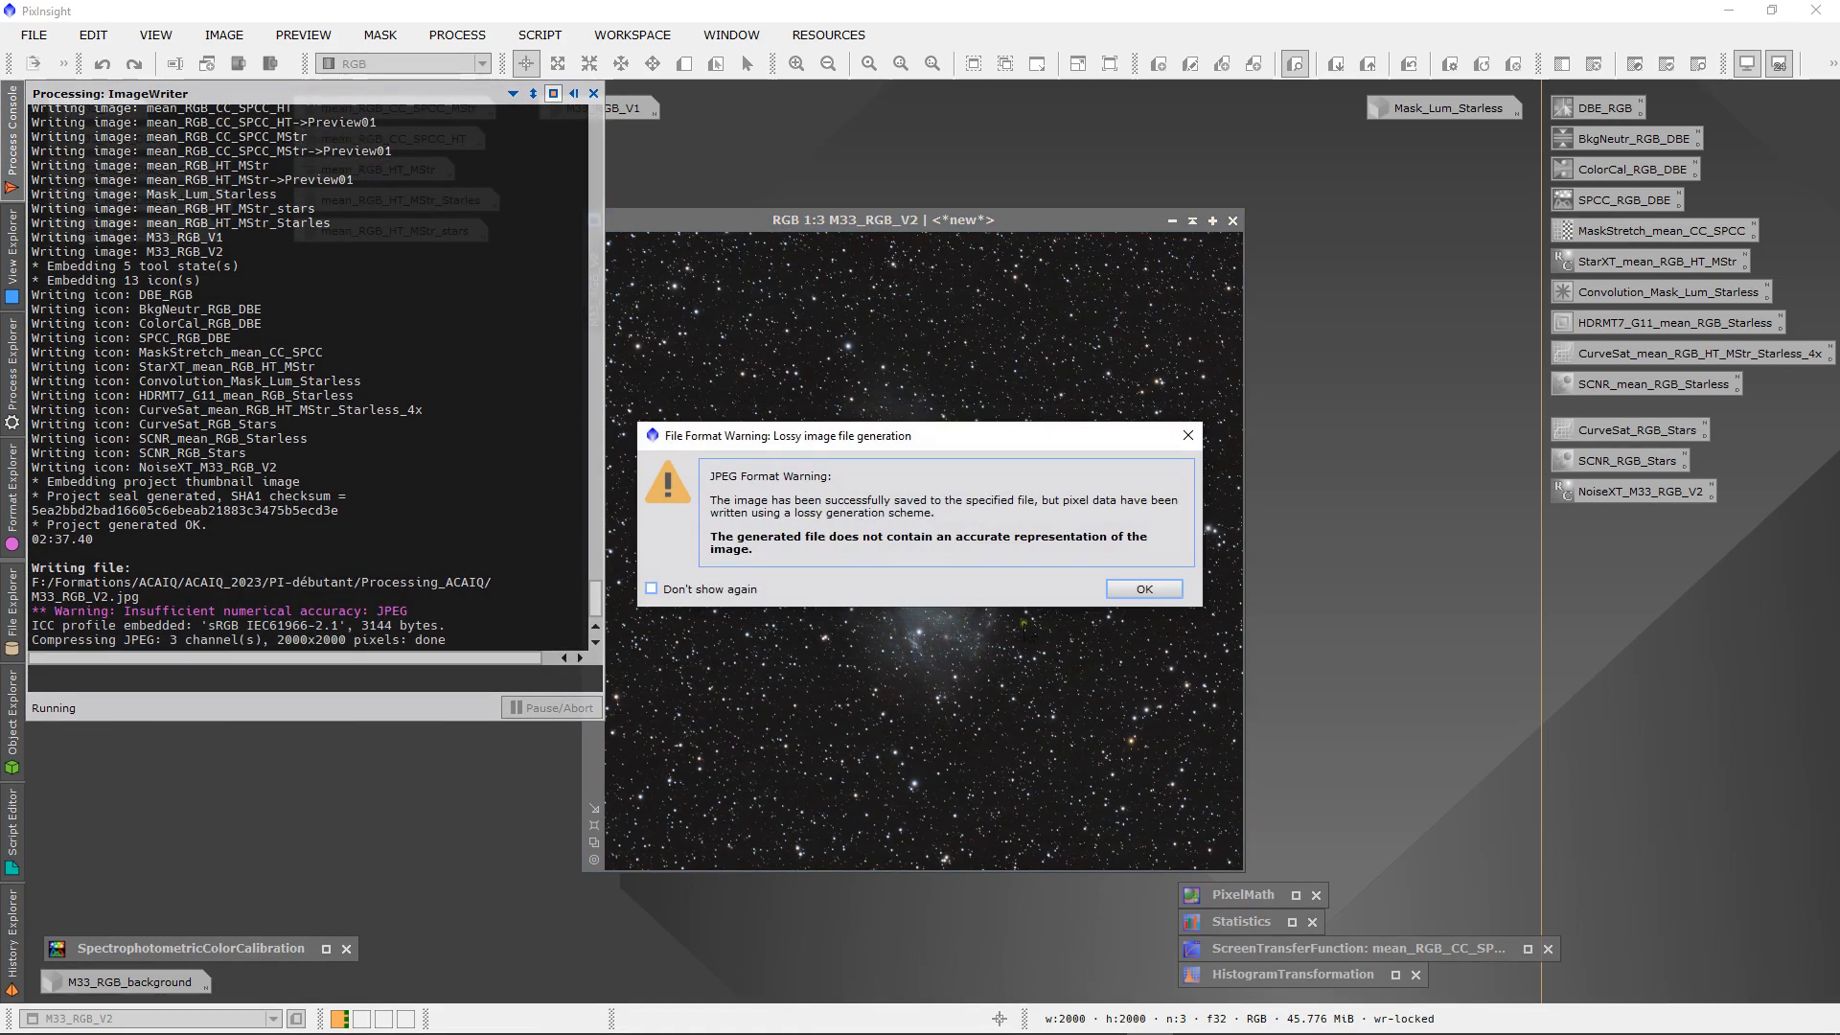
click(1145, 589)
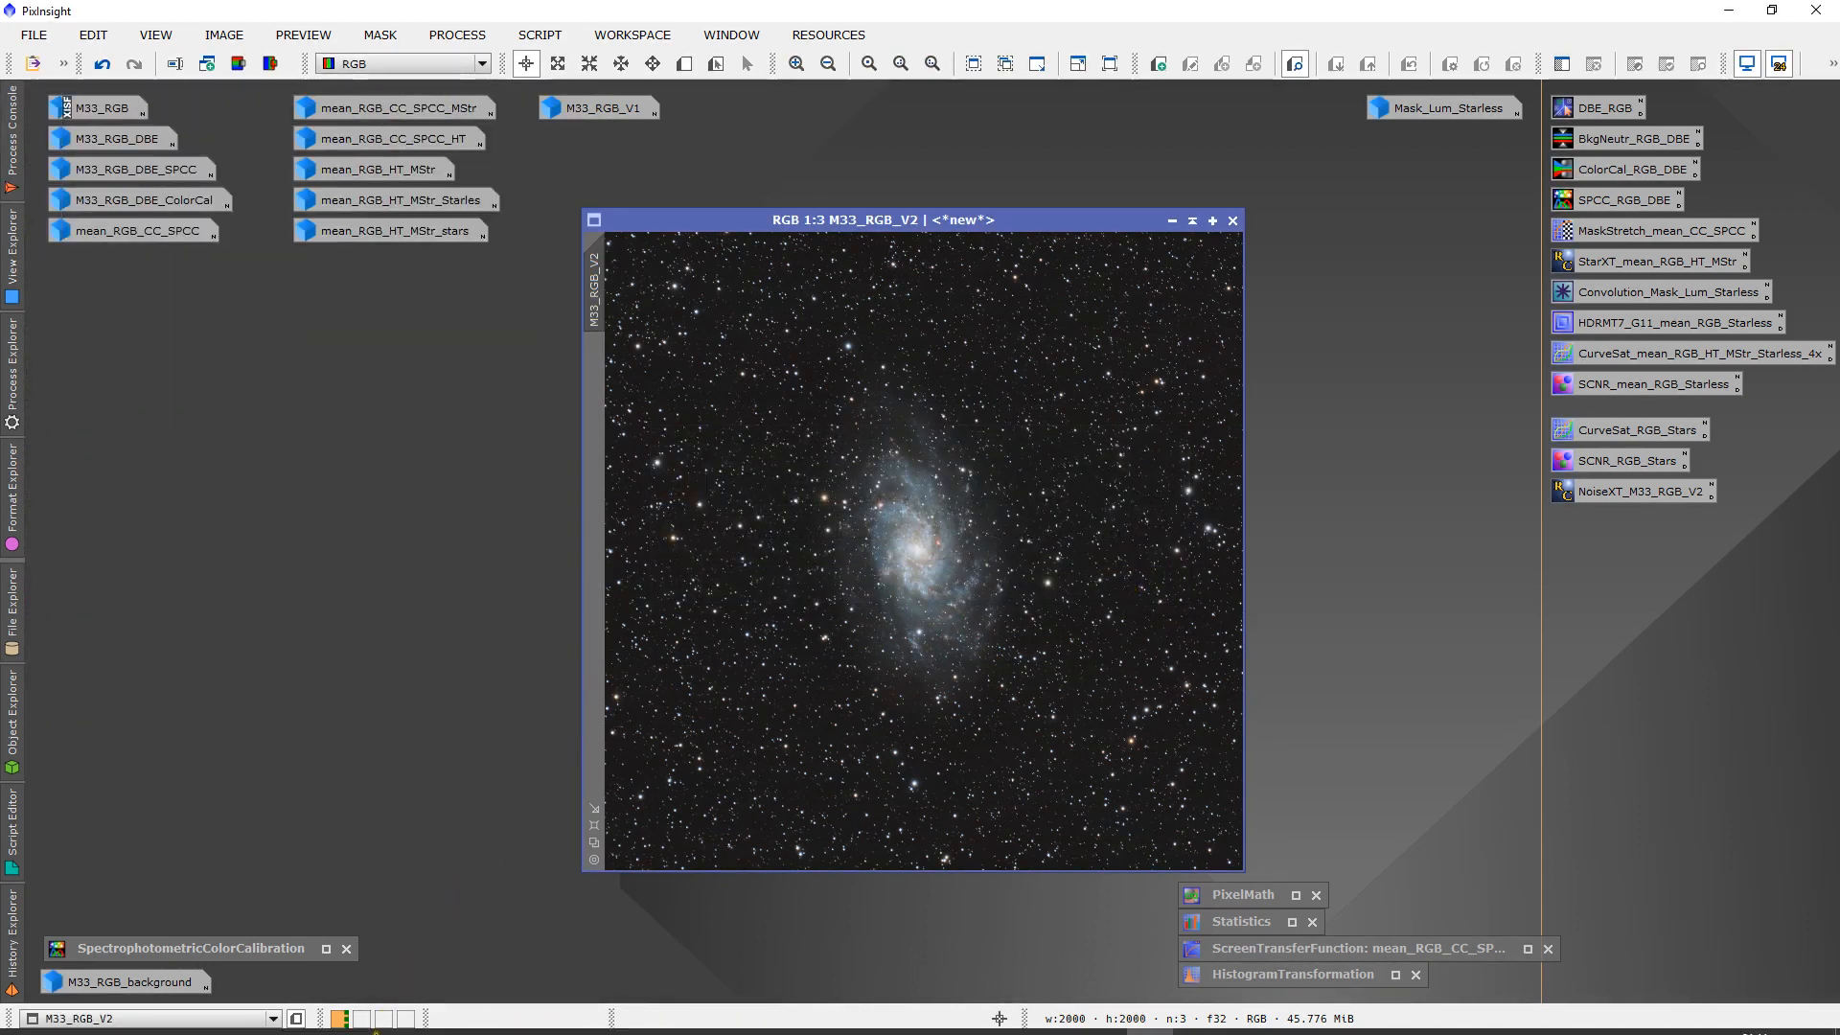
- Switch to File Explorer, open M33_RGB_V2.jpg to inspect the galaxy up close, close it and return to PixInsight
mouse_move(321, 1025)
click(257, 1015)
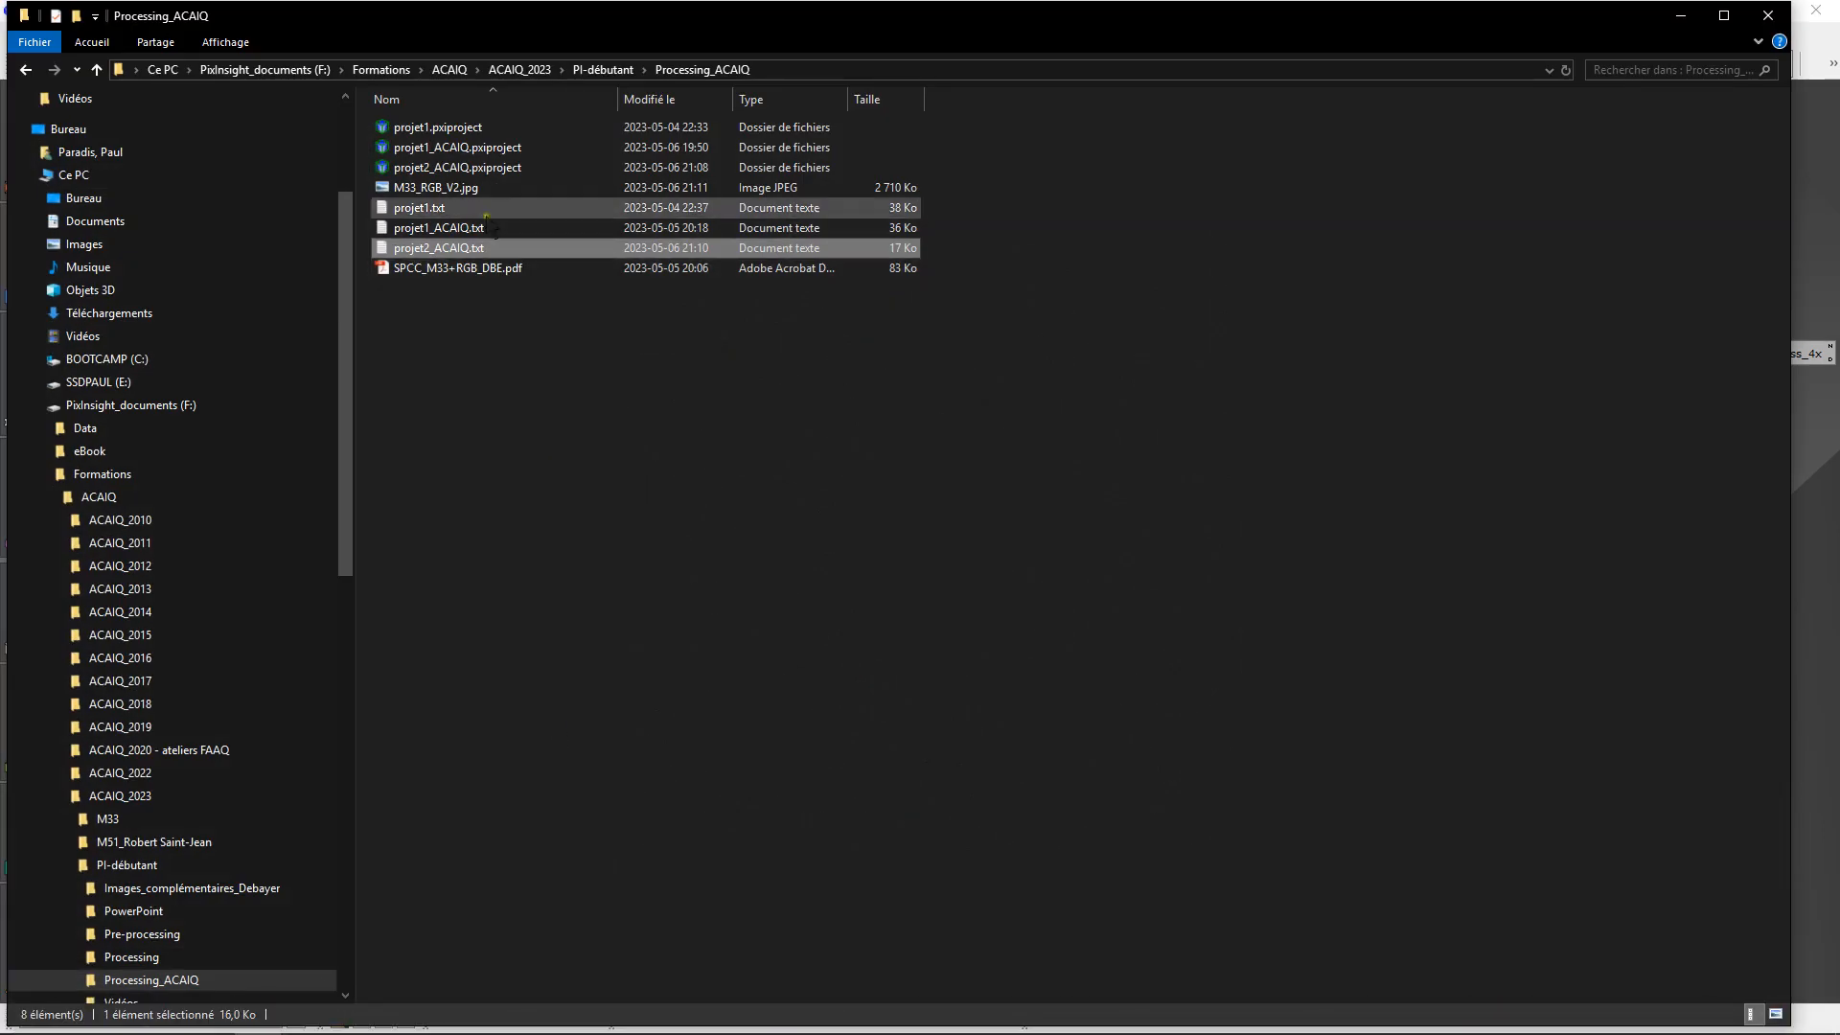
double_click(462, 193)
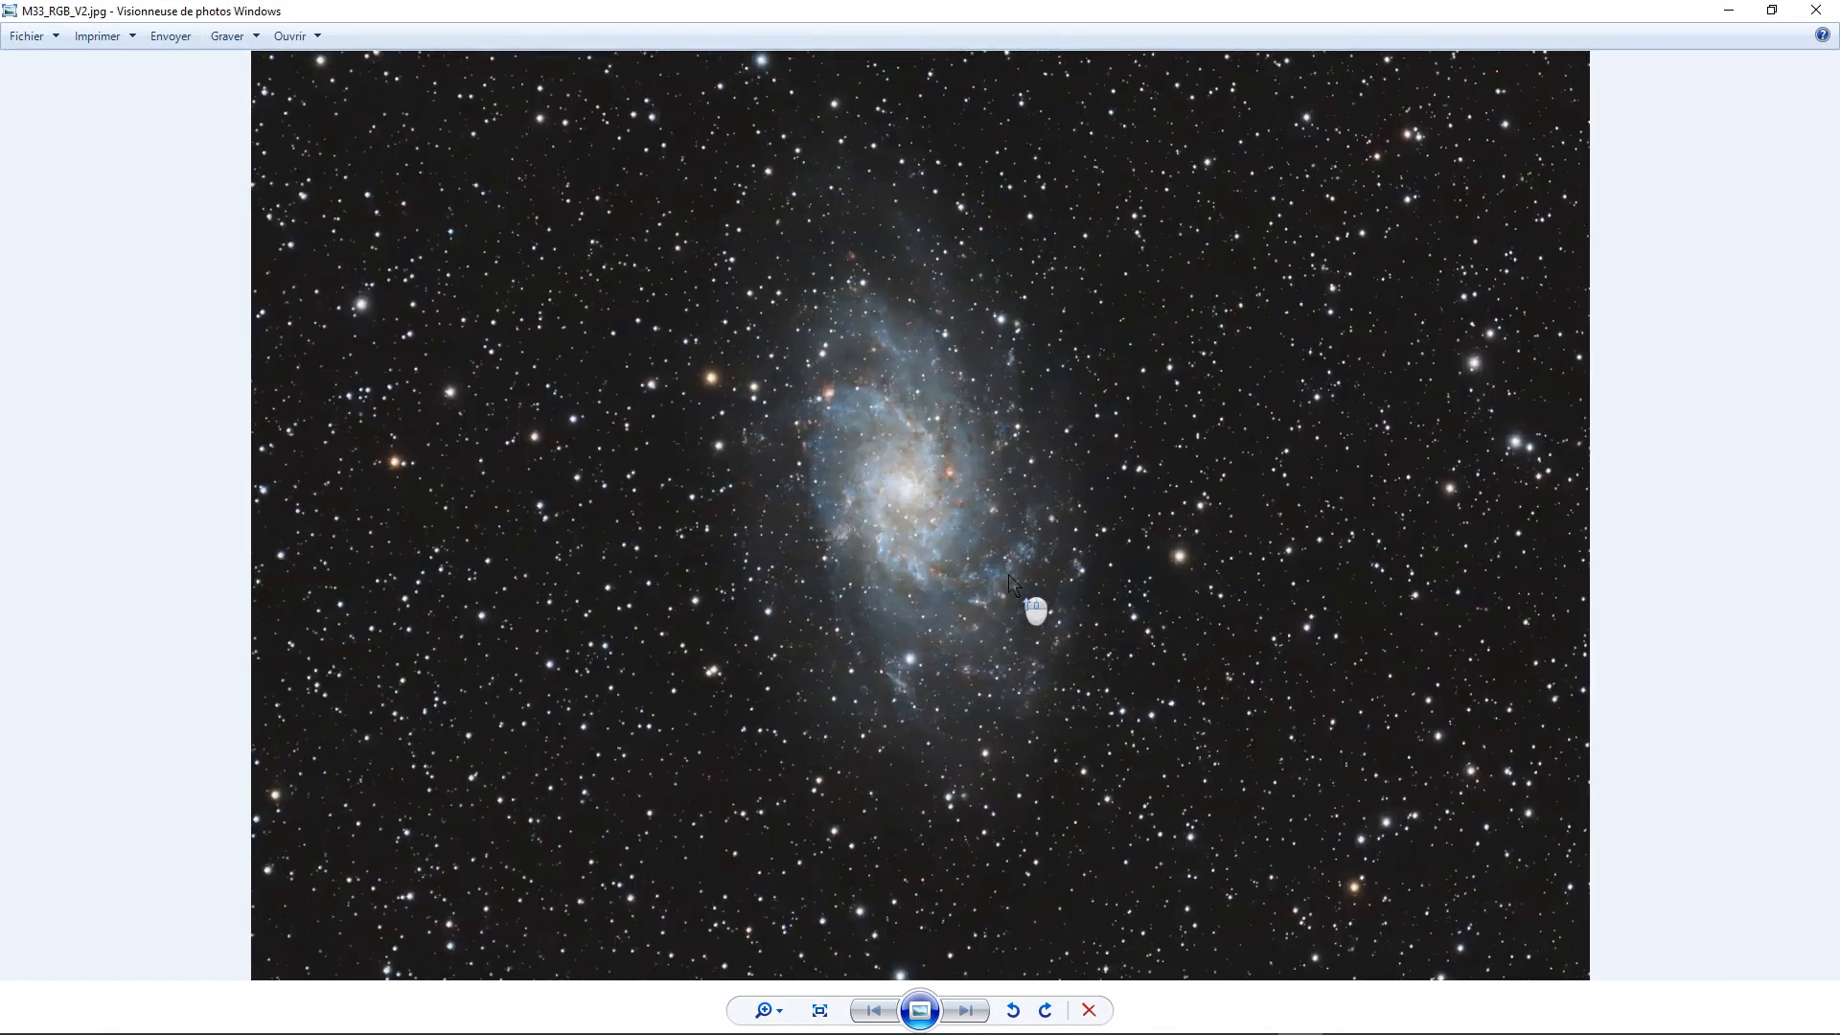
scroll(1008, 578, up, 5)
scroll(1008, 578, down, 3)
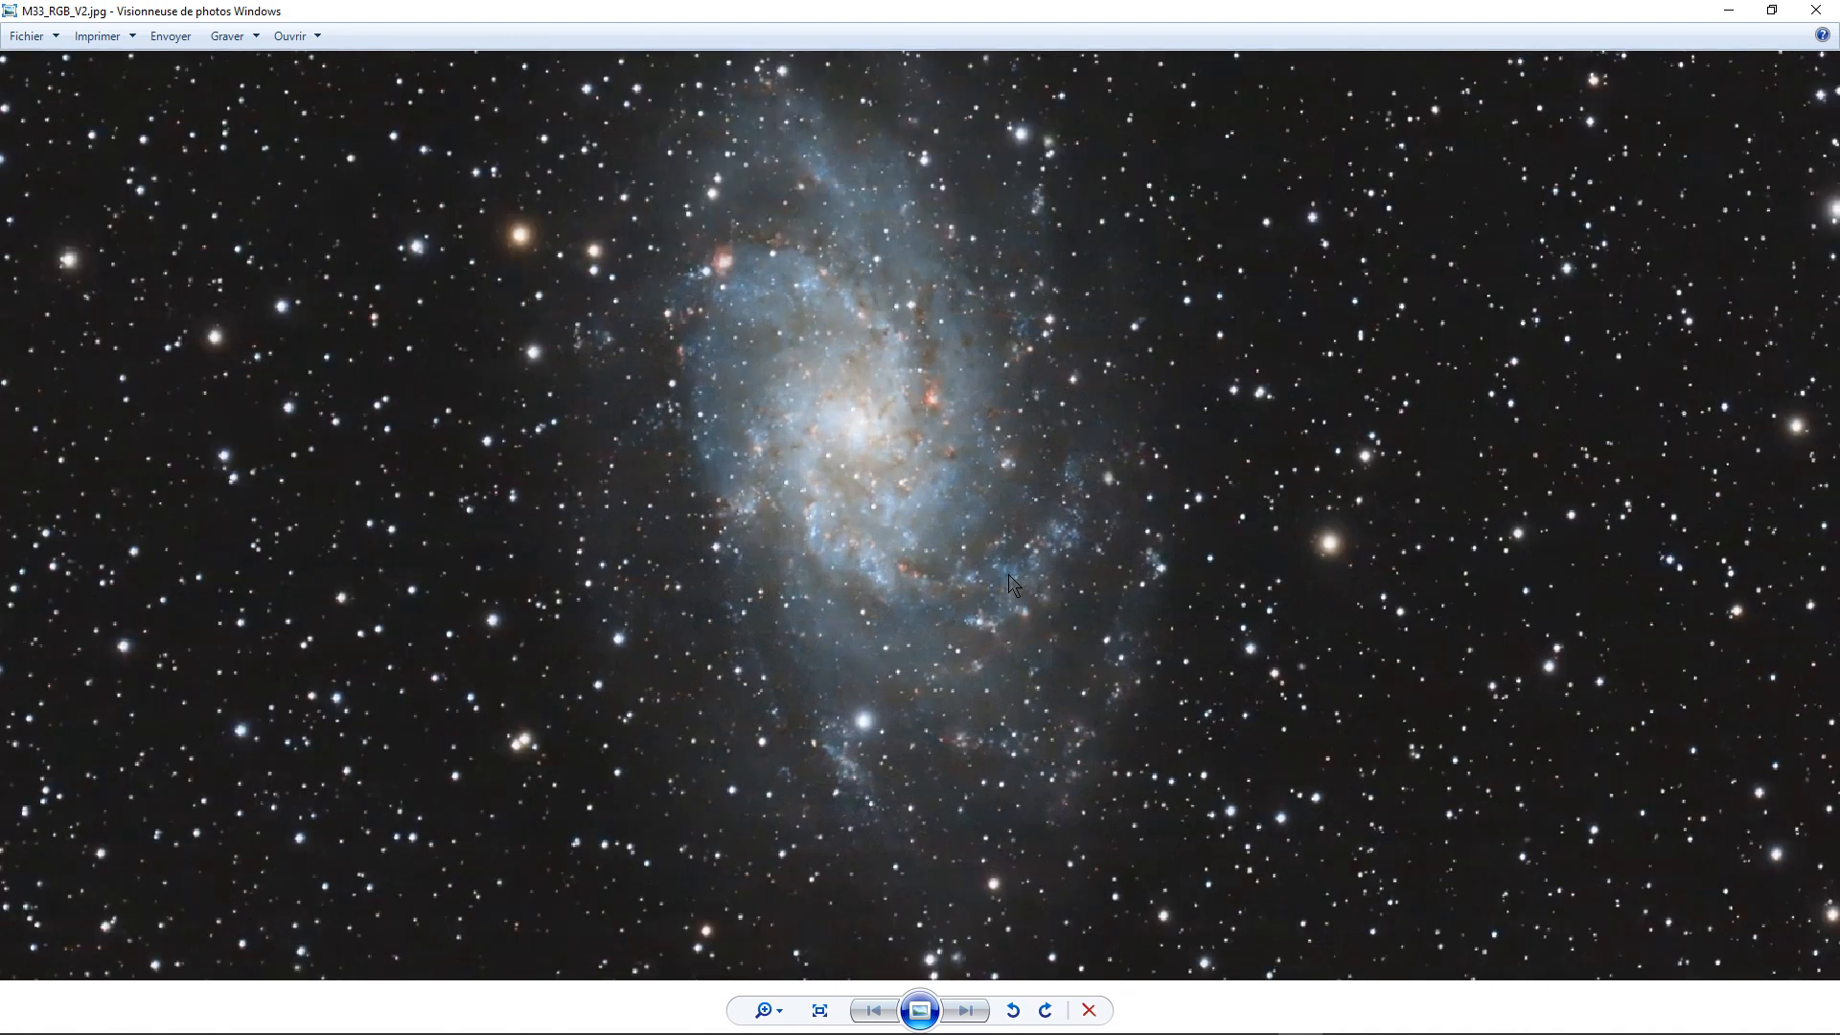
scroll(1008, 577, down, 2)
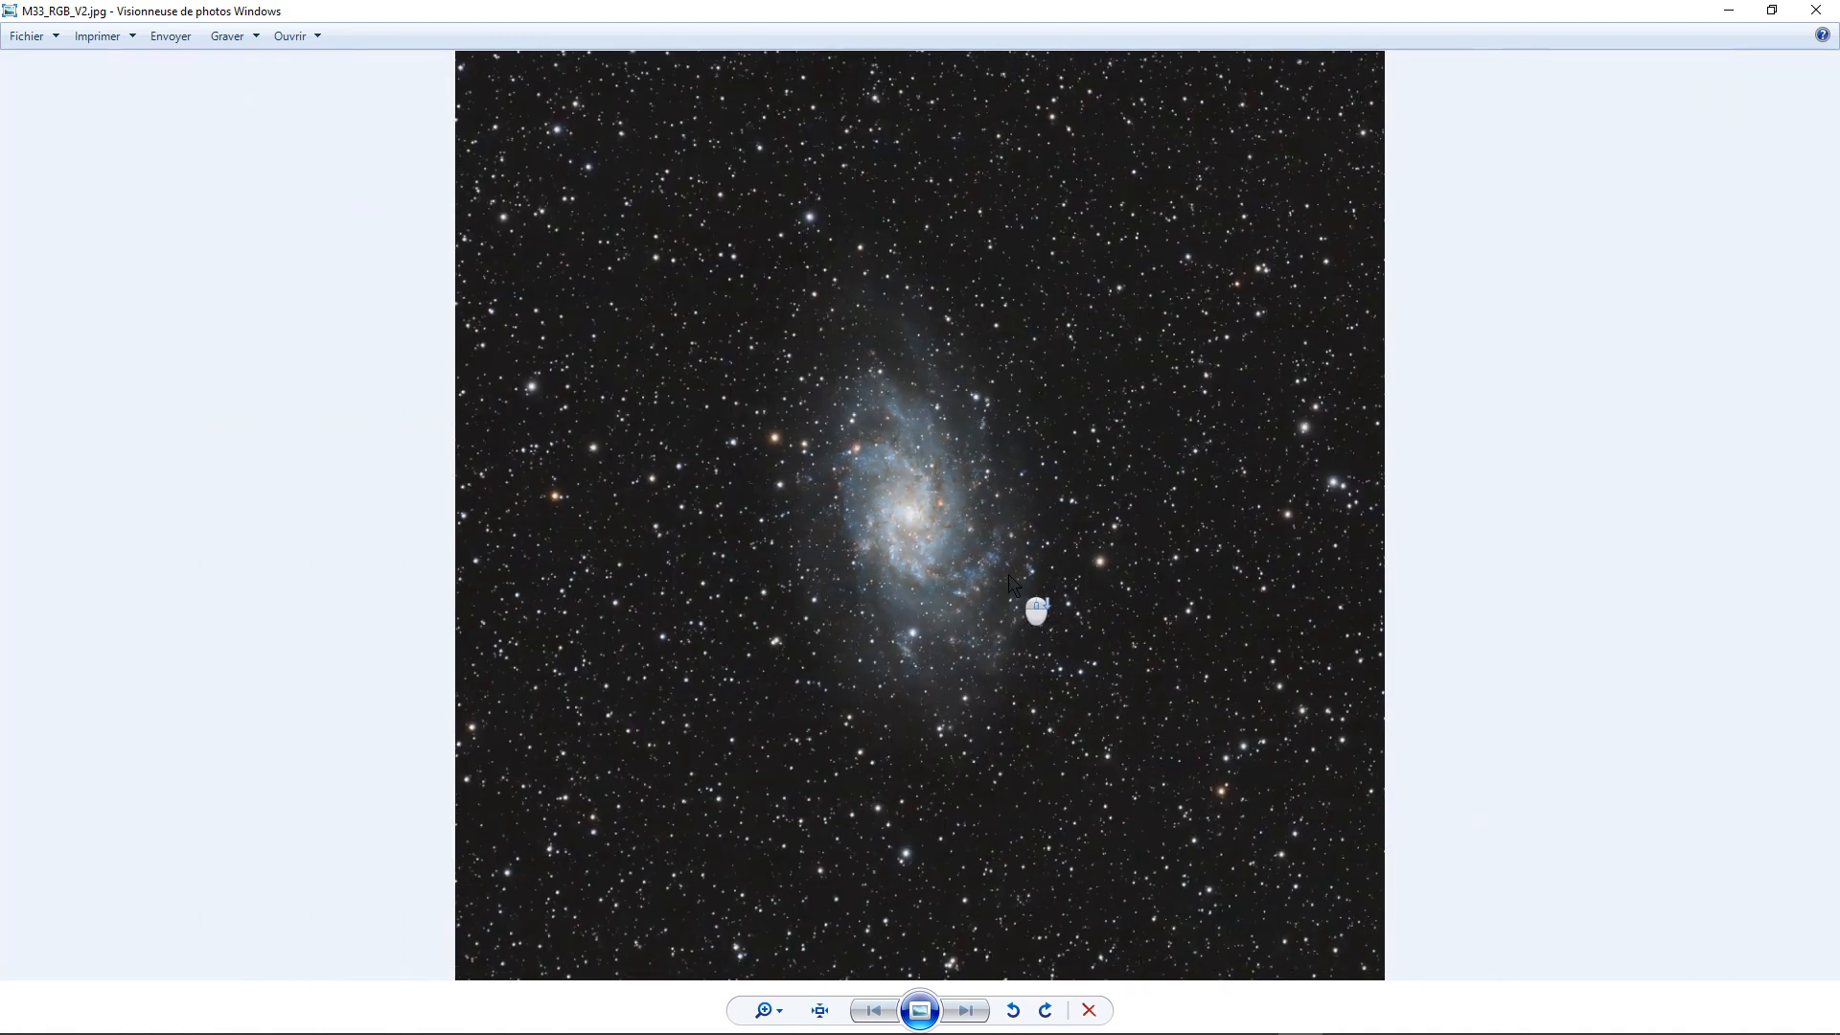
click(1816, 10)
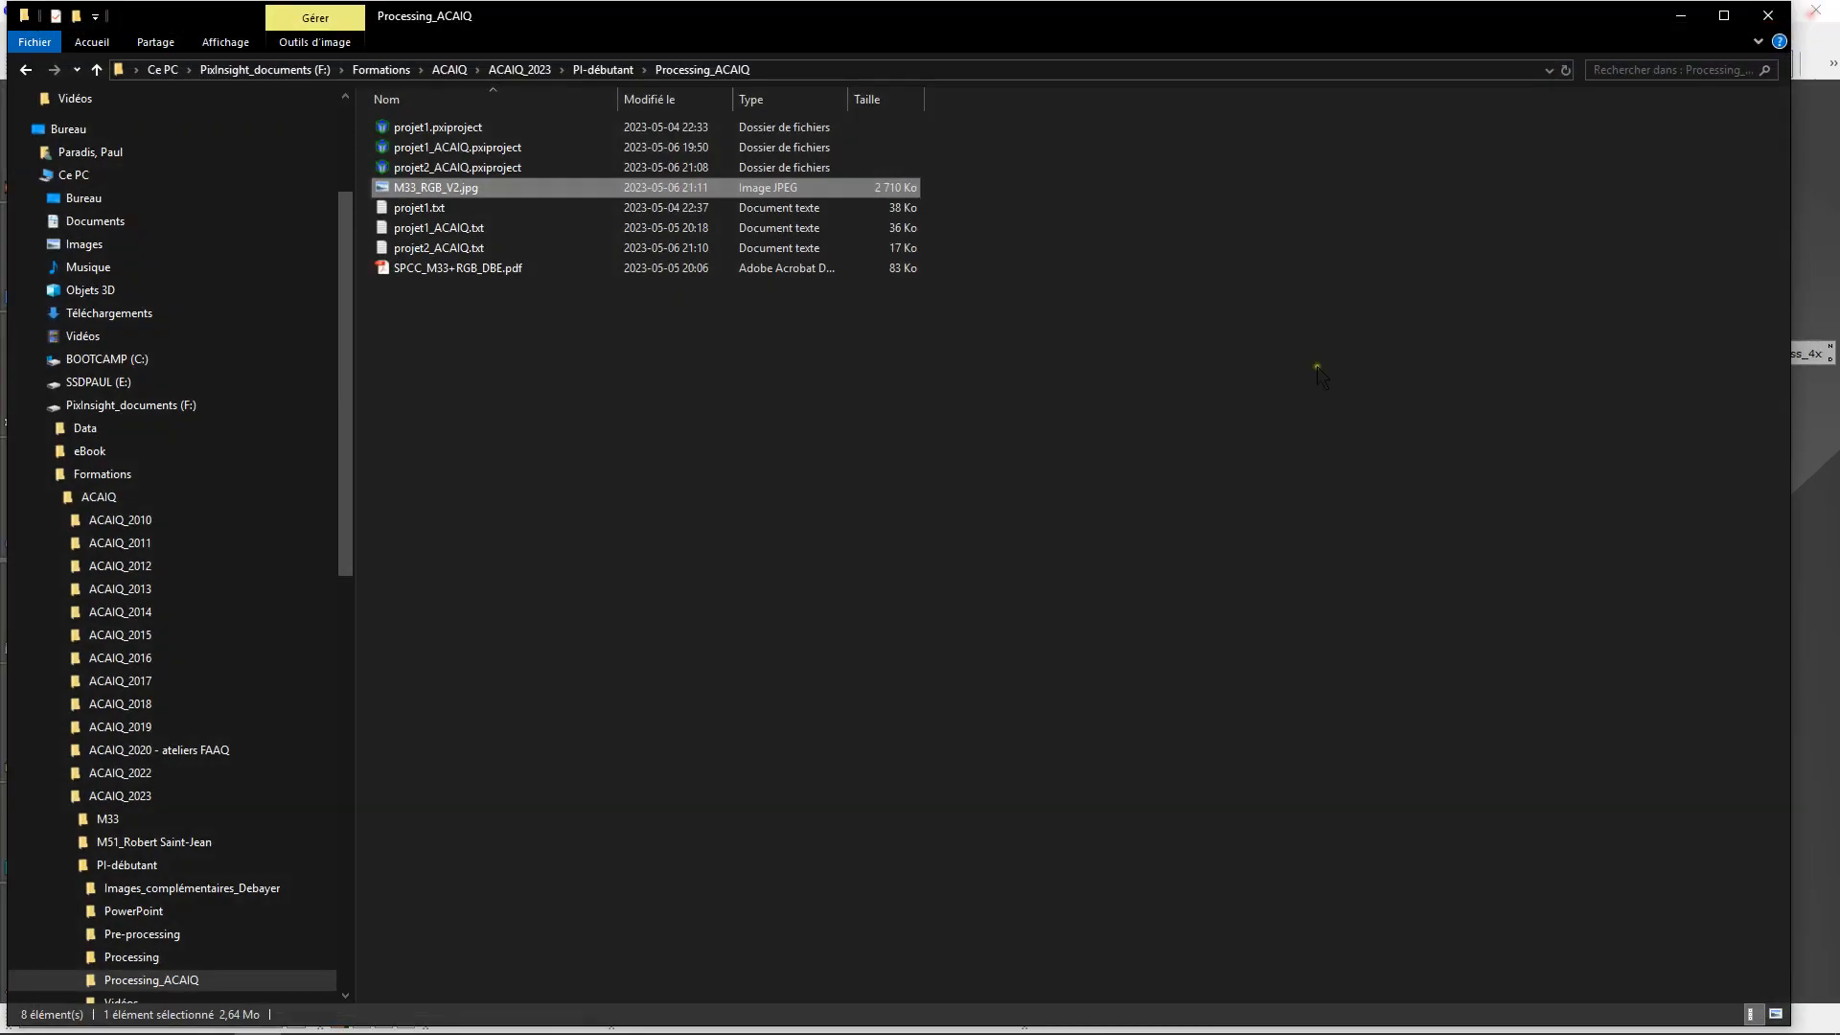
click(1681, 15)
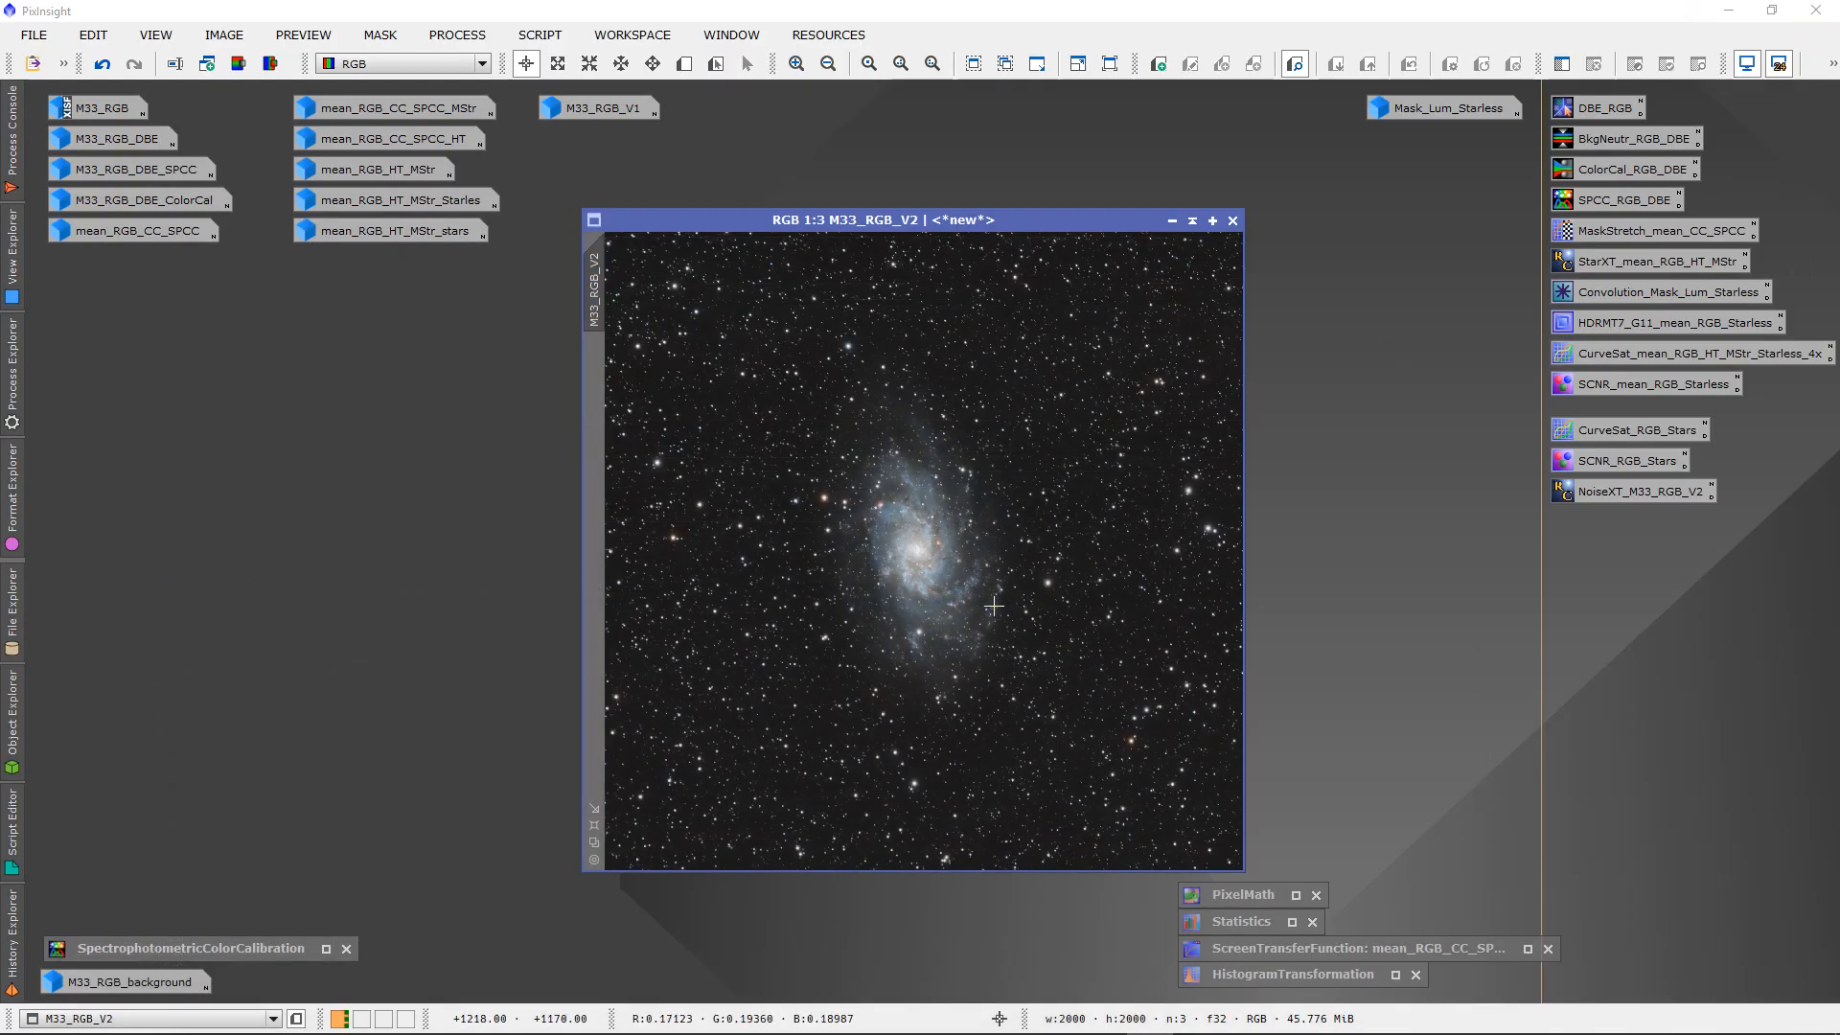